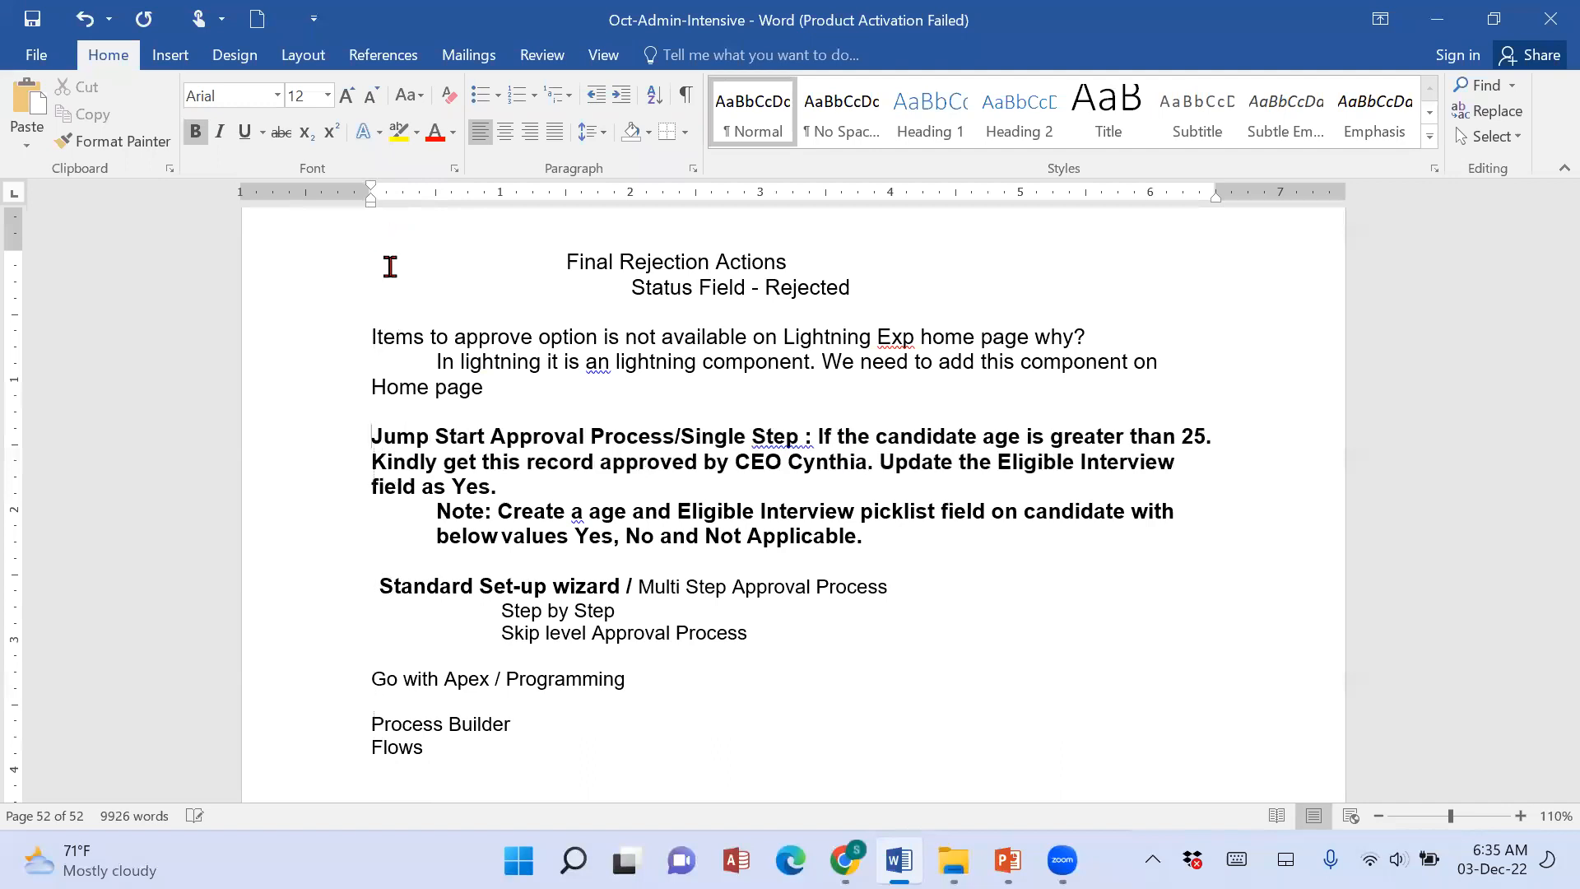
# Remove the indent before the "Note: Create a age and Eligible Interview picklist field" paragraph.
pyautogui.moveTo(423, 512); pyautogui.dragTo(946, 653)
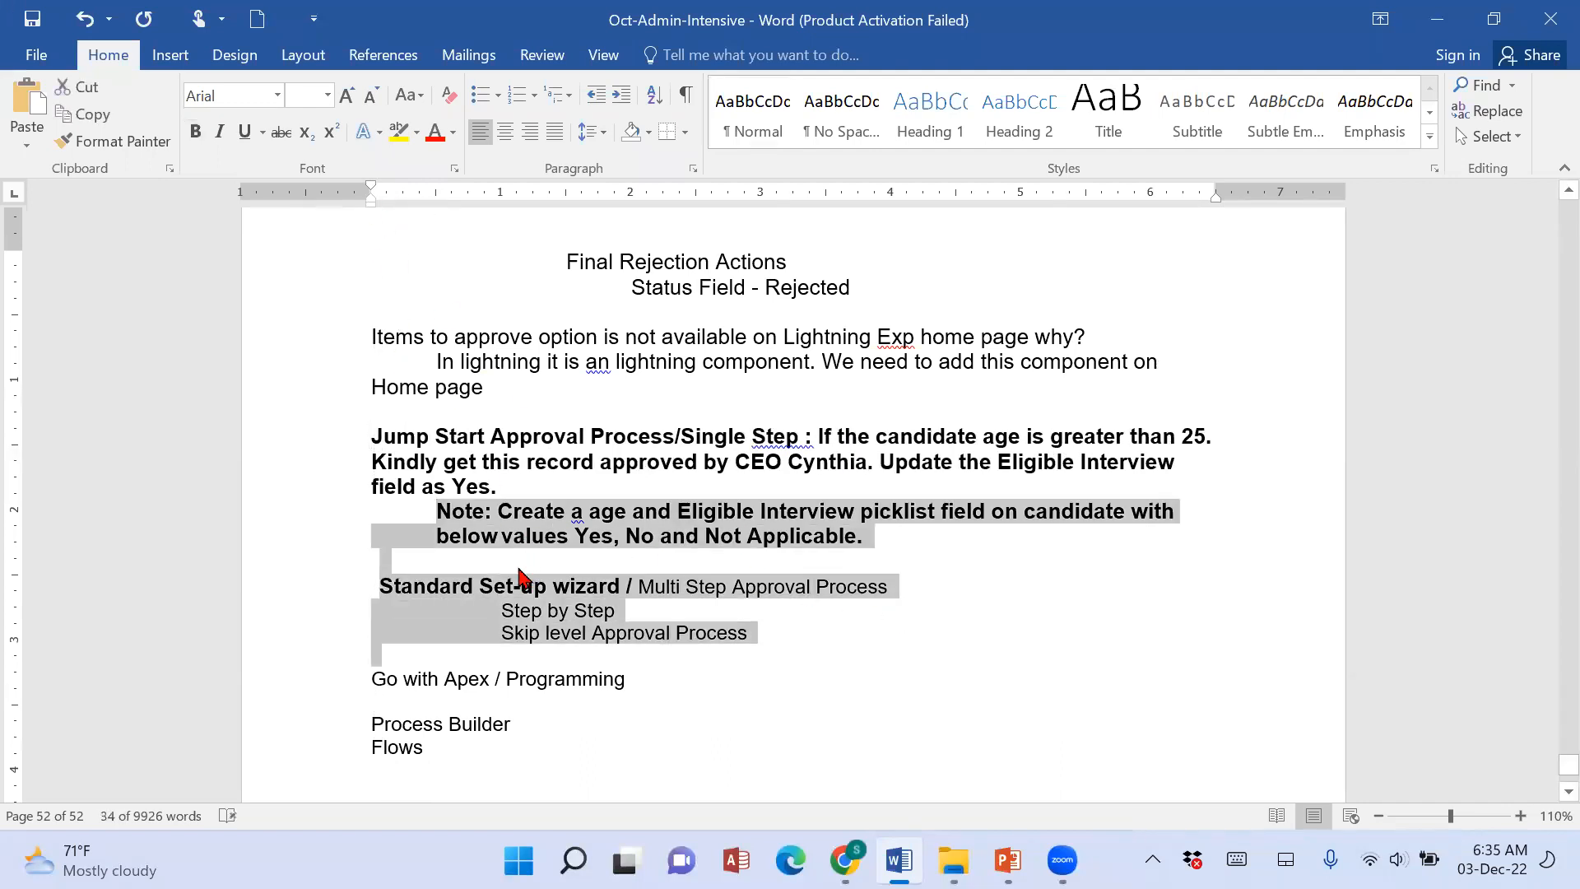
pyautogui.click(512, 566)
pyautogui.click(434, 511)
pyautogui.press('BackSpace')
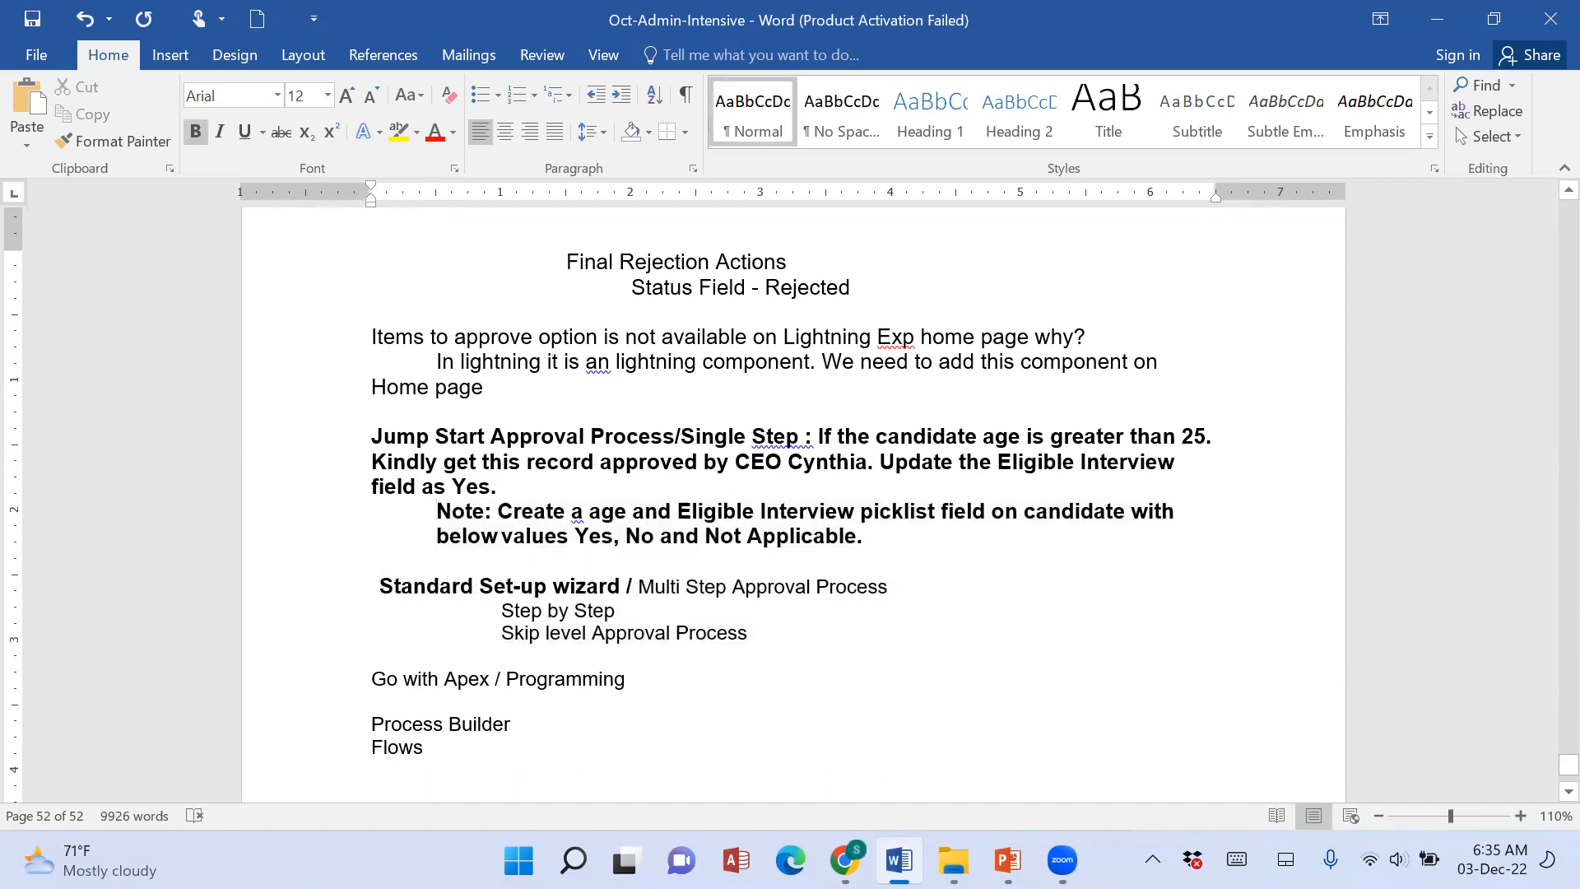
pyautogui.press('Down')
pyautogui.press('Down')
pyautogui.press('Down')
pyautogui.press('Down')
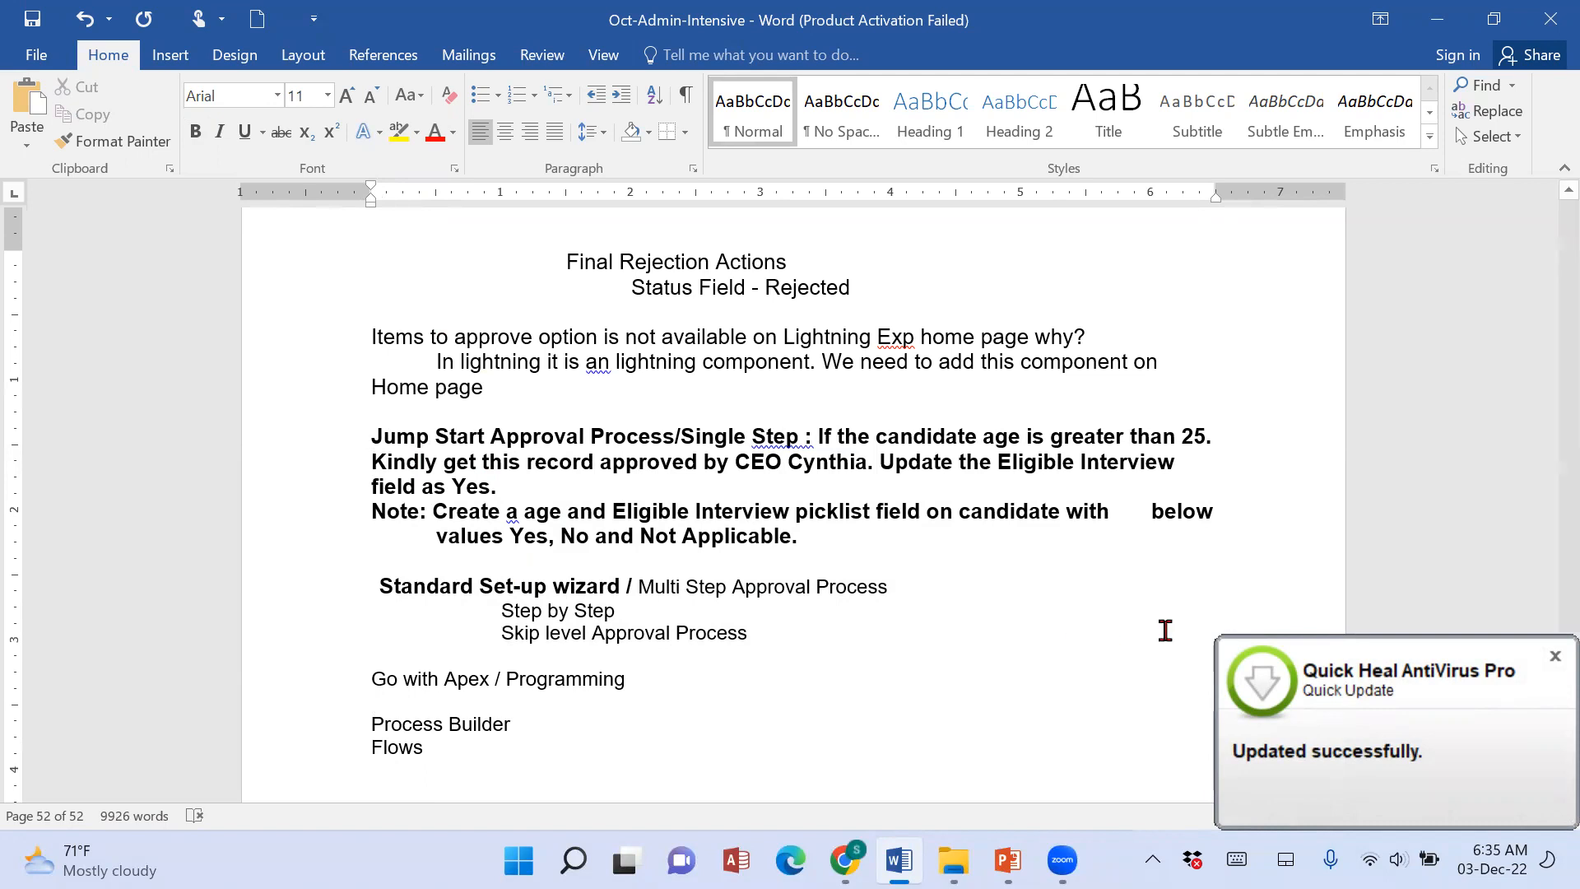
# Make the whole "Standard Set-up wizard / Multi Step Approval Process" line bold.
pyautogui.moveTo(381, 587); pyautogui.dragTo(906, 590)
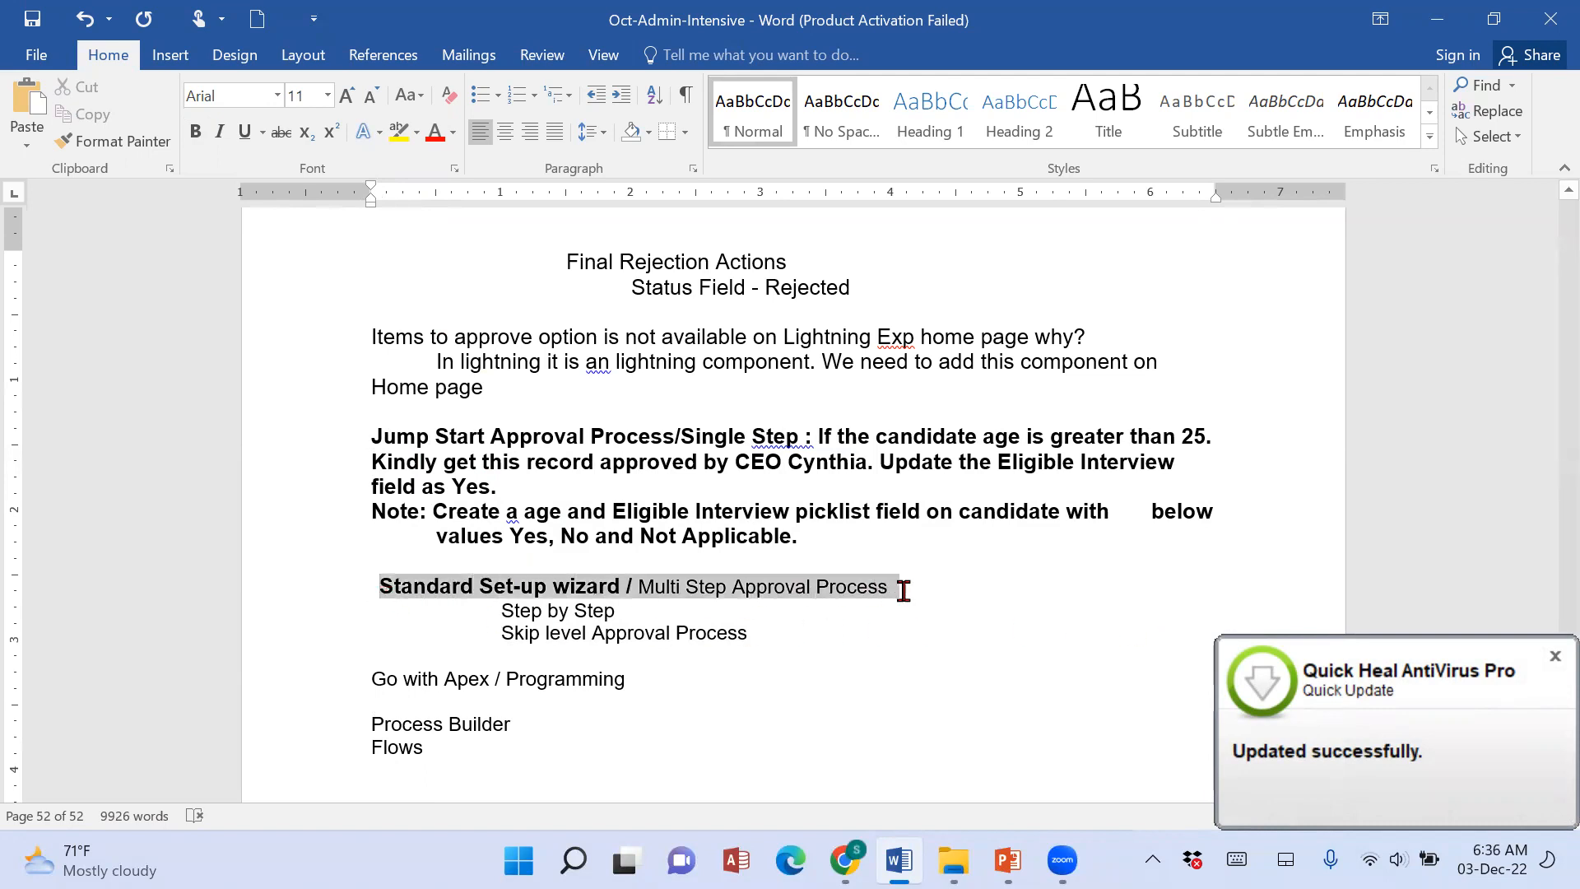
pyautogui.click(194, 136)
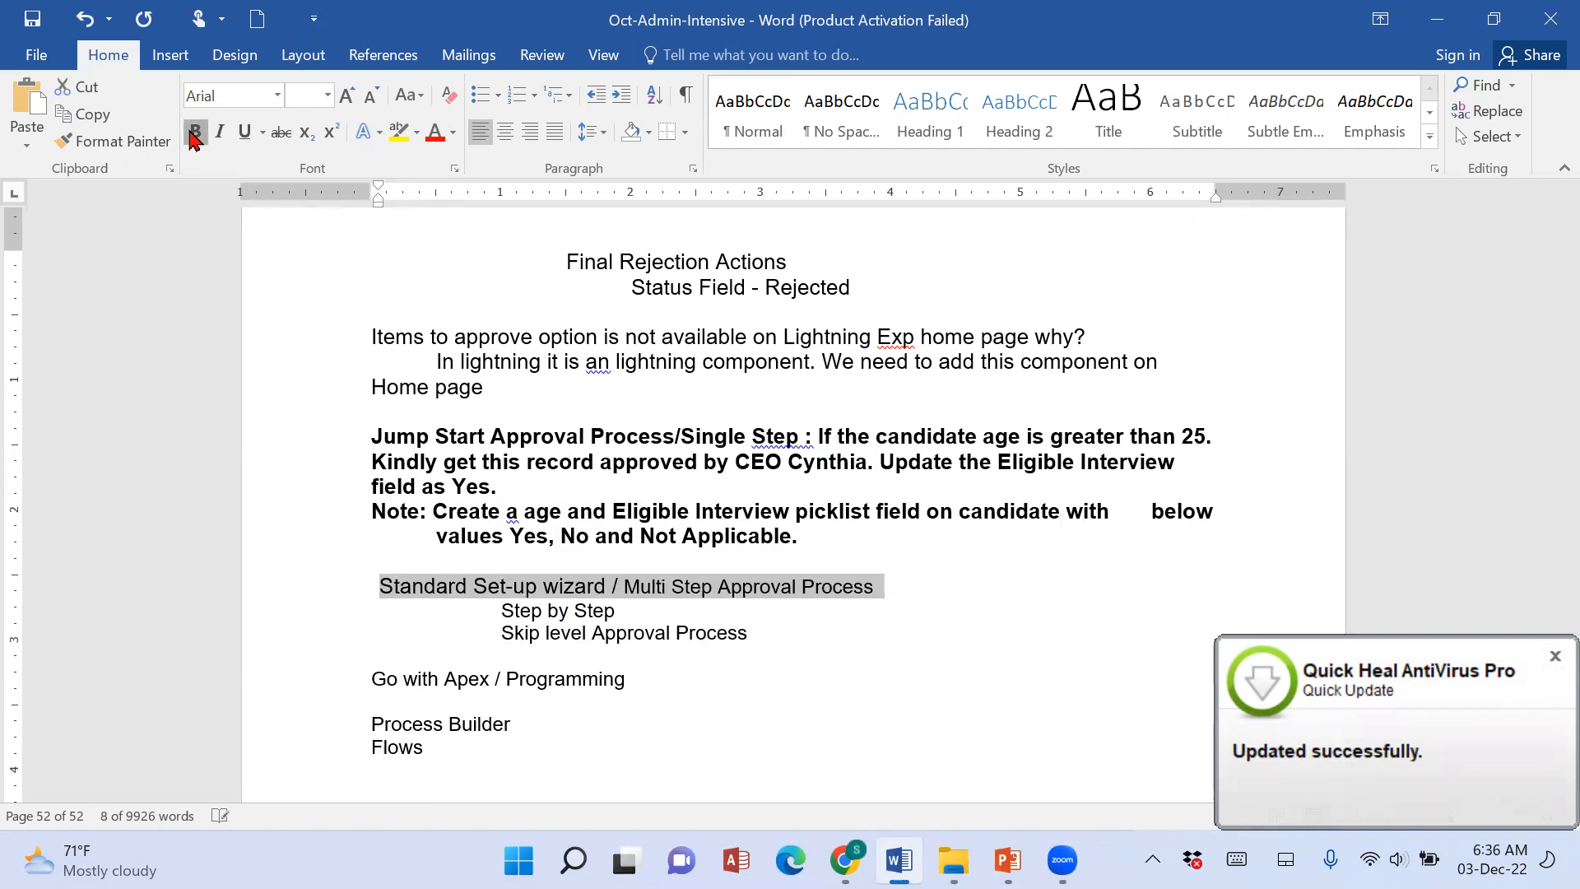
pyautogui.click(194, 136)
pyautogui.click(548, 611)
pyautogui.moveTo(499, 611); pyautogui.dragTo(647, 615)
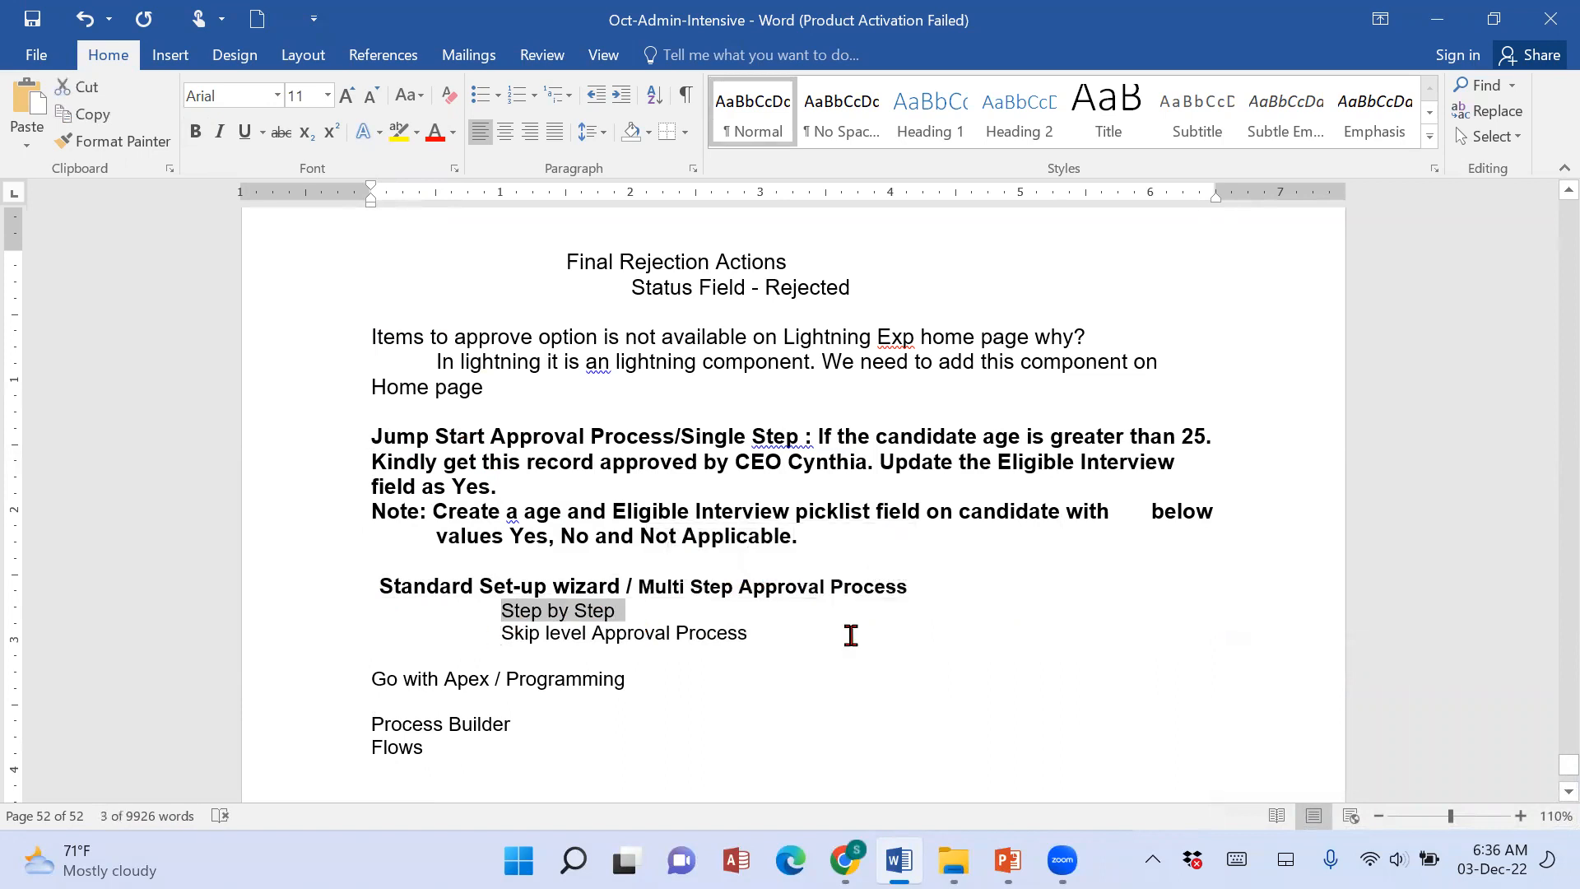
pyautogui.tripleClick(850, 634)
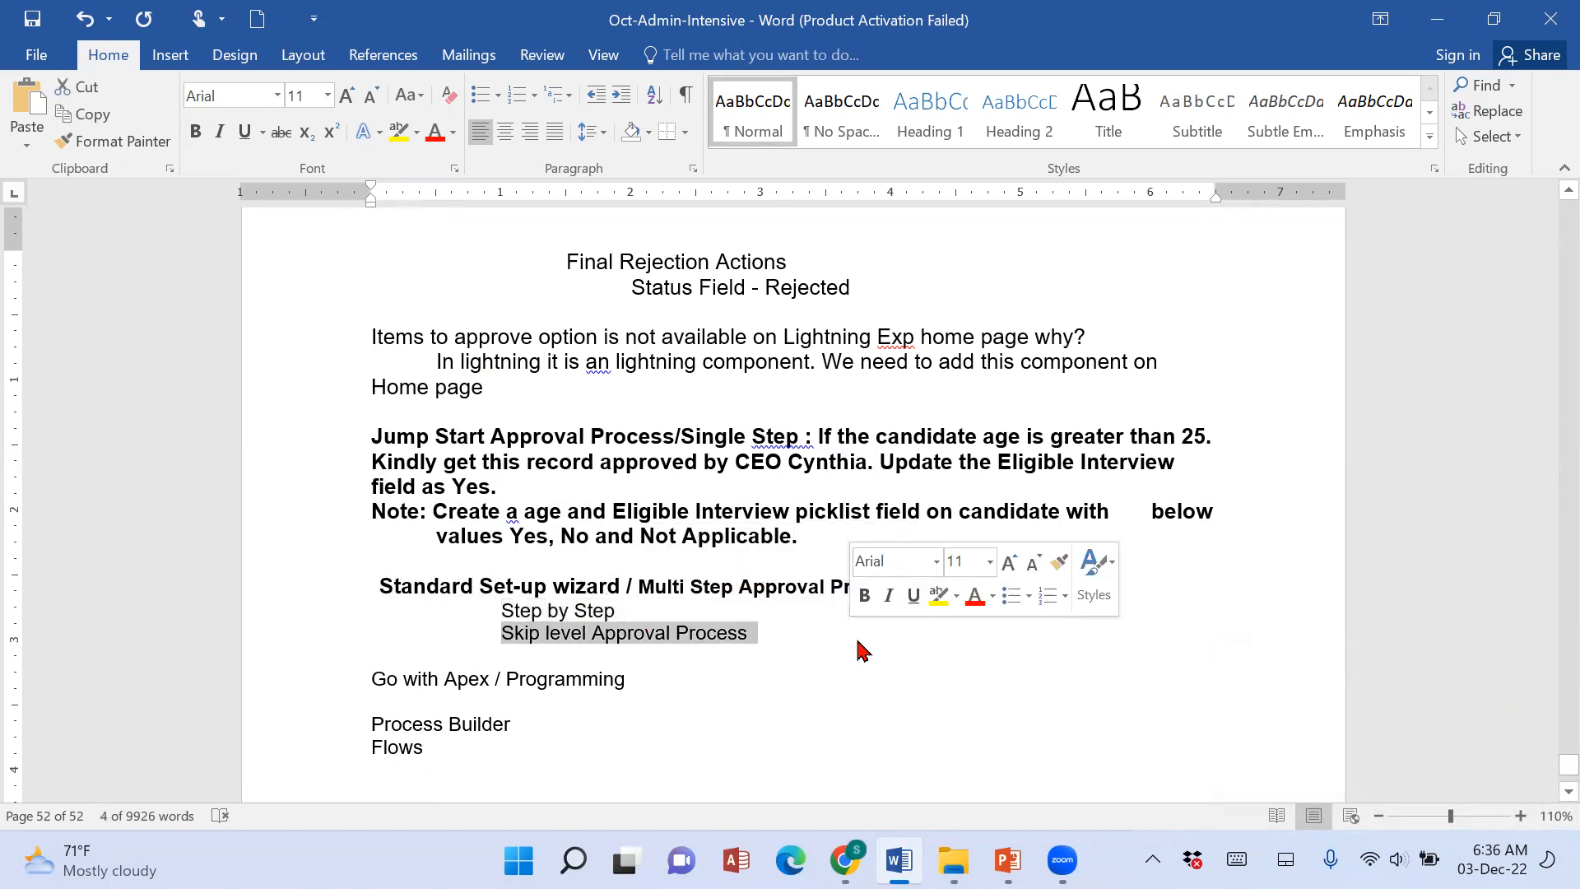
# Add the line "Step by Step Approval Process…." above "Go with Apex / Programming", followed by several blank lines.
pyautogui.click(844, 649)
pyautogui.press('Return')
pyautogui.write('Step by step Appr')
pyautogui.press('BackSpace')
pyautogui.press('BackSpace')
pyautogui.press('BackSpace')
pyautogui.press('BackSpace')
pyautogui.press('BackSpace')
pyautogui.press('BackSpace')
pyautogui.press('BackSpace')
pyautogui.press('BackSpace')
pyautogui.press('BackSpace')
pyautogui.write('Step ')
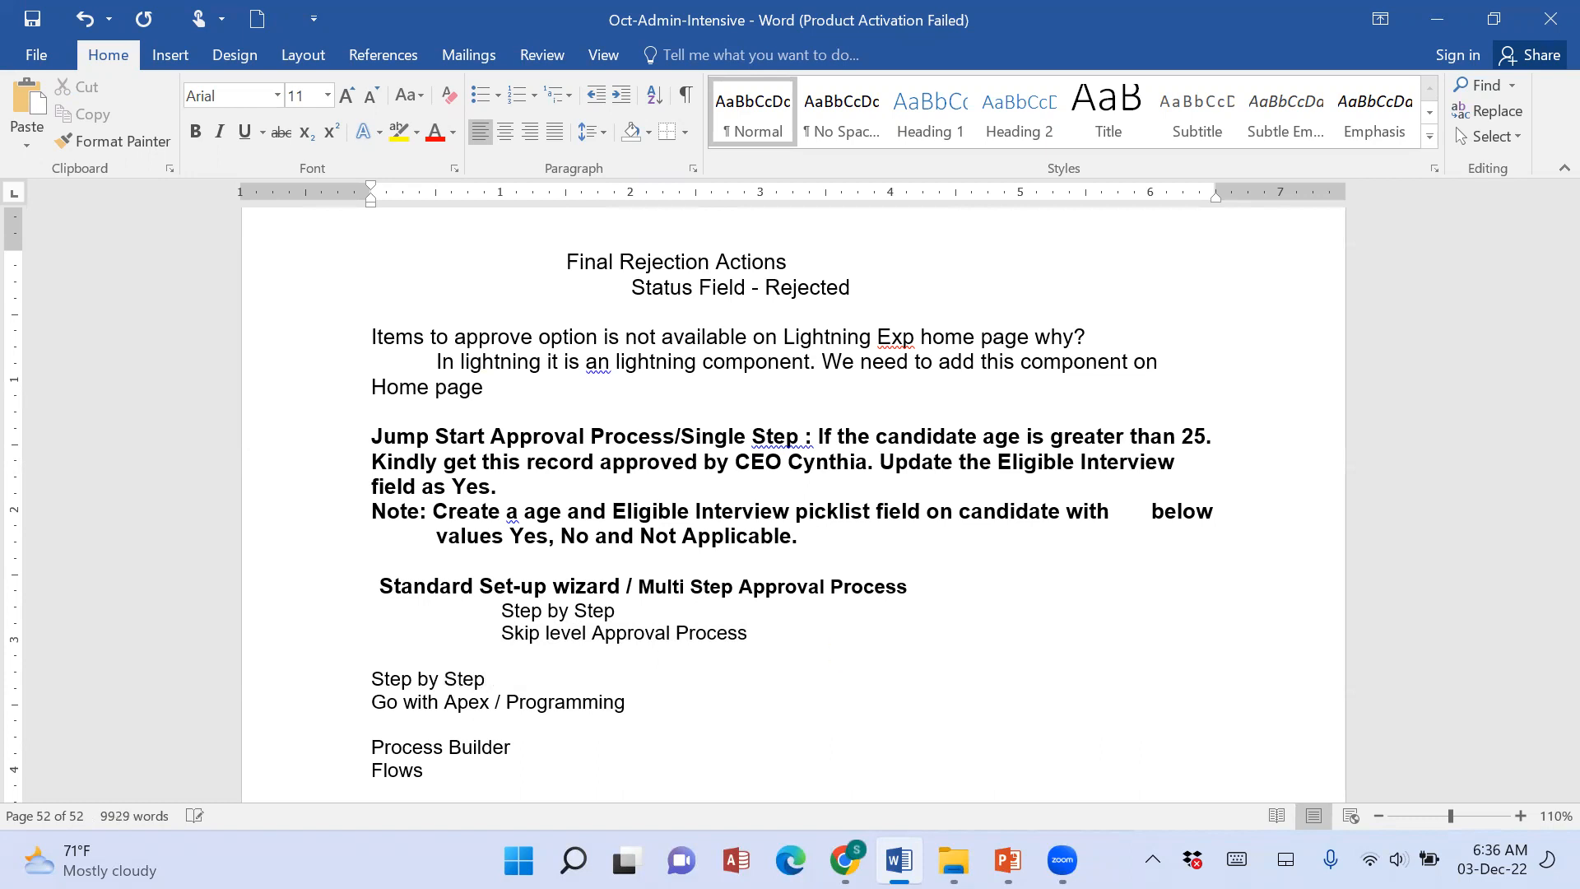
pyautogui.write('Approval Proc')
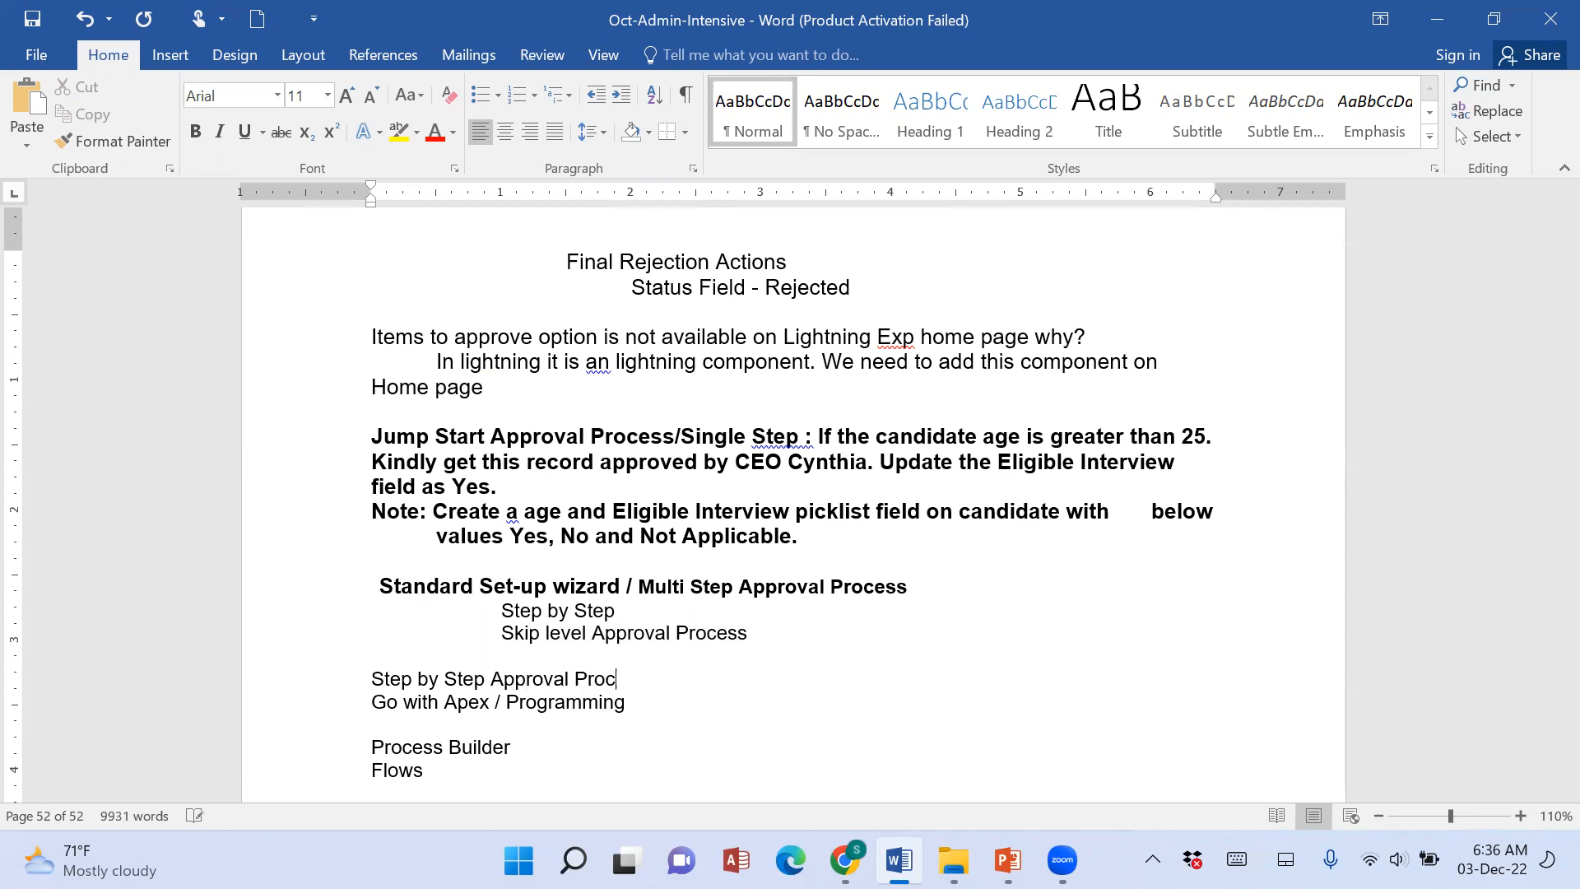
pyautogui.write('ess....')
pyautogui.press('Return')
pyautogui.press('Return')
pyautogui.press('Return')
pyautogui.press('Return')
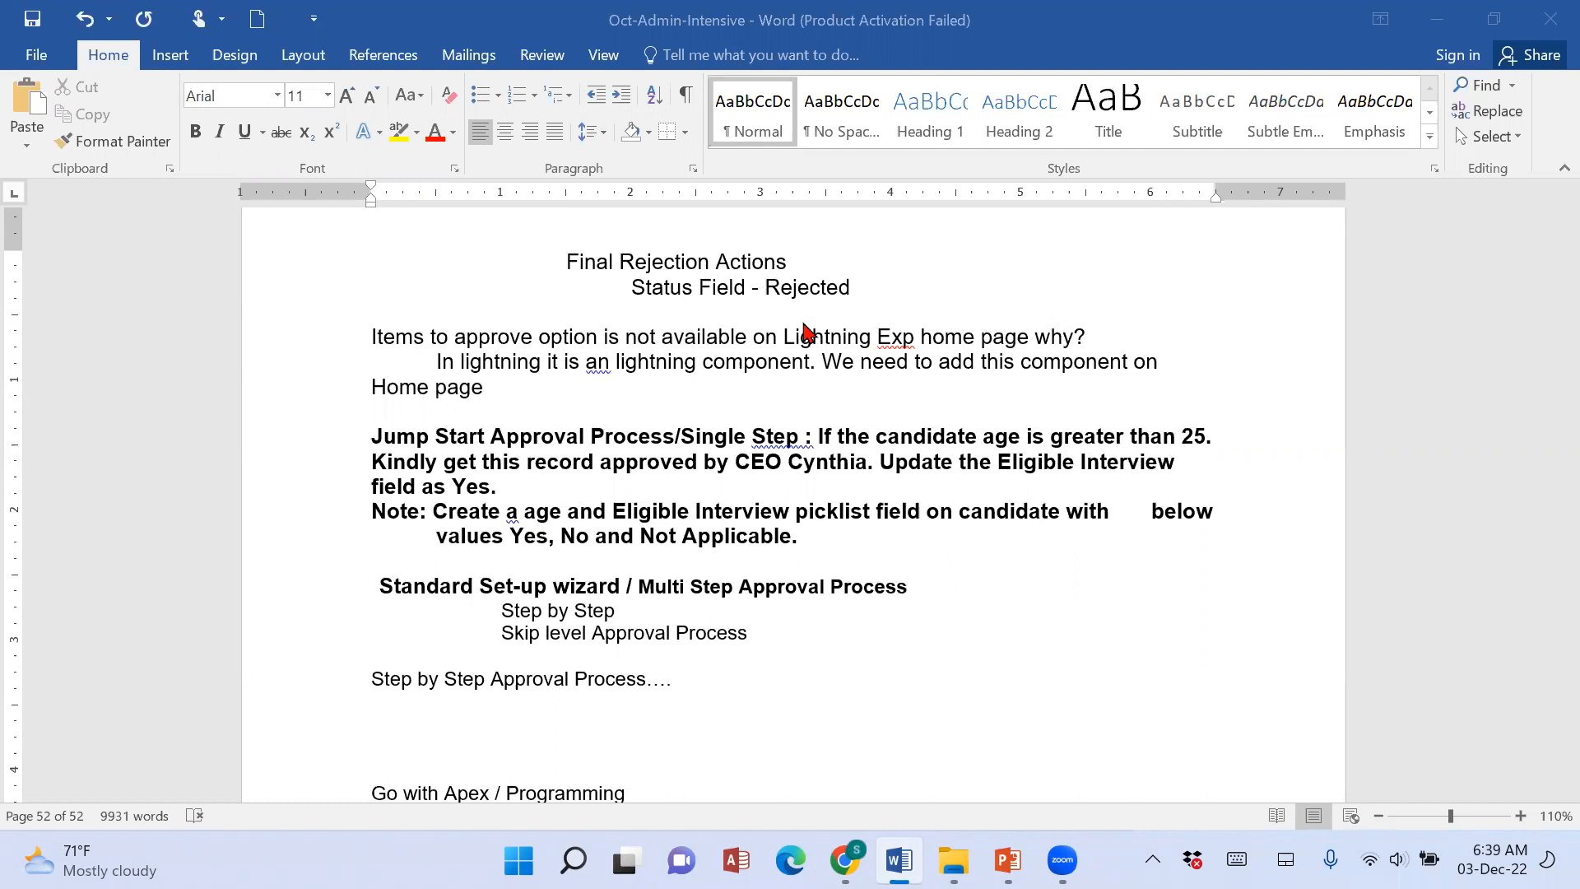
# Insert several blank lines between the "Step by Step" and "Skip level Approval Process" items.
pyautogui.click(505, 675)
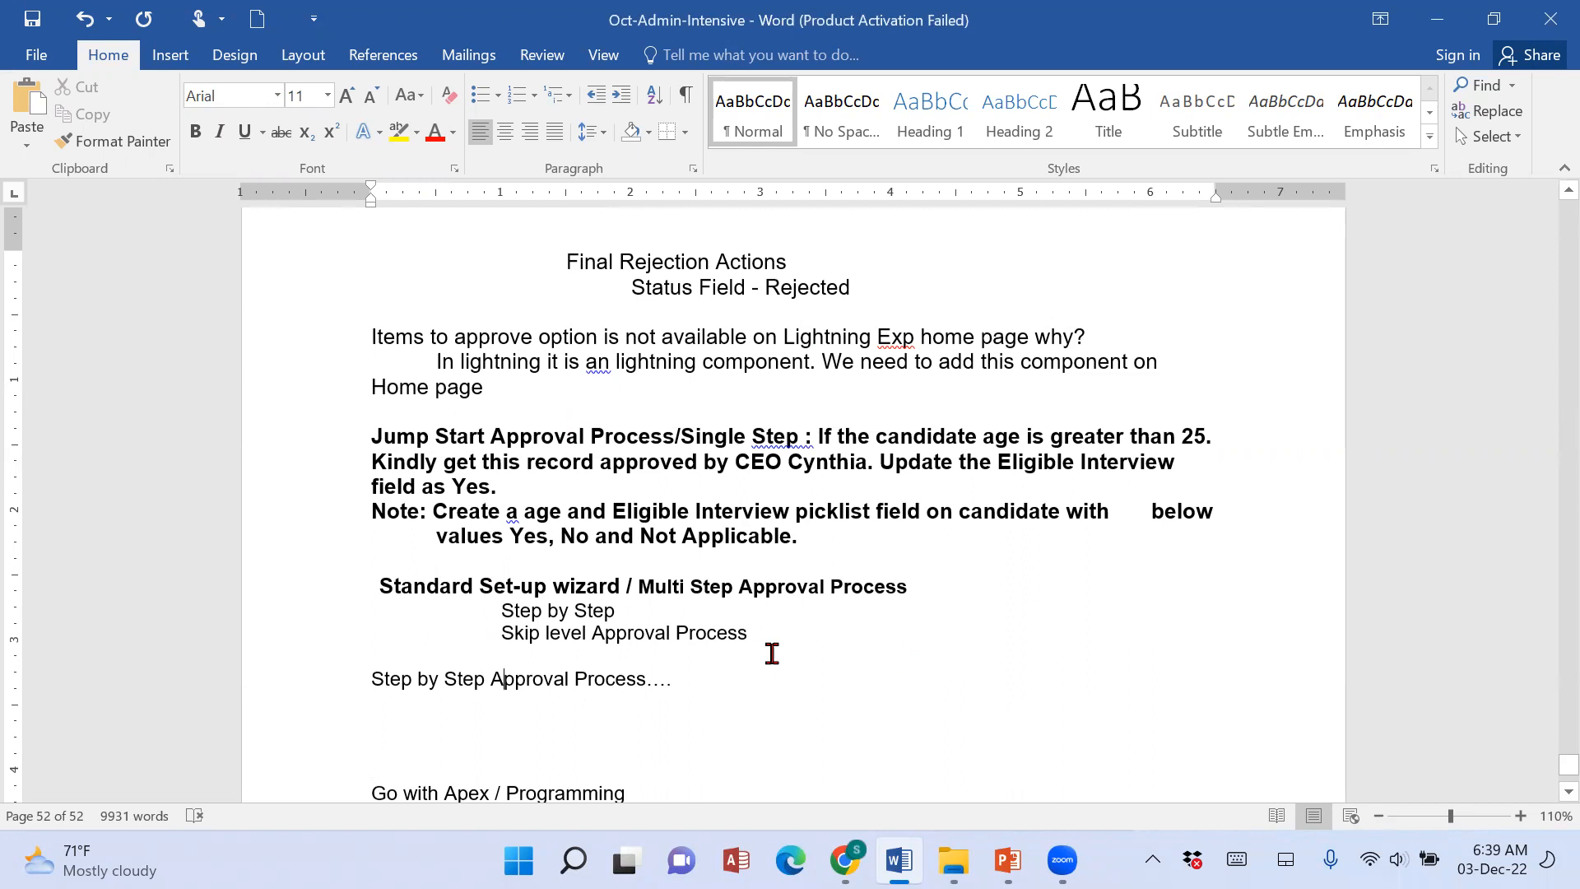
pyautogui.press('Tab')
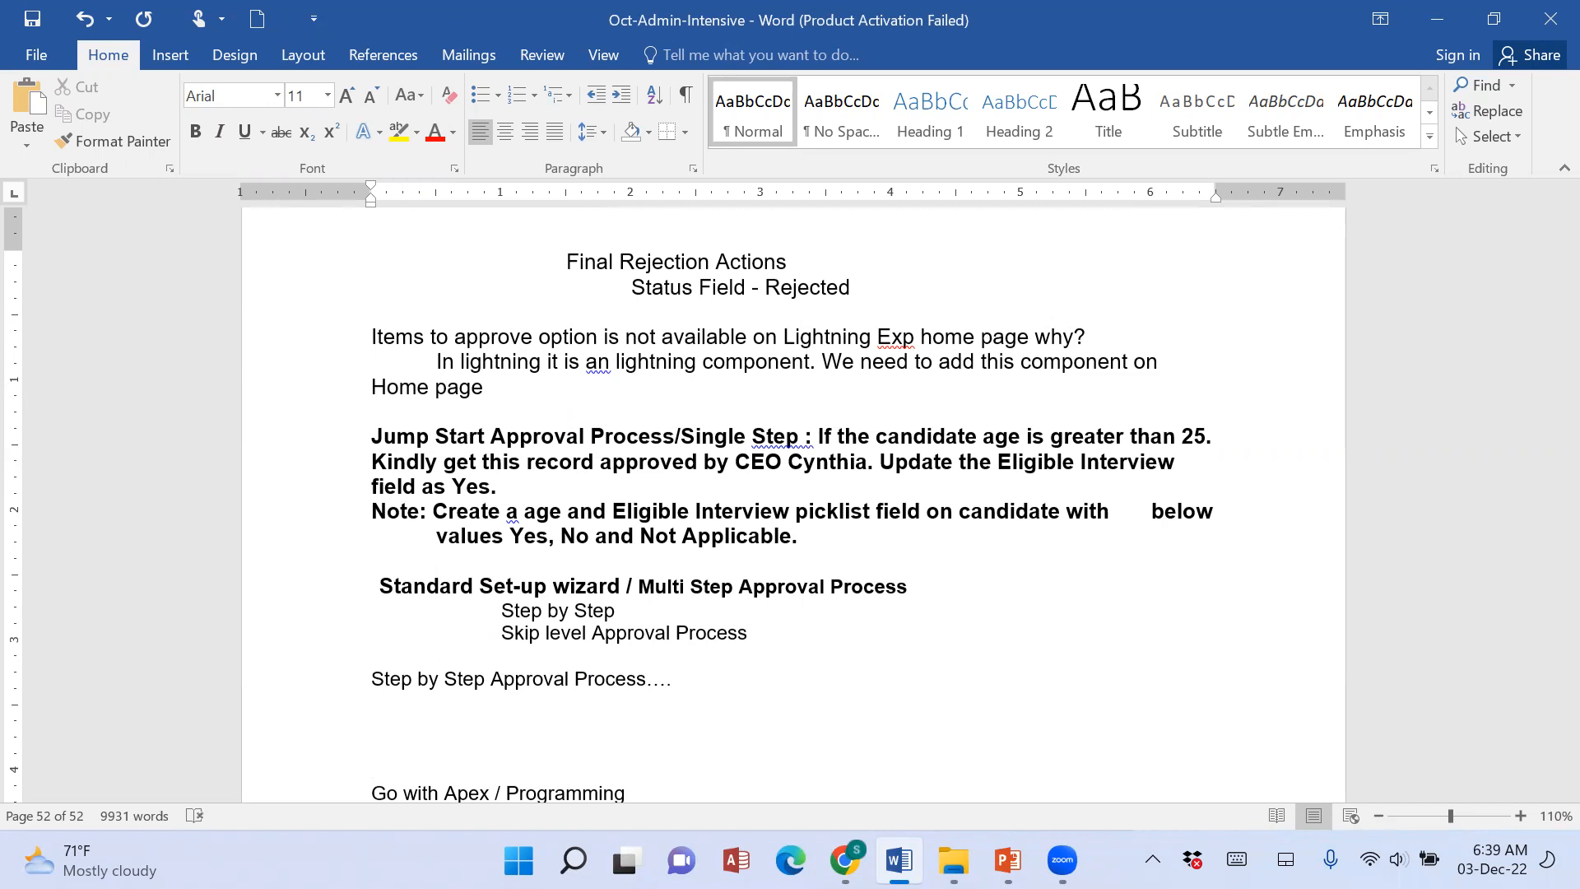
pyautogui.moveTo(462, 619); pyautogui.dragTo(723, 623)
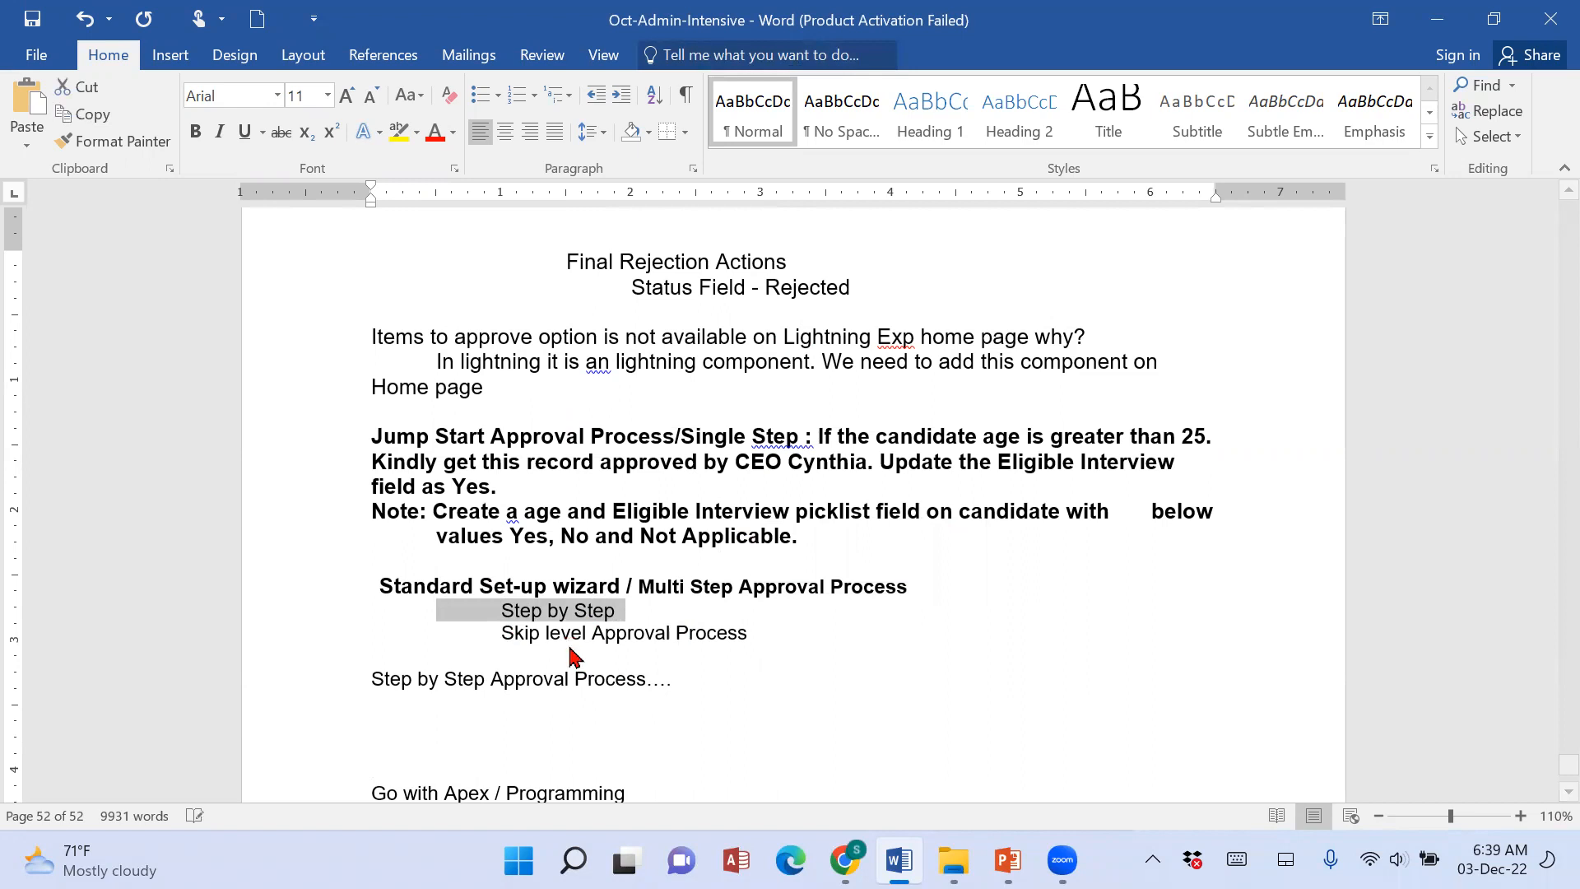
pyautogui.click(693, 608)
pyautogui.press('Return')
pyautogui.press('Return')
pyautogui.press('Return')
pyautogui.press('Return')
pyautogui.press('Return')
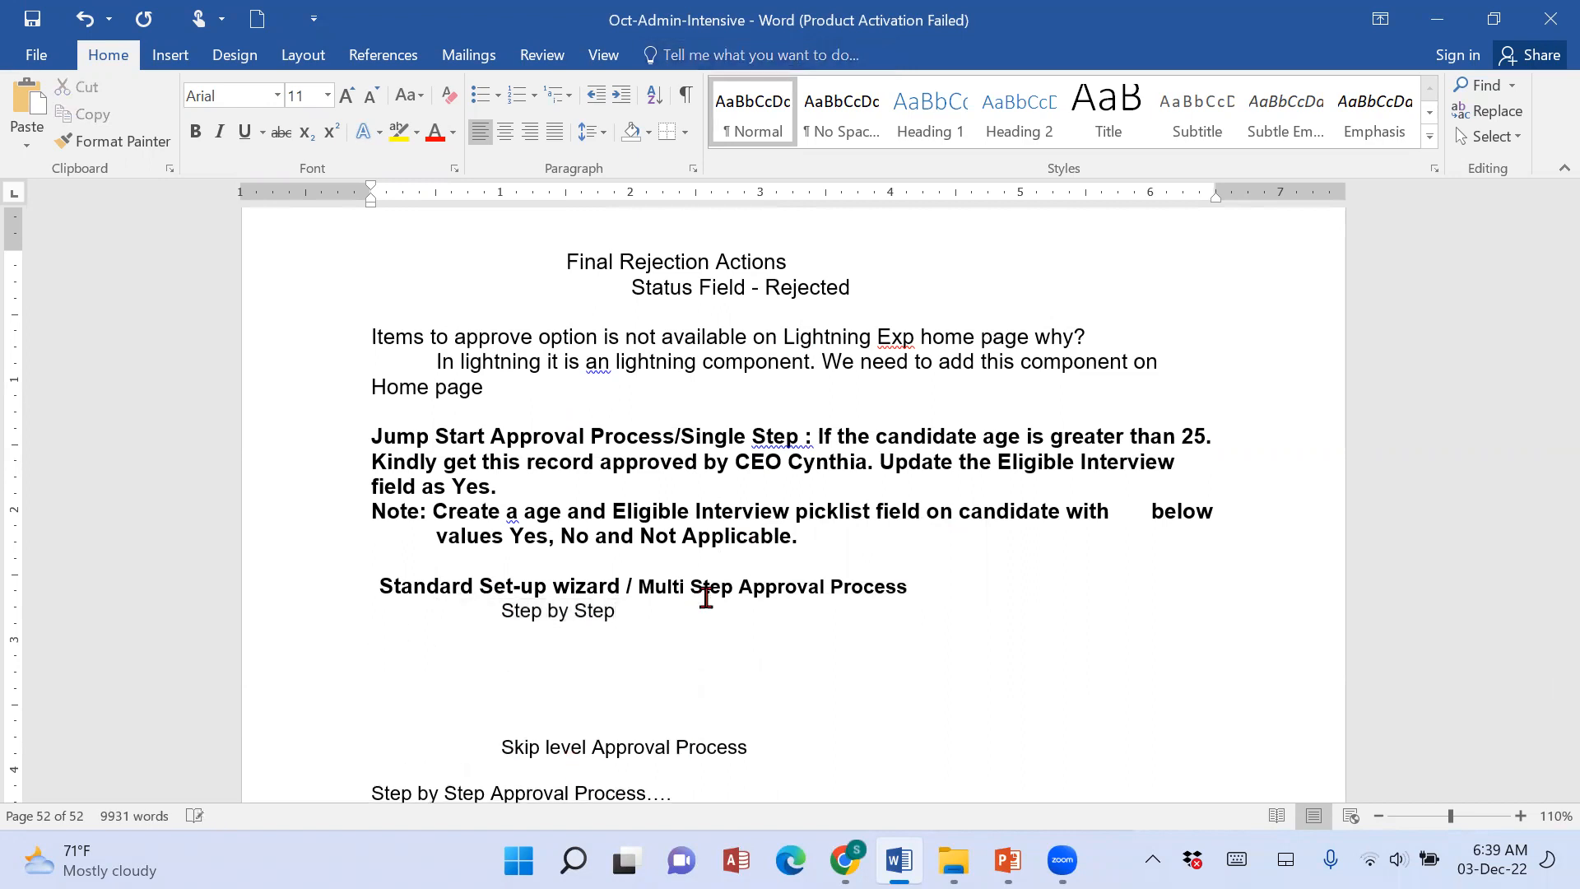
# Copy the Activity 2 text from the PowerPoint slide into the Word notes under "Step by Step", with its unindented "Approval Process." heading set off by a blank line.
pyautogui.hotkey('alt', 'Tab')
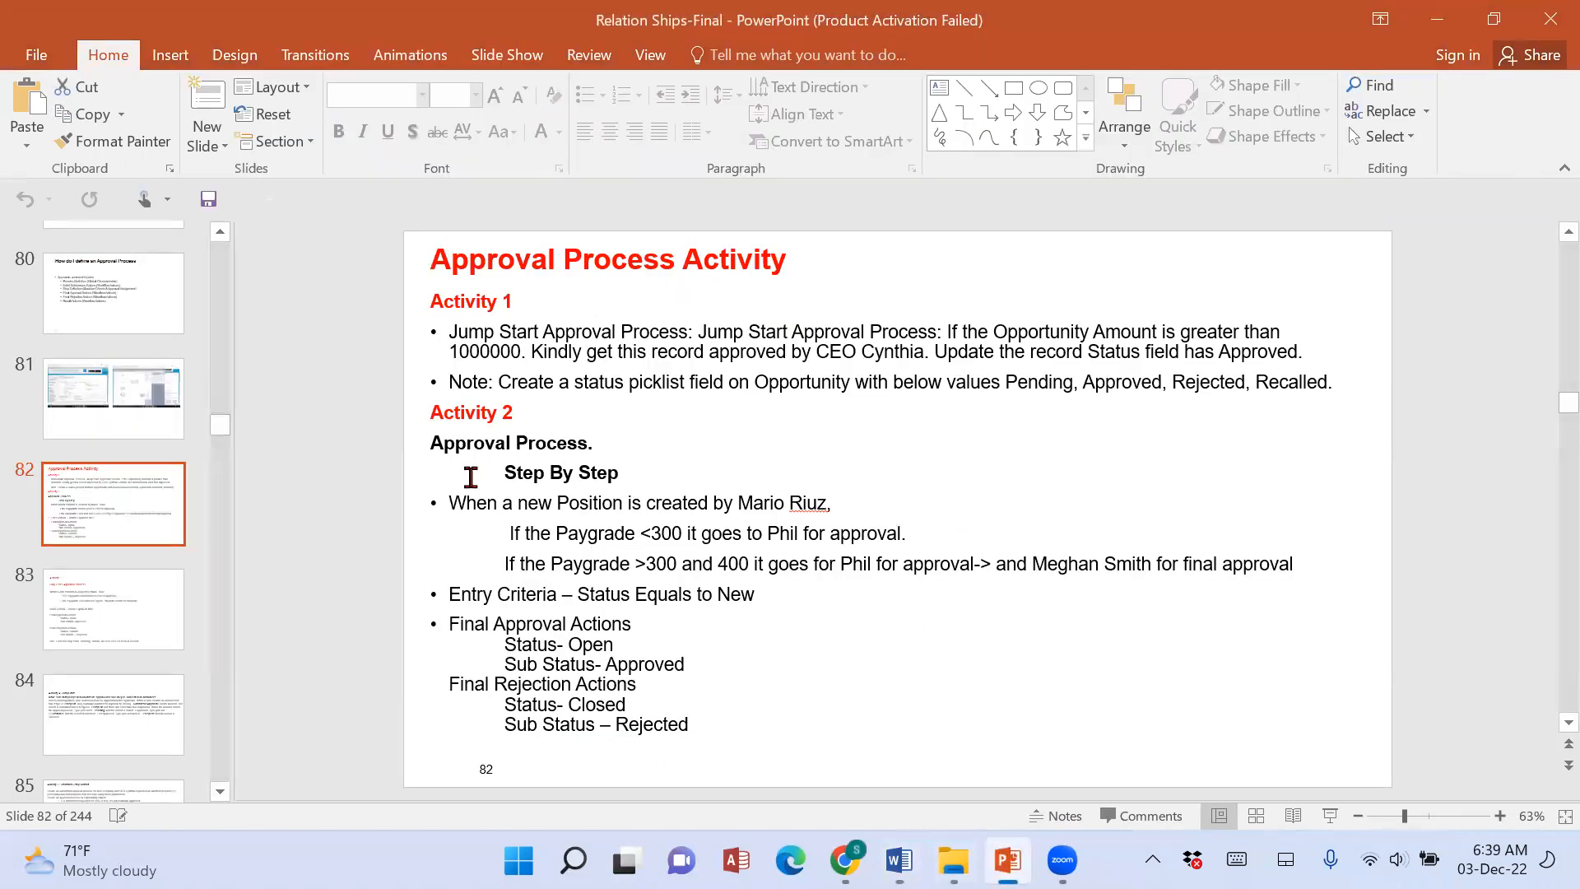
pyautogui.moveTo(434, 444); pyautogui.dragTo(769, 764)
pyautogui.hotkey('ctrl', 'c')
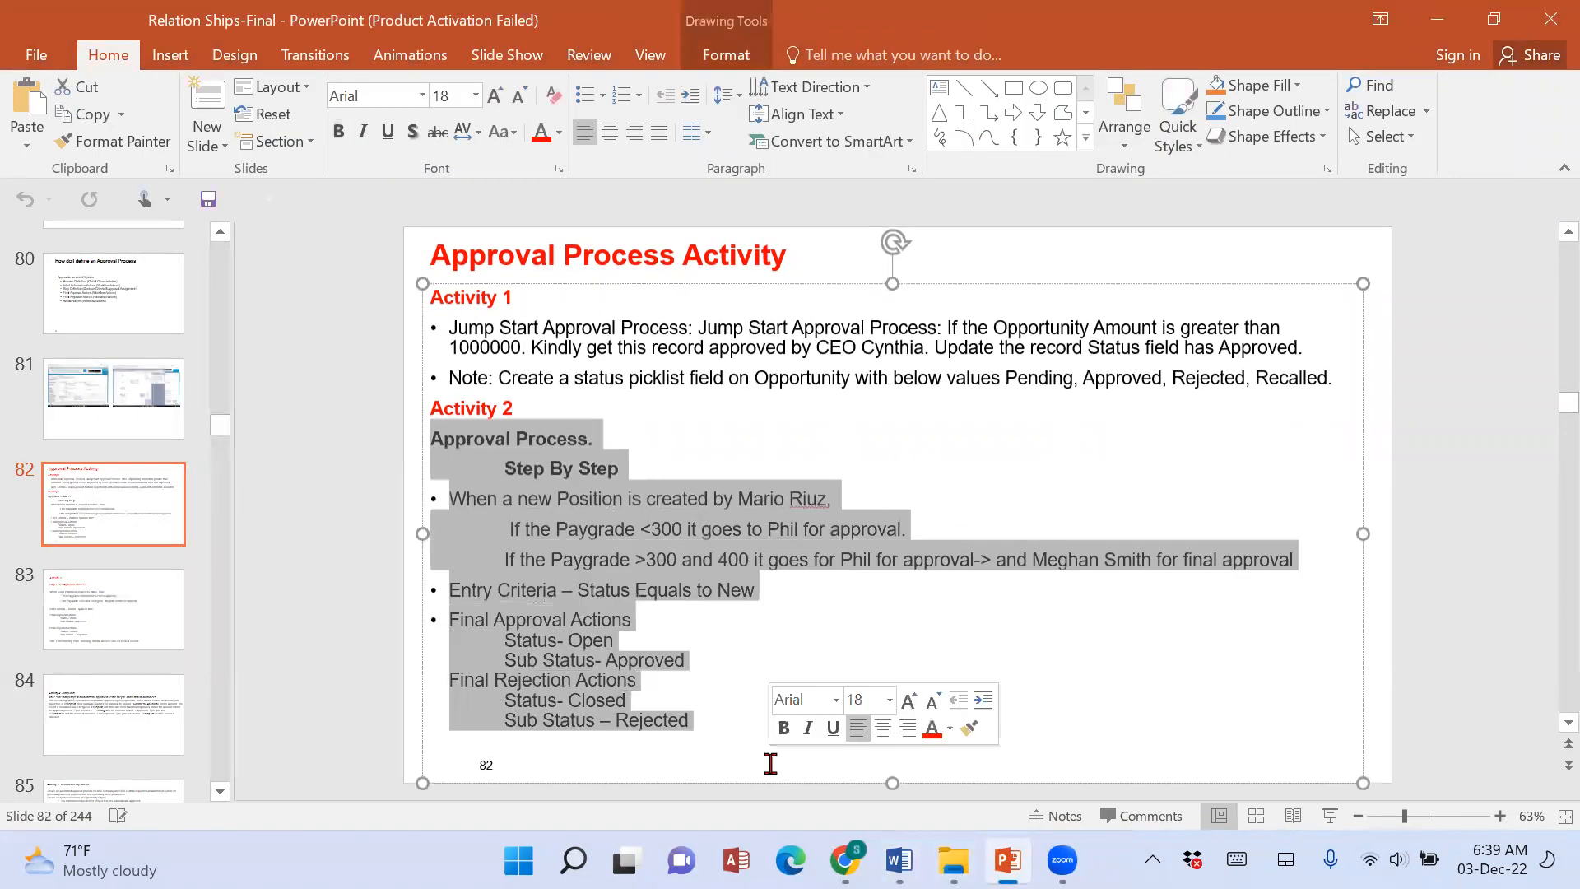
pyautogui.click(898, 860)
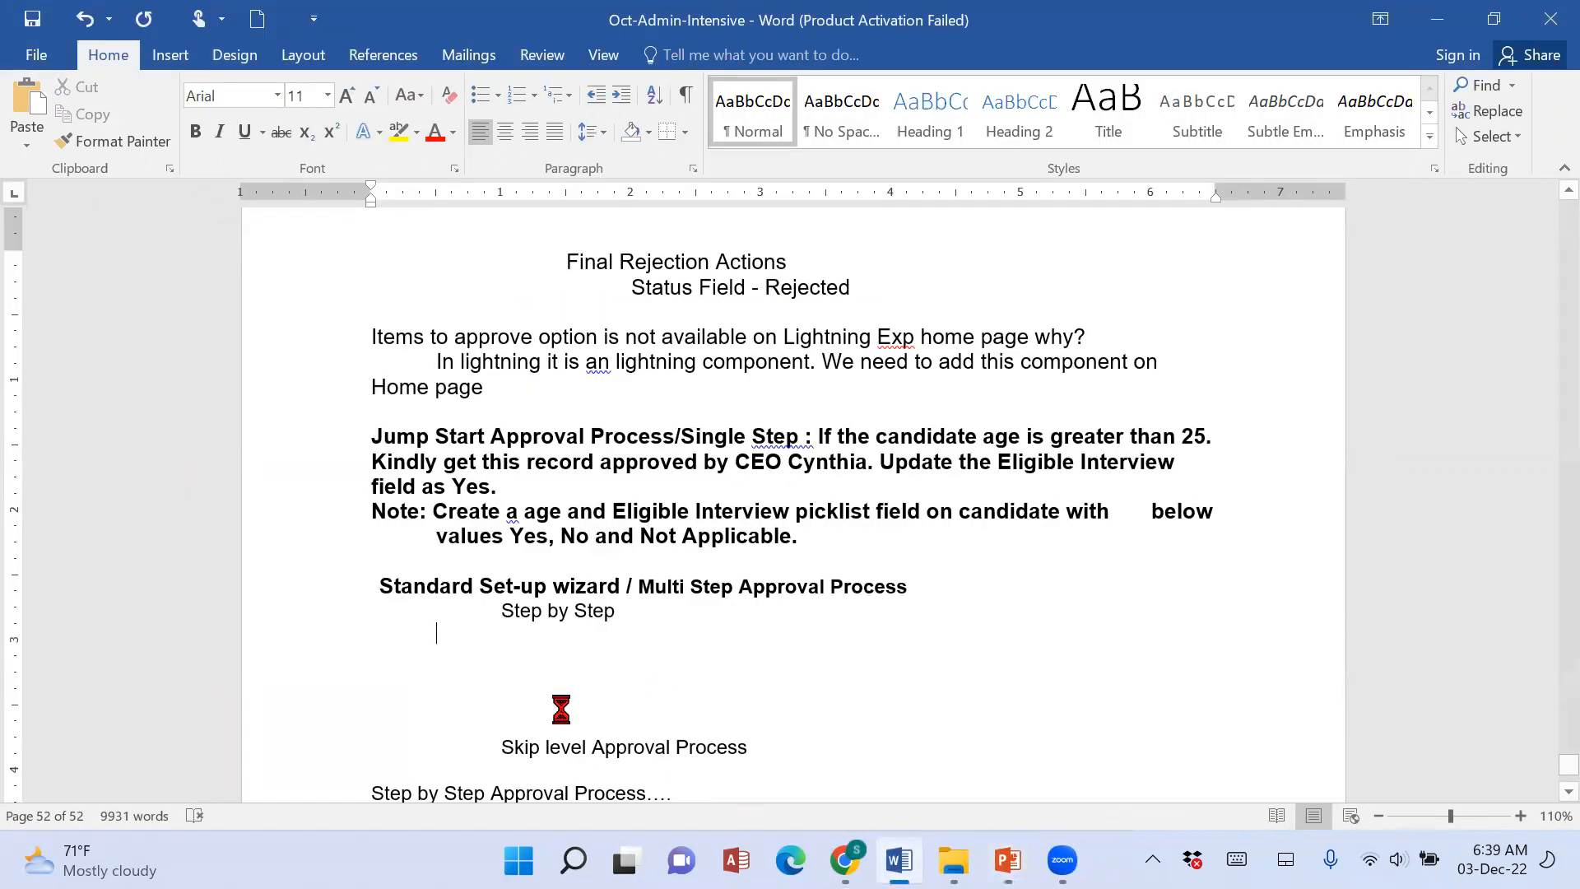
pyautogui.hotkey('ctrl', 'v')
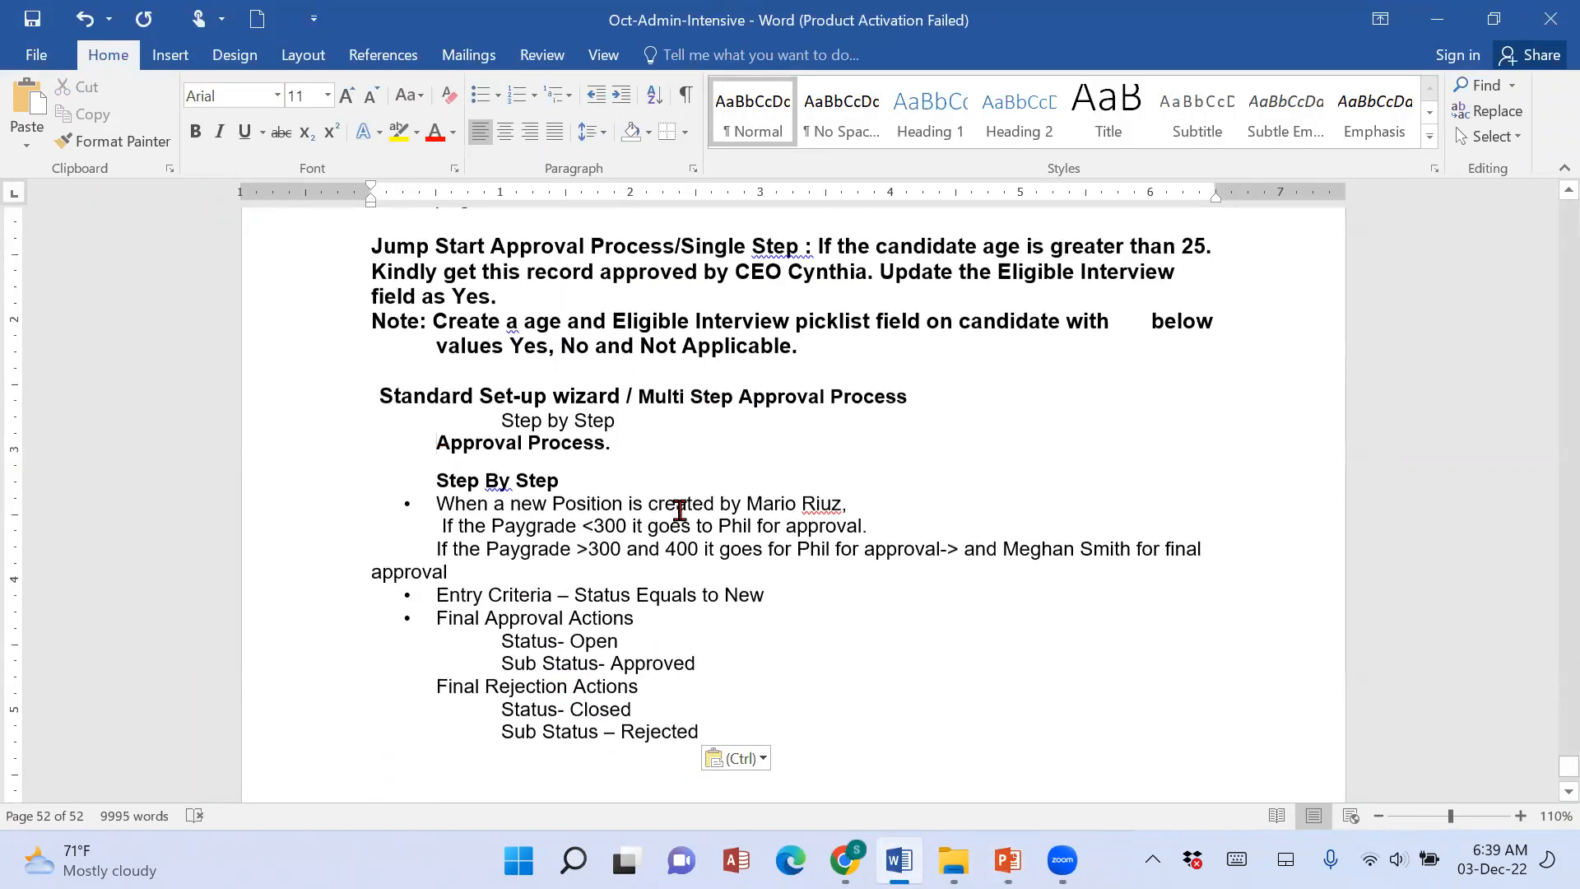
pyautogui.press('BackSpace')
pyautogui.press('Return')
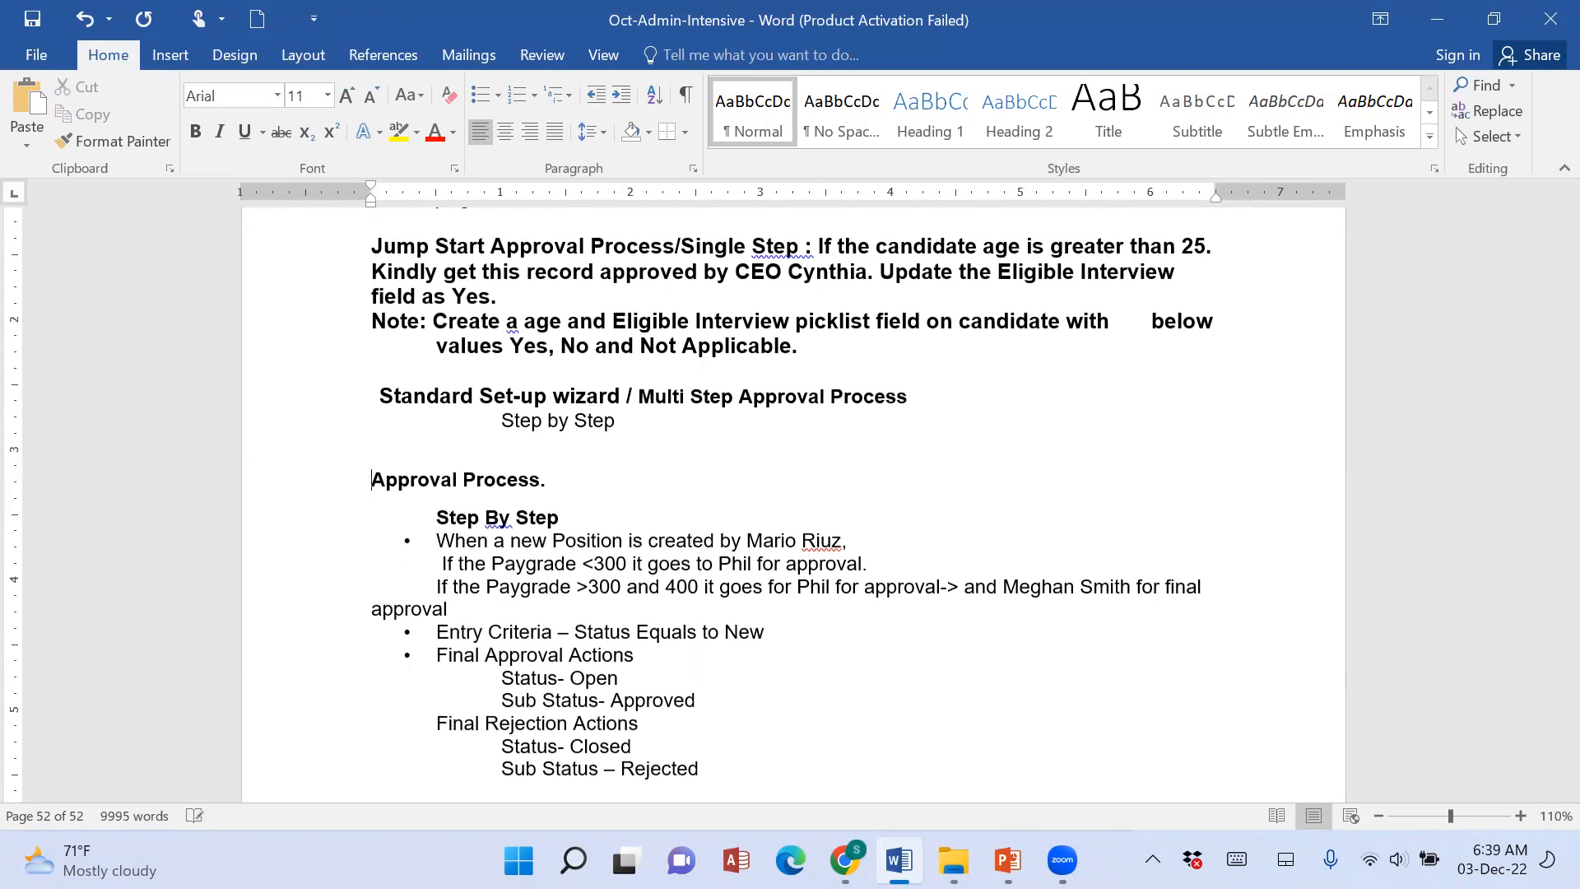
# Copy the red "Scenario 54:" heading from the earlier workflow notes.
pyautogui.scroll(6, 609, 505)
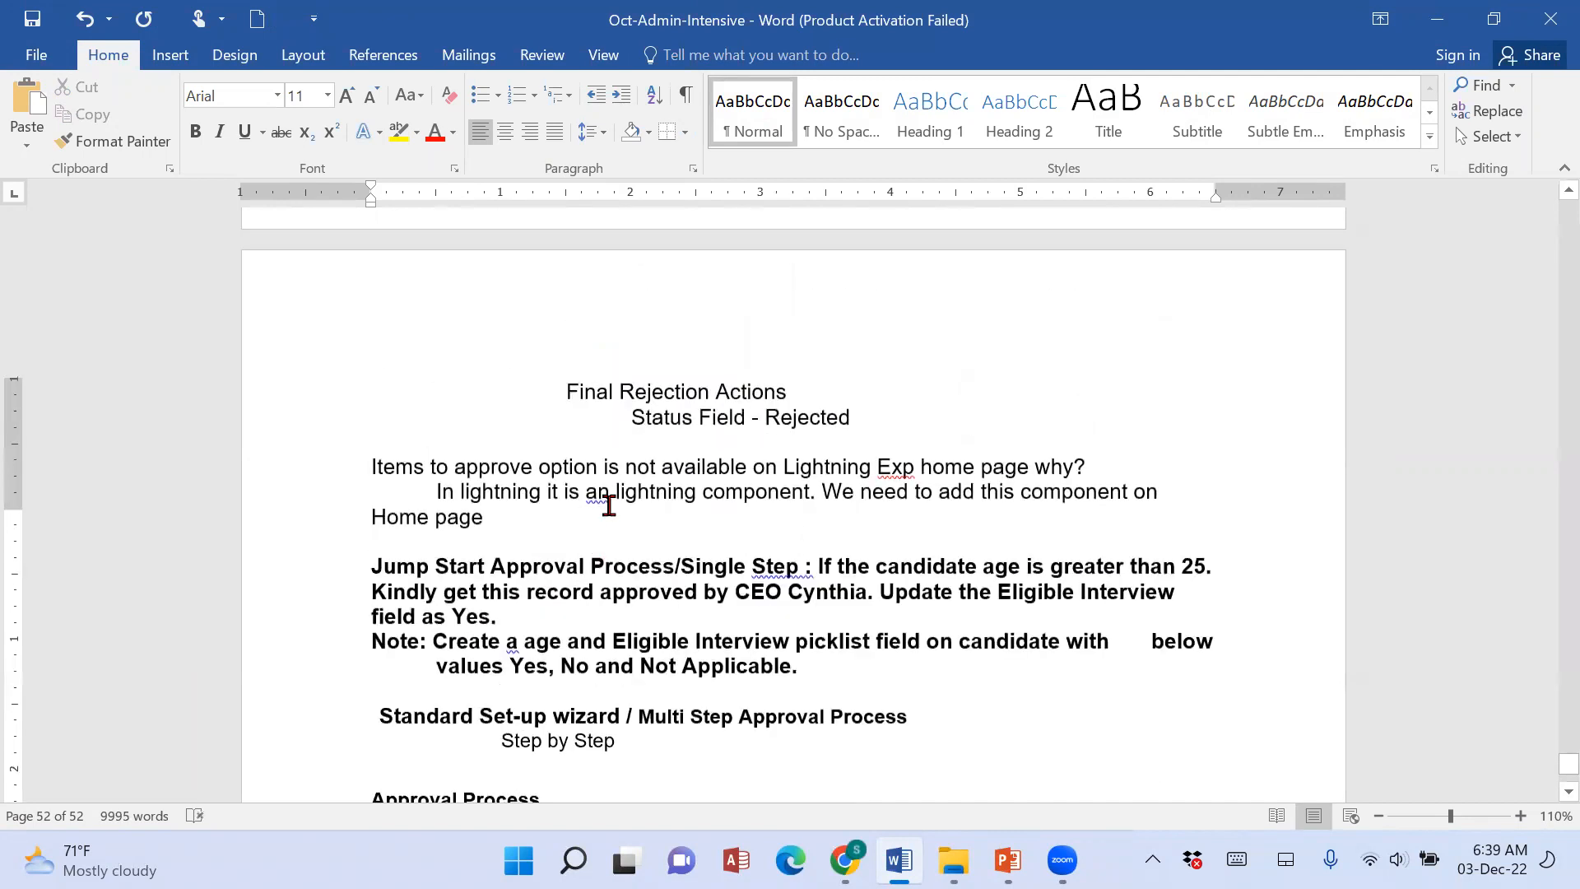
pyautogui.scroll(15, 609, 505)
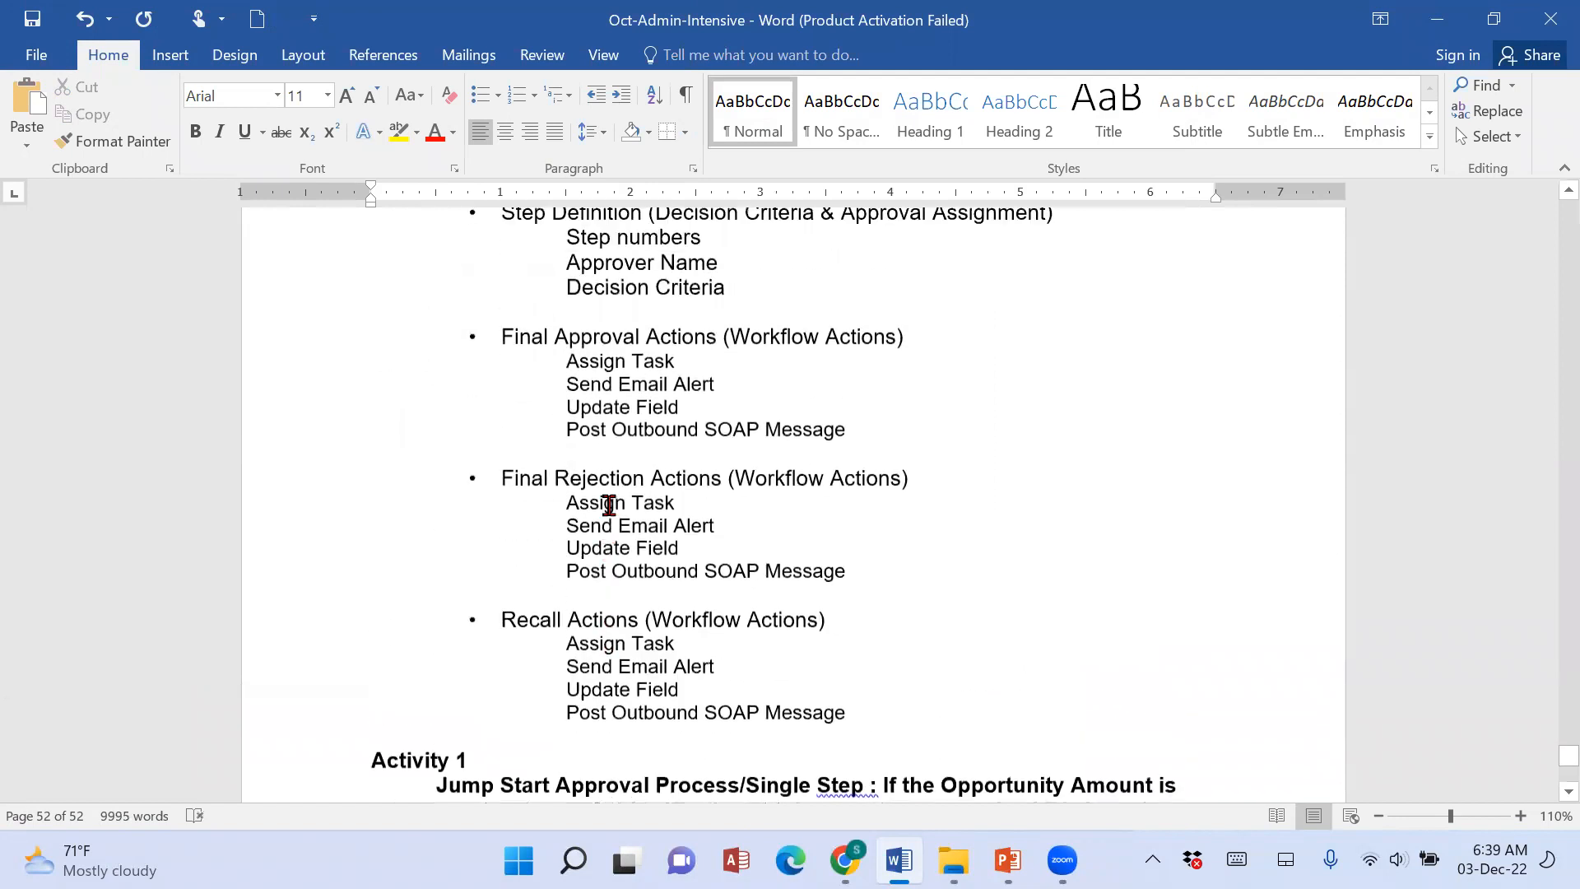
pyautogui.scroll(15, 609, 505)
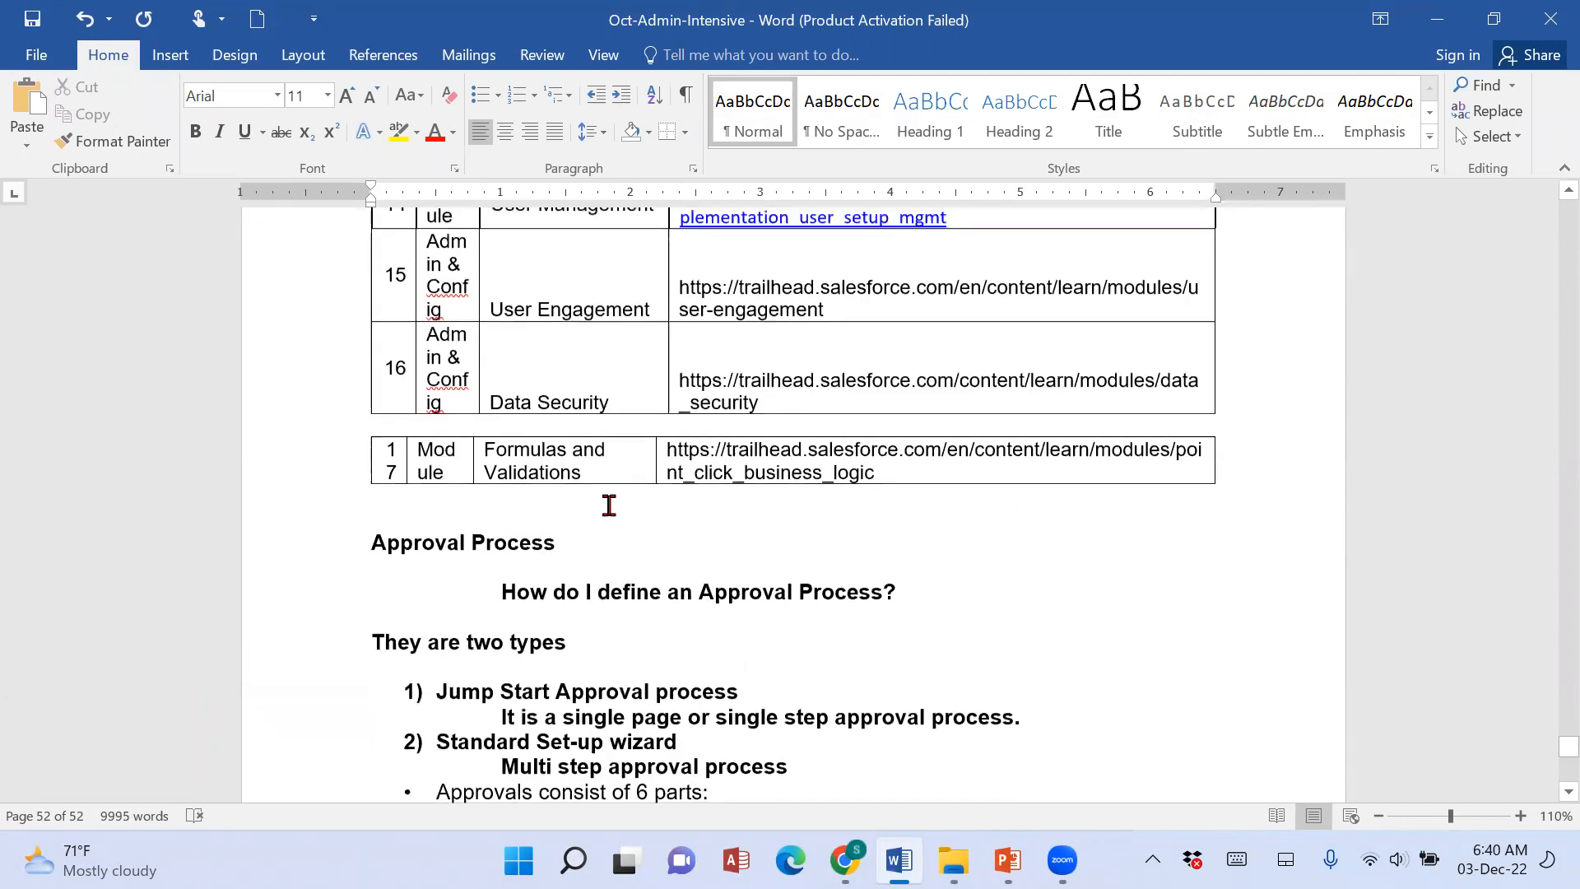
pyautogui.scroll(15, 610, 505)
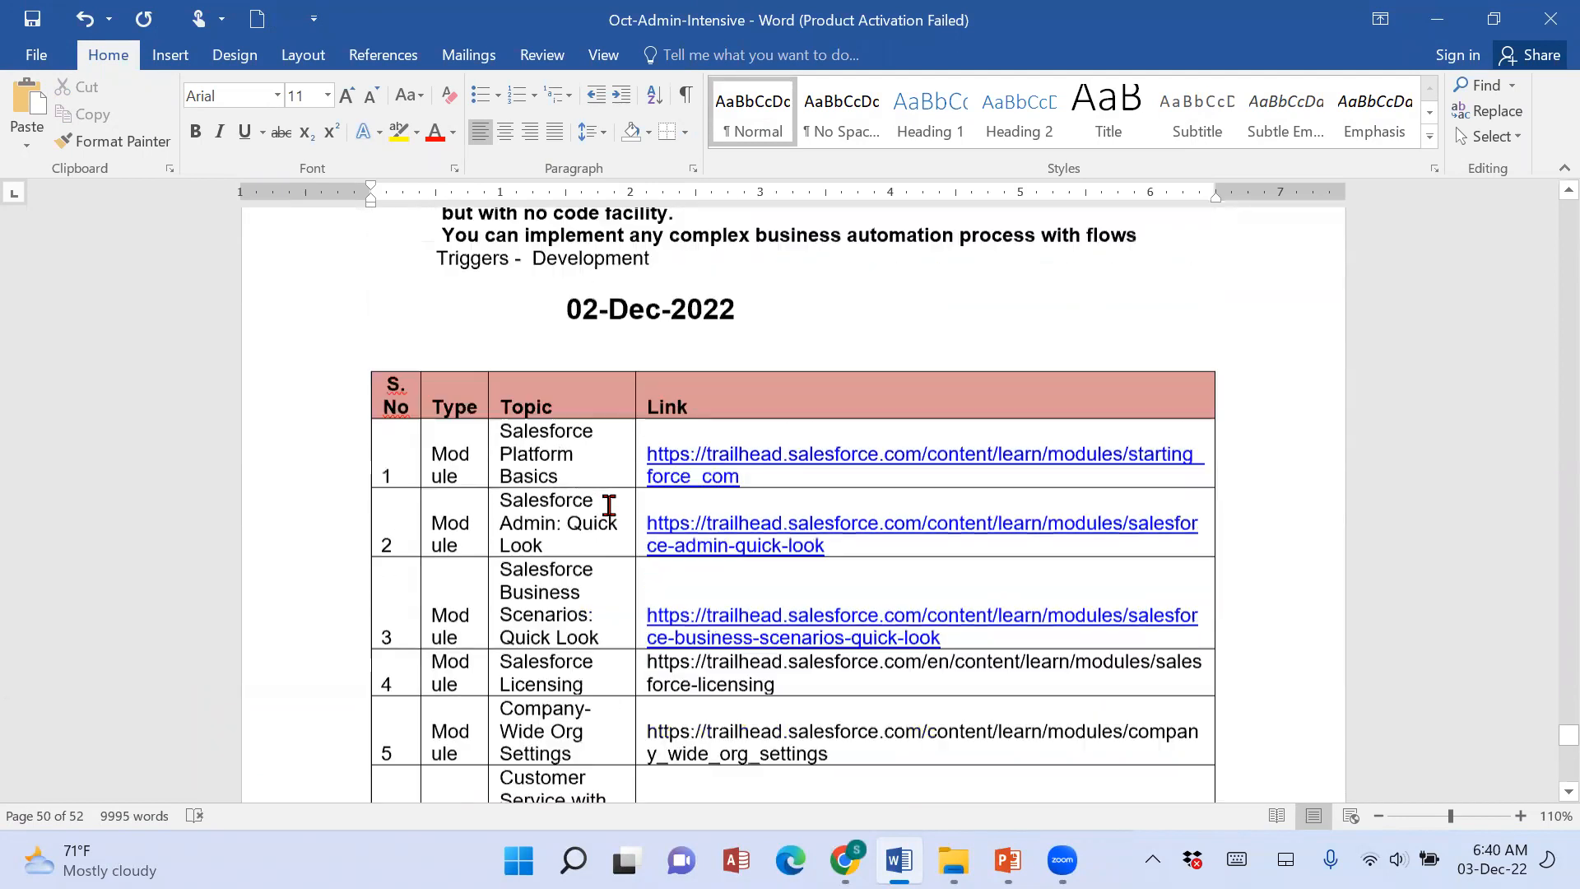
pyautogui.scroll(6, 609, 506)
pyautogui.moveTo(367, 554); pyautogui.dragTo(494, 554)
pyautogui.hotkey('ctrl', 'c')
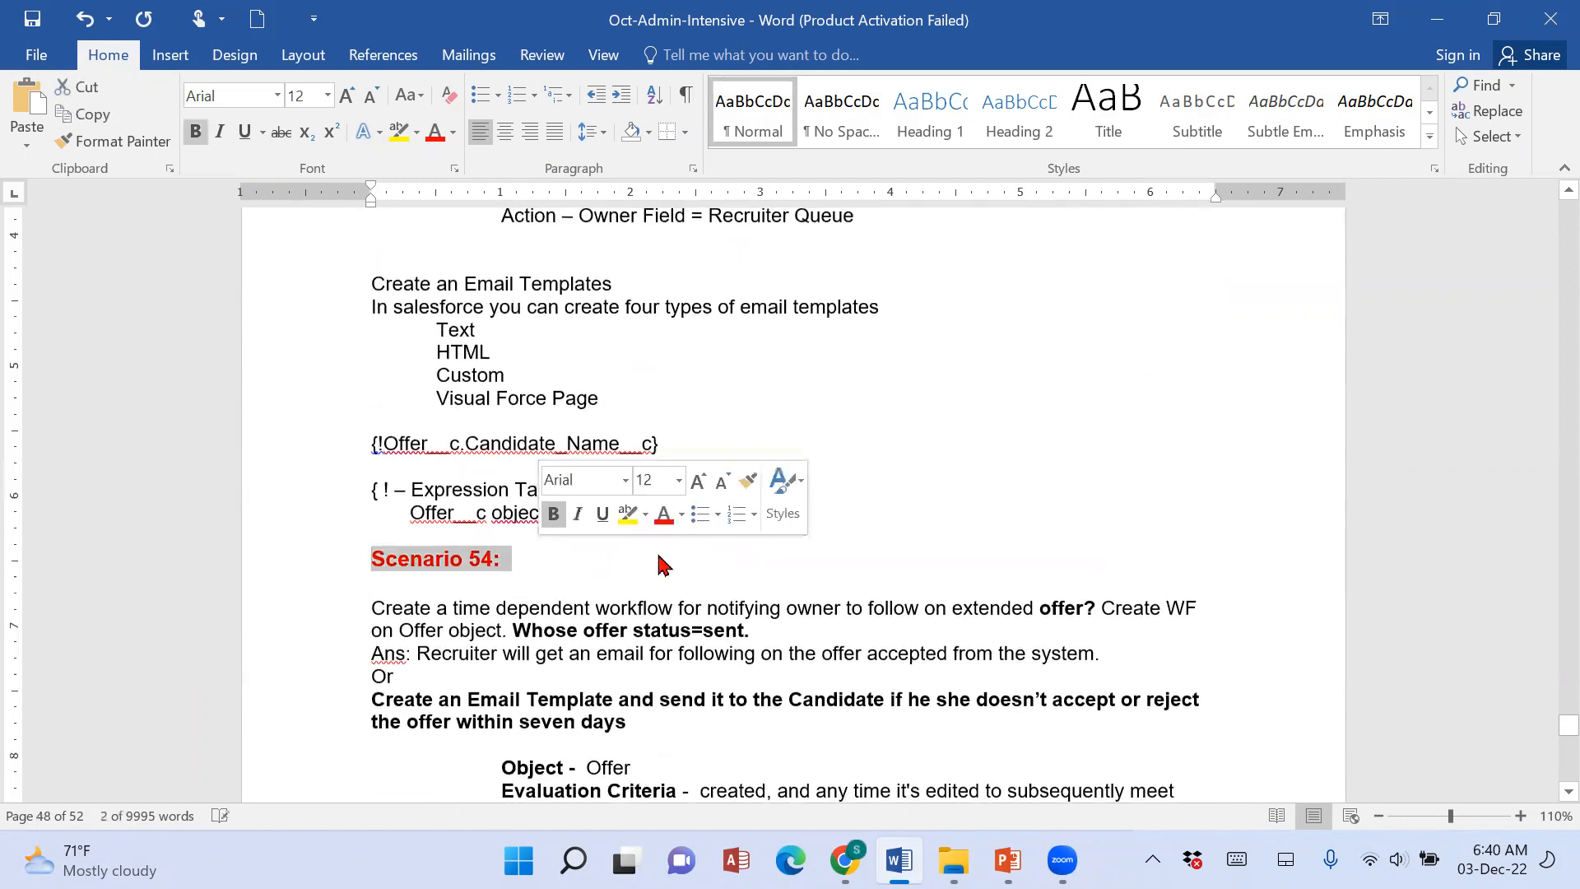
# Replace the "Activity 1" heading with the copied scenario heading and renumber it to "Scenario 55:".
pyautogui.scroll(-5, 657, 552)
pyautogui.scroll(1, 659, 553)
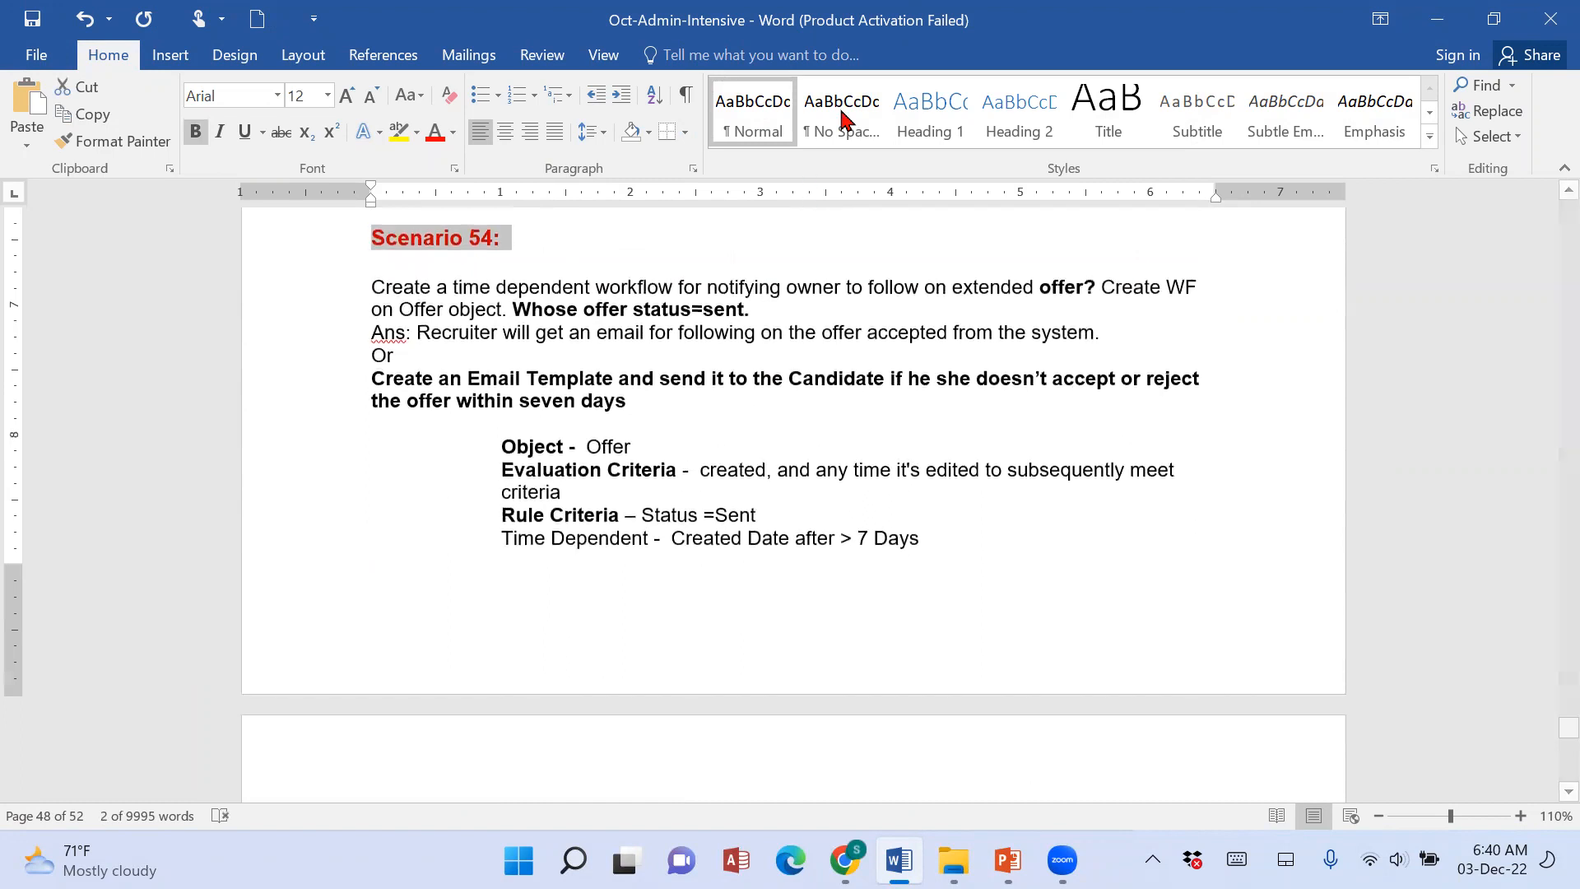
pyautogui.click(841, 121)
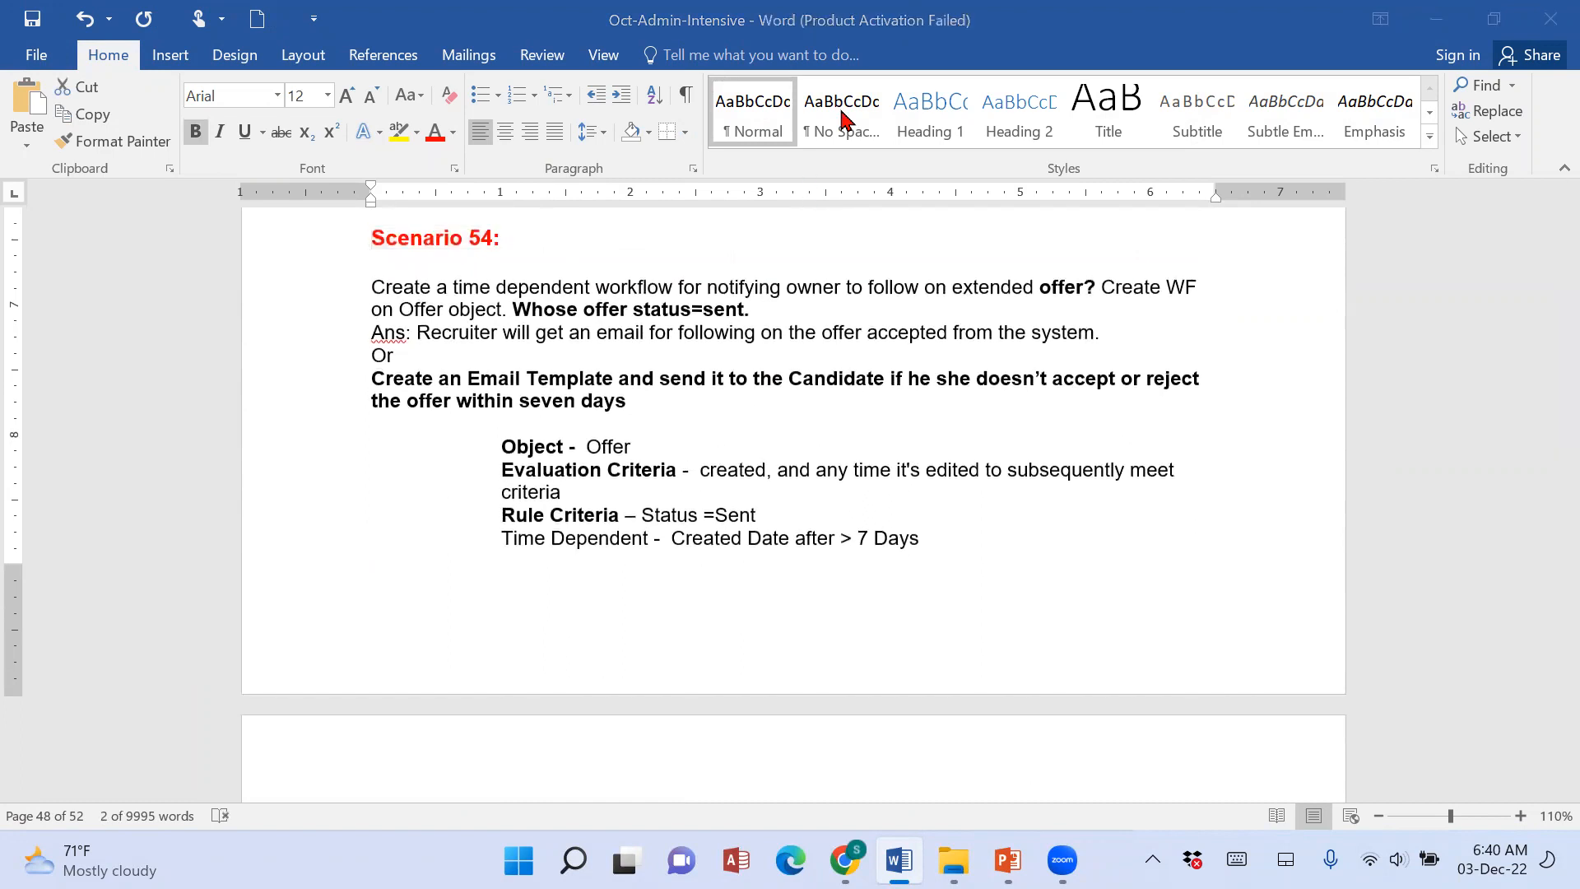
pyautogui.scroll(-7, 600, 600)
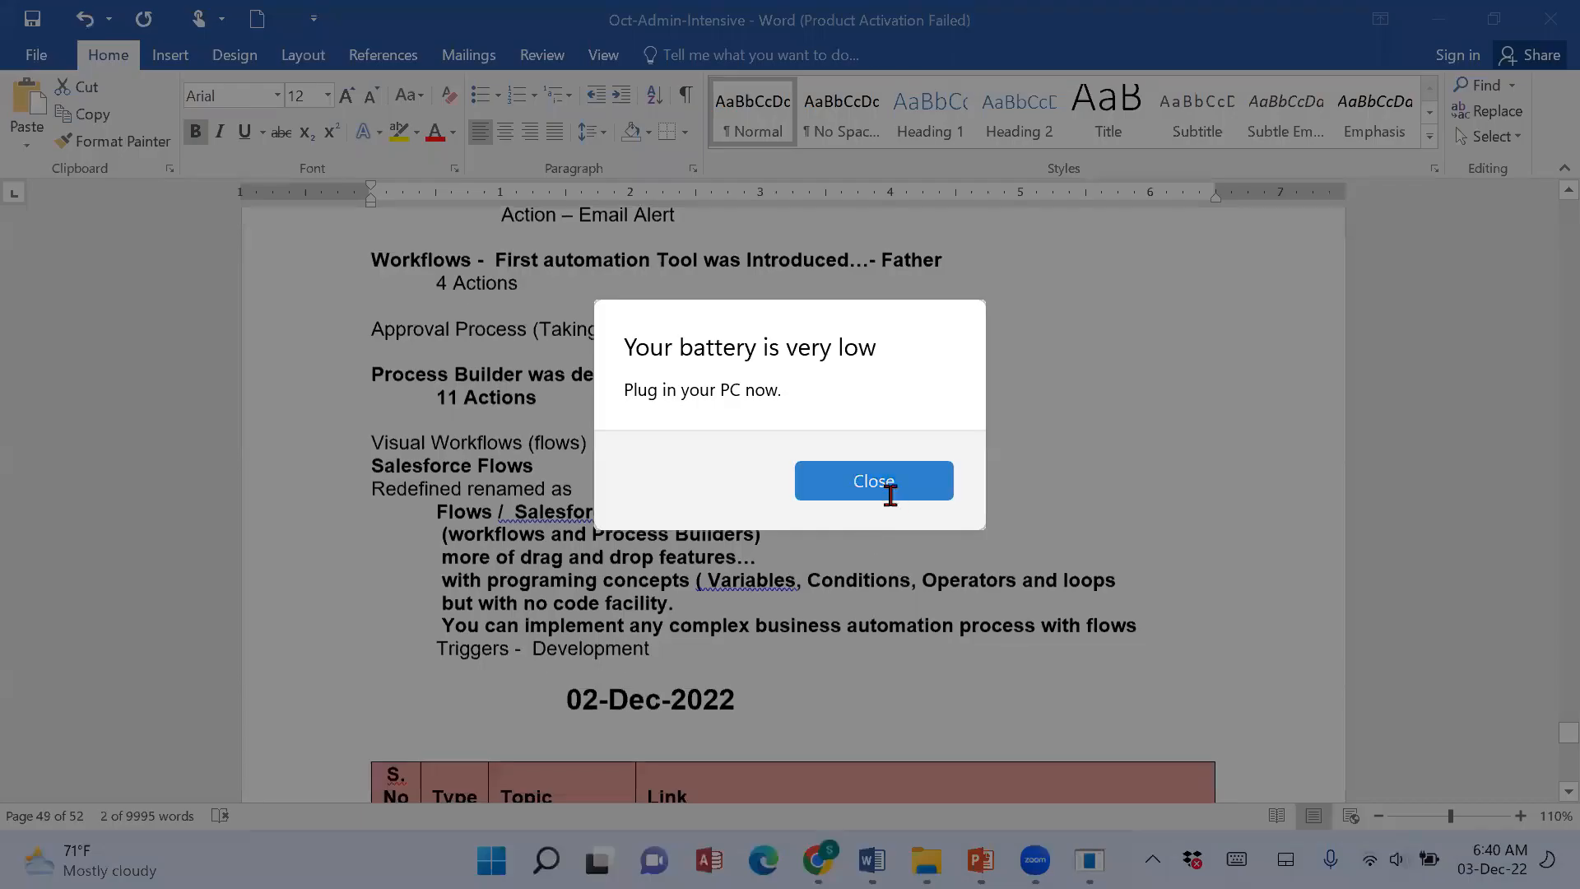
pyautogui.click(889, 492)
pyautogui.scroll(-11, 753, 619)
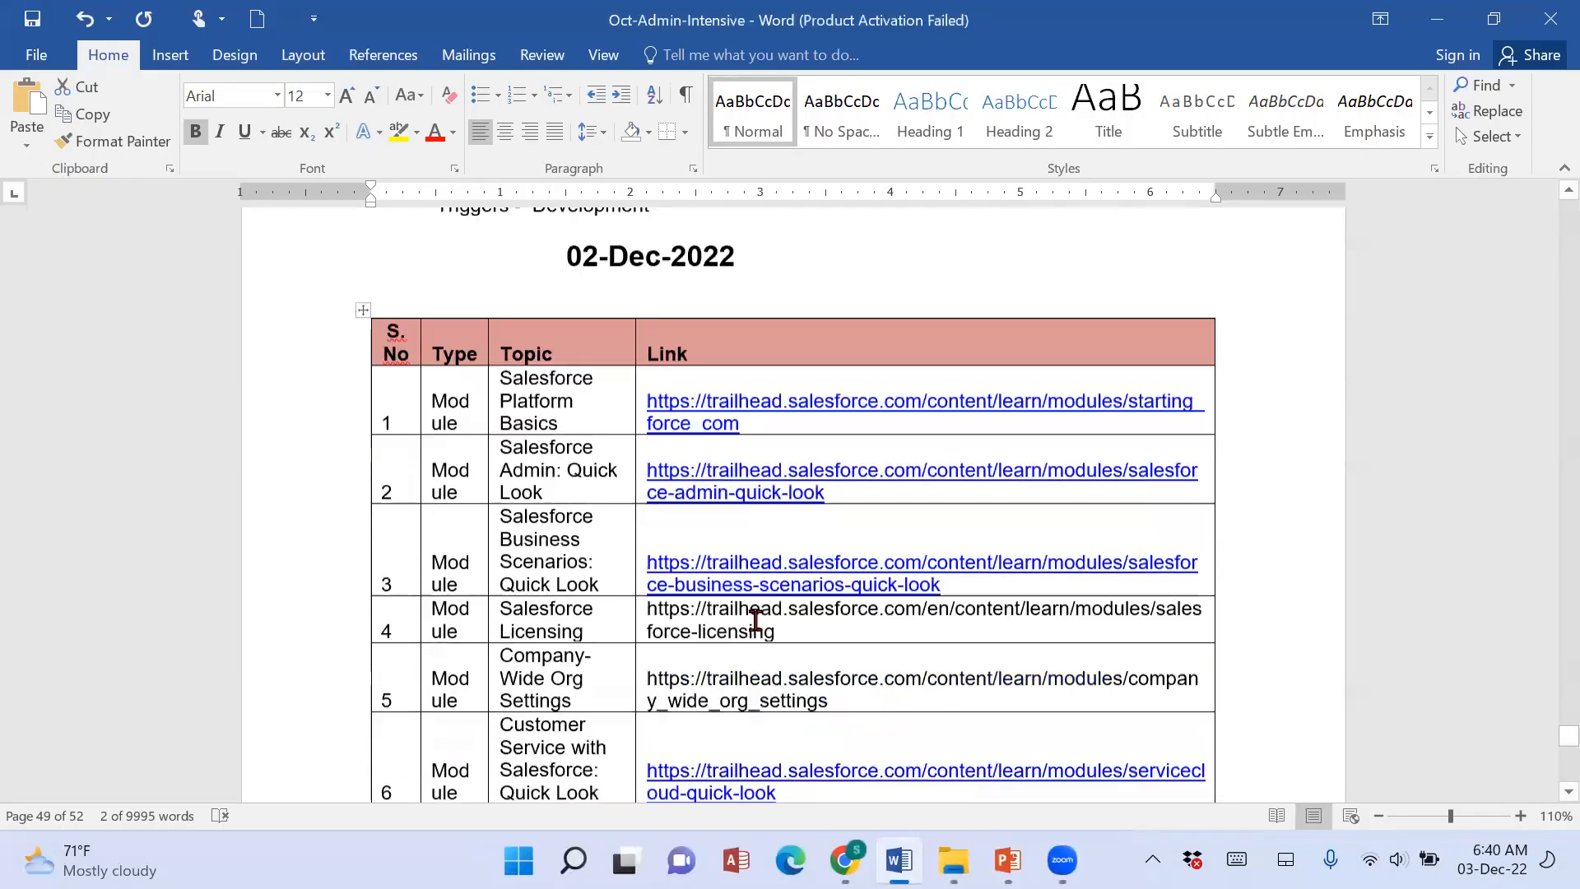
pyautogui.scroll(-15, 755, 620)
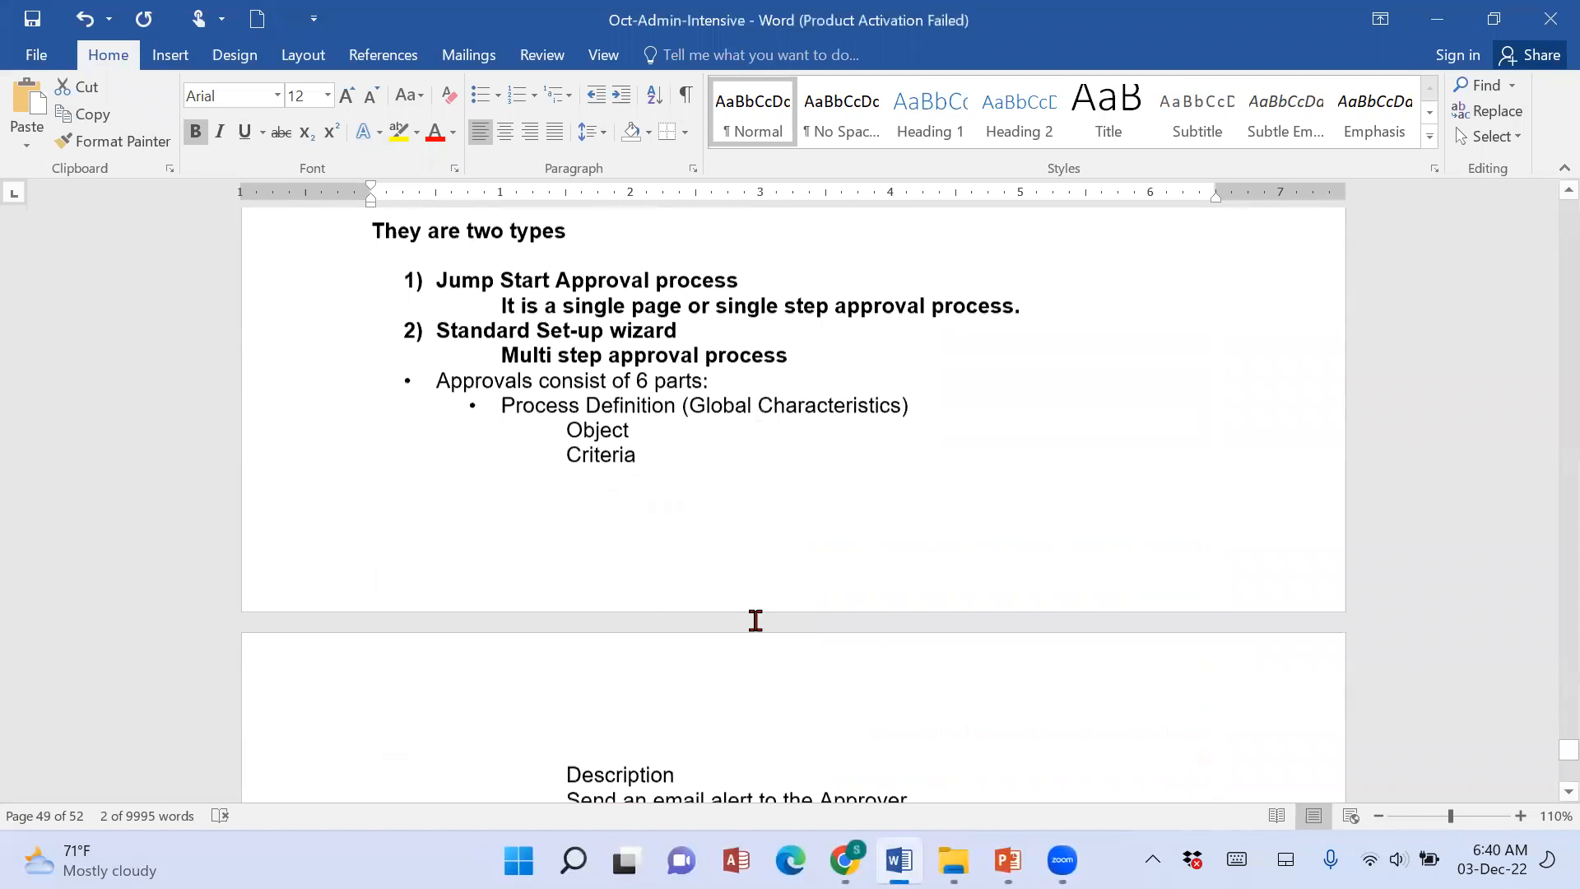
pyautogui.scroll(5, 755, 621)
pyautogui.scroll(-10, 755, 621)
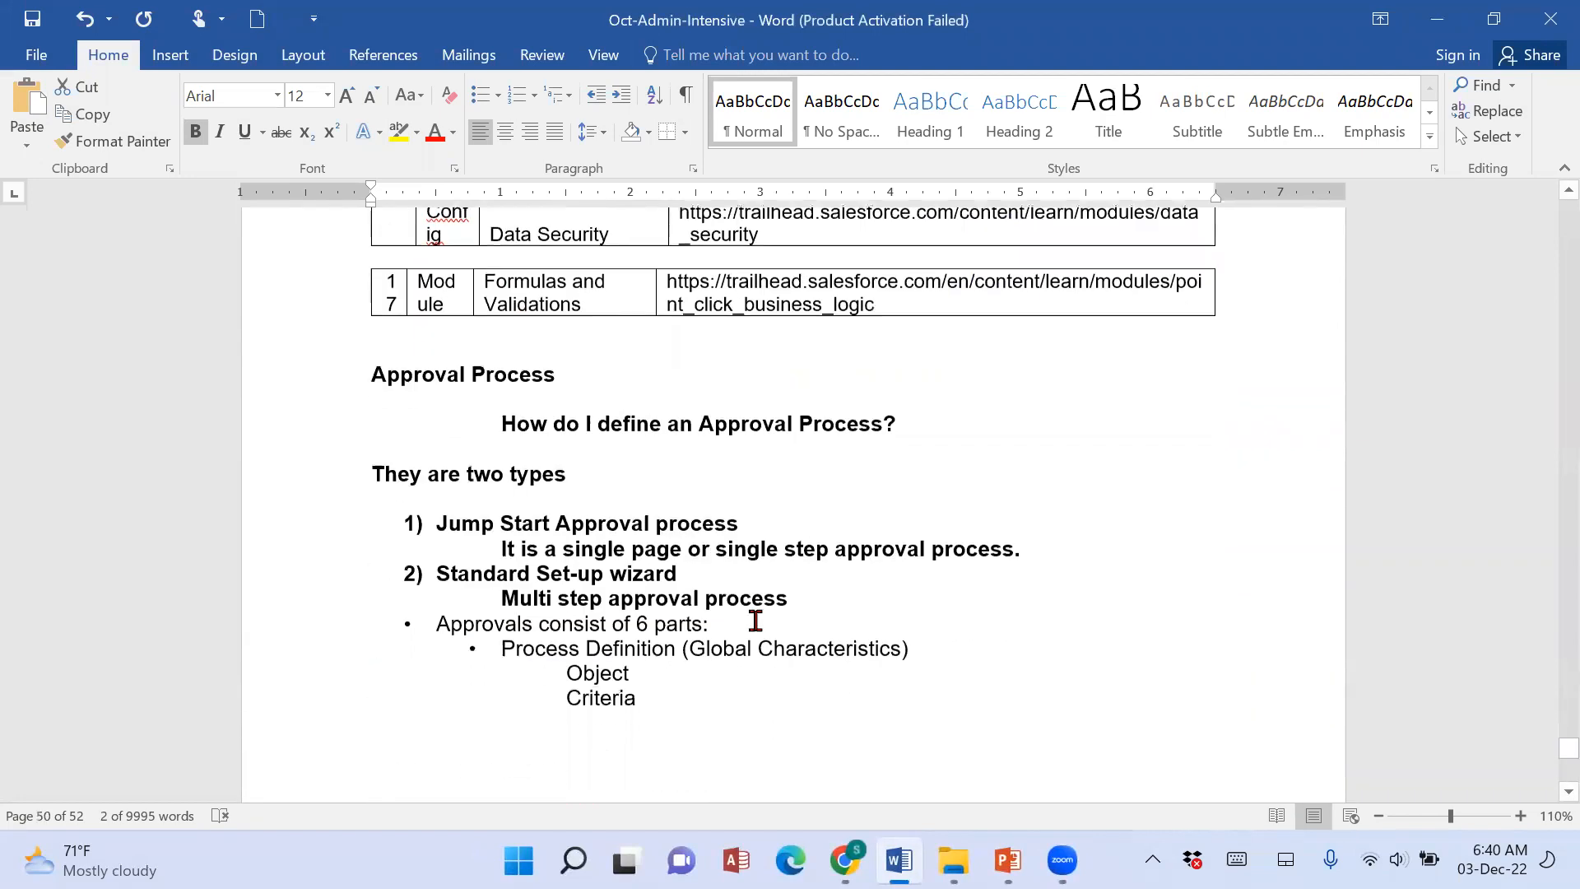
pyautogui.scroll(-15, 756, 621)
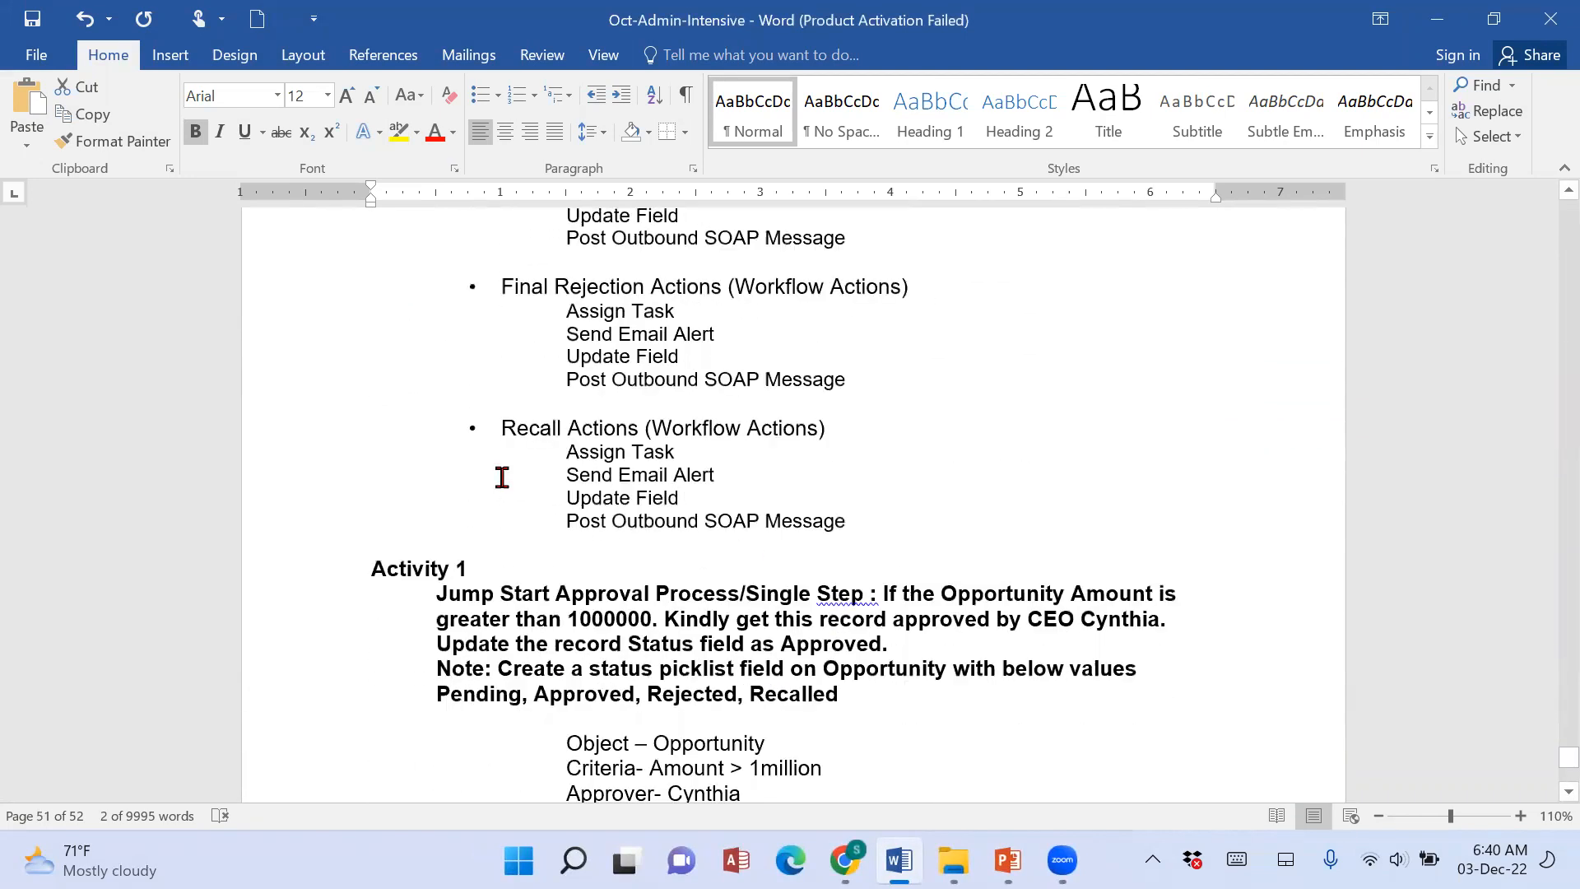
pyautogui.scroll(3, 408, 478)
pyautogui.moveTo(392, 449); pyautogui.dragTo(514, 449)
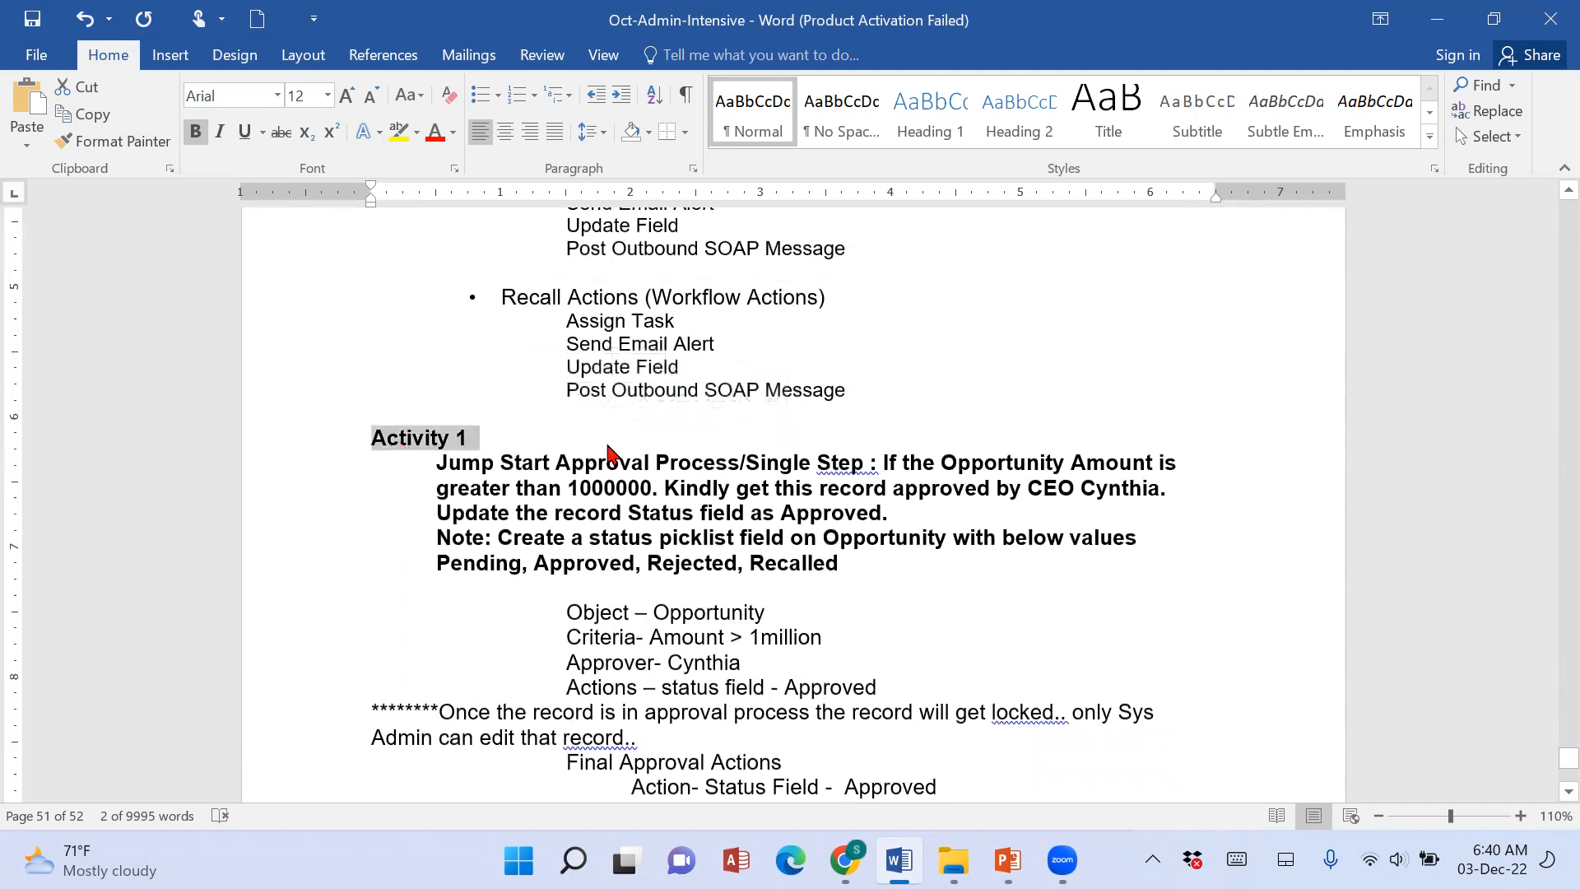
pyautogui.hotkey('ctrl', 'v')
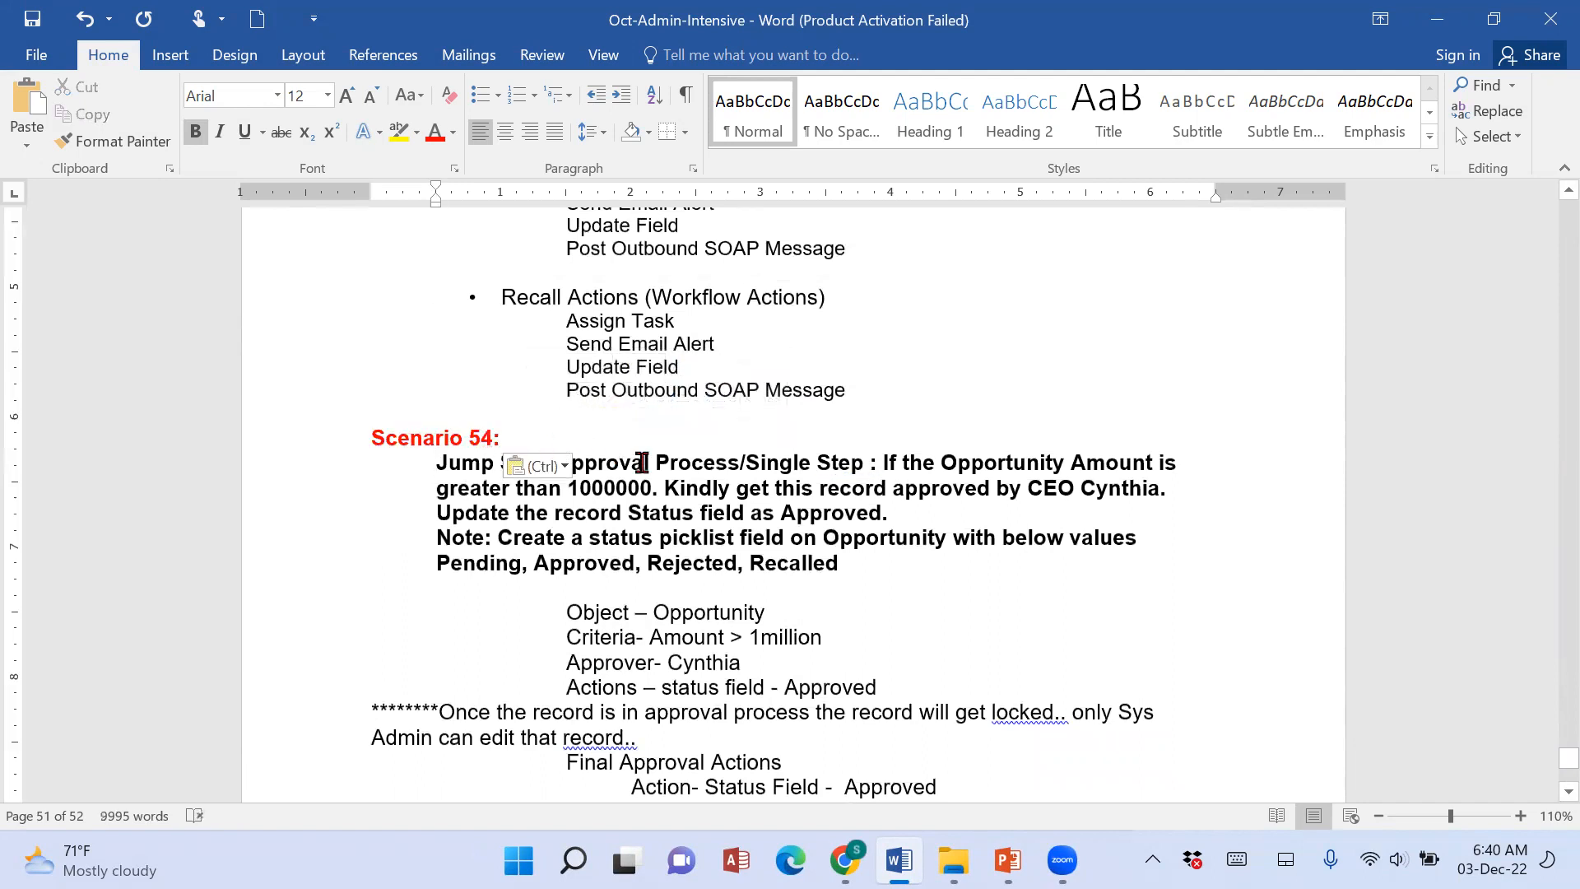
pyautogui.press('BackSpace')
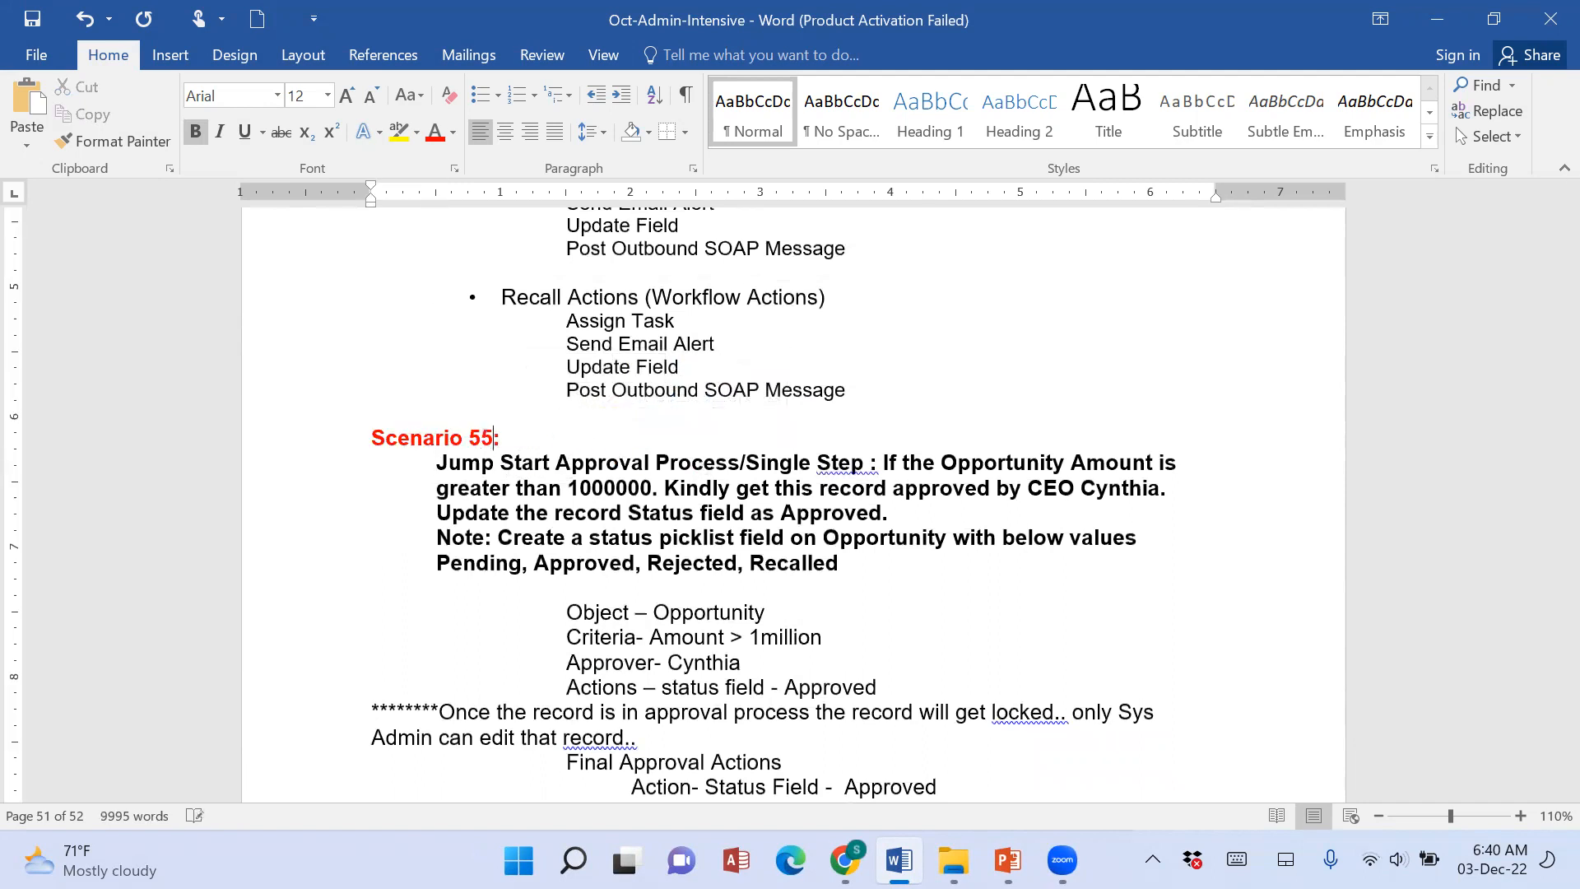
pyautogui.scroll(-10, 495, 619)
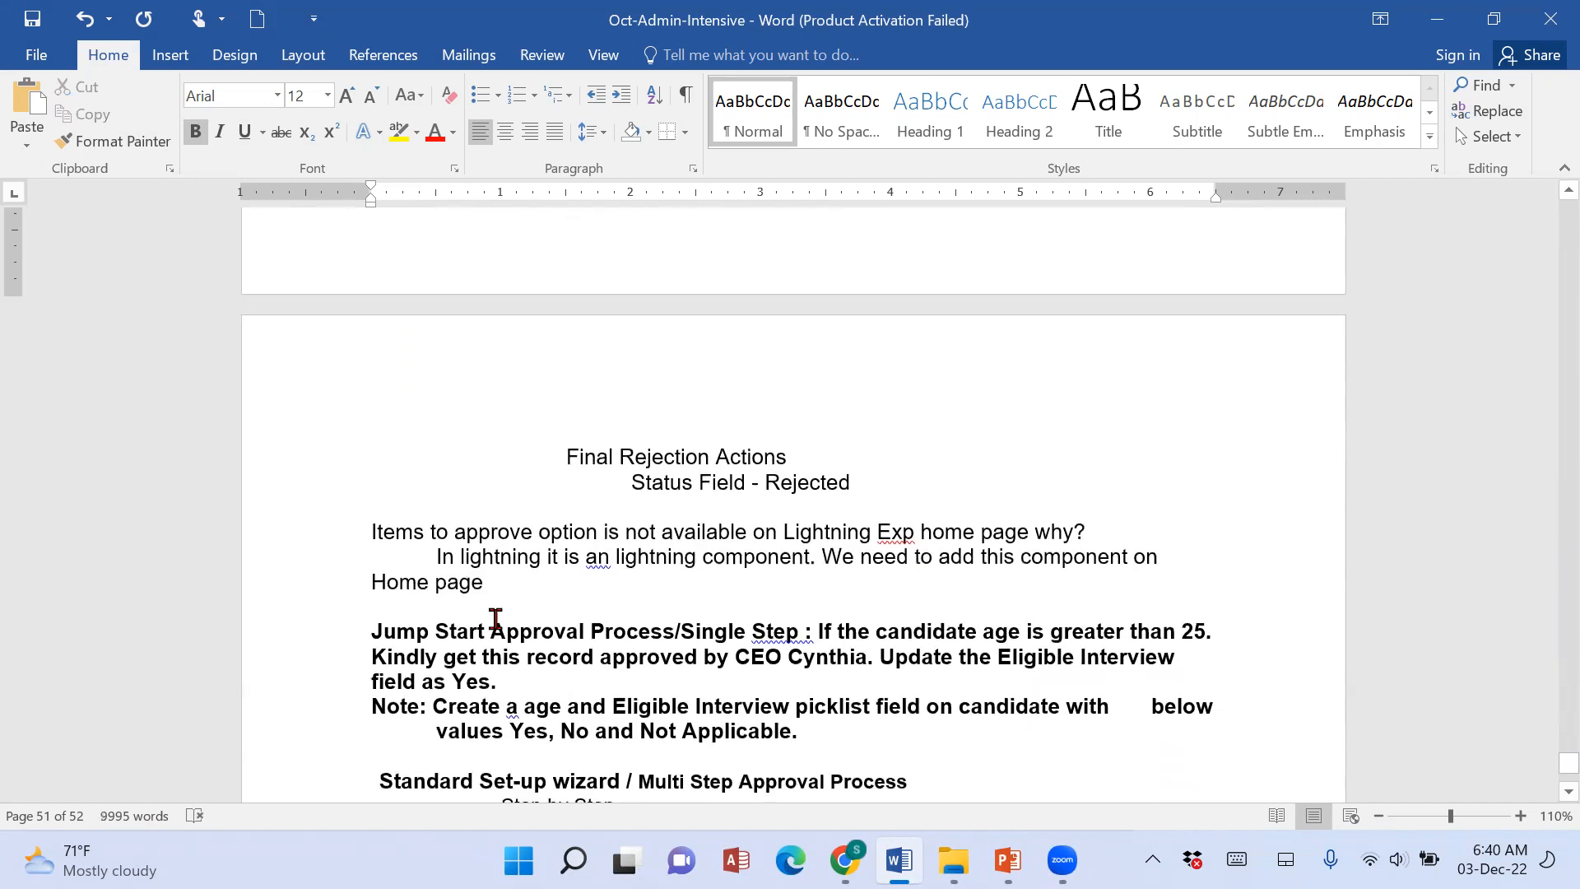
# Paste the copied scenario heading above the "Jump Start Approval Process/Single Step" paragraph, set off by a blank line, and renumber it to "Scenario 56:".
pyautogui.click(489, 618)
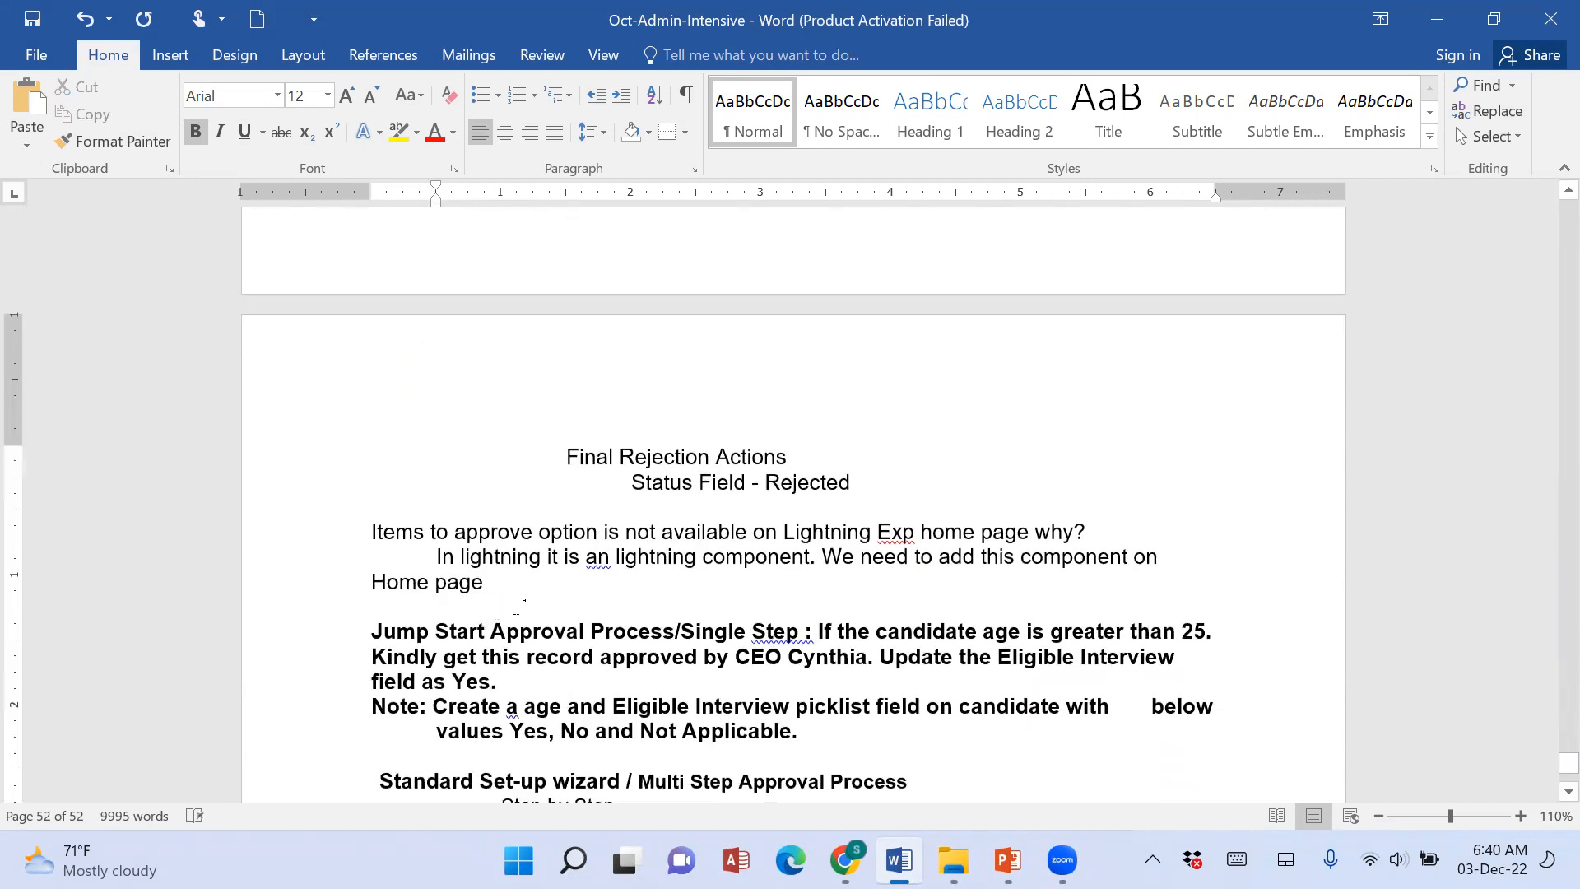
pyautogui.press('BackSpace')
pyautogui.press('Return')
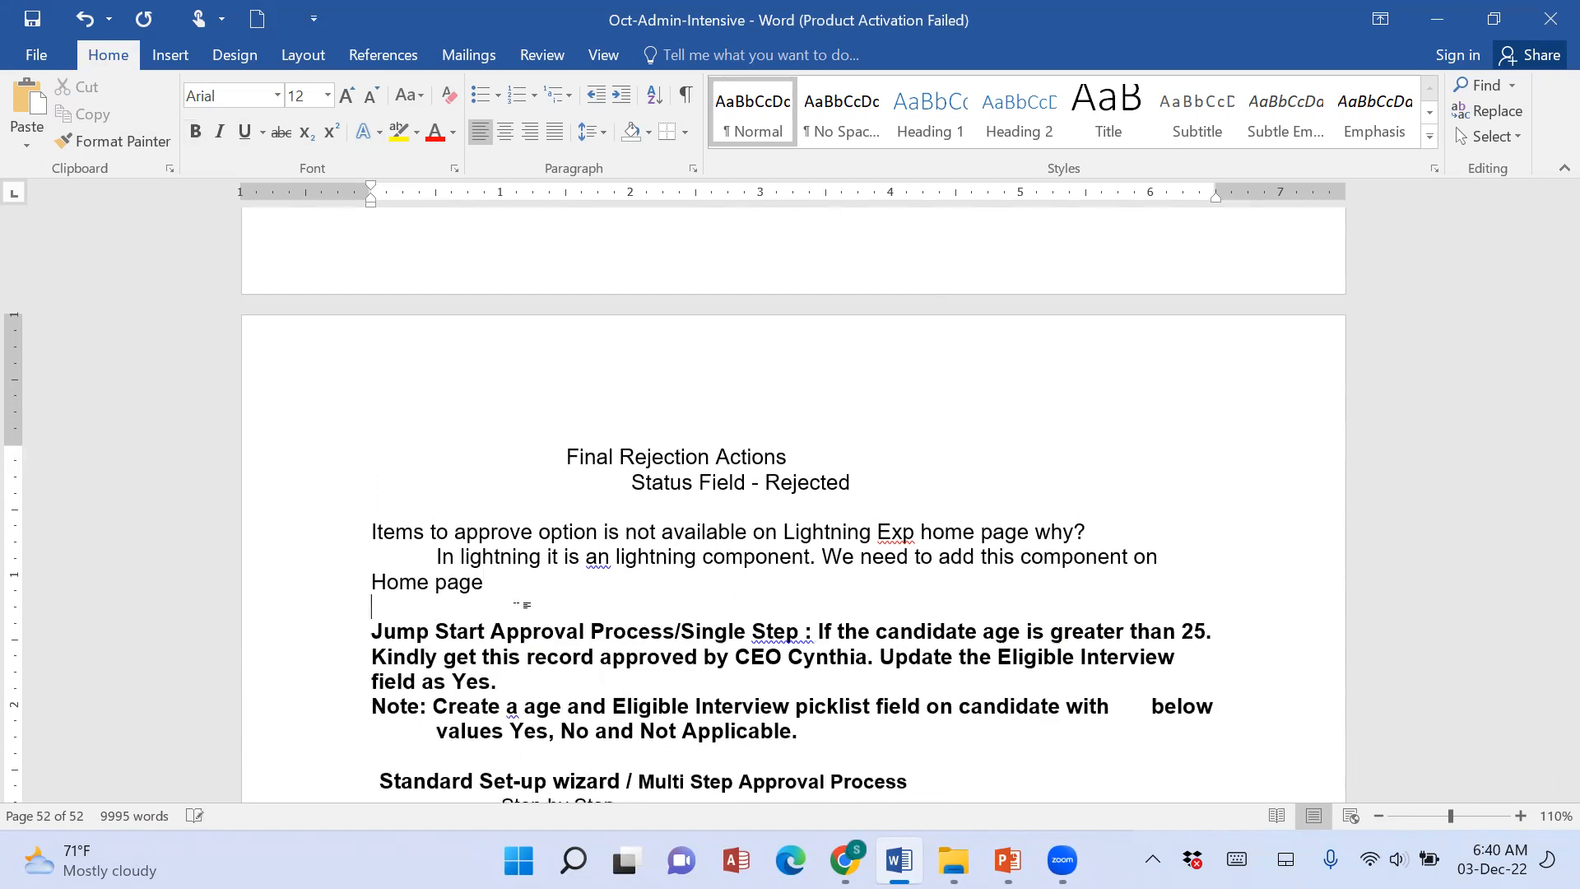
pyautogui.hotkey('ctrl', 'v')
pyautogui.press('Delete')
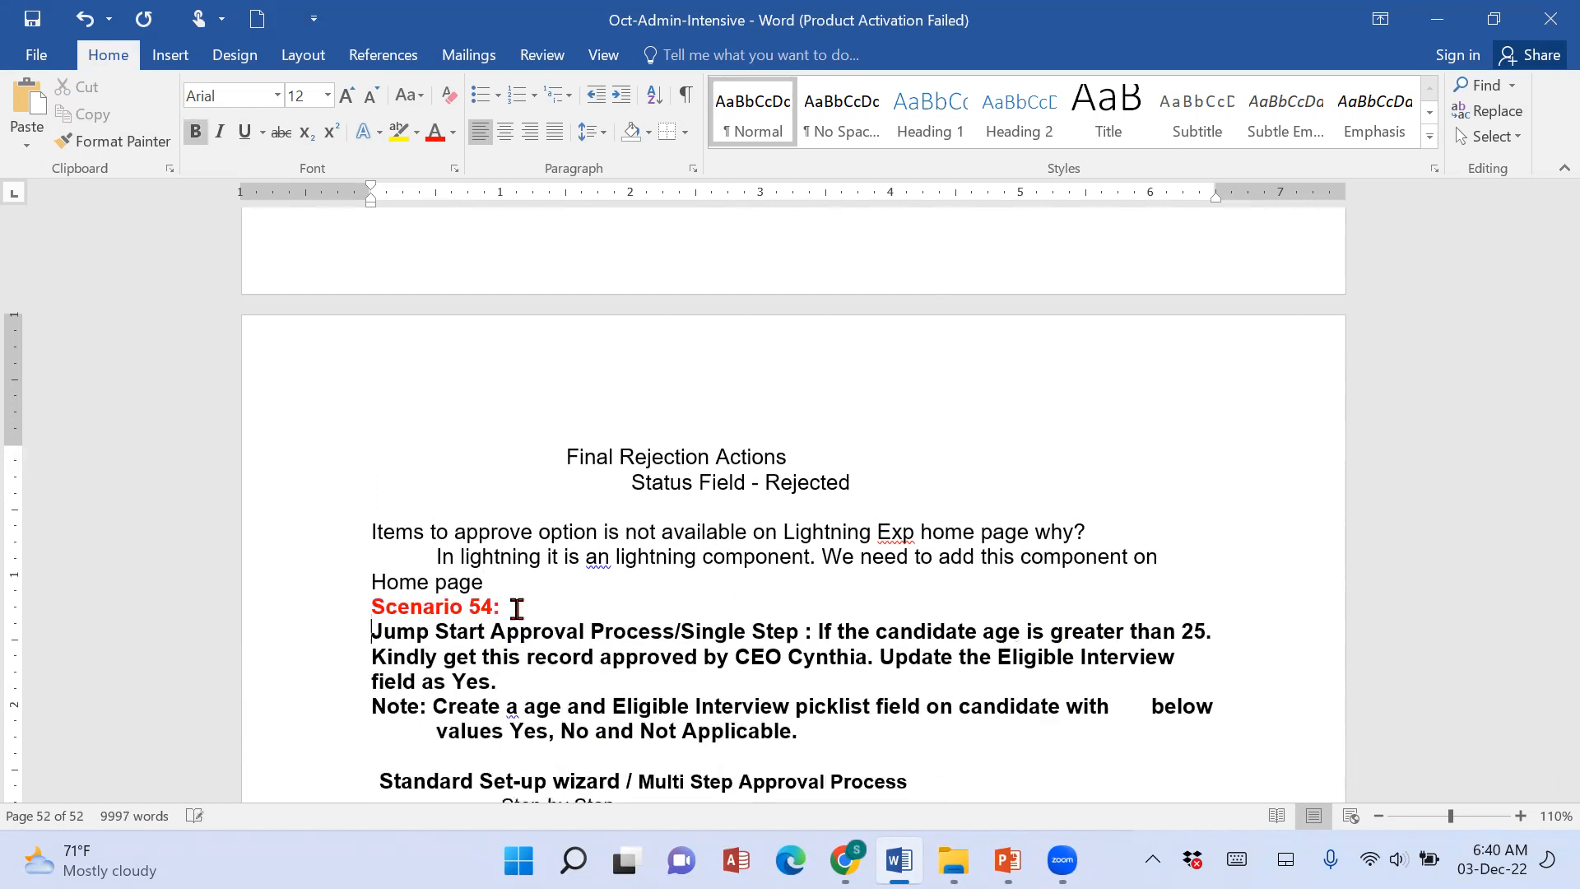
pyautogui.press('Home')
pyautogui.press('Return')
pyautogui.click(498, 635)
pyautogui.press('BackSpace')
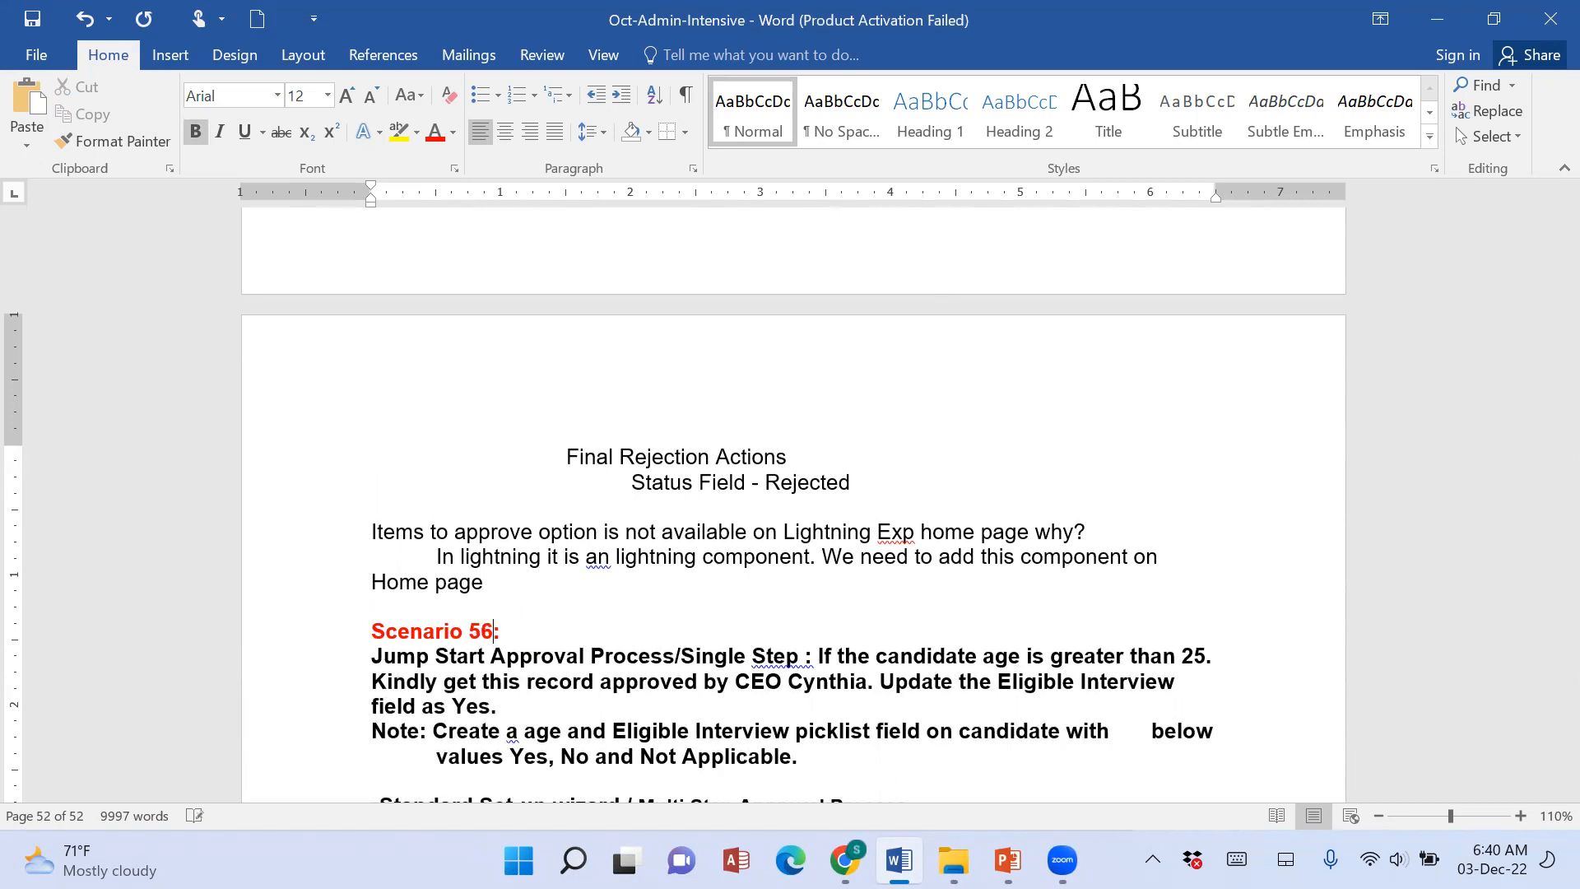
# Replace the bold "Approval Process." heading above the "Step By Step" list with the copied scenario heading and renumber it to "Scenario 57:".
pyautogui.scroll(-5, 388, 494)
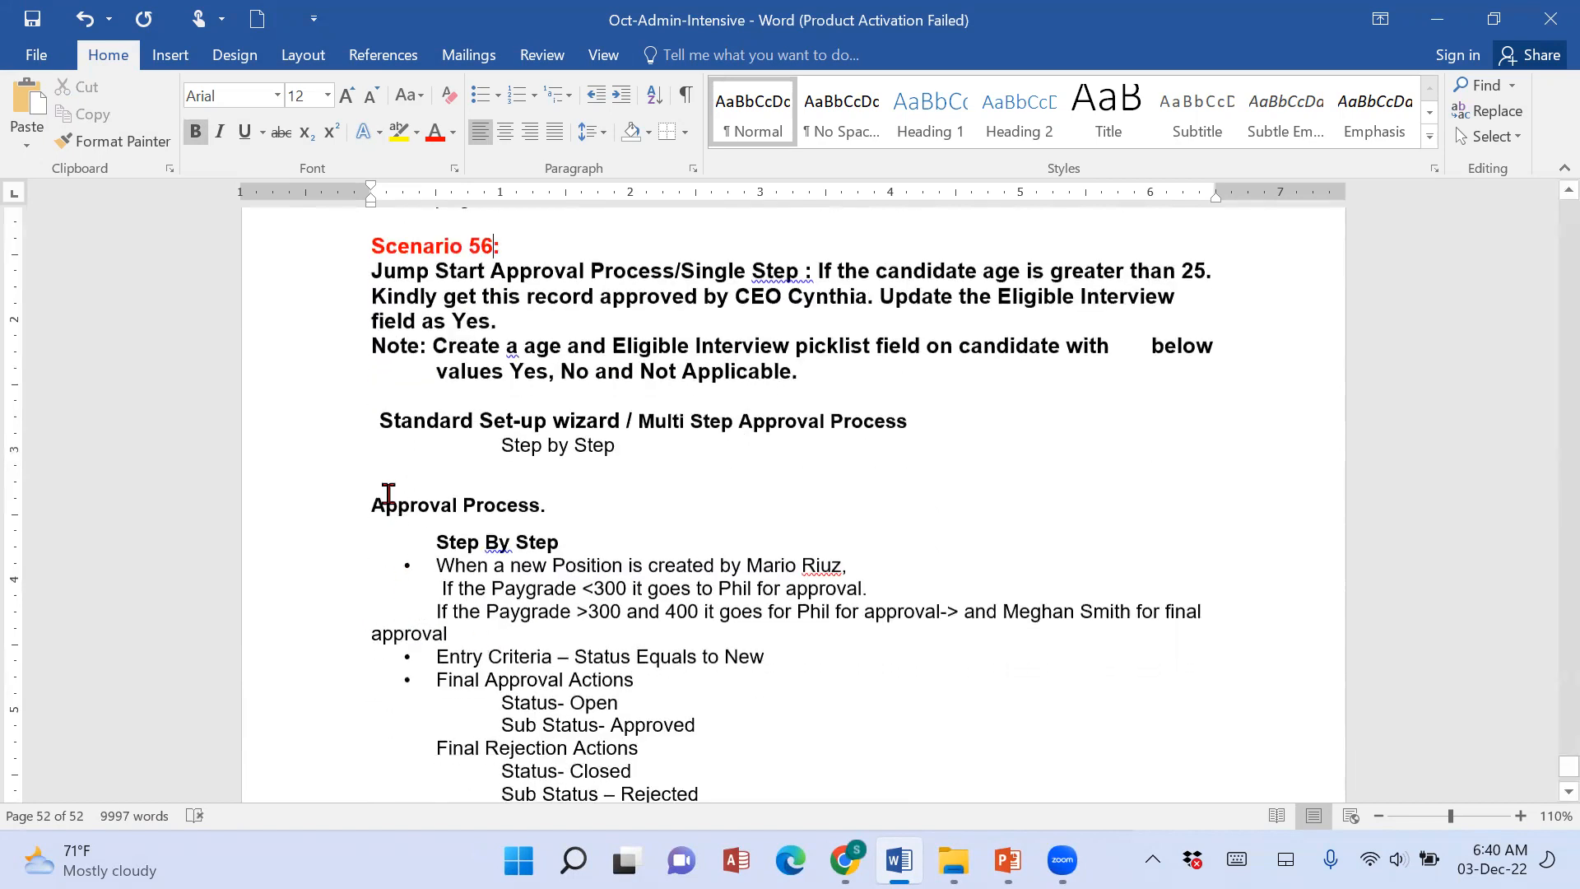
pyautogui.click(388, 492)
pyautogui.scroll(-5, 781, 605)
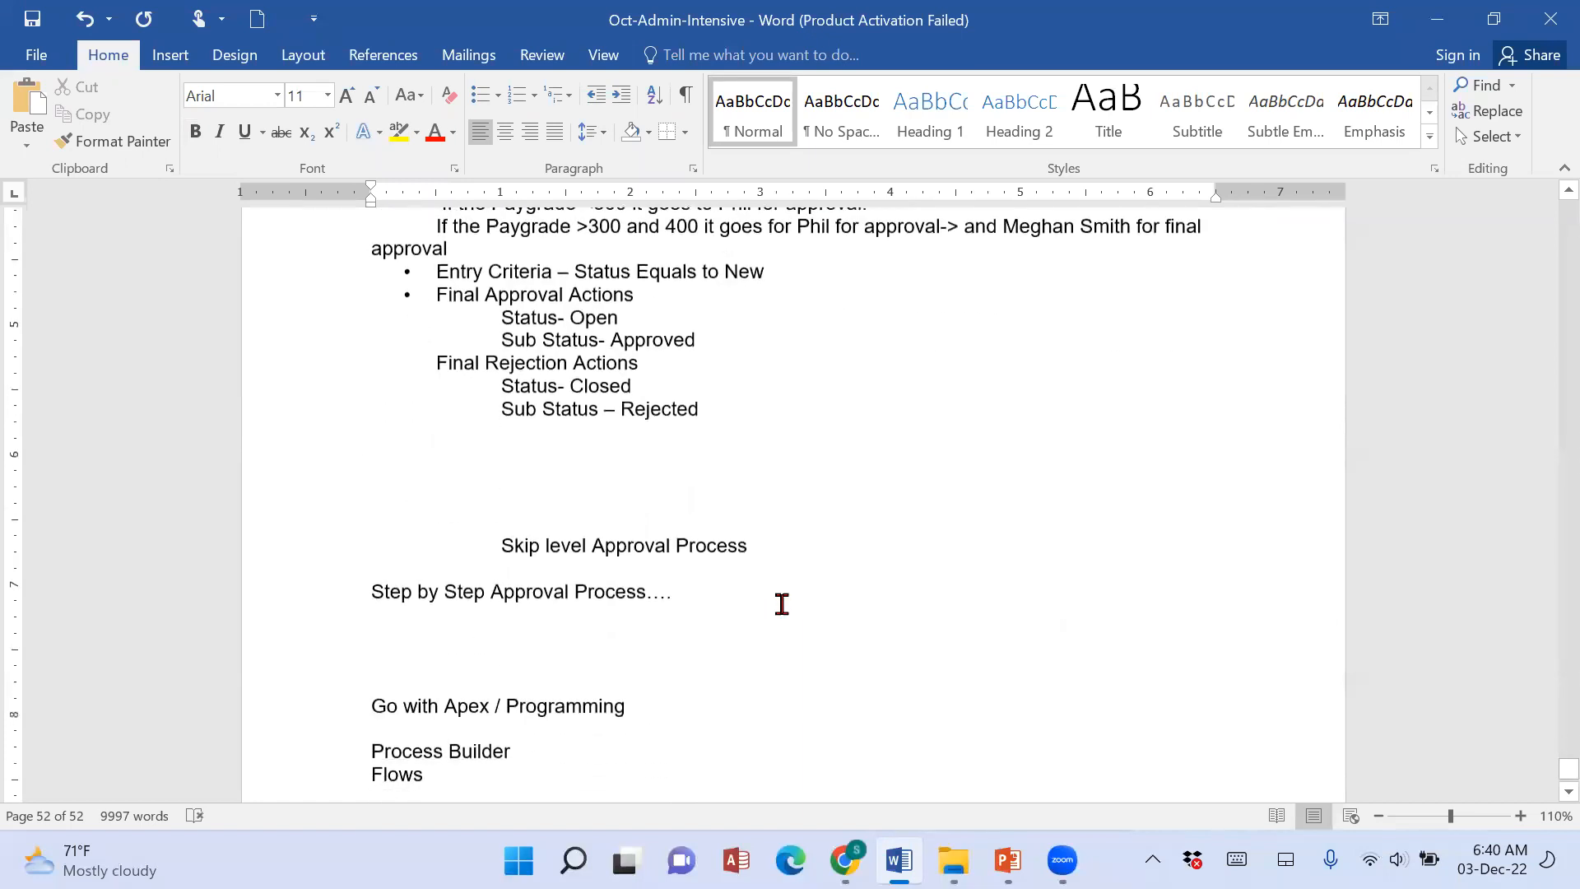
pyautogui.scroll(3, 781, 604)
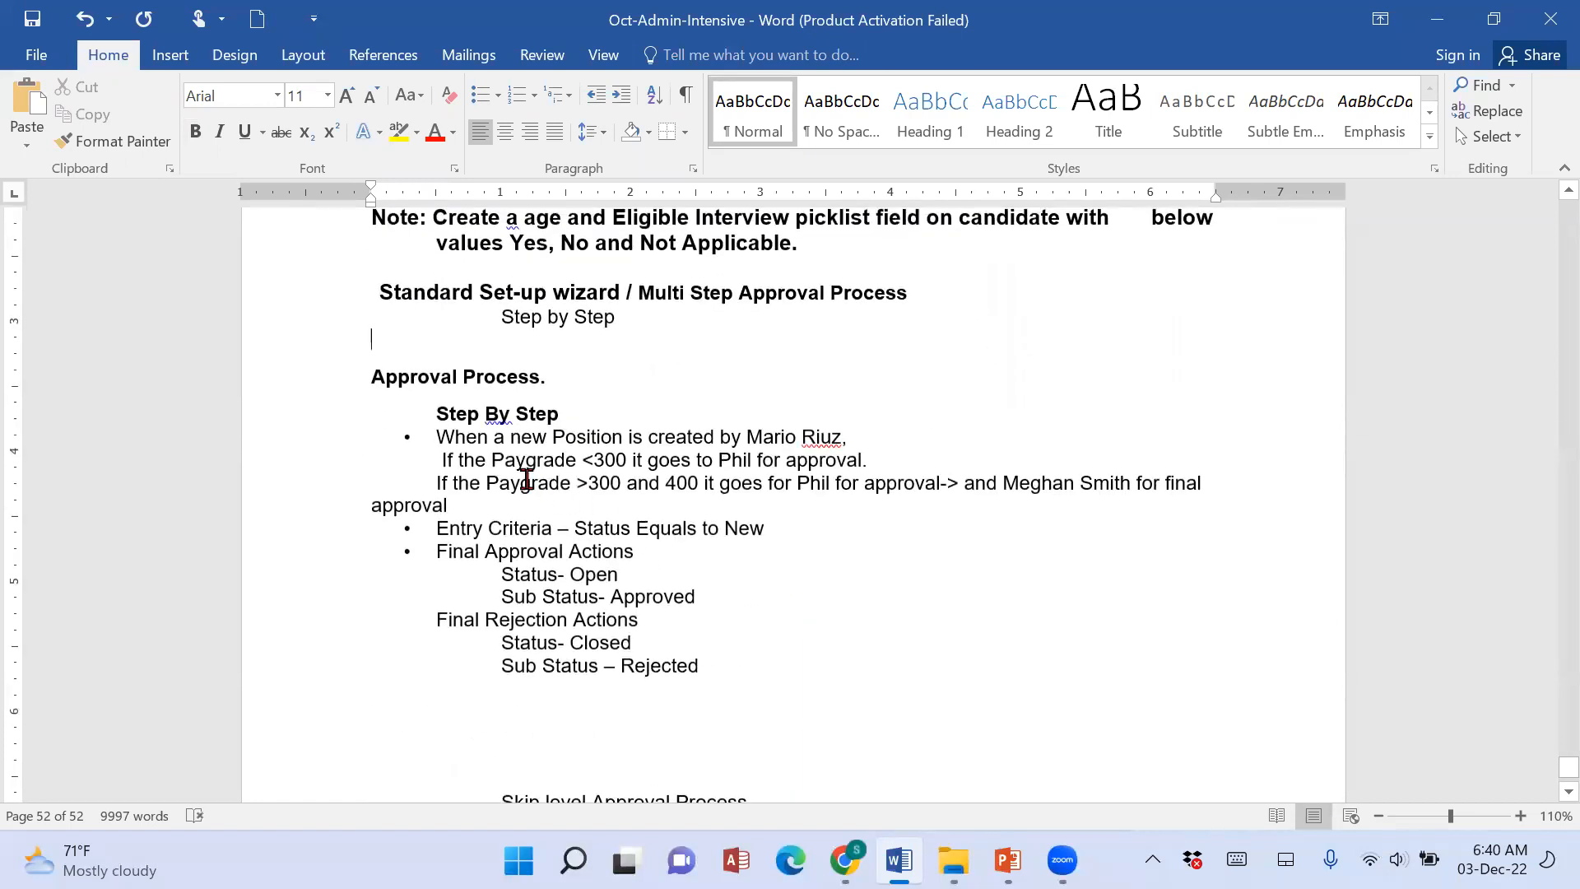
pyautogui.moveTo(370, 376); pyautogui.dragTo(653, 377)
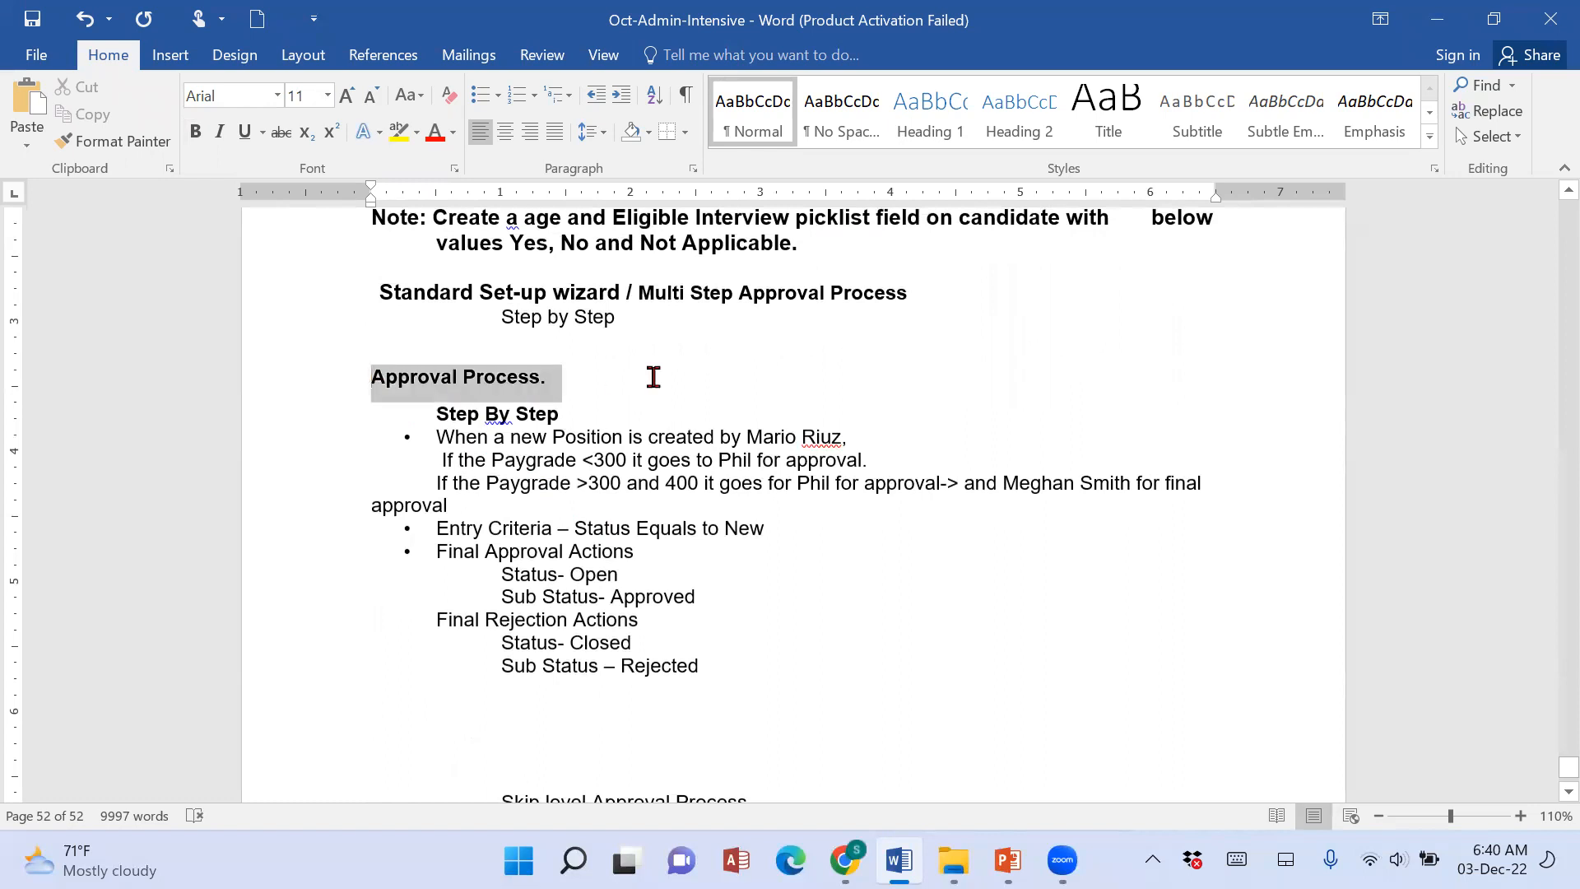
pyautogui.write('Scenario 54:')
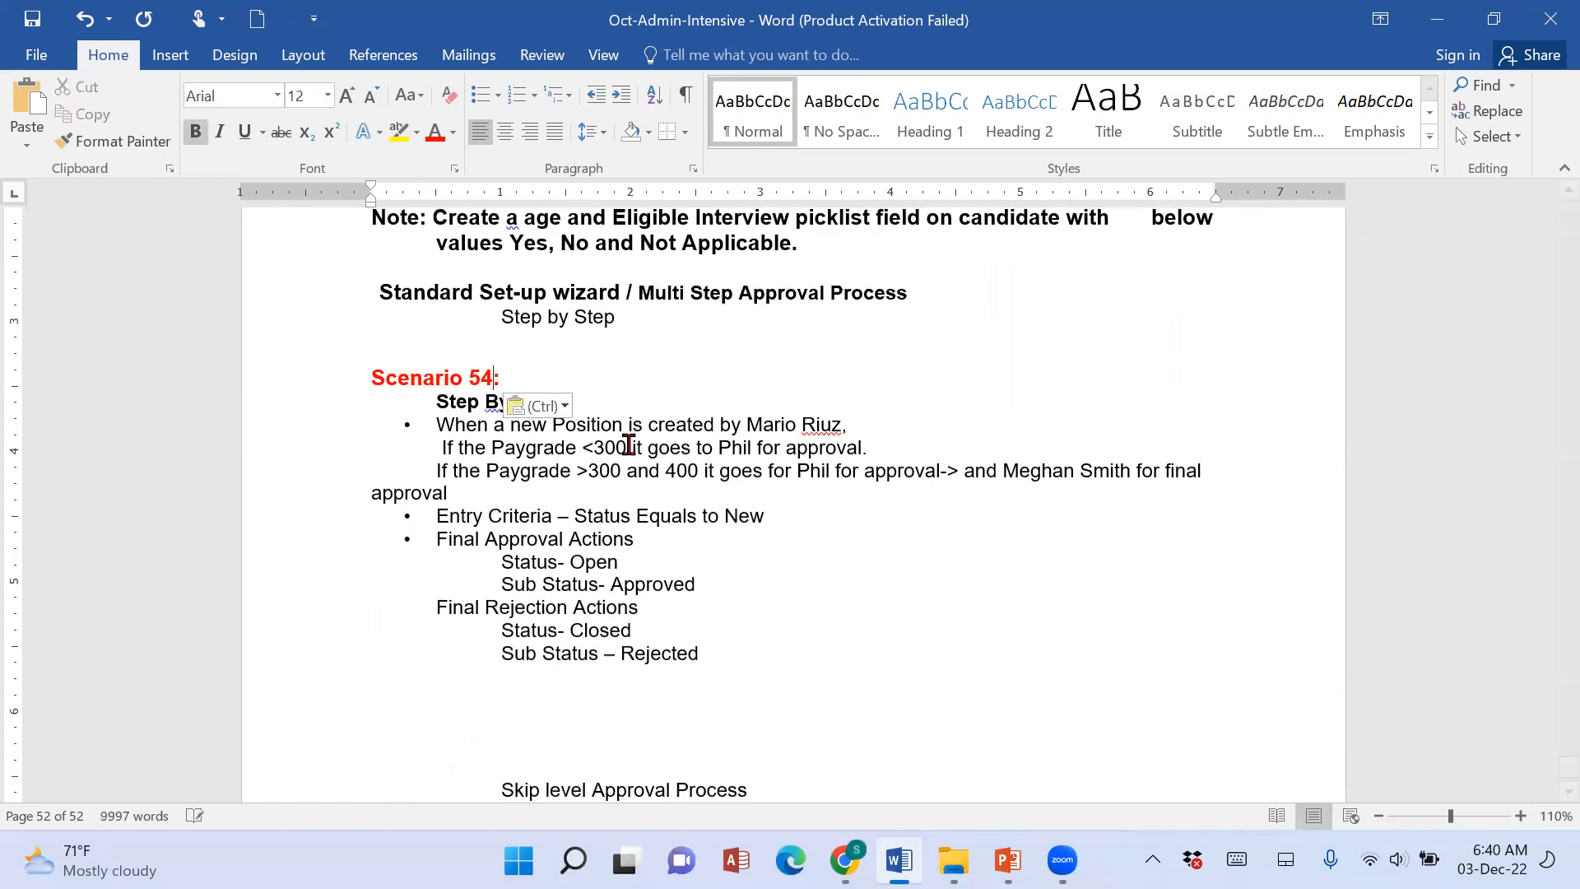
pyautogui.press('BackSpace')
# Delete the blank lines between the "Step by Step" item and the "Scenario 57:" heading.
pyautogui.click(372, 339)
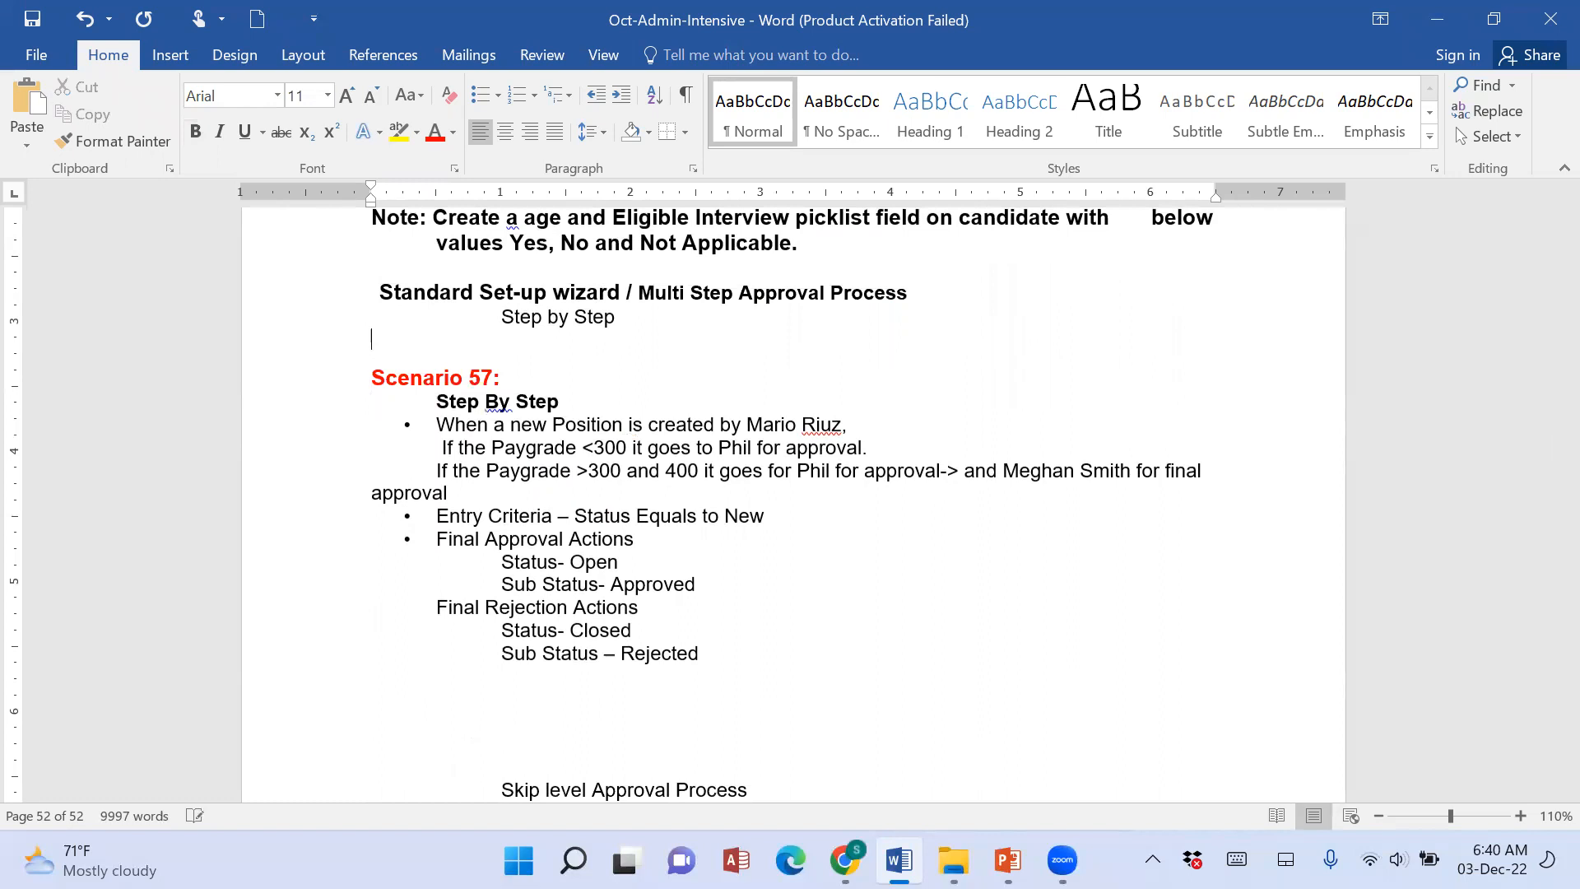
pyautogui.press('Delete')
pyautogui.press('Delete')
# Indent the wrapped word "approval" at the end of the Paygrade >300 rule to line up with the text above.
pyautogui.scroll(5, 628, 444)
pyautogui.scroll(-4, 628, 445)
pyautogui.scroll(-4, 628, 444)
pyautogui.scroll(2, 576, 469)
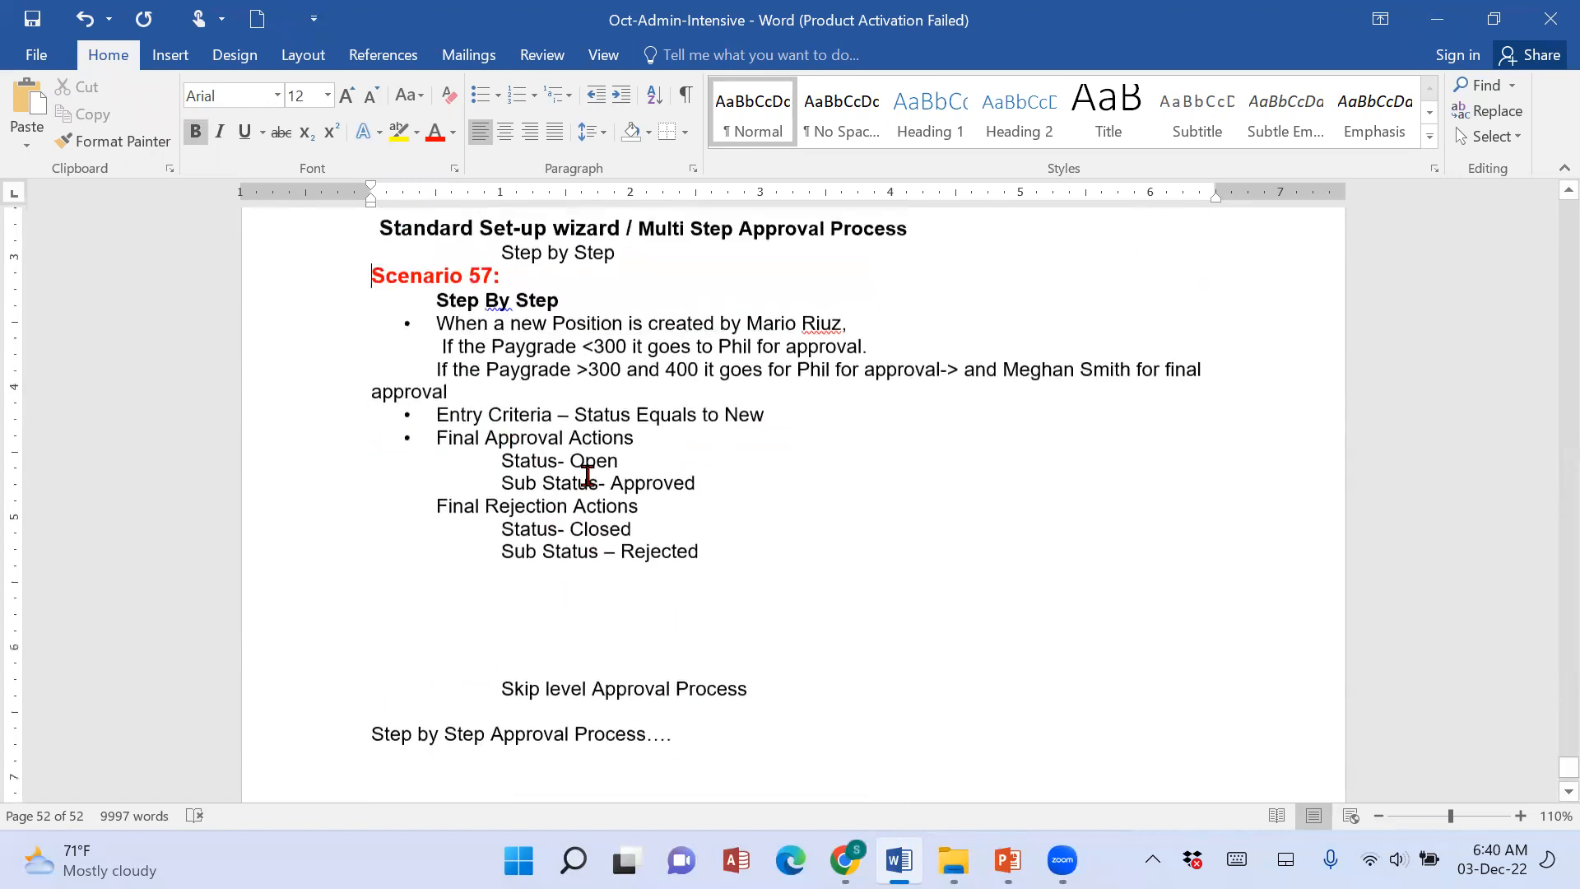
pyautogui.click(370, 393)
pyautogui.press('Tab')
pyautogui.click(436, 350)
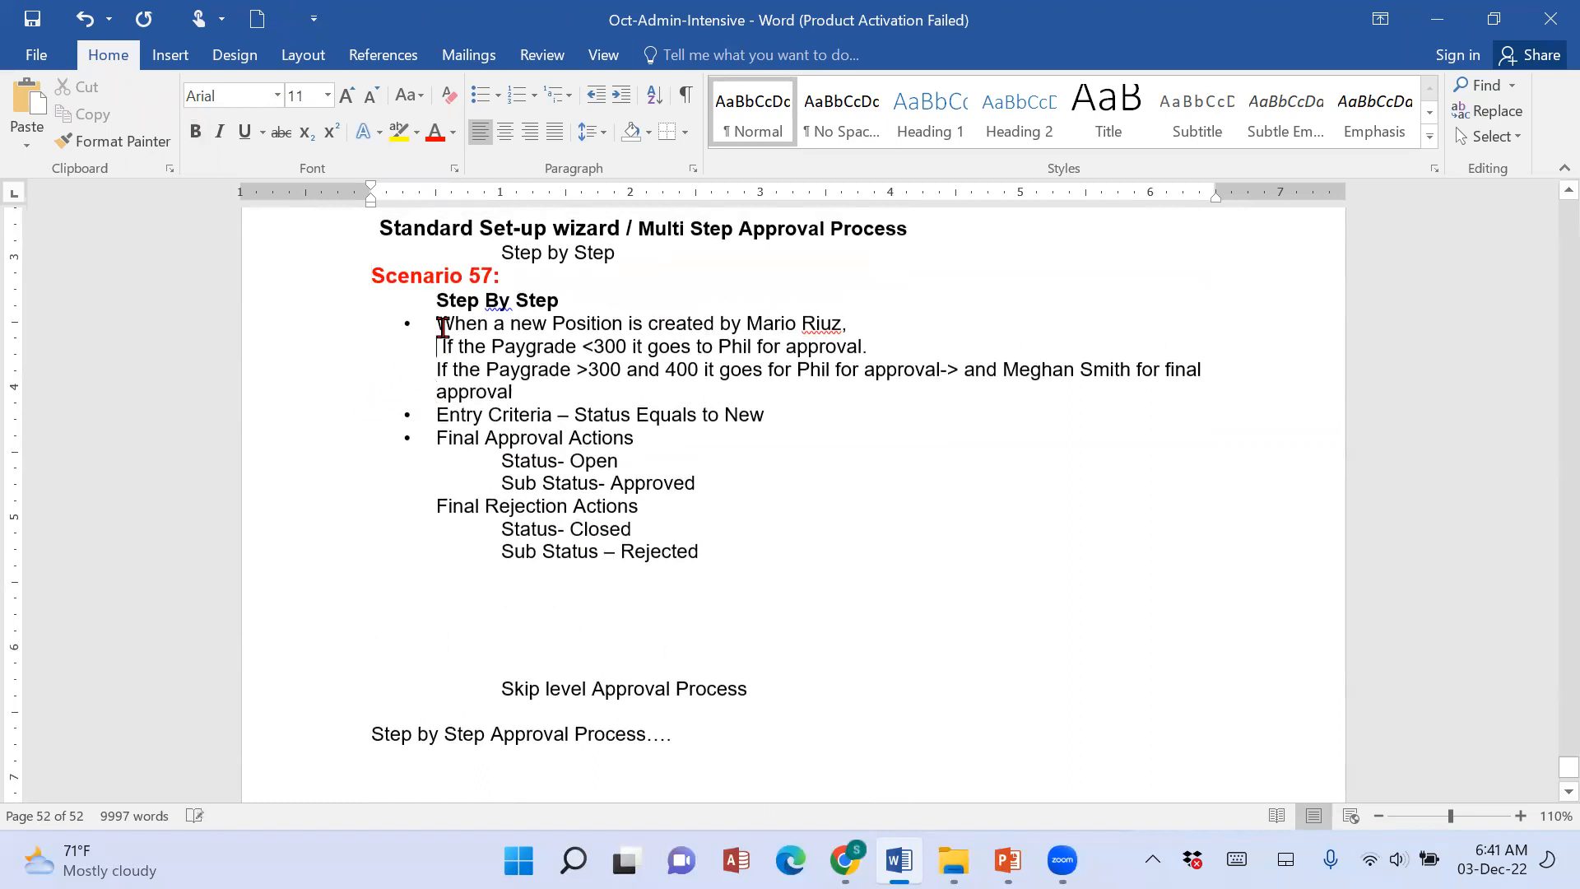
# Insert the word "user" before the creator's name in the "When a new Position is created by" bullet.
pyautogui.moveTo(439, 326); pyautogui.dragTo(881, 326)
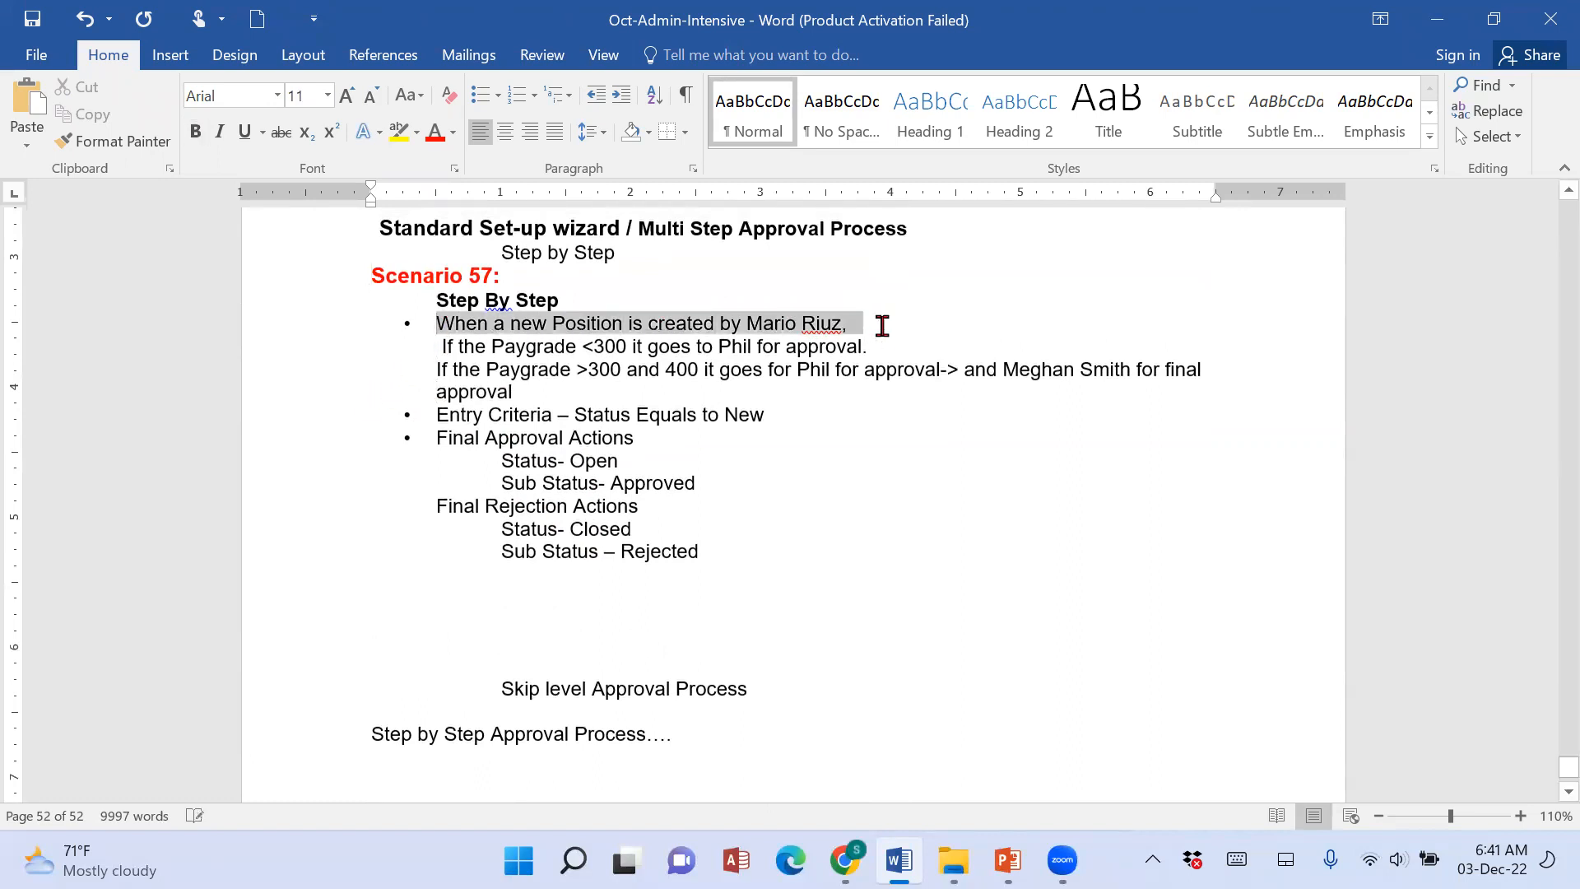
pyautogui.click(749, 326)
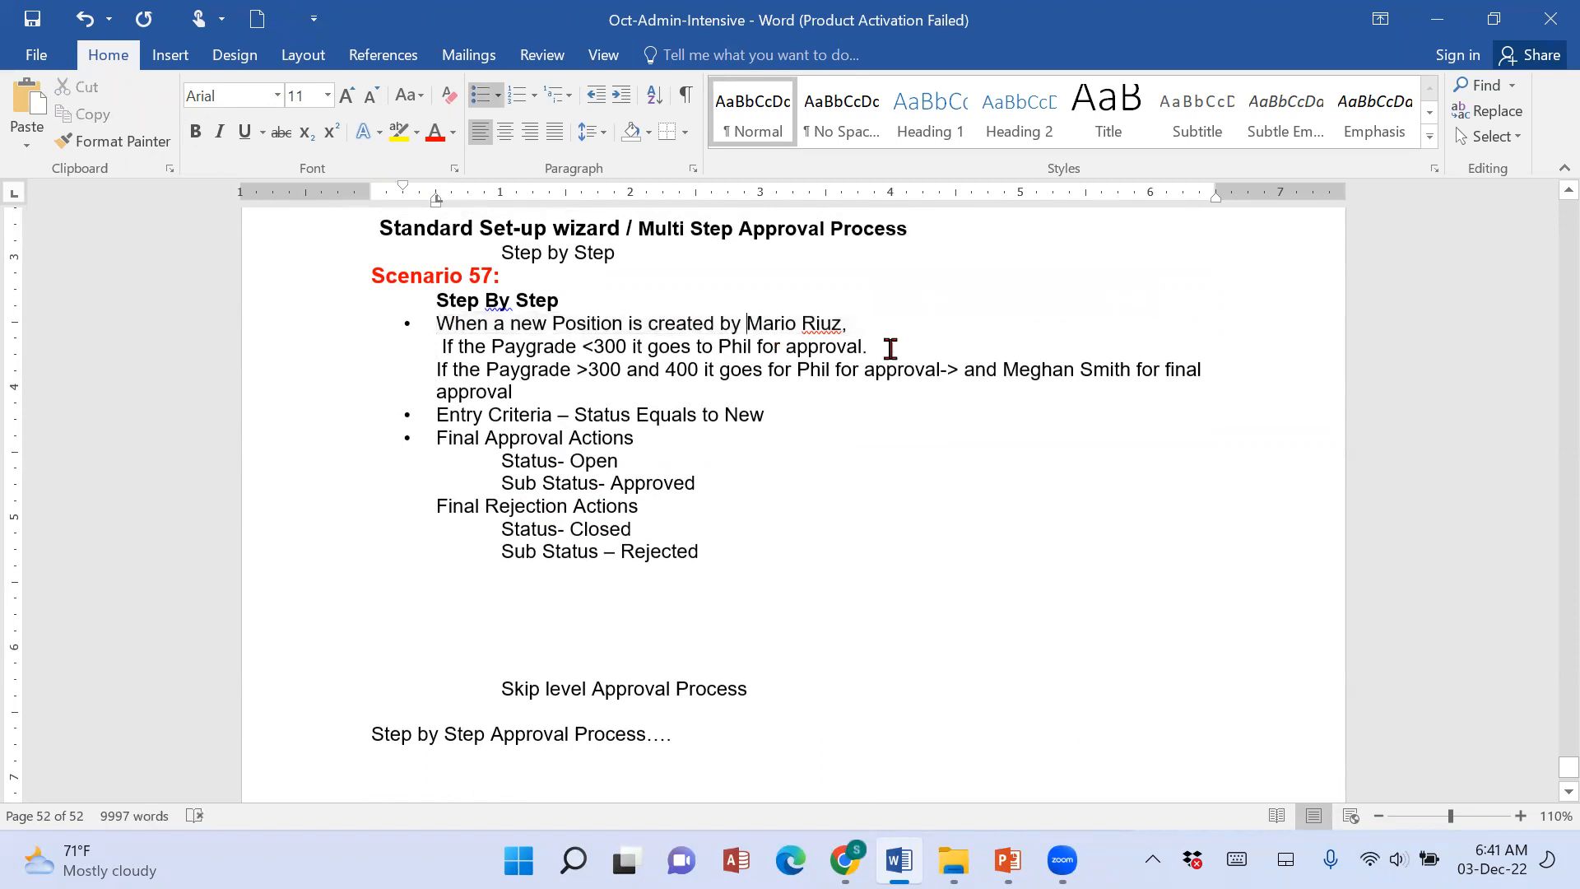
pyautogui.write('a')
pyautogui.press('BackSpace')
pyautogui.write('user')
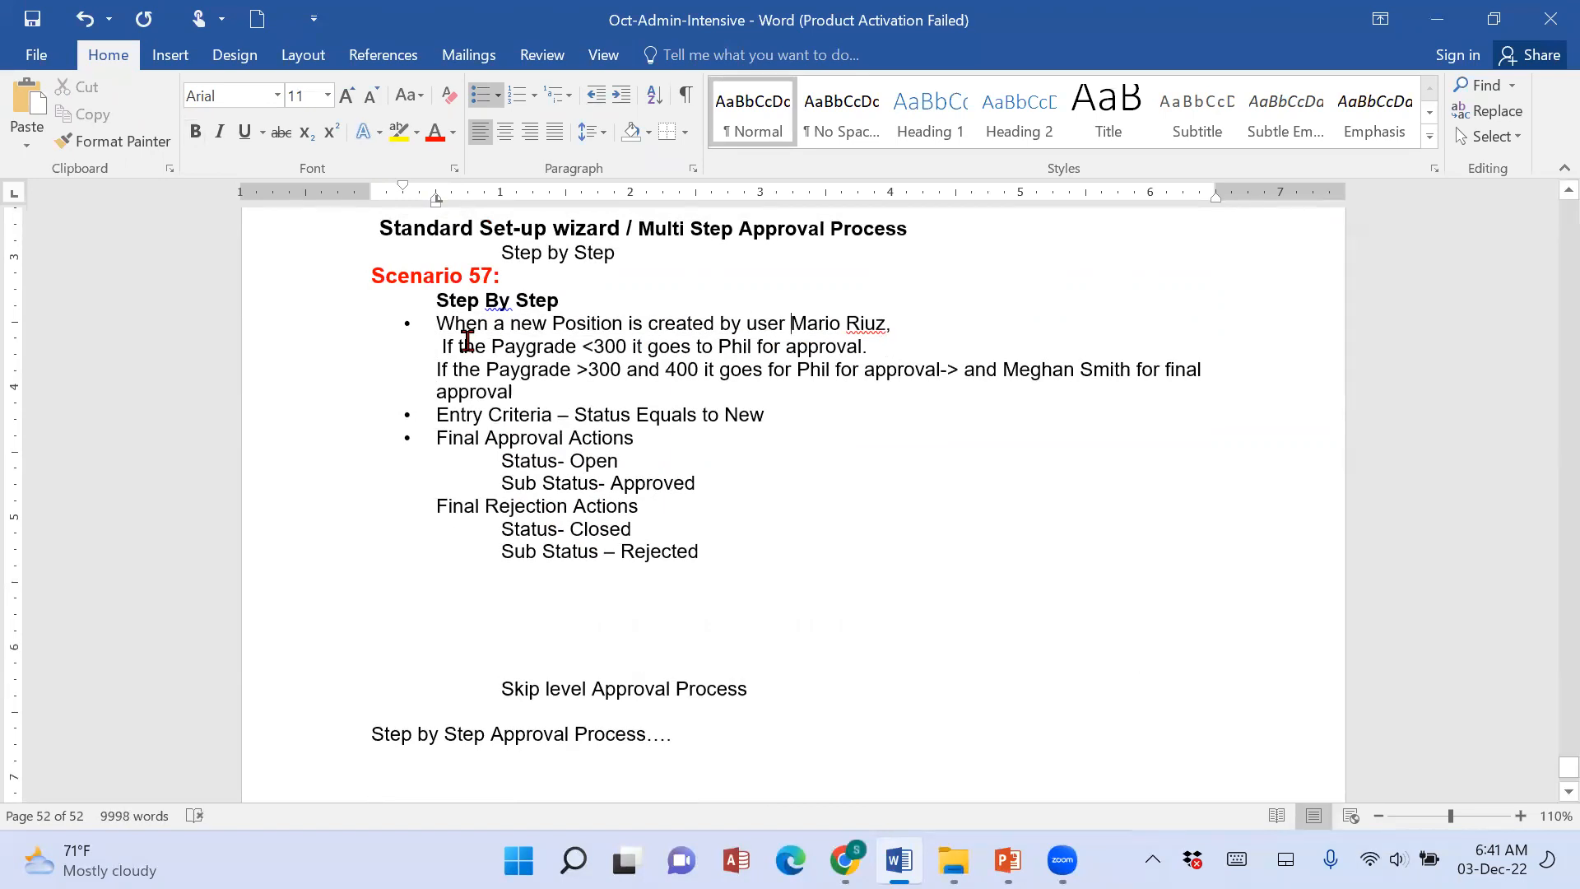
# Add a leading space to the "If the Paygrade >300 and 400" line to align it with the Paygrade <300 line.
pyautogui.click(448, 378)
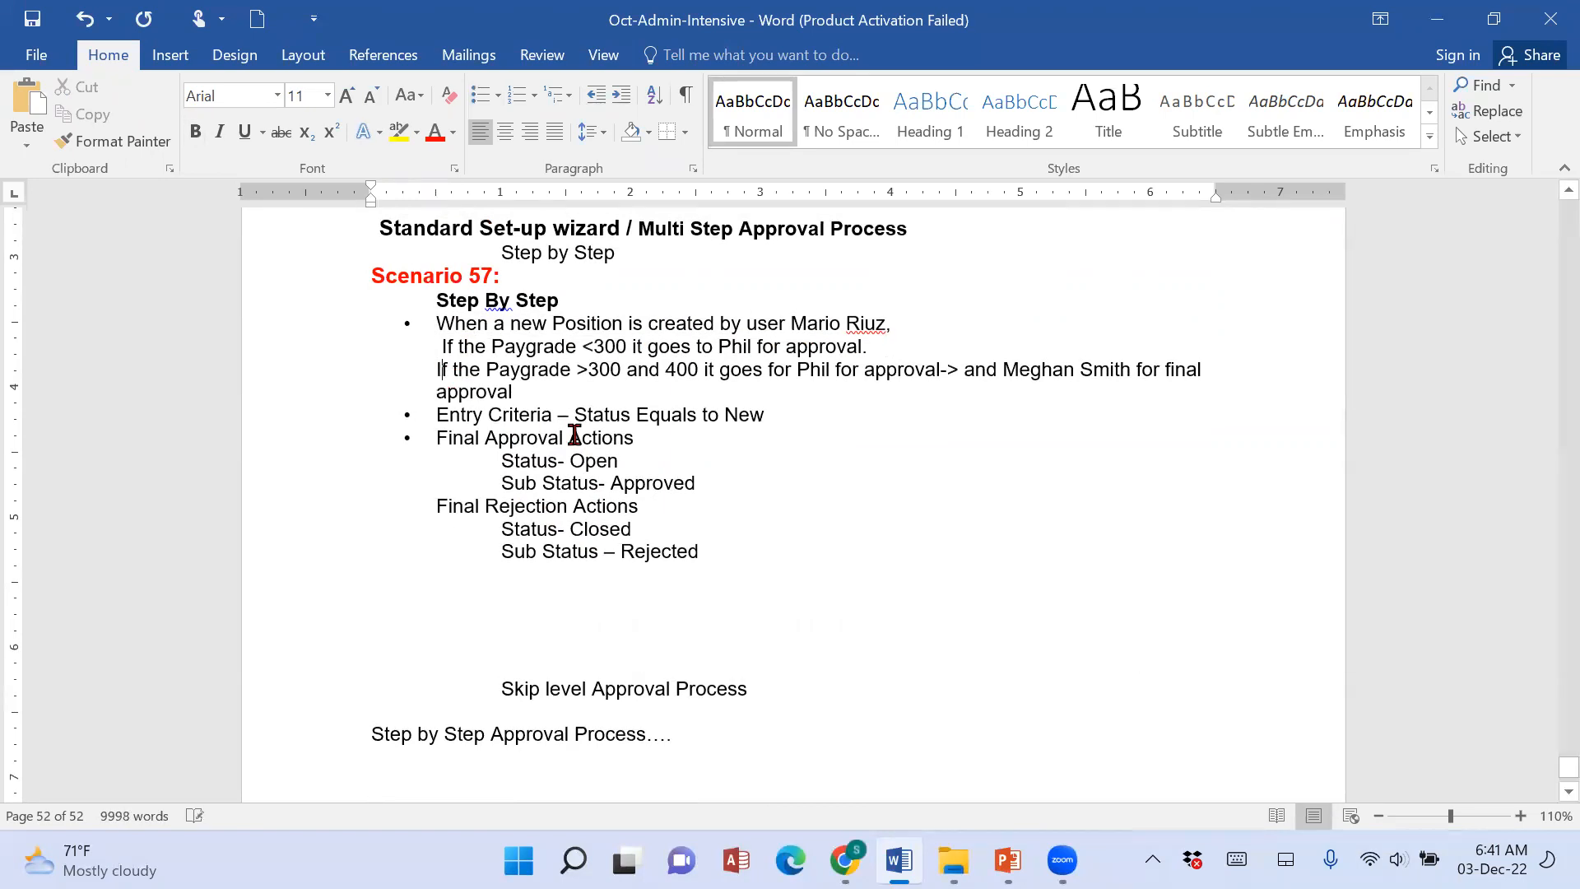
pyautogui.press('BackSpace')
pyautogui.press('Left')
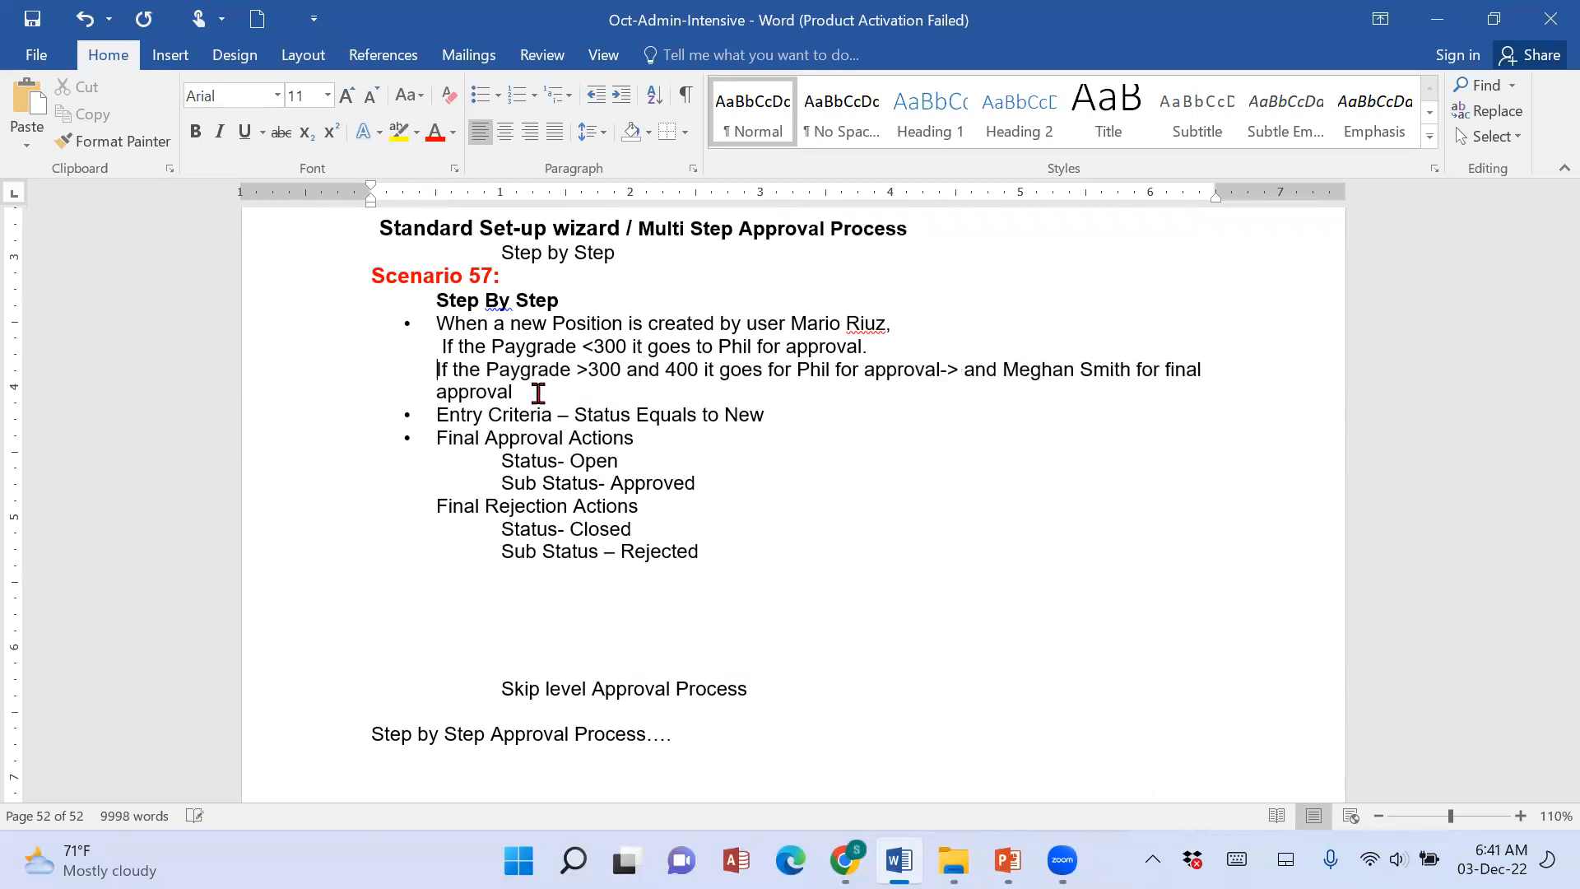
# Review the approval routing in the Paygrade <300 and Paygrade >300 rules under Scenario 57.
pyautogui.moveTo(581, 347); pyautogui.dragTo(625, 355)
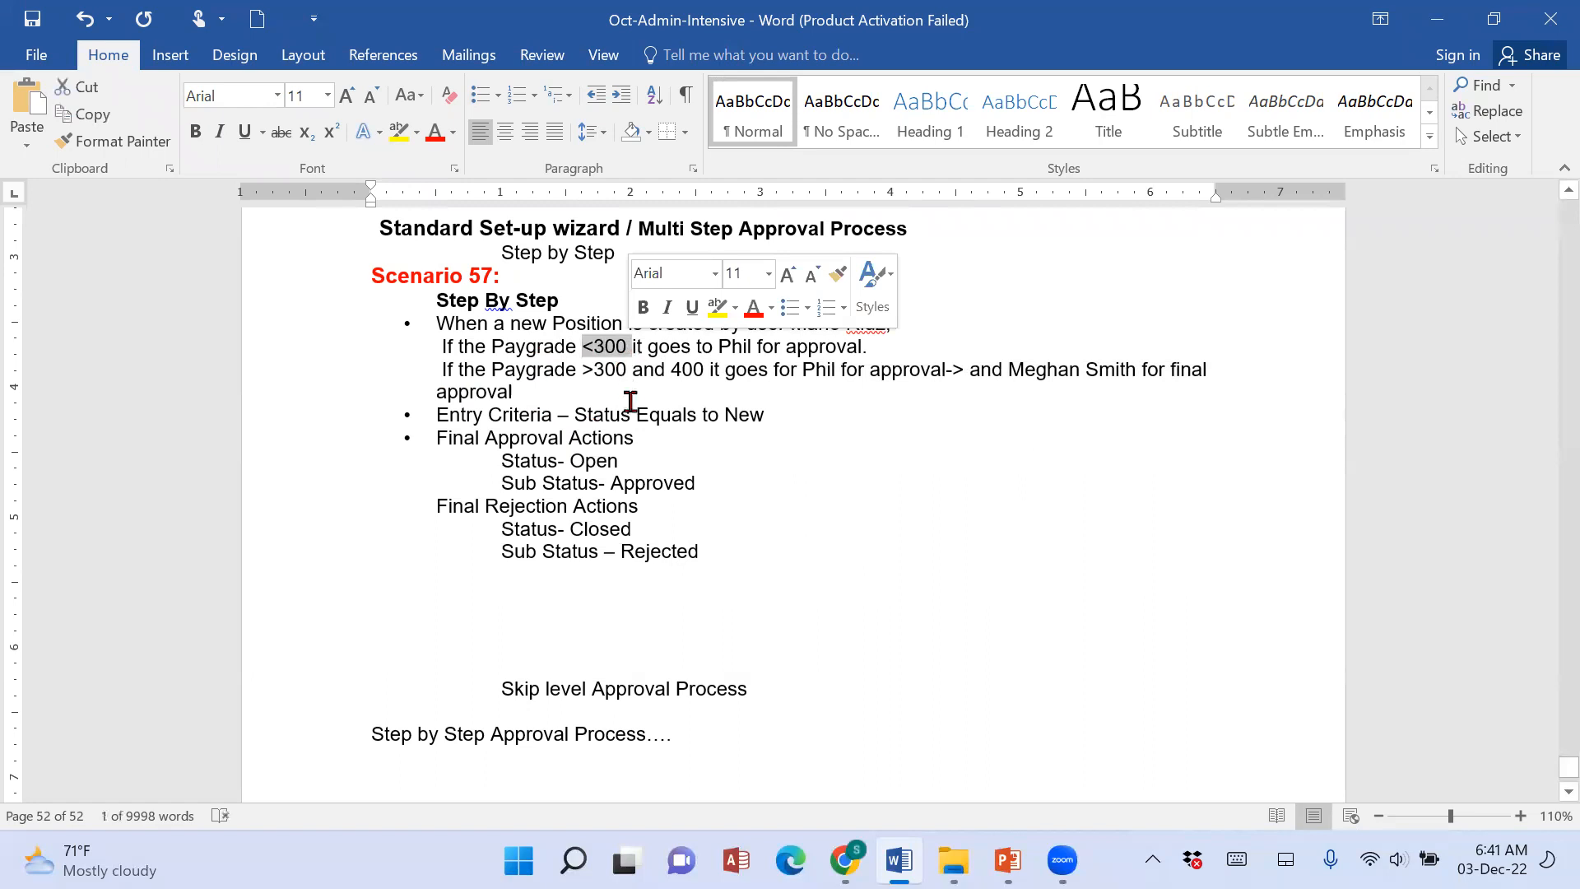
pyautogui.doubleClick(628, 408)
pyautogui.click(1005, 480)
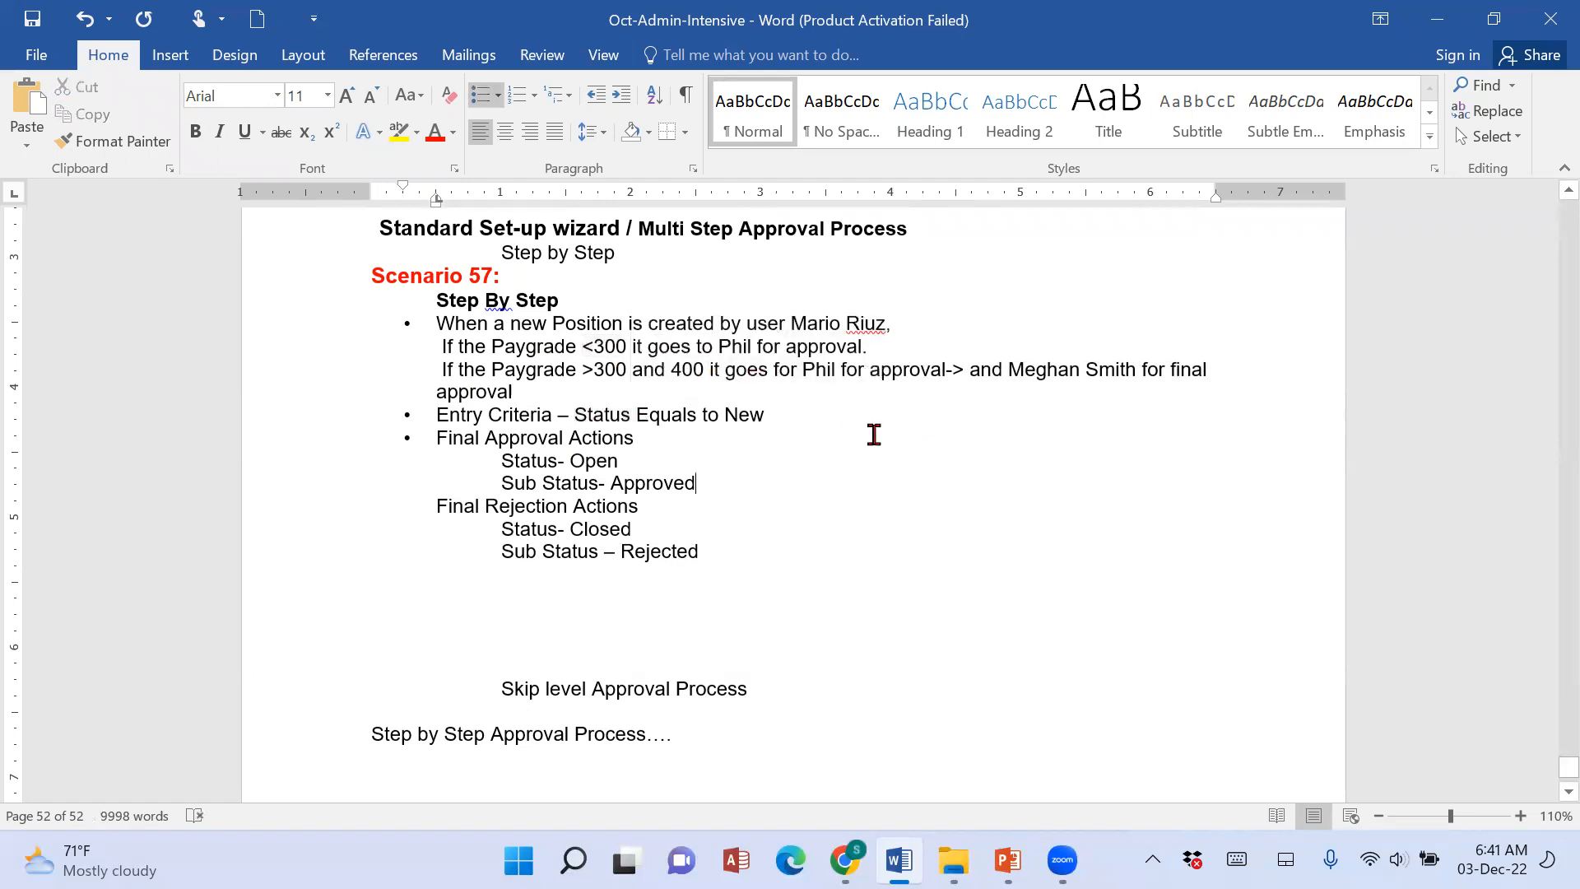
pyautogui.moveTo(630, 347); pyautogui.dragTo(925, 347)
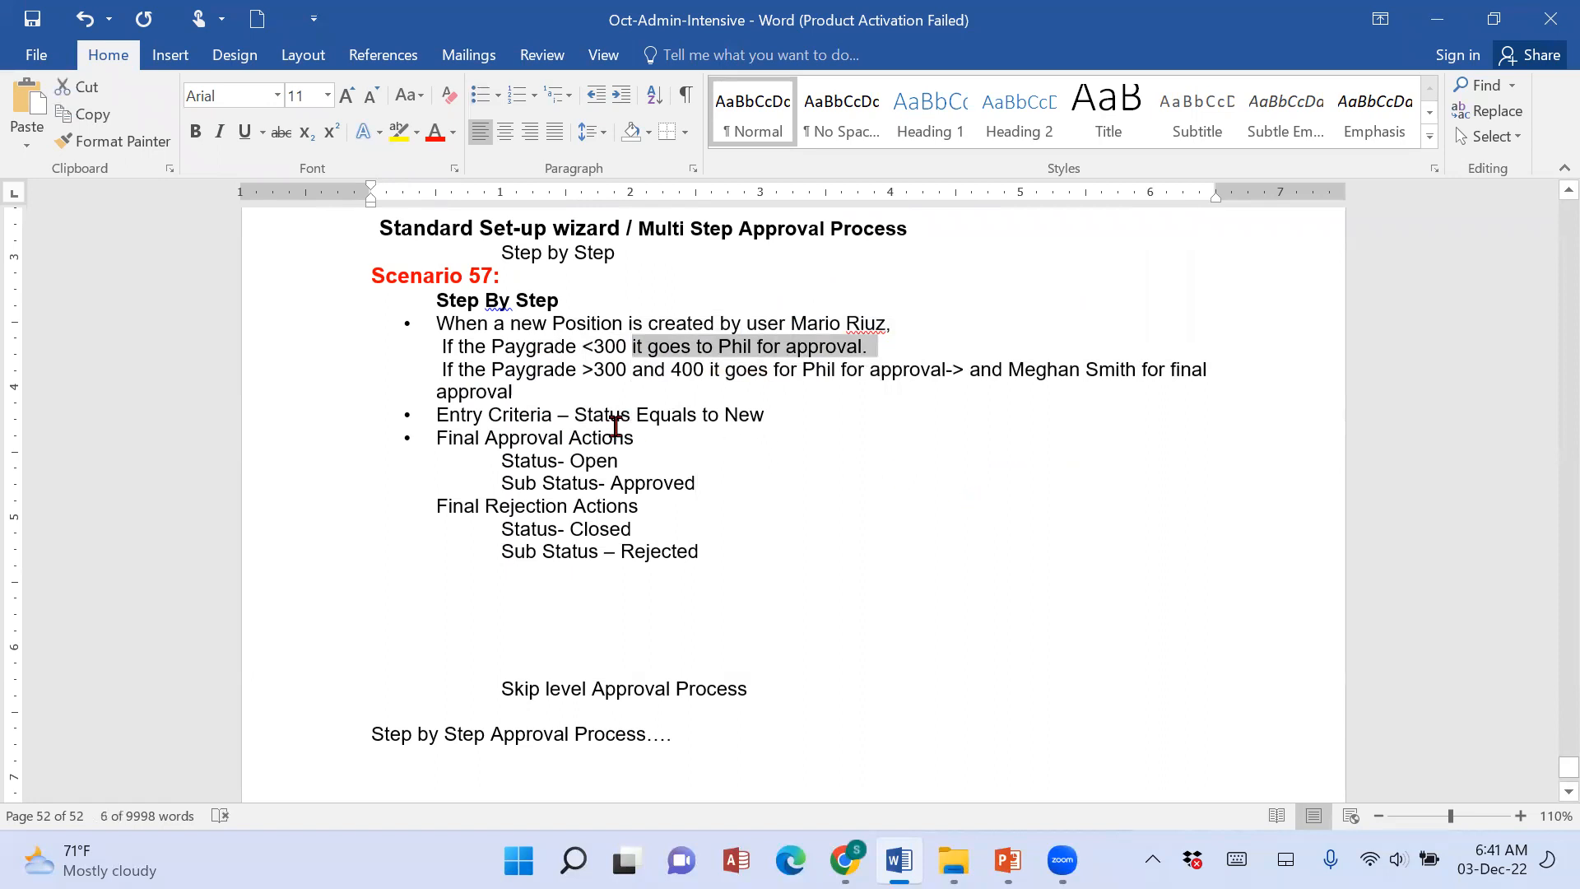
pyautogui.moveTo(437, 377); pyautogui.dragTo(688, 376)
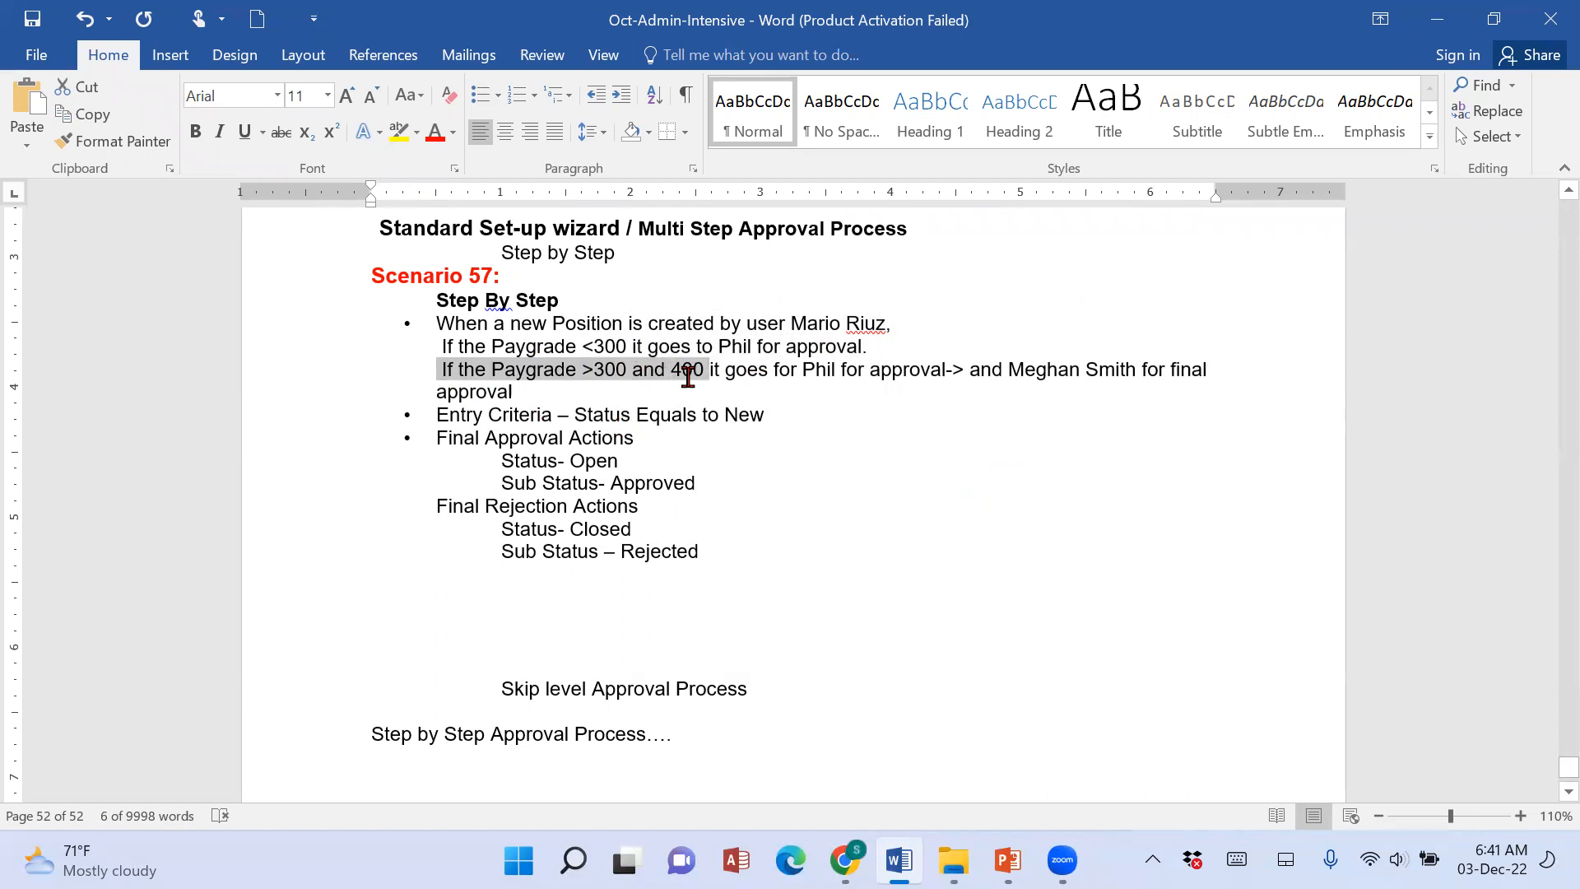
pyautogui.click(801, 395)
pyautogui.keyDown('shift'); pyautogui.click(773, 374); pyautogui.keyUp('shift')
pyautogui.keyDown('shift'); pyautogui.click(853, 376); pyautogui.keyUp('shift')
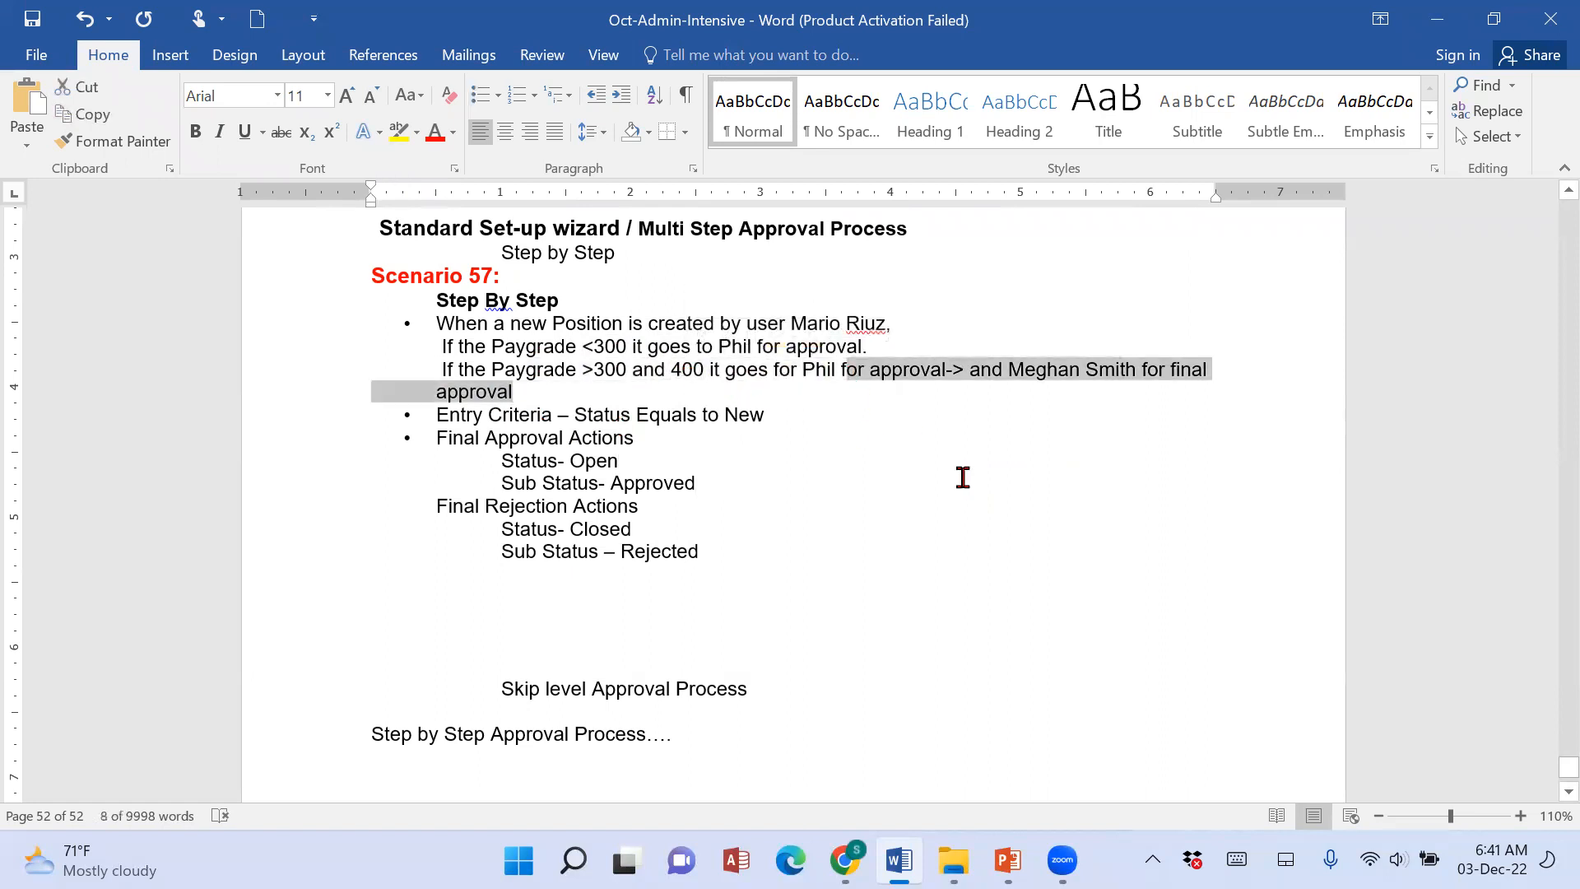
pyautogui.click(1034, 452)
pyautogui.click(1249, 512)
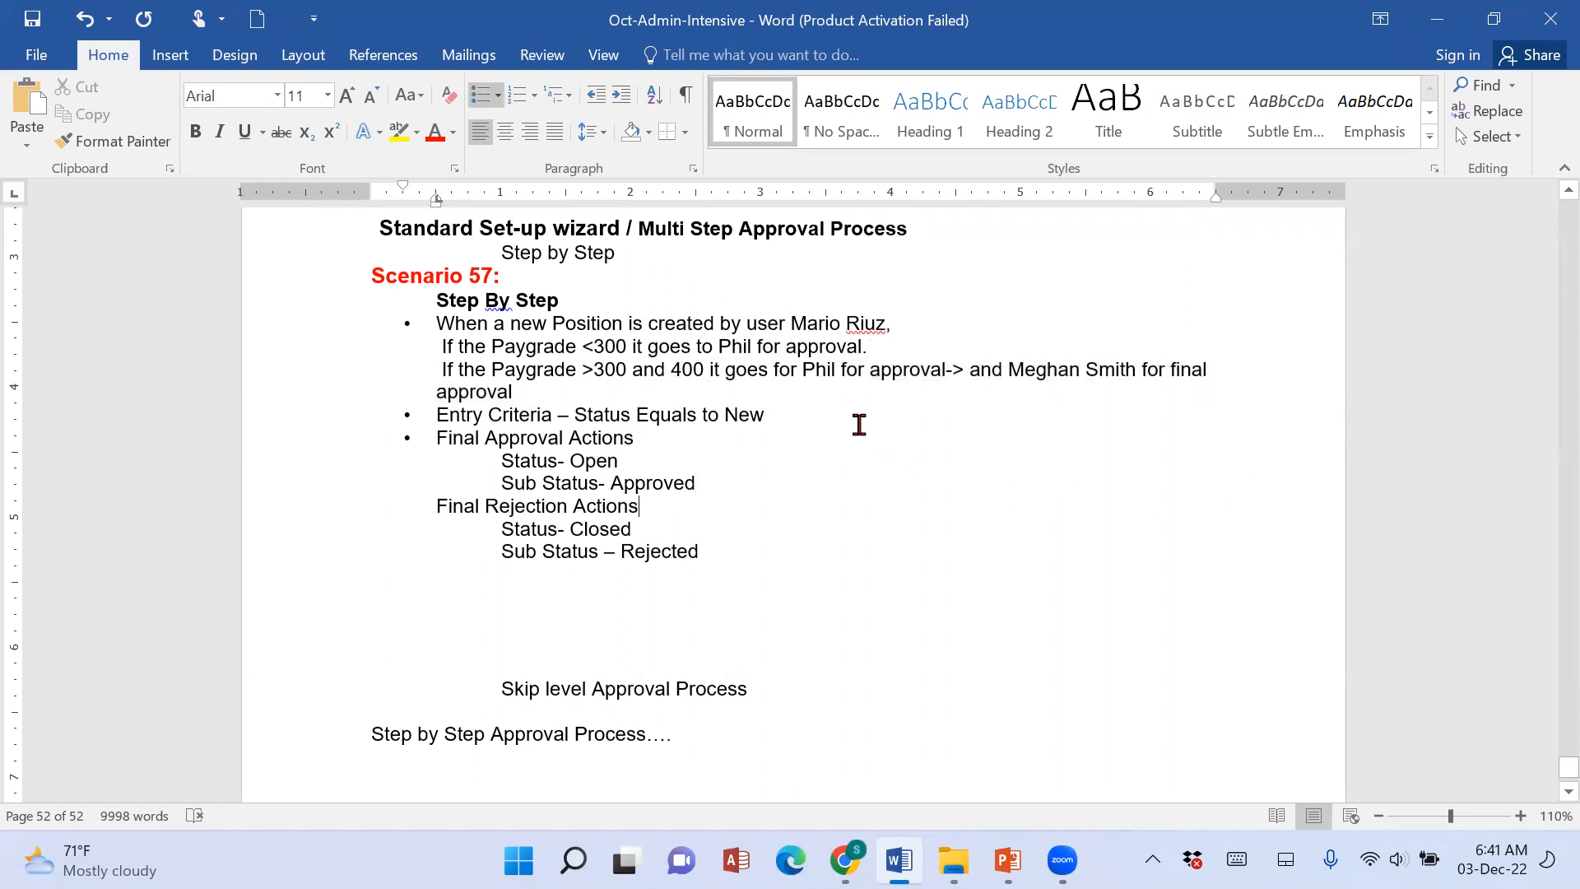
# Insert the word "intial" before "approval->" in the Paygrade >300 rule.
pyautogui.click(852, 370)
pyautogui.click(867, 368)
pyautogui.write('intial')
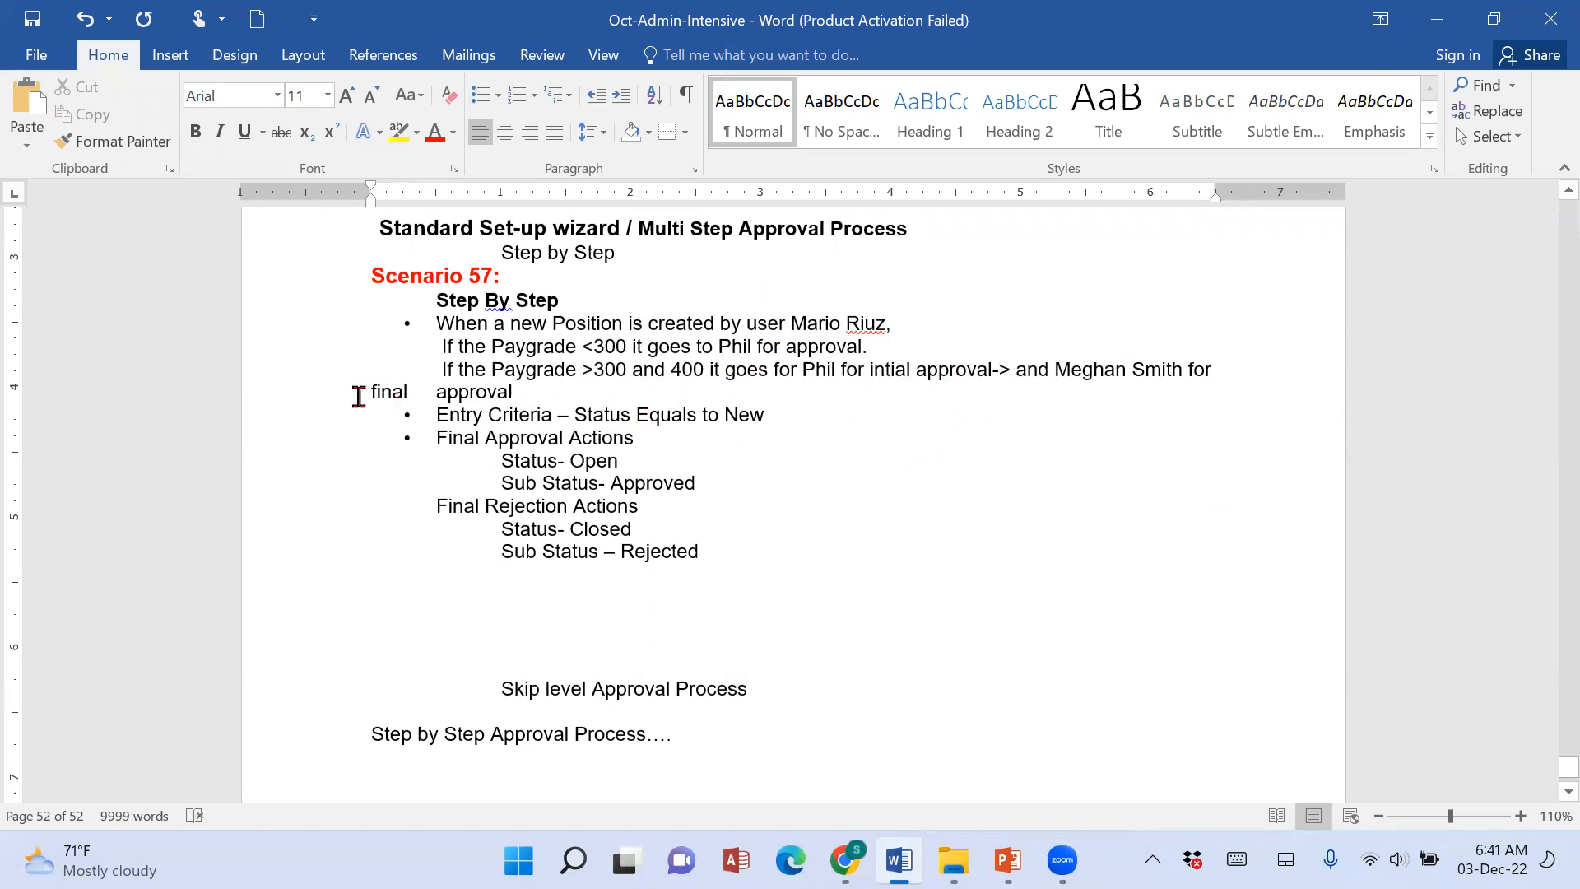
# Align the wrapped "final approval" text under the Paygrade >300 line and close the gap between its two words.
pyautogui.click(362, 395)
pyautogui.press('Tab')
pyautogui.press('BackSpace')
pyautogui.click(432, 390)
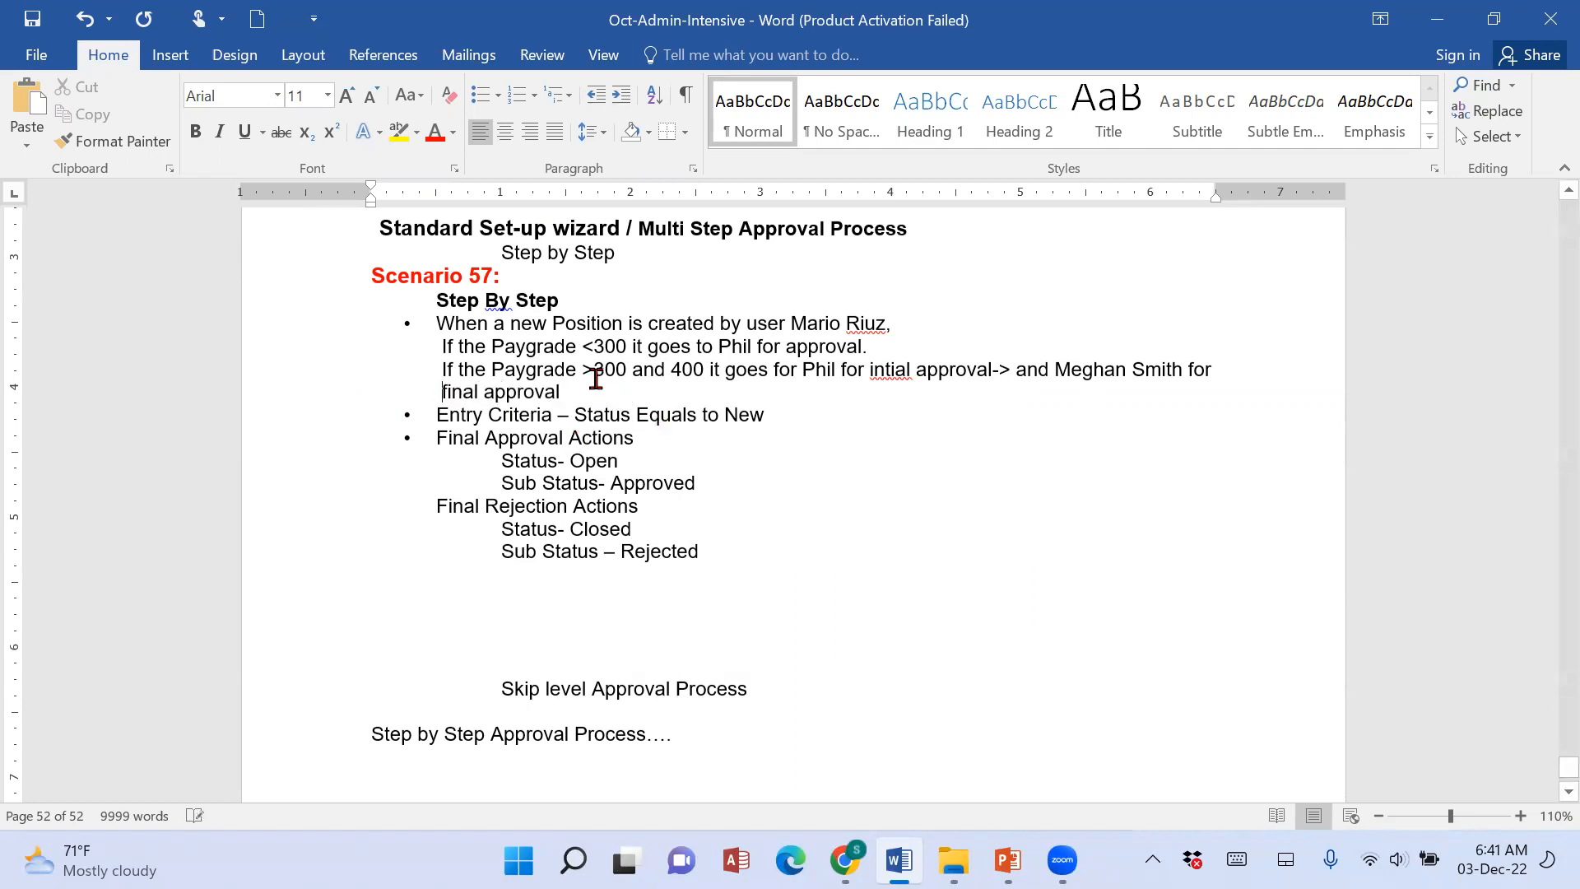
# Correct the misspelled word "intial" in the Paygrade >300 rule to "initial".
pyautogui.moveTo(581, 372); pyautogui.dragTo(697, 378)
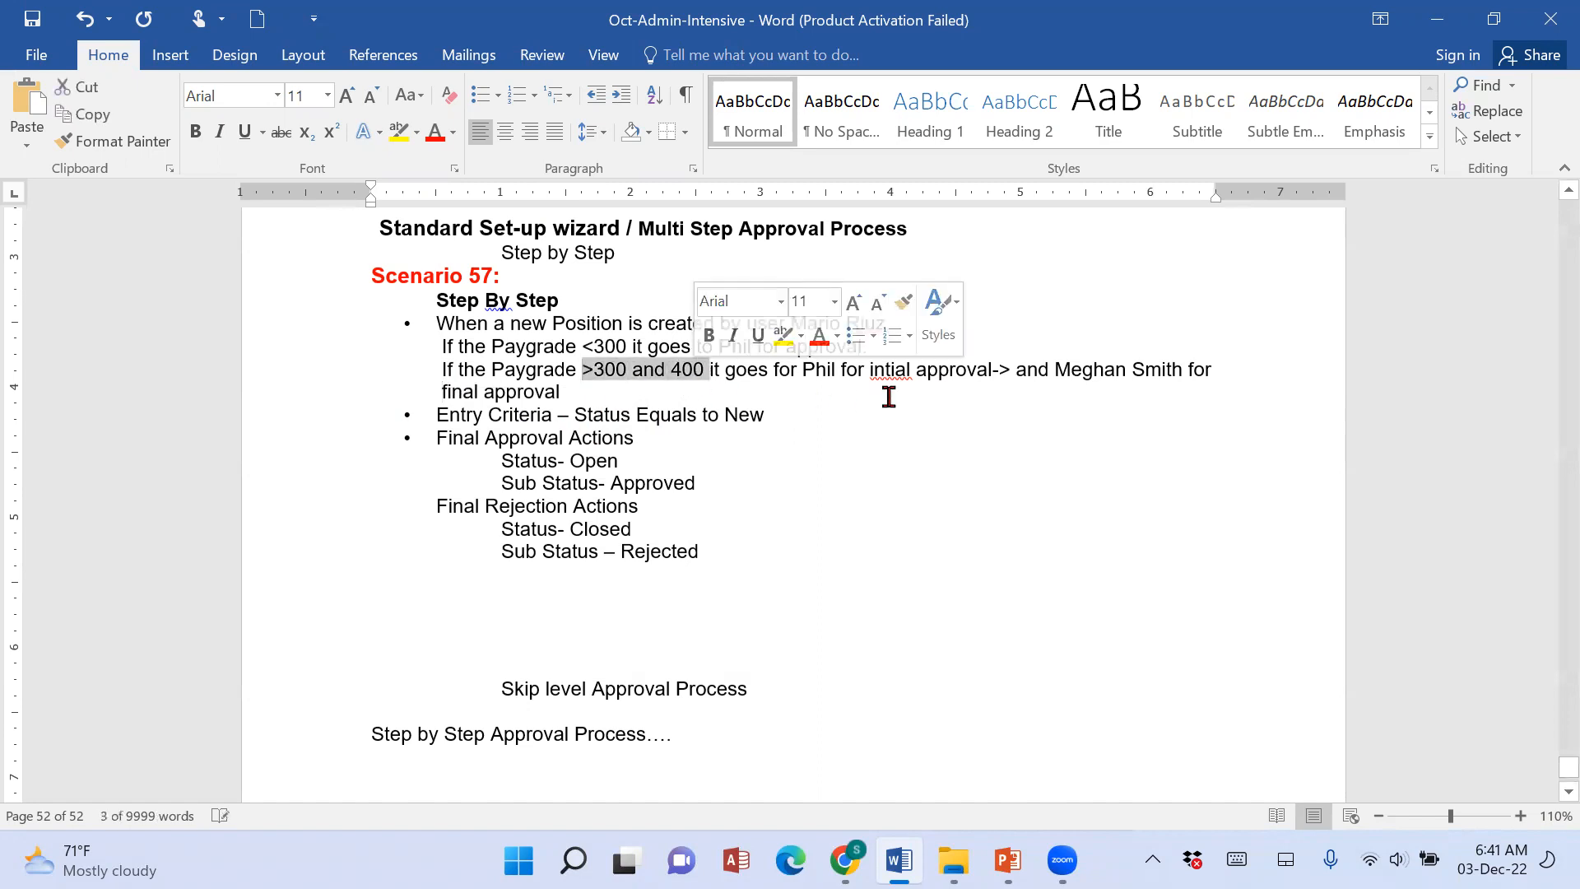
pyautogui.click(897, 372)
pyautogui.rightClick(900, 370)
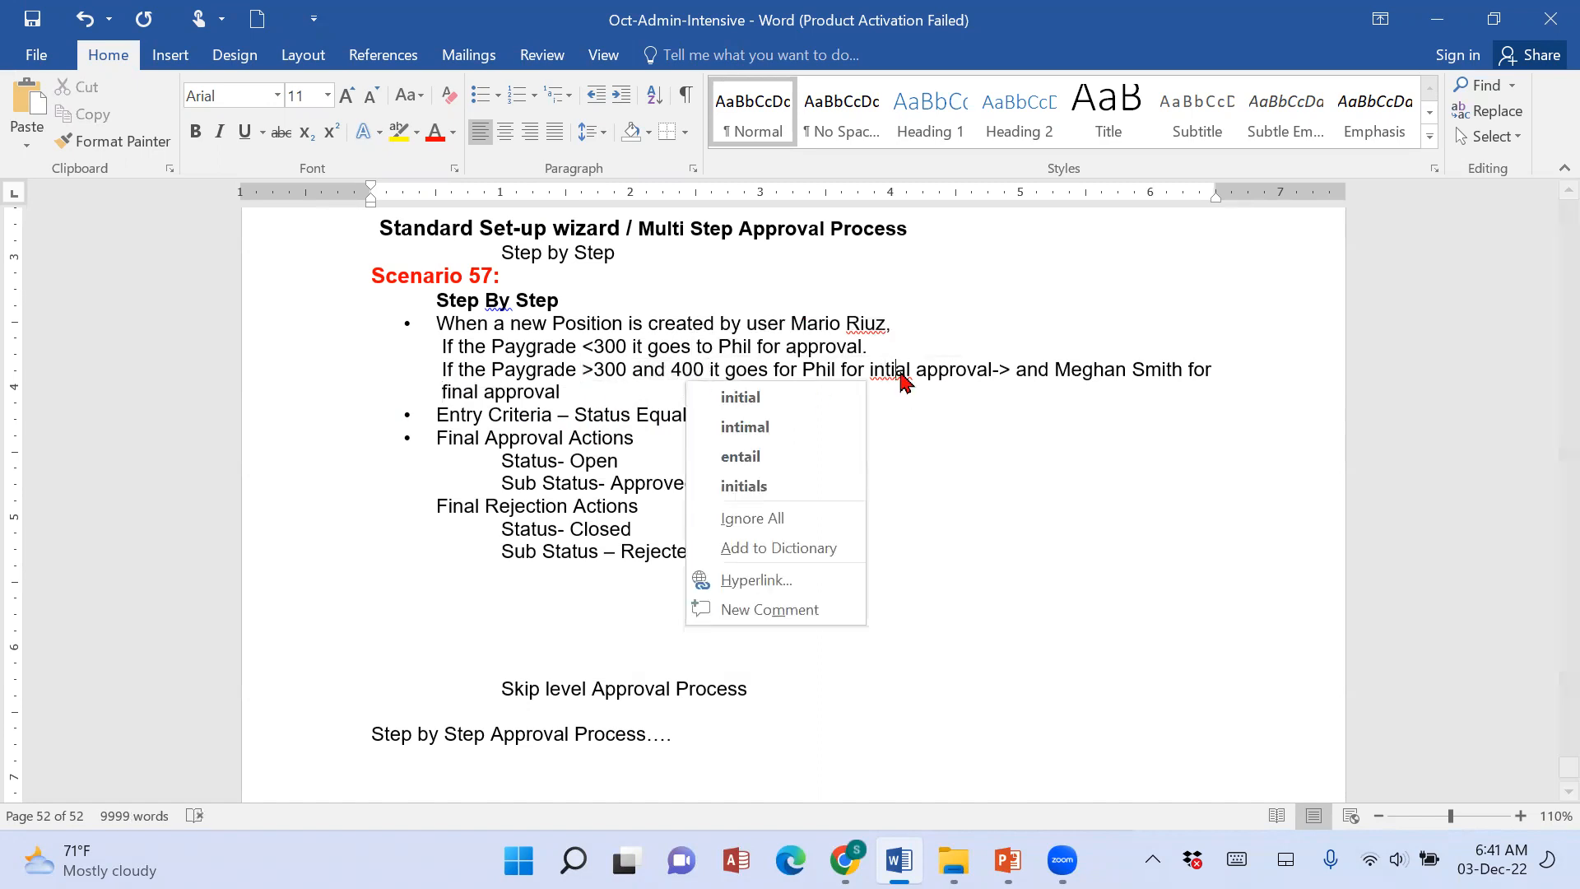
pyautogui.click(810, 396)
pyautogui.click(860, 367)
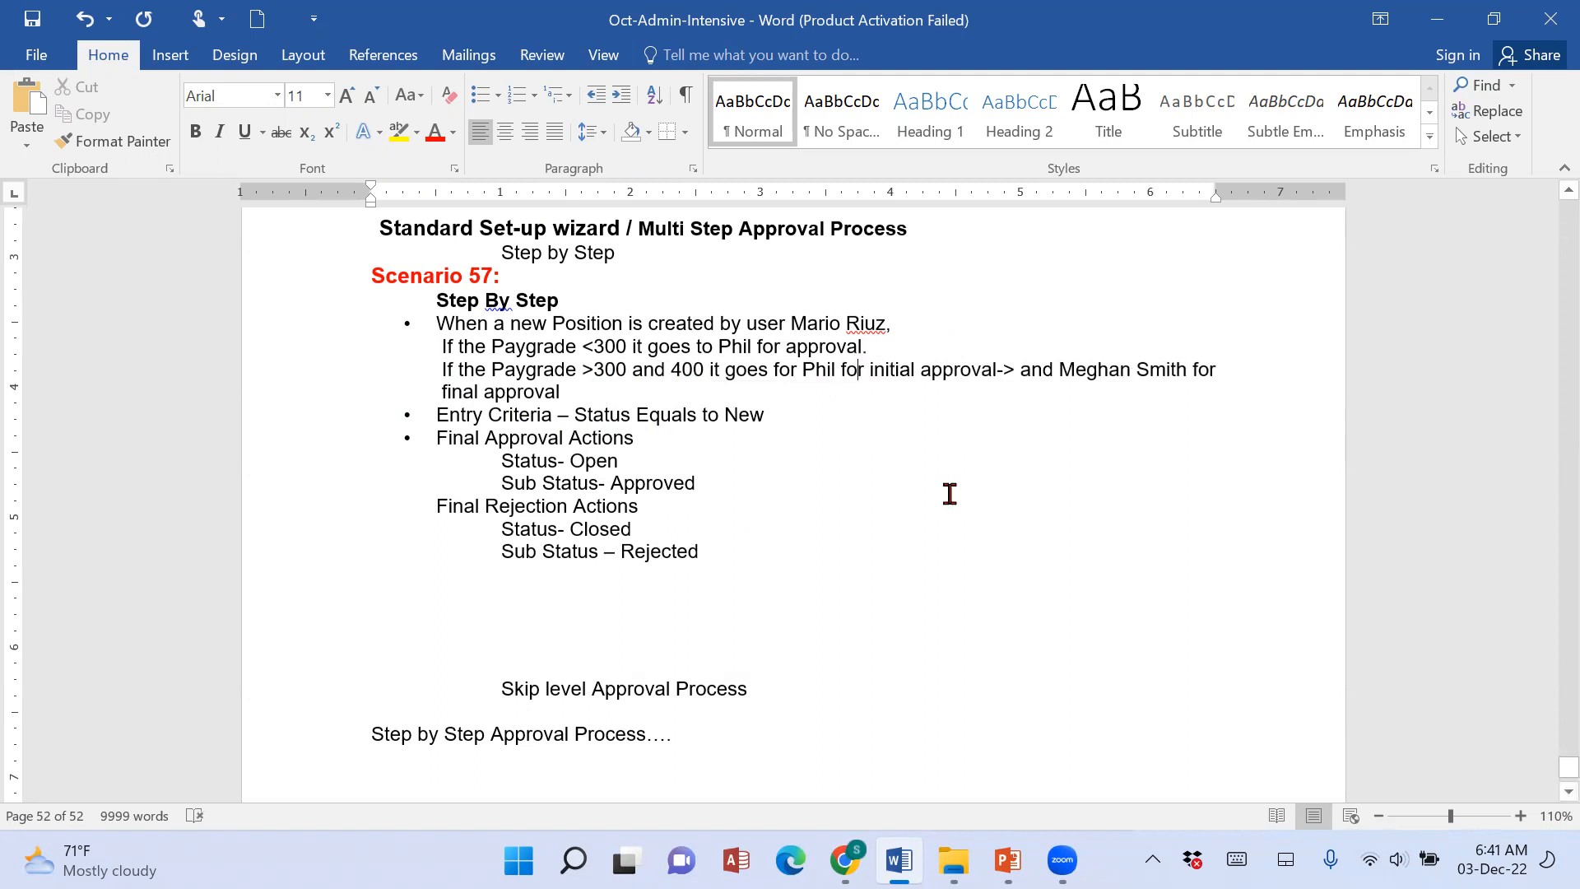
# Review Scenario 57's Paygrade approval rules, entry criteria and Final Approval Actions heading.
pyautogui.moveTo(1050, 368); pyautogui.dragTo(1209, 372)
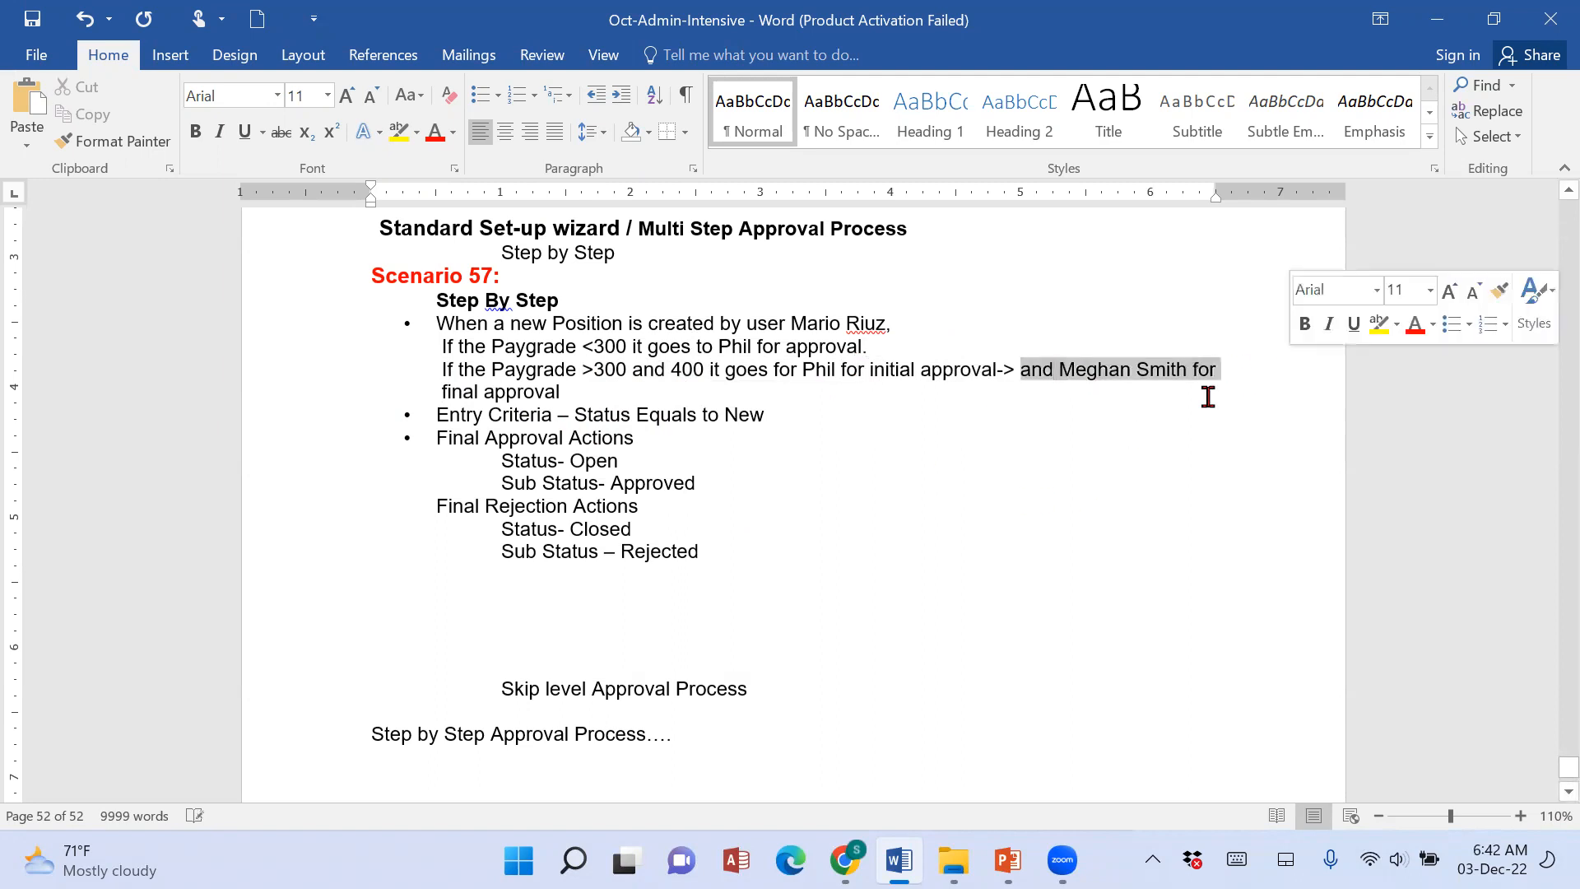
pyautogui.moveTo(506, 392); pyautogui.dragTo(553, 392)
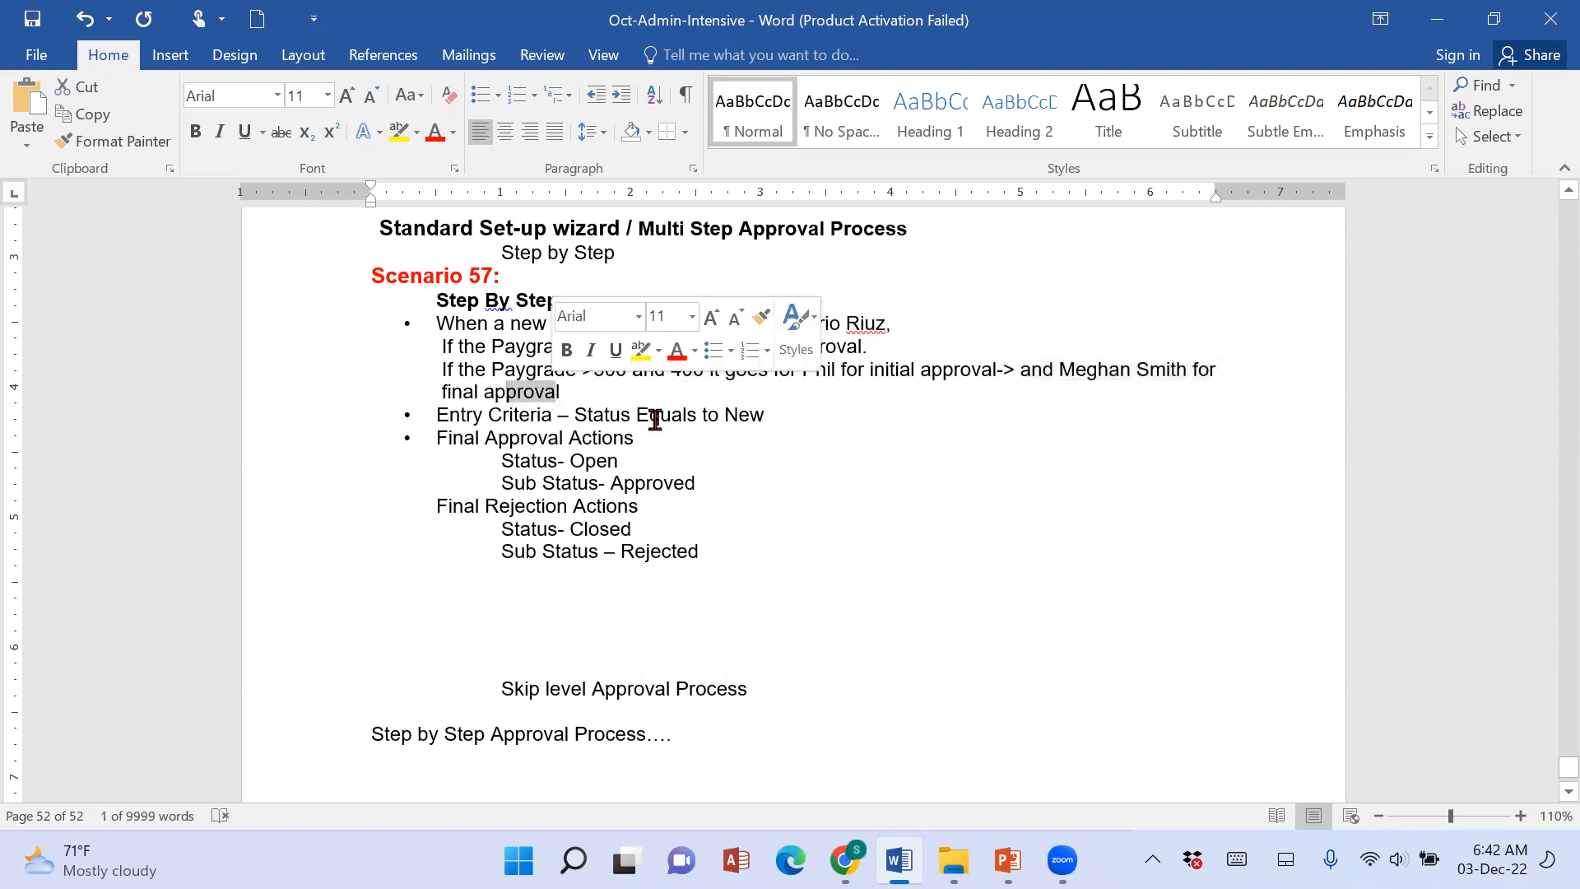
pyautogui.click(688, 416)
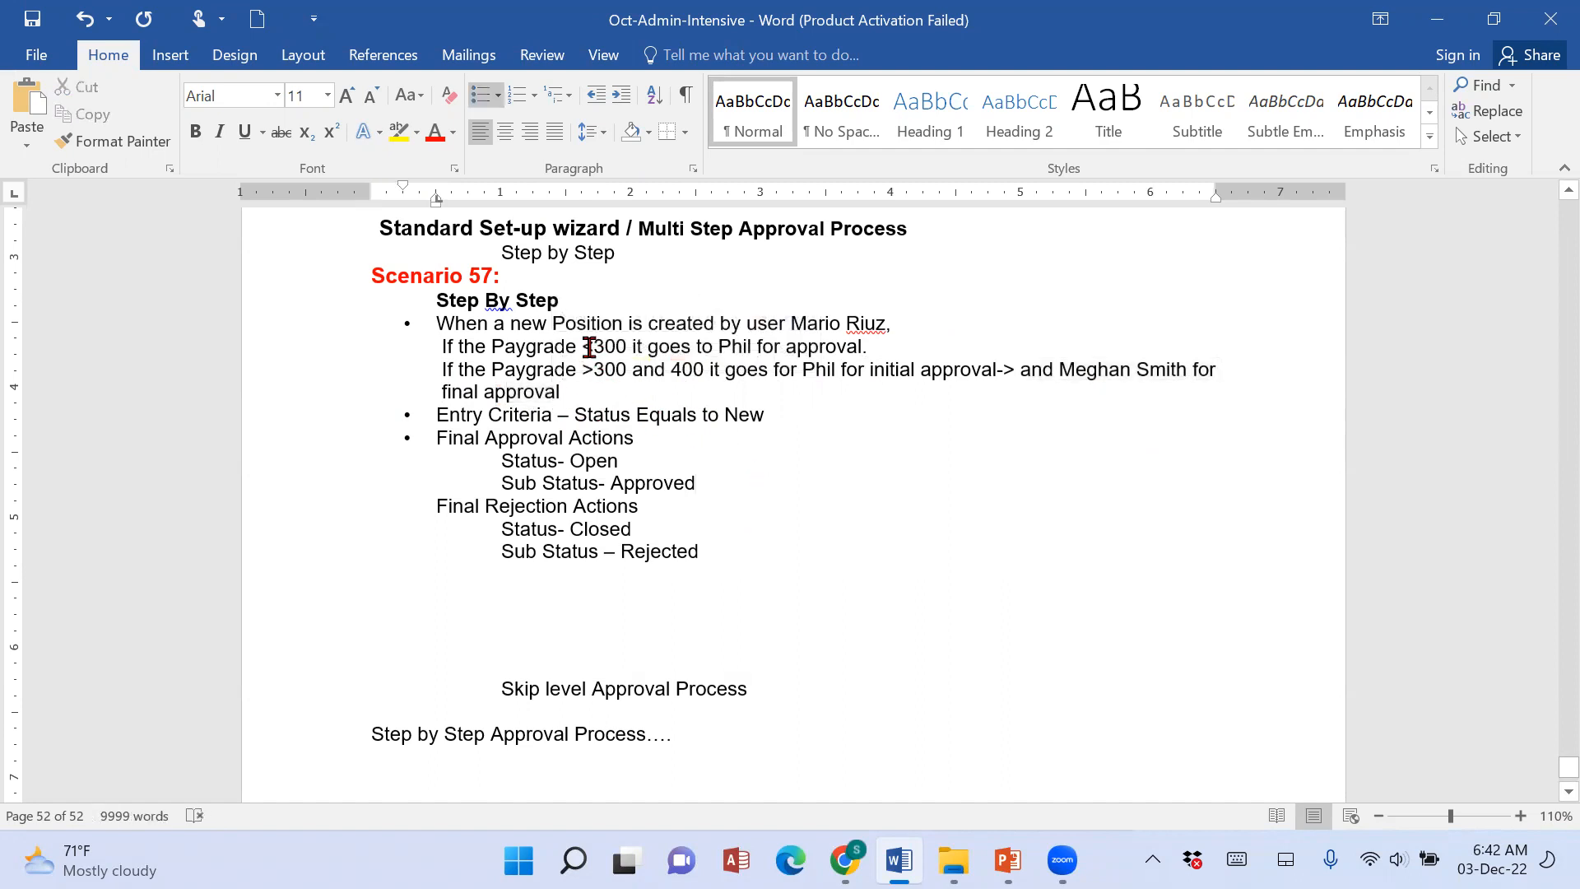
pyautogui.moveTo(592, 357); pyautogui.dragTo(699, 350)
pyautogui.click(898, 346)
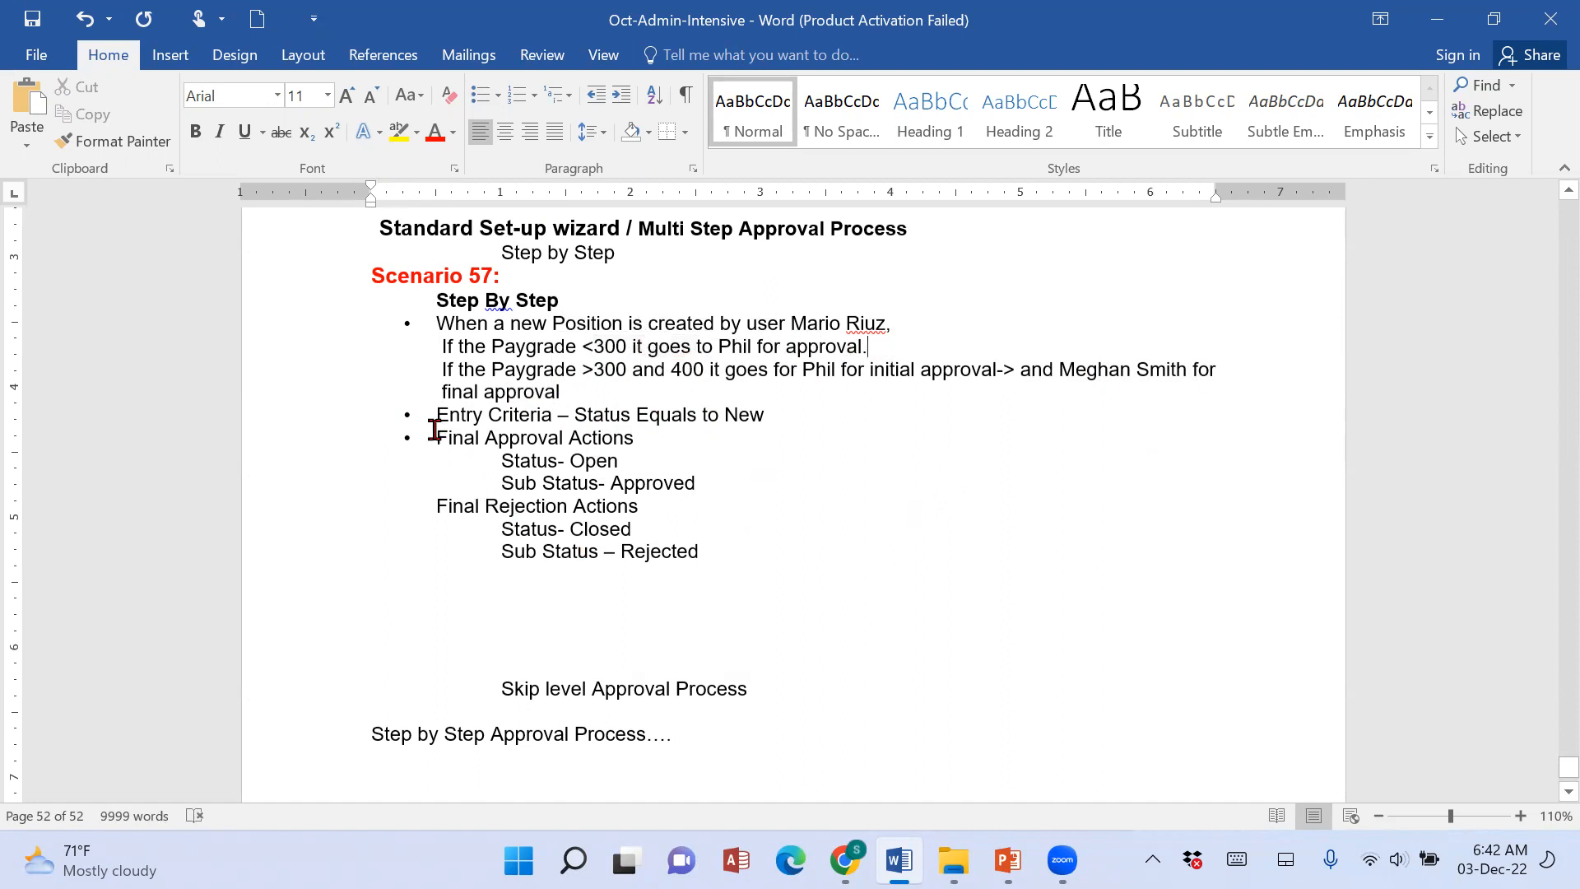
pyautogui.moveTo(441, 346); pyautogui.dragTo(584, 370)
pyautogui.moveTo(715, 384); pyautogui.dragTo(766, 395)
pyautogui.click(581, 412)
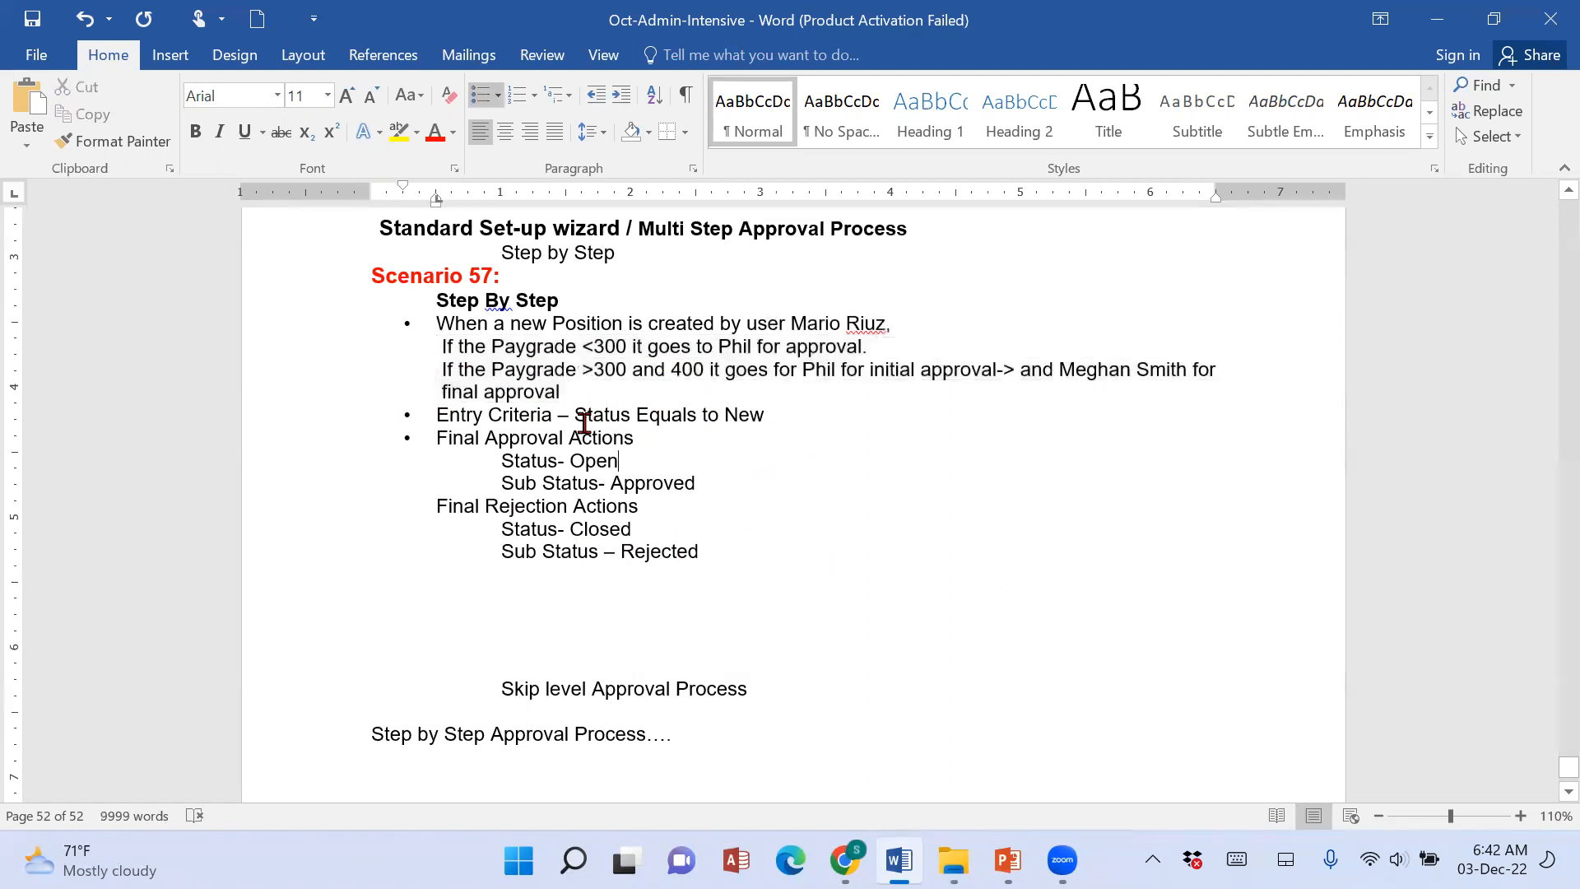
pyautogui.moveTo(578, 412); pyautogui.dragTo(804, 416)
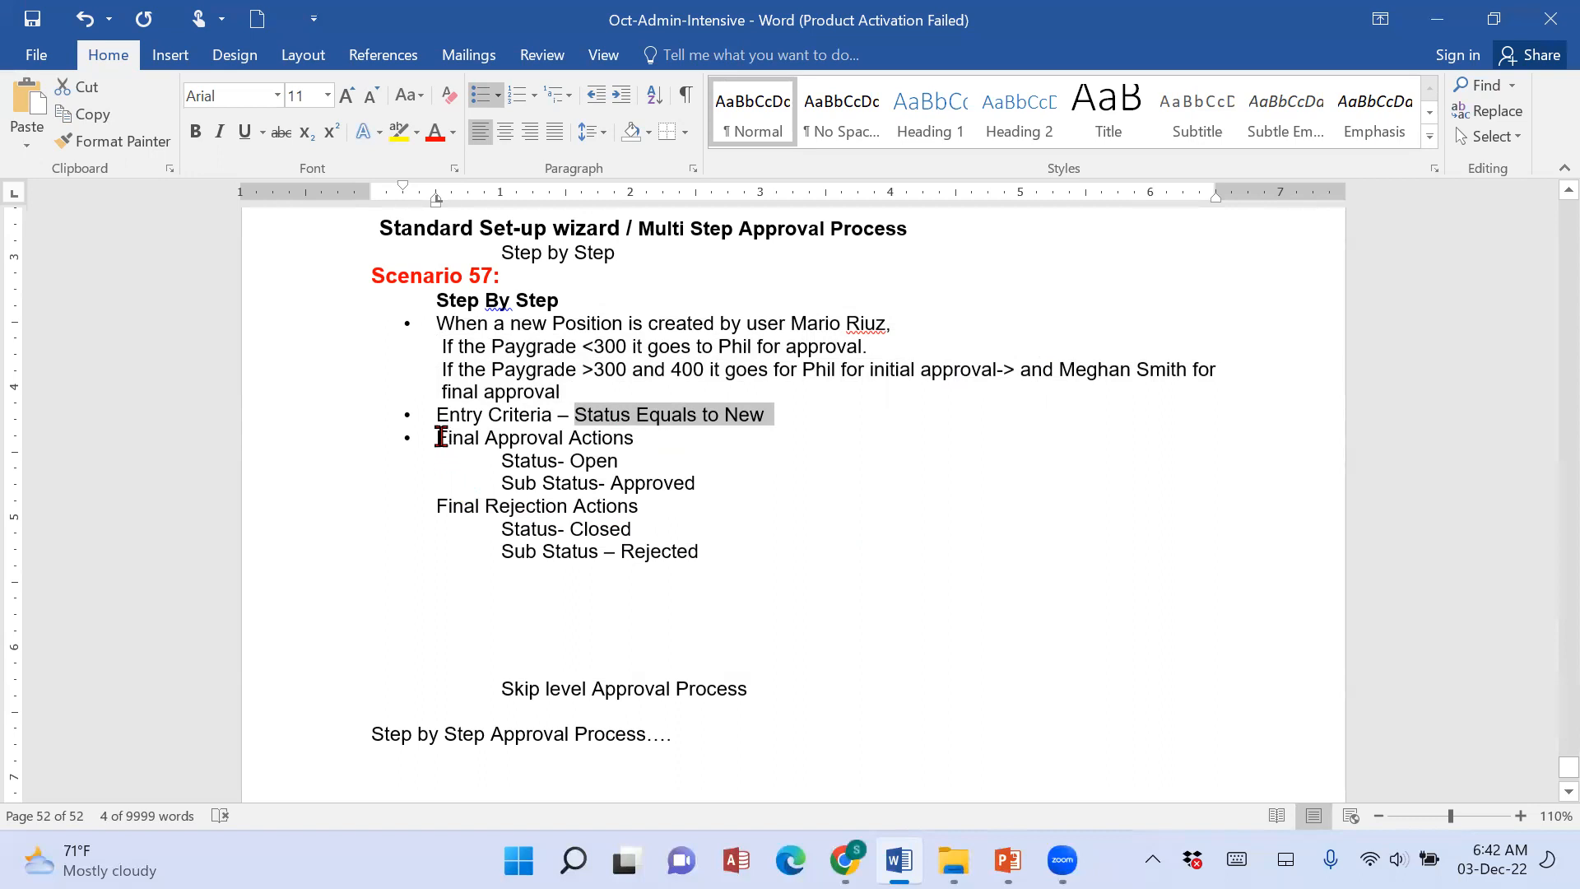
pyautogui.moveTo(437, 438); pyautogui.dragTo(685, 435)
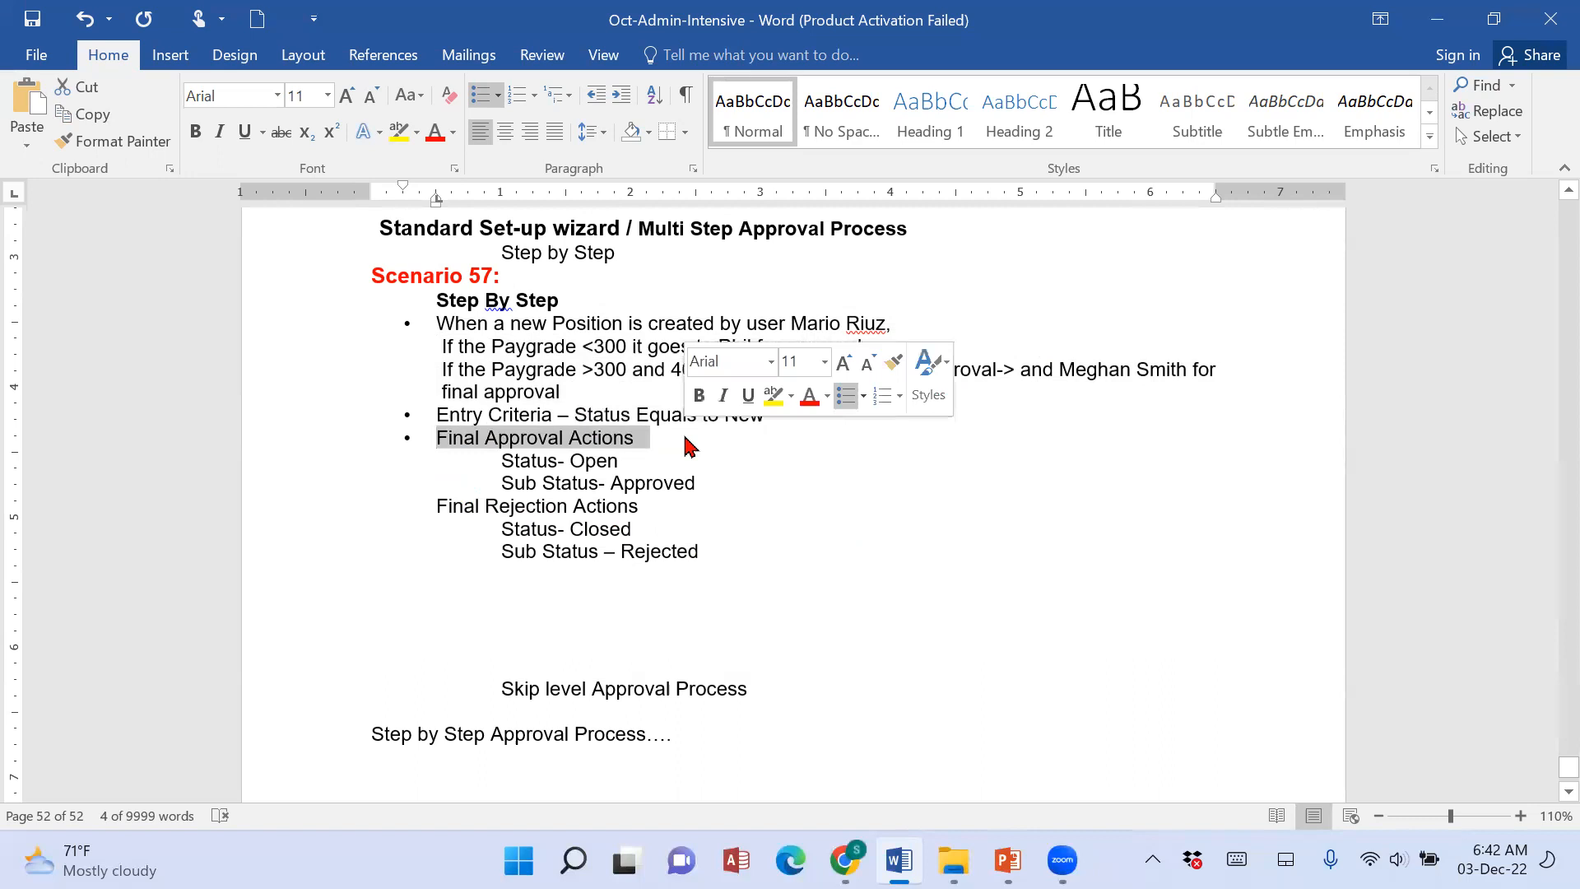
# Review Scenario 57's final approval status values, the Final Rejection Actions heading and its Status and Sub Status entries.
pyautogui.moveTo(469, 459); pyautogui.dragTo(737, 460)
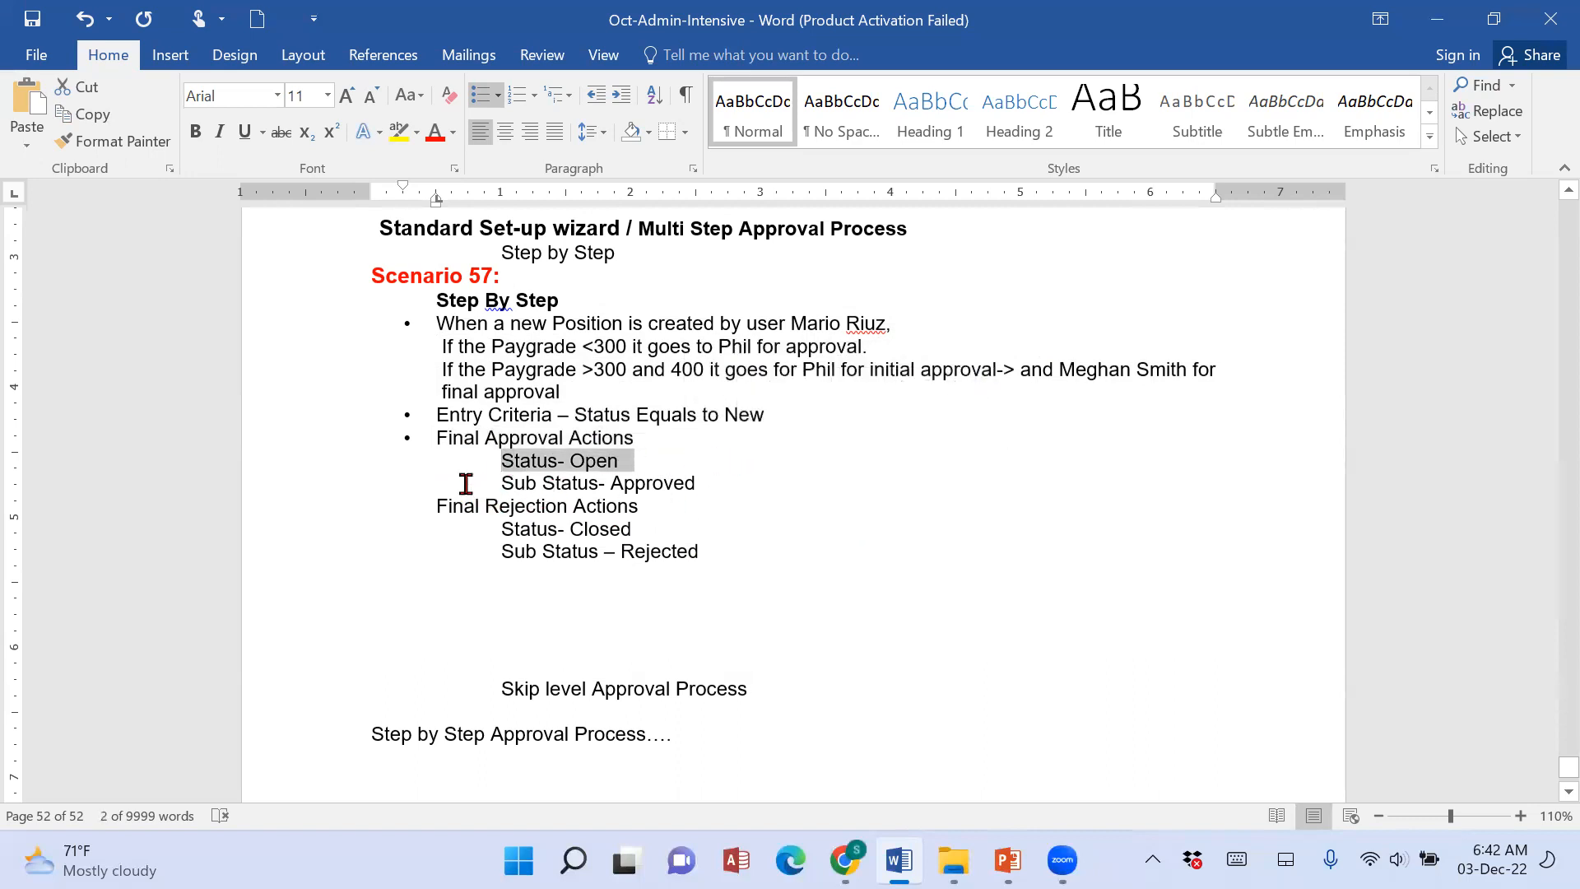
pyautogui.moveTo(466, 484); pyautogui.dragTo(829, 487)
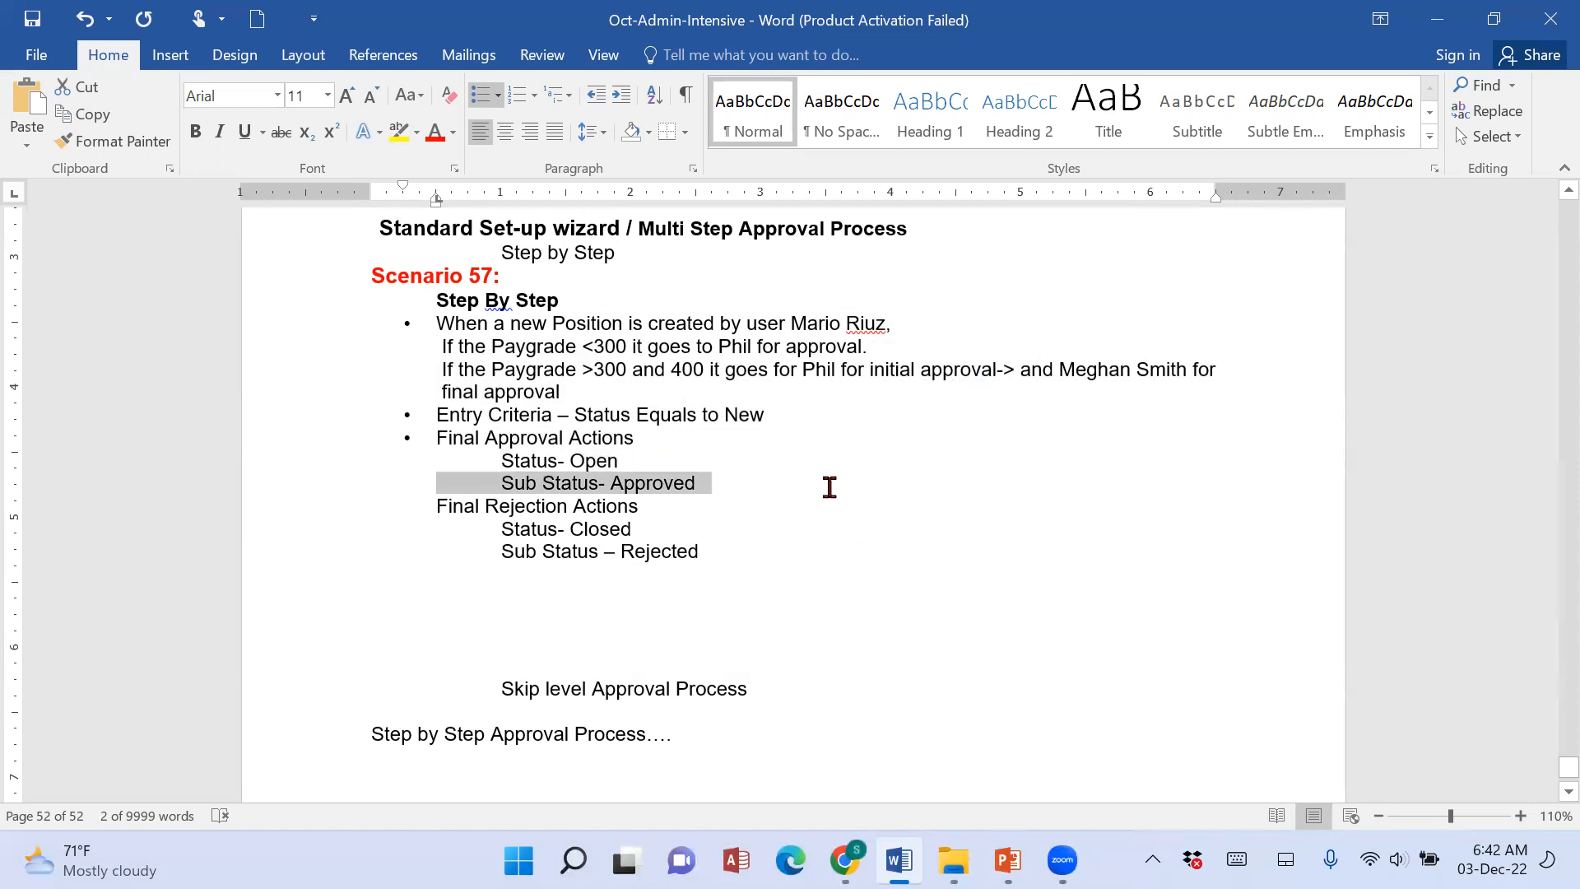
pyautogui.click(961, 611)
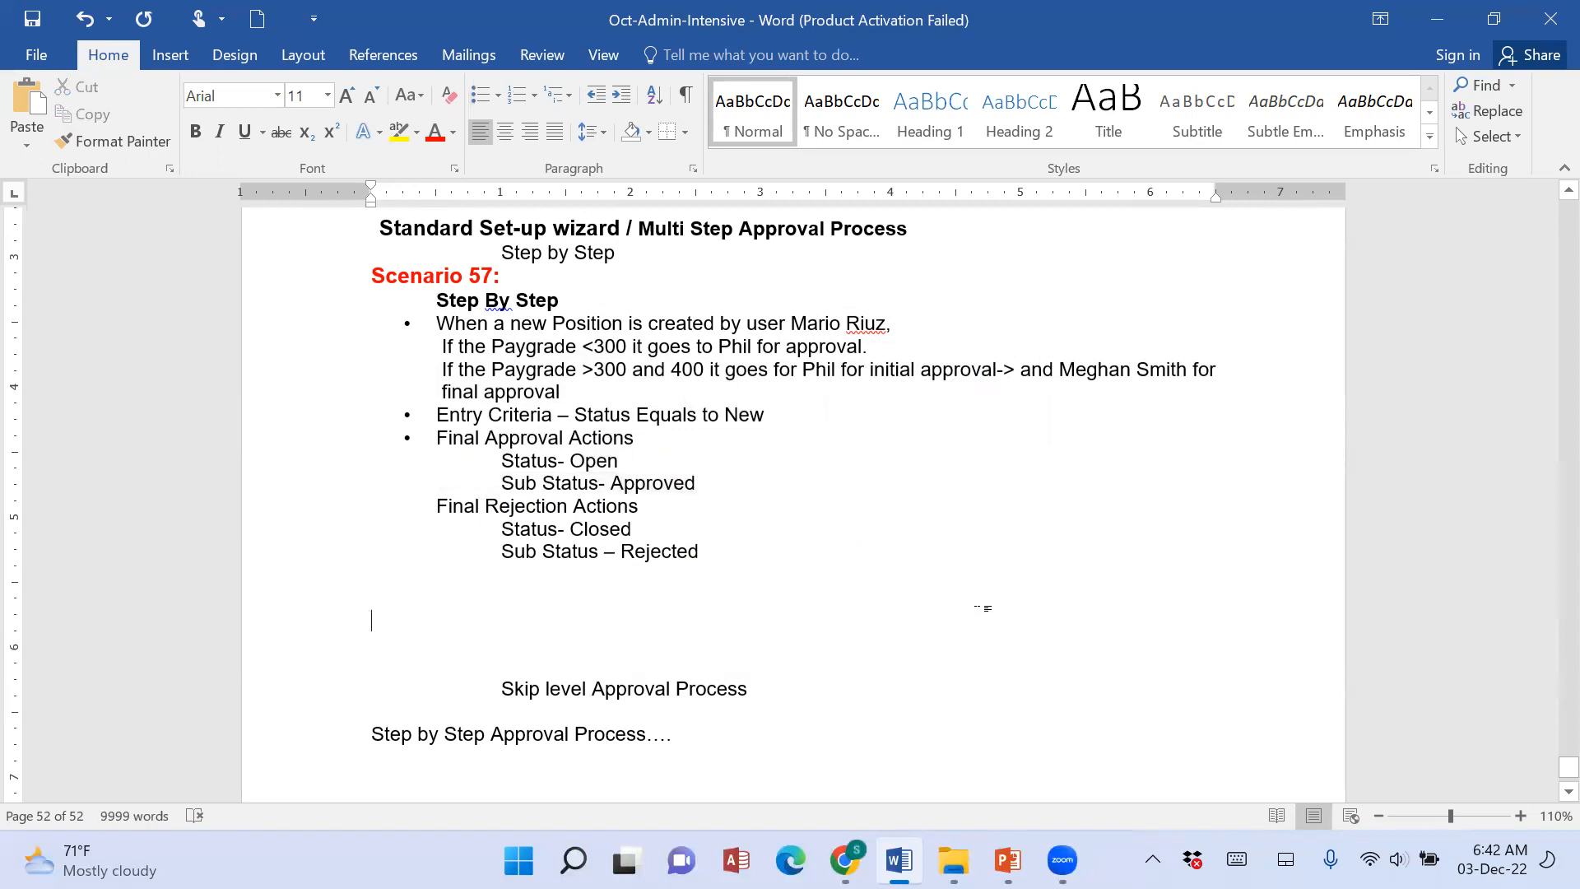
pyautogui.tripleClick(597, 504)
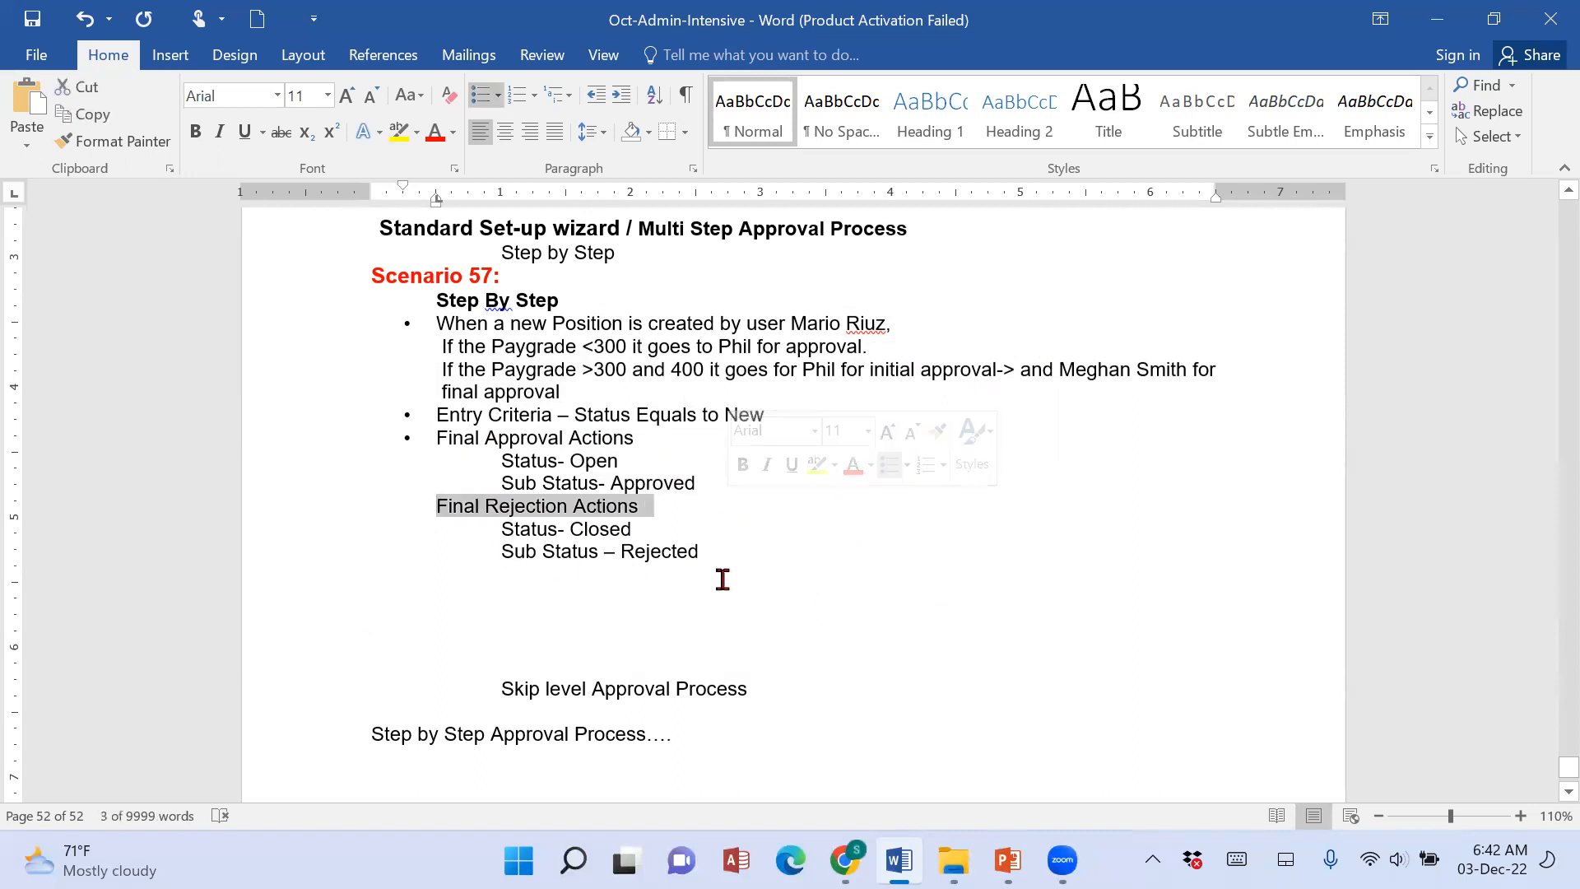
pyautogui.click(373, 574)
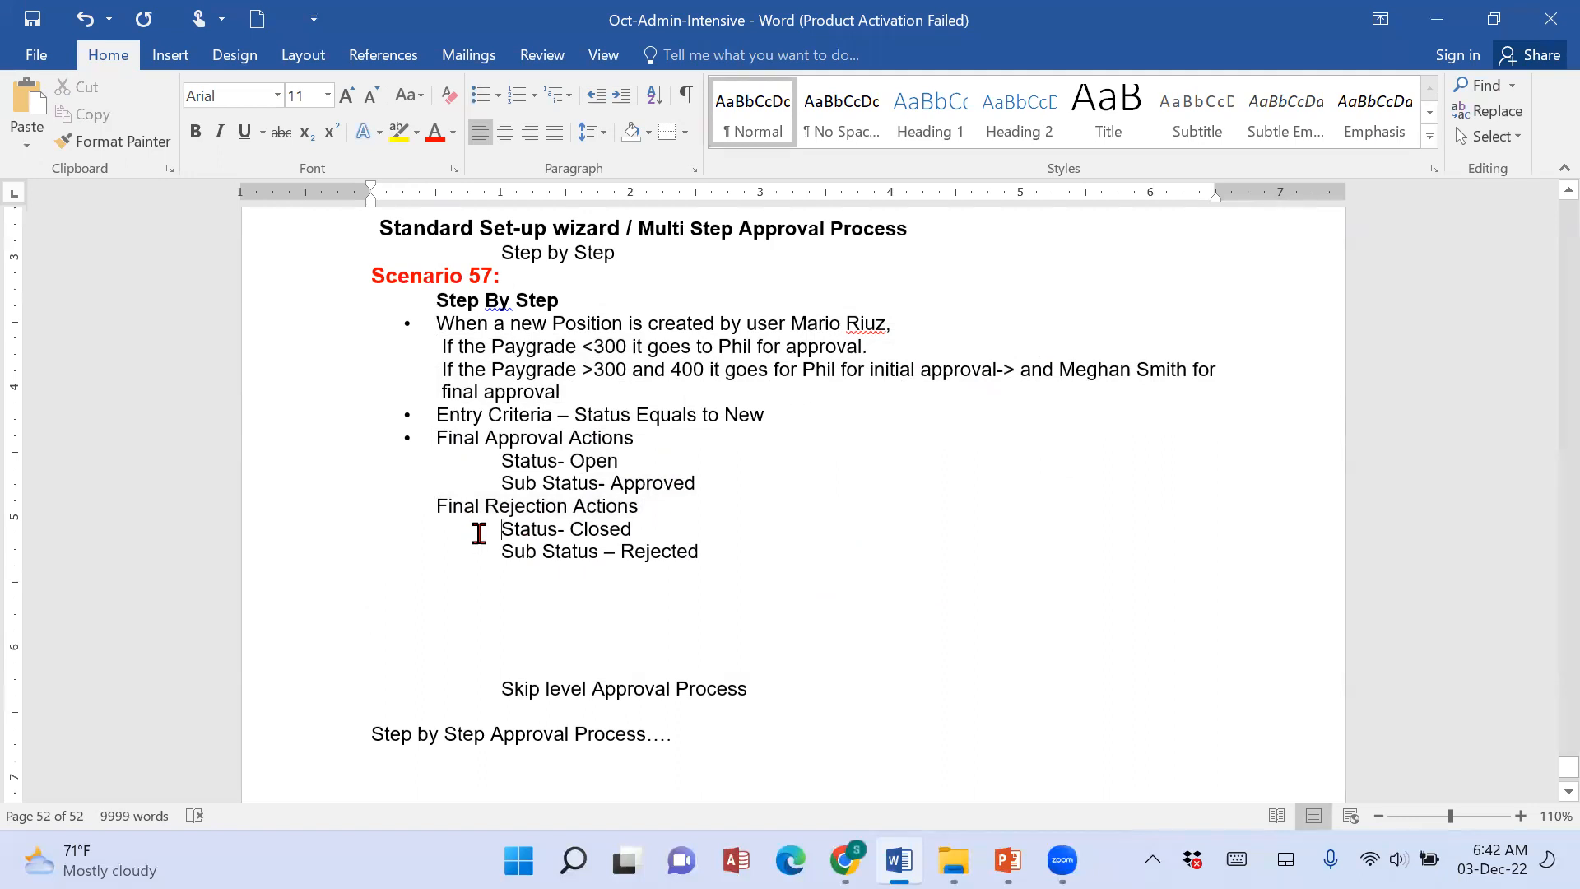
pyautogui.moveTo(492, 529); pyautogui.dragTo(663, 527)
pyautogui.click(502, 550)
pyautogui.keyDown('shift'); pyautogui.click(851, 547); pyautogui.keyUp('shift')
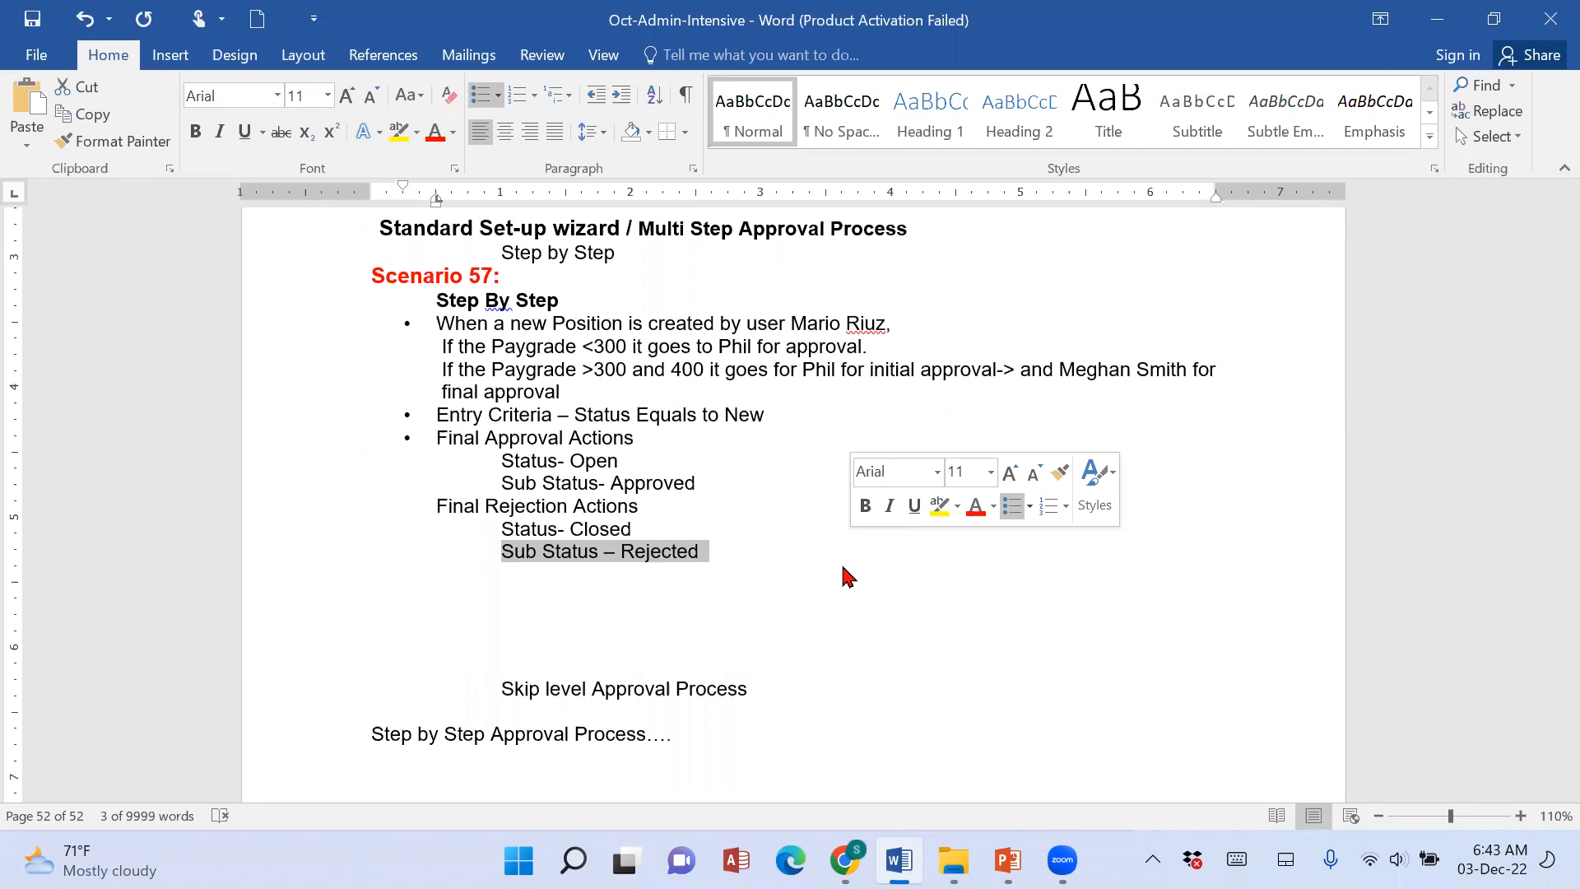
# Switch to Salesforce Setup in Chrome, search the setup items for "Approv" and open Approval Processes.
pyautogui.click(845, 860)
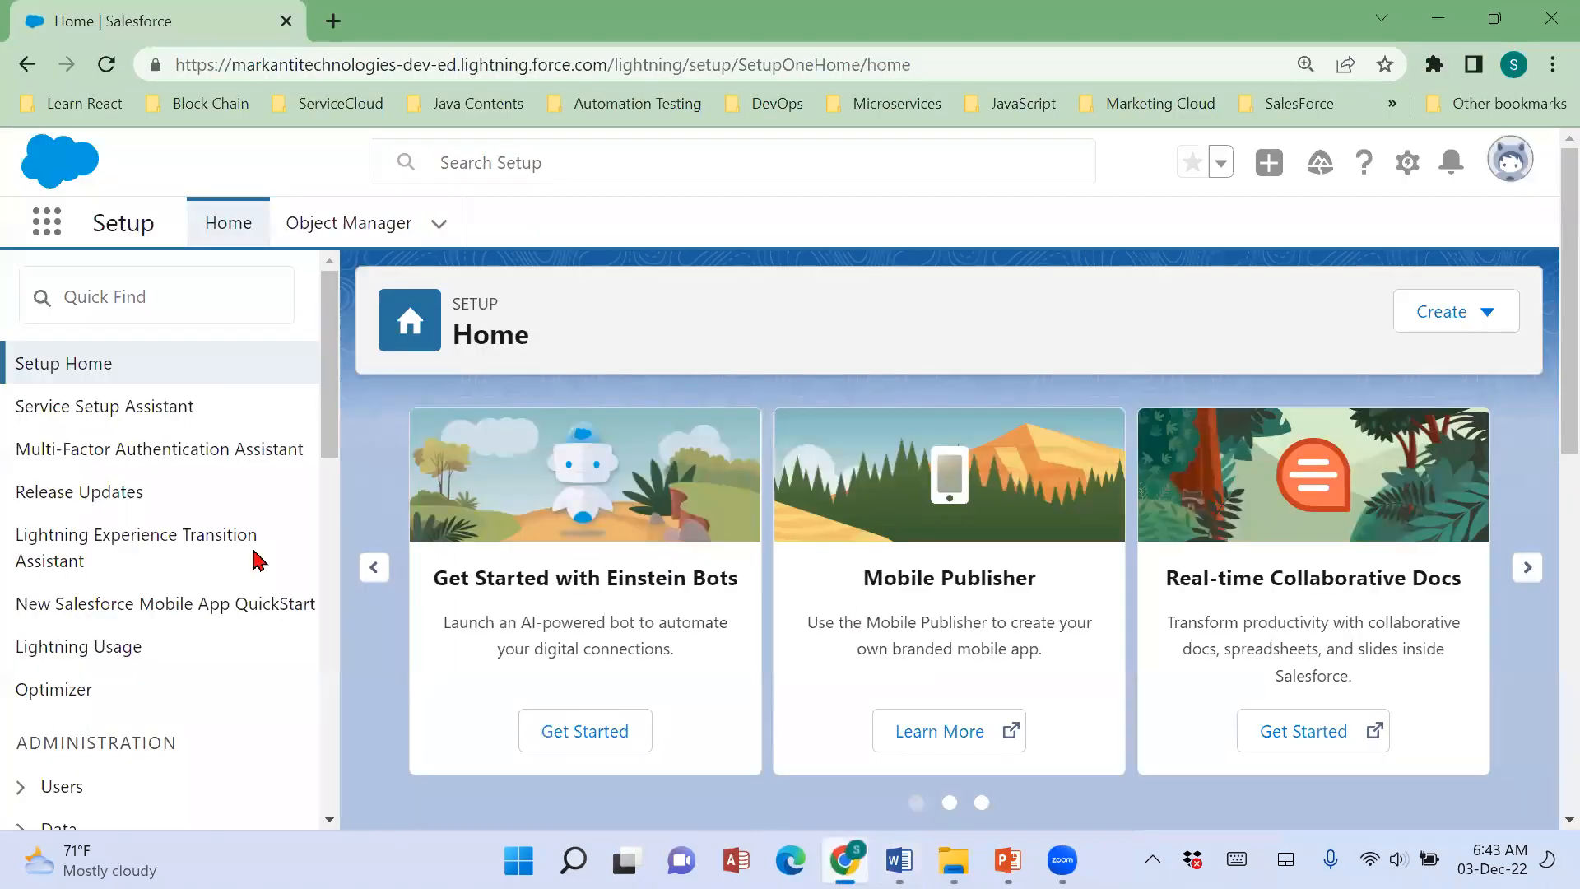
pyautogui.click(221, 301)
pyautogui.write('Approv')
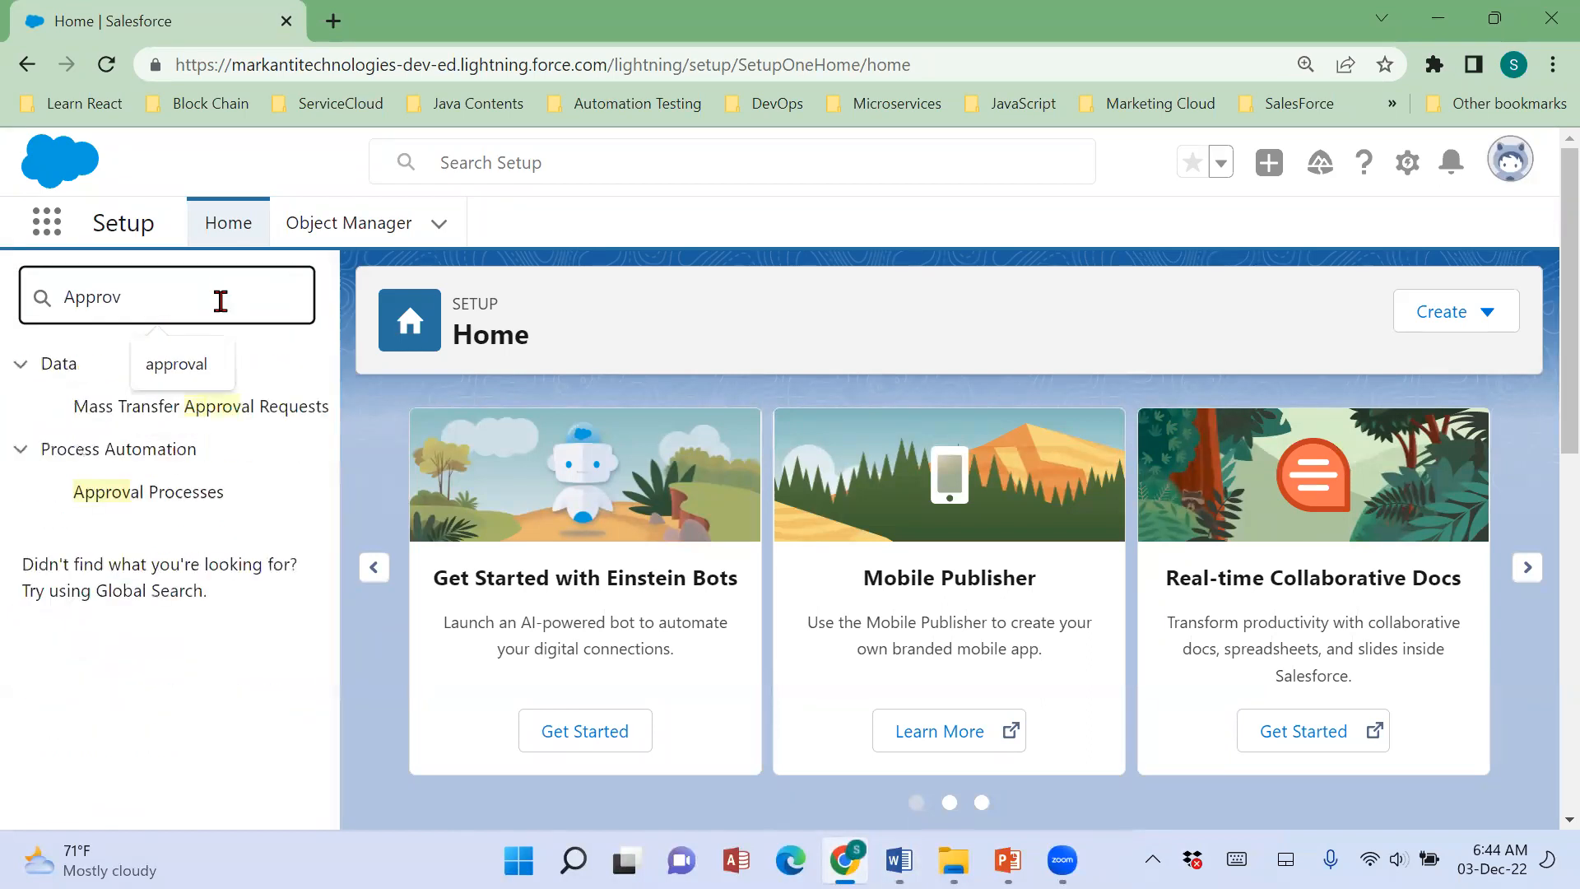
pyautogui.click(208, 499)
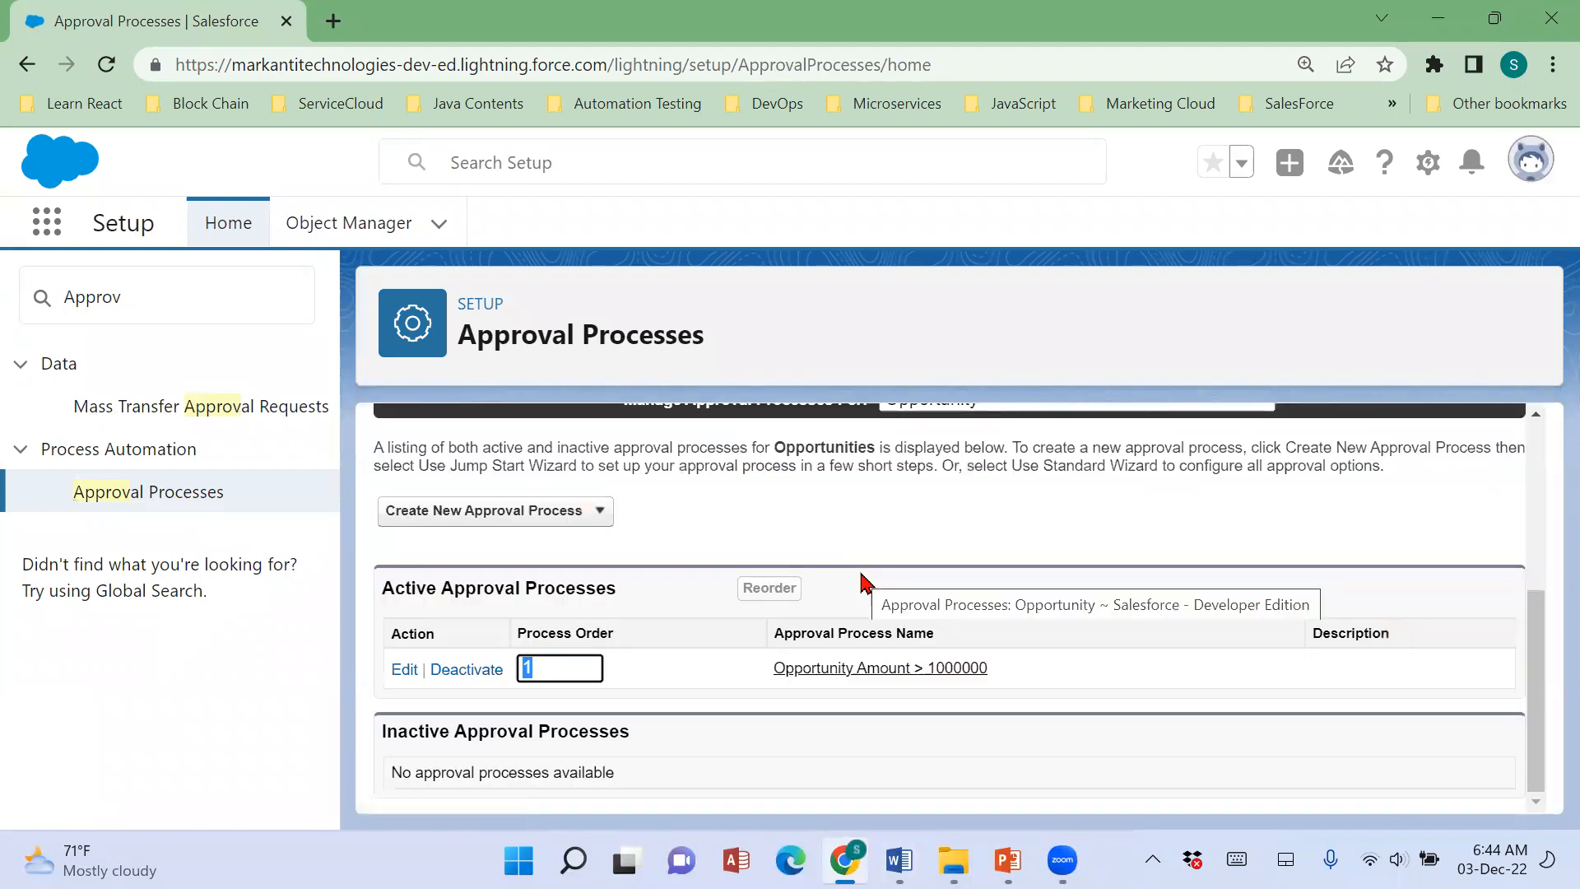
# Set the object whose approval processes are managed to Position.
pyautogui.click(546, 531)
pyautogui.scroll(3, 1112, 574)
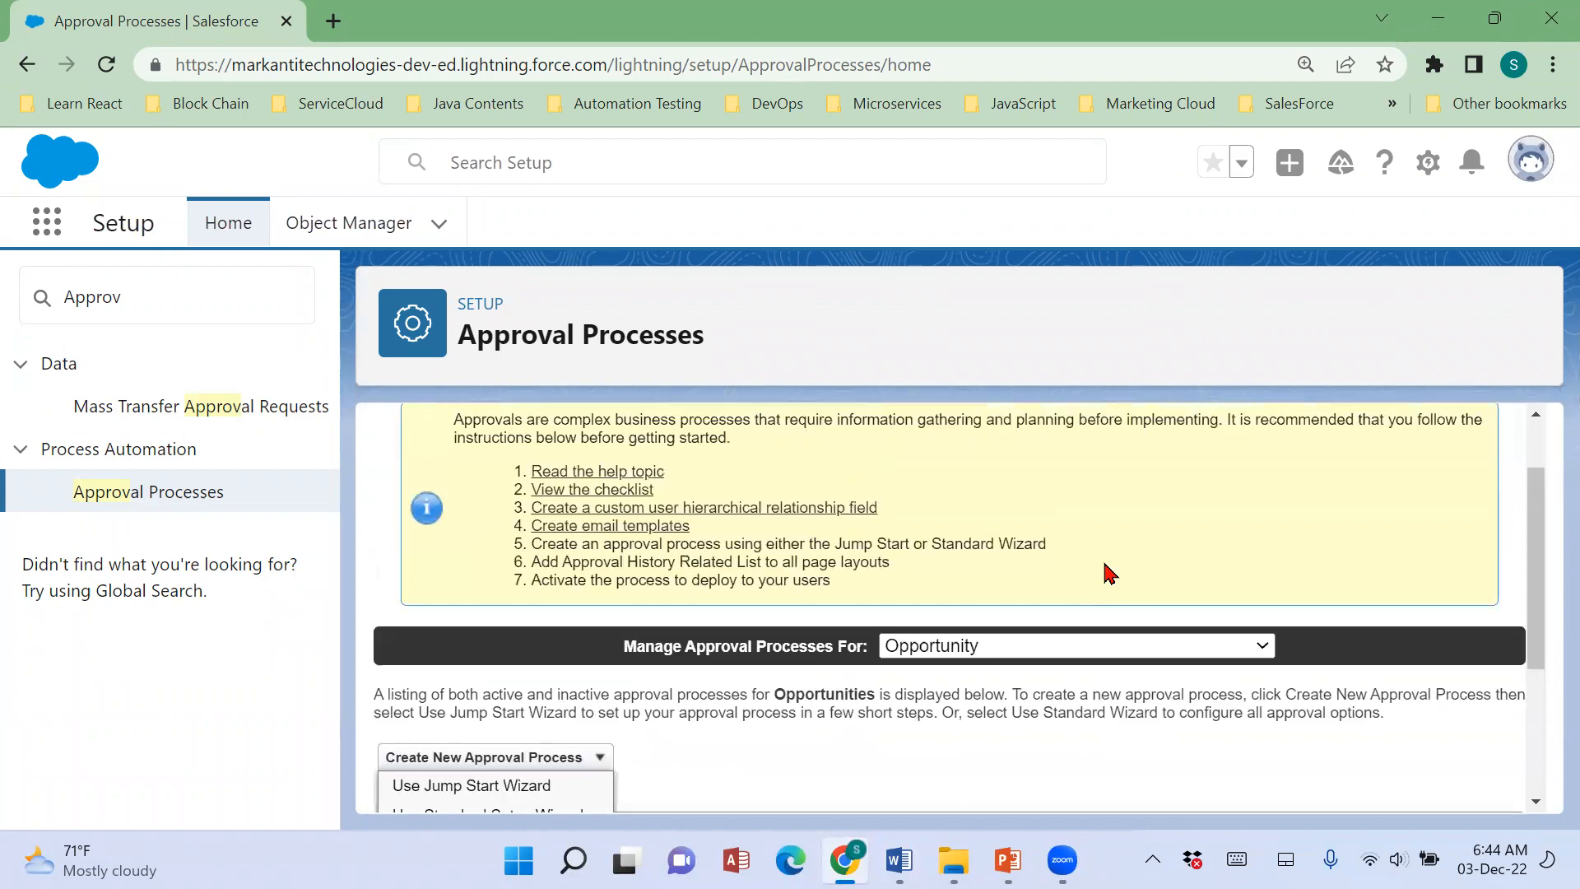
pyautogui.click(1097, 647)
pyautogui.write('po')
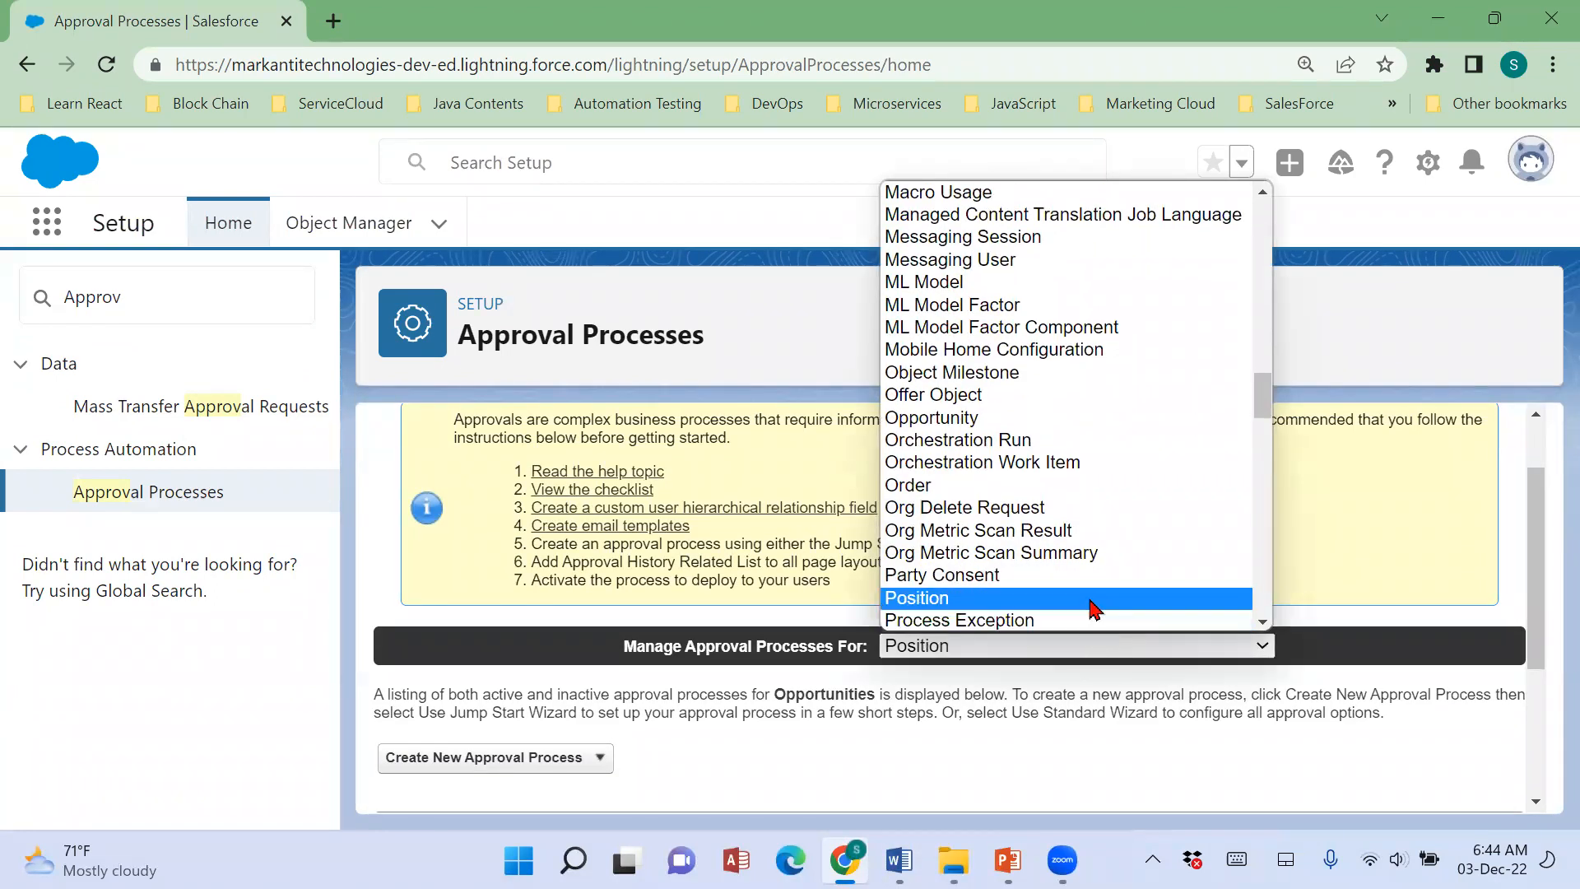
pyautogui.click(1097, 601)
pyautogui.scroll(-4, 1177, 699)
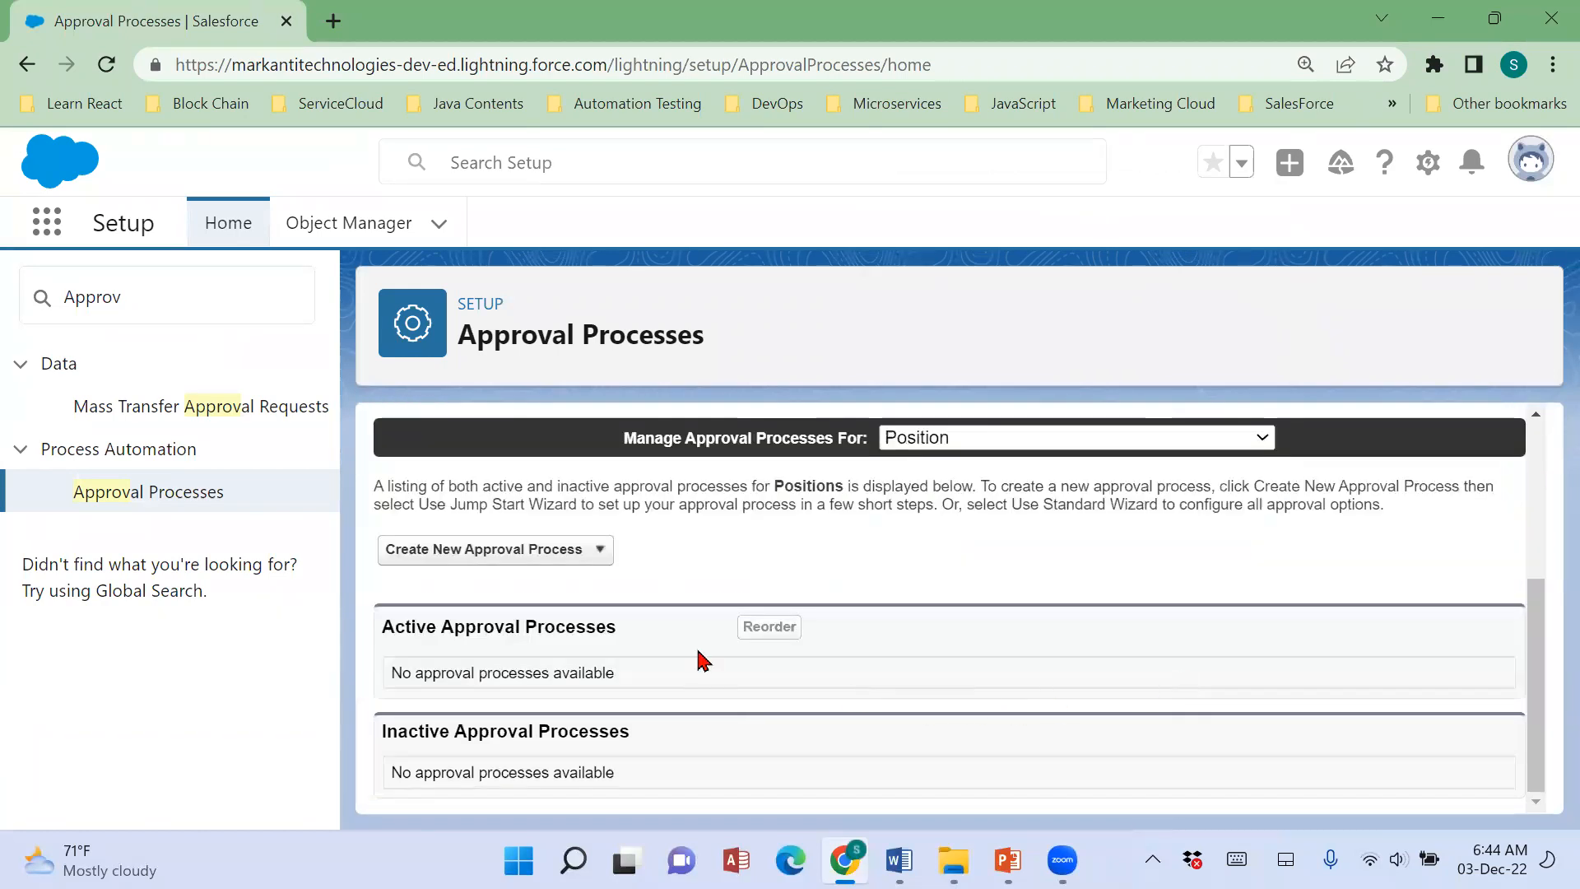
# Start a new approval process with the Standard Setup Wizard and name it "Position Approval PRocess", letting the unique name fill in.
pyautogui.click(590, 553)
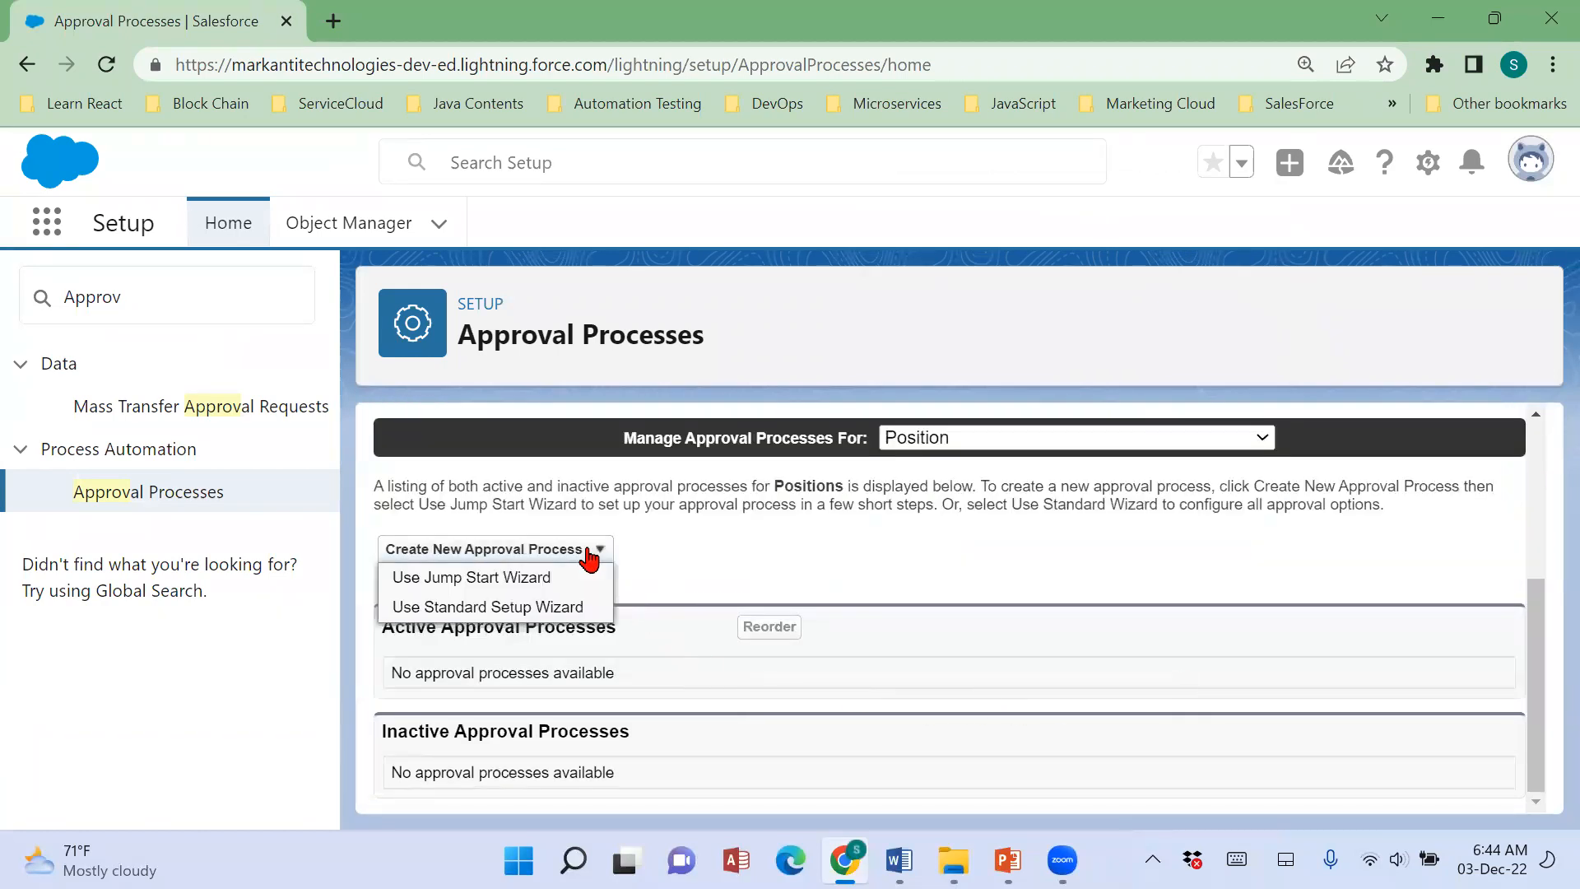
pyautogui.click(517, 610)
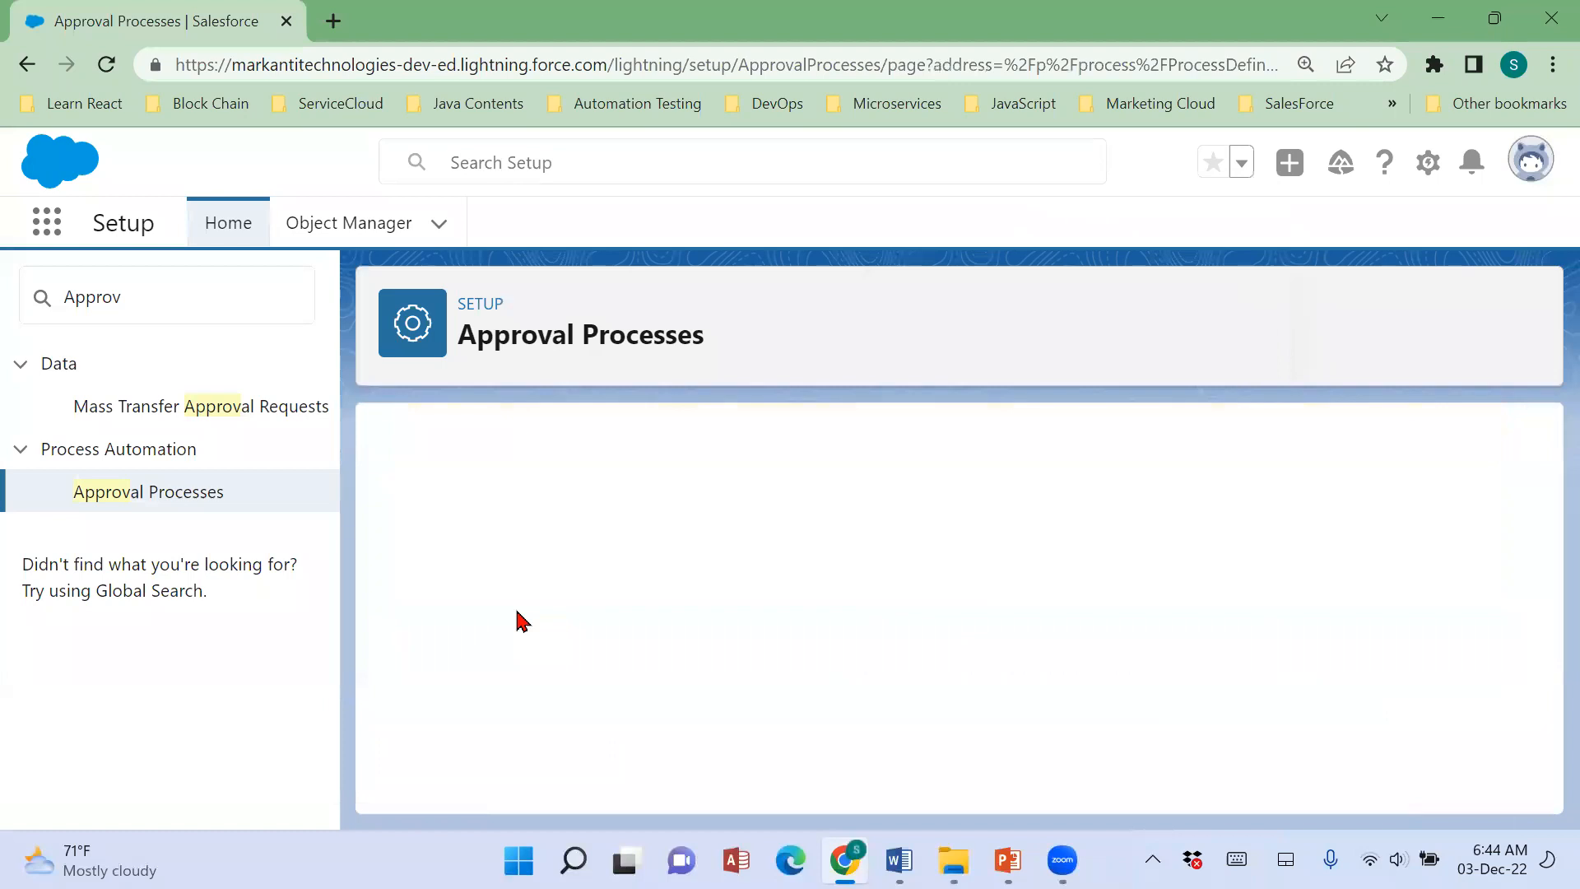
pyautogui.write('Position Appor')
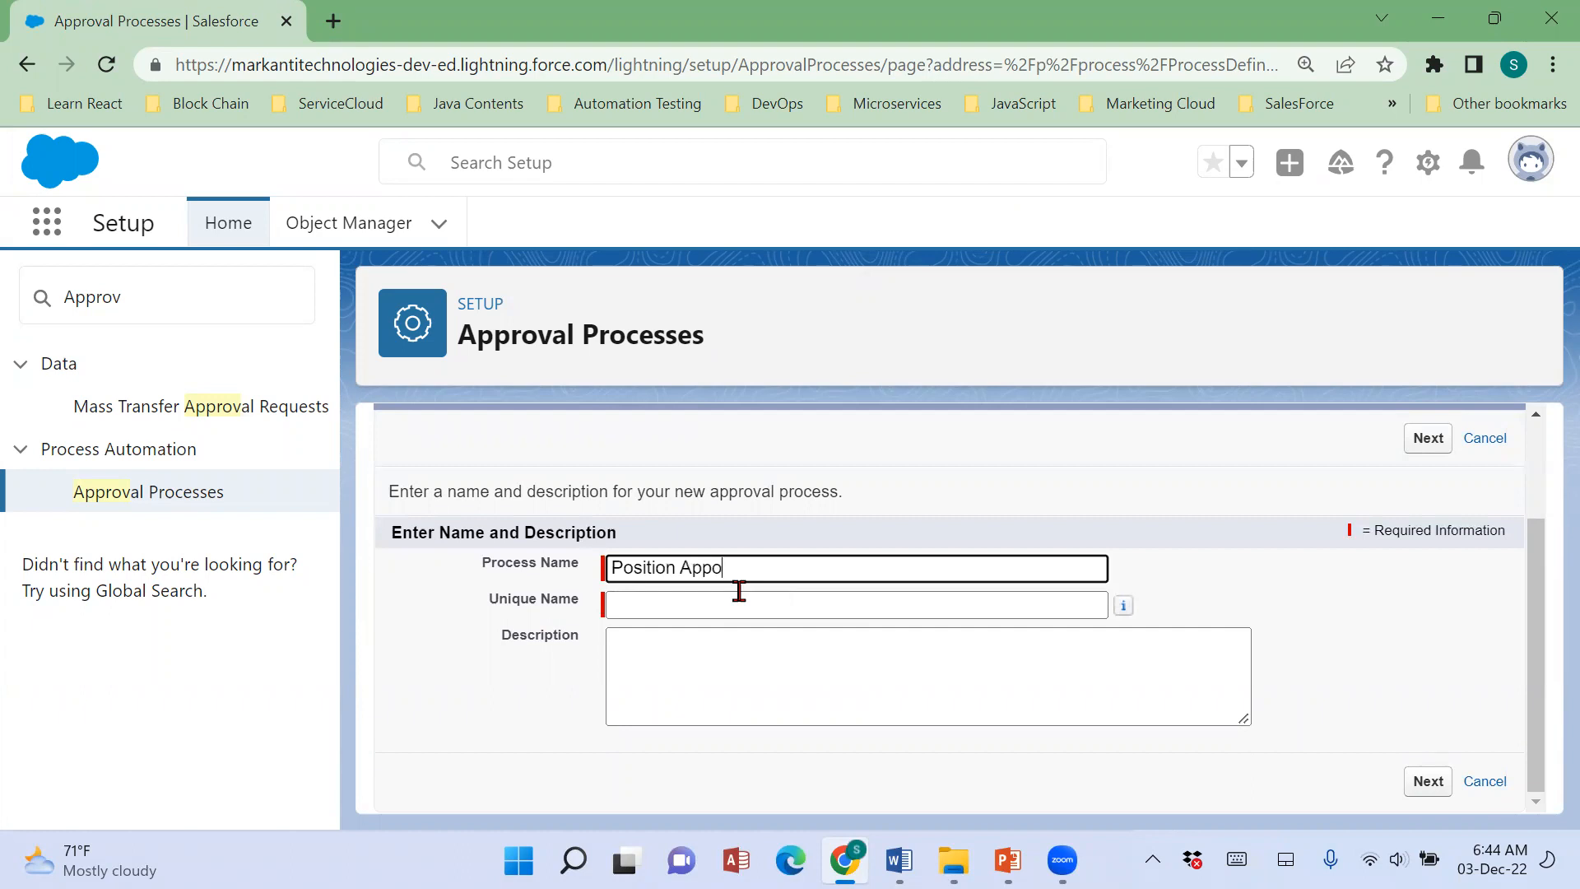
pyautogui.press('BackSpace')
pyautogui.press('BackSpace')
pyautogui.write('roval PRocess')
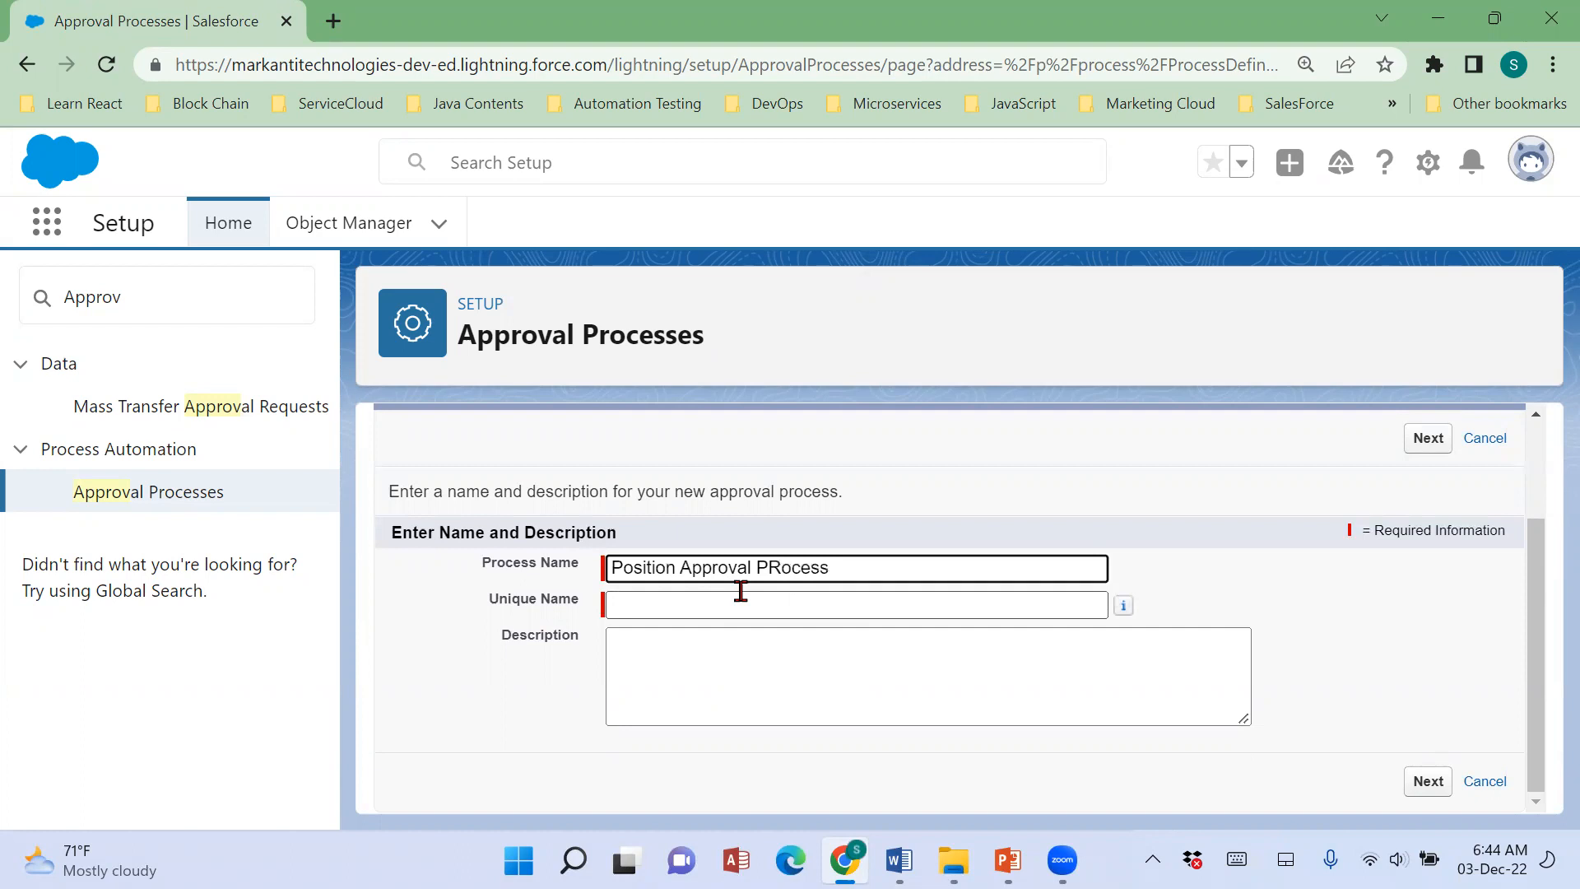
pyautogui.click(741, 594)
# Copy Scenario 57's full text from the Word notes into the approval process description and continue to the entry criteria.
pyautogui.click(804, 668)
pyautogui.click(900, 860)
pyautogui.moveTo(440, 330); pyautogui.dragTo(705, 568)
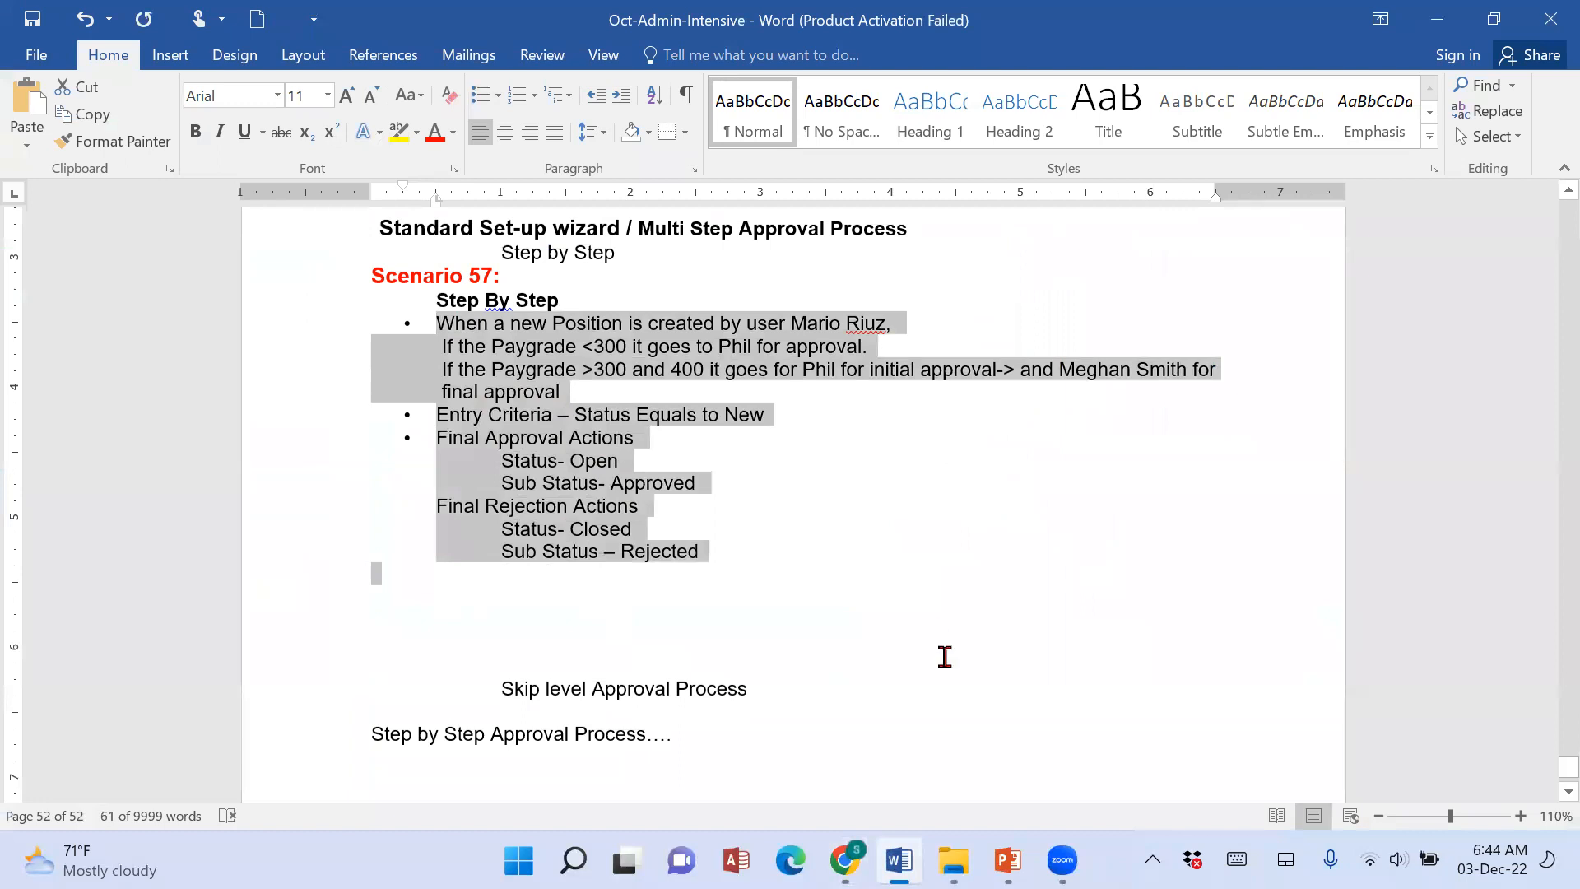
pyautogui.click(1063, 861)
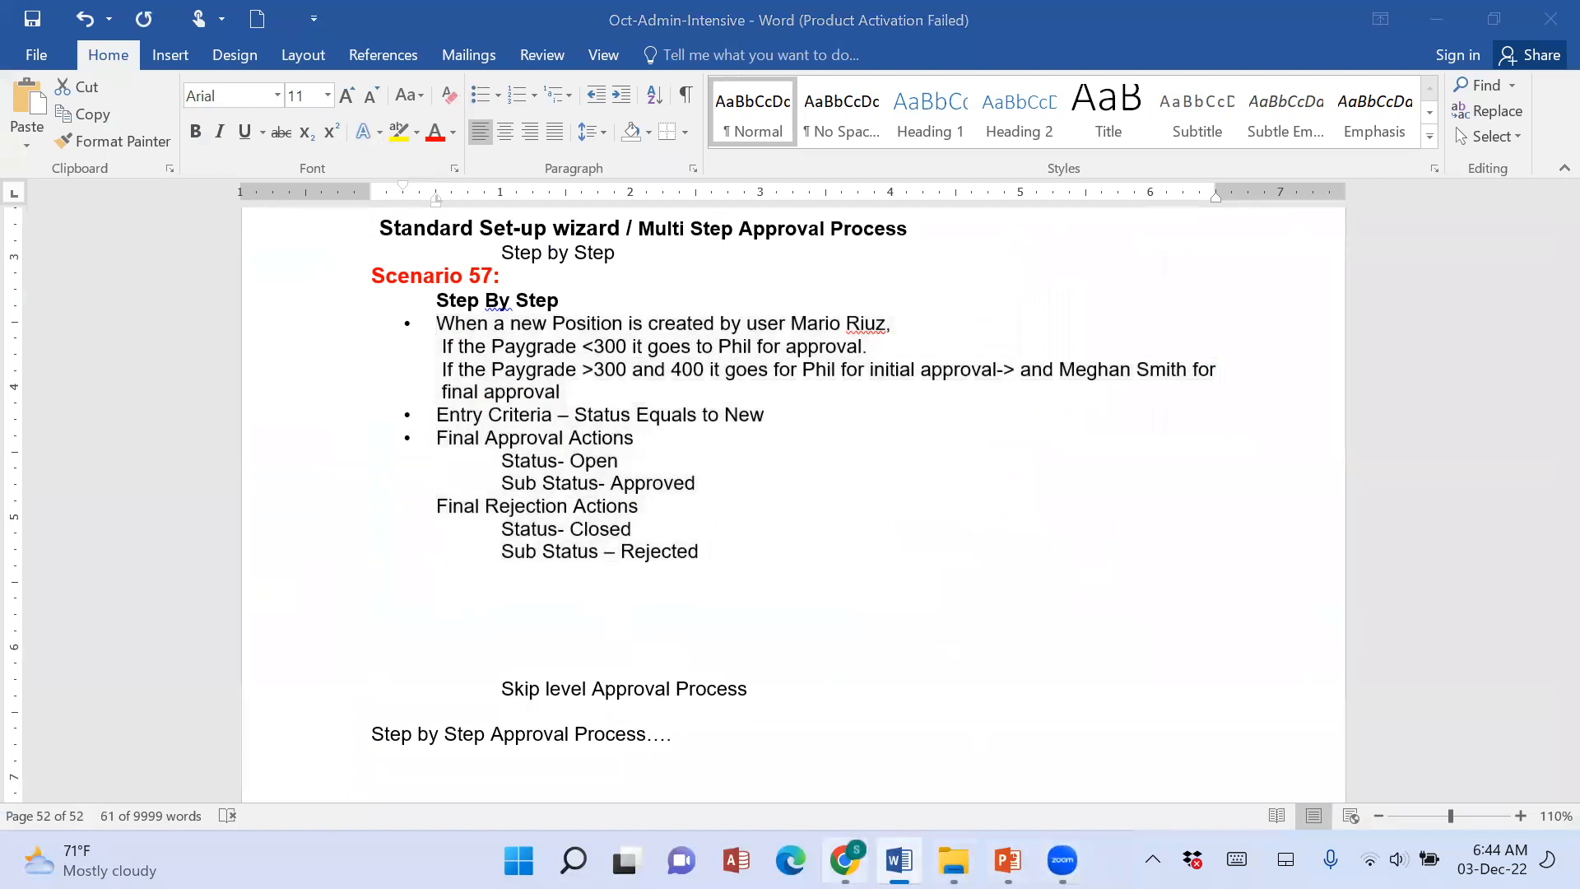
pyautogui.click(844, 860)
pyautogui.hotkey('ctrl', 'v')
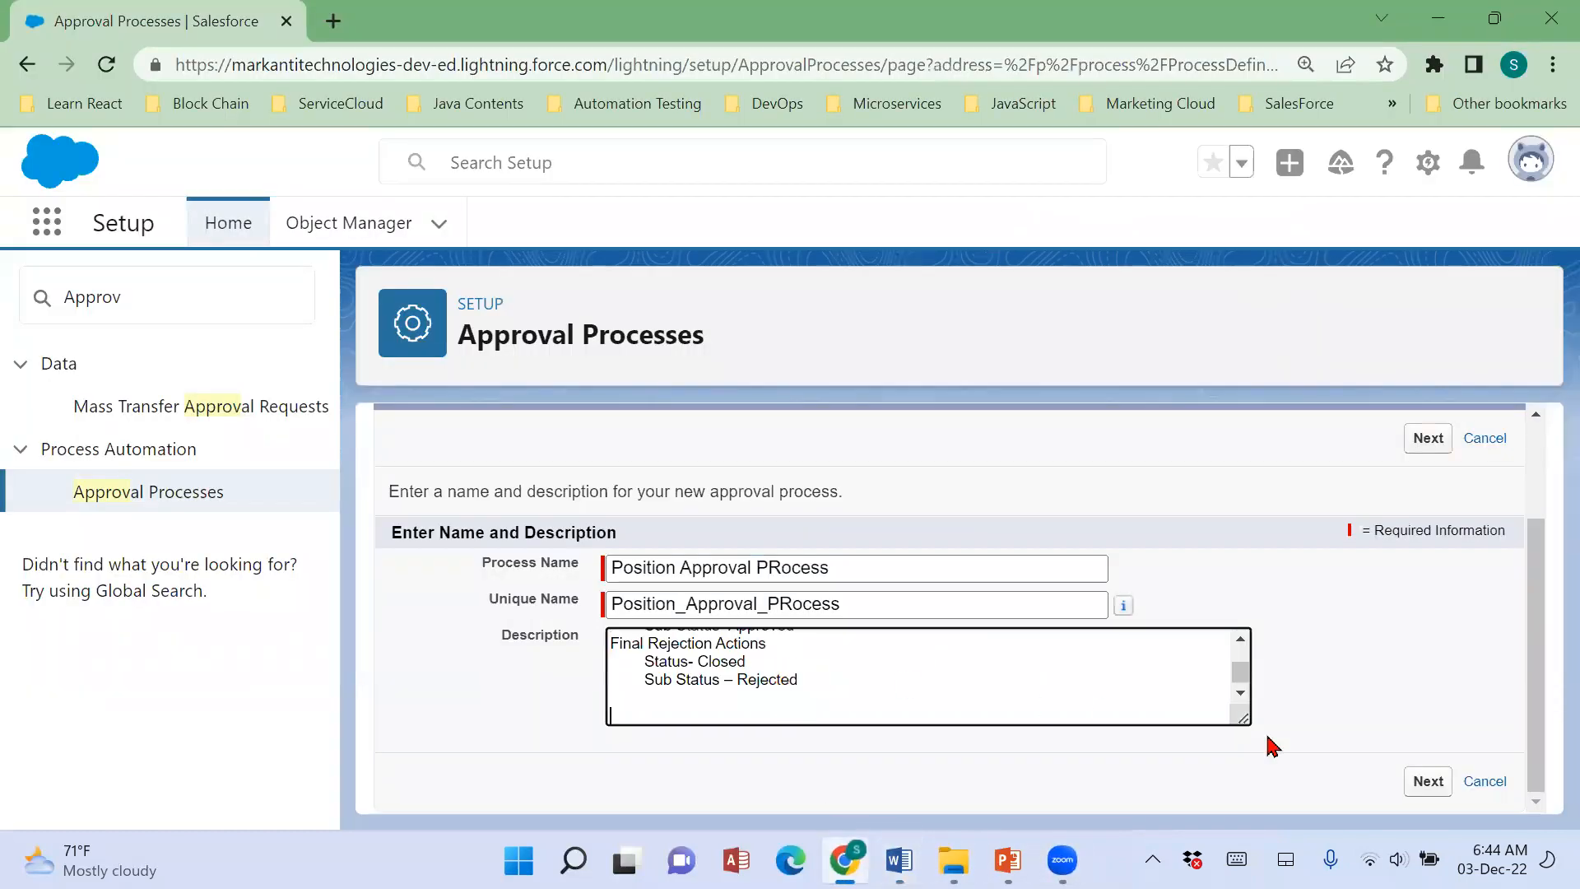
pyautogui.click(1414, 781)
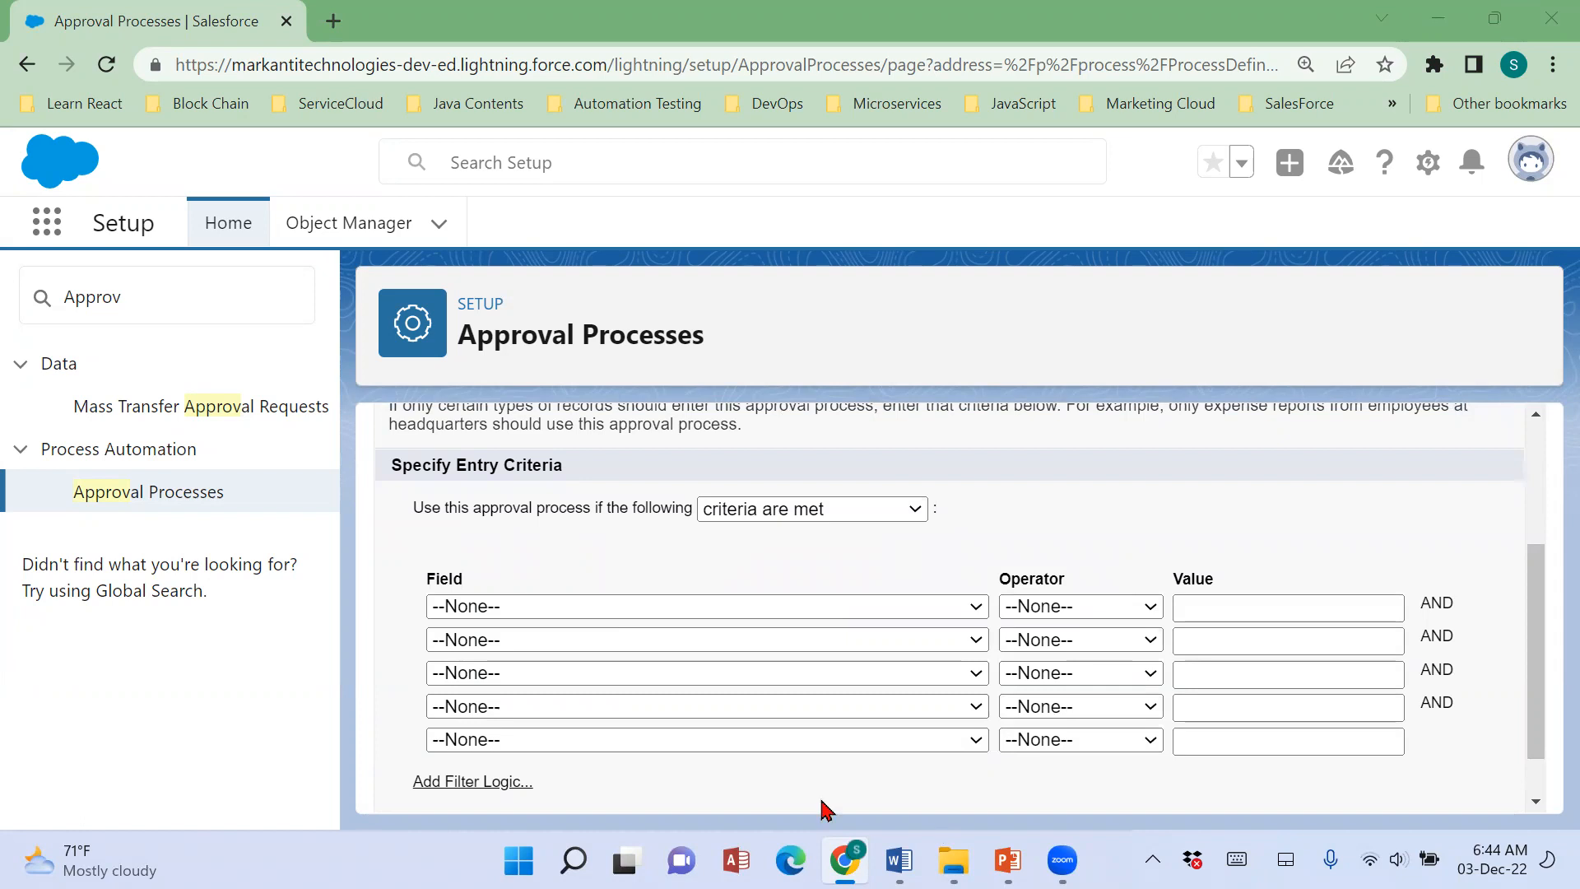
# Switch to the Word notes and insert "Position" before "Status Equals to New" in Scenario 57's Entry Criteria line.
pyautogui.moveTo(403, 484); pyautogui.dragTo(589, 506)
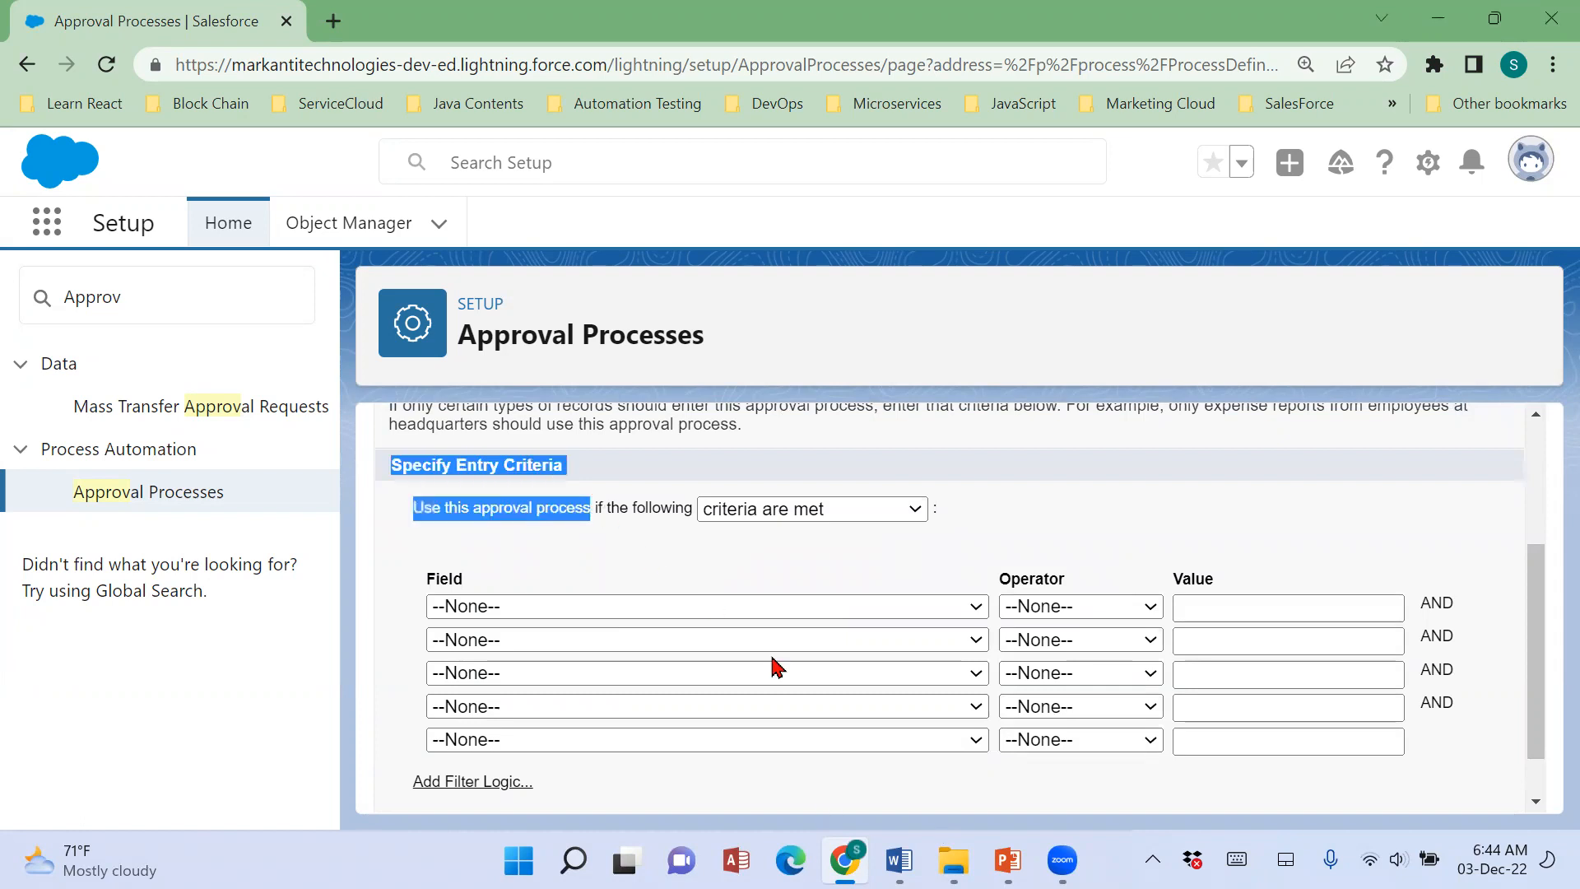
pyautogui.click(900, 860)
pyautogui.click(503, 449)
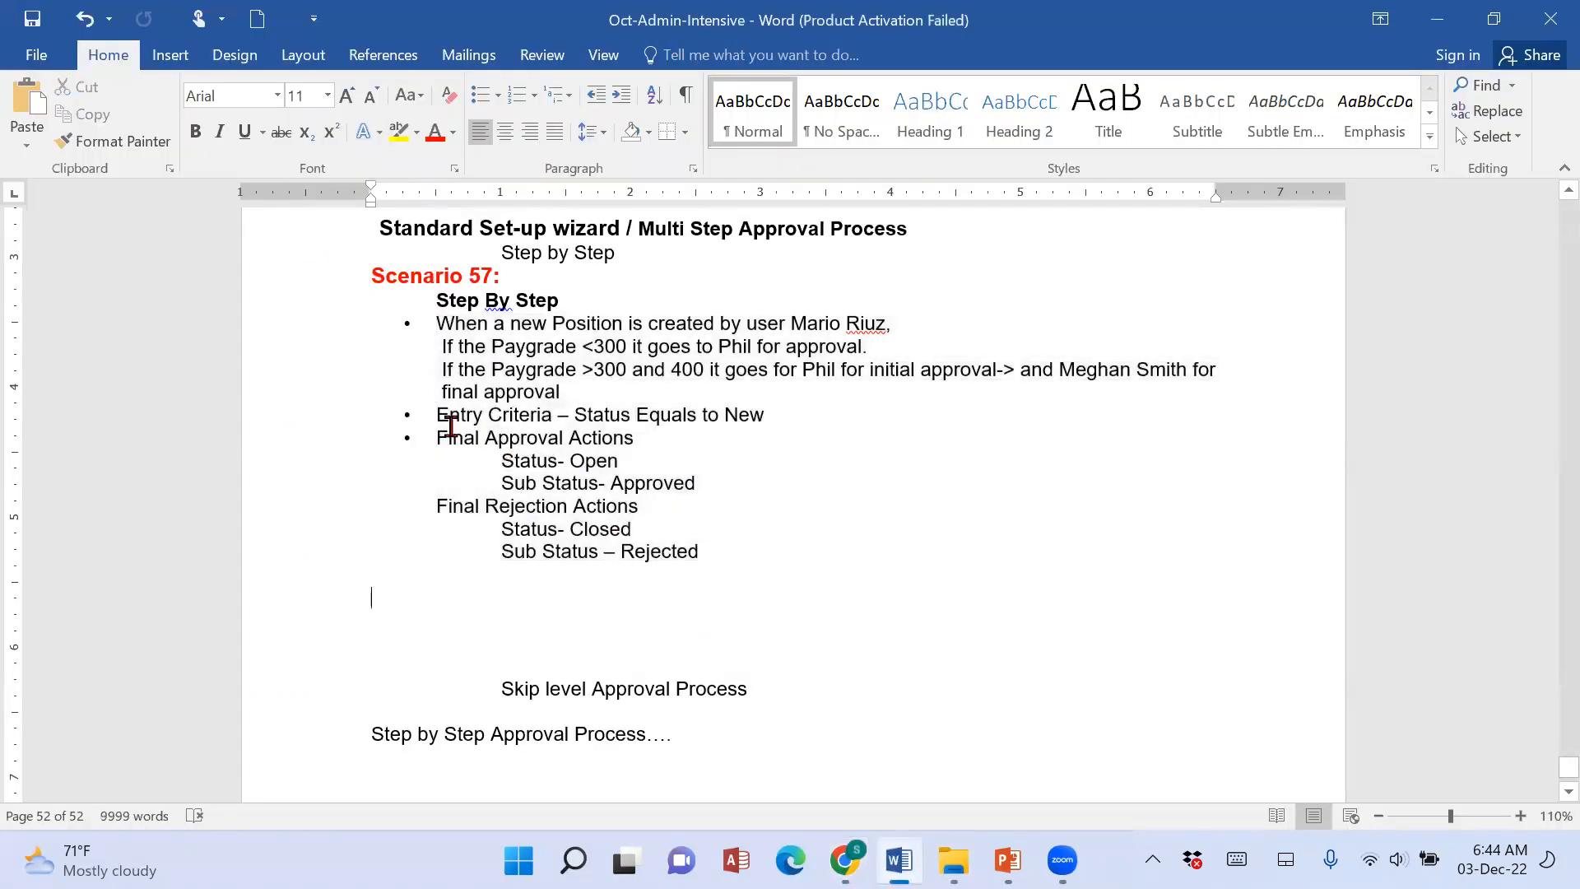
pyautogui.moveTo(437, 416); pyautogui.dragTo(761, 416)
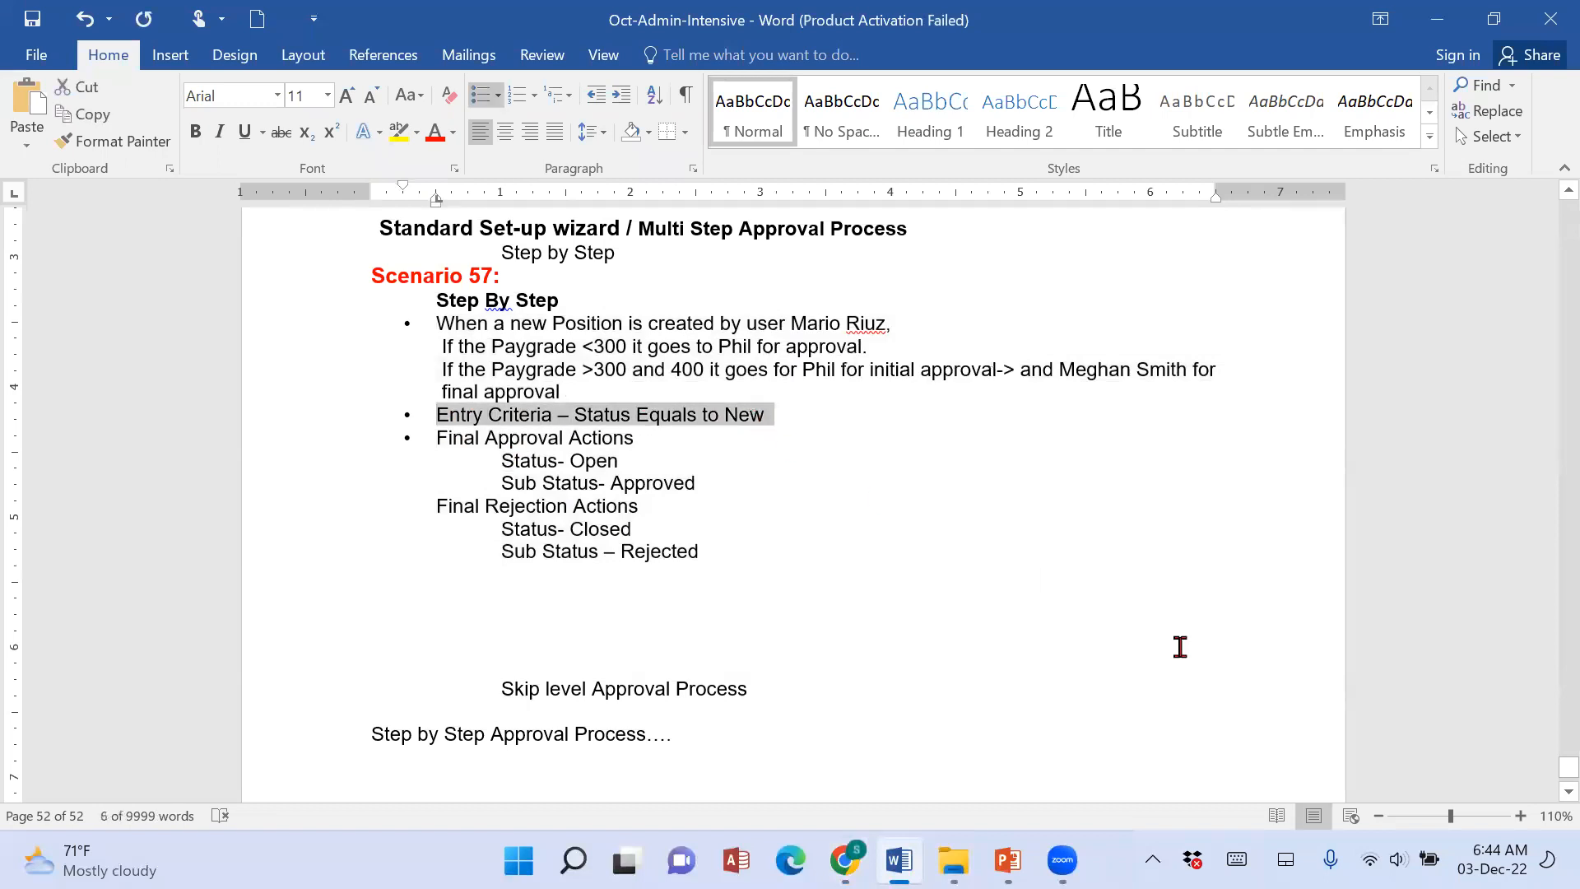
pyautogui.click(573, 420)
pyautogui.write('Positio')
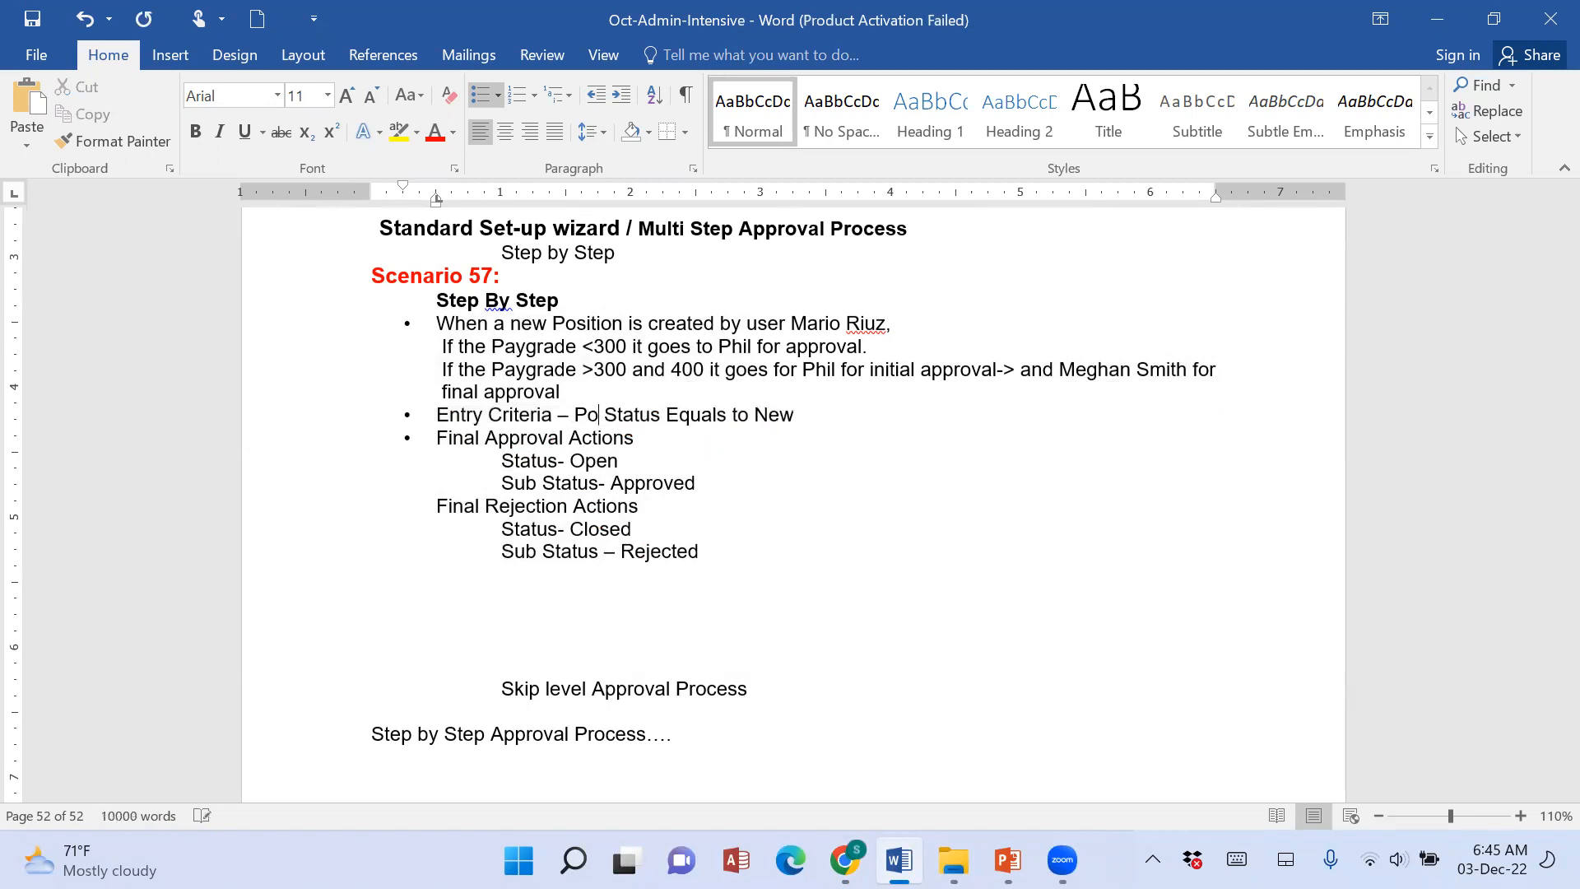
pyautogui.write('n')
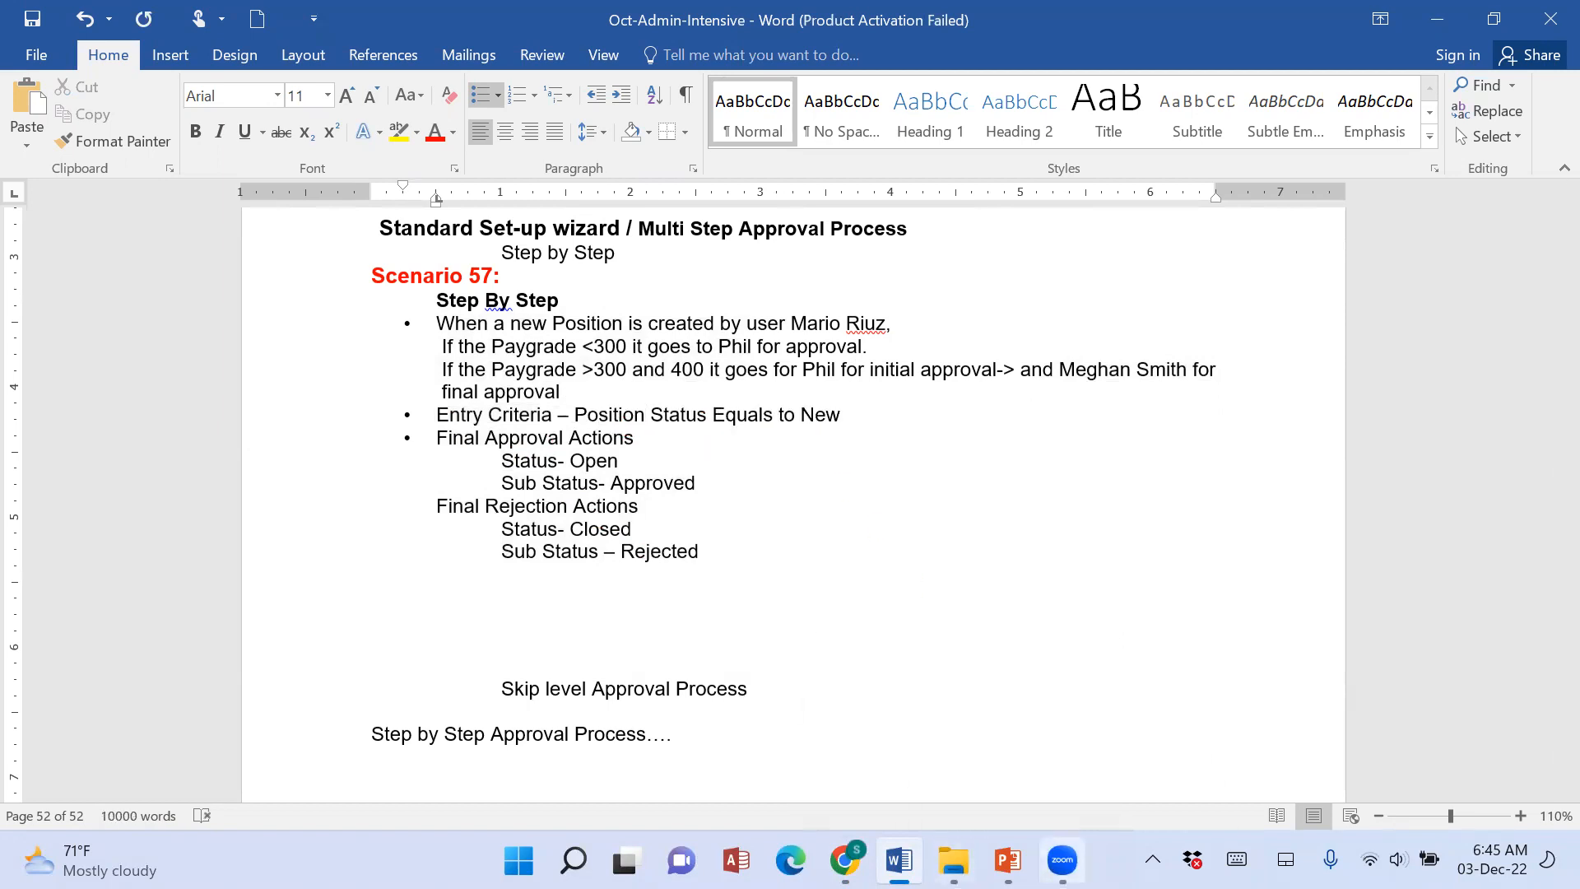
# Return to the Salesforce wizard and set the first entry criterion to Position: Status with the operator equals.
pyautogui.click(845, 860)
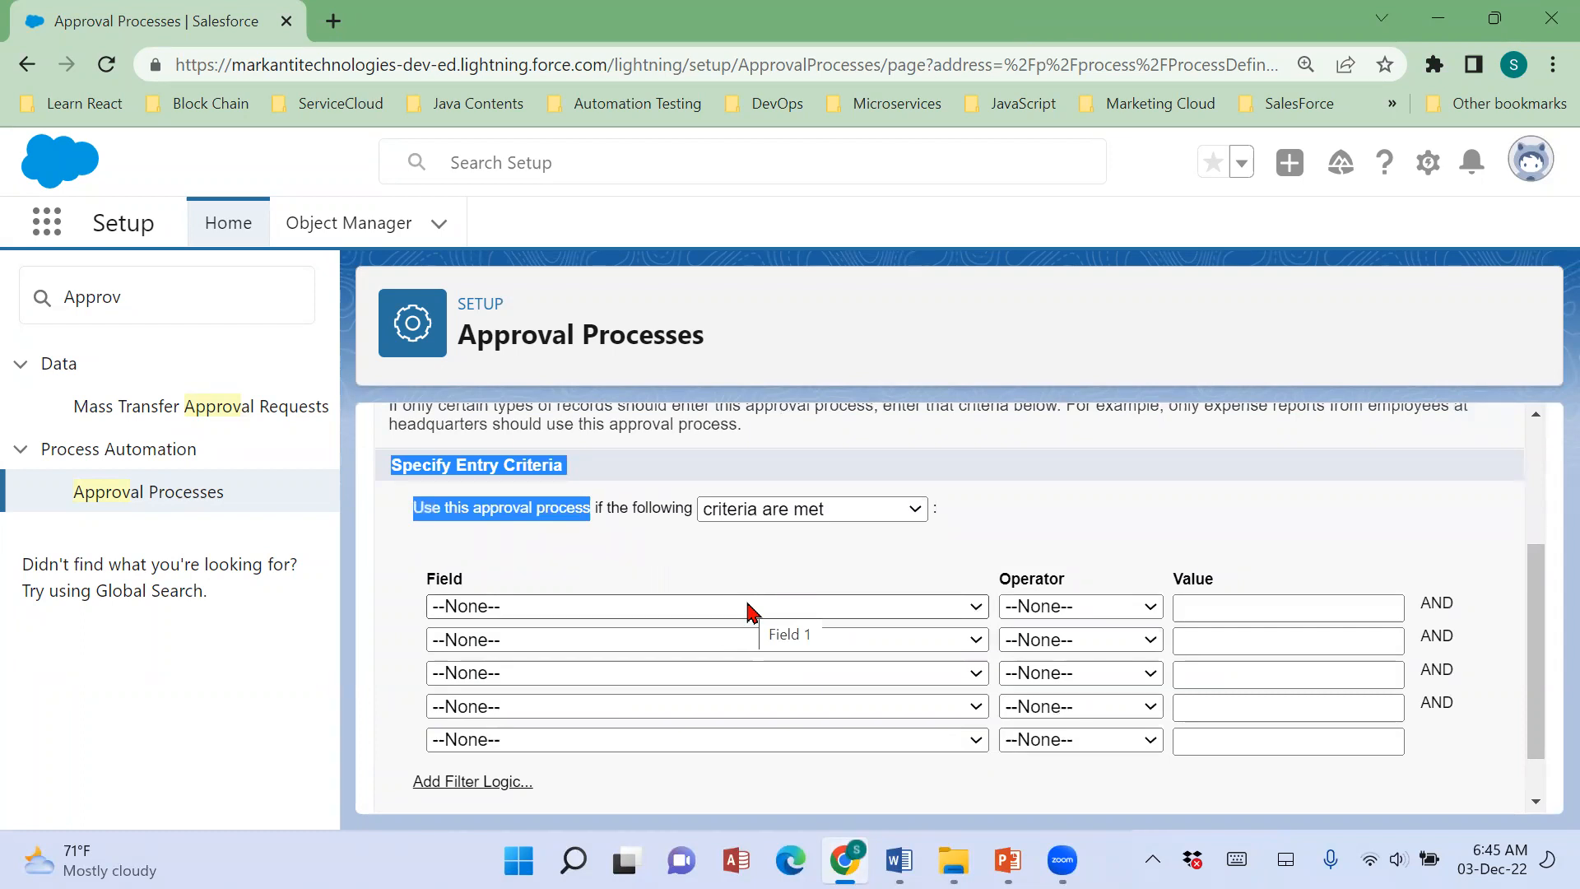
pyautogui.click(749, 613)
pyautogui.scroll(-3, 730, 547)
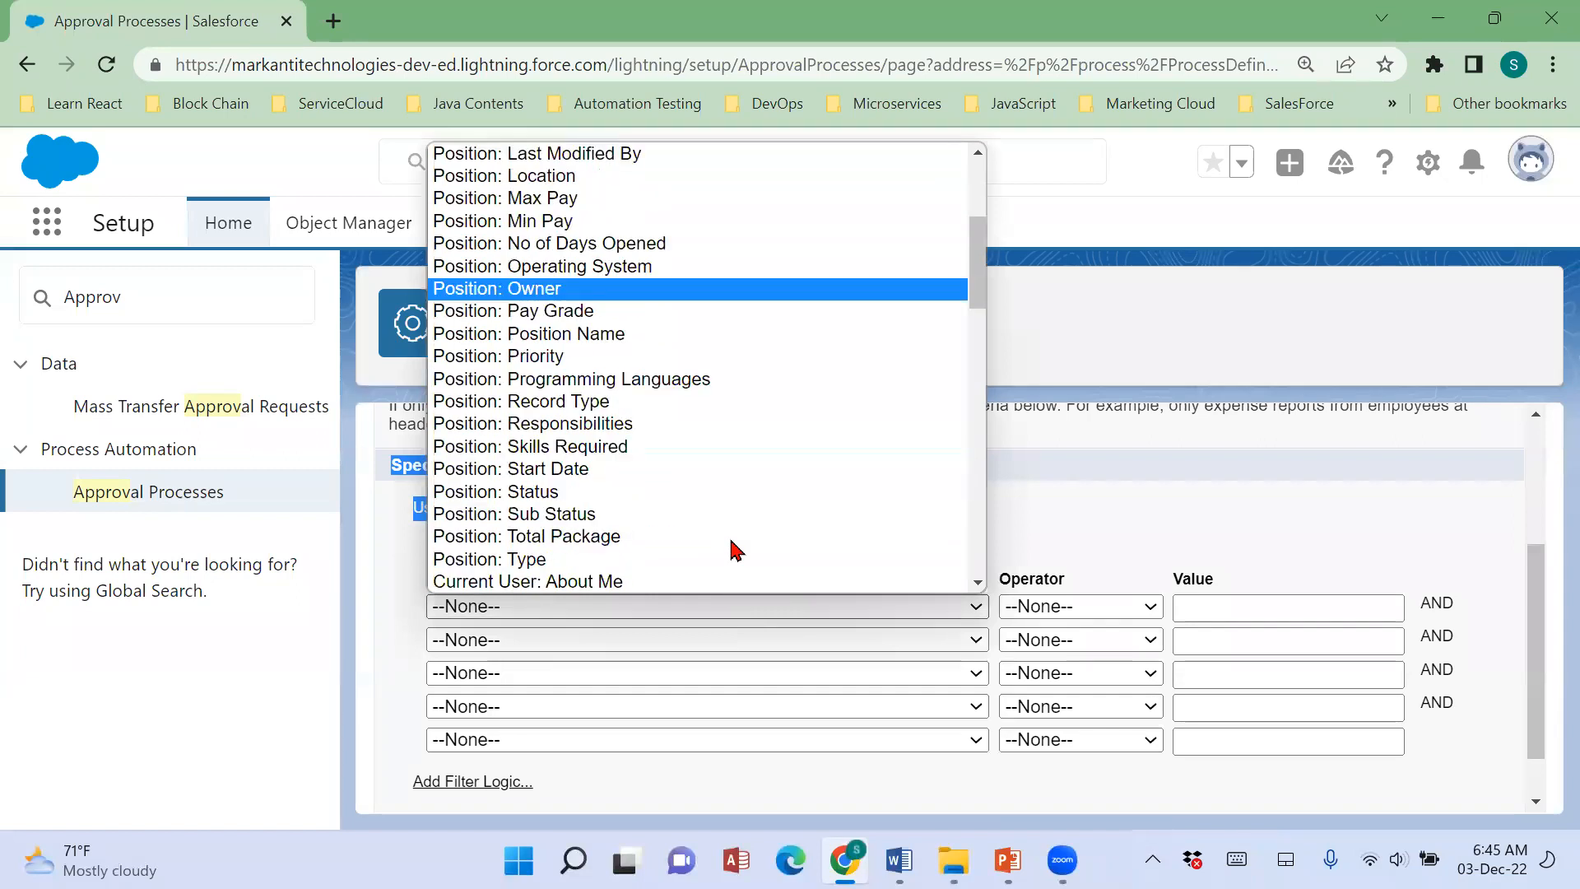
pyautogui.click(735, 492)
pyautogui.click(1039, 608)
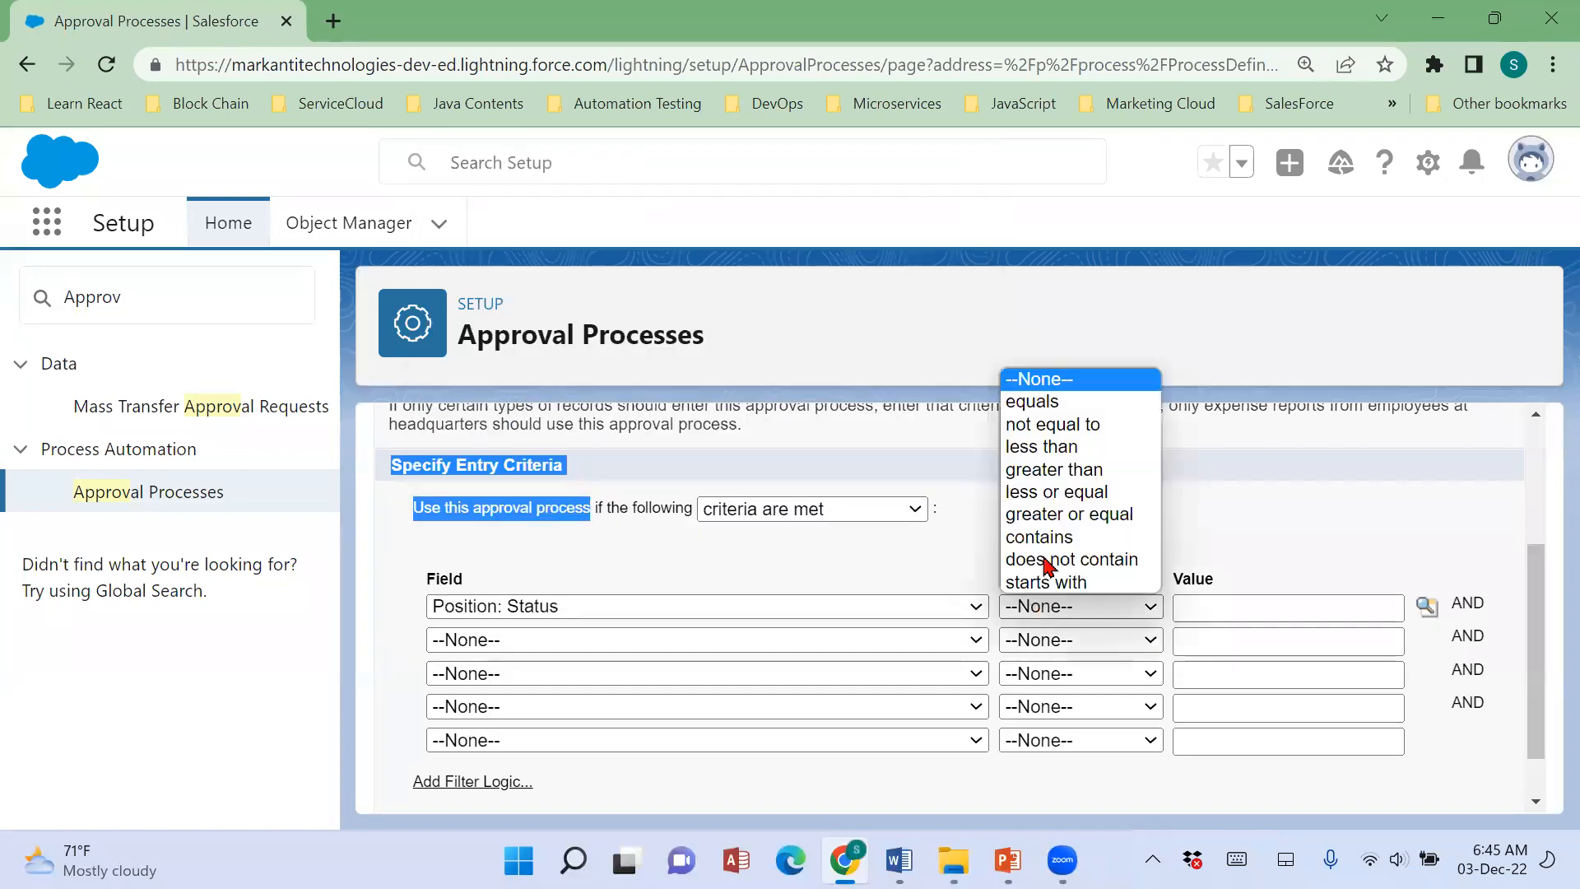
pyautogui.click(1050, 403)
# Insert New from the picklist lookup as the status criterion's value and proceed to the approver field and record editability settings.
pyautogui.click(1427, 606)
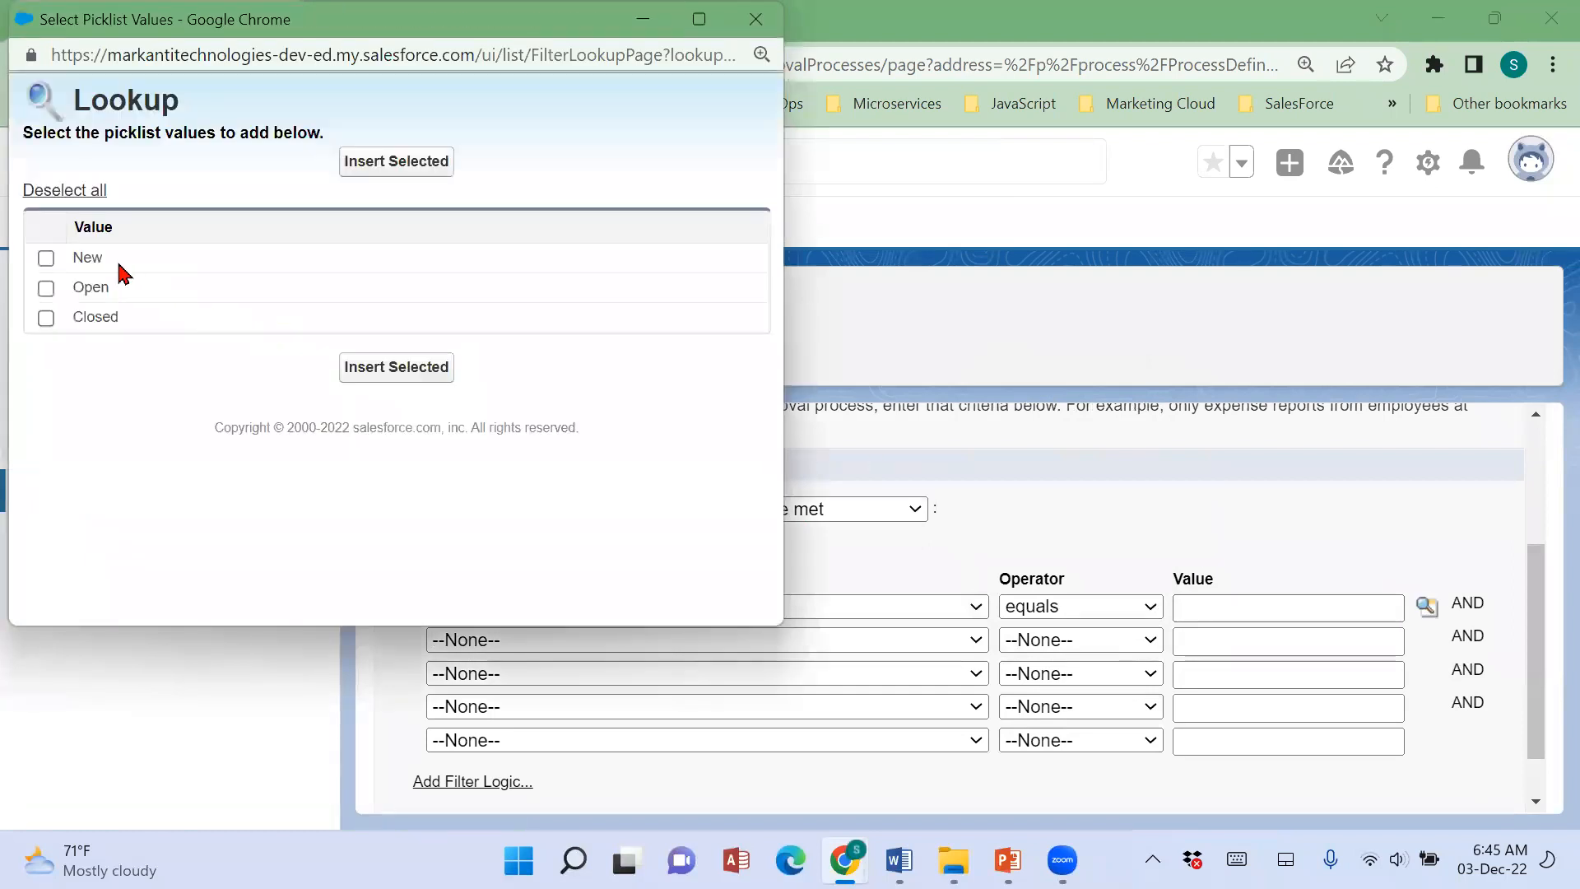
pyautogui.click(46, 257)
pyautogui.click(900, 860)
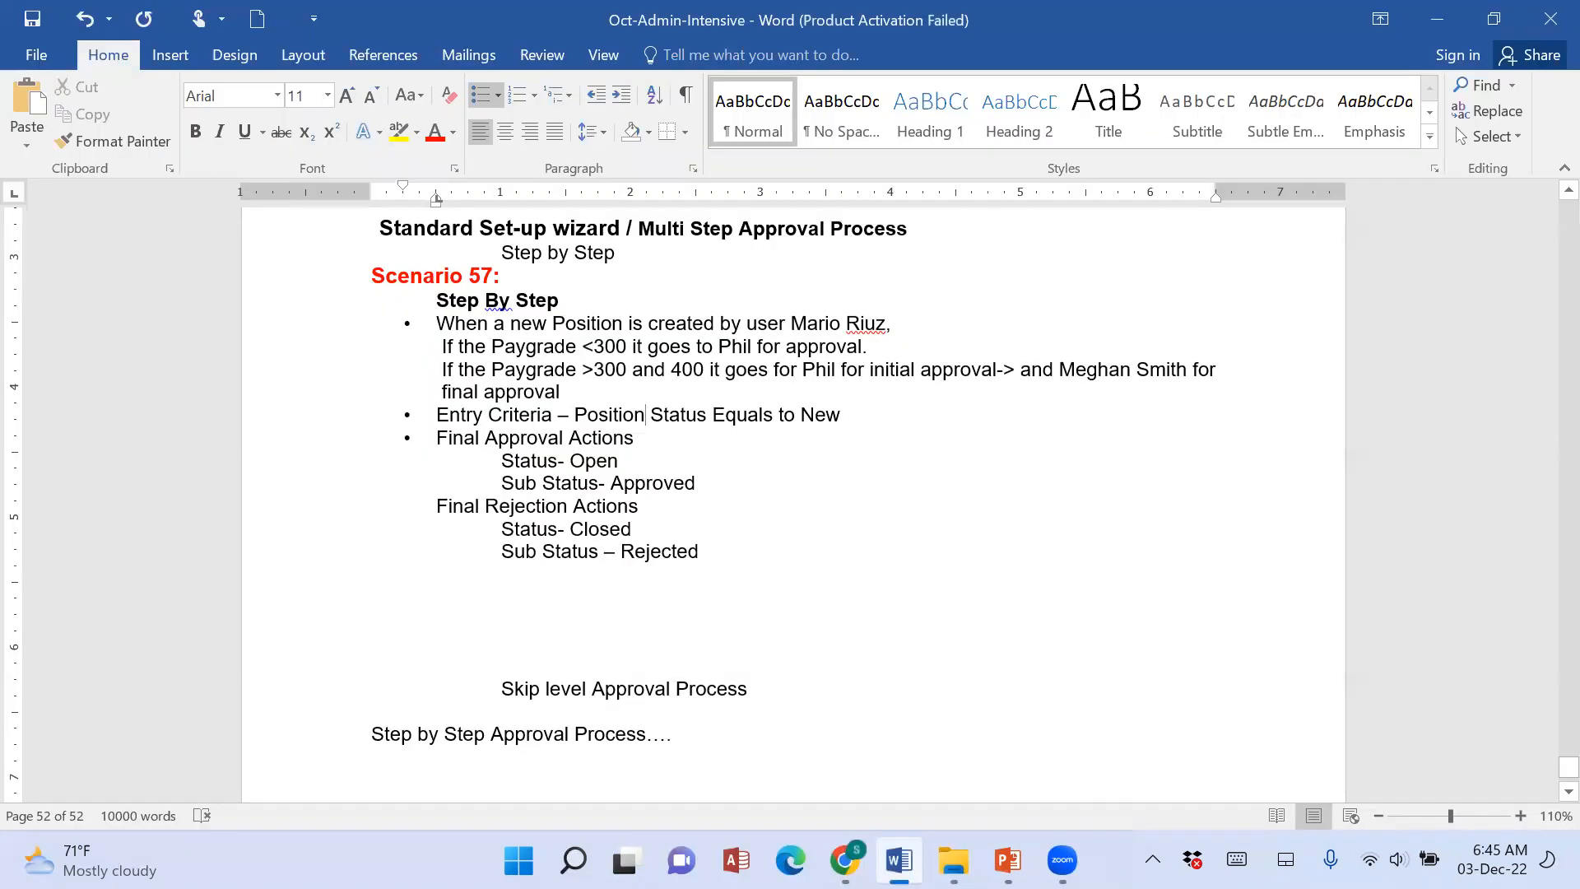
pyautogui.hotkey('alt', 'Tab')
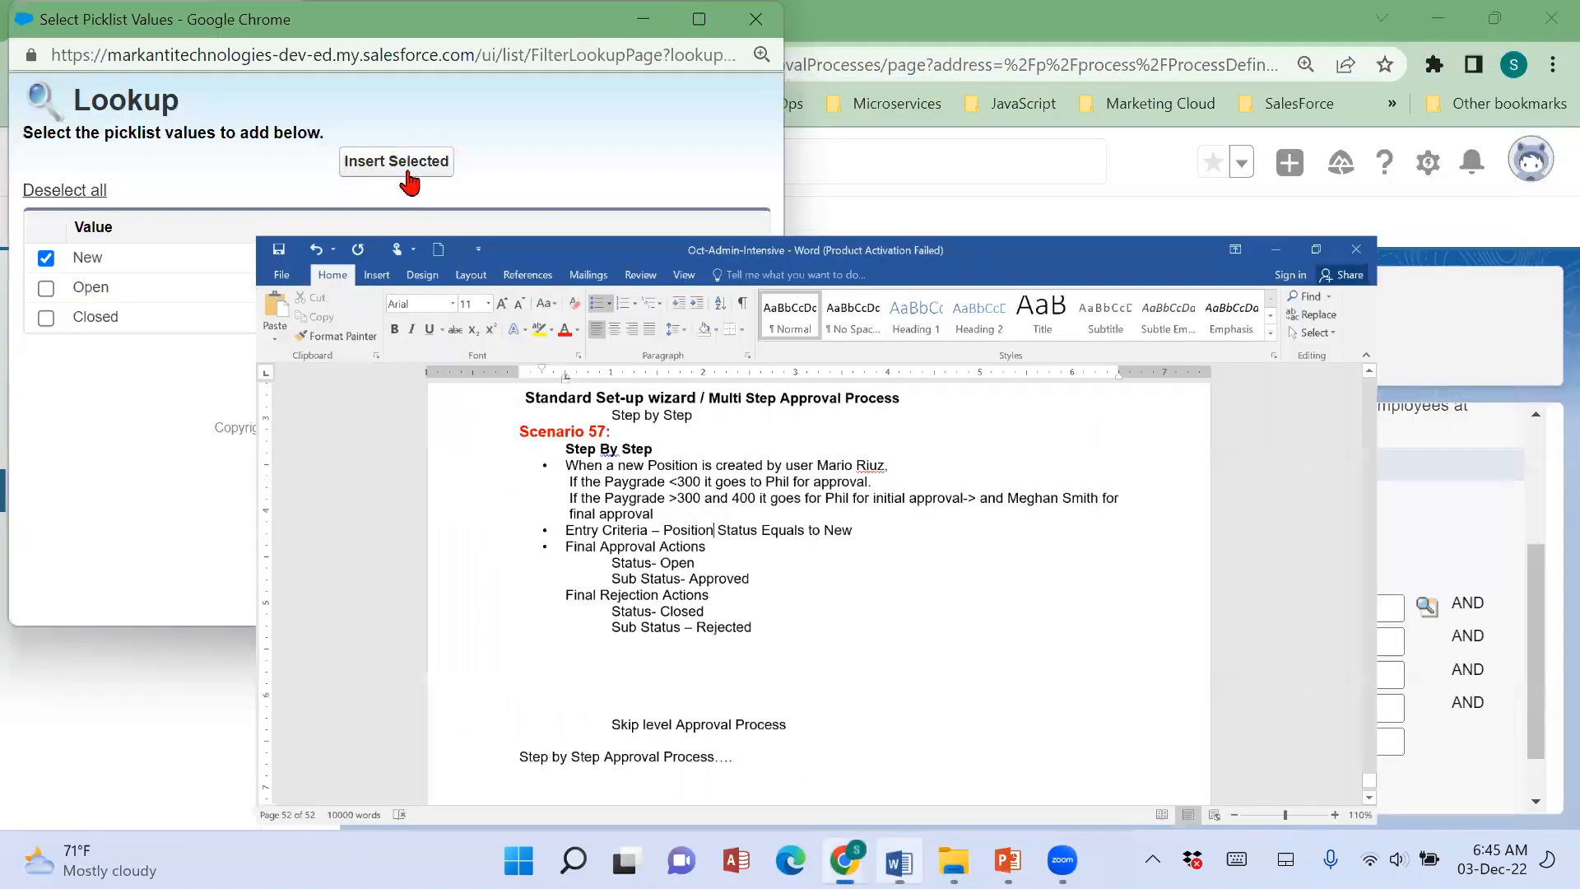
pyautogui.click(397, 367)
pyautogui.scroll(-1, 1149, 669)
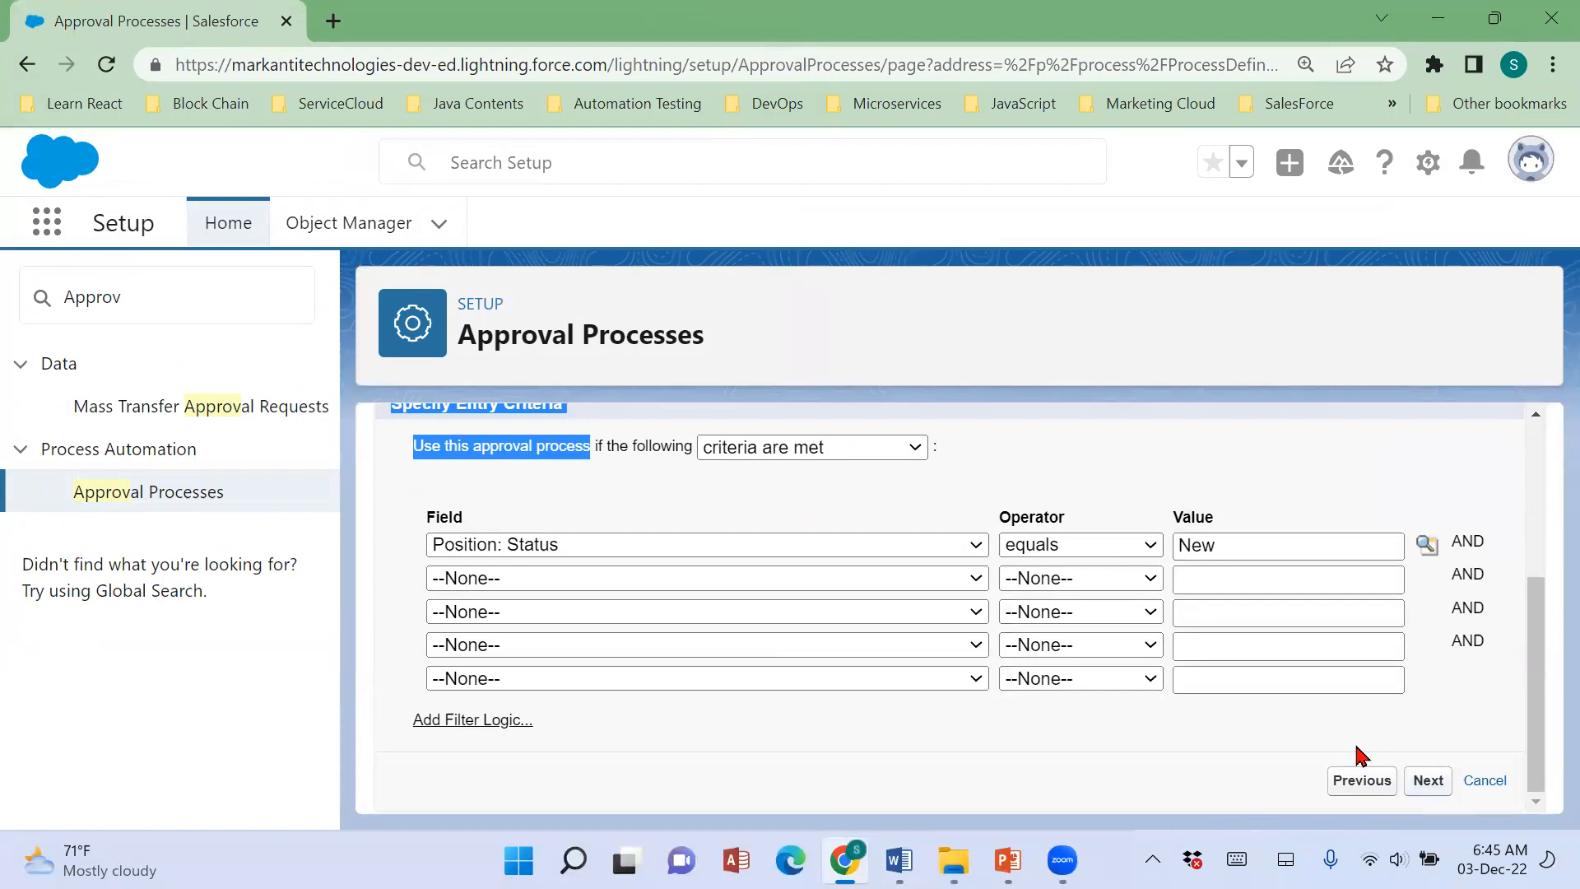
pyautogui.scroll(3, 1374, 740)
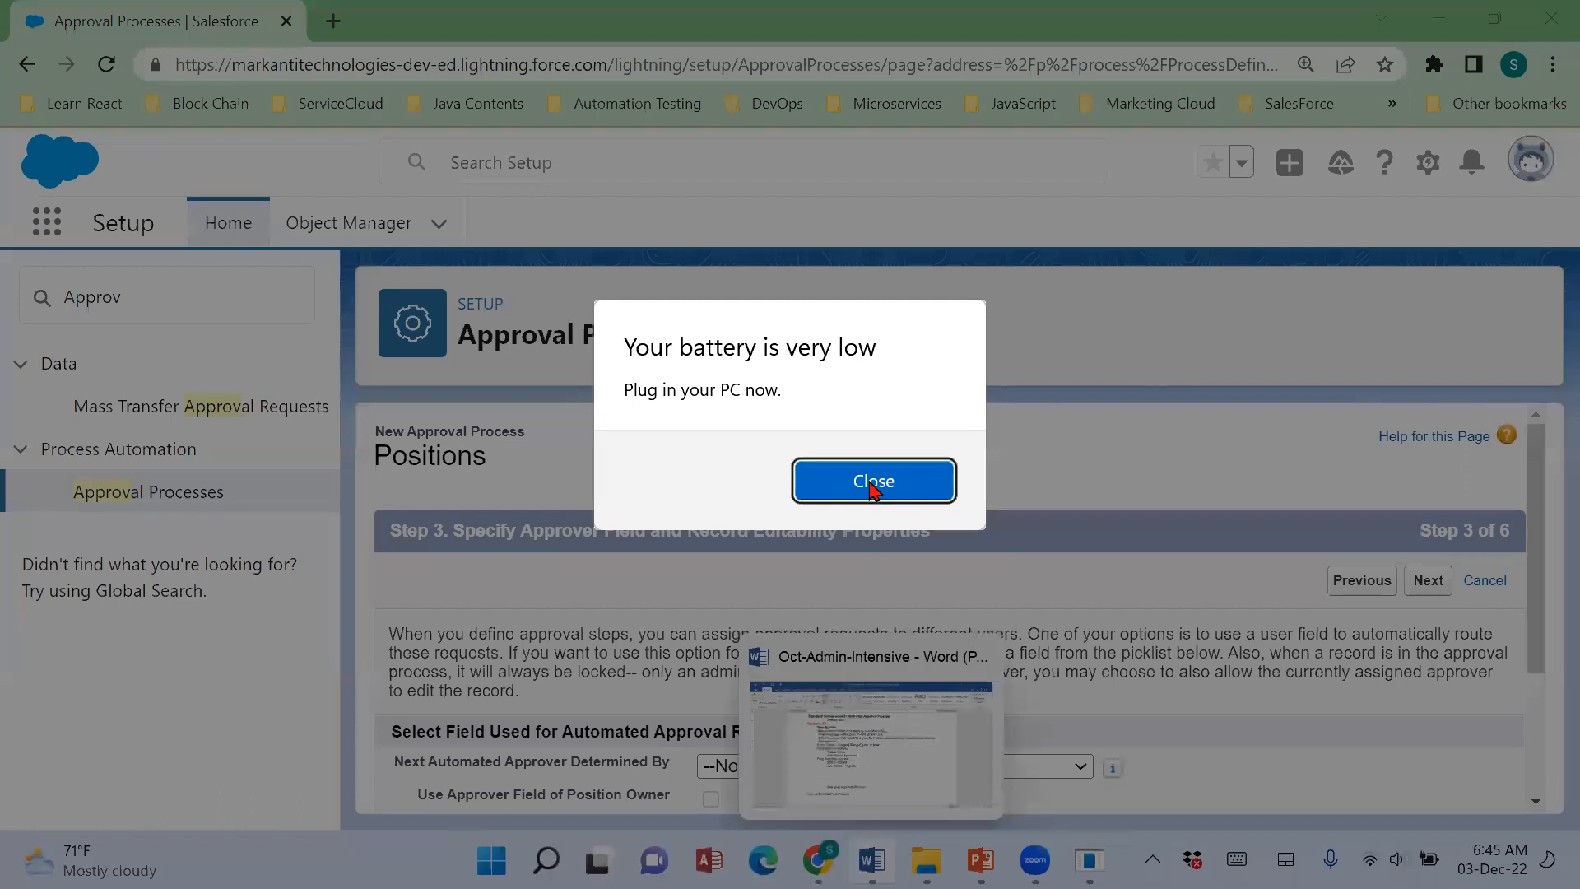
# Switch to the Word notes and make the position creator's name bold in Scenario 57's first bullet.
pyautogui.click(874, 482)
pyautogui.click(898, 860)
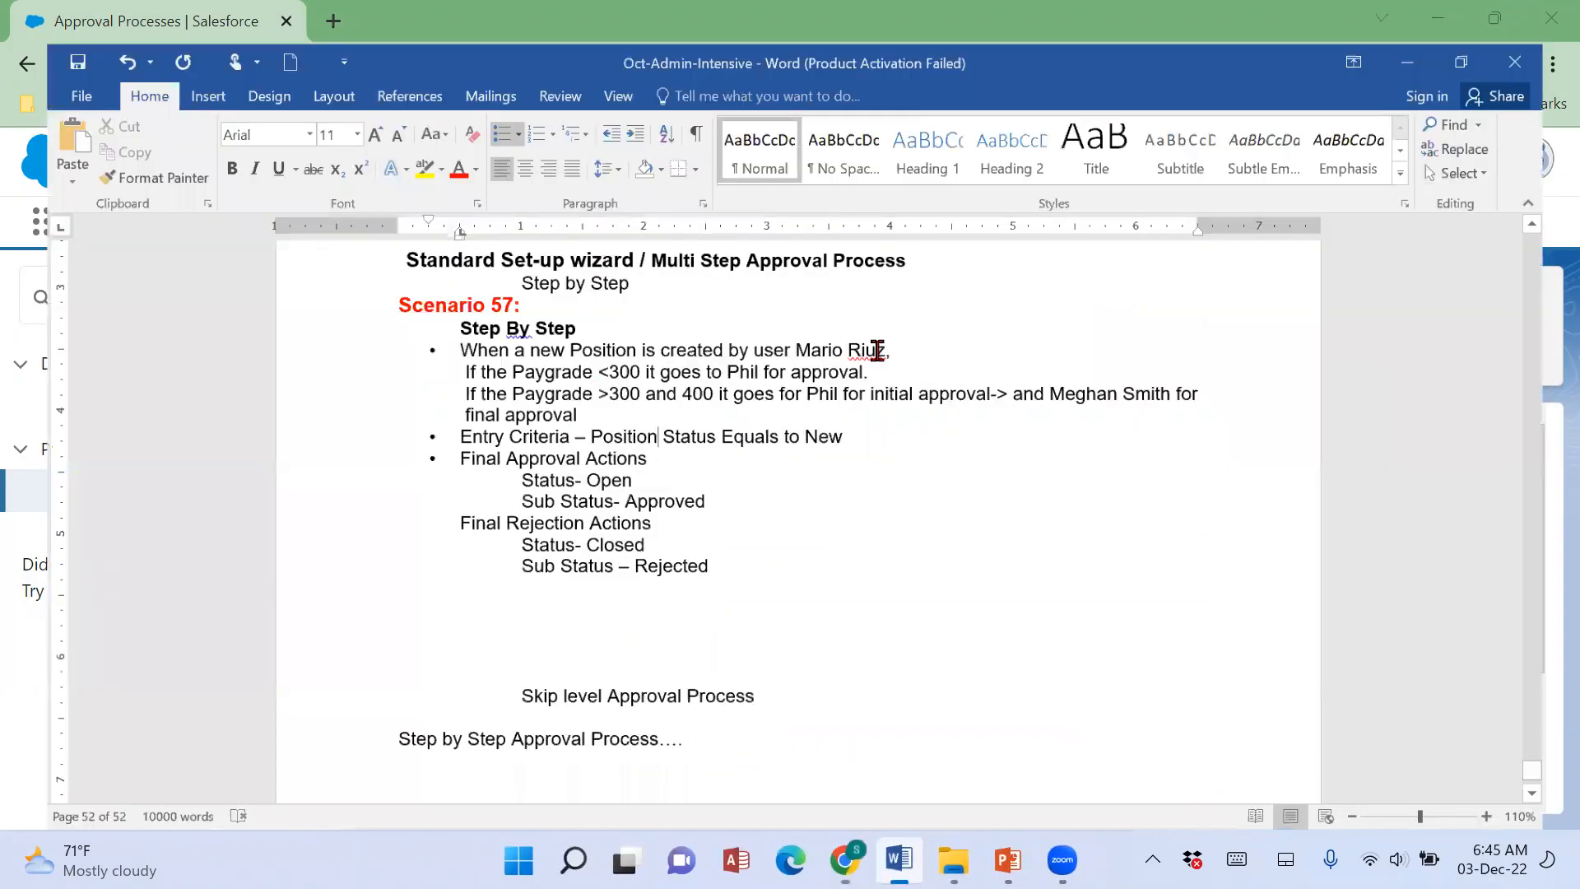
pyautogui.moveTo(790, 323); pyautogui.dragTo(897, 325)
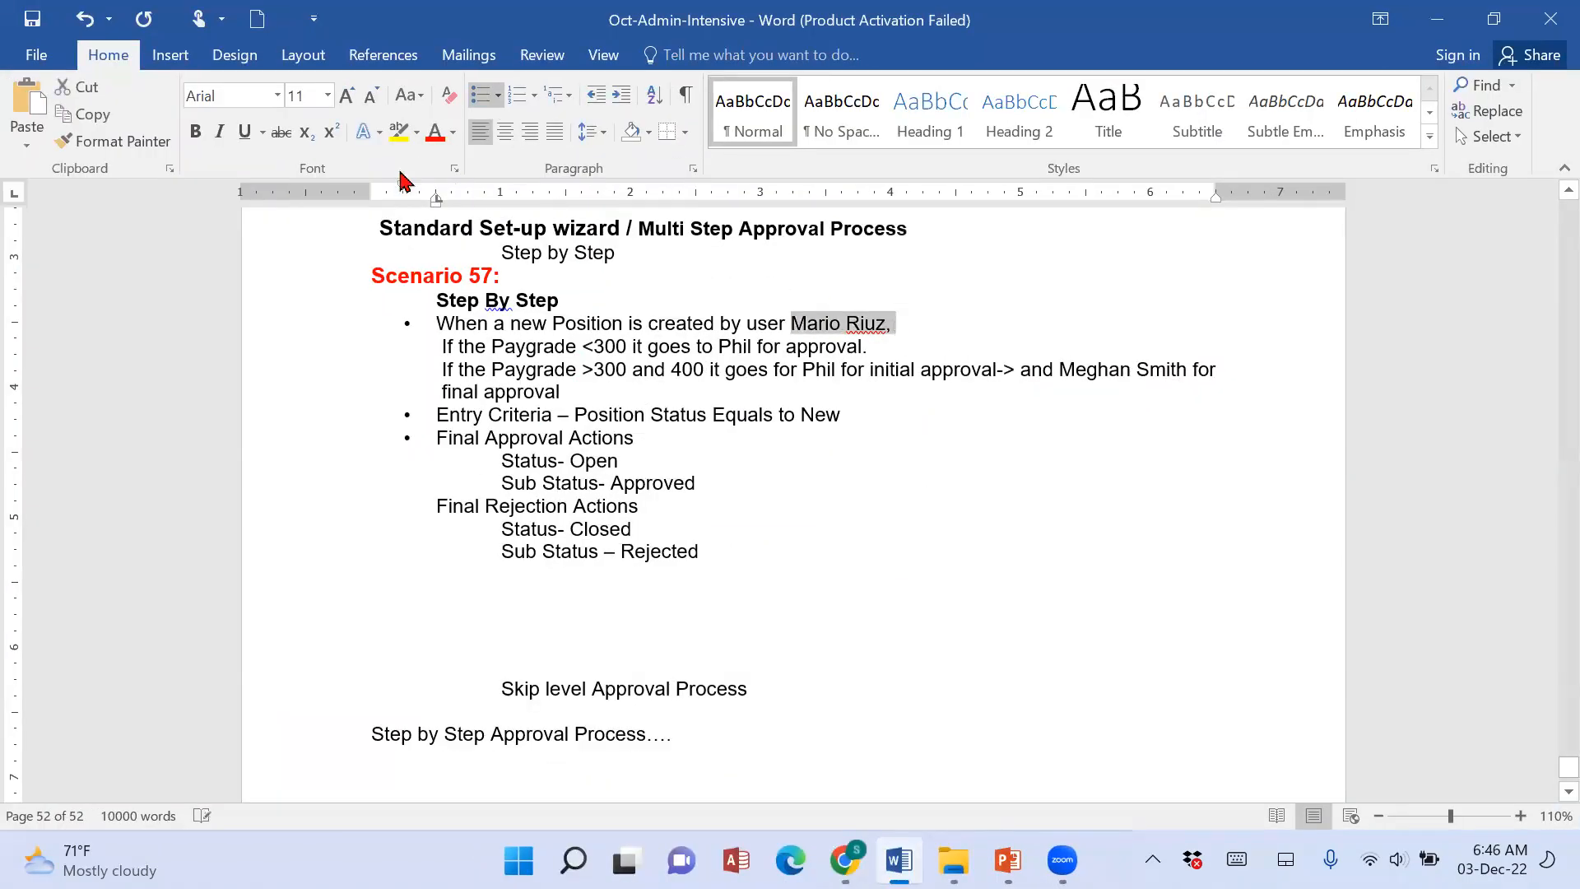
pyautogui.click(195, 131)
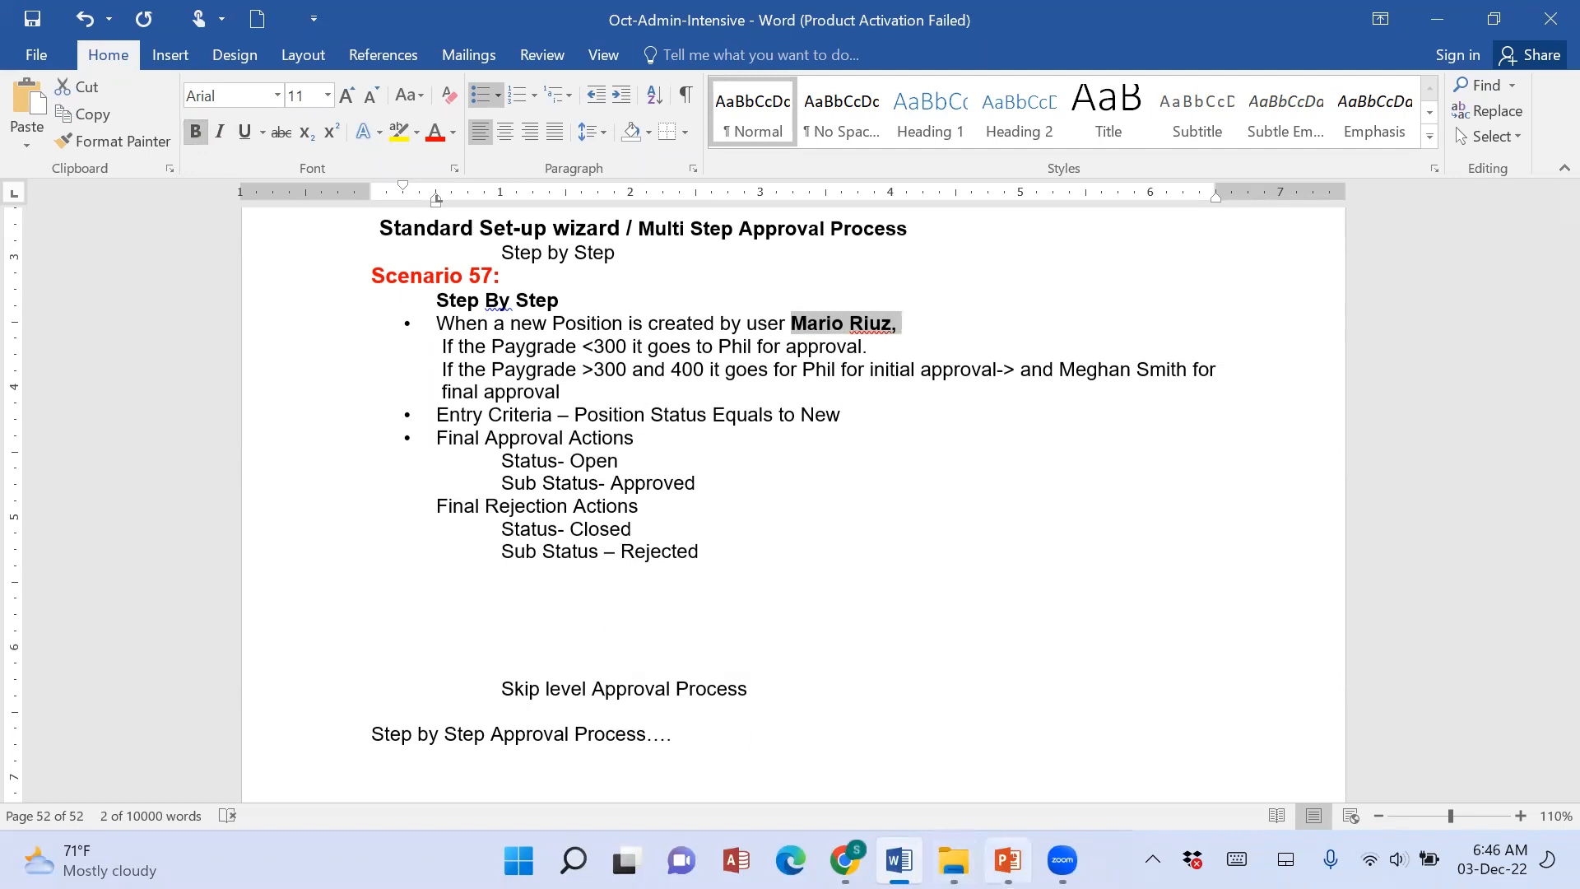
# Switch to the PowerPoint deck and examine the approval hierarchy on the ABC Org Structure slide, tracing the HR branch upward from the HR role.
pyautogui.click(1008, 860)
pyautogui.scroll(5, 113, 694)
pyautogui.scroll(7, 113, 694)
pyautogui.scroll(7, 113, 694)
pyautogui.scroll(6, 114, 694)
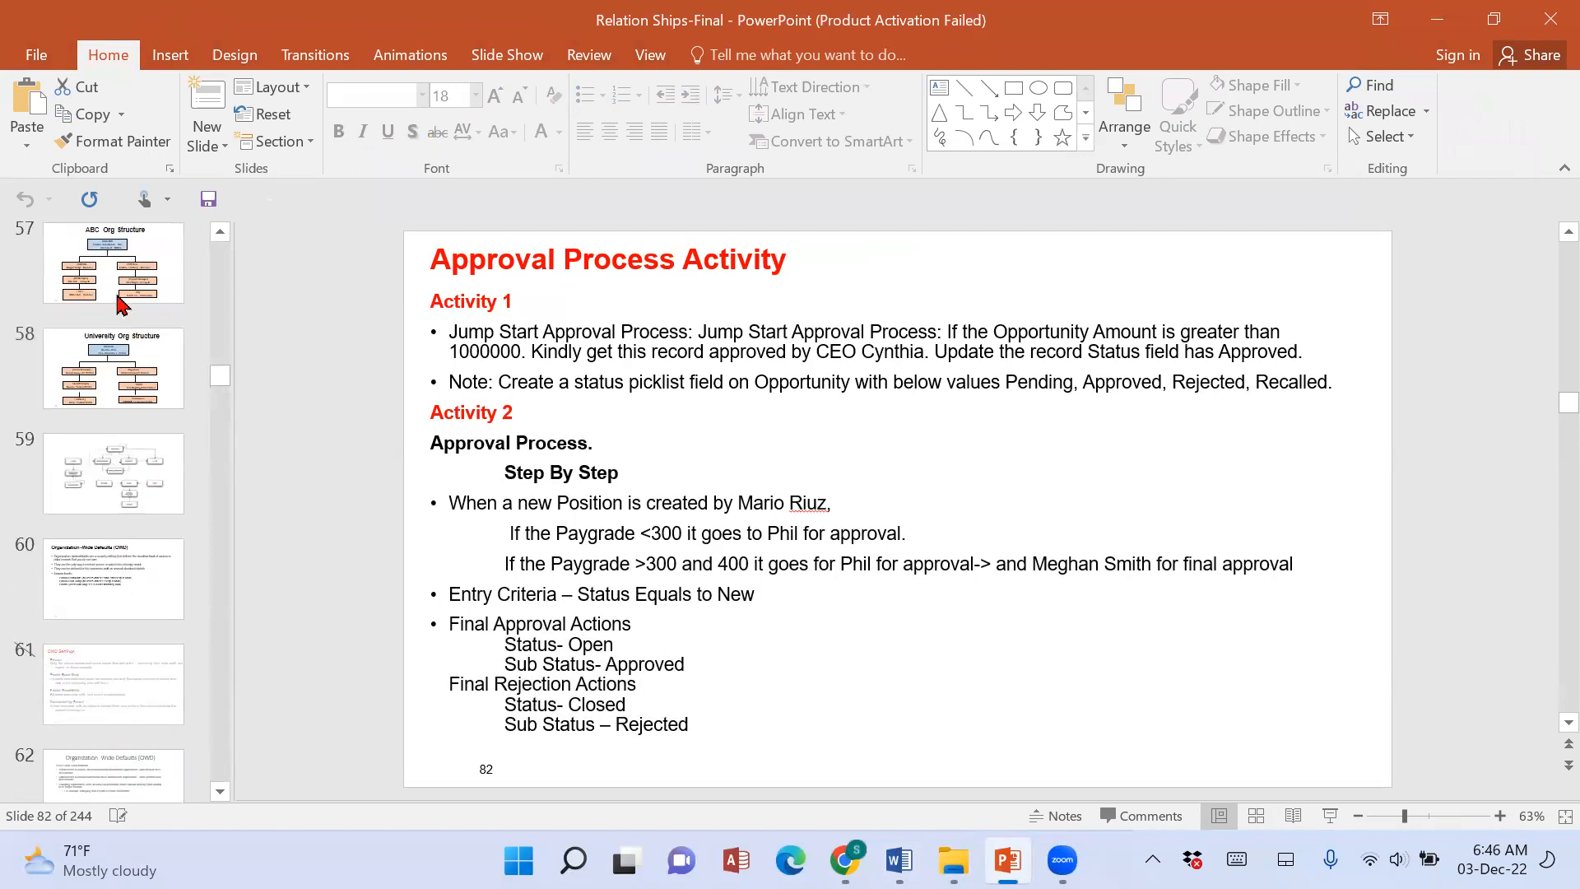
pyautogui.click(120, 301)
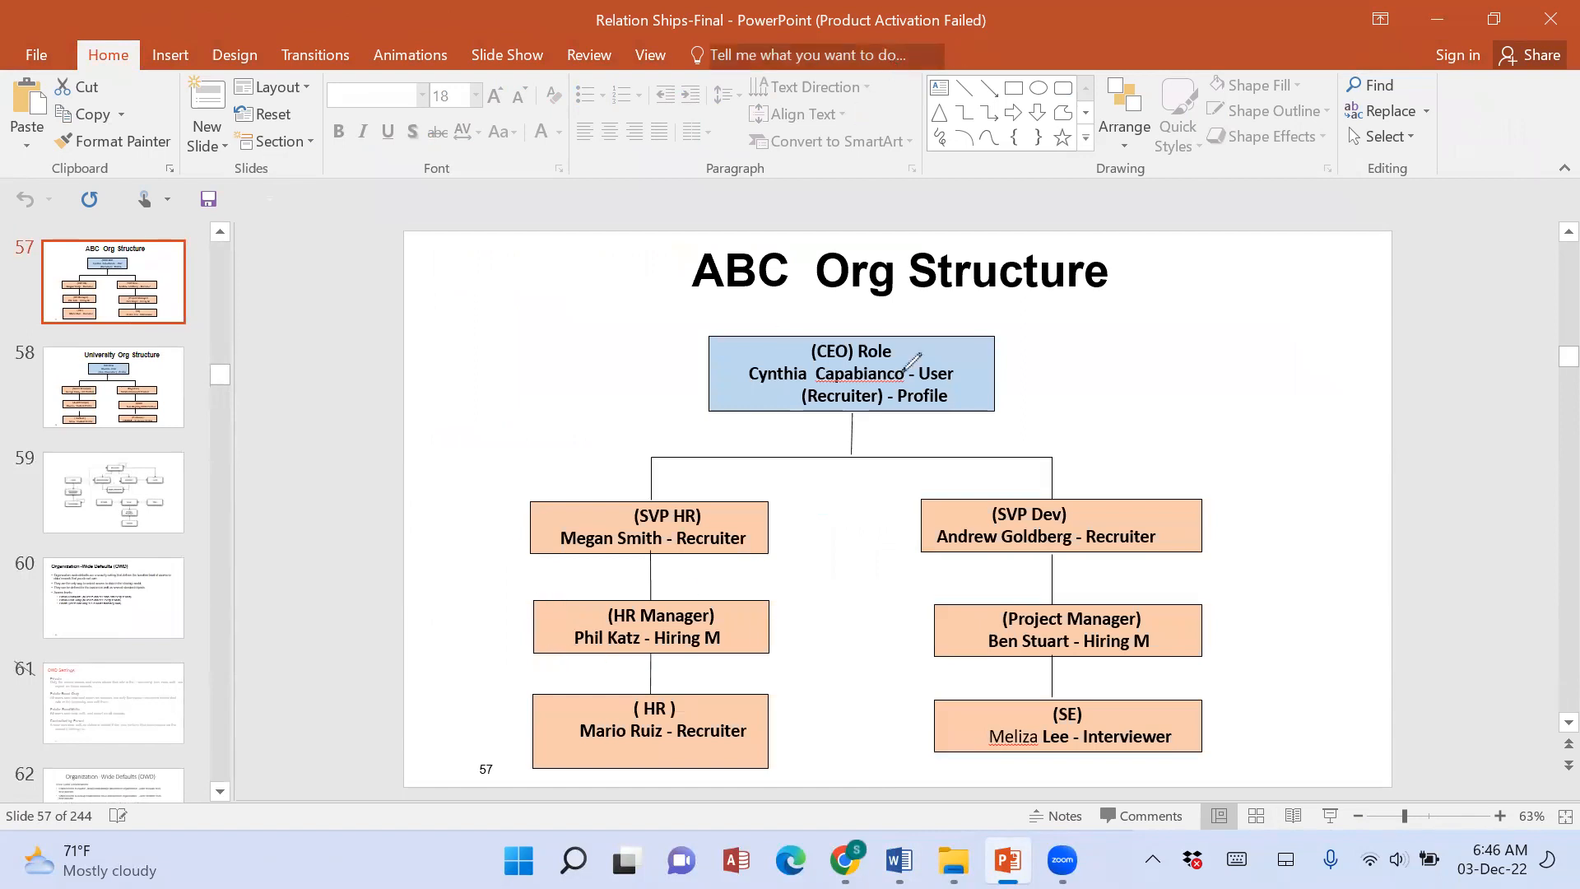
pyautogui.moveTo(509, 702)
pyautogui.mouseDown()
pyautogui.moveTo(490, 633)
pyautogui.moveTo(521, 521)
pyautogui.mouseUp()
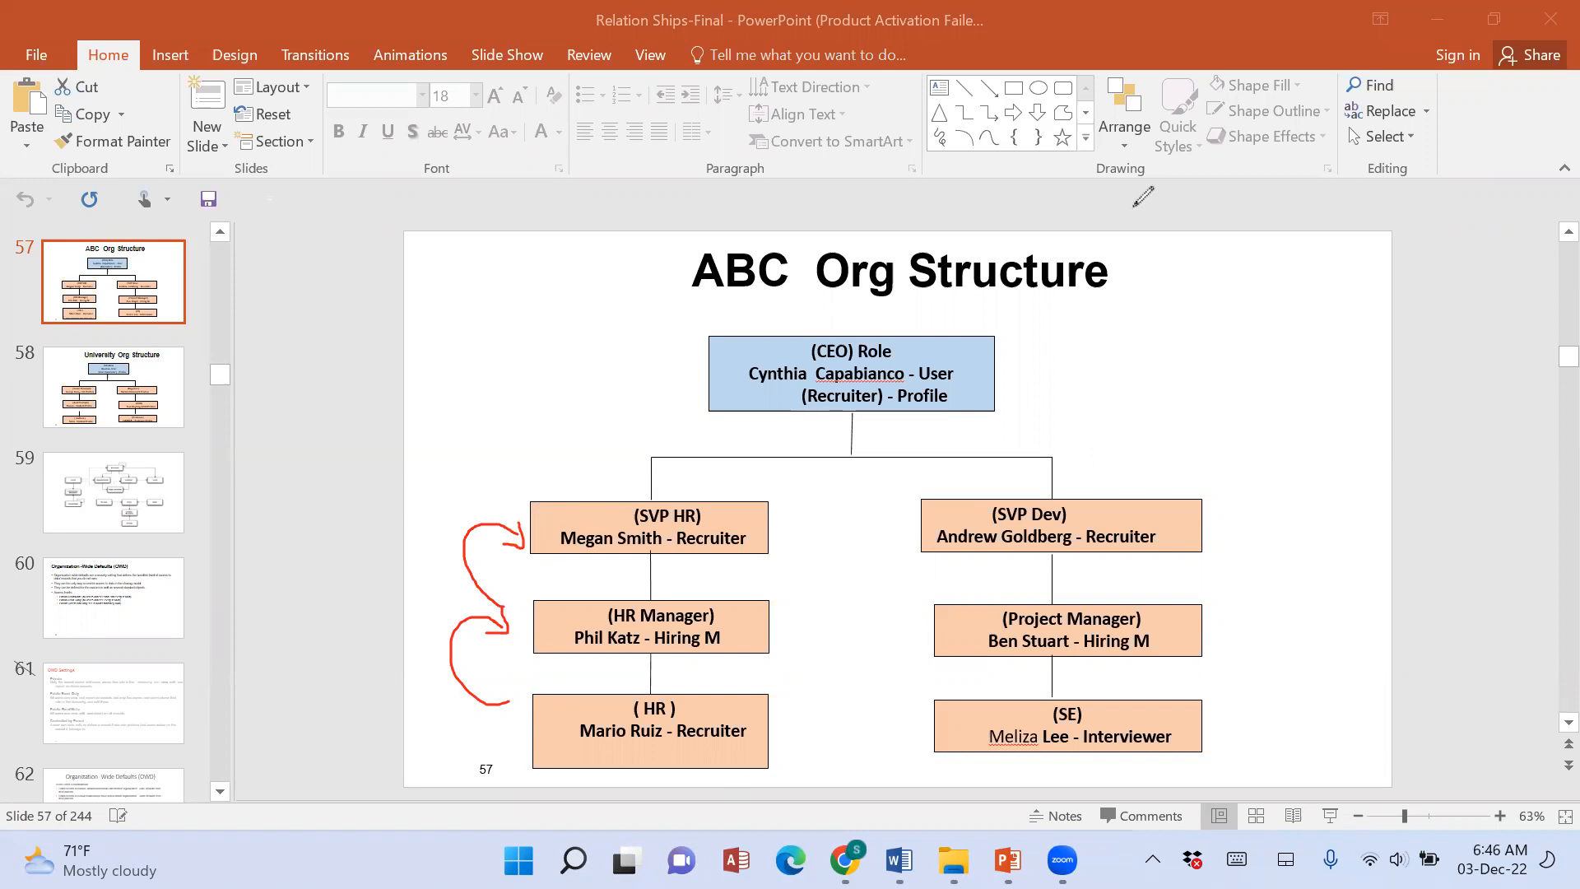
pyautogui.click(1134, 207)
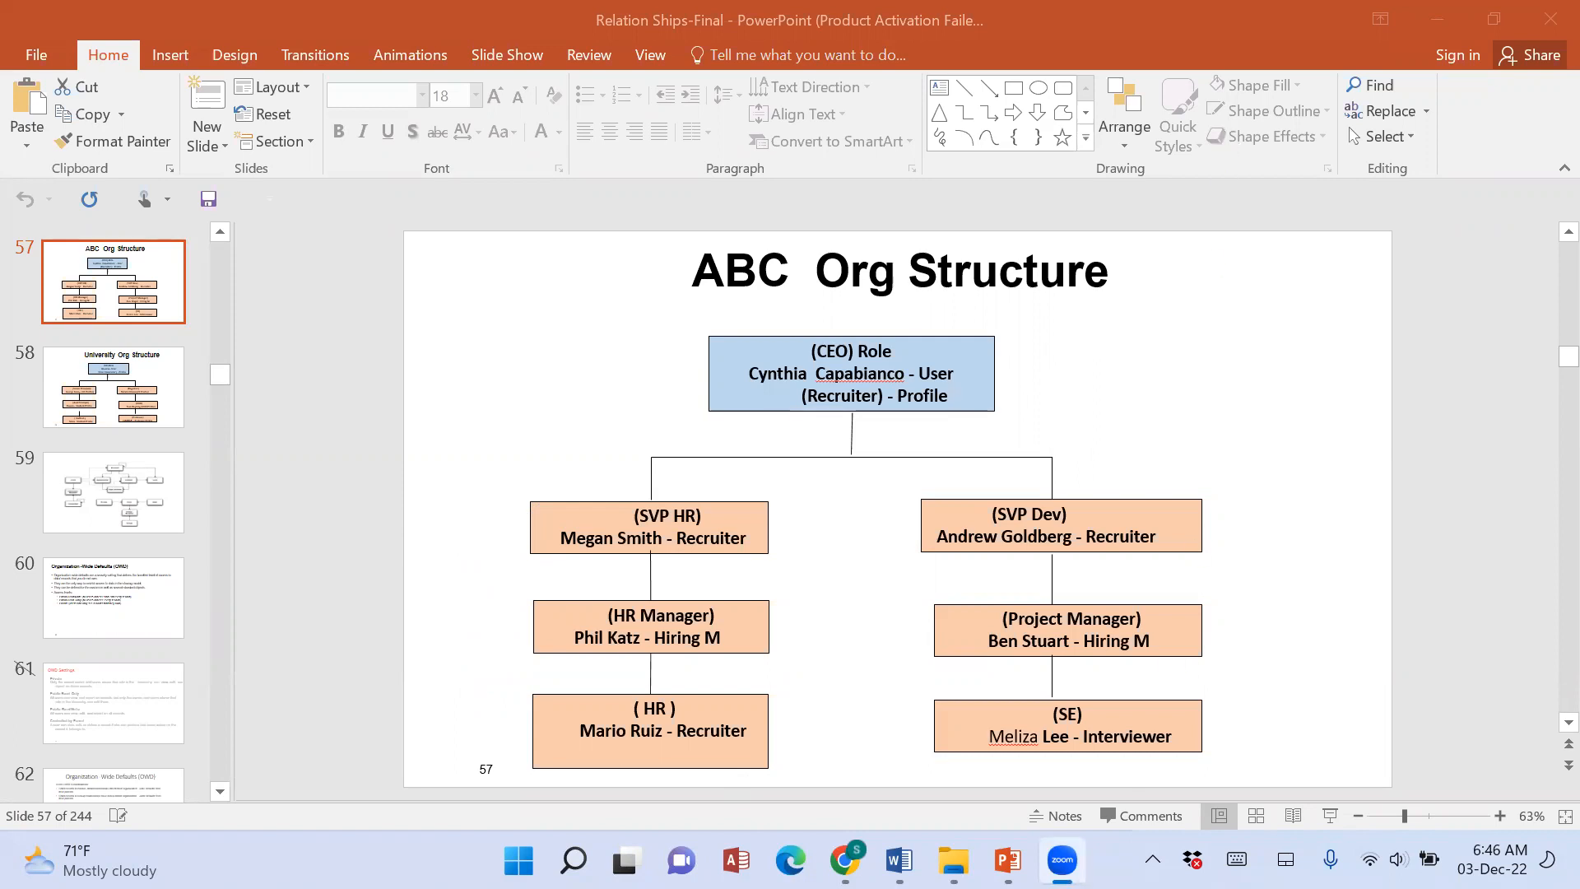
# Return to the Salesforce wizard and set Next Automated Approver Determined By to Manager.
pyautogui.click(846, 856)
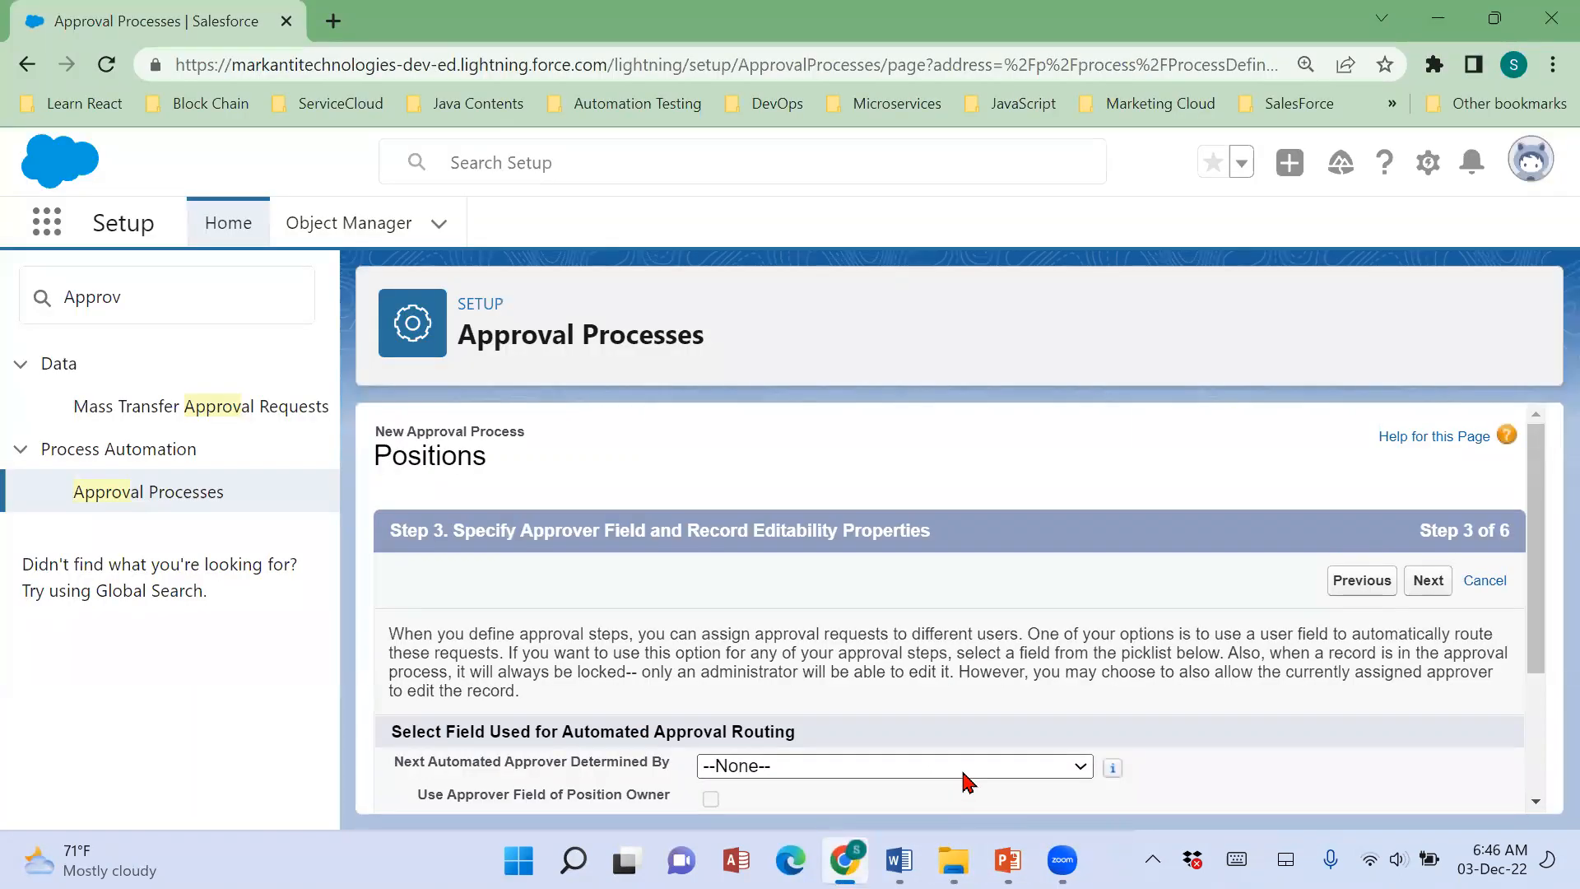
pyautogui.click(967, 770)
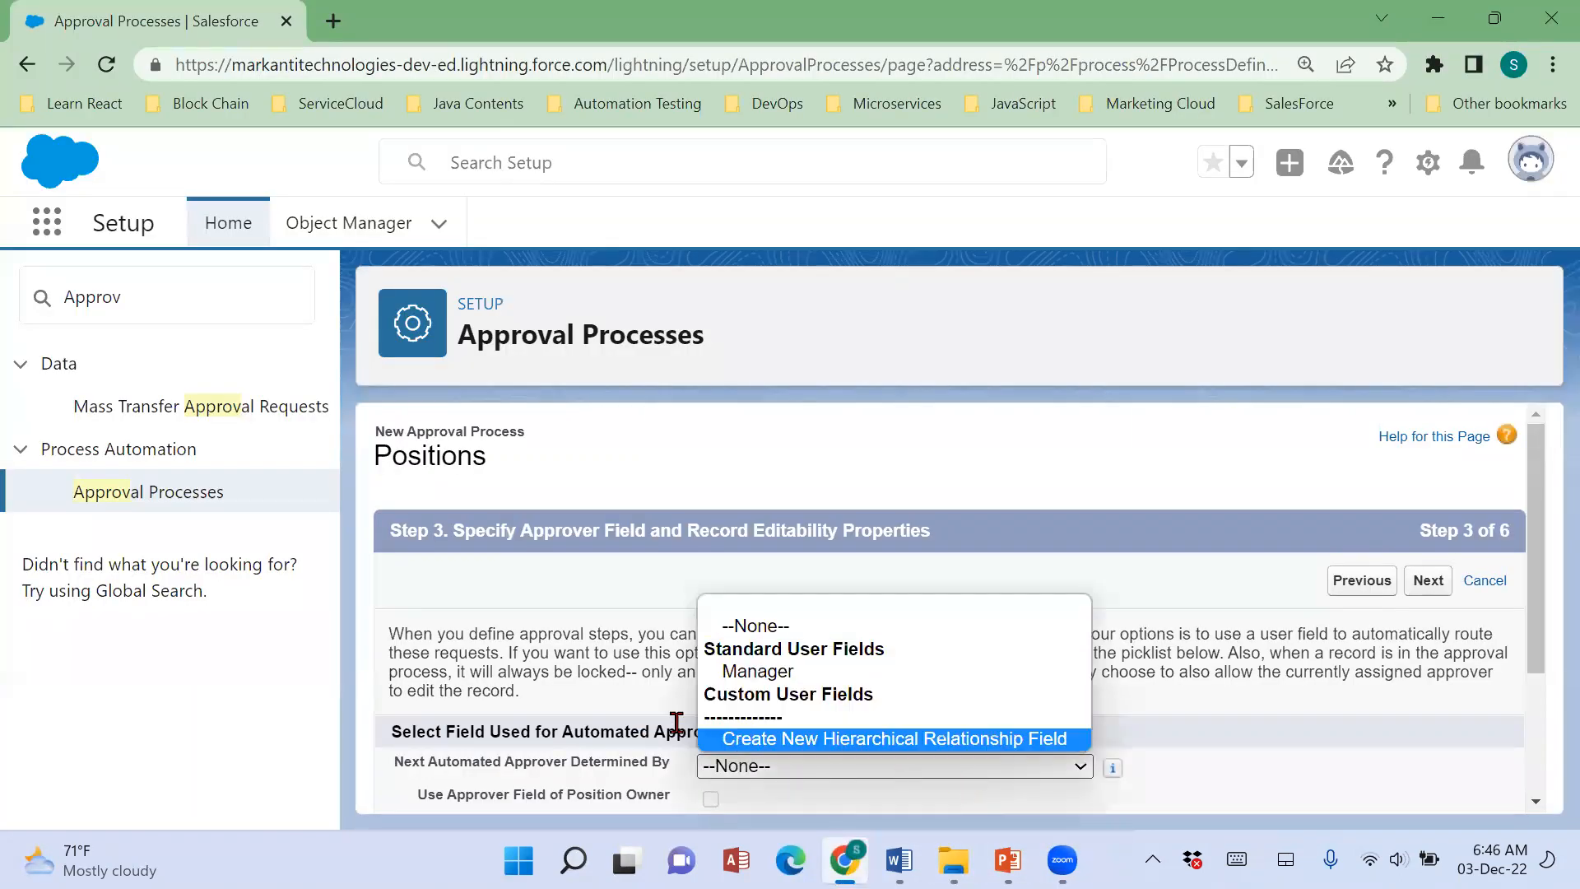
pyautogui.click(760, 673)
pyautogui.scroll(-1, 1302, 693)
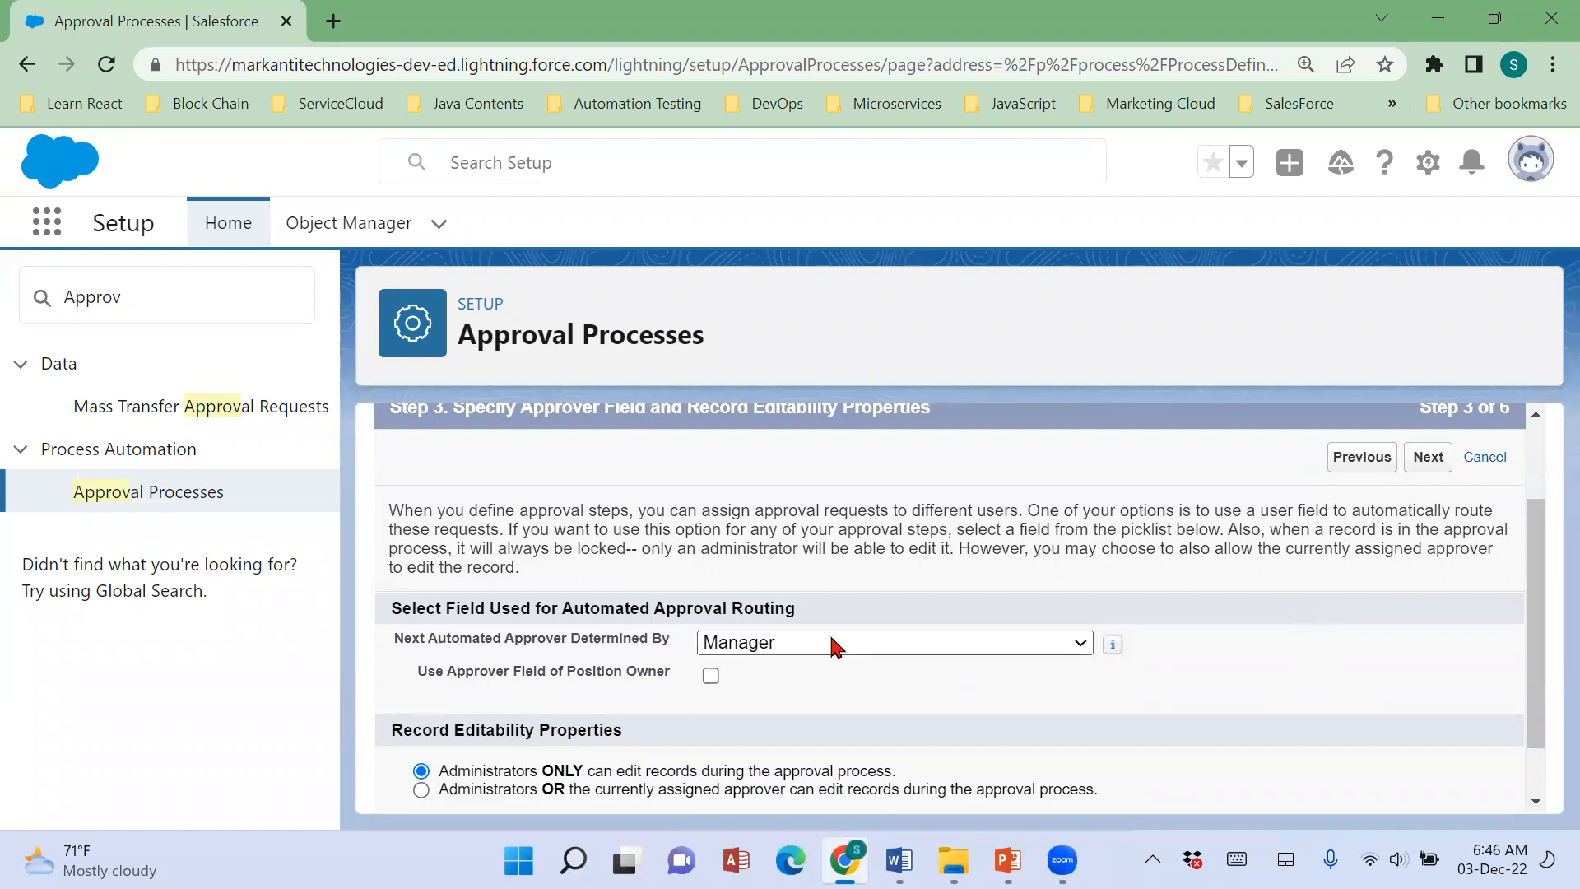
pyautogui.click(833, 646)
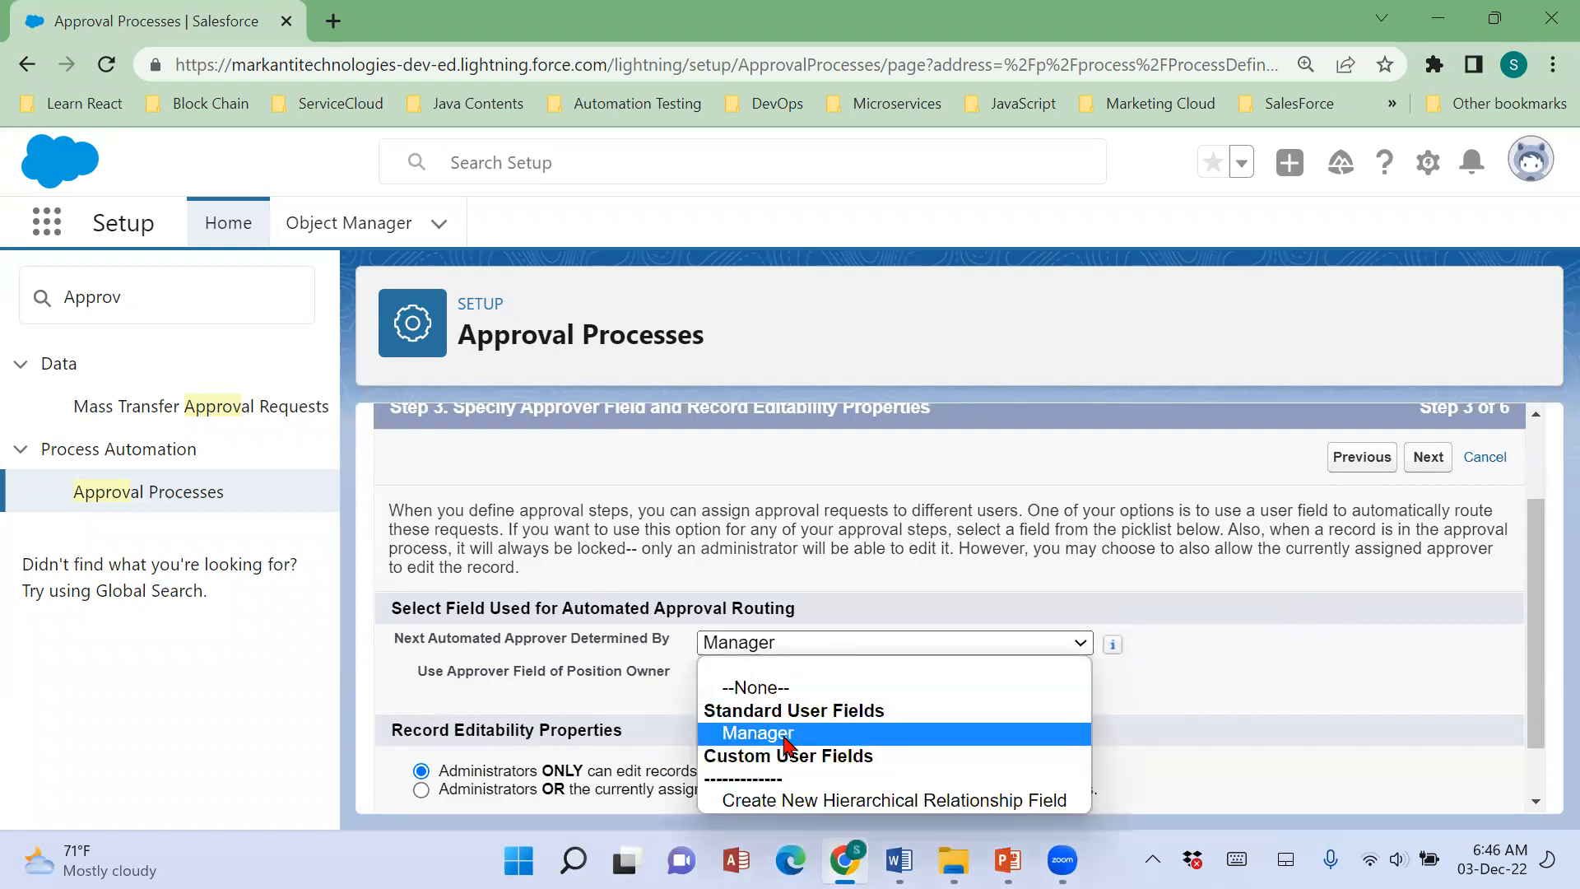
pyautogui.click(784, 740)
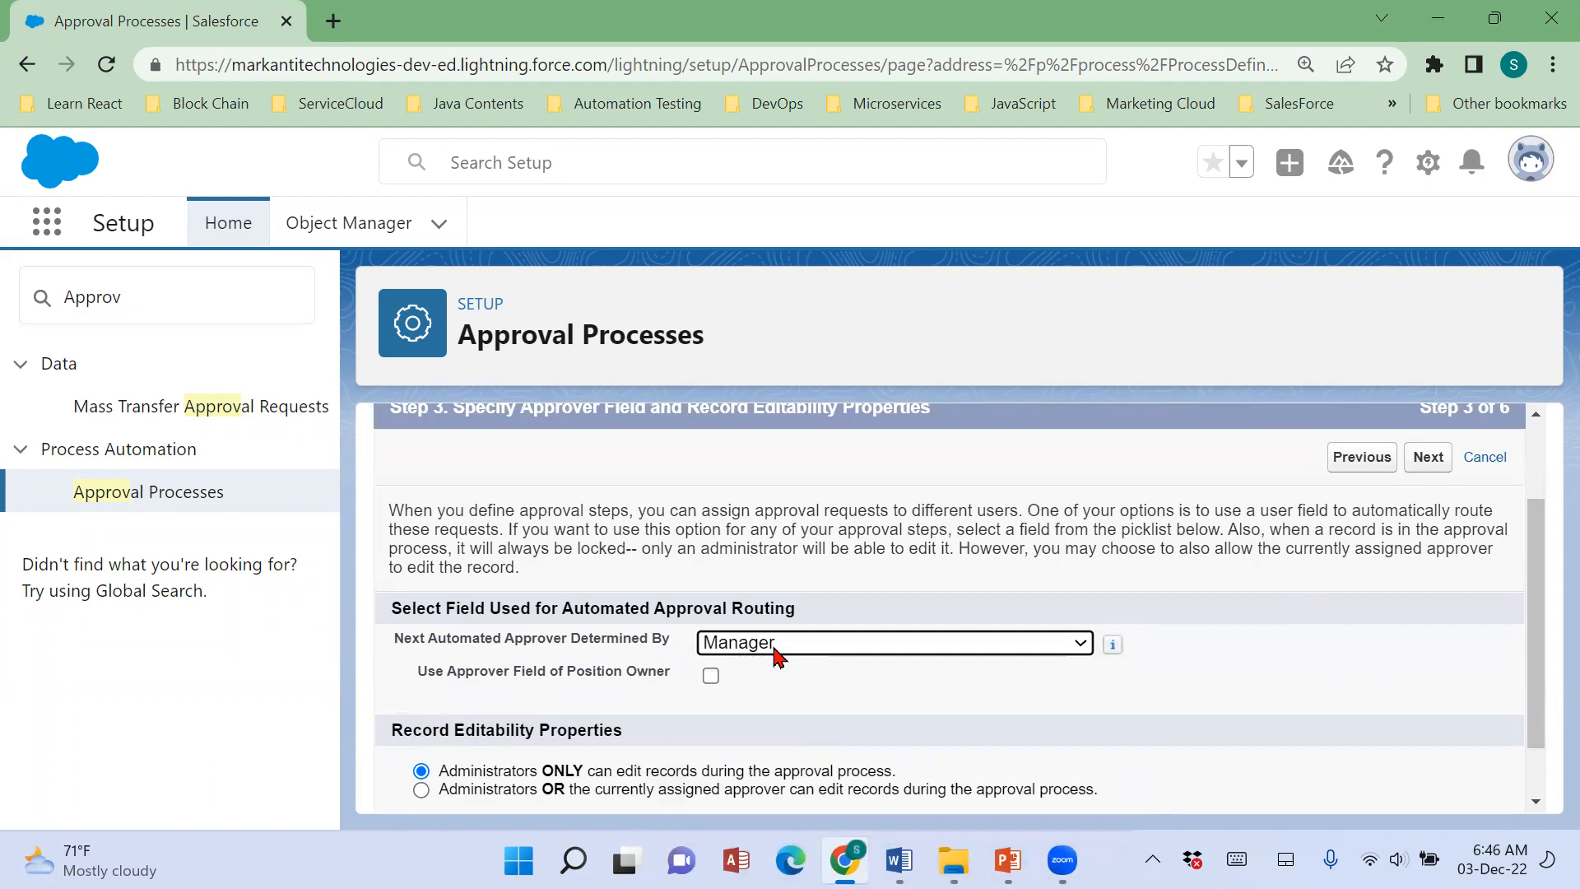
pyautogui.click(788, 646)
pyautogui.click(783, 741)
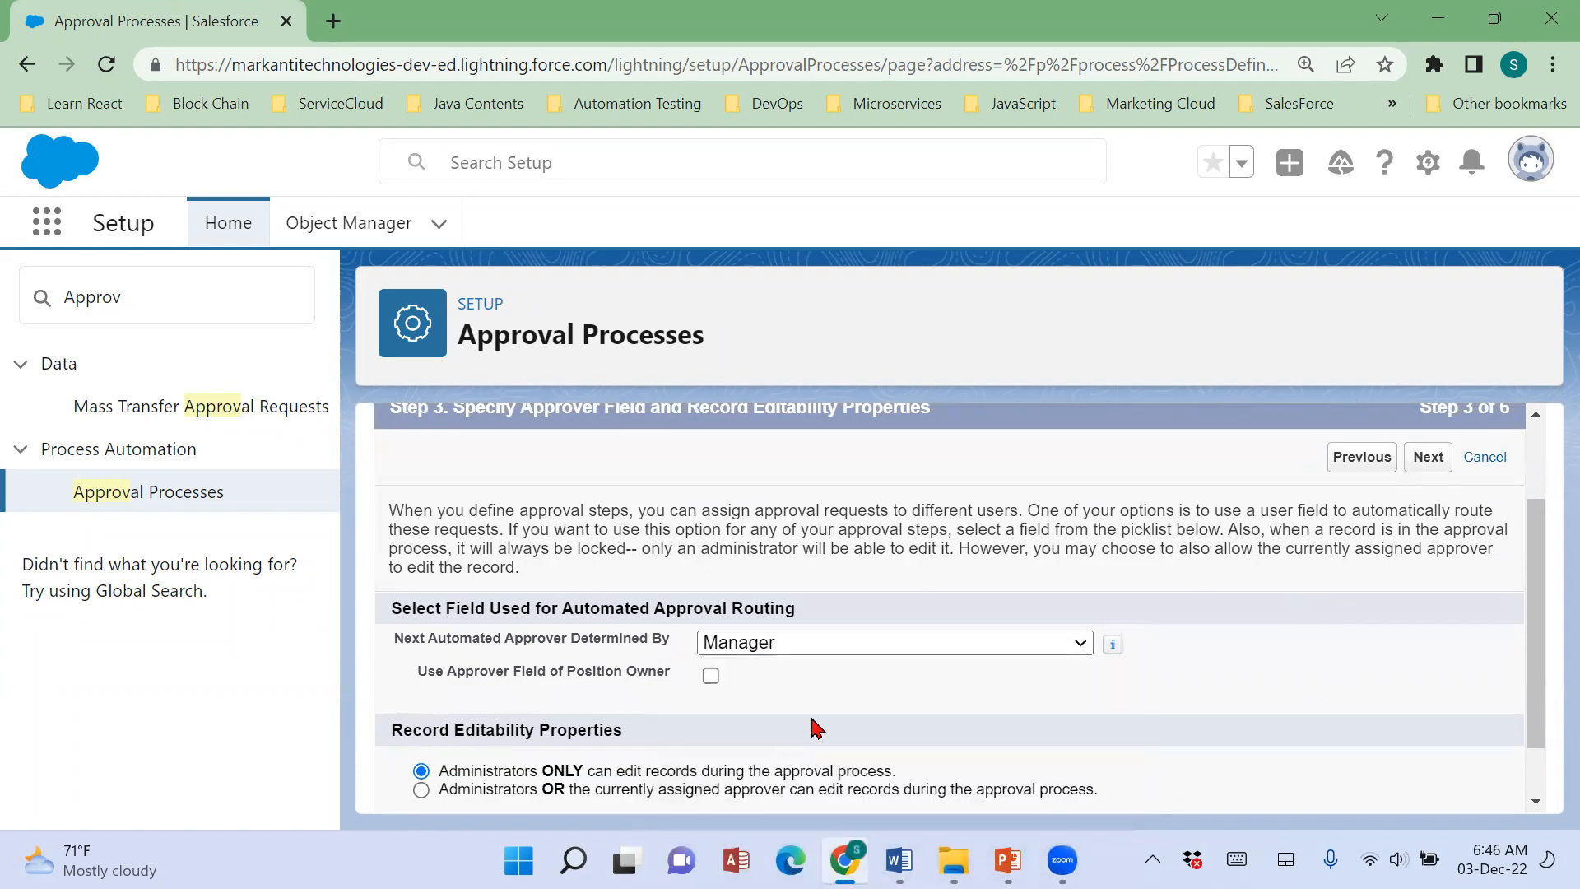
pyautogui.scroll(-2, 813, 727)
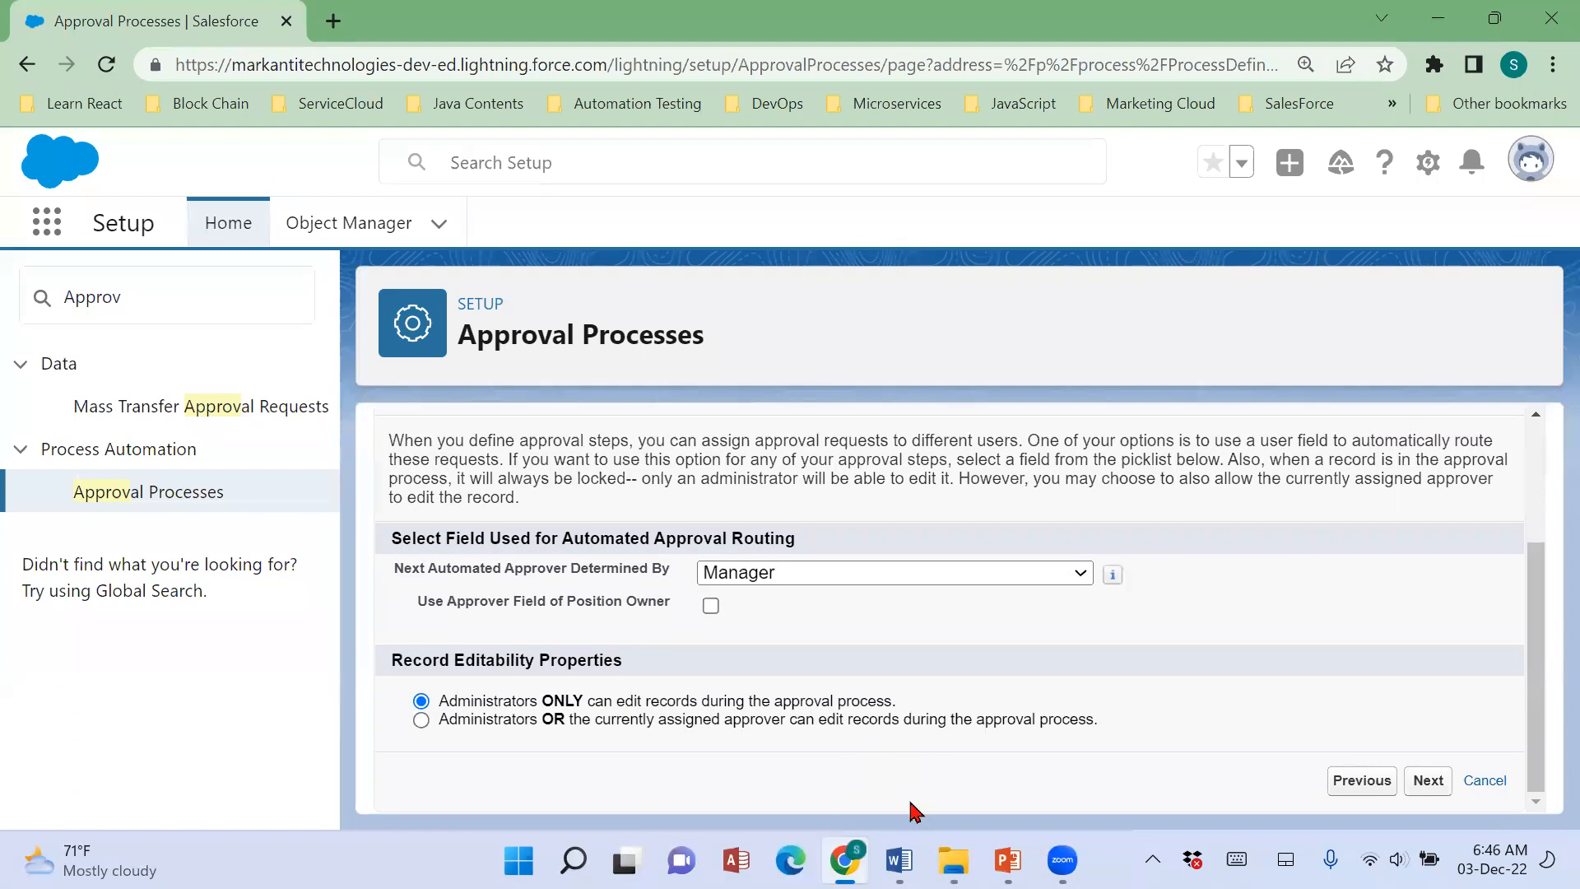
# Switch to the Word notes and give the note about records getting locked during approval a turquoise highlight and bold text.
pyautogui.click(899, 860)
pyautogui.scroll(15, 781, 733)
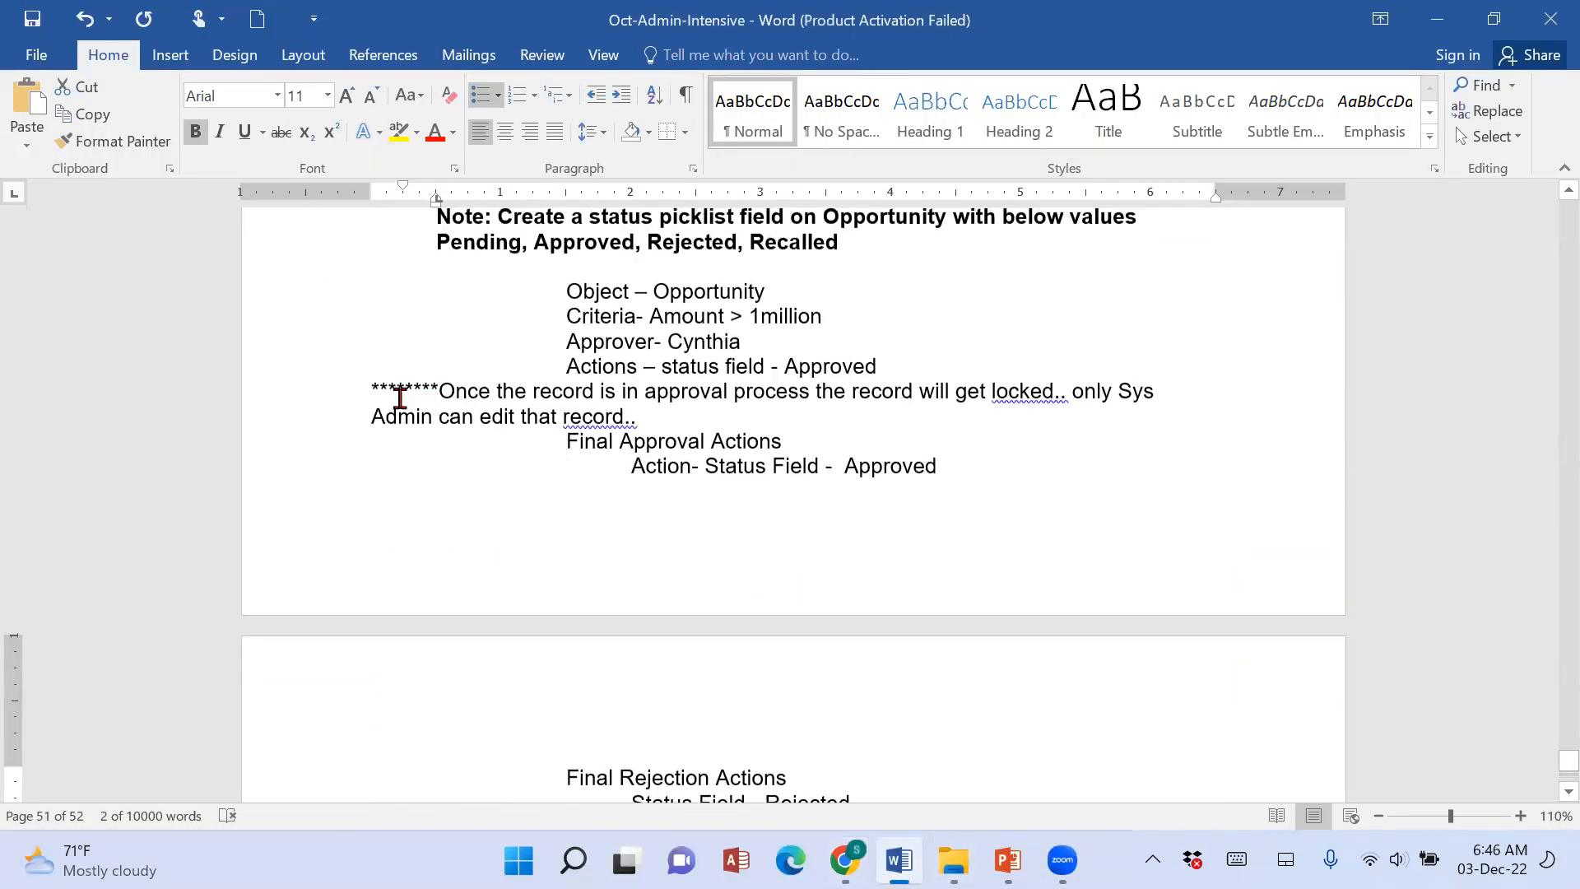
pyautogui.moveTo(362, 391); pyautogui.dragTo(696, 403)
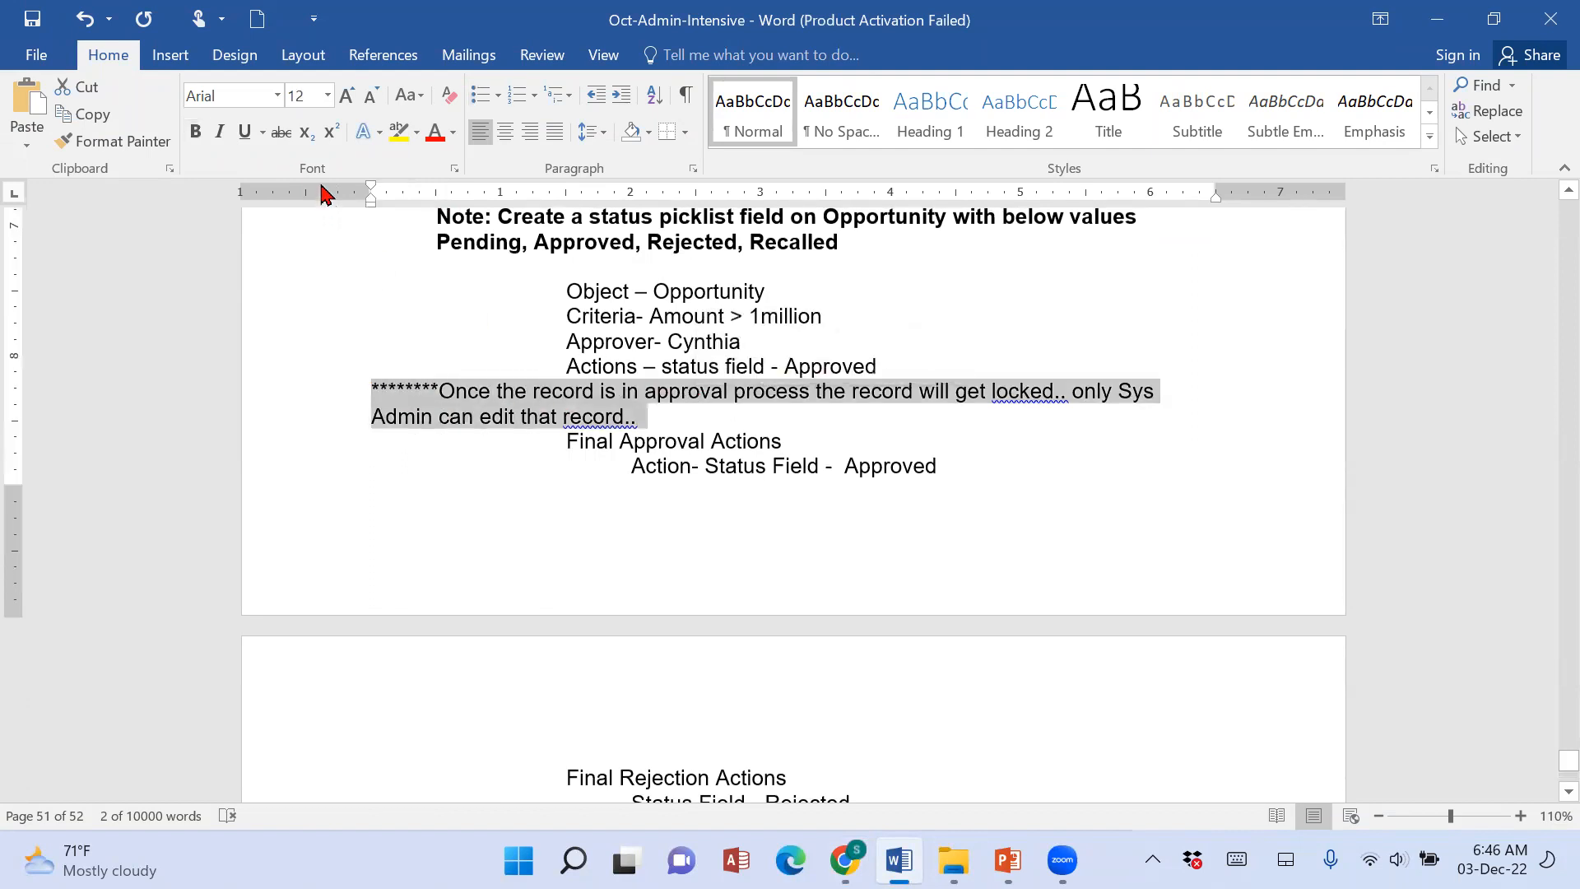
pyautogui.click(400, 132)
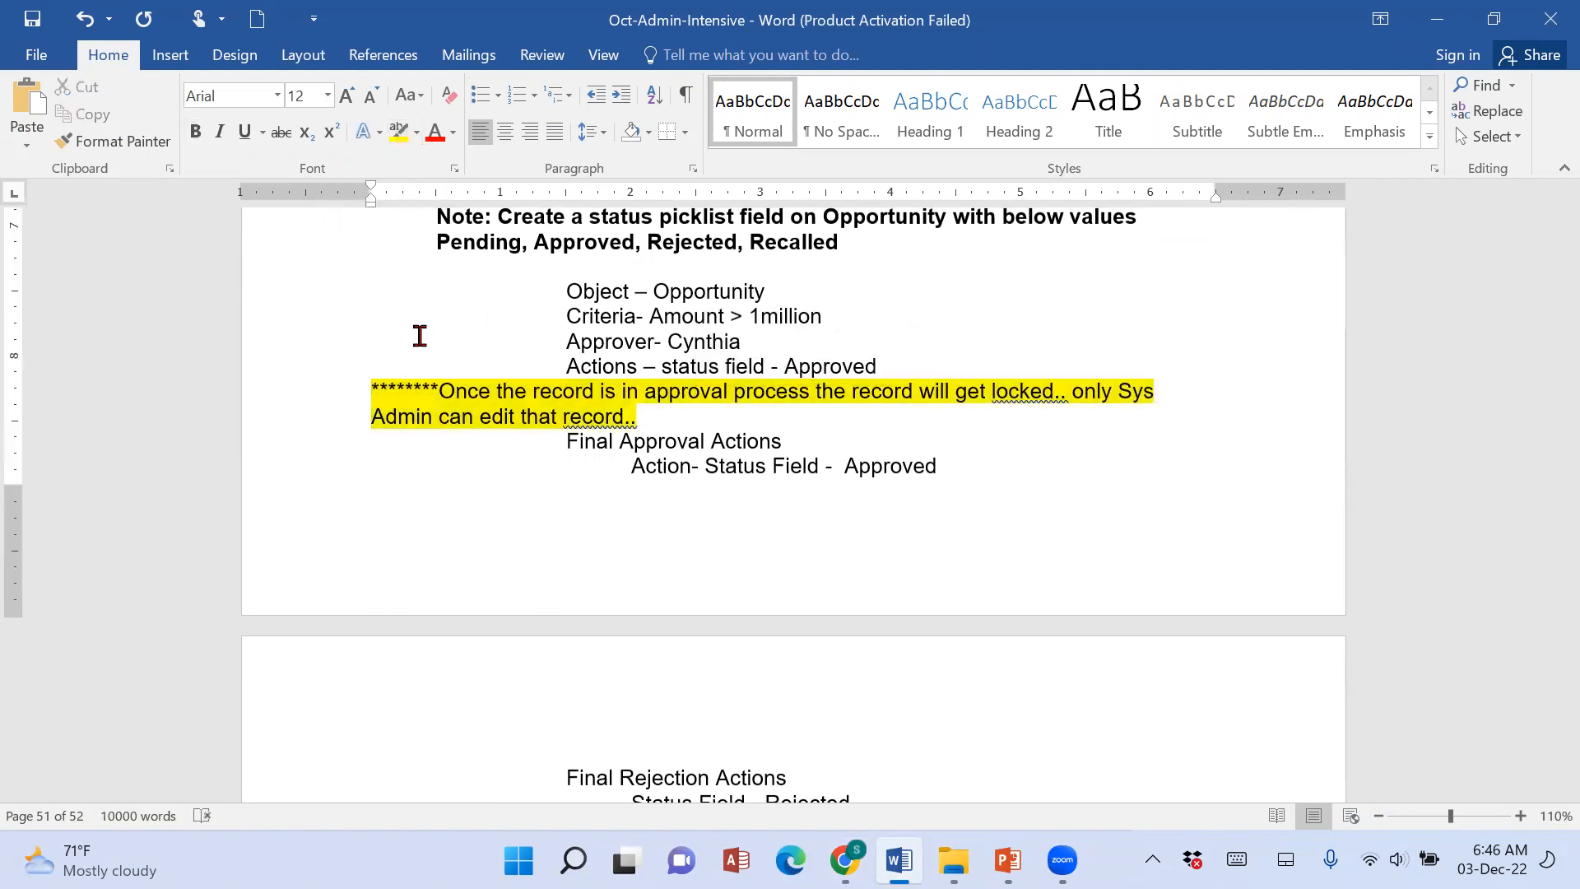
pyautogui.moveTo(644, 424); pyautogui.dragTo(363, 395)
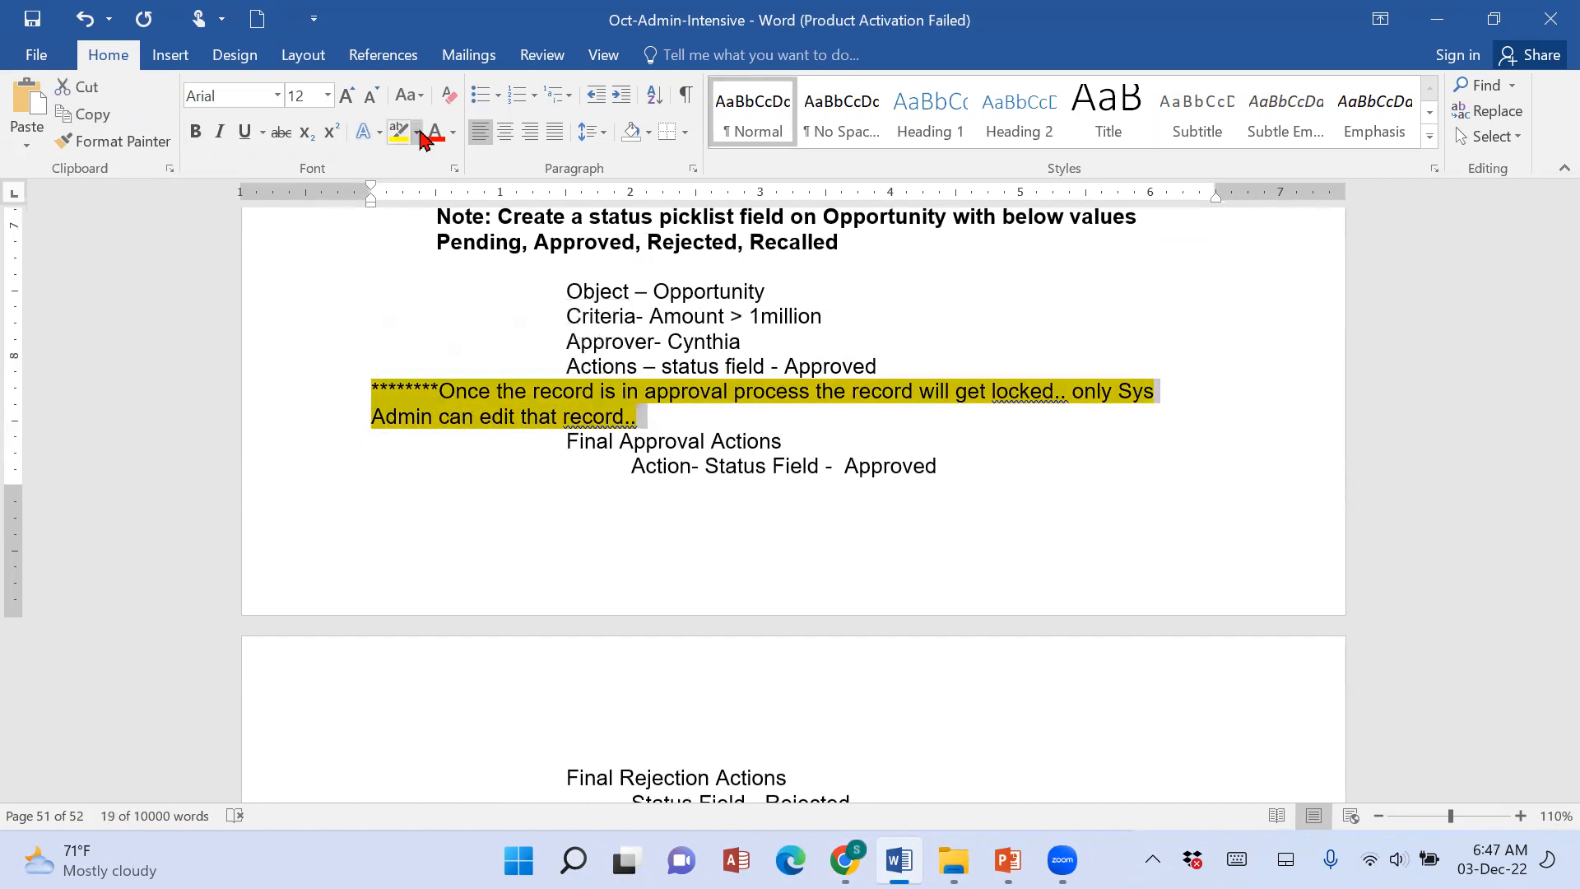
pyautogui.click(417, 131)
pyautogui.click(478, 165)
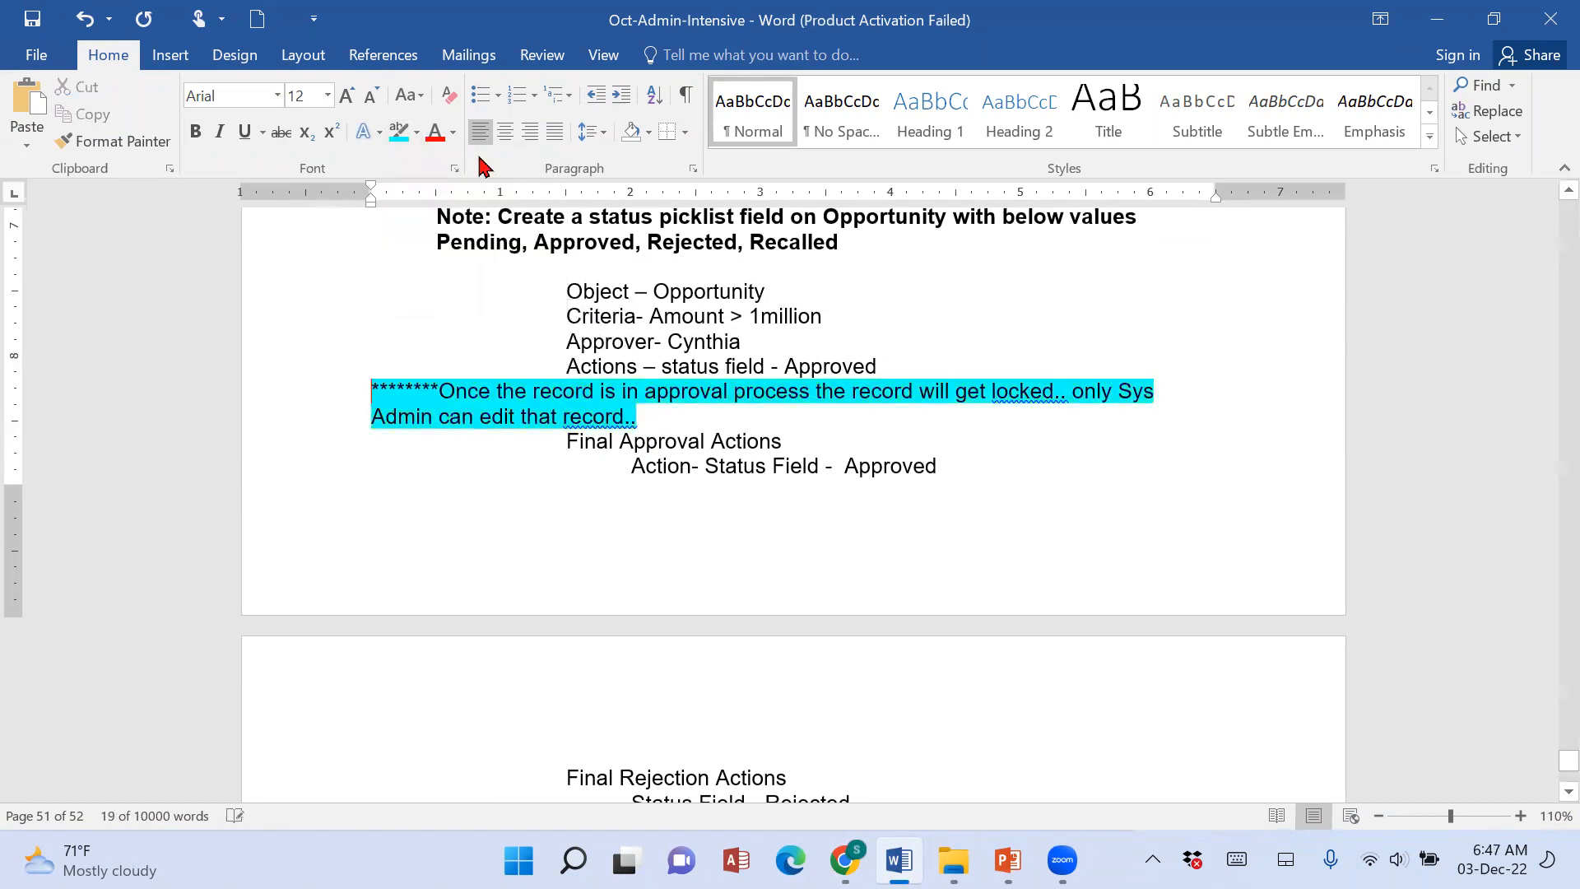
pyautogui.moveTo(656, 418); pyautogui.dragTo(380, 394)
pyautogui.click(195, 131)
# Below Scenario 57, add "Two options – Sys Admin can edit and the approver the edit the record.. when the record is in approval process".
pyautogui.scroll(-2, 773, 538)
pyautogui.scroll(-12, 774, 539)
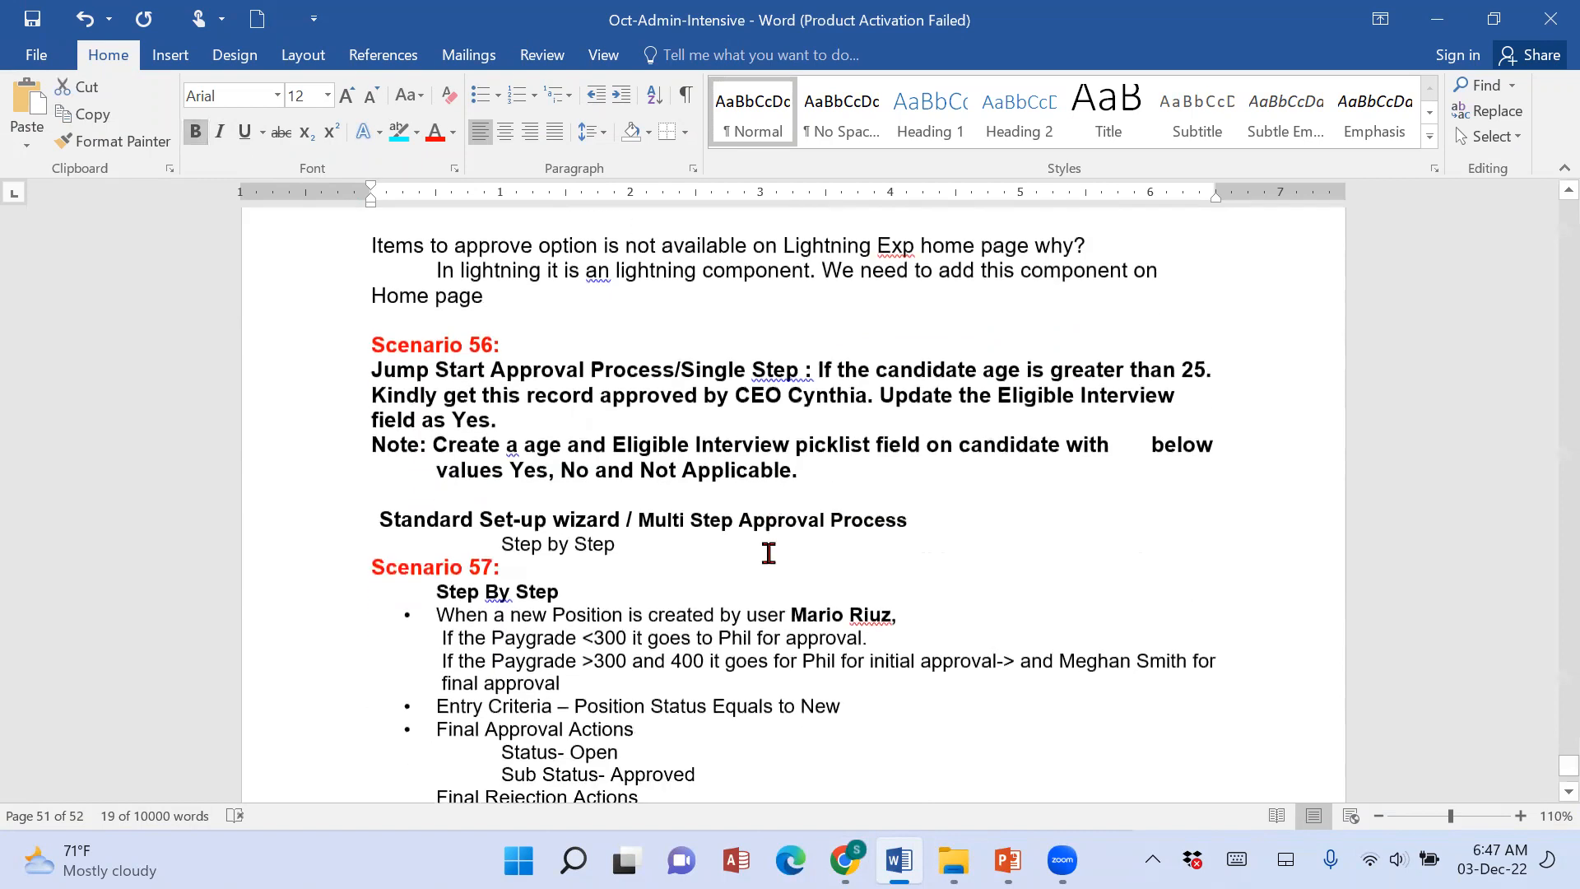
pyautogui.click(566, 533)
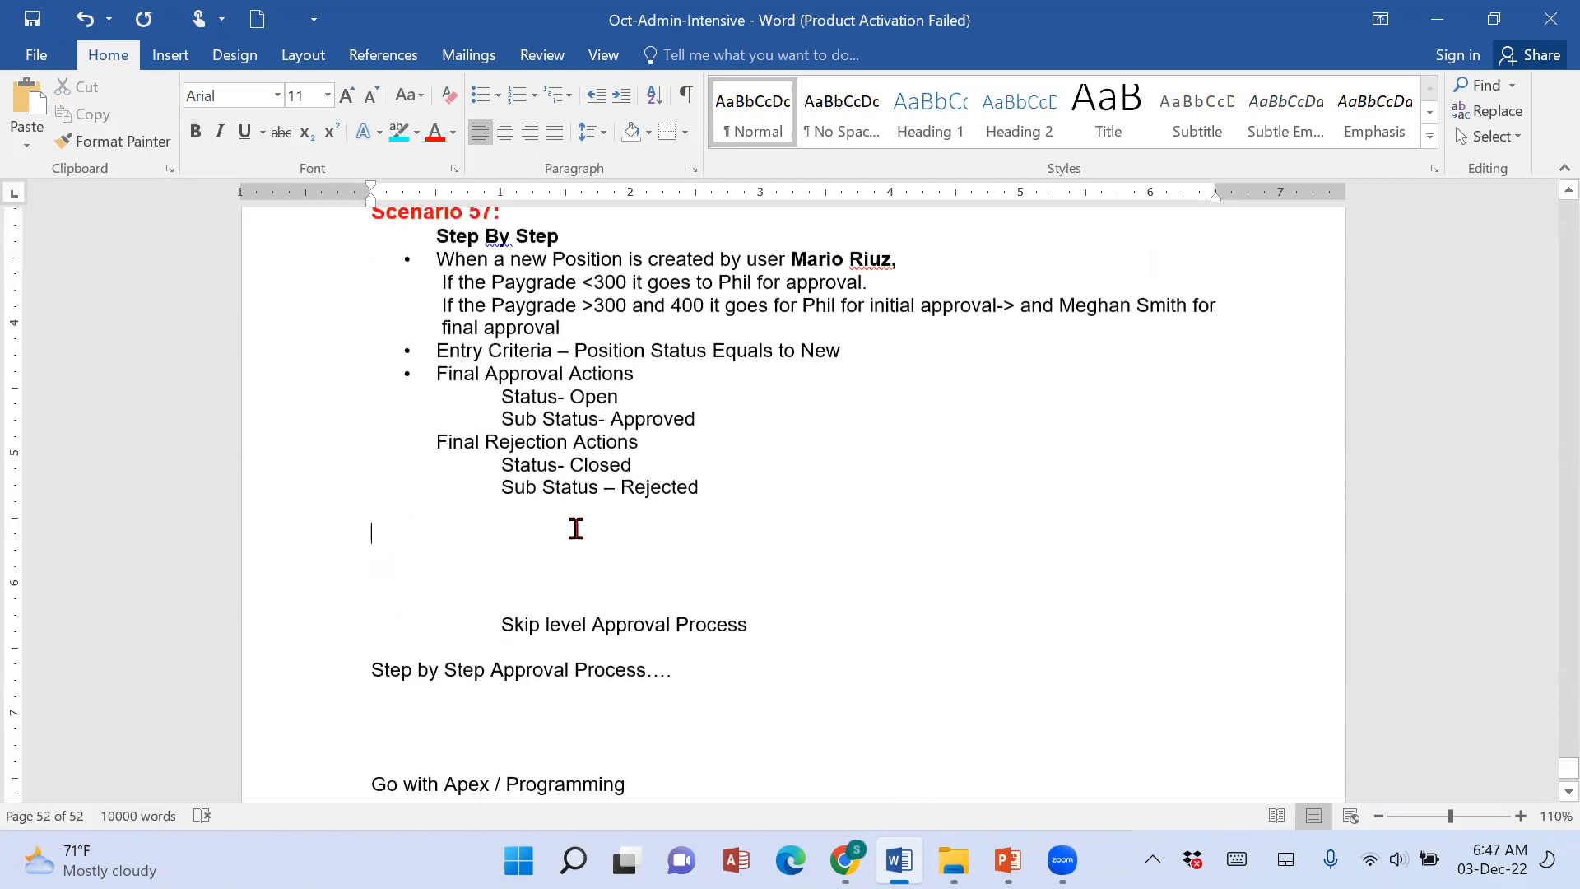
pyautogui.press('Return')
pyautogui.write('T')
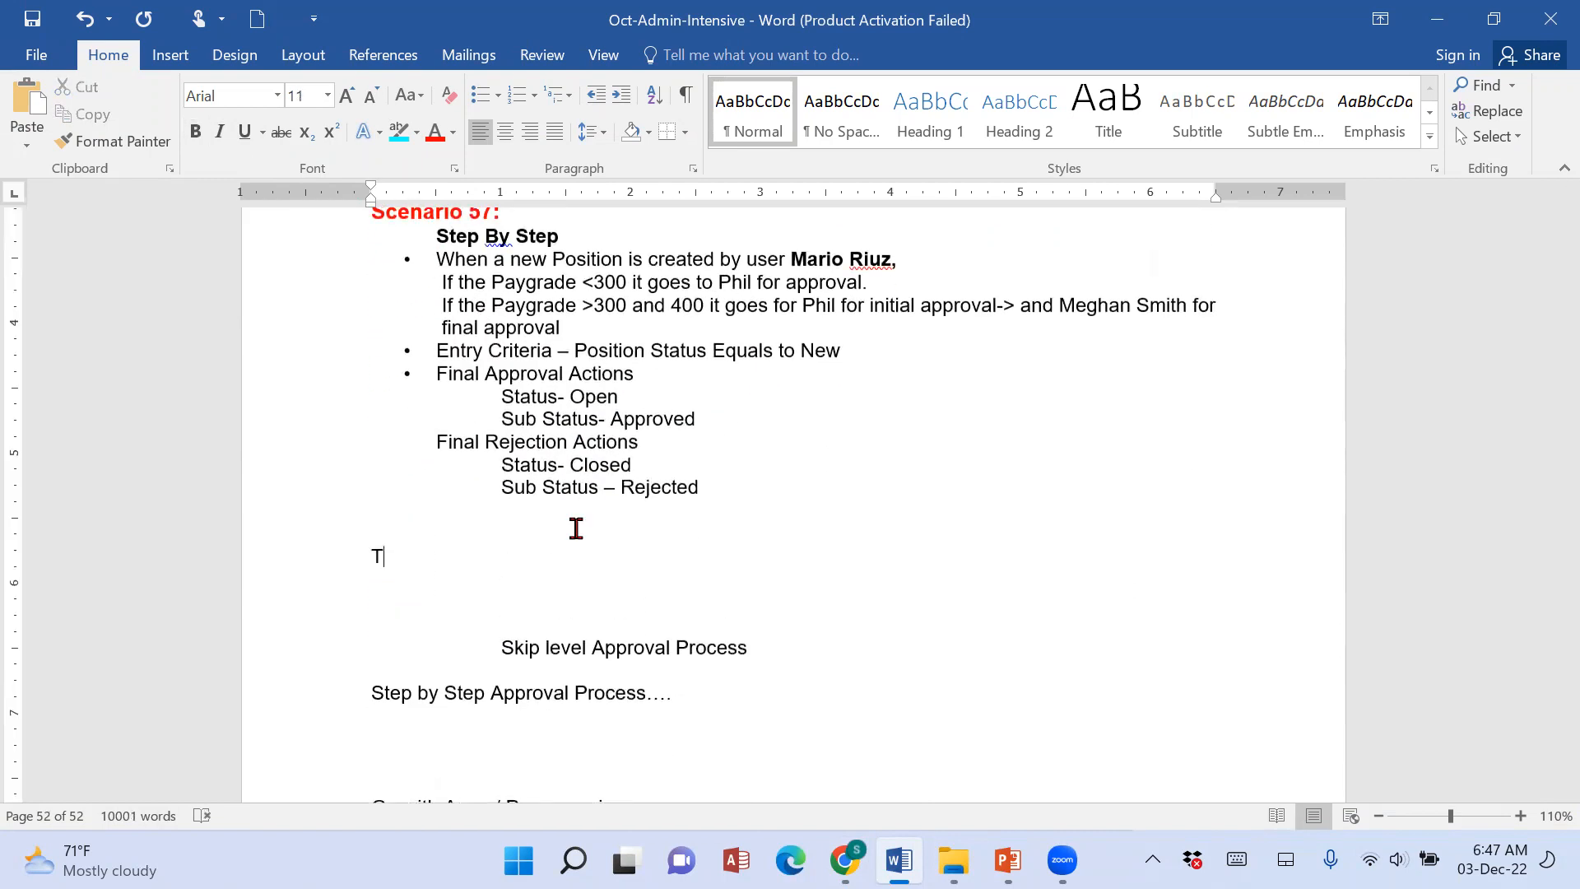
pyautogui.write('o opt')
pyautogui.press('BackSpace')
pyautogui.press('BackSpace')
pyautogui.press('BackSpace')
pyautogui.write('options - Sys Admin can edit and the approver the')
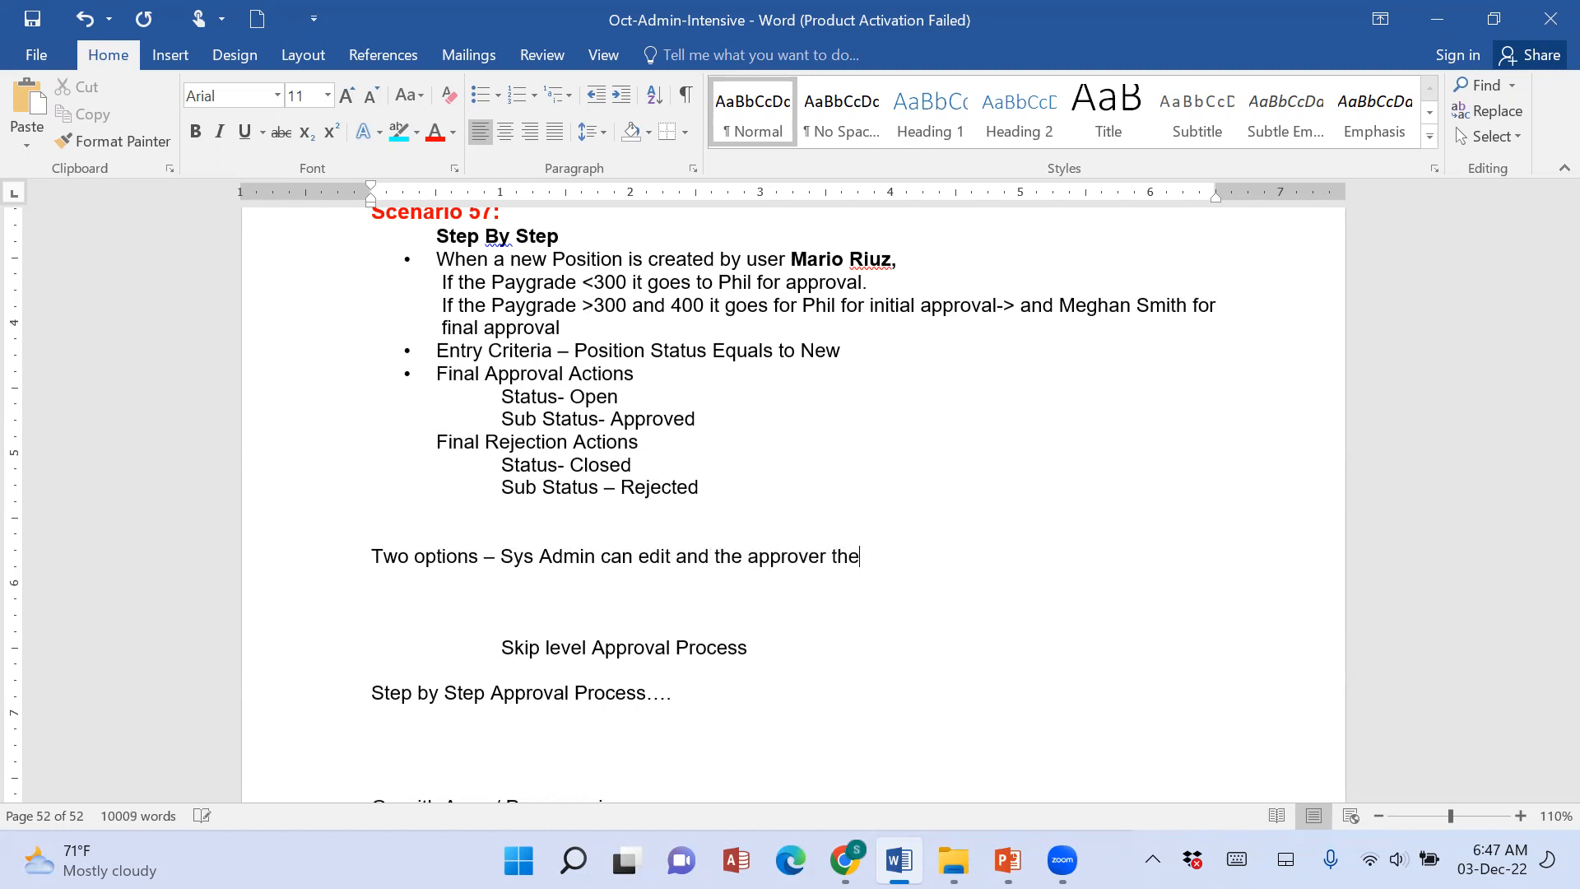
pyautogui.write(' record.. when the re')
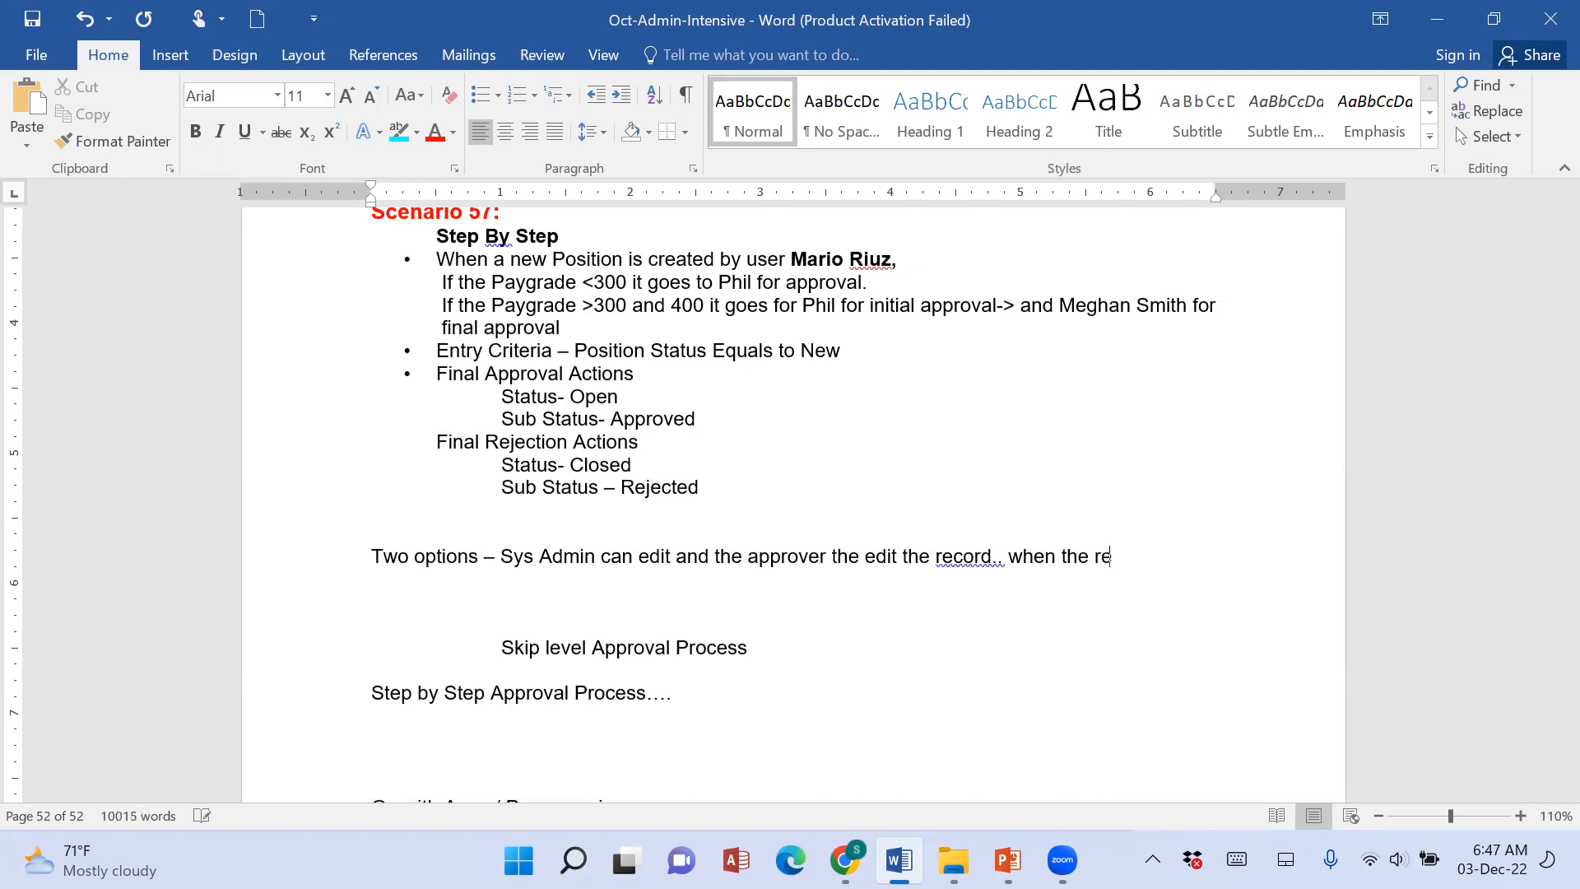
pyautogui.write('cord is in ap')
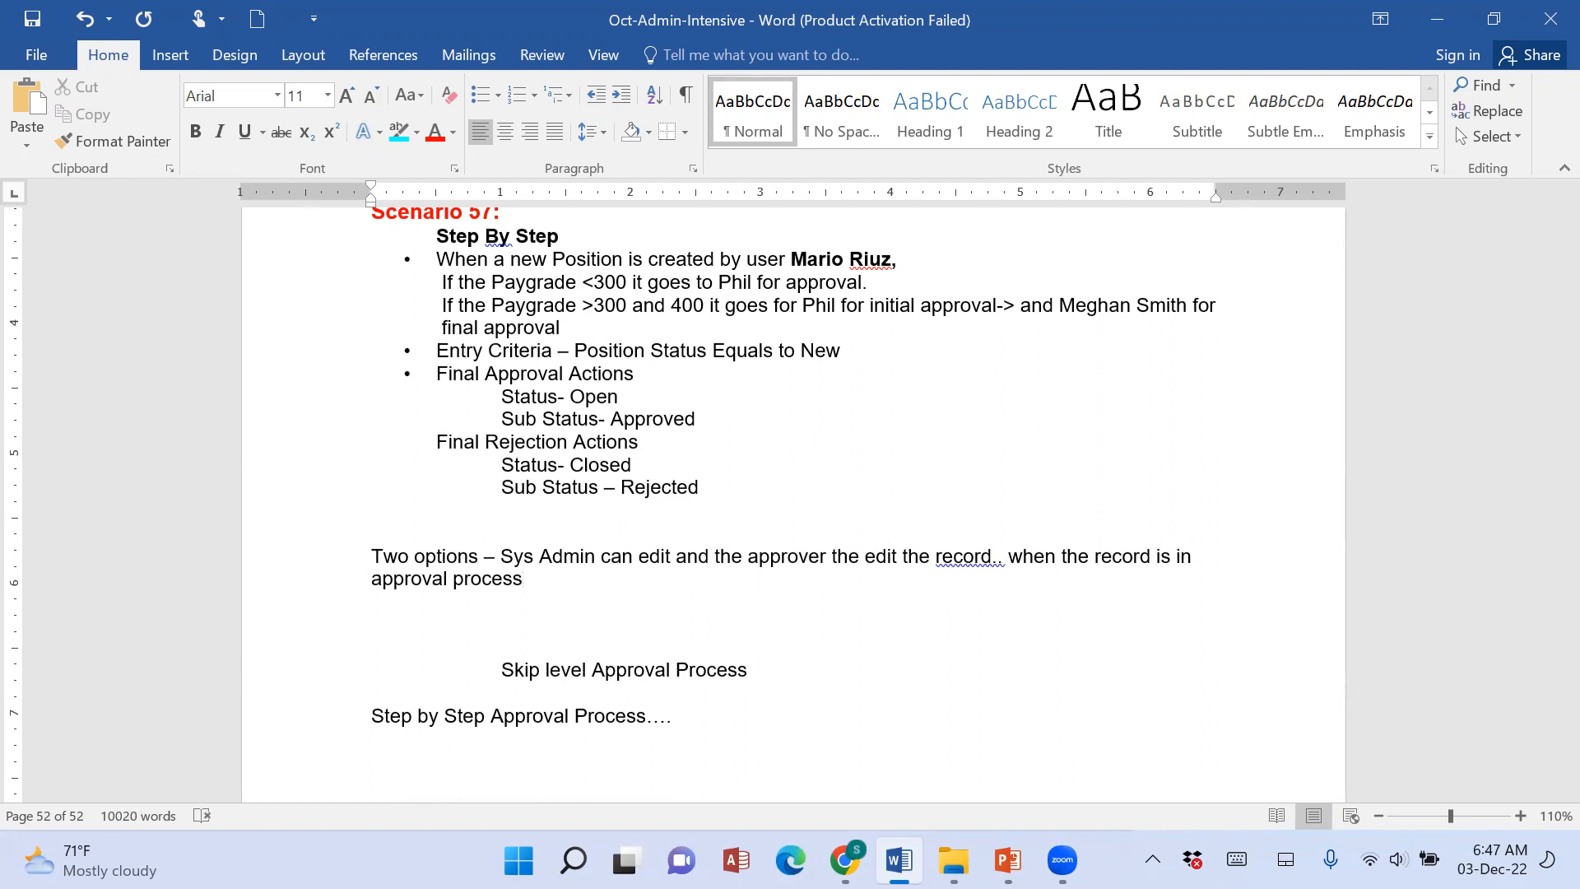
# Return to the Salesforce wizard, set record editability to Administrators ONLY, and continue to the notification templates.
pyautogui.click(844, 860)
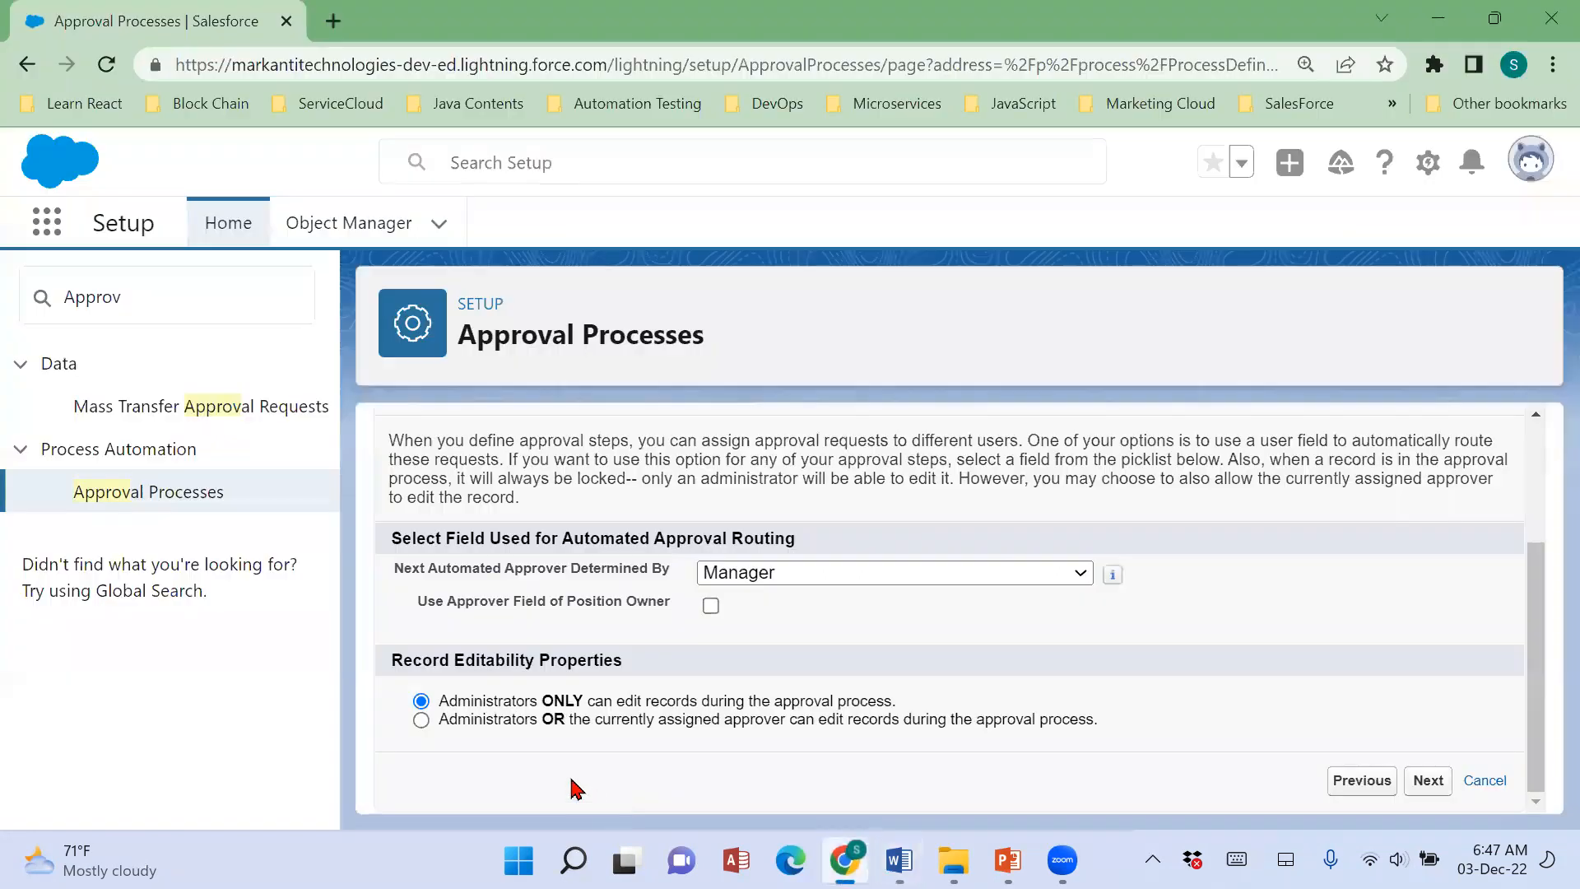
pyautogui.moveTo(451, 708); pyautogui.dragTo(892, 716)
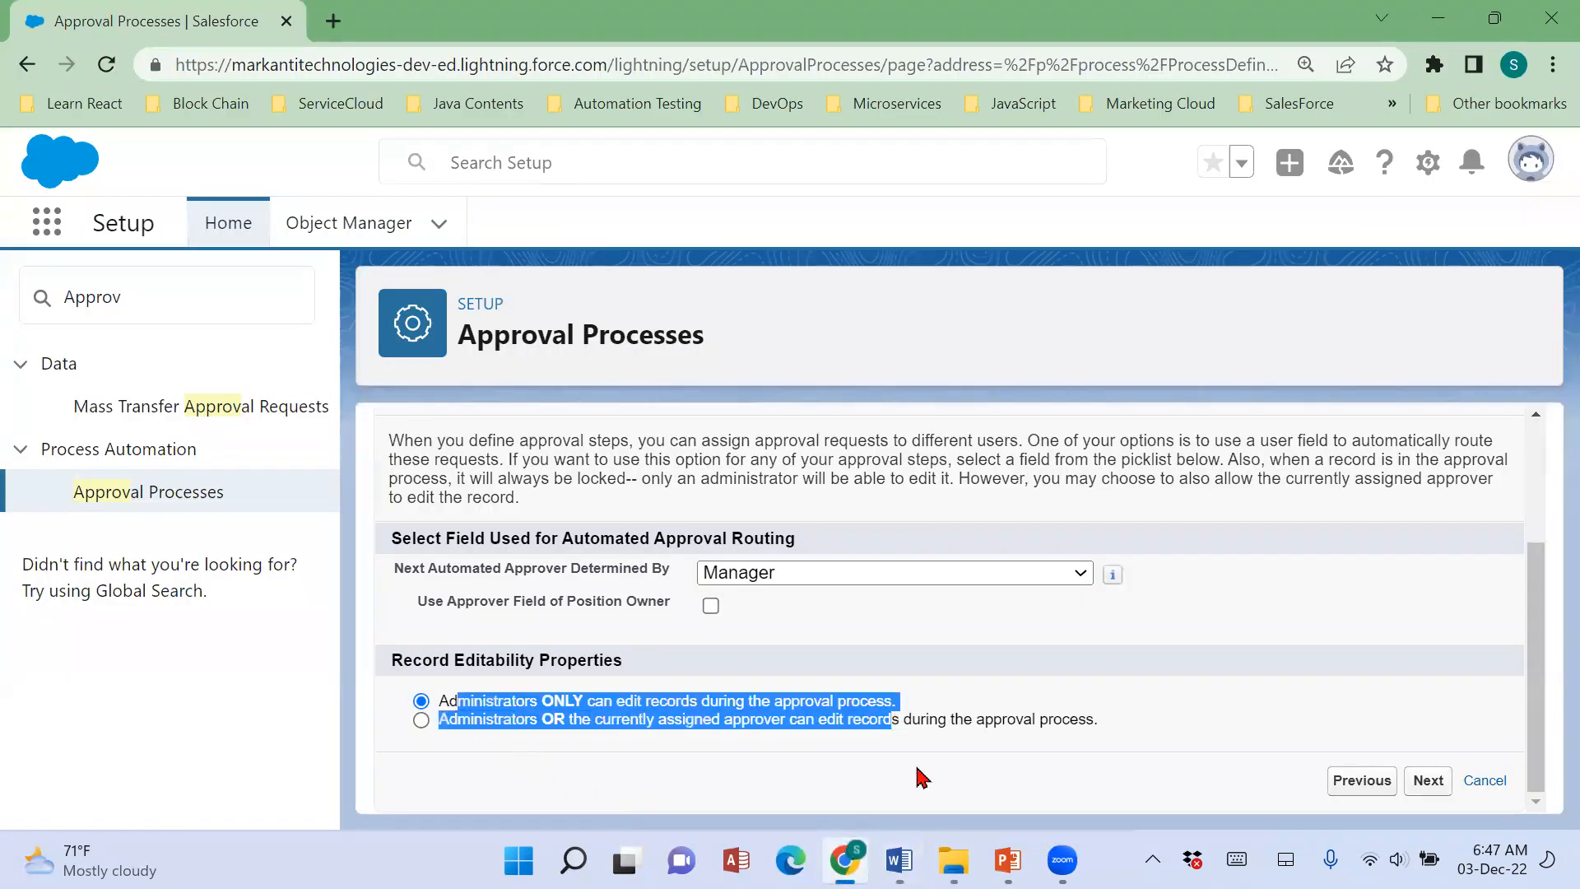
pyautogui.click(916, 769)
pyautogui.moveTo(400, 659); pyautogui.dragTo(654, 691)
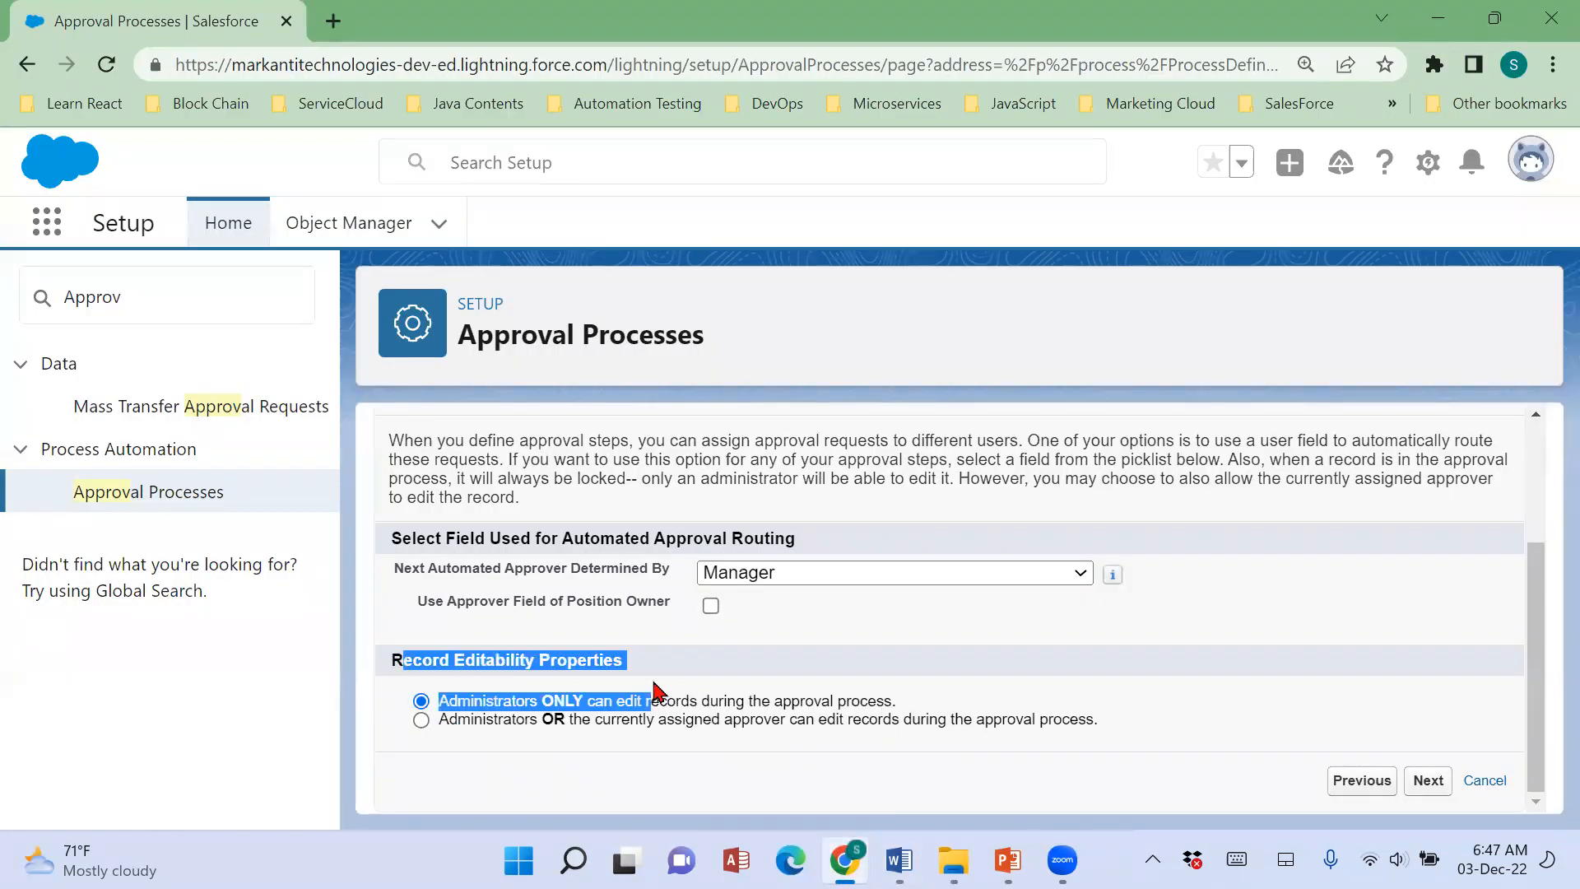
pyautogui.click(751, 766)
pyautogui.moveTo(442, 705); pyautogui.dragTo(928, 707)
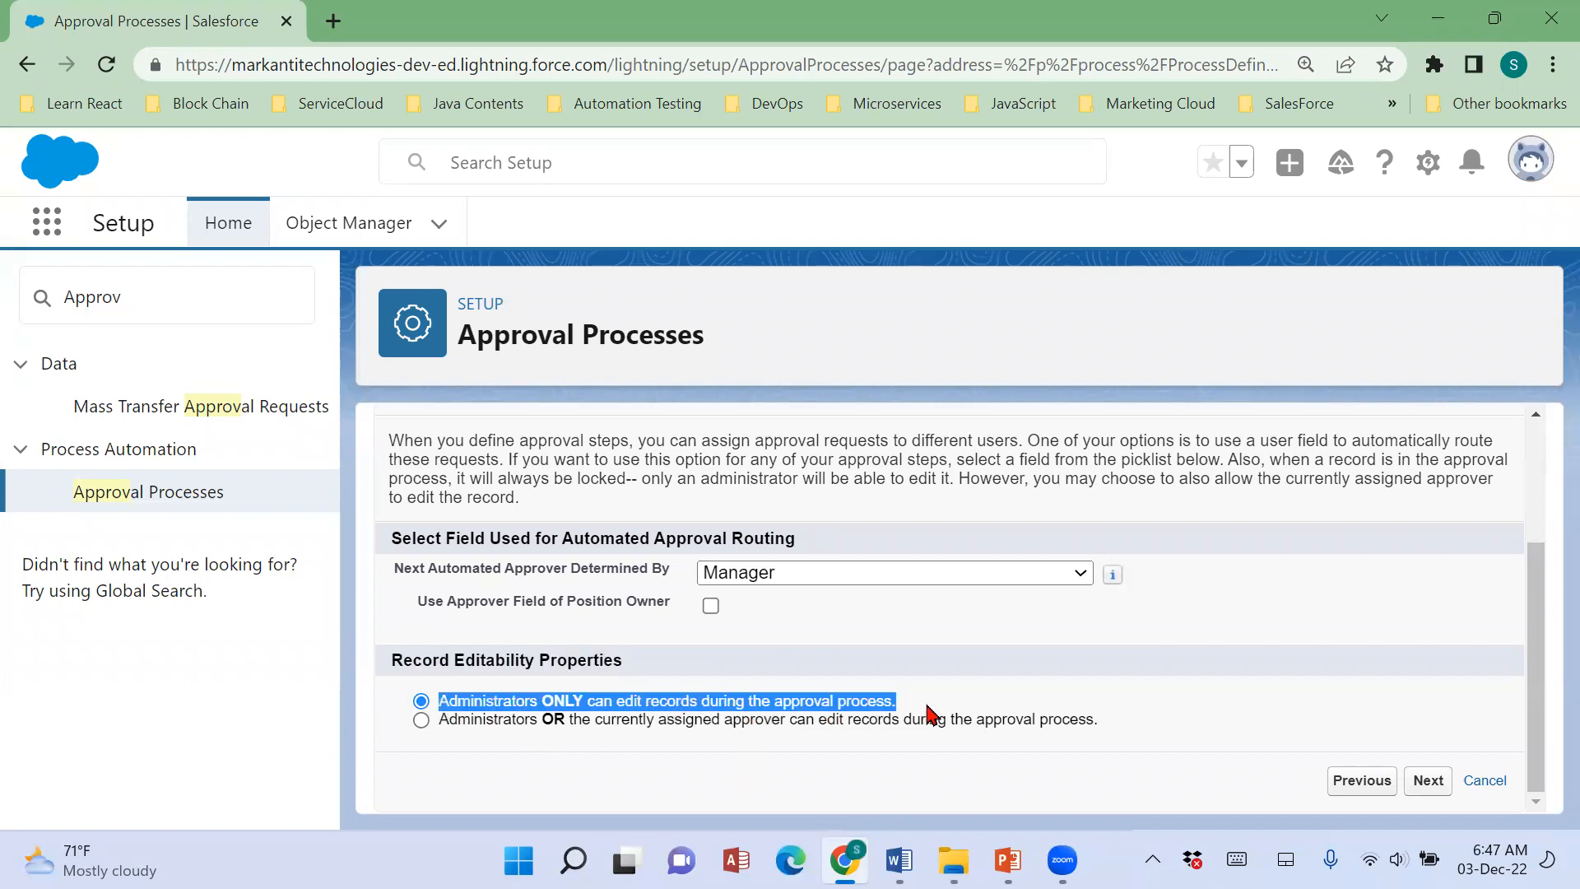
pyautogui.click(422, 721)
pyautogui.click(861, 739)
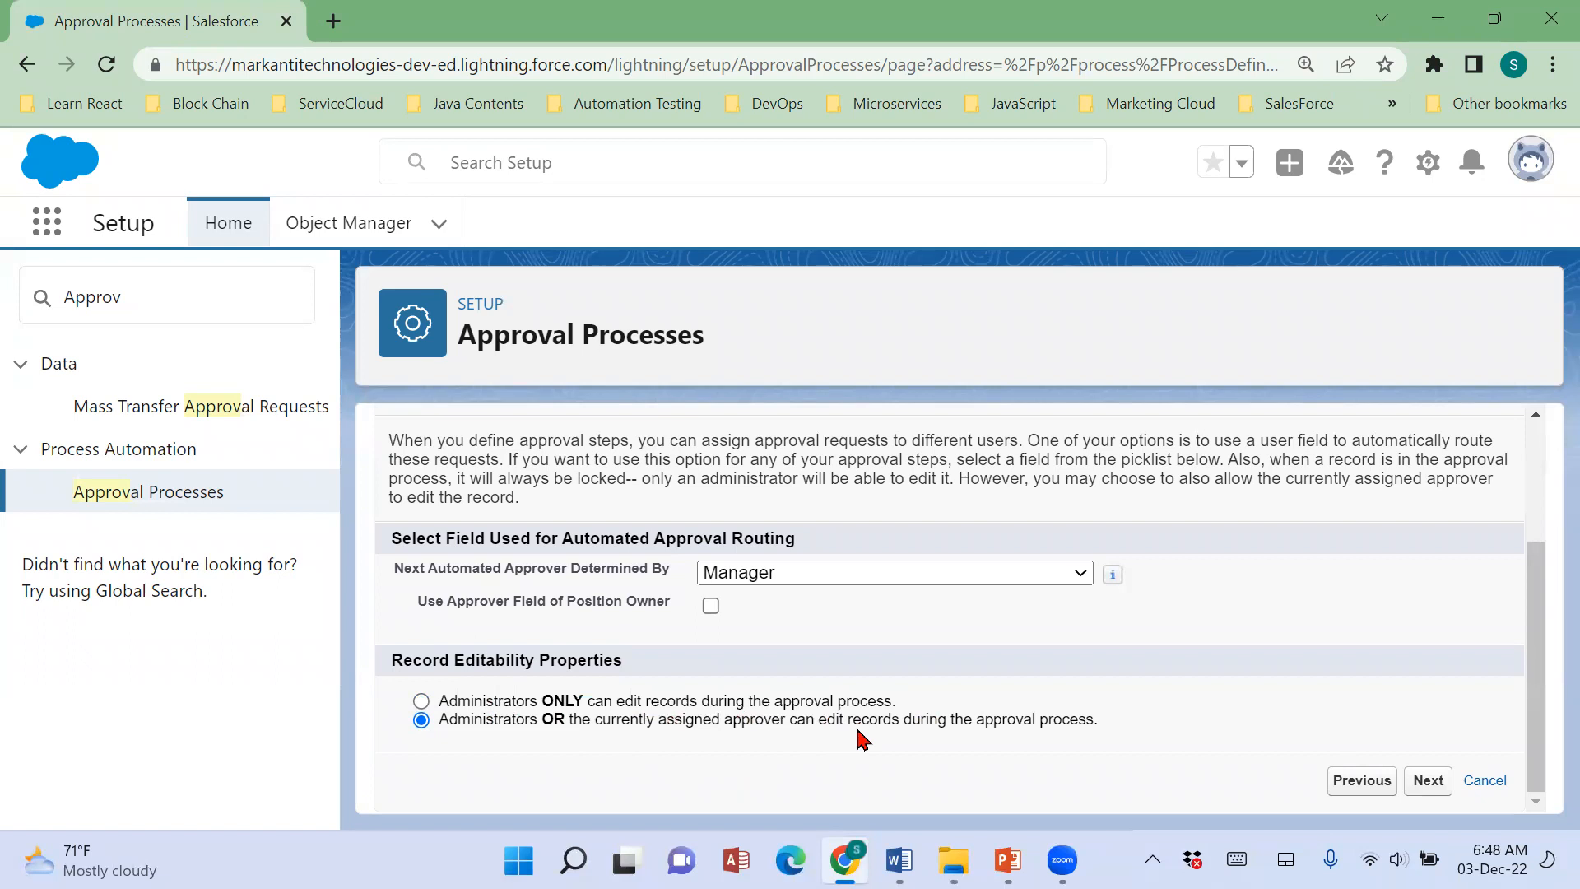
pyautogui.click(421, 702)
pyautogui.click(1426, 781)
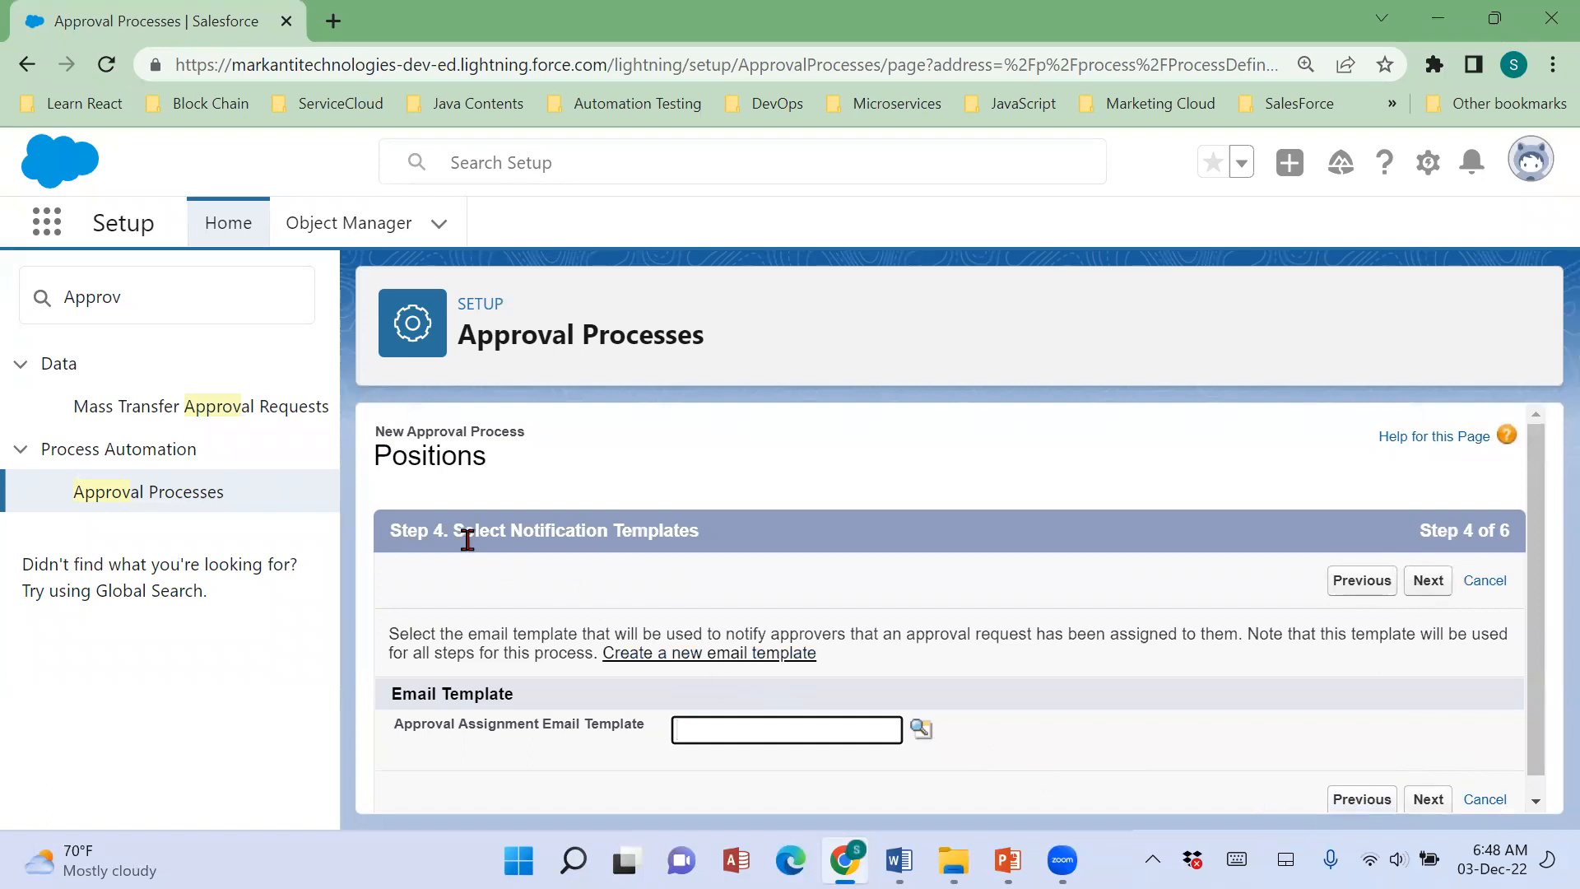
# Look through the available email templates and choose Sales: New Customer Email as the Approval Assignment Email Template.
pyautogui.moveTo(458, 540); pyautogui.dragTo(738, 549)
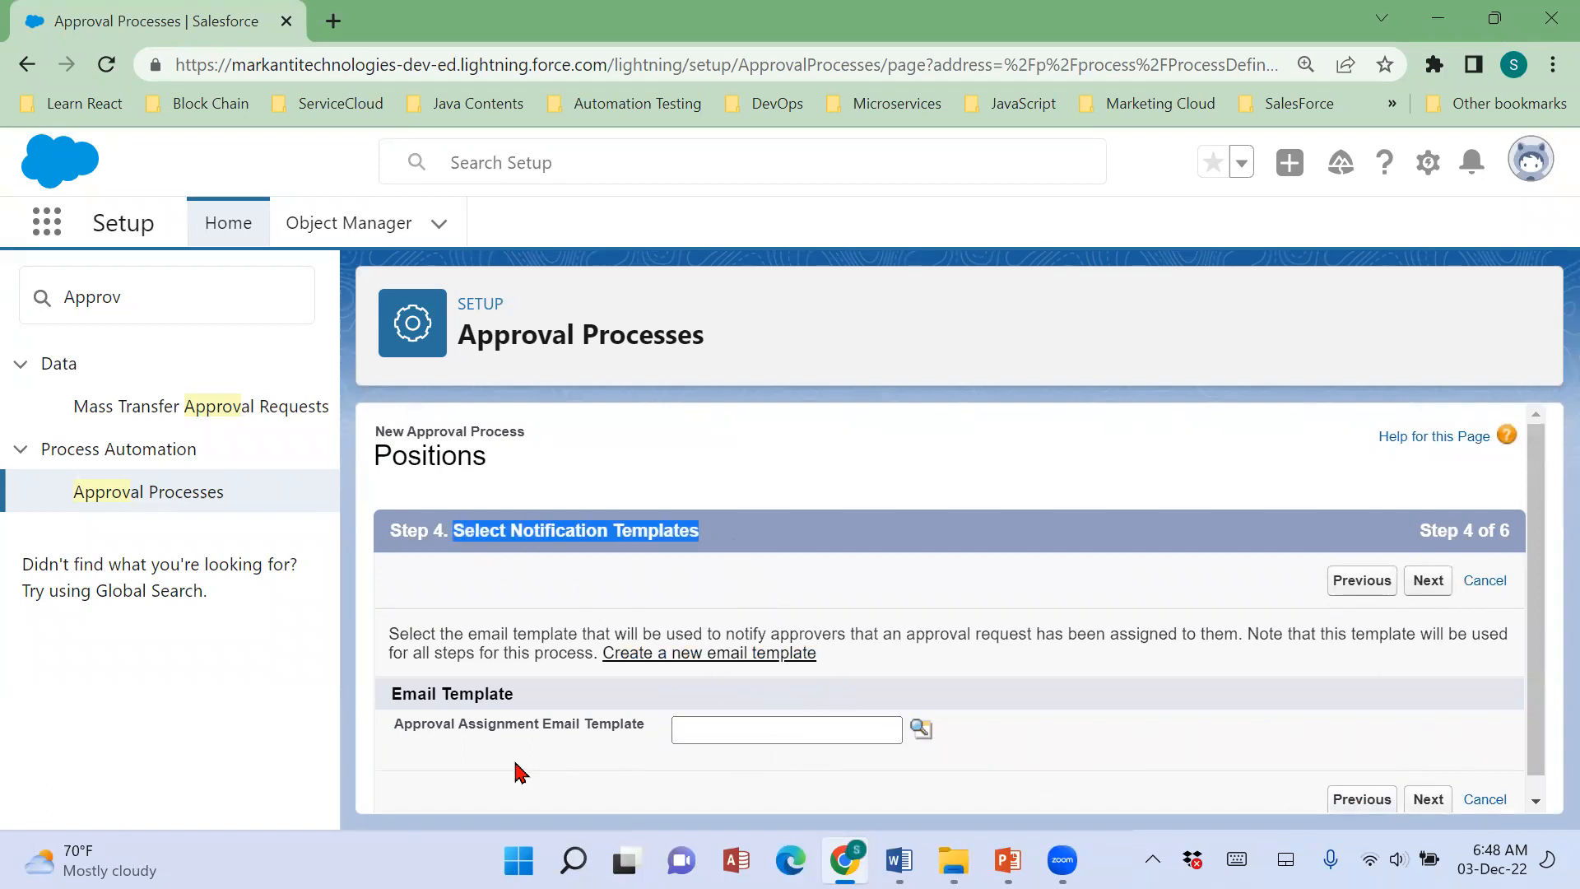
pyautogui.moveTo(390, 729); pyautogui.dragTo(650, 747)
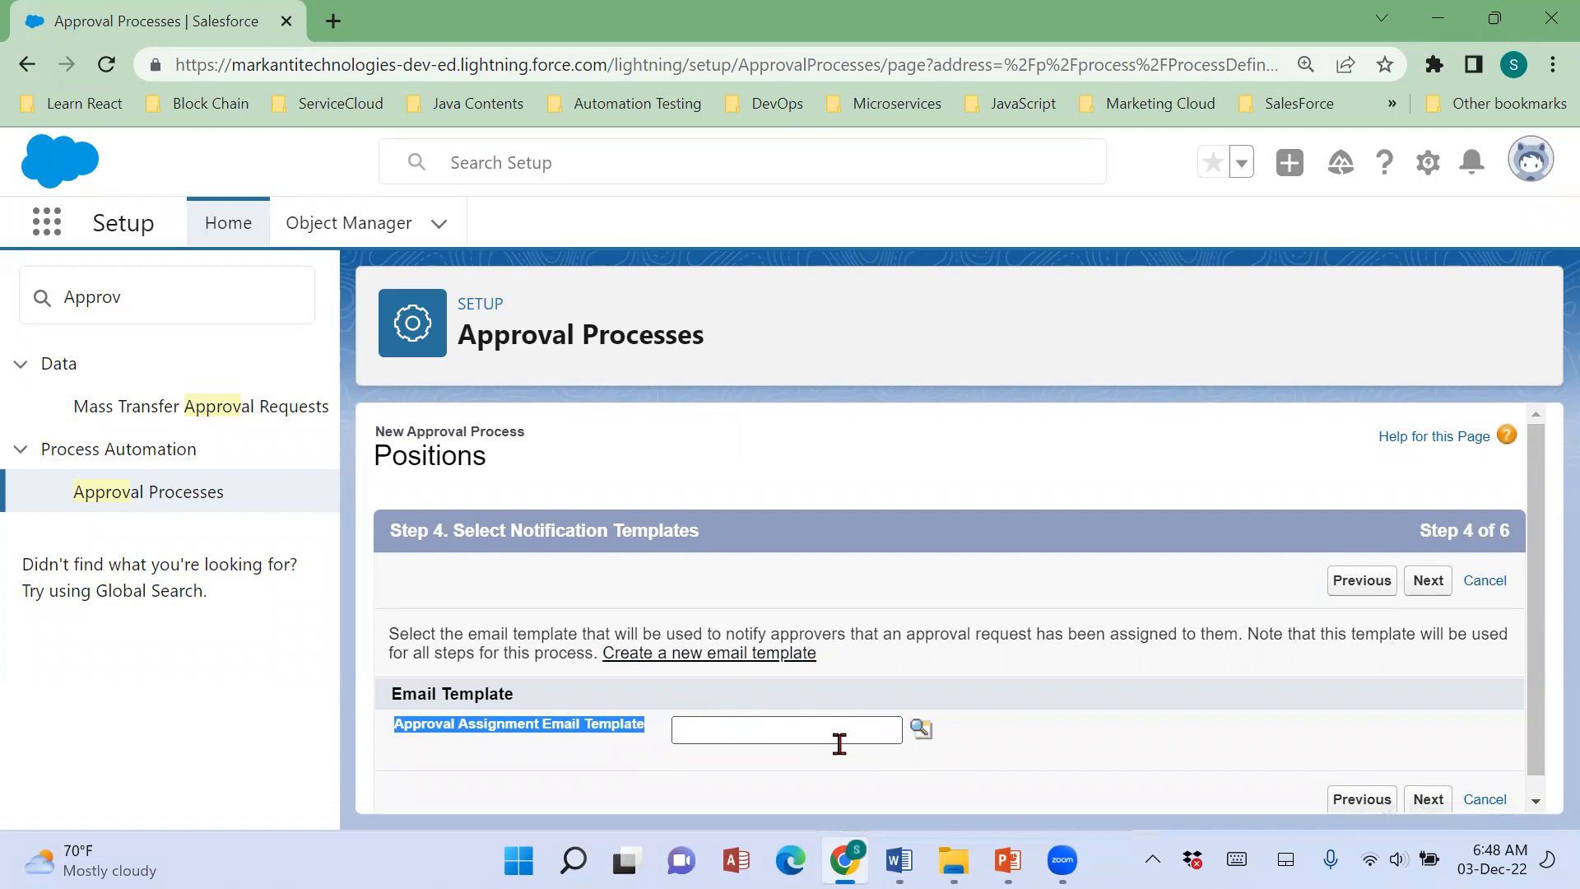
pyautogui.click(1416, 553)
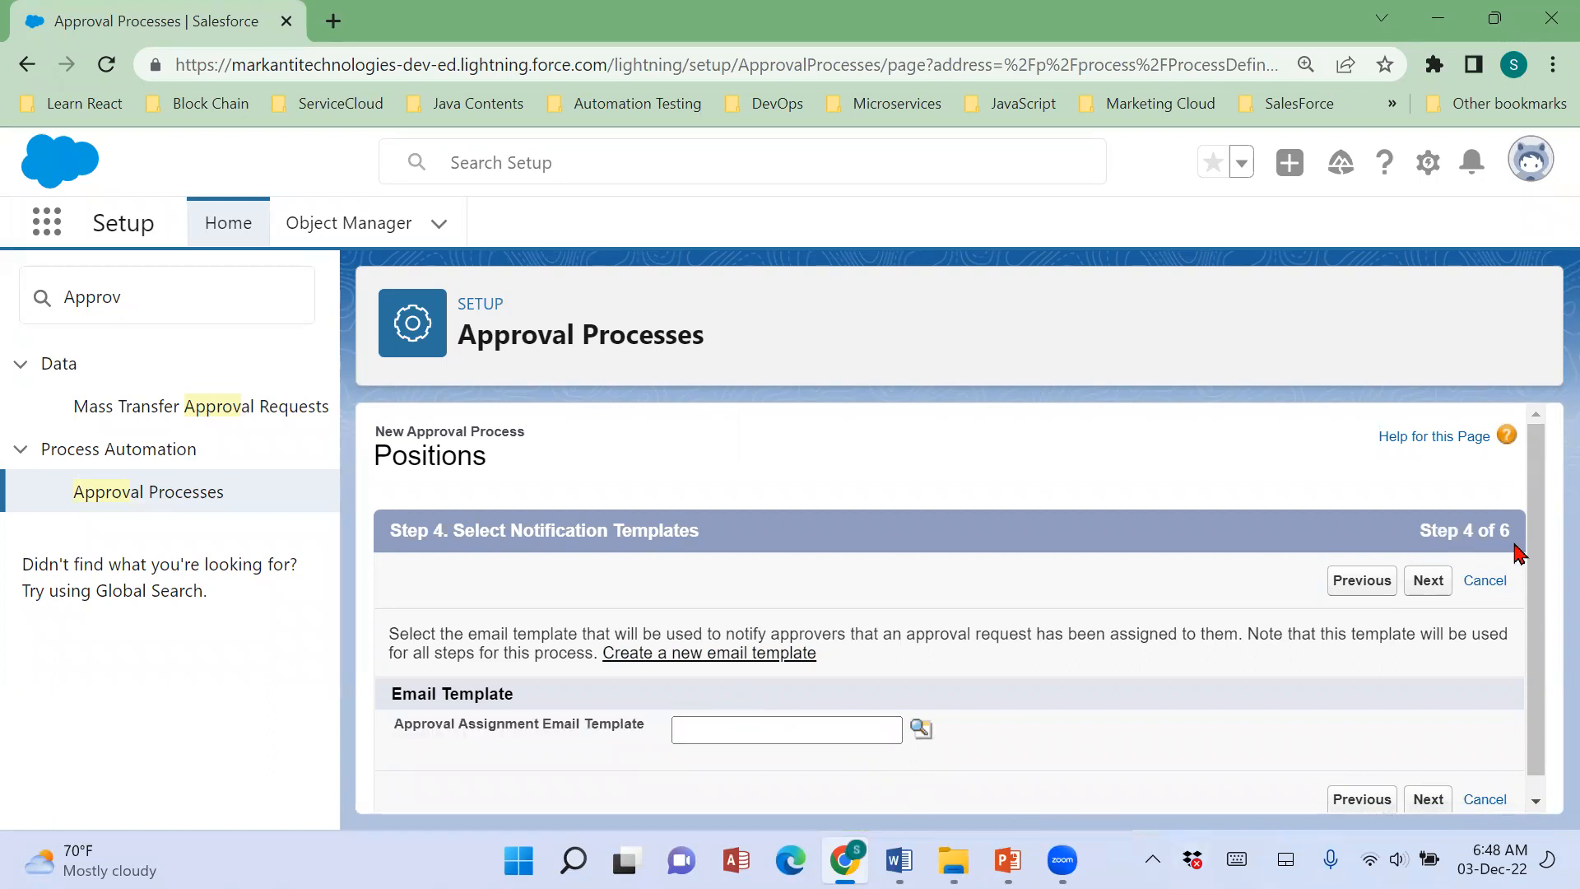
pyautogui.click(920, 731)
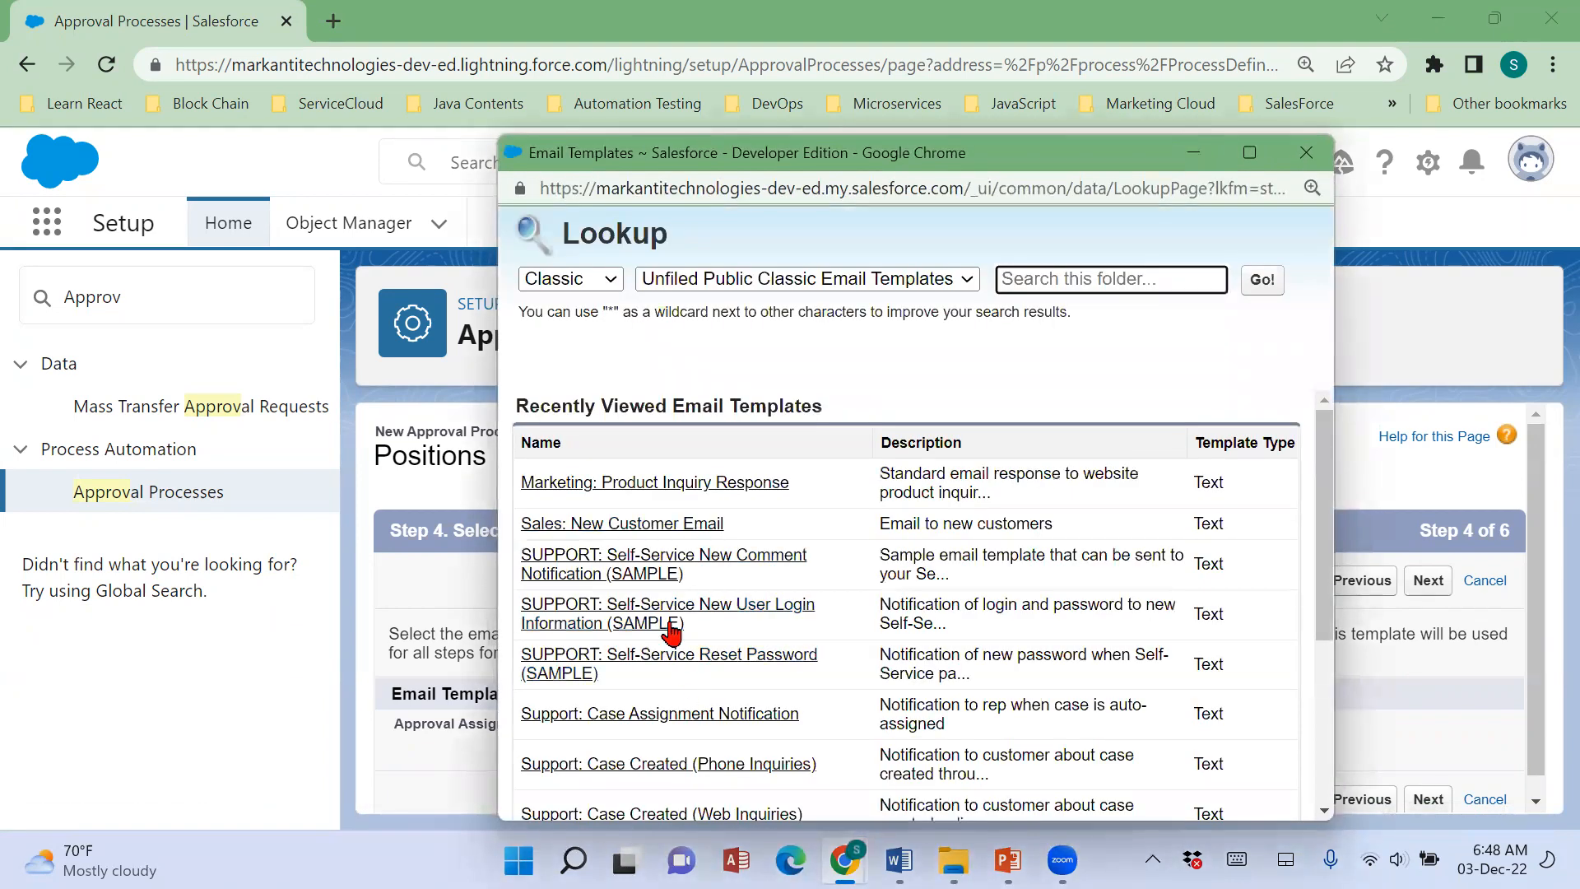
pyautogui.scroll(-3, 685, 659)
pyautogui.scroll(3, 691, 694)
pyautogui.click(714, 289)
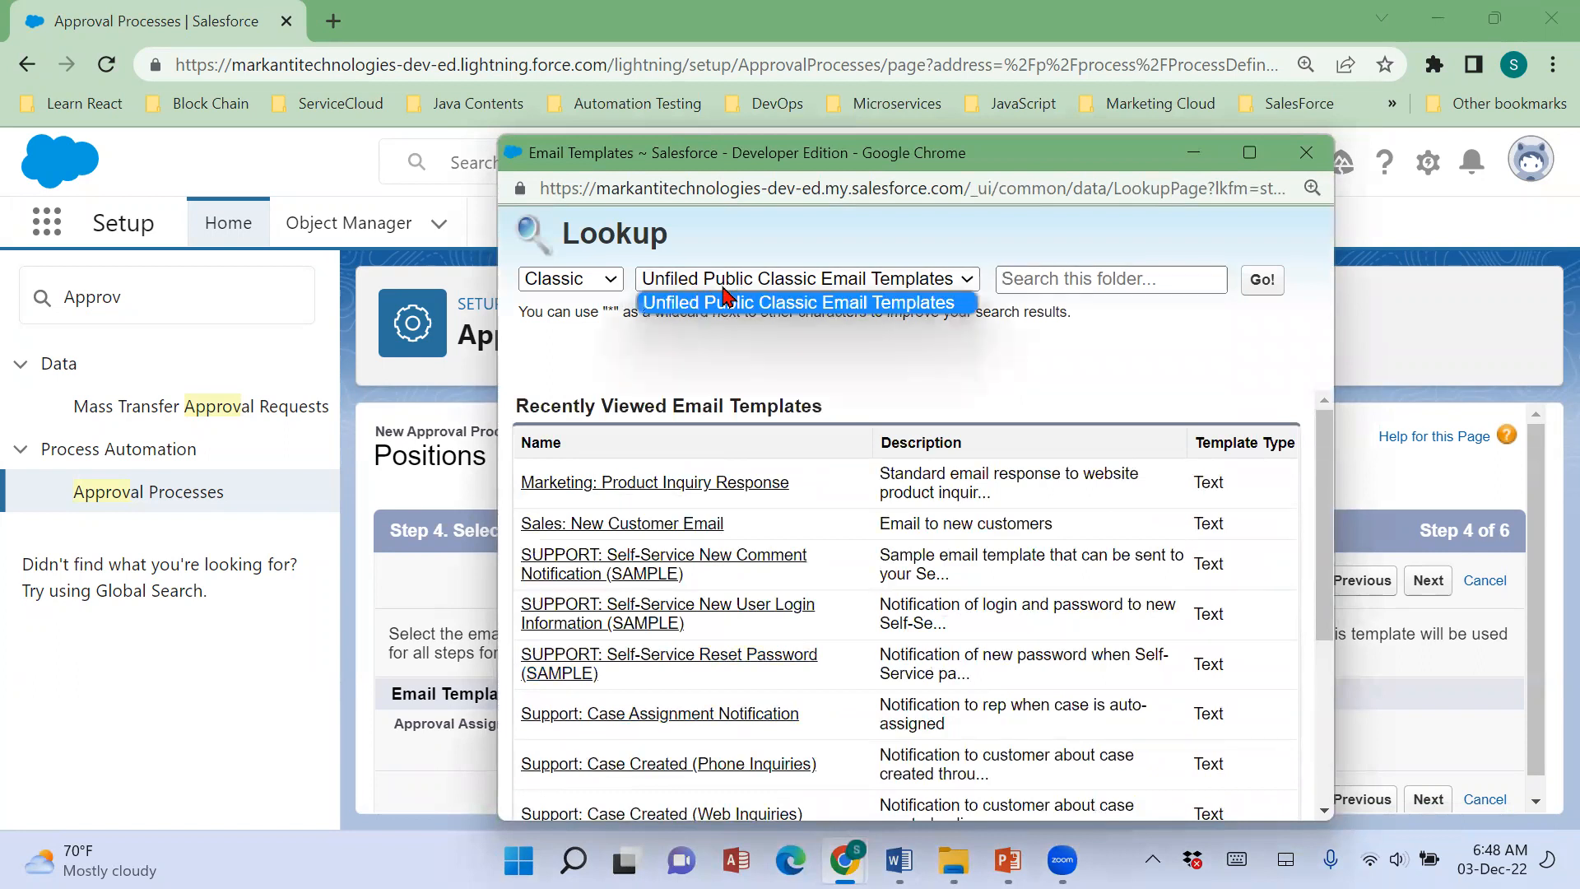
pyautogui.click(589, 275)
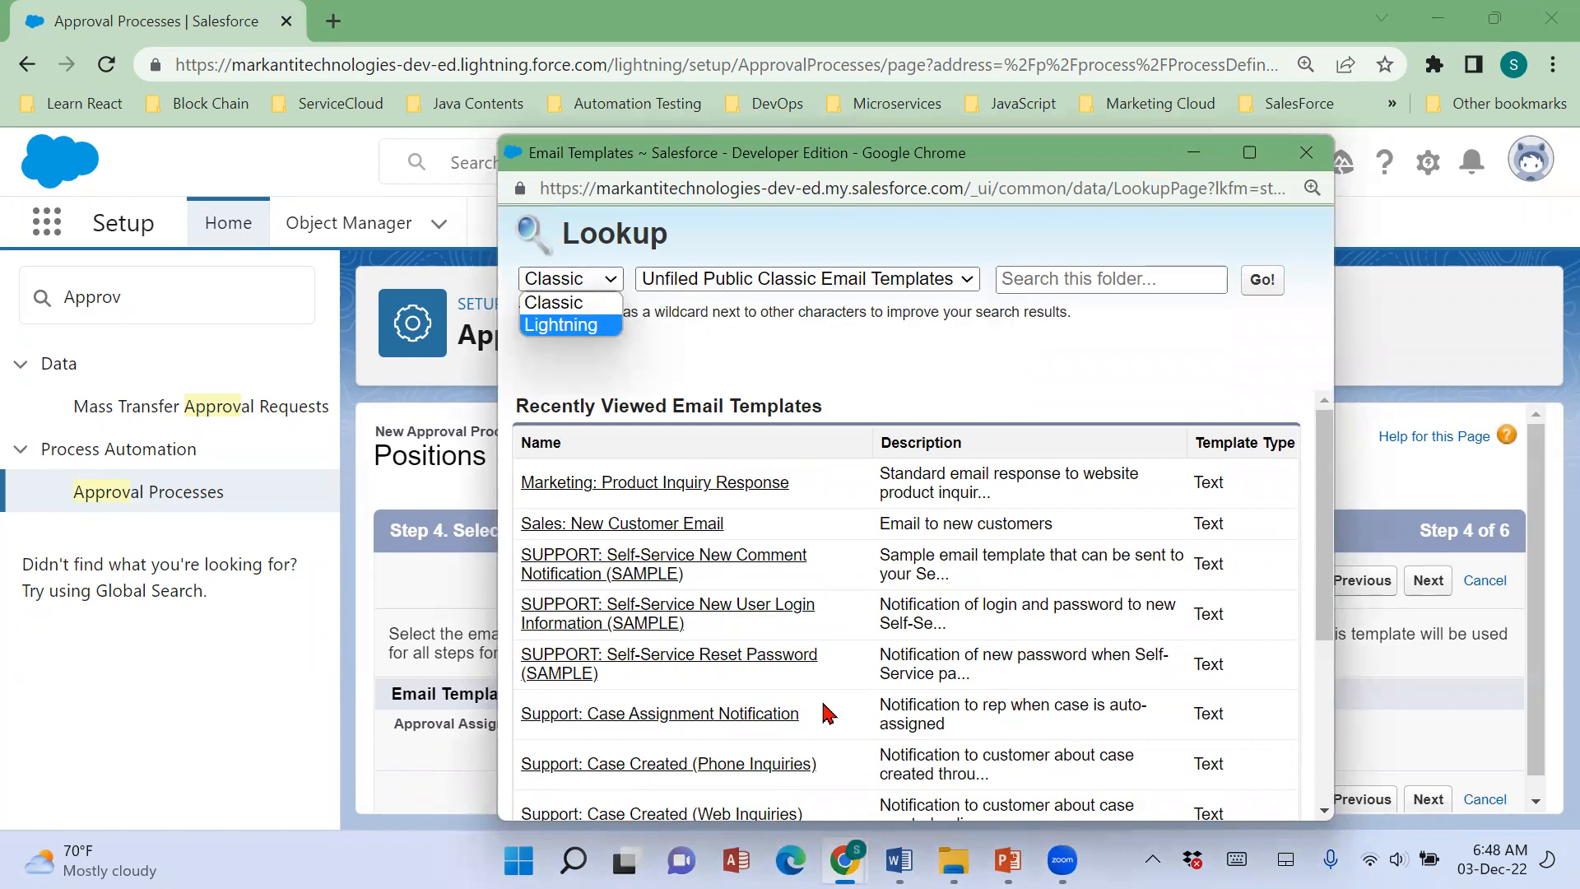
pyautogui.scroll(-2, 828, 713)
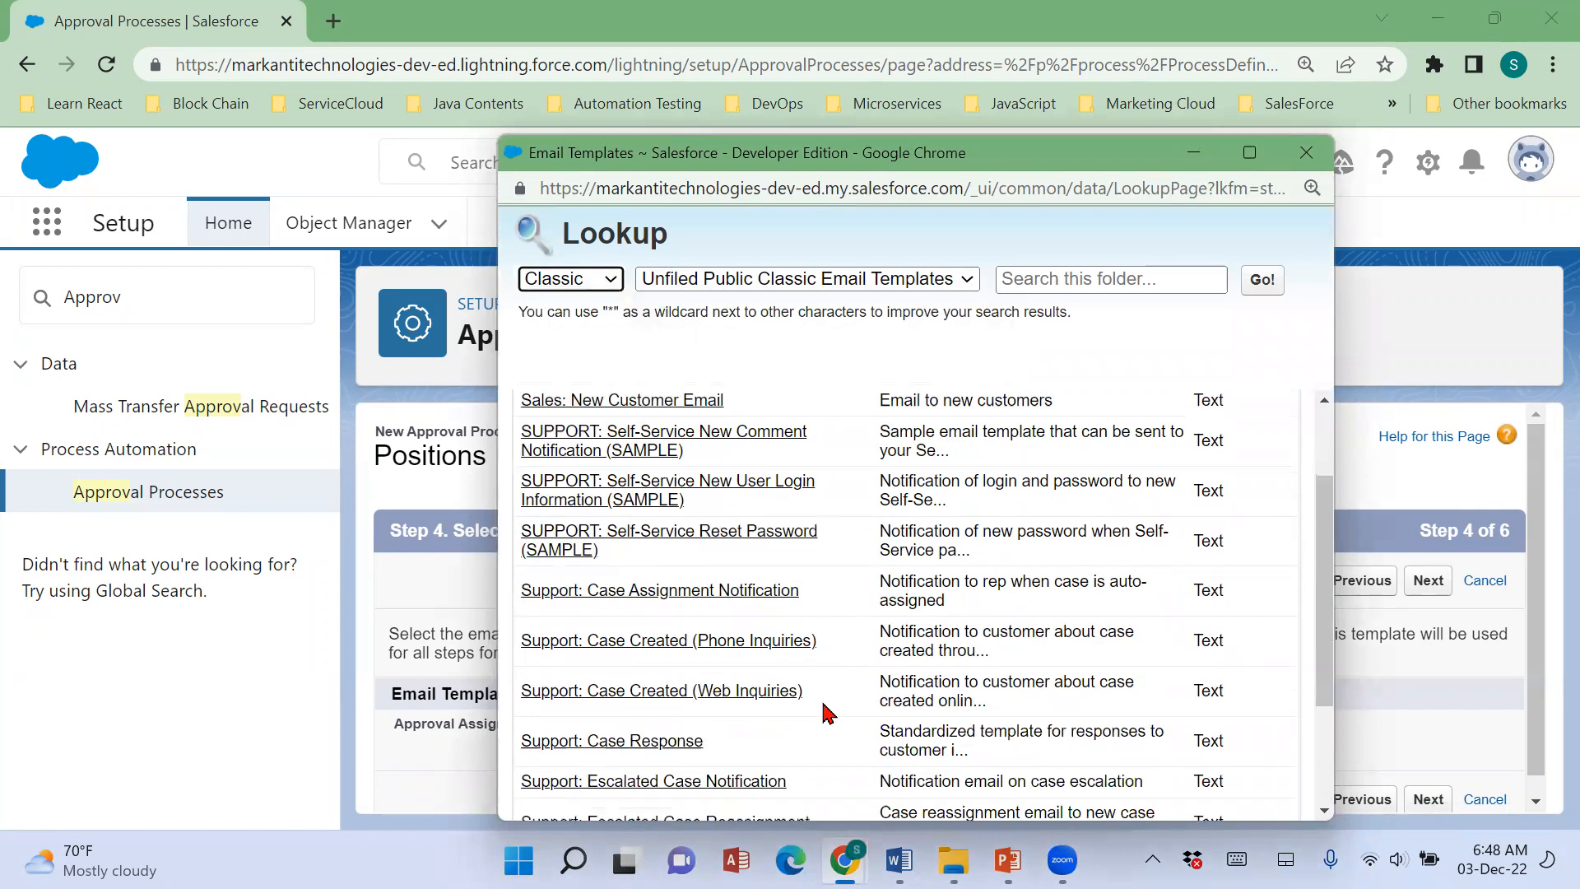
pyautogui.scroll(2, 827, 713)
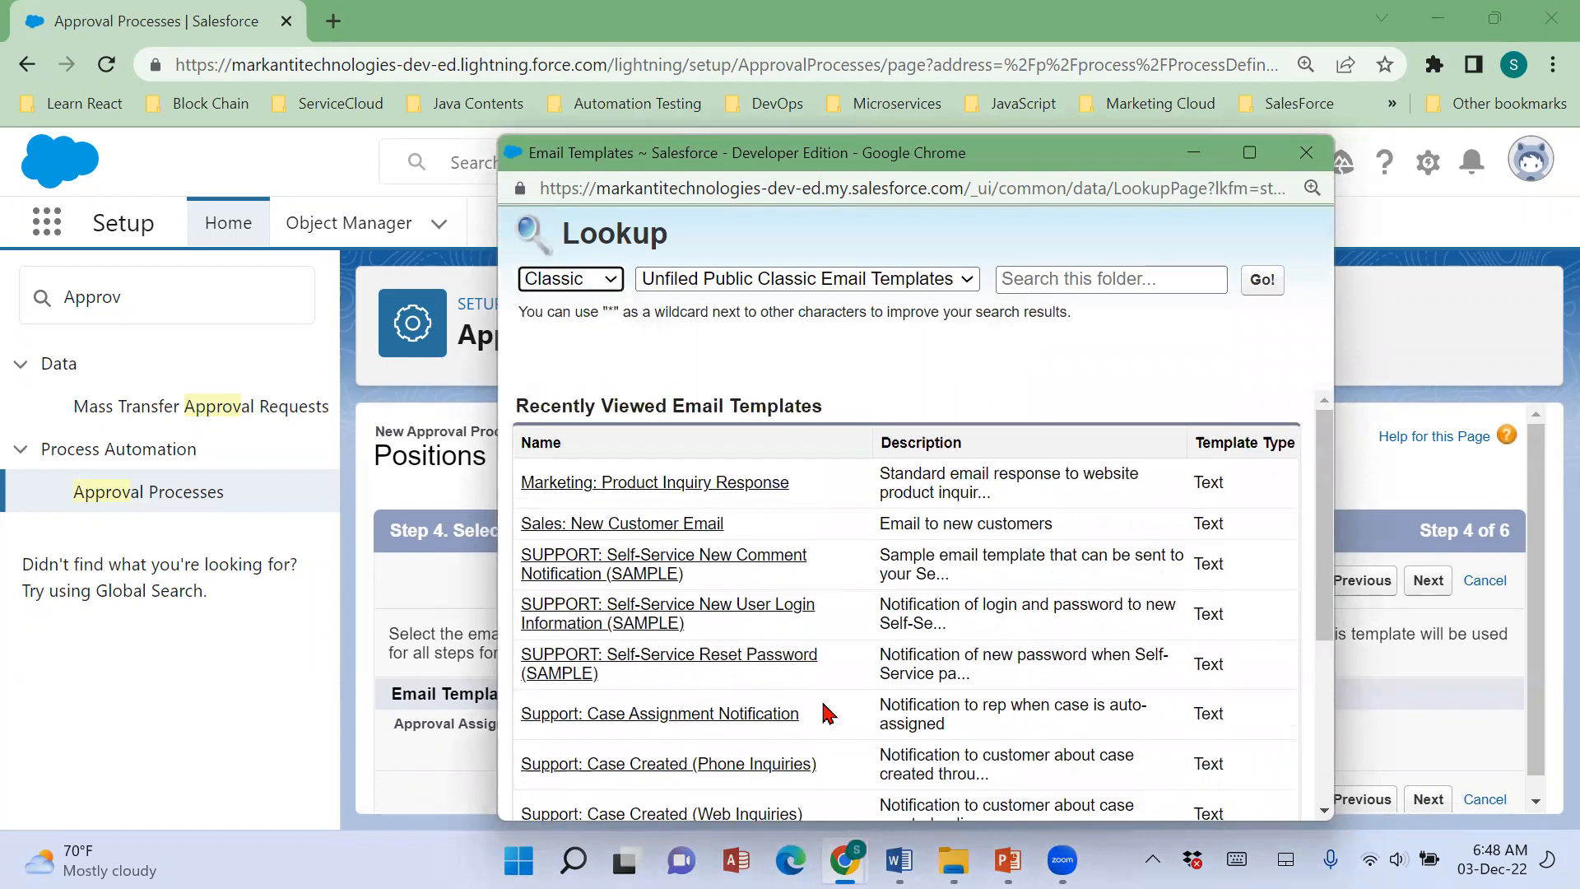
pyautogui.click(676, 524)
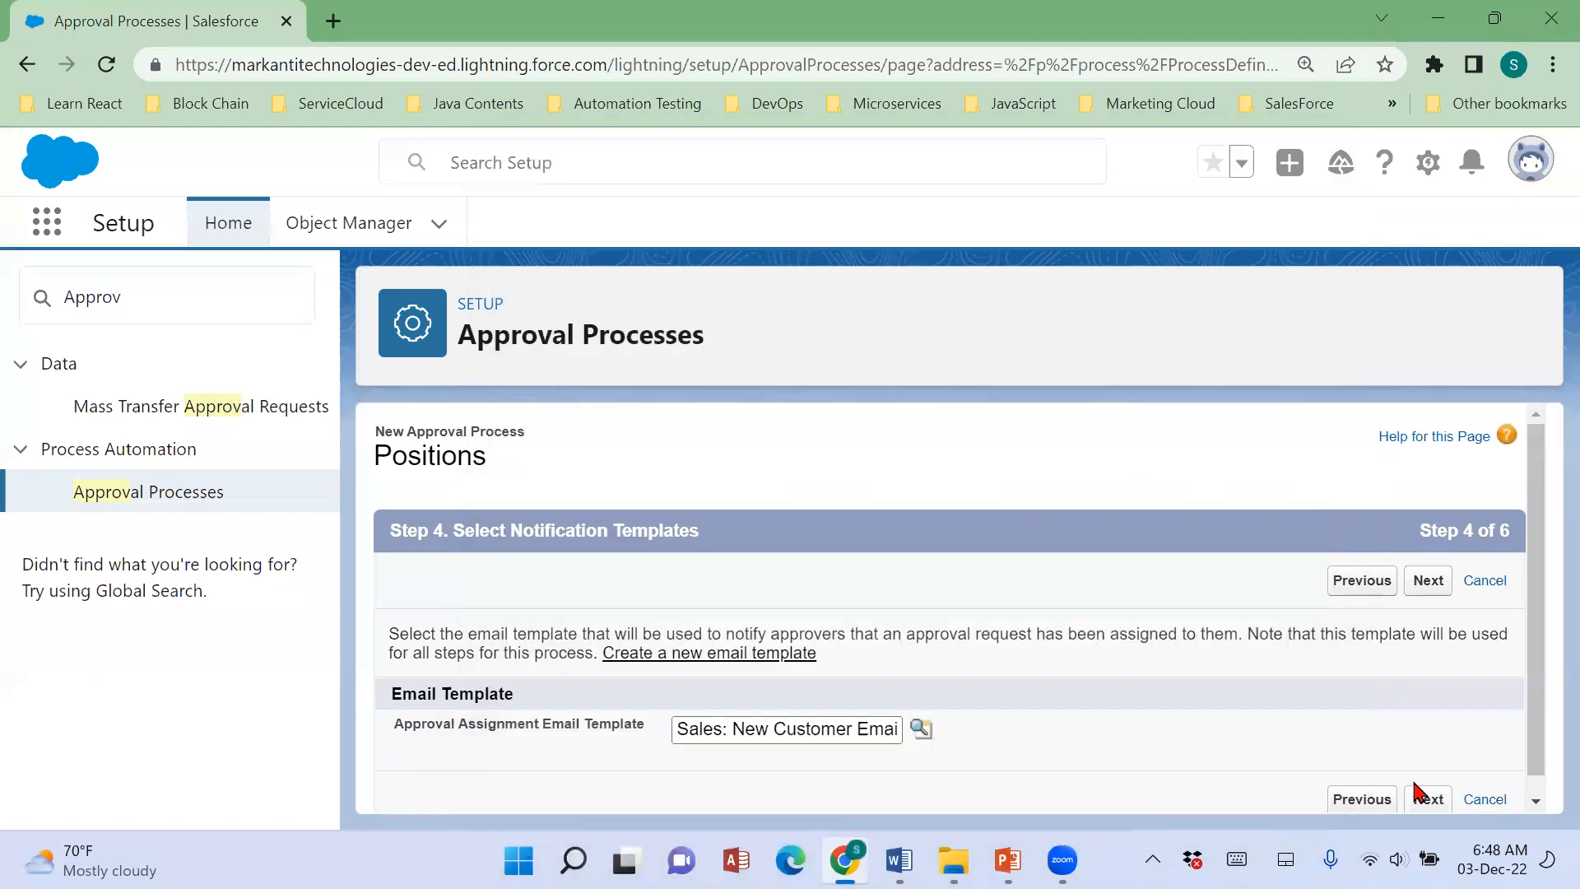
# Clear the Approval Assignment Email Template and continue to selecting the approval page layout fields.
pyautogui.moveTo(871, 728); pyautogui.dragTo(451, 738)
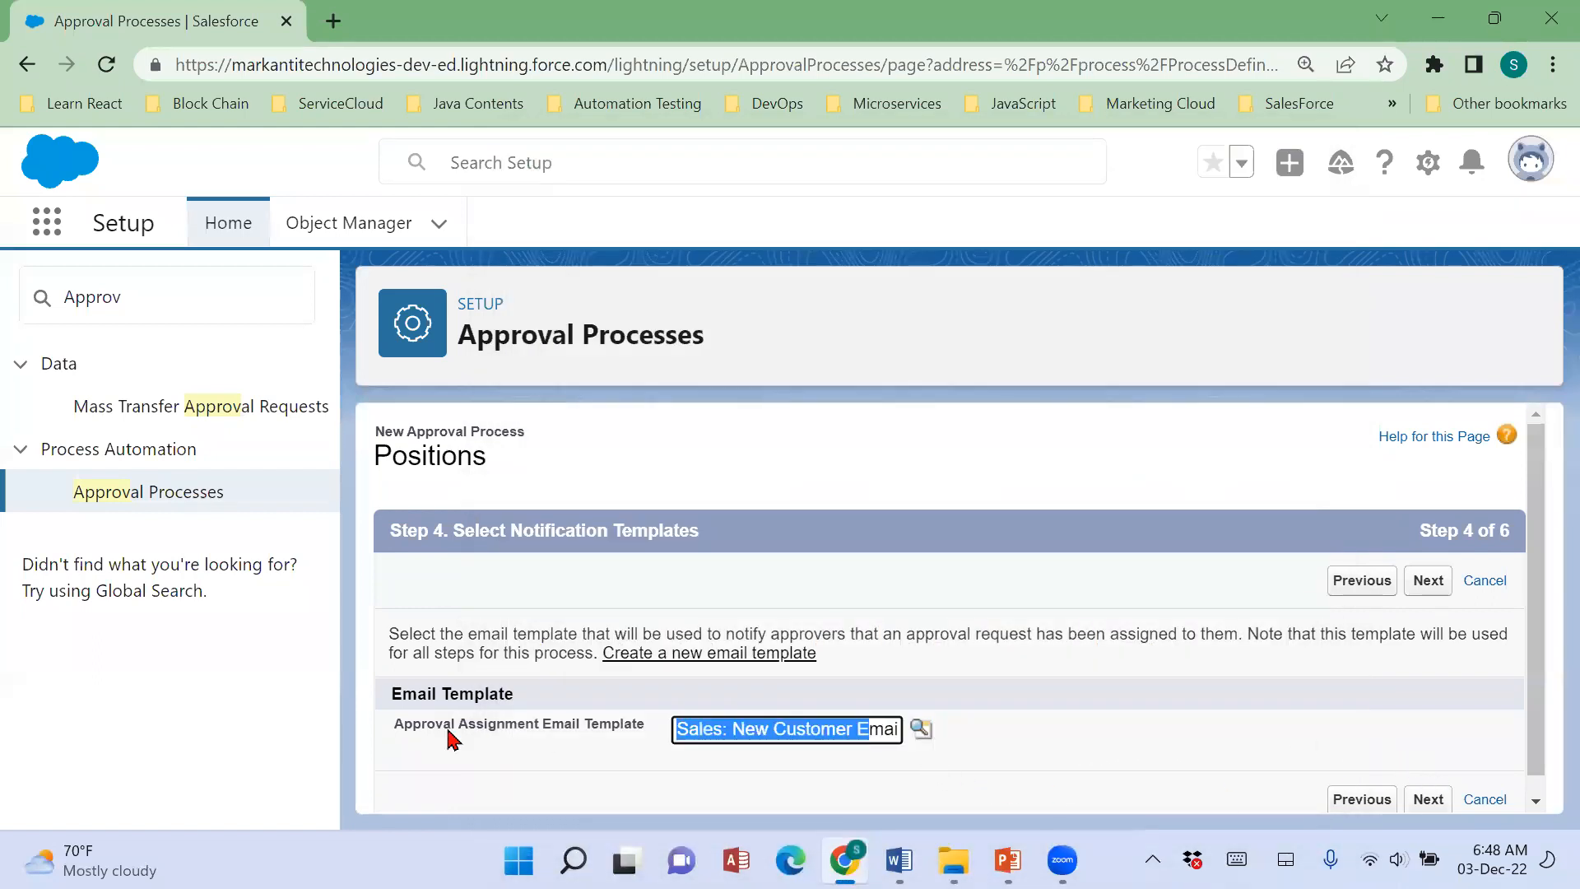
pyautogui.press('Delete')
pyautogui.press('Delete')
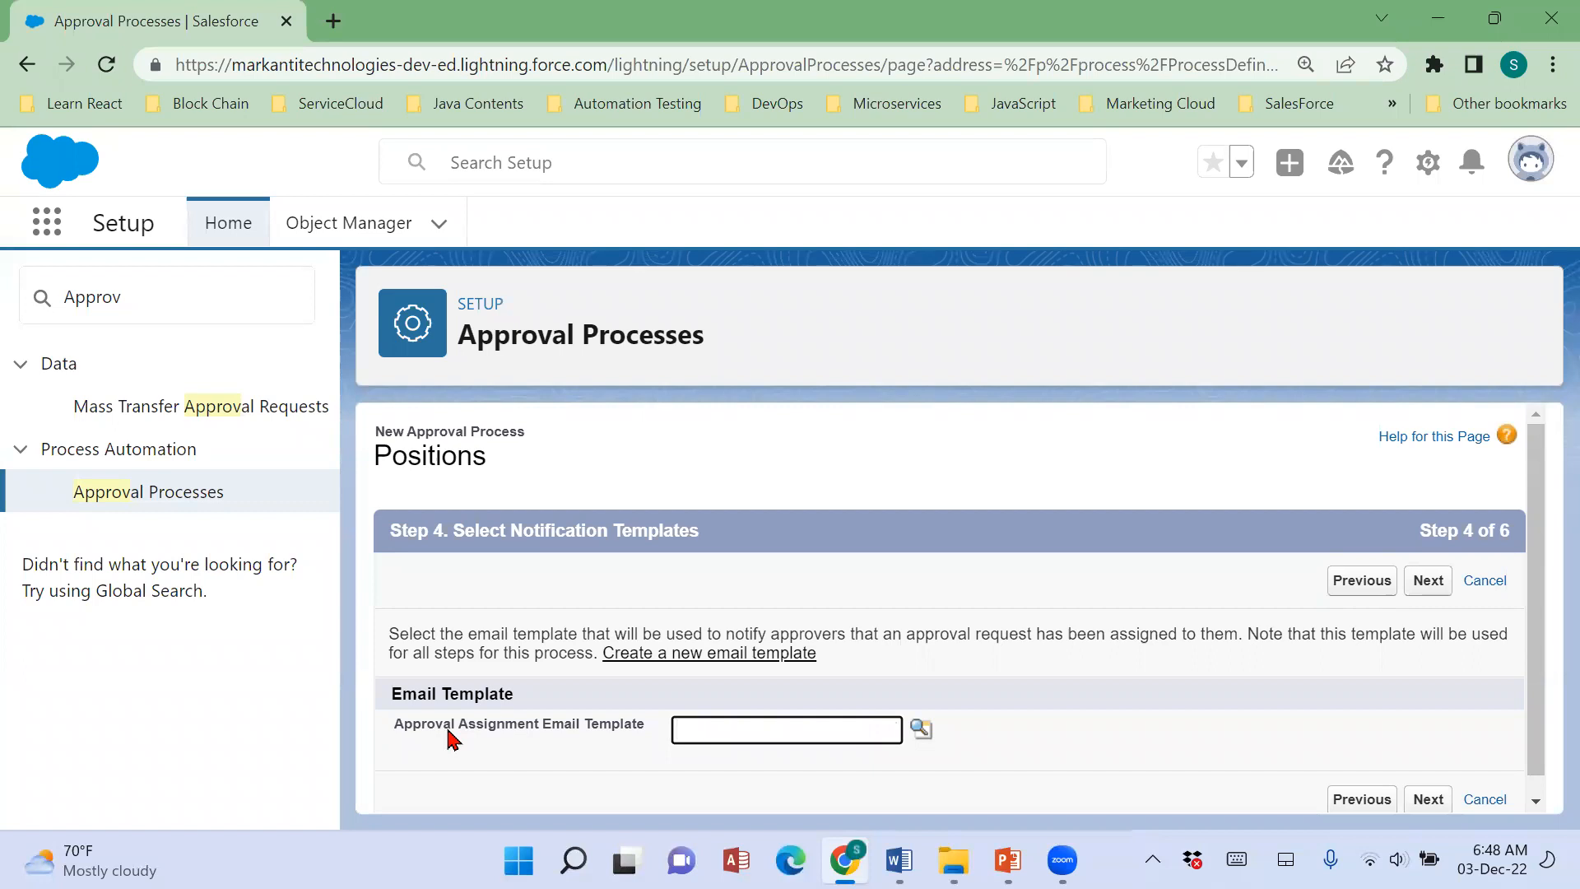
pyautogui.click(1429, 803)
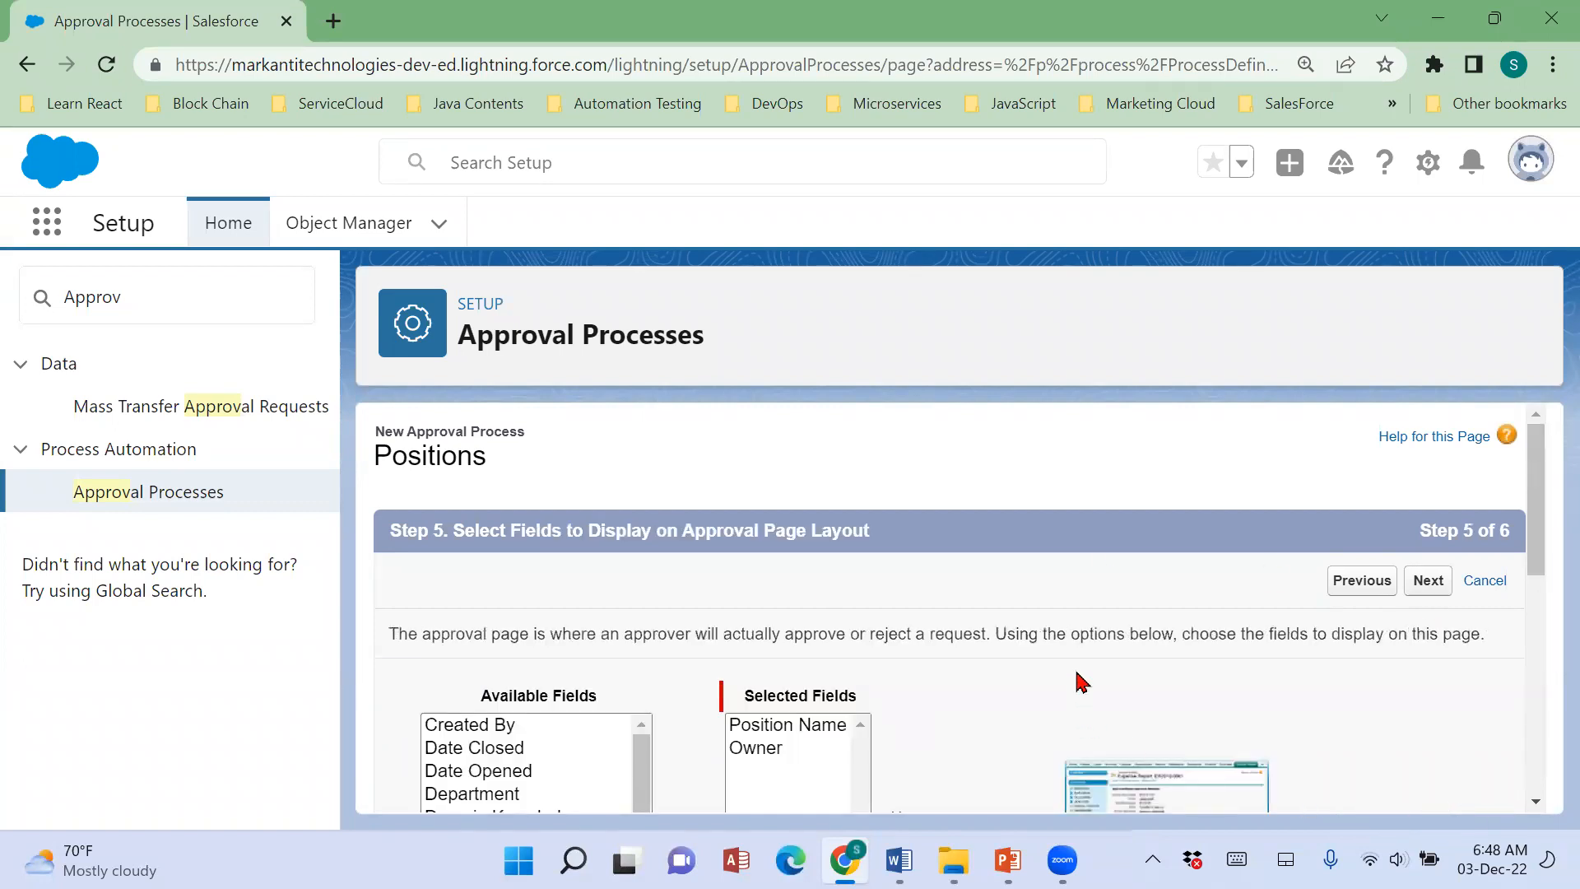
# View the example approval page layout at enlarged size, then close it and return to the field selection.
pyautogui.scroll(-3, 1080, 681)
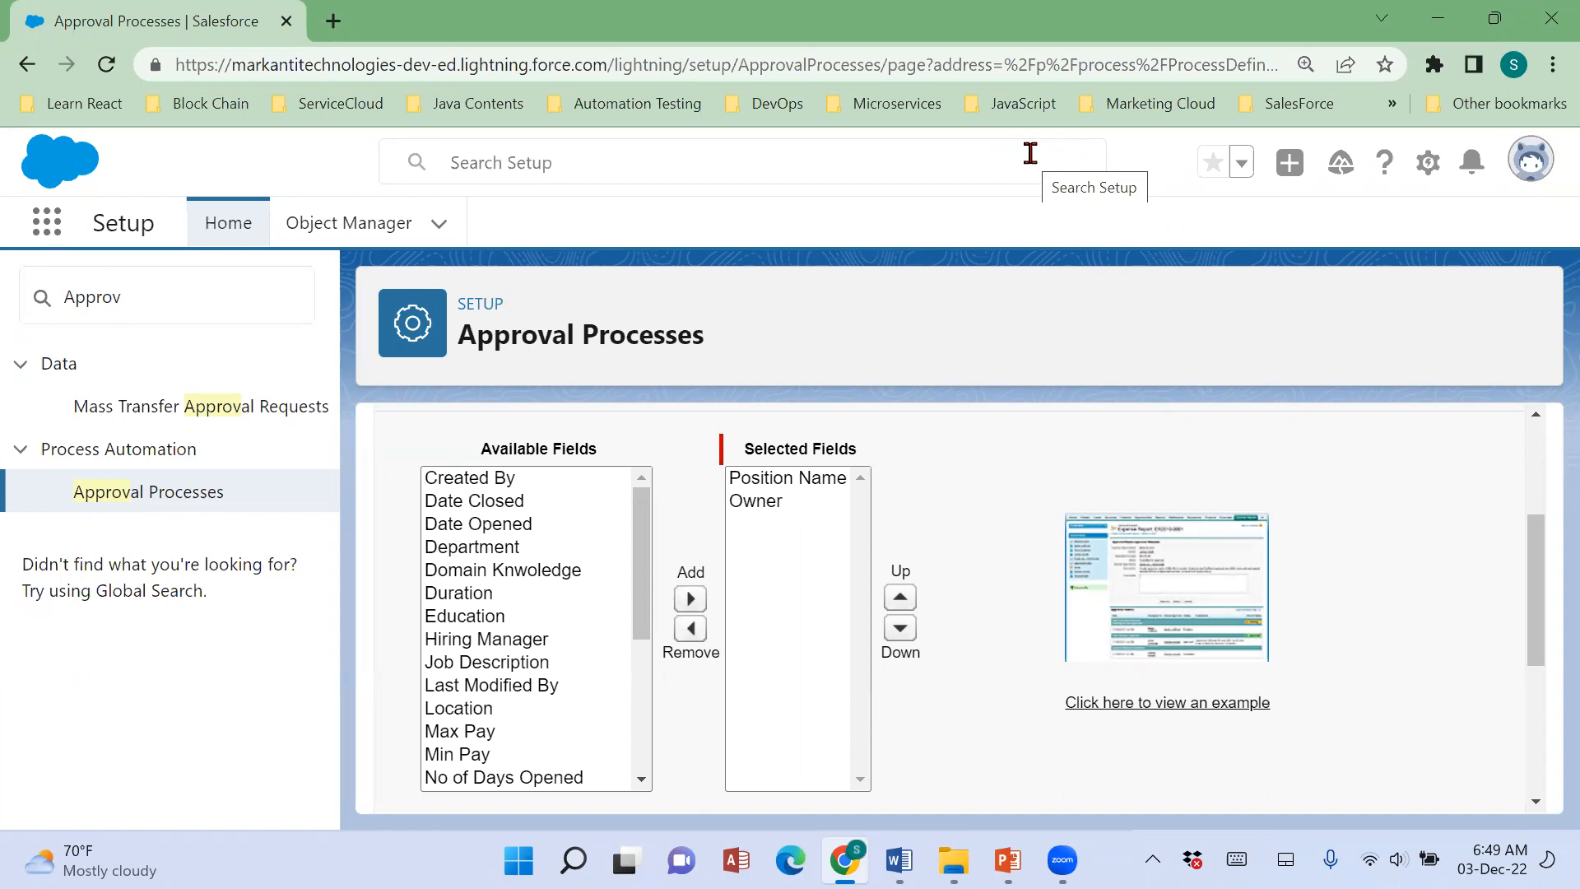
pyautogui.click(1232, 704)
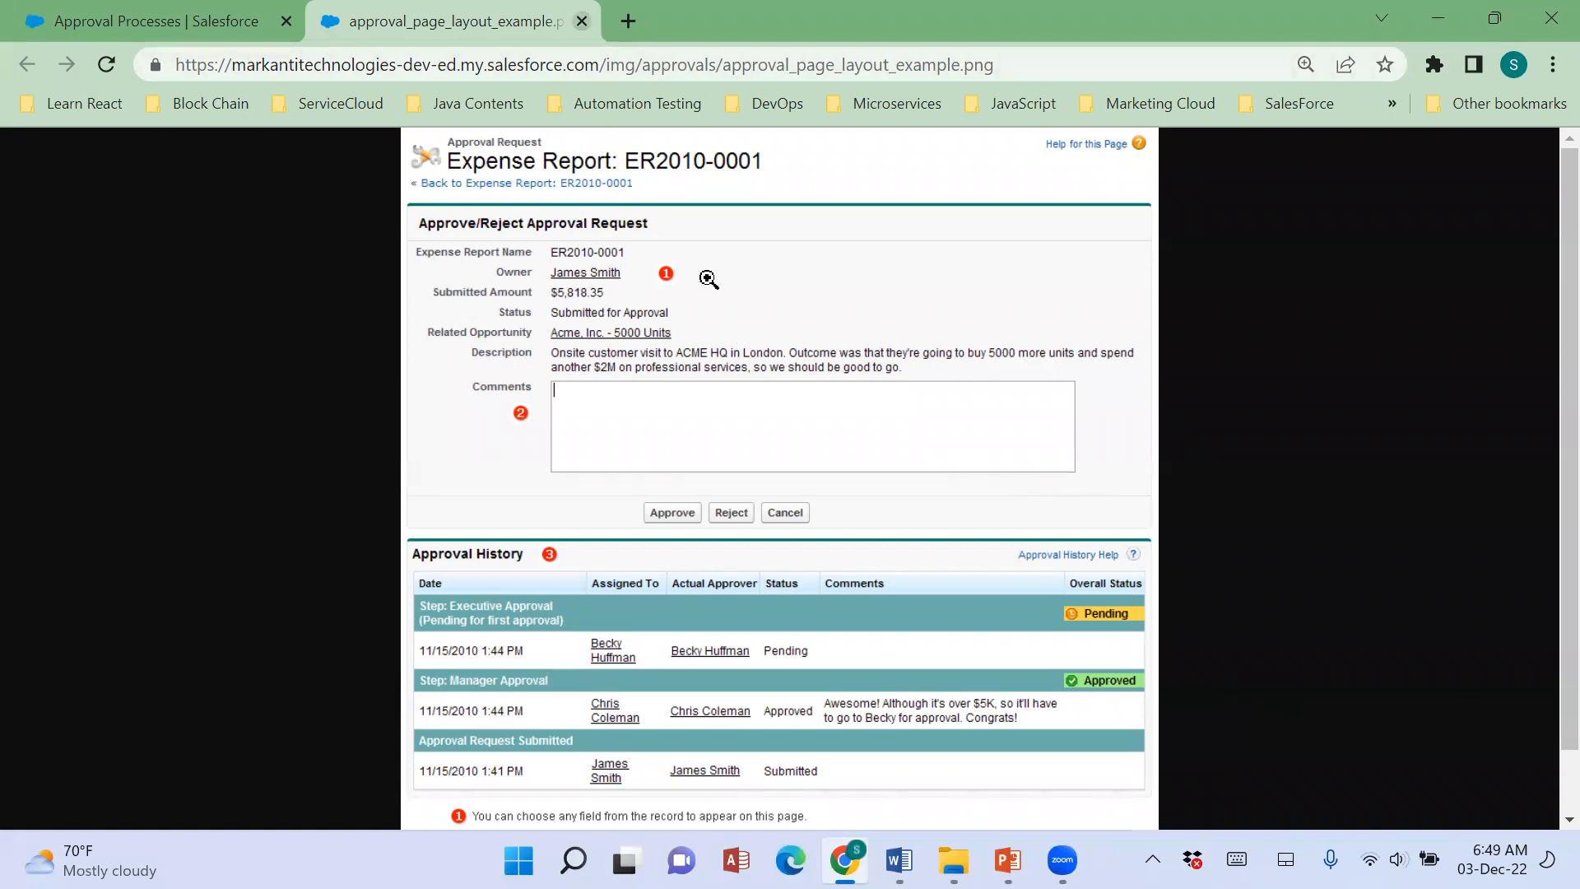
pyautogui.click(691, 300)
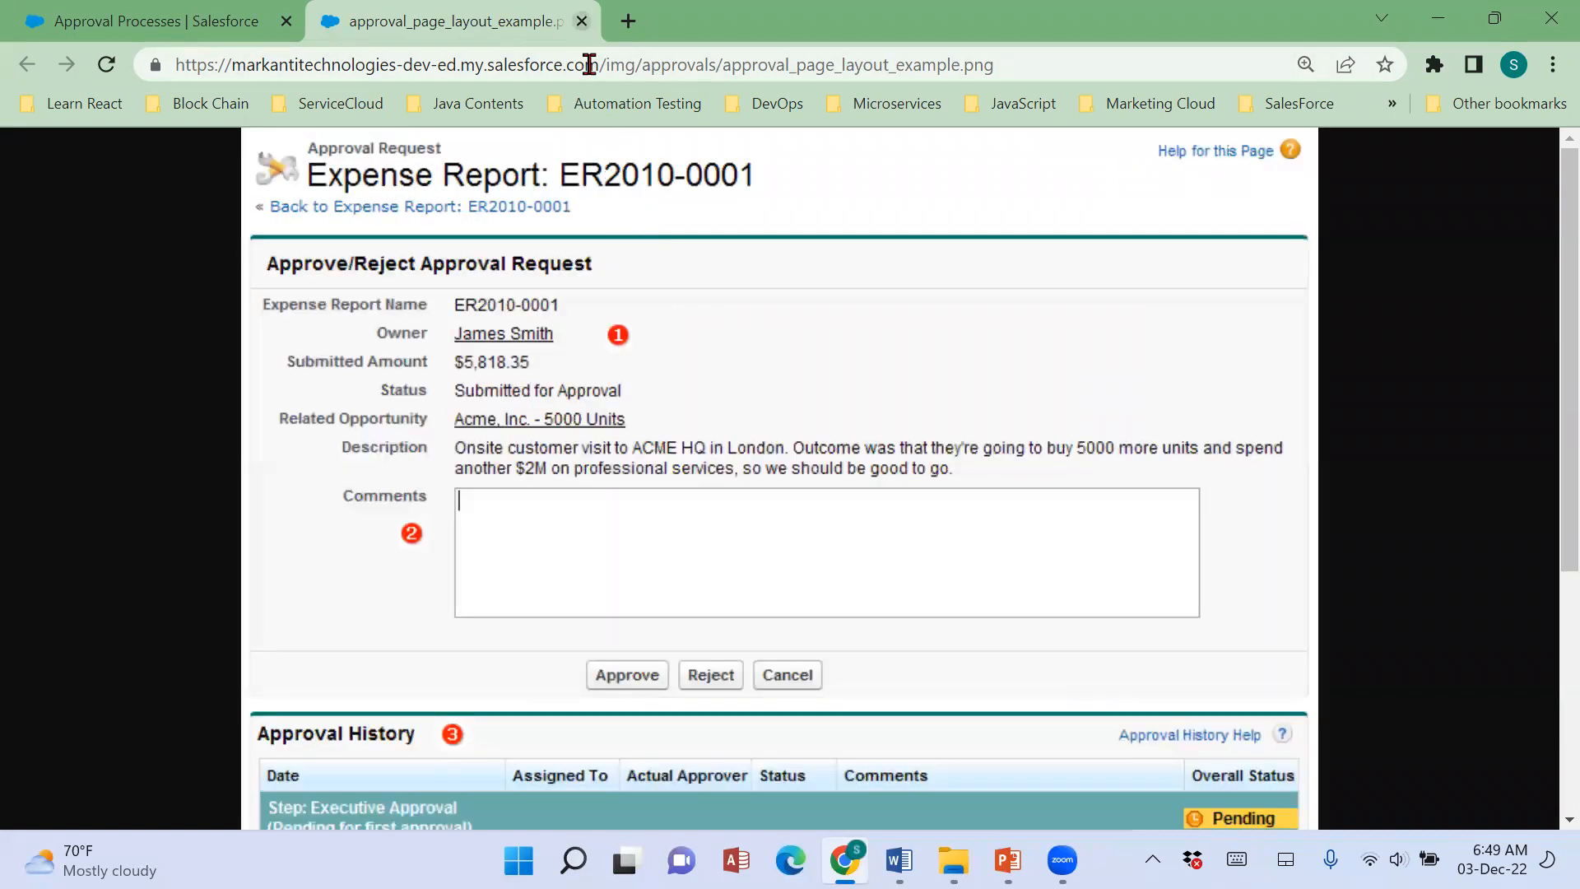
pyautogui.hotkey('ctrl', 'w')
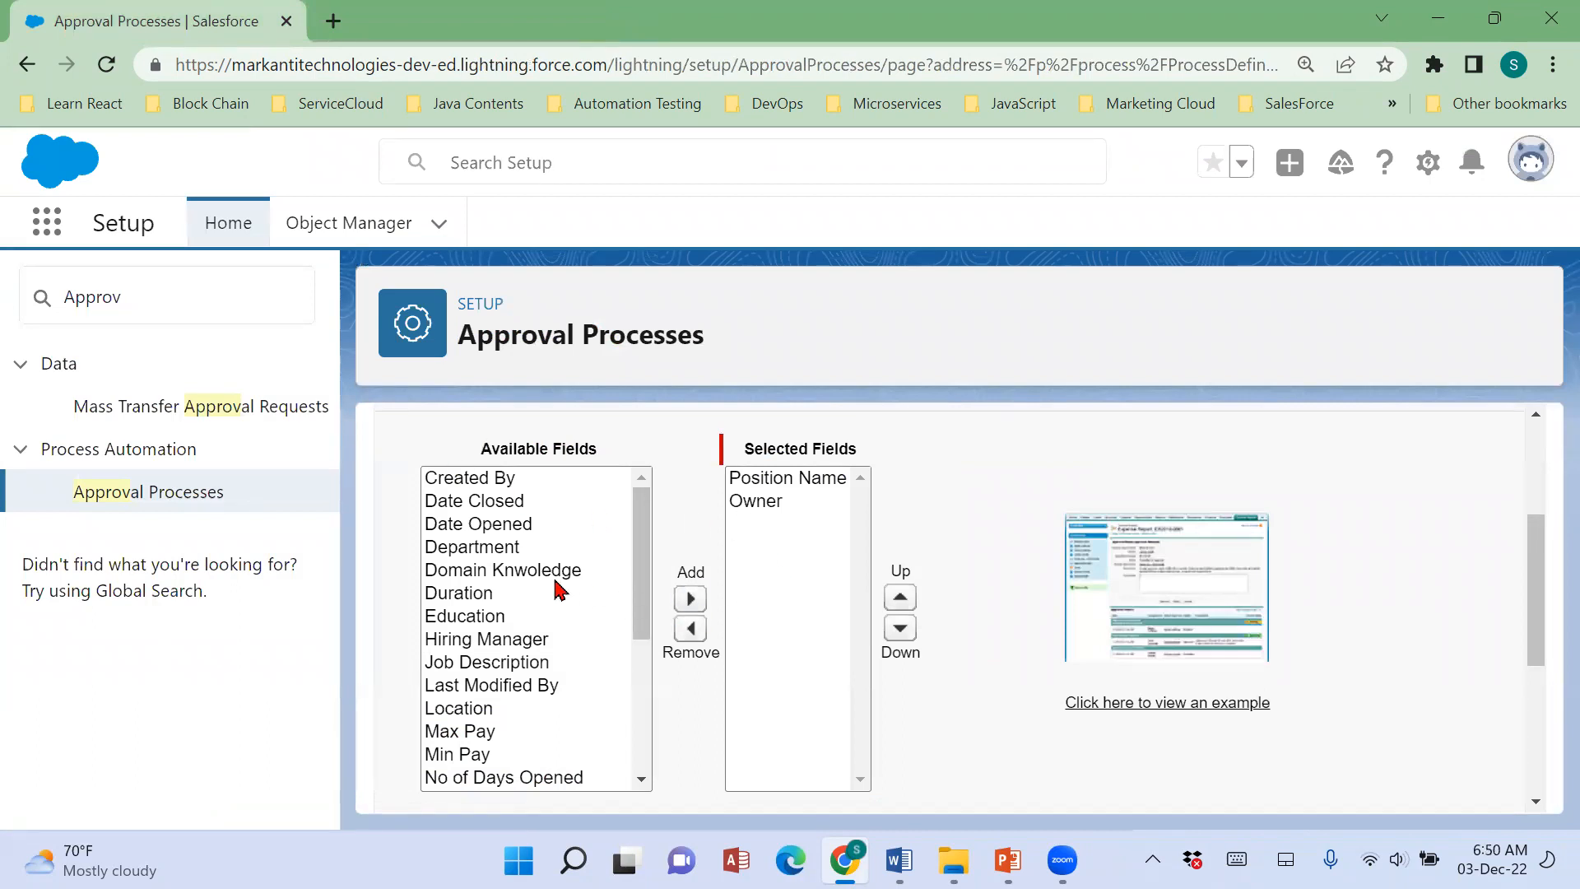
# Add the Department, Min Pay and Max Pay fields to the approval page layout.
pyautogui.click(510, 547)
pyautogui.click(691, 599)
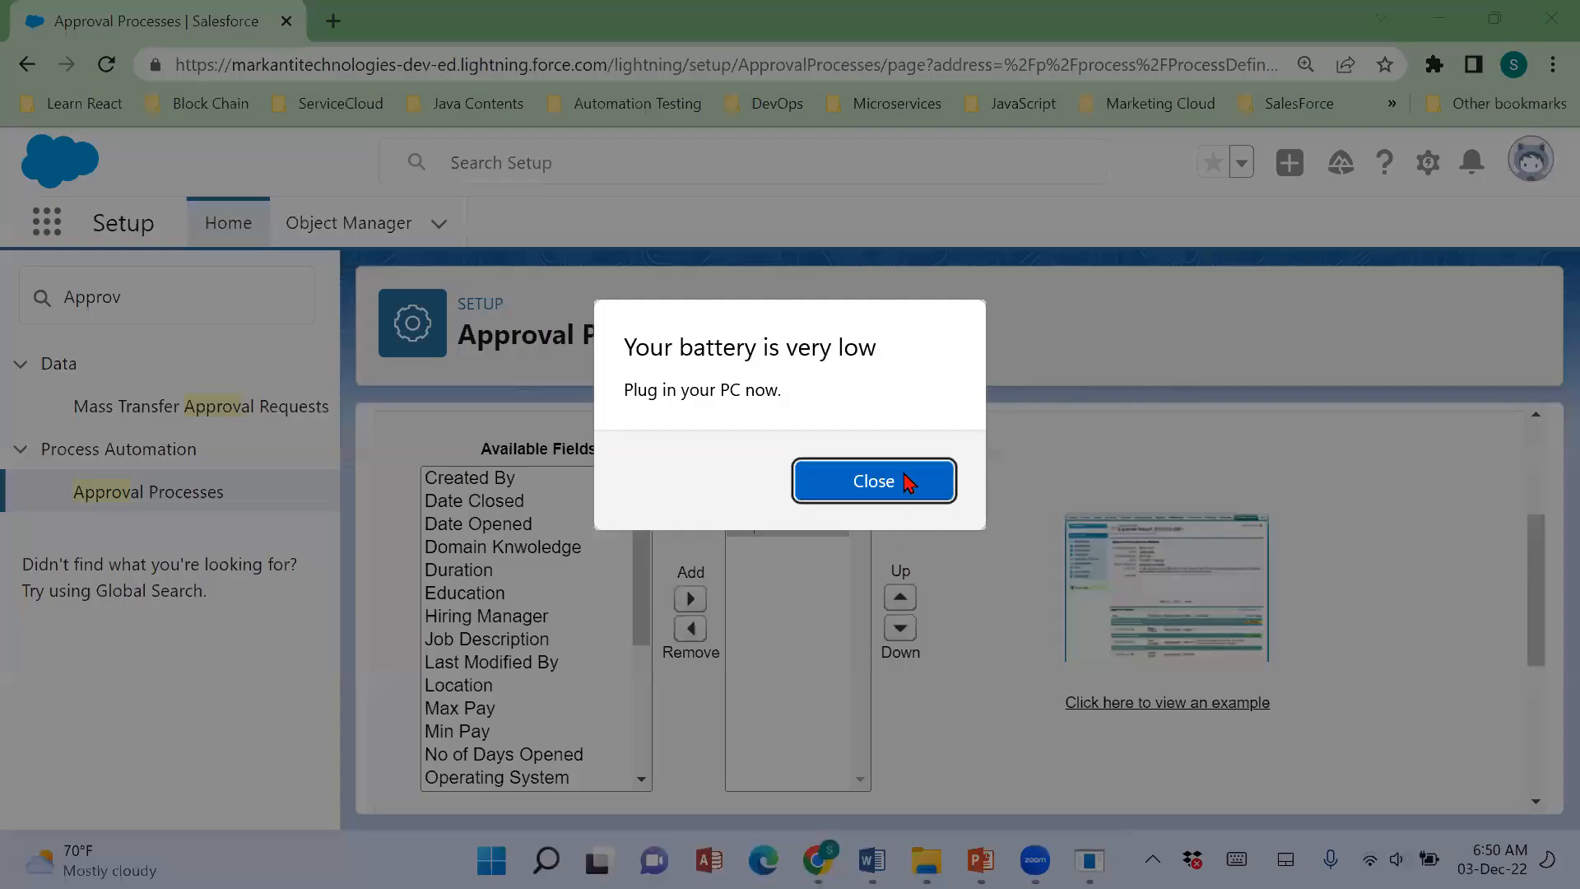
pyautogui.click(906, 484)
pyautogui.click(524, 710)
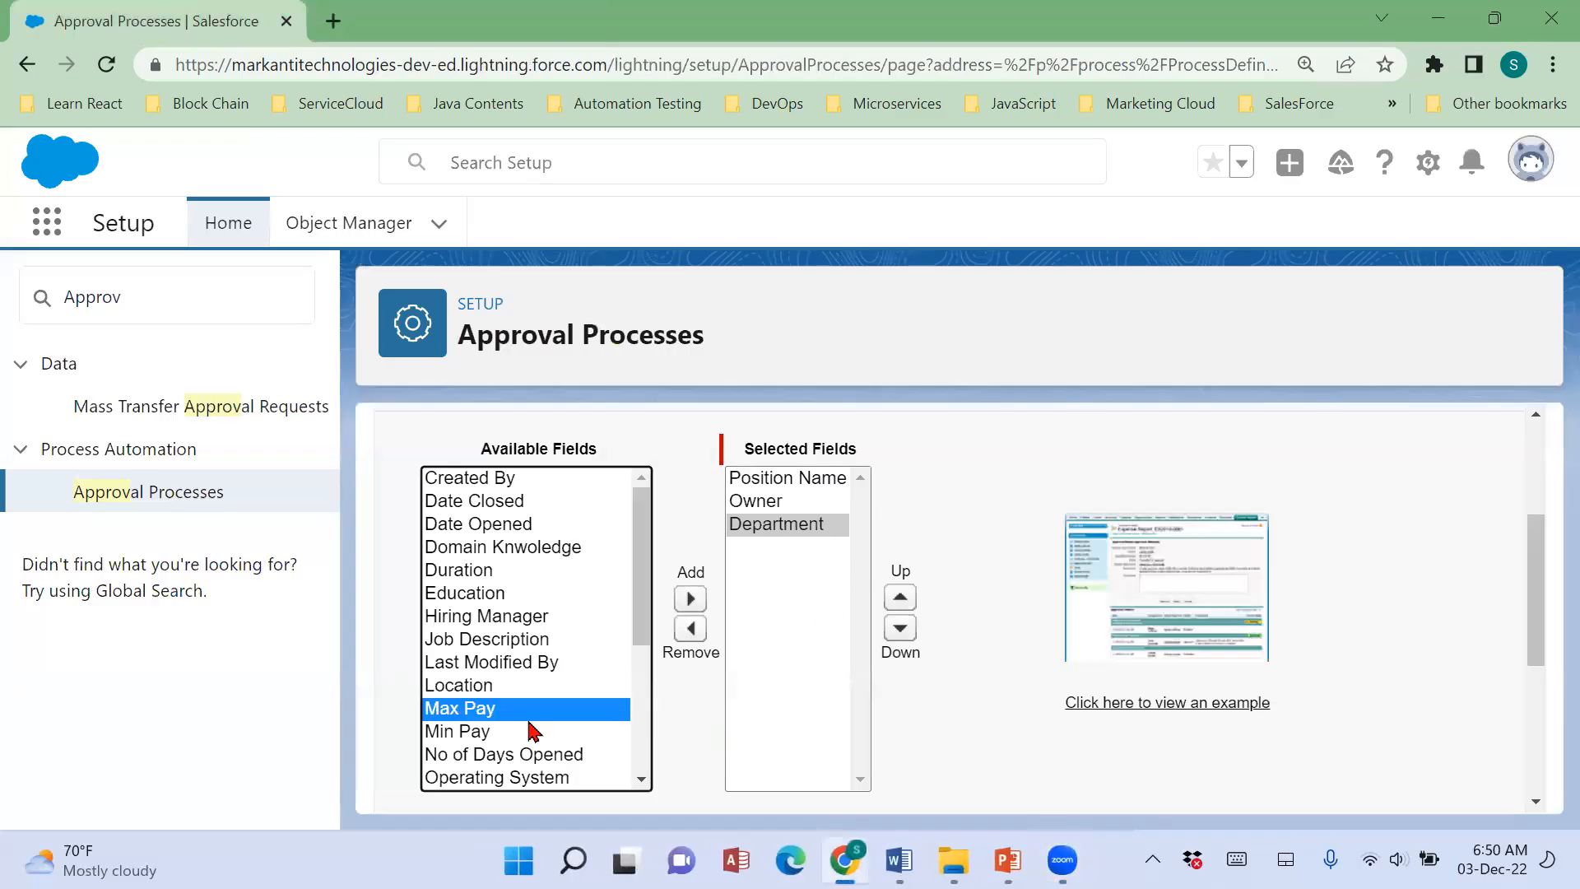
pyautogui.click(533, 733)
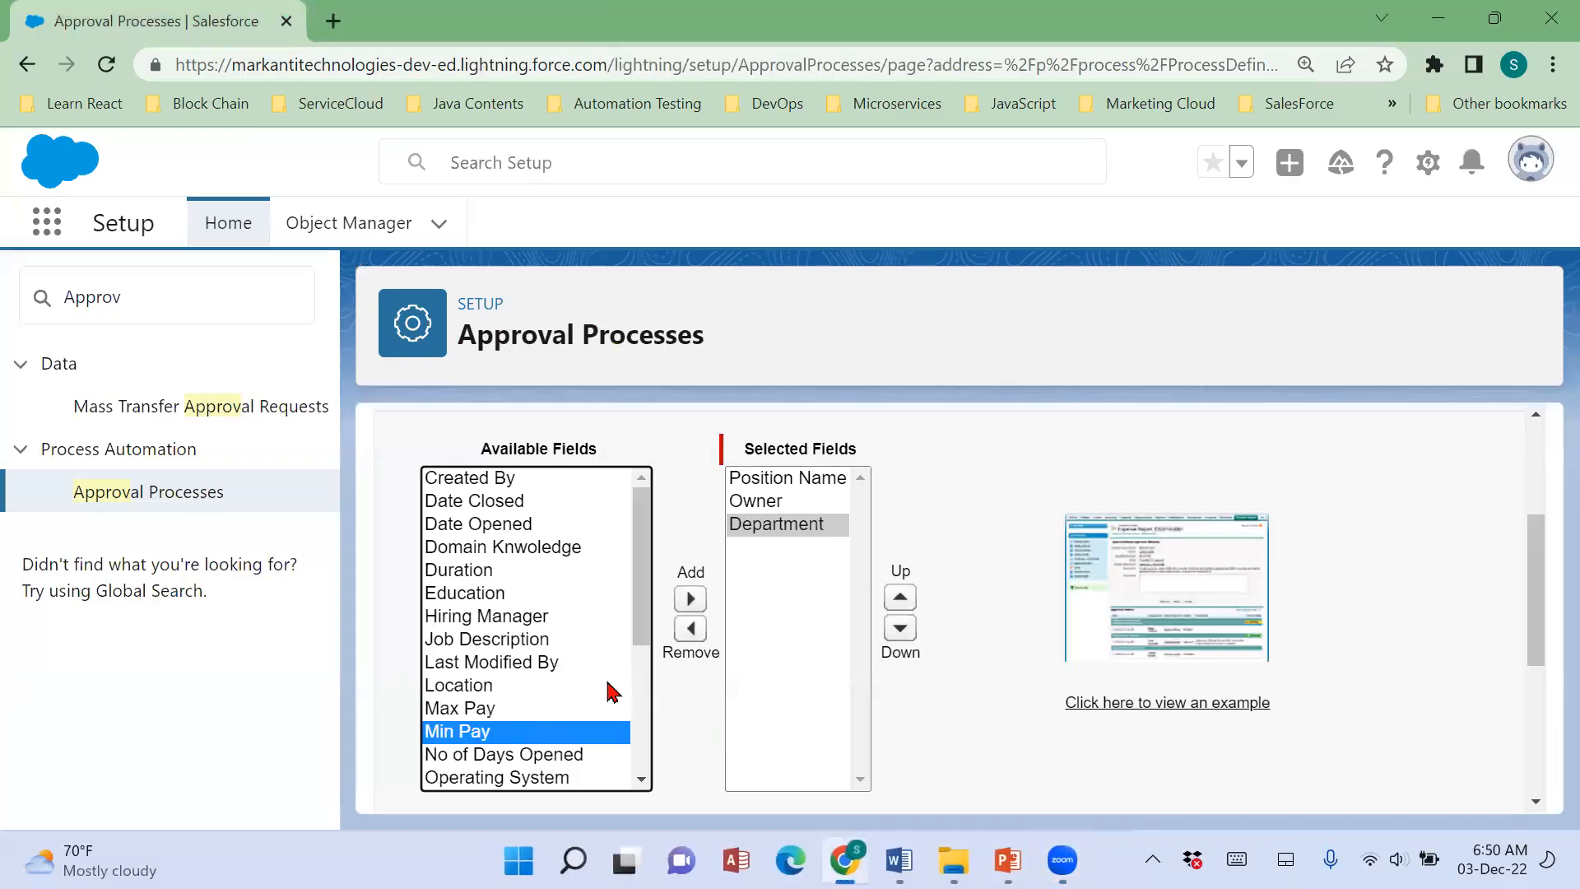
pyautogui.click(690, 598)
pyautogui.click(502, 709)
pyautogui.click(691, 598)
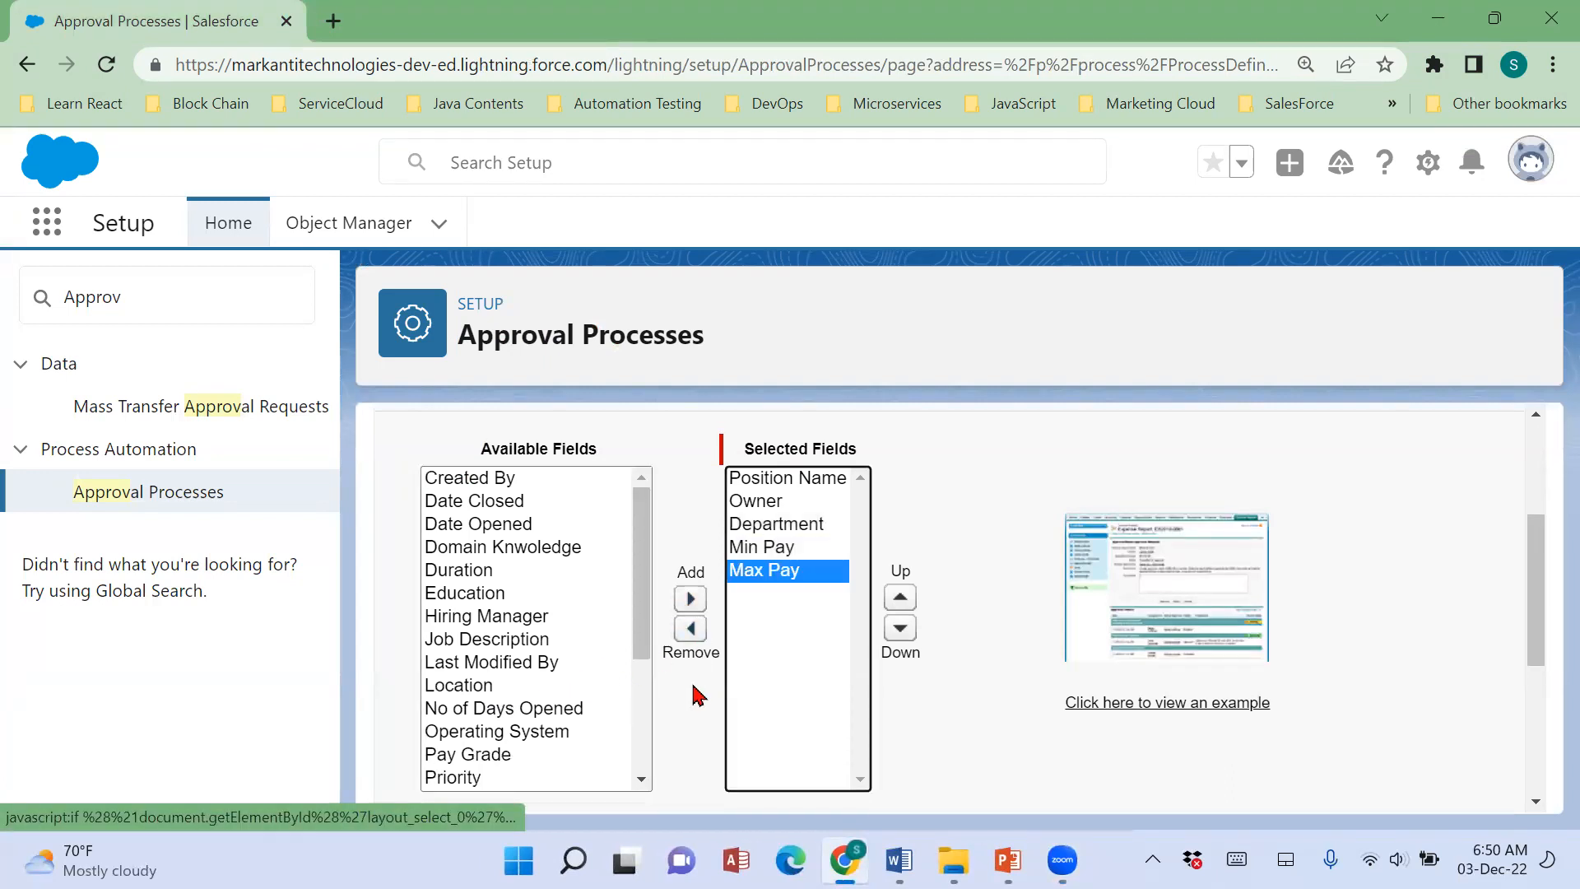
# Add Pay Grade and Location to the selected fields of the approval page layout.
pyautogui.moveTo(645, 610); pyautogui.dragTo(648, 650)
pyautogui.click(600, 684)
pyautogui.click(696, 603)
pyautogui.moveTo(645, 639); pyautogui.dragTo(632, 726)
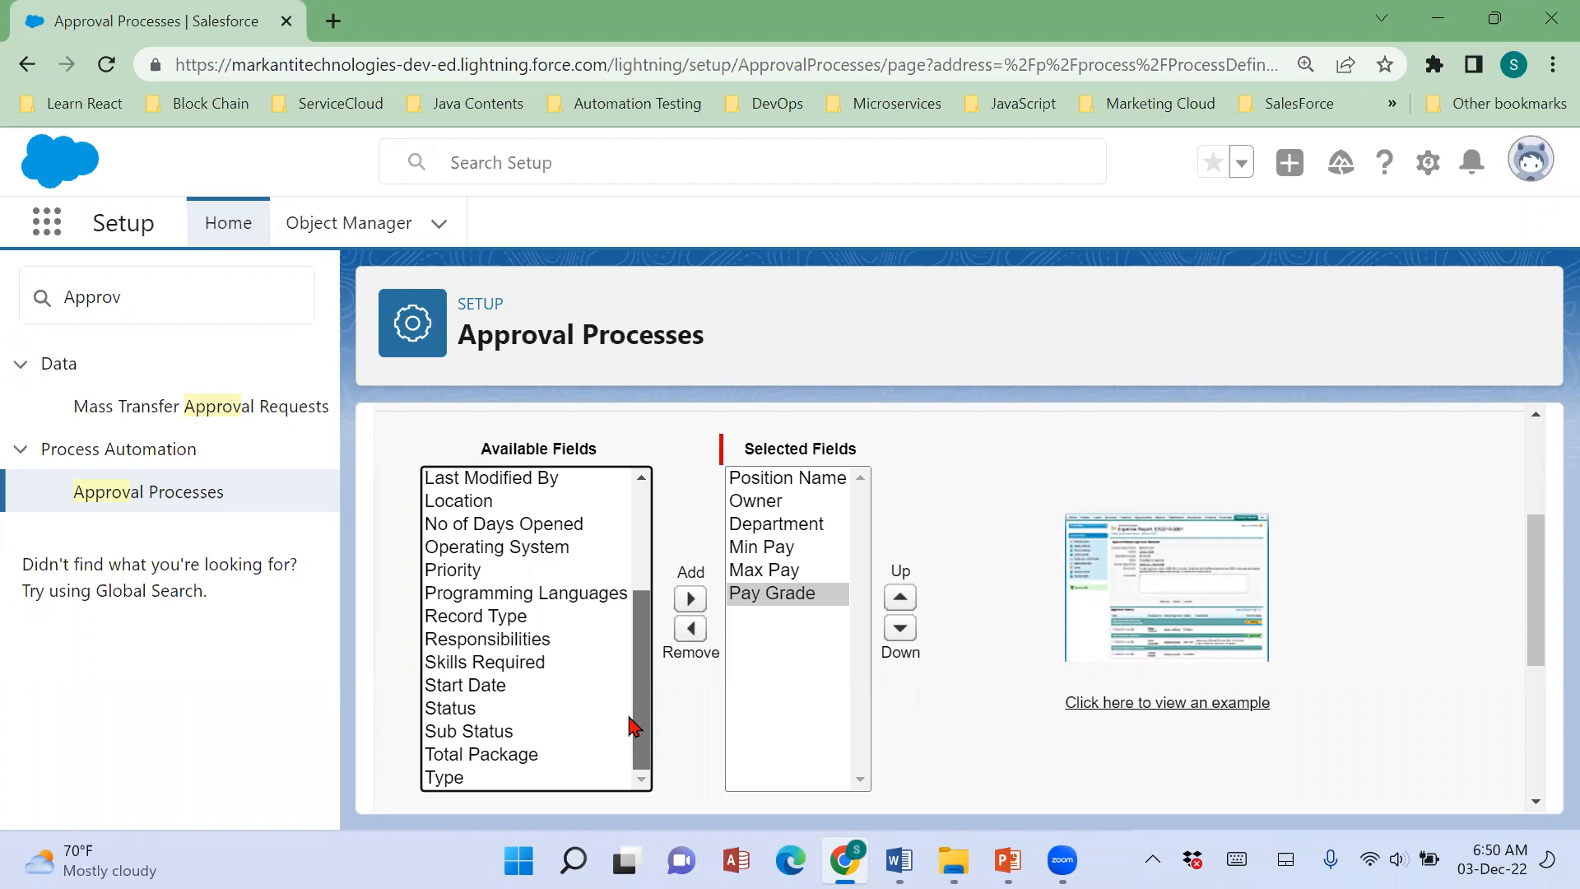
pyautogui.scroll(3, 634, 724)
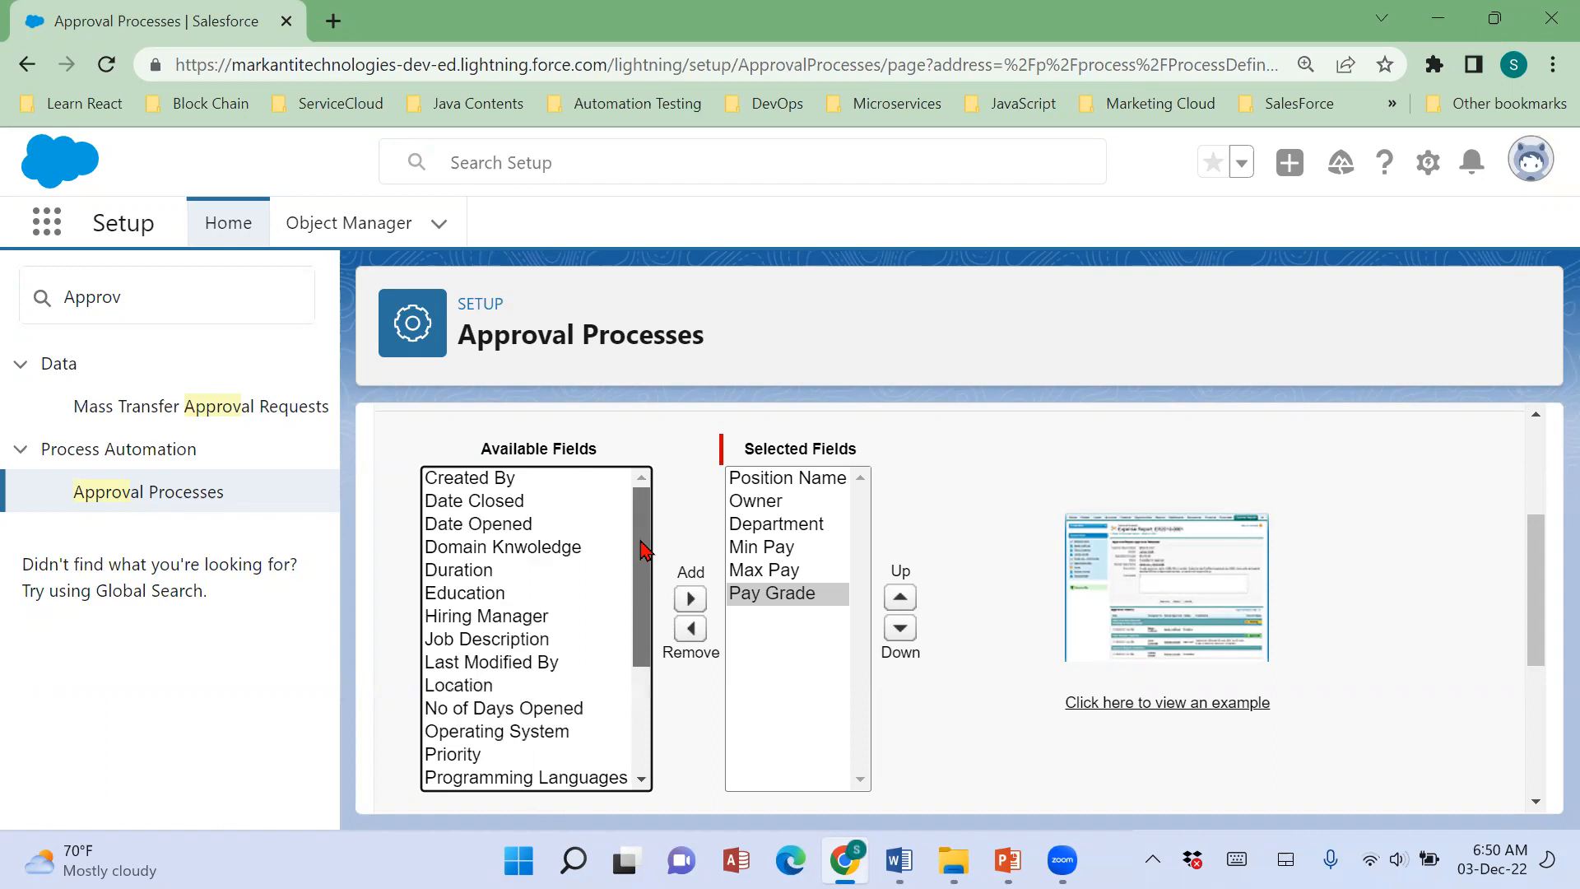
pyautogui.click(448, 686)
pyautogui.click(691, 598)
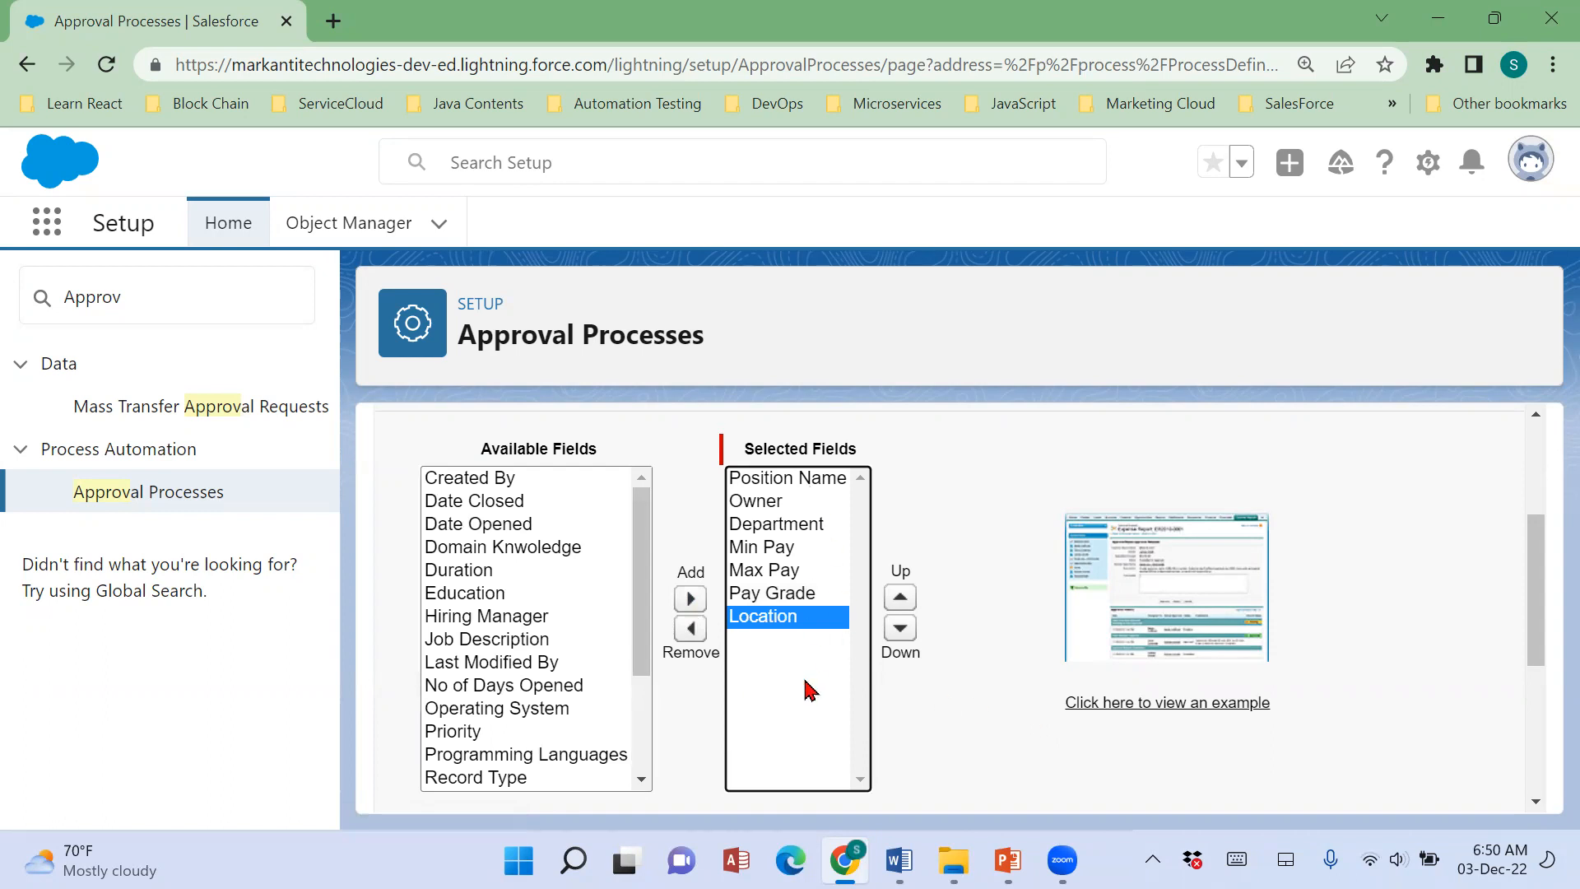
# Enable displaying approval history information in addition to the selected fields.
pyautogui.moveTo(642, 526); pyautogui.dragTo(646, 762)
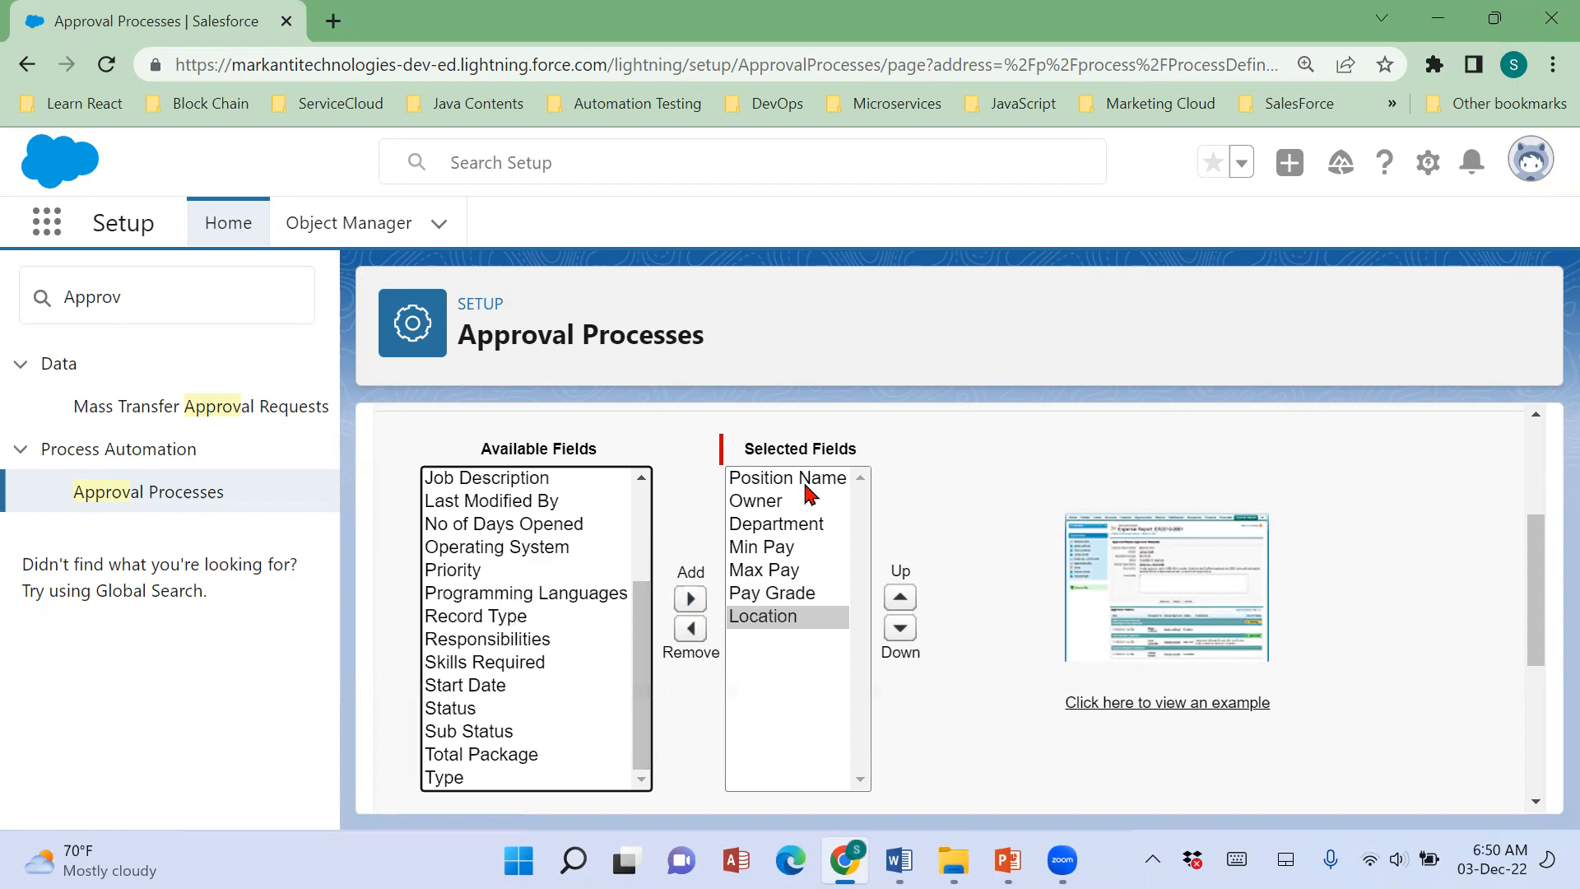
pyautogui.scroll(-3, 1041, 531)
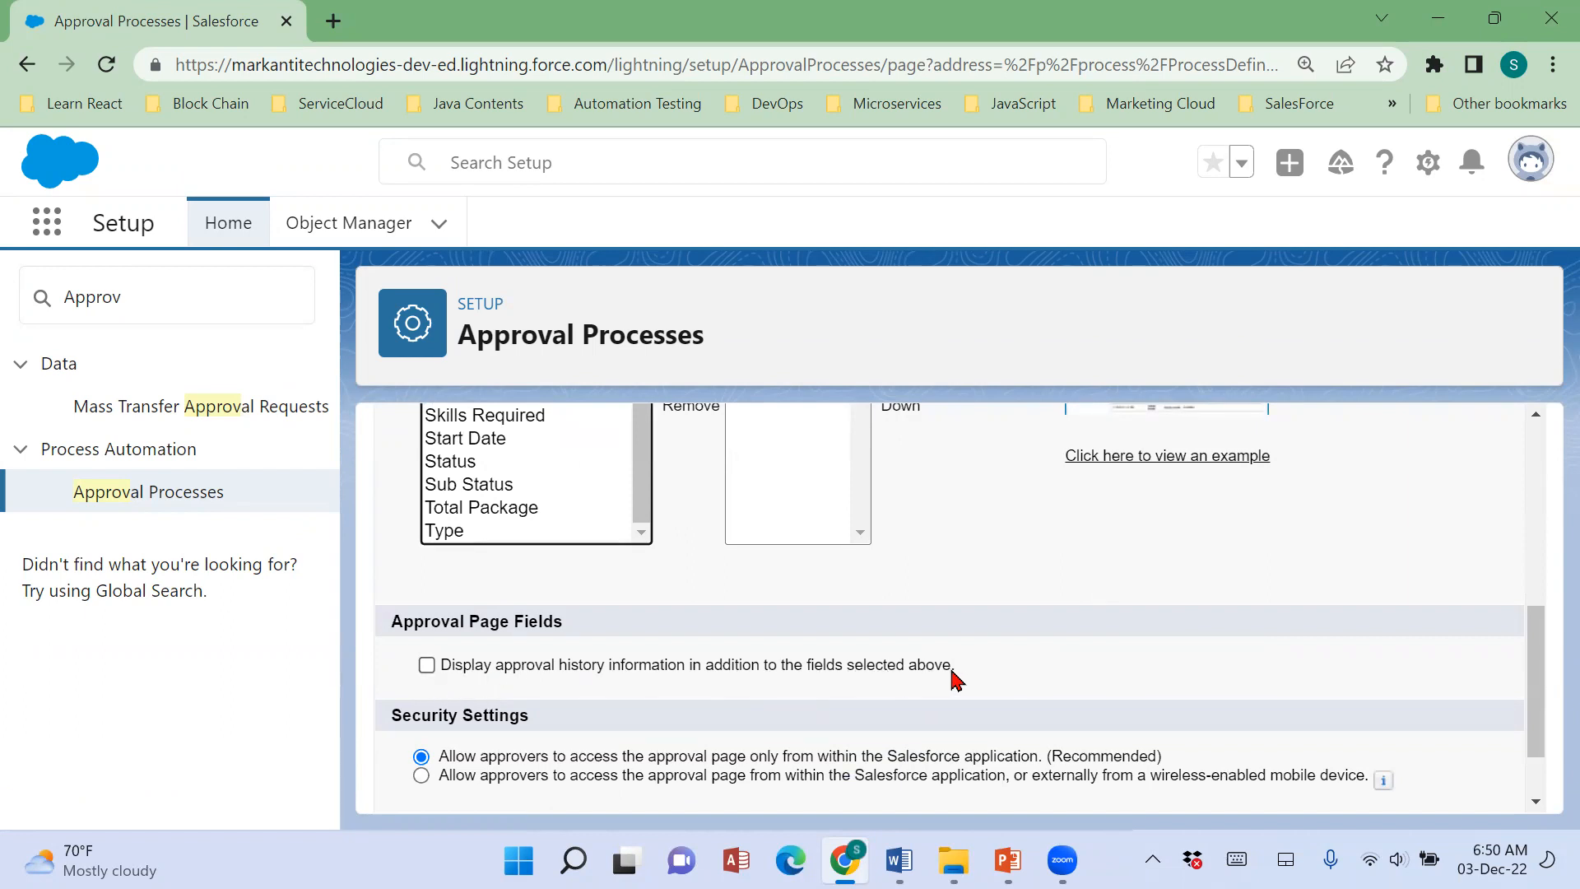
pyautogui.click(428, 666)
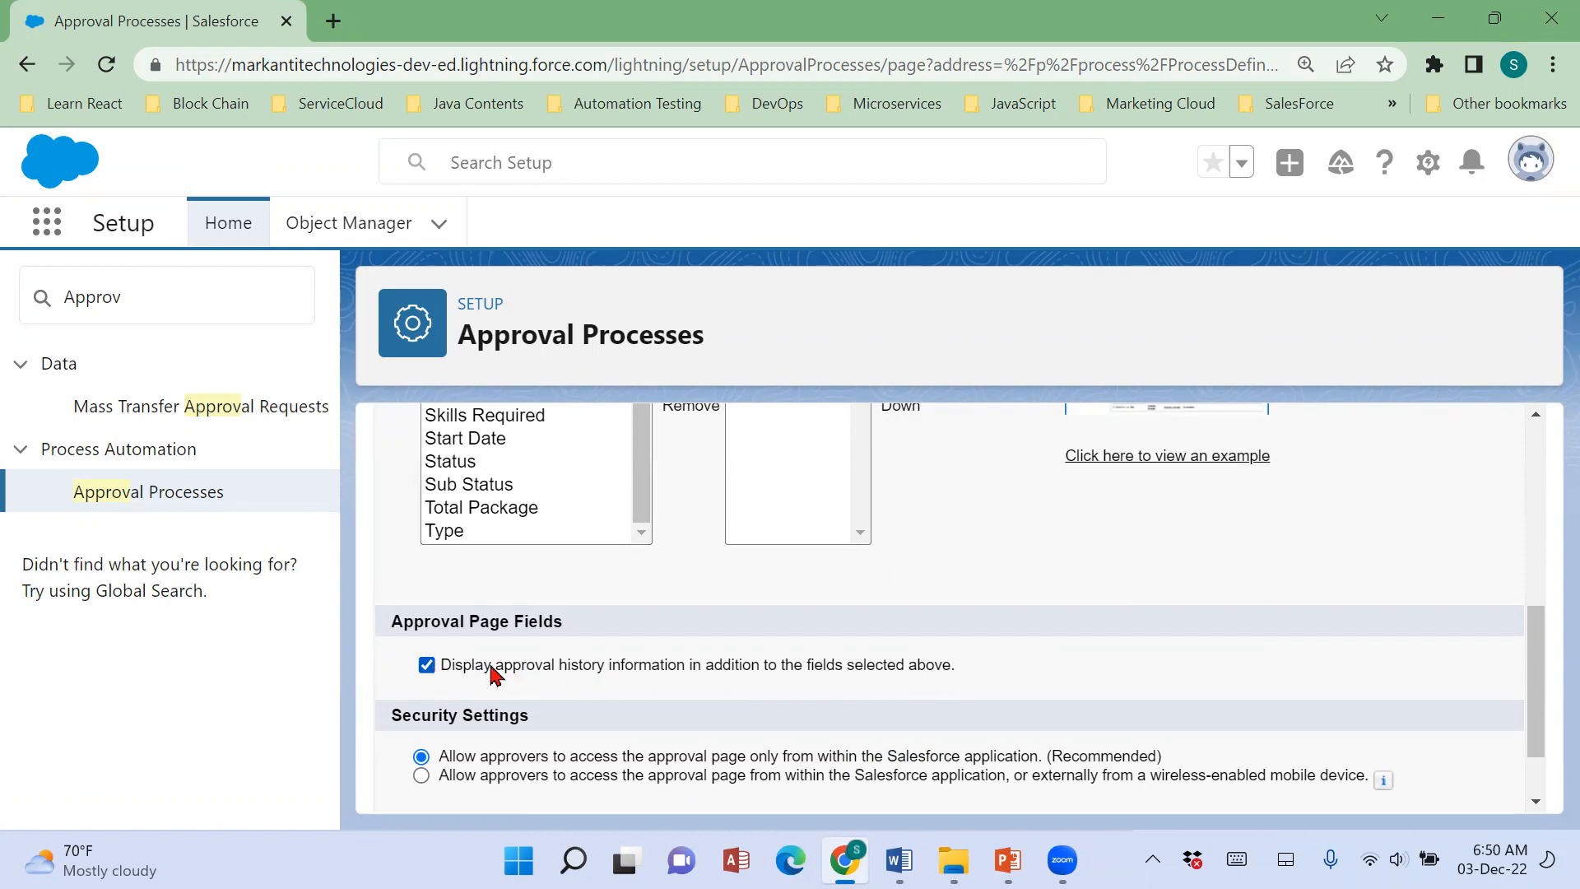
# Allow approvers to access the approval page only from within the Salesforce application, and continue to the initial submitters.
pyautogui.scroll(-1, 840, 667)
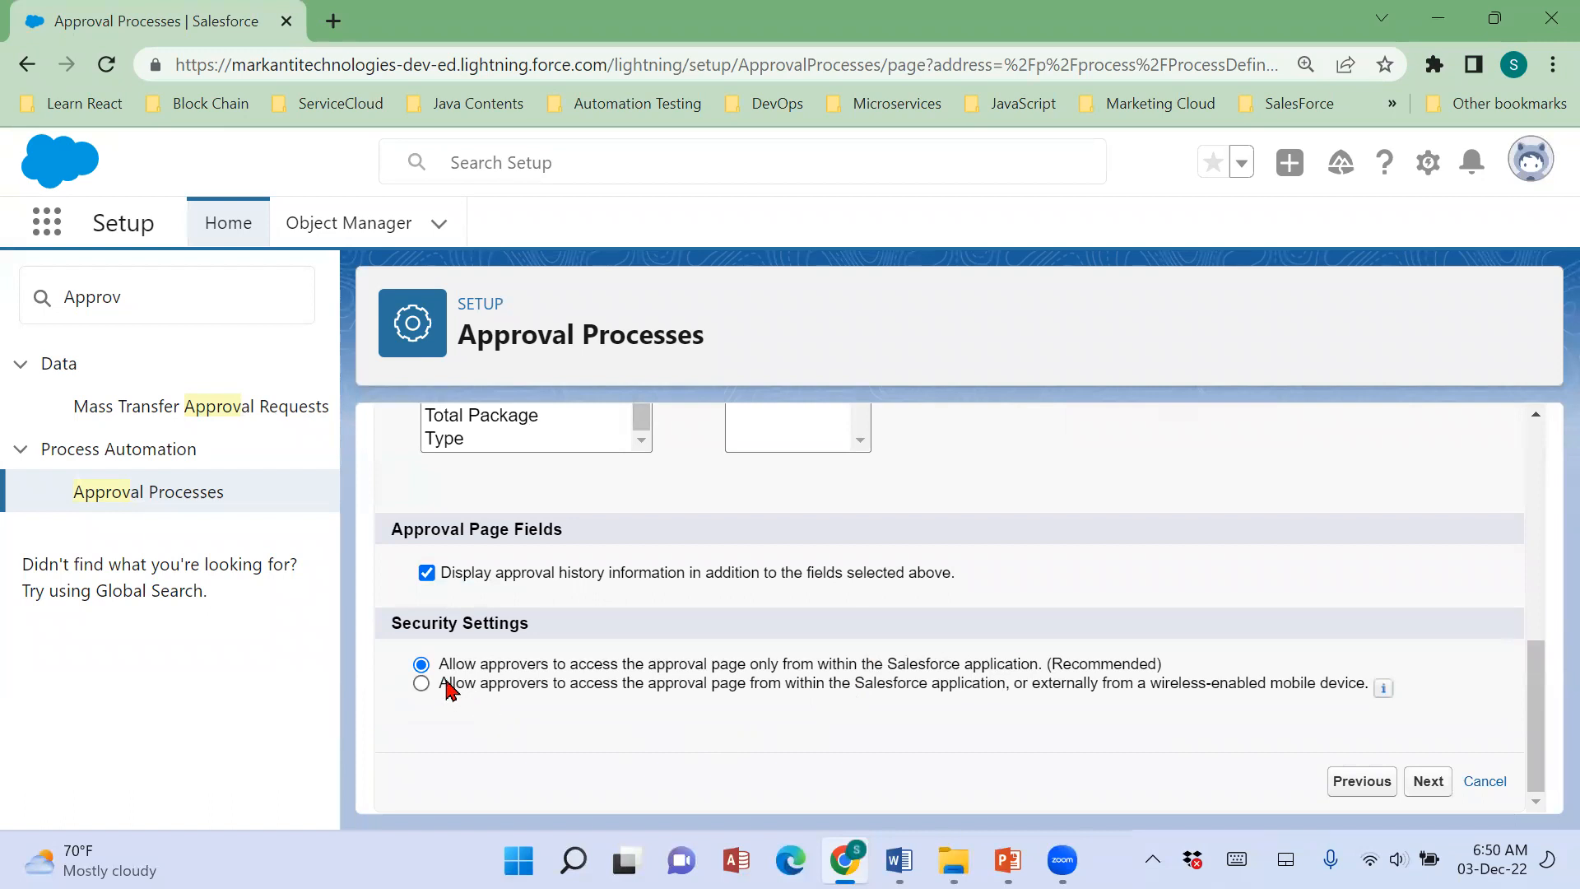
pyautogui.moveTo(449, 676); pyautogui.dragTo(1044, 679)
pyautogui.moveTo(440, 694); pyautogui.dragTo(1373, 708)
pyautogui.click(584, 684)
pyautogui.click(579, 665)
pyautogui.click(1427, 782)
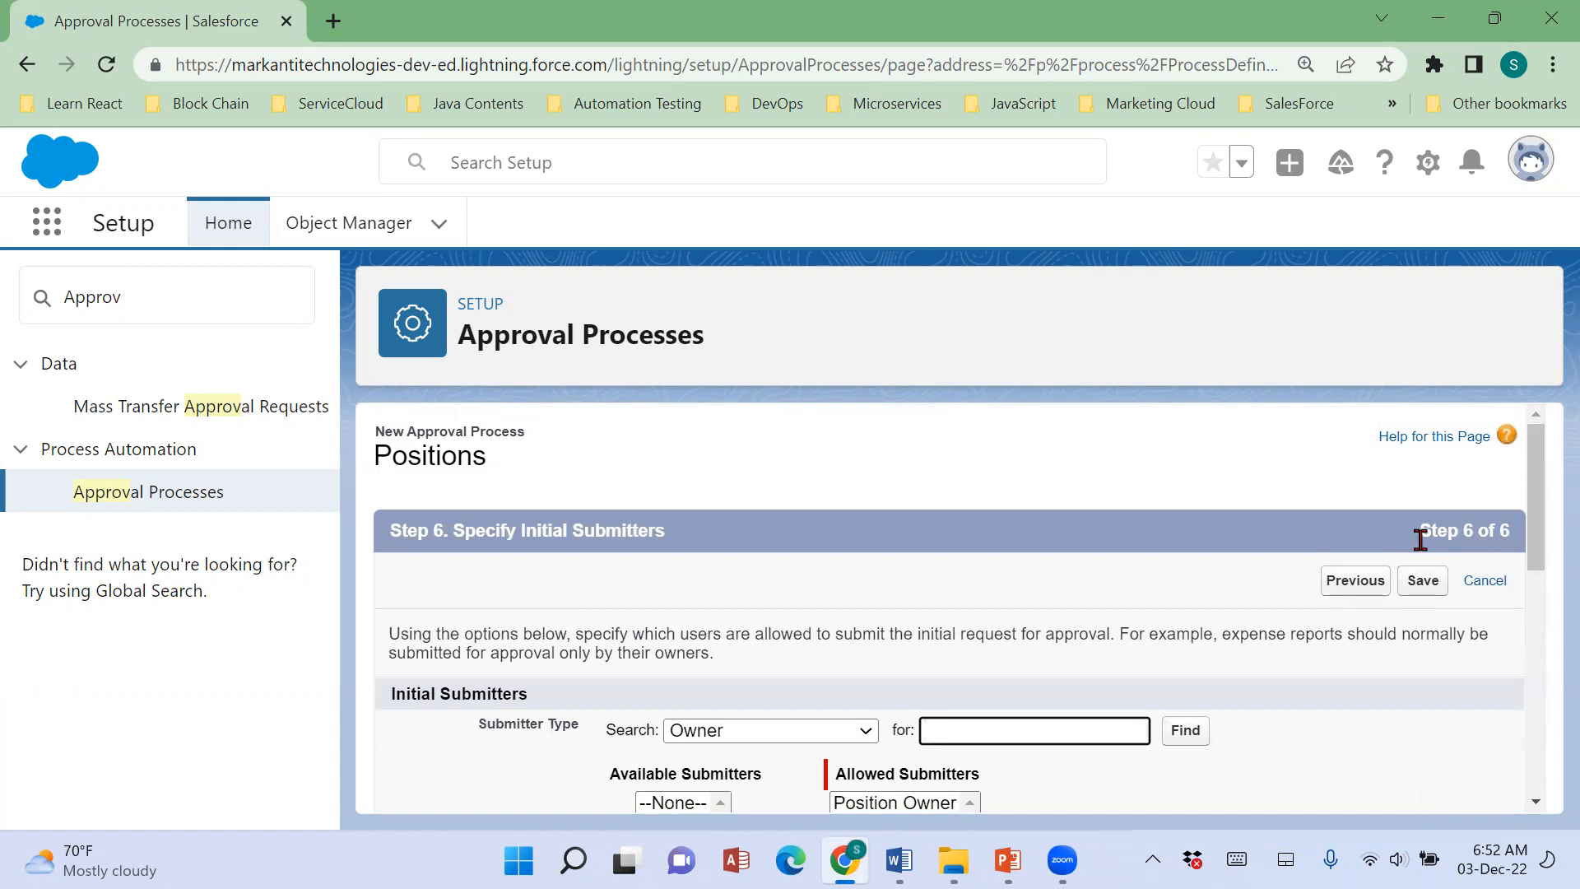
# Examine the initial submitter settings and select Position Owner among the allowed submitters.
pyautogui.moveTo(1417, 531); pyautogui.dragTo(1500, 556)
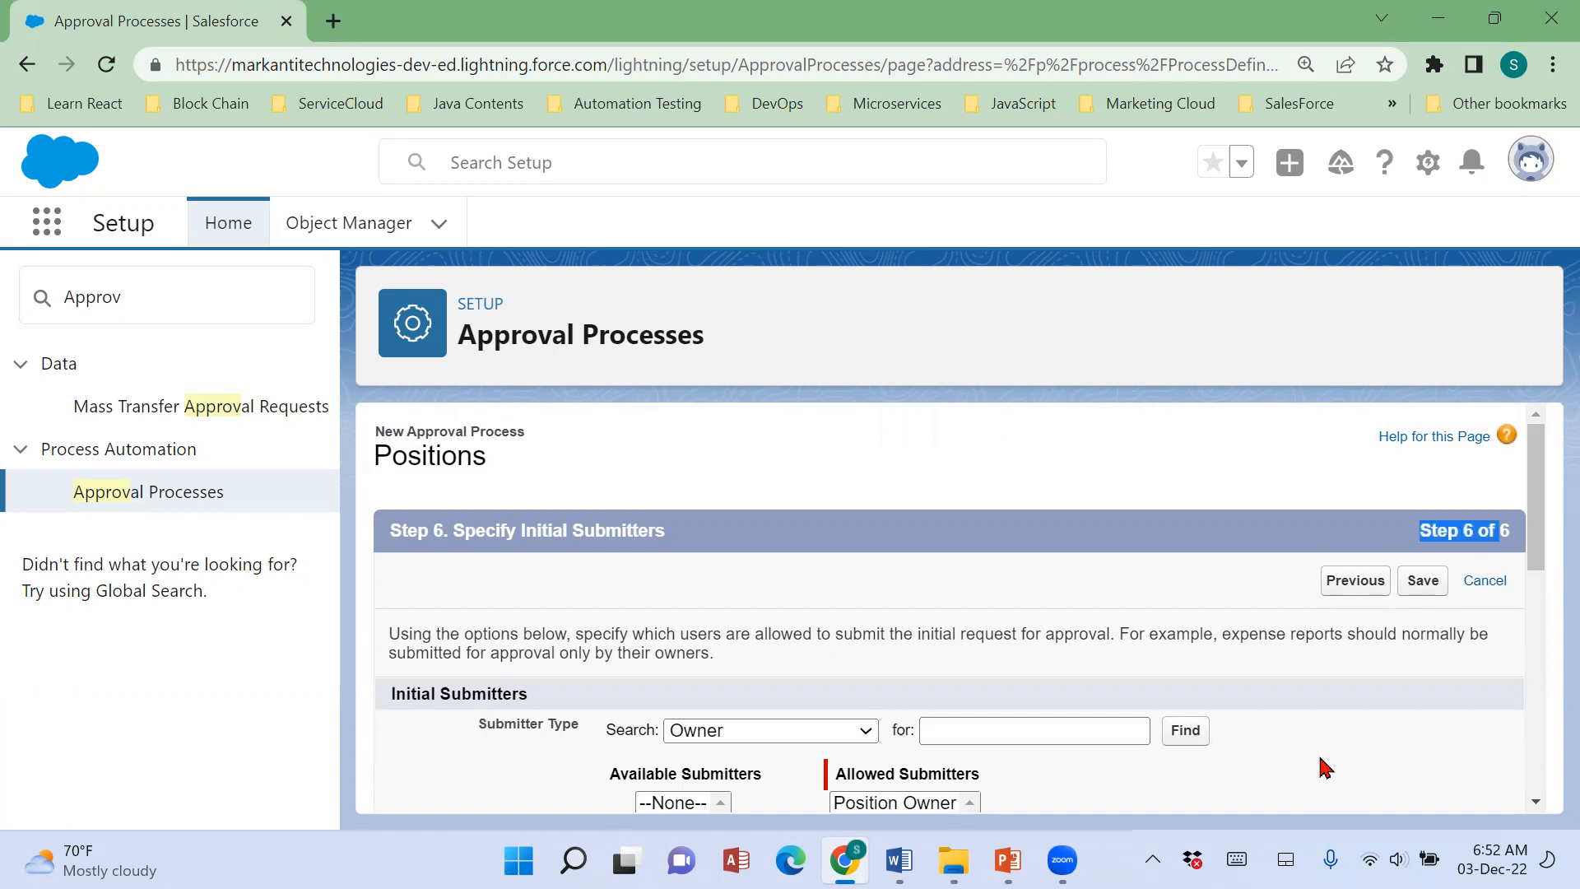
pyautogui.scroll(-1, 1325, 768)
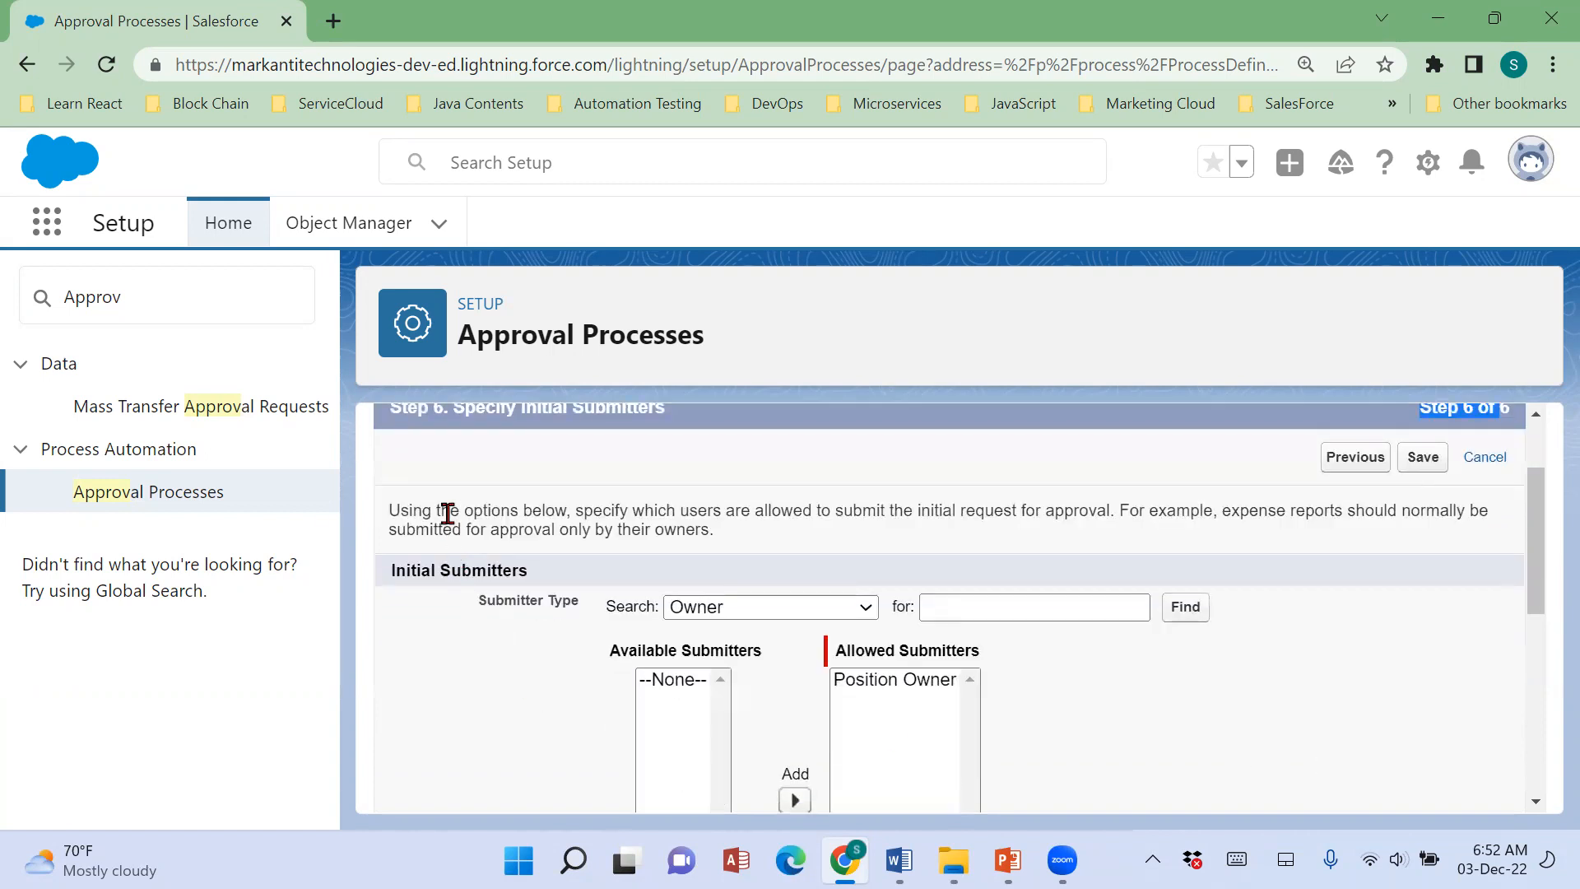
pyautogui.scroll(1, 447, 506)
pyautogui.moveTo(389, 531); pyautogui.dragTo(705, 540)
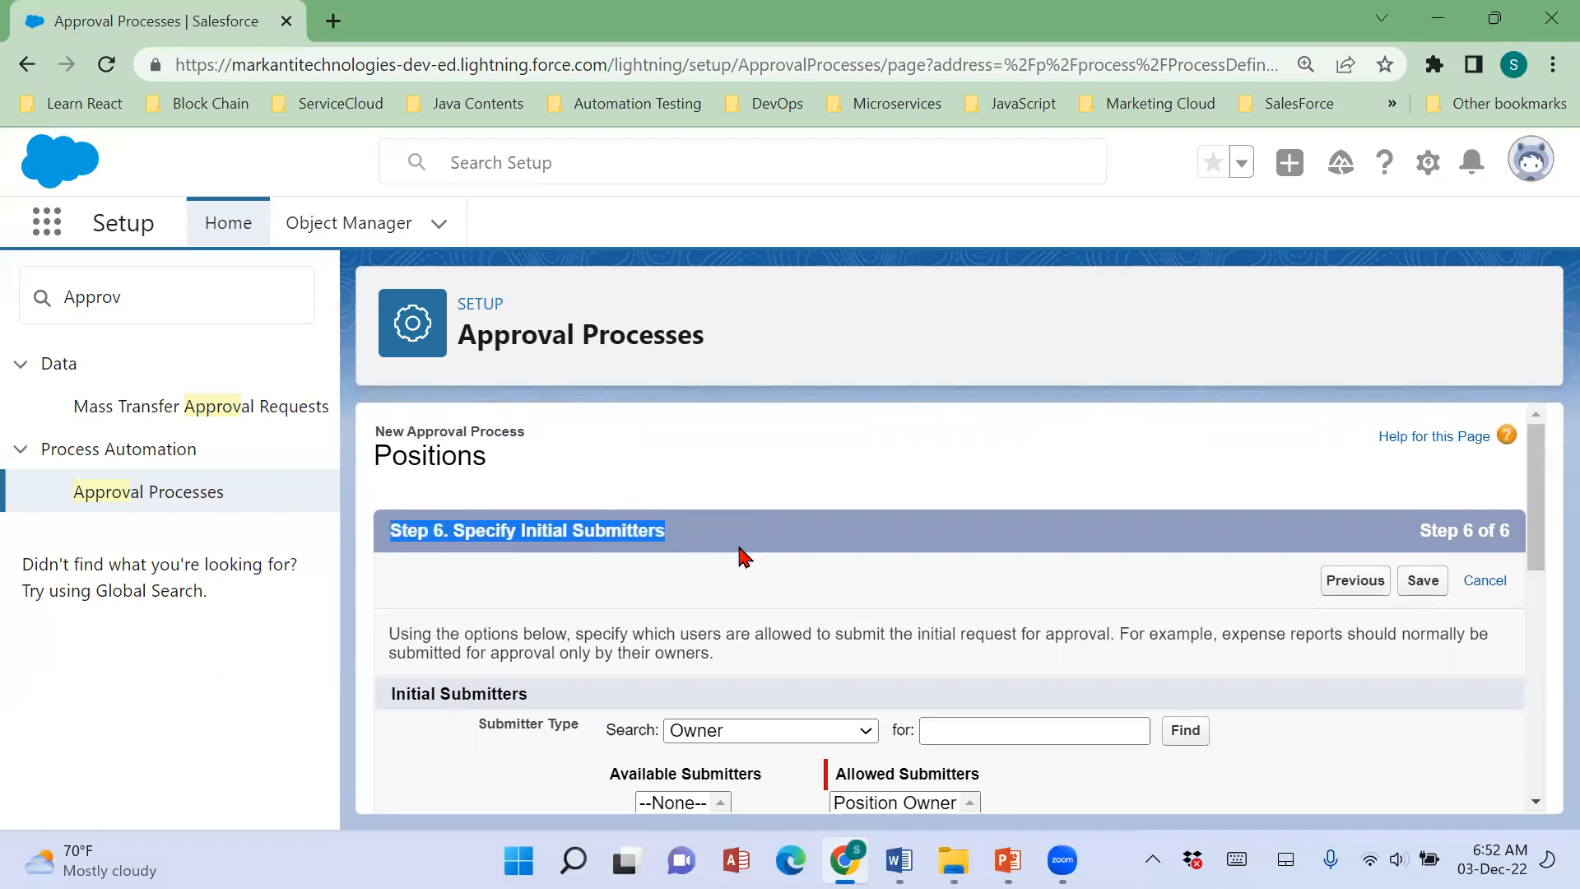
pyautogui.scroll(-2, 1123, 715)
pyautogui.click(870, 557)
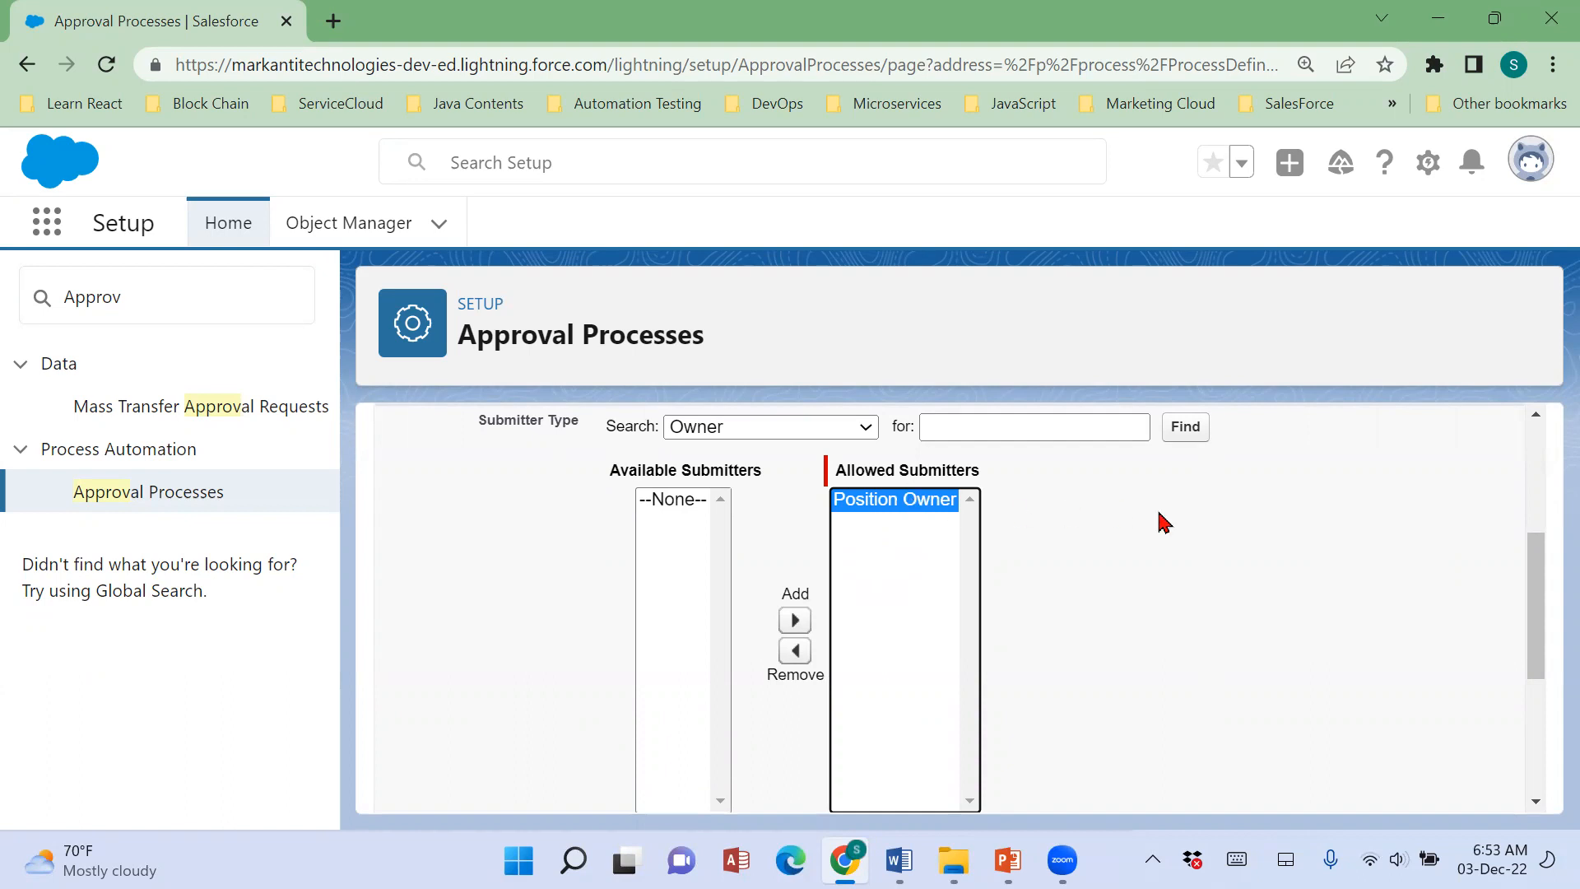
# Check the page layout and submission settings, switching the option for submitters to recall approval requests on and back off.
pyautogui.scroll(-5, 1299, 649)
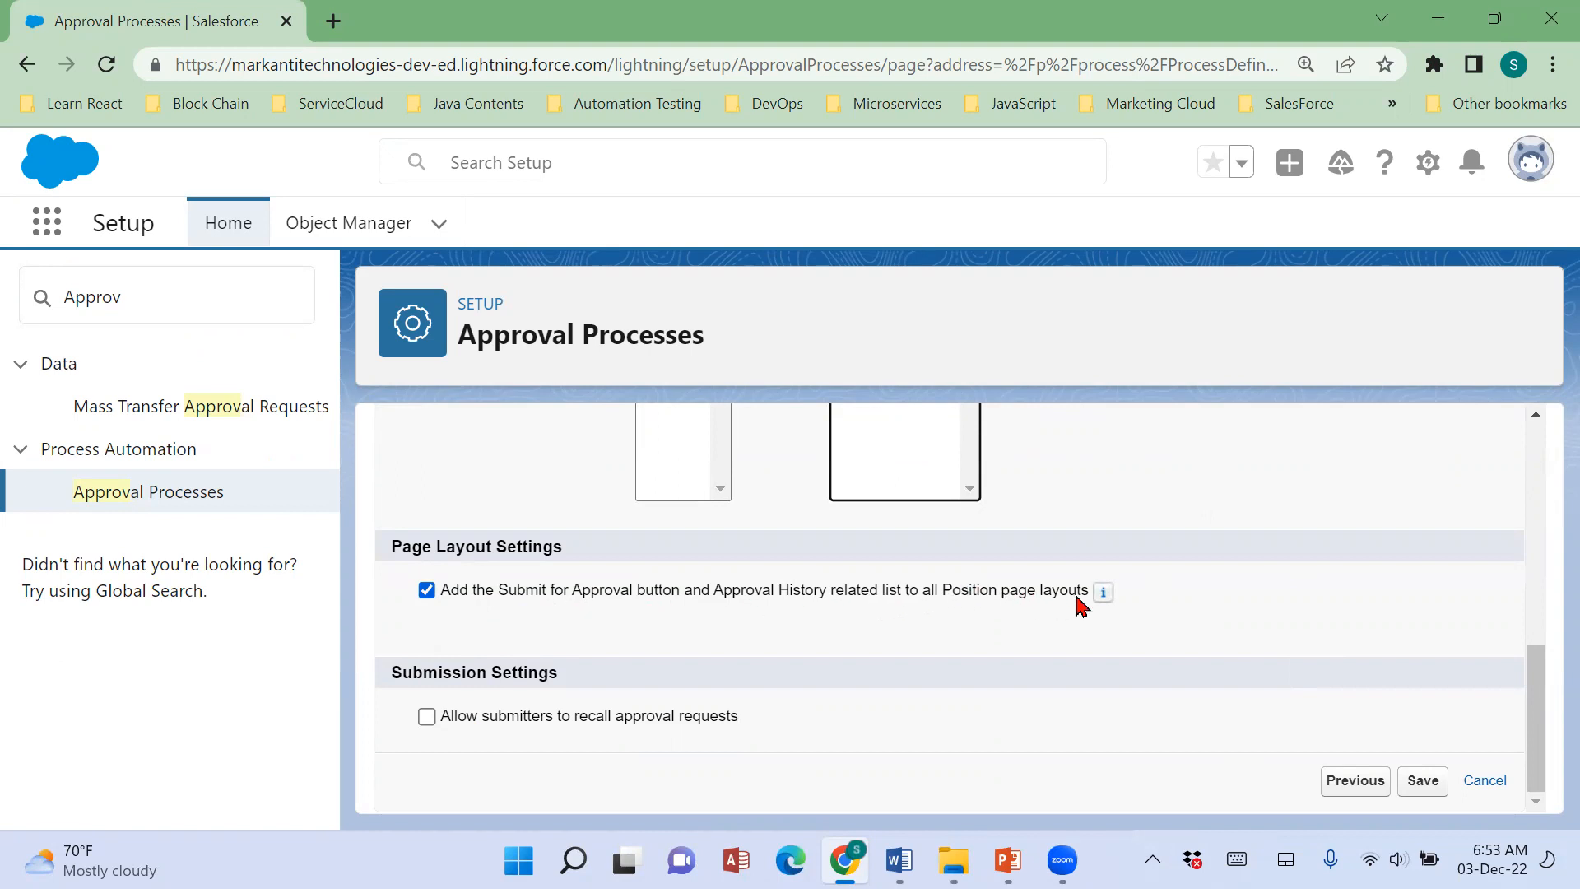
pyautogui.click(426, 591)
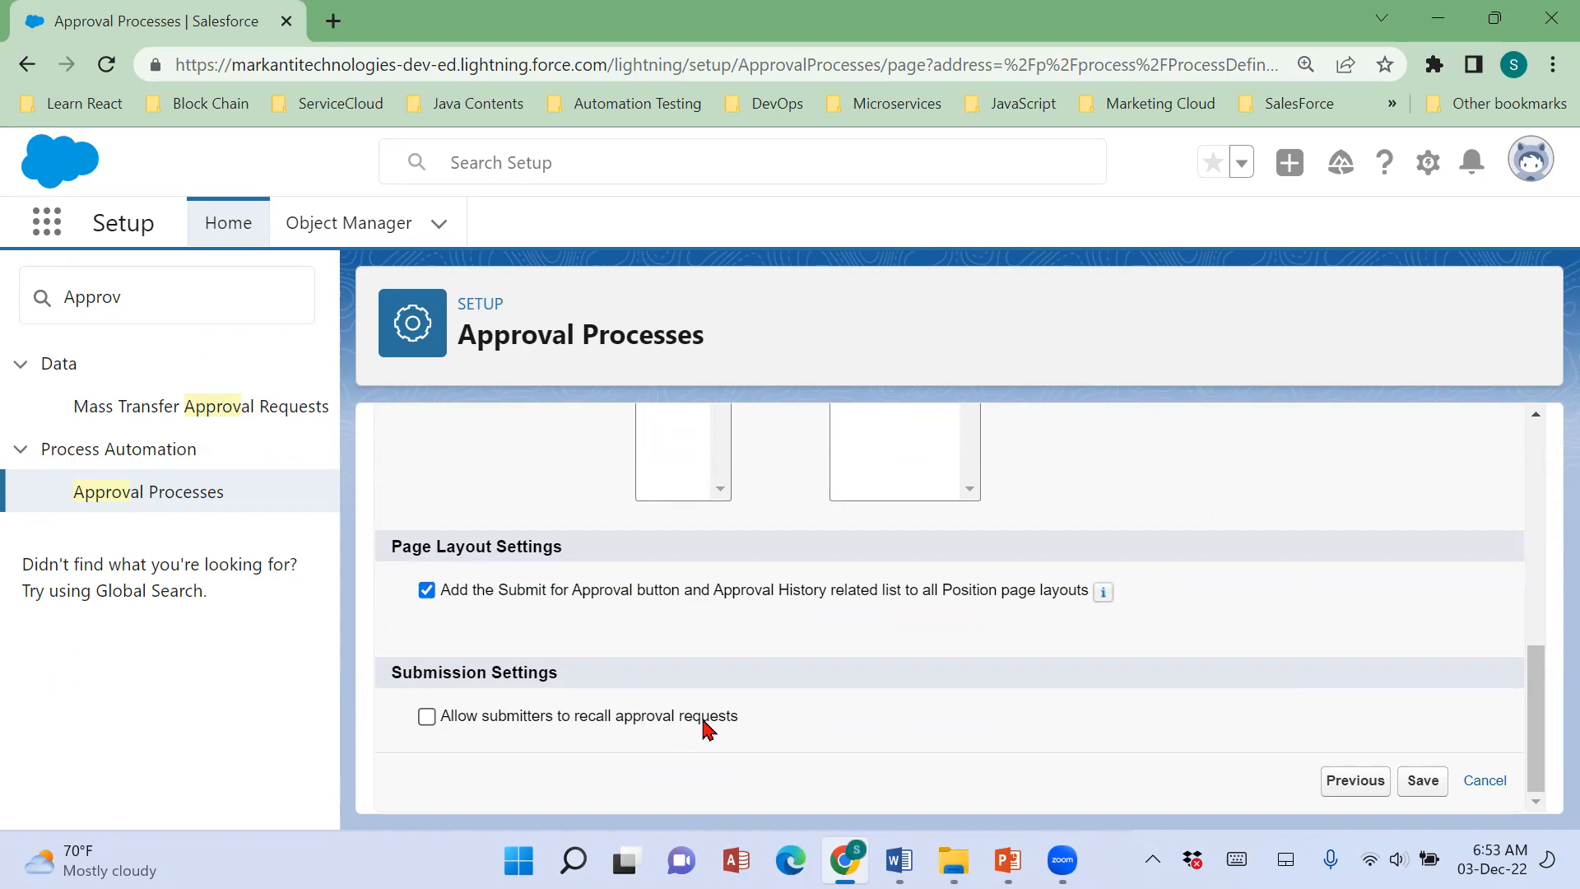
pyautogui.click(427, 717)
pyautogui.click(427, 717)
pyautogui.scroll(5, 982, 692)
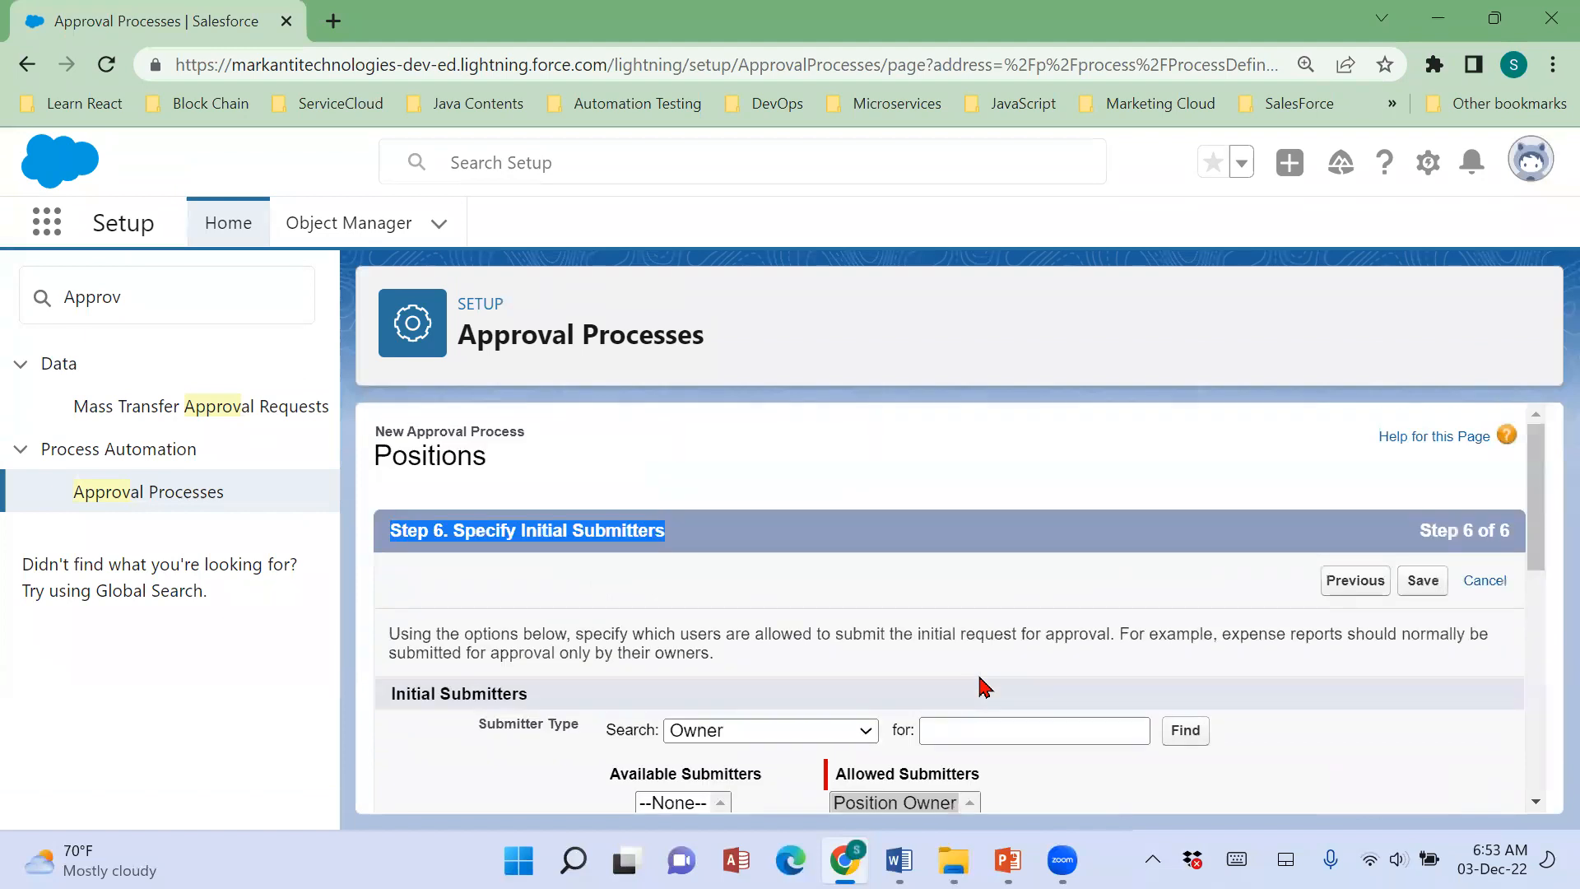
# Save the approval process with its page layout and submission settings, and choose to go to the approval detail page for review.
pyautogui.scroll(-5, 981, 686)
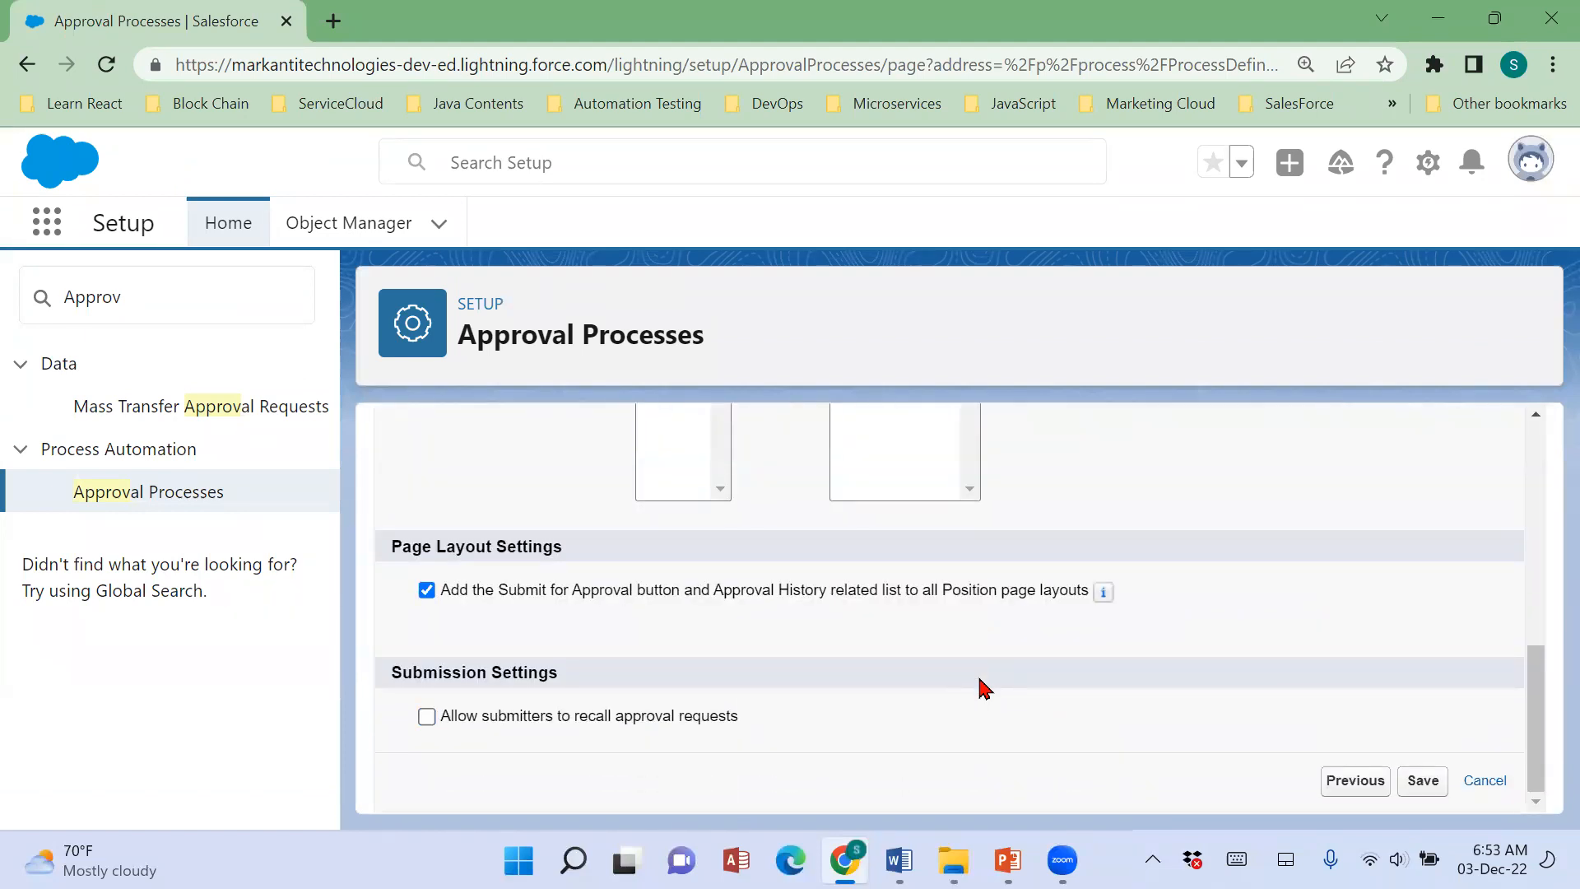
pyautogui.click(1356, 781)
pyautogui.scroll(-5, 1366, 750)
pyautogui.scroll(5, 1365, 748)
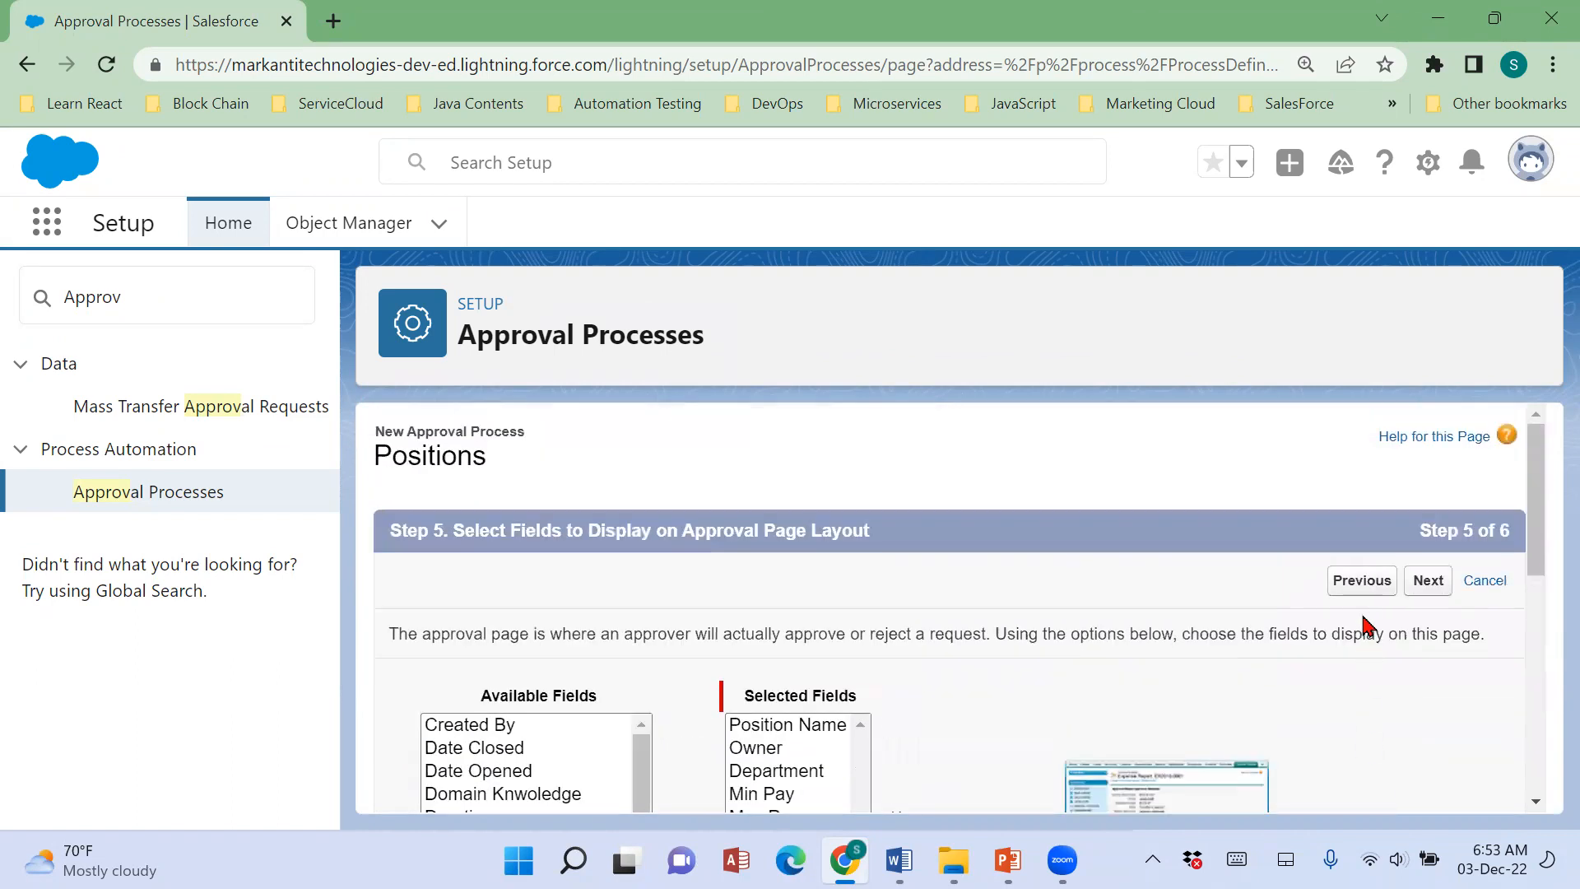
pyautogui.click(1419, 582)
pyautogui.scroll(-5, 1235, 664)
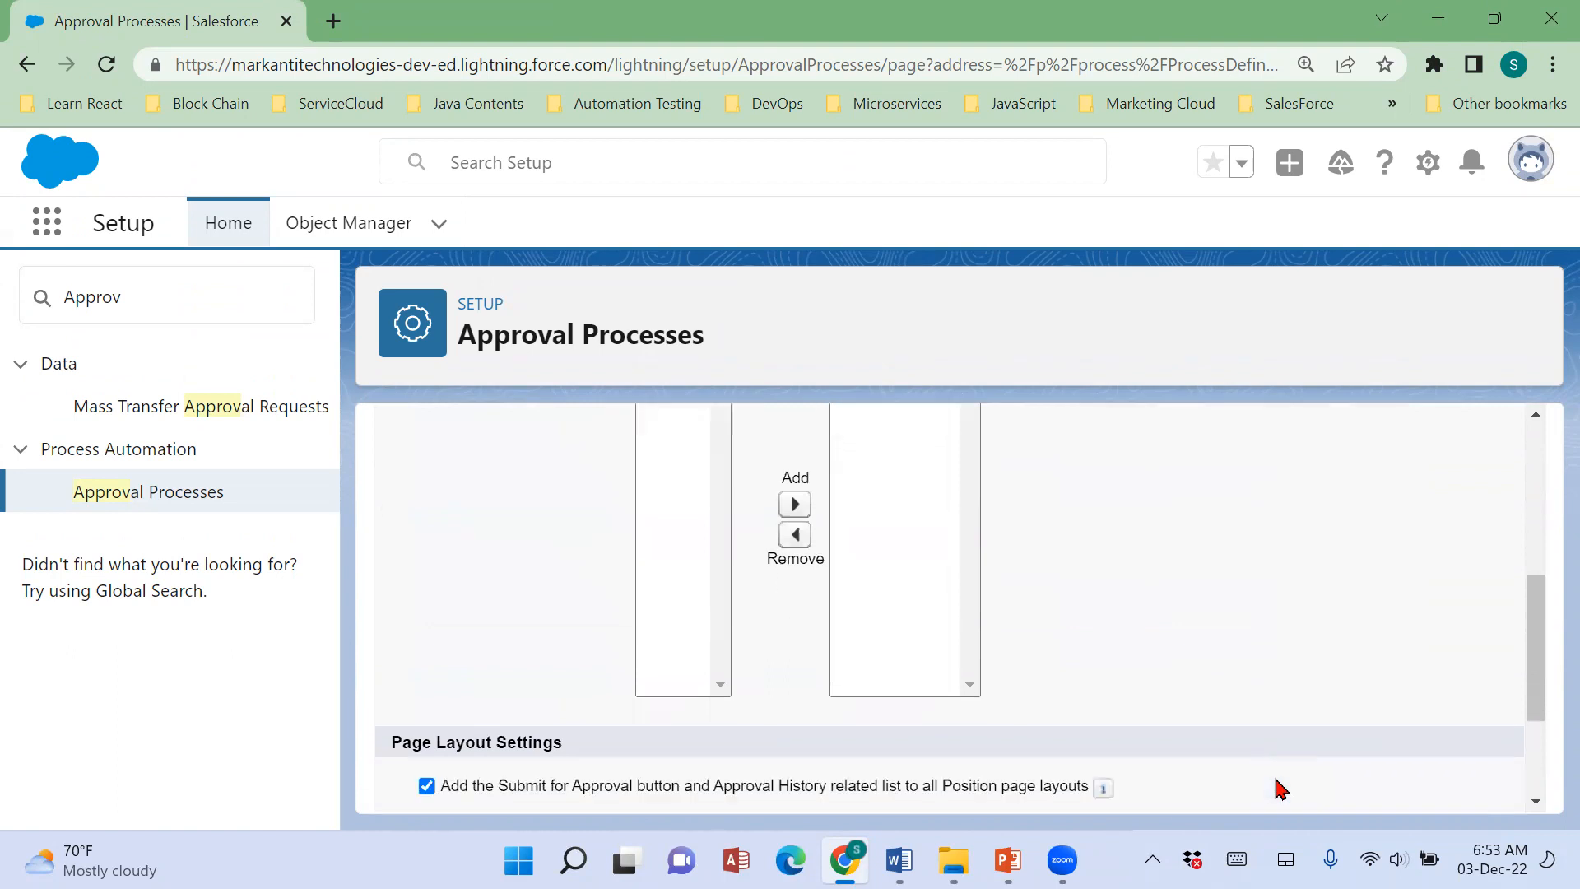
pyautogui.scroll(-2, 1282, 788)
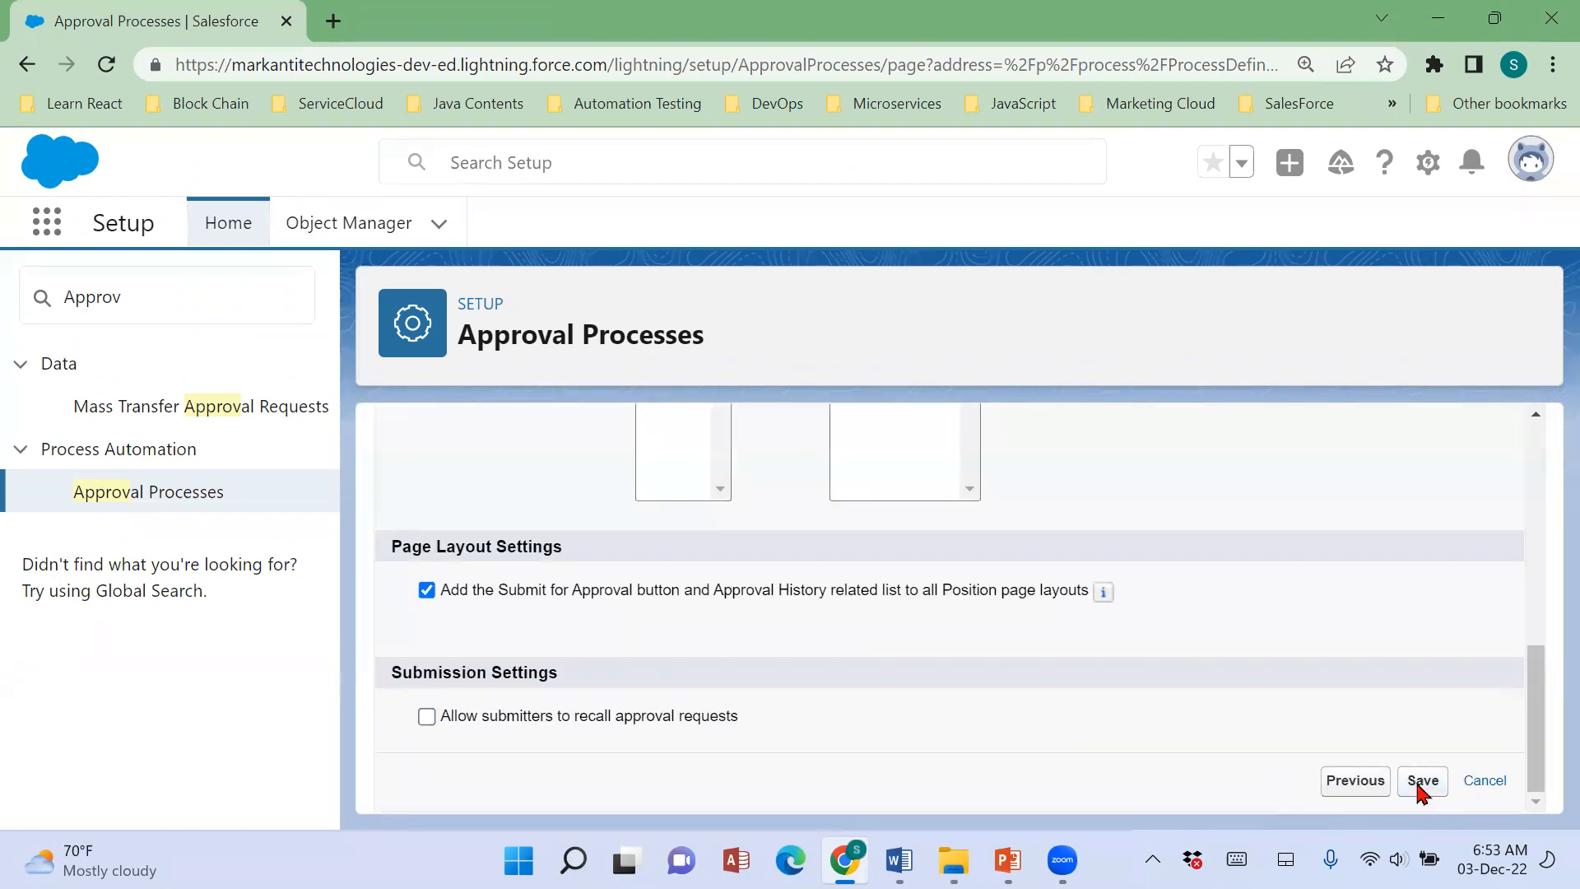
pyautogui.click(1421, 781)
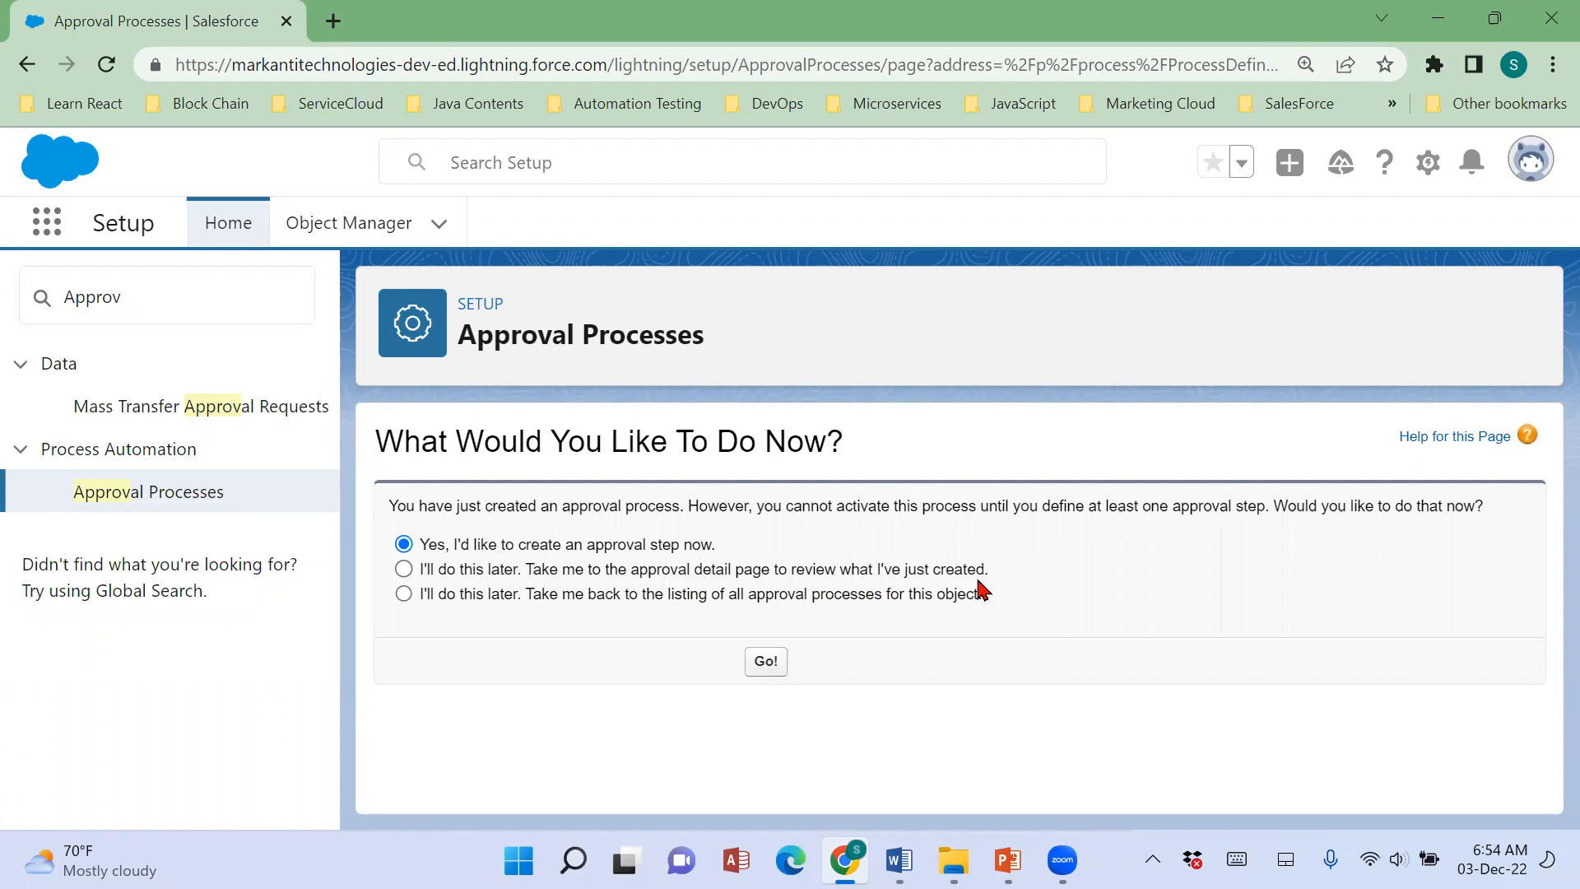
pyautogui.click(403, 569)
pyautogui.click(772, 662)
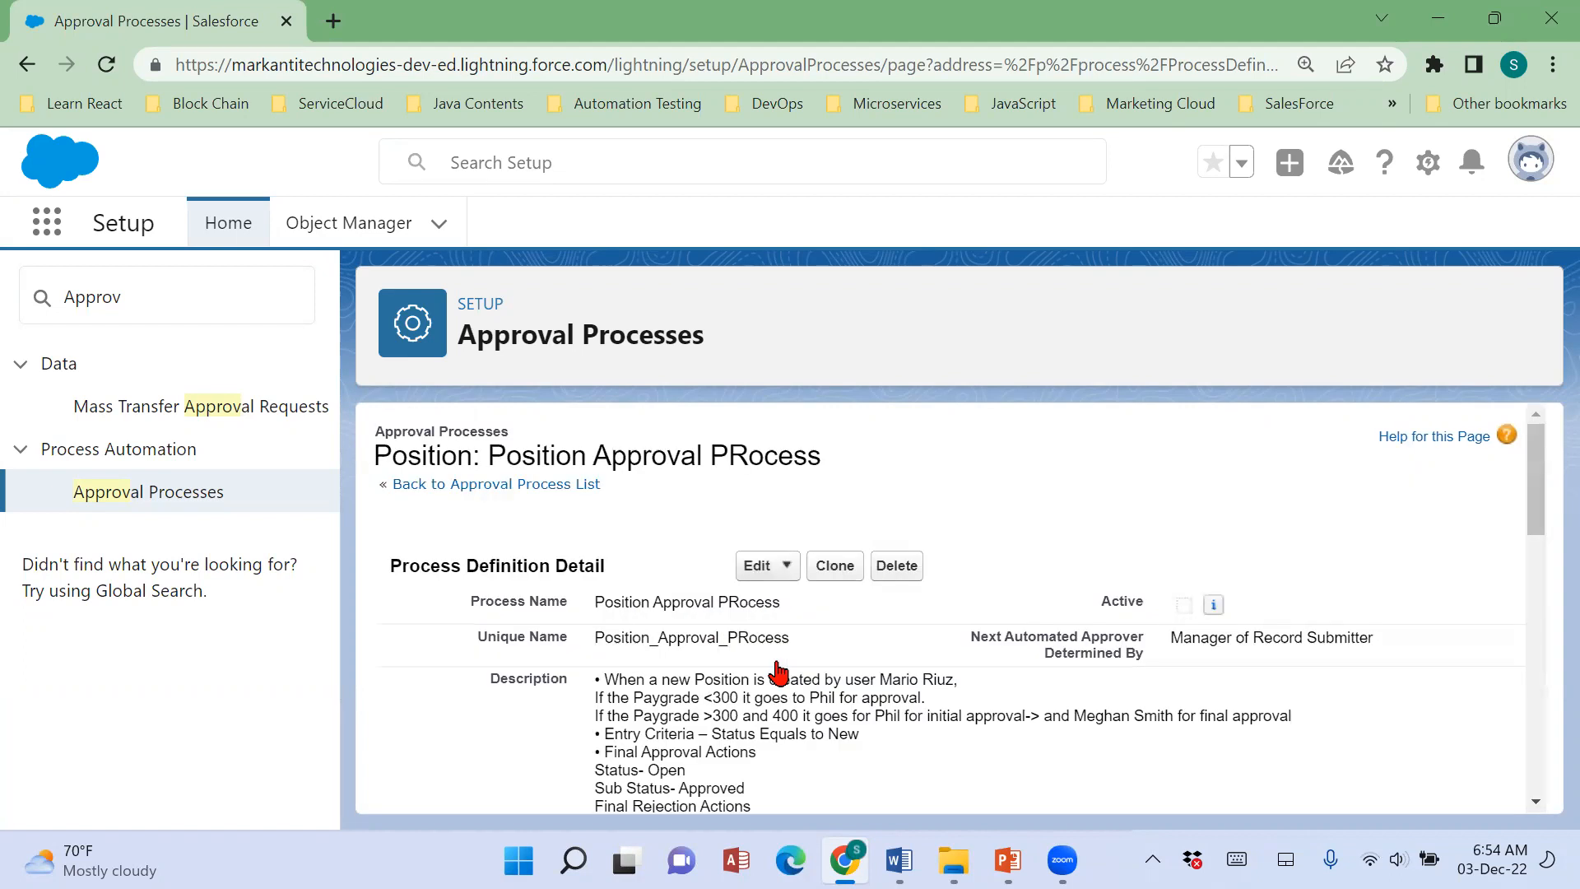
# Examine the process definition's name, description, entry criteria, record editability, next automated approver and initial submitters.
pyautogui.scroll(-2, 935, 684)
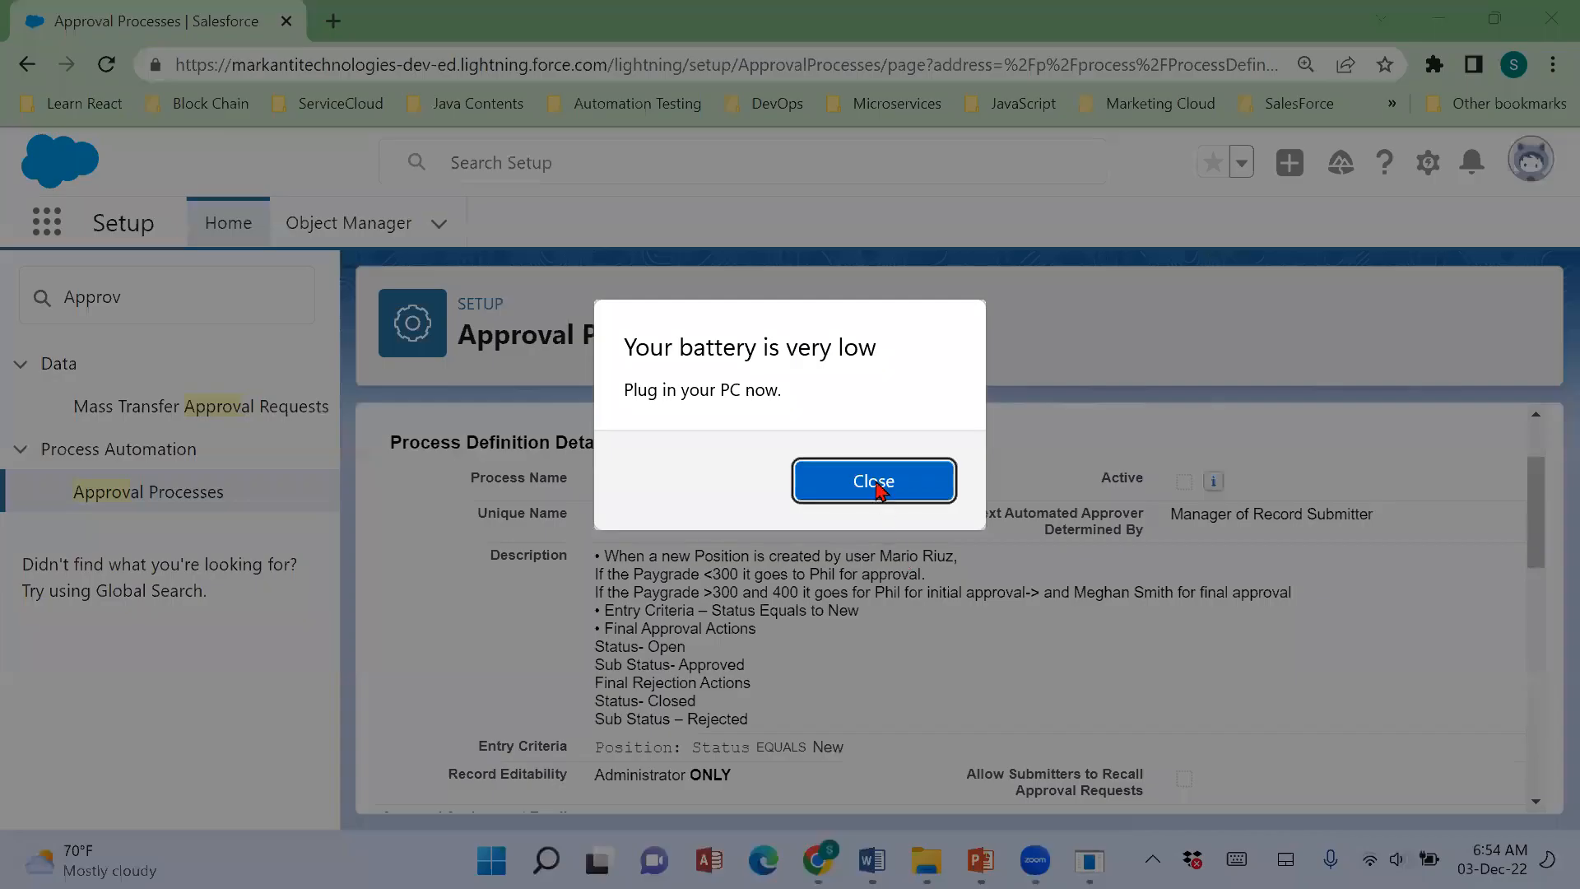
pyautogui.click(838, 481)
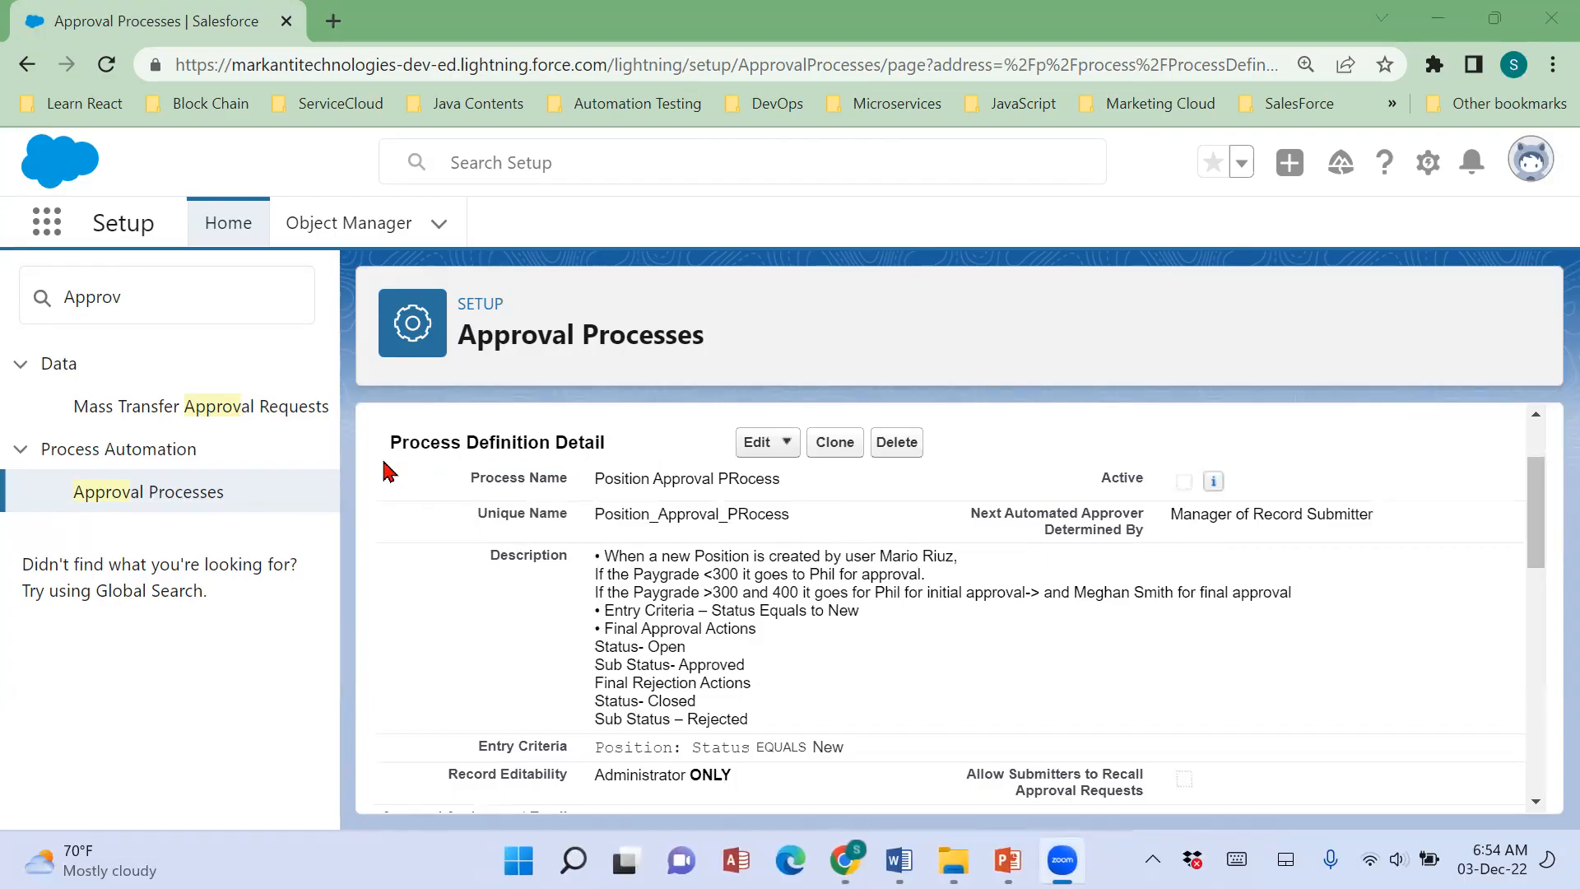
pyautogui.moveTo(392, 451); pyautogui.dragTo(801, 491)
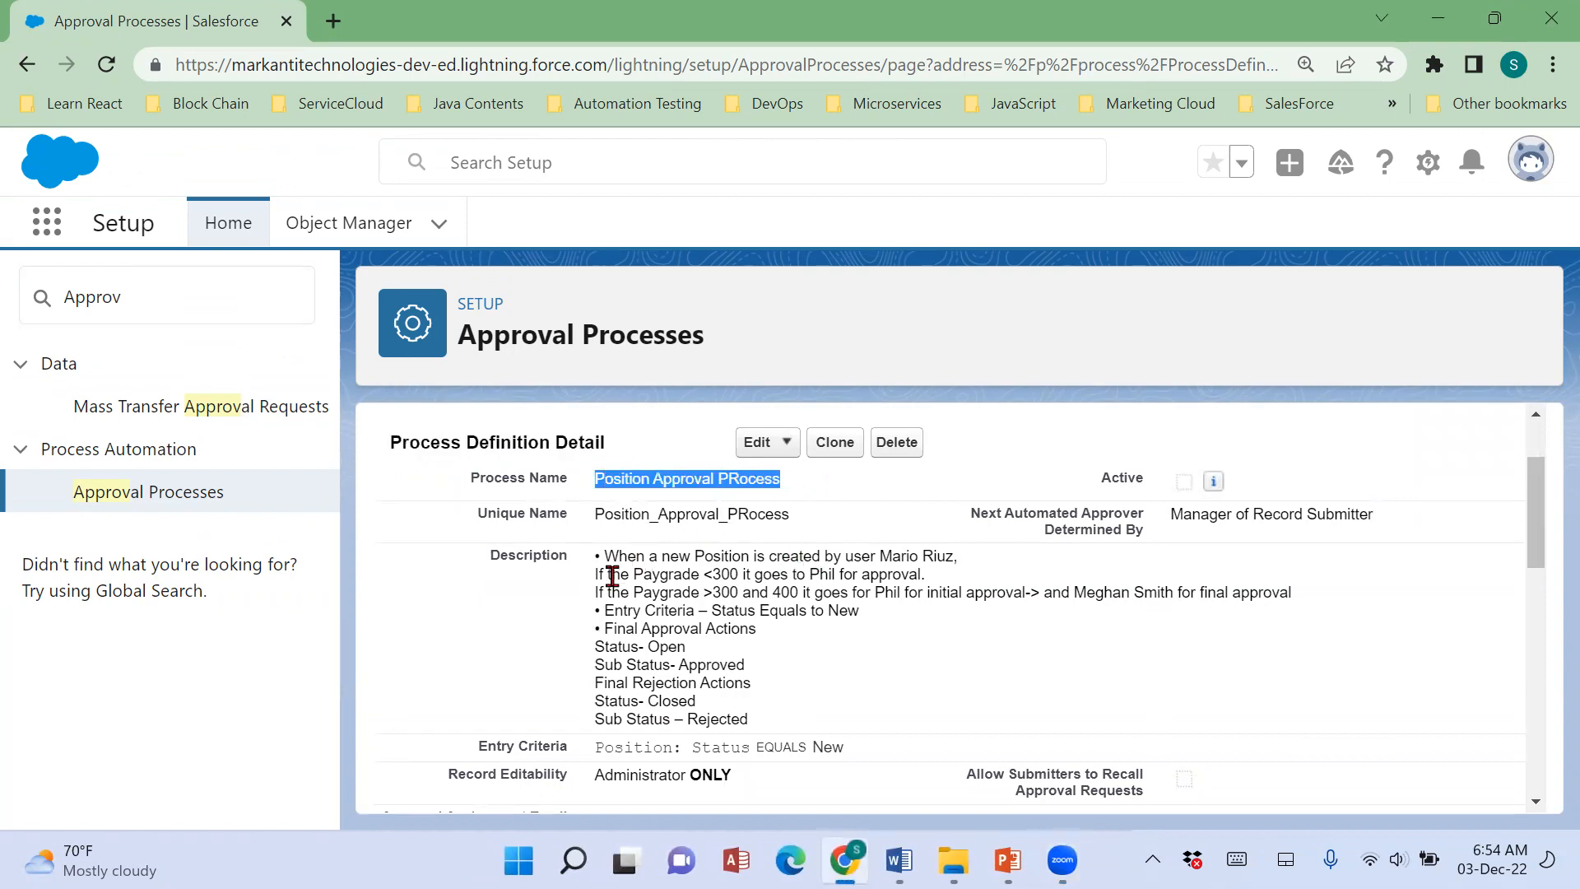
pyautogui.moveTo(596, 560); pyautogui.dragTo(797, 729)
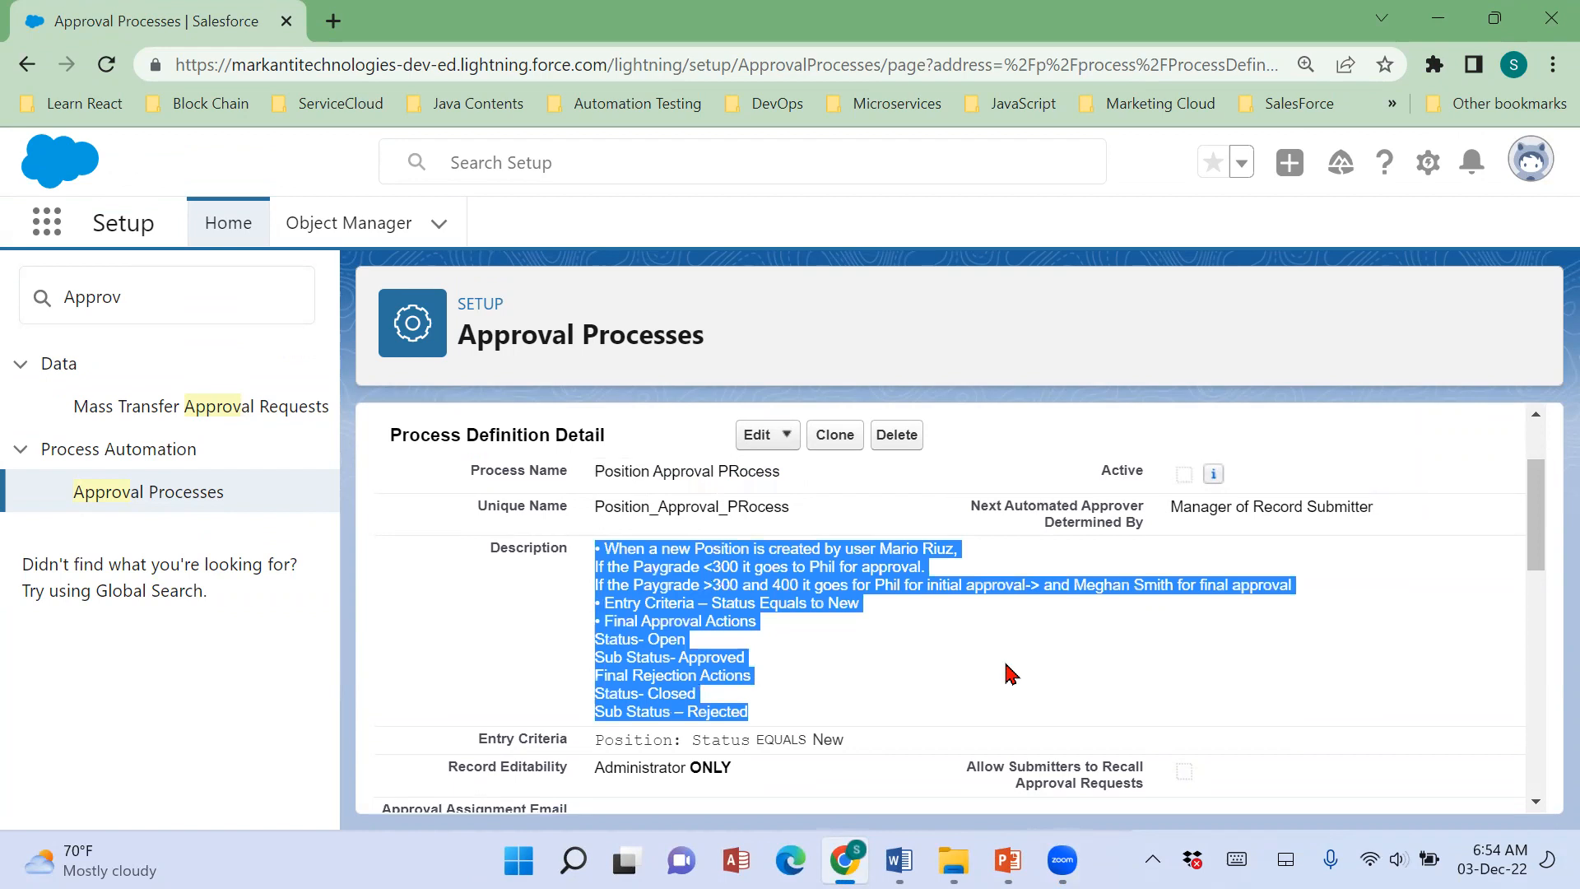
pyautogui.scroll(-1, 622, 625)
pyautogui.moveTo(478, 624); pyautogui.dragTo(897, 641)
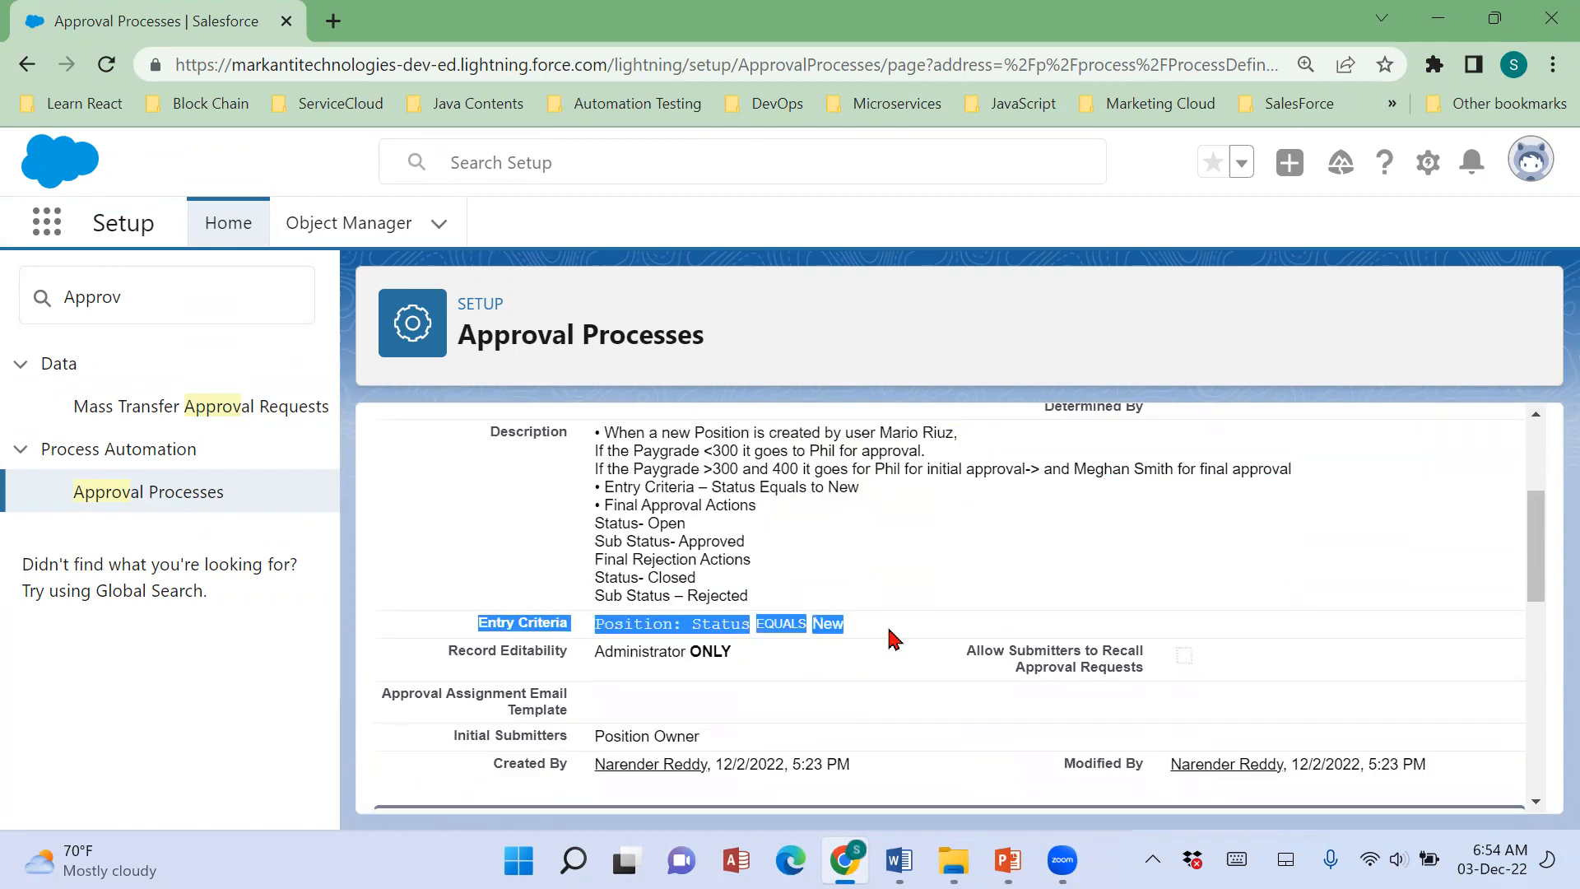
pyautogui.moveTo(450, 650); pyautogui.dragTo(778, 668)
pyautogui.scroll(2, 980, 671)
pyautogui.click(973, 527)
pyautogui.moveTo(974, 526); pyautogui.dragTo(1187, 539)
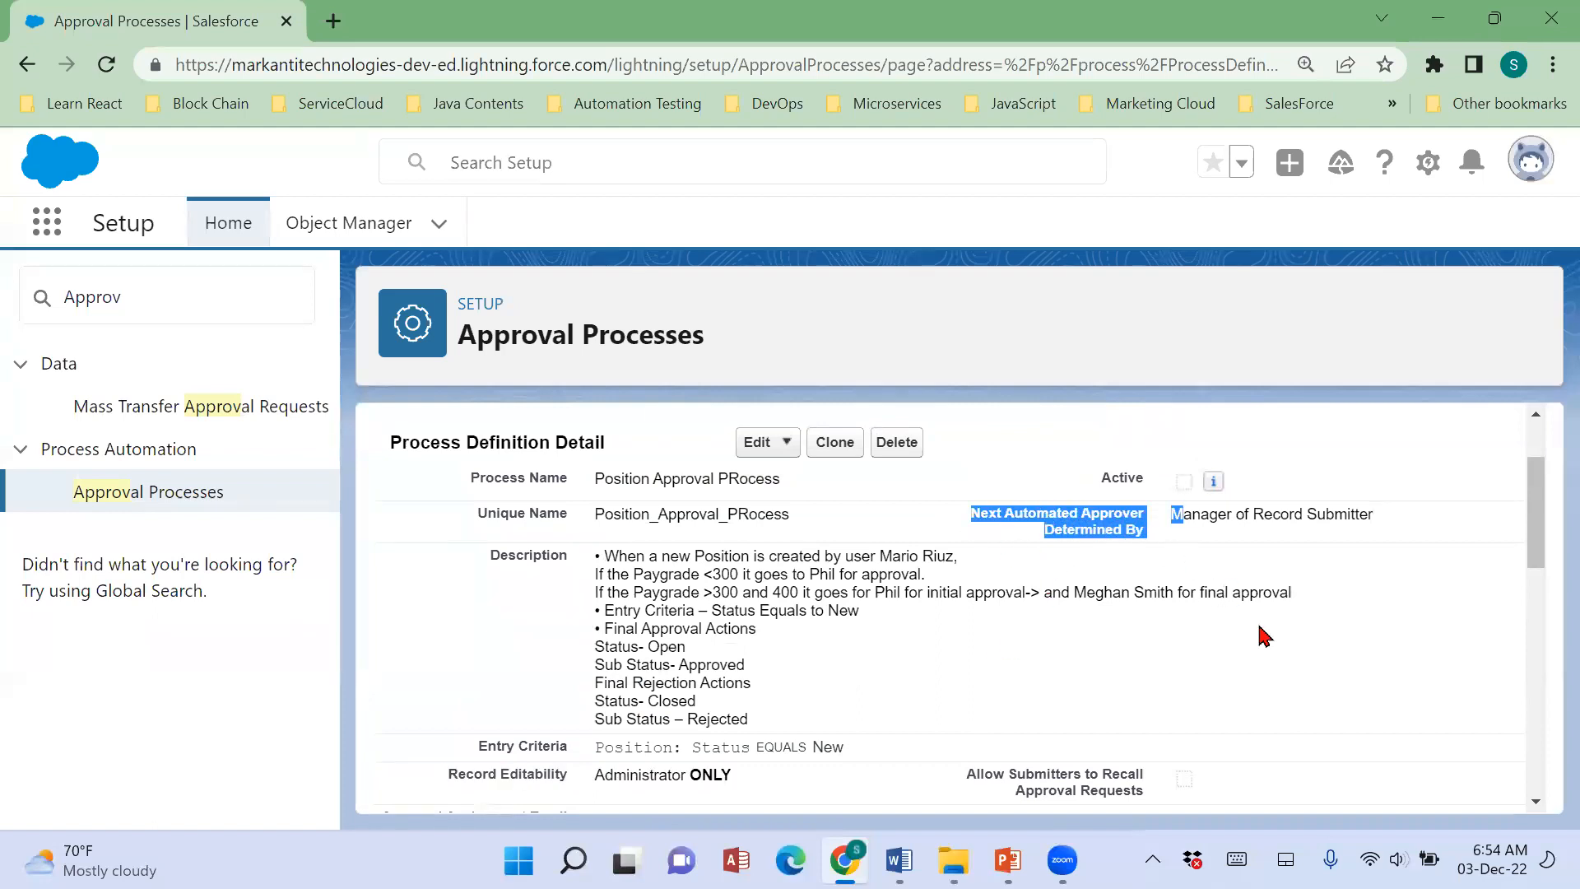
pyautogui.scroll(-3, 1265, 642)
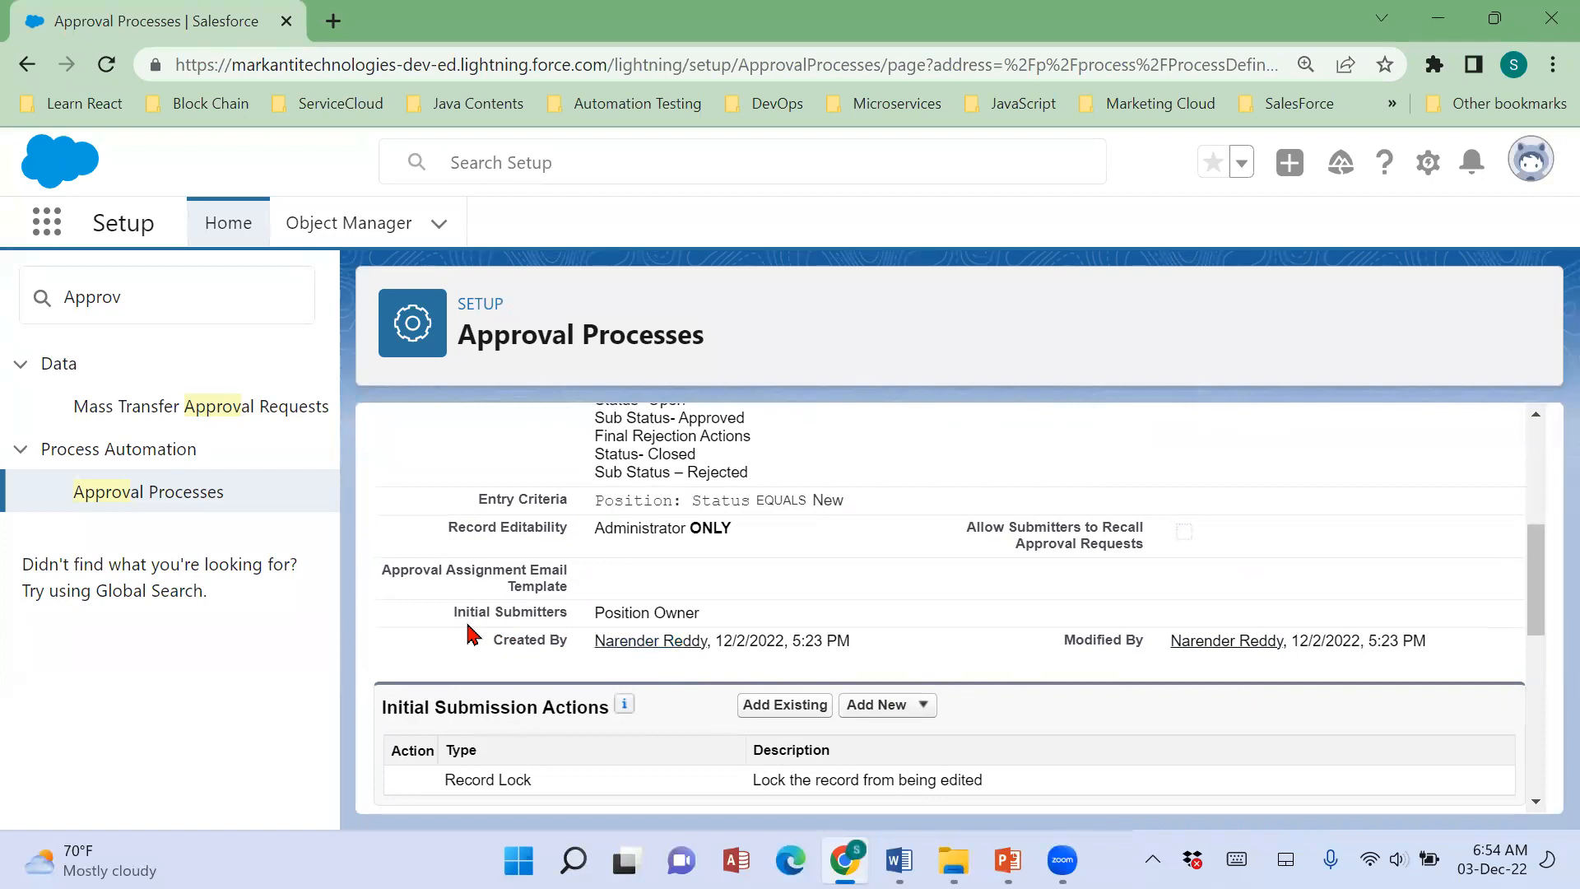
pyautogui.moveTo(441, 620); pyautogui.dragTo(793, 639)
pyautogui.scroll(3, 818, 645)
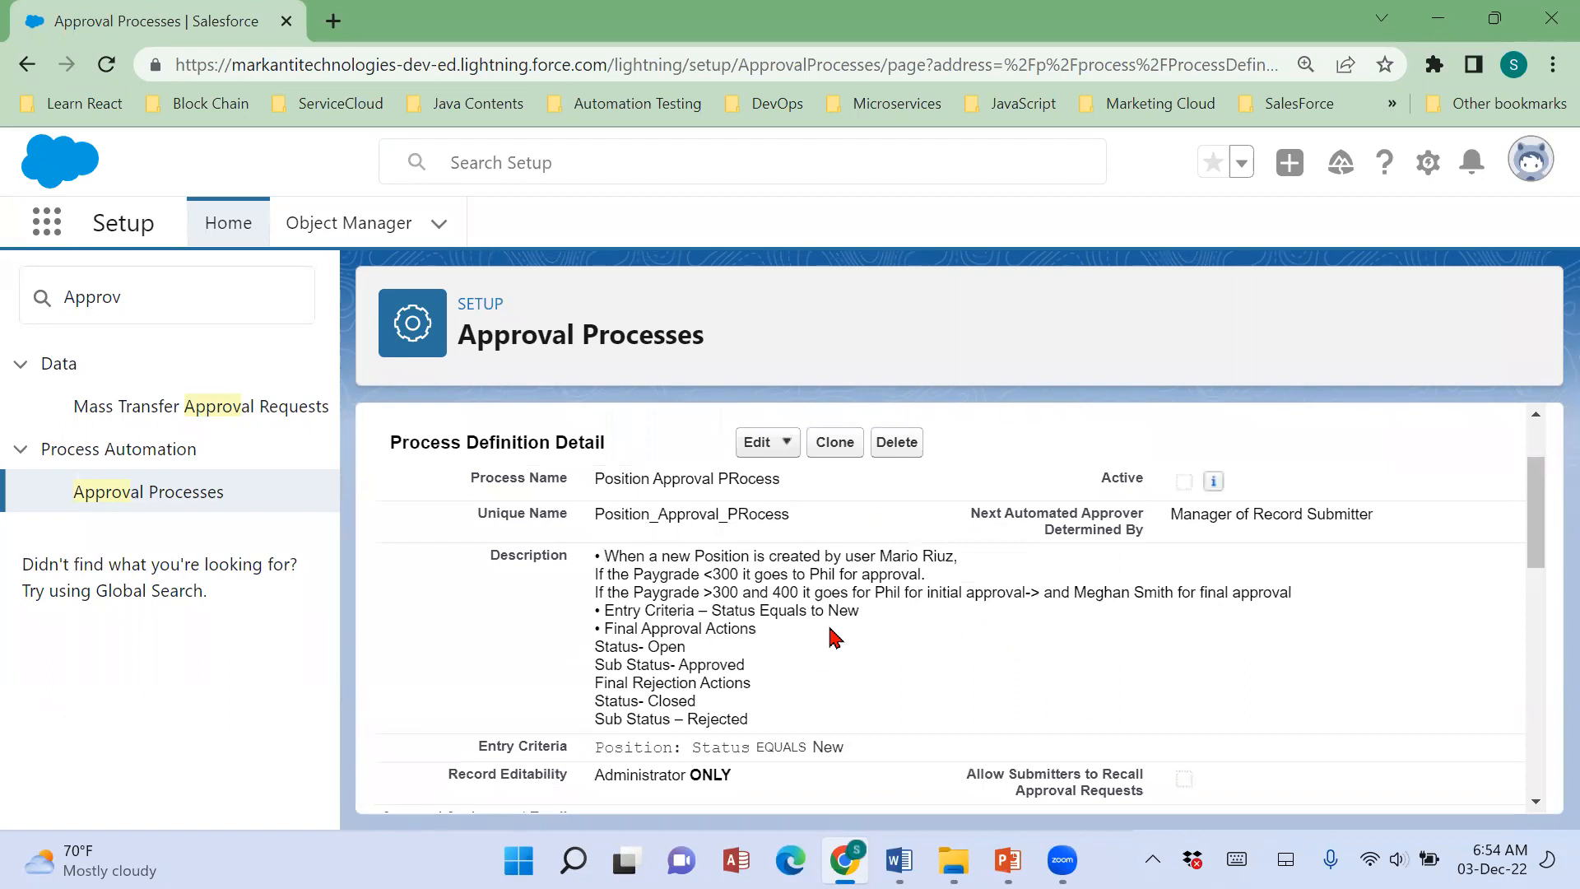
# Check which parts of the process definition can be edited, and examine the record lock under Initial Submission Actions.
pyautogui.click(786, 445)
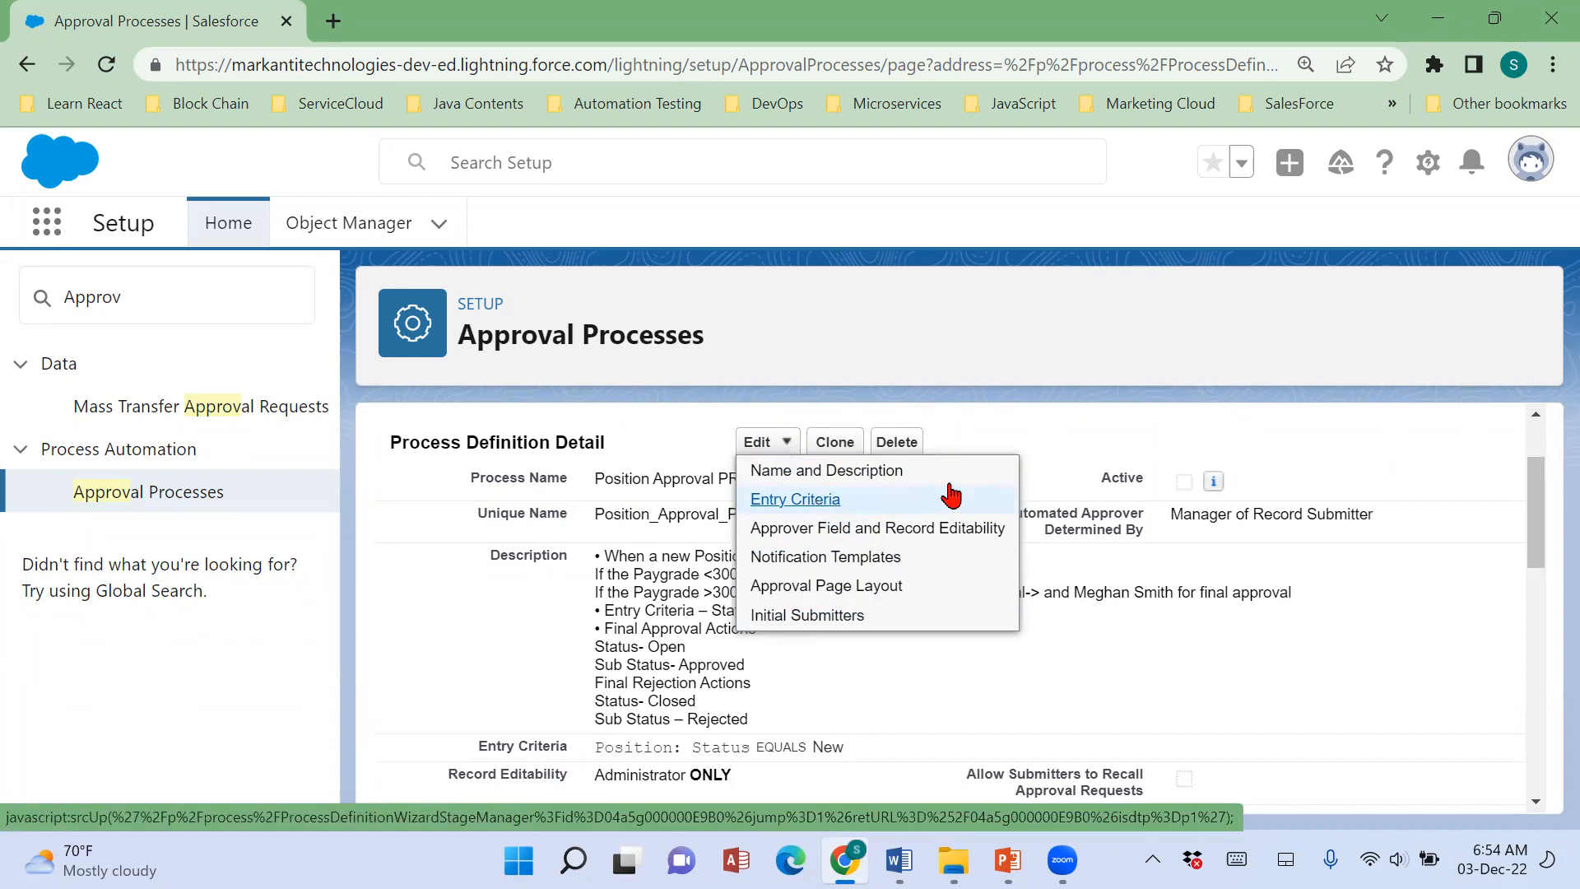
pyautogui.click(1335, 621)
pyautogui.scroll(-2, 1337, 623)
pyautogui.scroll(-3, 1335, 621)
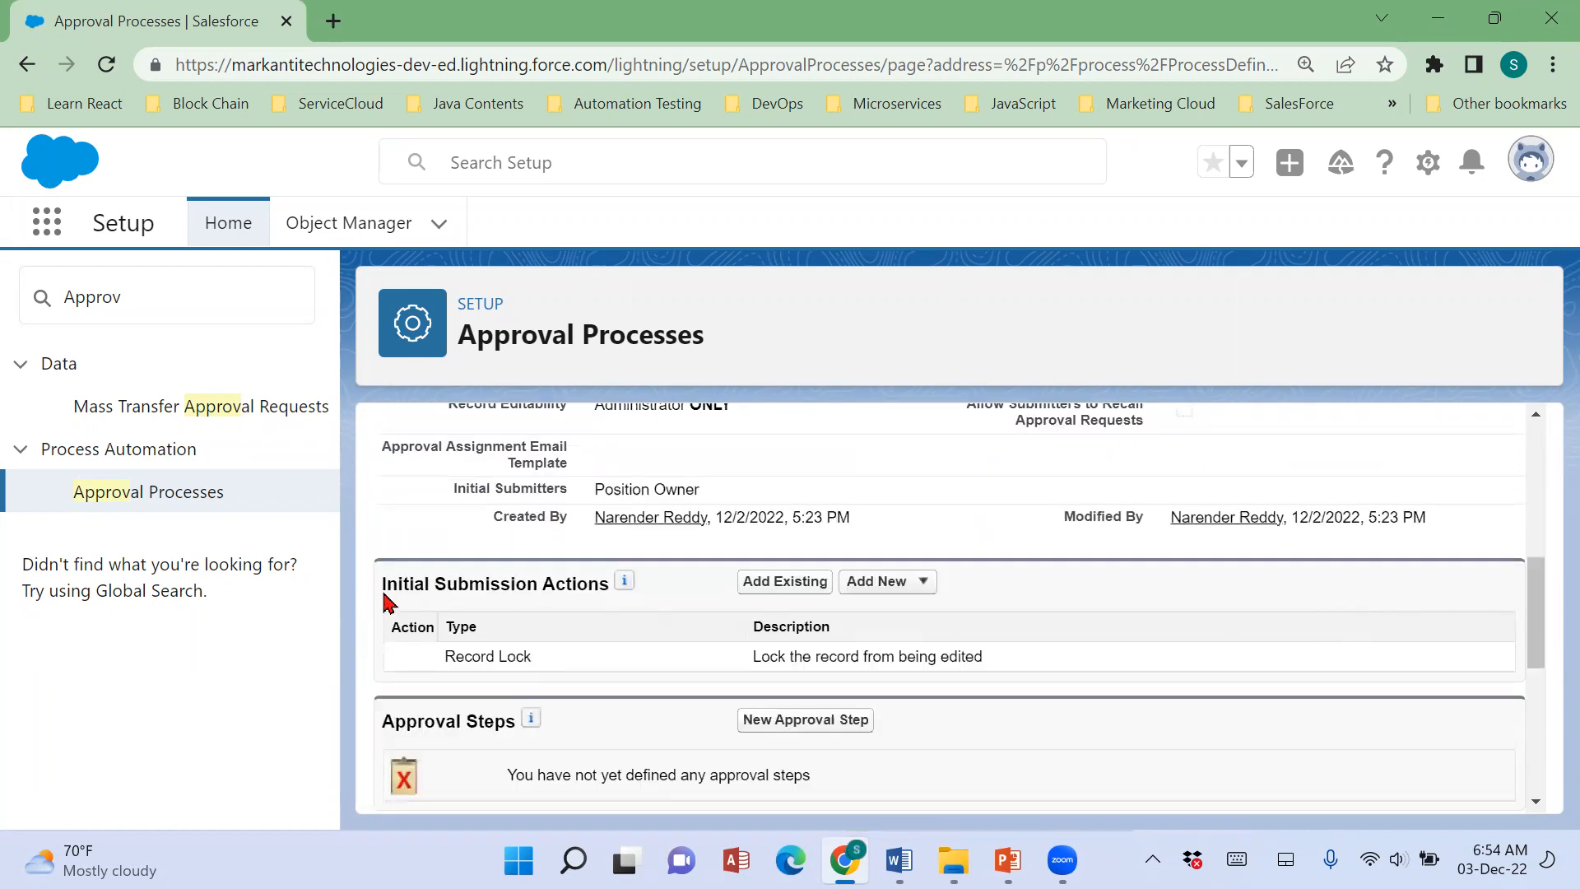
pyautogui.moveTo(383, 585); pyautogui.dragTo(604, 589)
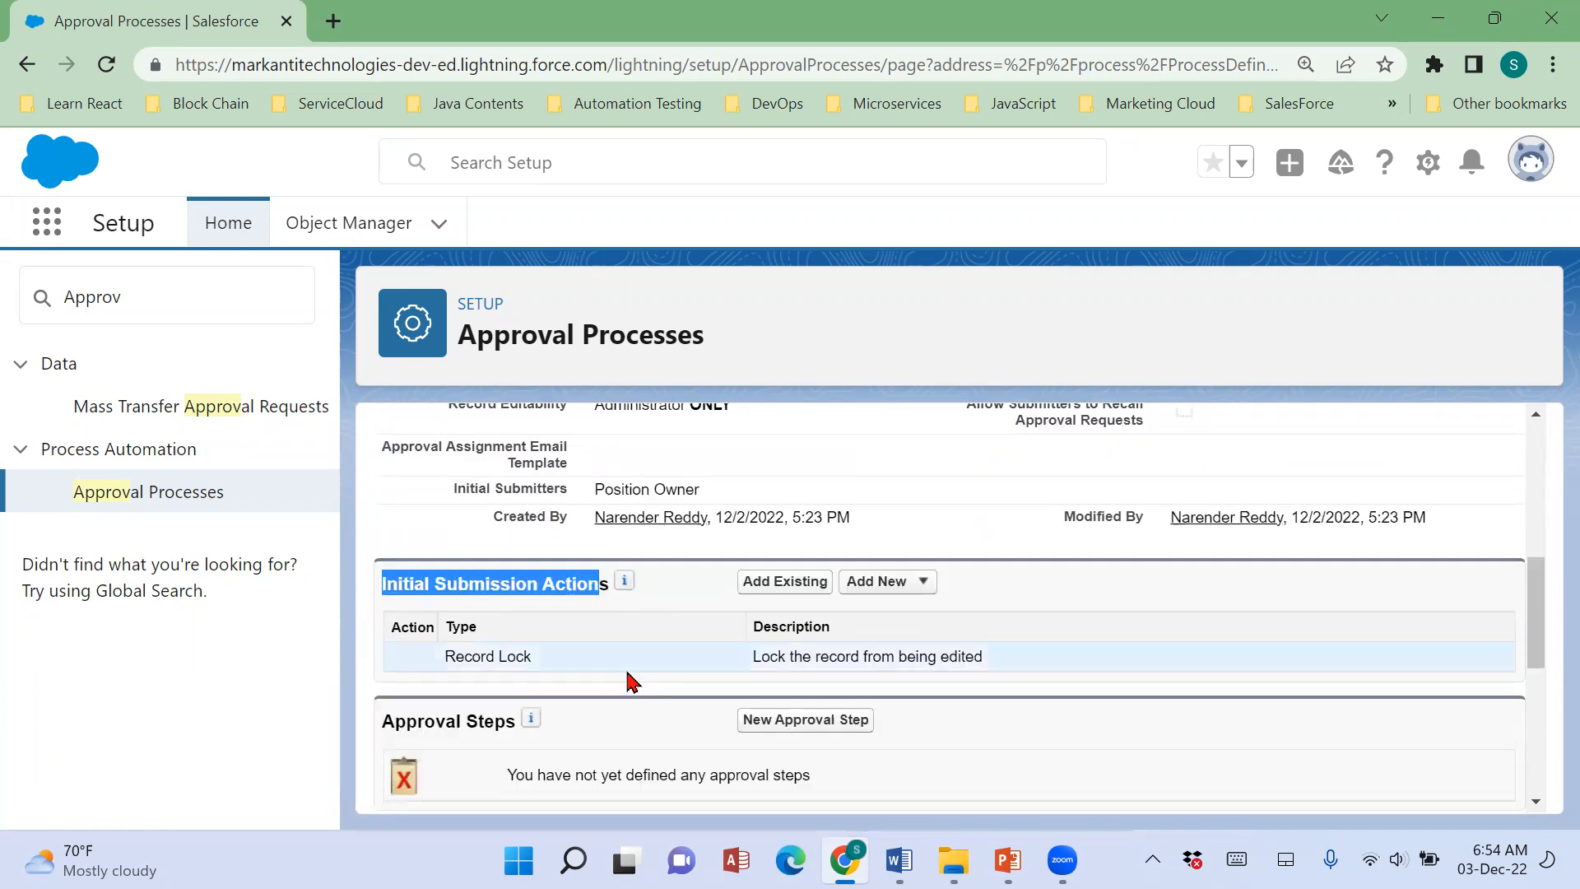
pyautogui.moveTo(424, 678); pyautogui.dragTo(1027, 670)
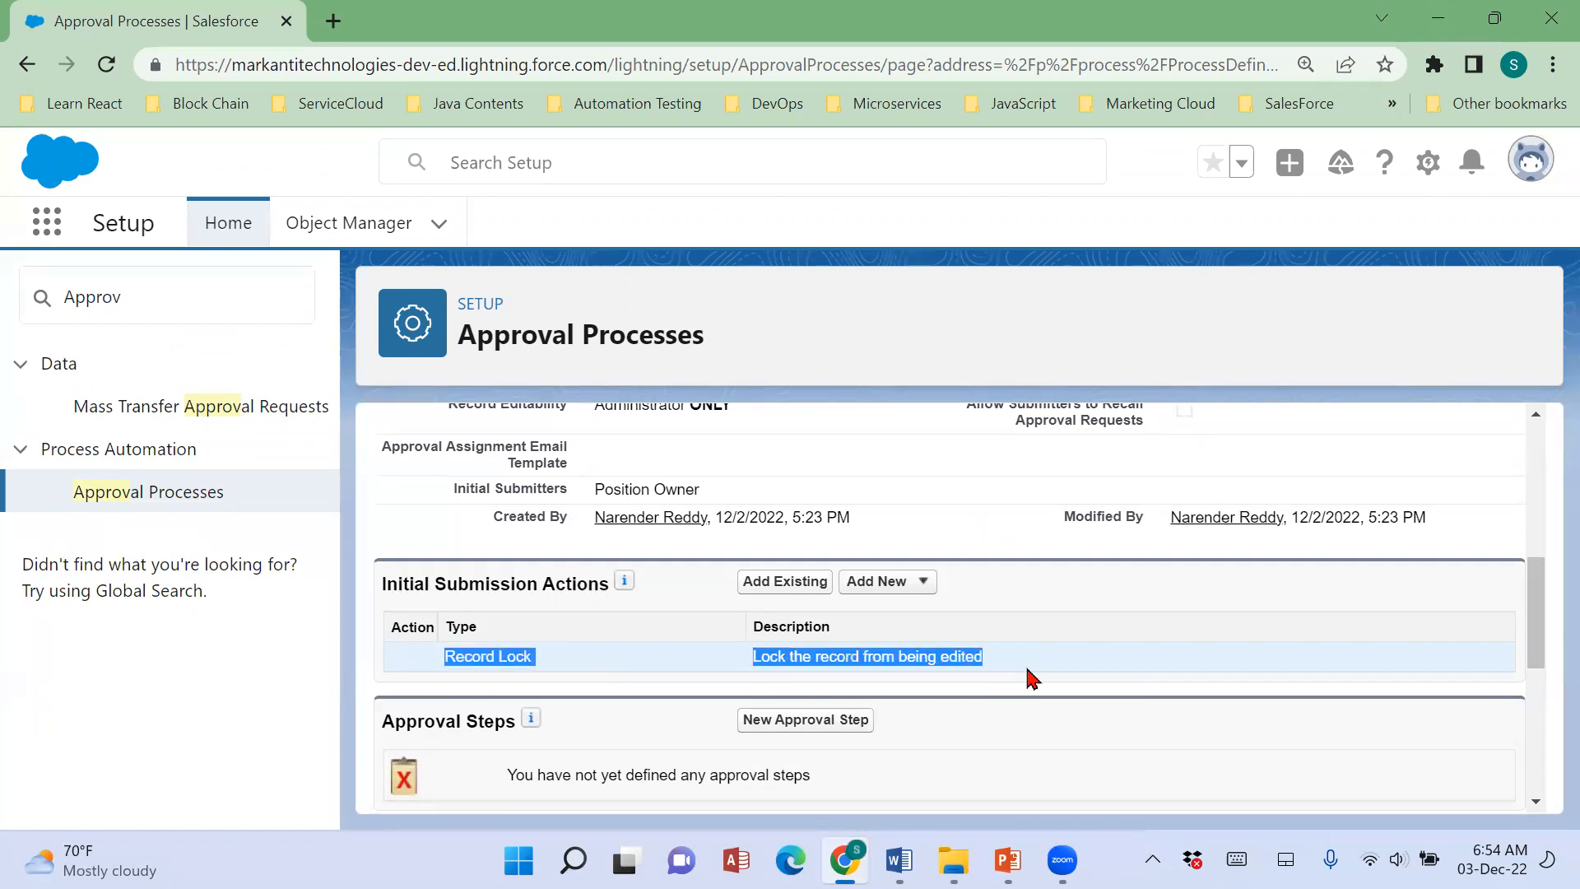
# Switch to the Word notes and review the status picklist values listed in the Scenario 55 note.
pyautogui.click(899, 860)
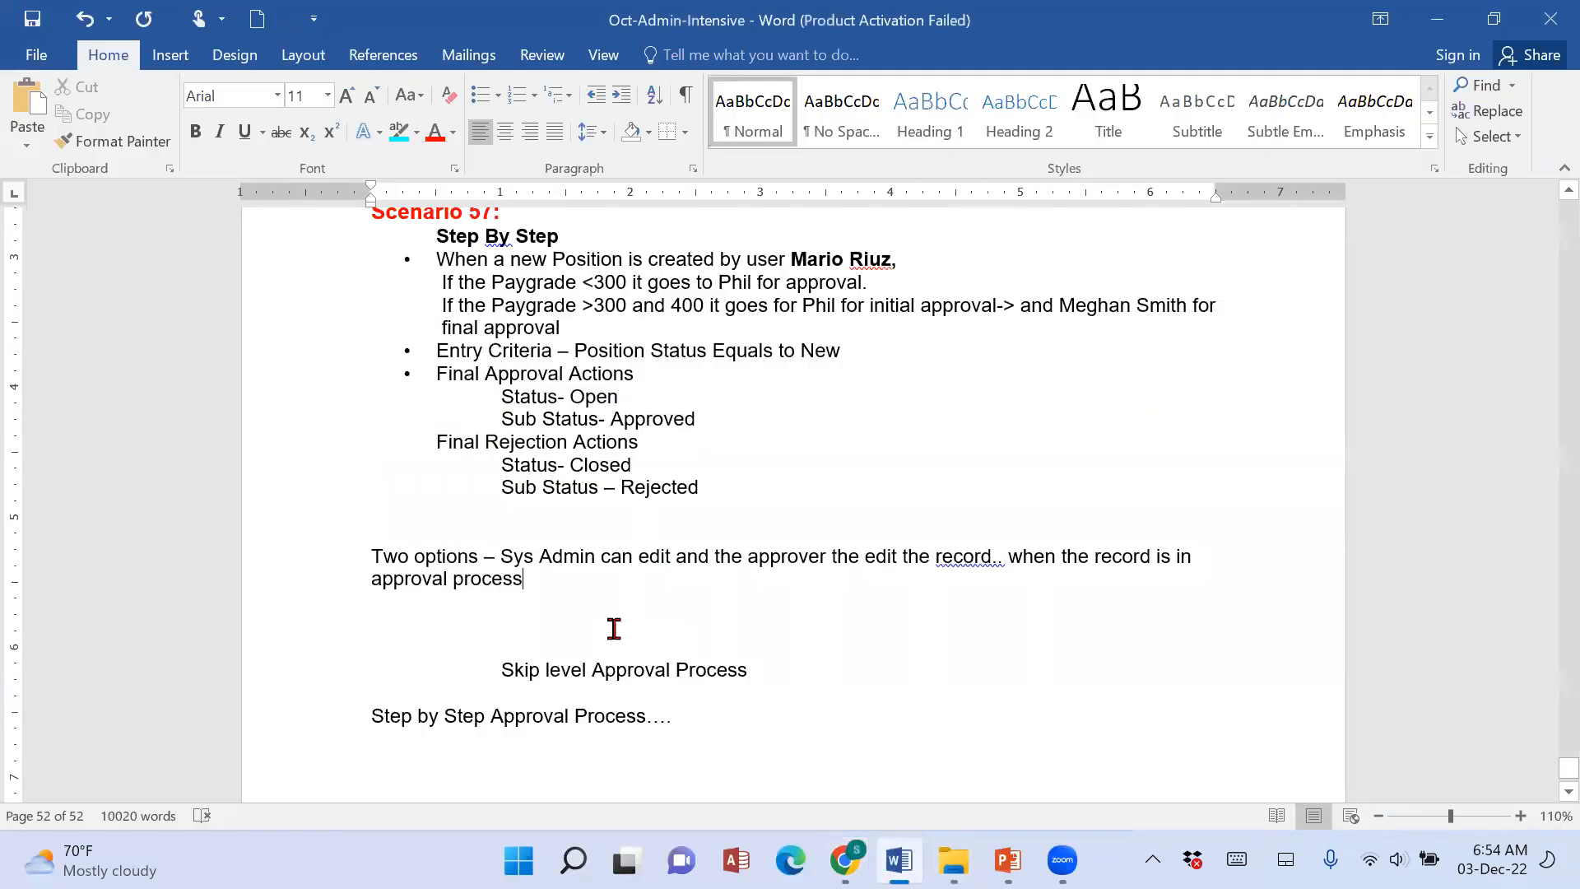
pyautogui.scroll(12, 614, 628)
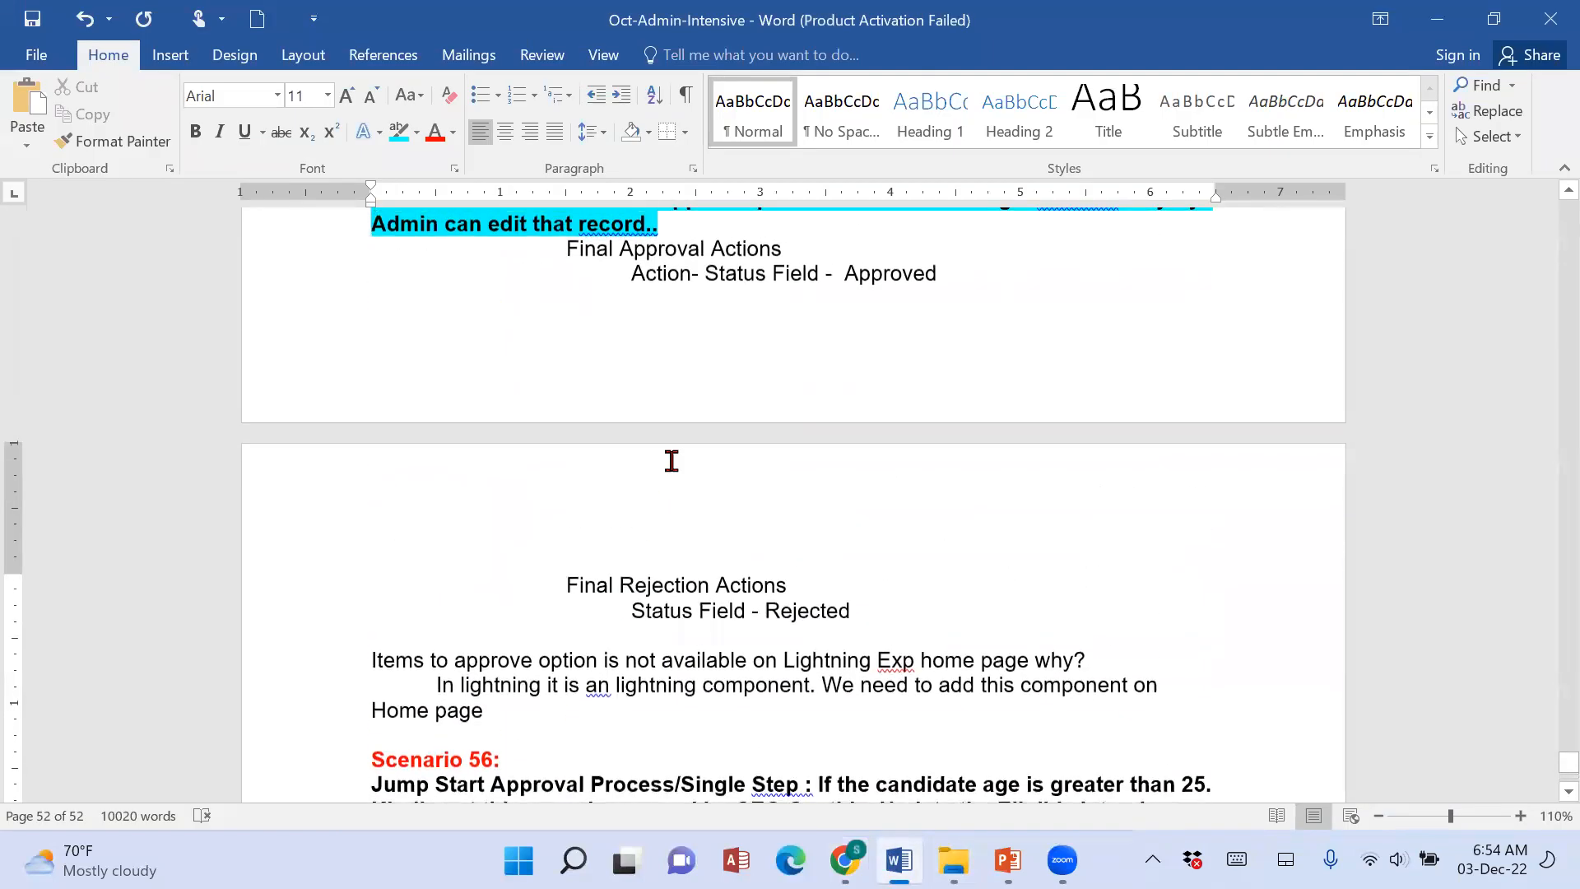
pyautogui.scroll(3, 671, 461)
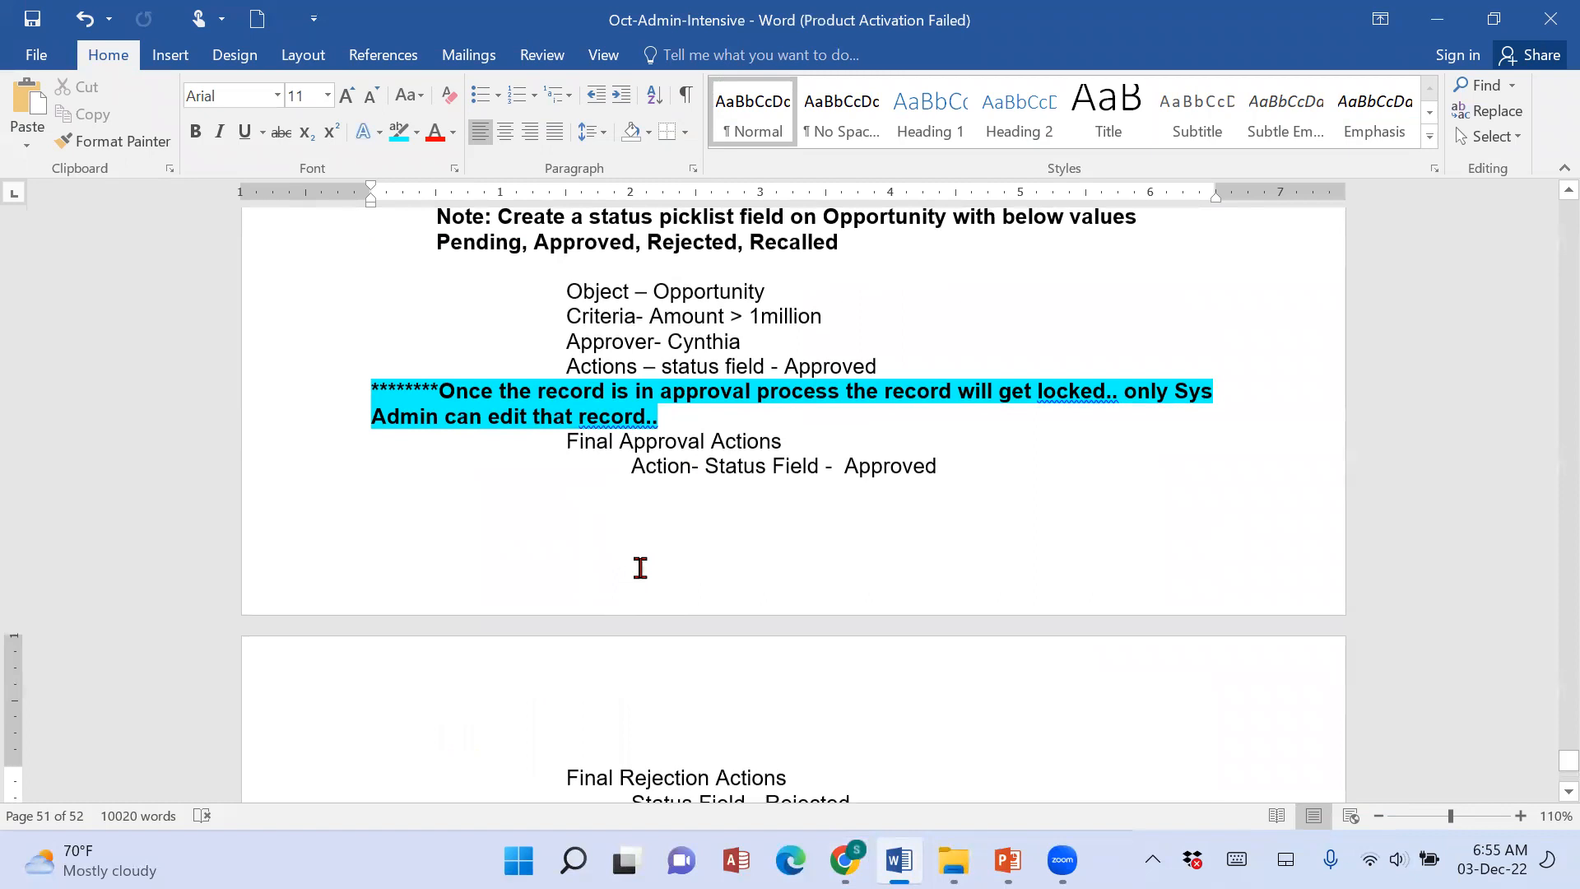
pyautogui.scroll(3, 418, 581)
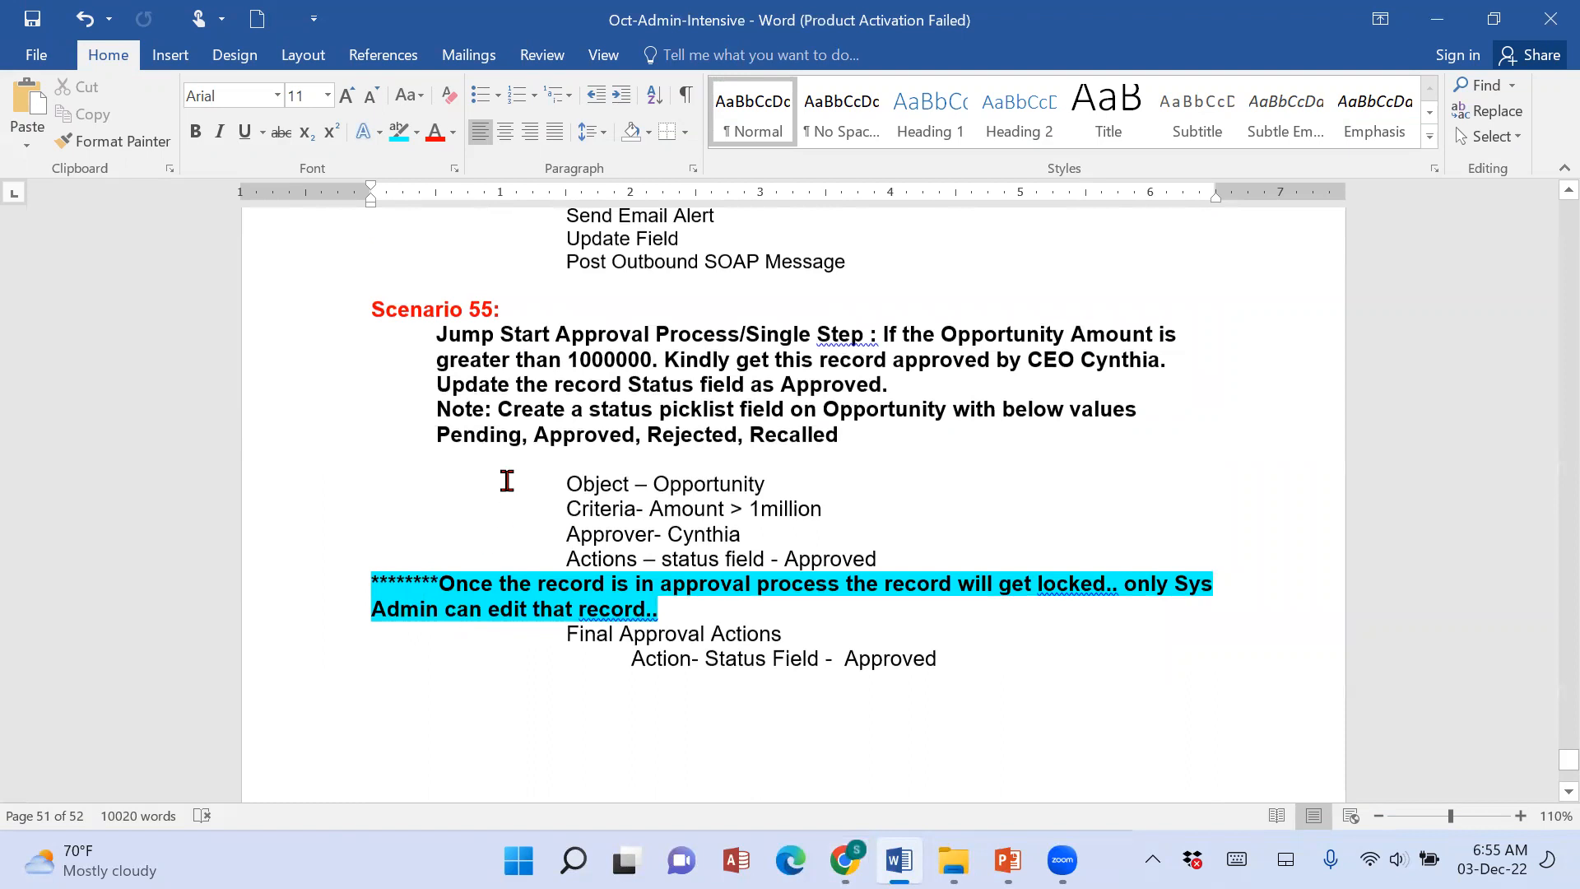
pyautogui.moveTo(432, 436); pyautogui.dragTo(520, 435)
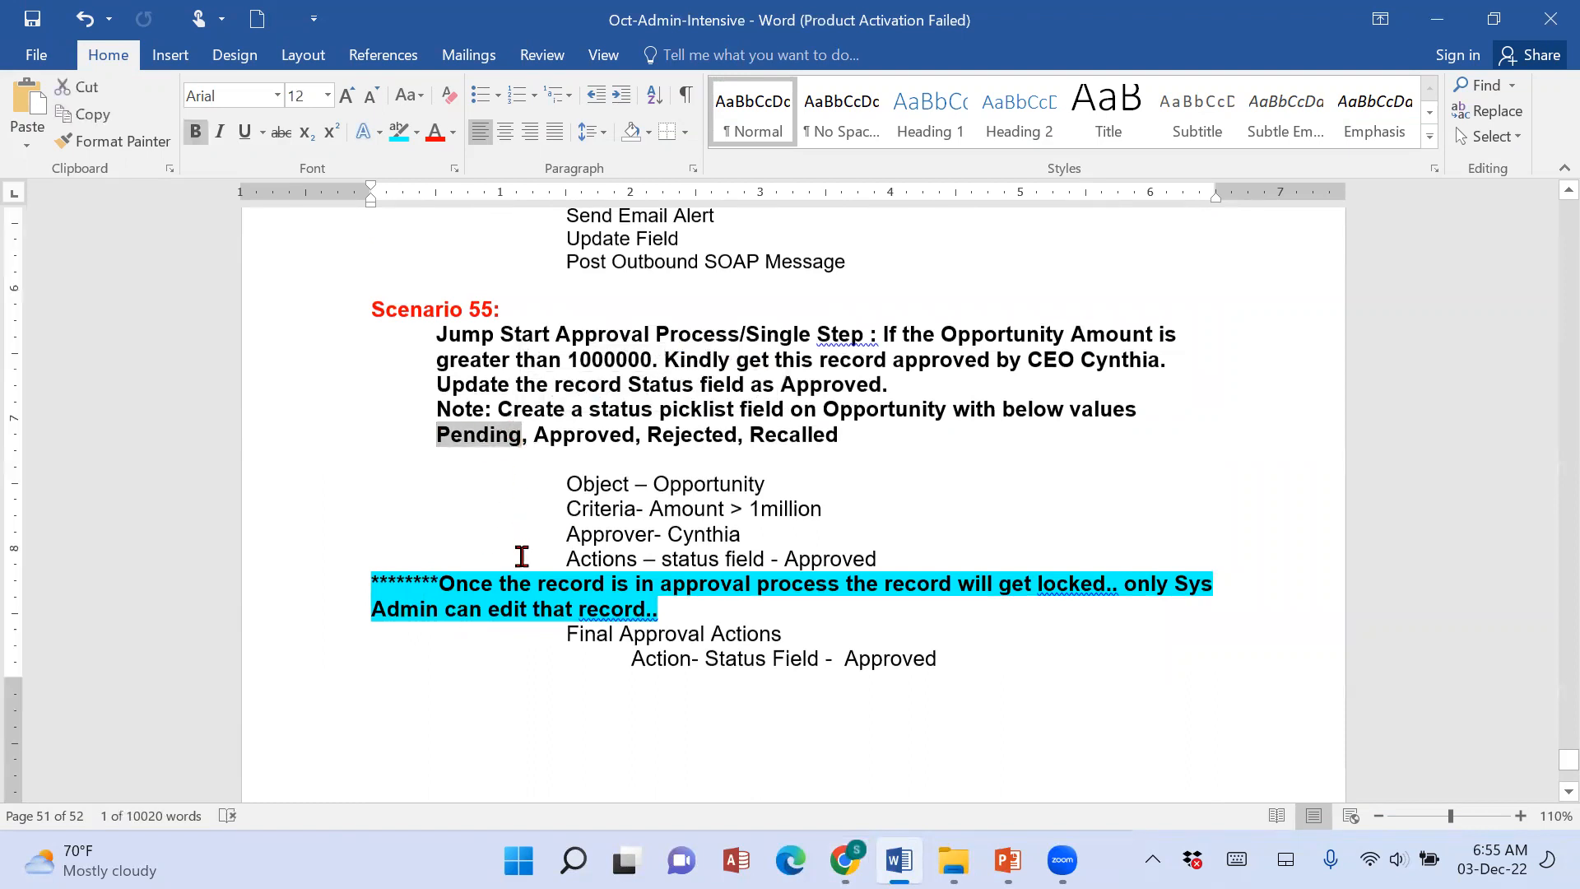
pyautogui.moveTo(563, 435); pyautogui.dragTo(725, 435)
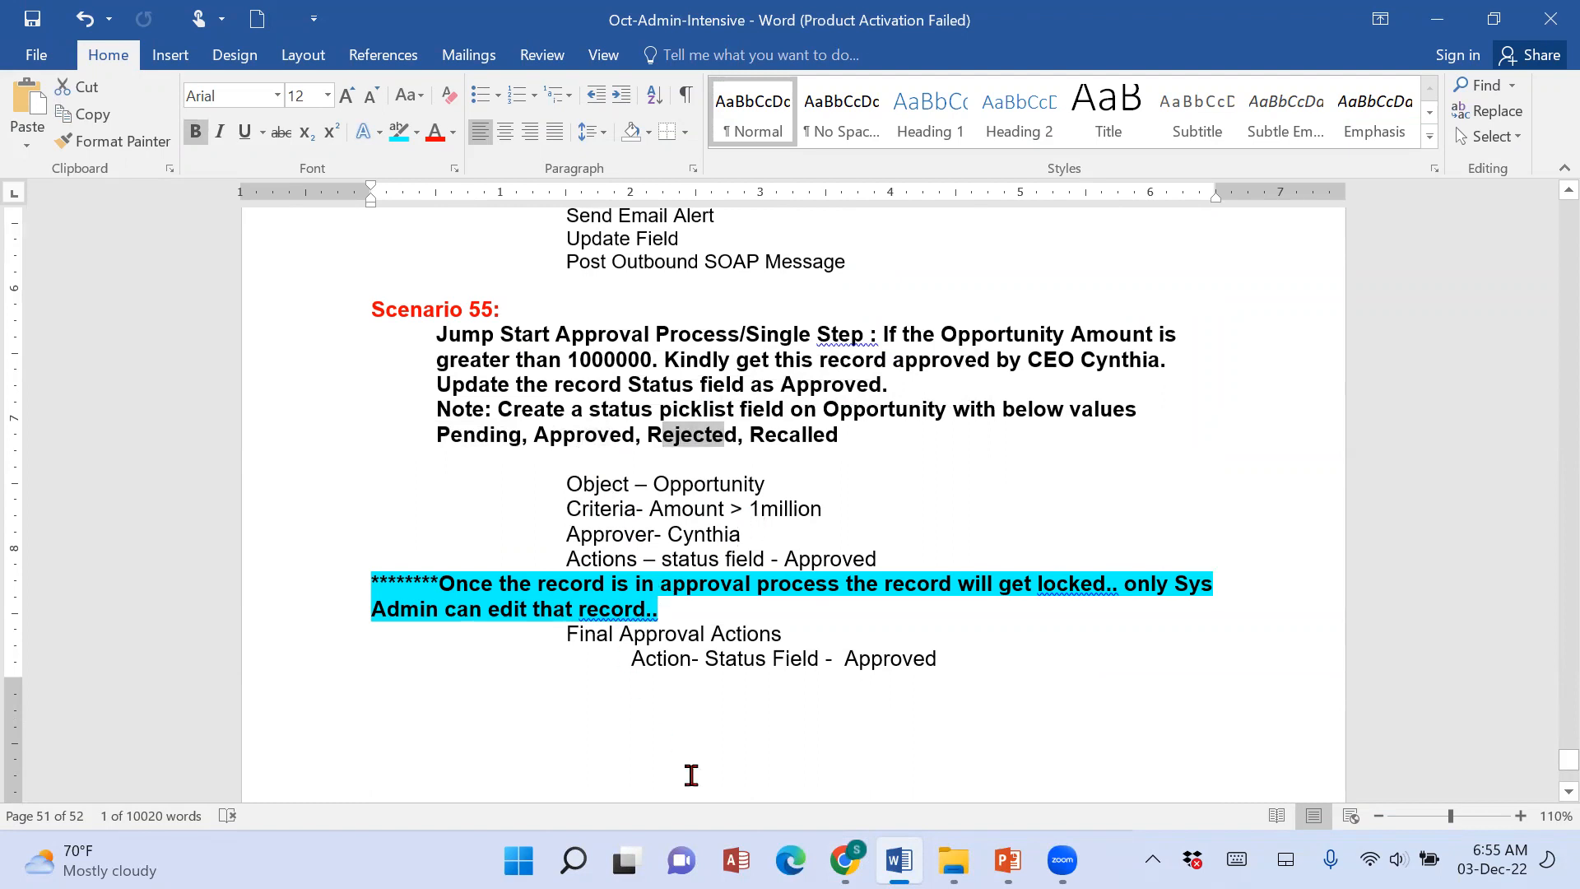
# Switch back to Salesforce in Chrome and examine the process's final approval, final rejection and recall actions and its Approval Steps section.
pyautogui.click(844, 860)
pyautogui.scroll(-5, 634, 706)
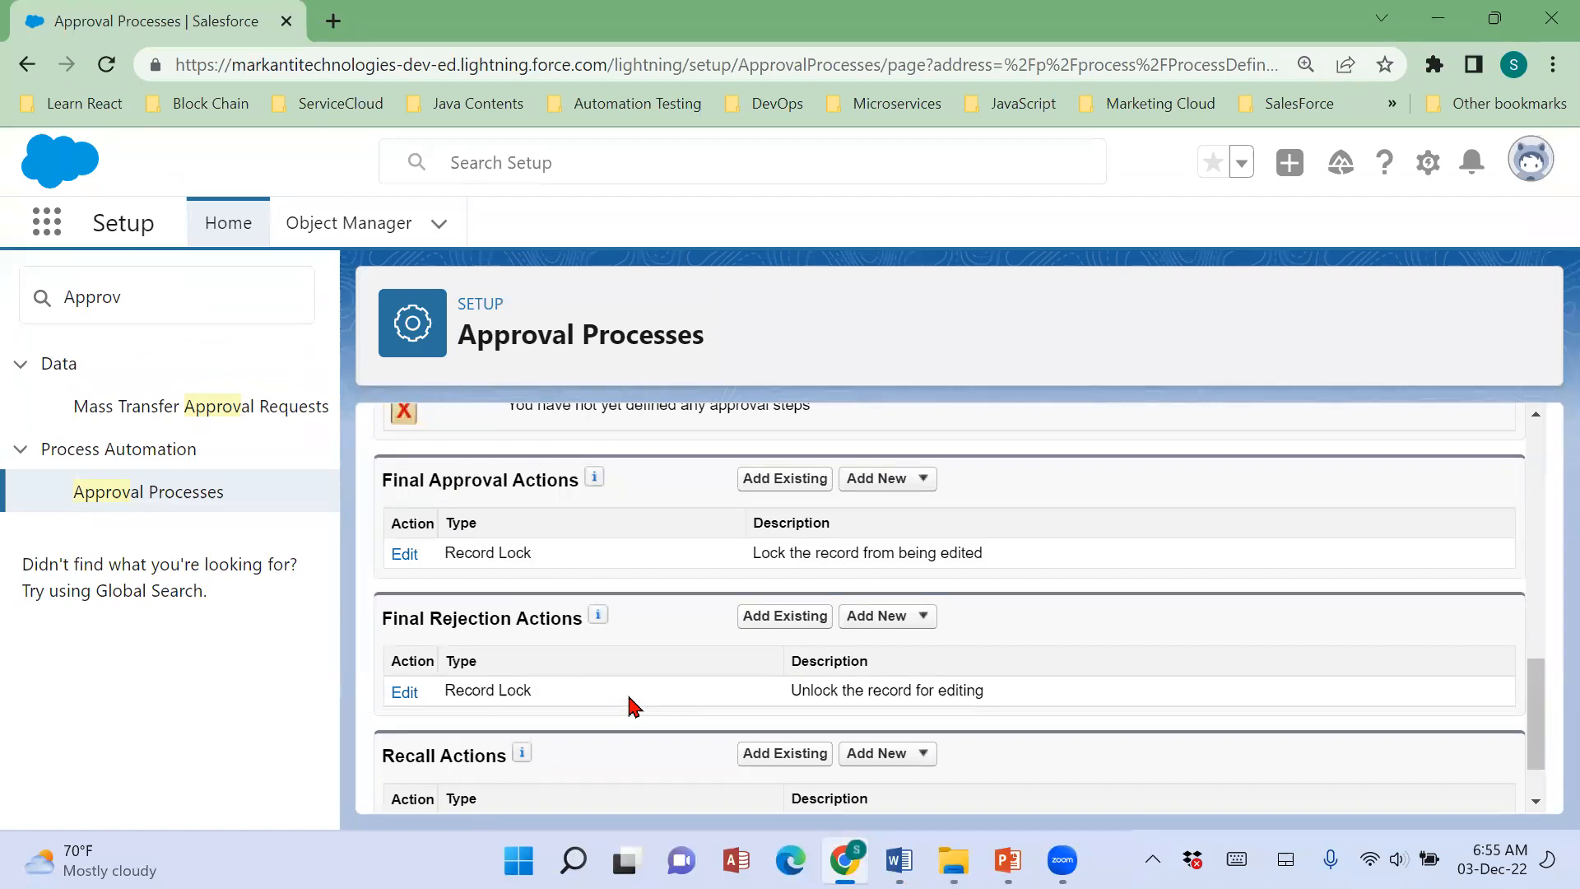
pyautogui.scroll(3, 634, 706)
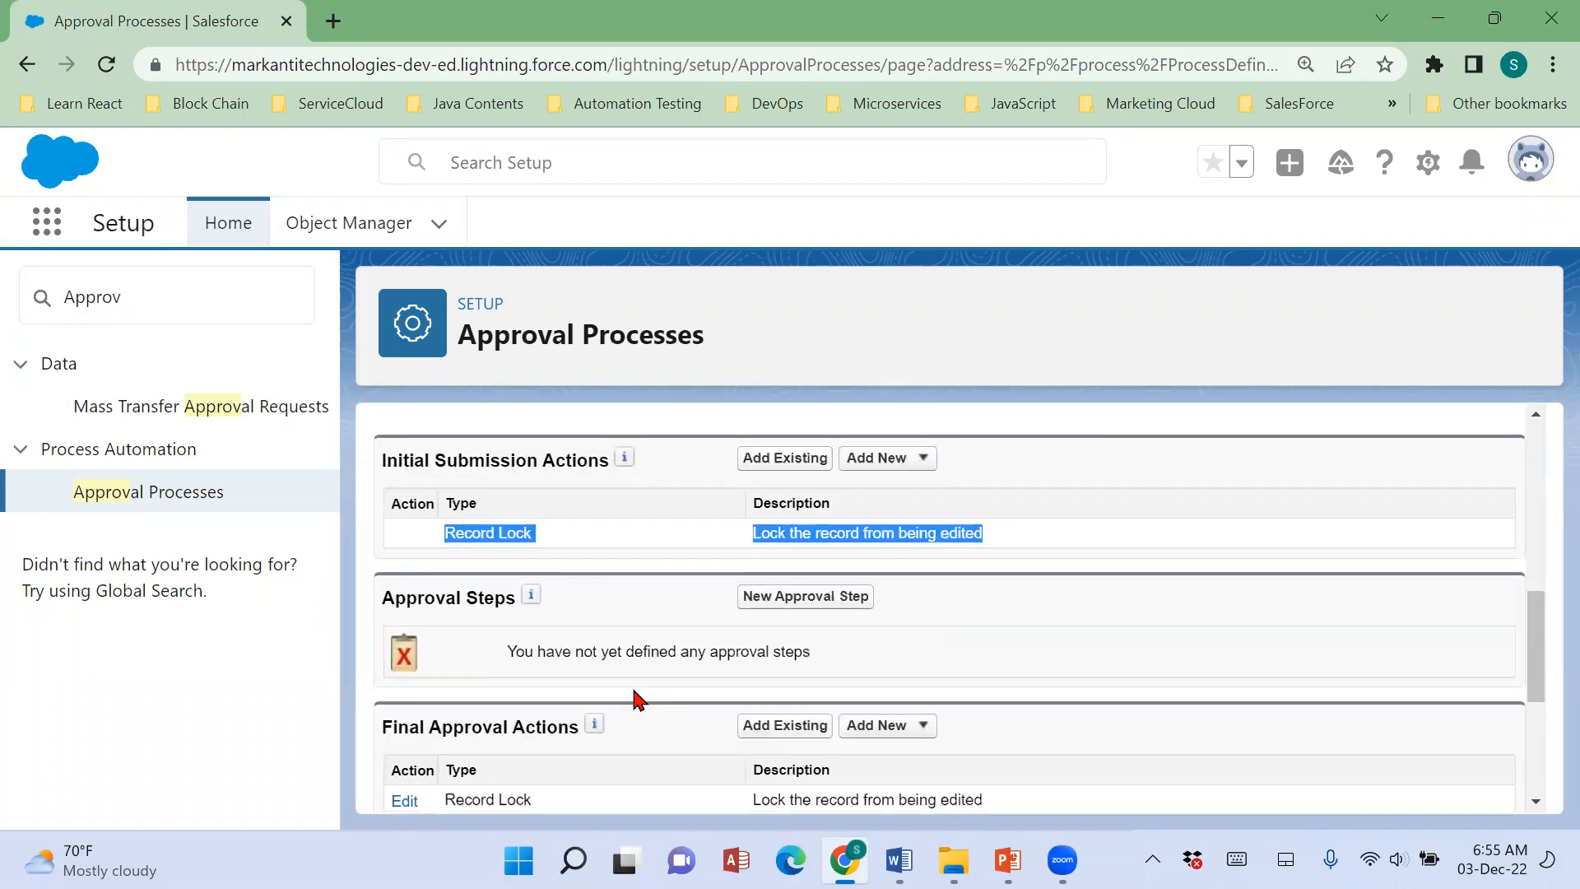
pyautogui.scroll(-3, 626, 659)
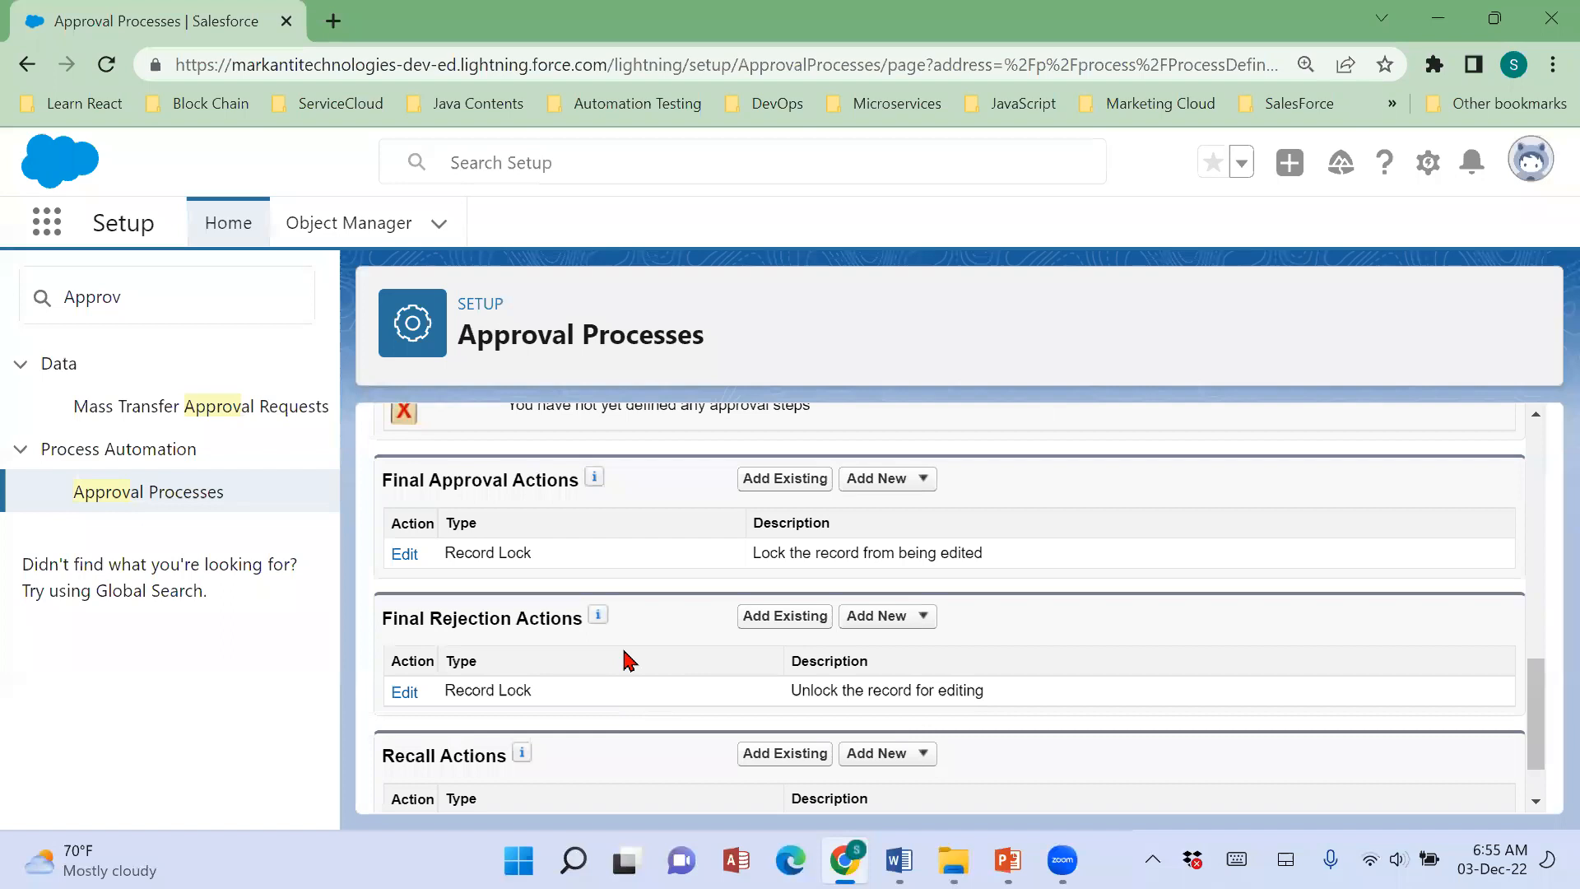
pyautogui.scroll(3, 627, 660)
pyautogui.moveTo(381, 607); pyautogui.dragTo(611, 623)
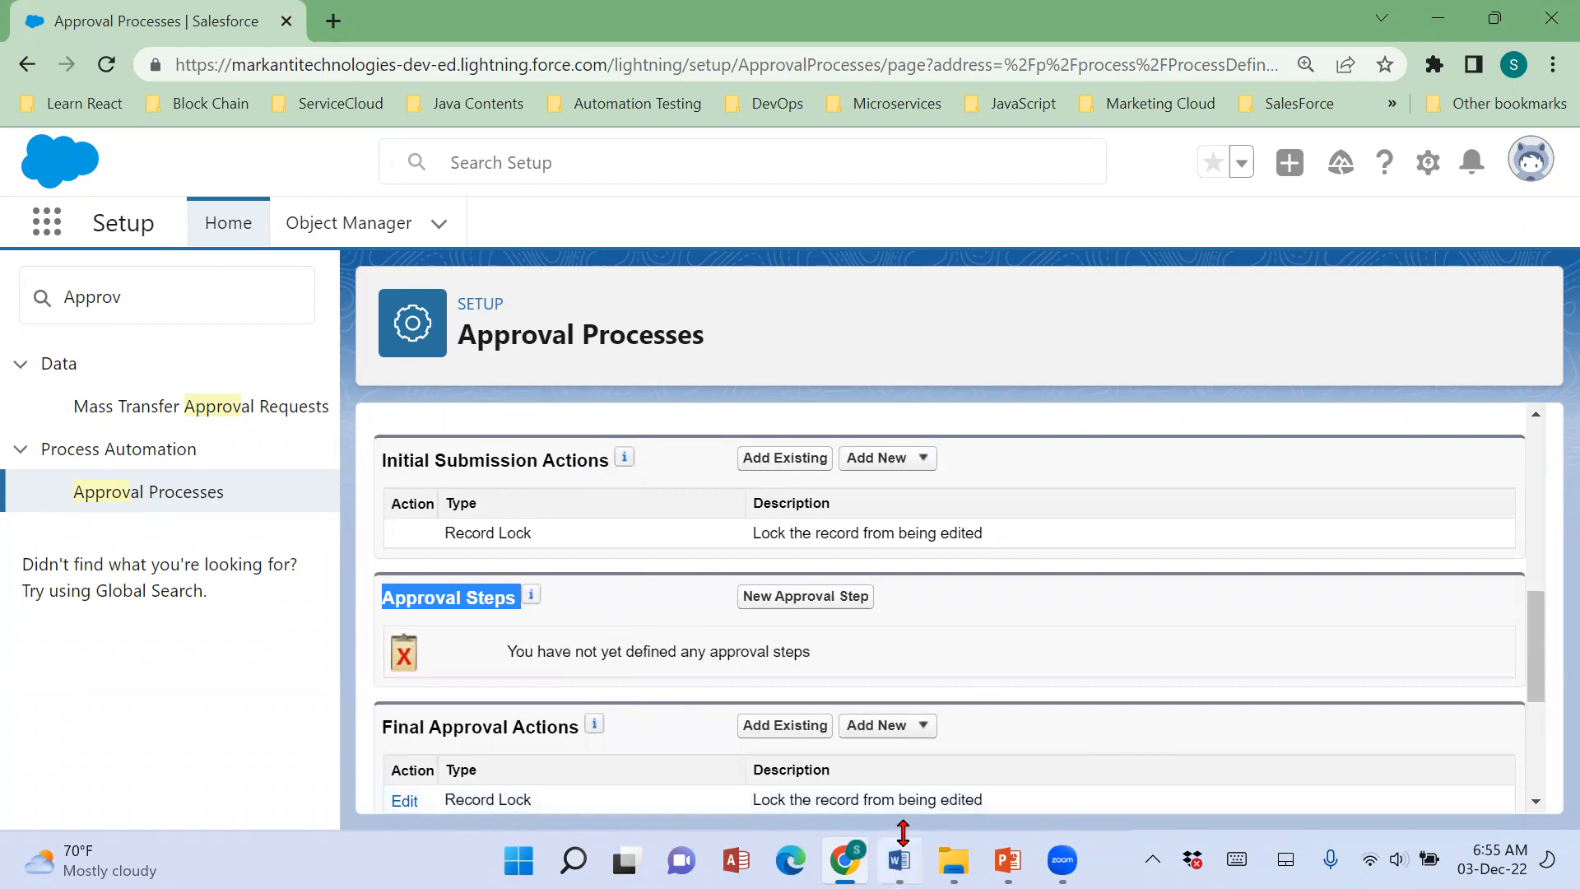
# Switch to the Word notes and read the two Paygrade approval rules in Scenario 57.
pyautogui.click(900, 858)
pyautogui.scroll(-5, 861, 649)
pyautogui.scroll(-6, 863, 647)
pyautogui.scroll(1, 447, 417)
pyautogui.moveTo(447, 417); pyautogui.dragTo(913, 413)
pyautogui.hotkey('ctrl', 'c')
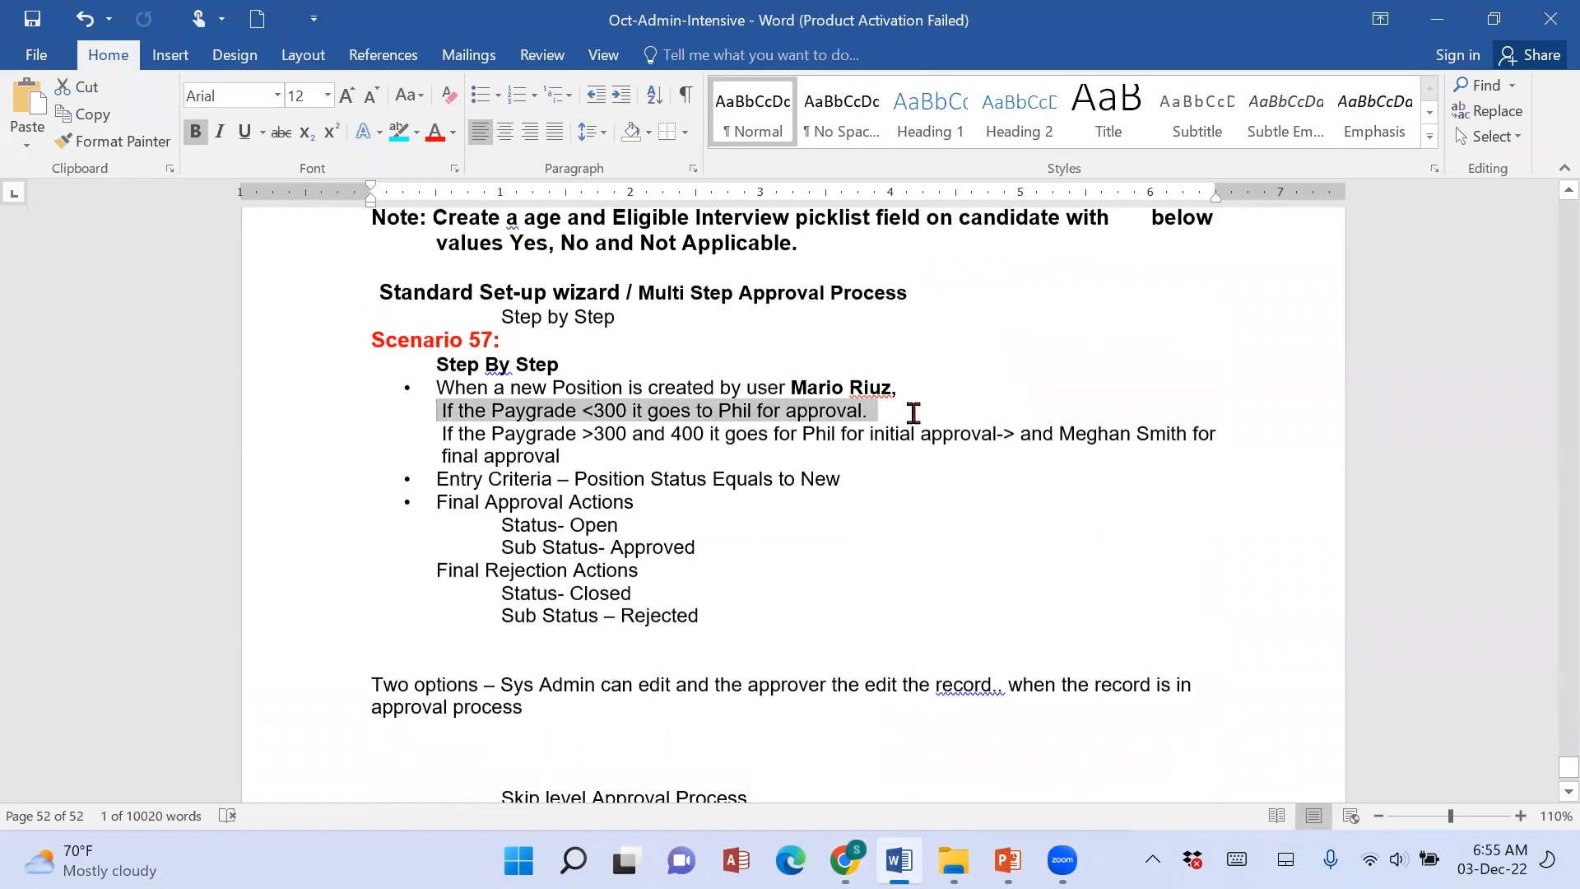
pyautogui.moveTo(438, 433); pyautogui.dragTo(1249, 447)
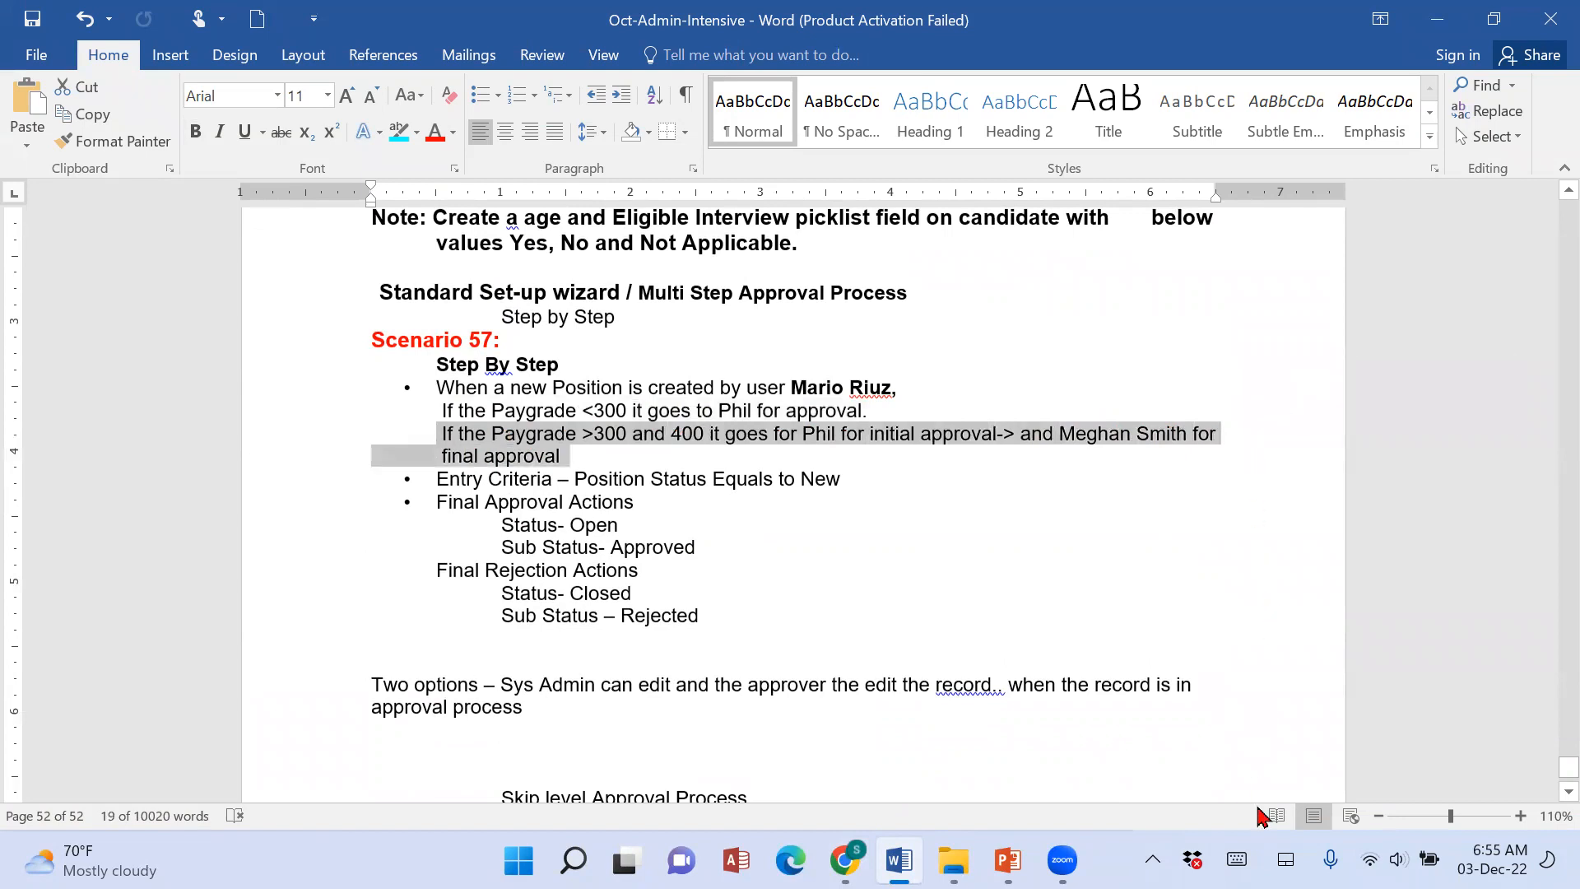
# Add an "Approval Steps" line above the Paygrade rules in Scenario 57, without a bullet.
pyautogui.click(751, 395)
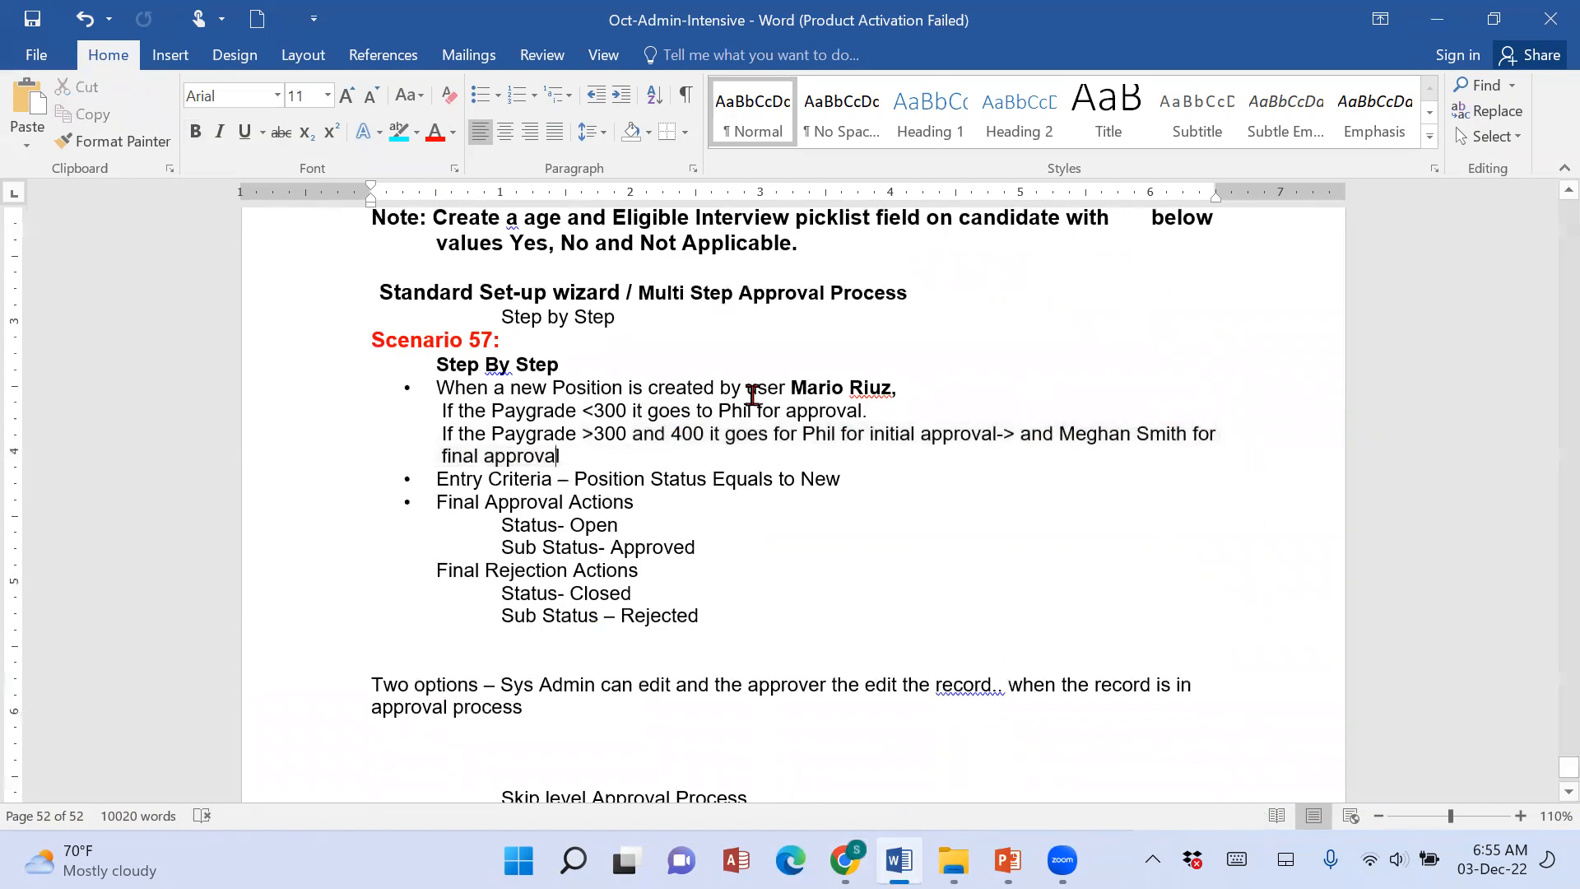
pyautogui.click(936, 391)
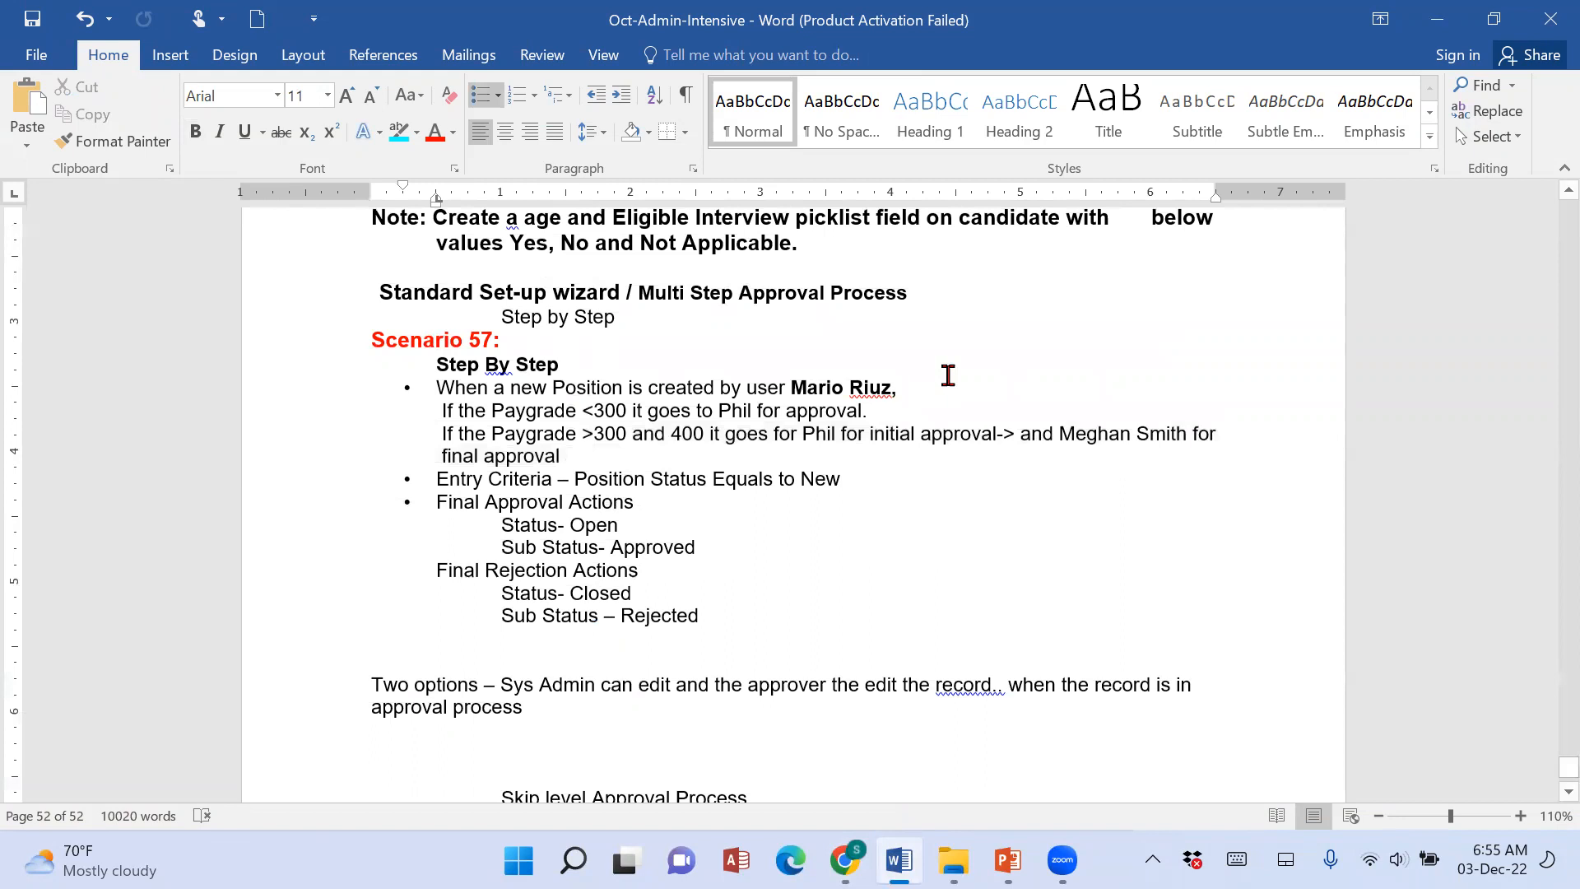
pyautogui.press('Return')
pyautogui.press('BackSpace')
pyautogui.write('Approval Steps')
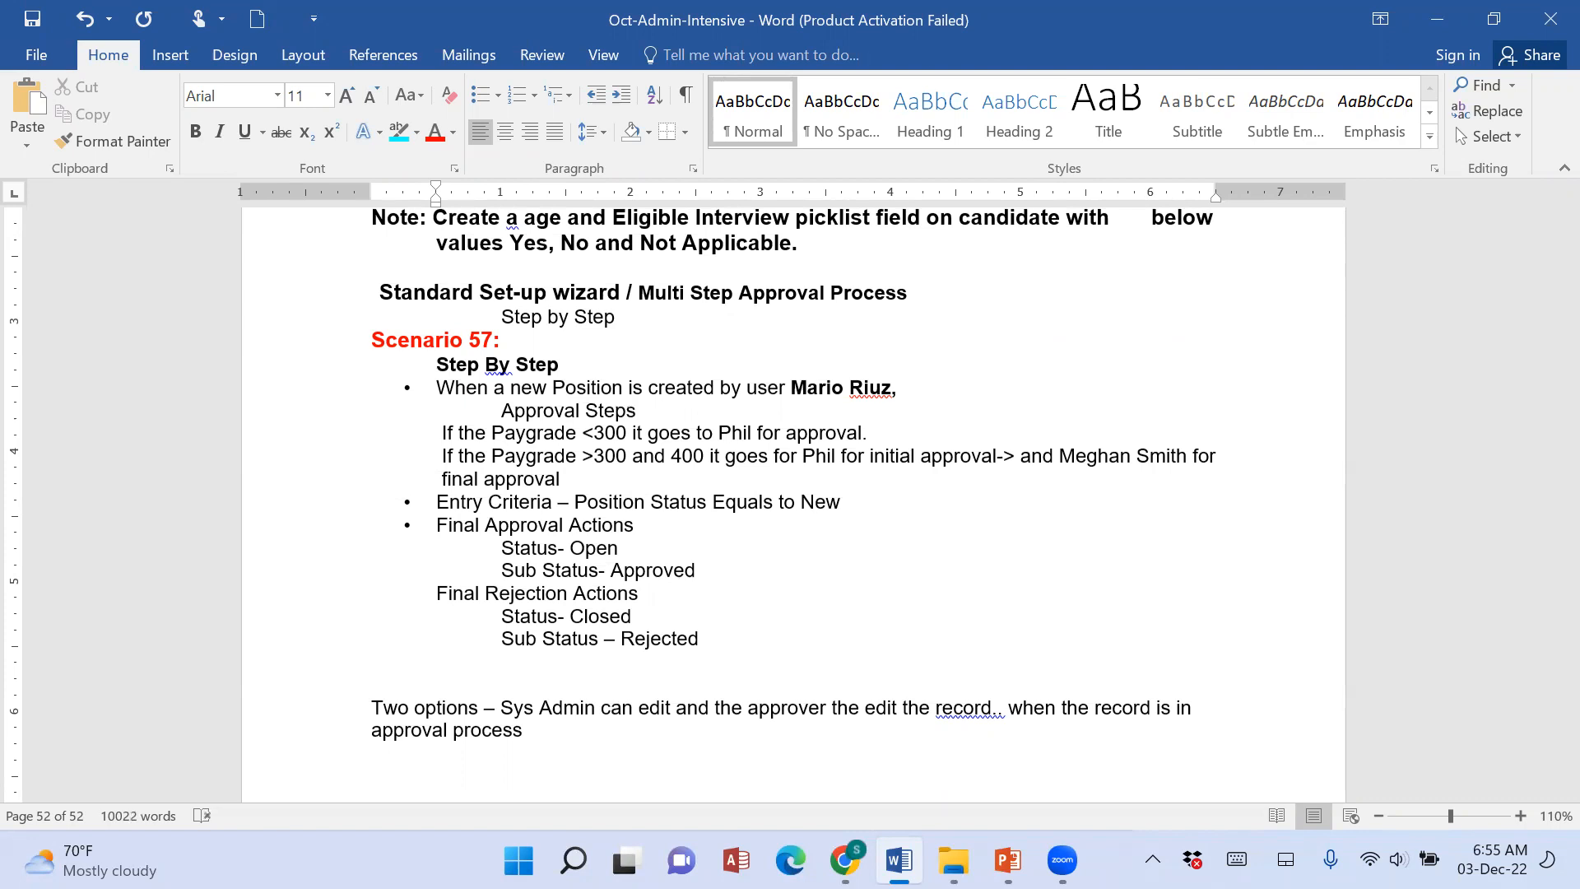
# Switch to Salesforce in Chrome and start a new approval step, naming it as the submitter's request to the first approver for approval.
pyautogui.click(844, 860)
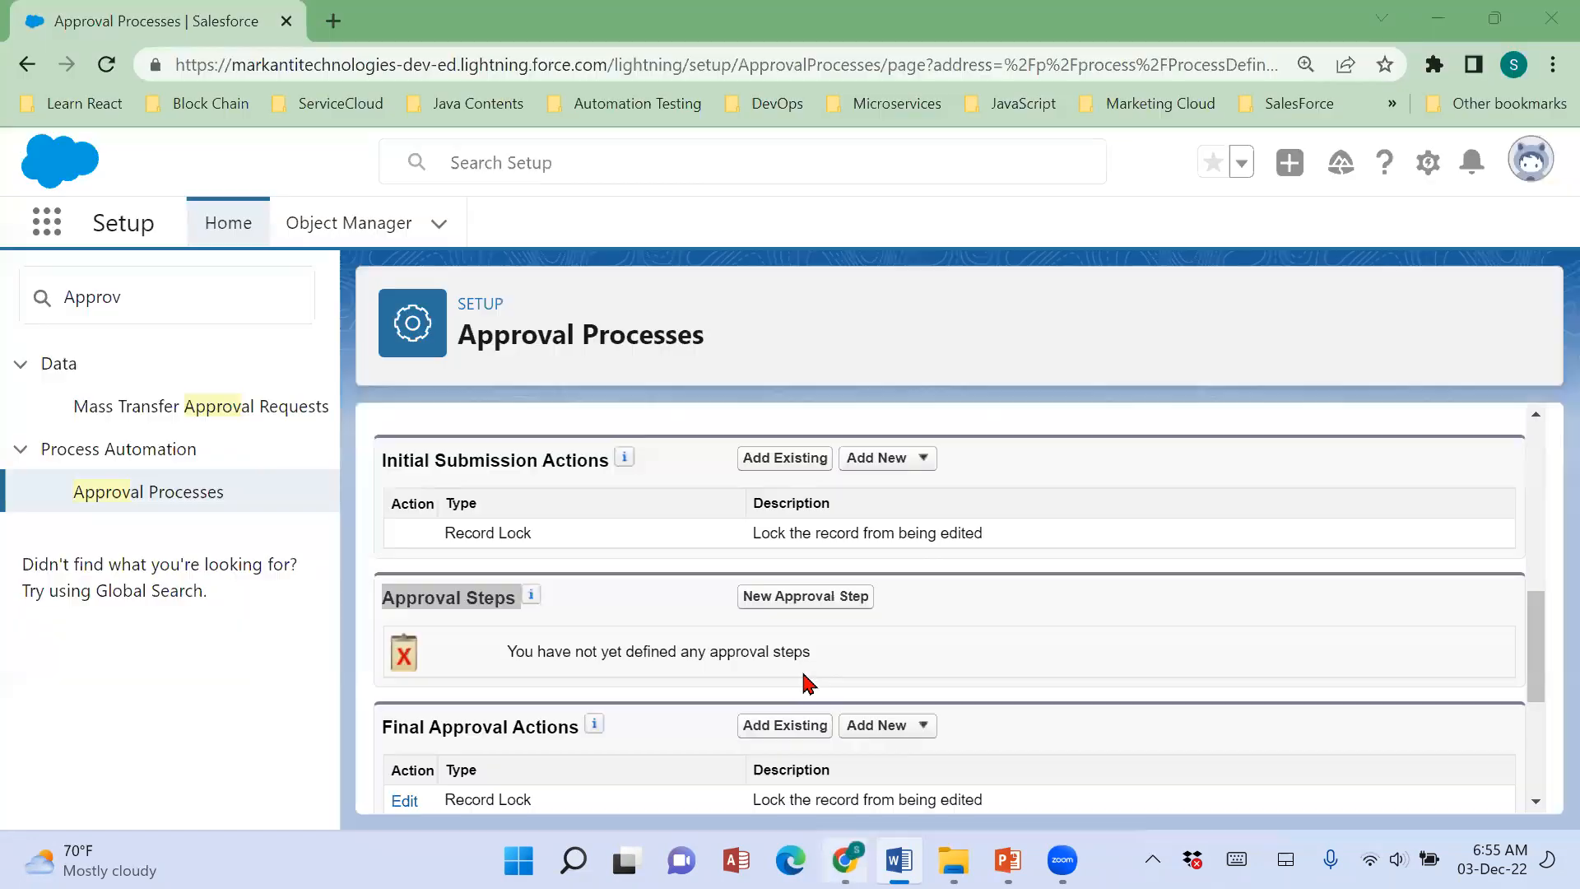
pyautogui.click(805, 604)
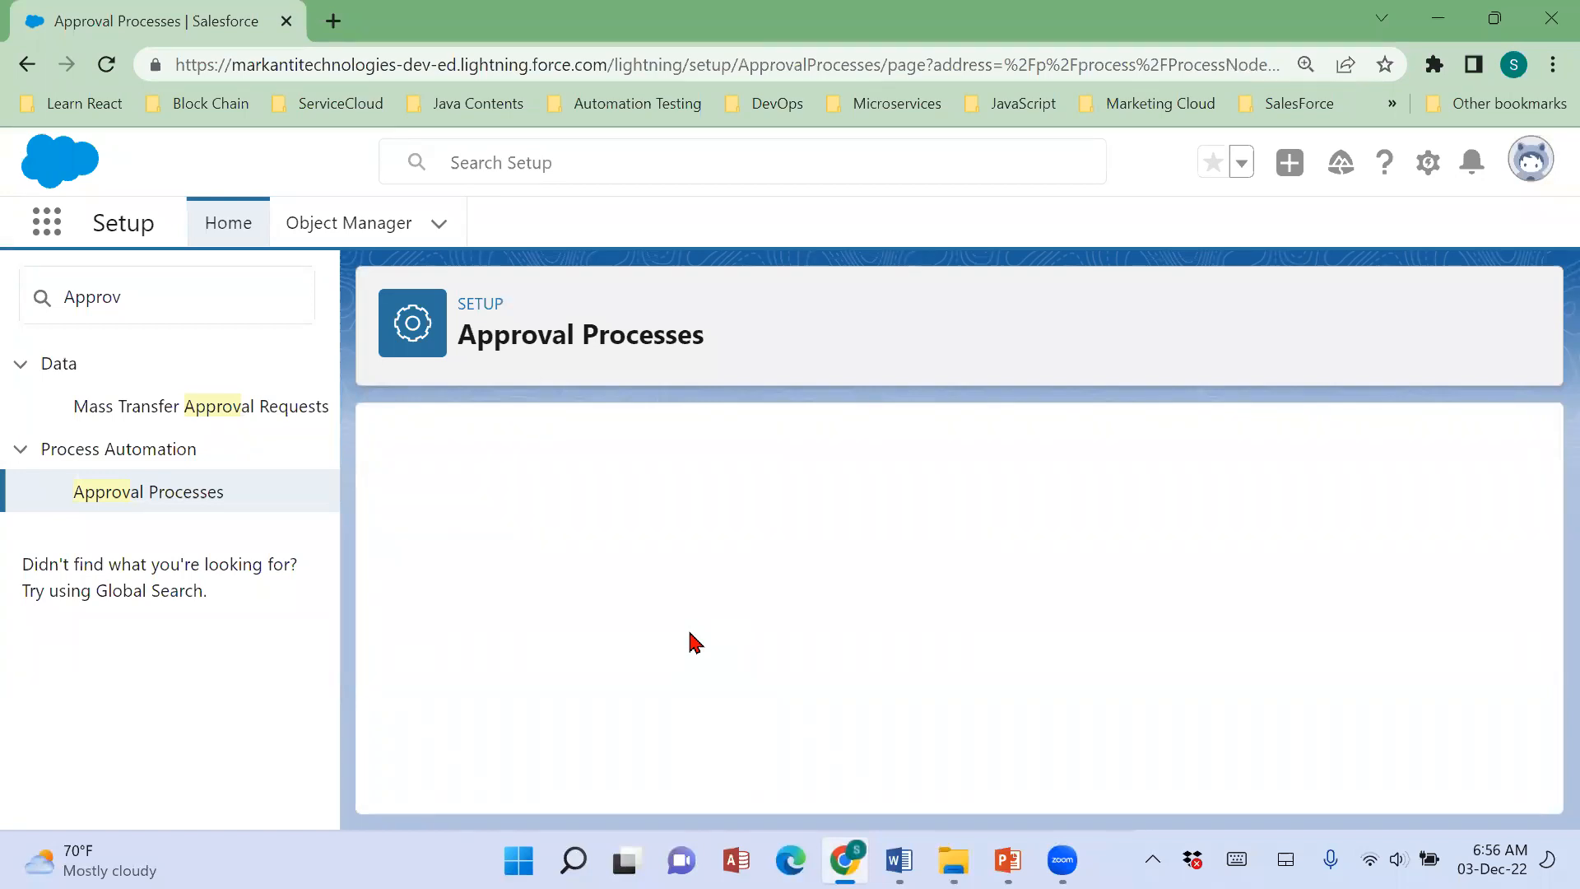
pyautogui.click(108, 64)
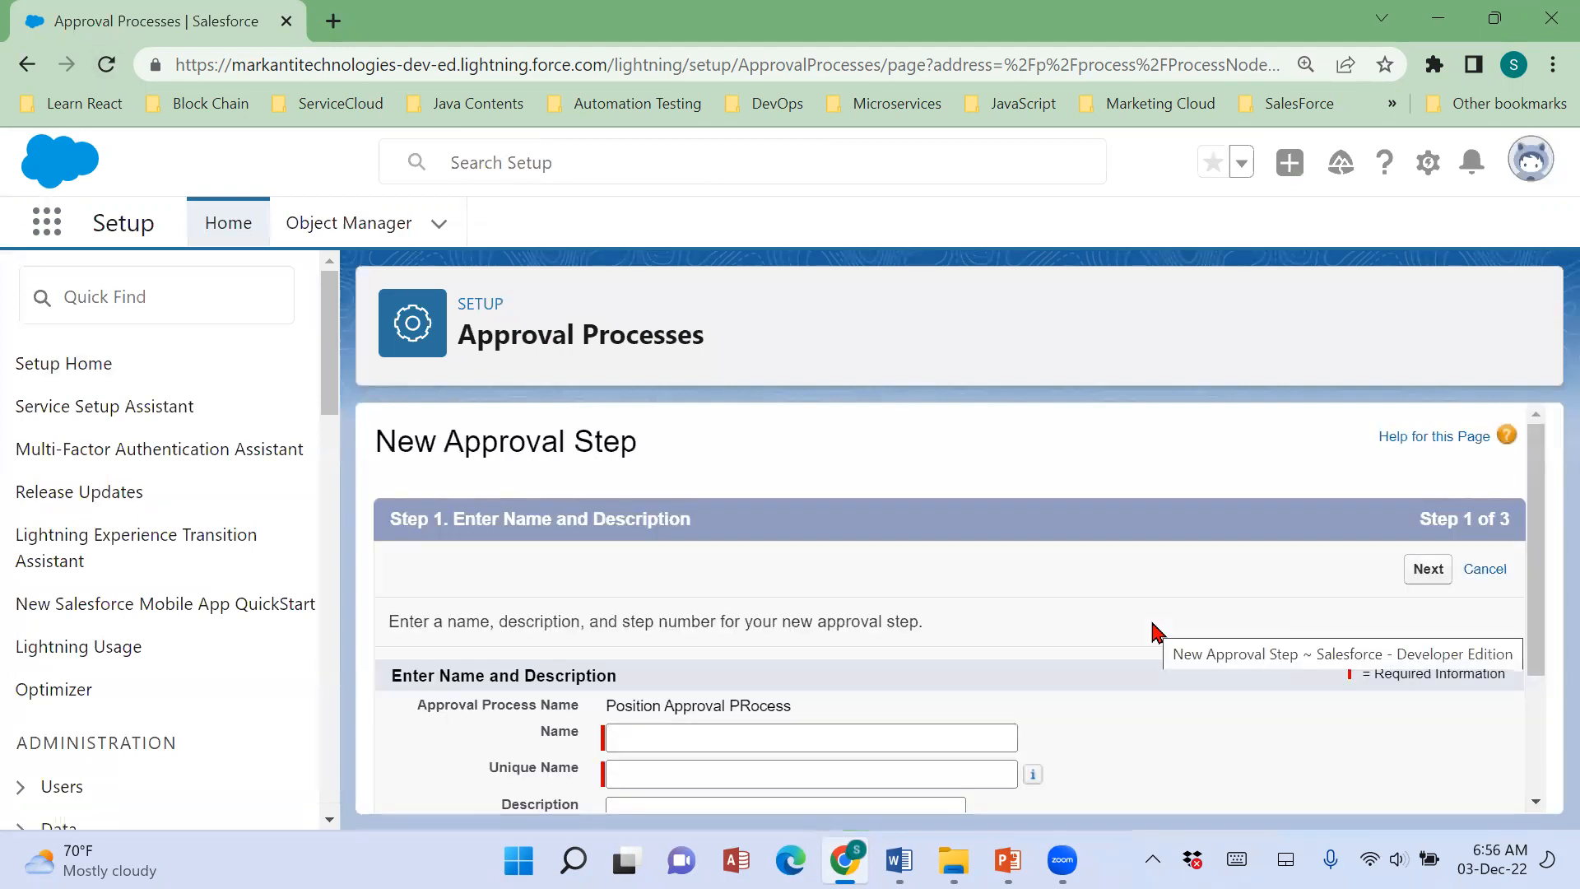
pyautogui.click(783, 738)
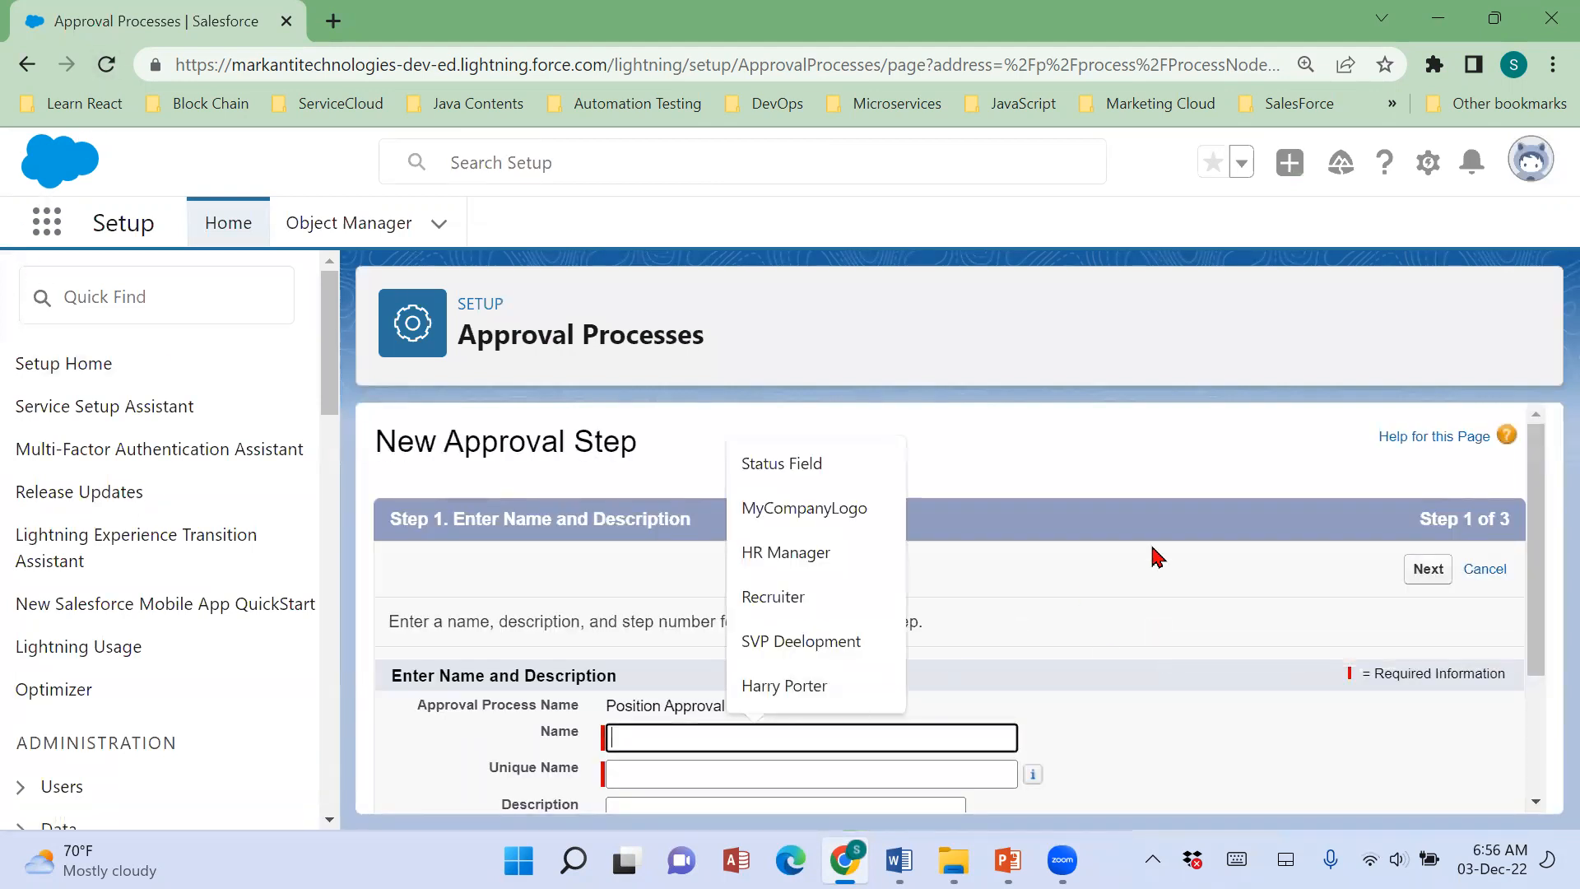
pyautogui.scroll(-2, 1169, 548)
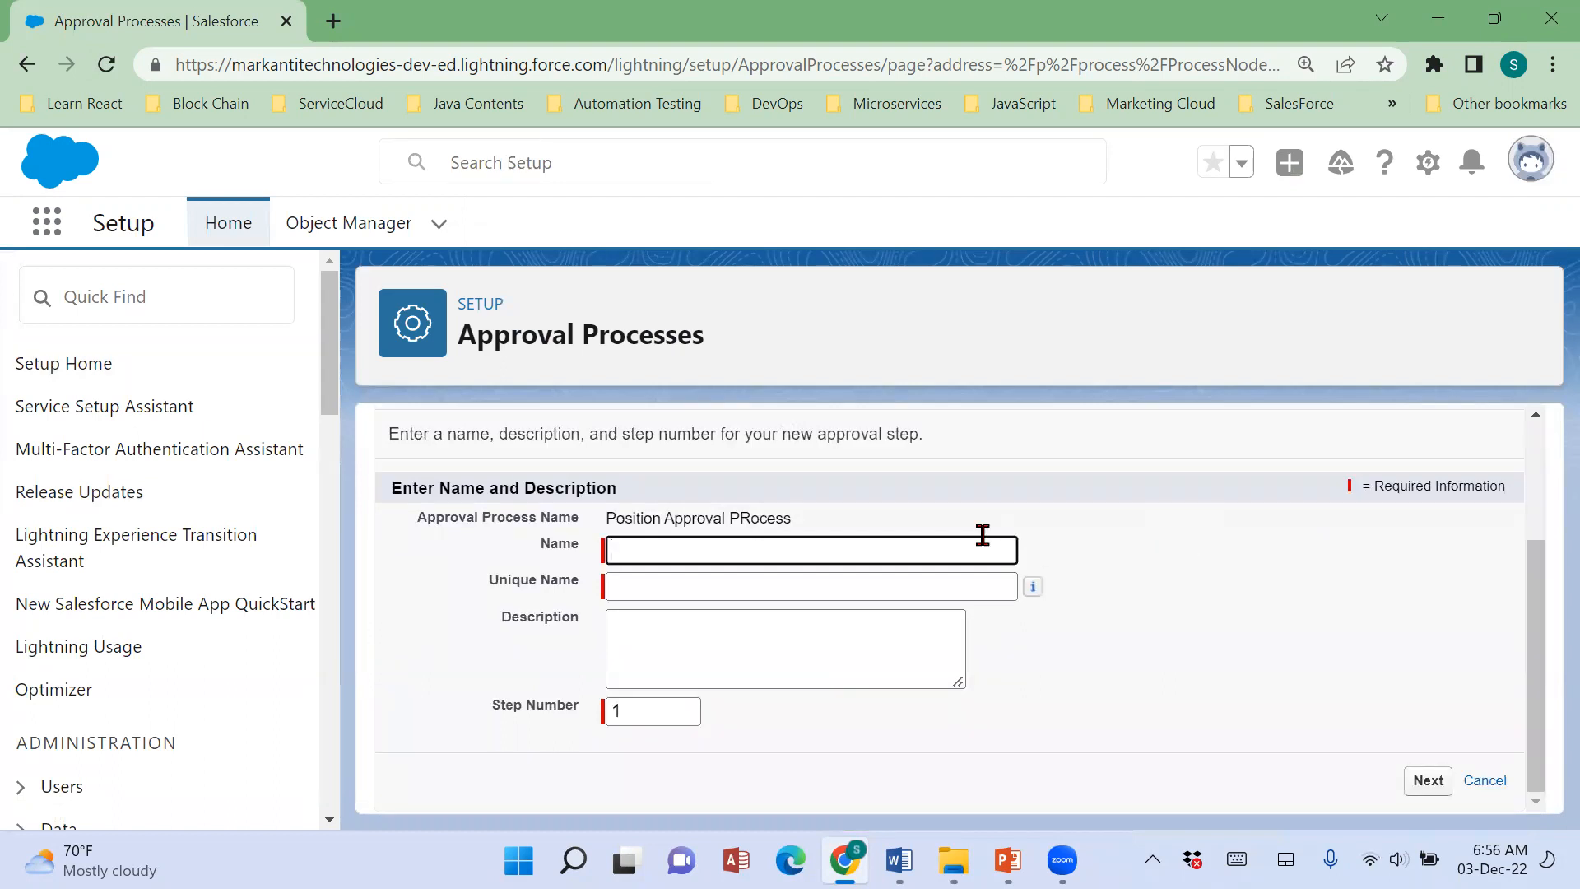
pyautogui.write('Mario to Phil Khhat')
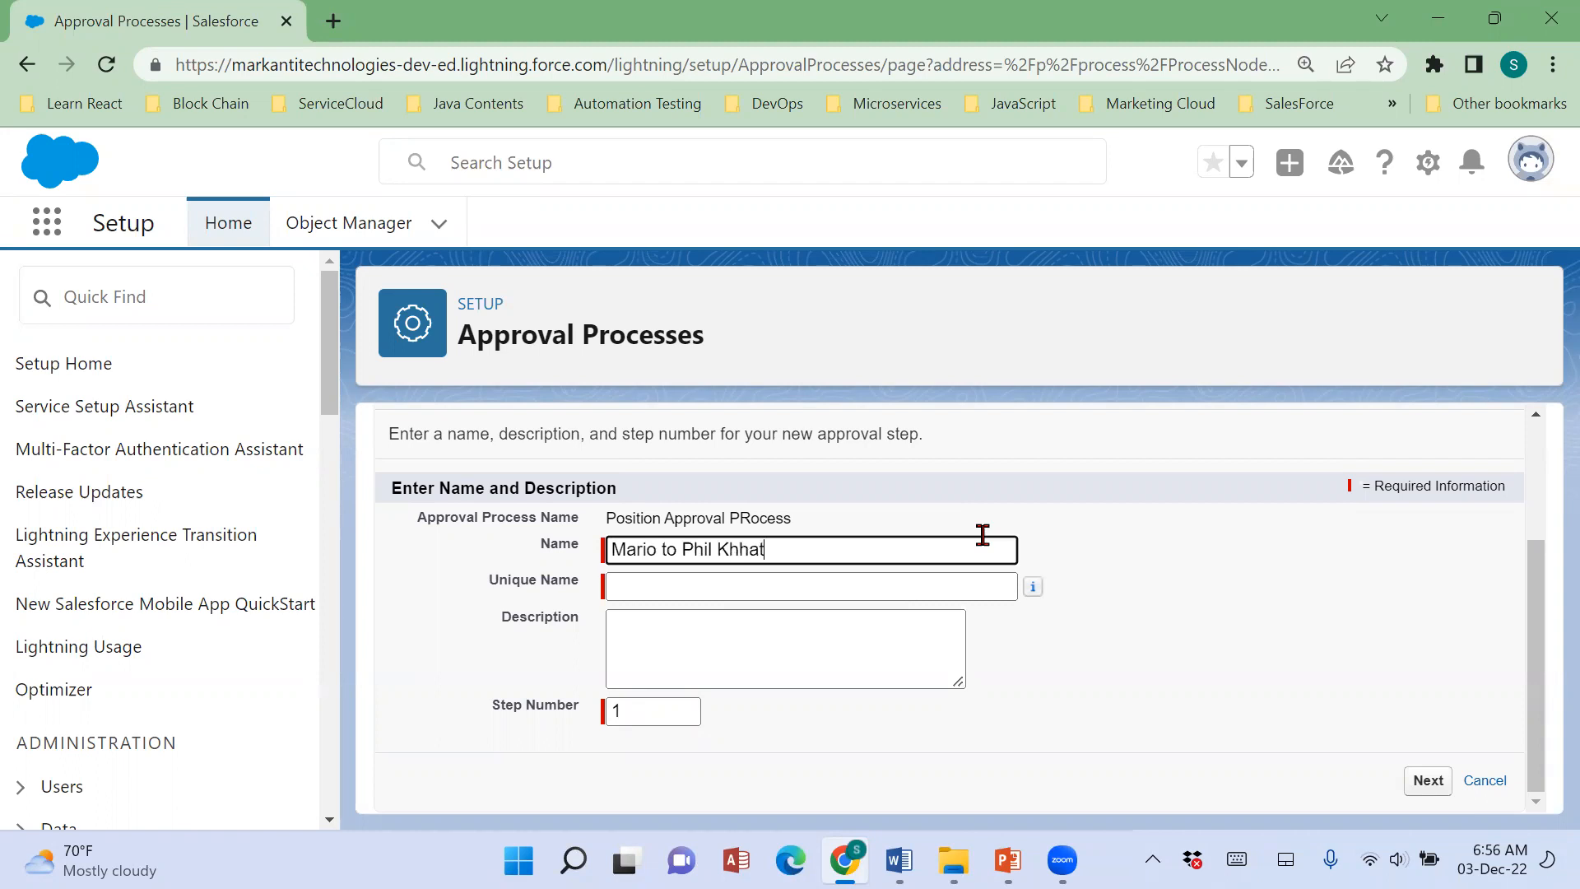
pyautogui.write('f')
pyautogui.press('Tab')
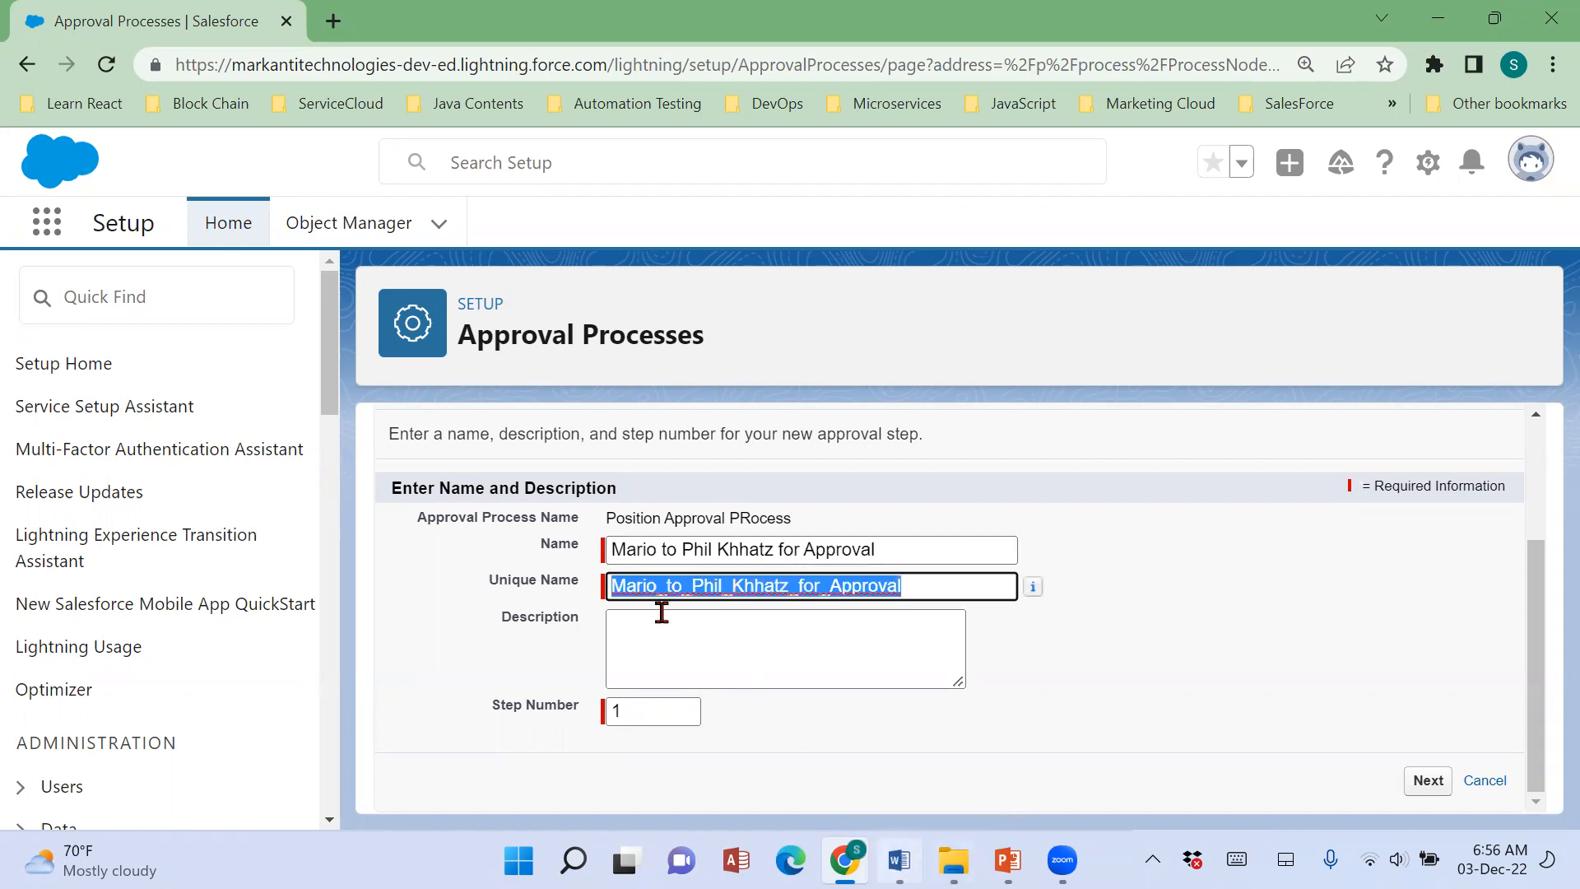
# Copy the Paygrade <300 rule from the Word notes into the approval step's description and continue to the step criteria.
pyautogui.hotkey('alt', 'Tab')
pyautogui.moveTo(463, 440); pyautogui.dragTo(906, 440)
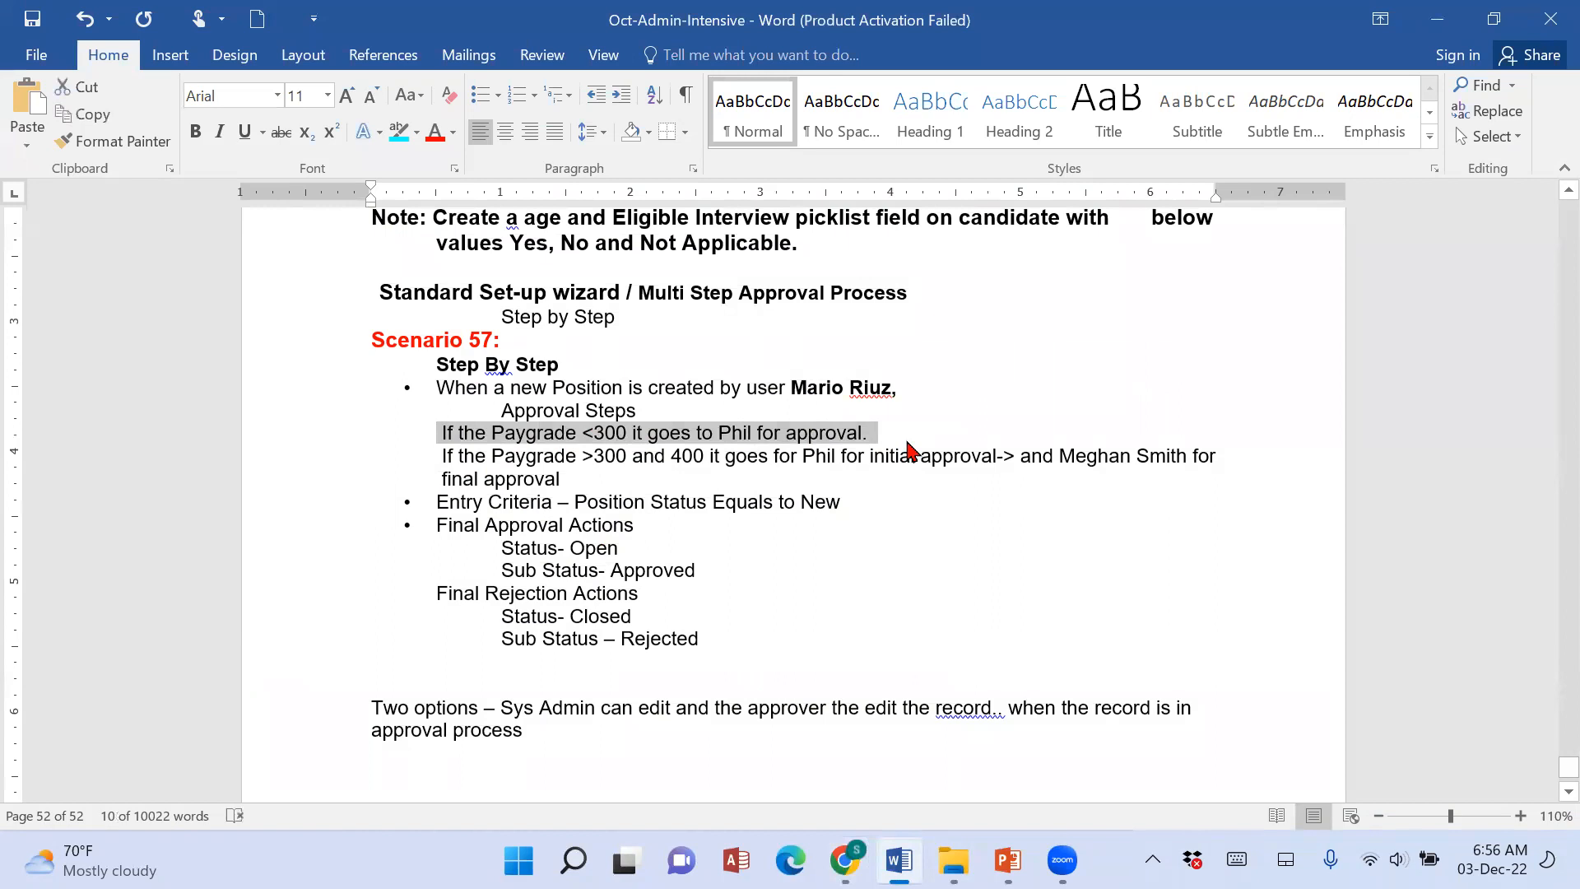
pyautogui.hotkey('alt', 'Tab')
pyautogui.click(903, 645)
pyautogui.hotkey('ctrl', 'v')
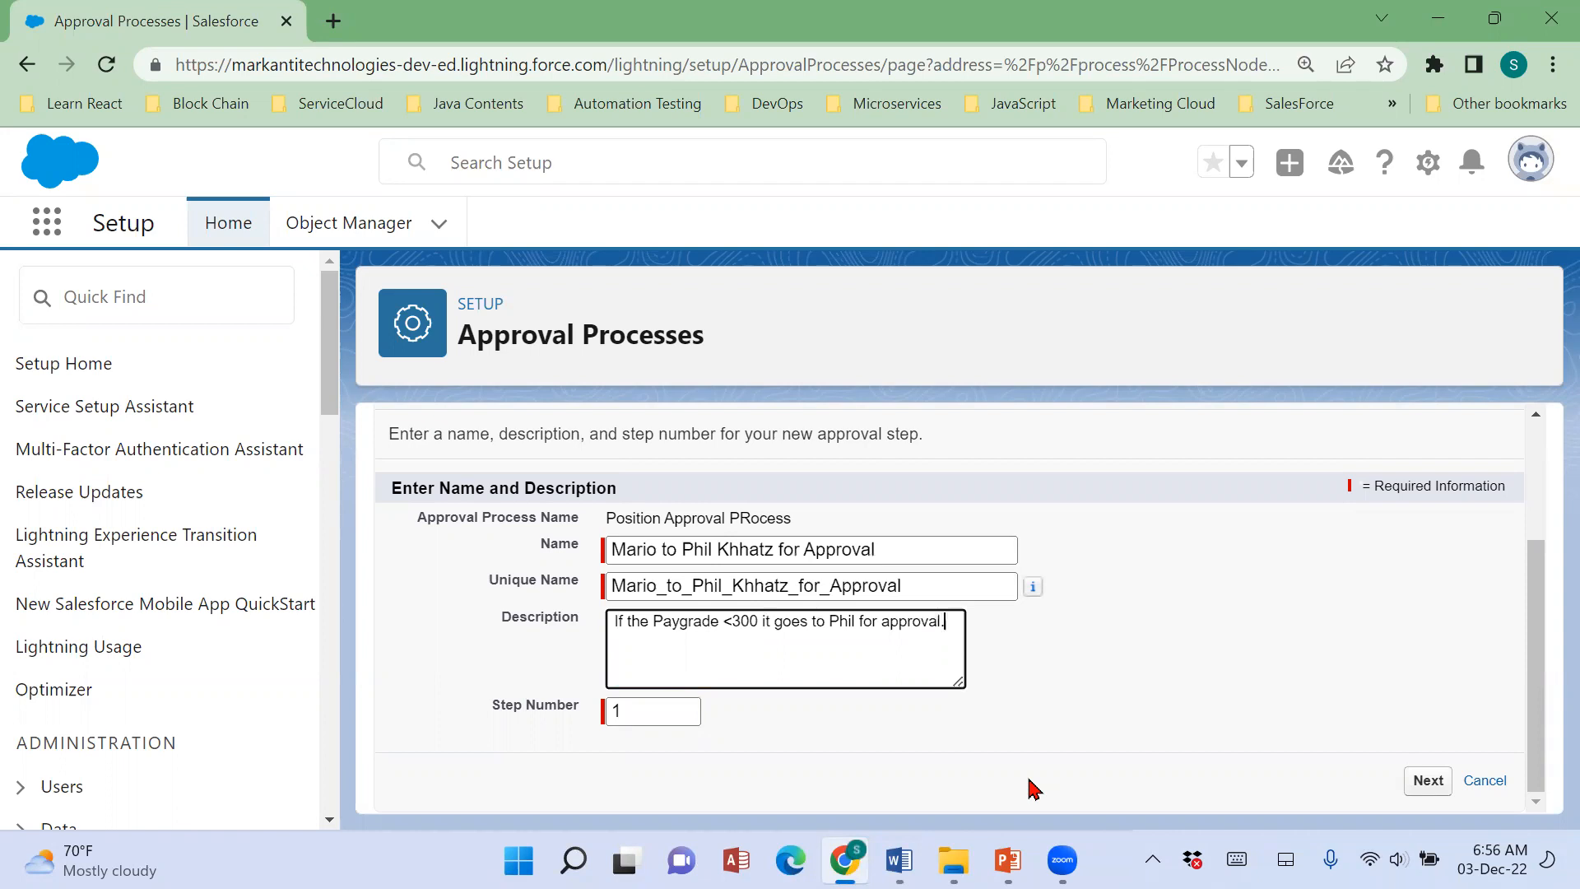
pyautogui.click(1429, 789)
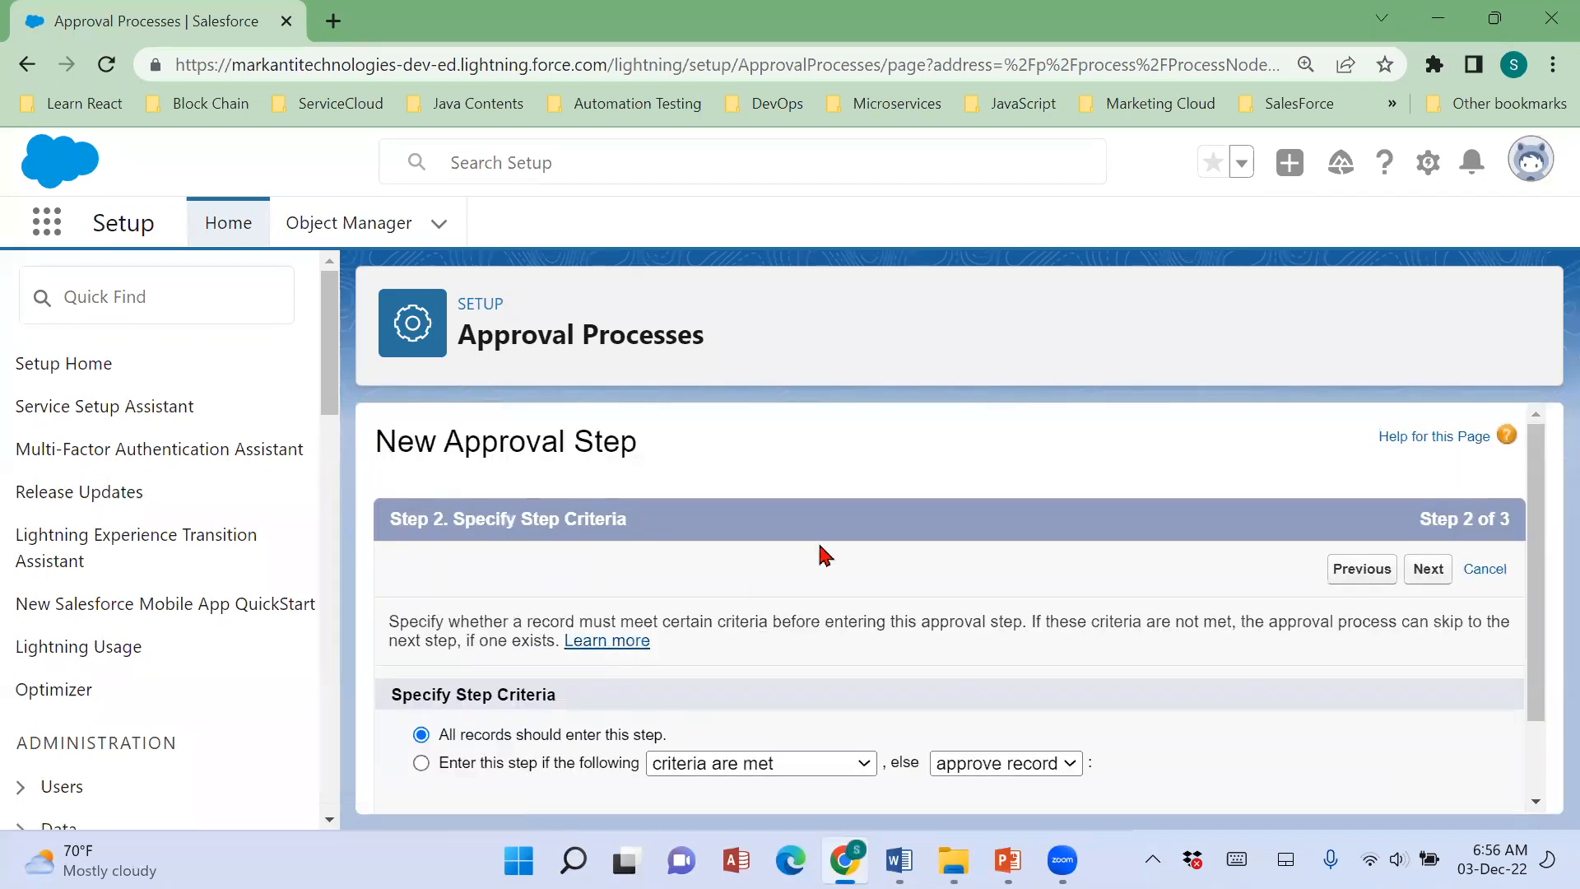
# Try restricting the approval step to records that meet specific criteria.
pyautogui.scroll(-1, 854, 550)
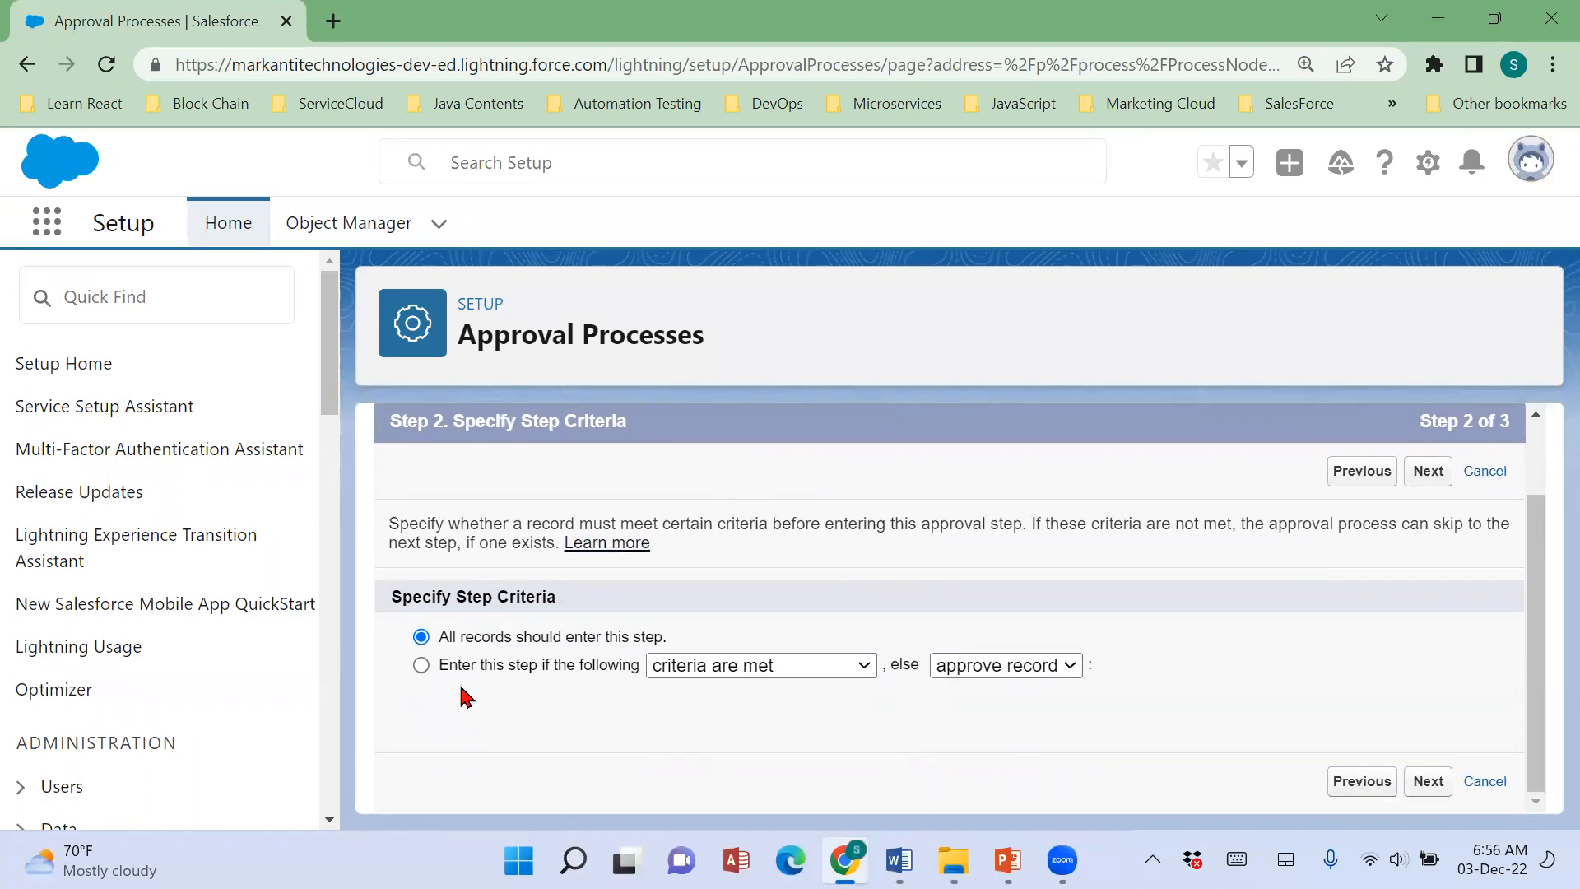
pyautogui.moveTo(438, 636); pyautogui.dragTo(563, 633)
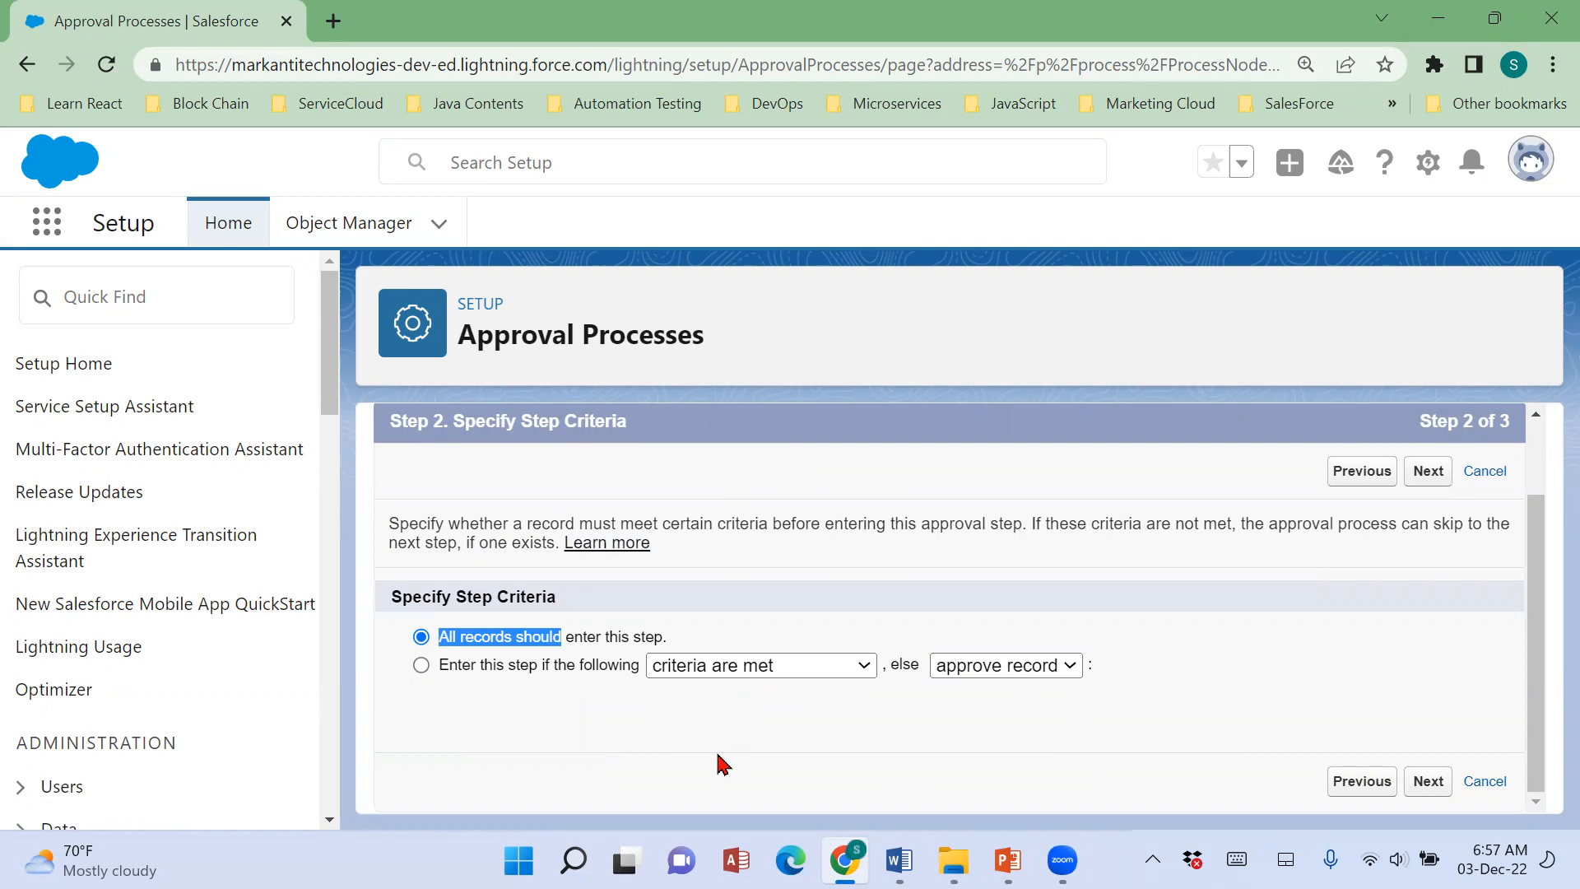
pyautogui.click(445, 646)
# Switch to the Word notes and compare the Paygrade <300 rule with the >300 and 400 rule in Scenario 57.
pyautogui.click(899, 860)
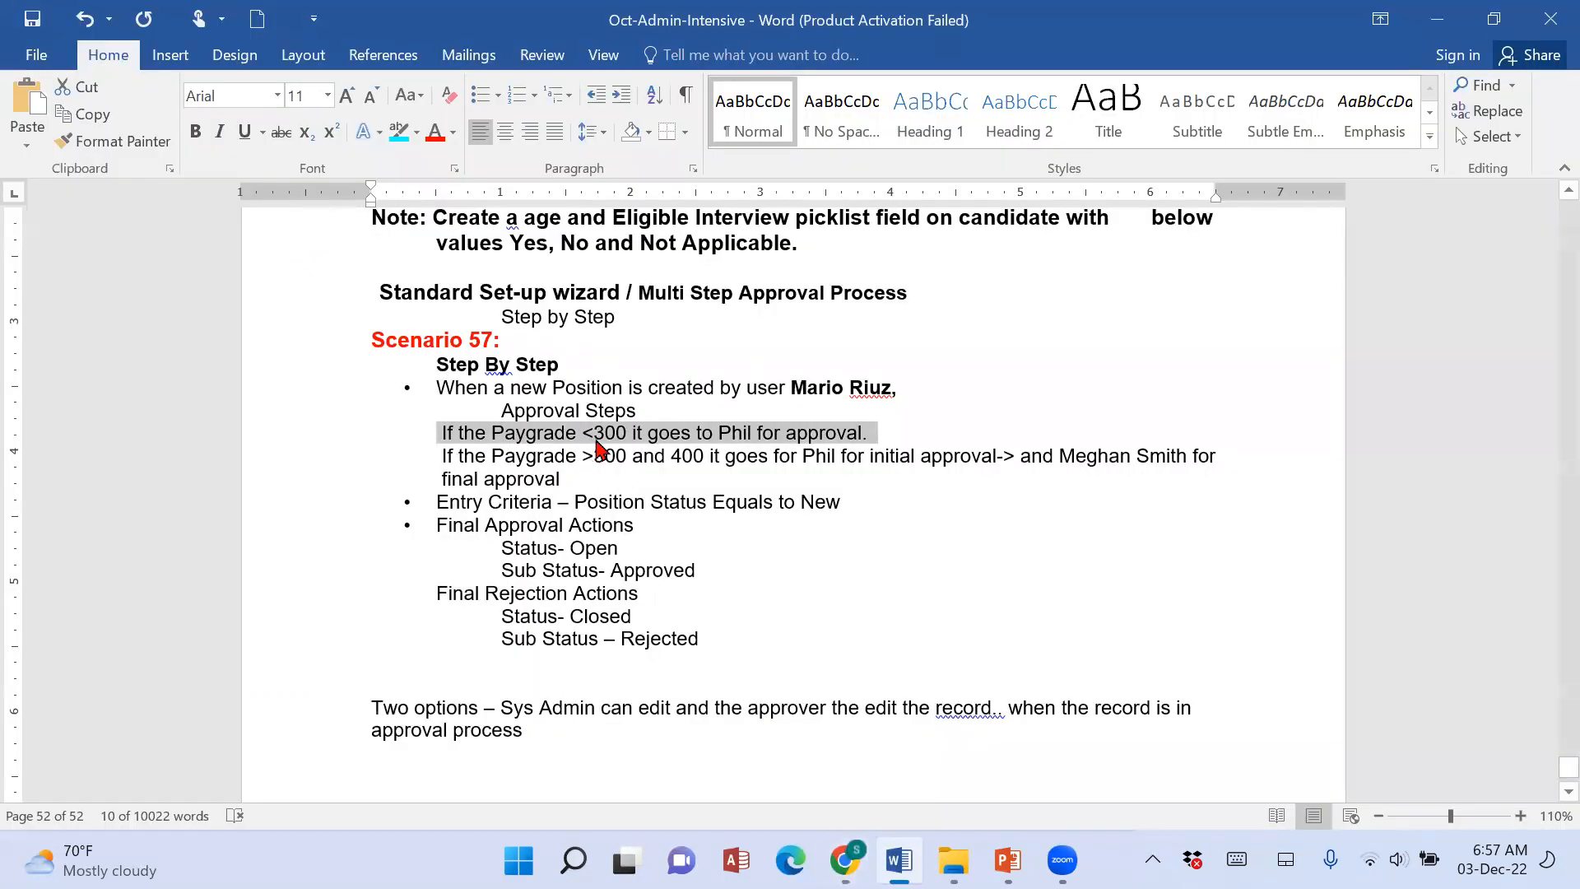
pyautogui.click(595, 433)
pyautogui.moveTo(595, 433); pyautogui.dragTo(879, 430)
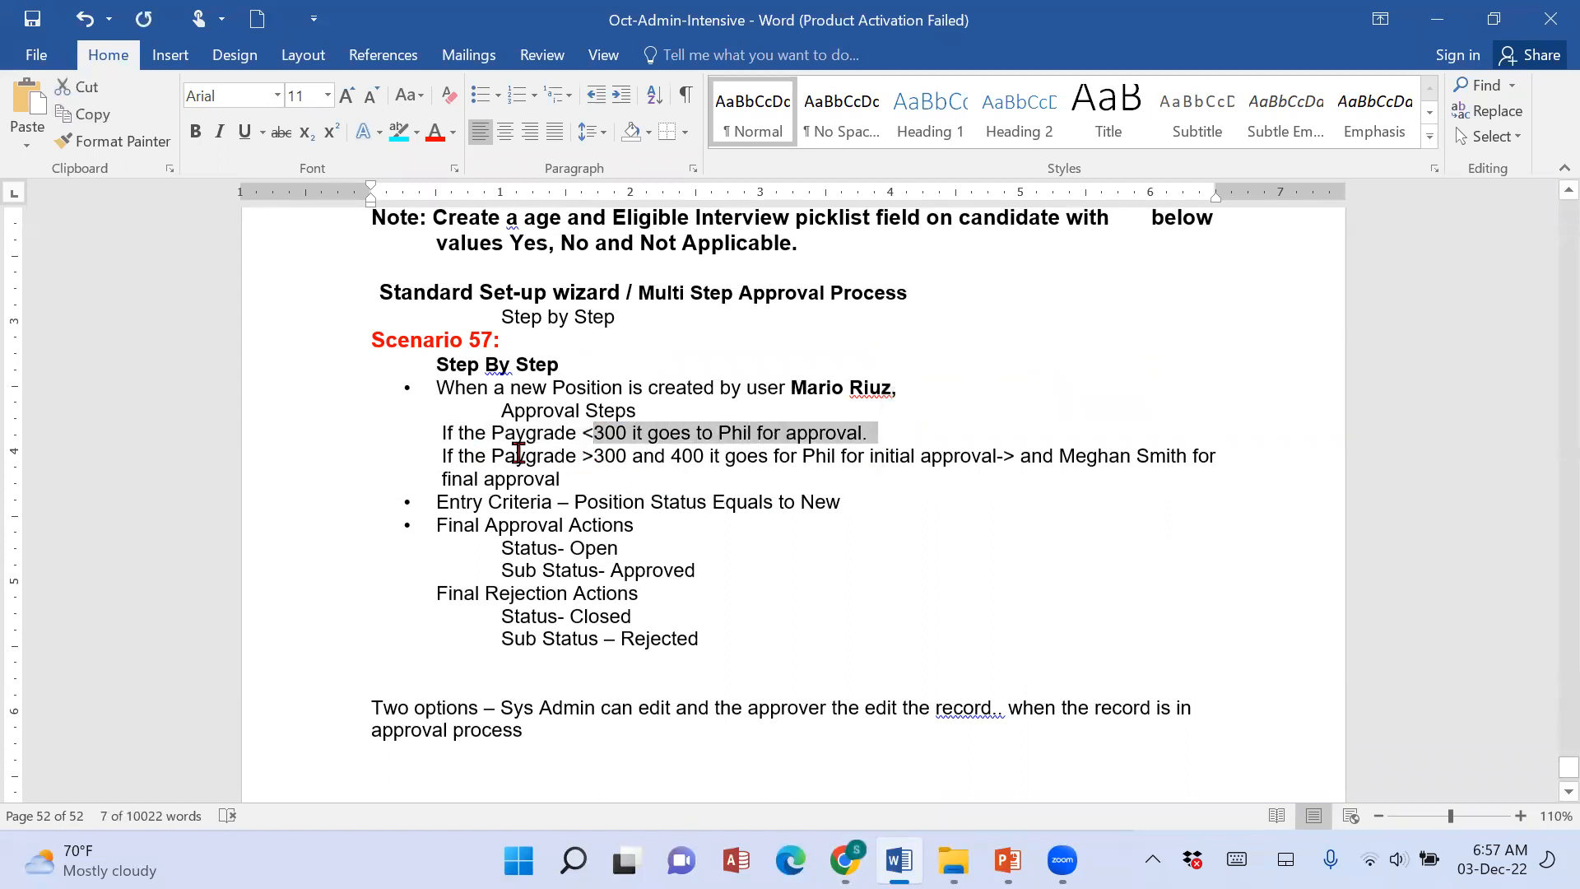
pyautogui.moveTo(582, 456); pyautogui.dragTo(704, 456)
pyautogui.moveTo(802, 458); pyautogui.dragTo(917, 457)
# Switch back to Salesforce in Chrome, let all records enter the approval step and continue to the approver selection.
pyautogui.click(844, 860)
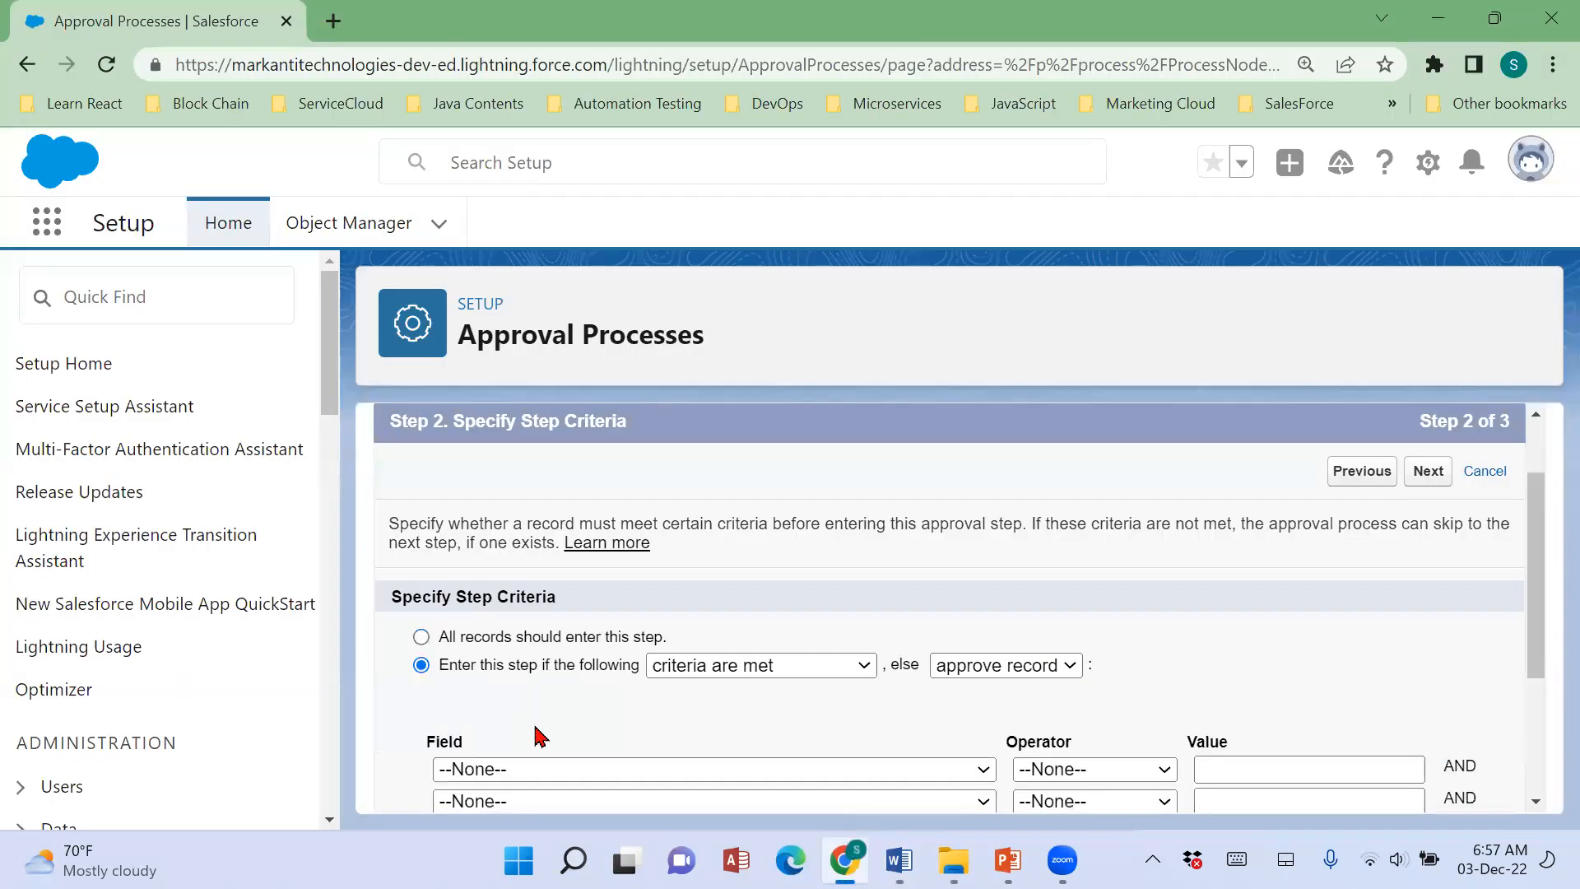
pyautogui.click(541, 638)
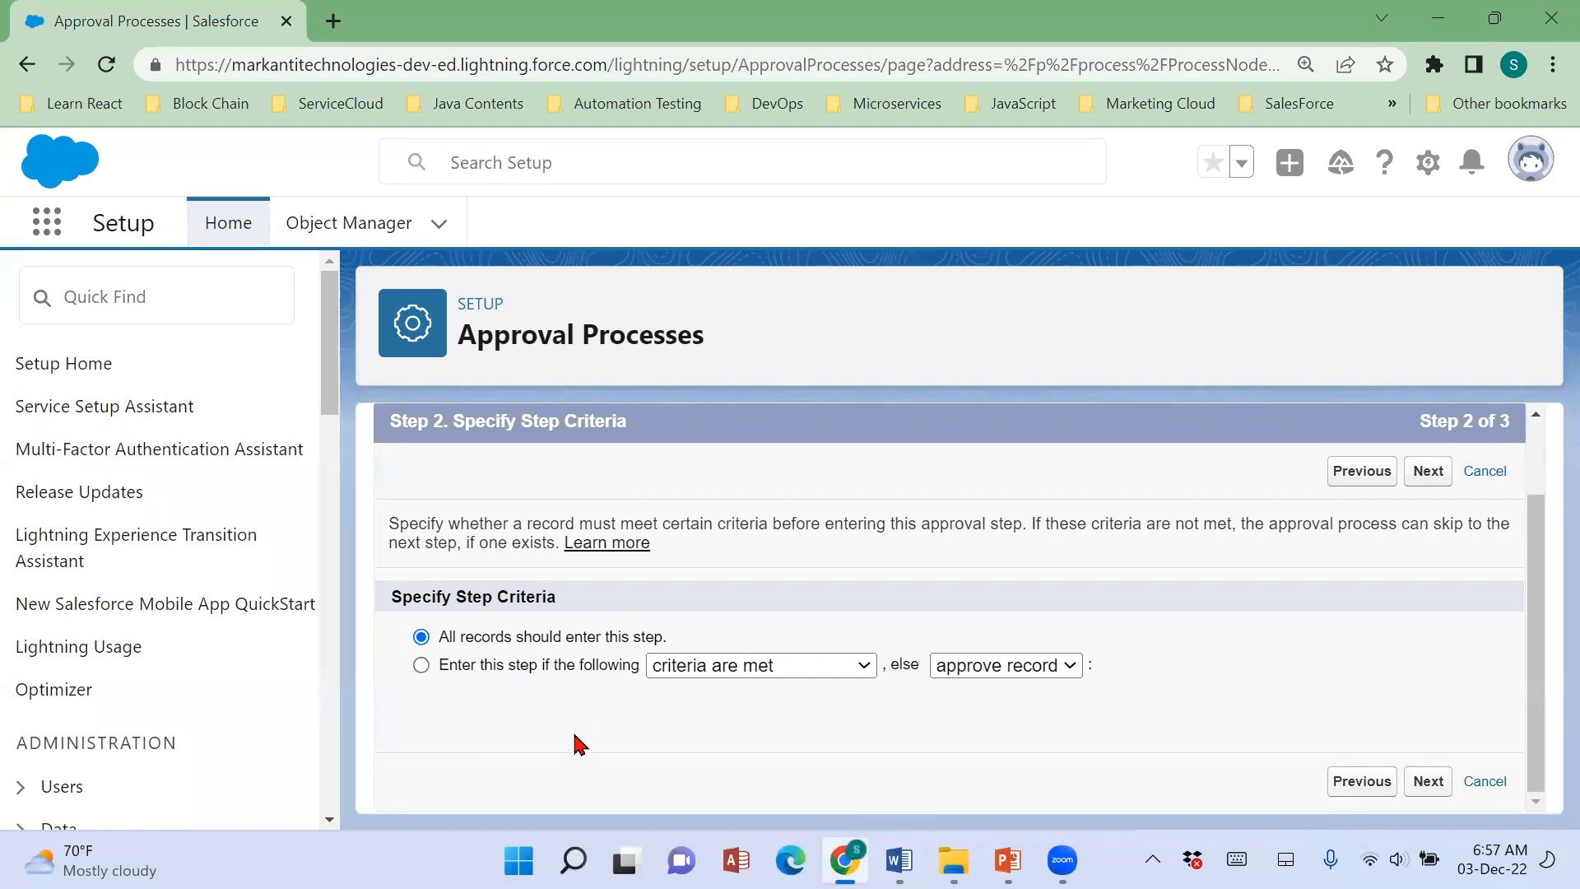
pyautogui.click(1422, 790)
# Review the approver assignment options and set the step to be assigned automatically to specified approvers.
pyautogui.scroll(-3, 950, 724)
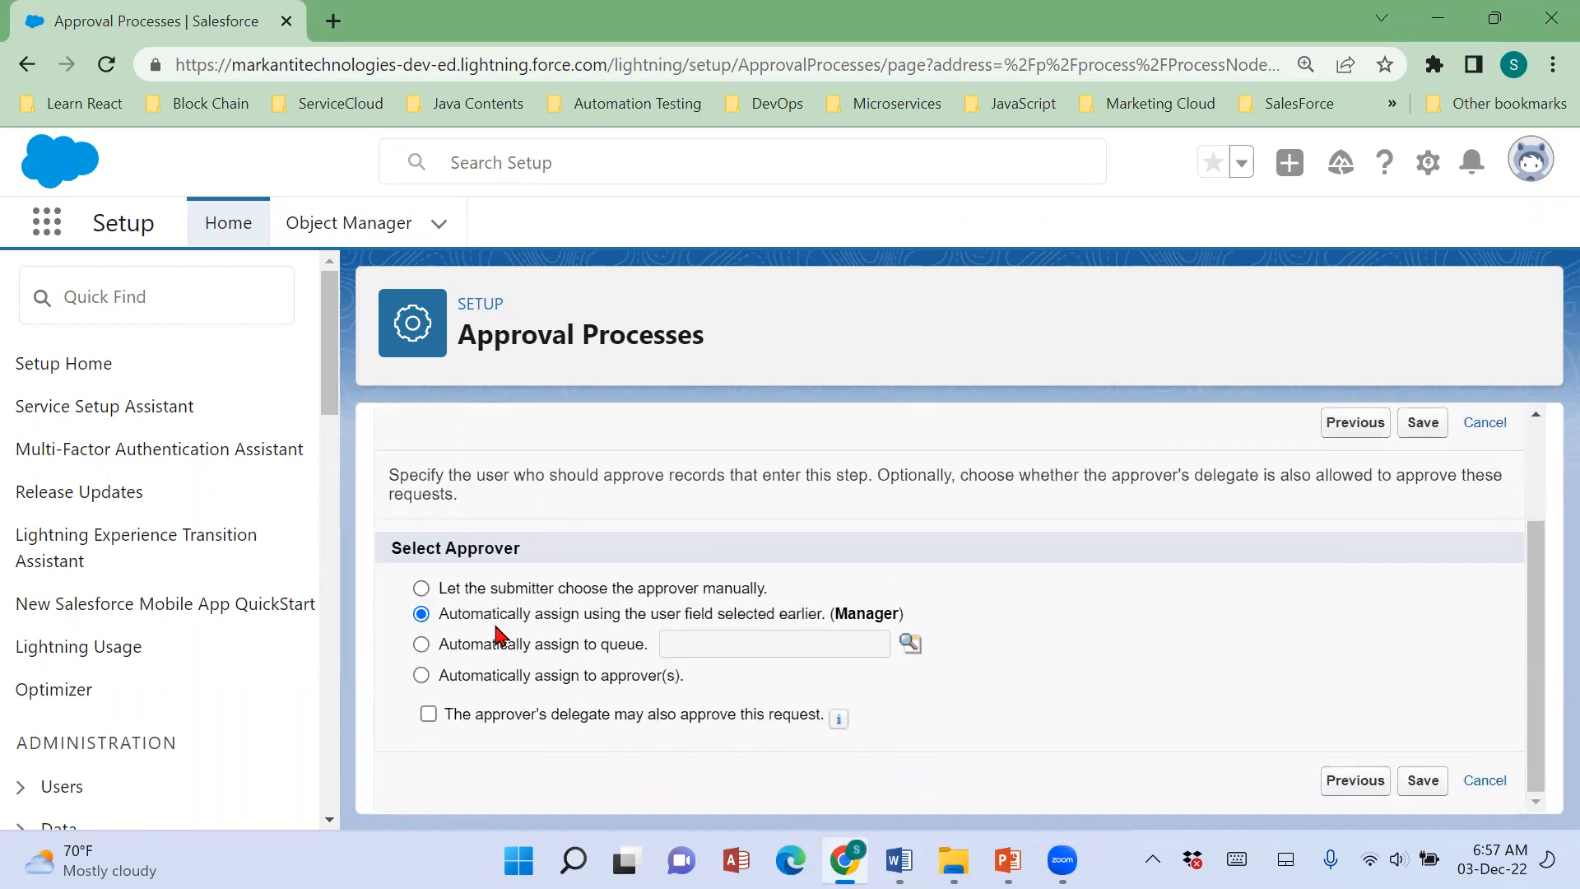
pyautogui.scroll(2, 497, 633)
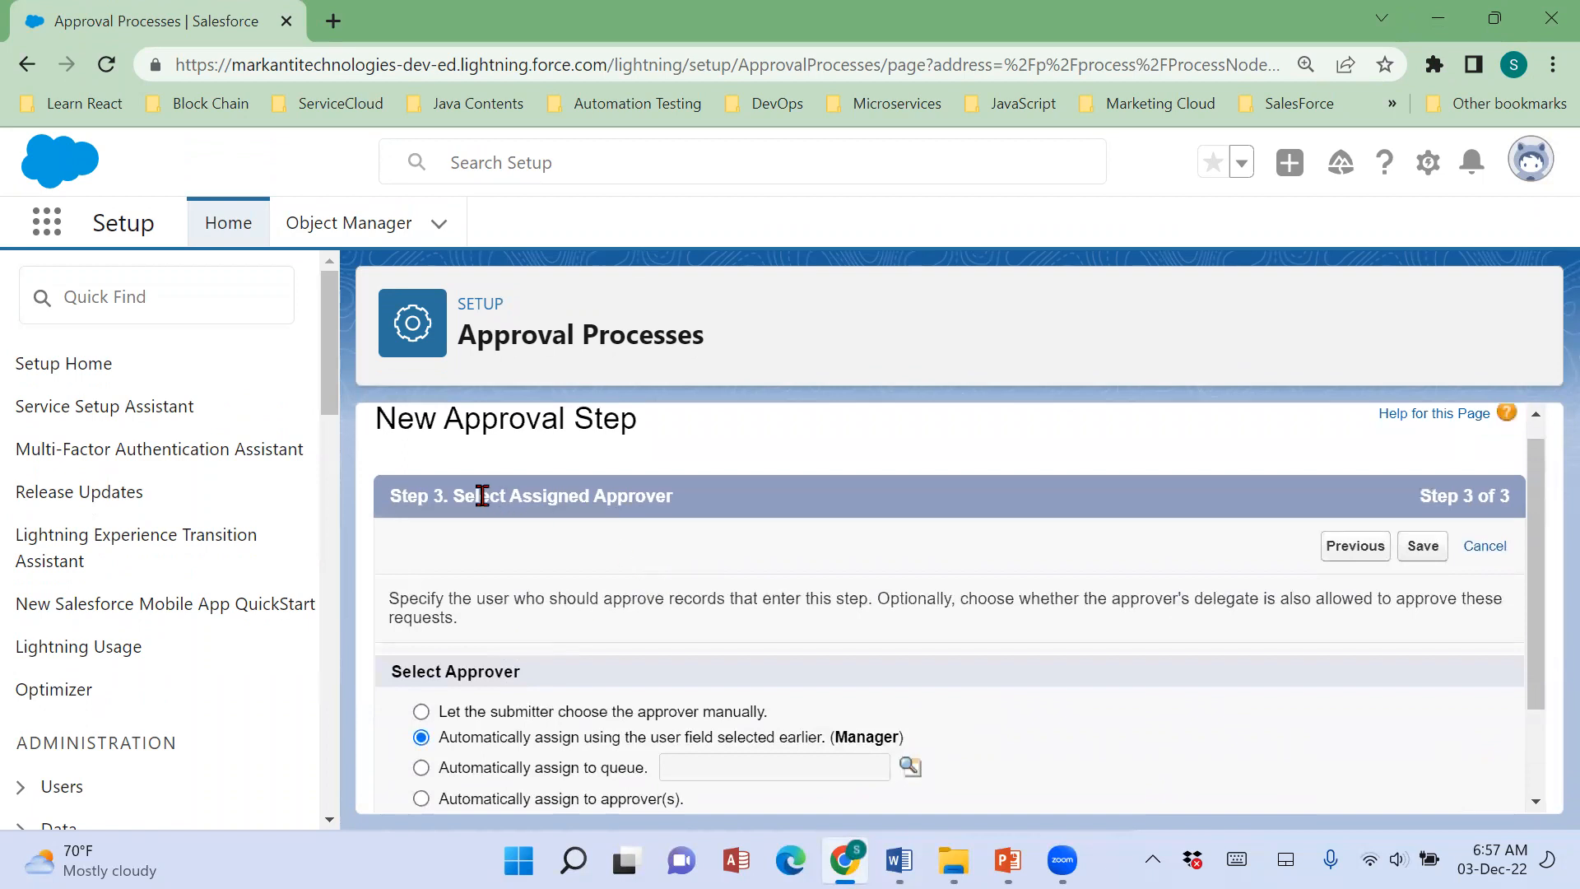
pyautogui.moveTo(464, 497); pyautogui.dragTo(694, 515)
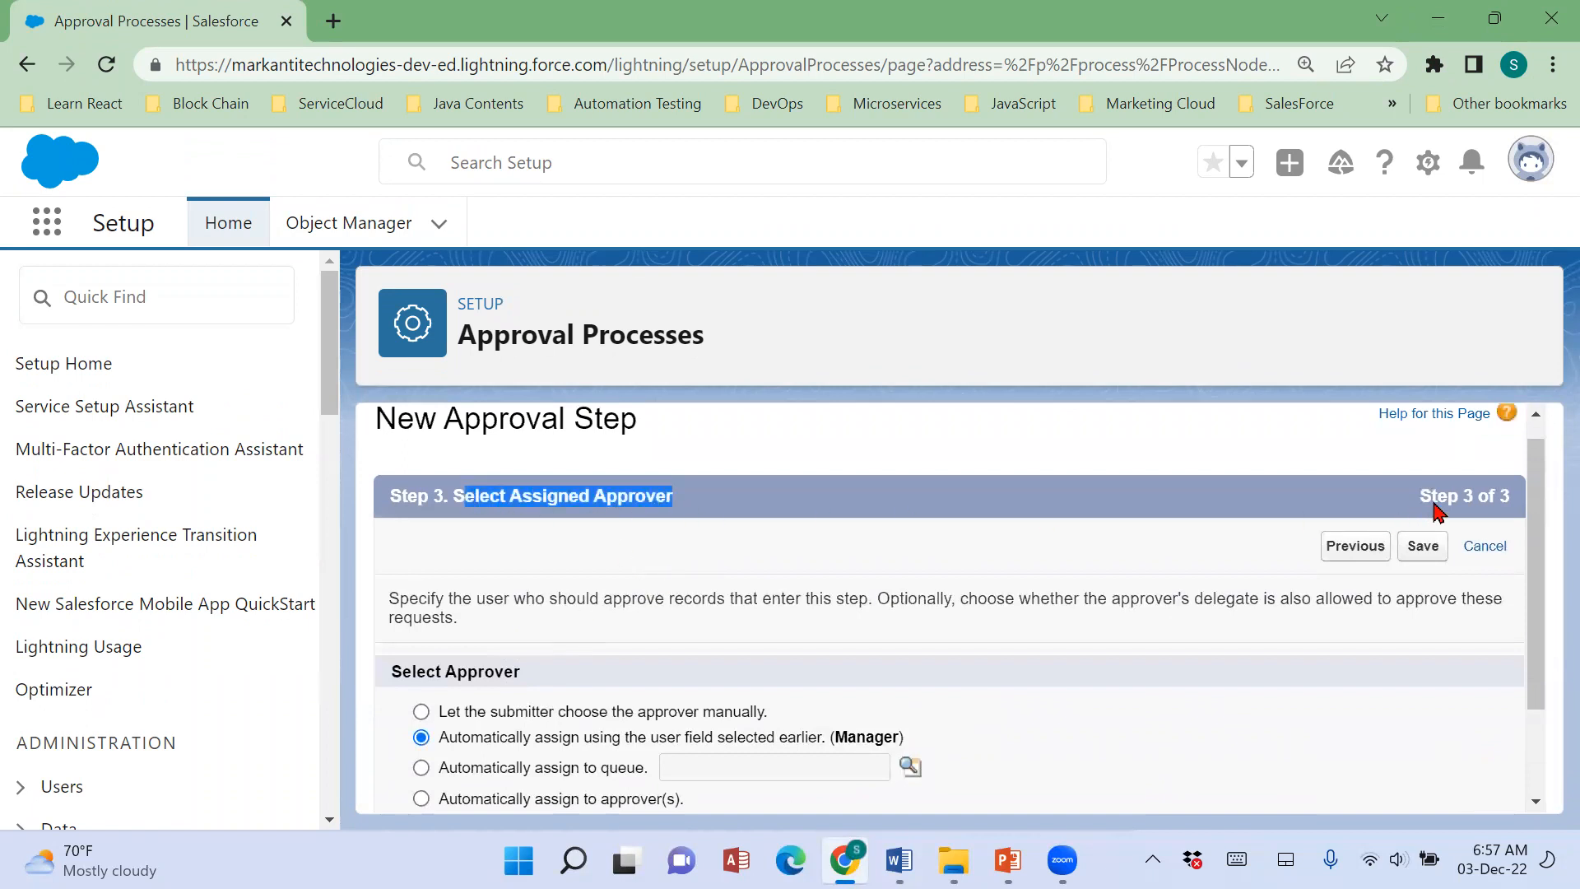
pyautogui.scroll(-2, 838, 650)
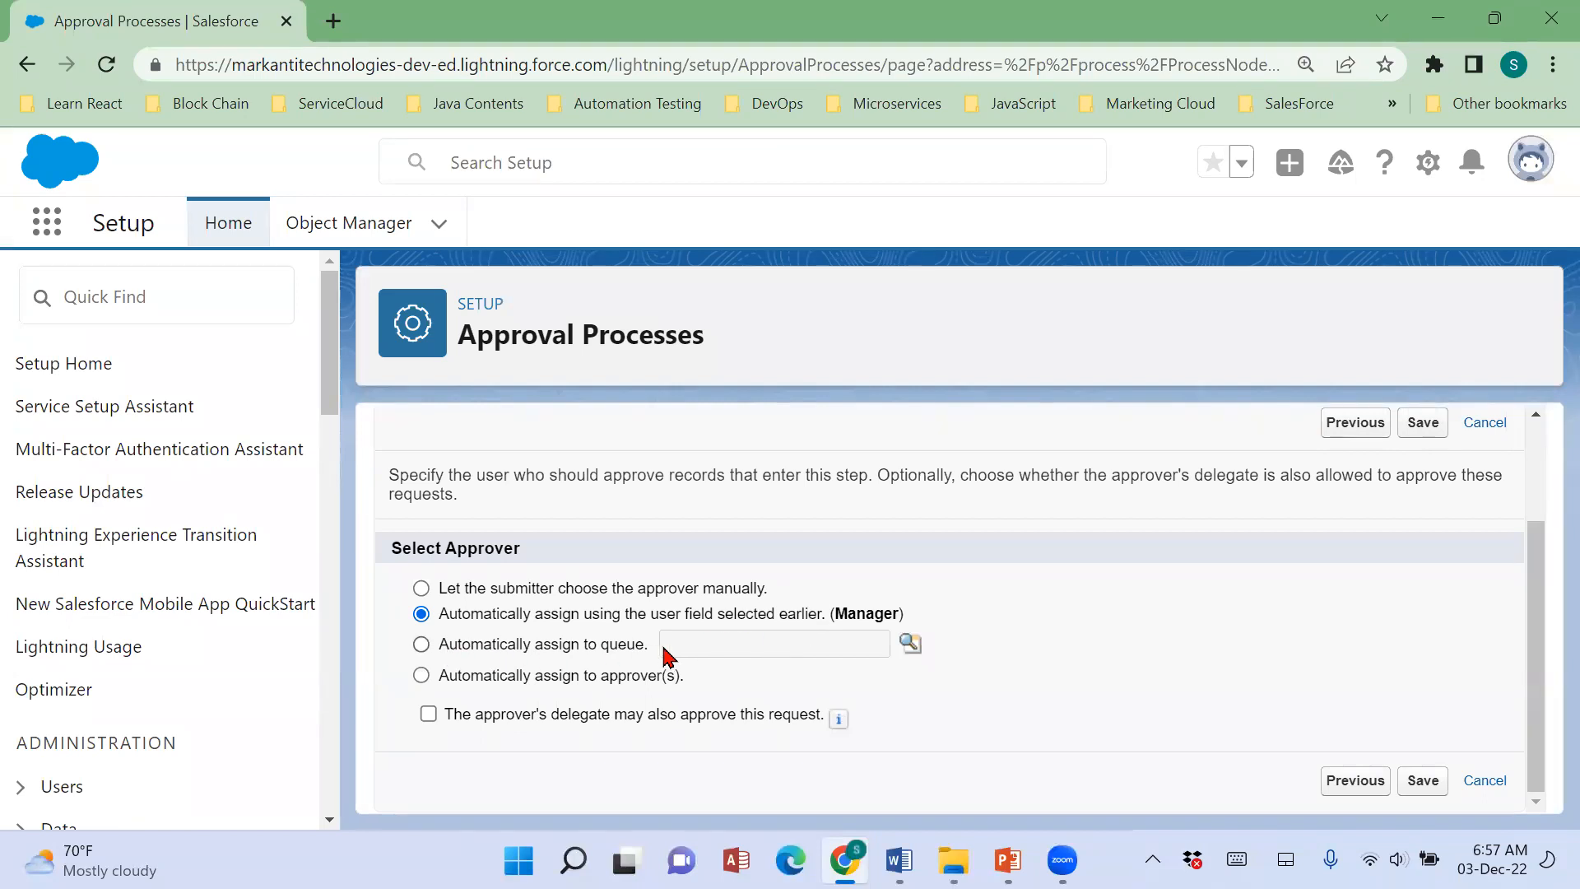
pyautogui.click(626, 647)
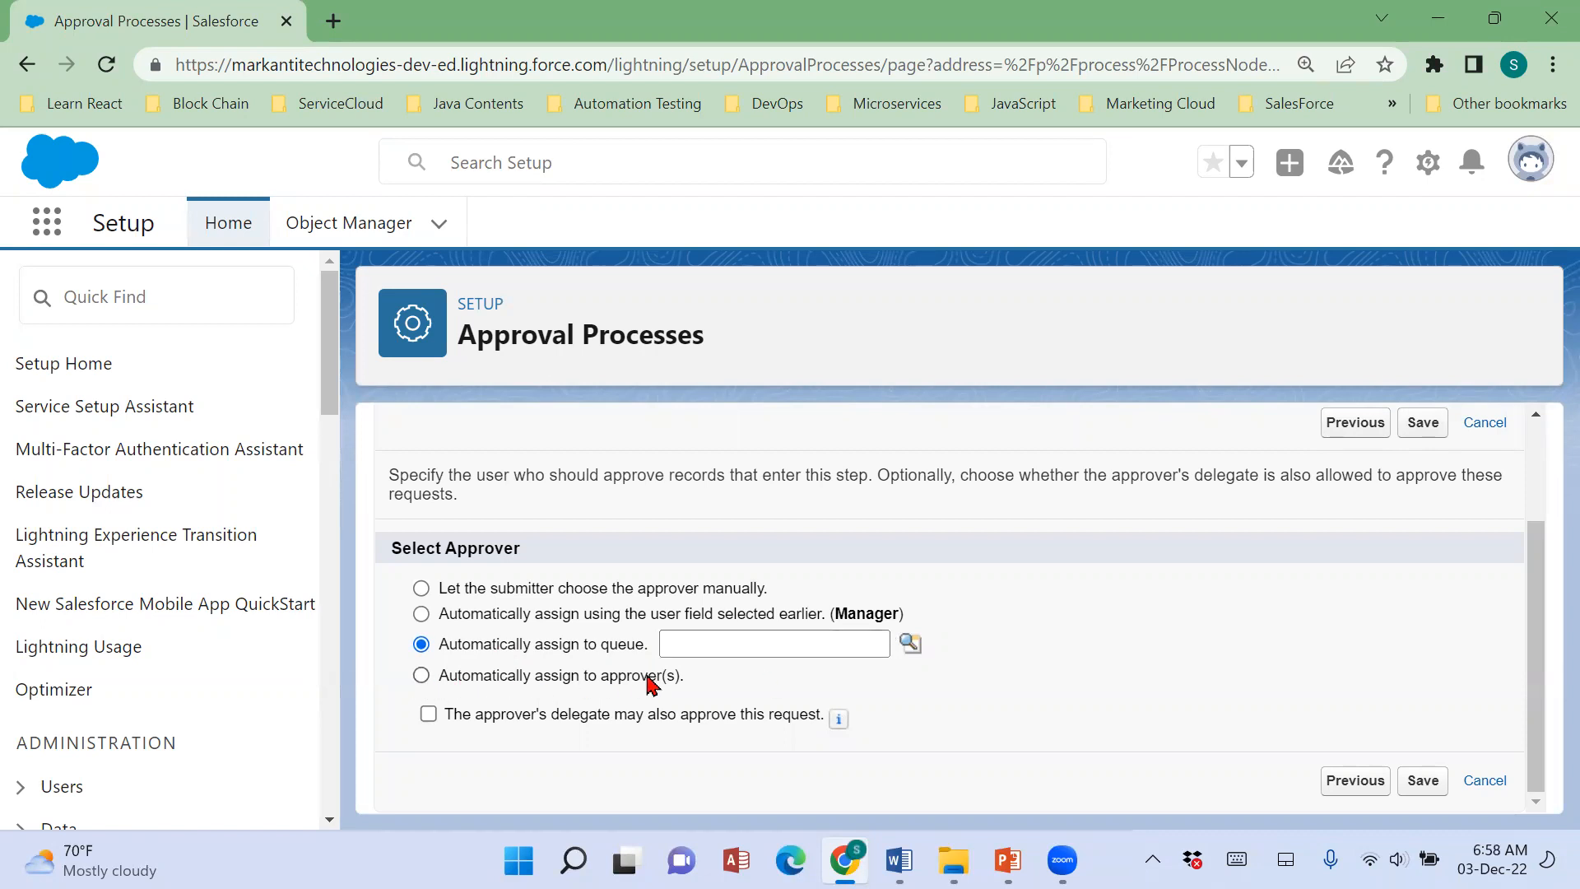
pyautogui.click(422, 675)
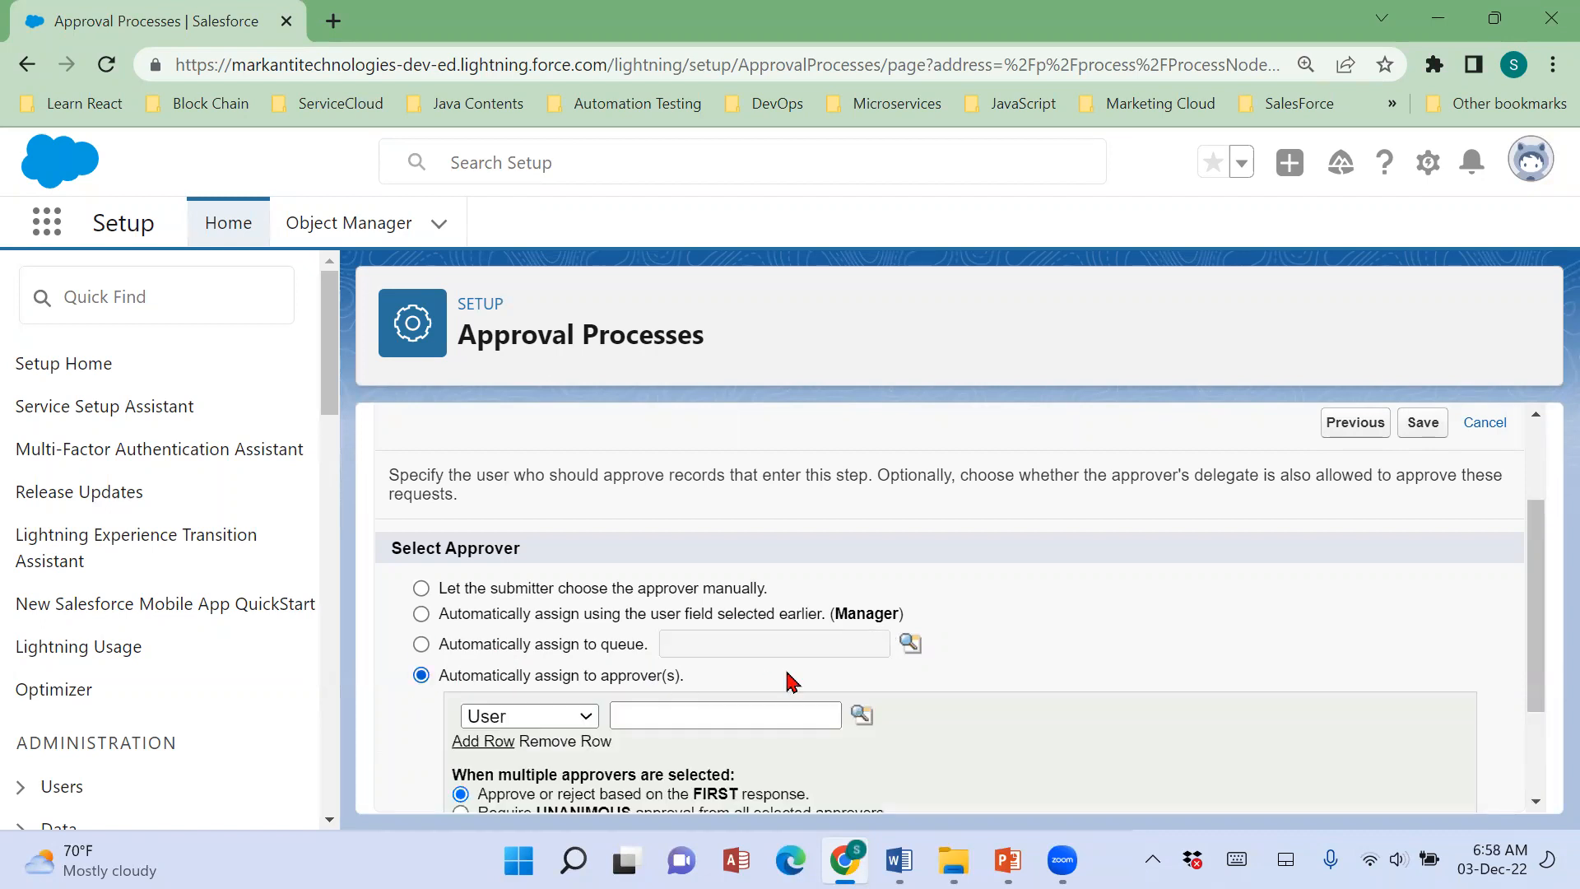
pyautogui.scroll(-2, 1055, 683)
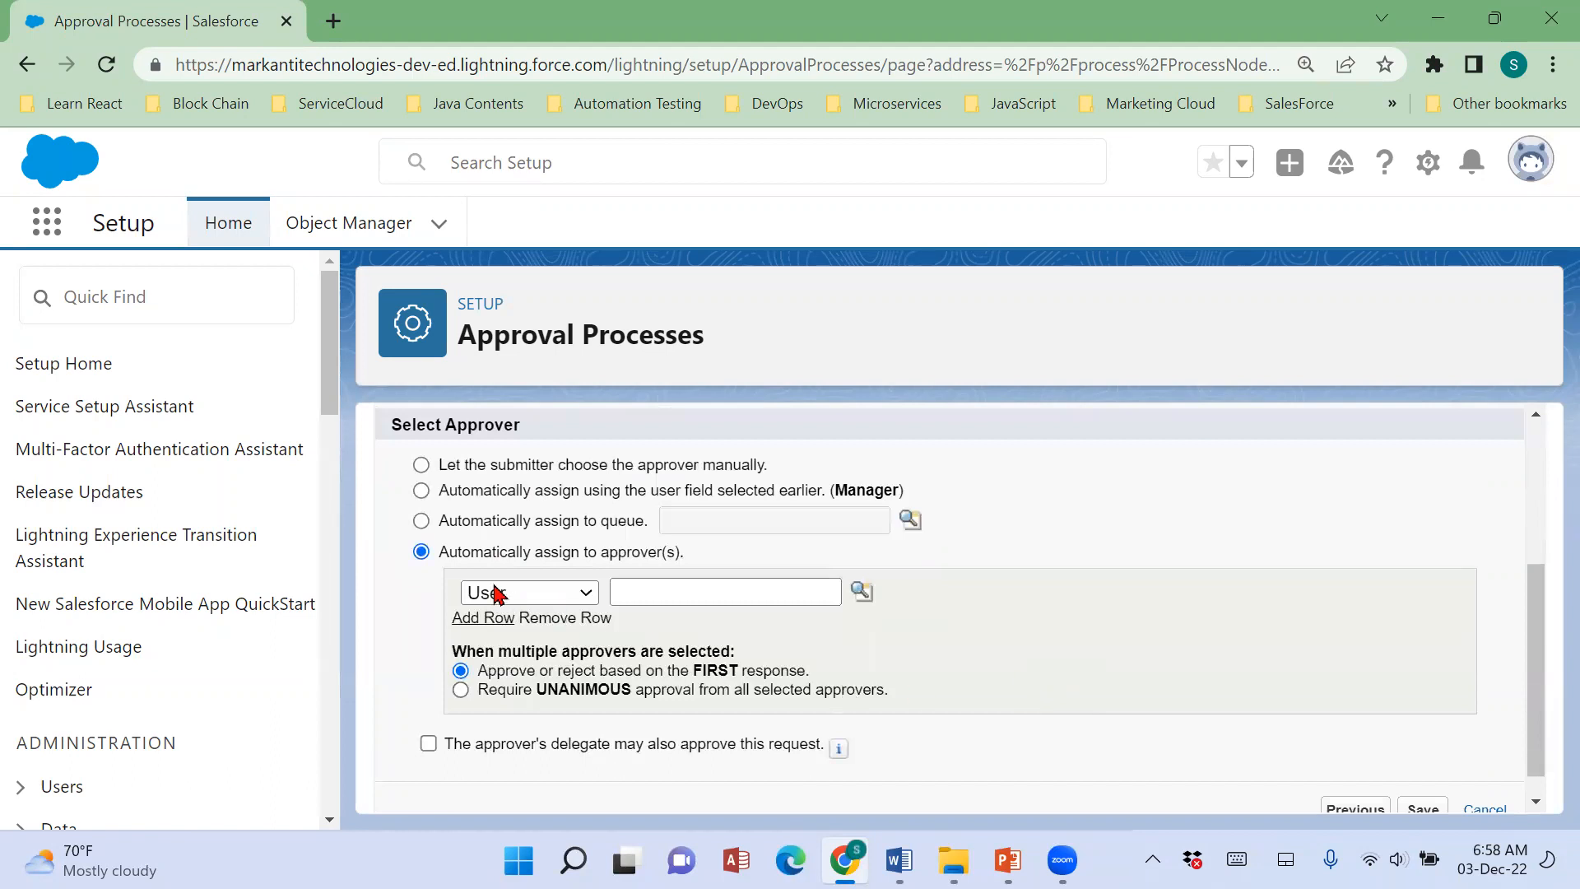
pyautogui.moveTo(437, 557); pyautogui.dragTo(689, 563)
pyautogui.scroll(2, 1058, 695)
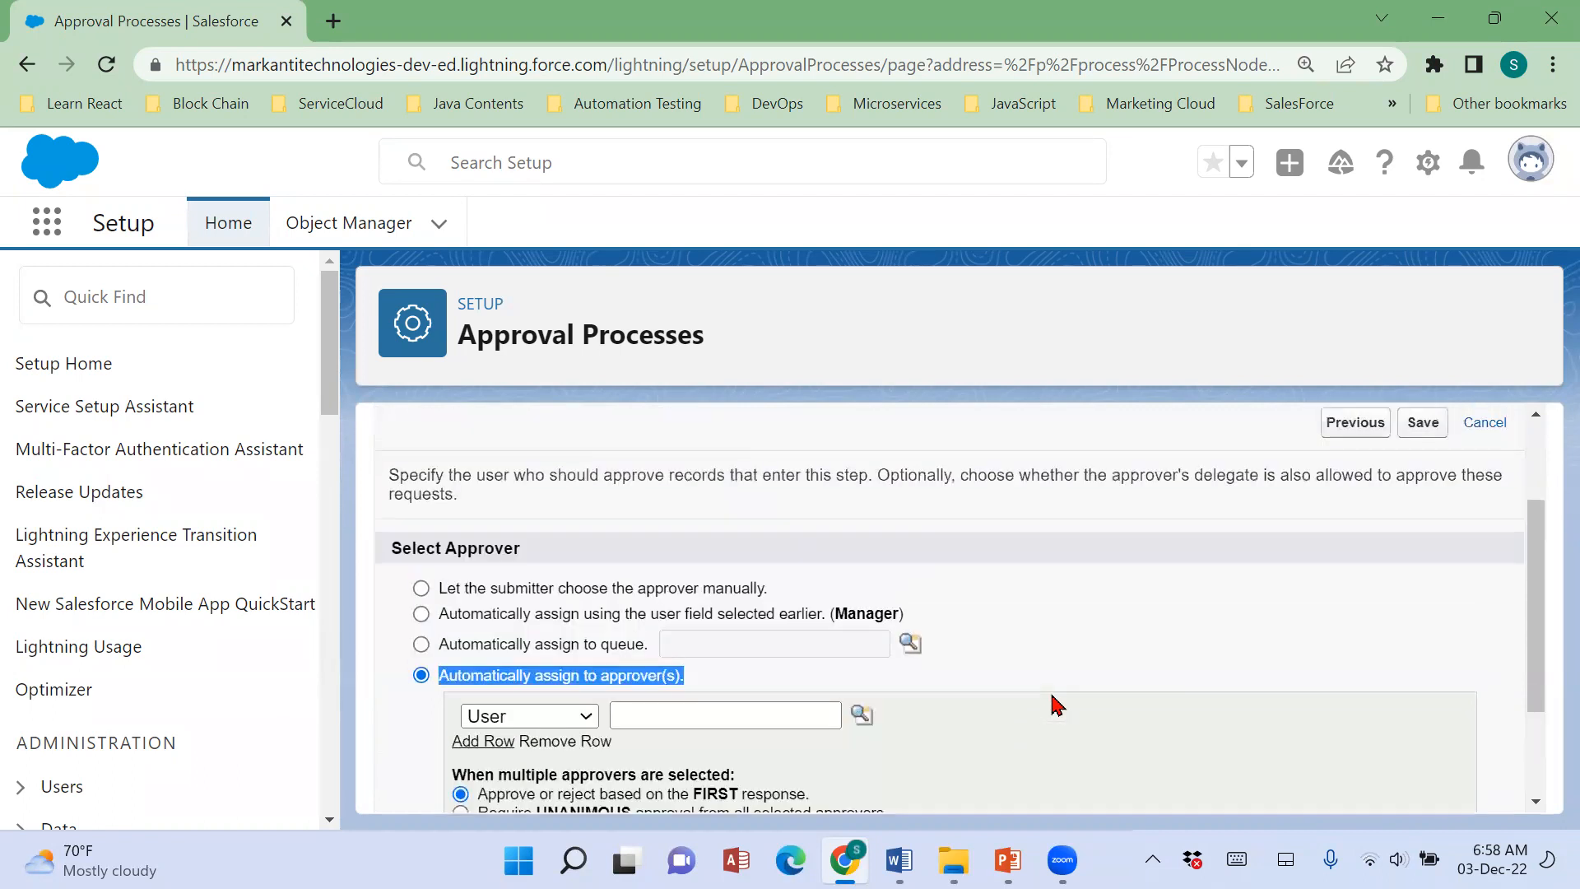
pyautogui.scroll(-2, 1058, 705)
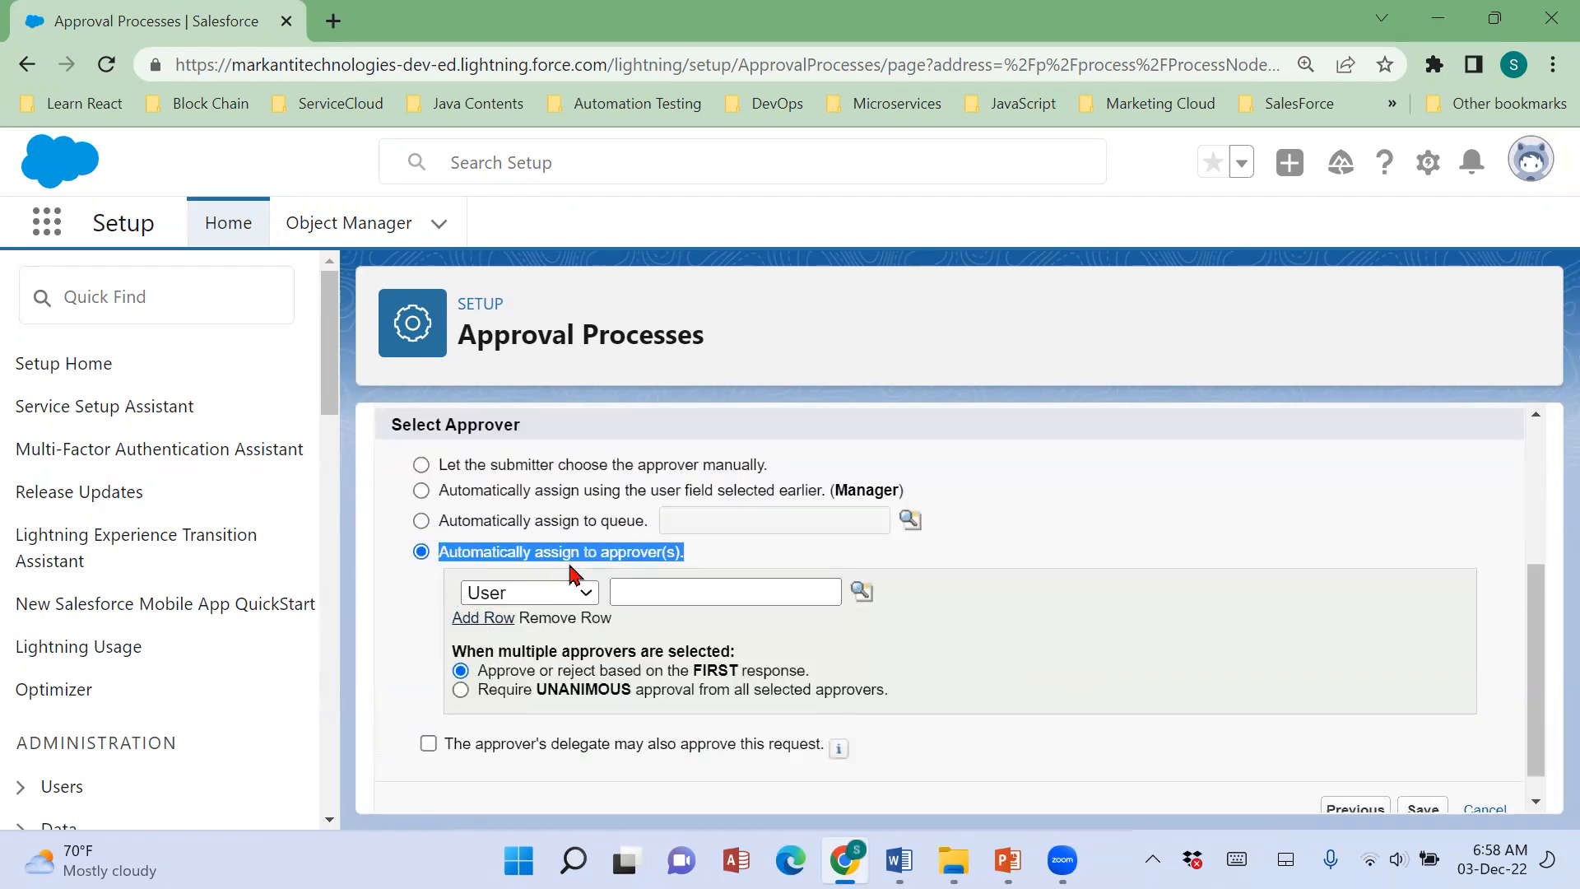
# Assign the user with the Recruiter role as the step's approver and dismiss the low-battery notice.
pyautogui.click(586, 604)
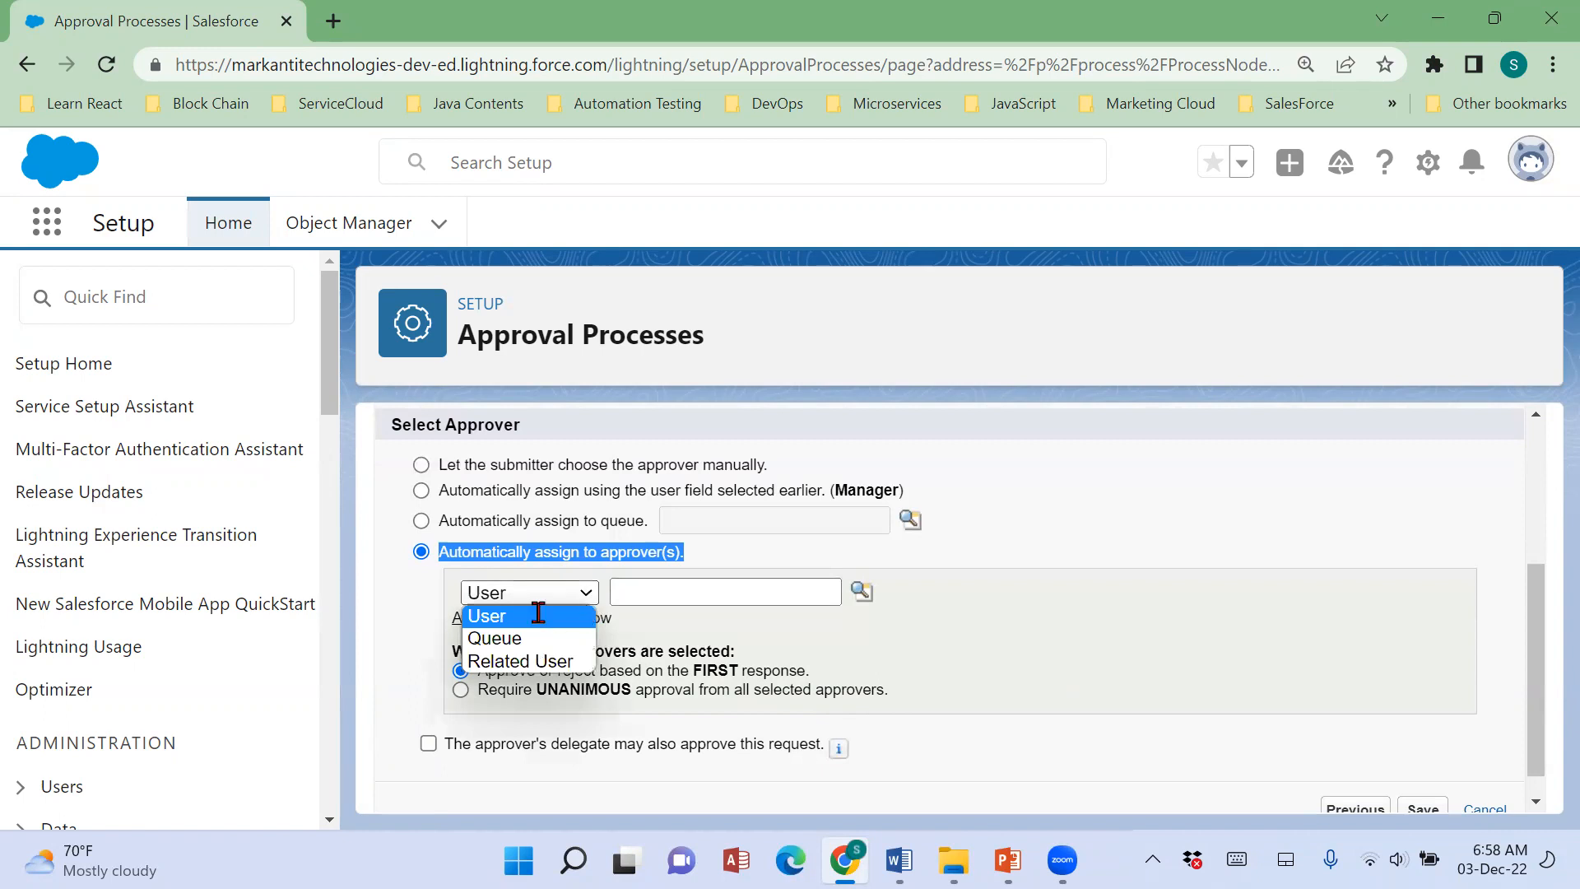
pyautogui.click(539, 615)
pyautogui.click(860, 592)
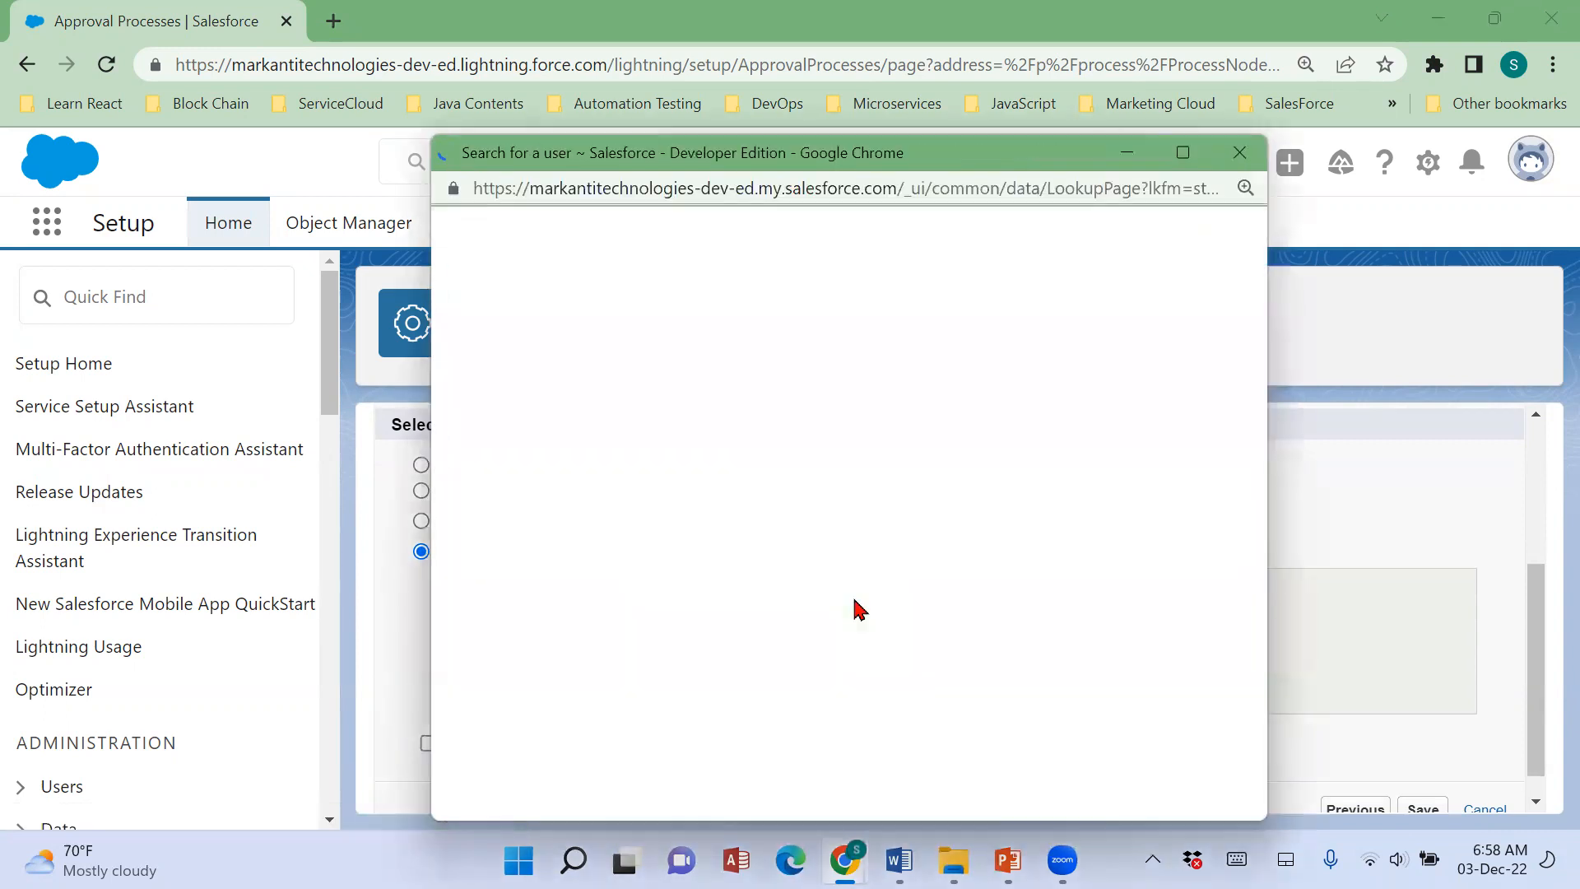
pyautogui.scroll(-2, 677, 670)
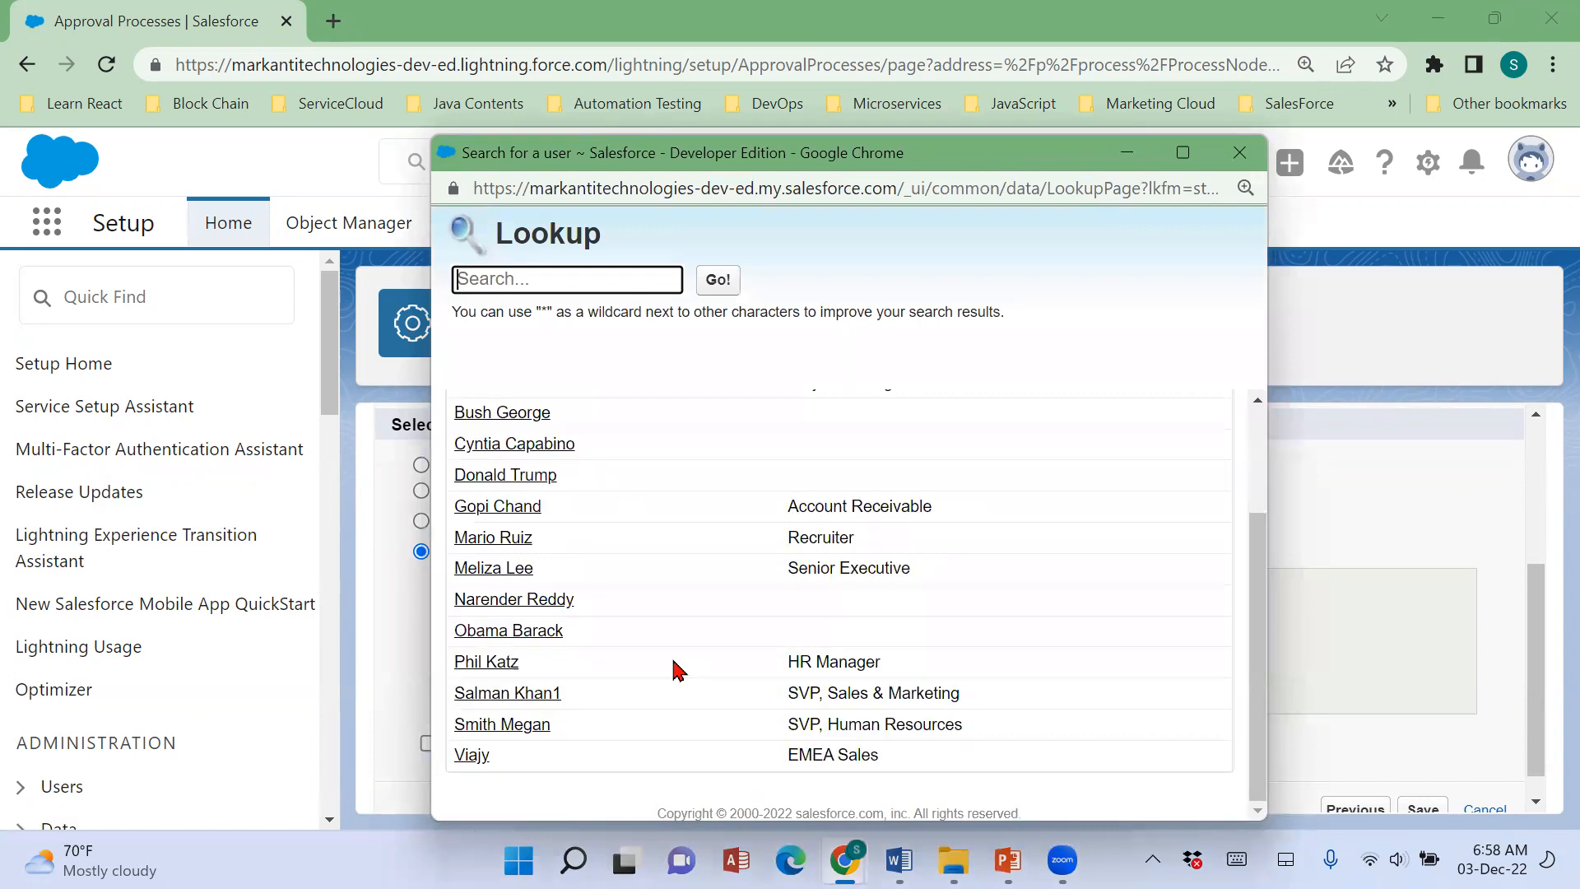
pyautogui.scroll(2, 515, 540)
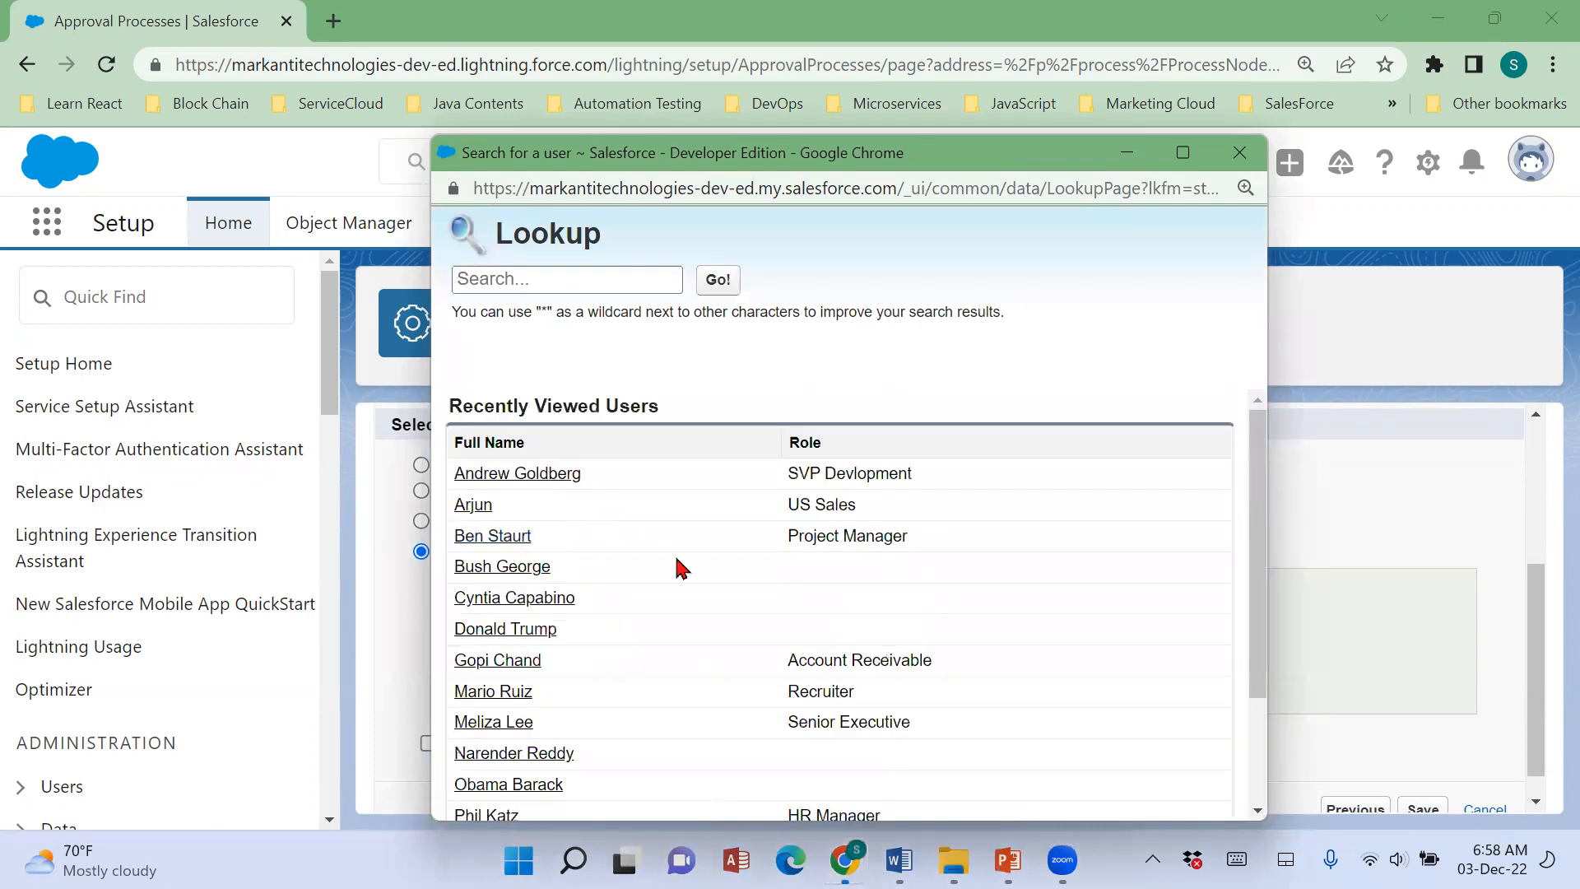
pyautogui.click(493, 691)
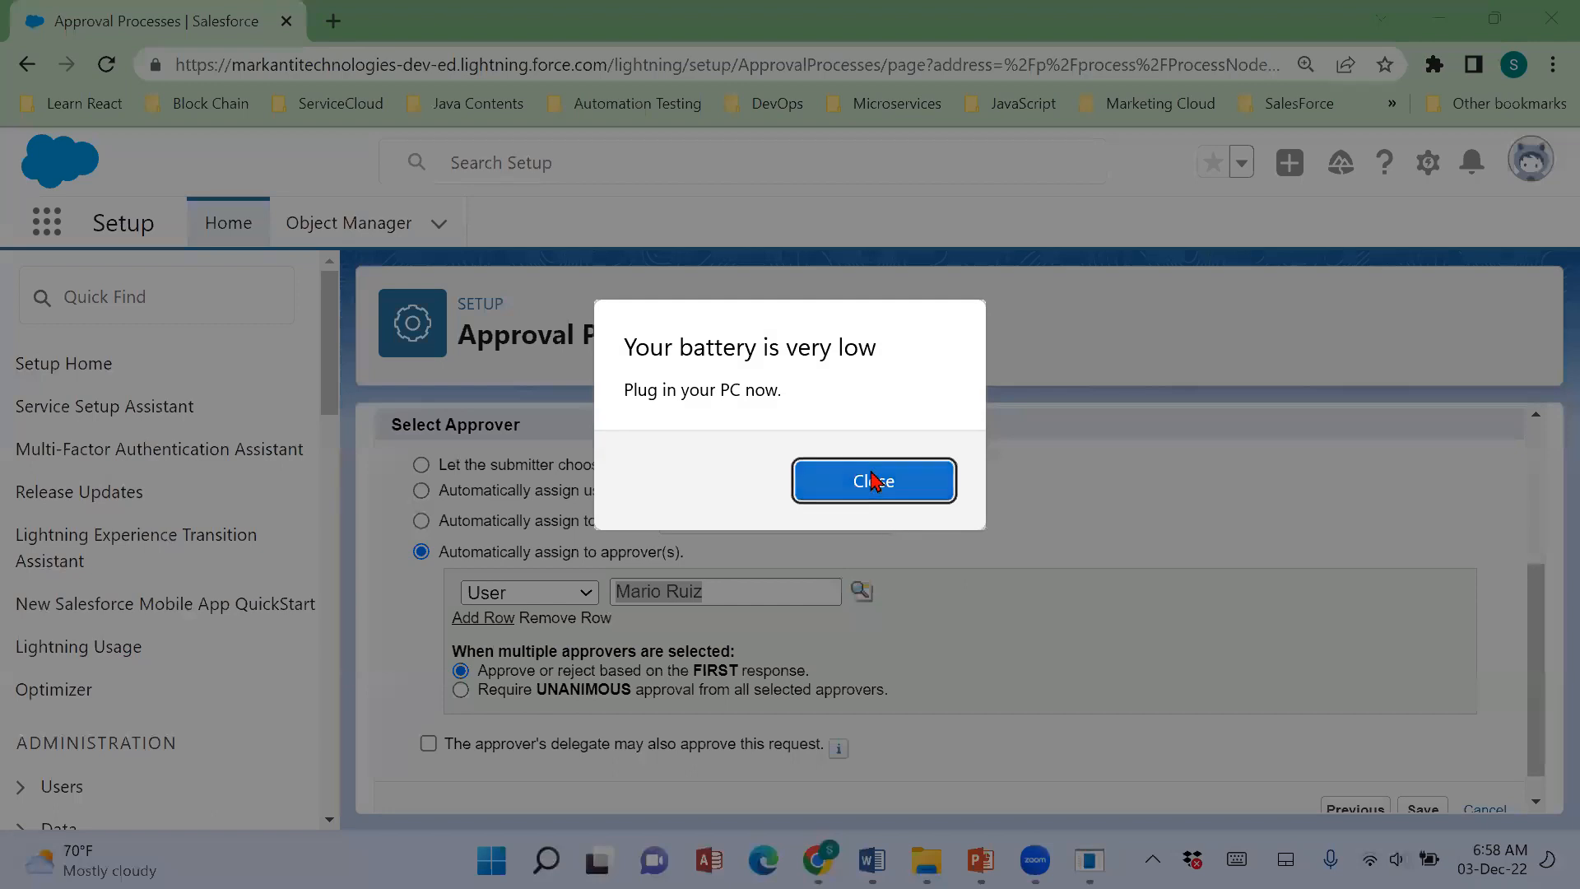
pyautogui.click(873, 481)
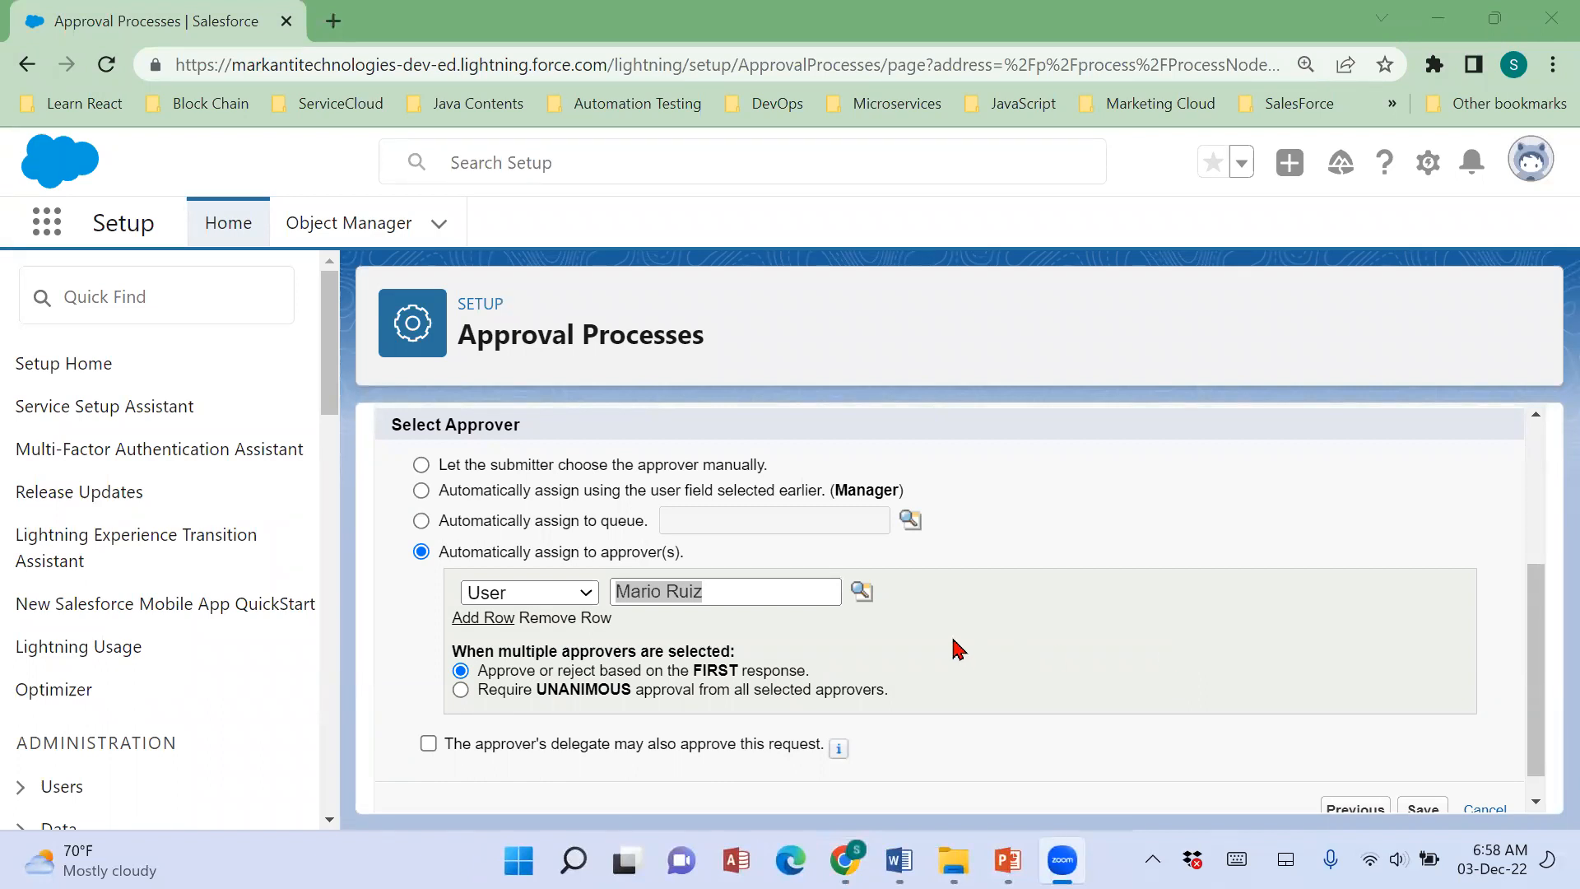
# Clear the approver and assign the user with the HR Manager role instead.
pyautogui.click(808, 591)
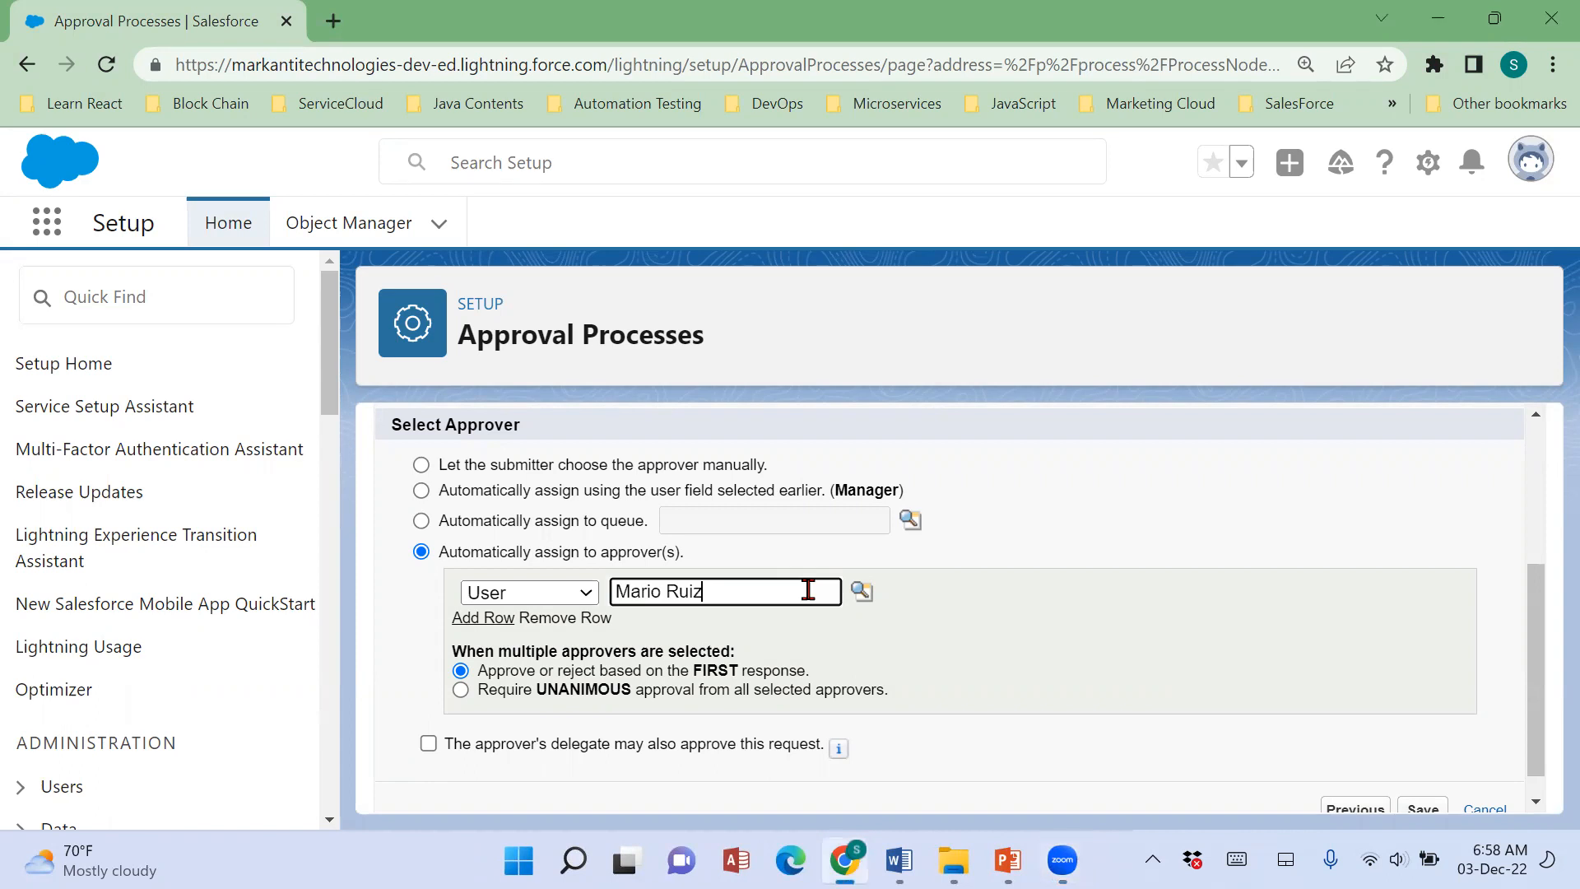
pyautogui.press('BackSpace')
pyautogui.press('BackSpace')
pyautogui.press('BackSpace')
pyautogui.press('BackSpace')
pyautogui.press('BackSpace')
pyautogui.press('BackSpace')
pyautogui.press('BackSpace')
pyautogui.press('BackSpace')
pyautogui.press('BackSpace')
pyautogui.click(864, 592)
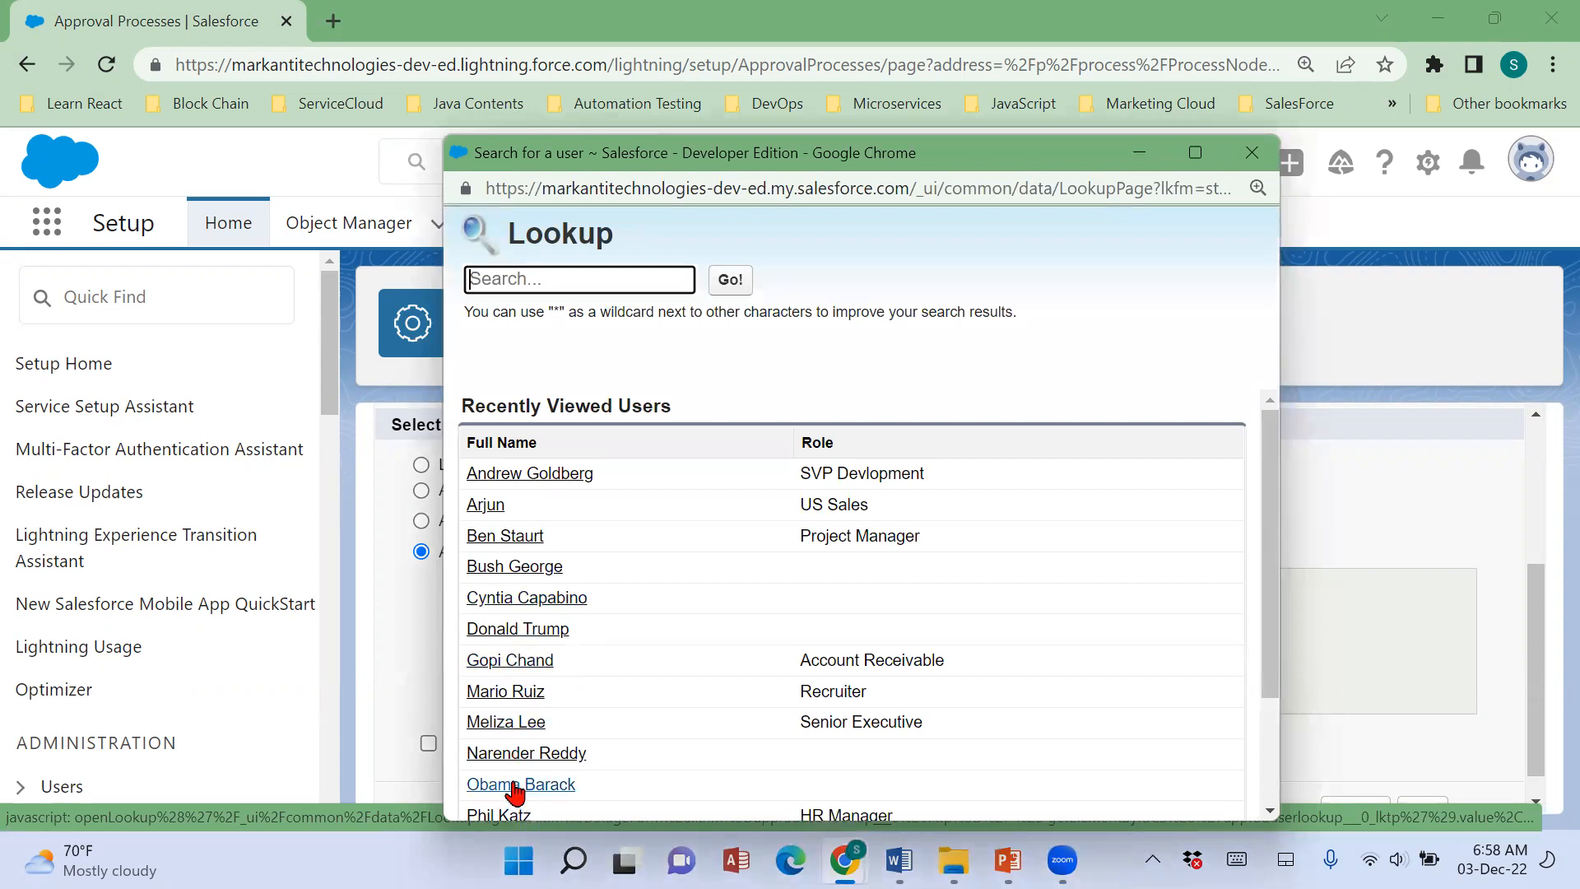
pyautogui.scroll(-2, 514, 704)
pyautogui.click(514, 700)
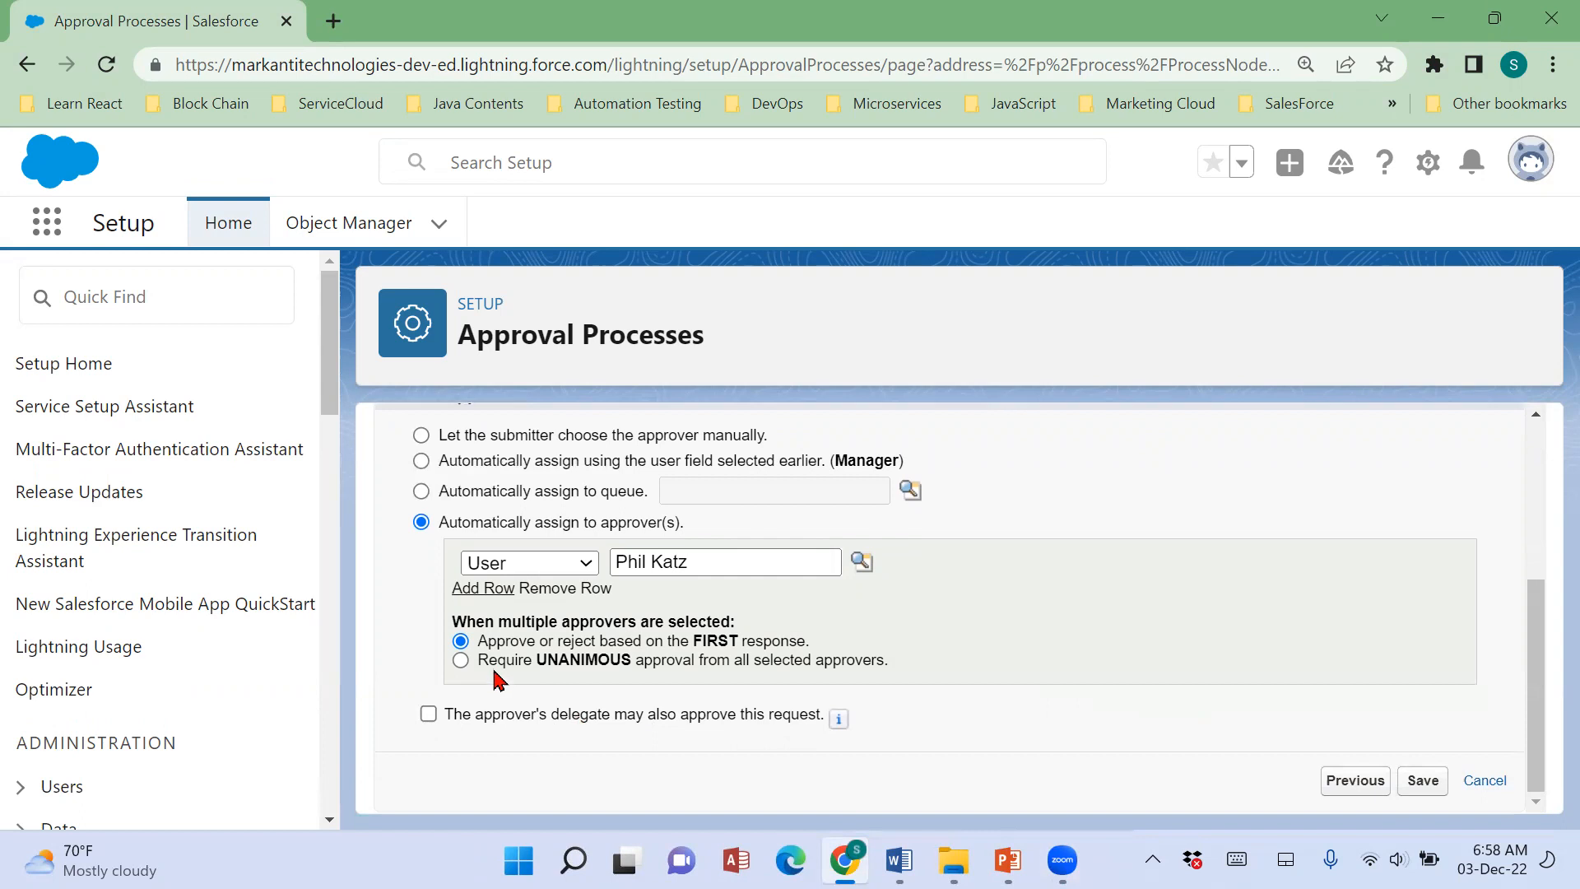
pyautogui.moveTo(490, 638); pyautogui.dragTo(589, 635)
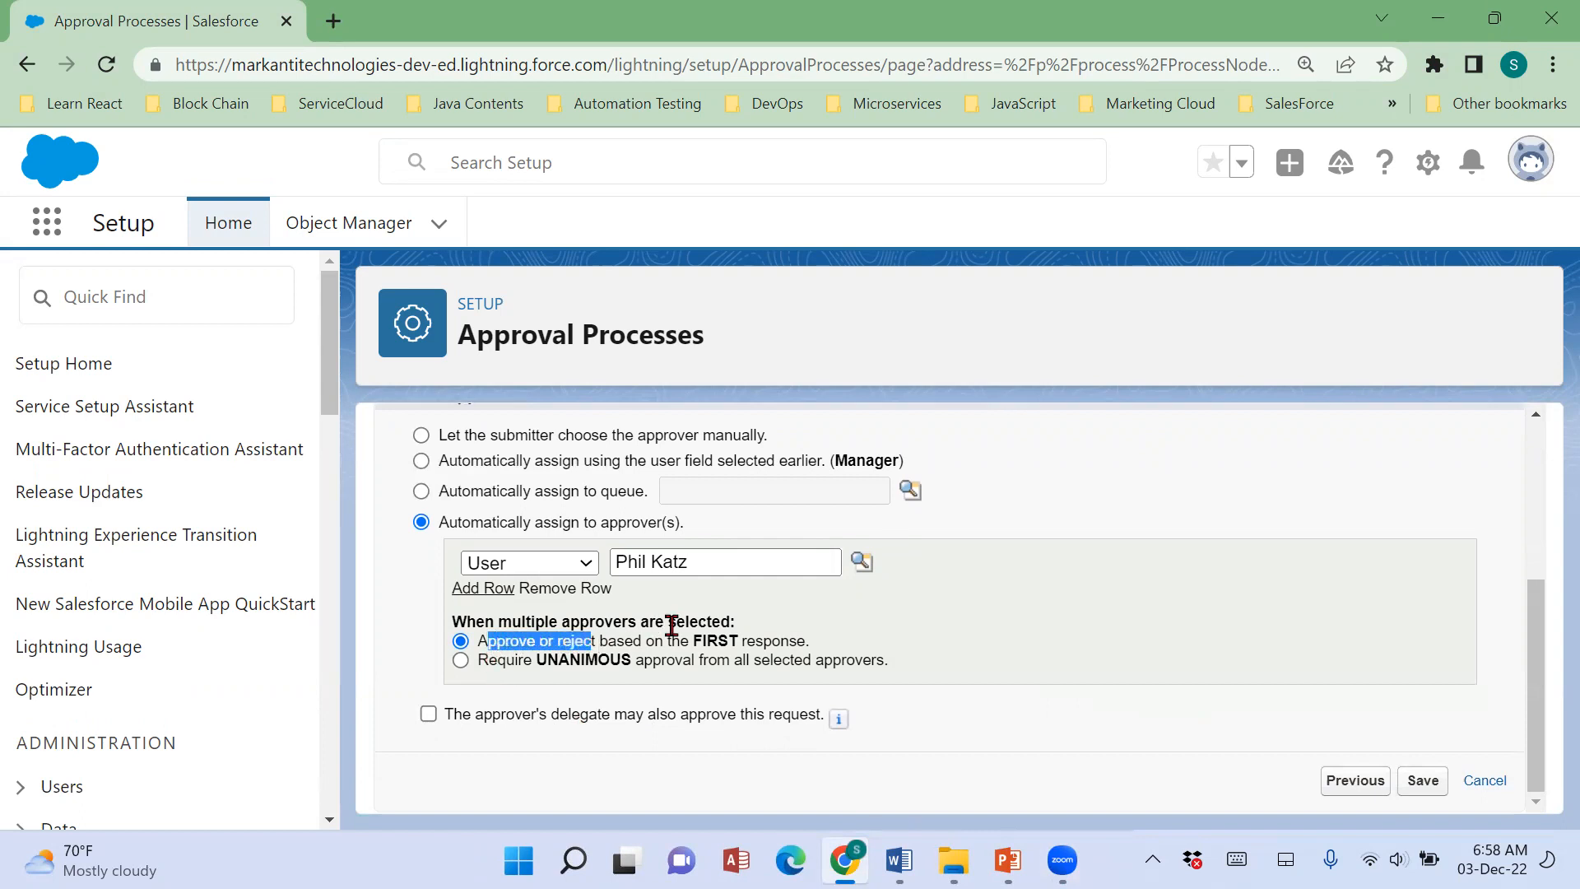
# Set approval or rejection to follow the FIRST response, save the approval step and skip creating workflow actions for it.
pyautogui.click(549, 646)
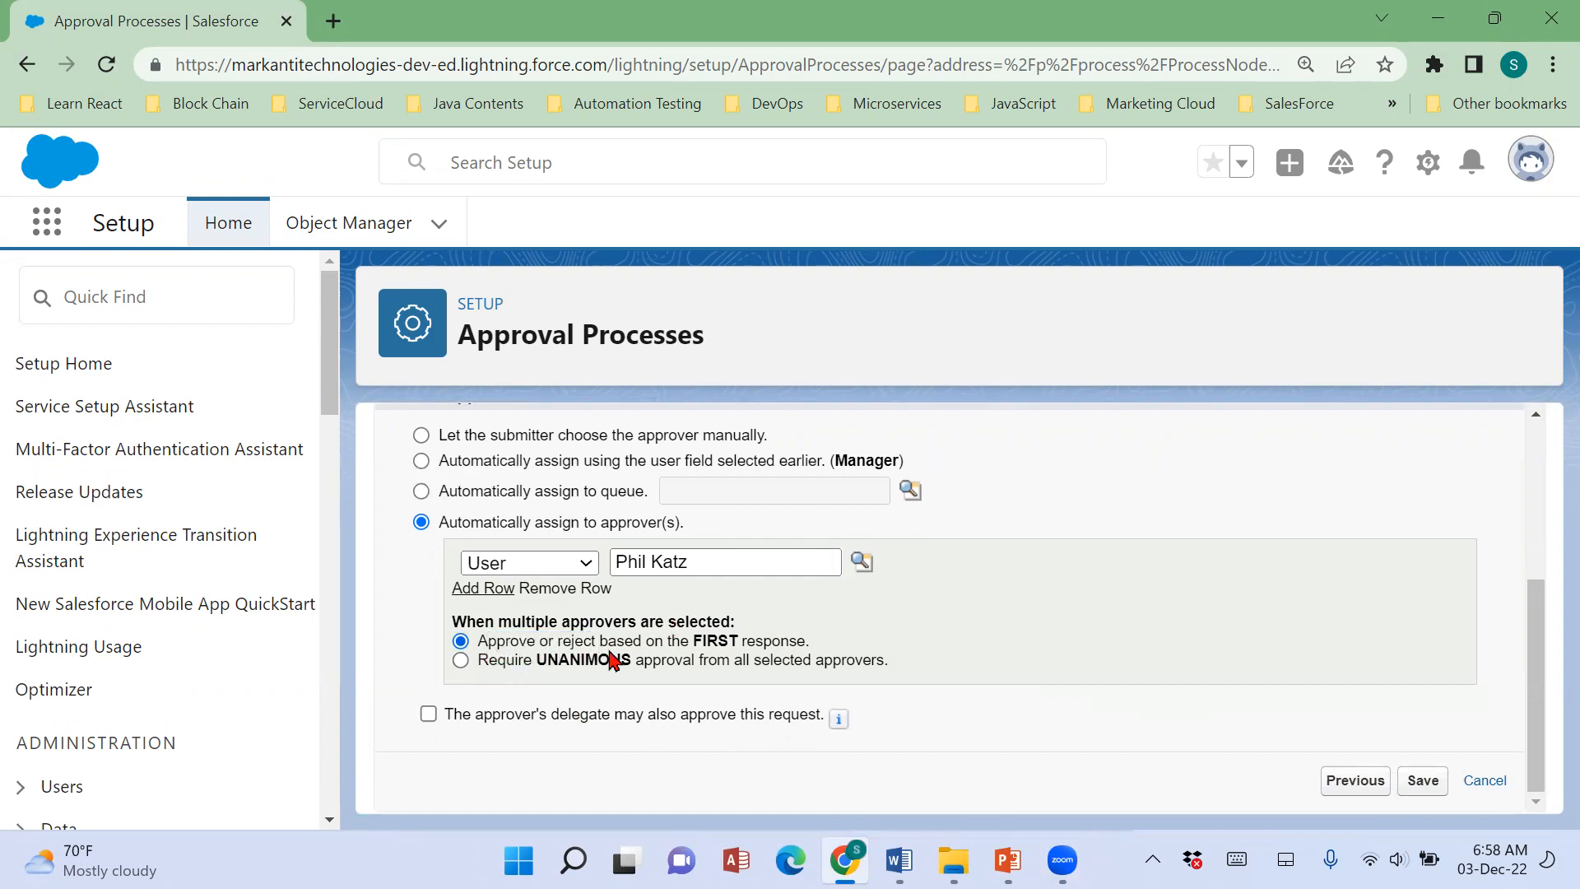
pyautogui.click(462, 661)
pyautogui.click(460, 642)
pyautogui.moveTo(498, 645); pyautogui.dragTo(766, 646)
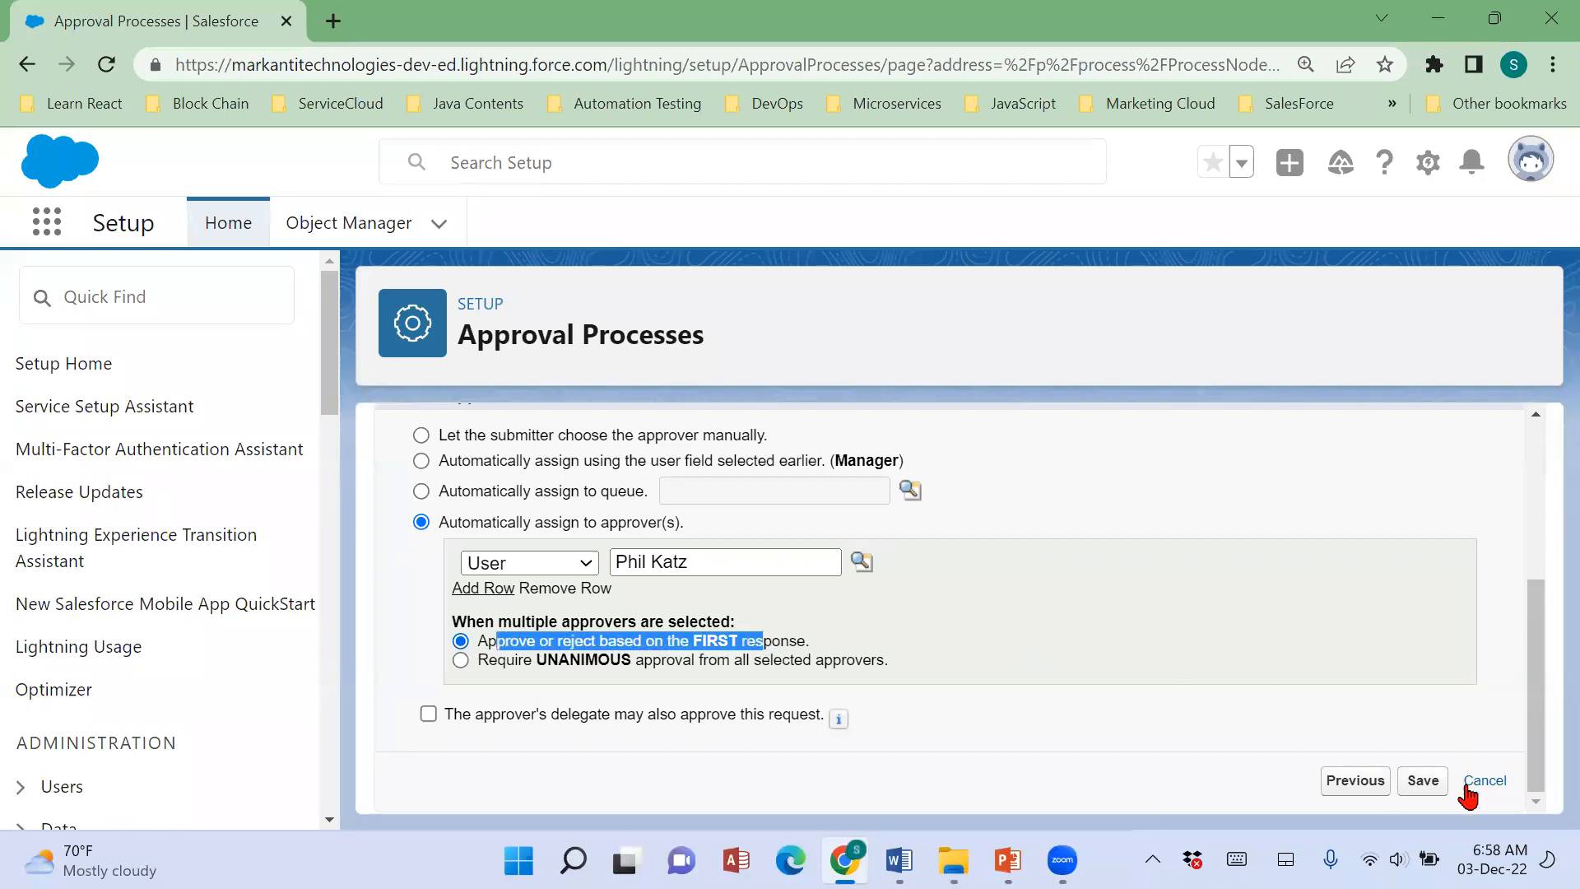
pyautogui.click(1424, 782)
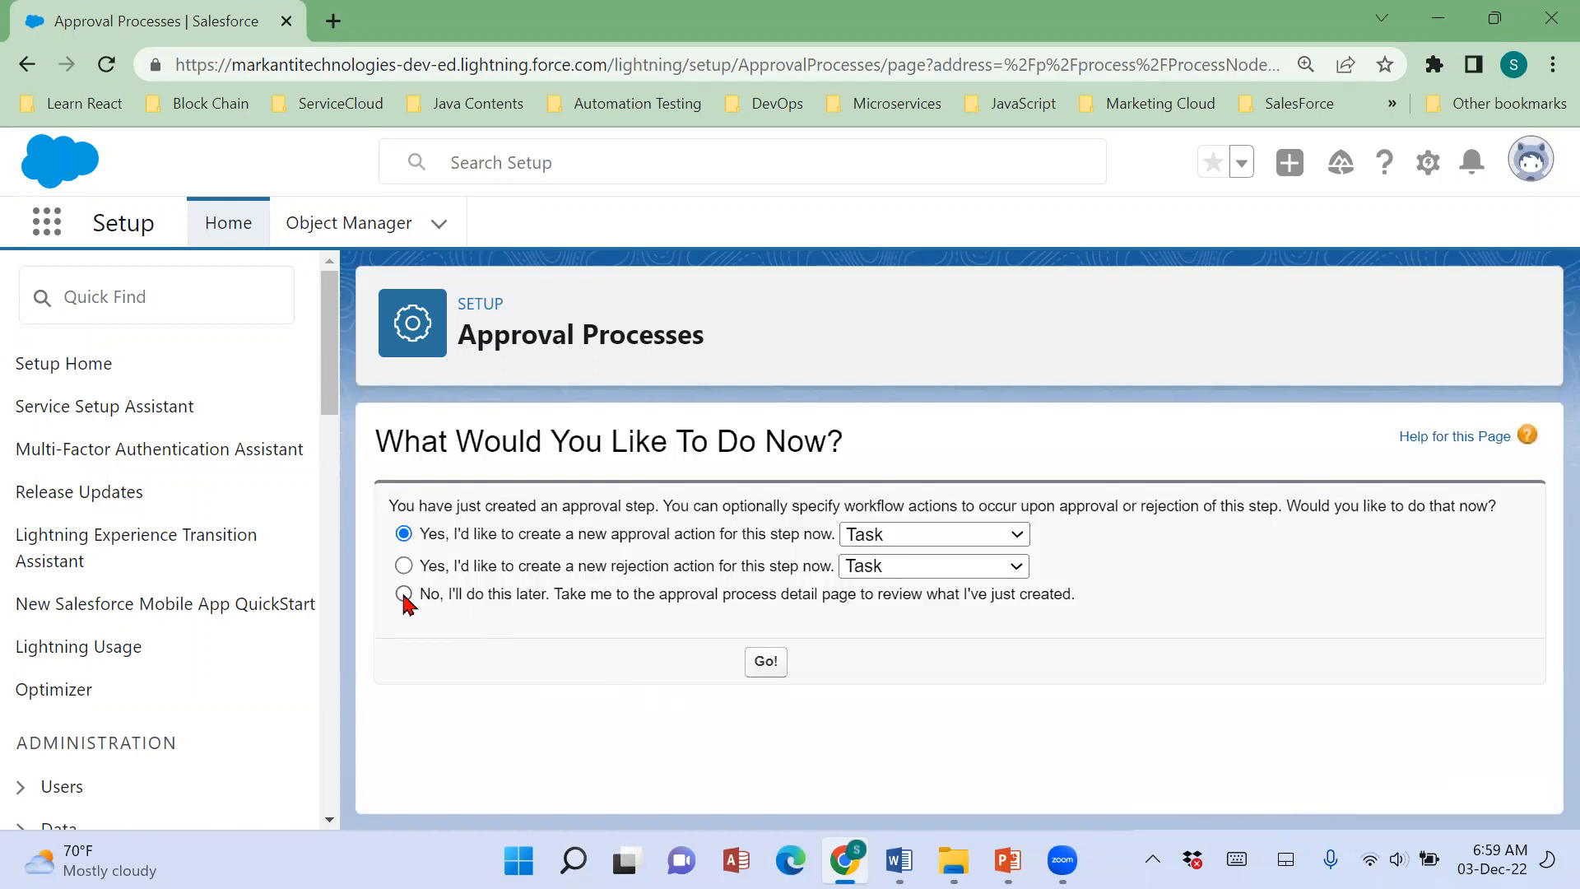
pyautogui.click(731, 597)
pyautogui.click(765, 661)
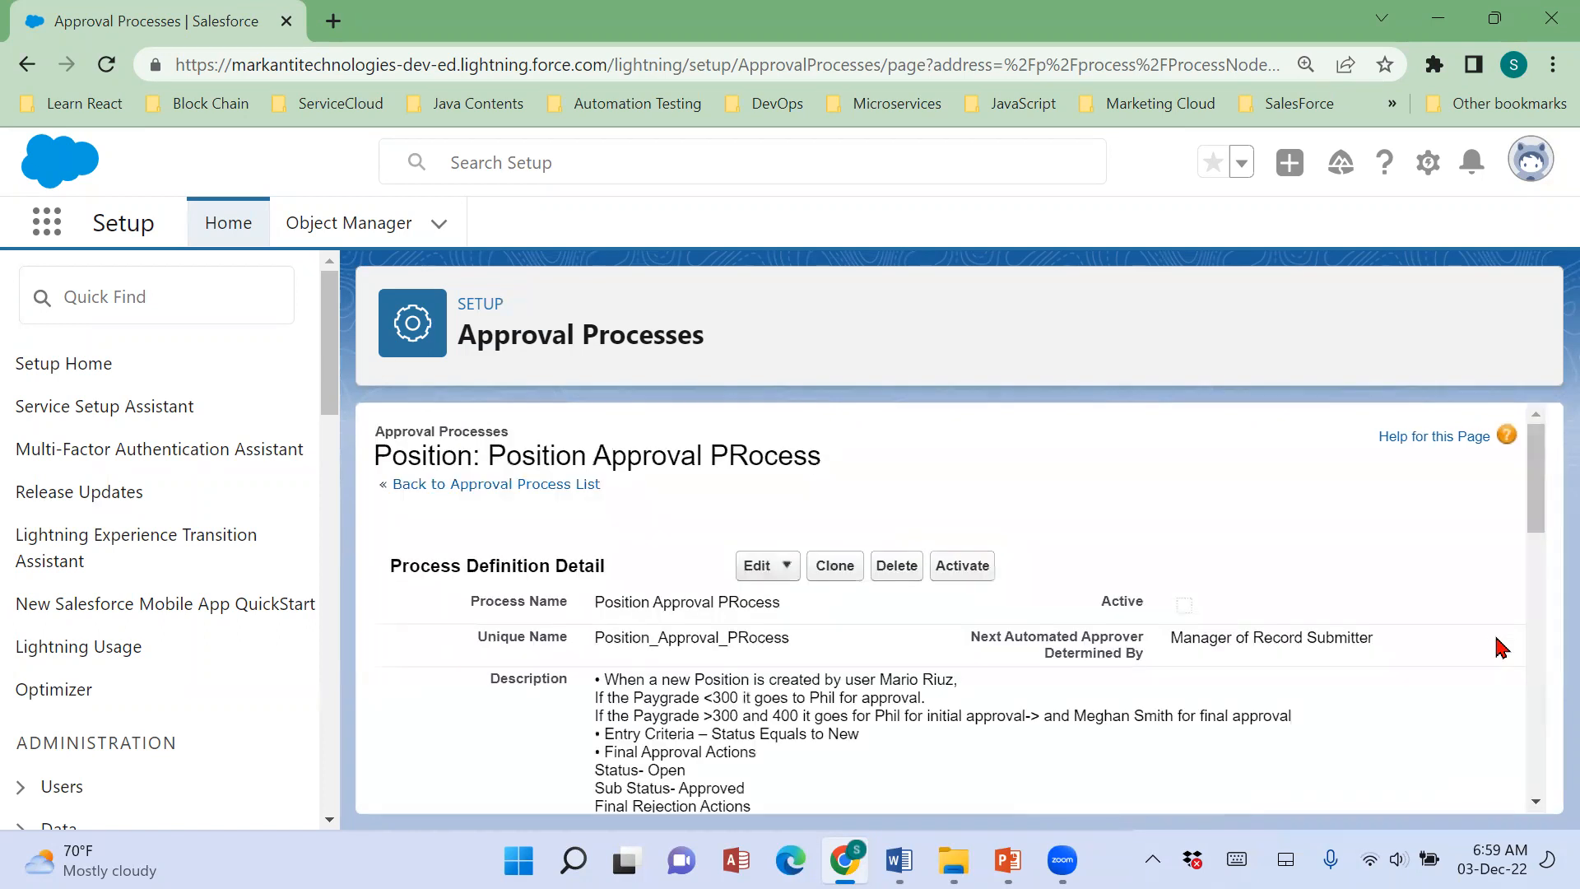
# Add a new approval step and name it as the handoff from the first approver to the final approver for approval.
pyautogui.scroll(-5, 1497, 646)
pyautogui.scroll(-3, 1500, 646)
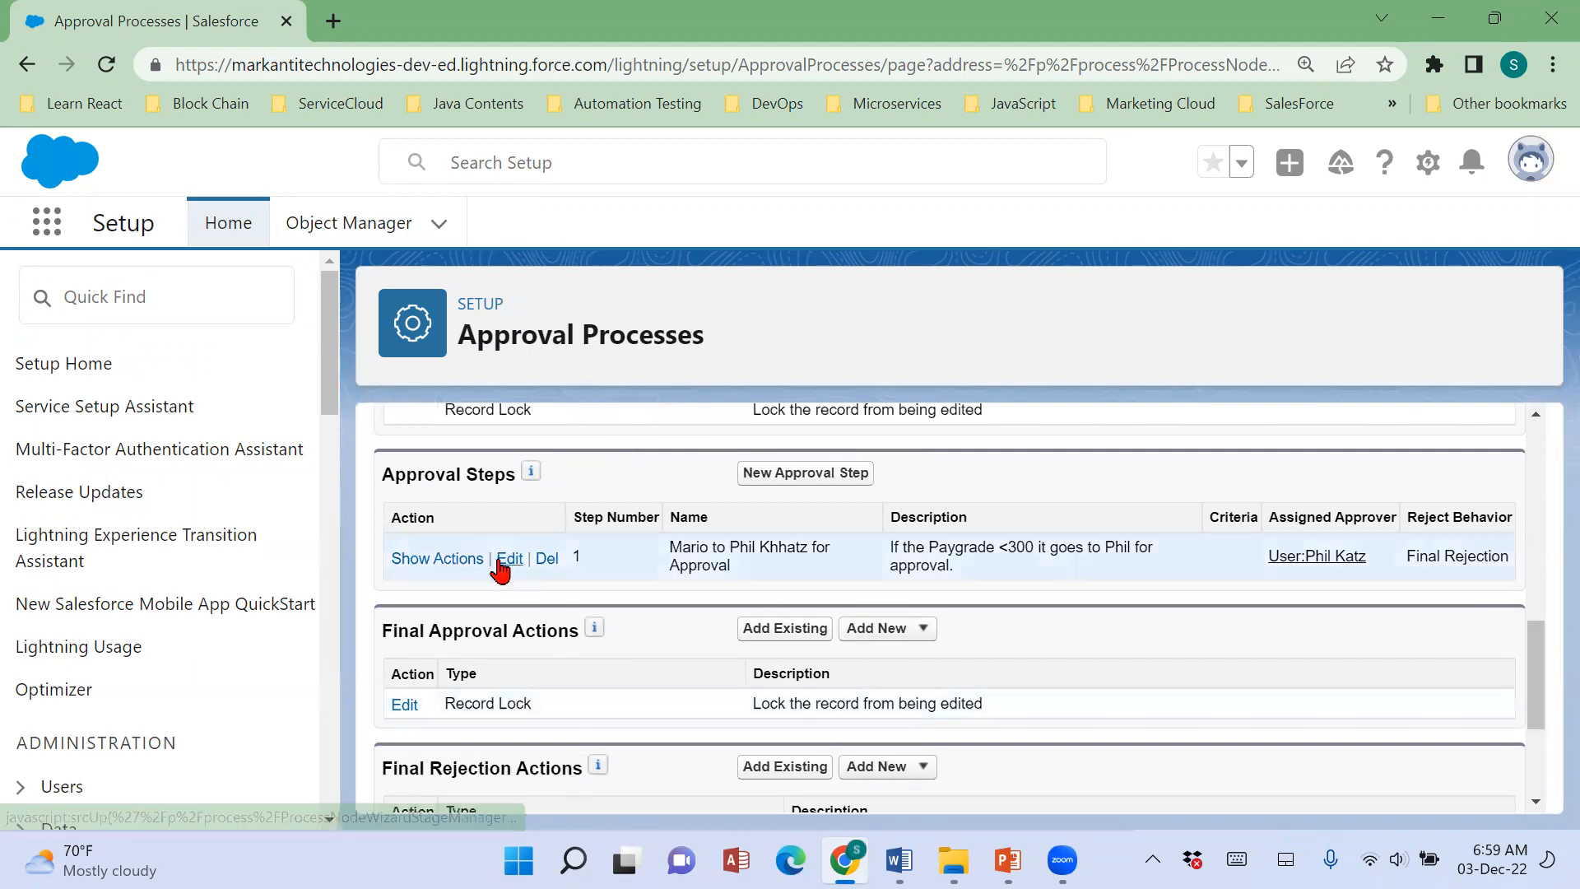
pyautogui.click(852, 484)
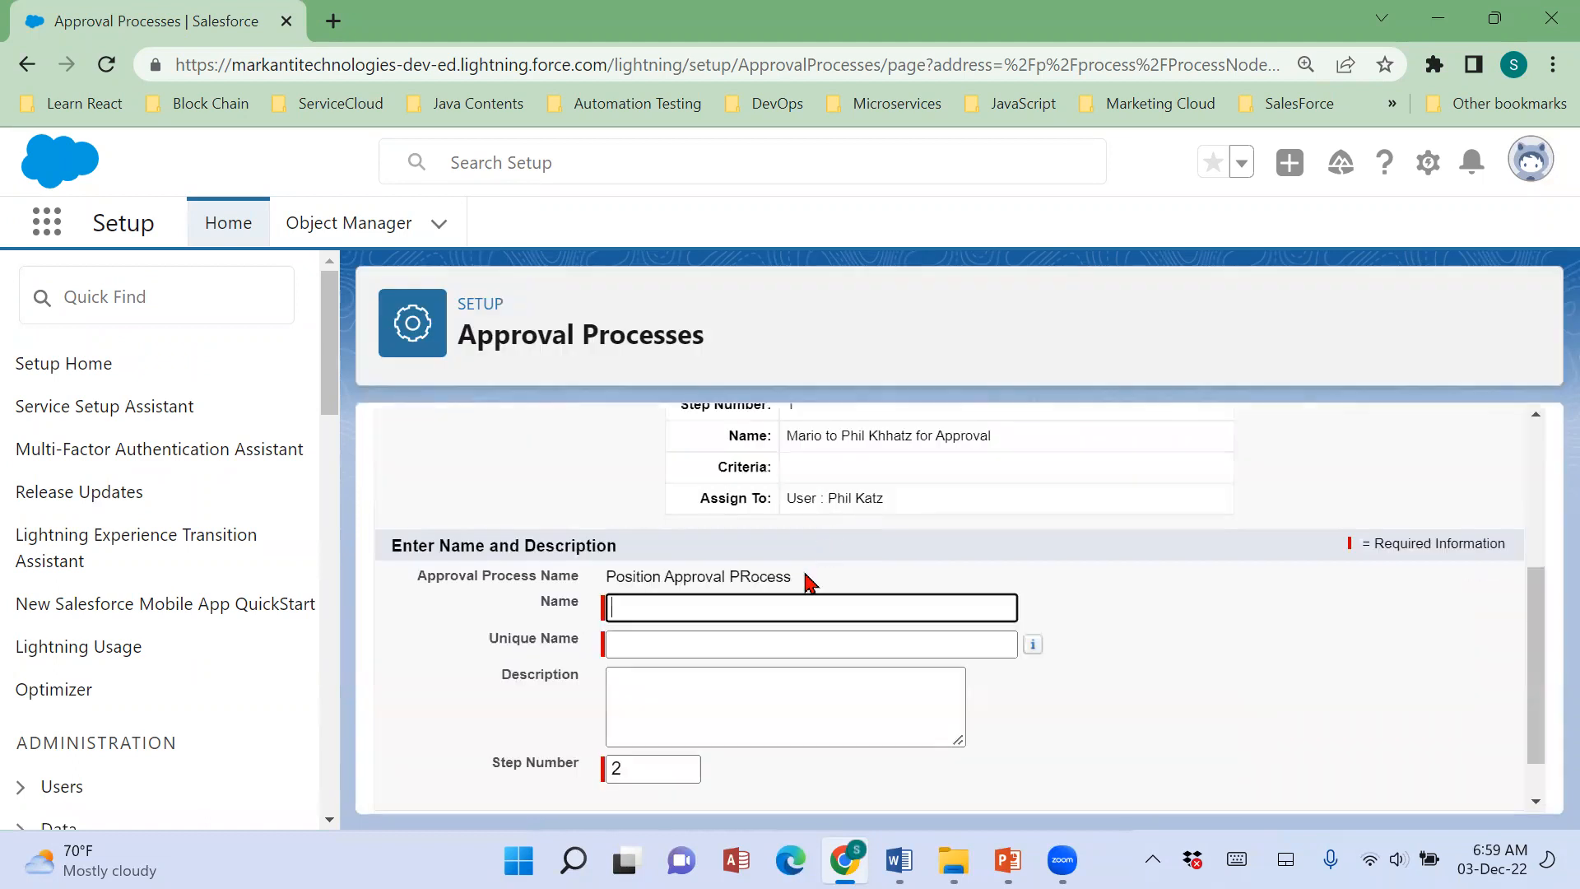
pyautogui.write('Phil to Meghan for Approval')
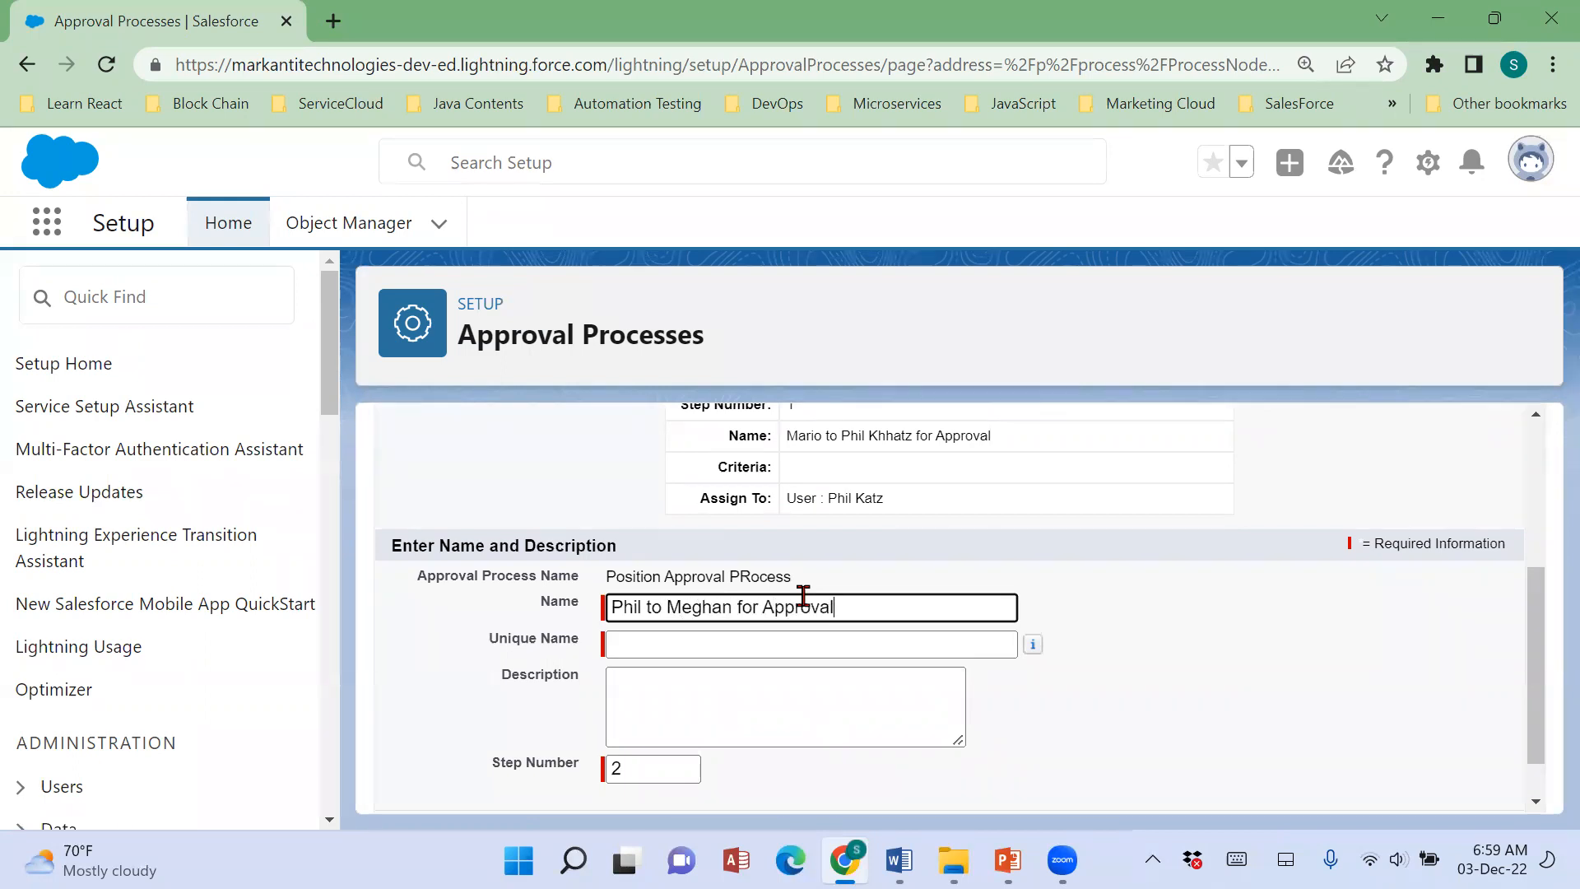
pyautogui.press('Tab')
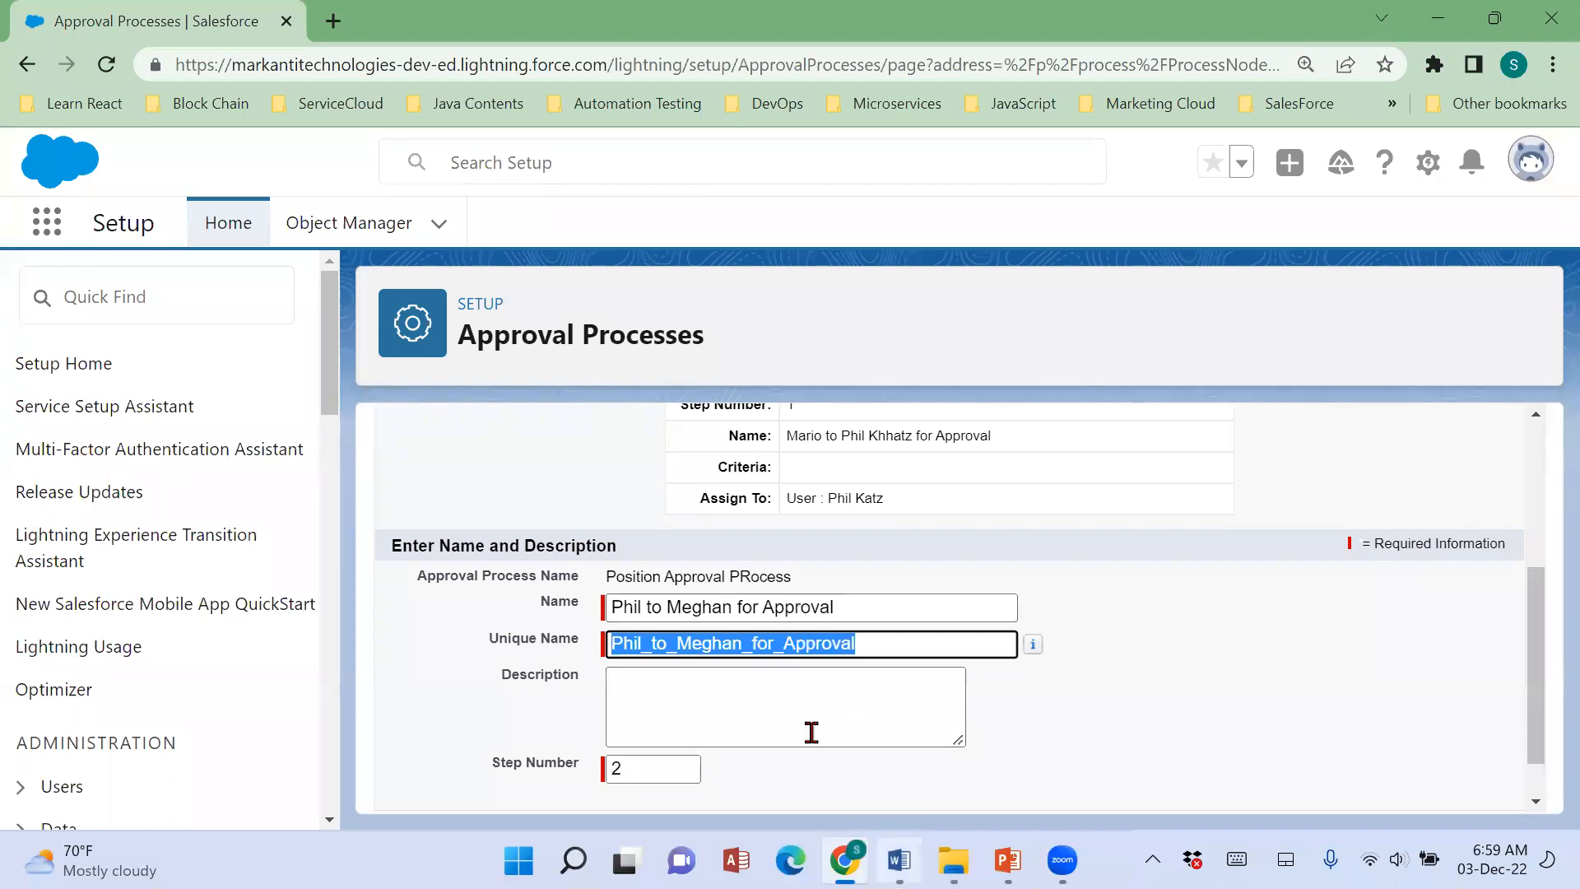
# Copy the "Paygrade >300 and 400" approval rule from Scenario 57 in the Word document into the new step's description in Salesforce.
pyautogui.hotkey('alt', 'Tab')
pyautogui.moveTo(436, 459); pyautogui.dragTo(568, 478)
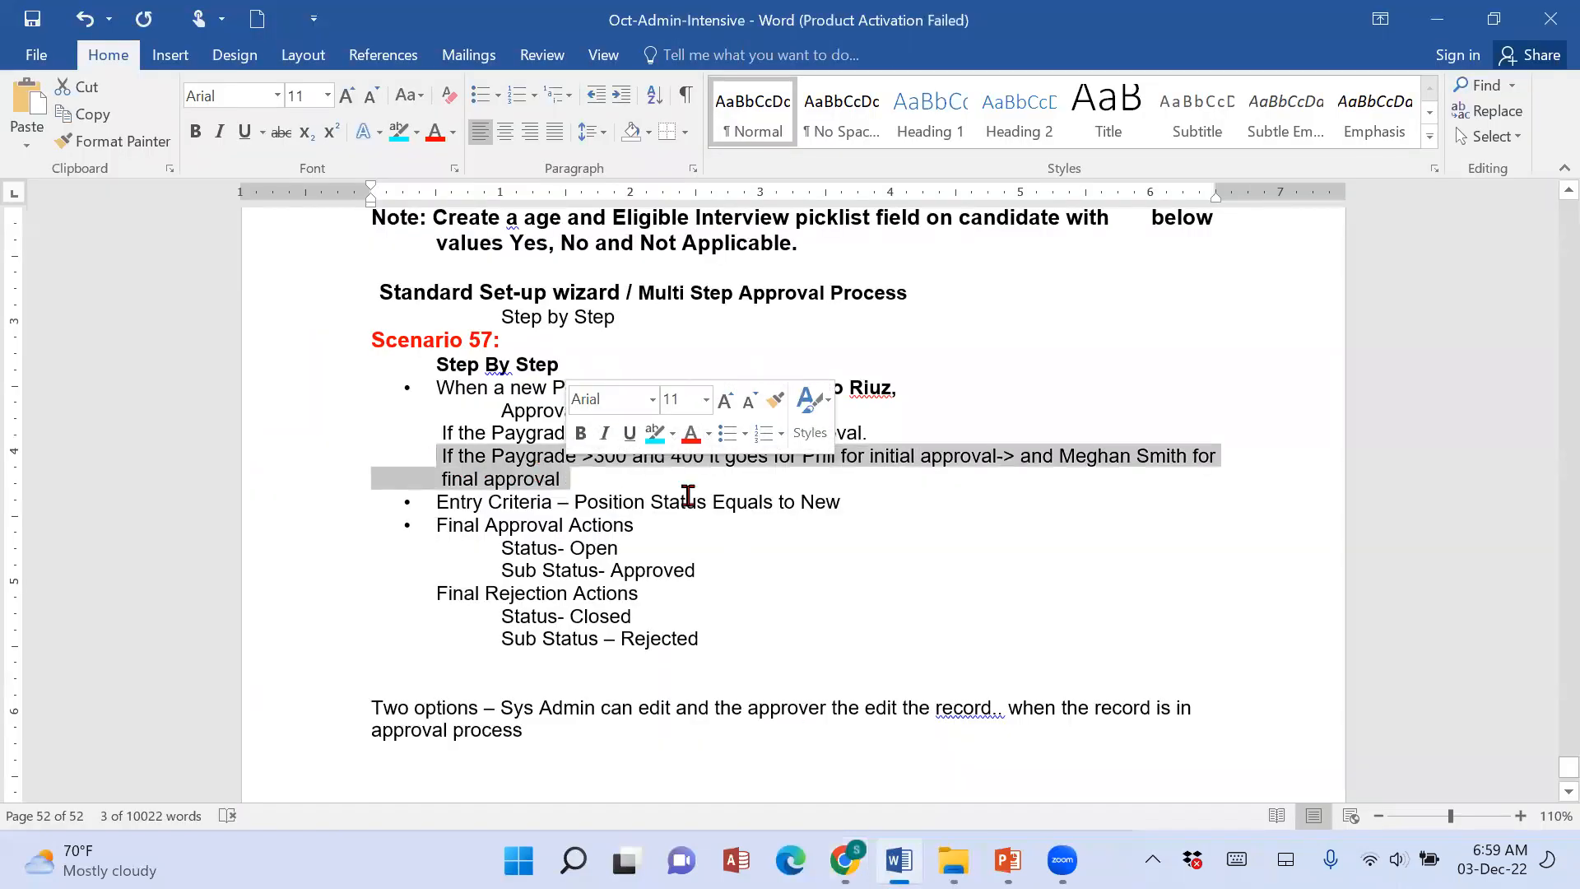
pyautogui.hotkey('ctrl', 'c')
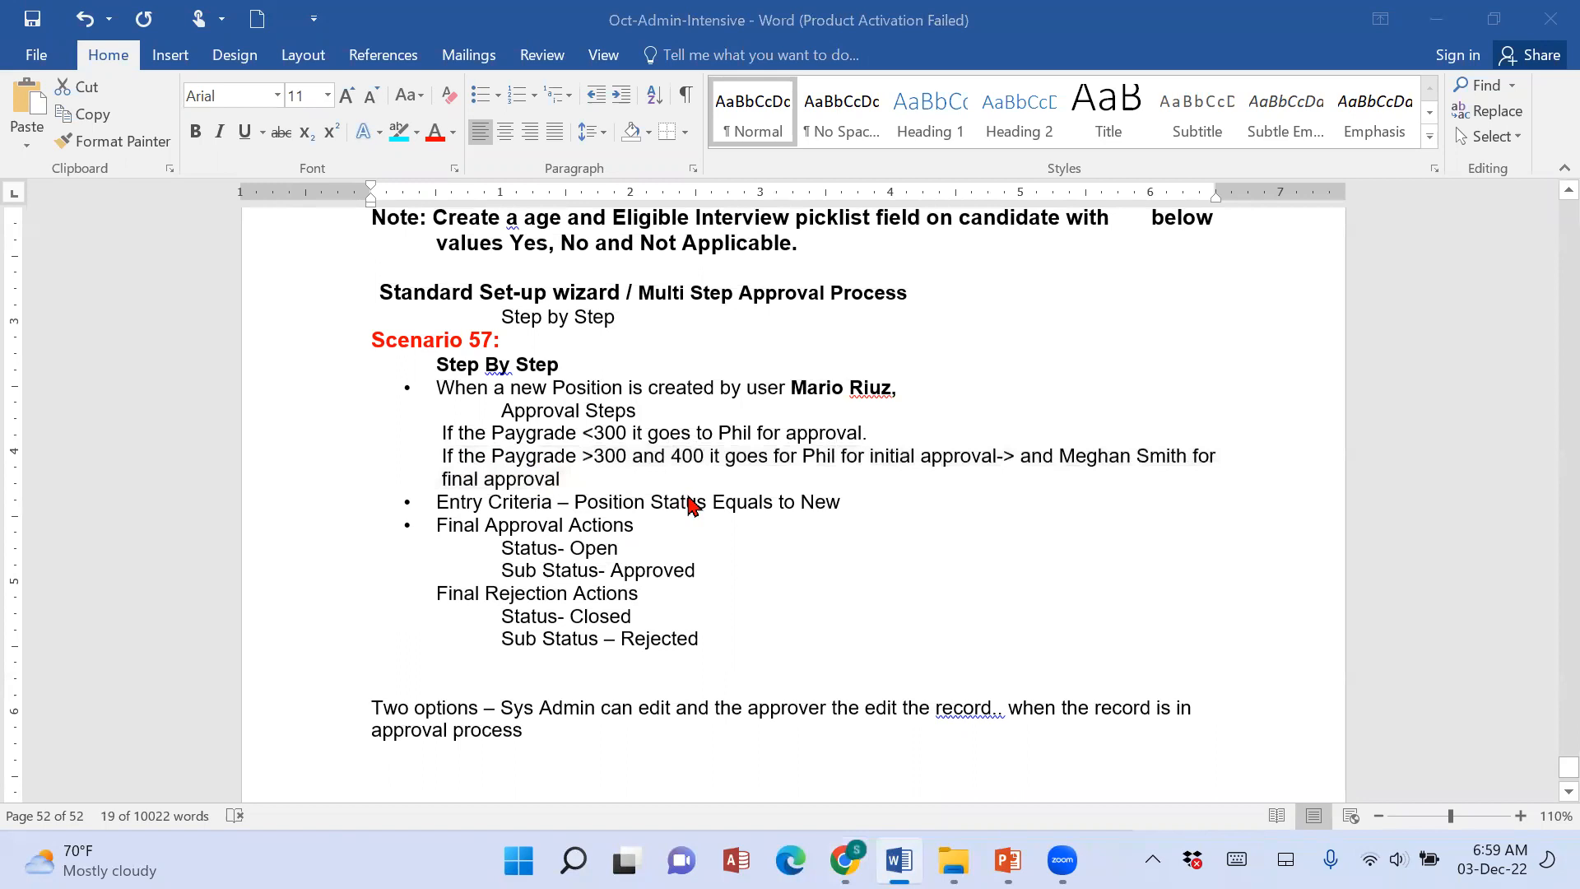
pyautogui.hotkey('alt', 'Tab')
pyautogui.click(797, 700)
pyautogui.hotkey('ctrl', 'v')
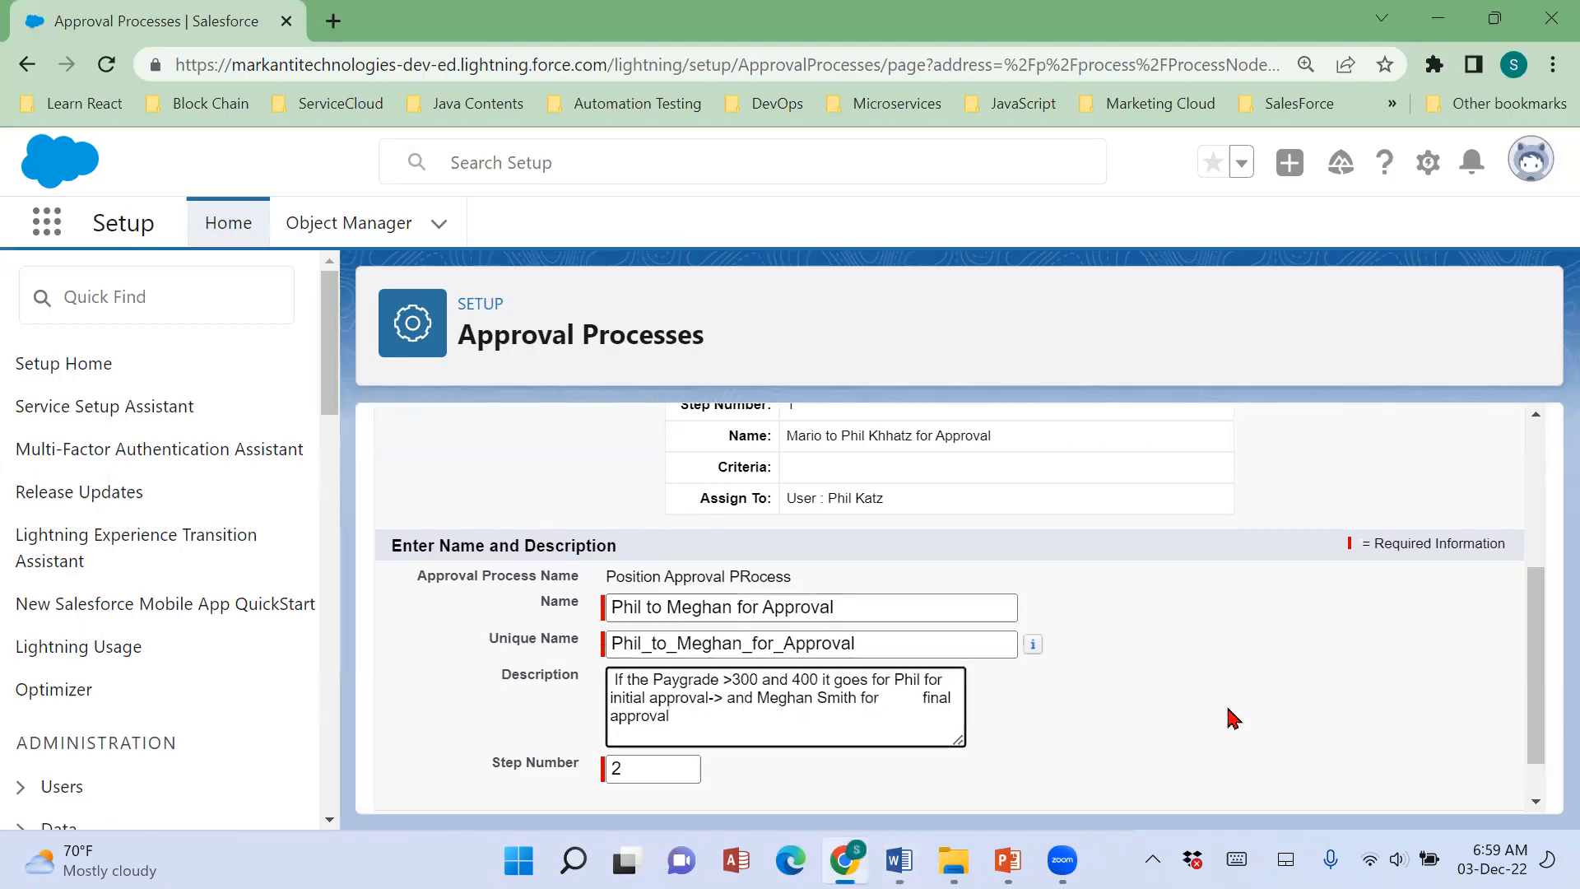
pyautogui.scroll(-1, 658, 716)
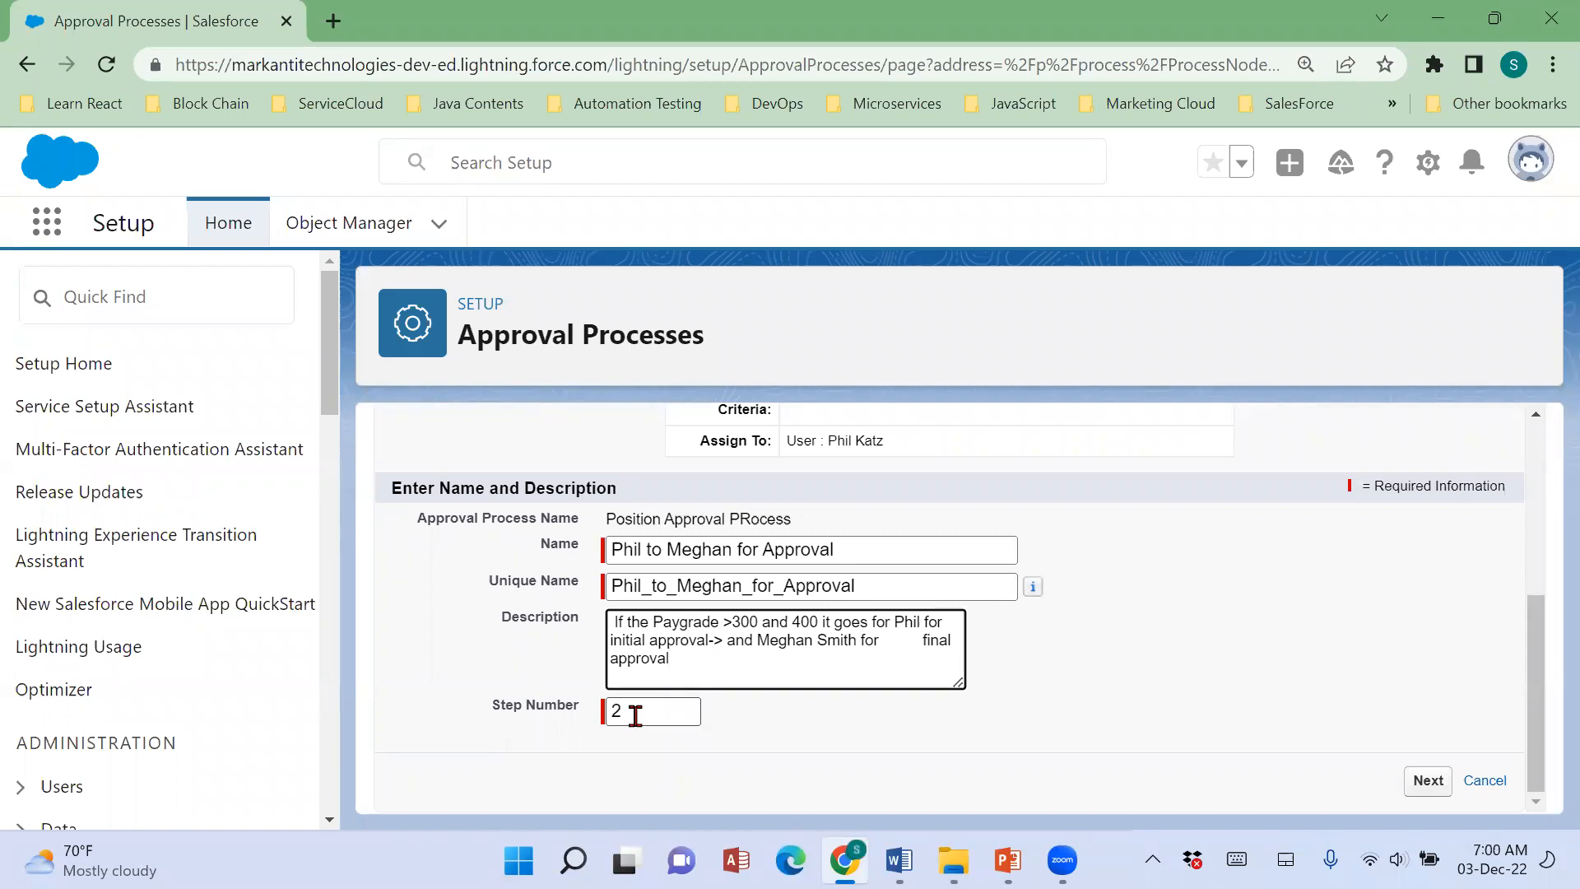
# Restrict the second approval step to records meeting criteria, using Position: Pay Grade as the first criterion field.
pyautogui.click(1428, 781)
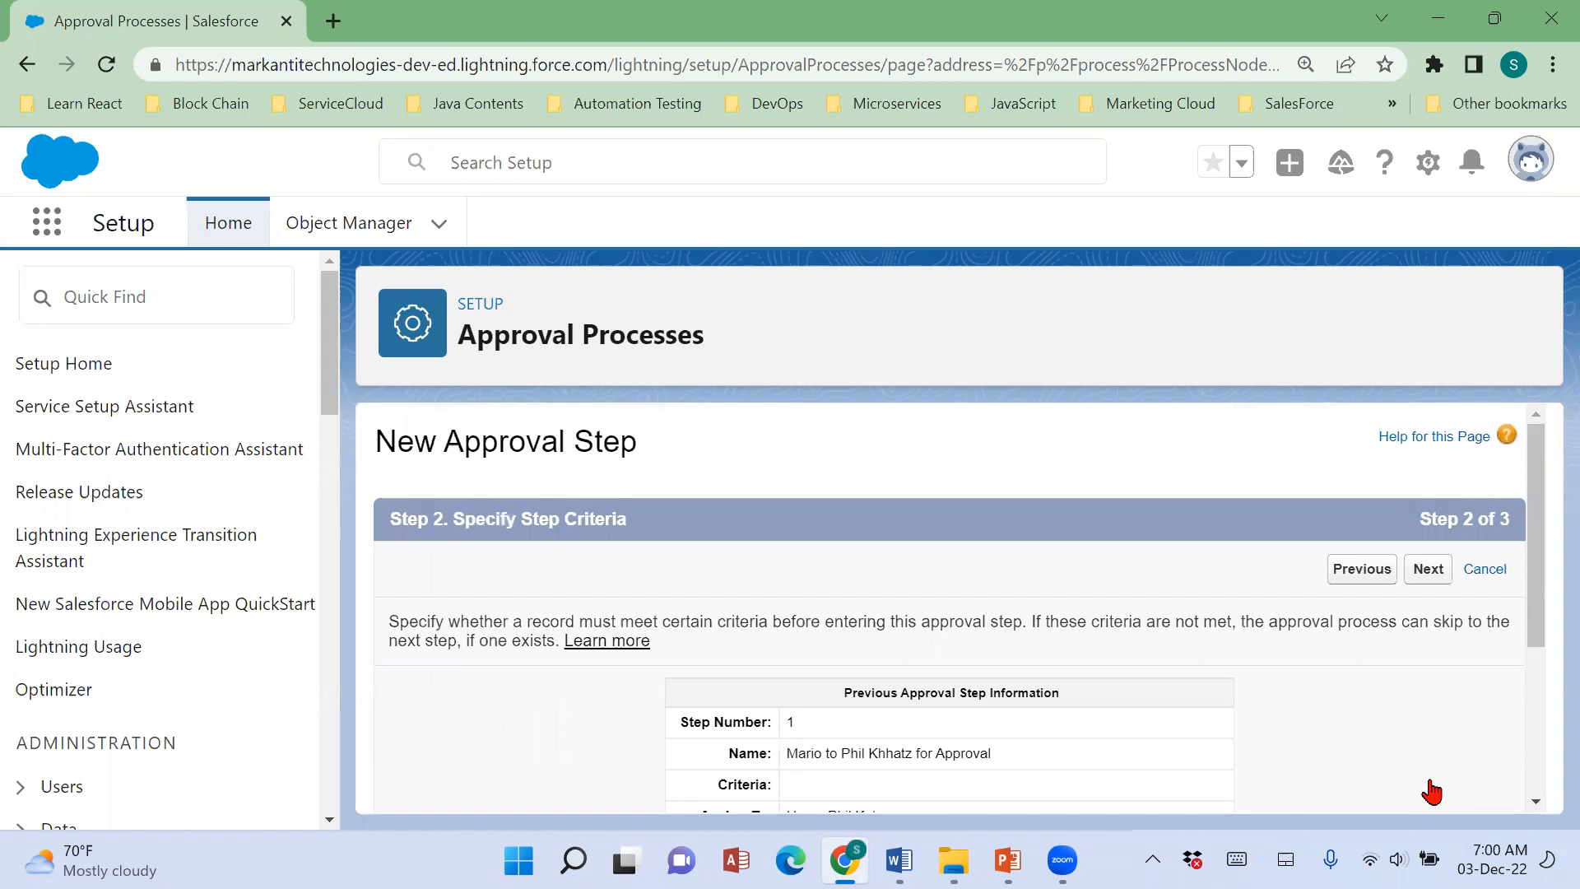
pyautogui.scroll(-3, 1234, 786)
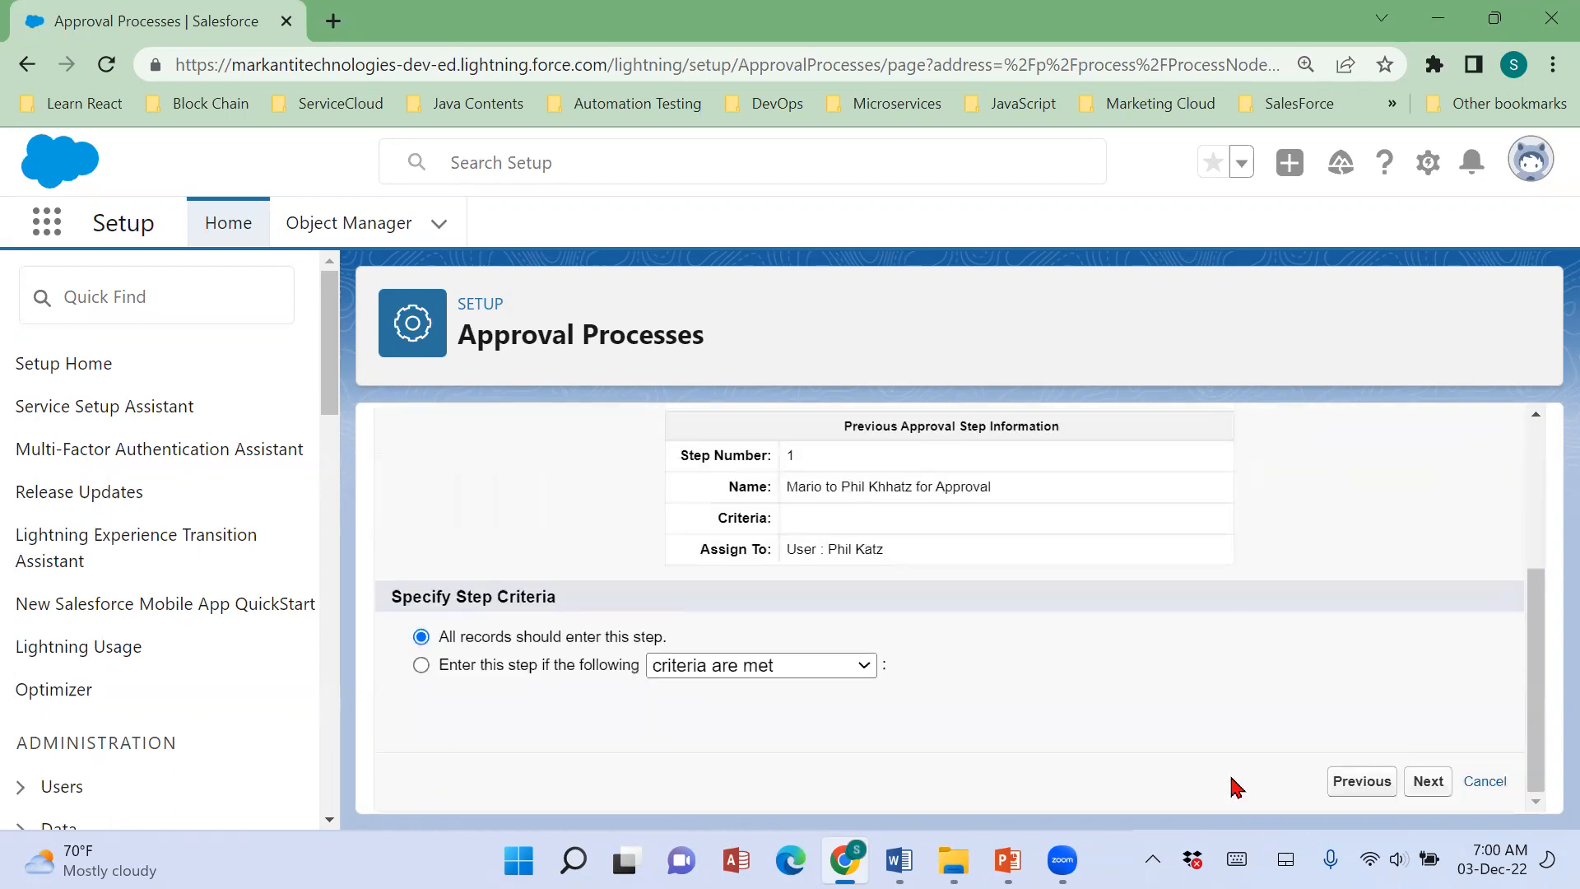
pyautogui.click(422, 665)
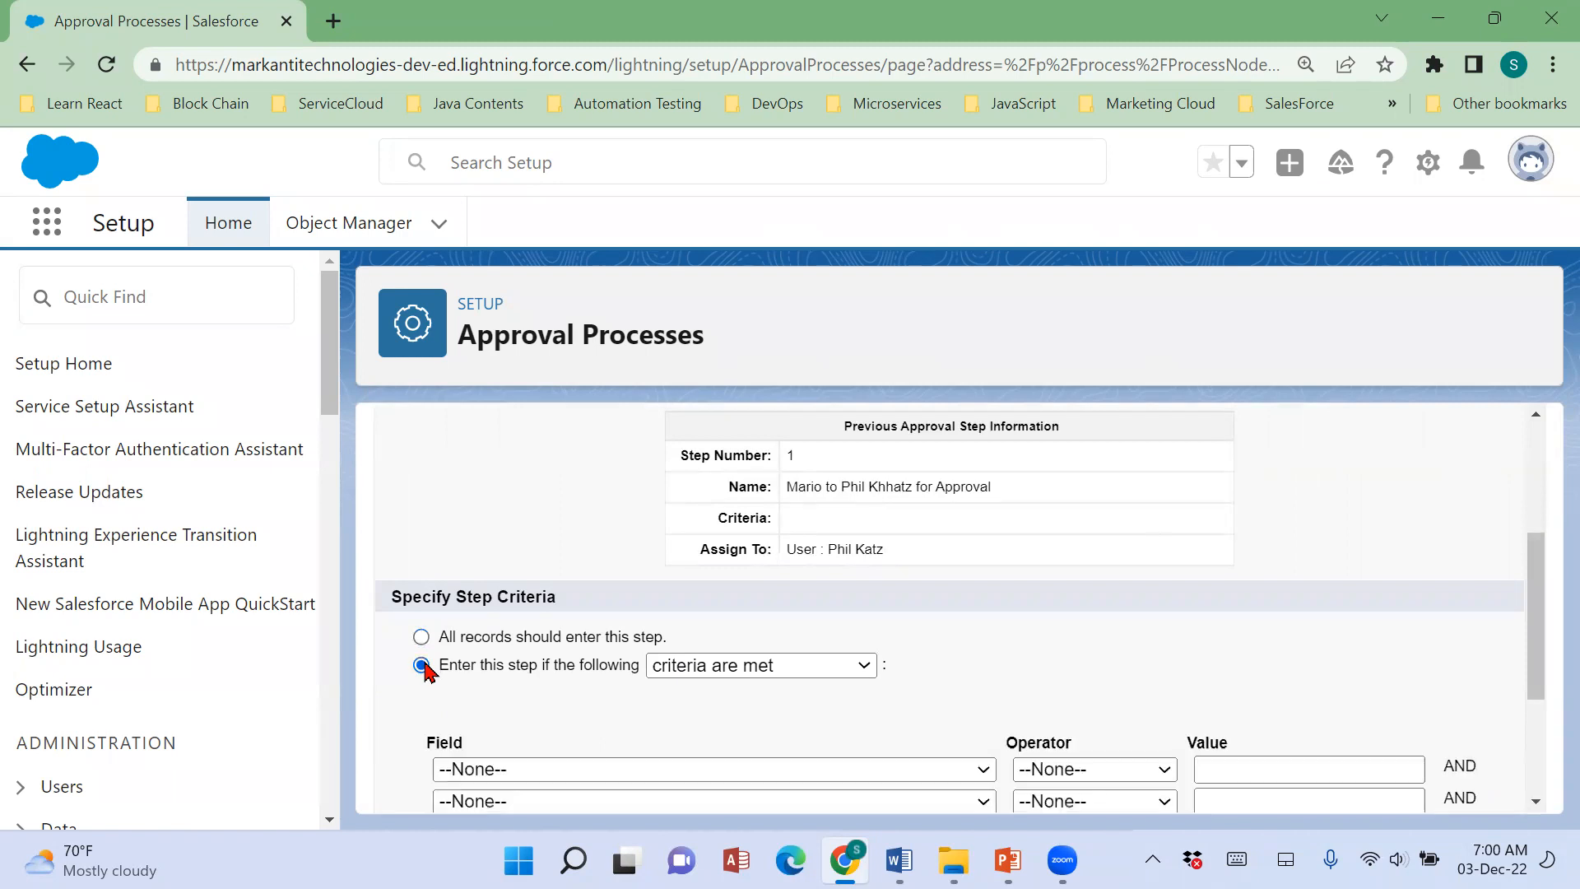
pyautogui.scroll(-1, 1128, 634)
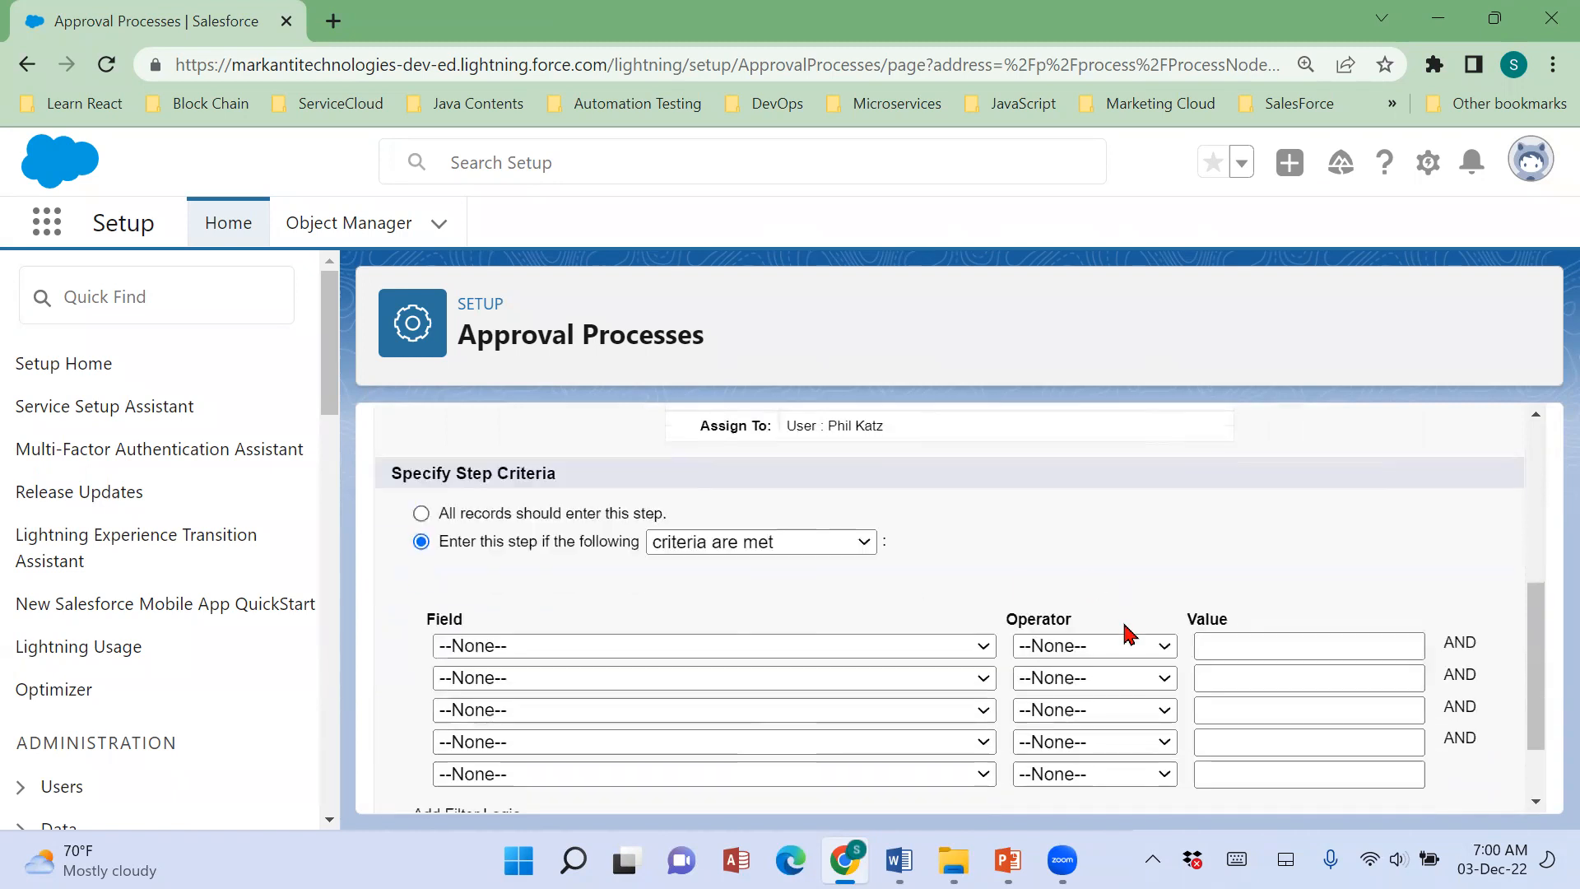
pyautogui.click(983, 646)
pyautogui.scroll(-1, 741, 600)
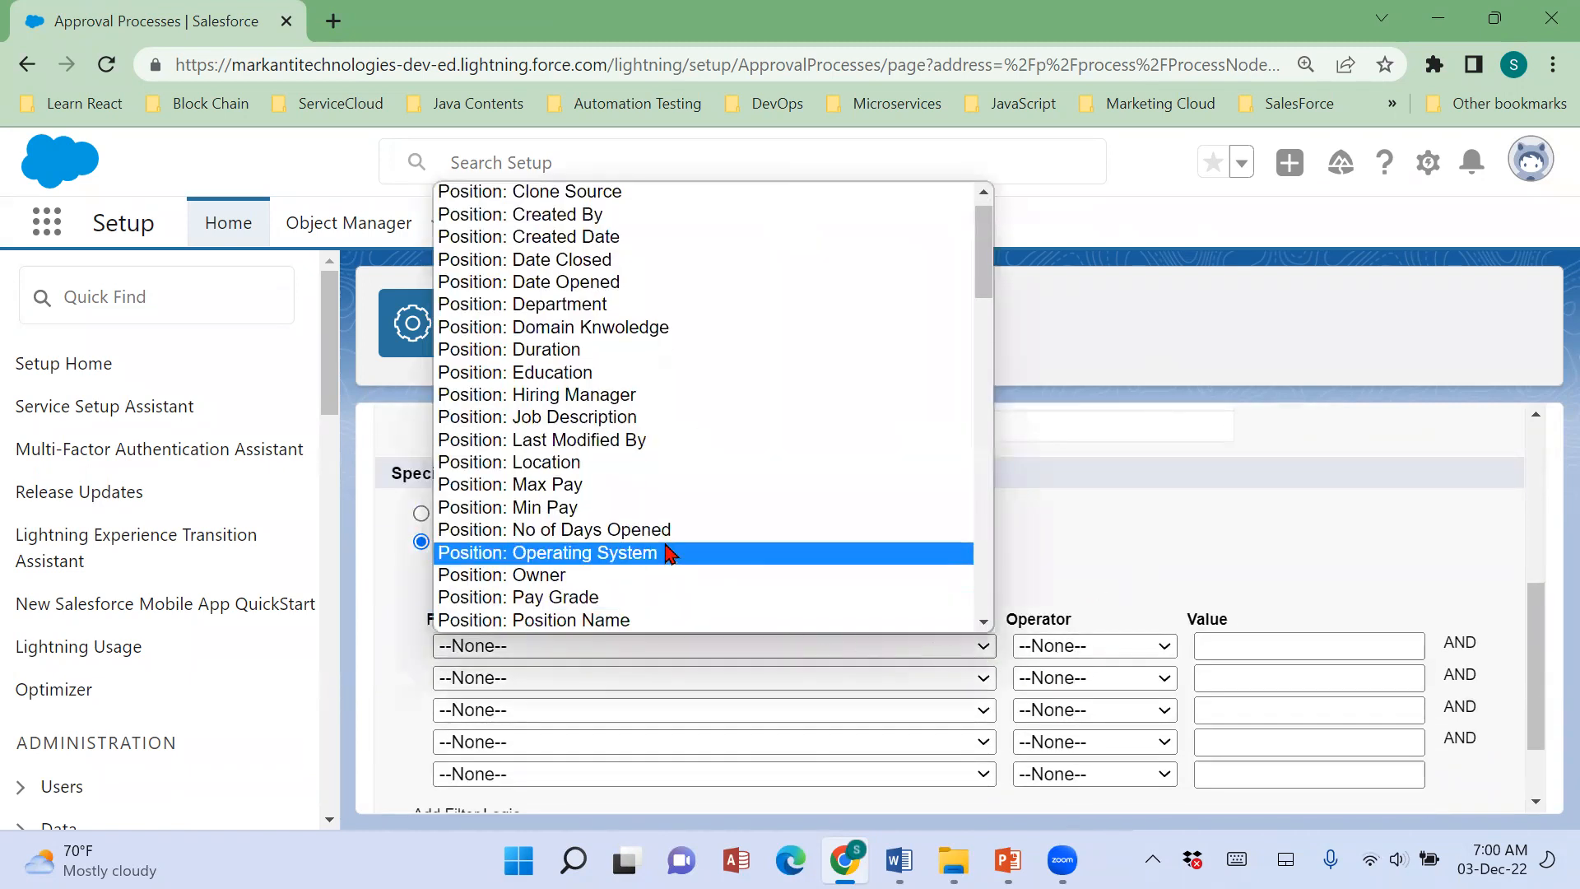
pyautogui.click(625, 598)
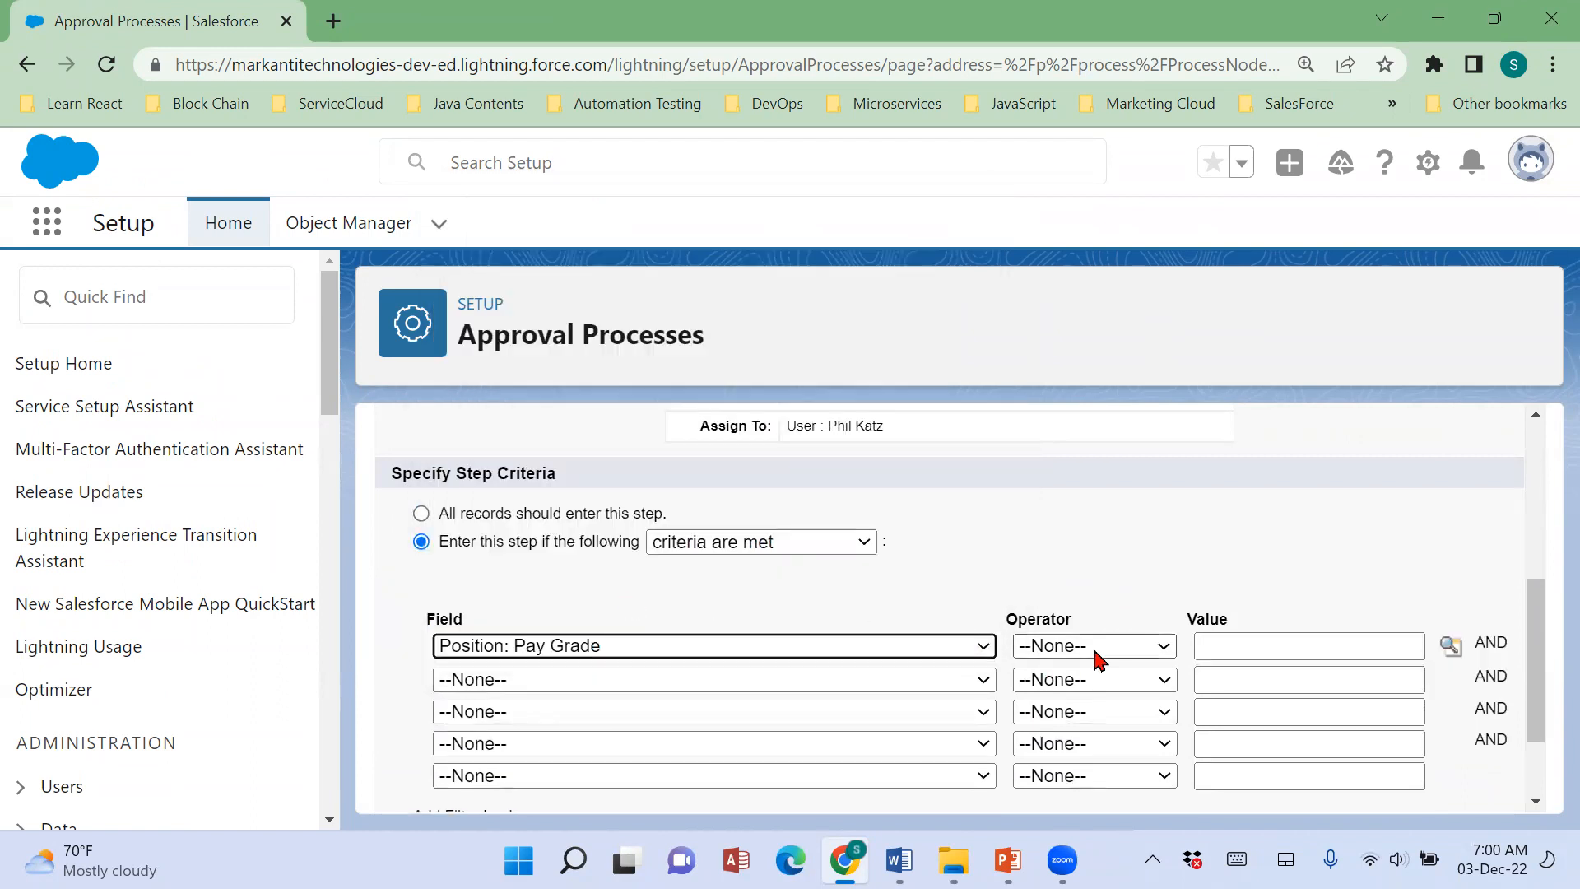
# Set the Pay Grade criterion's operator to contains and its value to 300,400.
pyautogui.click(1097, 655)
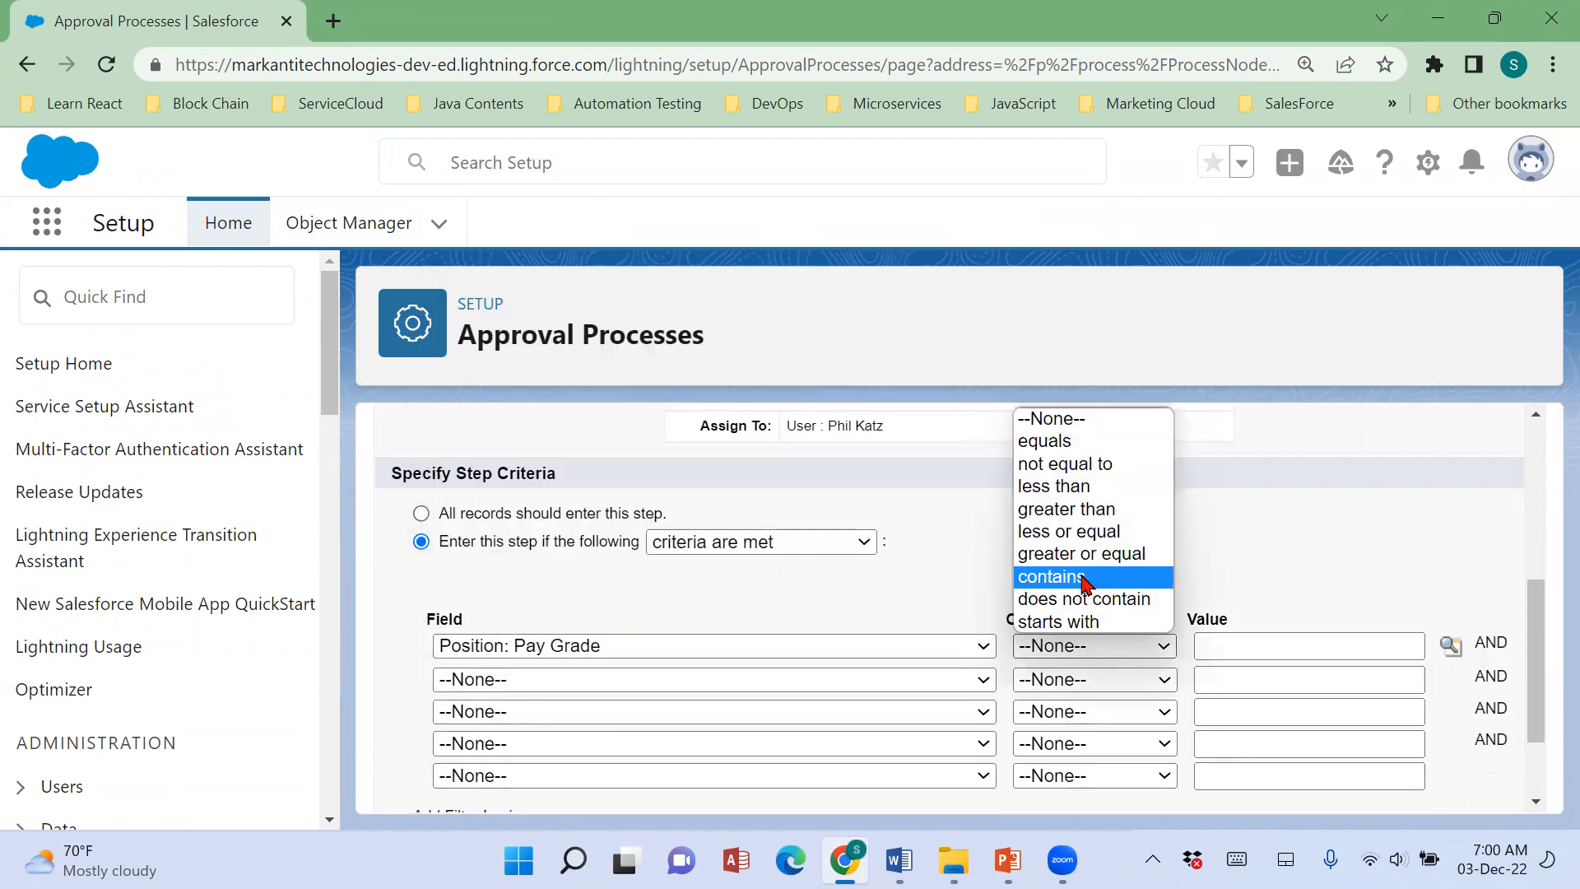
pyautogui.click(1084, 584)
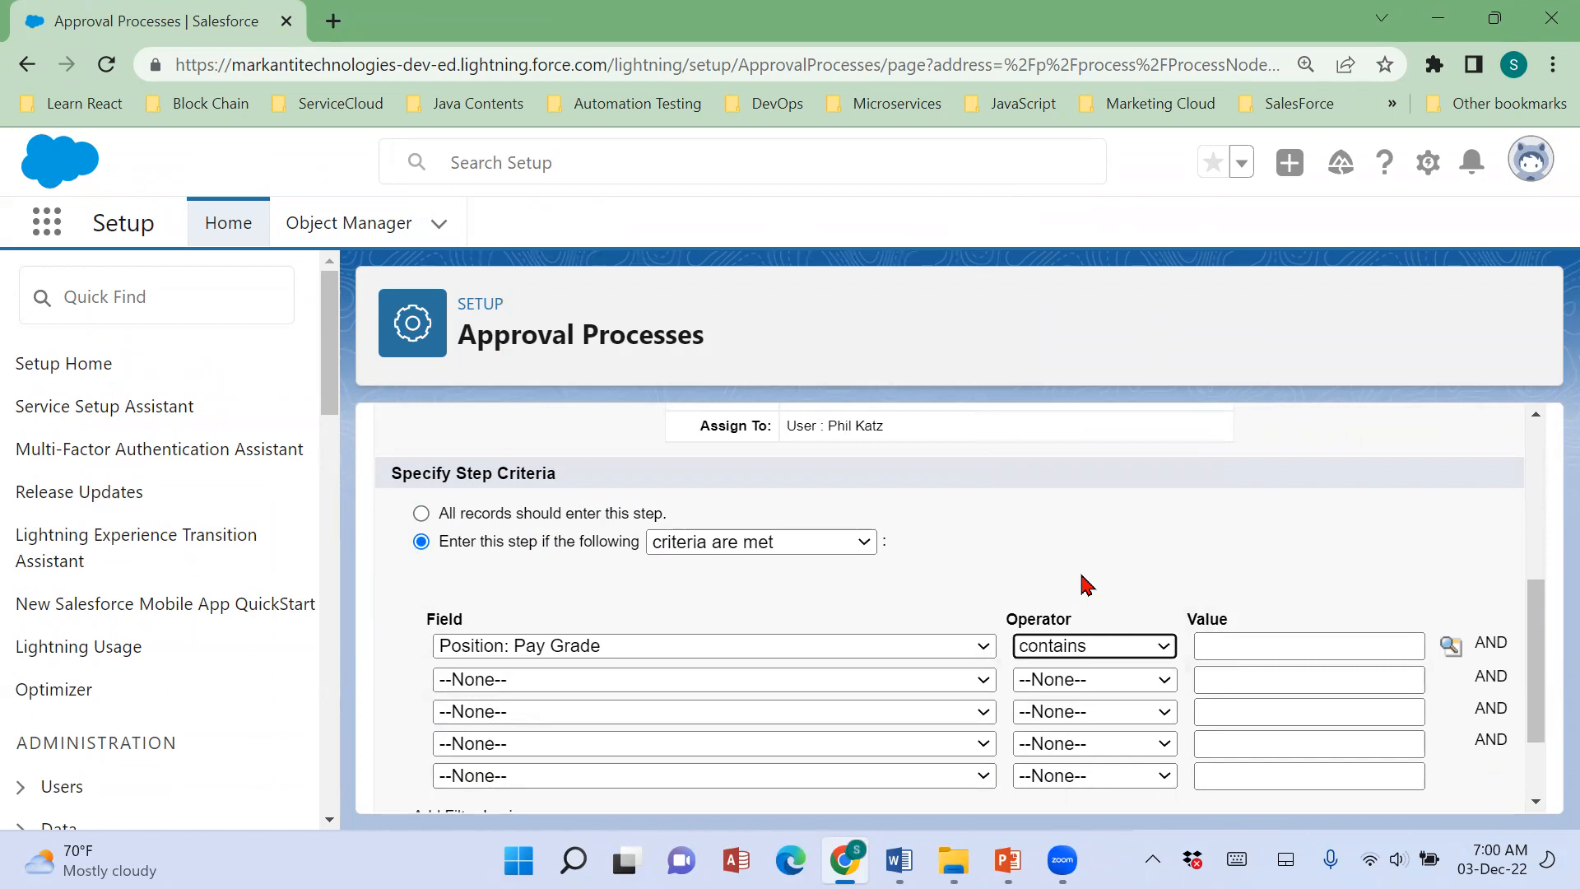
pyautogui.click(1217, 649)
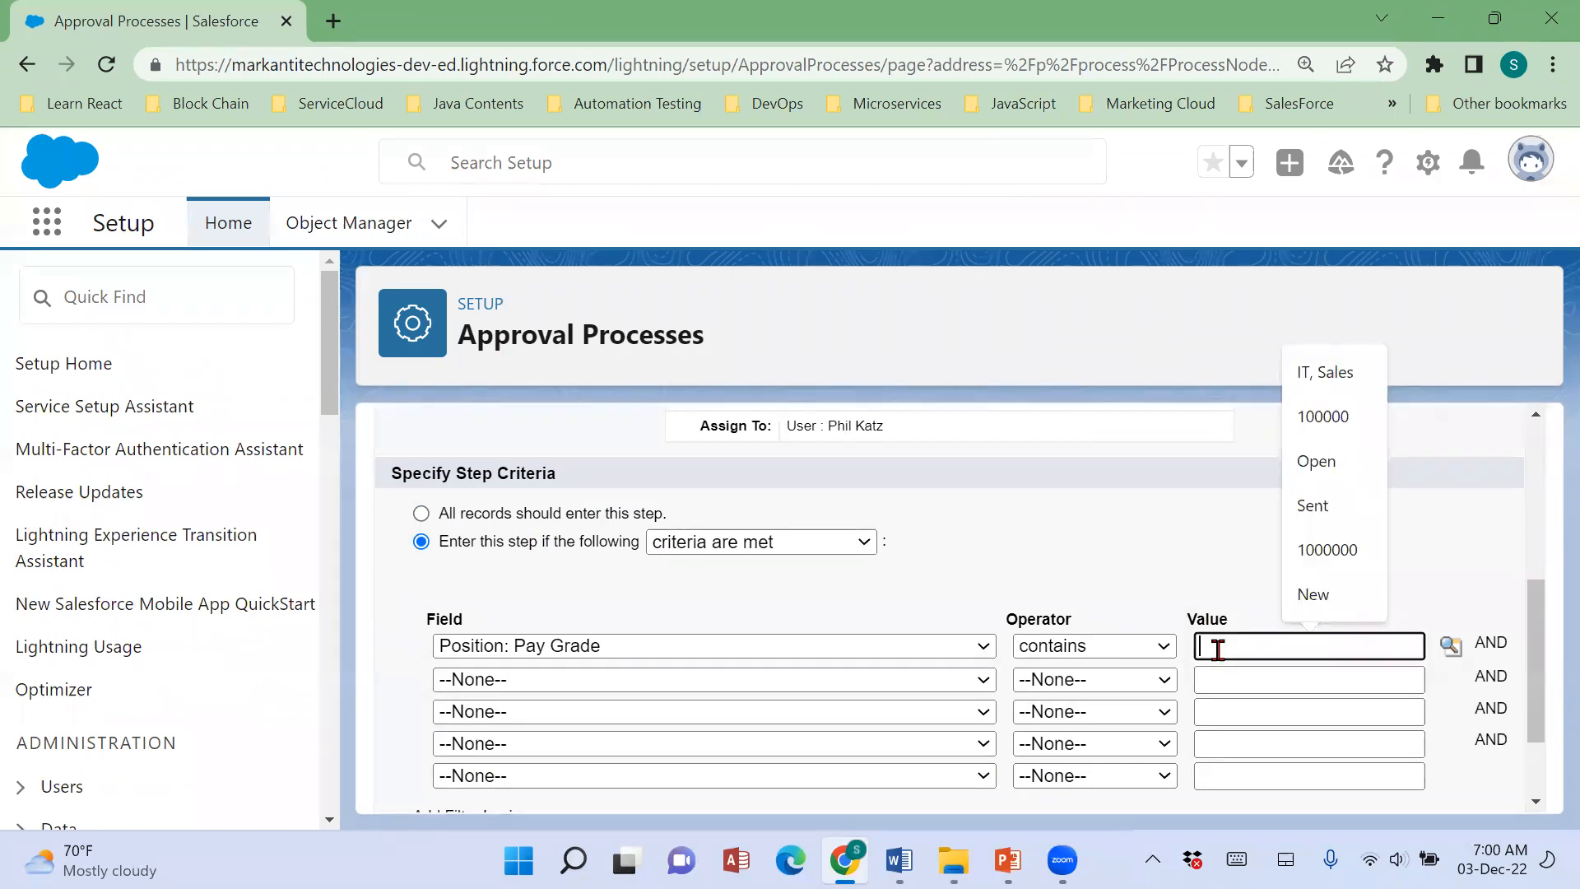
pyautogui.write('300,400')
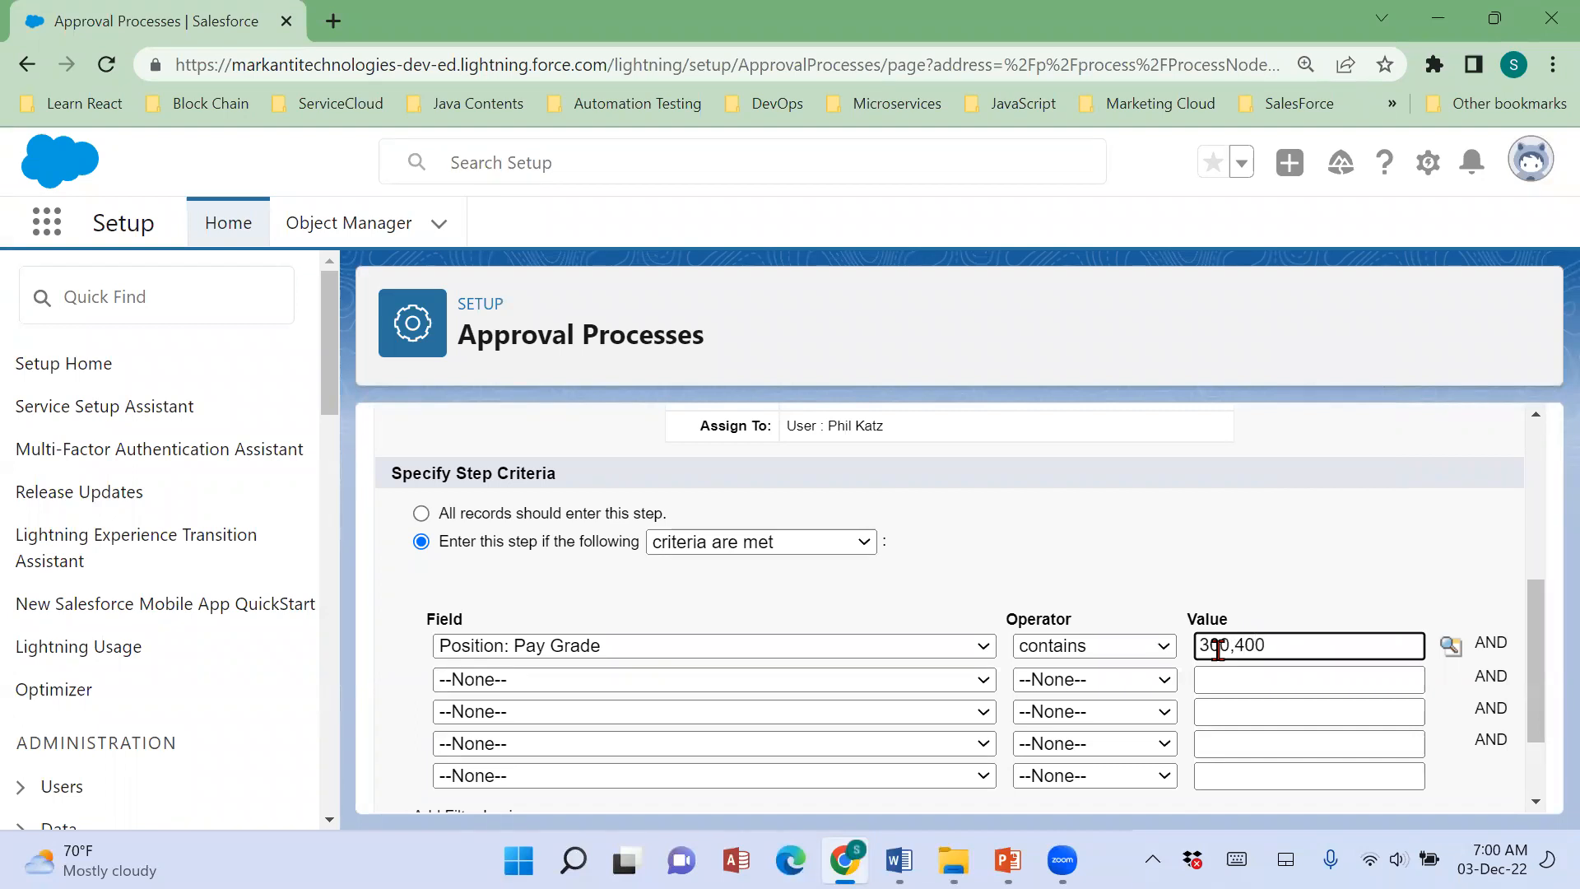
# Clear the Pay Grade criterion's value and change its operator to equals.
pyautogui.press('BackSpace')
pyautogui.press('BackSpace')
pyautogui.press('BackSpace')
pyautogui.press('BackSpace')
pyautogui.press('BackSpace')
pyautogui.click(1152, 647)
pyautogui.click(1070, 438)
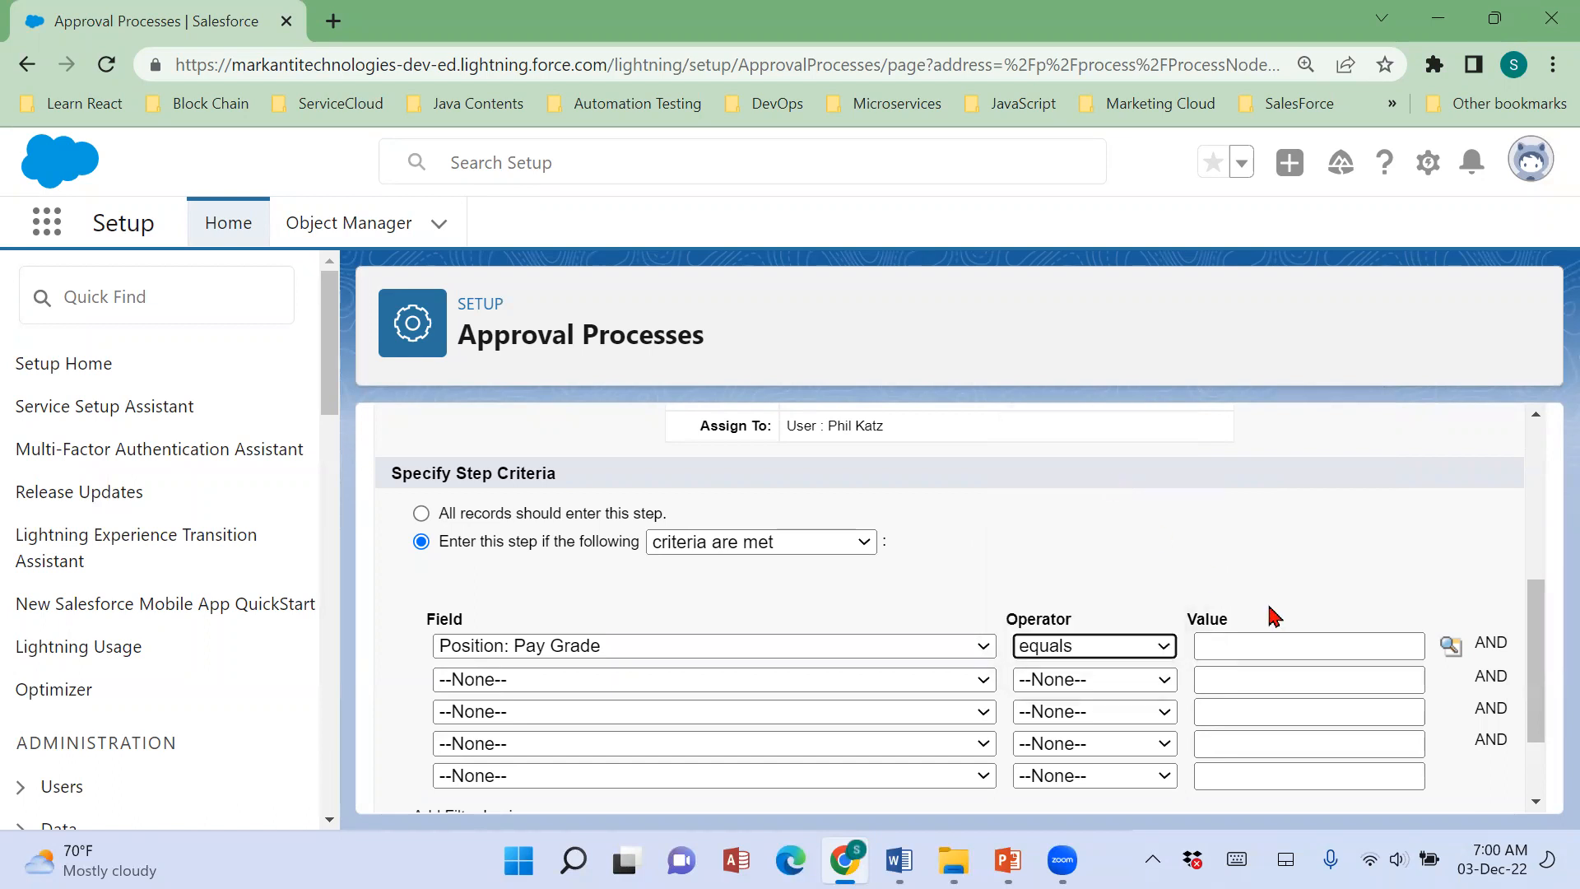
# Try selecting C-300, C-400, IT-300 and IT-400 in the Pay Grade value lookup, and close it without inserting them.
pyautogui.click(1450, 645)
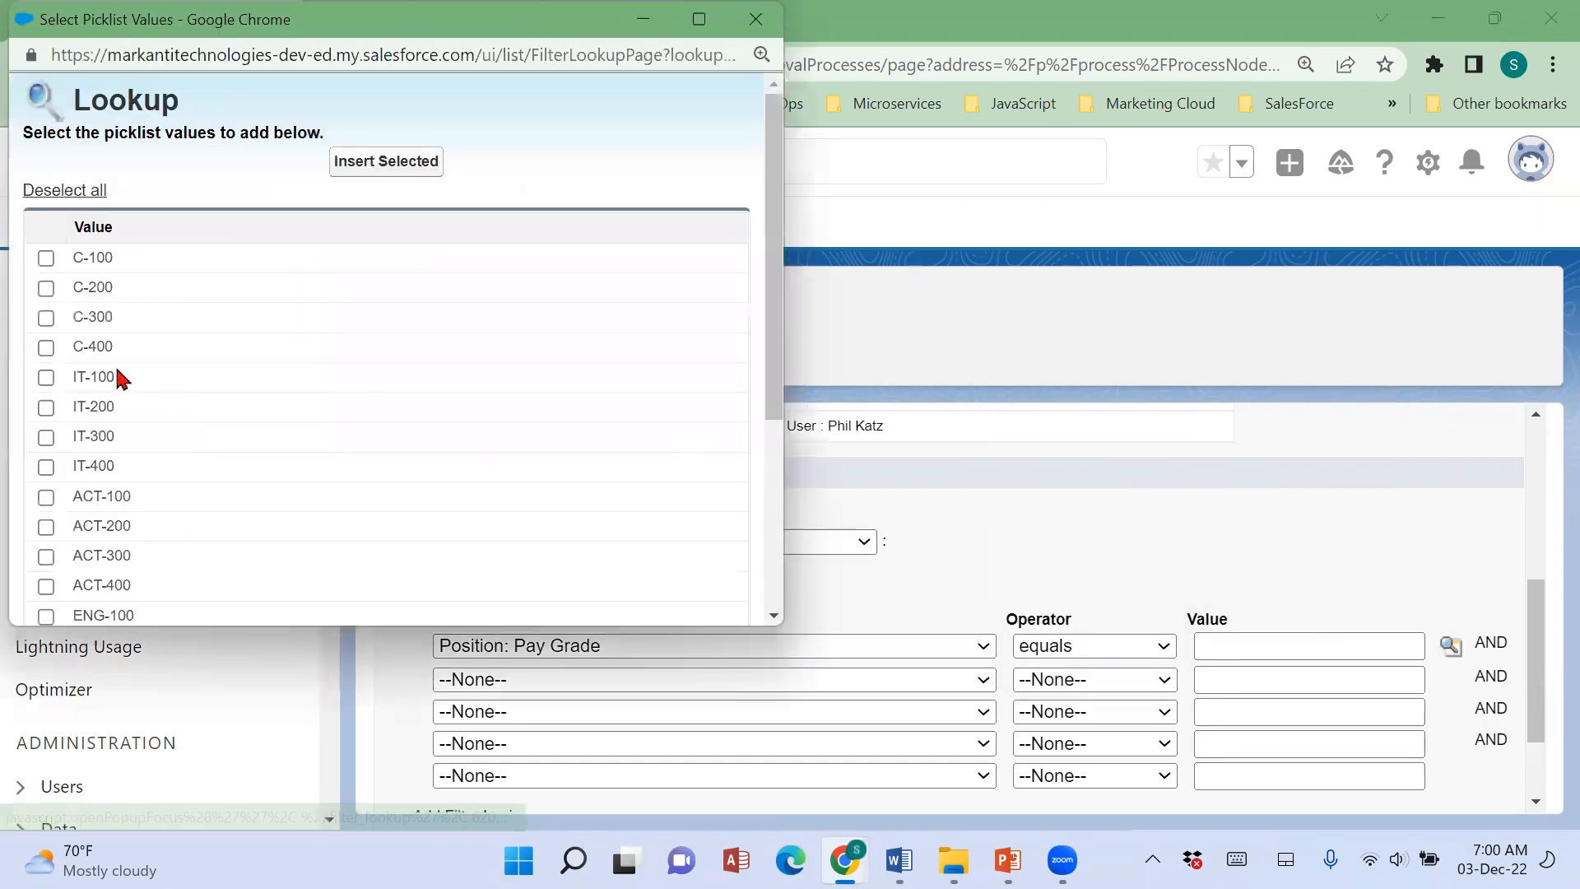
pyautogui.click(93, 321)
pyautogui.click(93, 350)
pyautogui.click(92, 441)
pyautogui.click(94, 467)
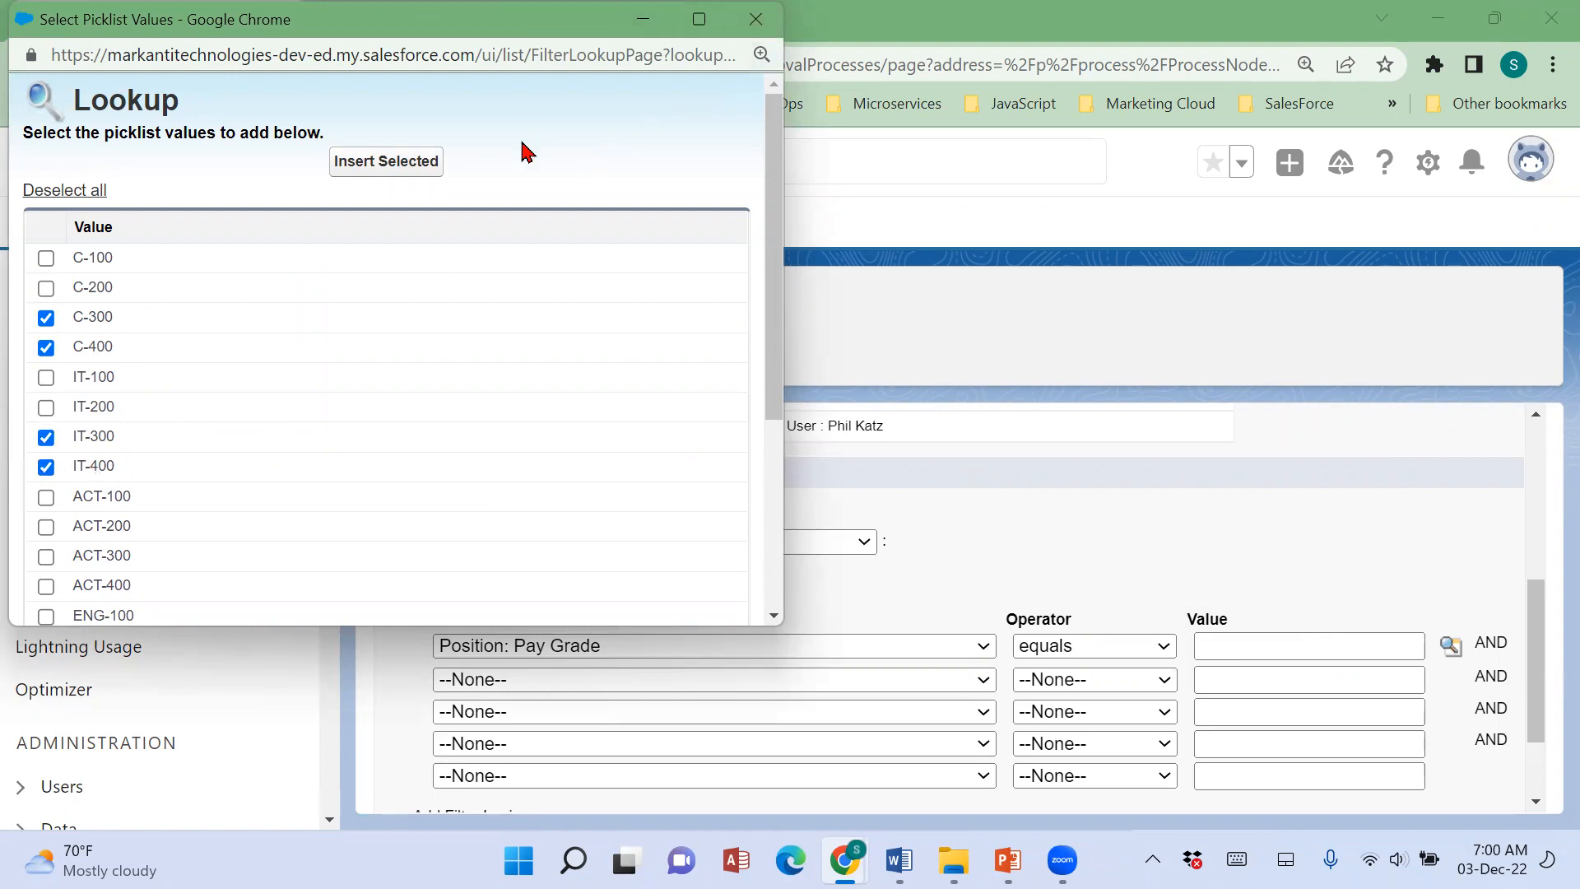
pyautogui.moveTo(494, 20); pyautogui.dragTo(490, 128)
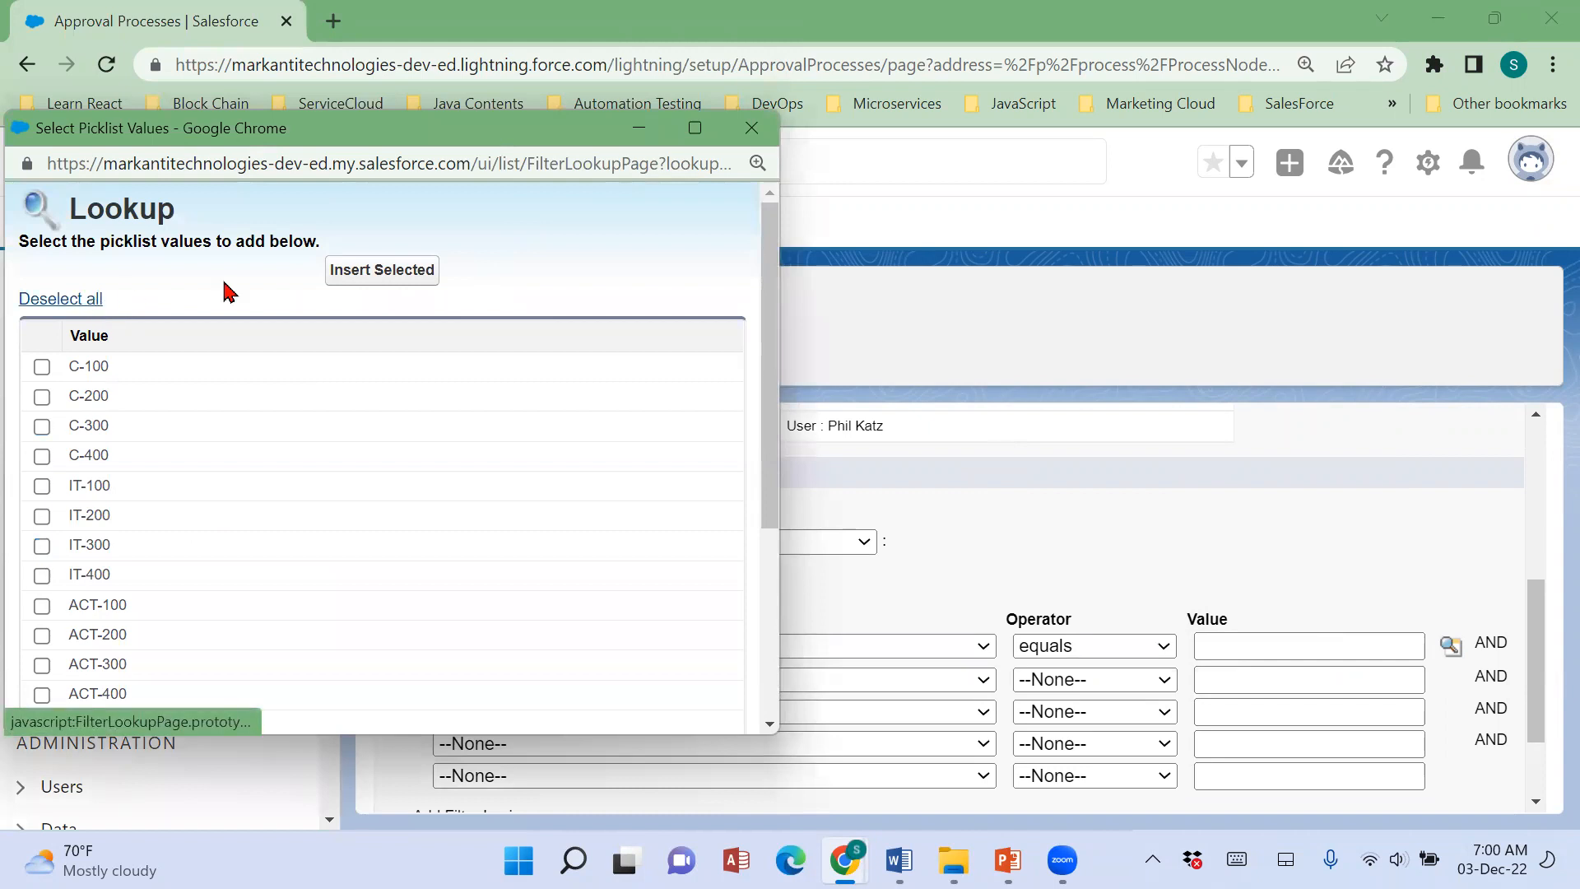
pyautogui.click(751, 127)
# Restore the Pay Grade criterion to contains 300,400 and continue to the approver selection.
pyautogui.click(1090, 639)
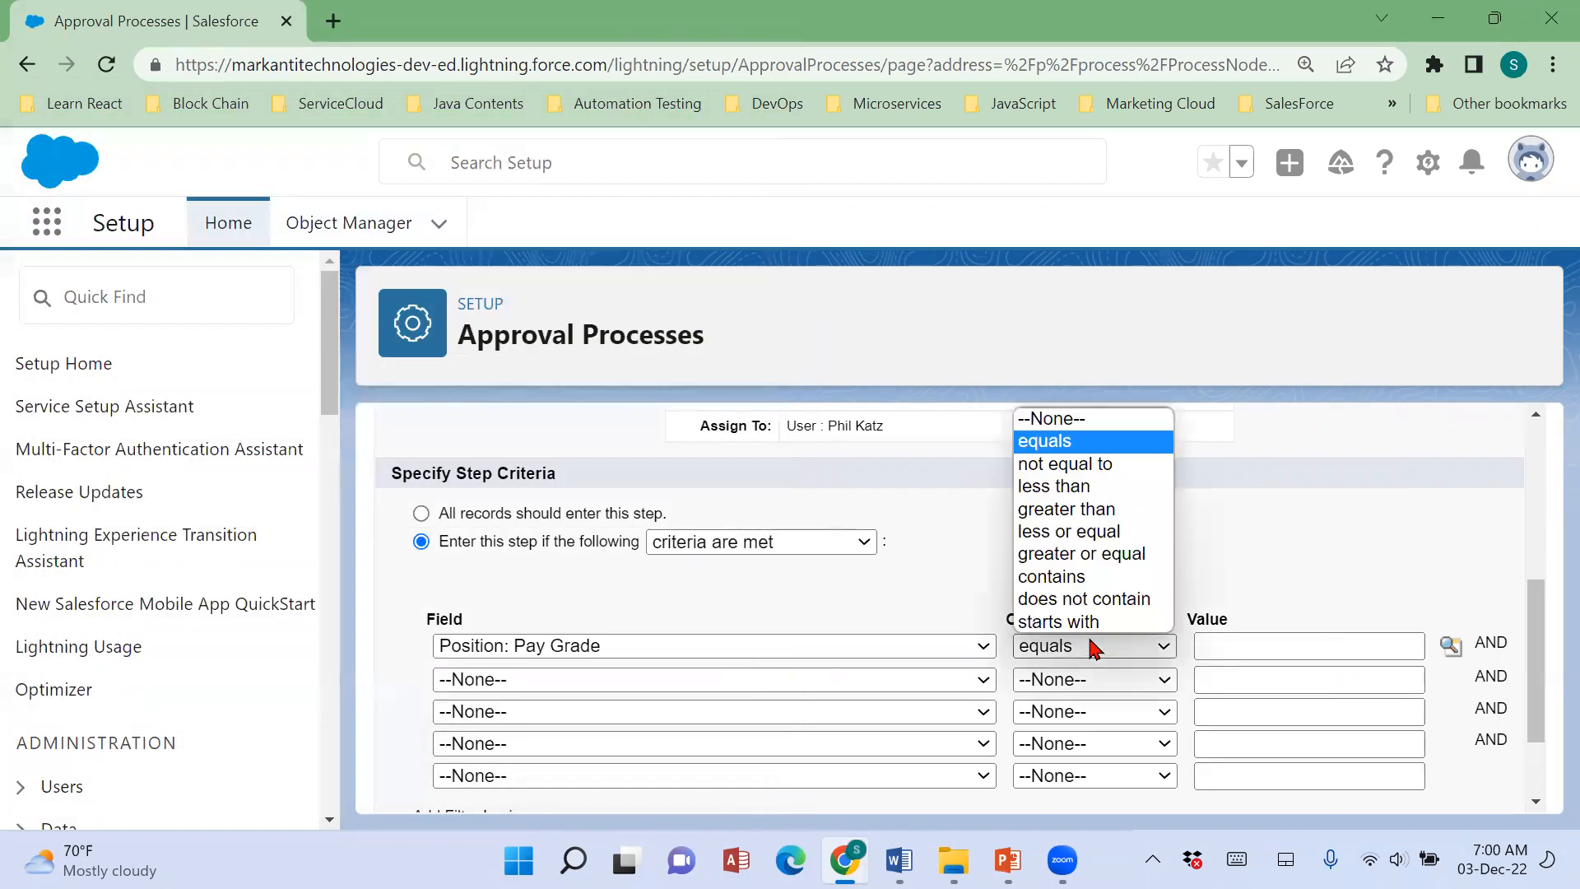
pyautogui.click(1088, 579)
pyautogui.click(1241, 653)
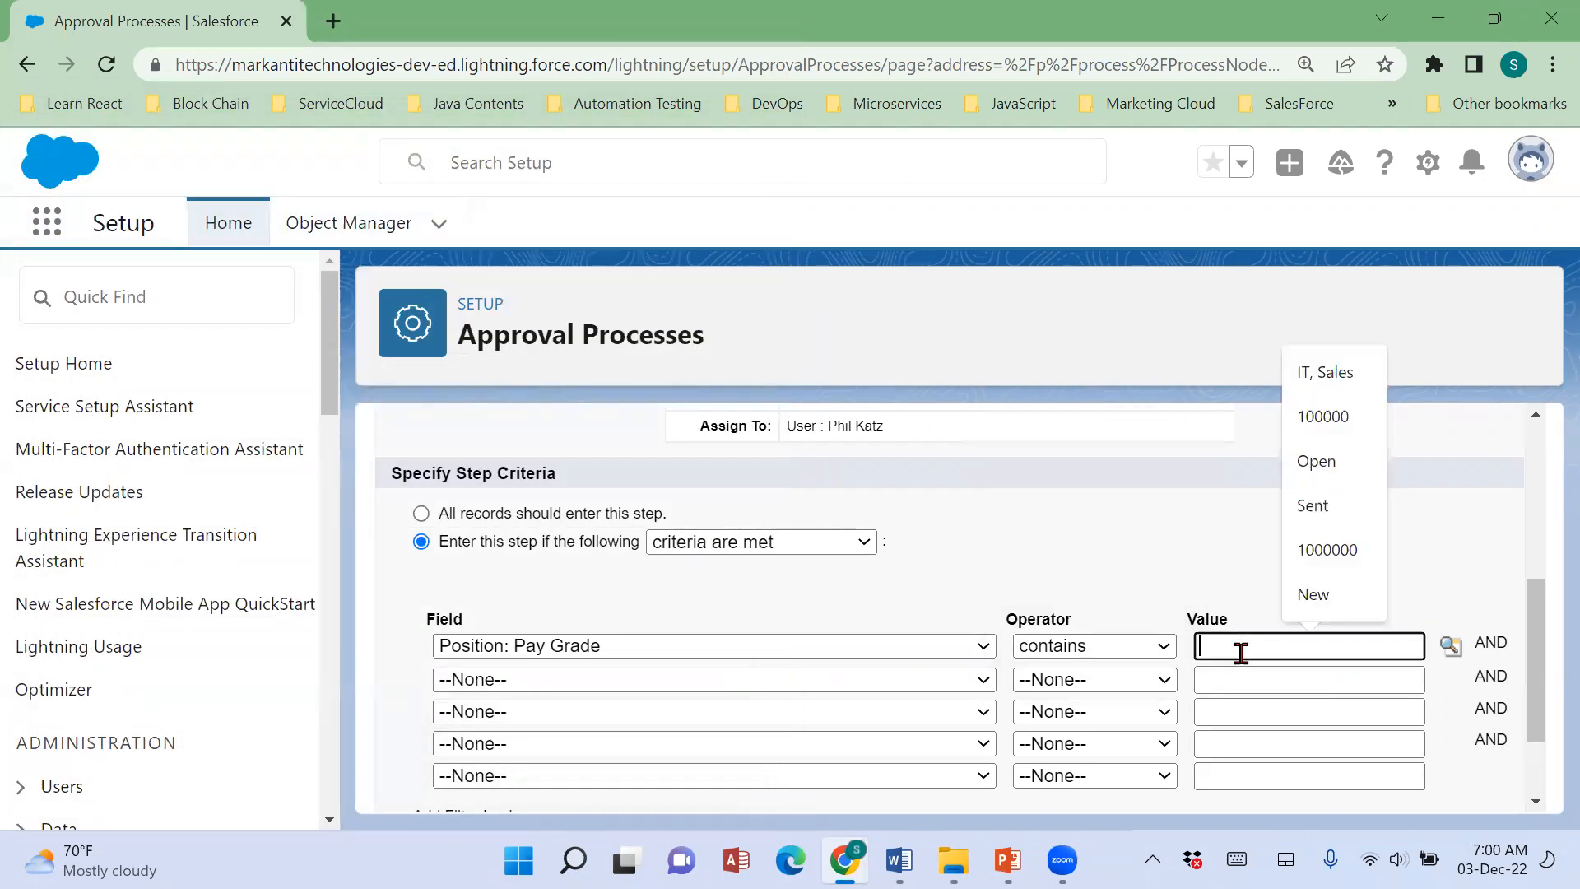
pyautogui.write('300,400')
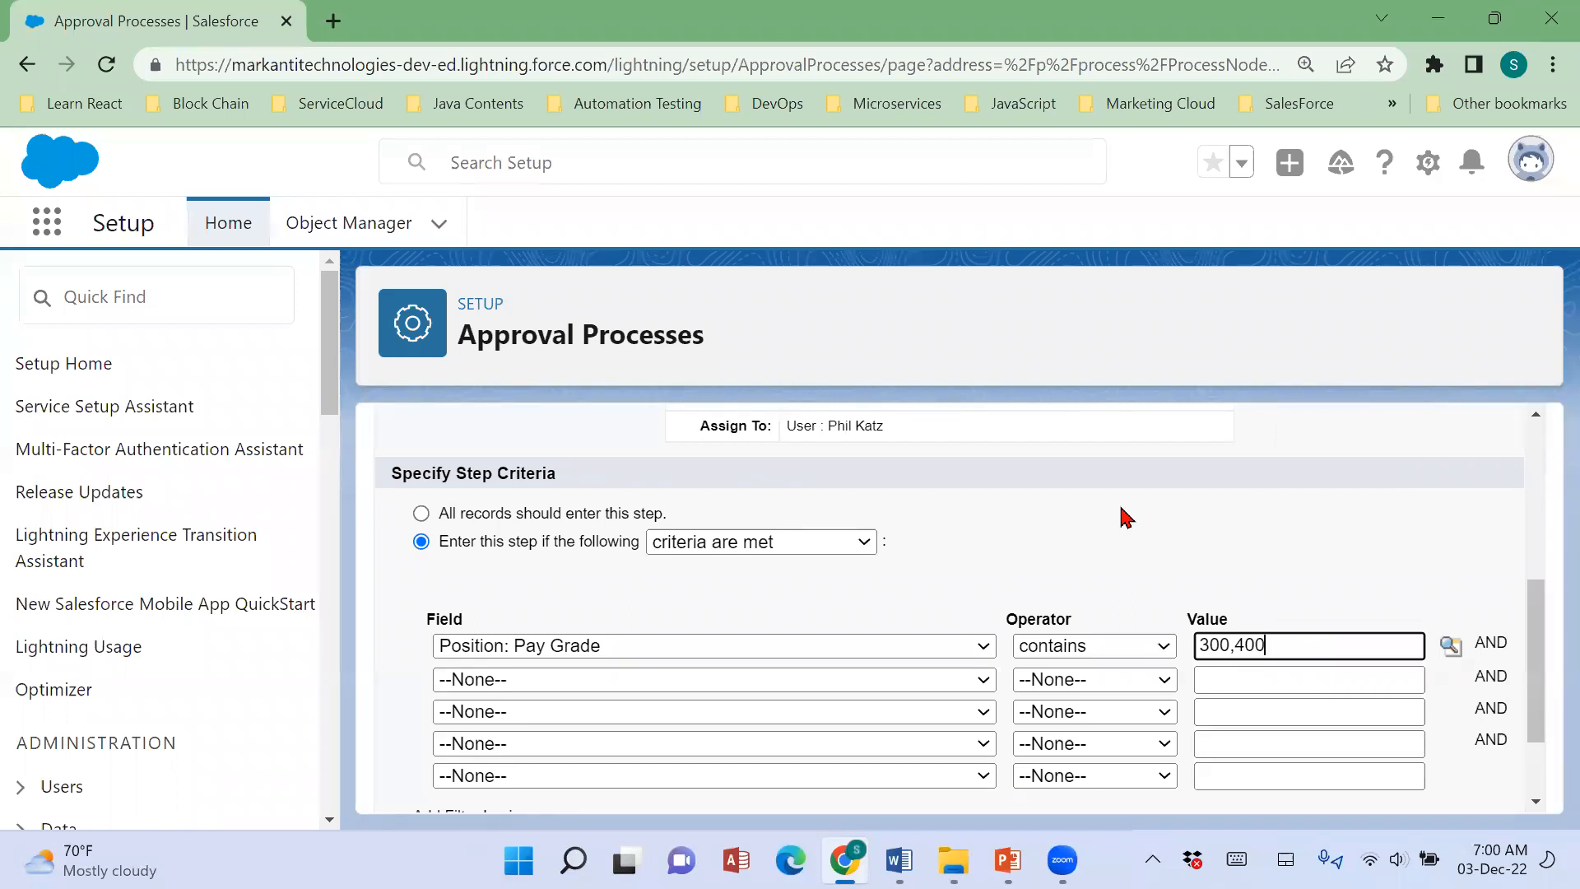
pyautogui.scroll(-2, 1126, 516)
pyautogui.click(1419, 765)
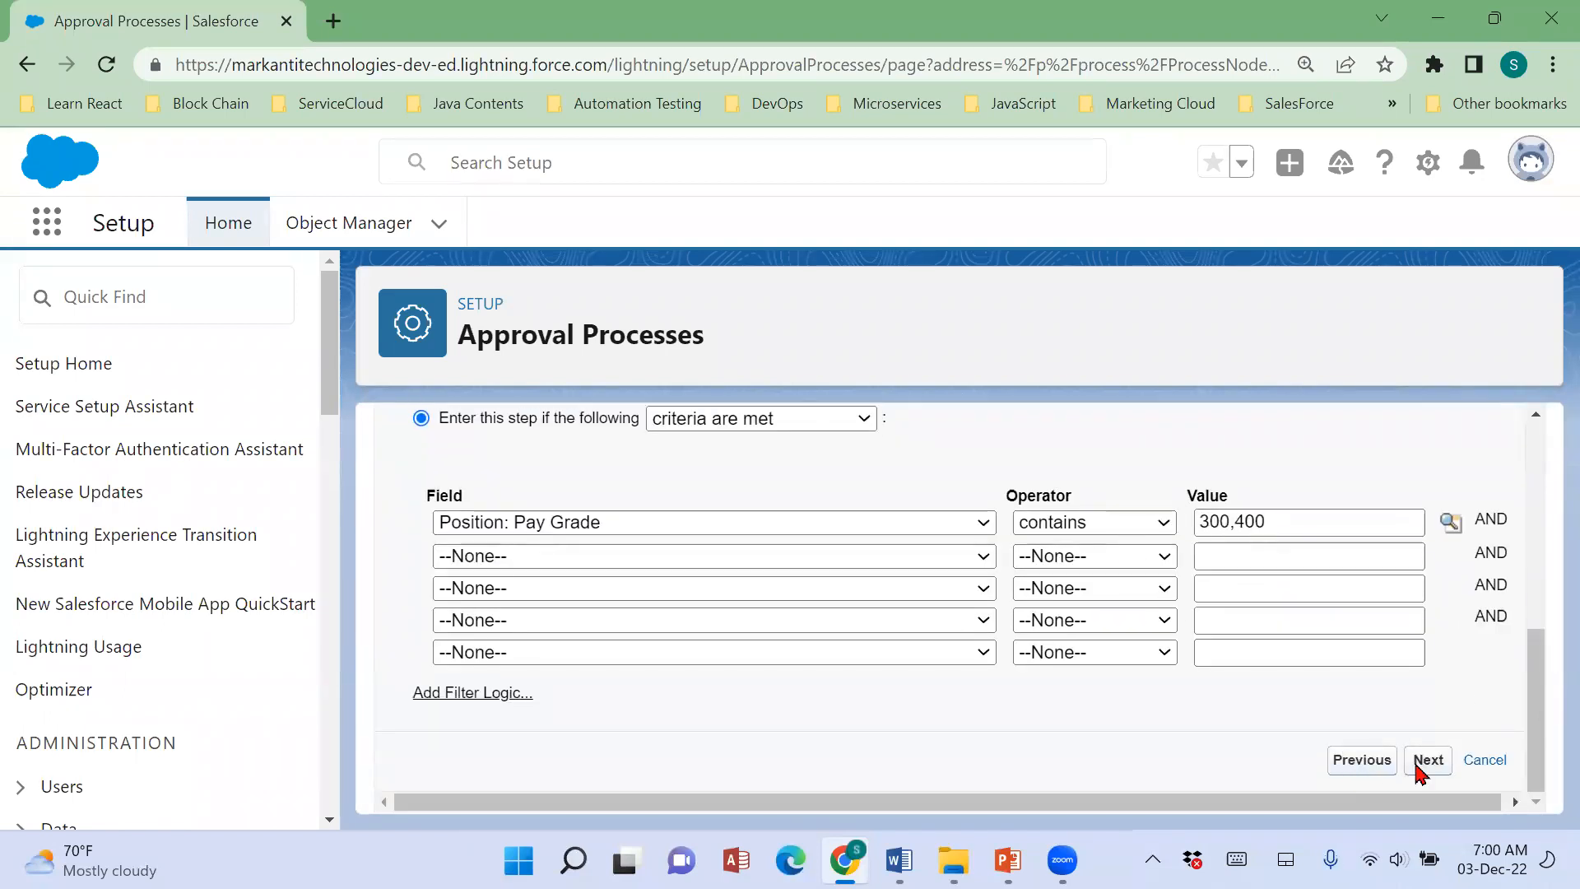
# Automatically assign the second approval step to the user with the SVP, Human Resources role.
pyautogui.scroll(-3, 1408, 728)
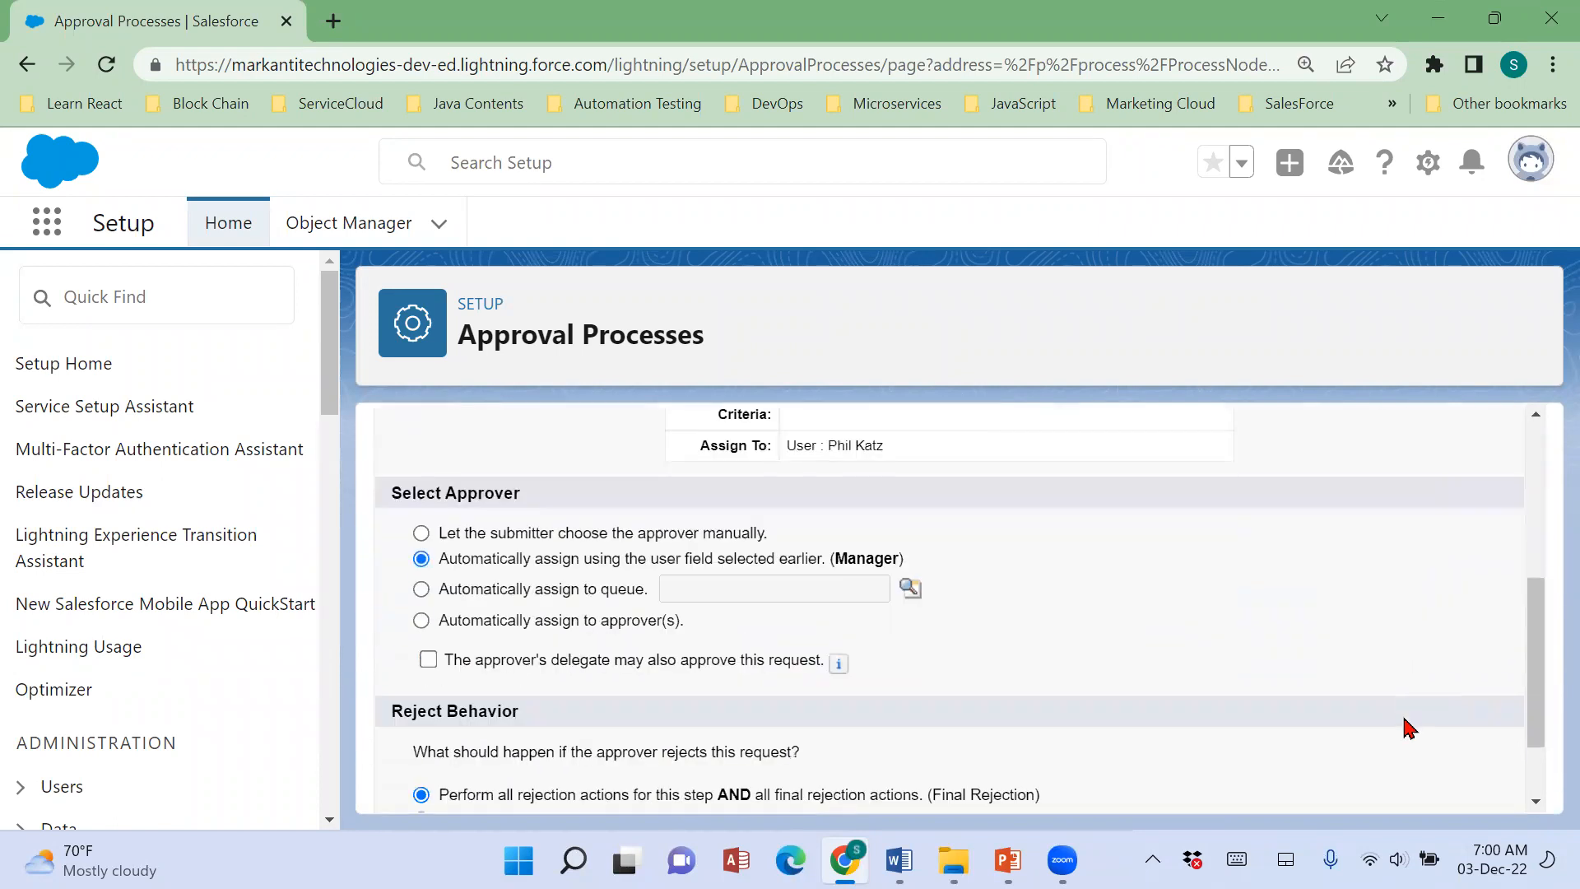
pyautogui.click(556, 593)
pyautogui.click(566, 624)
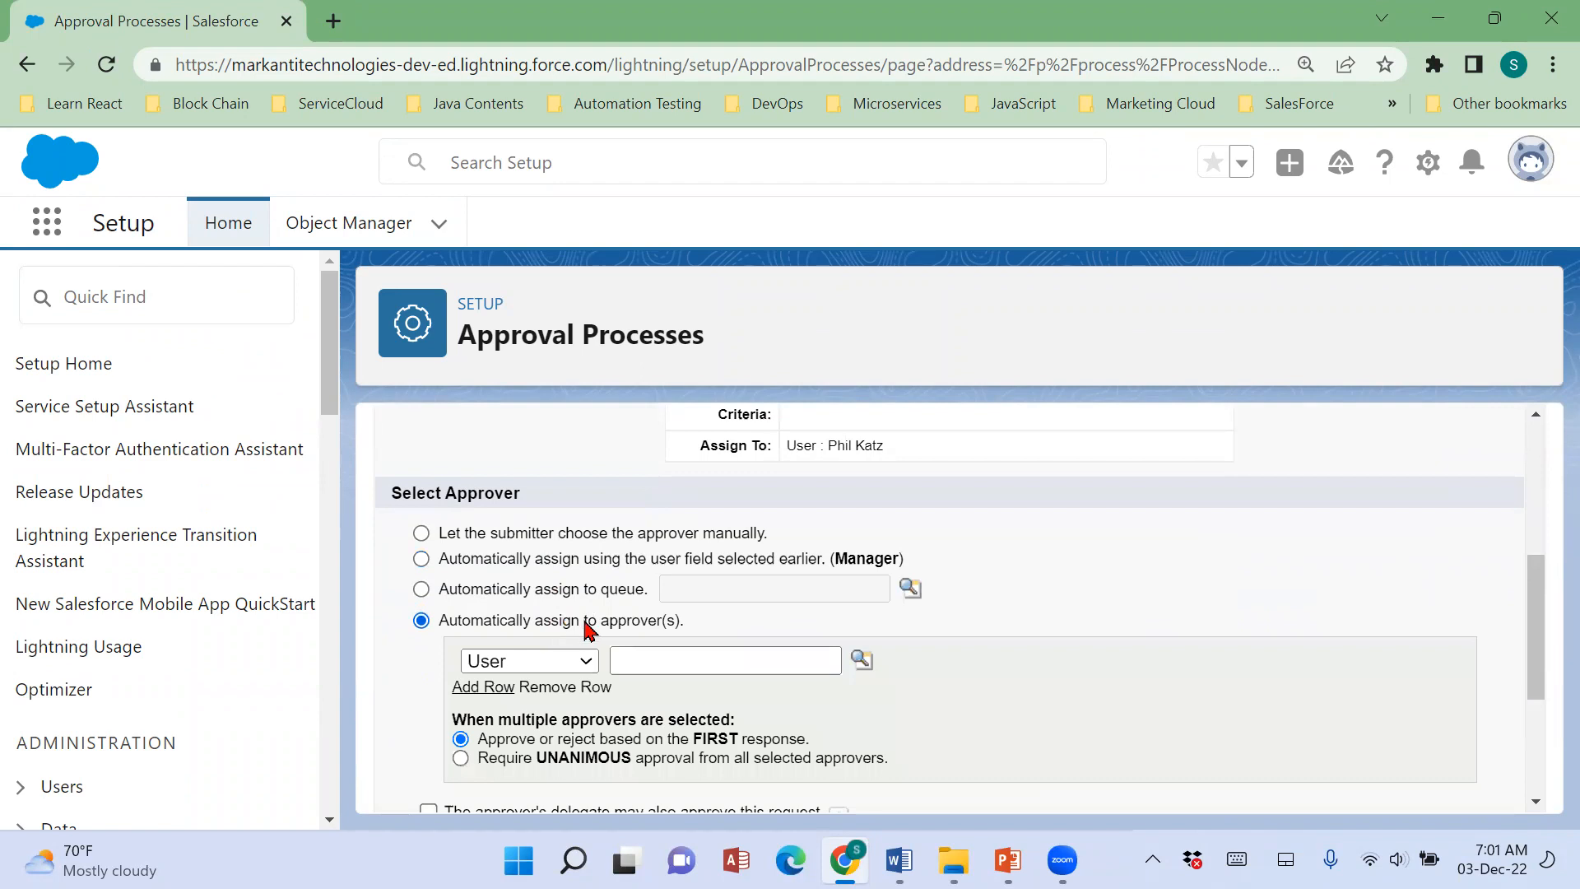
pyautogui.scroll(5, 567, 624)
pyautogui.scroll(-2, 817, 778)
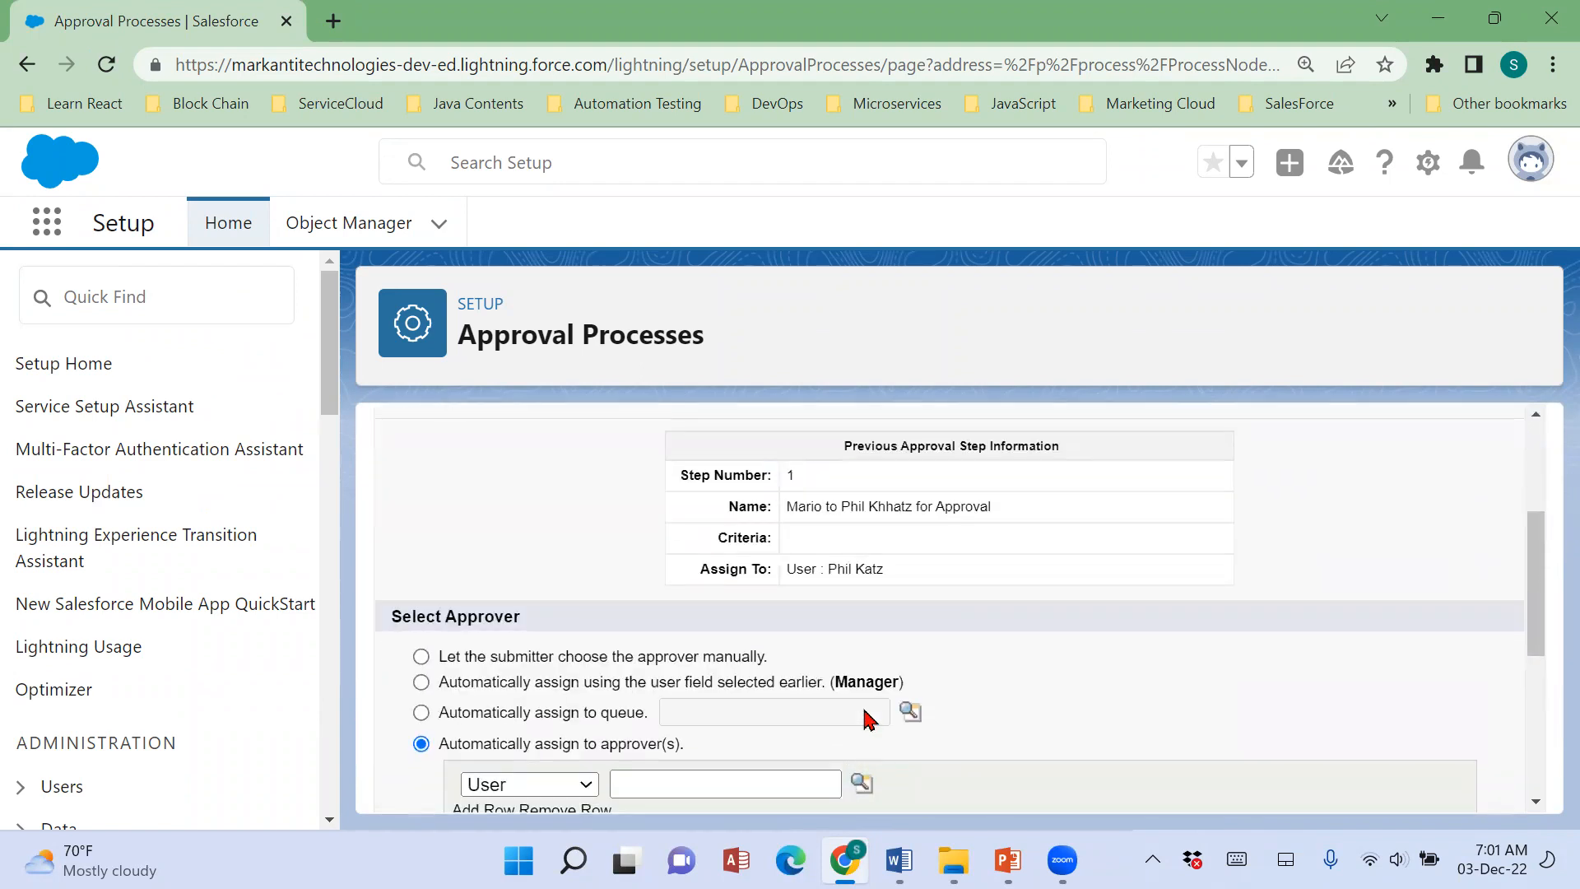
pyautogui.scroll(-3, 790, 535)
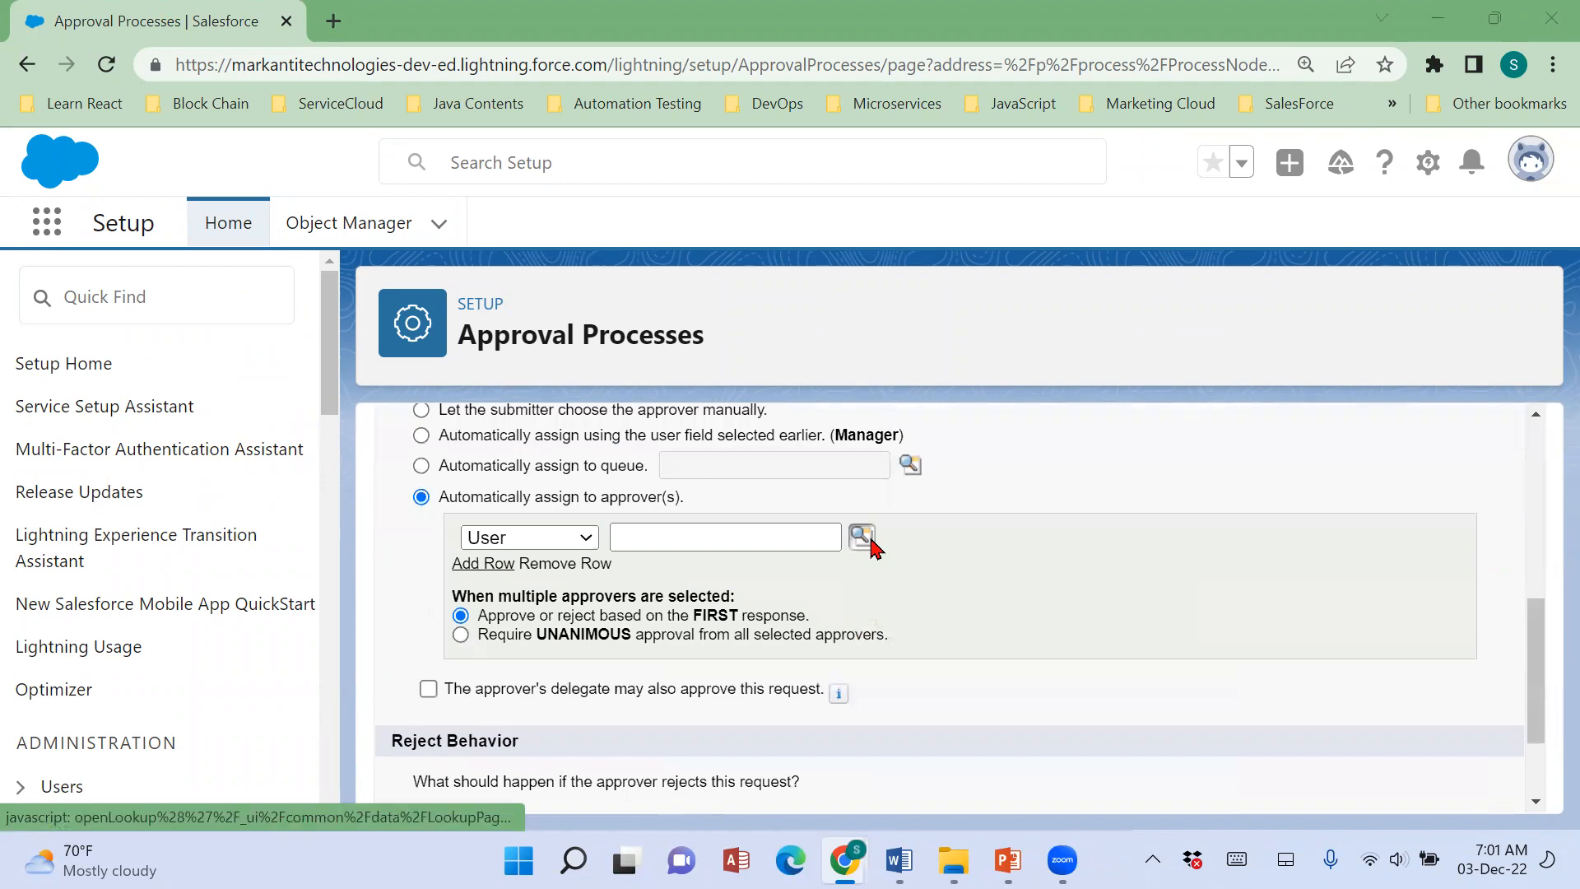
pyautogui.click(864, 539)
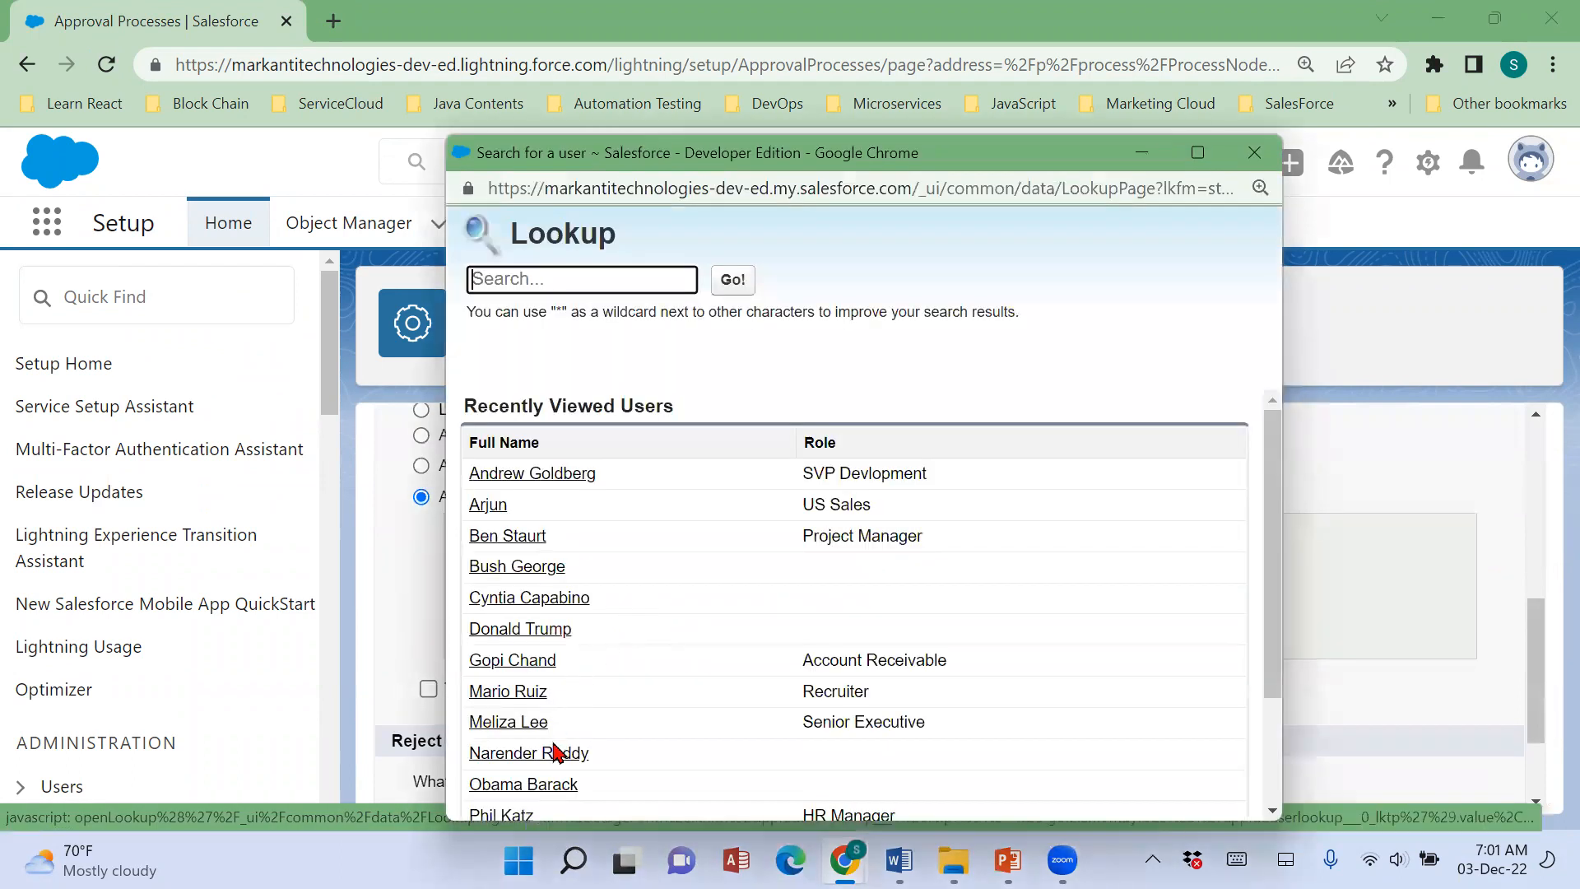
pyautogui.scroll(-3, 652, 717)
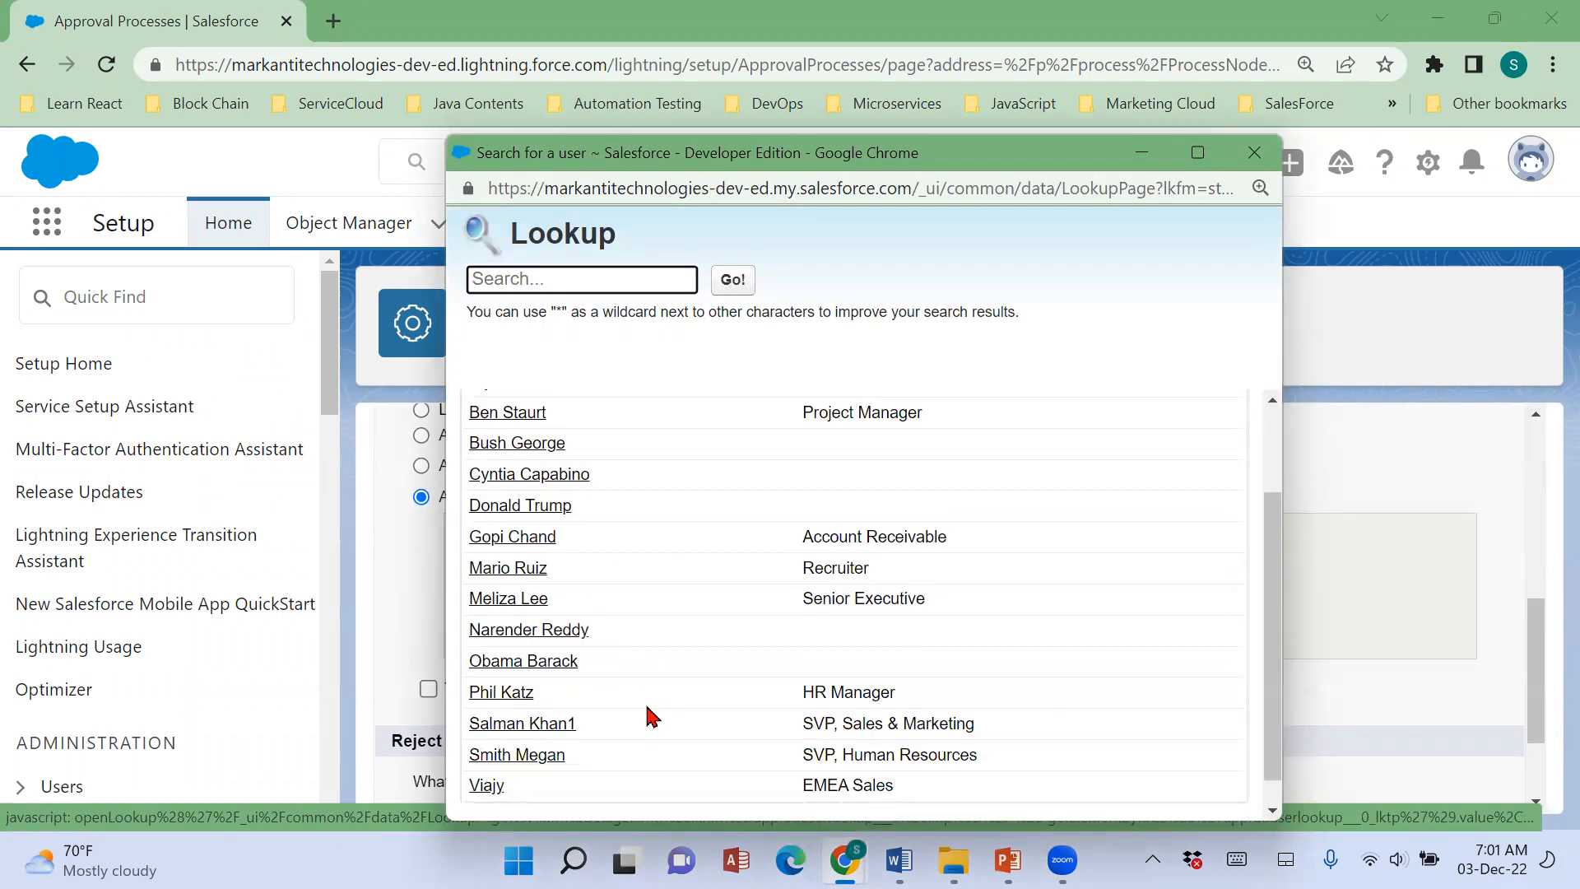
pyautogui.scroll(5, 554, 753)
pyautogui.click(553, 752)
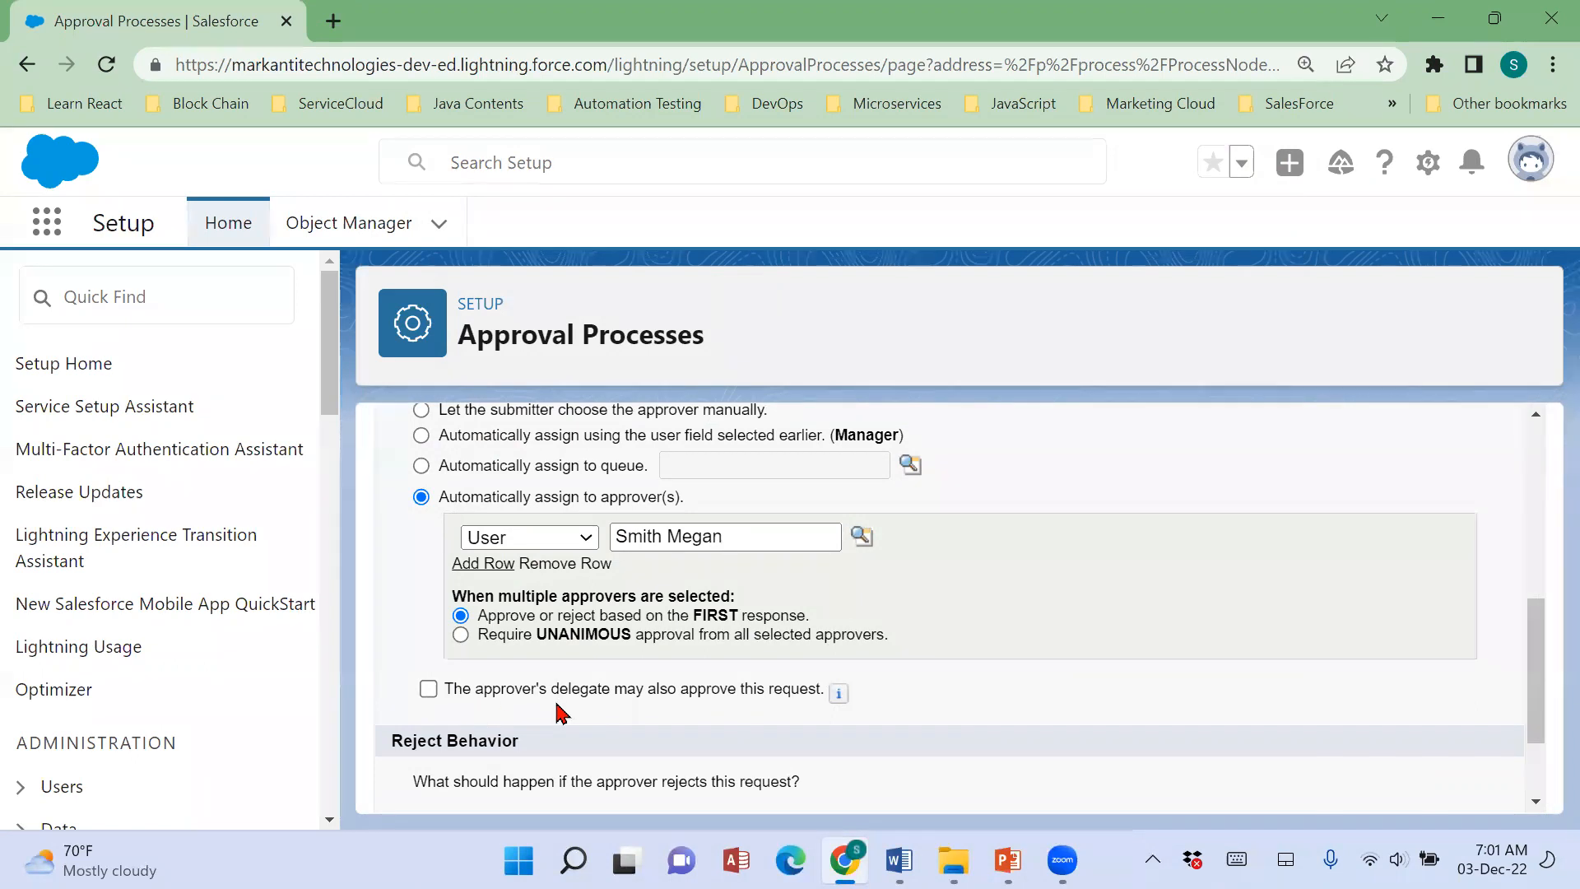
# Save the step without delegate approval and with Final Rejection behavior, and return to the process details without adding workflow actions.
pyautogui.click(429, 691)
pyautogui.click(429, 691)
pyautogui.scroll(-2, 800, 705)
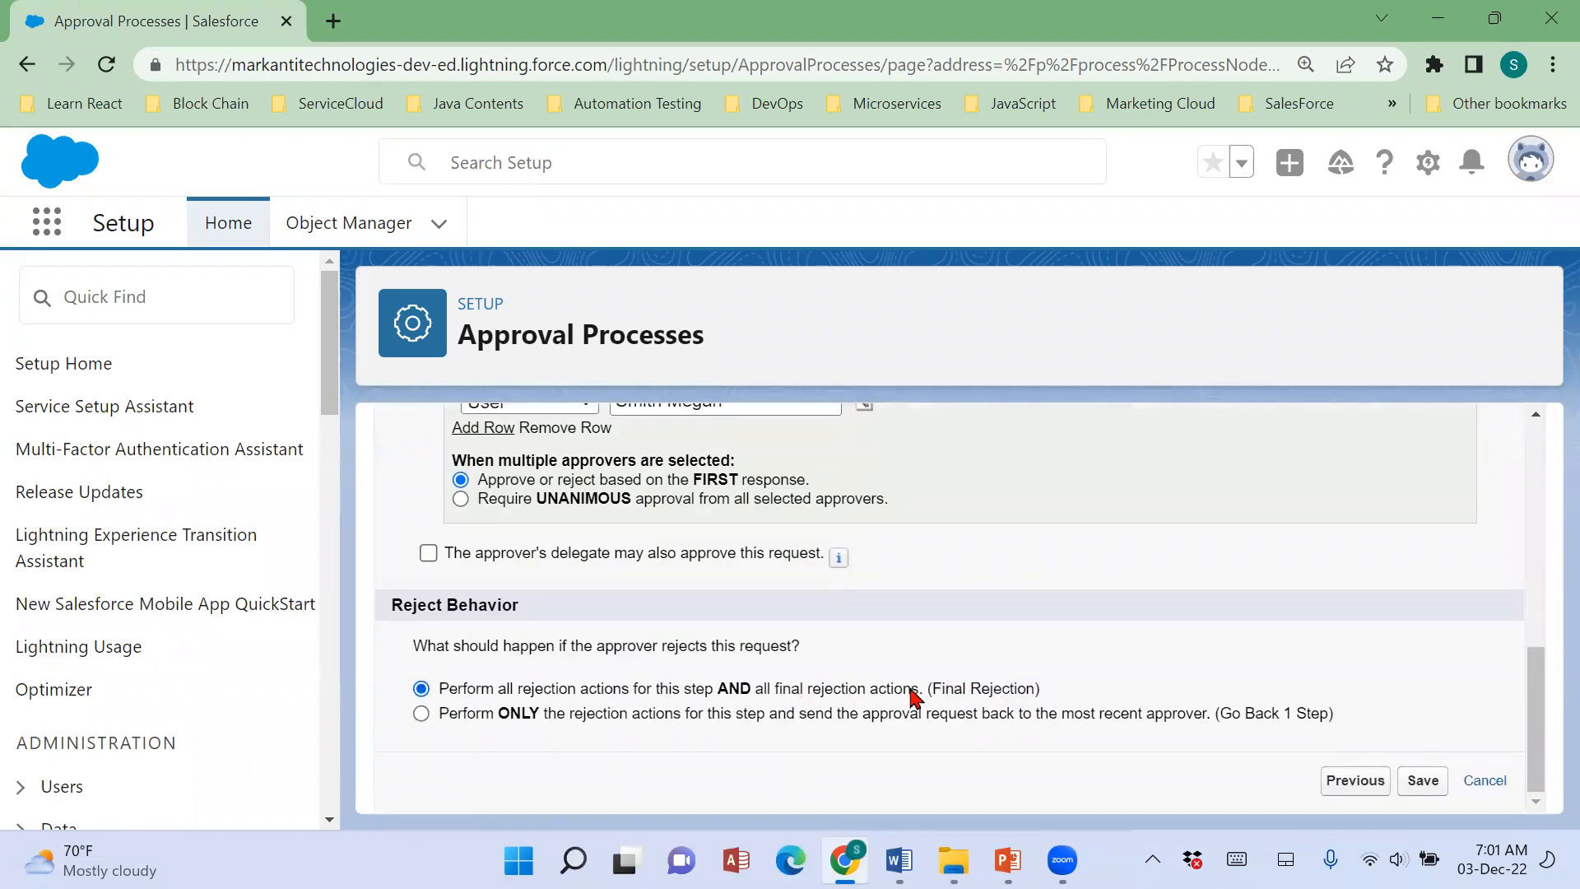
pyautogui.moveTo(422, 651); pyautogui.dragTo(818, 669)
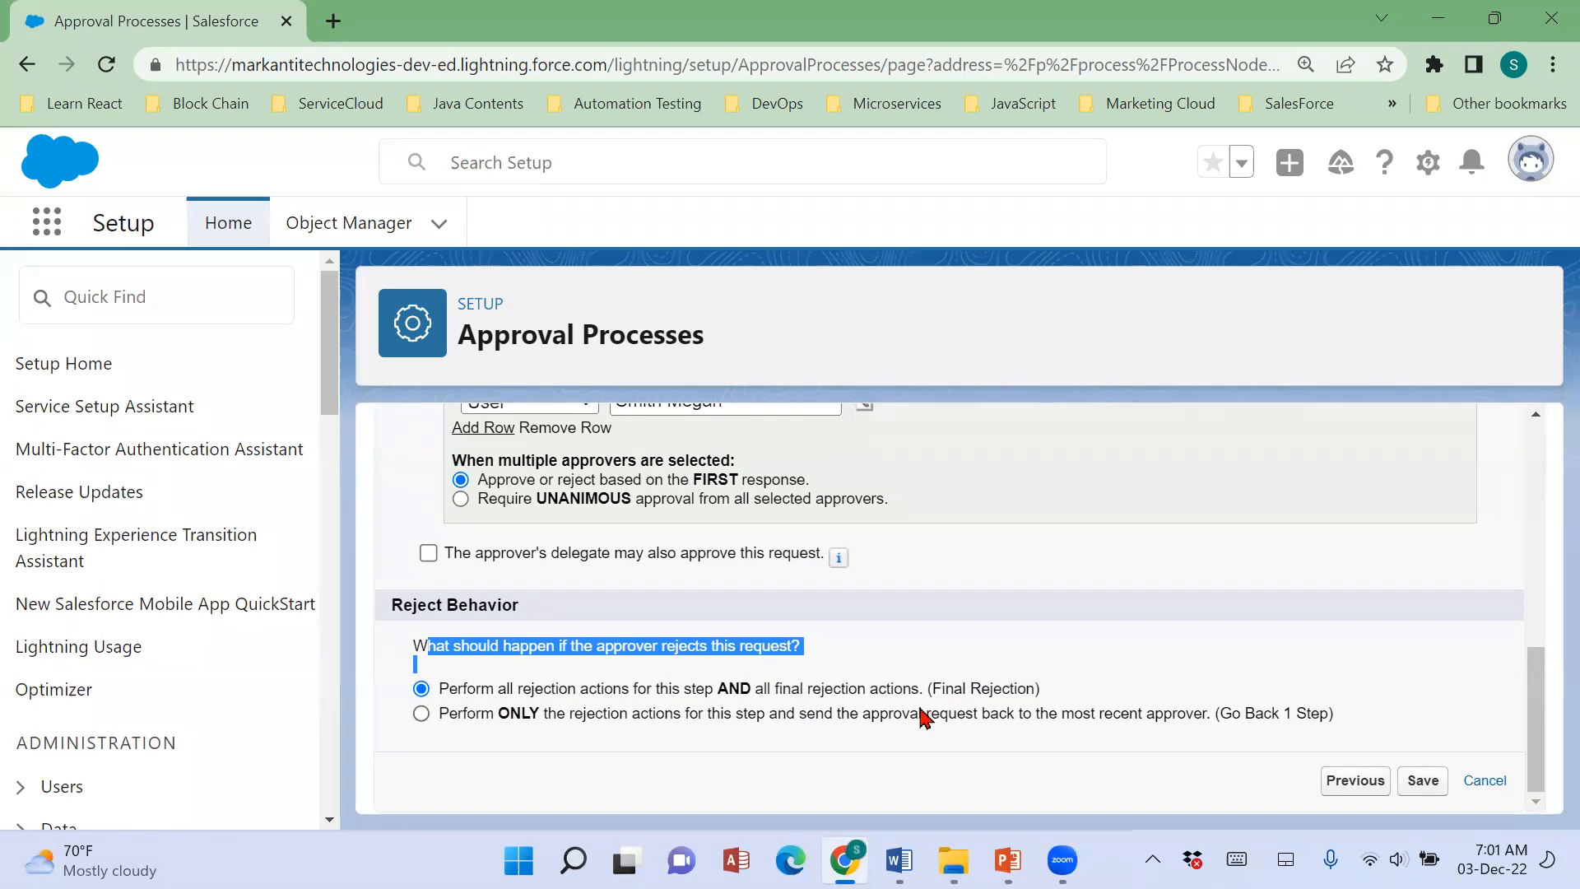
pyautogui.click(1075, 617)
pyautogui.click(1442, 782)
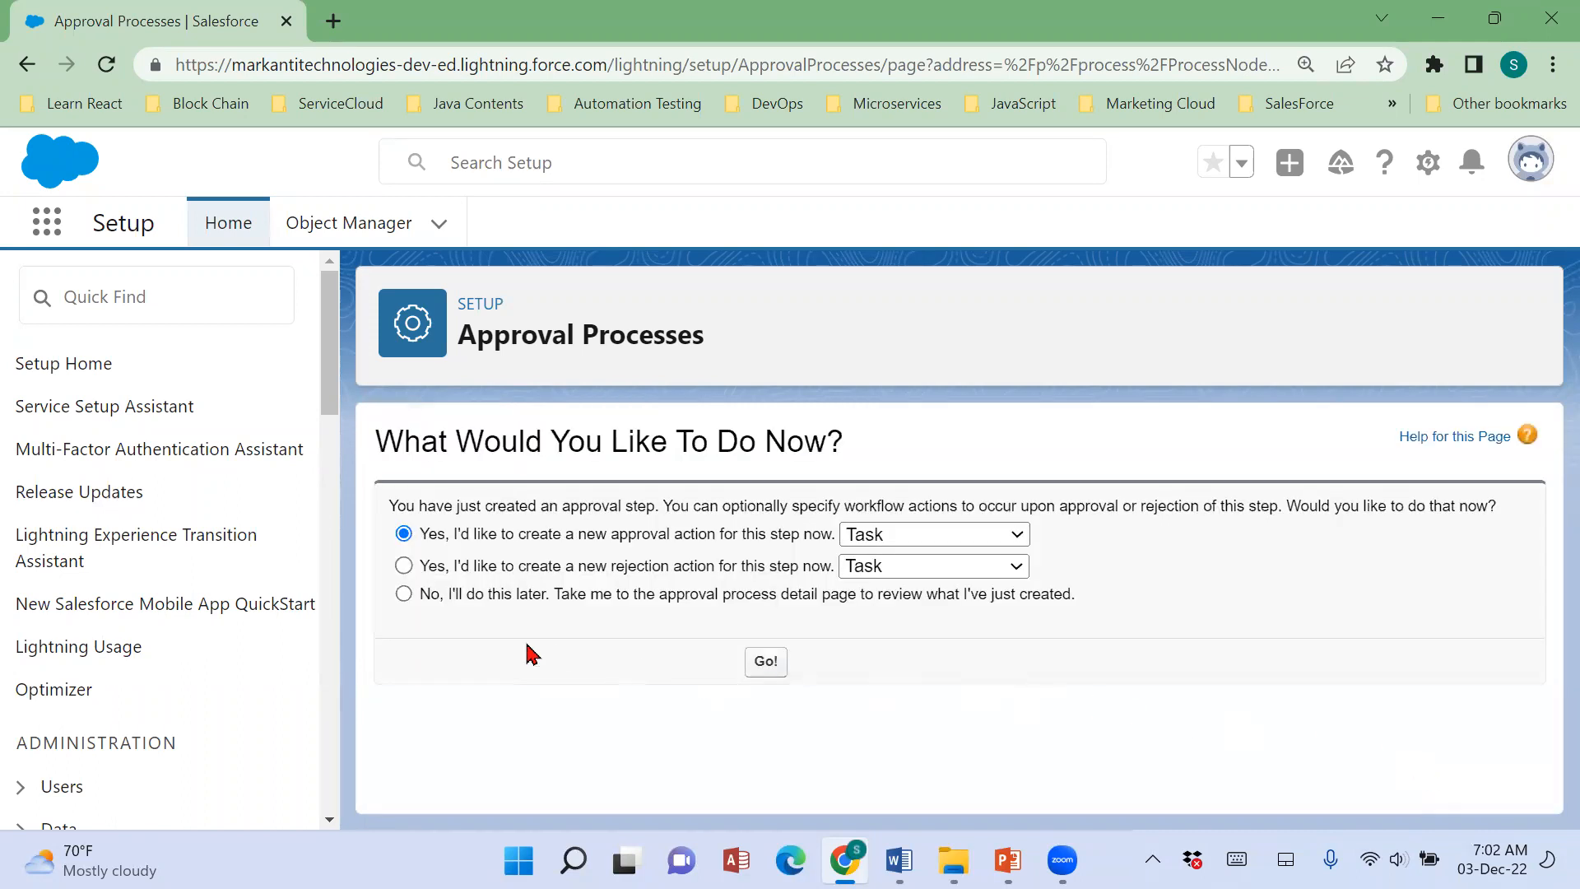
pyautogui.click(403, 594)
pyautogui.click(765, 662)
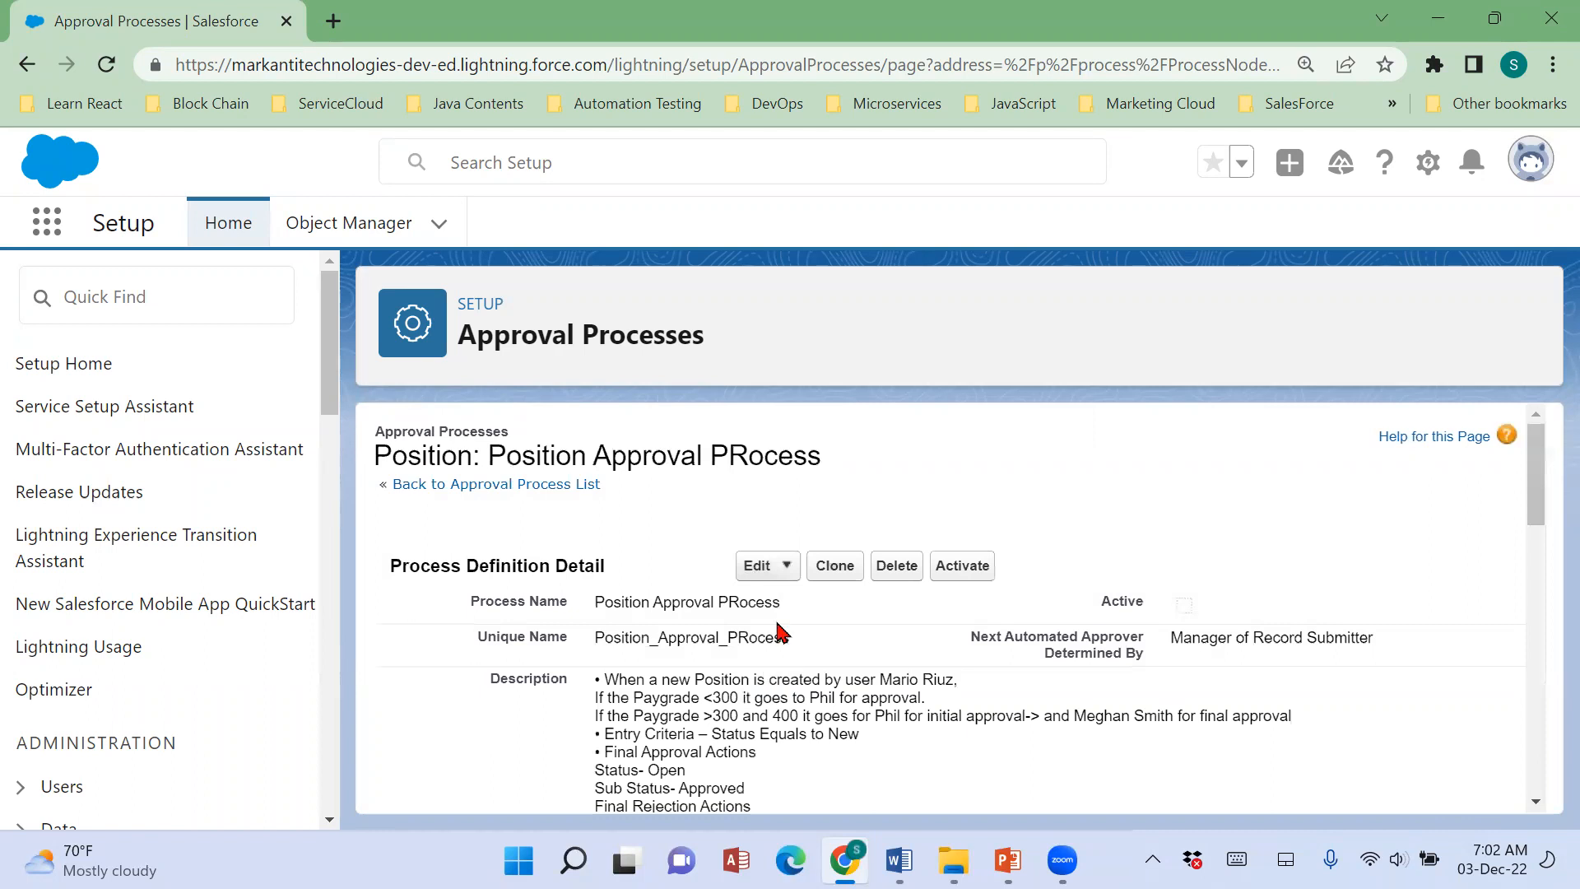
# Dismiss the low battery notice and review the process's approval steps and its final approval and rejection actions.
pyautogui.scroll(-5, 967, 554)
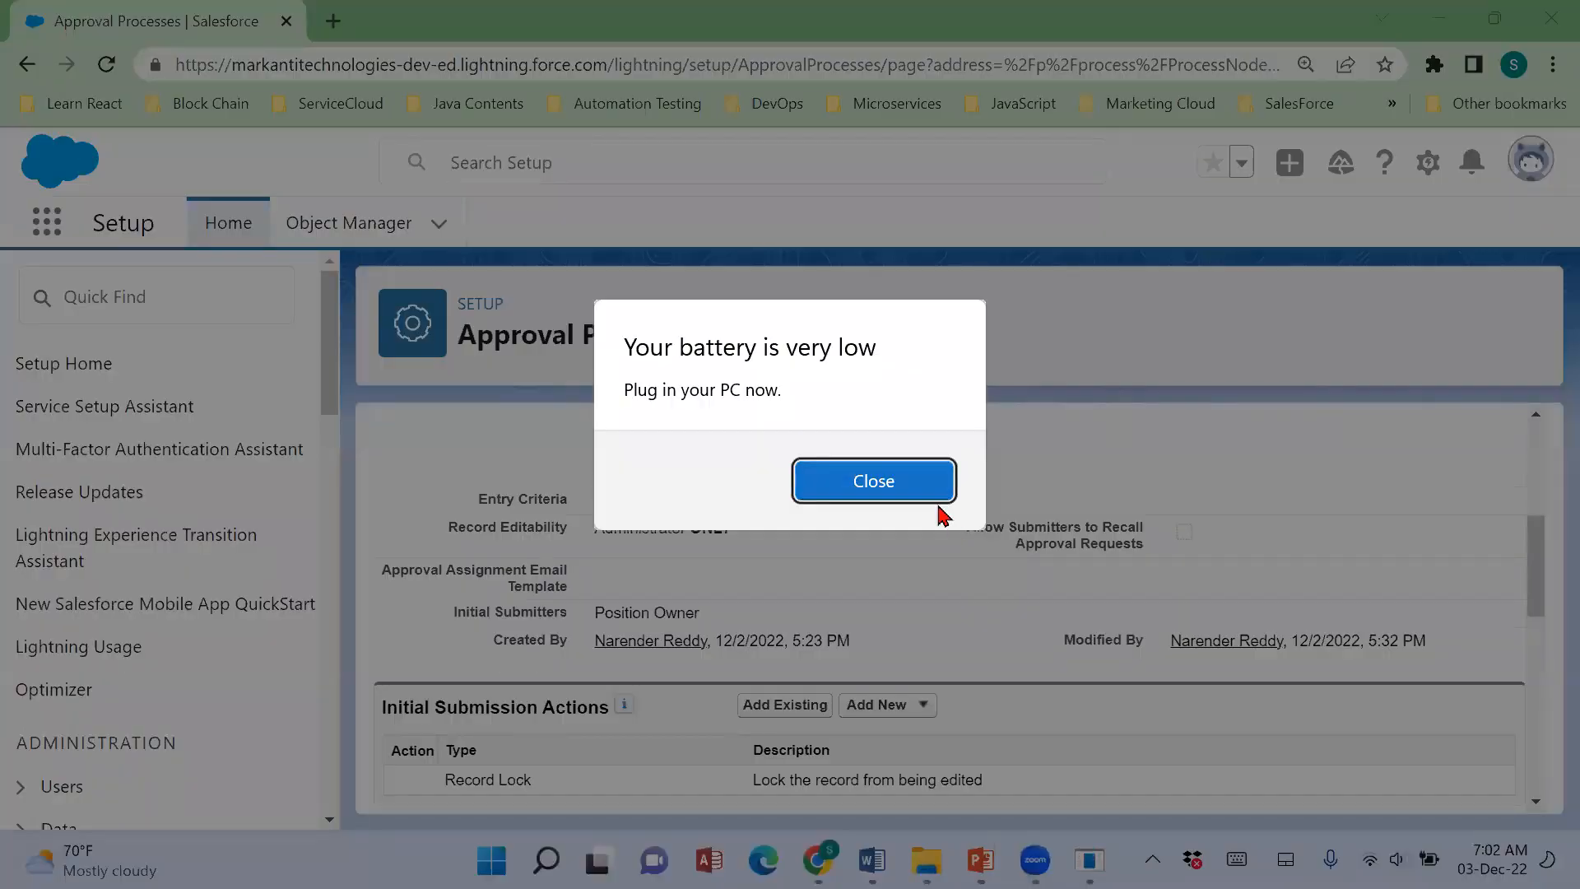
pyautogui.click(938, 494)
pyautogui.scroll(5, 1109, 608)
pyautogui.scroll(-5, 1168, 623)
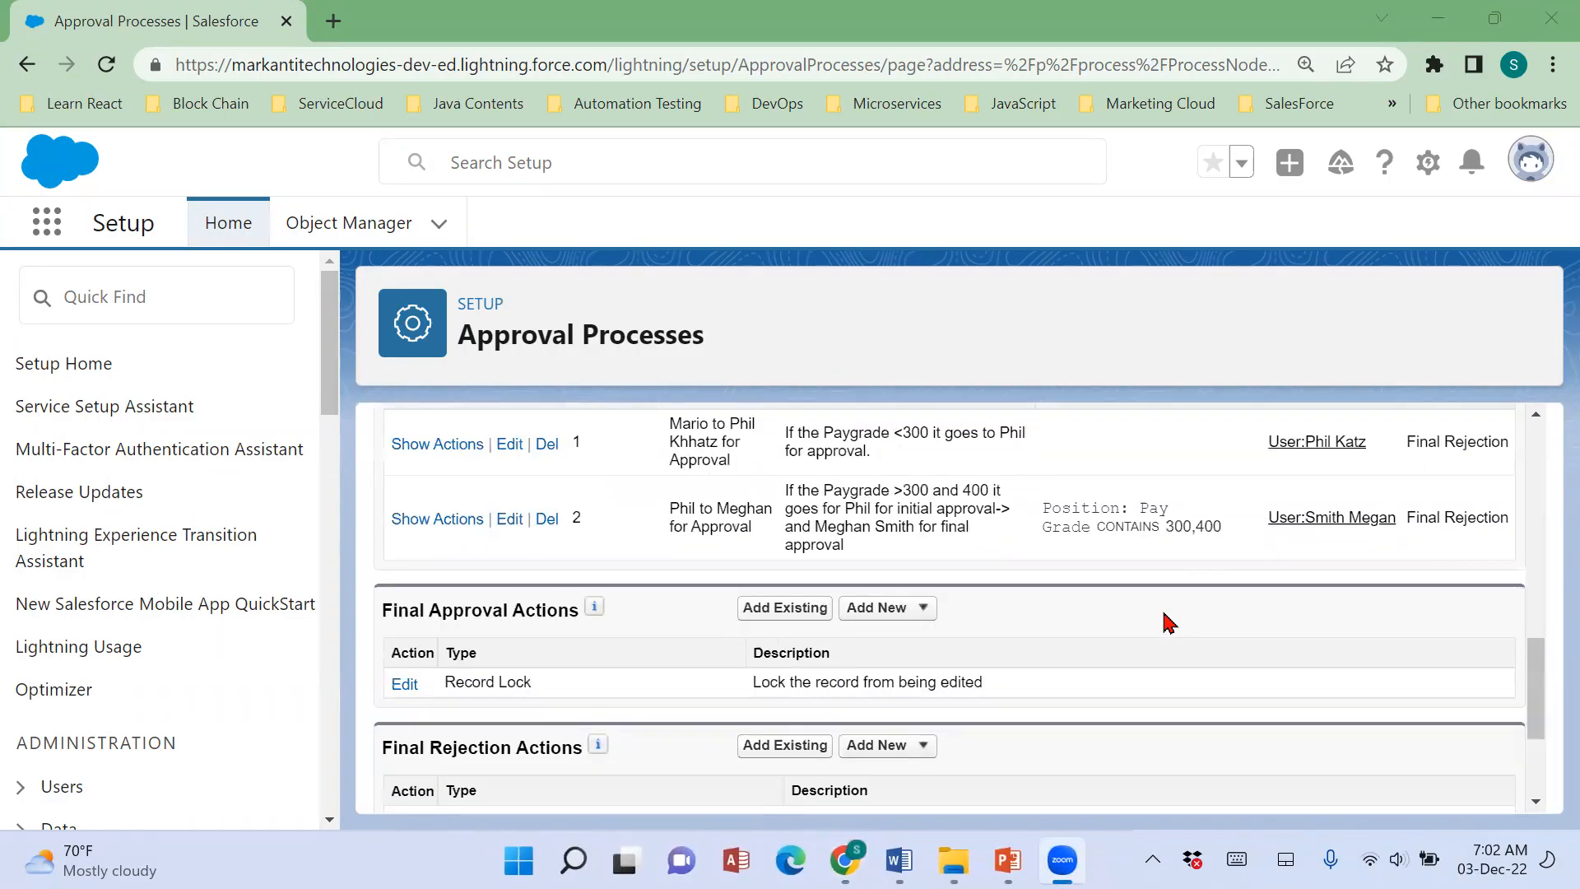
pyautogui.scroll(2, 1169, 623)
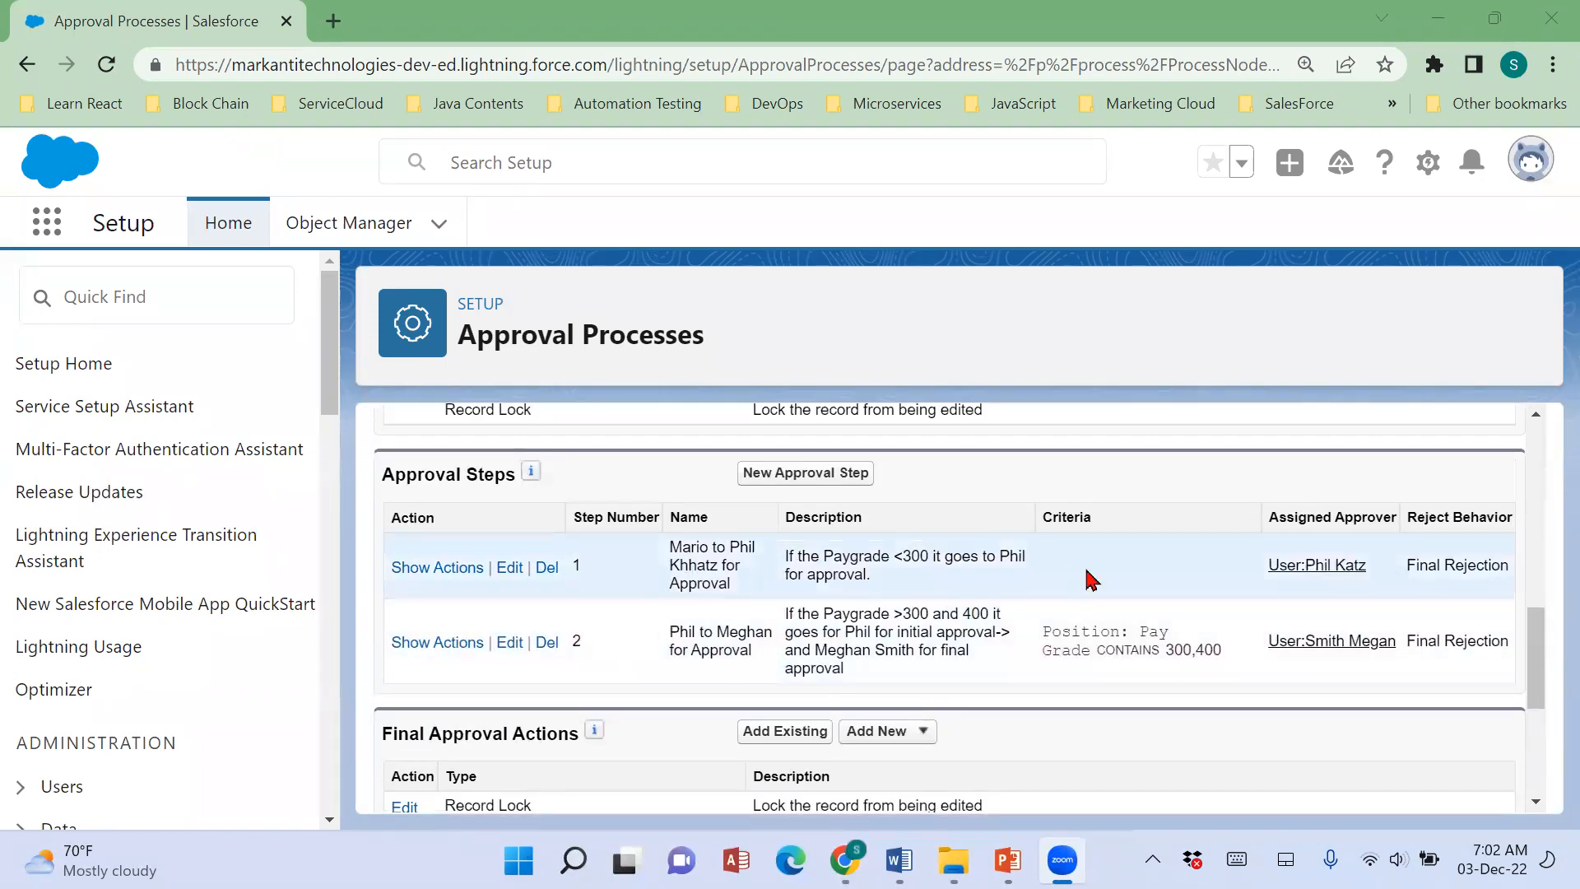
pyautogui.scroll(-3, 1280, 702)
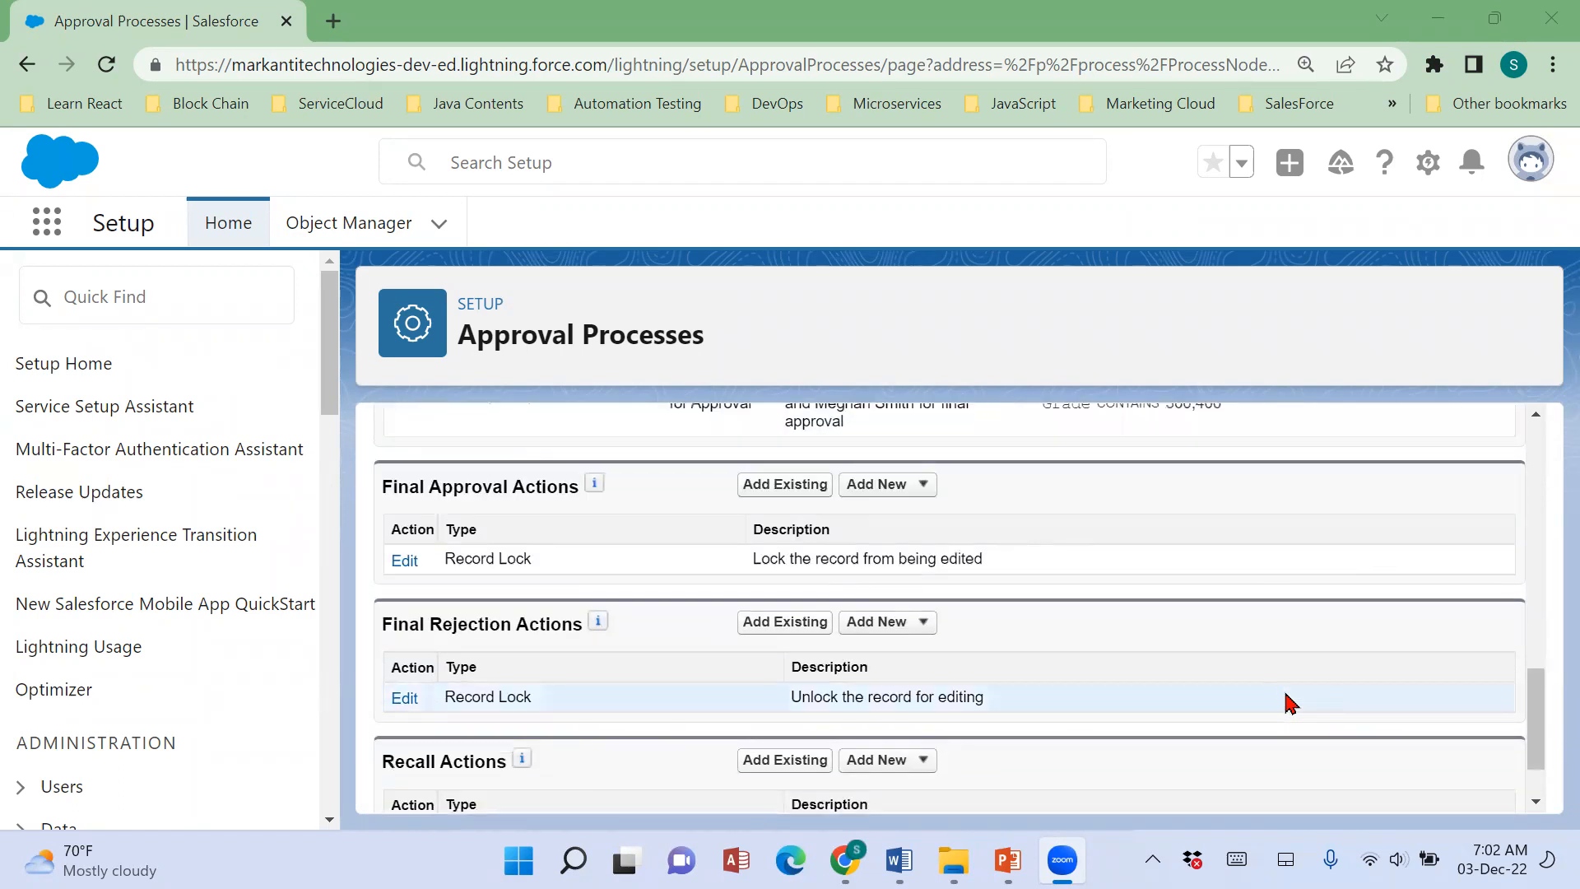
# Switch to the Word notes and review the Process Definition (Global Characteristics) part of the approval process outline.
pyautogui.click(899, 860)
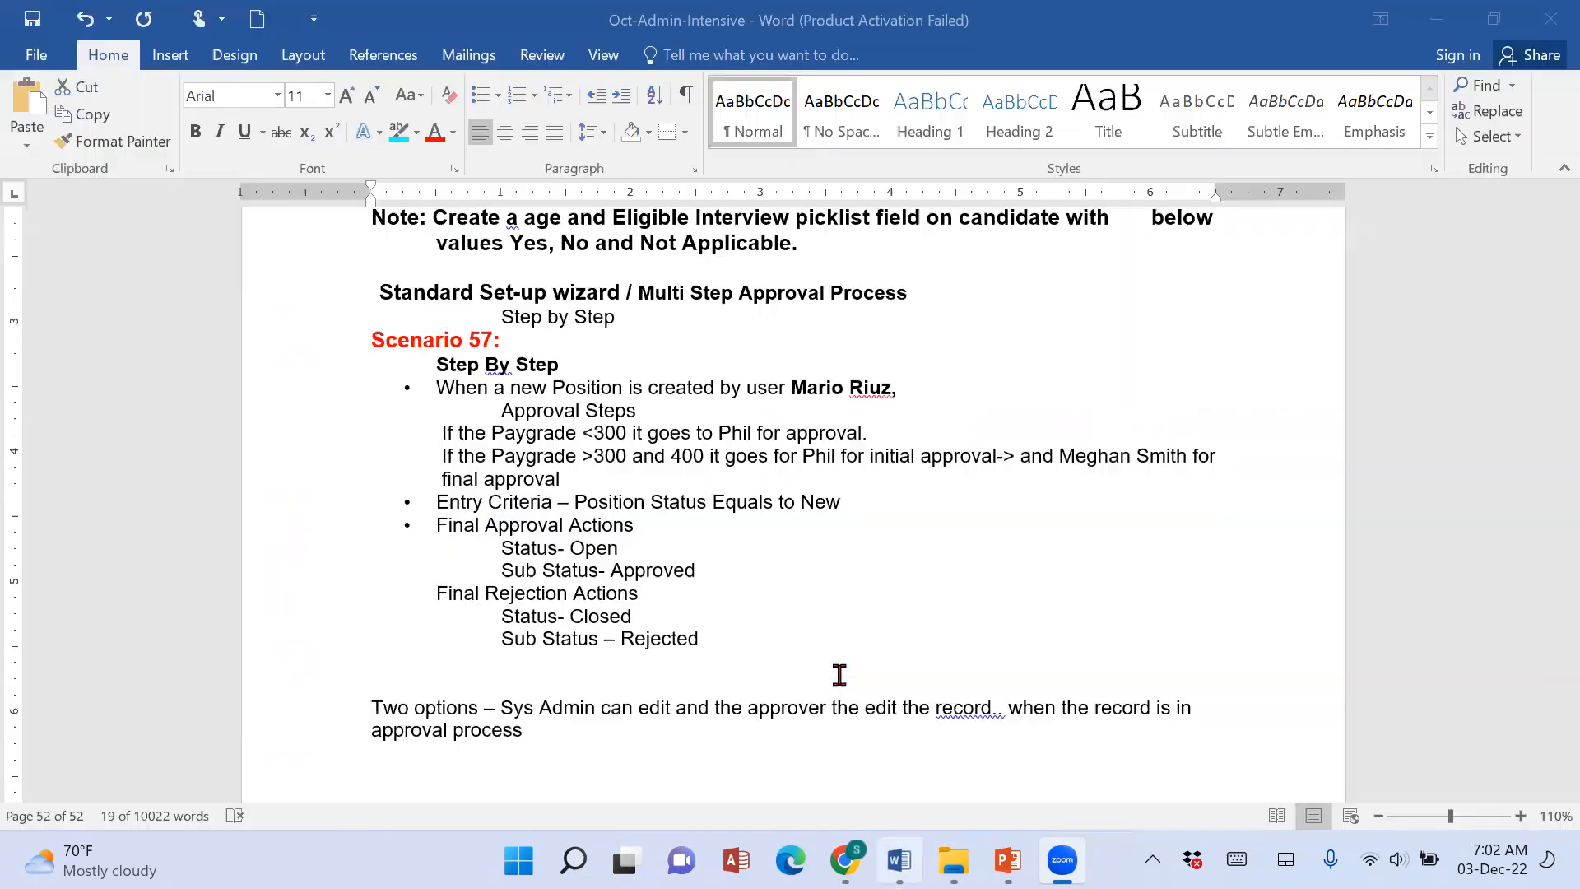
pyautogui.scroll(5, 823, 687)
pyautogui.scroll(20, 823, 687)
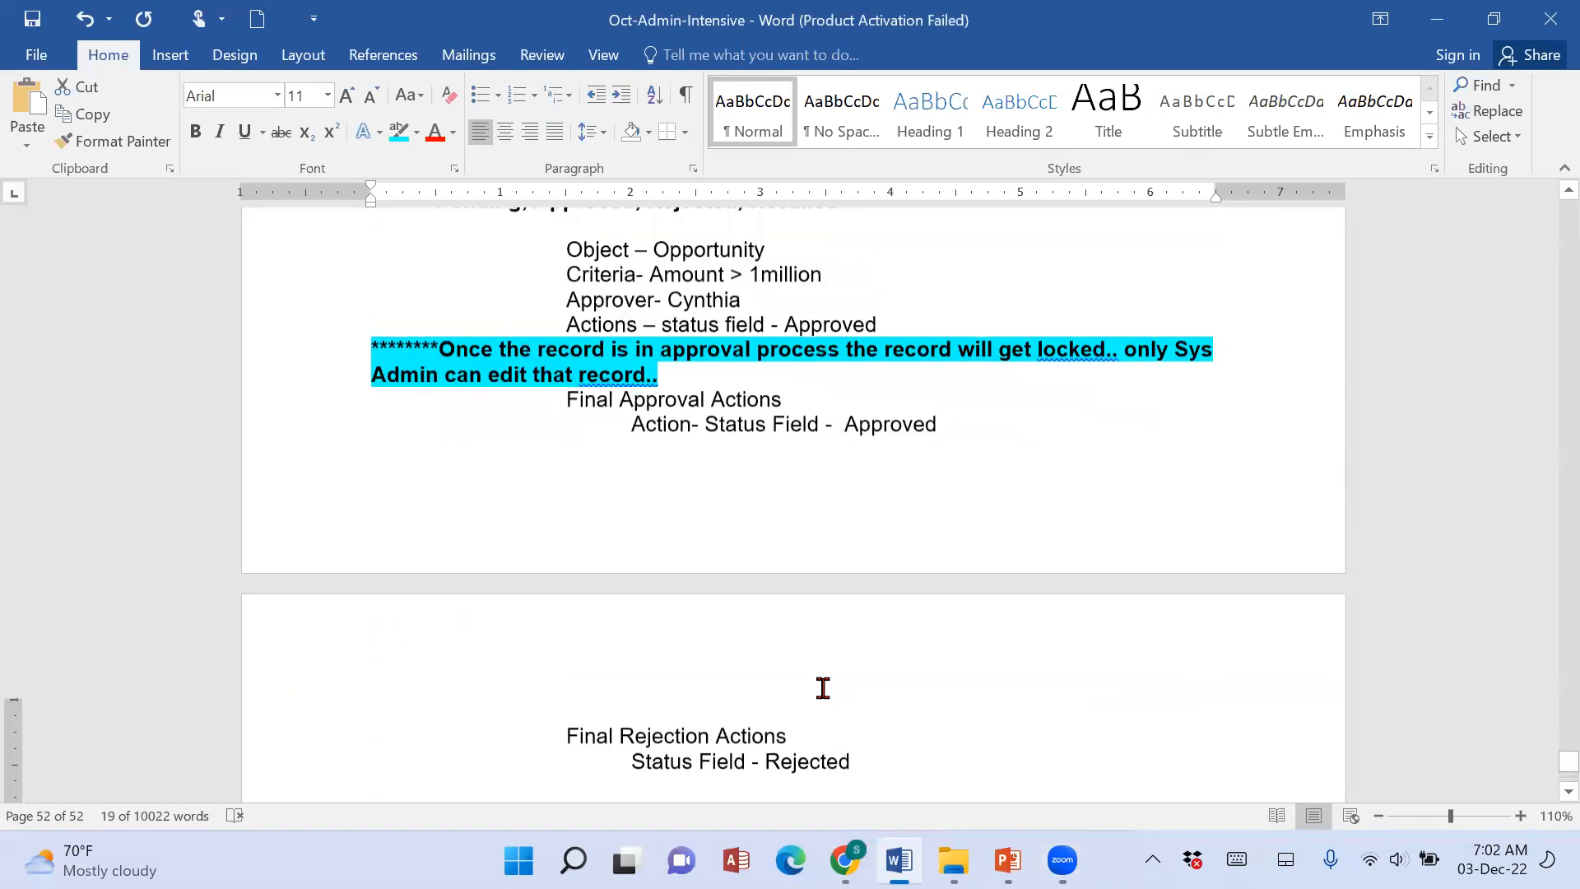
pyautogui.scroll(1, 674, 661)
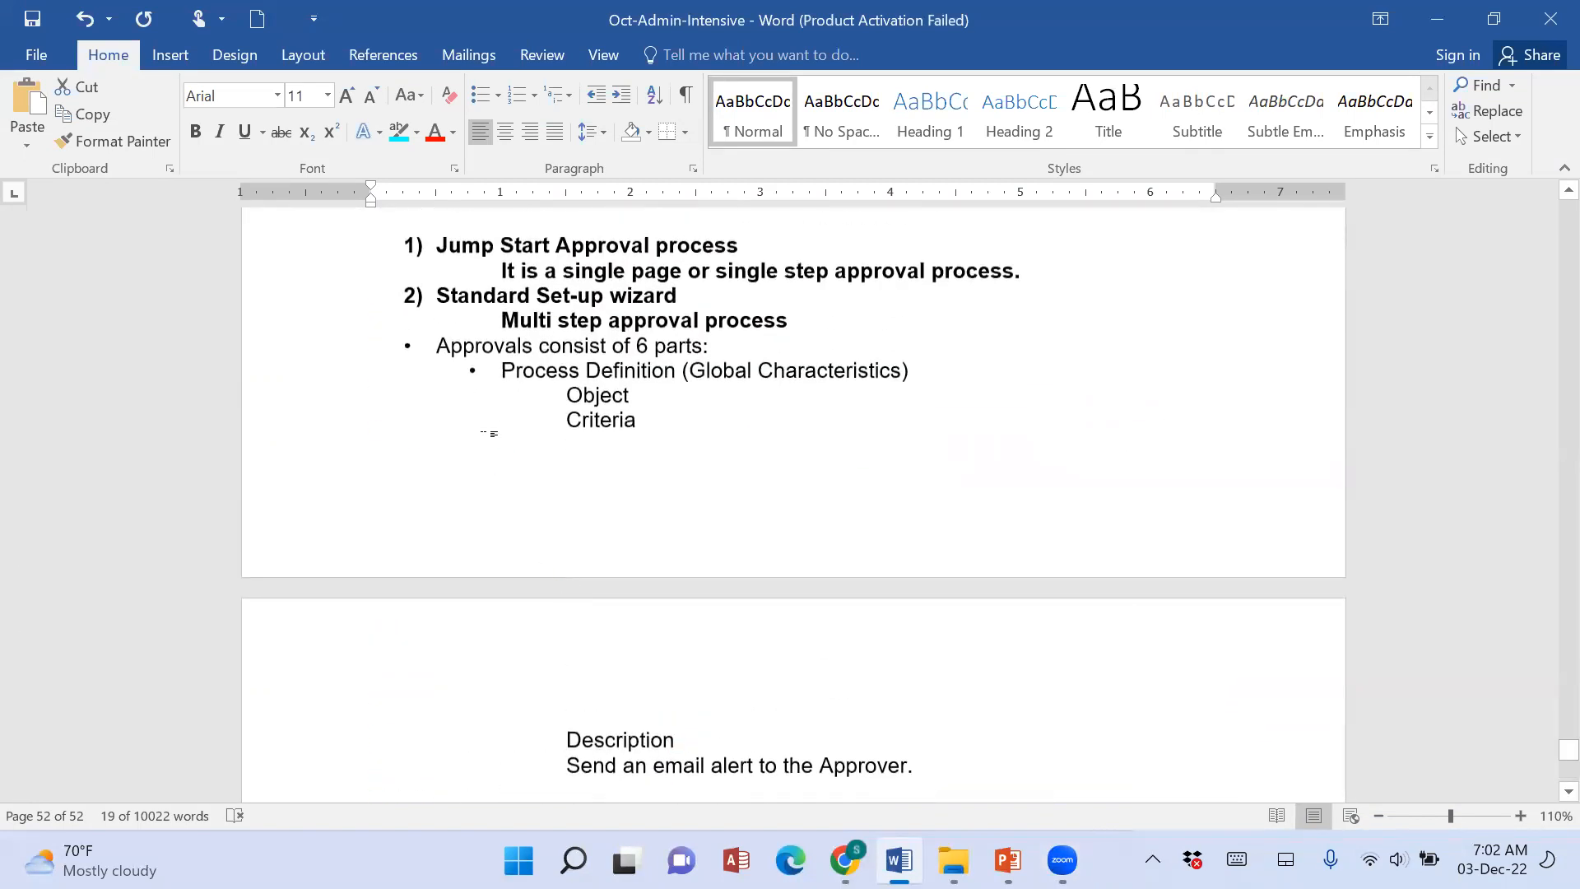
pyautogui.click(483, 369)
pyautogui.moveTo(583, 373); pyautogui.dragTo(663, 392)
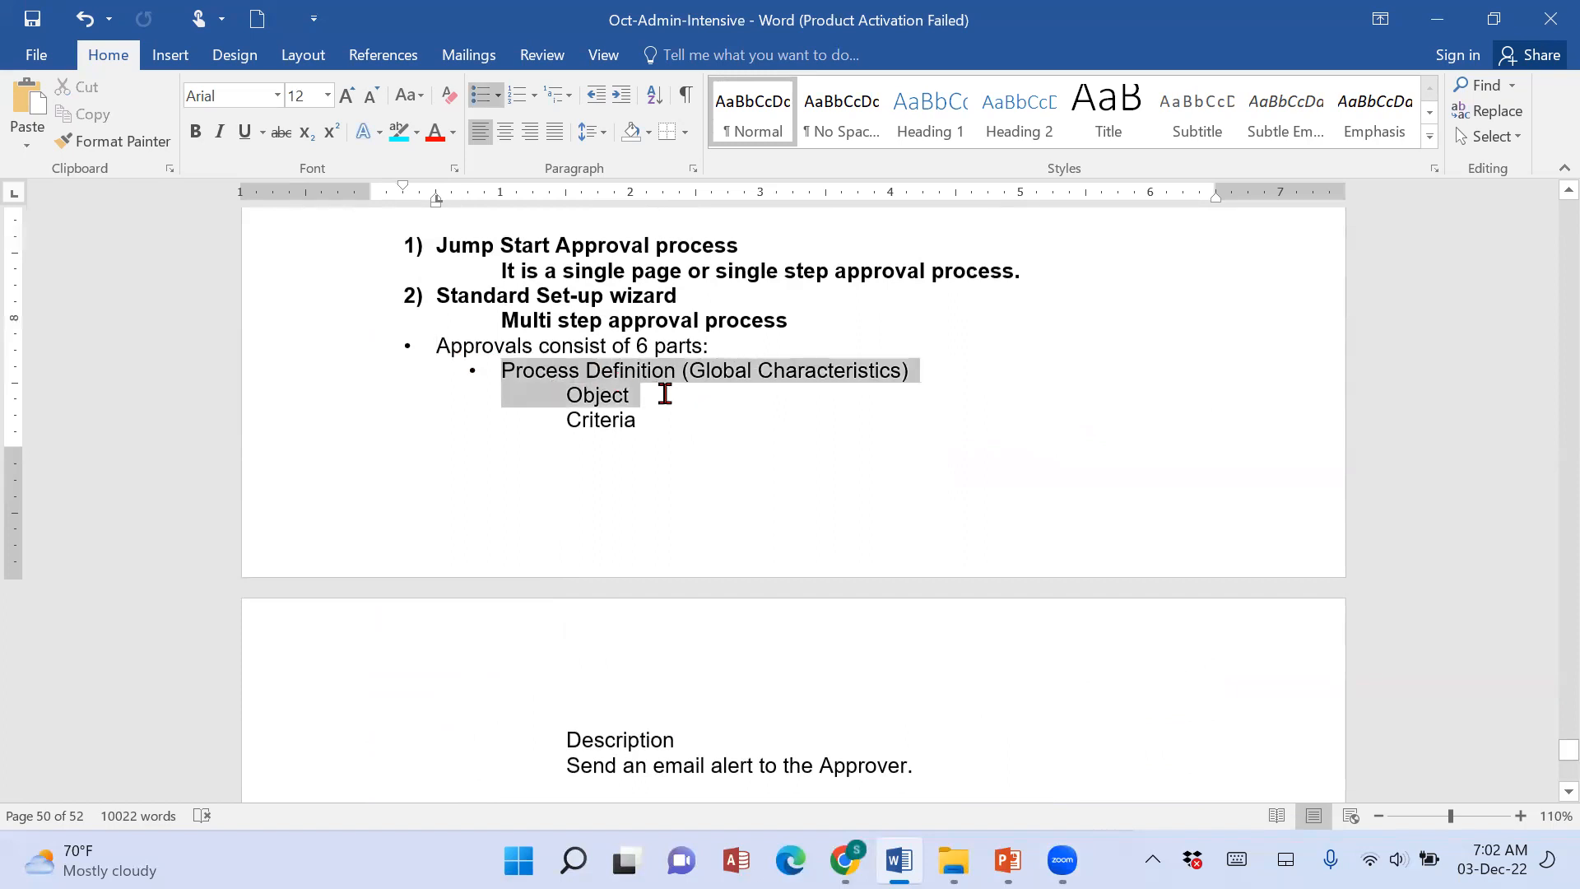
pyautogui.moveTo(489, 366); pyautogui.dragTo(906, 370)
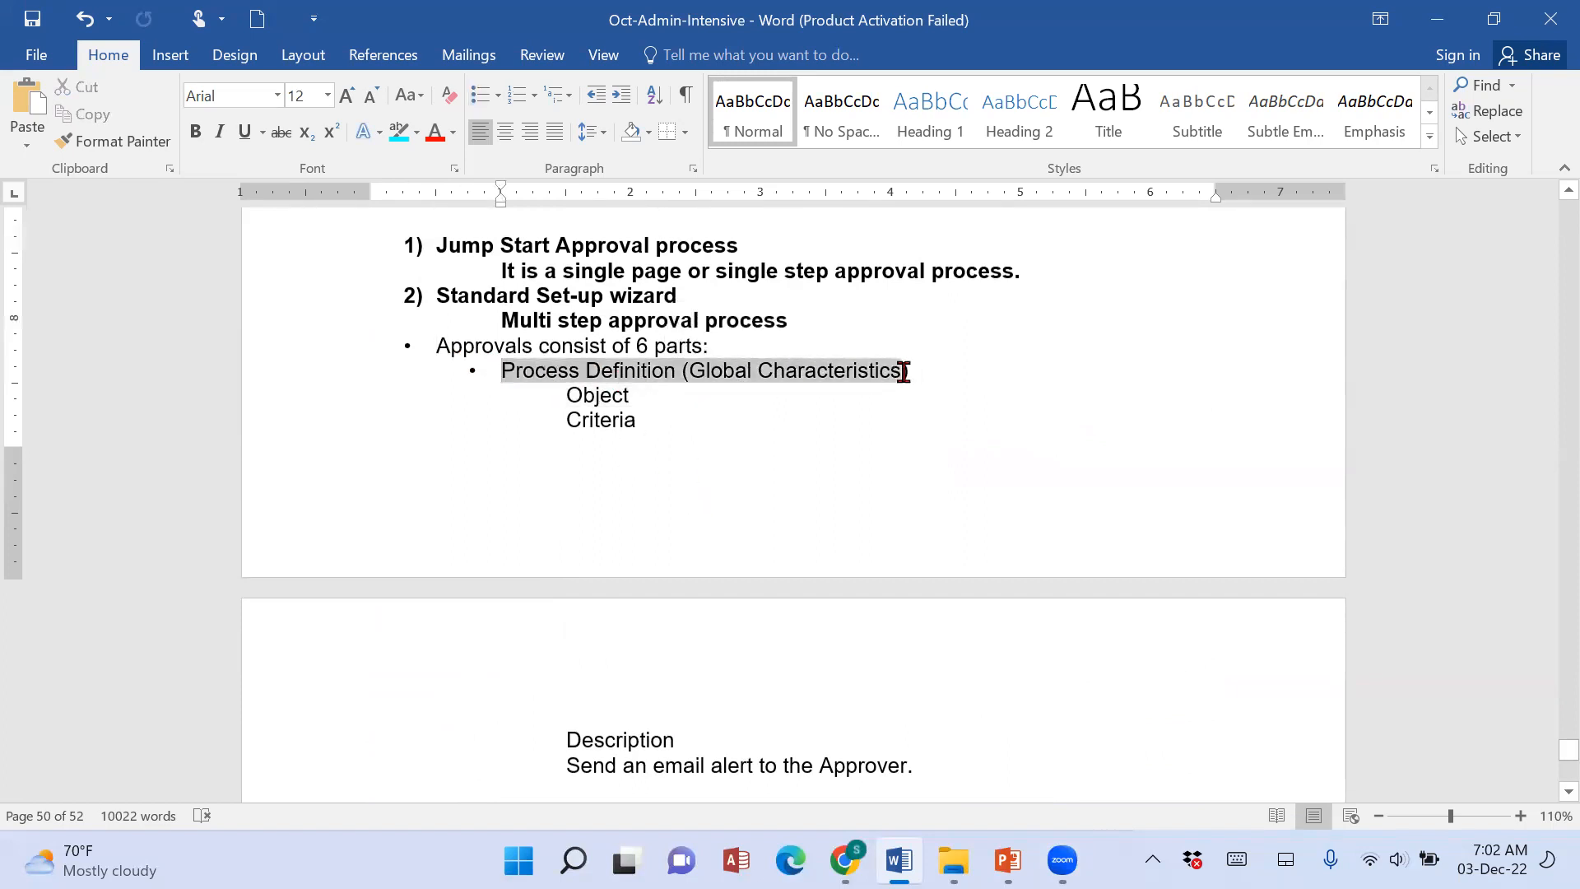
pyautogui.scroll(-2, 867, 586)
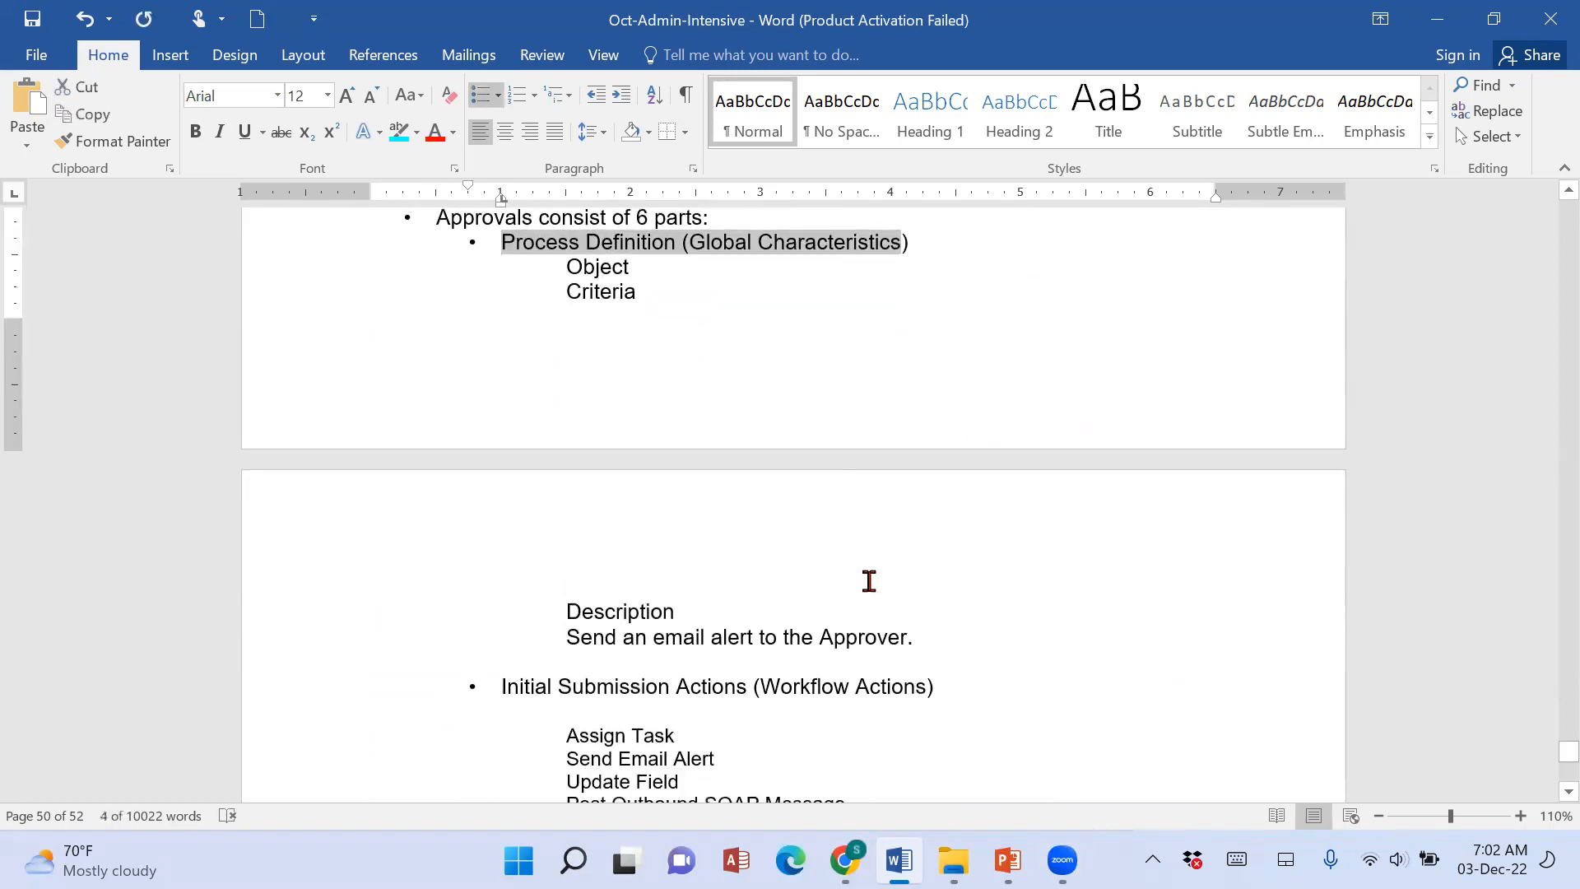
pyautogui.scroll(1, 856, 751)
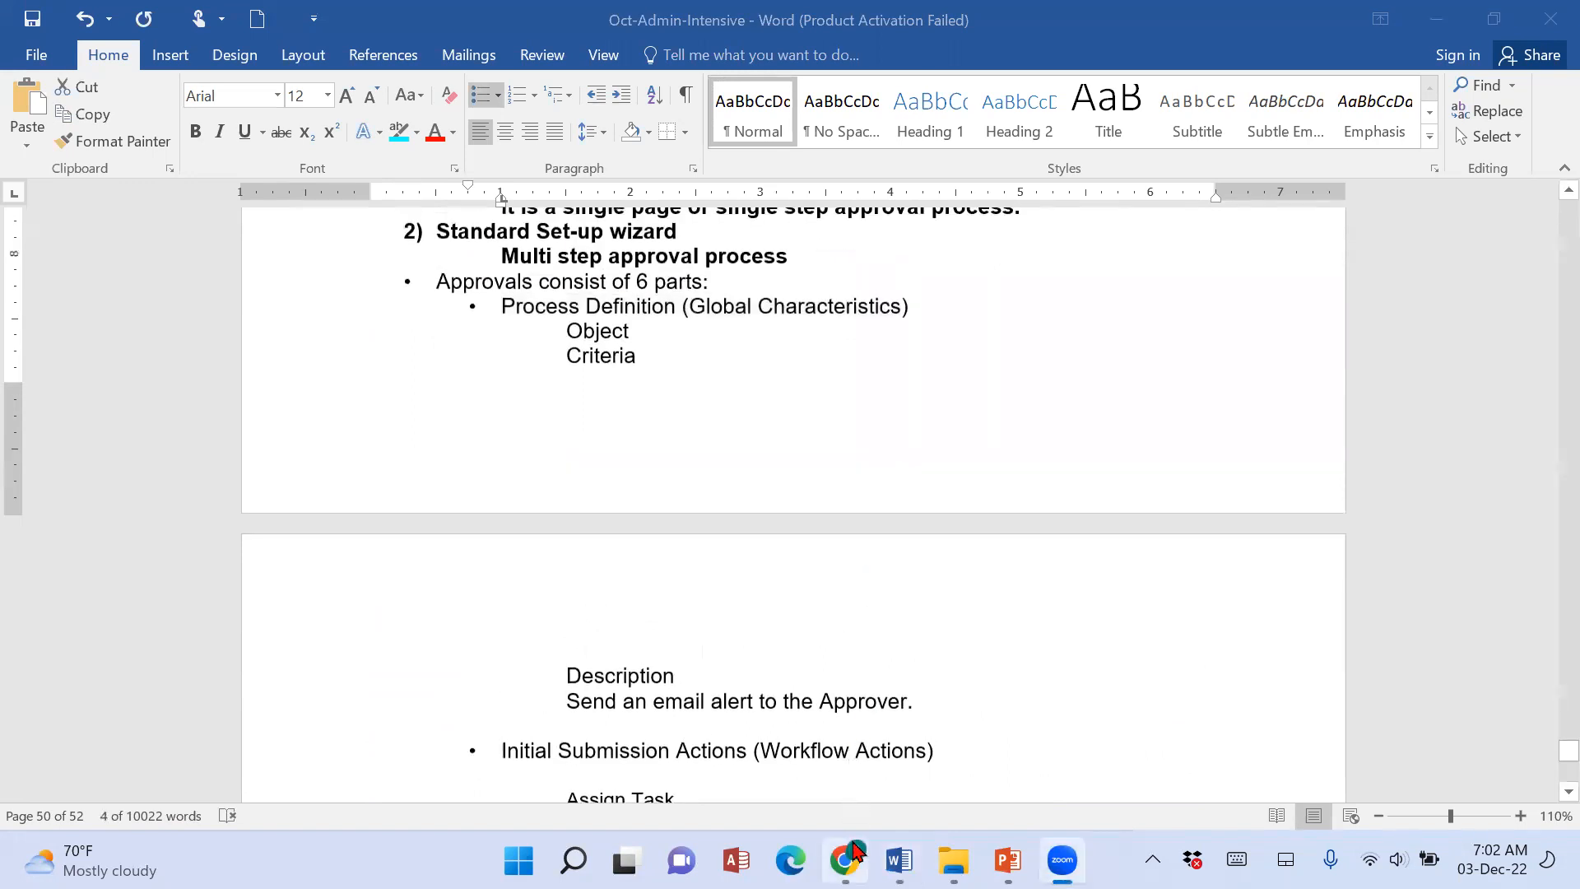
# Return to Salesforce and examine the Process Definition Detail section of the Position approval process.
pyautogui.click(856, 751)
pyautogui.scroll(6, 854, 750)
pyautogui.moveTo(390, 565); pyautogui.dragTo(686, 595)
pyautogui.scroll(-4, 1058, 670)
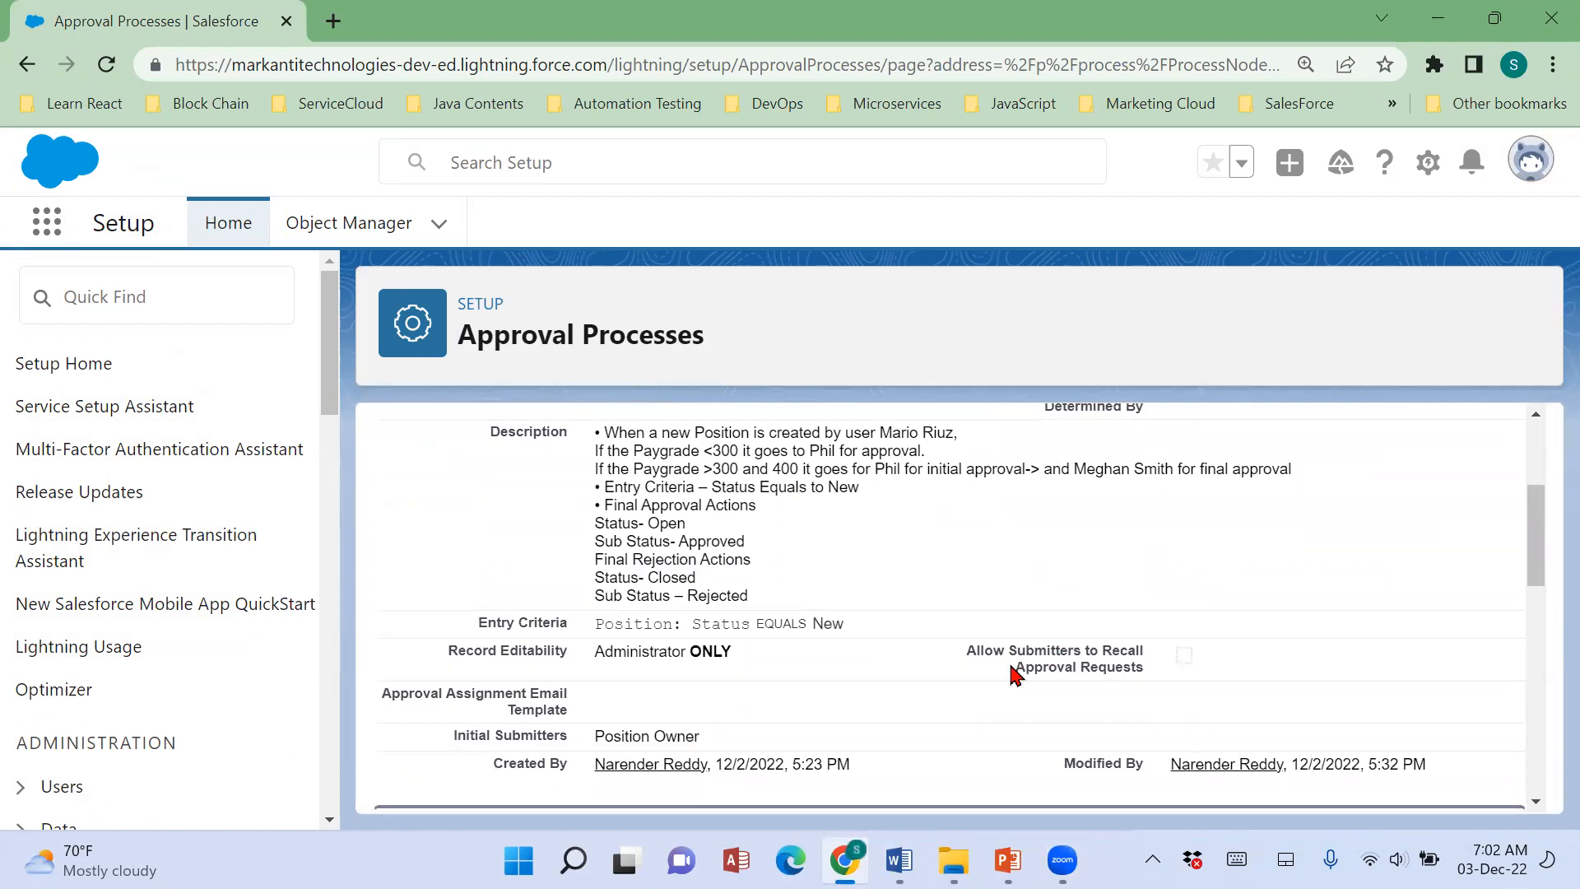
pyautogui.scroll(2, 609, 545)
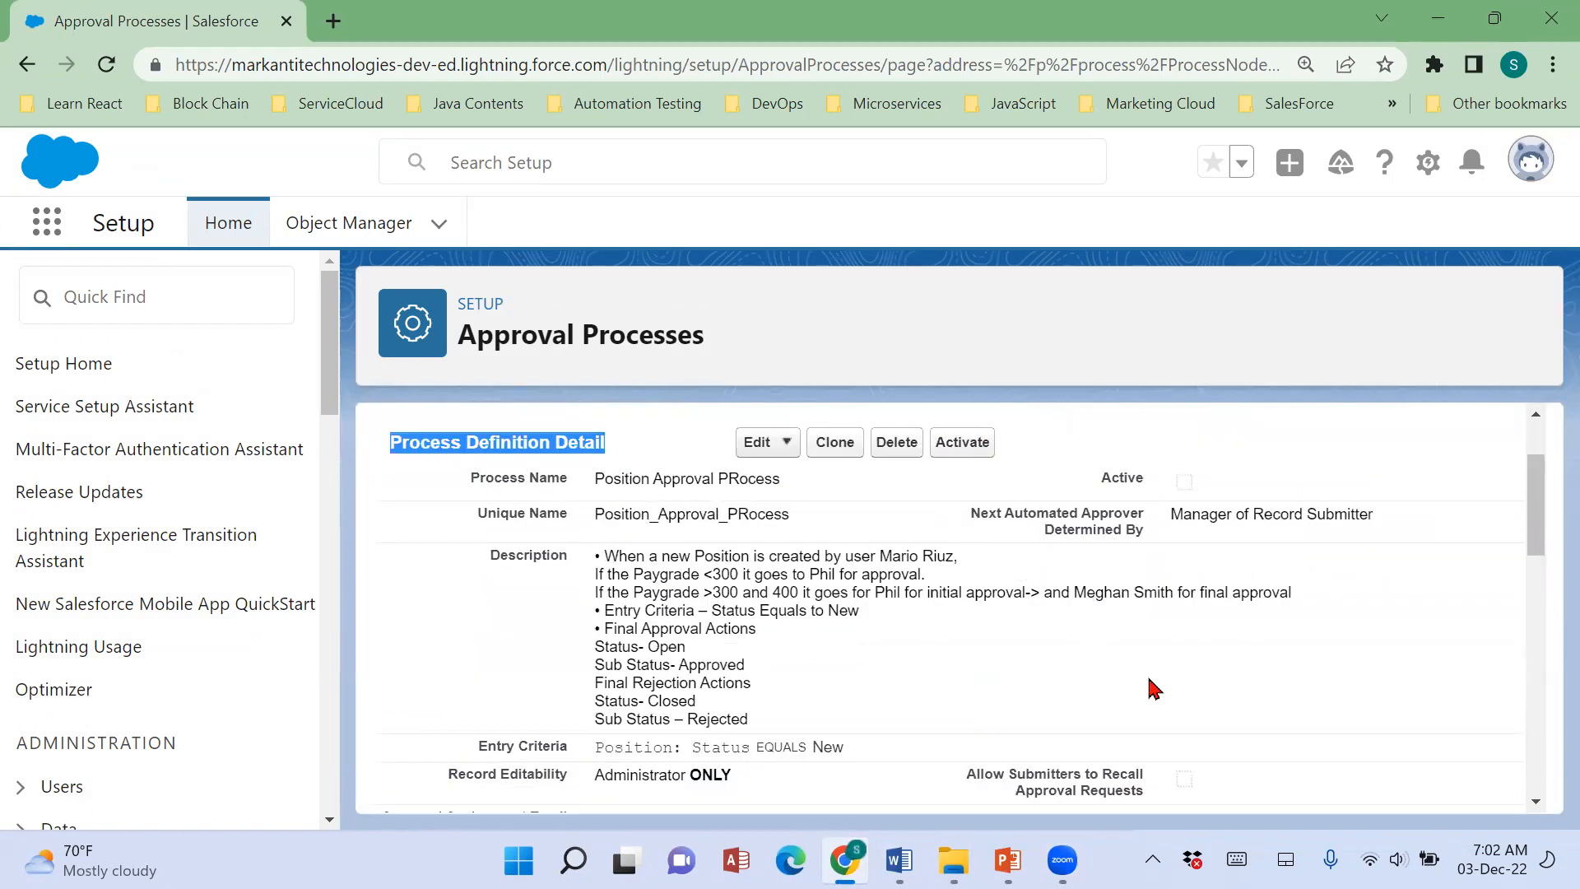
pyautogui.scroll(-2, 1154, 688)
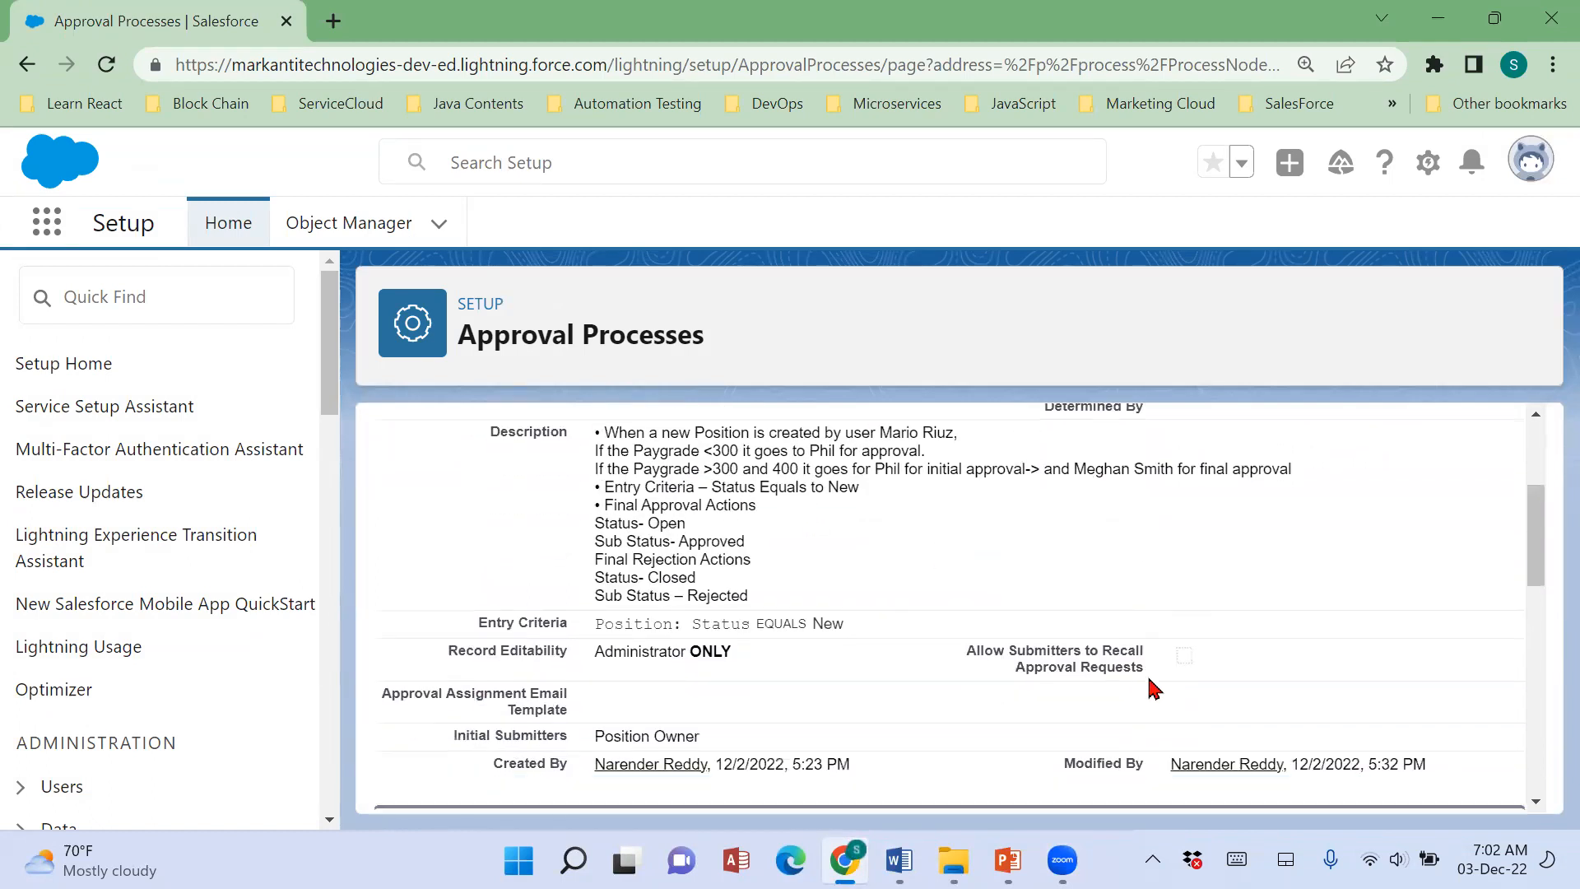
# Compare the Initial Submission Actions outline in the Word notes with the same section of the Salesforce approval process.
pyautogui.click(899, 861)
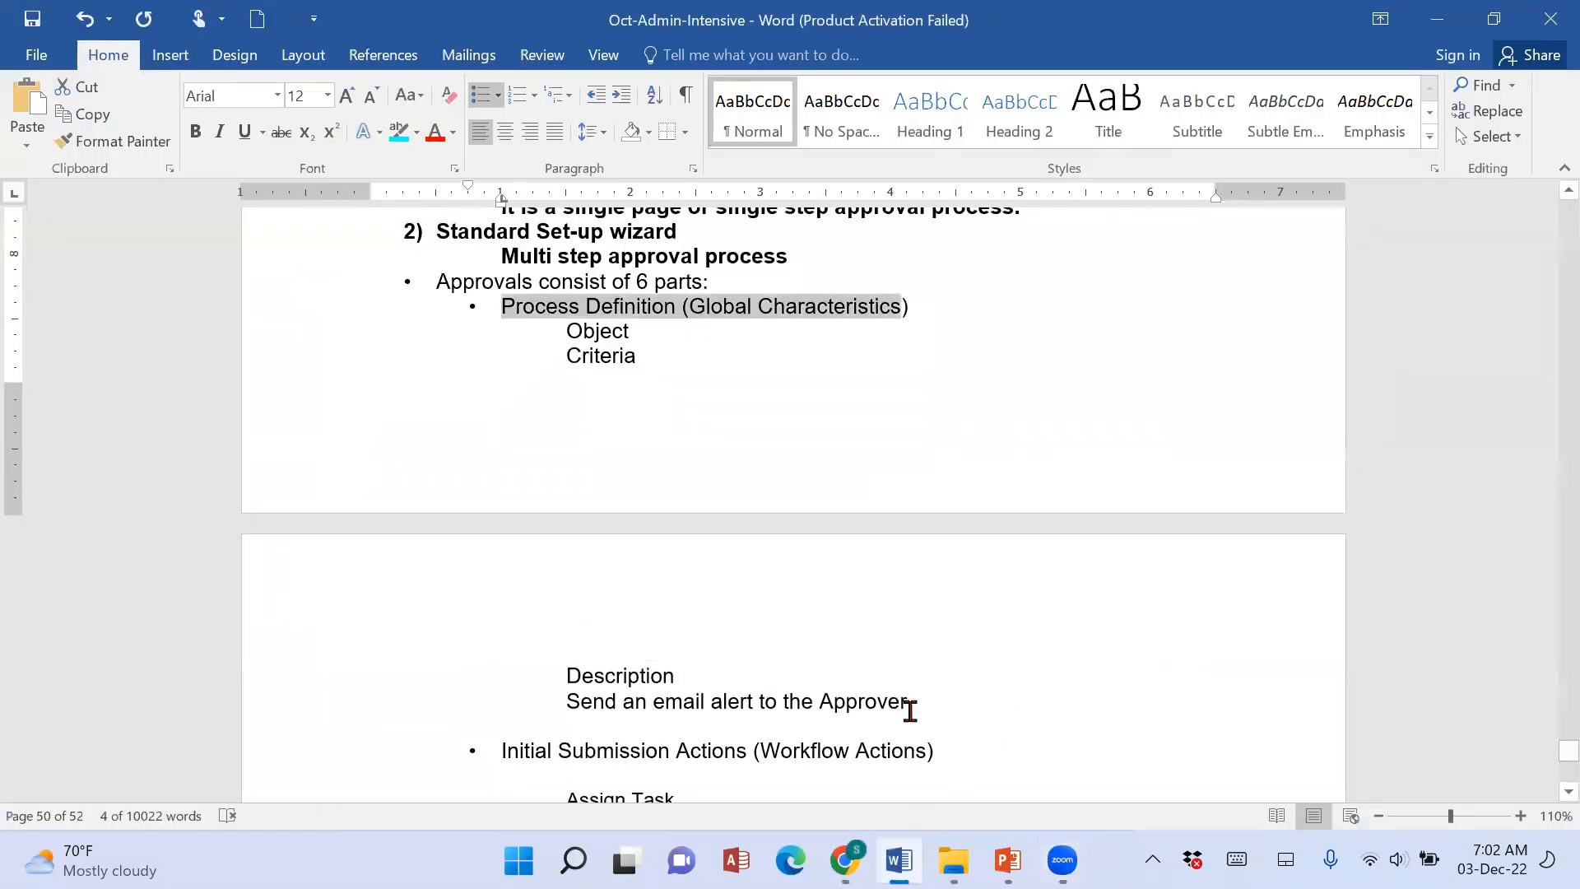
pyautogui.scroll(-3, 913, 667)
pyautogui.moveTo(548, 506); pyautogui.dragTo(897, 607)
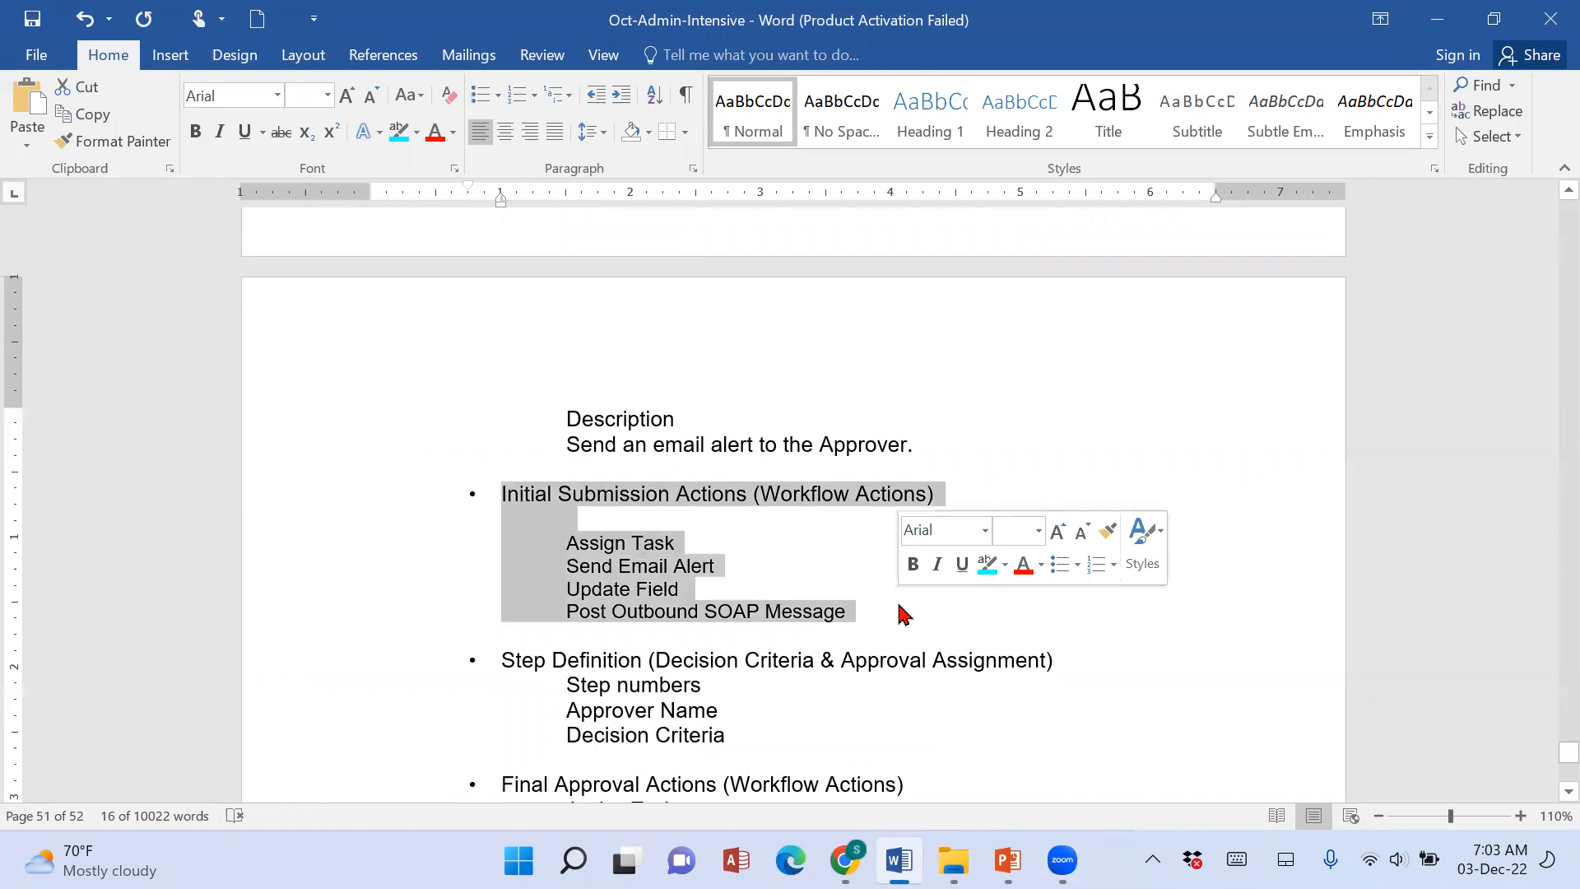
pyautogui.click(900, 653)
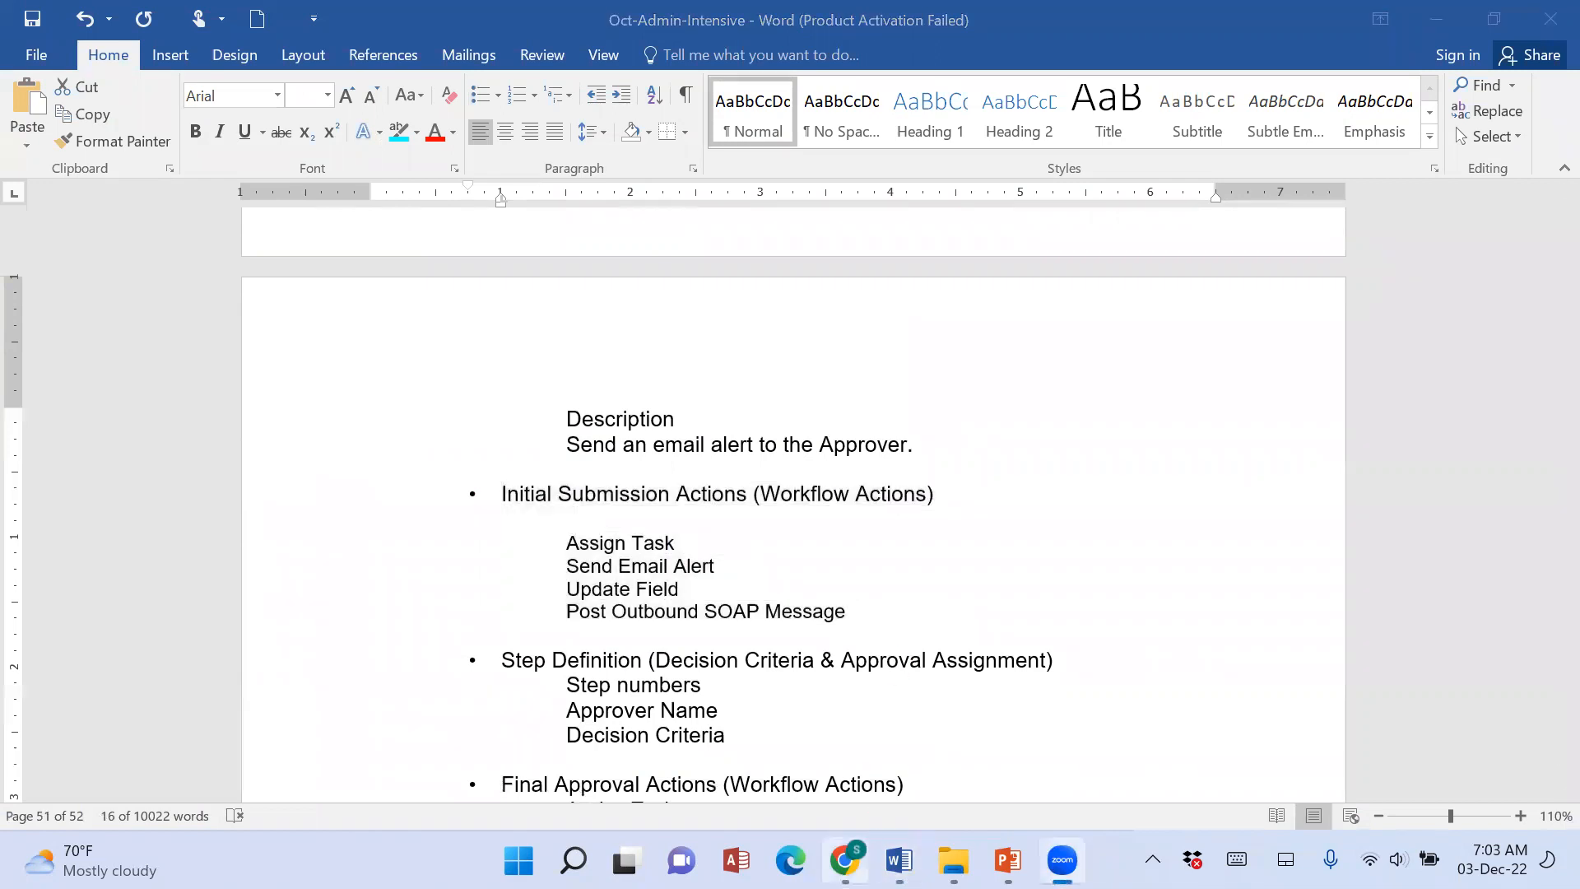
pyautogui.hotkey('alt', 'Tab')
pyautogui.scroll(-3, 689, 707)
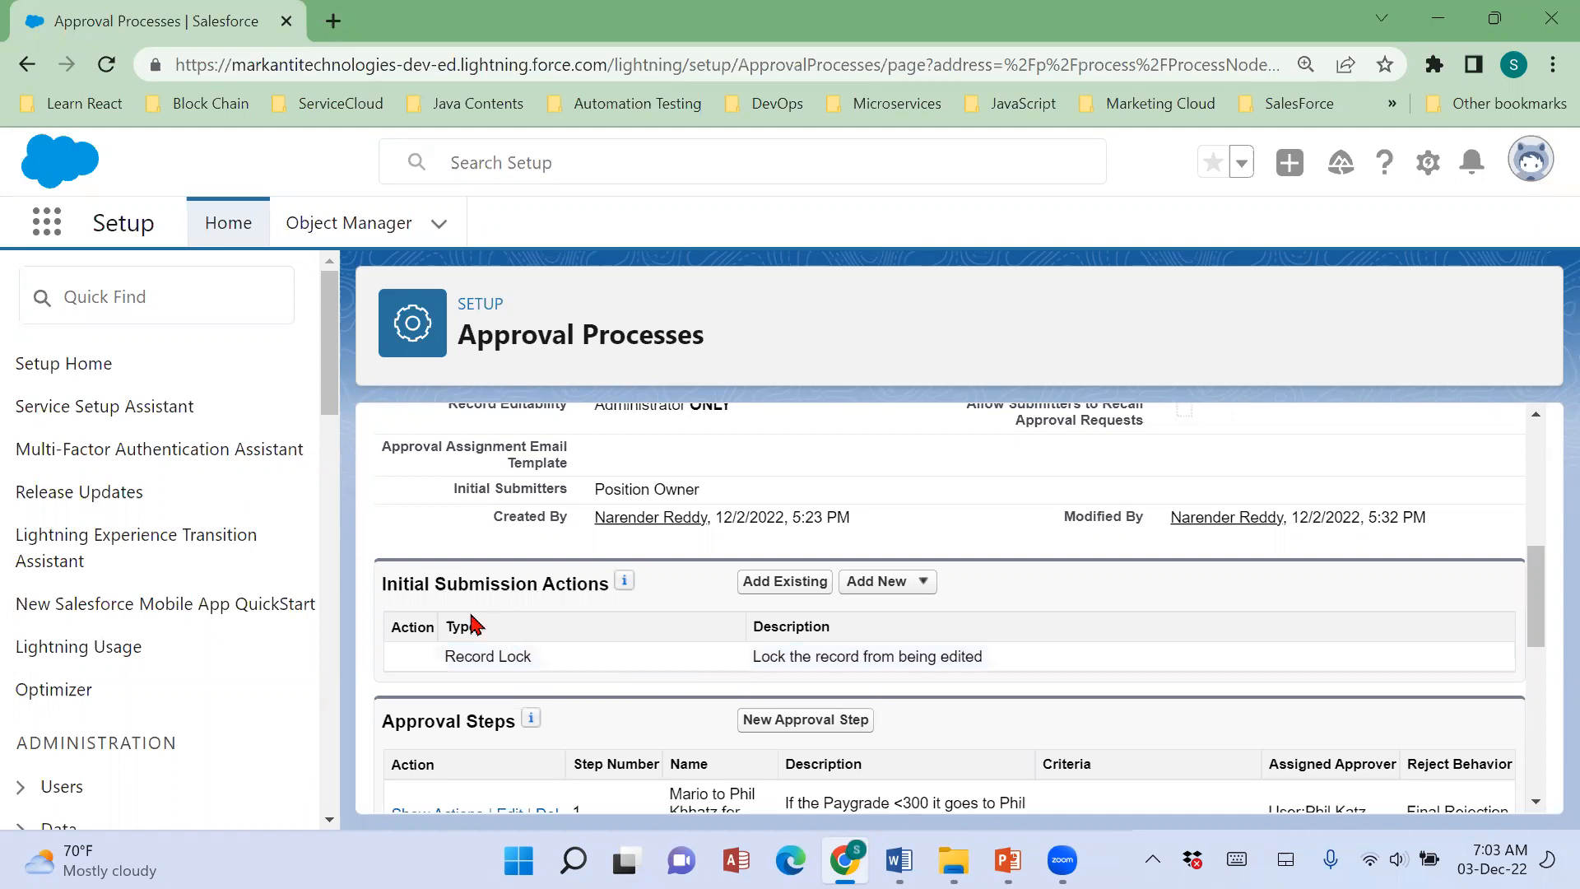
pyautogui.moveTo(387, 583); pyautogui.dragTo(658, 603)
pyautogui.scroll(-1, 670, 609)
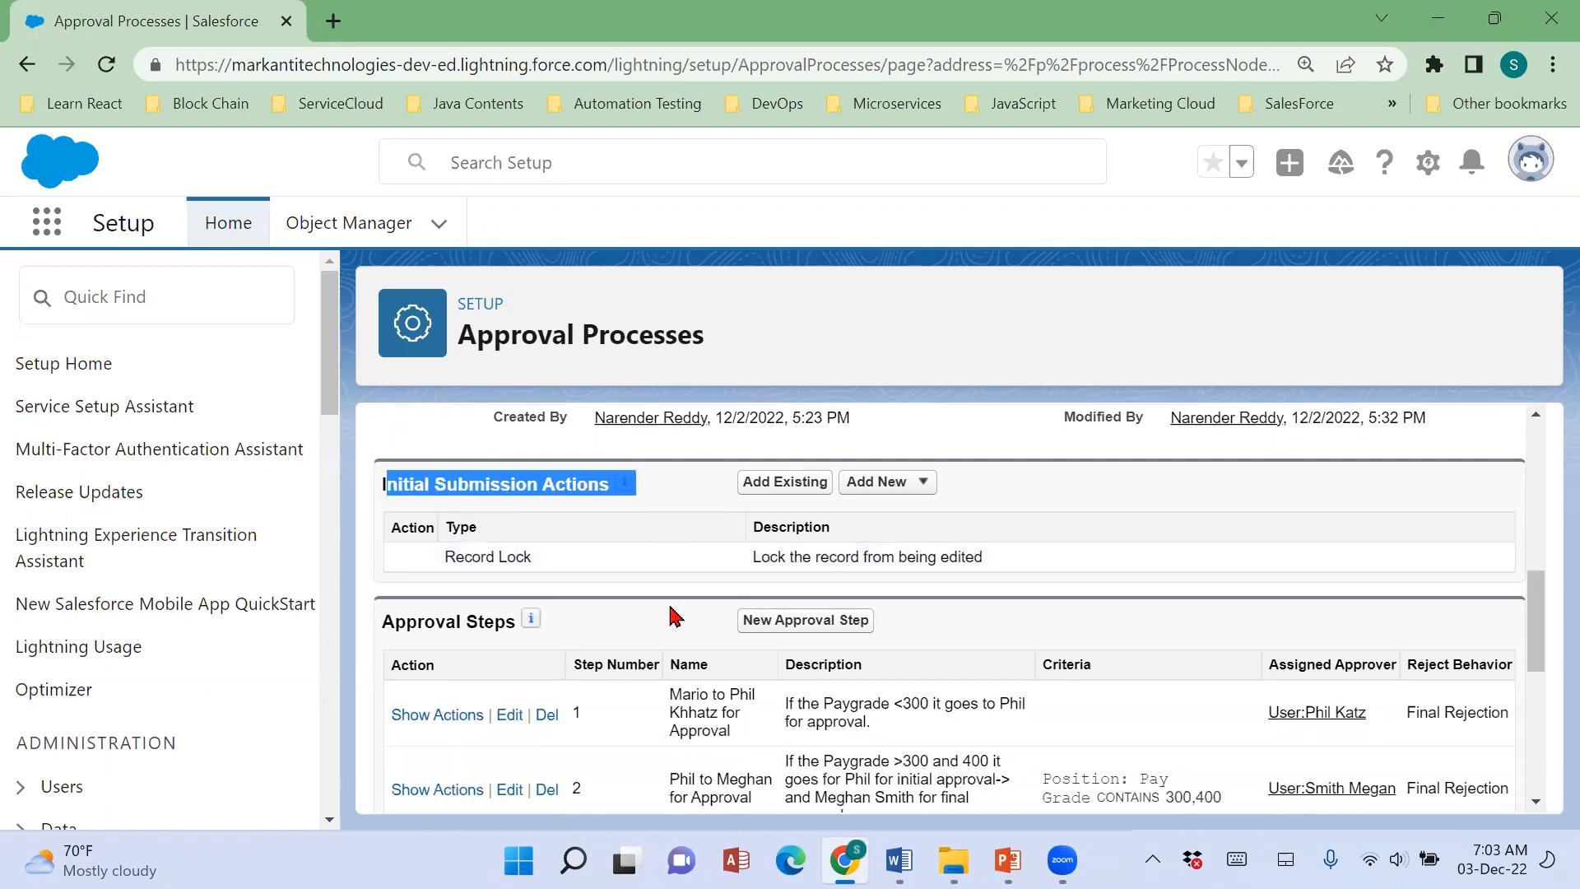
# Compare the Salesforce process's Approval Steps with the Step Definition outline in the Word notes.
pyautogui.moveTo(383, 598); pyautogui.dragTo(517, 597)
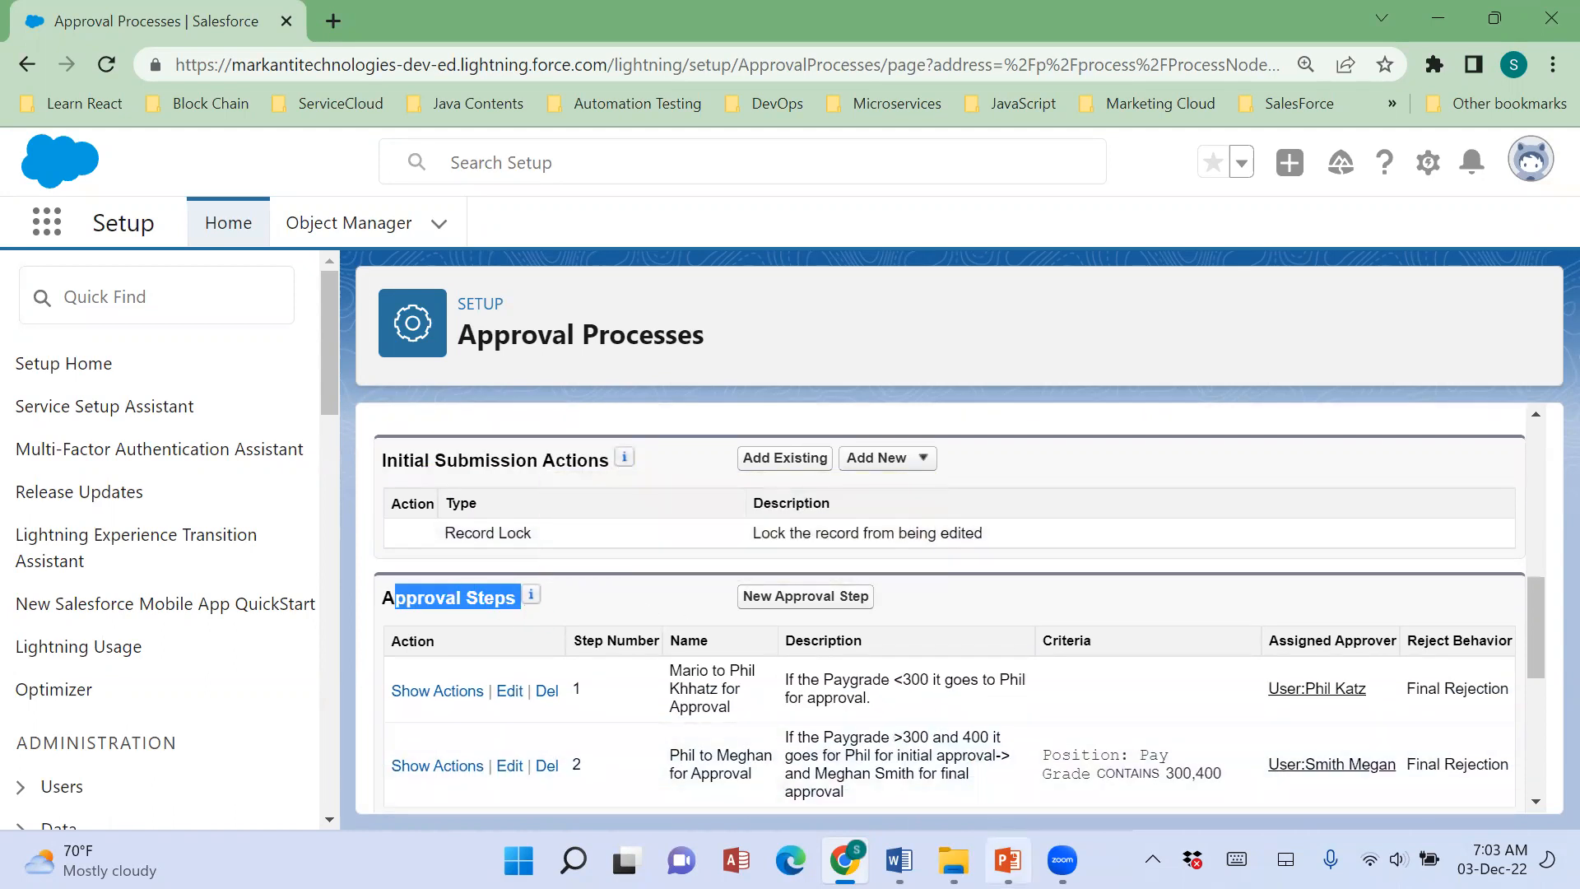
pyautogui.click(1008, 860)
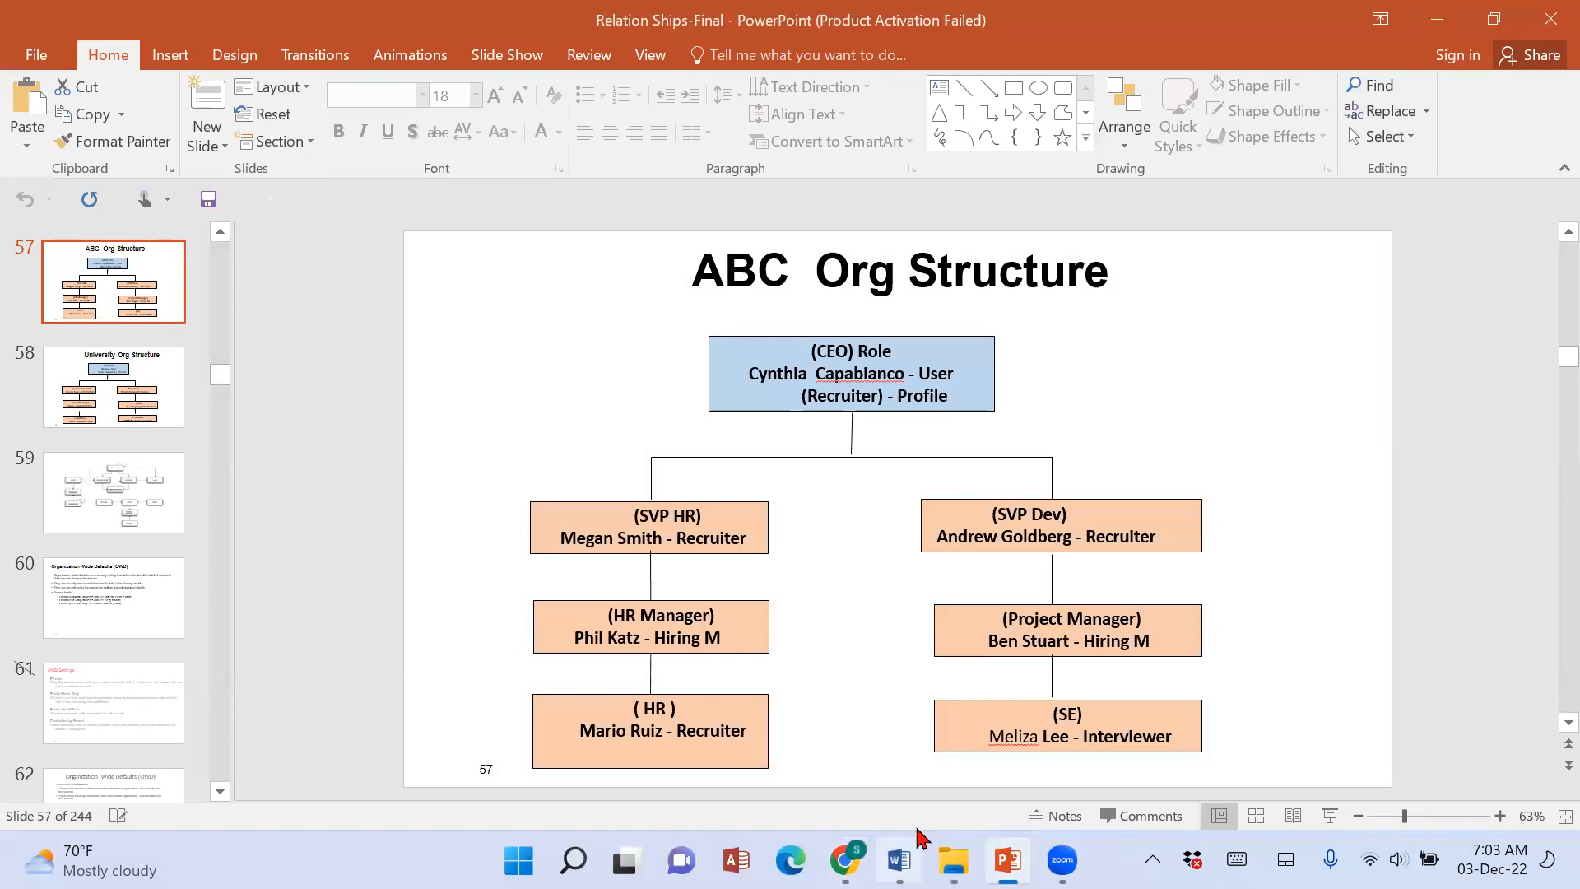
pyautogui.click(899, 860)
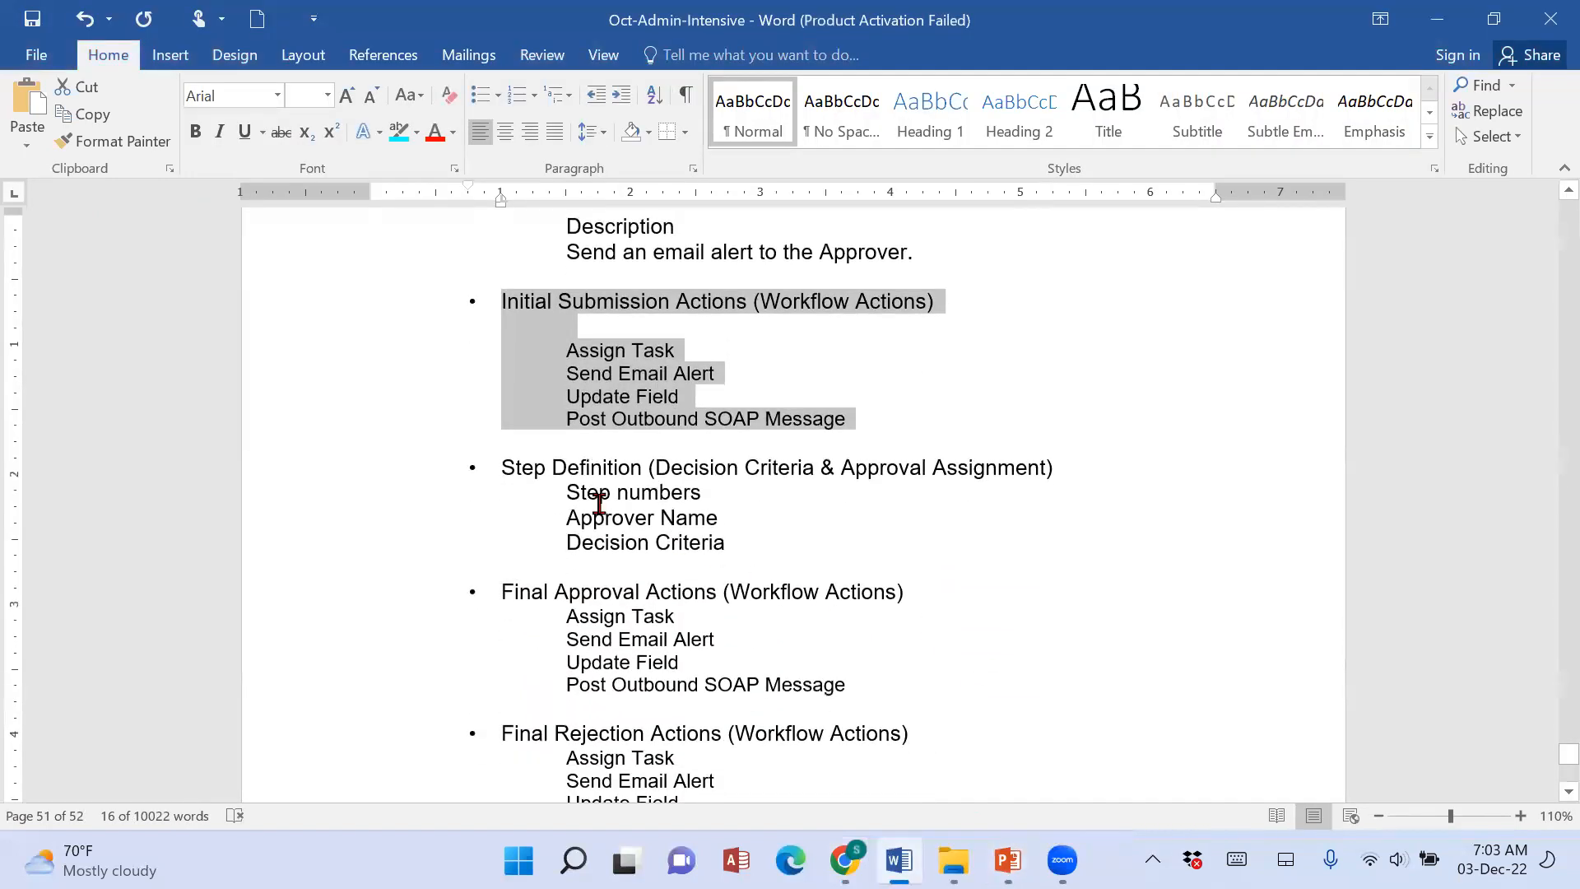
pyautogui.moveTo(504, 467); pyautogui.dragTo(790, 568)
pyautogui.hotkey('alt', 'Tab')
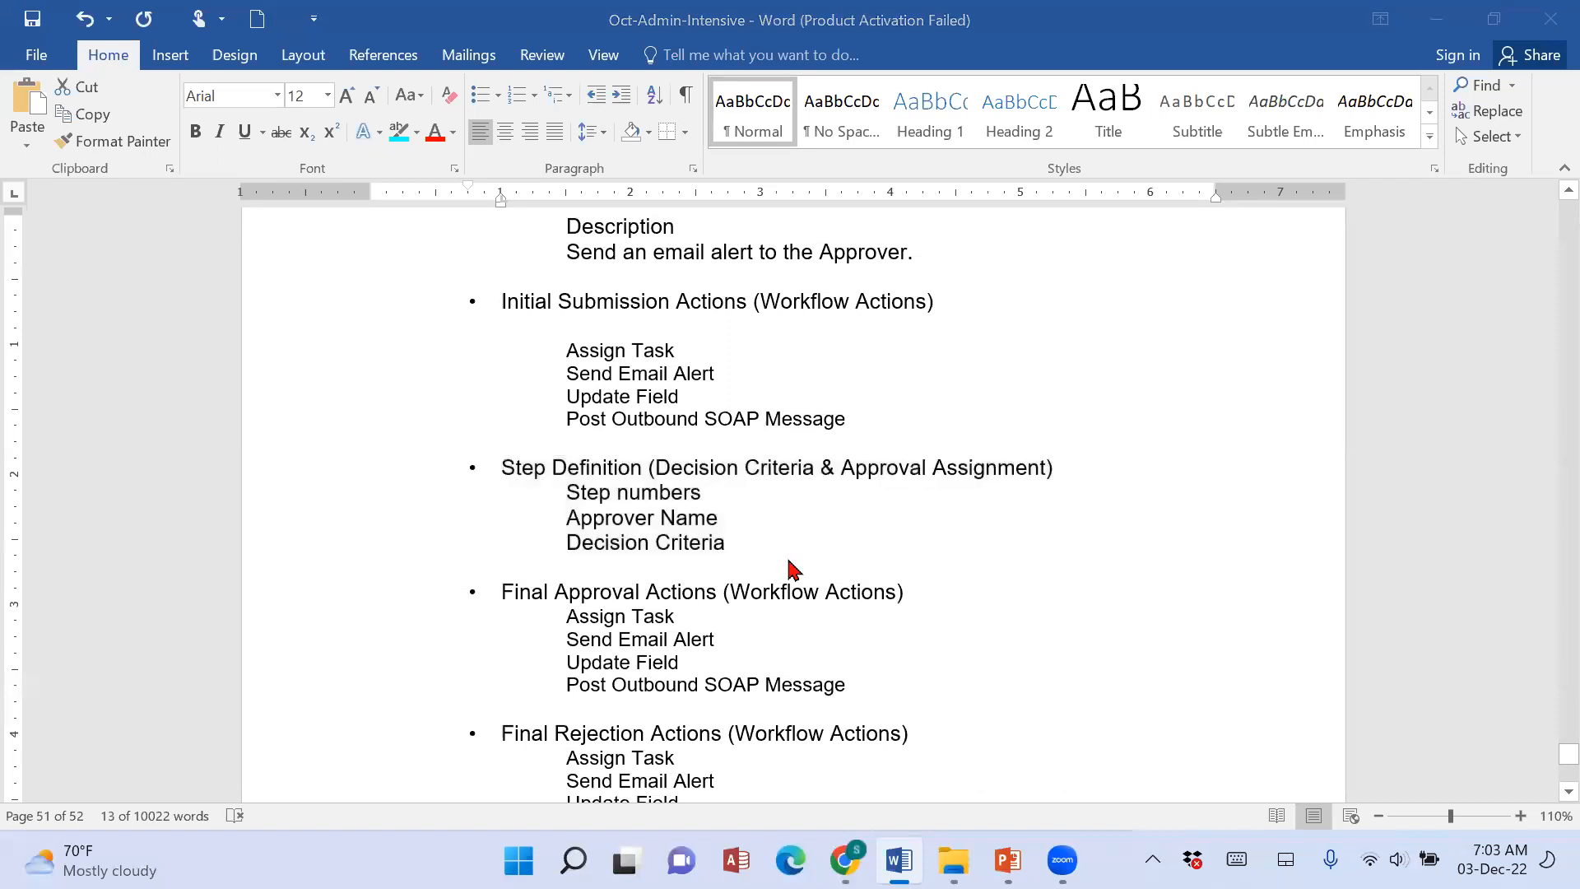
pyautogui.click(856, 856)
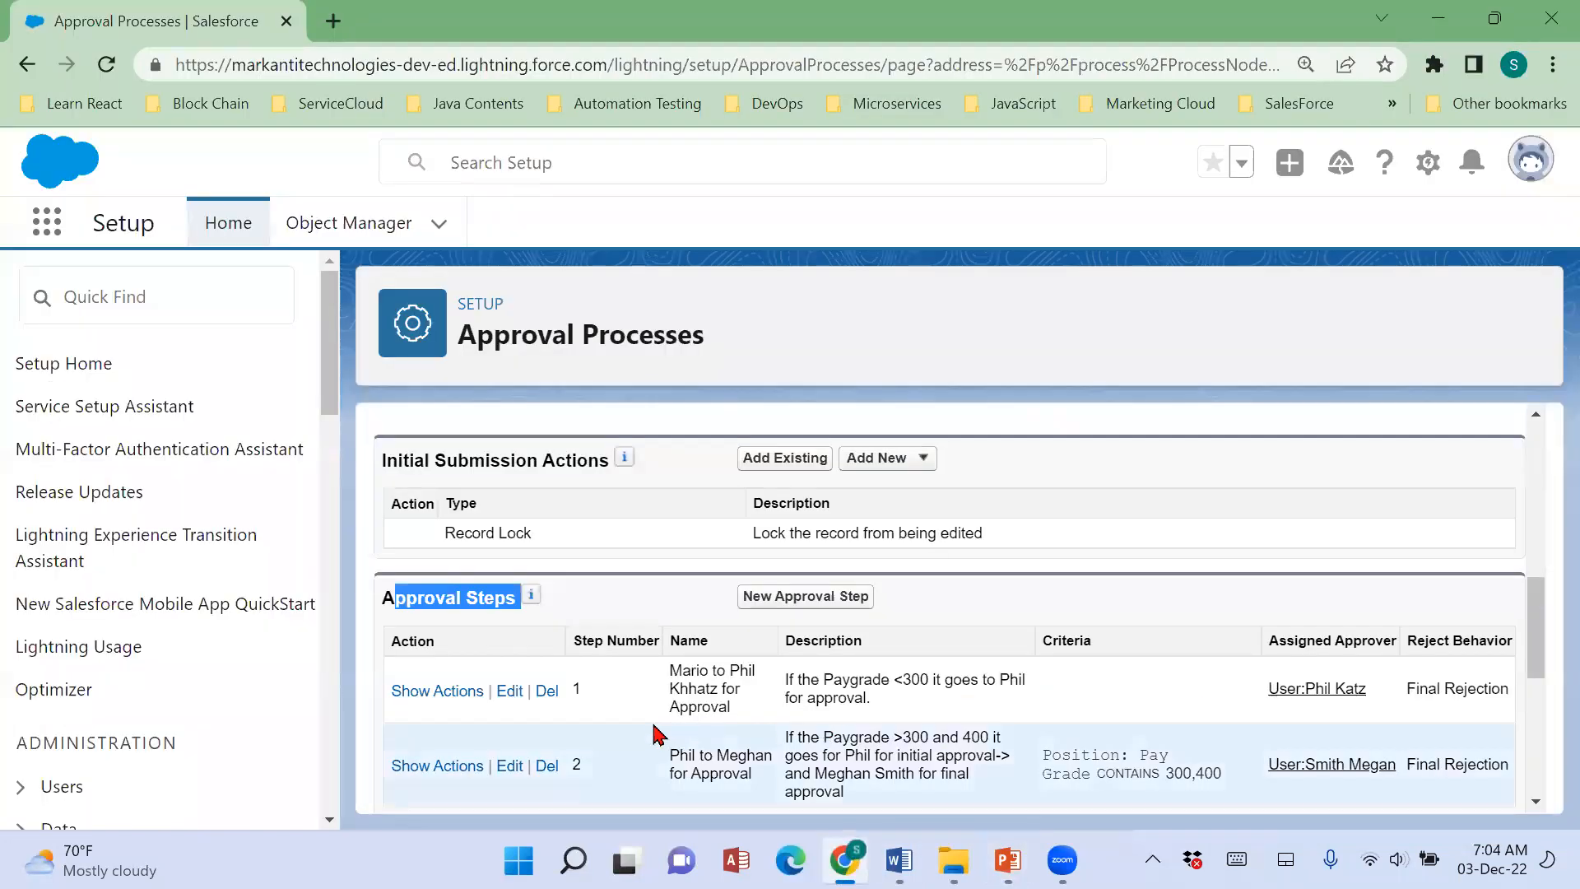
pyautogui.scroll(-1, 576, 658)
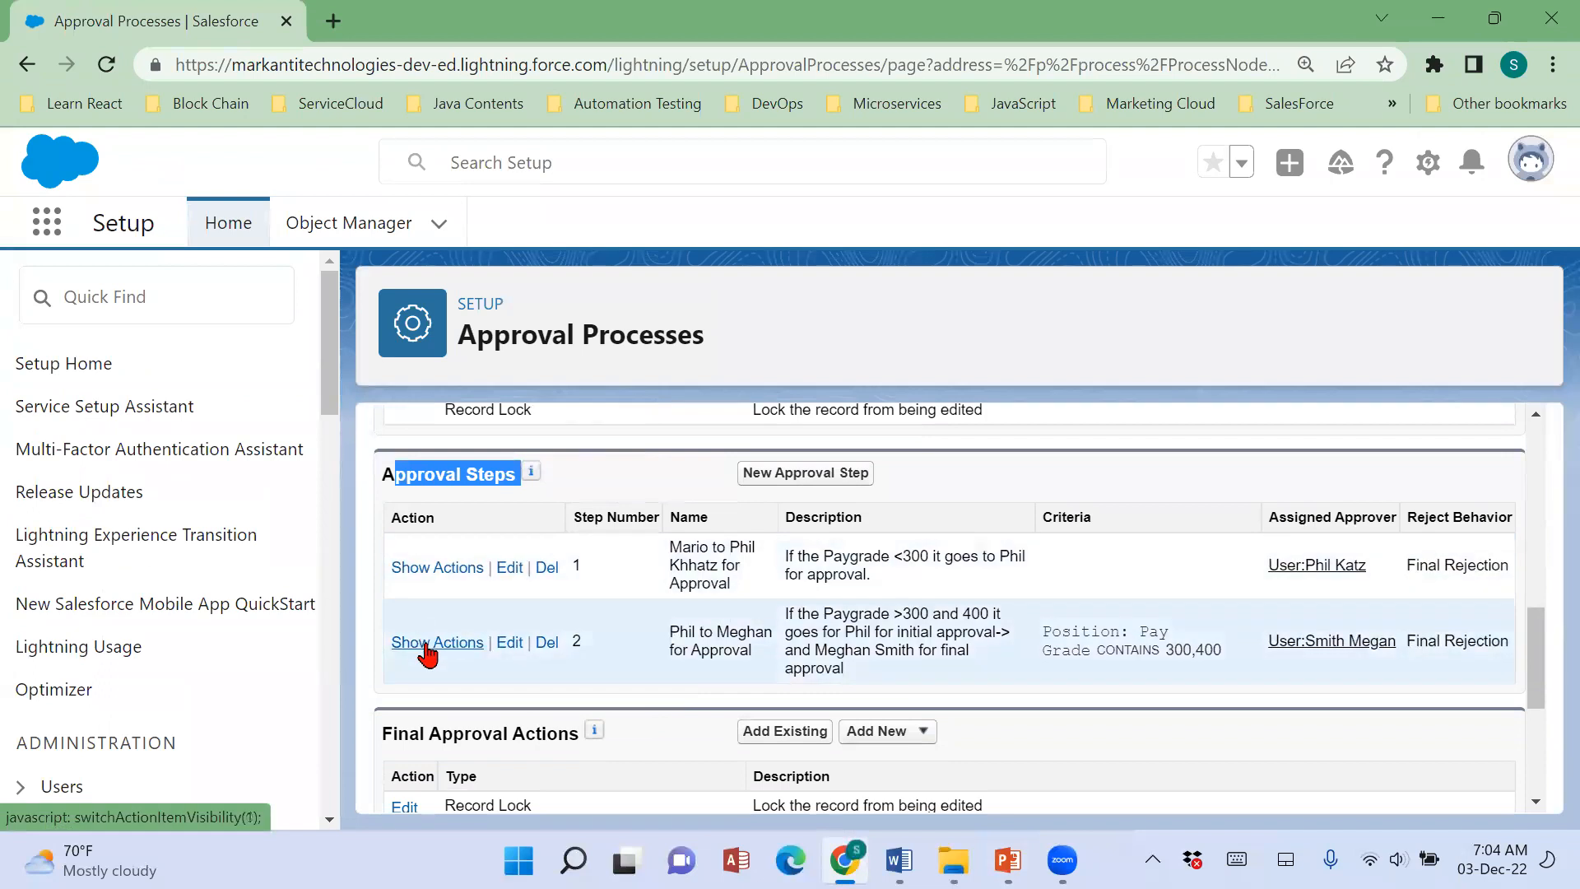
pyautogui.scroll(-1, 917, 636)
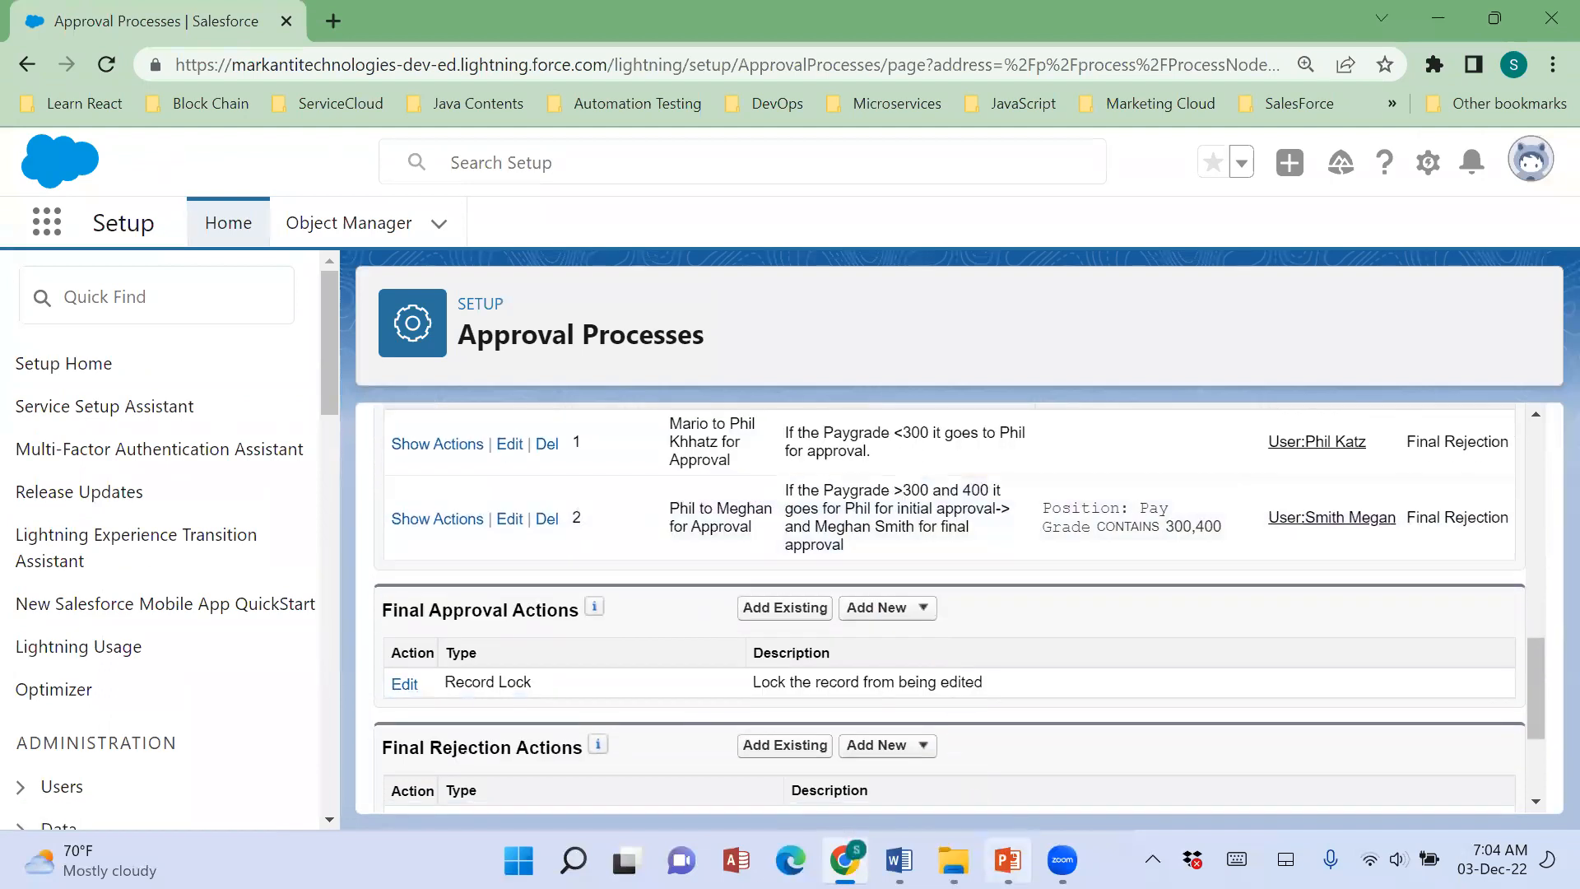
# Compare the Final Approval Actions outline in the Word notes with the same section of the Salesforce approval process.
pyautogui.click(1007, 860)
pyautogui.click(900, 860)
pyautogui.scroll(-1, 596, 565)
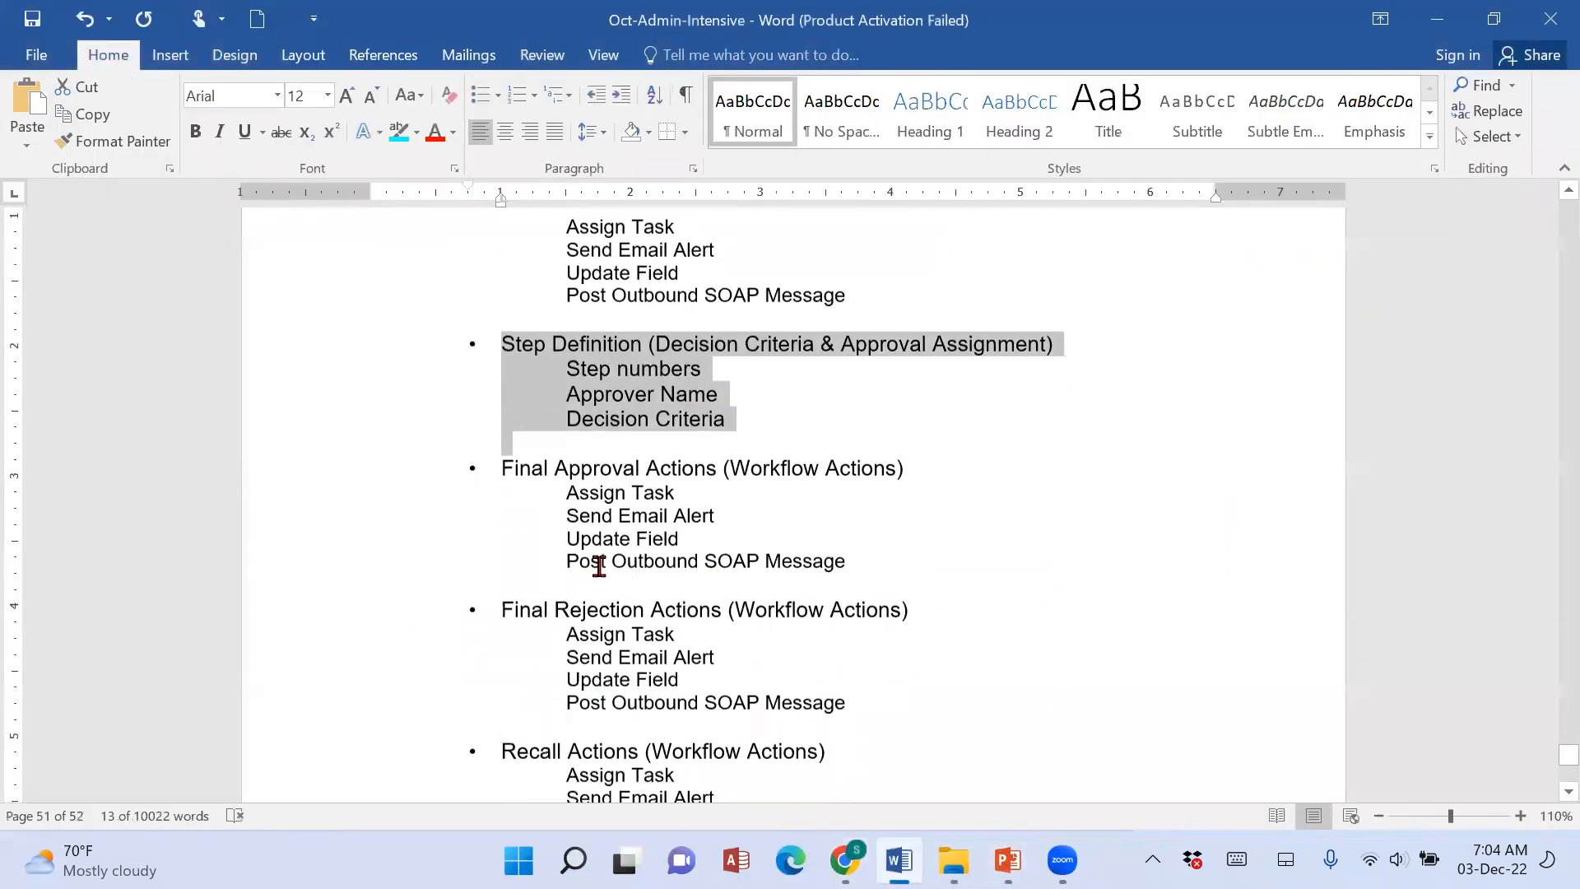
pyautogui.moveTo(504, 466); pyautogui.dragTo(955, 561)
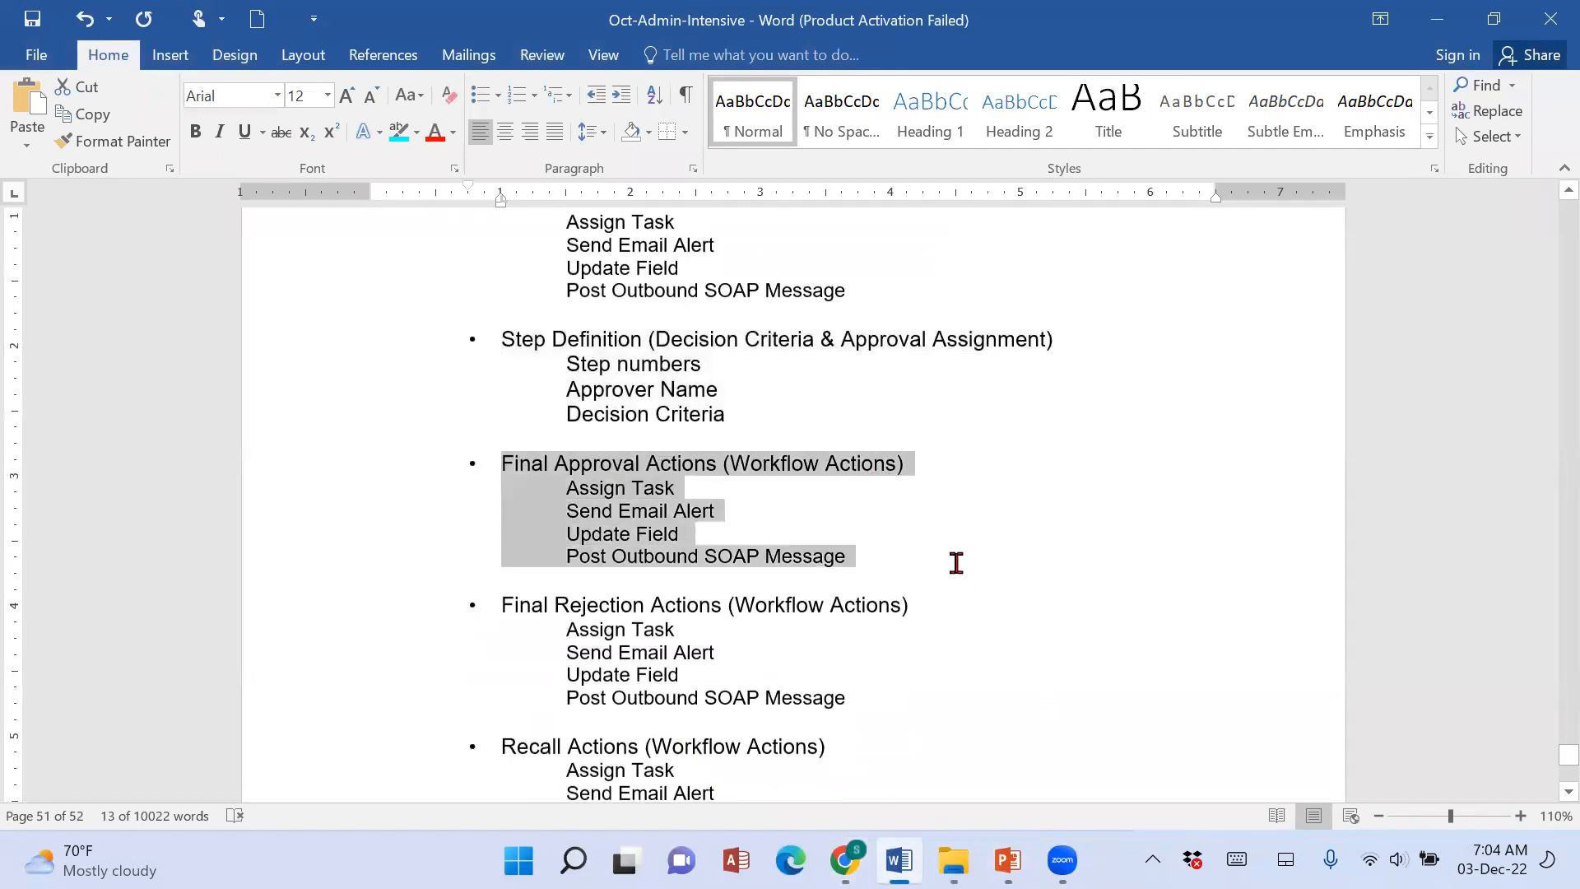
pyautogui.click(844, 860)
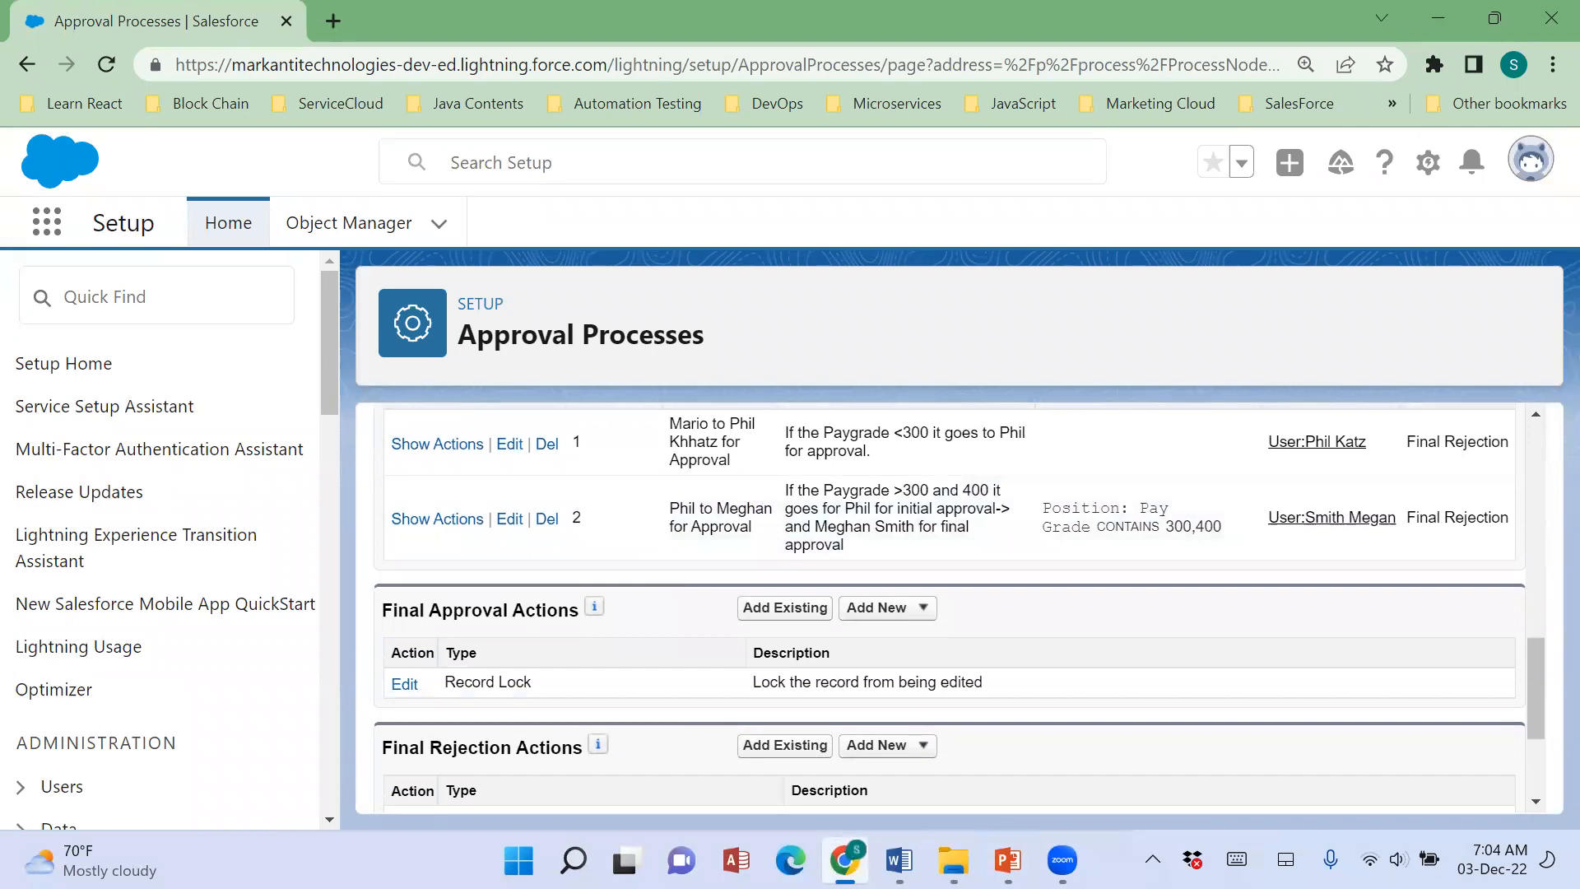
pyautogui.moveTo(382, 610); pyautogui.dragTo(554, 631)
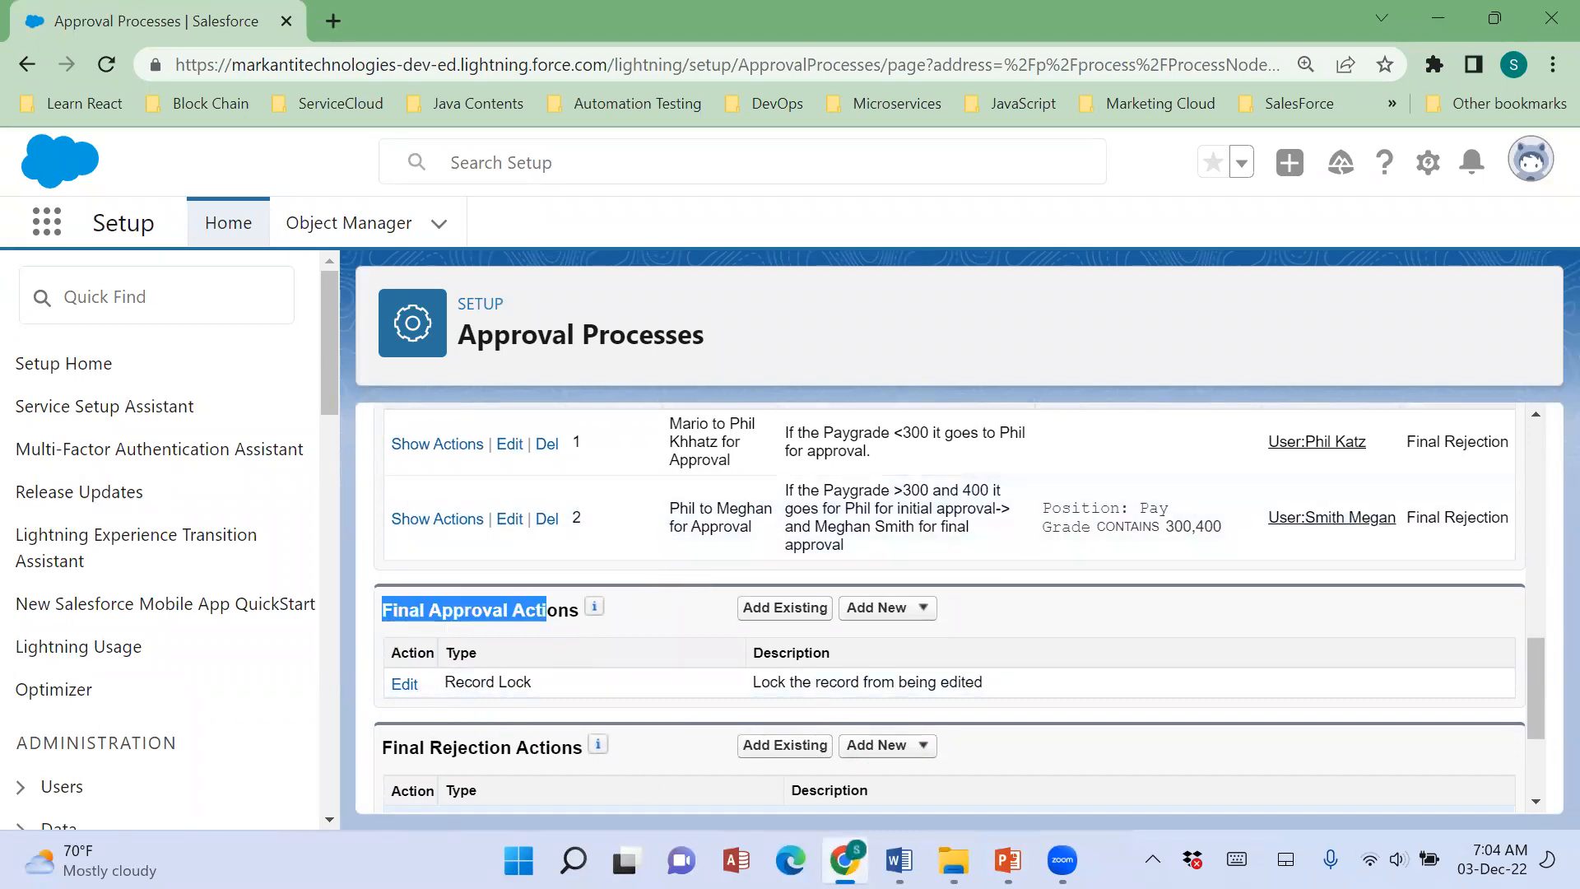
# Look up the Status and Sub Status values required for final approval under Scenario 57 in the Word notes.
pyautogui.hotkey('alt', 'Tab')
pyautogui.scroll(-15, 858, 753)
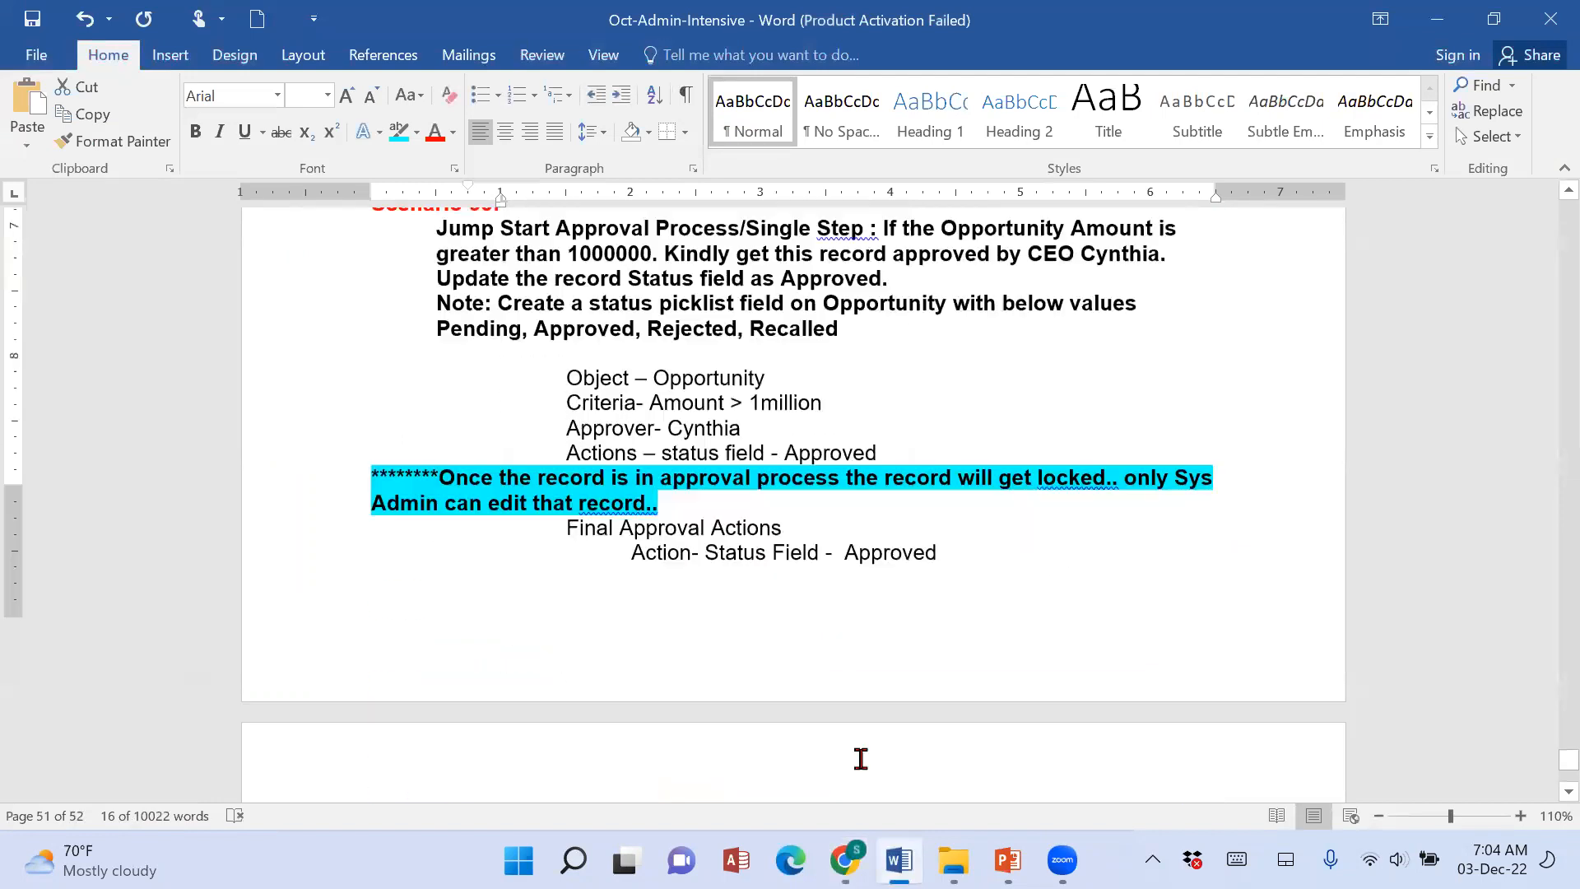
pyautogui.scroll(-15, 860, 758)
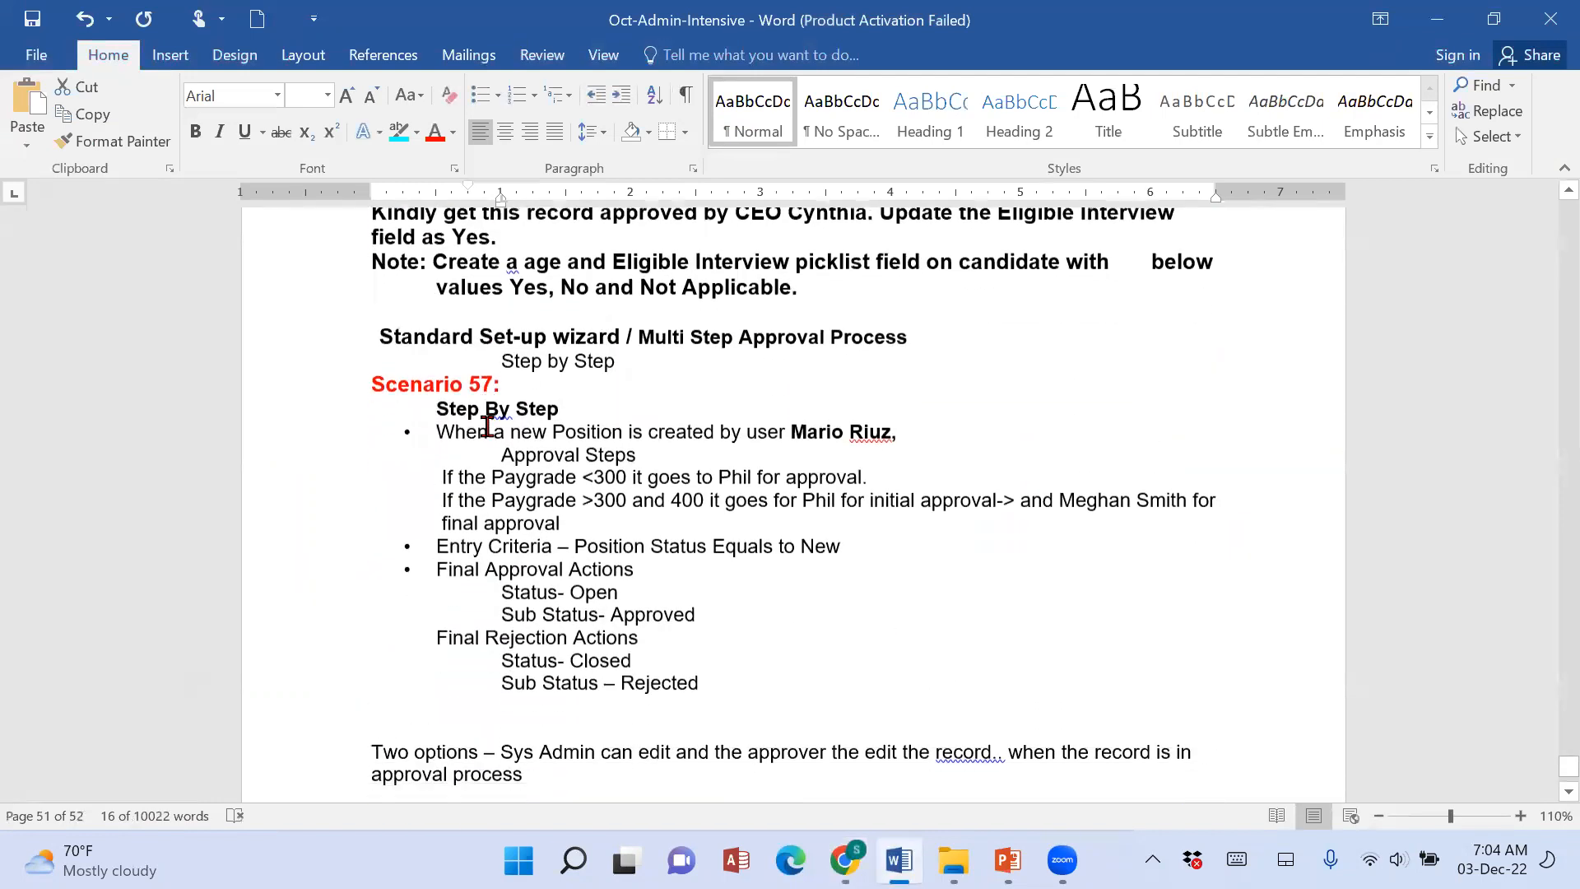
pyautogui.scroll(3, 640, 422)
pyautogui.tripleClick(640, 422)
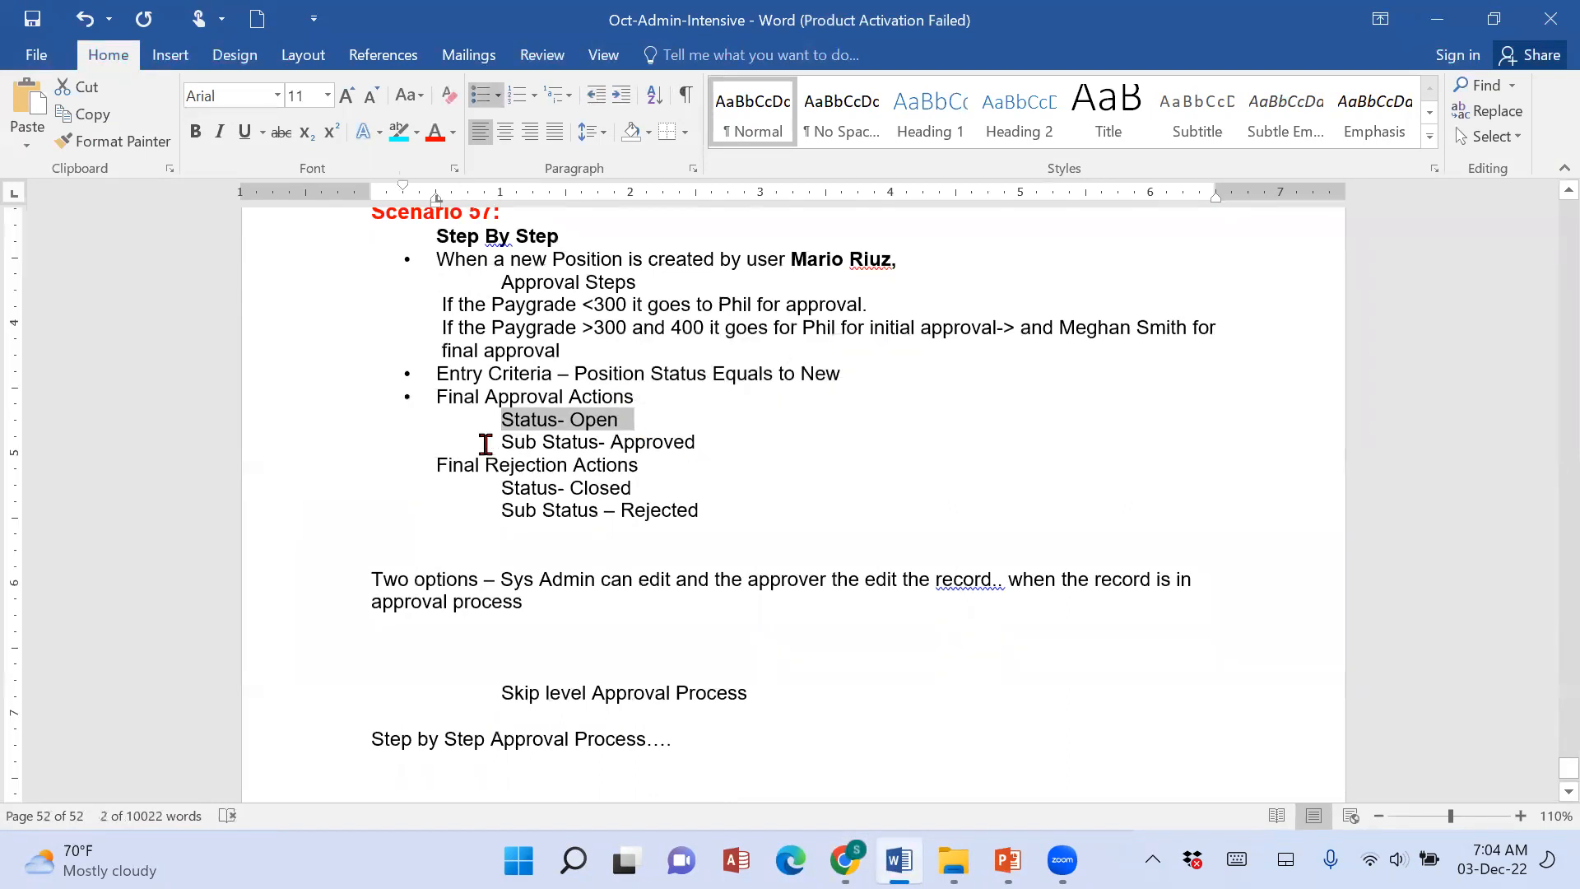
pyautogui.tripleClick(716, 441)
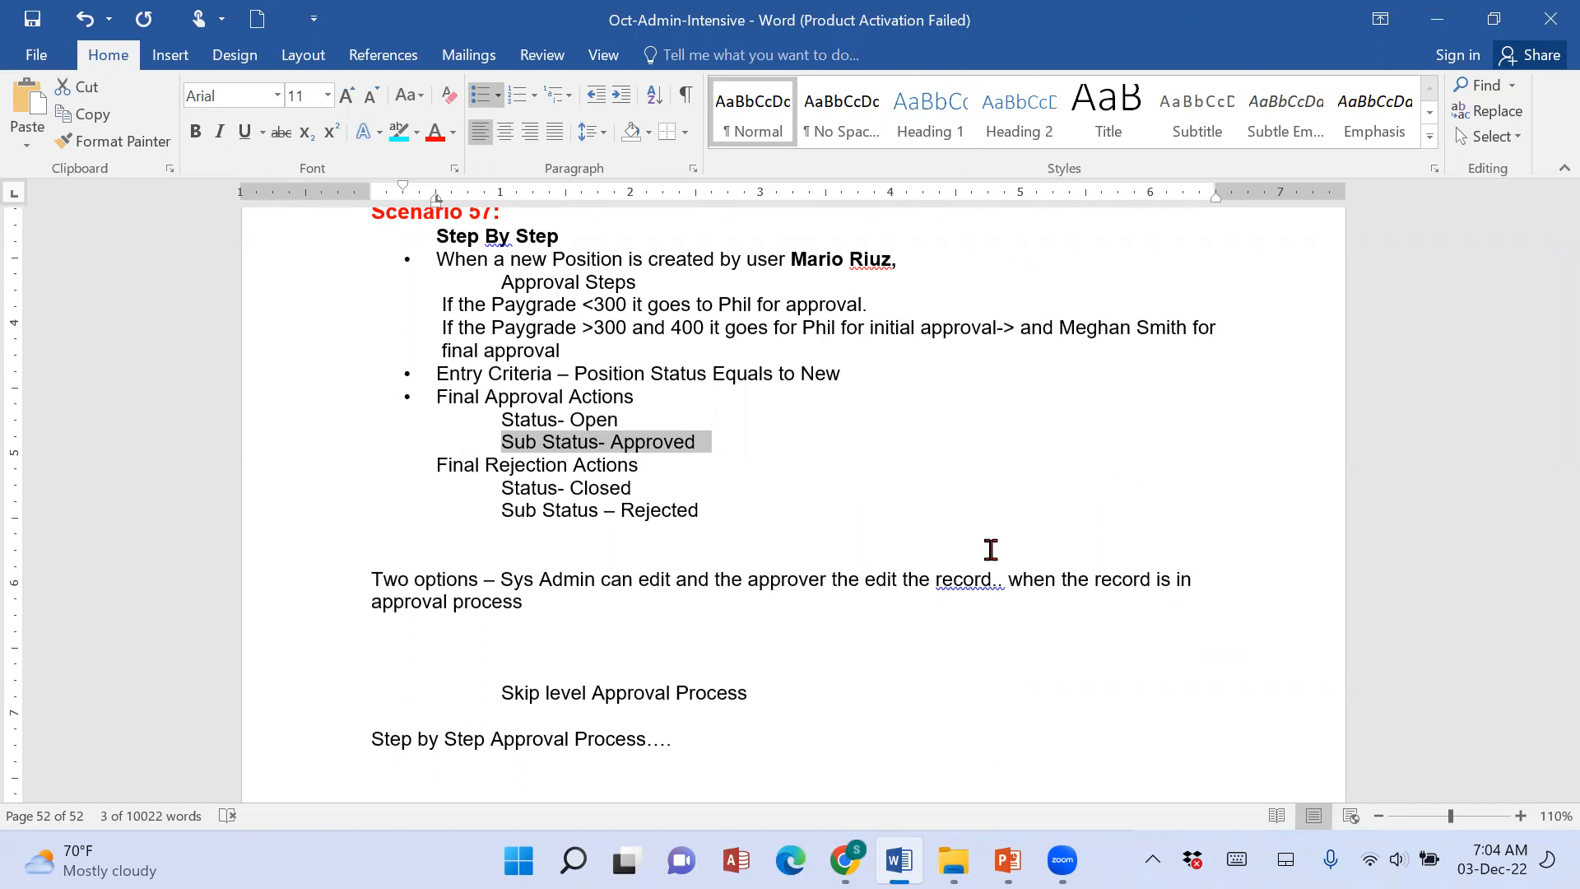
# In Salesforce, add a new field update to the Final Approval Actions and name it Status Approved, with unique name Status_Approved.
pyautogui.hotkey('alt', 'Tab')
pyautogui.click(885, 607)
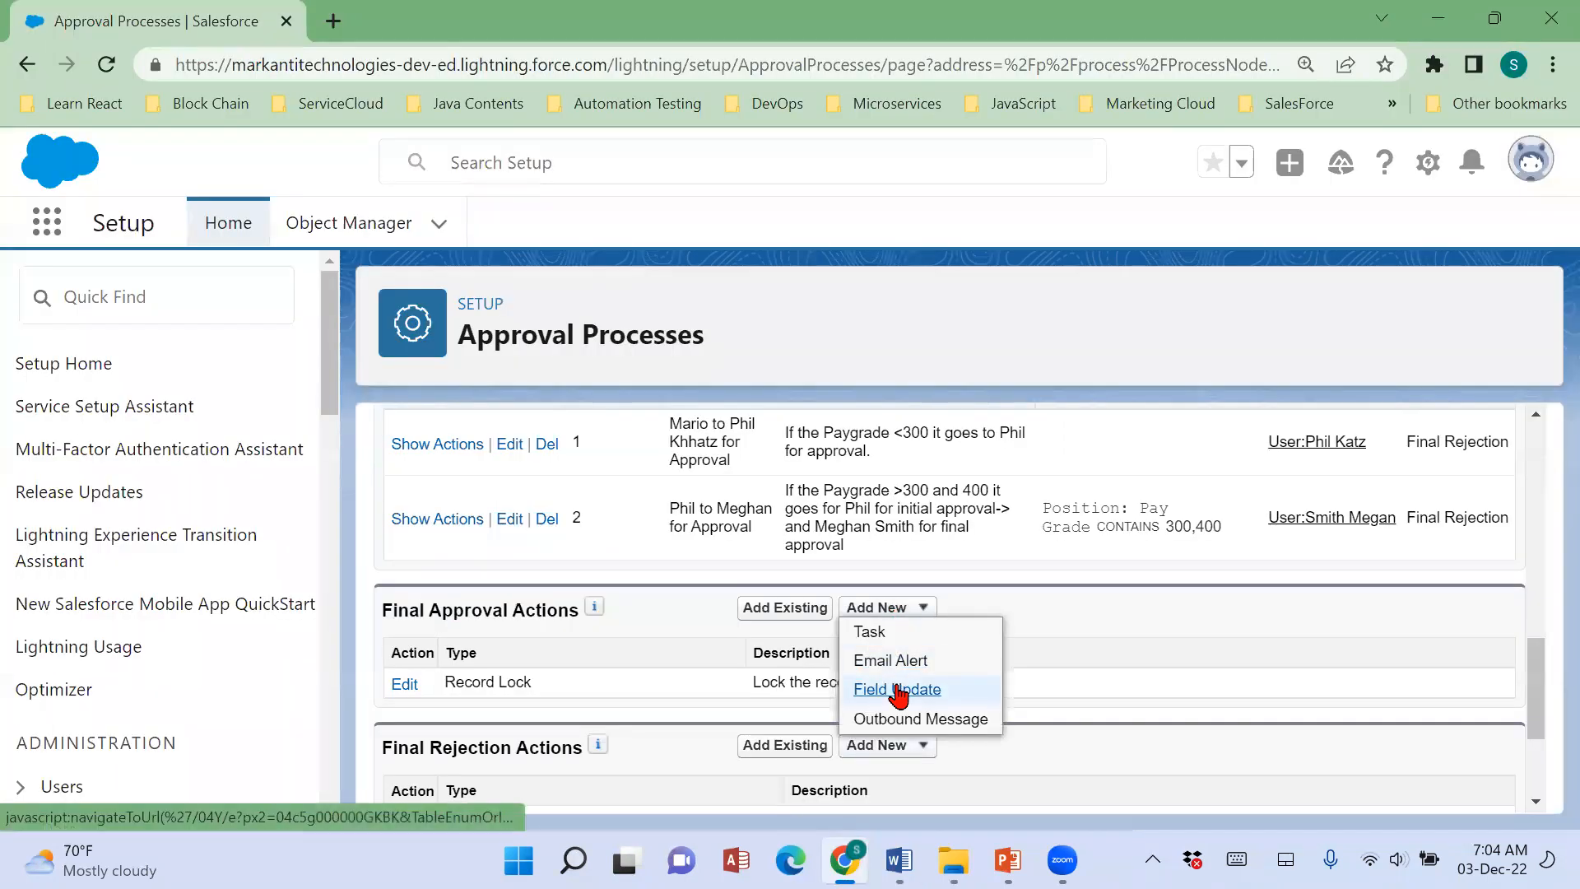
pyautogui.click(897, 691)
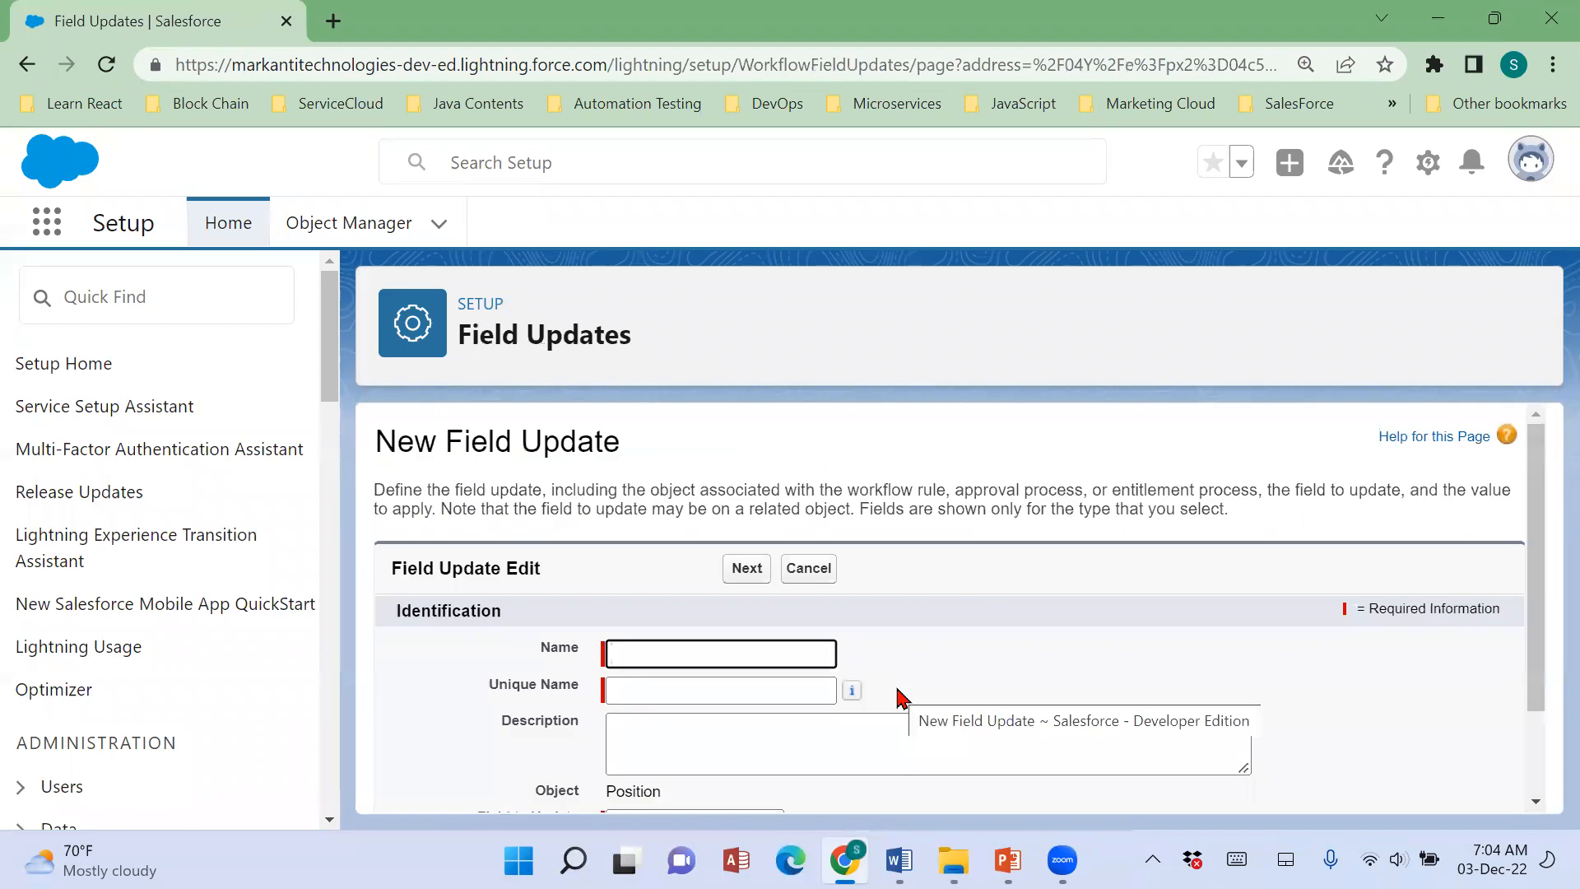
pyautogui.write('Status')
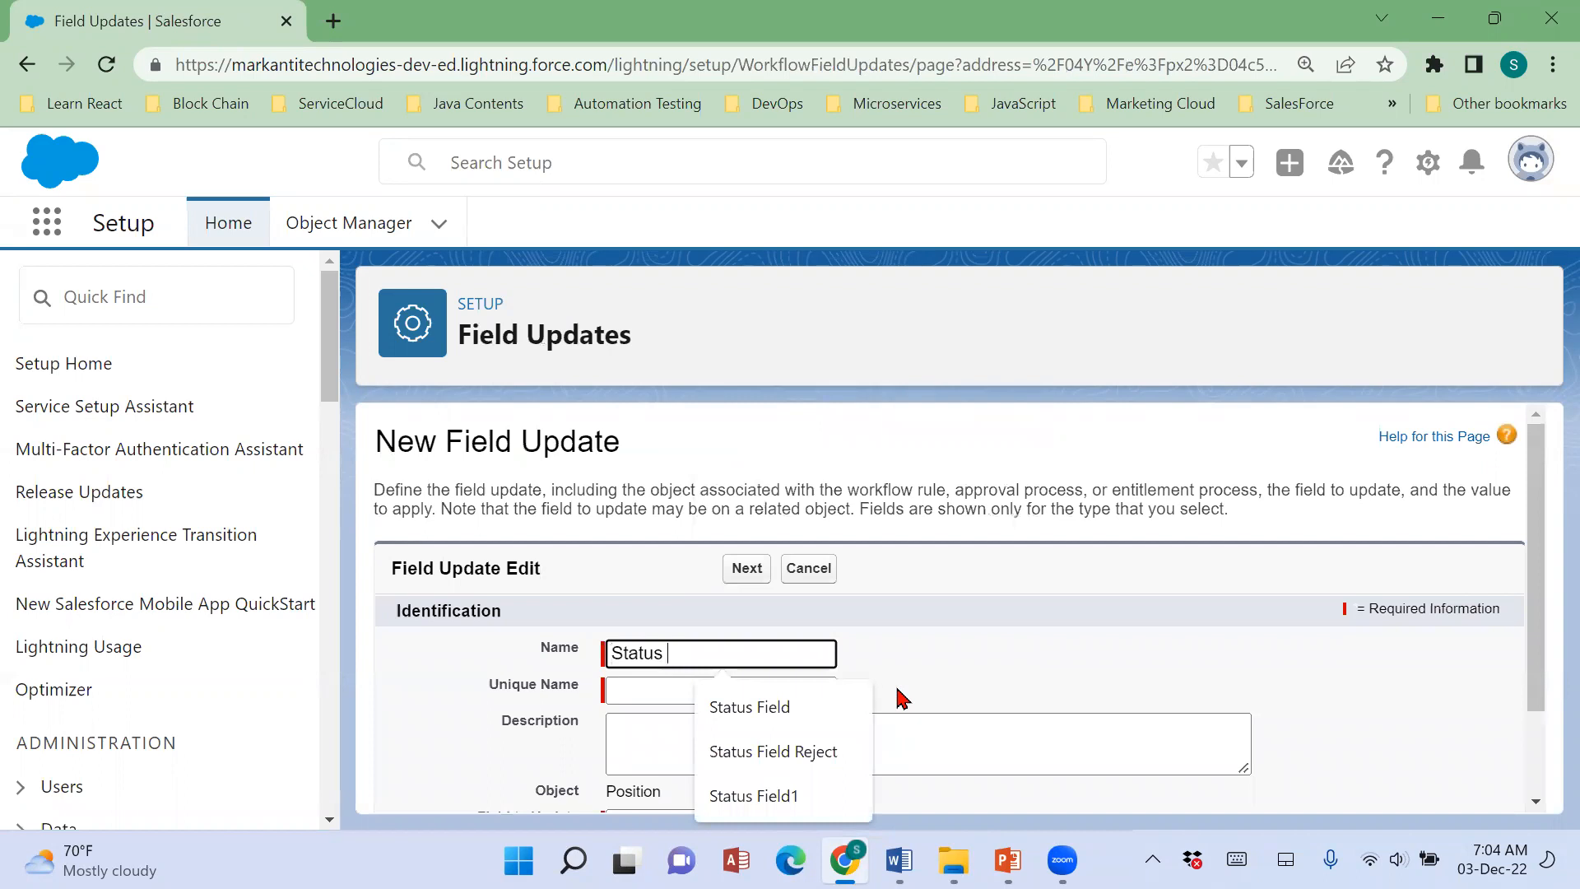
pyautogui.write(' Approved')
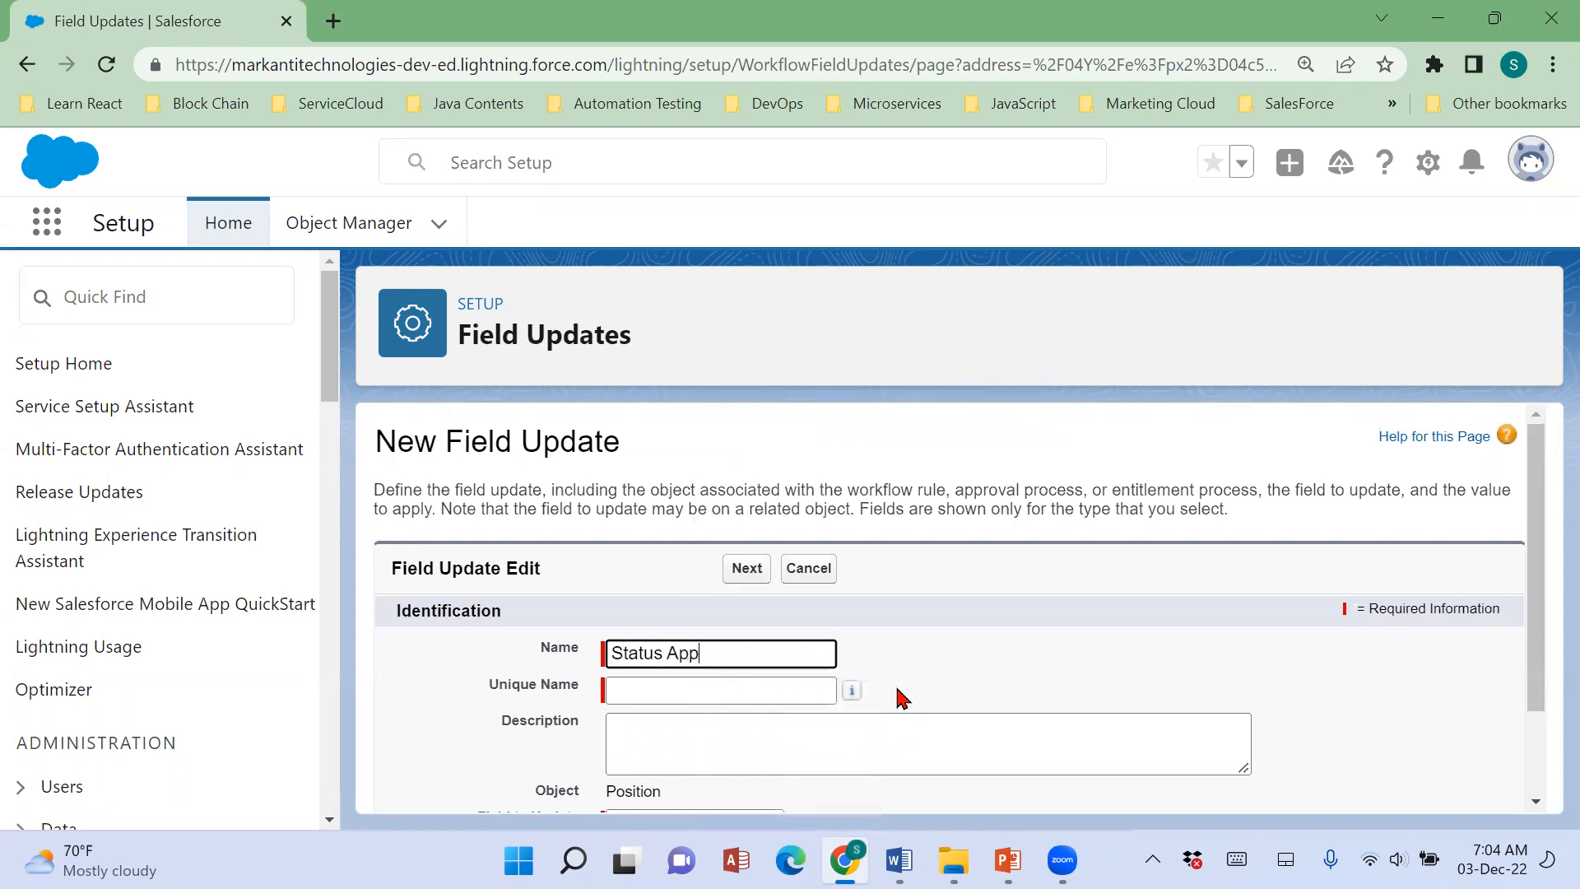
pyautogui.press('Tab')
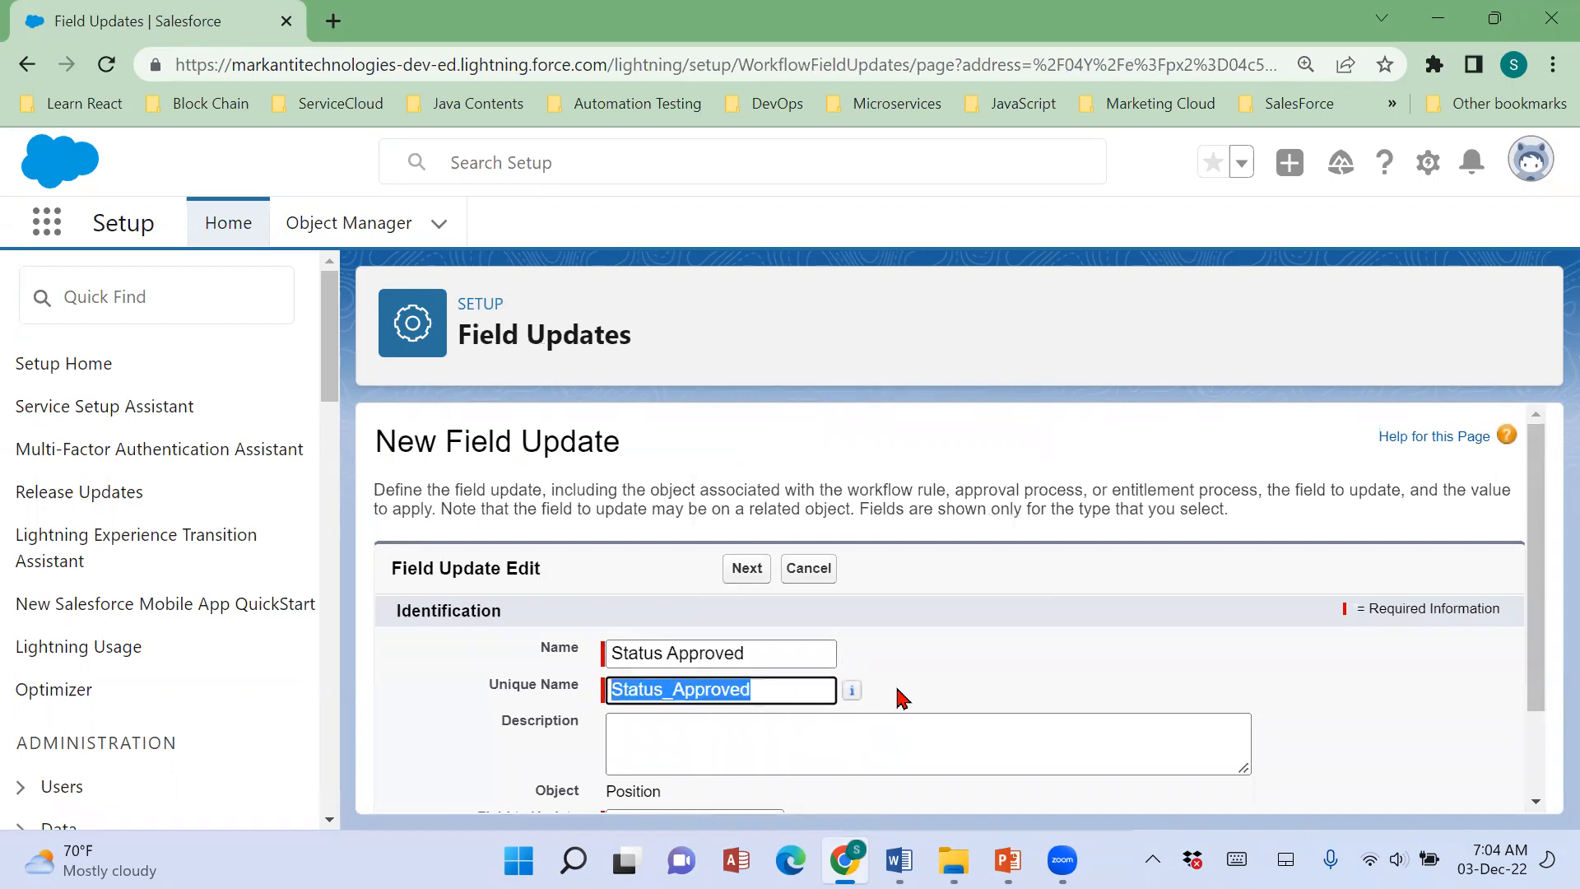
# Set the Status Approved field update to change the Status field to Open, with workflow rules re-evaluated after the change, and save it.
pyautogui.scroll(-2, 903, 698)
pyautogui.click(736, 710)
pyautogui.scroll(-2, 737, 659)
pyautogui.click(725, 635)
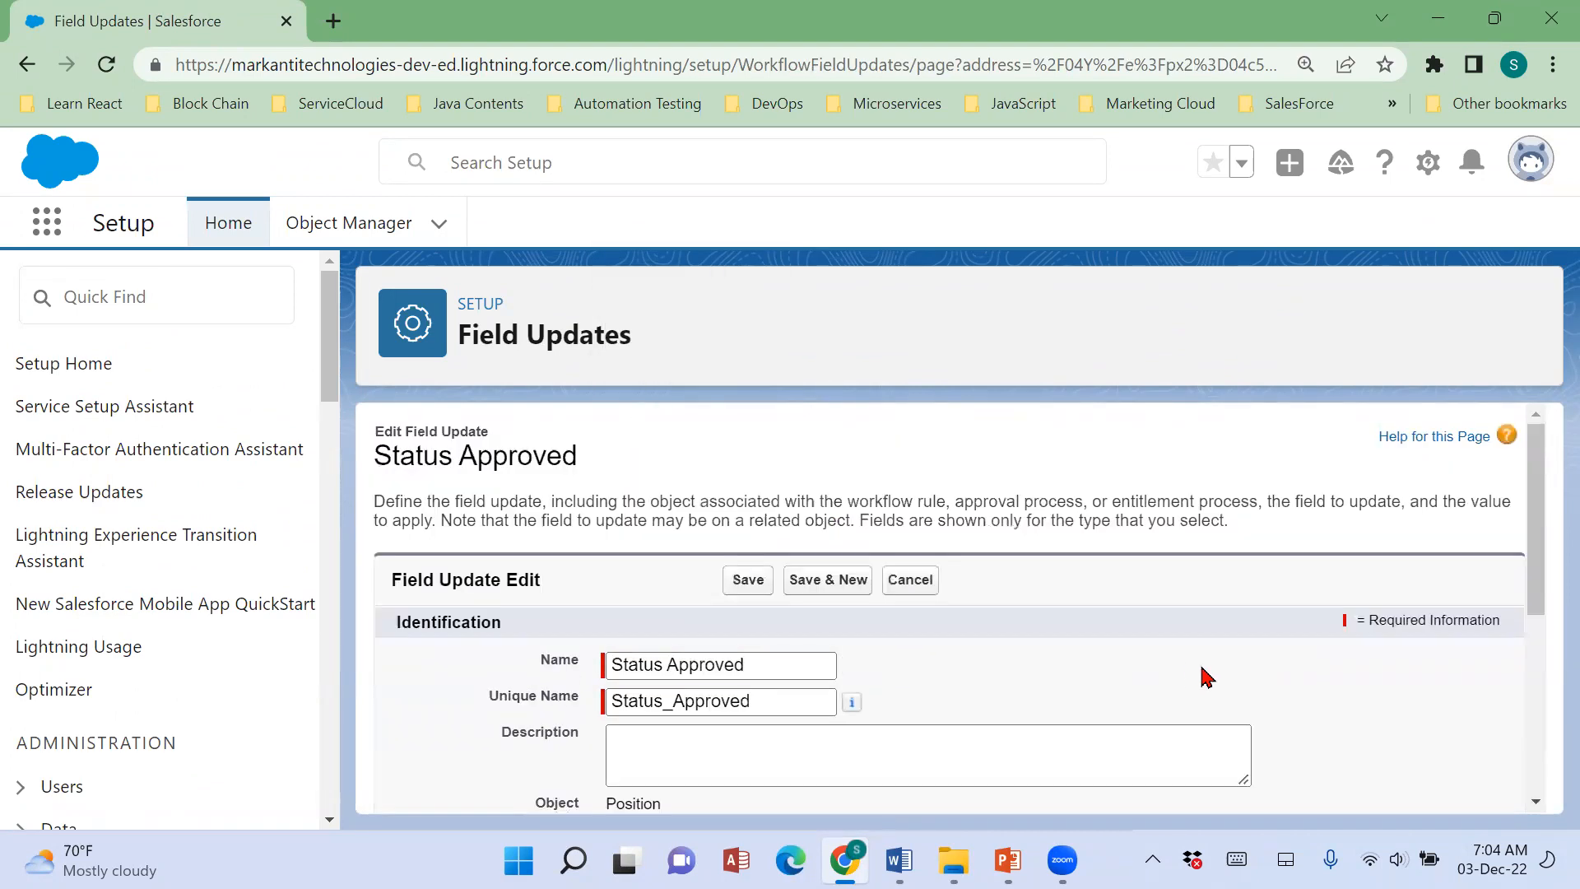
pyautogui.scroll(-5, 1207, 677)
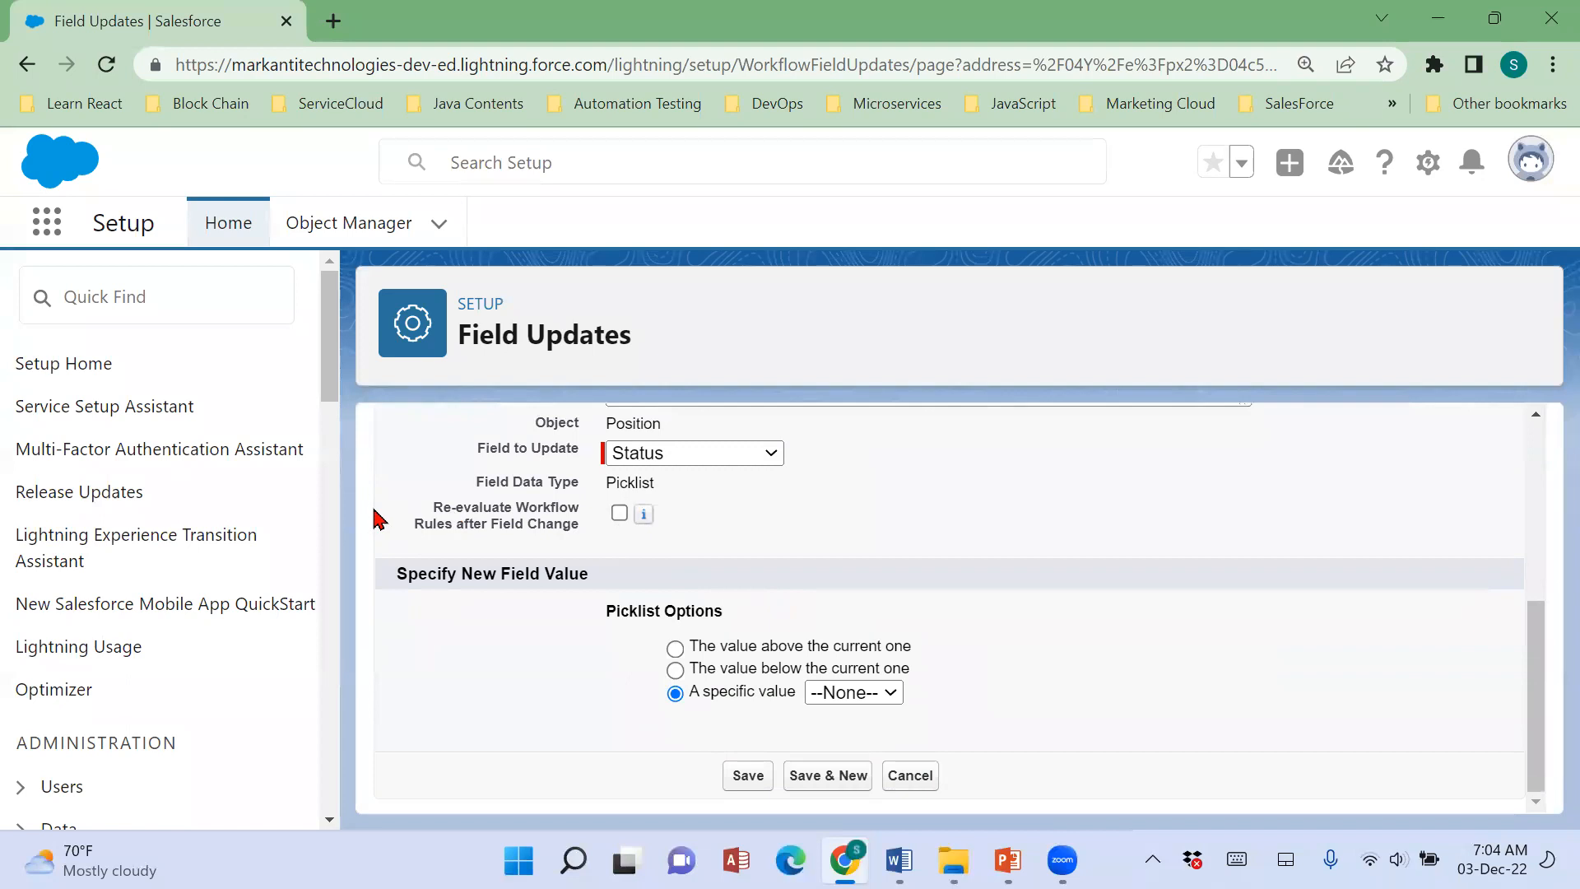
pyautogui.click(619, 514)
pyautogui.click(889, 692)
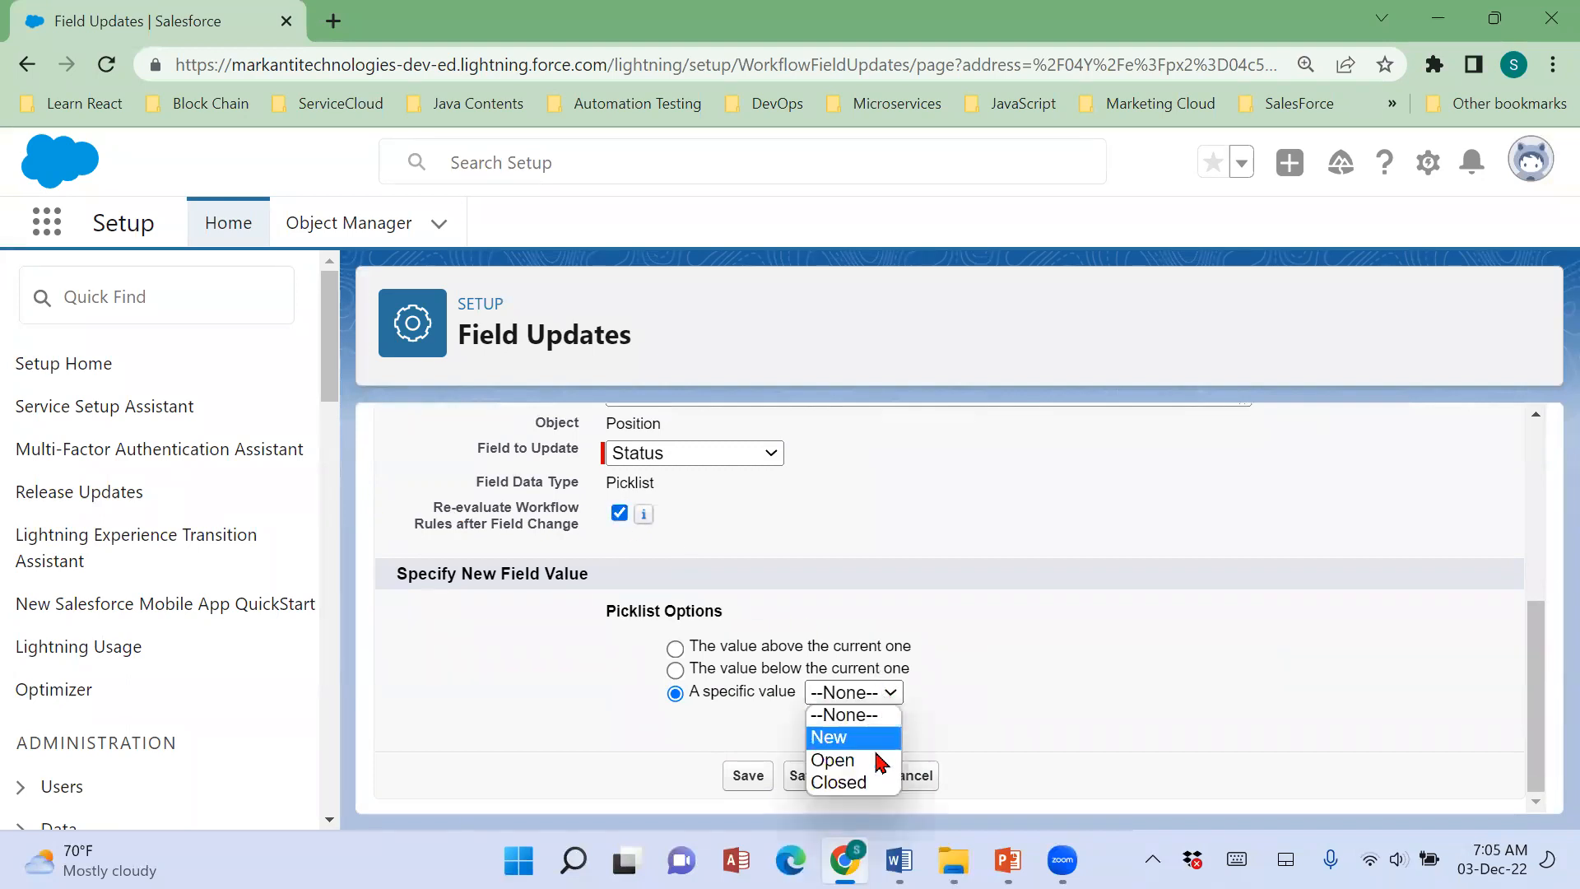
pyautogui.click(881, 763)
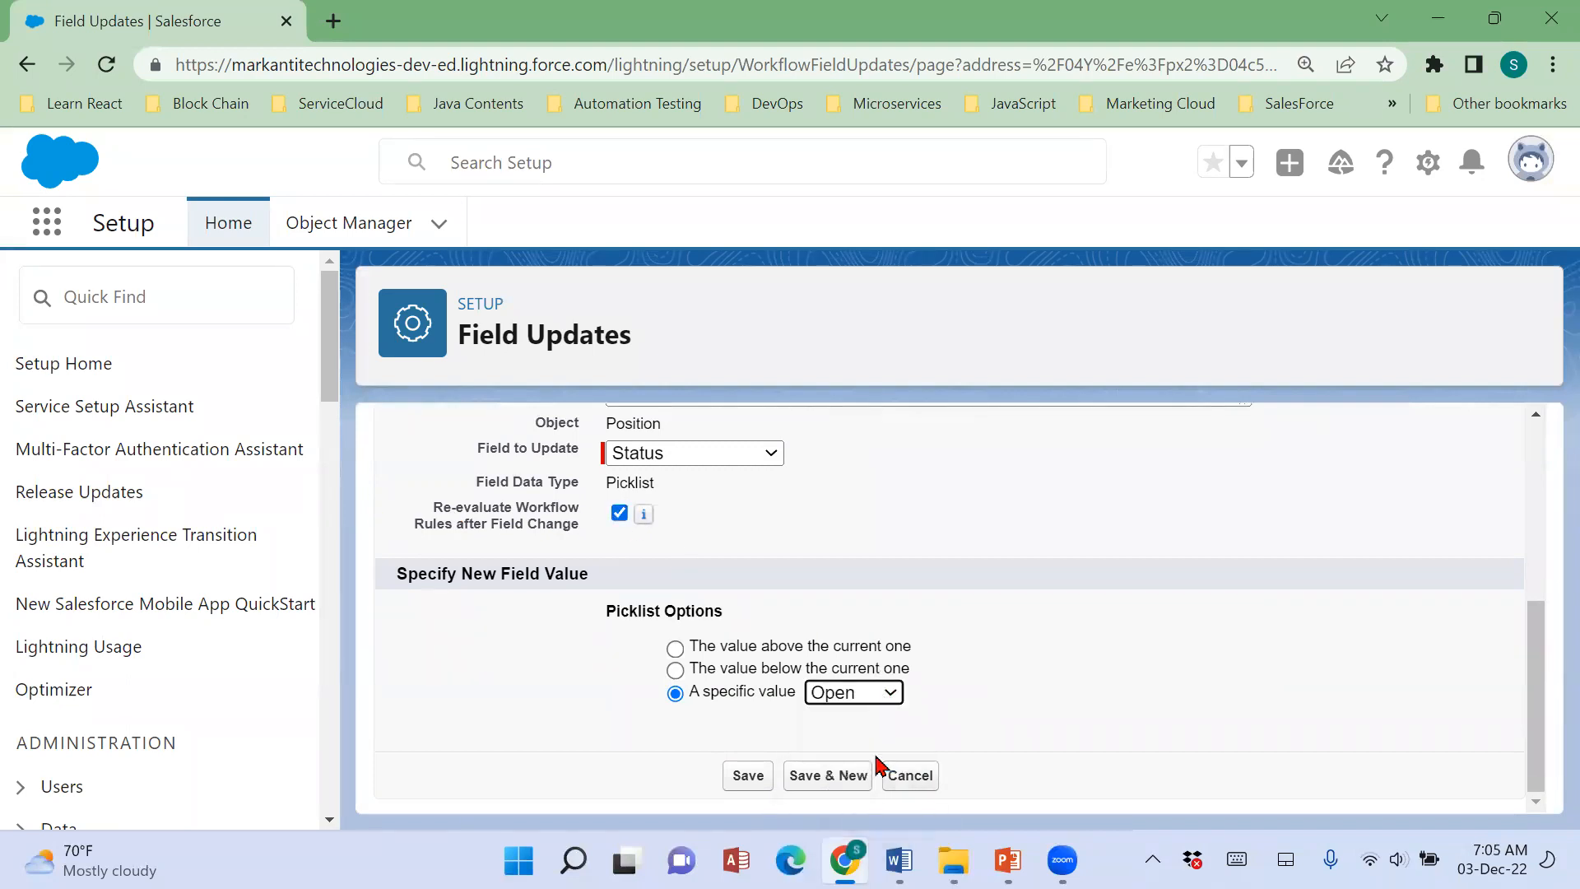
pyautogui.click(749, 777)
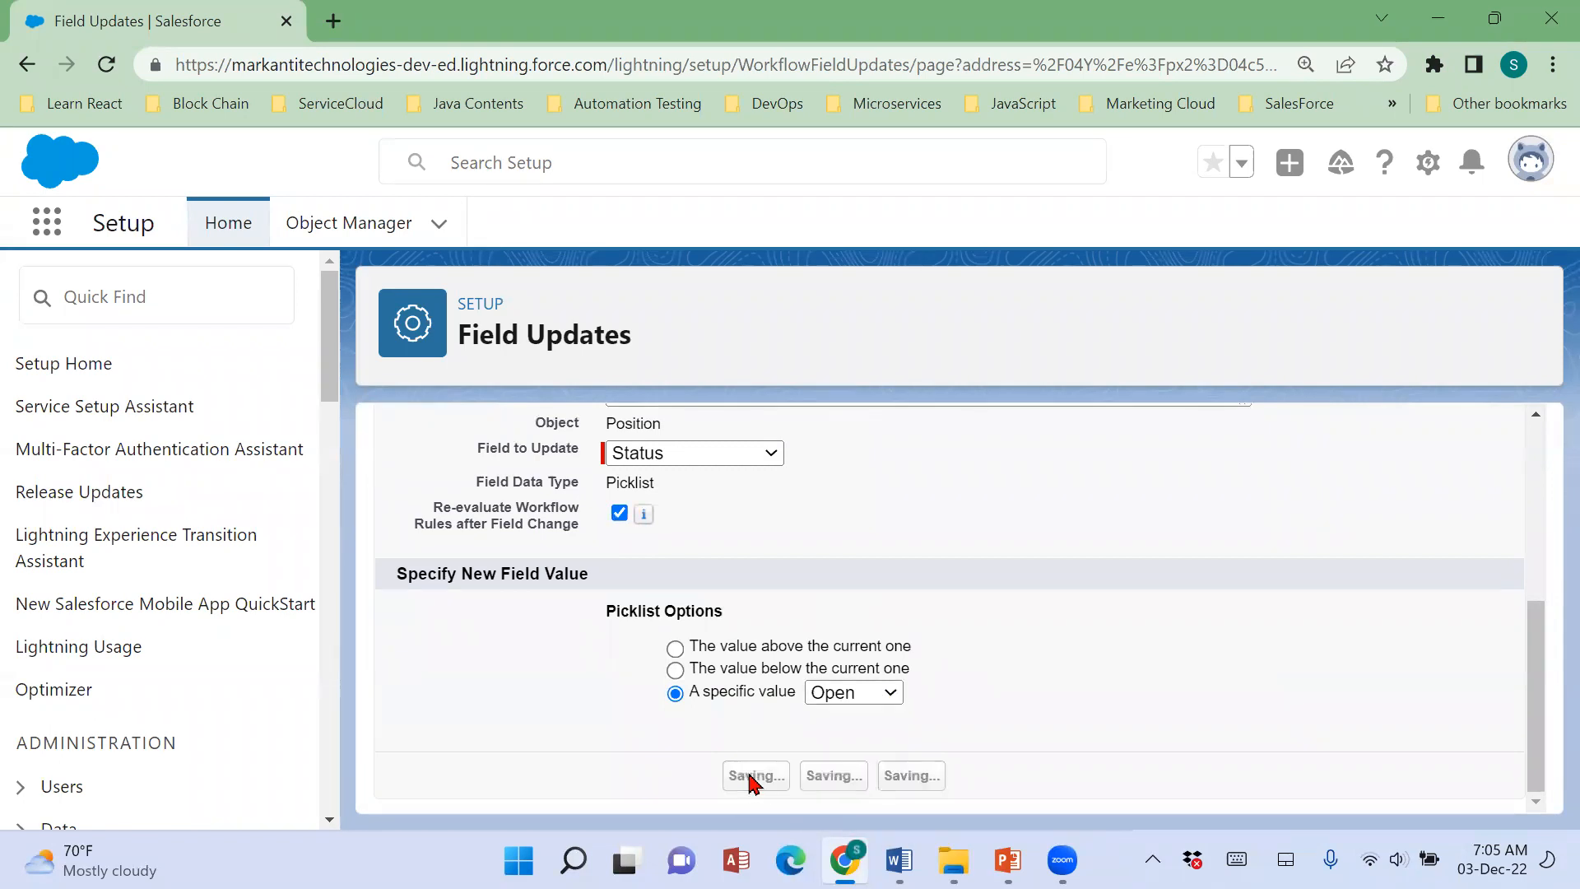
# Check the Final Approval Actions against Scenario 57 in the Word notes and copy the Sub Status line for final approval.
pyautogui.scroll(-1, 1045, 623)
pyautogui.scroll(-10, 1057, 622)
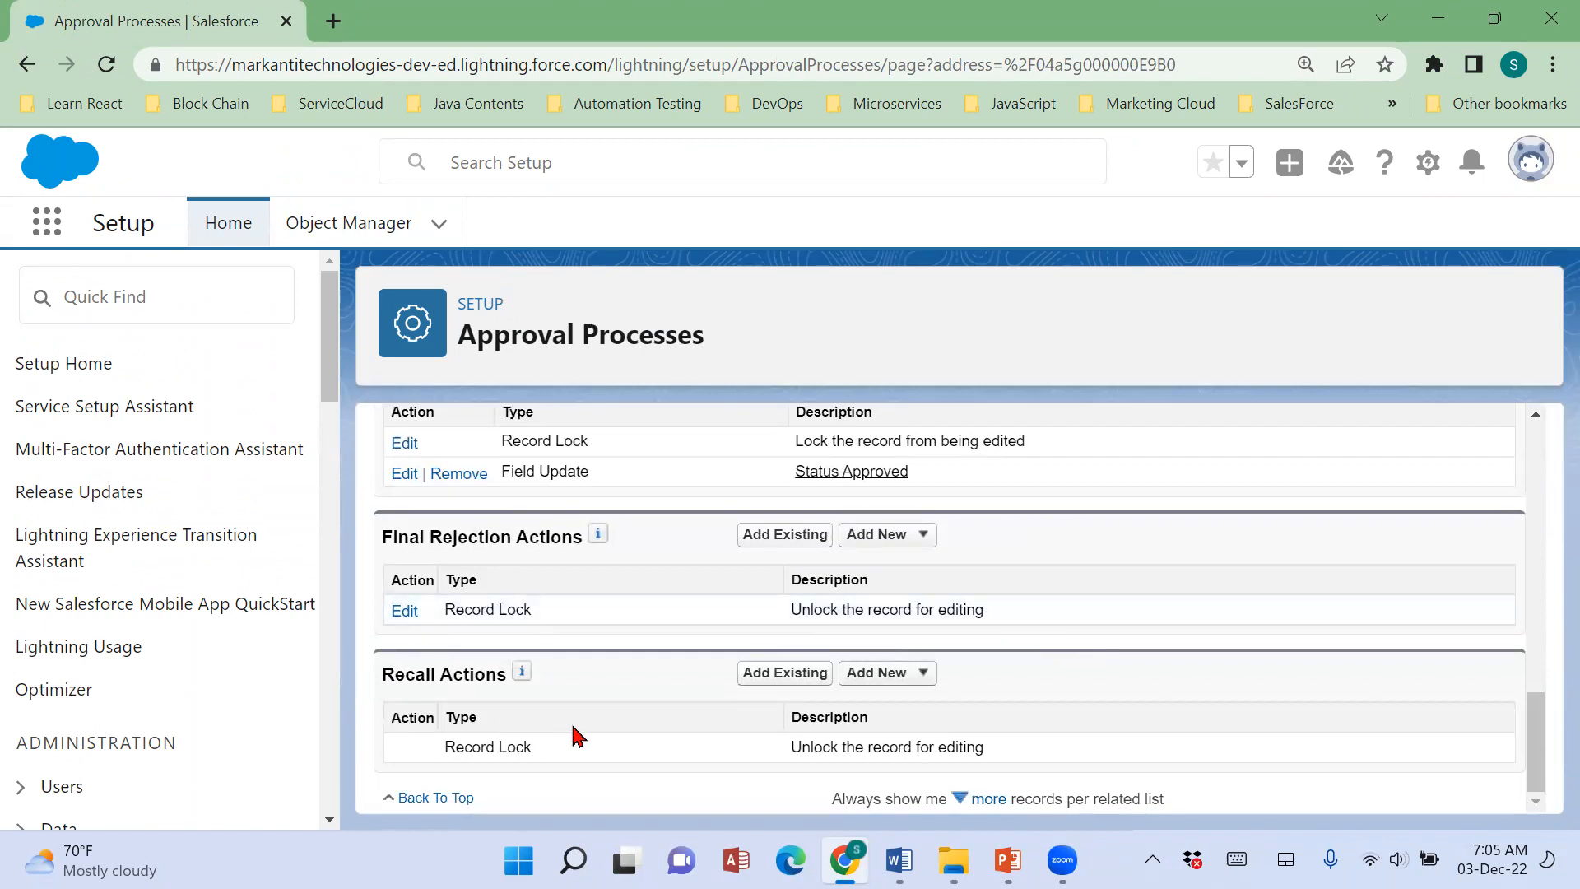
pyautogui.scroll(2, 576, 734)
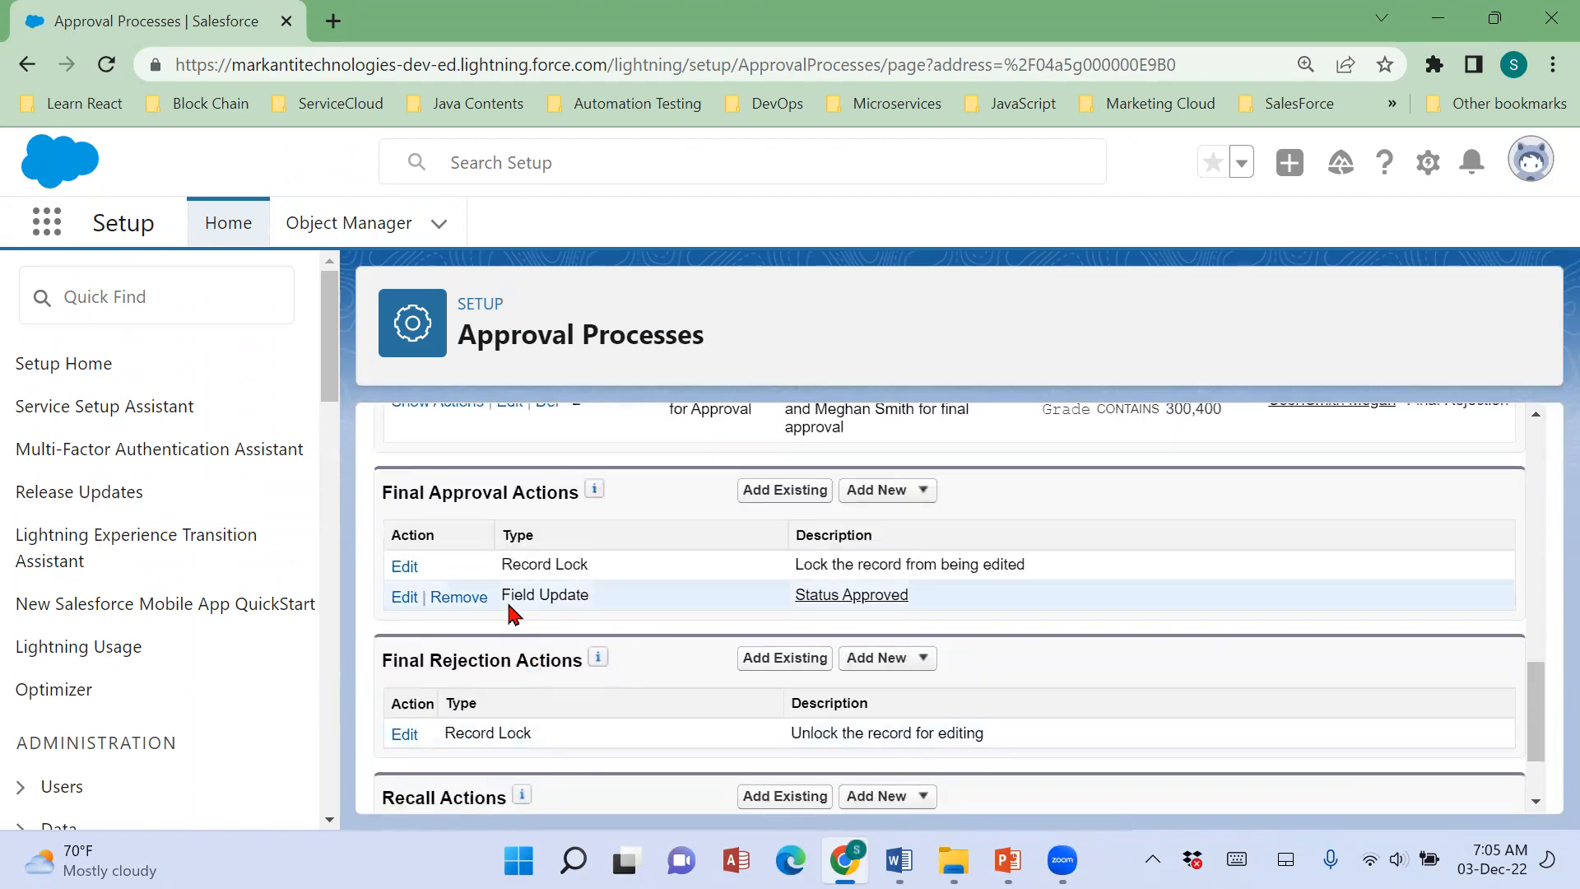
pyautogui.click(900, 860)
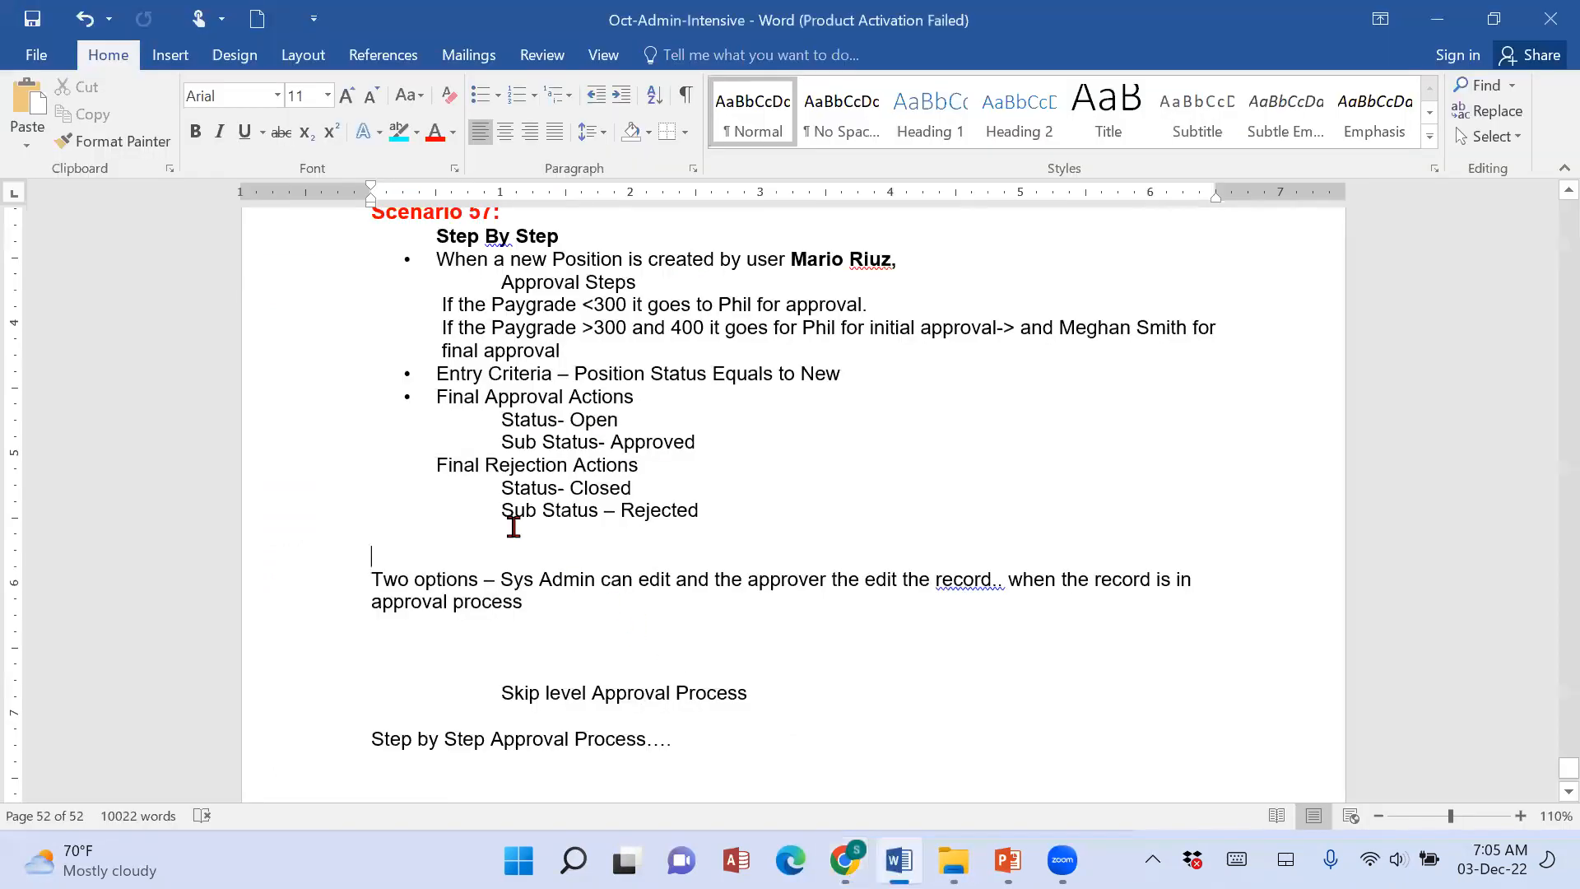
pyautogui.tripleClick(733, 437)
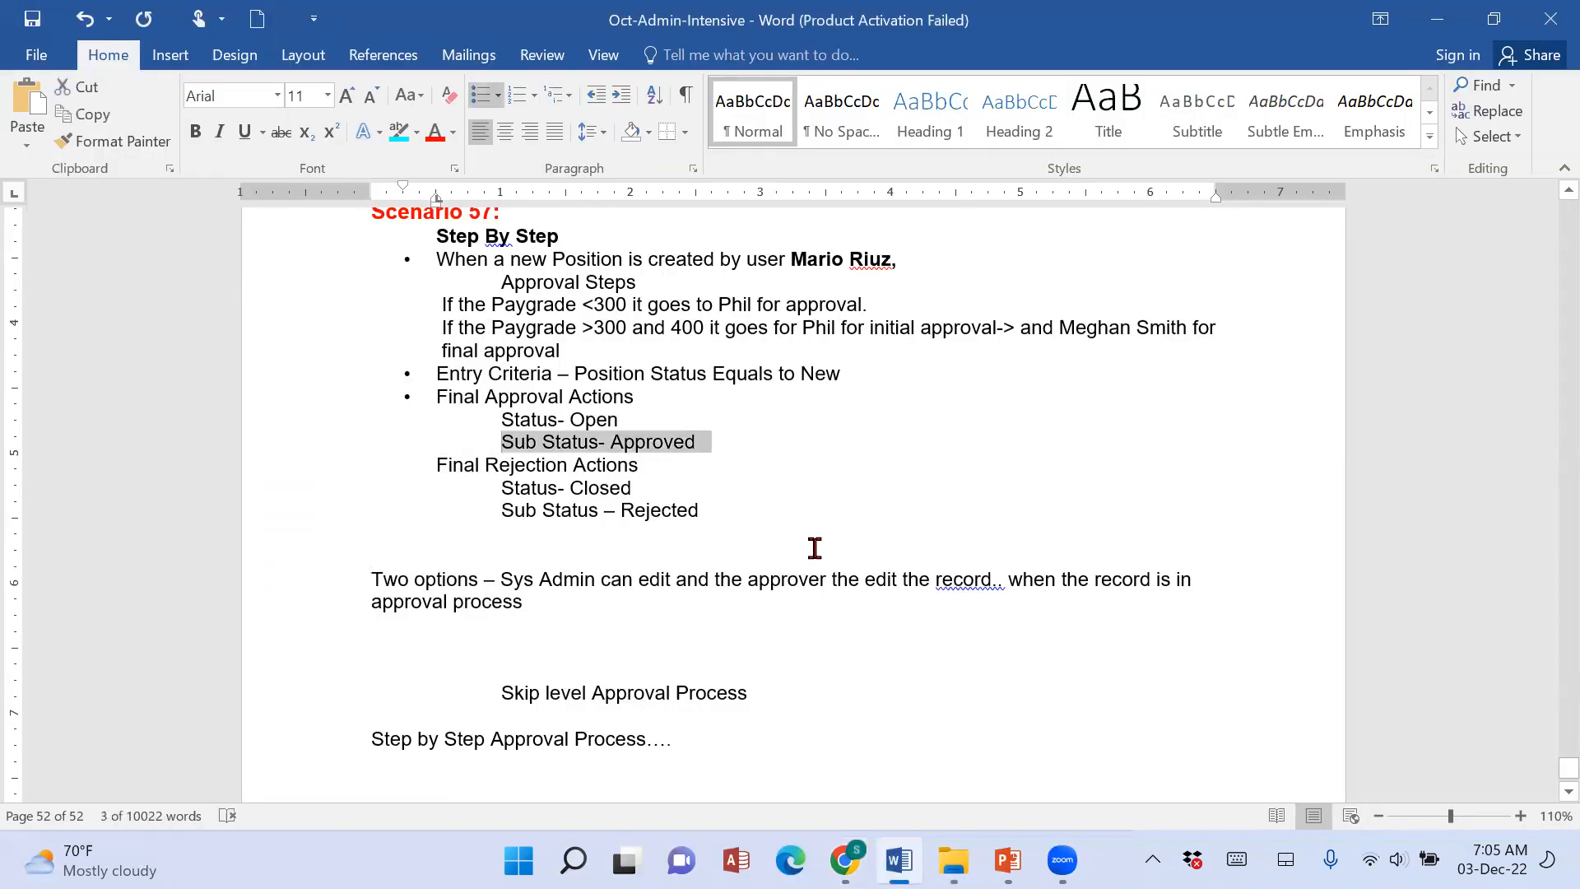
pyautogui.hotkey('ctrl', 'c')
pyautogui.click(844, 860)
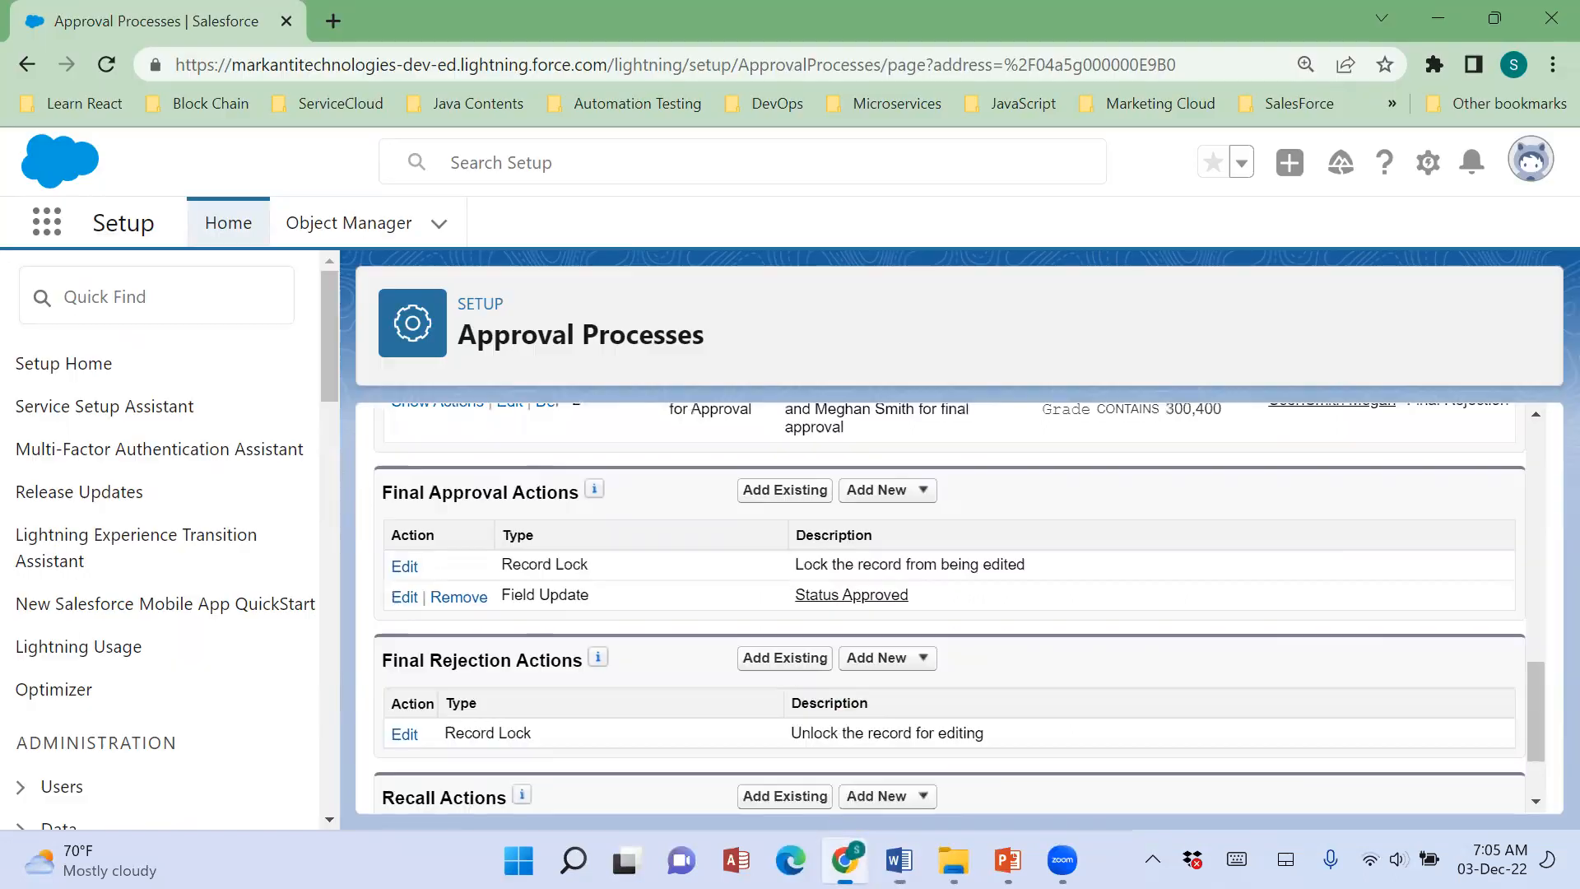
# In Salesforce, add a new field update named Sub Status to the Final Approval Actions.
pyautogui.click(897, 508)
pyautogui.click(909, 568)
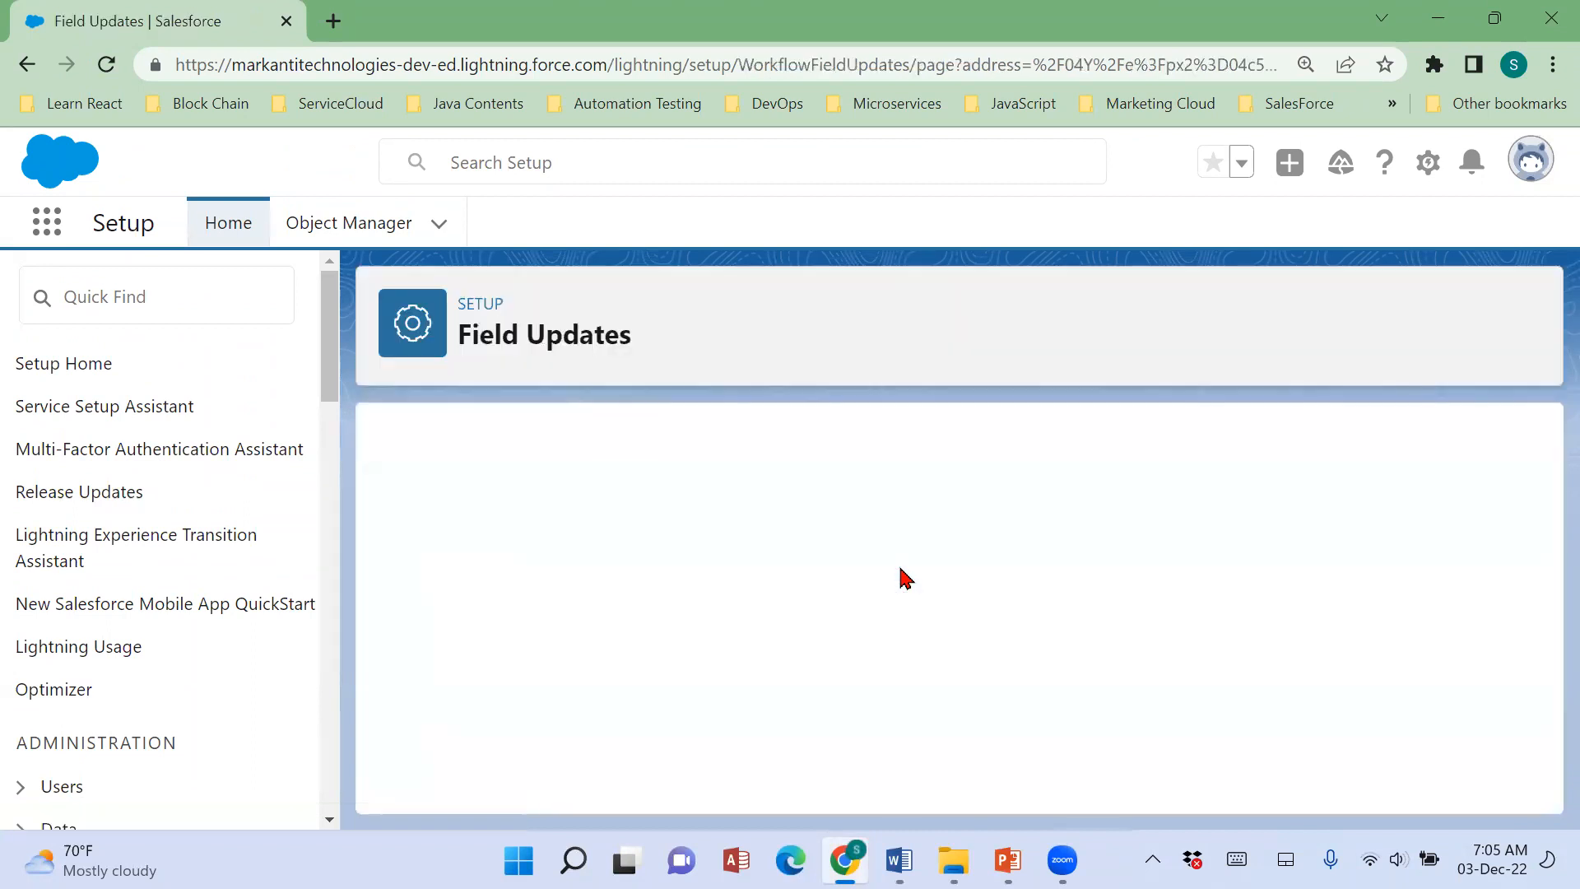
pyautogui.click(770, 654)
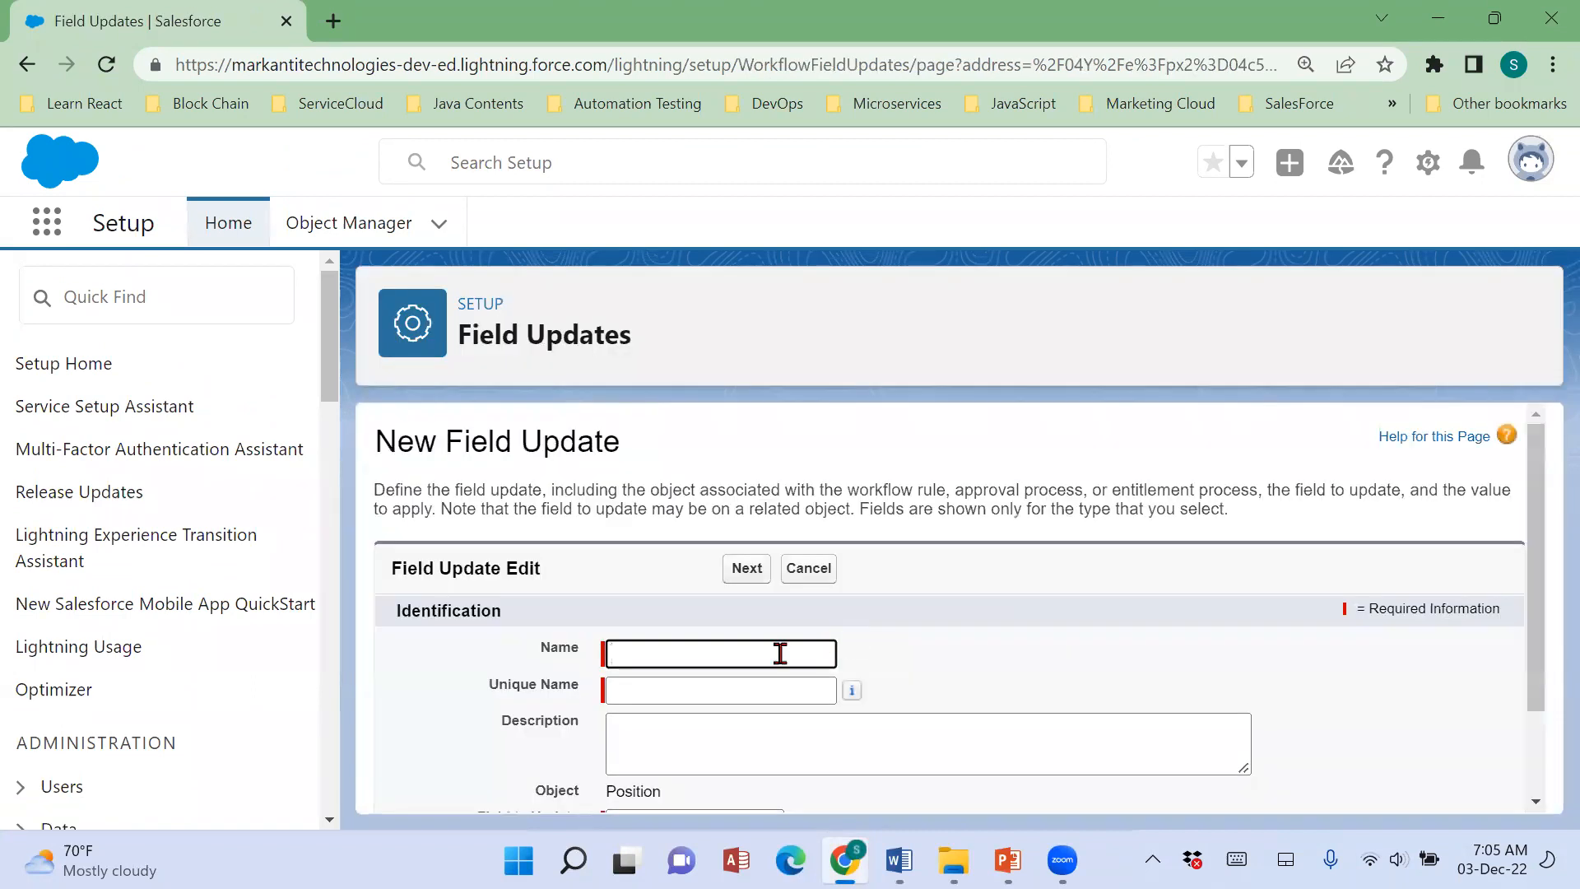
pyautogui.write('Sub Statu')
pyautogui.press('Tab')
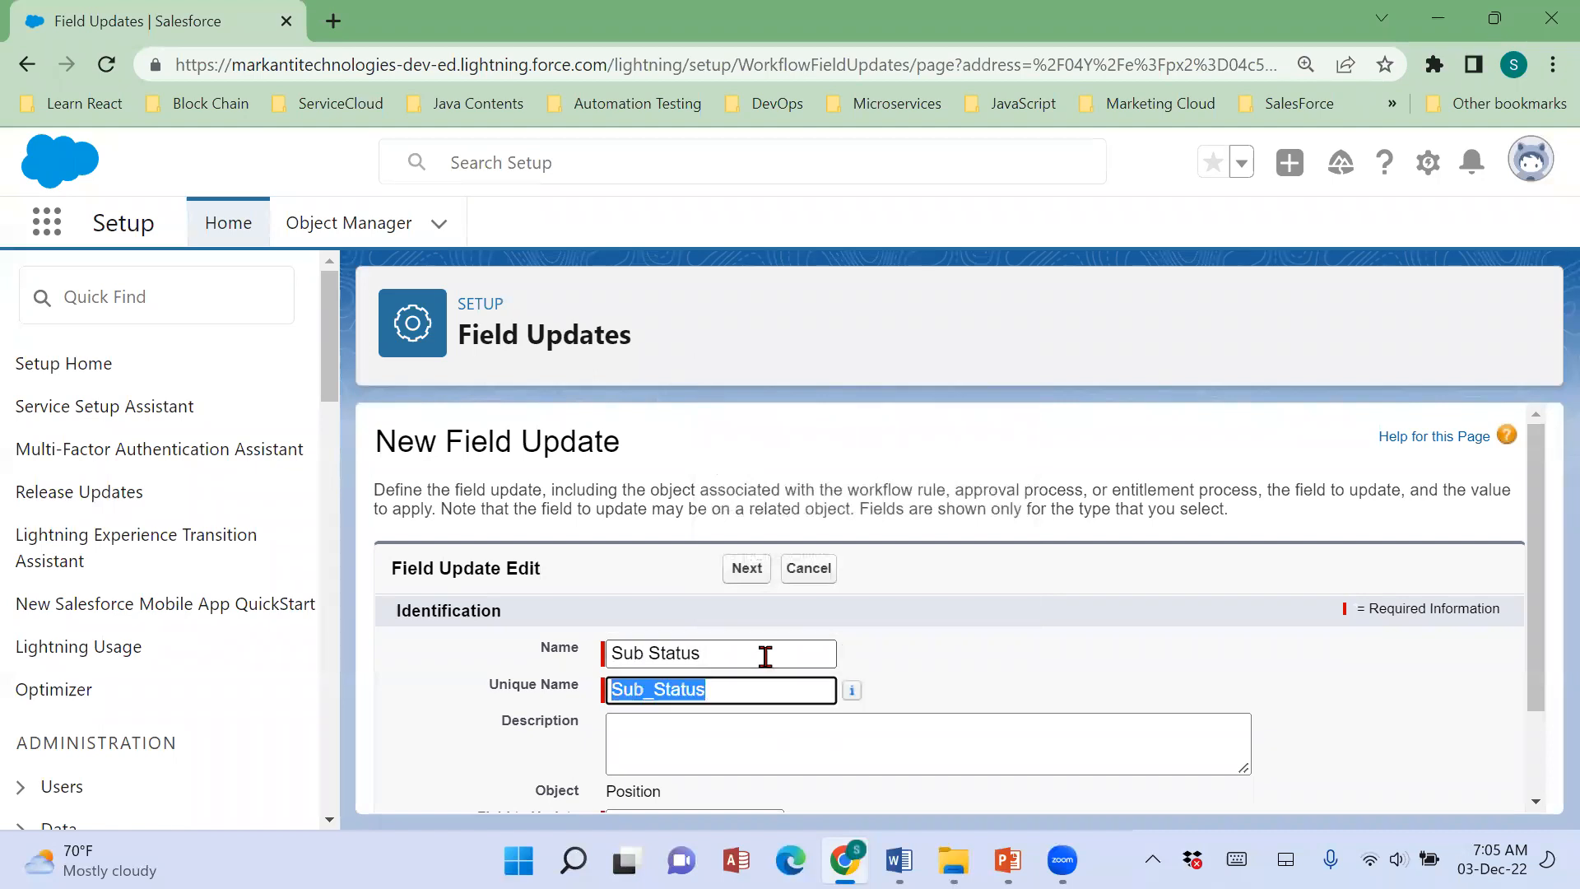
# Set the Sub Status field update to change the Sub Status field to Approved, with workflow rules re-evaluated, and save it.
pyautogui.scroll(-2, 761, 666)
pyautogui.click(730, 710)
pyautogui.scroll(-3, 728, 675)
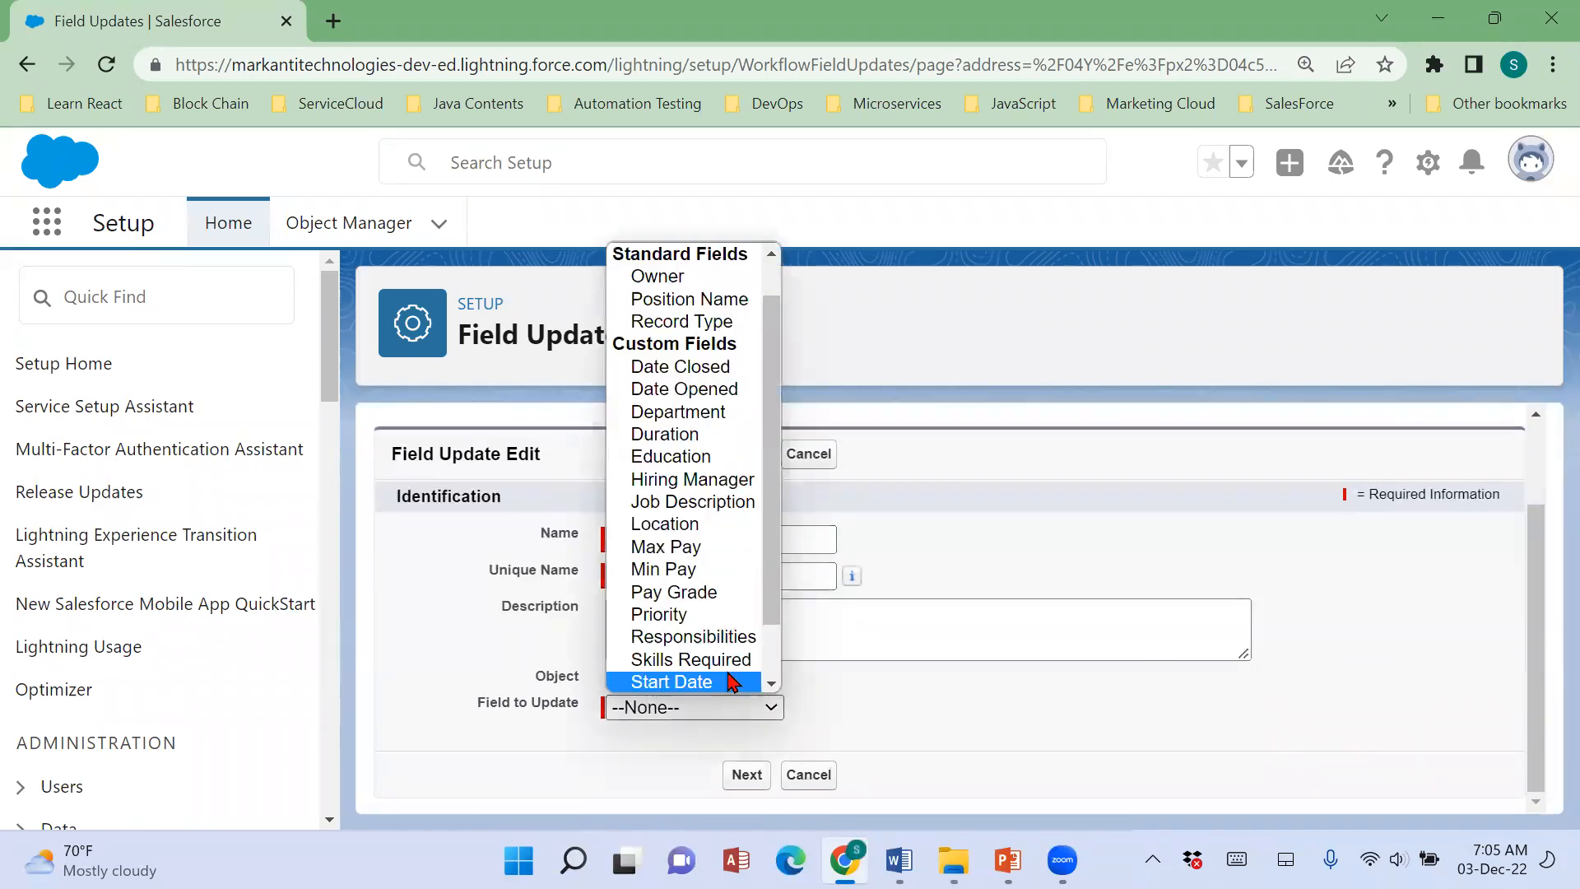
pyautogui.click(728, 658)
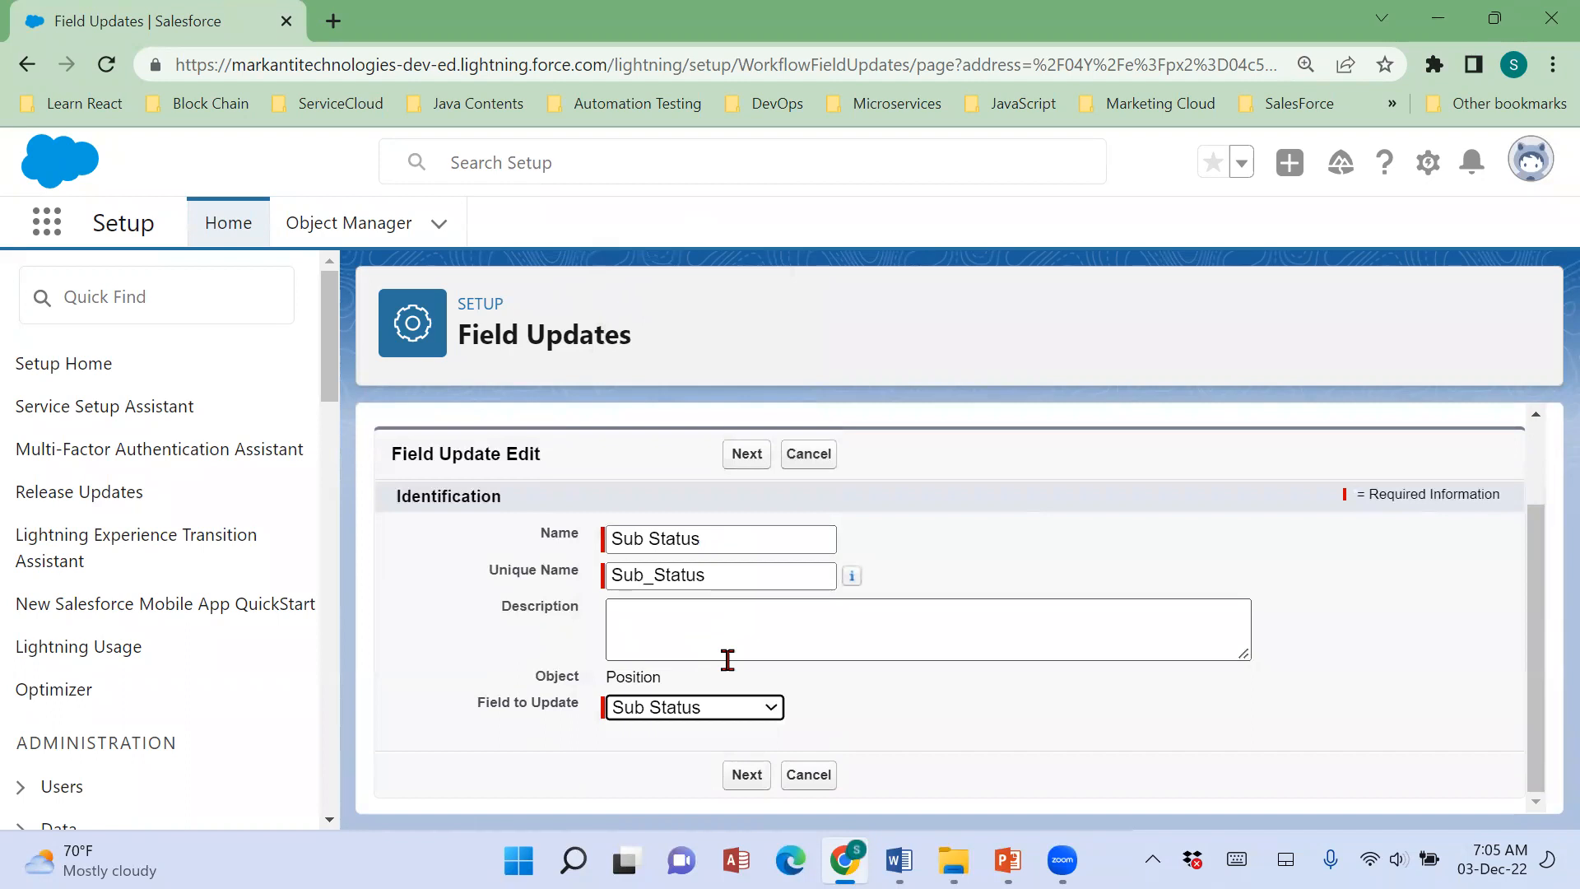
pyautogui.click(1003, 676)
pyautogui.scroll(-4, 1004, 676)
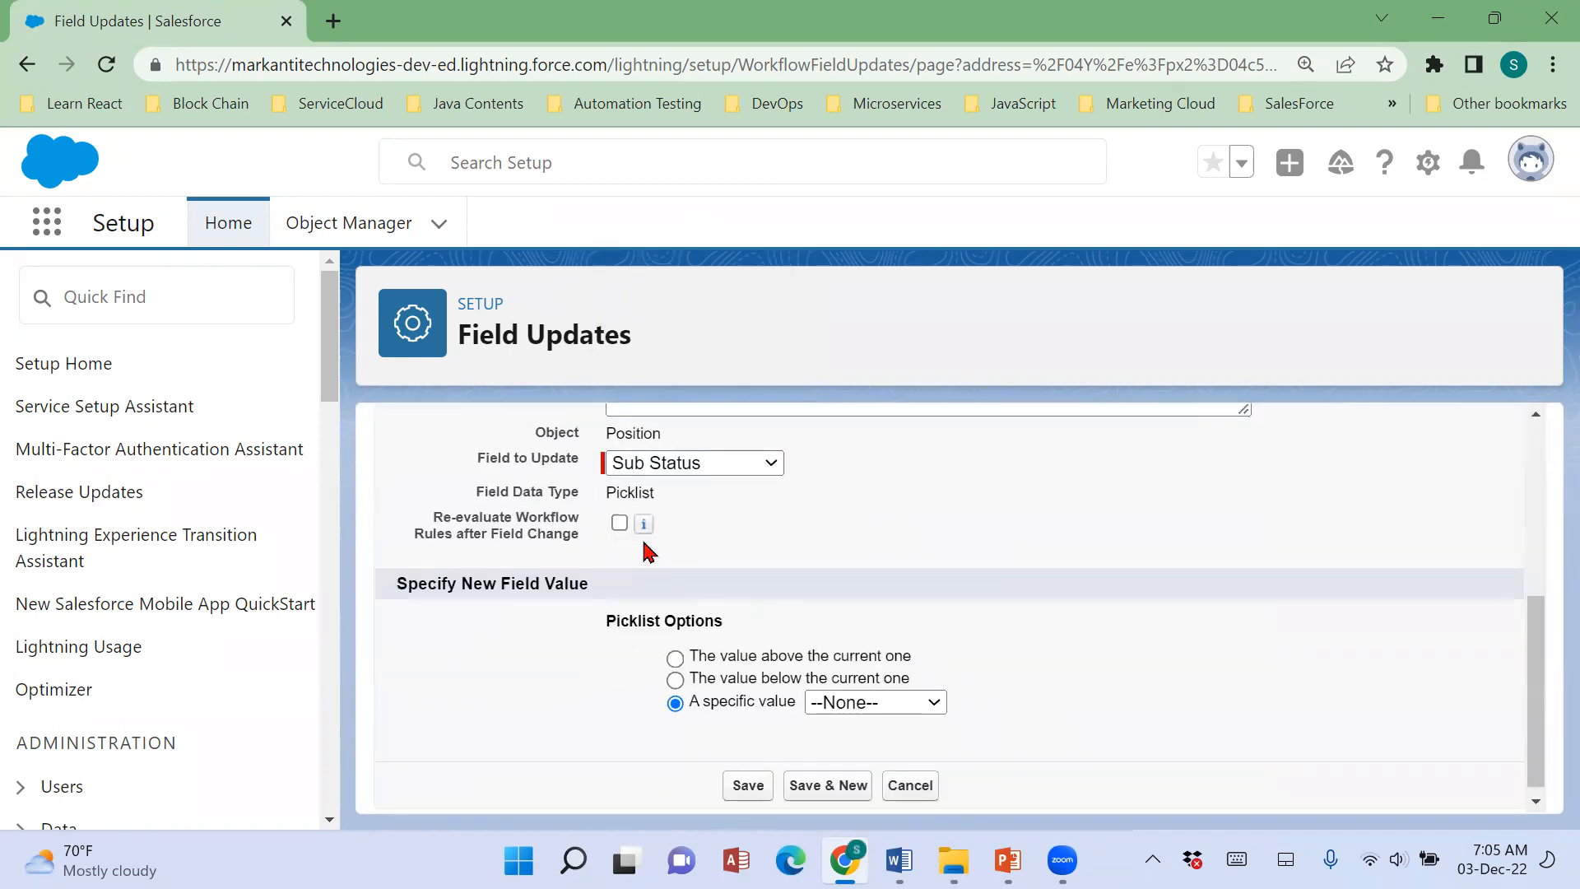
pyautogui.click(620, 523)
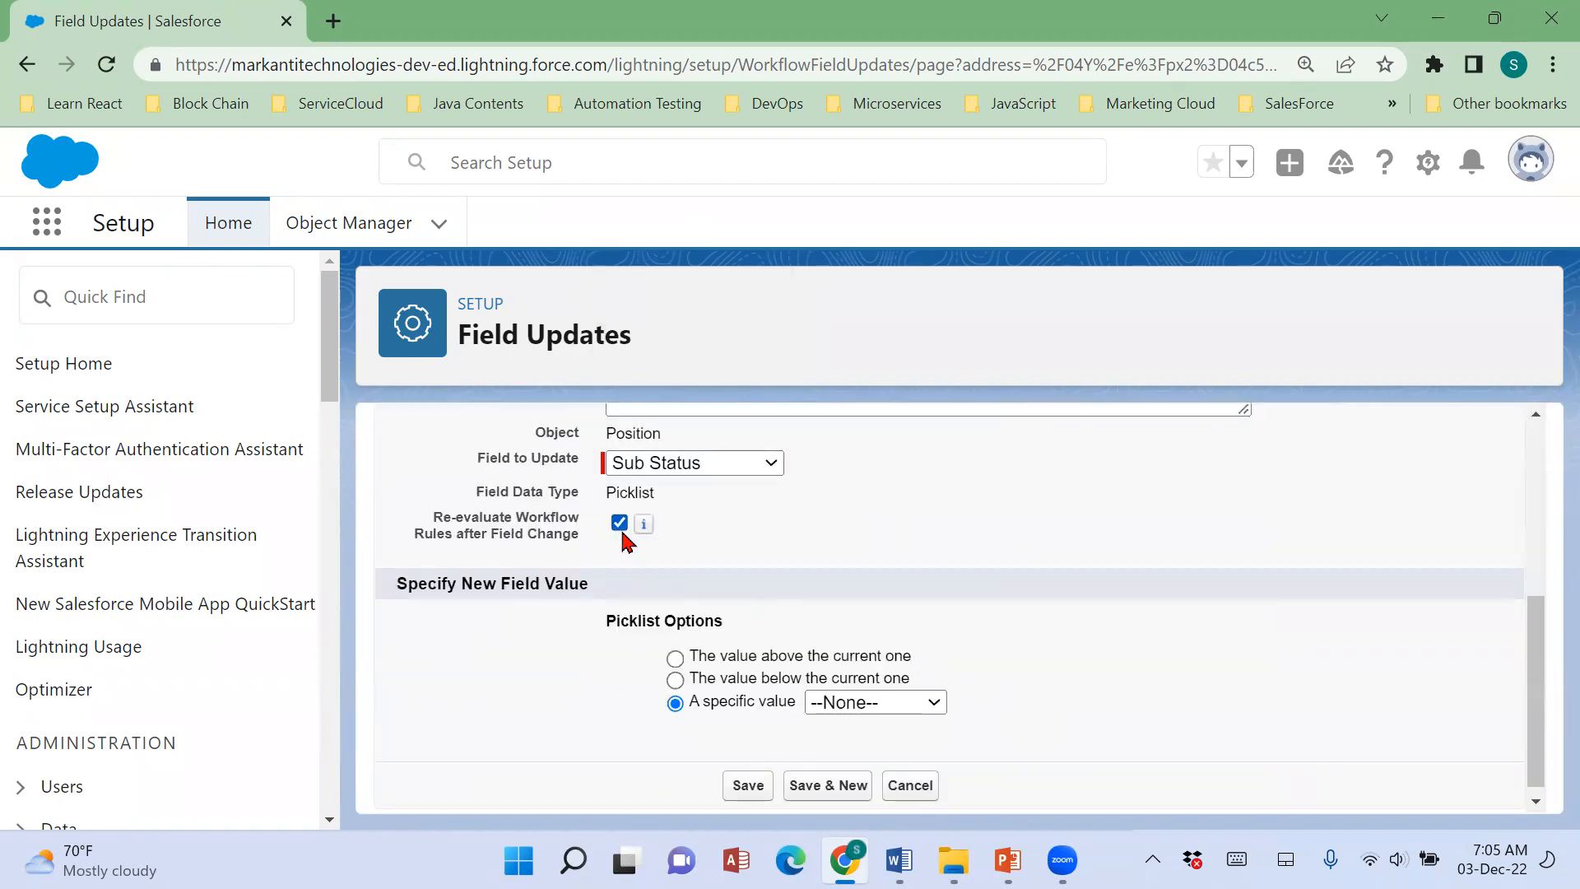
pyautogui.click(833, 702)
pyautogui.click(856, 609)
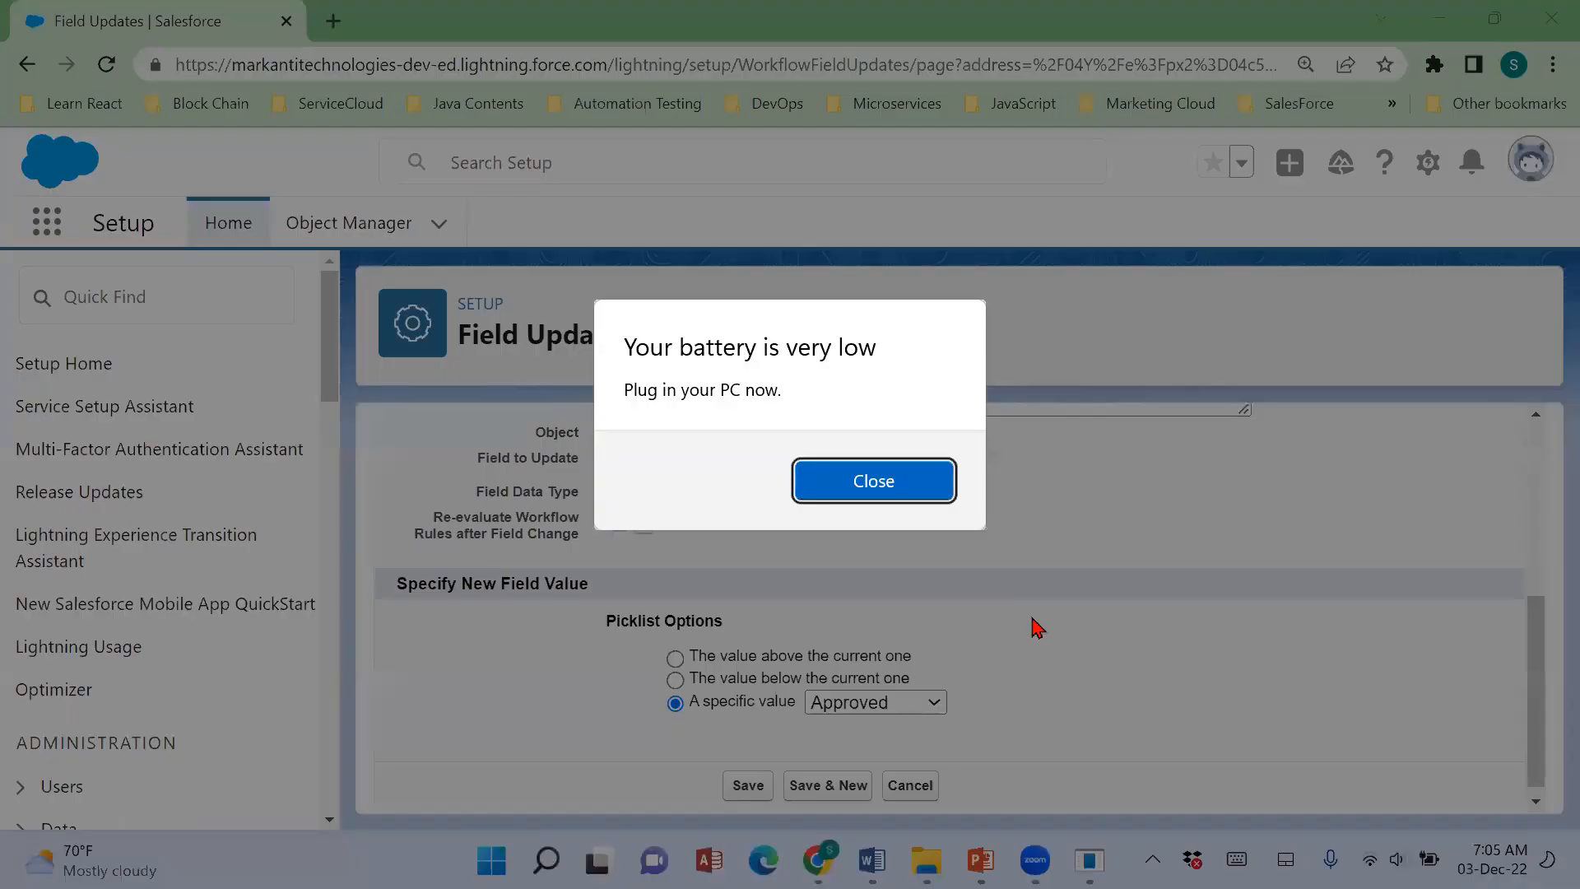
pyautogui.click(918, 488)
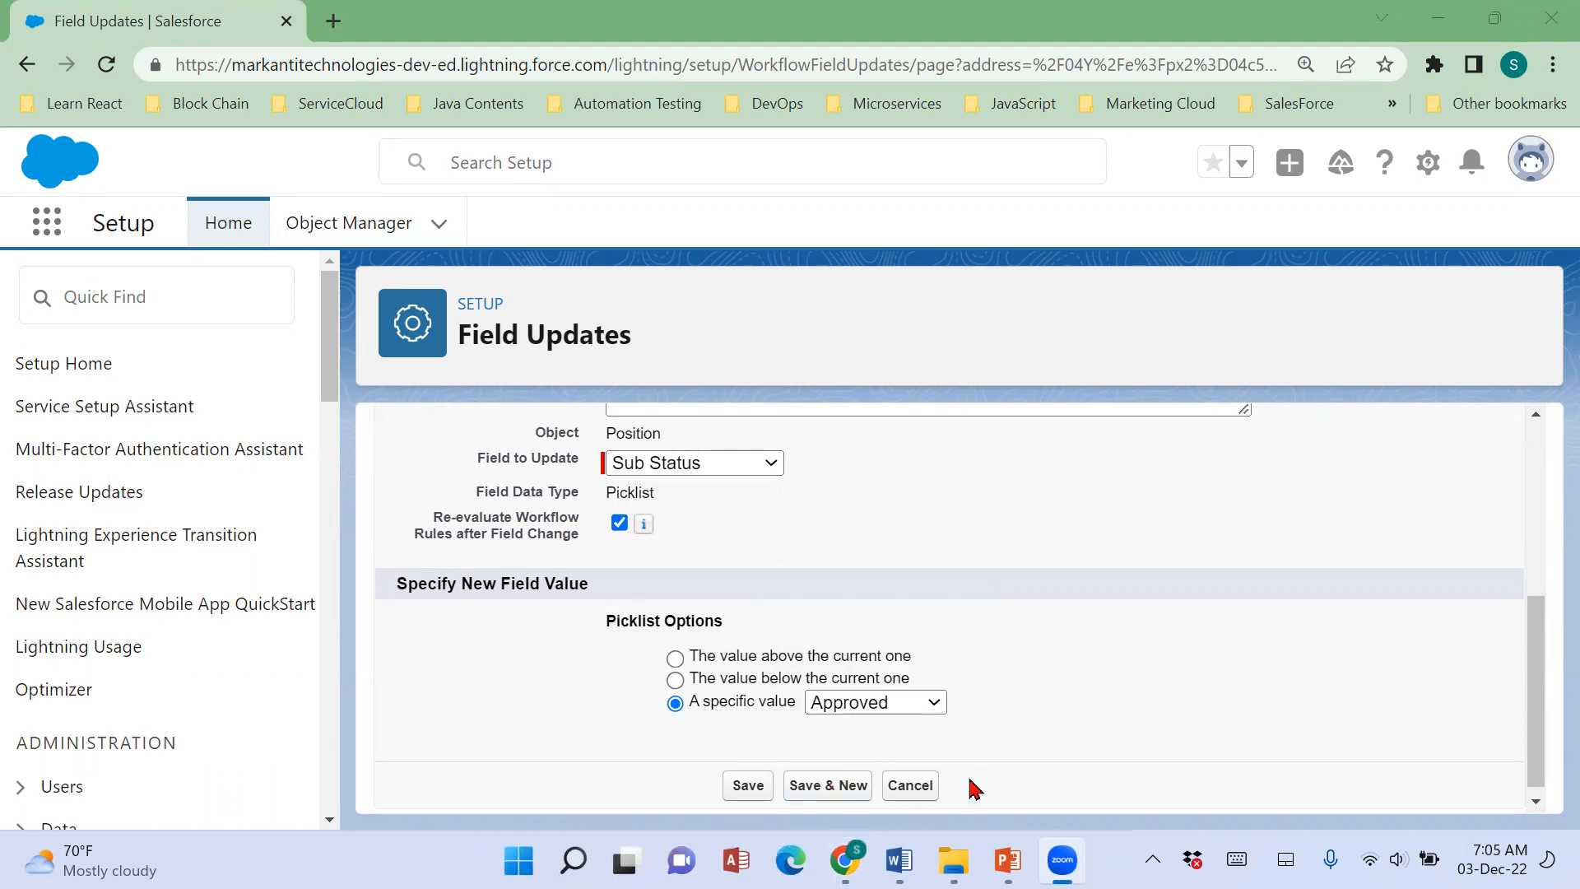
pyautogui.click(726, 790)
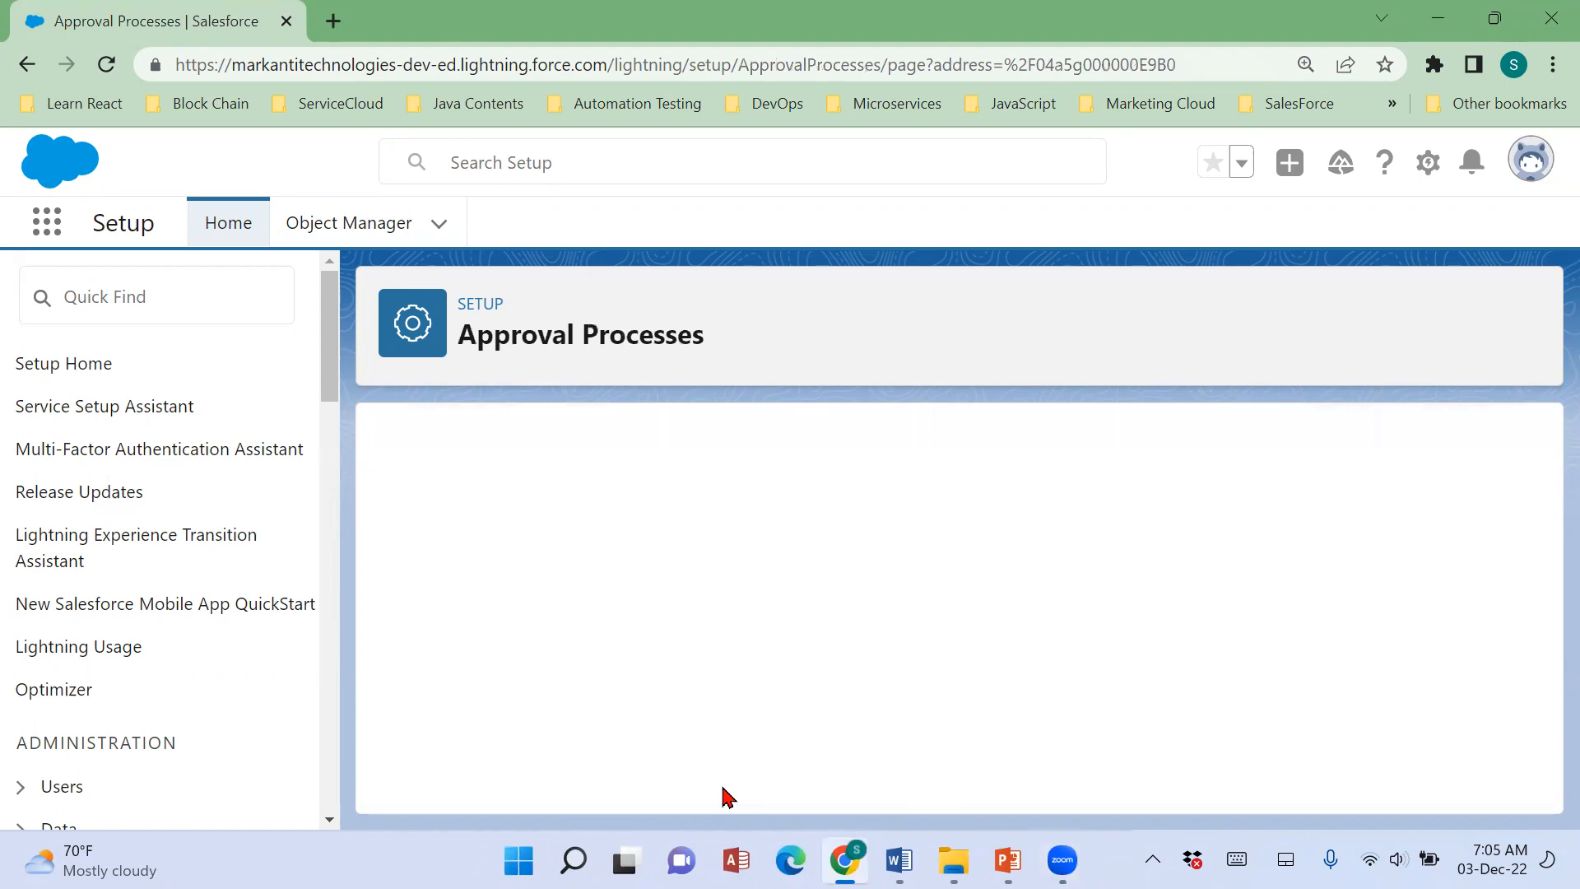
# Compare the approval process's Final Rejection Actions with the rejection values listed under Scenario 57 in the Word notes.
pyautogui.scroll(-5, 753, 716)
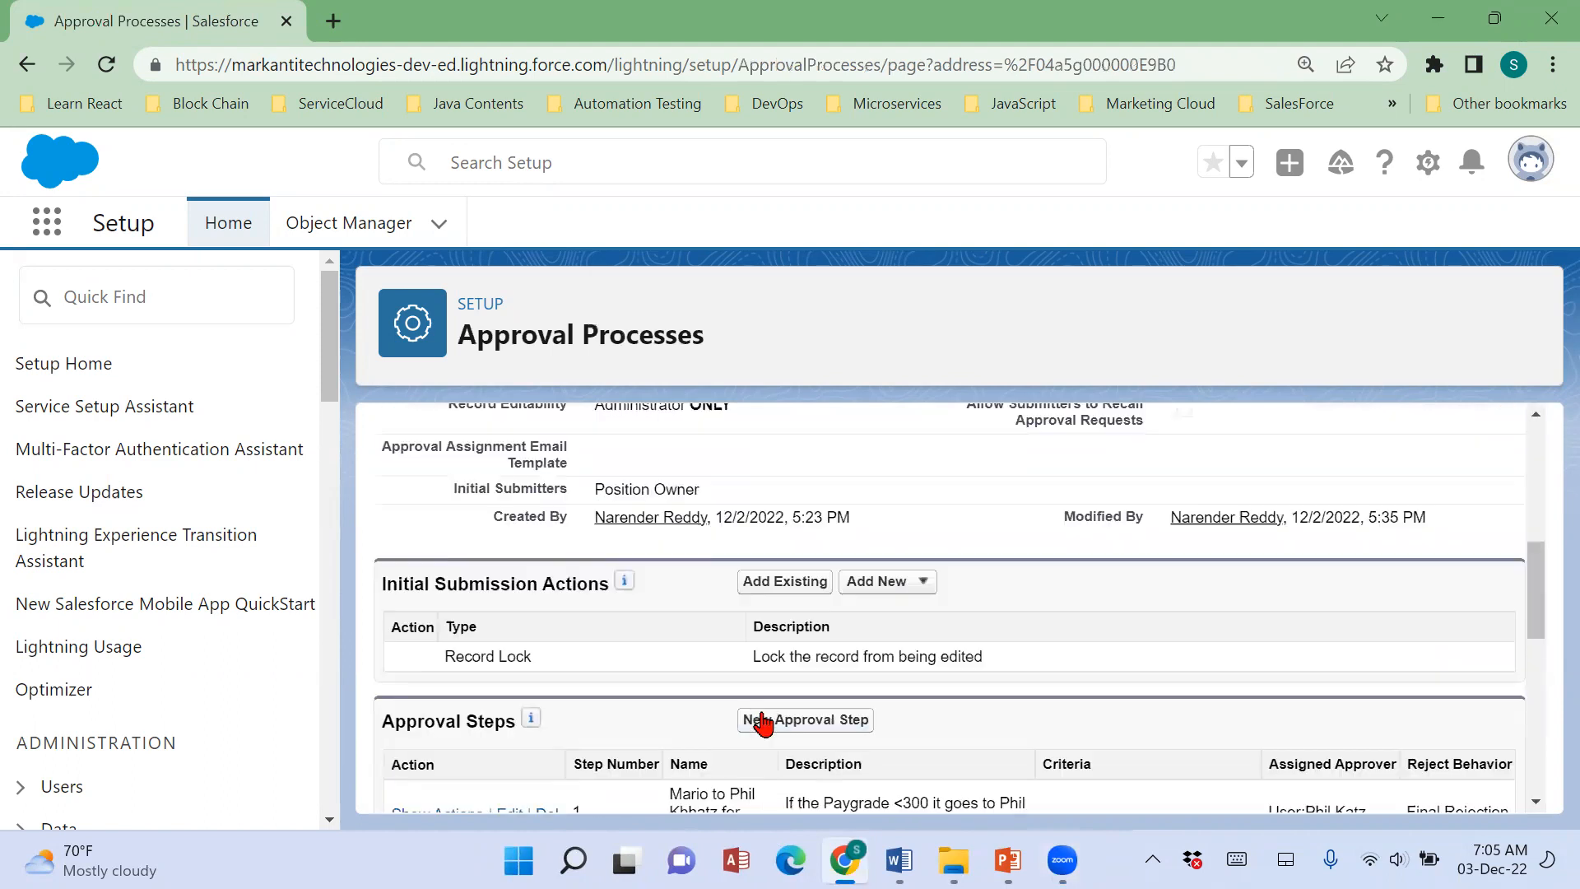
pyautogui.scroll(-4, 762, 722)
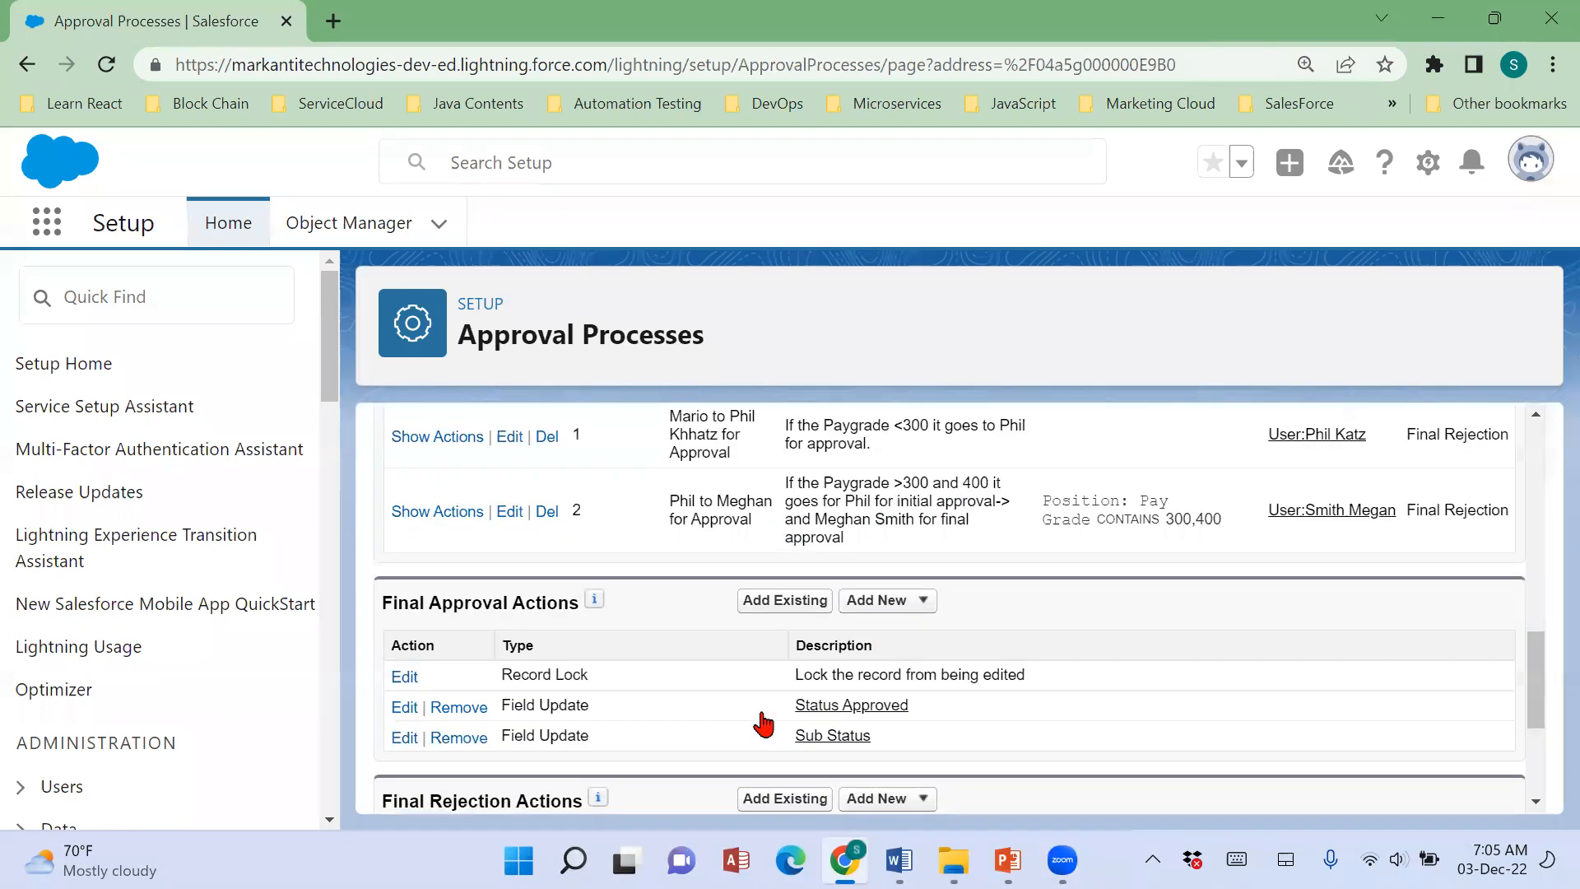
pyautogui.scroll(-3, 763, 723)
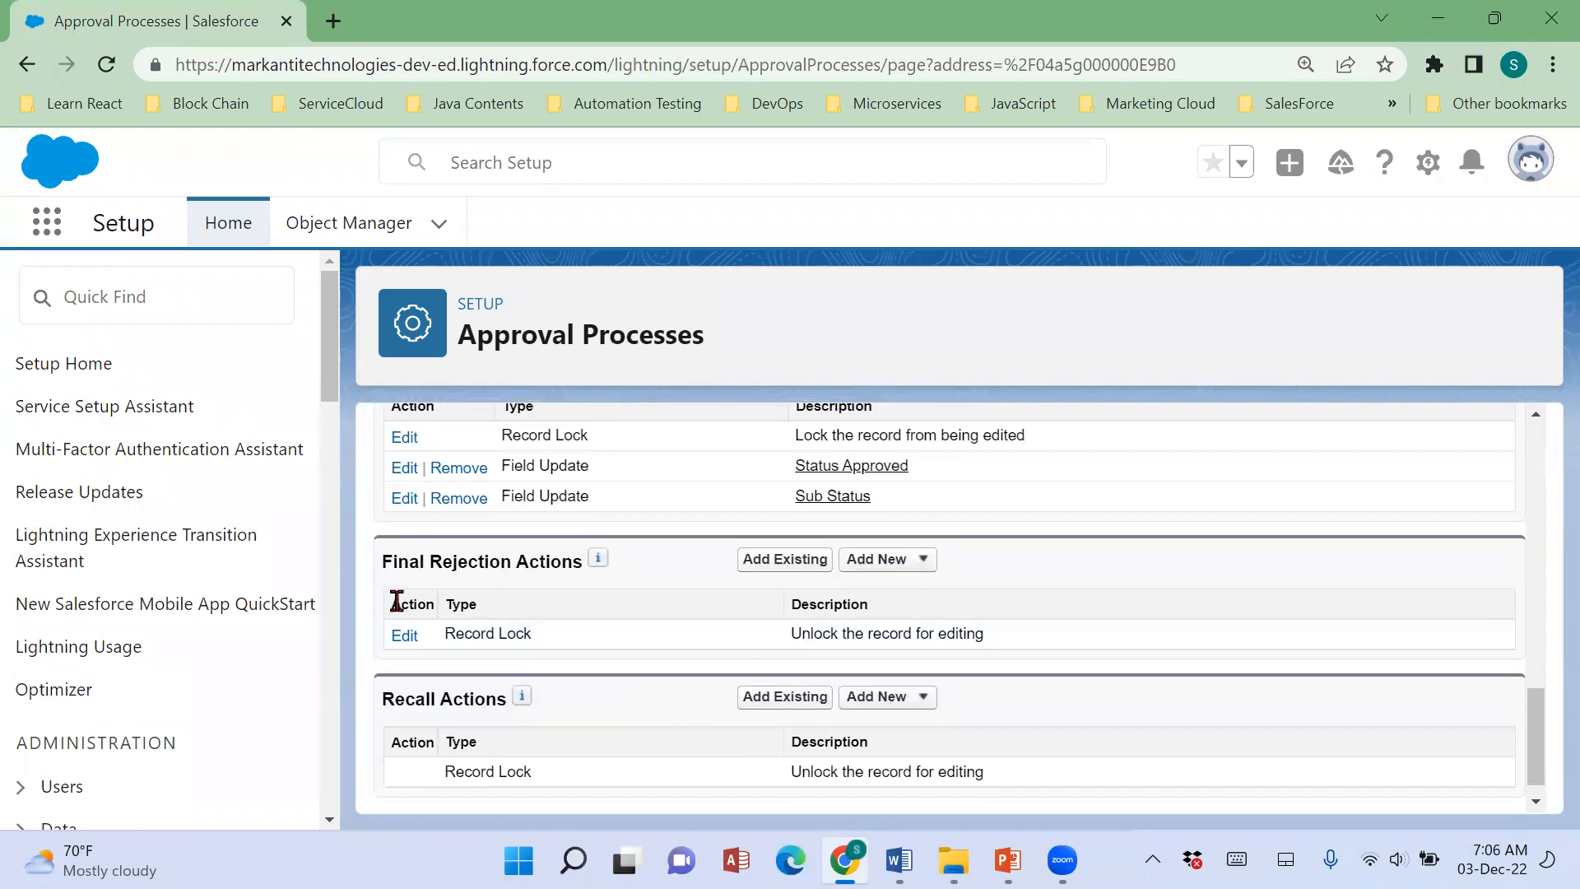
pyautogui.moveTo(381, 563); pyautogui.dragTo(558, 568)
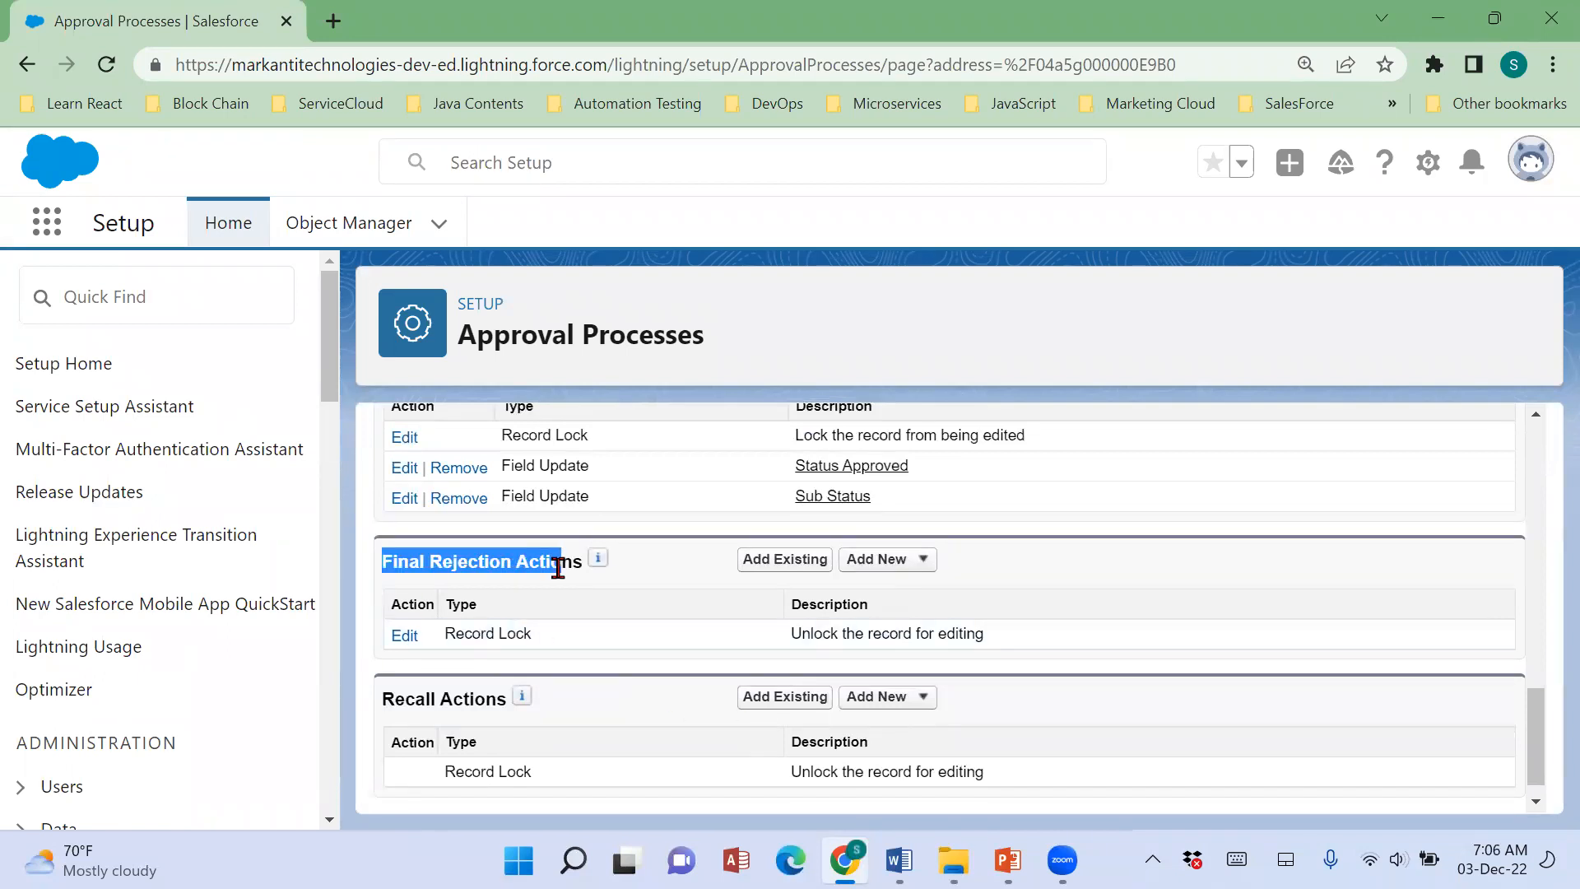
pyautogui.click(898, 860)
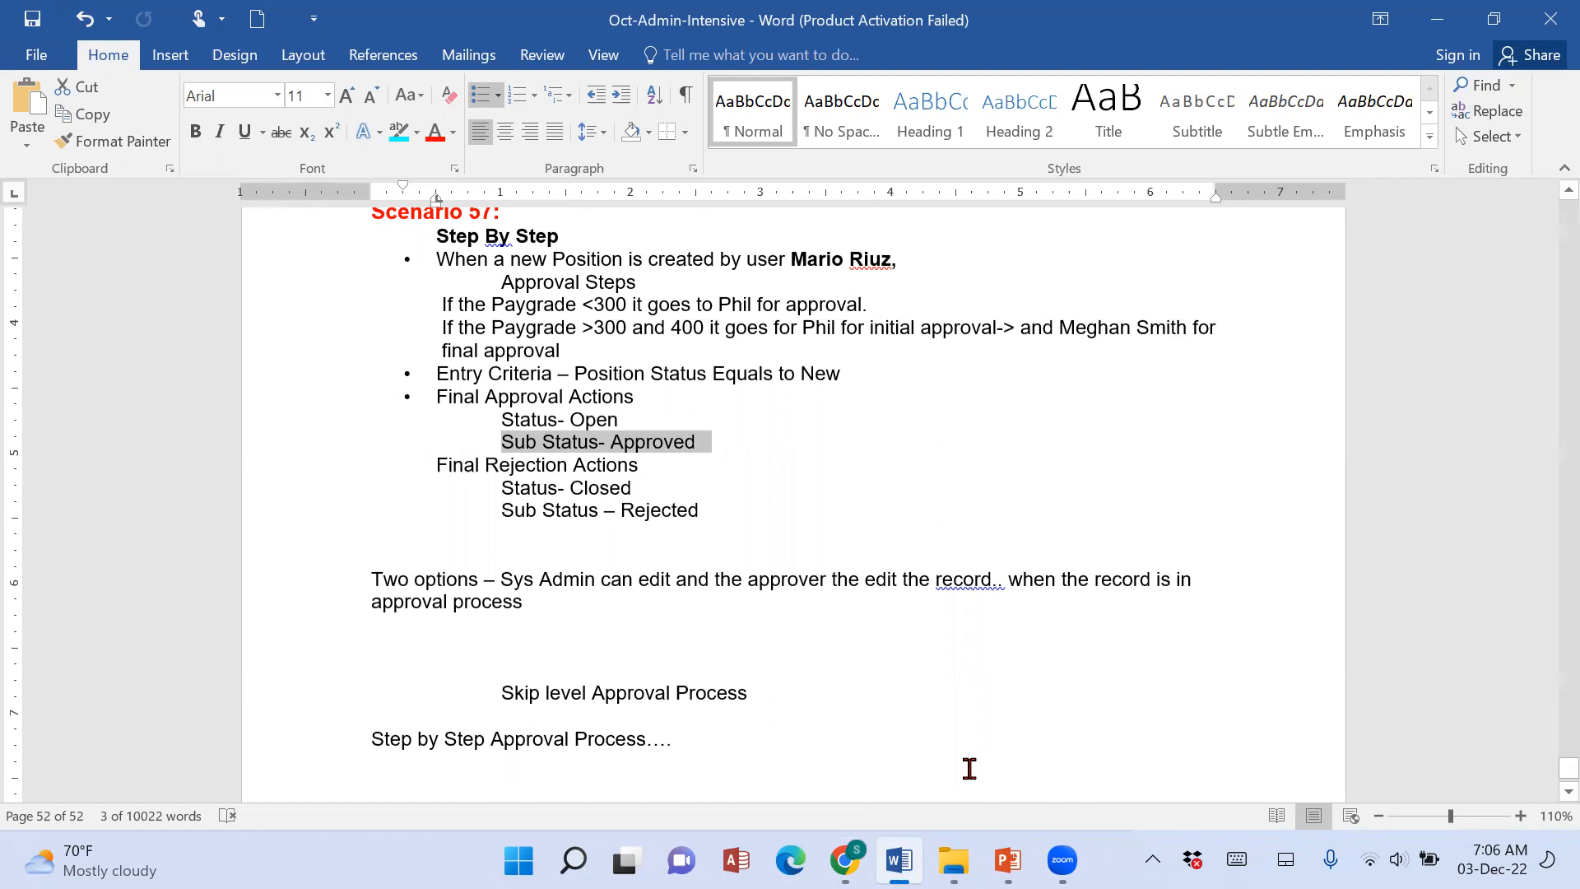
pyautogui.click(844, 860)
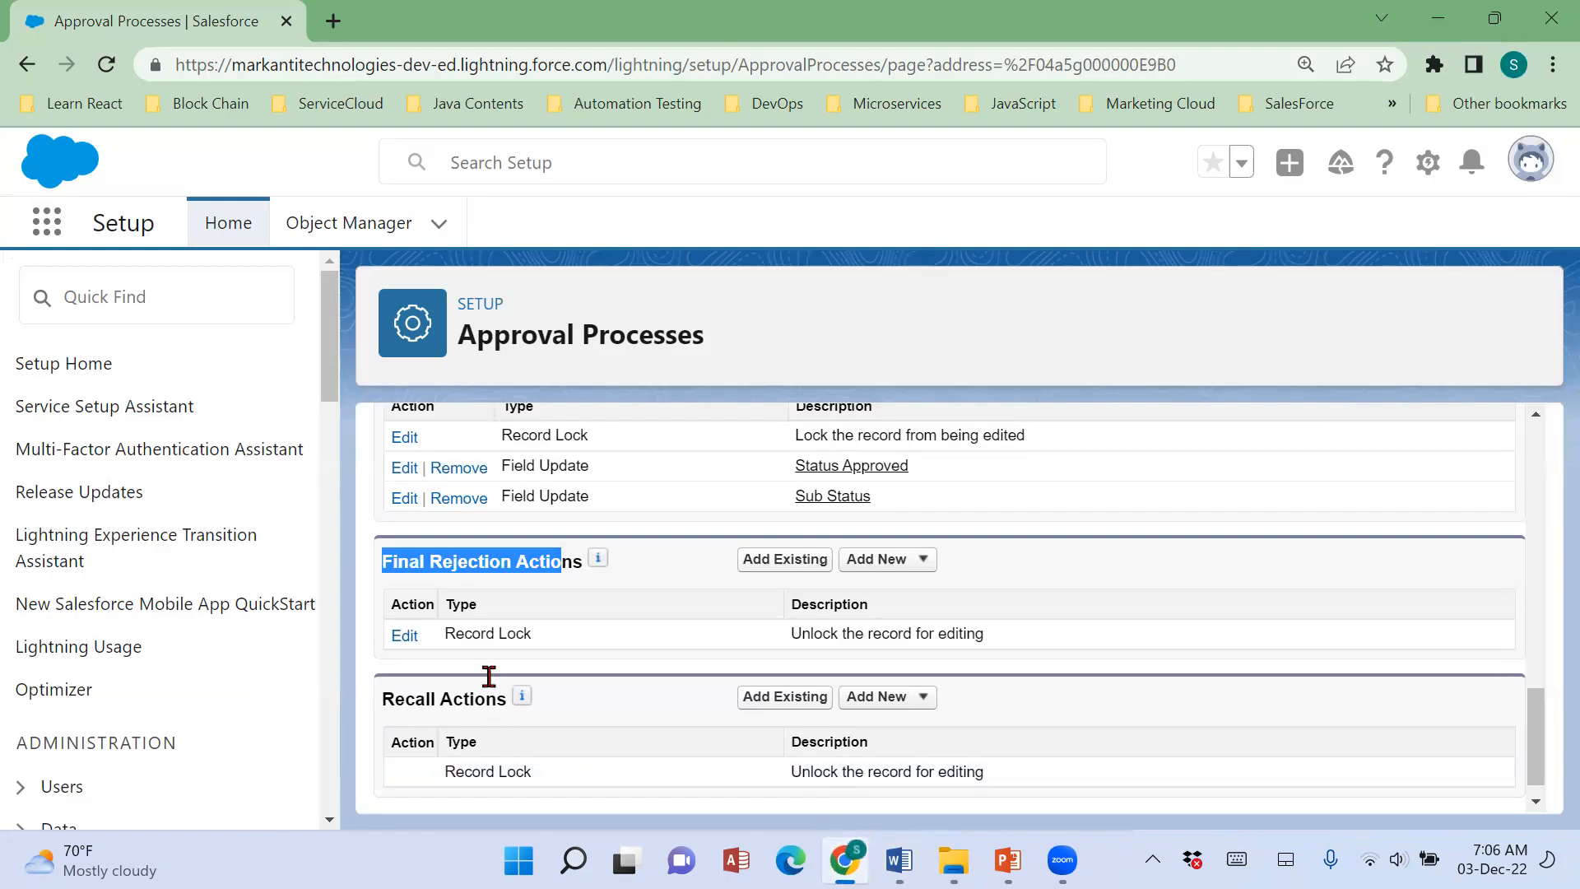
# Add a new field update named Status Rejection to the Final Rejection Actions.
pyautogui.click(889, 559)
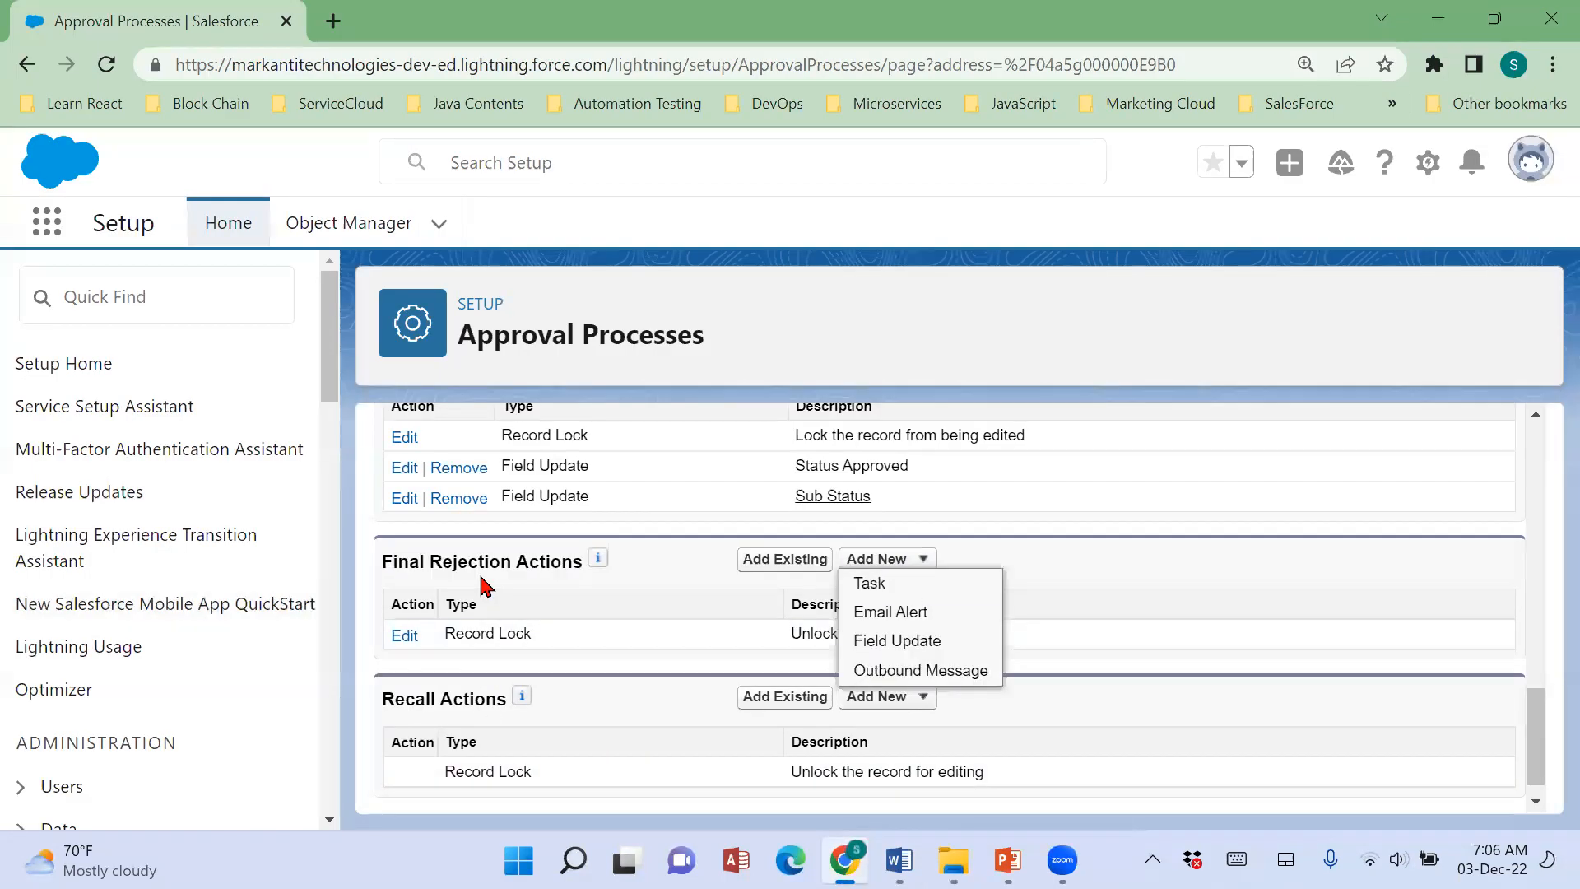
pyautogui.click(897, 645)
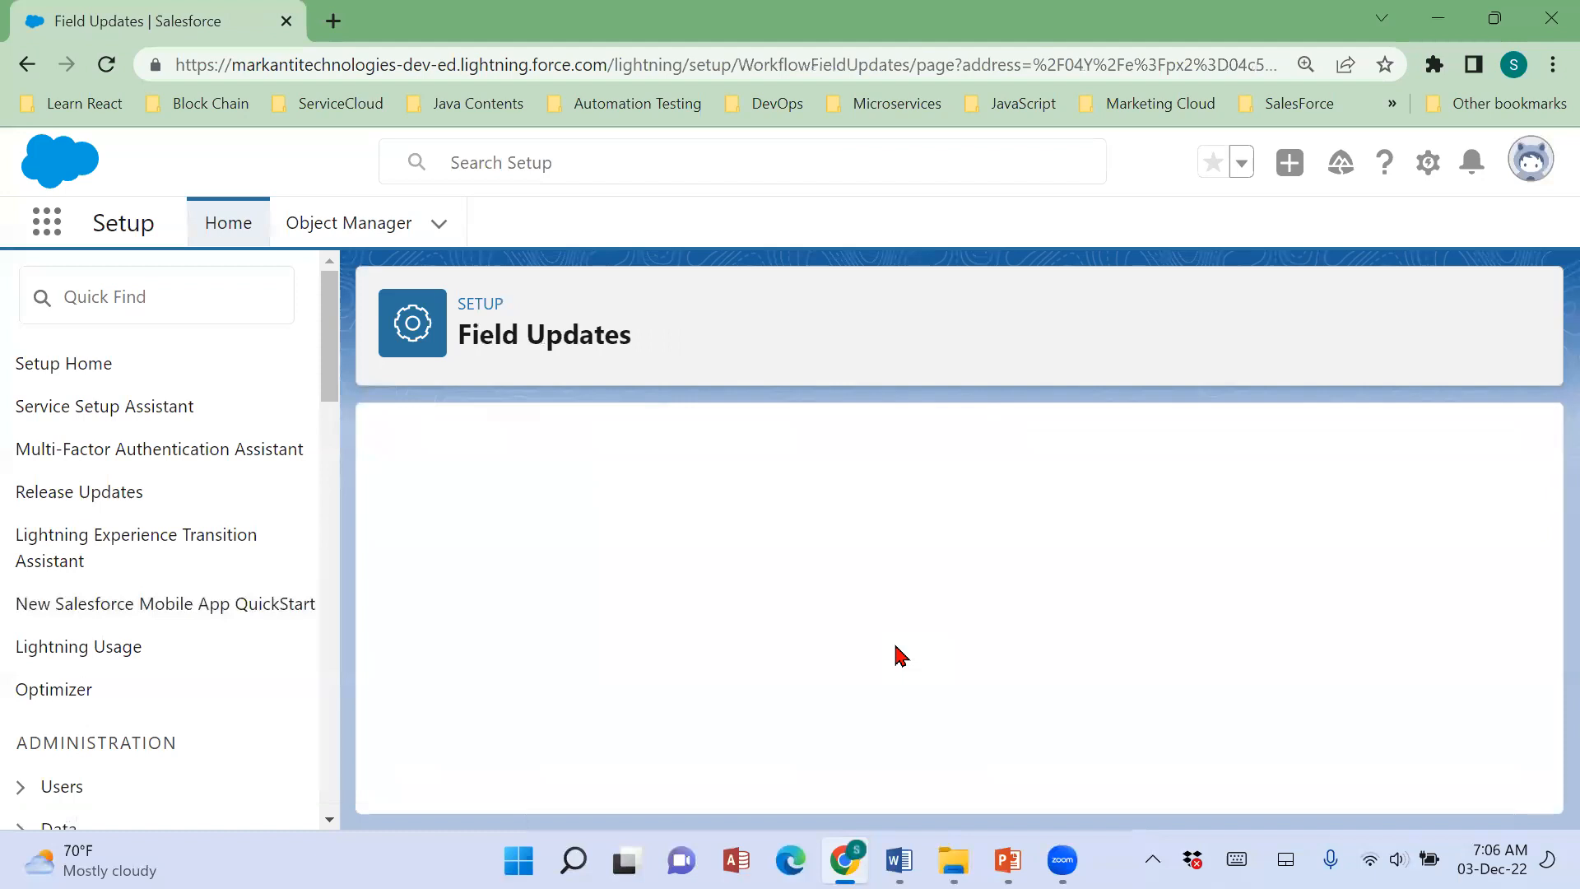
pyautogui.write('Sta')
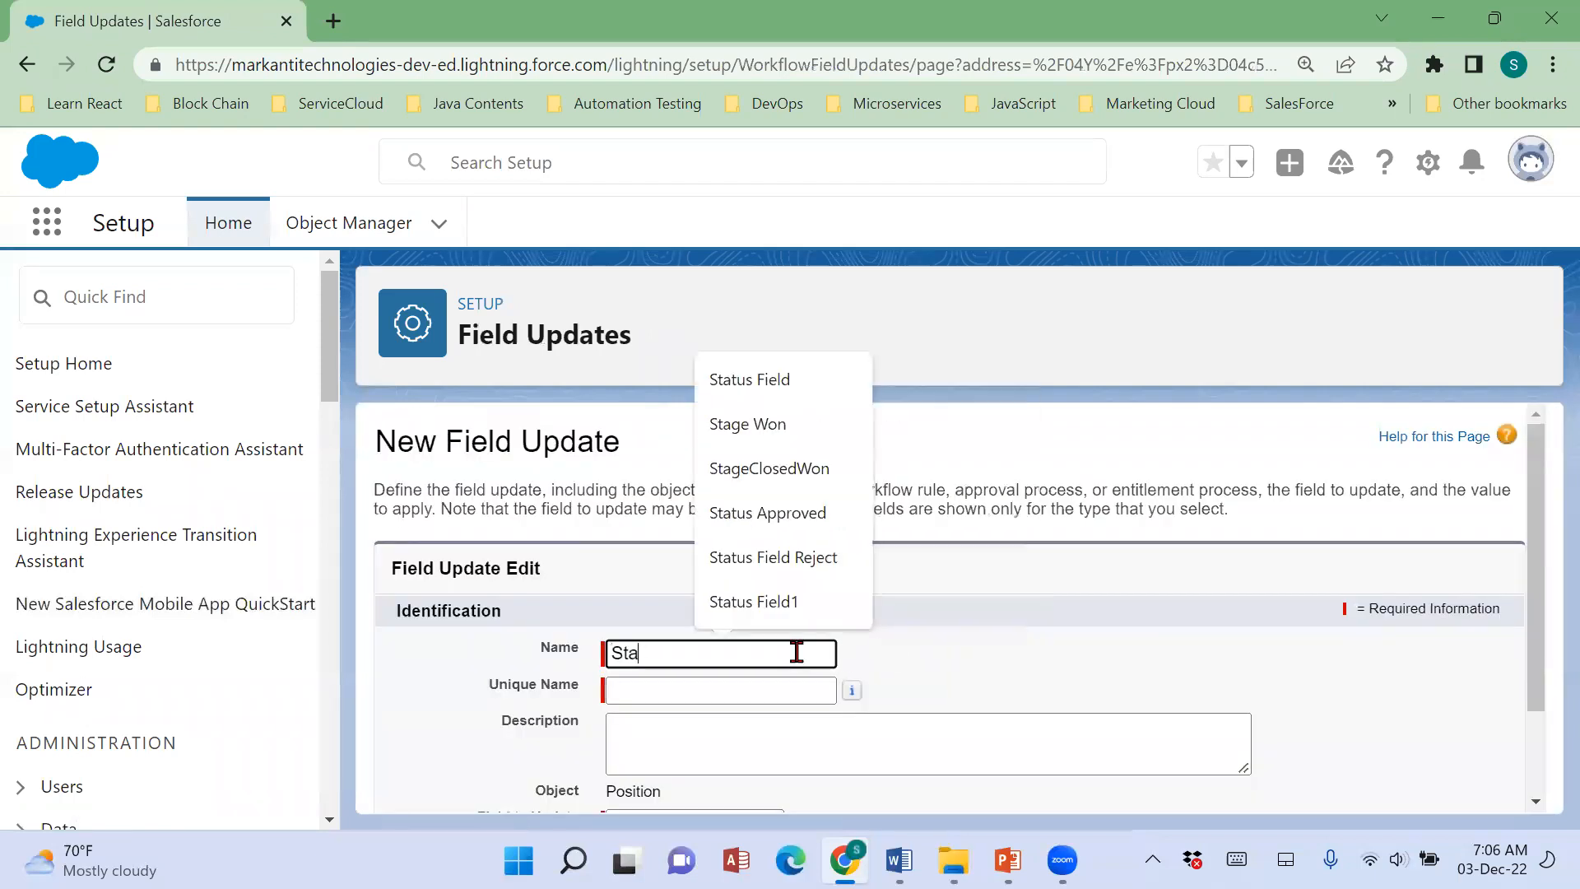
pyautogui.write('tus Ree')
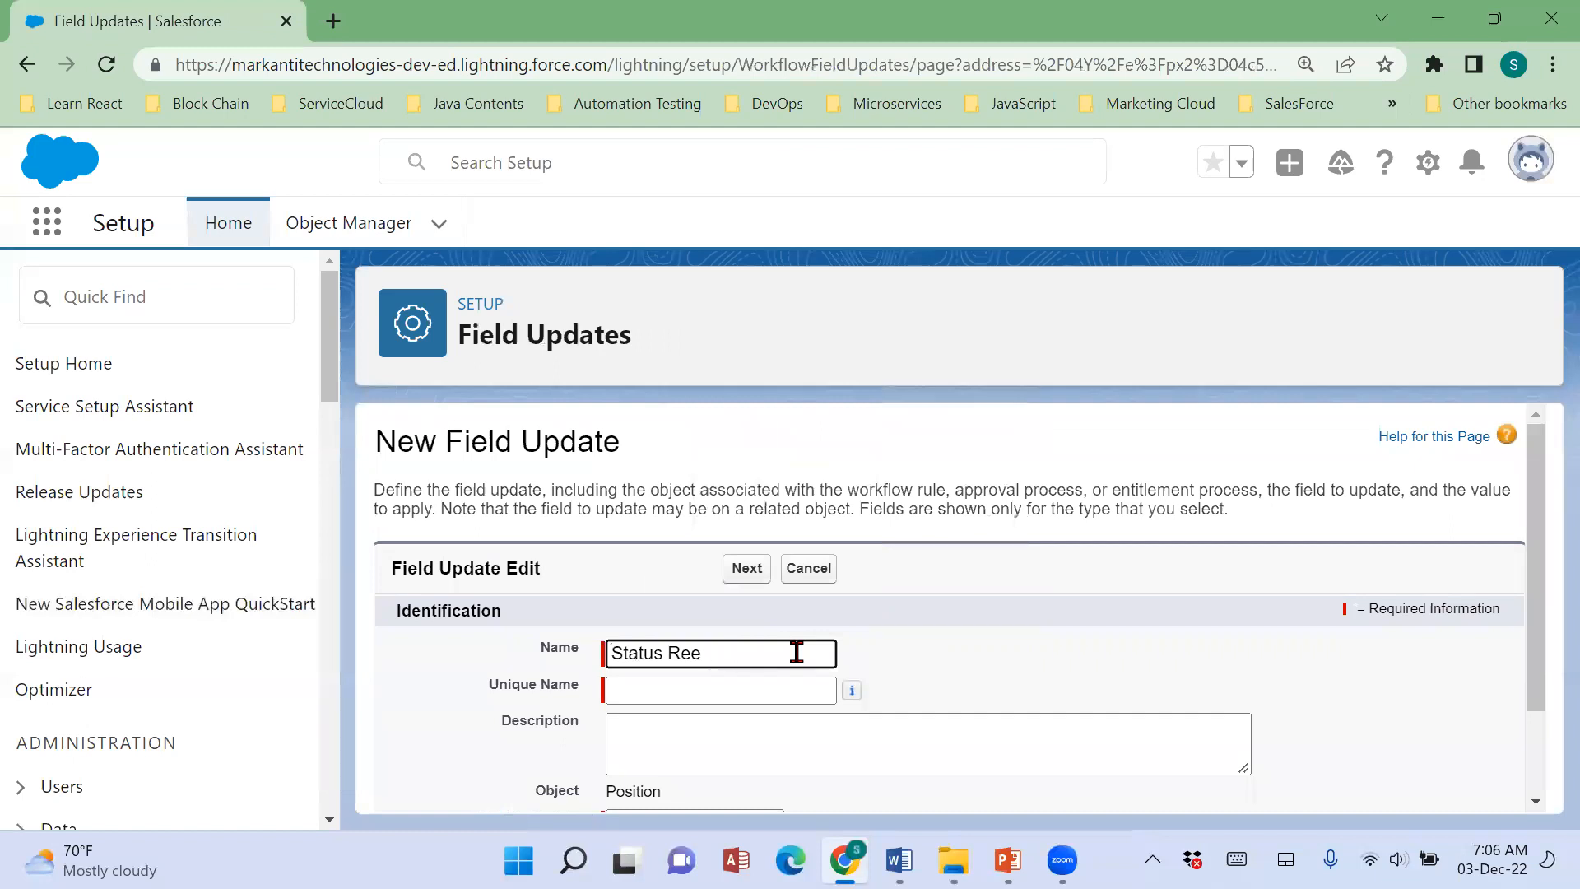
pyautogui.write('cteected')
pyautogui.press('BackSpace')
pyautogui.press('BackSpace')
pyautogui.write('ion')
pyautogui.press('Tab')
# Set the Status Rejection field update to change the Status field to Closed, with workflow rules re-evaluated after the change, and save it.
pyautogui.scroll(-1, 797, 652)
pyautogui.click(656, 708)
pyautogui.scroll(-3, 659, 688)
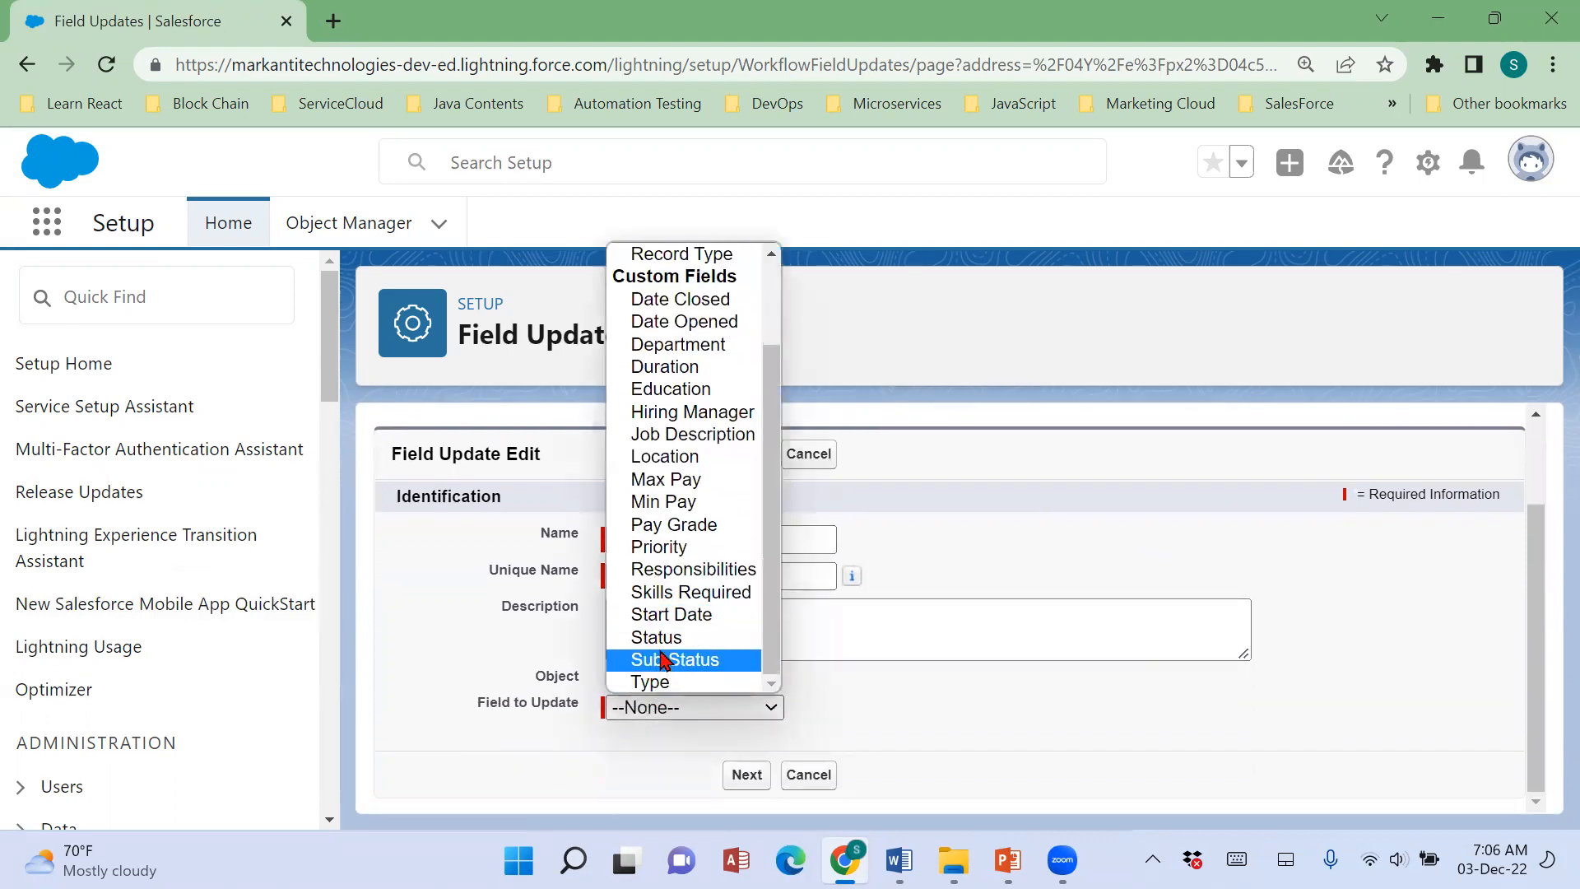
pyautogui.click(659, 635)
pyautogui.scroll(-4, 1231, 695)
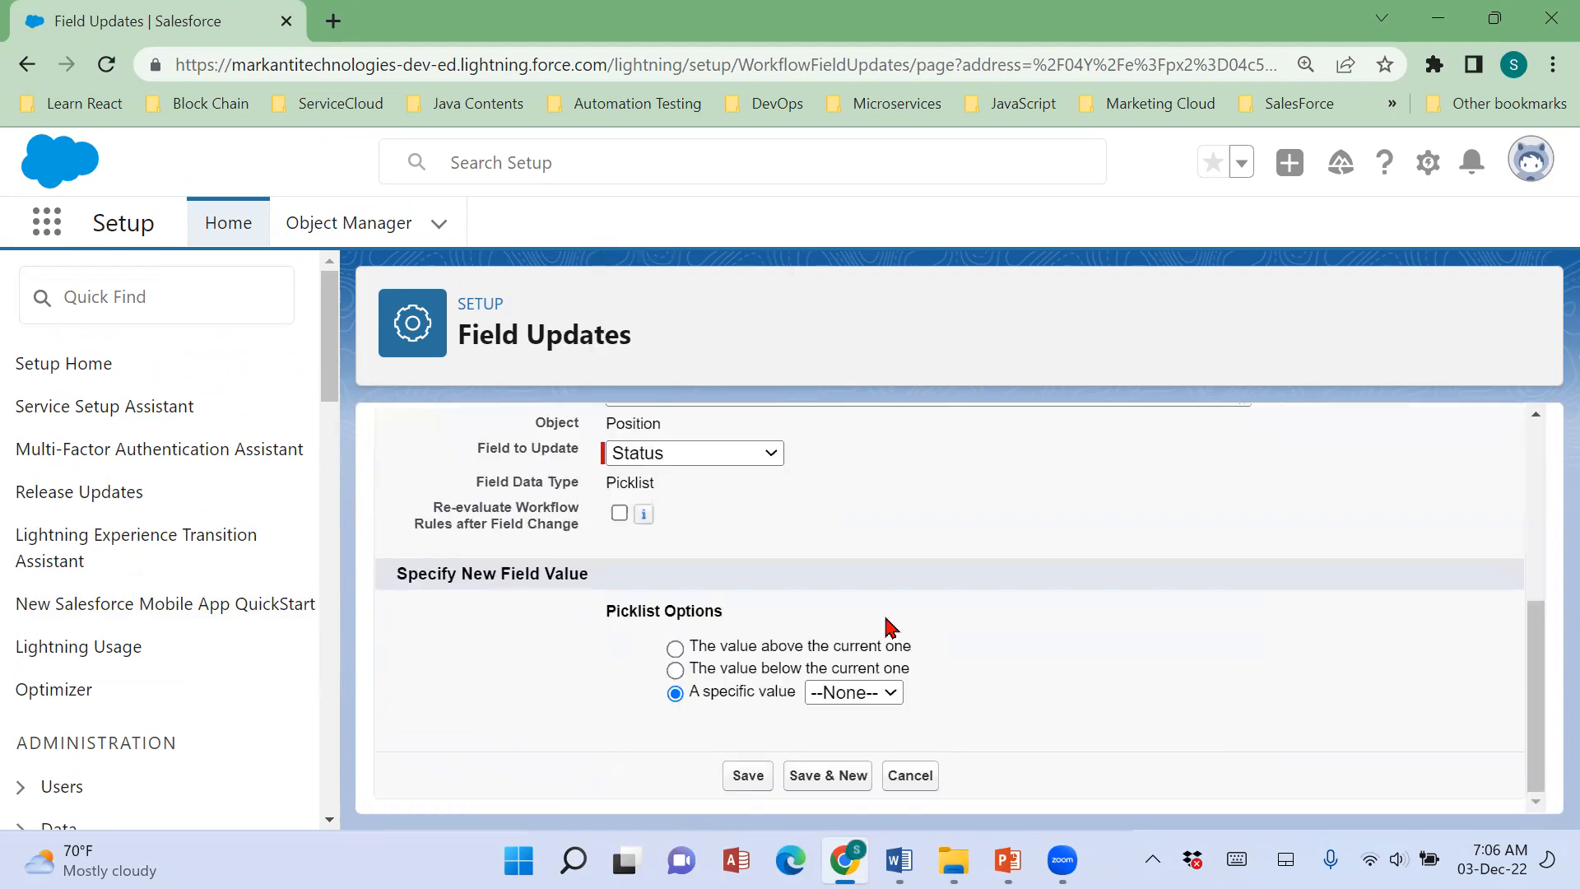
pyautogui.click(620, 513)
pyautogui.click(854, 701)
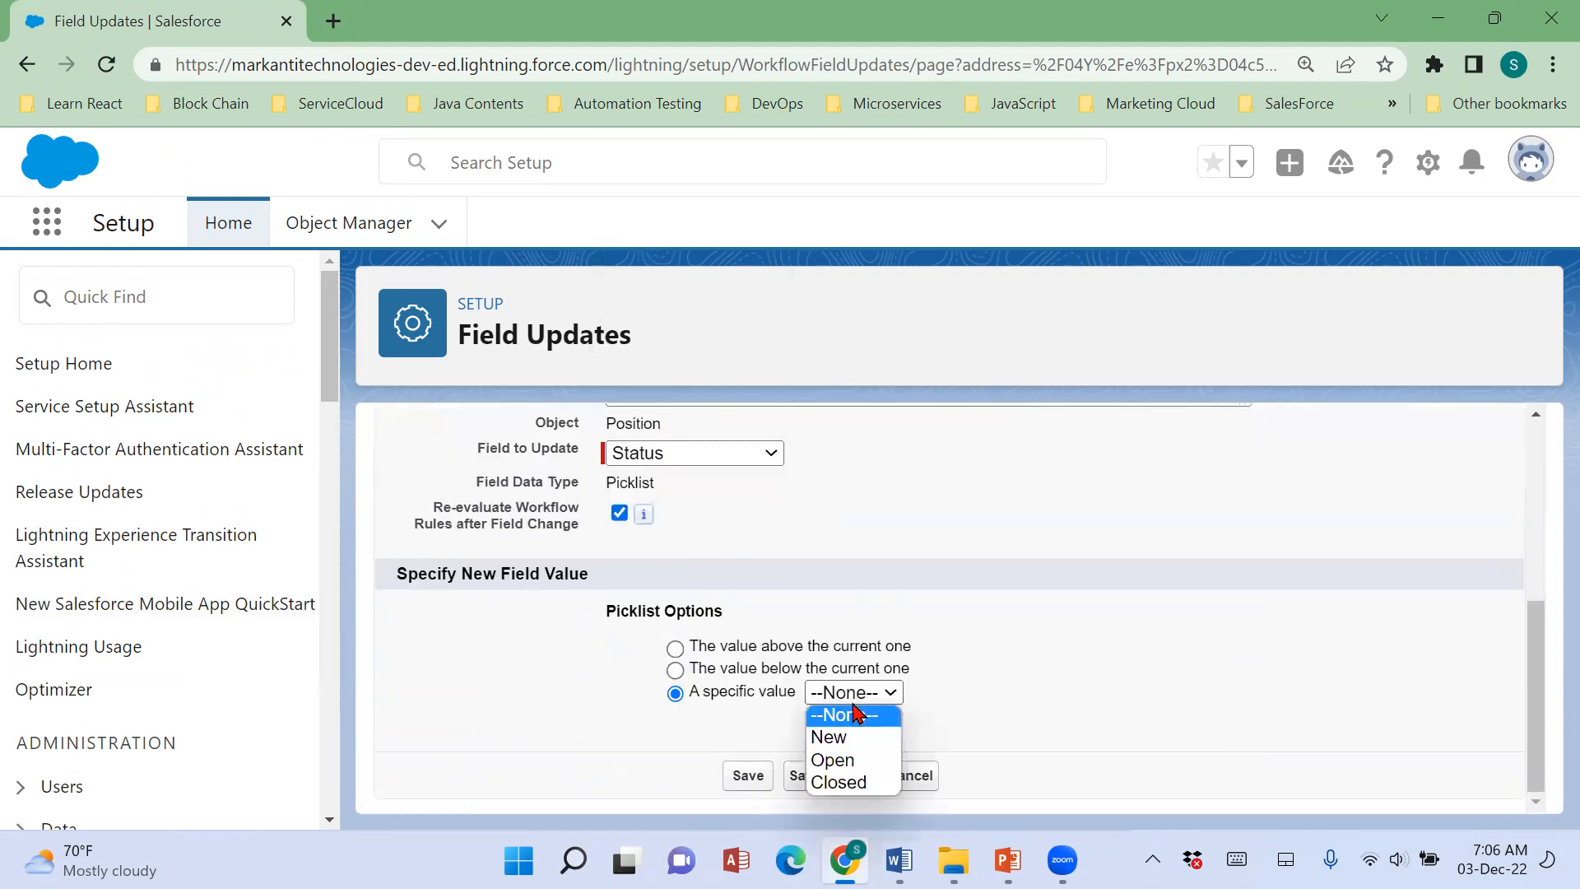
pyautogui.click(859, 781)
pyautogui.click(754, 778)
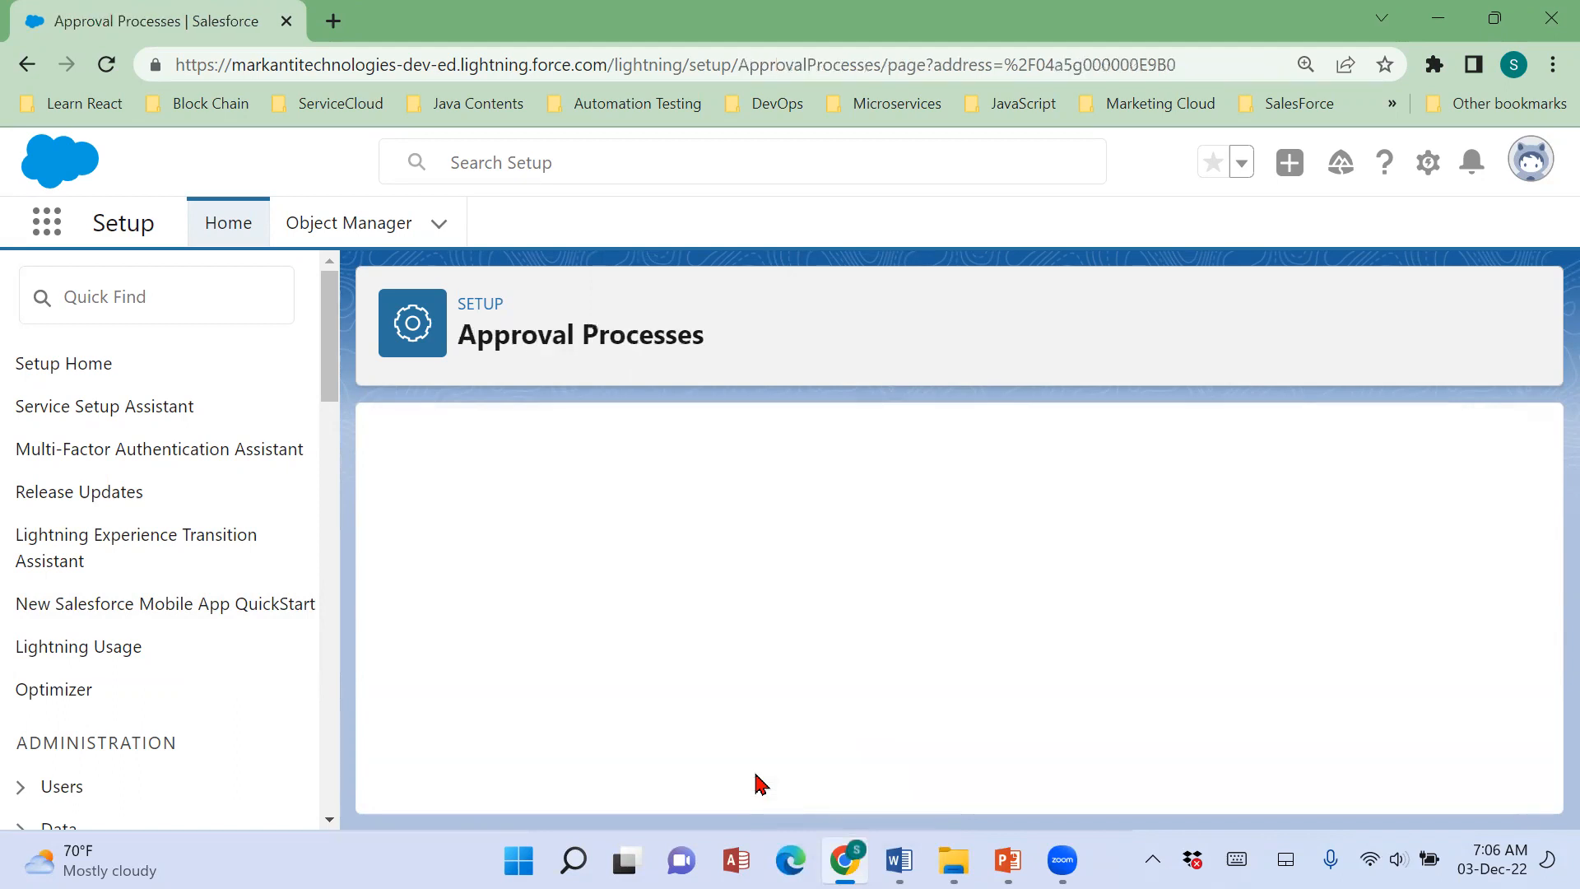
pyautogui.scroll(-10, 818, 701)
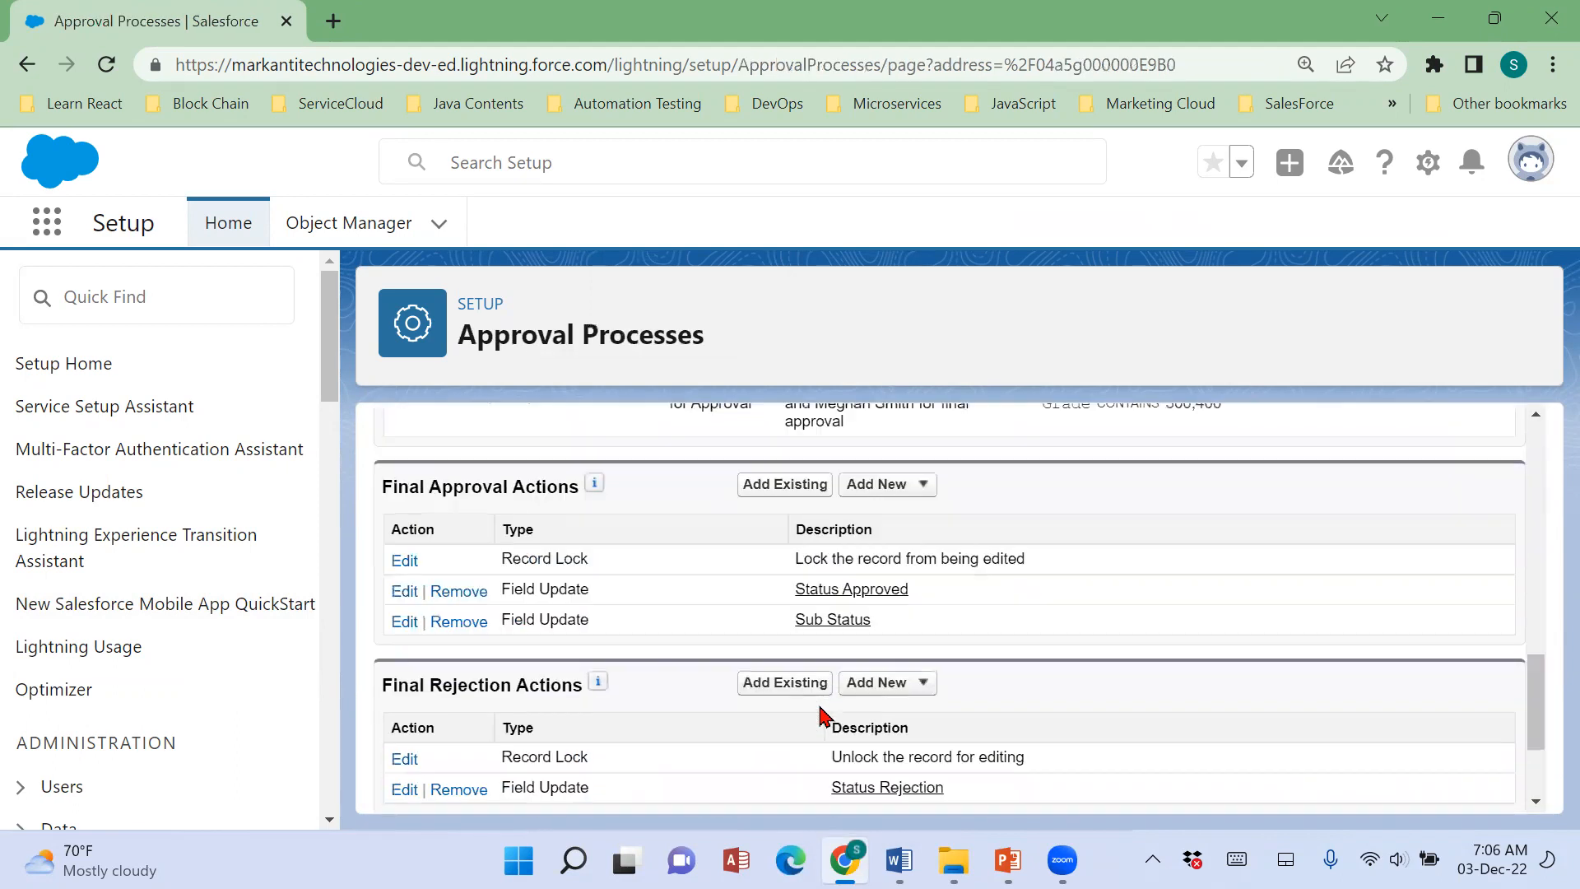
# Add a new field update named Sub Status Rejection to the Final Rejection Actions.
pyautogui.scroll(-2, 934, 722)
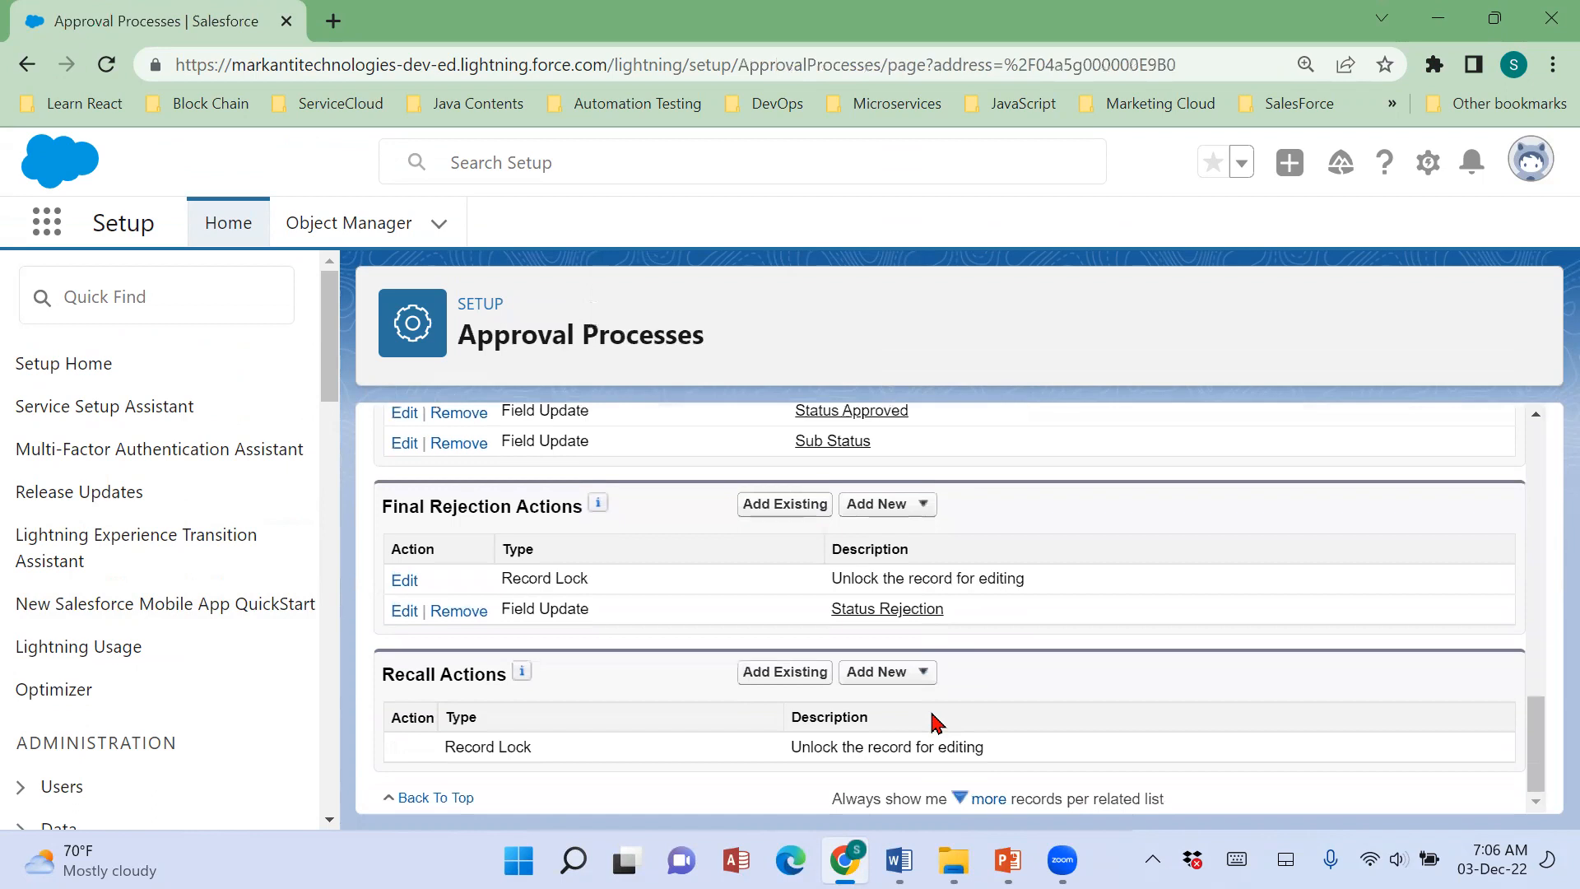
pyautogui.click(882, 507)
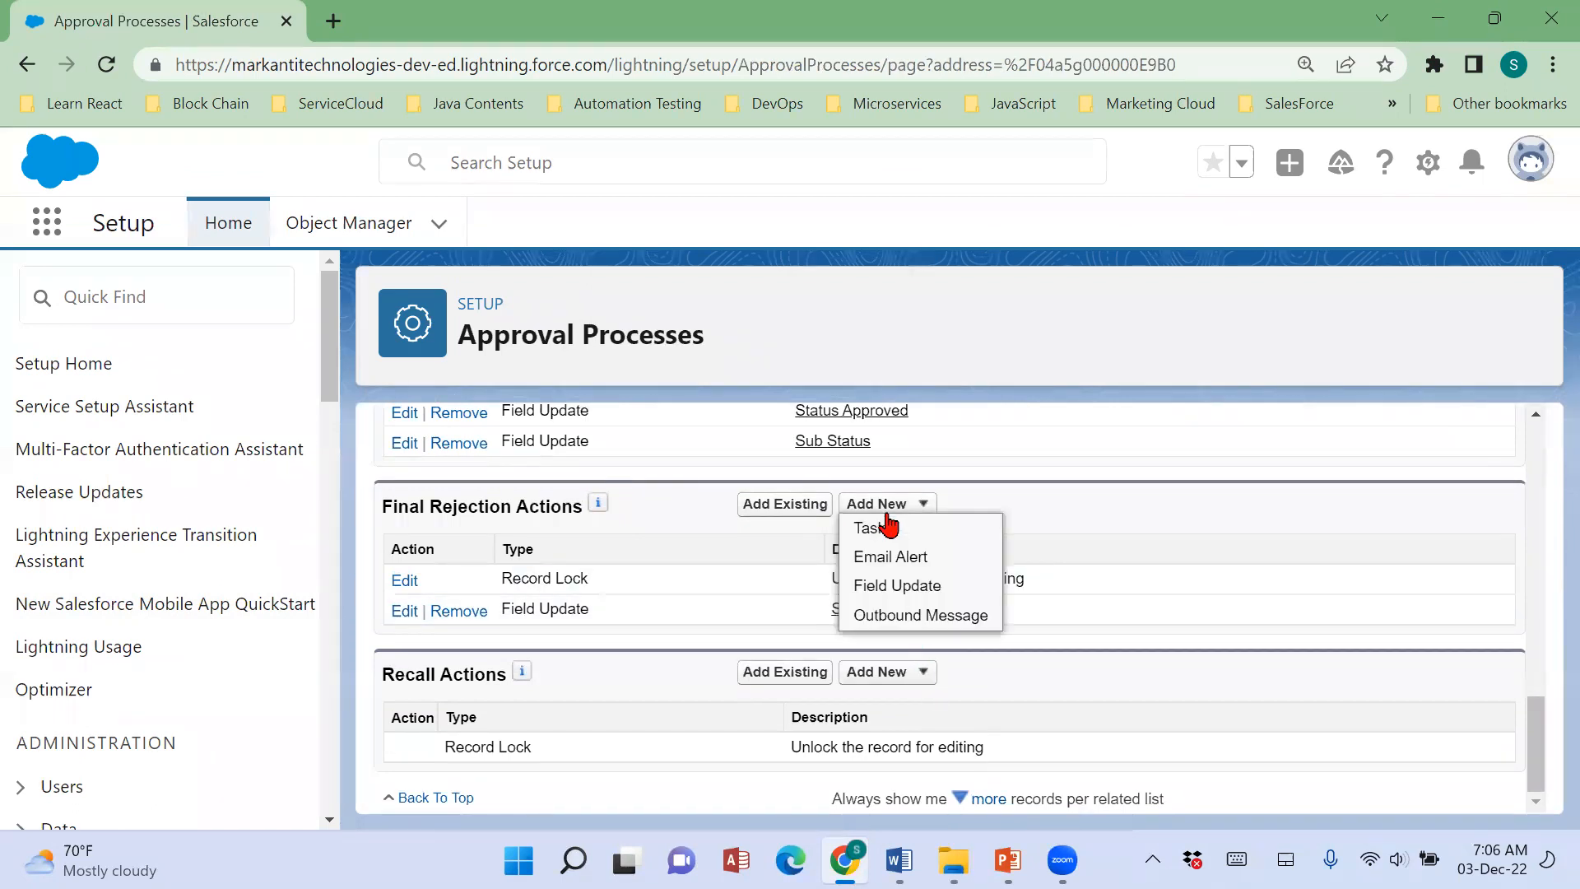
pyautogui.click(909, 595)
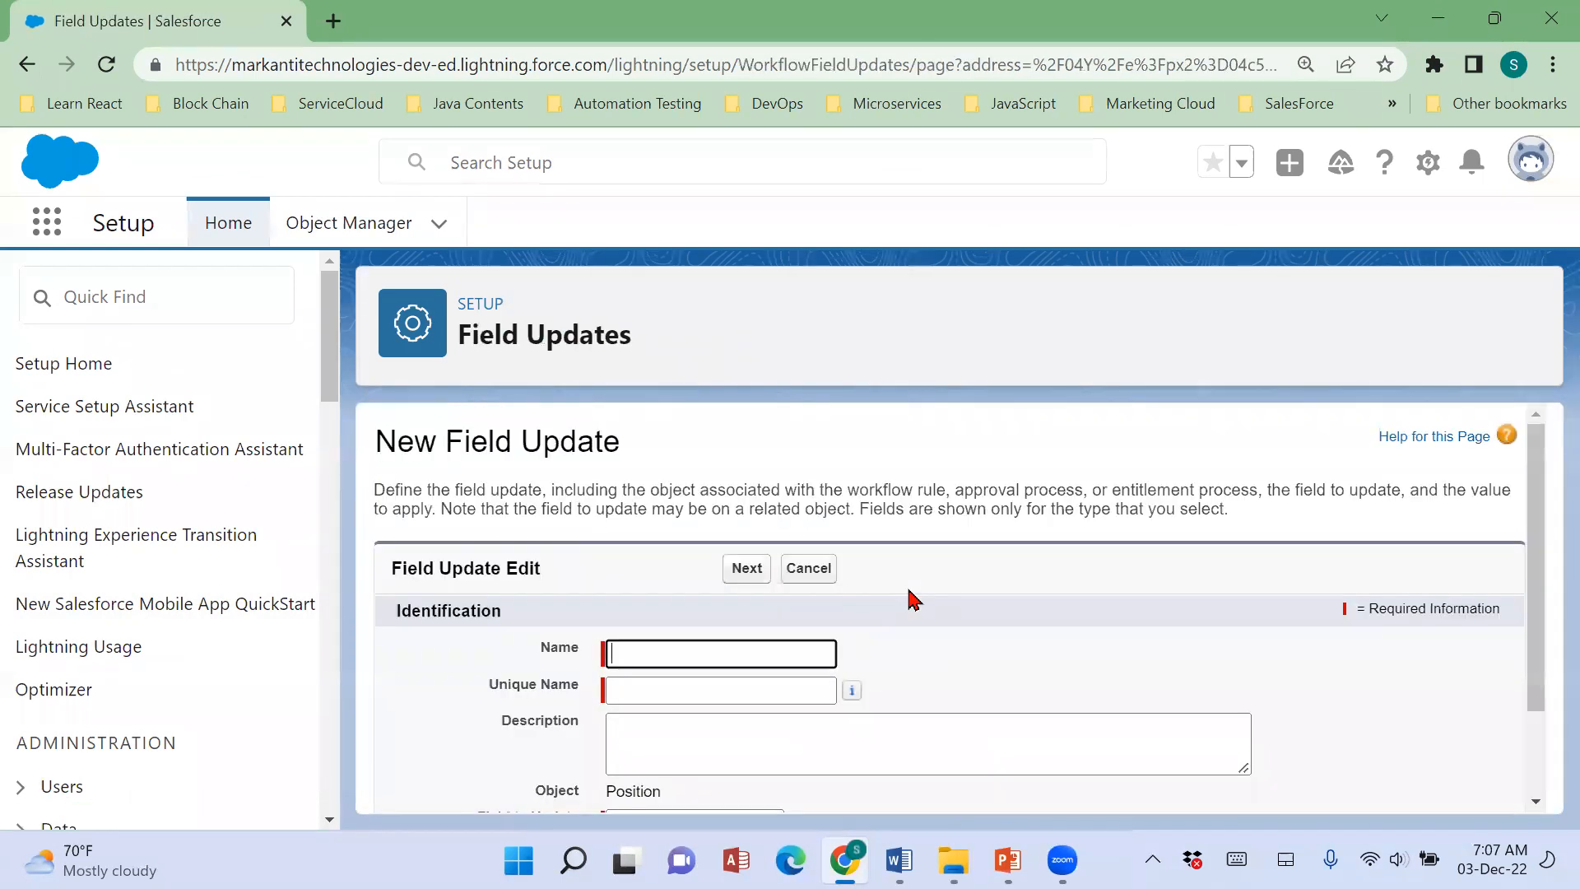
pyautogui.write('Sub')
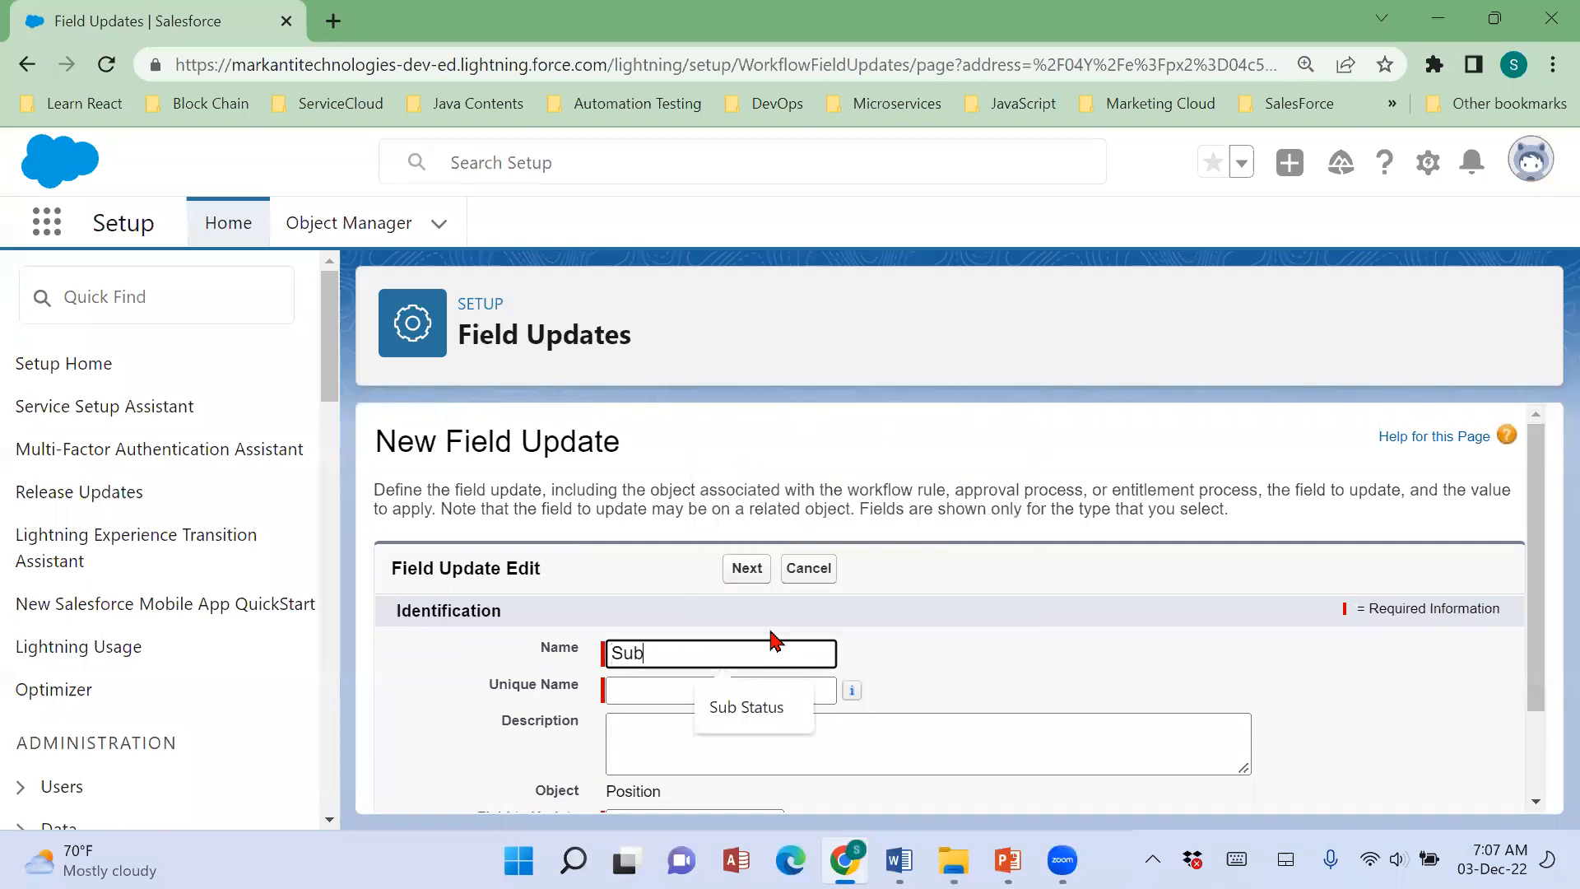
pyautogui.write(' Status ')
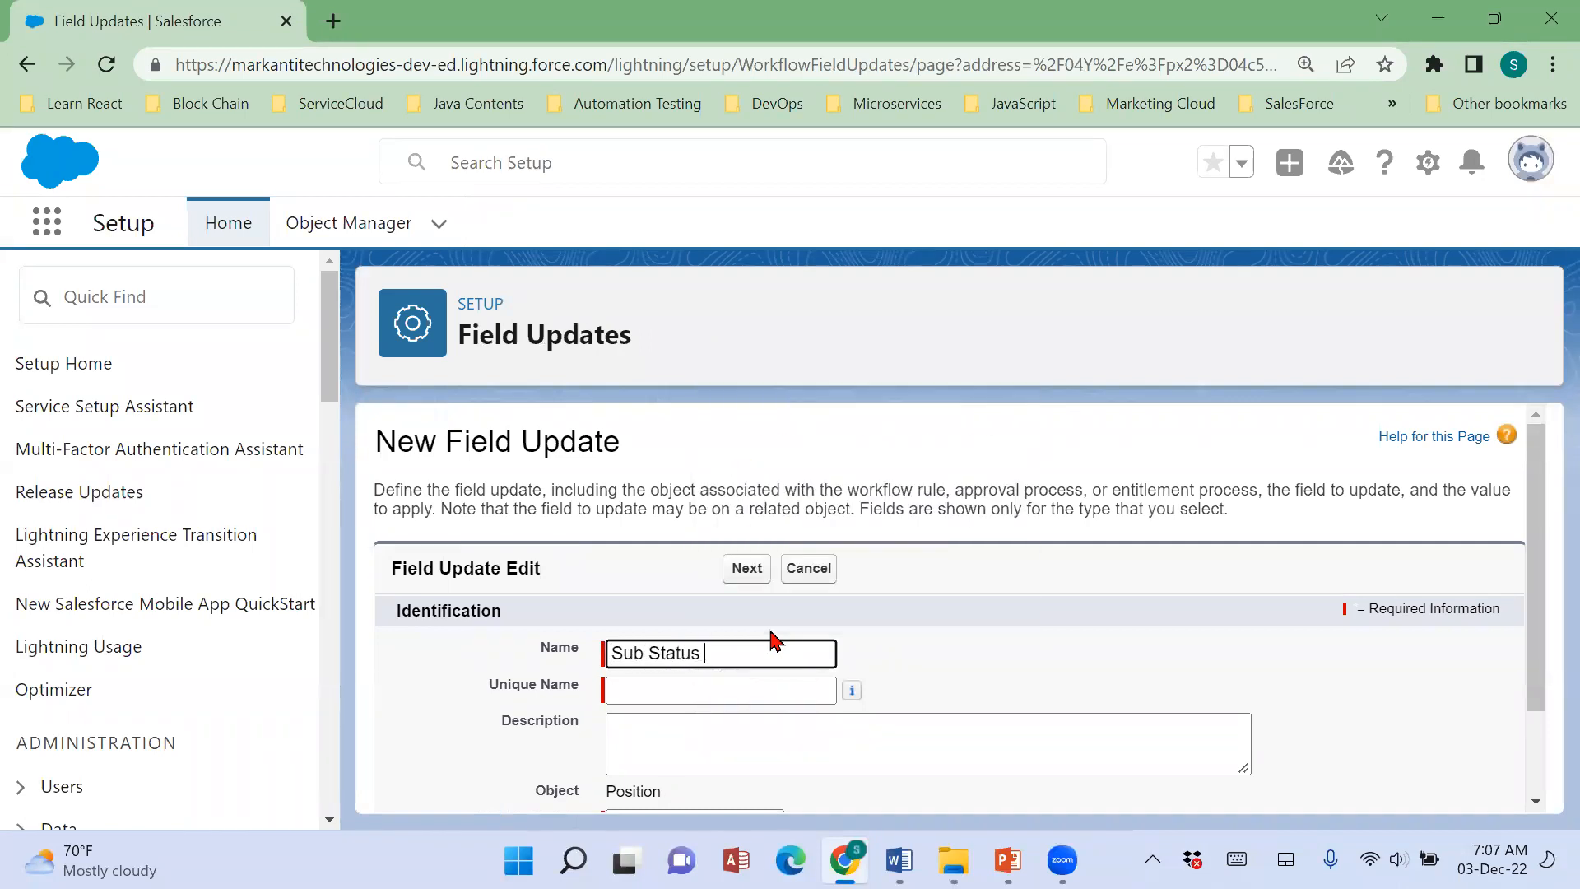
pyautogui.write('Rejection')
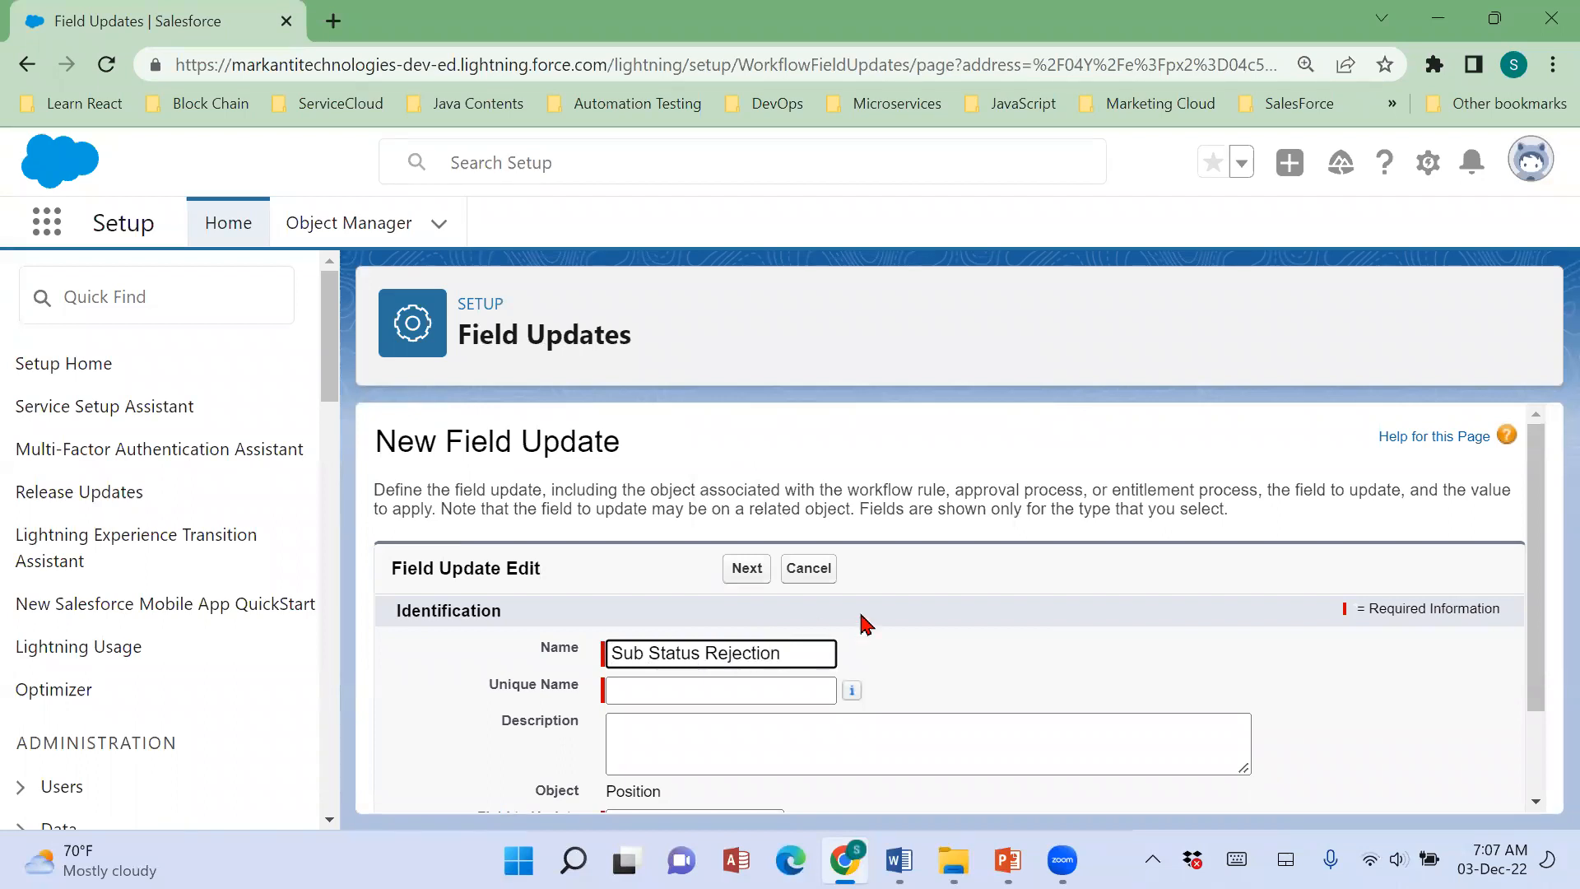
pyautogui.press('Tab')
# Choose Sub Status as the field to update and have workflow rules re-evaluated after the field change.
pyautogui.scroll(-2, 1070, 646)
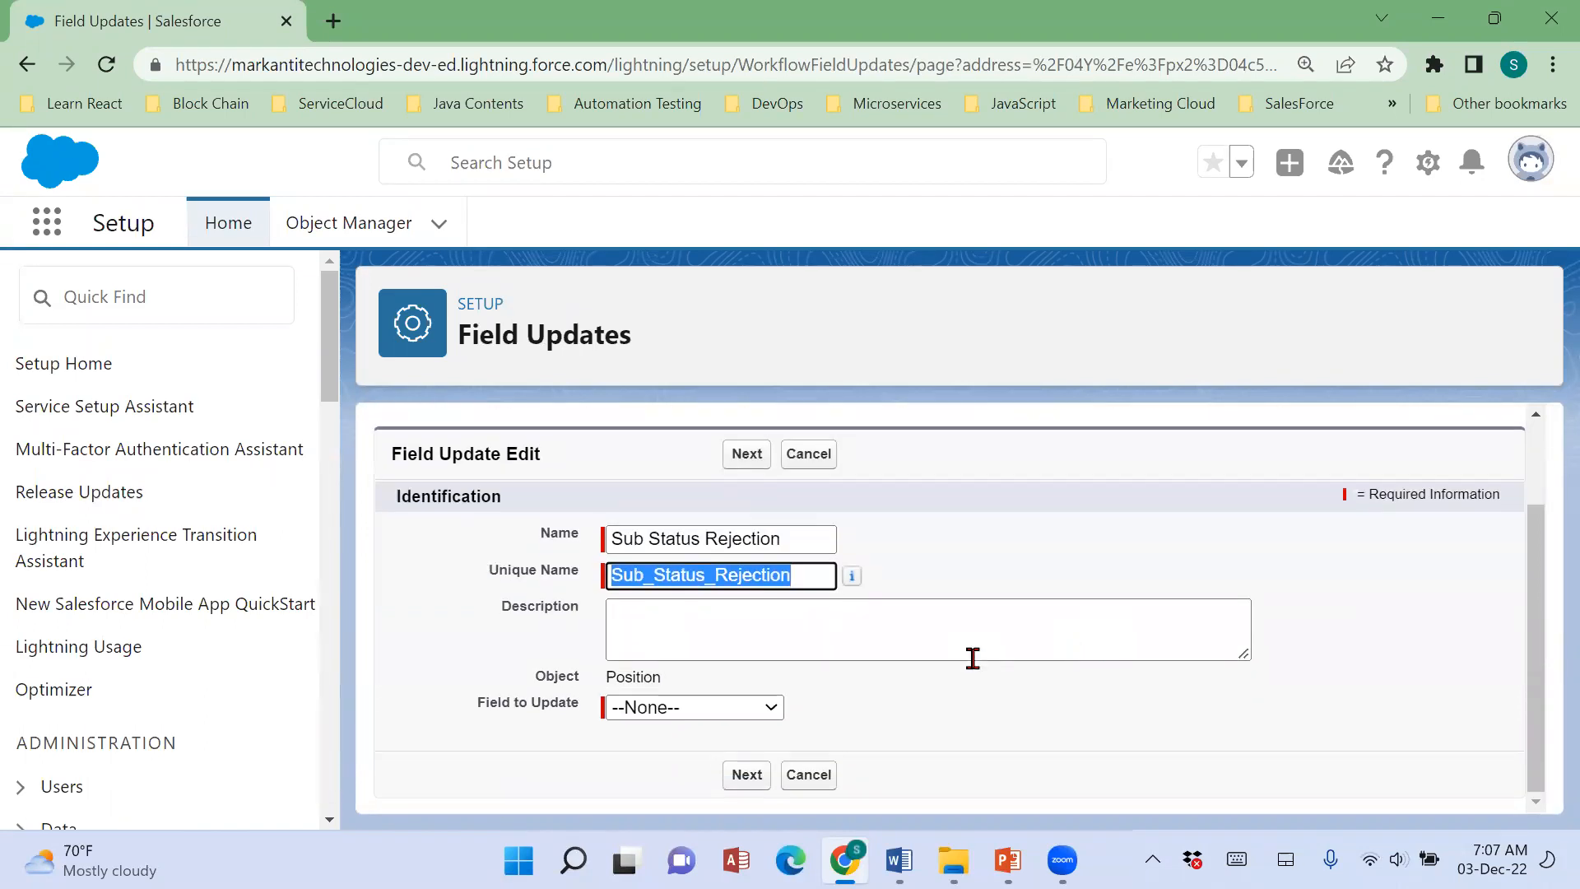
pyautogui.click(724, 709)
pyautogui.scroll(-2, 725, 642)
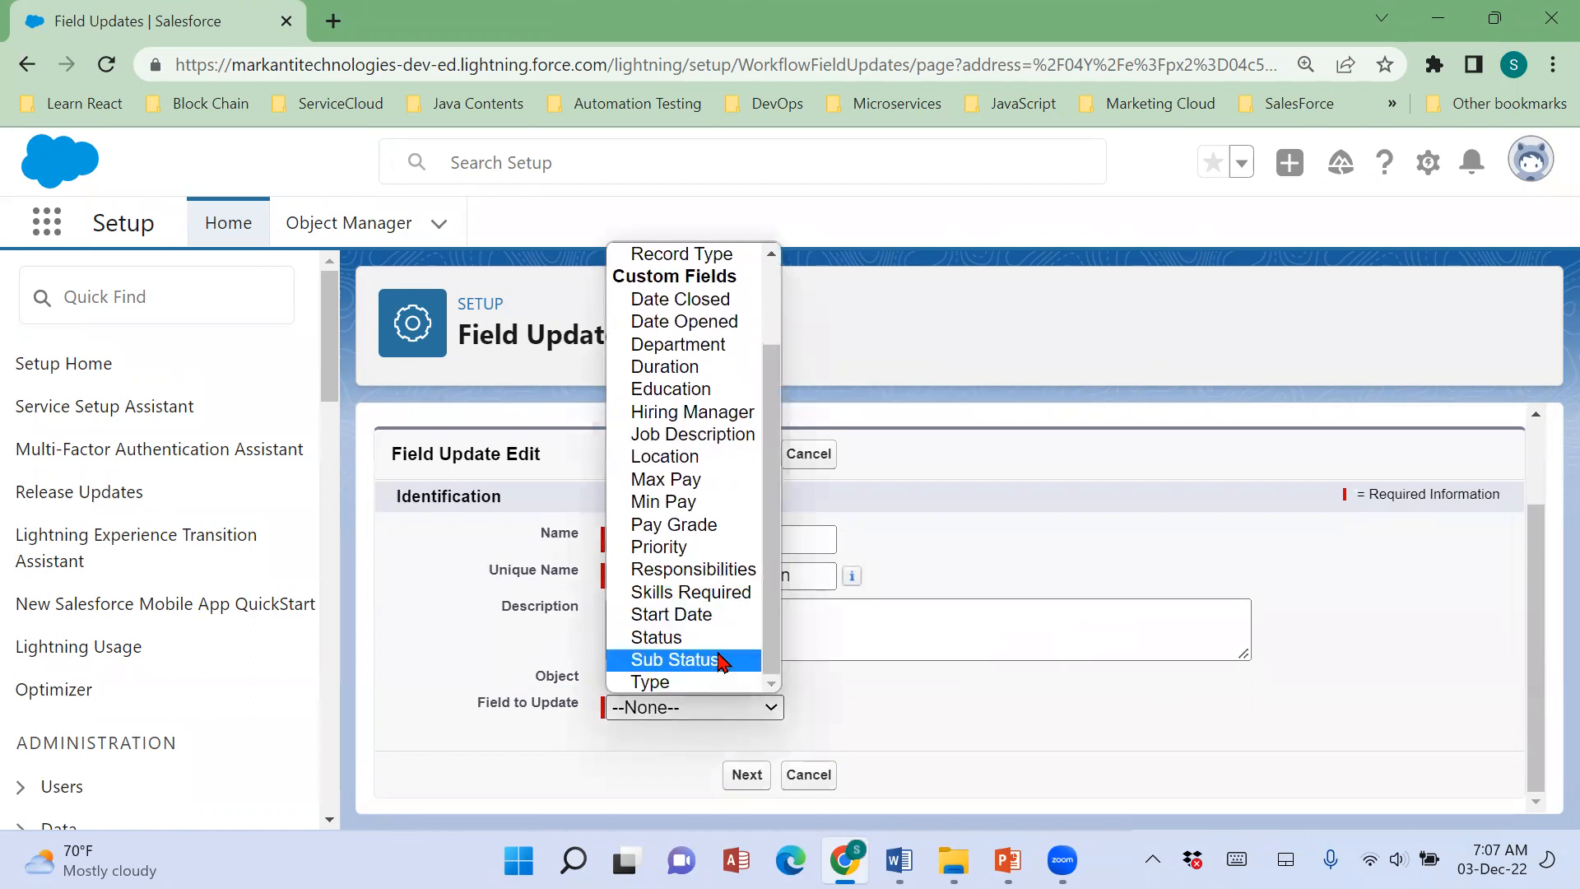
pyautogui.click(712, 671)
pyautogui.click(1034, 730)
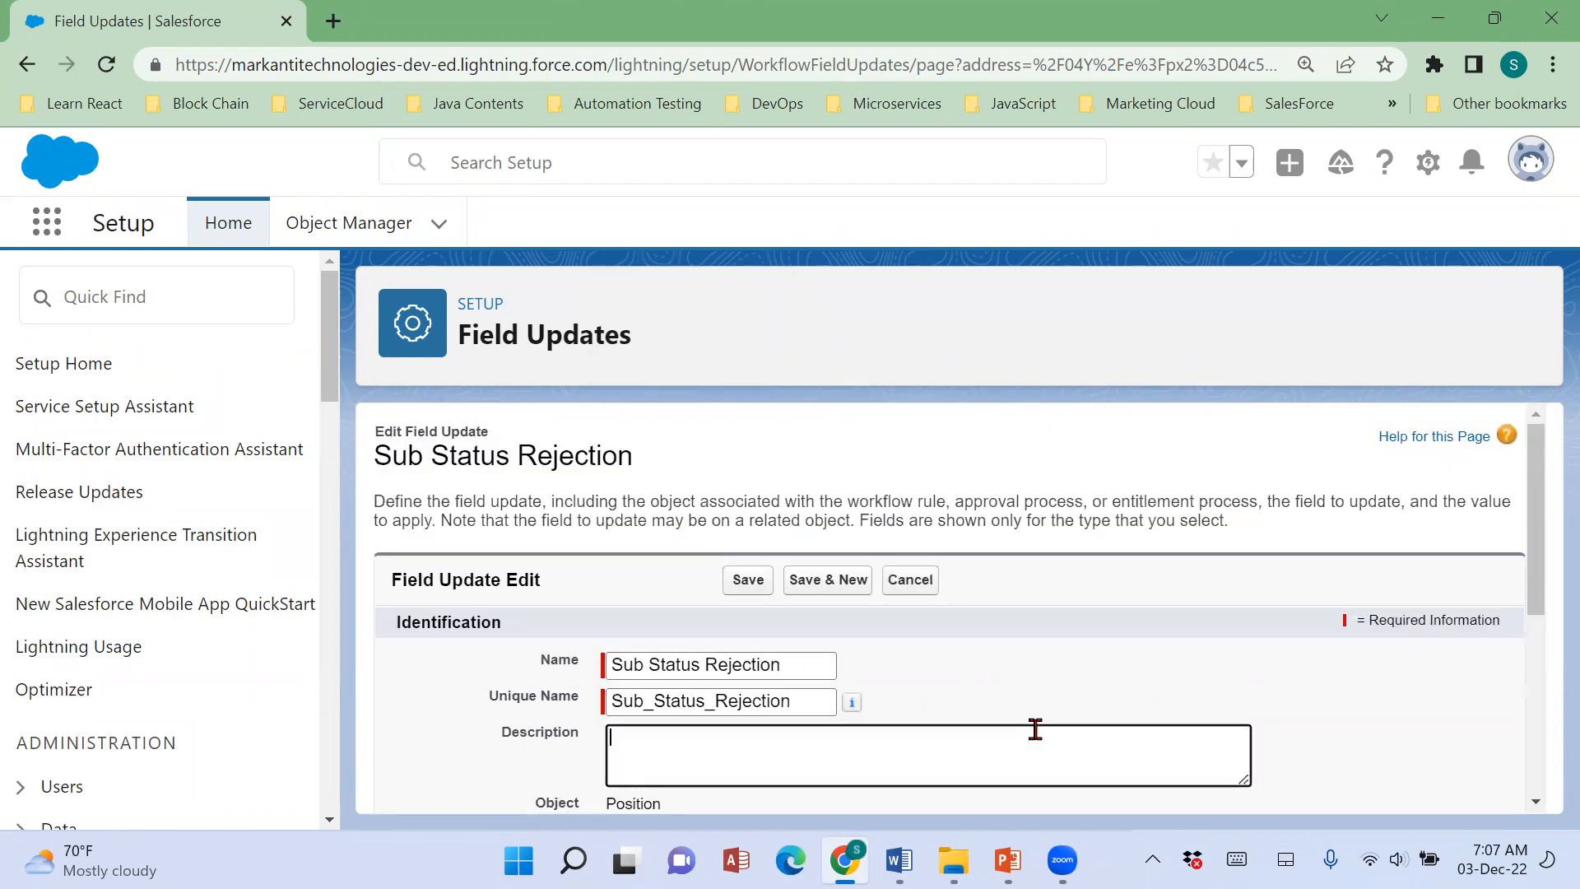
pyautogui.scroll(-5, 1033, 730)
pyautogui.click(622, 514)
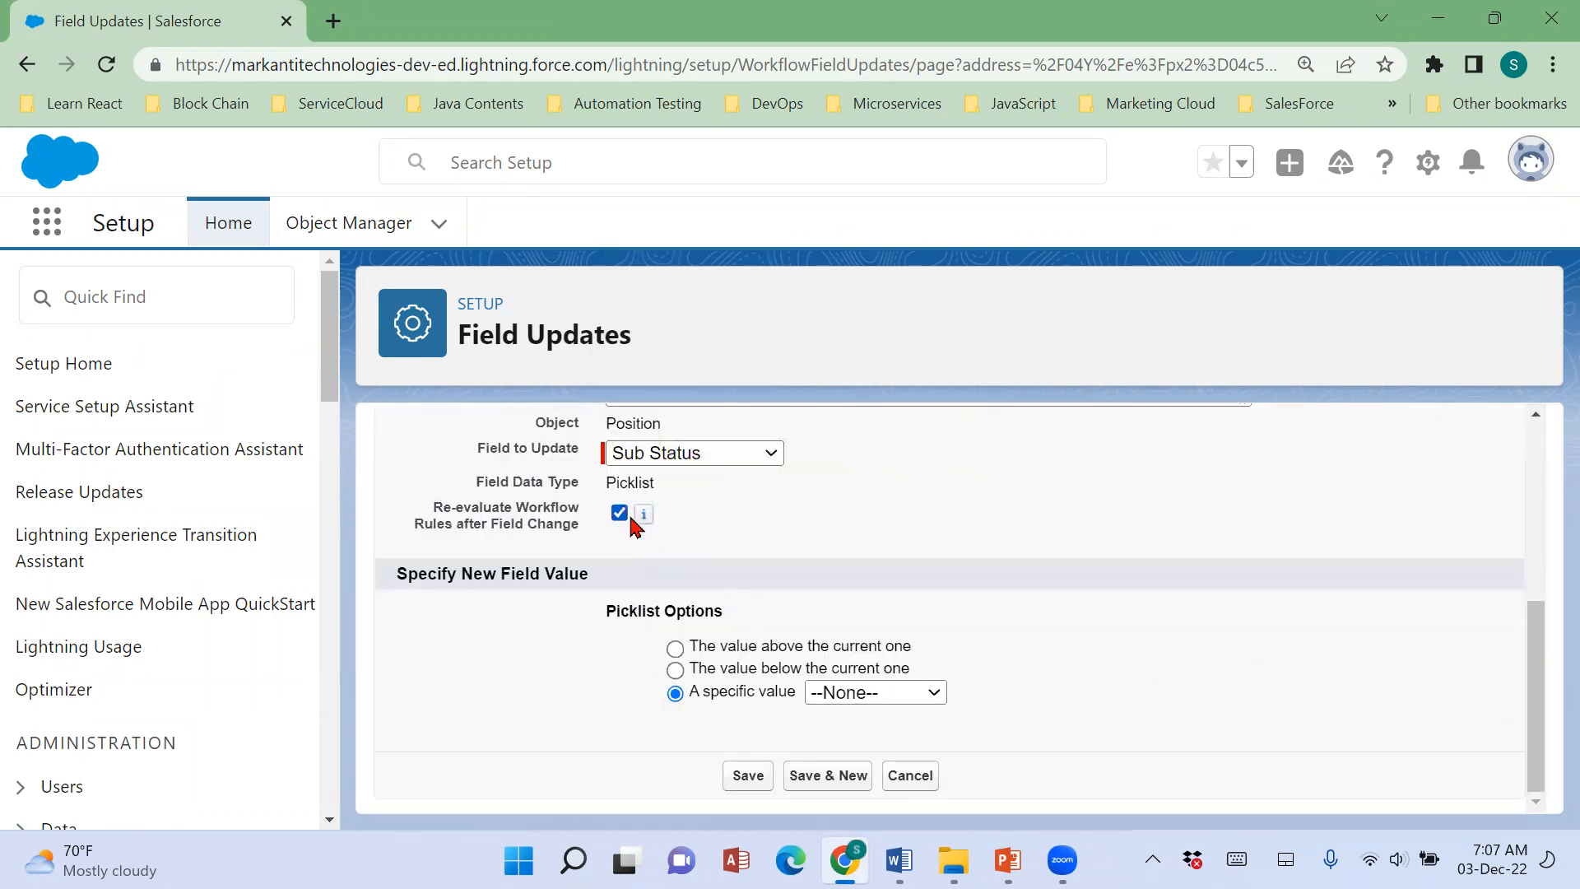
# Check the rejection Sub Status in the Word notes, and set the field update's specific value to Not Approved in Salesforce.
pyautogui.click(868, 698)
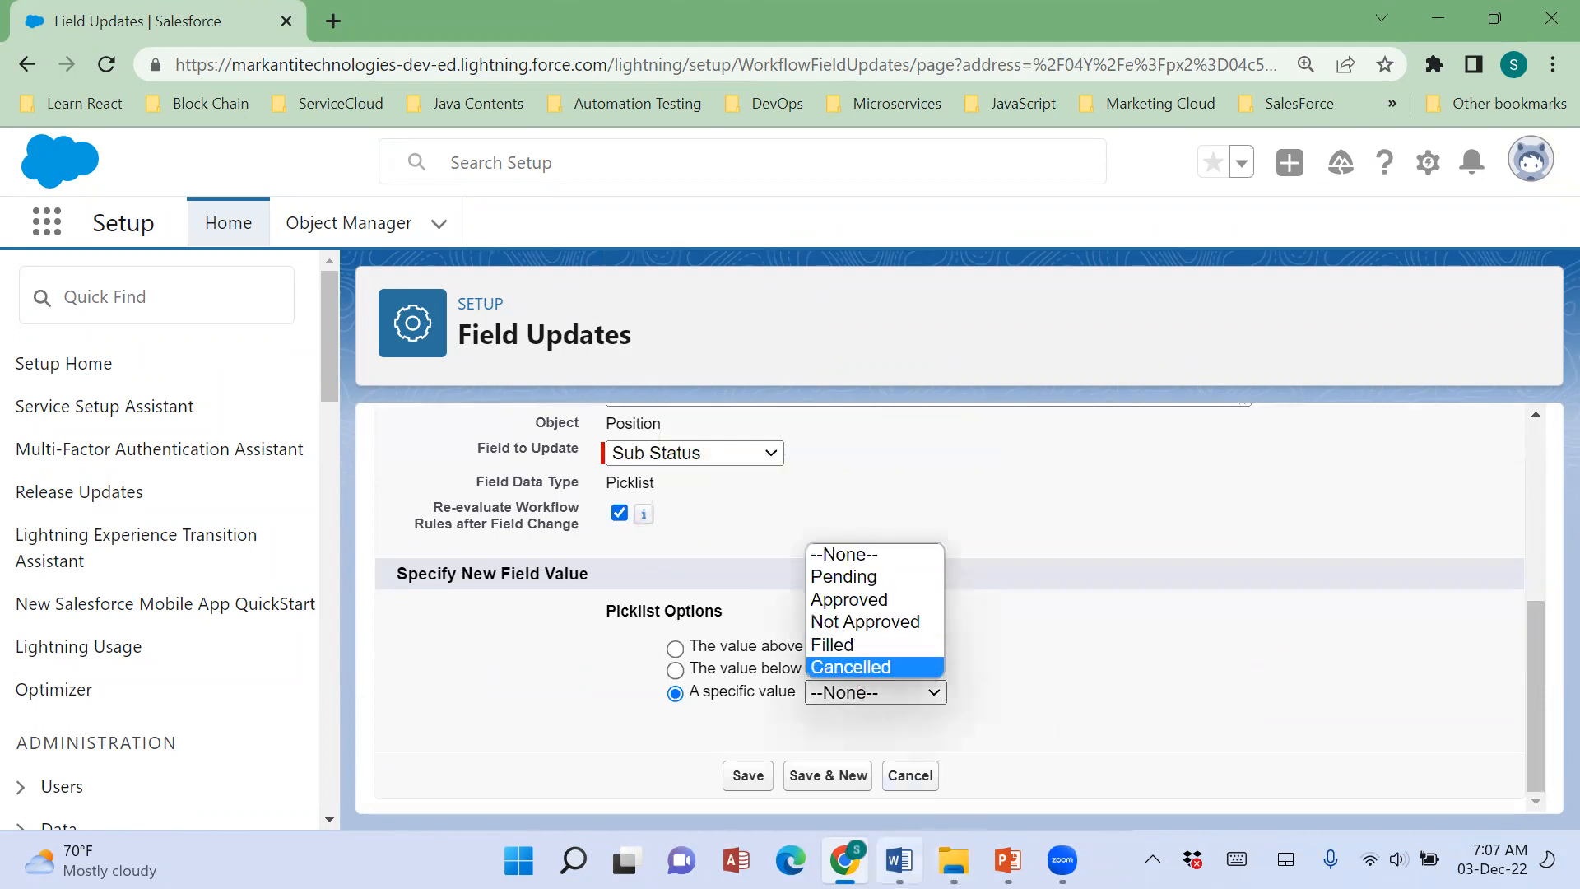
pyautogui.click(900, 860)
pyautogui.moveTo(484, 516); pyautogui.dragTo(777, 516)
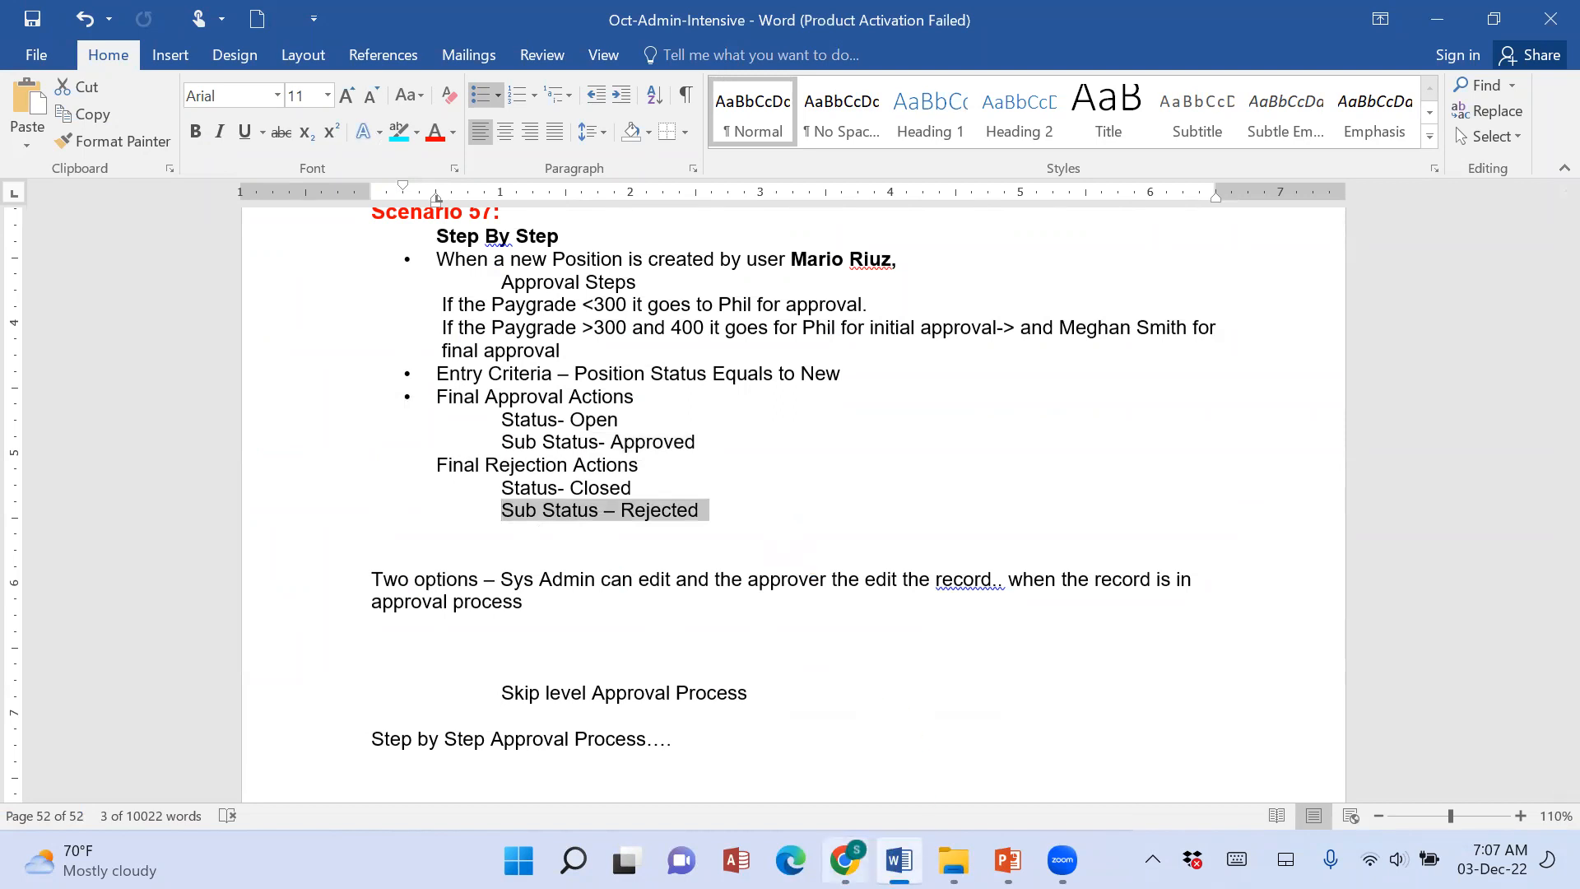
pyautogui.click(845, 860)
pyautogui.click(848, 695)
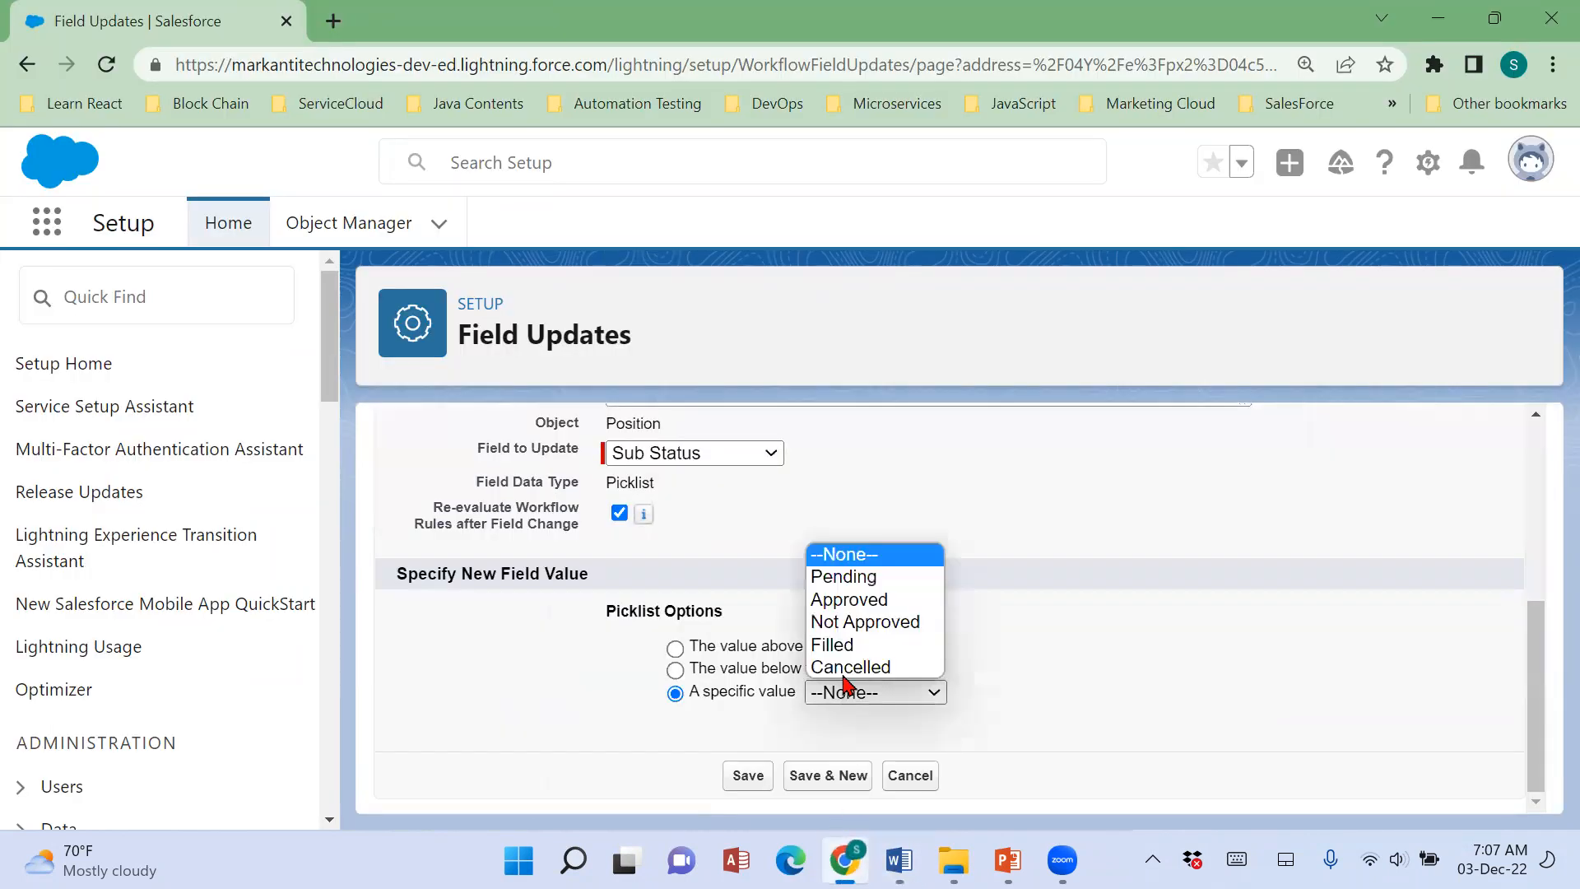
pyautogui.click(848, 628)
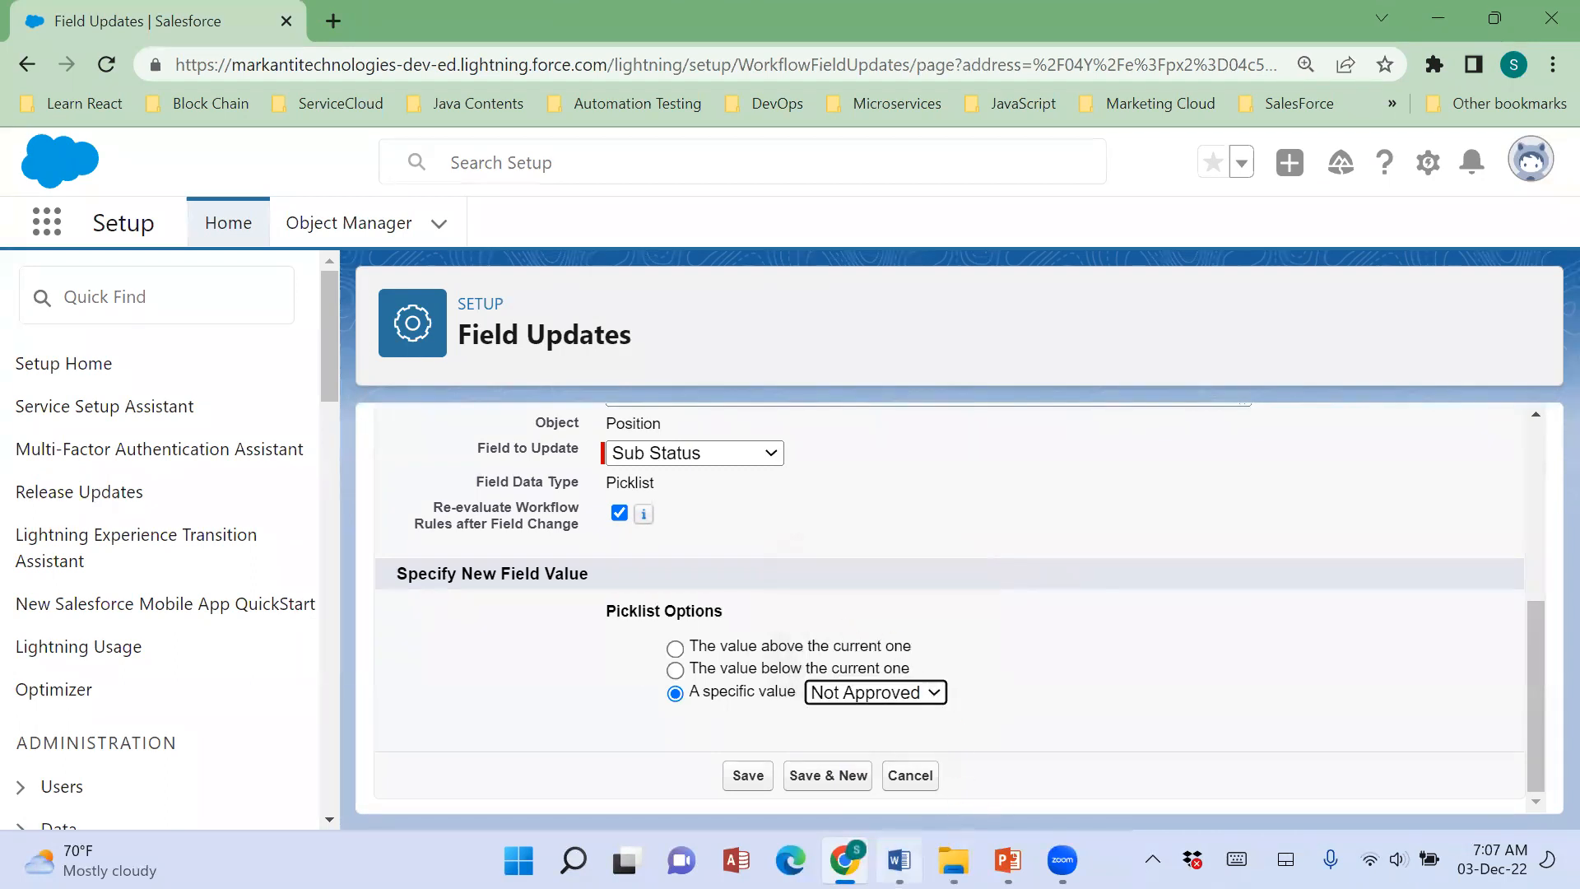
# Switch to the Word notes and append "/ Not Approved" to the Sub Status – Rejected line under Final Rejection Actions.
pyautogui.click(899, 860)
pyautogui.click(797, 511)
pyautogui.write('/ ')
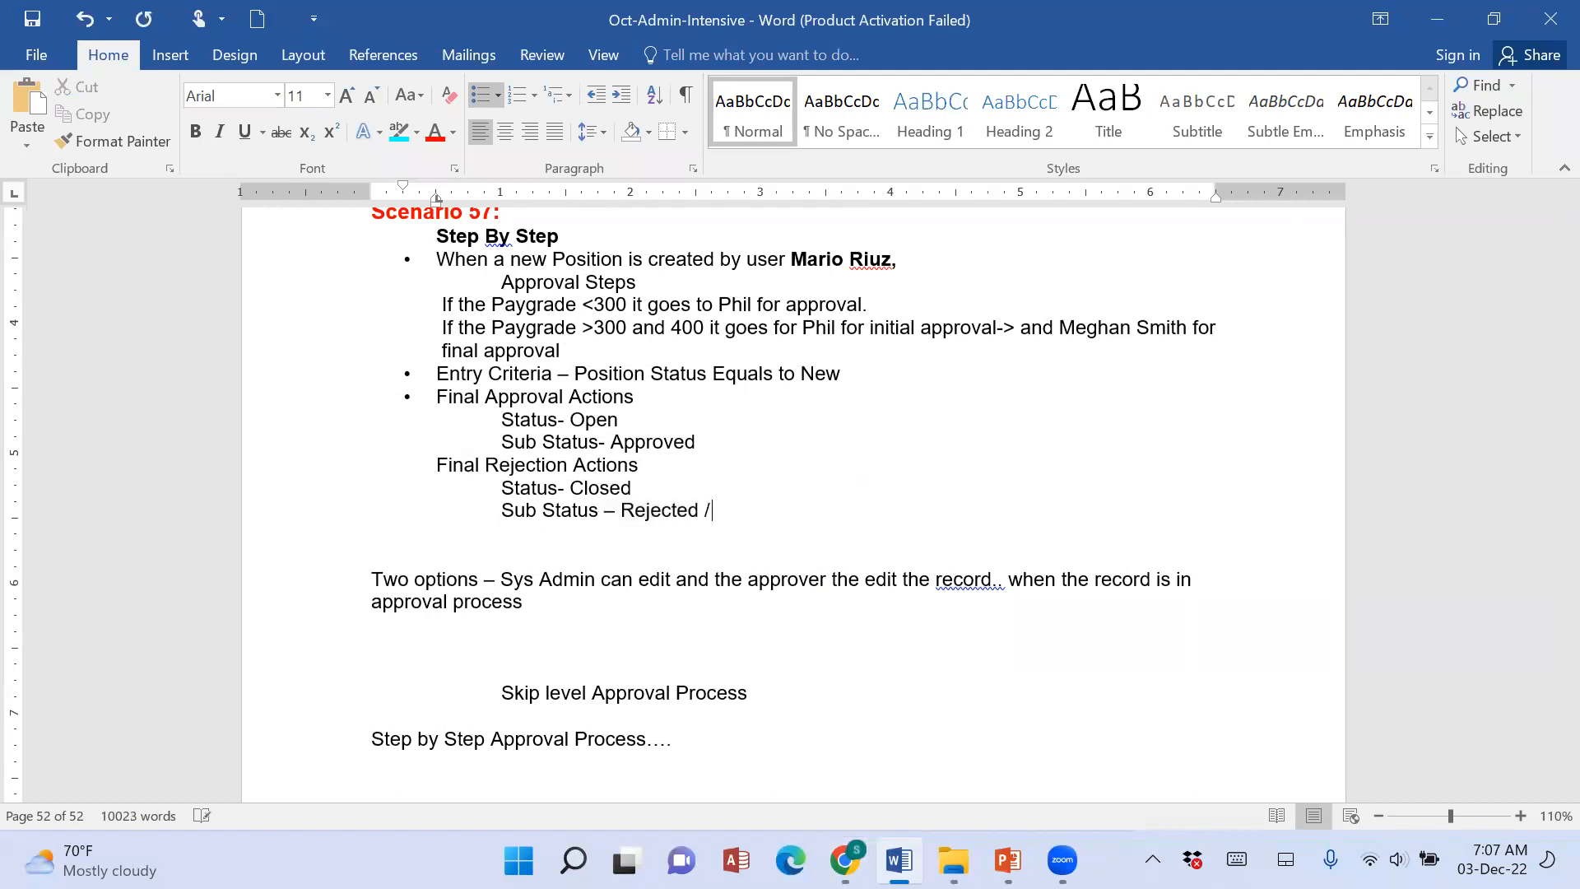
pyautogui.write('Not Approved')
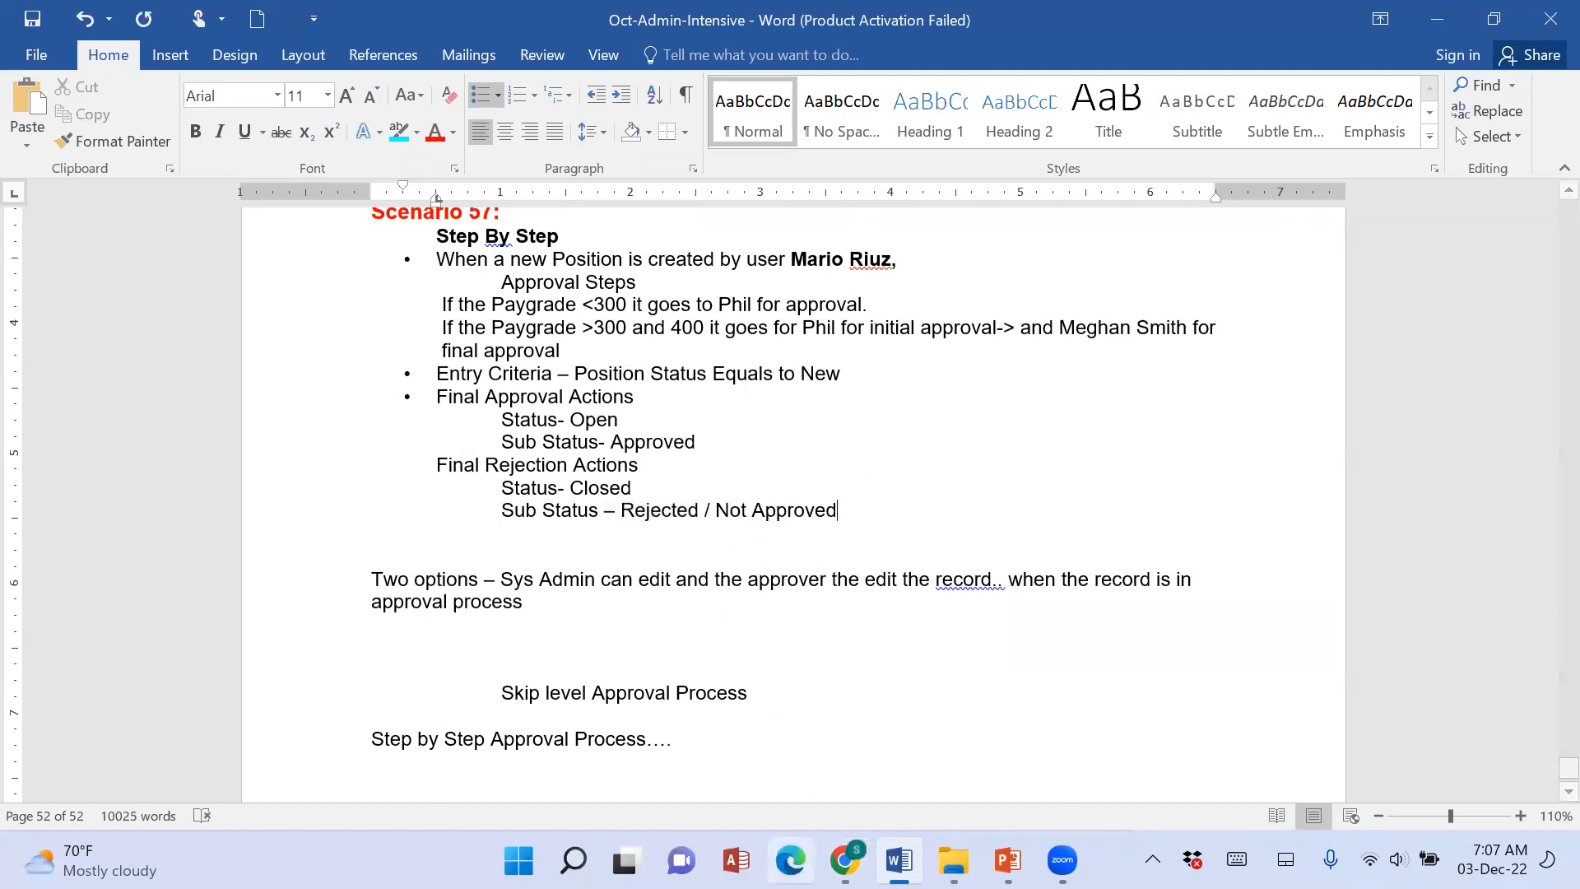
# Return to Salesforce and save the Sub Status Rejection field update.
pyautogui.click(844, 860)
pyautogui.click(749, 775)
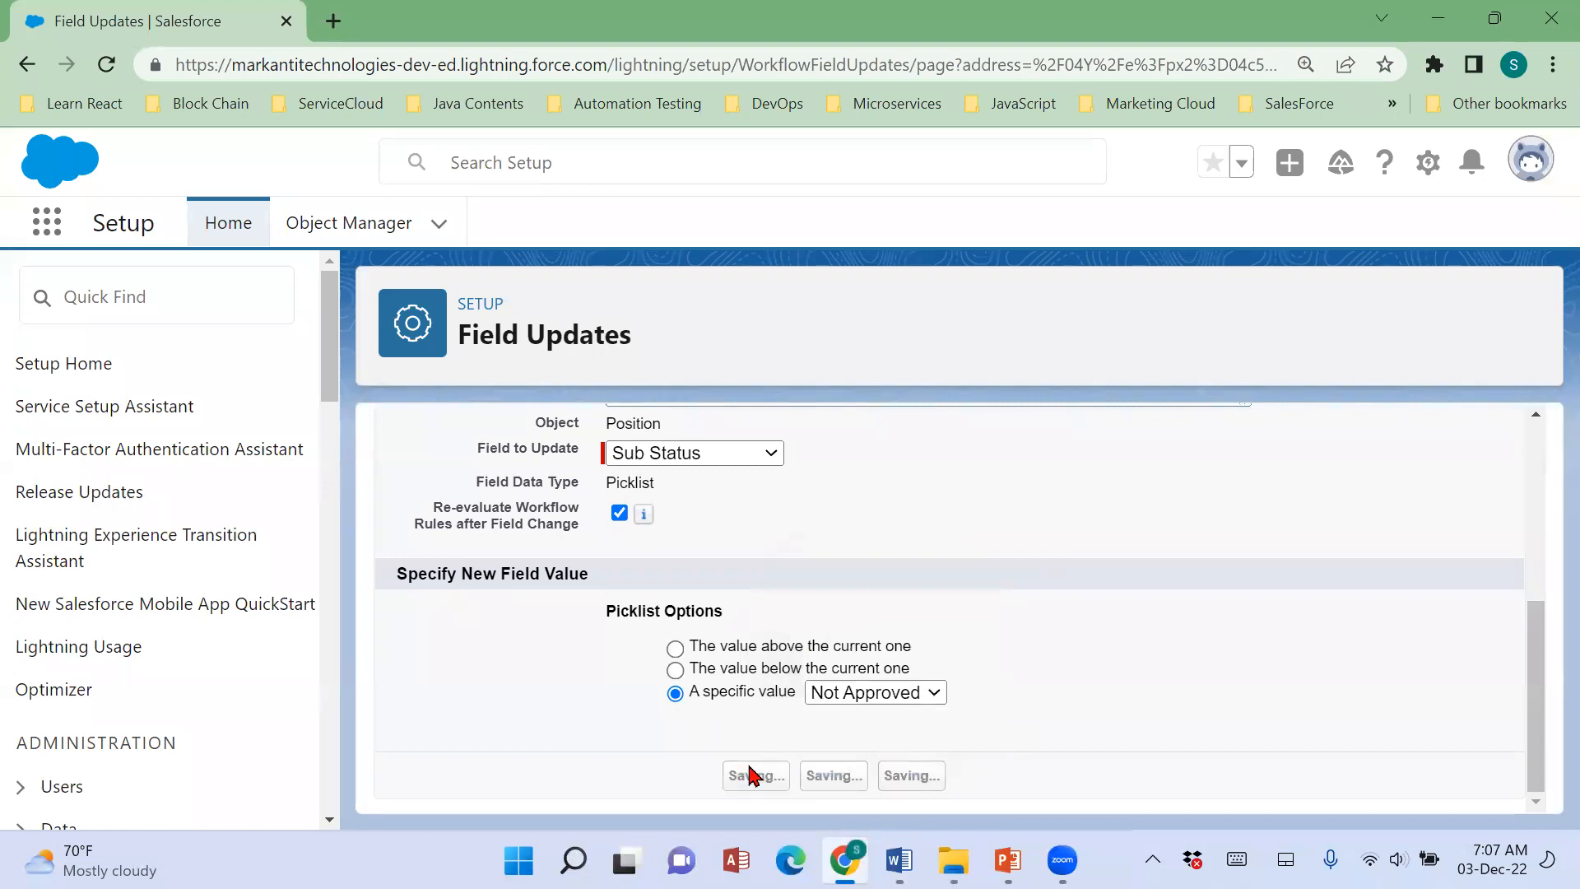
pyautogui.scroll(-10, 1073, 735)
pyautogui.scroll(-6, 1072, 735)
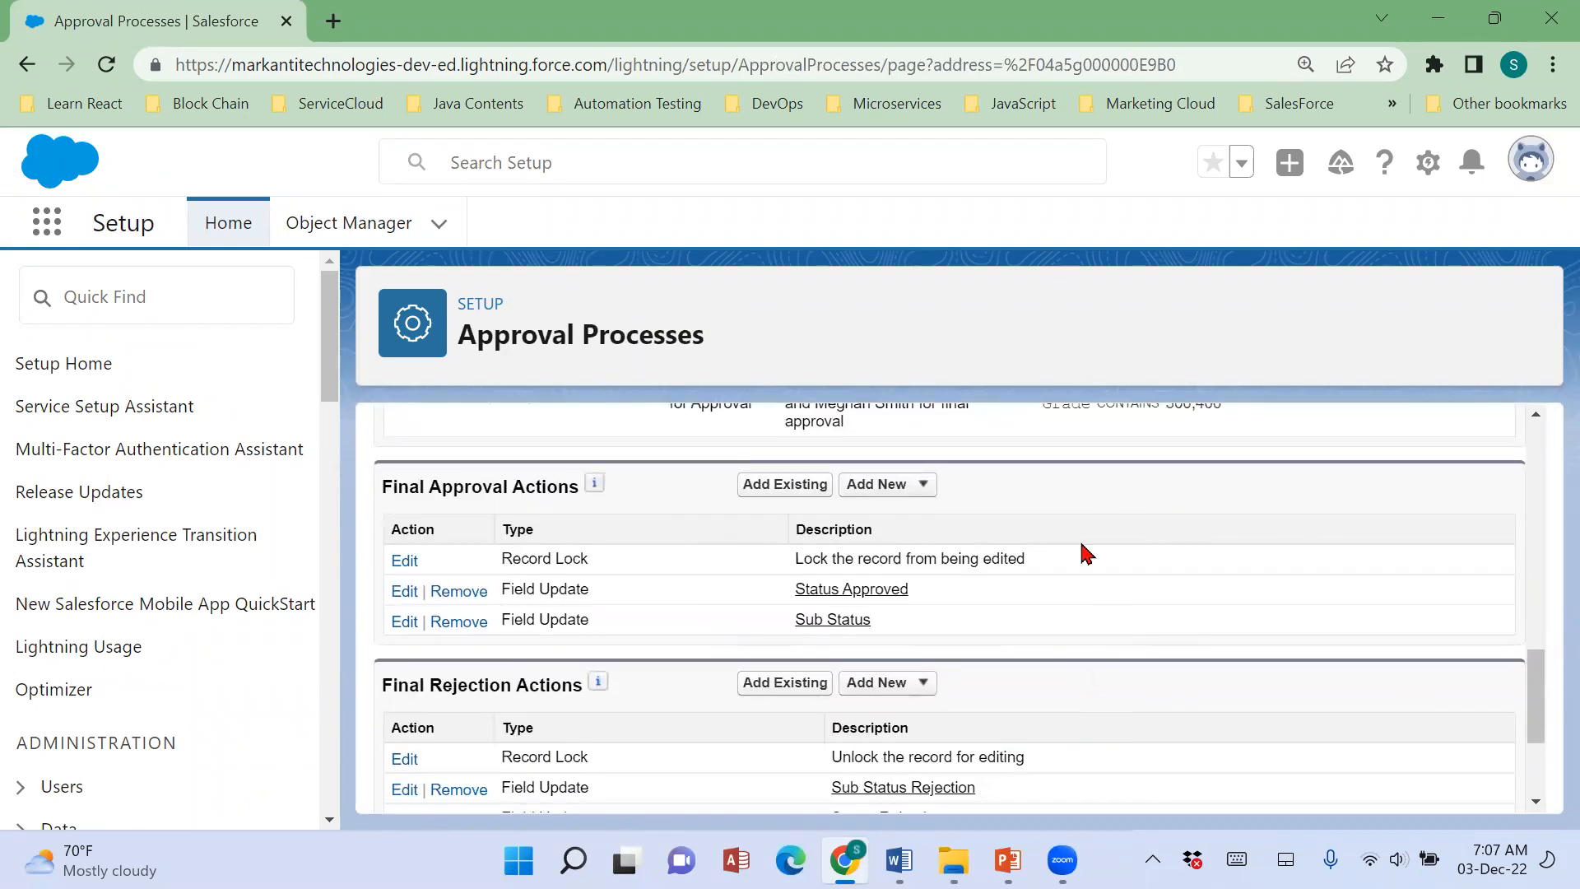
# Review the approval process's description, entry criteria, approval steps and final approval field updates, marking them with freehand screen annotations.
pyautogui.scroll(5, 1050, 464)
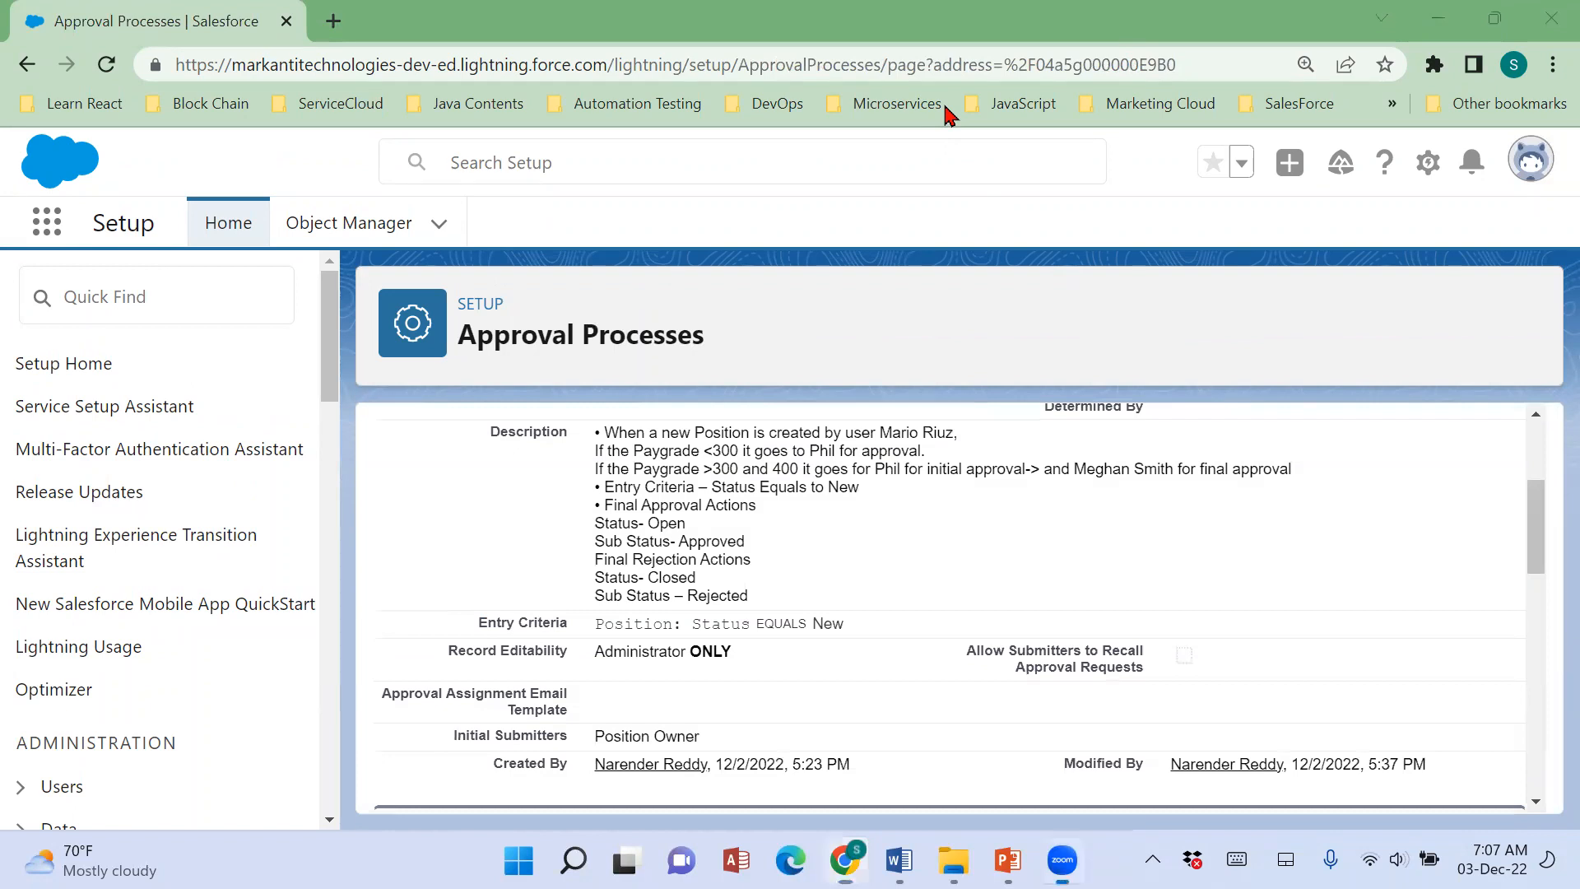
pyautogui.moveTo(610, 421)
pyautogui.mouseDown()
pyautogui.moveTo(492, 414)
pyautogui.moveTo(459, 547)
pyautogui.mouseUp()
pyautogui.moveTo(562, 584)
pyautogui.mouseDown()
pyautogui.moveTo(728, 608)
pyautogui.moveTo(1000, 448)
pyautogui.moveTo(560, 412)
pyautogui.mouseUp()
pyautogui.moveTo(502, 576)
pyautogui.mouseDown()
pyautogui.moveTo(445, 615)
pyautogui.moveTo(625, 647)
pyautogui.moveTo(901, 616)
pyautogui.moveTo(517, 580)
pyautogui.mouseUp()
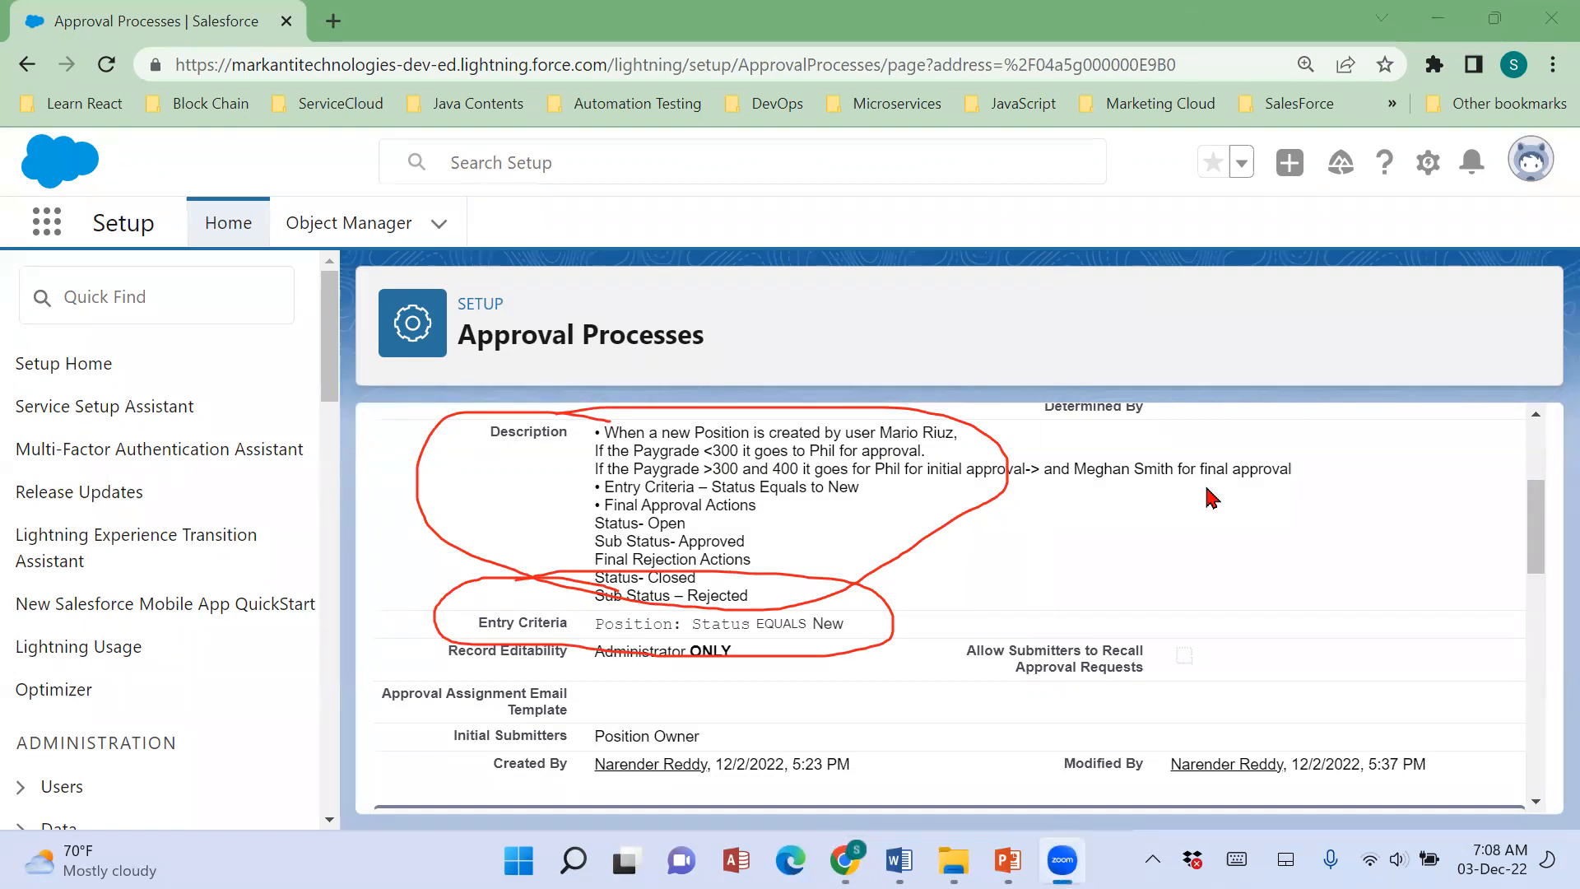
pyautogui.scroll(-3, 1210, 496)
pyautogui.scroll(2, 1209, 496)
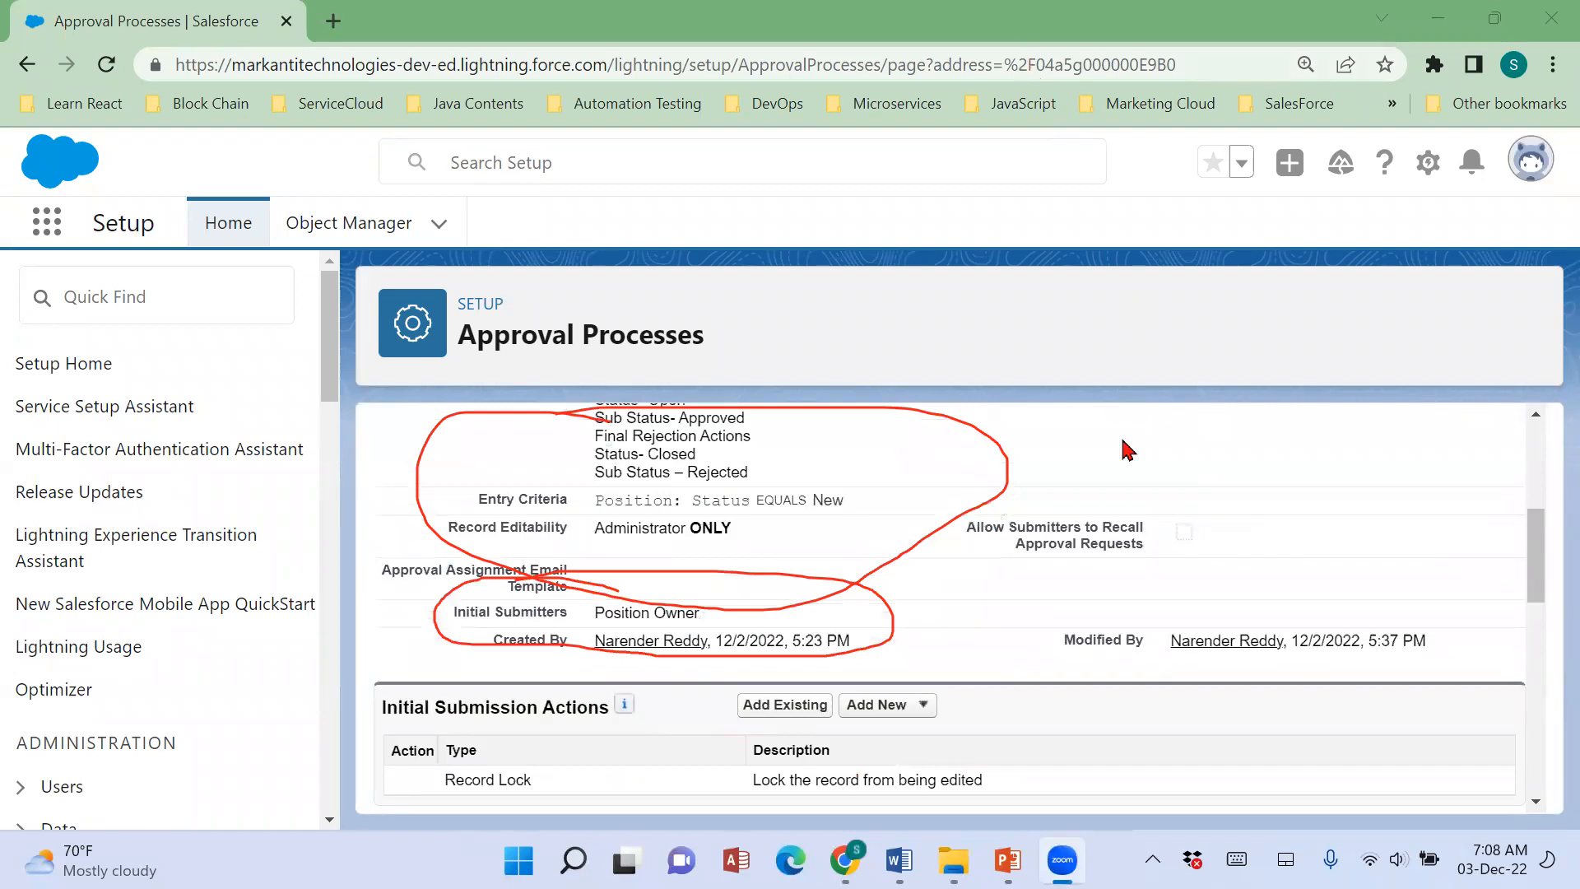
pyautogui.scroll(-5, 1143, 516)
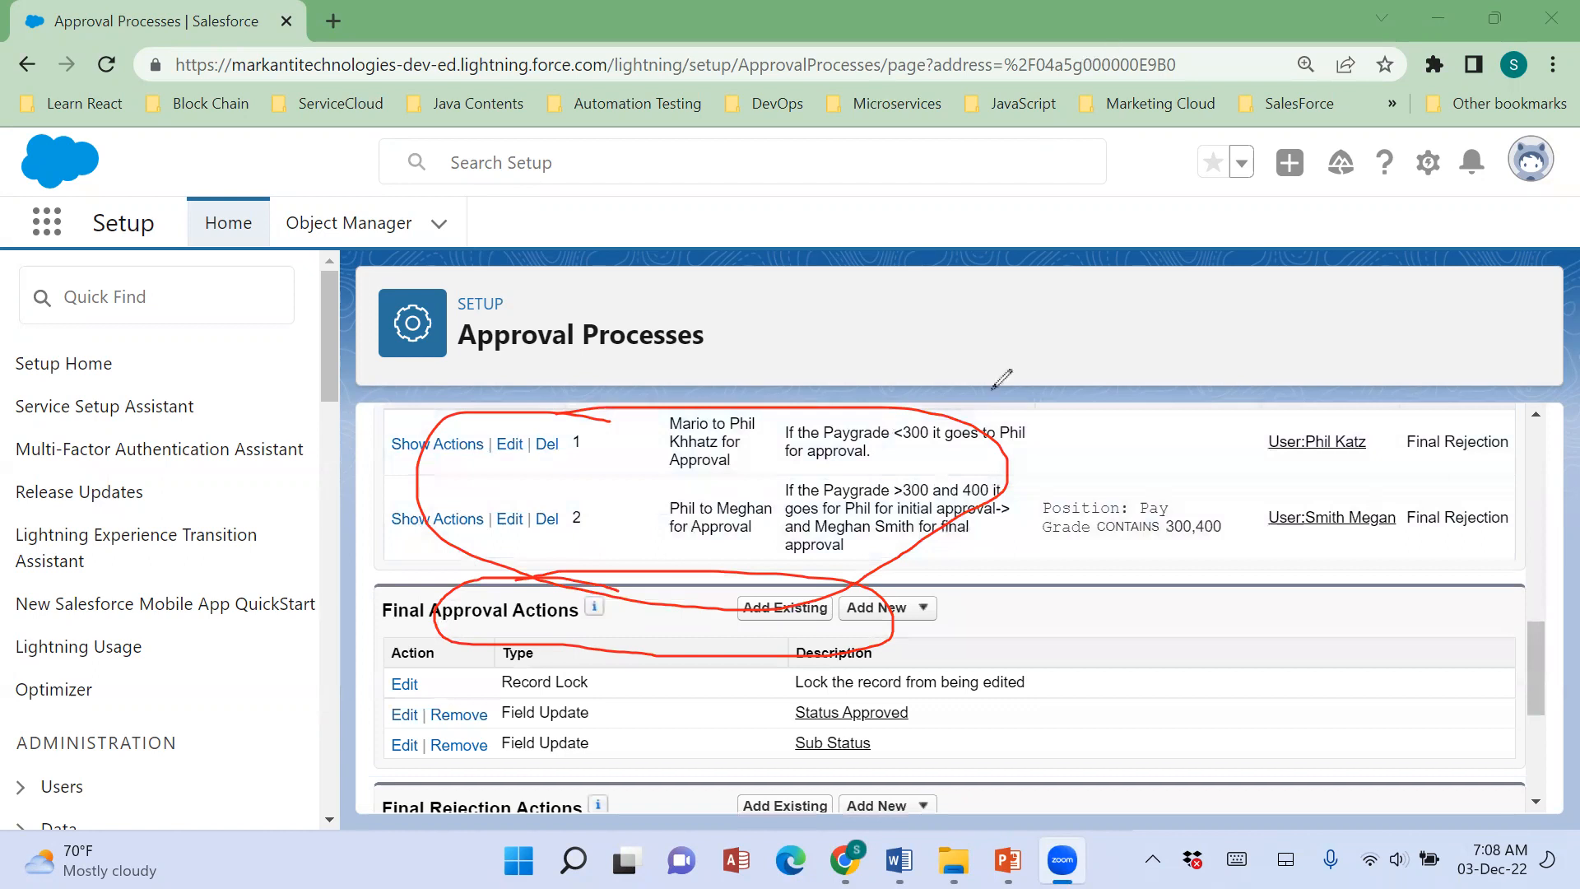
pyautogui.moveTo(637, 452); pyautogui.dragTo(822, 406)
pyautogui.moveTo(749, 525); pyautogui.dragTo(913, 440)
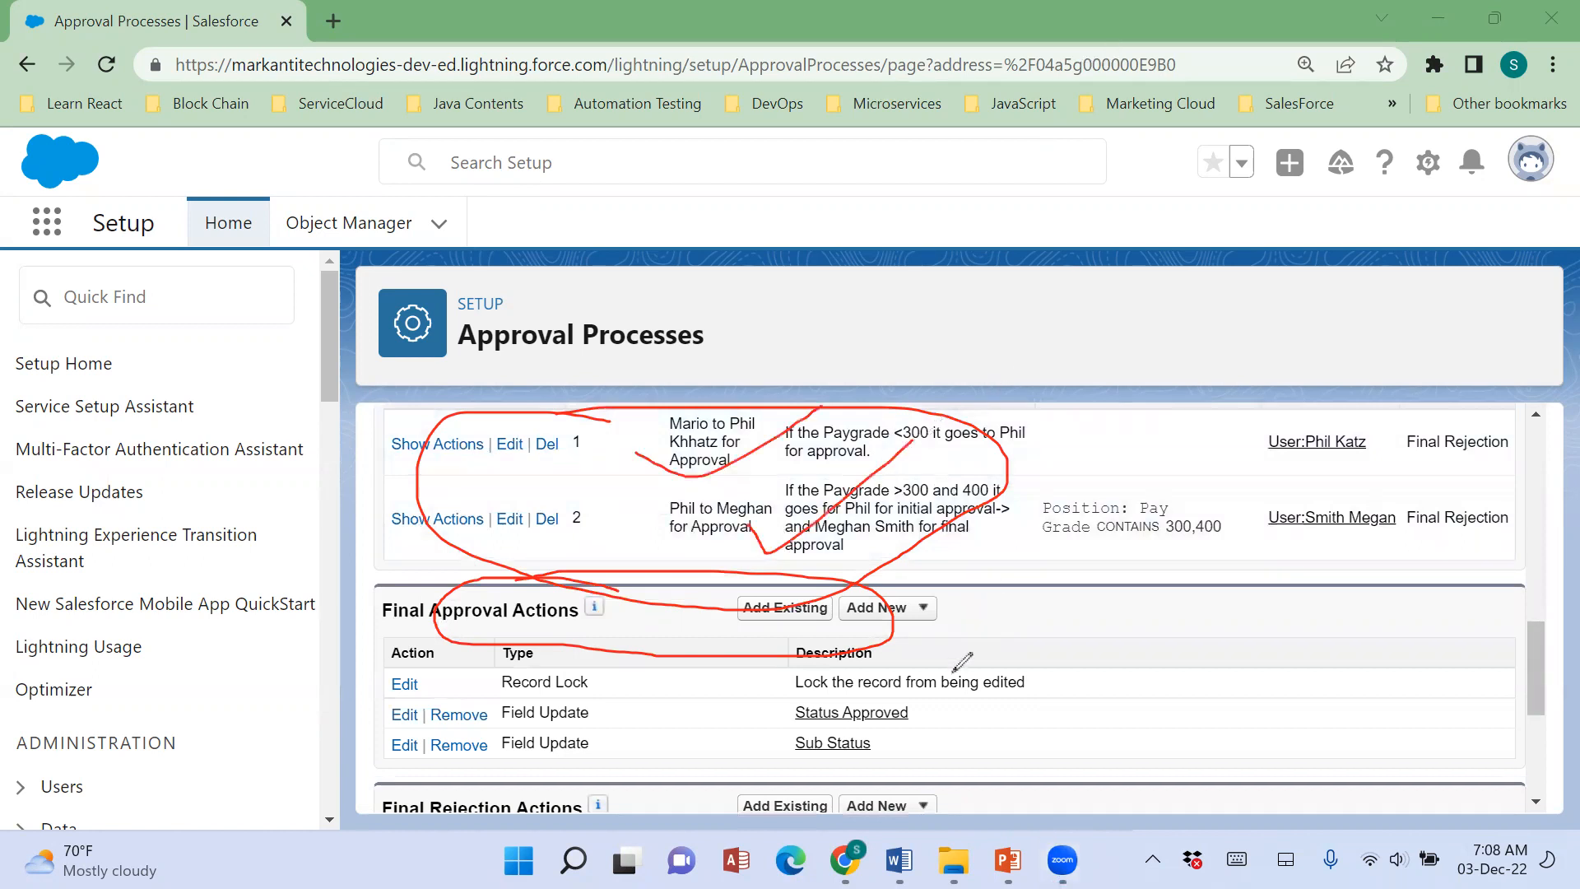
pyautogui.moveTo(937, 710); pyautogui.dragTo(1022, 656)
pyautogui.moveTo(932, 740); pyautogui.dragTo(1075, 699)
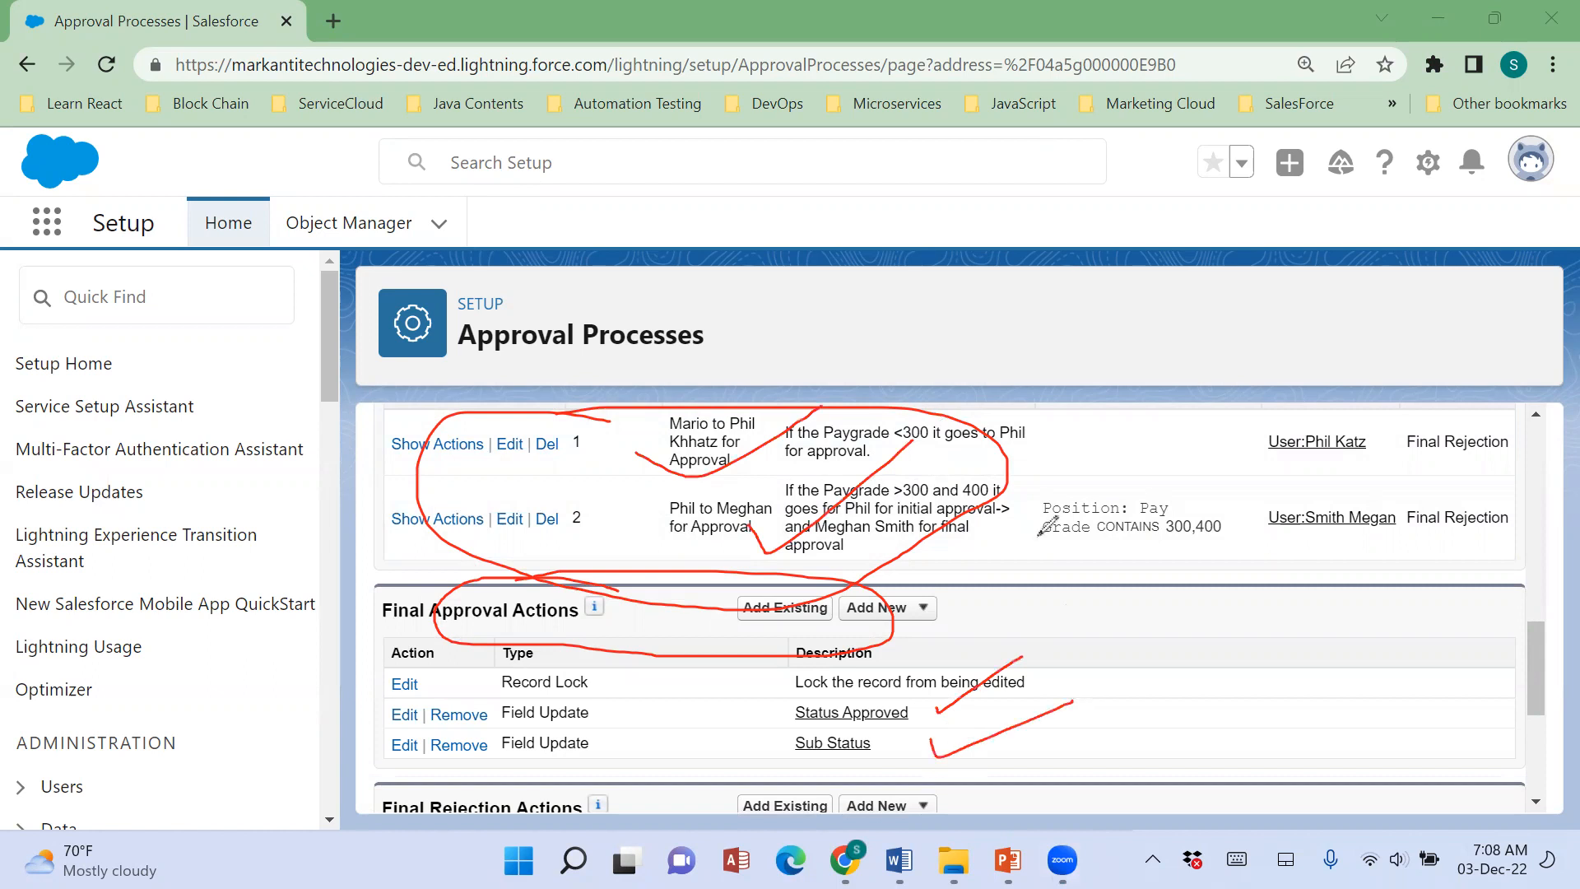
pyautogui.press('Escape')
# Examine the new action types offered for Final Approval Actions and recheck the whole approval process definition.
pyautogui.click(885, 609)
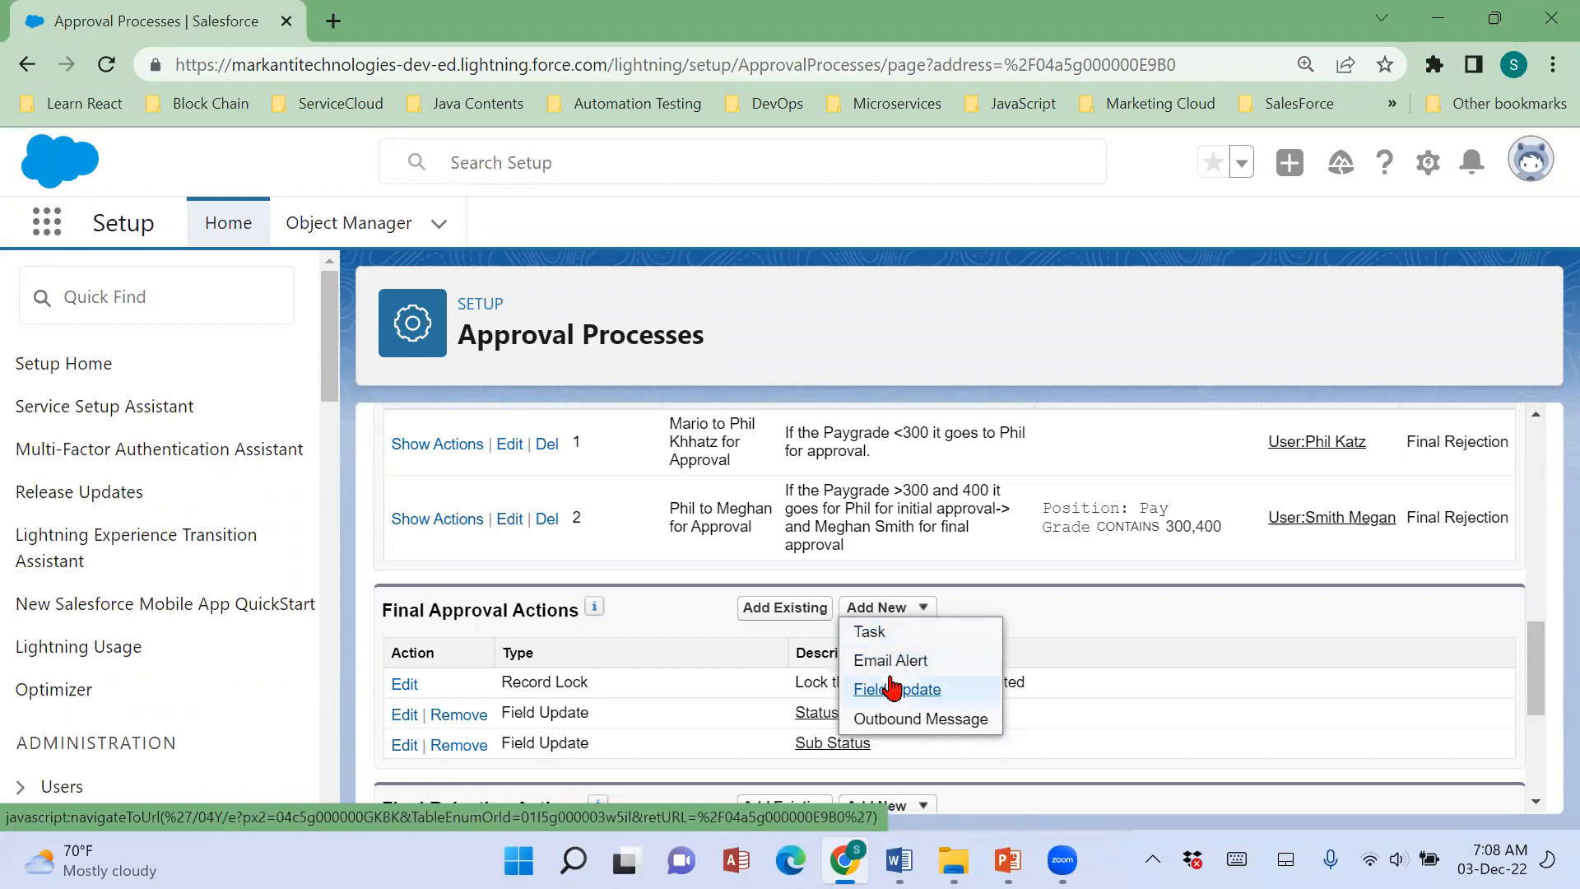
pyautogui.scroll(-4, 1313, 663)
pyautogui.scroll(10, 1313, 663)
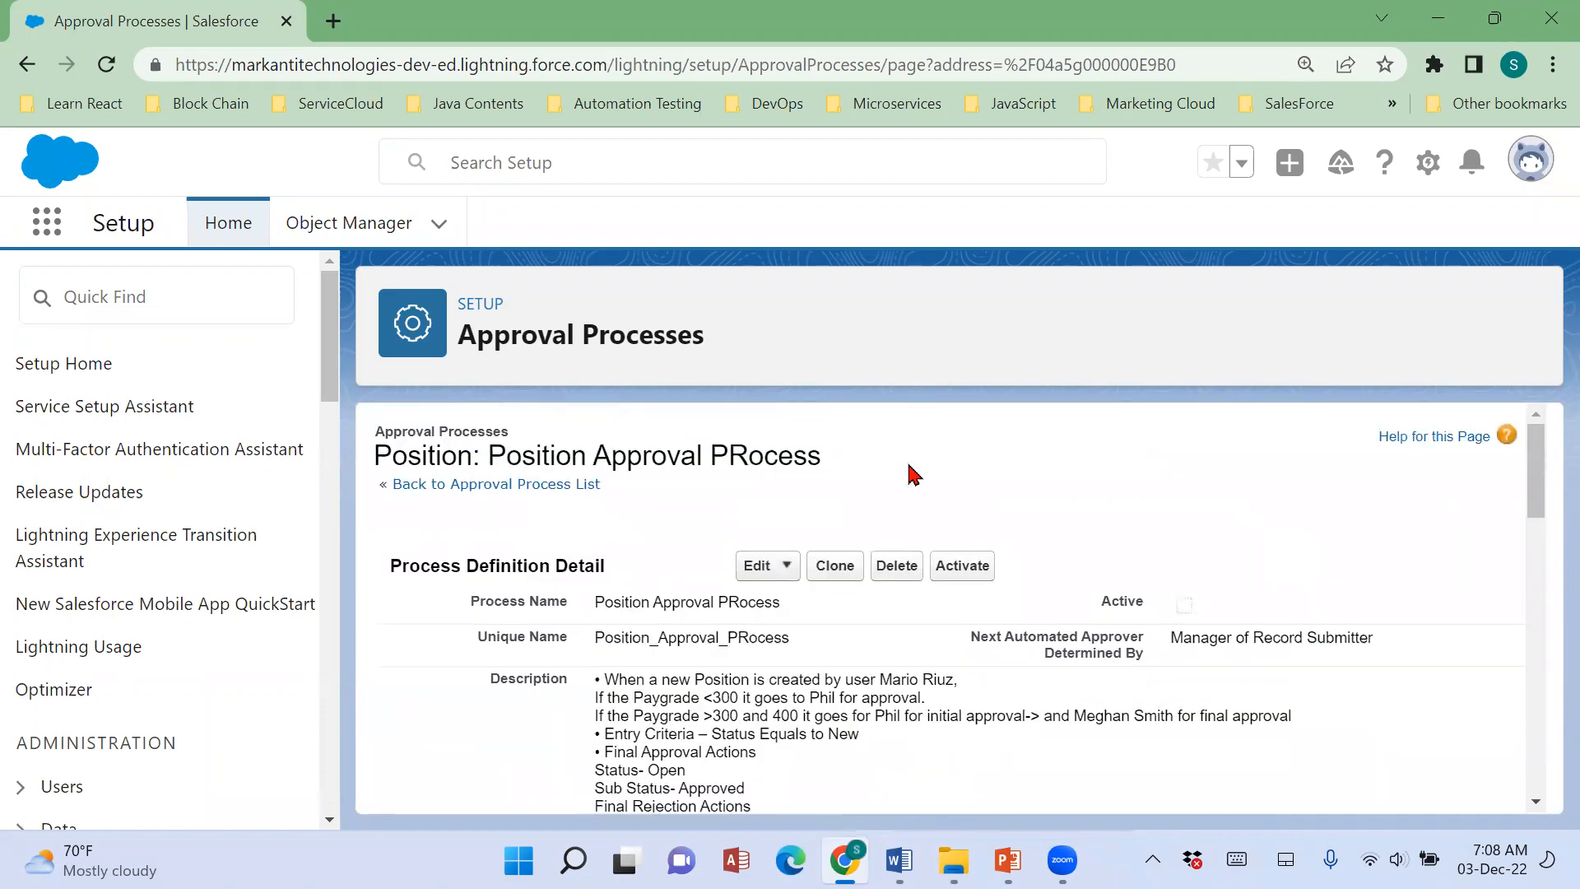
pyautogui.scroll(-8, 1177, 714)
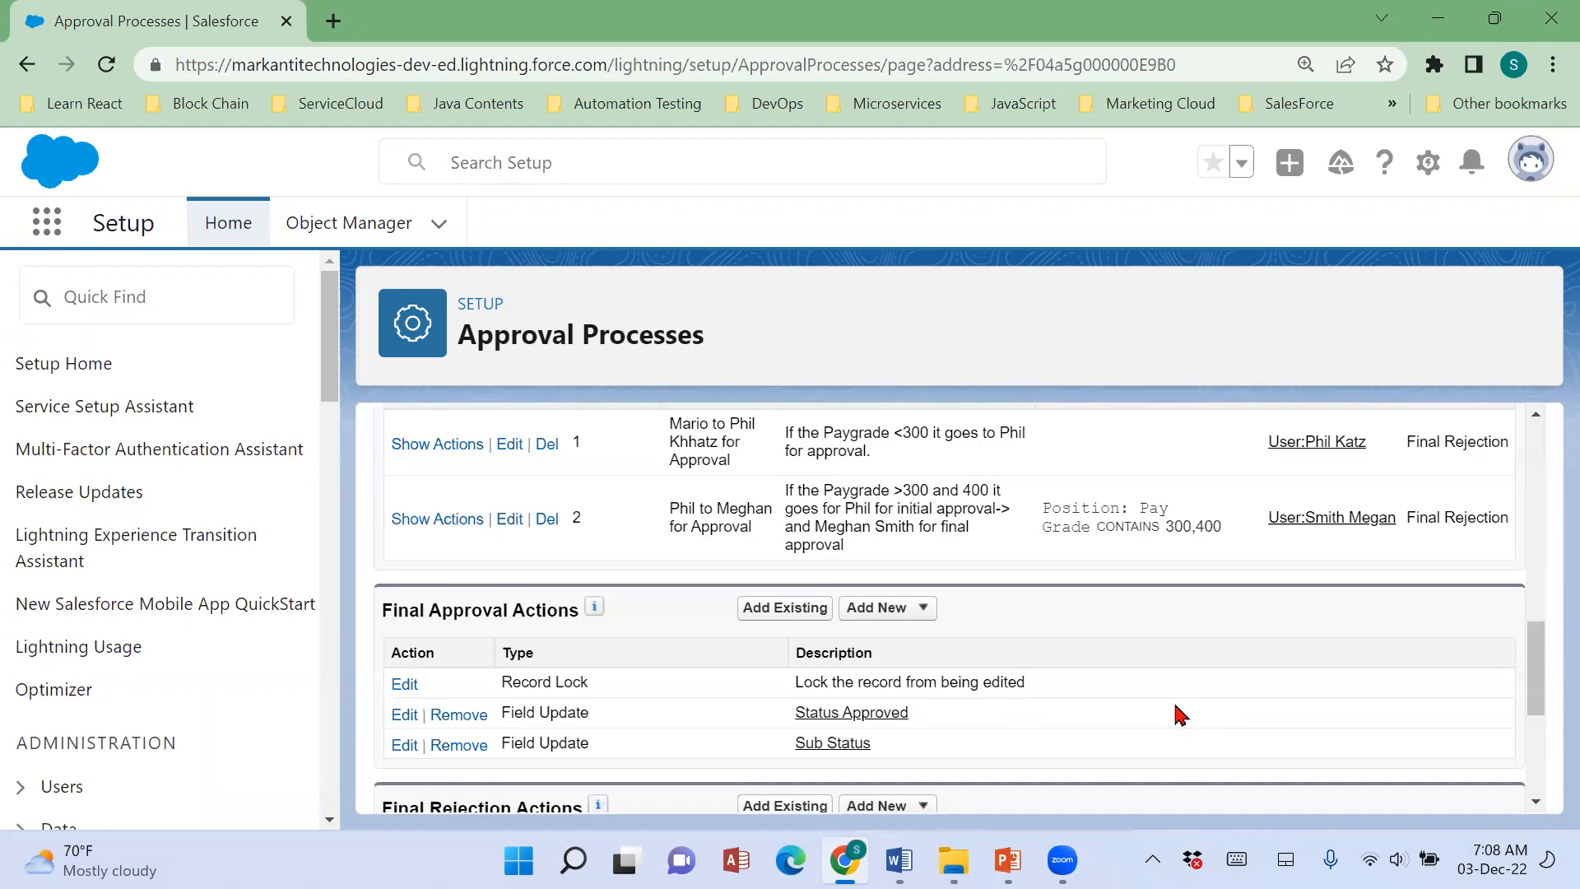
pyautogui.scroll(-3, 1180, 714)
pyautogui.scroll(6, 1180, 714)
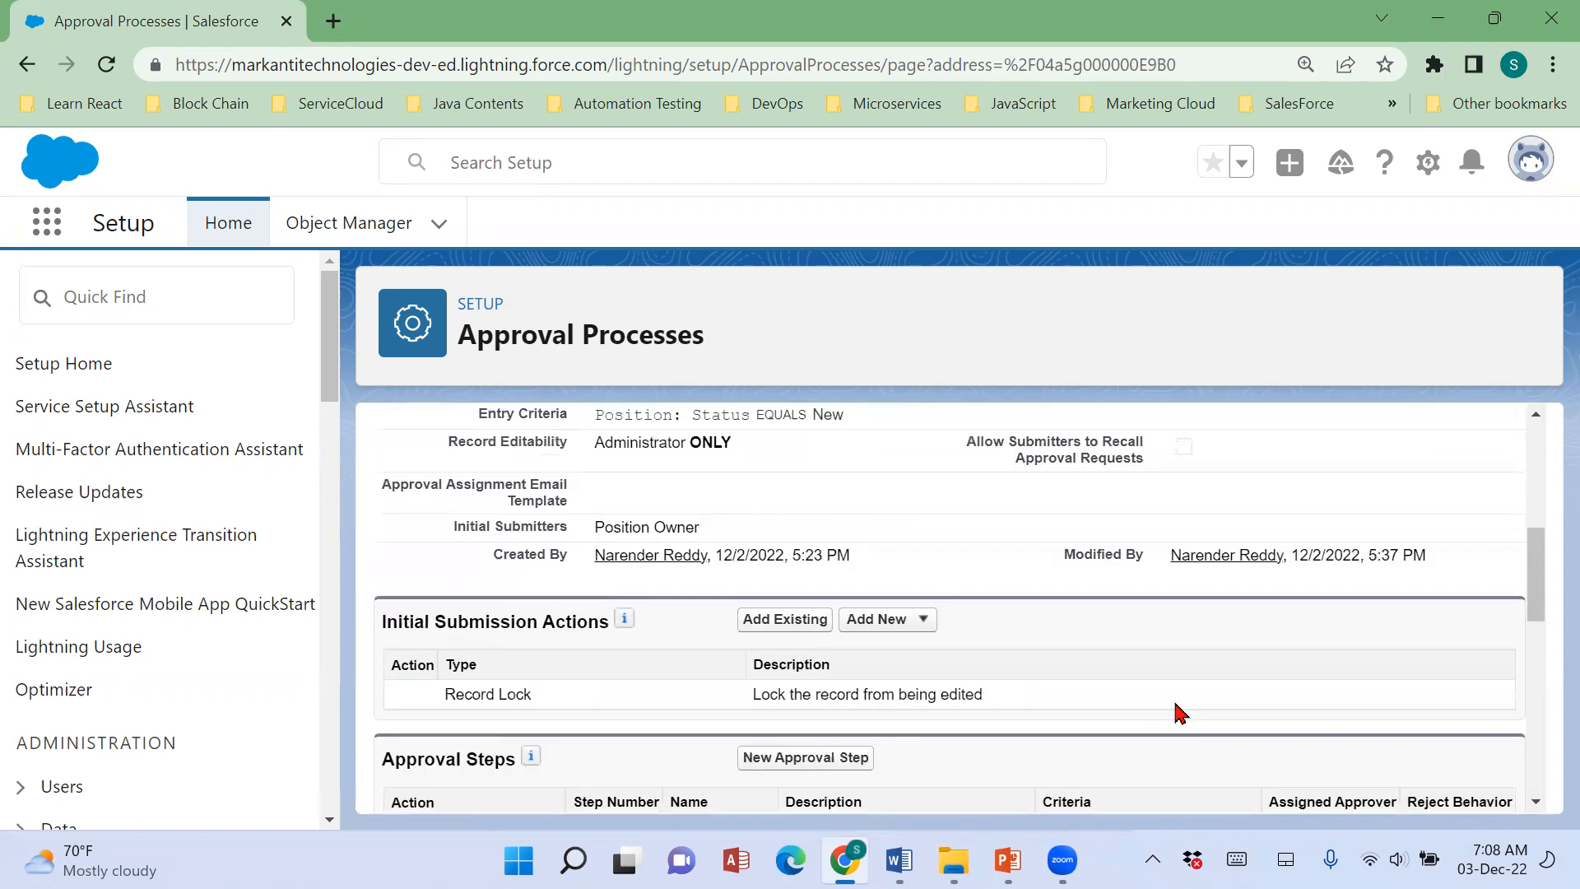
pyautogui.scroll(5, 1182, 713)
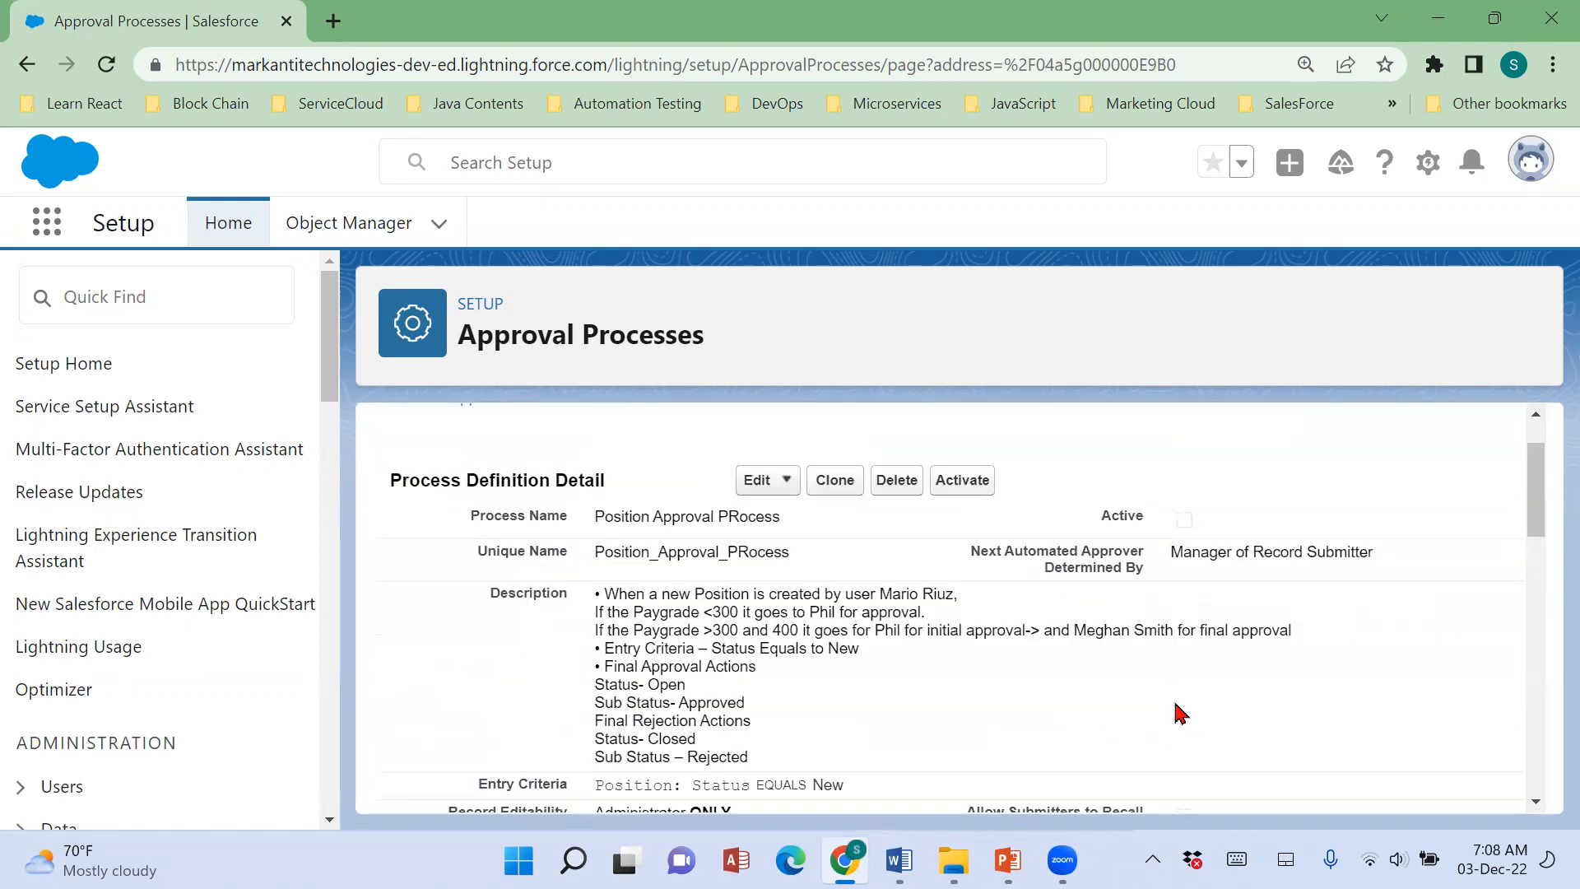
# Activate the Position Approval PRocess and confirm the activation.
pyautogui.scroll(1, 1182, 713)
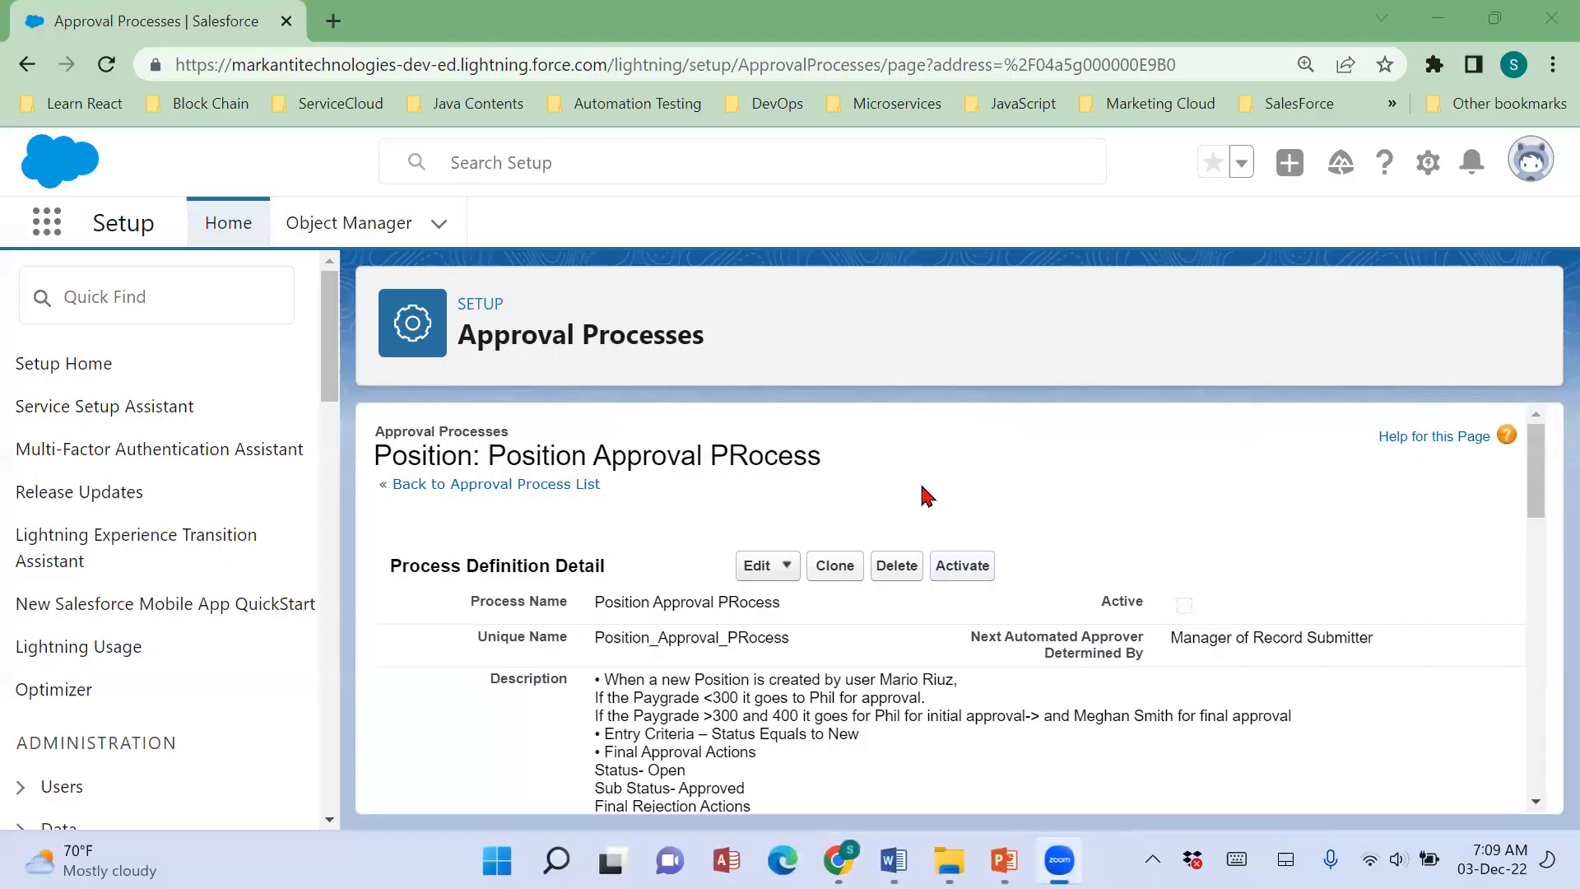
pyautogui.click(961, 566)
pyautogui.click(906, 255)
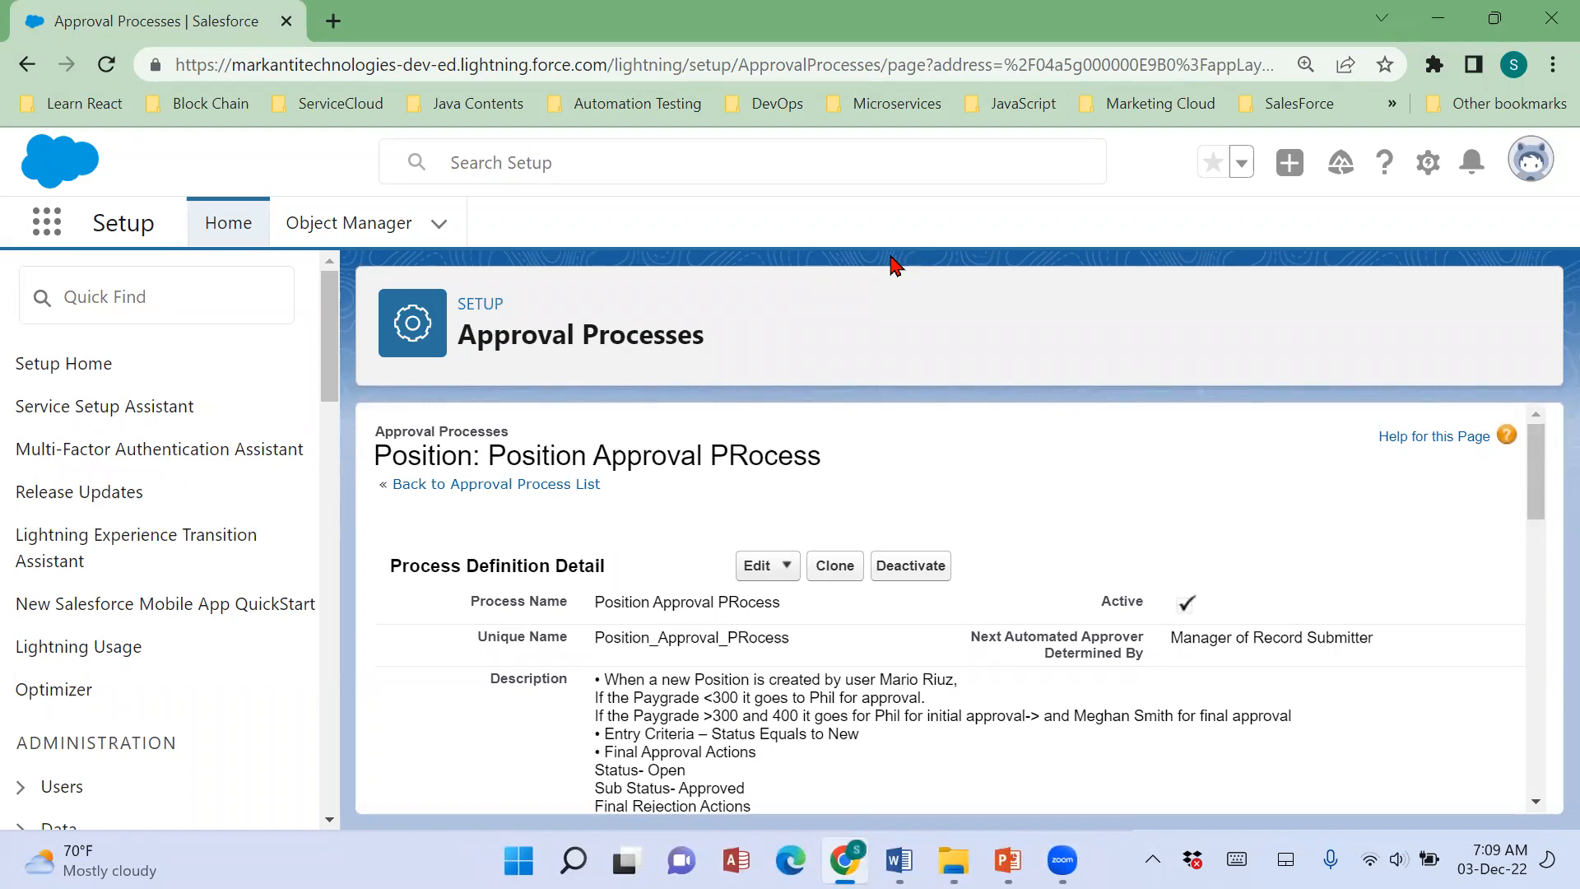
# Highlight the submitting user in the process description and open the Users setup page in a new browser tab.
pyautogui.moveTo(880, 681); pyautogui.dragTo(959, 683)
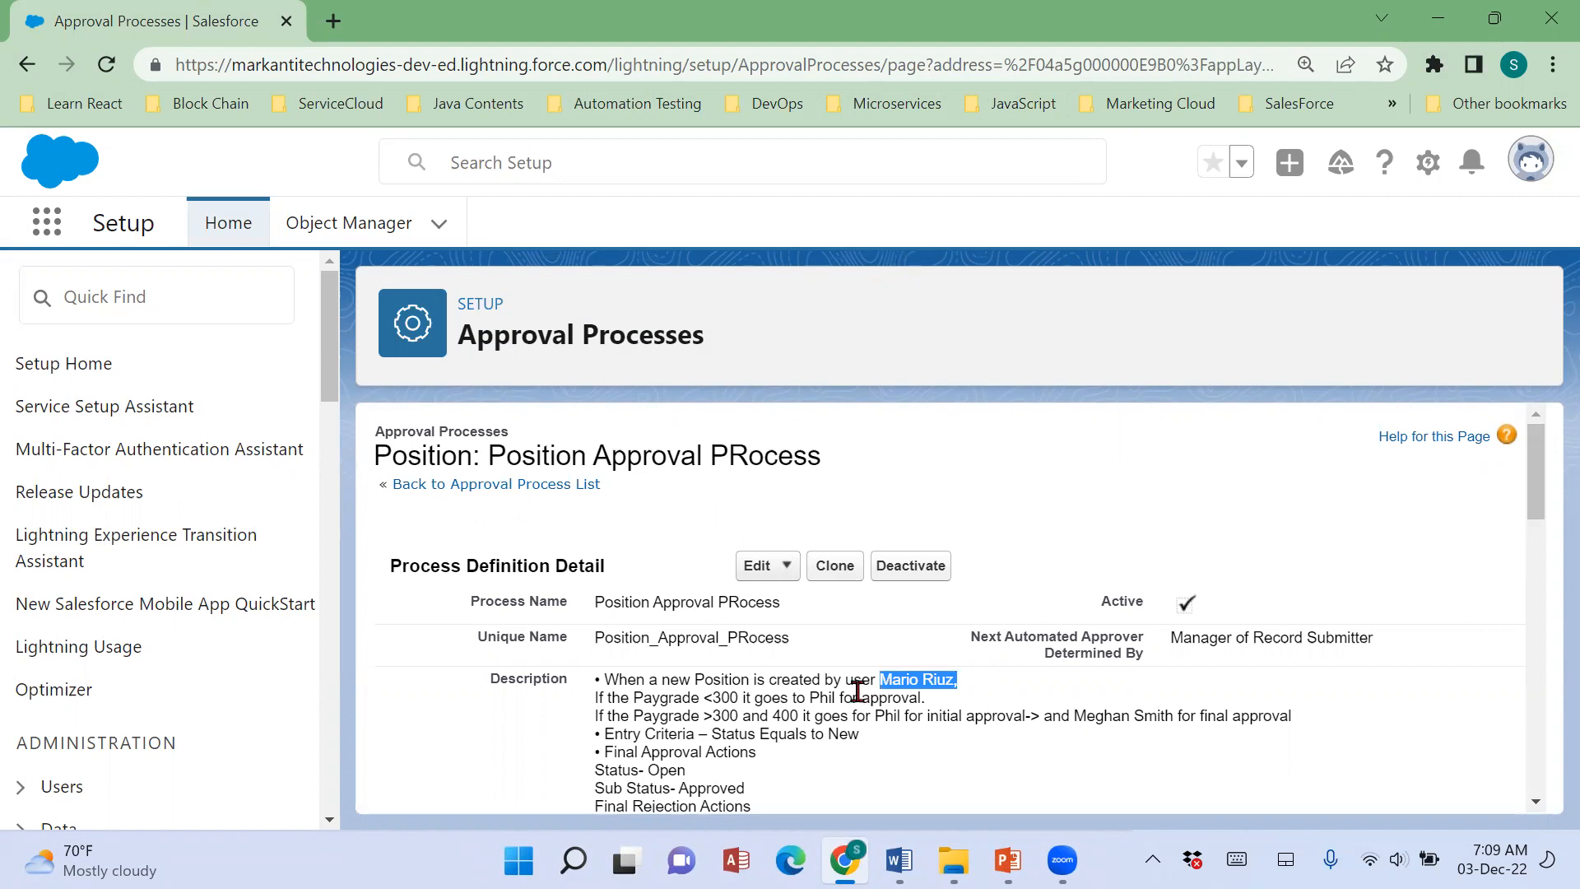
pyautogui.moveTo(853, 684); pyautogui.dragTo(953, 688)
pyautogui.scroll(-3, 166, 610)
pyautogui.click(26, 537)
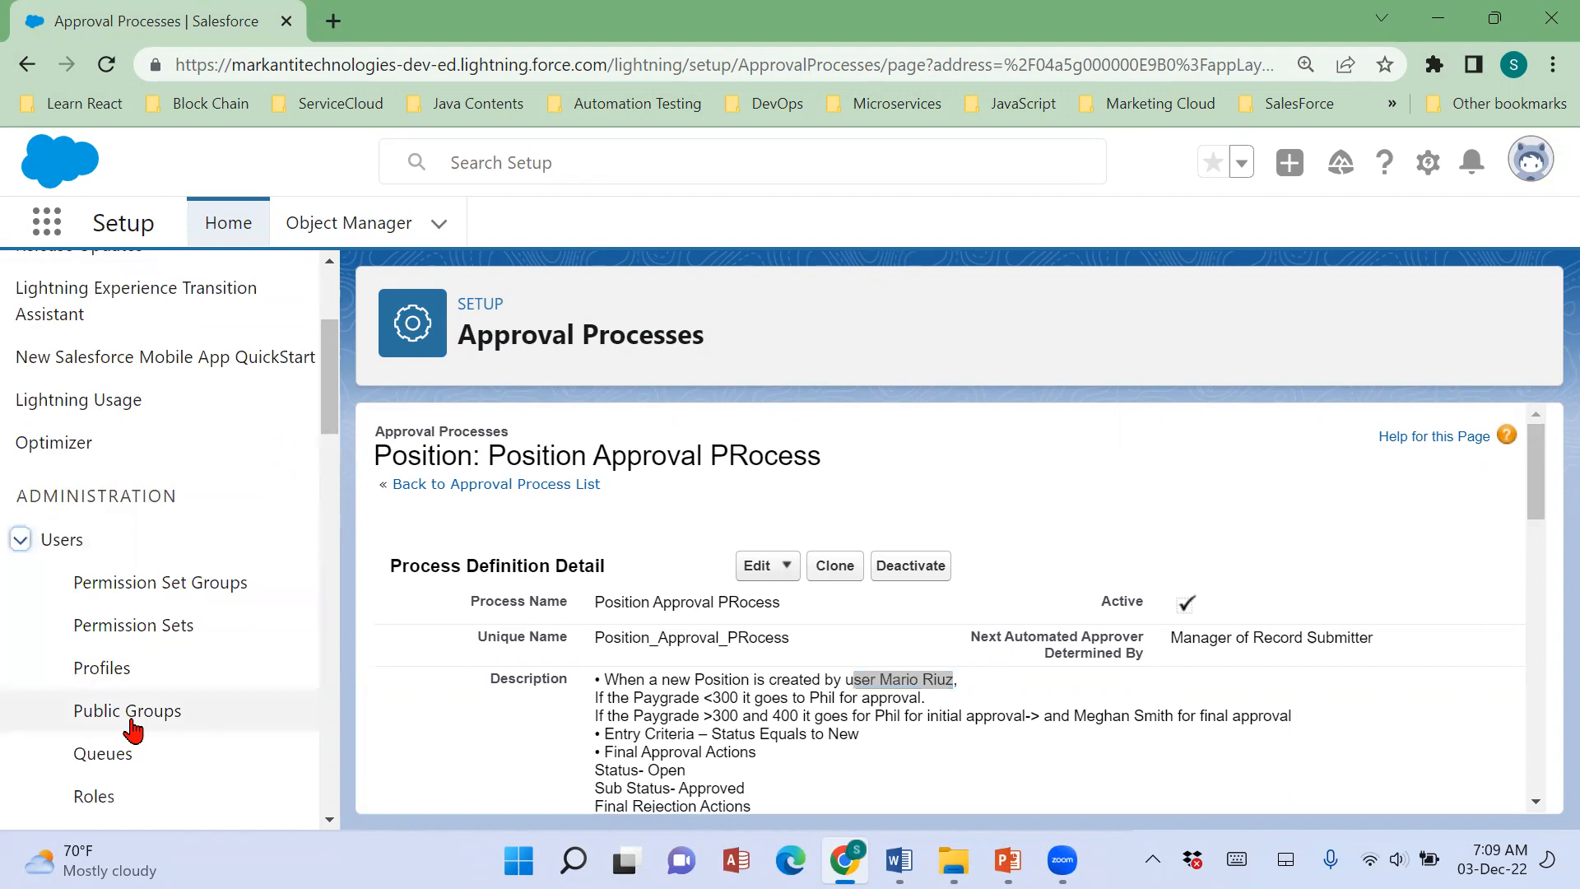
pyautogui.scroll(-3, 124, 606)
pyautogui.rightClick(111, 520)
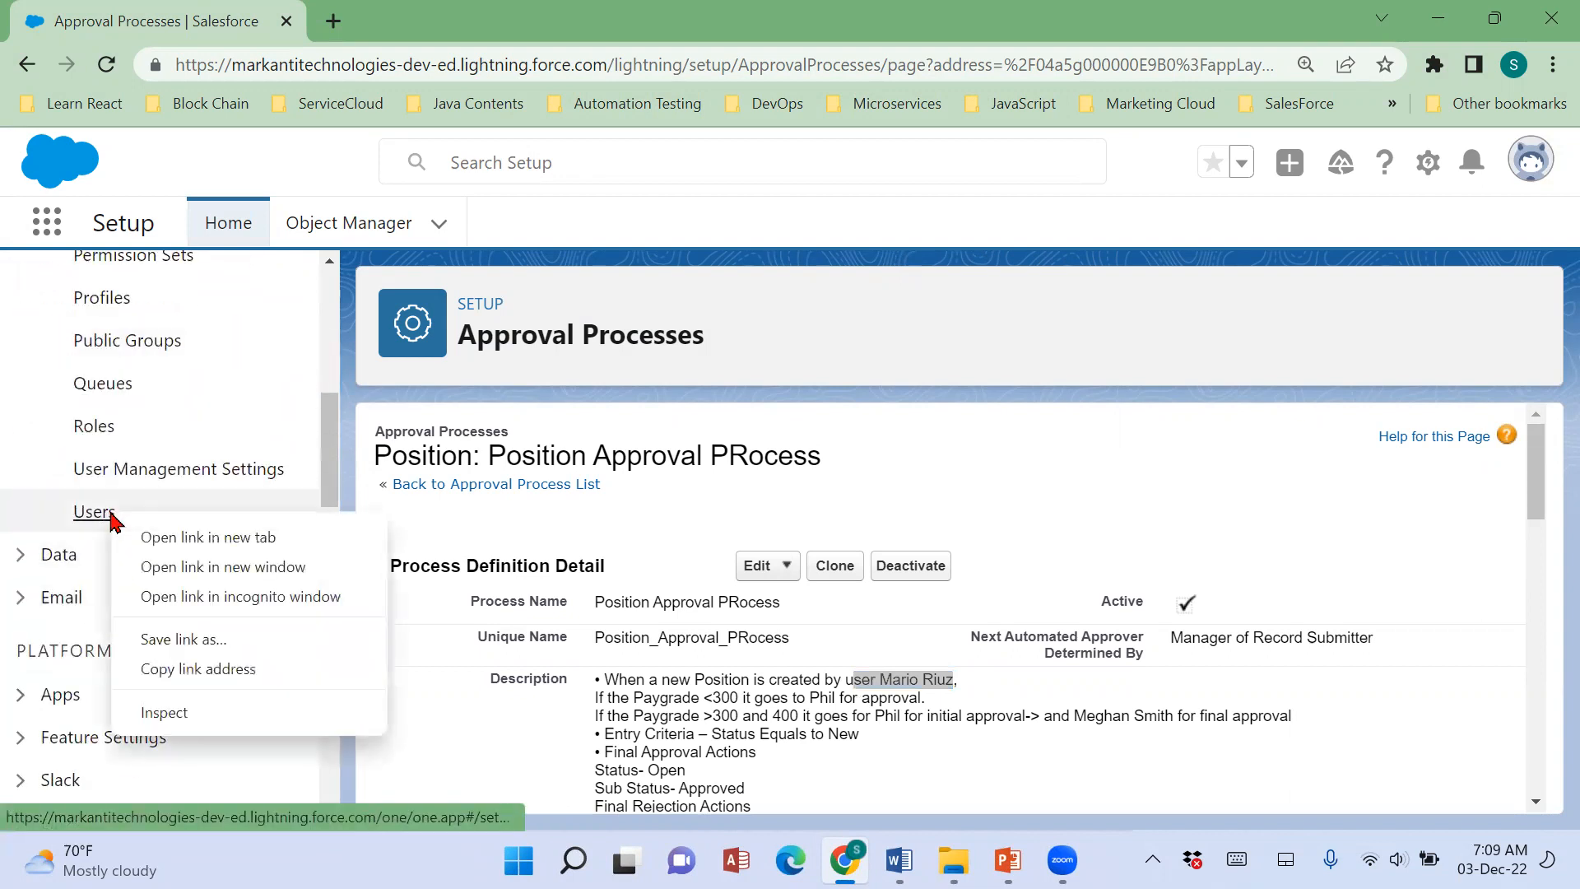
pyautogui.click(179, 545)
pyautogui.click(424, 33)
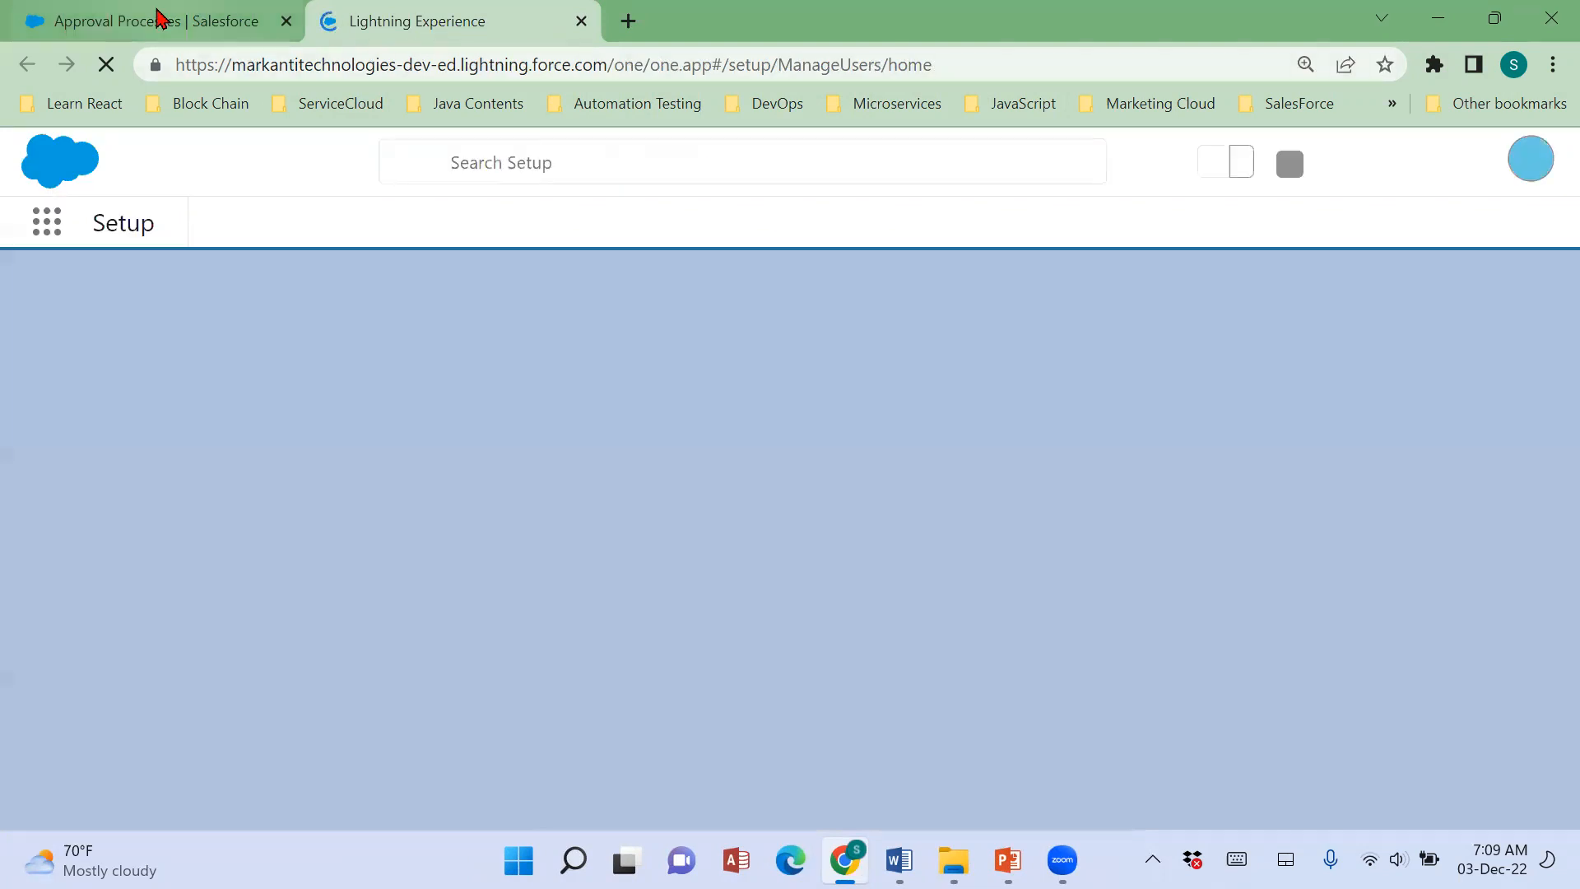
# From the Approval Processes page, open the MK Technologies Recruitment app in a new browser tab.
pyautogui.click(159, 18)
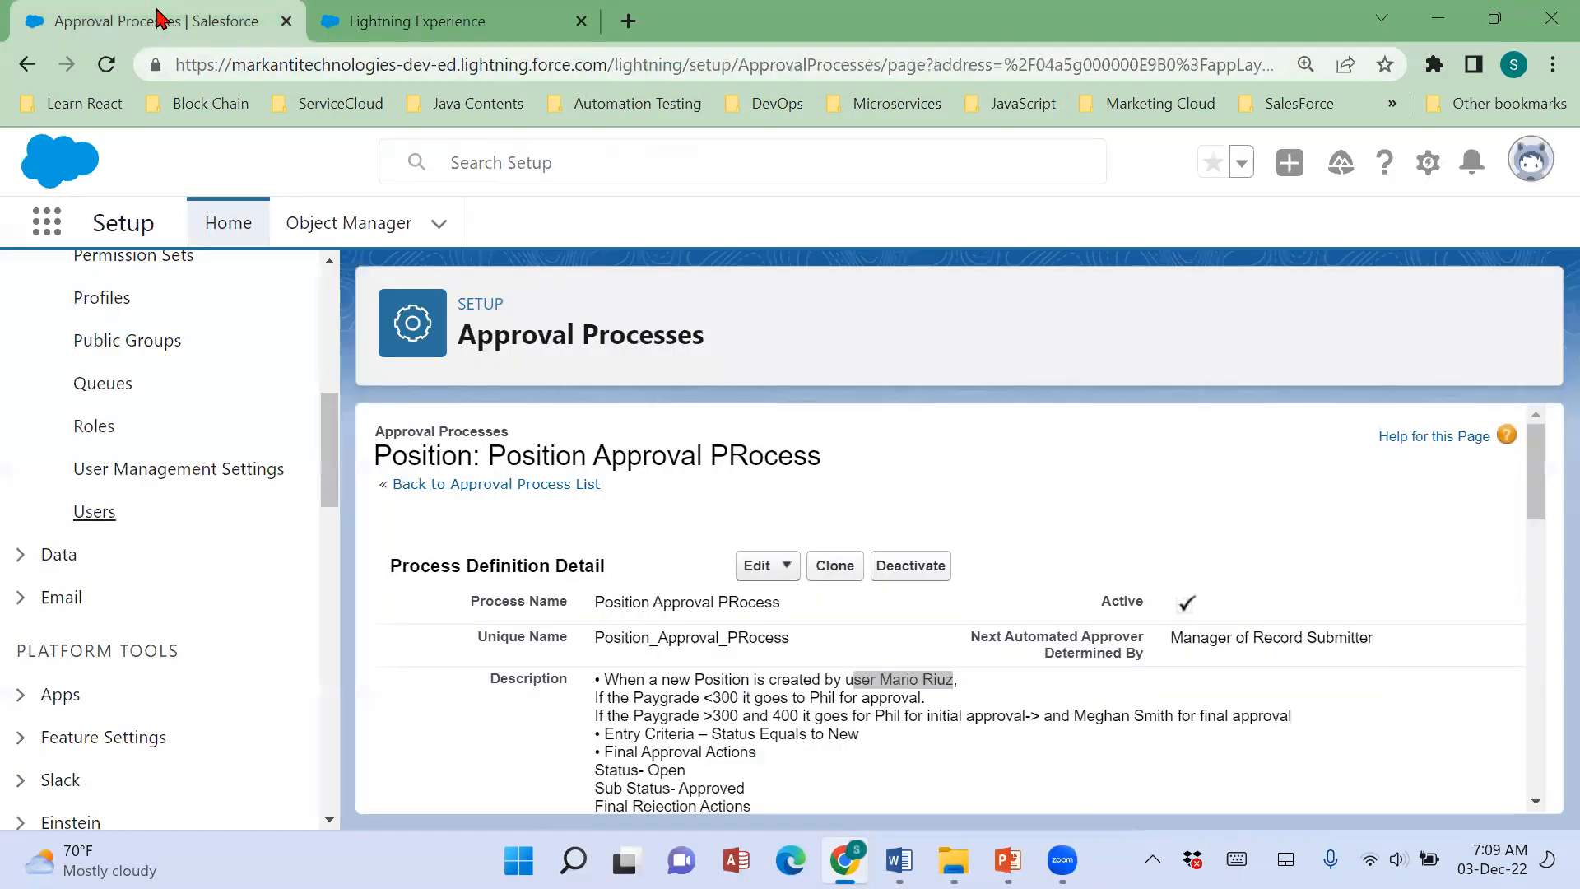
pyautogui.click(47, 221)
pyautogui.click(79, 702)
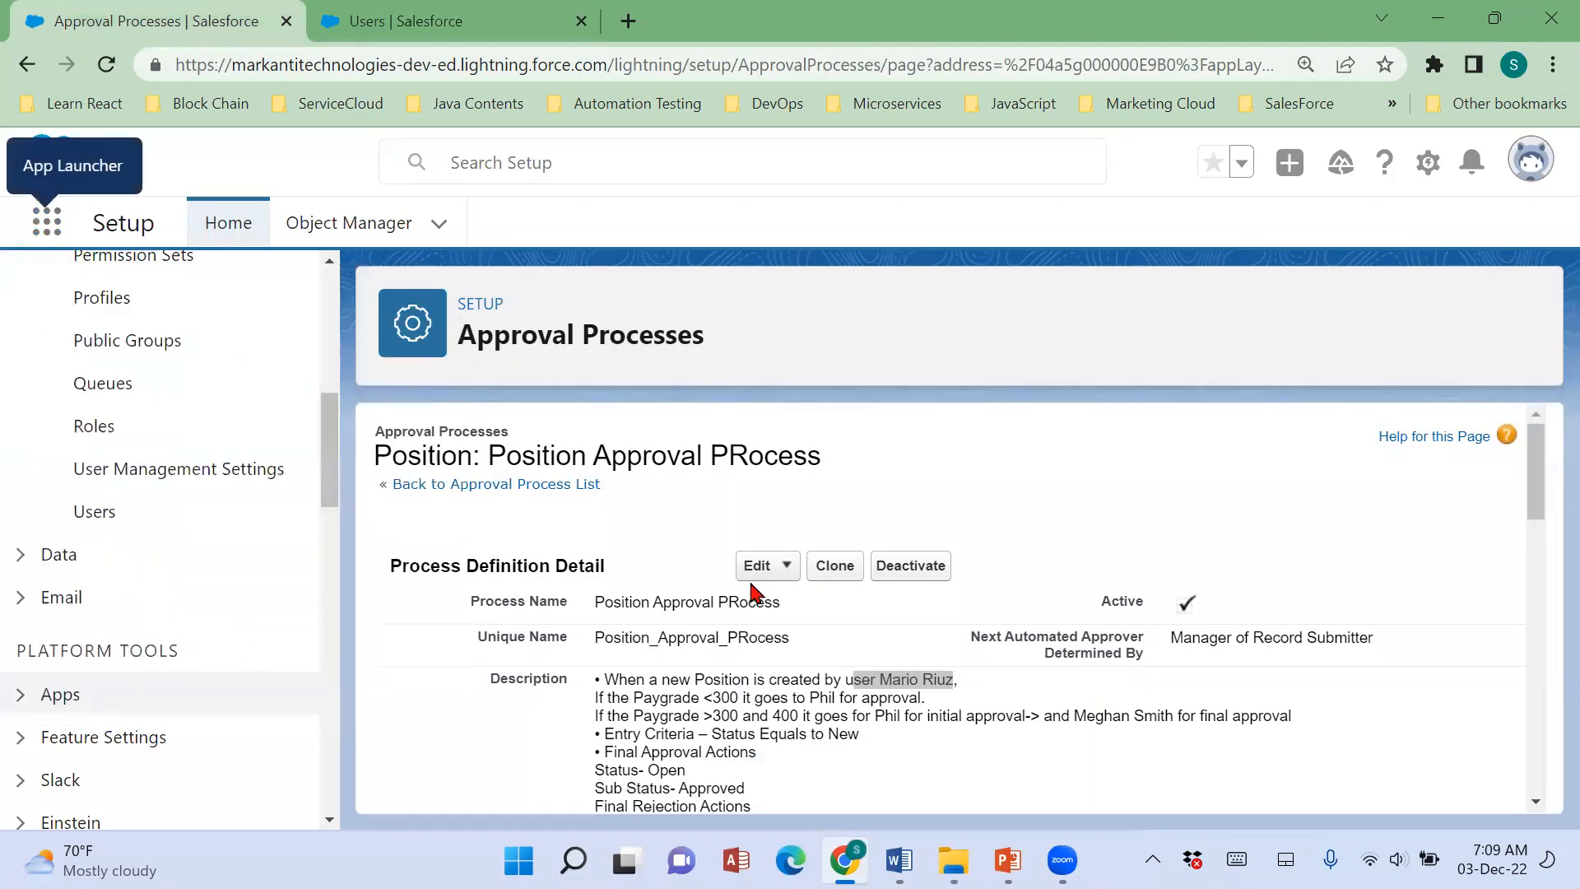
pyautogui.scroll(-6, 823, 576)
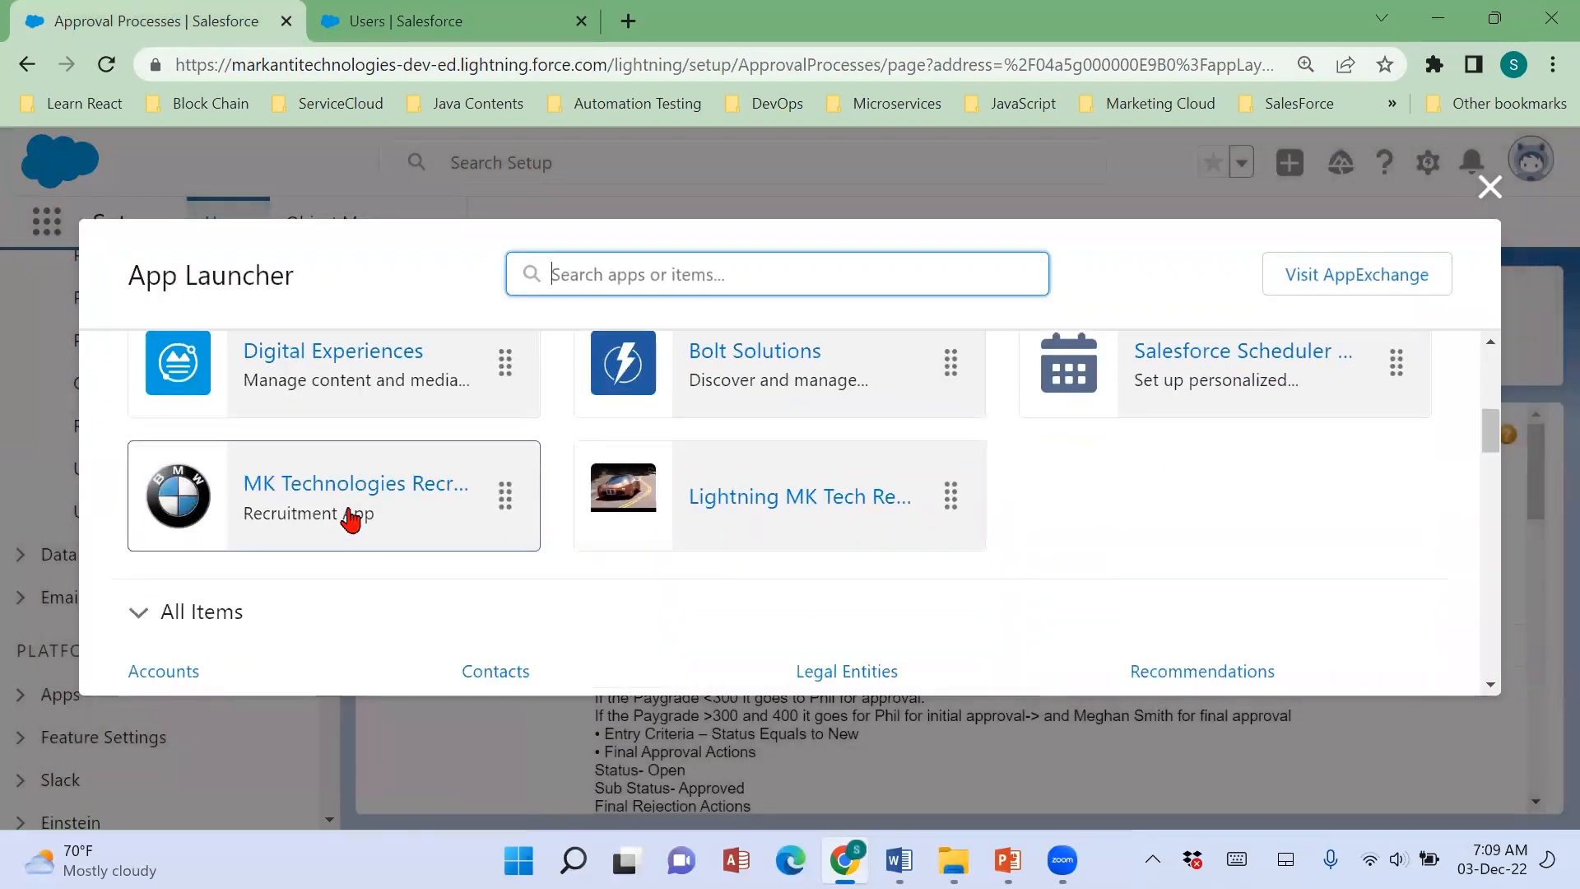
pyautogui.rightClick(418, 506)
pyautogui.click(445, 514)
pyautogui.click(700, 22)
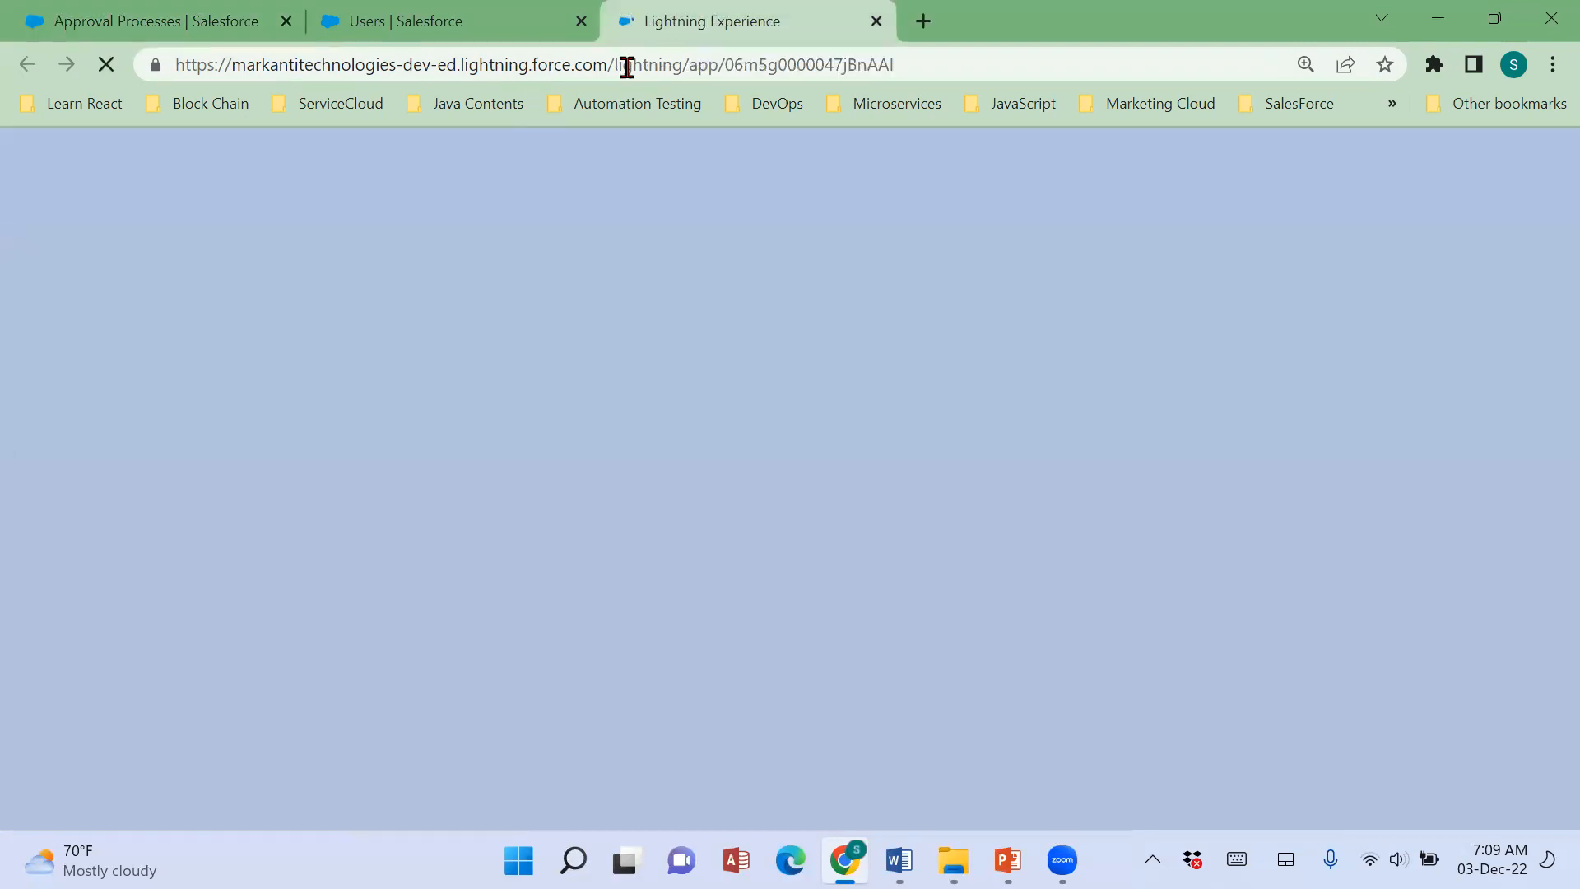
# In the Users setup page, change the user holding the Recruiter Profile to the Work.com Only license and Work.com Only User profile, and save.
pyautogui.click(486, 25)
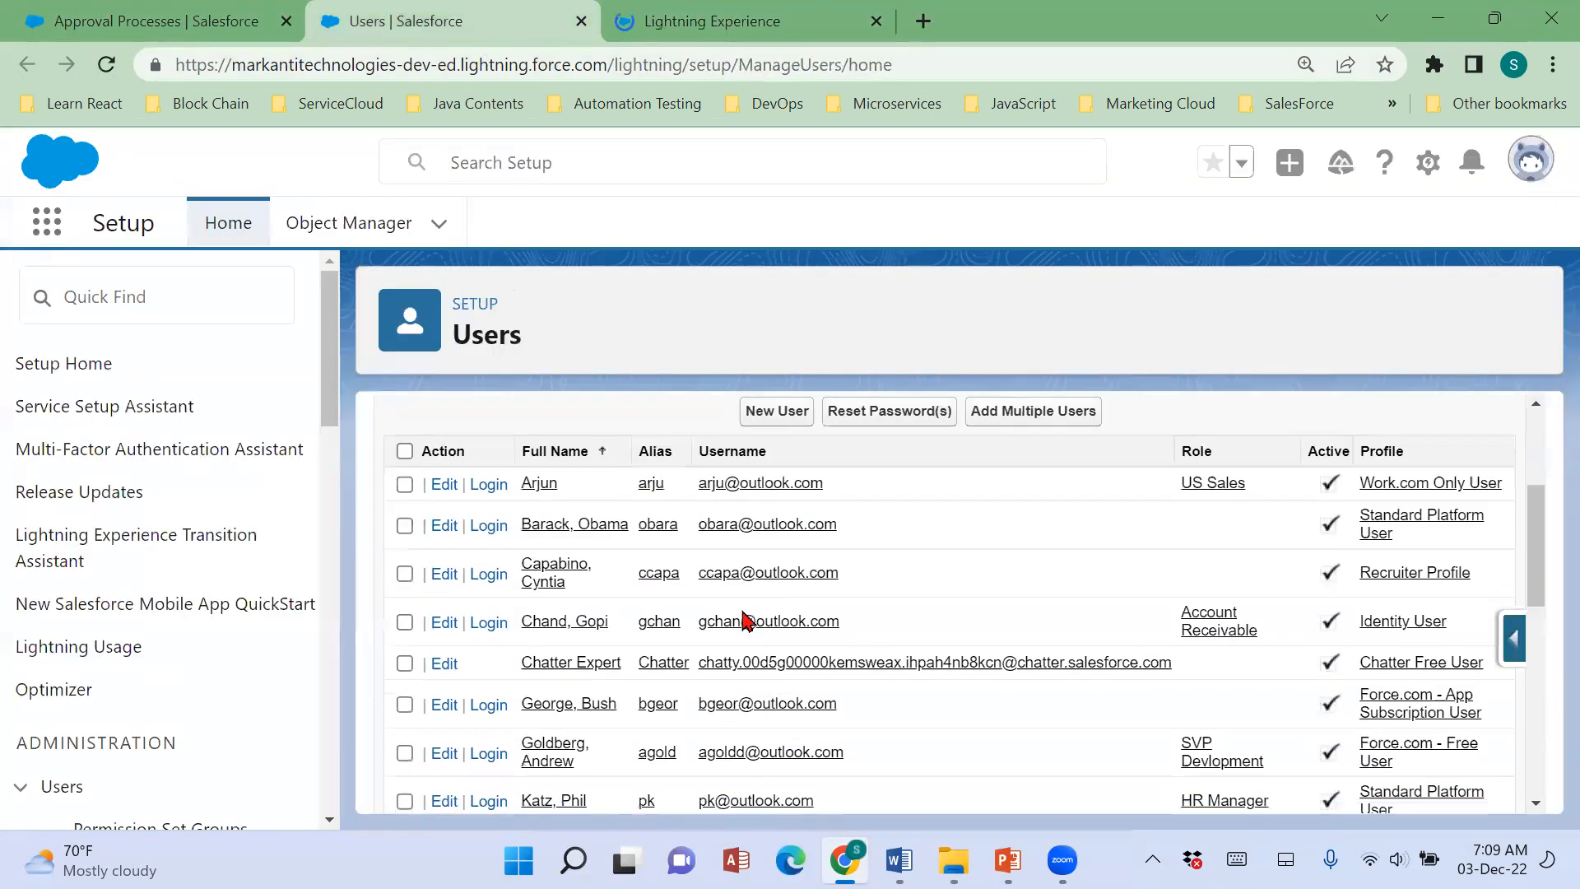
pyautogui.click(539, 583)
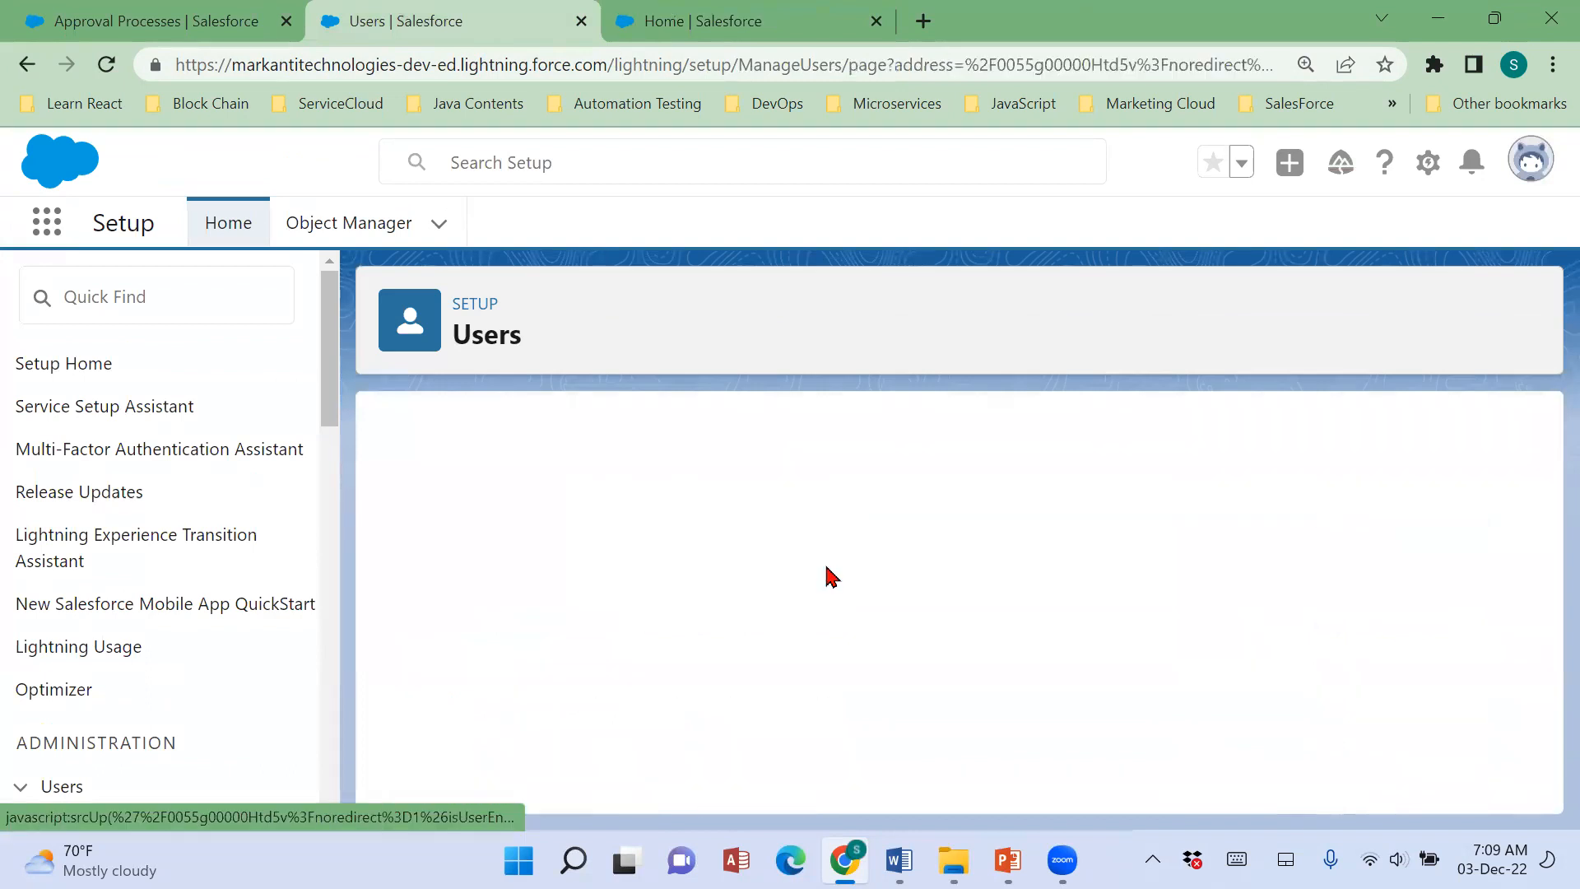
pyautogui.click(761, 574)
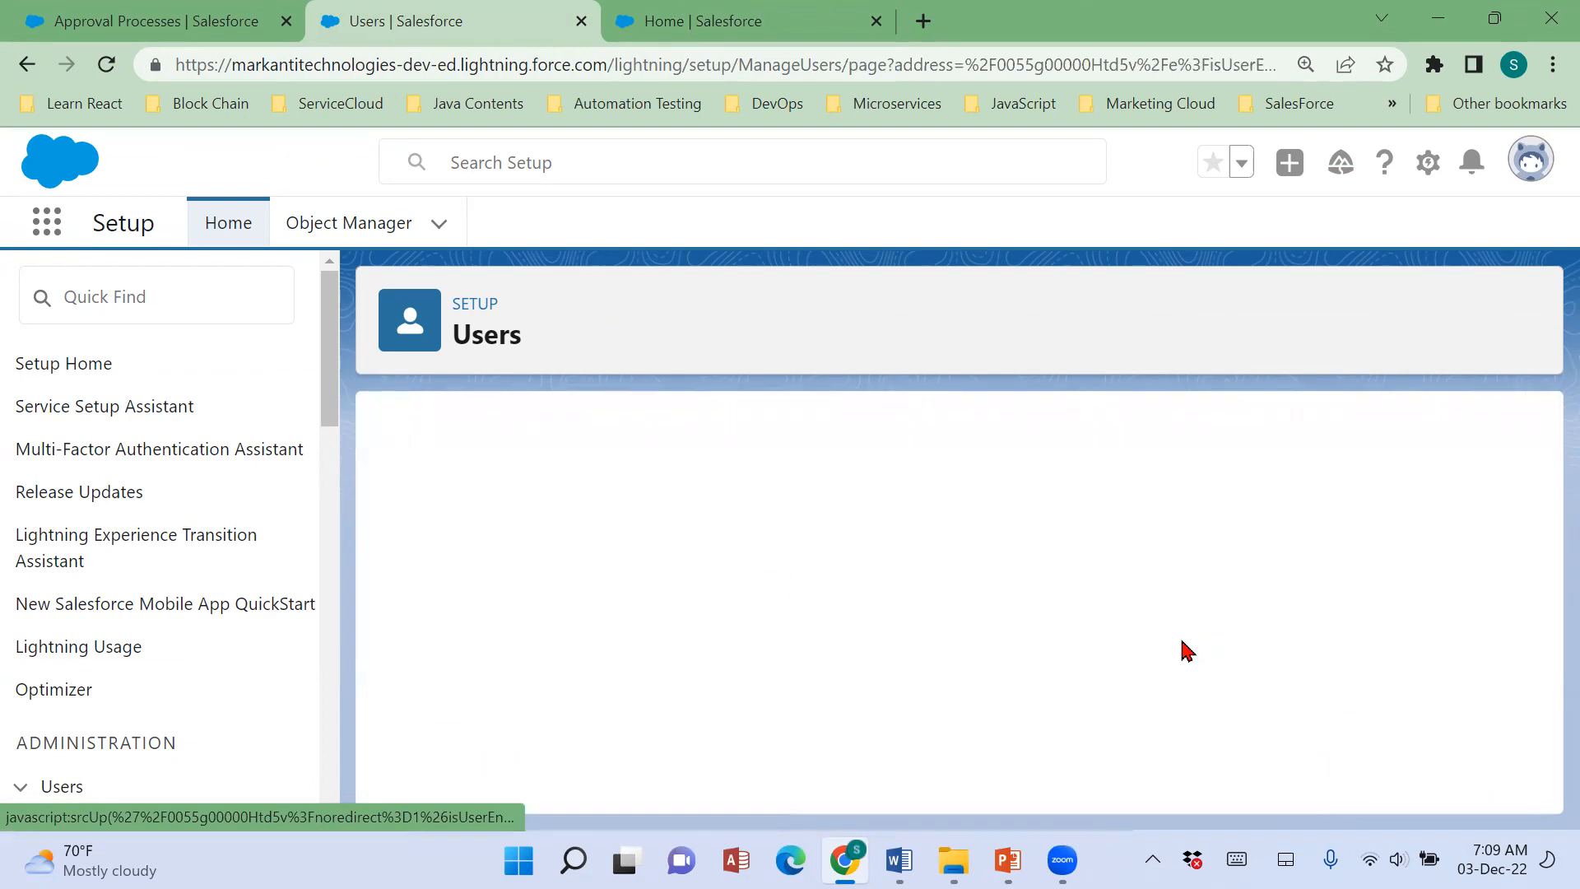
pyautogui.click(1123, 631)
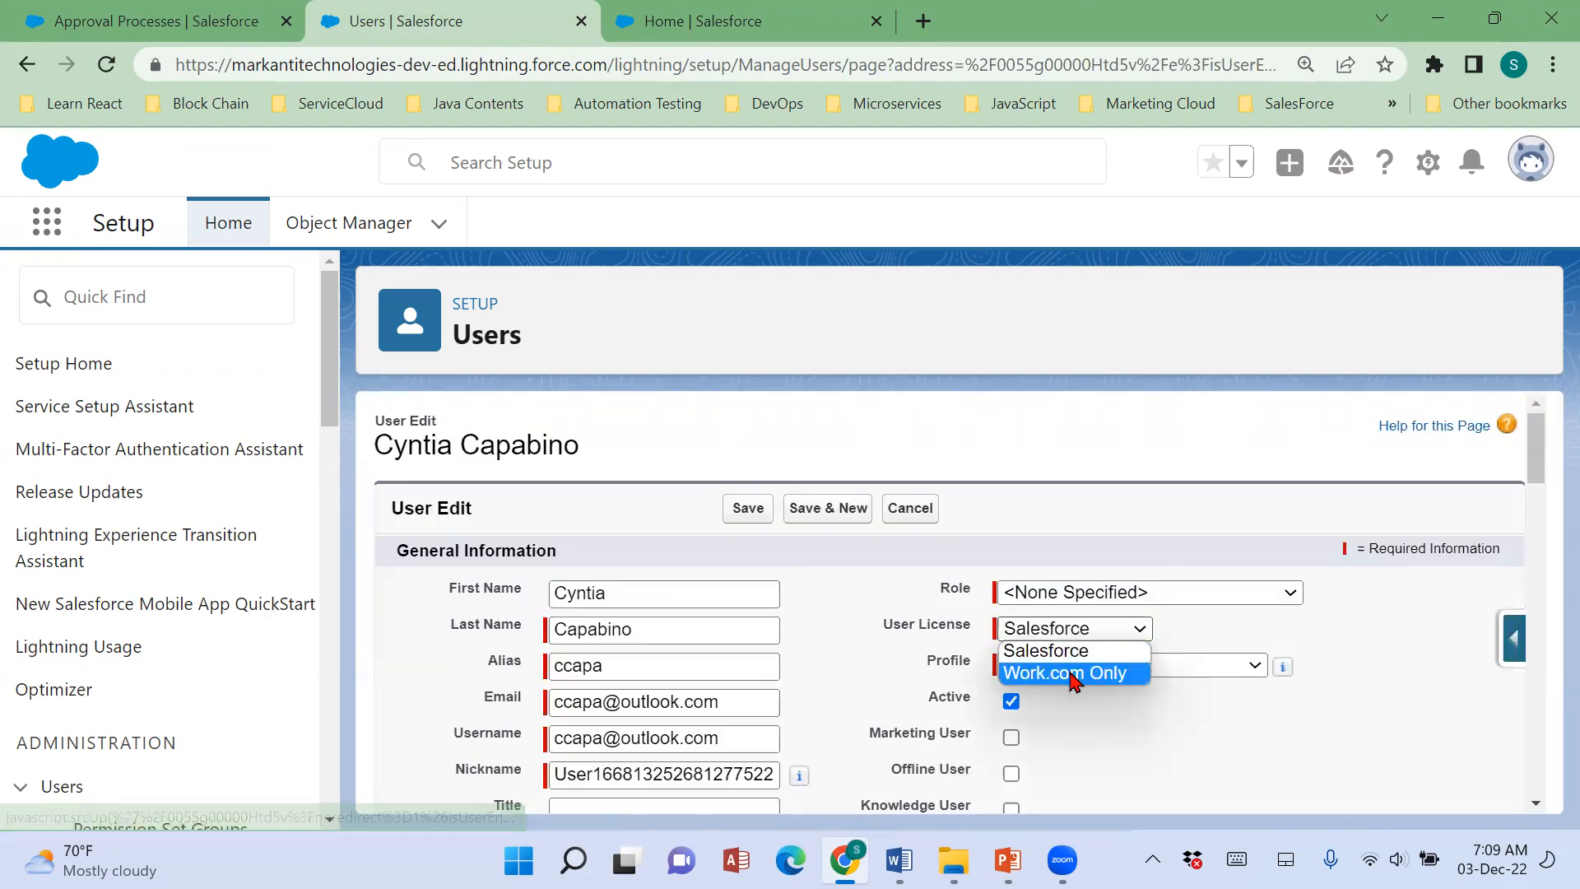
pyautogui.click(1072, 674)
pyautogui.click(750, 510)
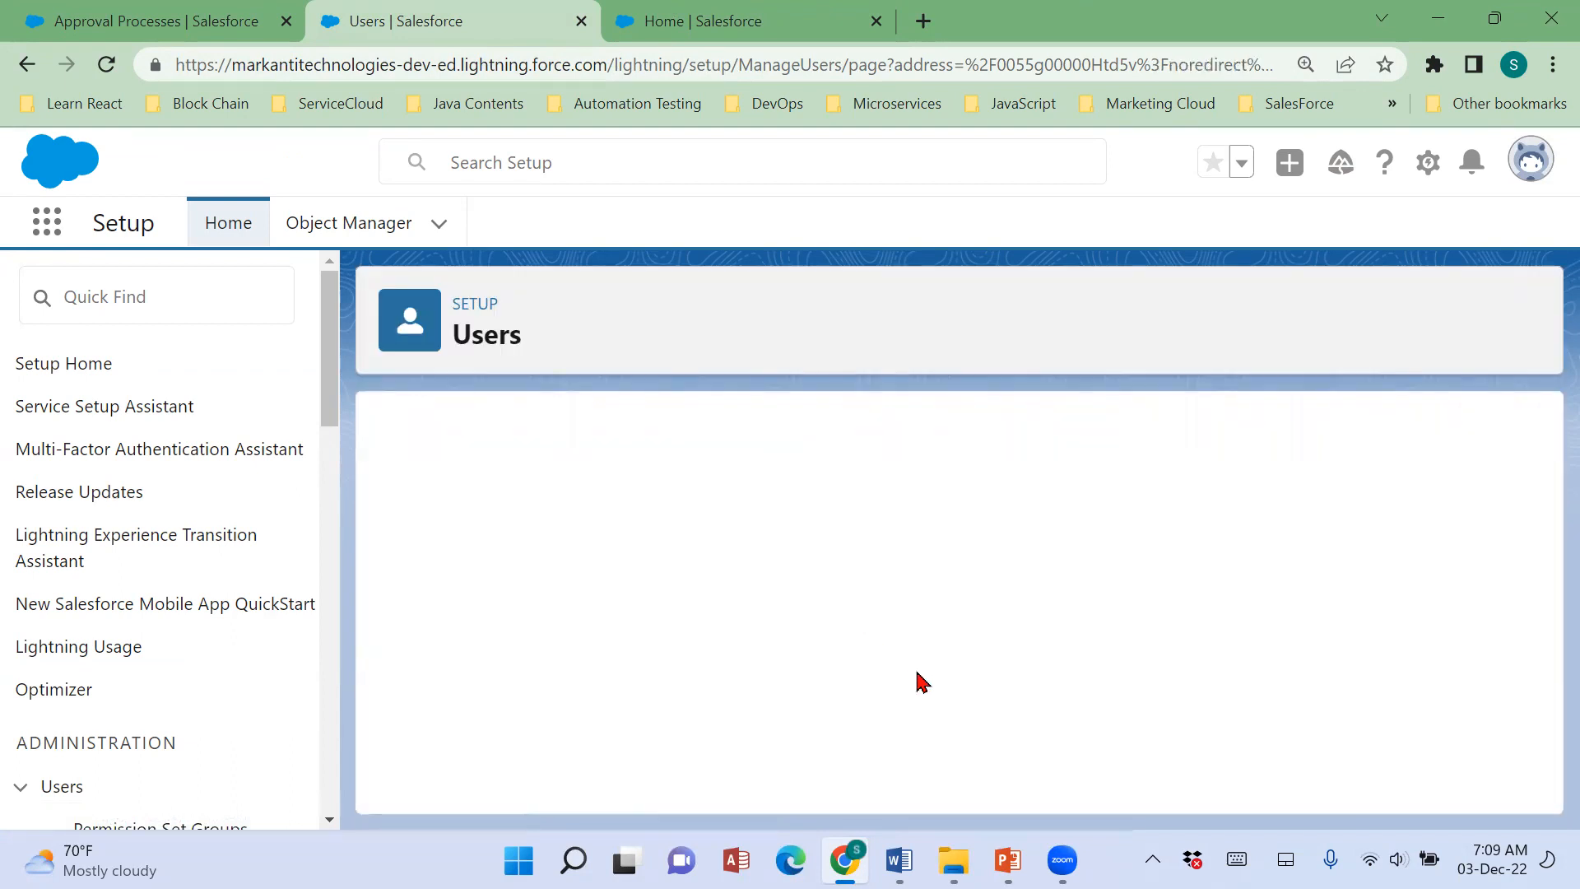
# Return to the full Users list and open the record of the position-submitting user, whose role is Recruiter.
pyautogui.scroll(-2, 834, 633)
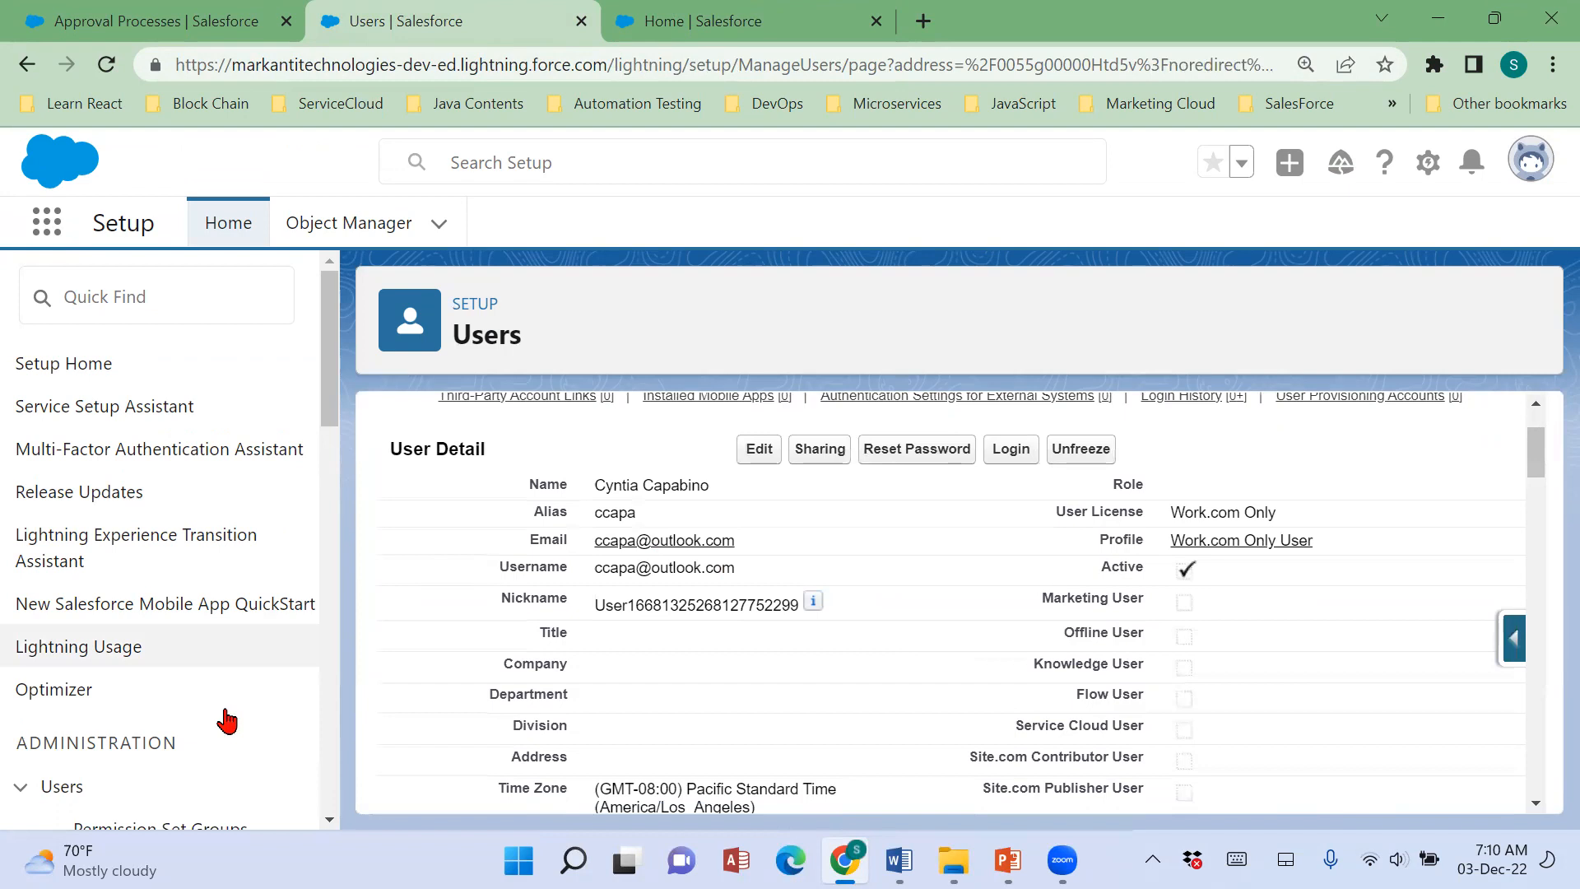
pyautogui.scroll(-3, 165, 725)
pyautogui.scroll(-3, 109, 724)
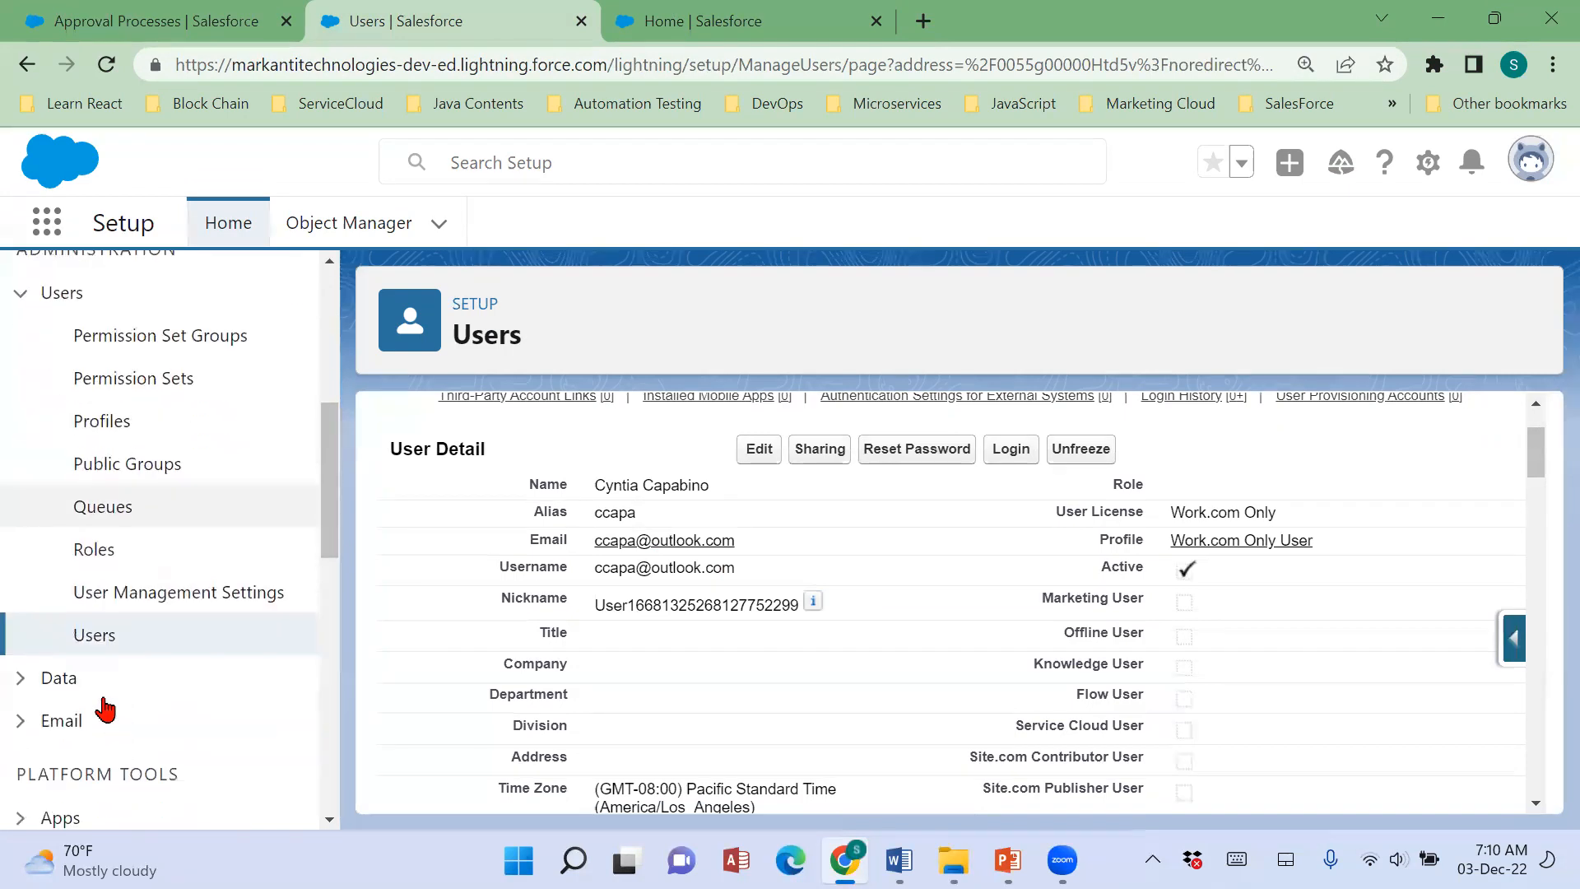
pyautogui.click(95, 635)
pyautogui.click(661, 32)
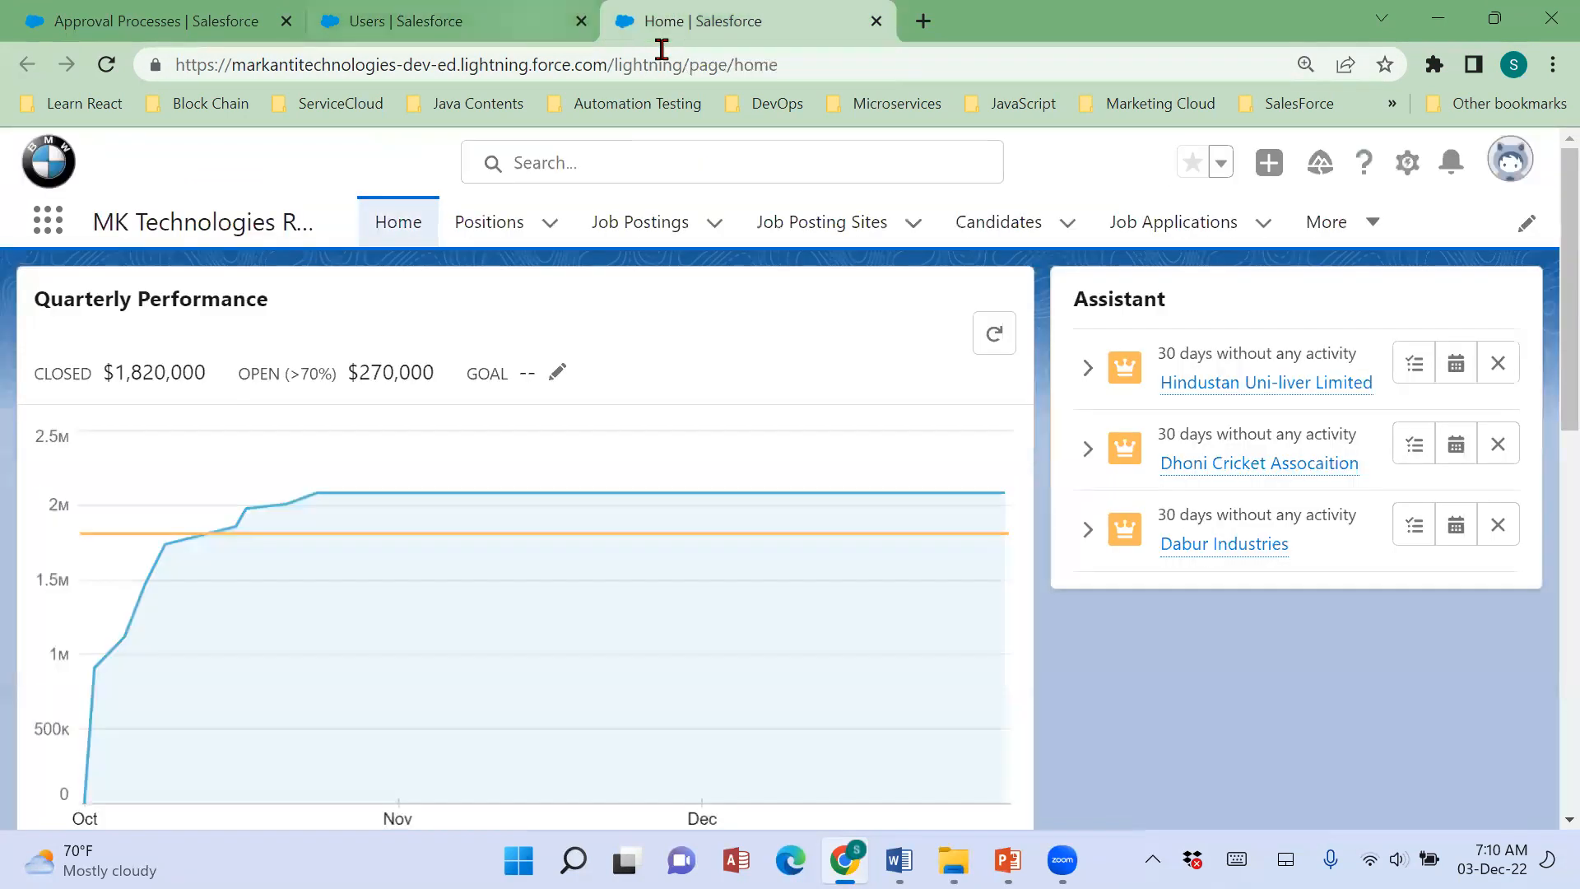
pyautogui.click(539, 33)
pyautogui.scroll(-5, 954, 654)
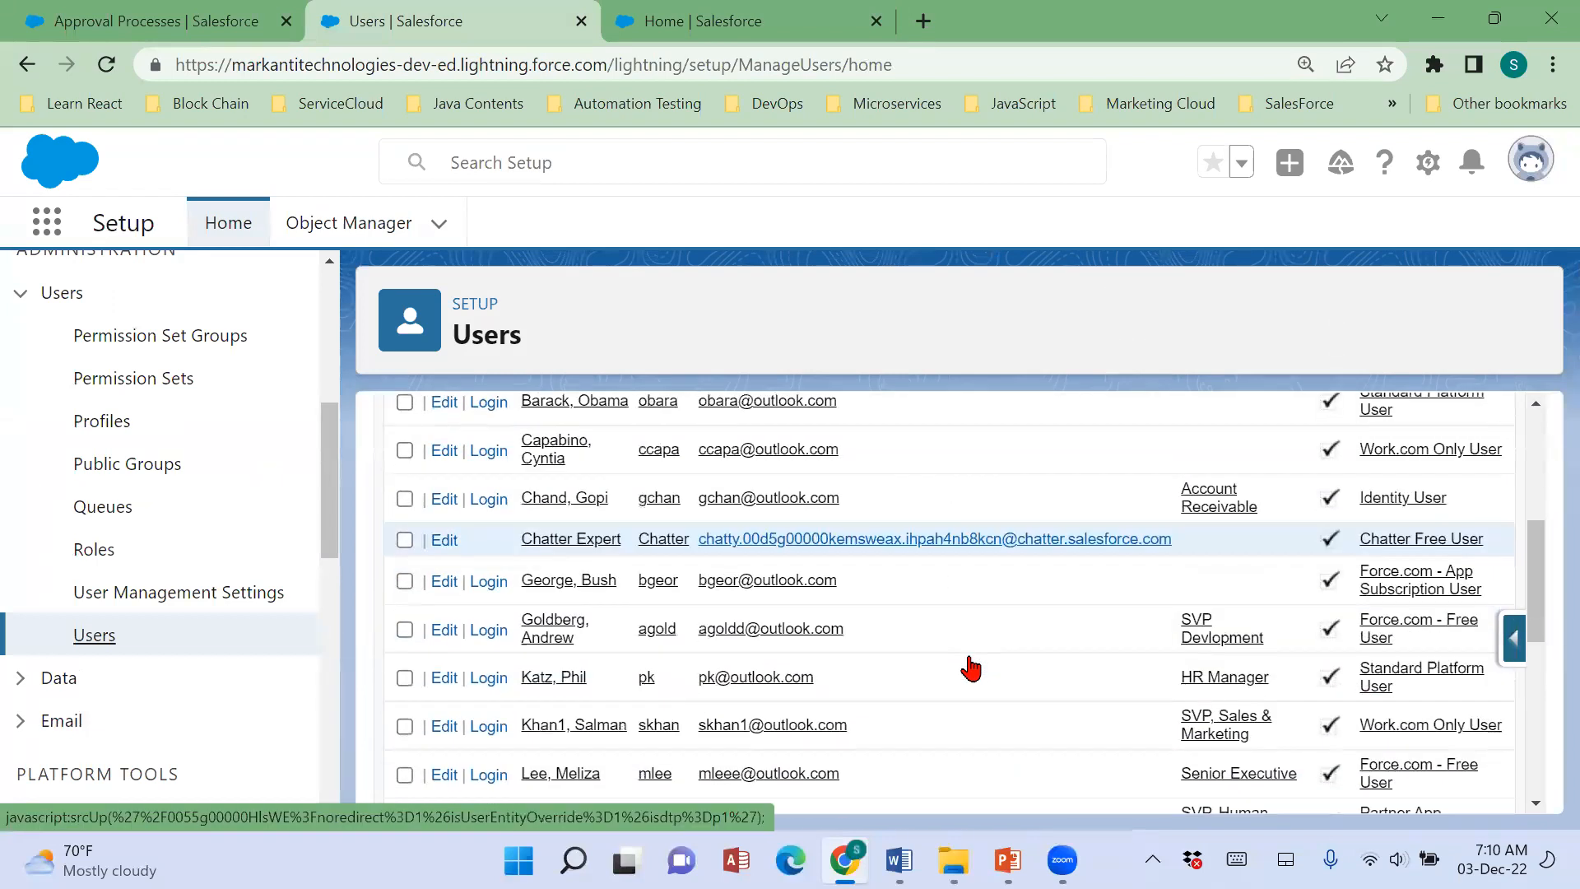
pyautogui.scroll(-2, 971, 665)
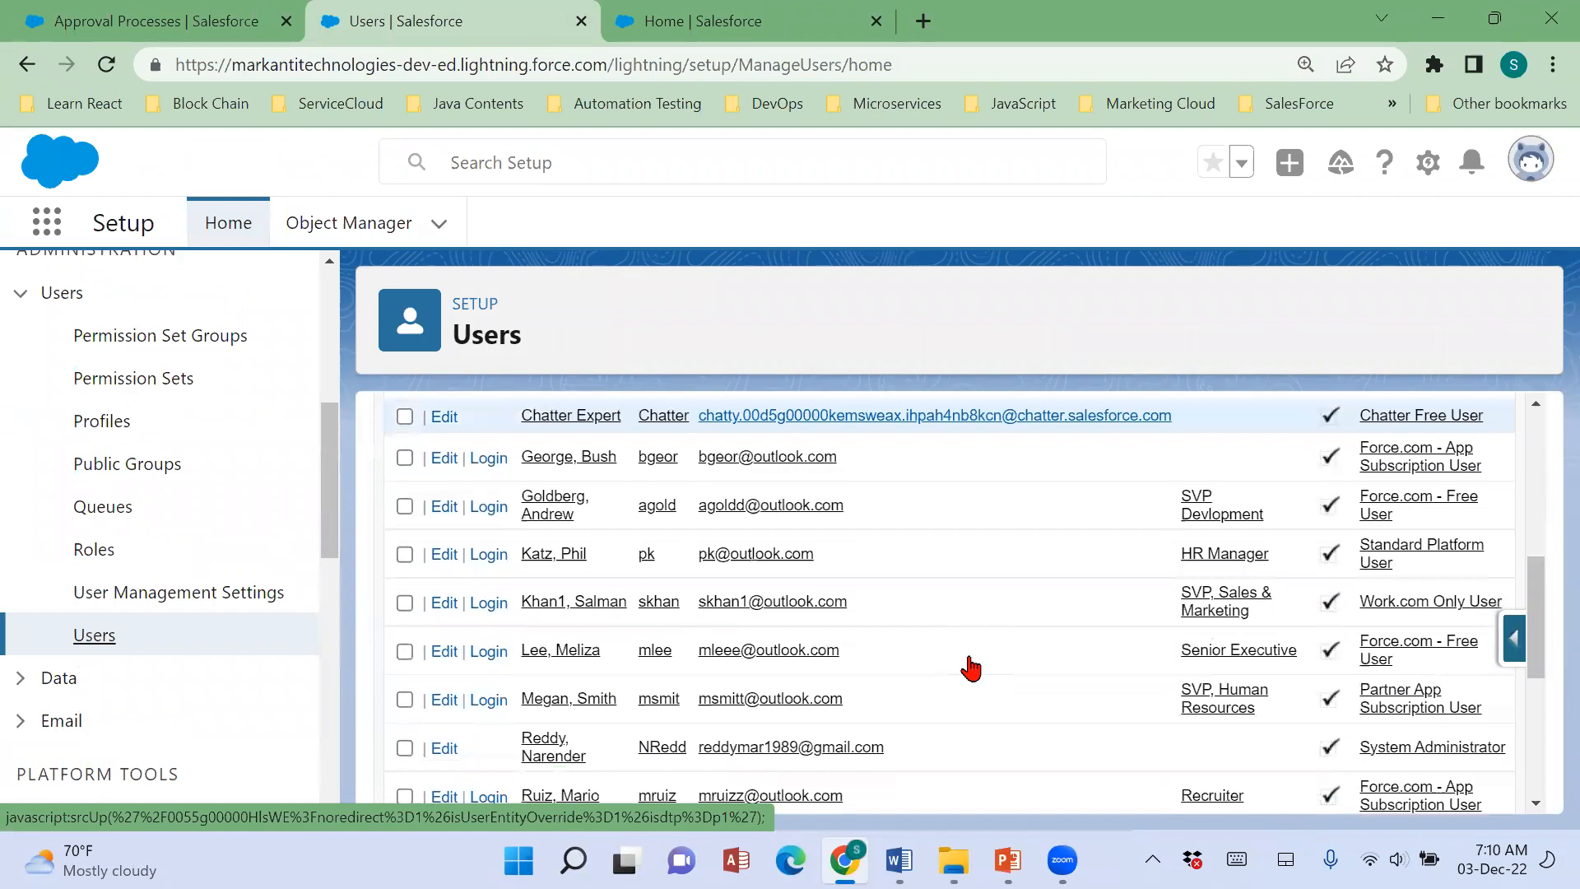
pyautogui.scroll(-2, 708, 693)
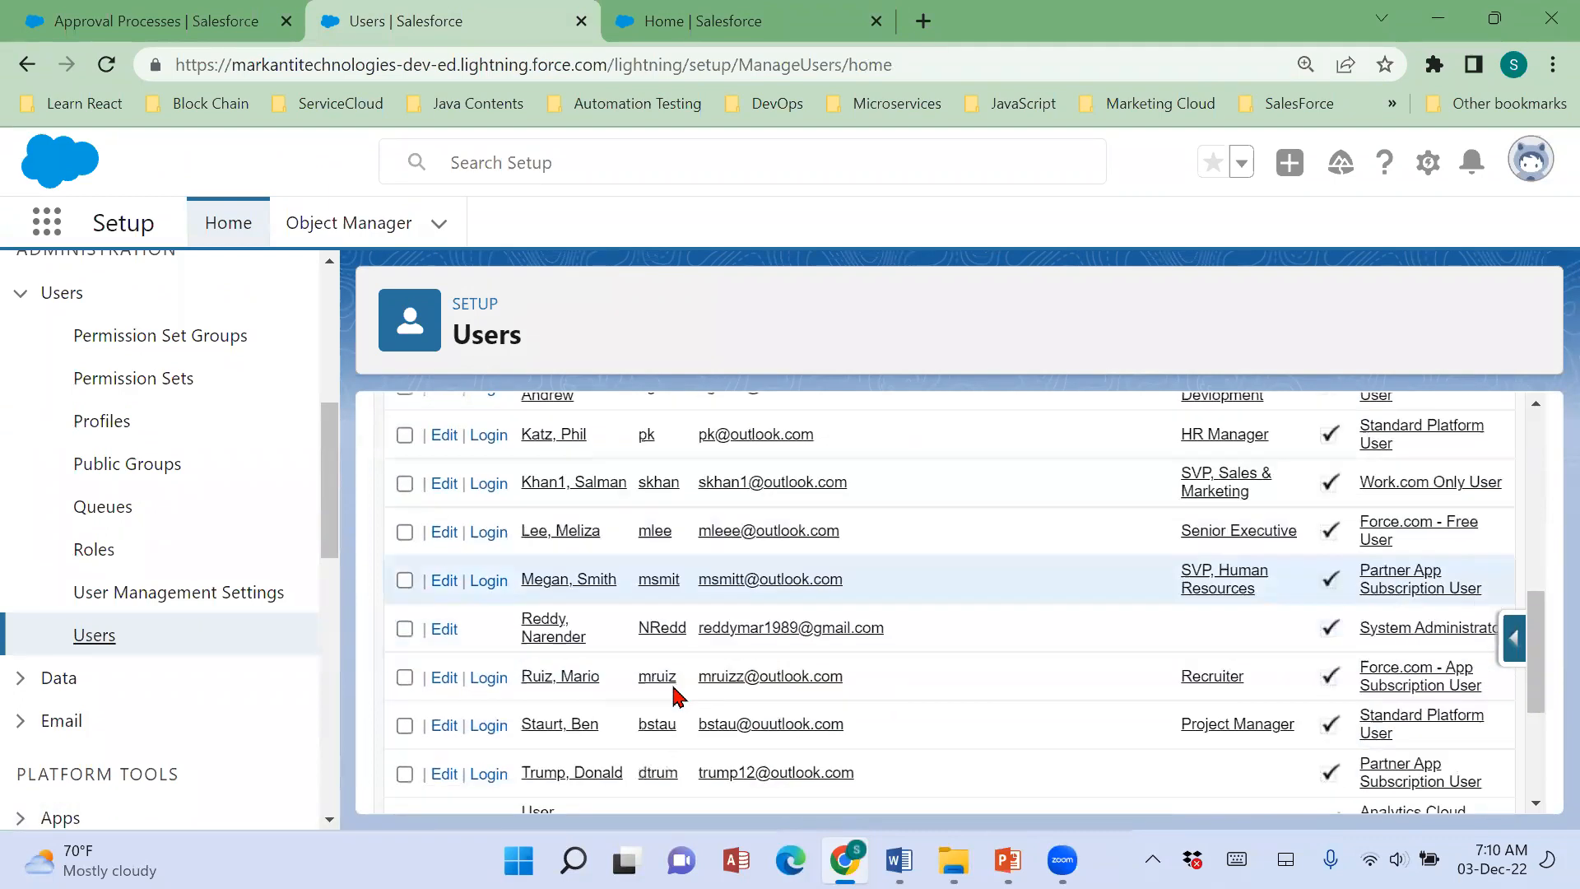
pyautogui.click(565, 673)
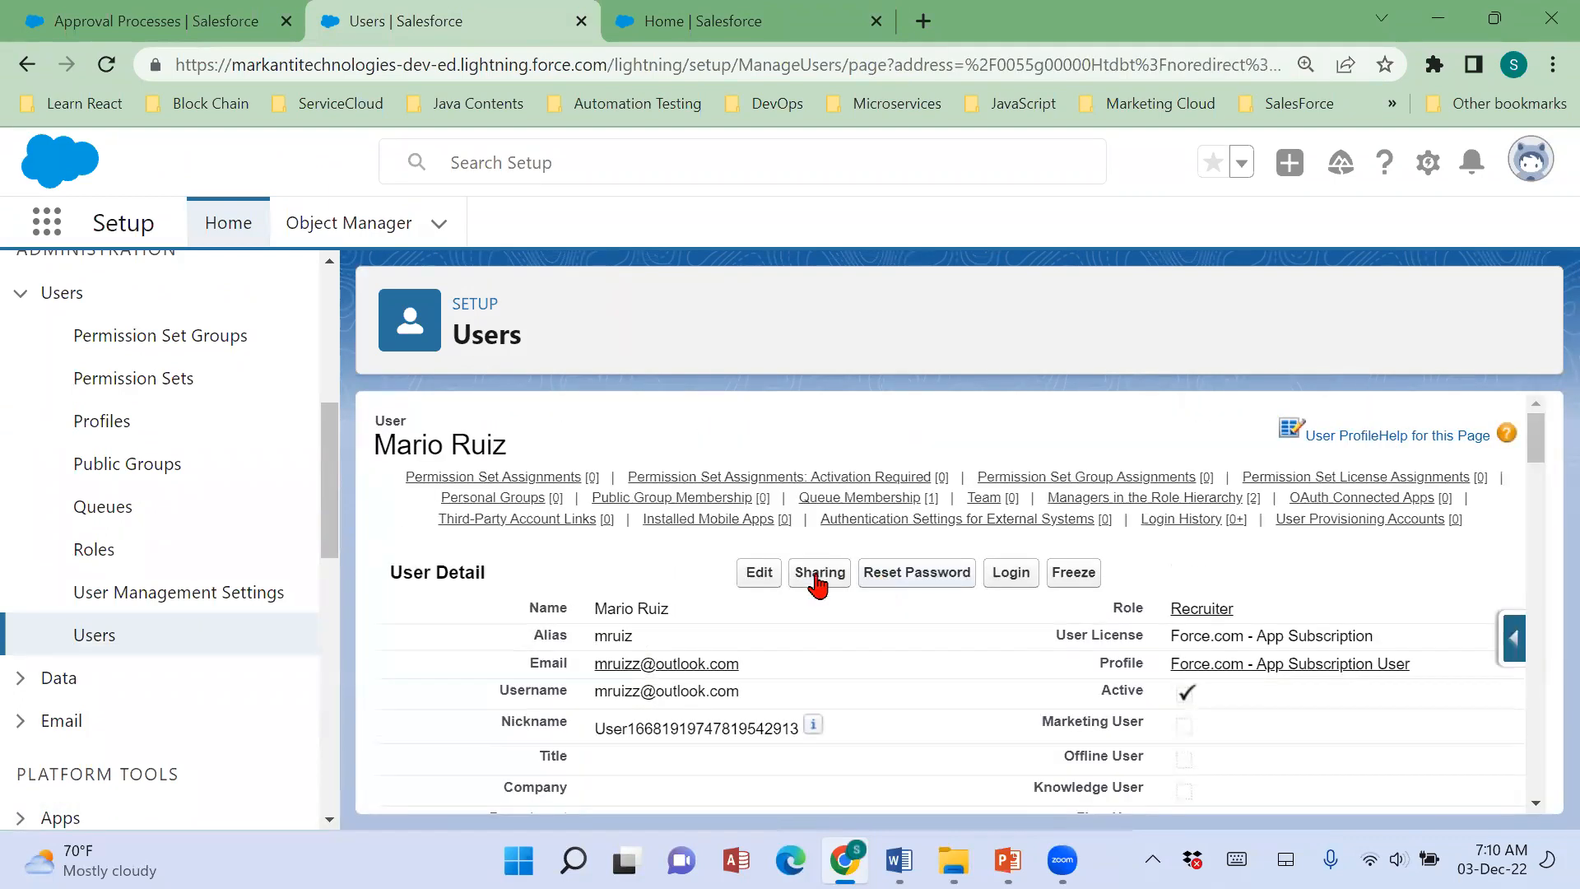
# Set the submitting user's license to Salesforce and profile to Recruiter Profile, and save the user.
pyautogui.click(753, 576)
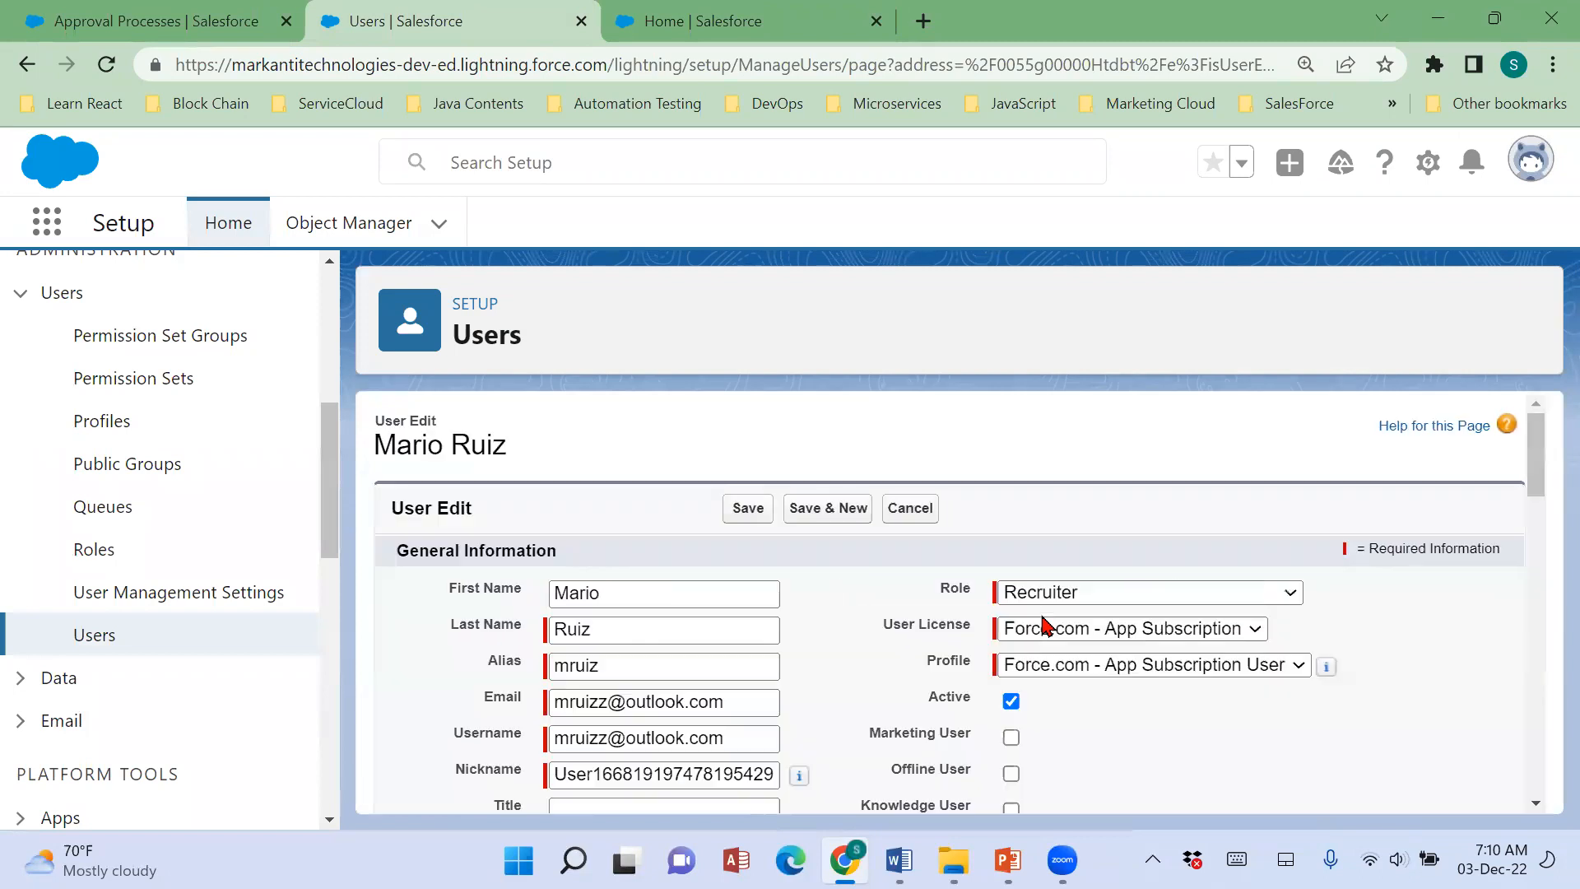
pyautogui.click(1070, 628)
pyautogui.click(1078, 670)
pyautogui.click(1078, 669)
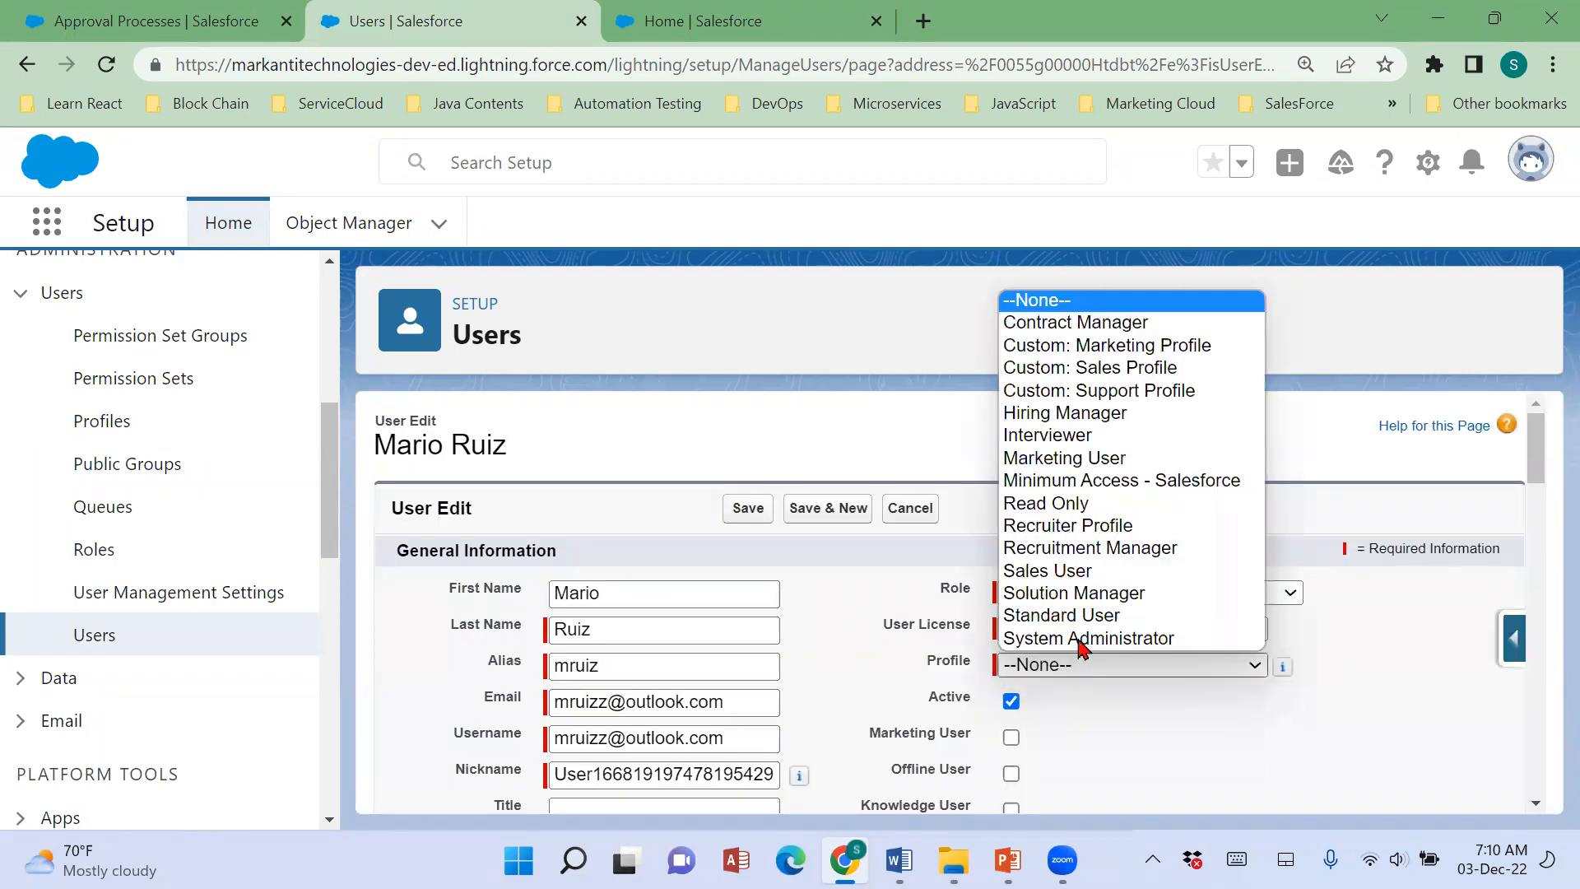
pyautogui.click(1064, 525)
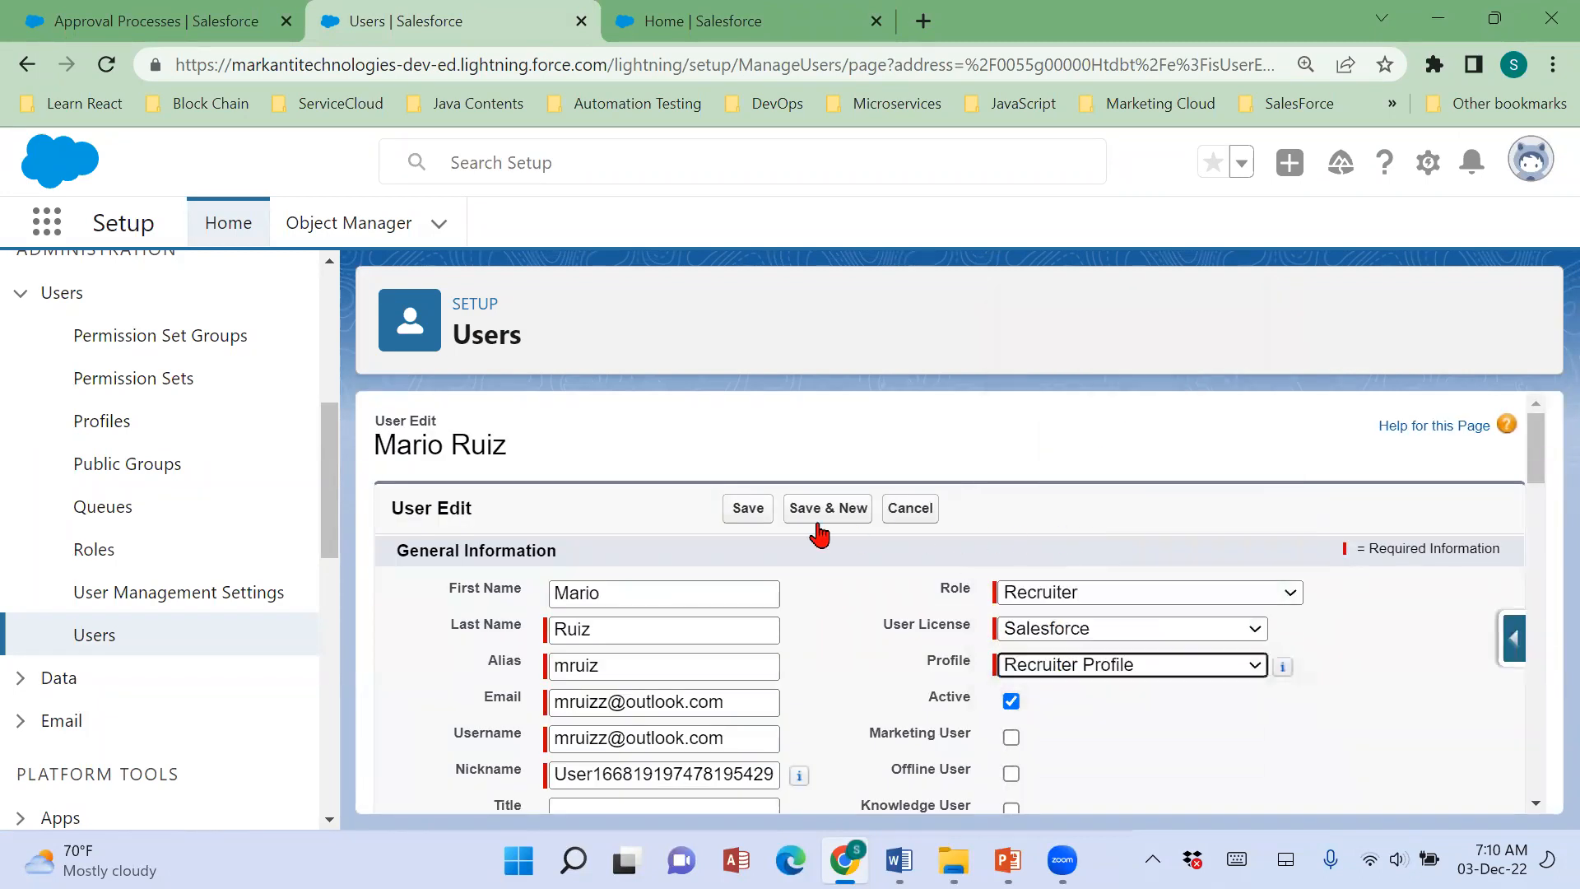
pyautogui.click(753, 514)
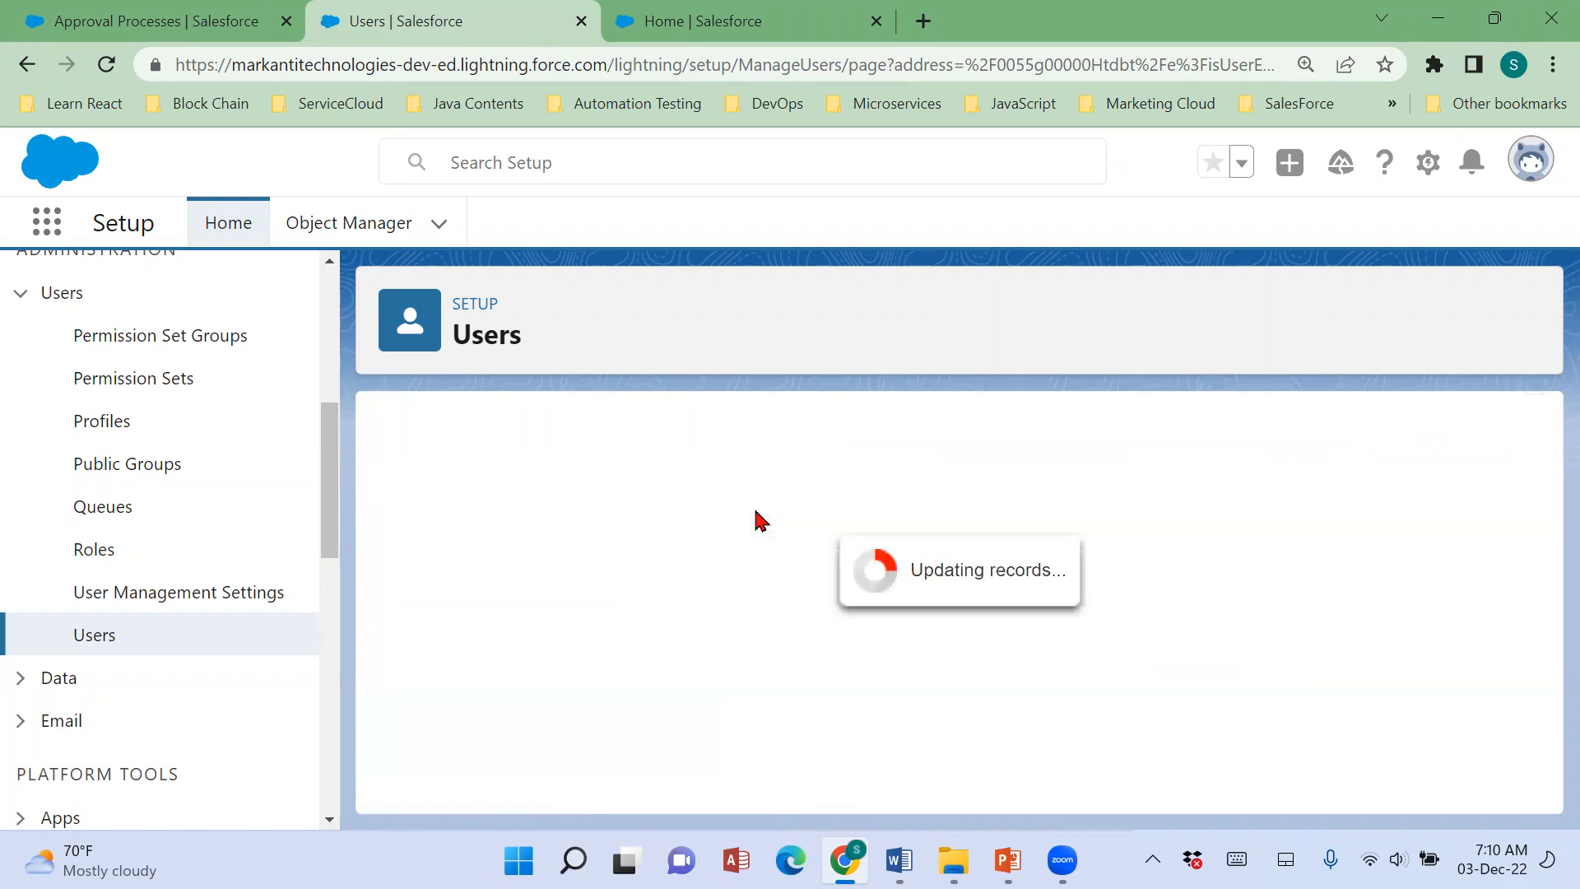
# Open Positions in the recruitment app and add the Status field to the visible fields of the All list view.
pyautogui.click(670, 35)
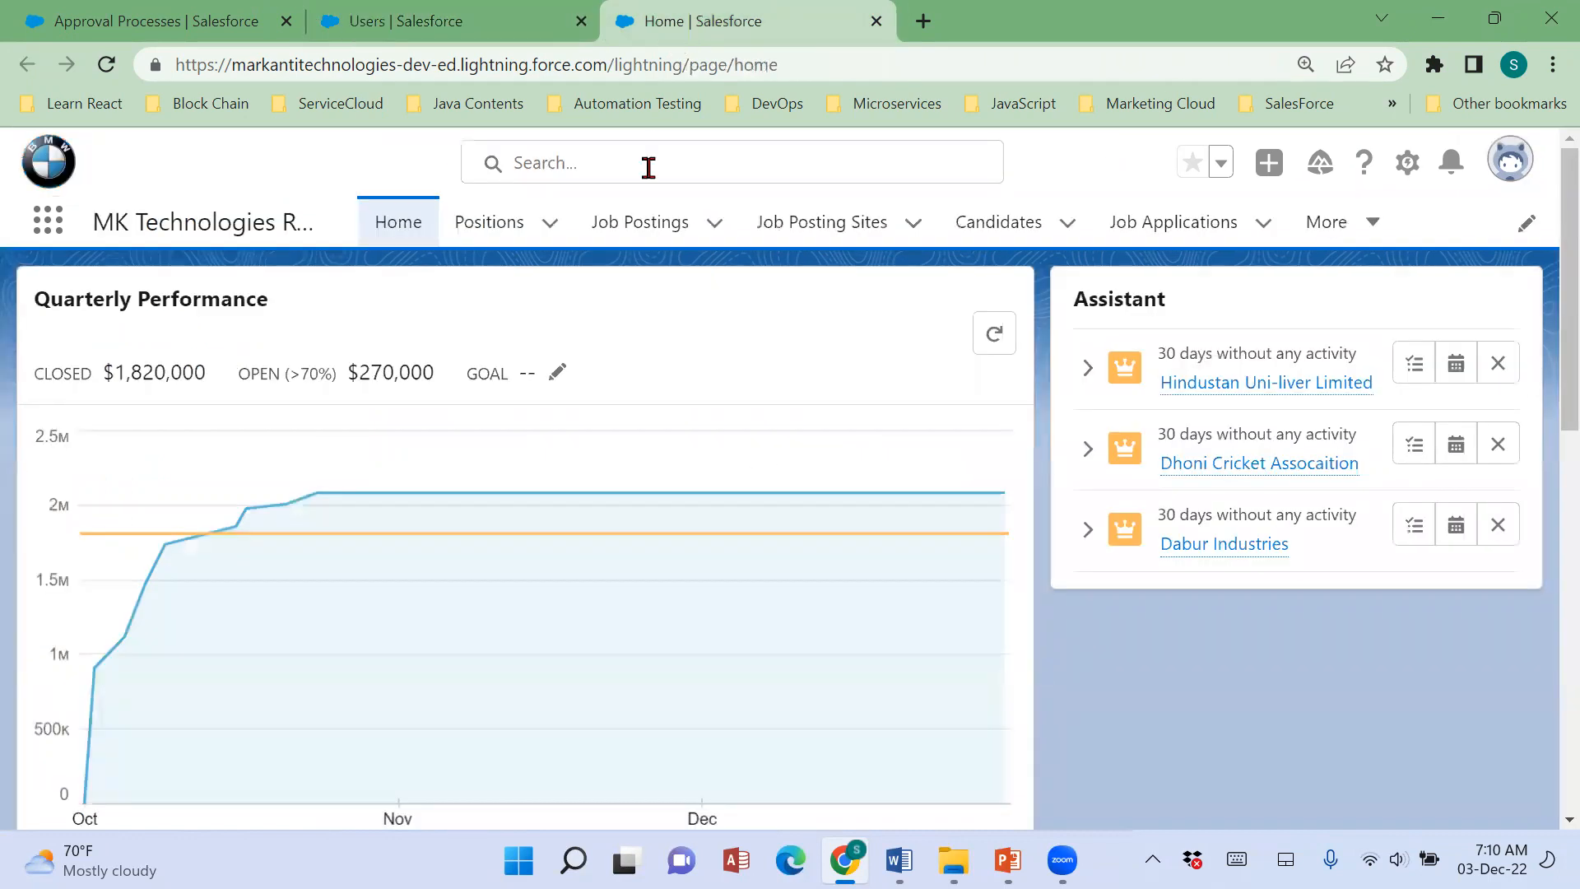
pyautogui.click(482, 232)
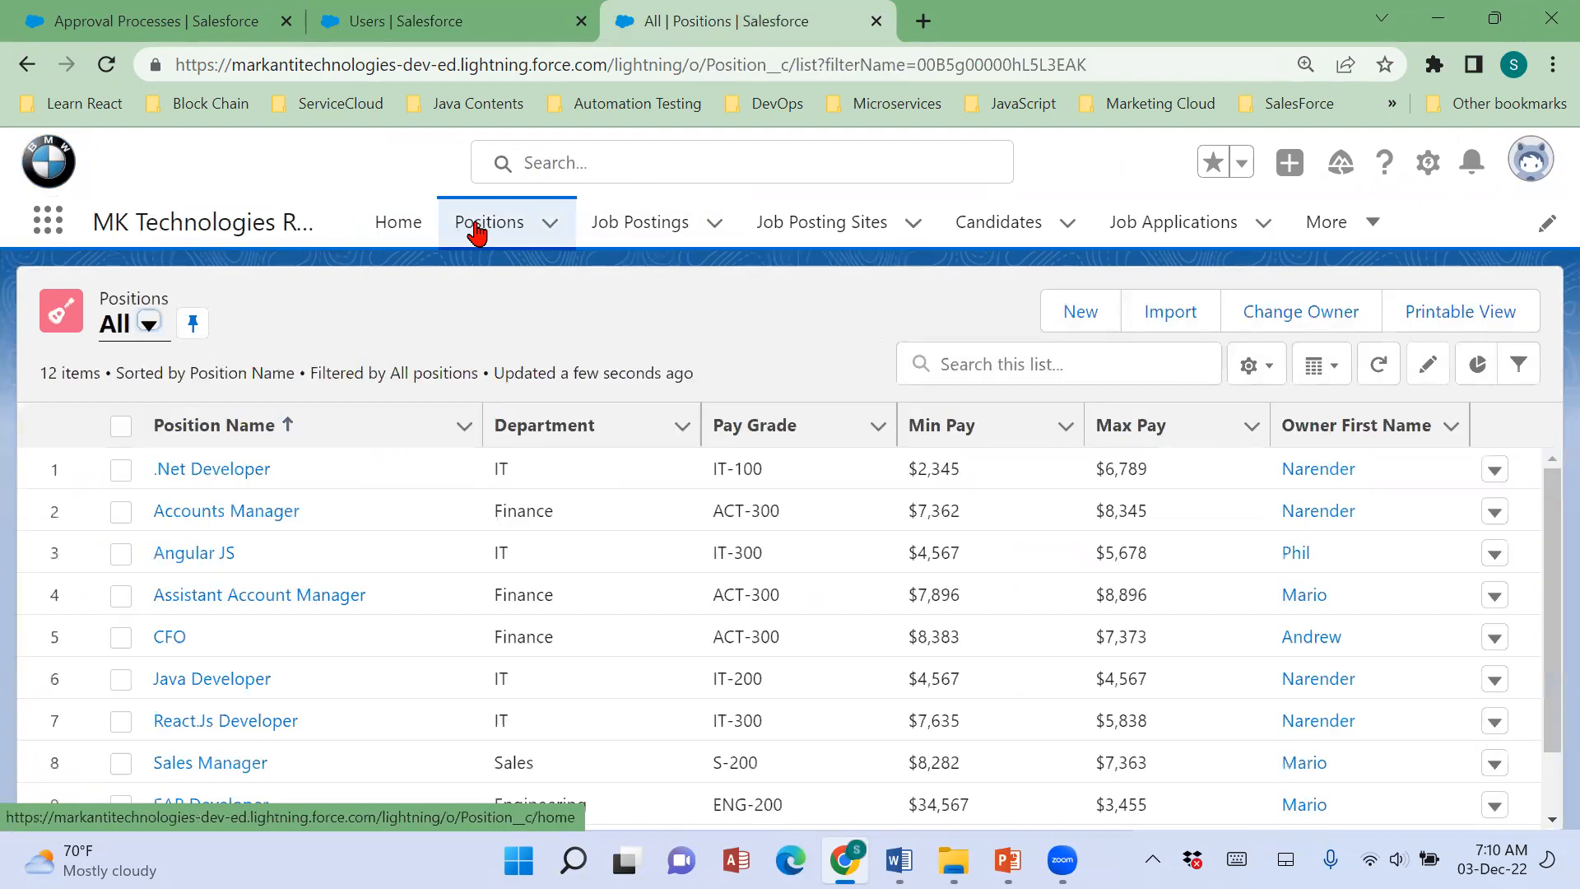
pyautogui.click(1268, 372)
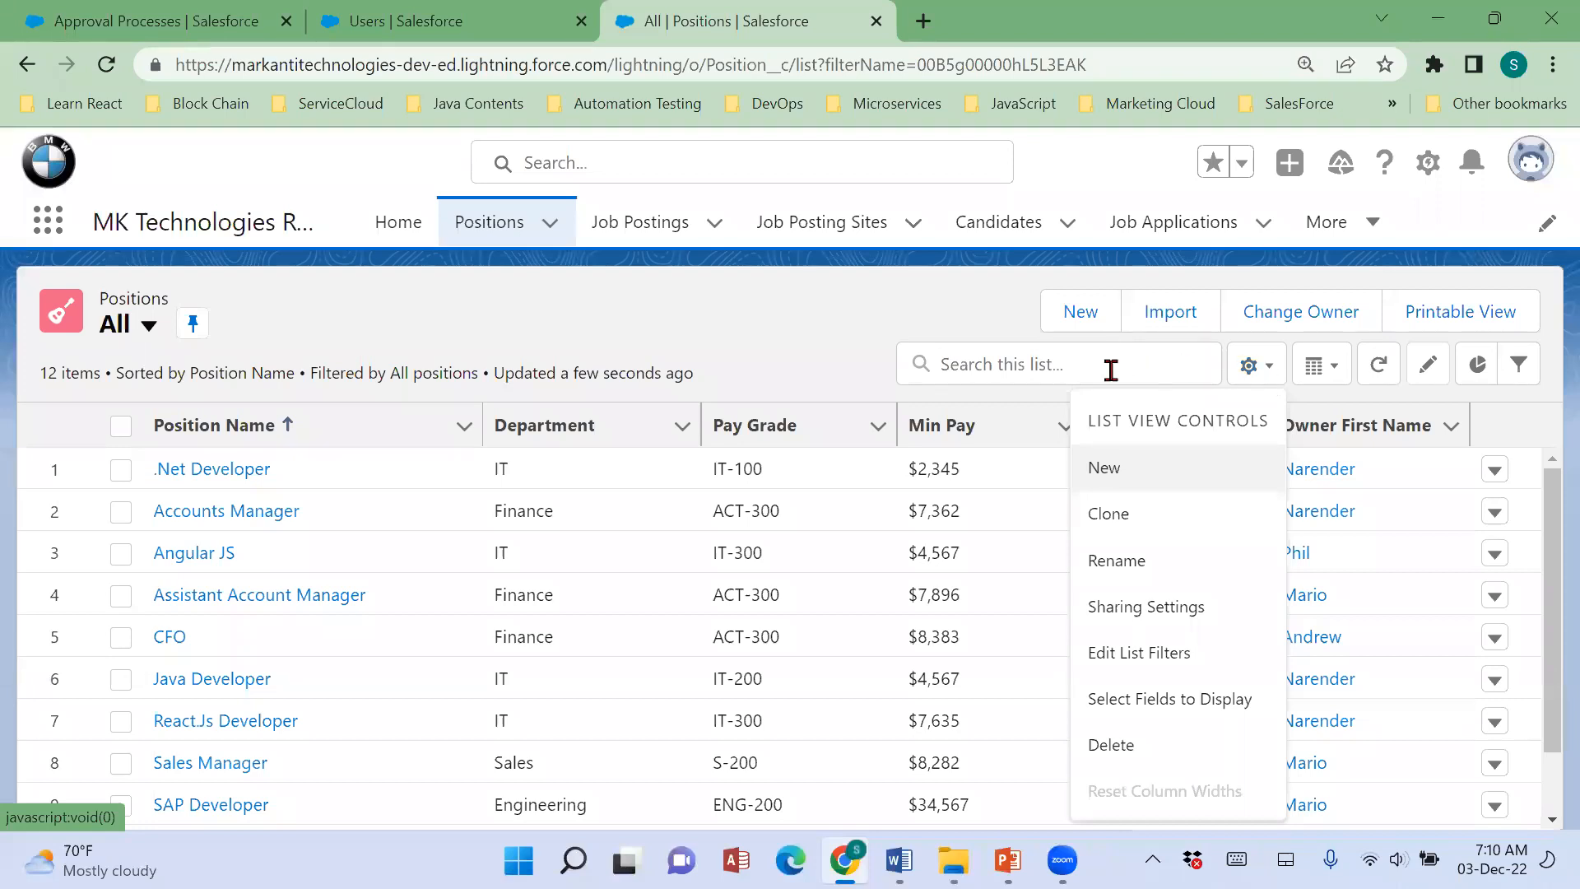
pyautogui.click(1125, 692)
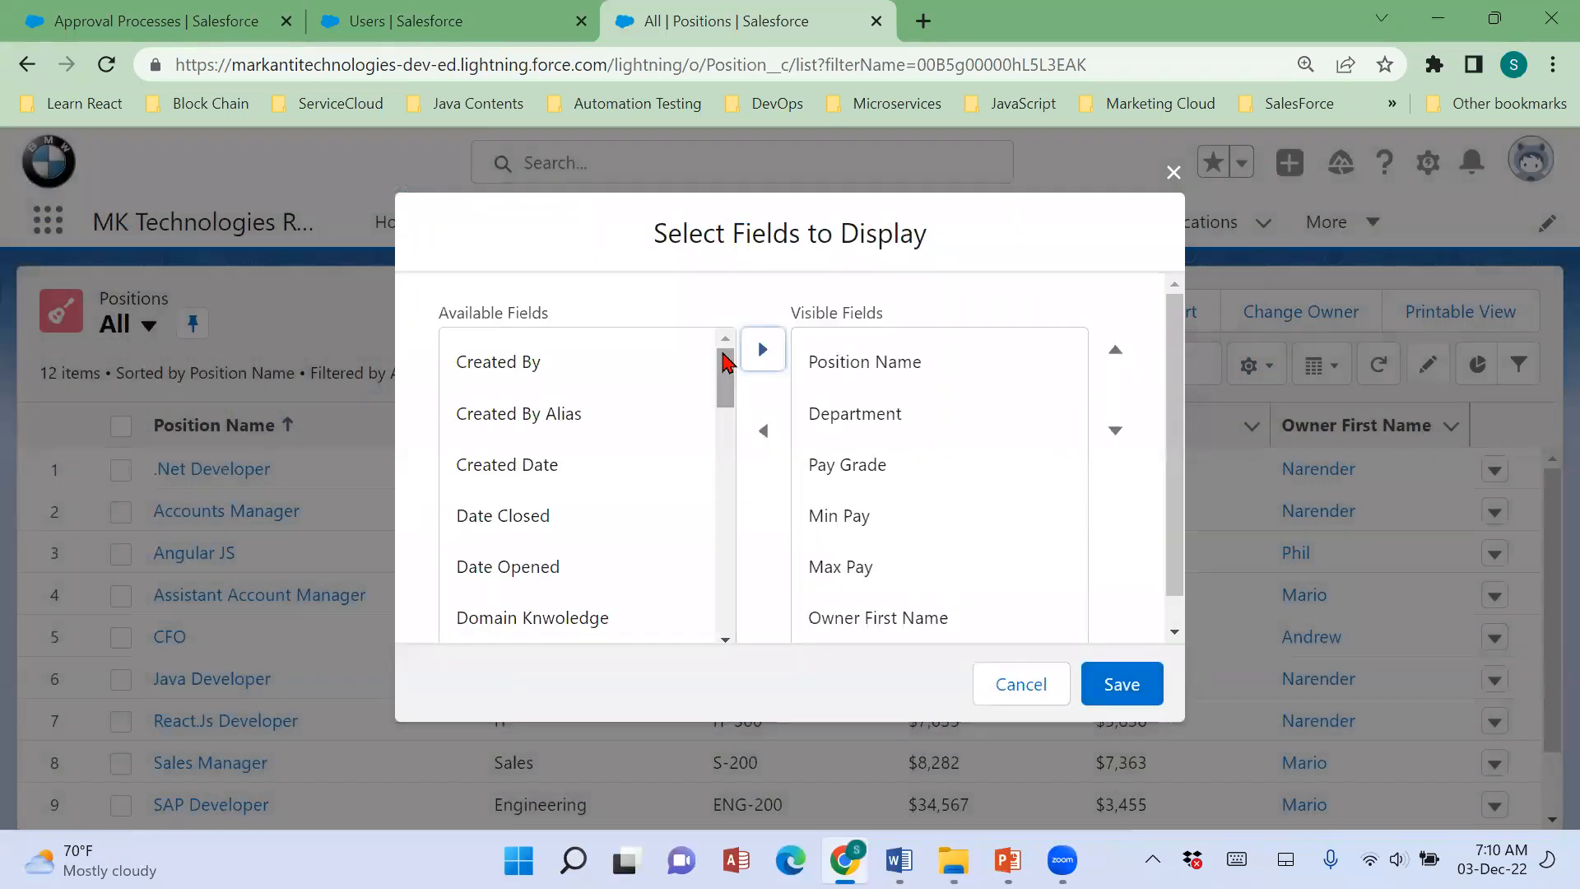
pyautogui.moveTo(724, 362); pyautogui.dragTo(725, 573)
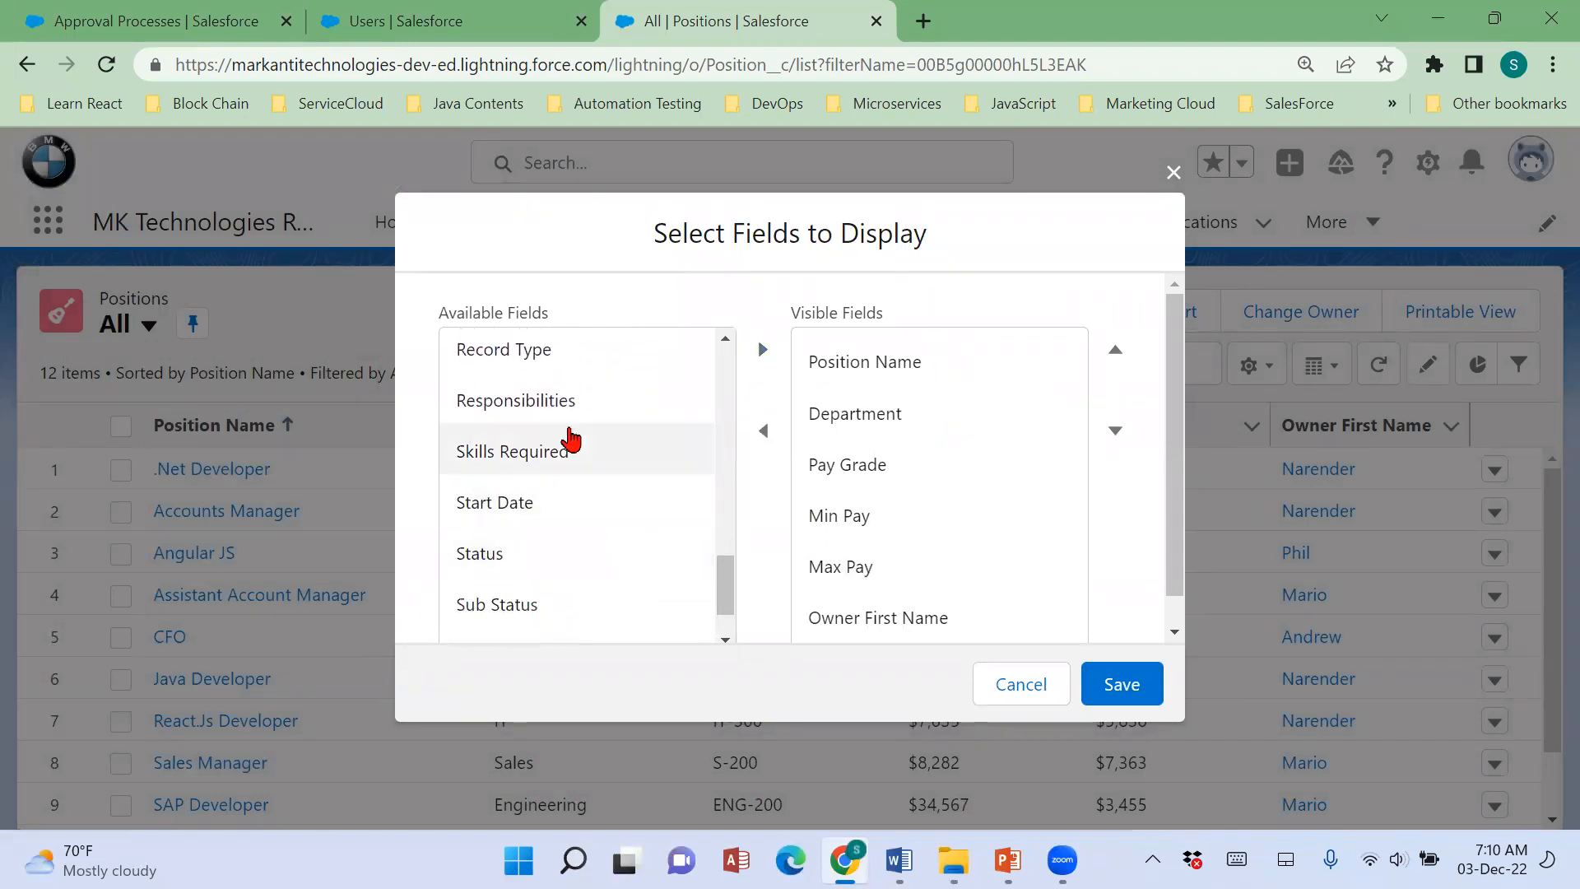
pyautogui.click(593, 553)
pyautogui.click(762, 370)
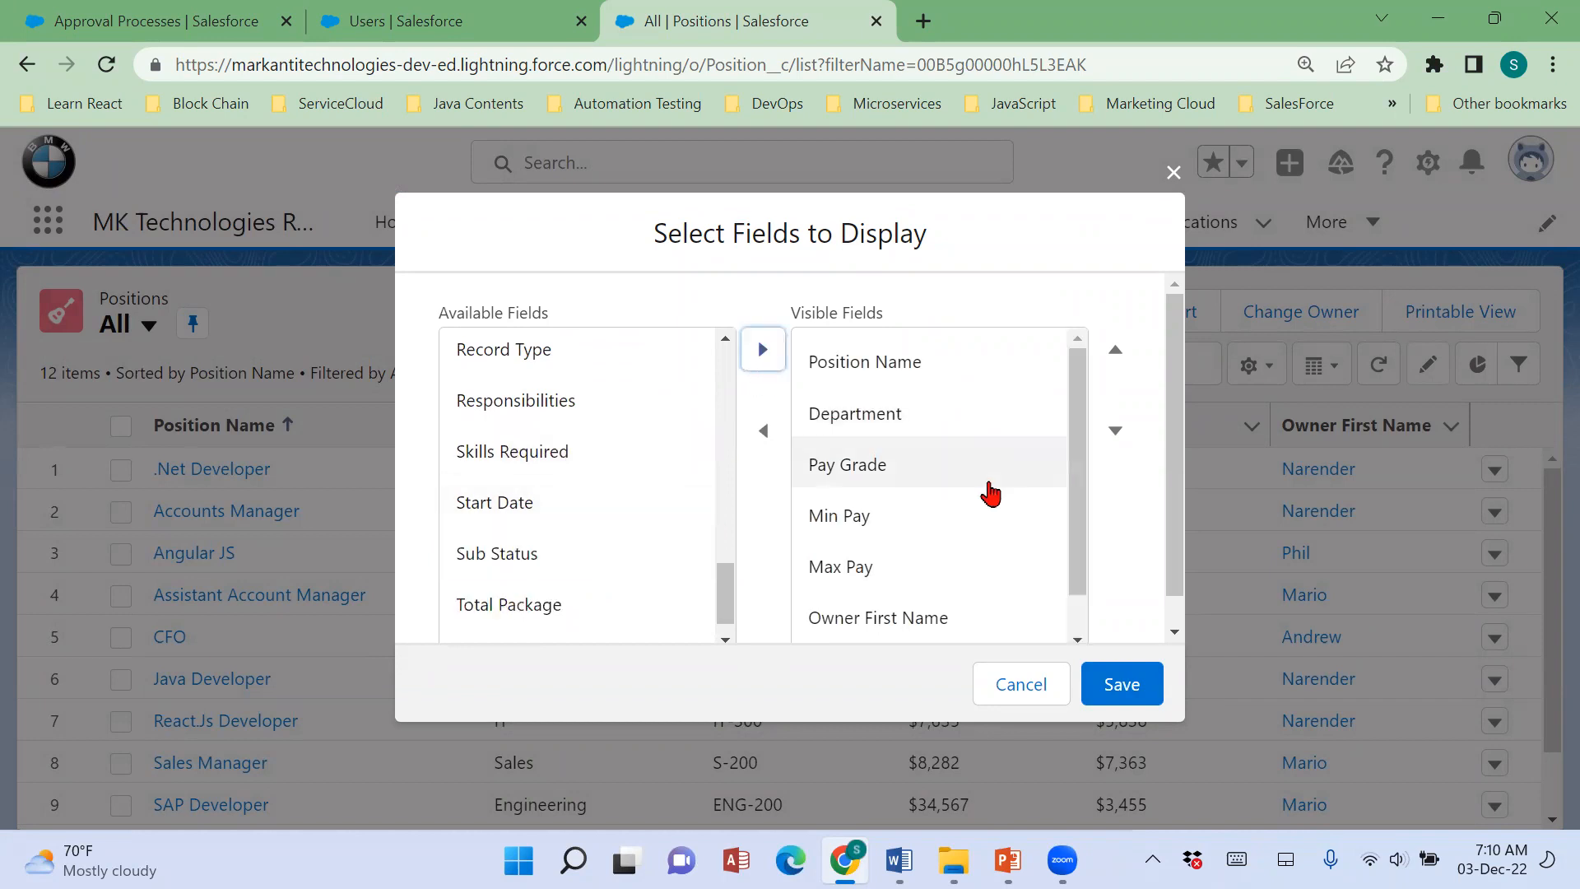
# Place the Status field between Department and Pay Grade, save the list view and look over the updated list.
pyautogui.click(1083, 630)
pyautogui.click(980, 626)
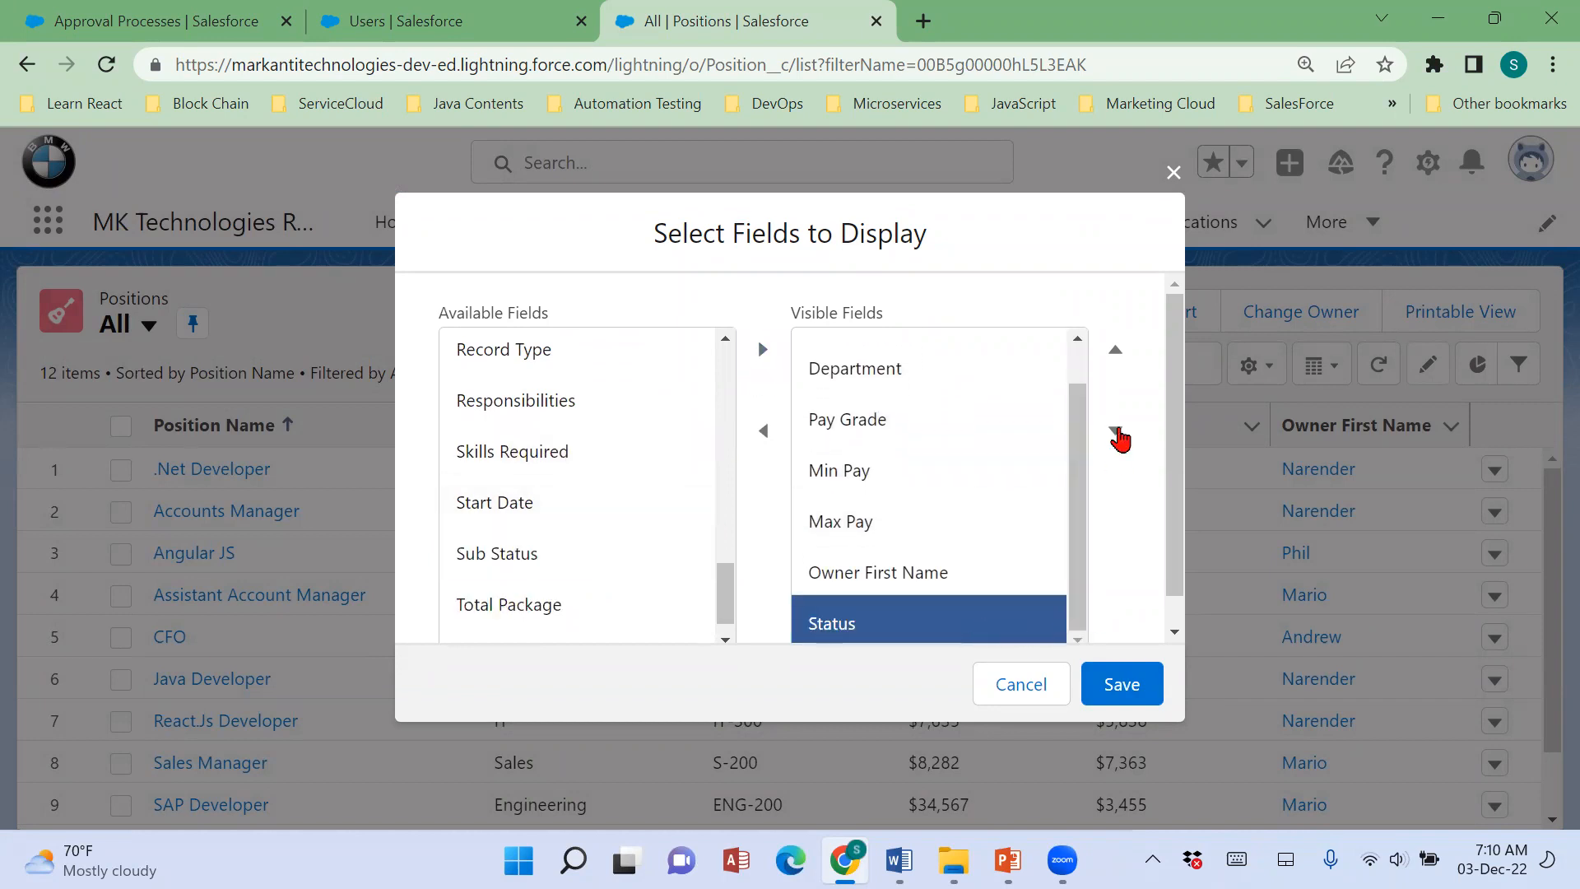
pyautogui.click(1121, 370)
pyautogui.click(1121, 370)
pyautogui.click(1123, 372)
pyautogui.click(1123, 372)
pyautogui.click(1123, 375)
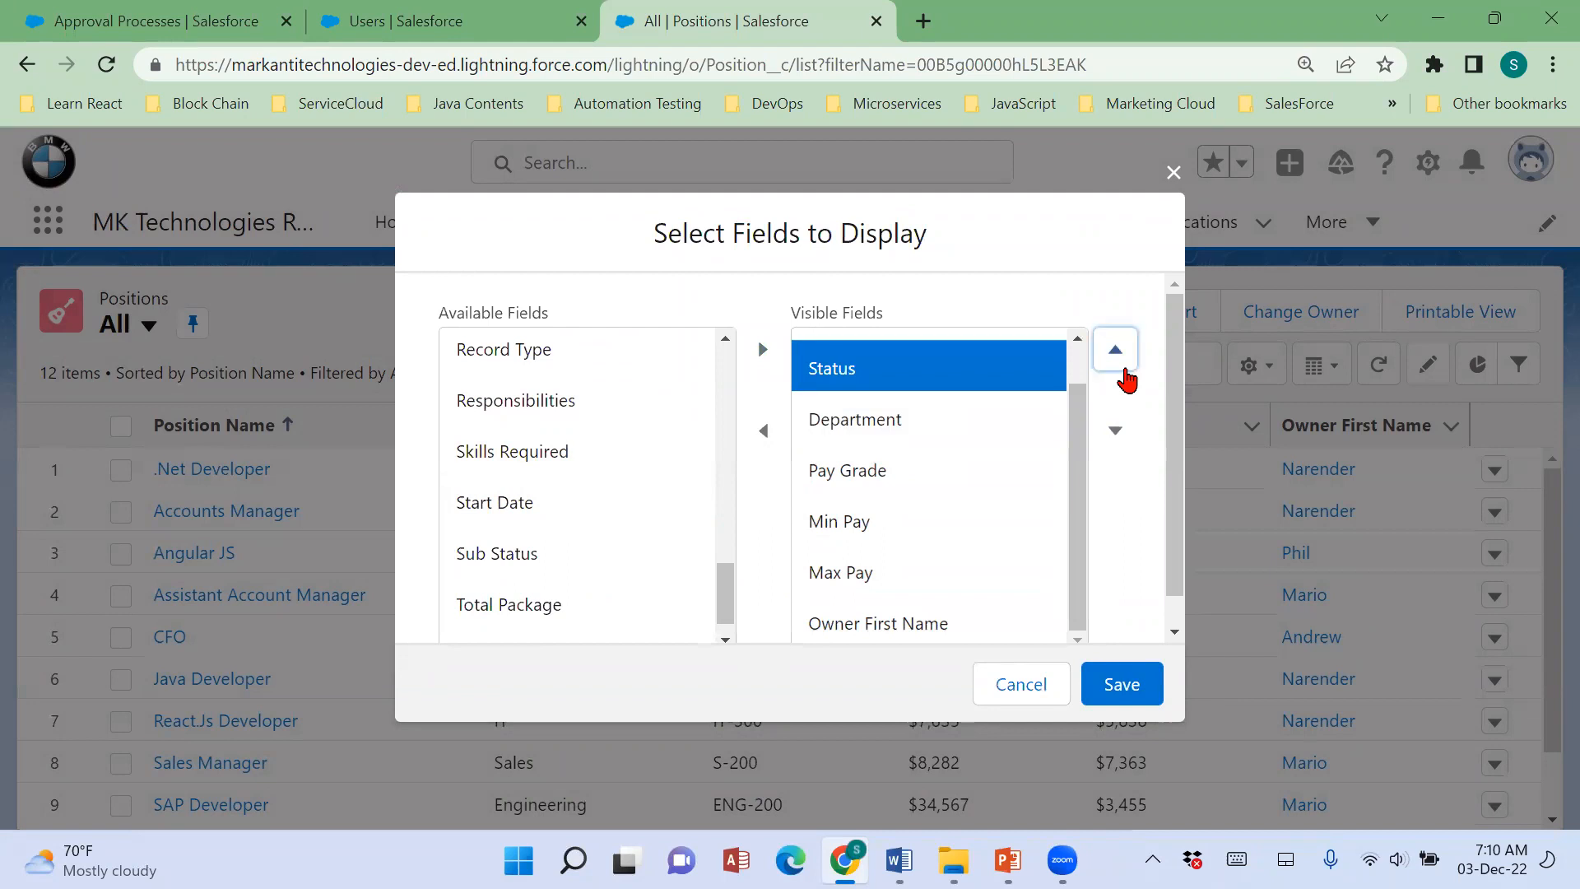
pyautogui.click(1123, 374)
pyautogui.click(1112, 444)
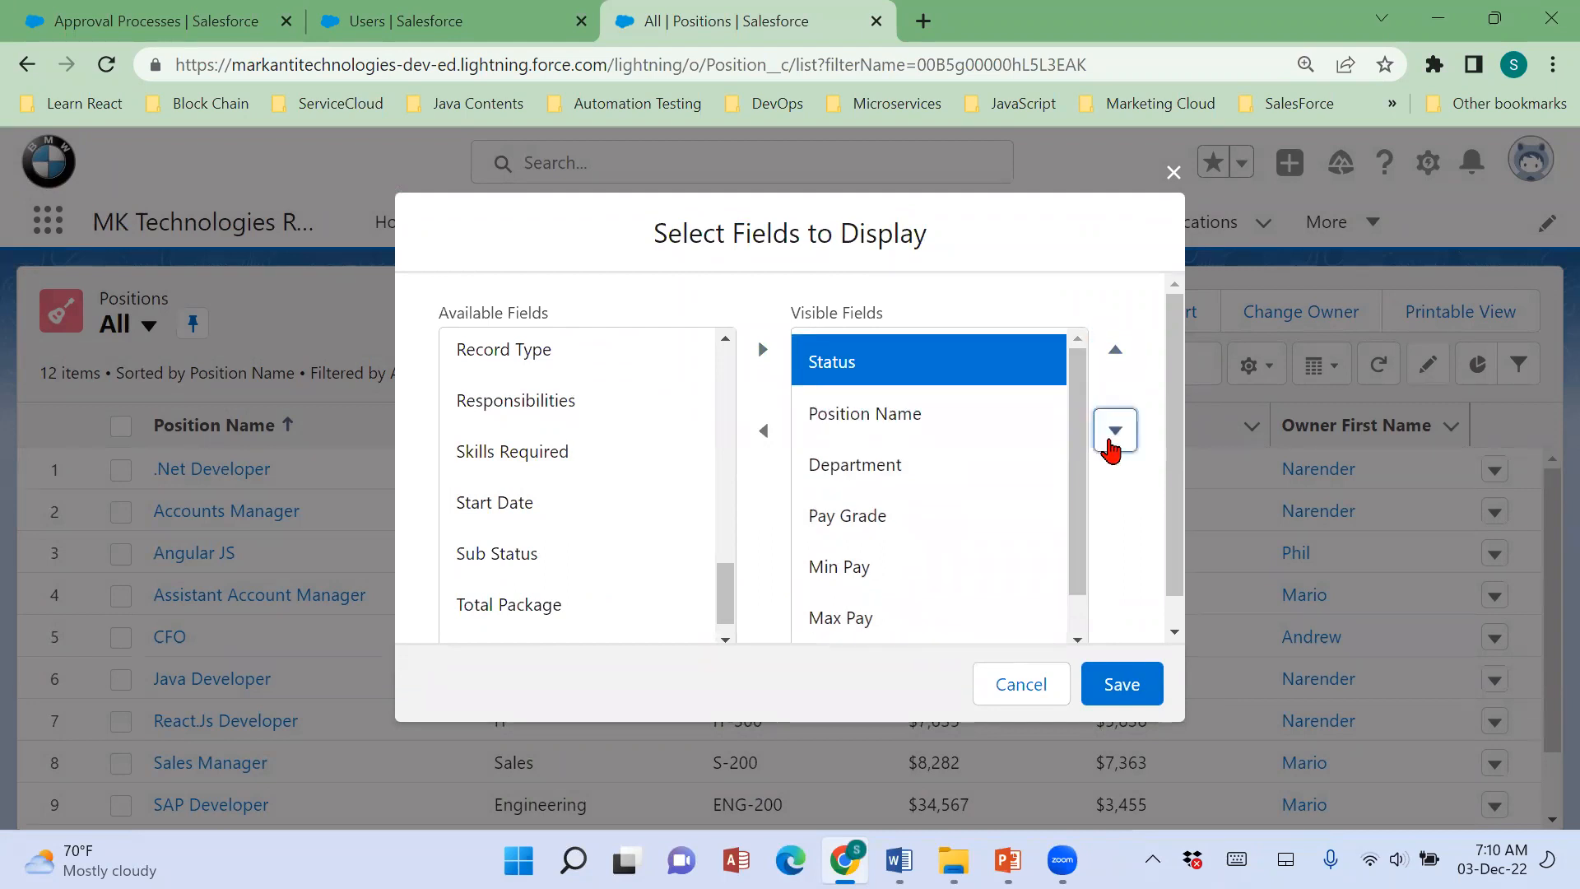
pyautogui.click(1113, 446)
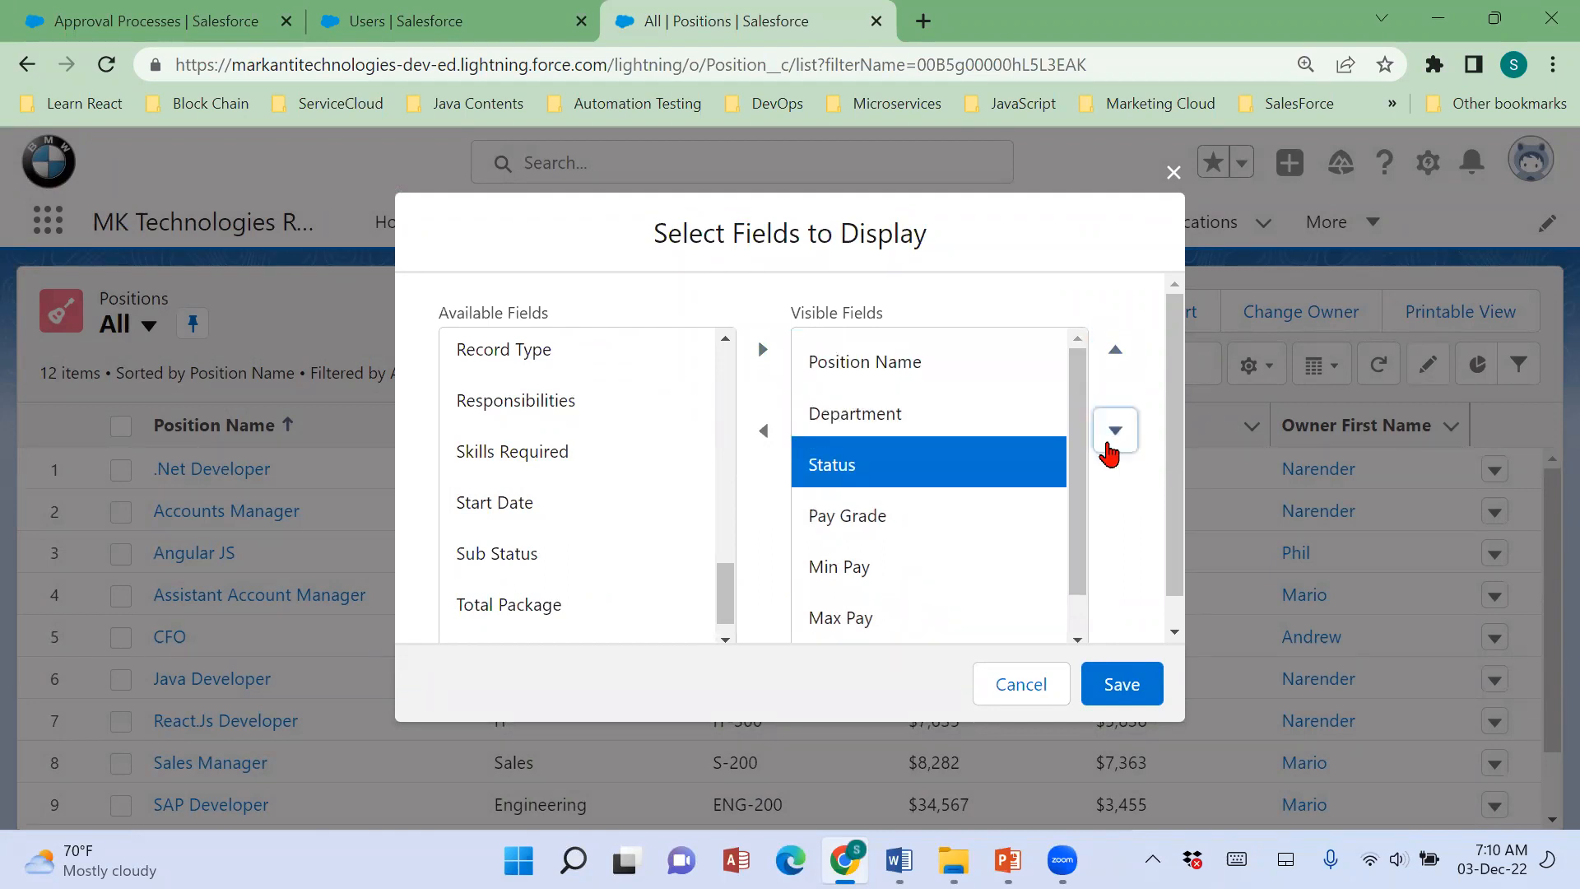
pyautogui.click(1121, 686)
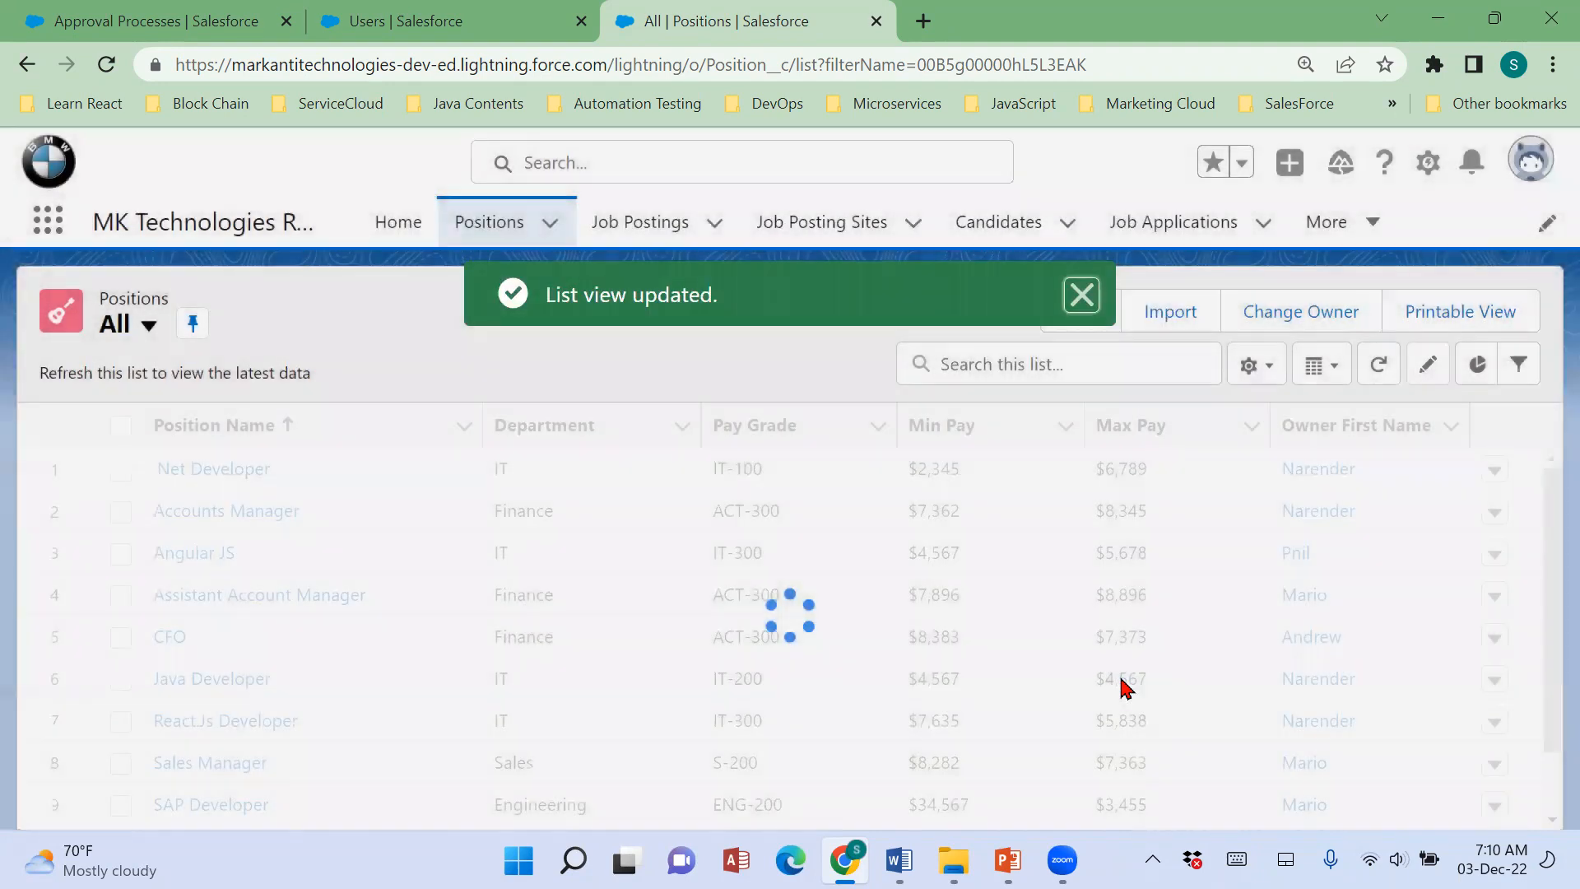
pyautogui.scroll(-1, 1123, 685)
pyautogui.scroll(3, 1124, 686)
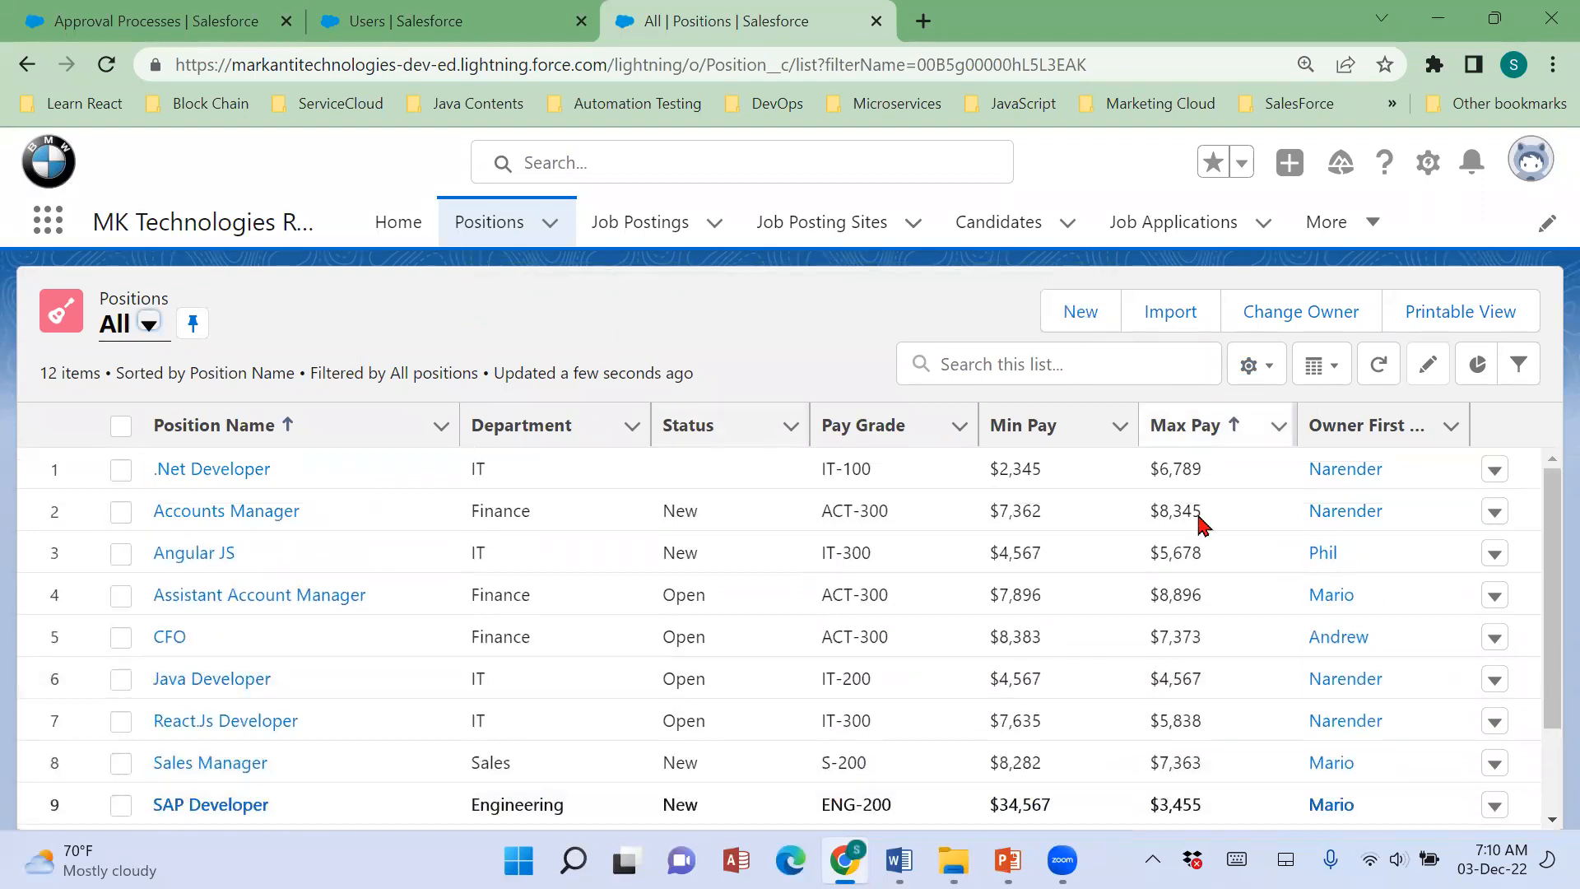
# Check the ABC Org Structure slide in PowerPoint, glance at the MySFDCMaterial folder, and return to the Positions list in Chrome.
pyautogui.click(1008, 861)
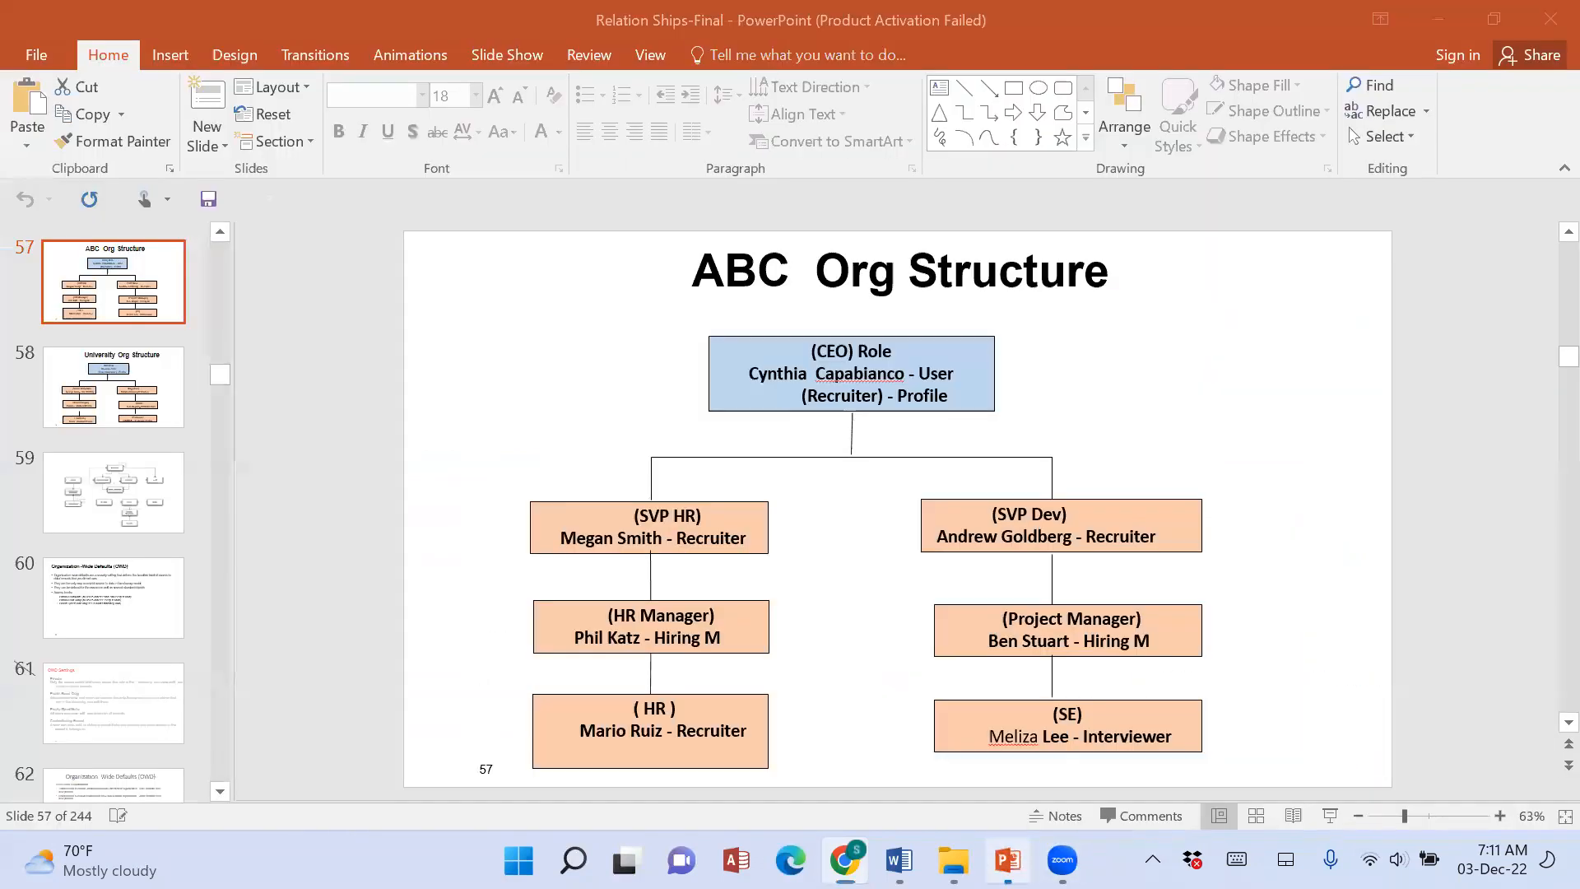
pyautogui.click(953, 860)
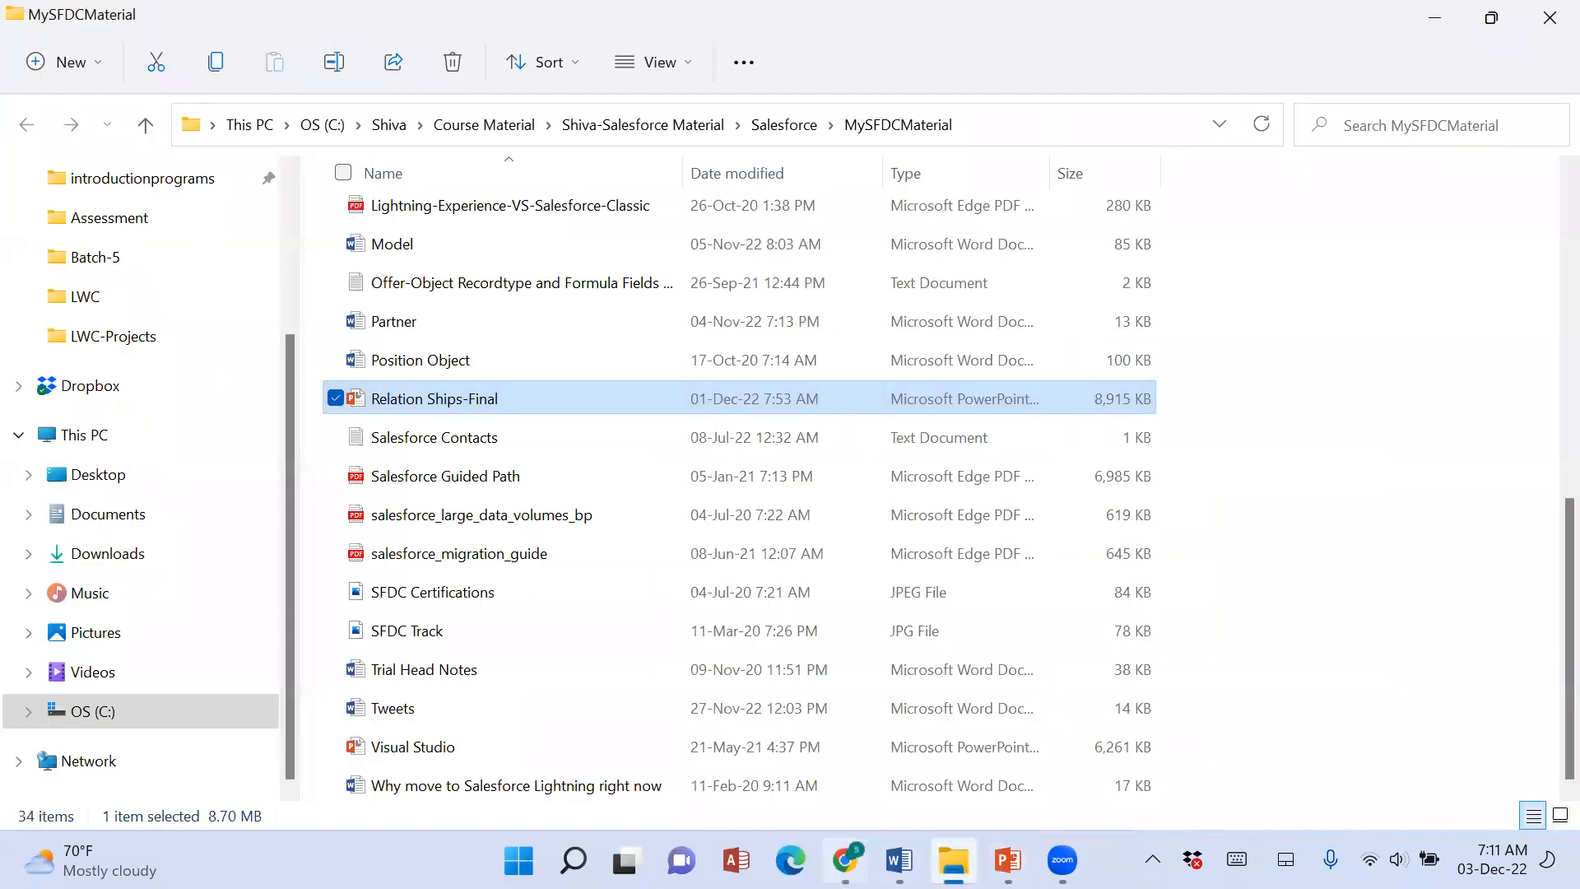
pyautogui.click(845, 861)
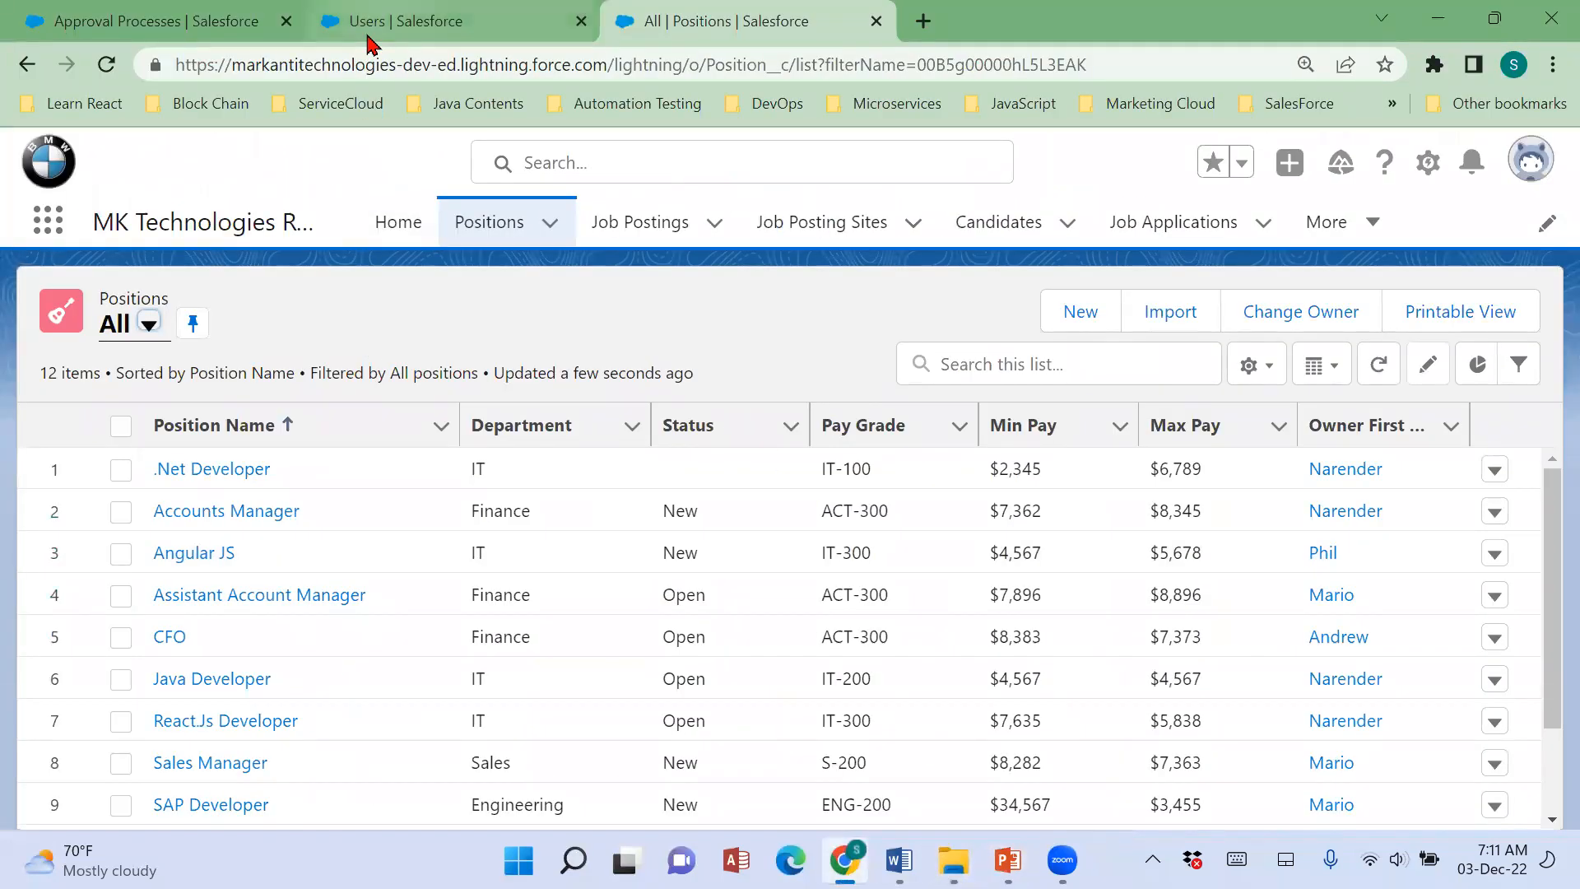
# Log in as the recruiter user from the user's detail page and dismiss the Einstein Search notice.
pyautogui.click(416, 25)
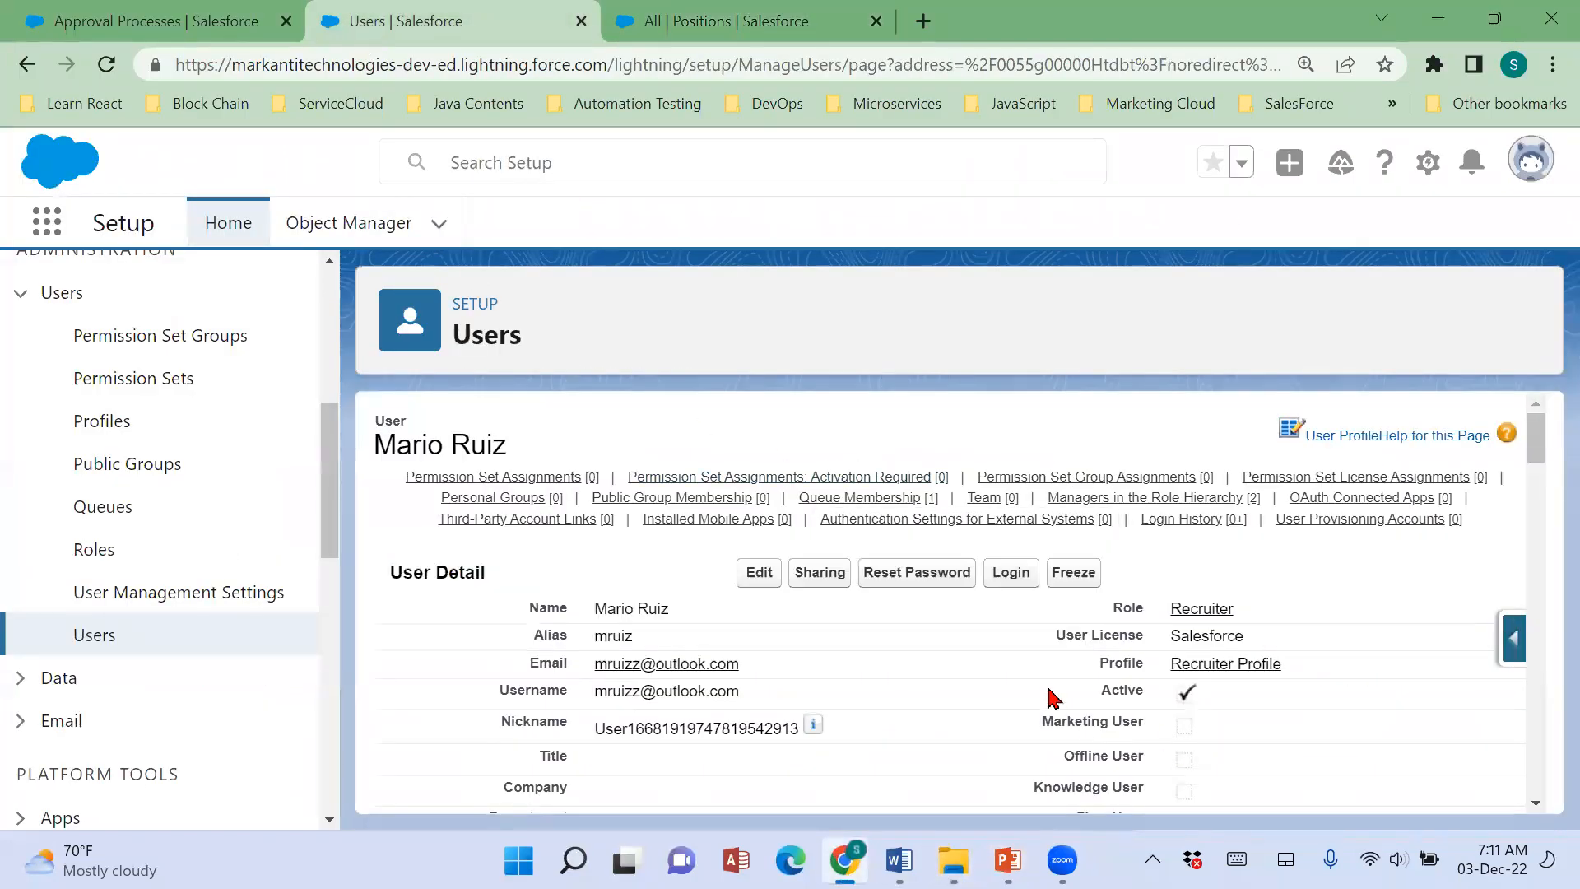
pyautogui.click(1007, 573)
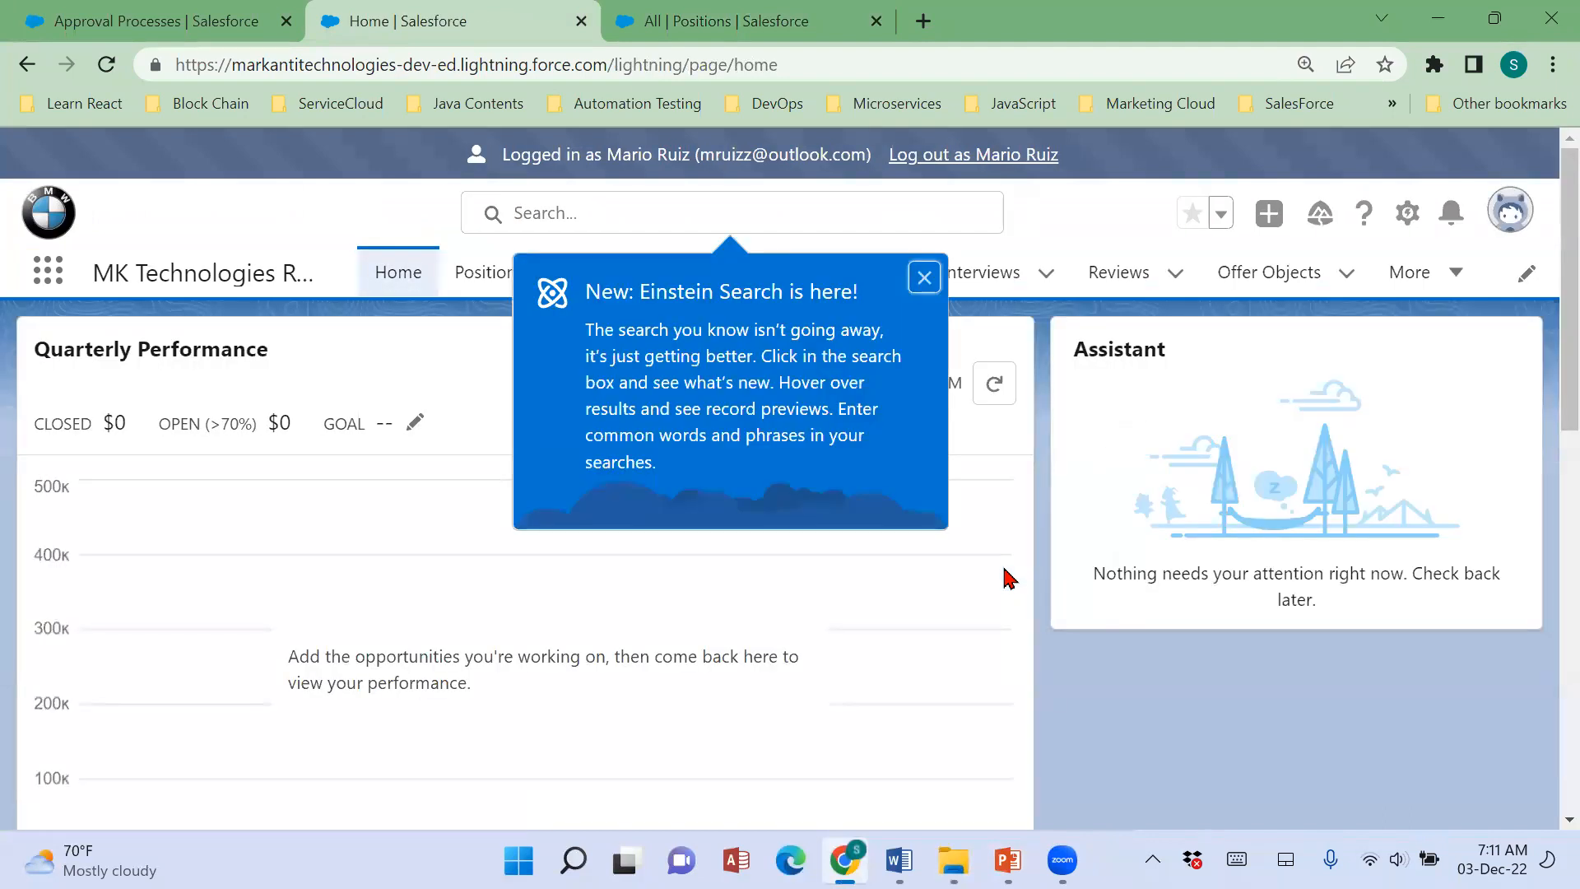
pyautogui.click(926, 278)
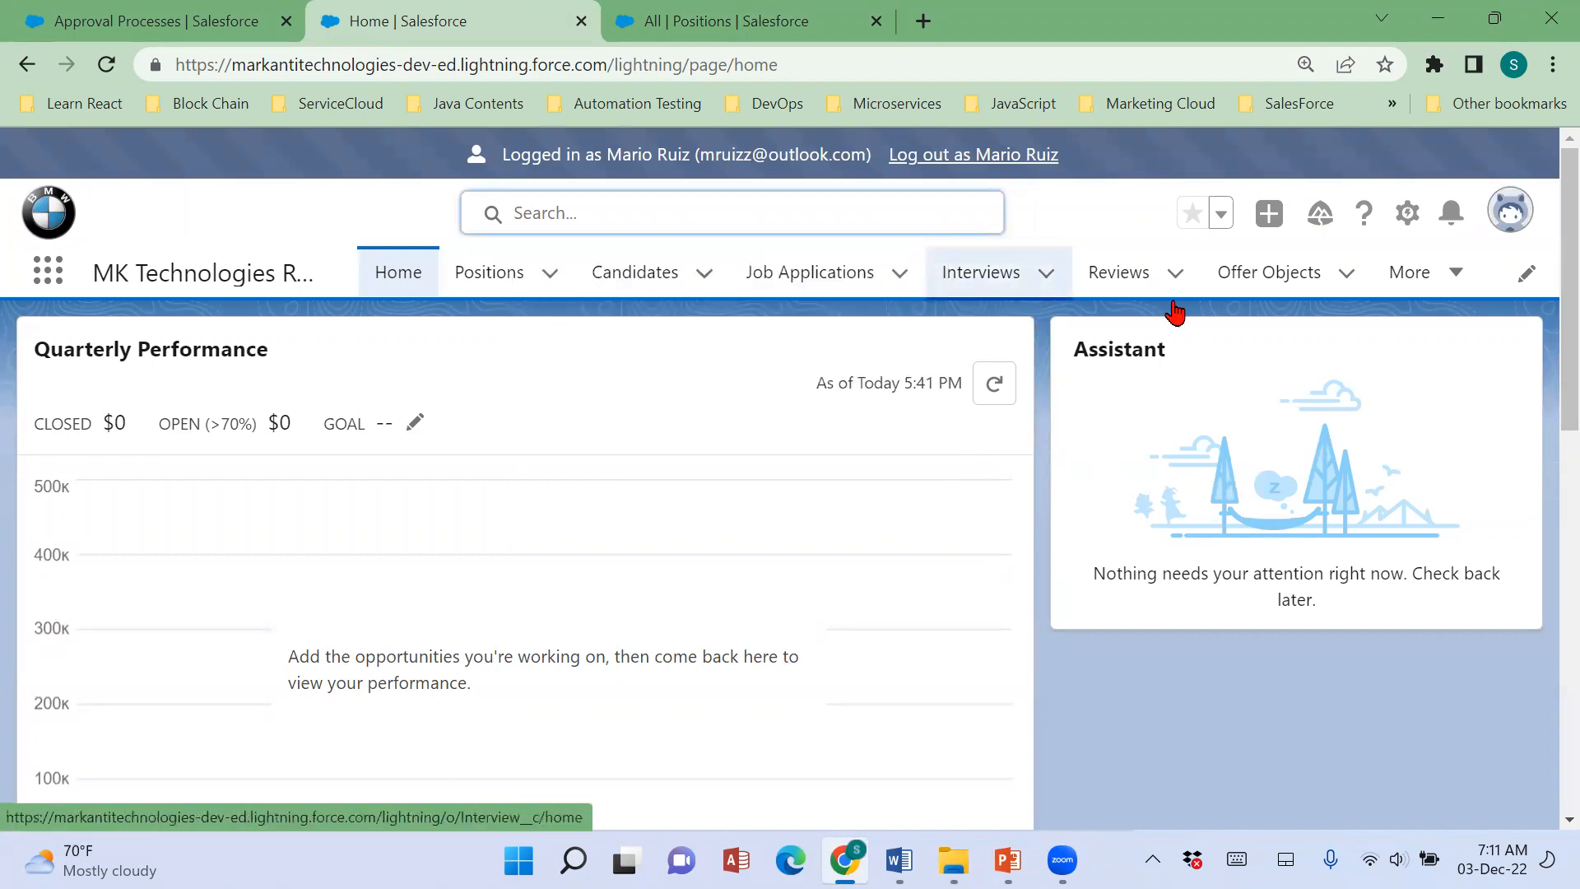
pyautogui.moveTo(510, 154); pyautogui.dragTo(953, 157)
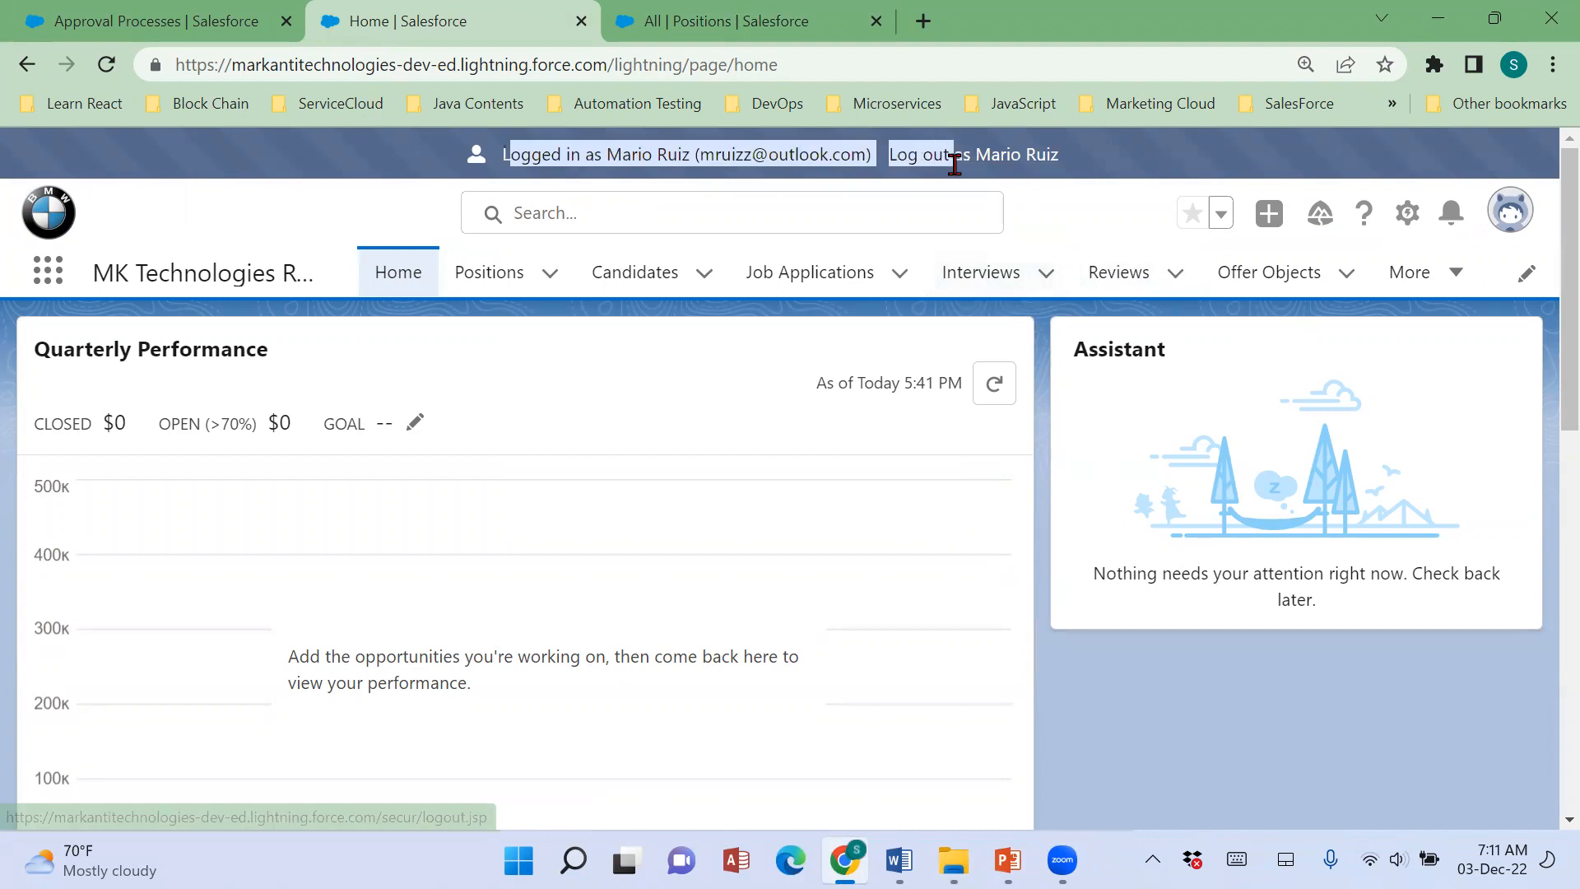
# Start a new position with the Non Technical Record Type and name it Sales Executive.
pyautogui.click(493, 279)
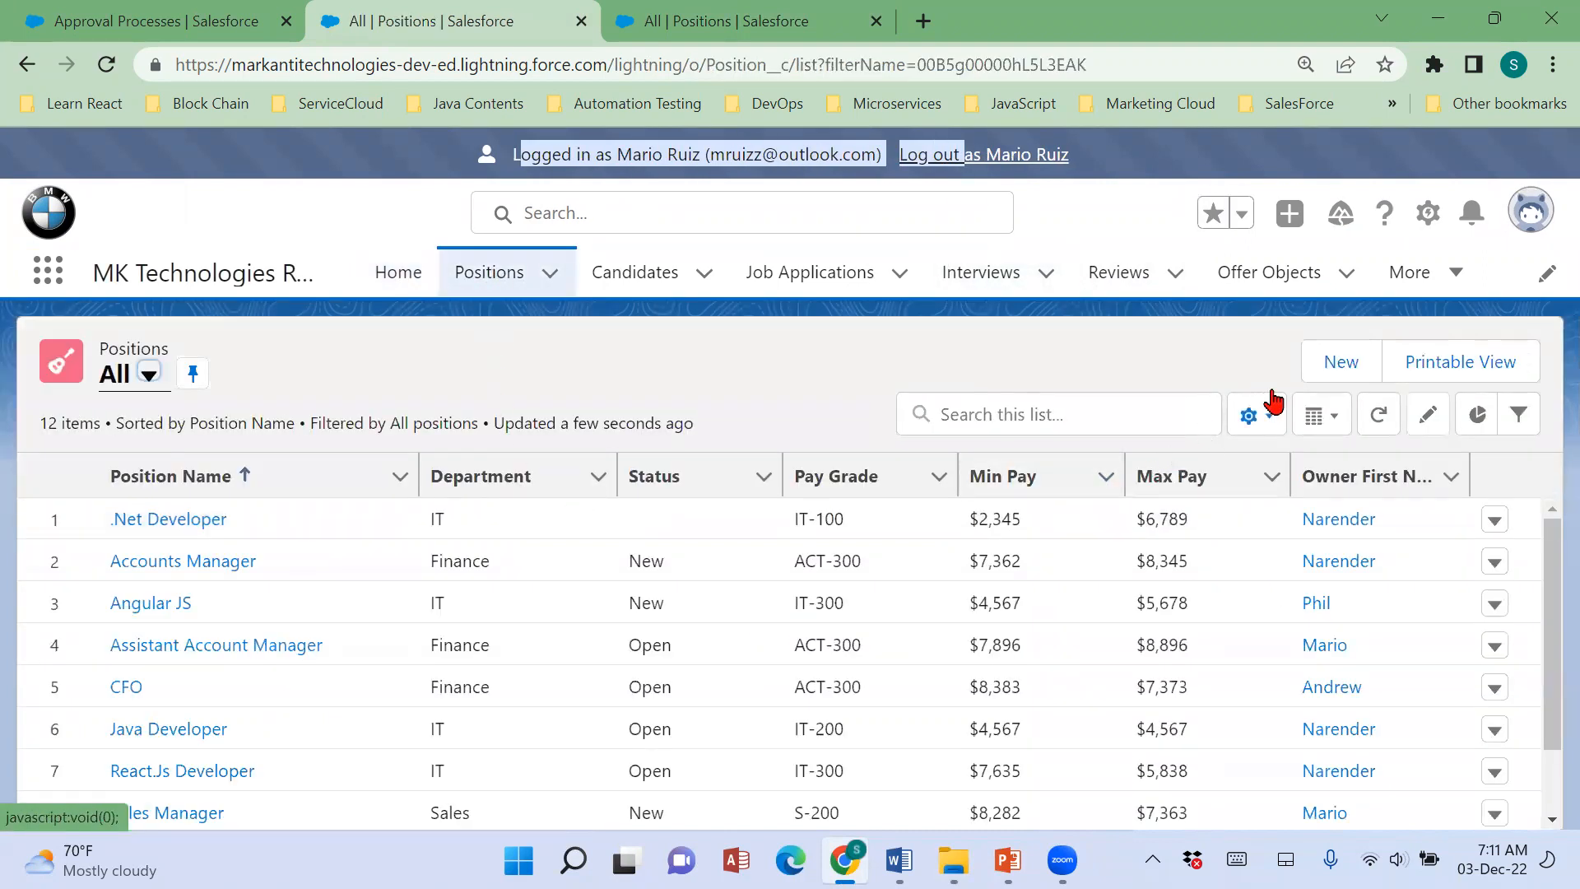
pyautogui.click(1338, 366)
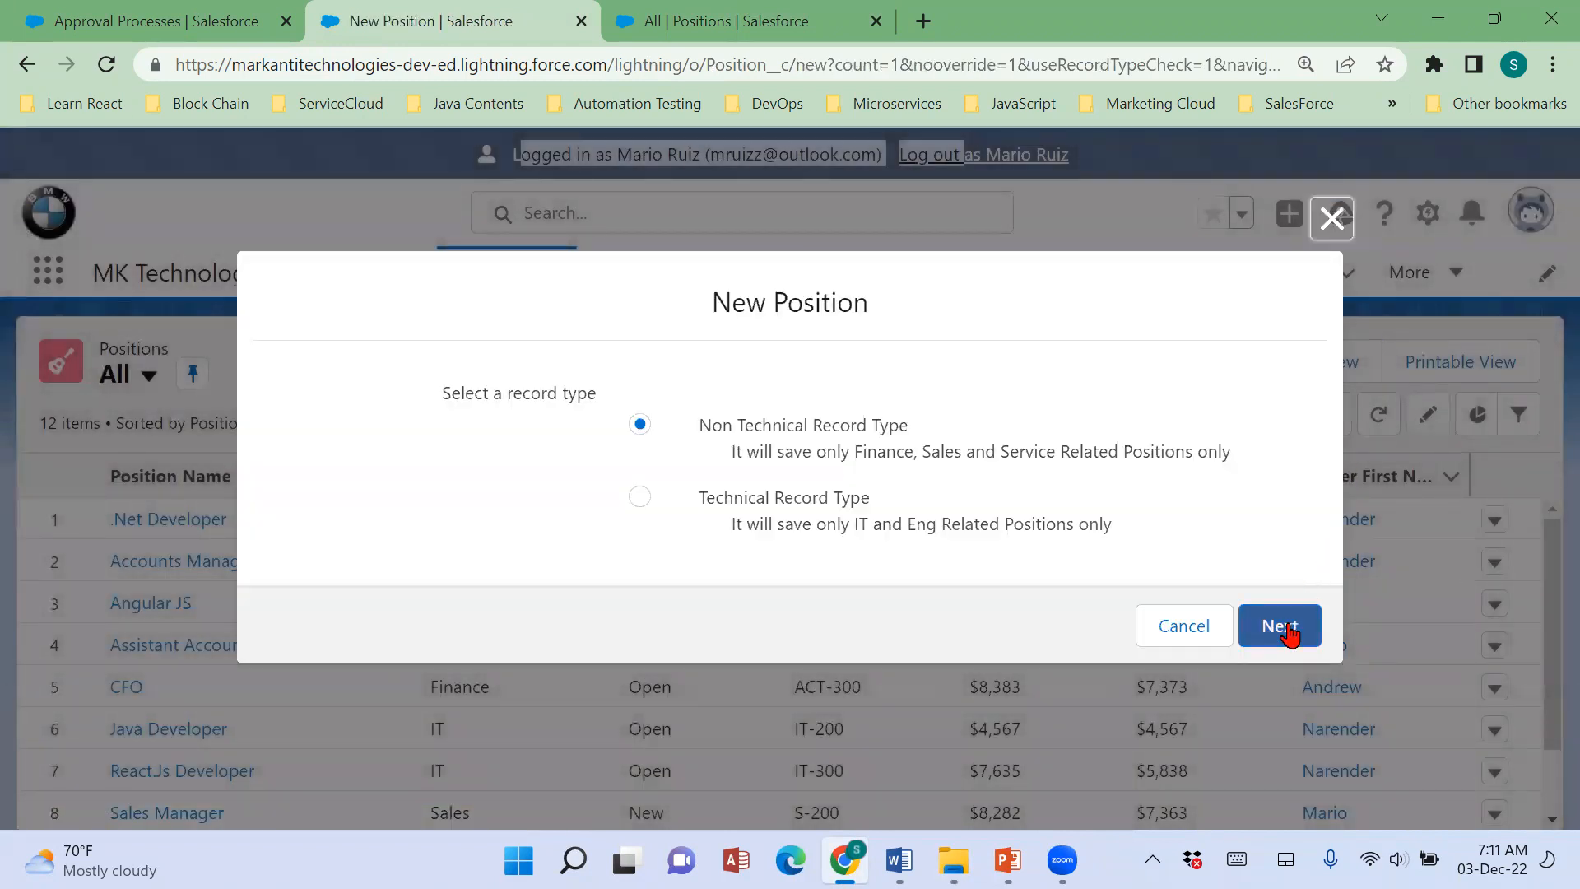
pyautogui.click(1290, 634)
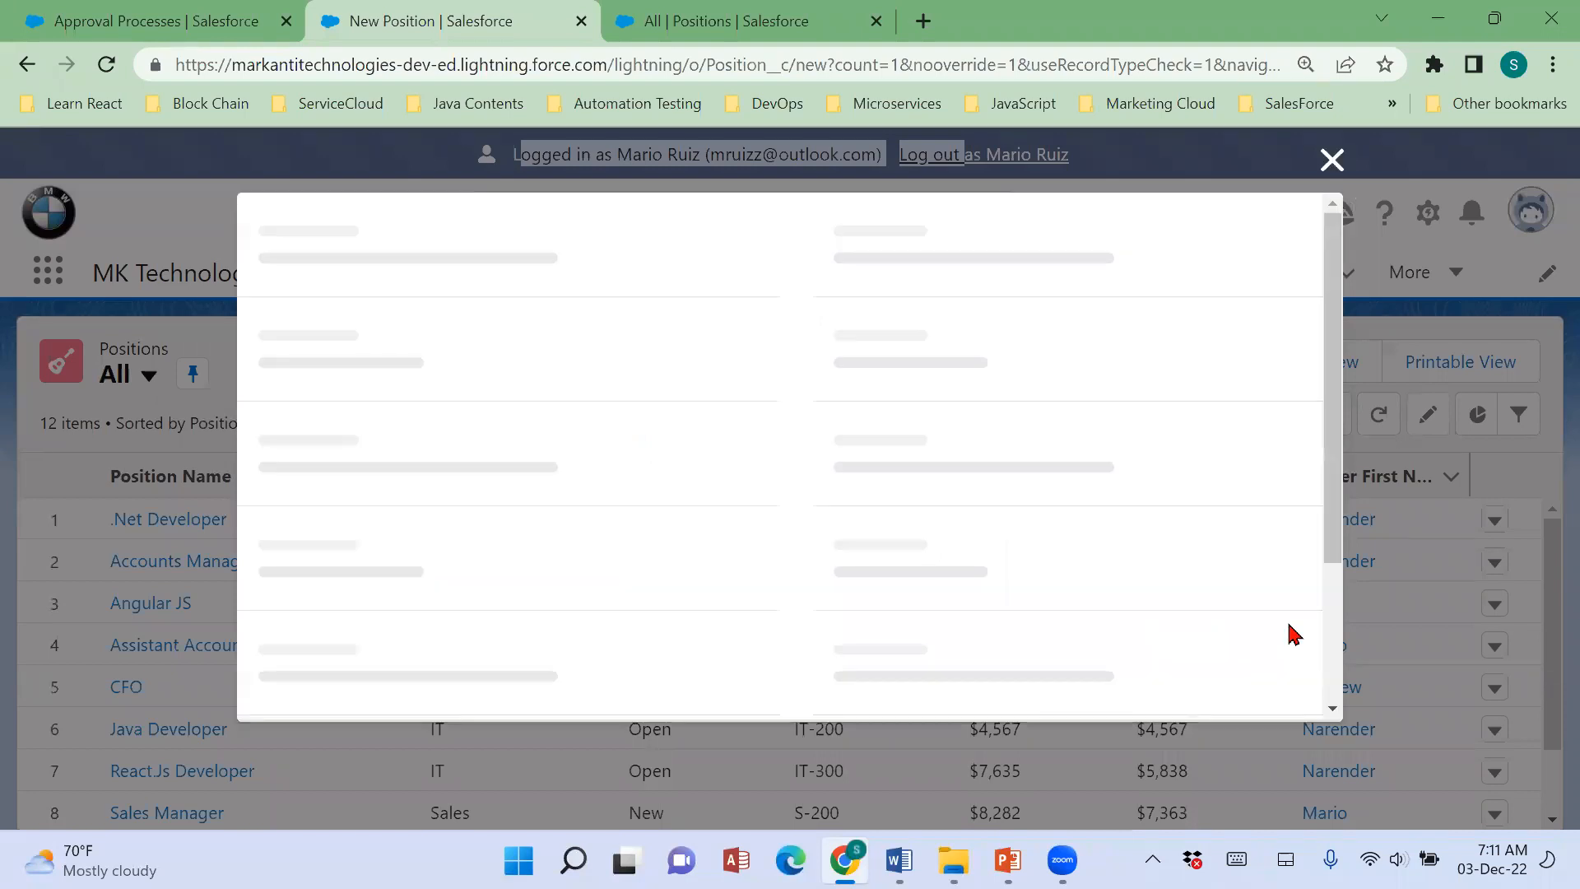
pyautogui.write('Sales Executive')
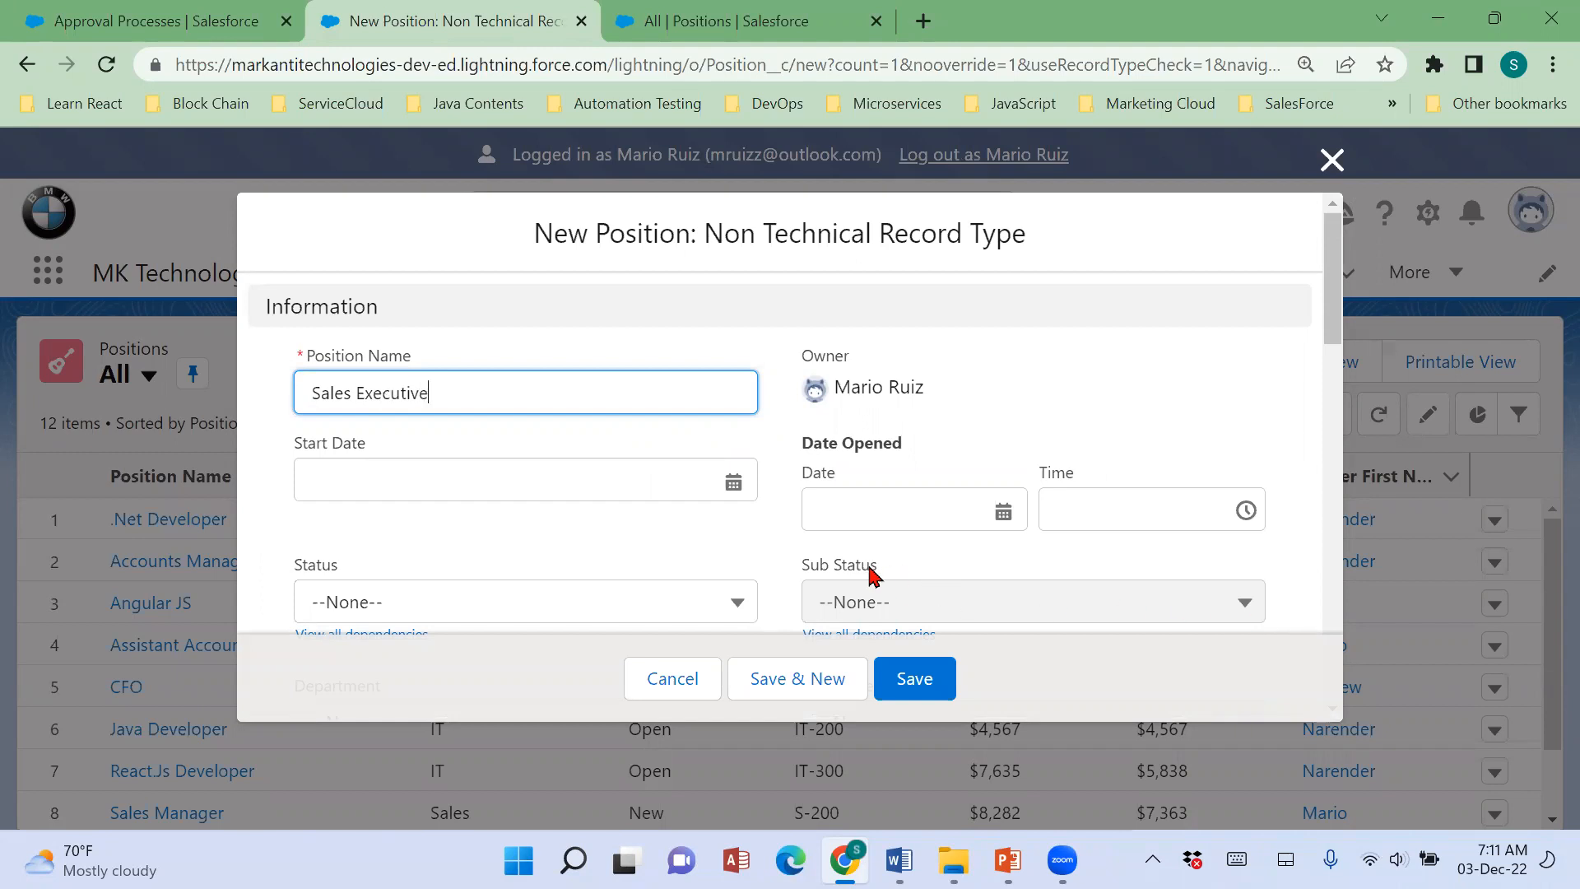
# Set the position's Start Date to 1/7/2023 and its Date Opened to 12/6/2022.
pyautogui.click(741, 478)
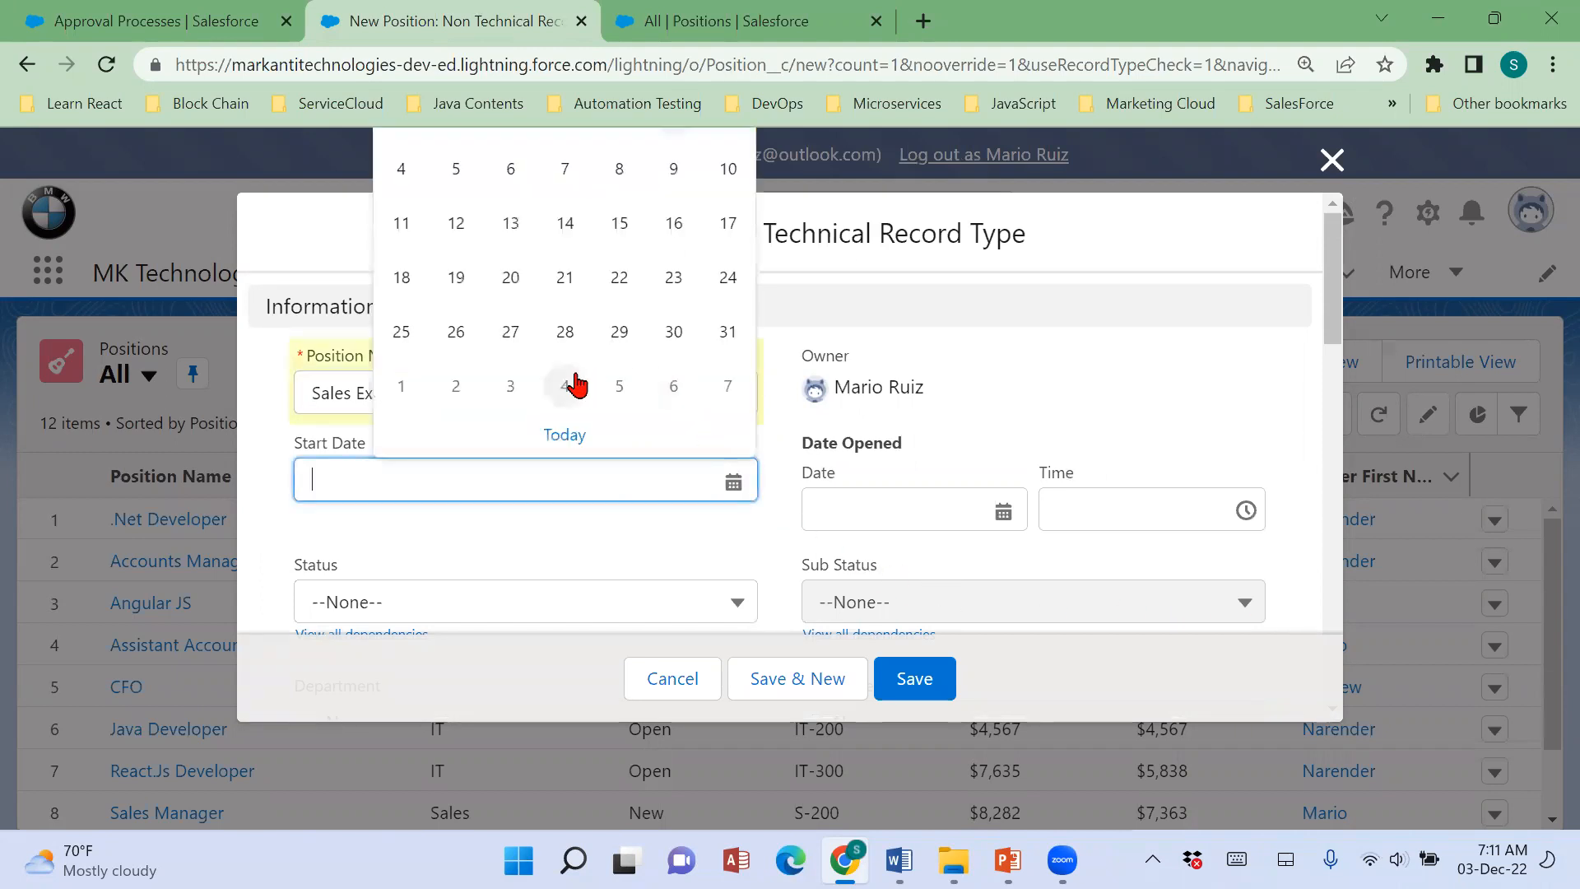
pyautogui.click(724, 388)
pyautogui.click(744, 550)
pyautogui.scroll(-2, 745, 550)
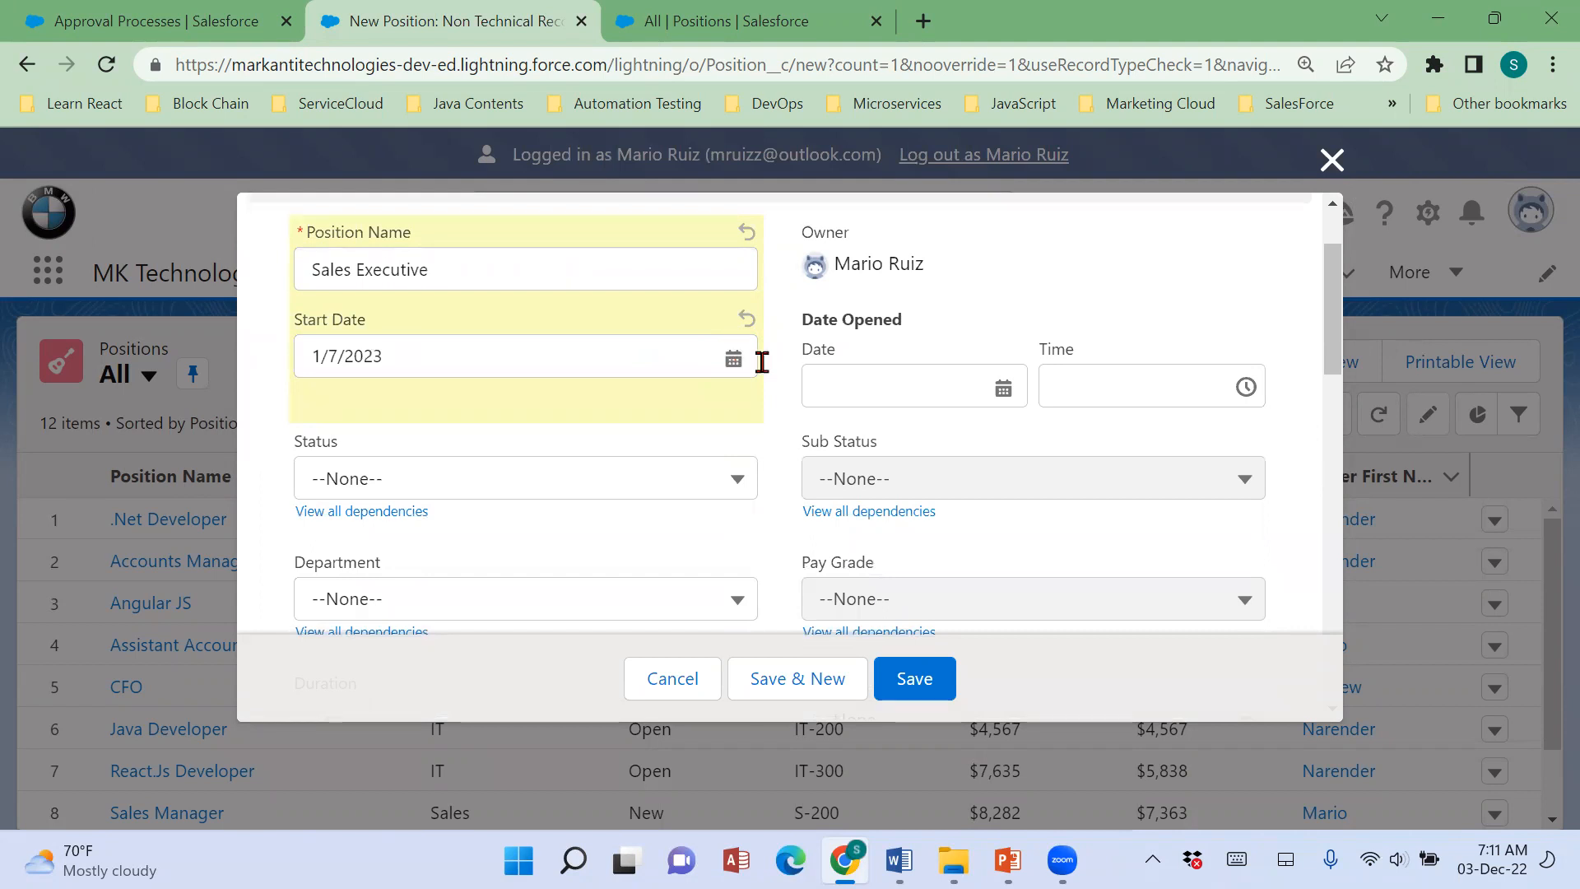
pyautogui.click(1003, 393)
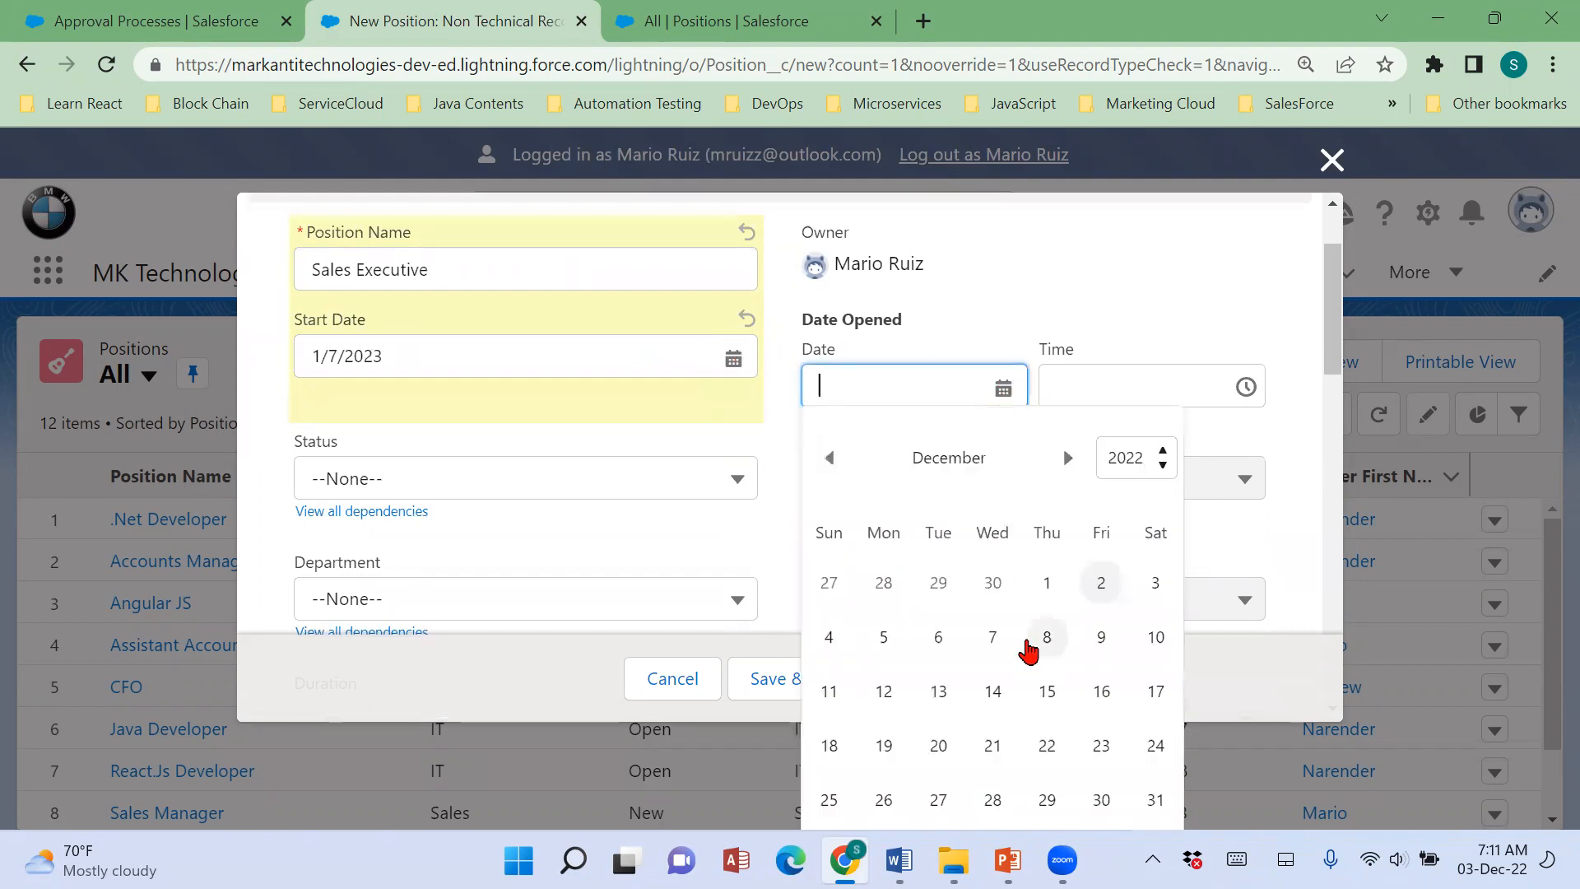
pyautogui.click(936, 638)
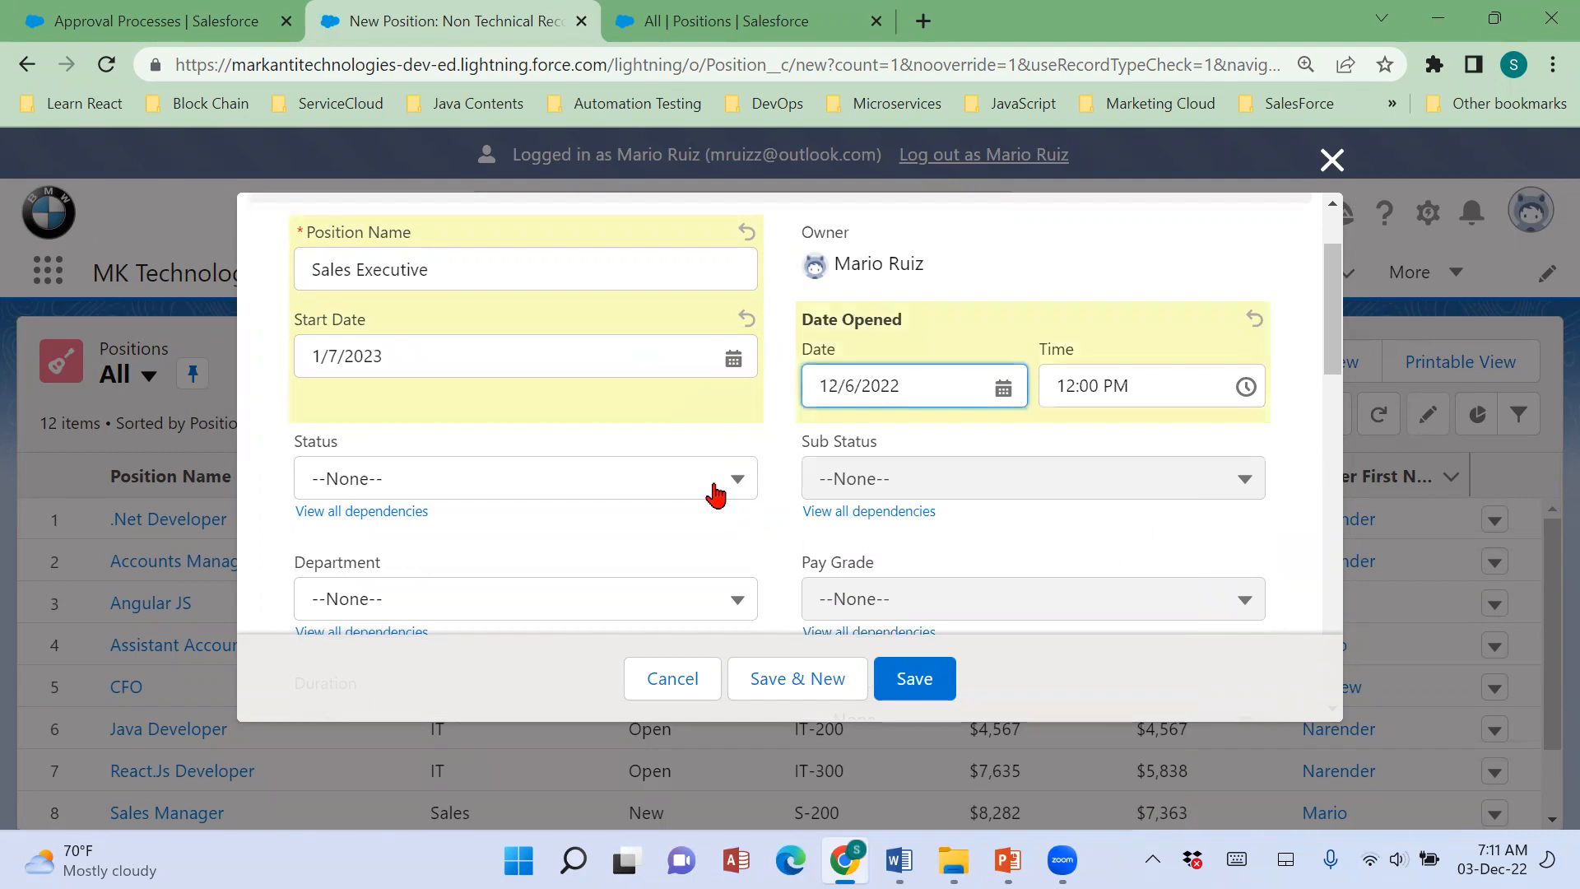
# Set the new position's Status to New.
pyautogui.scroll(-1, 713, 494)
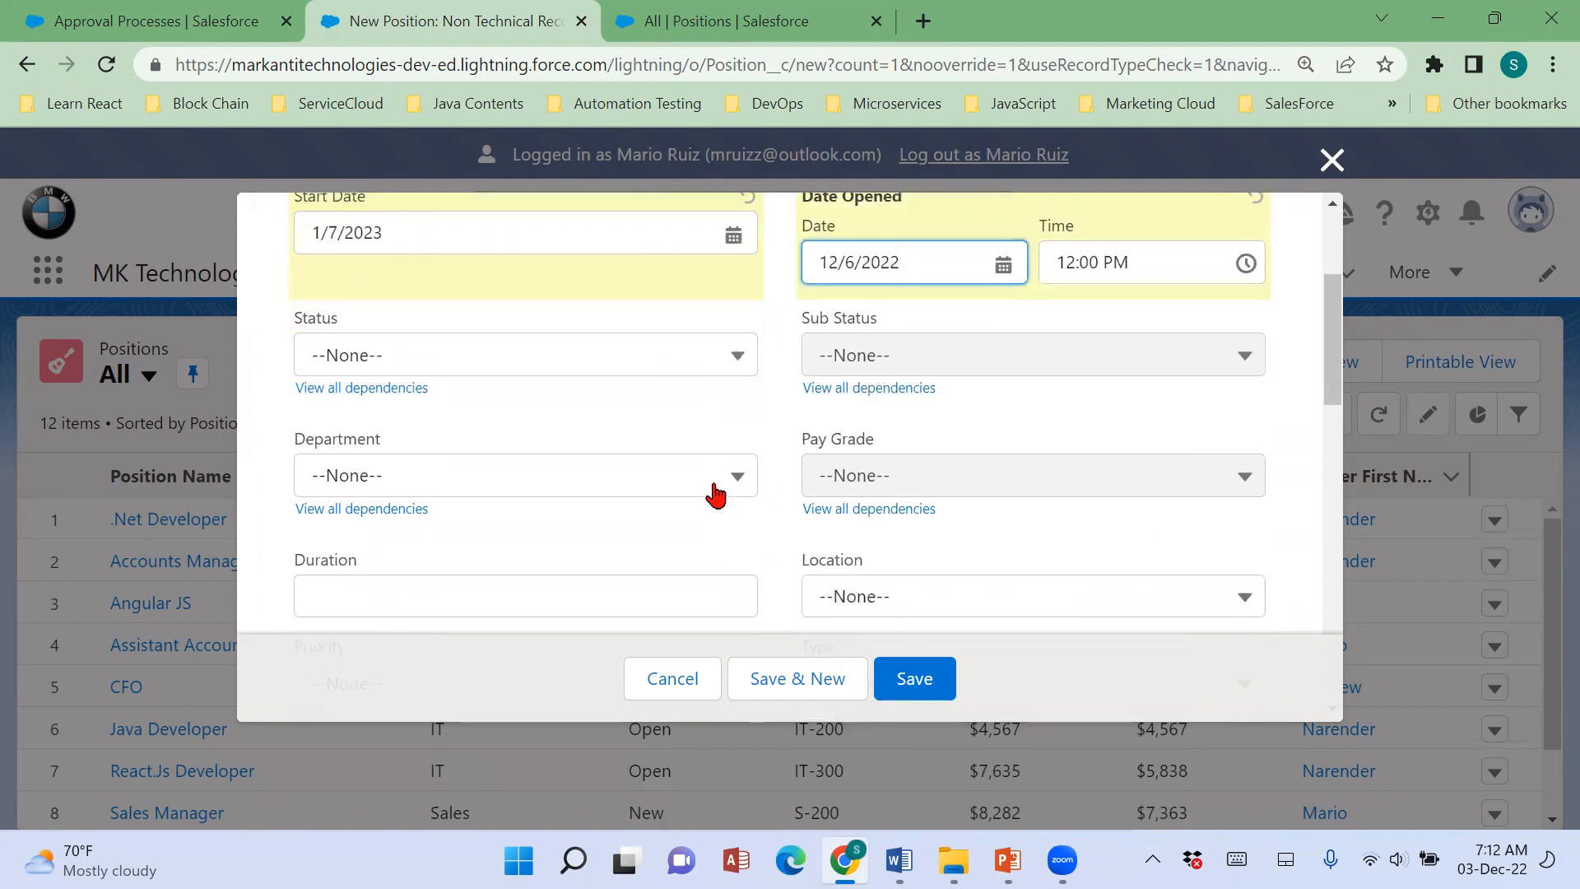
pyautogui.click(680, 362)
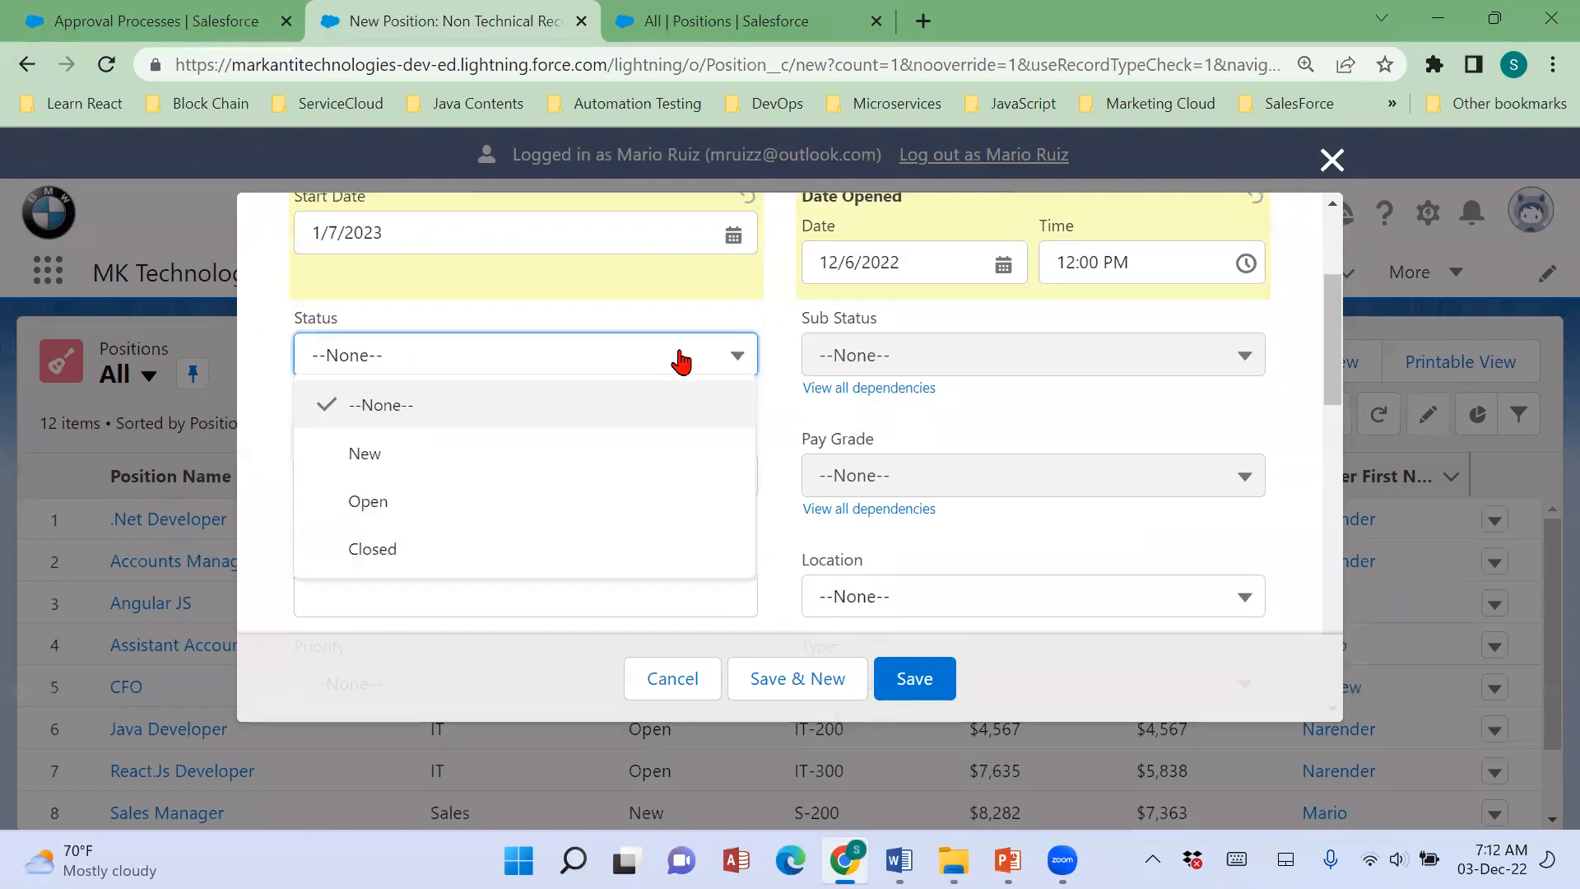
pyautogui.click(382, 467)
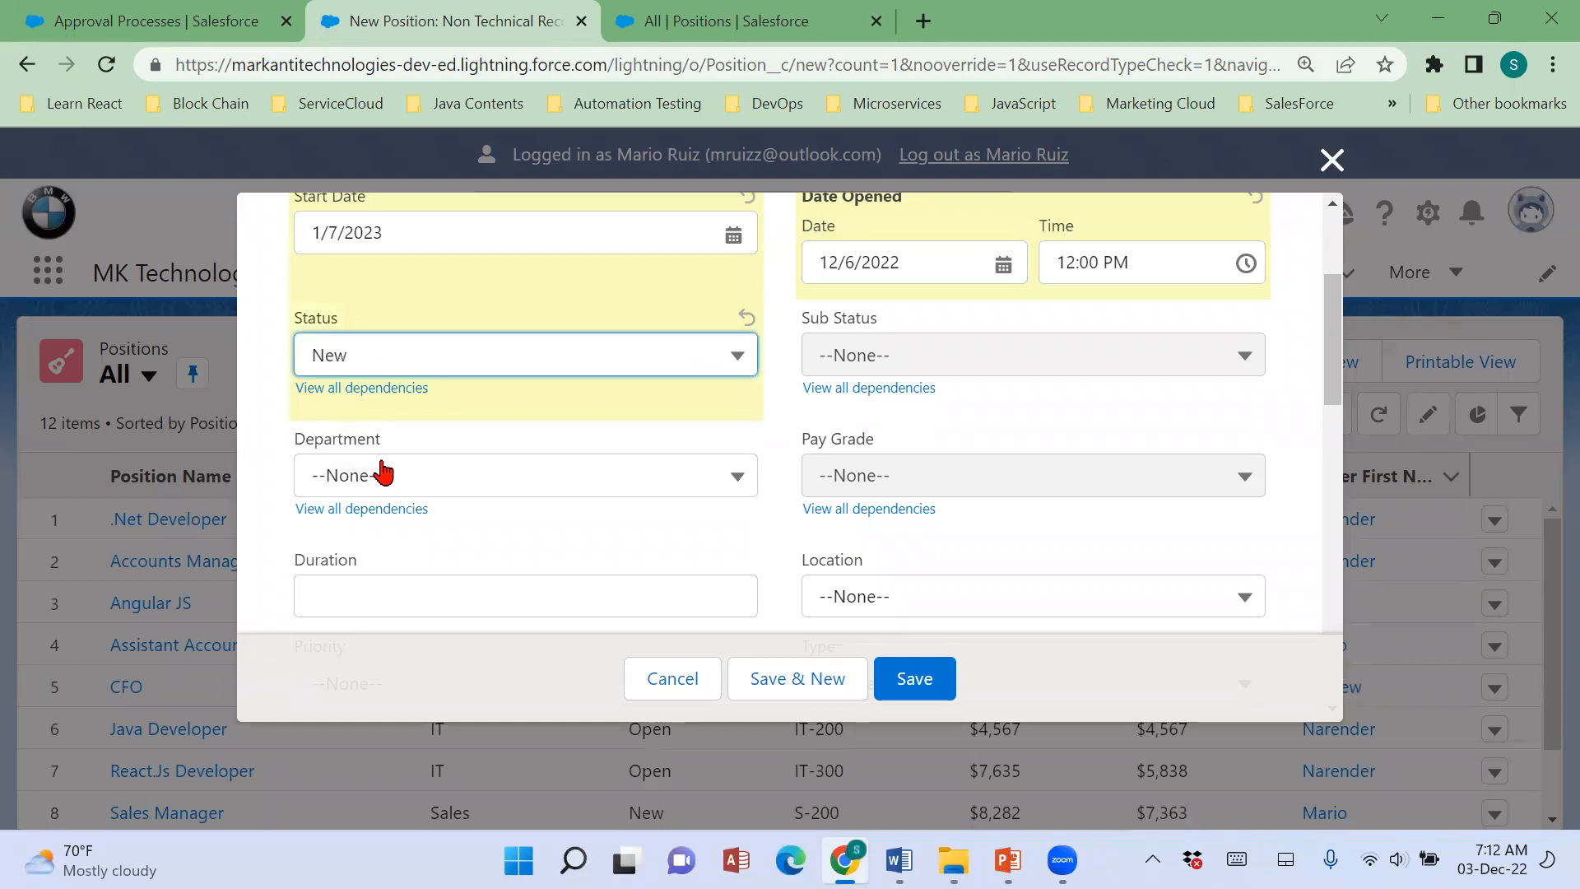
# Review the entry criteria of the Position approval process, glance at the Positions list, and return to the new position form.
pyautogui.click(164, 23)
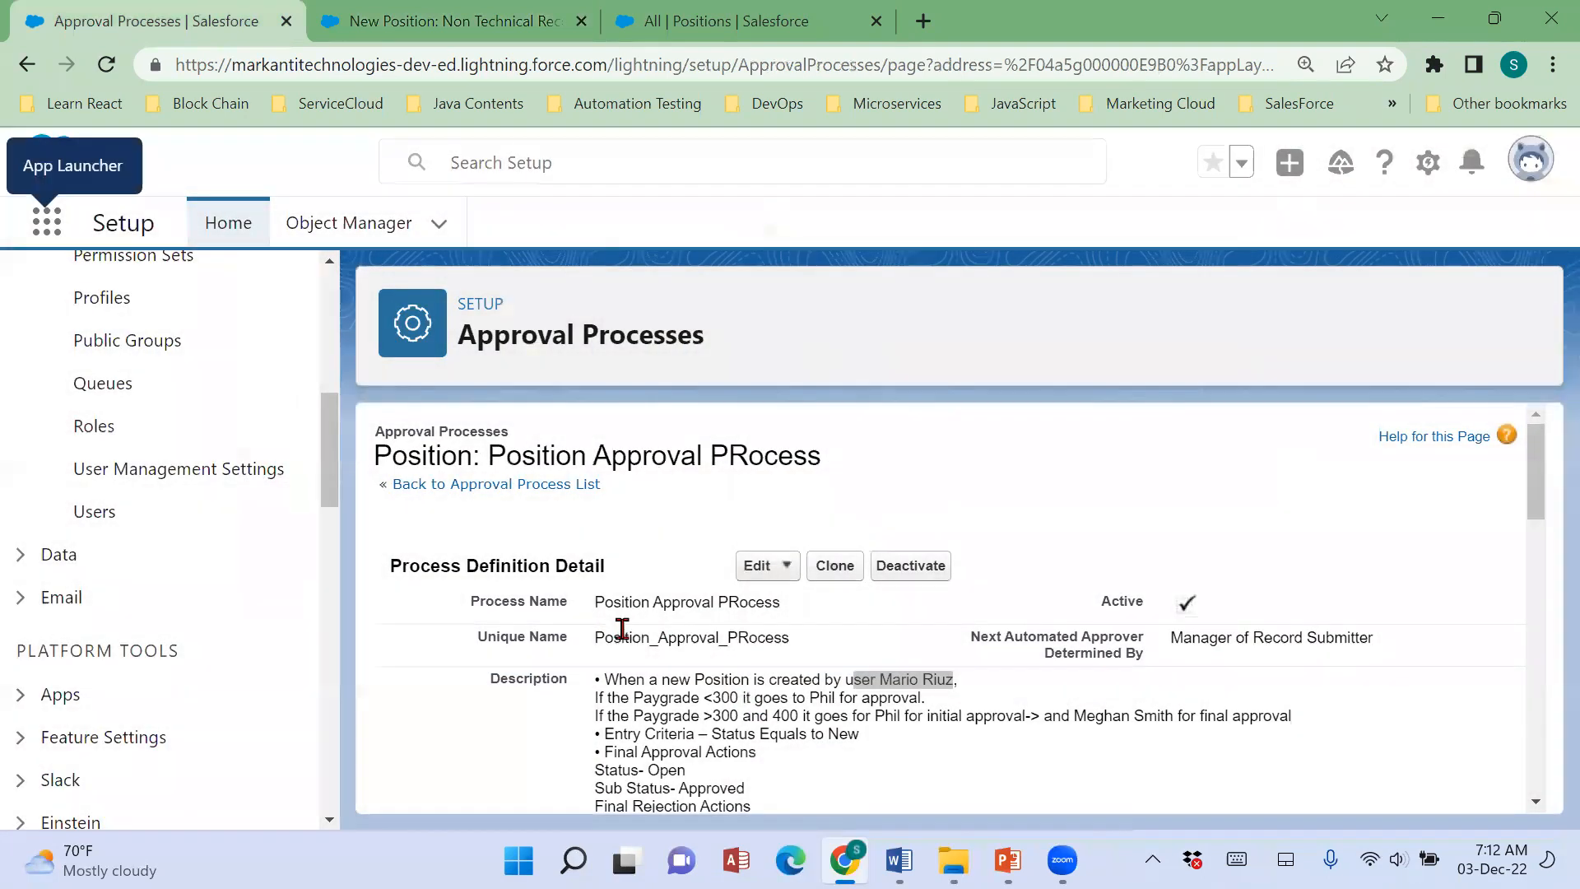
pyautogui.scroll(-5, 629, 646)
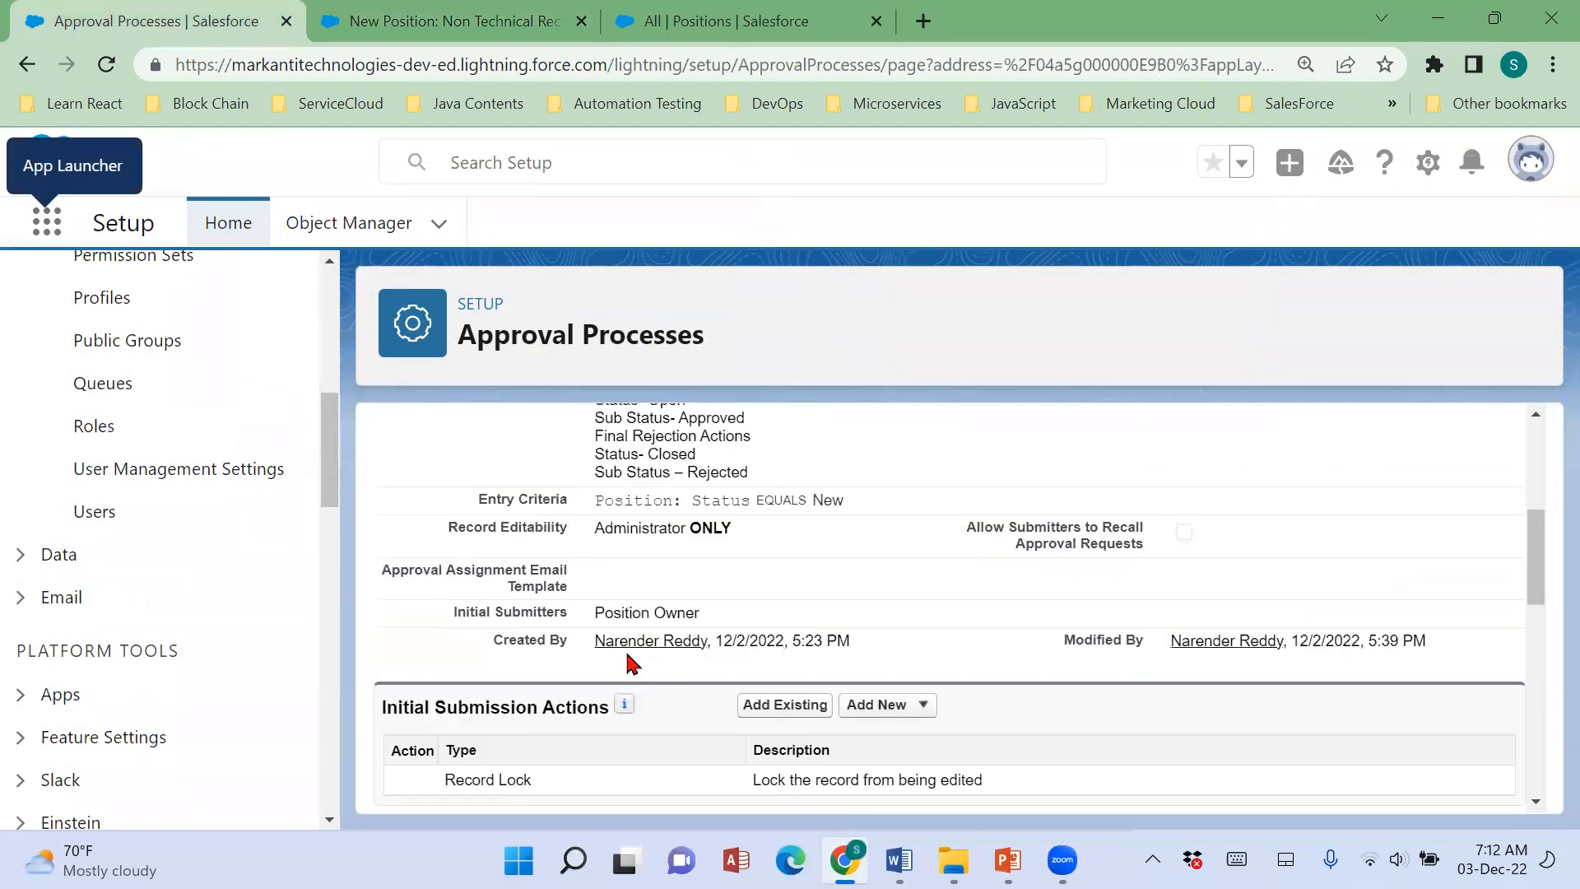
pyautogui.scroll(2, 627, 659)
pyautogui.moveTo(603, 630); pyautogui.dragTo(911, 639)
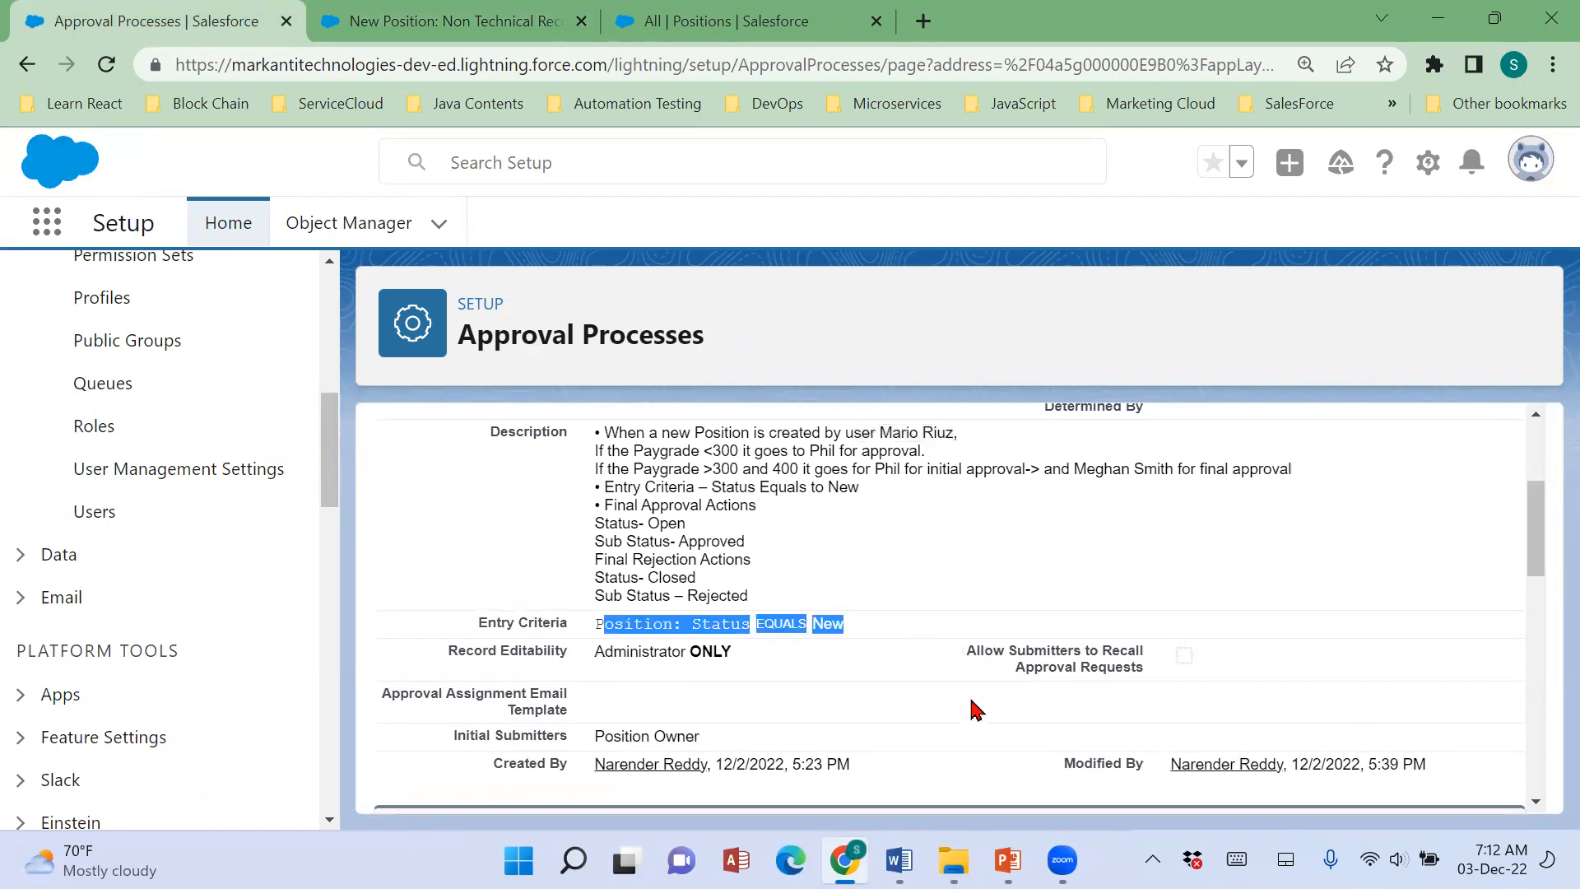
pyautogui.click(680, 33)
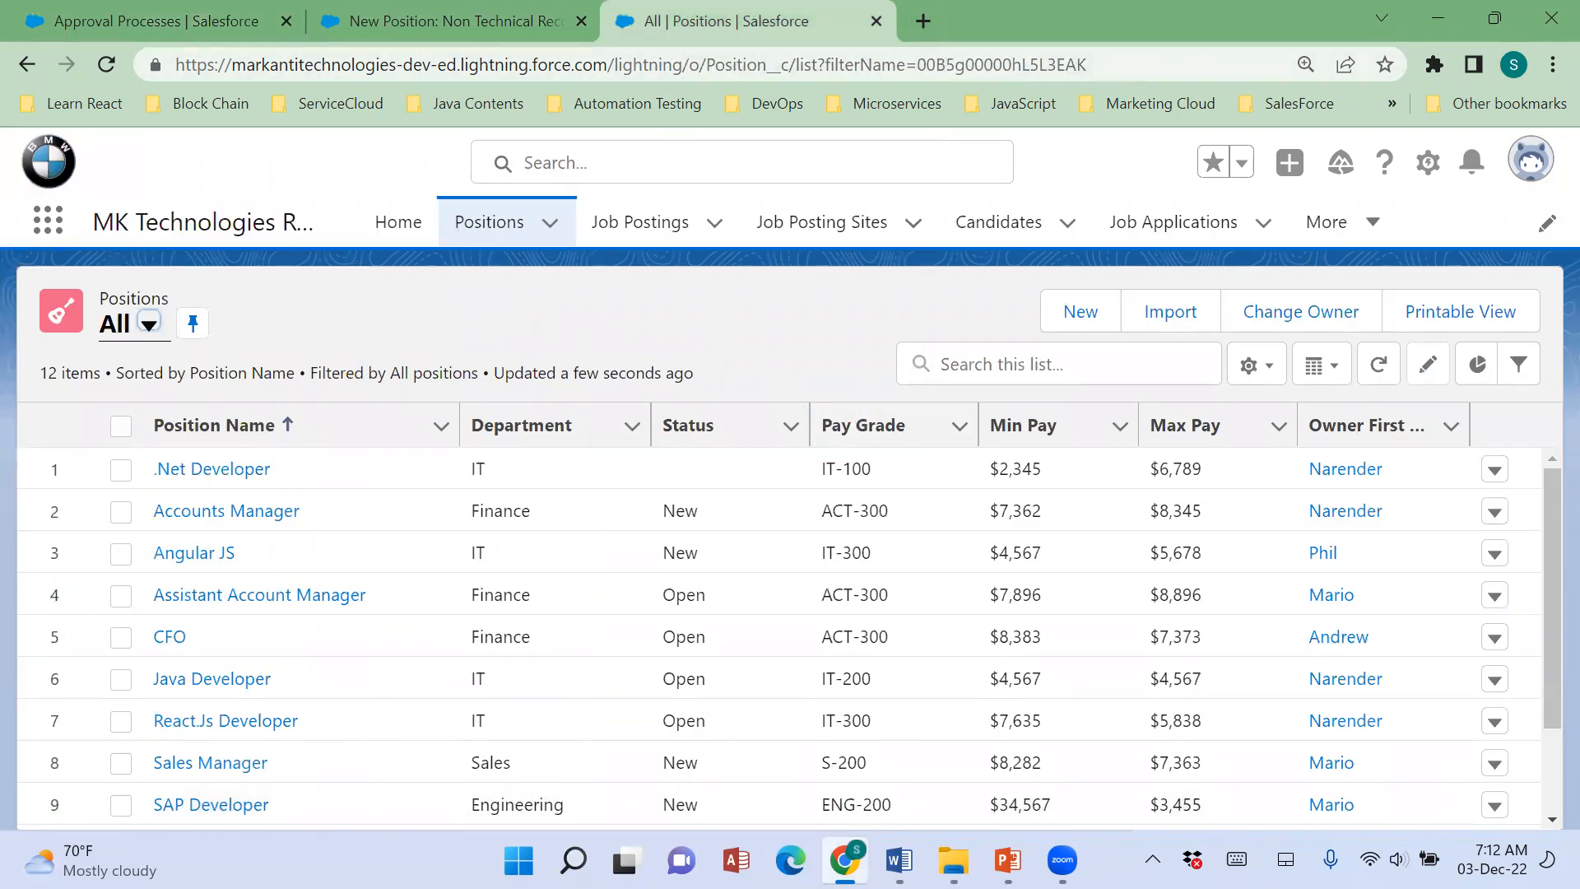
pyautogui.hotkey('alt', 'Tab')
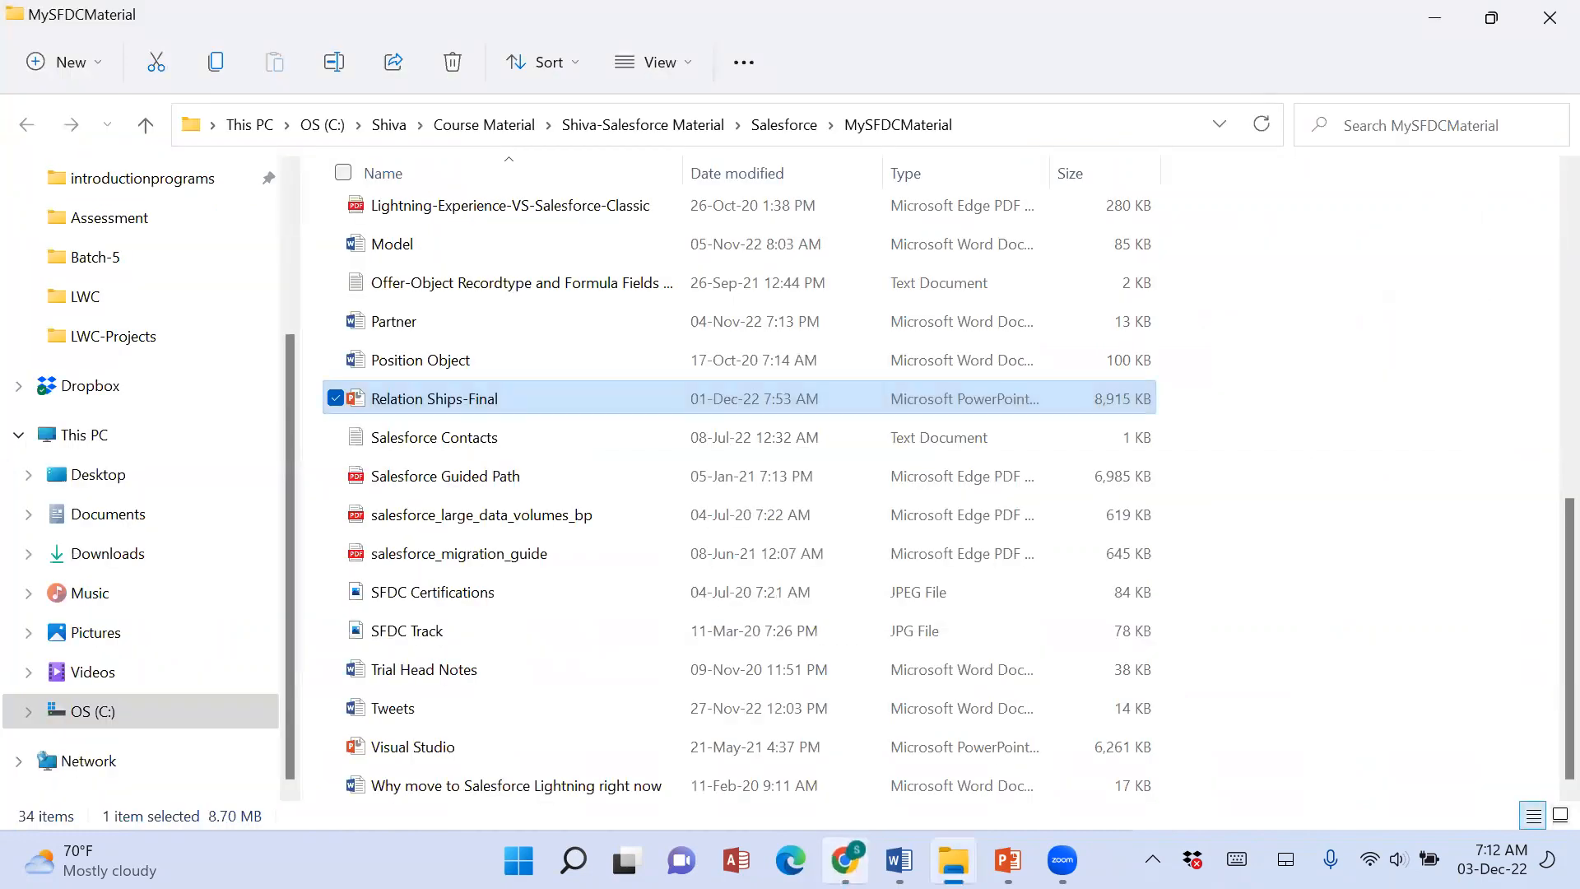
pyautogui.hotkey('alt', 'Tab')
pyautogui.click(489, 22)
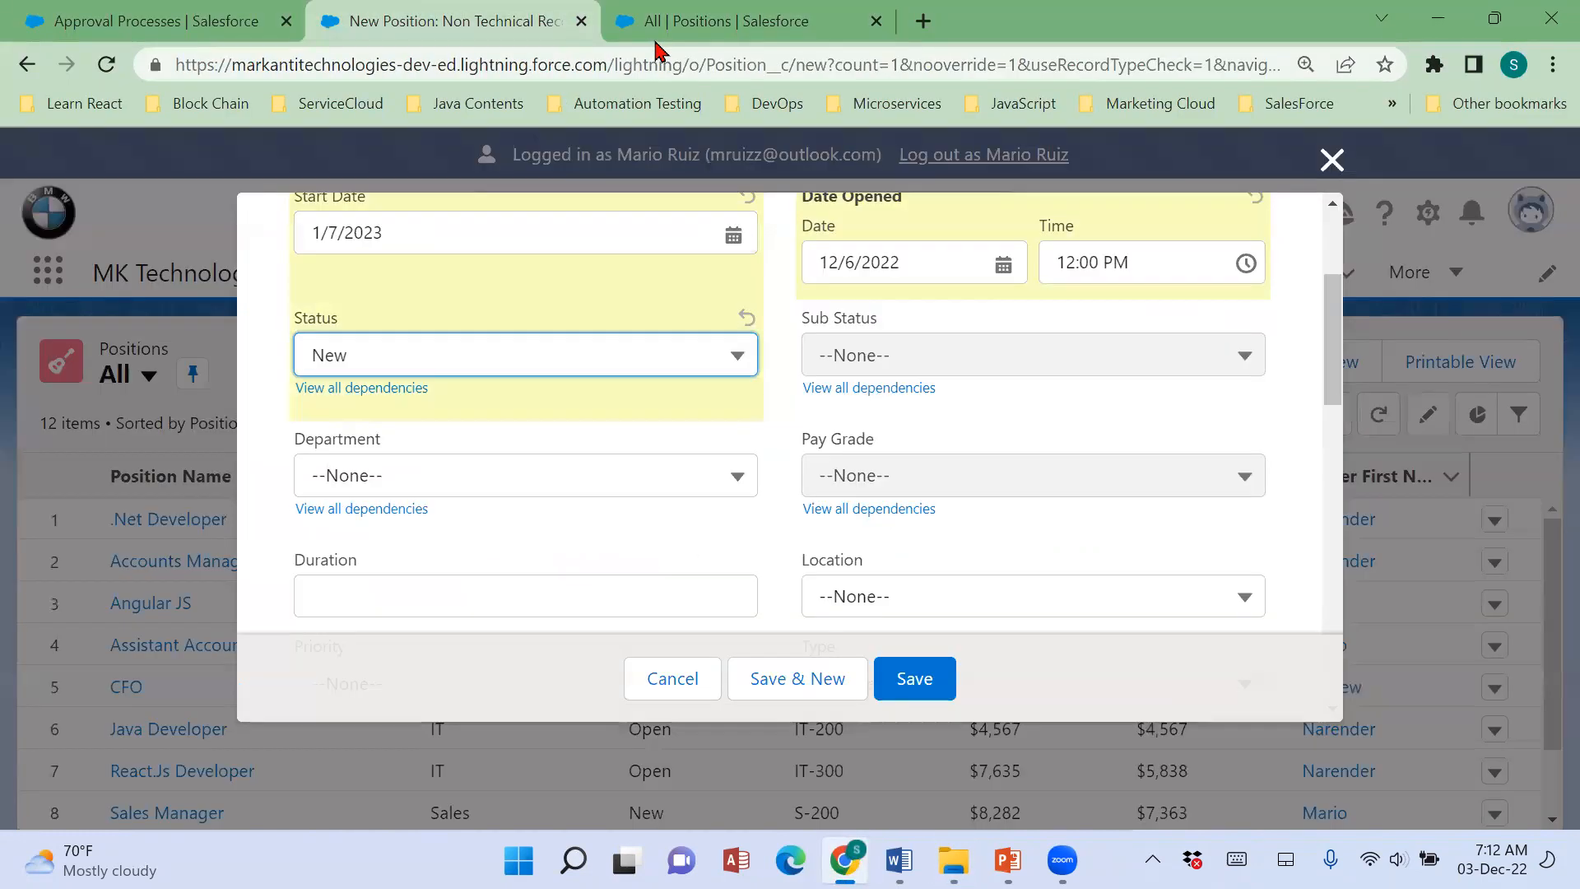
# Set the position's Department to Sales and its Pay Grade to S-200.
pyautogui.click(540, 474)
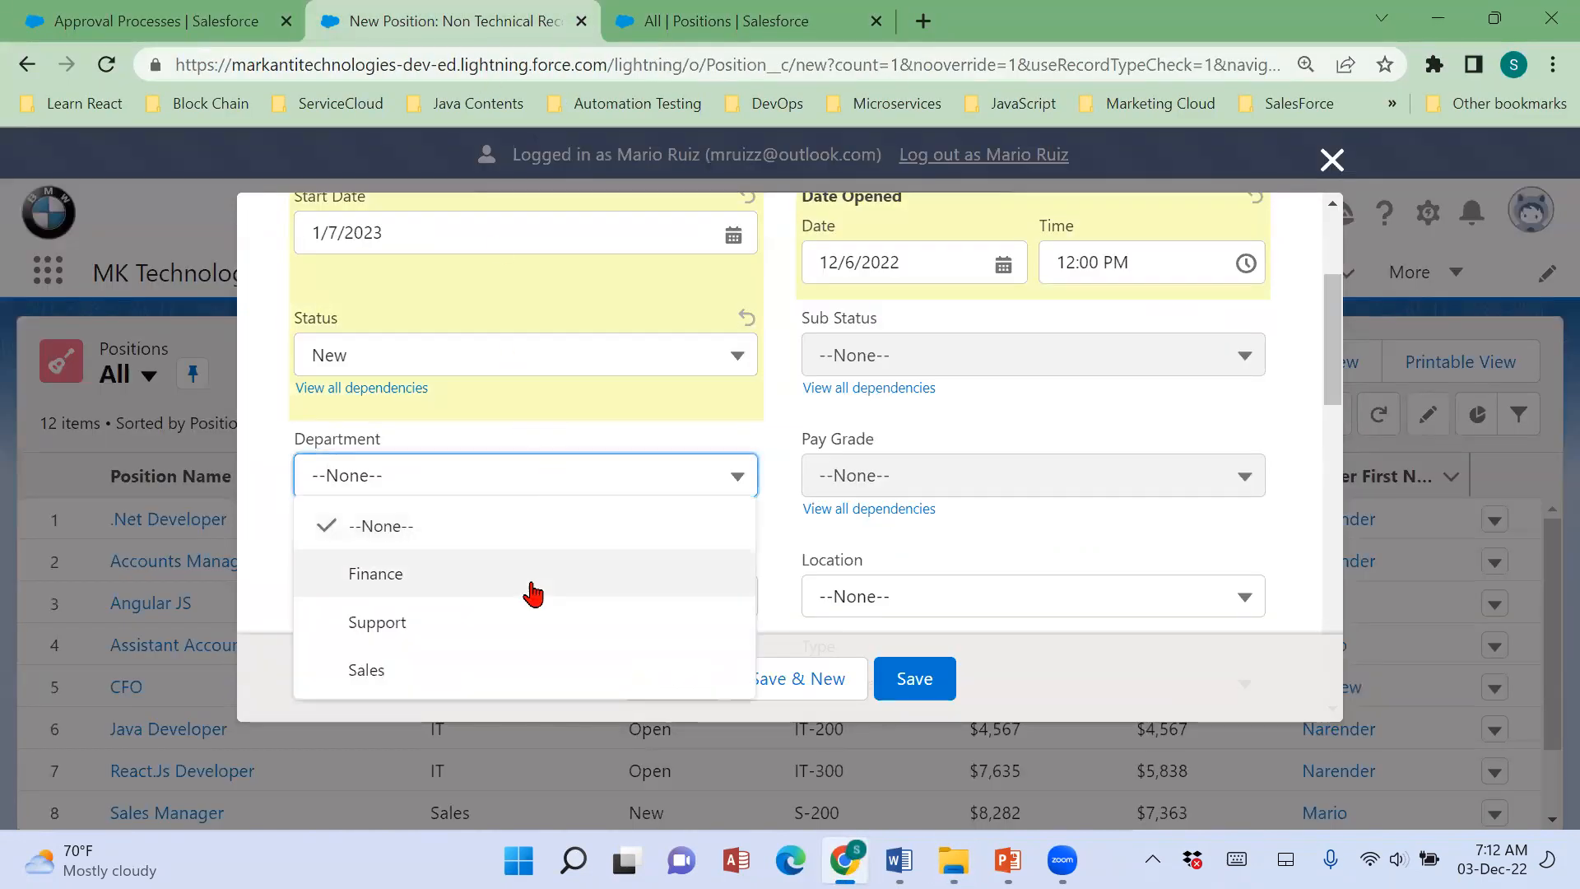
pyautogui.click(521, 669)
pyautogui.click(909, 486)
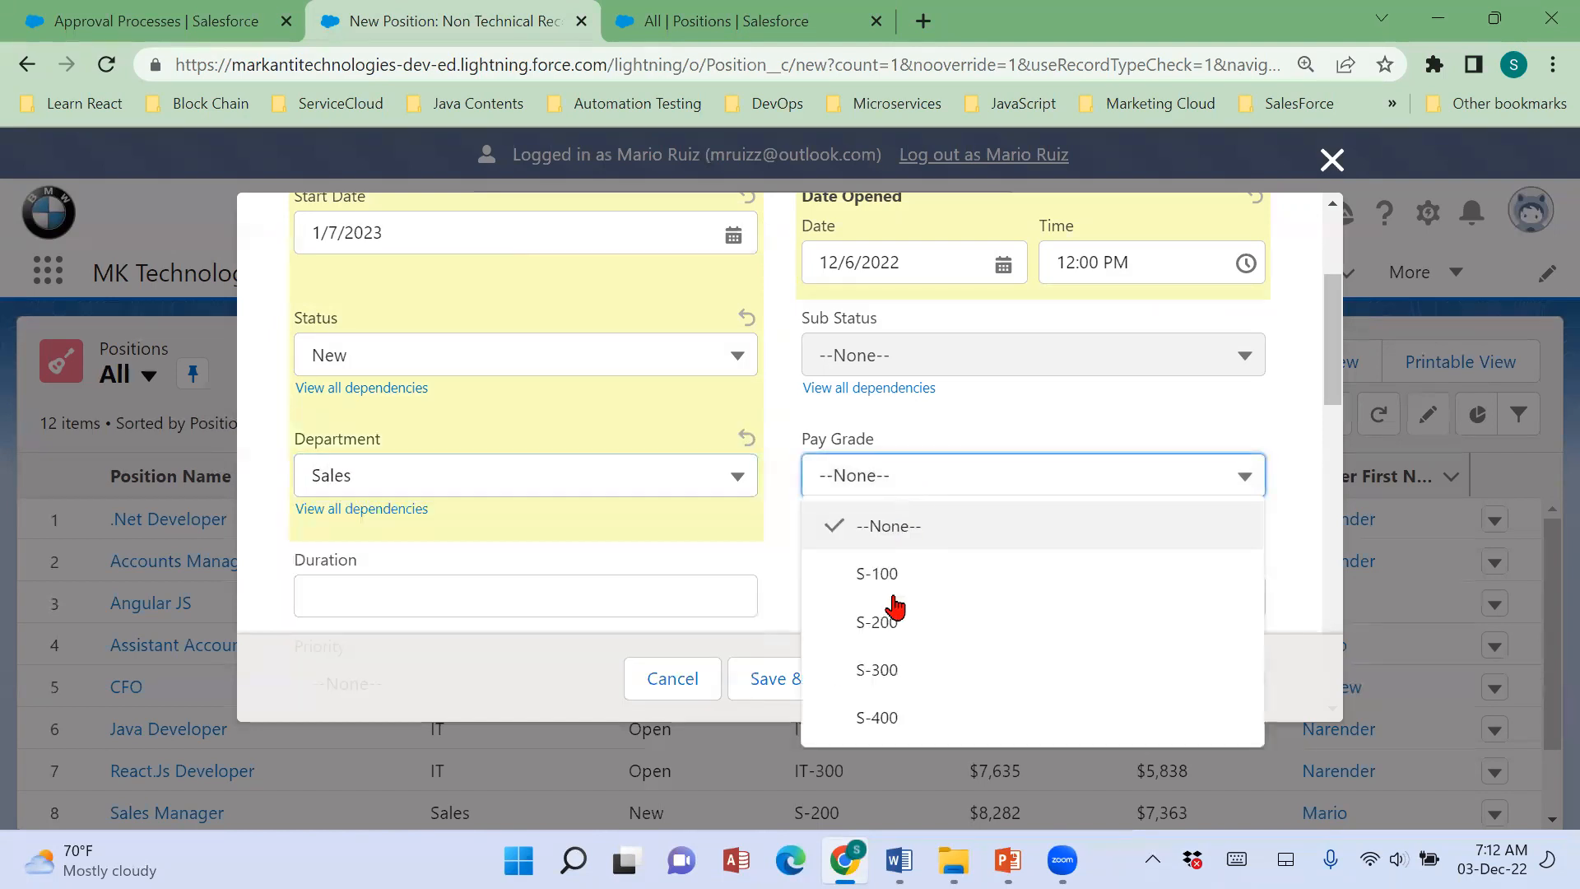
pyautogui.click(894, 628)
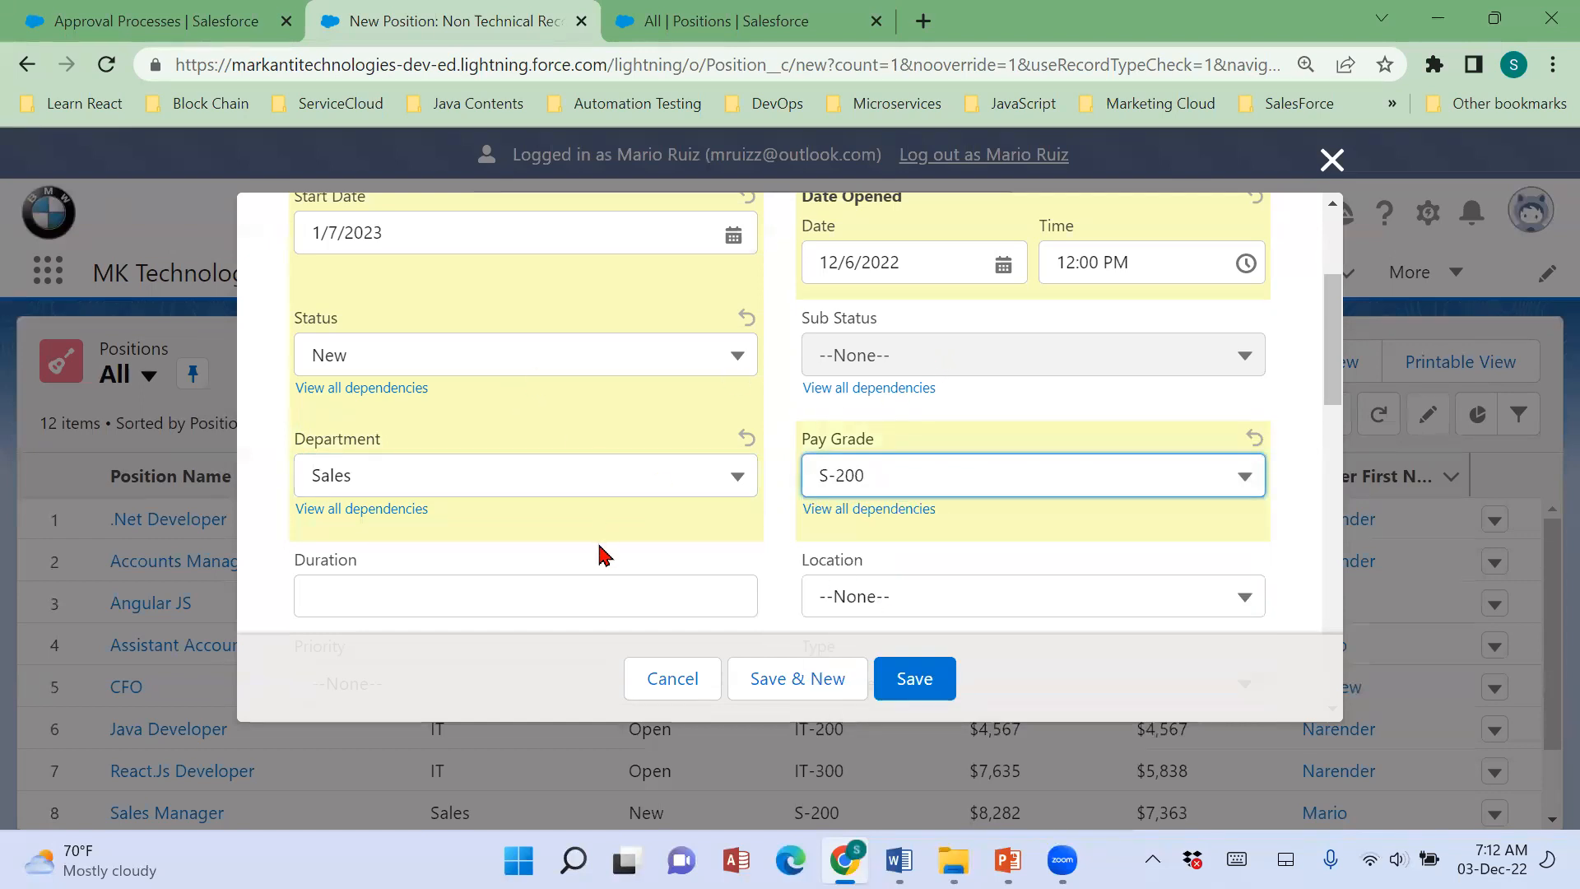
# Enter $4,563 as Min Pay and $8,976 as Max Pay in the compensation details, and dismiss the battery warning.
pyautogui.scroll(-6, 600, 555)
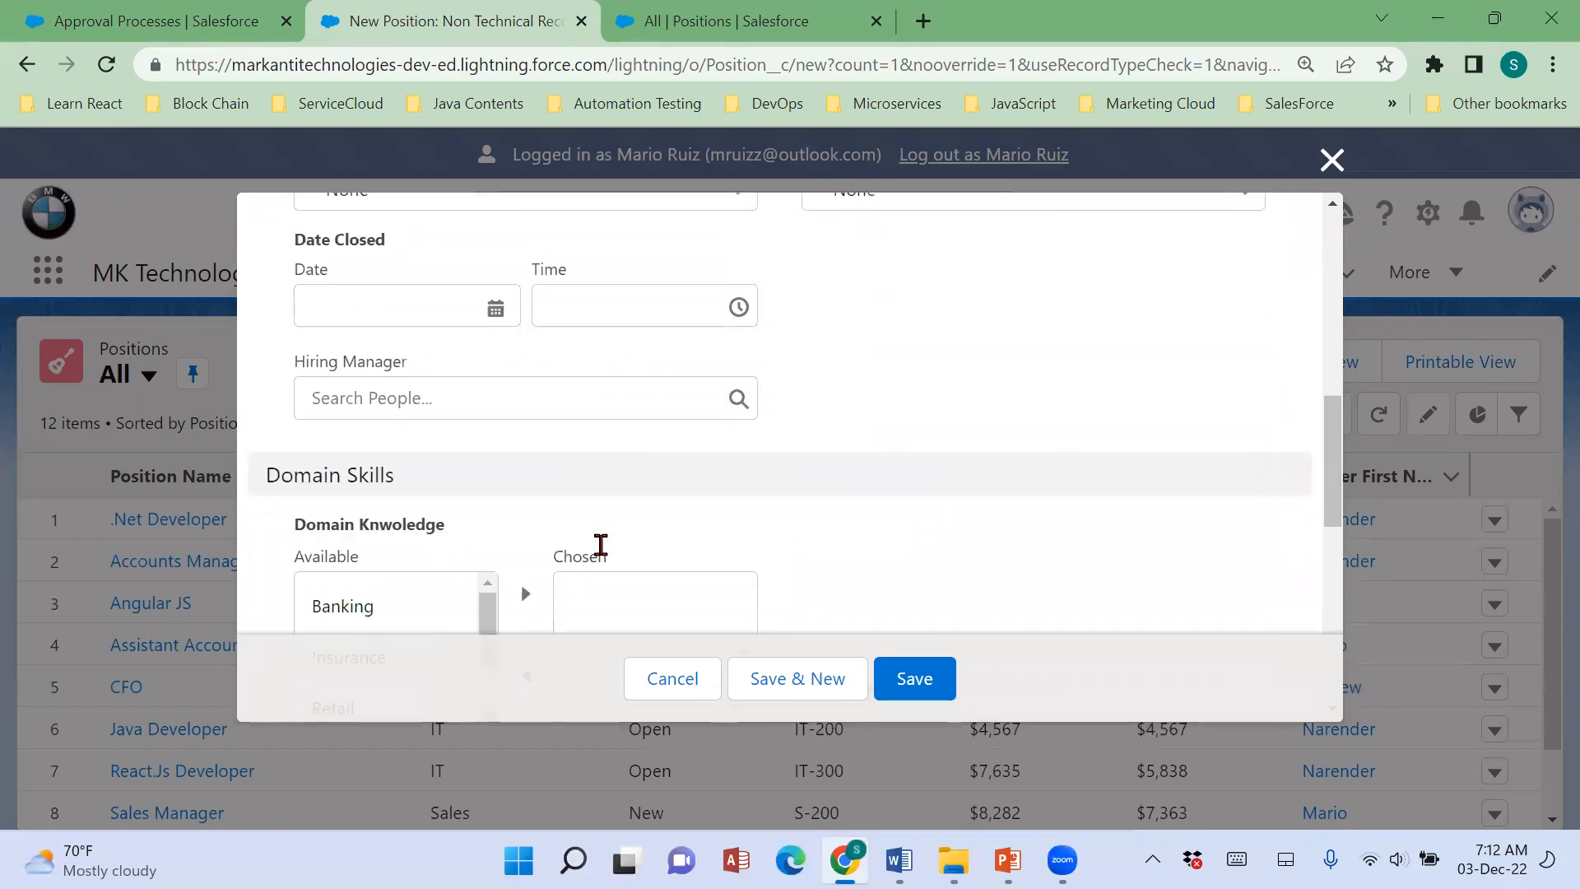
pyautogui.click(607, 399)
pyautogui.click(488, 512)
pyautogui.scroll(-6, 802, 506)
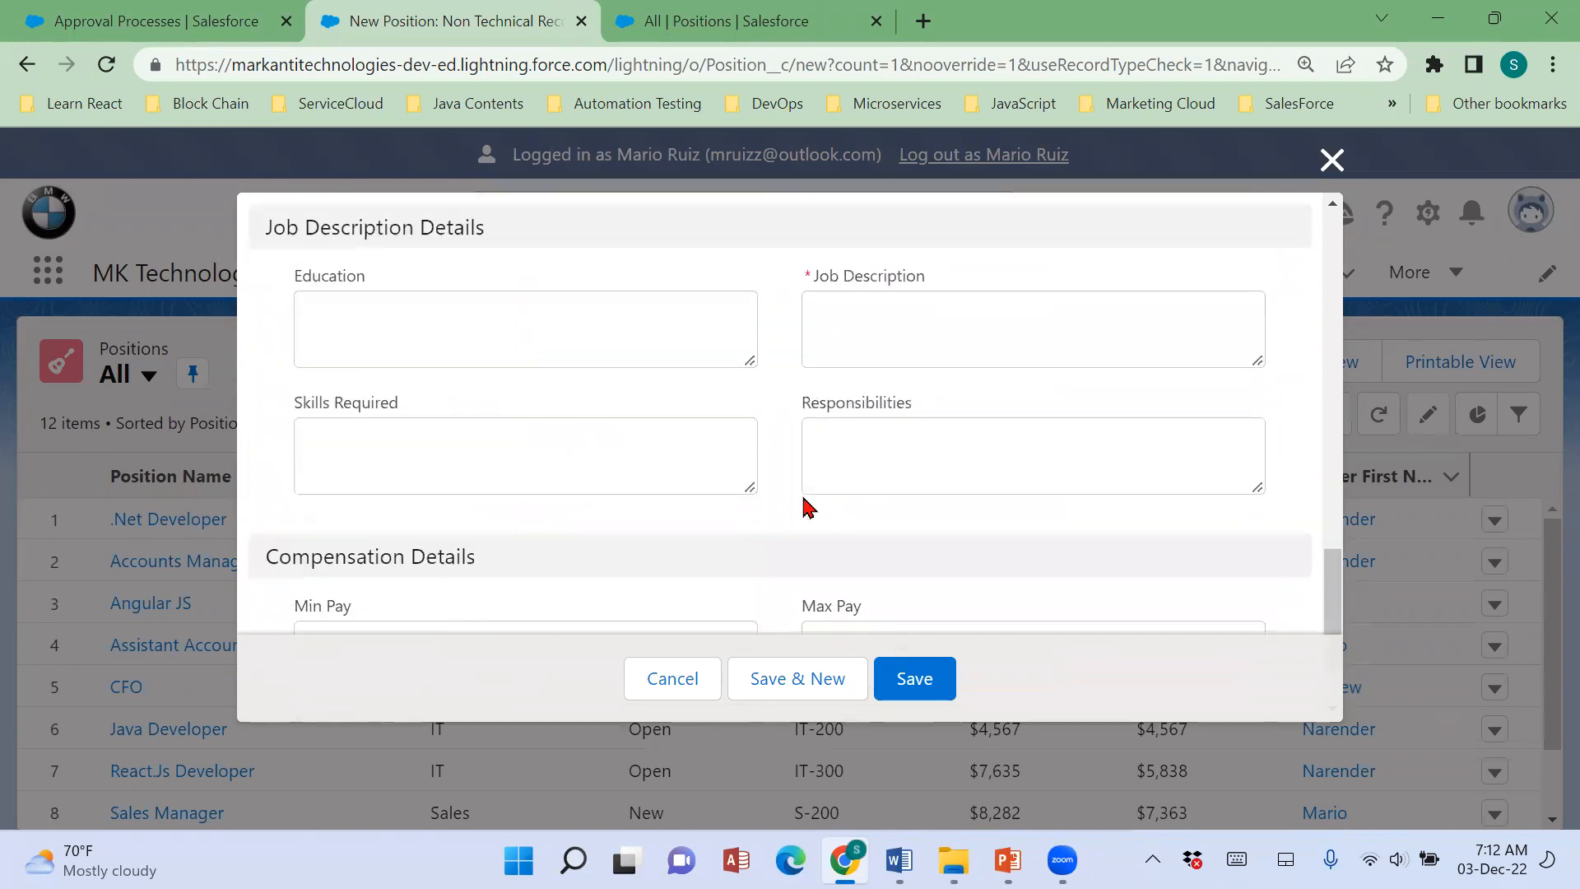
pyautogui.scroll(-1, 805, 506)
pyautogui.click(636, 554)
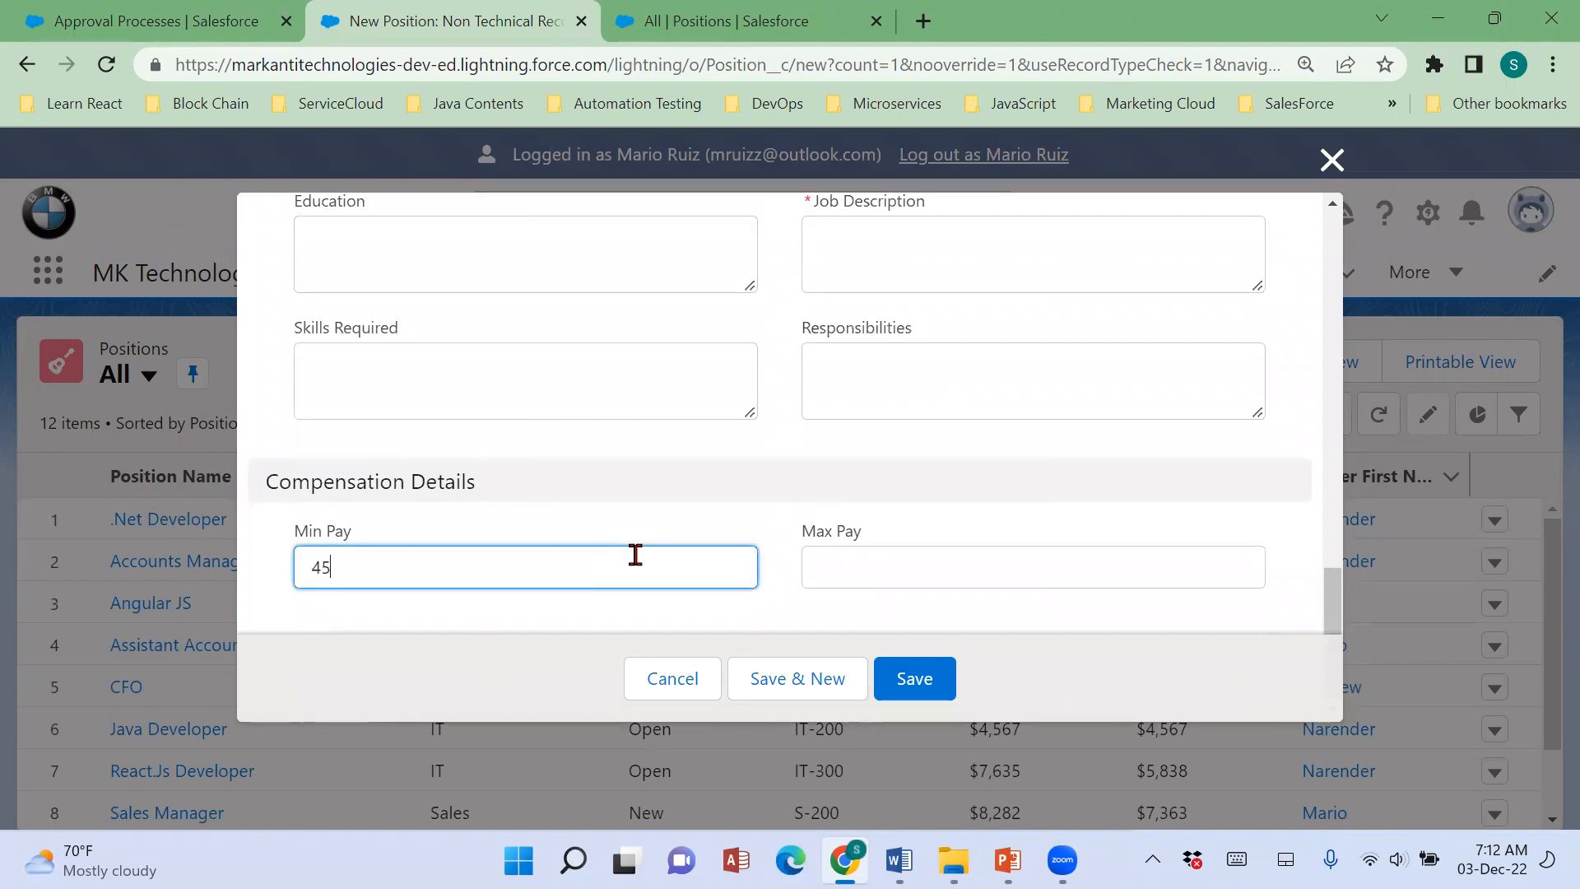
pyautogui.press('Tab')
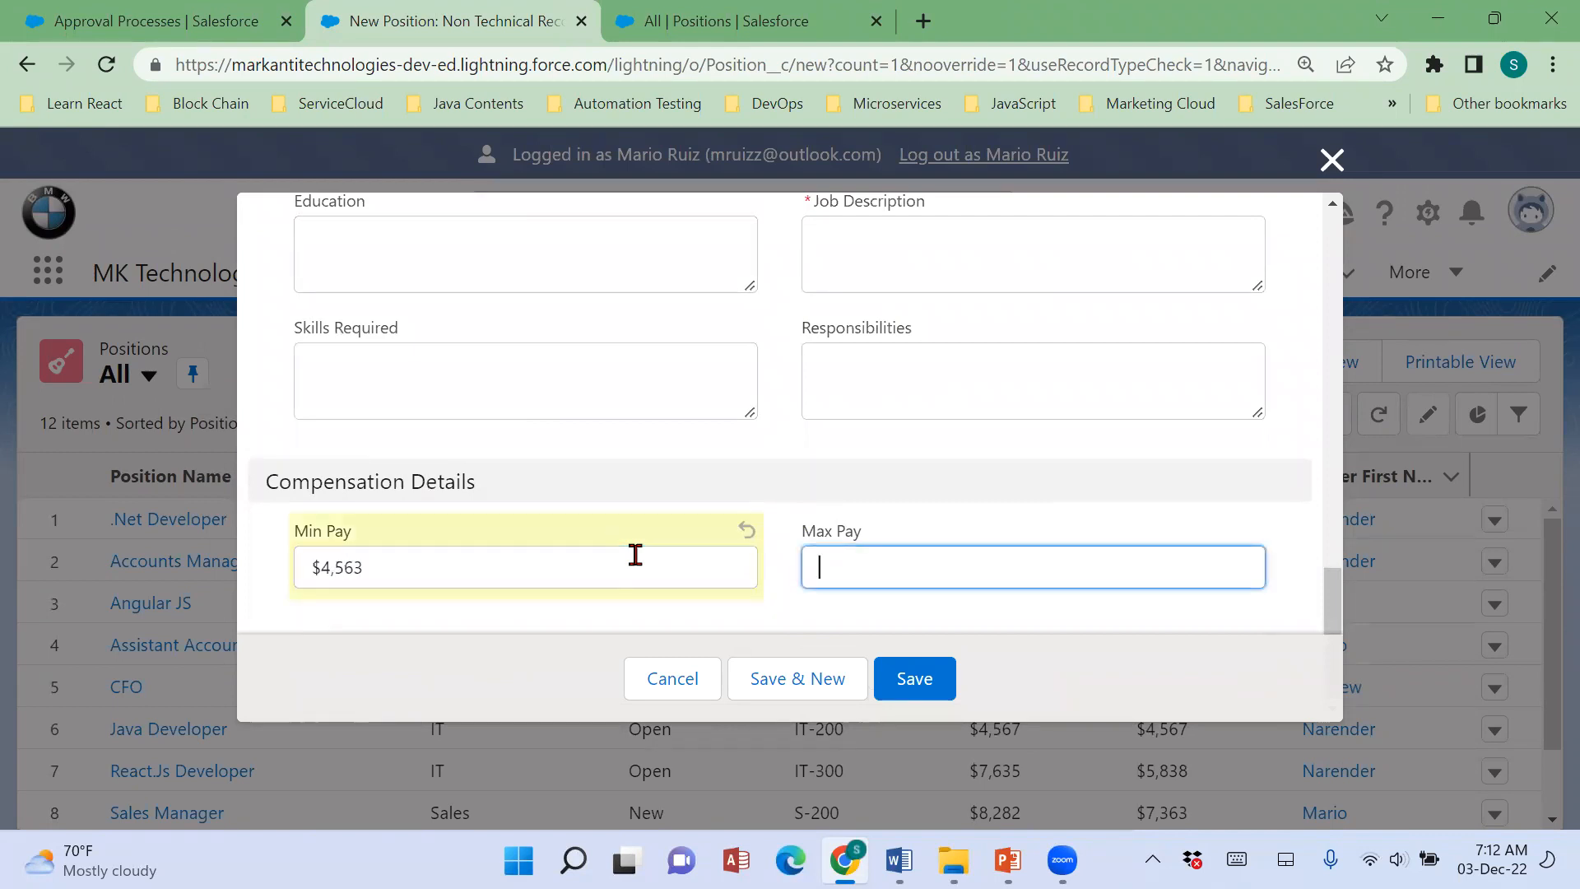
pyautogui.click(832, 468)
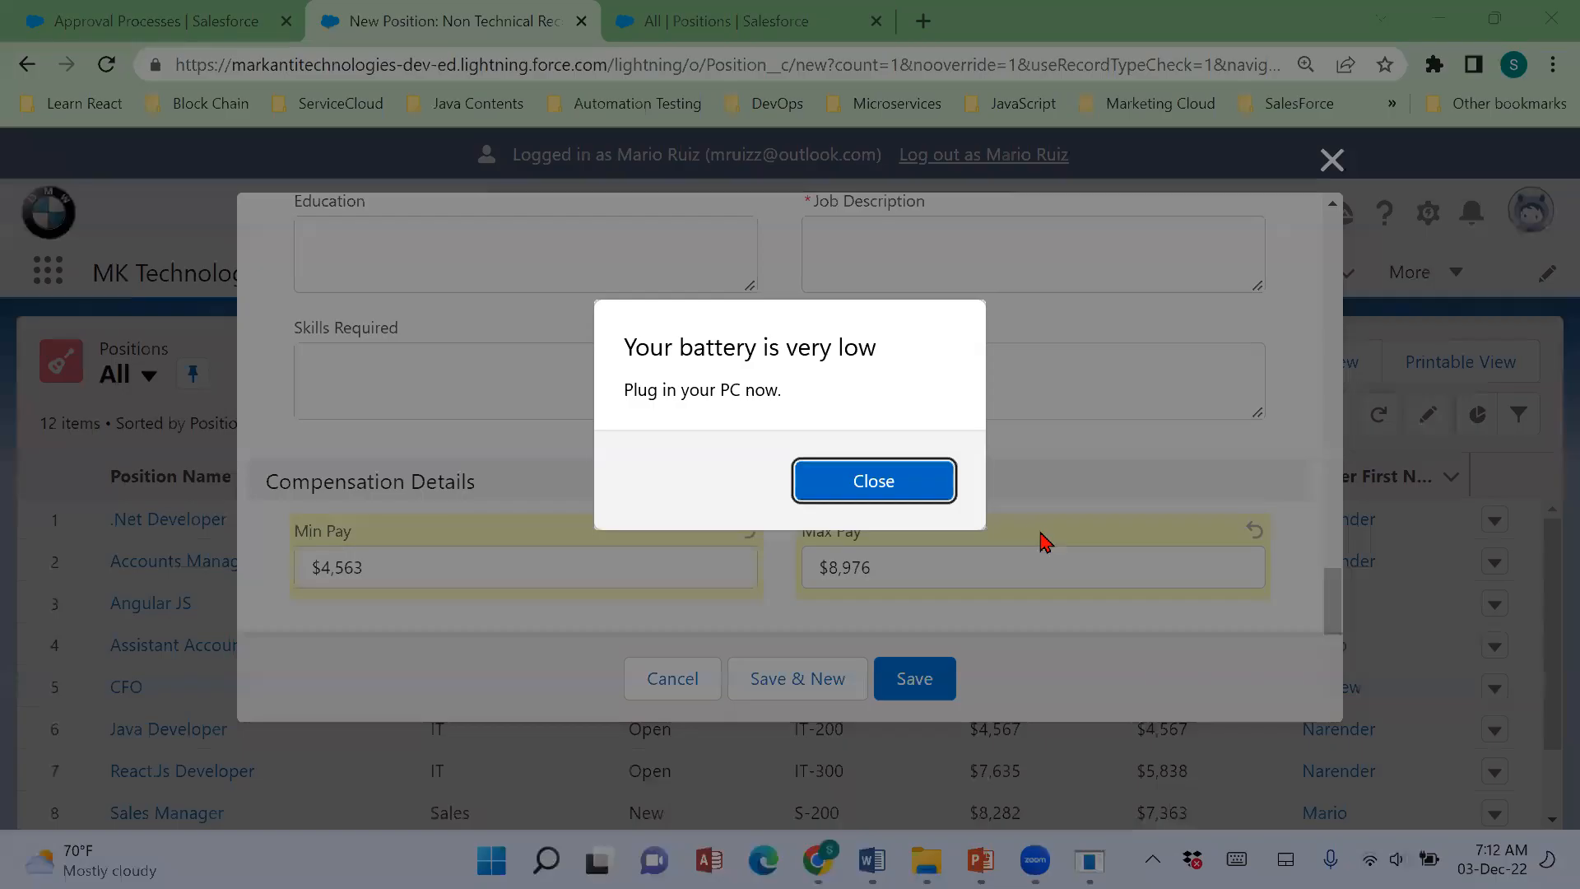
pyautogui.click(846, 492)
# Fill in the required Job Description with "Good at Sales" and save the new Sales Executive position.
pyautogui.scroll(3, 694, 418)
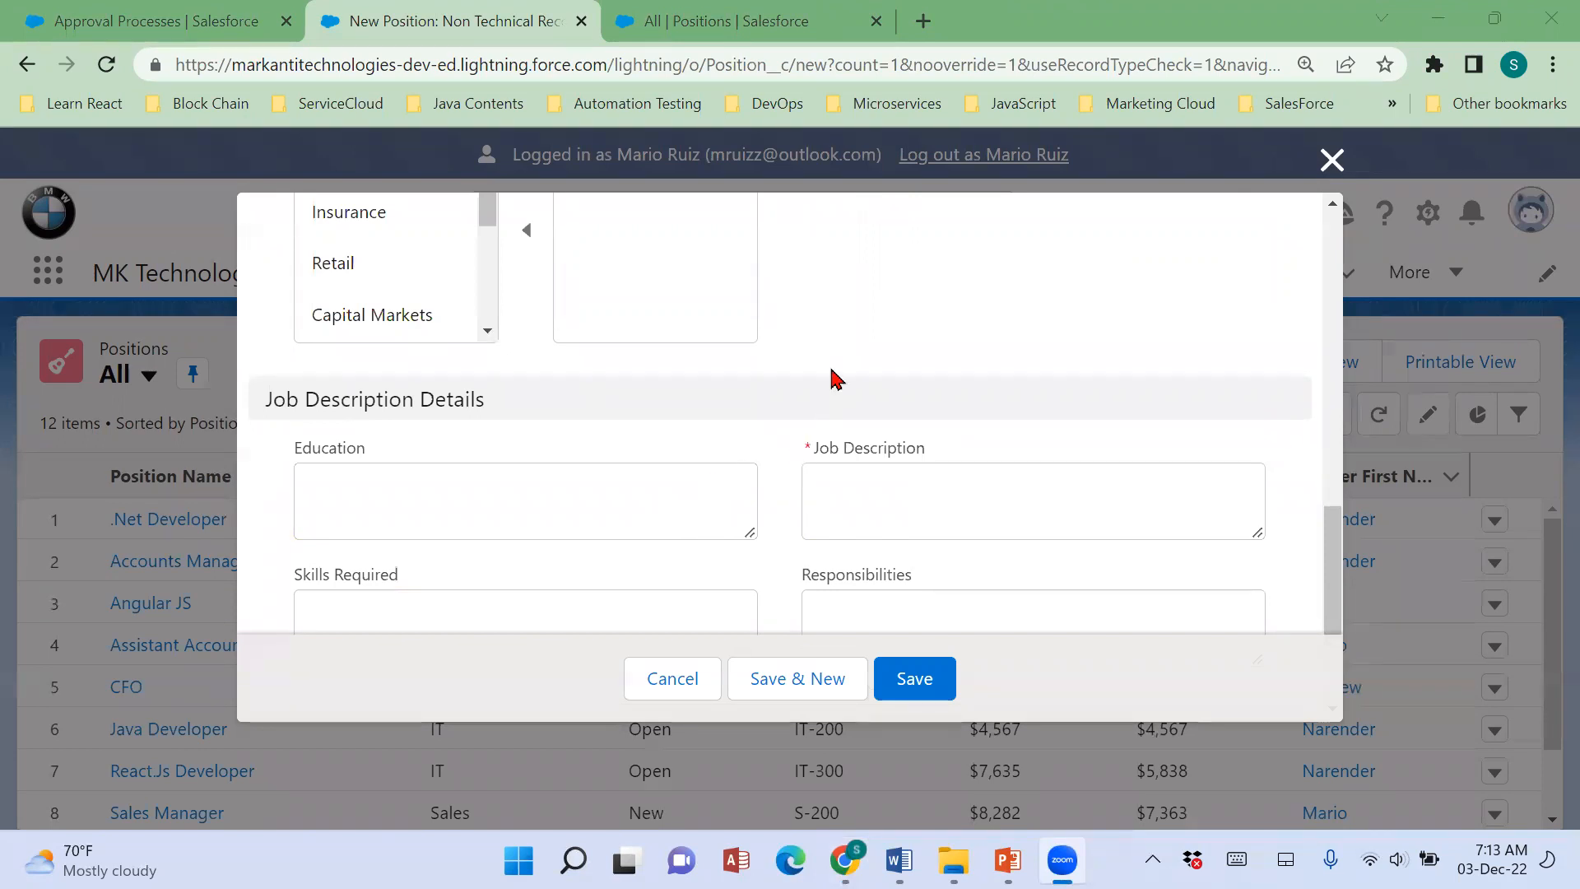
pyautogui.scroll(-3, 837, 378)
pyautogui.click(907, 679)
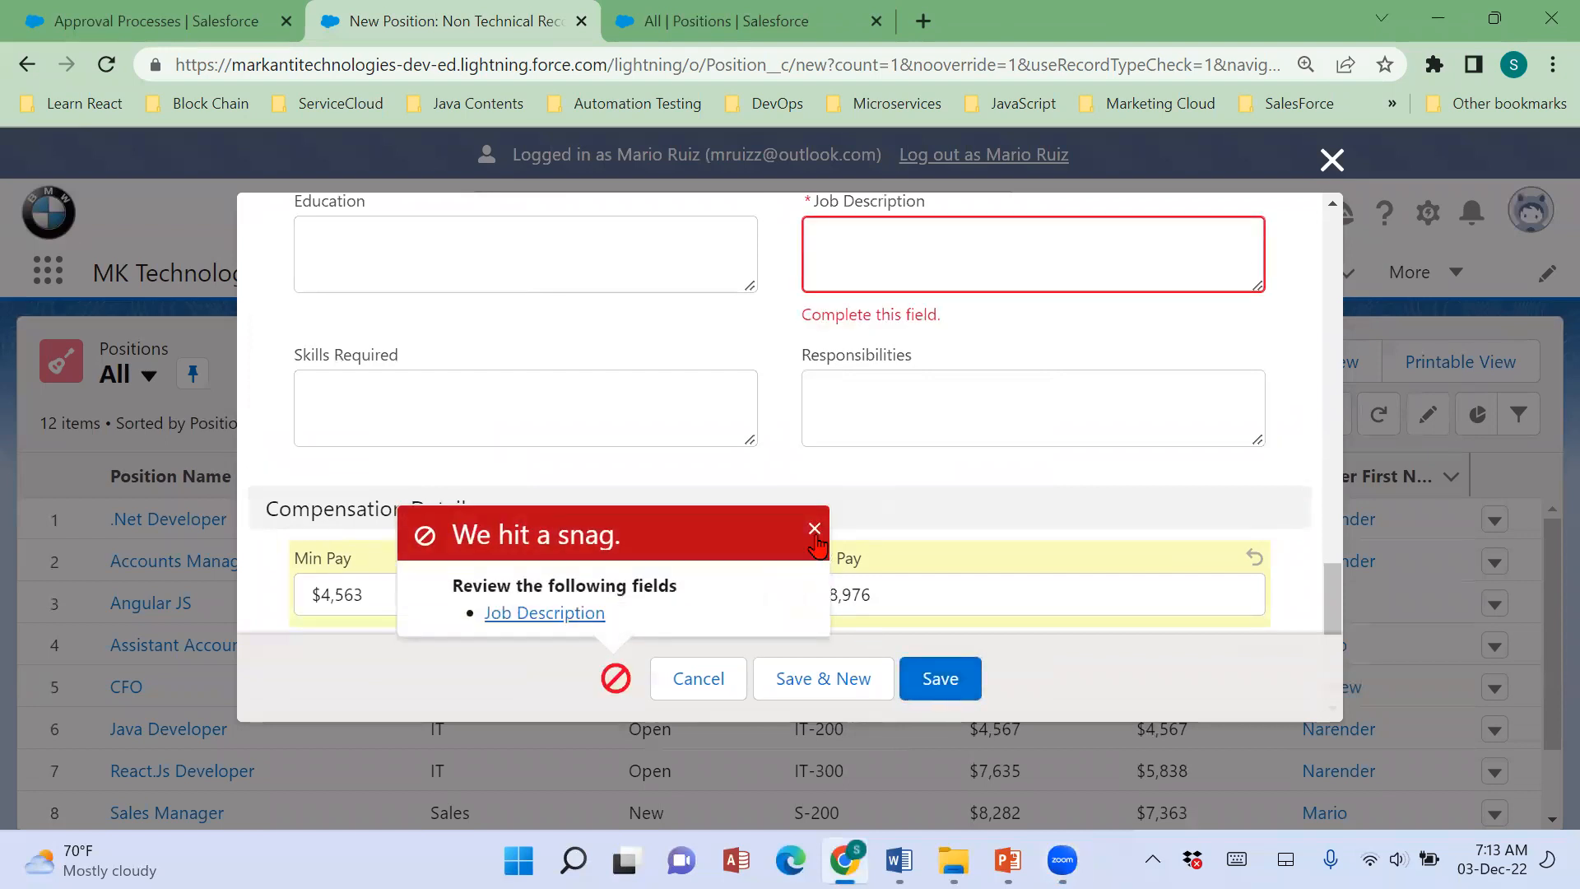
pyautogui.click(816, 534)
pyautogui.click(898, 277)
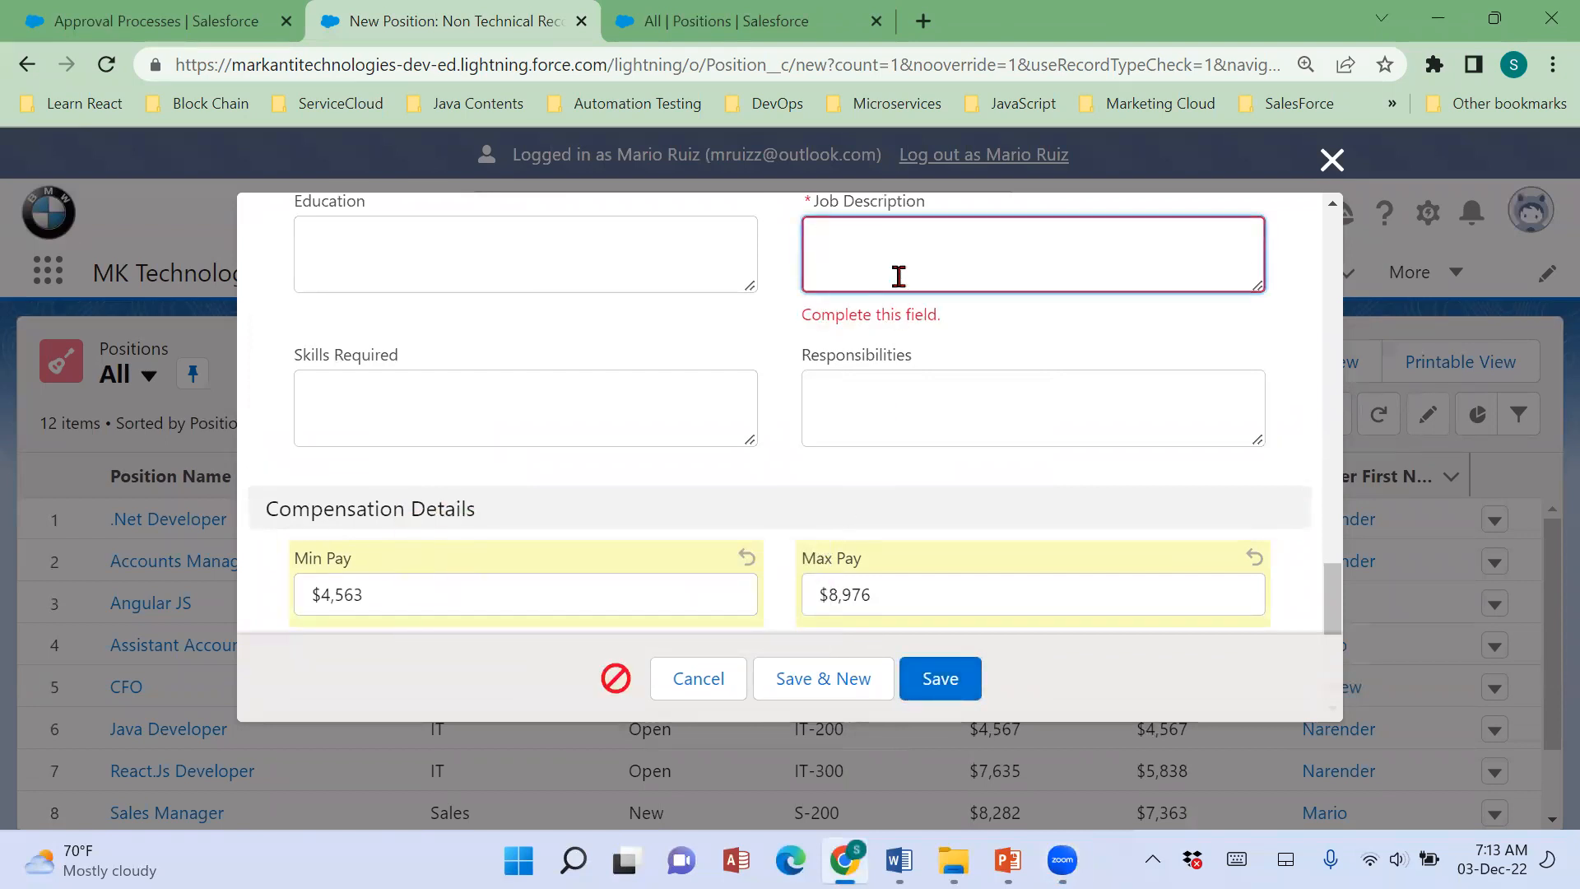
pyautogui.write('Good at Sales')
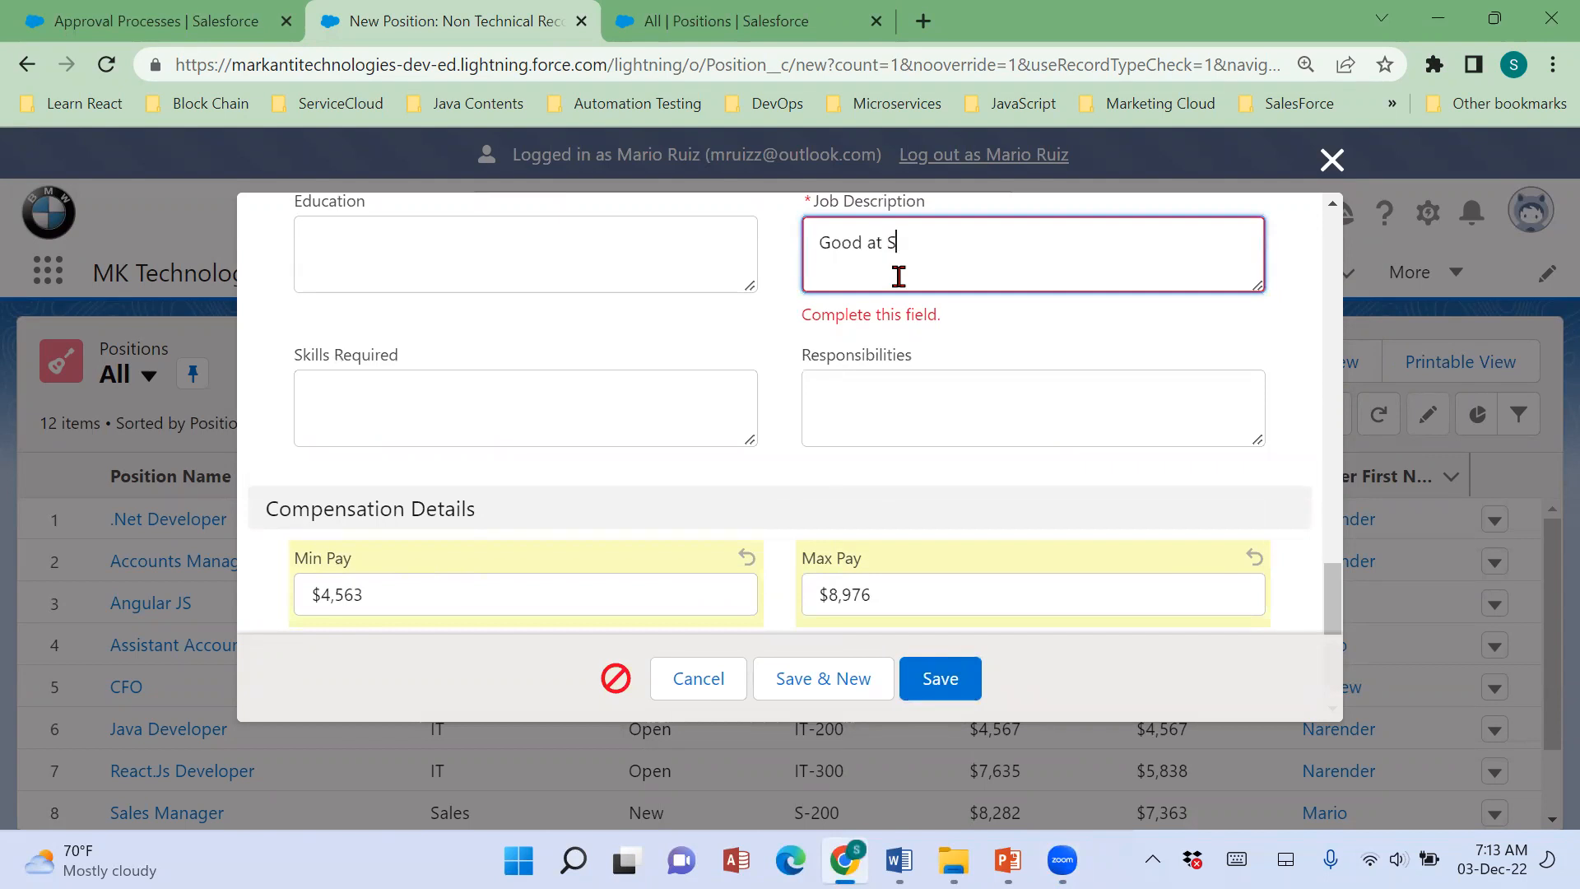
pyautogui.click(940, 690)
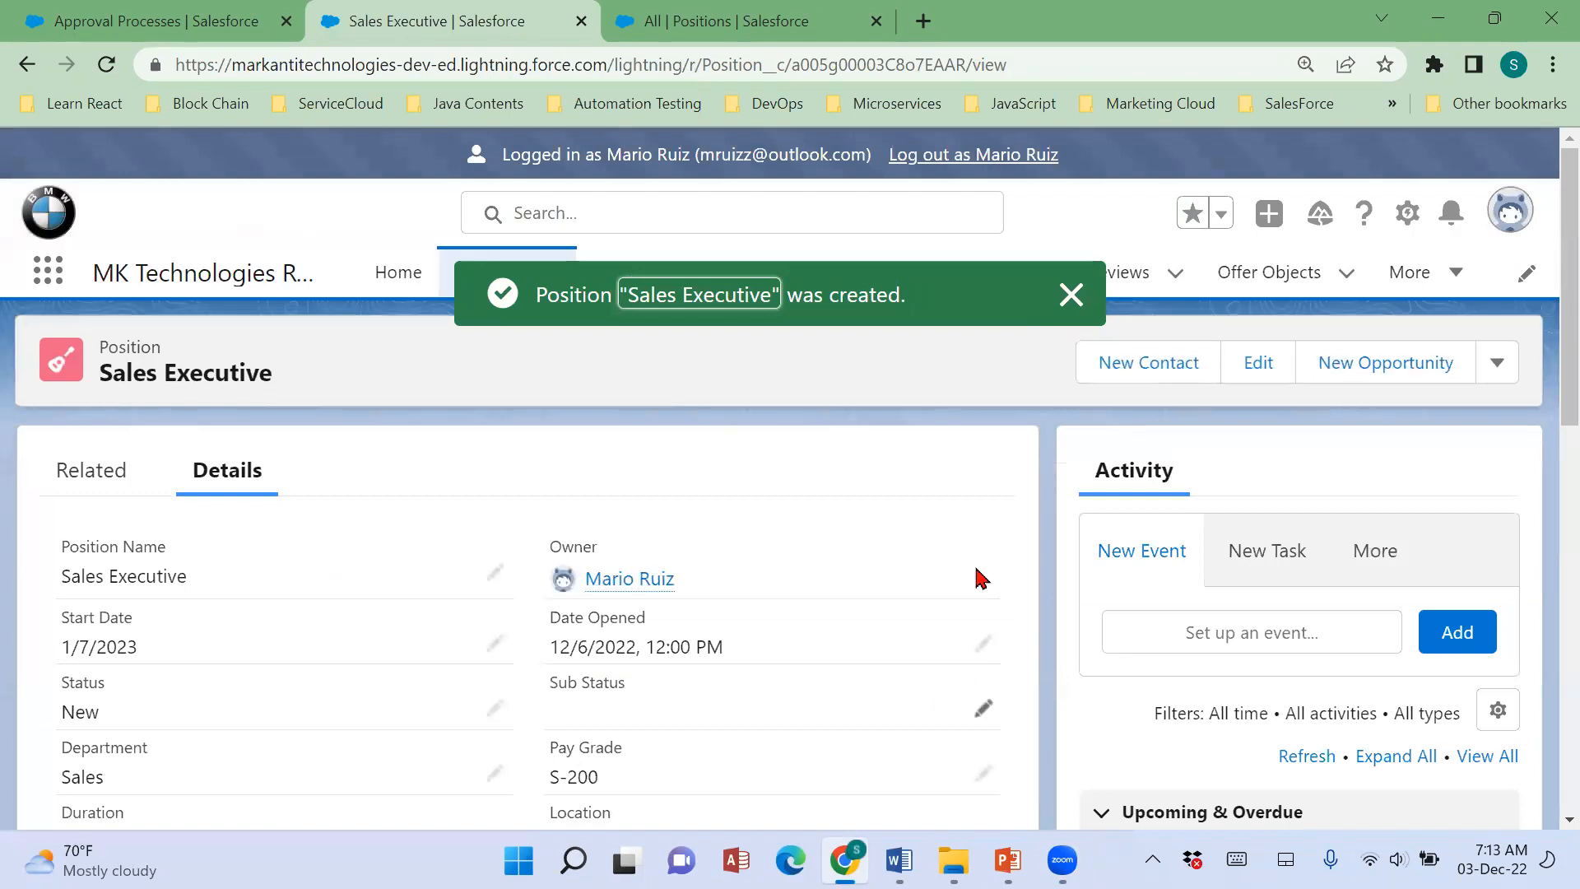
pyautogui.click(1071, 295)
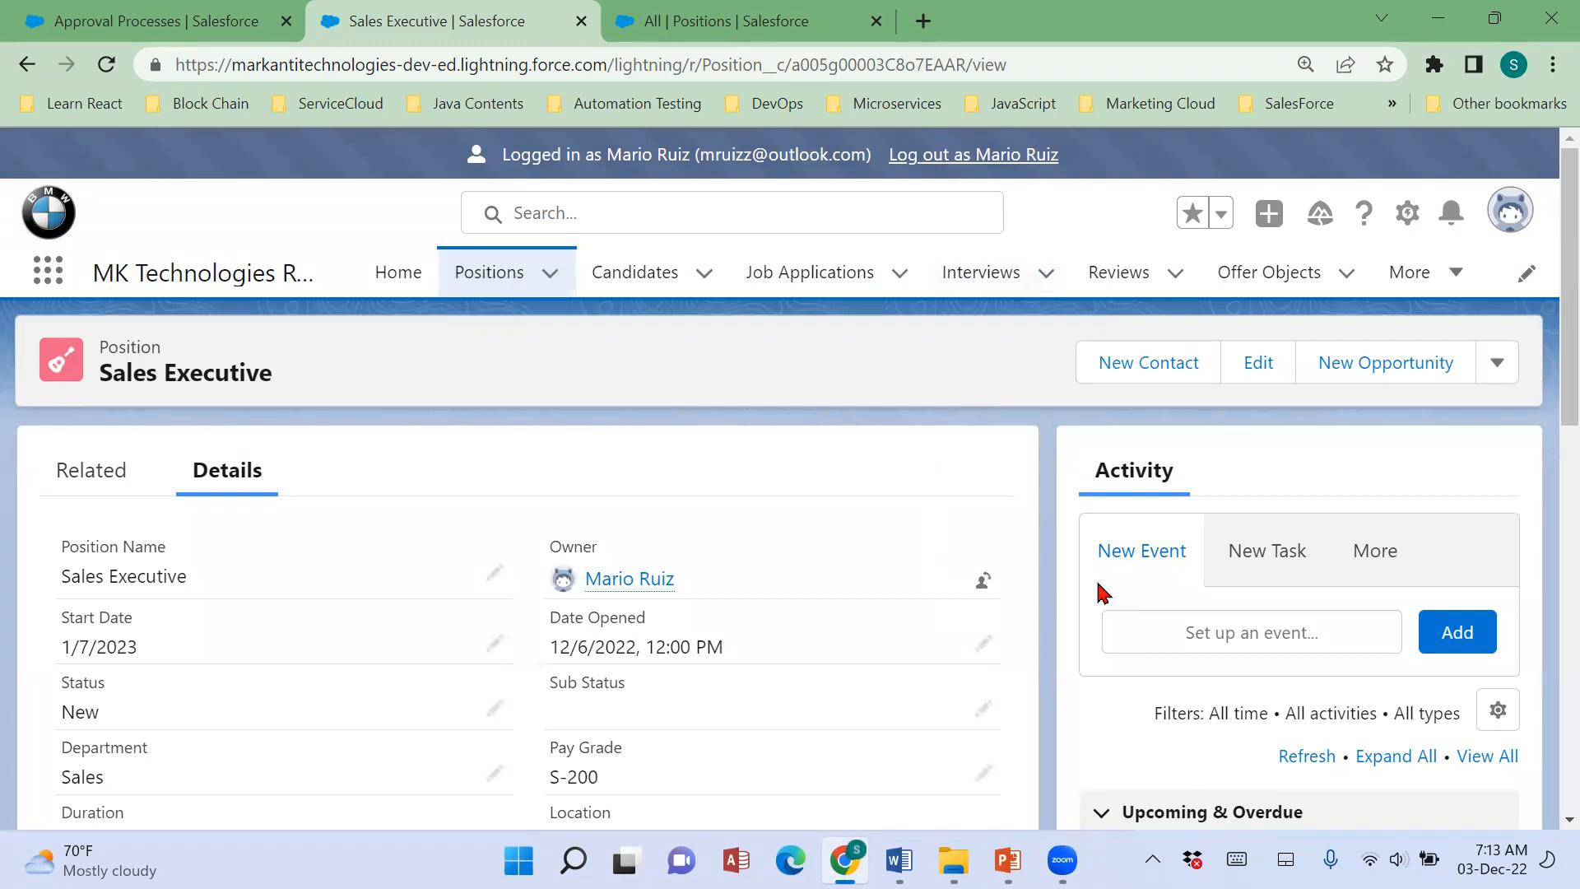
# Review the saved Sales Executive position's details, including Status, Department, Pay Grade, Hiring Manager and Owner.
pyautogui.scroll(-6, 1411, 584)
pyautogui.scroll(6, 1411, 584)
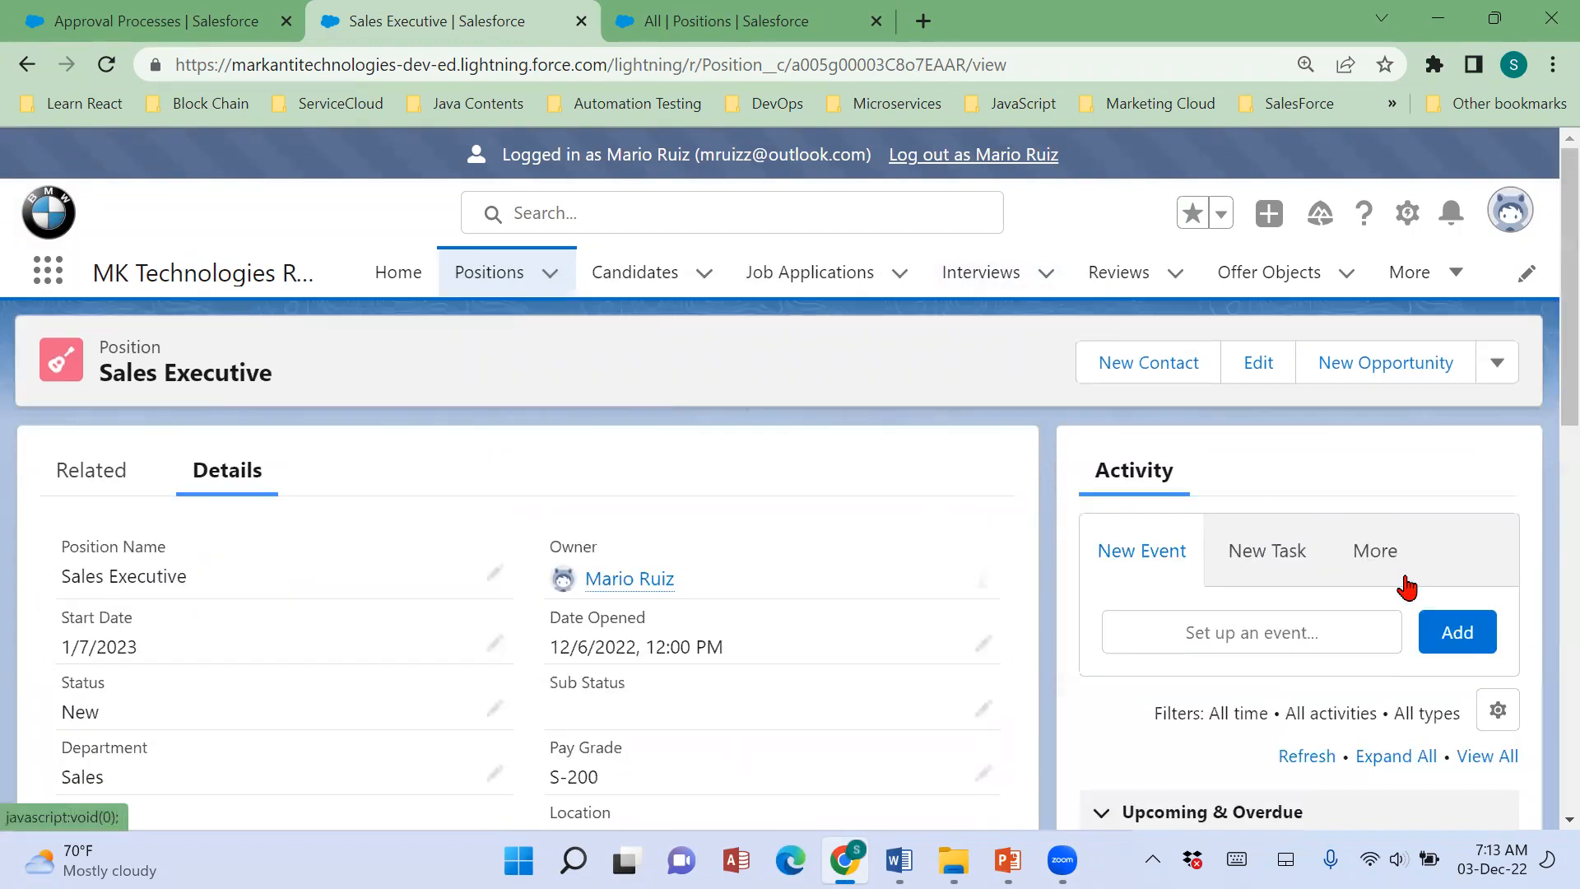
pyautogui.scroll(-3, 176, 606)
pyautogui.moveTo(63, 467); pyautogui.dragTo(97, 468)
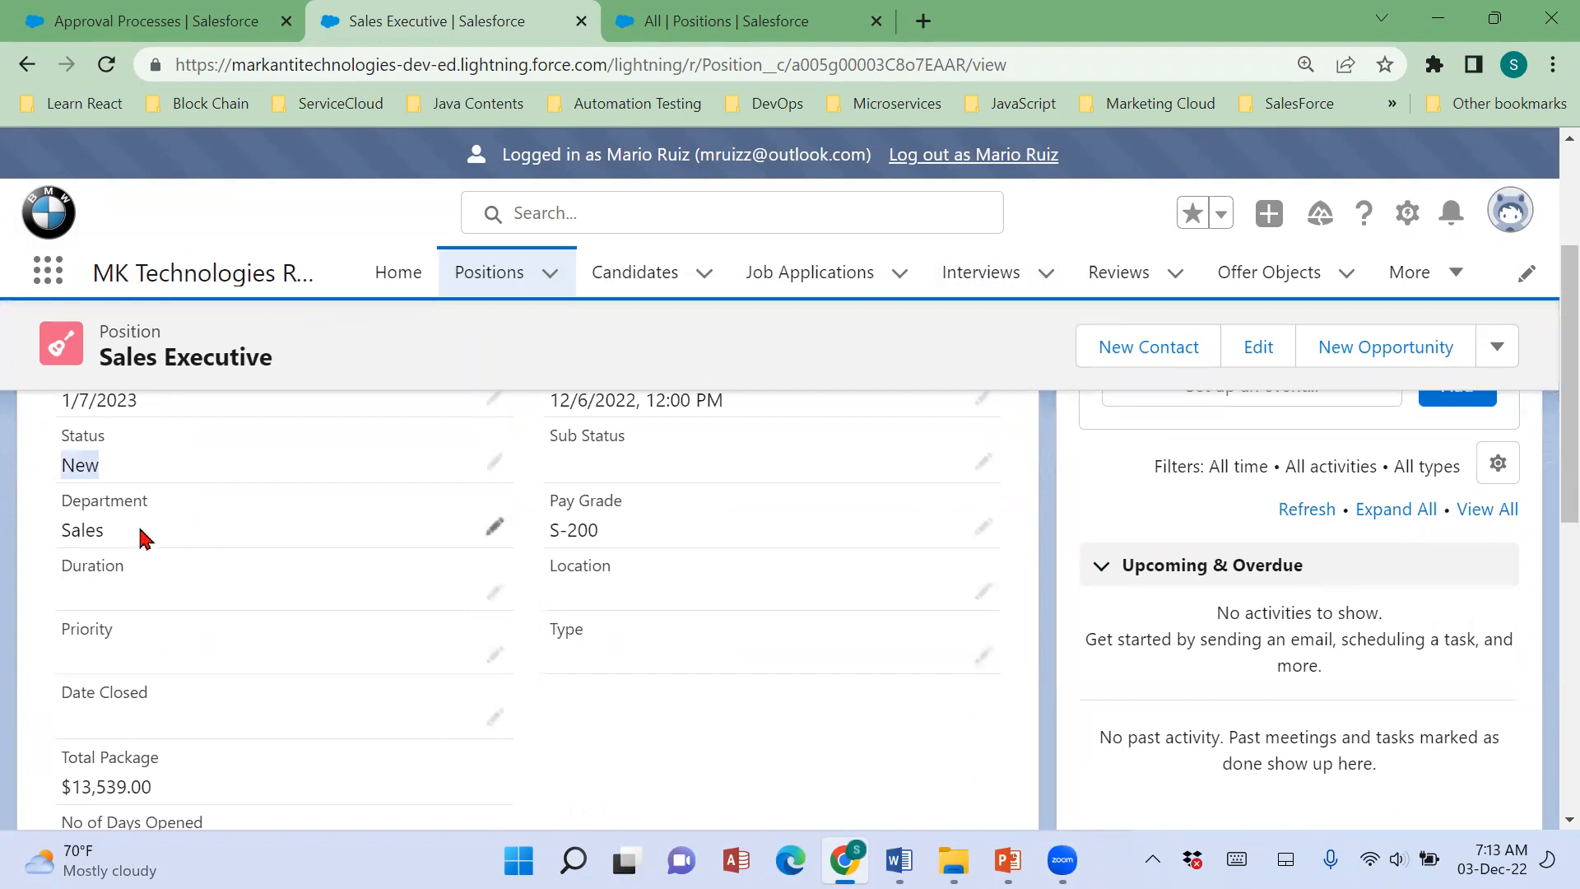
pyautogui.click(76, 526)
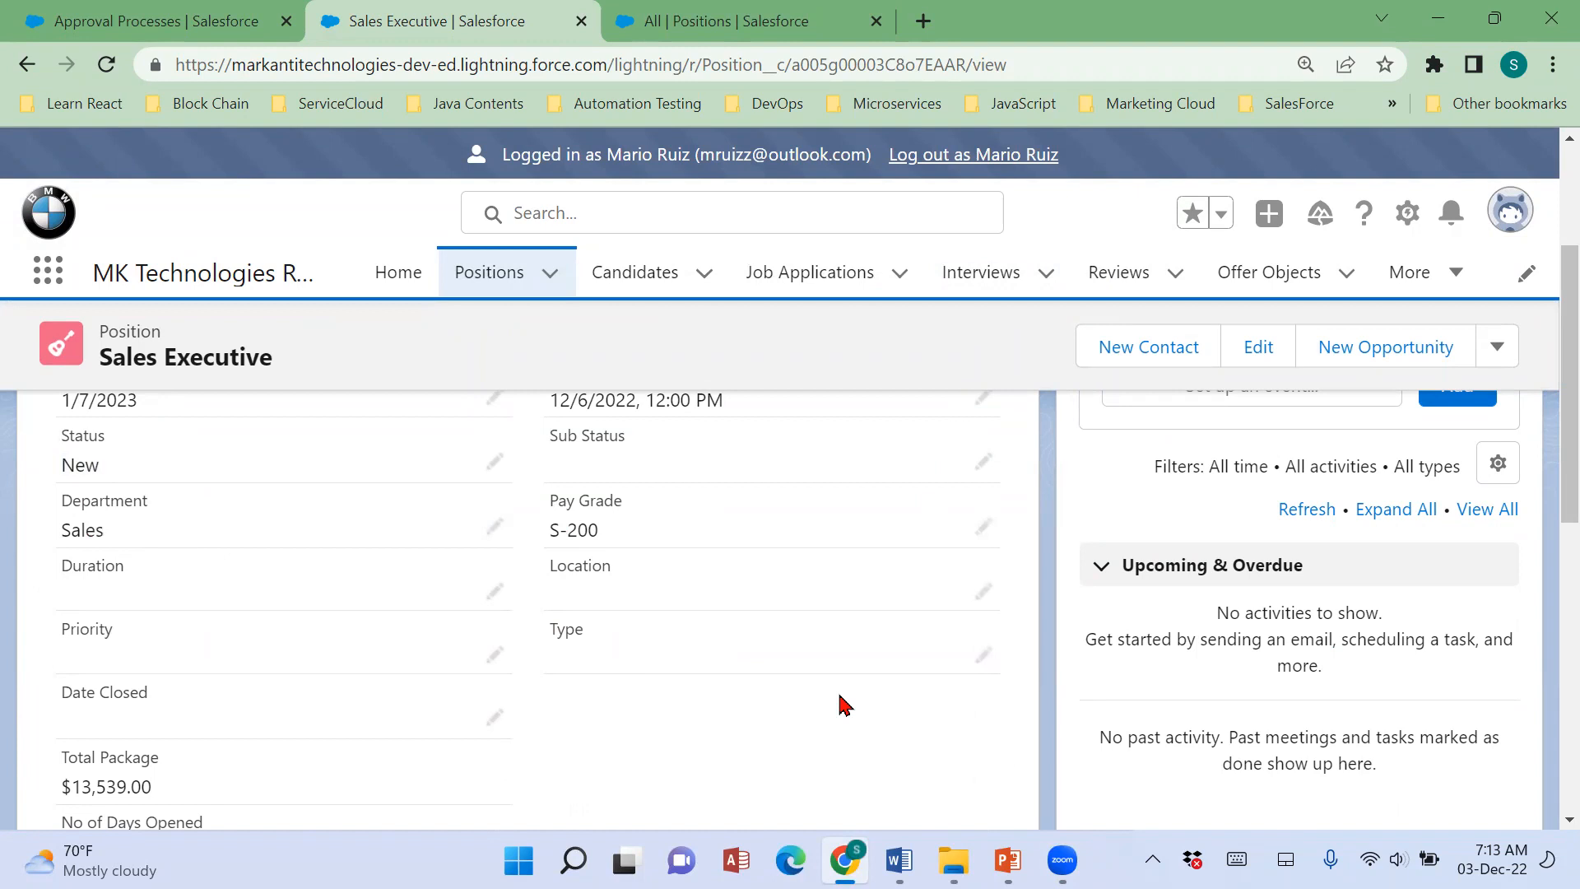
pyautogui.scroll(-5, 846, 705)
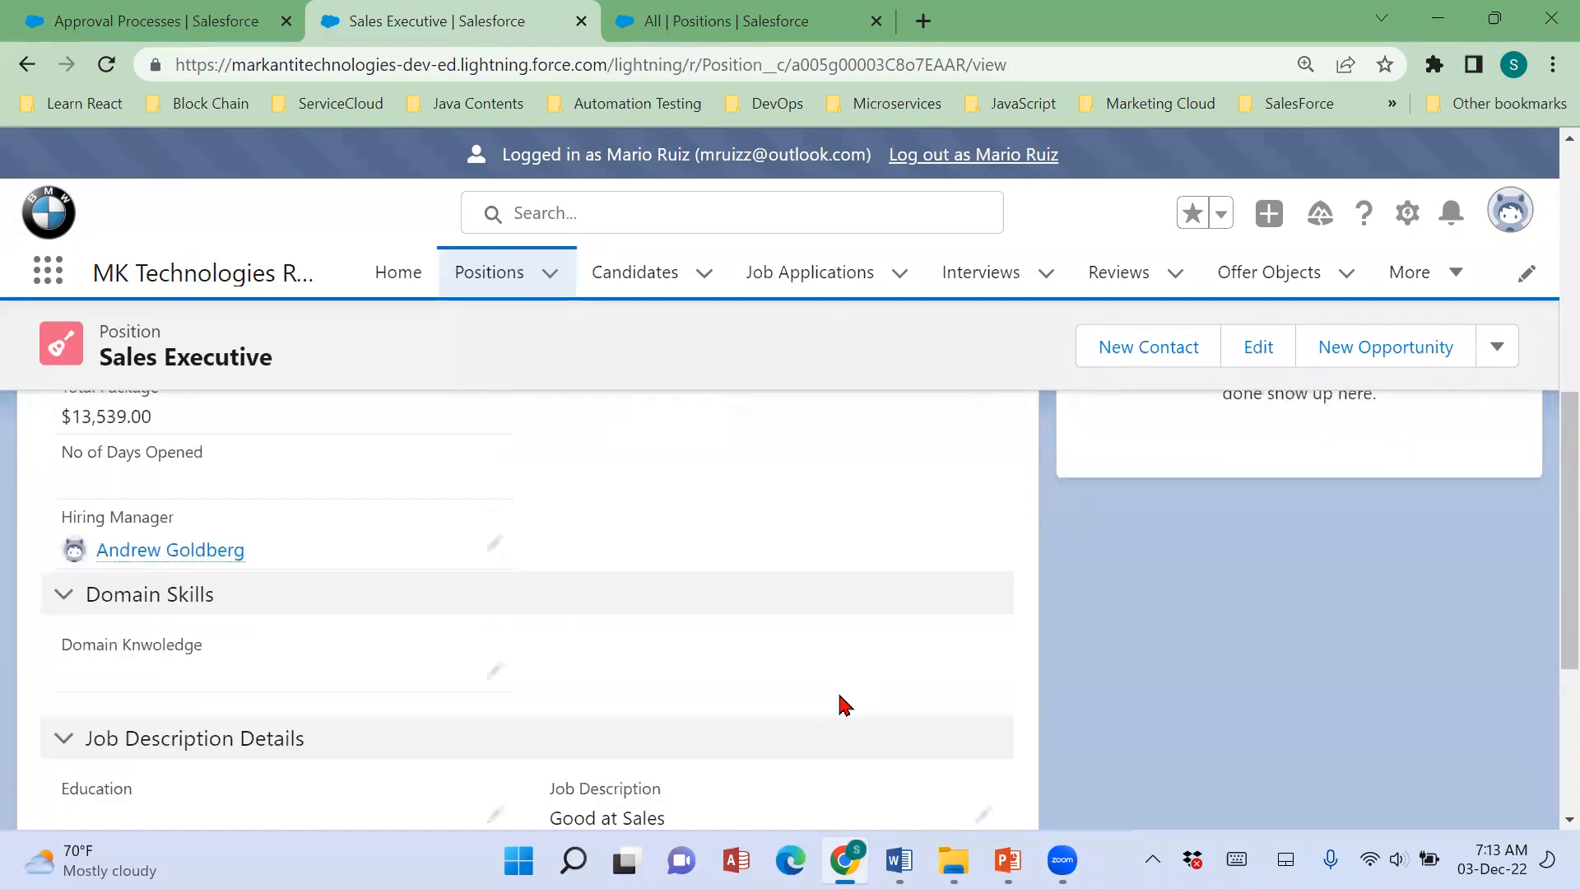
pyautogui.scroll(3, 846, 705)
pyautogui.scroll(5, 846, 705)
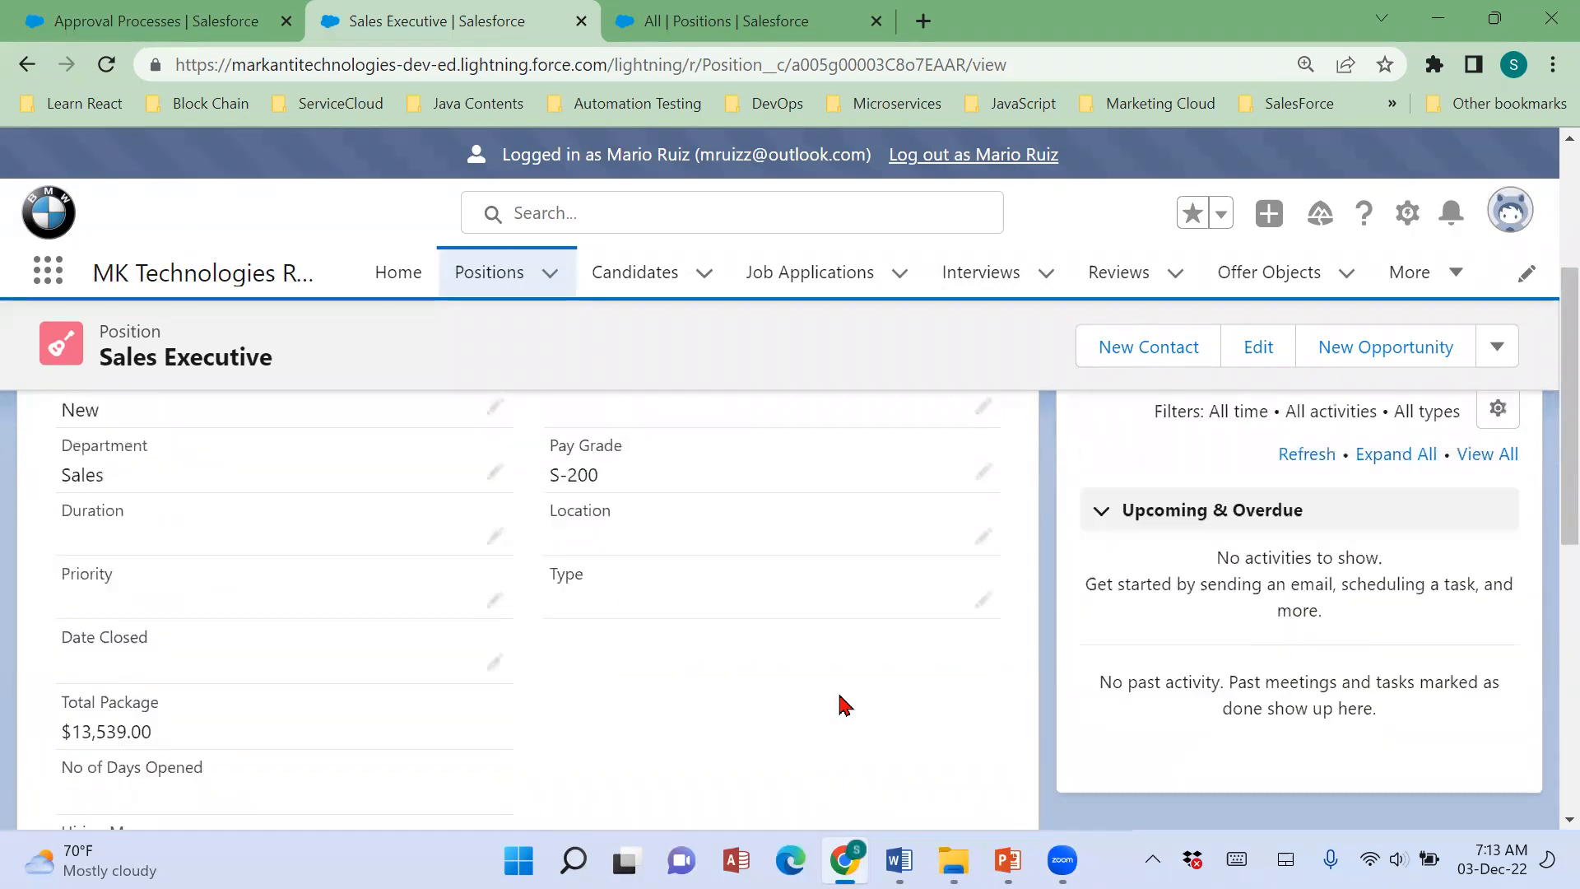
pyautogui.scroll(-5, 846, 706)
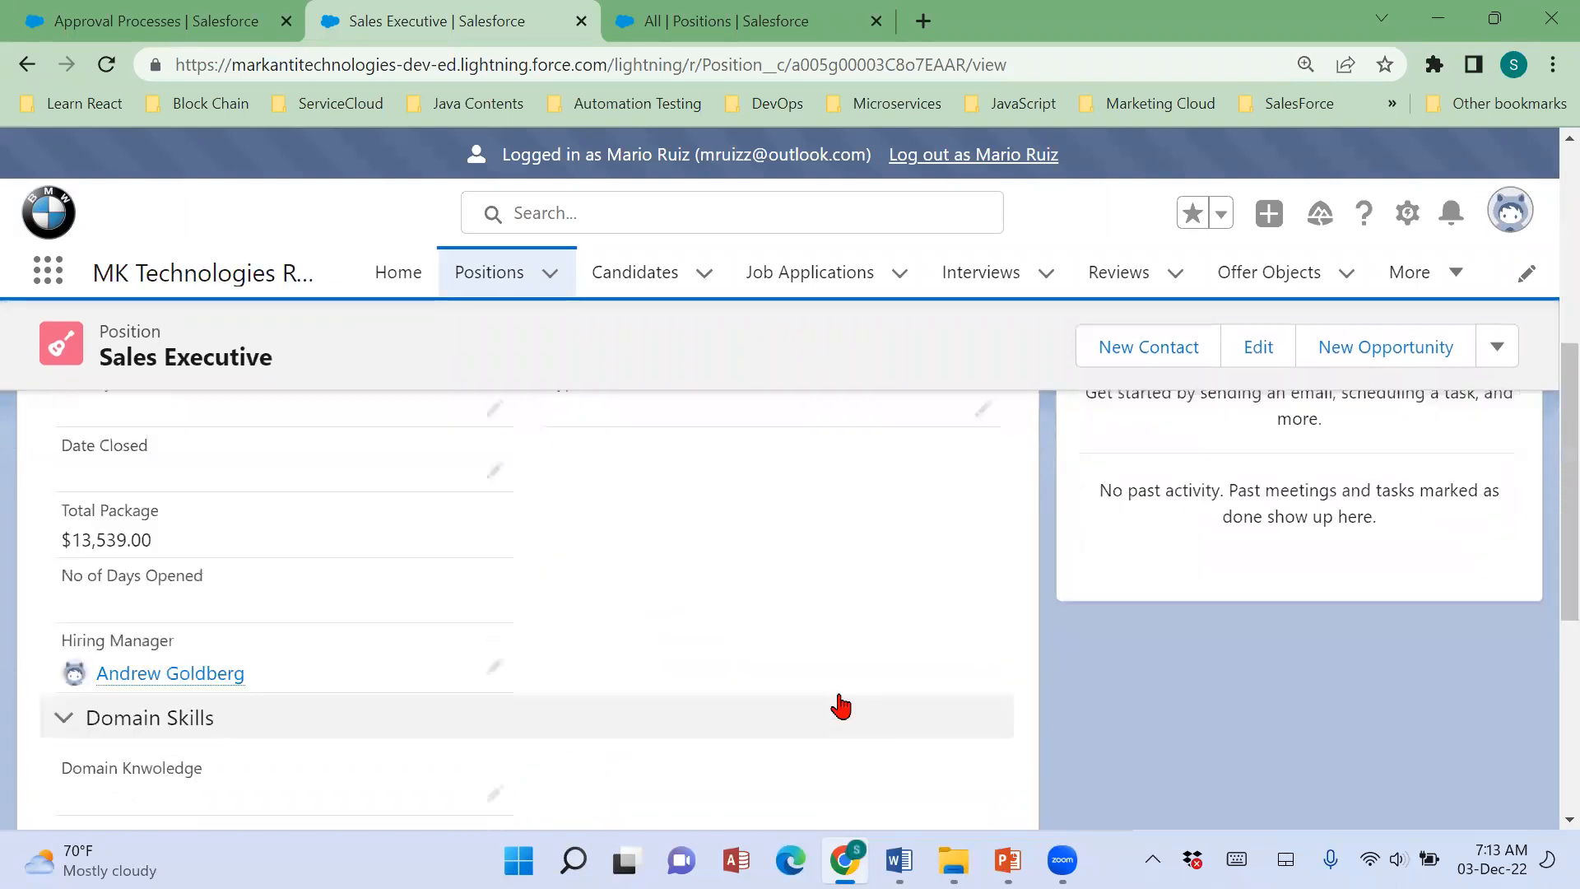
pyautogui.scroll(5, 841, 705)
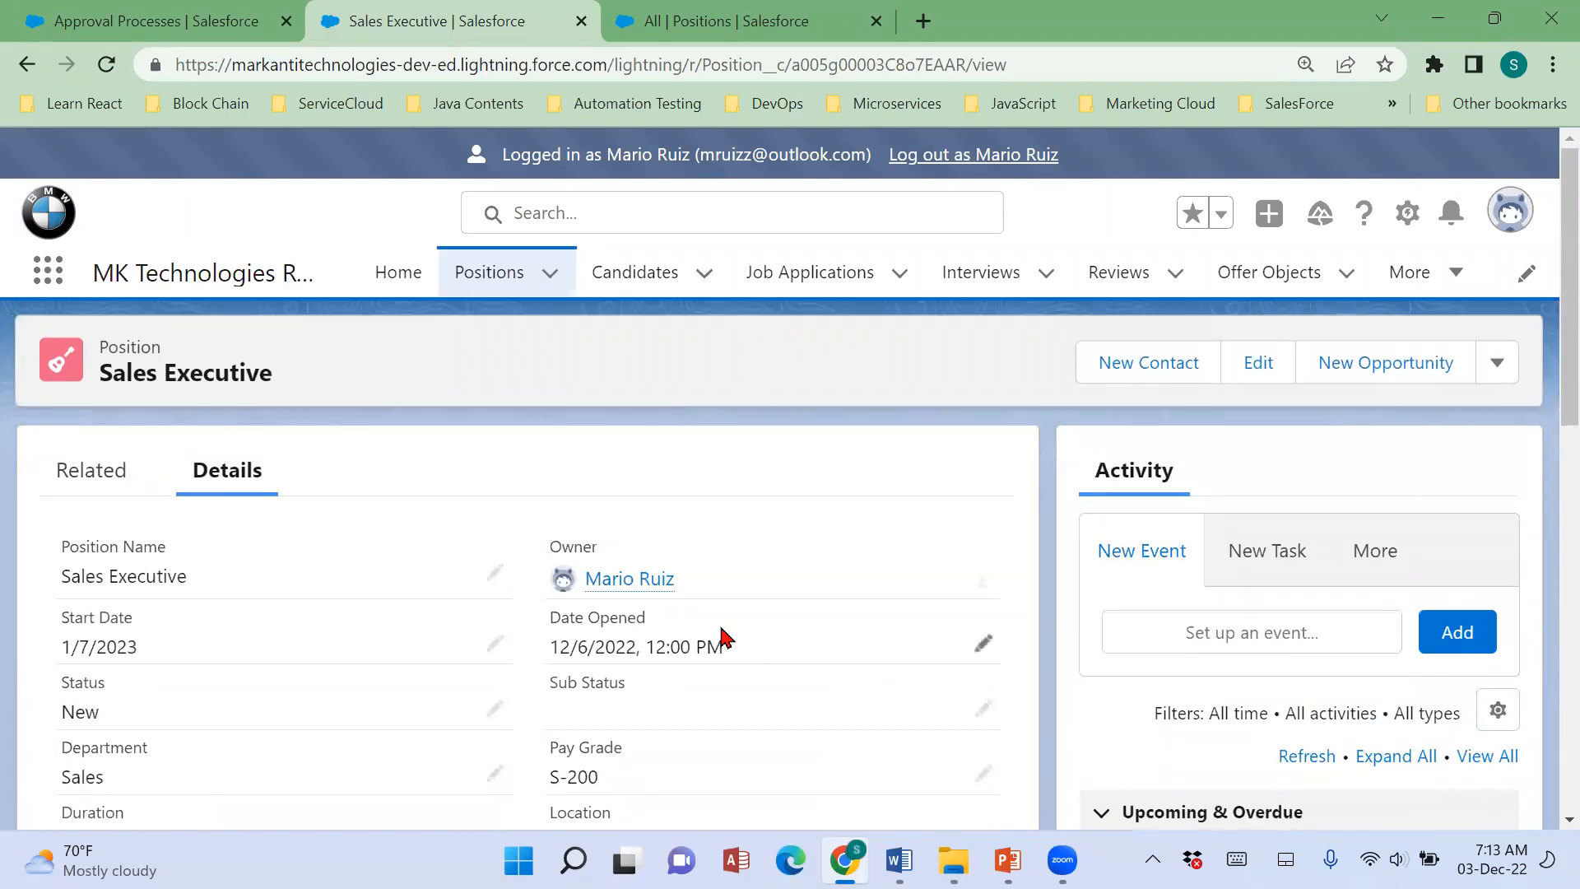
pyautogui.moveTo(589, 592)
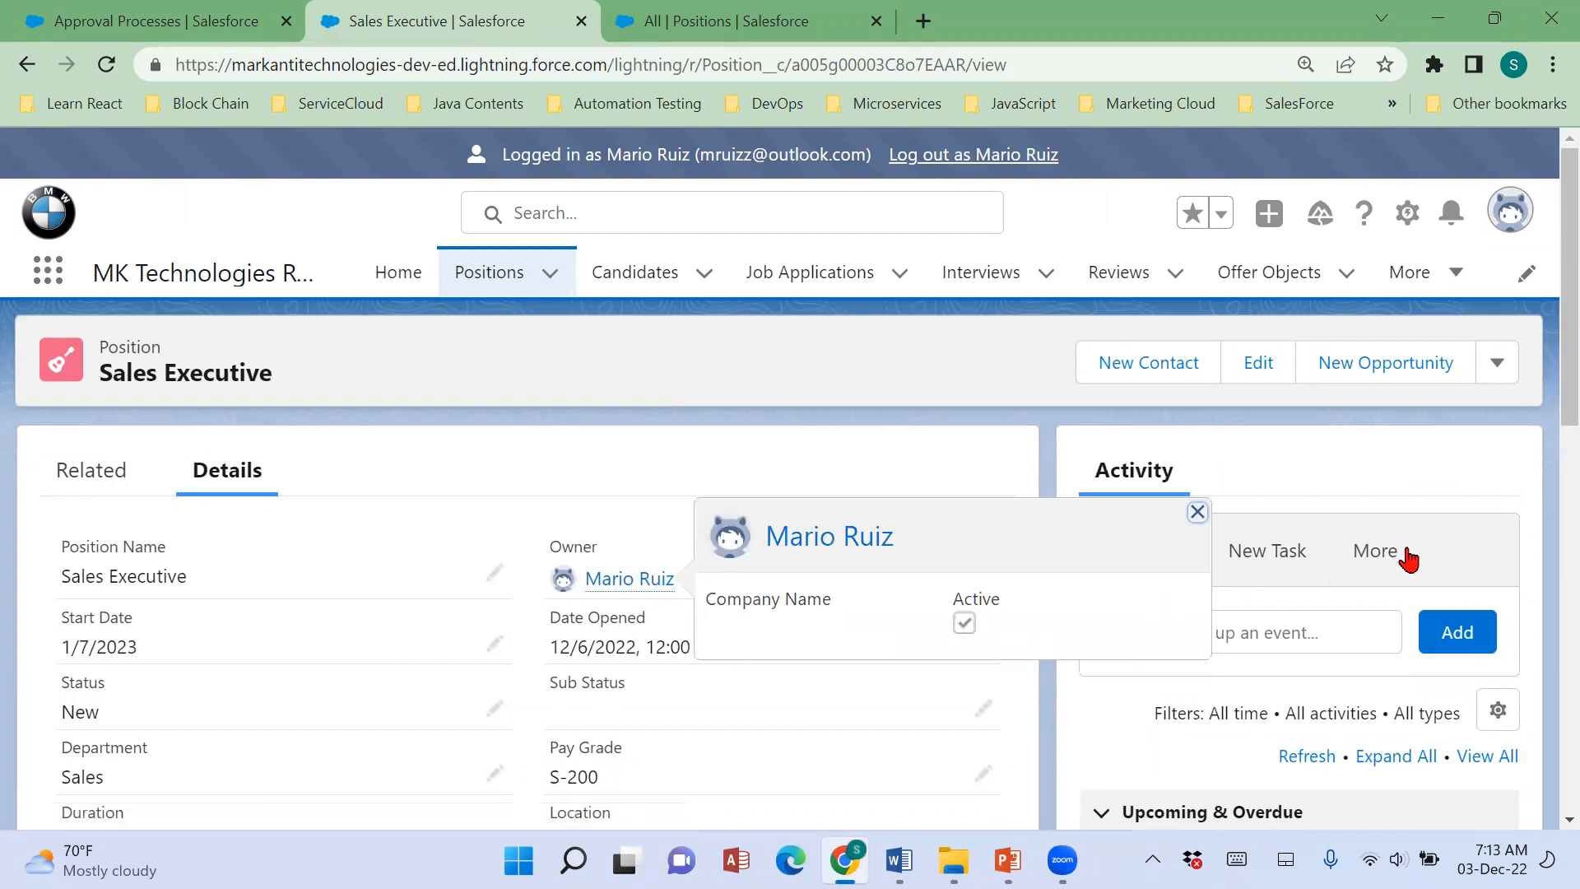
# Submit the Sales Executive position for approval without comments and dismiss the notification.
pyautogui.click(1501, 363)
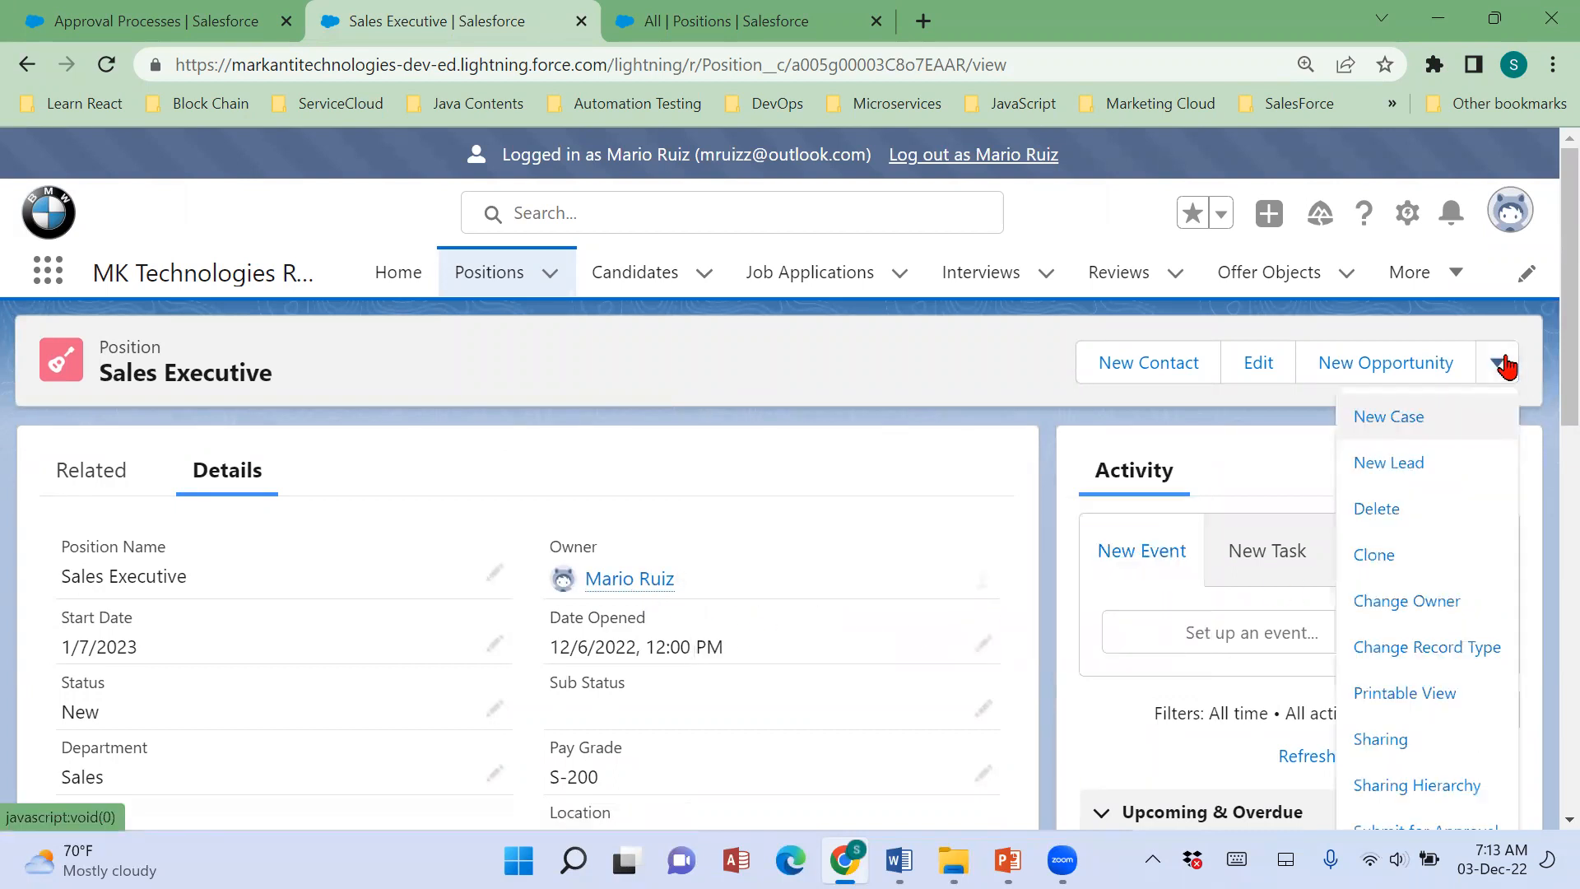
pyautogui.scroll(-1, 1496, 475)
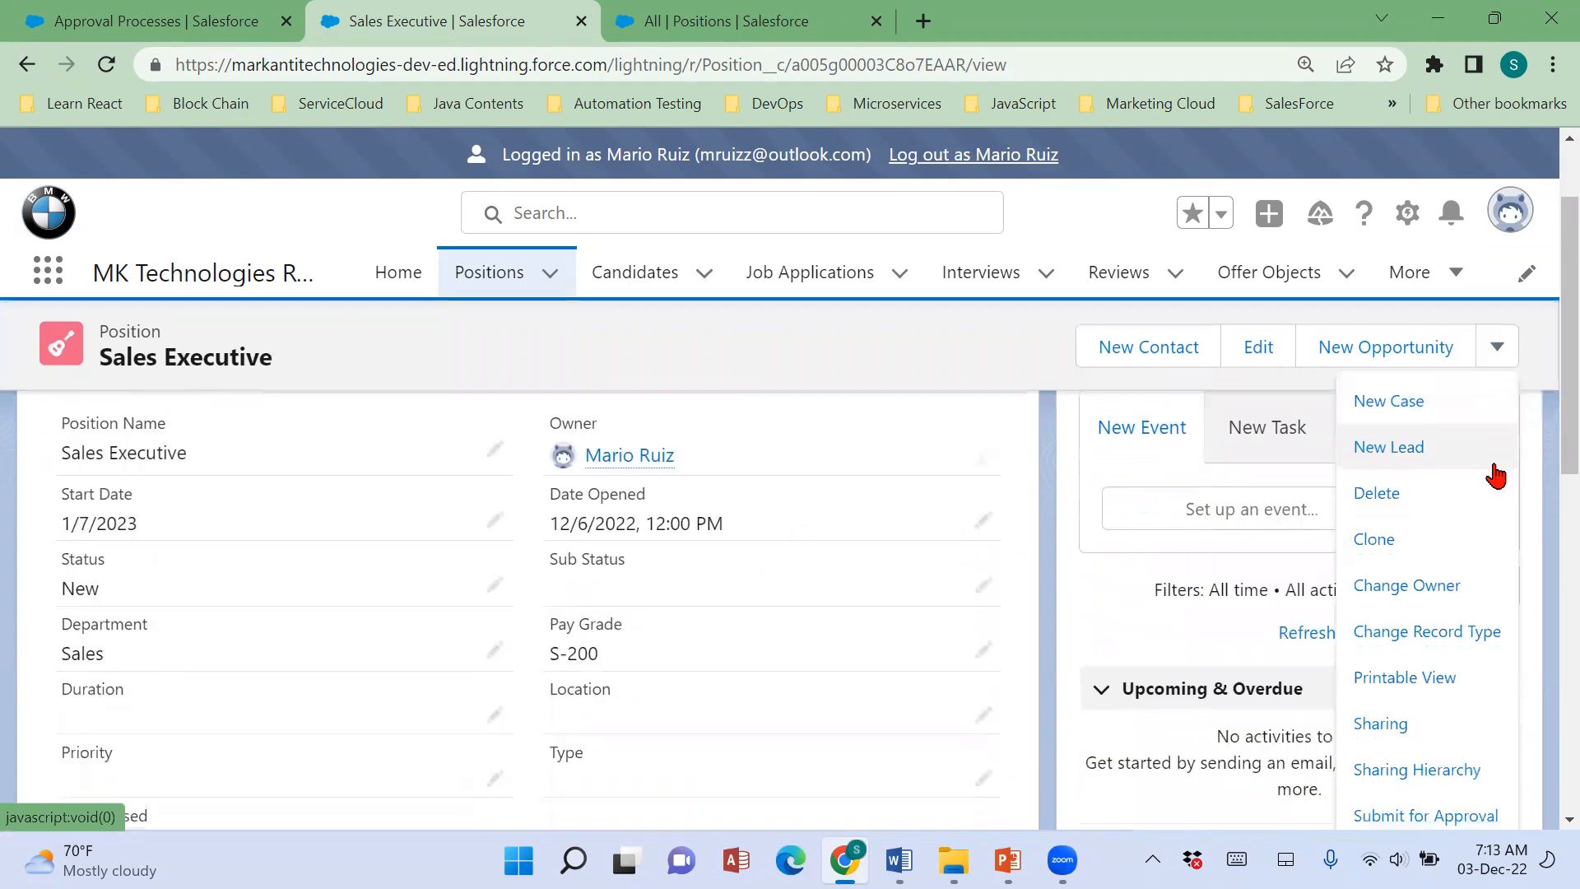
pyautogui.click(1450, 817)
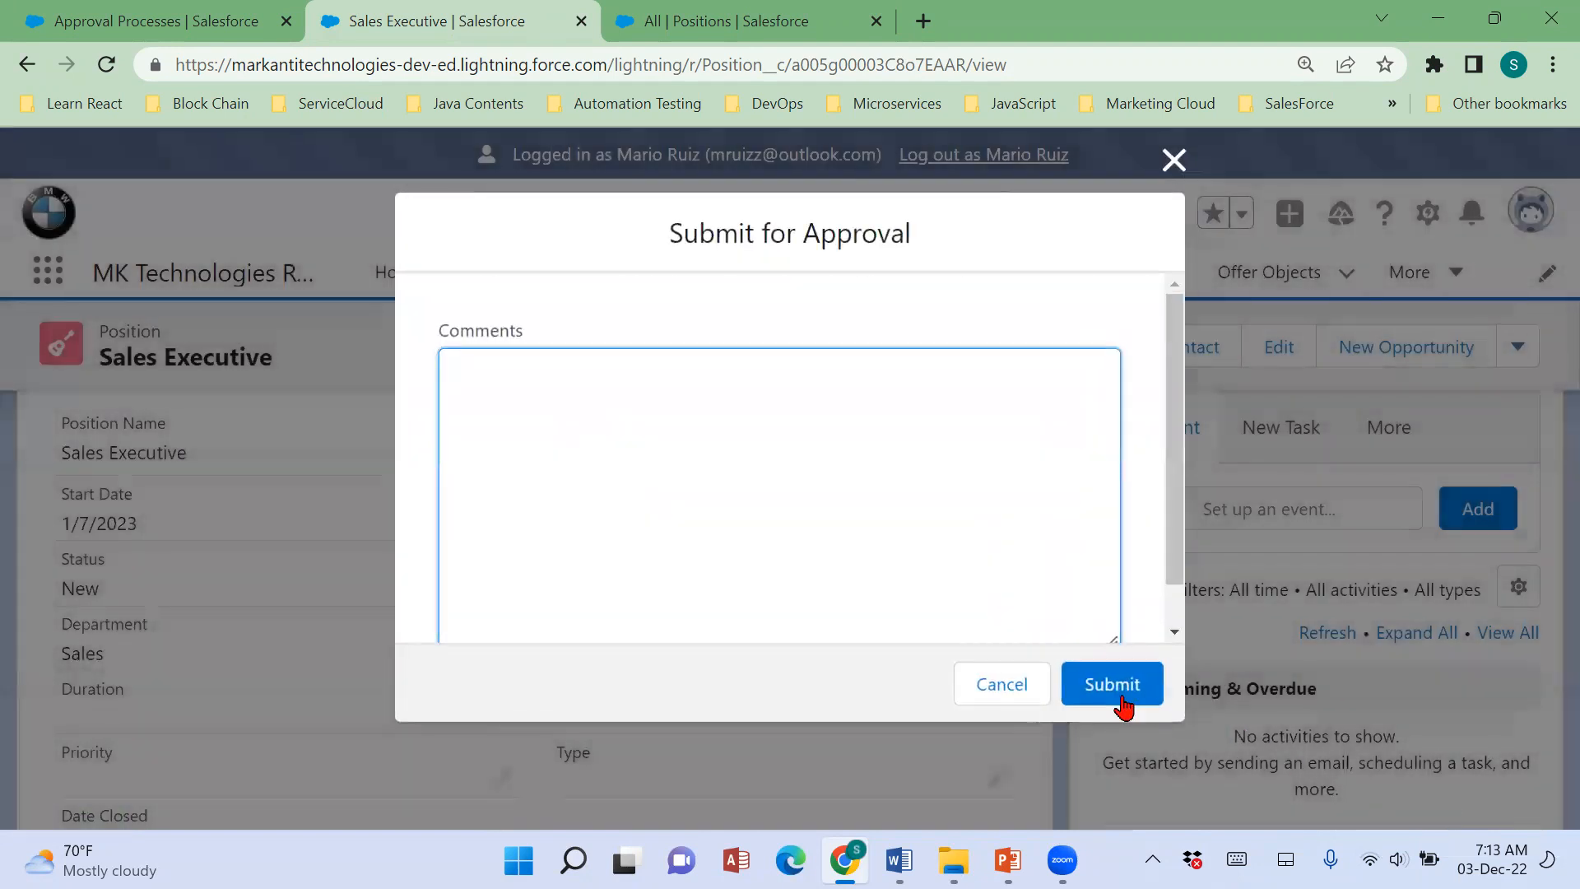
pyautogui.click(1123, 706)
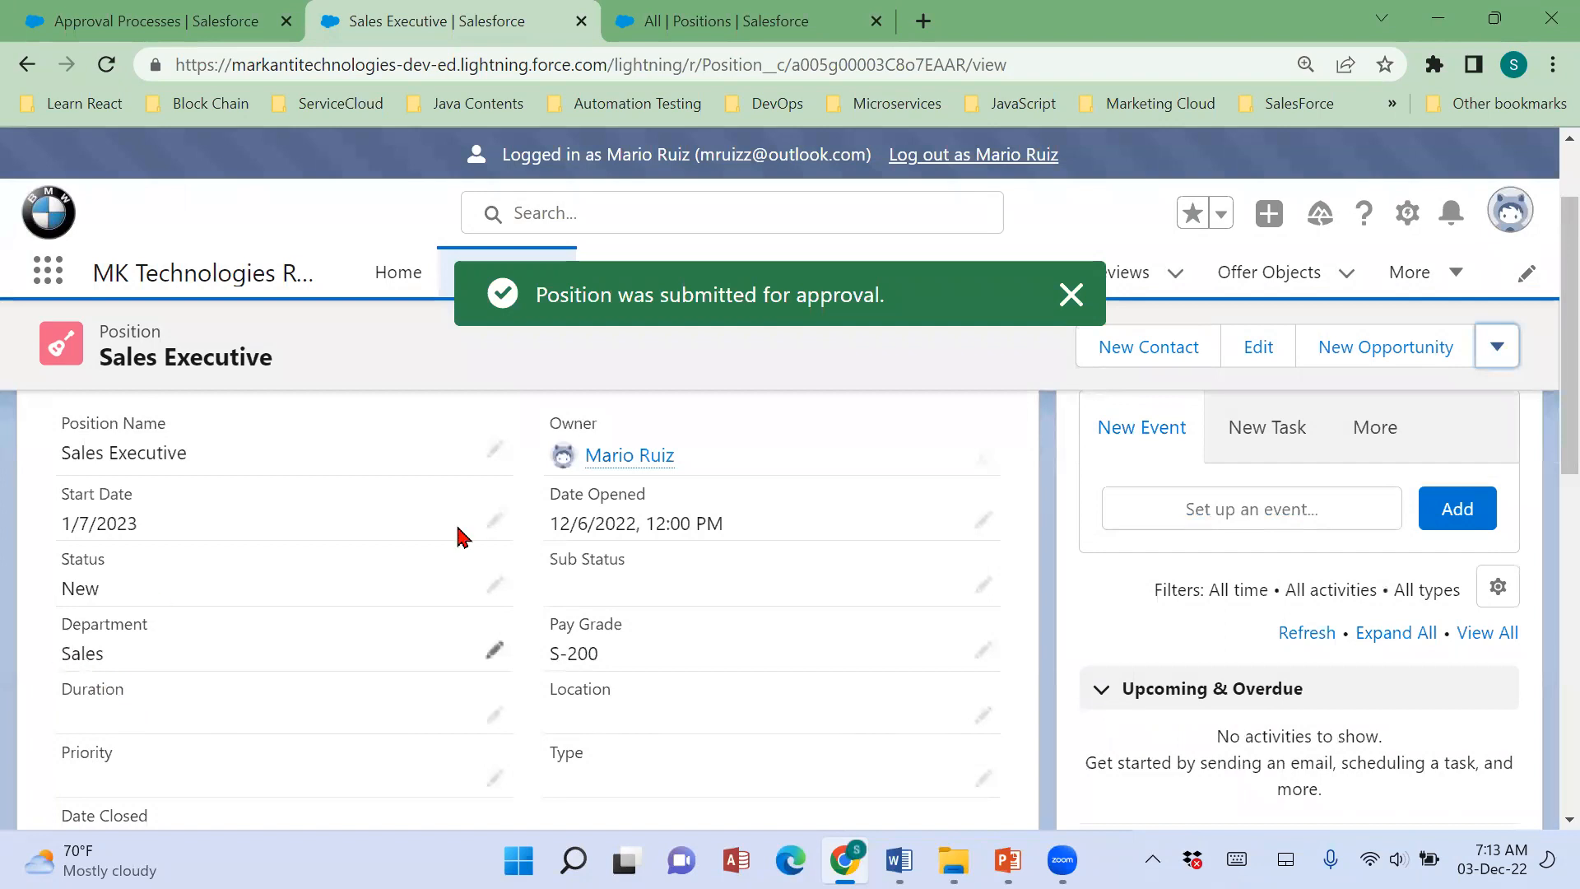
pyautogui.click(1071, 295)
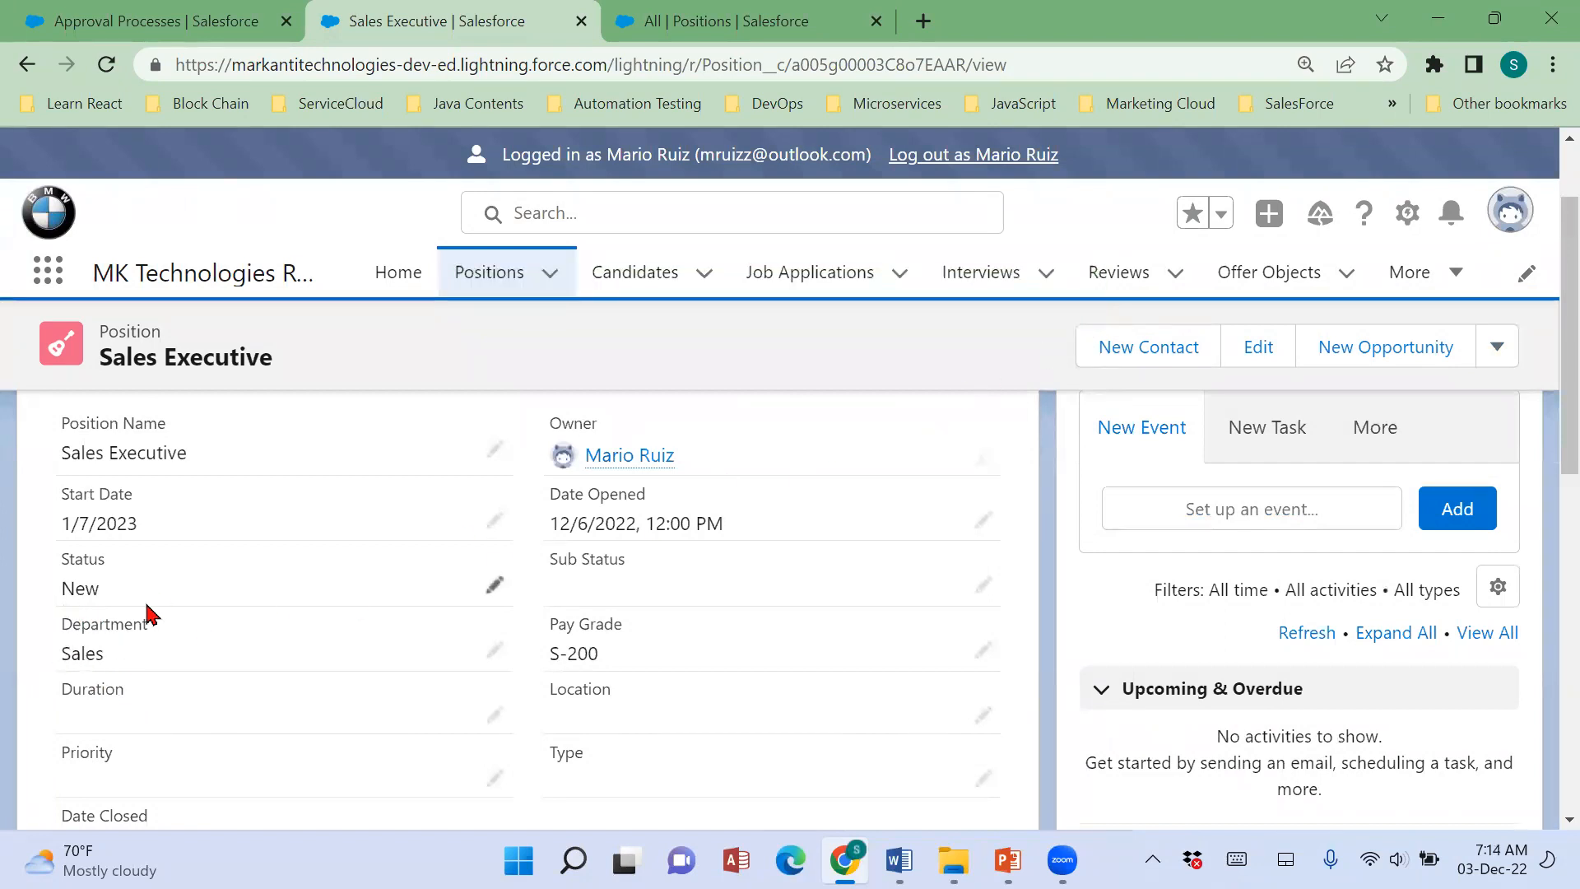
# Check Scenario 57's final approval actions in the Word notes and compare them with the position's details back in Salesforce.
pyautogui.click(898, 860)
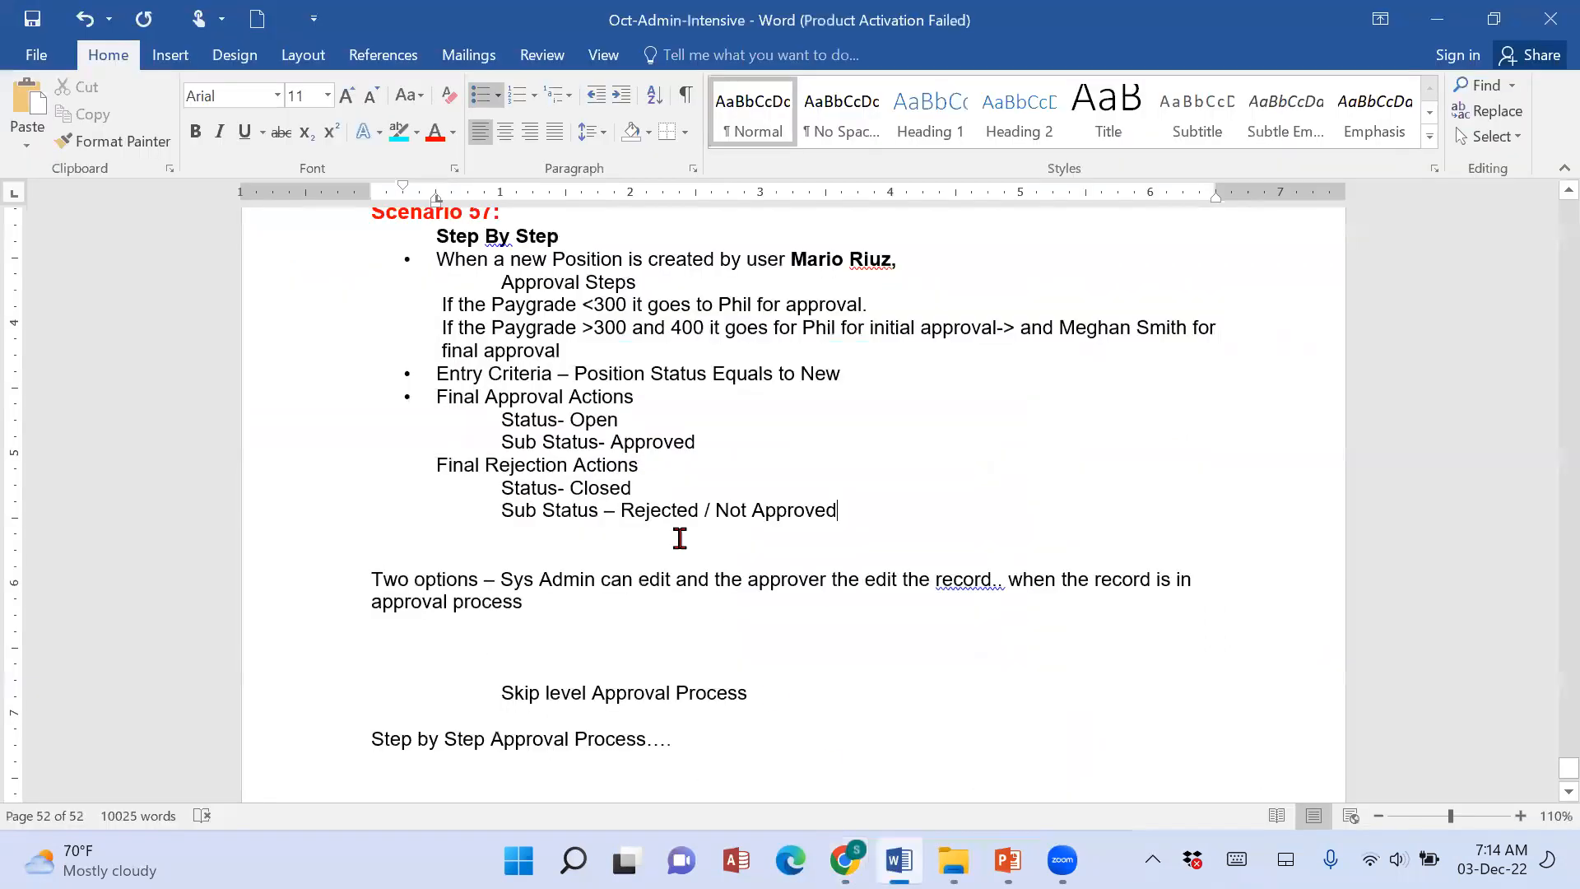
pyautogui.tripleClick(619, 420)
pyautogui.tripleClick(618, 440)
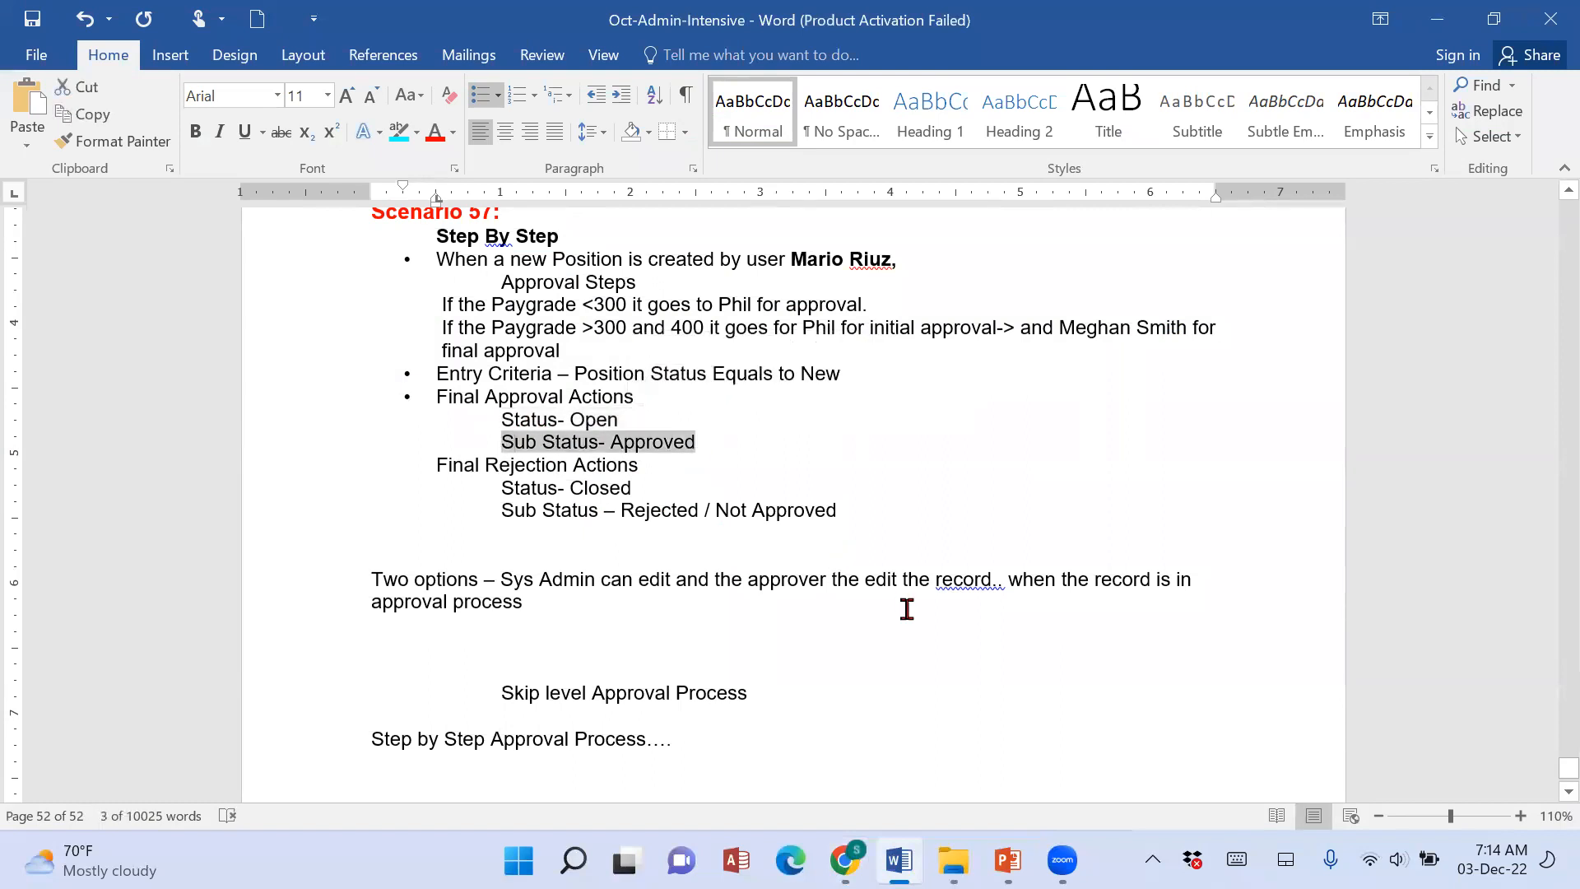
pyautogui.click(844, 860)
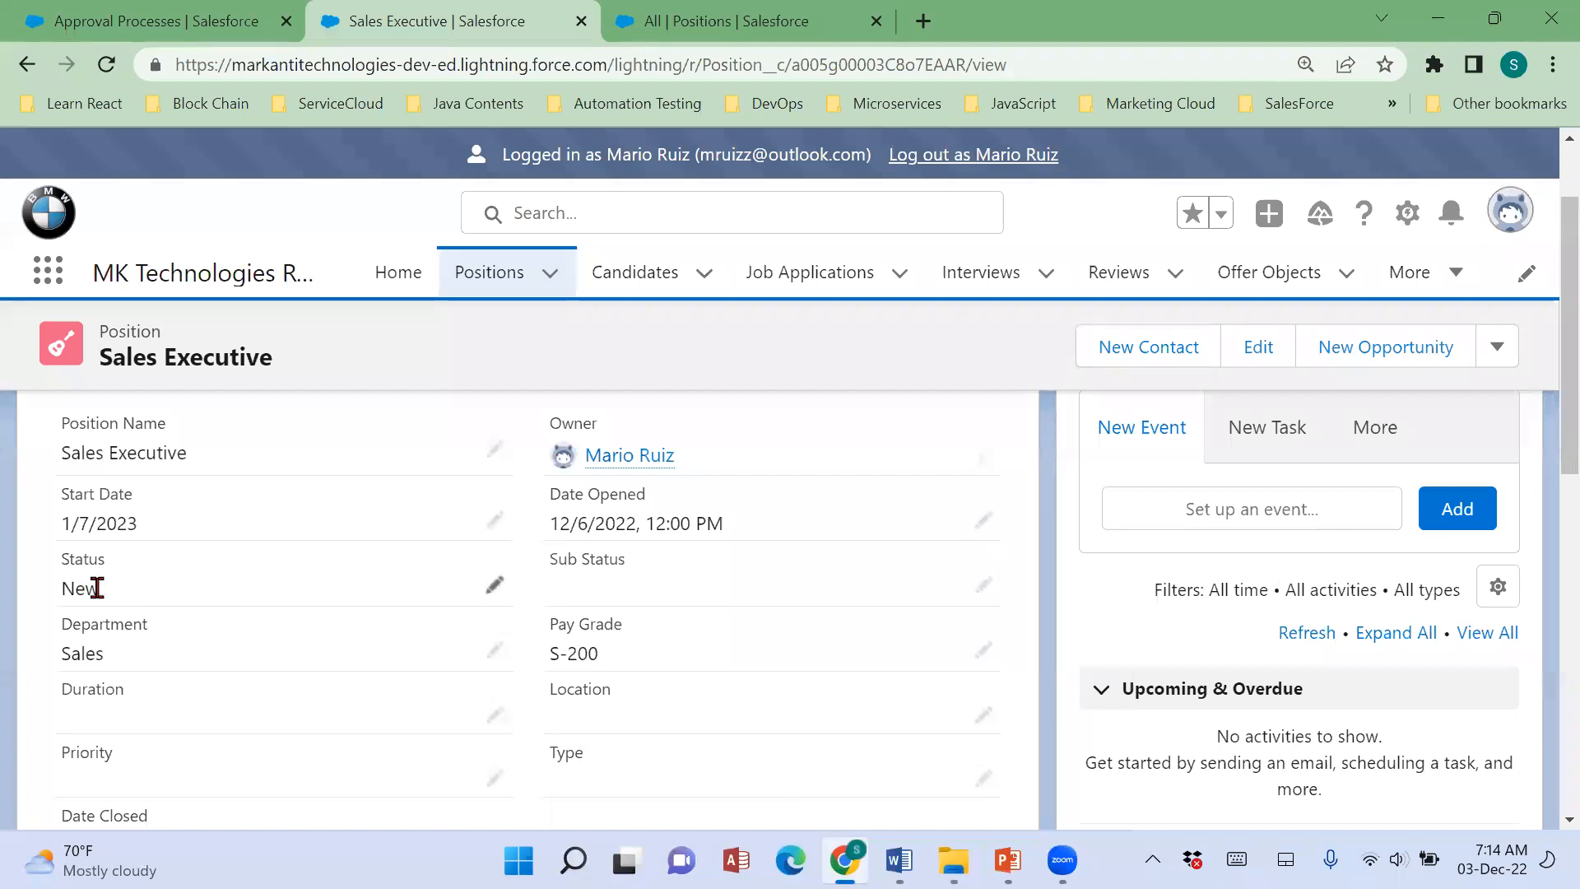
pyautogui.scroll(-5, 840, 610)
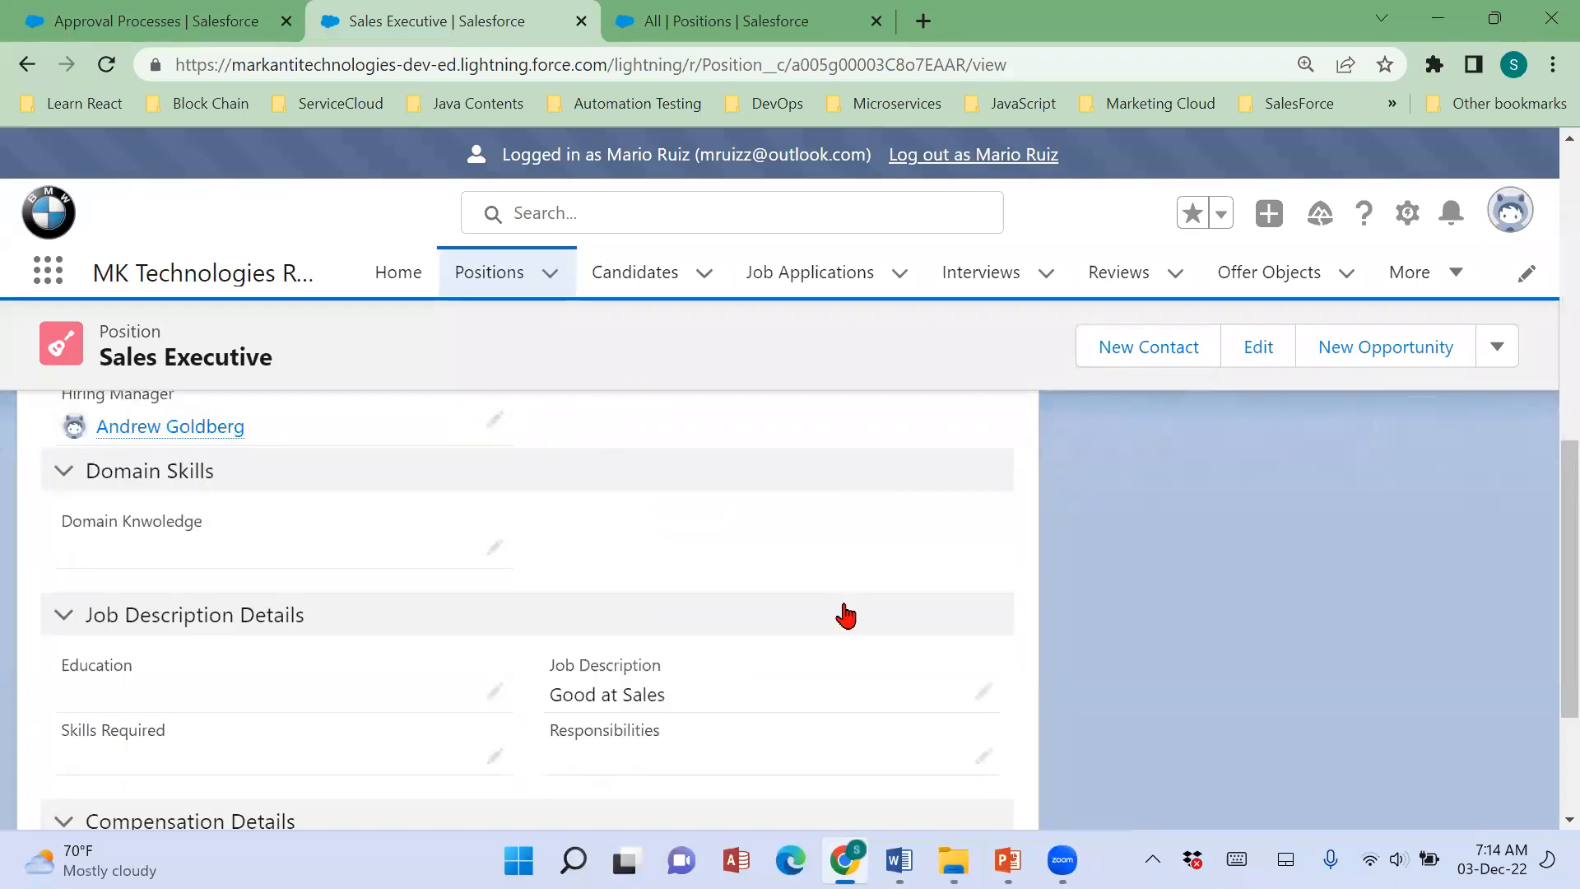
pyautogui.scroll(-2, 845, 615)
pyautogui.scroll(8, 848, 614)
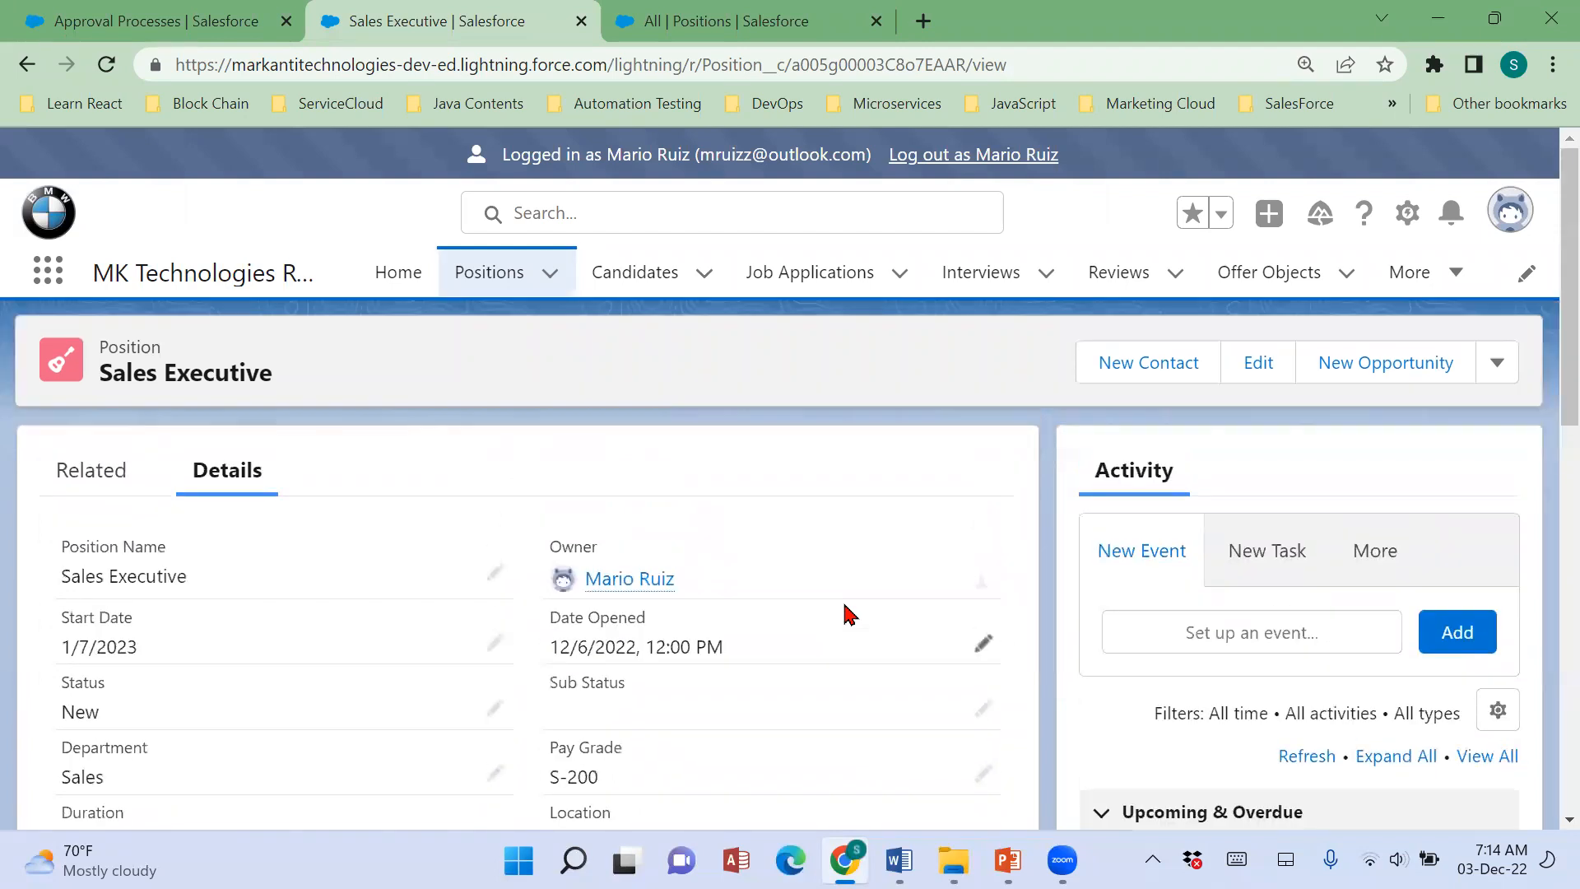
# Examine the Sales Executive position's related records, checking its Position History and Approval History entries.
pyautogui.click(116, 484)
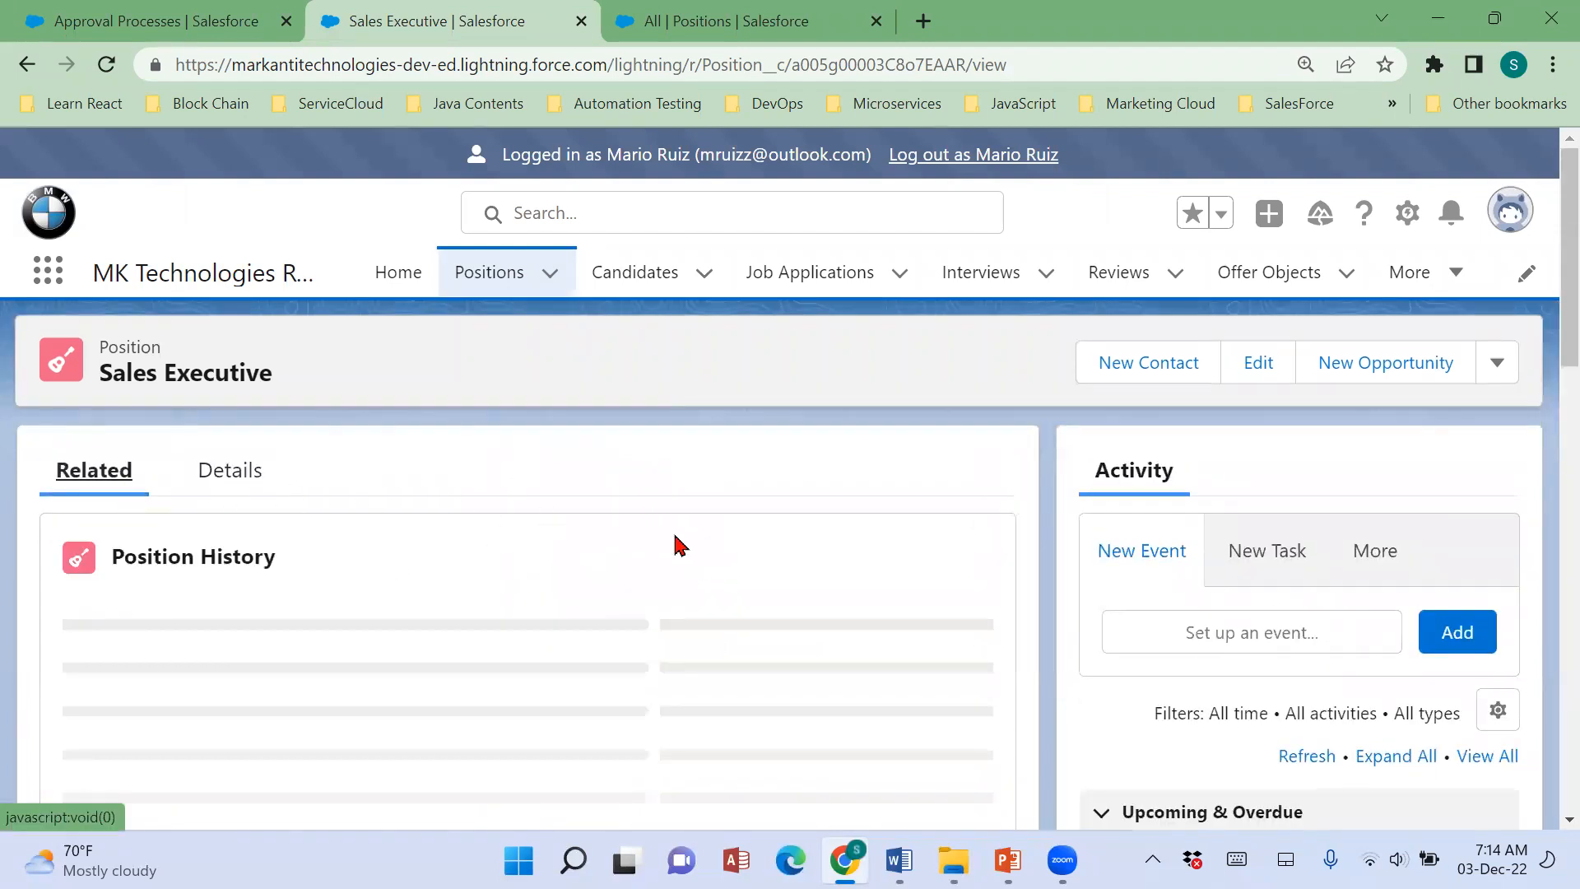
pyautogui.scroll(-2, 857, 596)
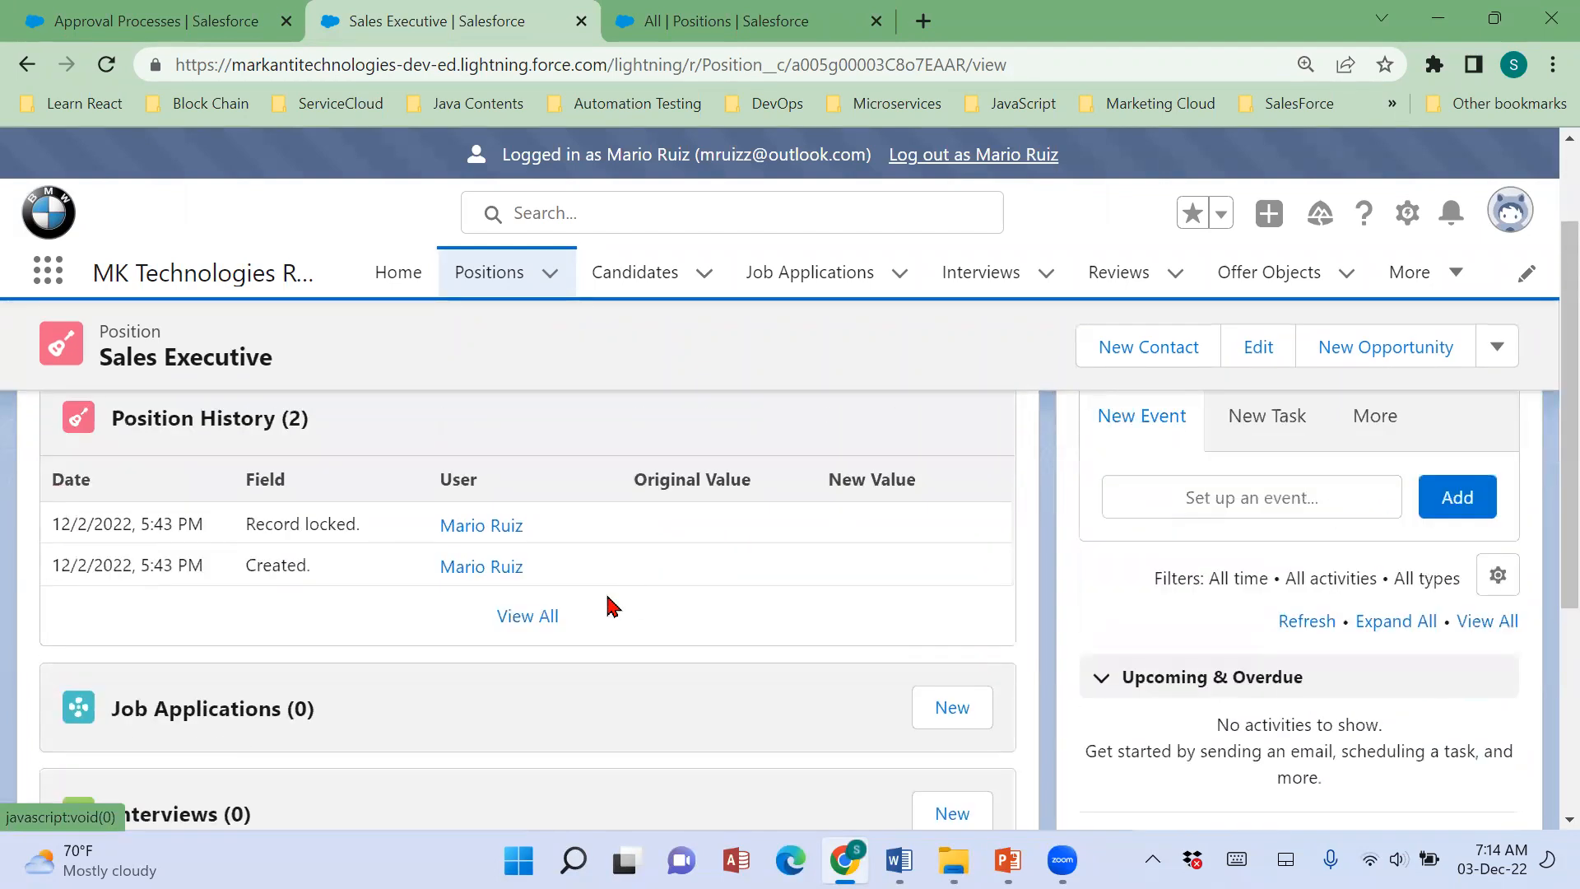
pyautogui.scroll(-3, 657, 640)
pyautogui.scroll(2, 653, 639)
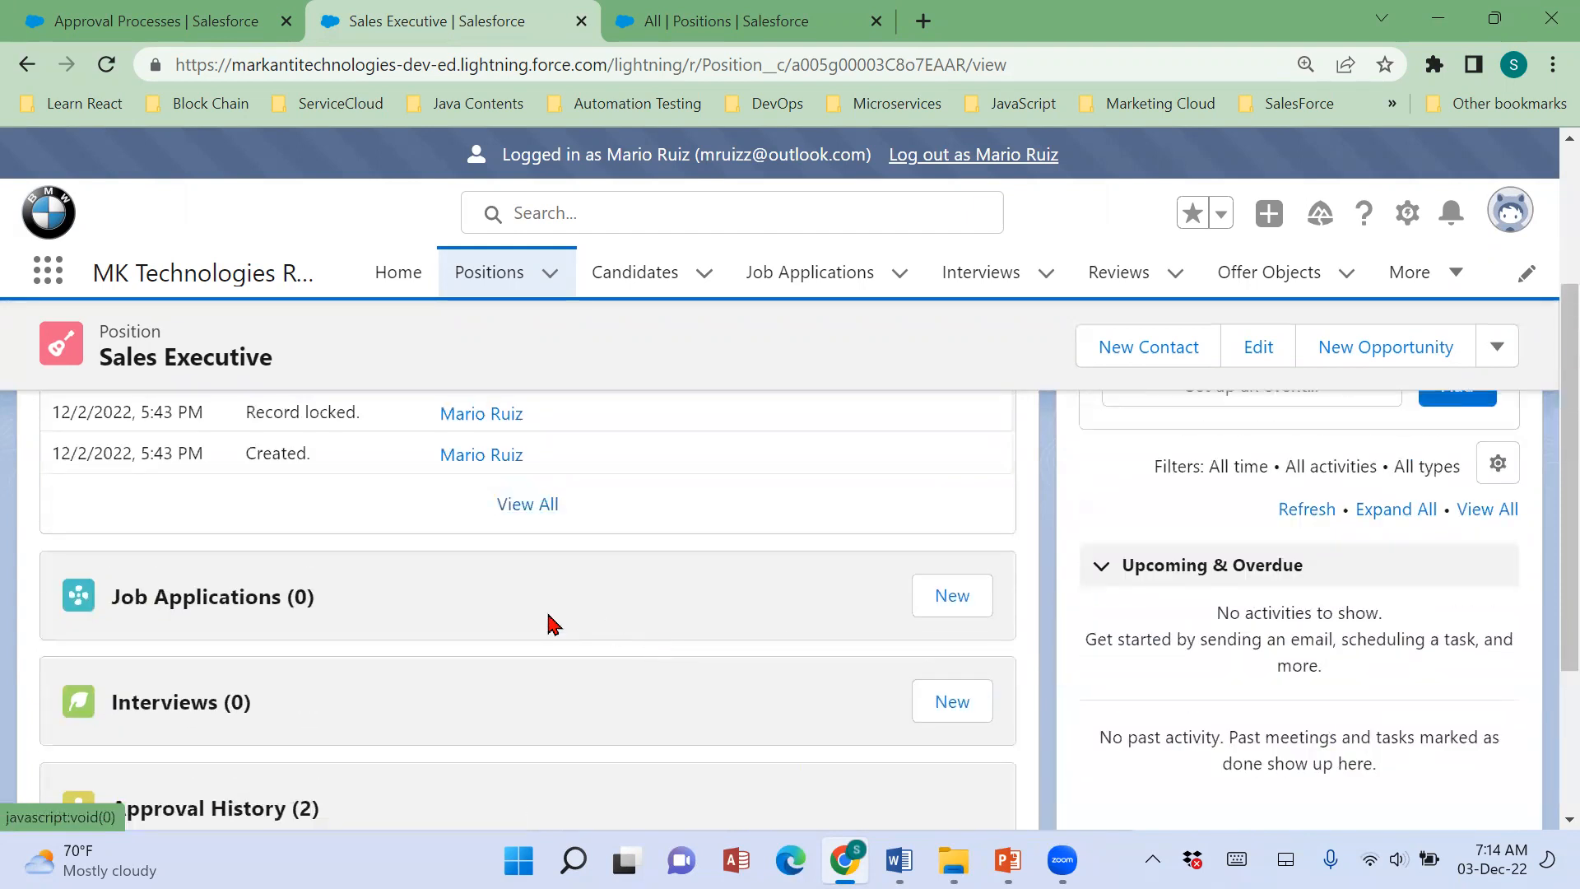
pyautogui.scroll(2, 344, 527)
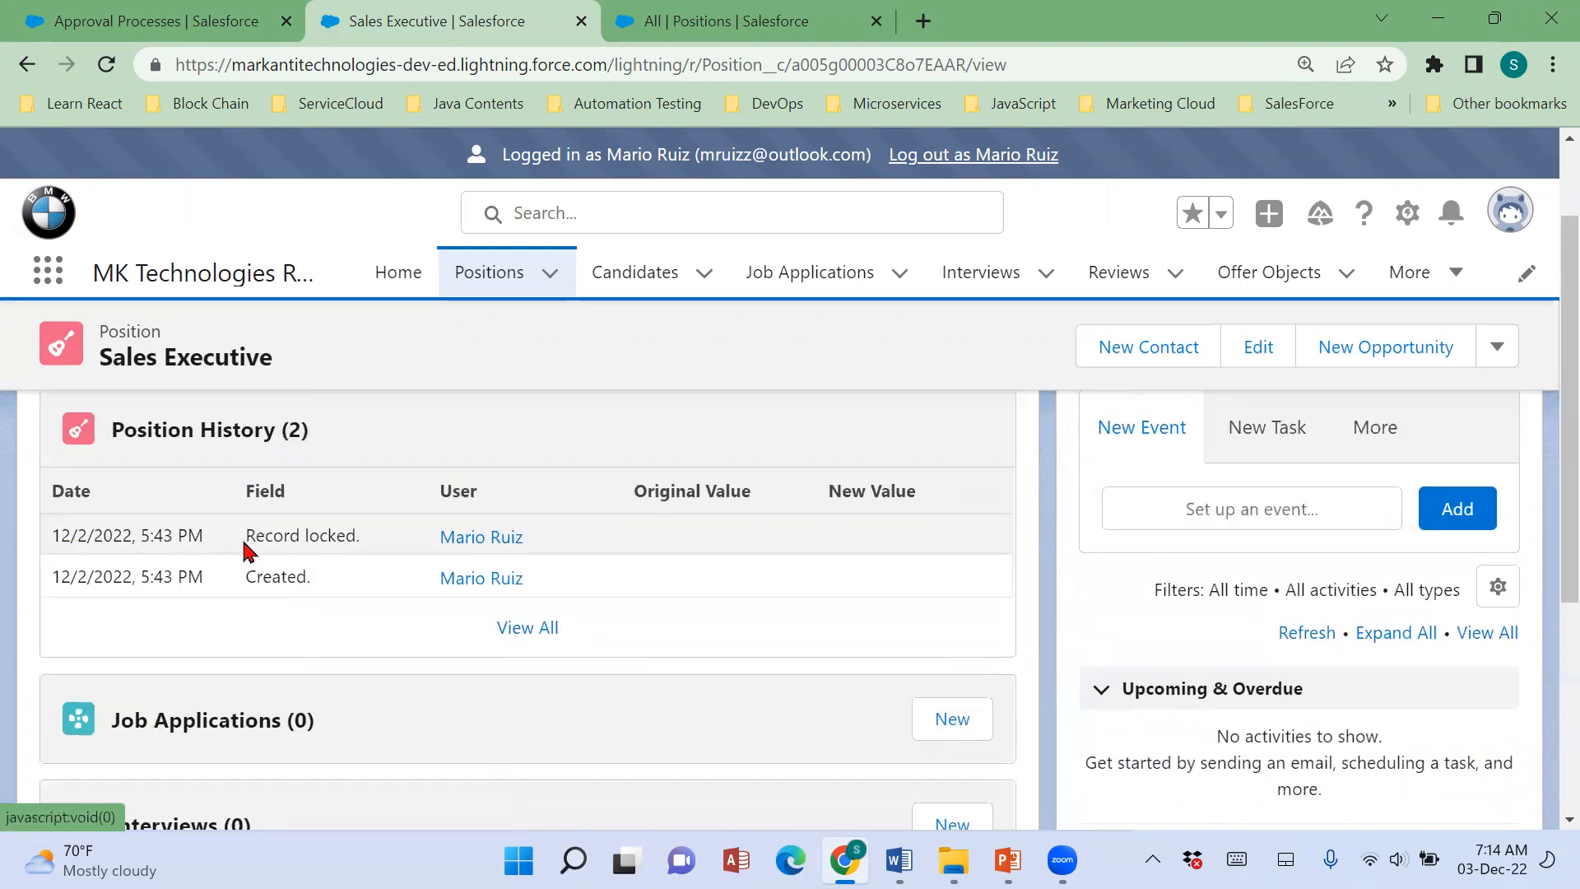
pyautogui.scroll(-4, 712, 554)
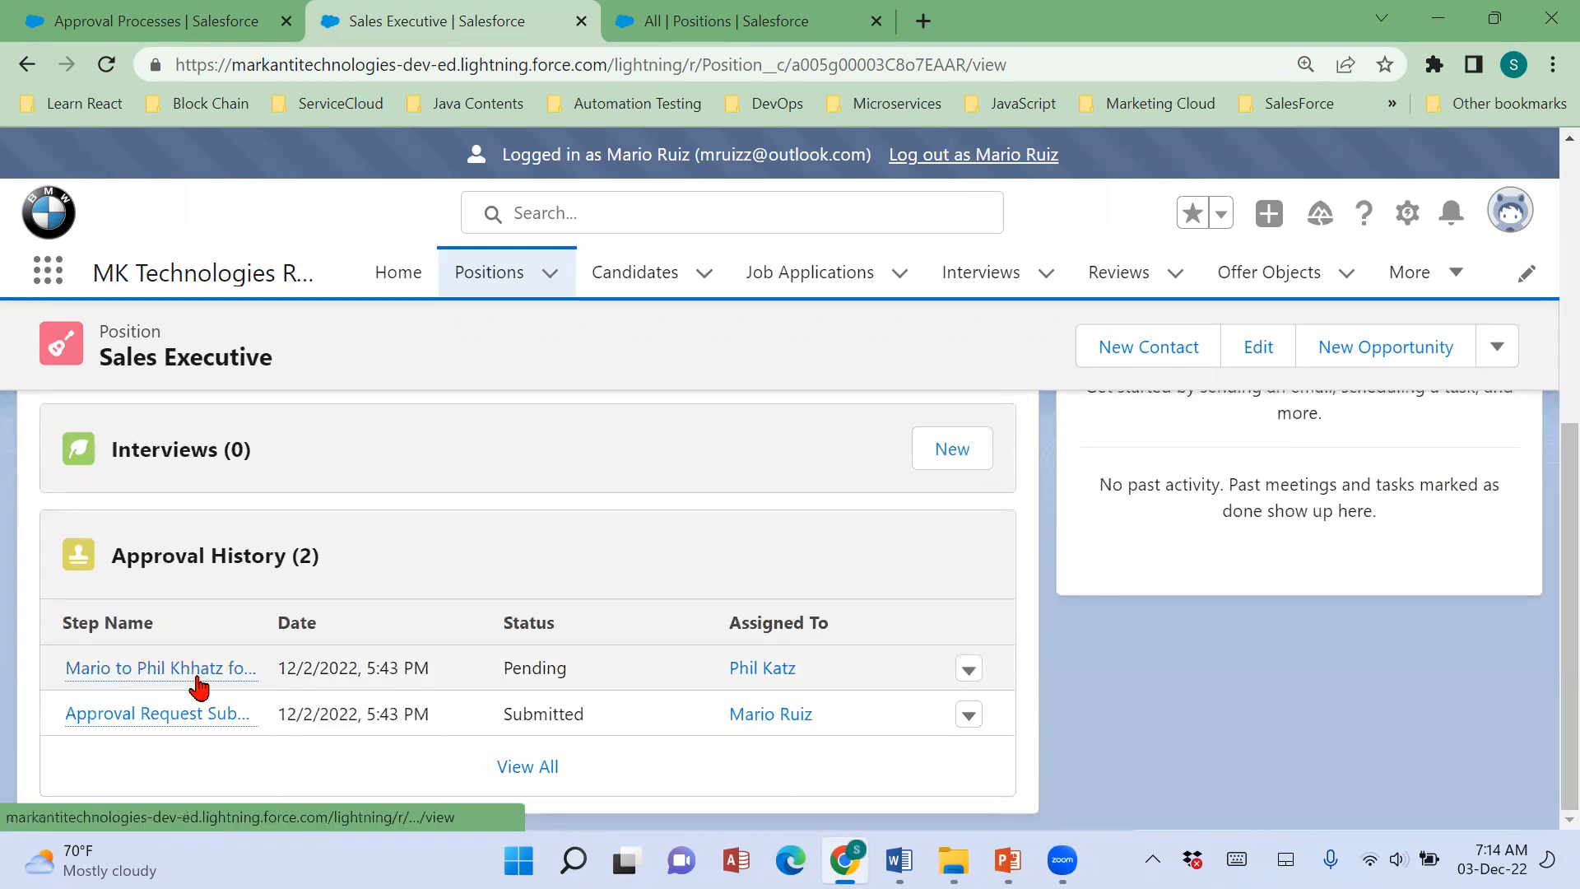
pyautogui.moveTo(199, 681)
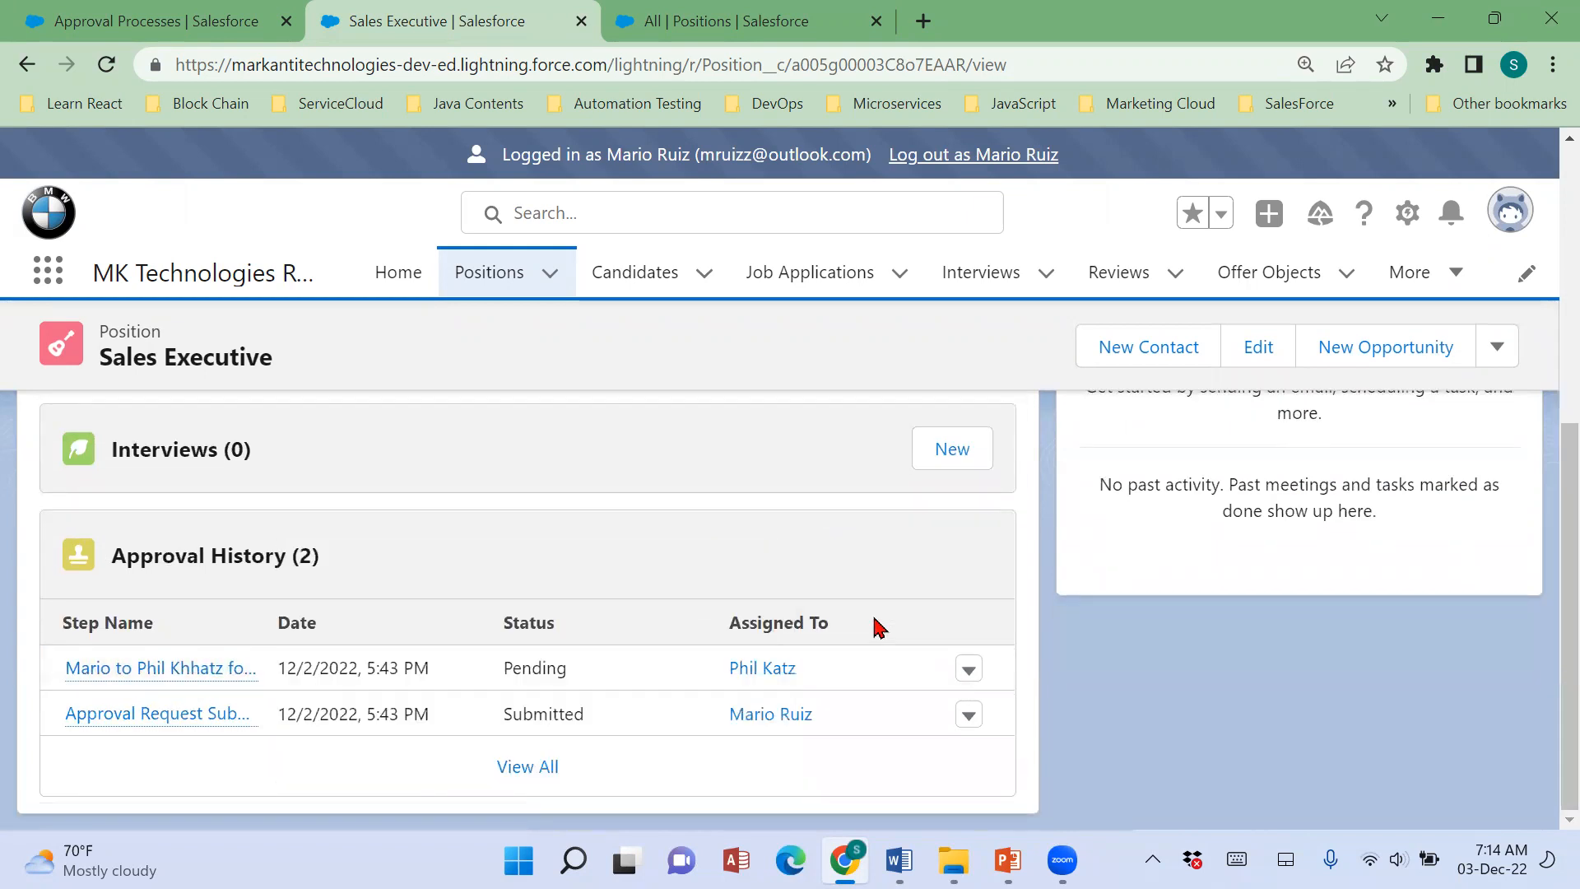
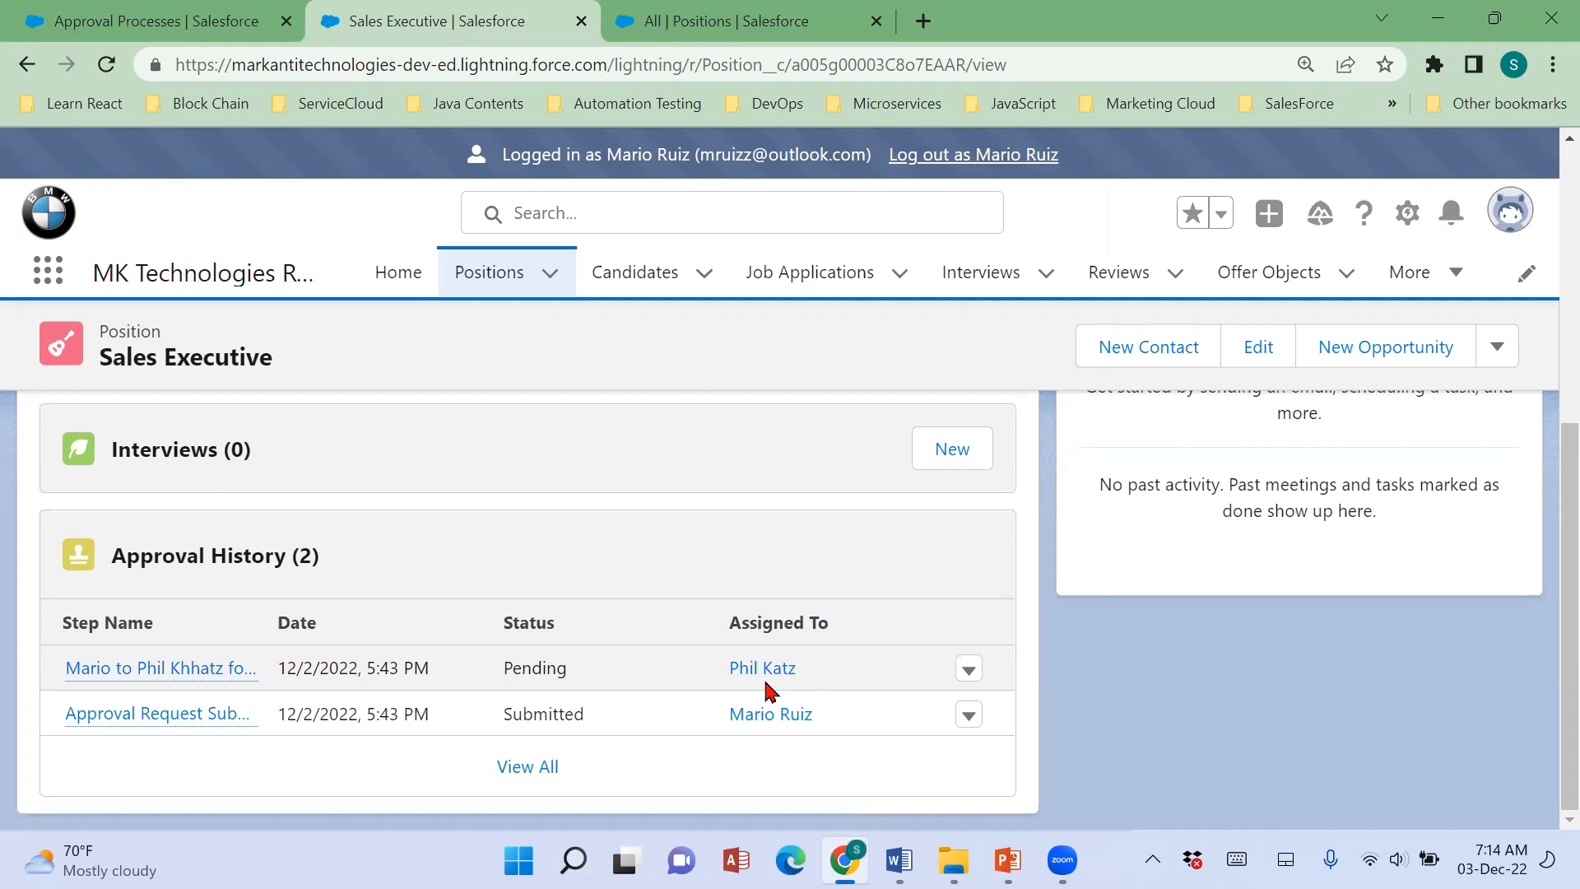
# Compare the Sales Executive position's Pay Grade with Scenario 57's pay-grade approval rules in the Word notes, and return to Salesforce.
pyautogui.scroll(10, 765, 689)
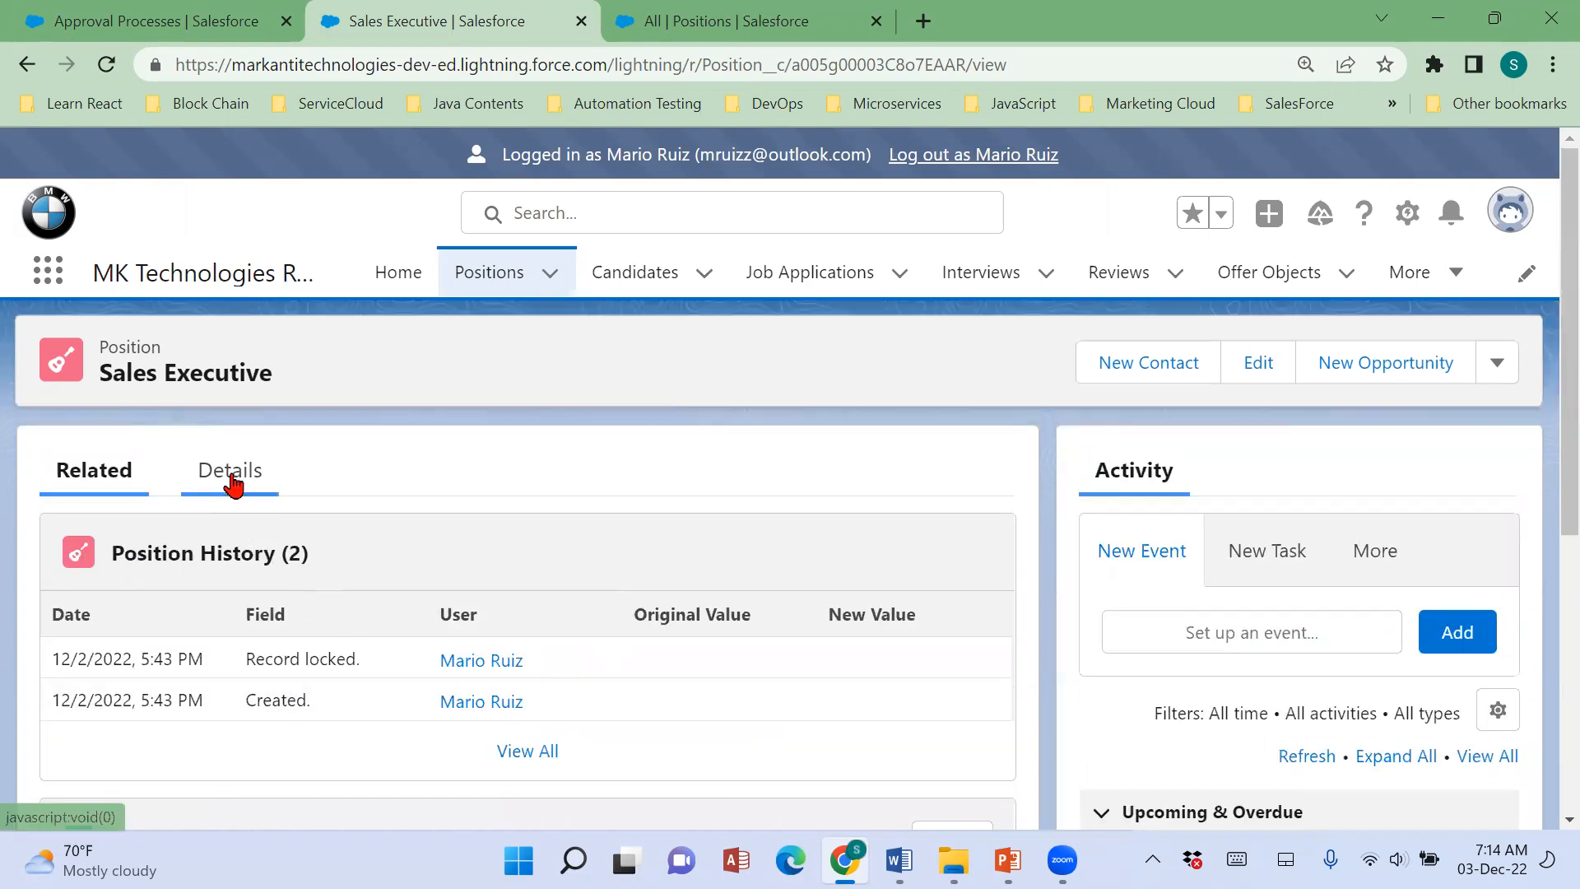
pyautogui.click(233, 486)
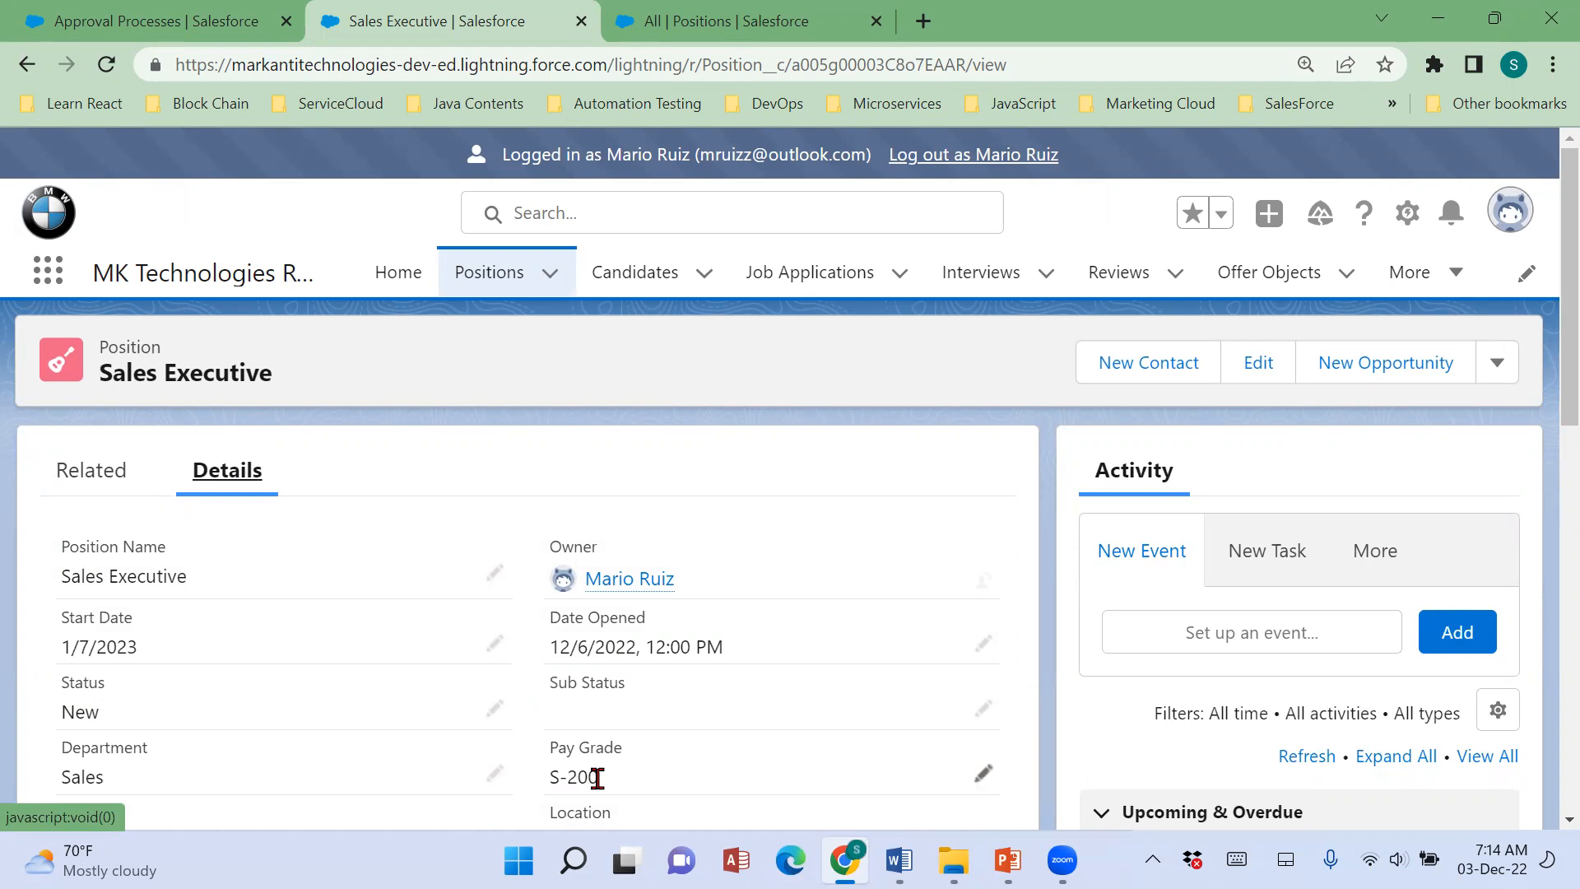
pyautogui.moveTo(632, 780); pyautogui.dragTo(536, 780)
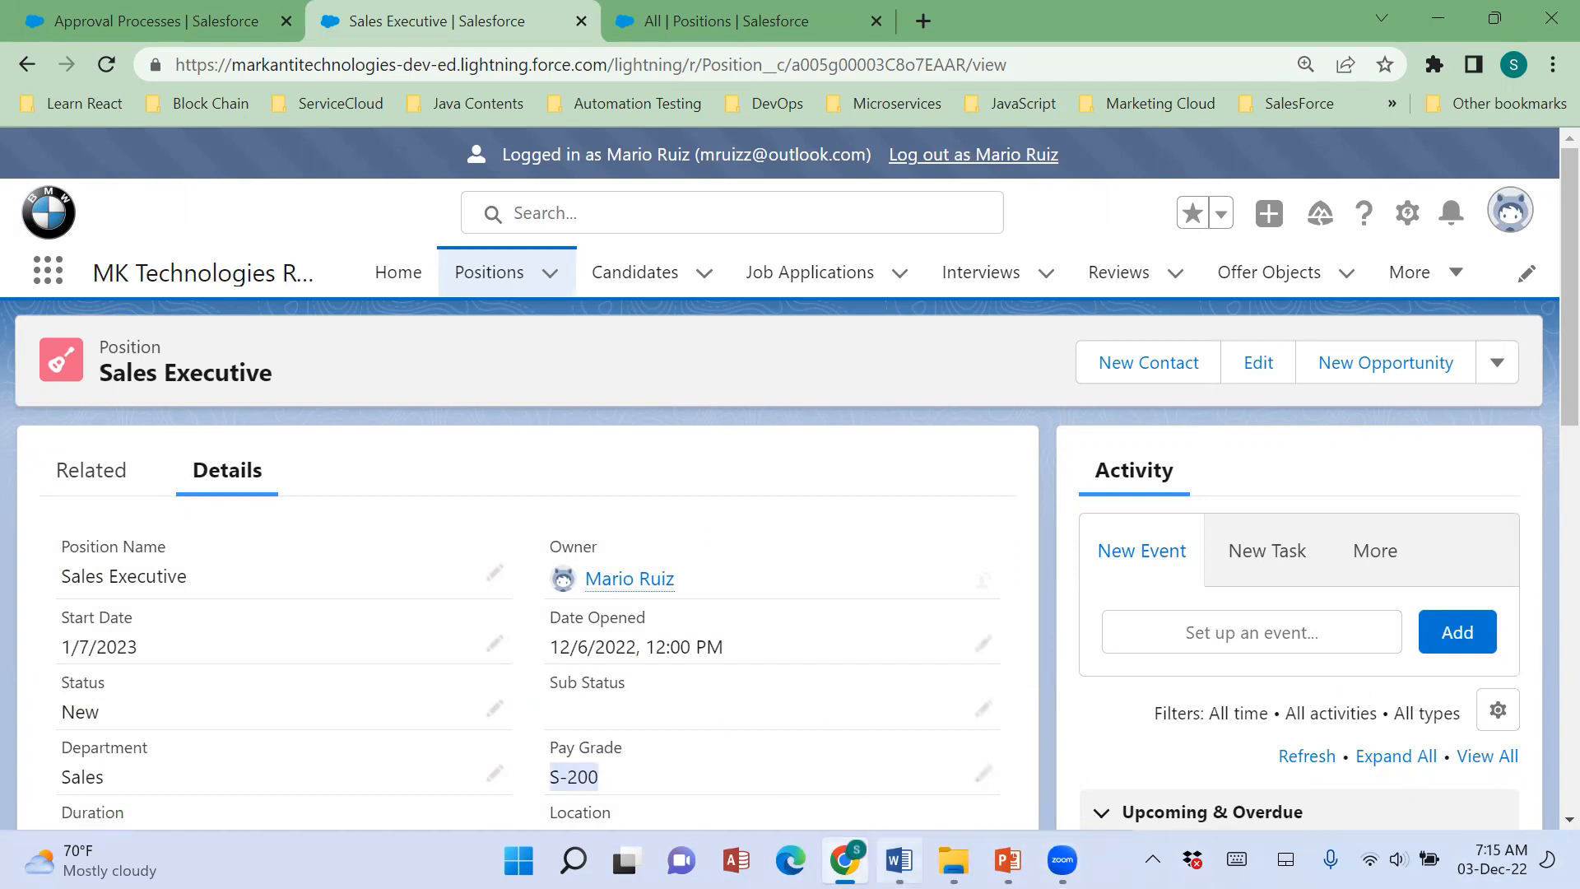
pyautogui.click(899, 861)
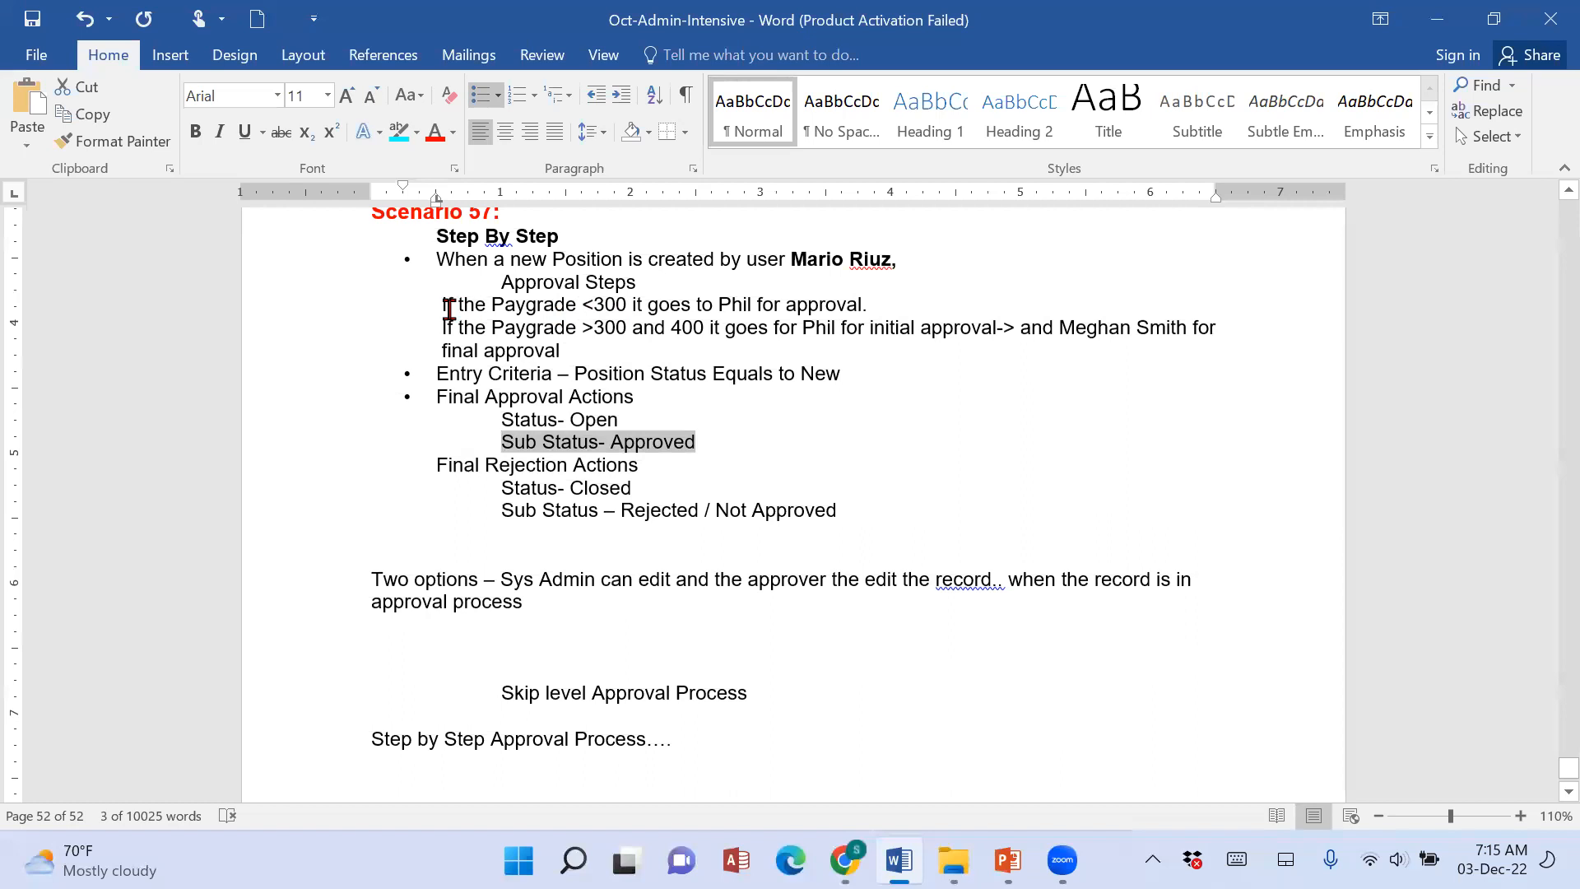
pyautogui.moveTo(436, 309); pyautogui.dragTo(914, 311)
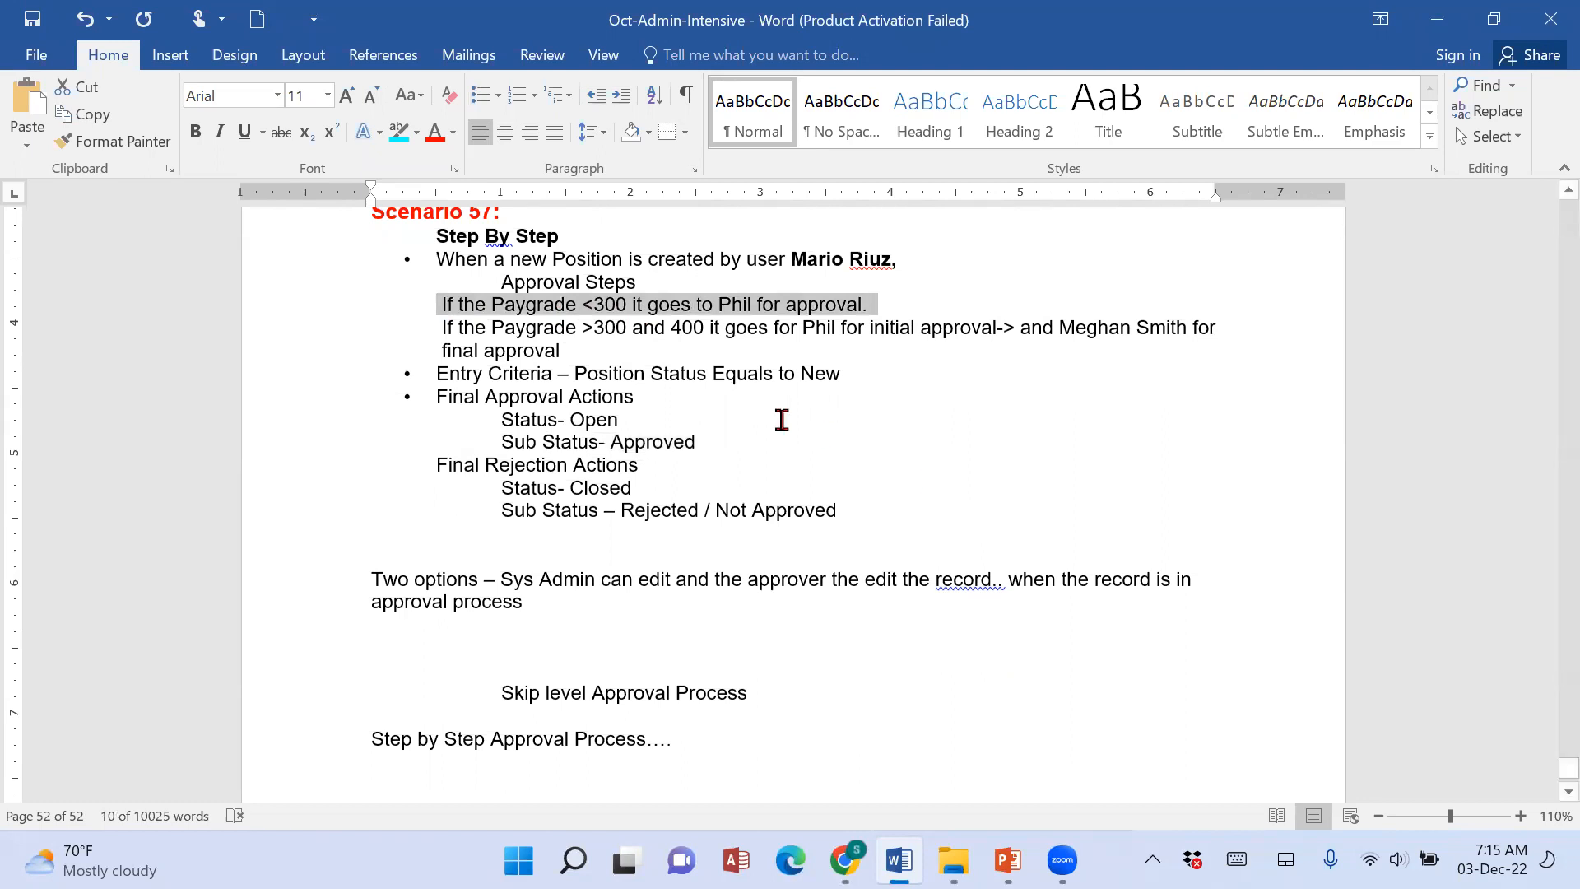
pyautogui.moveTo(442, 333); pyautogui.dragTo(546, 347)
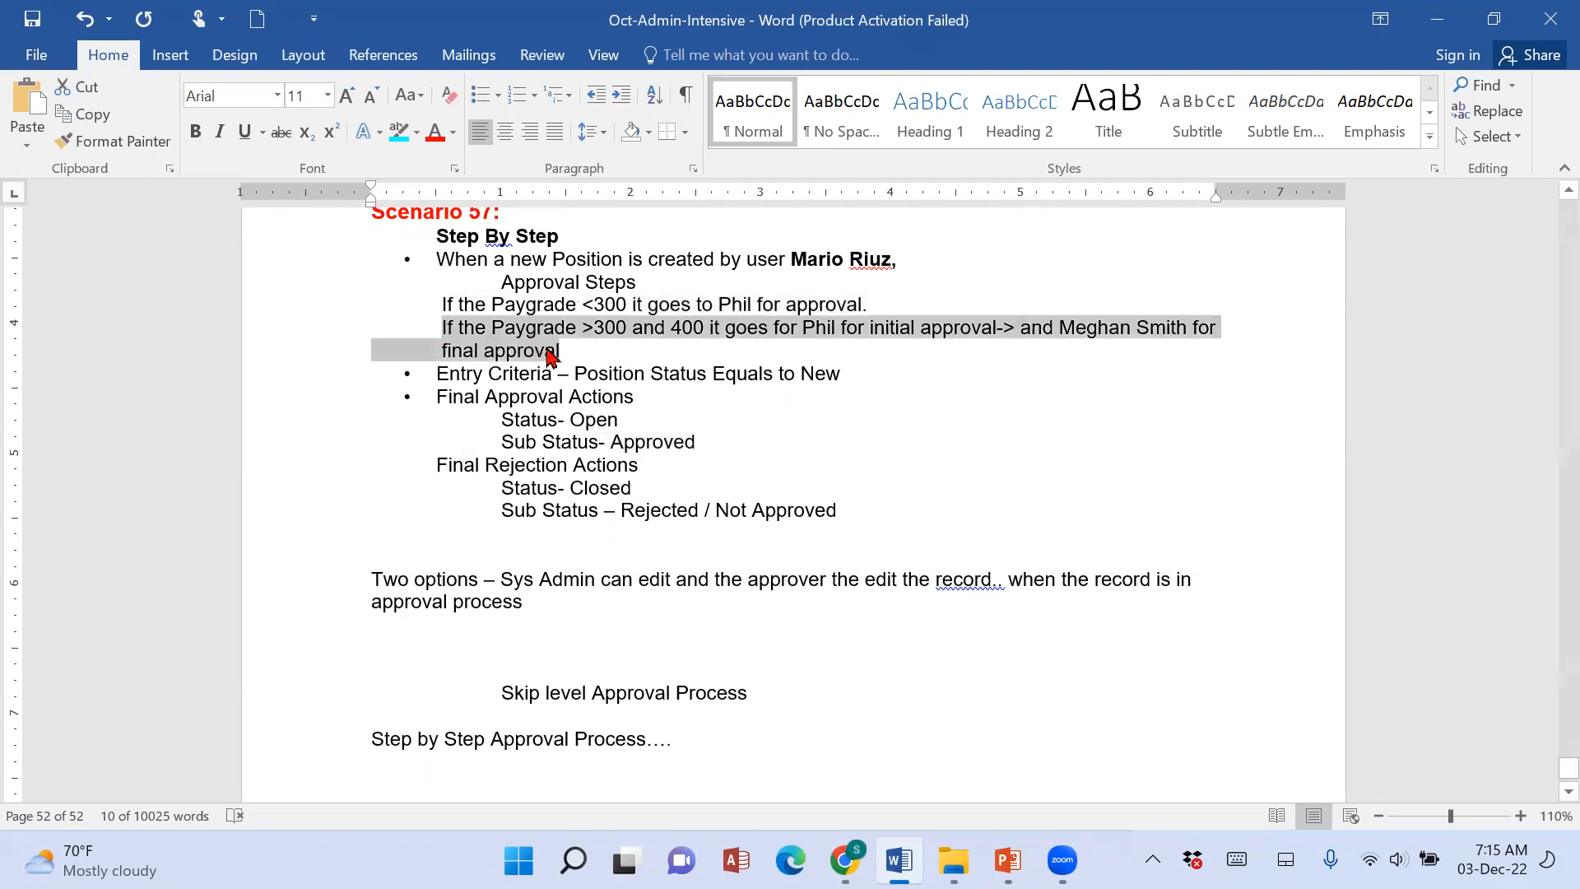
pyautogui.click(844, 860)
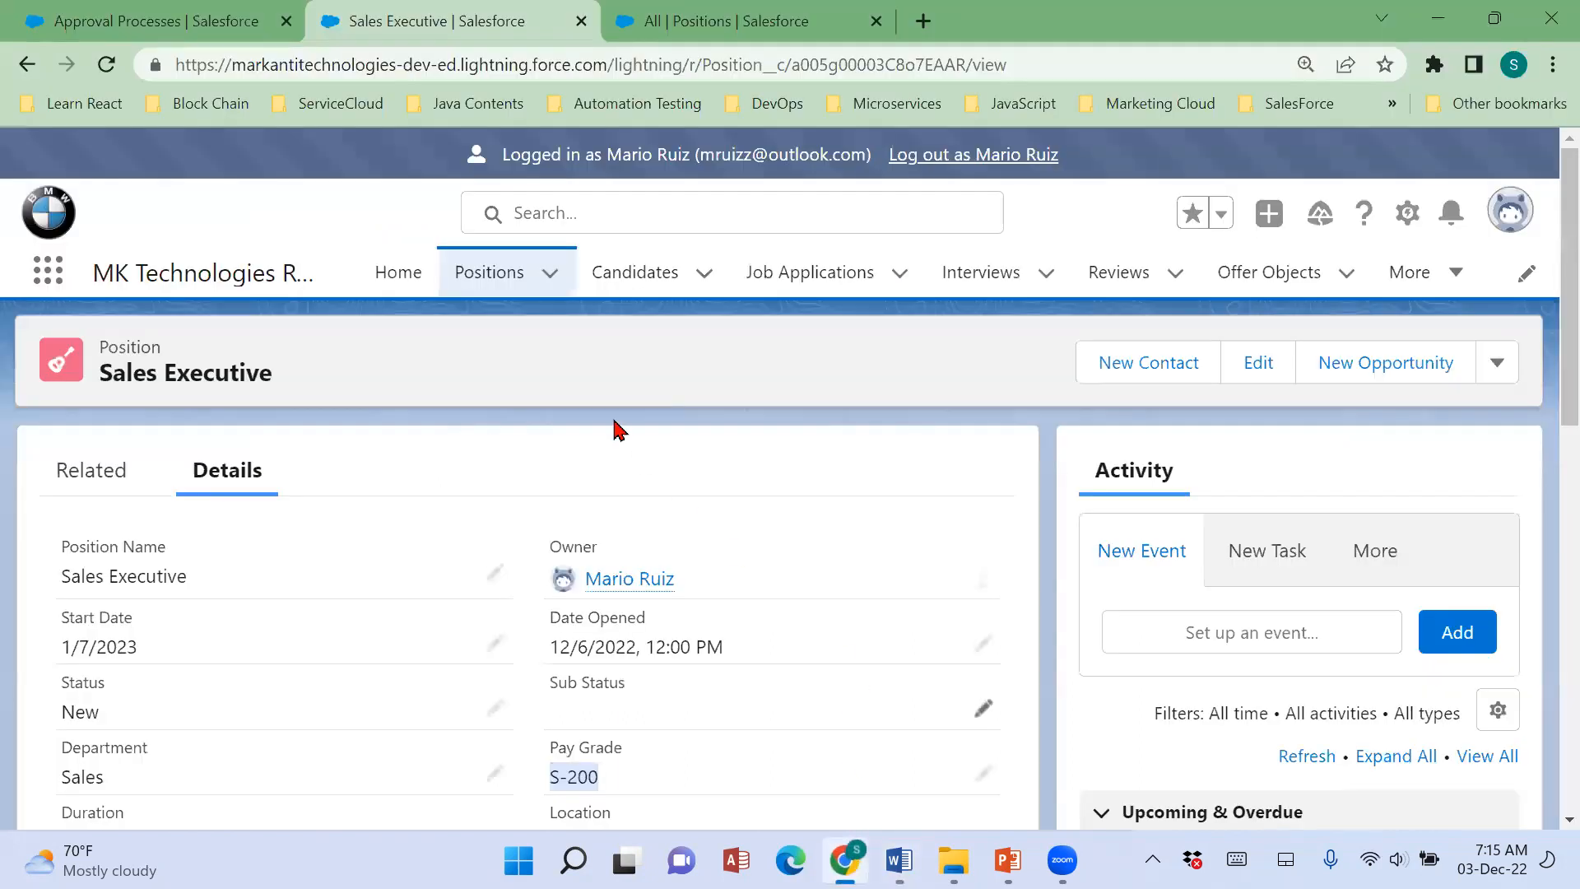
# Look over the All Positions list and start a new position with the Technical Record Type.
pyautogui.click(499, 277)
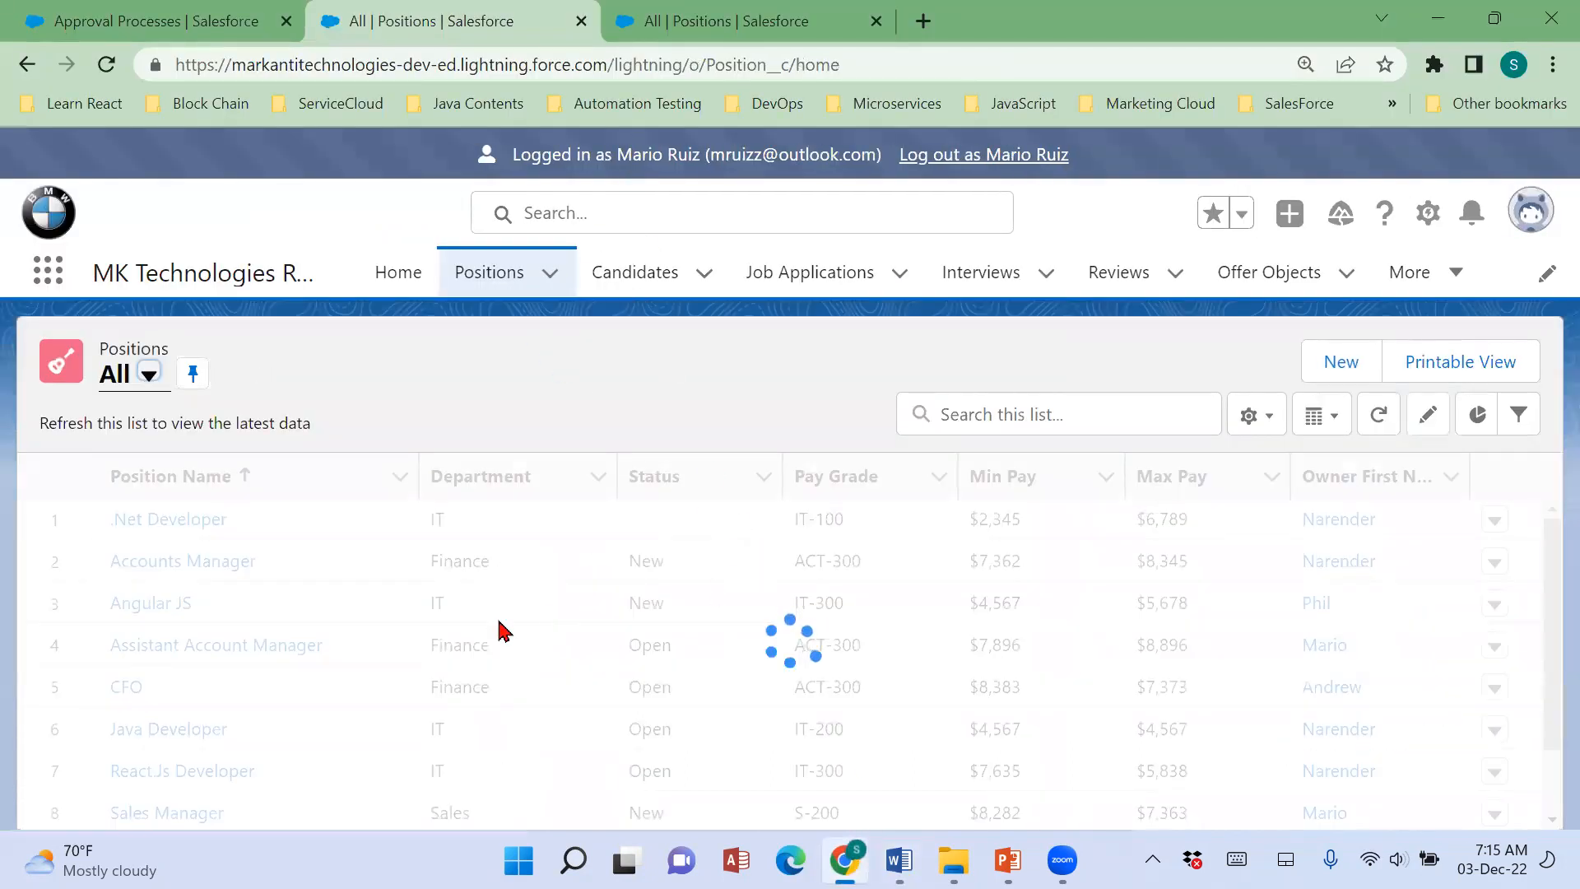
pyautogui.scroll(-1, 716, 673)
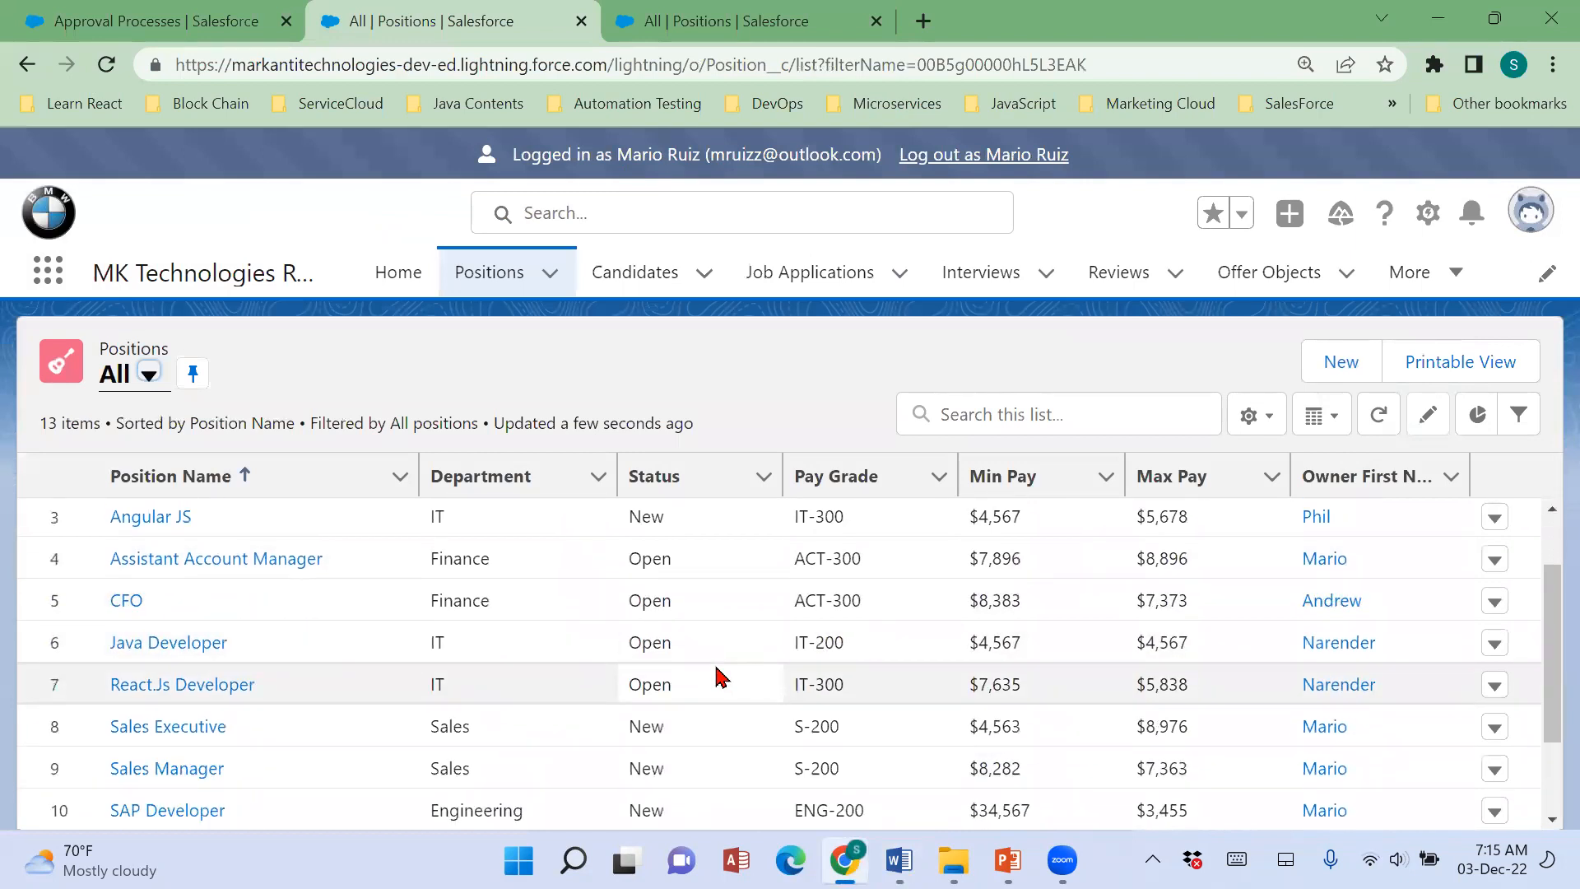
pyautogui.scroll(1, 721, 677)
pyautogui.scroll(-3, 721, 676)
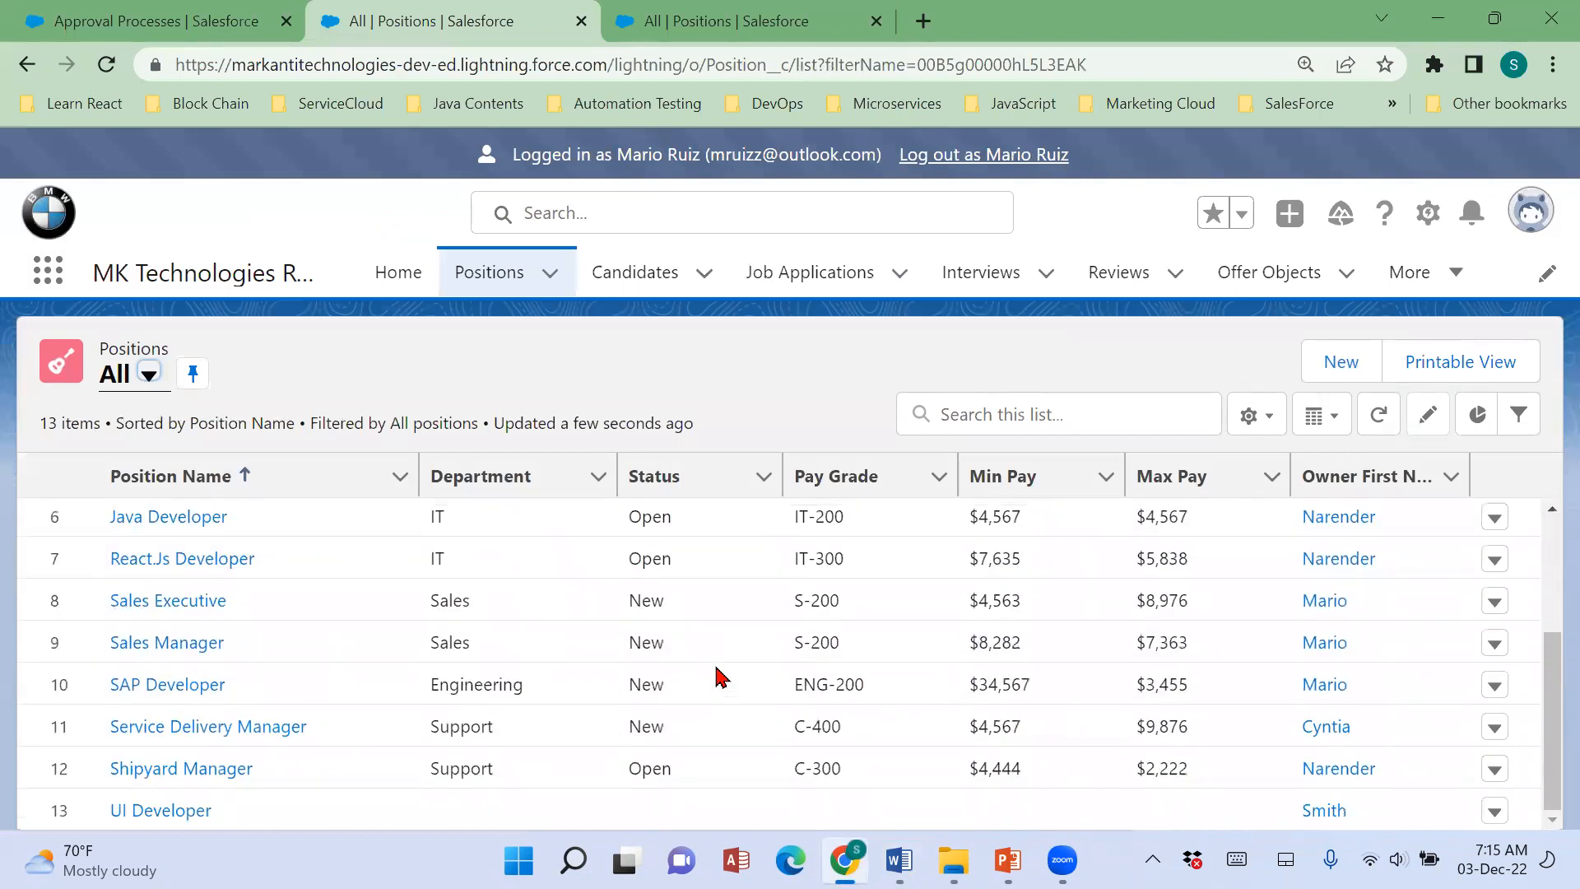
pyautogui.scroll(3, 721, 676)
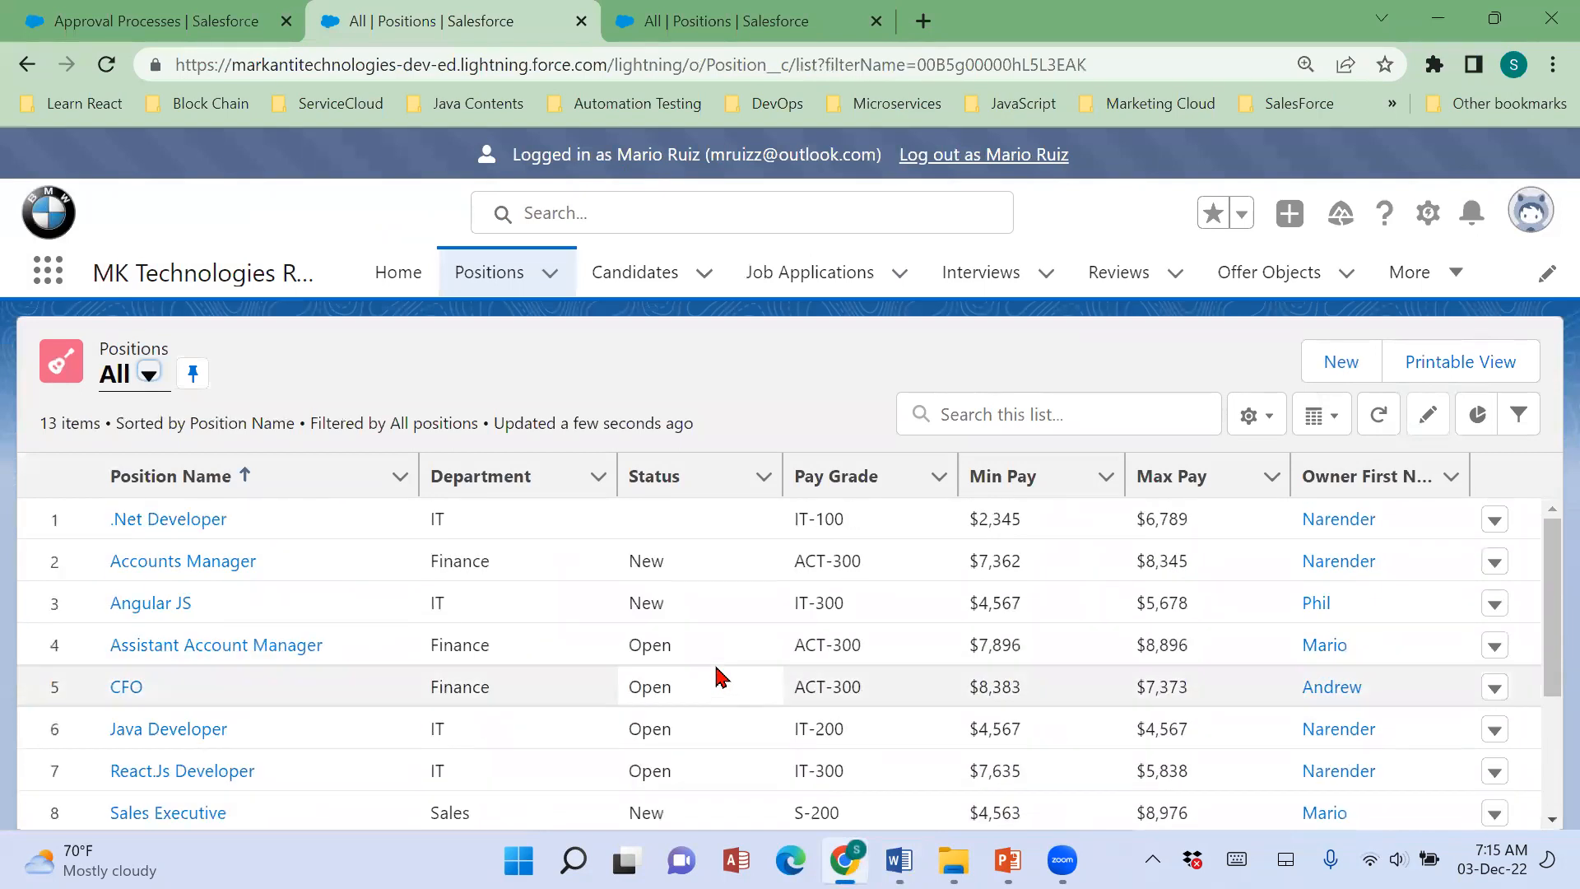
pyautogui.click(1340, 363)
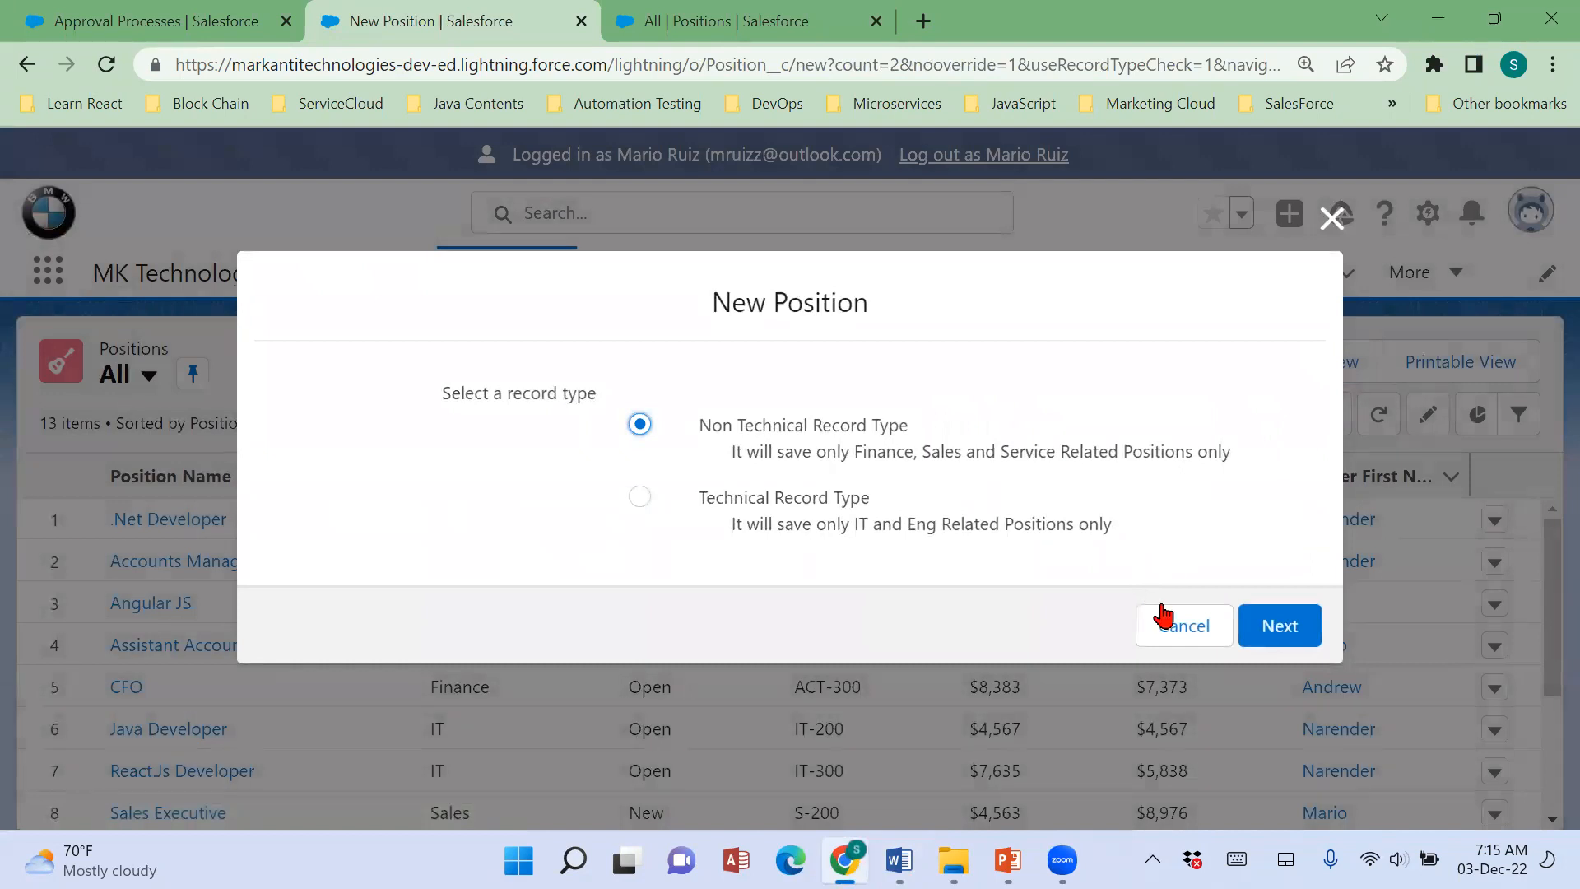
pyautogui.click(893, 514)
pyautogui.click(1283, 642)
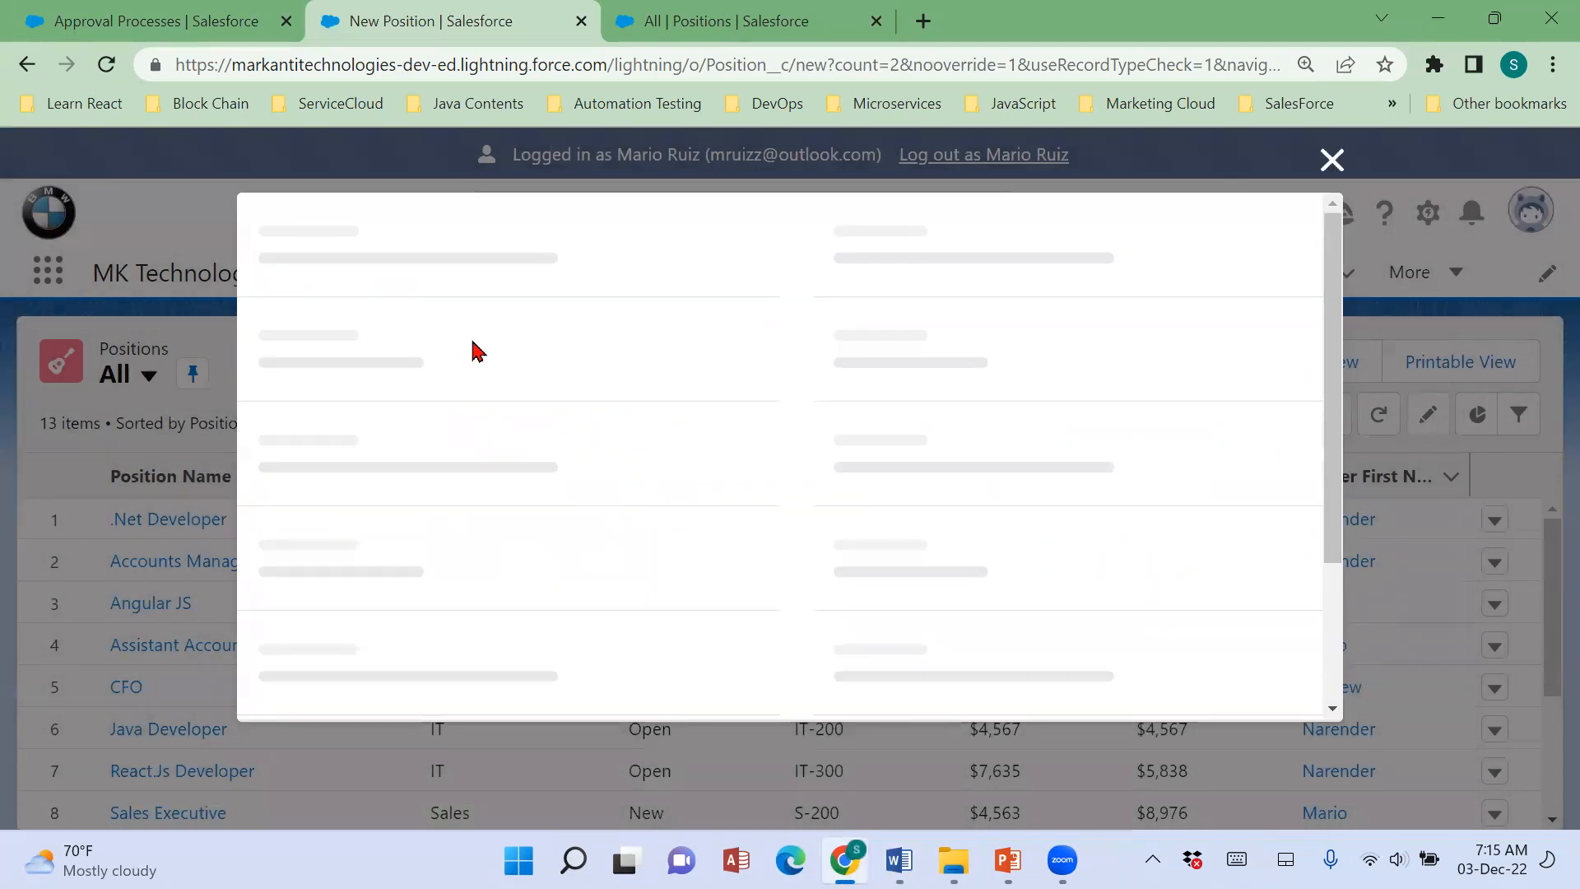
# Name the position Automation Tester, with a Start Date of 1/9/2023 and a Date Opened of 12/5/2022.
pyautogui.write('Automation Tester')
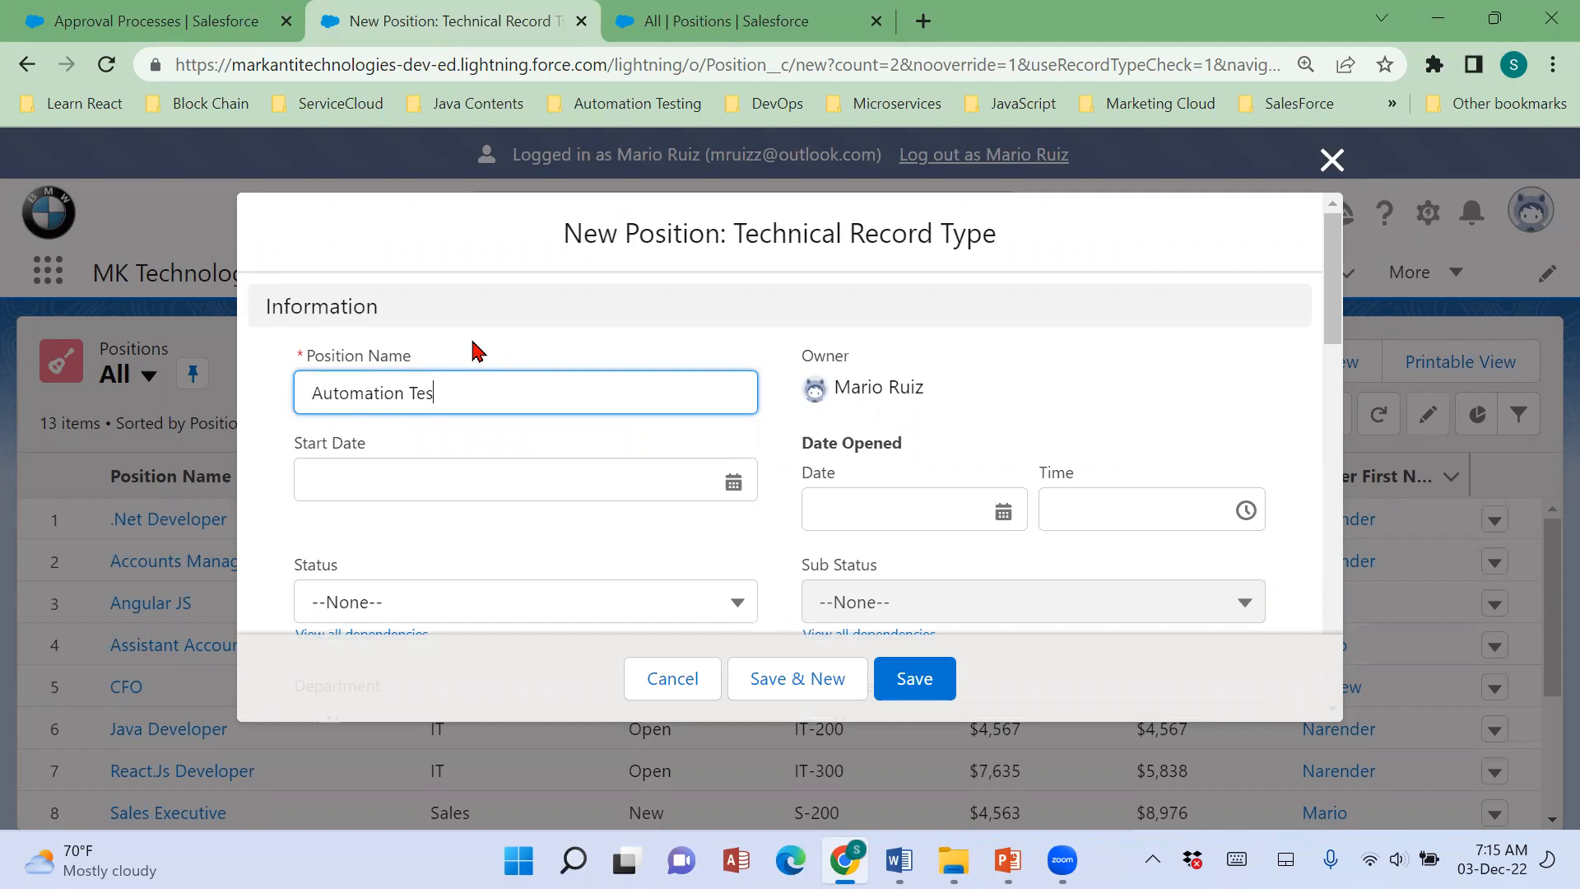
pyautogui.click(733, 481)
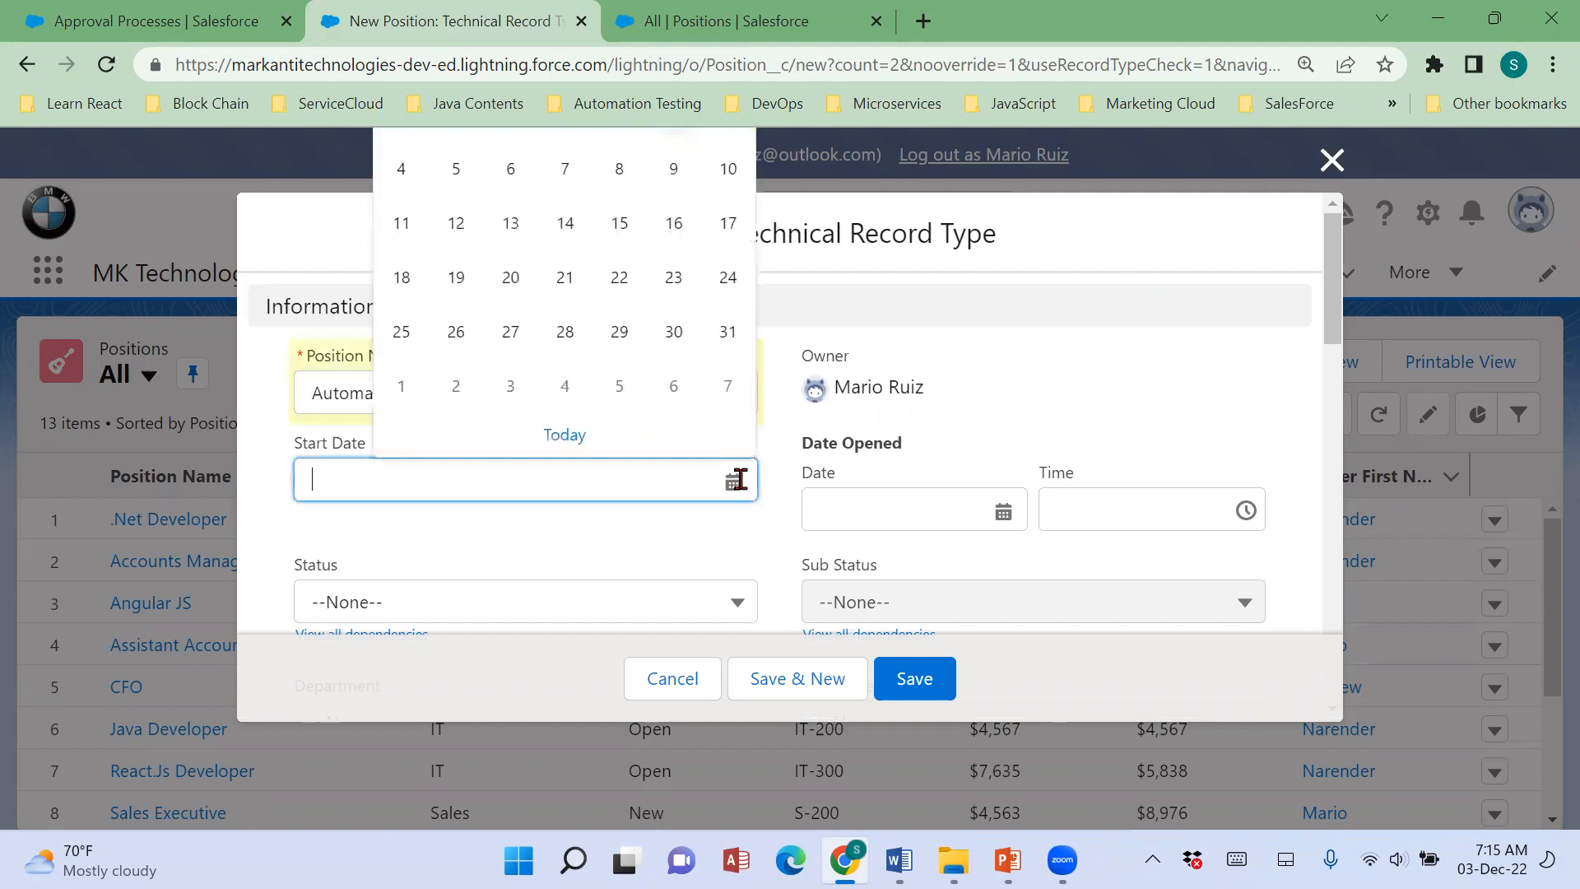
pyautogui.click(680, 387)
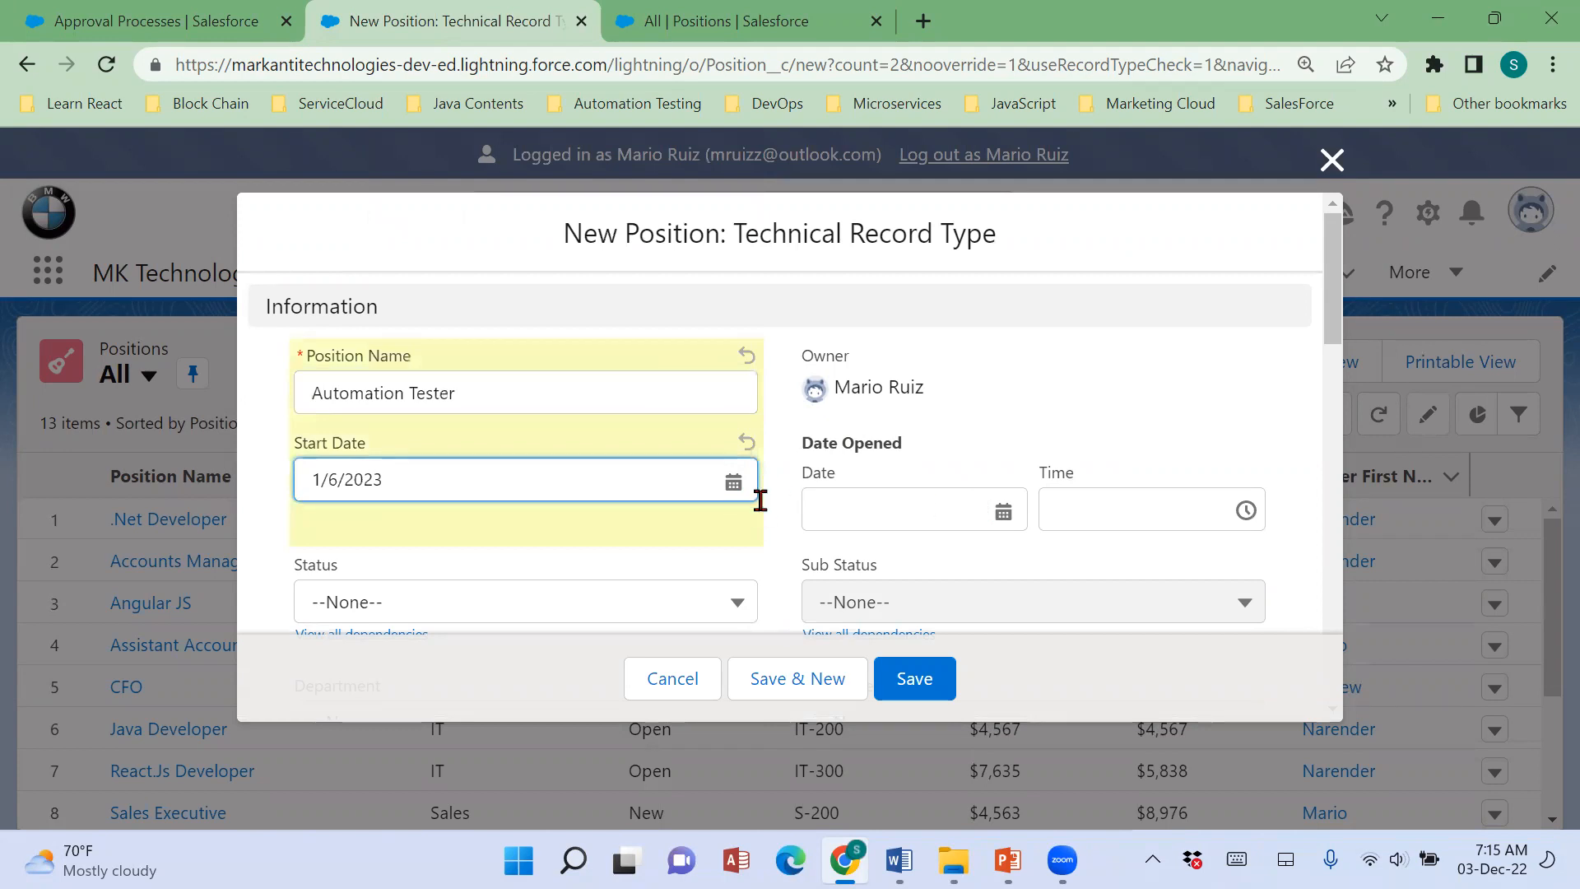
pyautogui.click(730, 485)
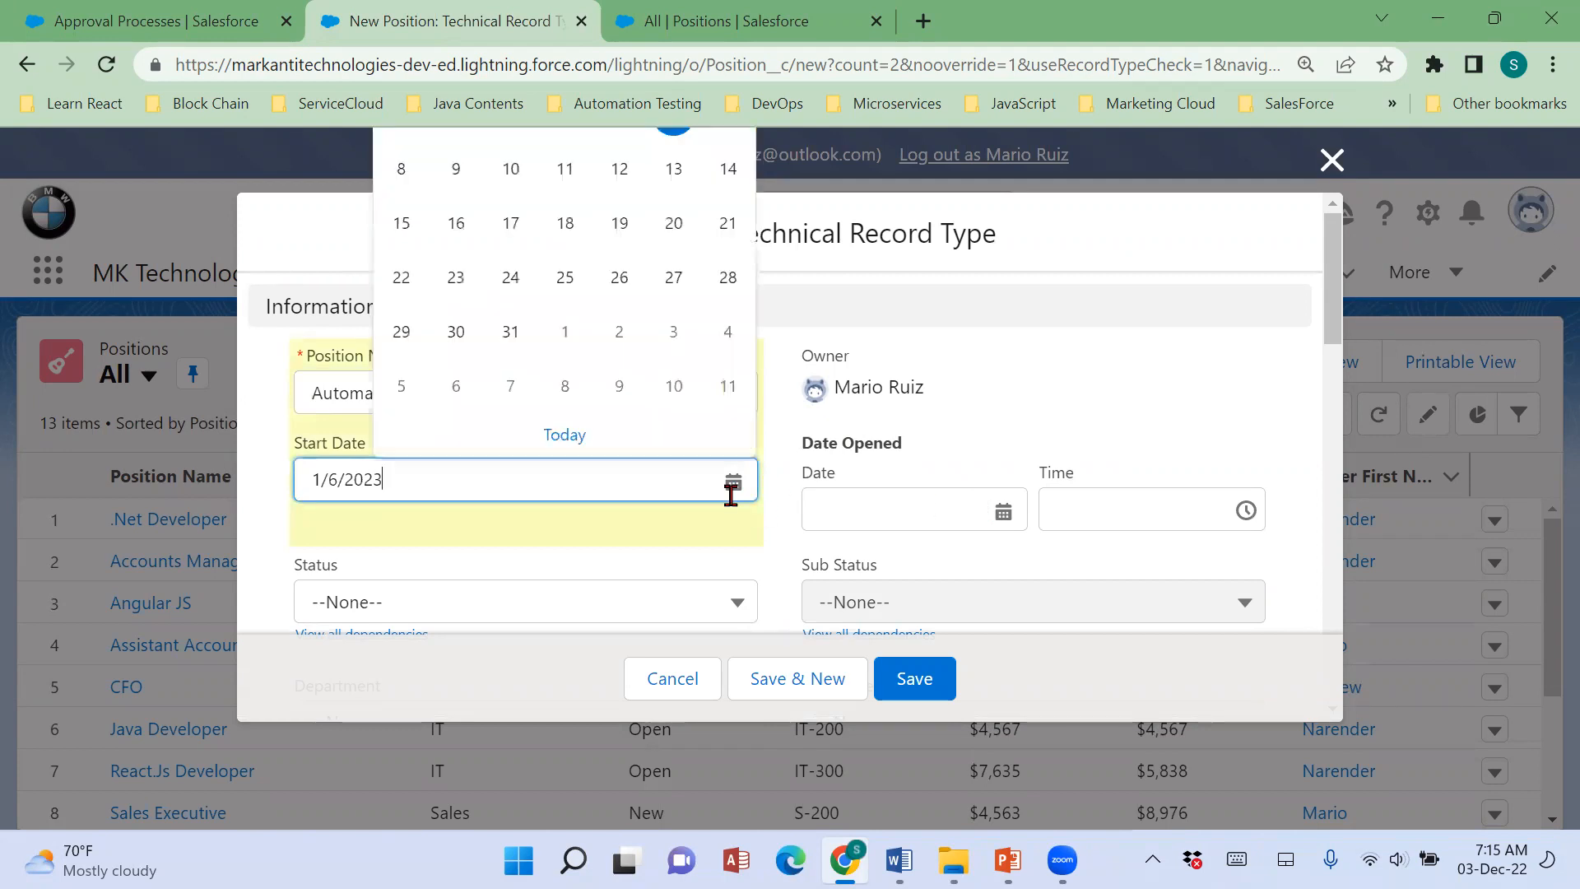
pyautogui.click(456, 169)
pyautogui.click(997, 508)
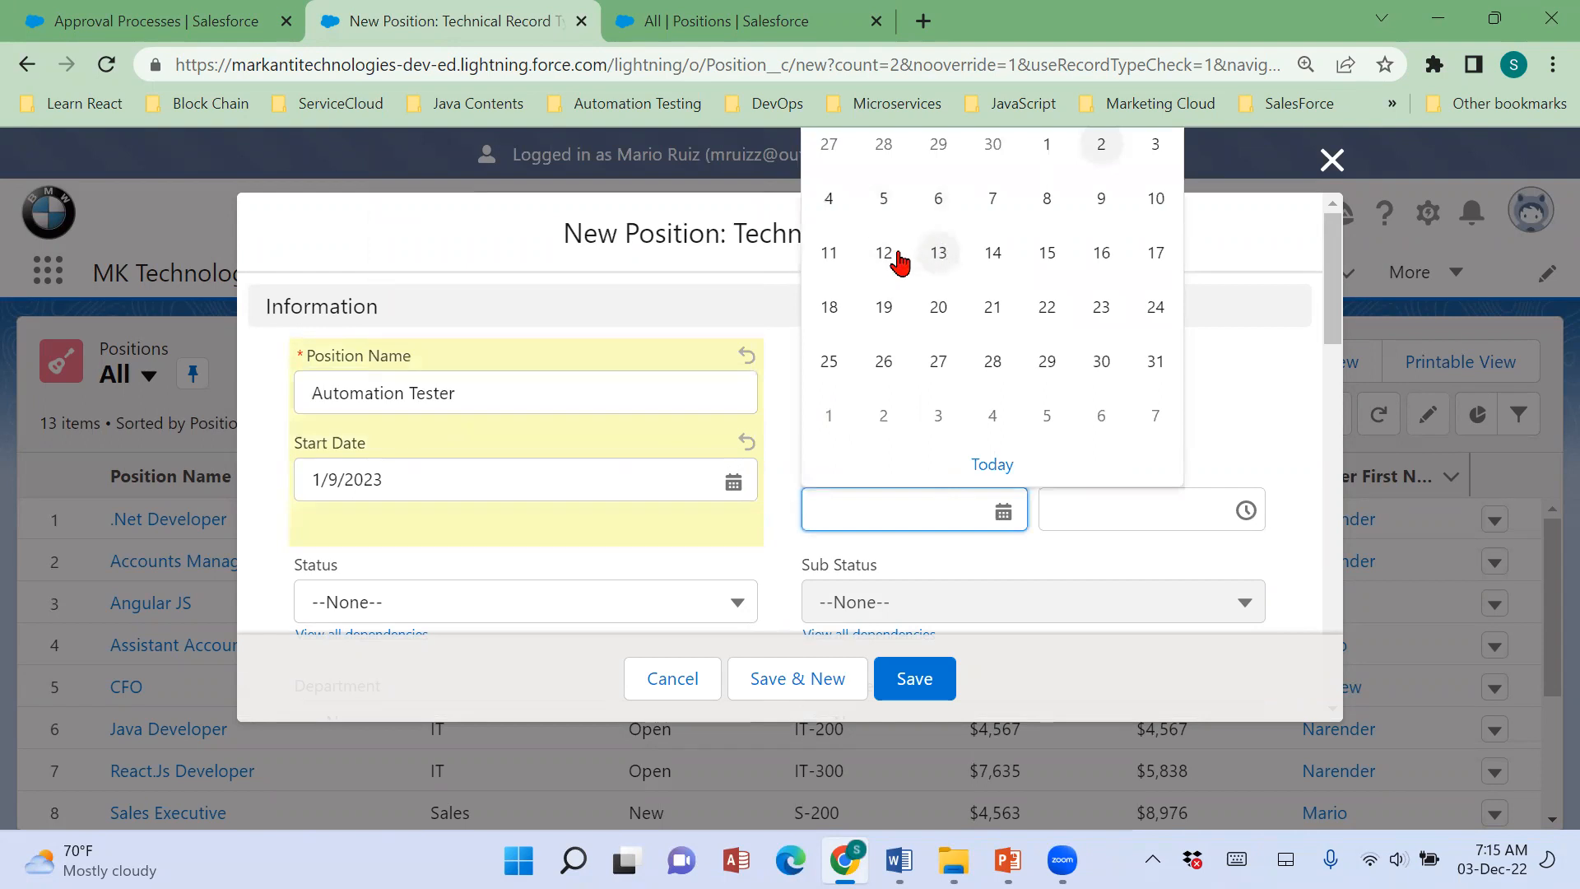
pyautogui.click(886, 200)
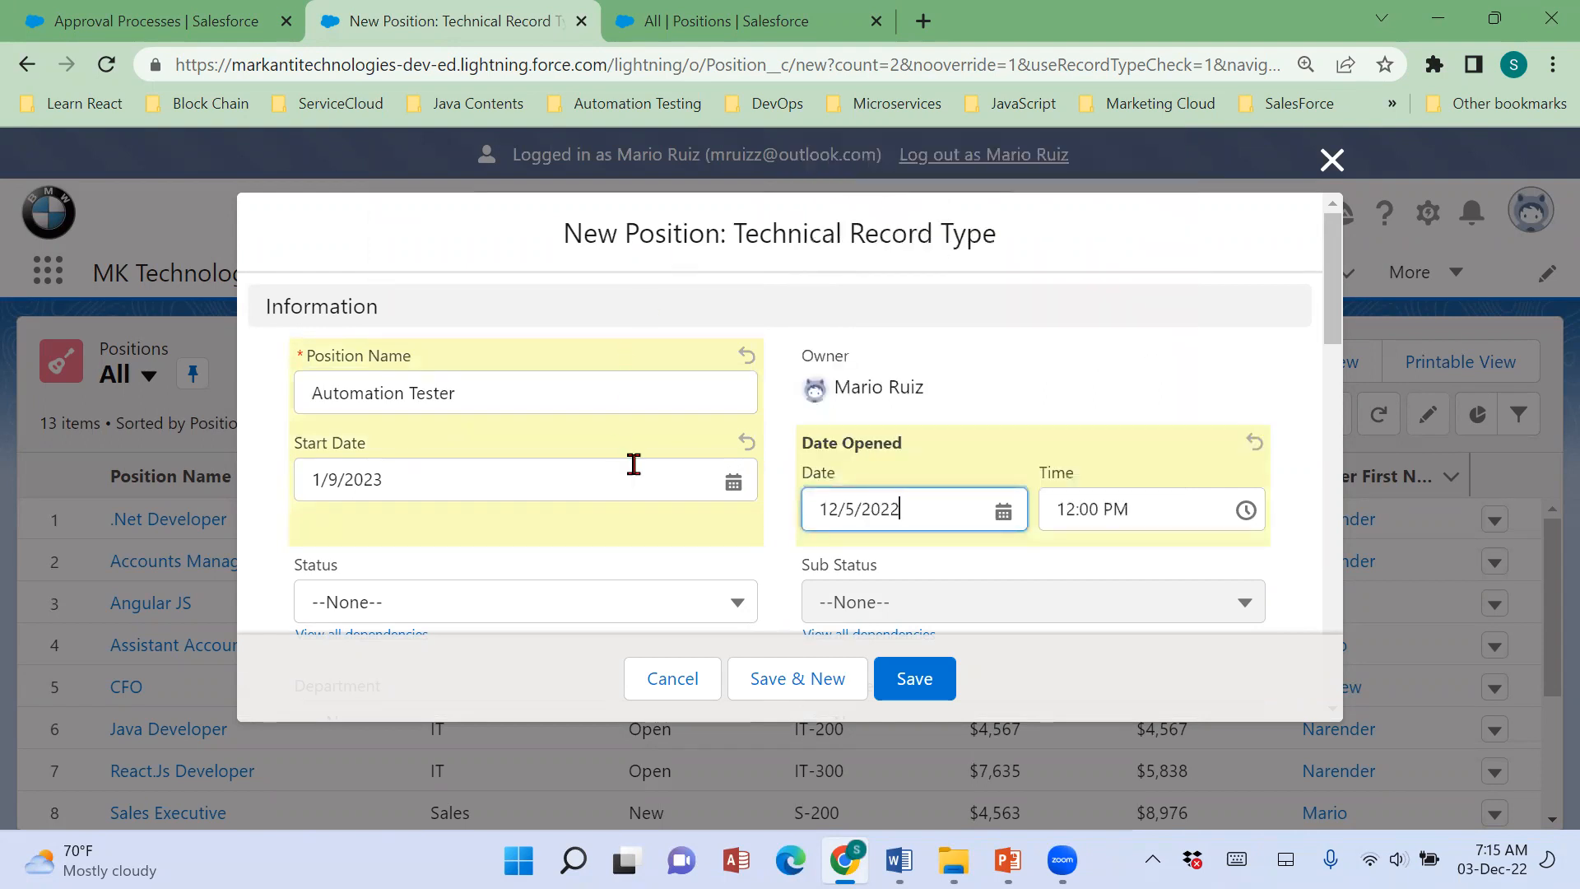
# Set the new position's Status to New, Department to Engineering and Pay Grade to ENG-400.
pyautogui.scroll(-3, 635, 464)
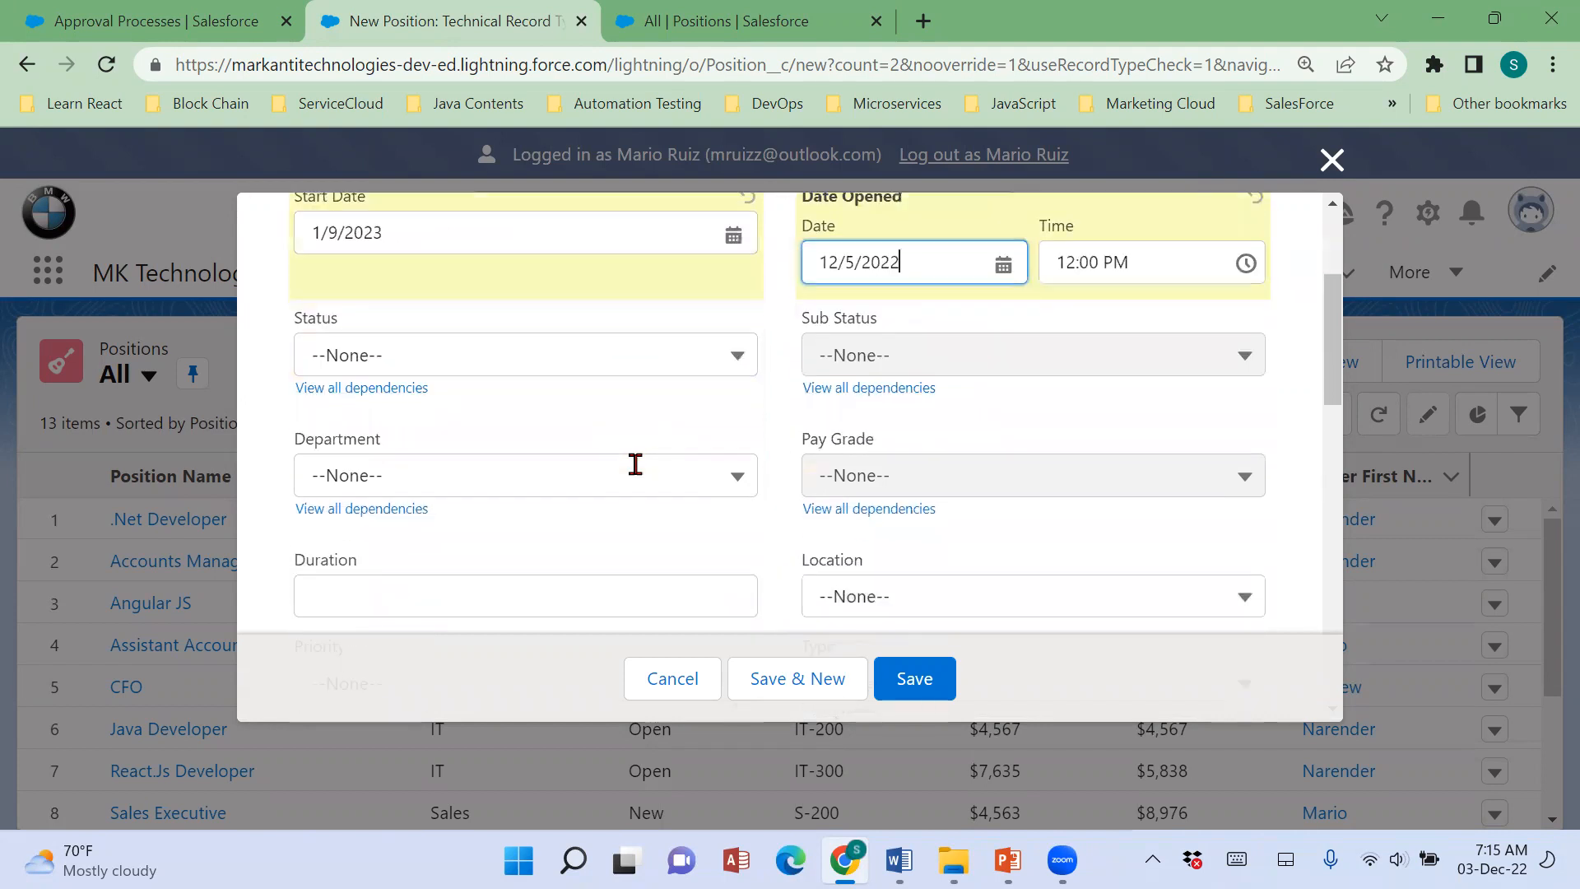
pyautogui.click(640, 359)
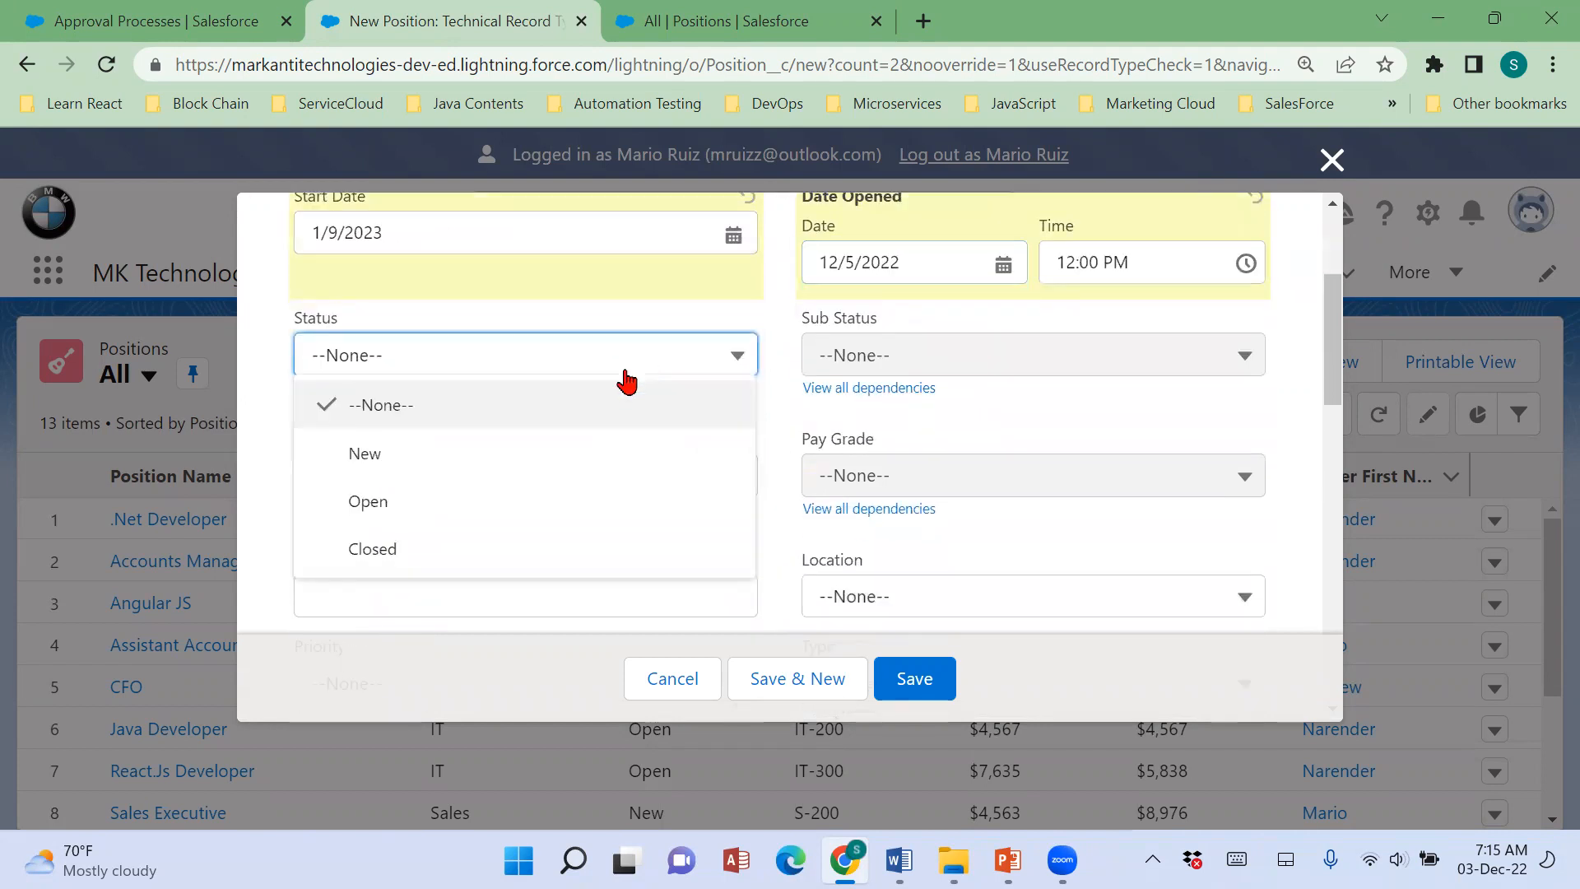
pyautogui.click(577, 454)
pyautogui.click(587, 475)
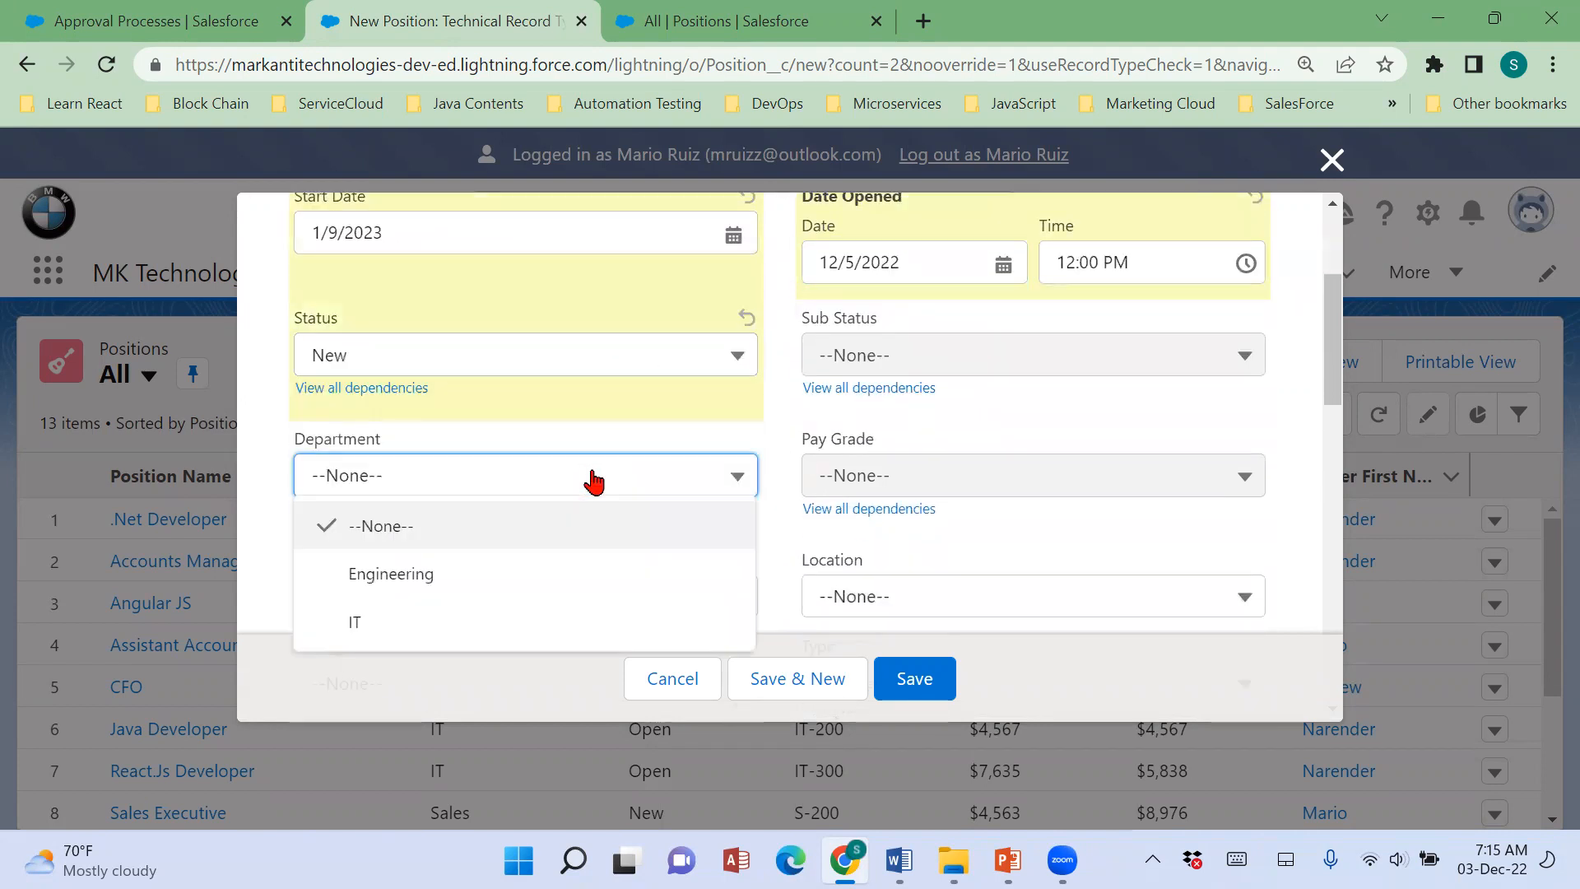
pyautogui.click(580, 585)
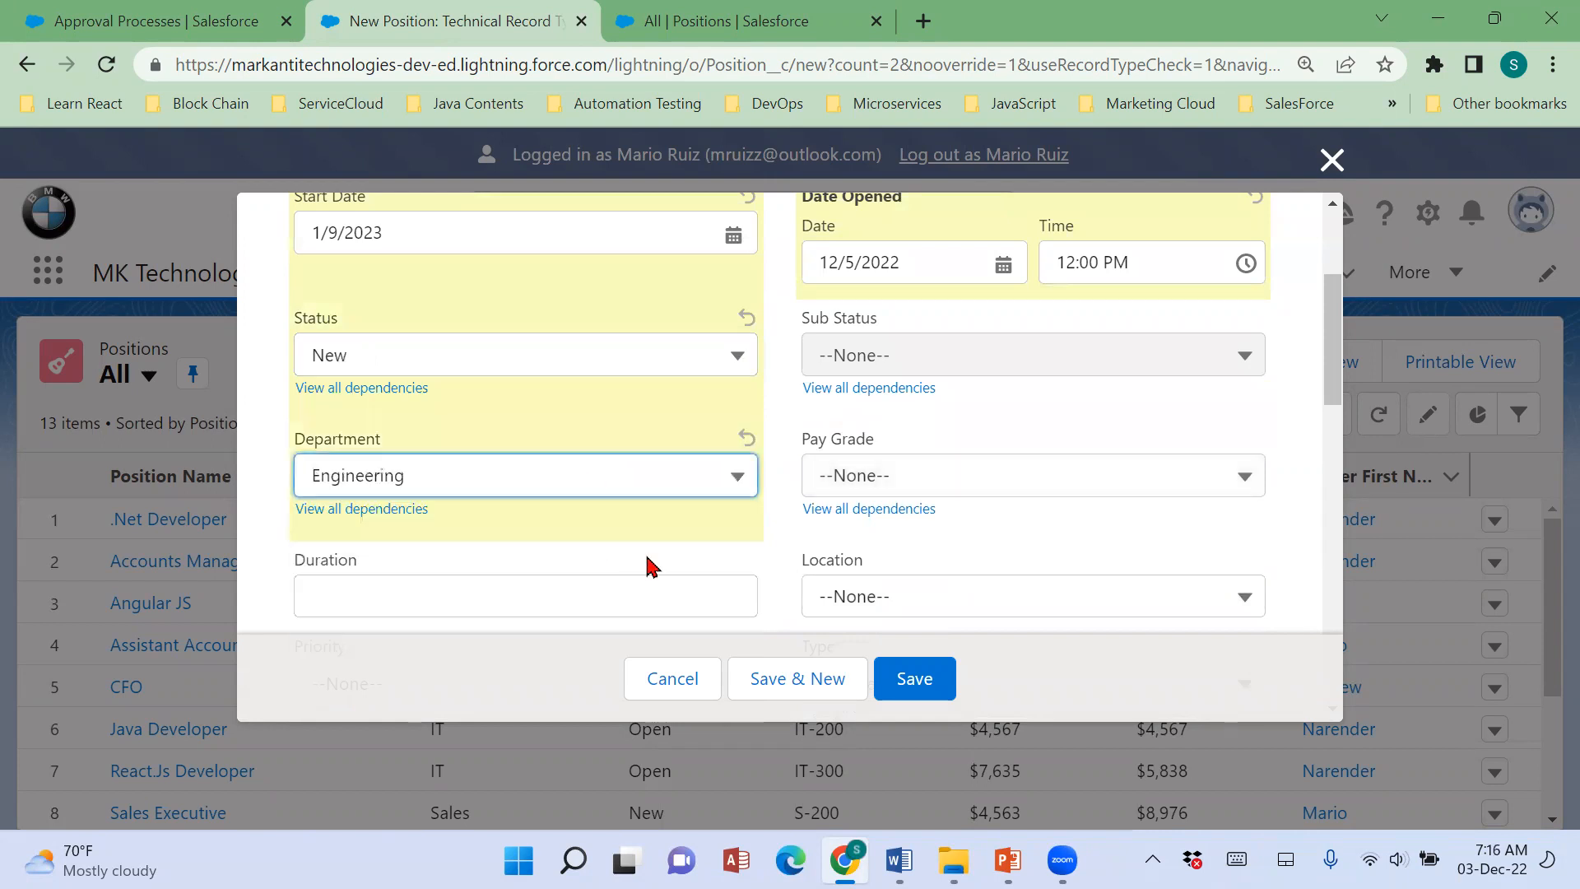
pyautogui.click(937, 481)
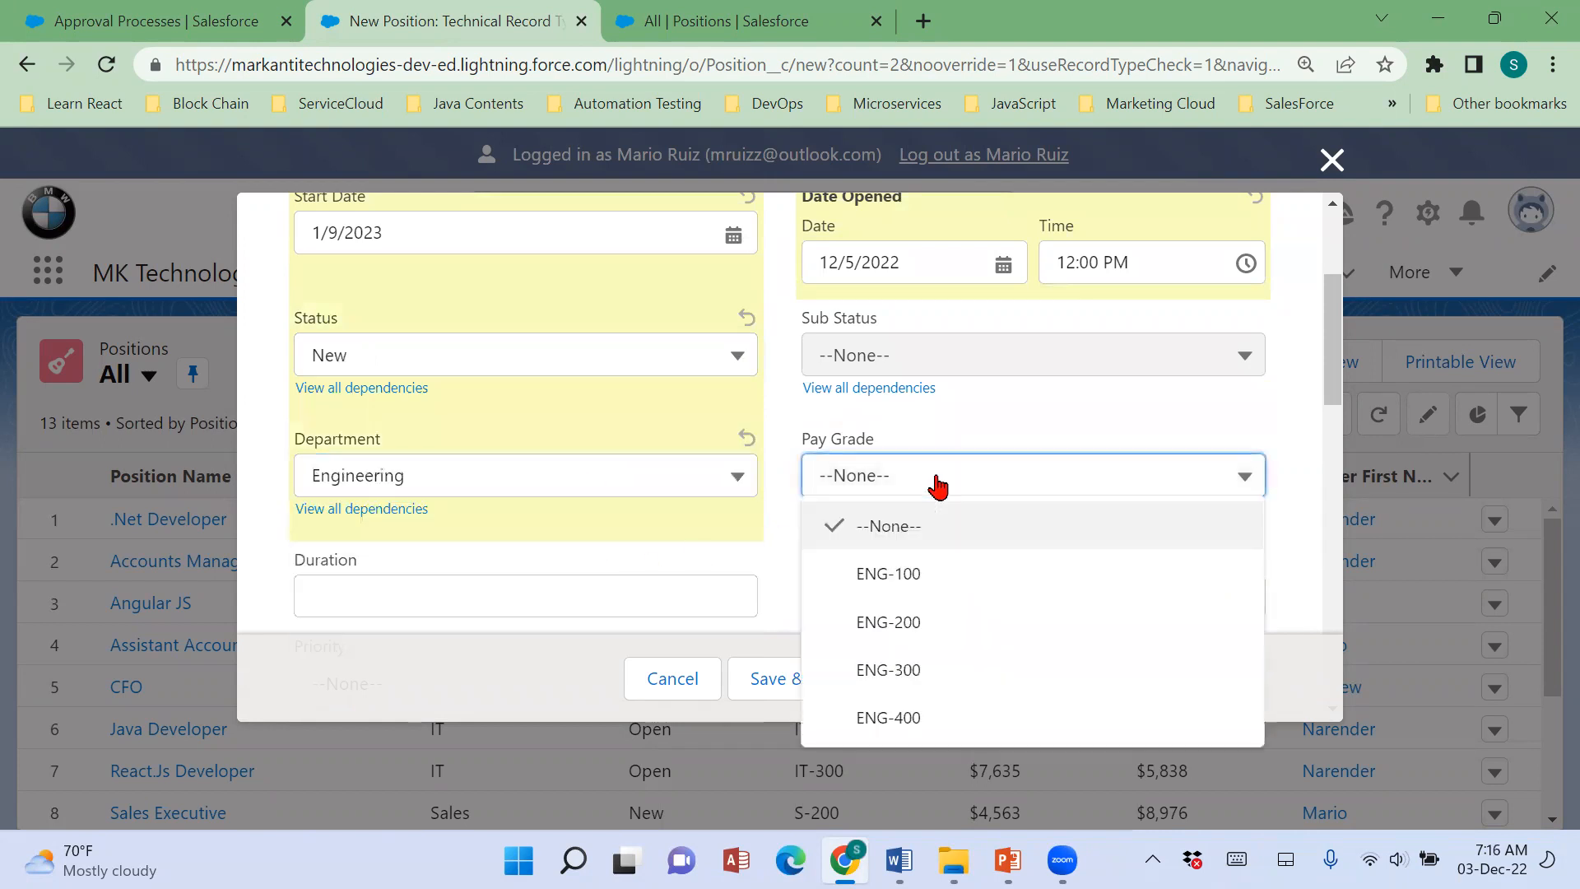
pyautogui.click(948, 713)
# Set the Location to San Francisco, CA and the Priority to High, and choose the logged-in recruiter as Hiring Manager.
pyautogui.scroll(-3, 741, 575)
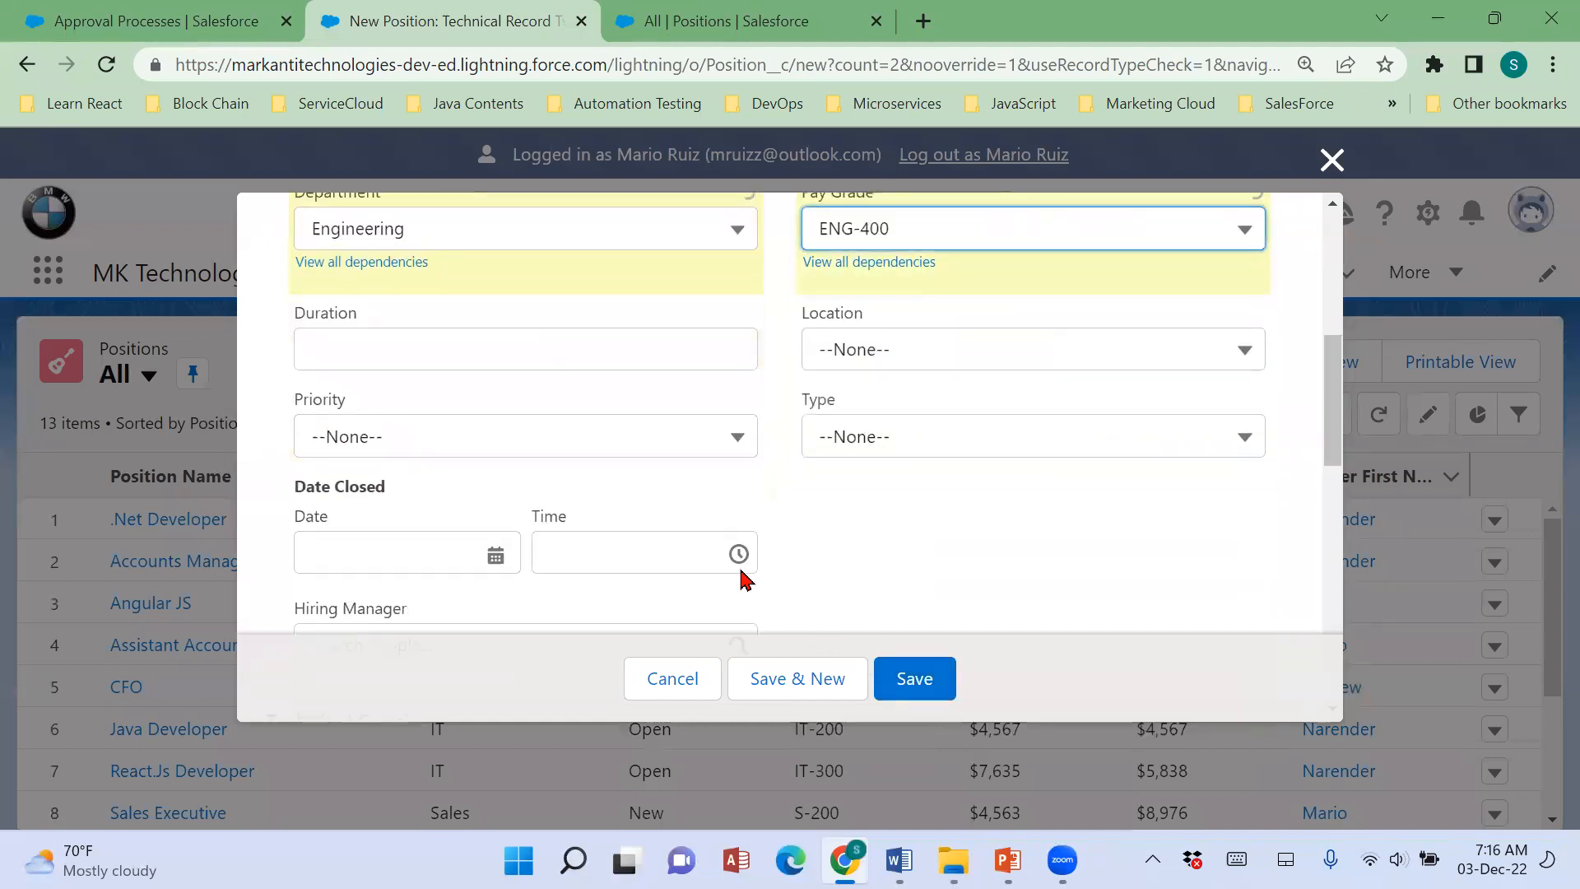
pyautogui.click(891, 360)
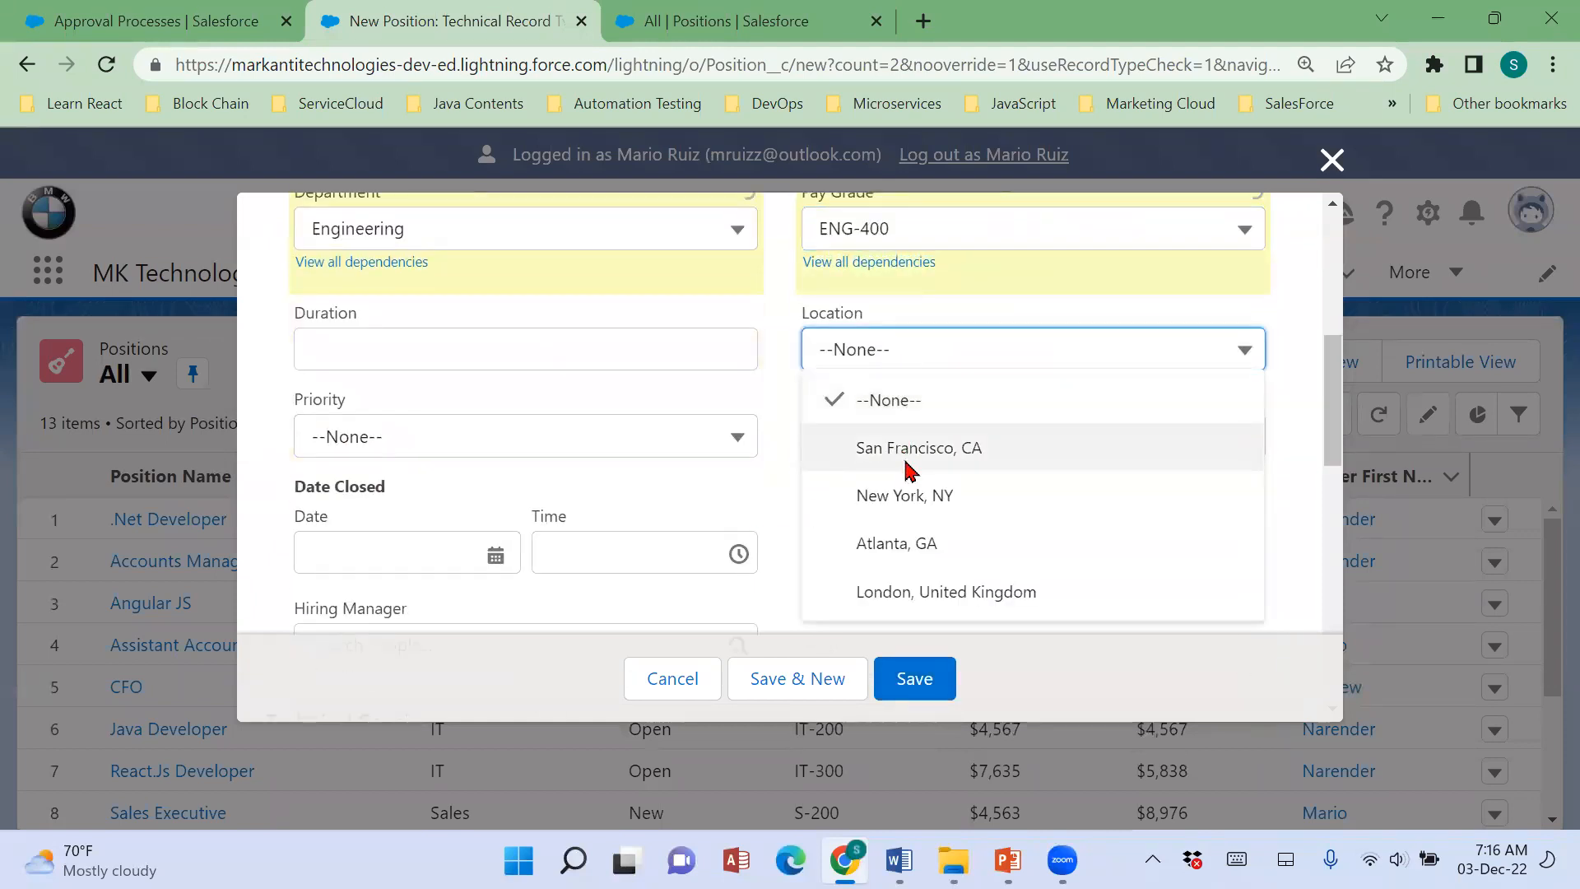
pyautogui.click(906, 461)
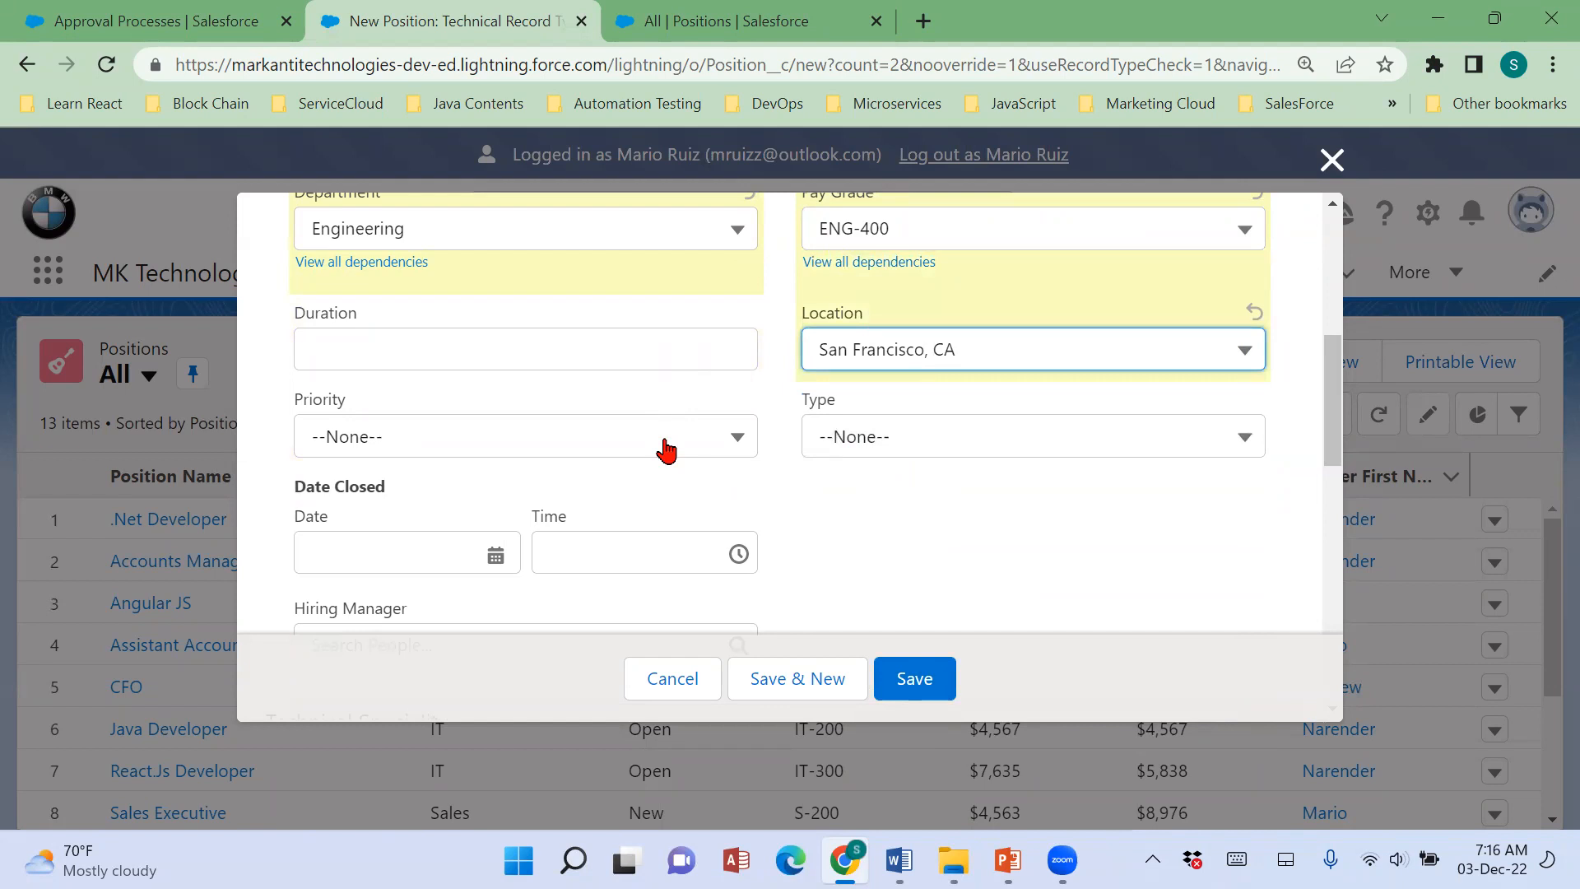
pyautogui.click(666, 450)
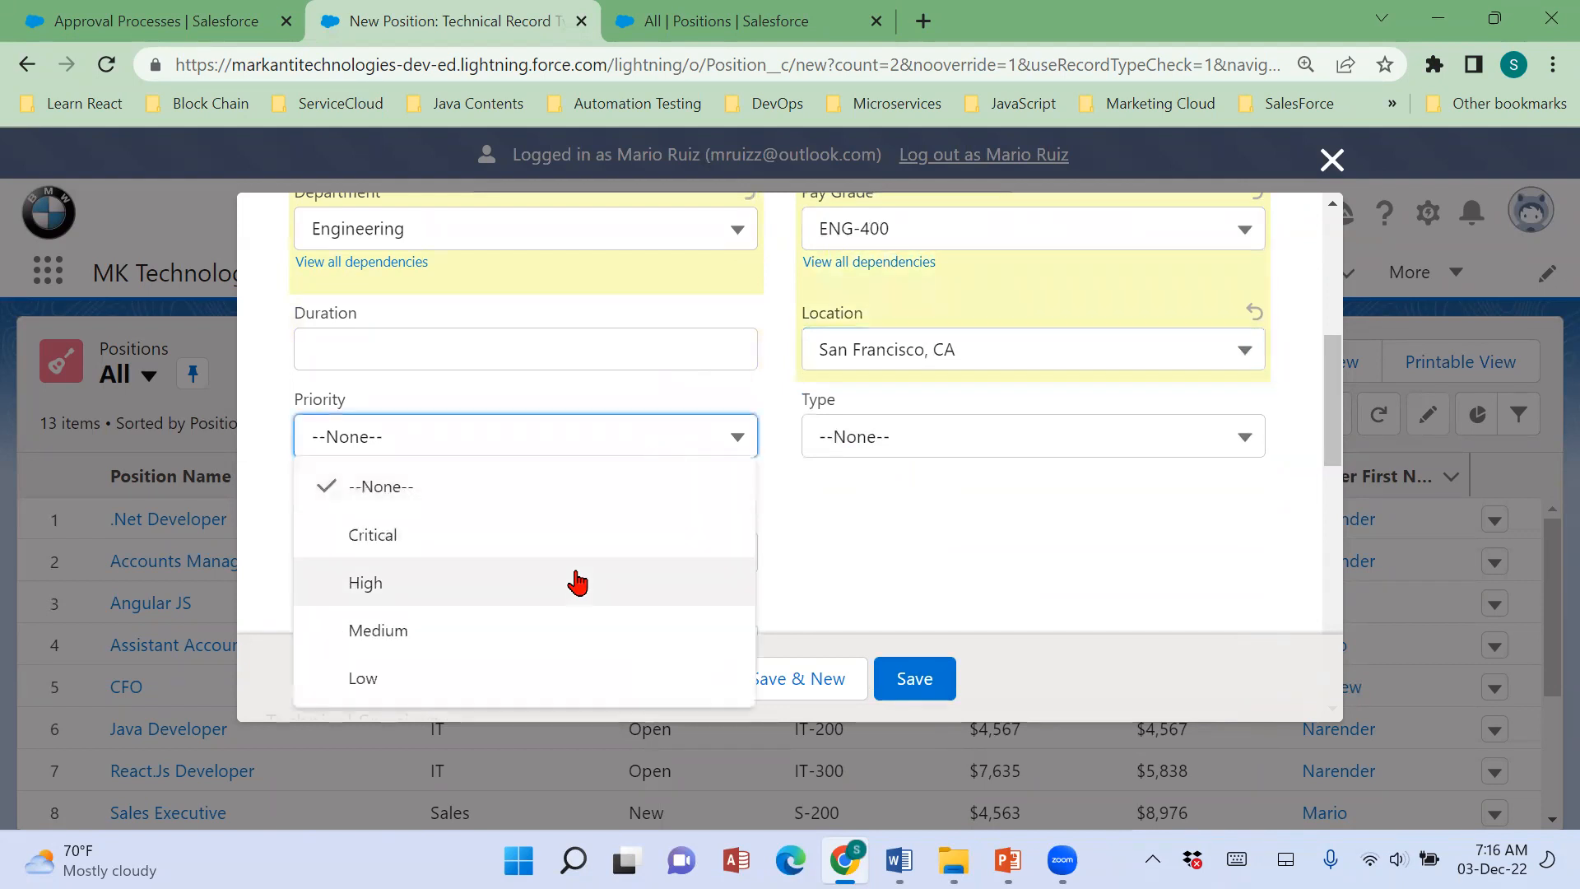
pyautogui.click(571, 582)
pyautogui.scroll(-5, 800, 511)
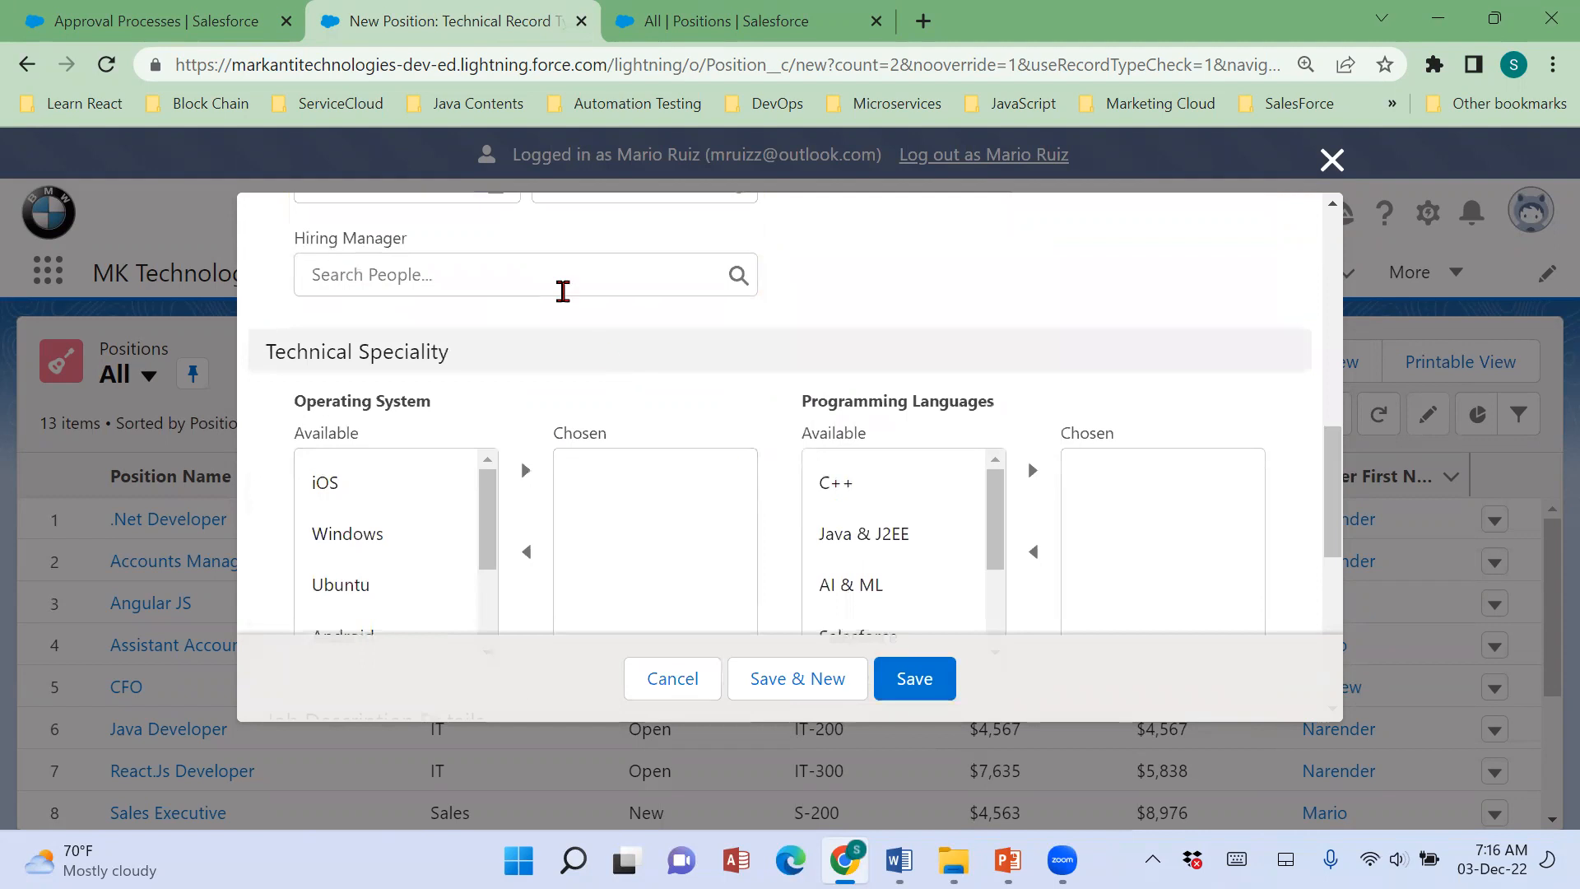
pyautogui.click(567, 288)
pyautogui.click(421, 416)
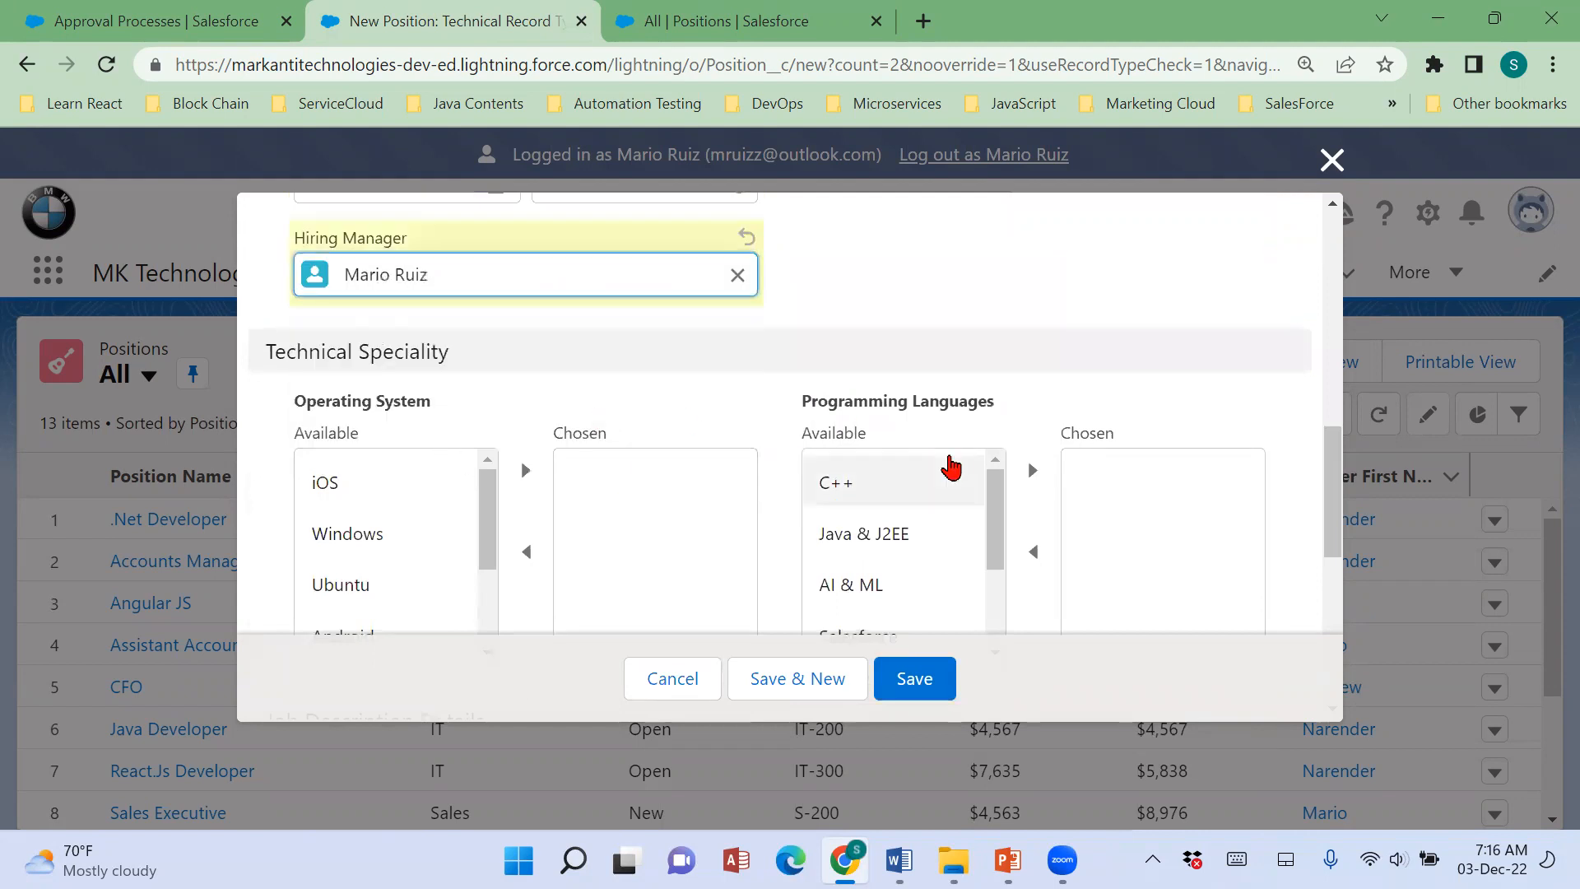
# Add iOS to the chosen operating systems and Salesforce to the chosen programming languages.
pyautogui.scroll(-2, 946, 458)
pyautogui.scroll(-4, 1123, 455)
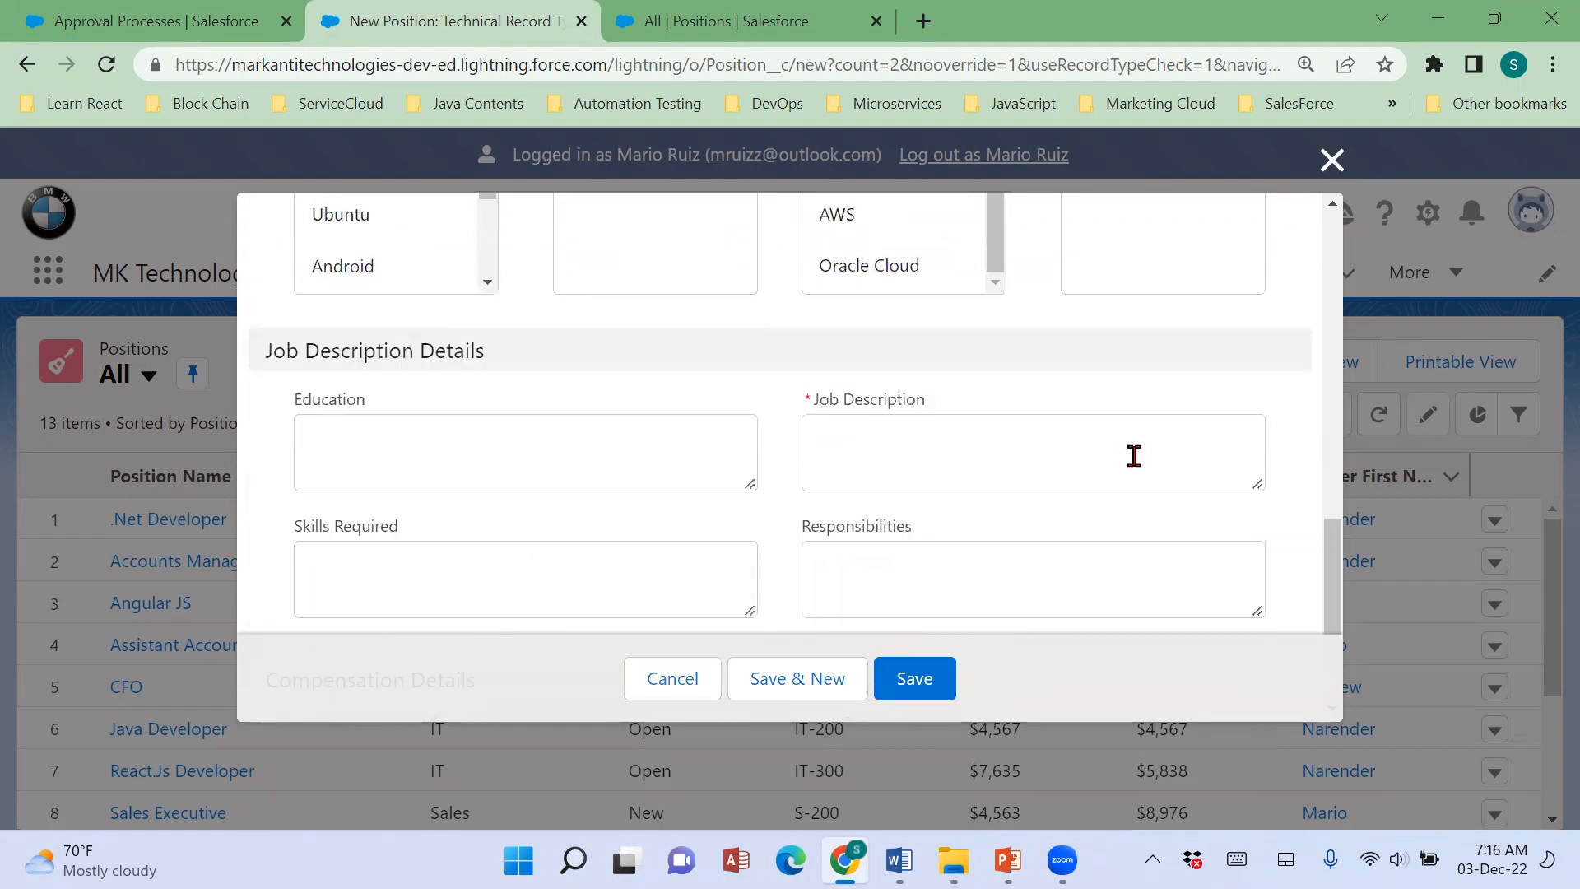
pyautogui.scroll(3, 1134, 455)
pyautogui.click(381, 360)
pyautogui.click(525, 347)
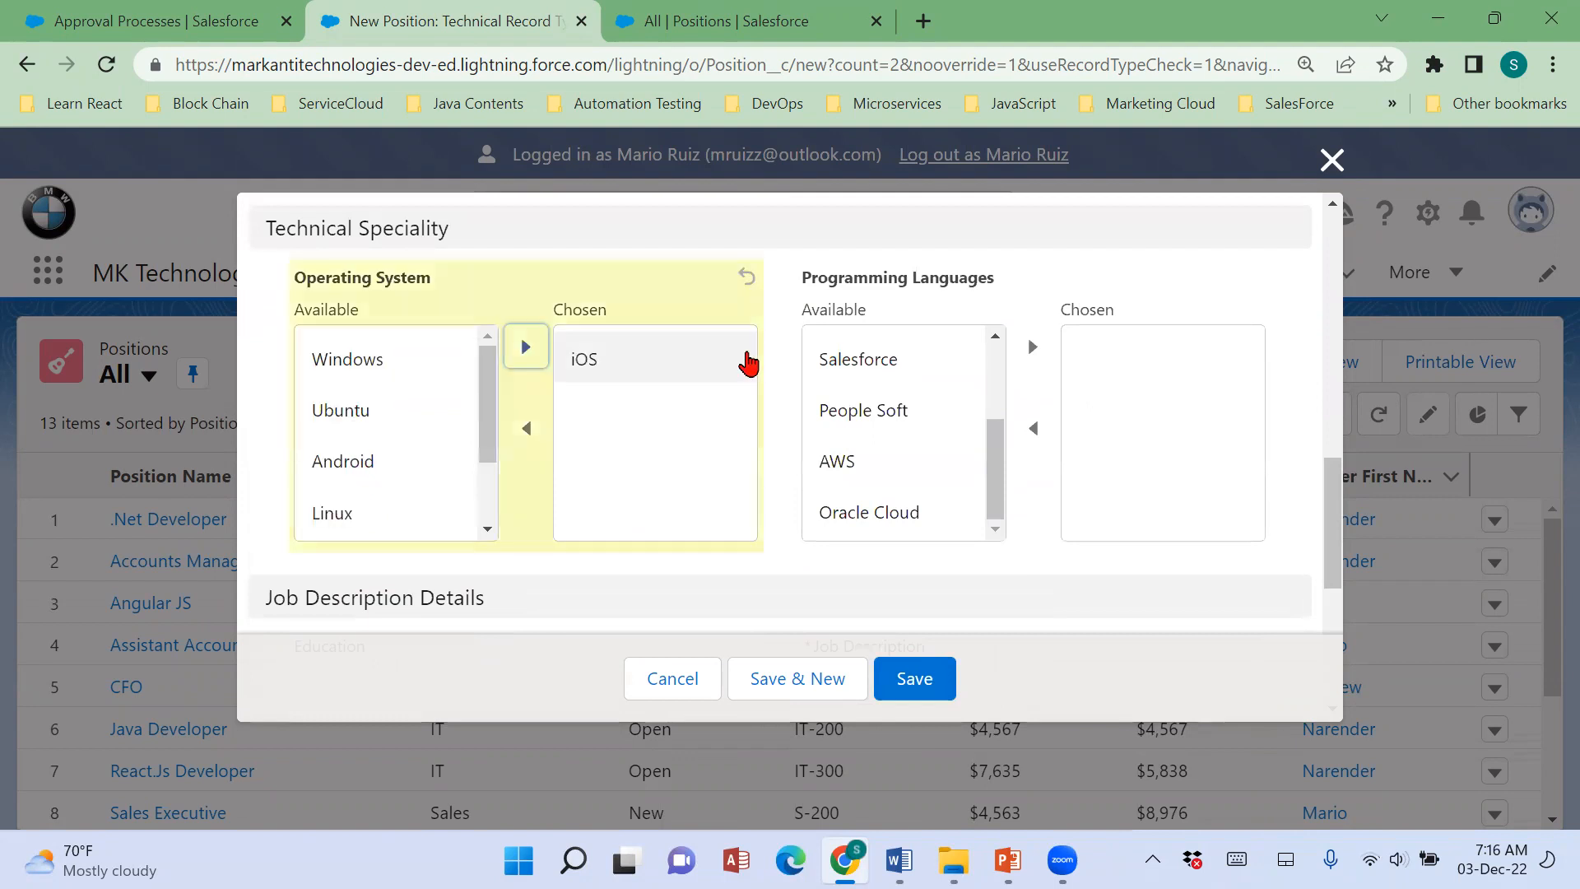
pyautogui.click(956, 357)
pyautogui.click(1032, 346)
# Enter the Job Description "Good at testing" and set Min Pay to 8373 and Max Pay to 9876.
pyautogui.scroll(-4, 1040, 428)
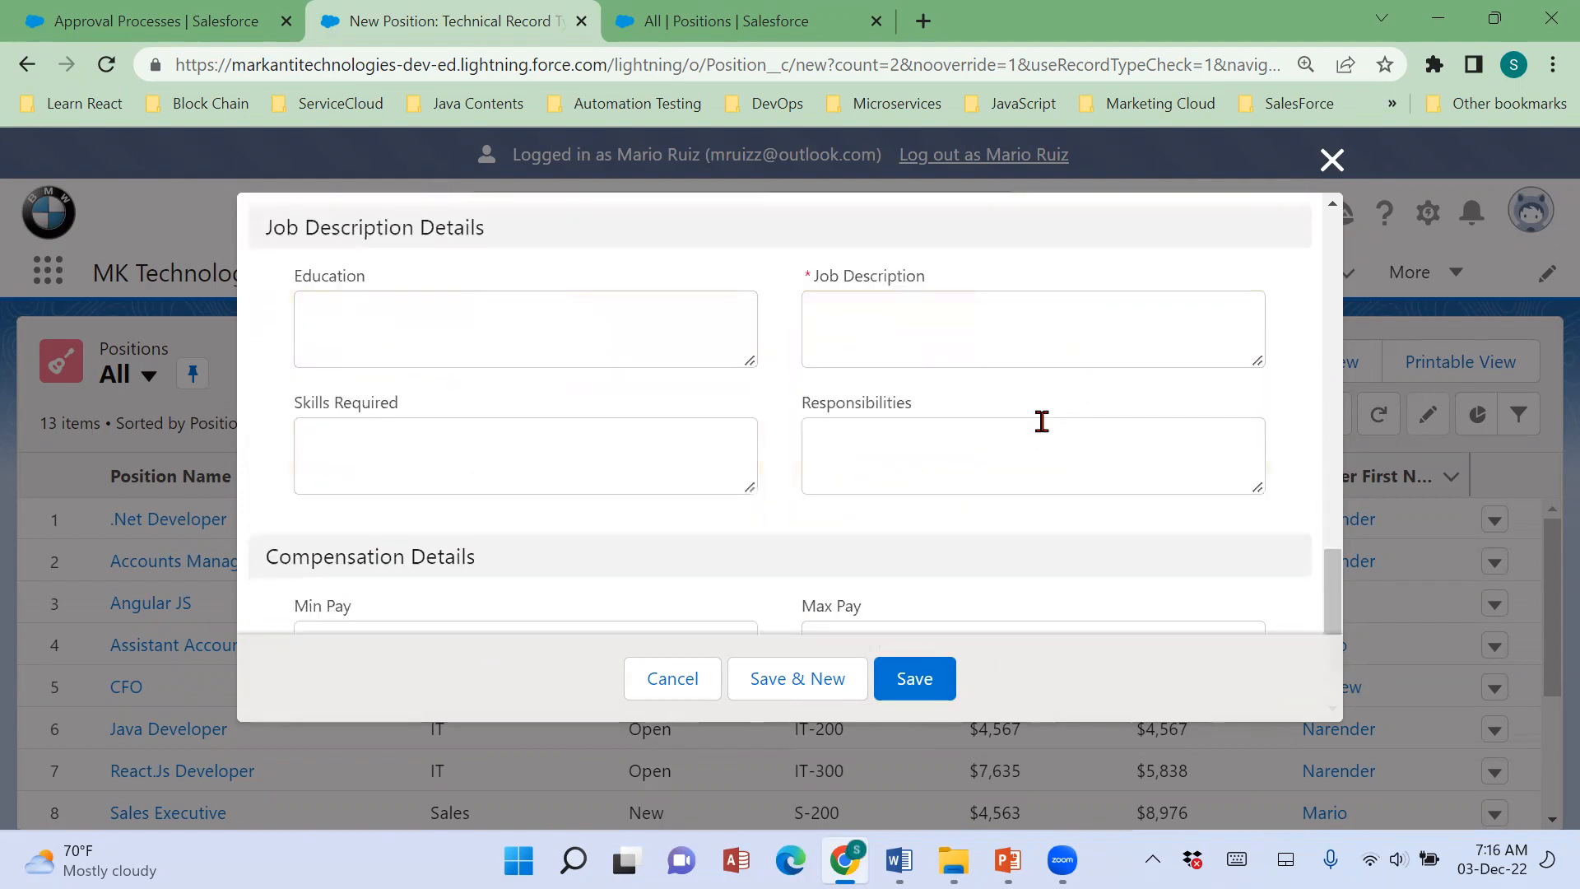
pyautogui.click(1009, 333)
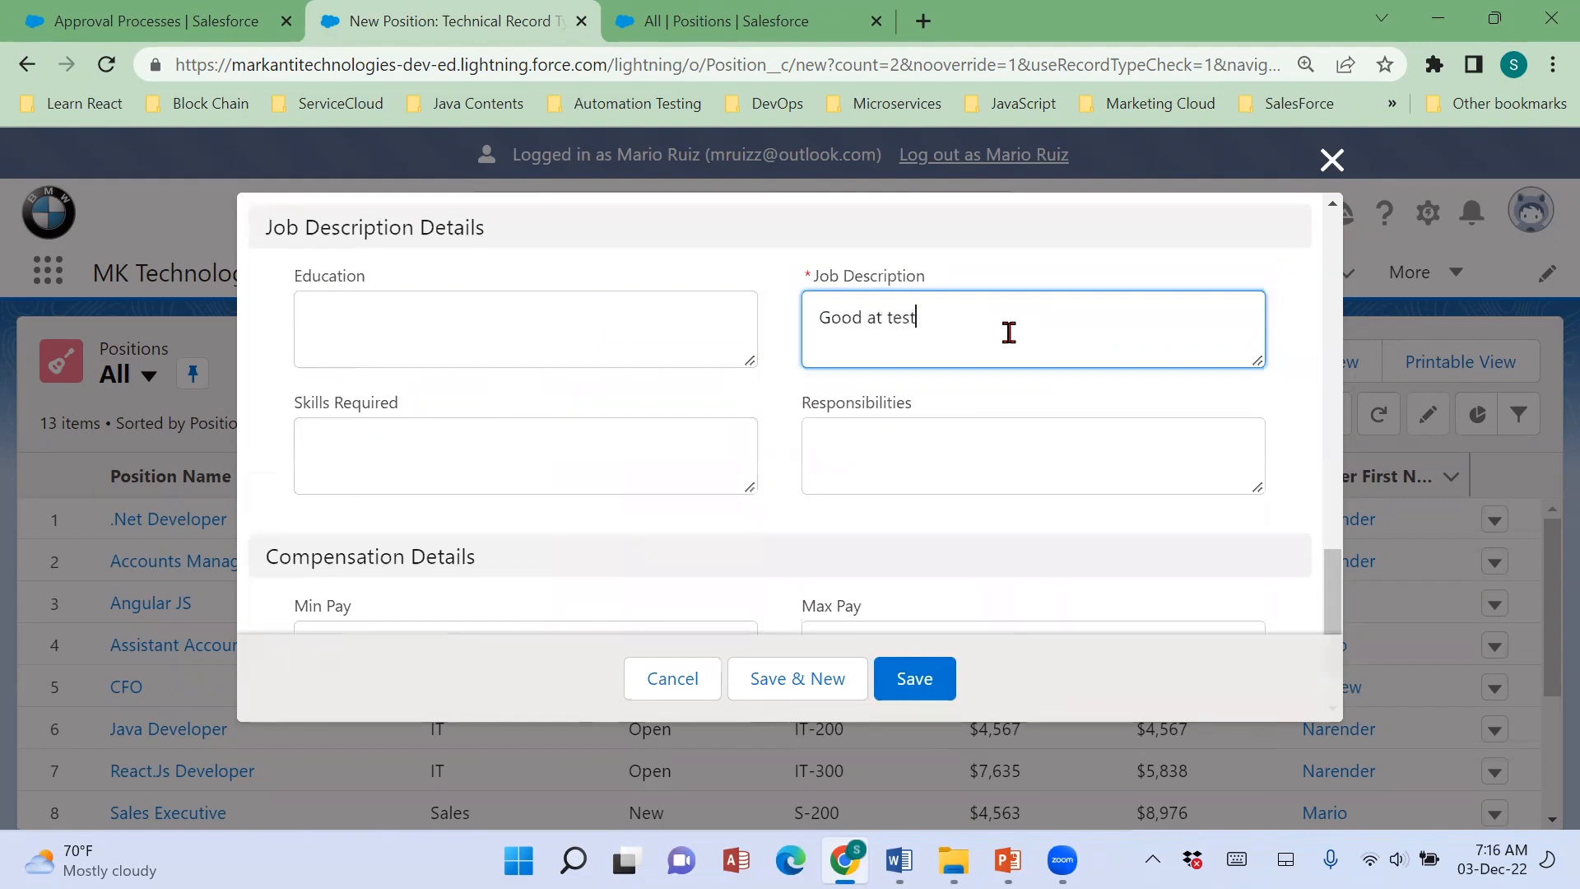
pyautogui.scroll(-1, 1009, 332)
pyautogui.click(438, 572)
pyautogui.press('Tab')
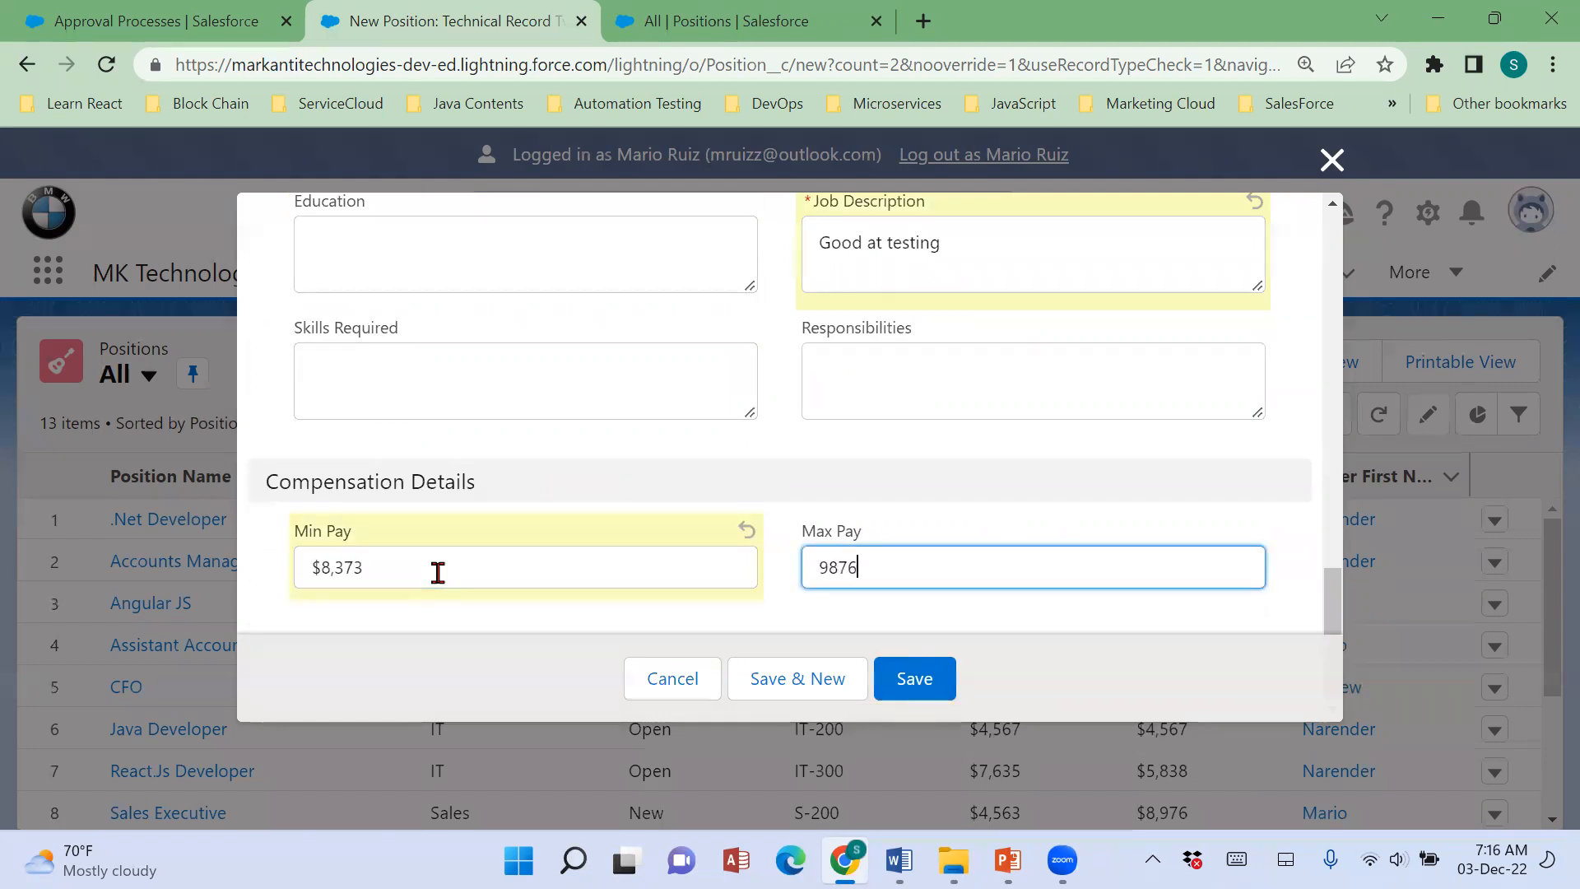
# Review the entered position details and save the Automation Tester position.
pyautogui.scroll(15, 670, 324)
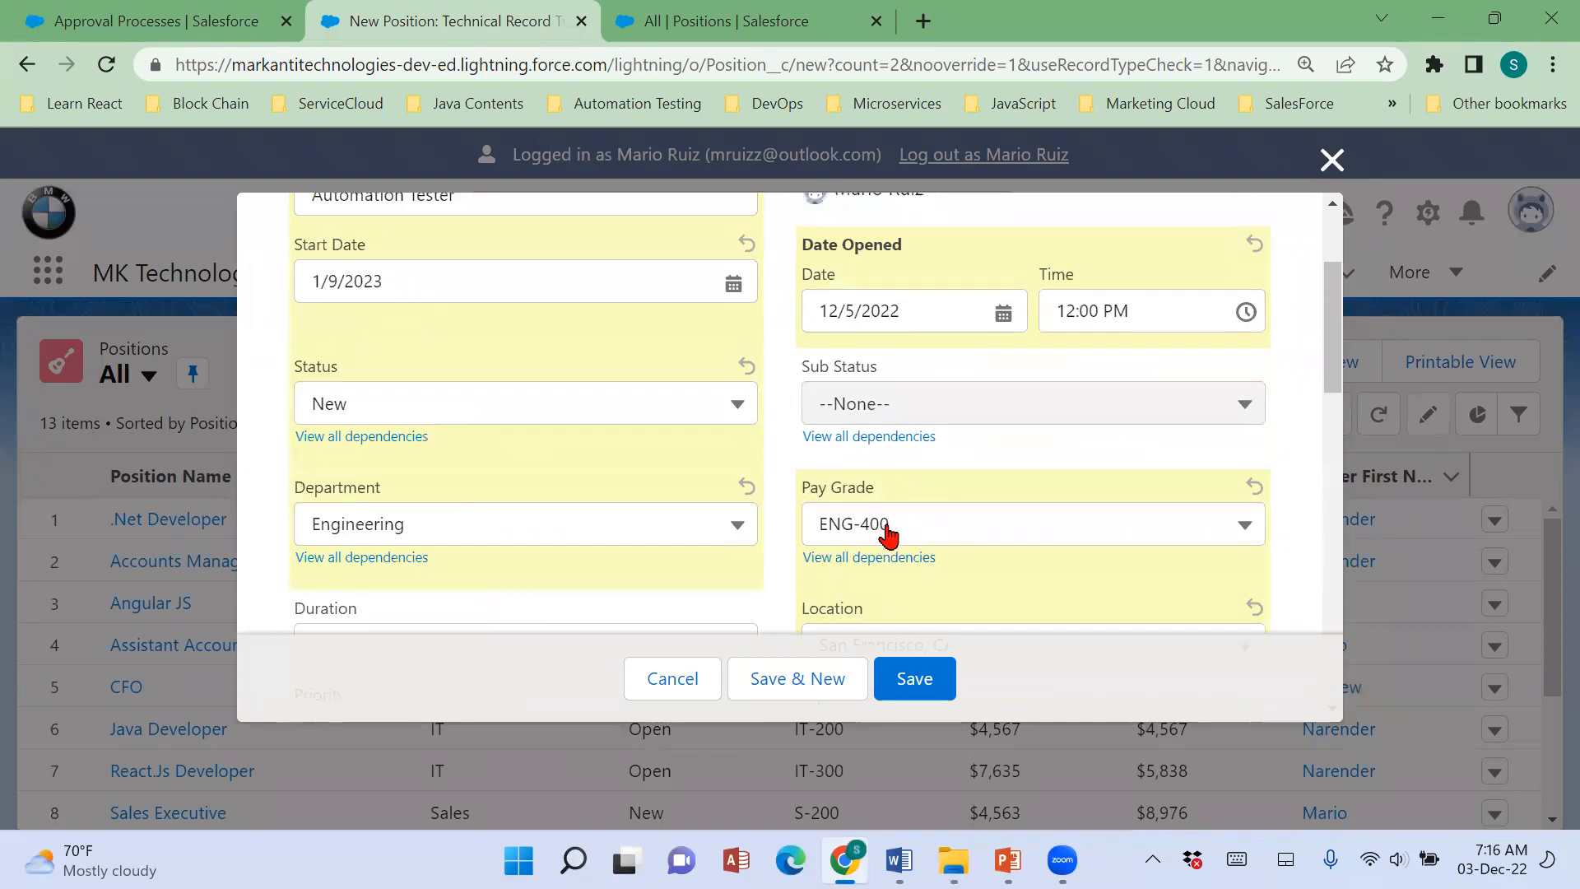
pyautogui.scroll(-5, 889, 535)
pyautogui.scroll(5, 941, 416)
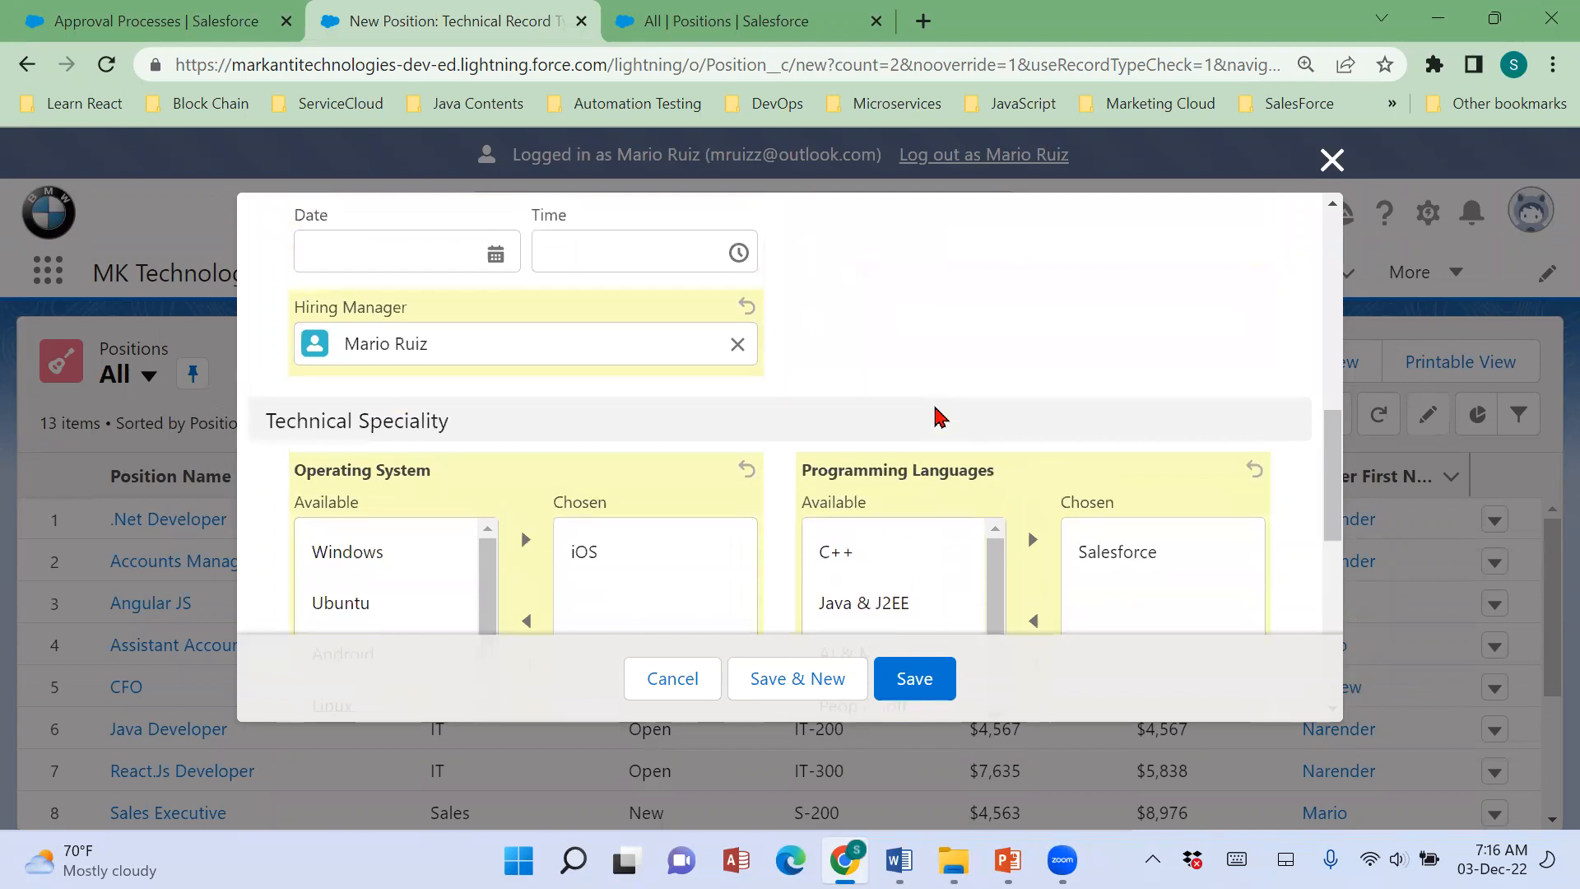
pyautogui.click(941, 694)
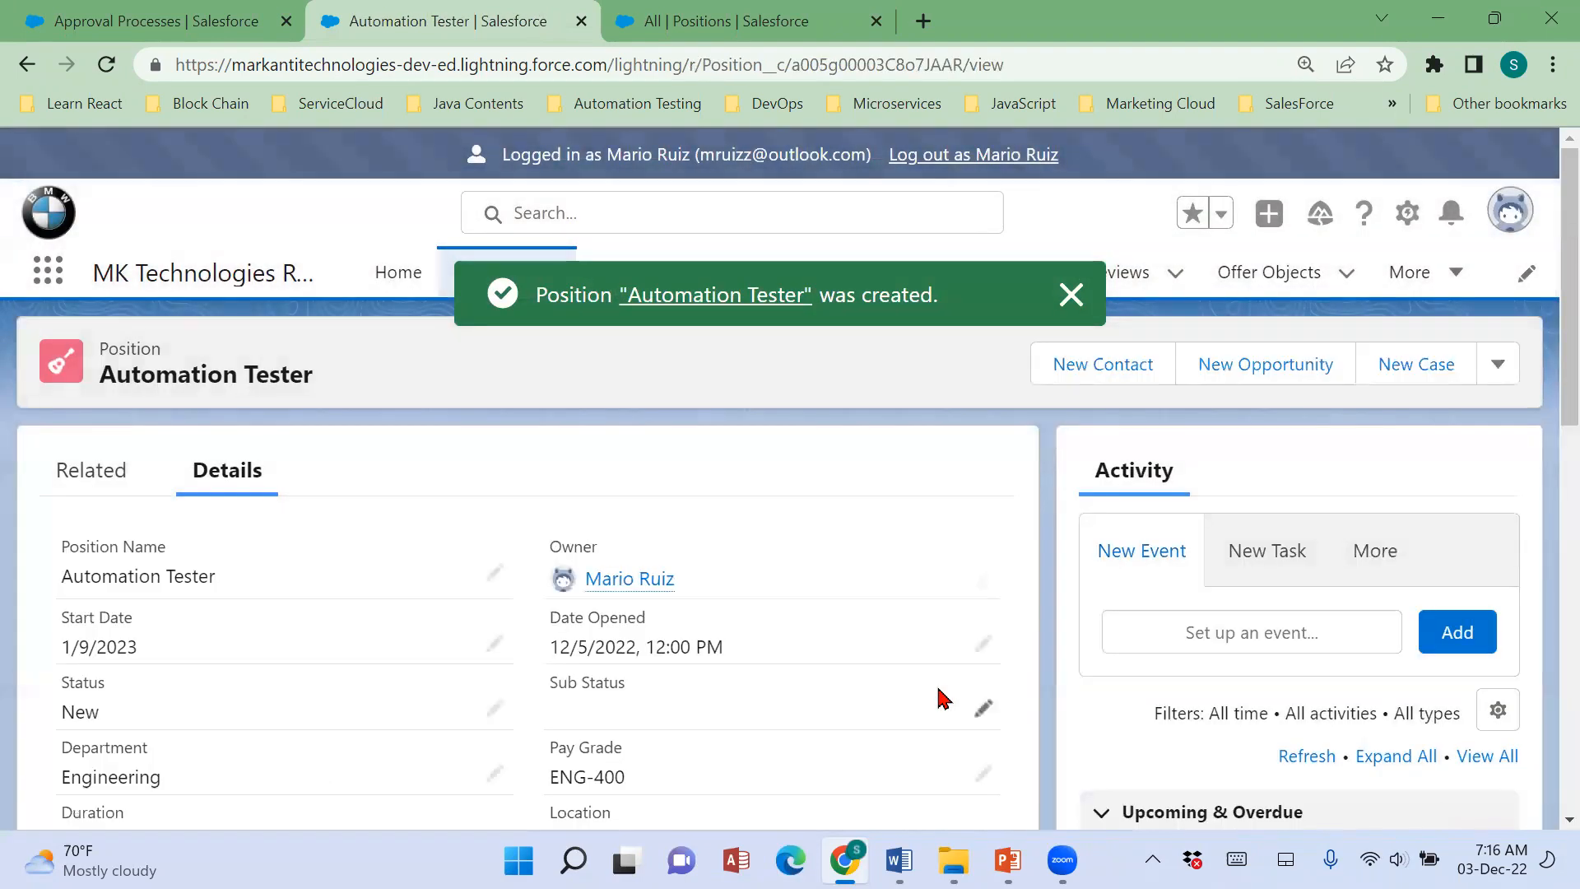
# Submit the Automation Tester position for approval without comments and dismiss the notification.
pyautogui.scroll(-5, 944, 698)
pyautogui.scroll(5, 944, 698)
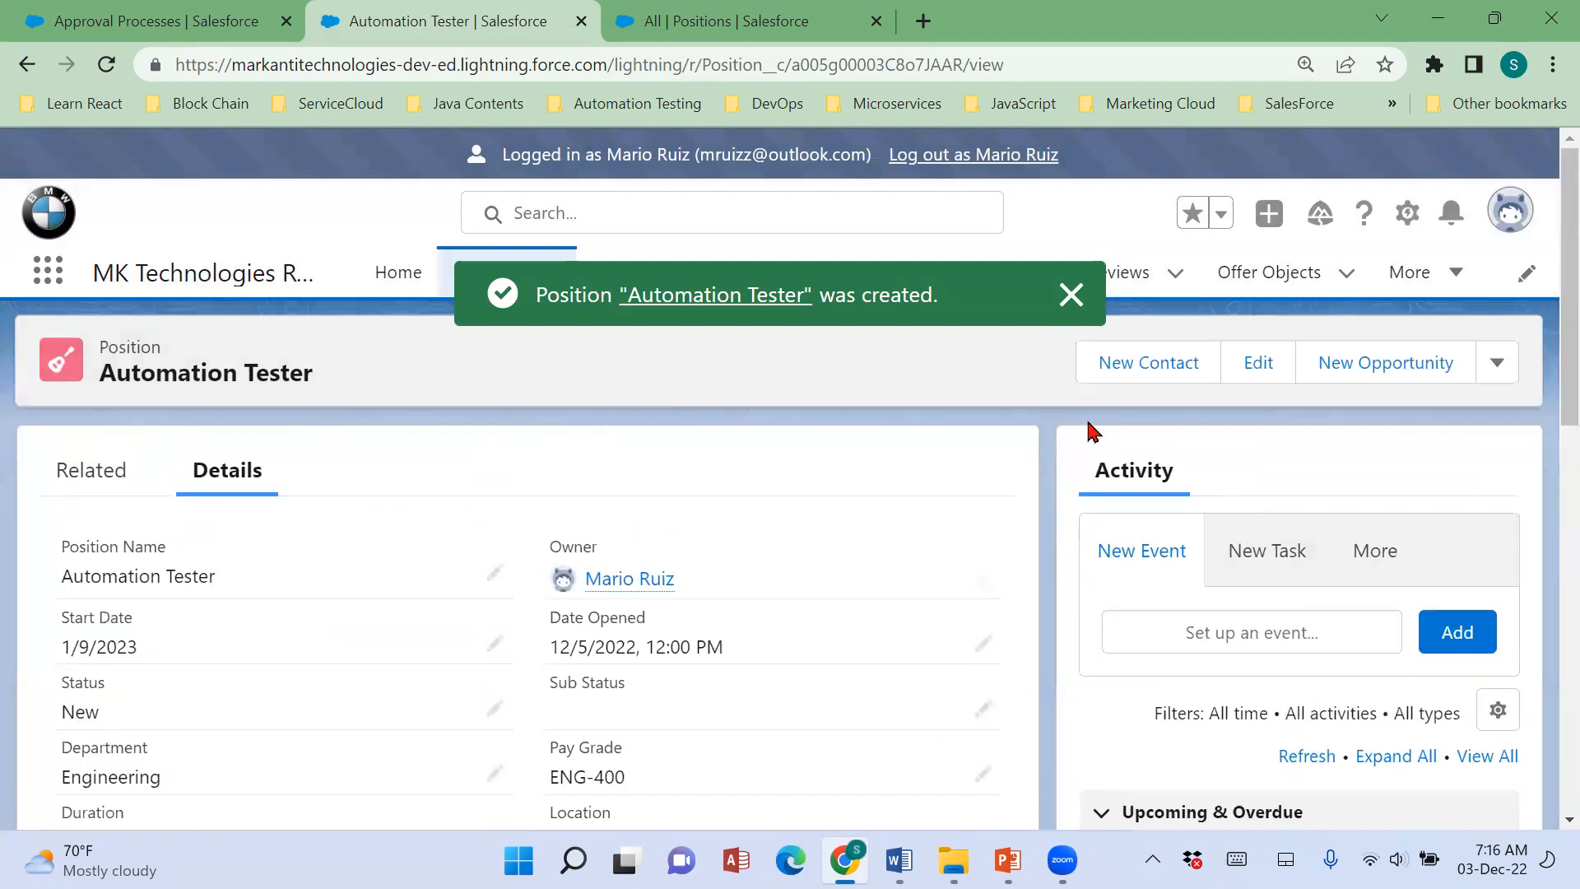
pyautogui.click(1069, 293)
pyautogui.click(1498, 360)
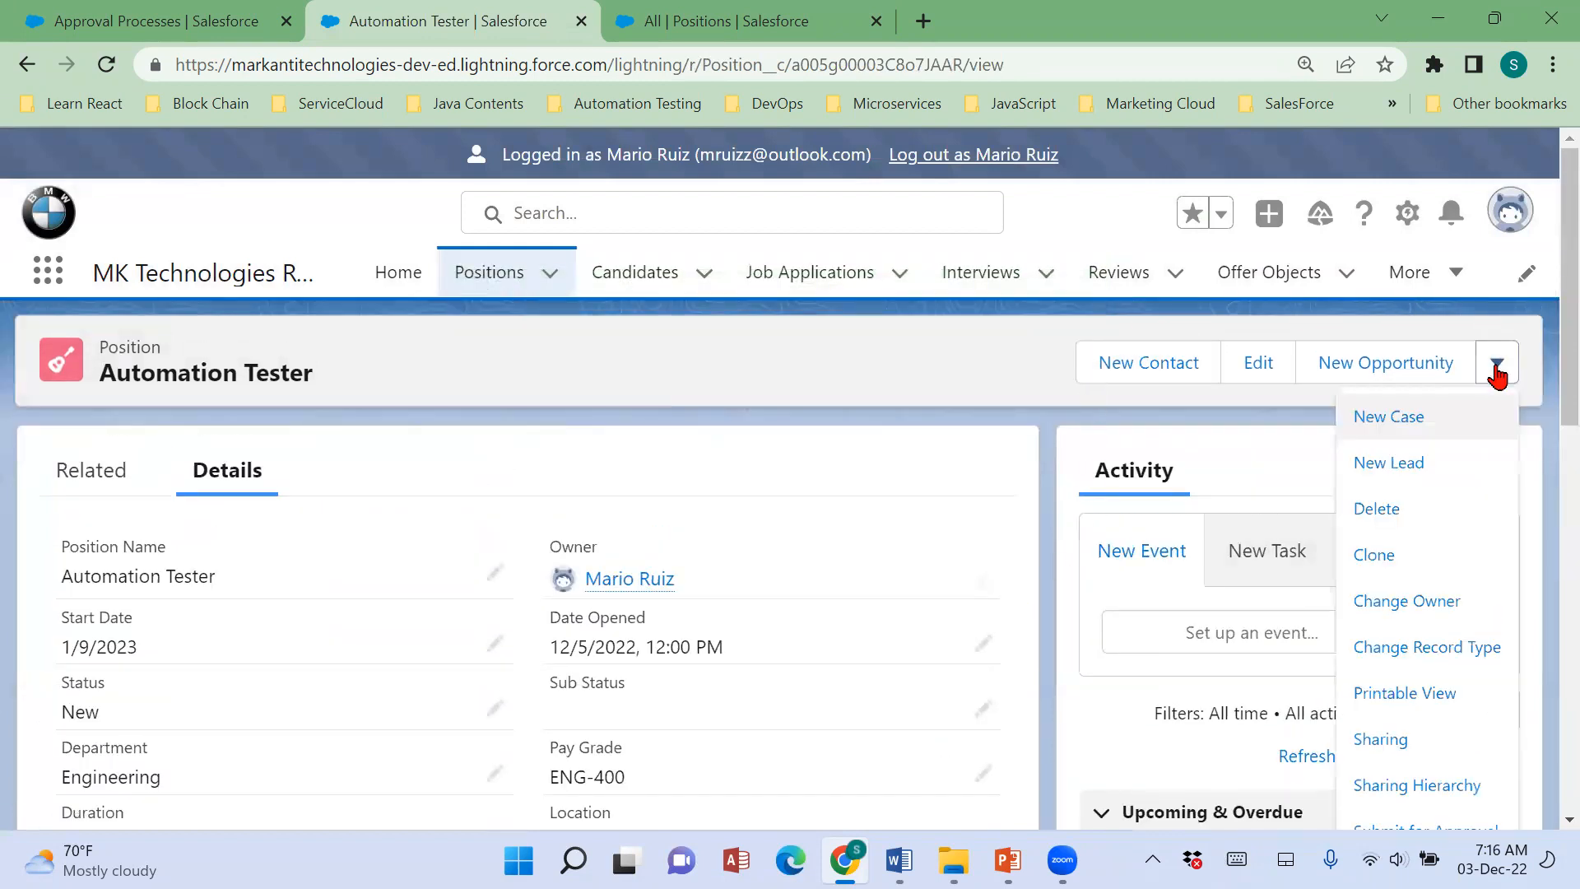
pyautogui.scroll(-1, 1454, 729)
pyautogui.scroll(-2, 1453, 728)
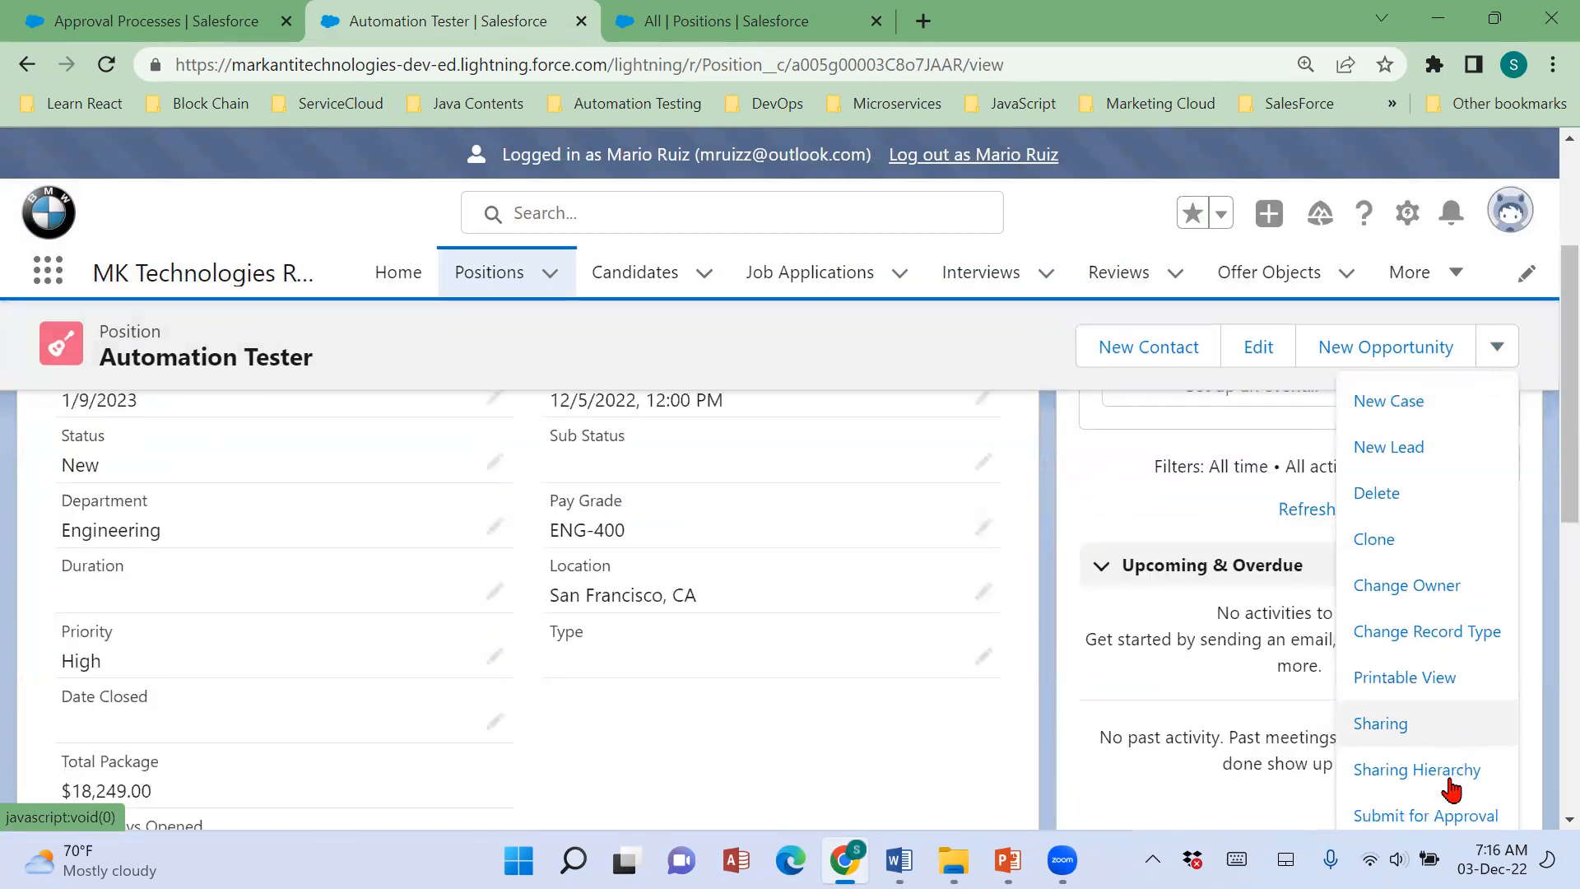
pyautogui.click(1443, 827)
pyautogui.click(1107, 694)
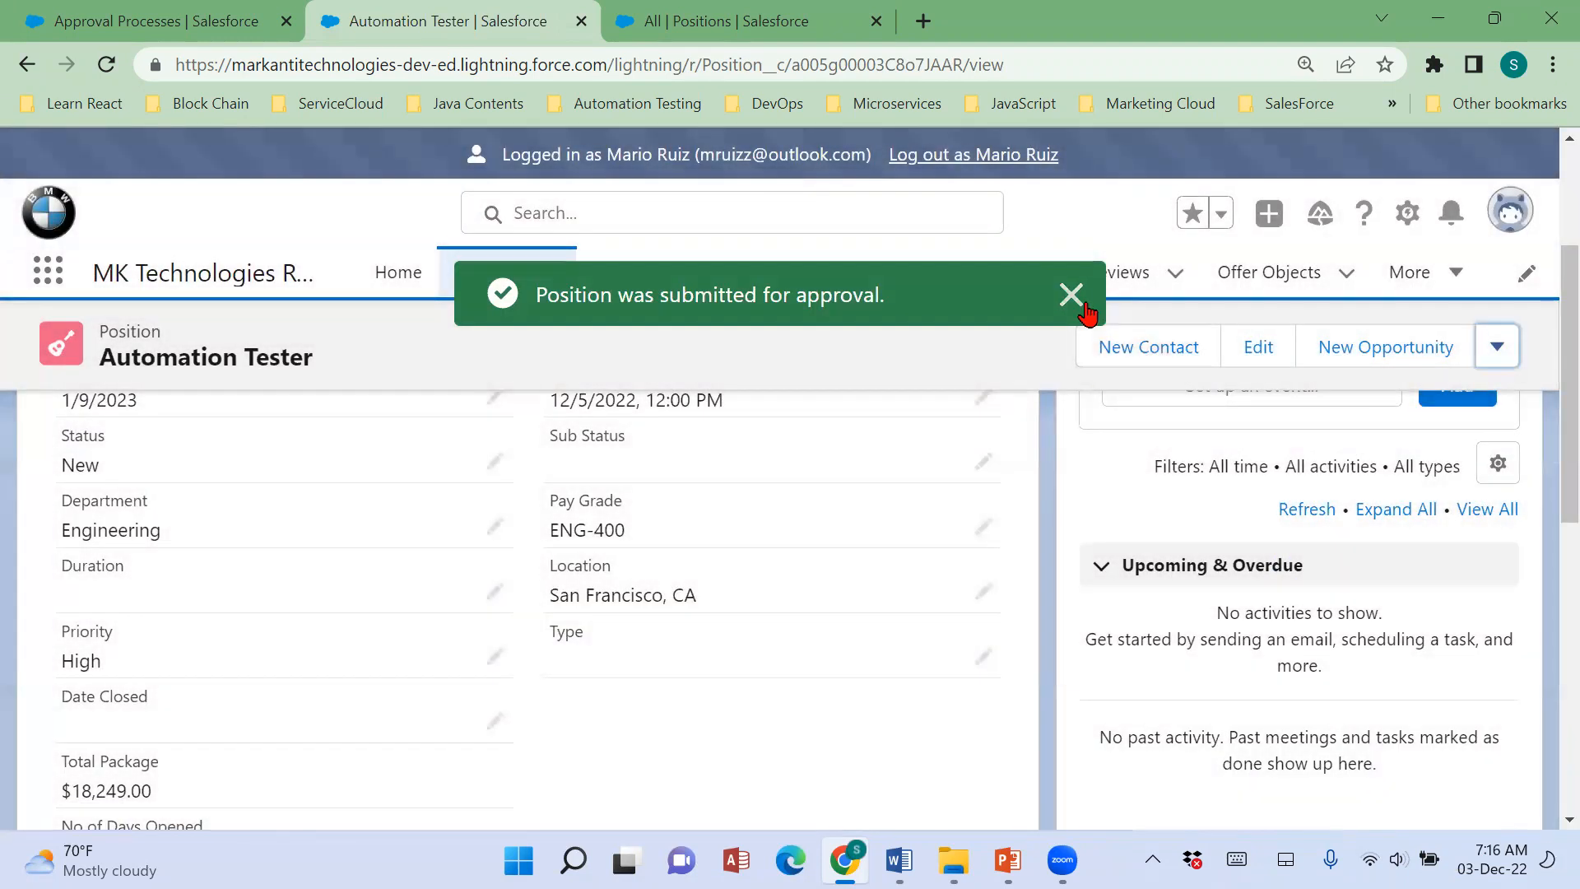
pyautogui.click(1085, 306)
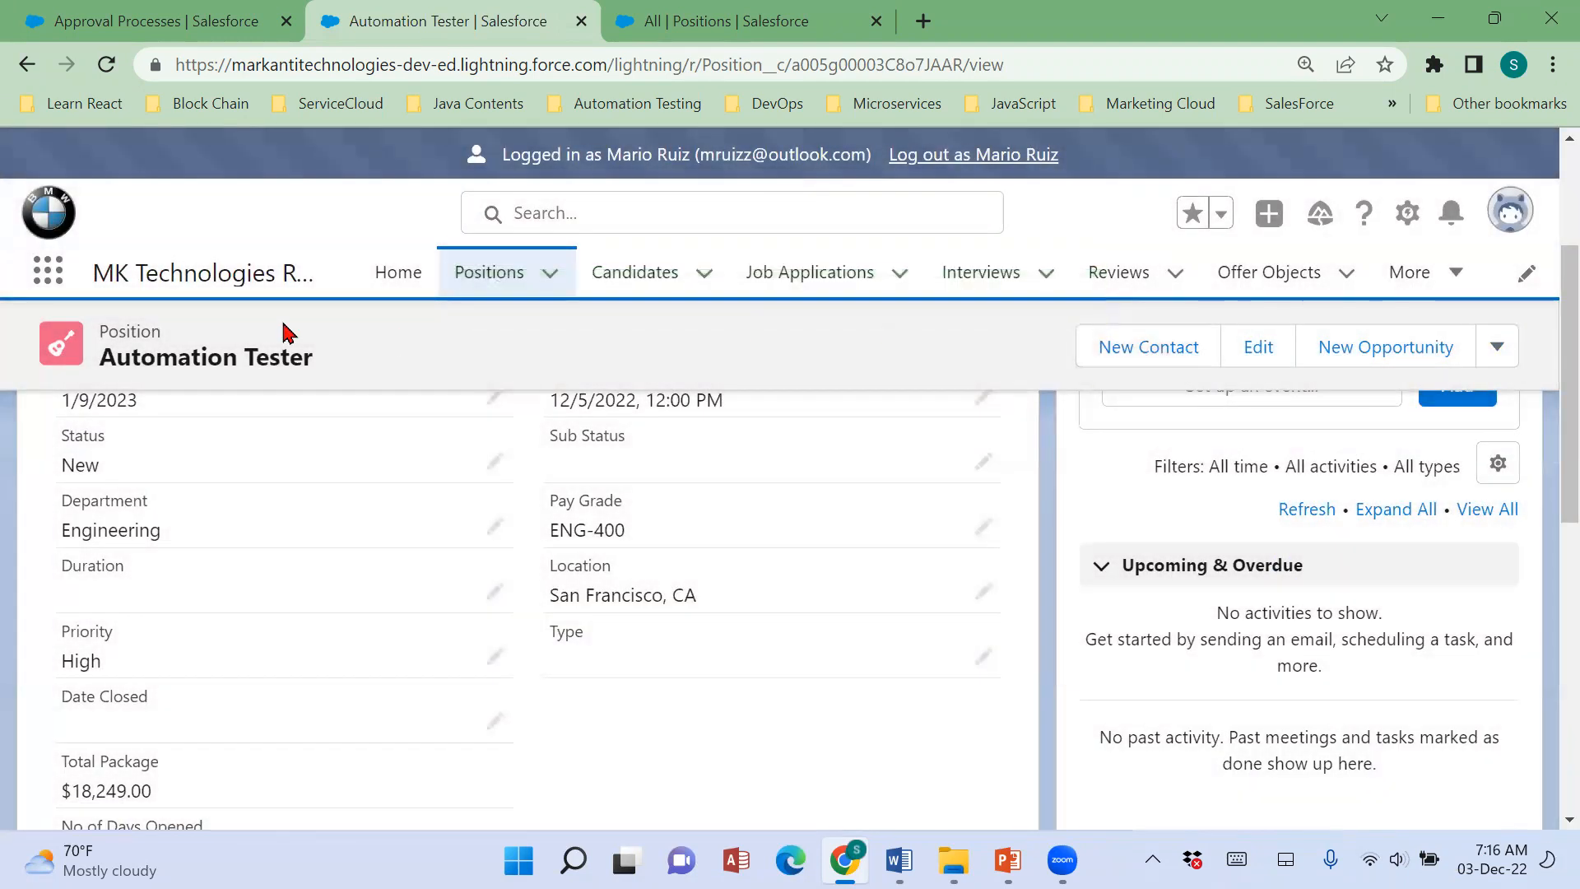
# Examine the Position History and Approval History in the Automation Tester position's related lists.
pyautogui.scroll(3, 280, 570)
pyautogui.click(87, 474)
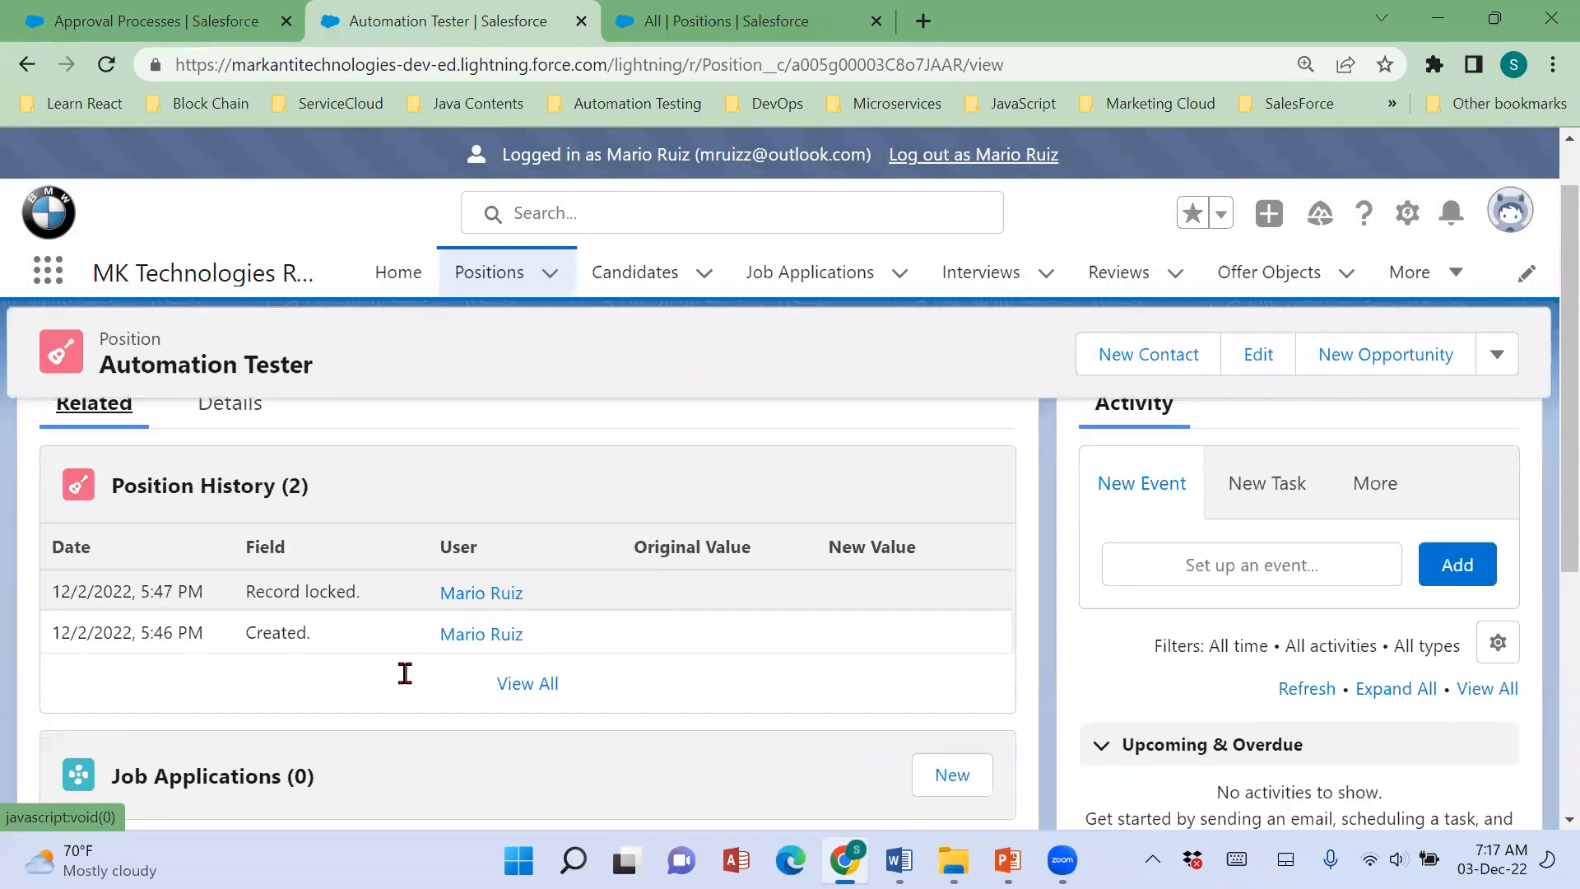
pyautogui.scroll(-7, 405, 670)
pyautogui.moveTo(226, 688)
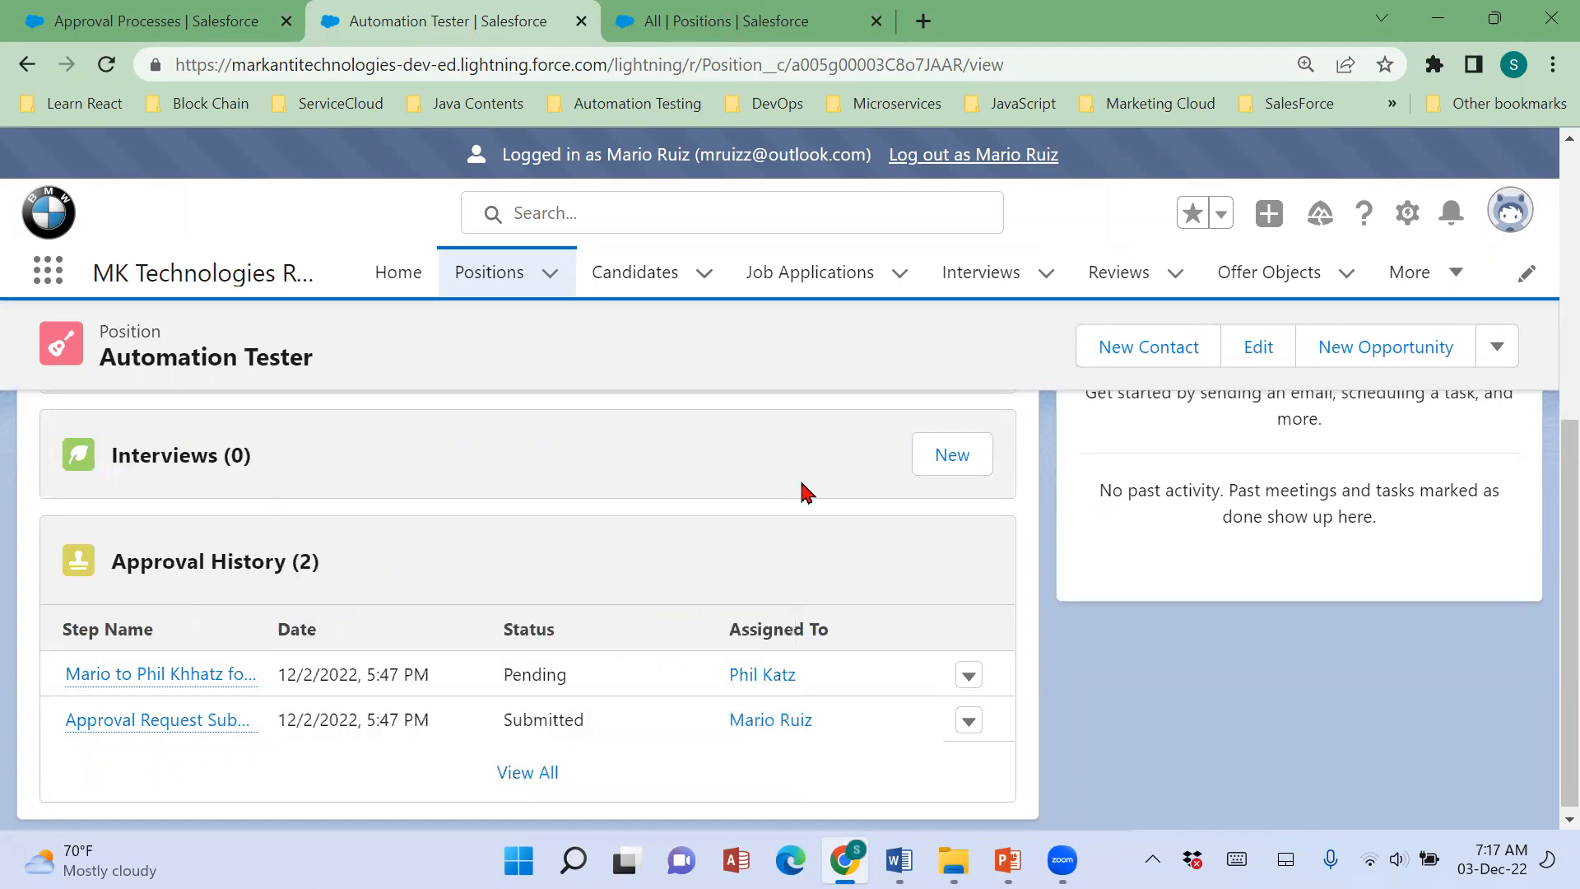
pyautogui.scroll(5, 802, 485)
# Open the All list view of Positions and look through the listed positions.
pyautogui.click(502, 278)
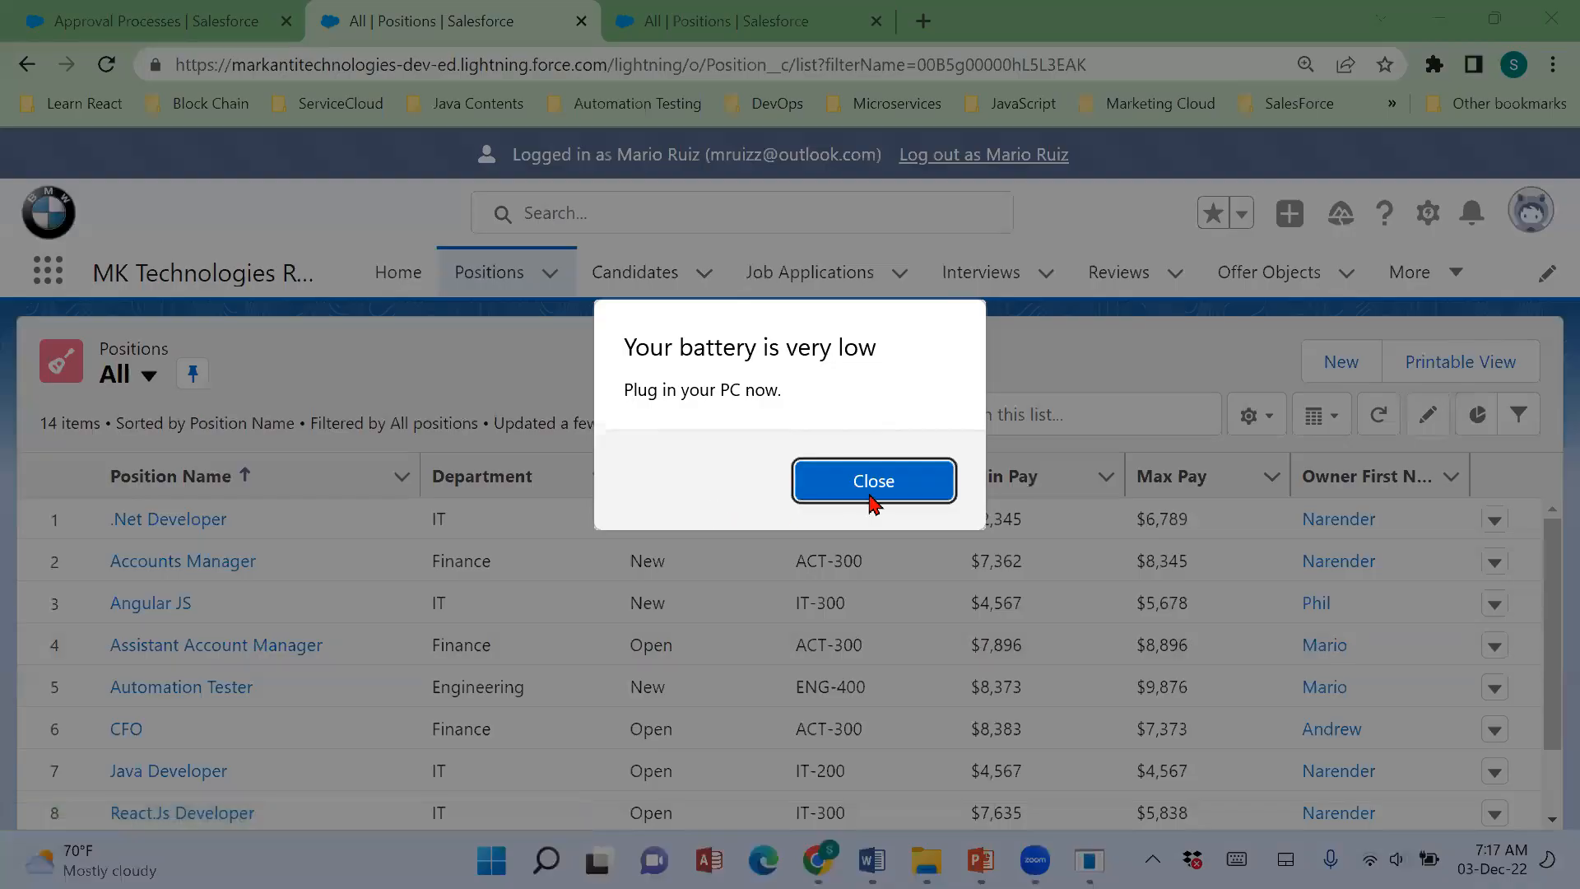
pyautogui.click(870, 487)
pyautogui.scroll(-2, 218, 753)
pyautogui.scroll(-2, 230, 790)
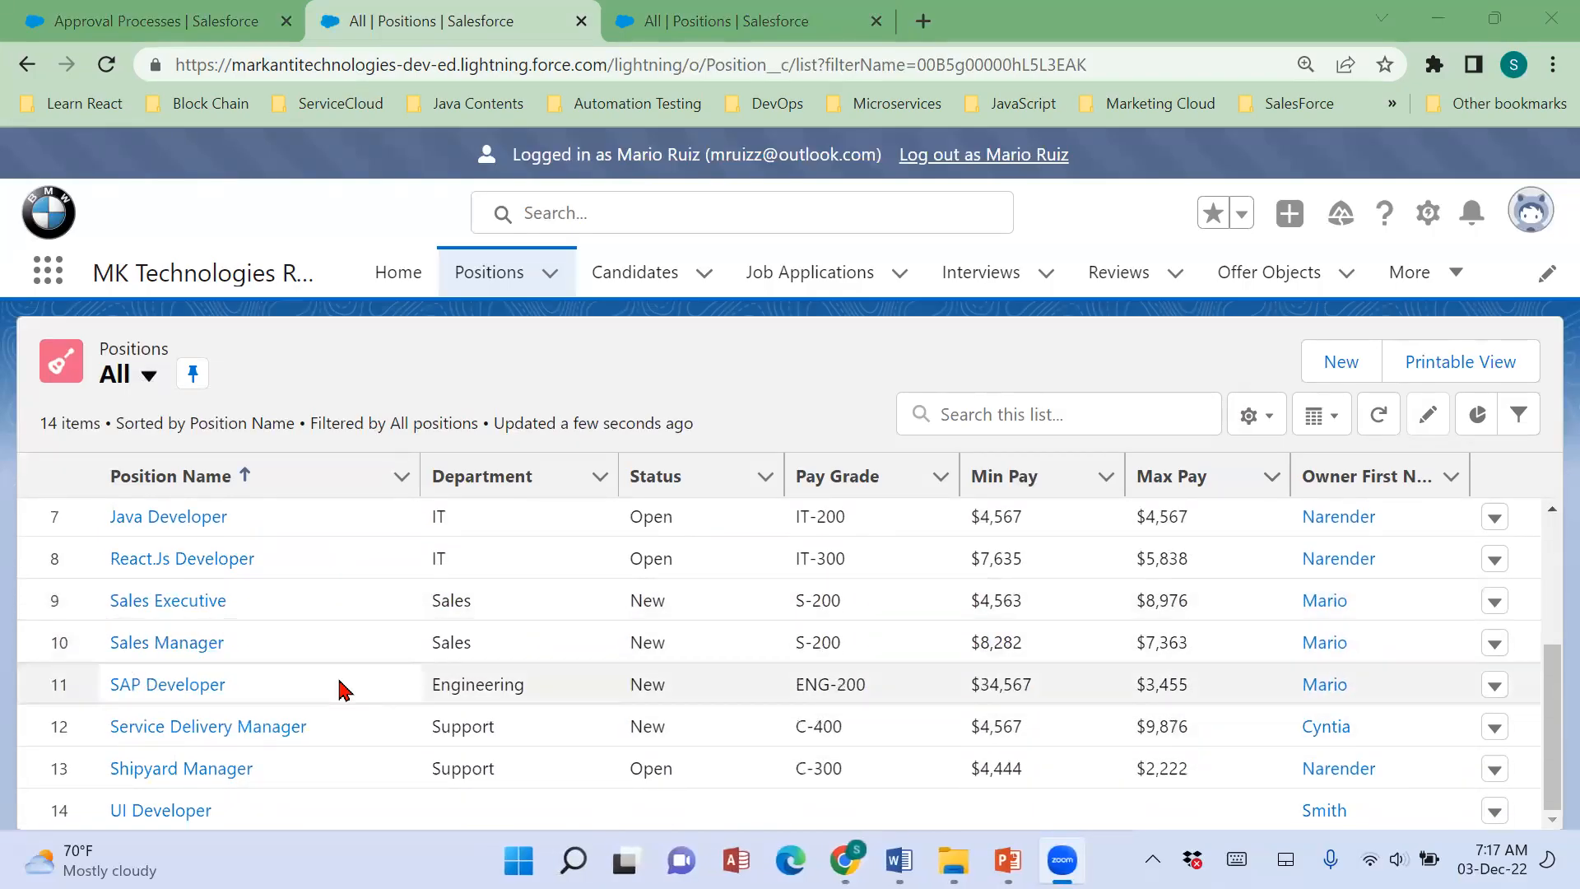
pyautogui.scroll(6, 333, 689)
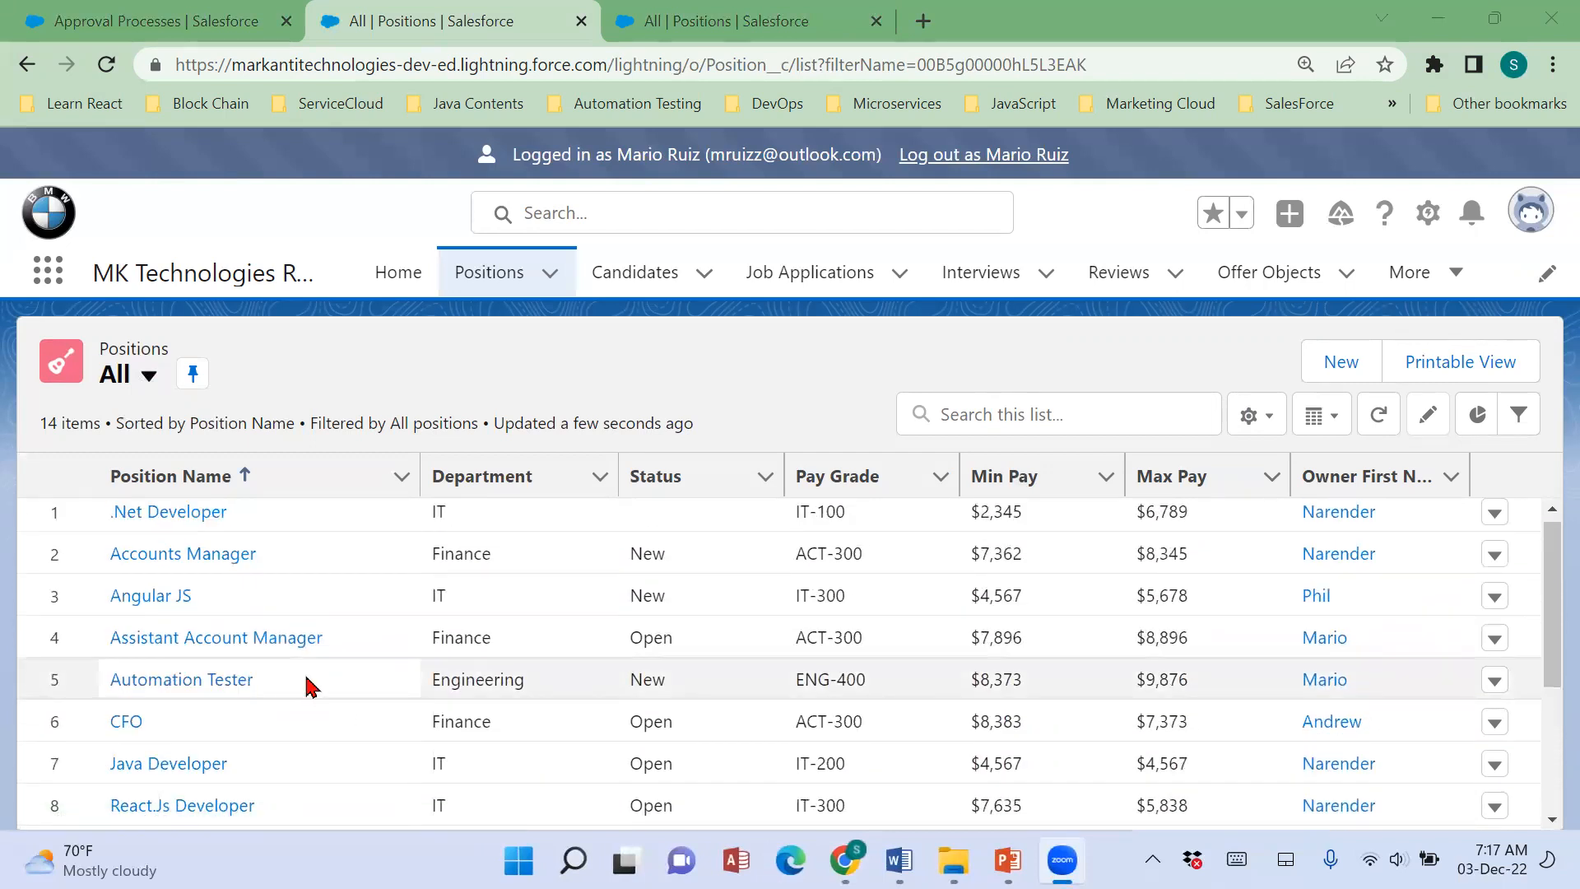
# Log out of the recruiter's session and open the recruiter's record in the Users setup list.
pyautogui.click(1018, 158)
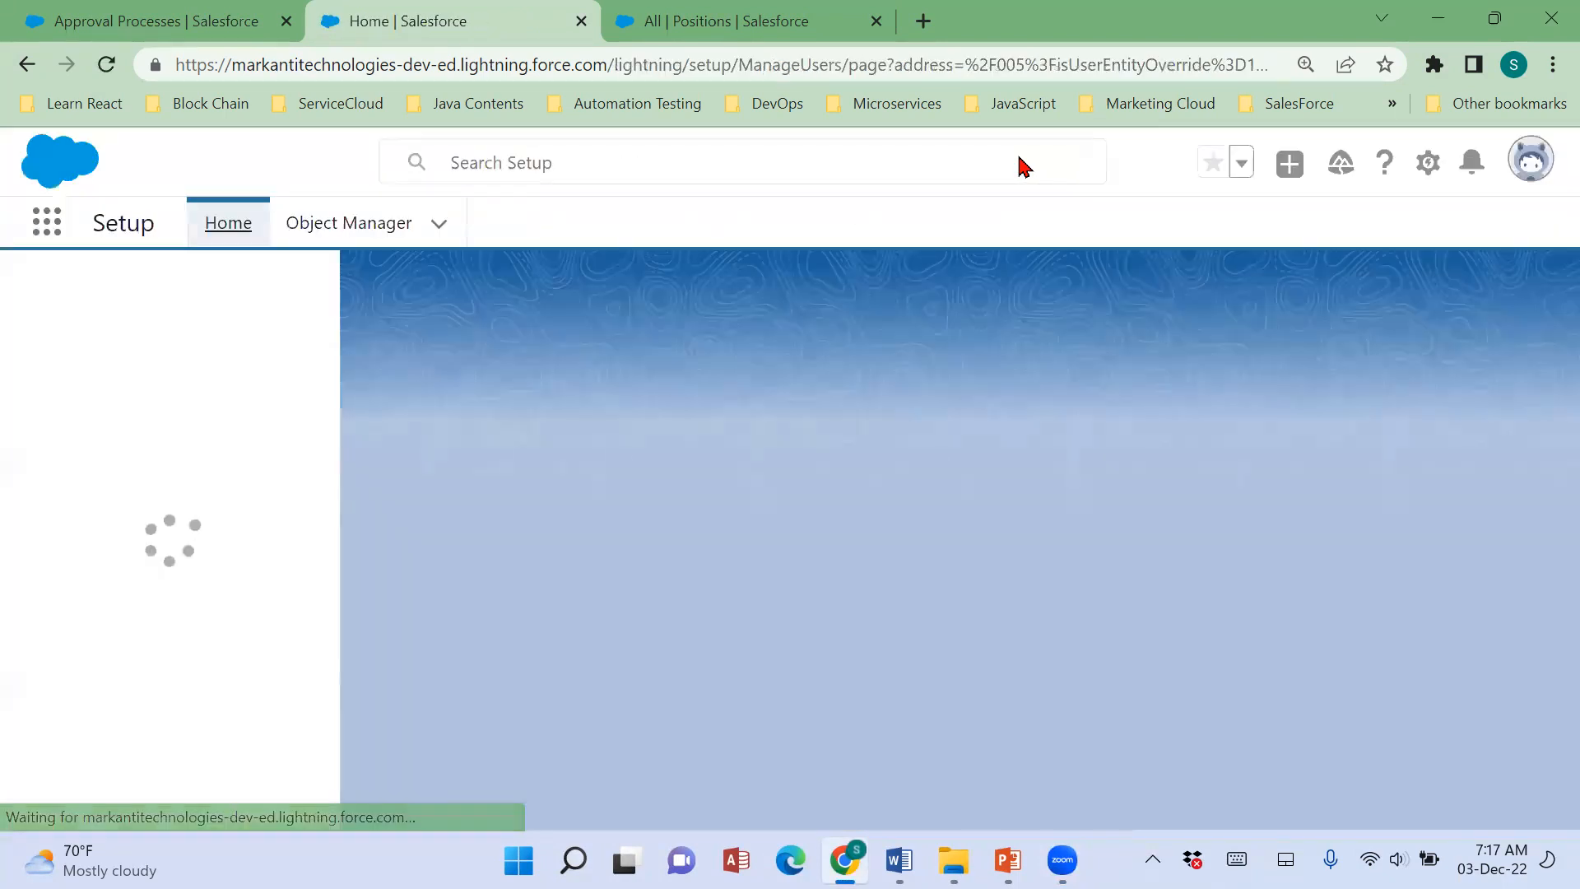
pyautogui.scroll(-5, 733, 626)
pyautogui.scroll(-1, 728, 625)
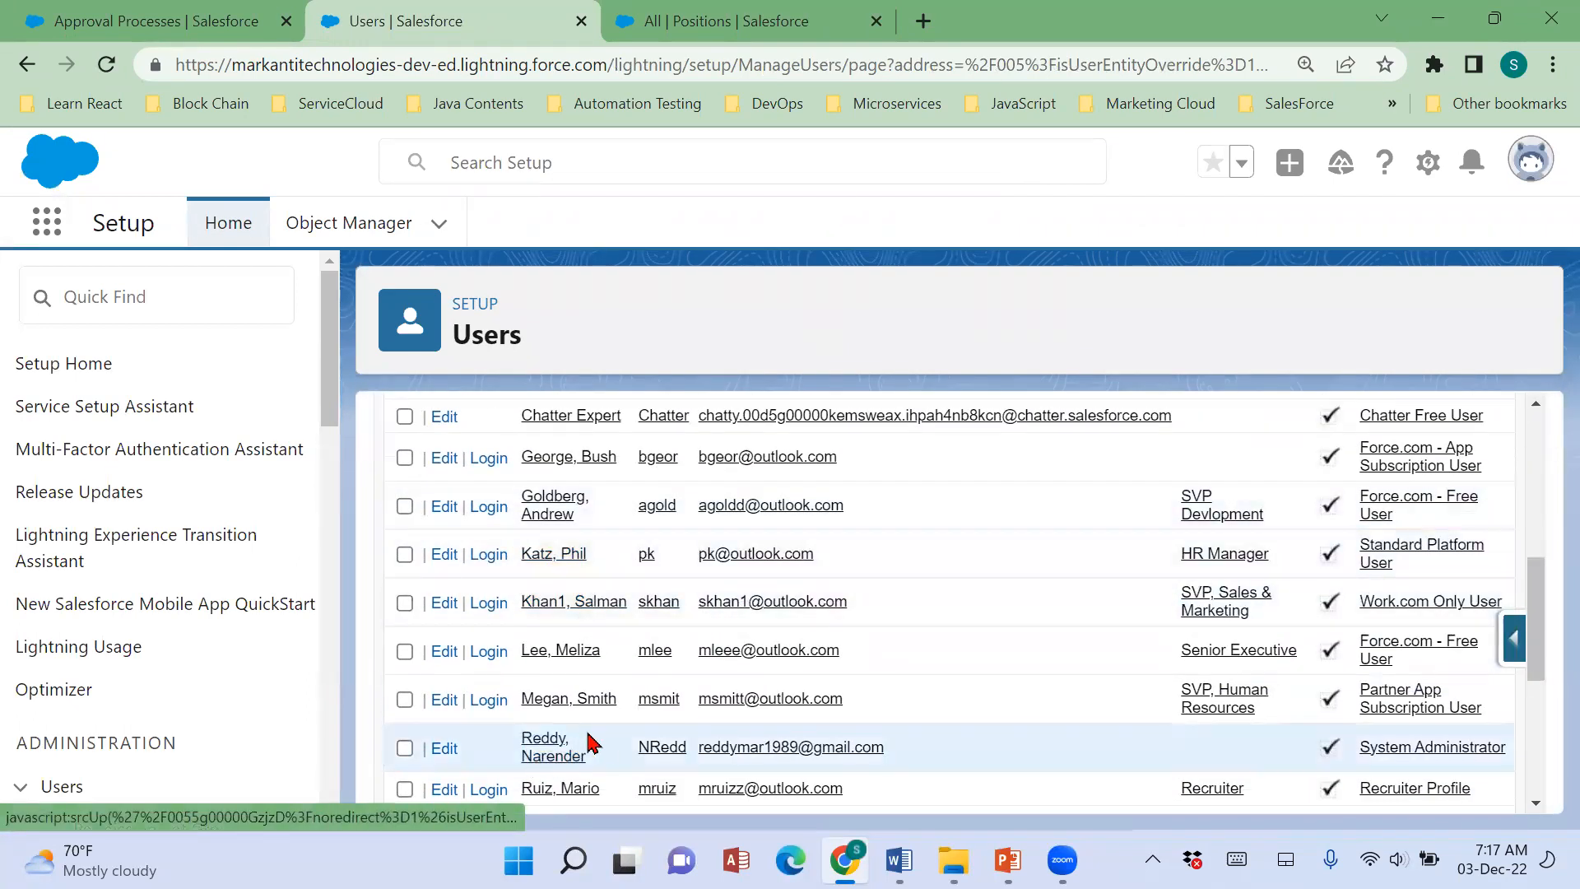
pyautogui.scroll(-2, 610, 743)
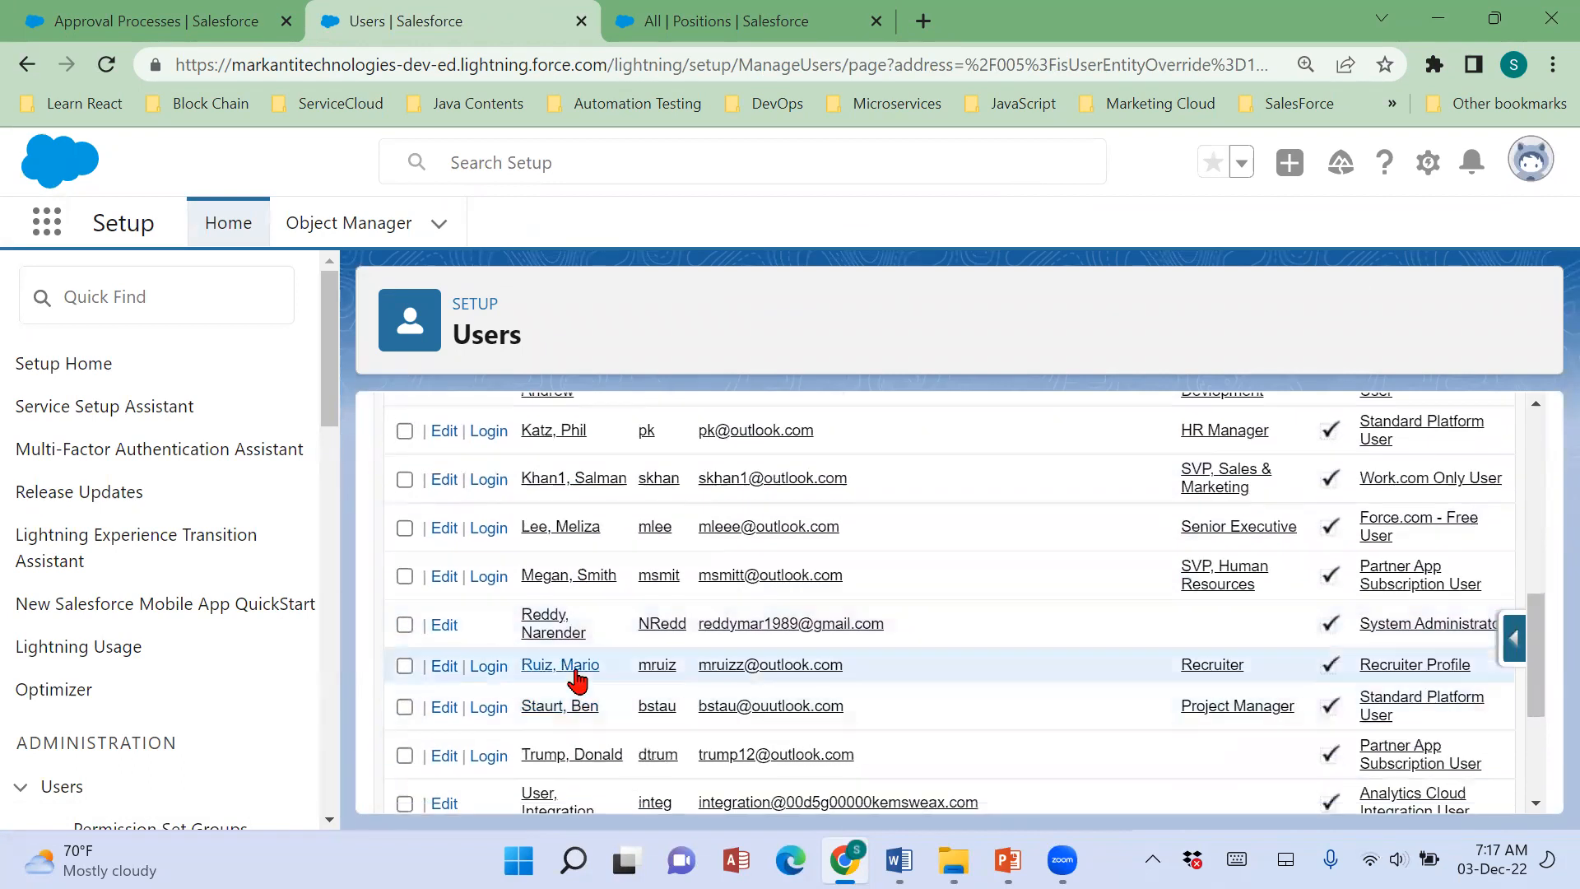
pyautogui.click(576, 671)
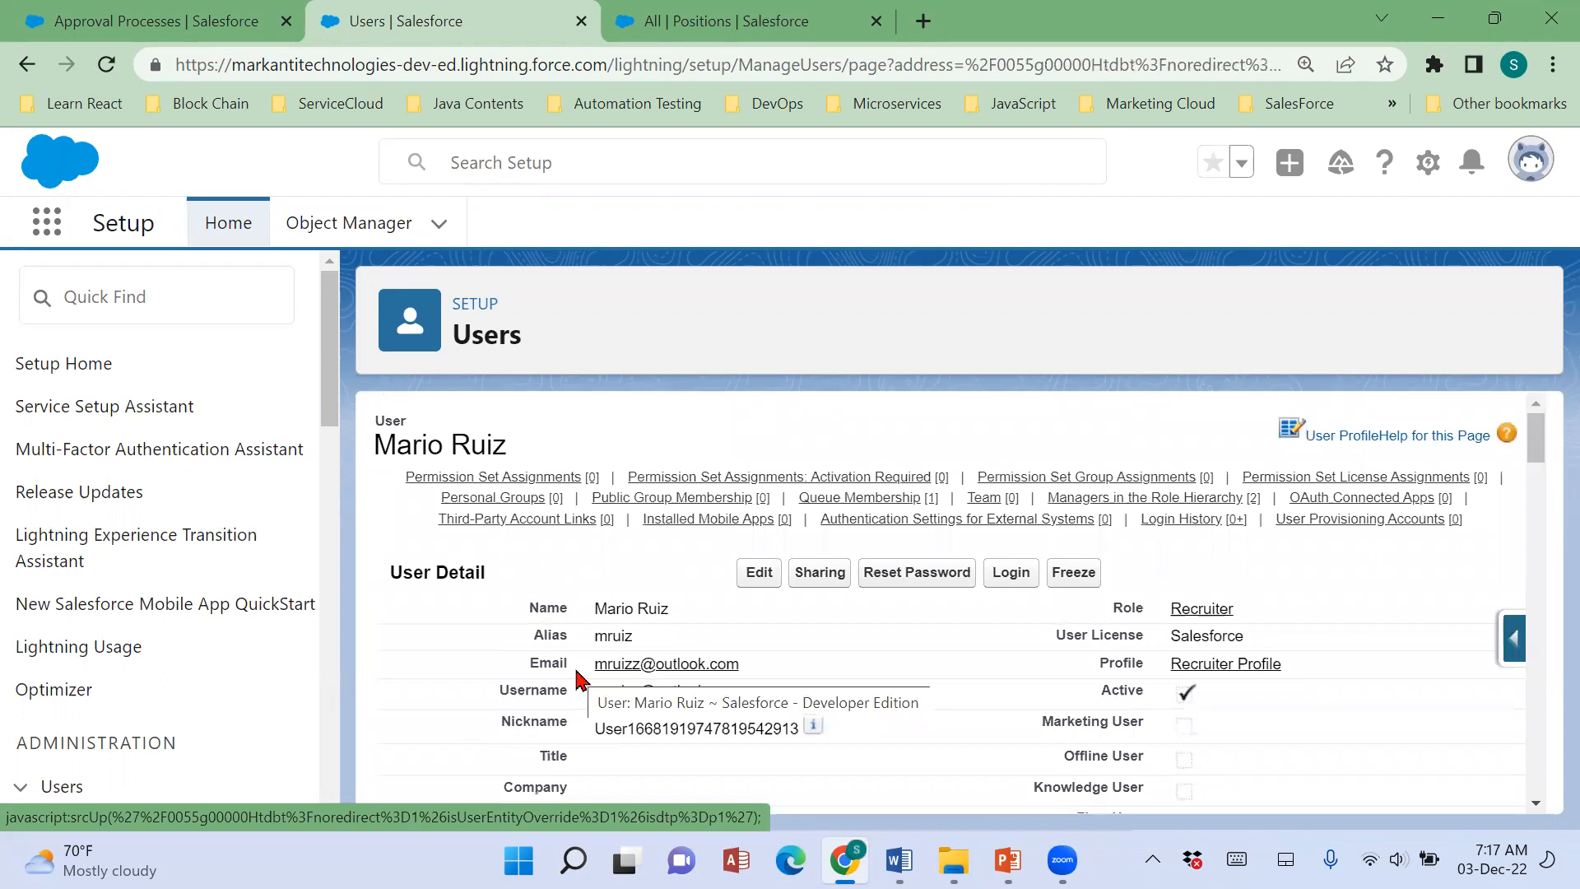
# Set the recruiter's User License to Force.com - App Subscription with the Force.com - App Subscription User profile, and save.
pyautogui.click(758, 573)
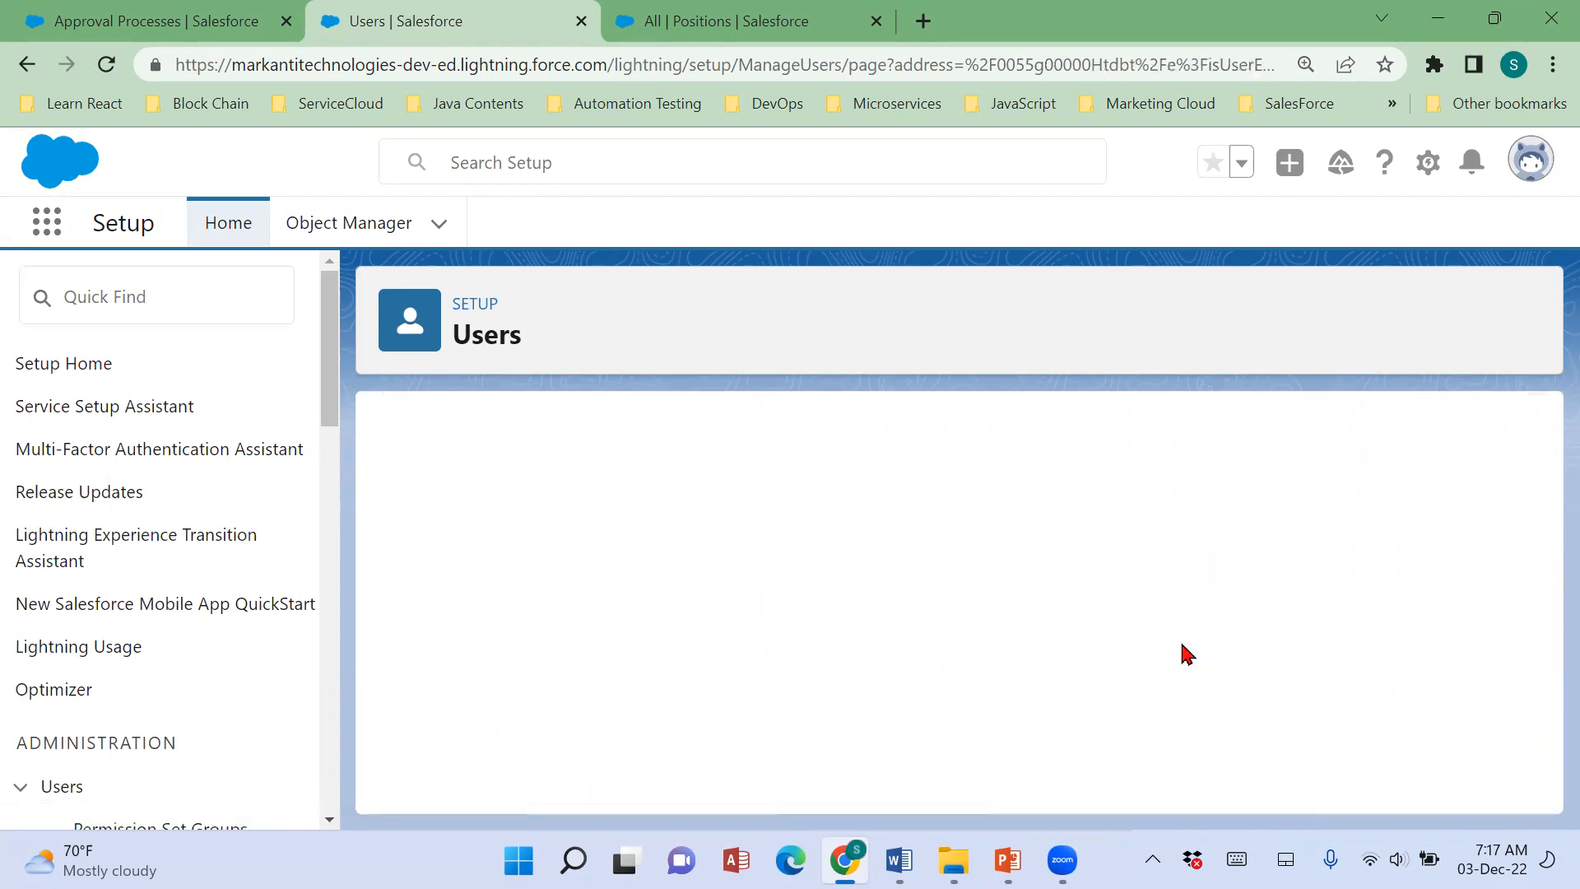
pyautogui.click(1216, 633)
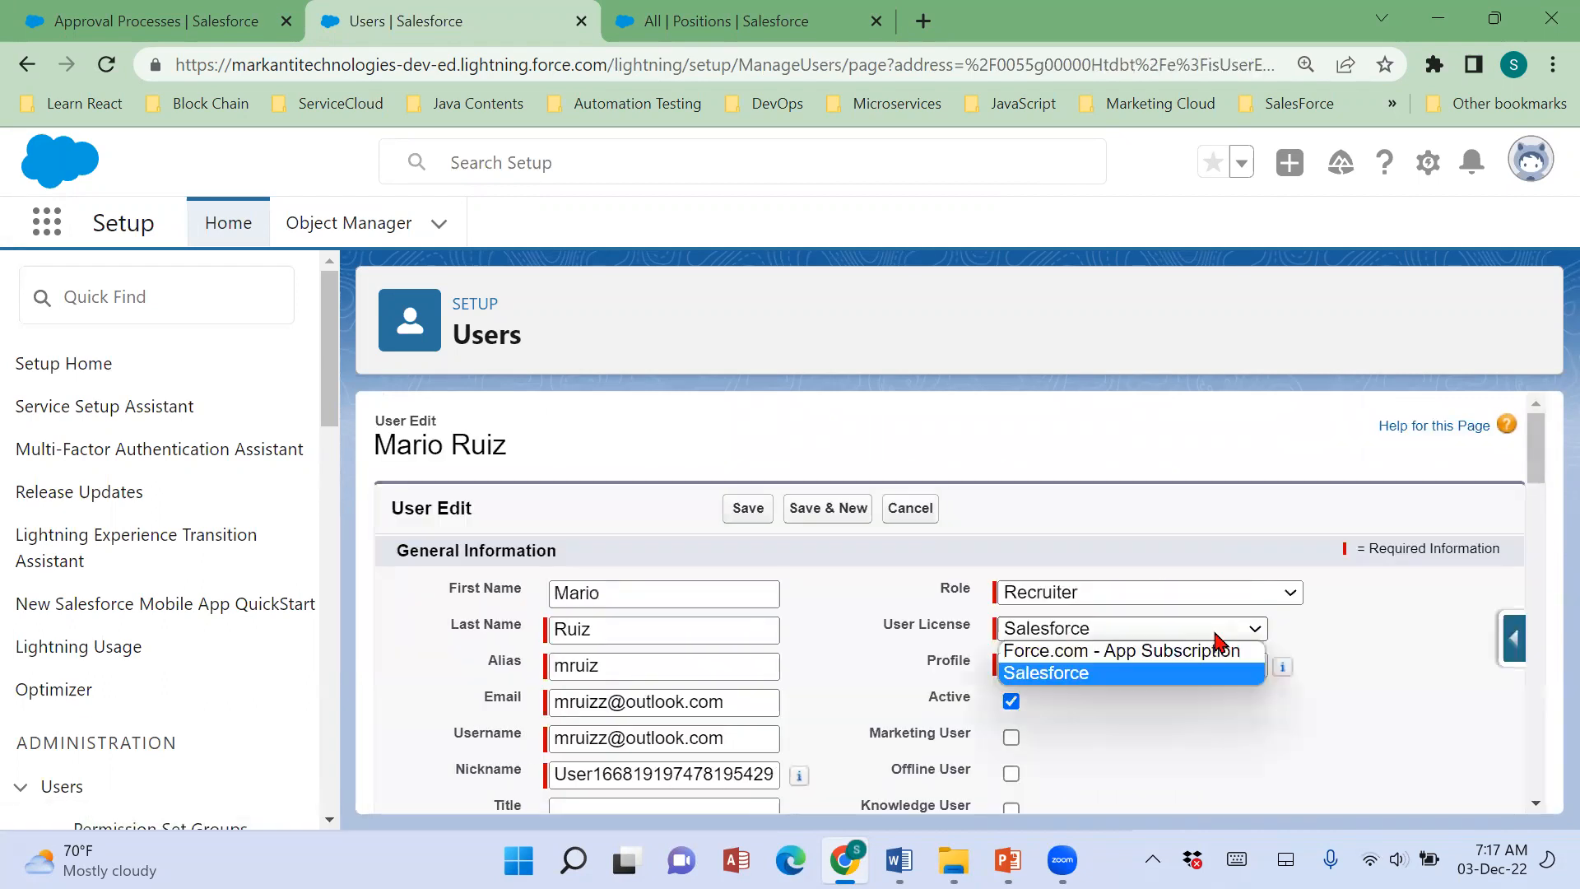
pyautogui.click(1200, 652)
pyautogui.click(748, 509)
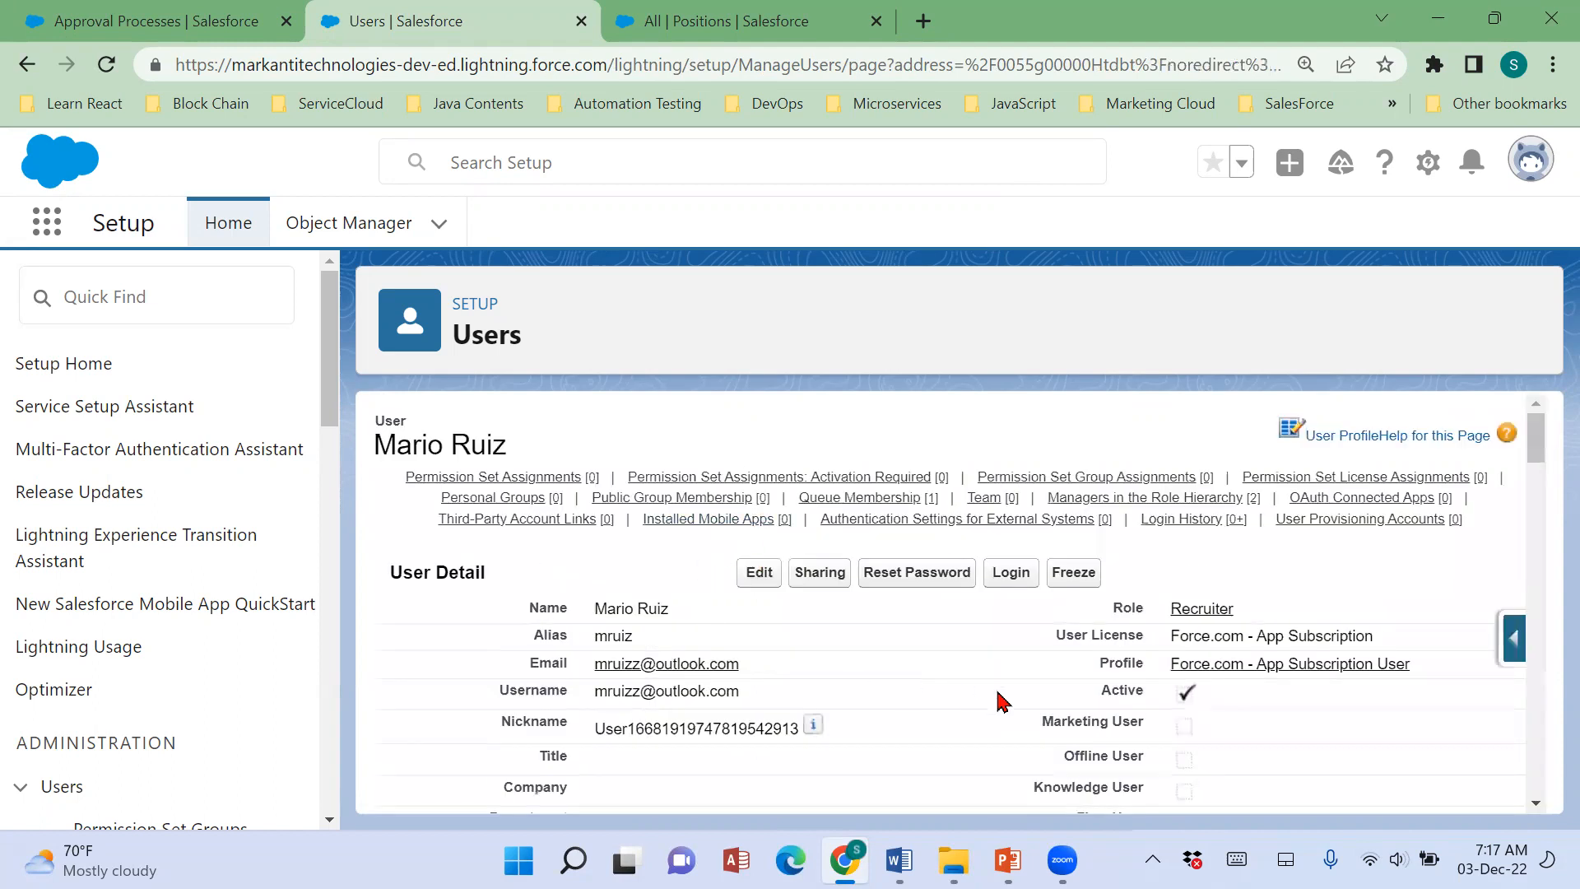
# Return to the Users list and open the HR Manager's user record.
pyautogui.scroll(-3, 1002, 701)
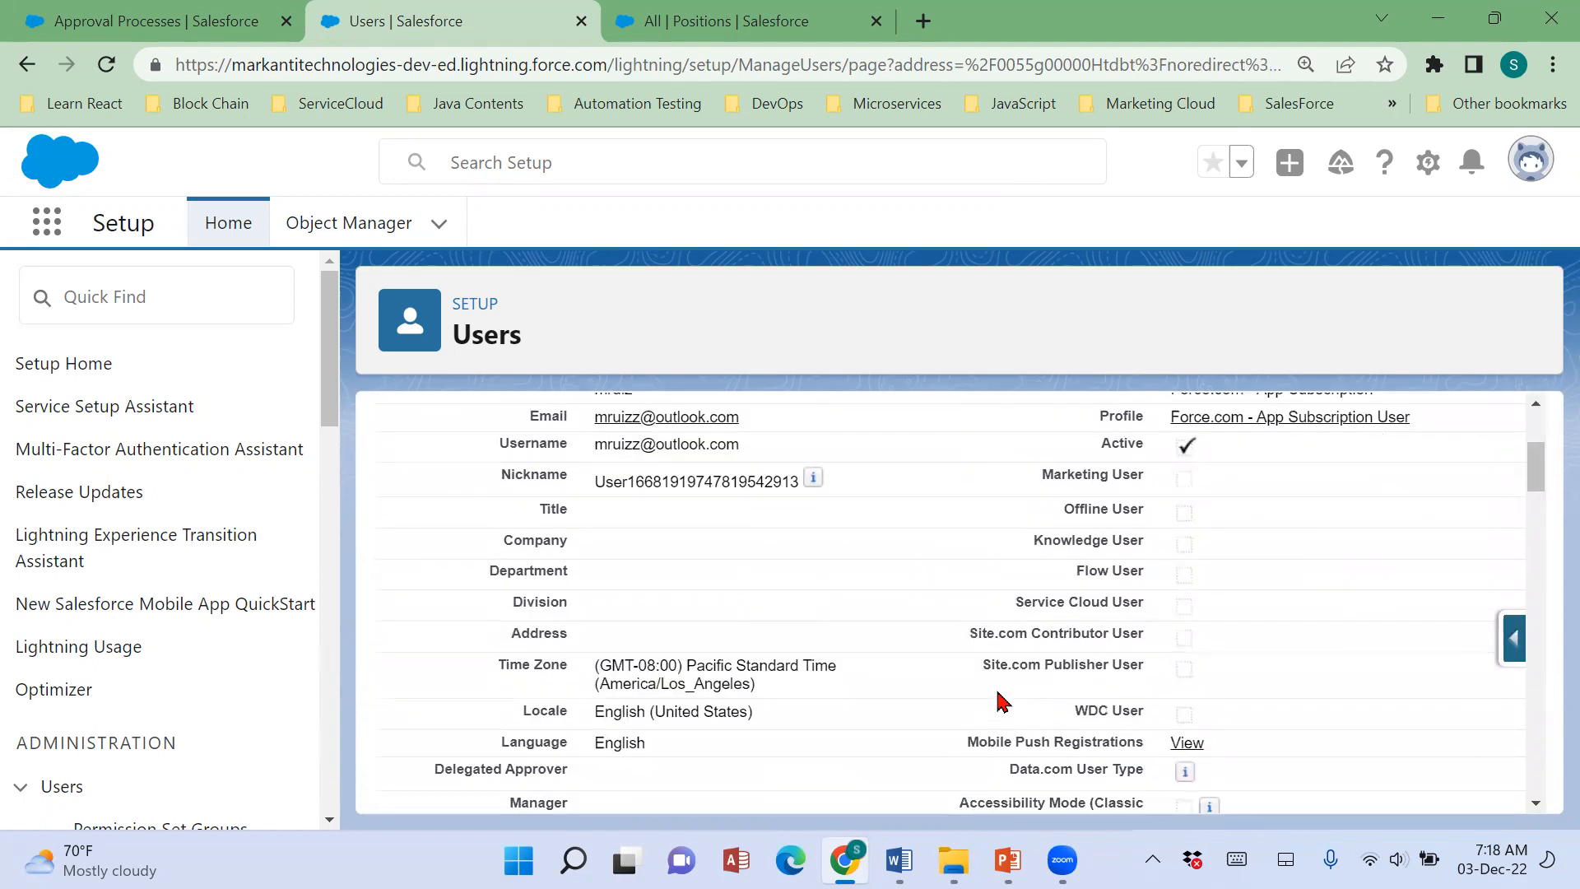
pyautogui.scroll(-5, 297, 730)
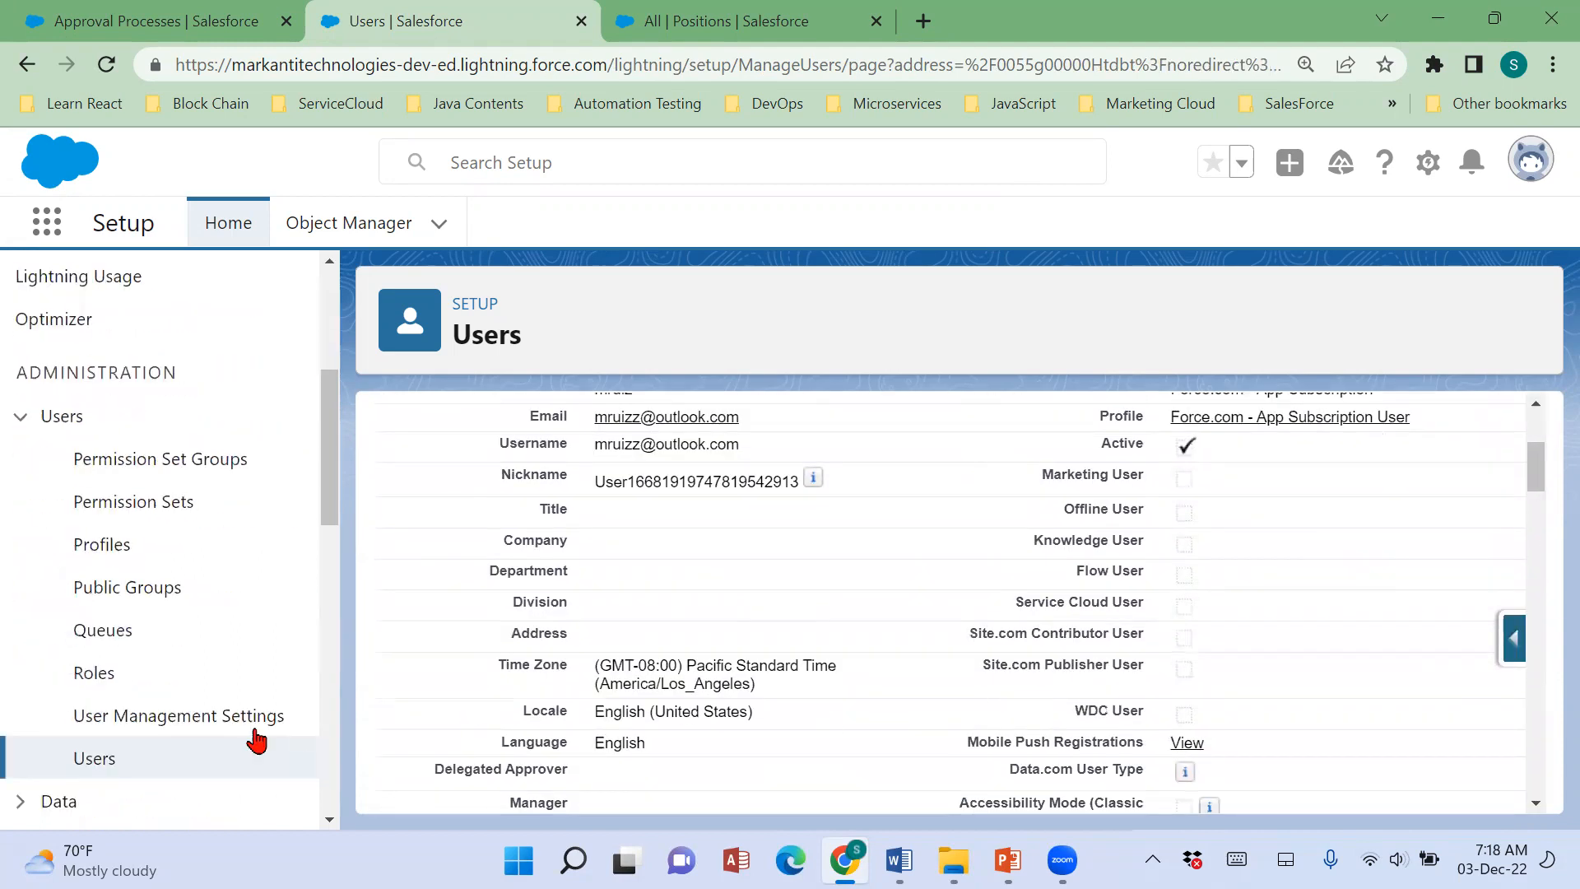
pyautogui.click(82, 761)
pyautogui.scroll(-2, 627, 752)
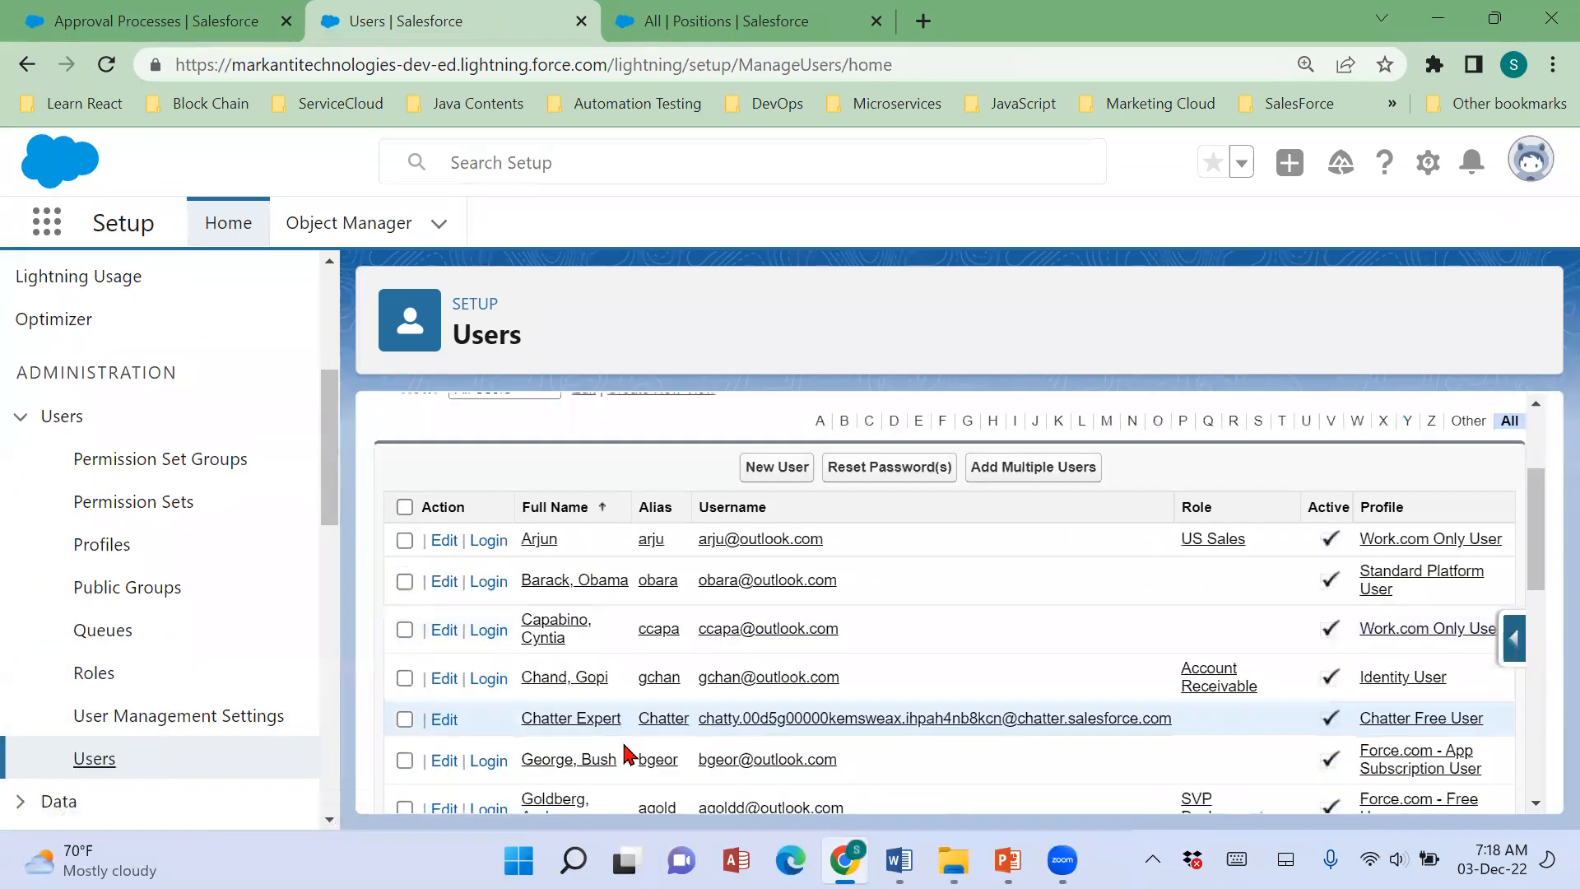
pyautogui.scroll(-4, 626, 749)
pyautogui.click(570, 563)
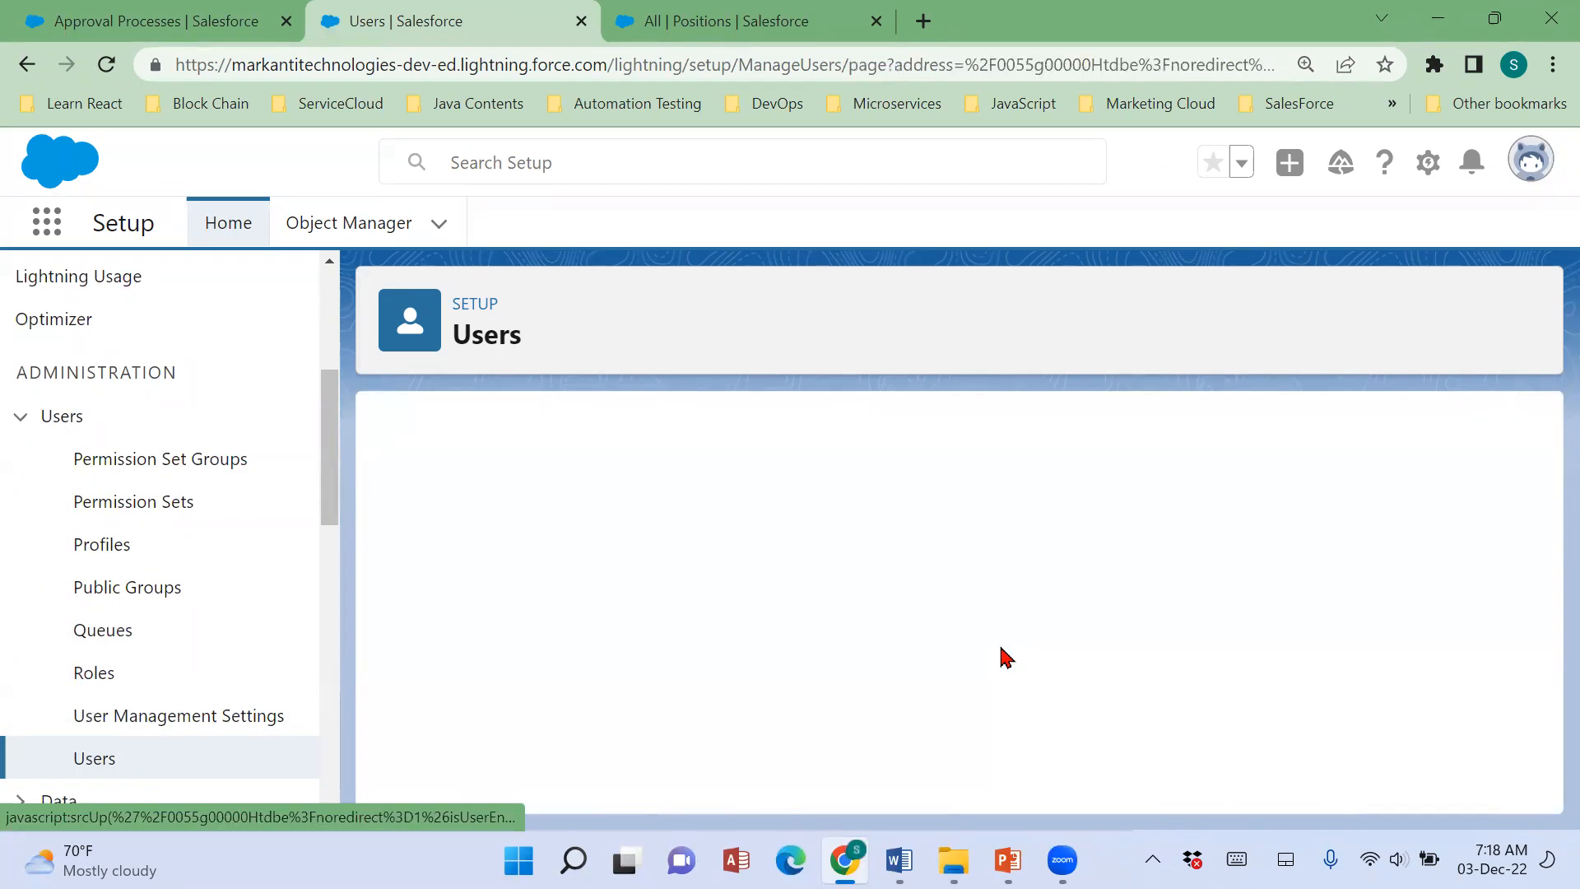
# Edit the HR Manager's user record and set the User License to Salesforce.
pyautogui.click(747, 574)
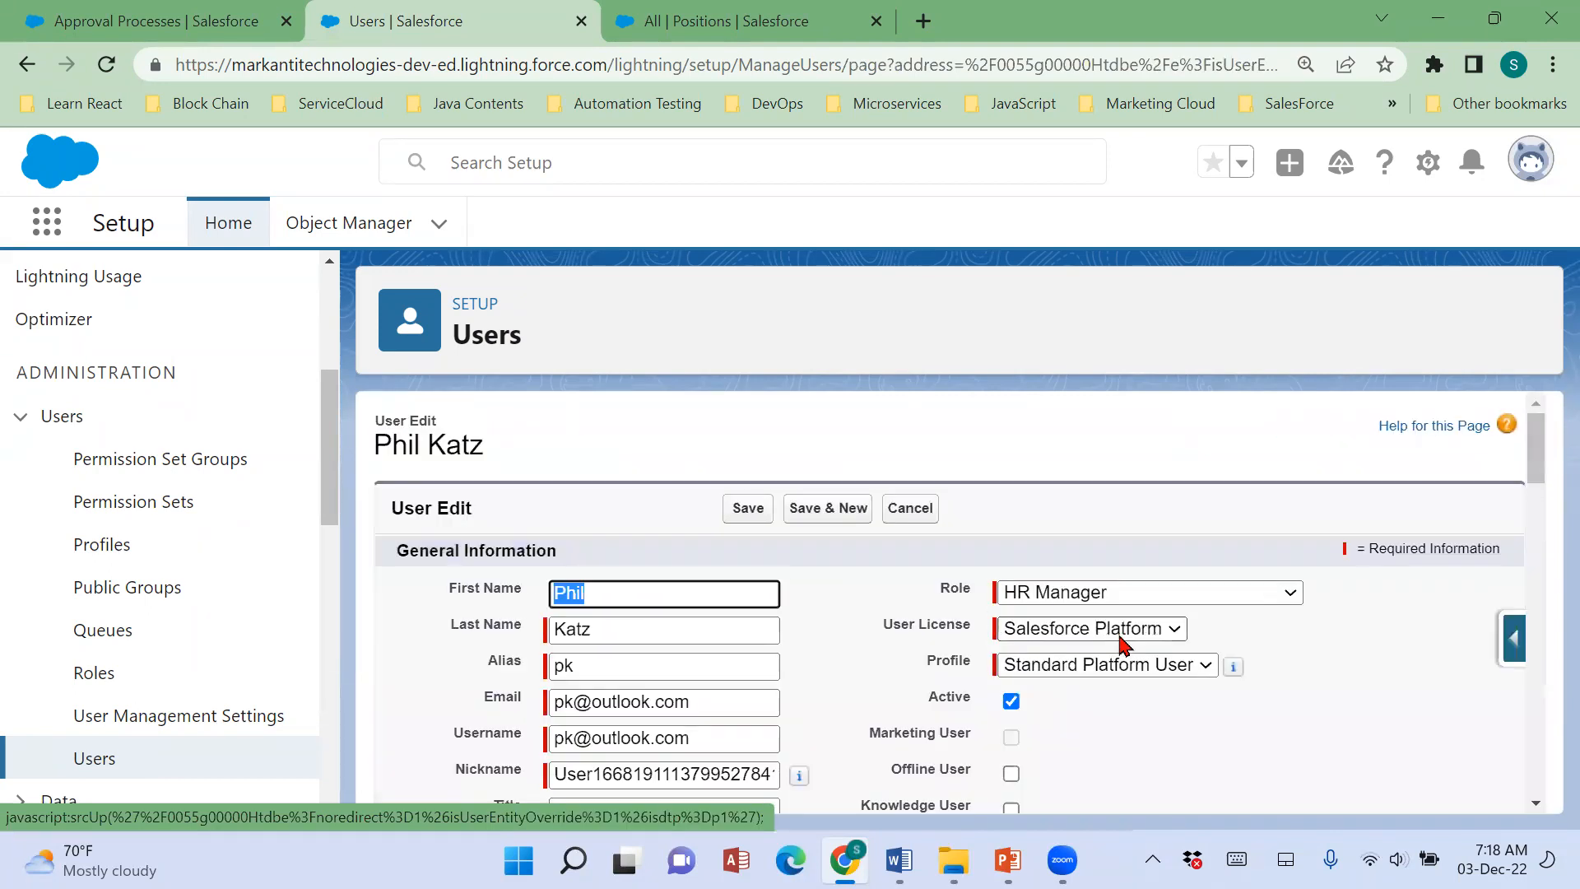
pyautogui.click(1119, 634)
pyautogui.click(1111, 651)
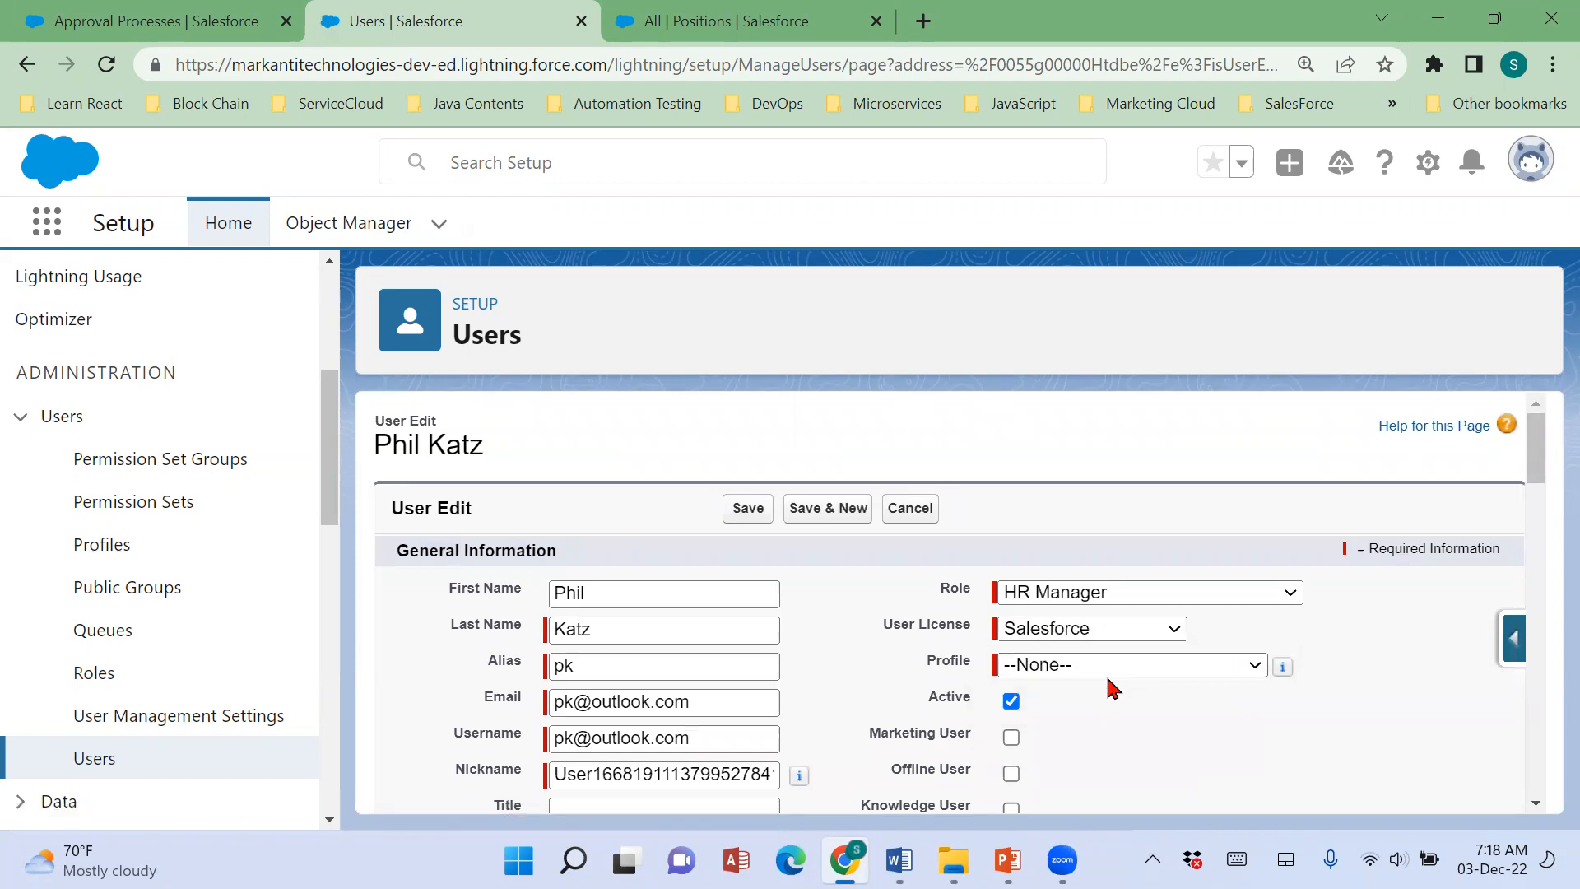
pyautogui.click(1113, 665)
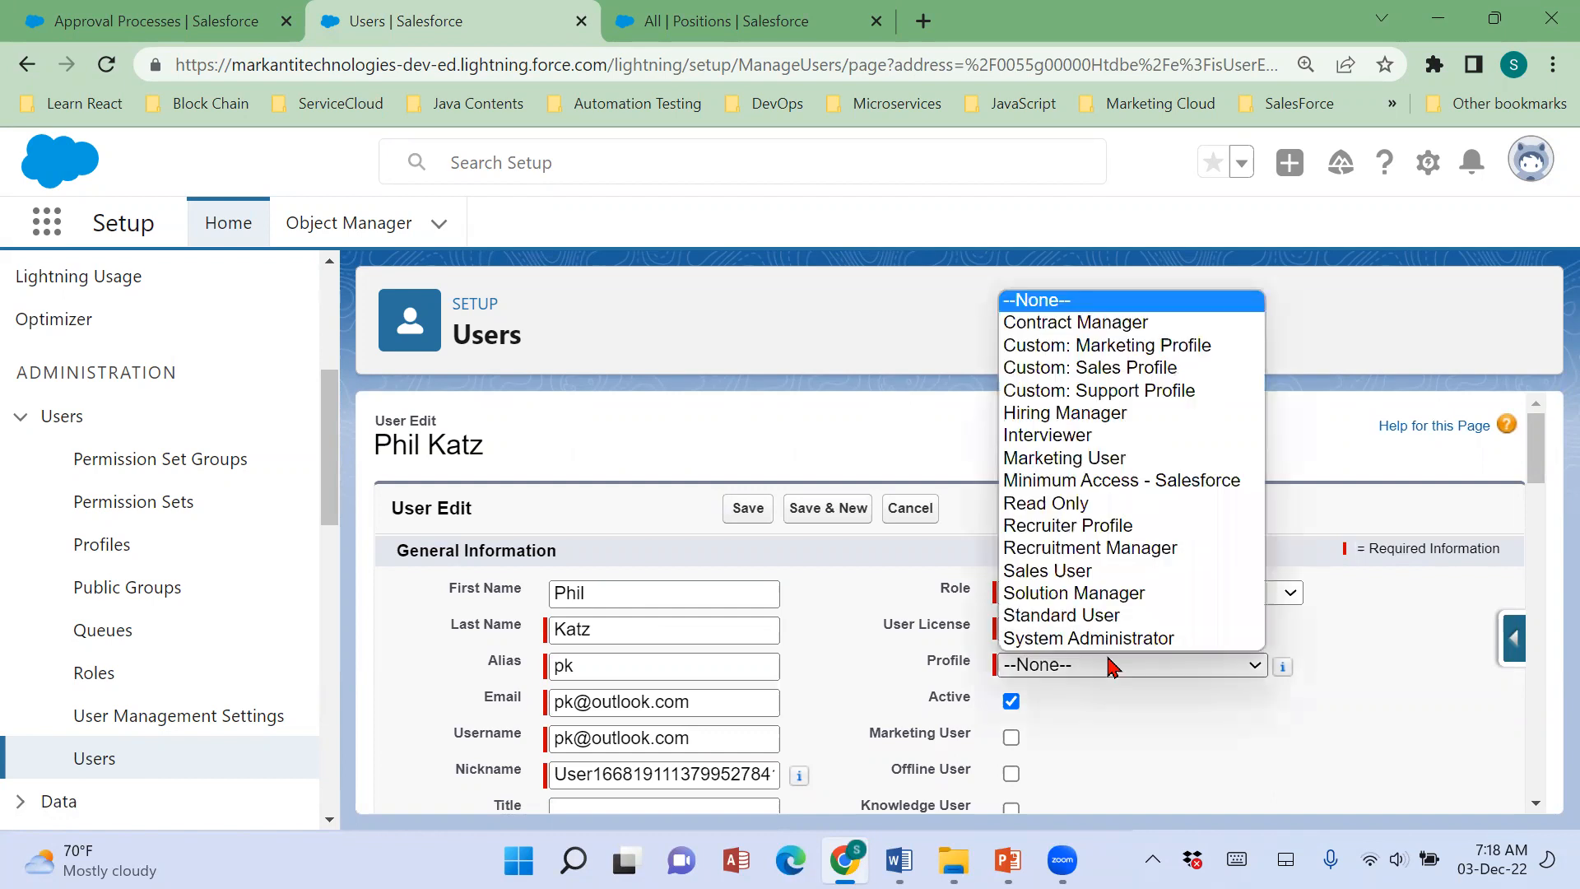
pyautogui.click(1070, 528)
pyautogui.scroll(-6, 1413, 753)
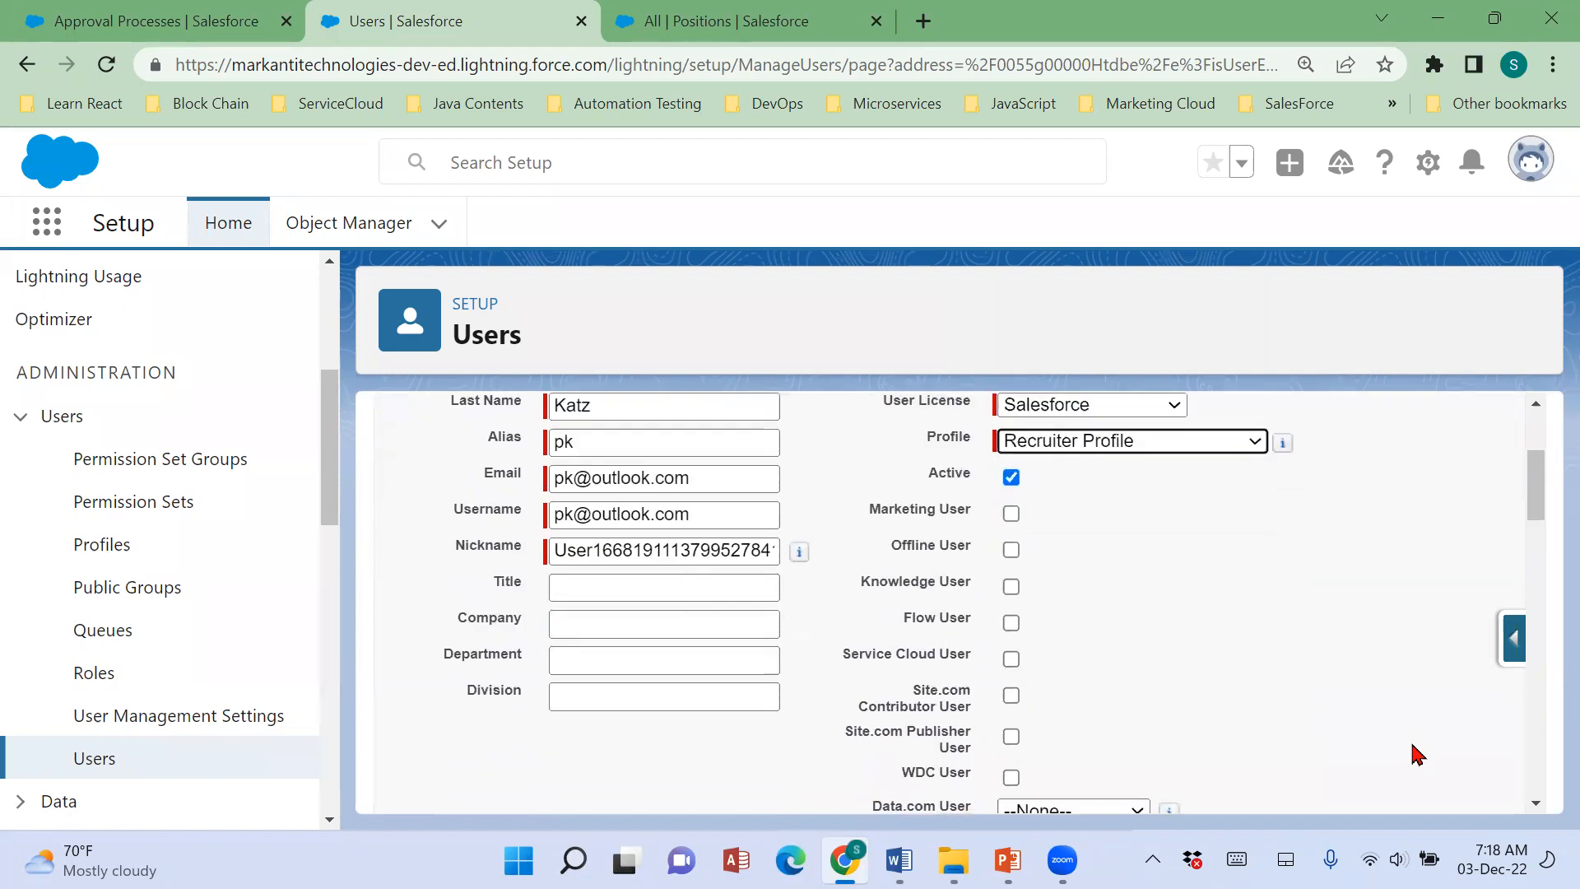
pyautogui.scroll(7, 1399, 732)
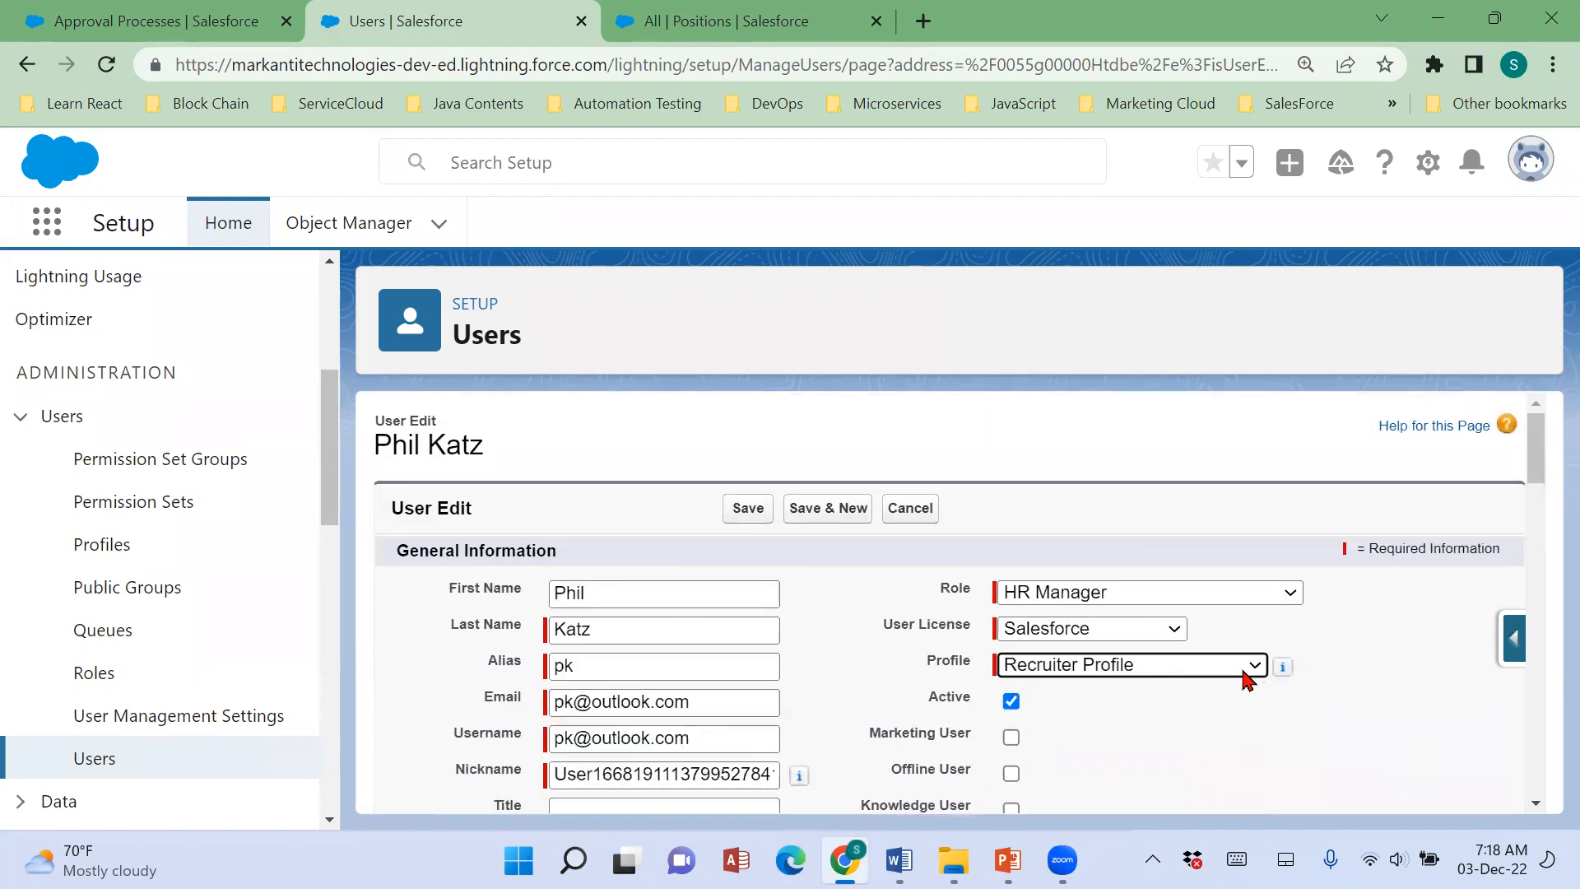
# Set the HR Manager user's Profile to Hiring Manager and save the user.
pyautogui.click(1248, 666)
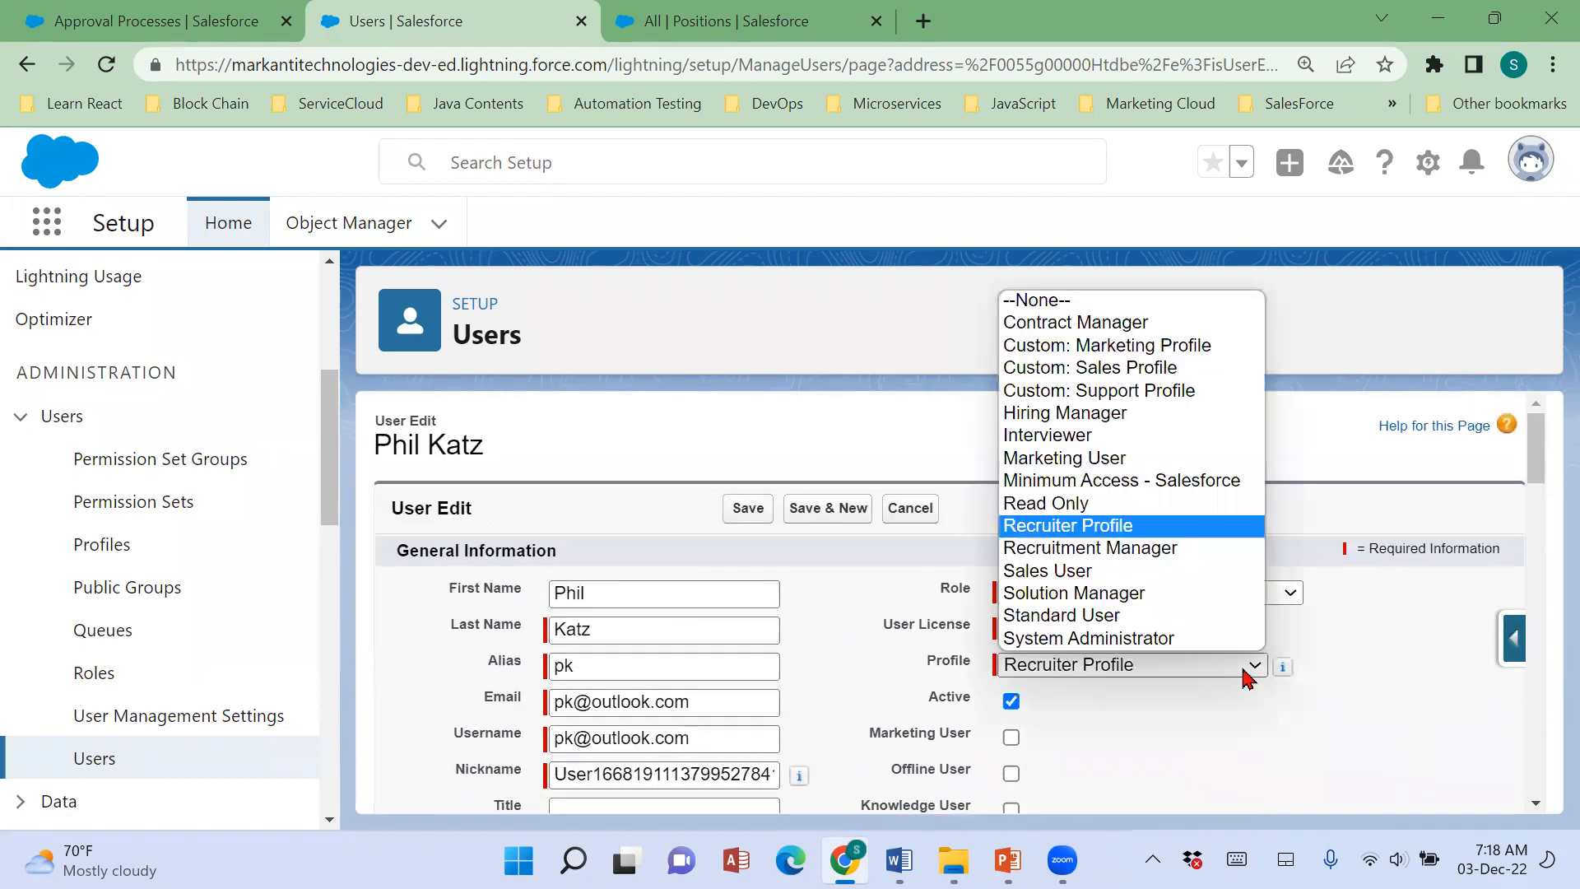
pyautogui.click(1092, 415)
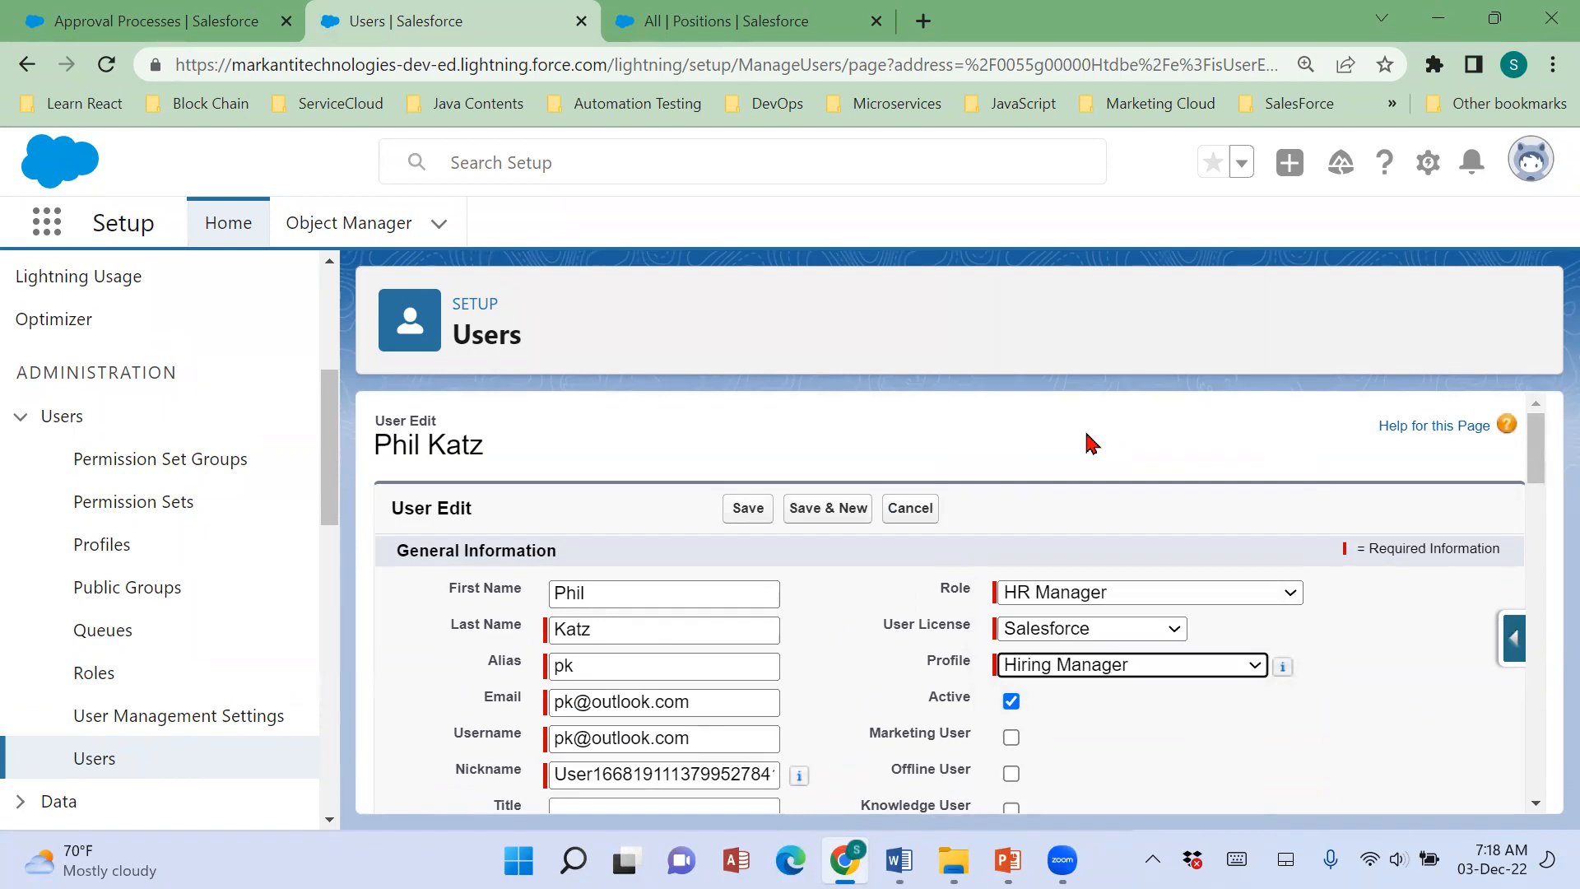
pyautogui.click(748, 509)
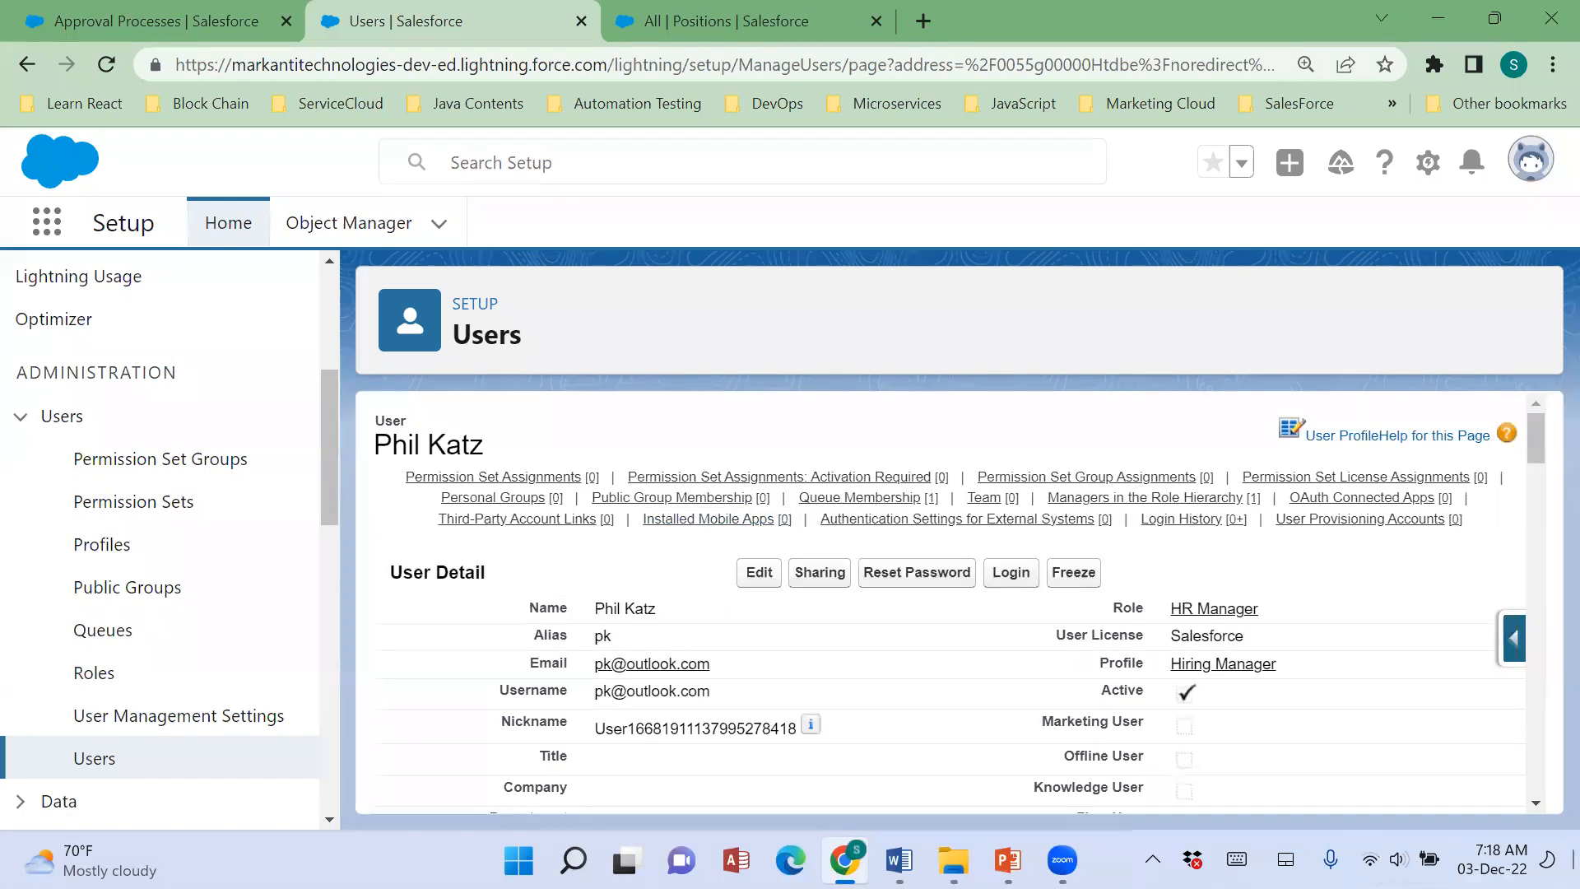
# Log in as the HR Manager user and dismiss the Einstein Search announcement on the home page.
pyautogui.click(1011, 573)
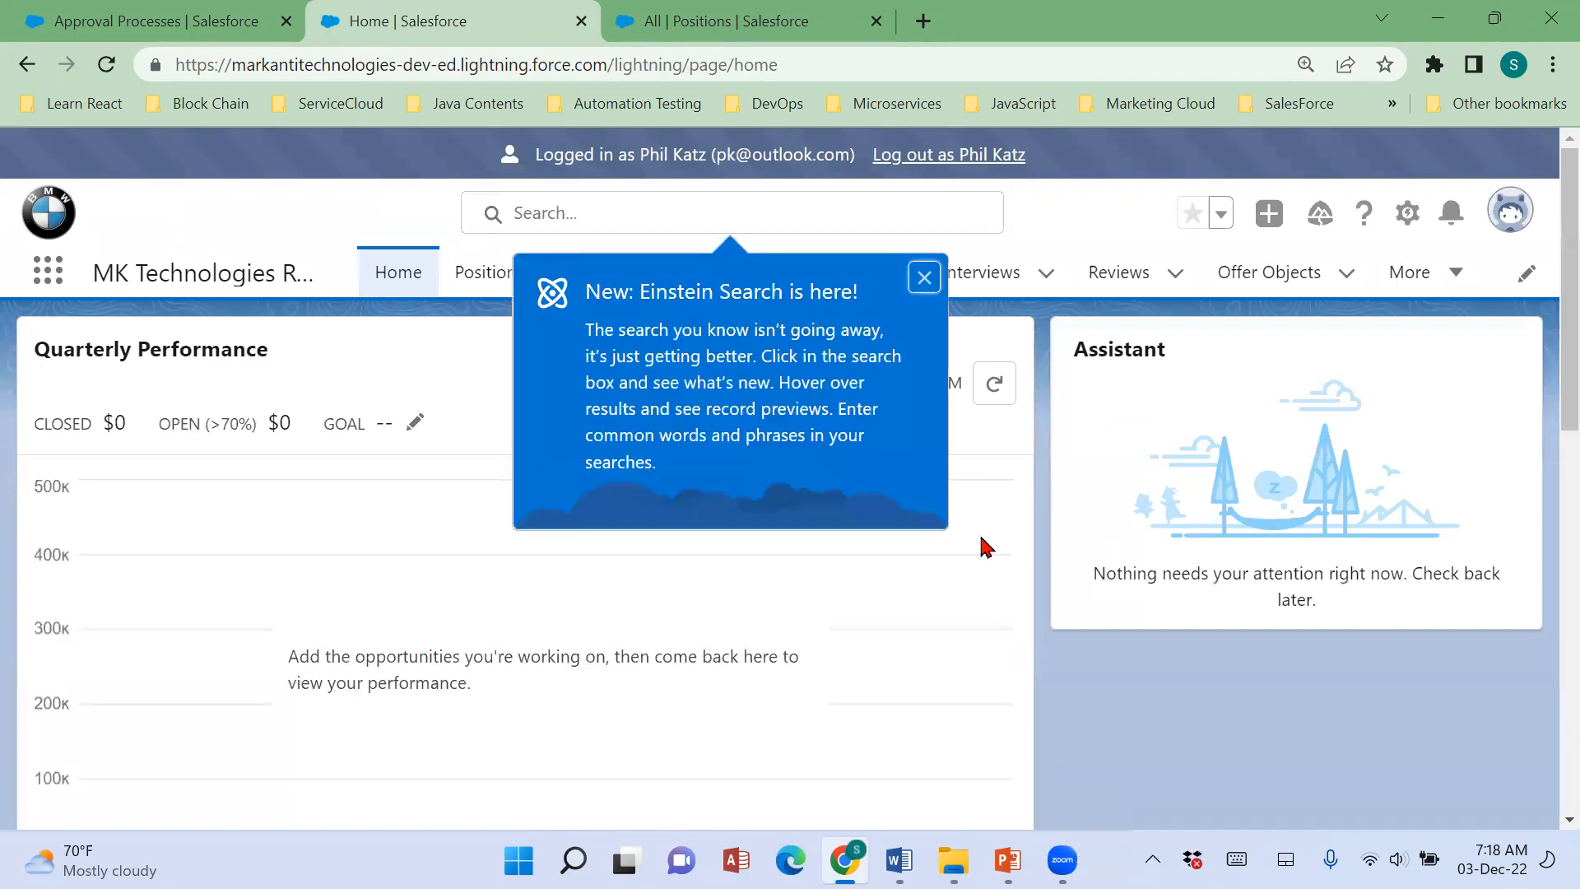
pyautogui.click(923, 280)
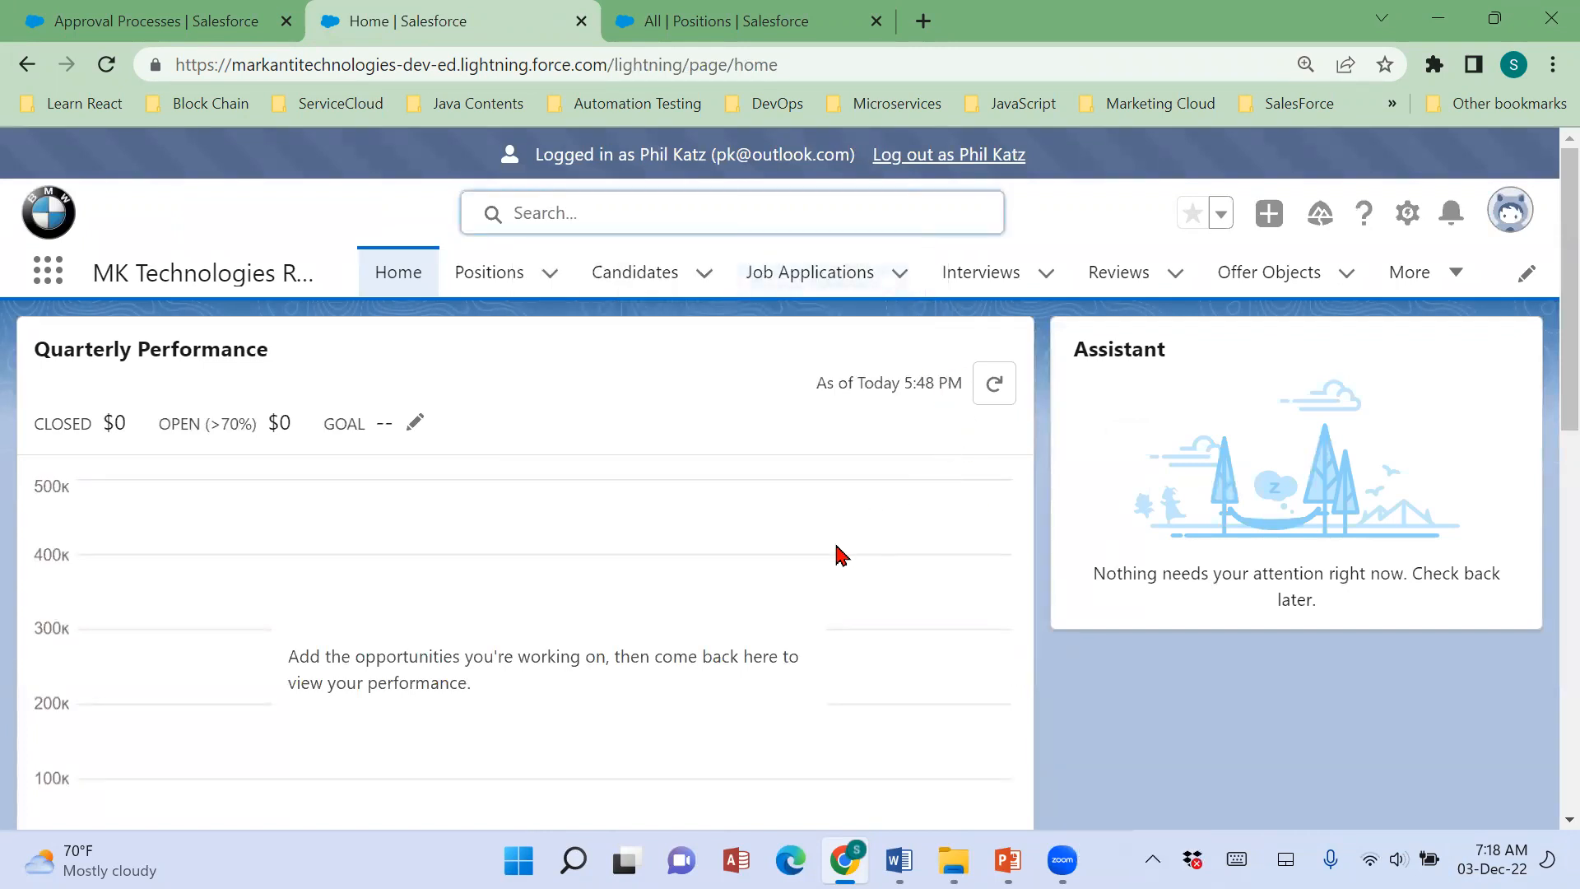
pyautogui.scroll(-10, 840, 554)
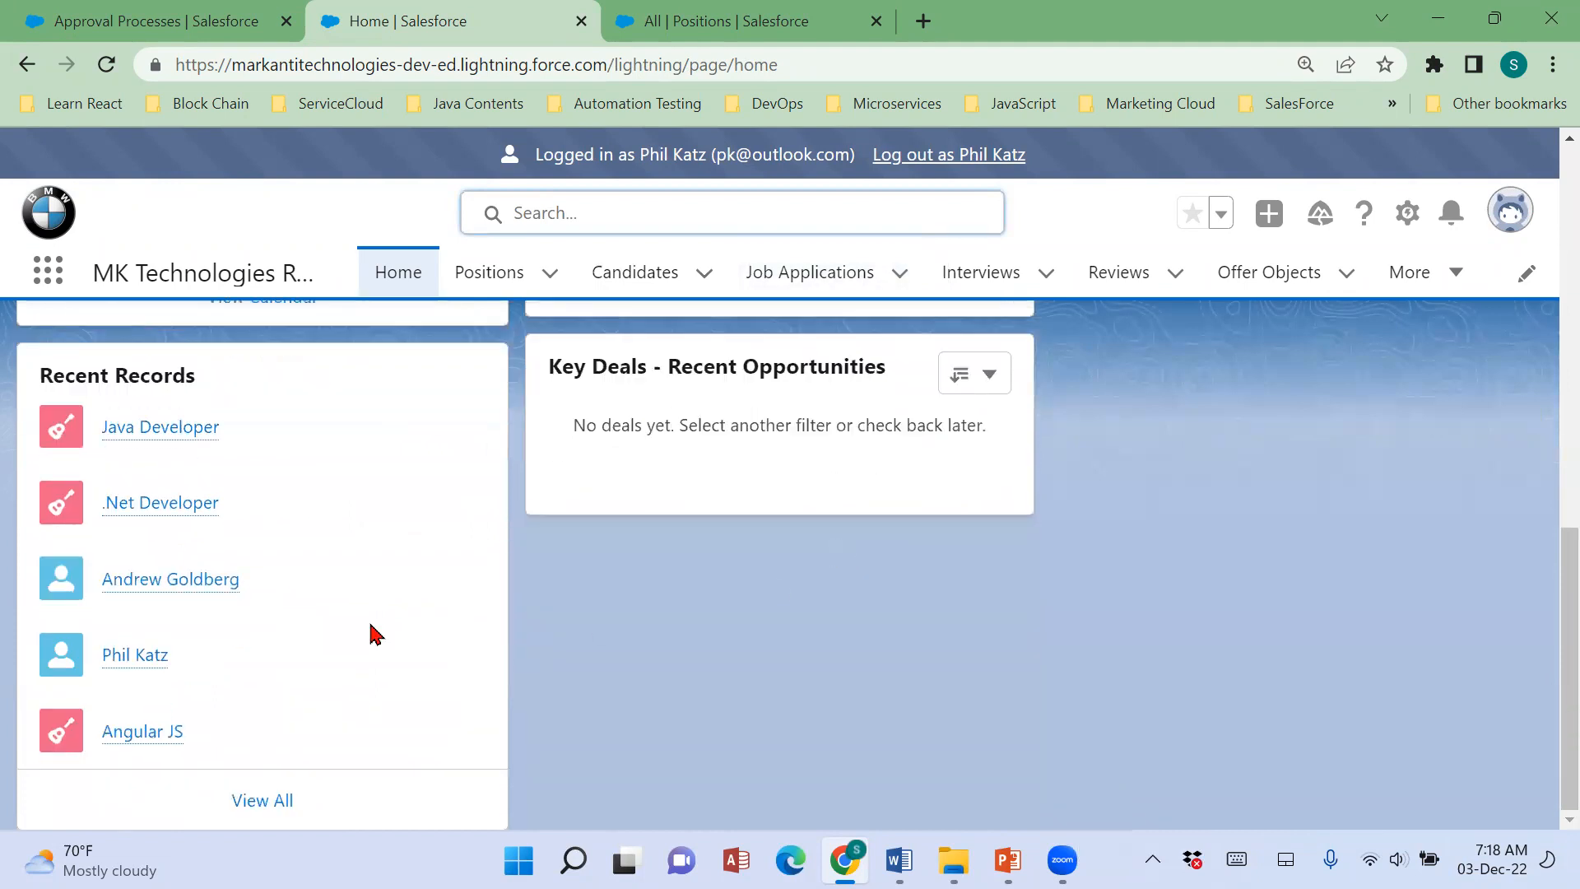
# Log out of the HR Manager's session and open the MK Technologies recruitment app as administrator.
pyautogui.scroll(10, 384, 766)
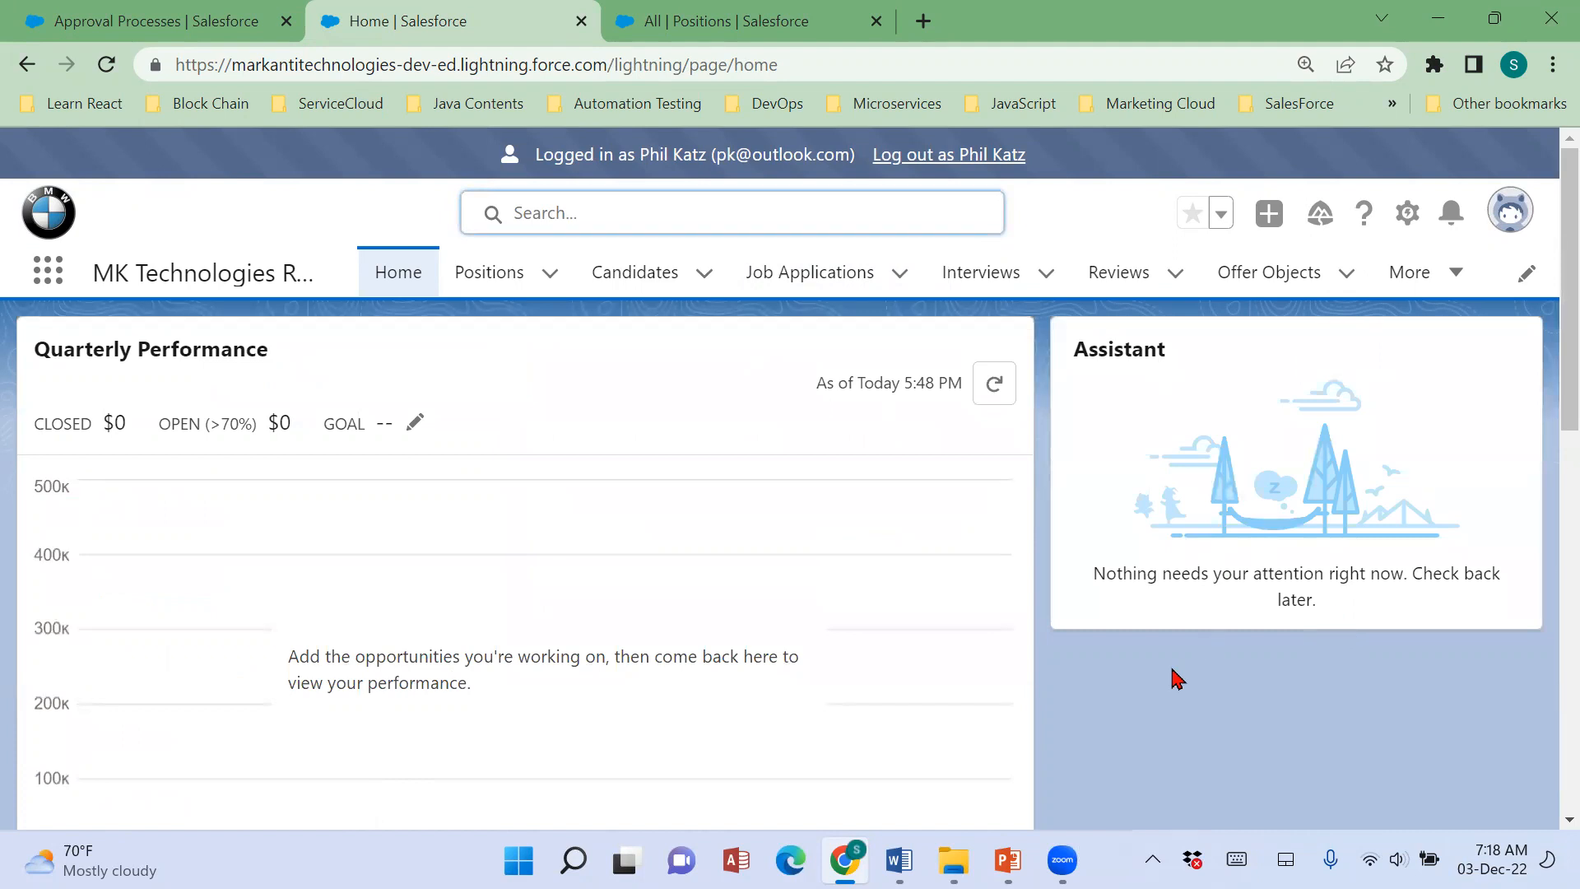
pyautogui.click(982, 161)
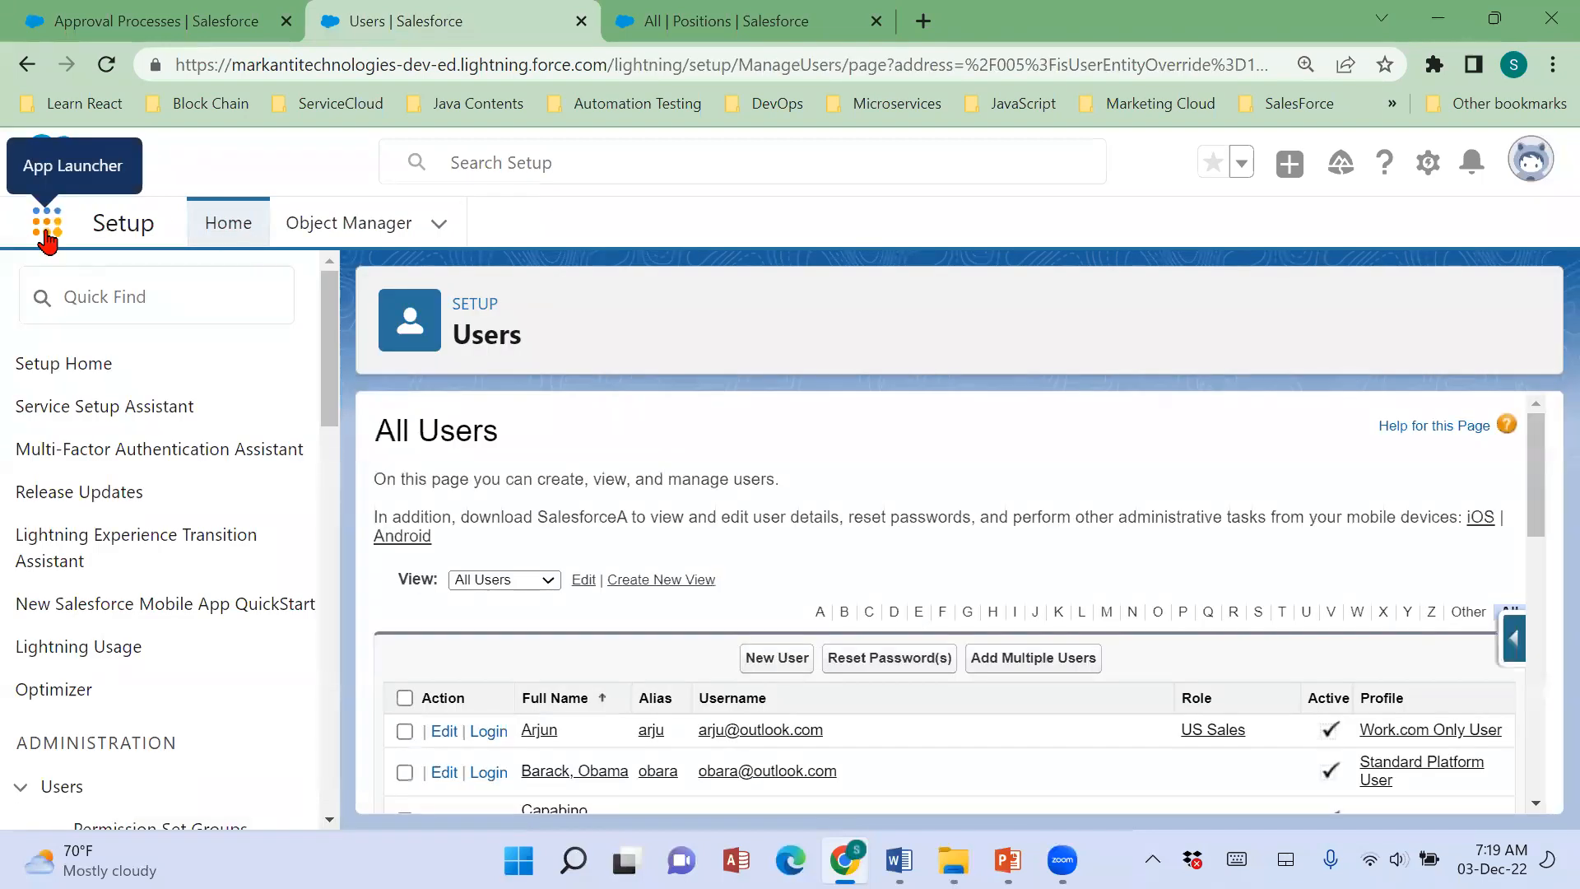
pyautogui.click(47, 239)
pyautogui.click(76, 699)
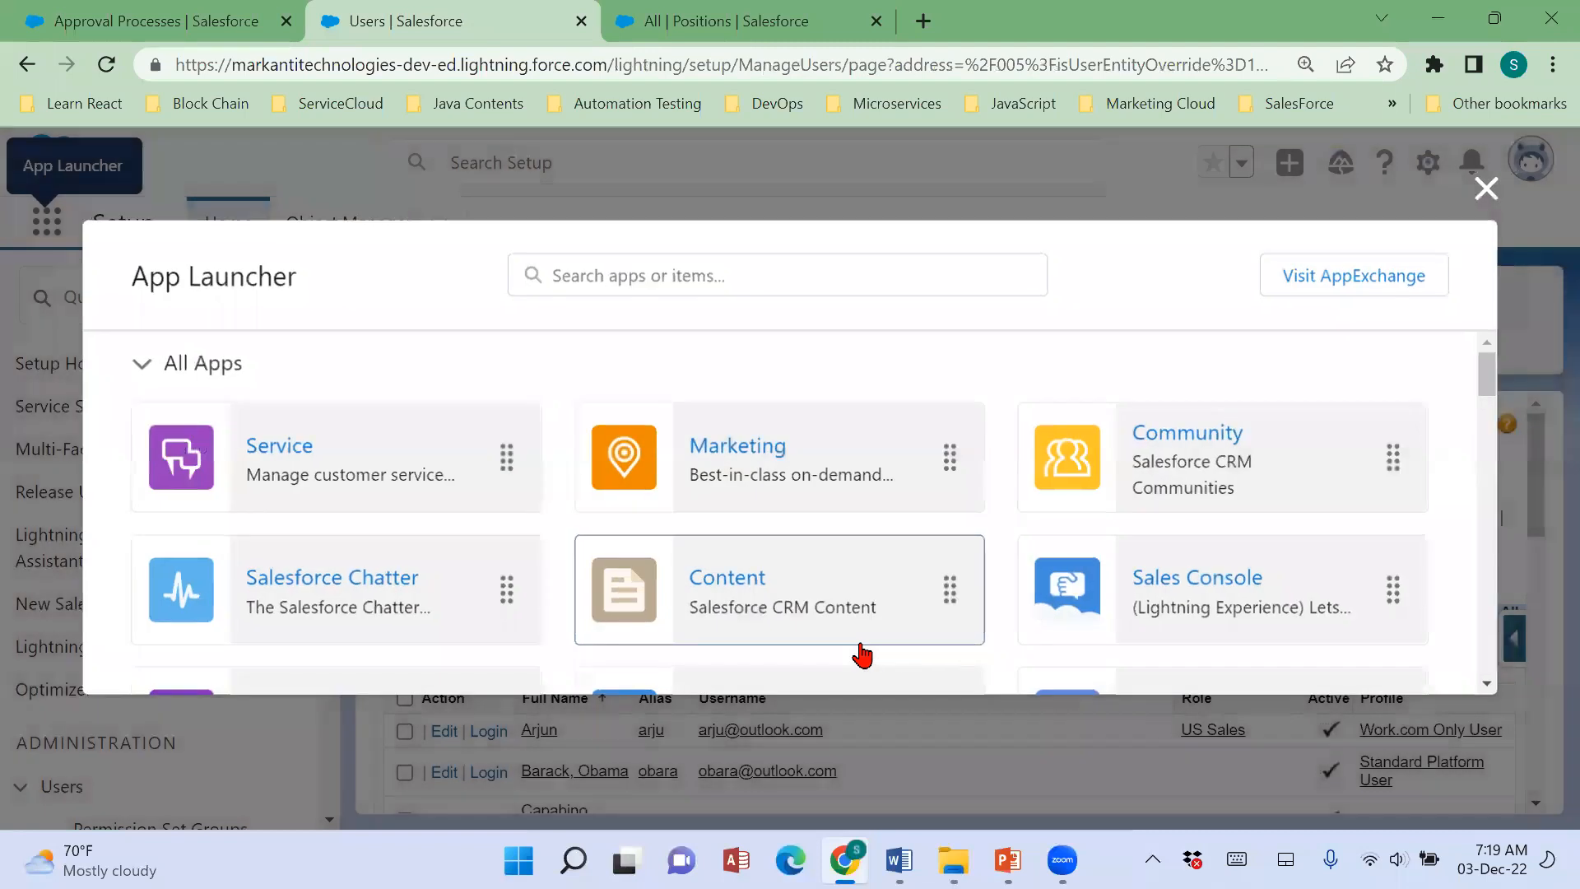
pyautogui.scroll(-4, 741, 653)
pyautogui.click(374, 614)
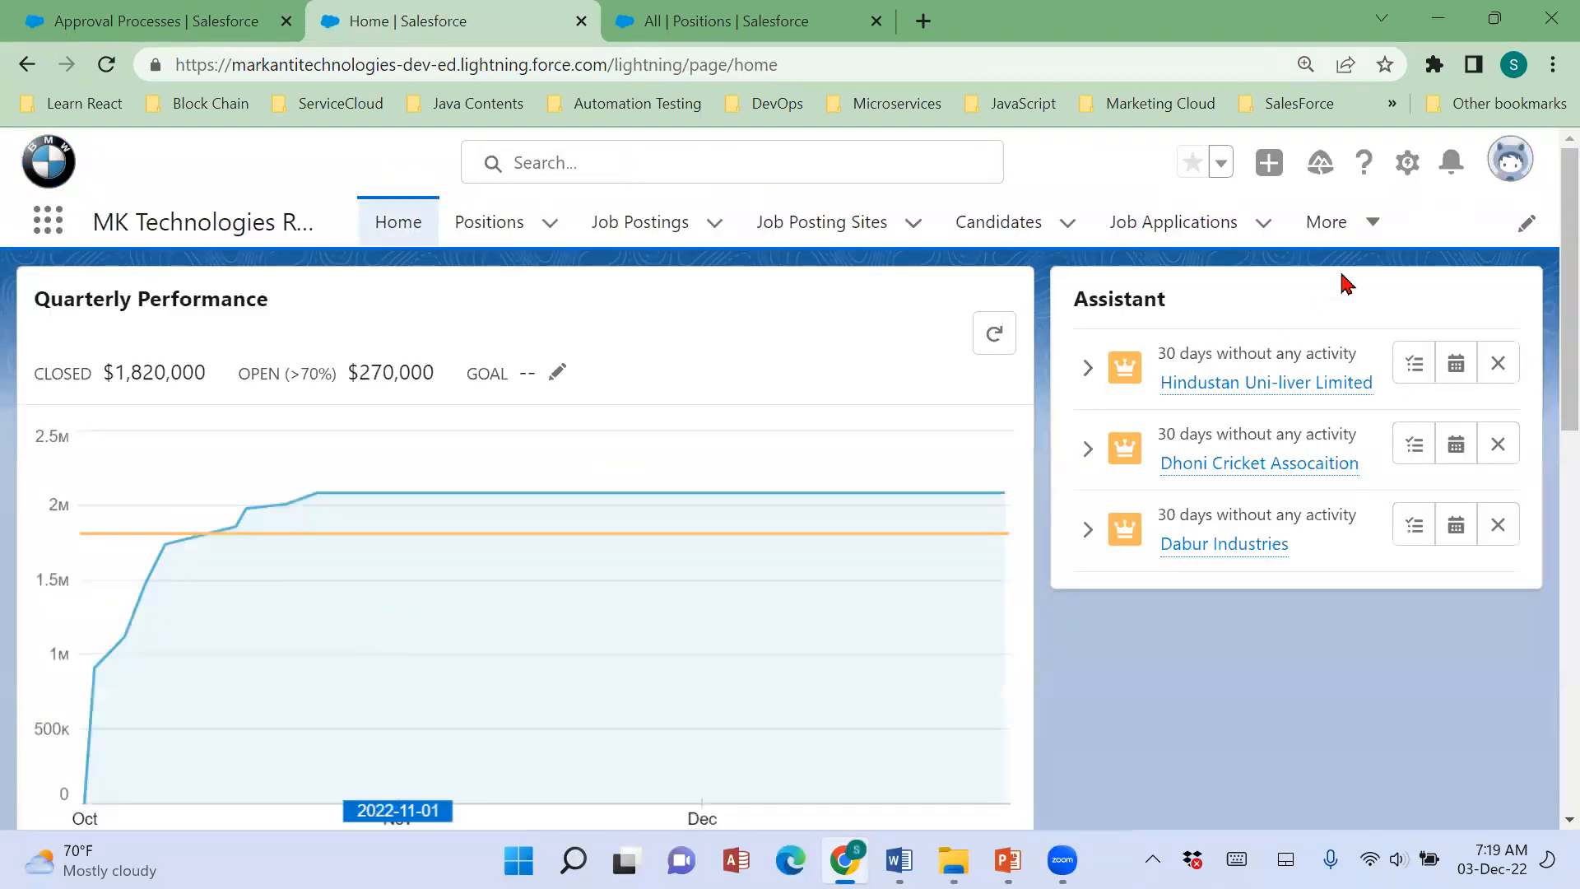
# Edit the app's home page and add the Items to Approve component above the Assistant component.
pyautogui.click(1407, 161)
pyautogui.click(1284, 489)
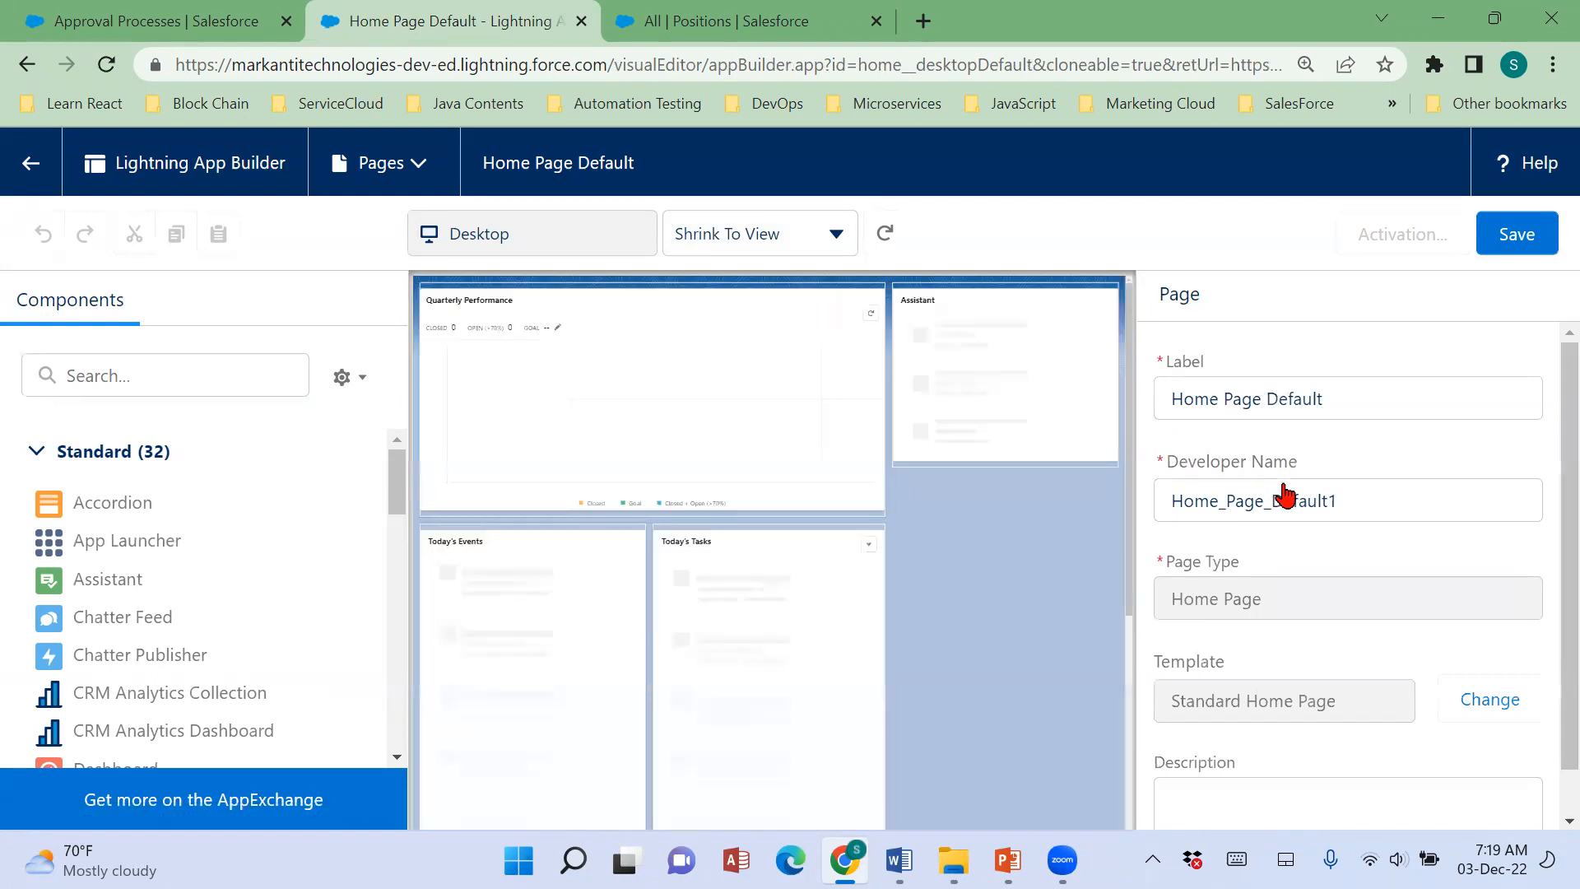
pyautogui.moveTo(407, 504); pyautogui.dragTo(400, 461)
pyautogui.scroll(-3, 156, 646)
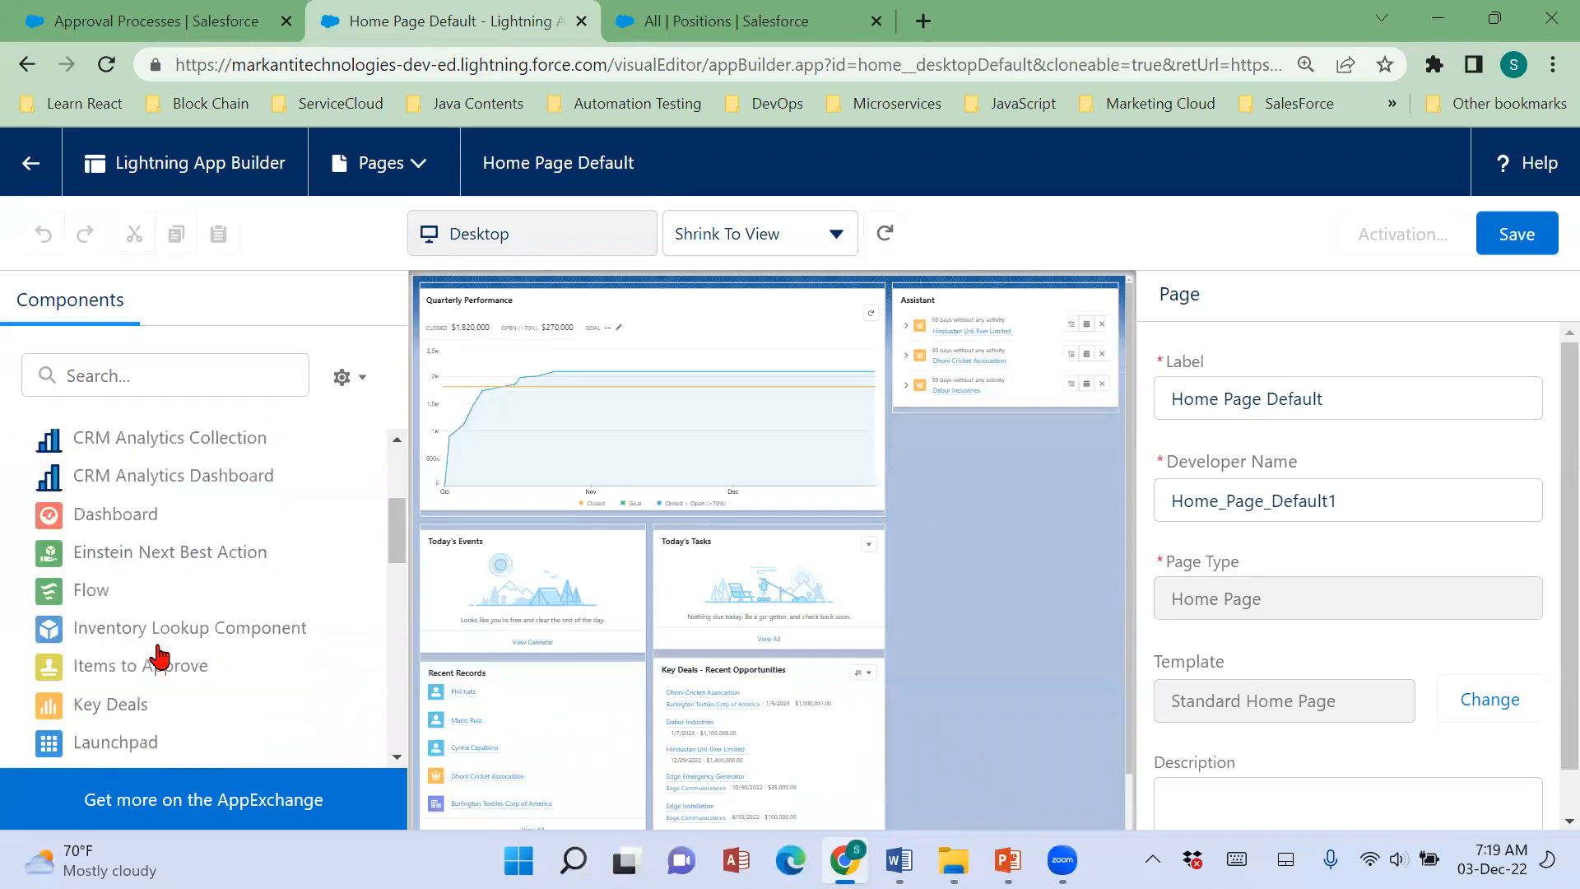
pyautogui.moveTo(193, 667); pyautogui.dragTo(949, 321)
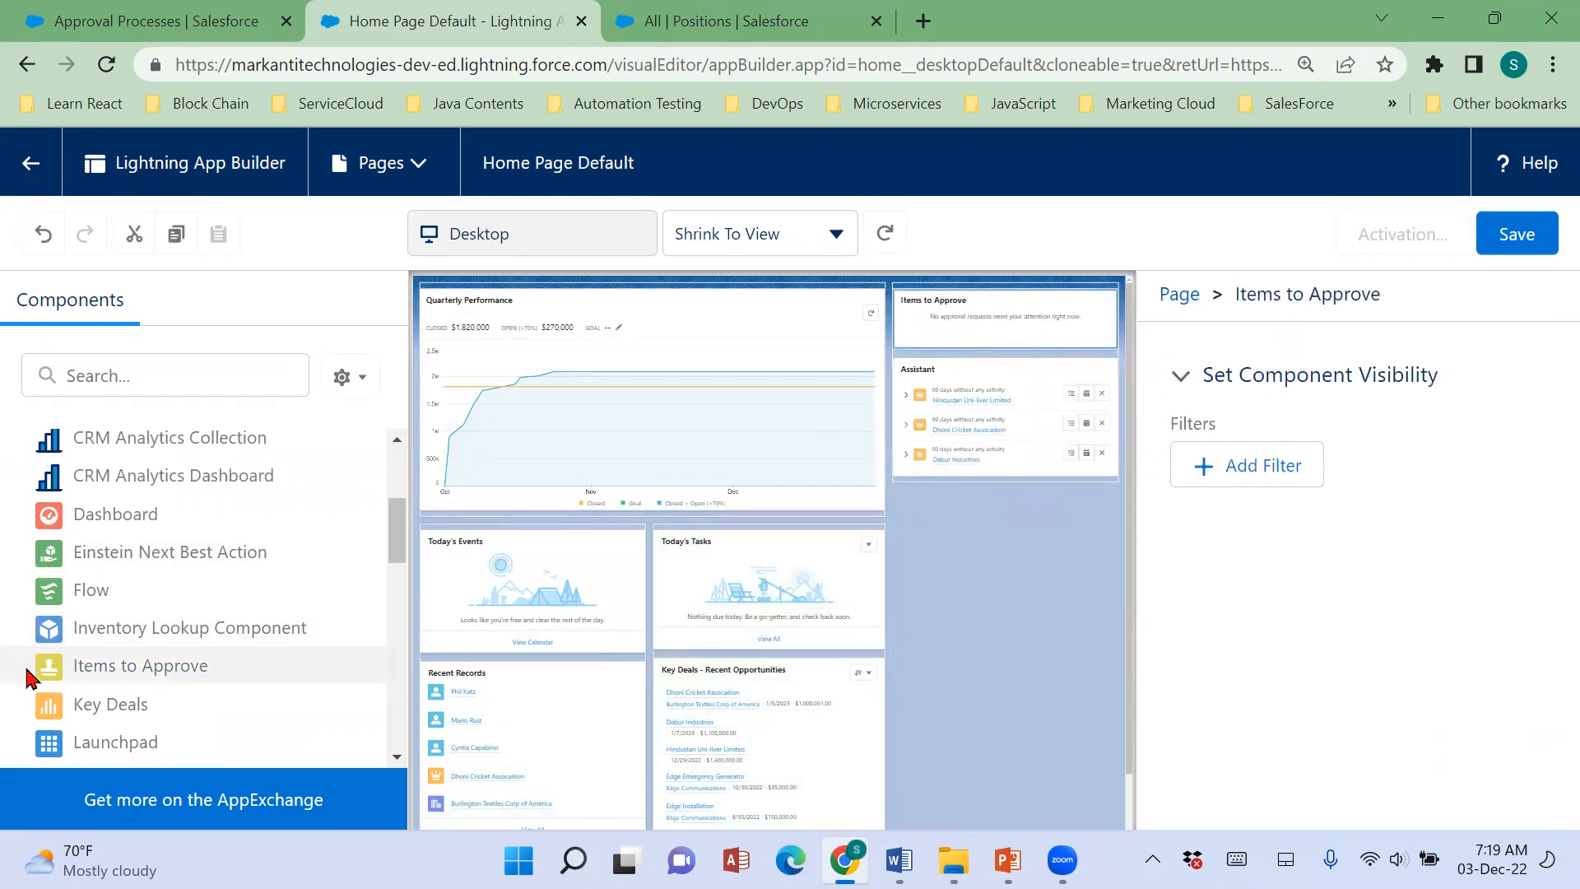
# Look through the available Lightning components, from Items to Approve down to the Custom and Custom - Managed groups.
pyautogui.moveTo(128, 683)
pyautogui.scroll(-10, 184, 654)
pyautogui.scroll(12, 186, 658)
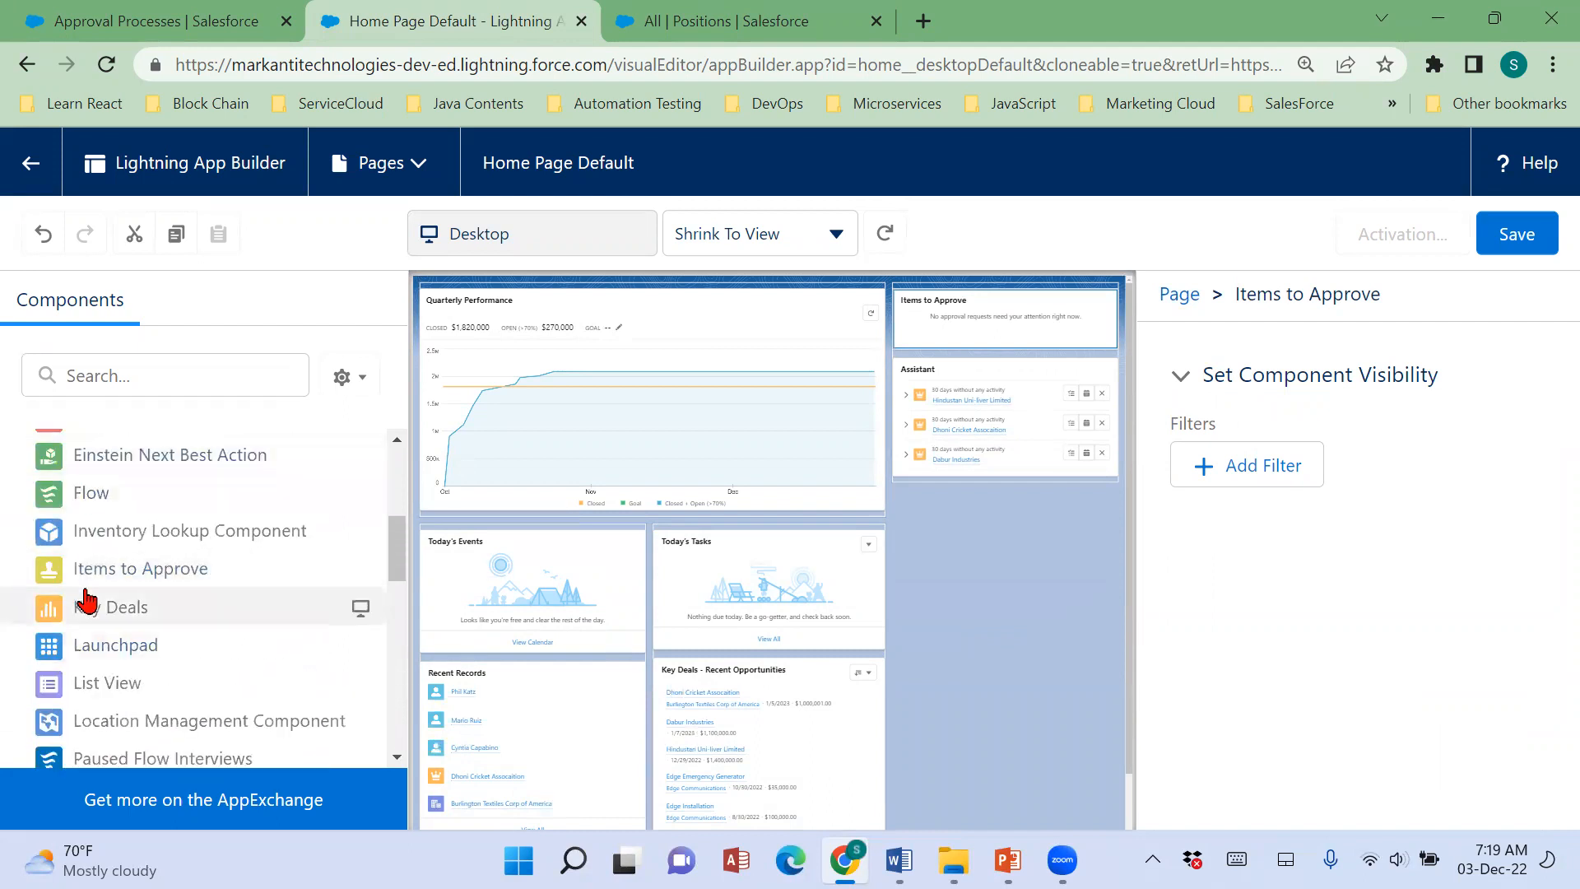
pyautogui.scroll(6, 86, 609)
pyautogui.scroll(-12, 86, 619)
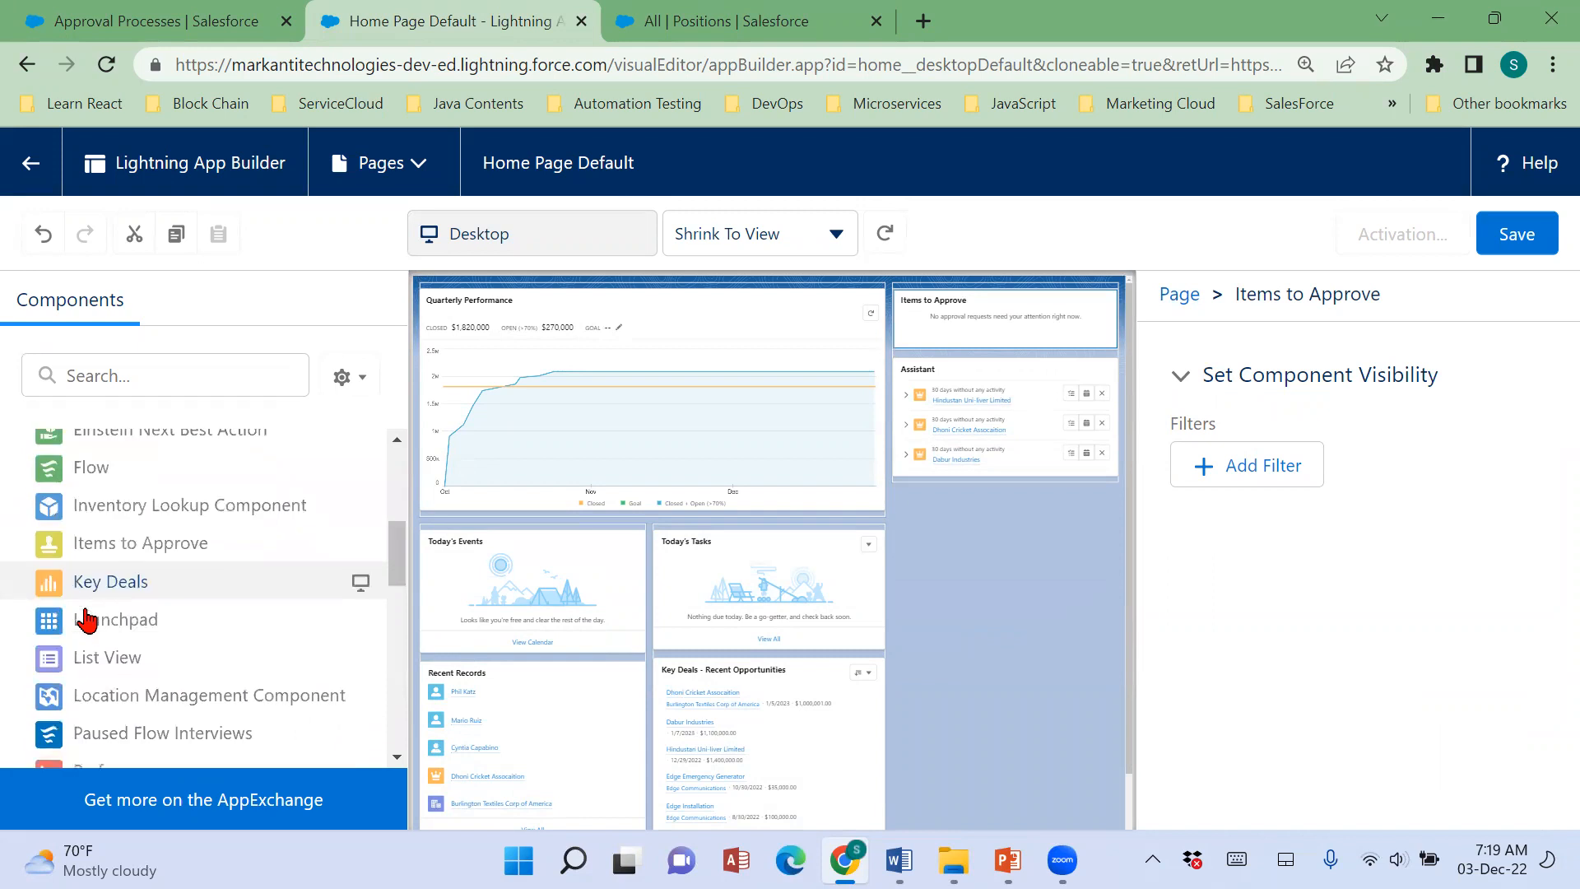
pyautogui.scroll(-1, 92, 649)
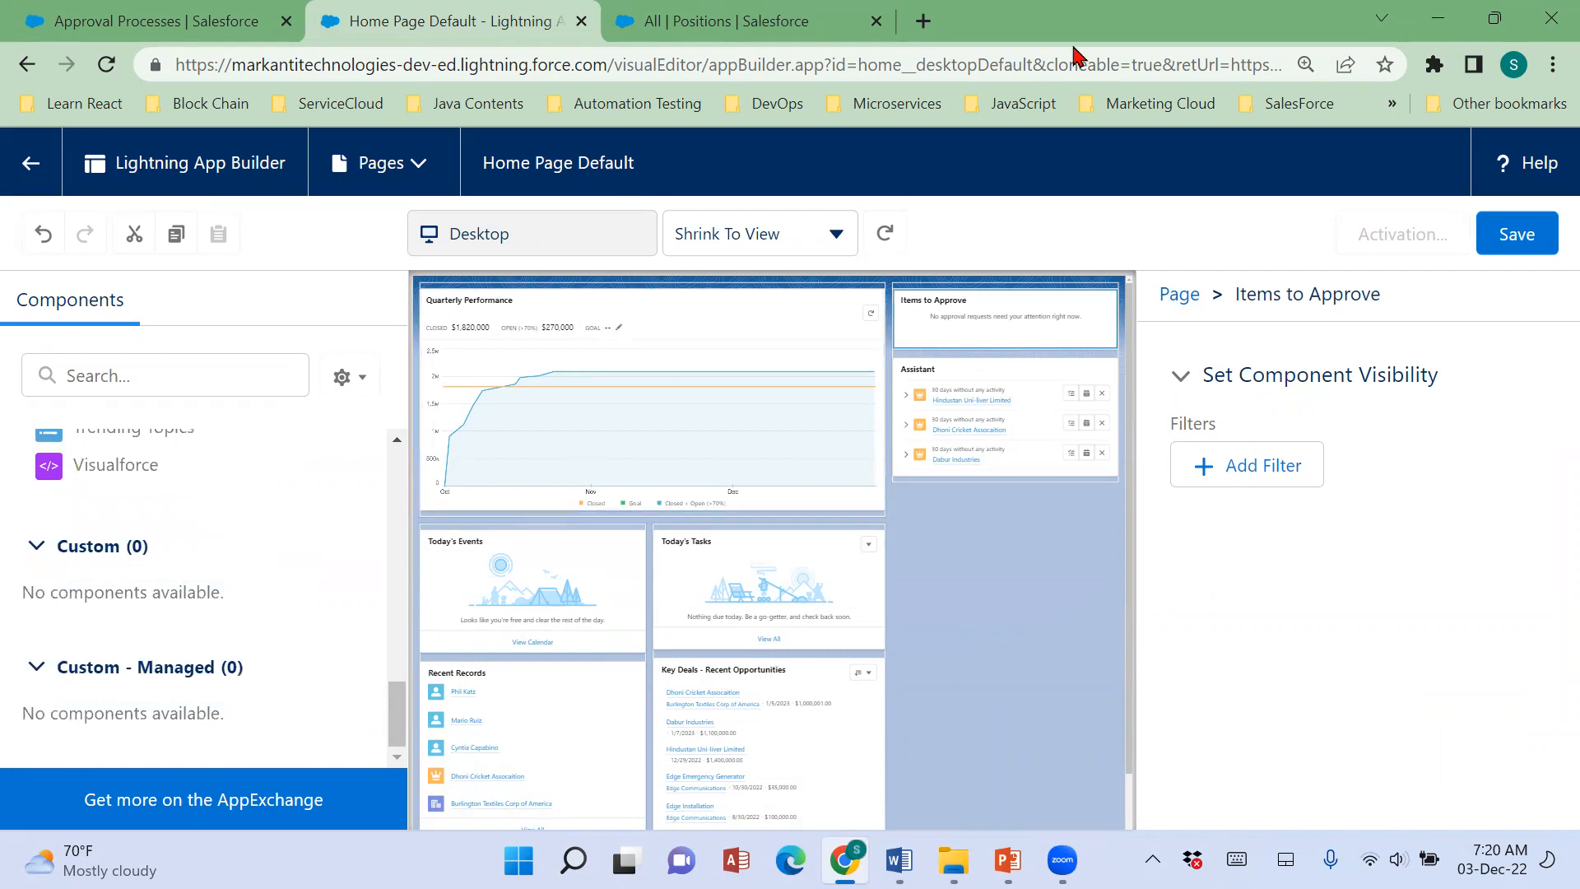
# Open the Salesforce login page at login.salesforce.com in a new browser tab.
pyautogui.click(823, 26)
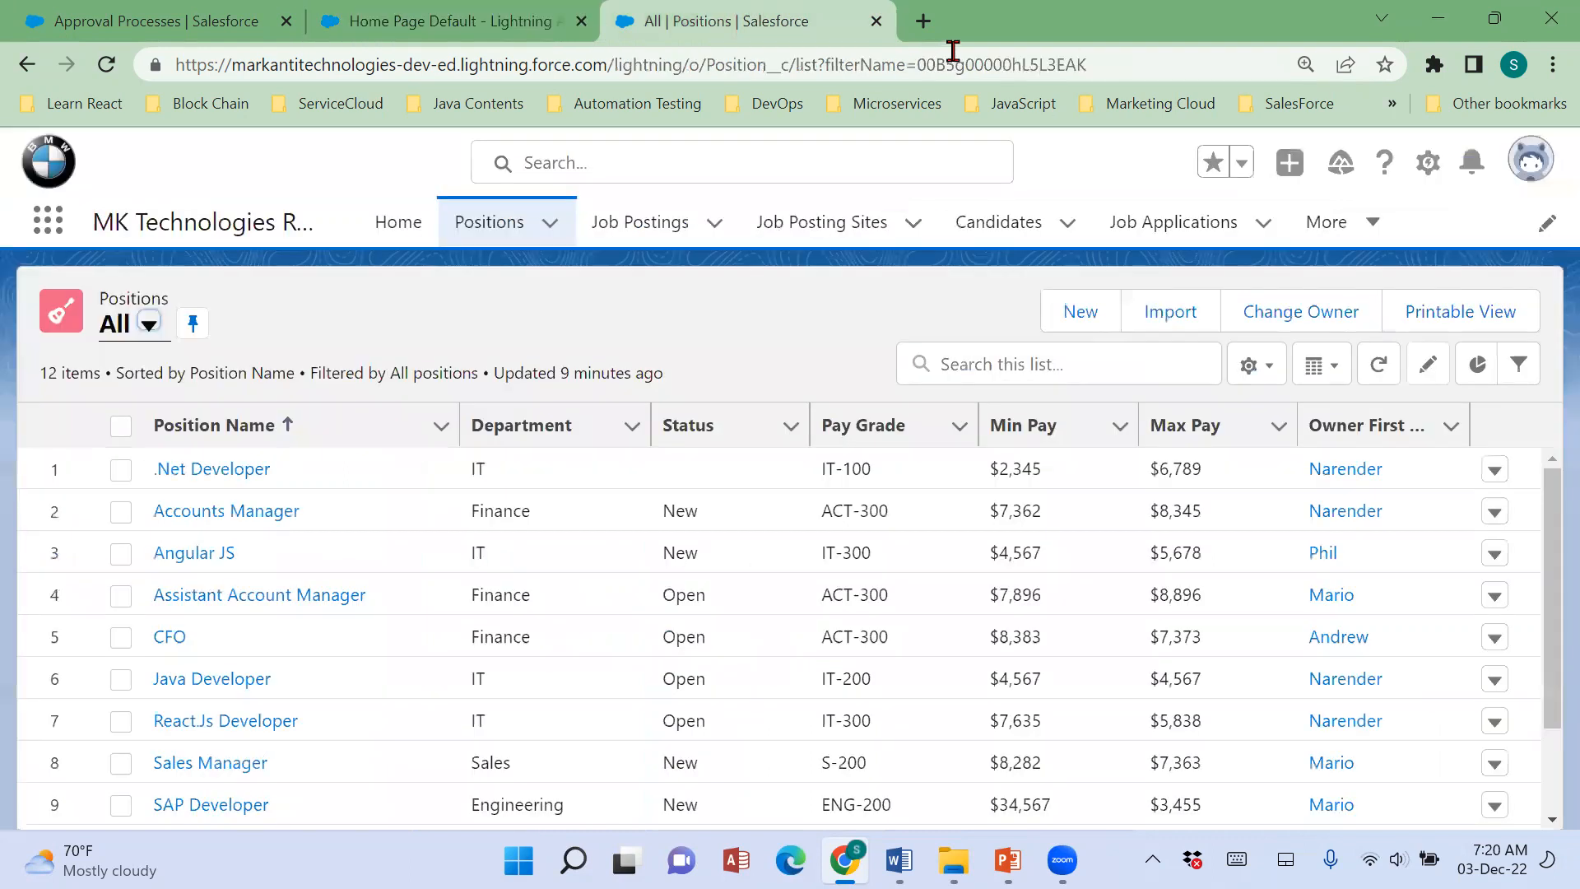
pyautogui.click(923, 22)
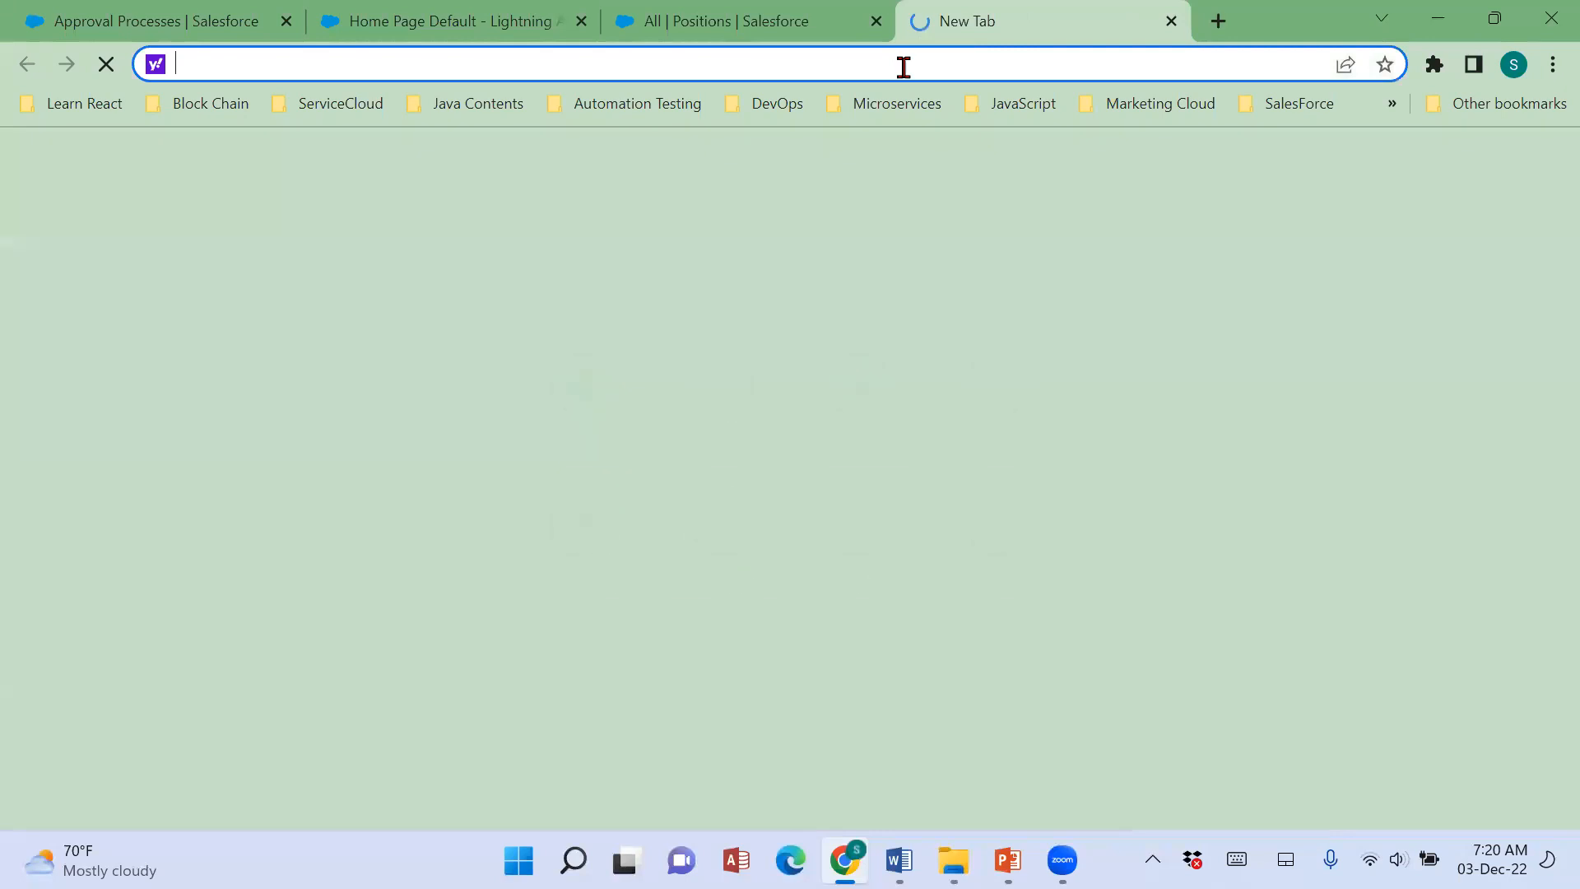
pyautogui.write('login.salesforce.com')
pyautogui.press('Return')
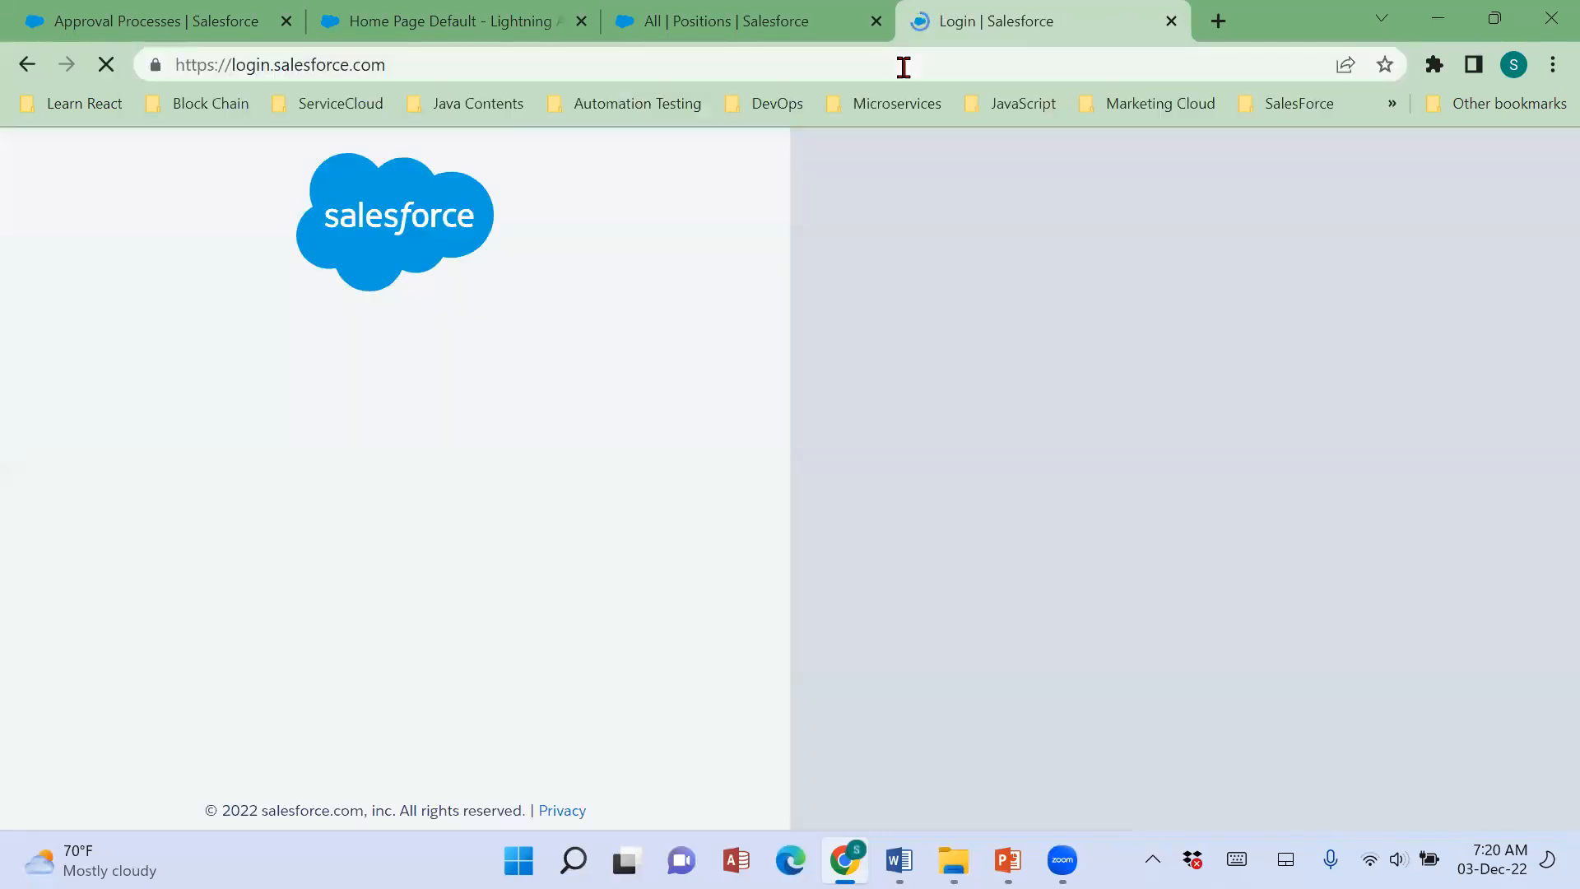
# Log in to the second Salesforce org by filling in the saved username and the account password.
pyautogui.write('si')
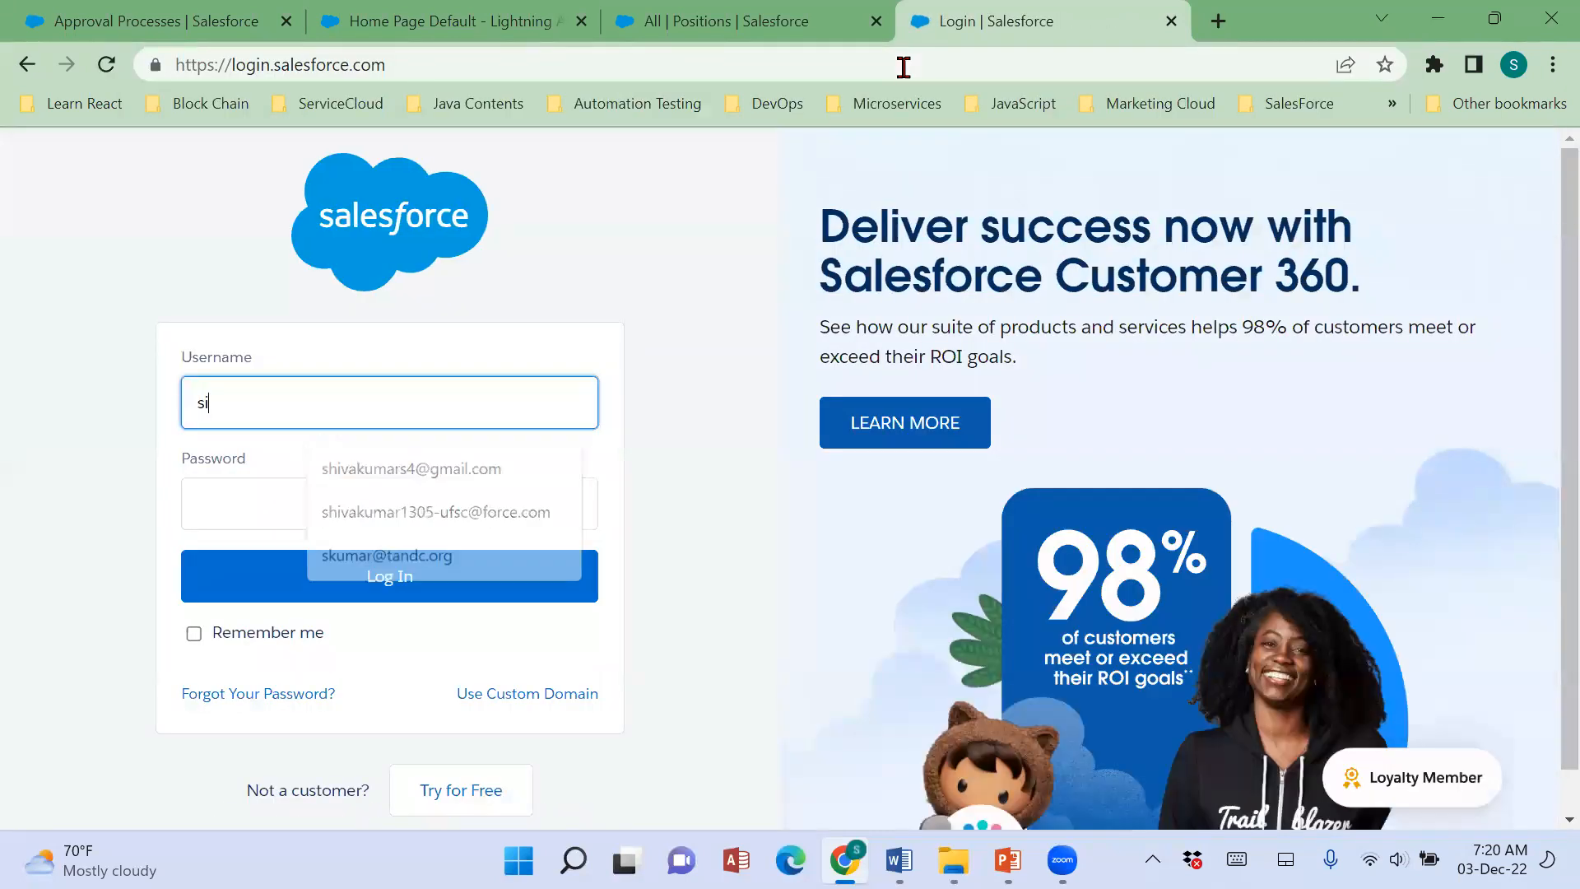
pyautogui.press('Down')
pyautogui.press('Tab')
pyautogui.write('********')
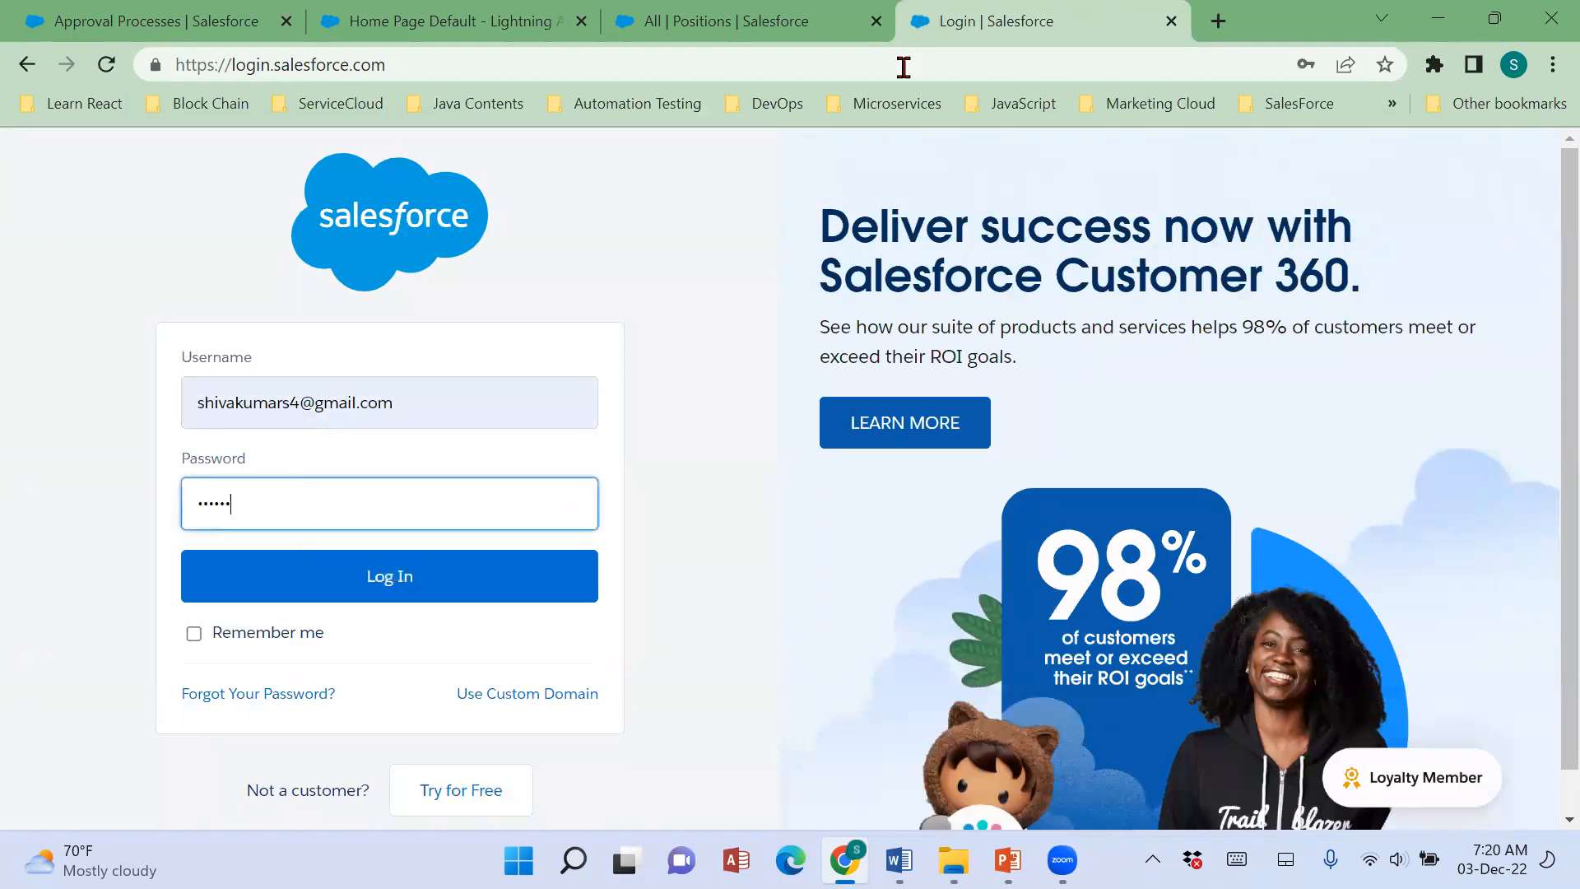
pyautogui.write('*')
pyautogui.click(529, 599)
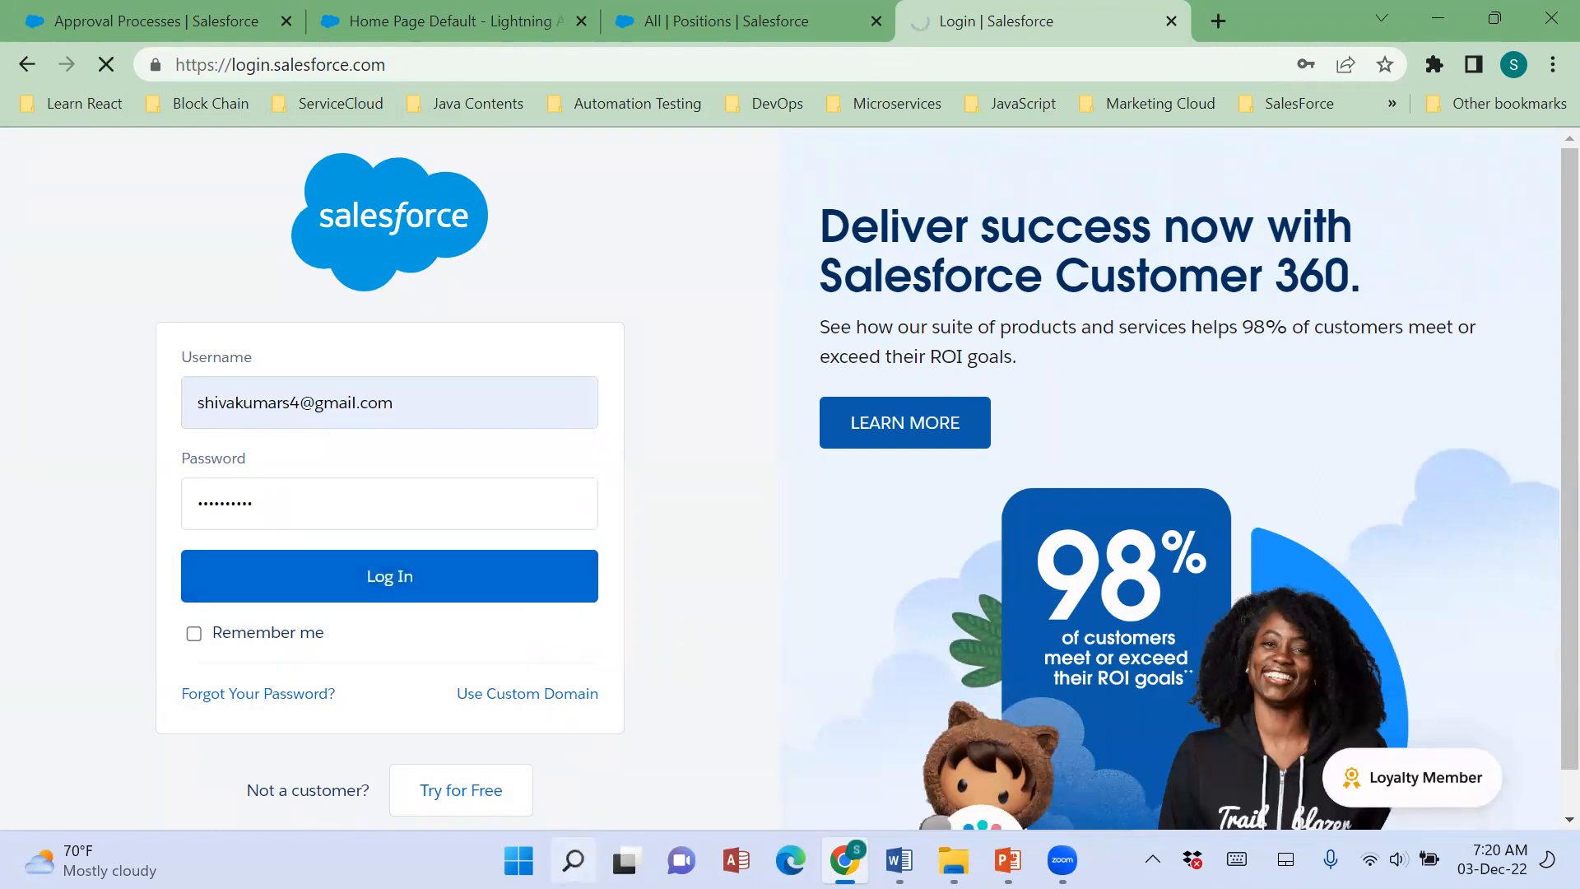
# Launch Visual Studio Code and return to the Salesforce login tab in Chrome.
pyautogui.click(576, 856)
pyautogui.write('vs')
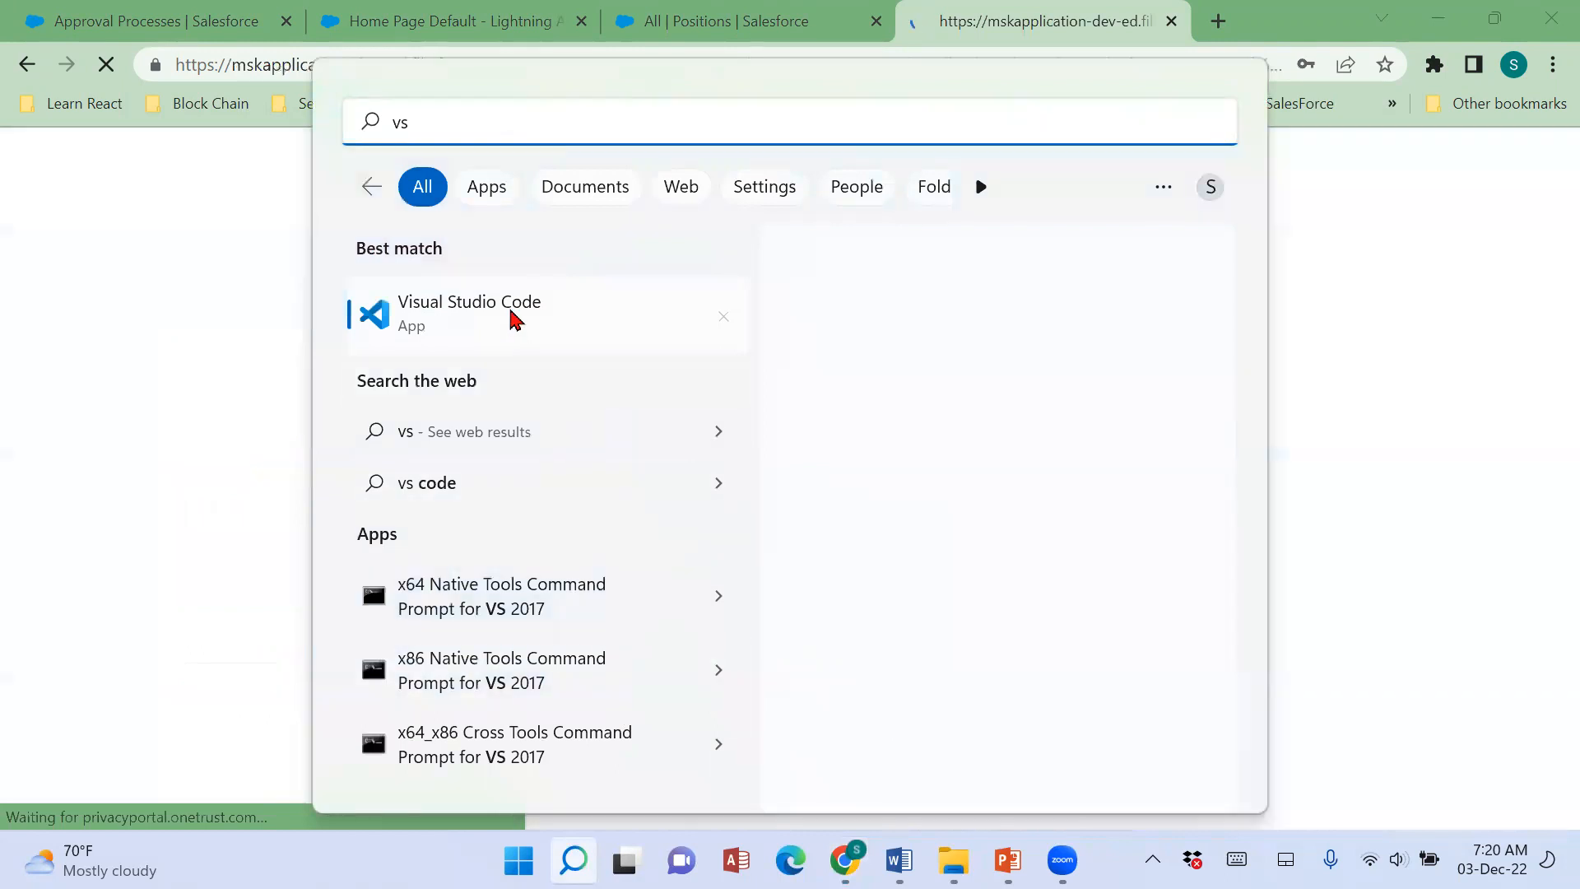
pyautogui.click(519, 317)
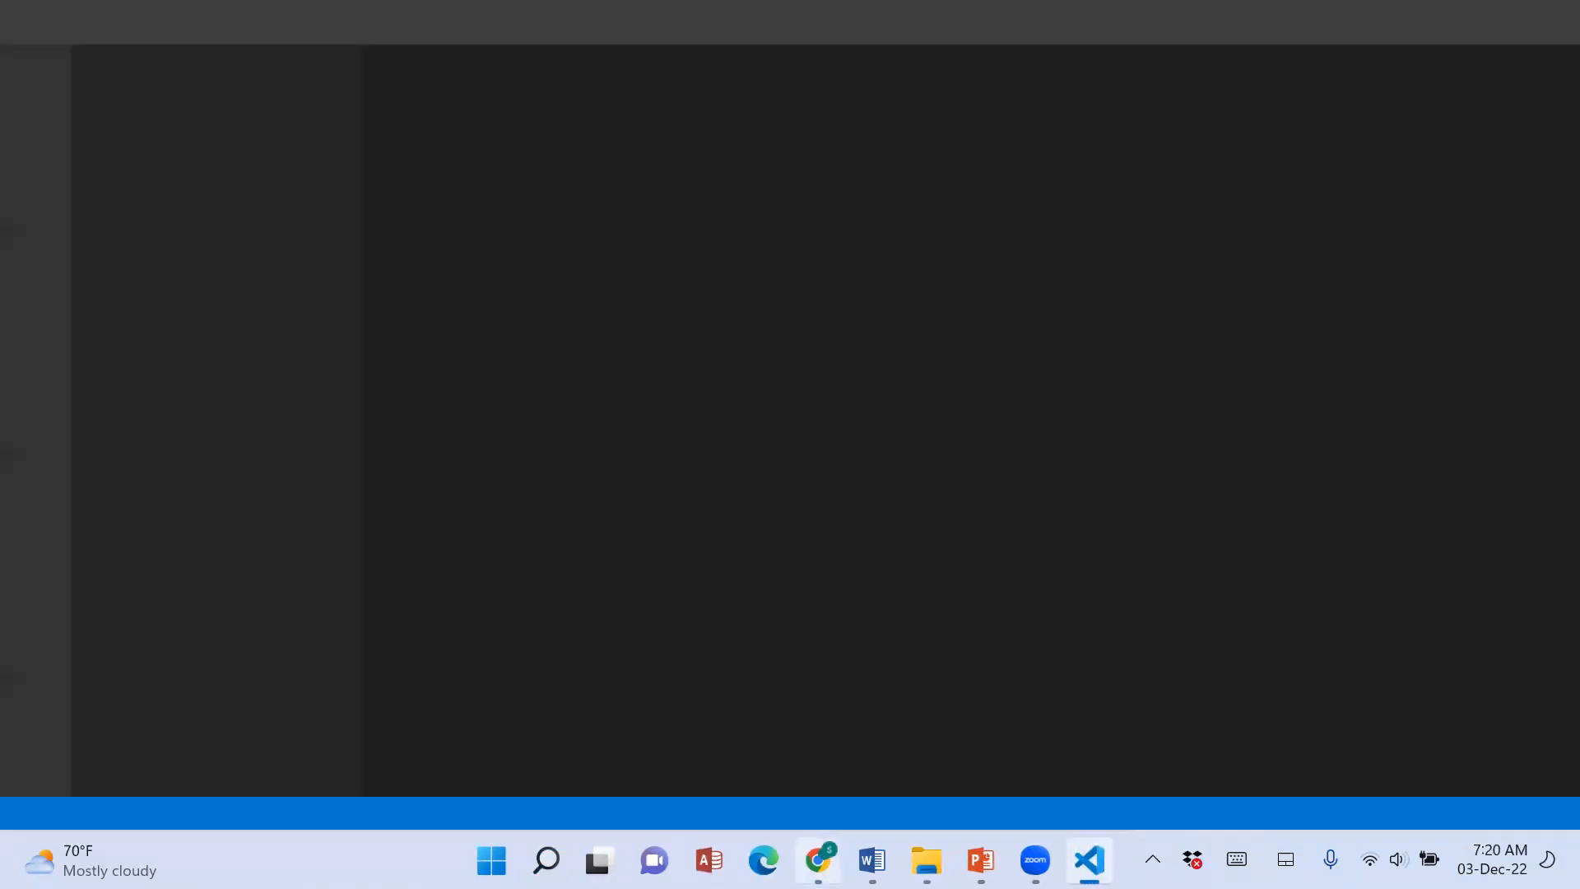
pyautogui.click(818, 860)
pyautogui.click(646, 769)
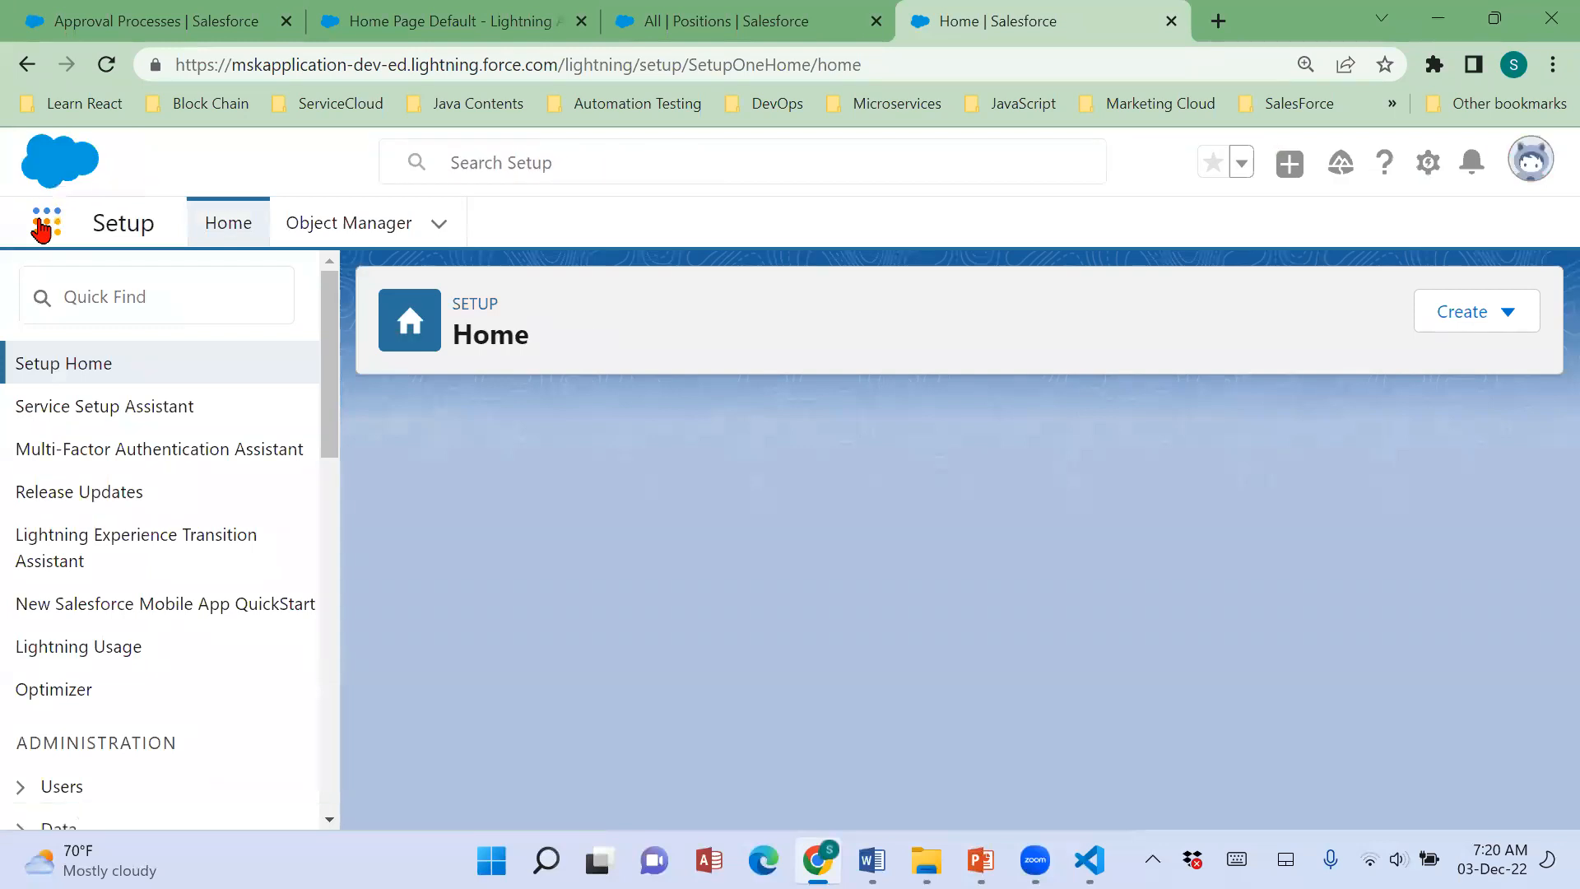
# Open the Sales app from the full list of apps in the second org.
pyautogui.click(43, 227)
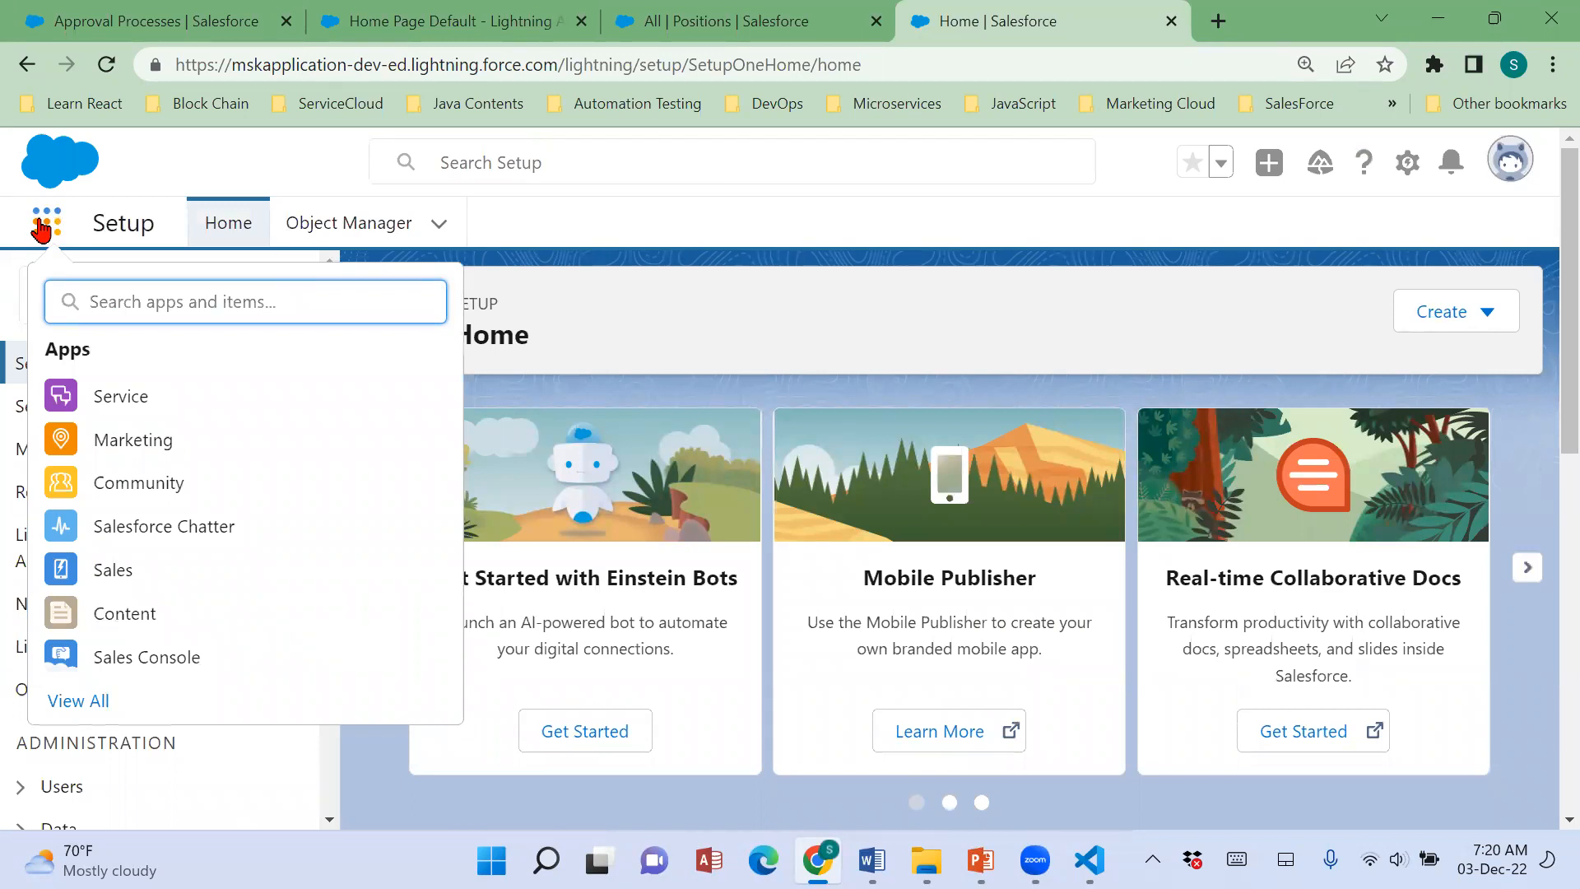
pyautogui.click(77, 697)
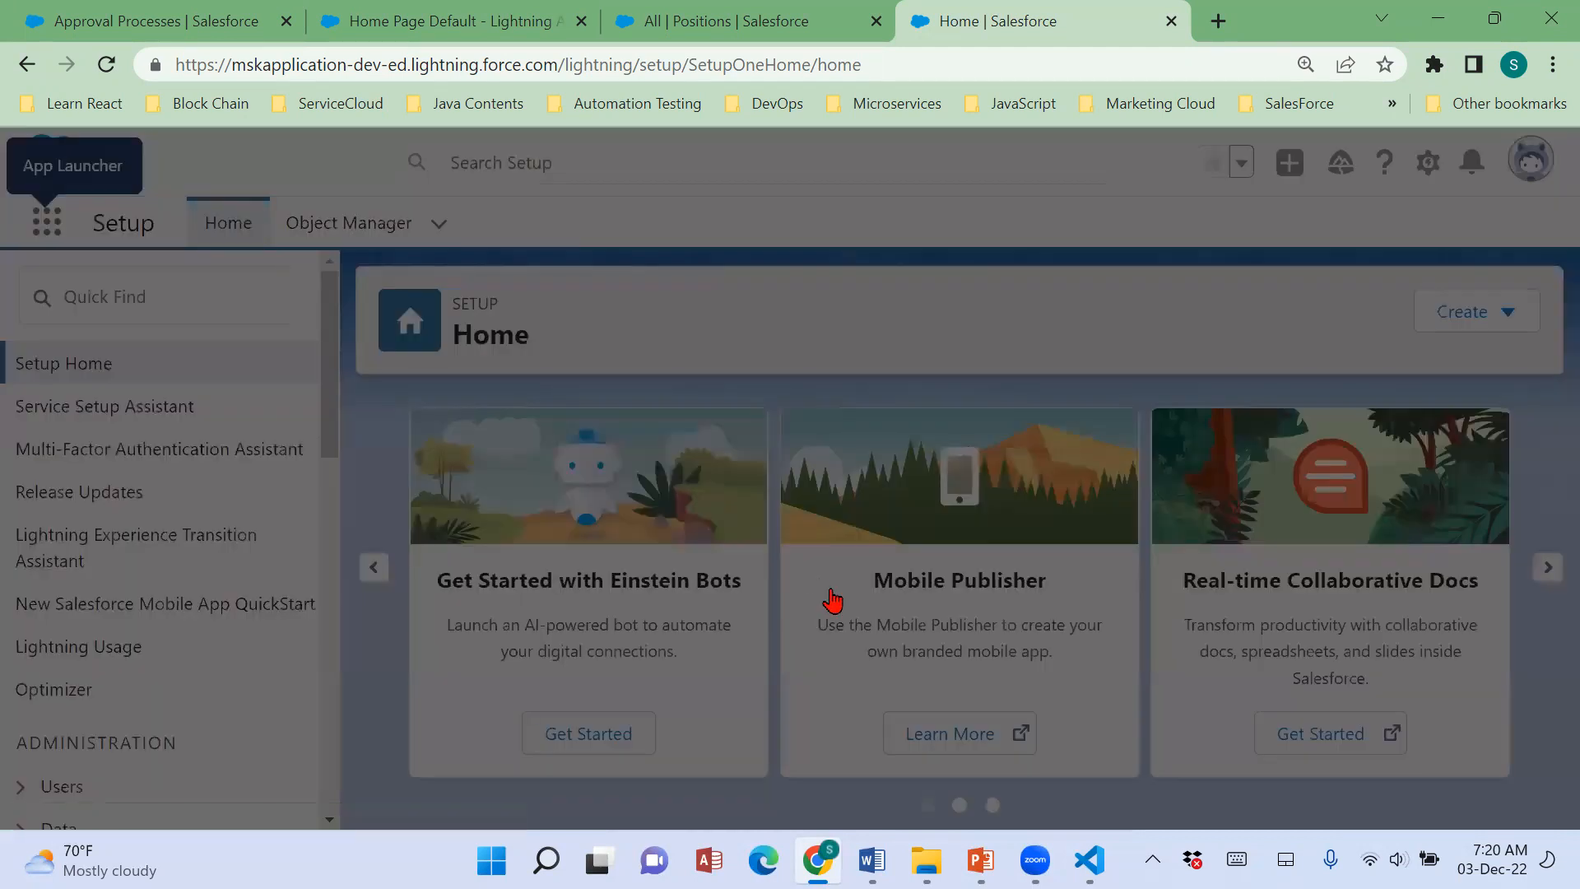
pyautogui.scroll(-2, 829, 599)
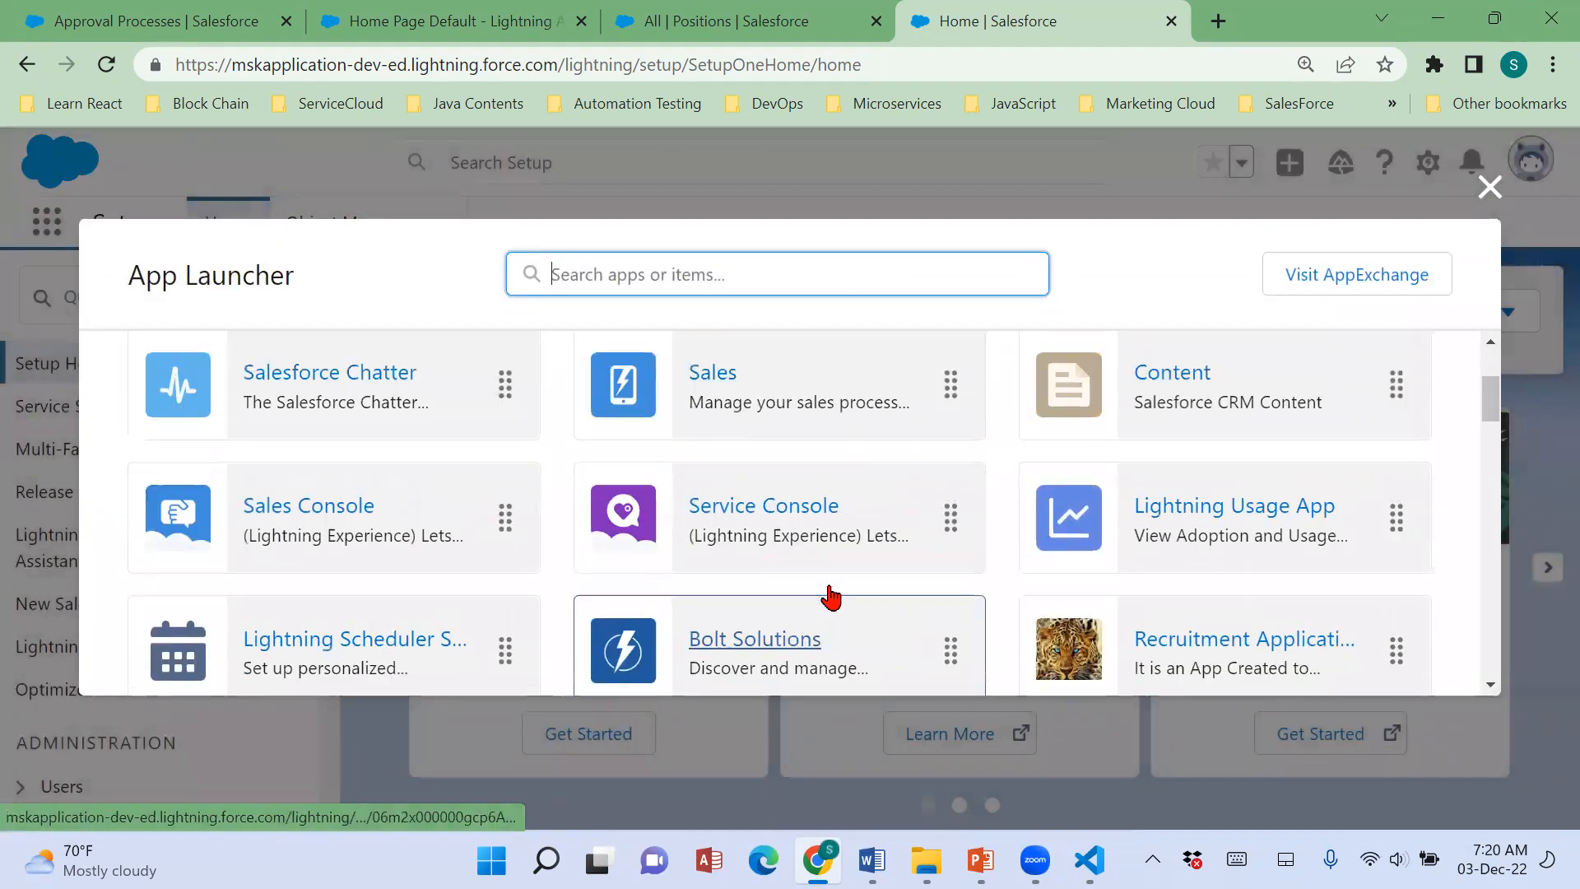
pyautogui.scroll(1, 832, 593)
pyautogui.click(715, 478)
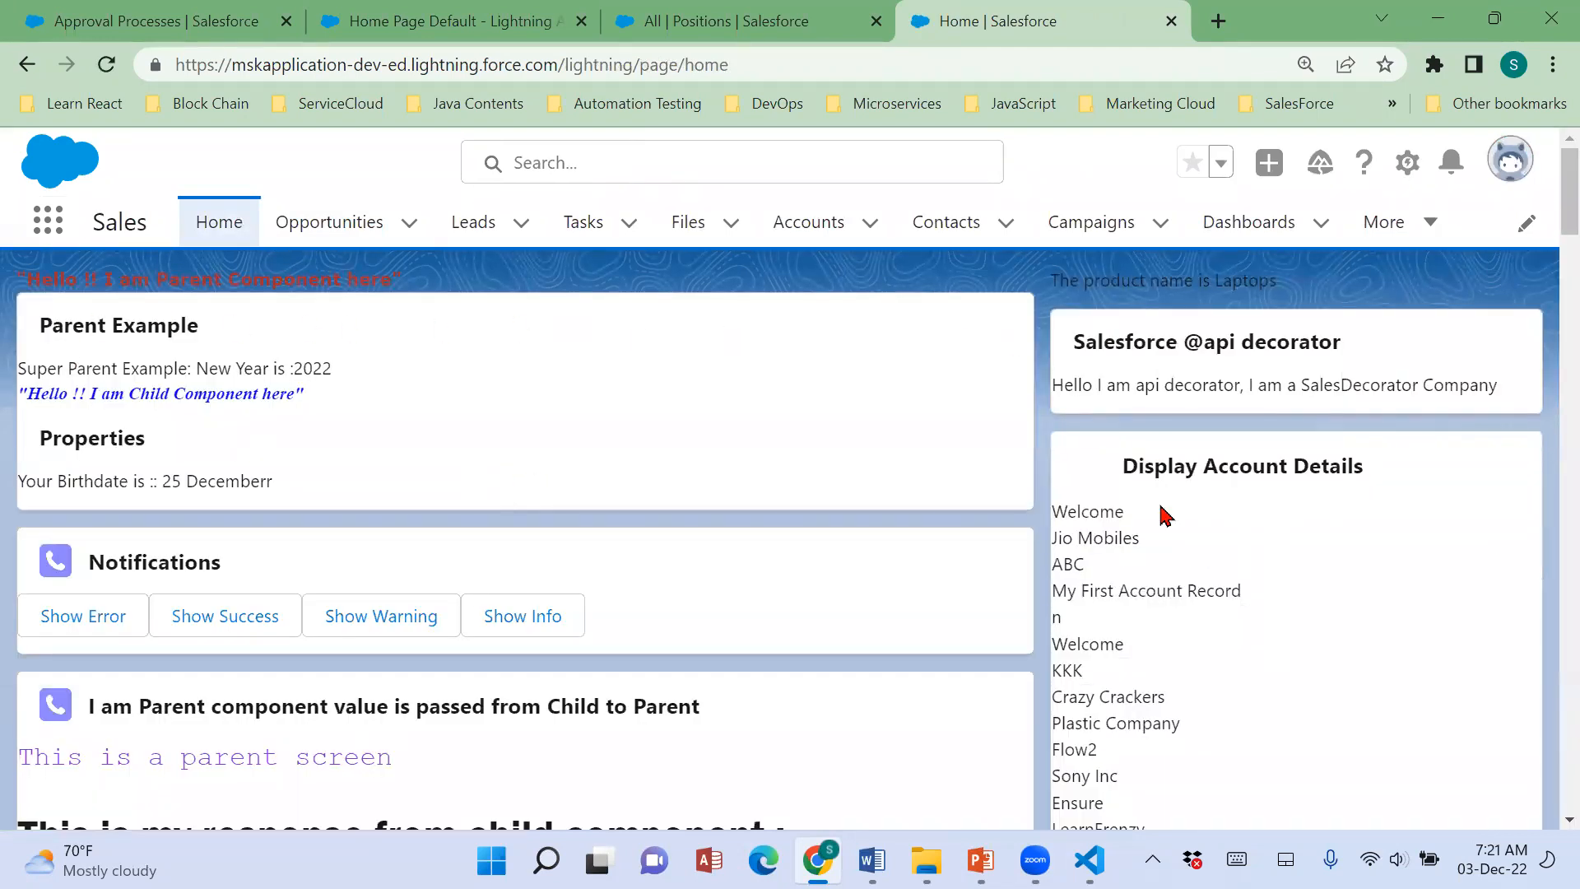
# Test the error and success notifications of the Notifications component on the Sales home page, dismissing each message.
pyautogui.scroll(-2, 712, 600)
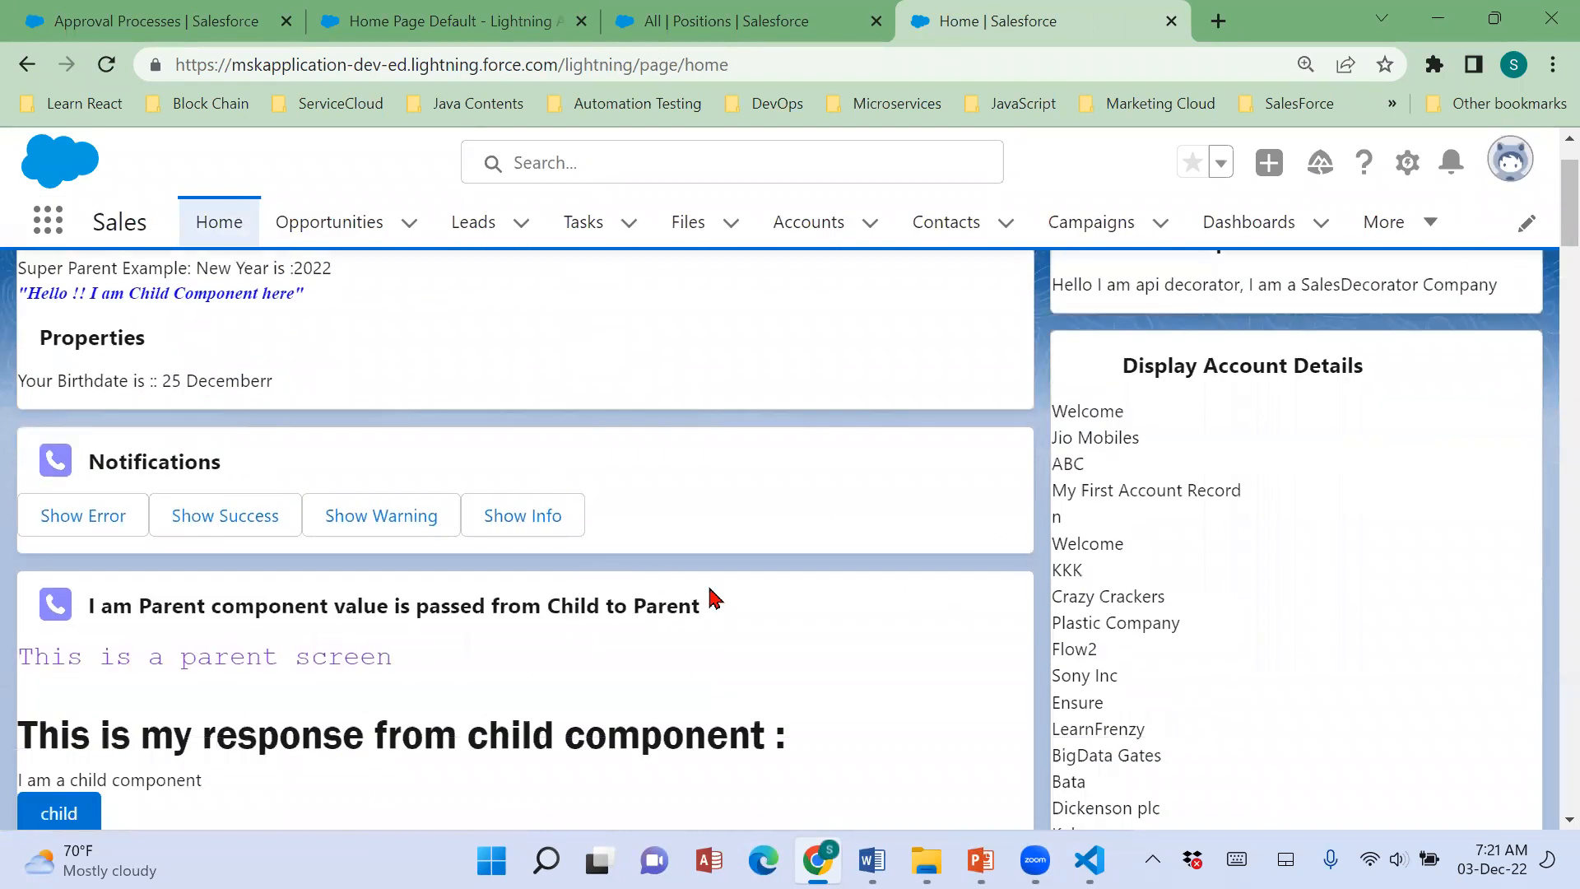
pyautogui.scroll(2, 773, 600)
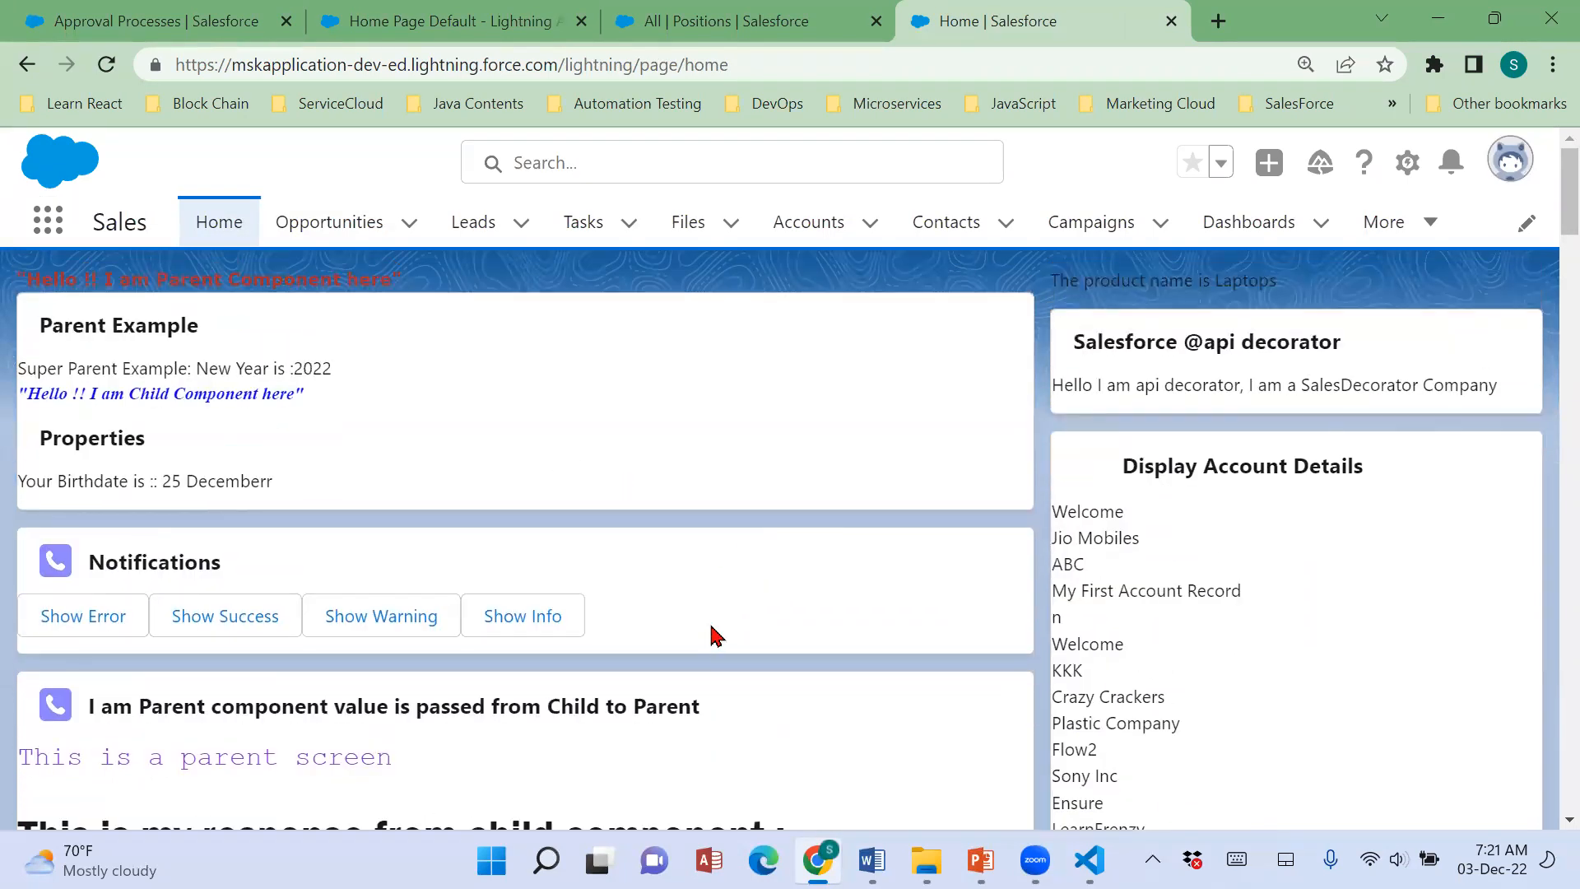
pyautogui.scroll(-2, 713, 636)
pyautogui.click(60, 492)
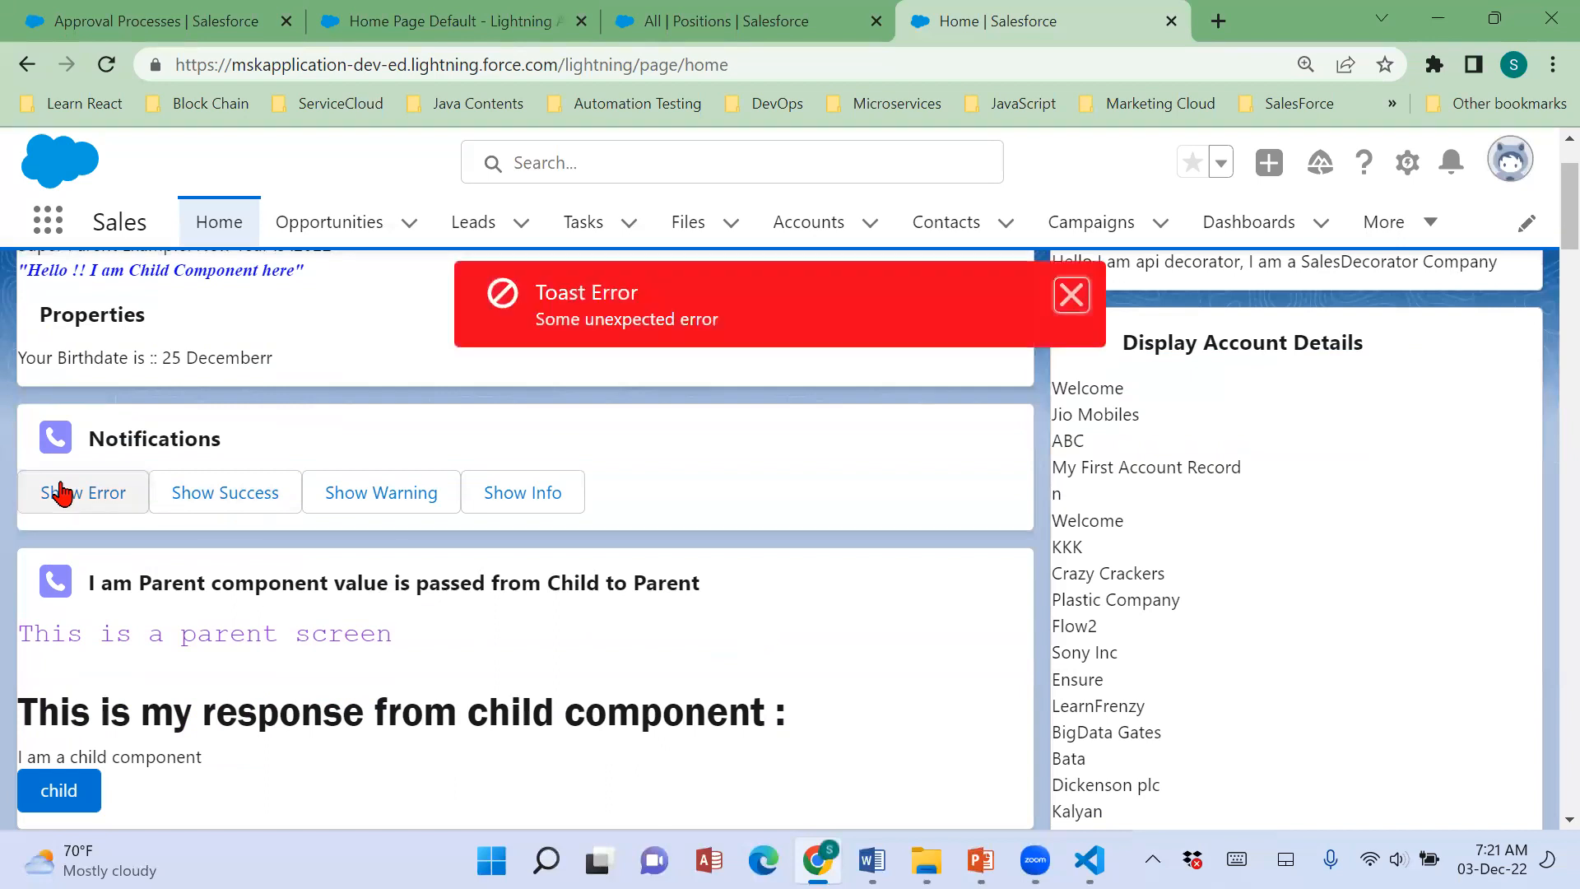
pyautogui.click(1072, 295)
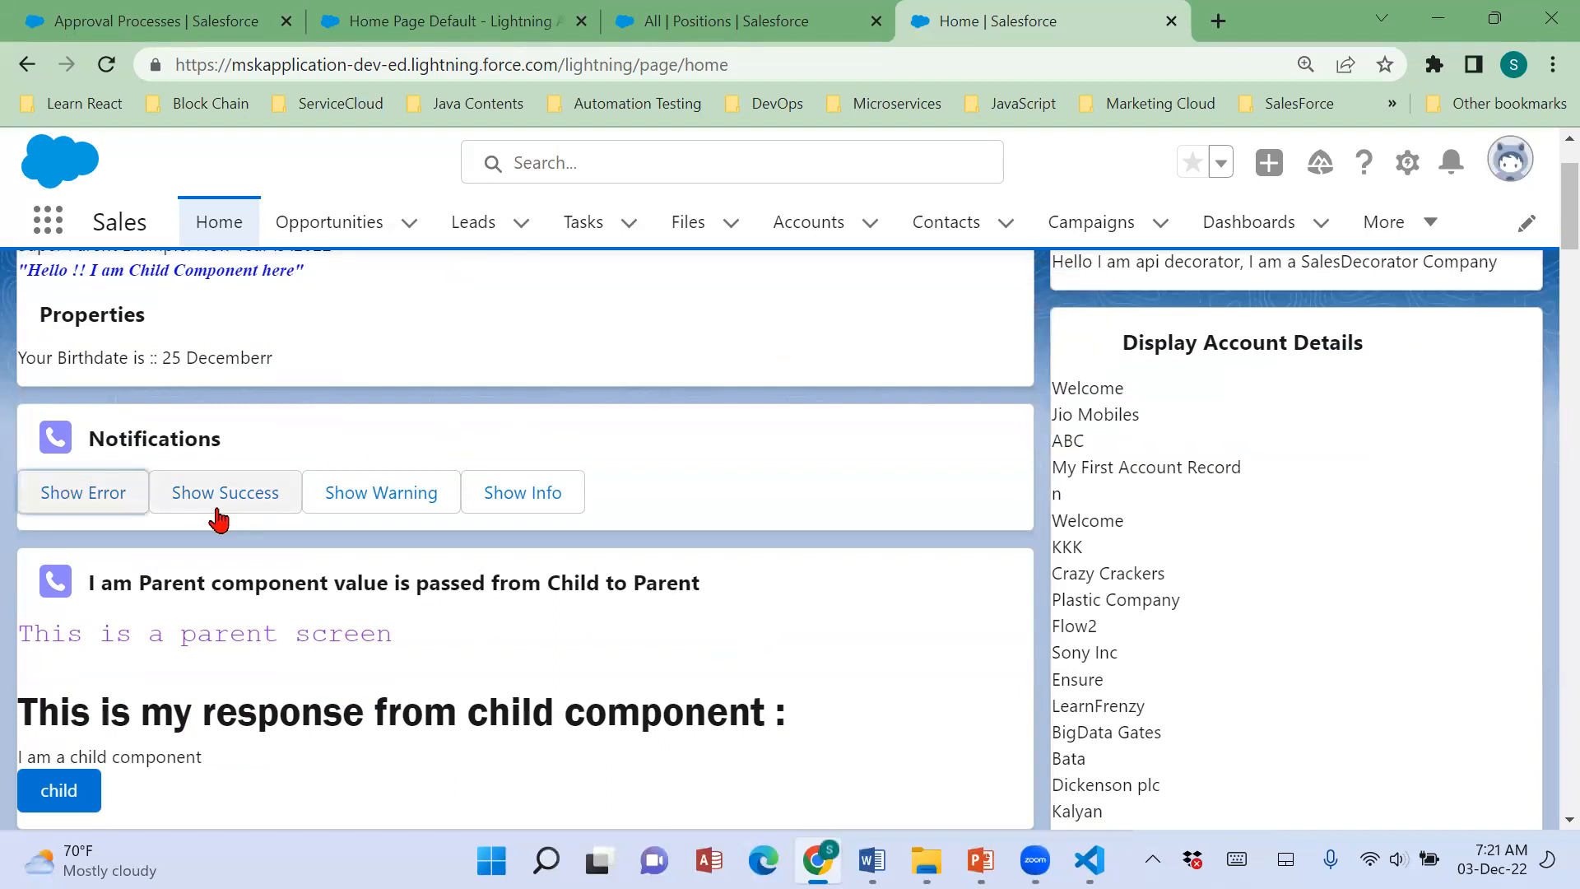
pyautogui.click(214, 504)
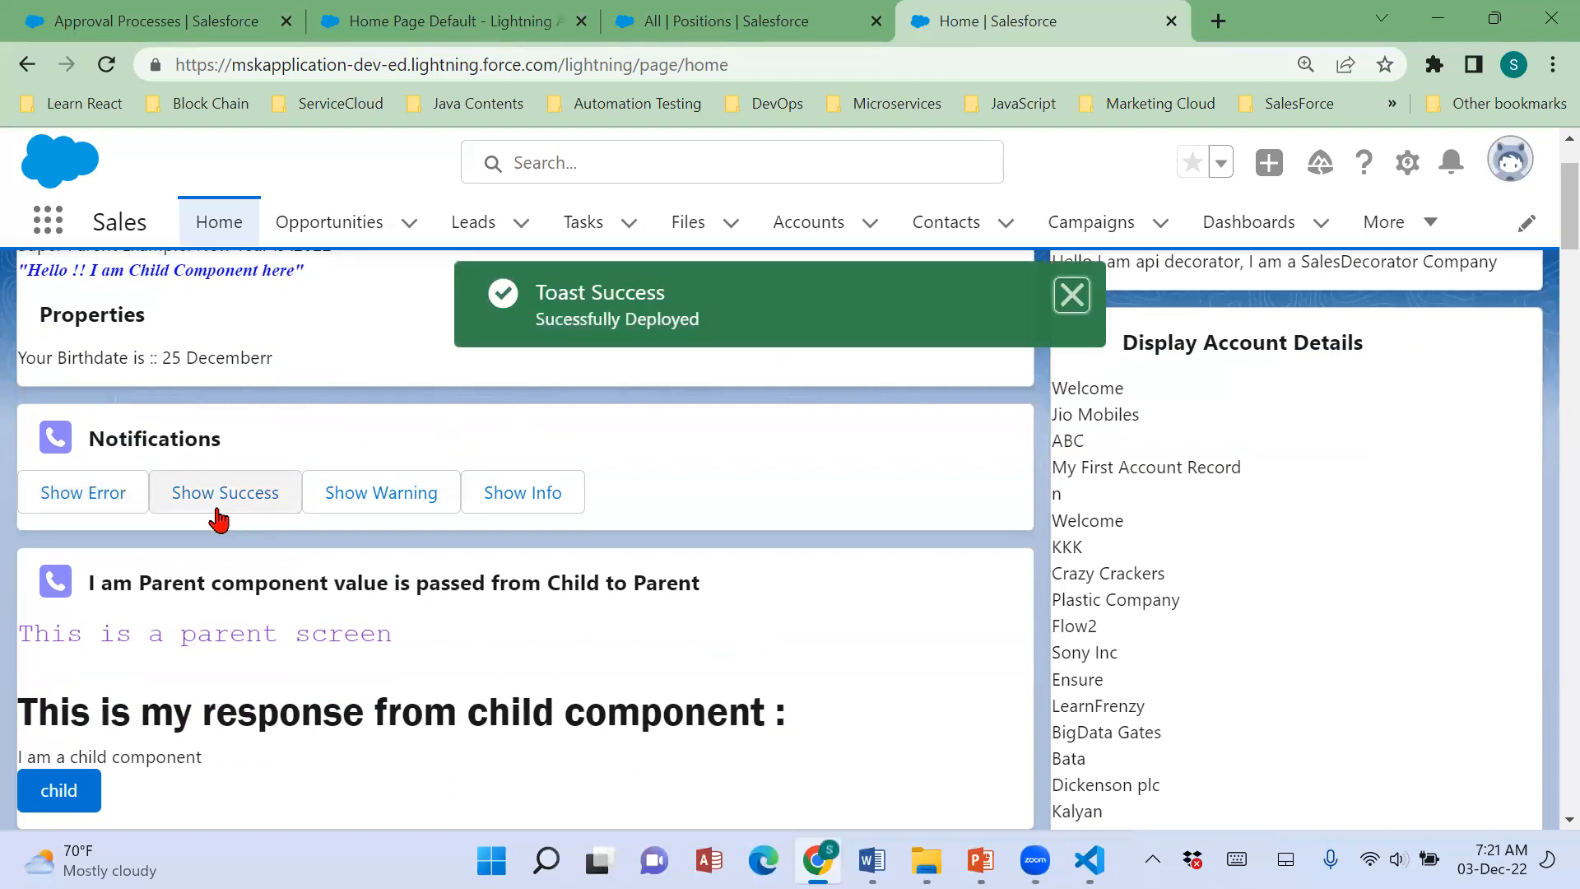
pyautogui.click(1070, 316)
pyautogui.scroll(-4, 906, 600)
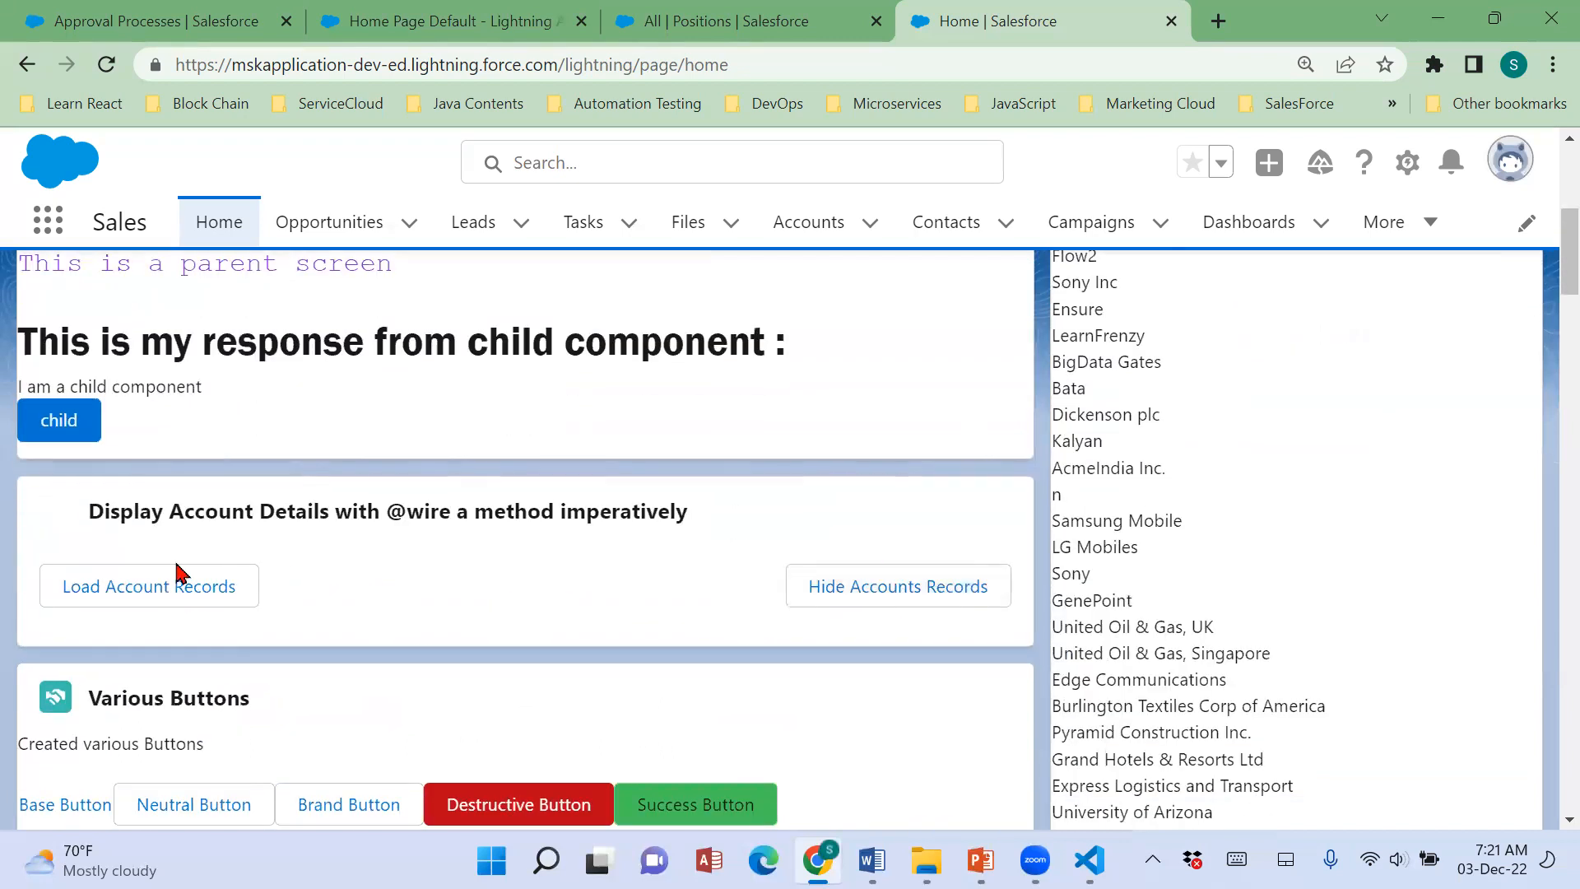
pyautogui.click(123, 586)
pyautogui.scroll(-1, 562, 608)
pyautogui.scroll(-4, 558, 607)
pyautogui.scroll(6, 741, 650)
pyautogui.click(941, 710)
pyautogui.scroll(-6, 947, 673)
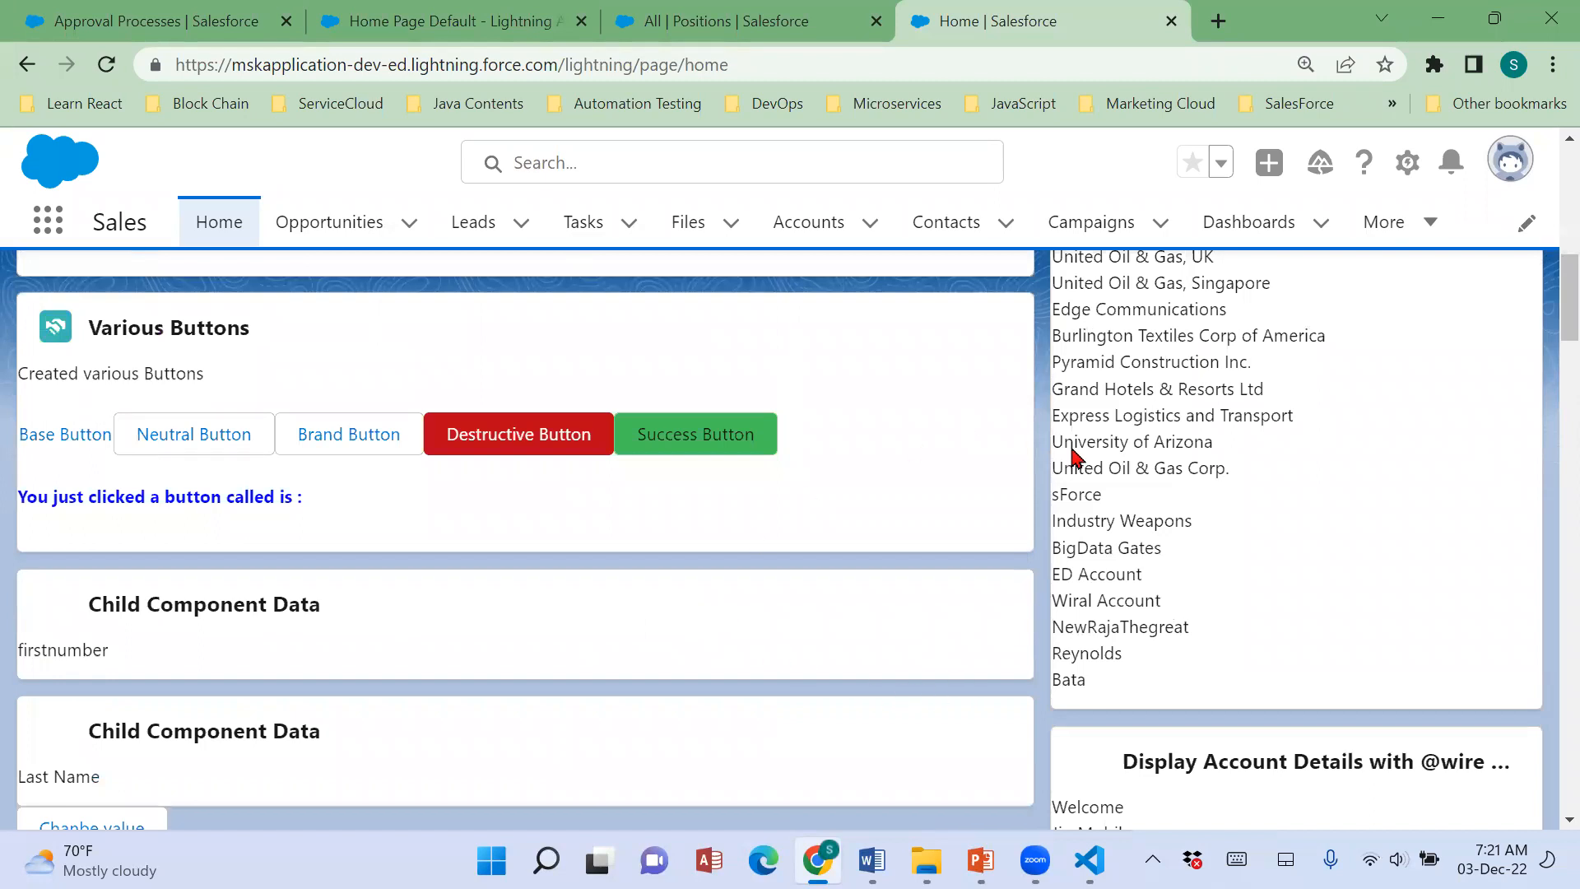
# Switch to Visual Studio Code, view lWCToastMessages.html and custeventparent.html, and collapse the custeventparent folder.
pyautogui.click(1089, 860)
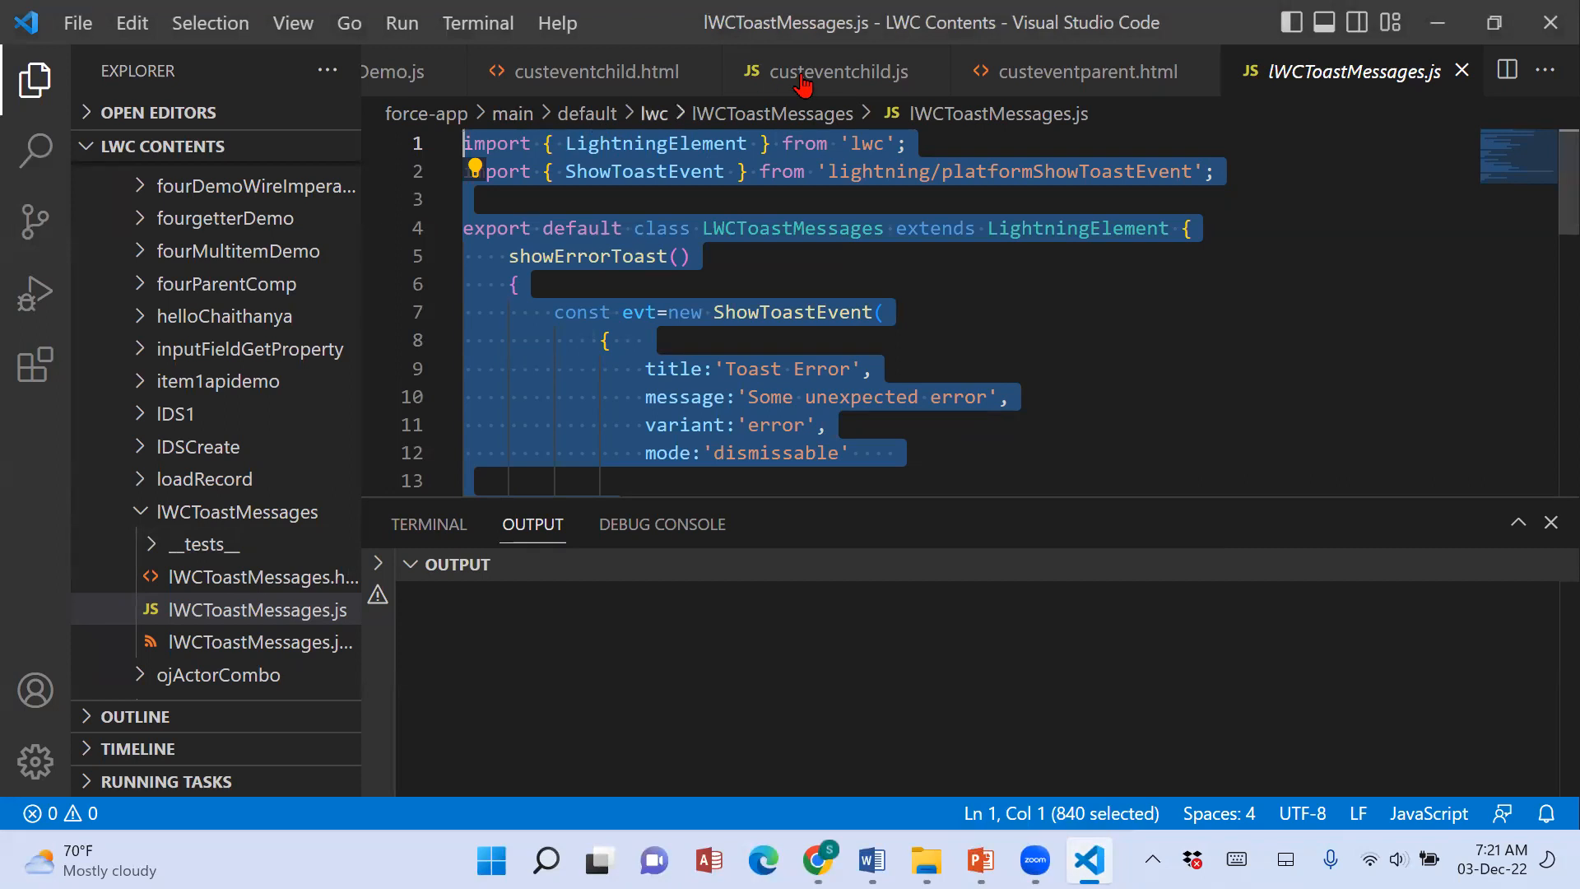
pyautogui.click(329, 580)
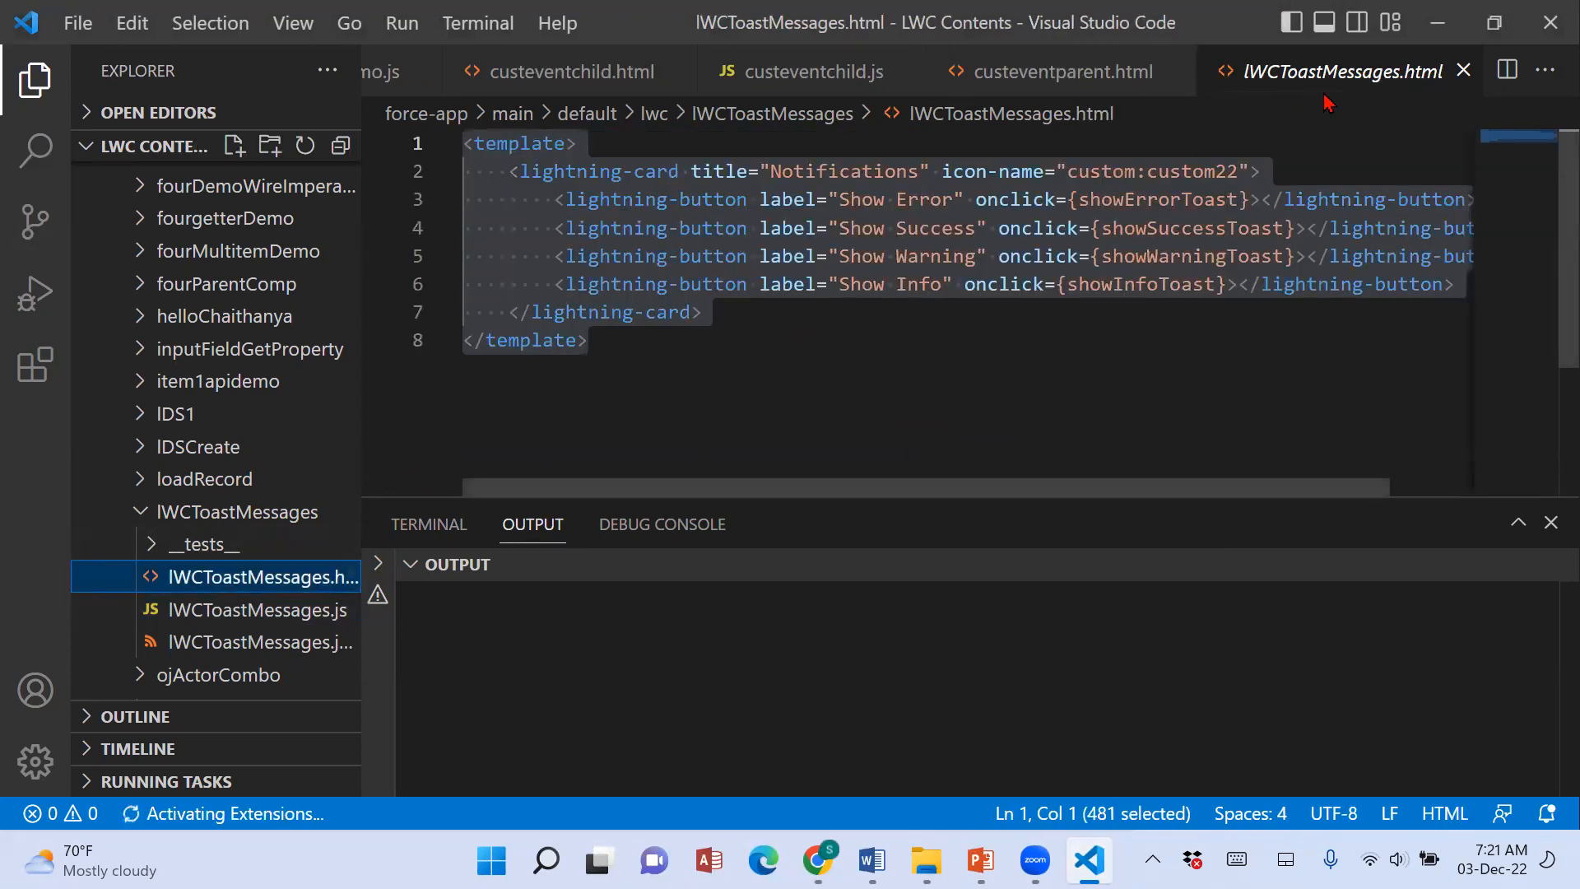
pyautogui.click(1104, 69)
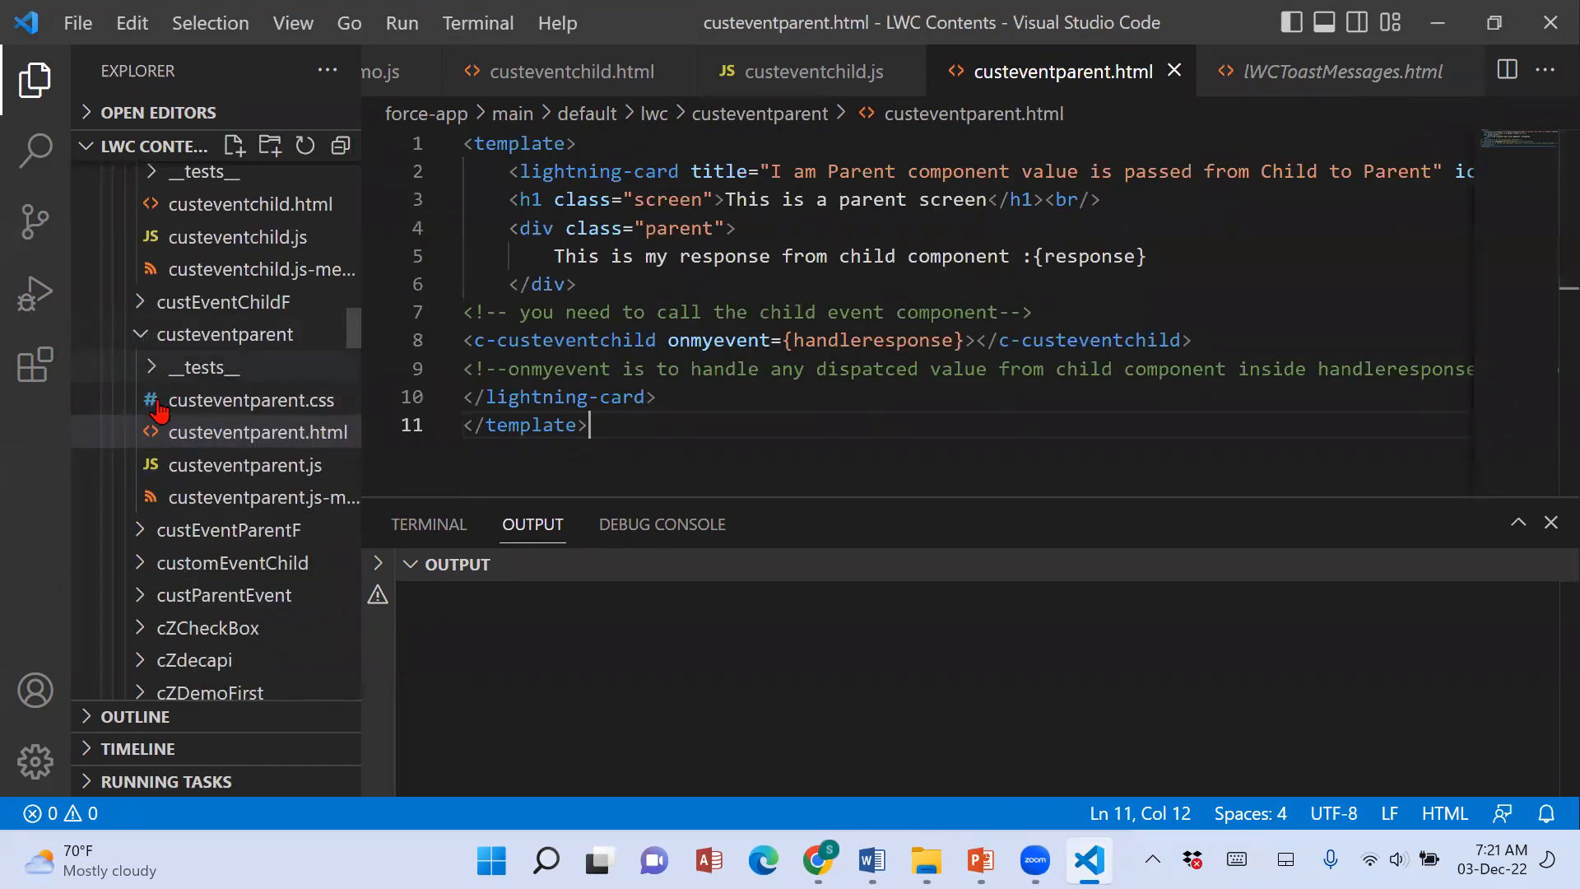
pyautogui.click(140, 331)
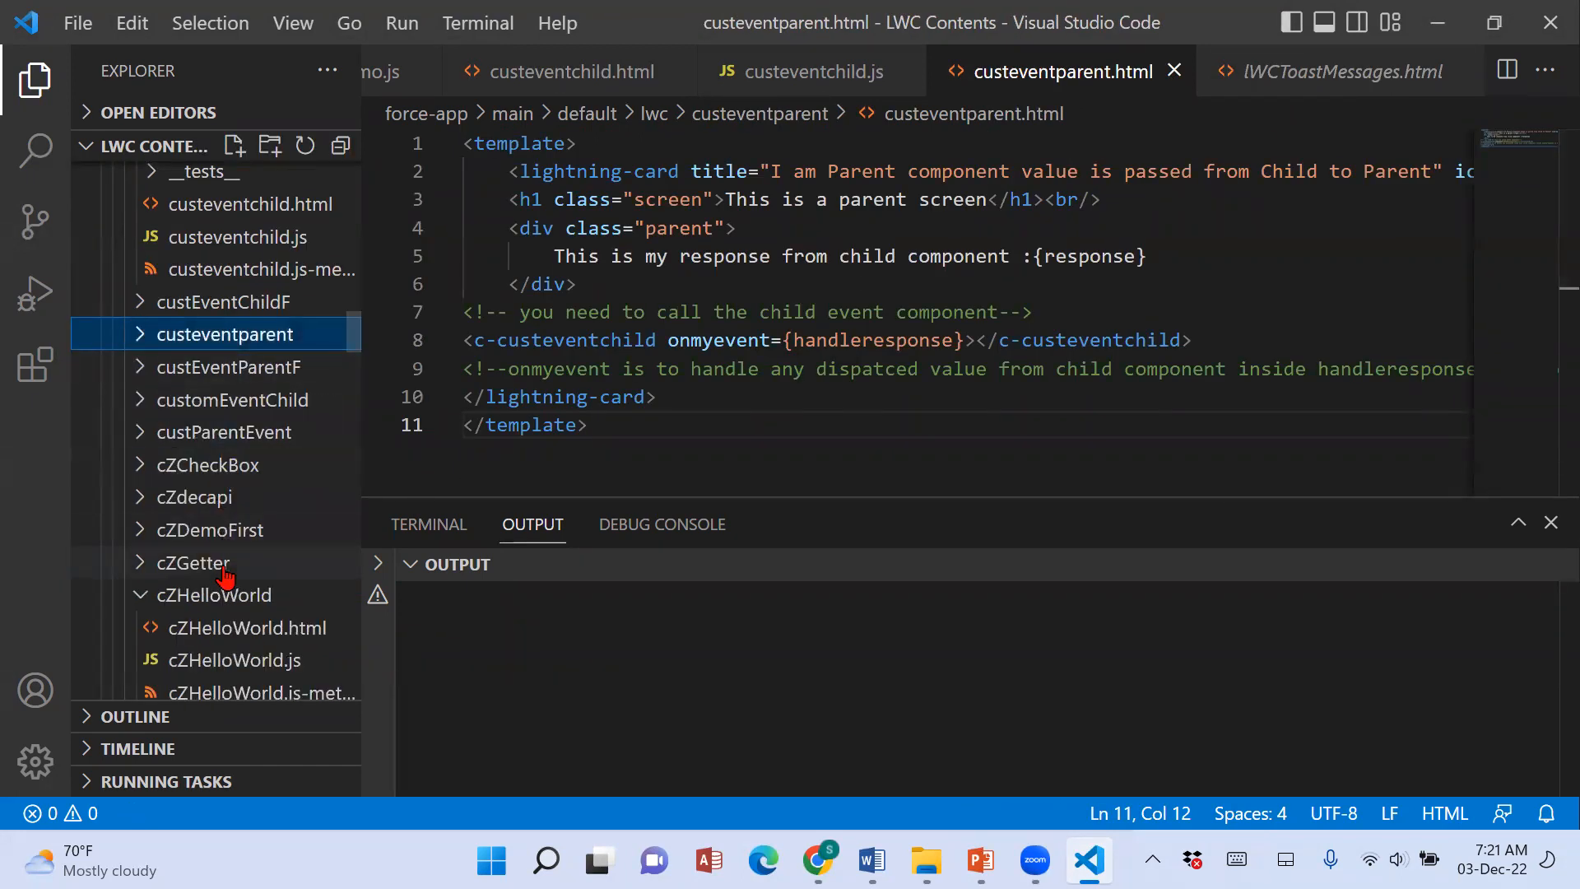
pyautogui.scroll(5, 222, 572)
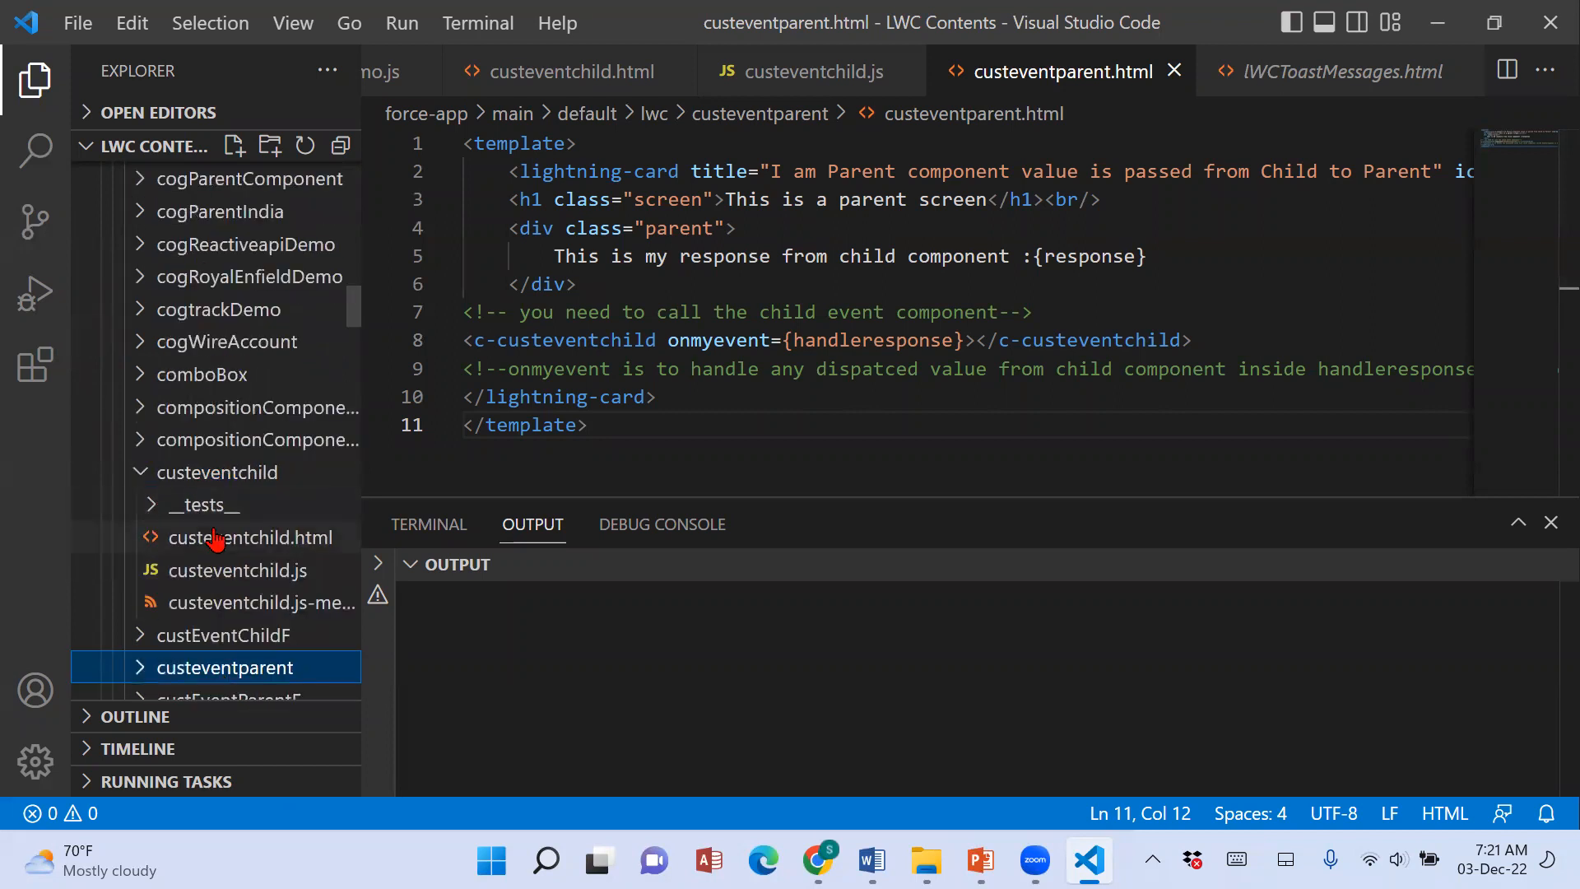
# View custeventchild.html and custeventchild.js, and read through the handleclick code that dispatches the custom event.
pyautogui.click(215, 540)
pyautogui.click(229, 576)
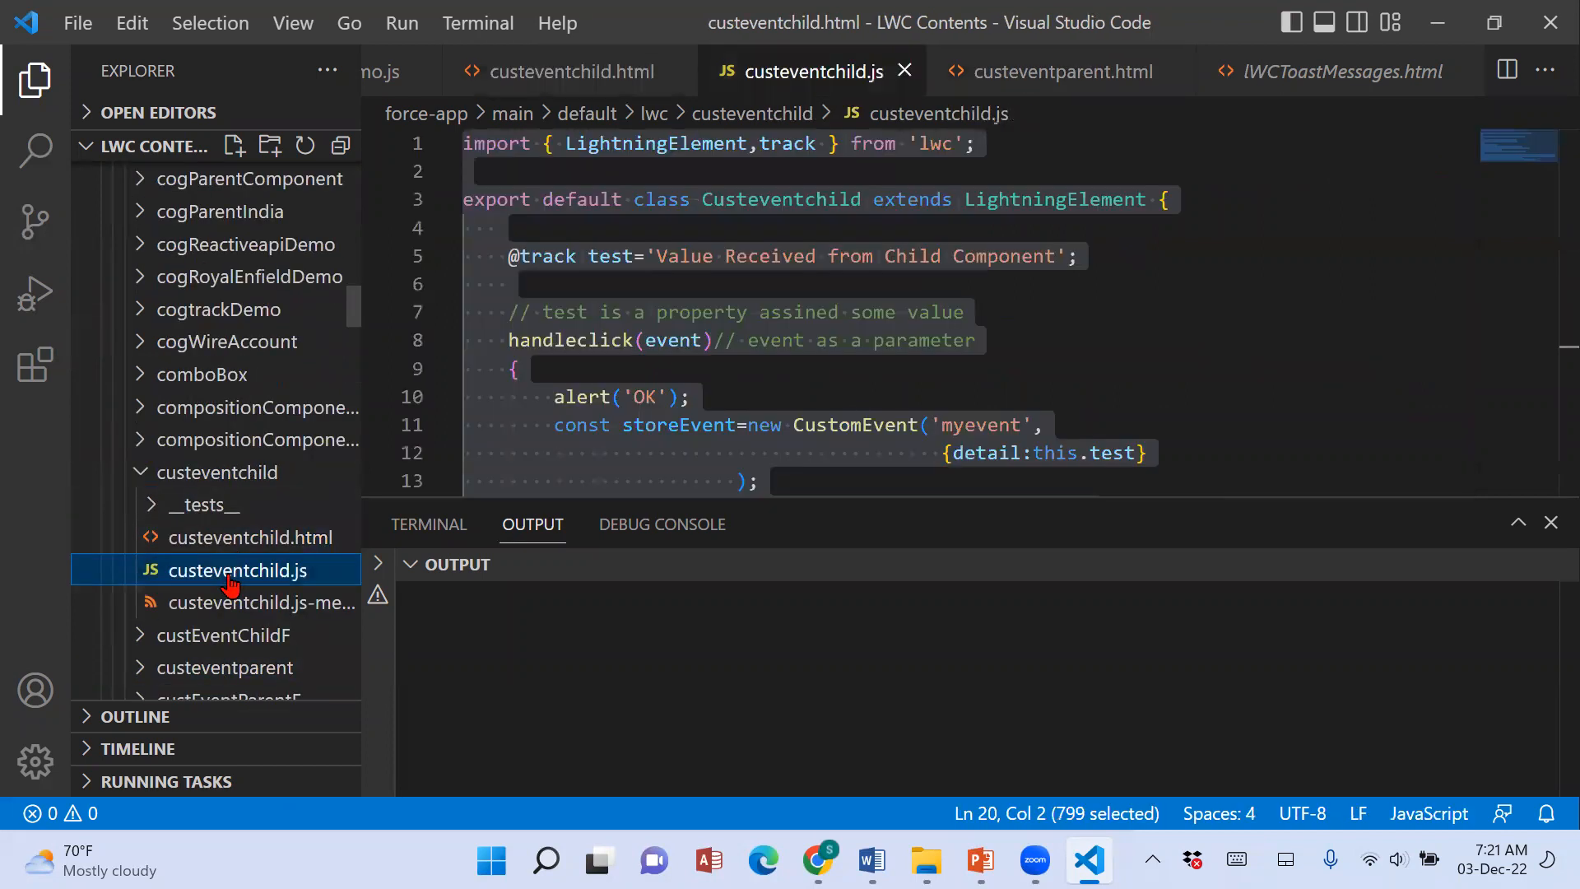
pyautogui.click(693, 364)
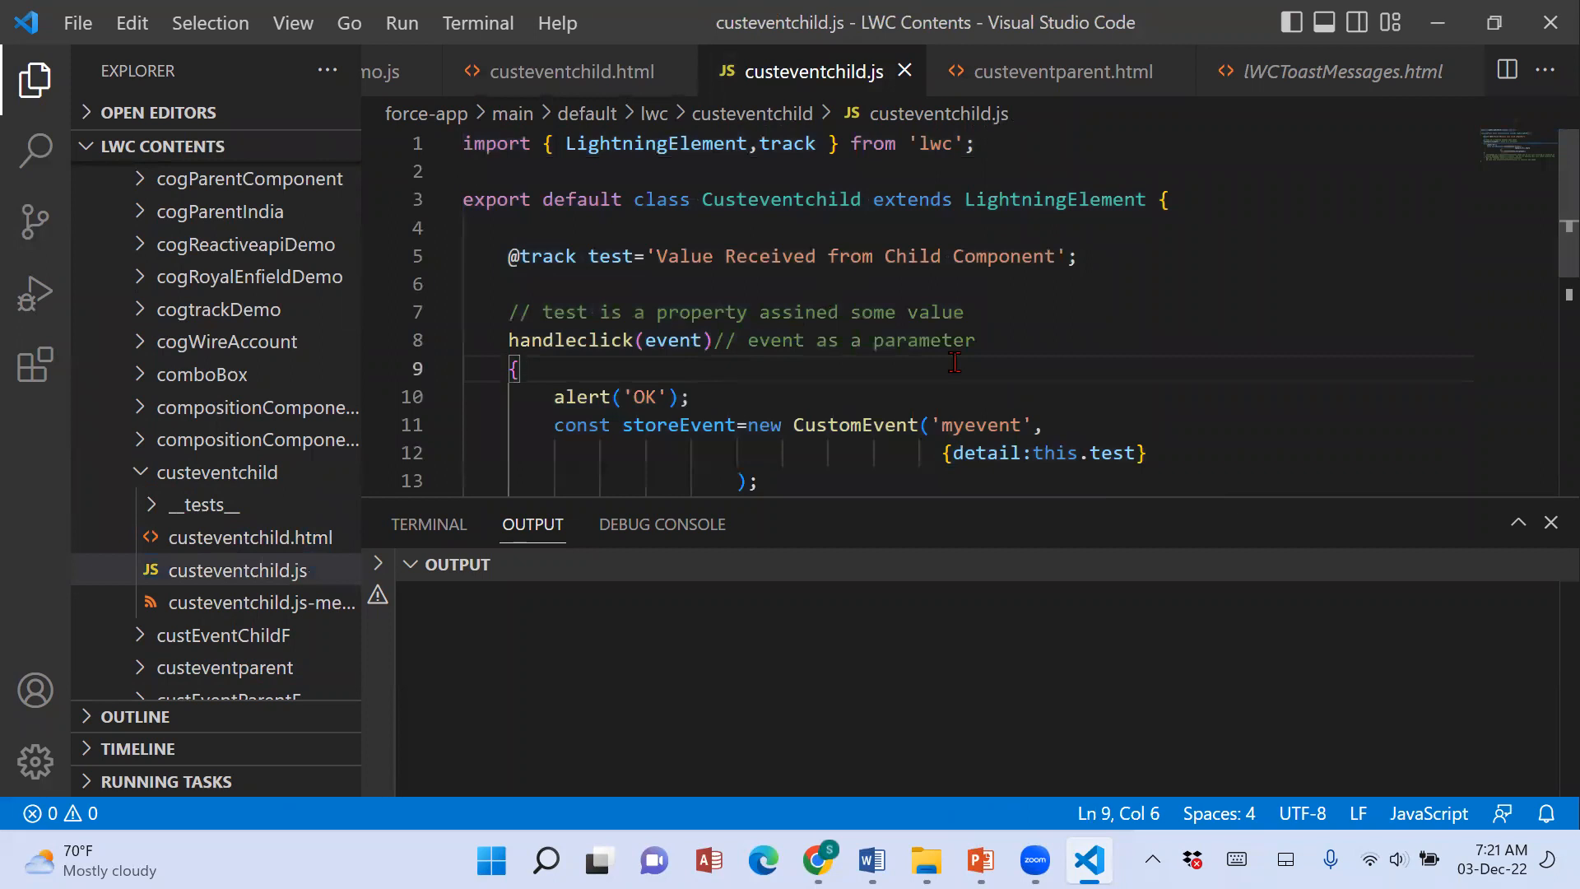
pyautogui.scroll(-4, 955, 363)
pyautogui.scroll(4, 955, 363)
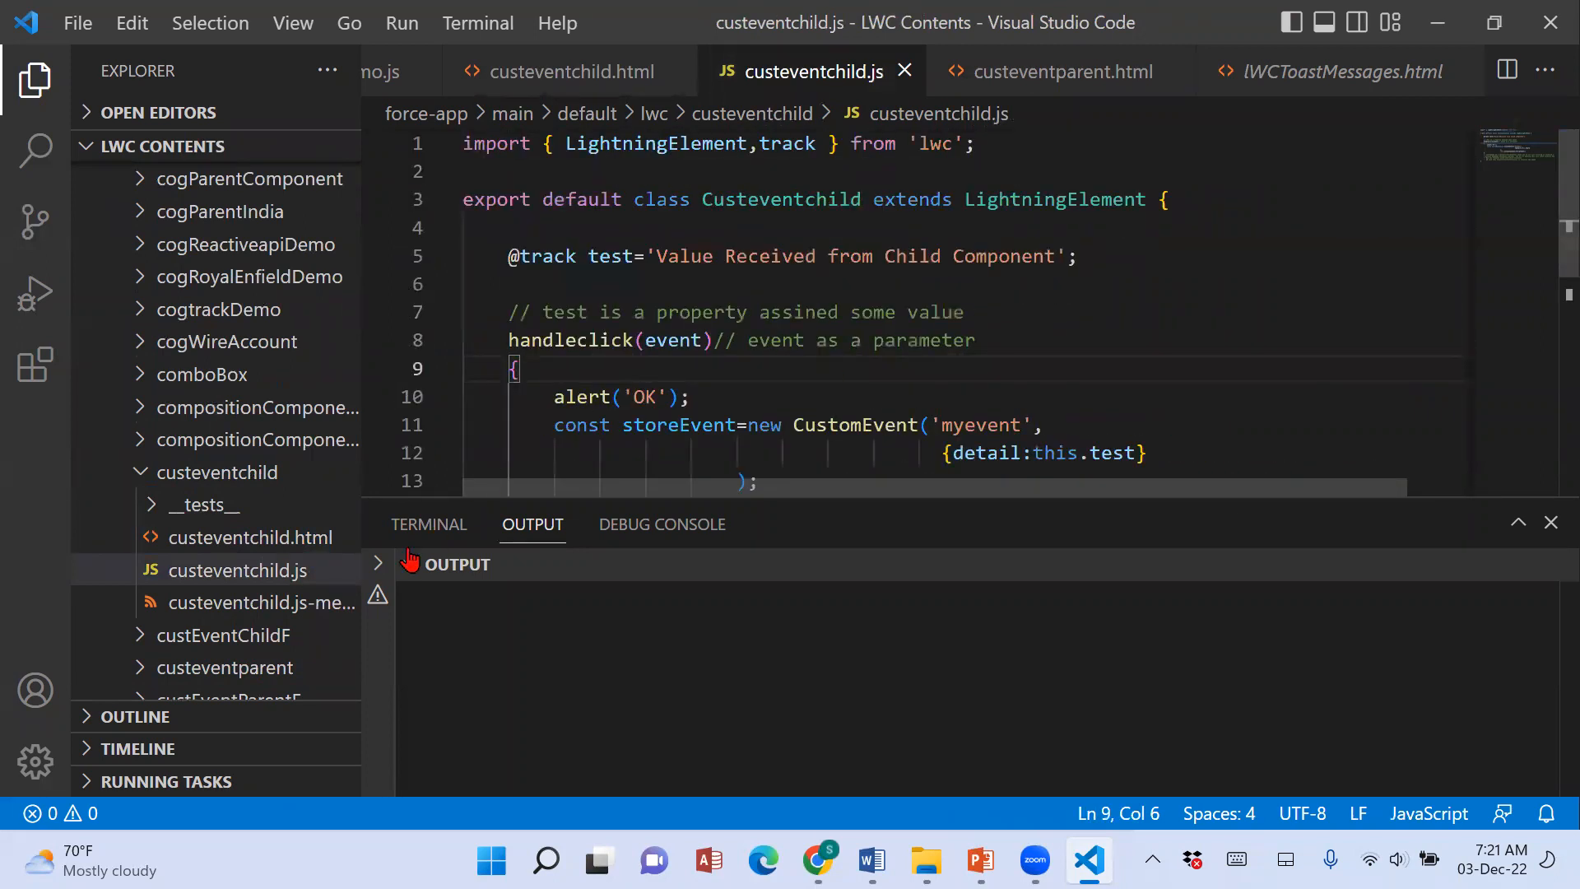
# Expand the comboBox component folder, view its HTML, JavaScript and meta XML files, and collapse the folder.
pyautogui.click(144, 375)
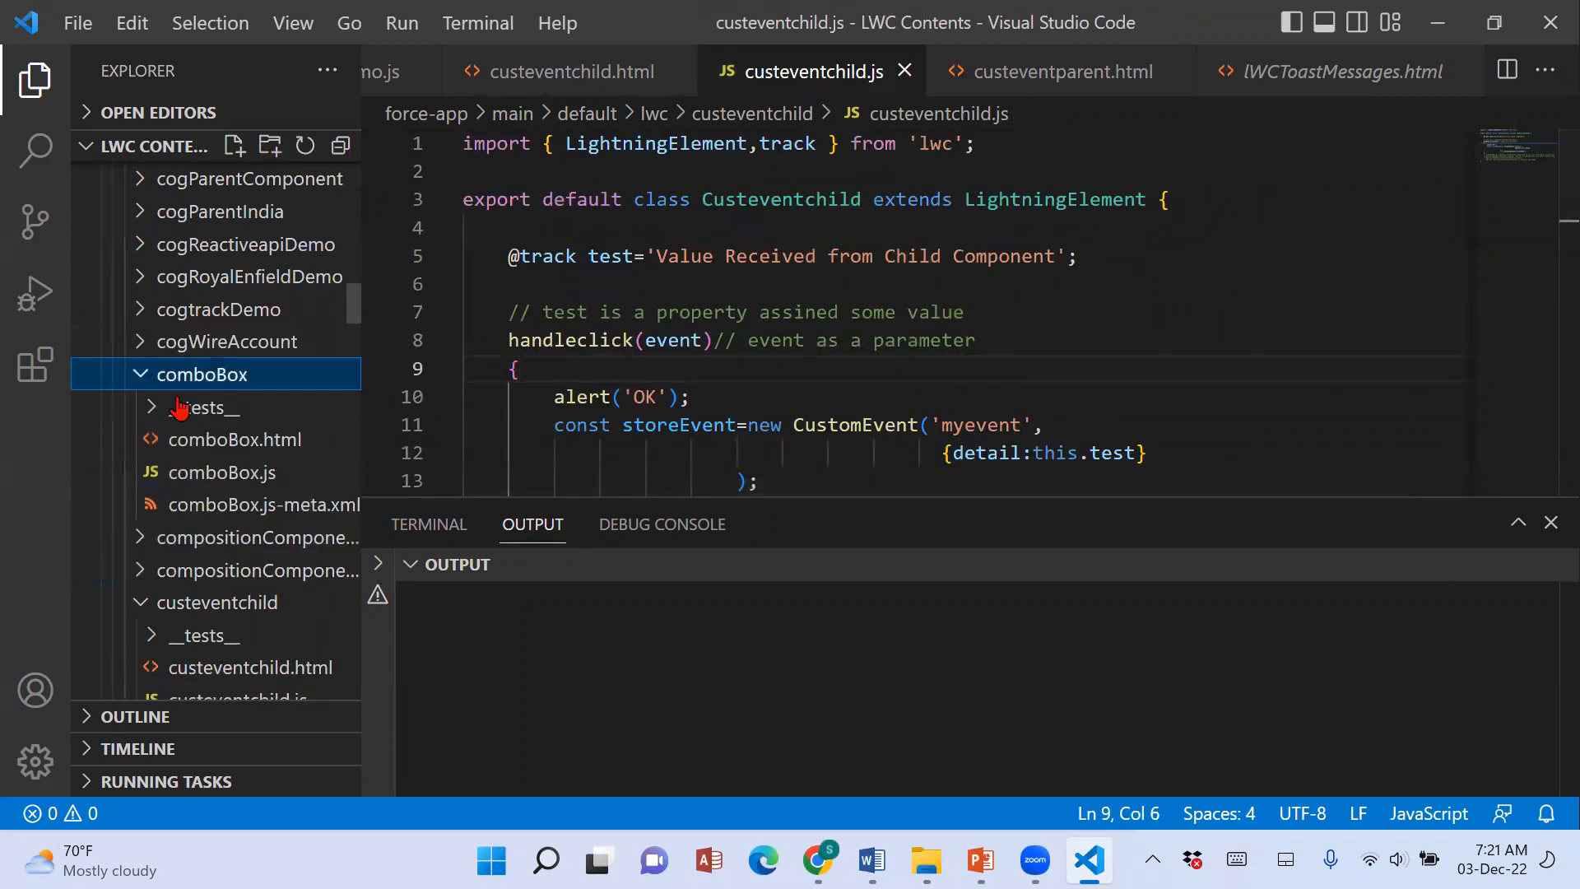
pyautogui.click(223, 441)
pyautogui.click(227, 476)
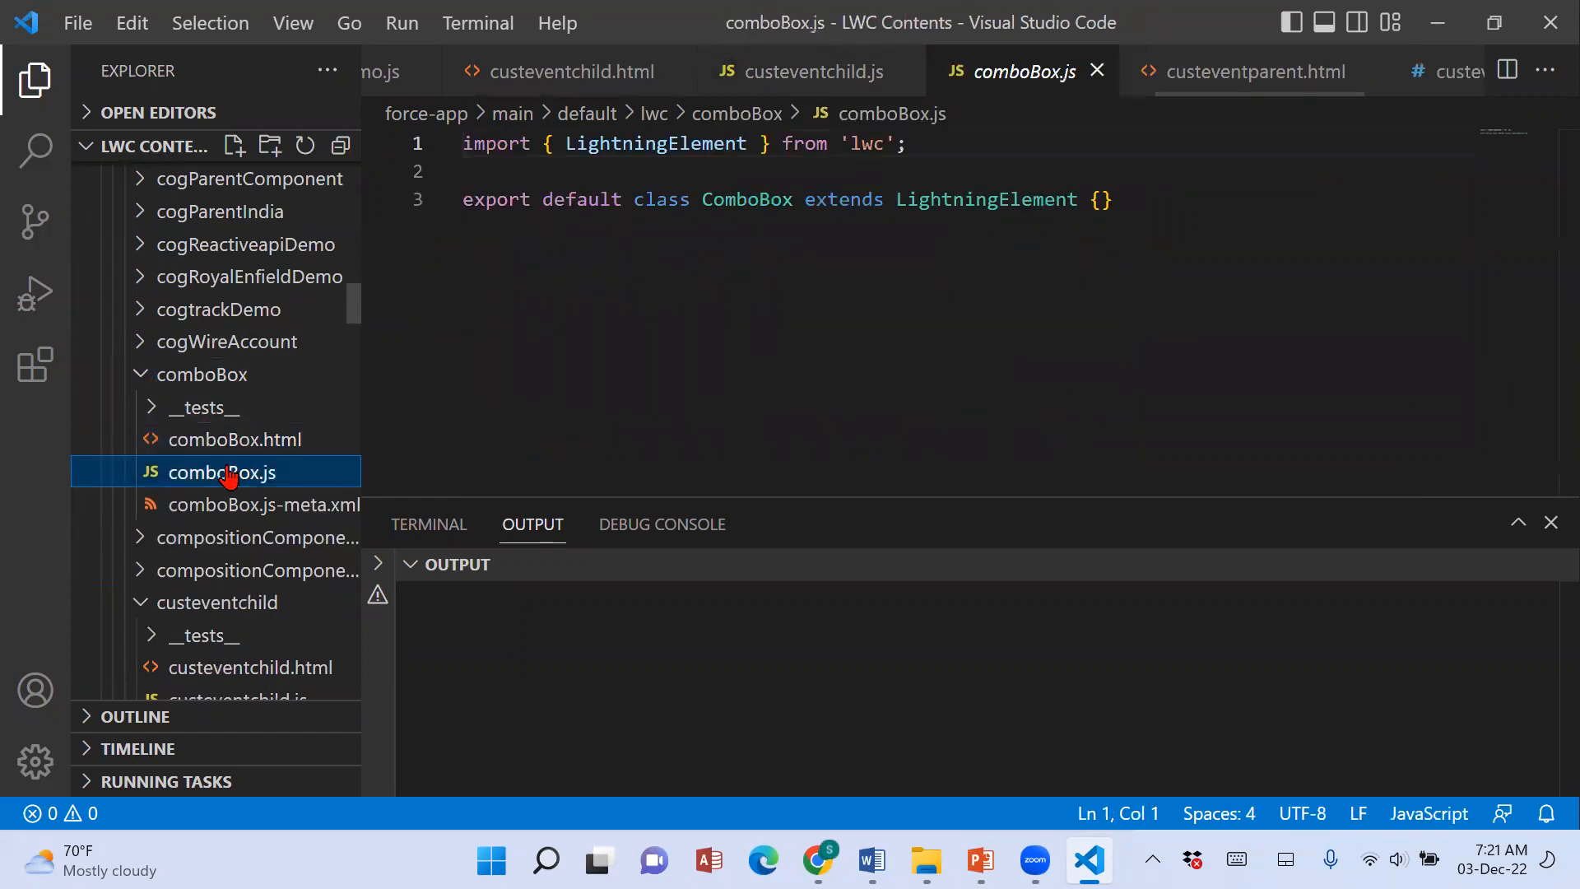
pyautogui.click(231, 507)
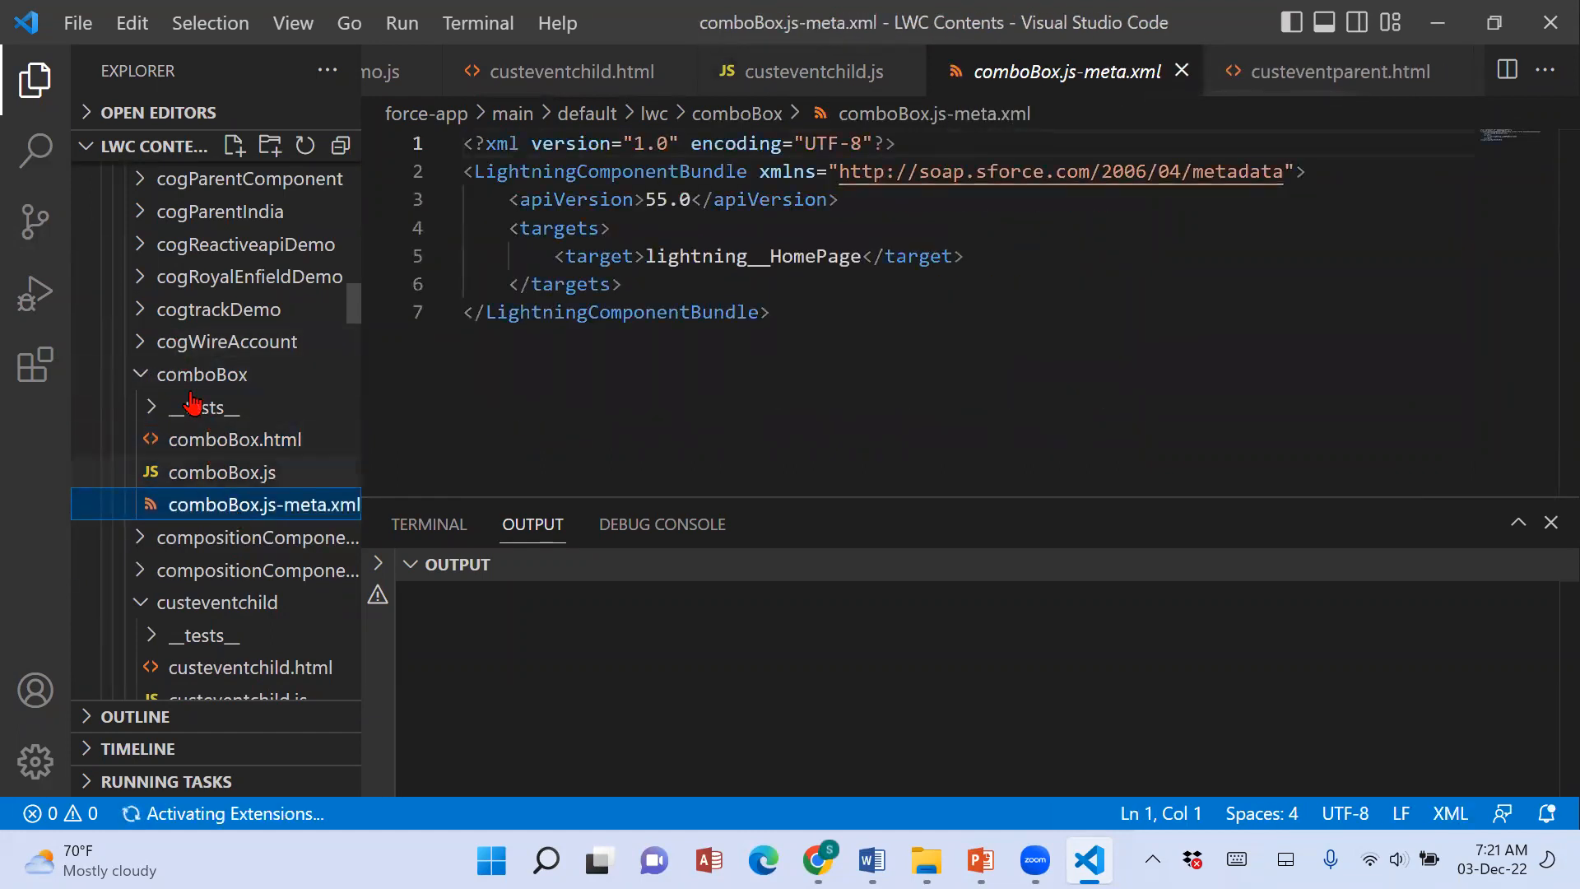
pyautogui.click(152, 383)
# Find the fivecompparent2 component folder and view its CSS, HTML and JavaScript files.
pyautogui.scroll(-15, 257, 441)
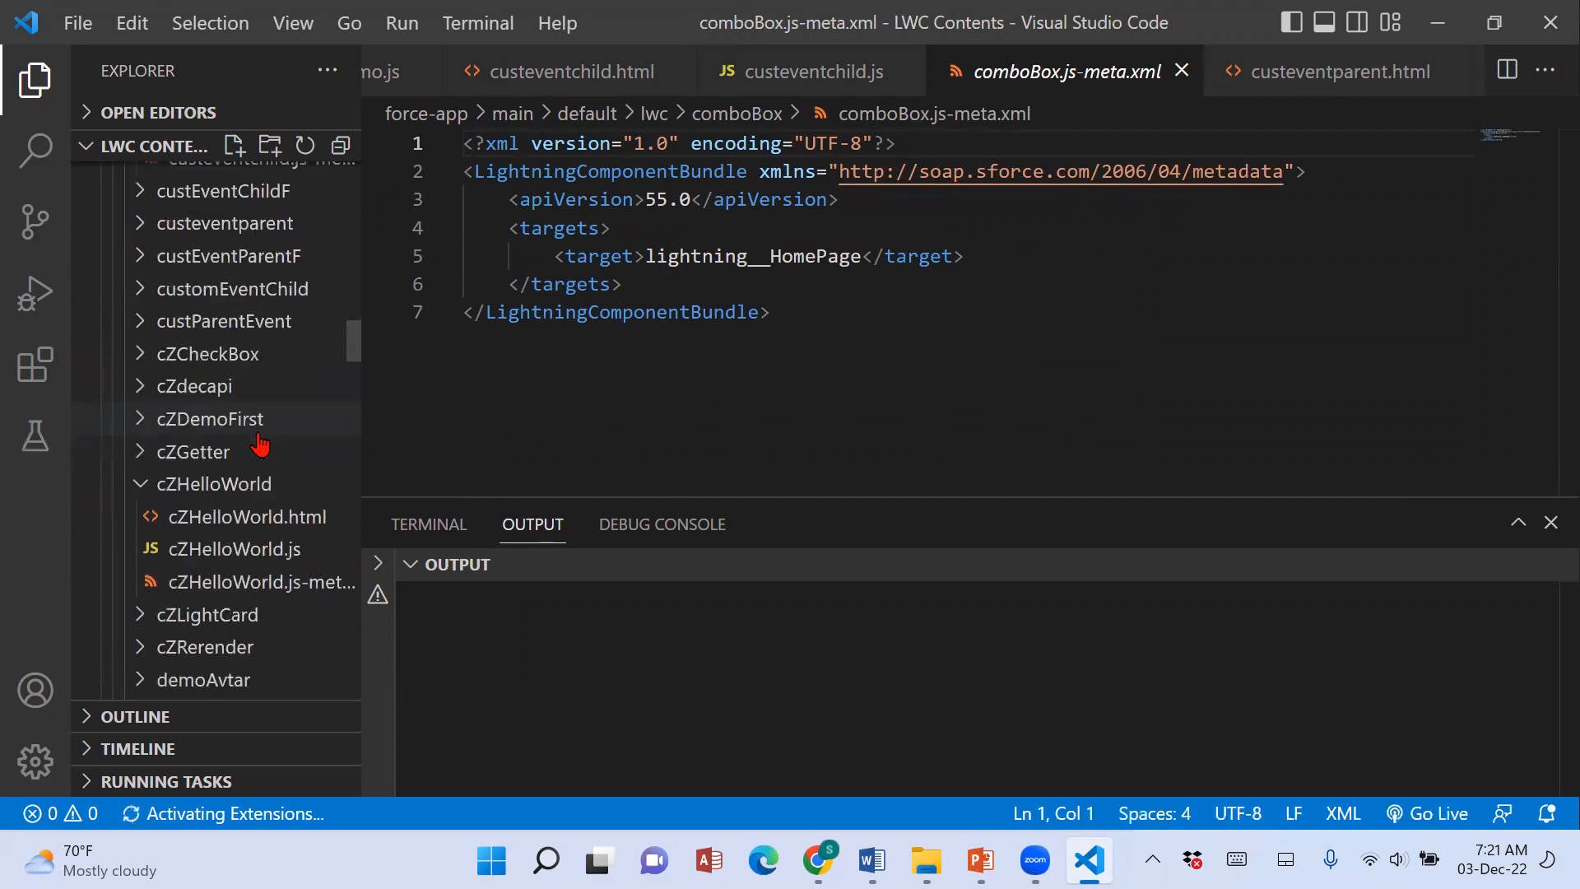
pyautogui.scroll(-3, 262, 428)
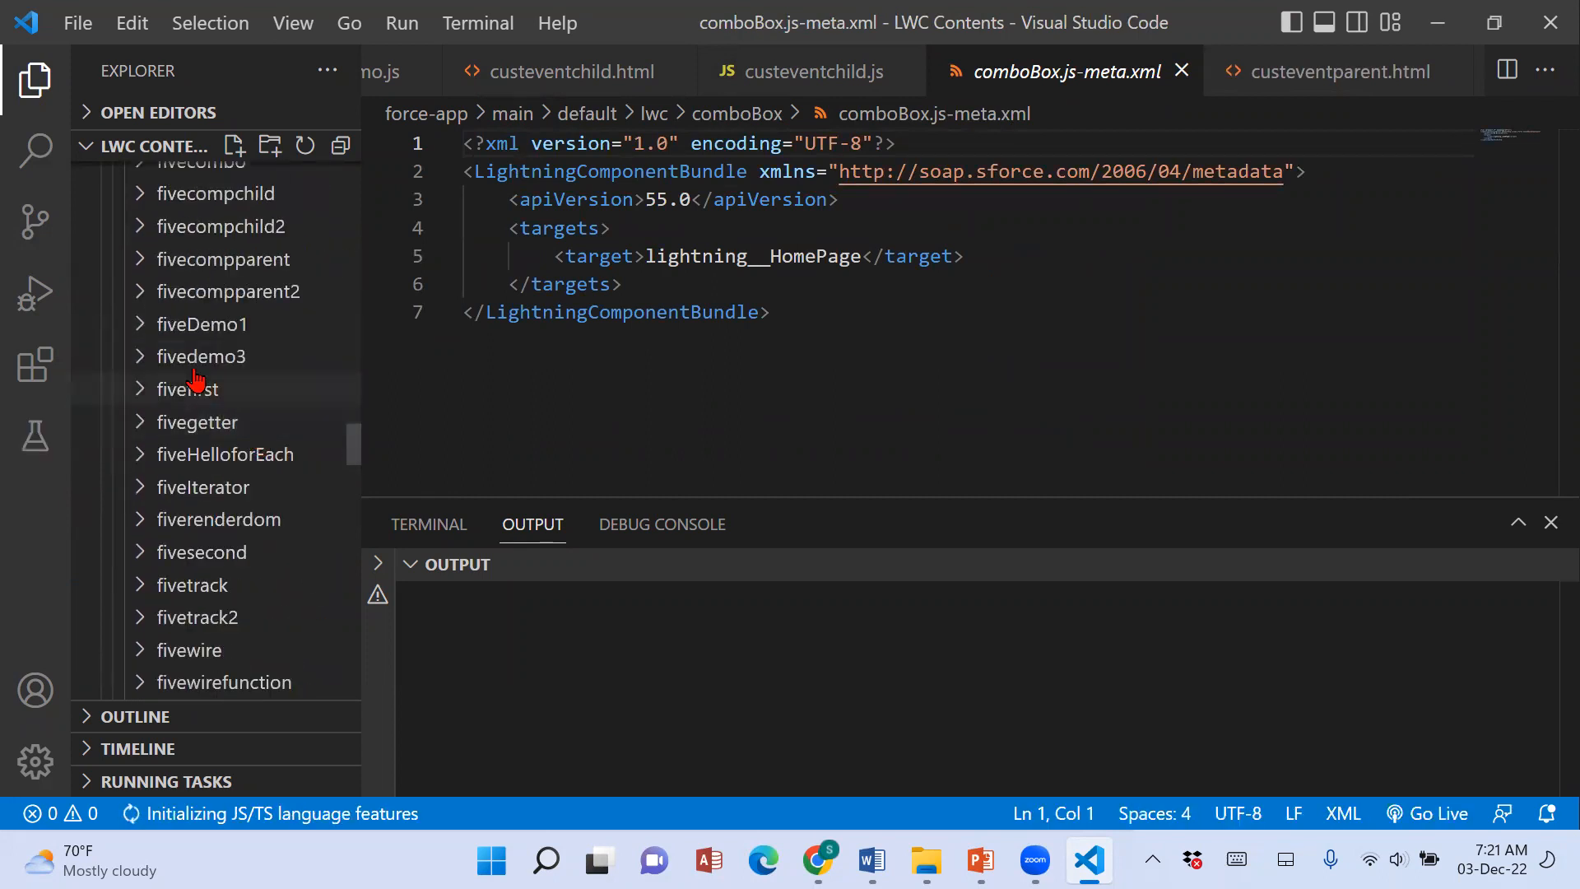
pyautogui.click(140, 298)
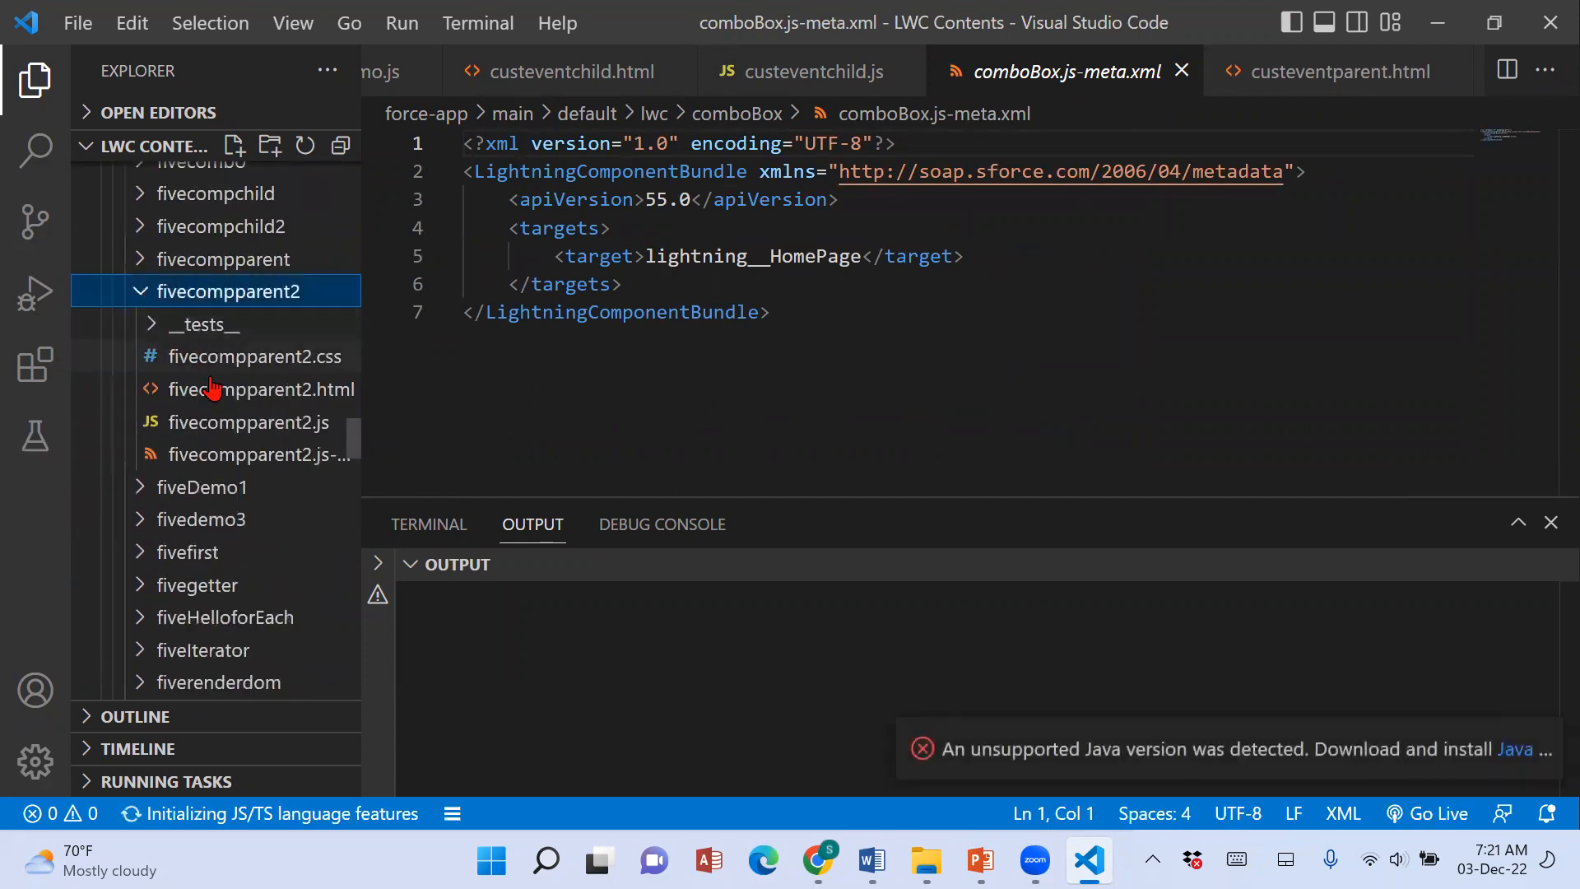
pyautogui.doubleClick(298, 372)
pyautogui.doubleClick(295, 391)
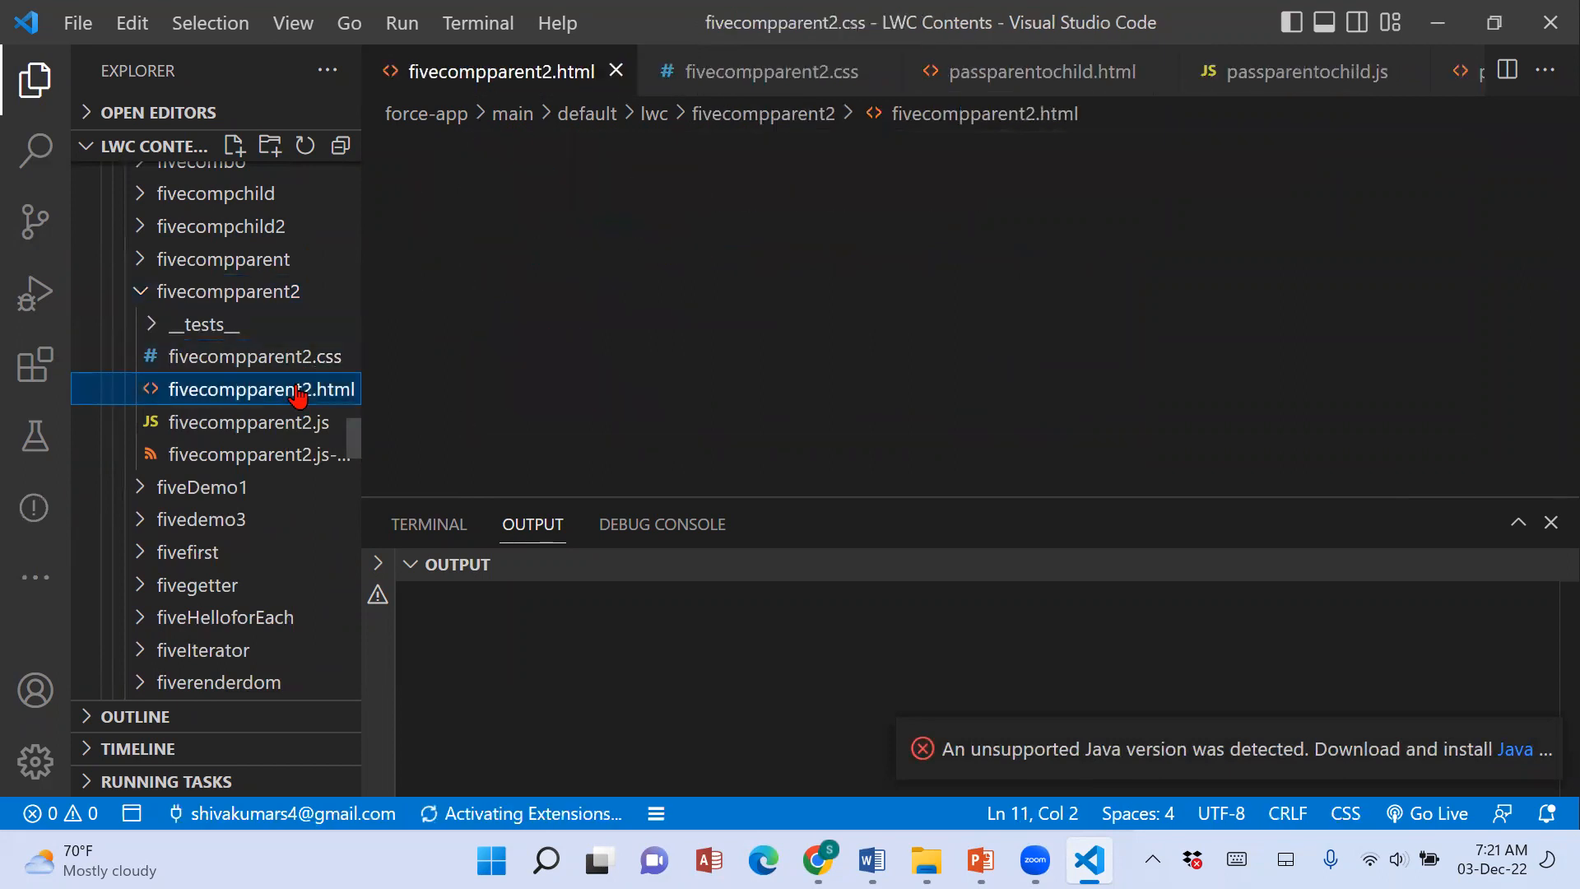
pyautogui.hotkey('ctrl', 'a')
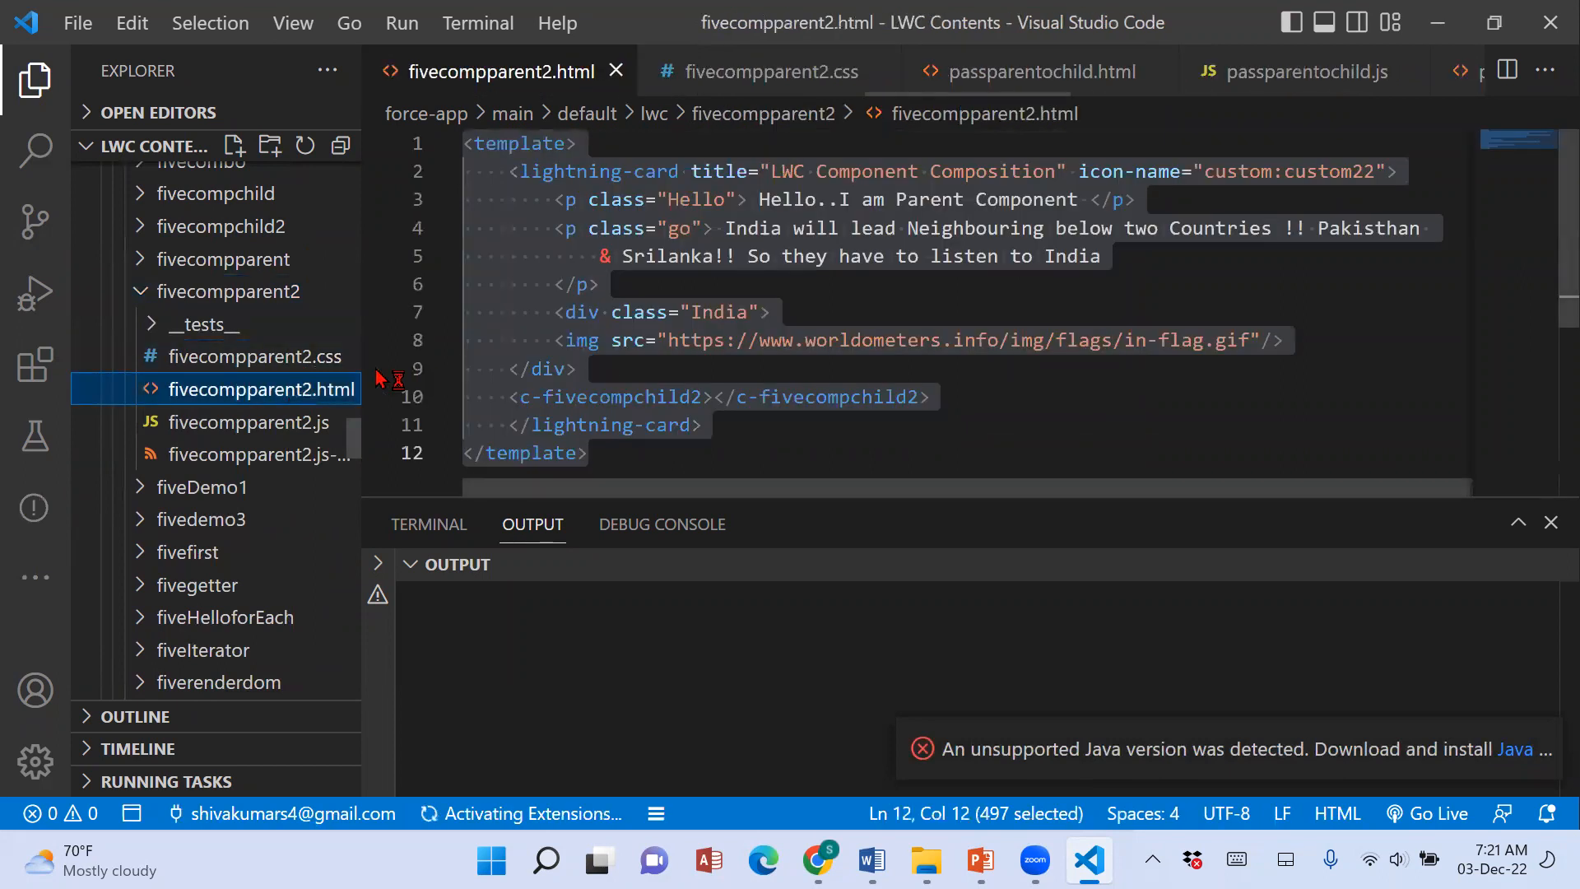
pyautogui.click(301, 430)
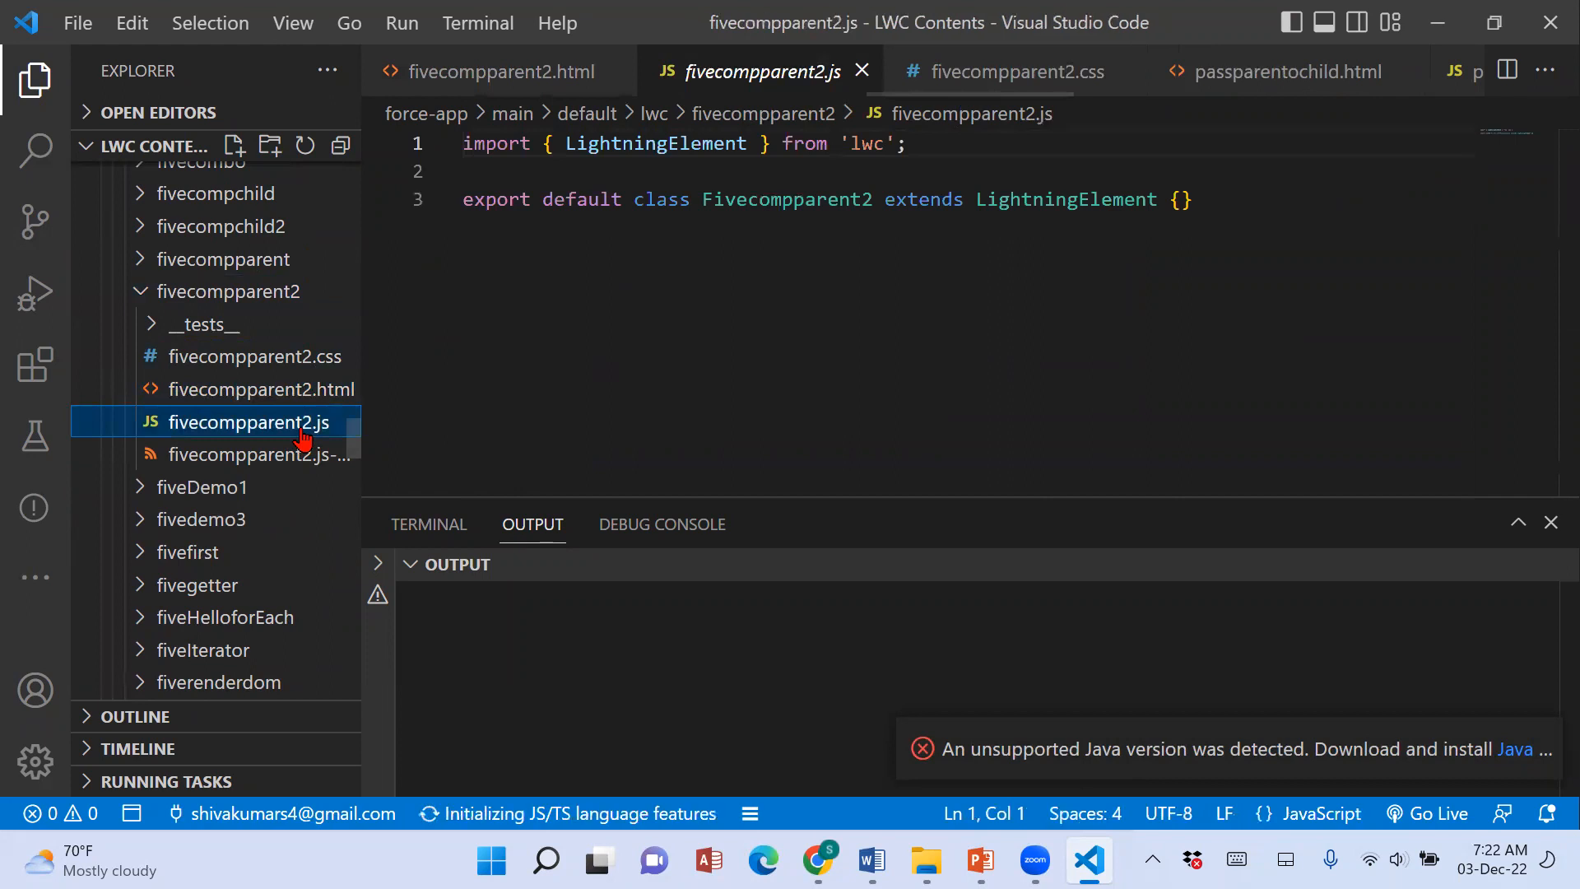
# Switch to Chrome and view the LWC Component Composition card with its parent and child content on the Sales home page.
pyautogui.click(818, 860)
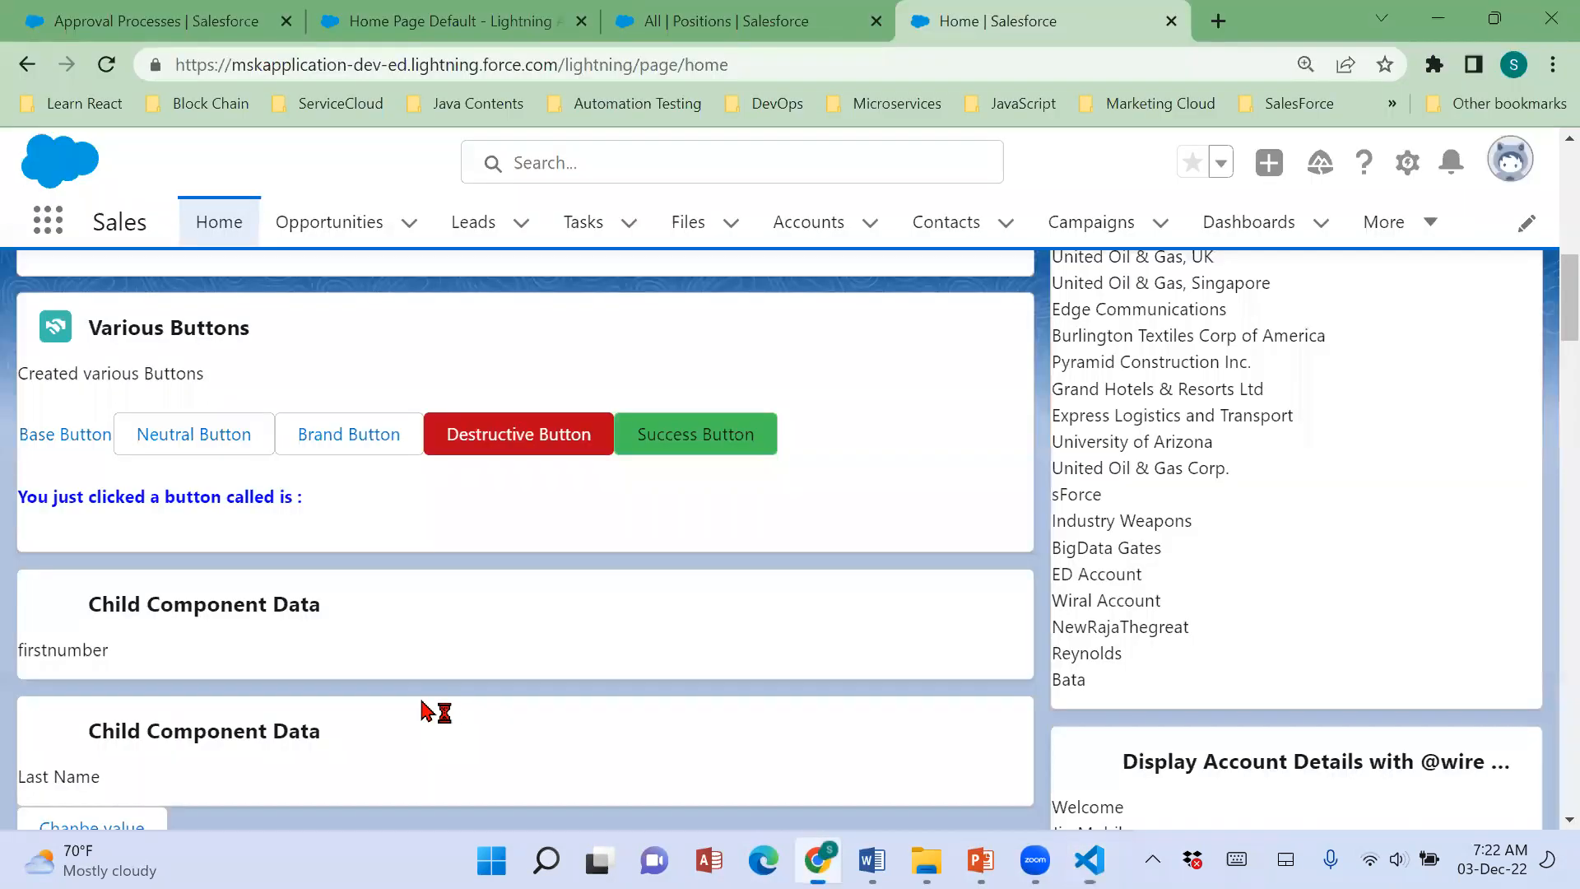
pyautogui.scroll(-14, 328, 617)
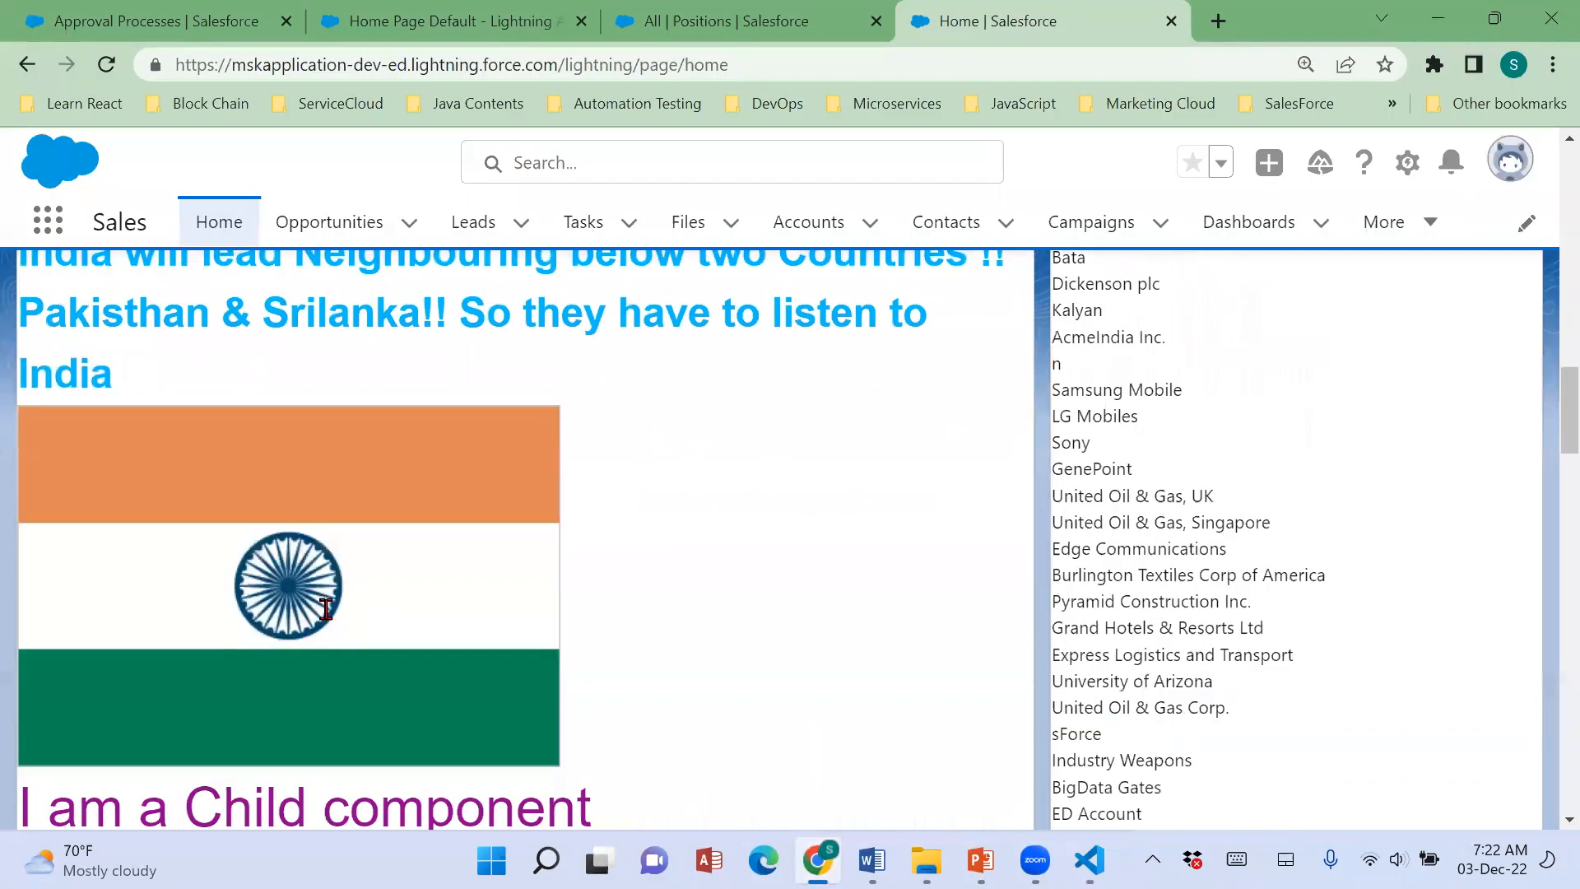
pyautogui.scroll(4, 326, 609)
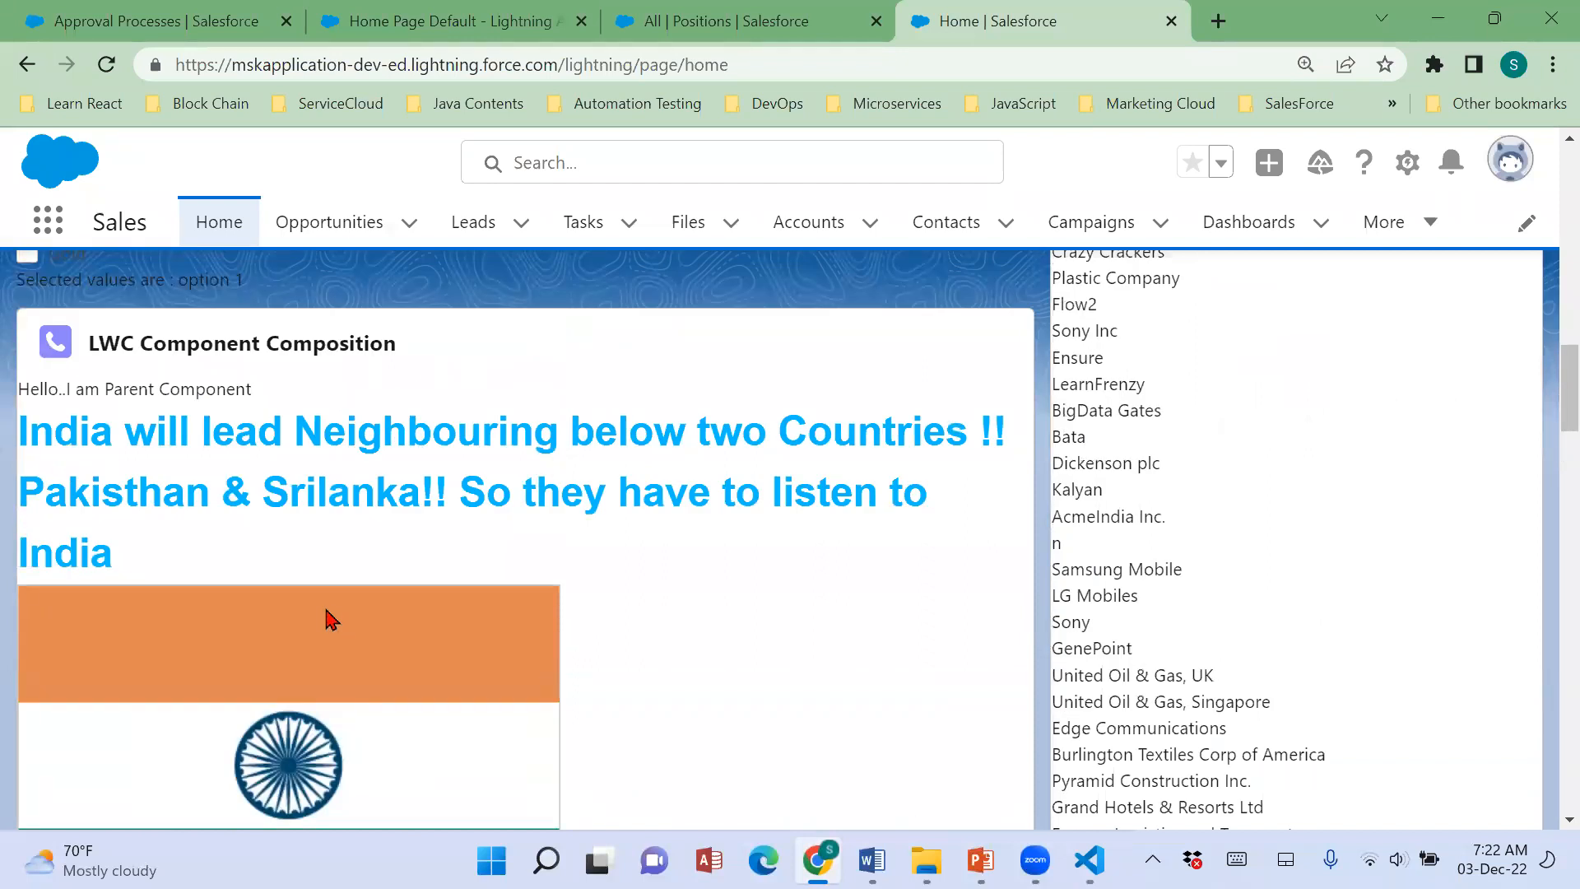
pyautogui.scroll(-13, 375, 616)
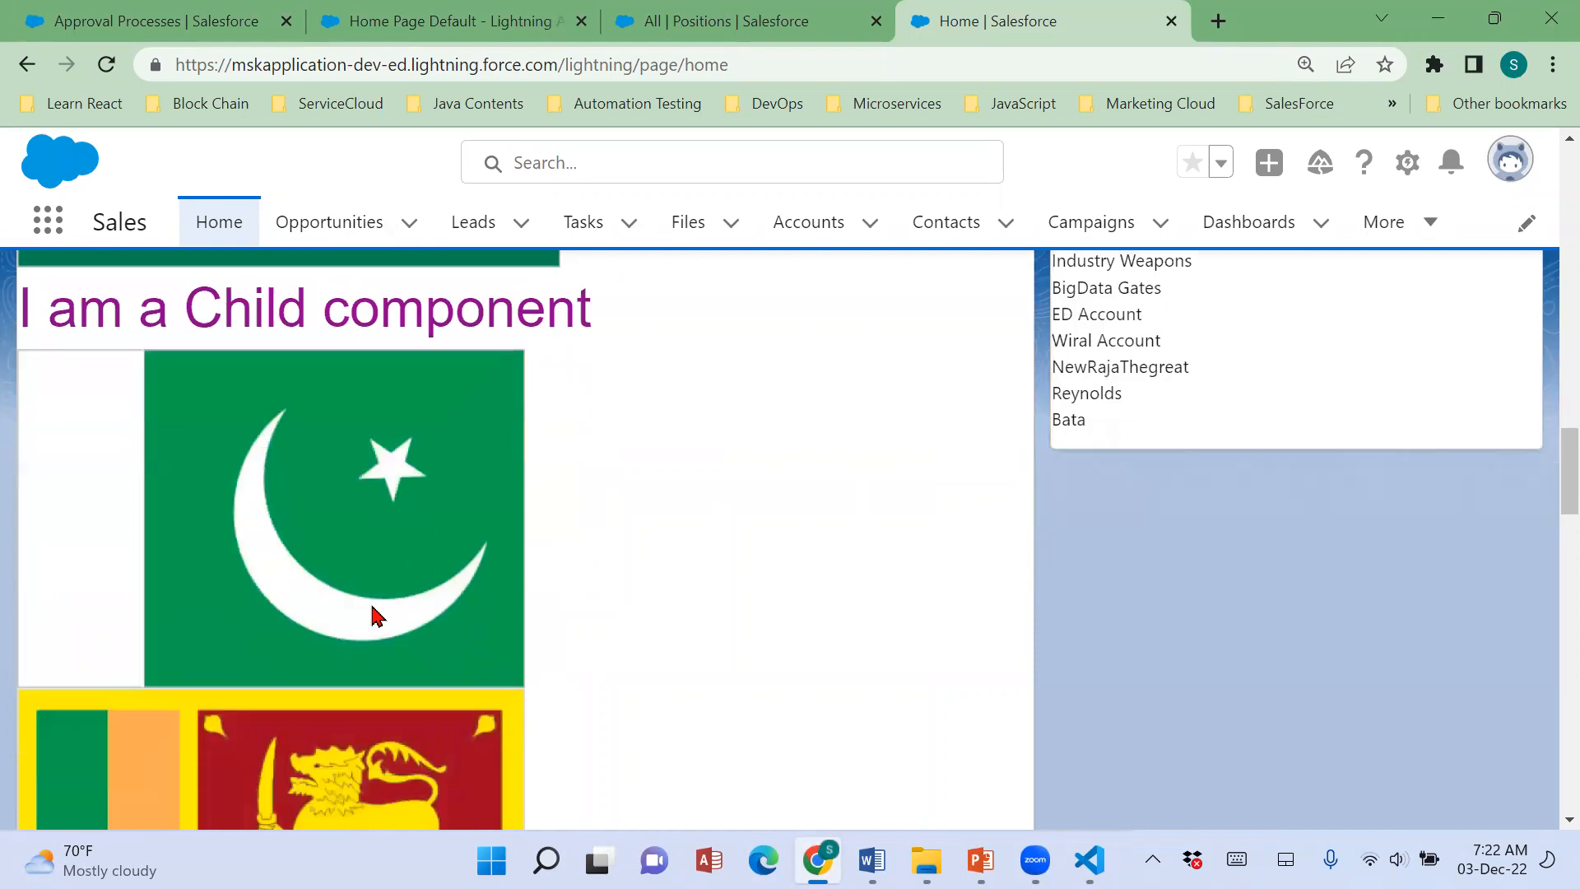
# Open the second org's Sales home page for editing in Lightning App Builder and collapse the Standard components group.
pyautogui.click(165, 21)
pyautogui.click(461, 23)
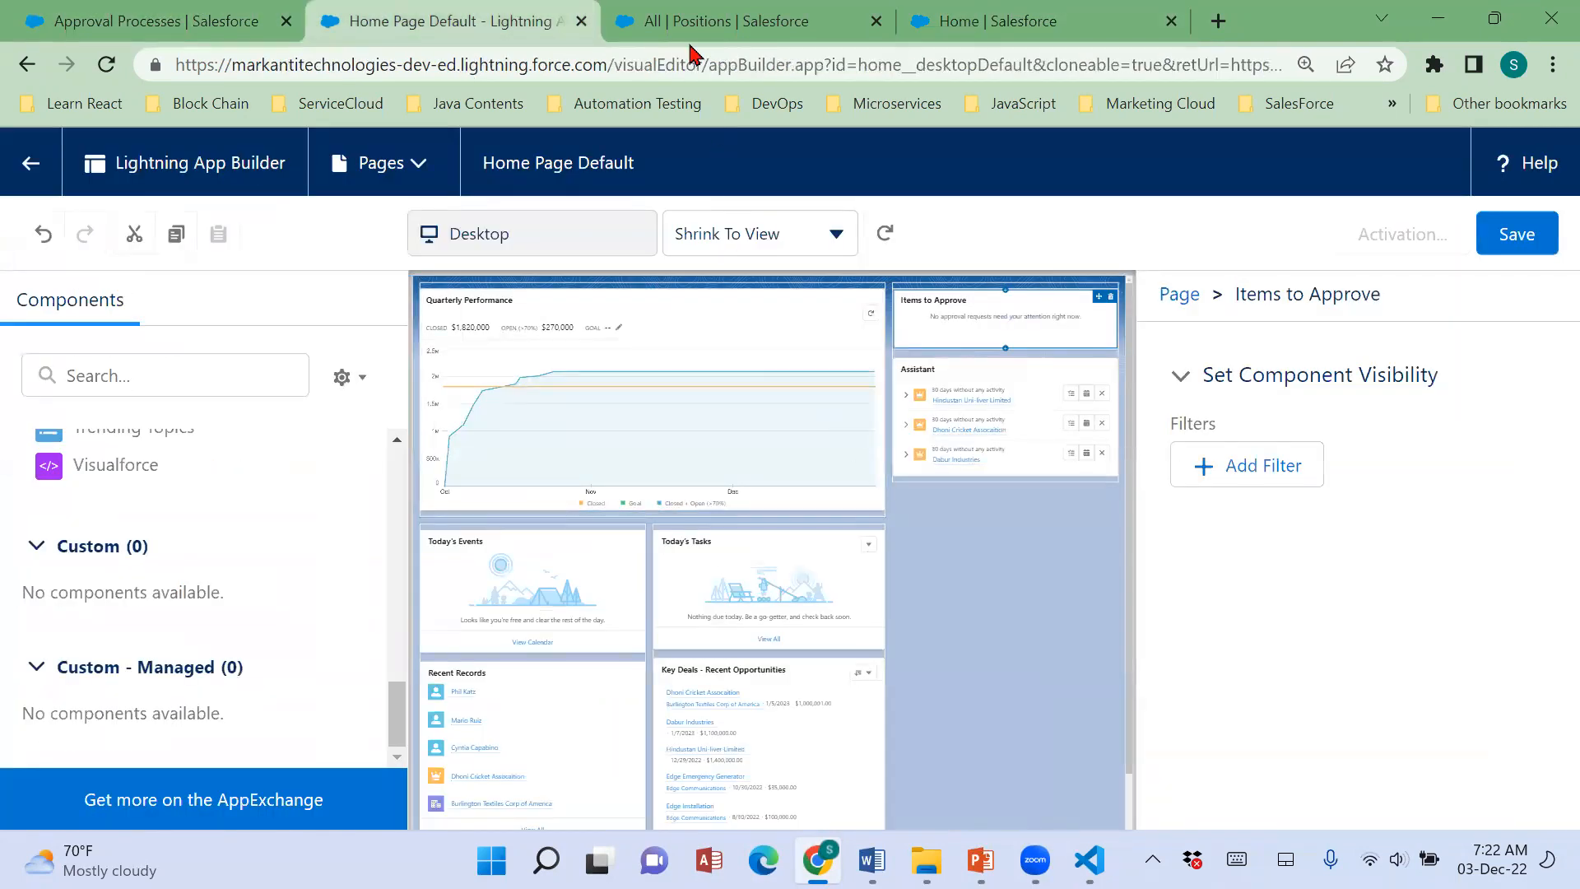
pyautogui.click(976, 22)
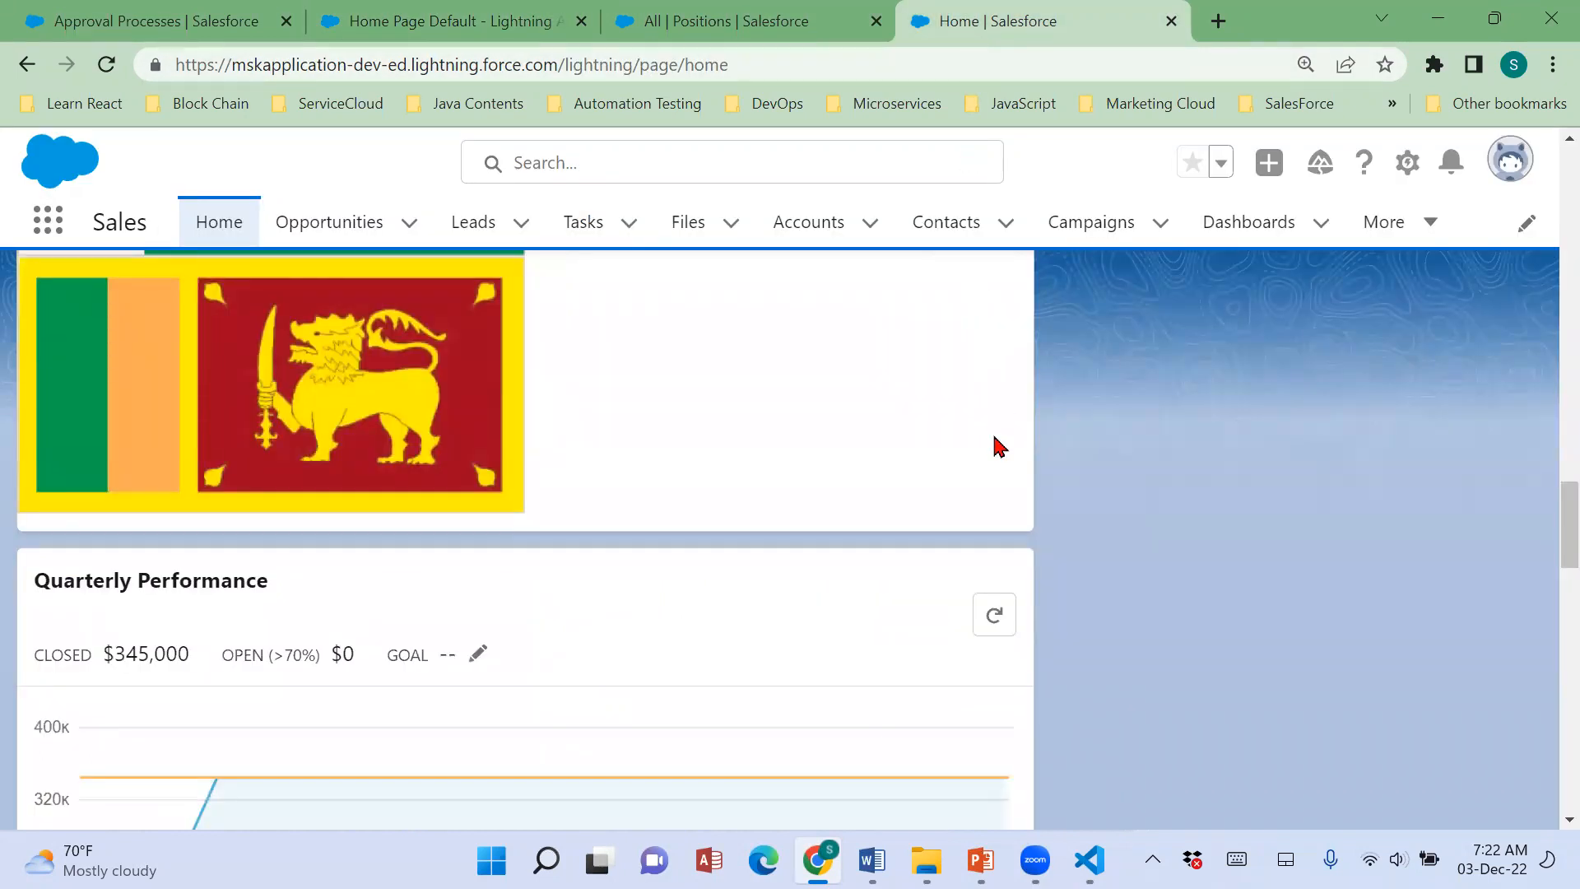
pyautogui.click(1408, 162)
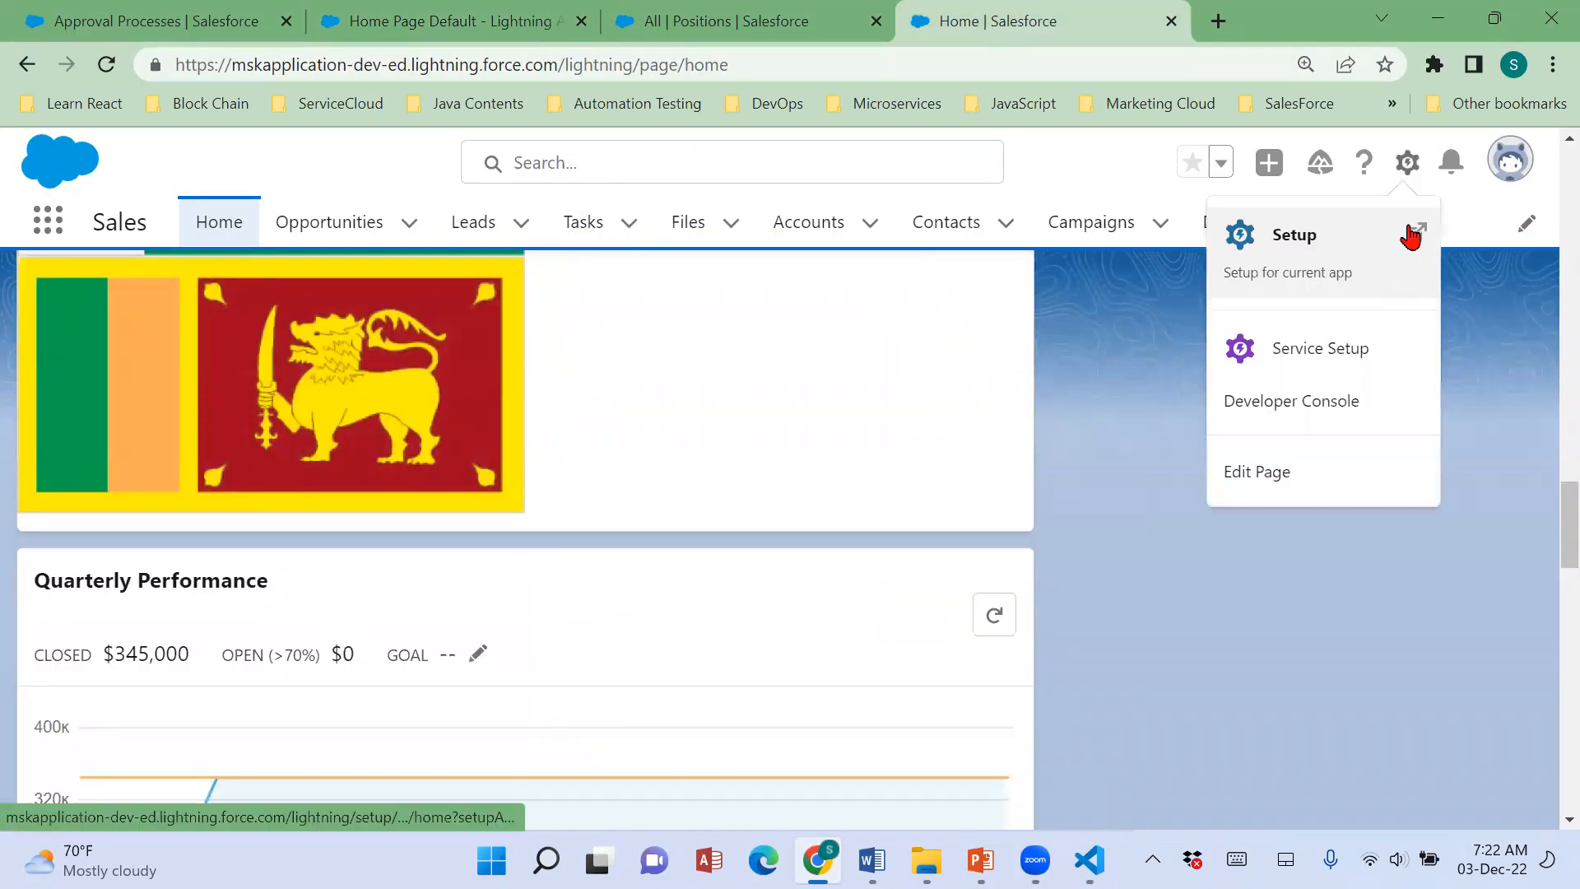
pyautogui.click(1292, 471)
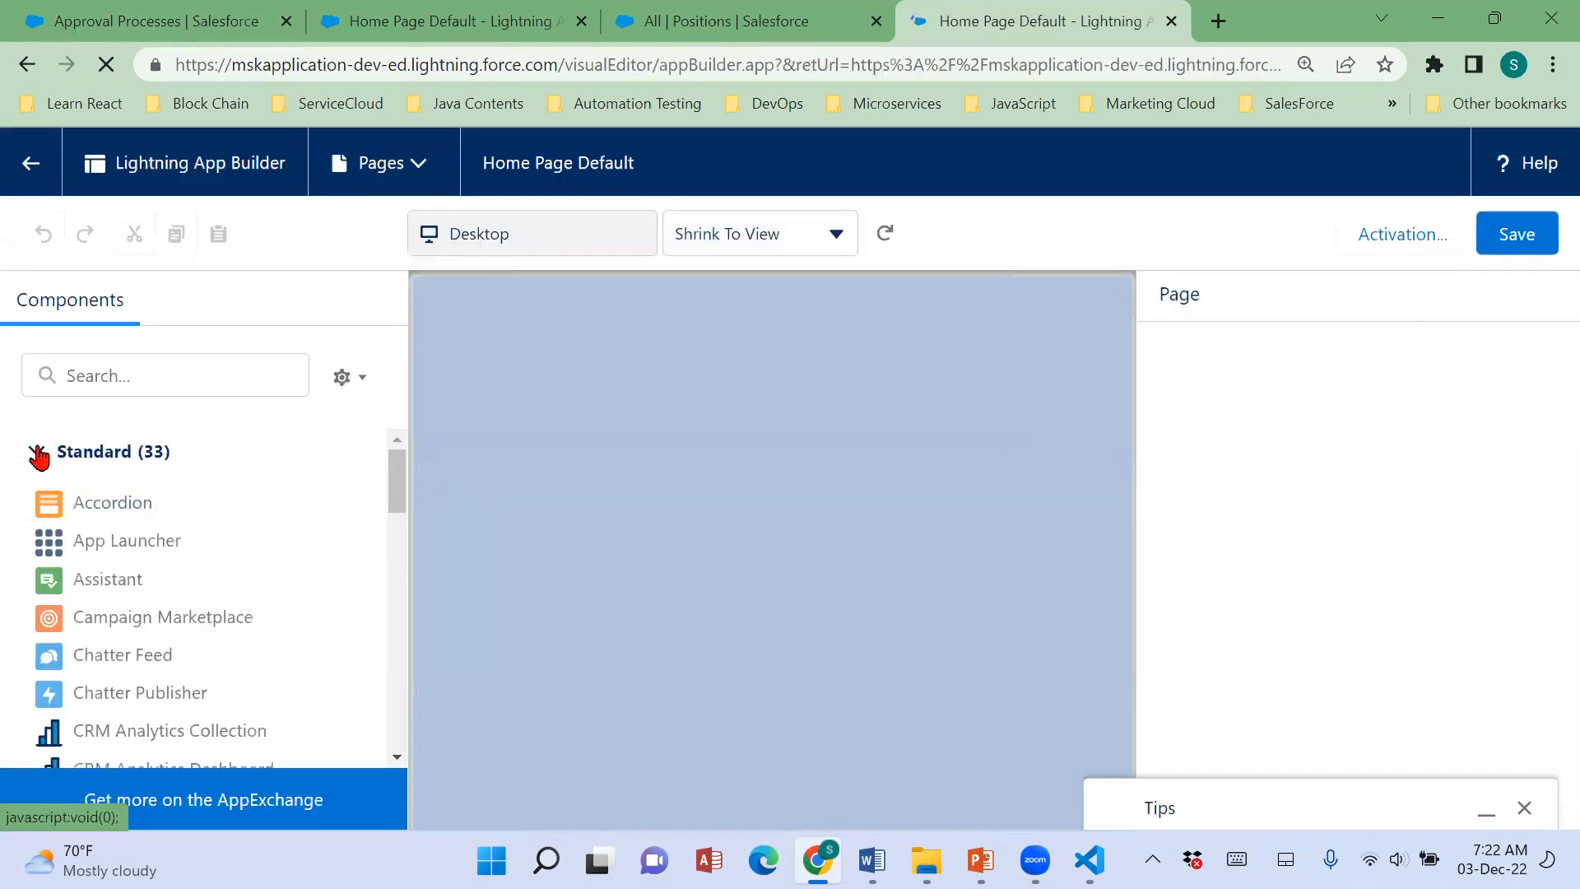
pyautogui.click(38, 454)
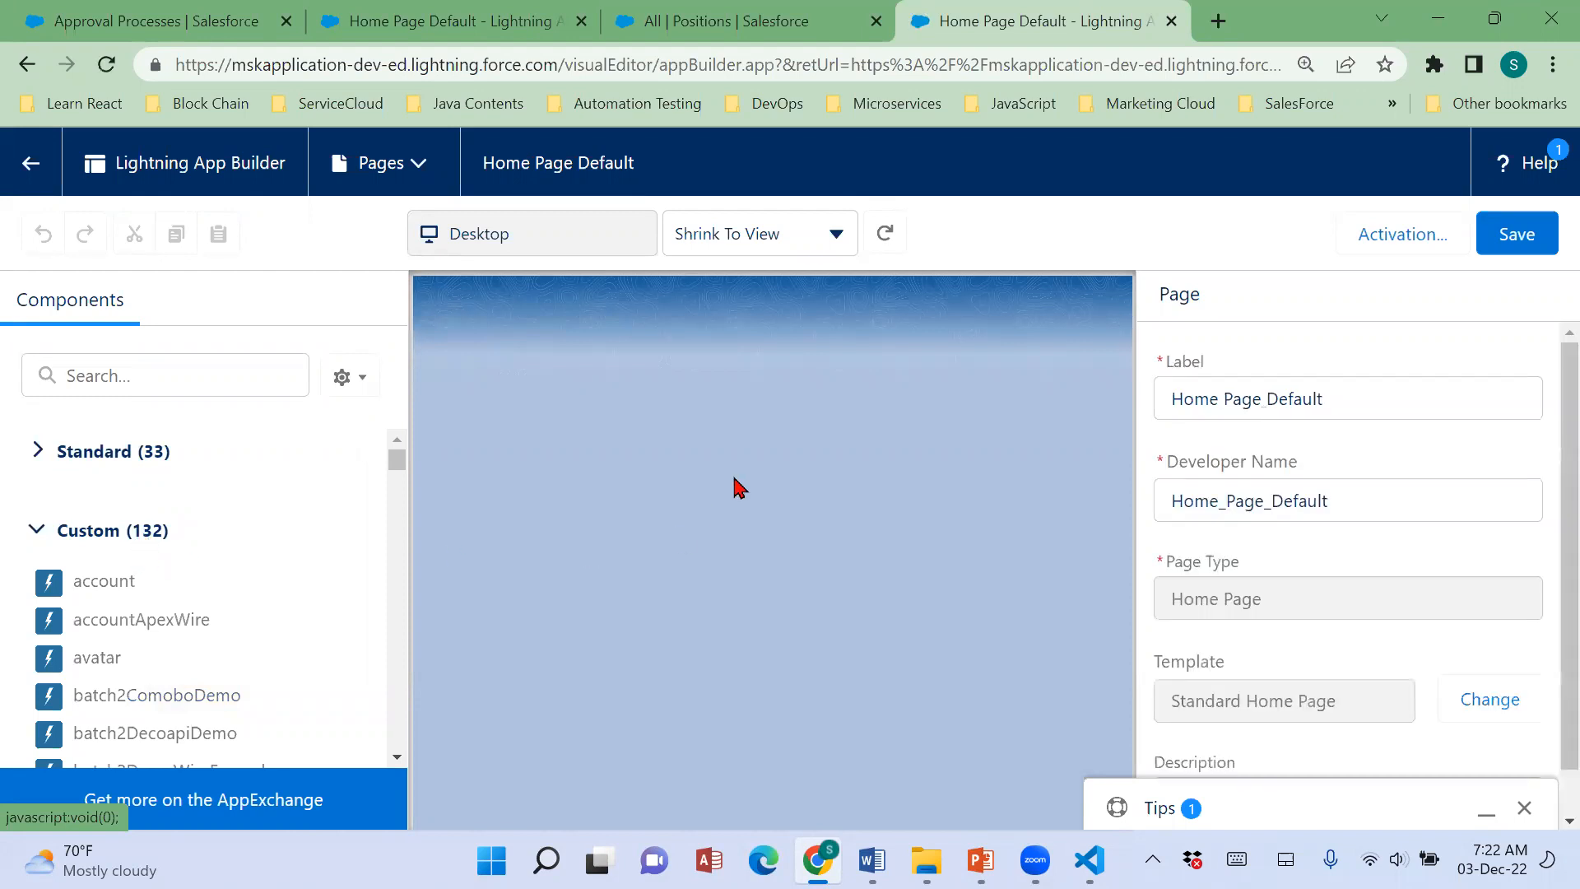
# Compare the Custom components of both orgs in Lightning App Builder, browsing the second org's list down to the fourDemo components.
pyautogui.click(428, 28)
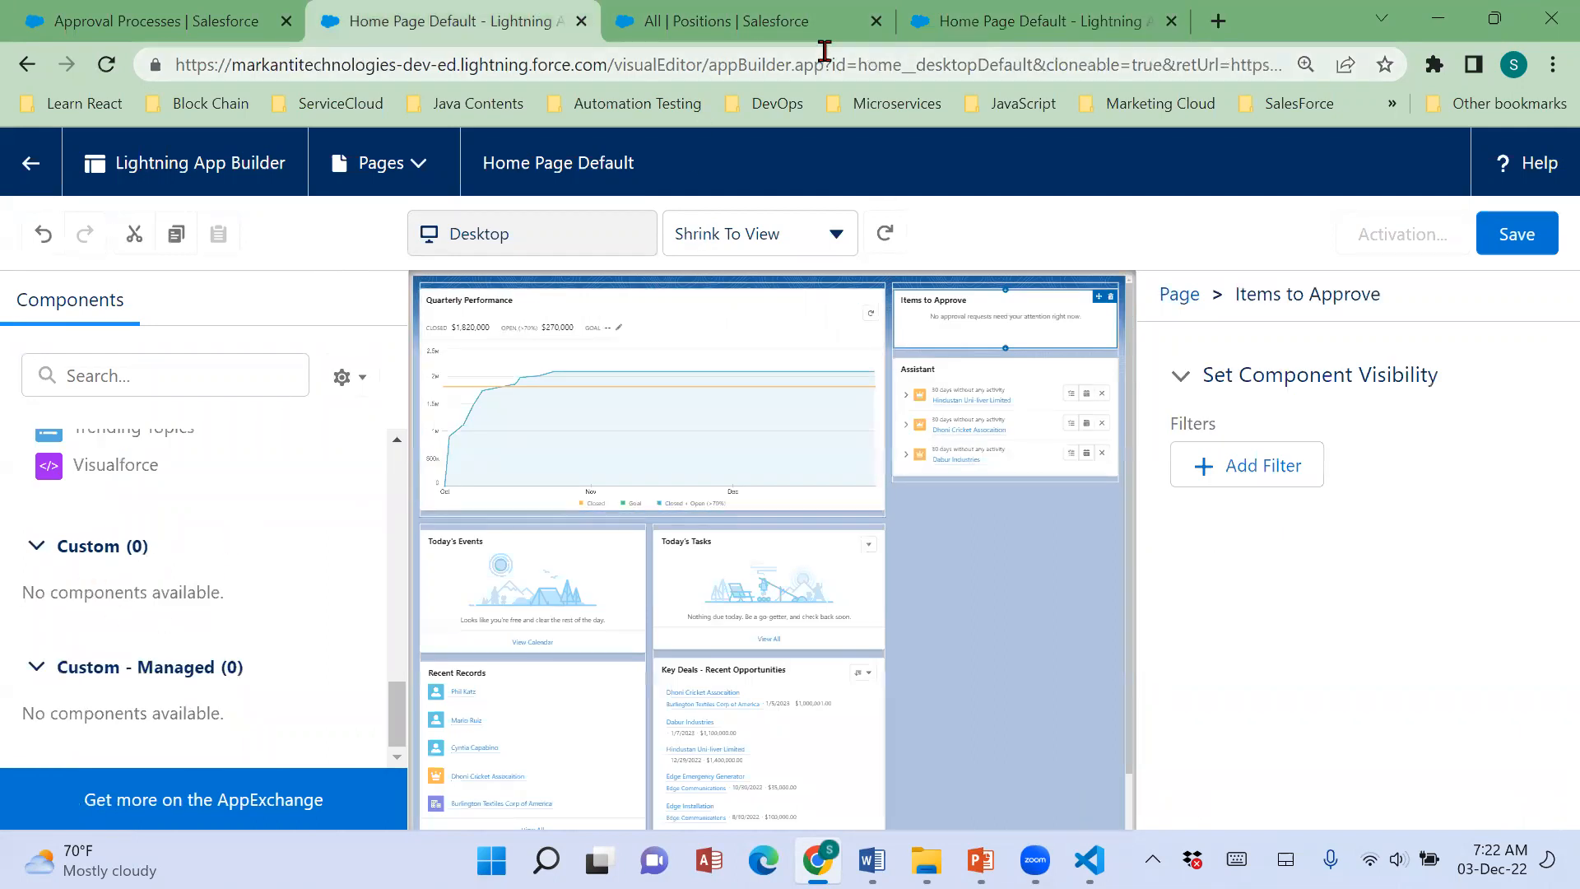
pyautogui.click(917, 33)
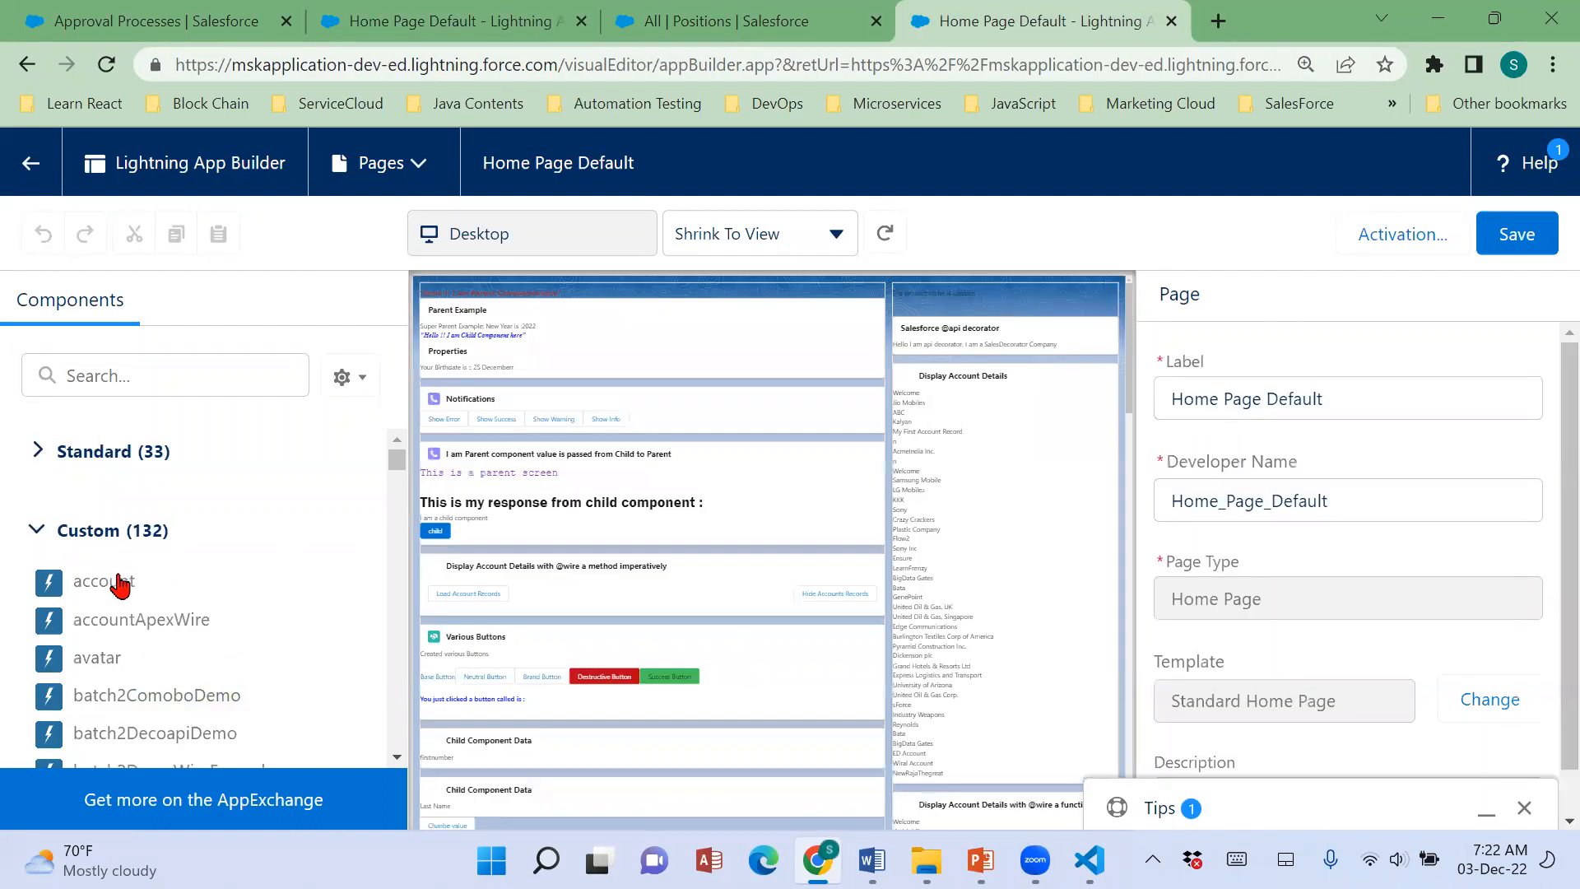
pyautogui.scroll(-10, 132, 645)
pyautogui.scroll(-15, 131, 644)
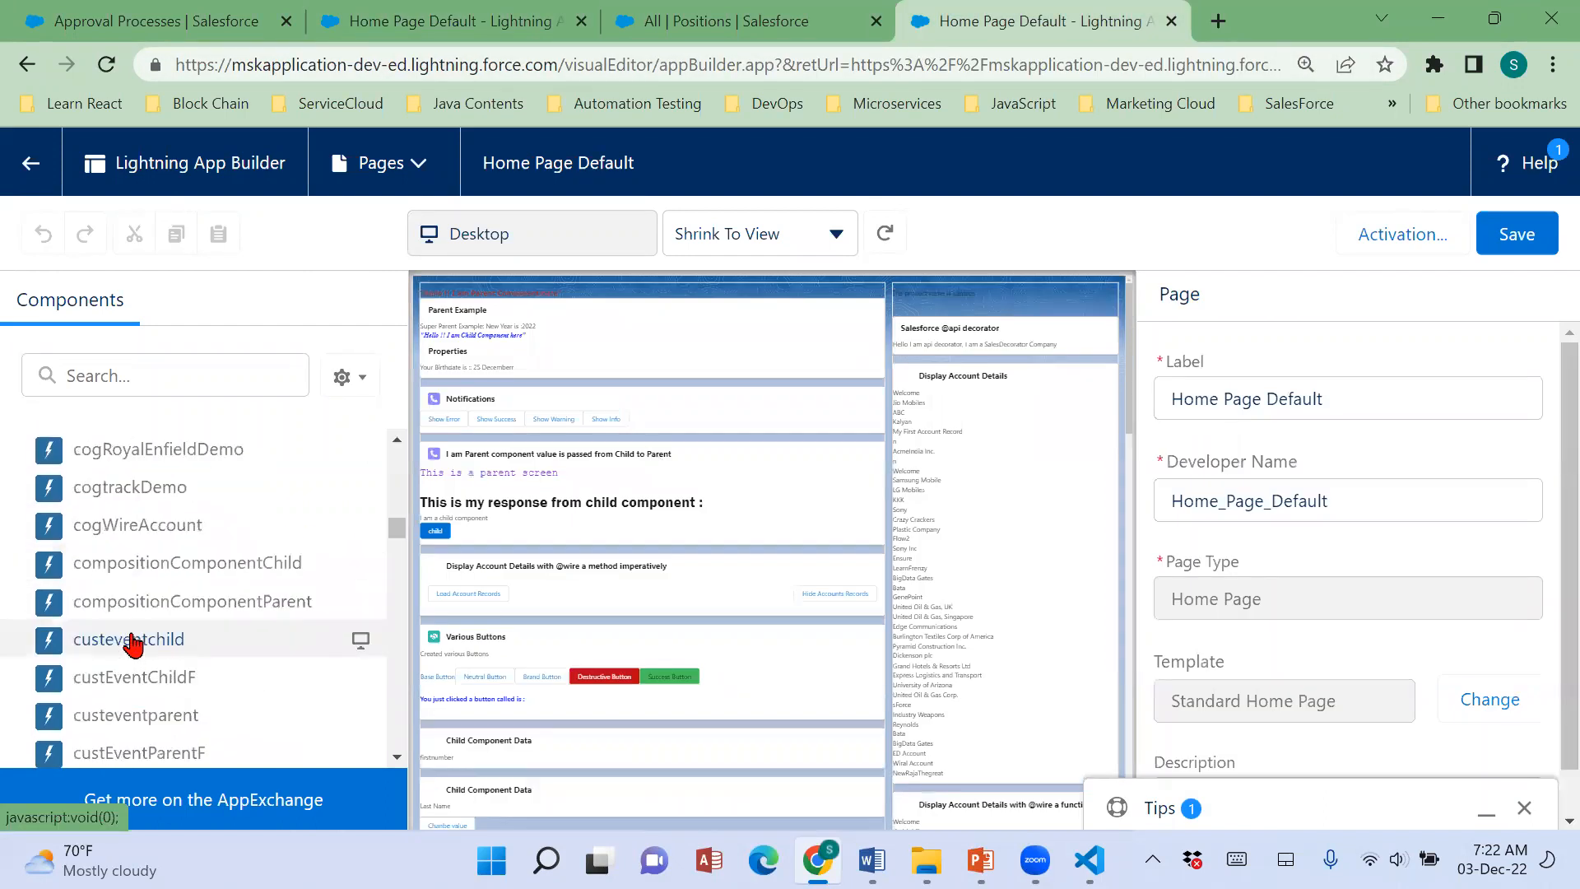
pyautogui.scroll(-15, 131, 645)
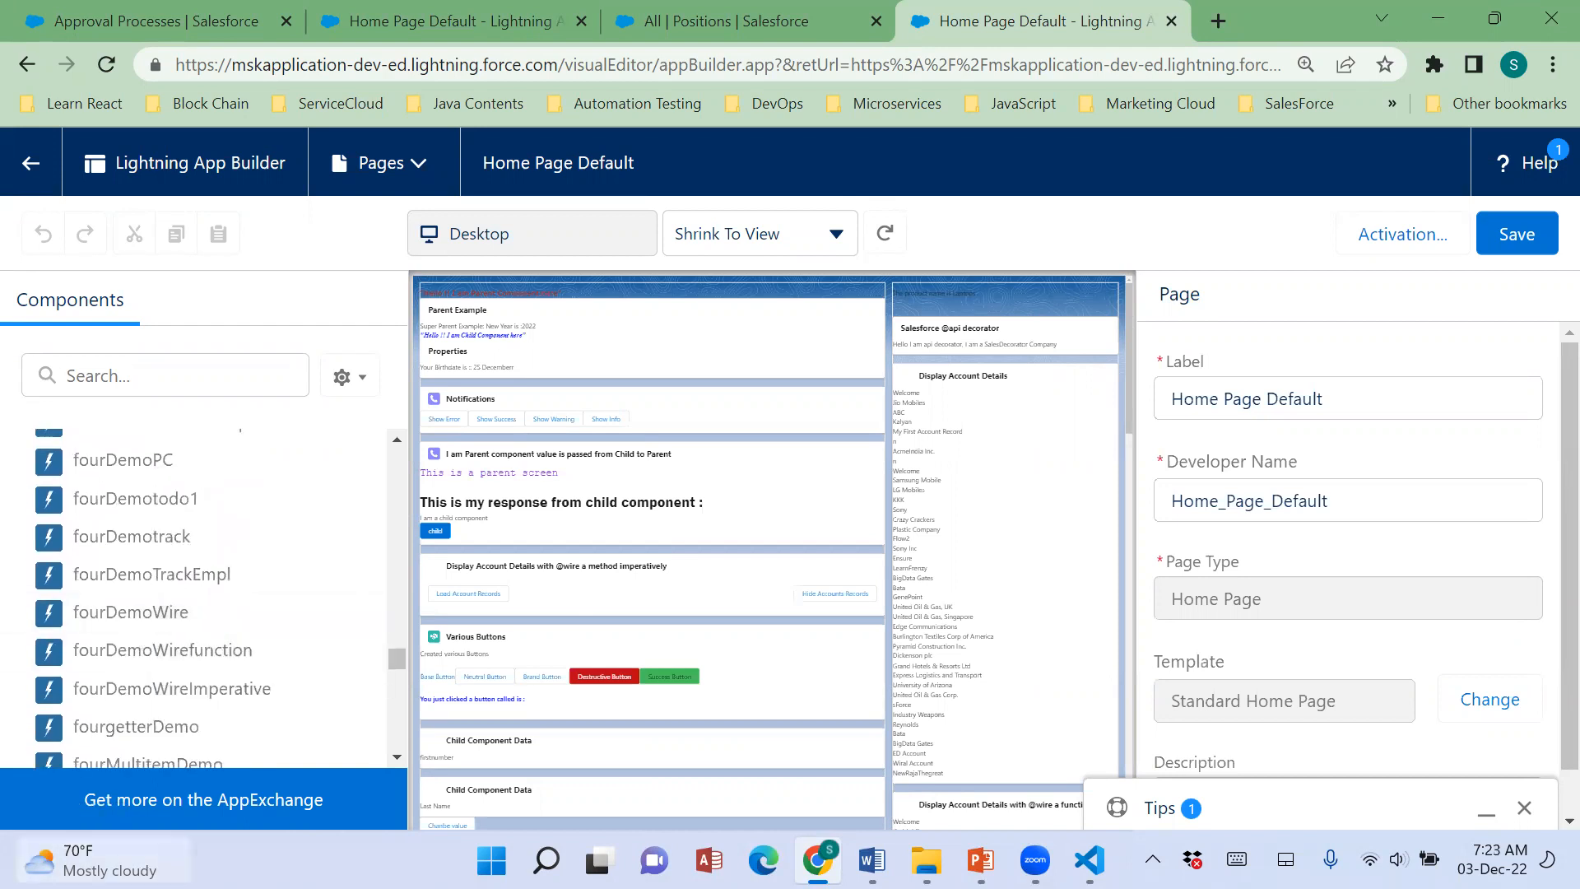
# Switch to the Oct-Admin-Intensive document in Word and select Salesforce Admin 201, followed by Platform App Builder, on its first page.
pyautogui.click(871, 860)
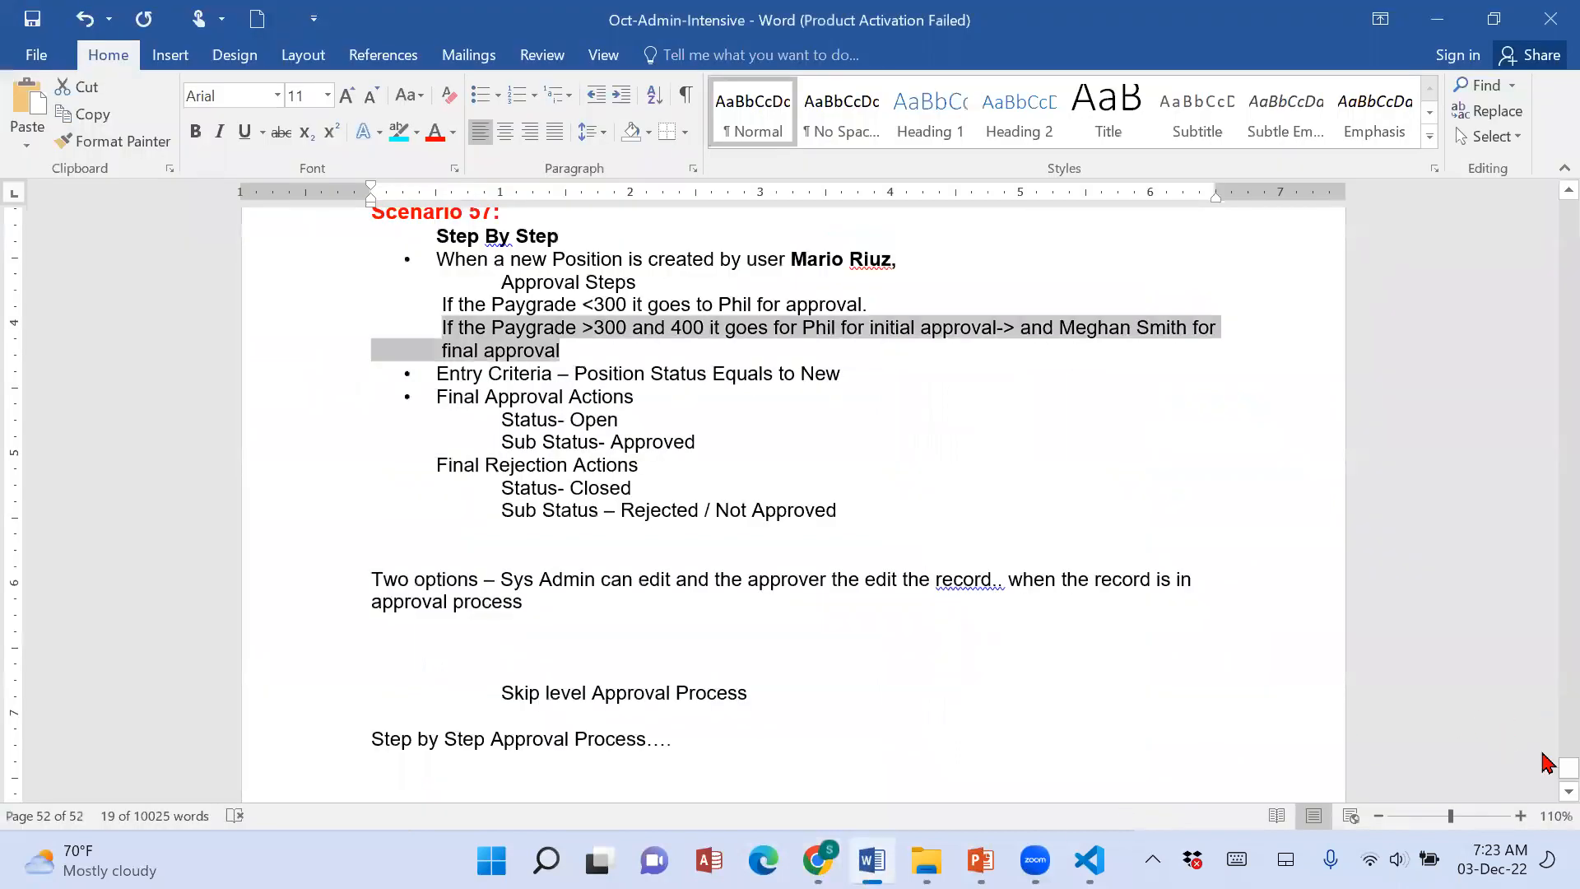
pyautogui.moveTo(1568, 768); pyautogui.dragTo(1543, 202)
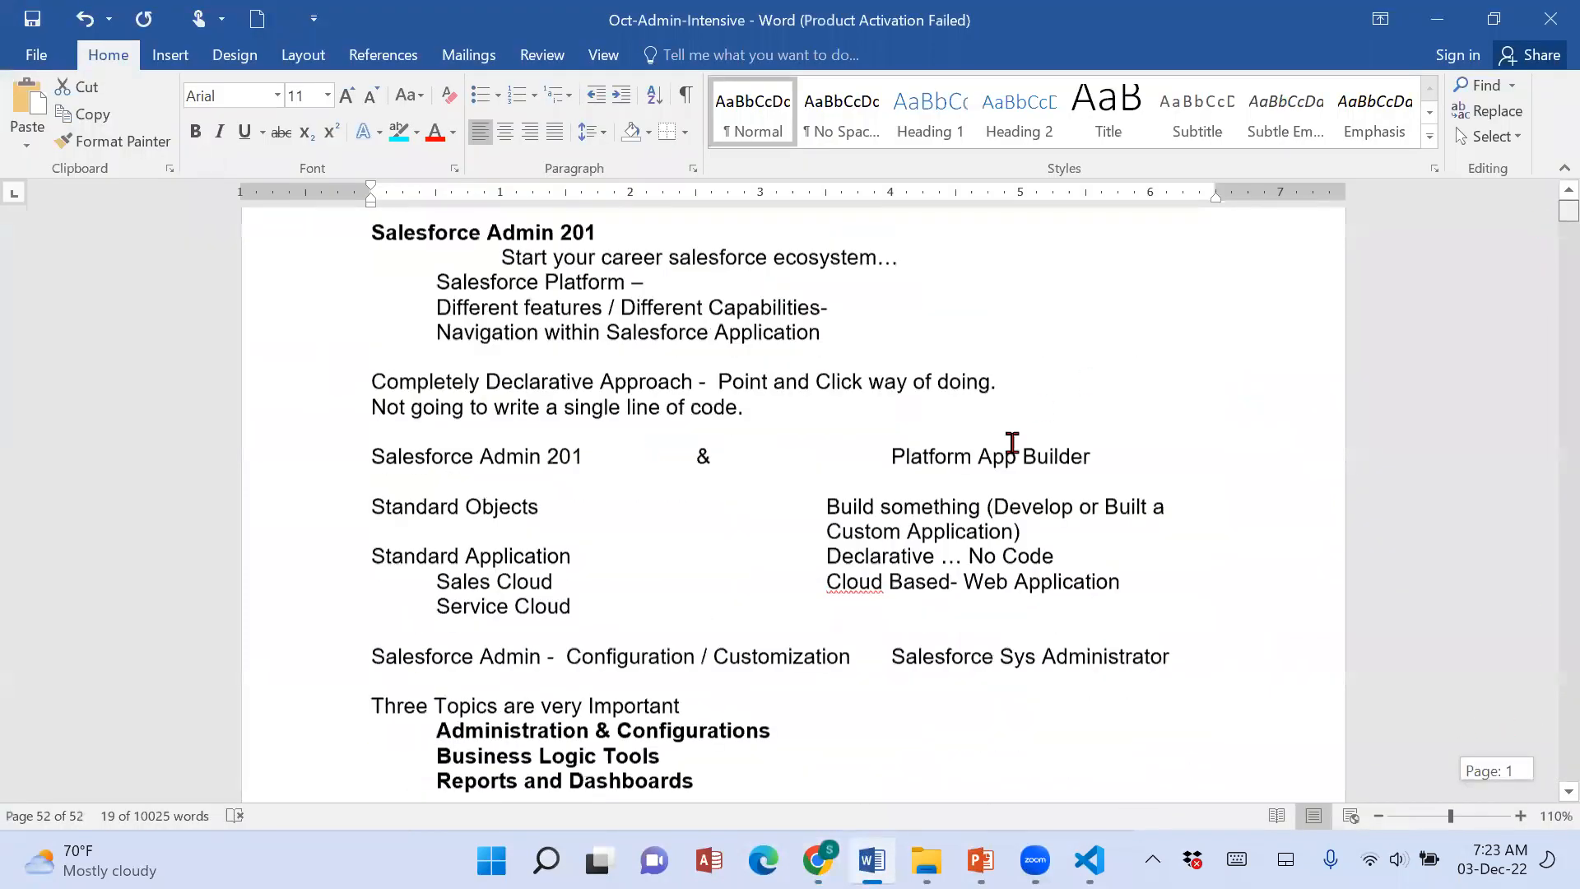
pyautogui.scroll(-3, 1023, 618)
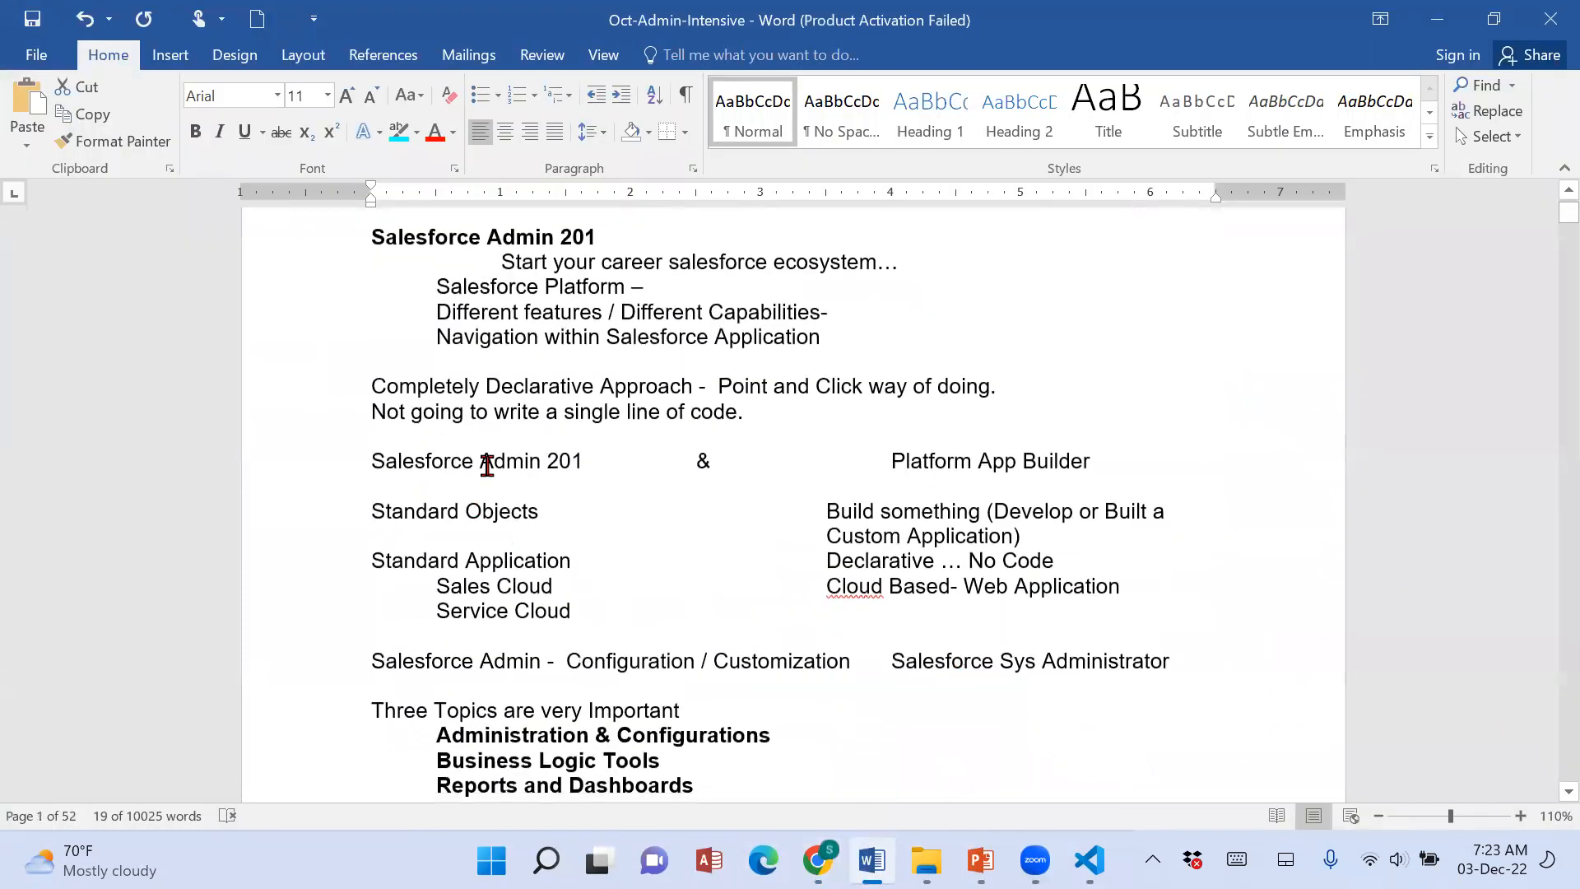
pyautogui.moveTo(372, 463); pyautogui.dragTo(575, 463)
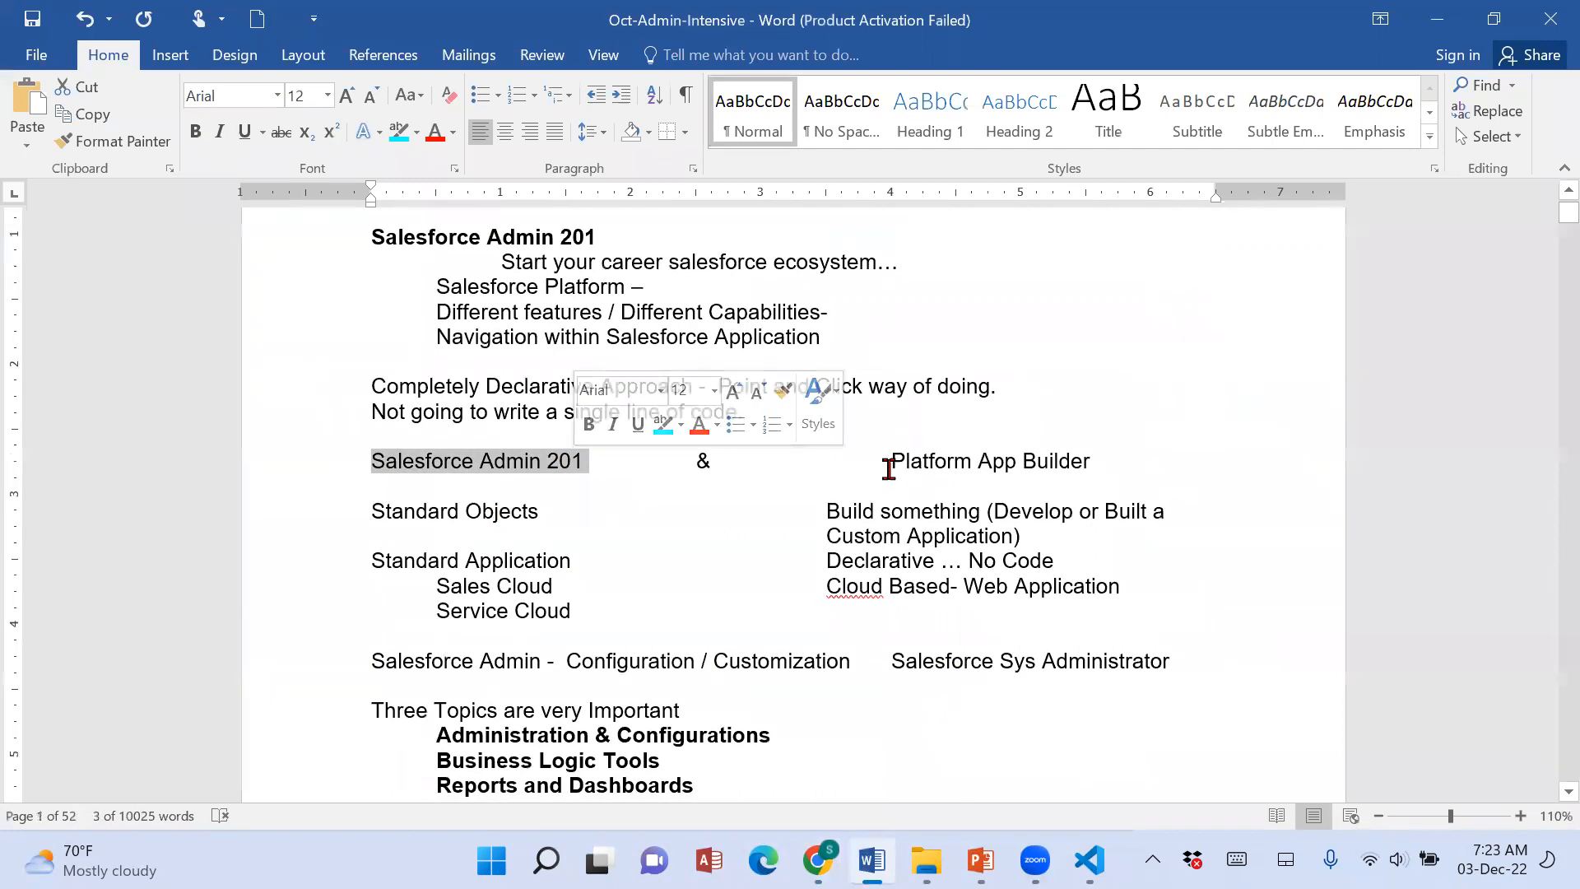
pyautogui.moveTo(923, 461); pyautogui.dragTo(1085, 463)
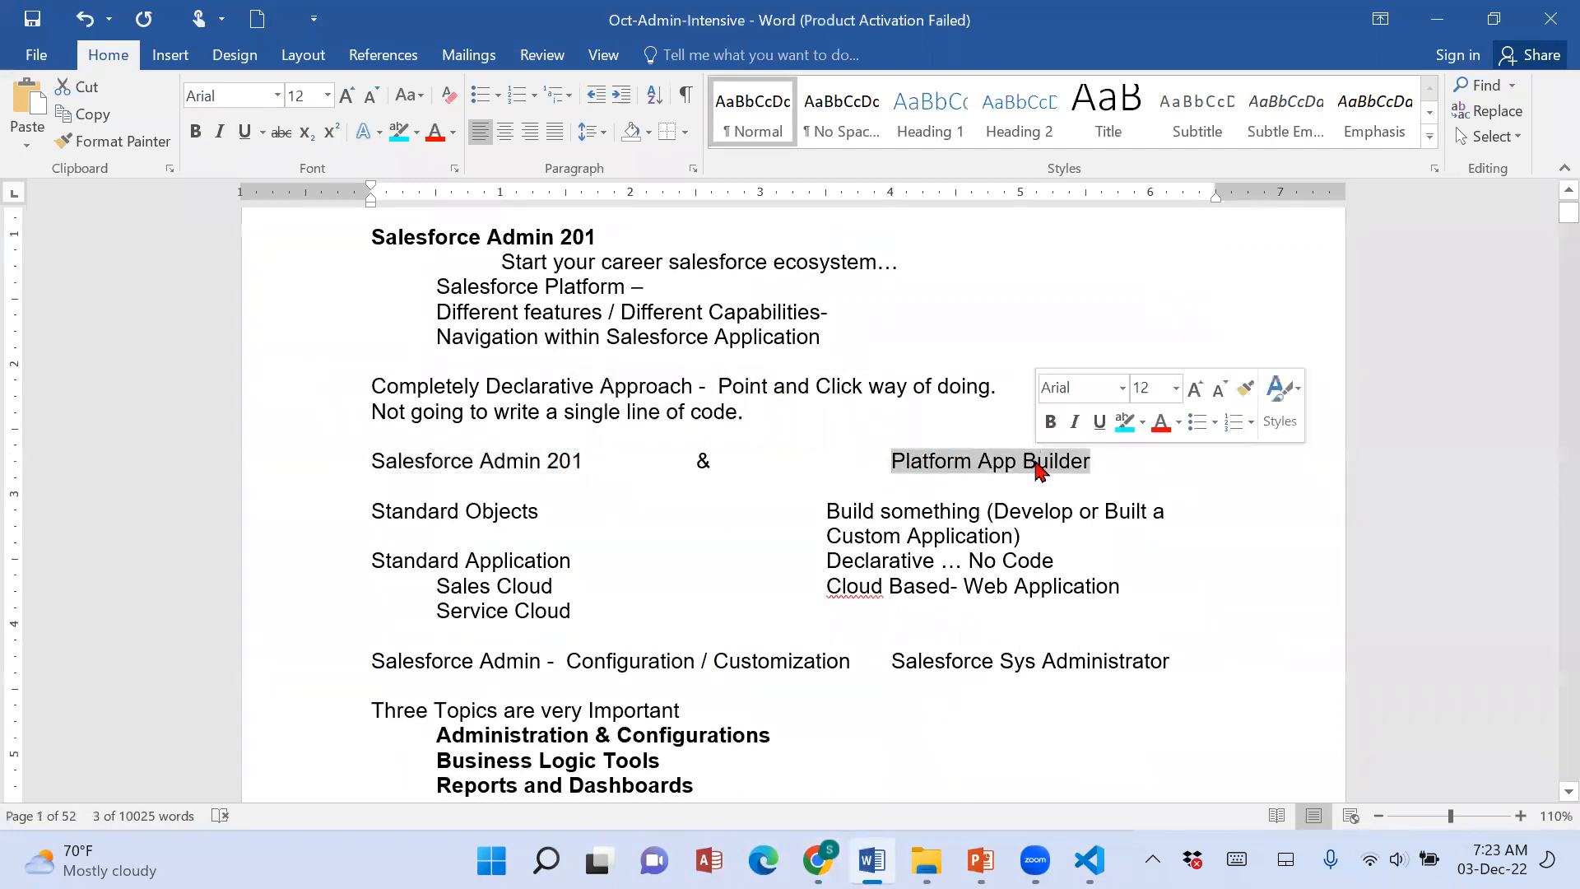
# Read through the important topics, certification plan and class timings down to the 28-Oct-2022 cloud computing notes.
pyautogui.scroll(-3, 853, 670)
pyautogui.scroll(-5, 854, 678)
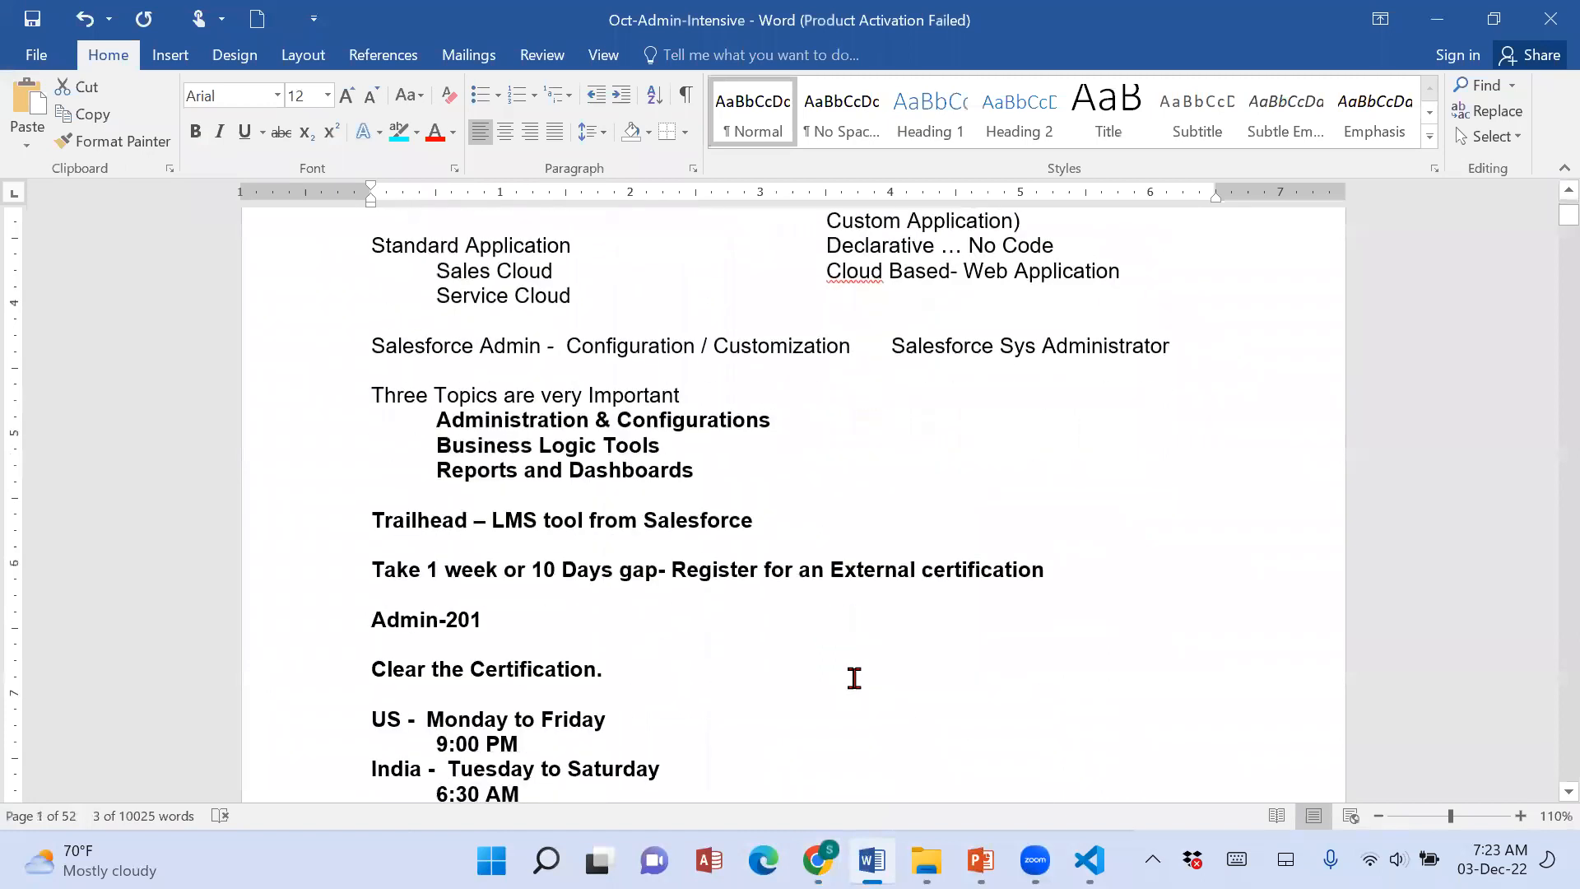
pyautogui.scroll(-5, 853, 678)
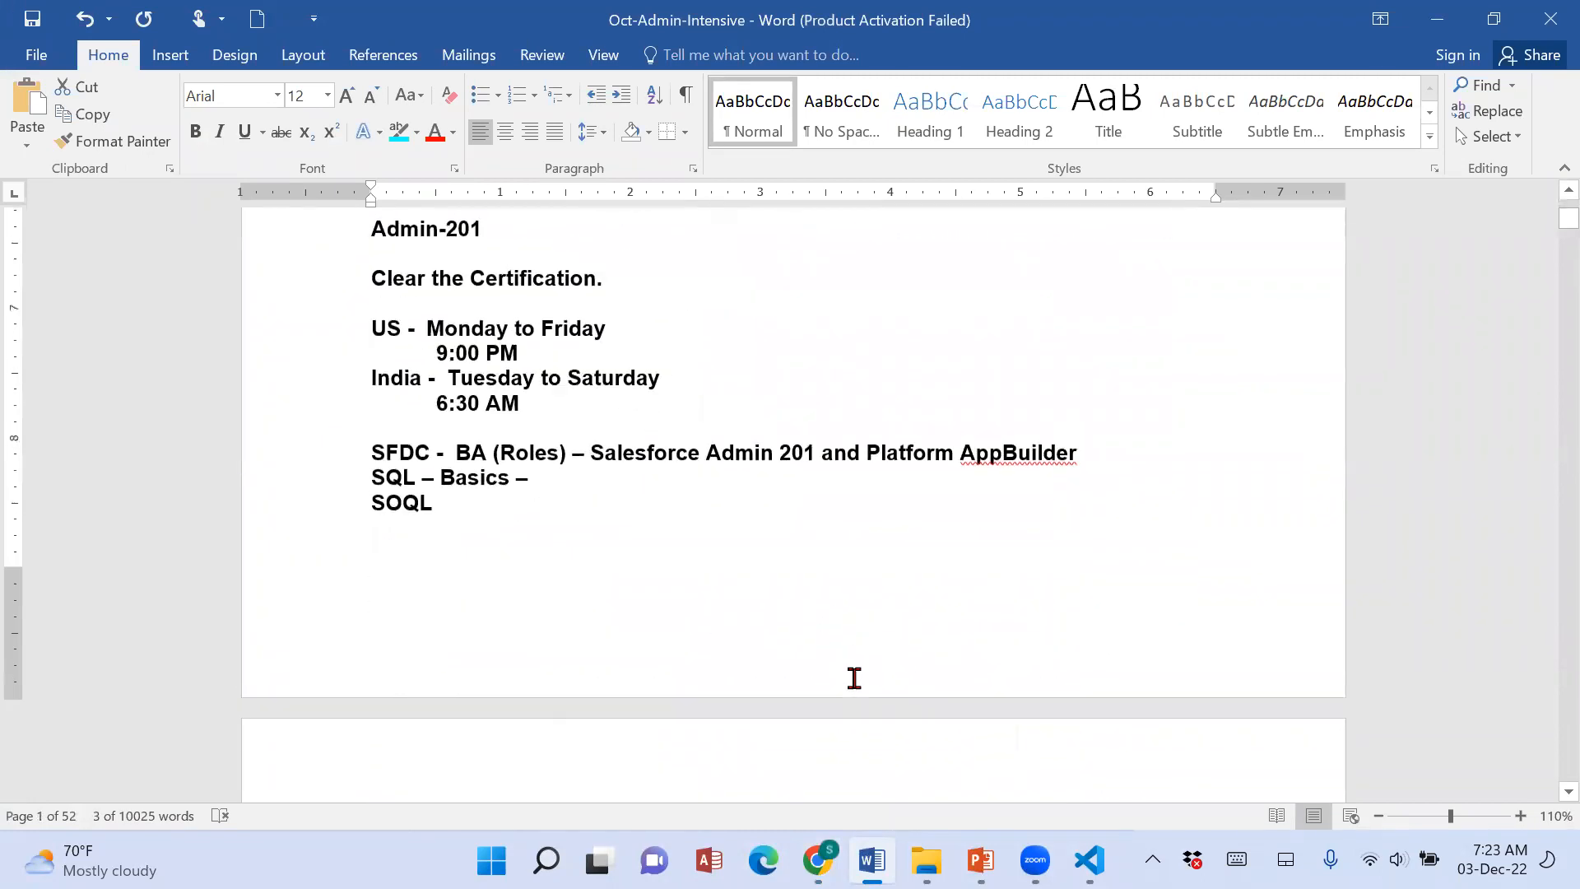
pyautogui.scroll(-7, 471, 604)
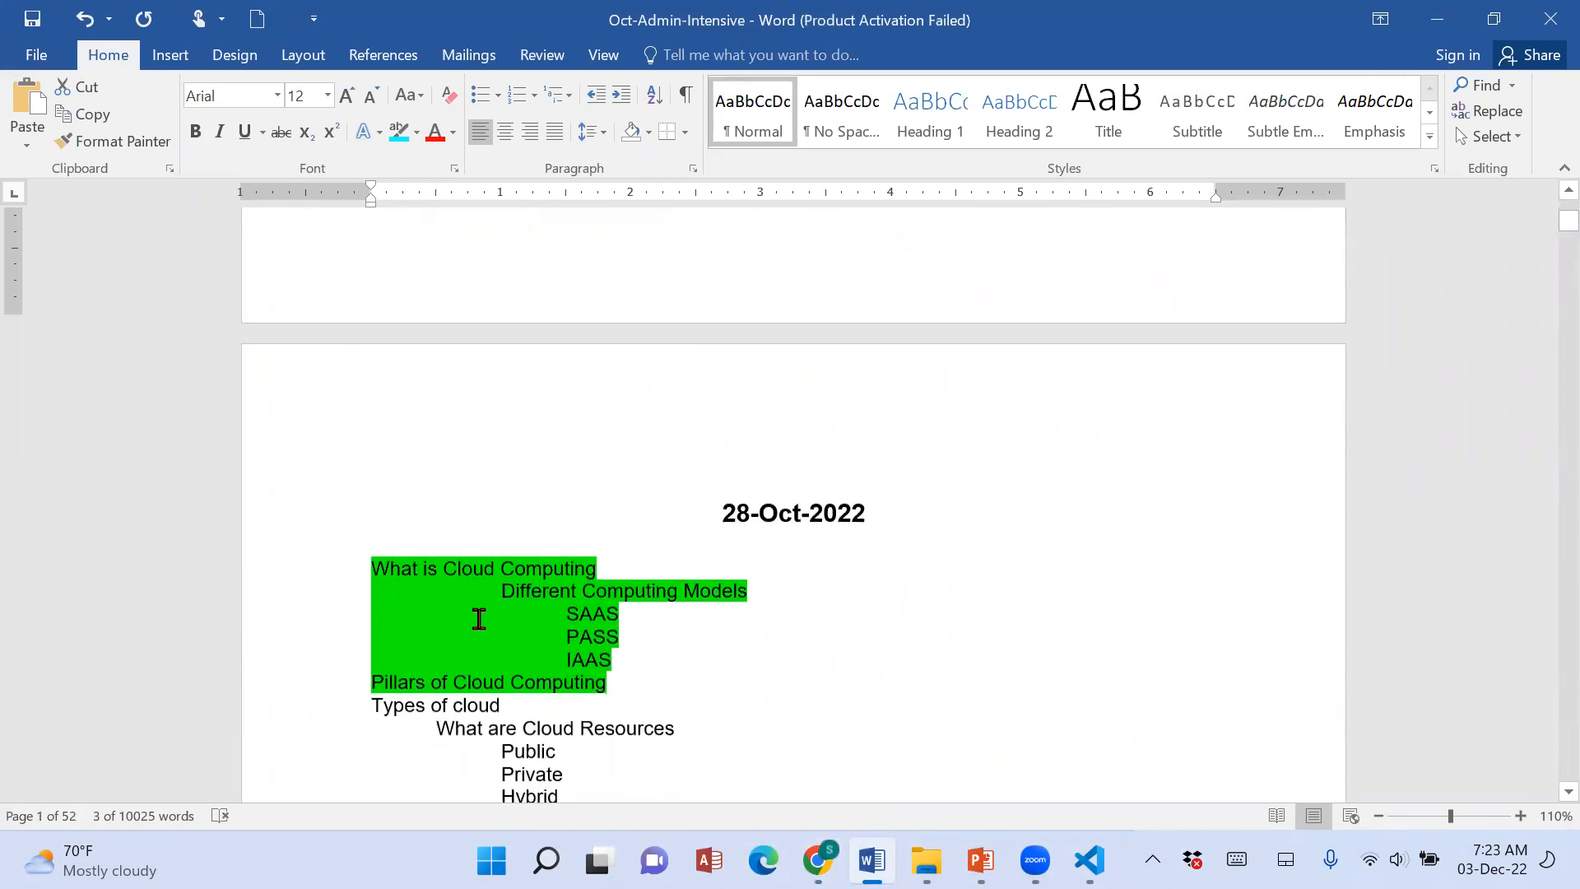
# Add the bold line "Developer - Aura - LWC -" below SOQL in the course notes and select its Aura and LWC part.
pyautogui.scroll(6, 654, 639)
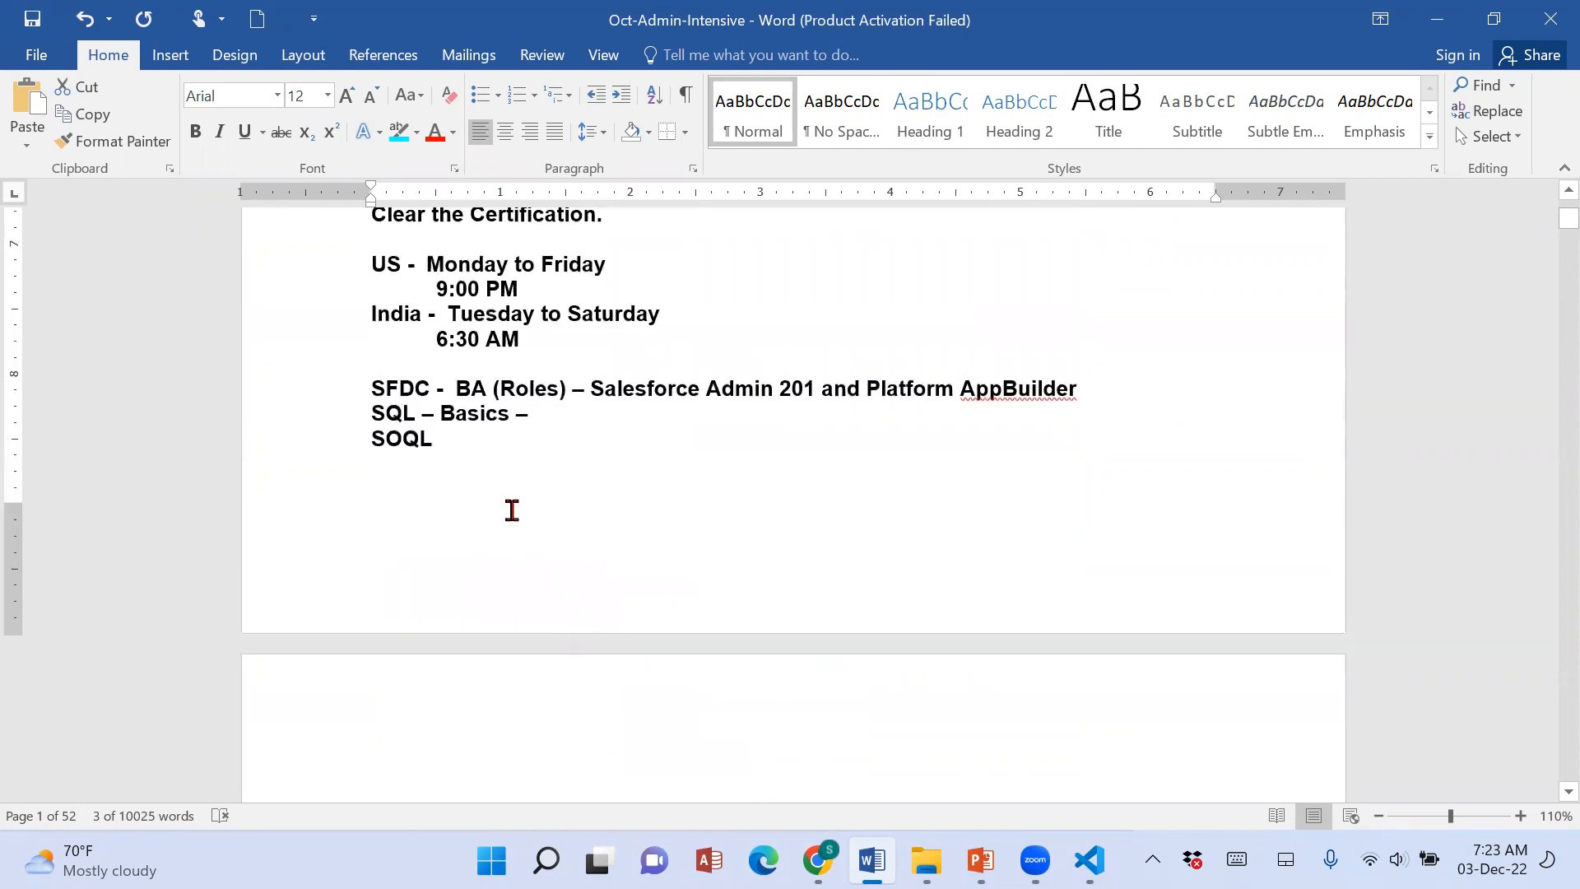
pyautogui.click(550, 460)
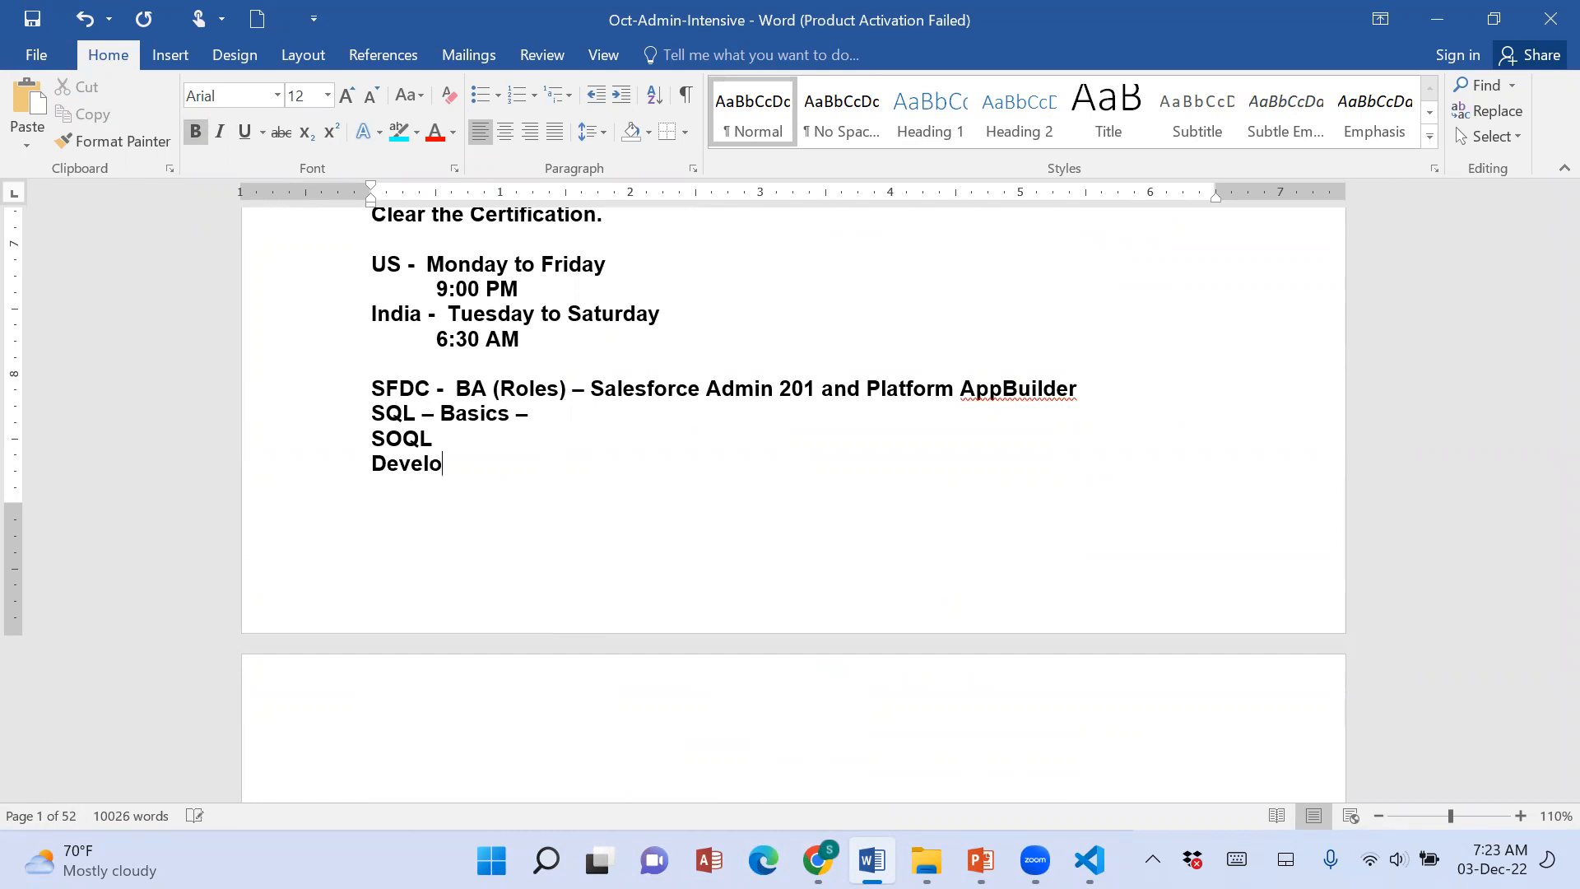
pyautogui.write('Developer -  Aura -  LWC -')
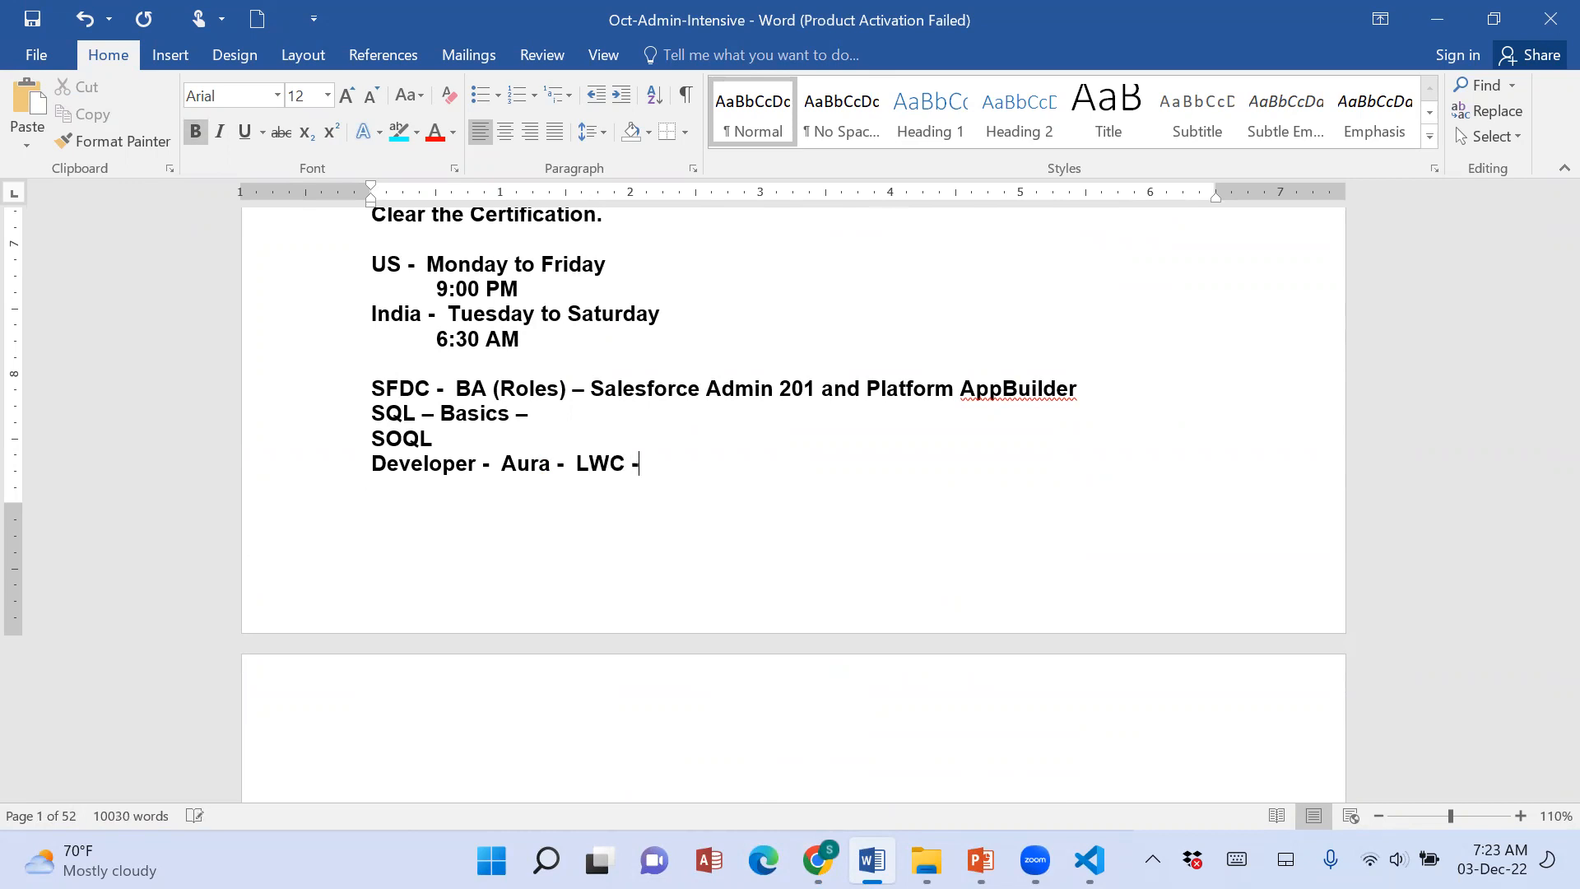
pyautogui.moveTo(377, 466); pyautogui.dragTo(672, 475)
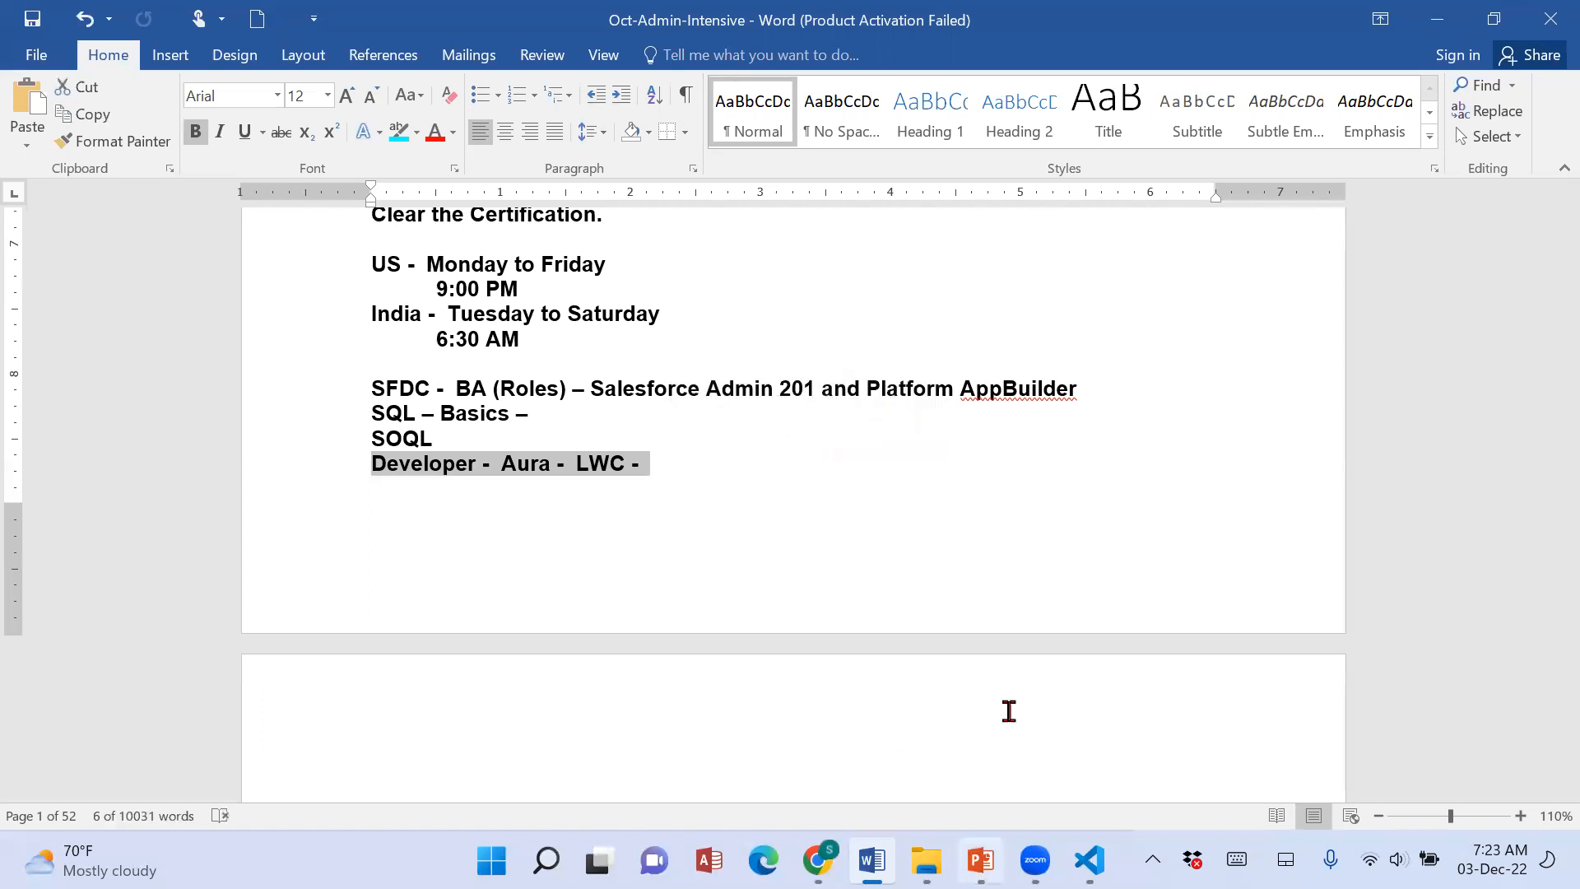
pyautogui.scroll(4, 998, 620)
pyautogui.scroll(-1, 670, 733)
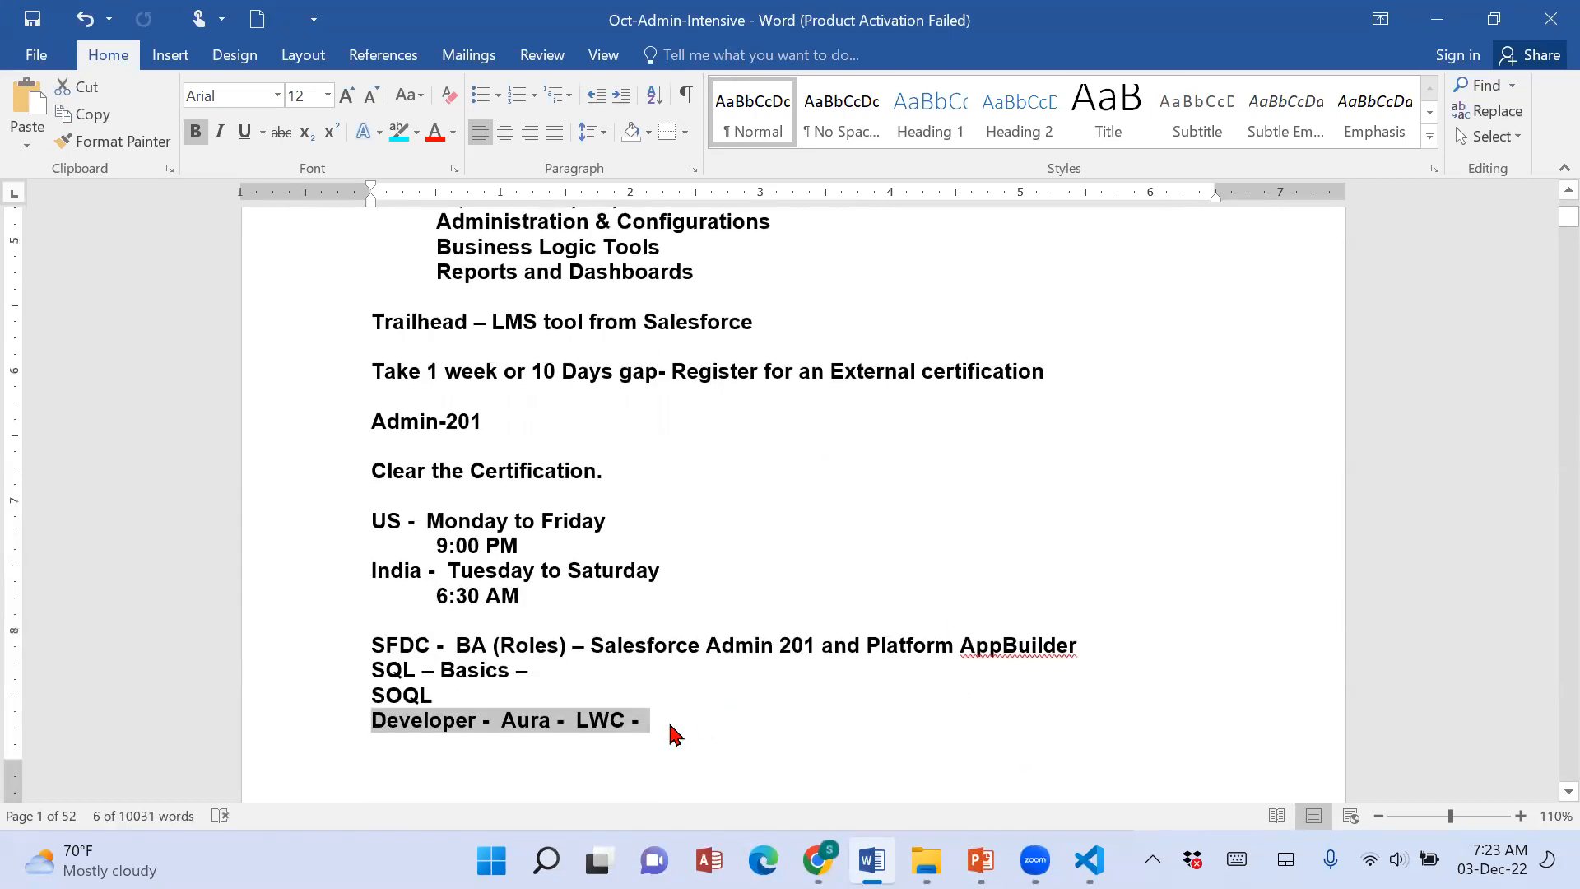
pyautogui.moveTo(505, 722); pyautogui.dragTo(945, 731)
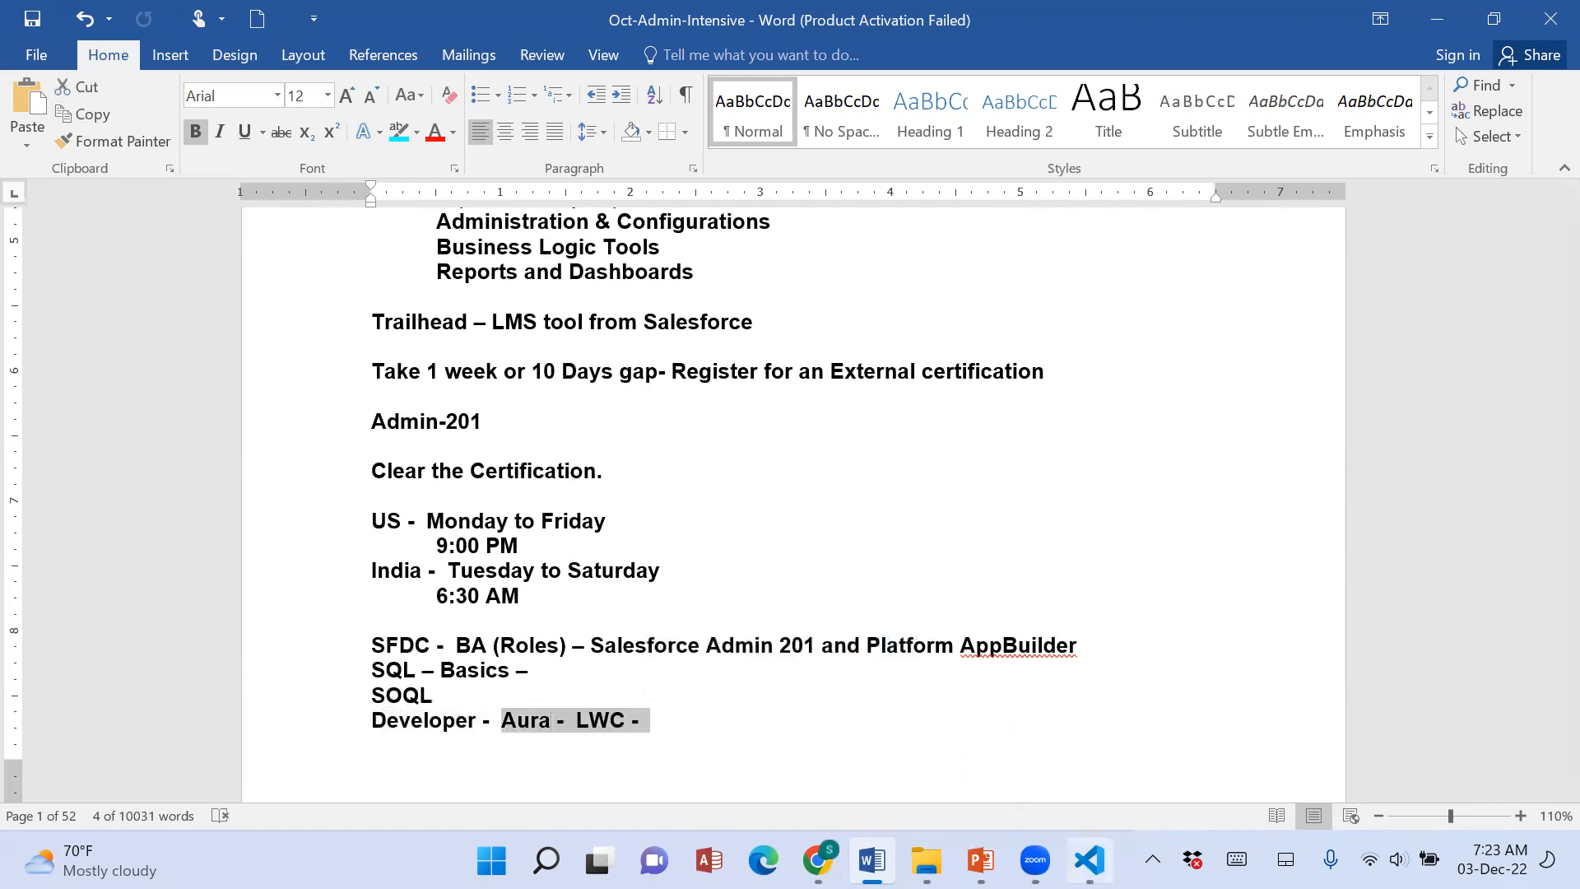
# Switch to Visual Studio Code, view the CSS, HTML and js-meta.xml files of fivecompparent, and collapse both parent component folders.
pyautogui.click(1090, 860)
pyautogui.click(275, 397)
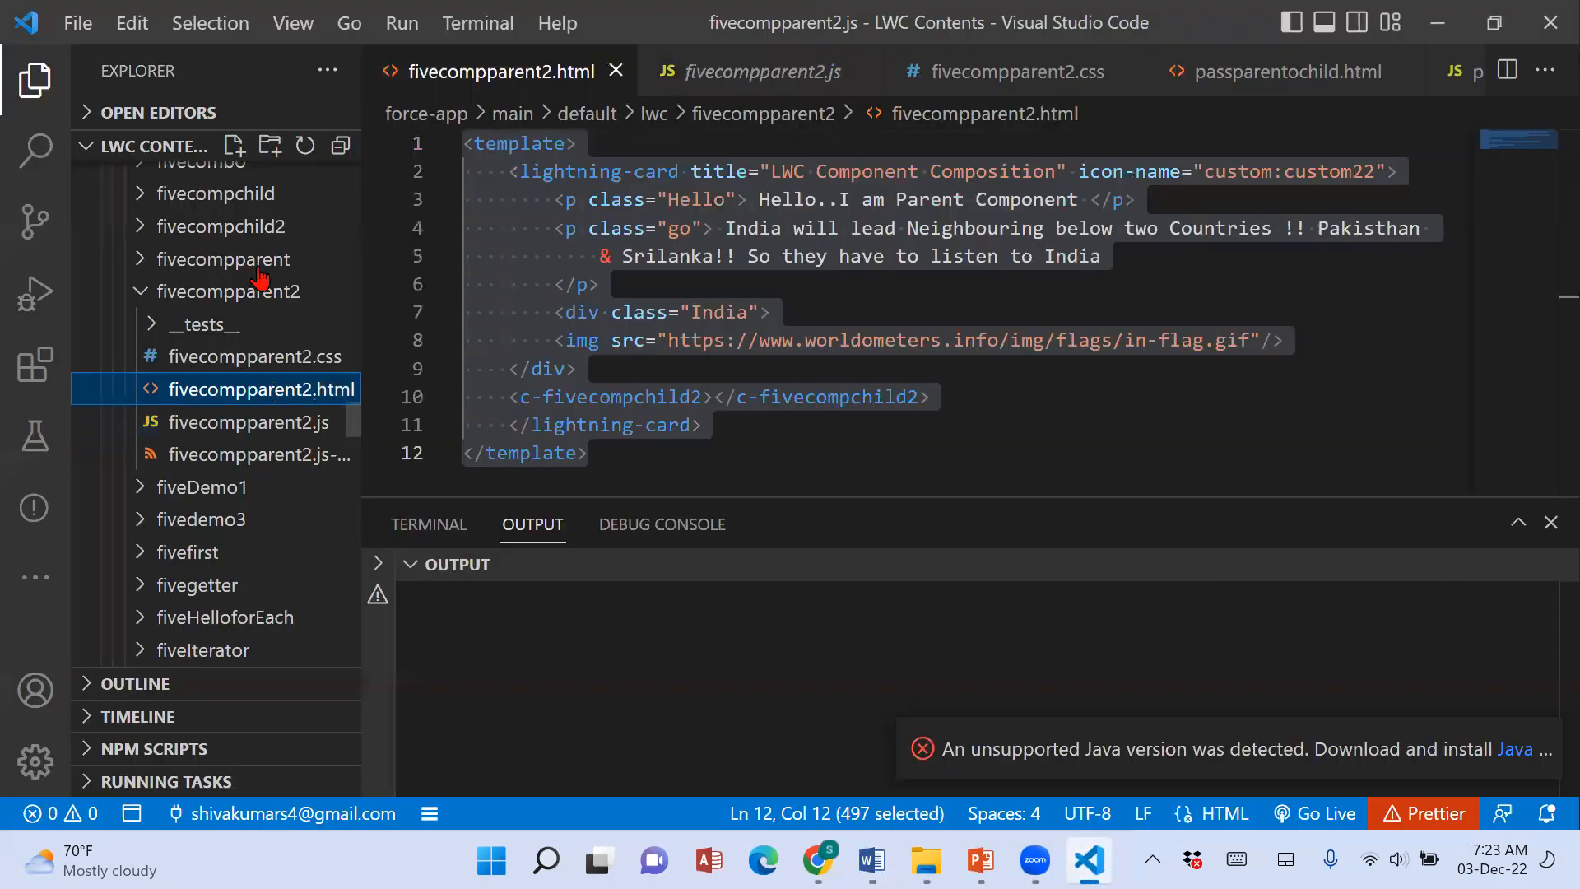
pyautogui.click(257, 268)
pyautogui.click(254, 326)
pyautogui.click(268, 358)
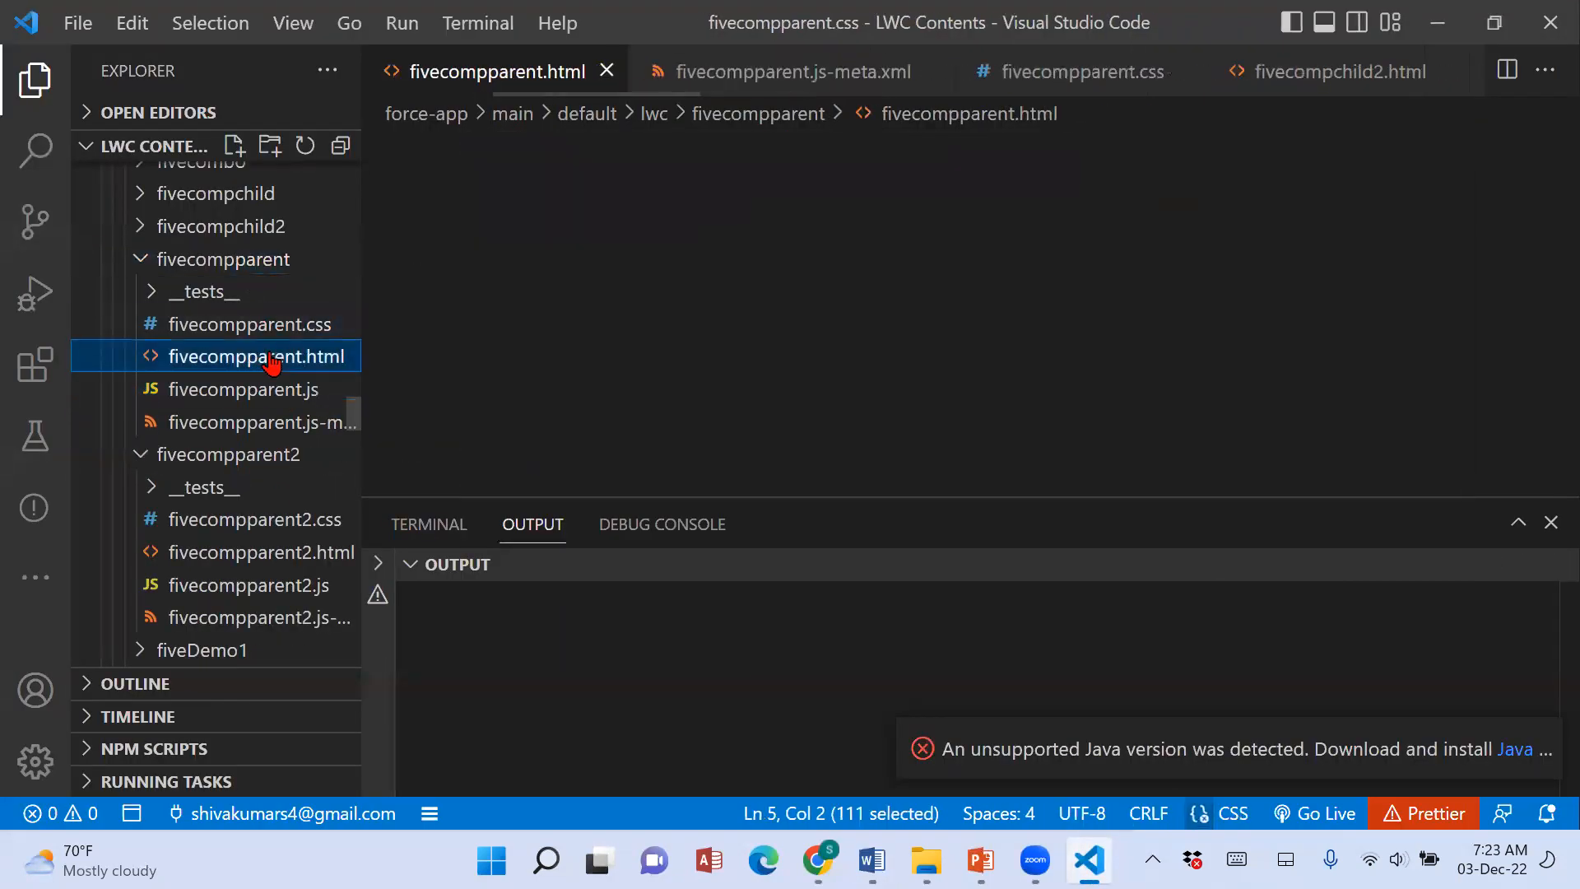
pyautogui.click(270, 420)
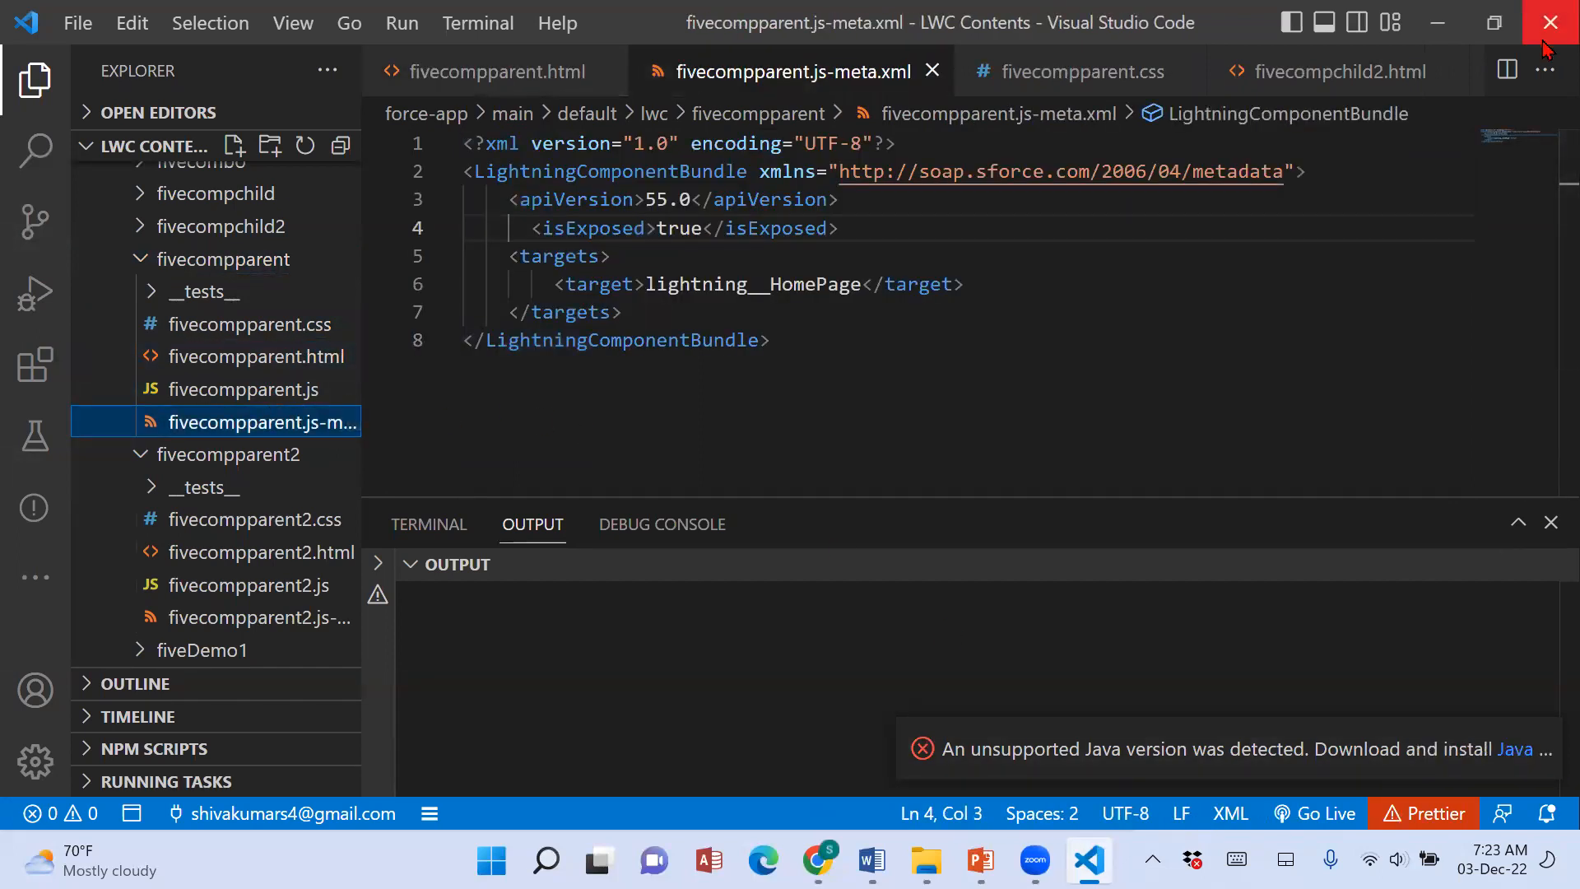
pyautogui.click(142, 260)
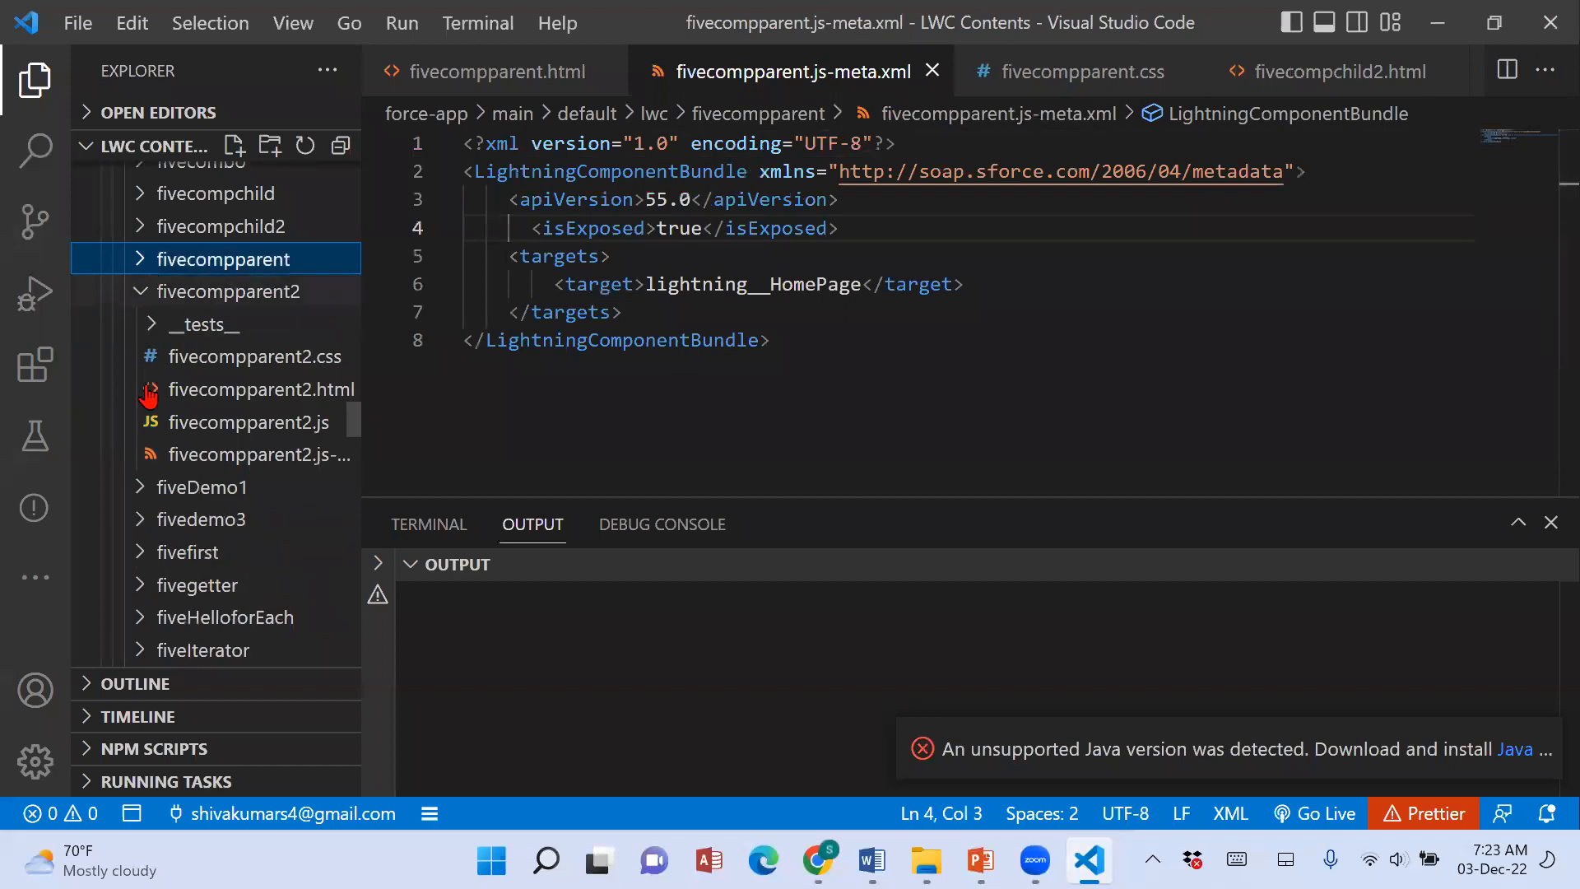
pyautogui.click(145, 293)
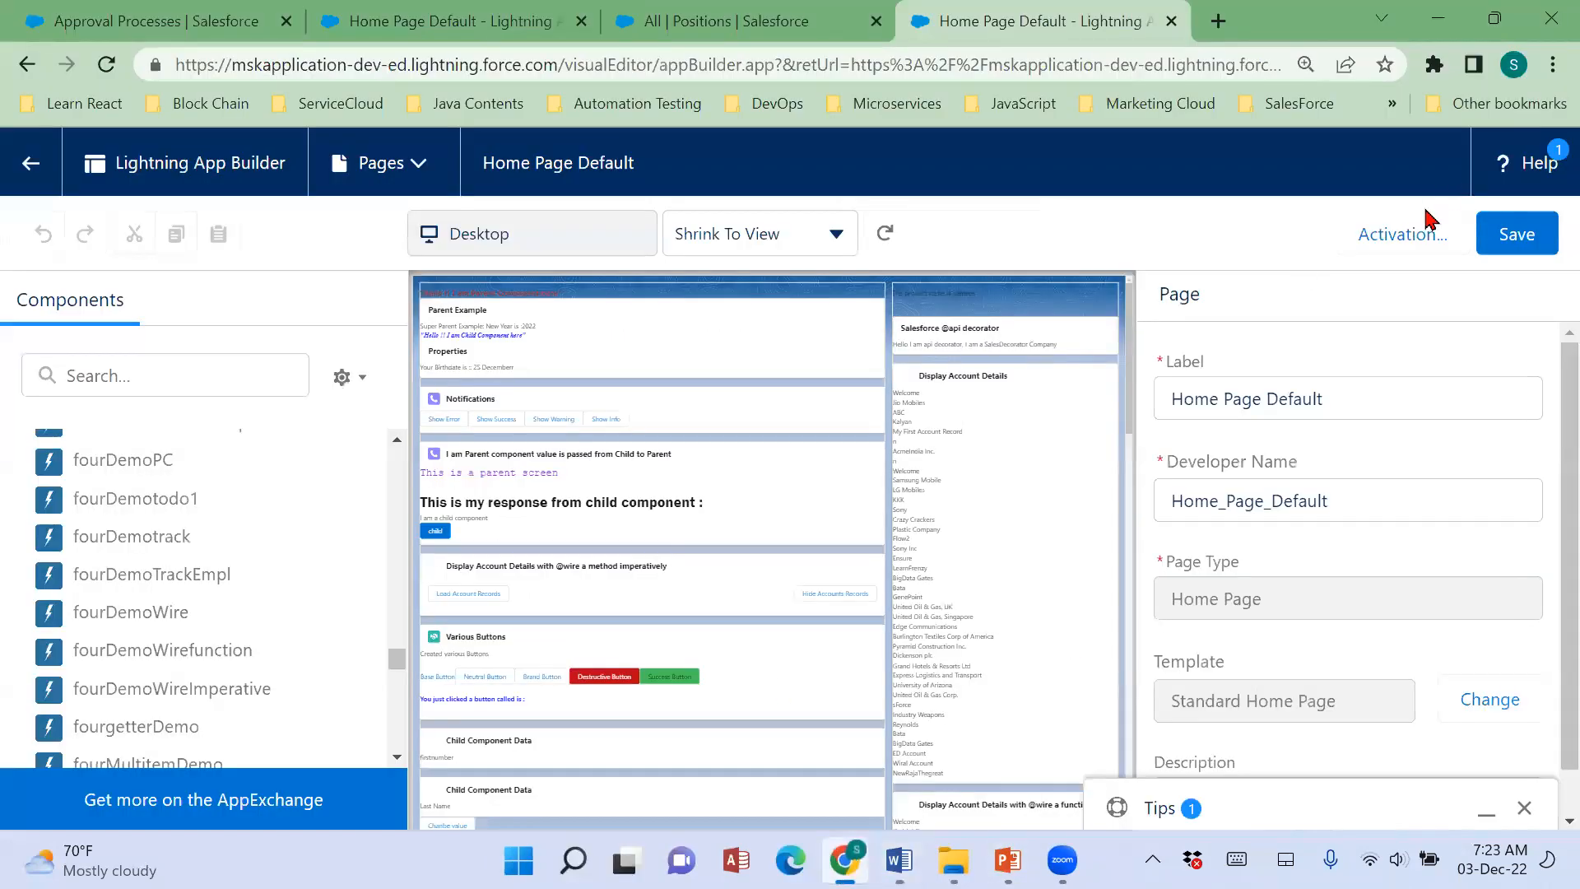
# Examine the custom components placed on the second org's Home Page Default, down to the fivecompparent2 component with the flags.
pyautogui.click(659, 464)
pyautogui.click(656, 424)
pyautogui.click(659, 324)
pyautogui.click(678, 680)
pyautogui.click(1013, 568)
pyautogui.scroll(-2, 603, 669)
pyautogui.click(601, 672)
pyautogui.click(567, 776)
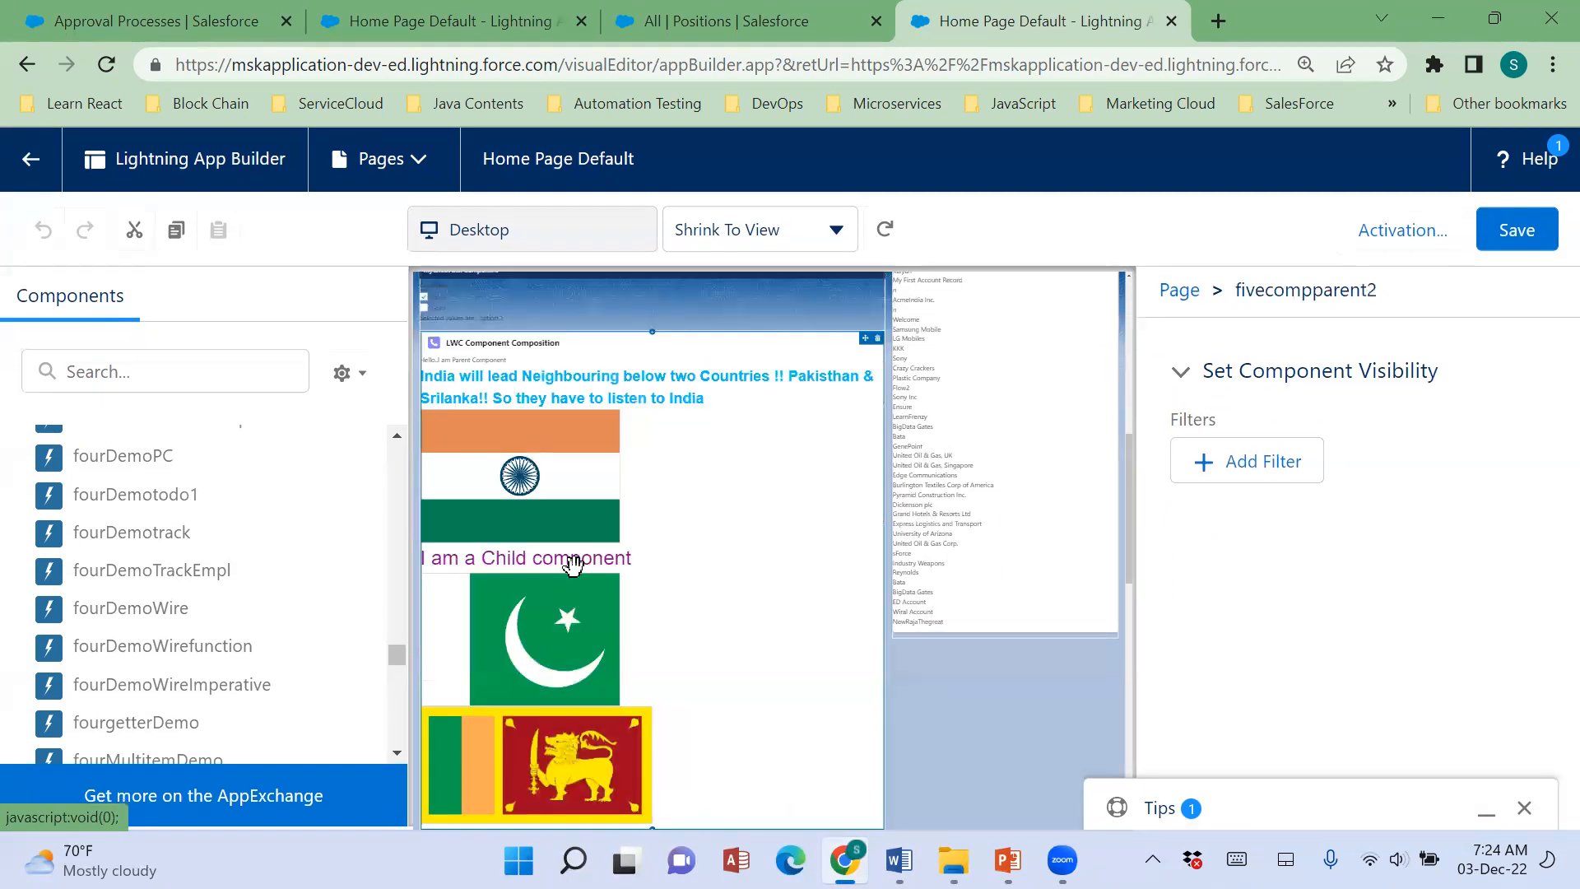
pyautogui.scroll(1, 584, 527)
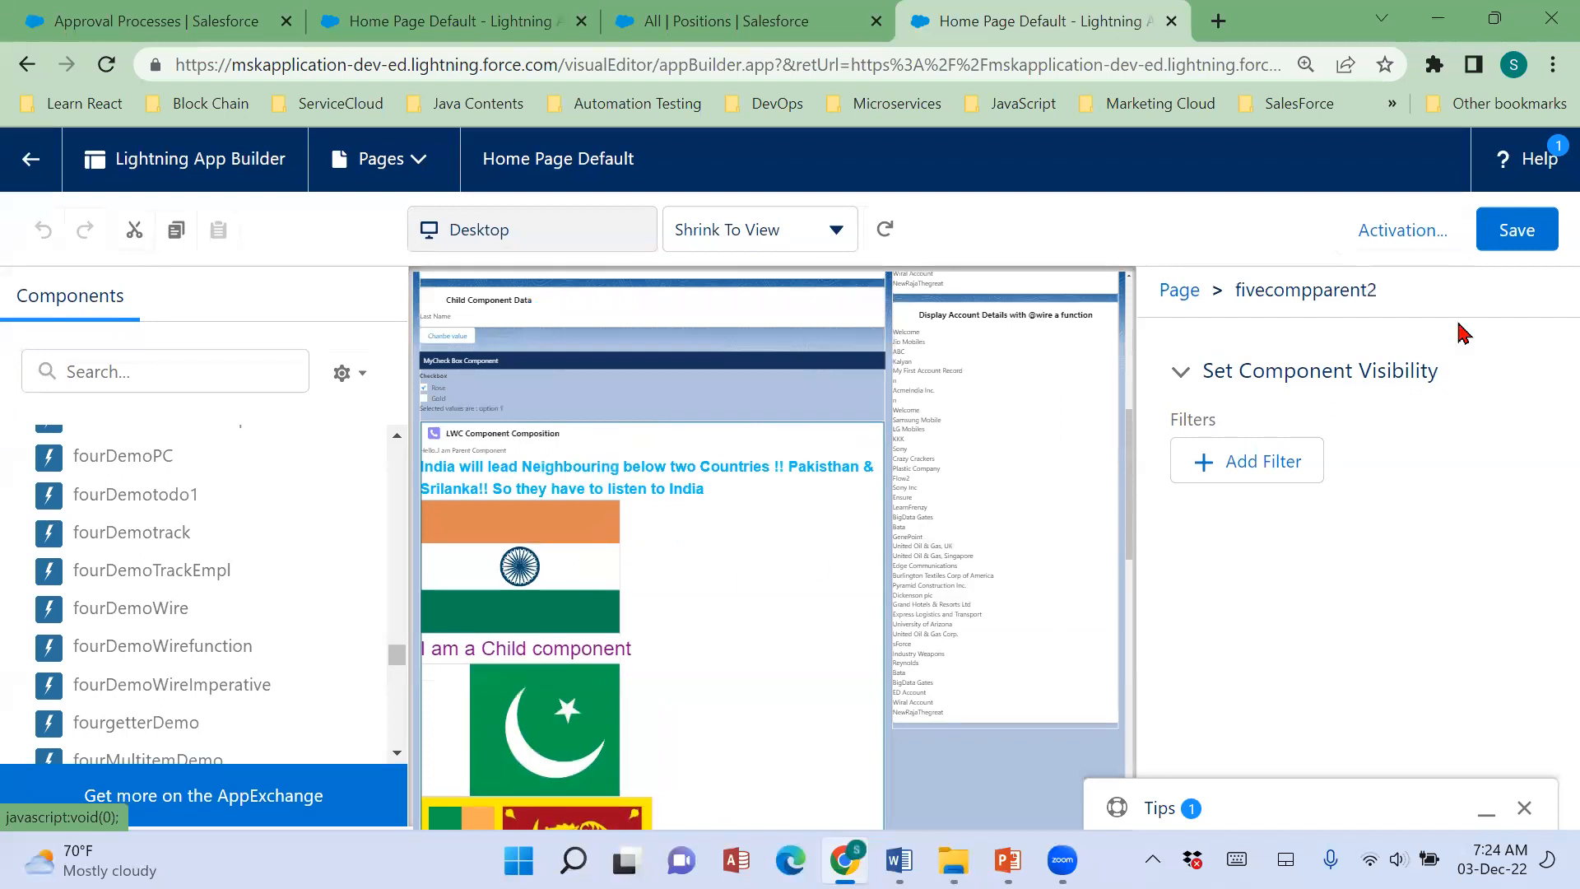
# Leave the second org's page editor, close its browser tab and return to the first org's Home Page Default.
pyautogui.click(35, 156)
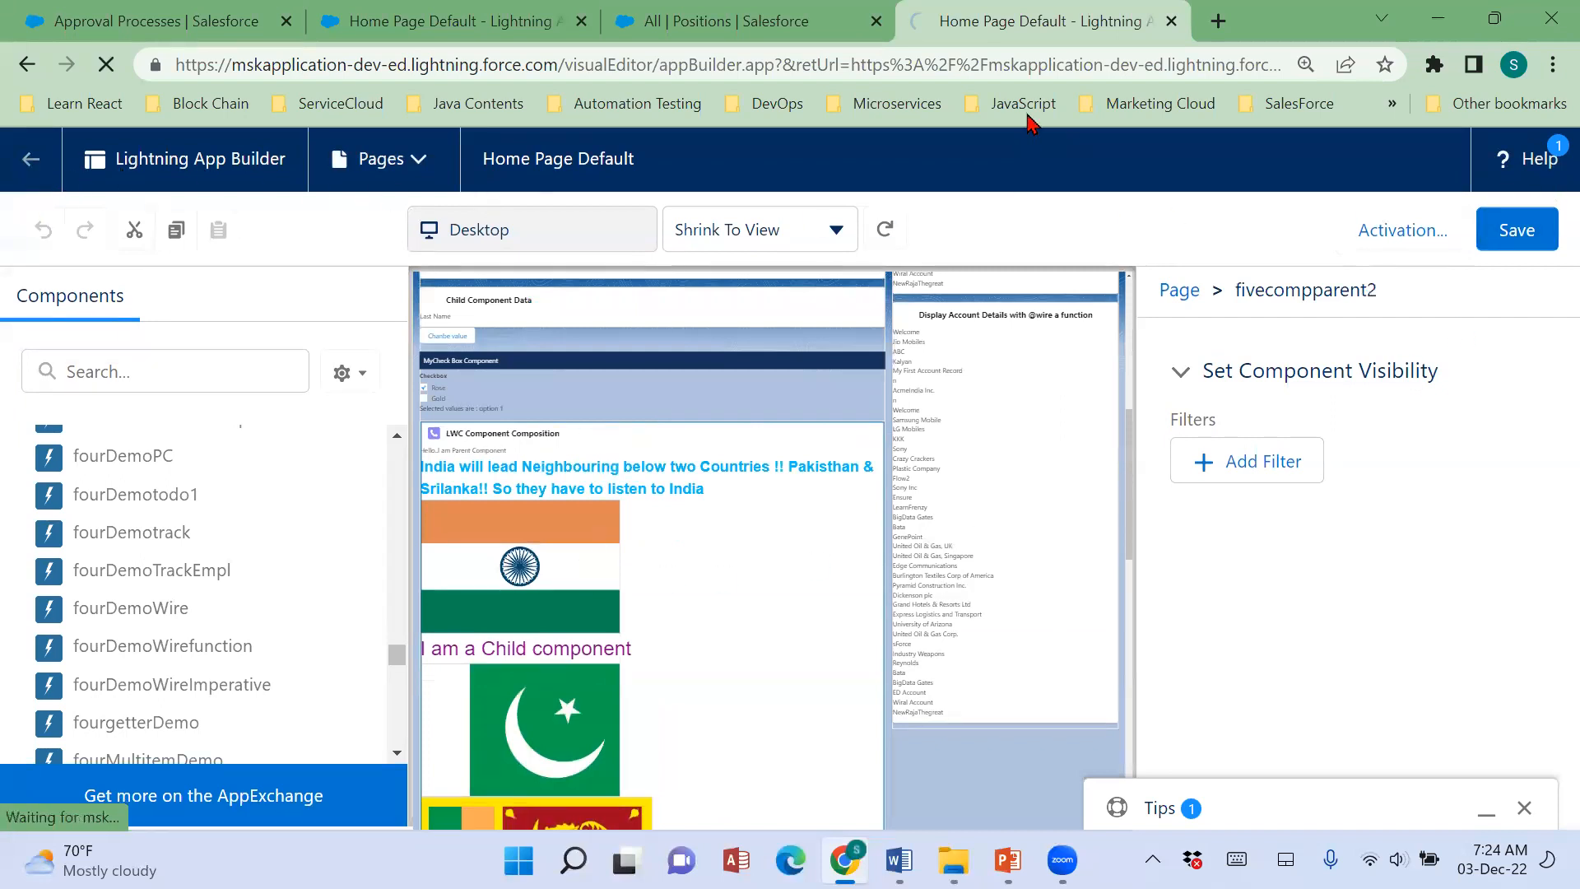
pyautogui.rightClick(1080, 31)
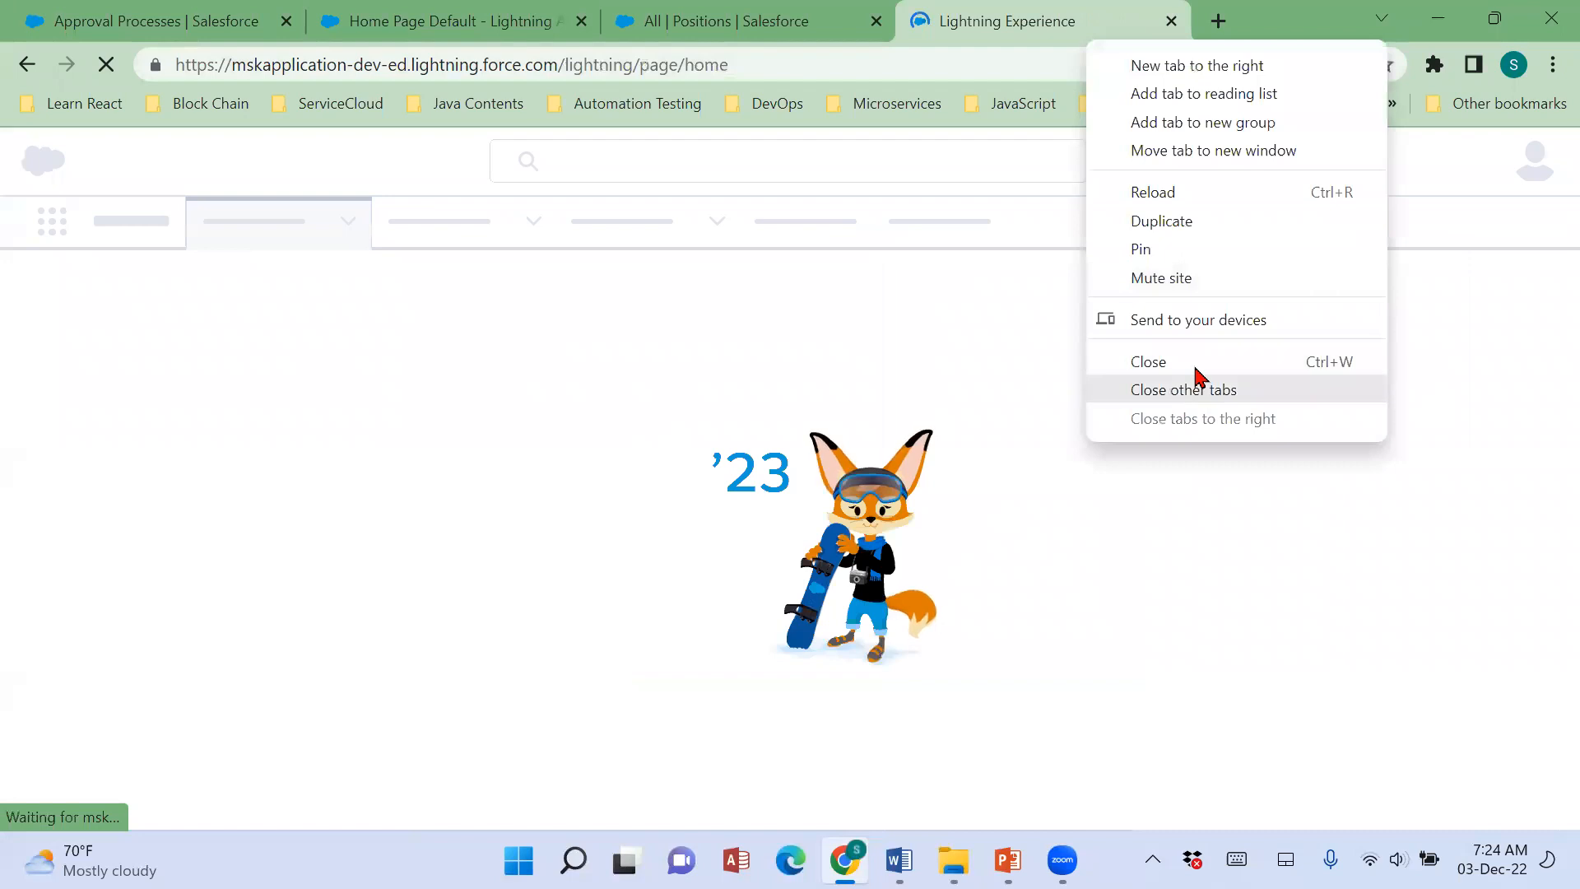
pyautogui.click(1192, 356)
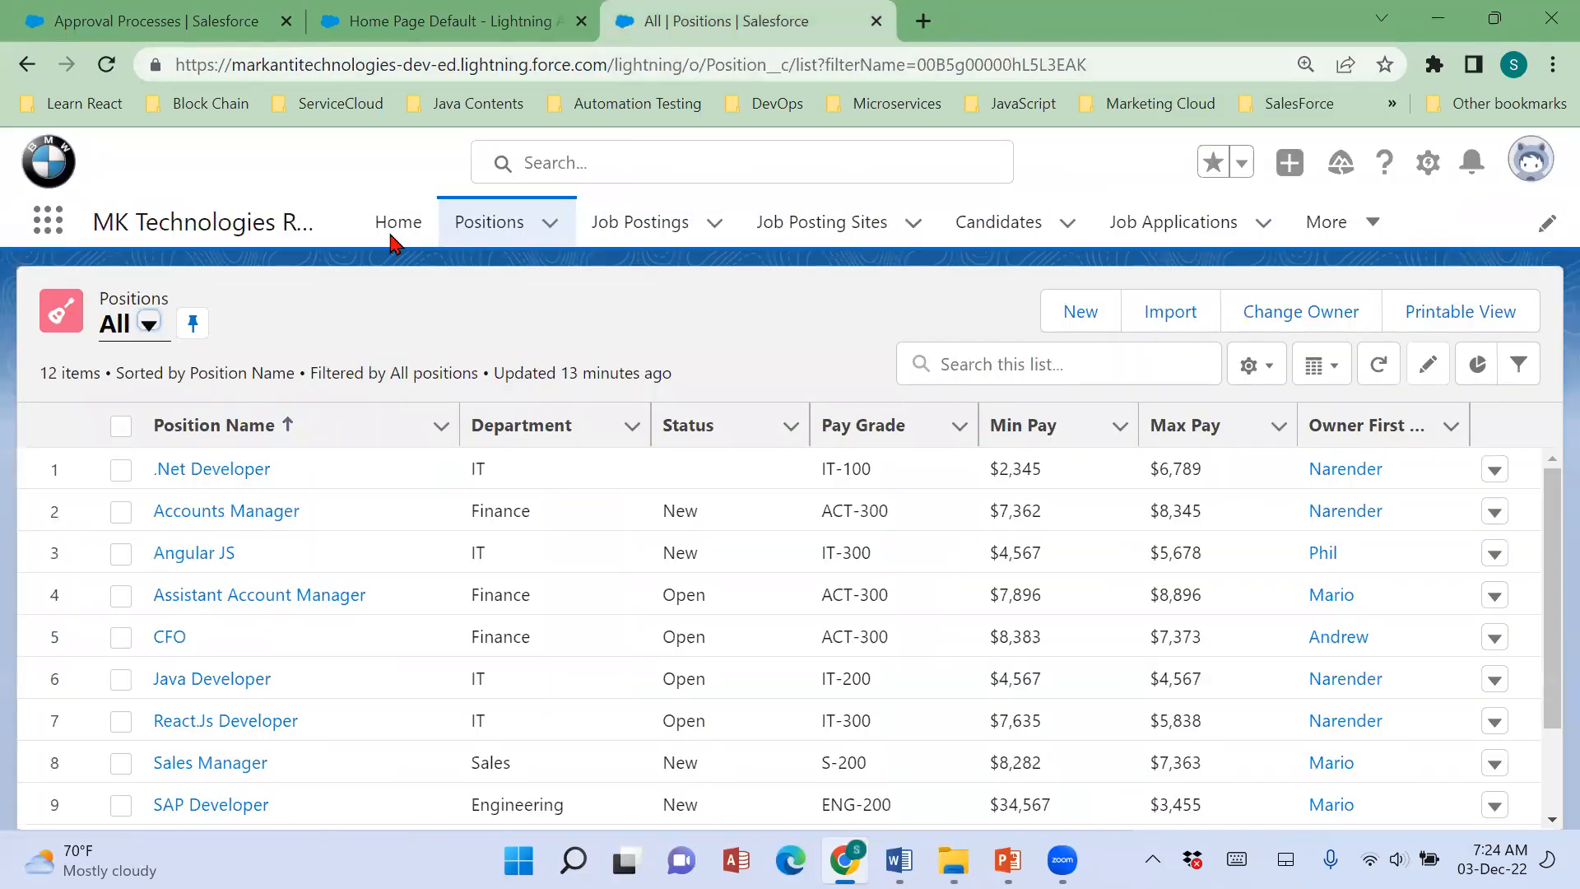
pyautogui.click(481, 31)
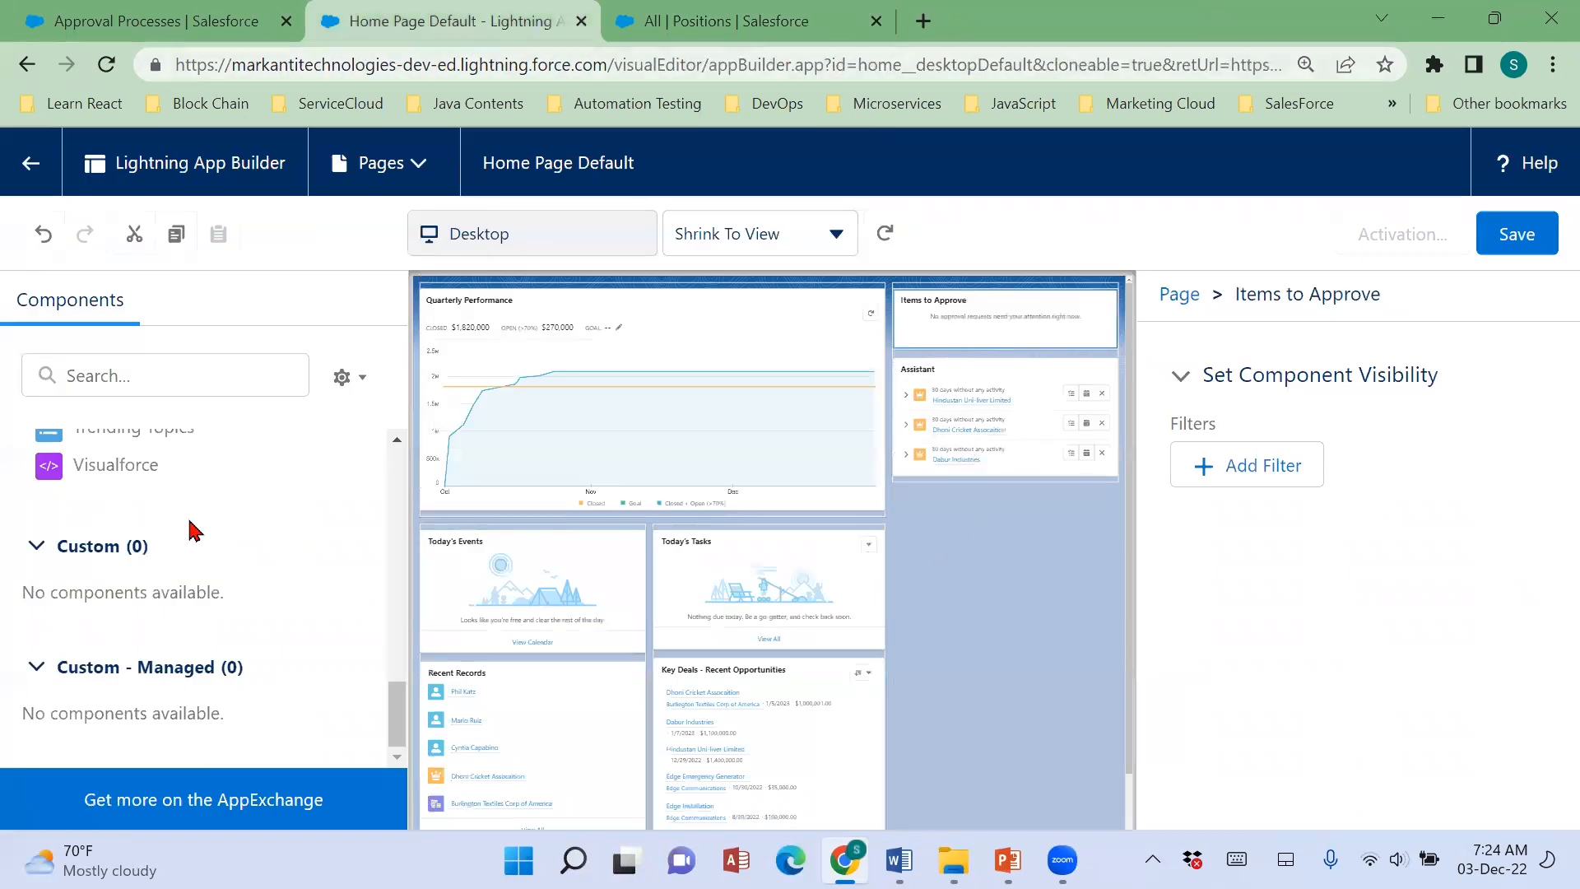
# Save the Home Page Default containing the Items to Approve component, dismissing the prompt to activate it.
pyautogui.scroll(10, 165, 593)
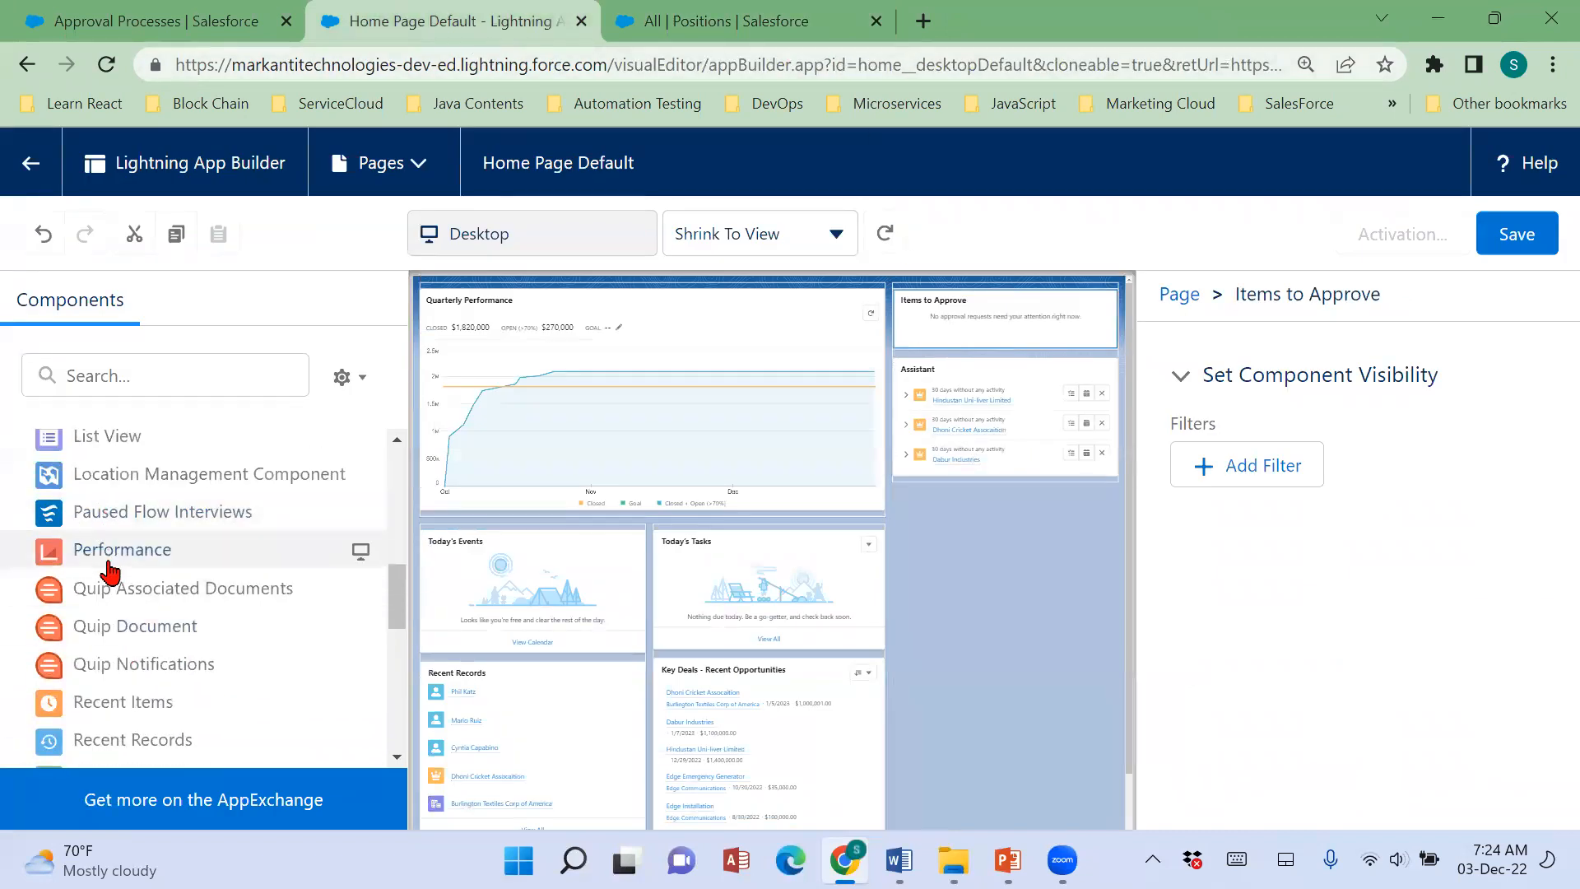
pyautogui.scroll(3, 50, 530)
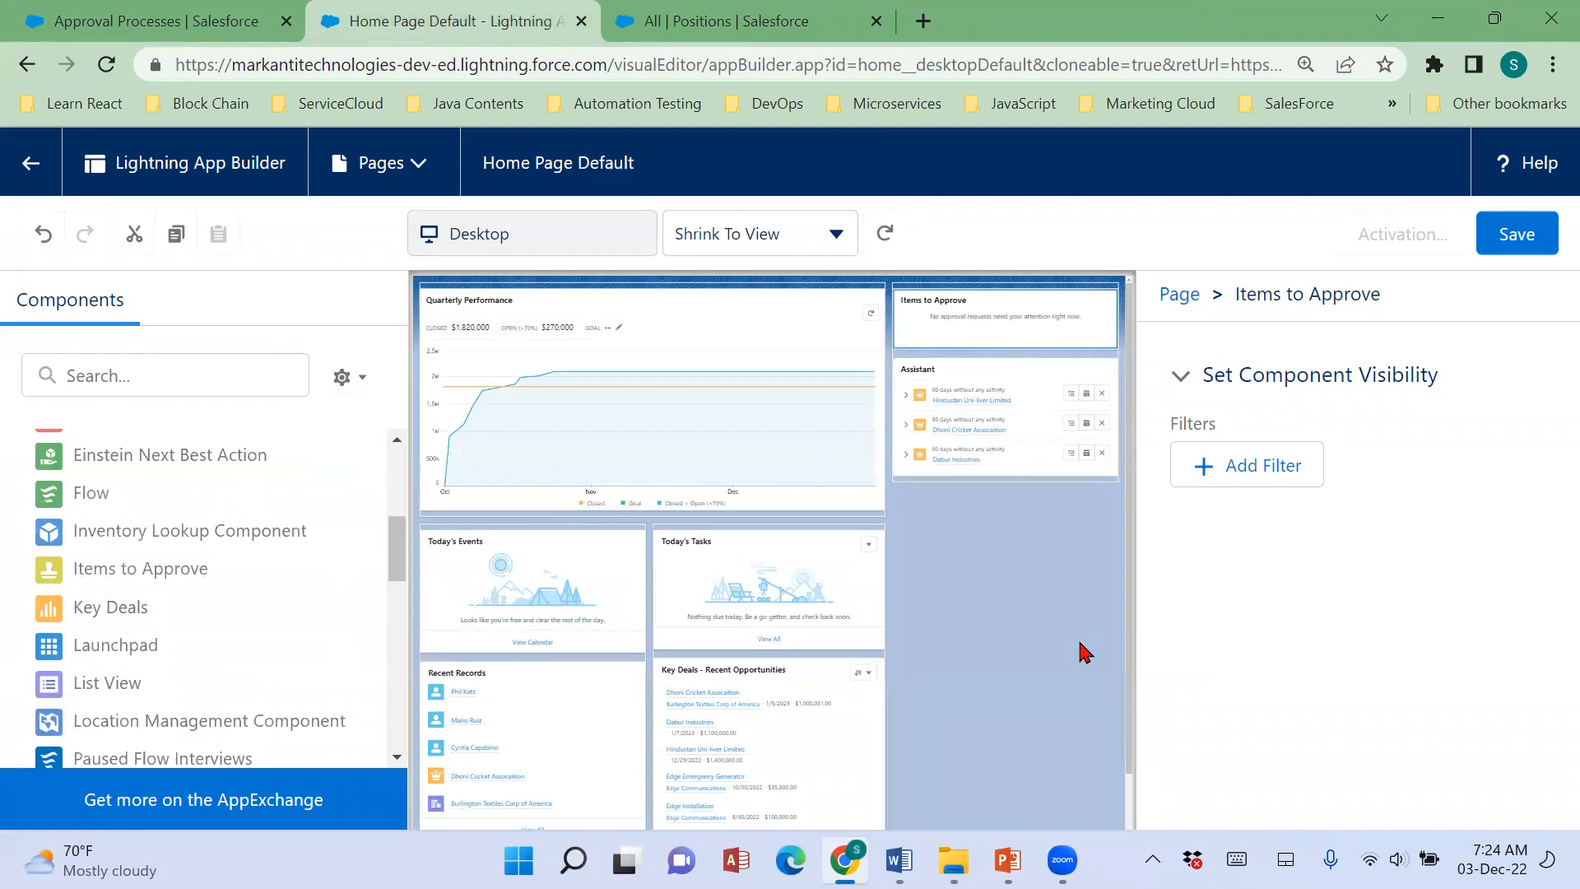
pyautogui.click(1513, 238)
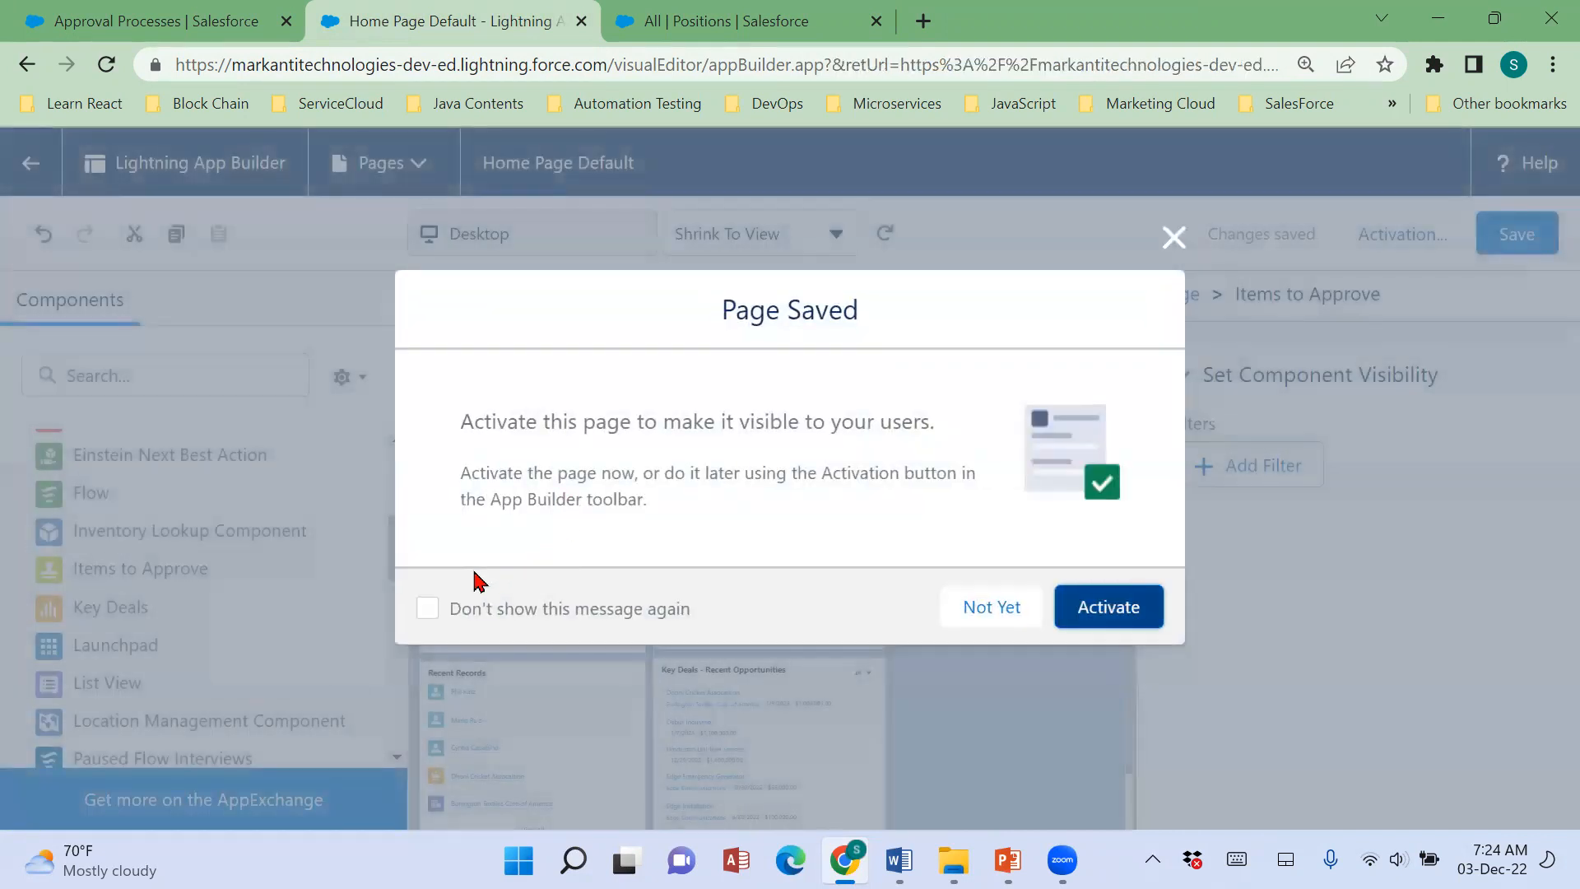
pyautogui.click(1175, 237)
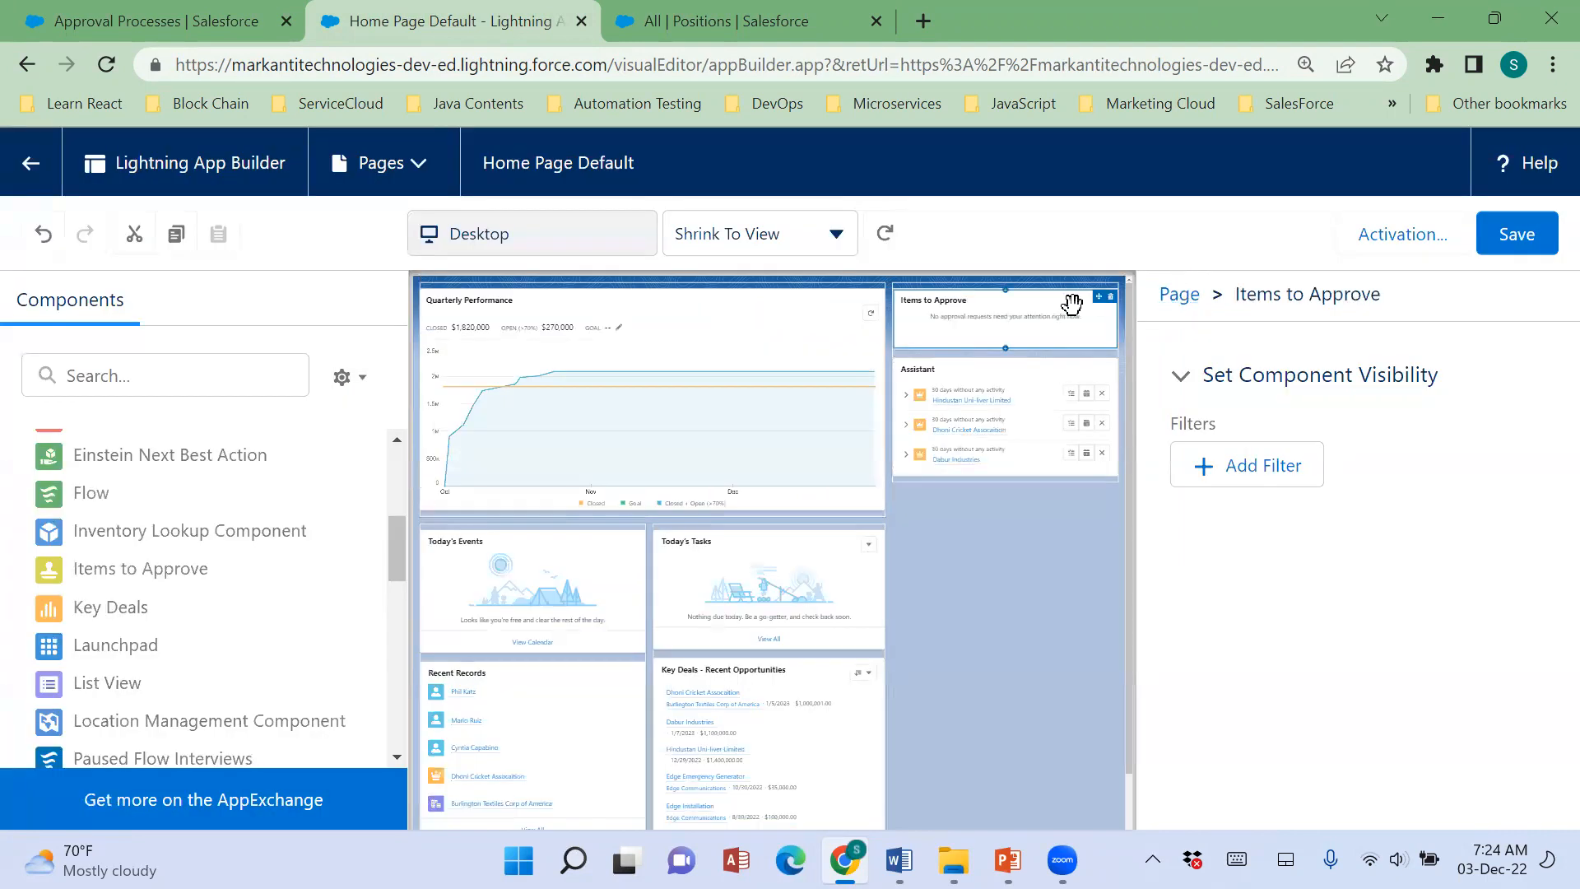
pyautogui.click(1419, 242)
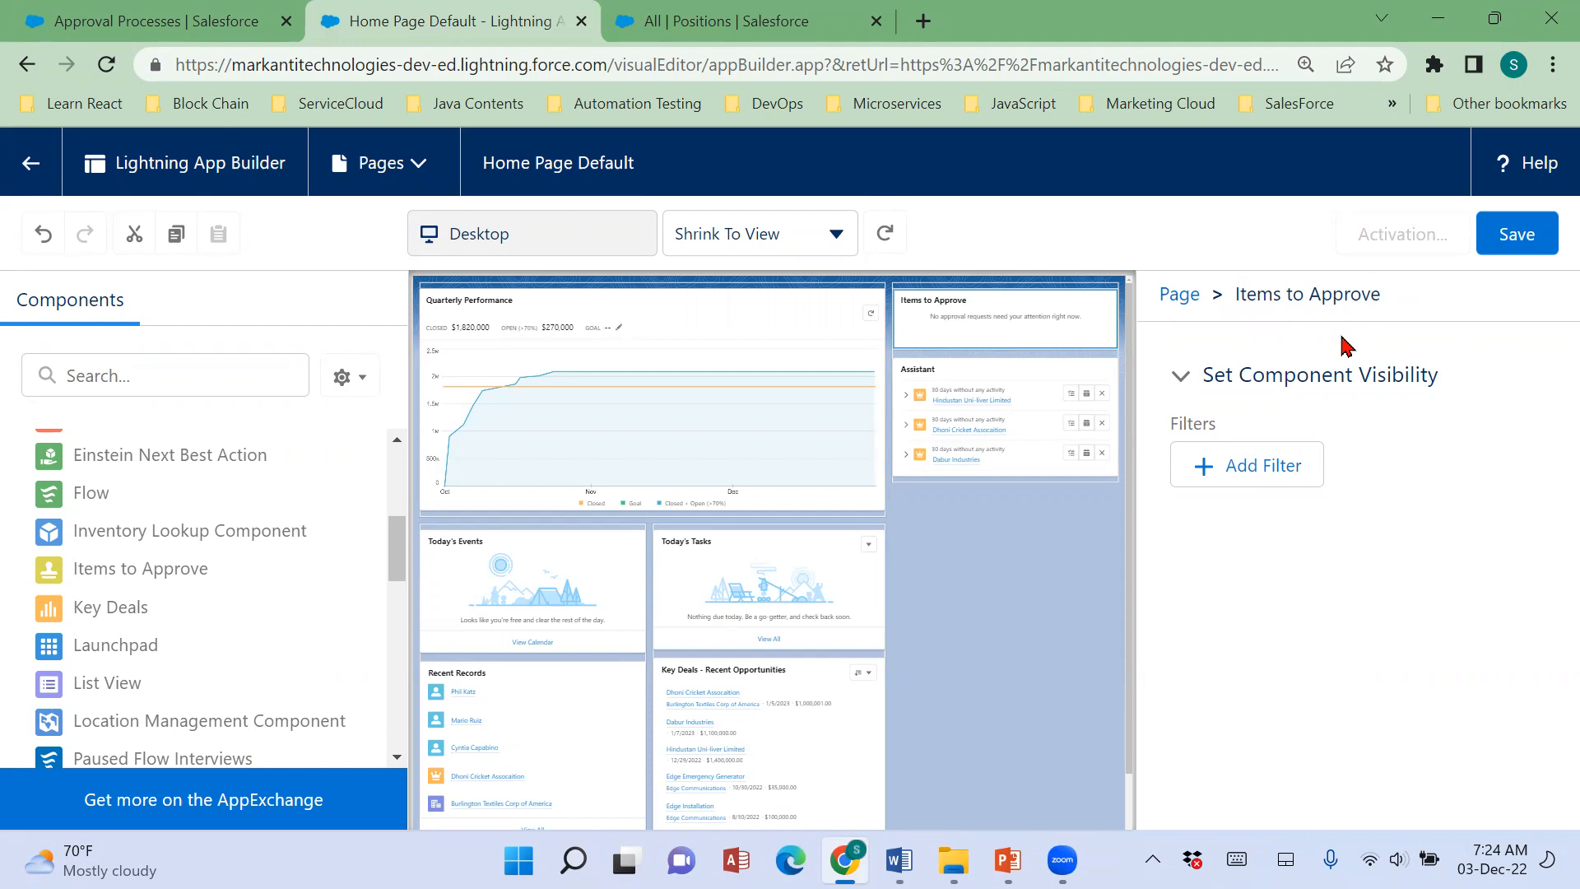
pyautogui.click(1545, 239)
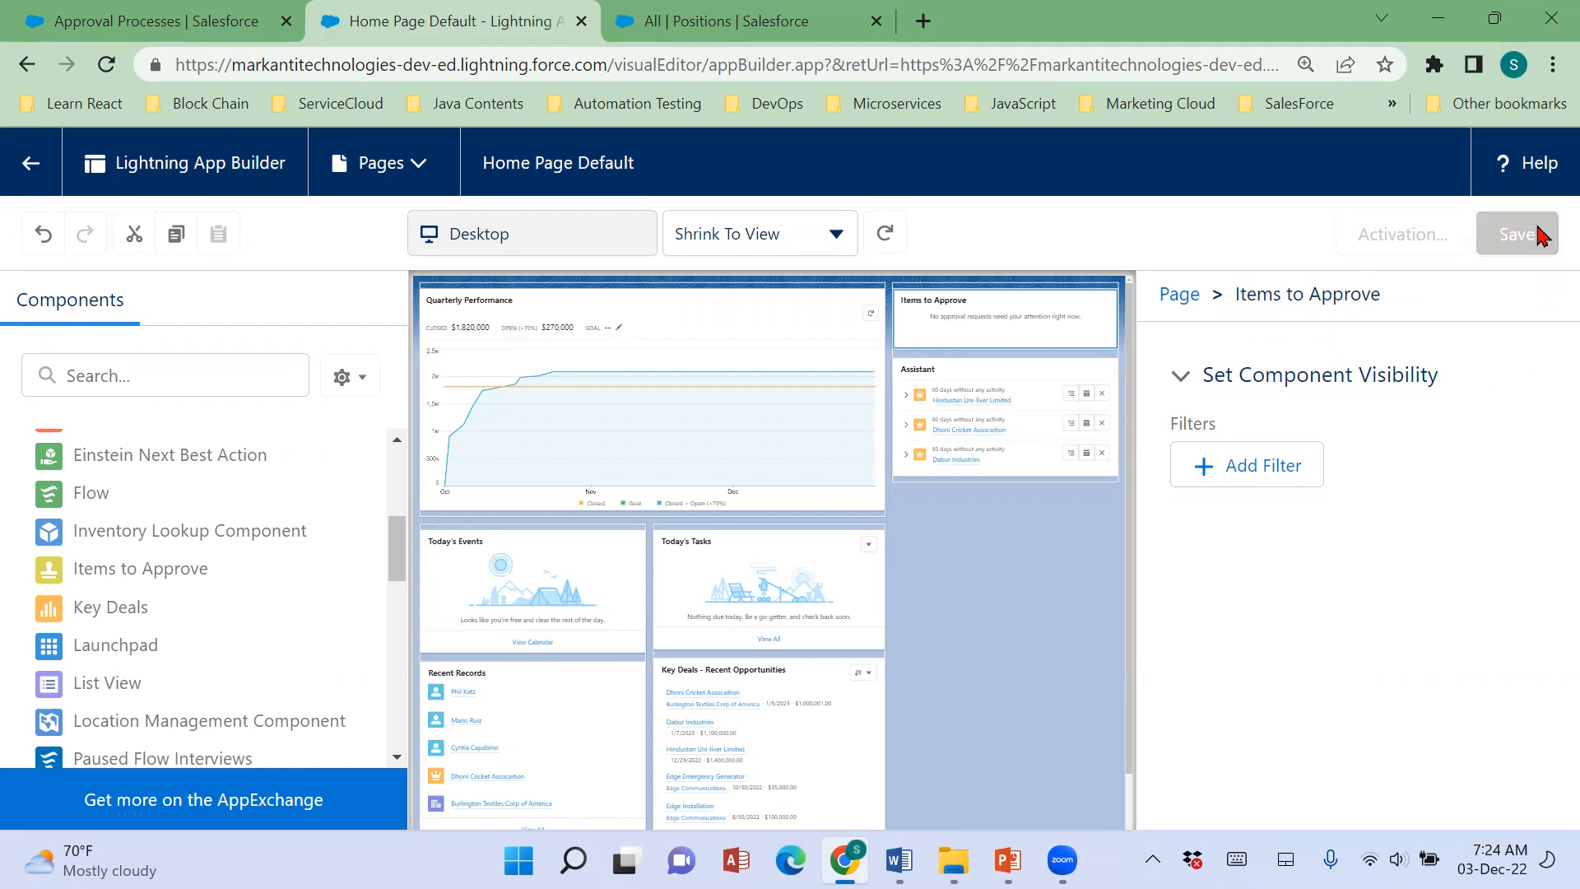
# Open the activation settings of Home Page Default and review the Org Default, App Default and App and Profile options.
pyautogui.click(1424, 237)
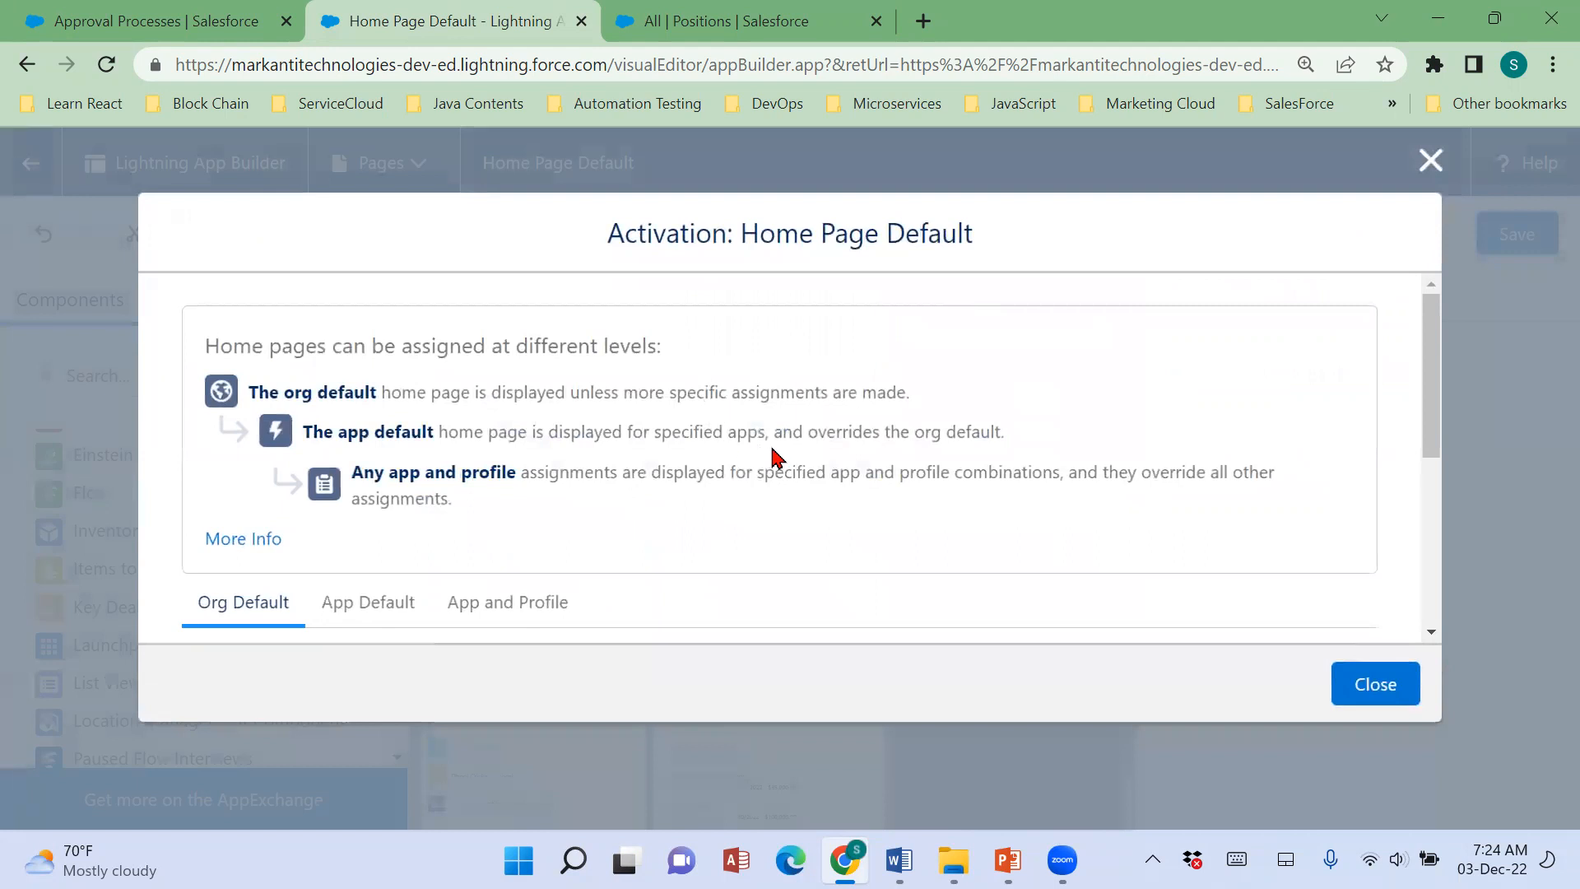
pyautogui.scroll(-2, 774, 457)
pyautogui.scroll(-3, 815, 469)
pyautogui.scroll(2, 653, 490)
pyautogui.scroll(1, 455, 500)
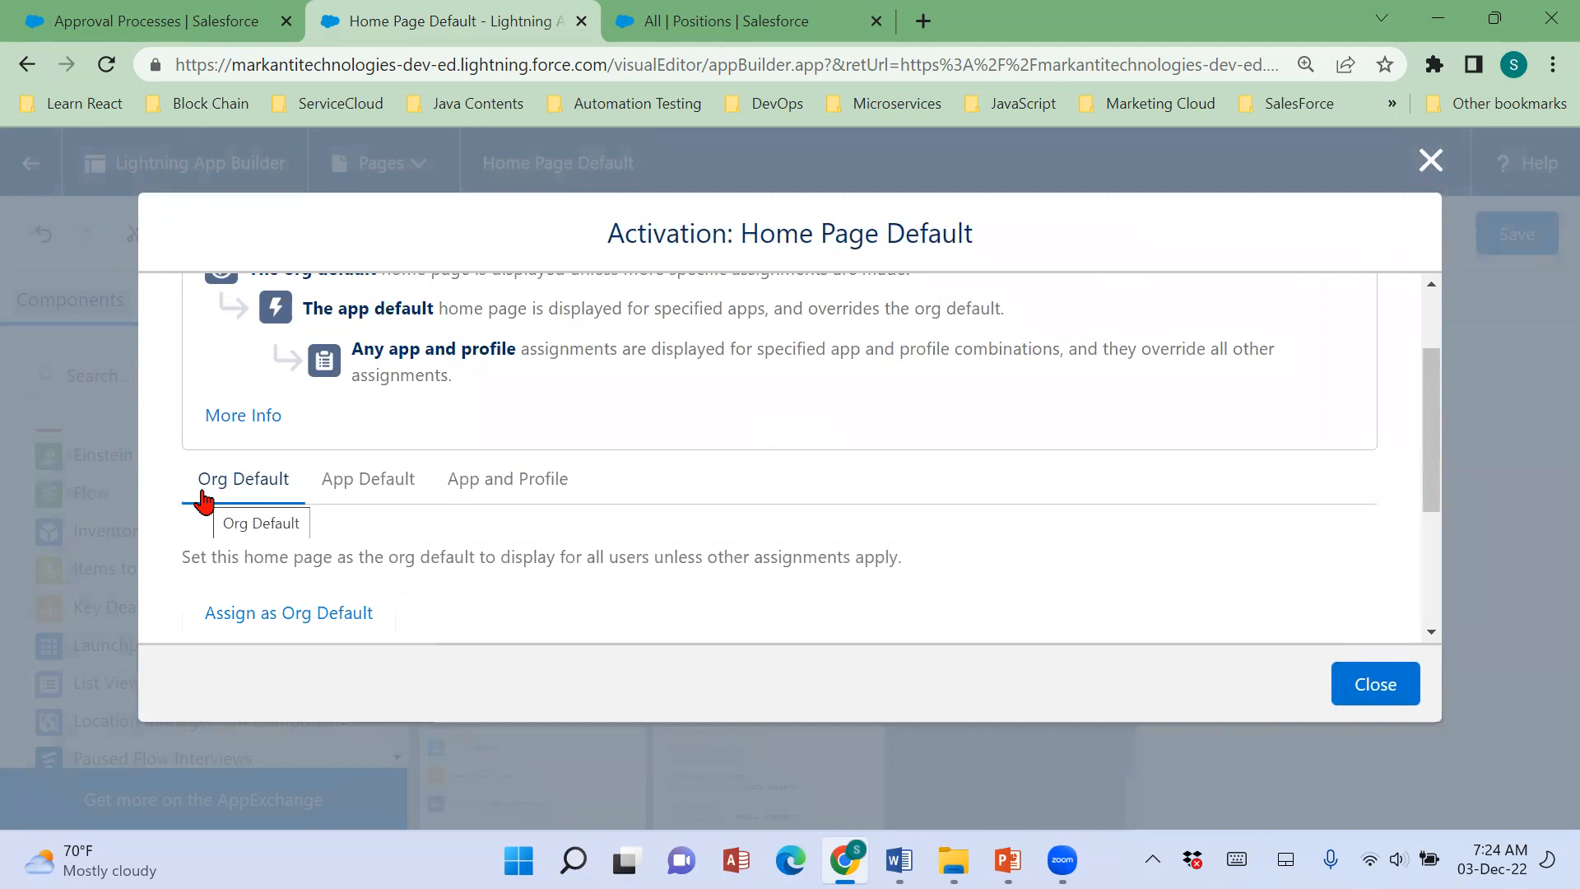
pyautogui.click(203, 494)
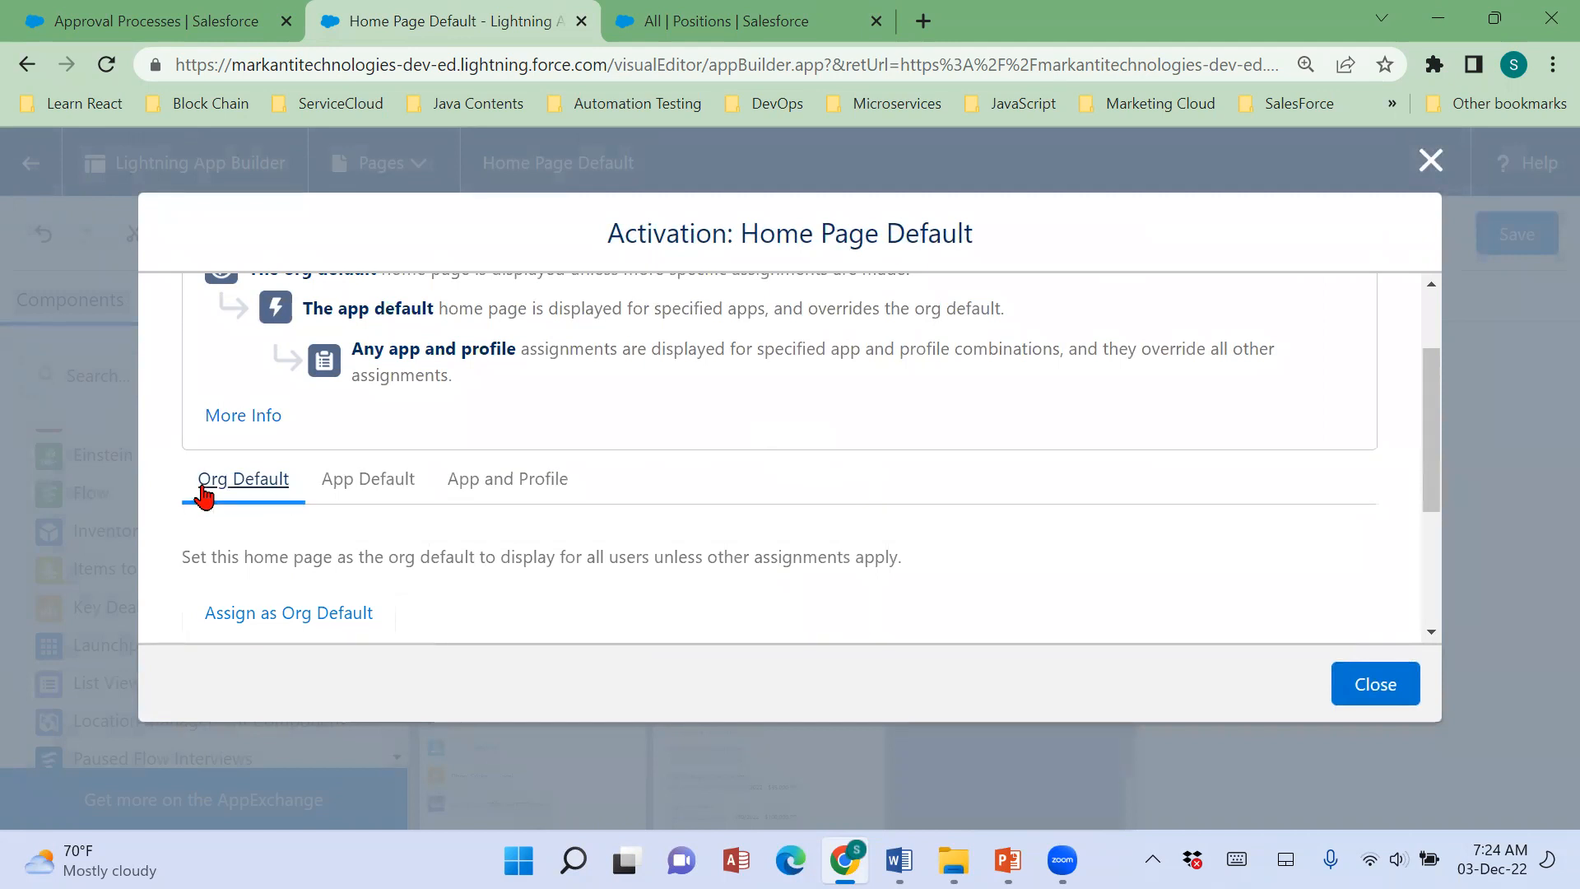
pyautogui.click(381, 492)
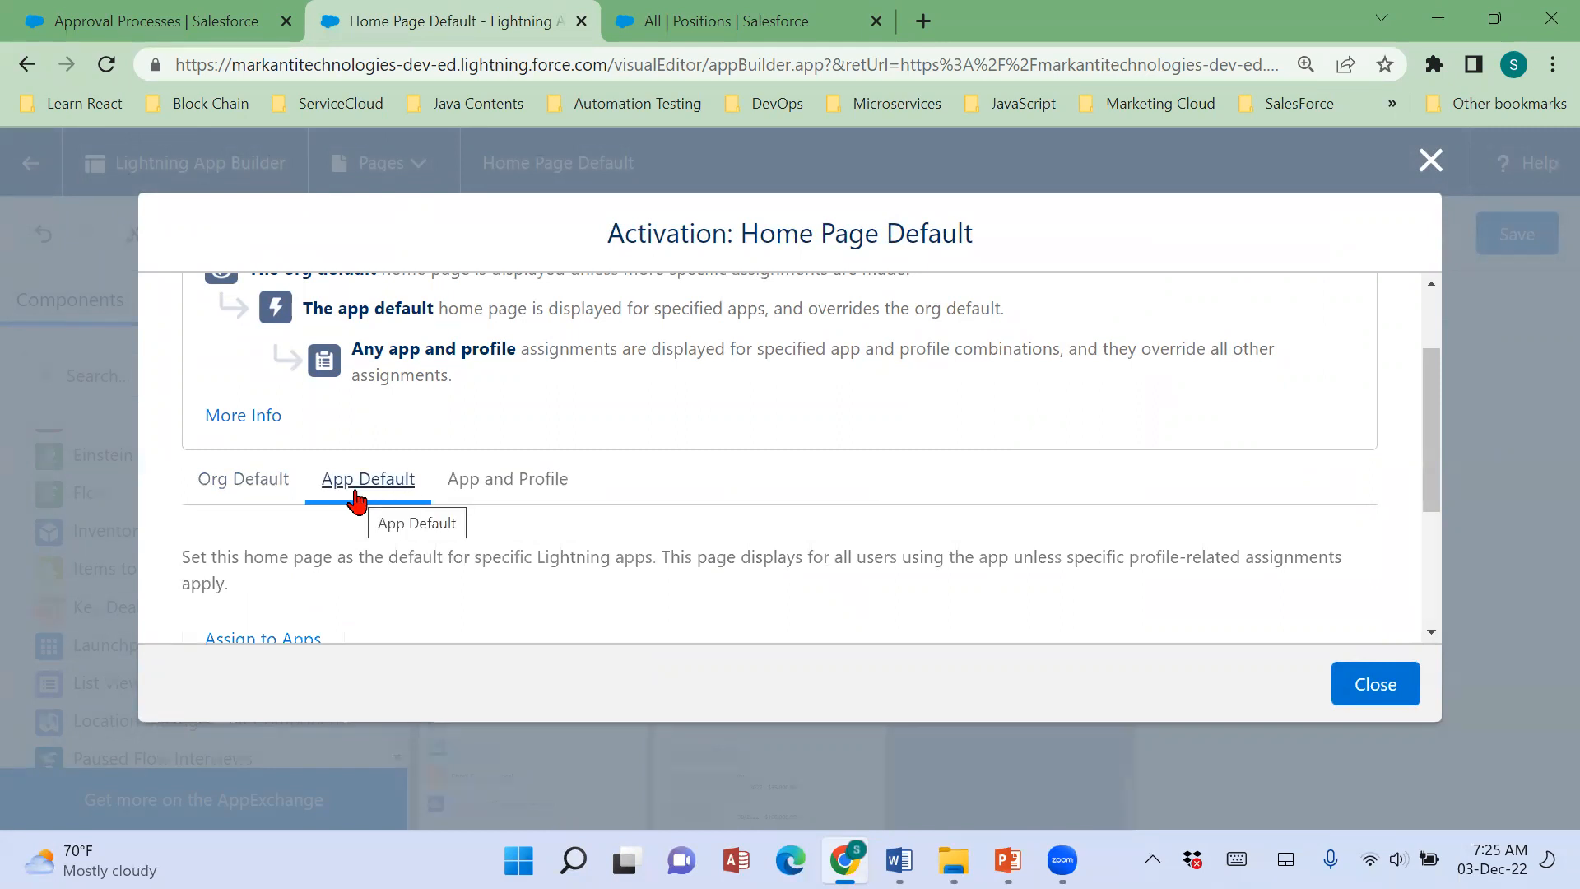
pyautogui.click(465, 487)
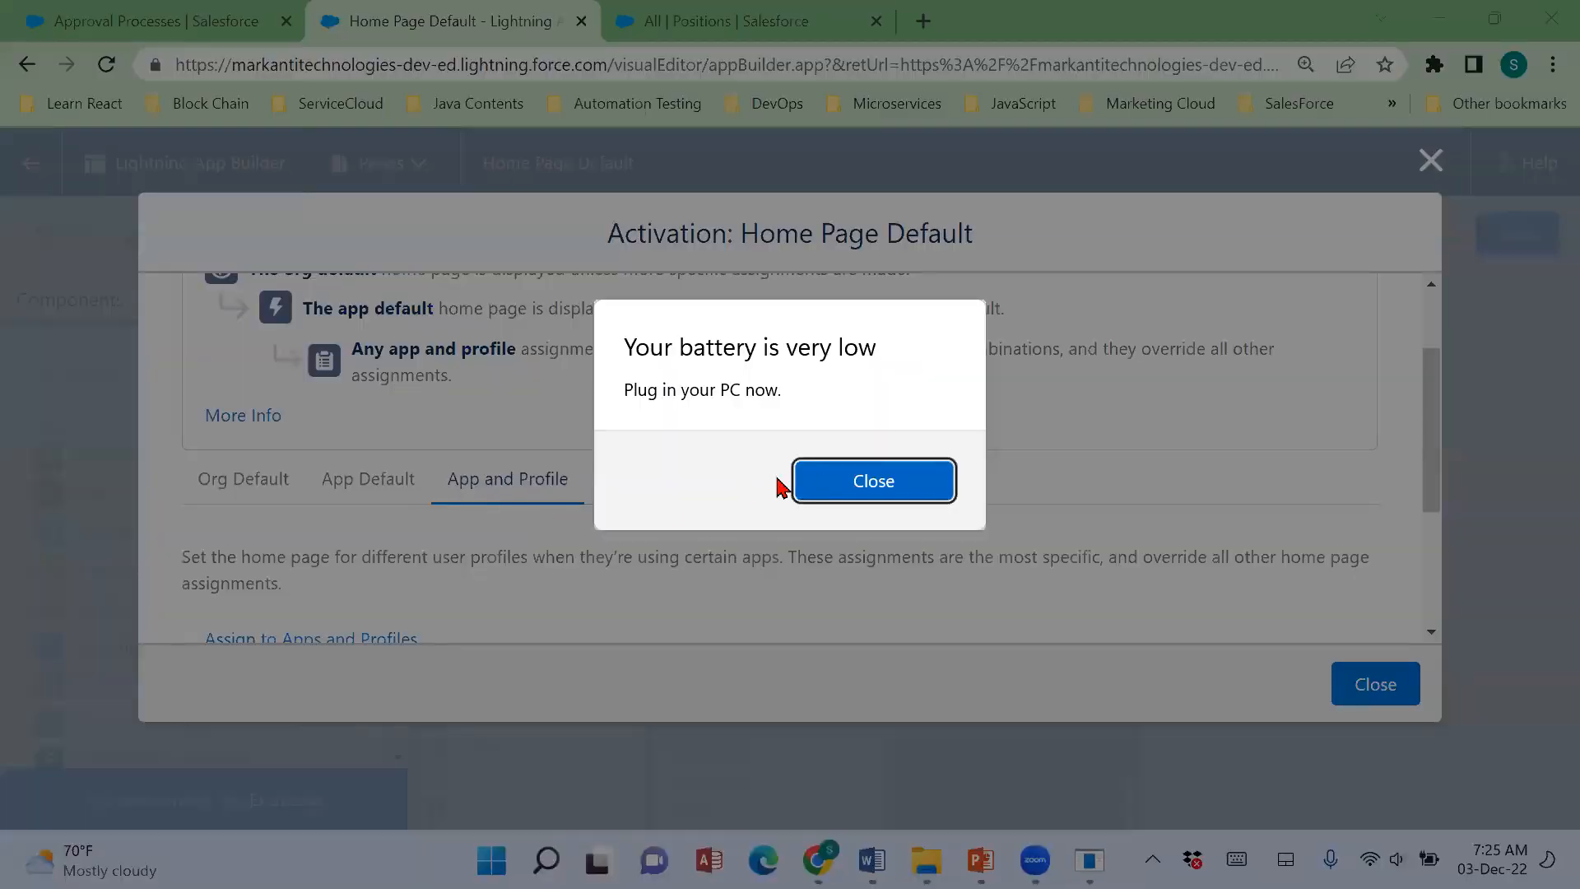
pyautogui.click(831, 482)
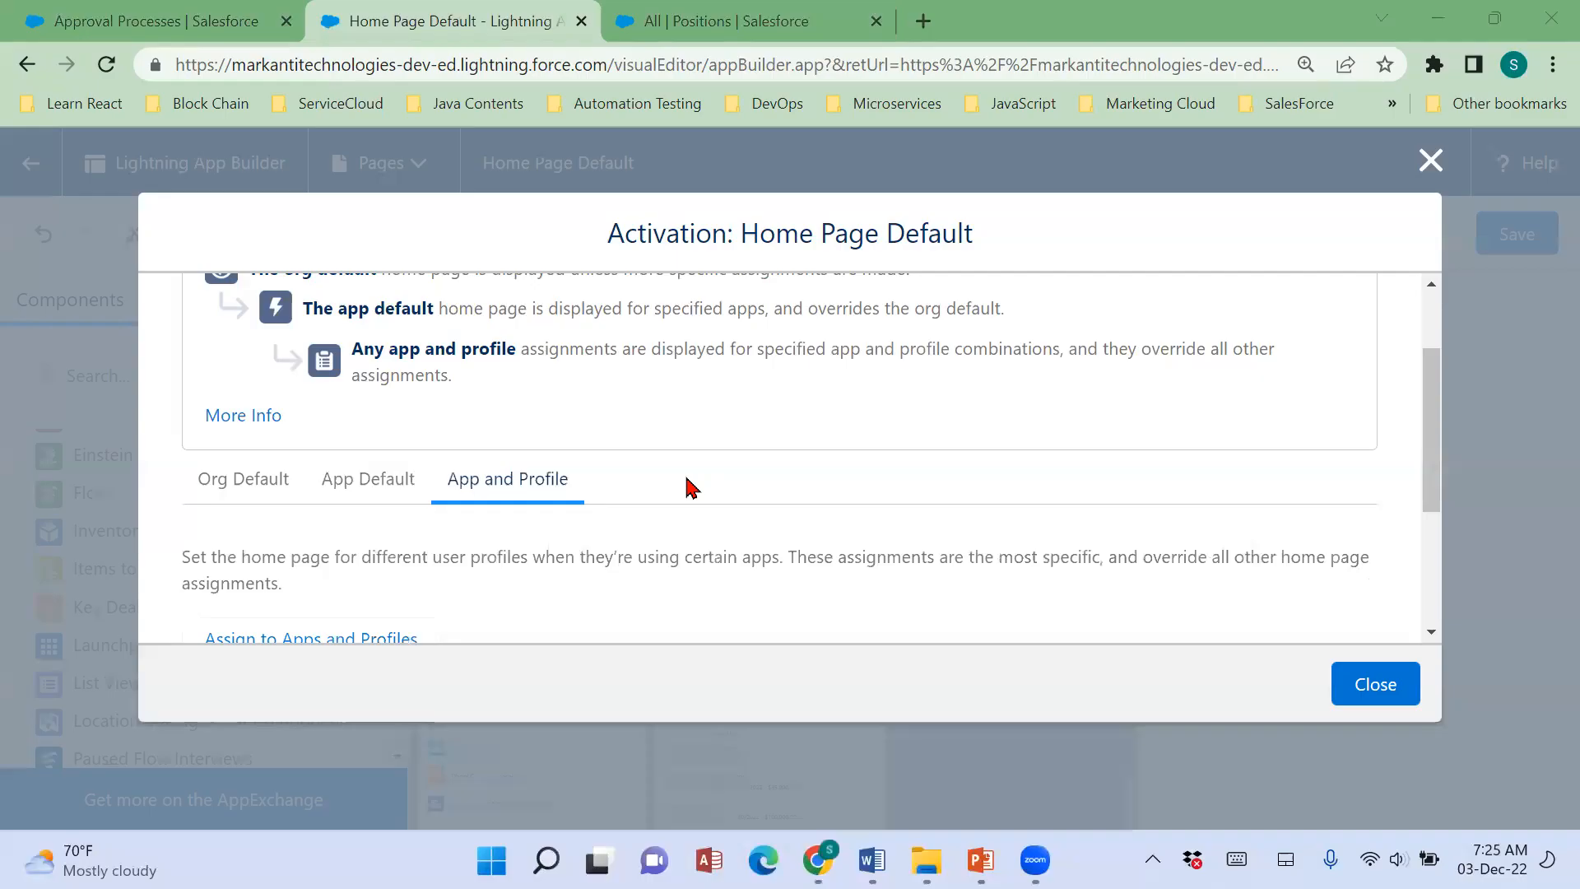
# Compare the assignment levels again, reading the Assign to Apps and Assign to Apps and Profiles options in detail.
pyautogui.click(283, 484)
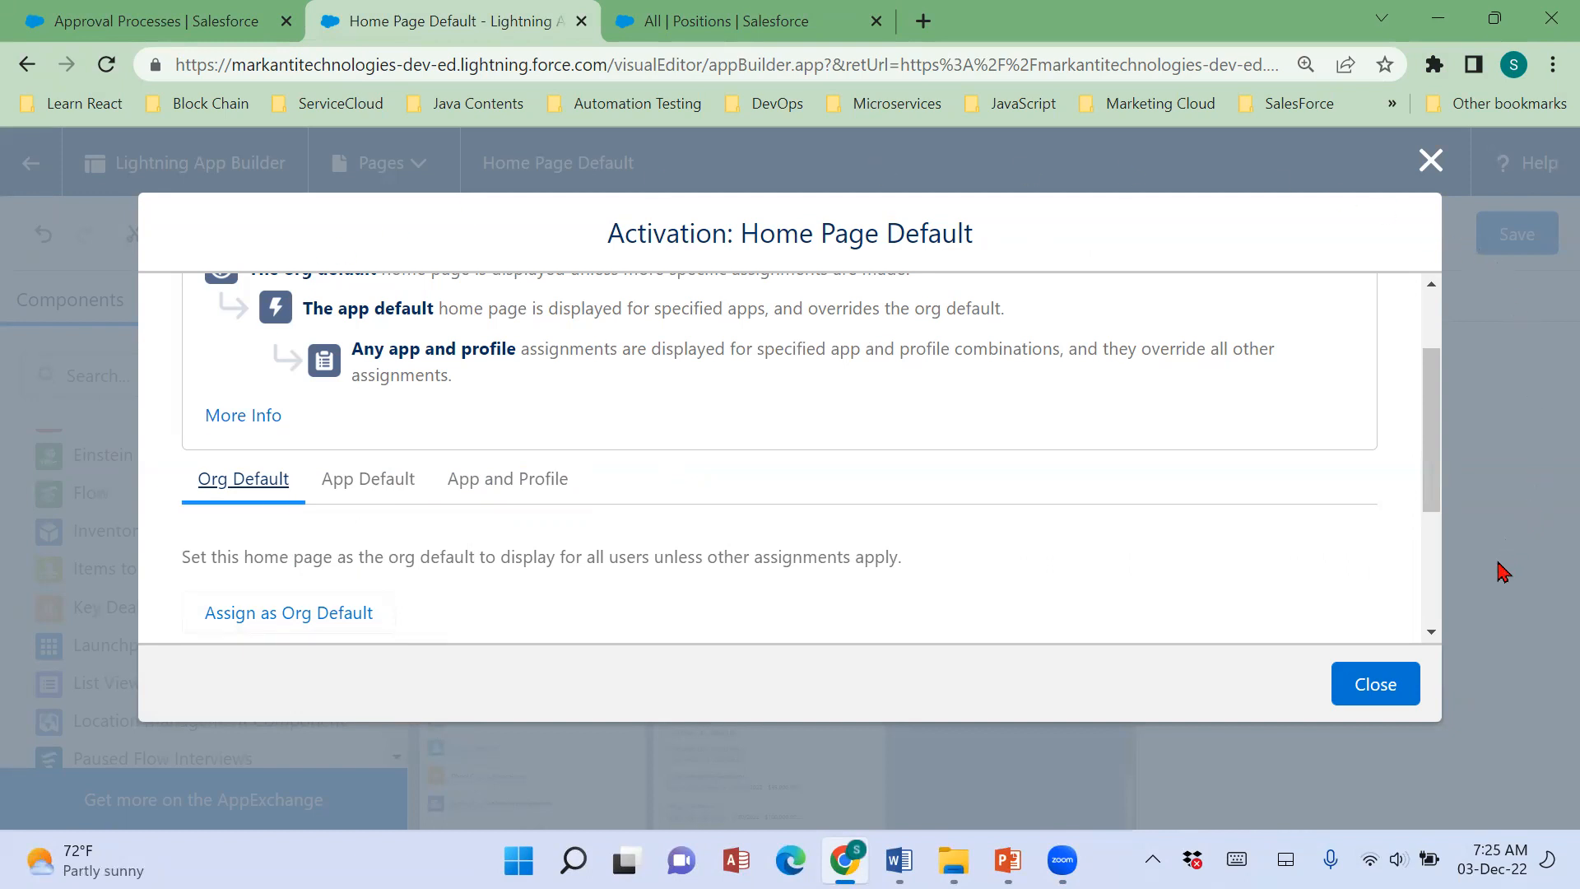
pyautogui.click(391, 504)
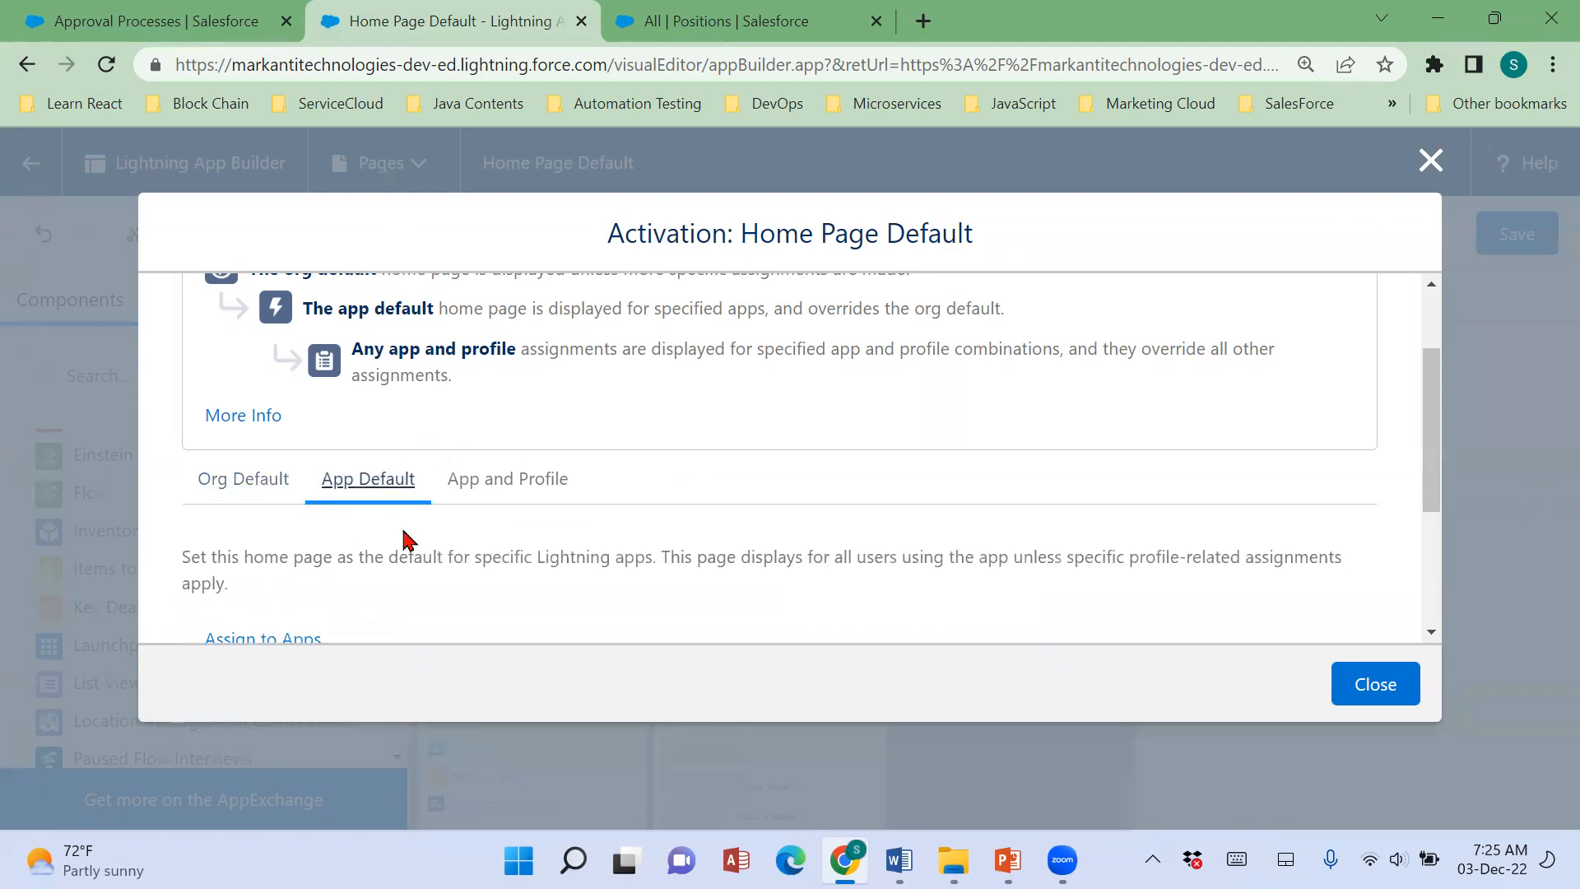
pyautogui.scroll(-3, 408, 547)
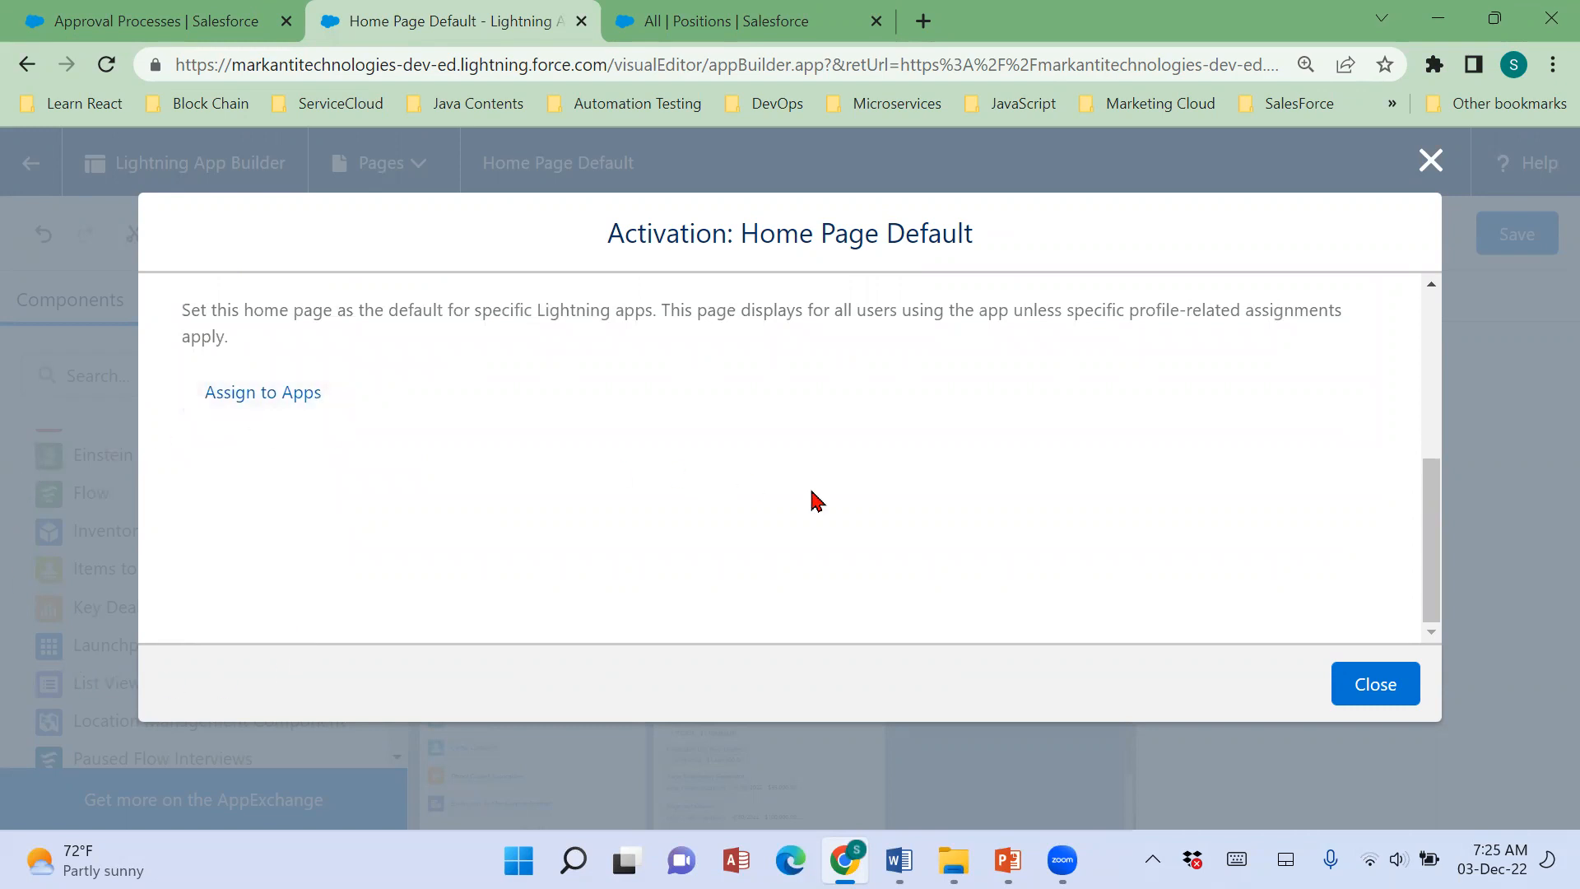
pyautogui.scroll(-2, 837, 536)
pyautogui.click(528, 488)
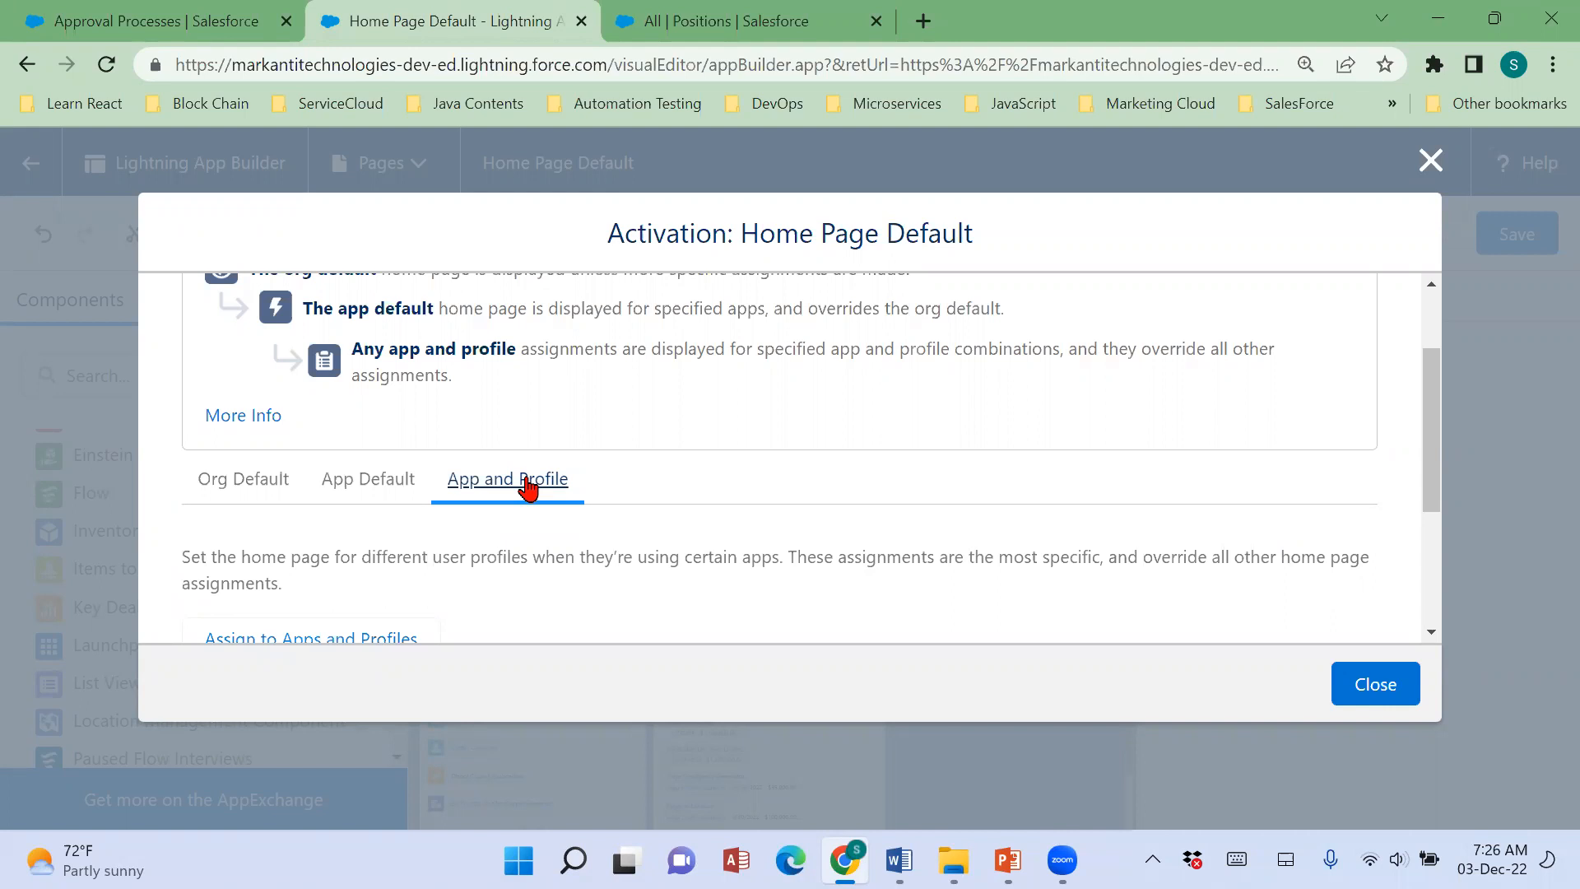
pyautogui.scroll(-4, 741, 531)
pyautogui.scroll(4, 543, 547)
# Assign Home Page Default as the org default home page and save the assignment.
pyautogui.click(245, 484)
pyautogui.scroll(-1, 781, 498)
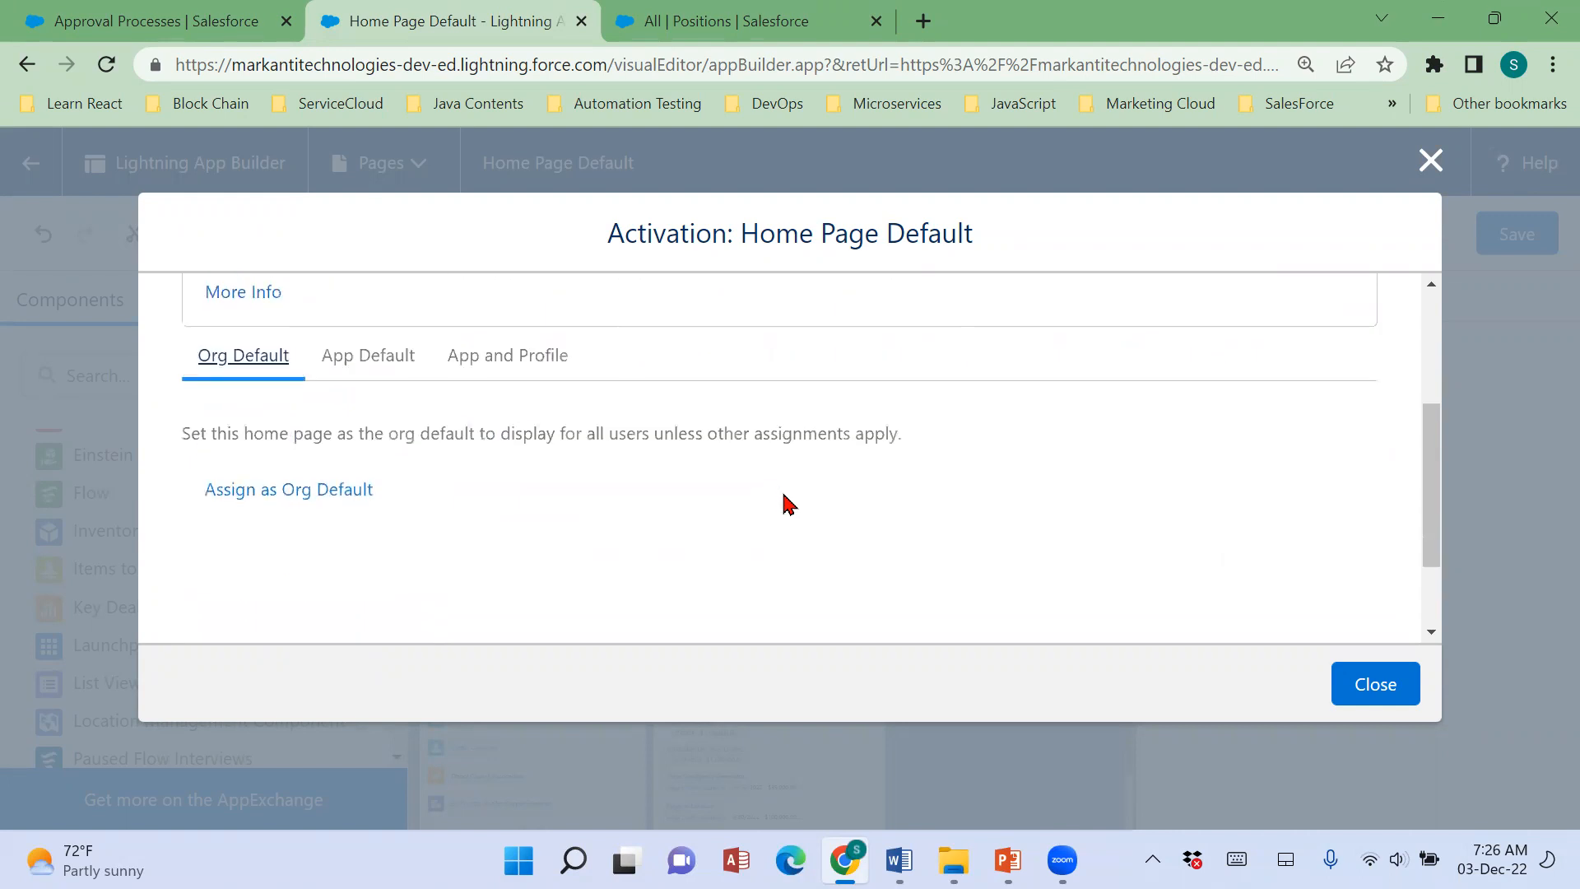
pyautogui.click(309, 497)
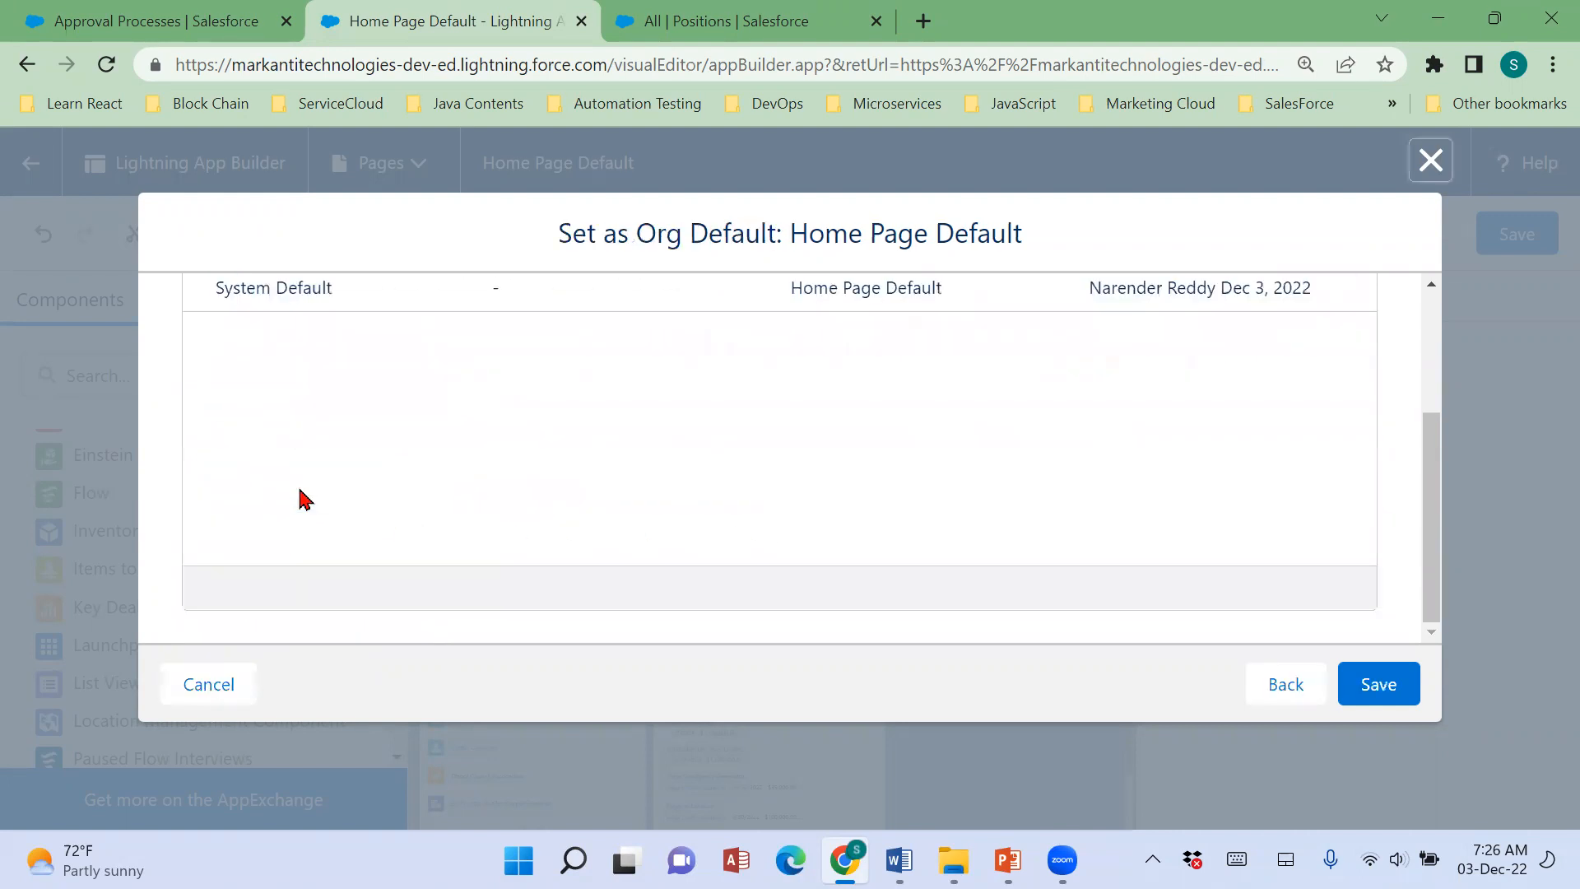
pyautogui.moveTo(1434, 481); pyautogui.dragTo(1434, 365)
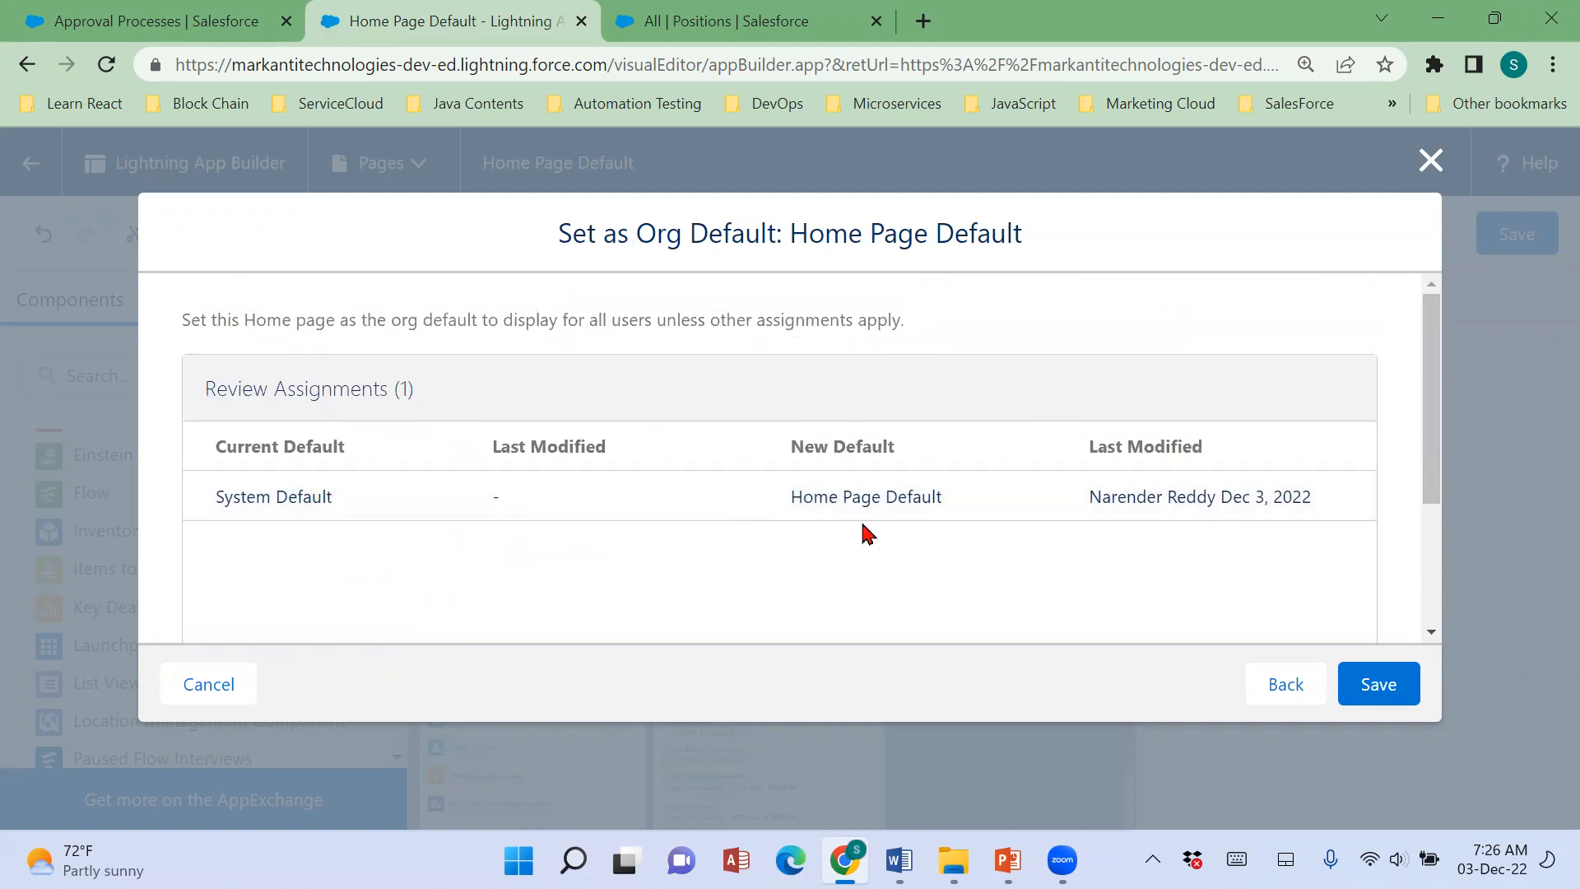
pyautogui.click(1389, 698)
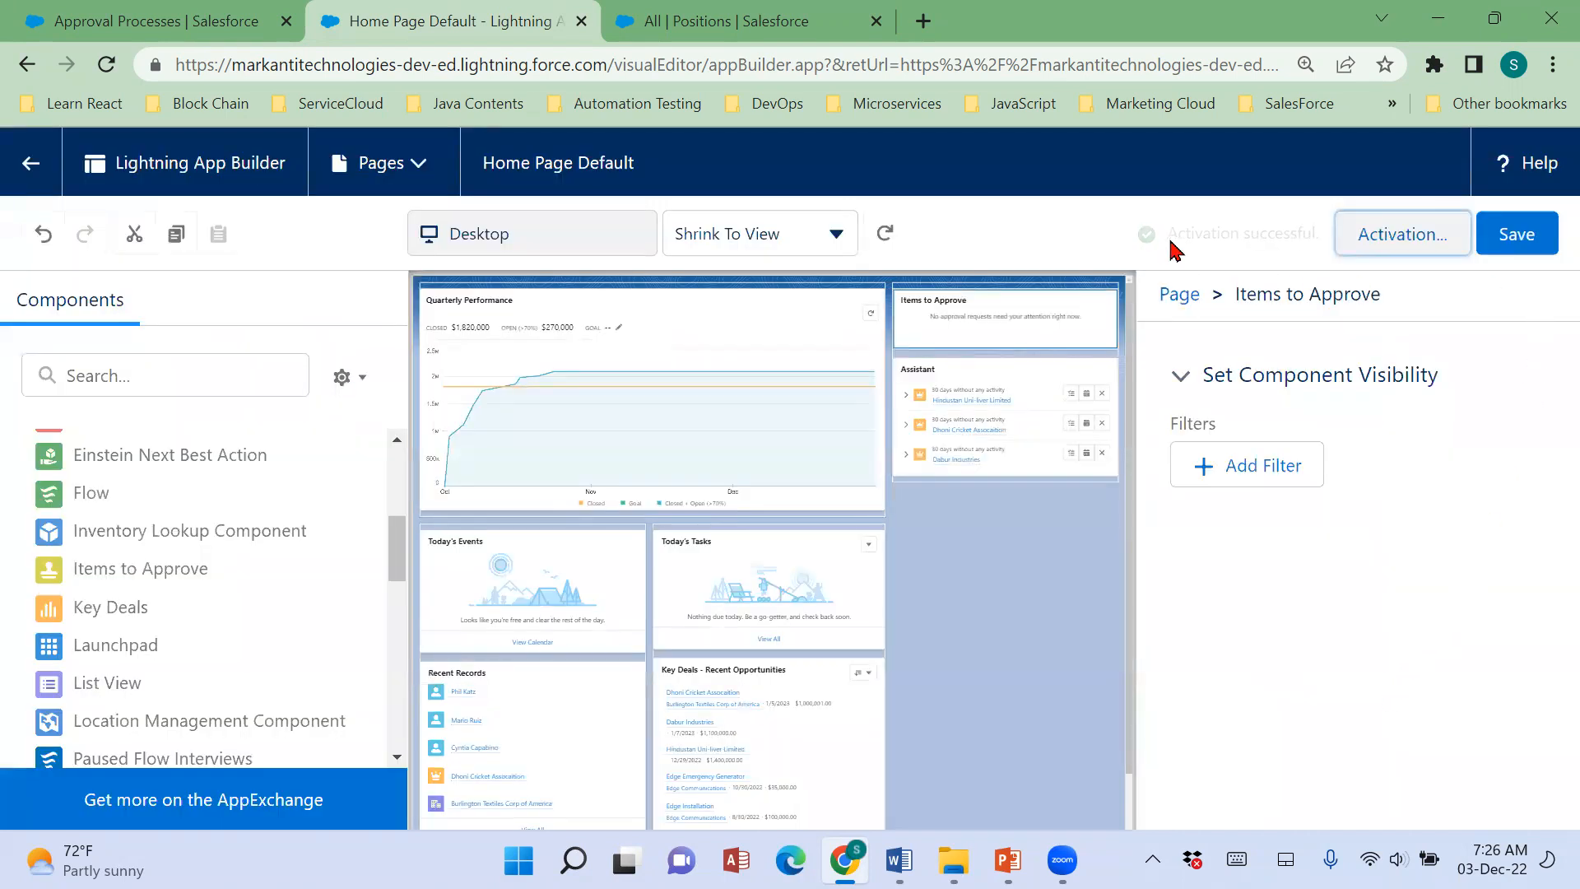
# Save Home Page Default, leave the page editor and display the app's Home page with the Items to Approve component.
pyautogui.click(1512, 235)
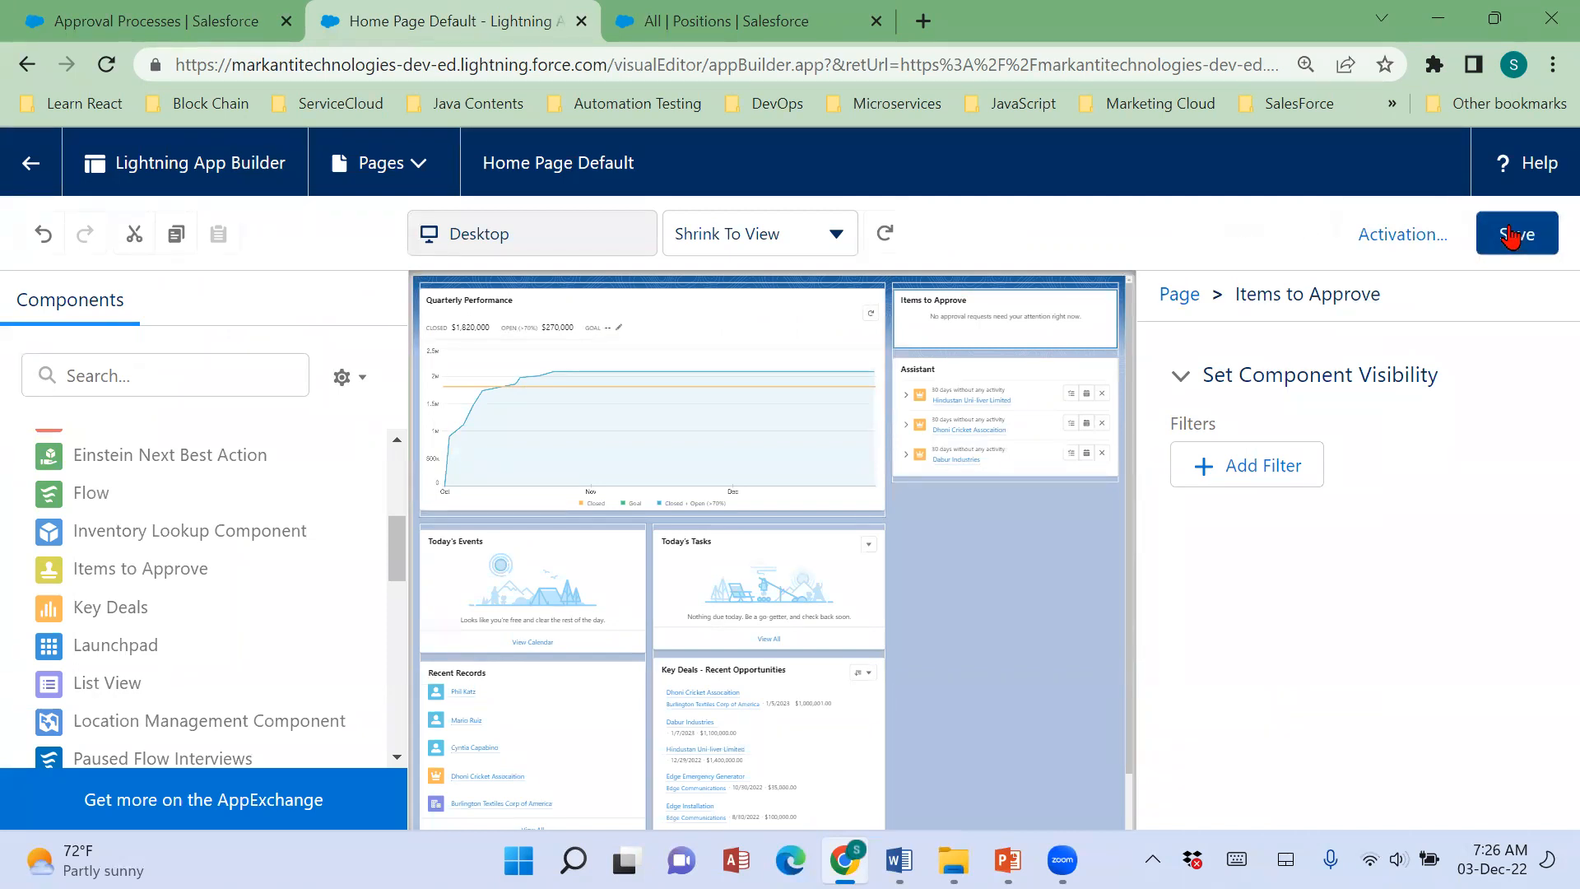
pyautogui.click(1513, 235)
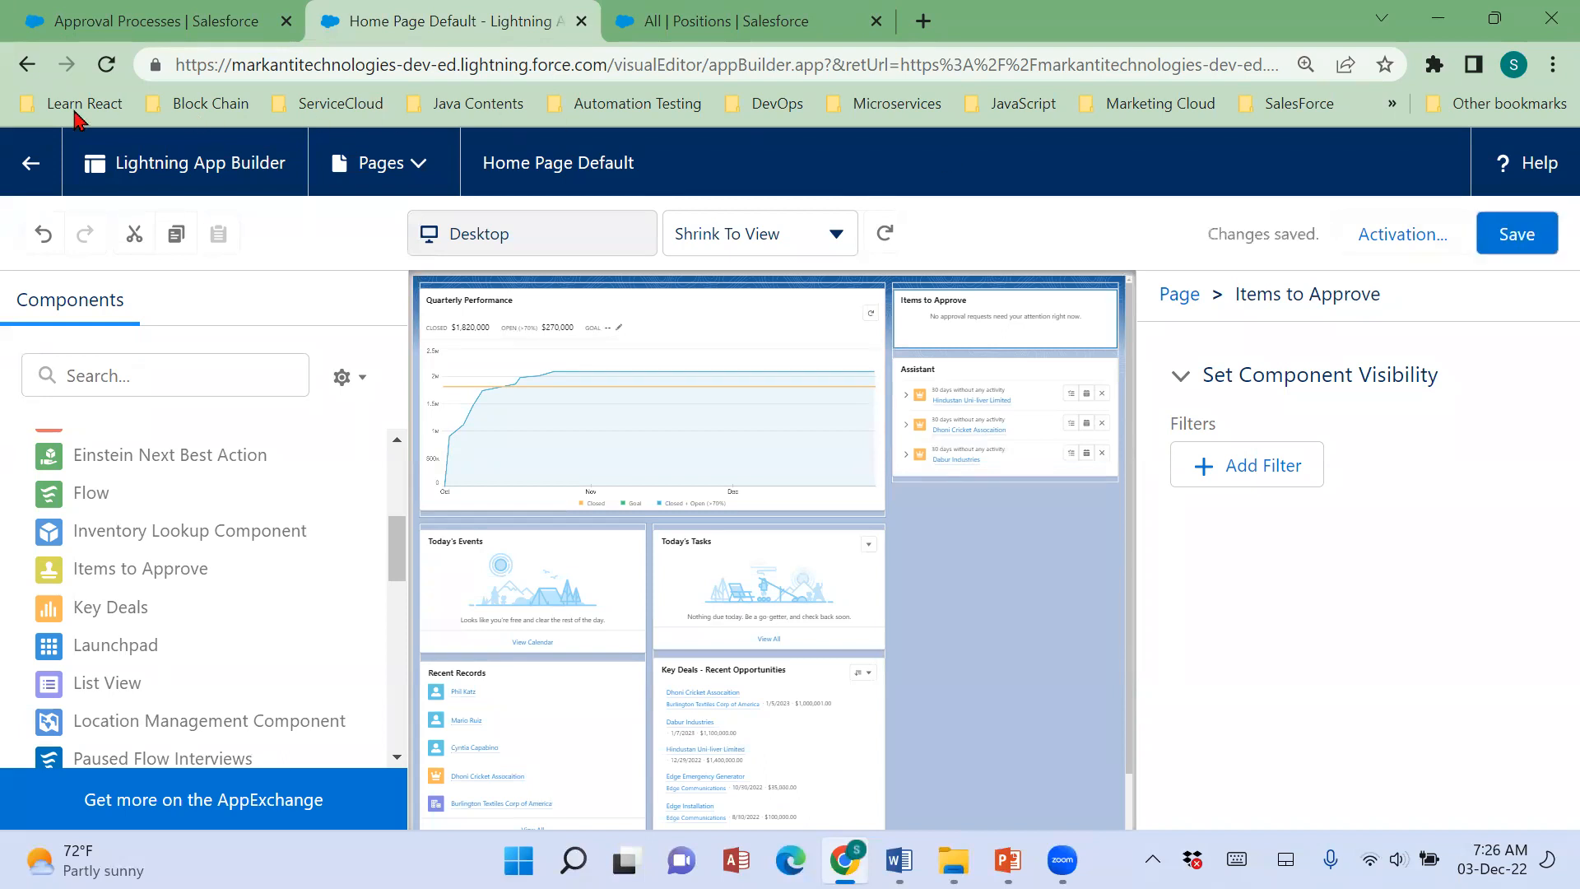
pyautogui.click(17, 172)
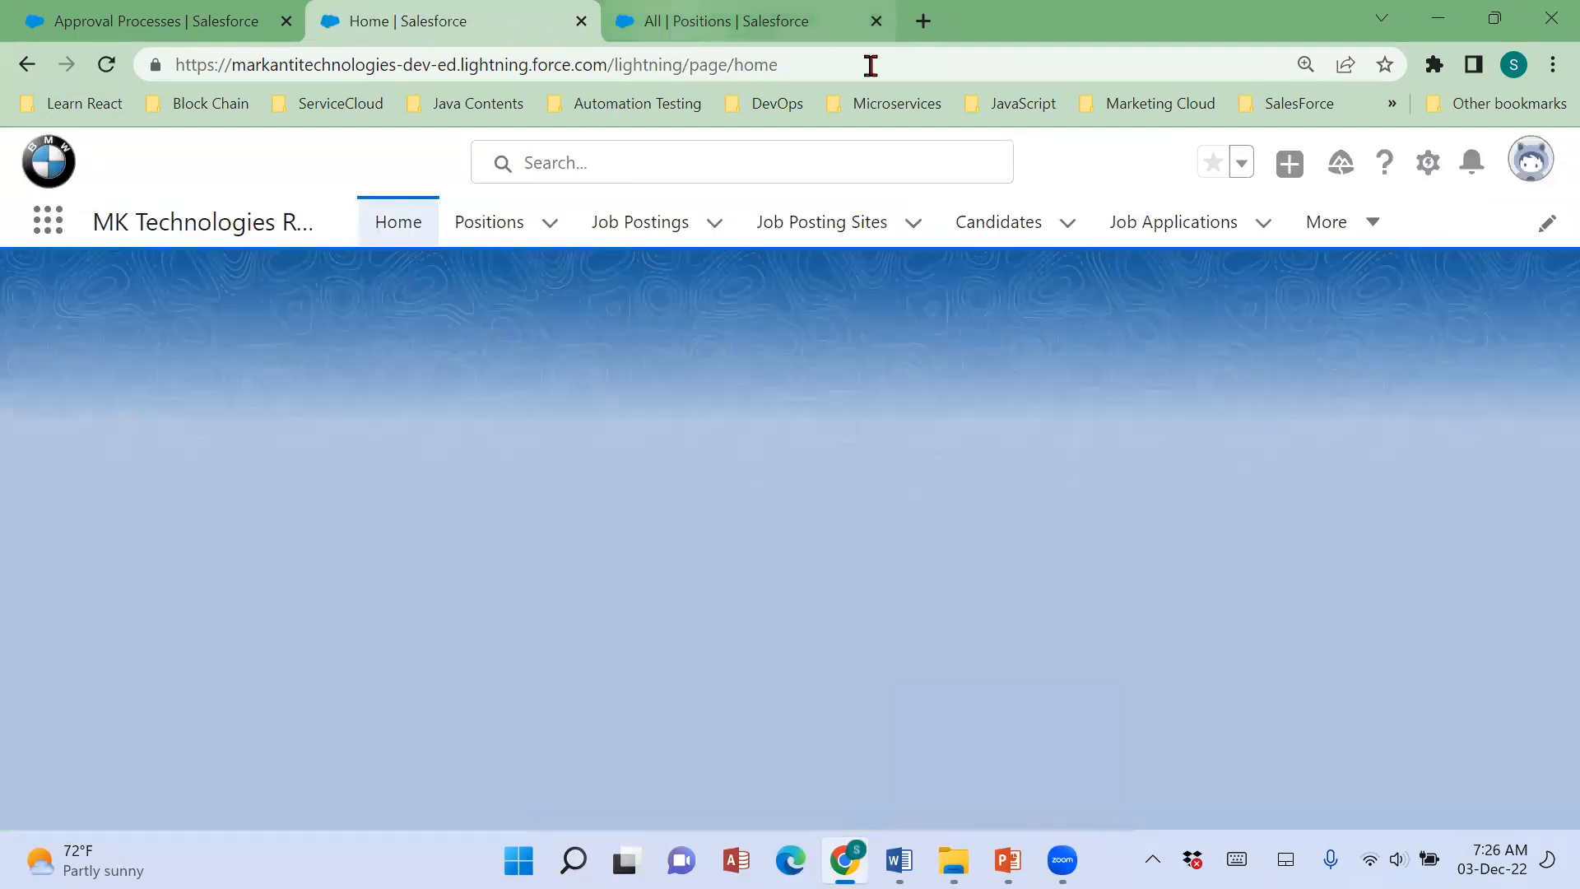
pyautogui.click(860, 33)
pyautogui.click(923, 21)
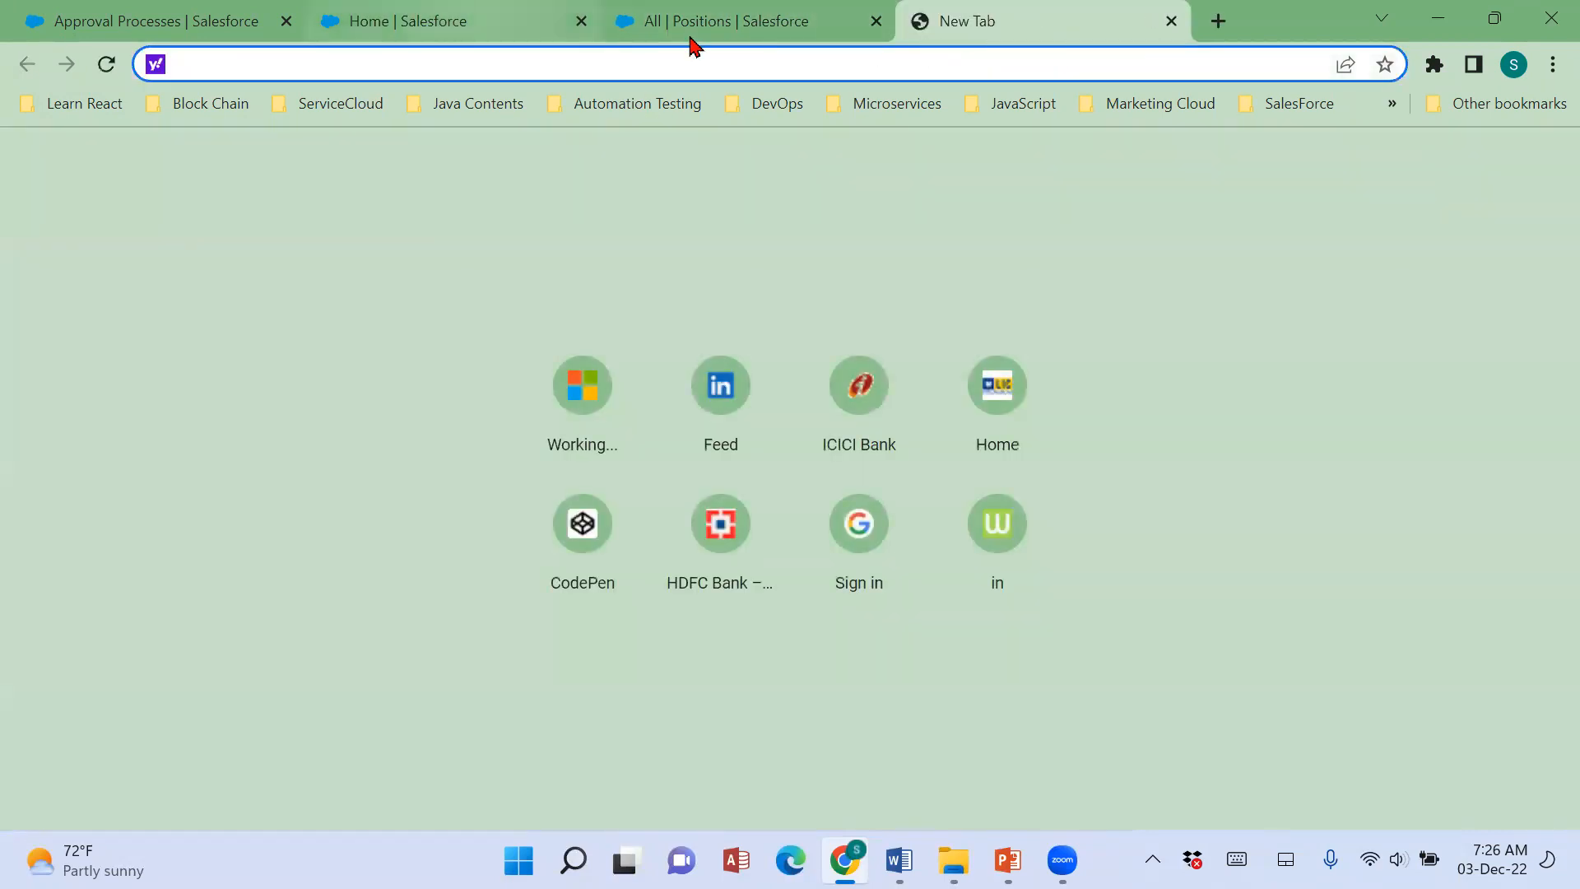
pyautogui.click(461, 29)
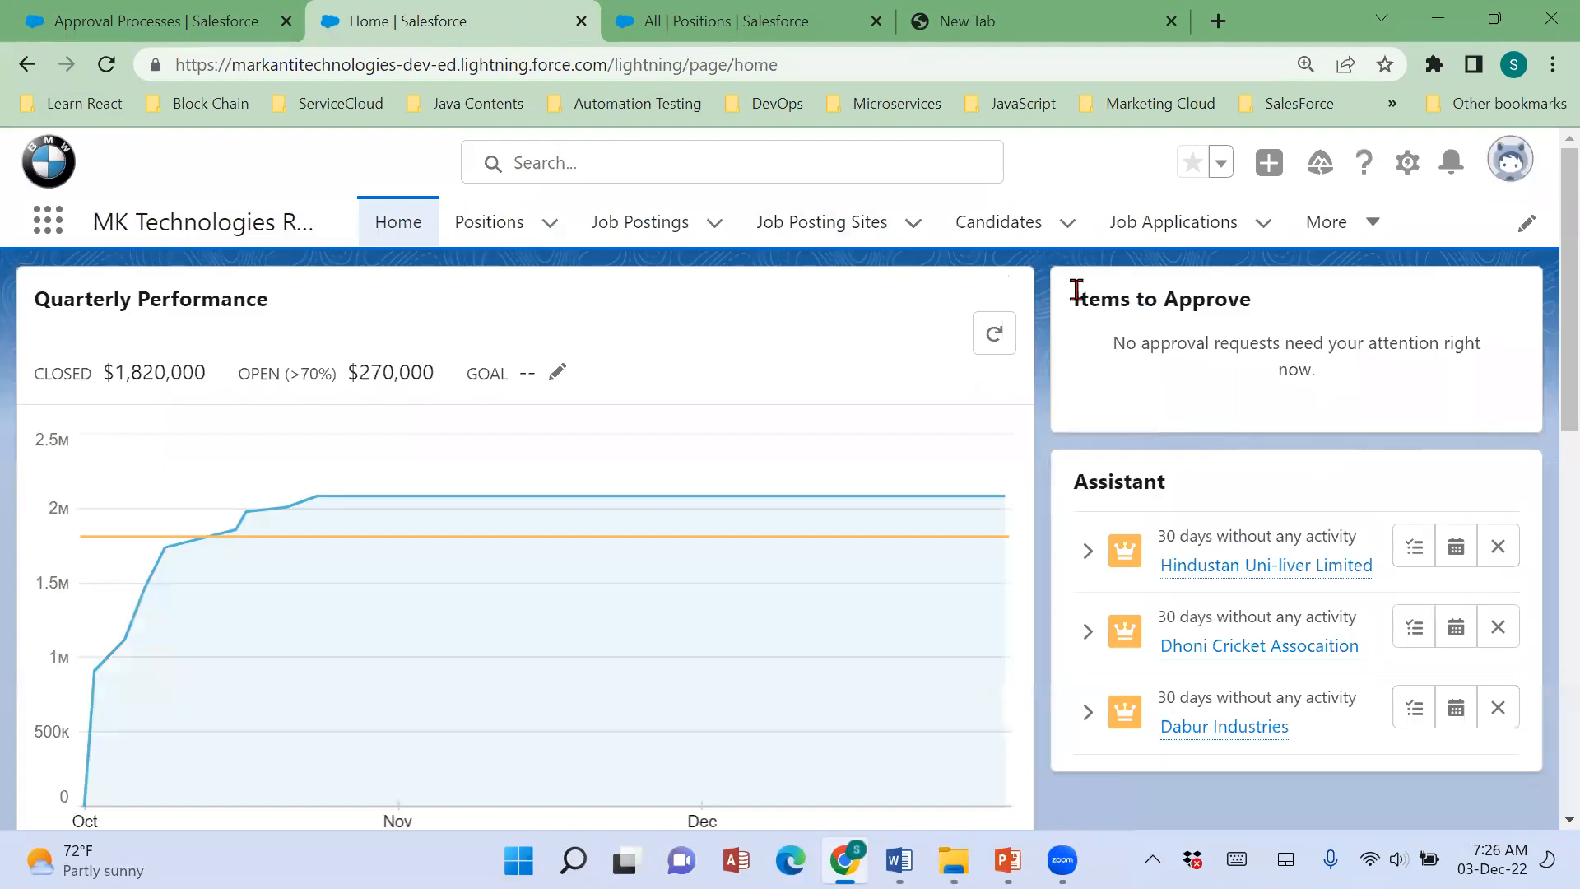
pyautogui.click(1407, 161)
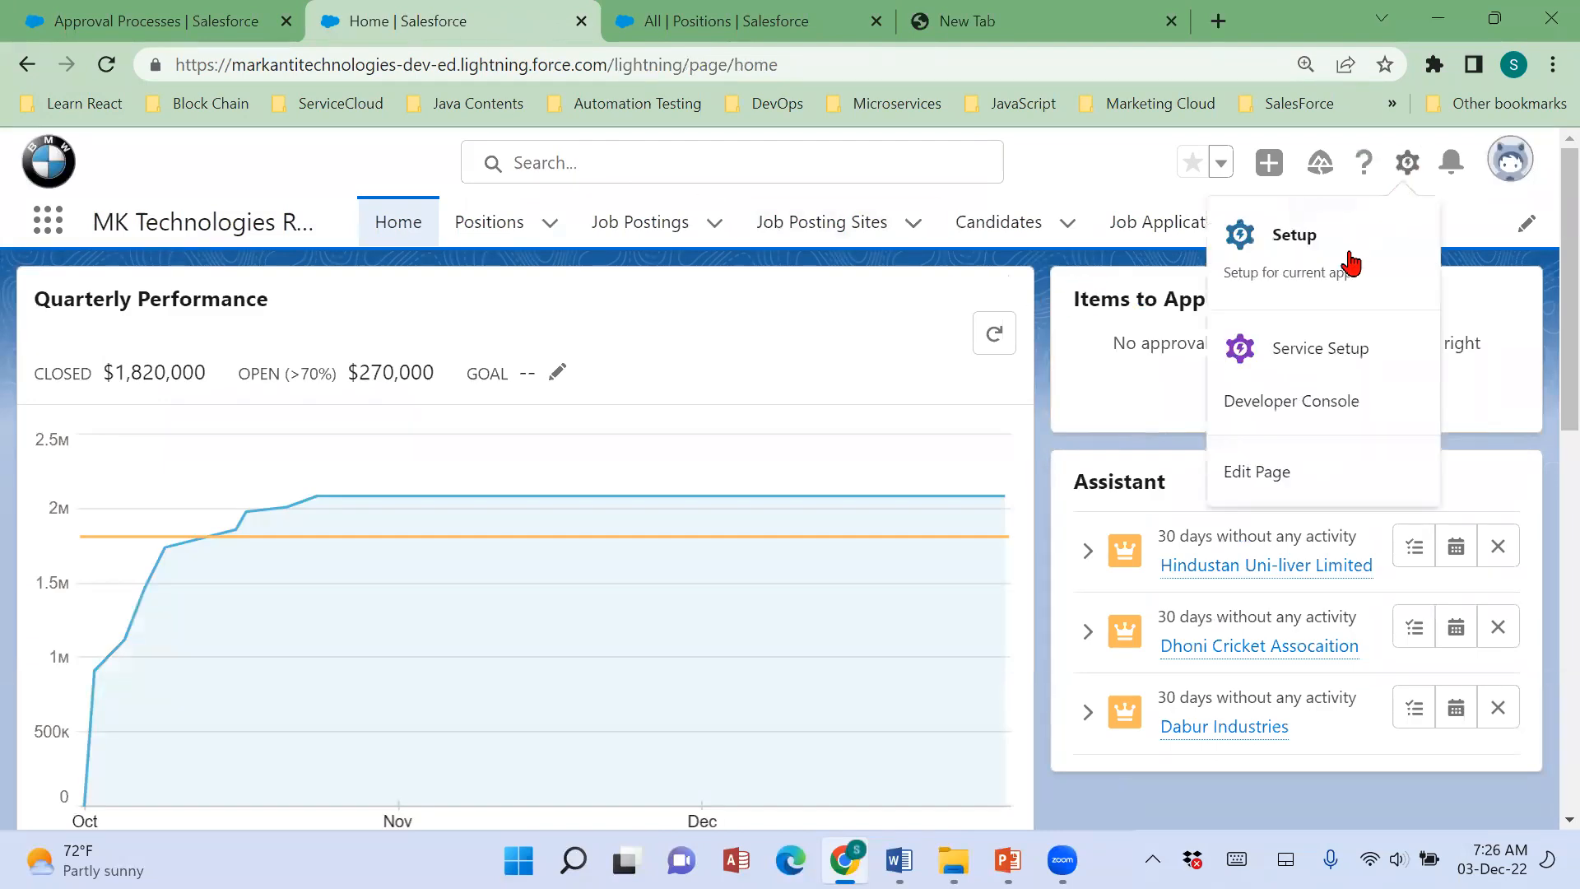
pyautogui.click(1275, 467)
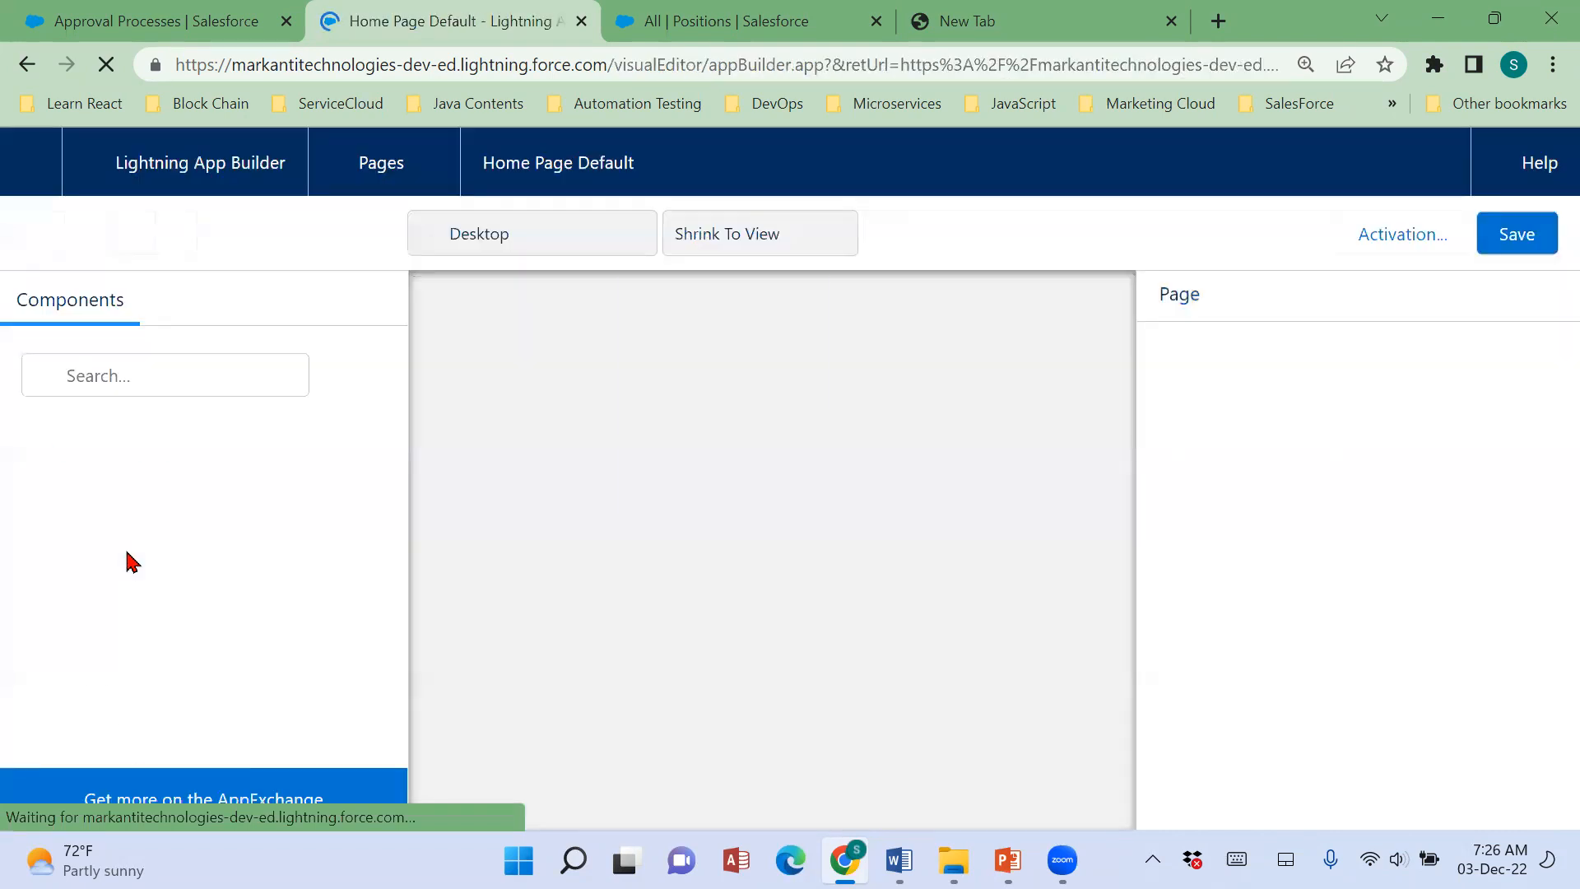
pyautogui.click(27, 64)
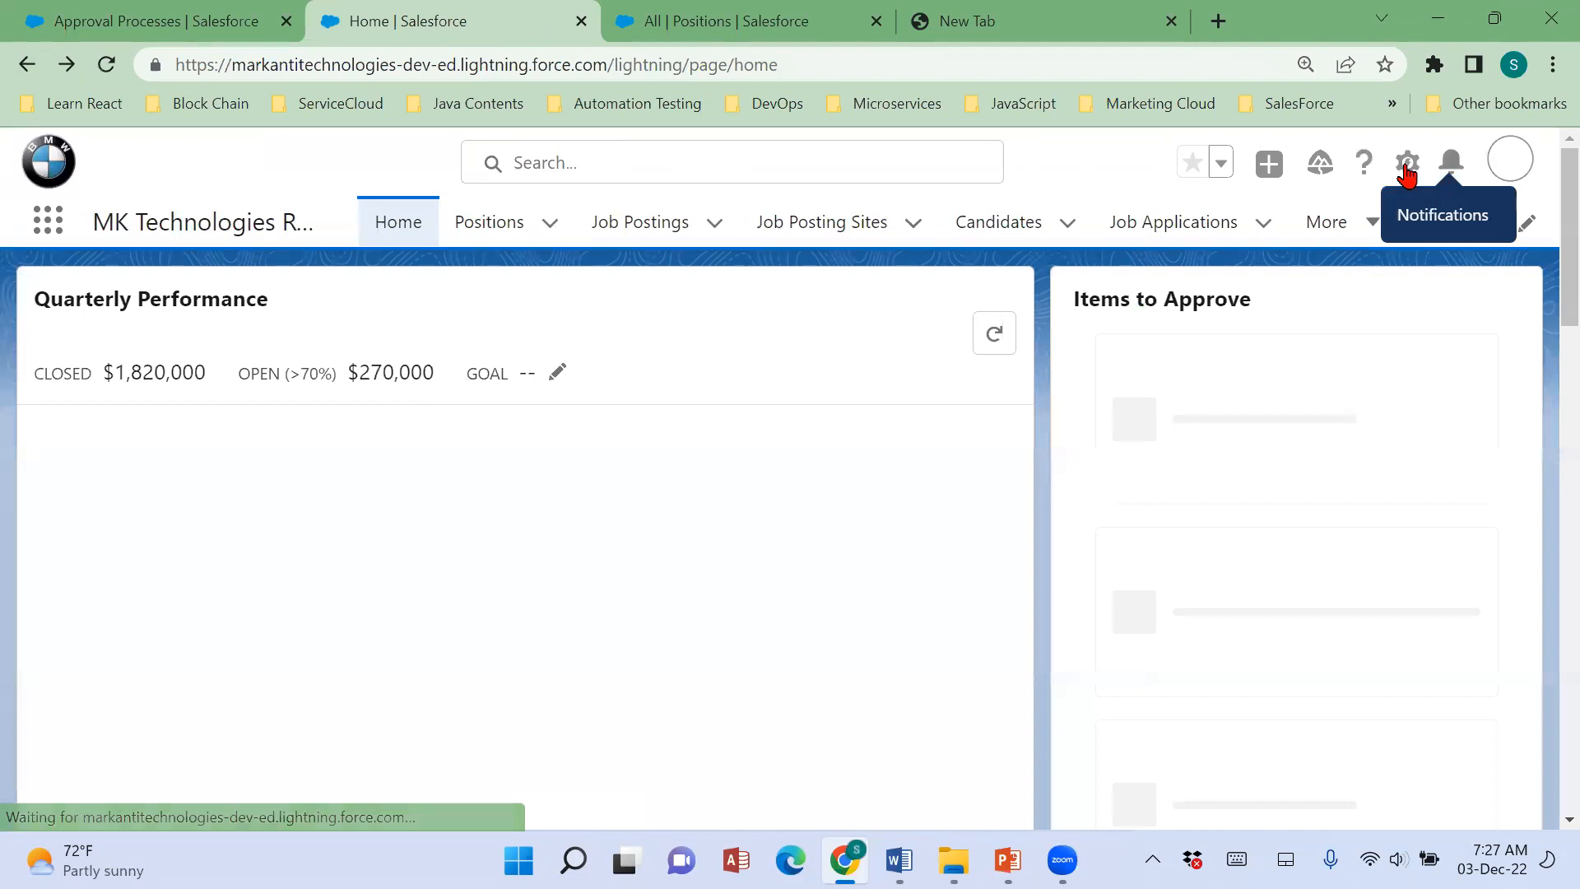
# Open Setup and display the list of all users in the org.
pyautogui.click(1407, 165)
pyautogui.click(1308, 238)
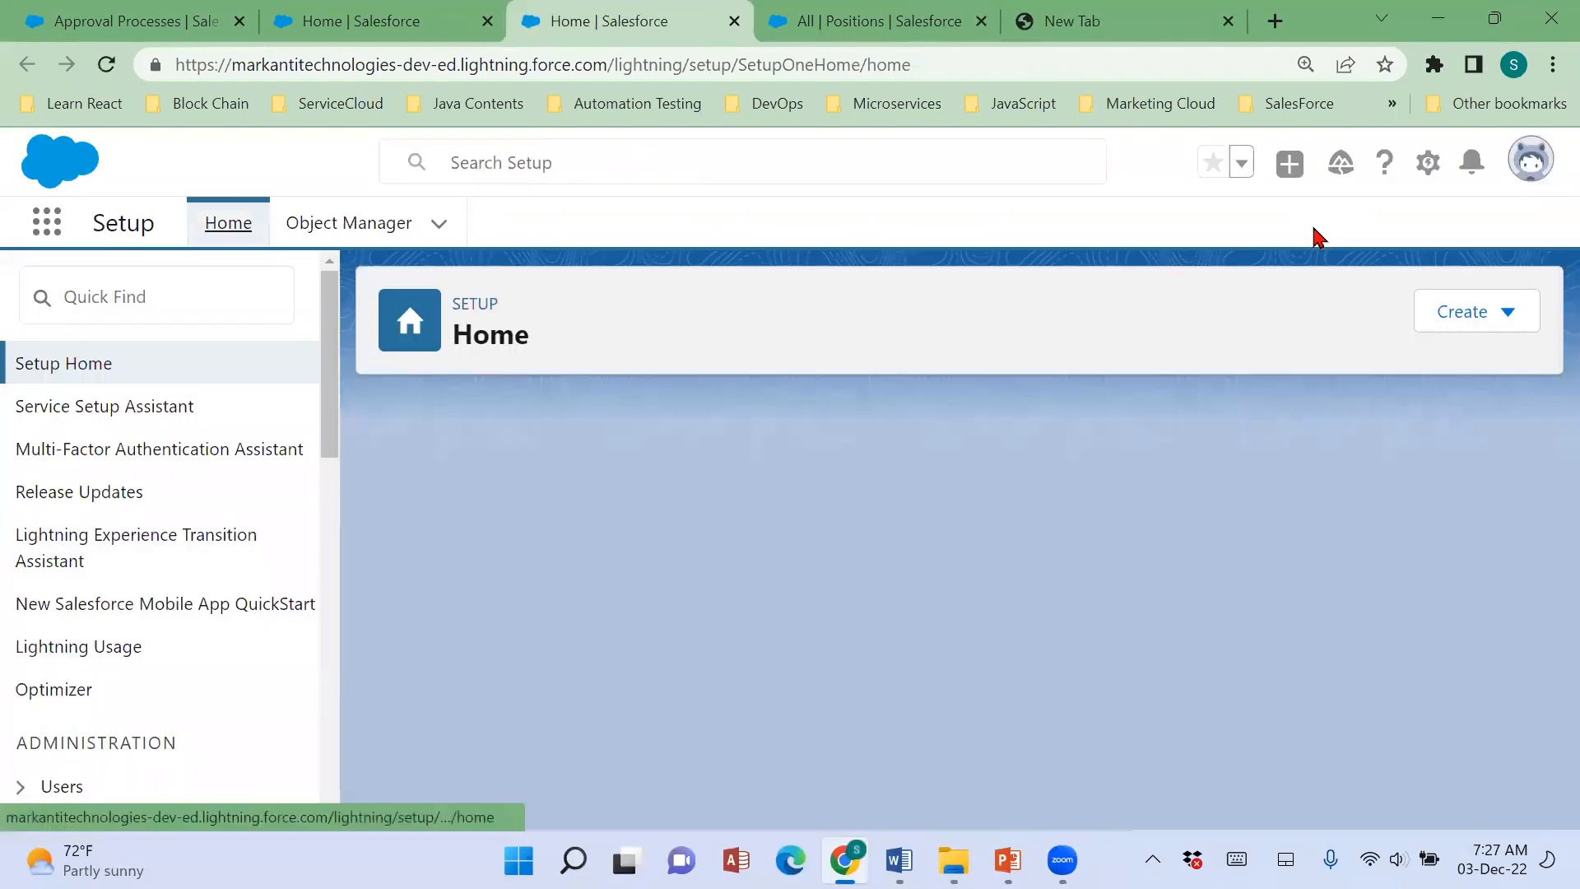
pyautogui.scroll(-1, 90, 684)
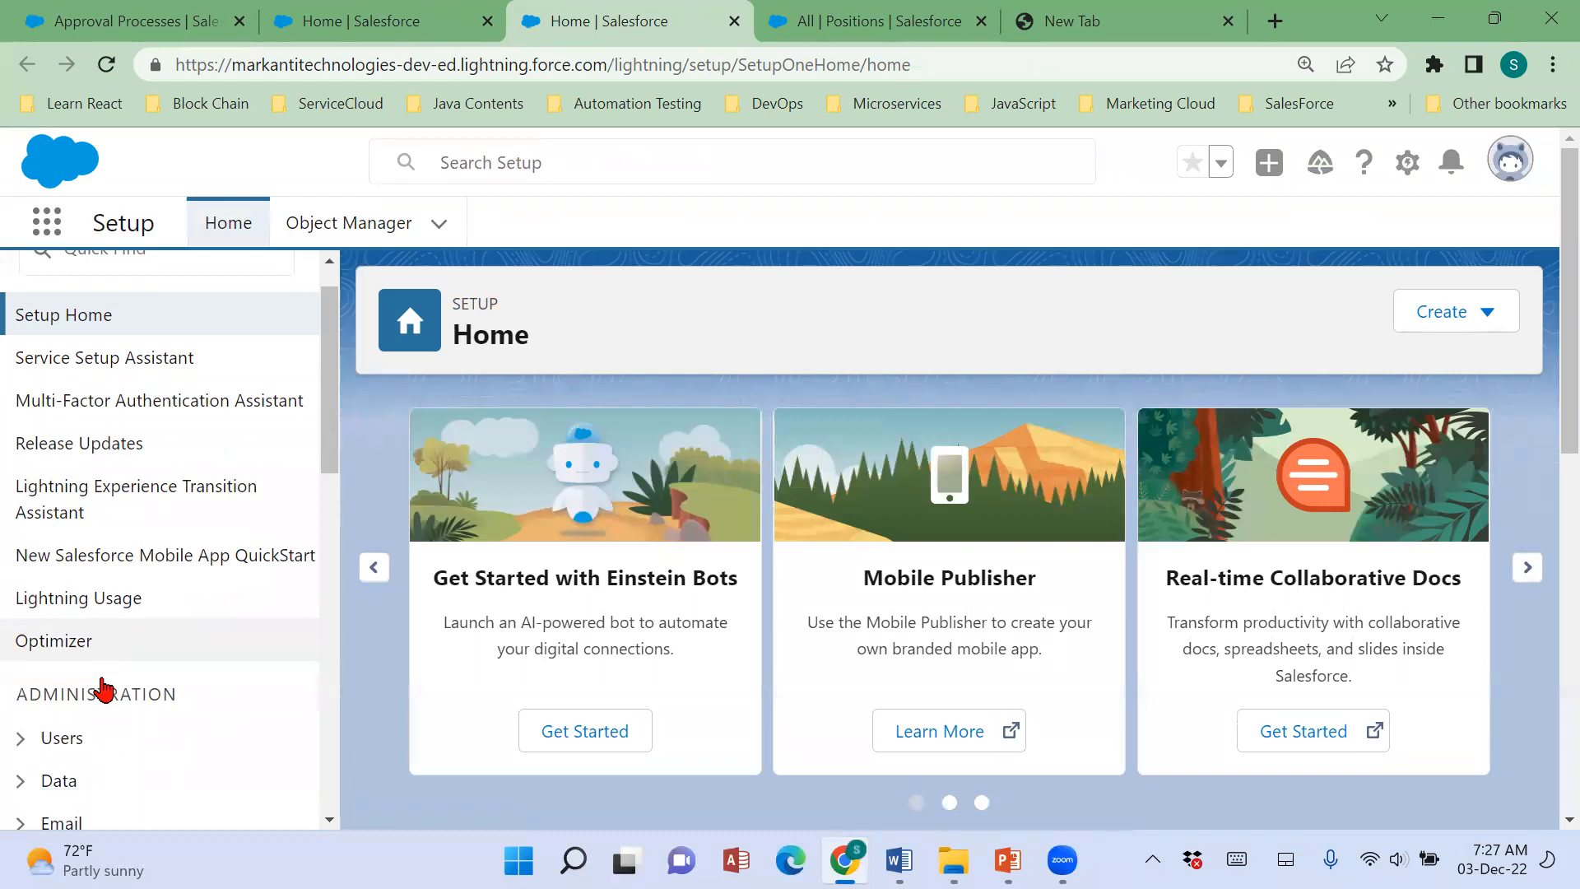
pyautogui.click(23, 668)
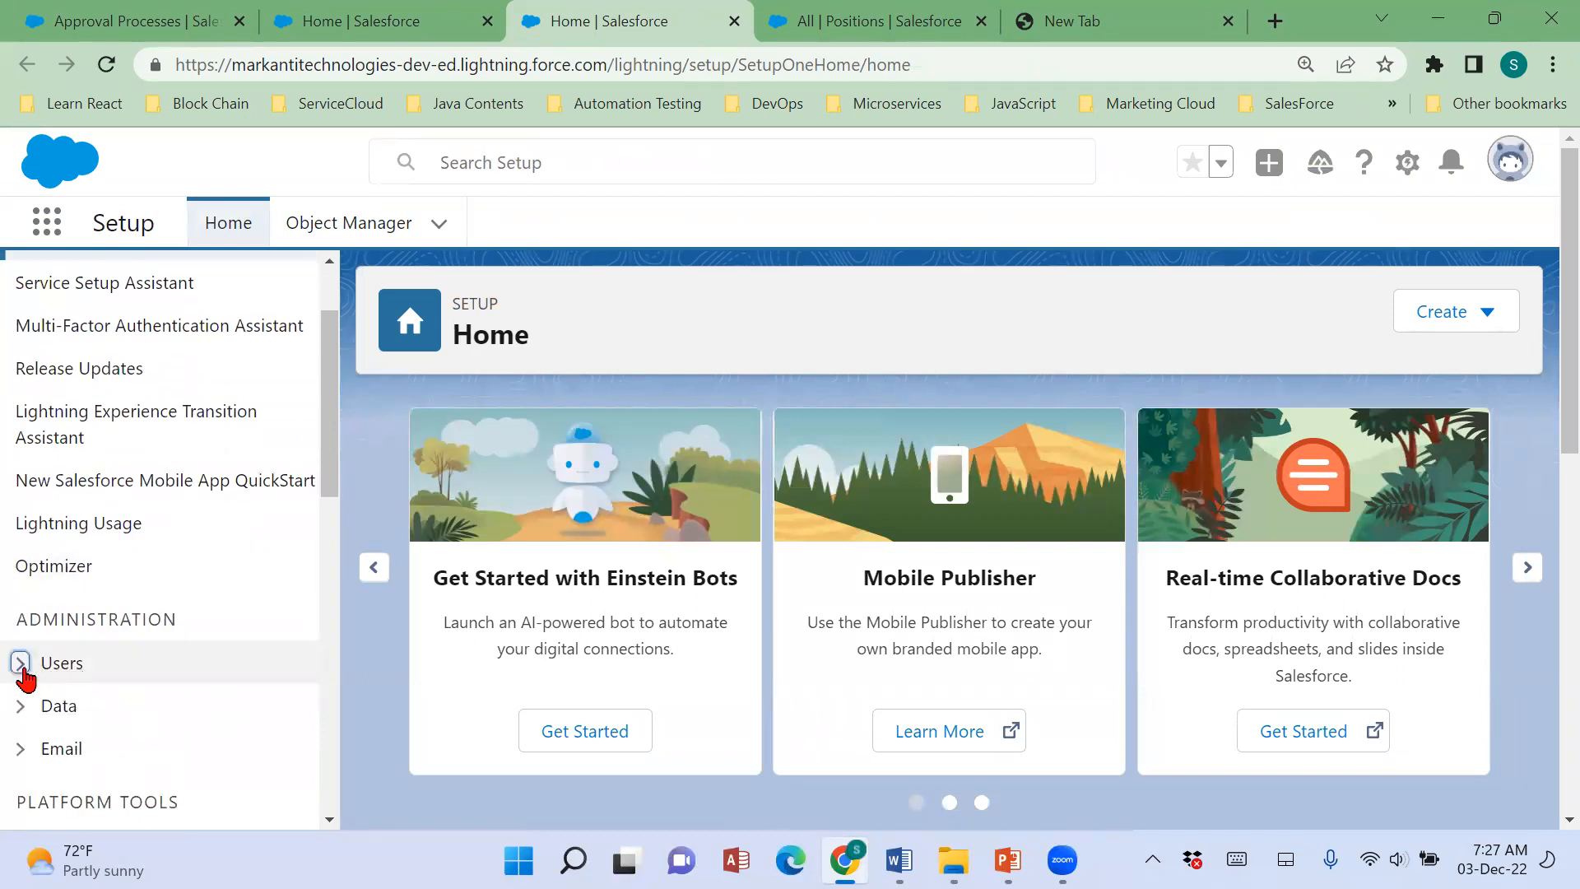
pyautogui.click(109, 647)
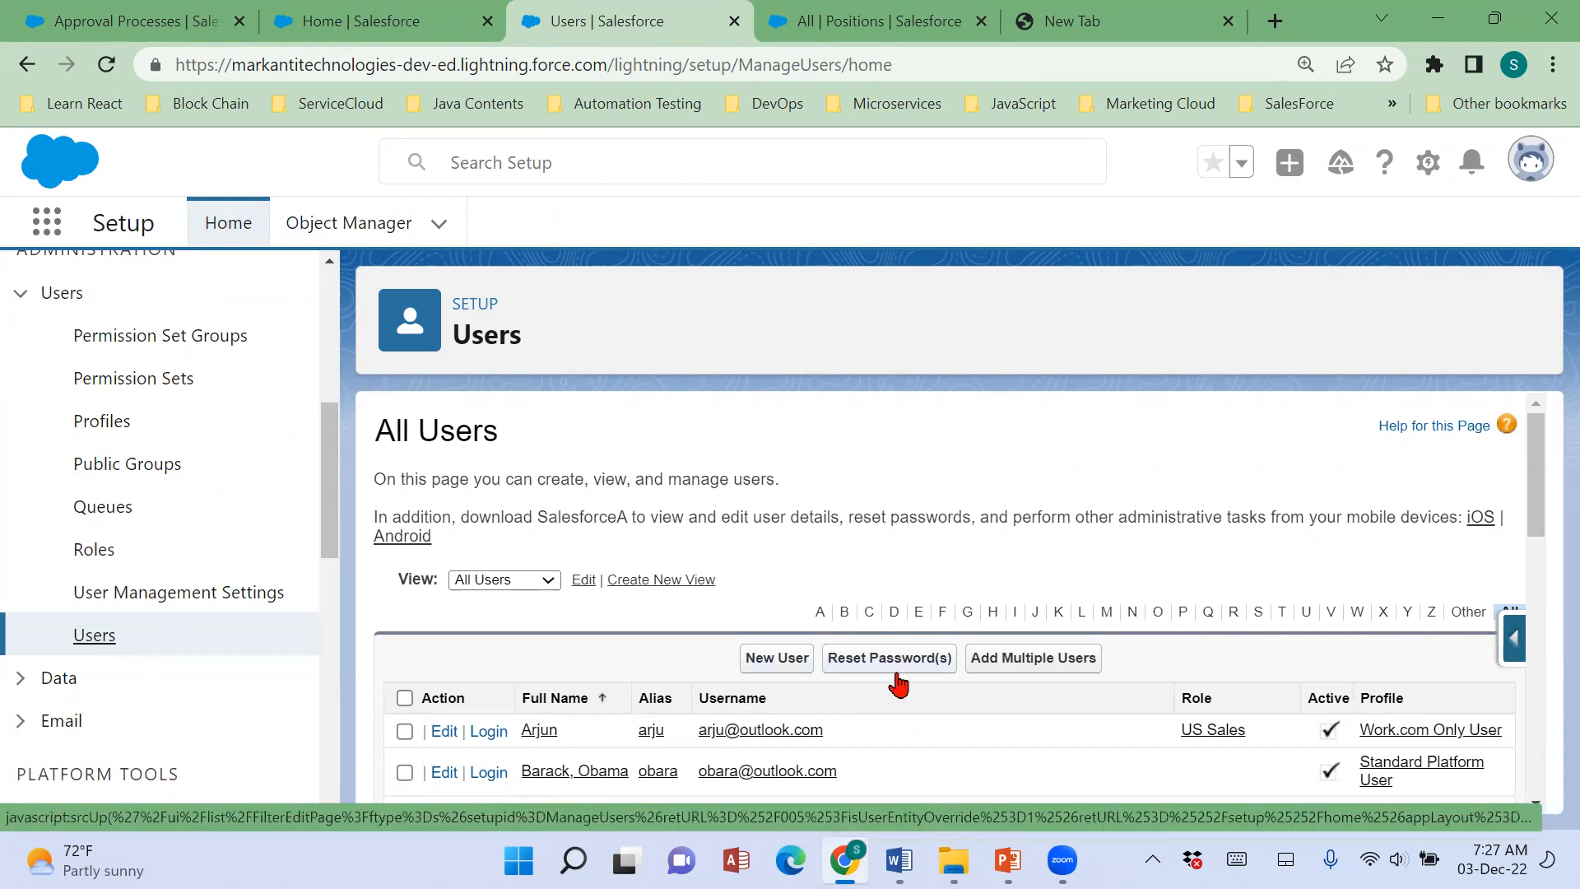
# Find the user with the HR Manager role and Hiring Manager profile, and log in as that user.
pyautogui.scroll(-3, 897, 494)
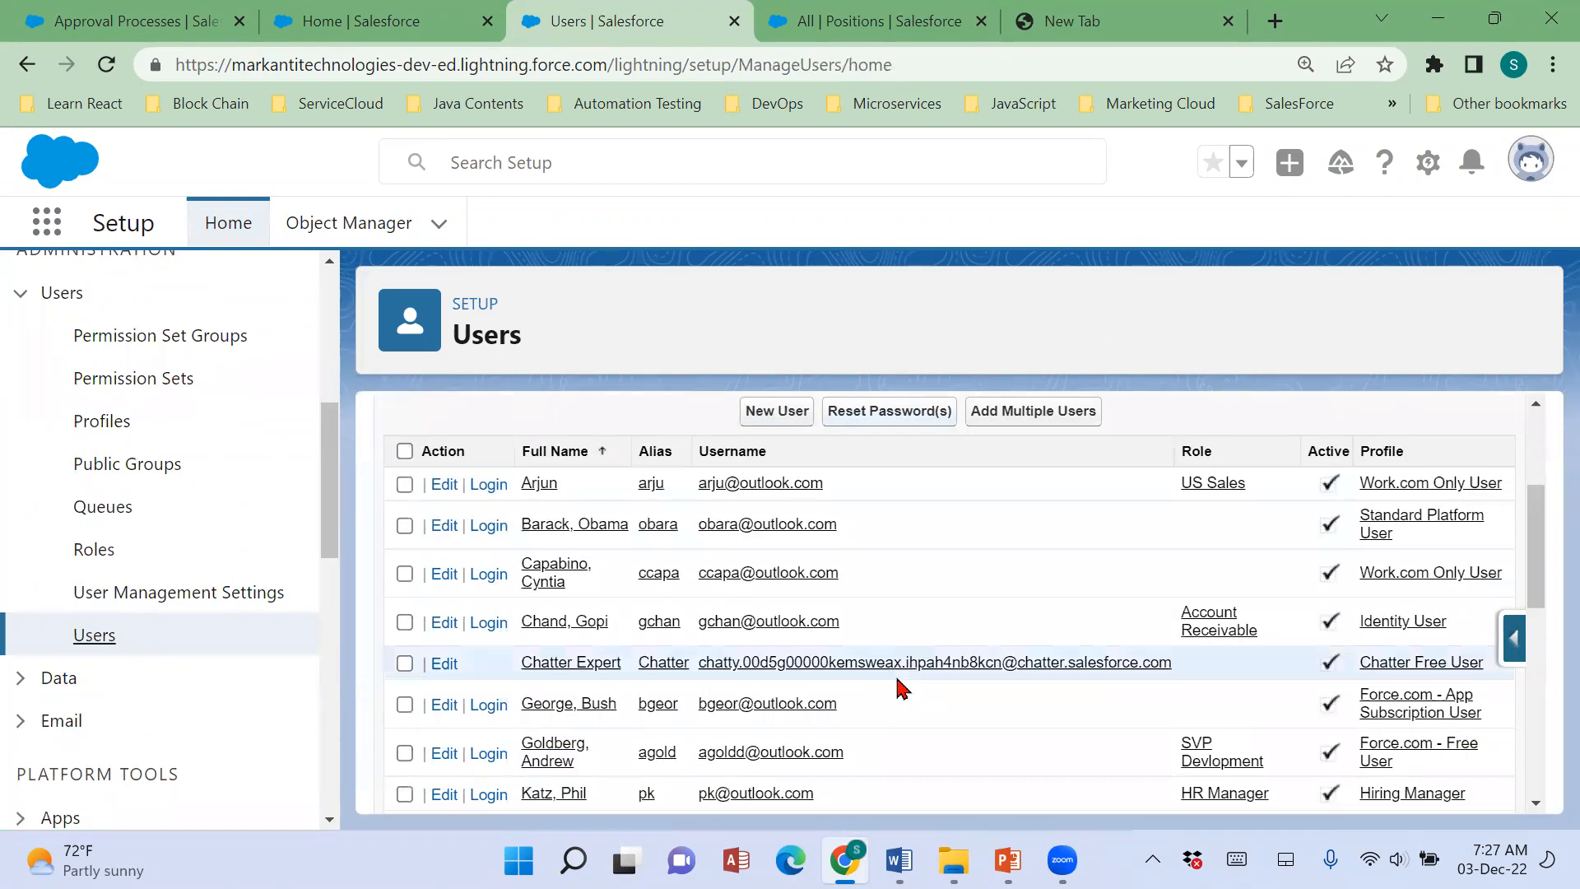
pyautogui.scroll(-4, 897, 690)
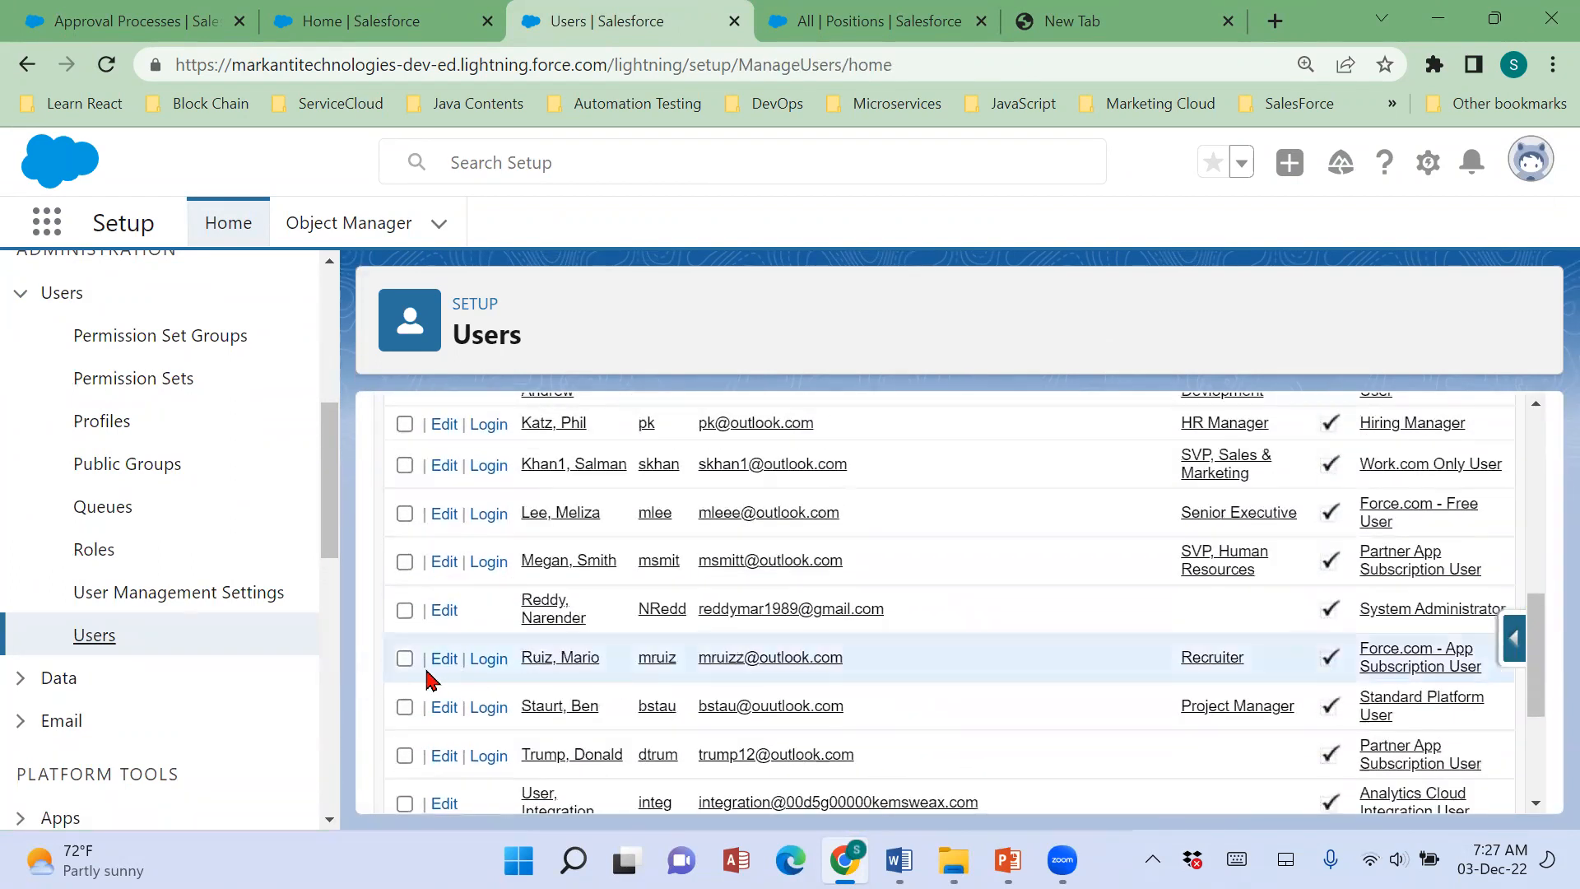
pyautogui.scroll(-1, 433, 699)
pyautogui.scroll(1, 588, 648)
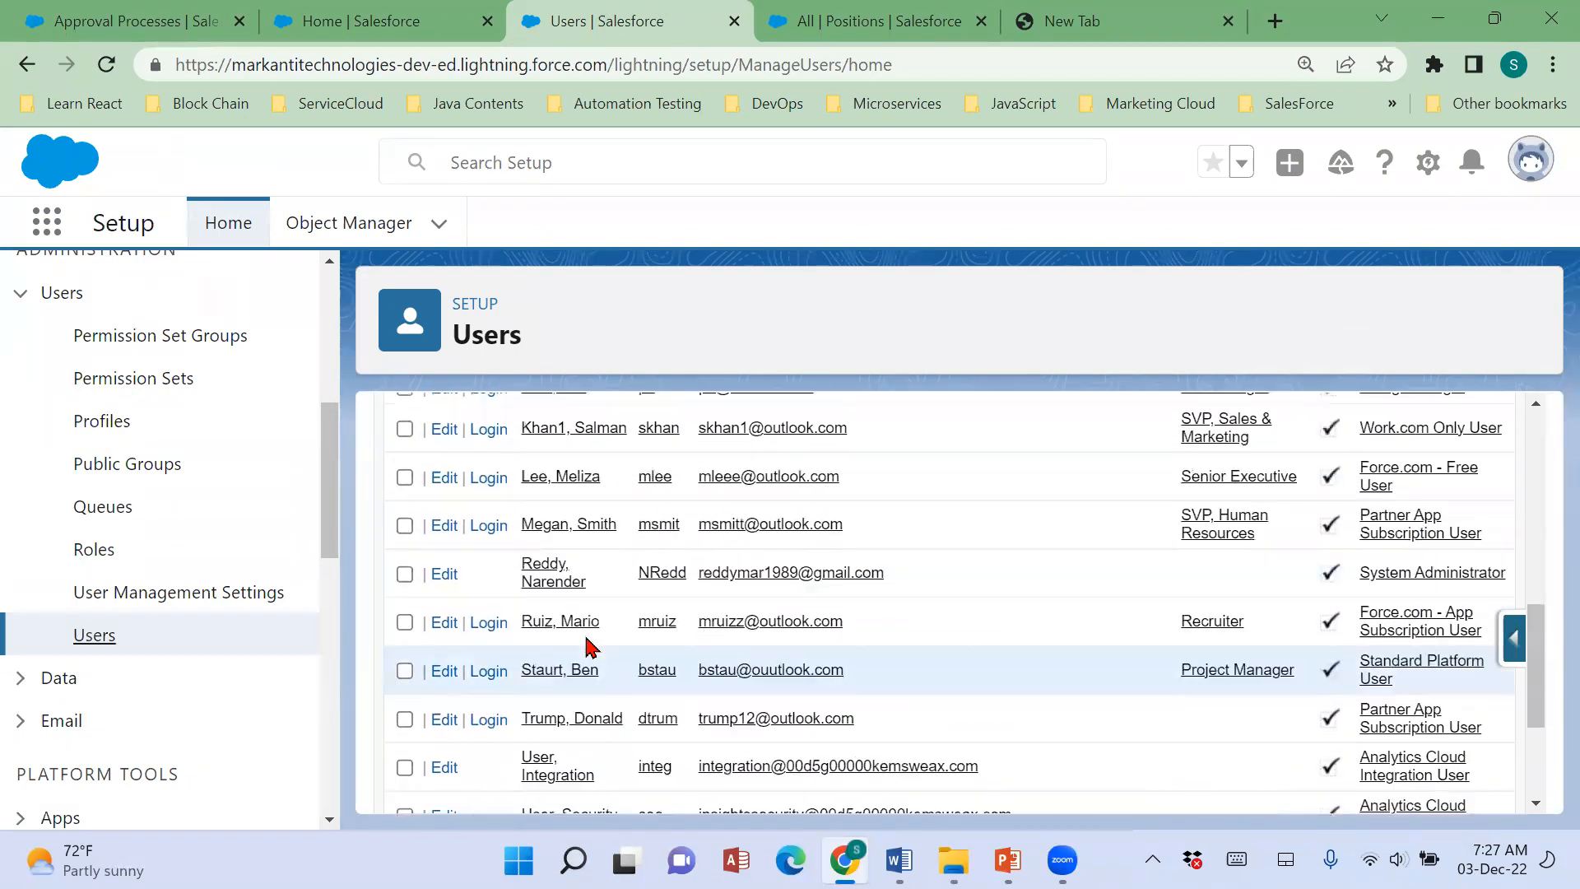
pyautogui.scroll(1, 568, 626)
pyautogui.click(485, 465)
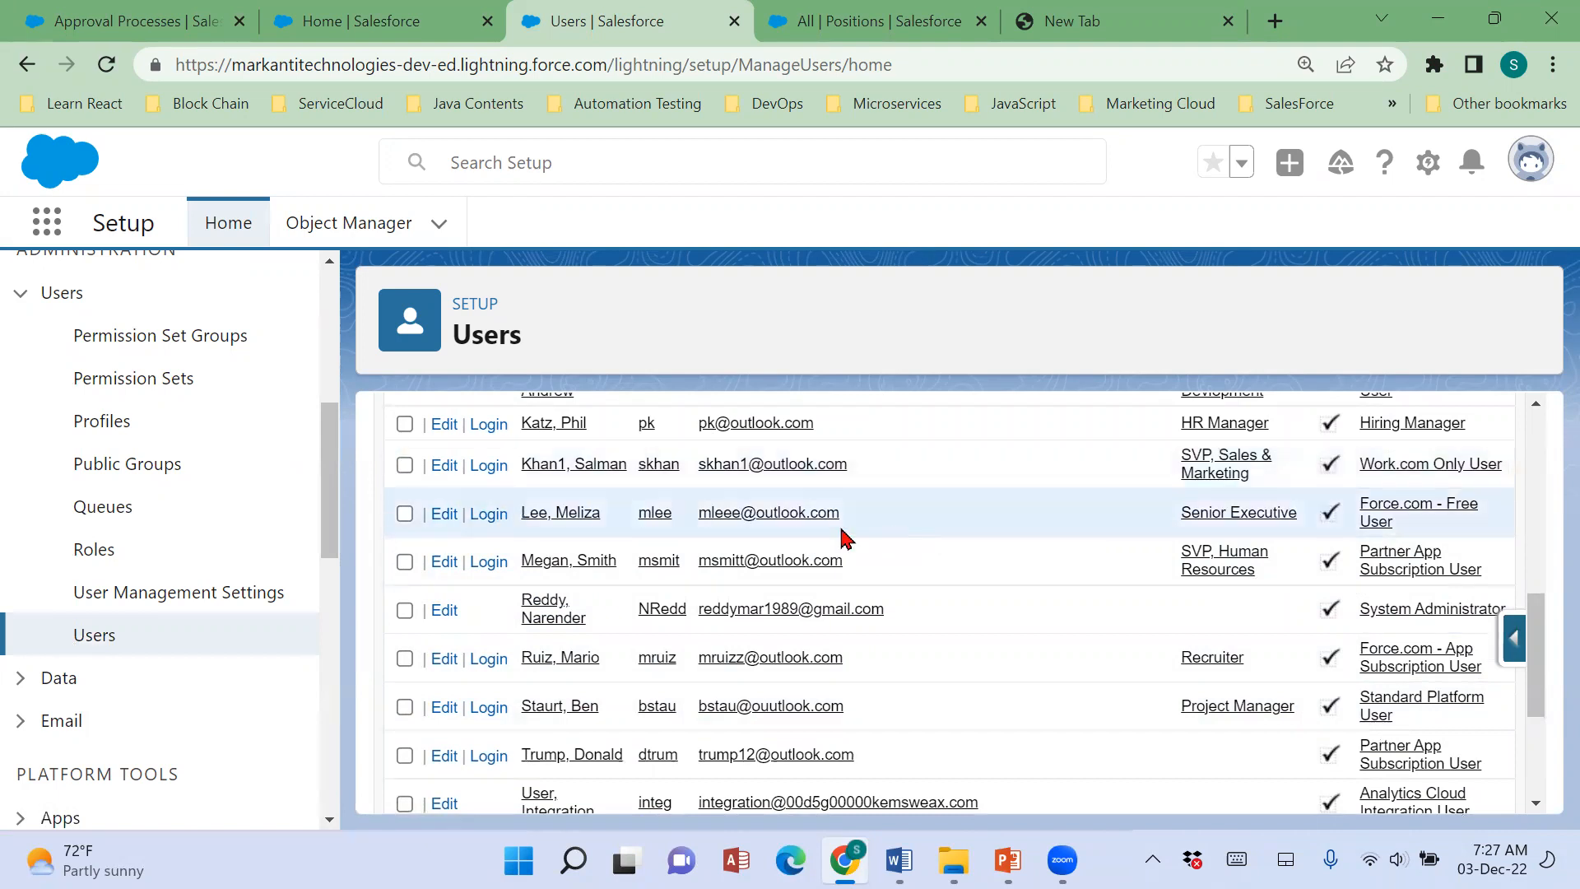
pyautogui.click(488, 425)
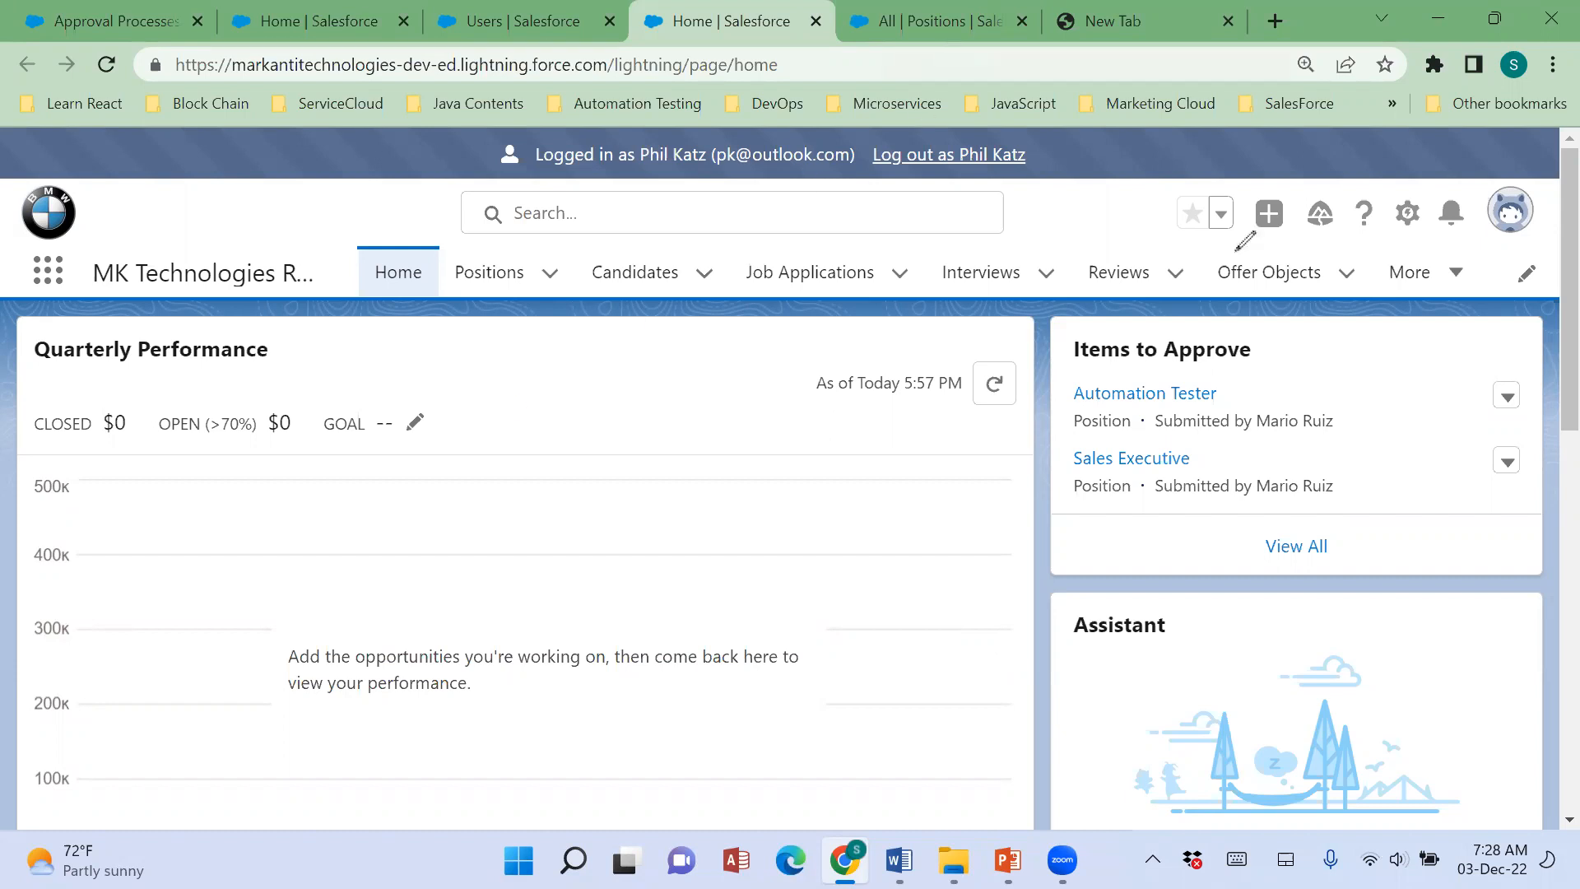
# View all Items to Approve from the Home page and open the Sales Executive position's approval request.
pyautogui.moveTo(1006, 464); pyautogui.dragTo(1112, 465)
pyautogui.moveTo(1022, 386); pyautogui.dragTo(1138, 353)
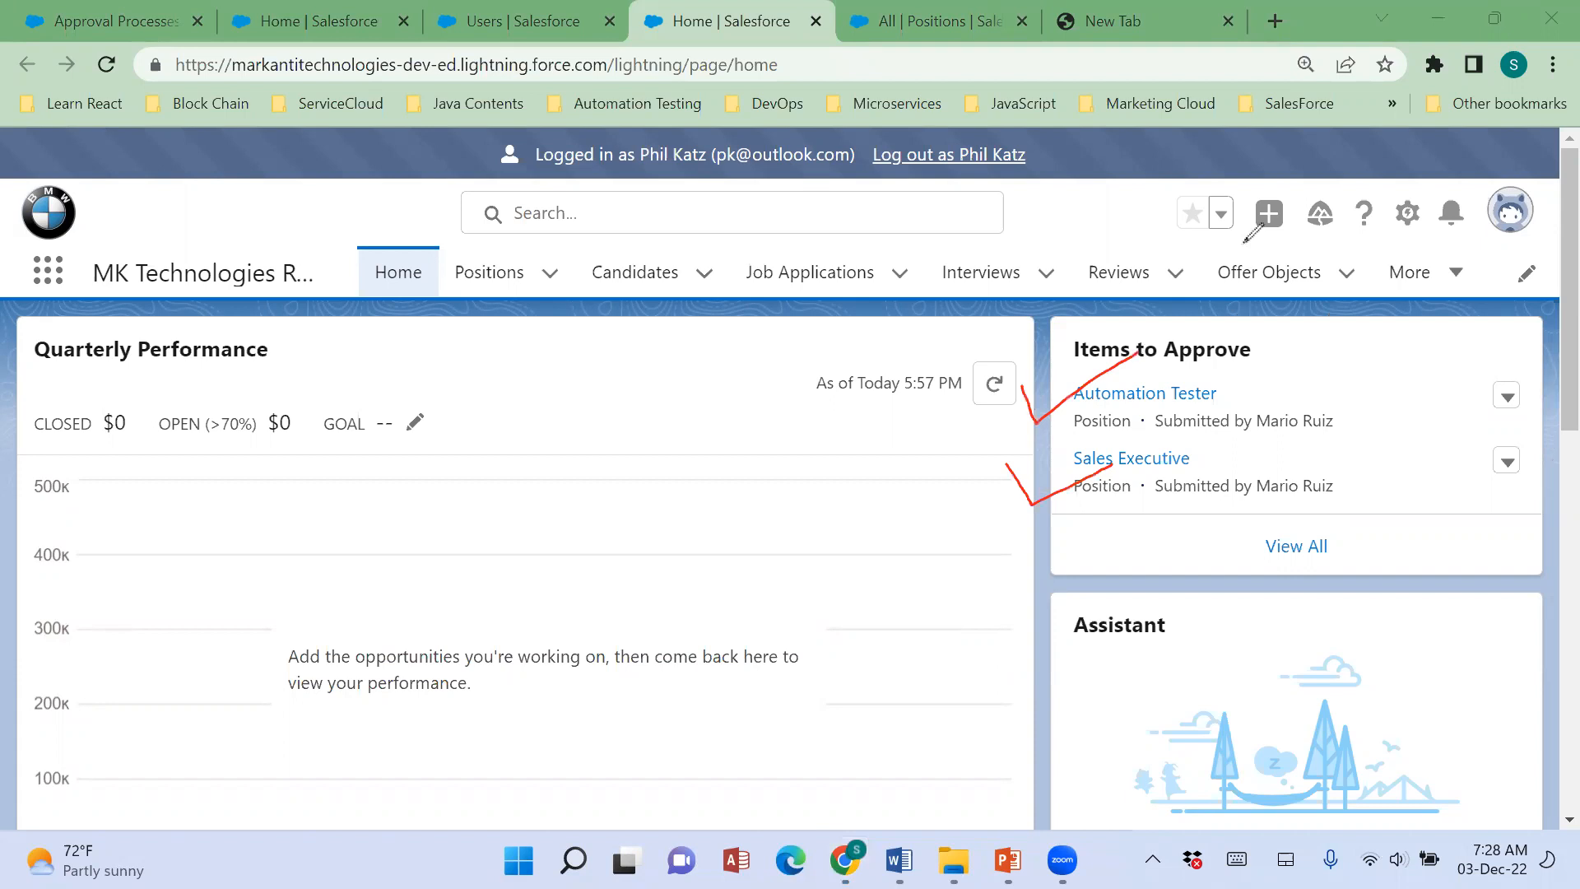
pyautogui.click(1289, 543)
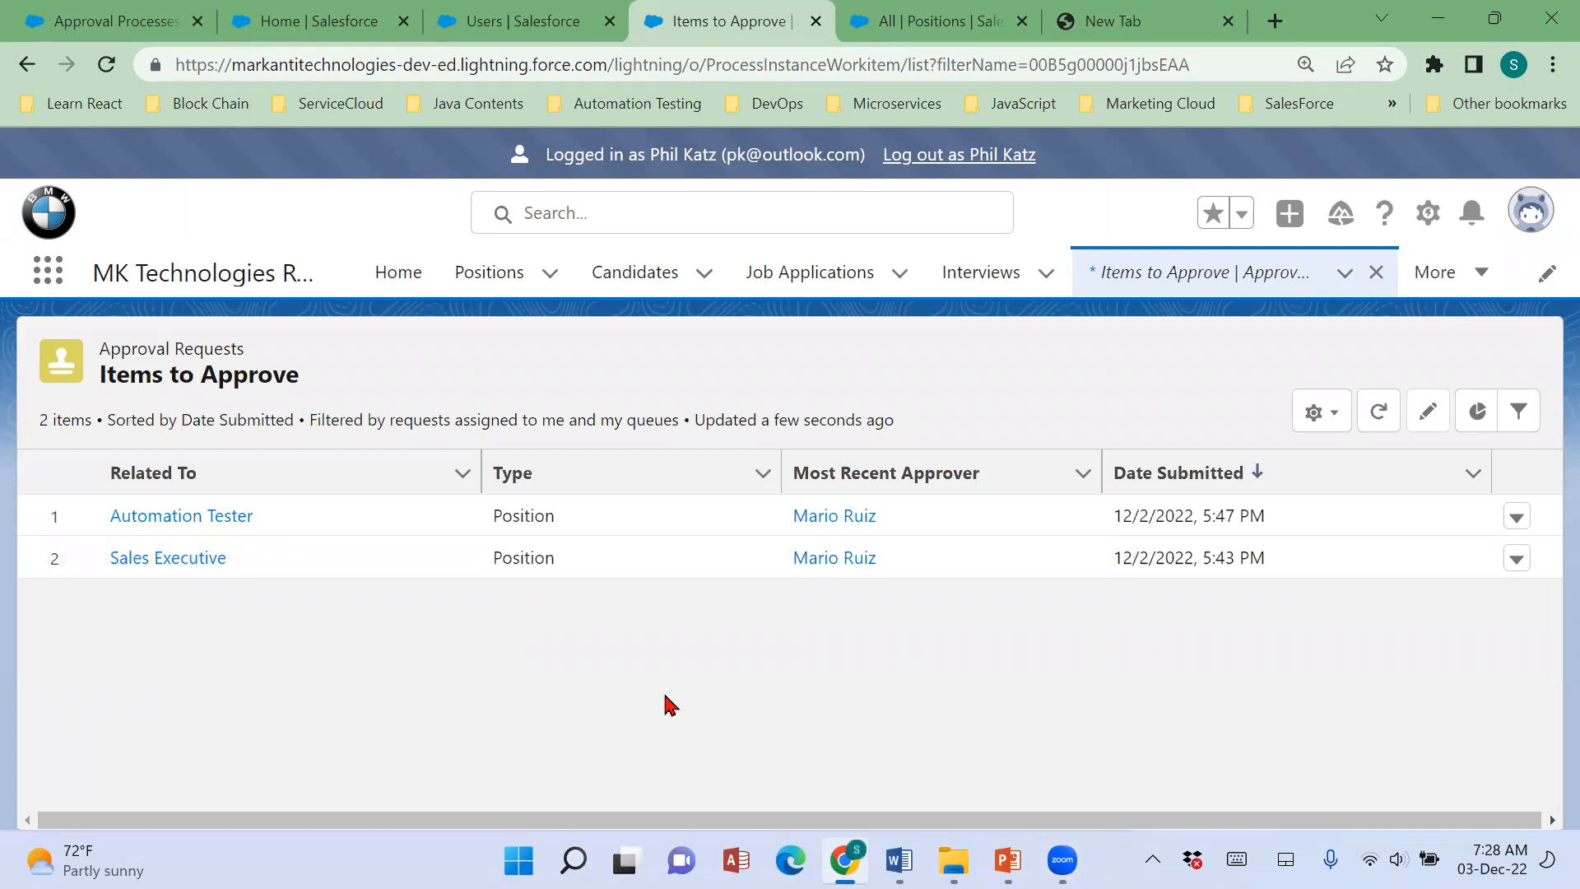
pyautogui.click(185, 572)
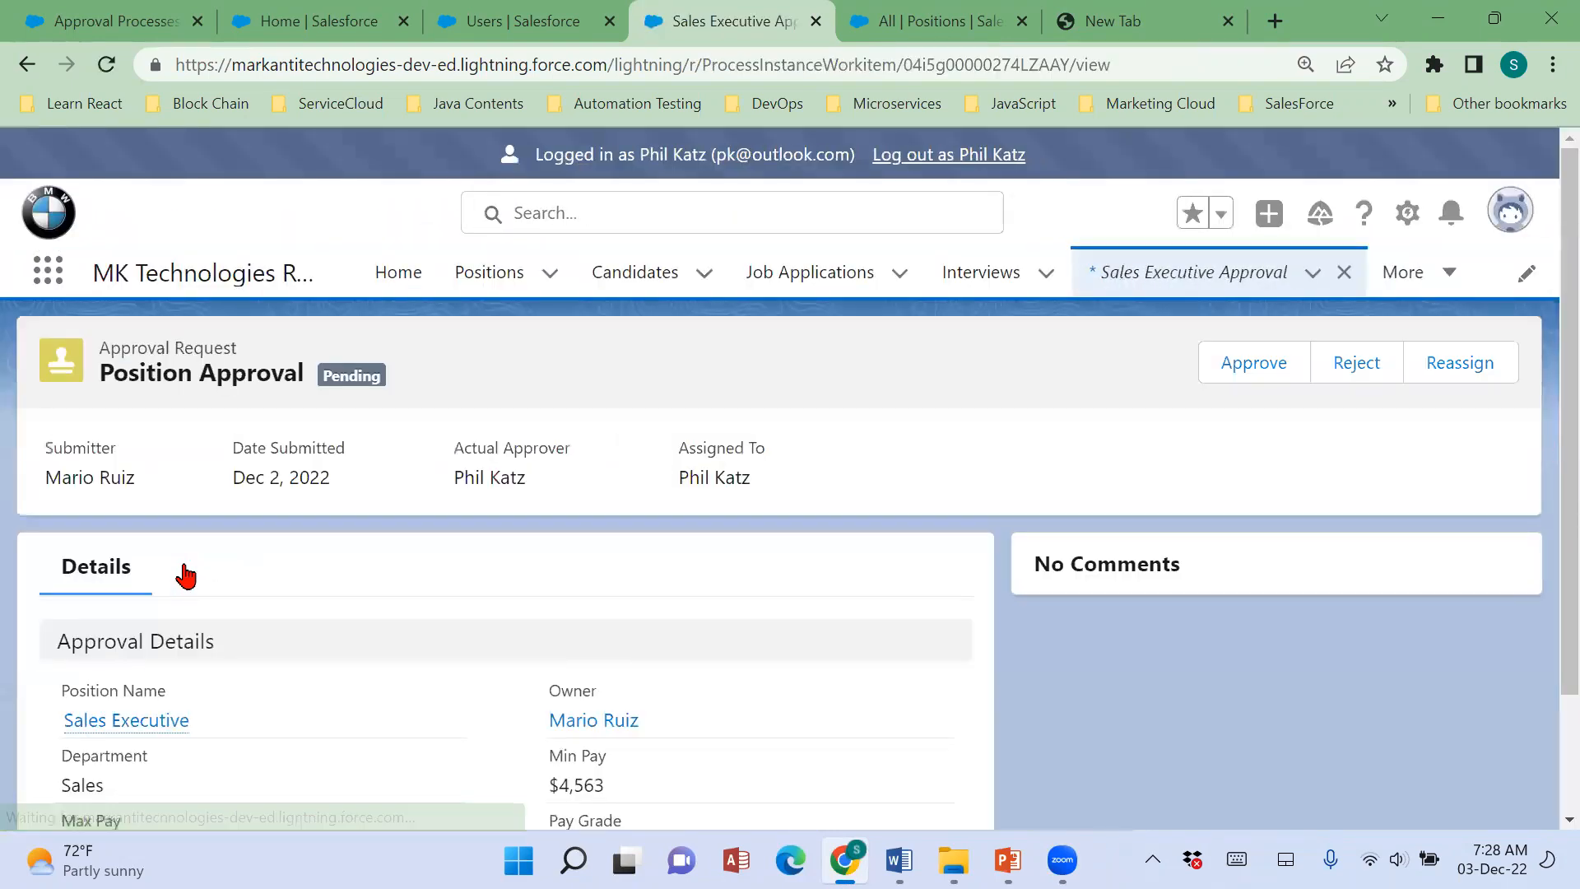
# Examine the Sales Executive approval request's details, including owner, department, minimum and maximum pay, pay grade and location.
pyautogui.scroll(-2, 670, 613)
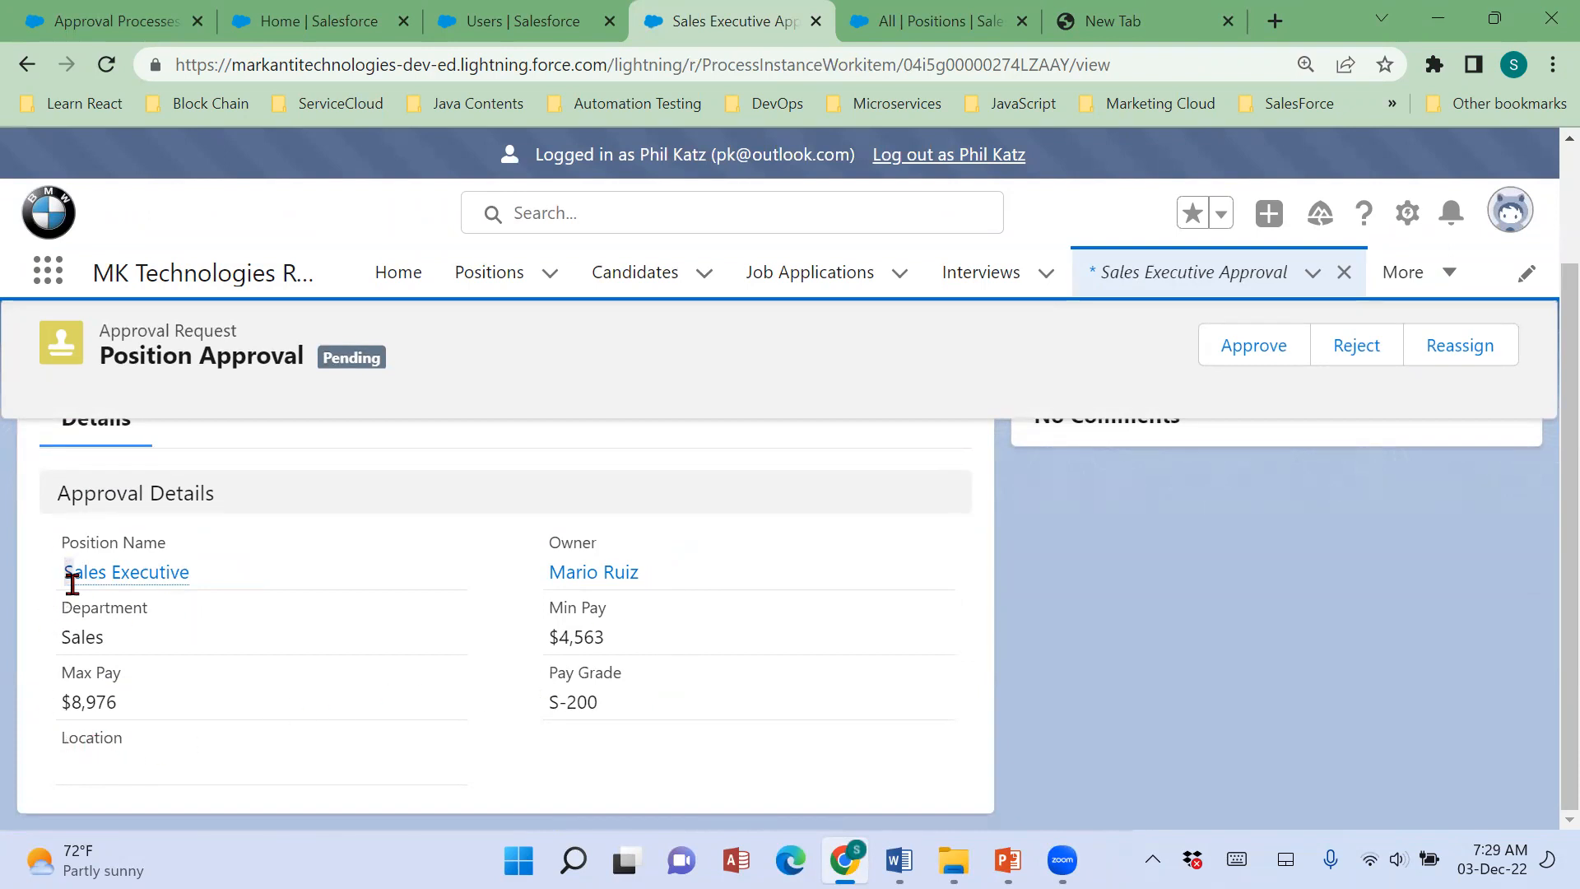
pyautogui.moveTo(530, 587); pyautogui.dragTo(619, 595)
pyautogui.moveTo(510, 665); pyautogui.dragTo(628, 663)
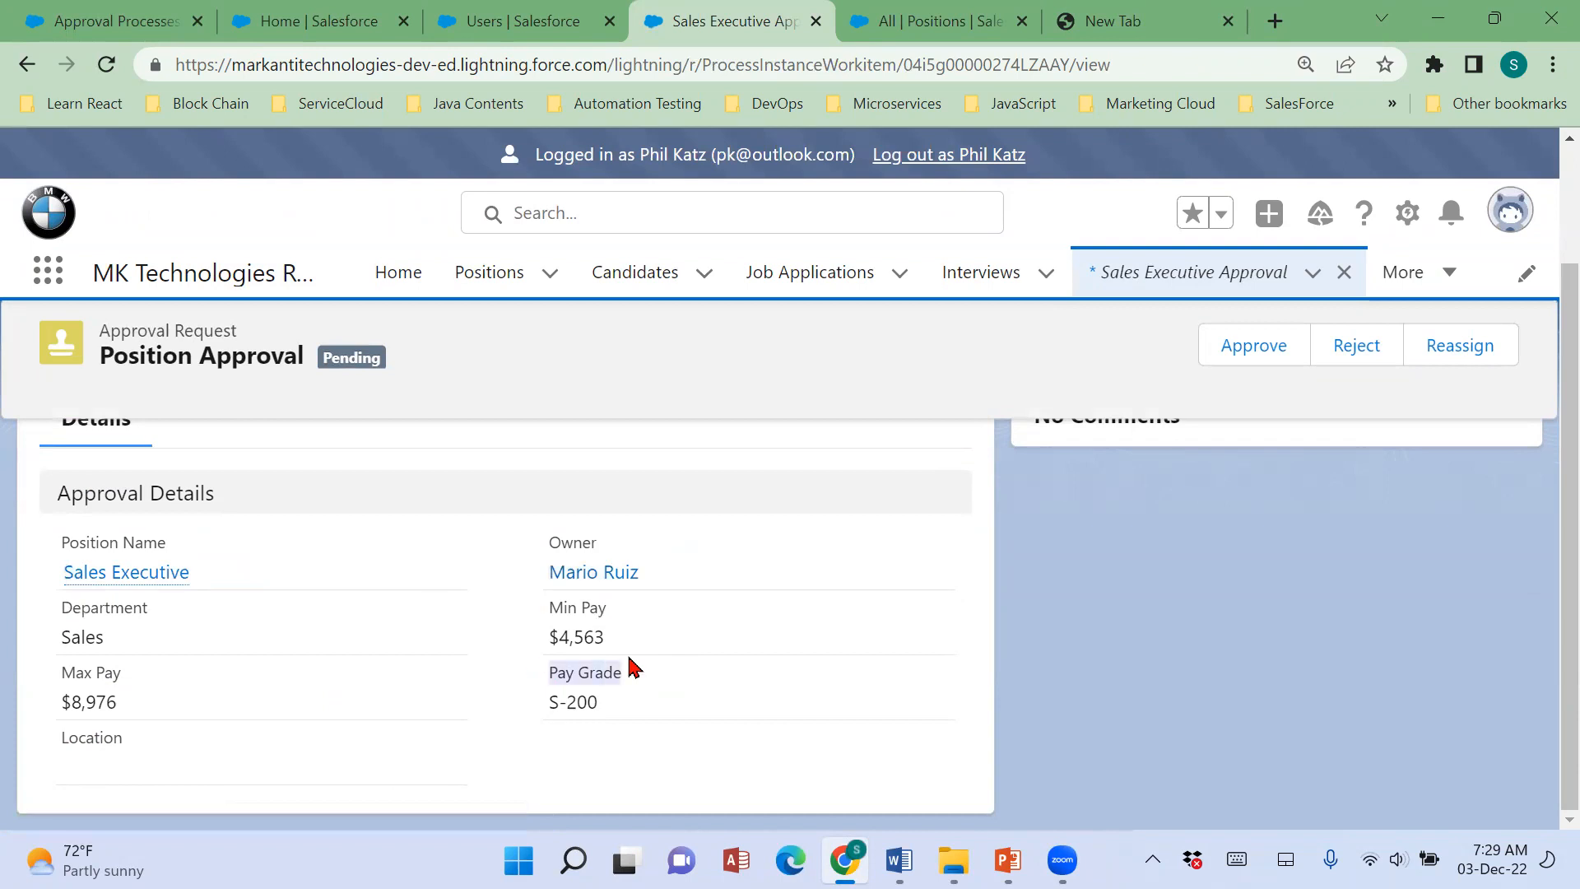
pyautogui.click(574, 710)
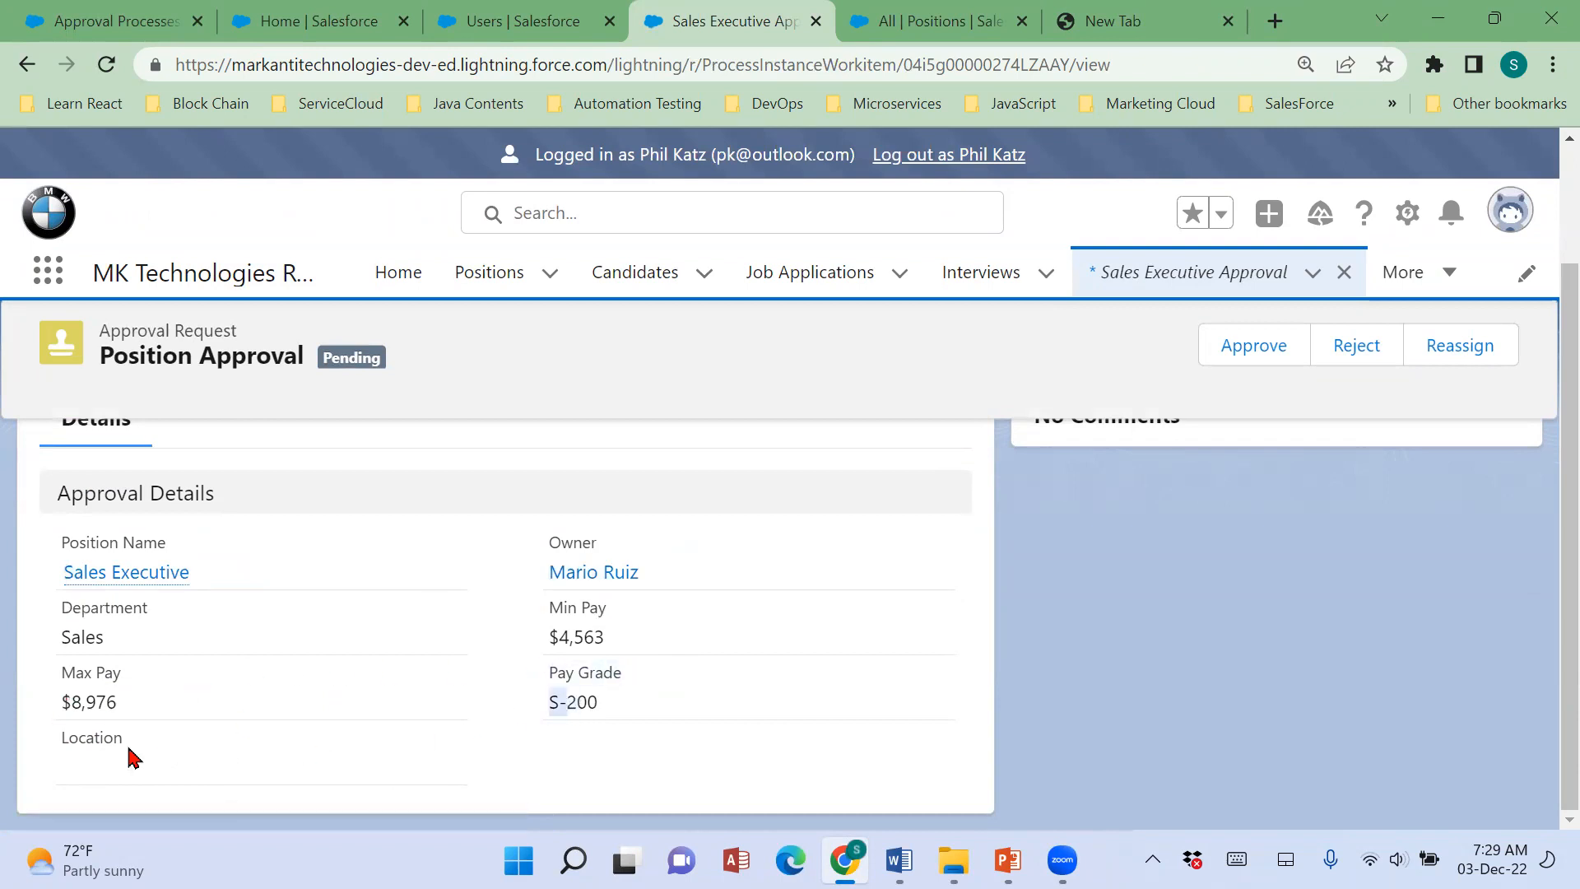
pyautogui.scroll(2, 867, 694)
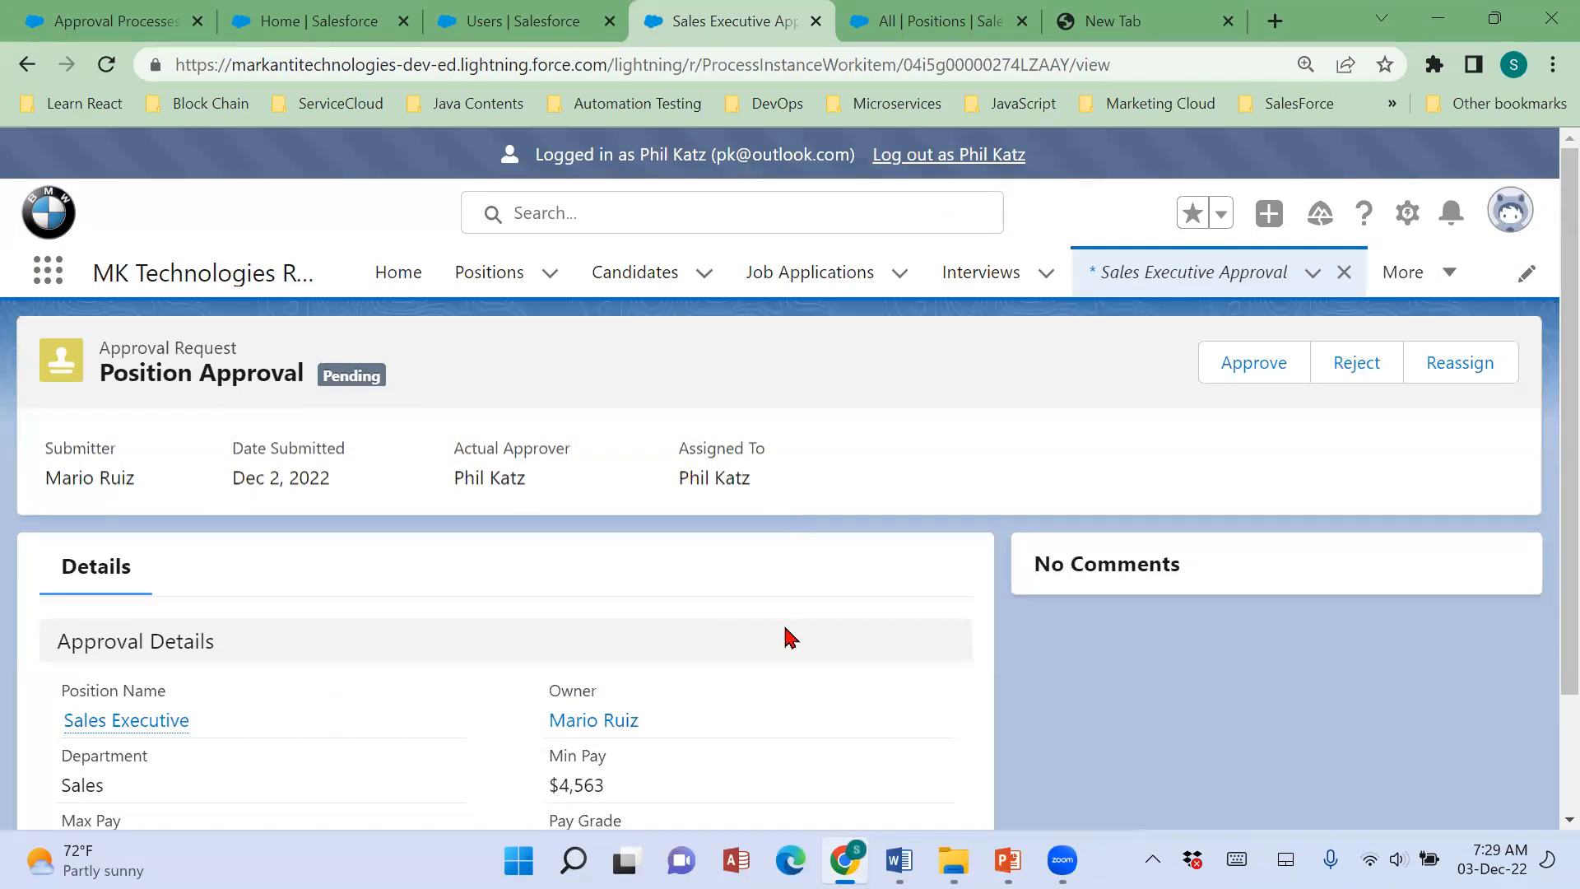
pyautogui.scroll(-2, 782, 633)
pyautogui.moveTo(544, 706); pyautogui.dragTo(676, 700)
pyautogui.scroll(2, 675, 700)
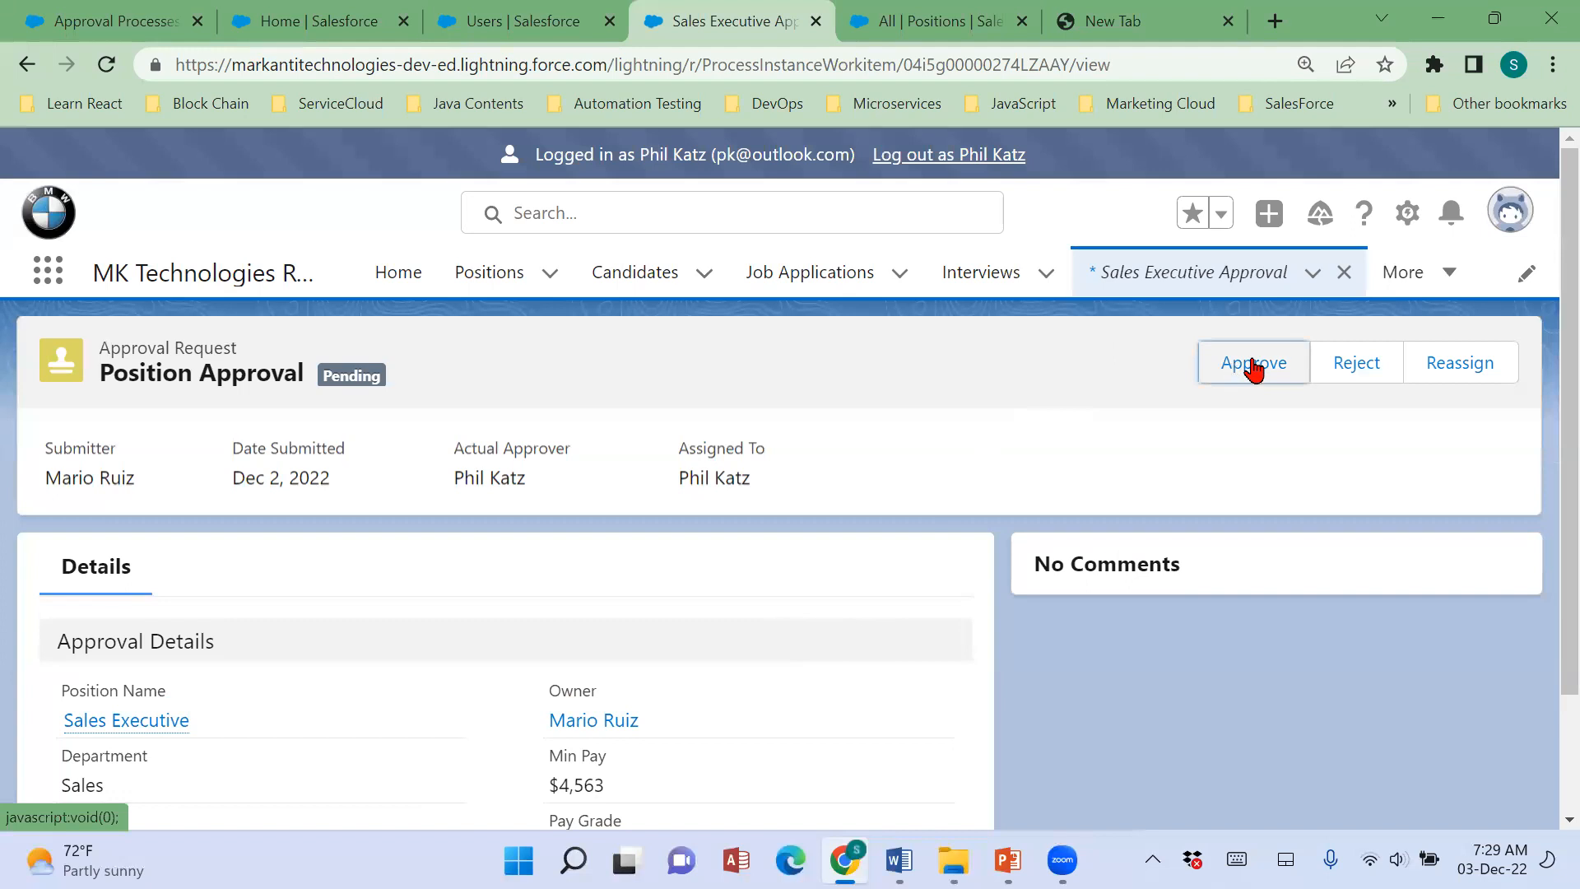
pyautogui.scroll(-2, 705, 694)
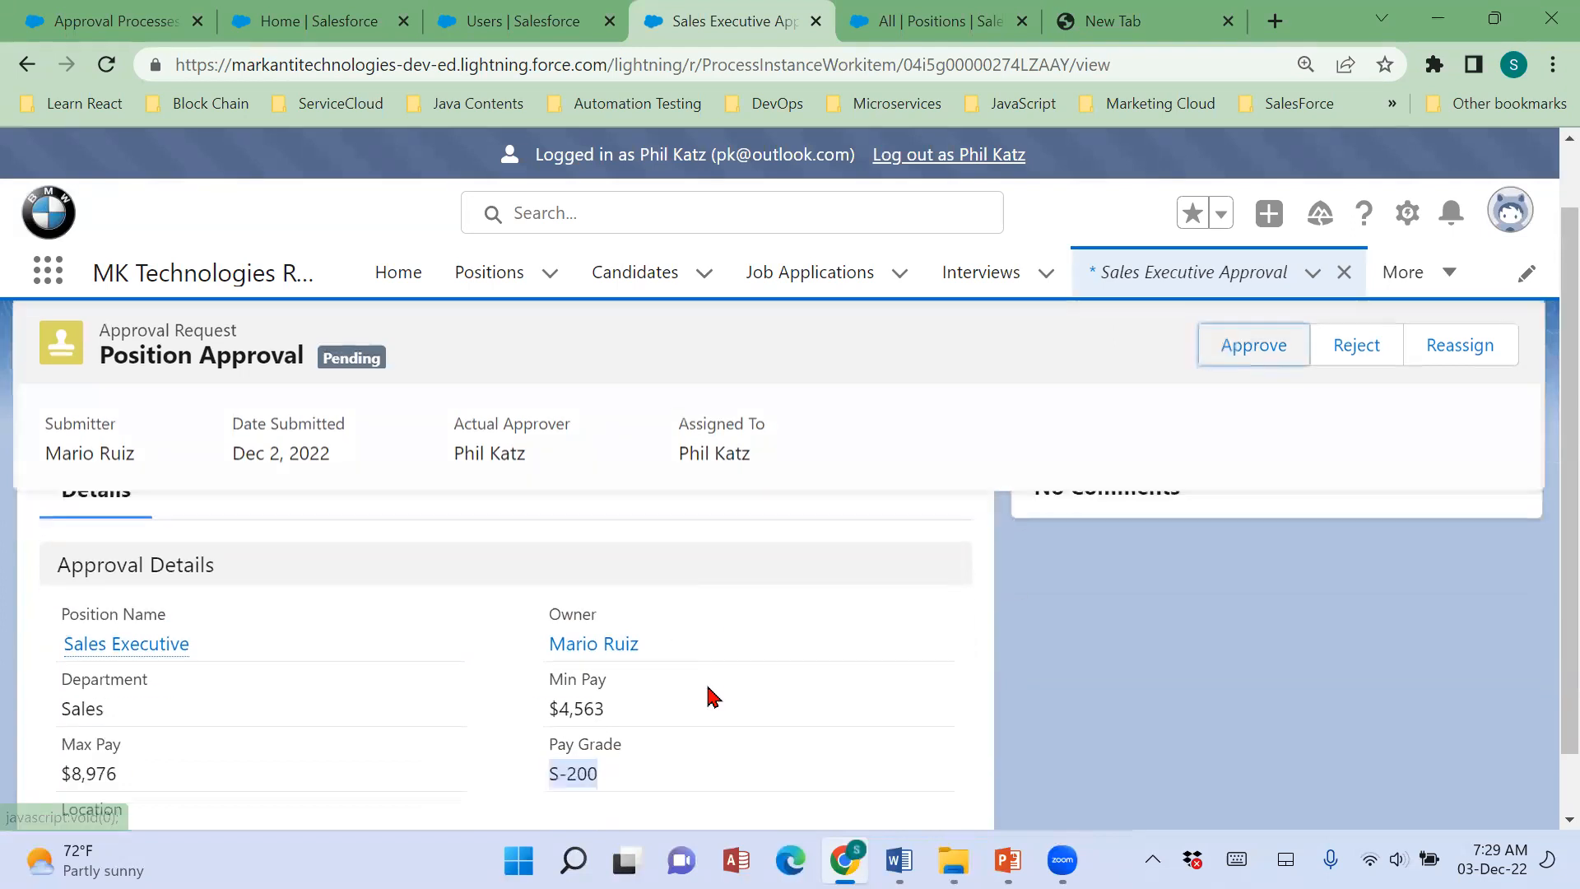
pyautogui.scroll(2, 705, 694)
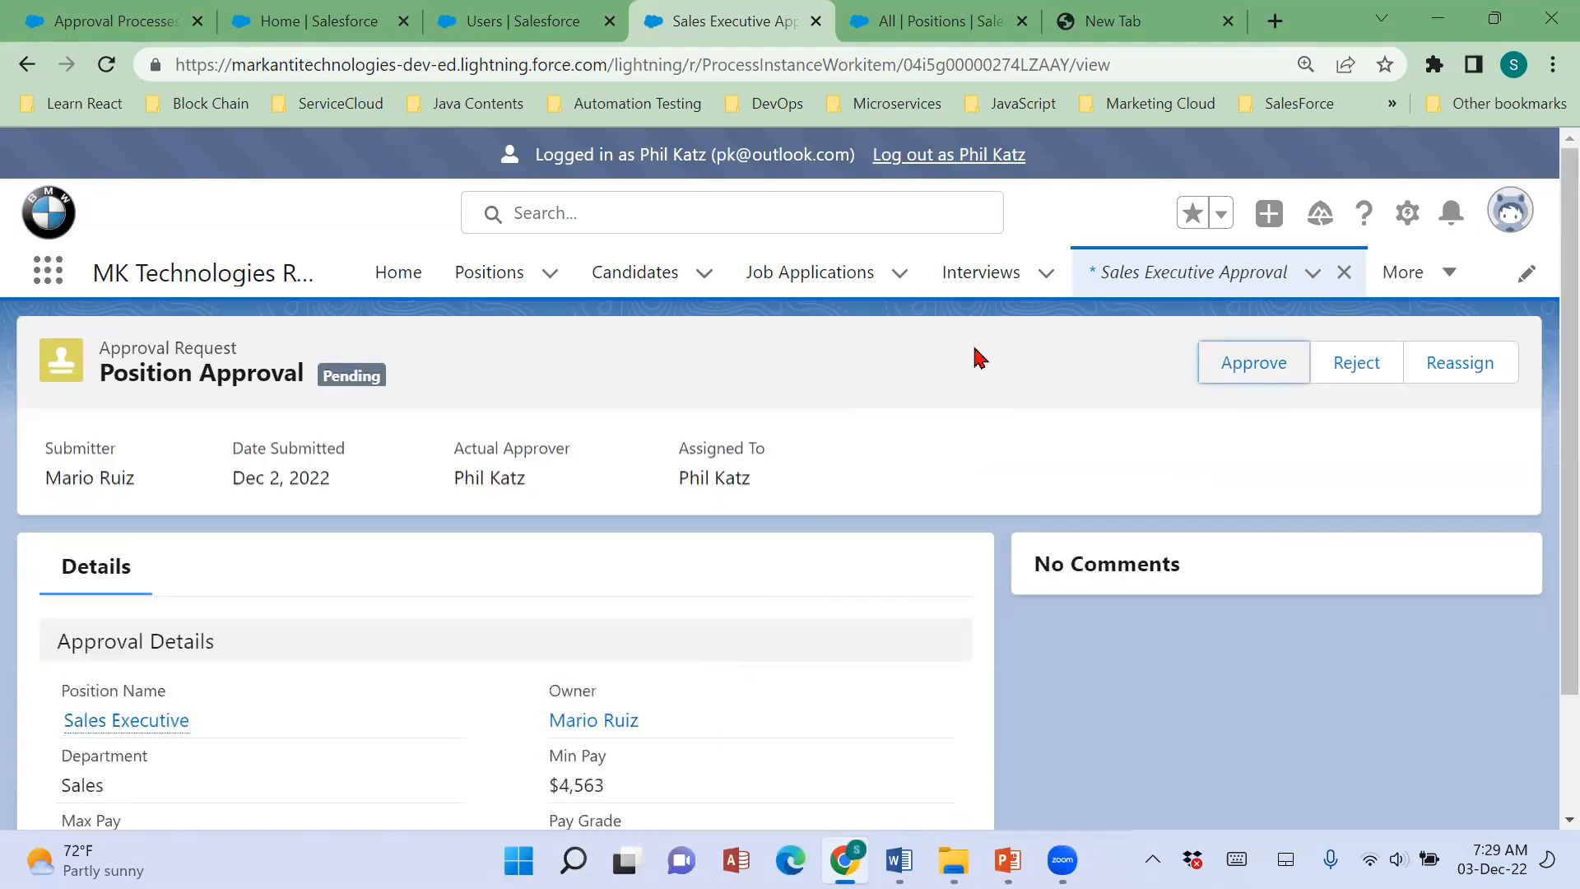
# Approve the Sales Executive position with the comment "I Approve" and open the notifications, dismissing the low-battery warning.
pyautogui.click(1247, 380)
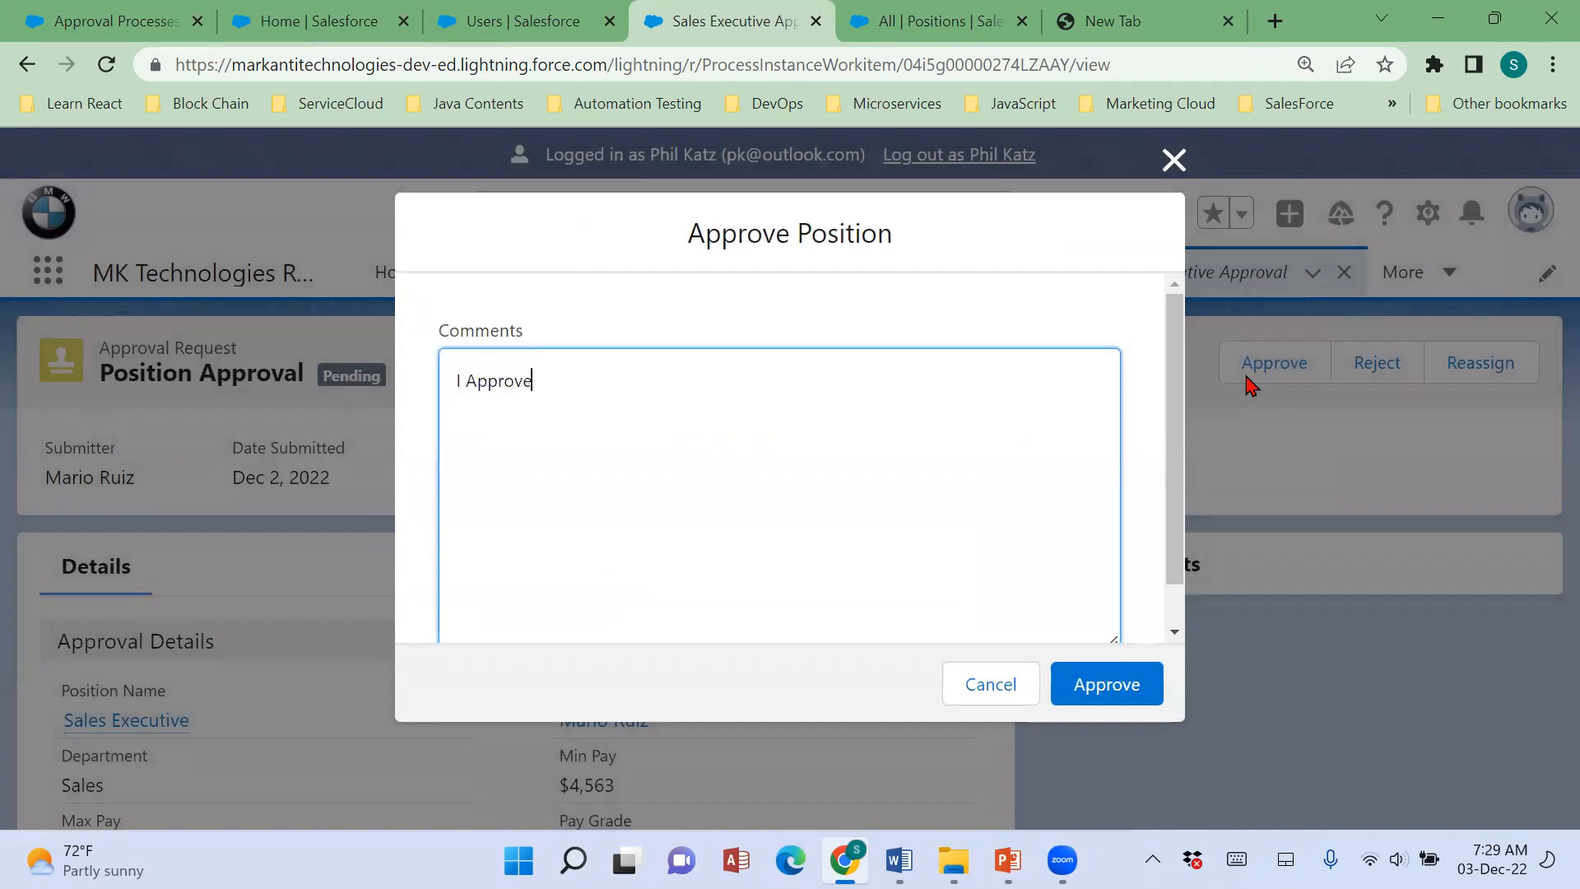
pyautogui.press('BackSpace')
pyautogui.click(1114, 681)
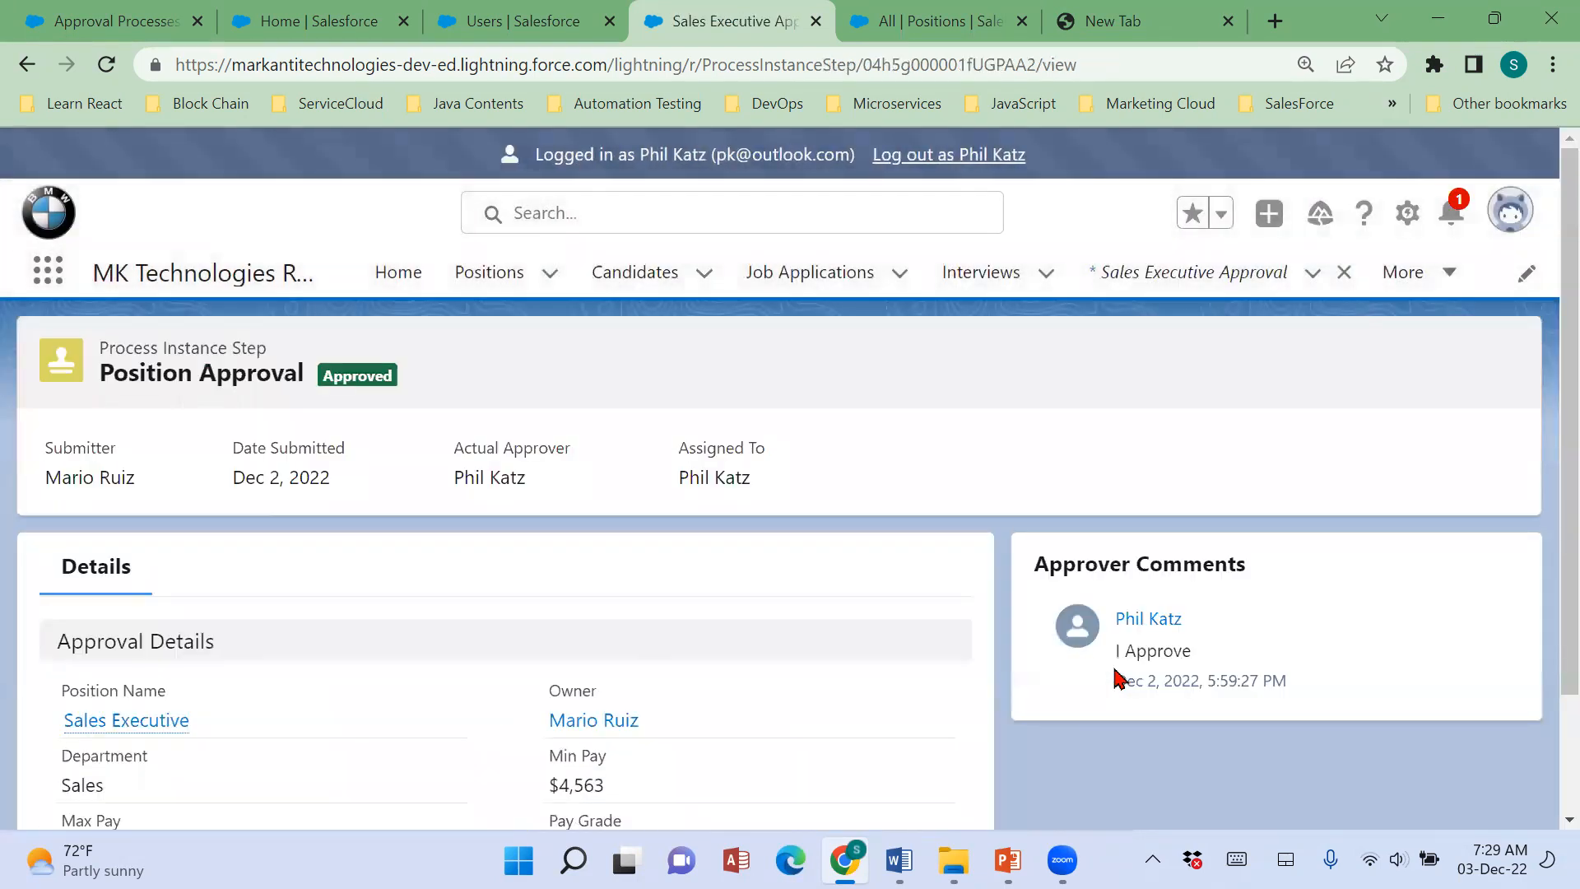
pyautogui.click(1453, 212)
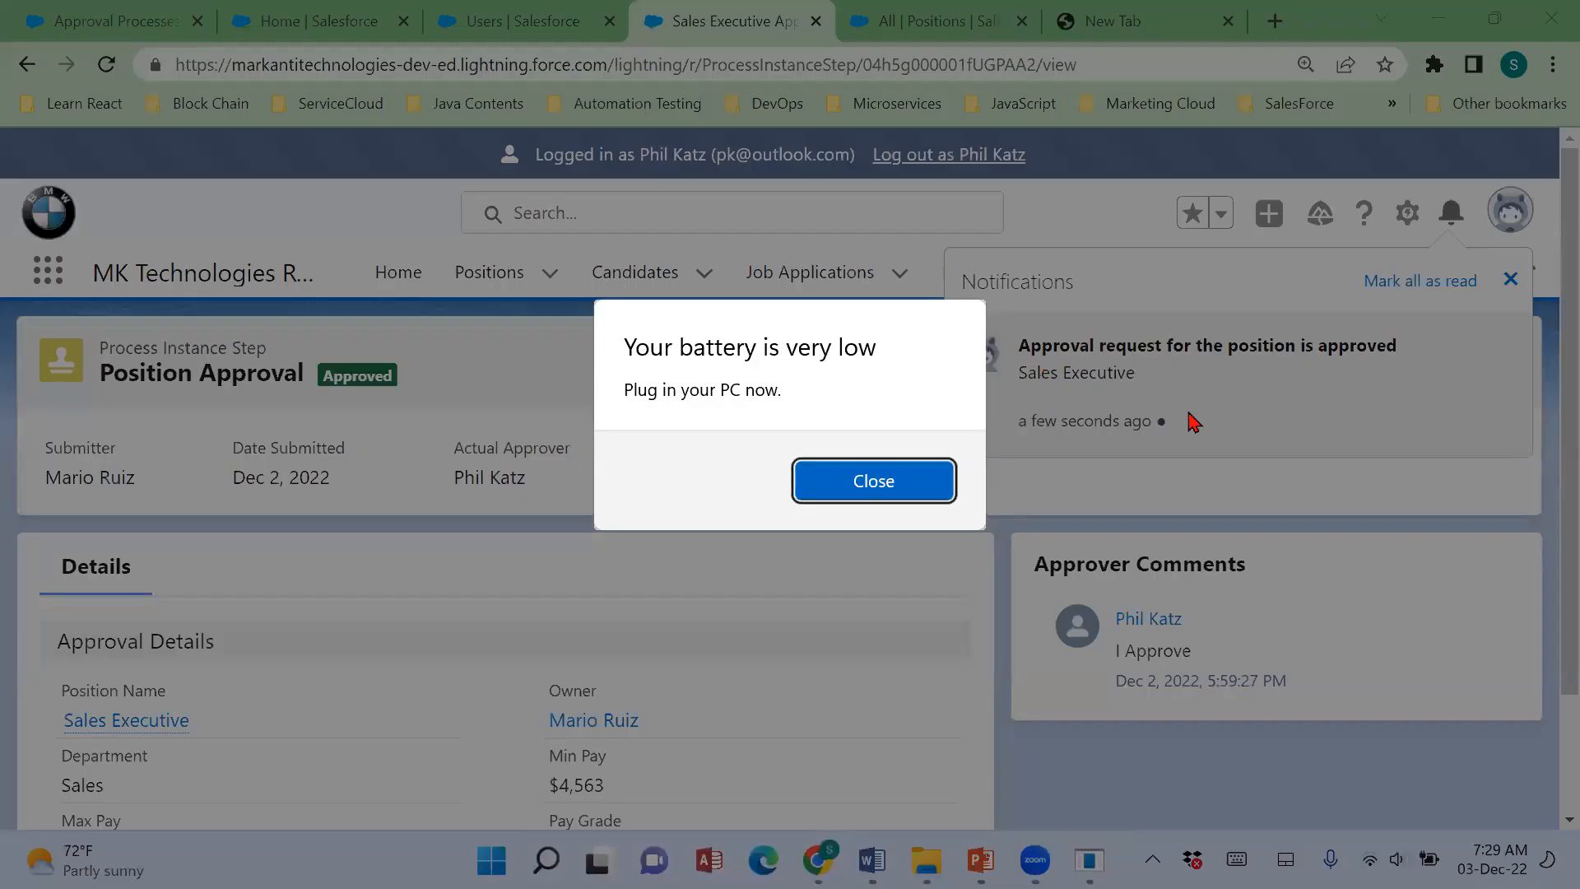
pyautogui.click(868, 477)
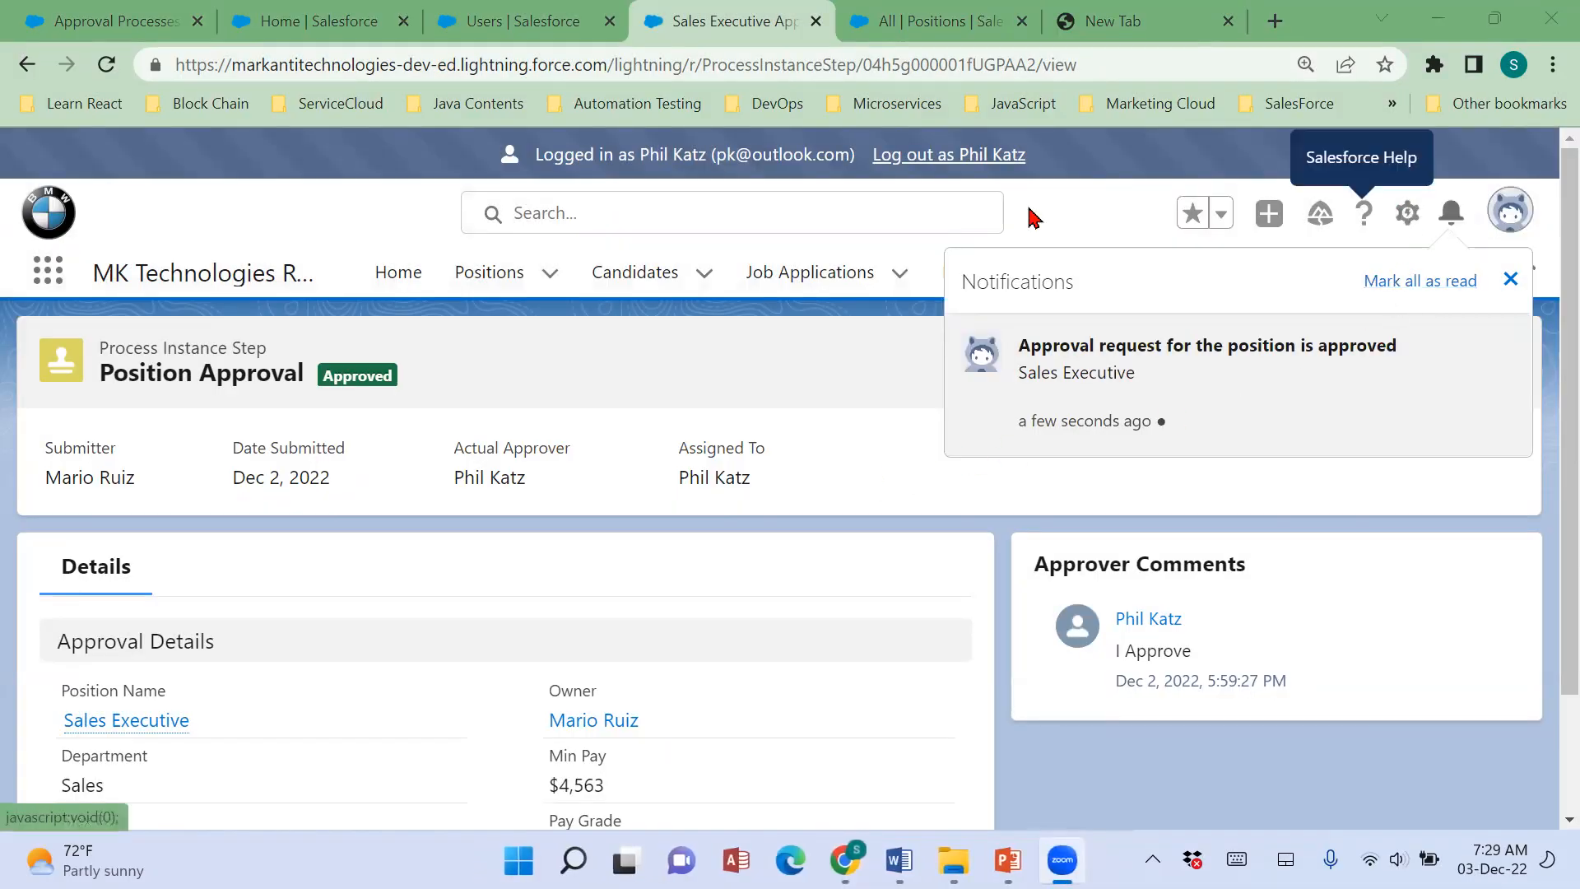
# Close the notifications, open the Automation Tester approval request from the Home page's Items to Approve, and review its pay grade.
pyautogui.click(694, 383)
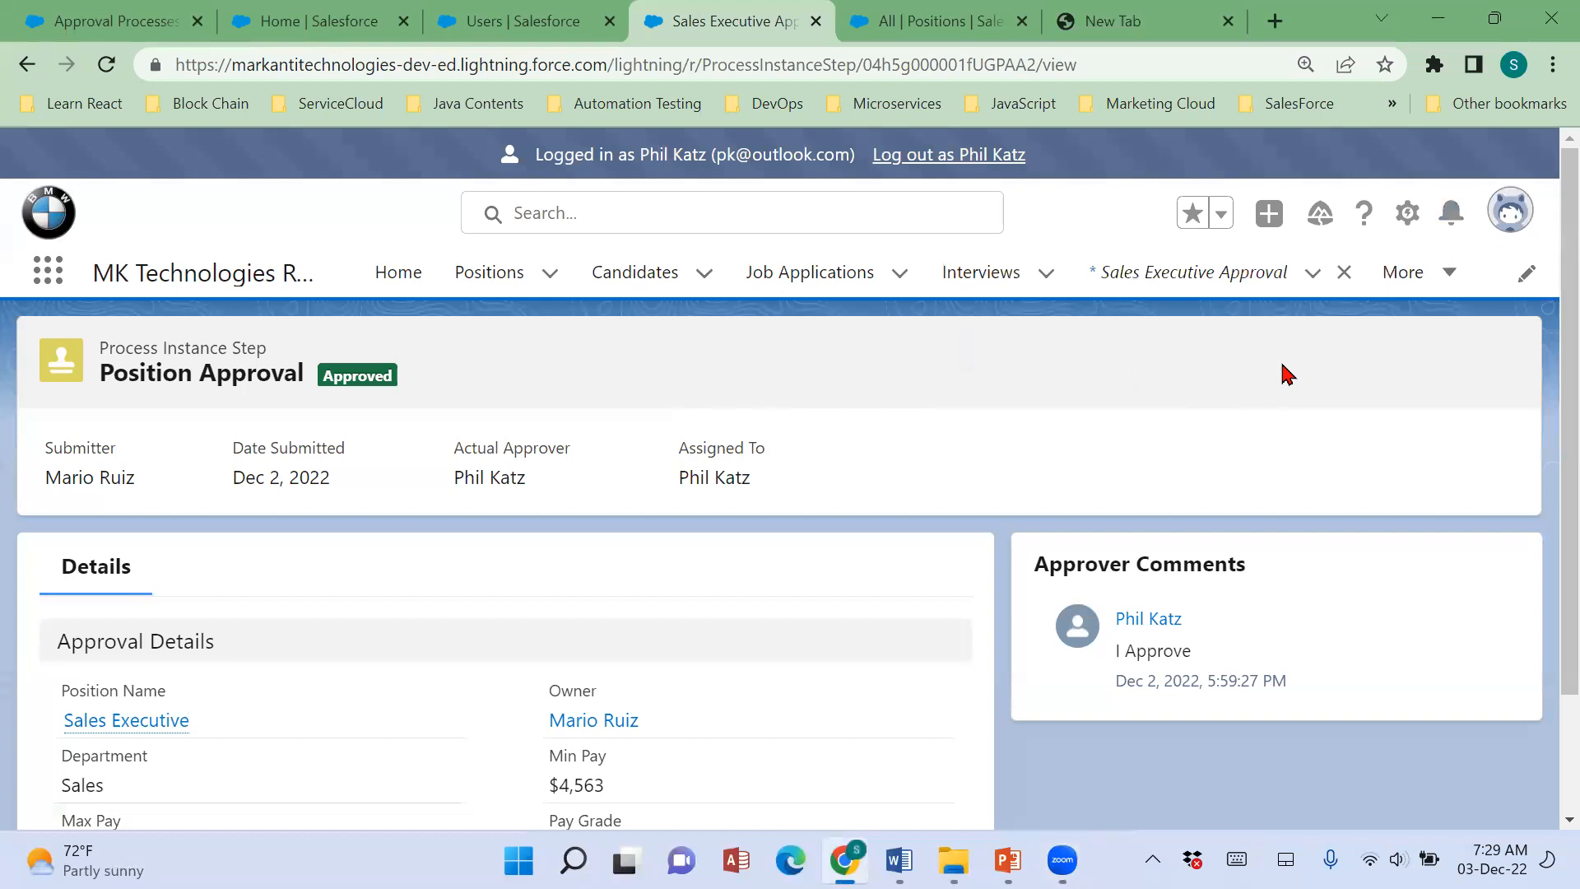
pyautogui.click(391, 291)
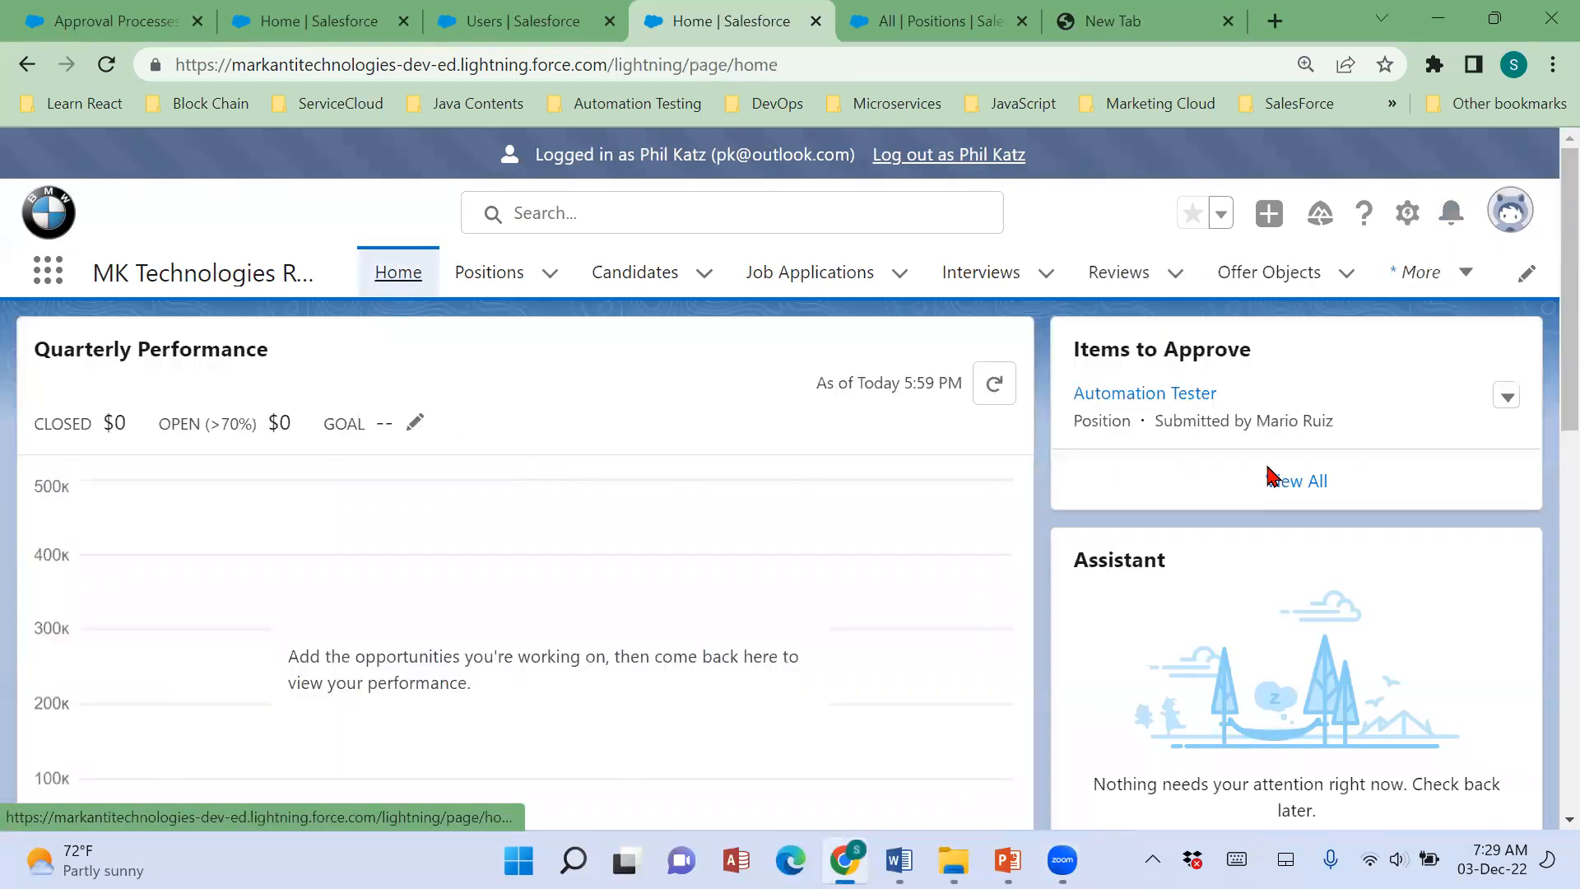
pyautogui.click(1161, 403)
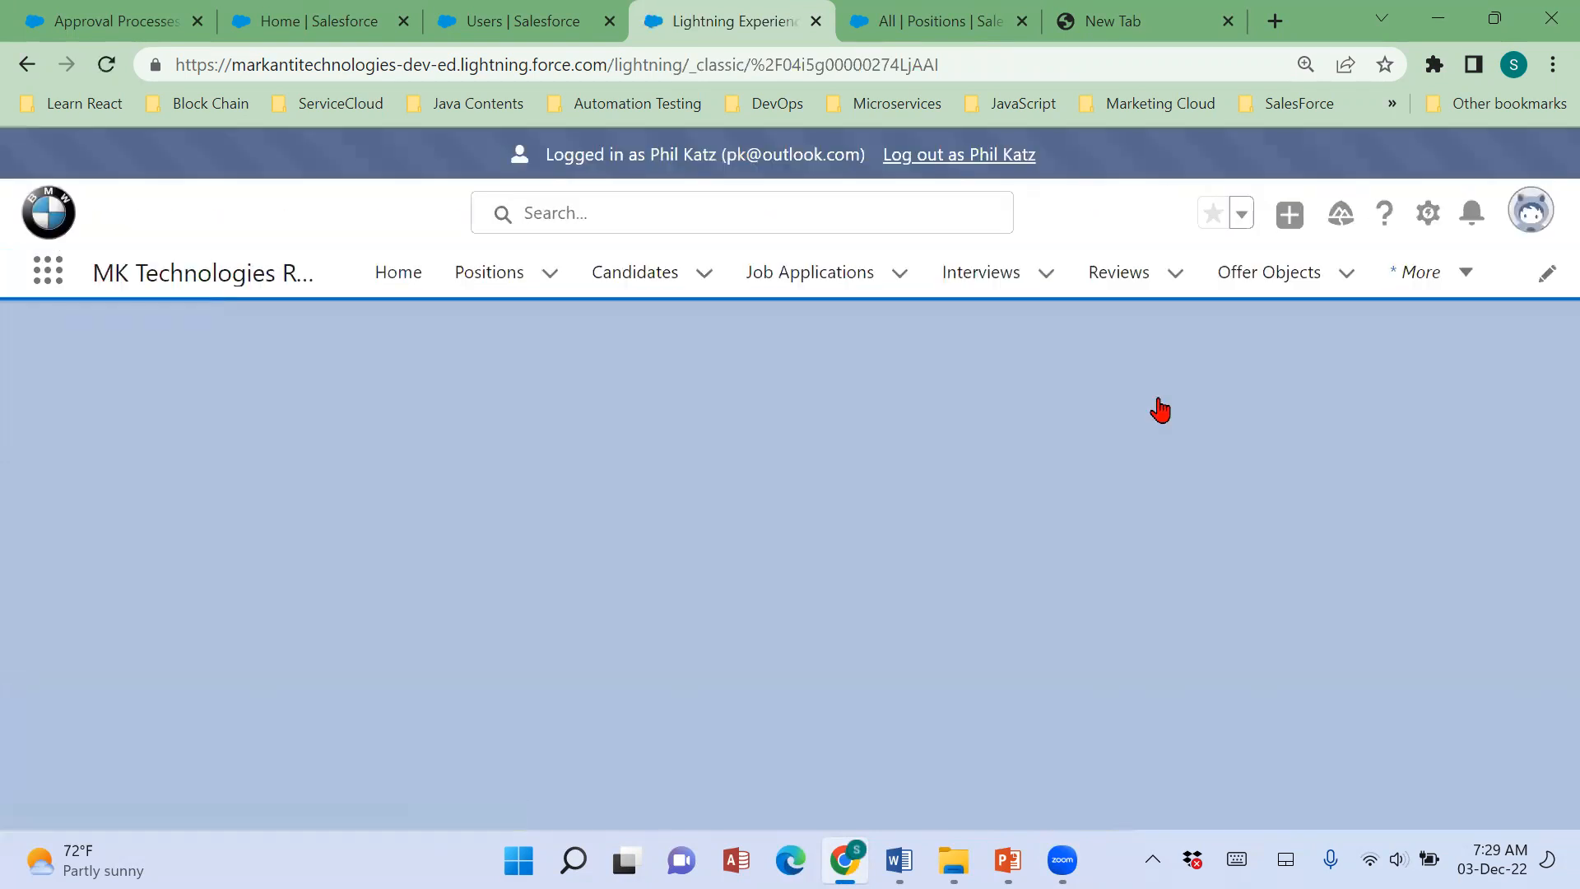
pyautogui.scroll(-1, 698, 701)
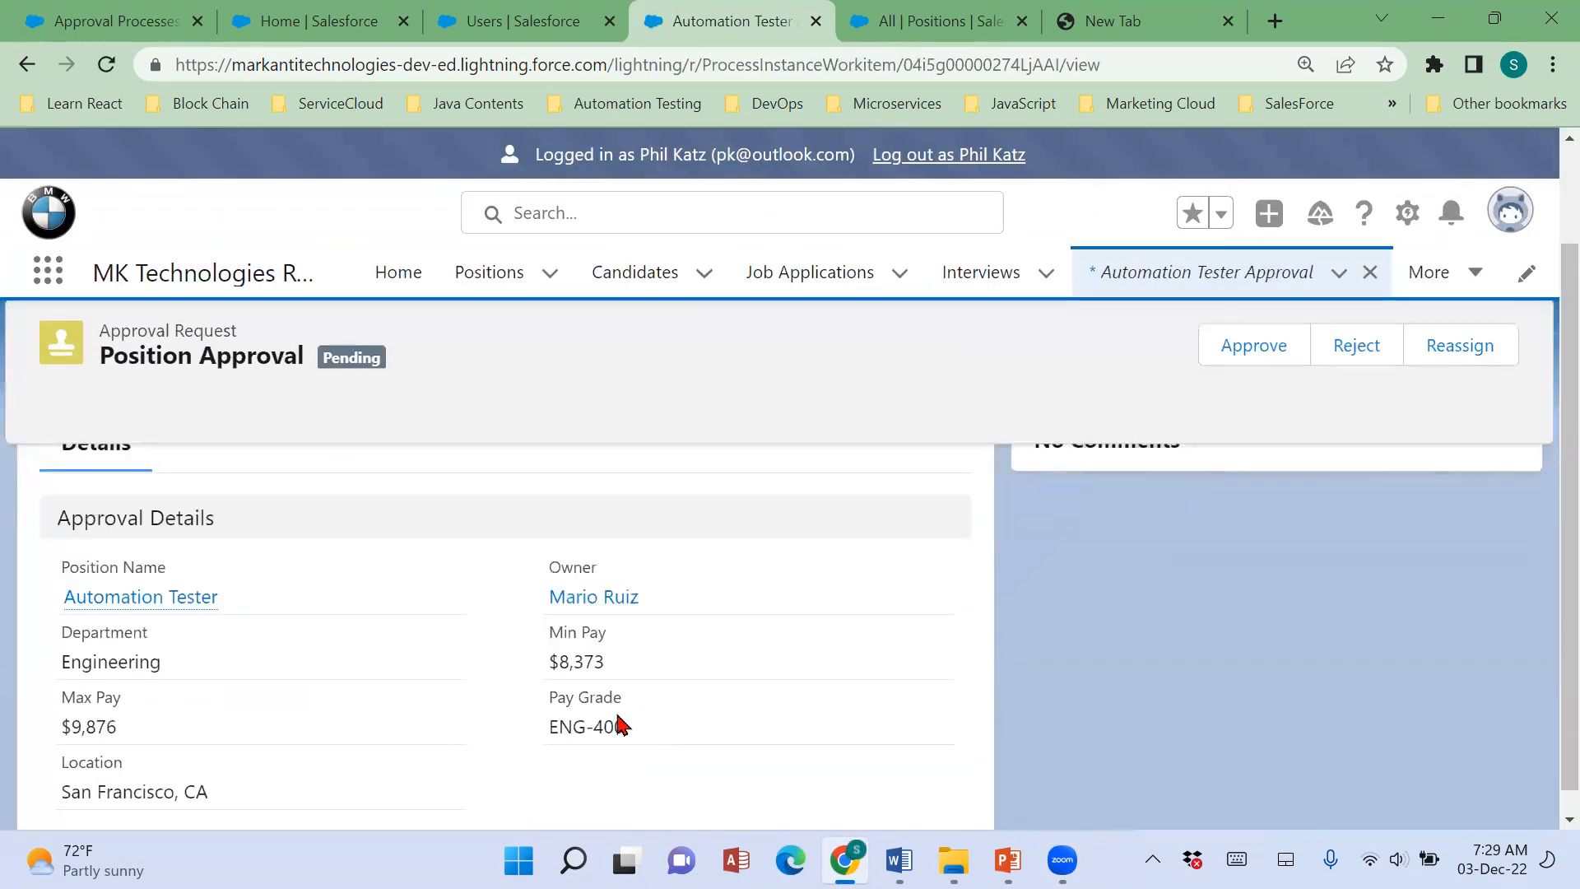
pyautogui.moveTo(505, 734); pyautogui.dragTo(656, 733)
pyautogui.scroll(1, 732, 729)
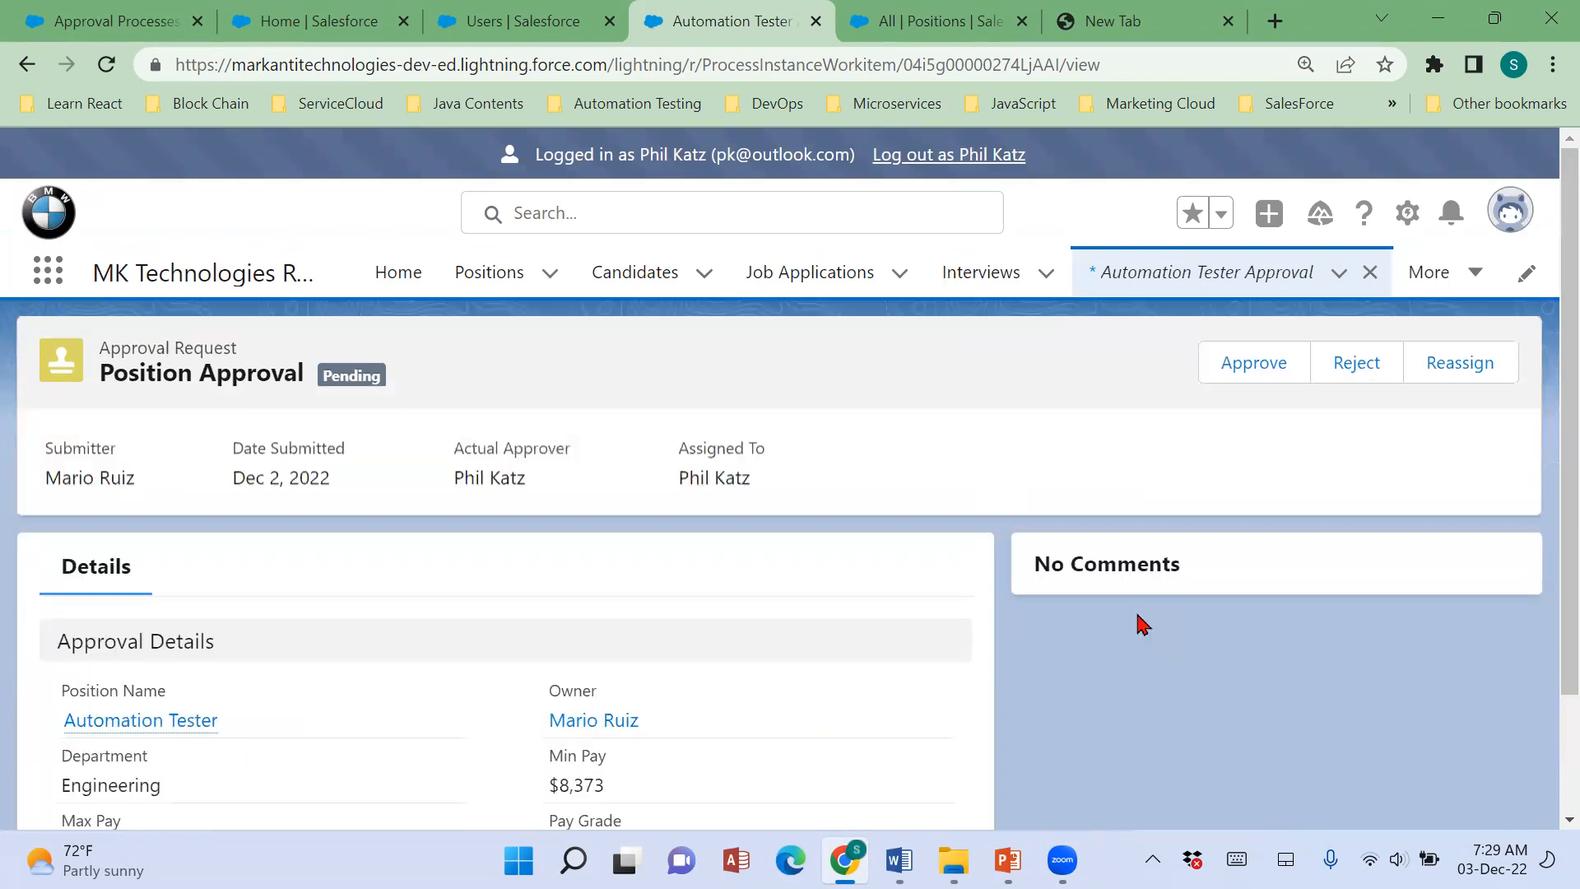
# Approve the Automation Tester position request with the comment "I approve".
pyautogui.click(1271, 363)
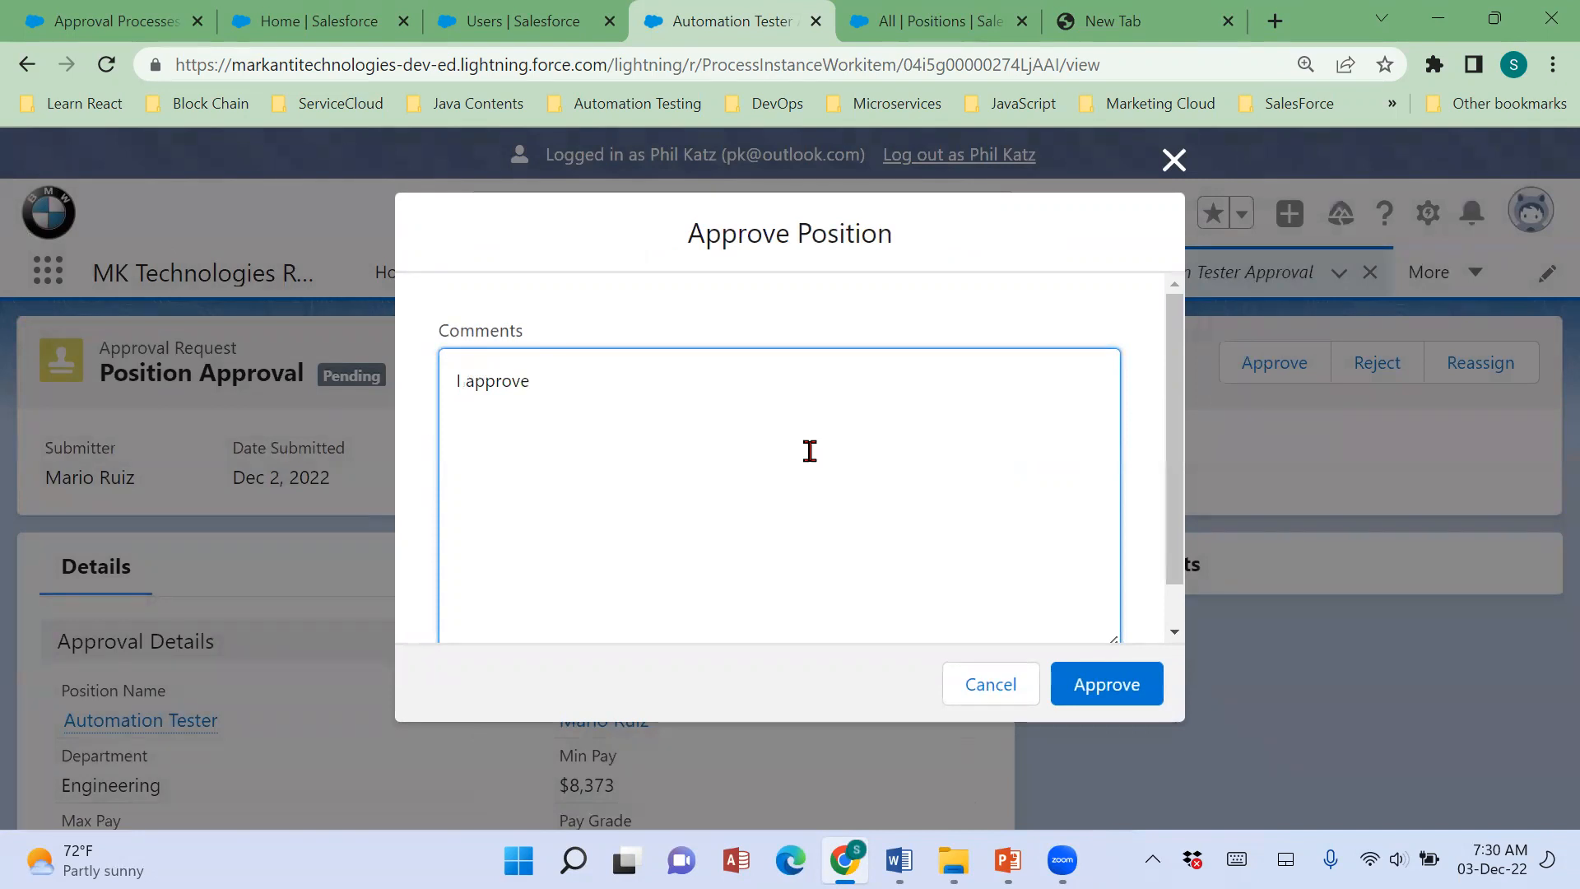
pyautogui.scroll(-1, 810, 451)
pyautogui.scroll(1, 810, 451)
pyautogui.click(1100, 693)
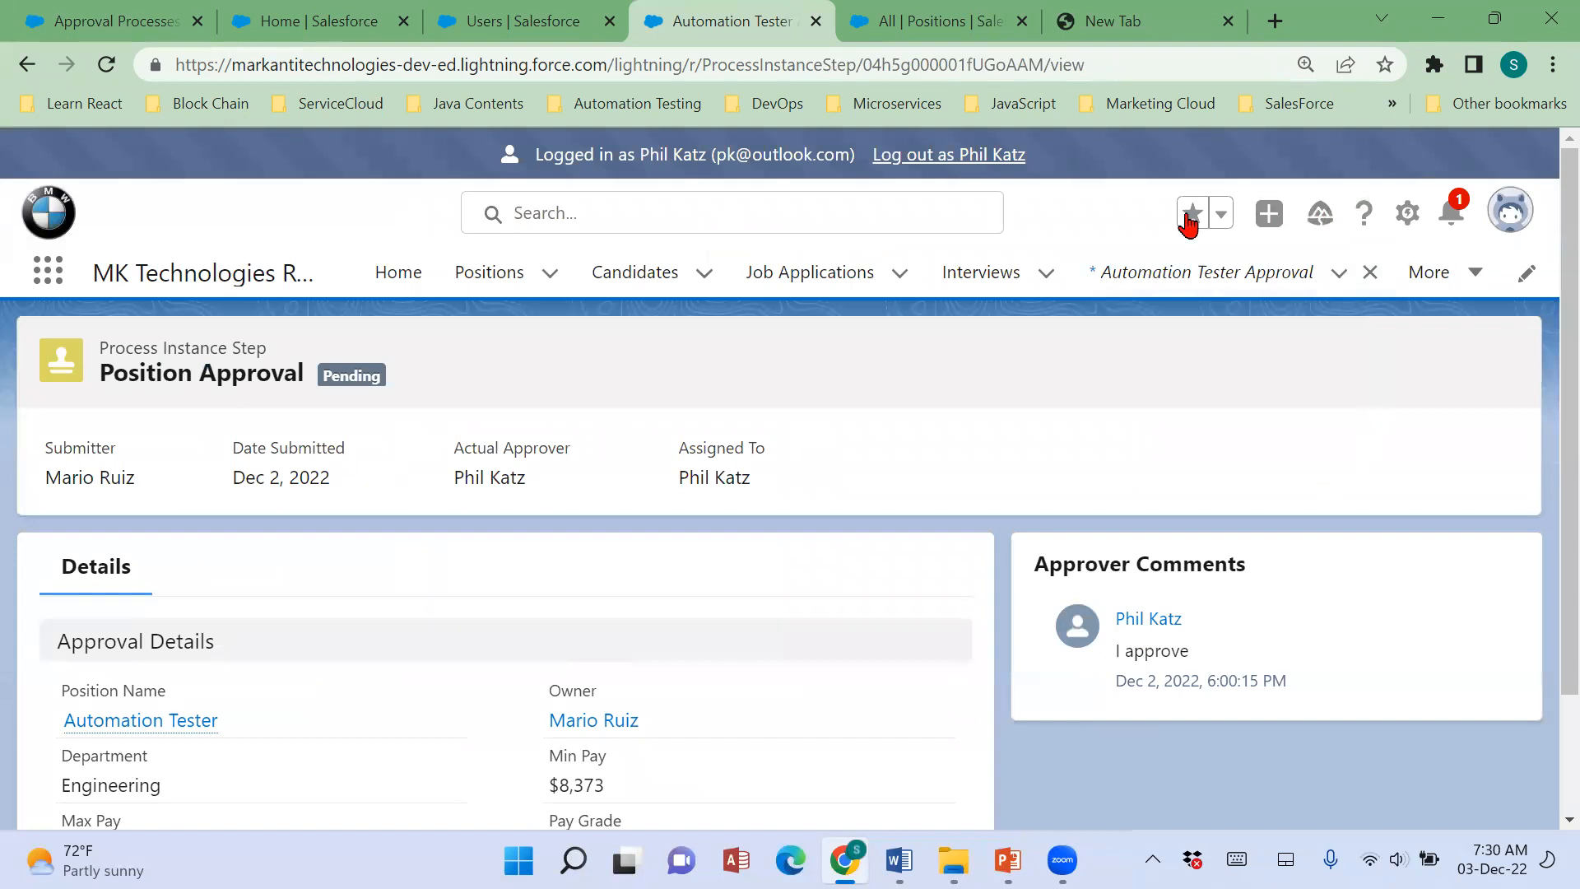
# Return to the Home page to check Items to Approve, and read the notifications about the approved positions.
pyautogui.click(399, 277)
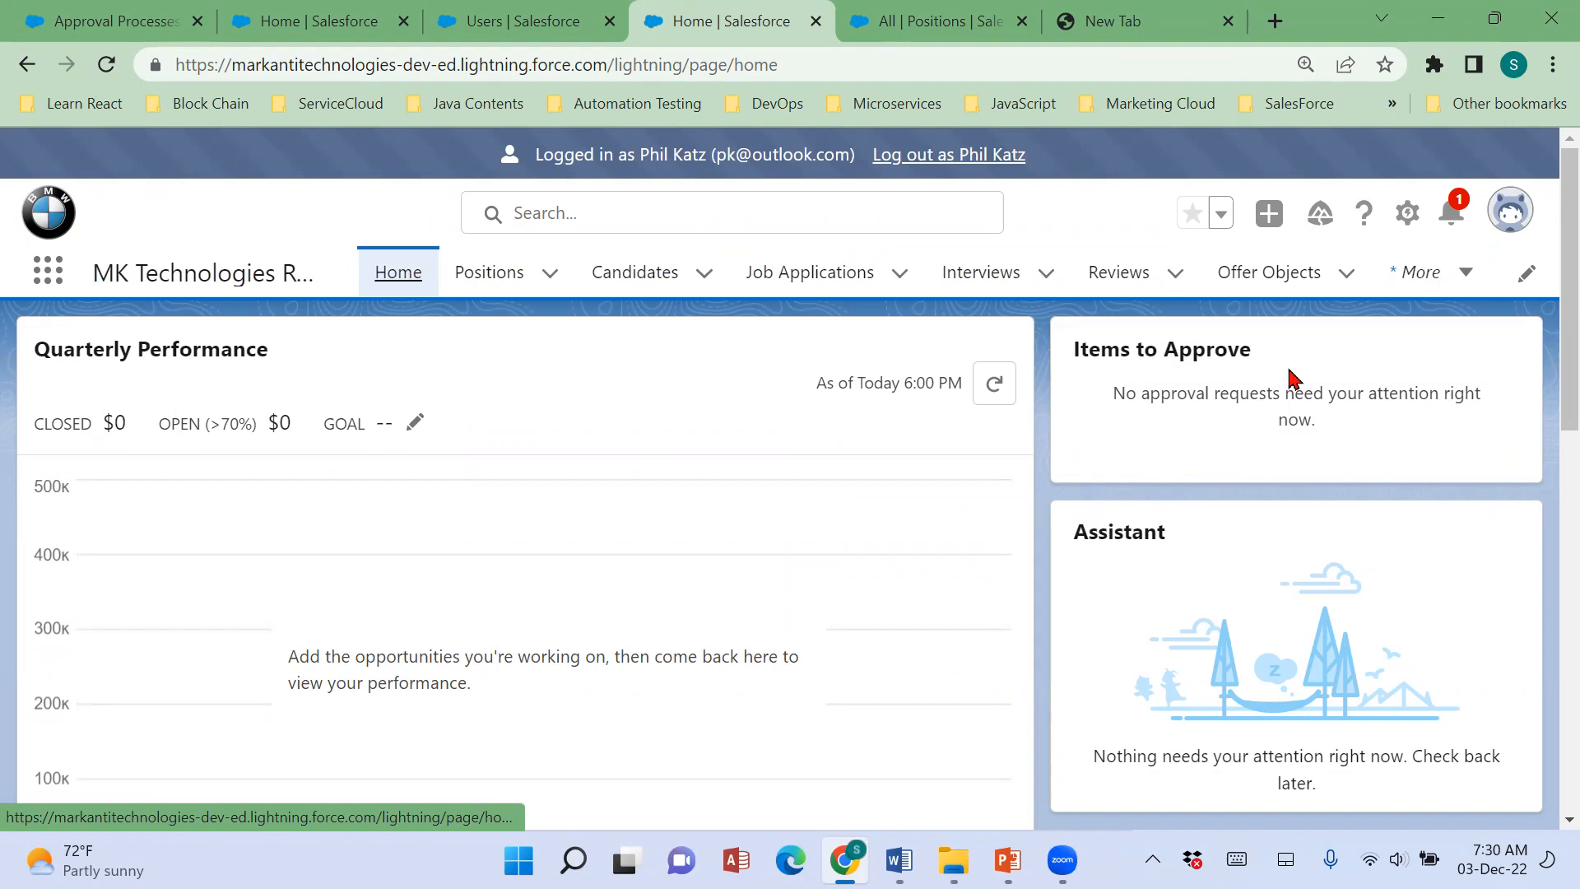
pyautogui.click(1461, 230)
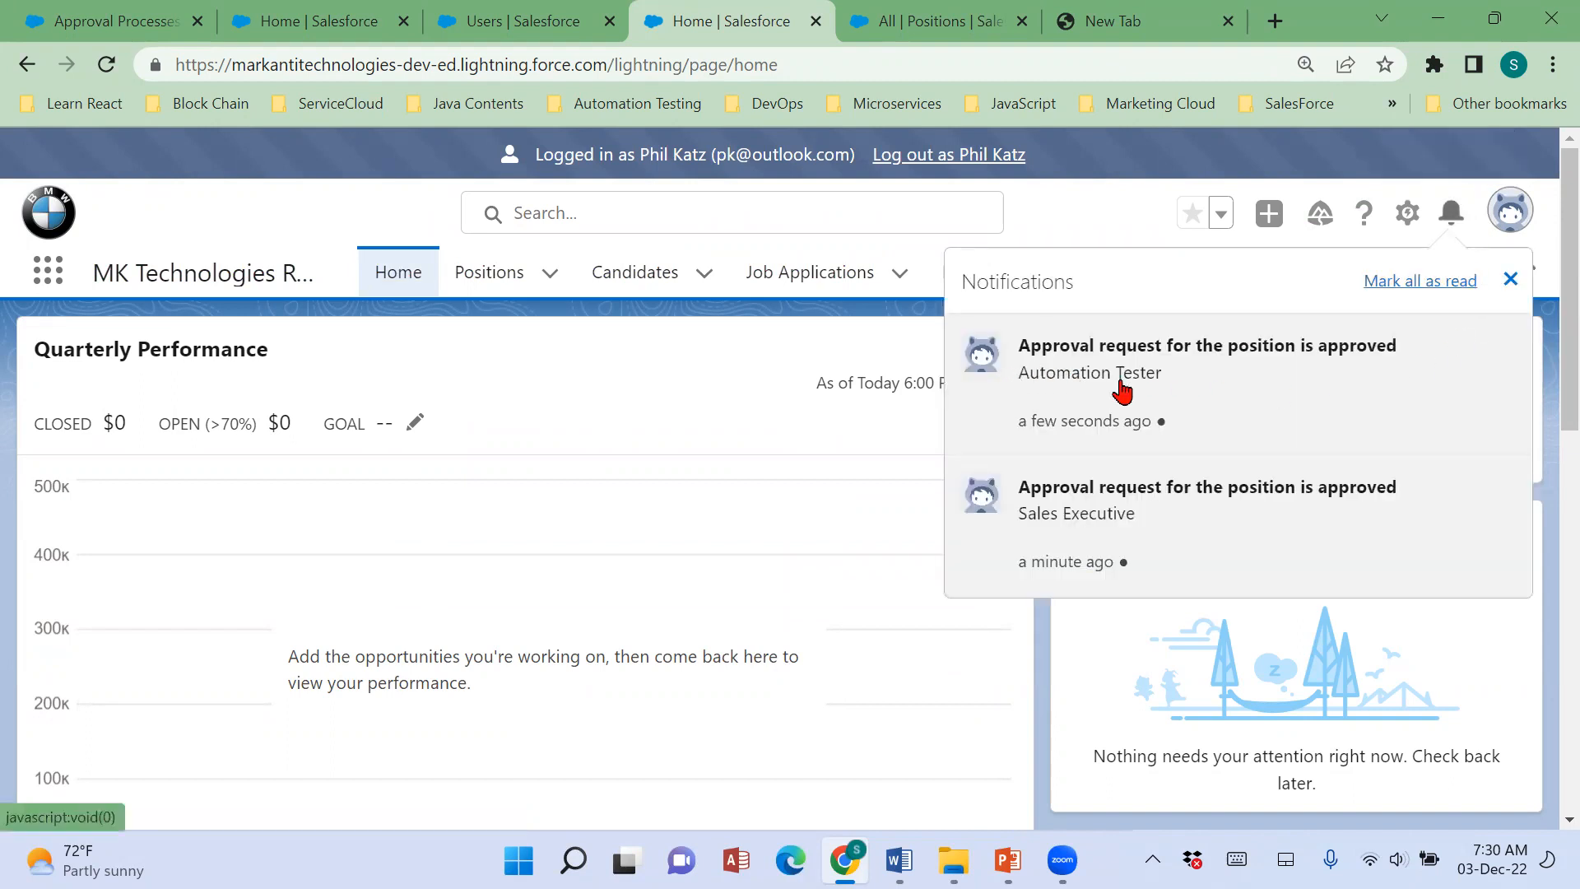
pyautogui.click(813, 346)
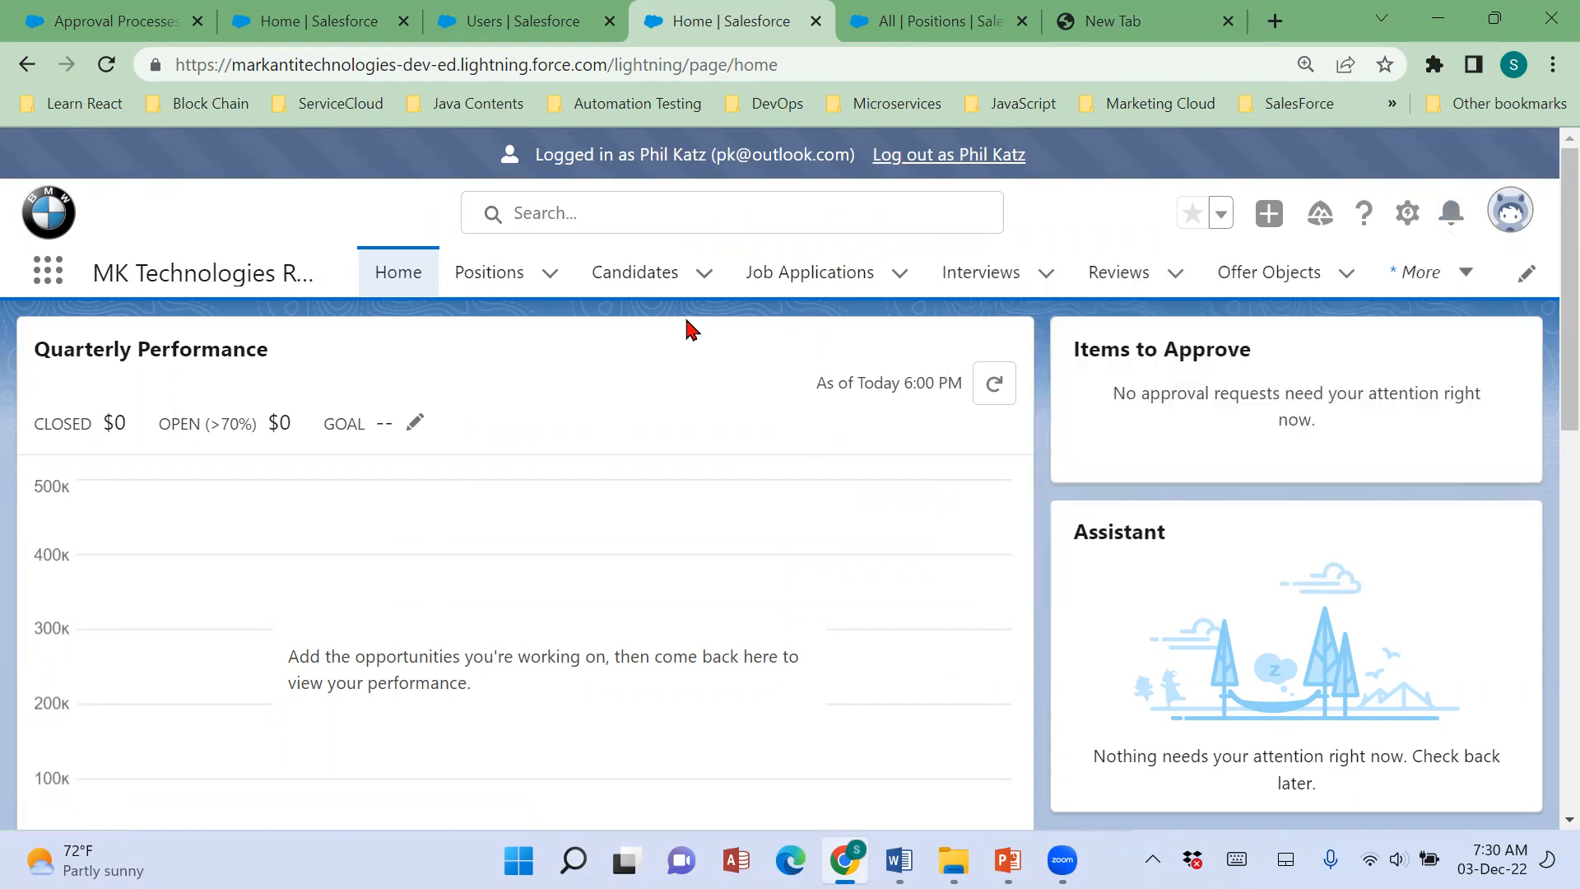
# Find the Sales Executive position in the All positions list and open its record.
pyautogui.click(472, 282)
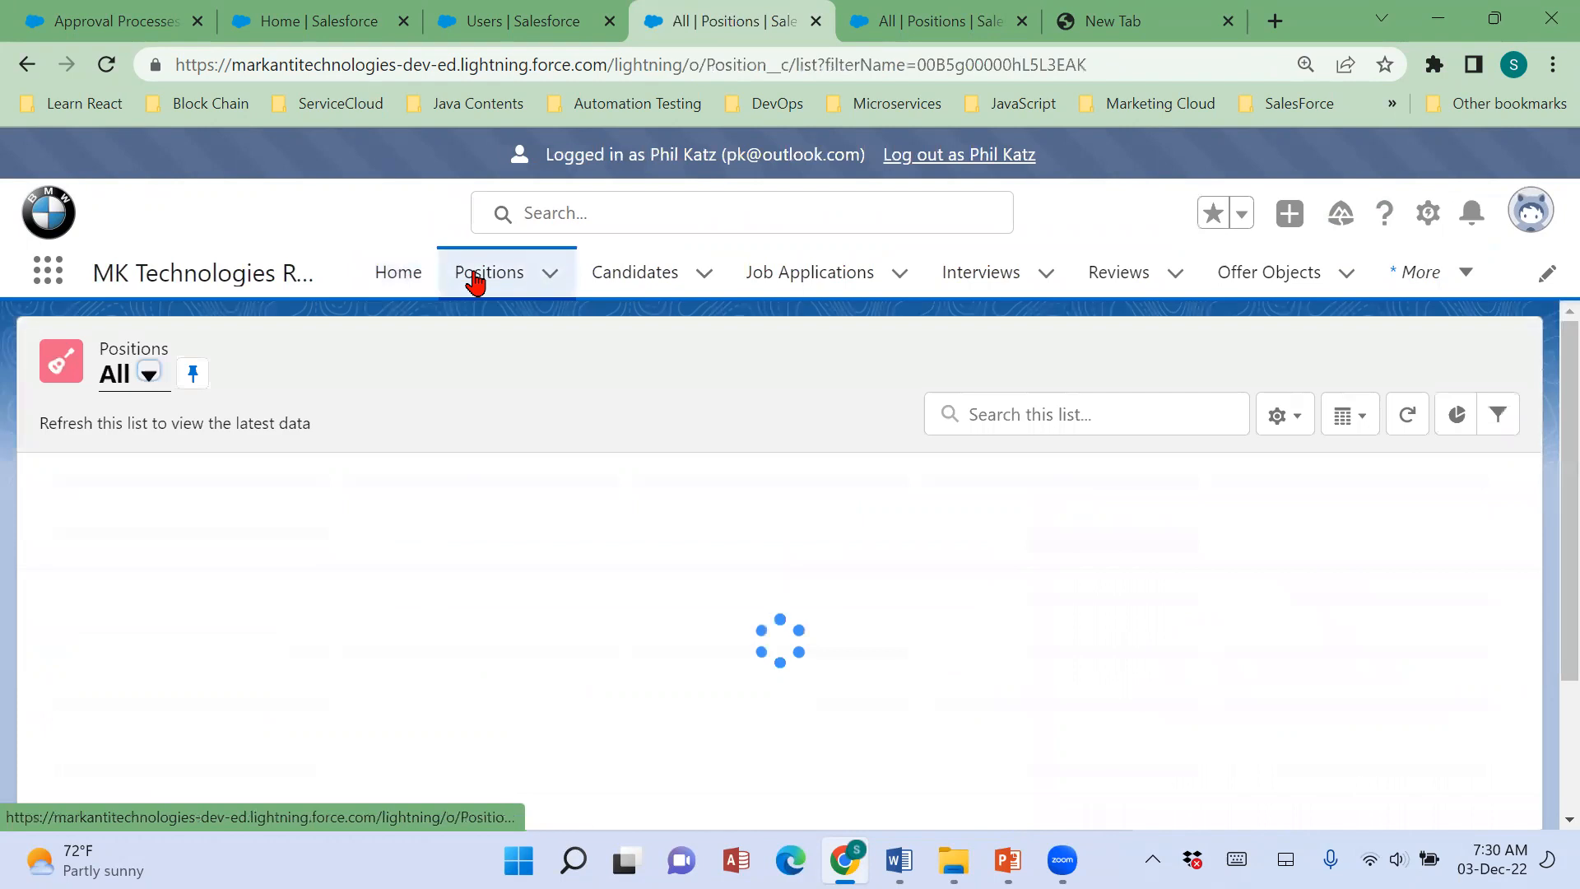
pyautogui.scroll(-1, 576, 607)
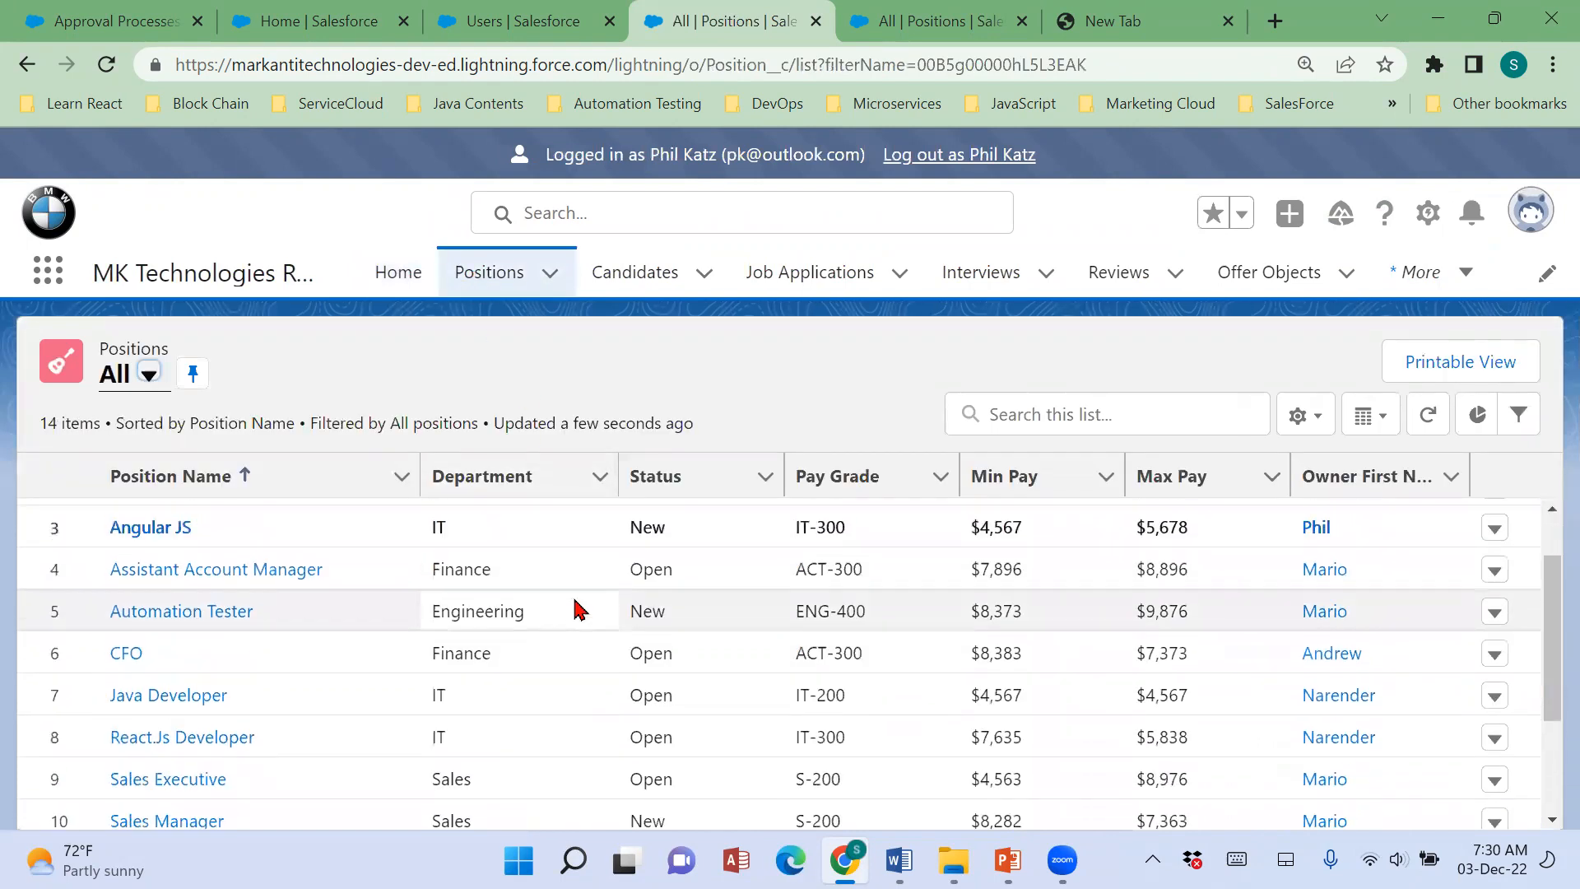
pyautogui.scroll(-2, 576, 607)
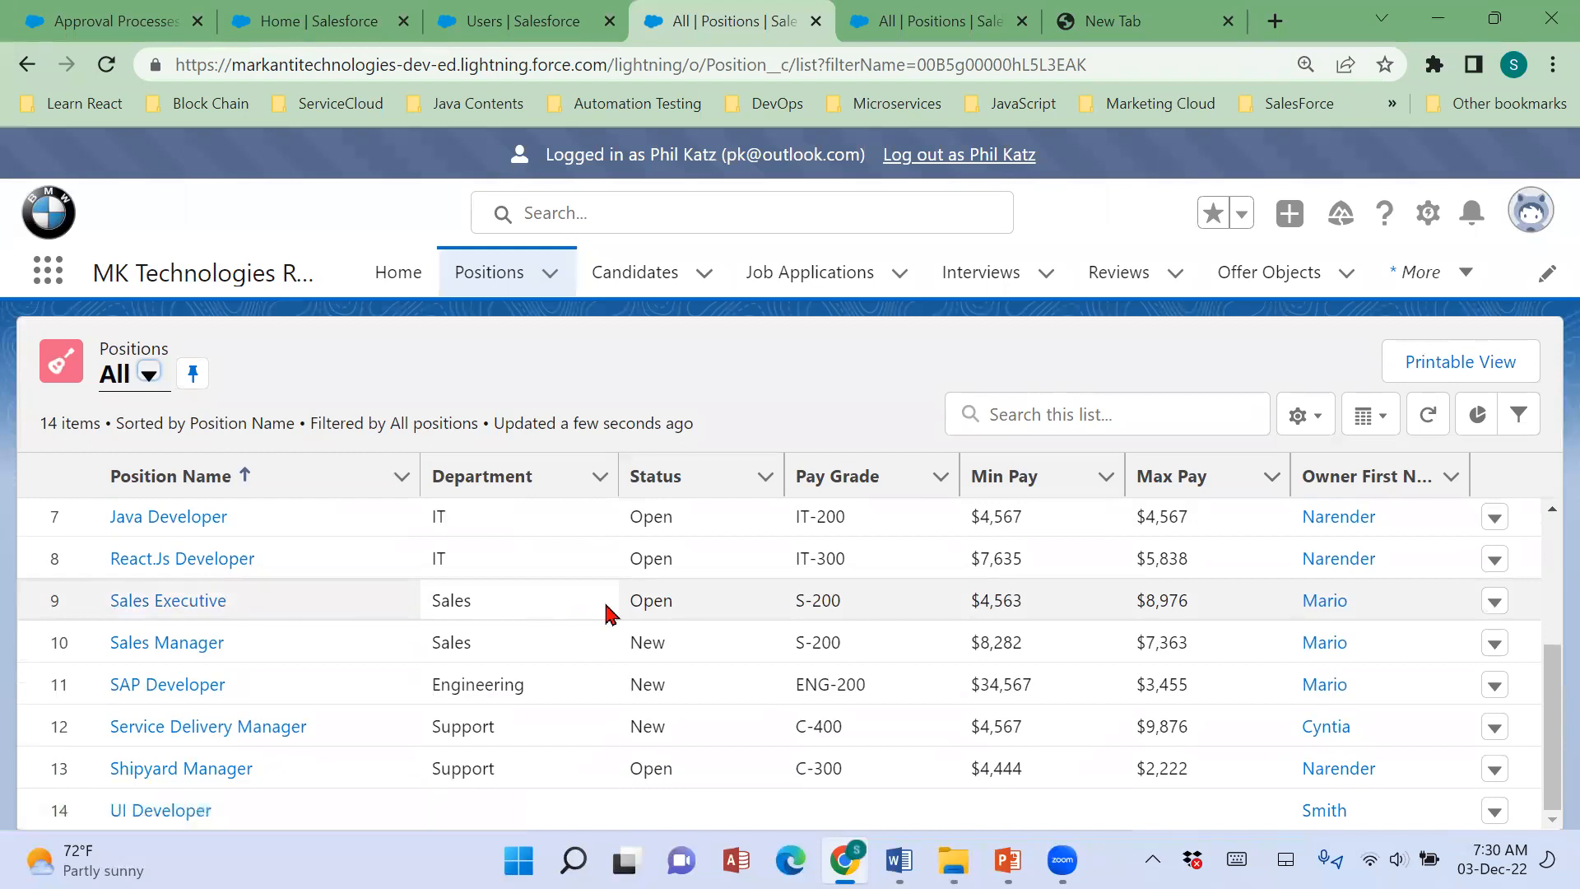
pyautogui.click(173, 603)
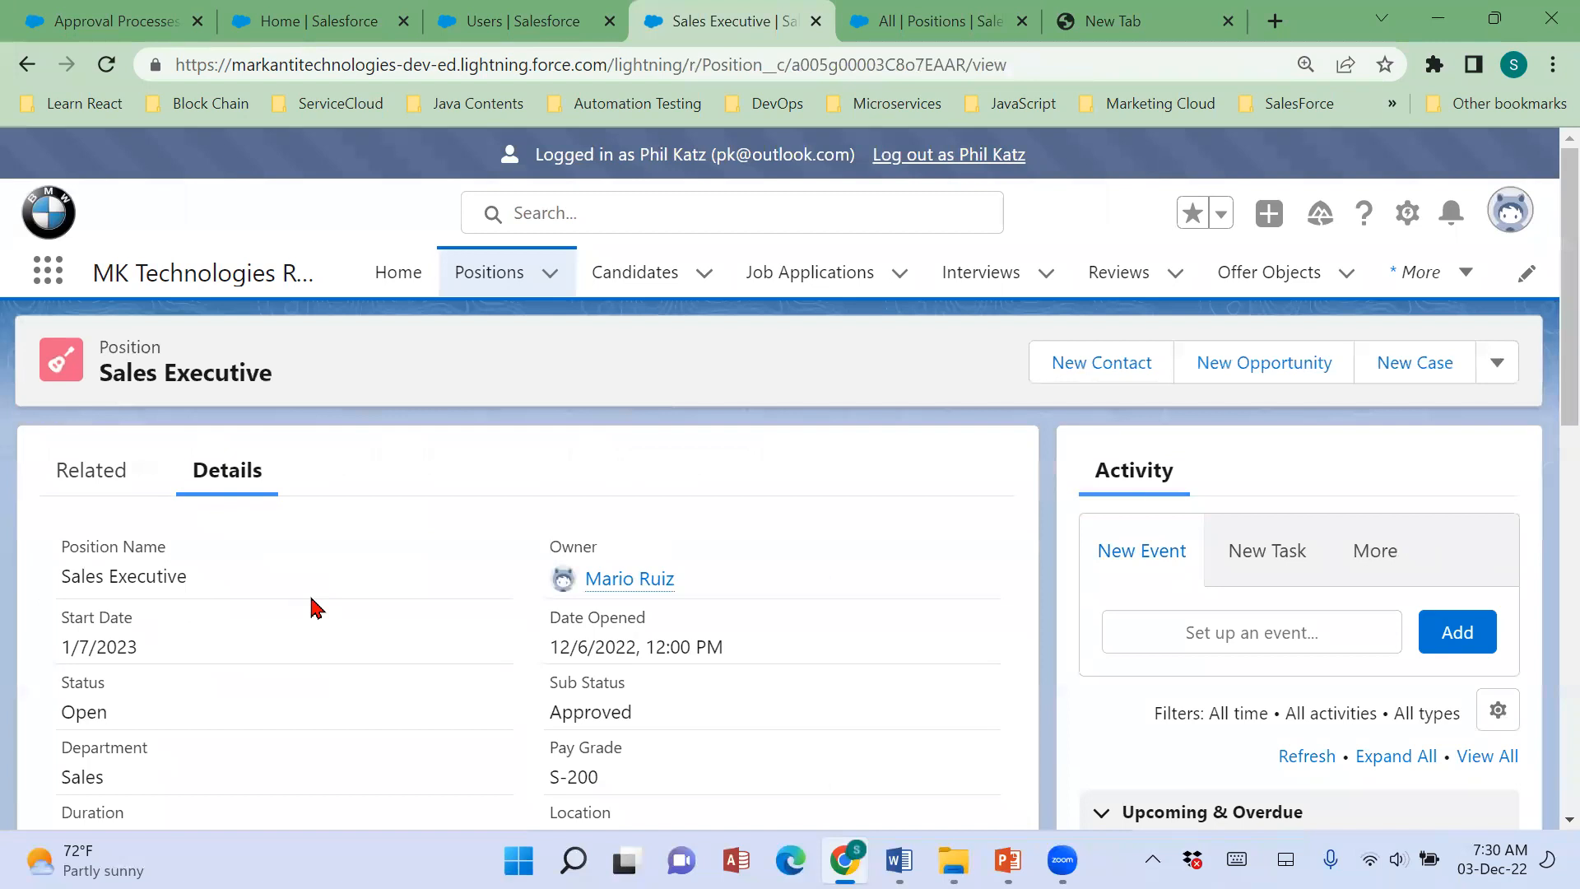
# Examine the Sales Executive position's Status, Sub Status and Pay Grade fields.
pyautogui.scroll(-3, 96, 504)
pyautogui.moveTo(61, 485); pyautogui.dragTo(118, 483)
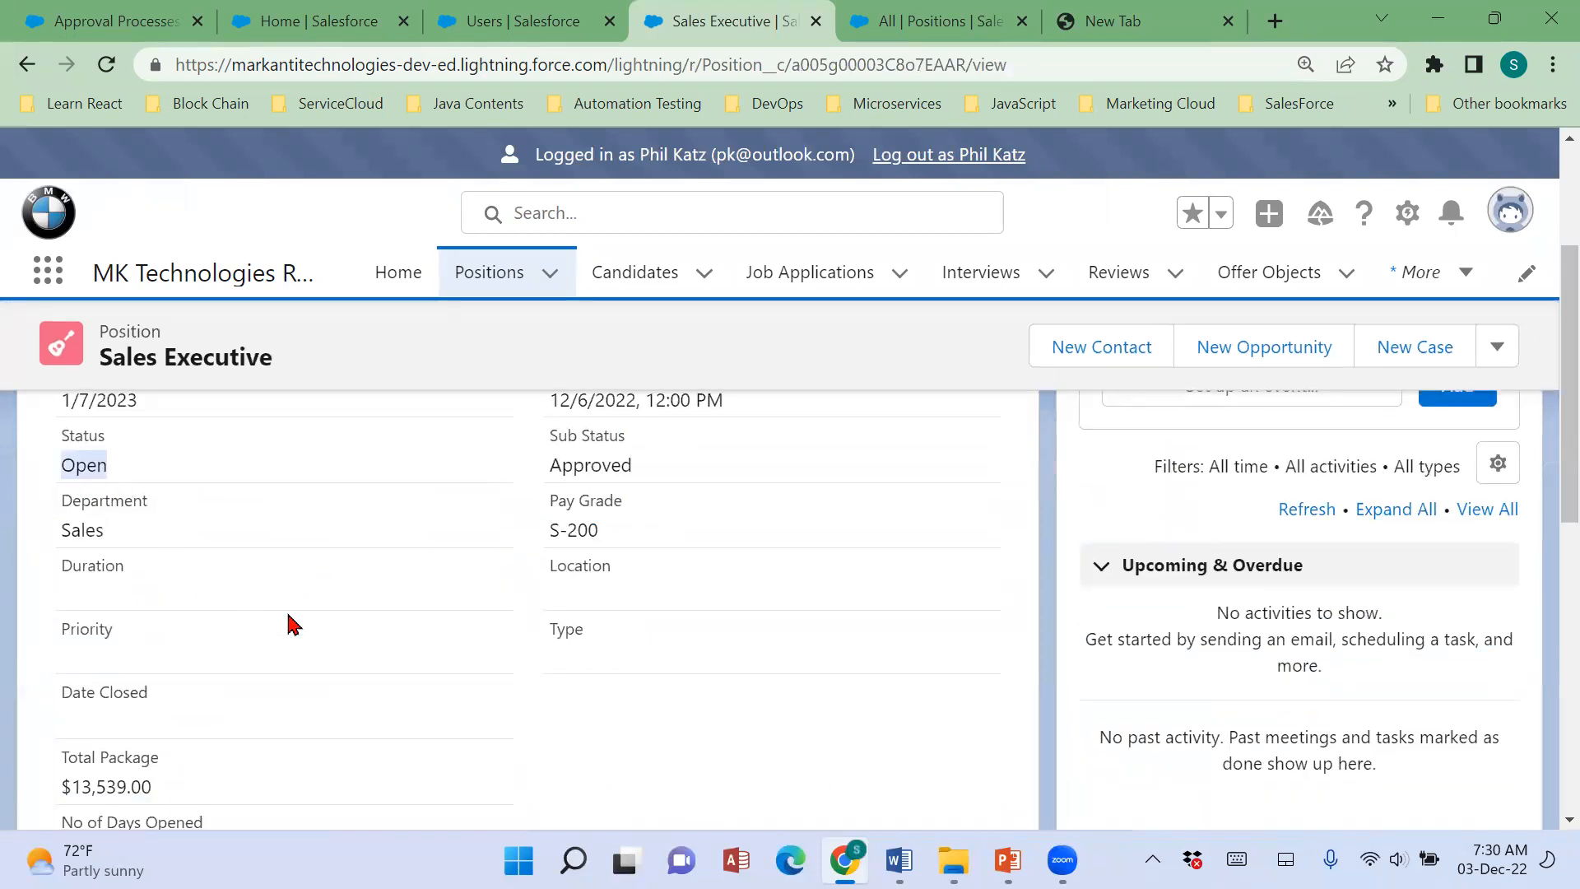
pyautogui.click(204, 511)
pyautogui.scroll(2, 210, 544)
pyautogui.doubleClick(94, 589)
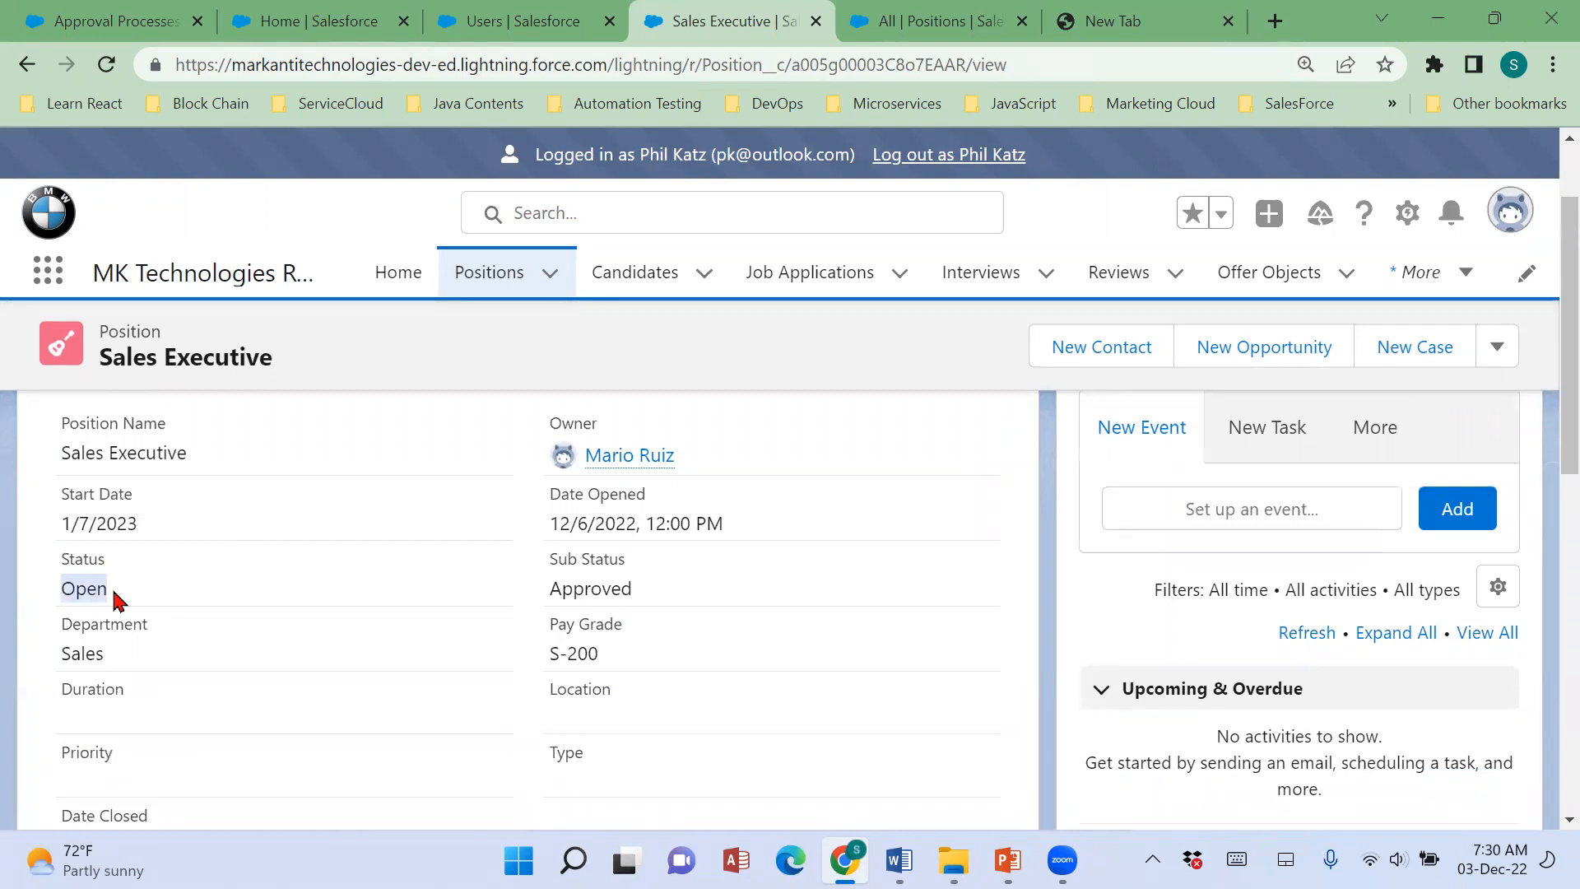
pyautogui.moveTo(543, 601); pyautogui.dragTo(677, 605)
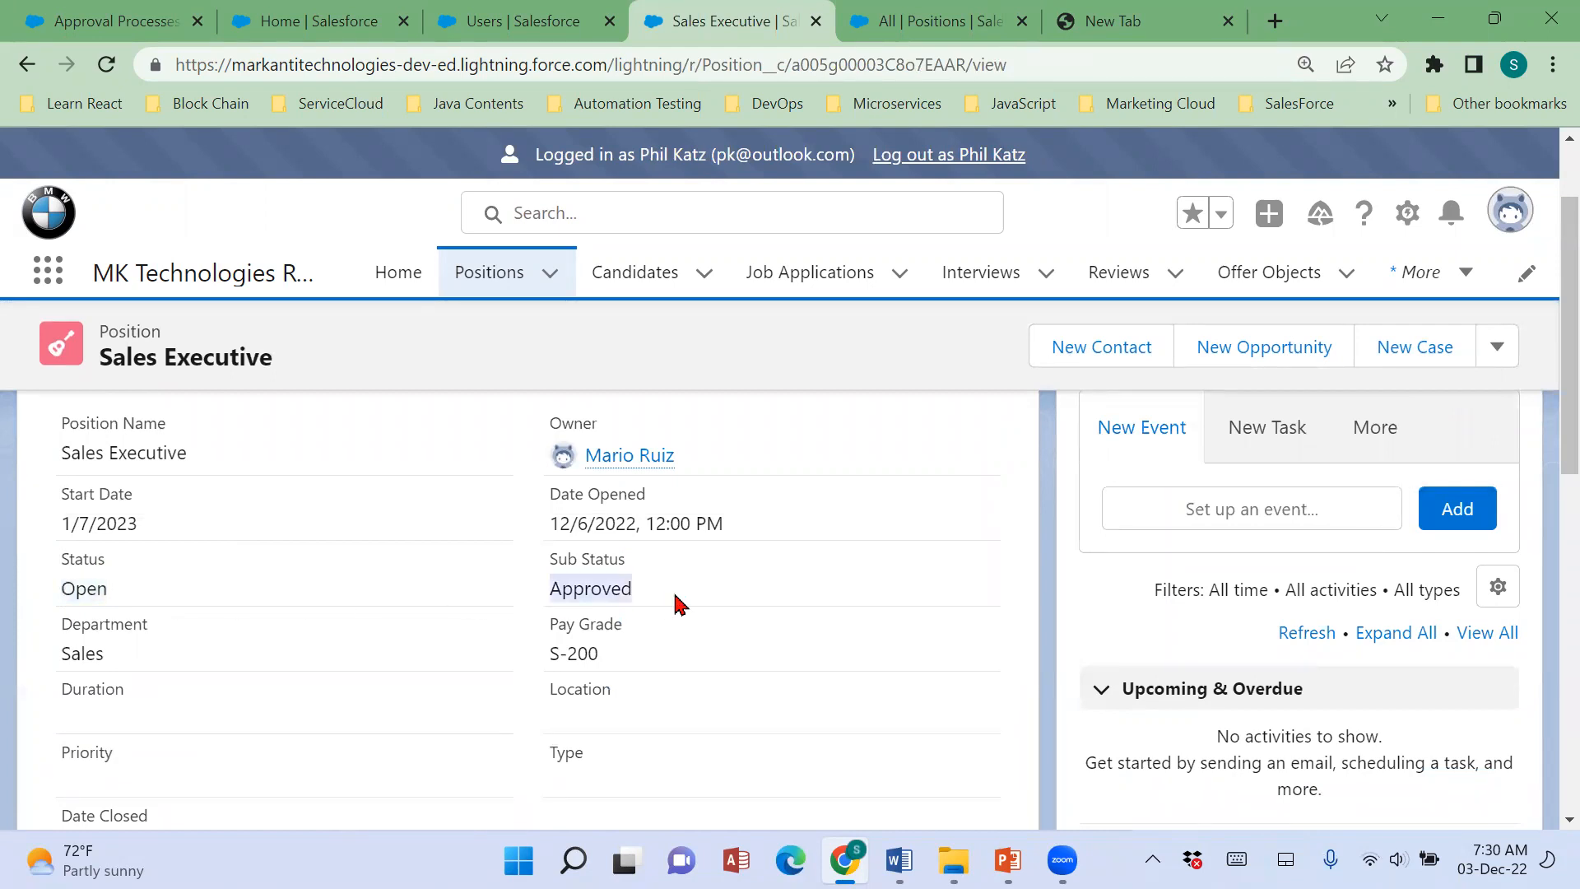
pyautogui.moveTo(543, 668); pyautogui.dragTo(635, 665)
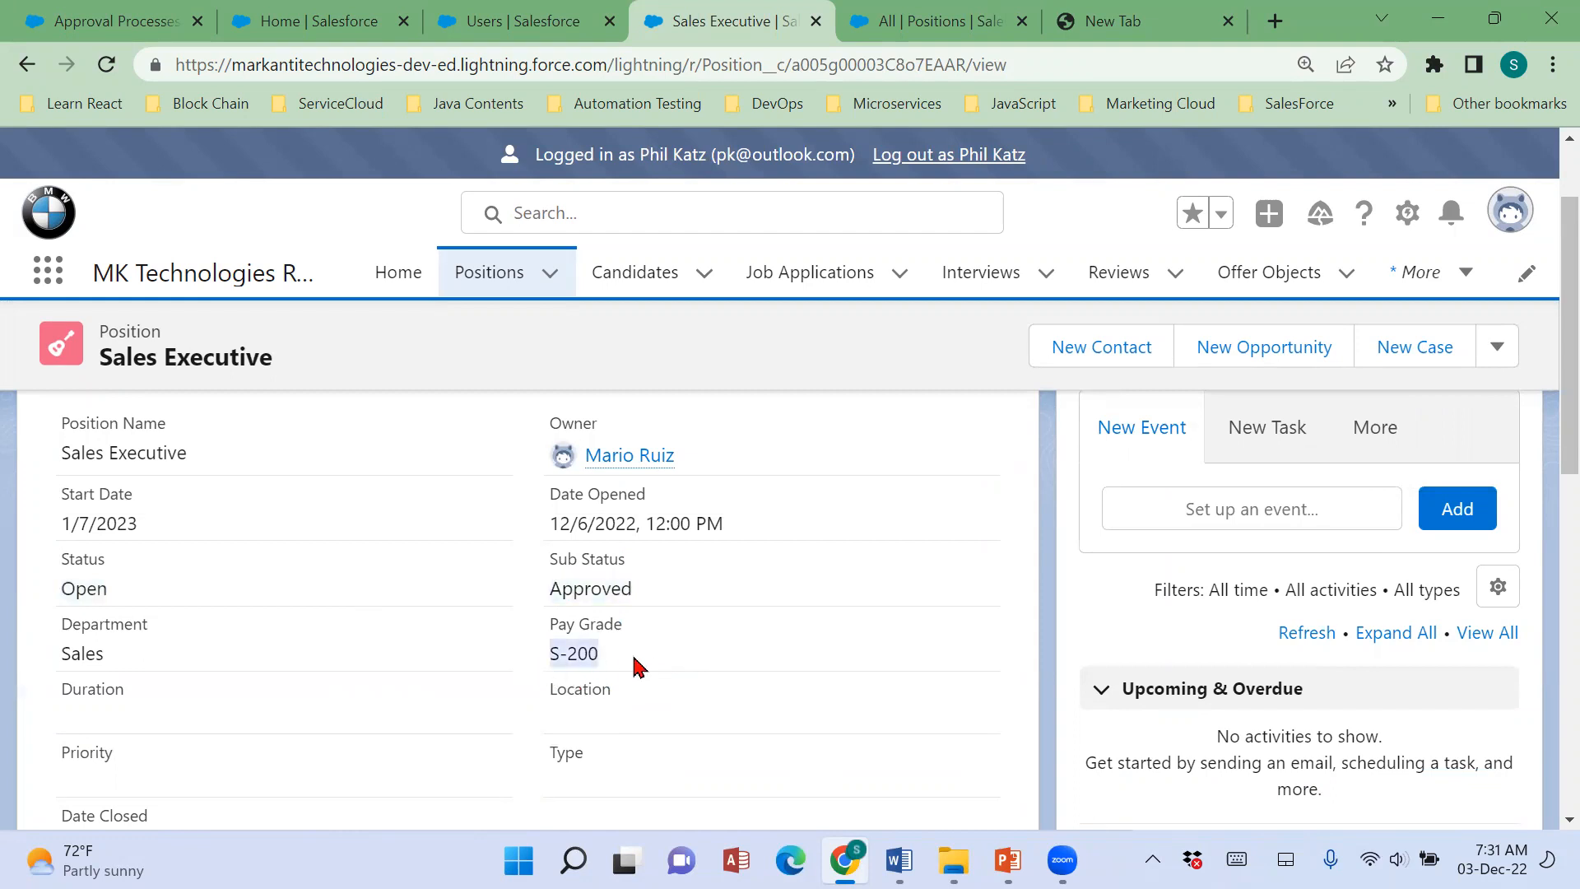
# Review the approval steps in the approval process setup and compare them with the Sales Executive position's pay grade, status and sub status.
pyautogui.click(99, 27)
pyautogui.scroll(-5, 835, 629)
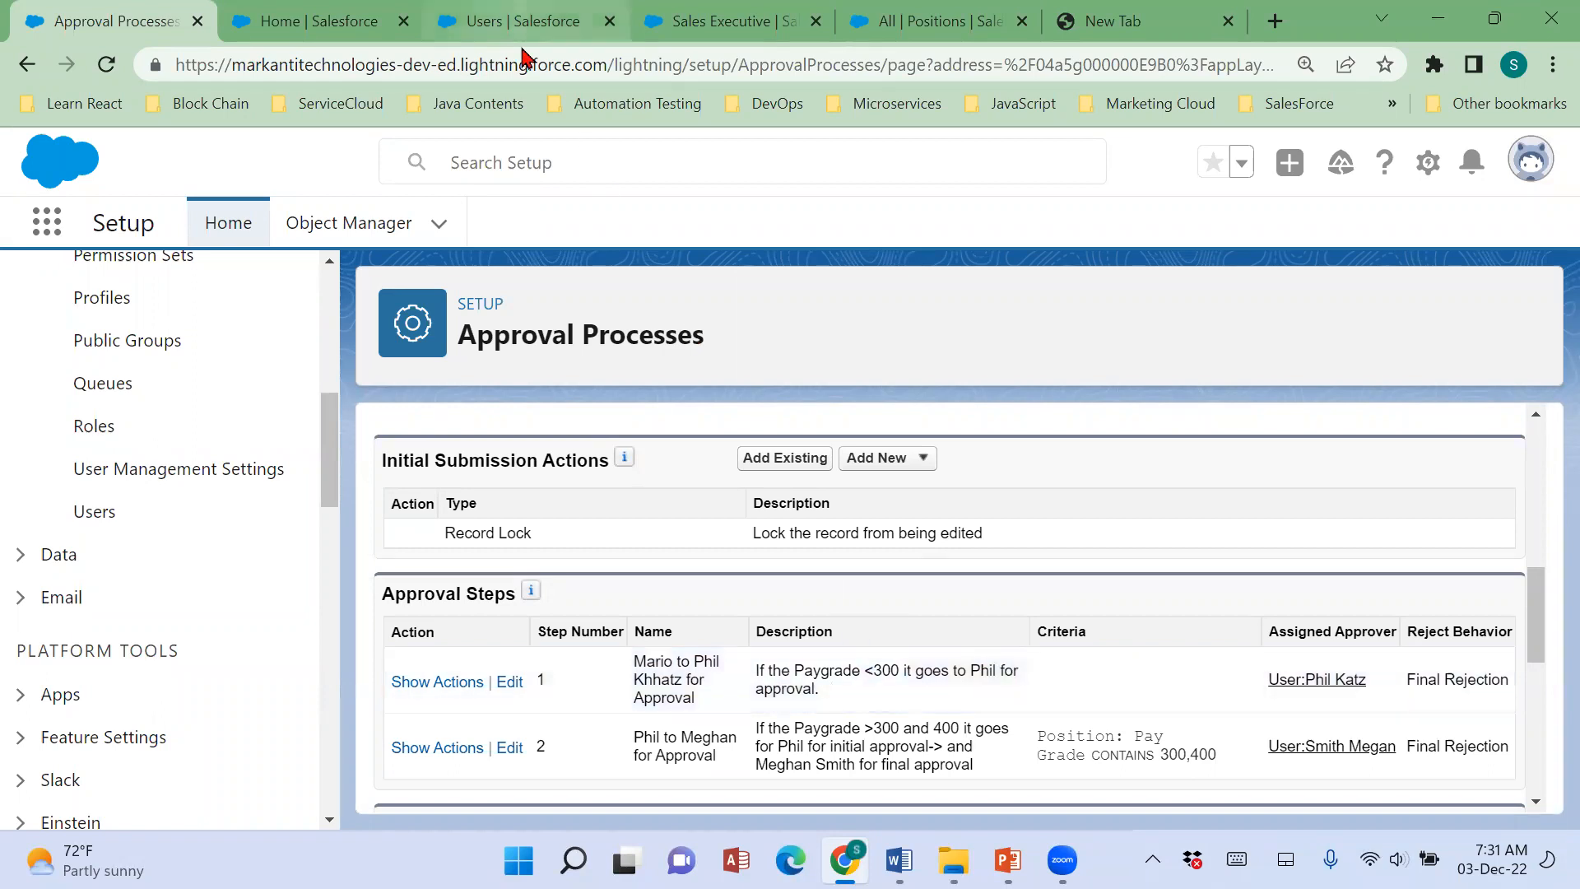
pyautogui.click(296, 24)
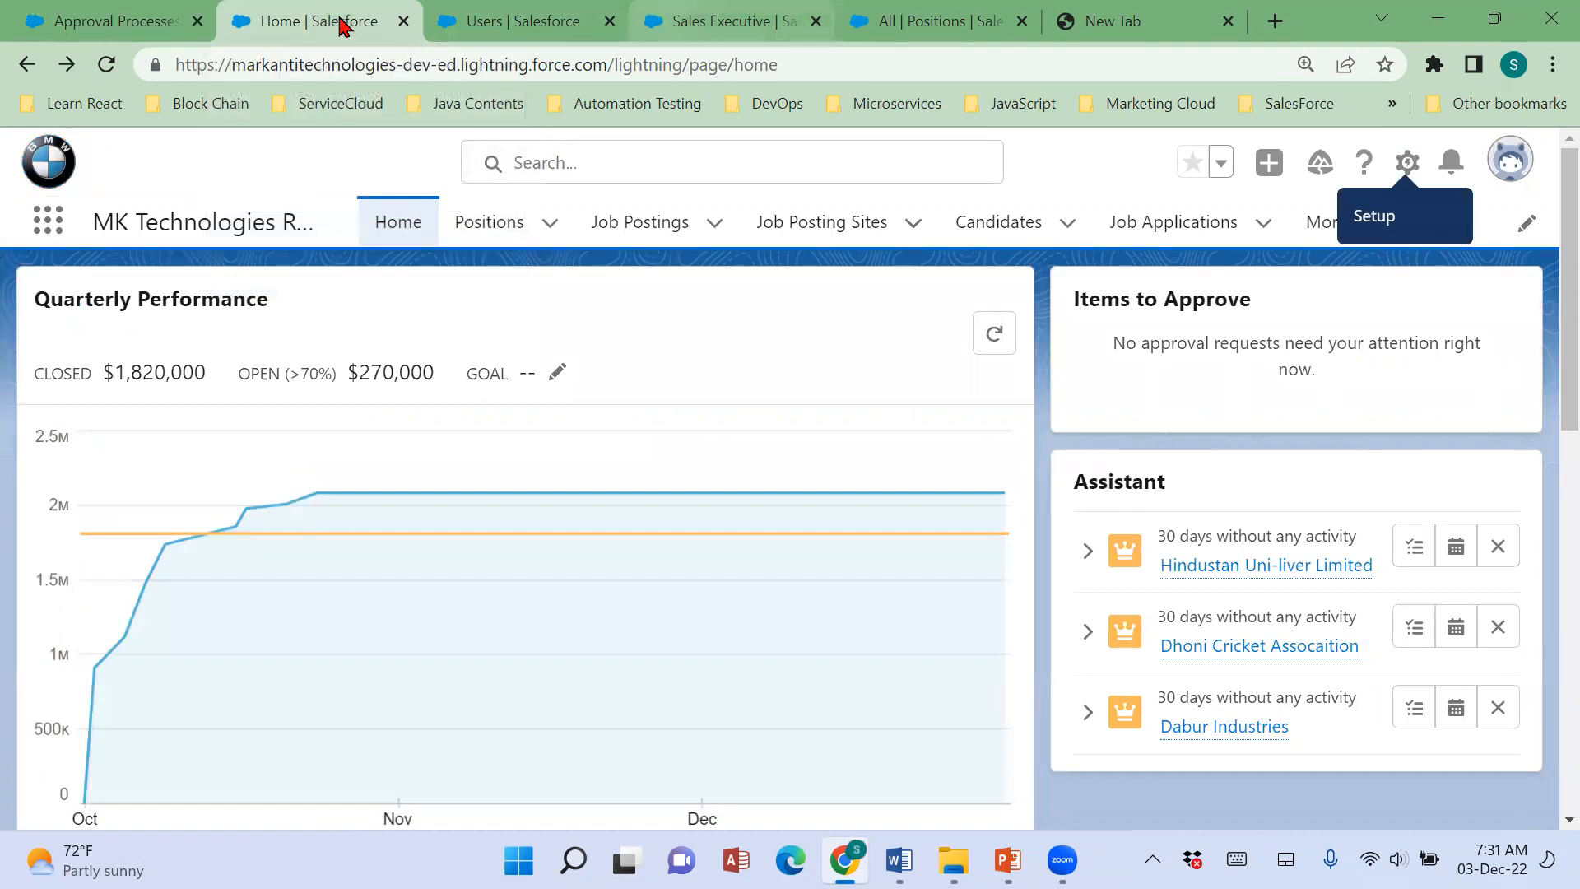
pyautogui.click(725, 21)
pyautogui.moveTo(538, 654); pyautogui.dragTo(665, 656)
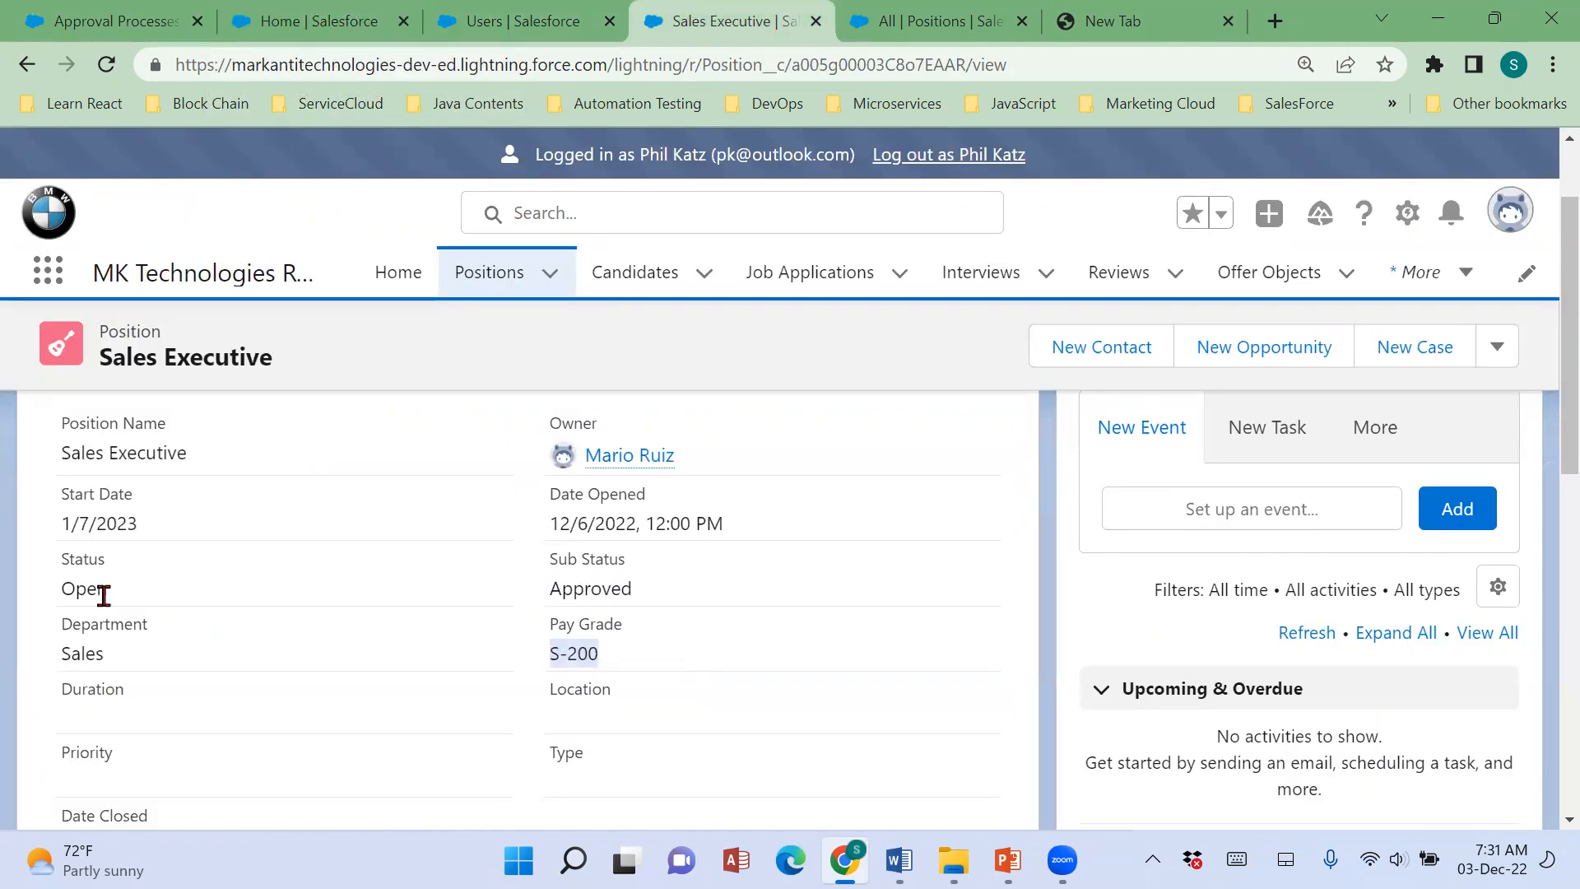
pyautogui.moveTo(59, 589); pyautogui.dragTo(762, 607)
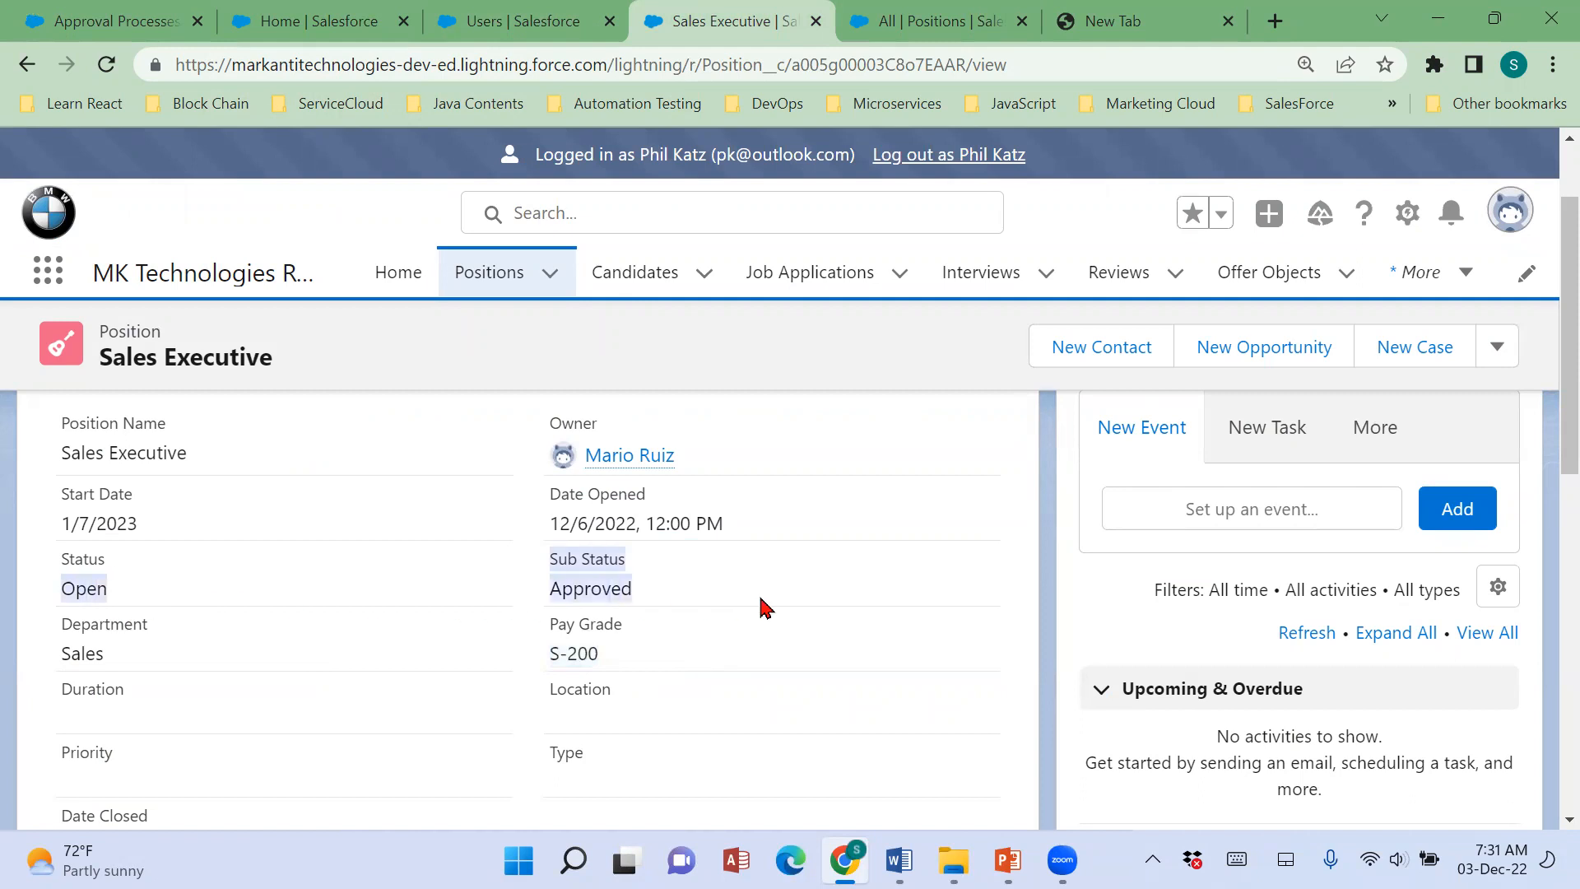
# View the Sales Executive position's related lists and examine its Approval History.
pyautogui.scroll(-5, 762, 607)
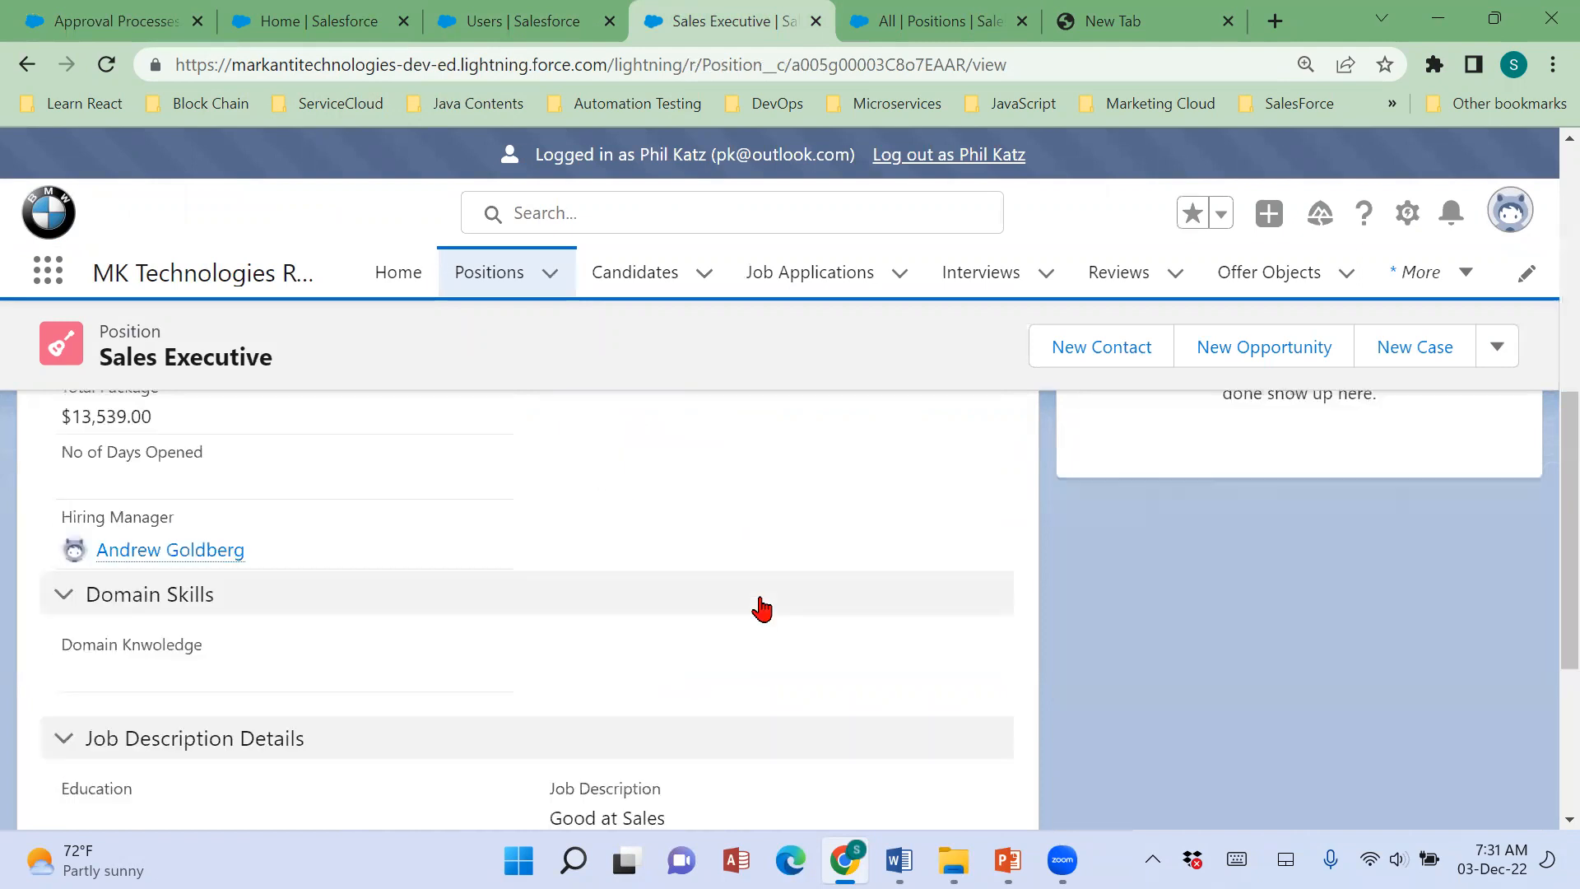
pyautogui.scroll(5, 762, 607)
pyautogui.click(62, 488)
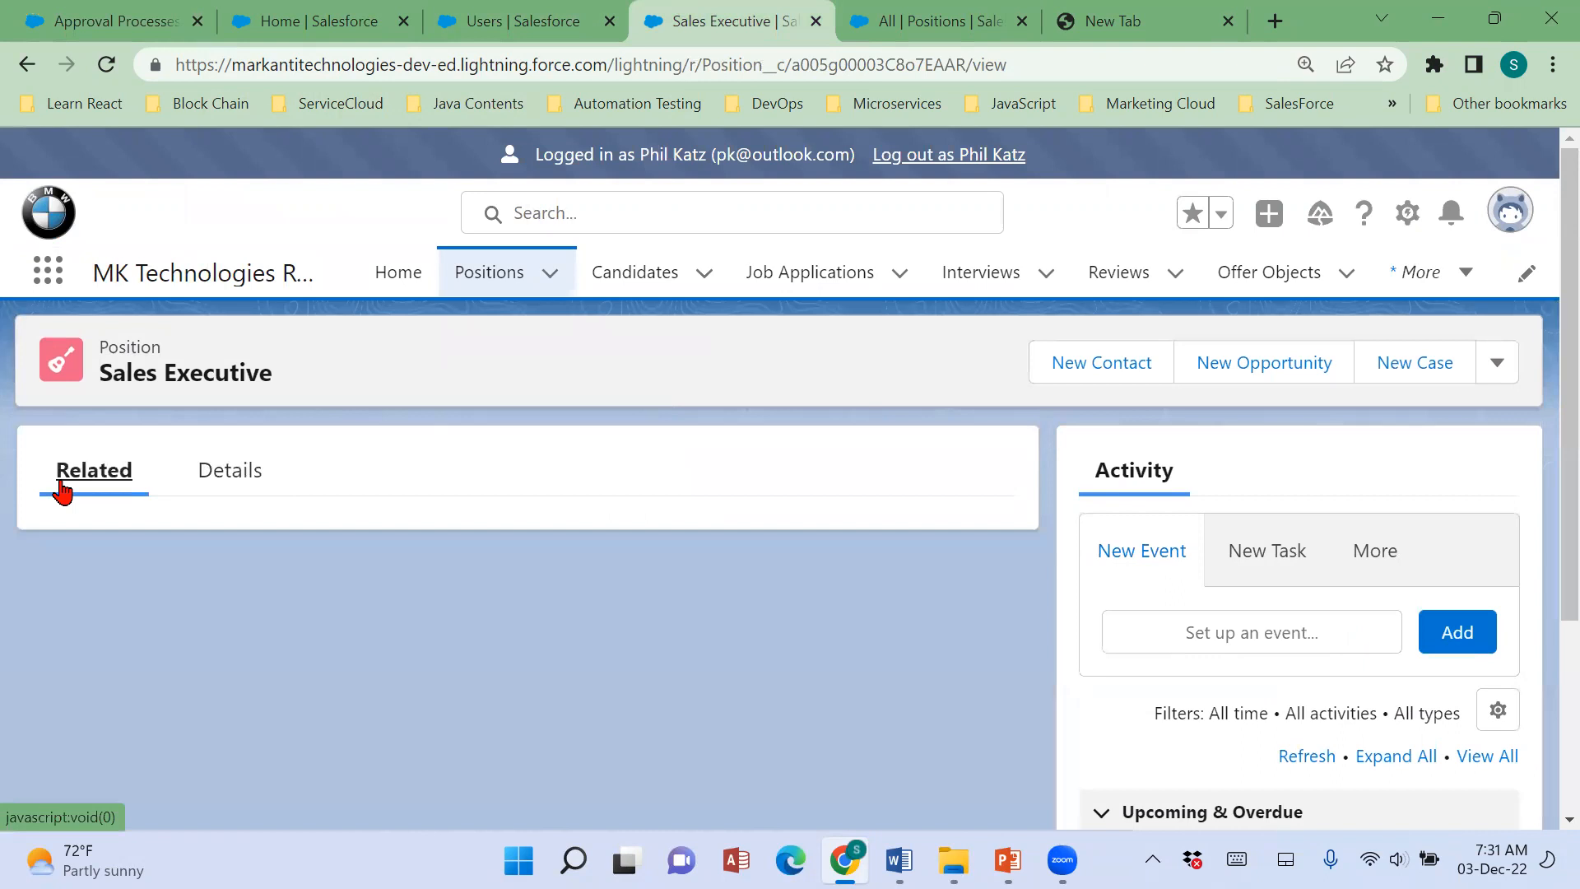
pyautogui.scroll(-5, 663, 593)
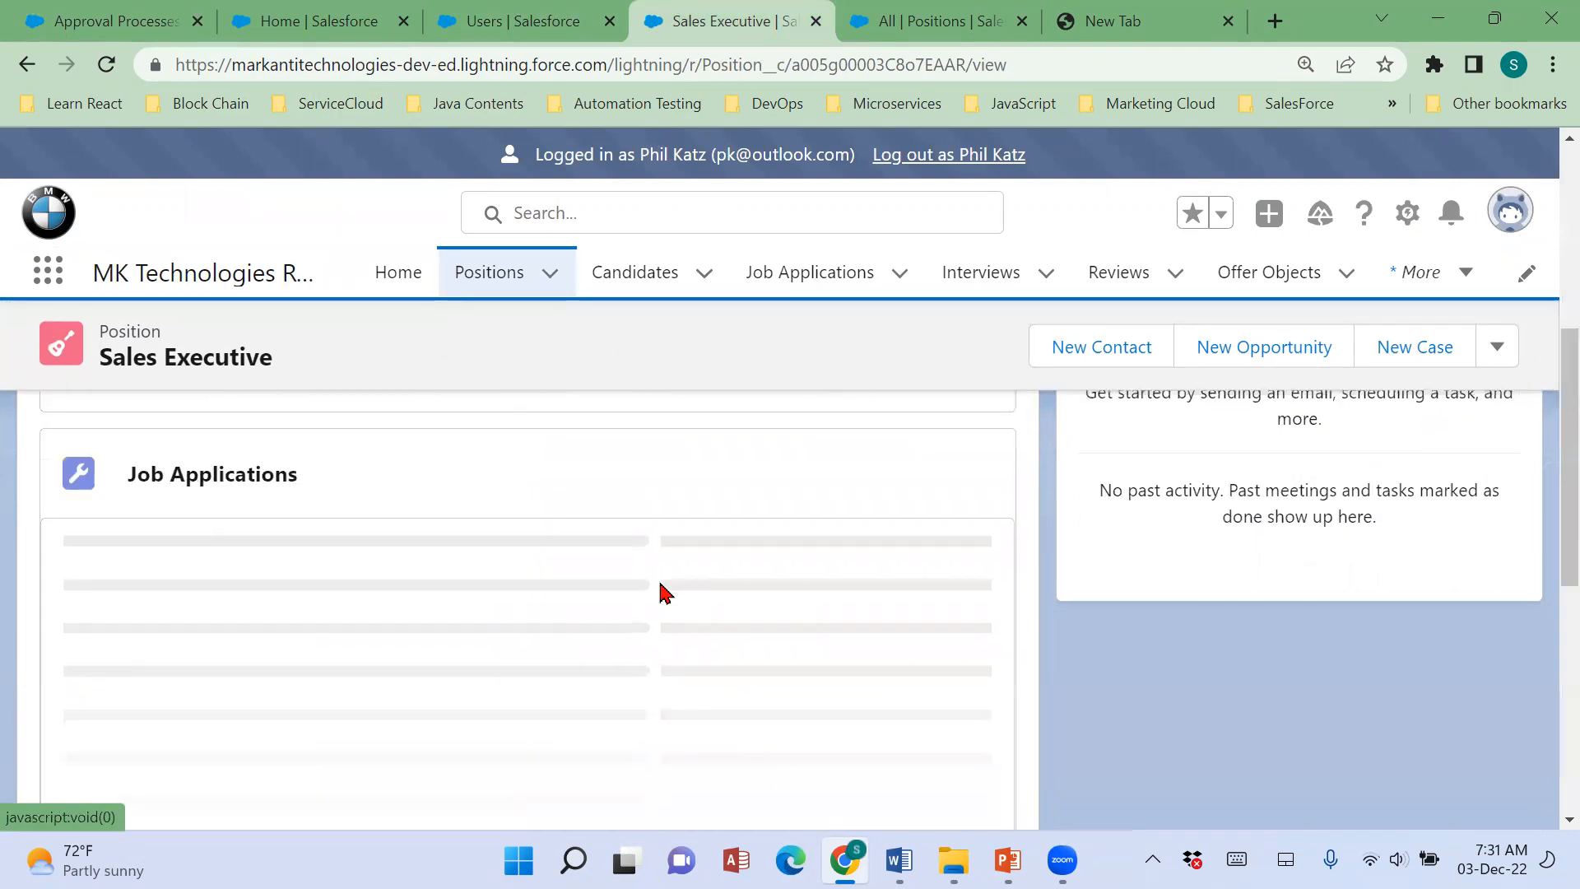
pyautogui.scroll(-1, 665, 593)
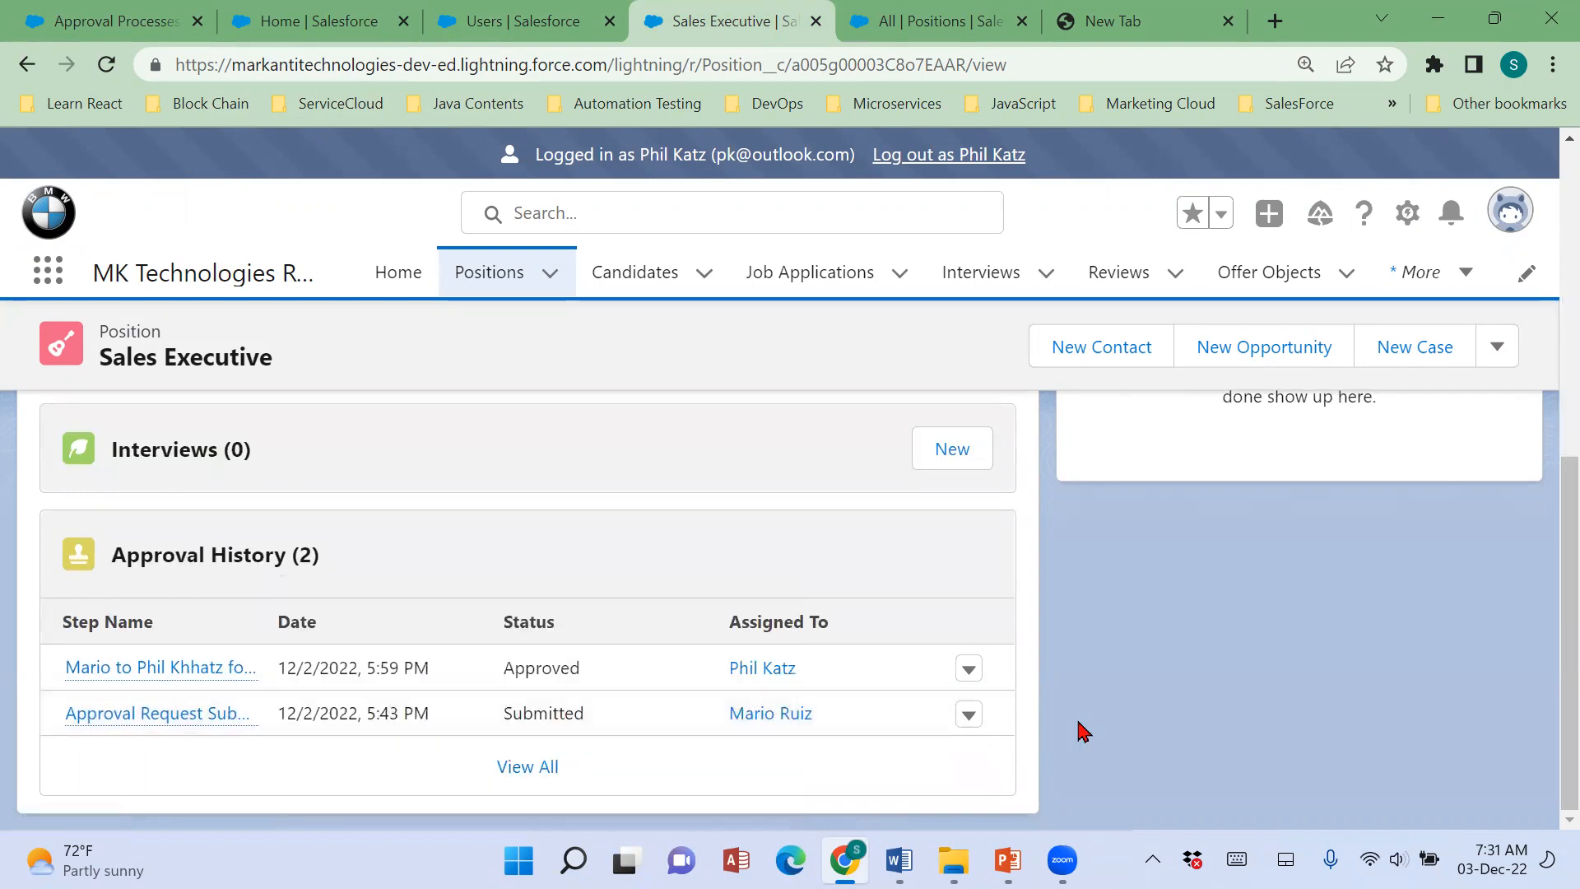
pyautogui.scroll(5, 1082, 734)
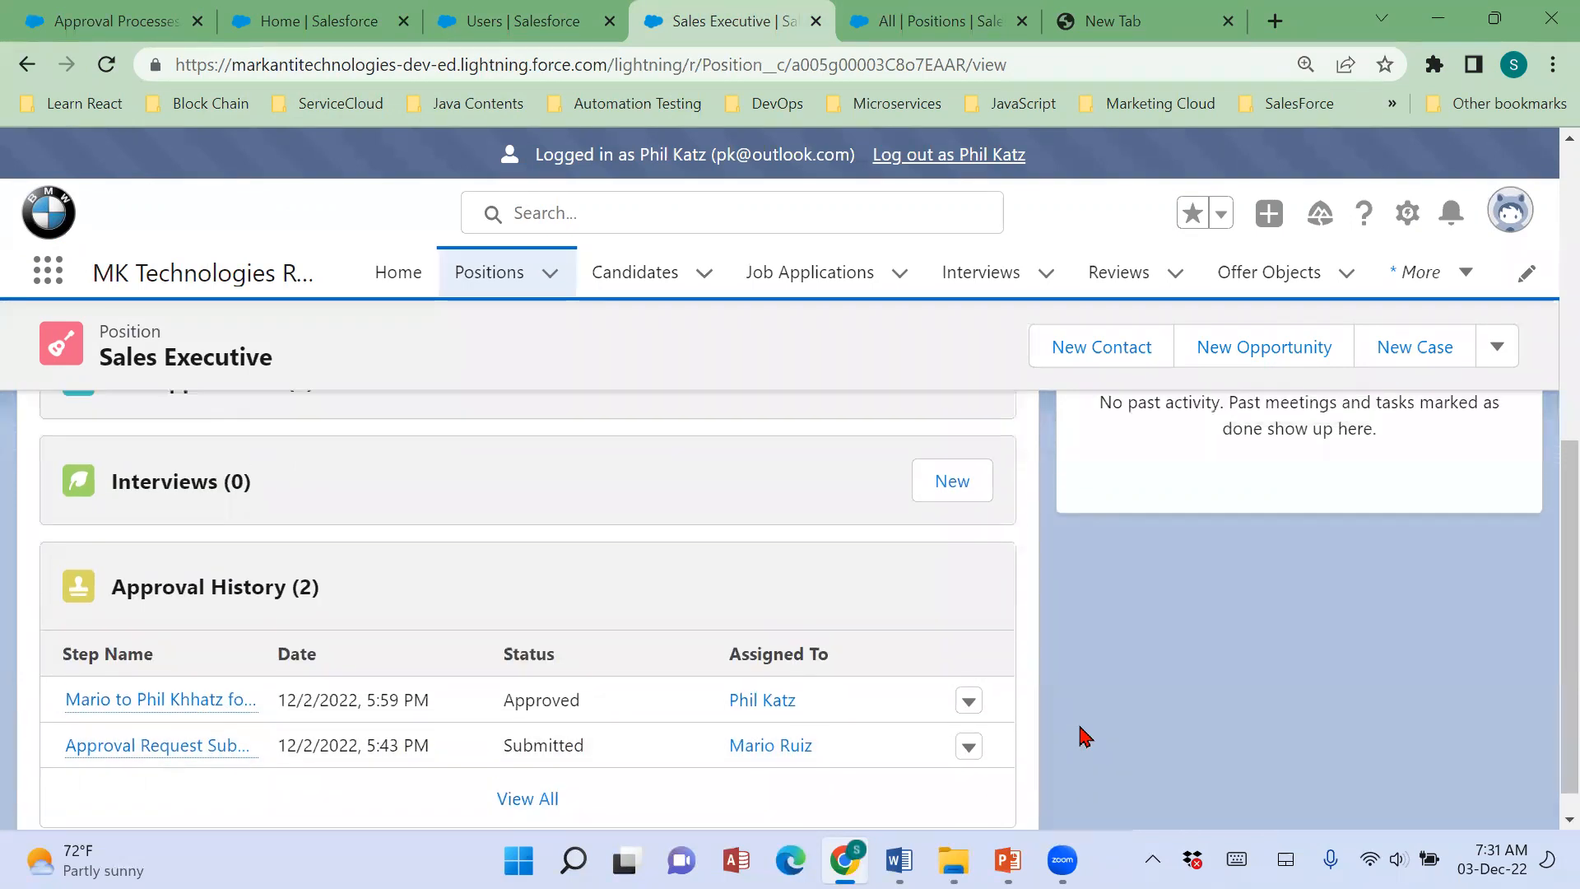
# Open the Automation Tester position from the Positions list and examine its Status, Sub Status and Pay Grade.
pyautogui.click(492, 280)
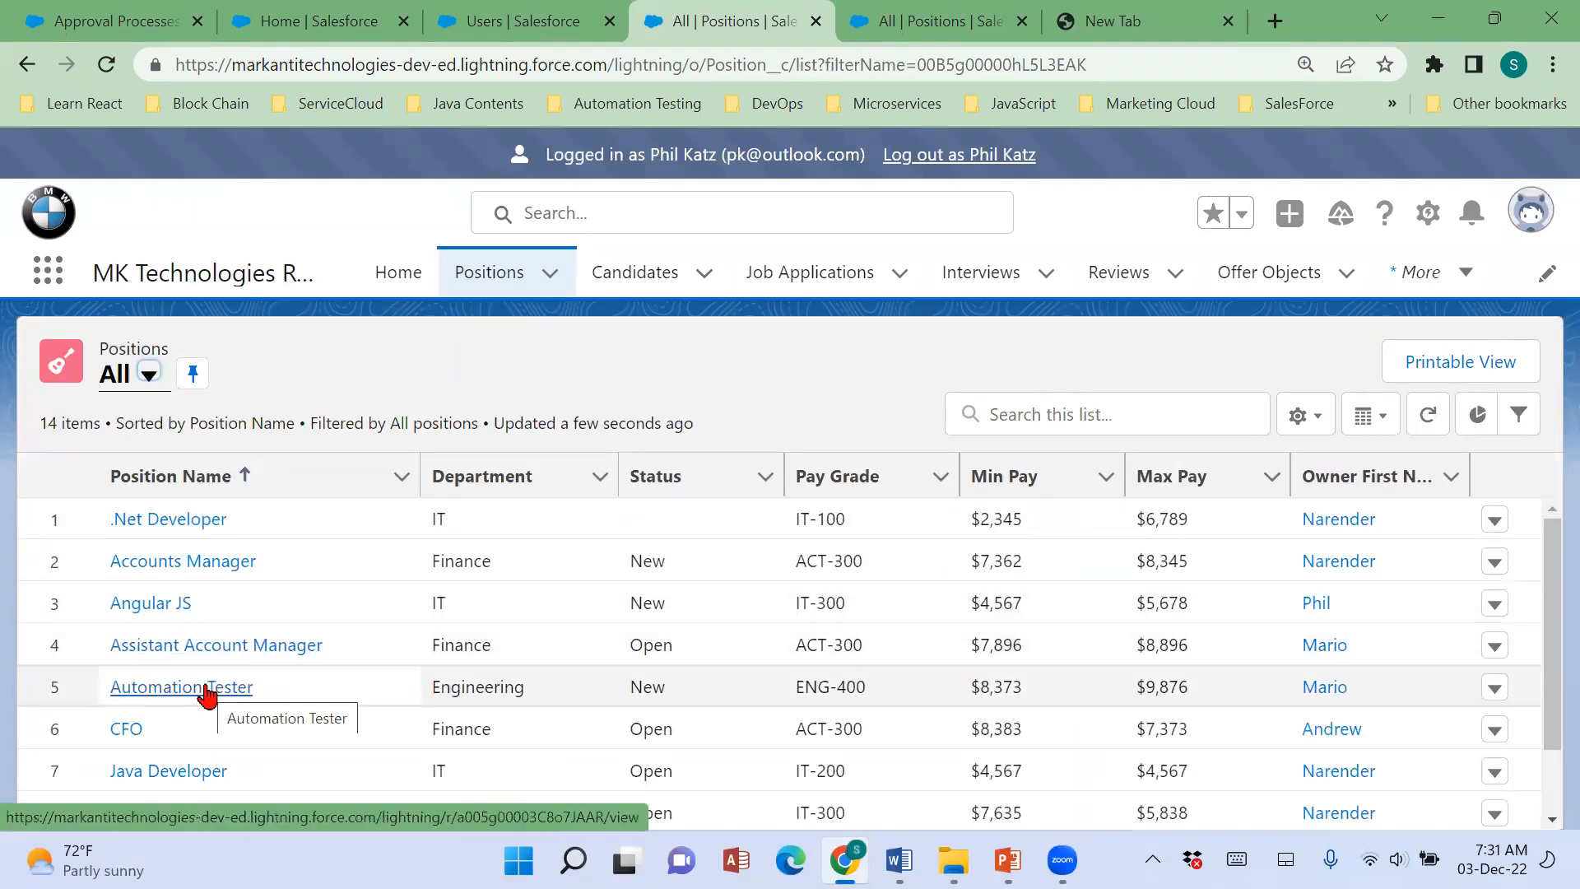
pyautogui.click(206, 690)
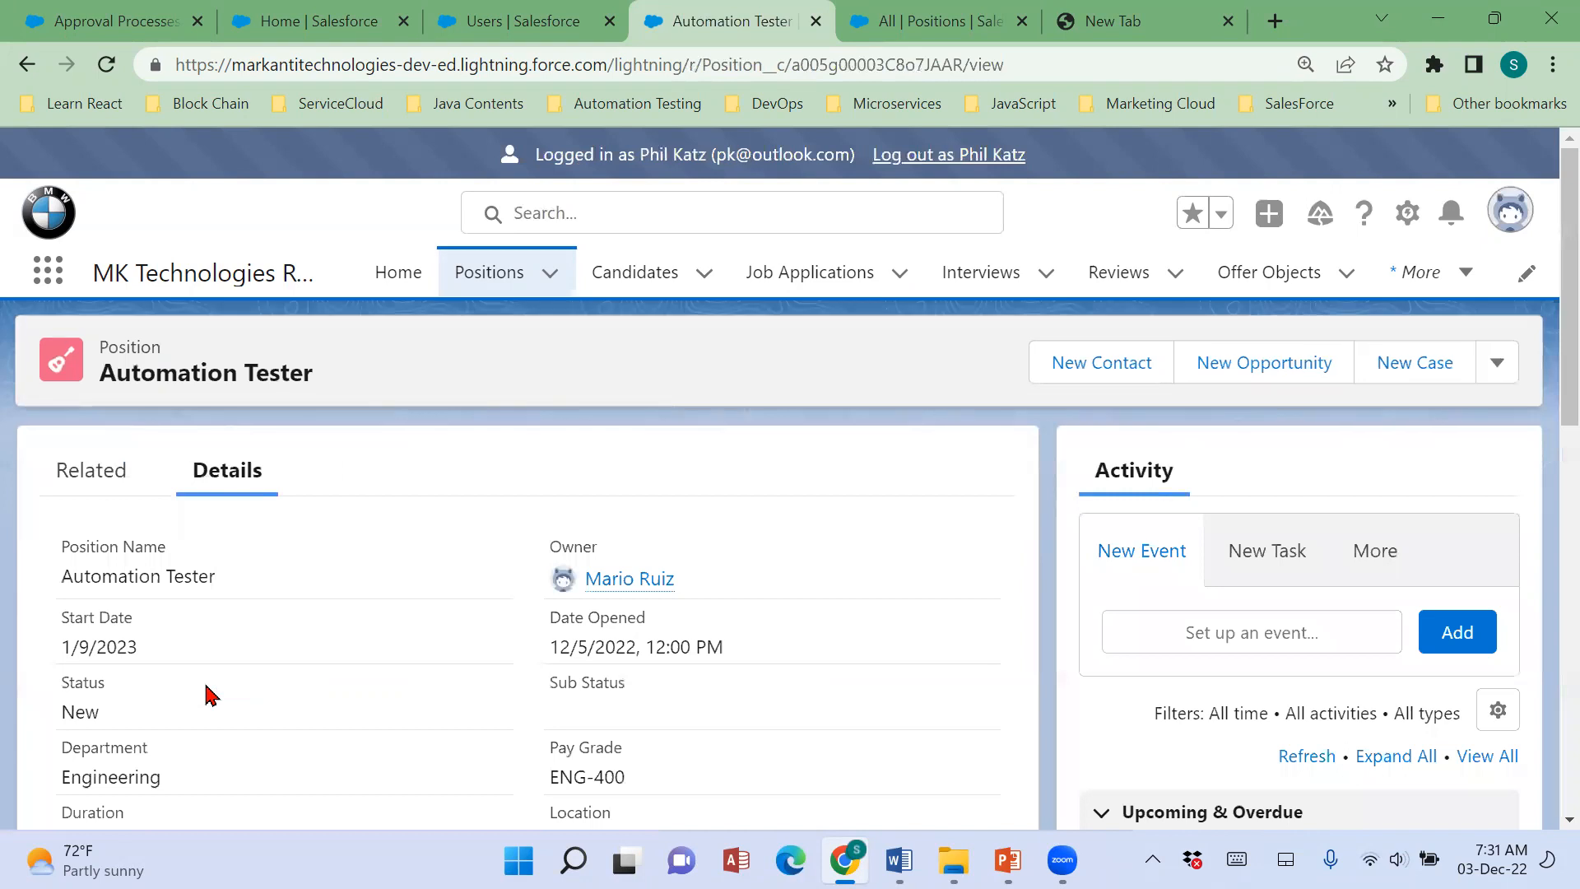
pyautogui.scroll(-1, 346, 614)
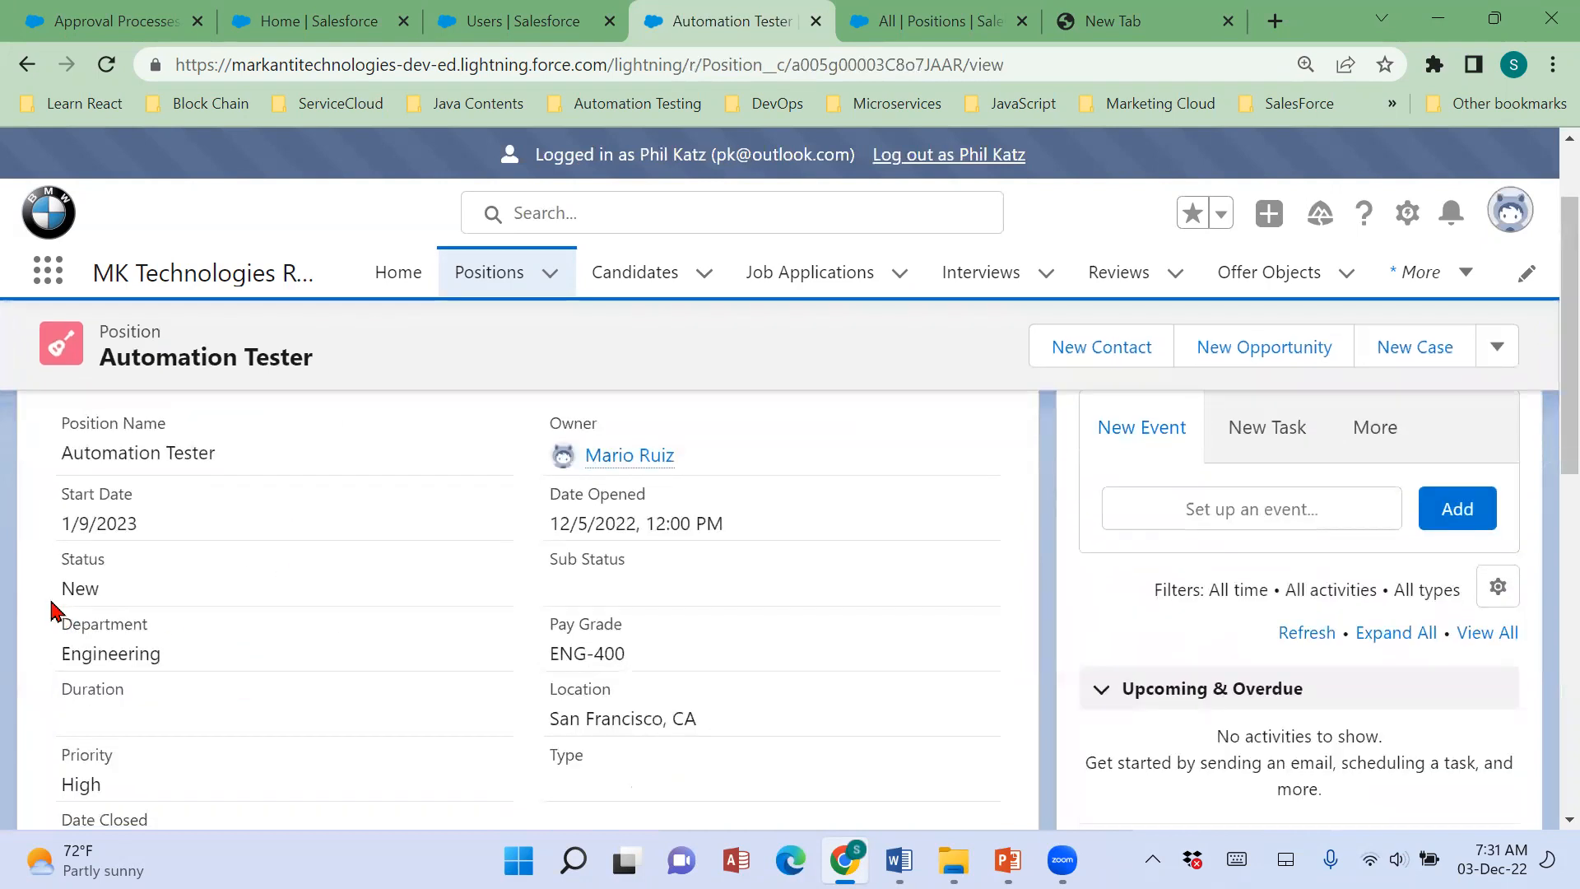
pyautogui.moveTo(51, 610); pyautogui.dragTo(105, 610)
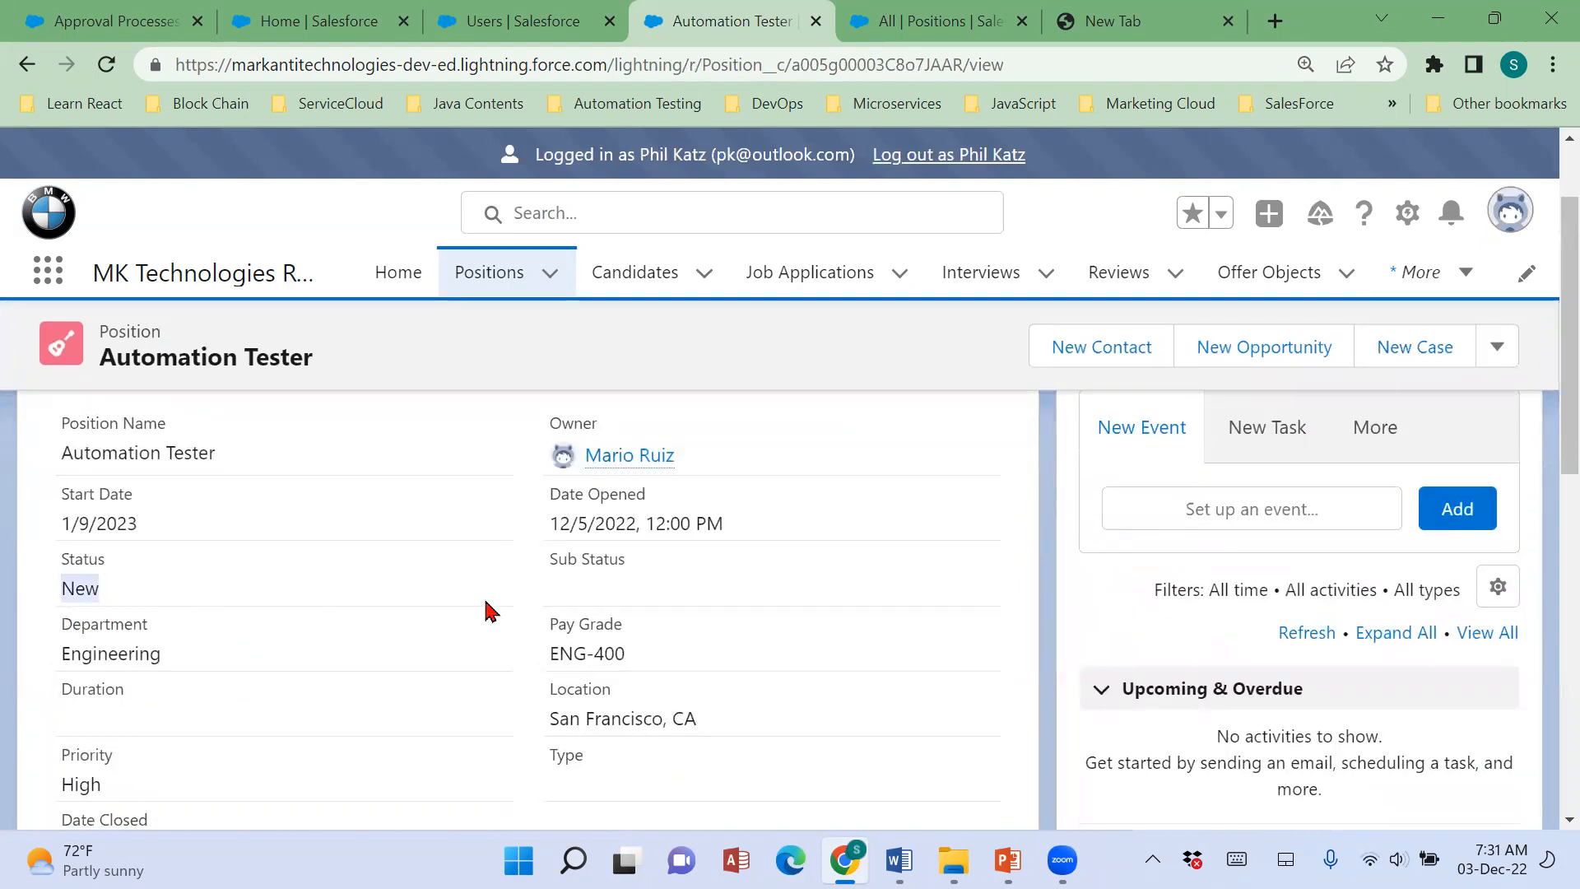
pyautogui.click(556, 599)
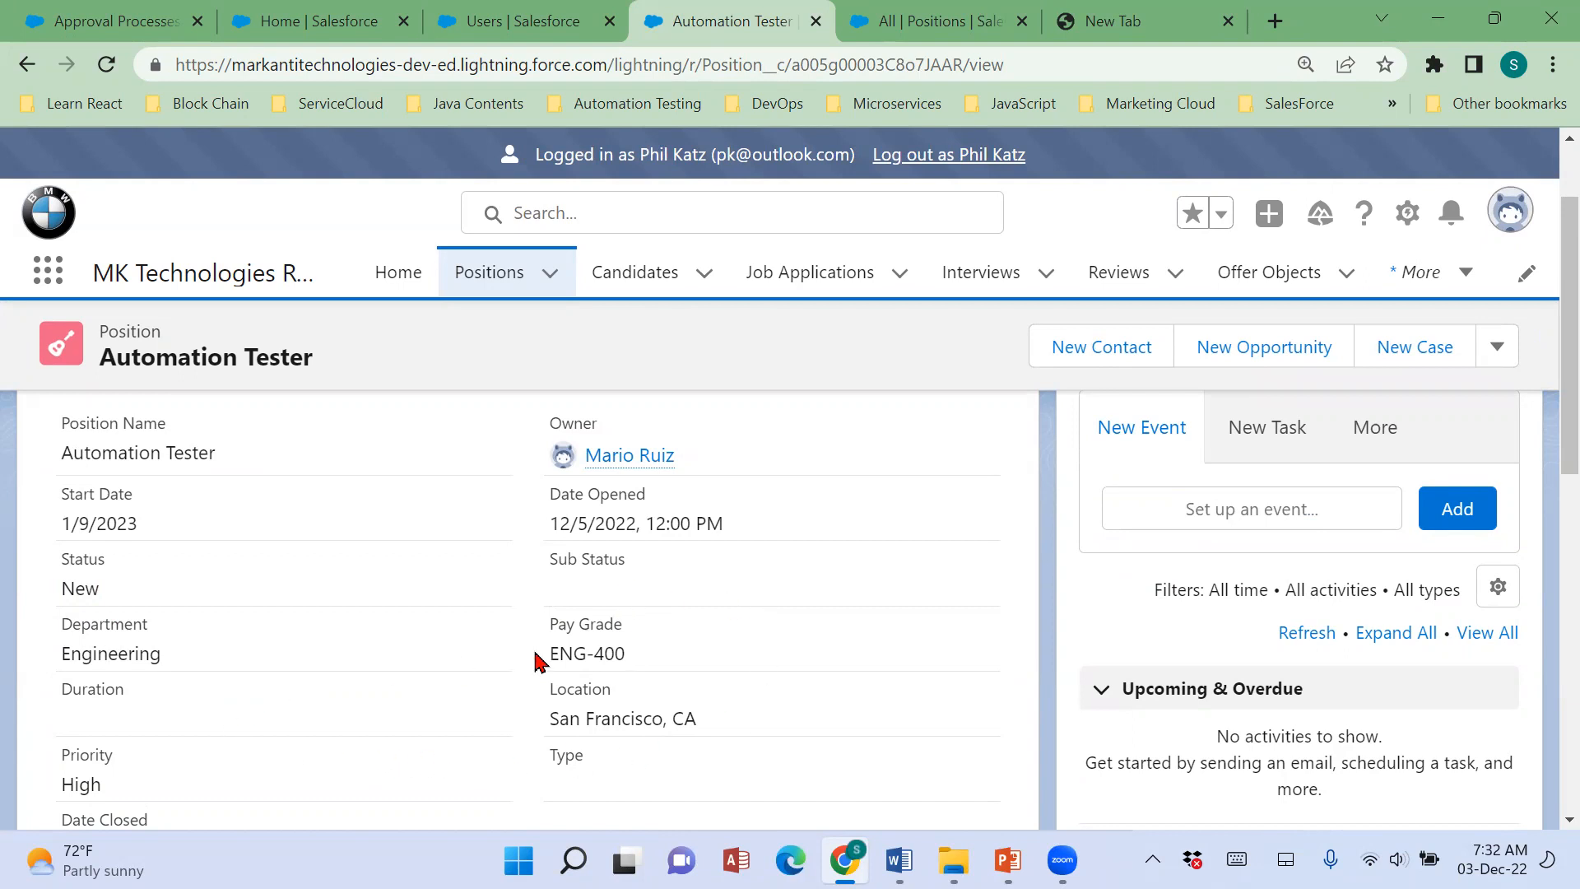
pyautogui.moveTo(536, 660); pyautogui.dragTo(708, 661)
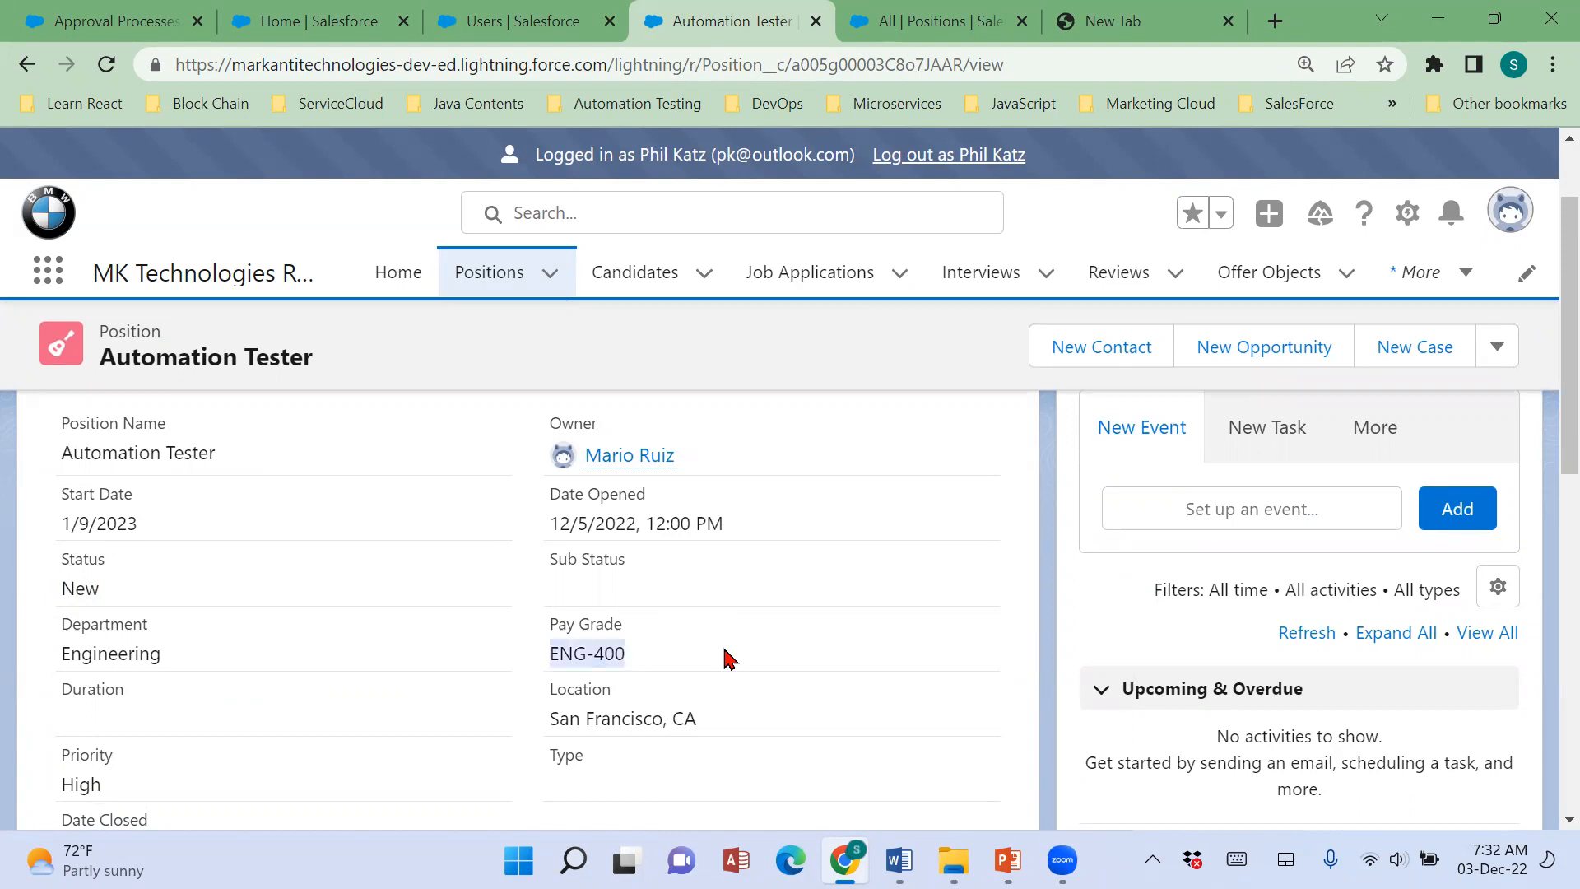
pyautogui.click(556, 649)
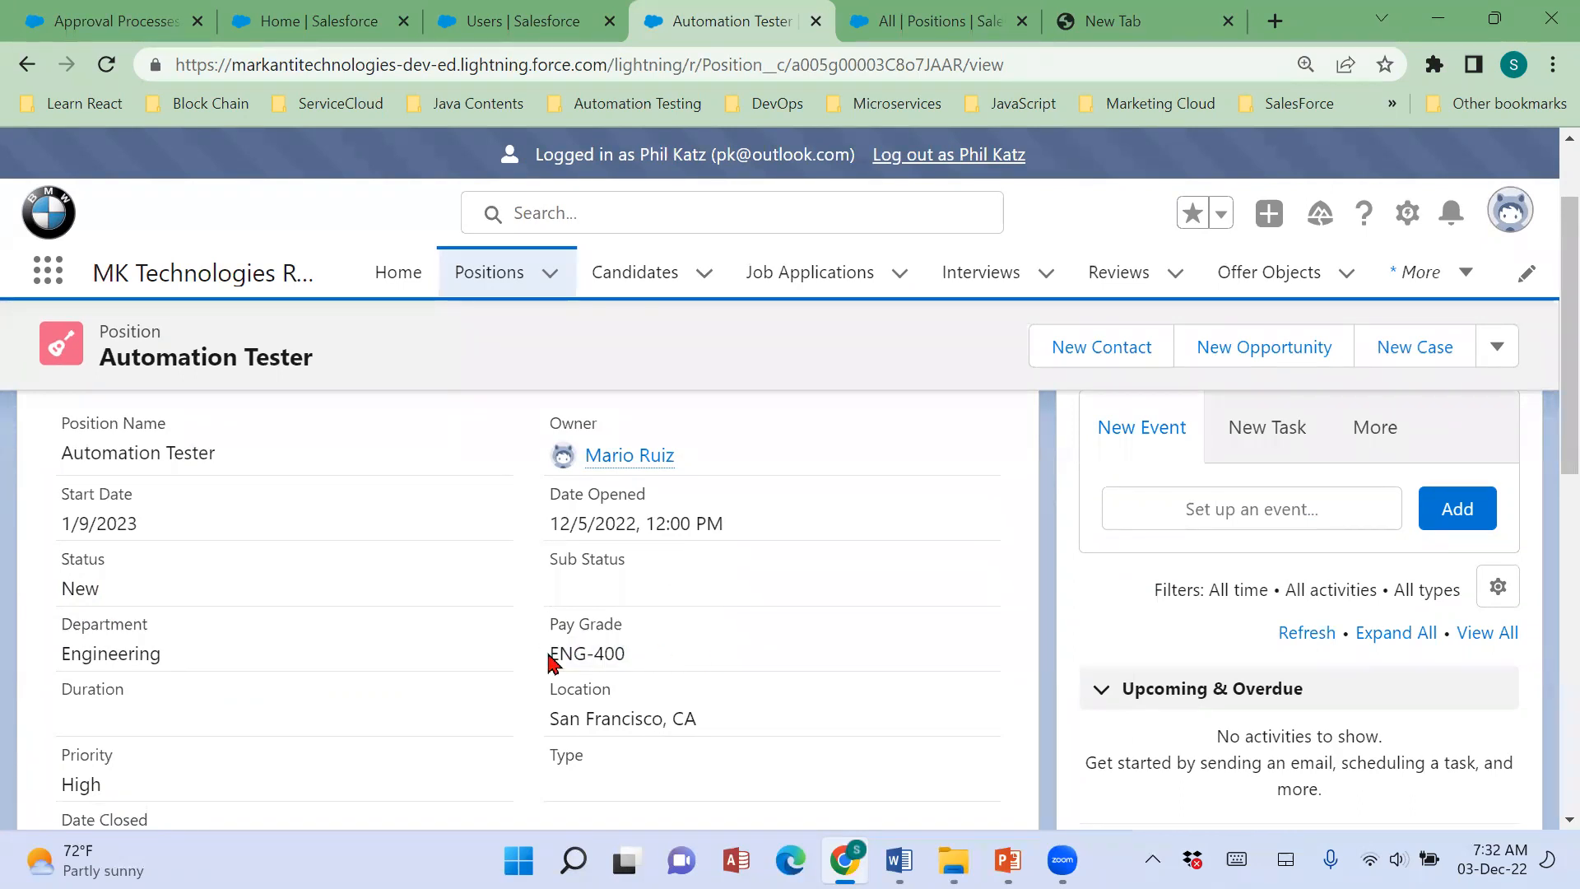
pyautogui.moveTo(550, 658); pyautogui.dragTo(670, 664)
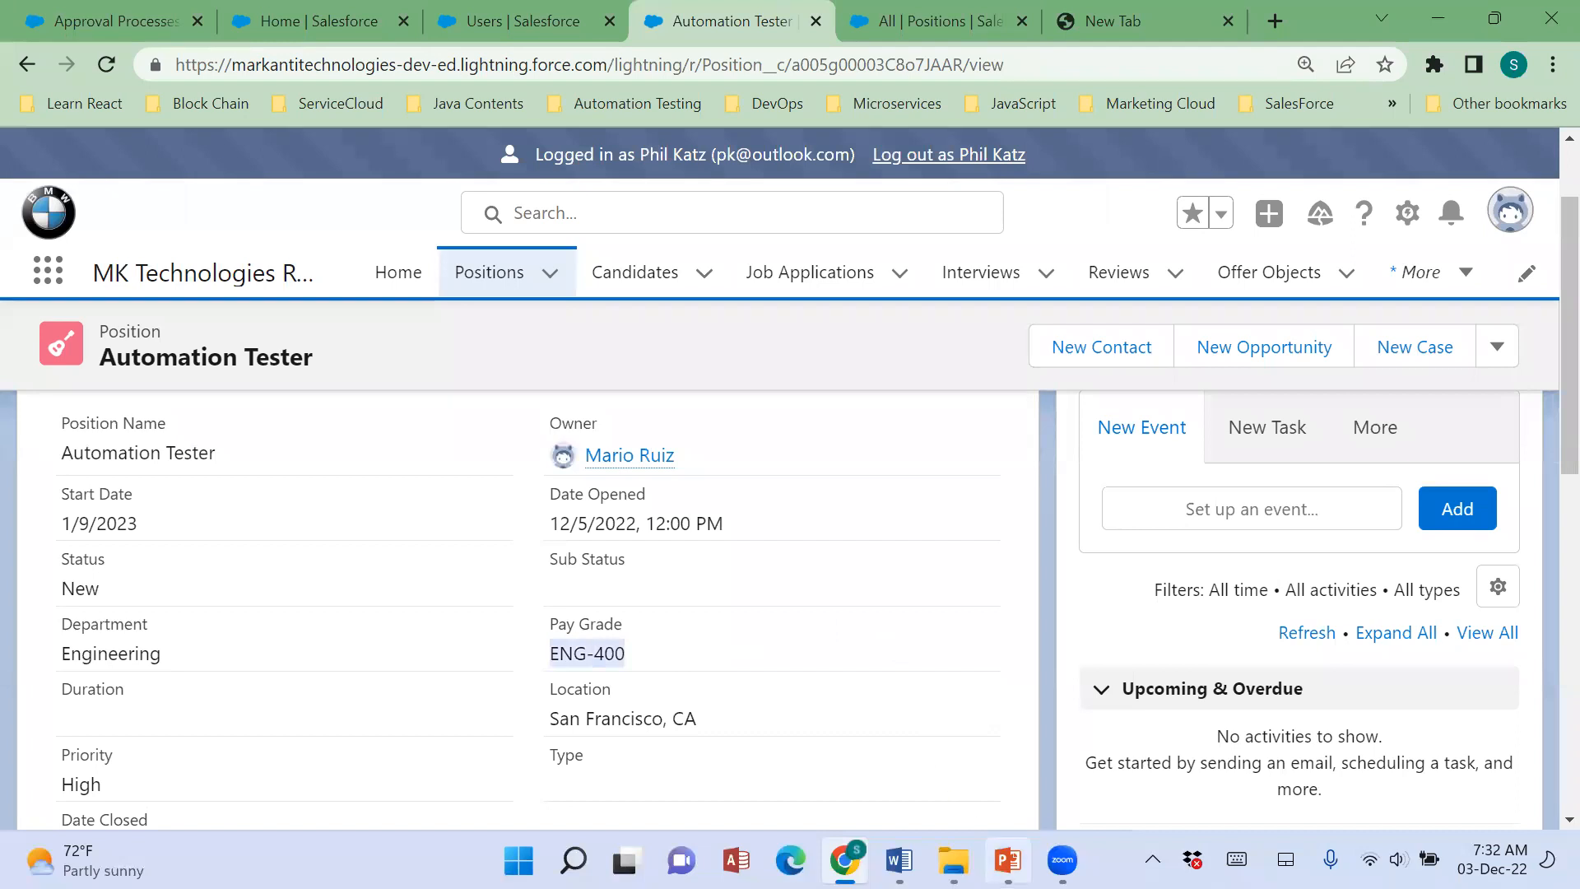
# Switch to PowerPoint to view the ABC Org Structure slide and return to Salesforce in Chrome.
pyautogui.click(1008, 860)
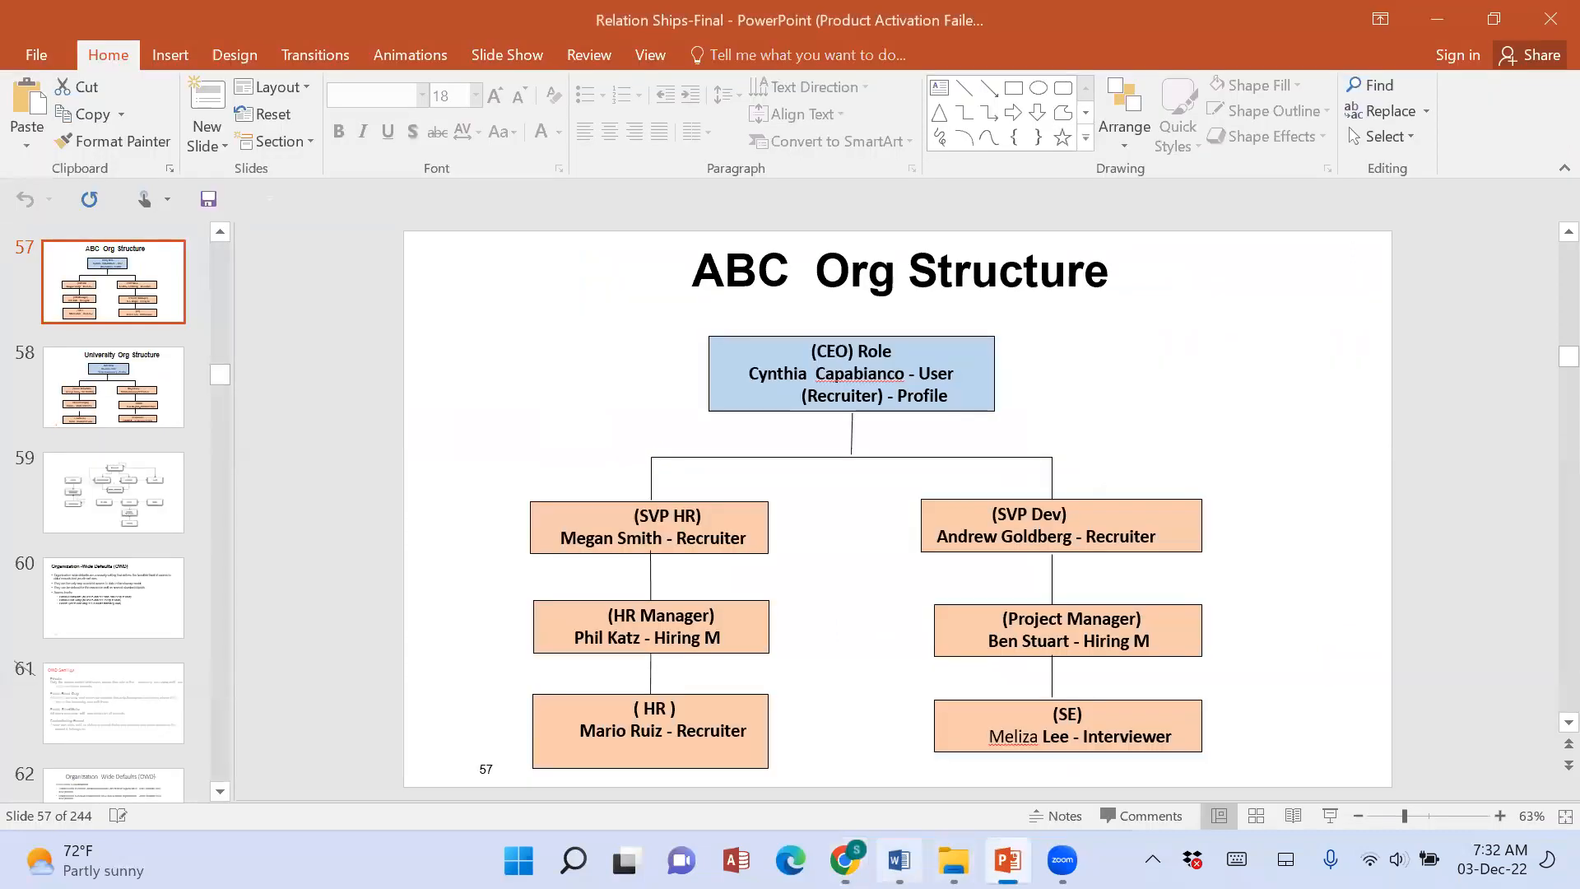
pyautogui.click(899, 860)
pyautogui.click(846, 860)
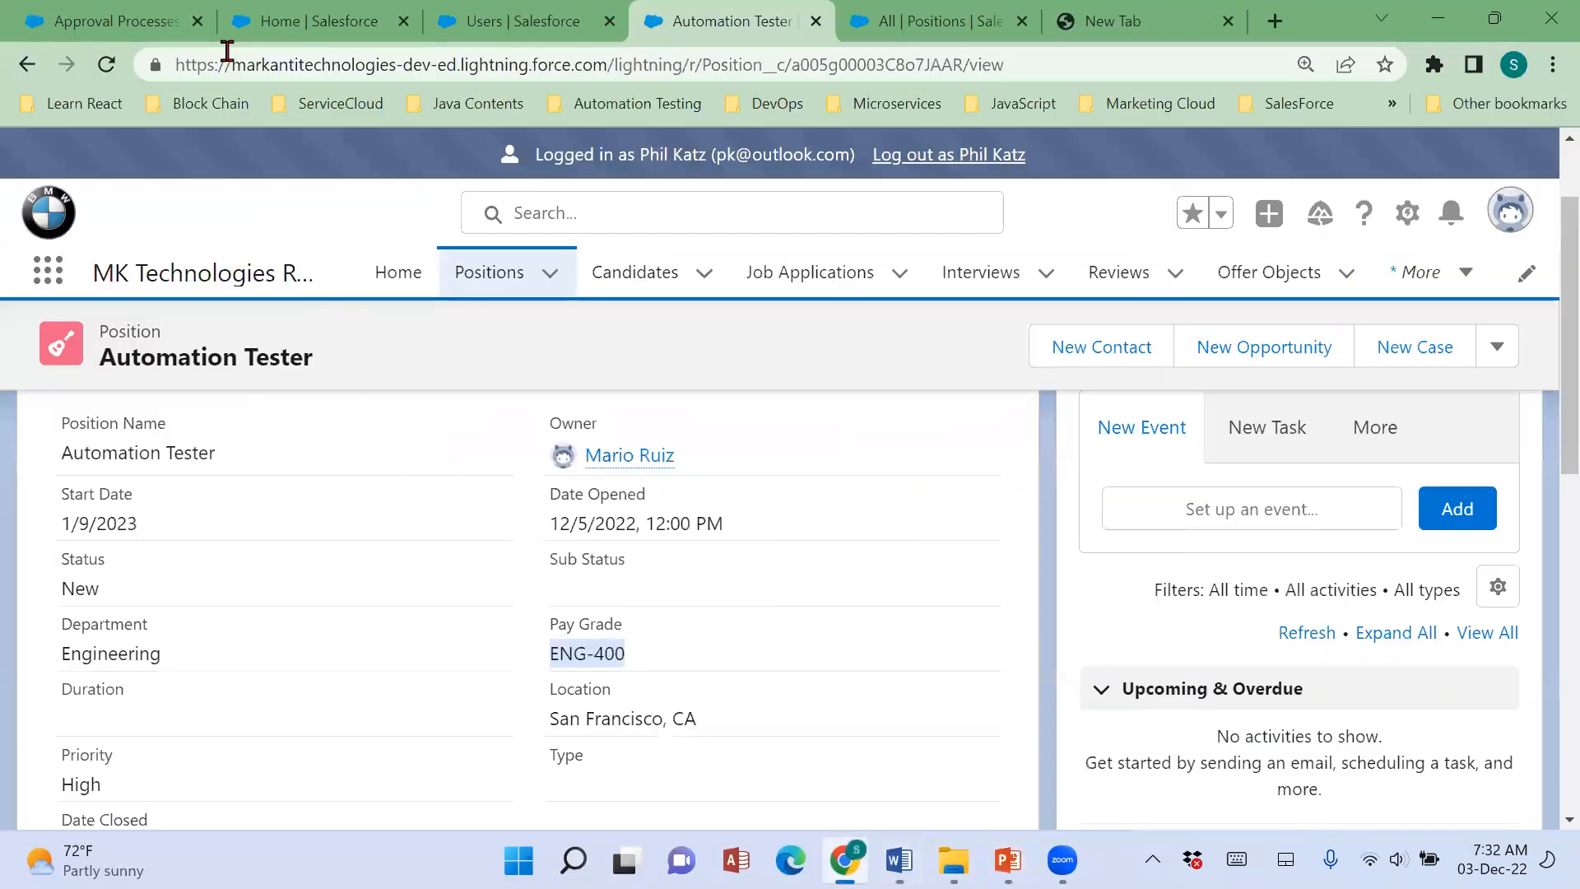
# Examine the second approval step's pay grade criteria and the Final Approval Actions in the approval process setup.
pyautogui.click(113, 21)
pyautogui.scroll(-3, 807, 671)
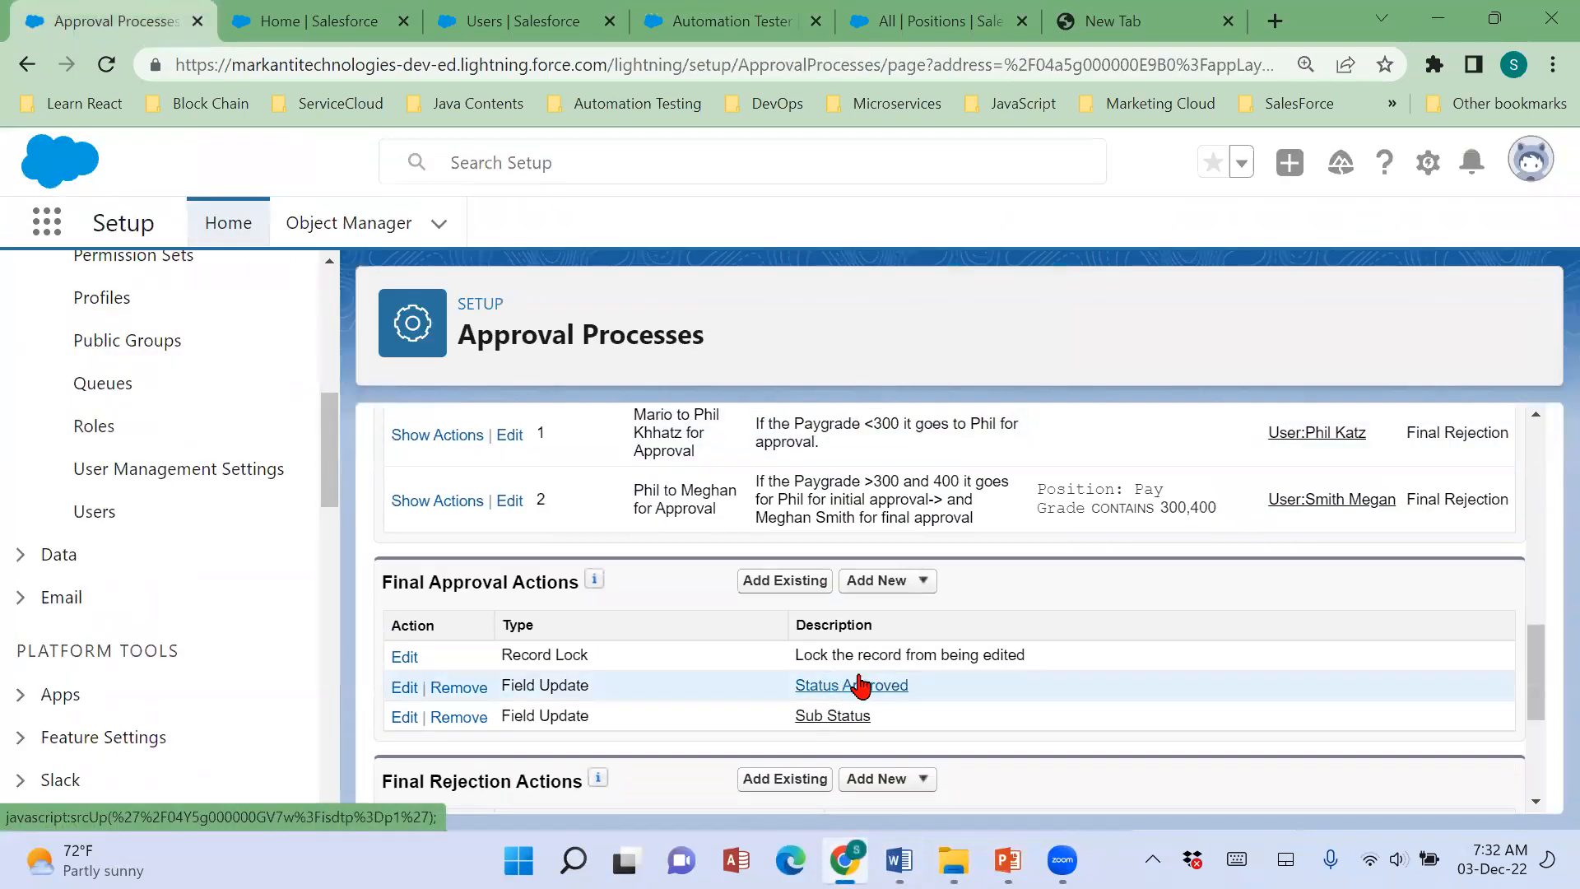
pyautogui.moveTo(937, 500); pyautogui.dragTo(1136, 543)
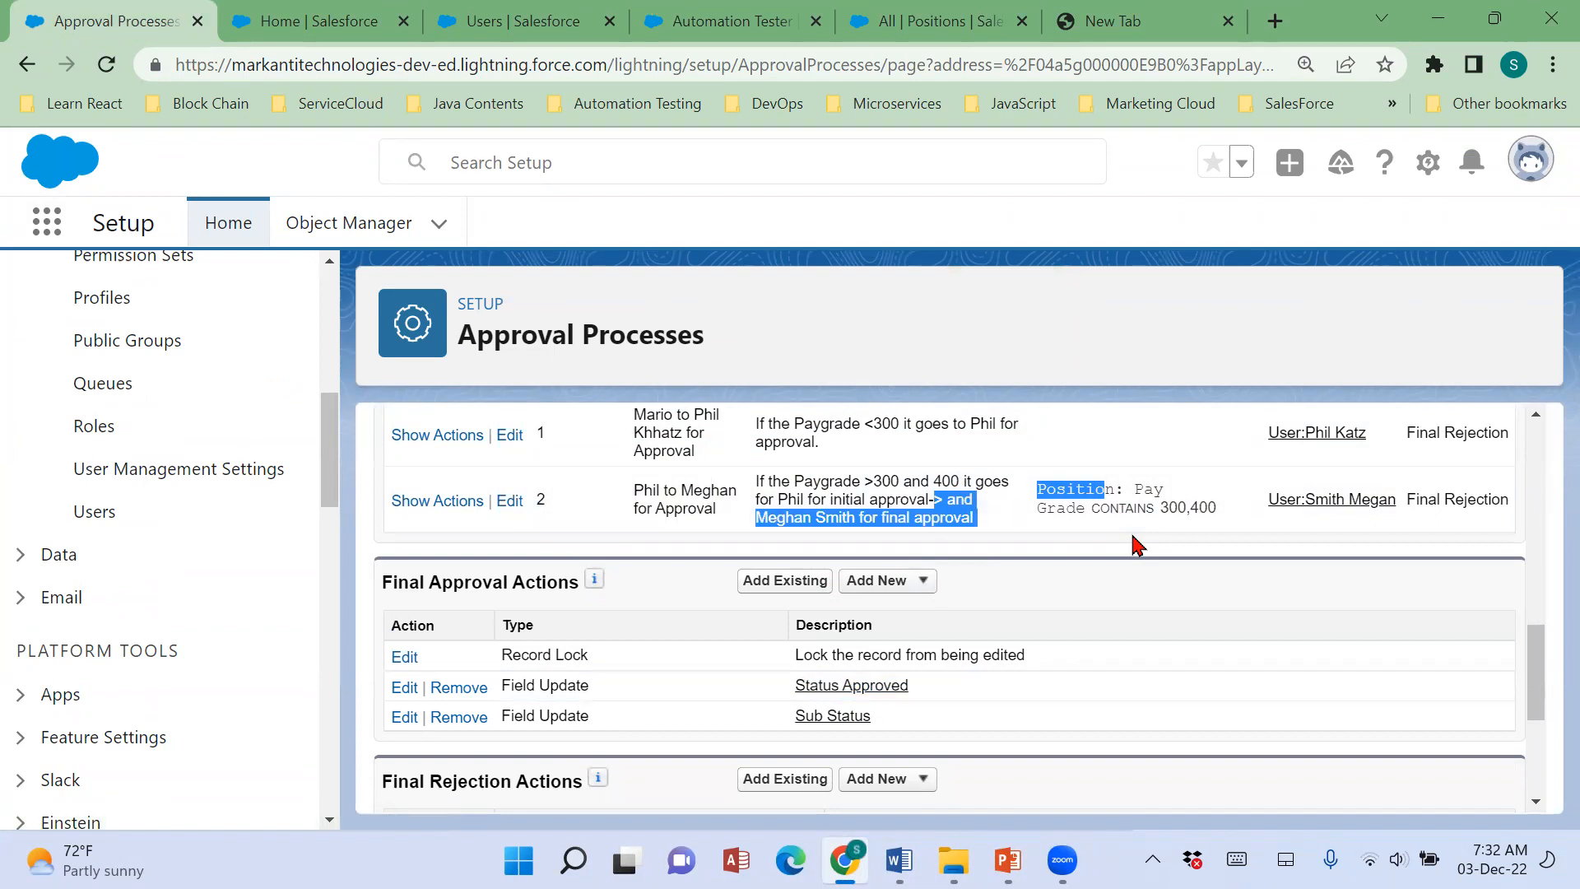
pyautogui.click(903, 70)
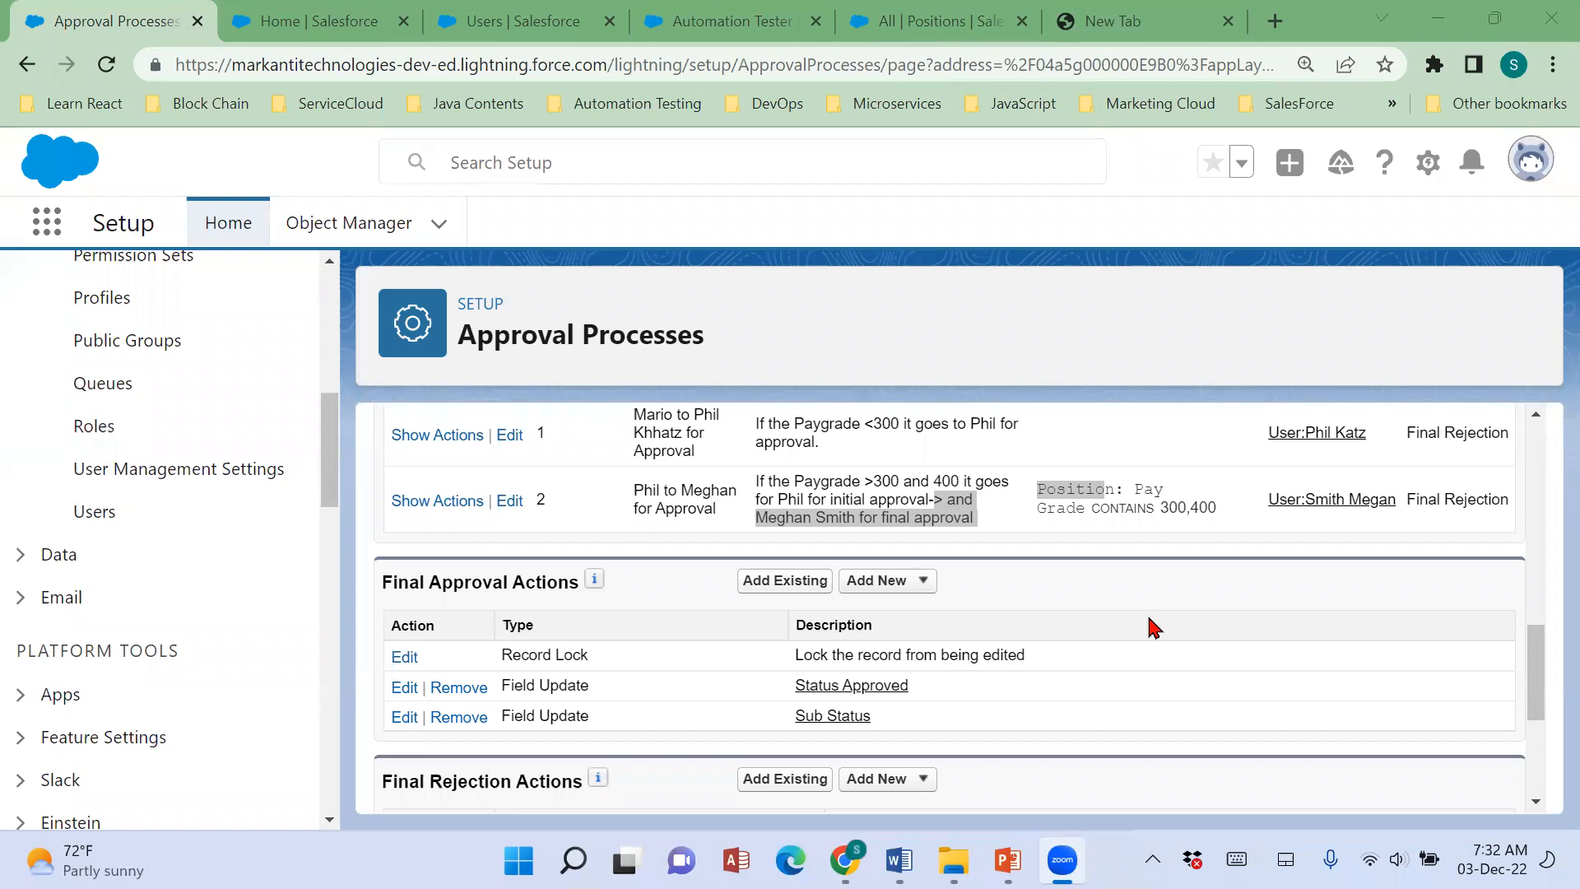
# Return to the Automation Tester position, view its related lists and examine the pending second-level step in the Approval History.
pyautogui.click(317, 21)
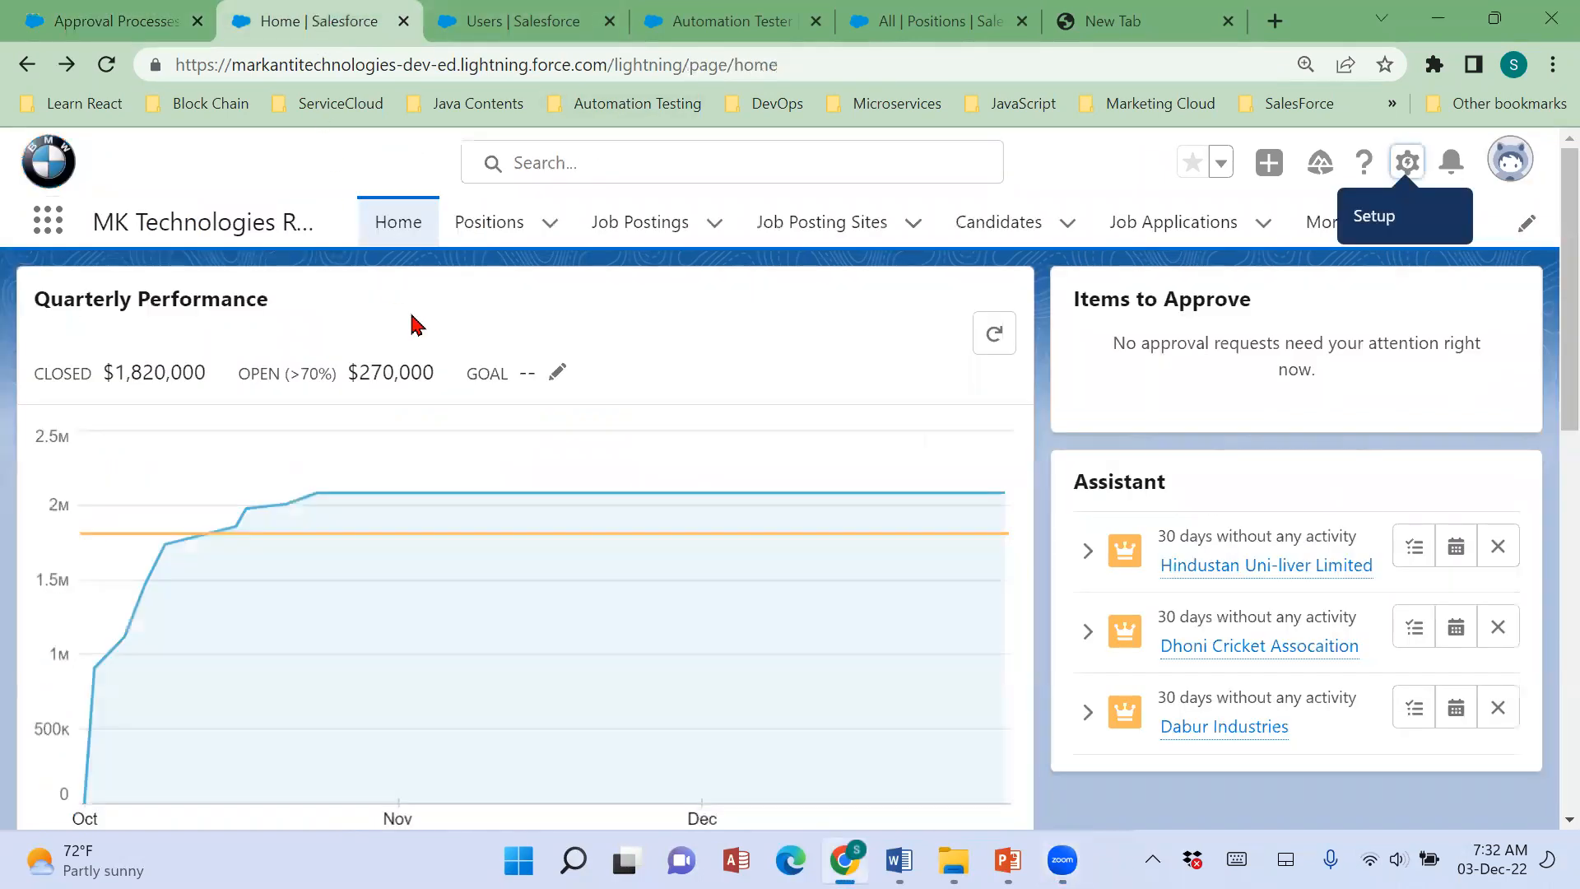
pyautogui.click(550, 31)
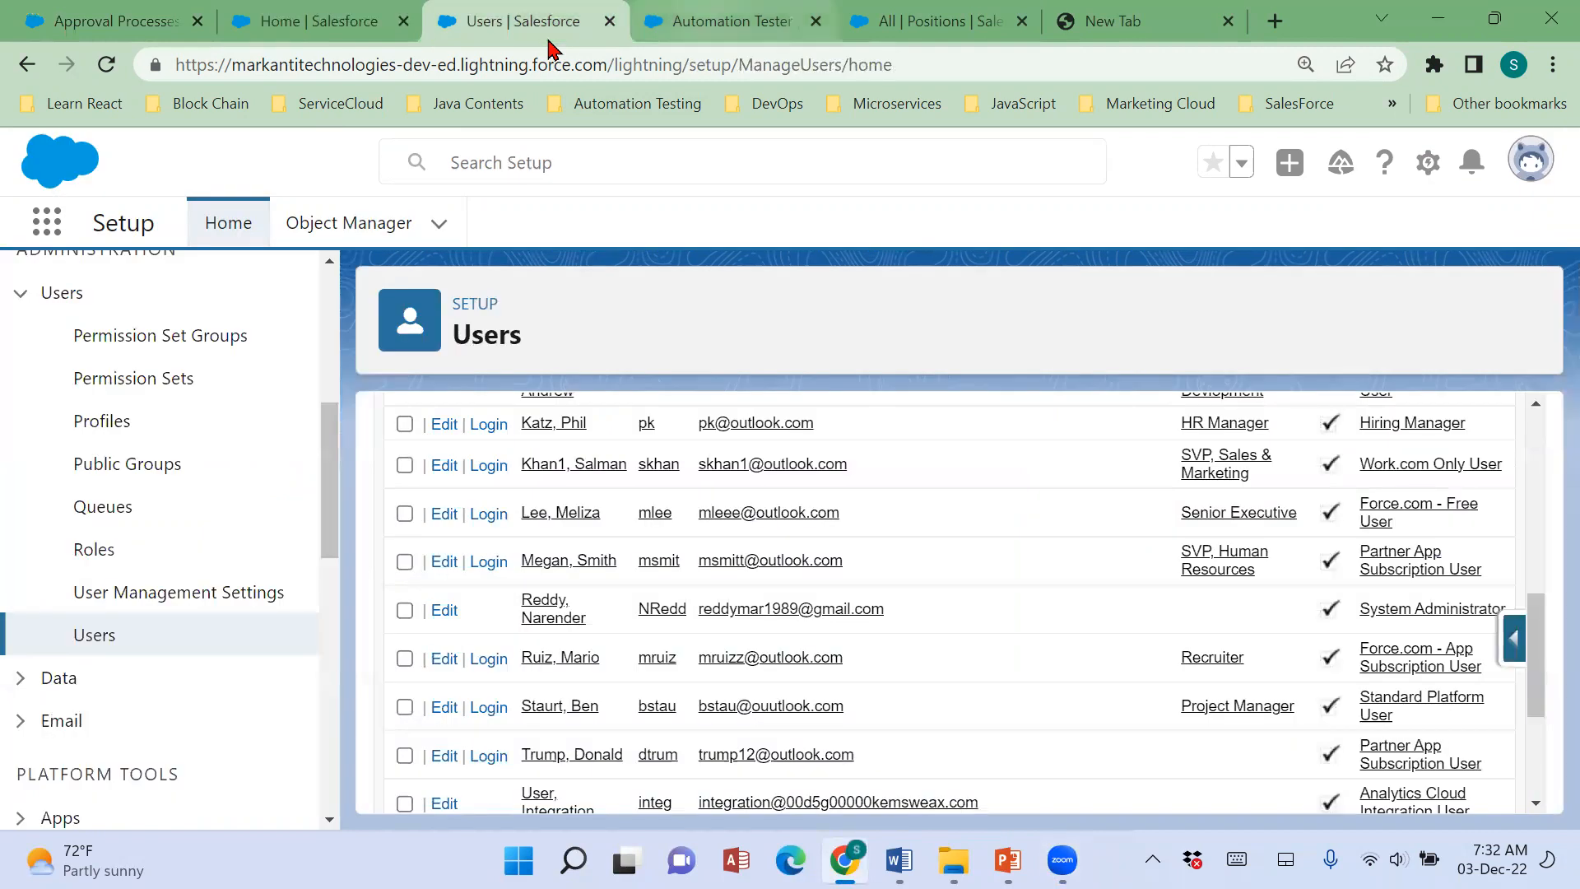
pyautogui.hotkey('ctrl', 'Tab')
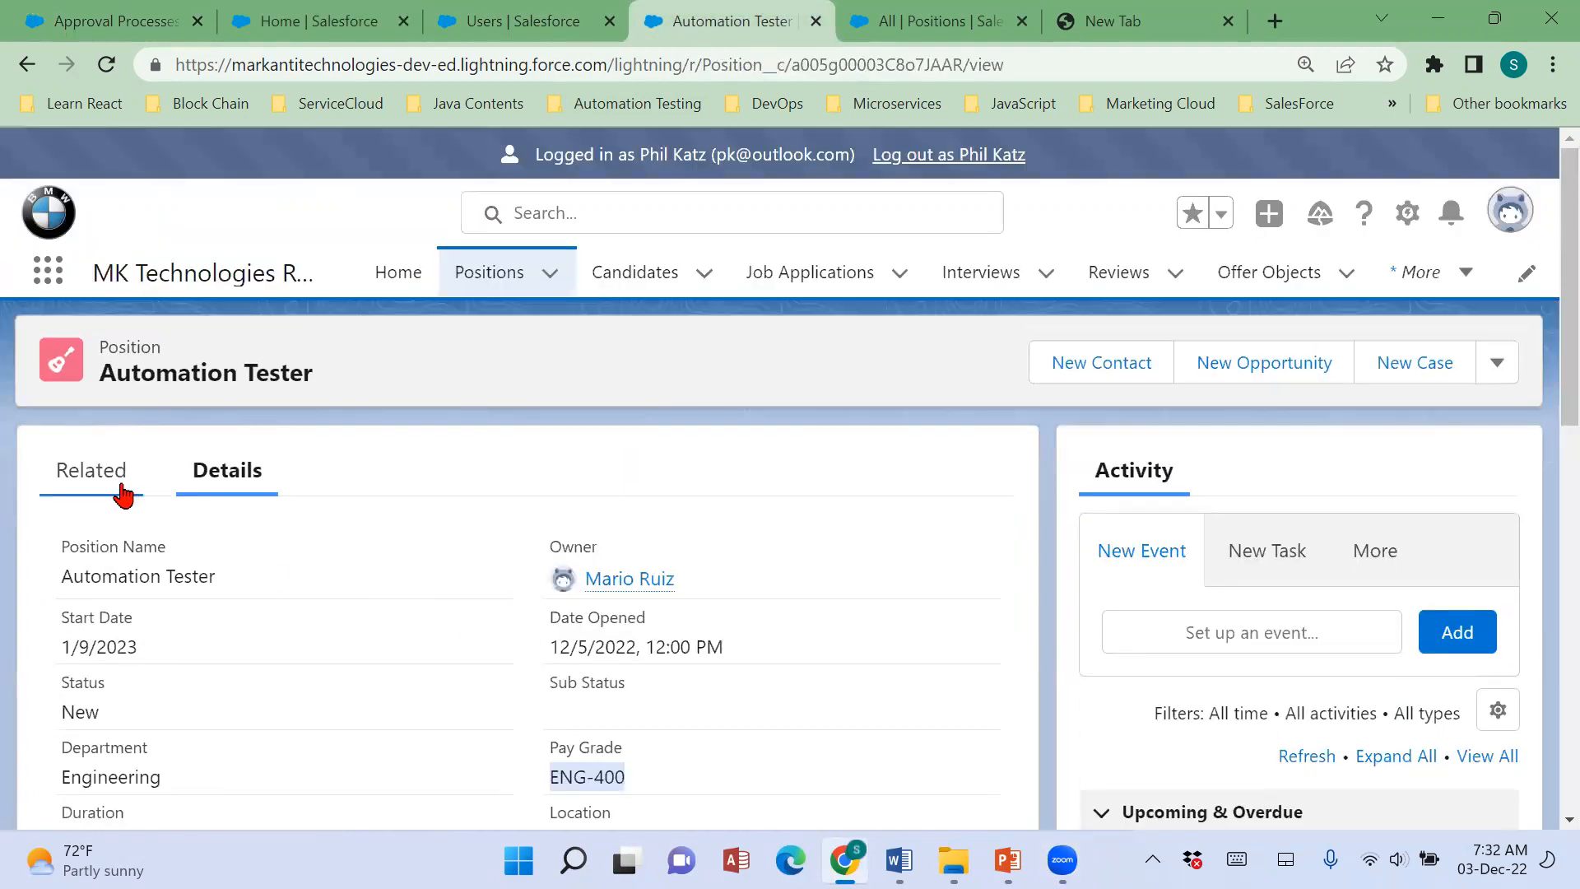
pyautogui.click(123, 495)
pyautogui.scroll(-1, 716, 659)
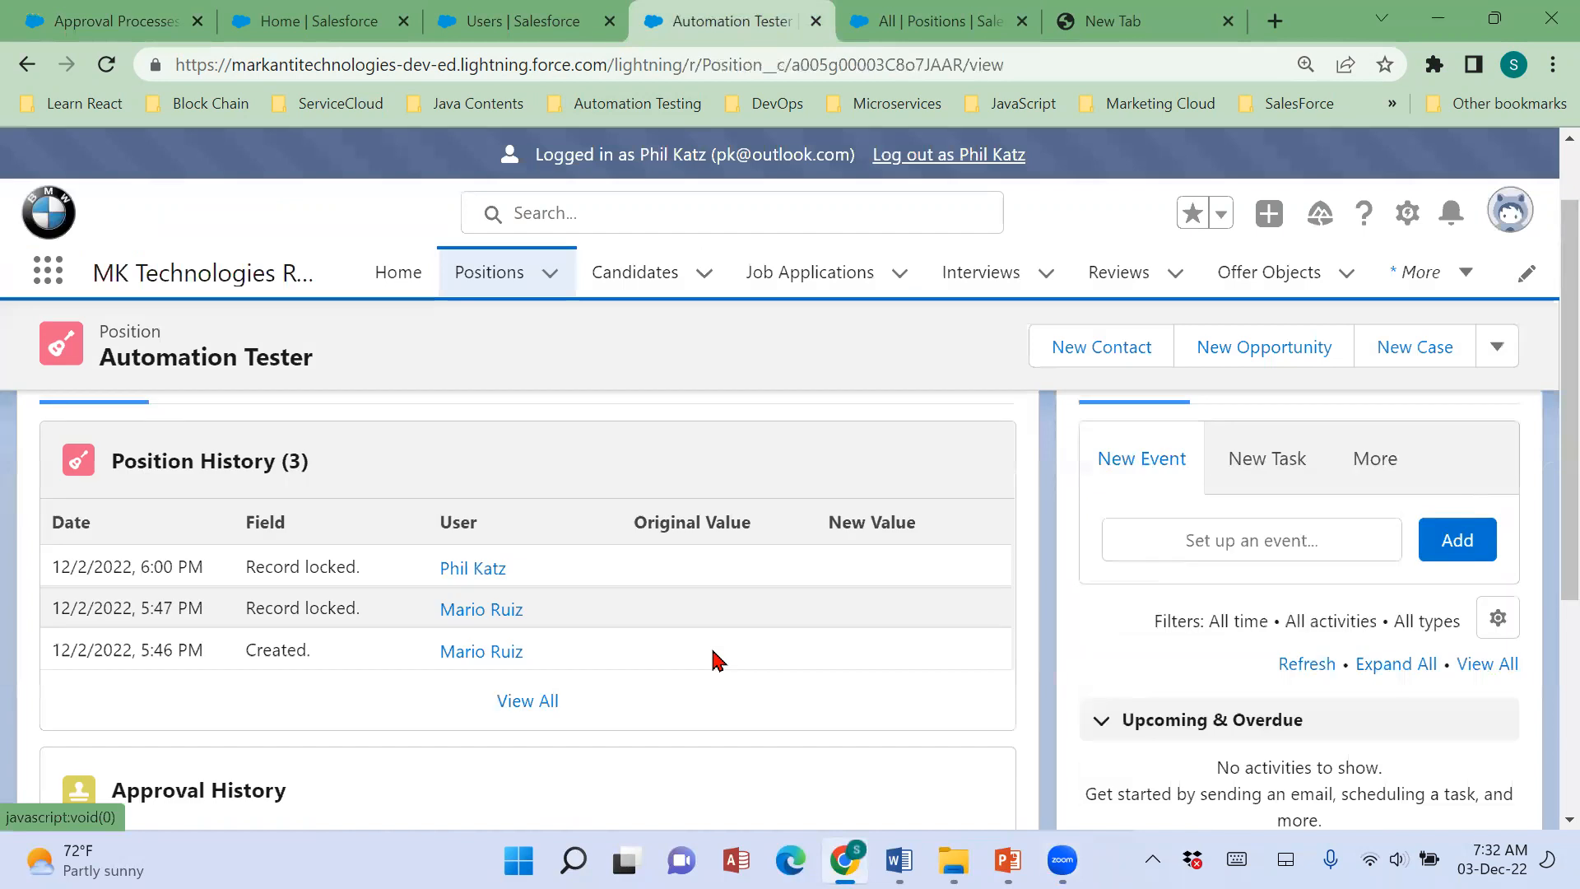
pyautogui.scroll(-2, 713, 658)
pyautogui.scroll(-1, 680, 691)
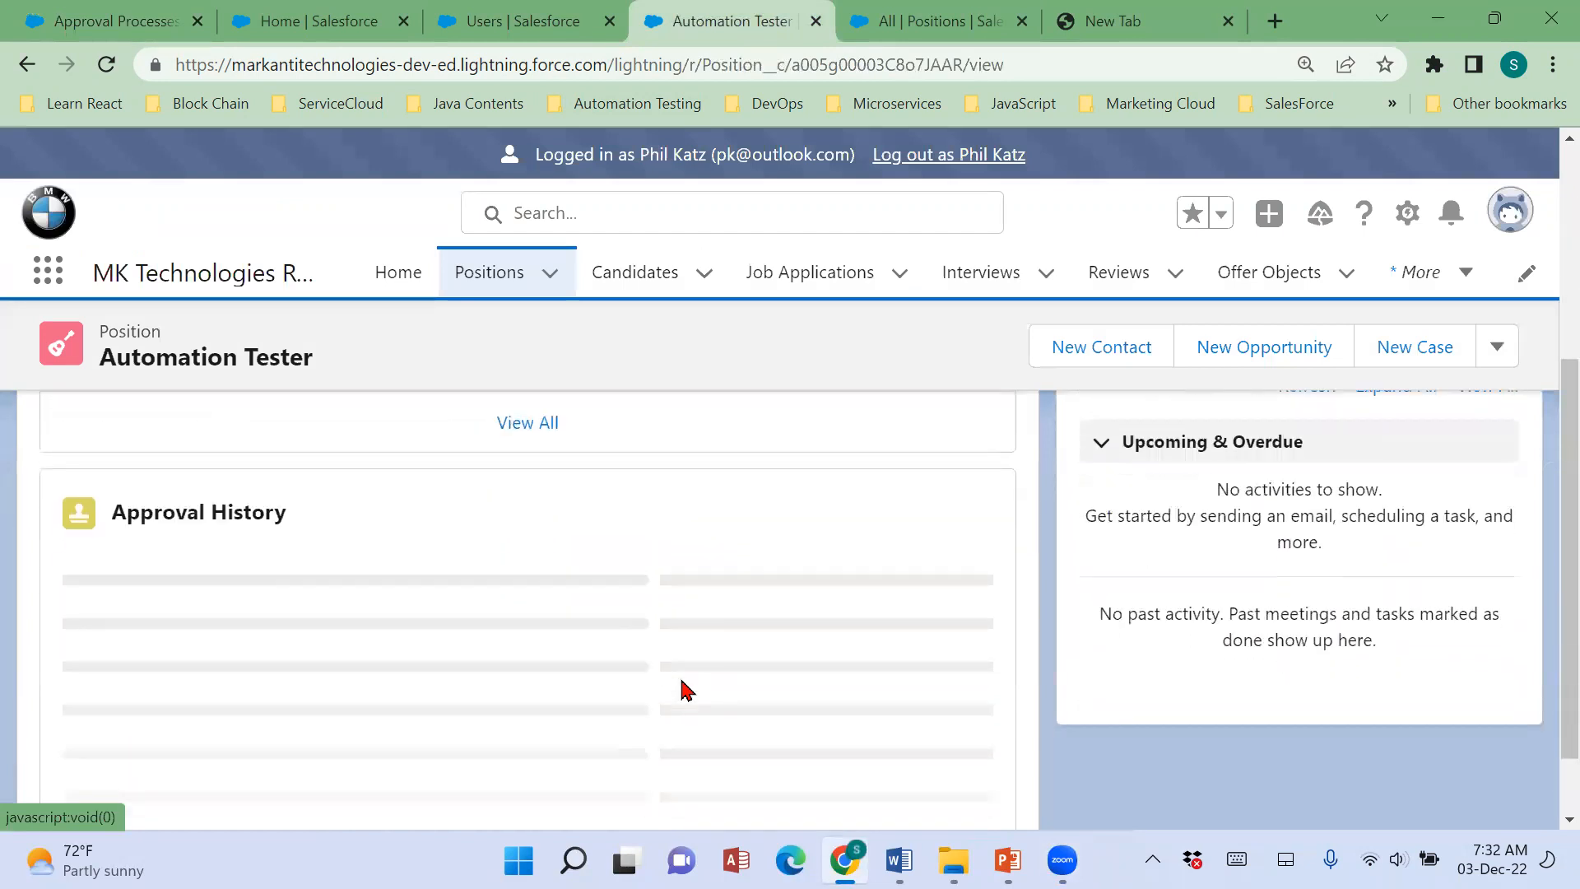
pyautogui.scroll(-2, 681, 690)
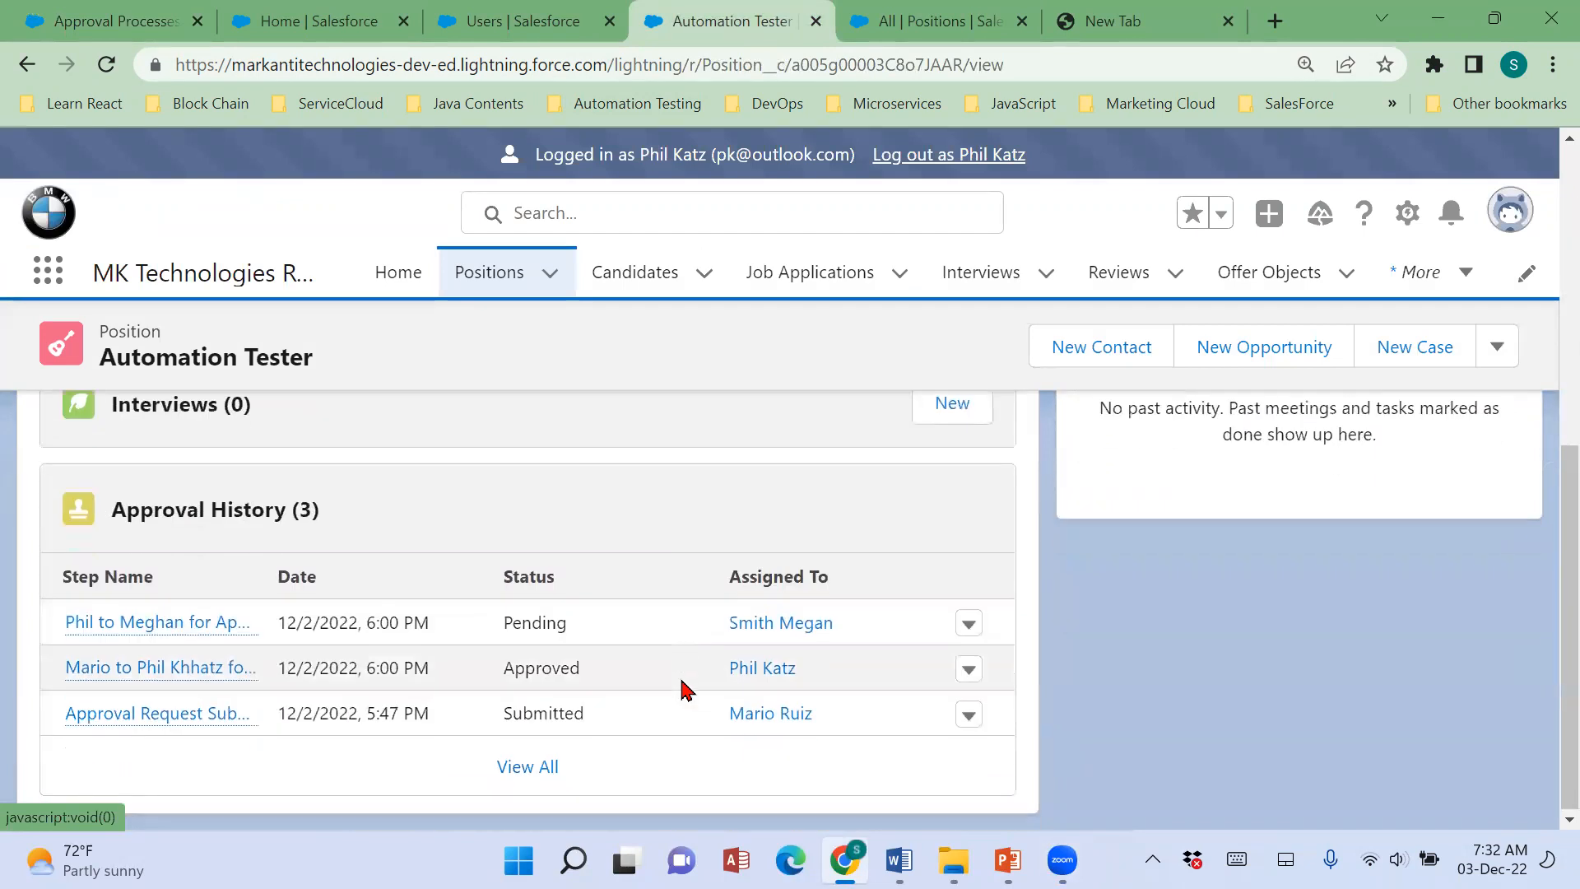
pyautogui.moveTo(279, 642); pyautogui.dragTo(807, 649)
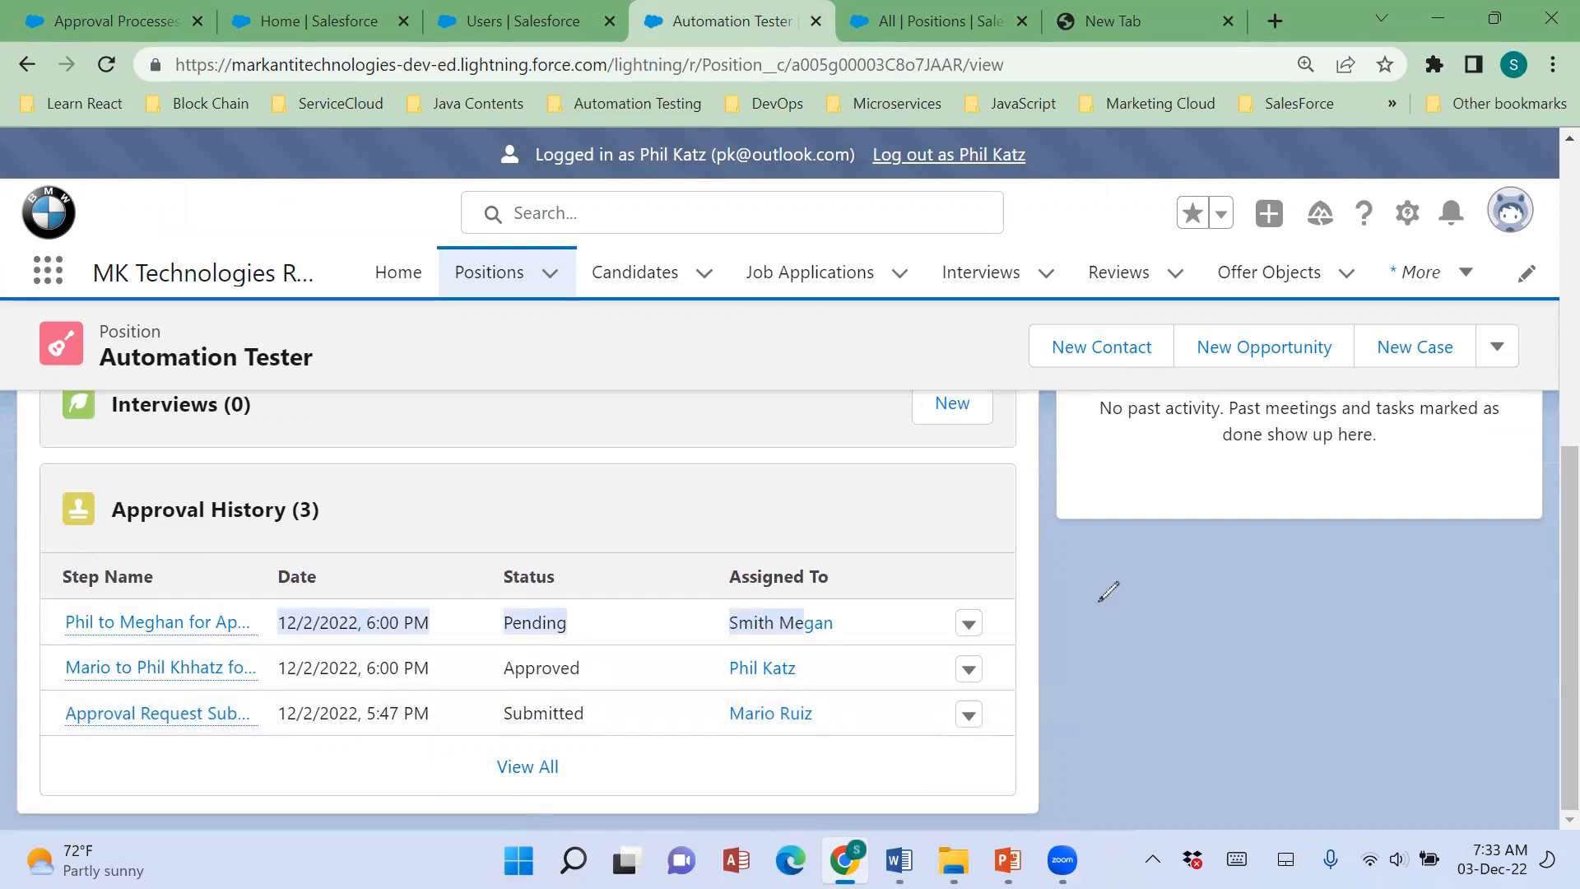
pyautogui.moveTo(841, 716); pyautogui.dragTo(945, 695)
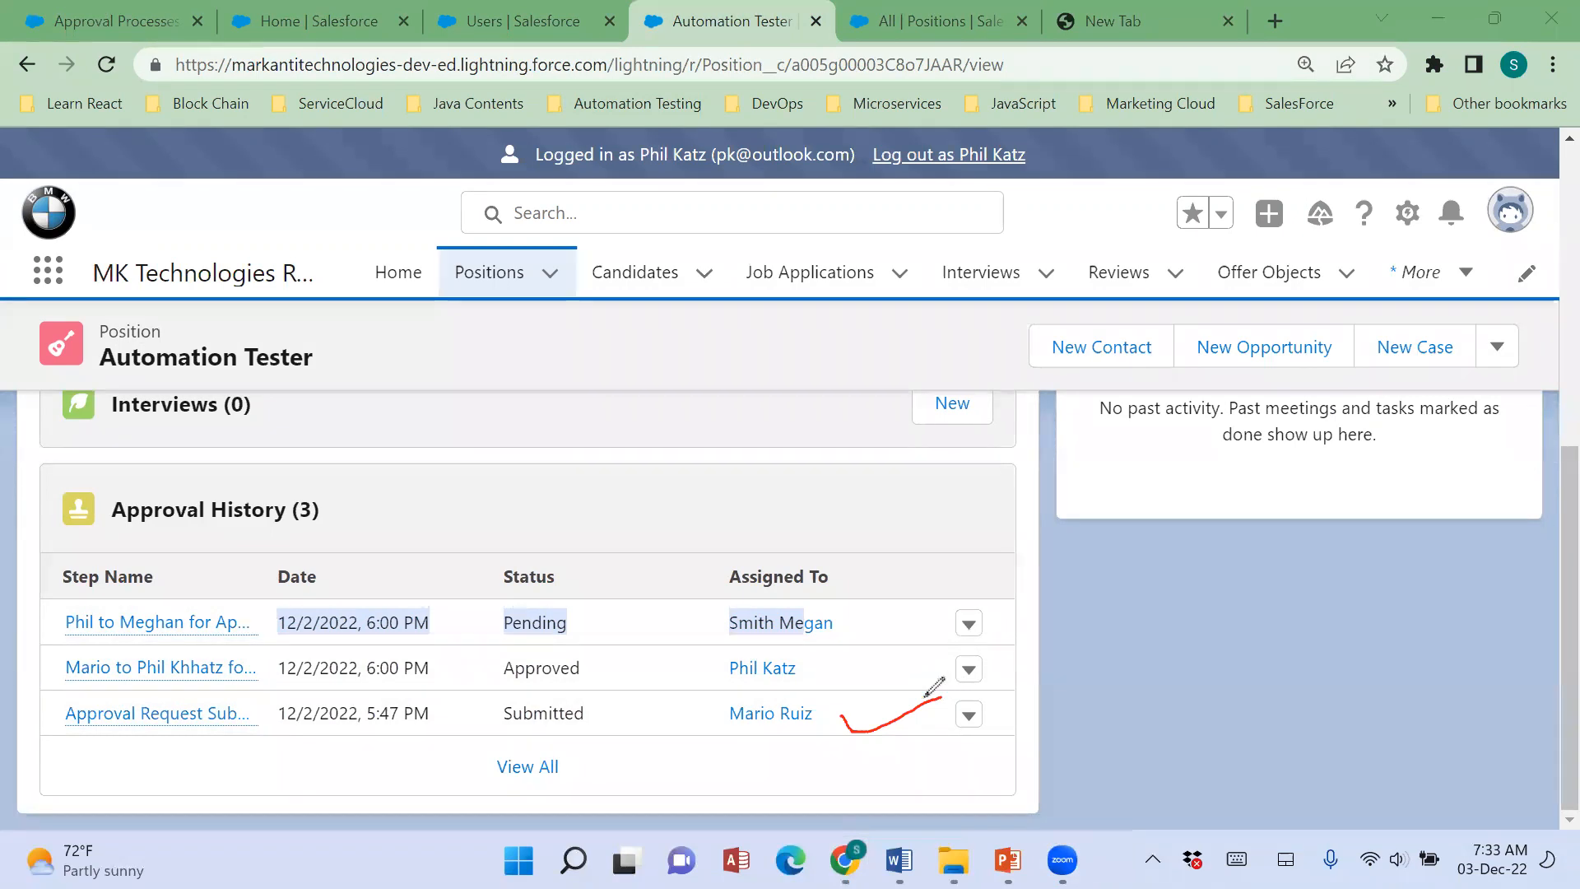
pyautogui.moveTo(834, 664)
pyautogui.mouseDown()
pyautogui.moveTo(856, 673)
pyautogui.moveTo(914, 648)
pyautogui.mouseUp()
pyautogui.moveTo(844, 620); pyautogui.dragTo(967, 582)
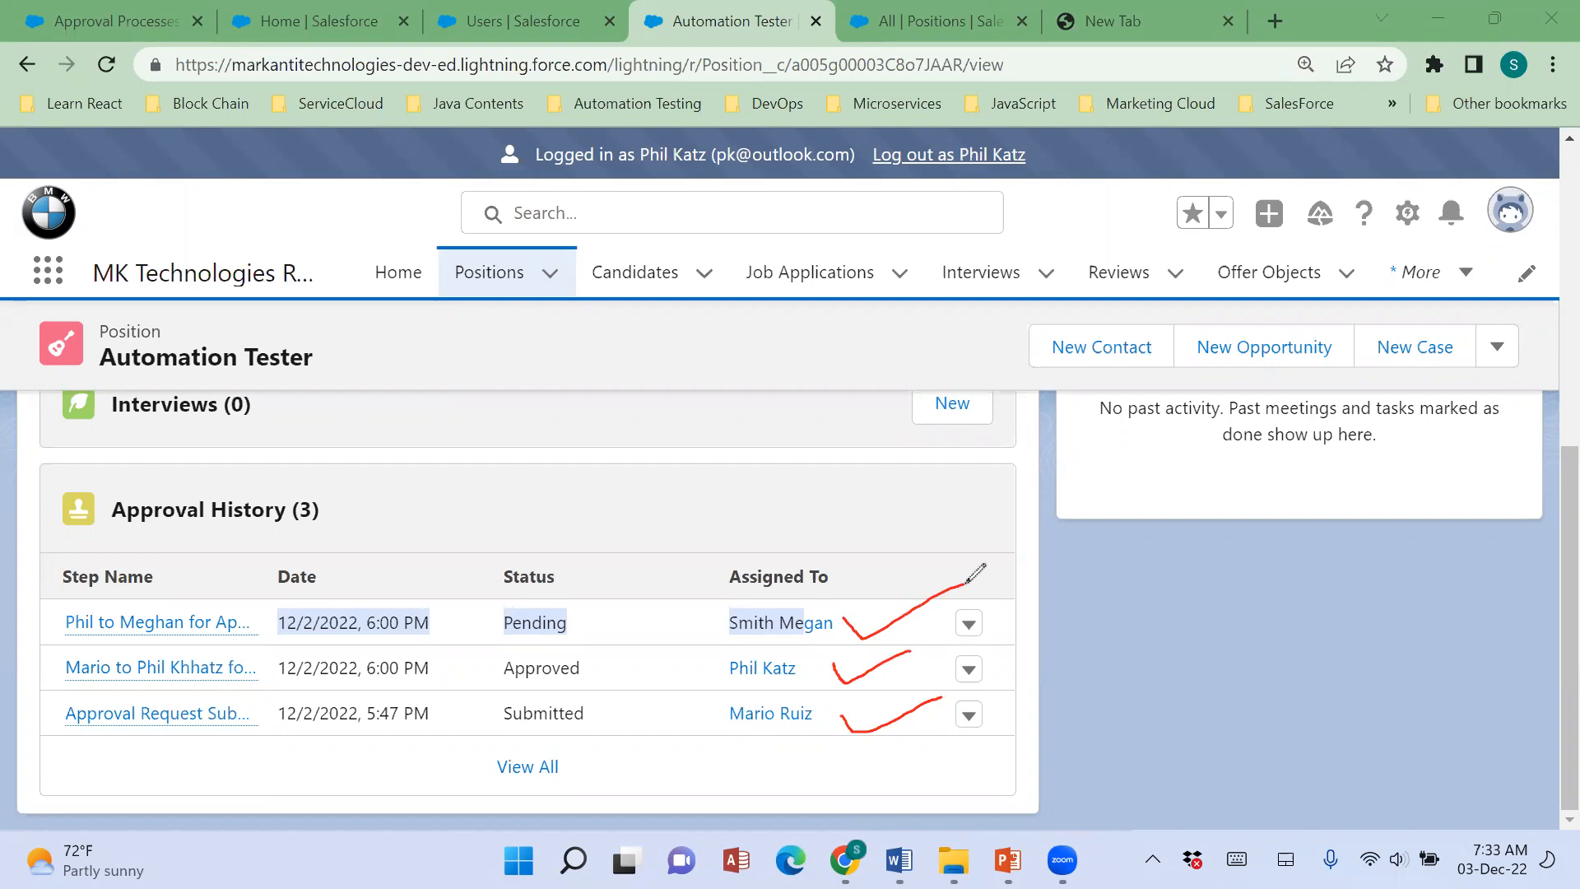
pyautogui.moveTo(837, 564)
pyautogui.mouseDown()
pyautogui.moveTo(903, 540)
pyautogui.moveTo(854, 543)
pyautogui.moveTo(965, 422)
pyautogui.mouseUp()
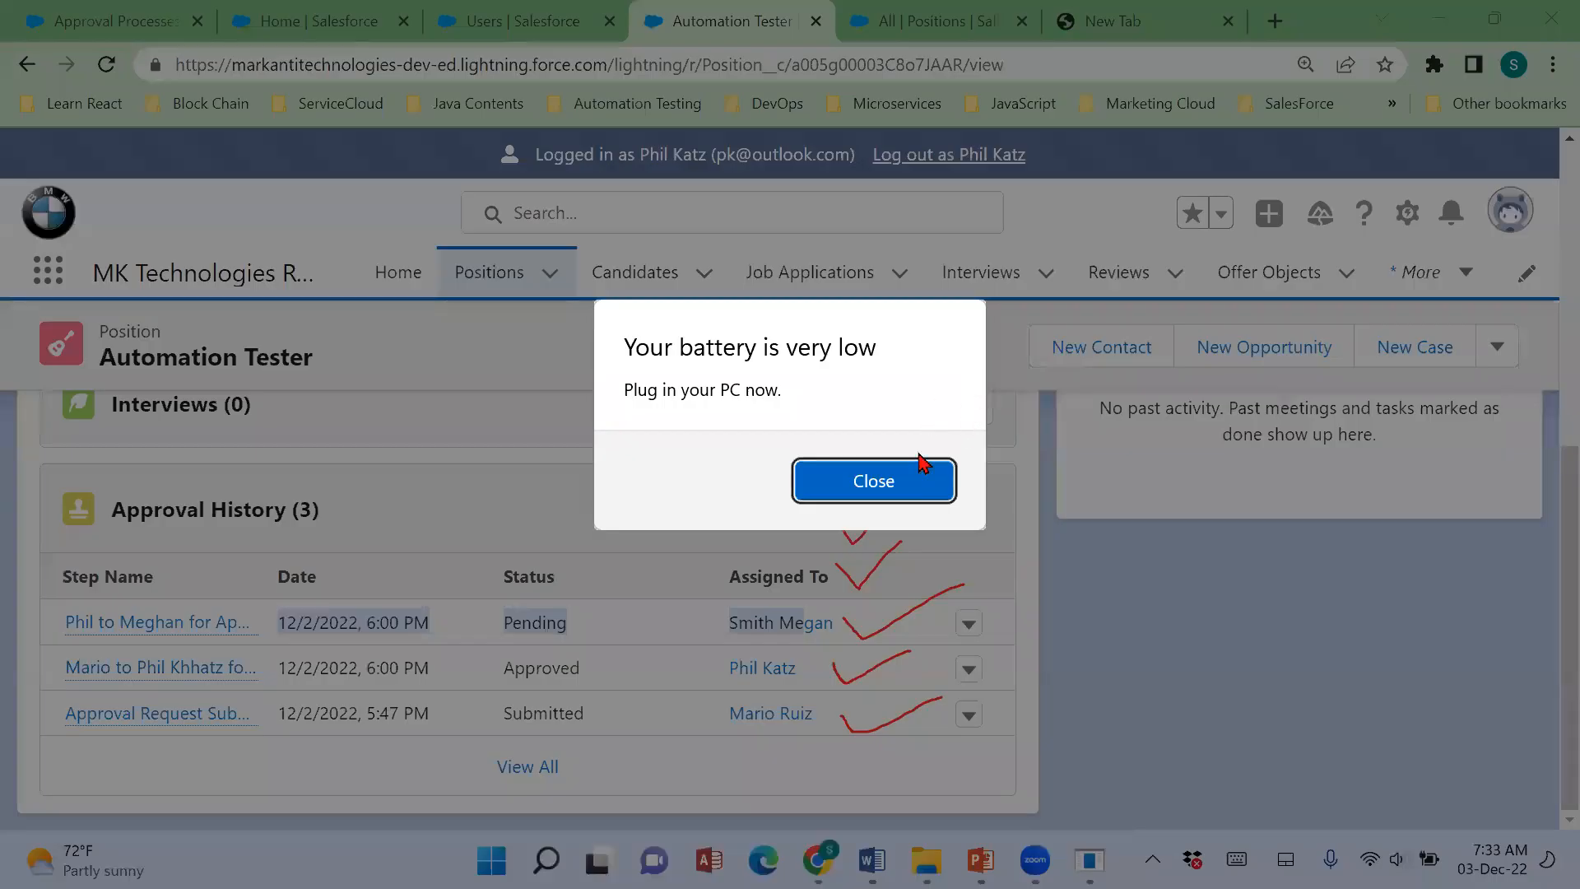
pyautogui.click(919, 485)
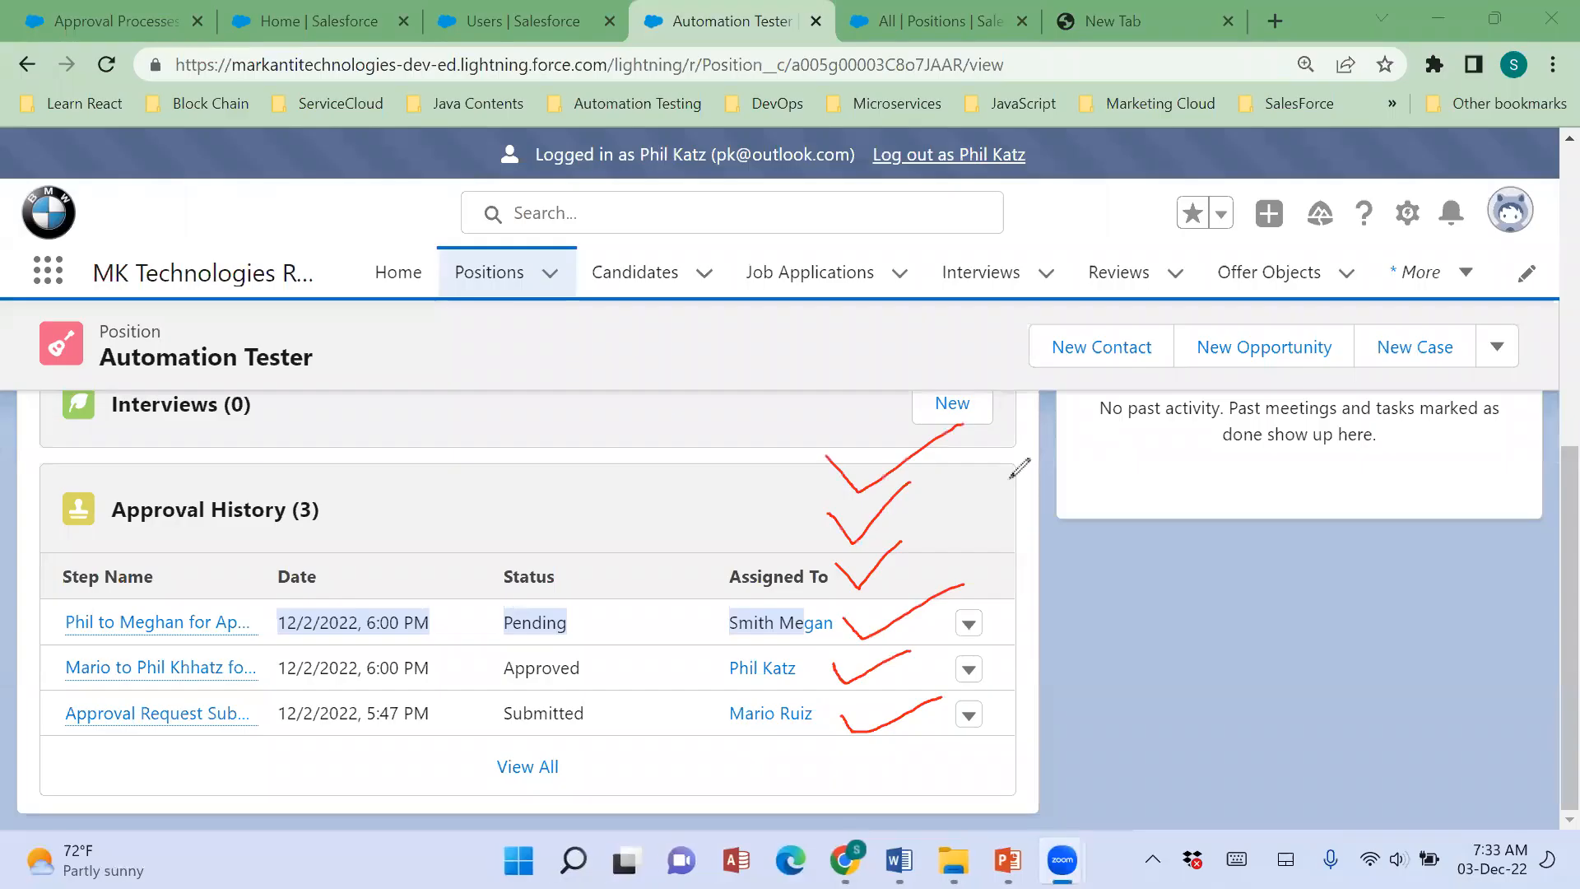
pyautogui.moveTo(1011, 488)
pyautogui.mouseDown()
pyautogui.moveTo(979, 543)
pyautogui.moveTo(1074, 496)
pyautogui.moveTo(1103, 461)
pyautogui.moveTo(1088, 494)
pyautogui.mouseUp()
pyautogui.moveTo(1150, 403)
pyautogui.mouseDown()
pyautogui.moveTo(1161, 447)
pyautogui.moveTo(1183, 430)
pyautogui.moveTo(1238, 492)
pyautogui.moveTo(1222, 451)
pyautogui.mouseUp()
pyautogui.moveTo(1162, 560); pyautogui.dragTo(1128, 605)
pyautogui.moveTo(1178, 519)
pyautogui.mouseDown()
pyautogui.moveTo(1211, 520)
pyautogui.moveTo(1223, 543)
pyautogui.moveTo(1243, 528)
pyautogui.mouseUp()
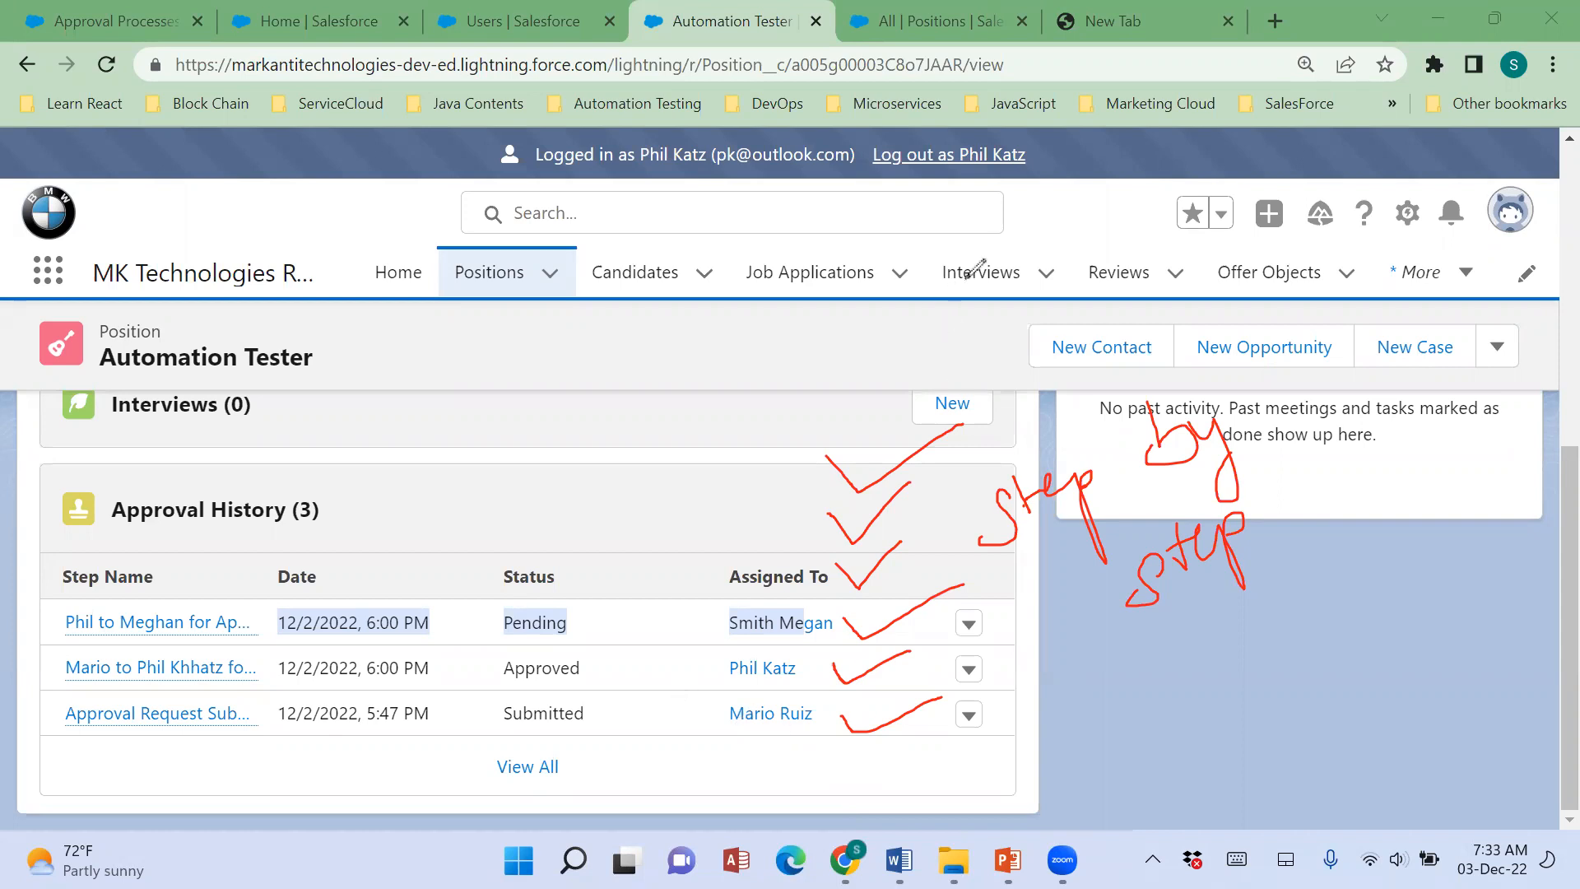
pyautogui.click(1074, 203)
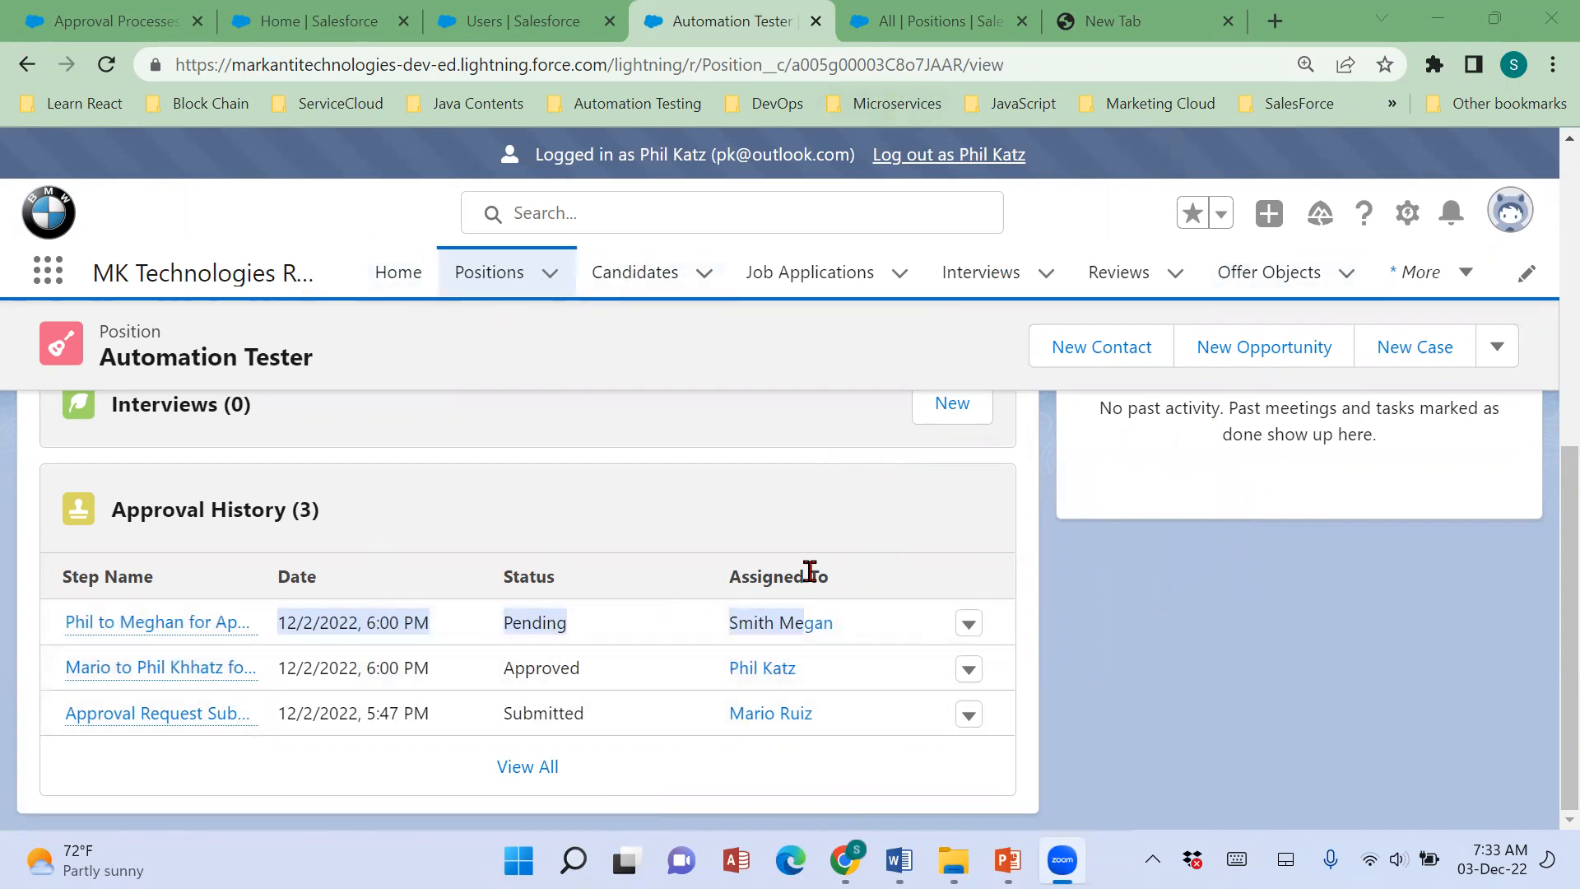
# Review the Automation Tester position's related lists and open Salesforce Classic in a separate browser tab.
pyautogui.scroll(5, 452, 635)
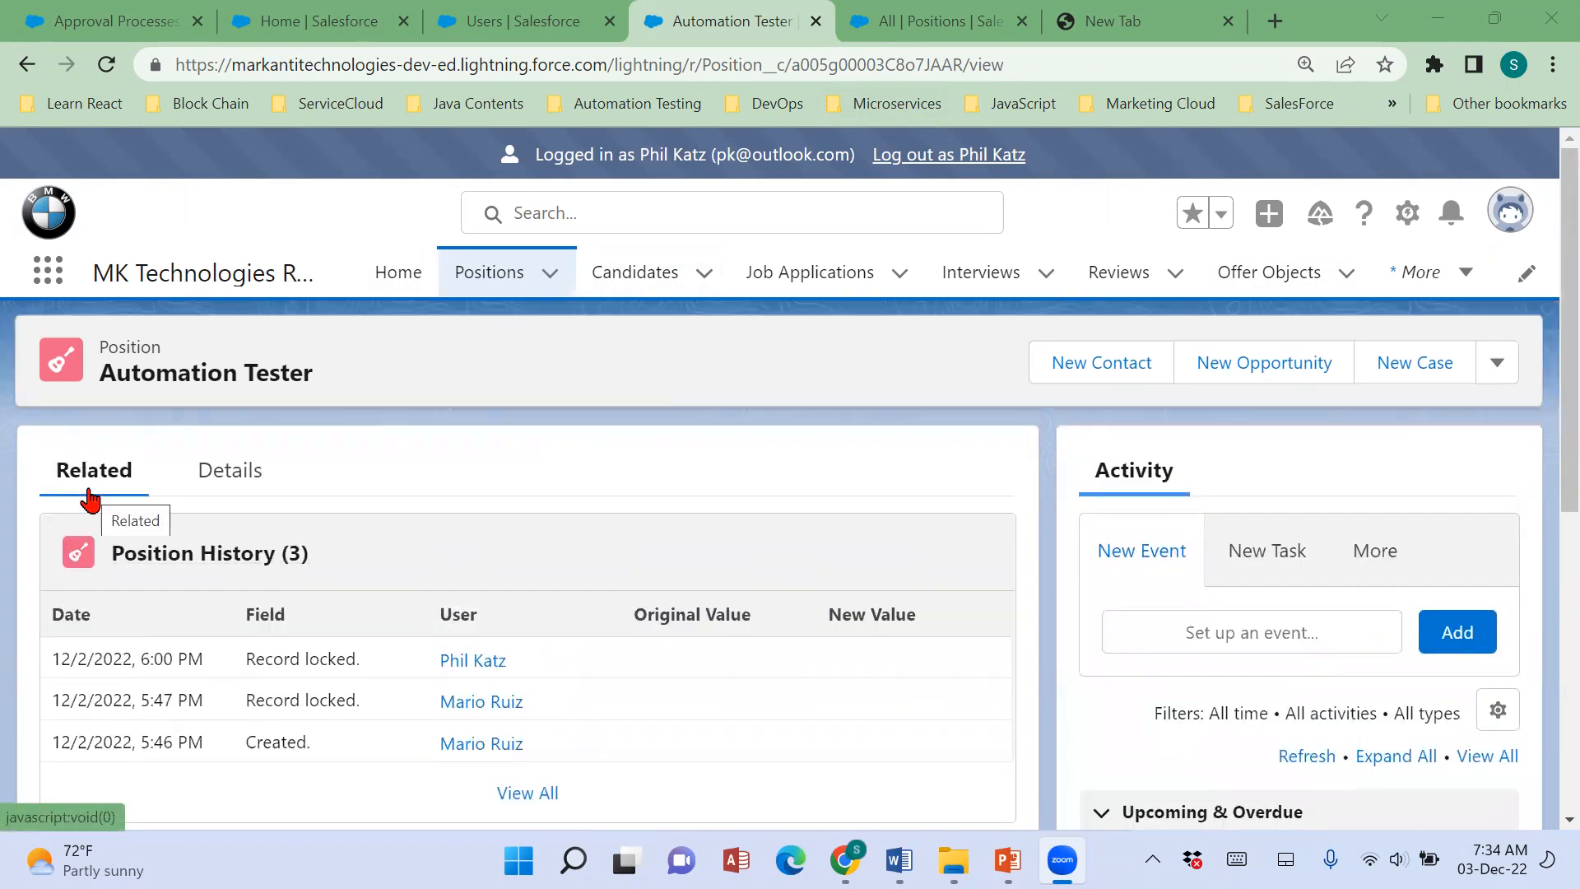
pyautogui.scroll(-5, 480, 642)
pyautogui.scroll(-2, 479, 642)
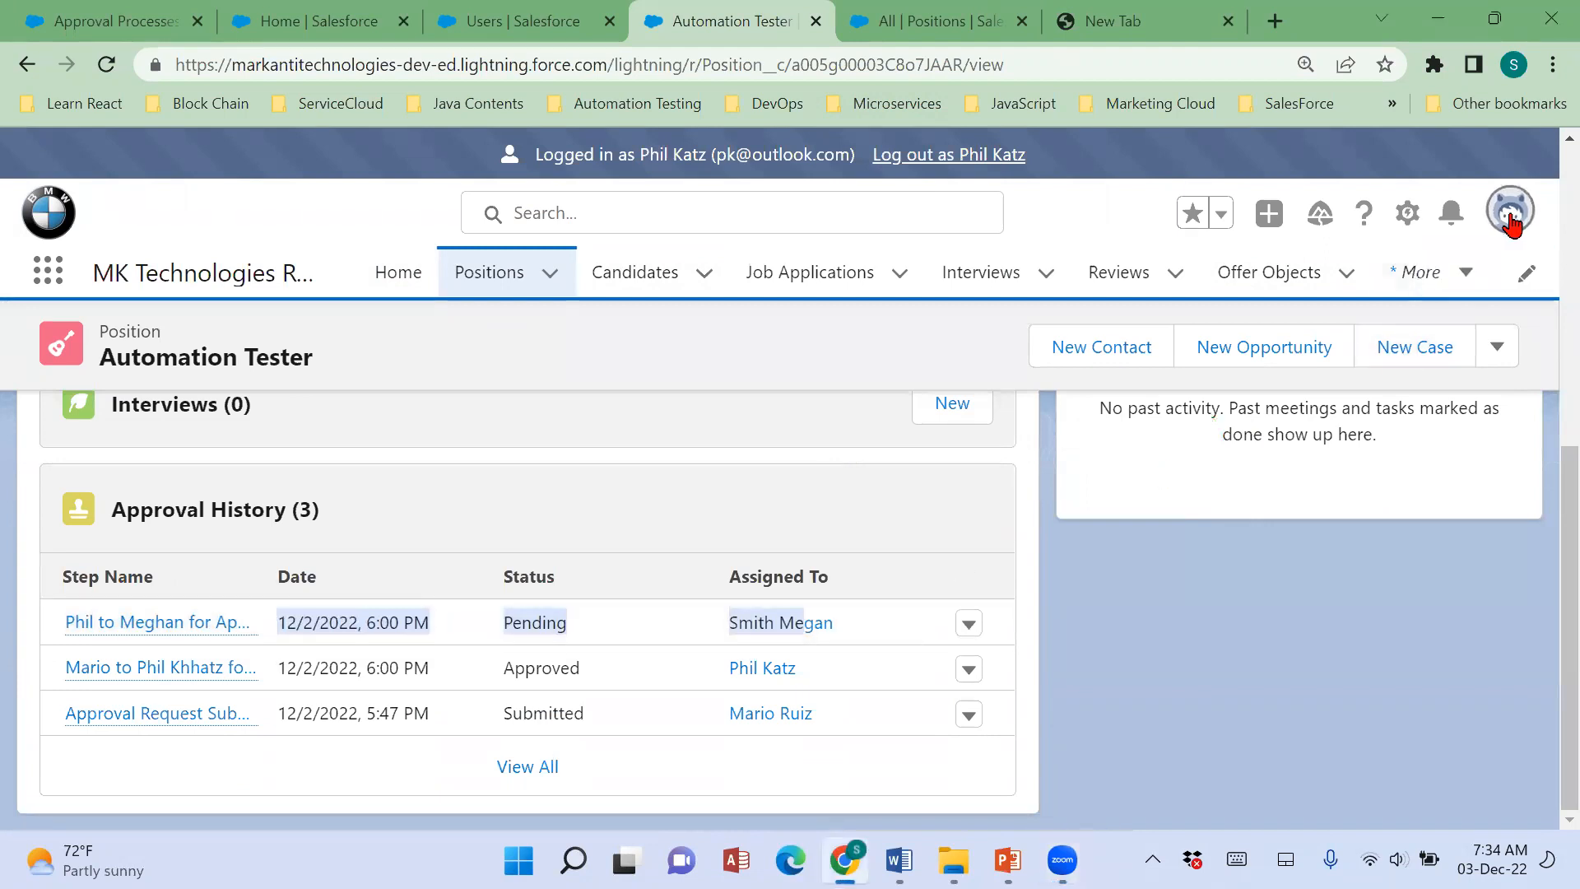
pyautogui.click(1510, 216)
pyautogui.rightClick(1242, 611)
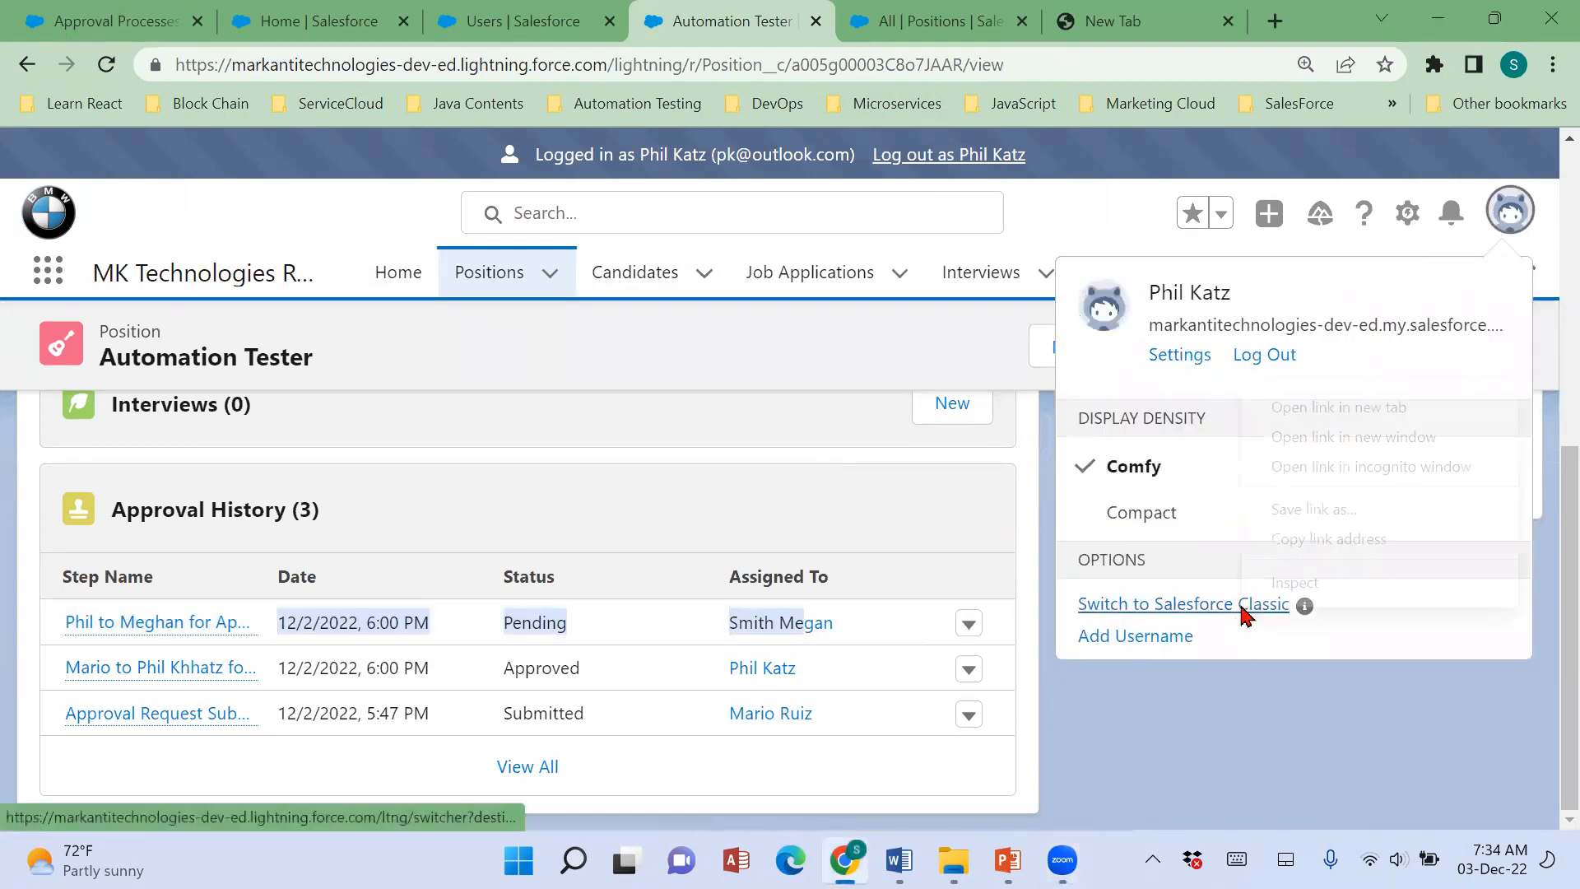
pyautogui.click(1337, 407)
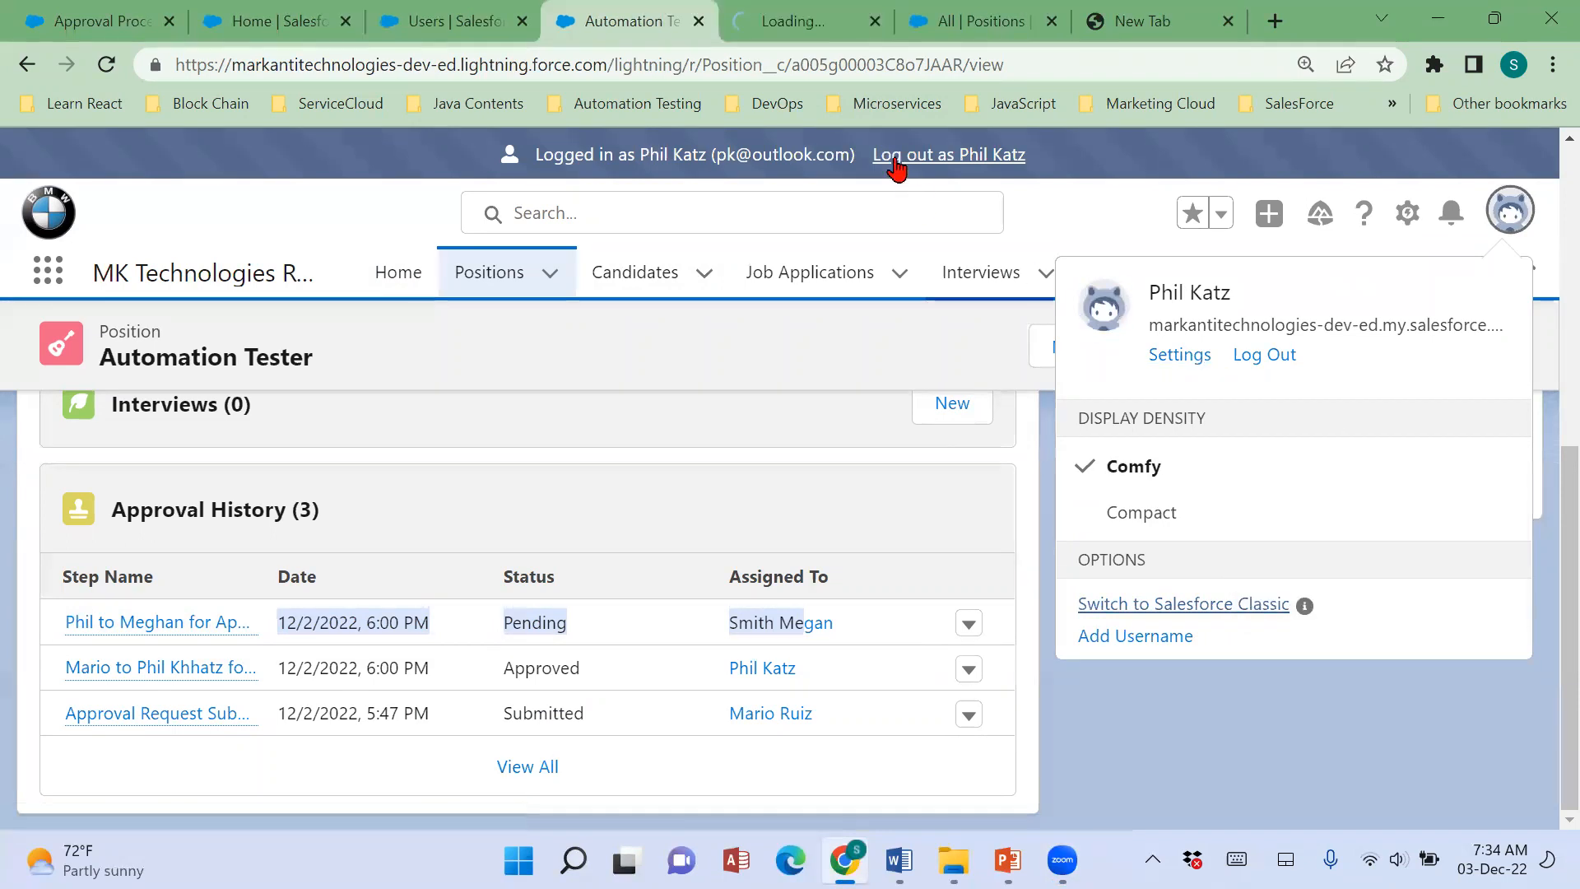
pyautogui.click(741, 31)
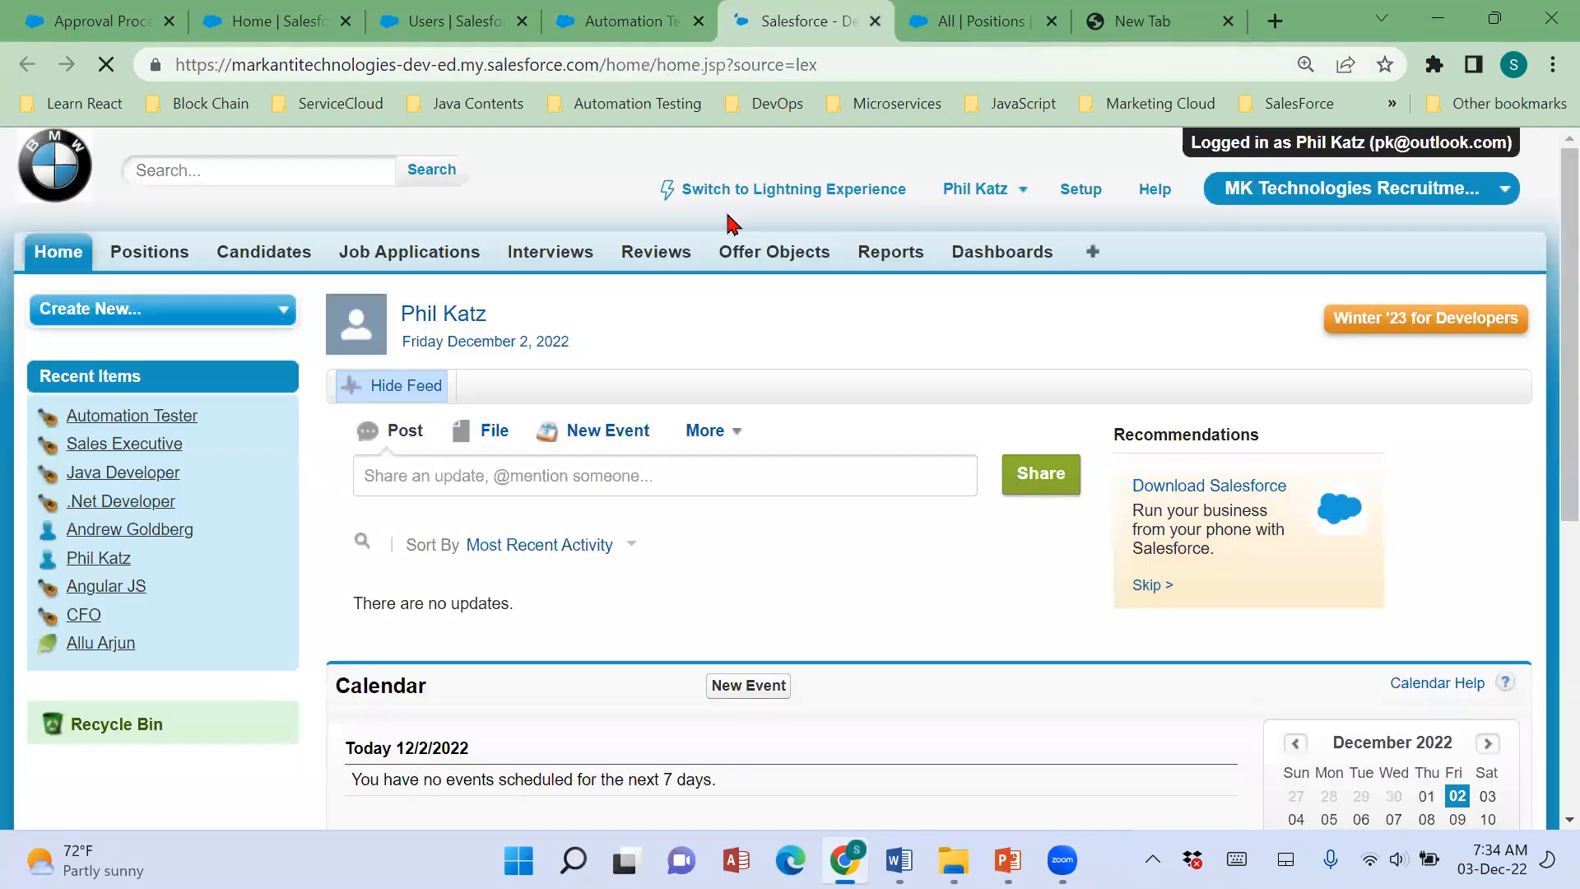
# Open the Automation Tester position from the Positions home in Salesforce Classic and view its Approval History.
pyautogui.click(165, 262)
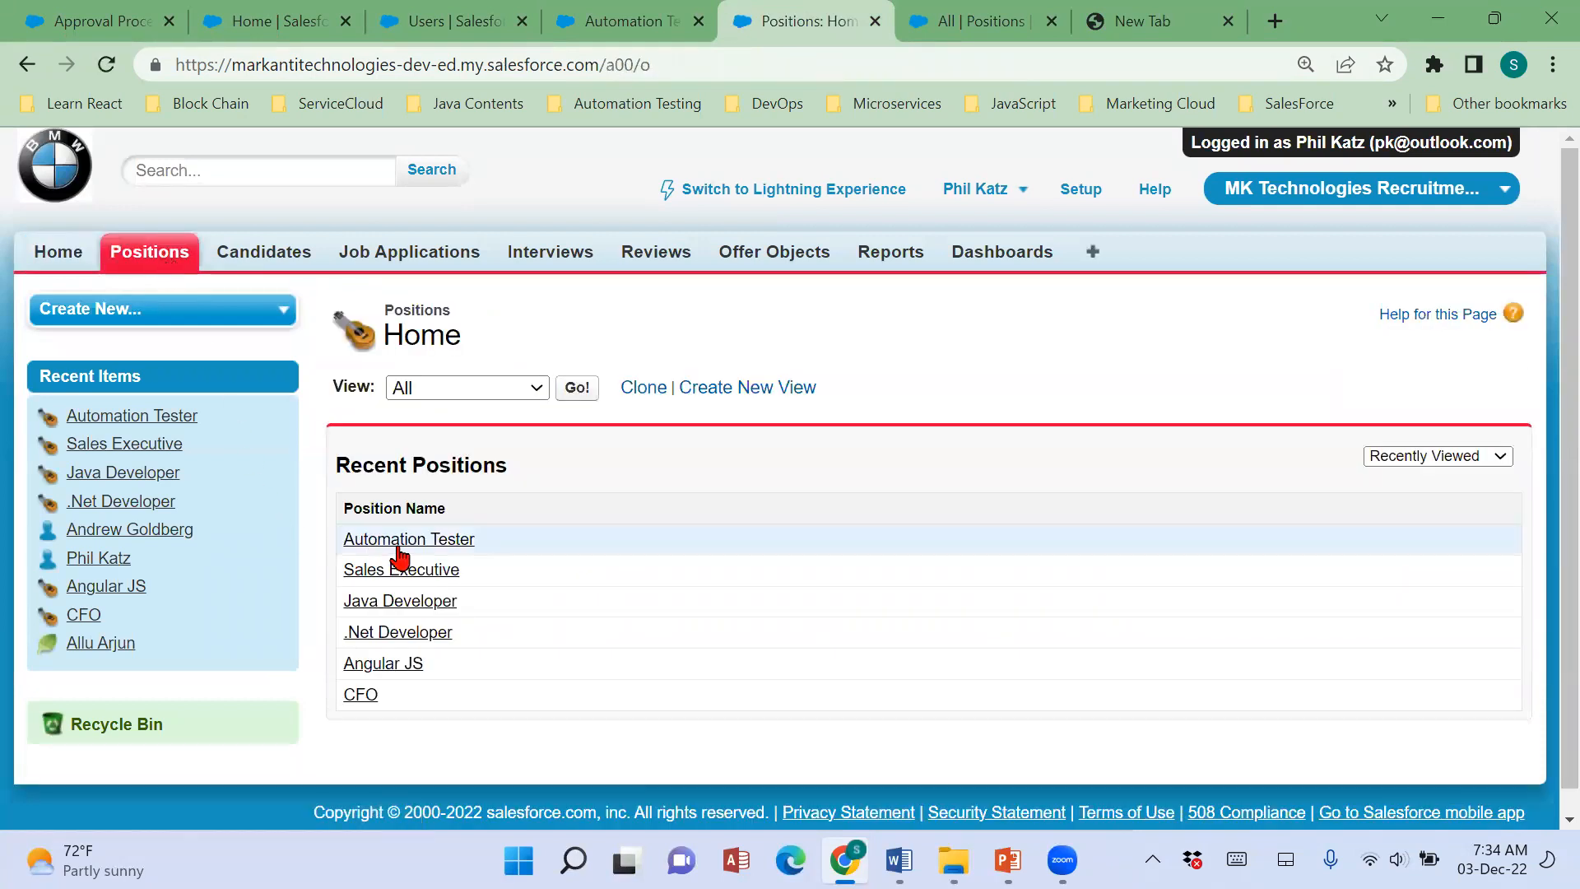
pyautogui.click(399, 544)
pyautogui.scroll(-9, 1231, 576)
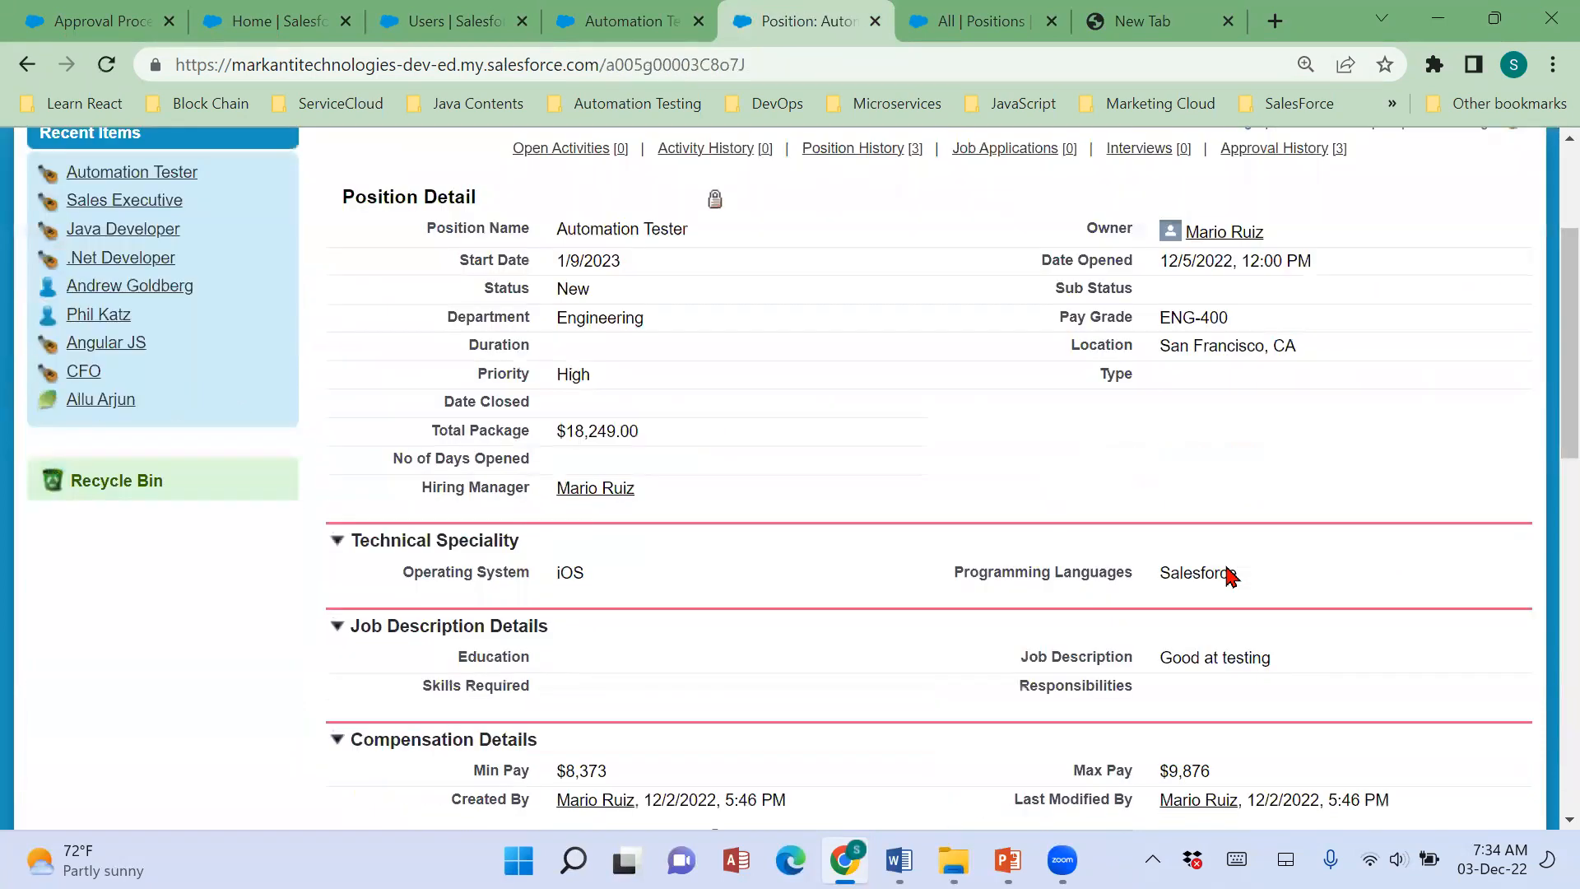
pyautogui.scroll(-8, 1231, 576)
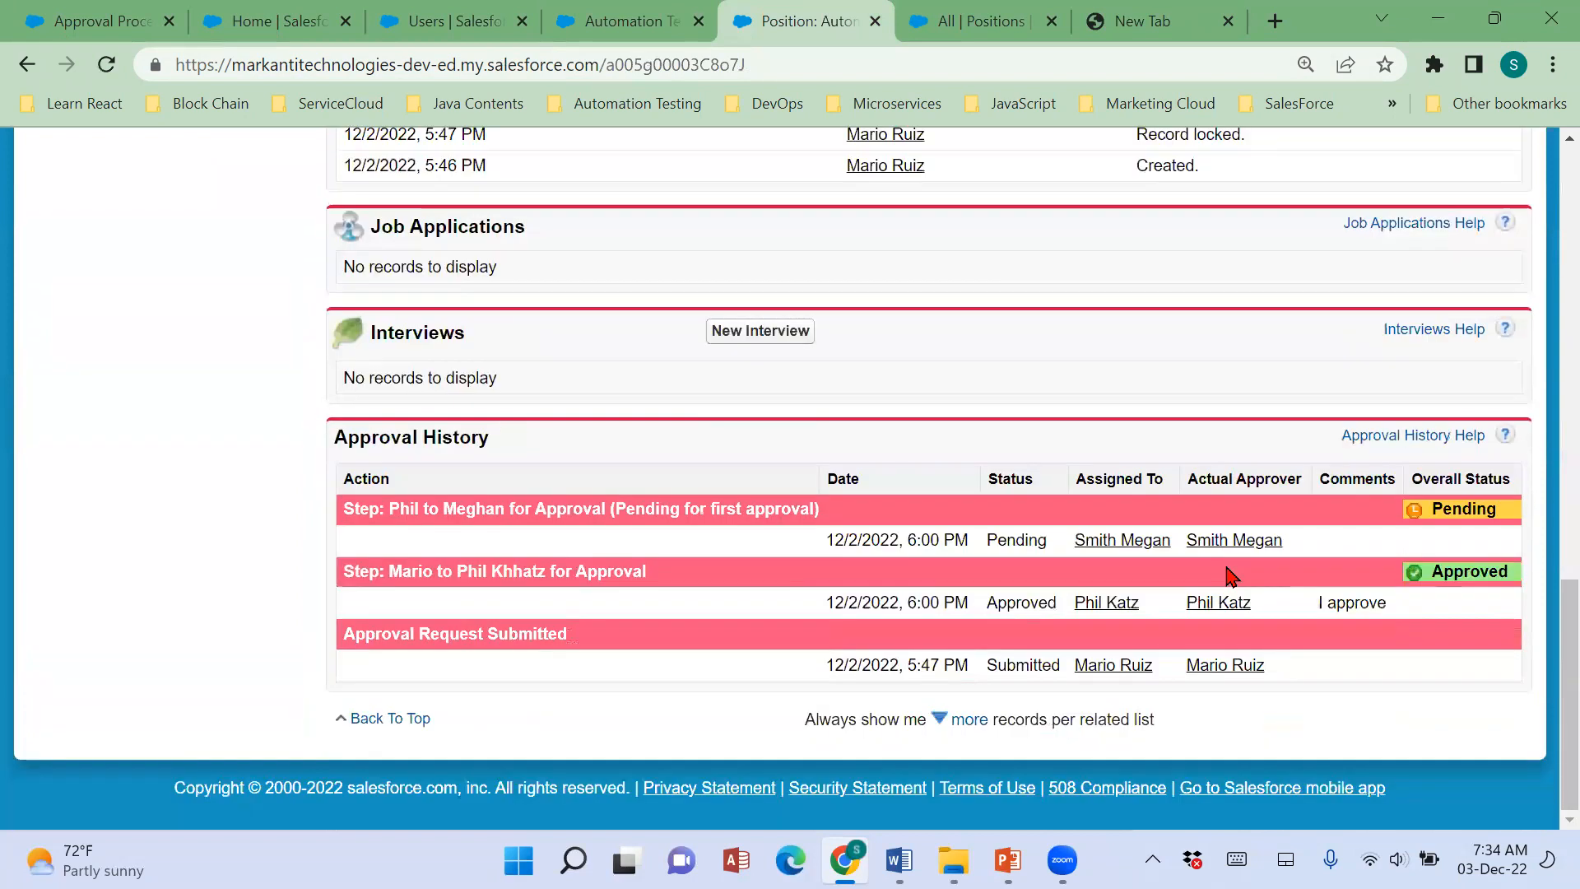
# Examine the record lock in the Position Detail and the overall status of each approval step in the Approval History.
pyautogui.scroll(15, 1231, 576)
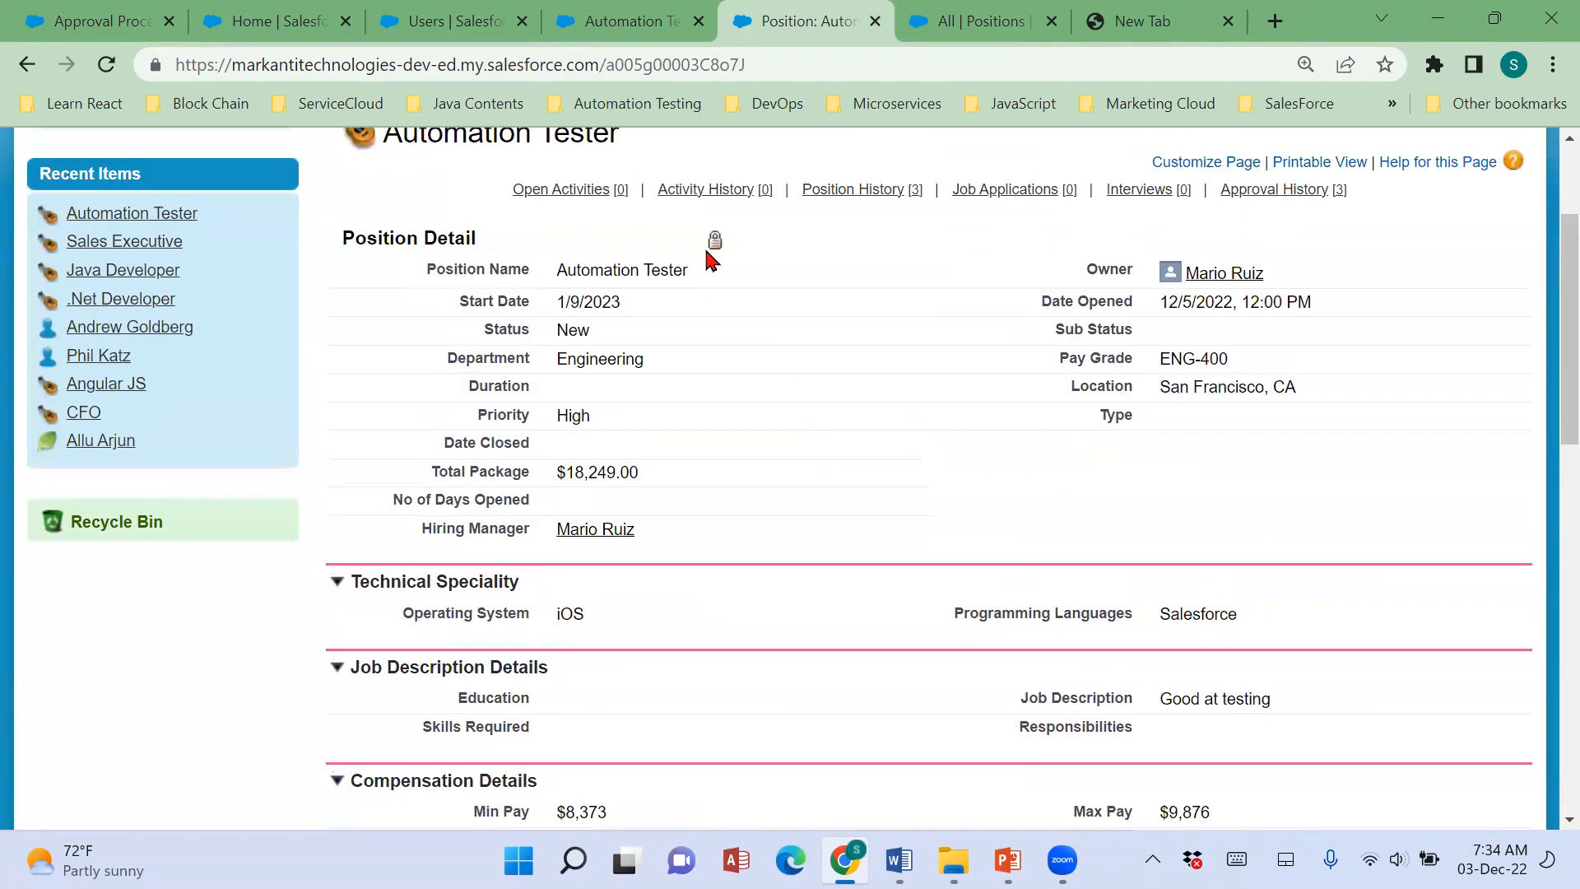
pyautogui.scroll(1, 721, 355)
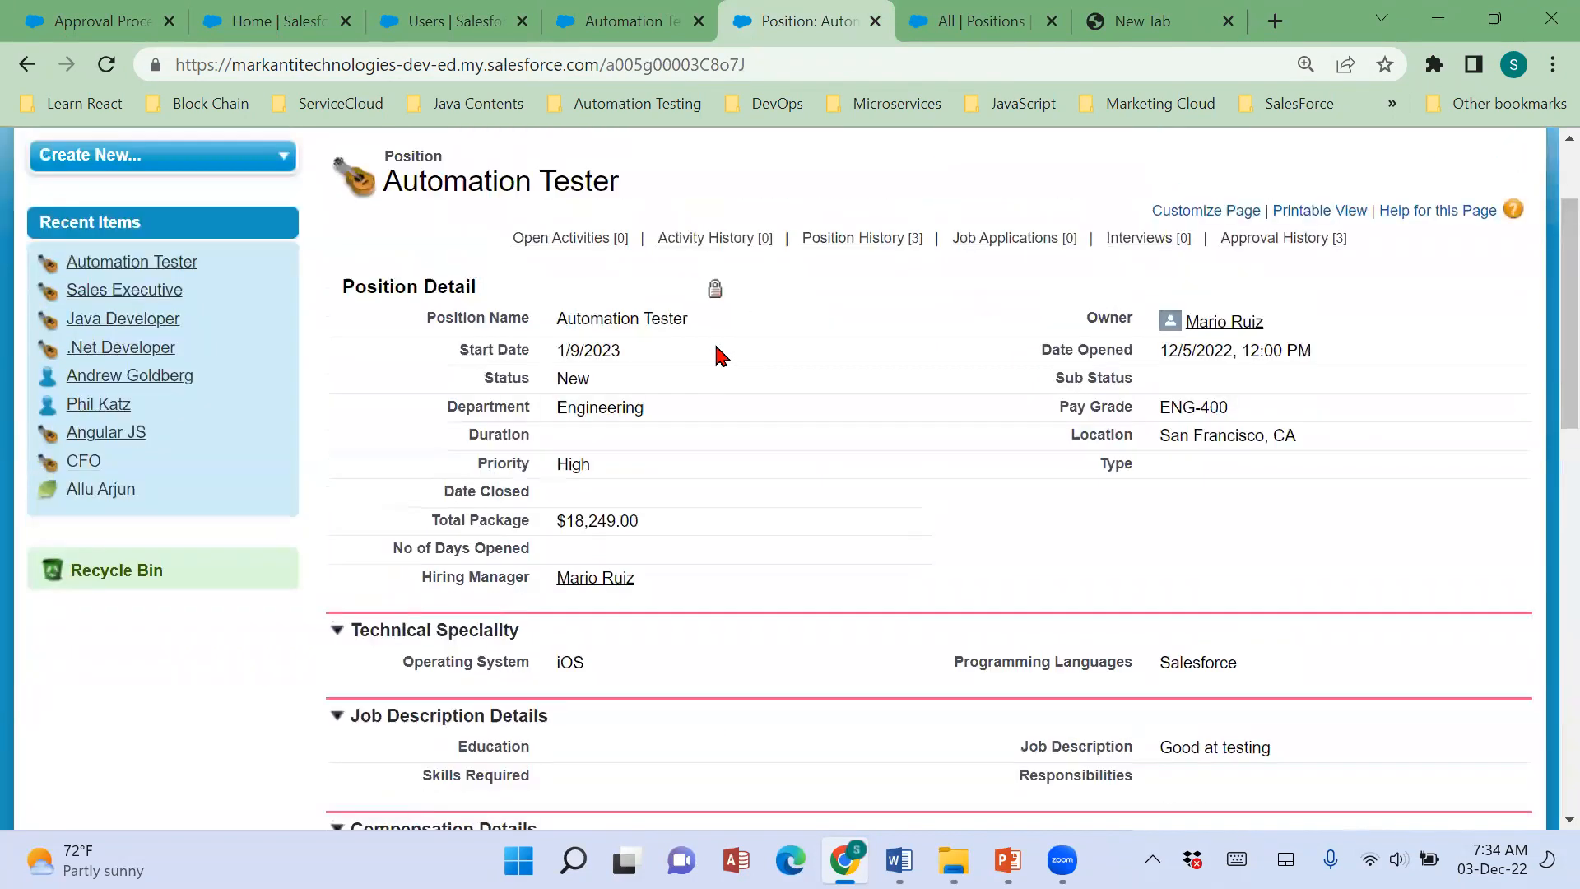
pyautogui.scroll(2, 721, 356)
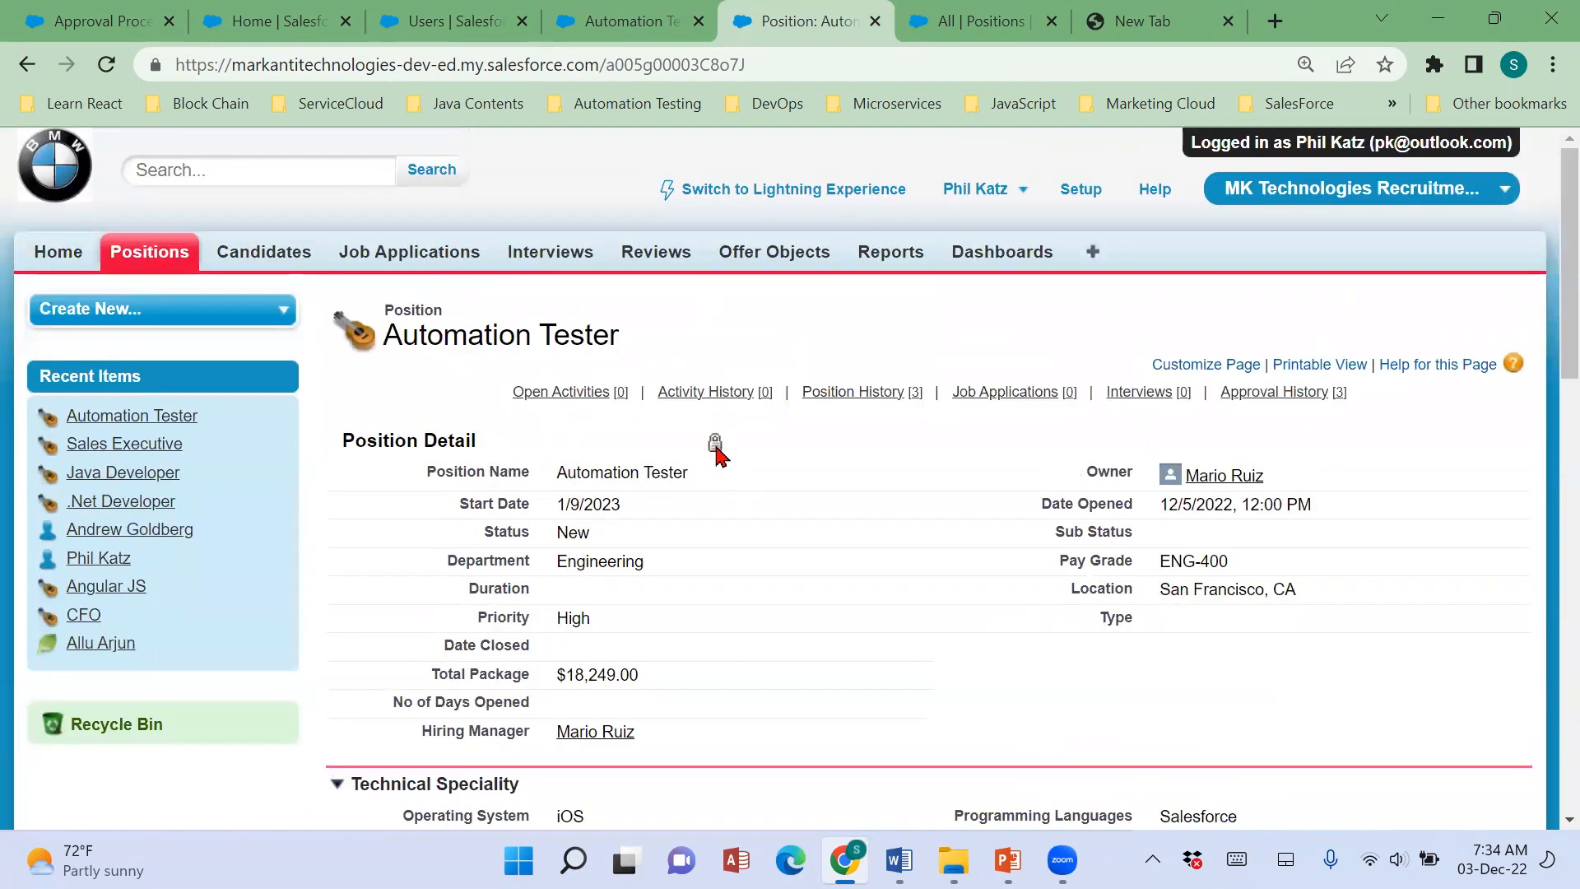
pyautogui.scroll(-7, 1373, 606)
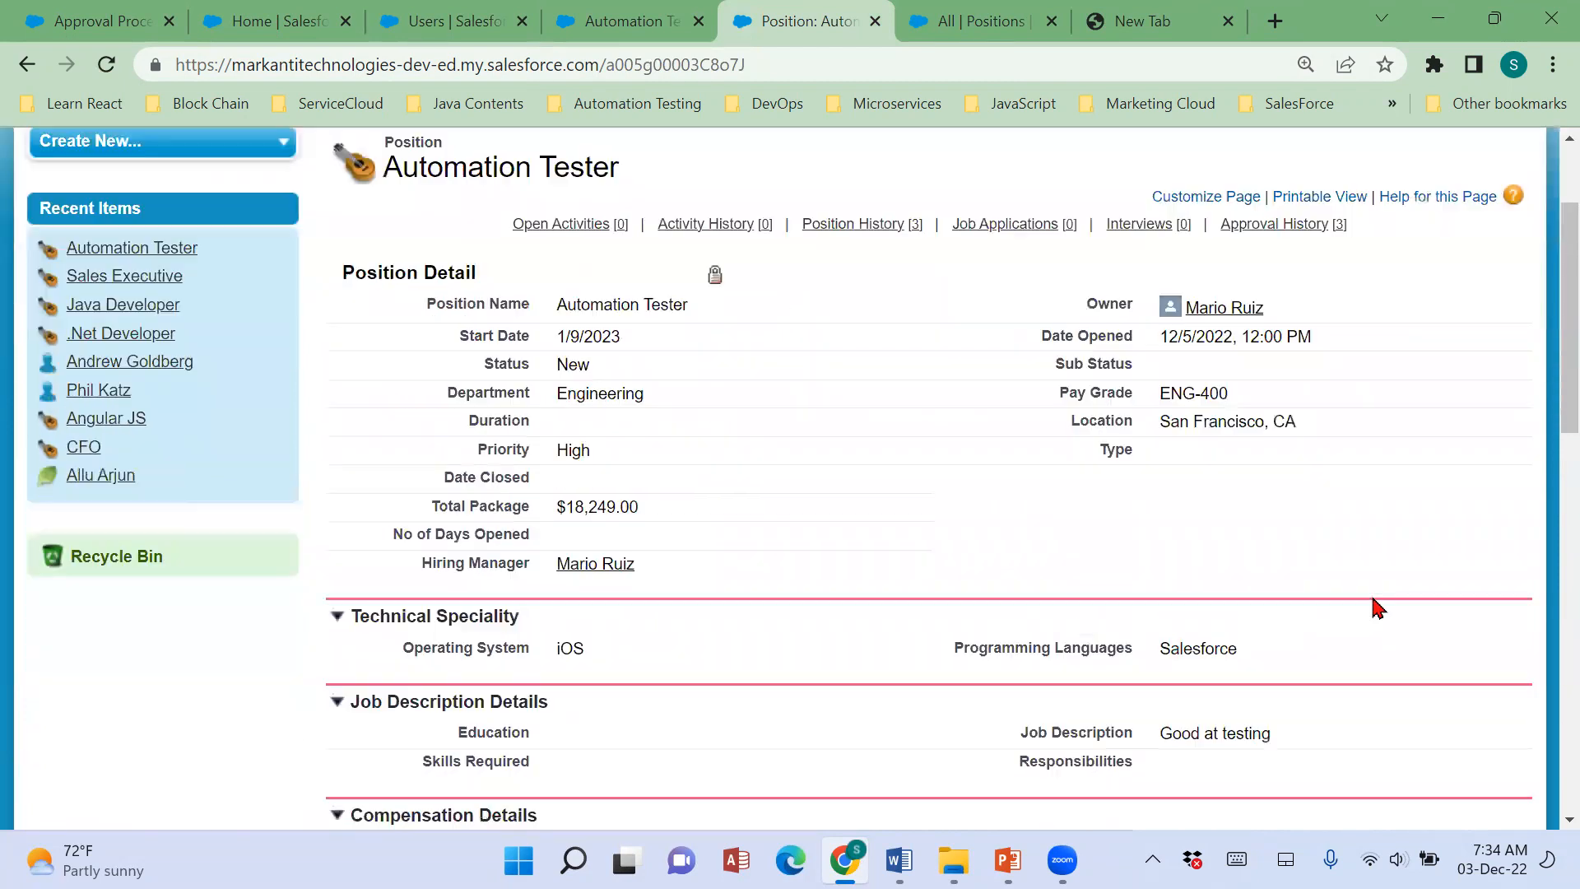
pyautogui.scroll(-8, 1373, 607)
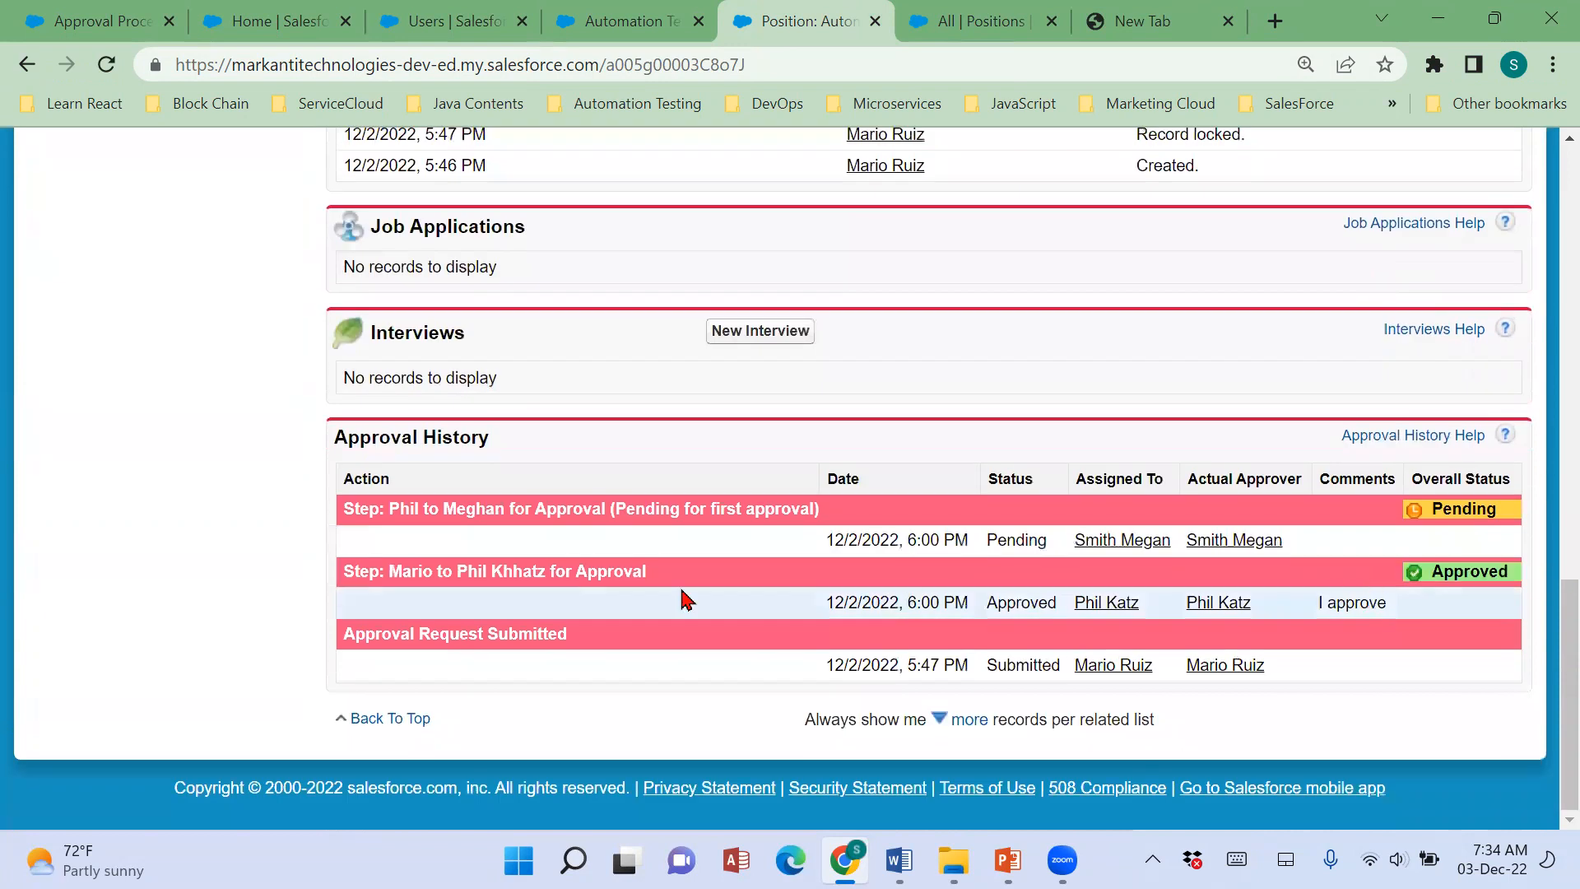
pyautogui.moveTo(409, 510); pyautogui.dragTo(1541, 522)
pyautogui.click(1510, 690)
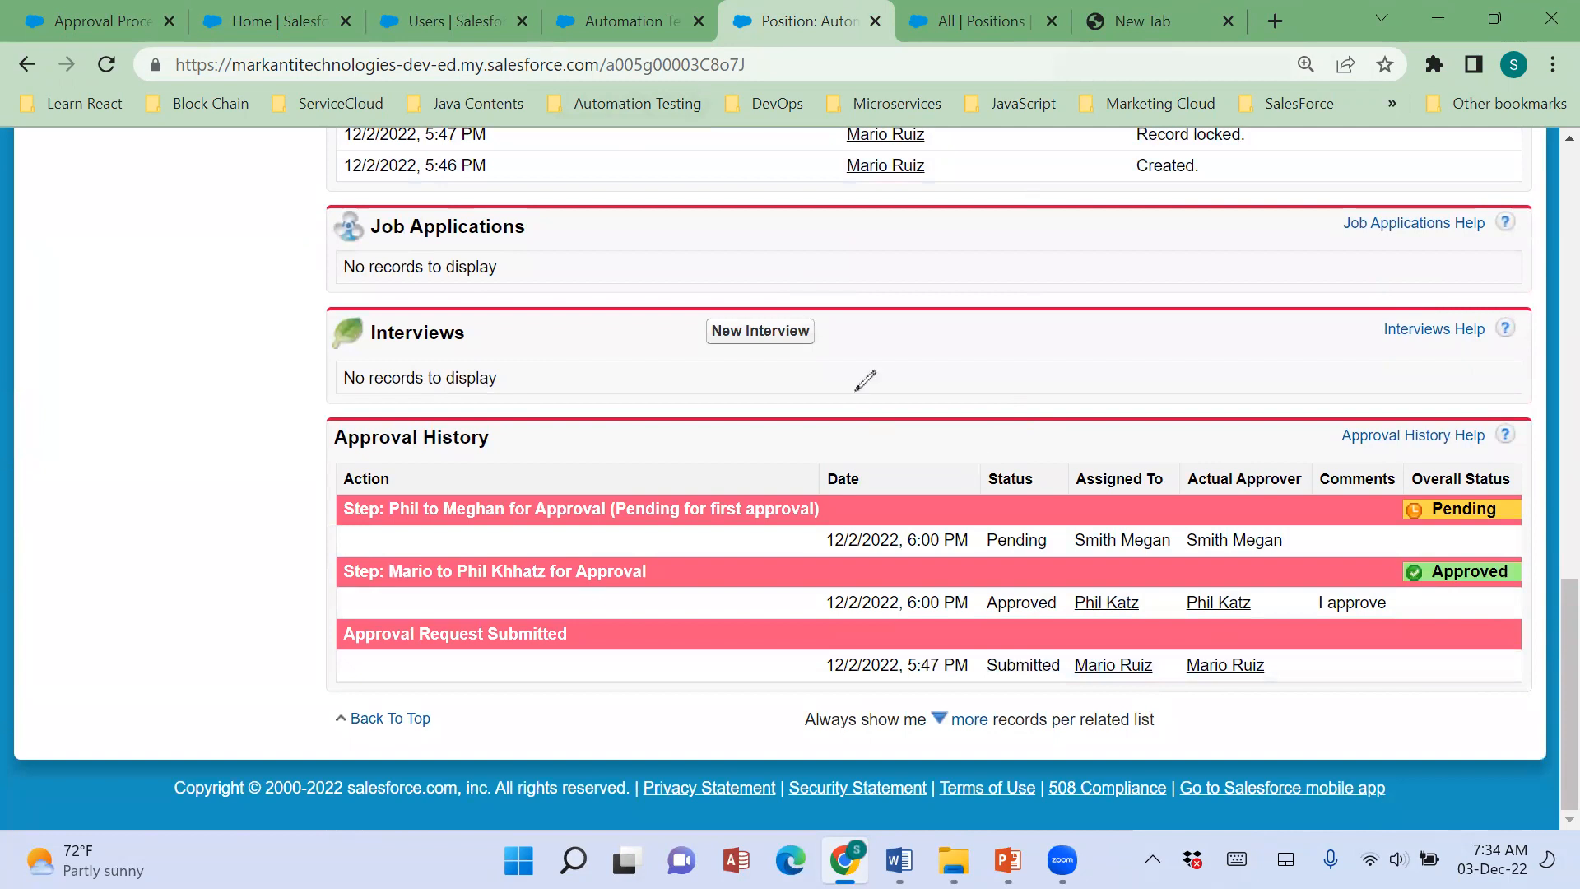
pyautogui.moveTo(1039, 376); pyautogui.dragTo(1235, 335)
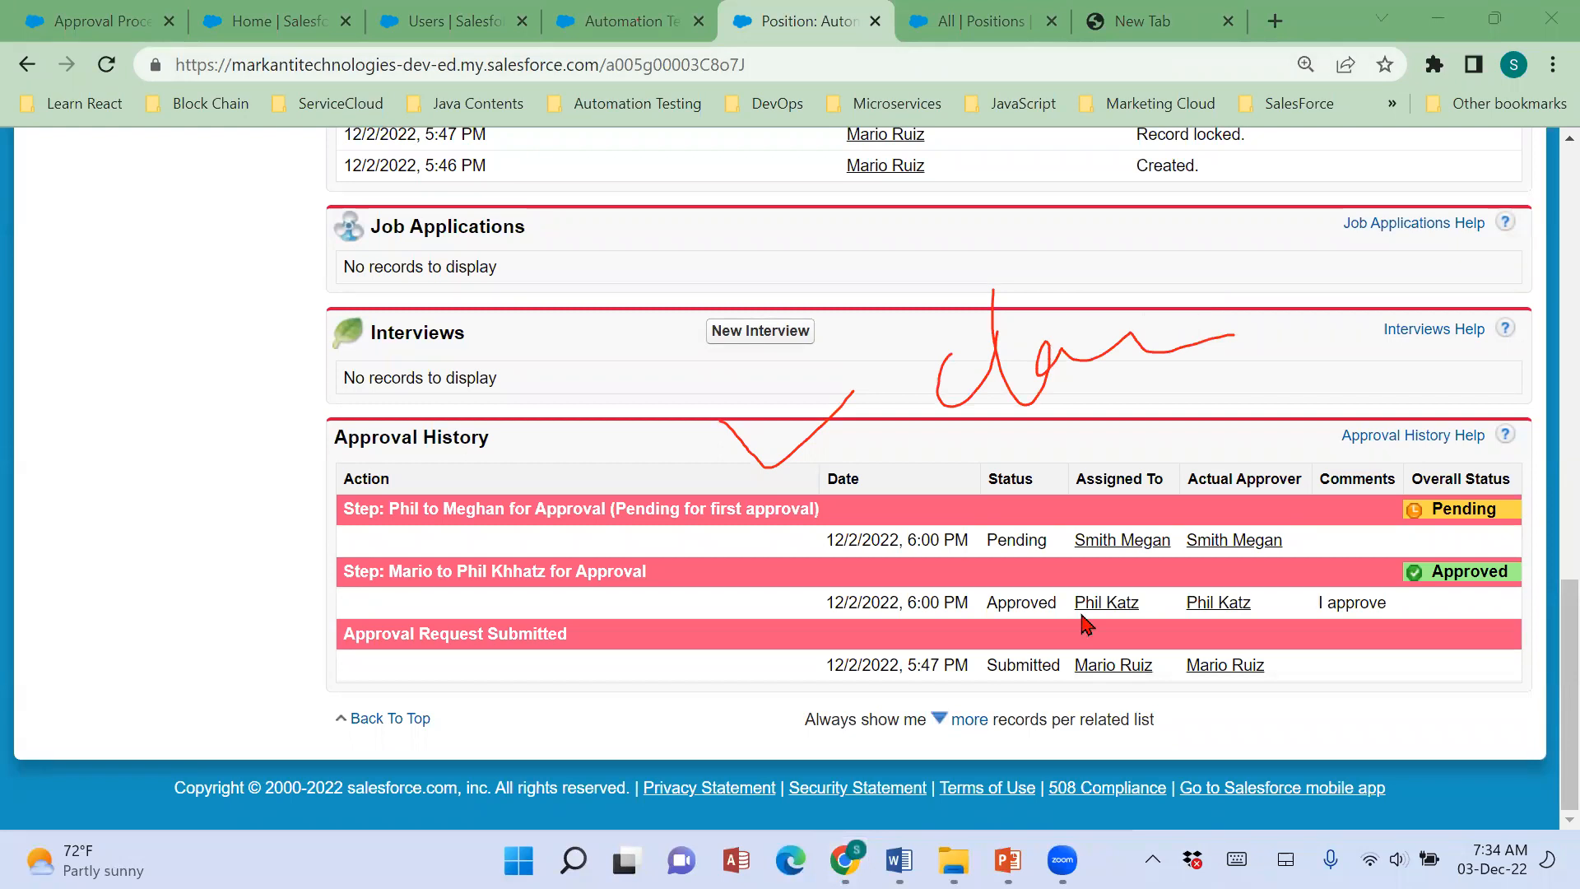
# Close the Salesforce Classic browser tab and return to the Automation Tester position in Lightning Experience.
pyautogui.hotkey('ctrl', 'shift', 'Tab')
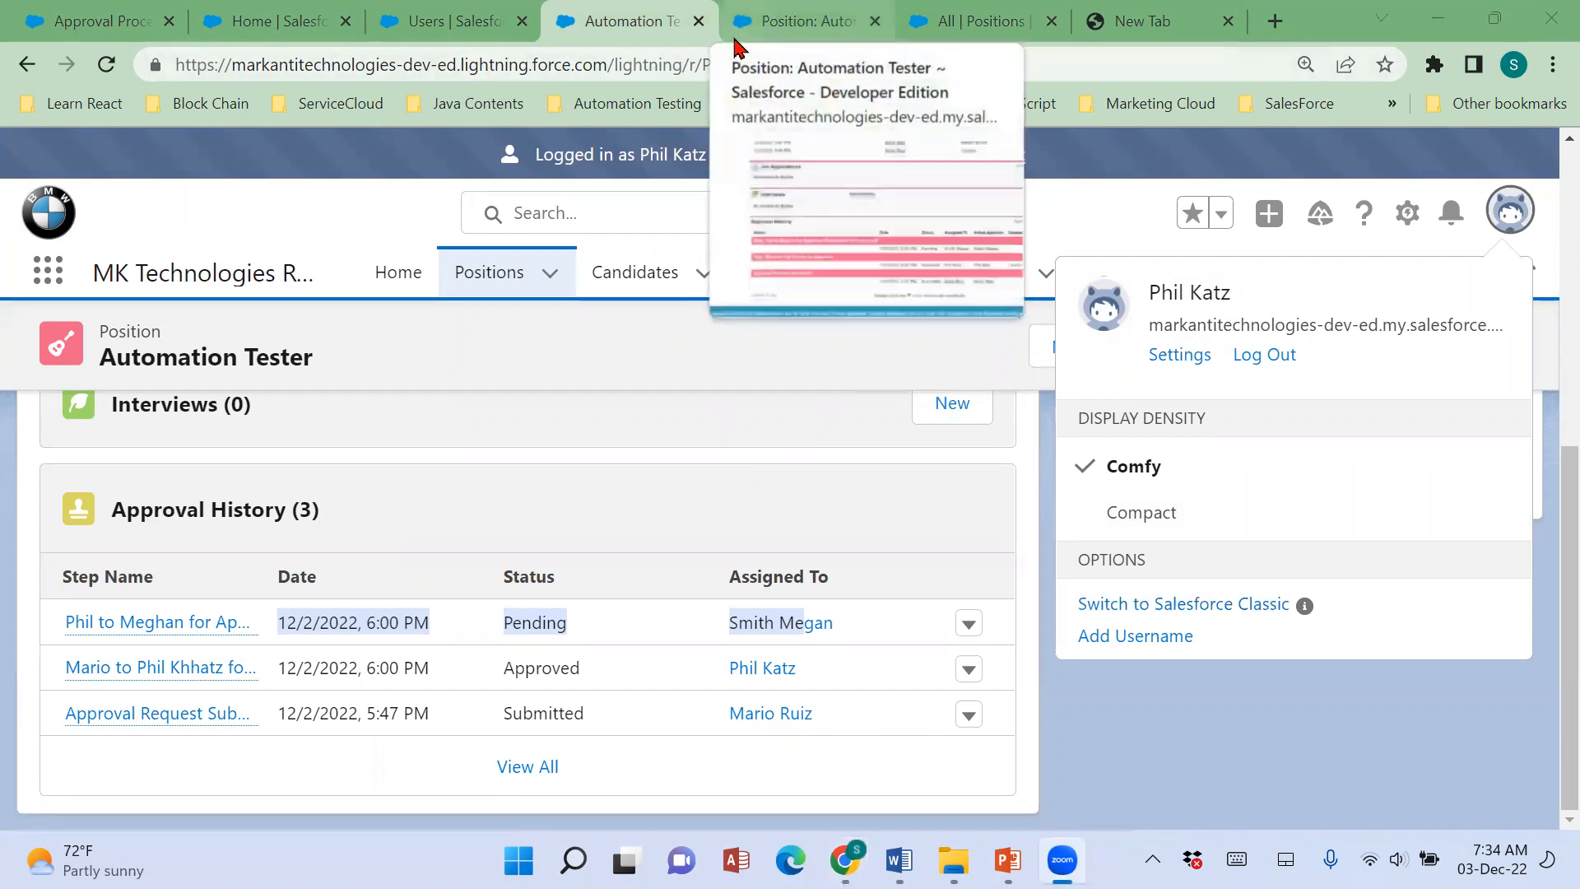
pyautogui.click(738, 46)
pyautogui.rightClick(735, 40)
pyautogui.click(793, 355)
pyautogui.click(1094, 230)
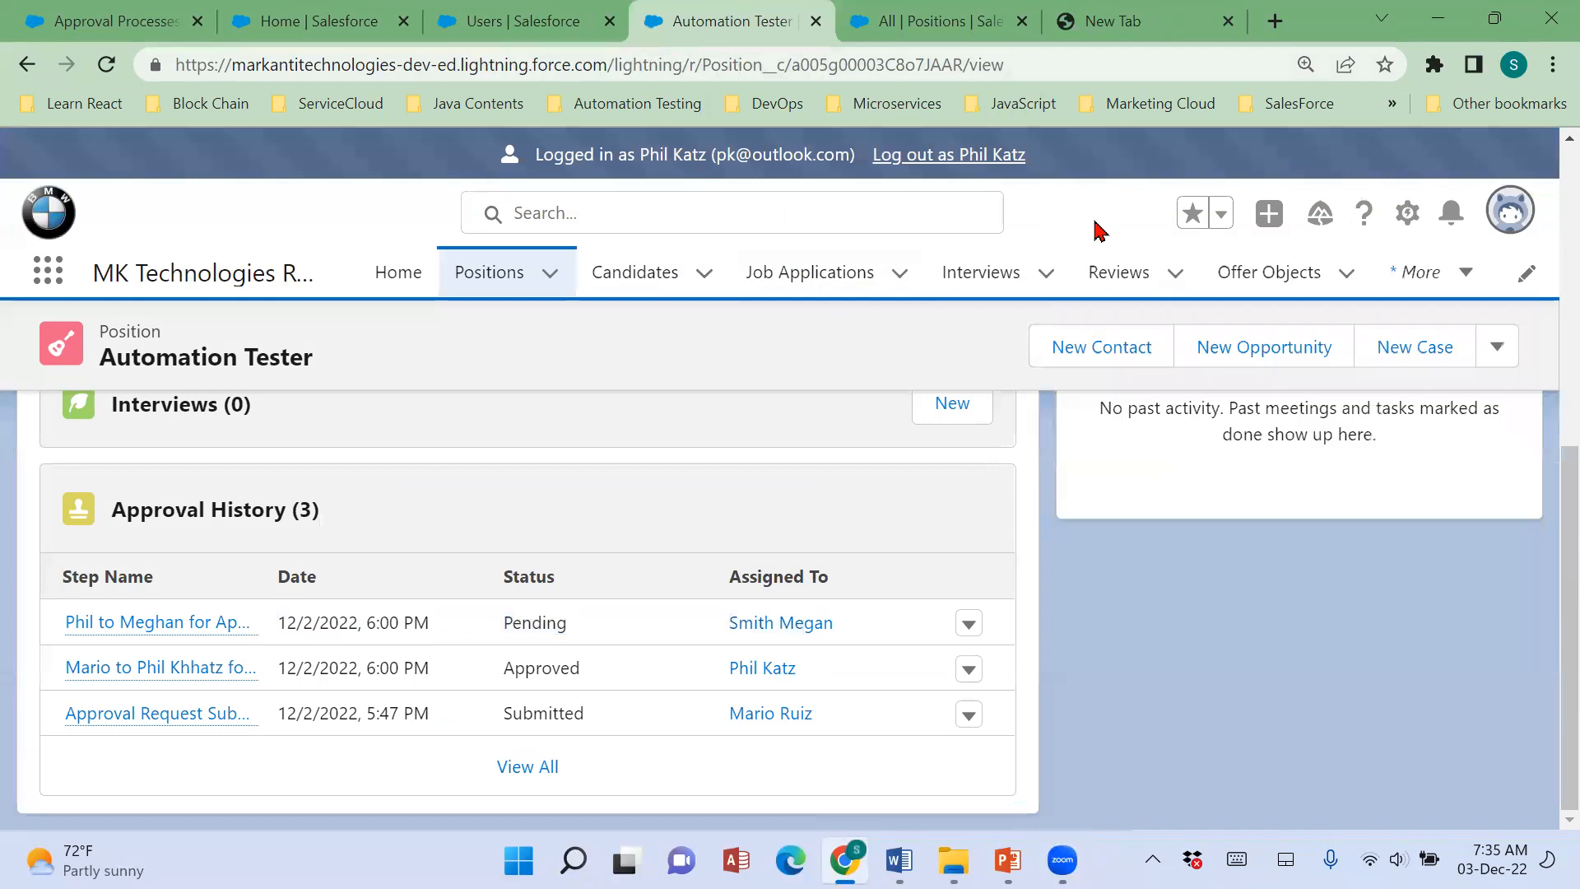
# Log out of the HR manager's session and reload the Users setup page as administrator.
pyautogui.click(1509, 215)
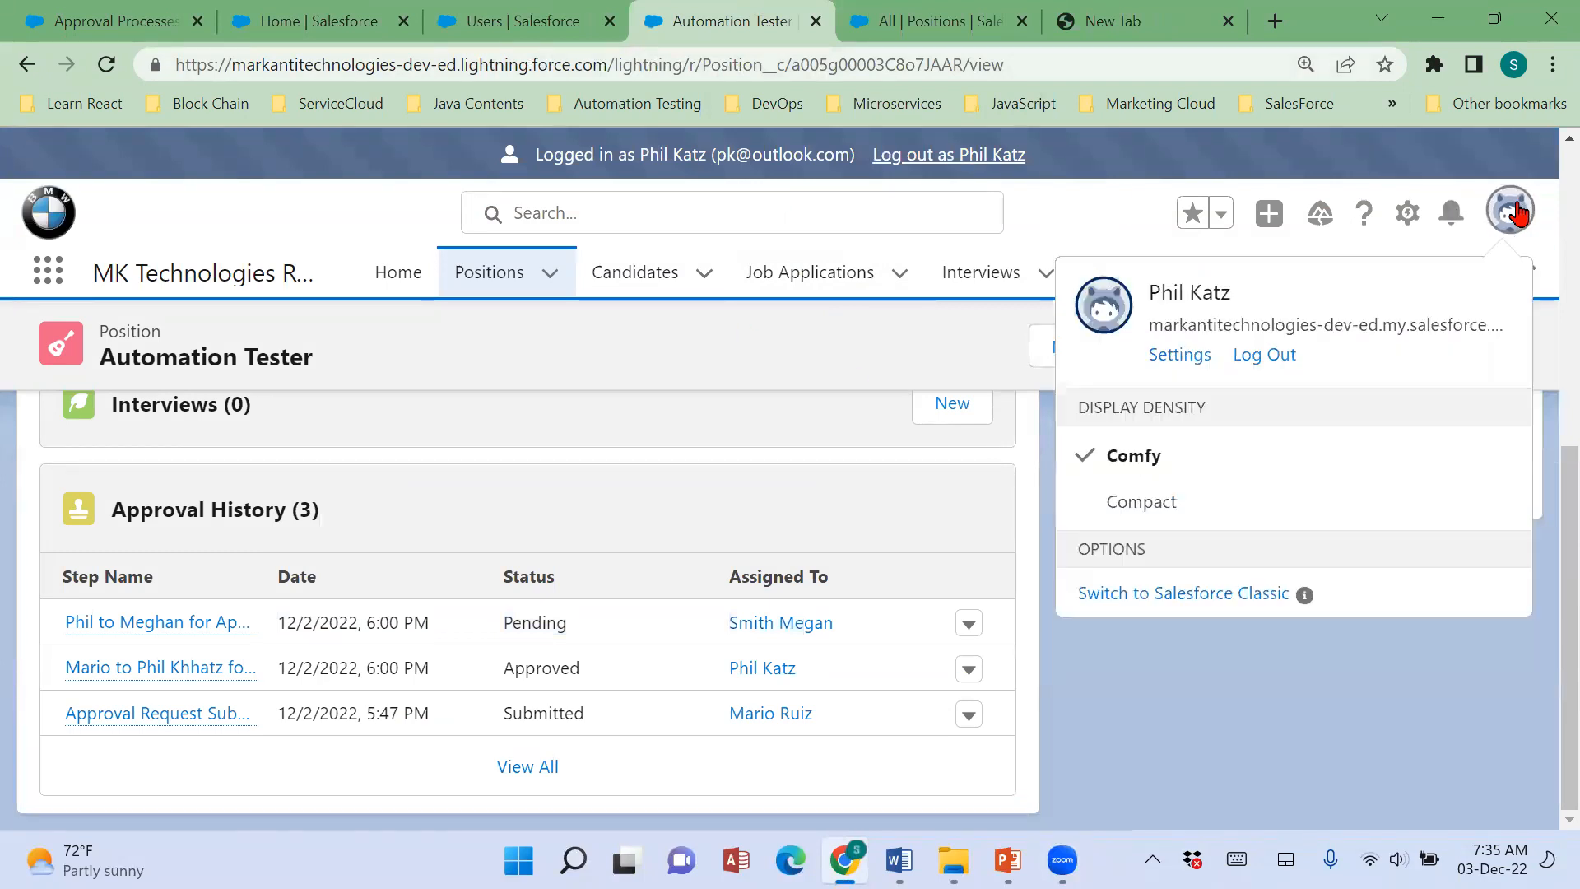
pyautogui.click(1252, 355)
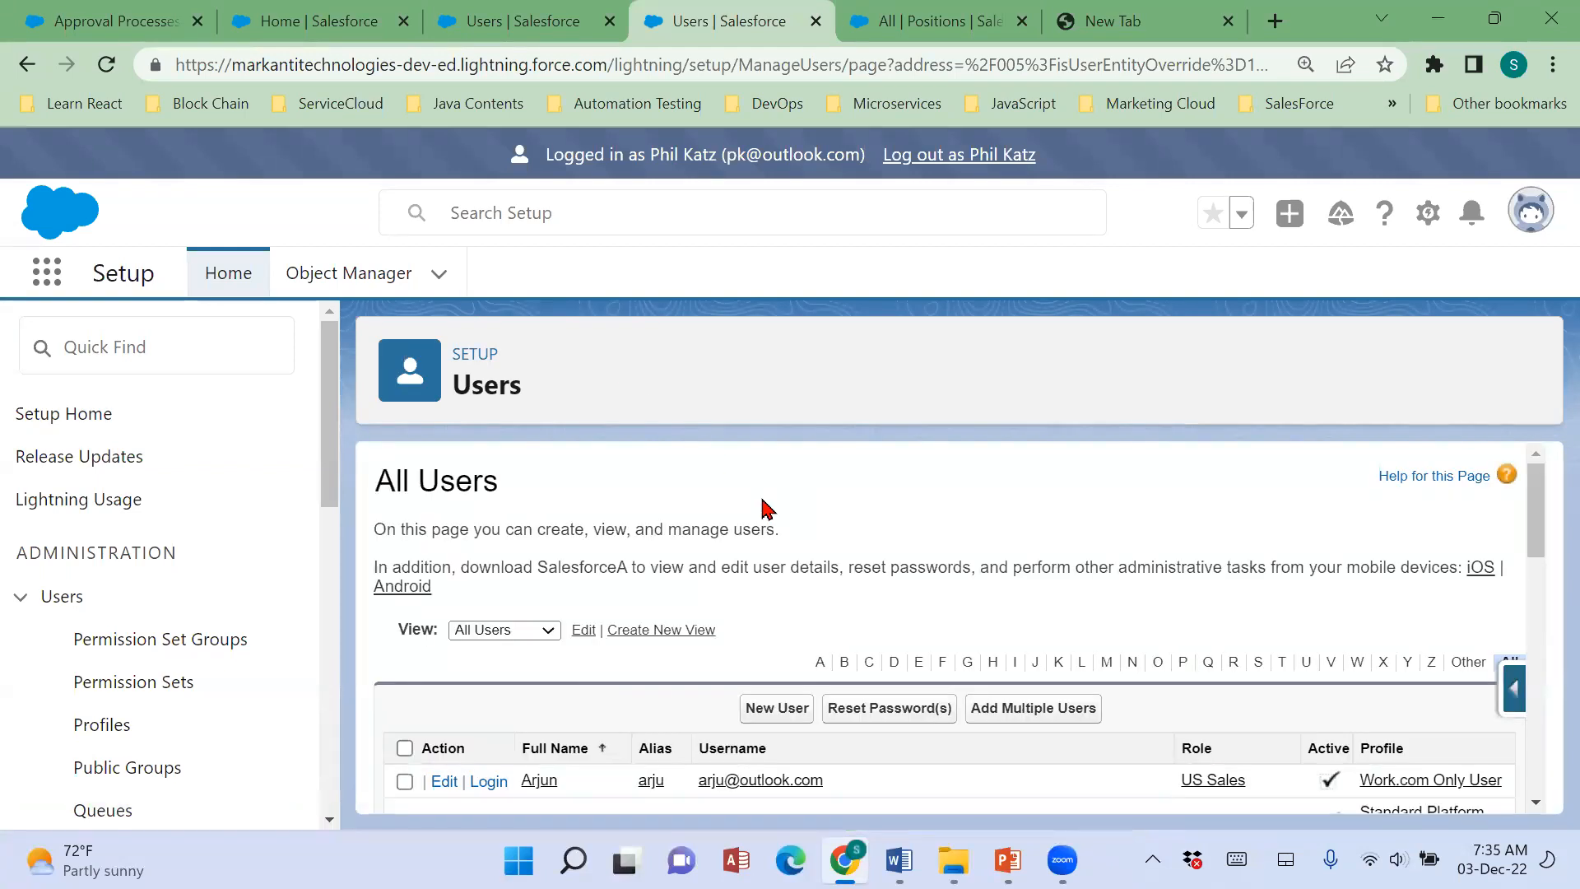
pyautogui.click(106, 66)
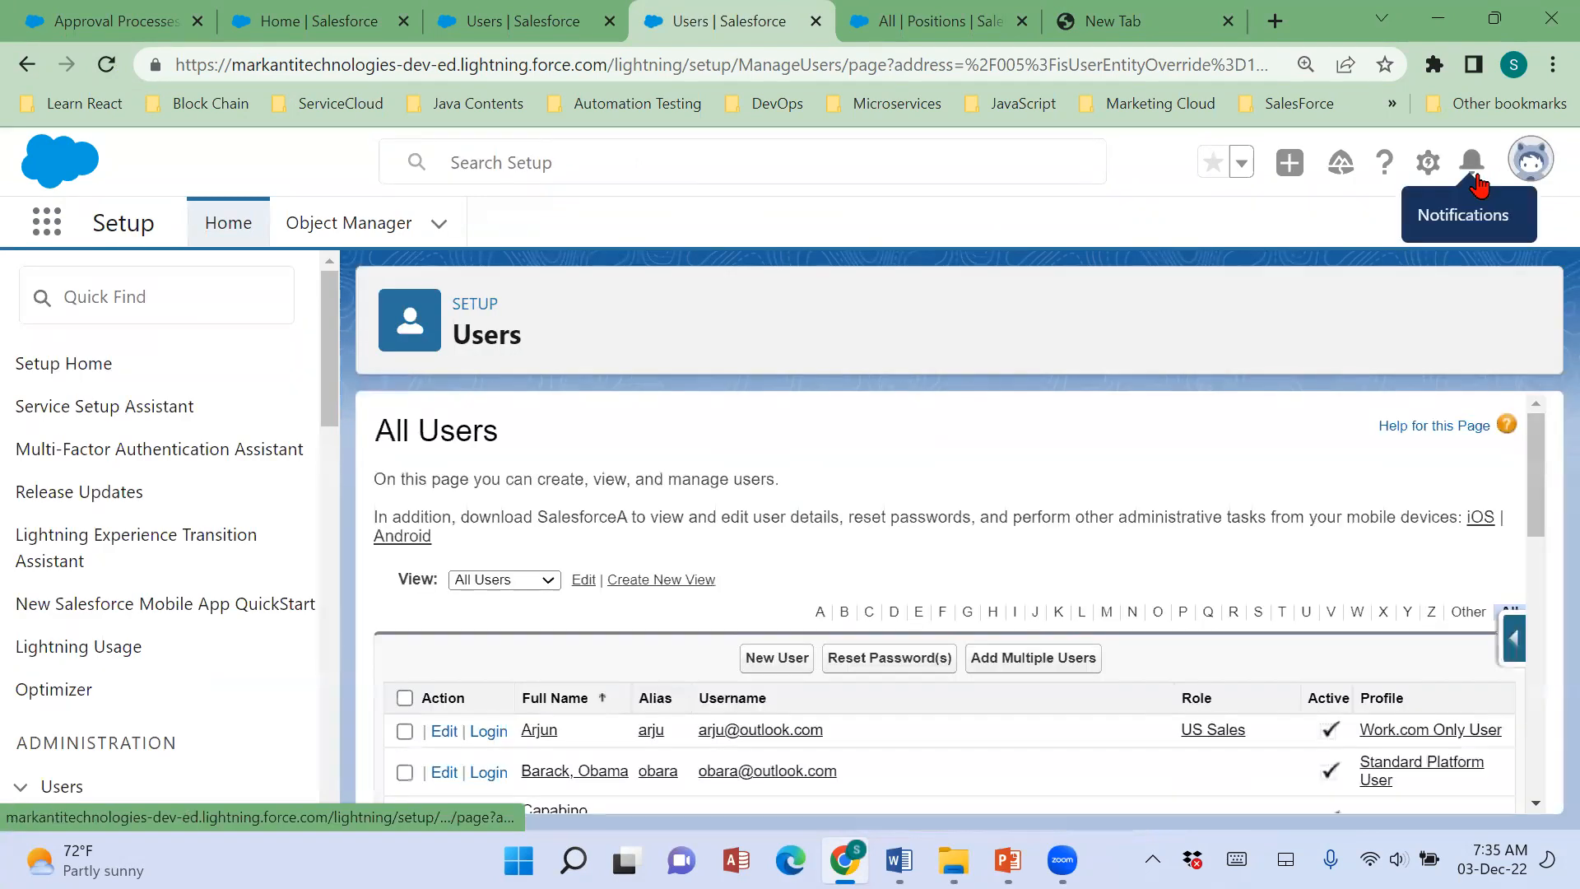
# Edit the HR Manager user to use the Salesforce Platform license with the Standard Platform User profile, and save the record.
pyautogui.scroll(-5, 934, 598)
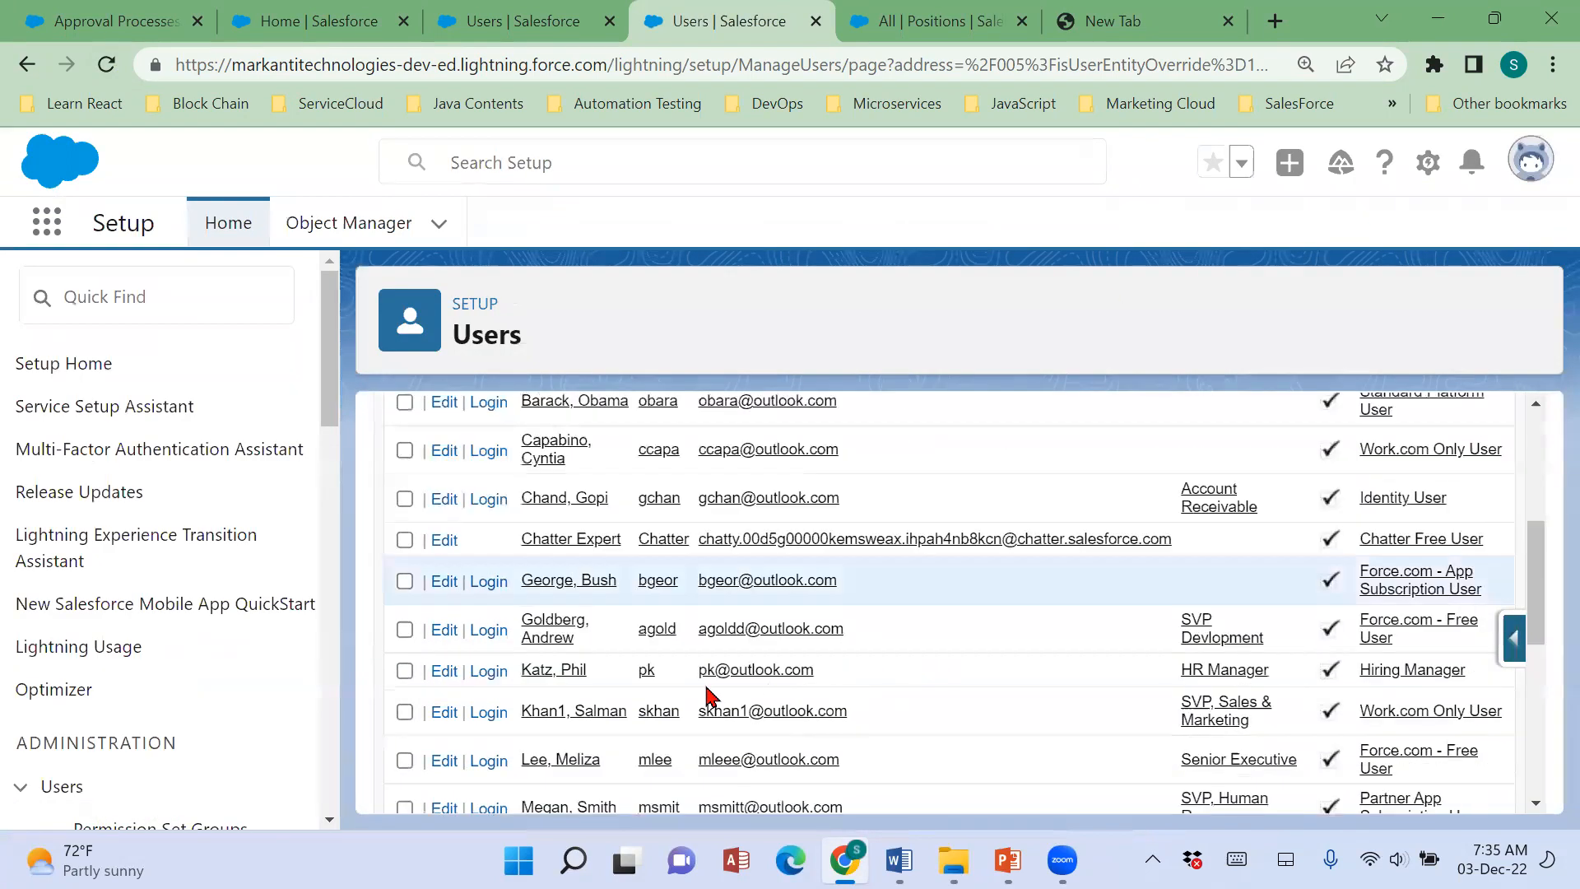
pyautogui.click(551, 673)
pyautogui.click(751, 576)
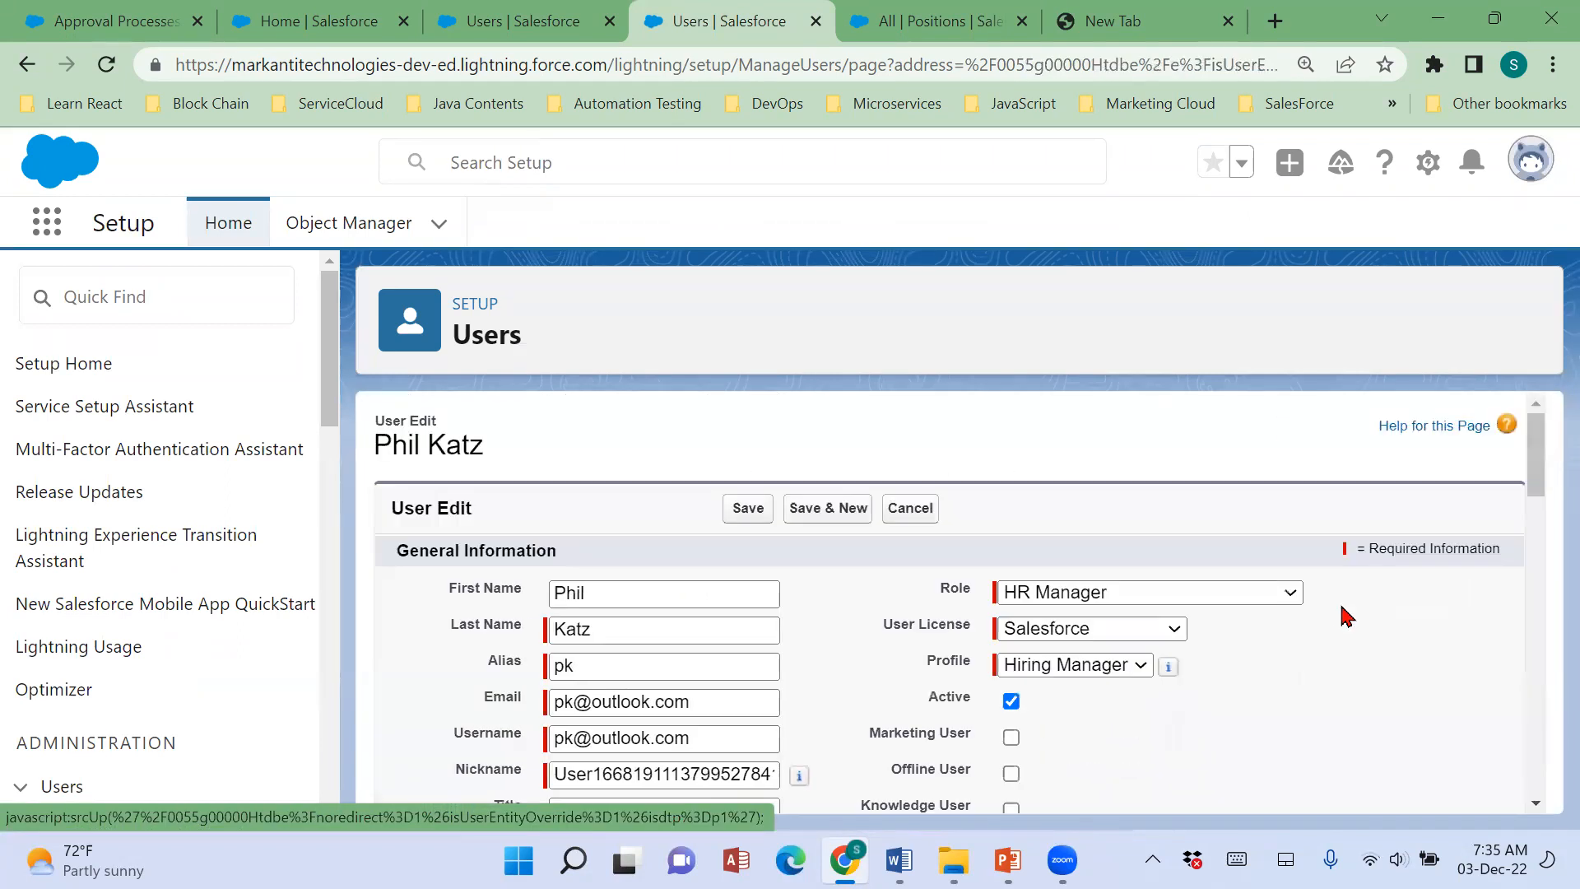
pyautogui.click(1183, 628)
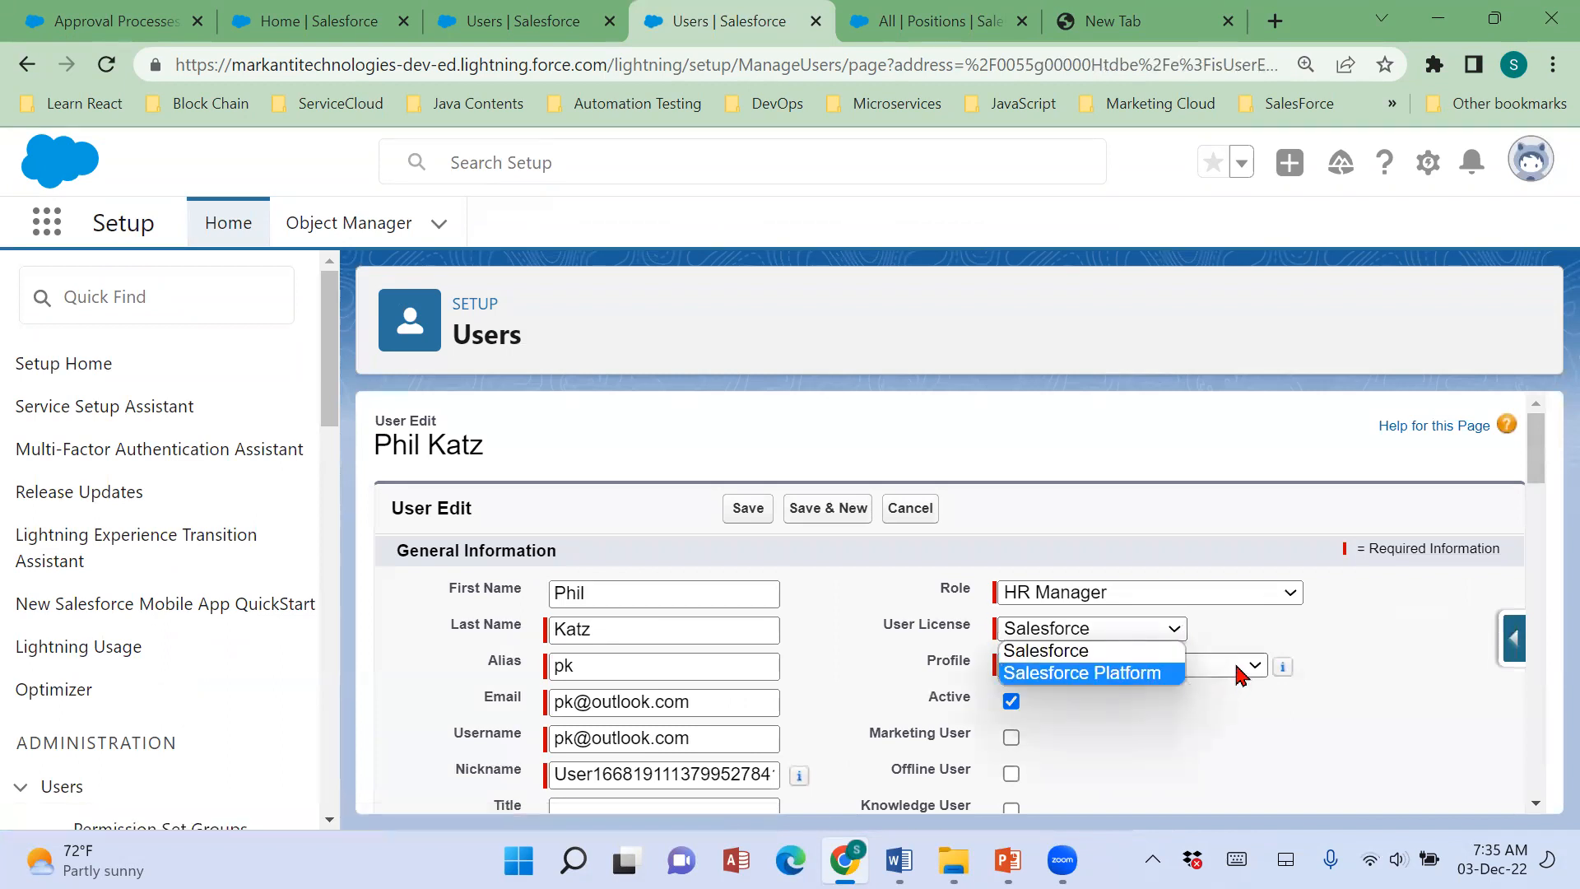
pyautogui.click(1123, 652)
pyautogui.click(1160, 665)
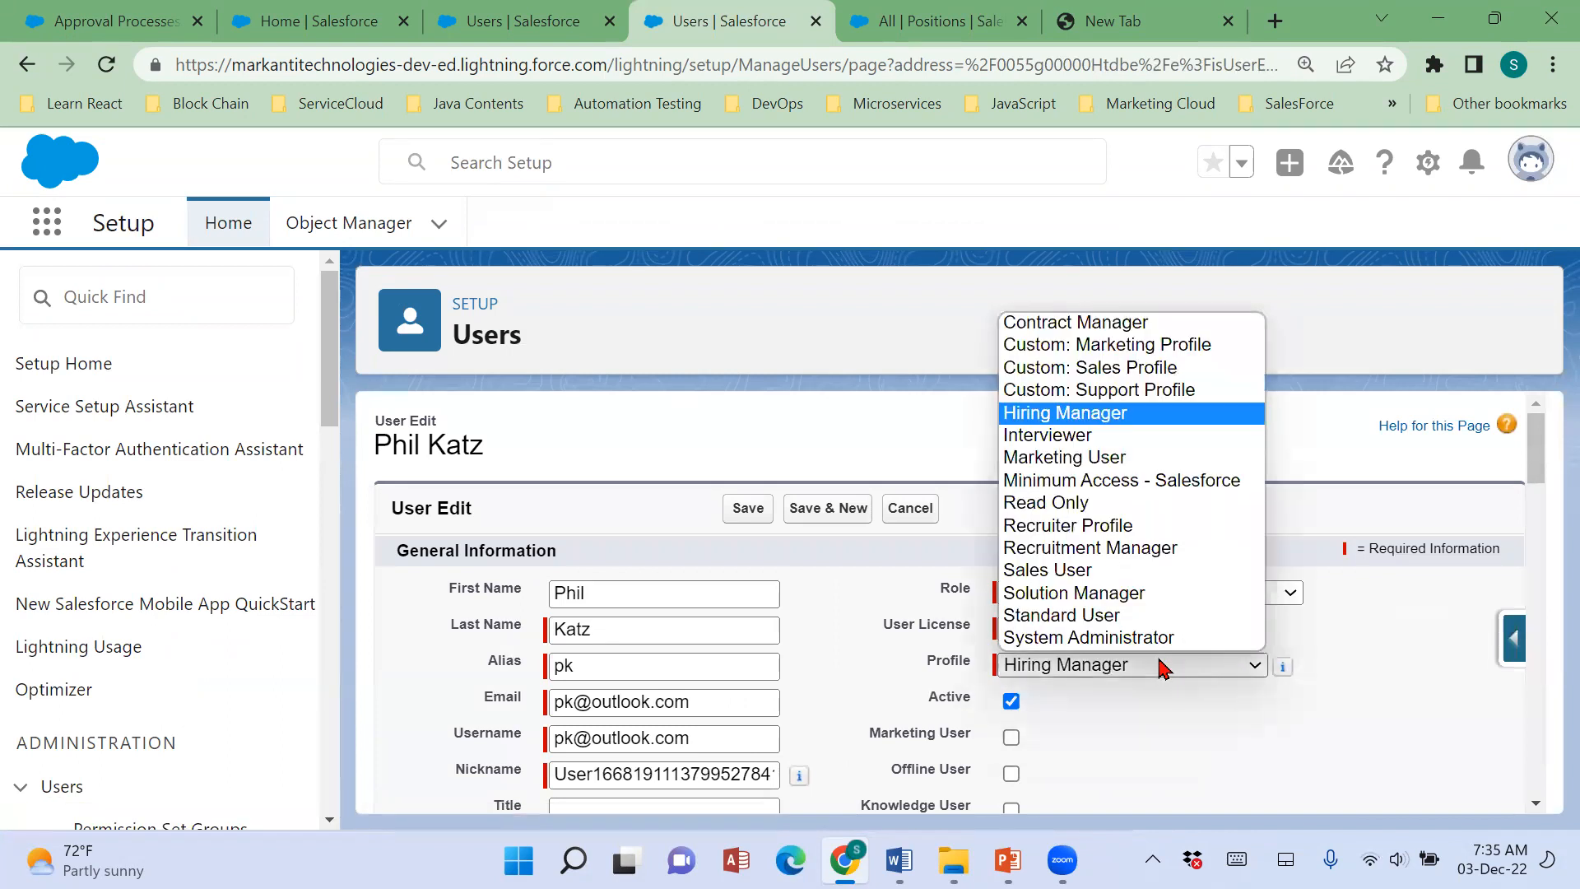
pyautogui.click(1294, 635)
pyautogui.click(1103, 630)
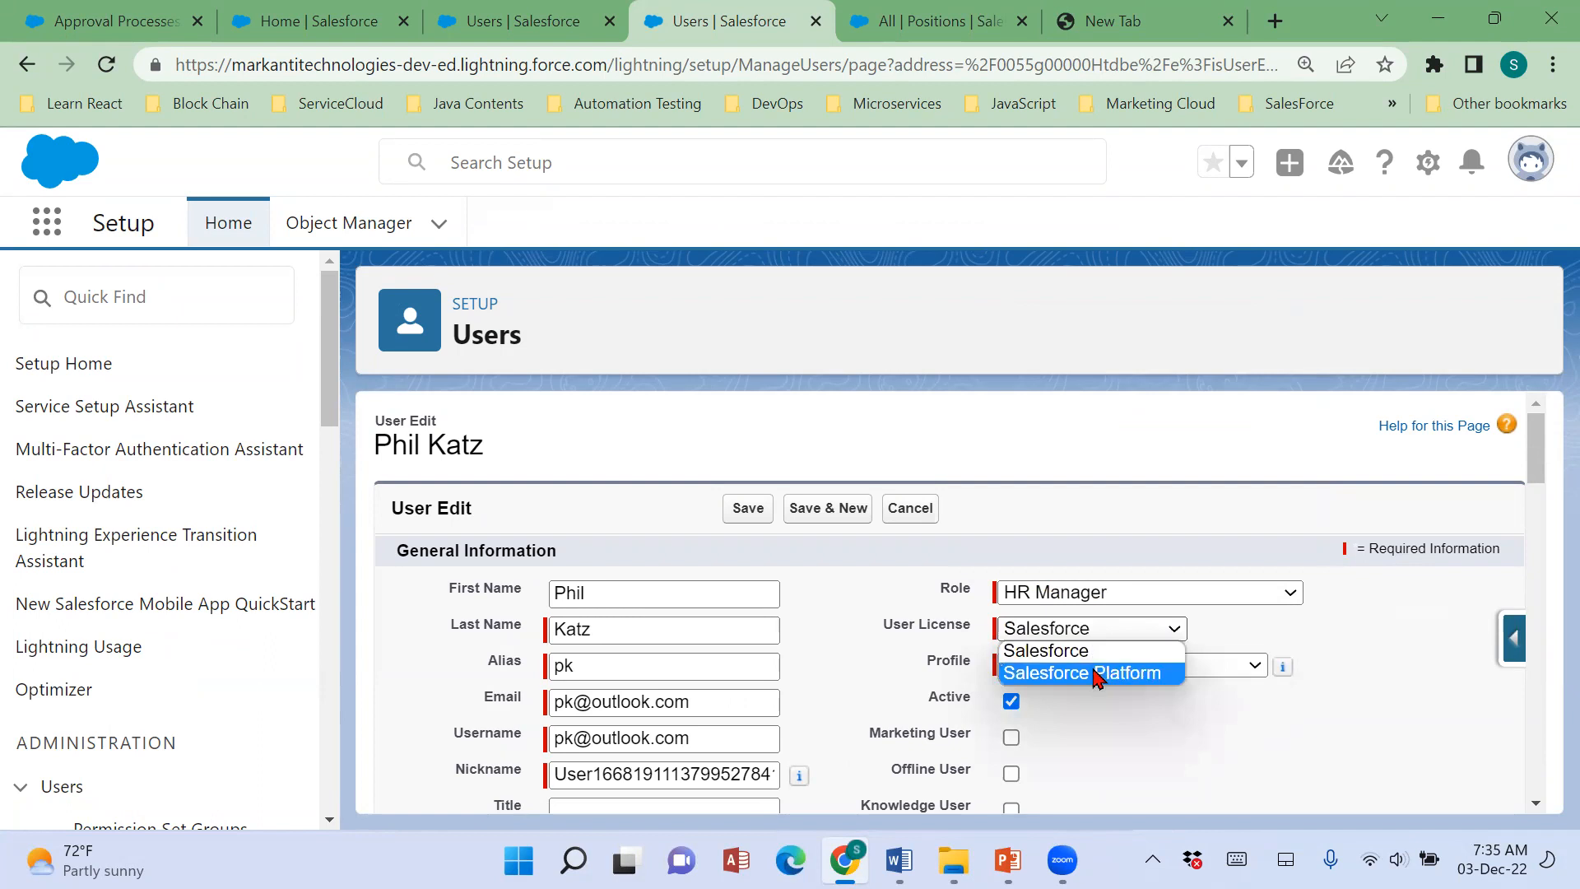
pyautogui.click(1097, 673)
pyautogui.click(737, 515)
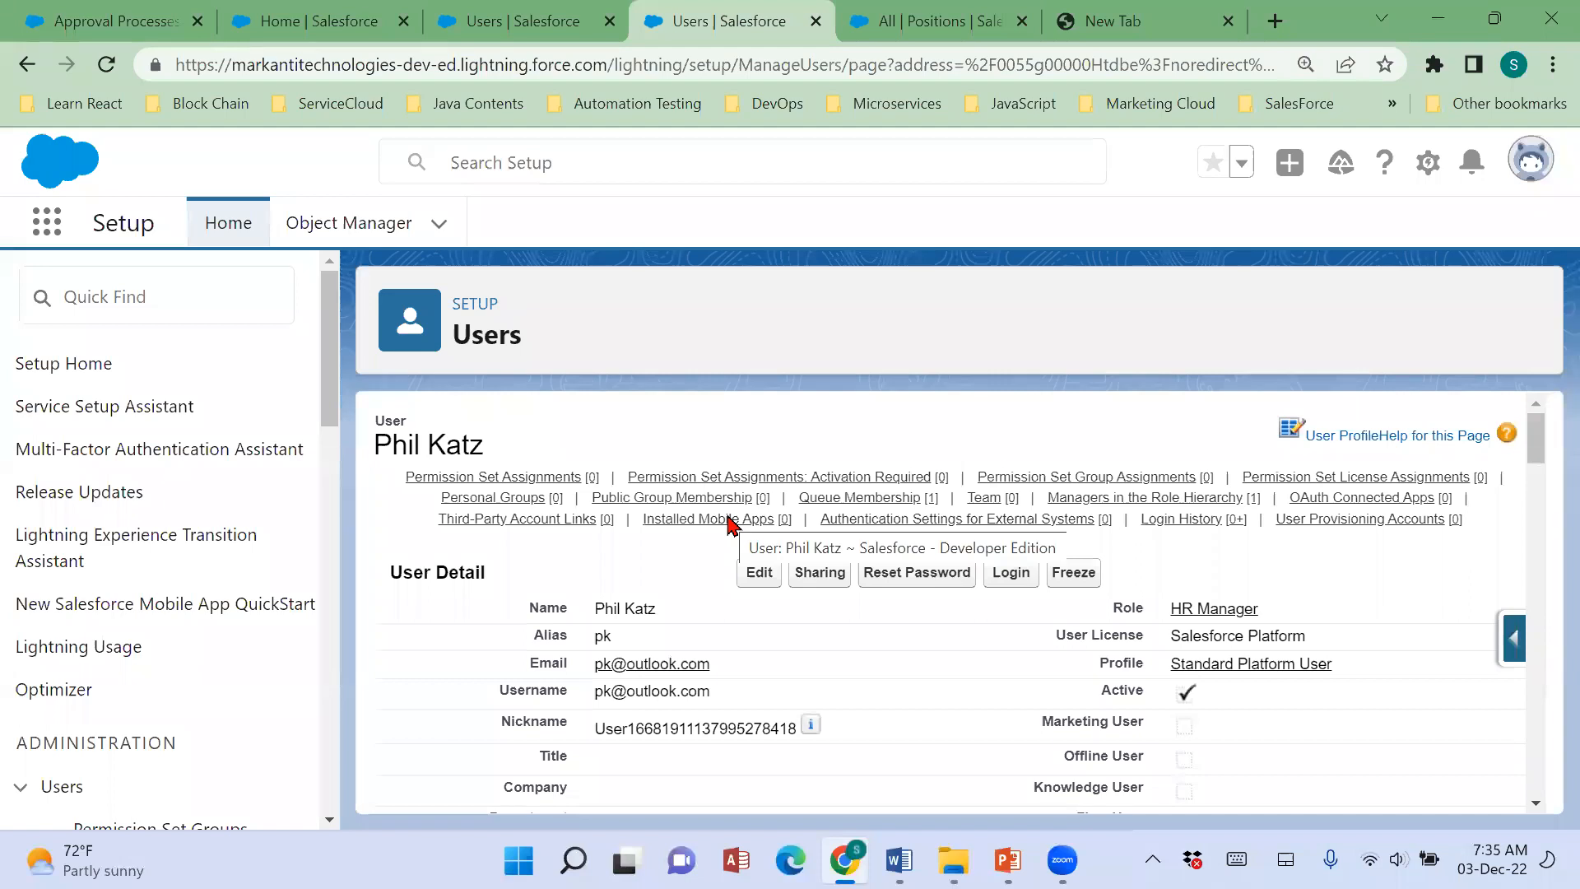
pyautogui.moveTo(723, 521)
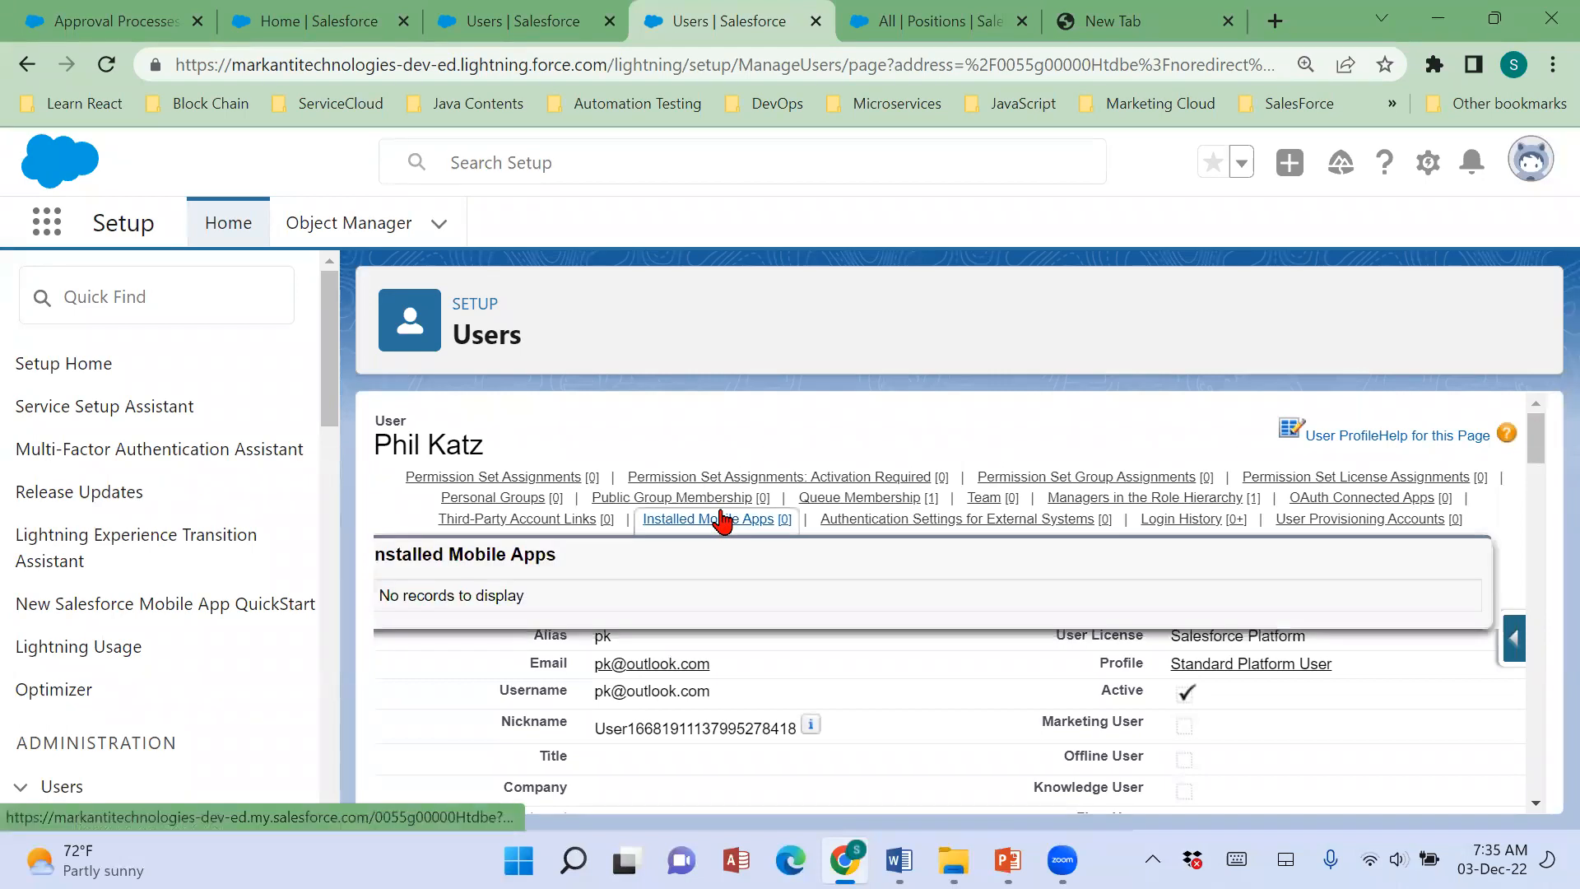
# Return to the Users list in Setup and open the record of the user with the SVP, Human Resources role.
pyautogui.scroll(-5, 137, 678)
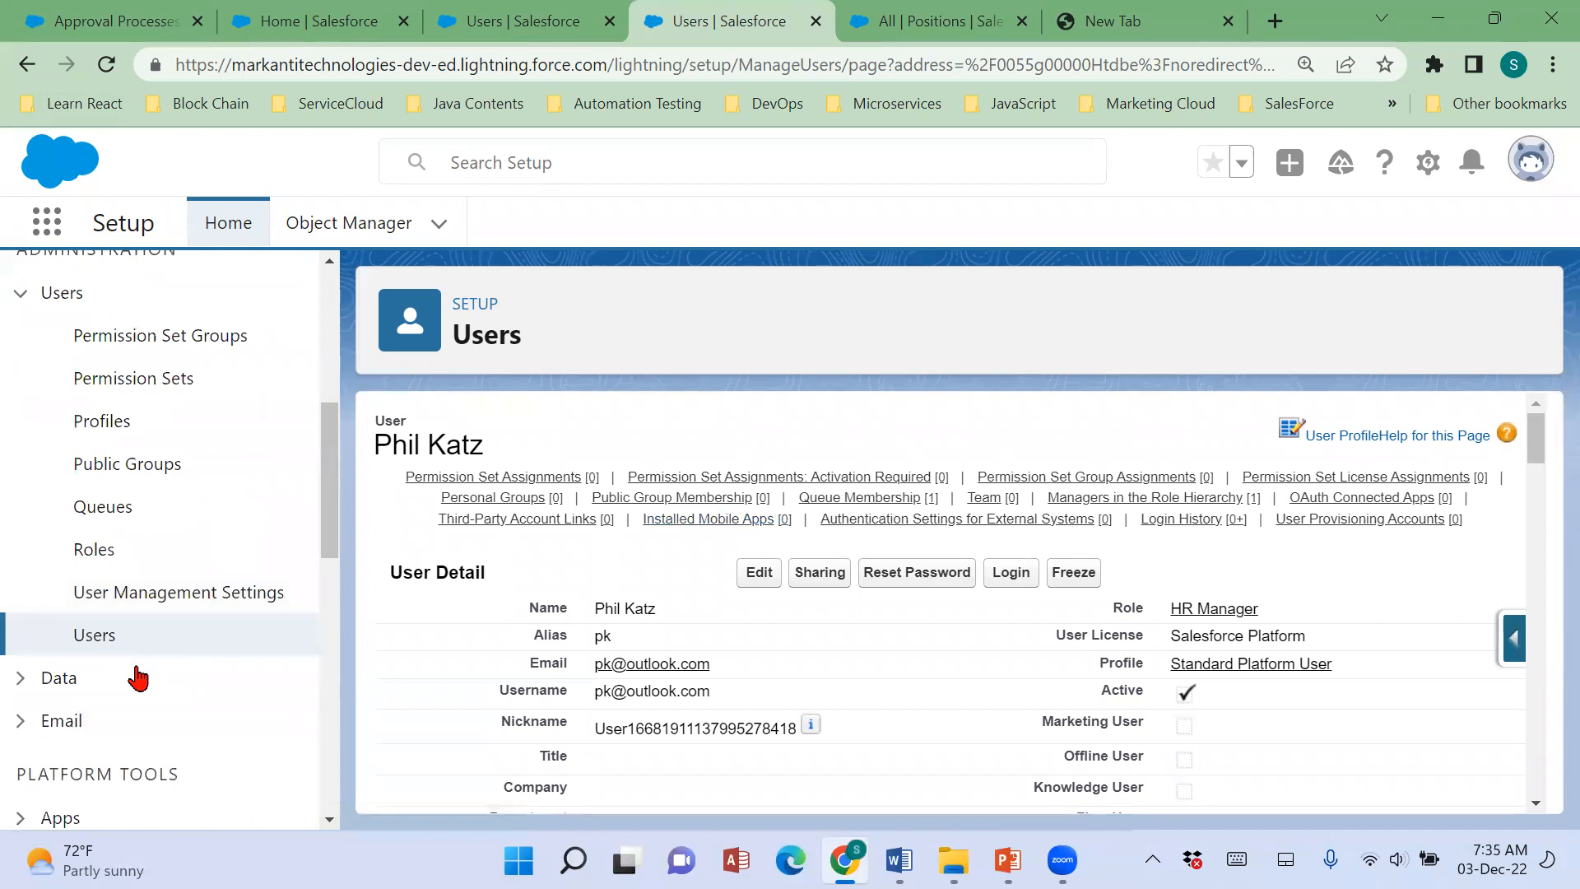
pyautogui.click(103, 639)
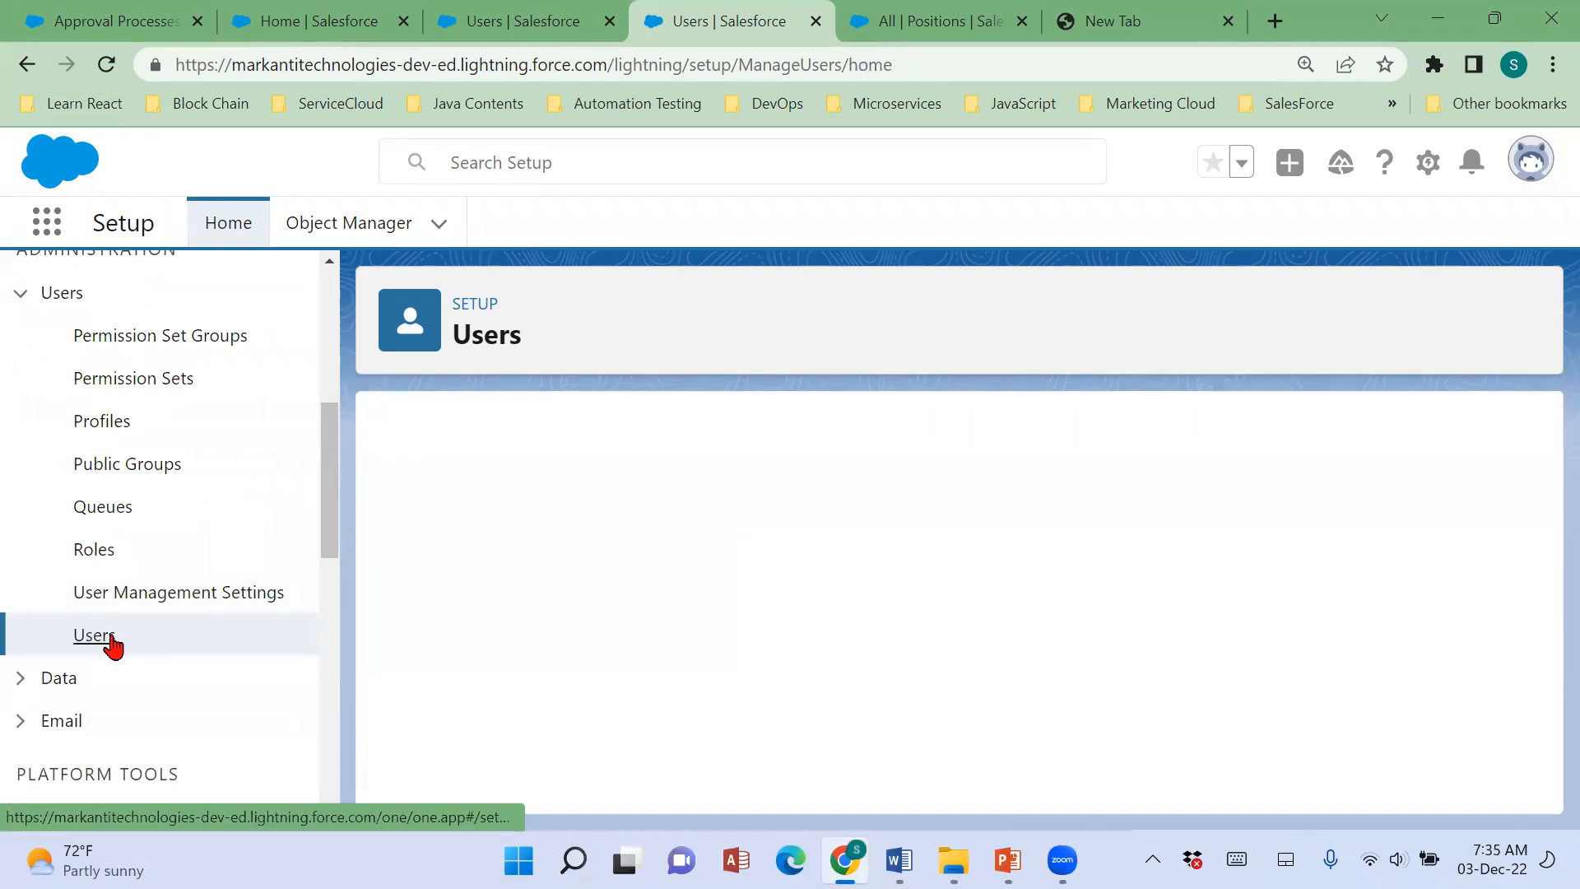
pyautogui.scroll(-3, 723, 703)
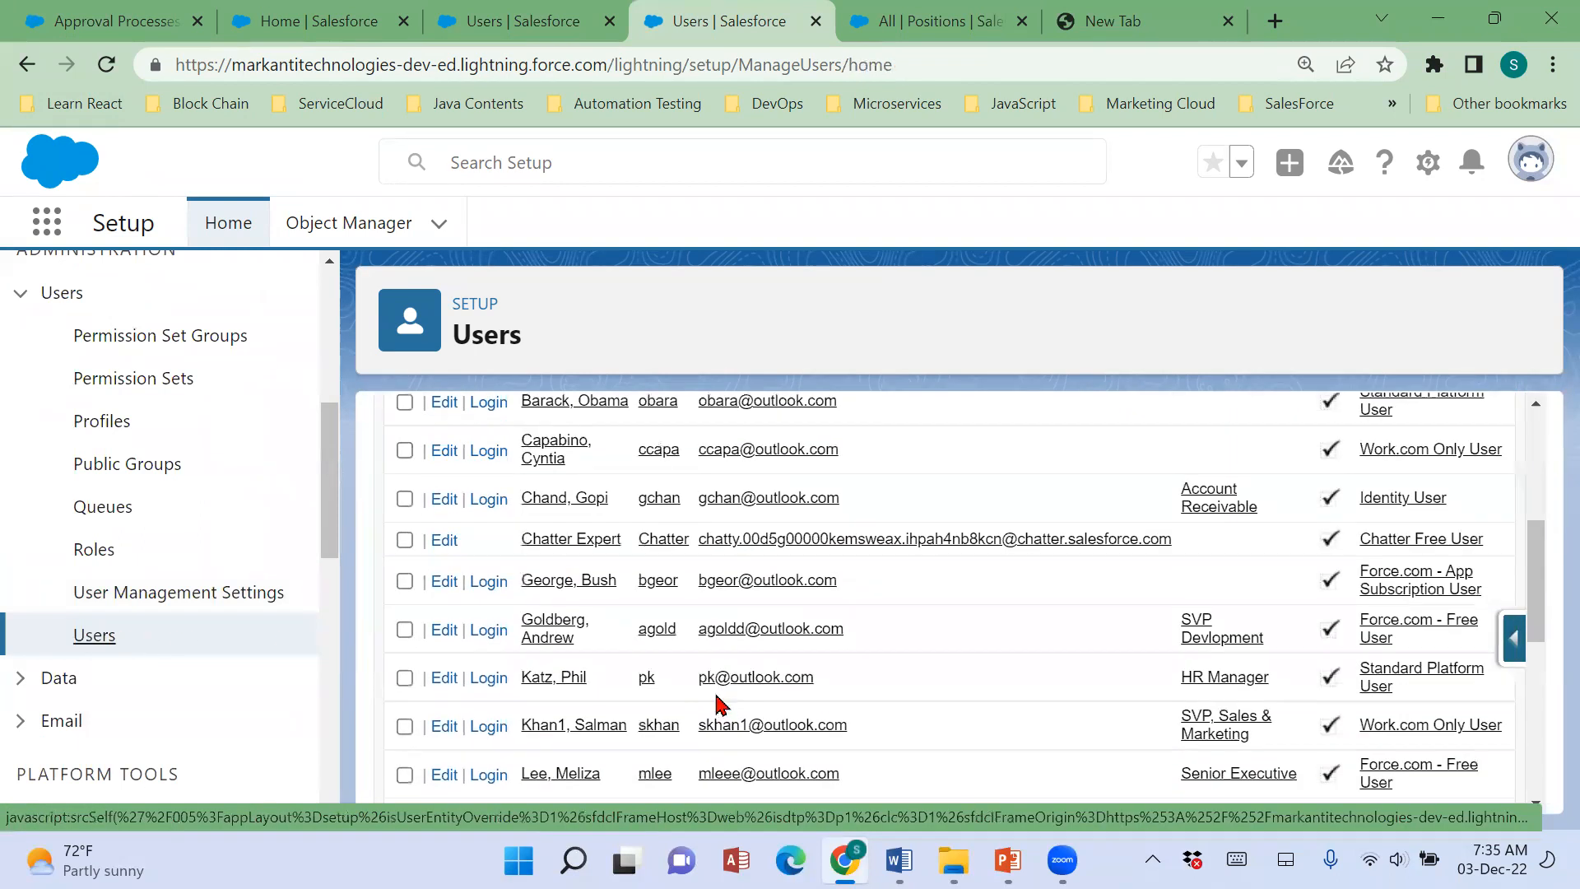
pyautogui.scroll(-3, 718, 704)
pyautogui.click(546, 580)
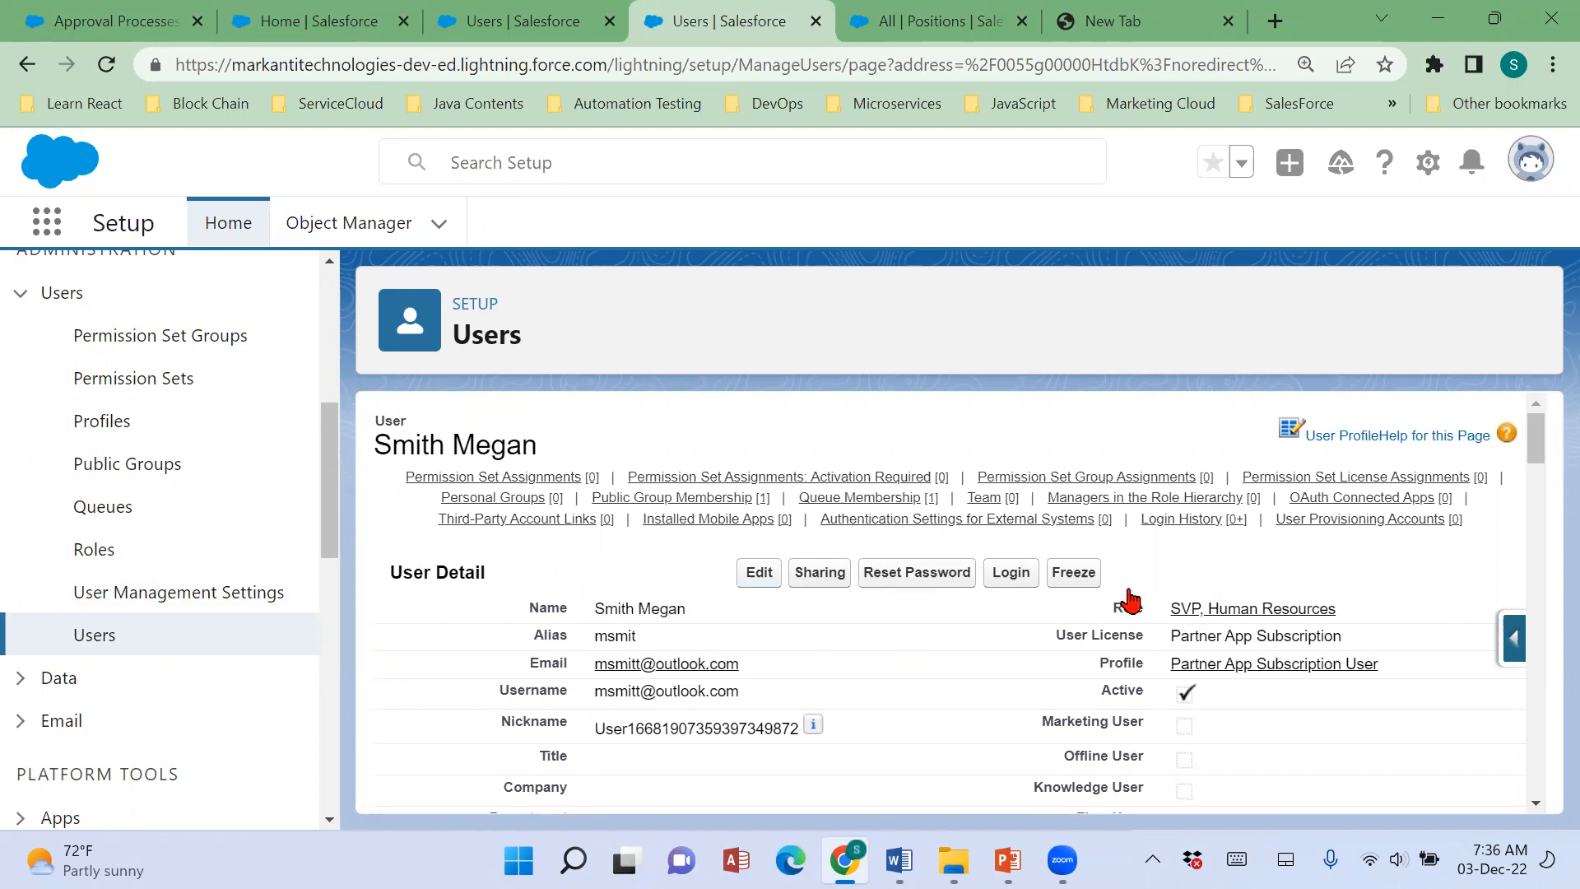
# Set the SVP, Human Resources user's license to Salesforce and profile to Recruiter Profile, and save the record.
pyautogui.click(760, 572)
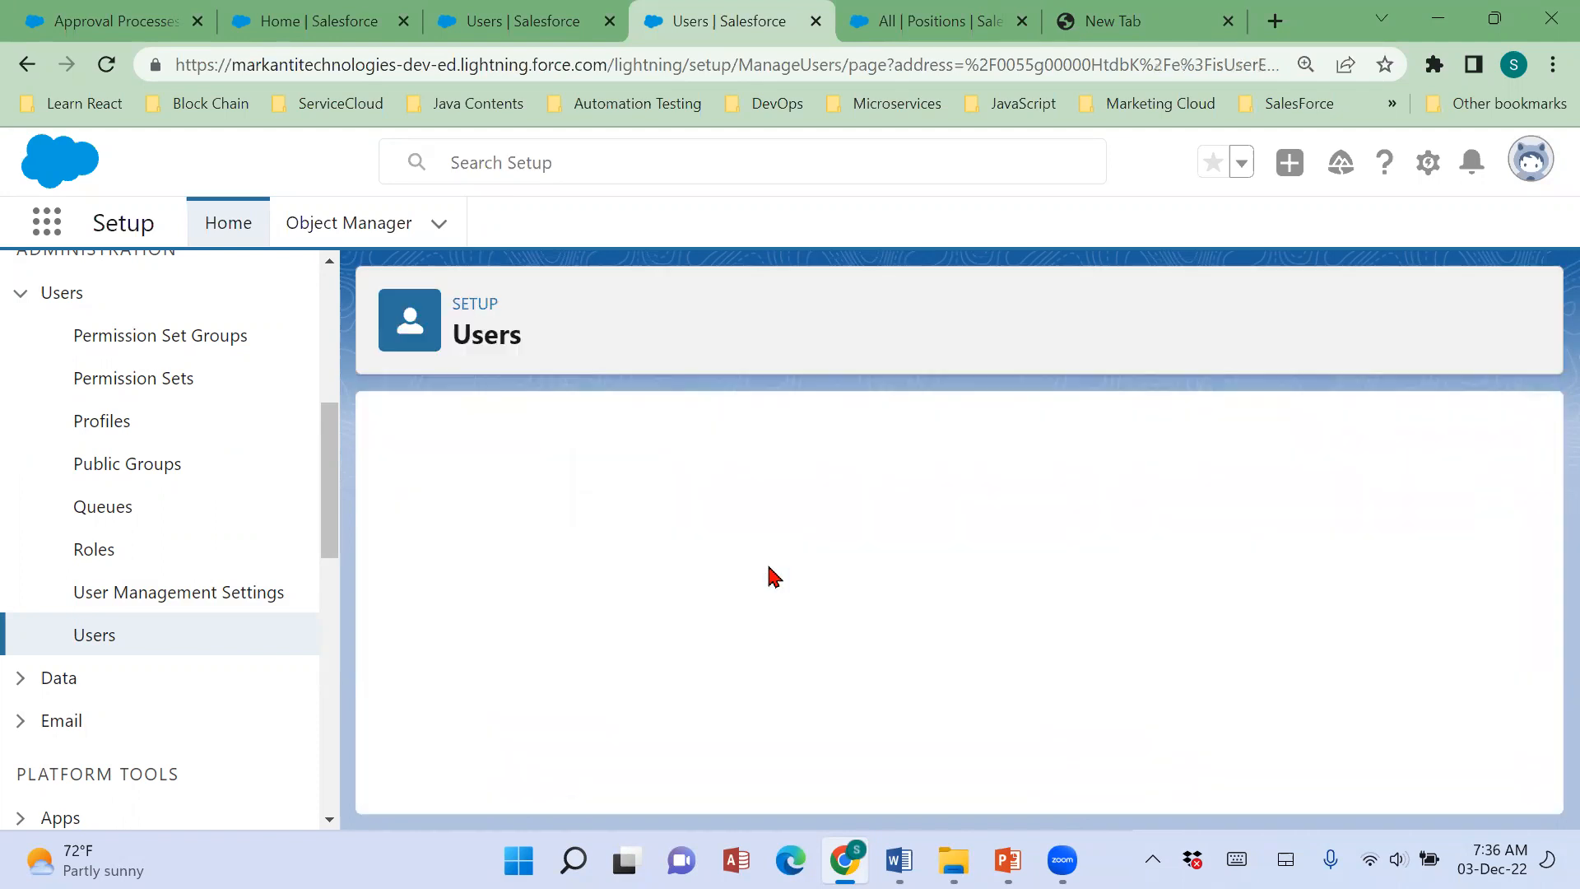
pyautogui.click(1217, 630)
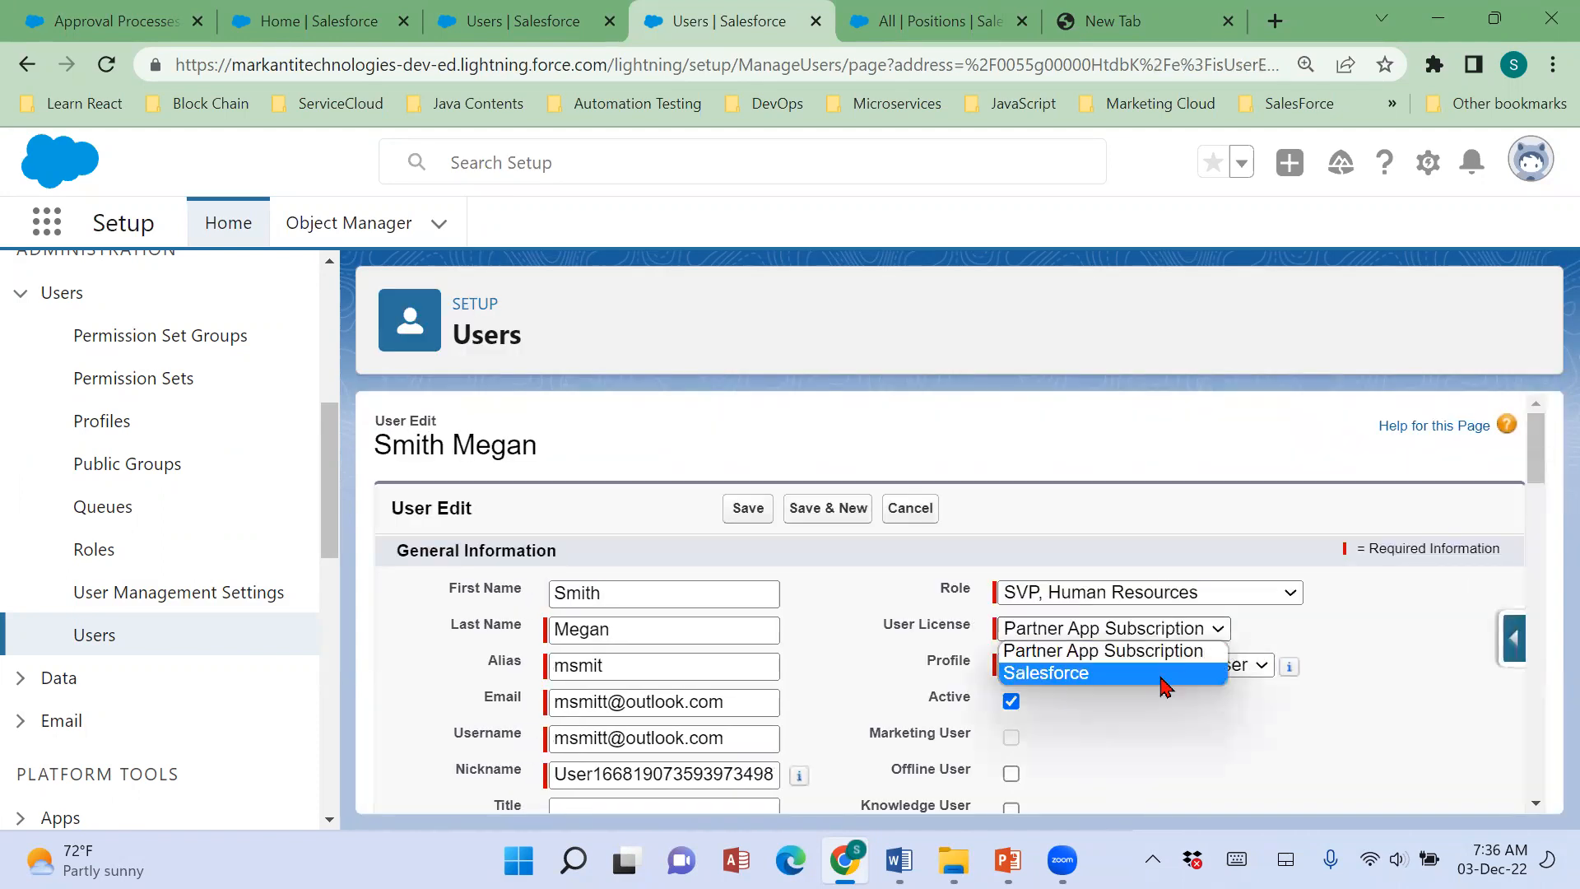
pyautogui.click(1162, 674)
pyautogui.click(1163, 665)
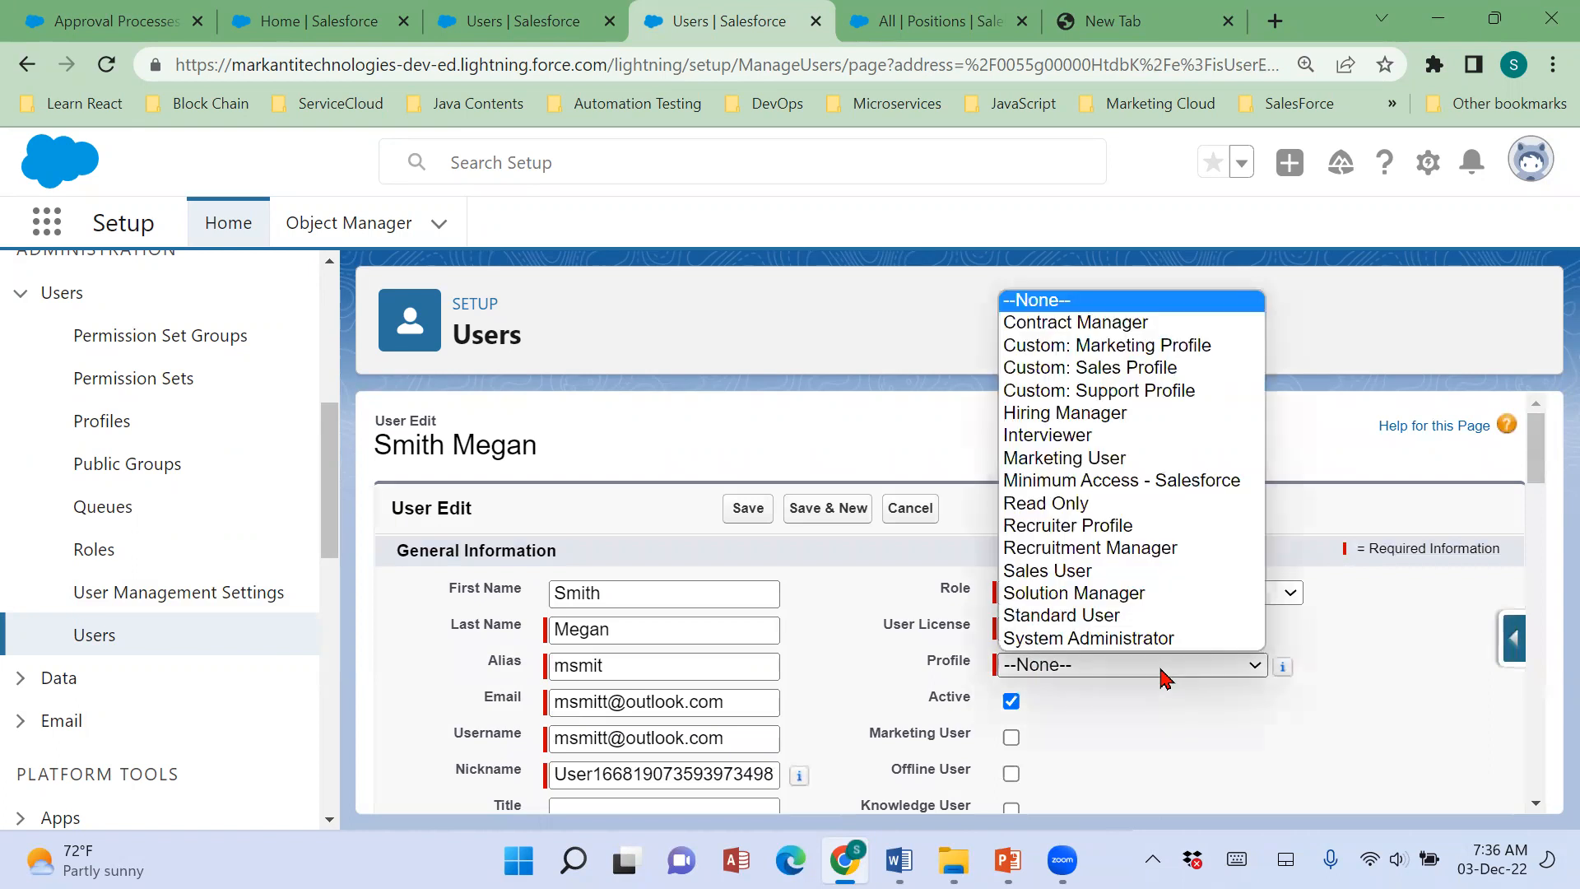
pyautogui.click(1081, 536)
pyautogui.click(751, 510)
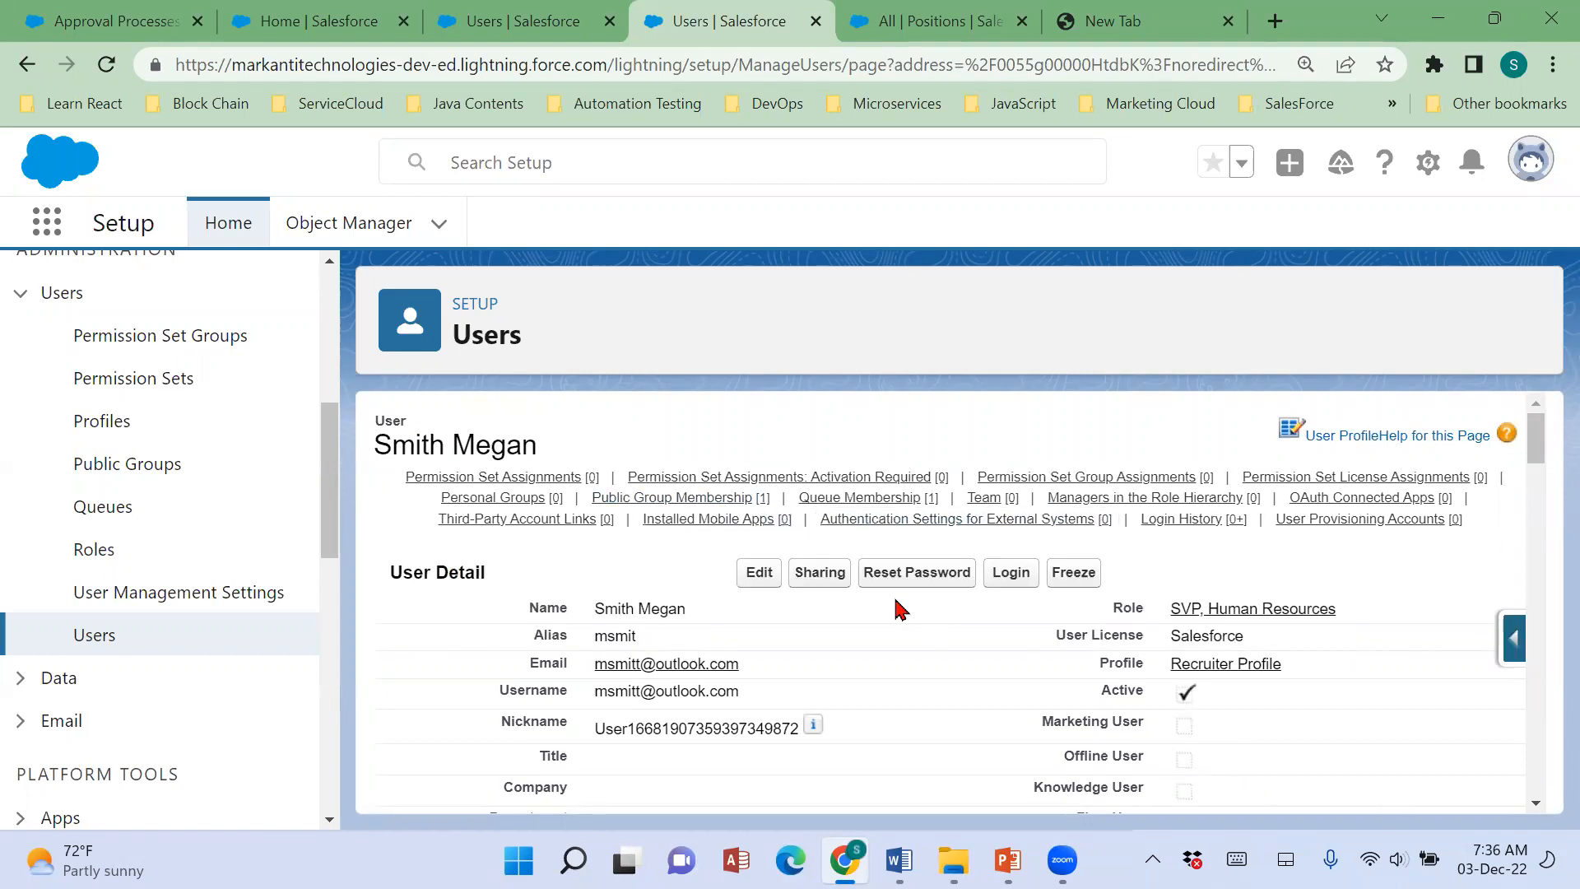
# Log in as the SVP, Human Resources user and switch the session to Lightning Experience.
pyautogui.click(1013, 581)
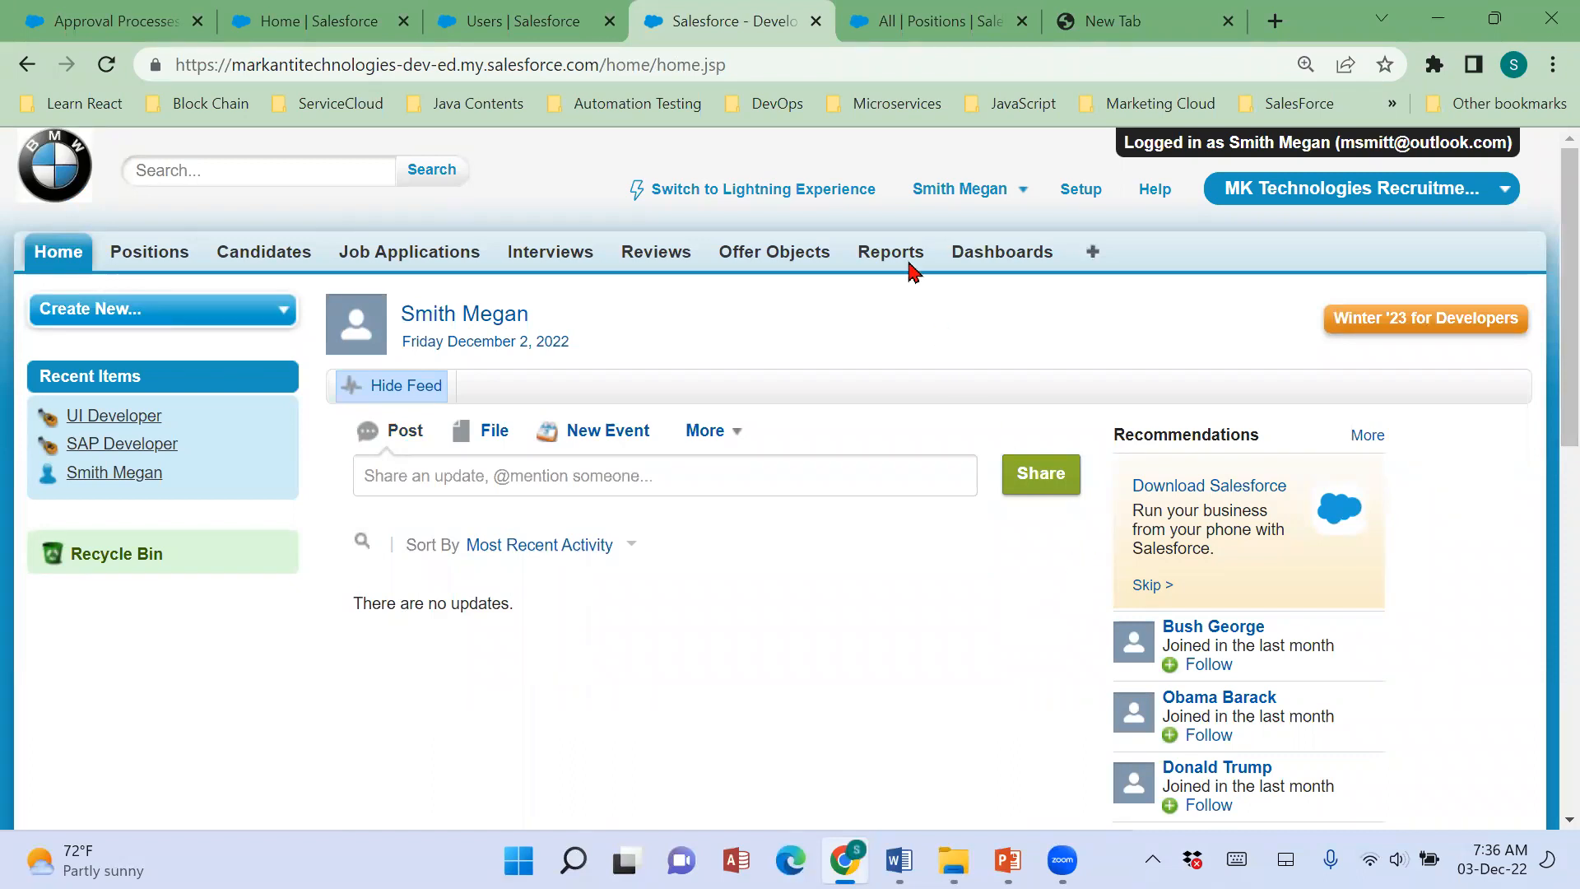
pyautogui.click(759, 198)
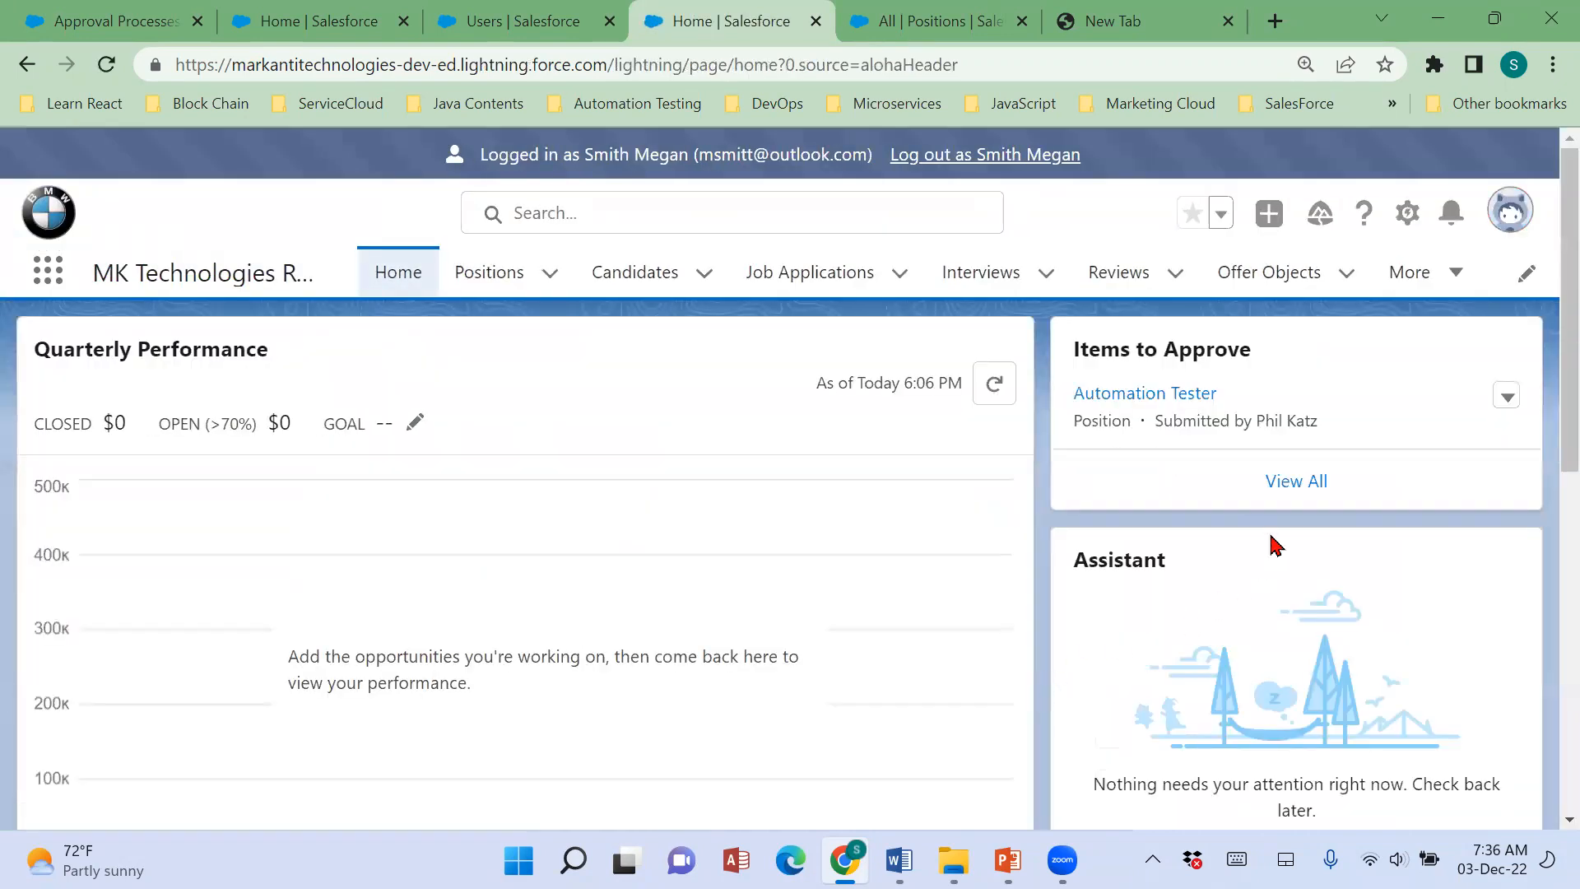
pyautogui.click(1502, 210)
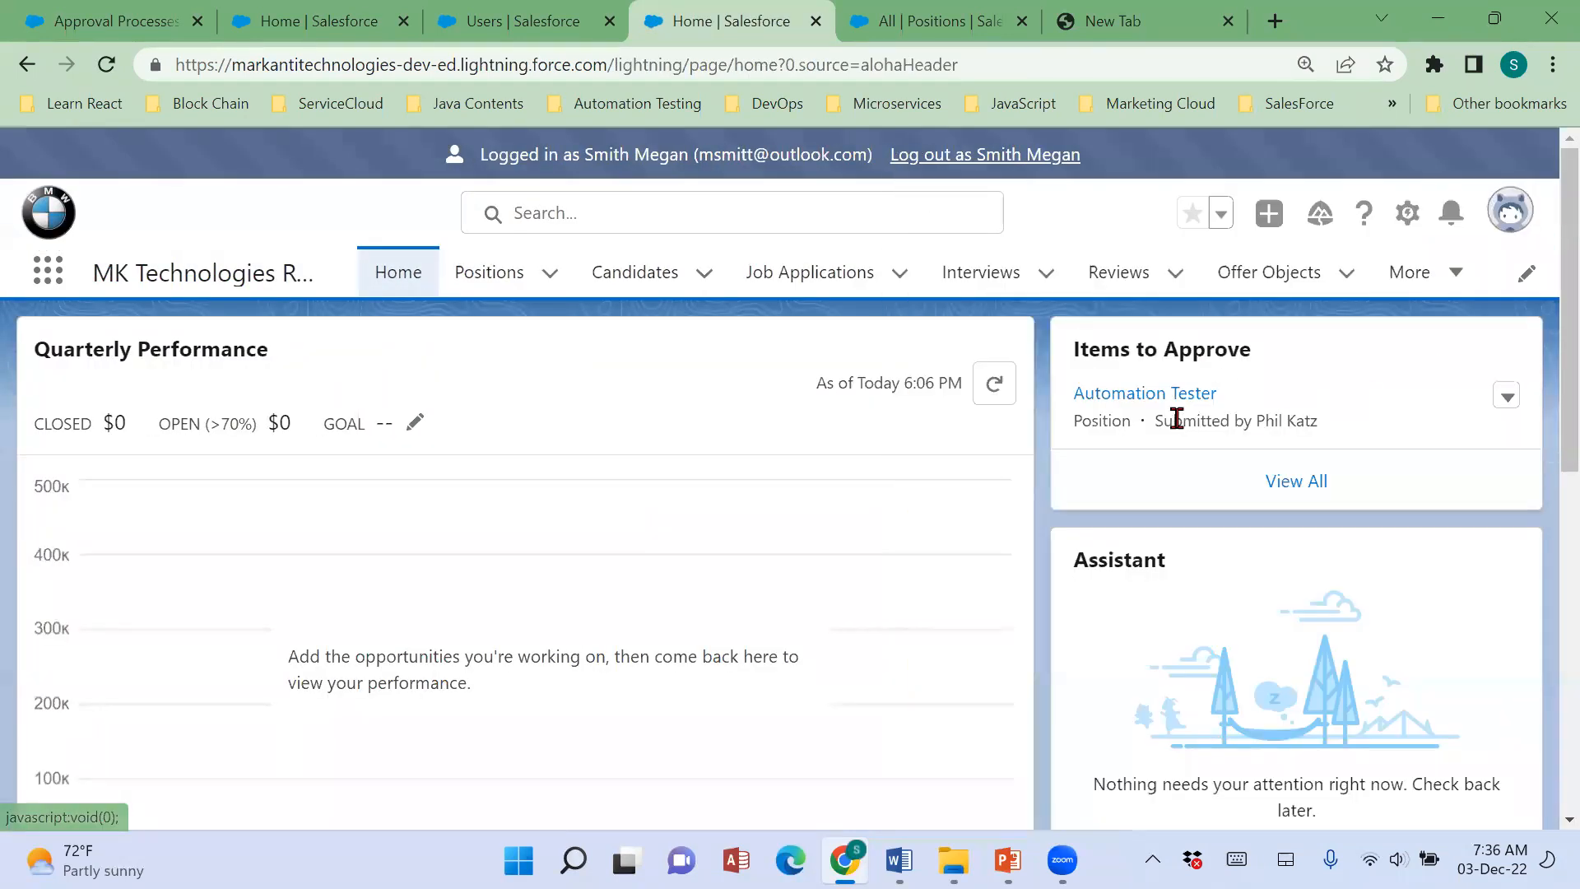
# Open the Automation Tester approval request from Items to Approve and review the Max Pay in its approval details.
pyautogui.click(1125, 403)
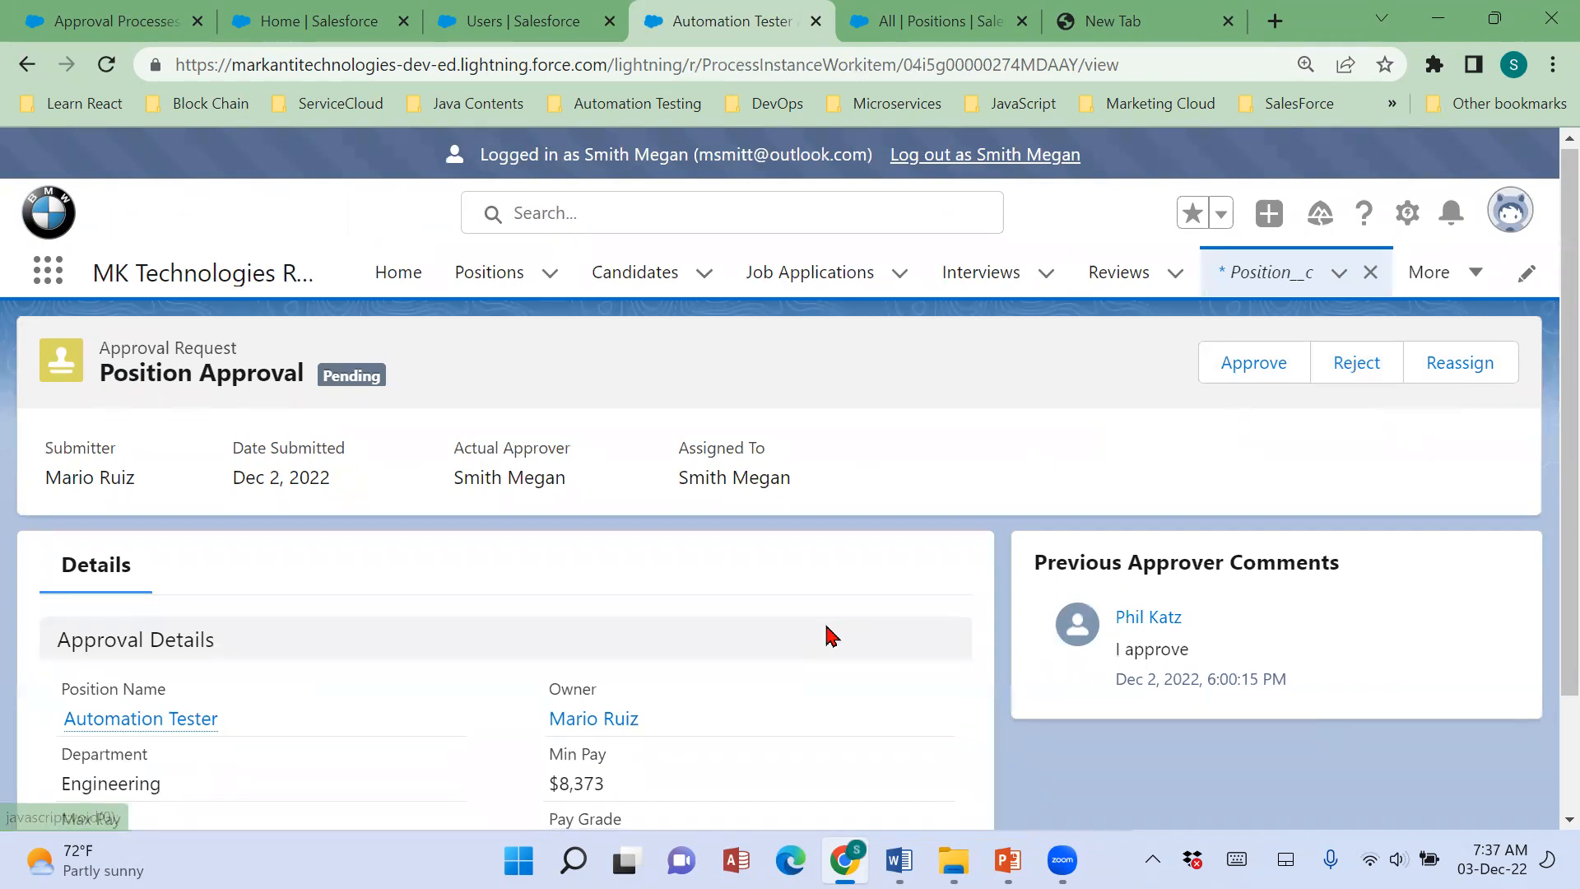
pyautogui.scroll(-2, 826, 635)
pyautogui.moveTo(46, 715); pyautogui.dragTo(127, 716)
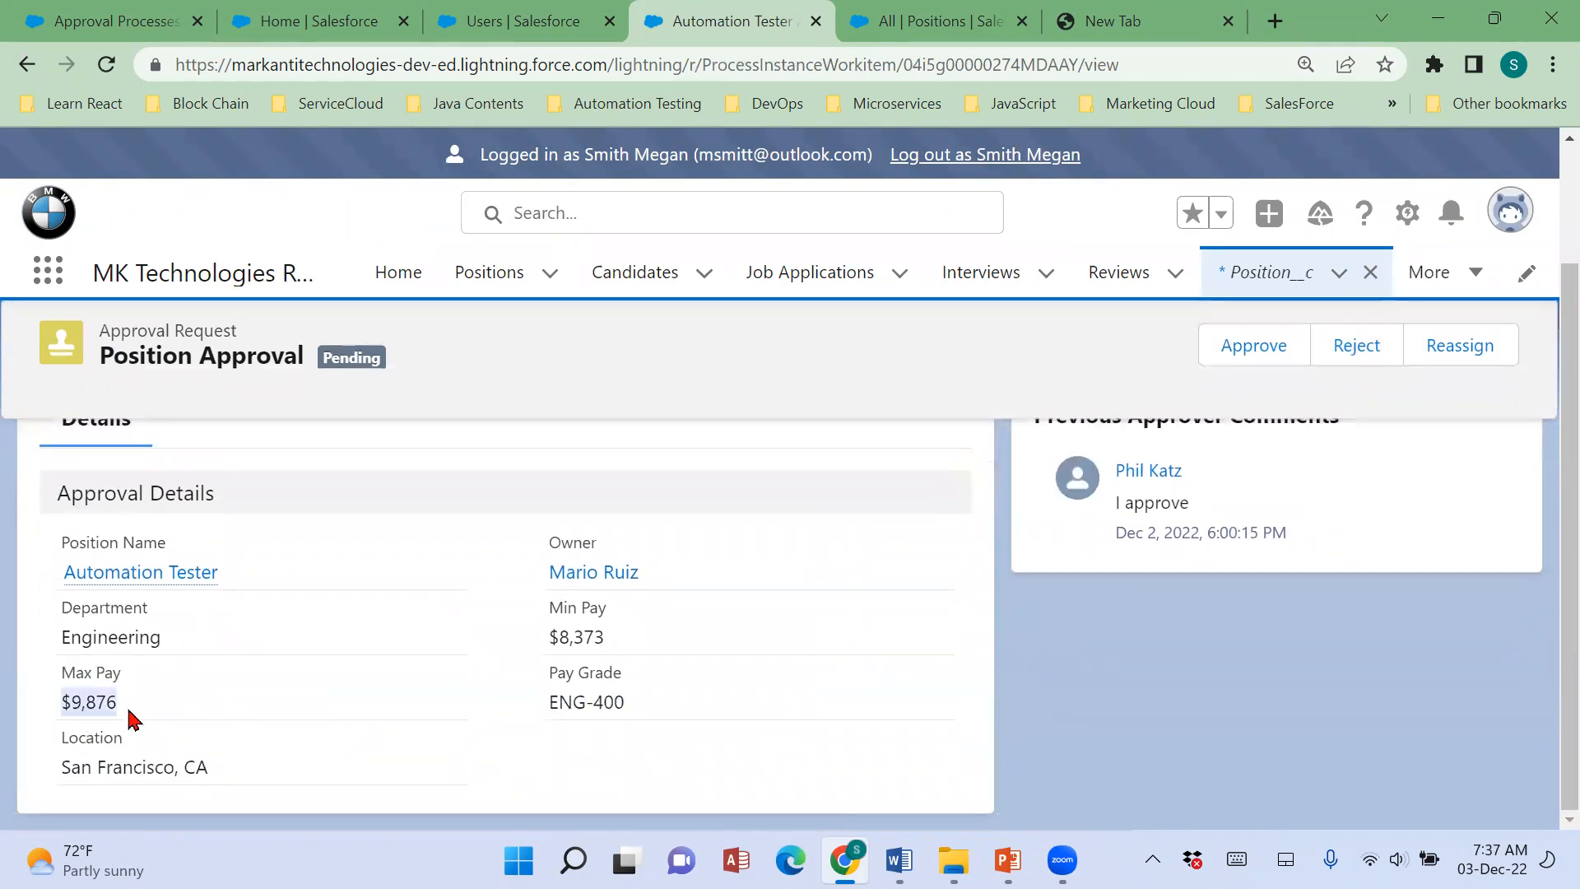
pyautogui.scroll(2, 749, 759)
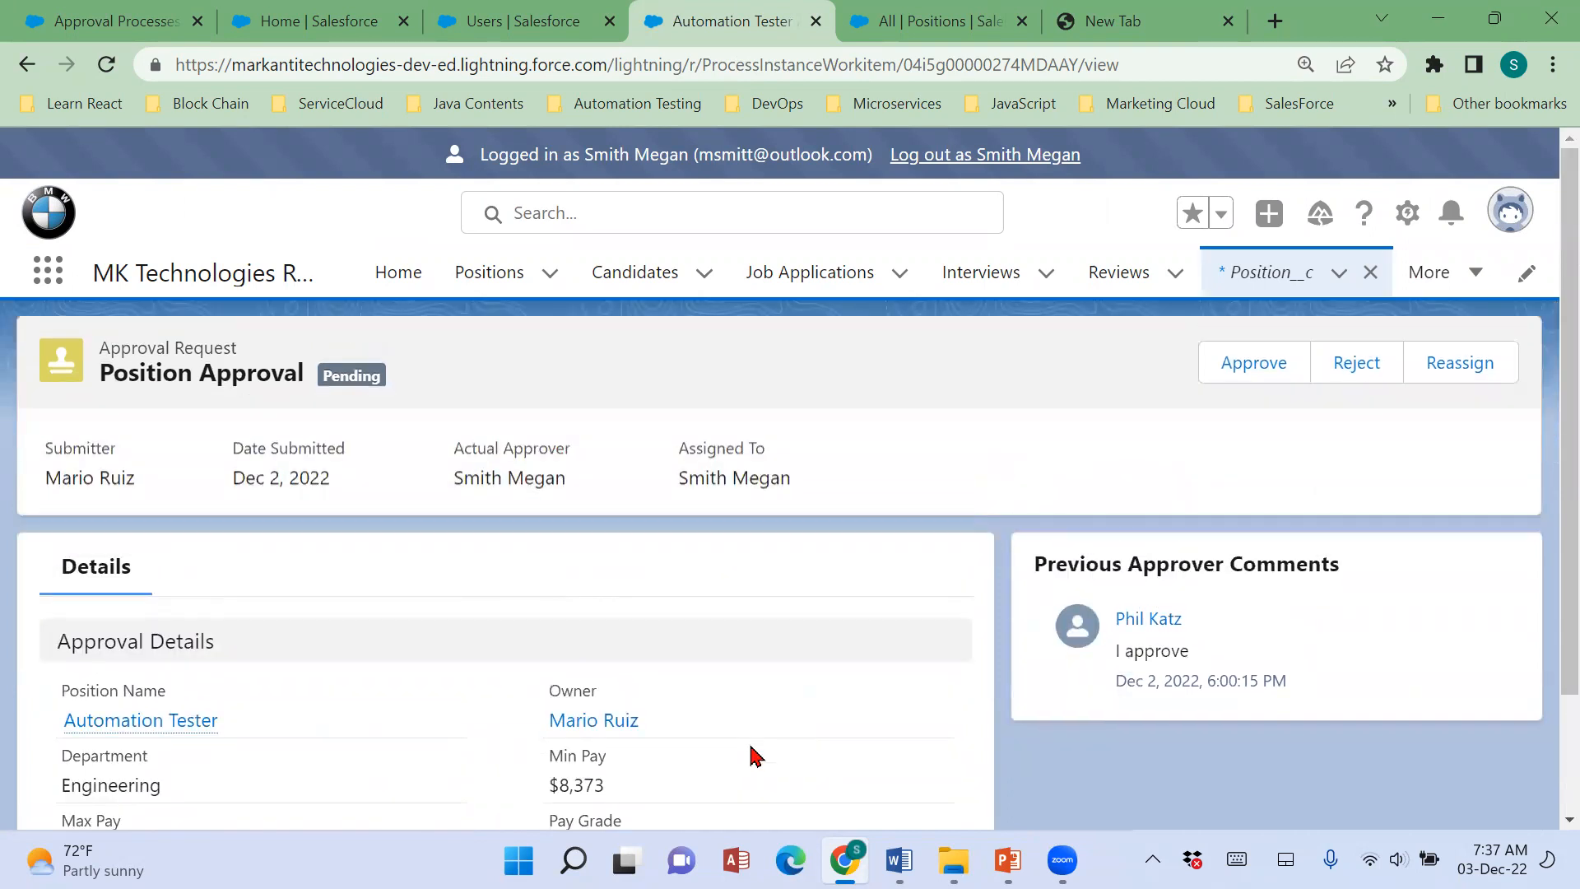
# Approve the Automation Tester position request with the comment "I approve" and look over the processed approval step.
pyautogui.click(1245, 360)
pyautogui.write('I')
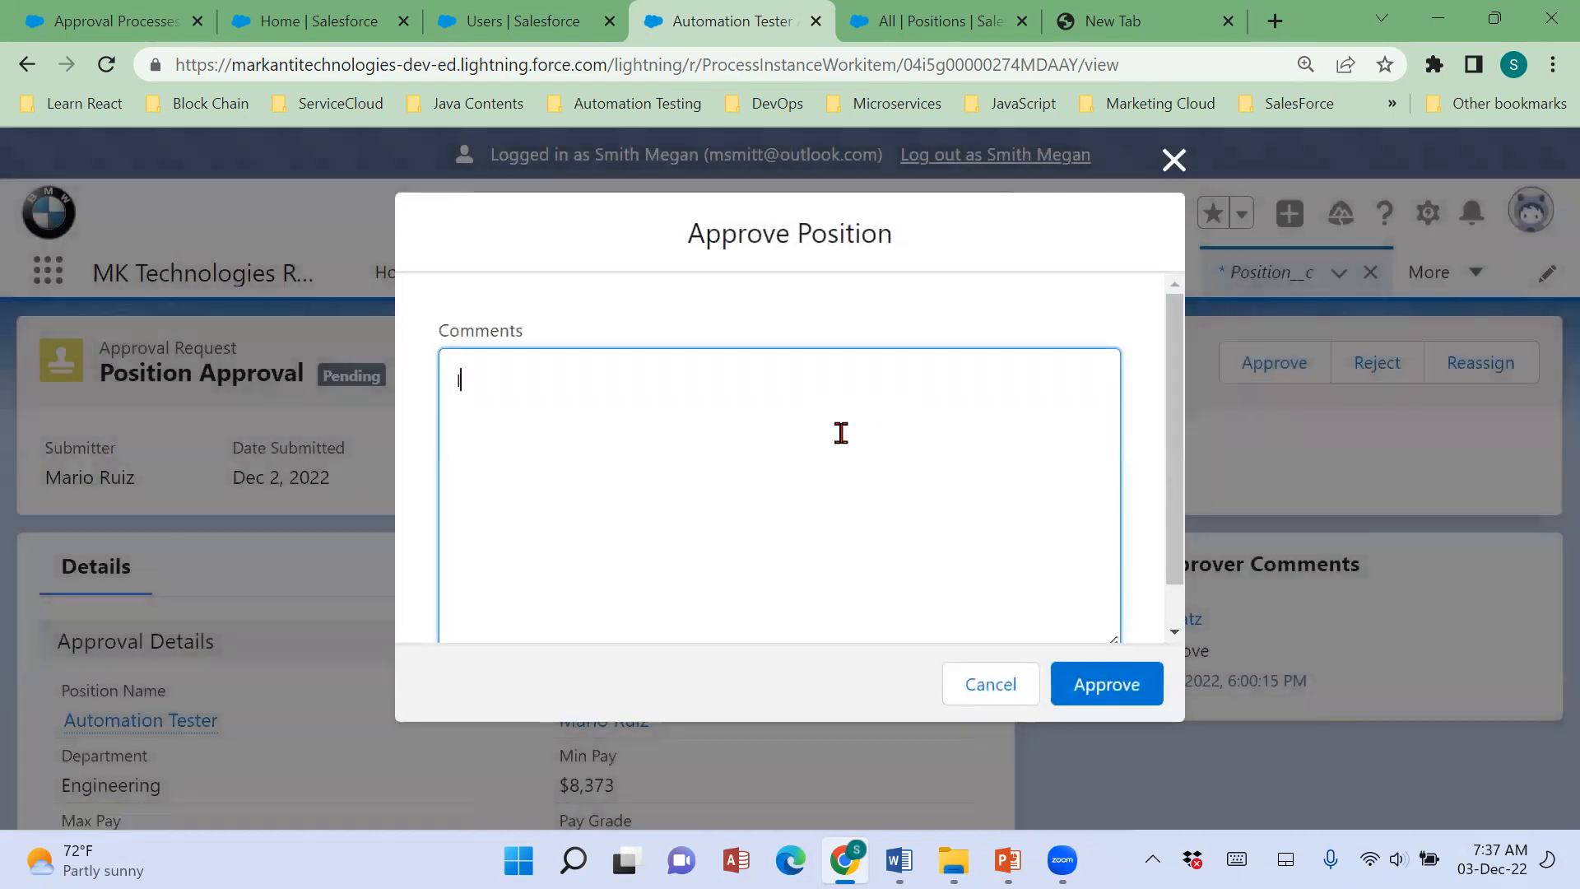
pyautogui.write(' approve')
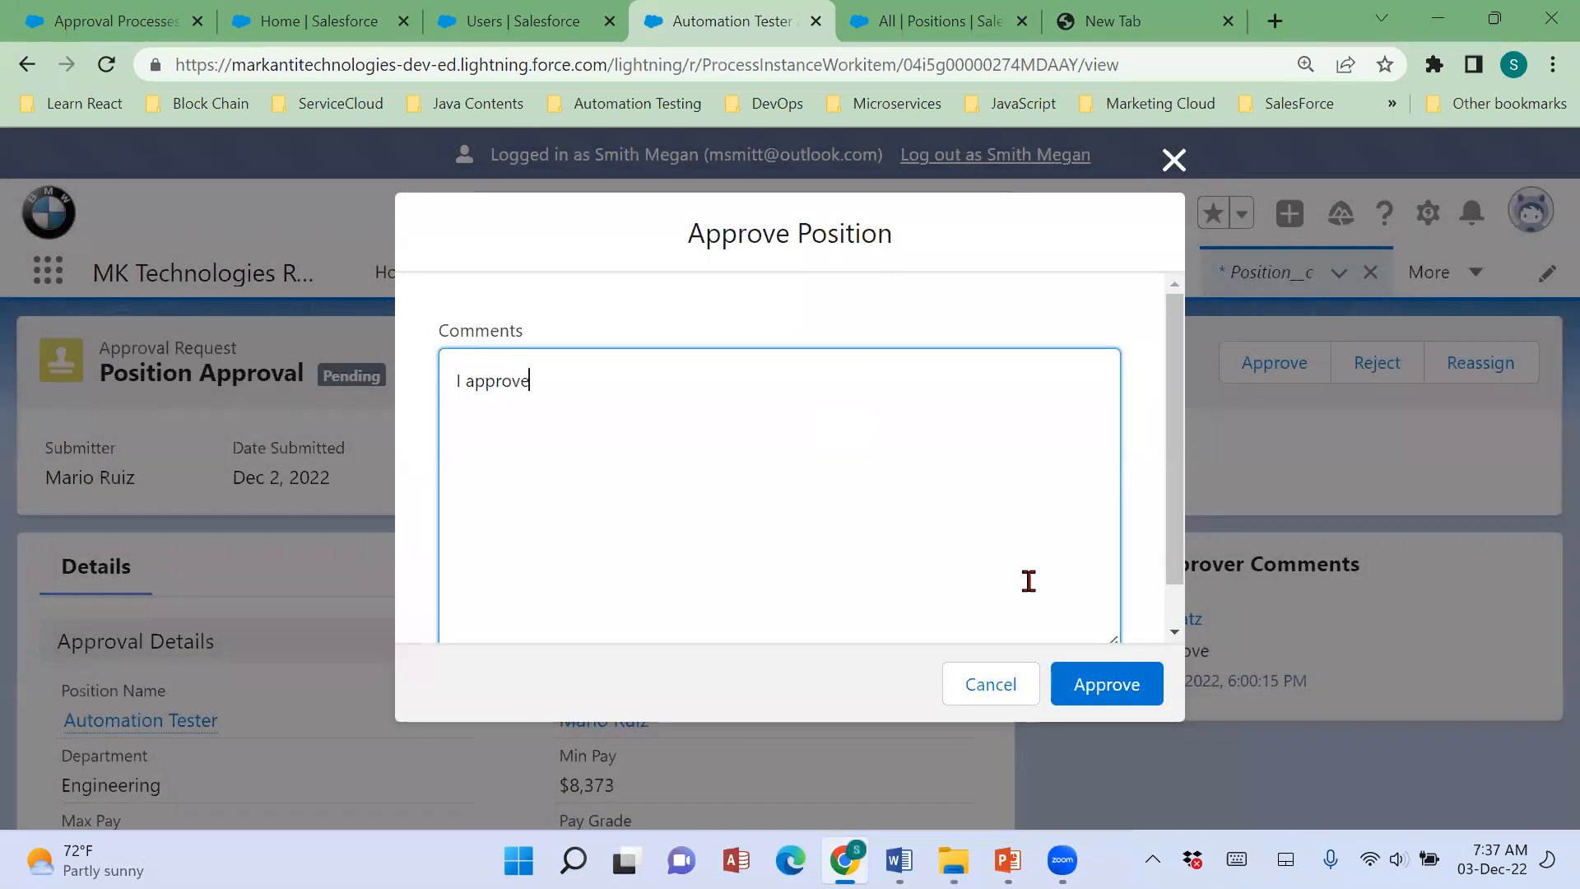
pyautogui.click(1148, 698)
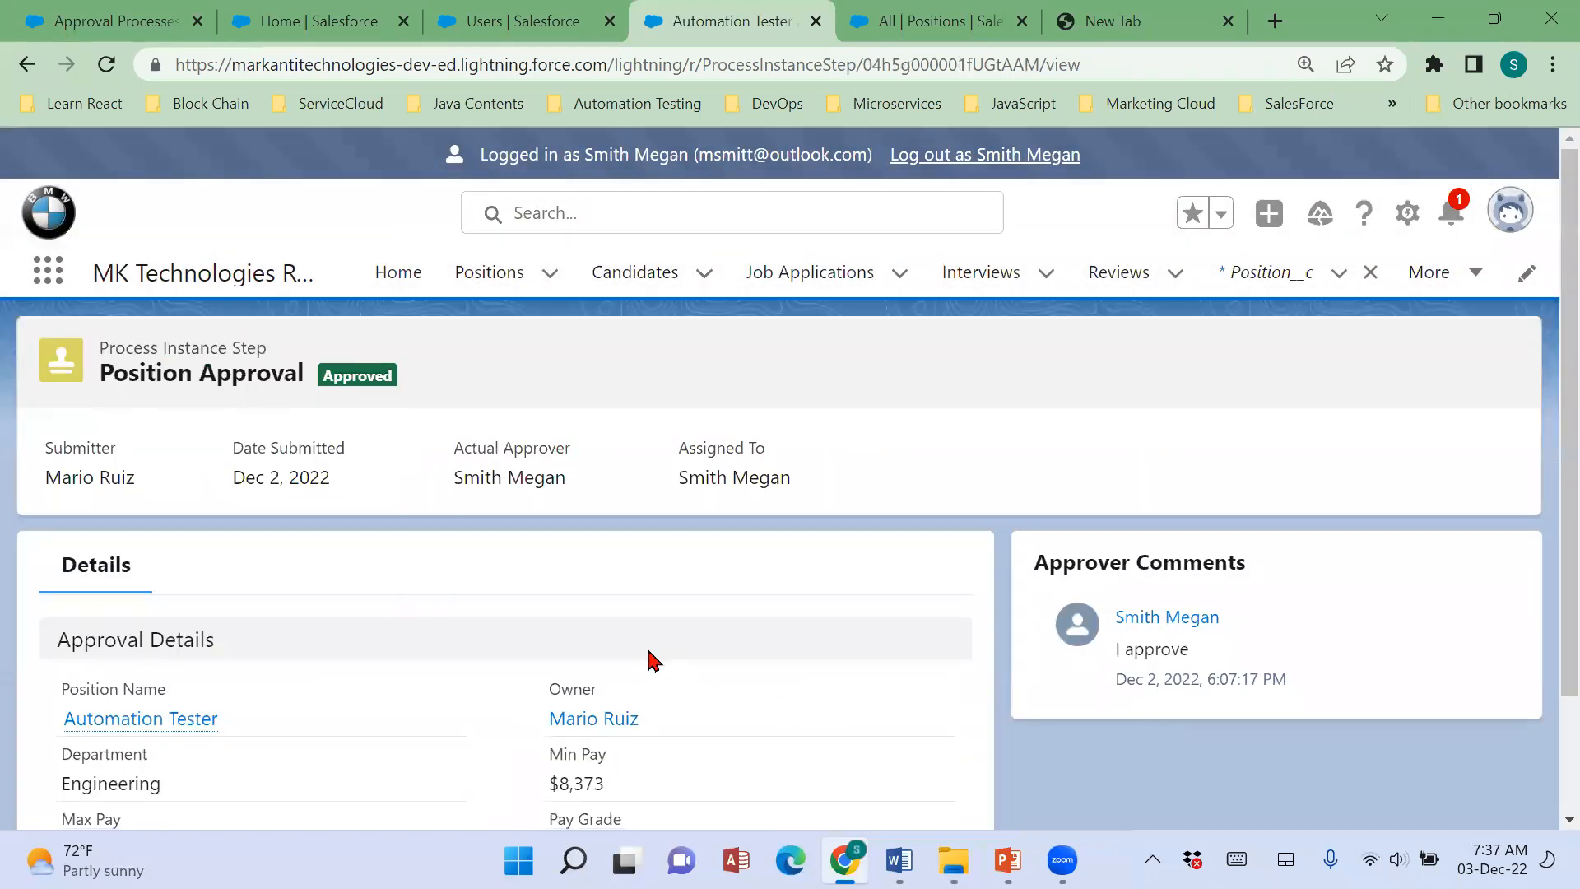
pyautogui.scroll(-2, 671, 688)
pyautogui.scroll(2, 671, 688)
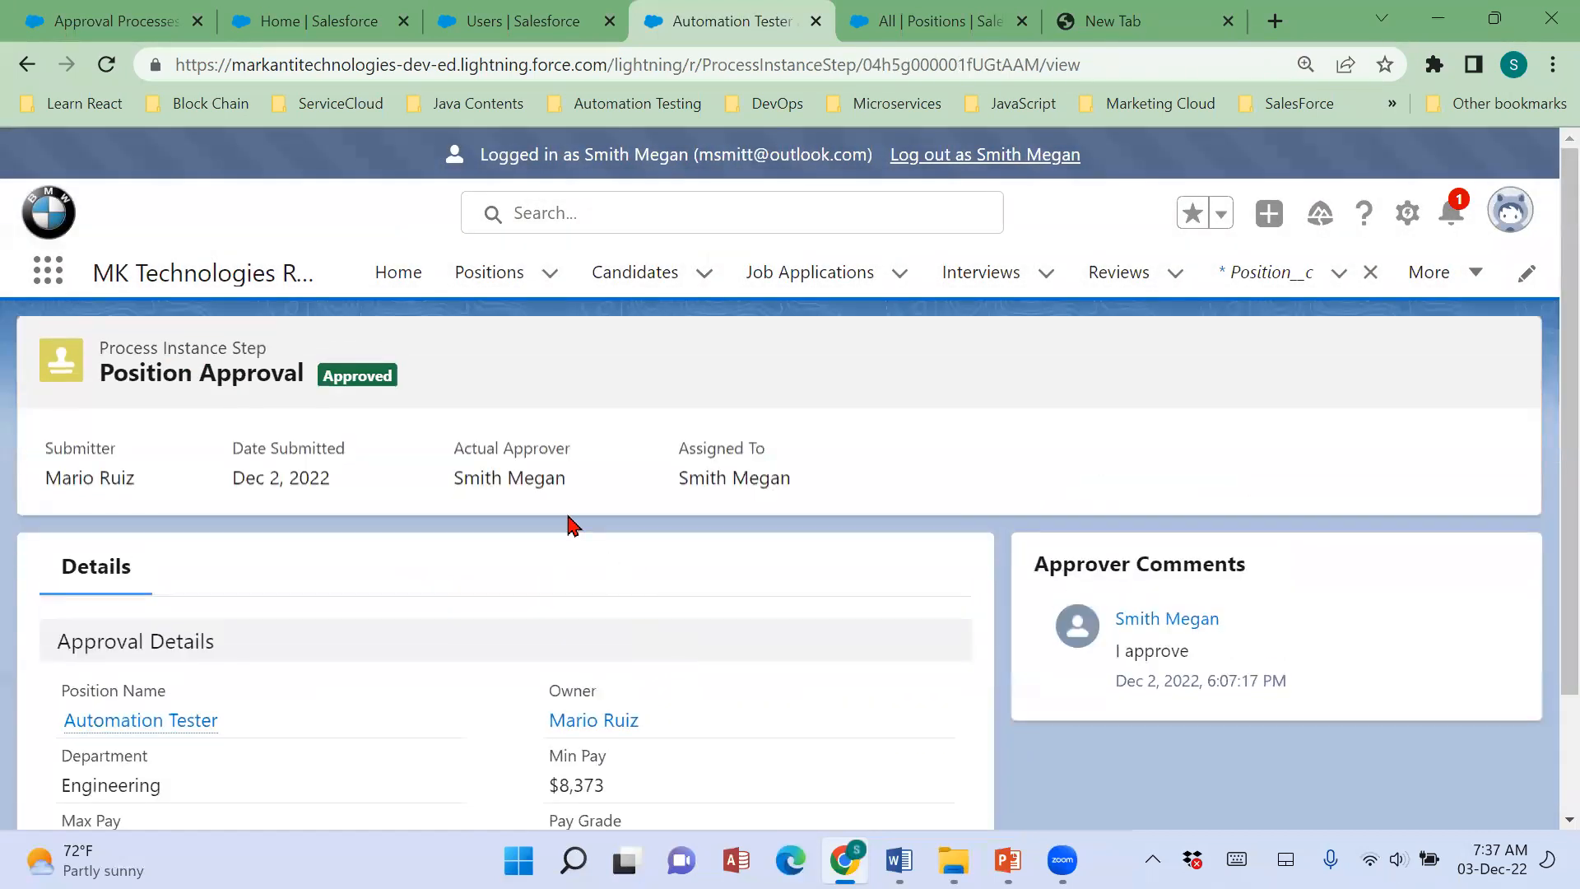
# Open the Automation Tester position from the Positions list and check its Status, Sub Status and the approval notification.
pyautogui.click(506, 273)
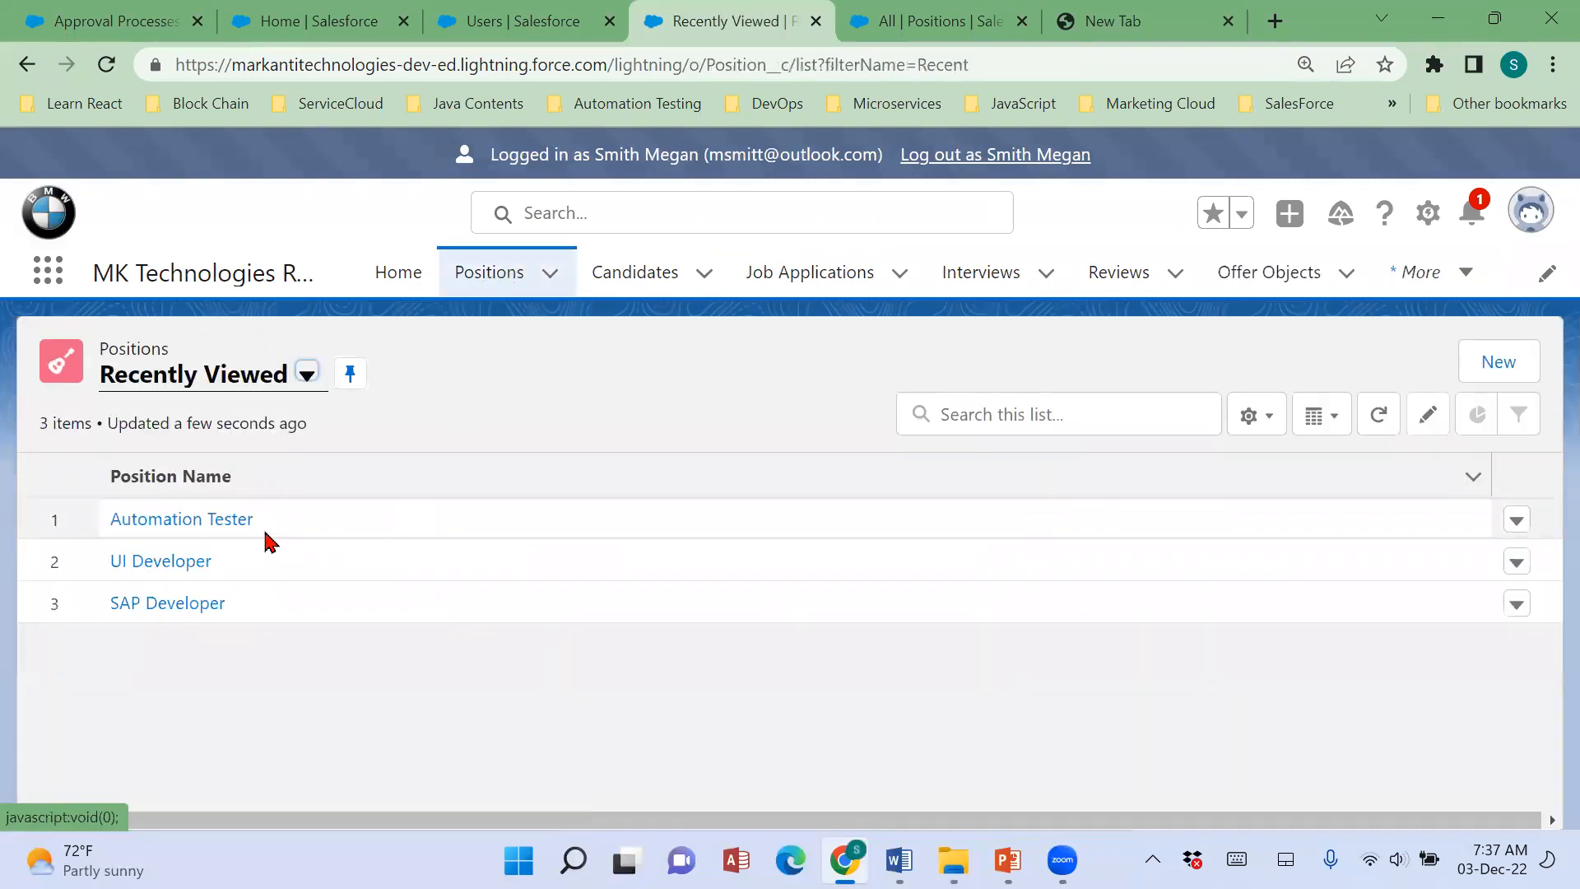
pyautogui.click(212, 522)
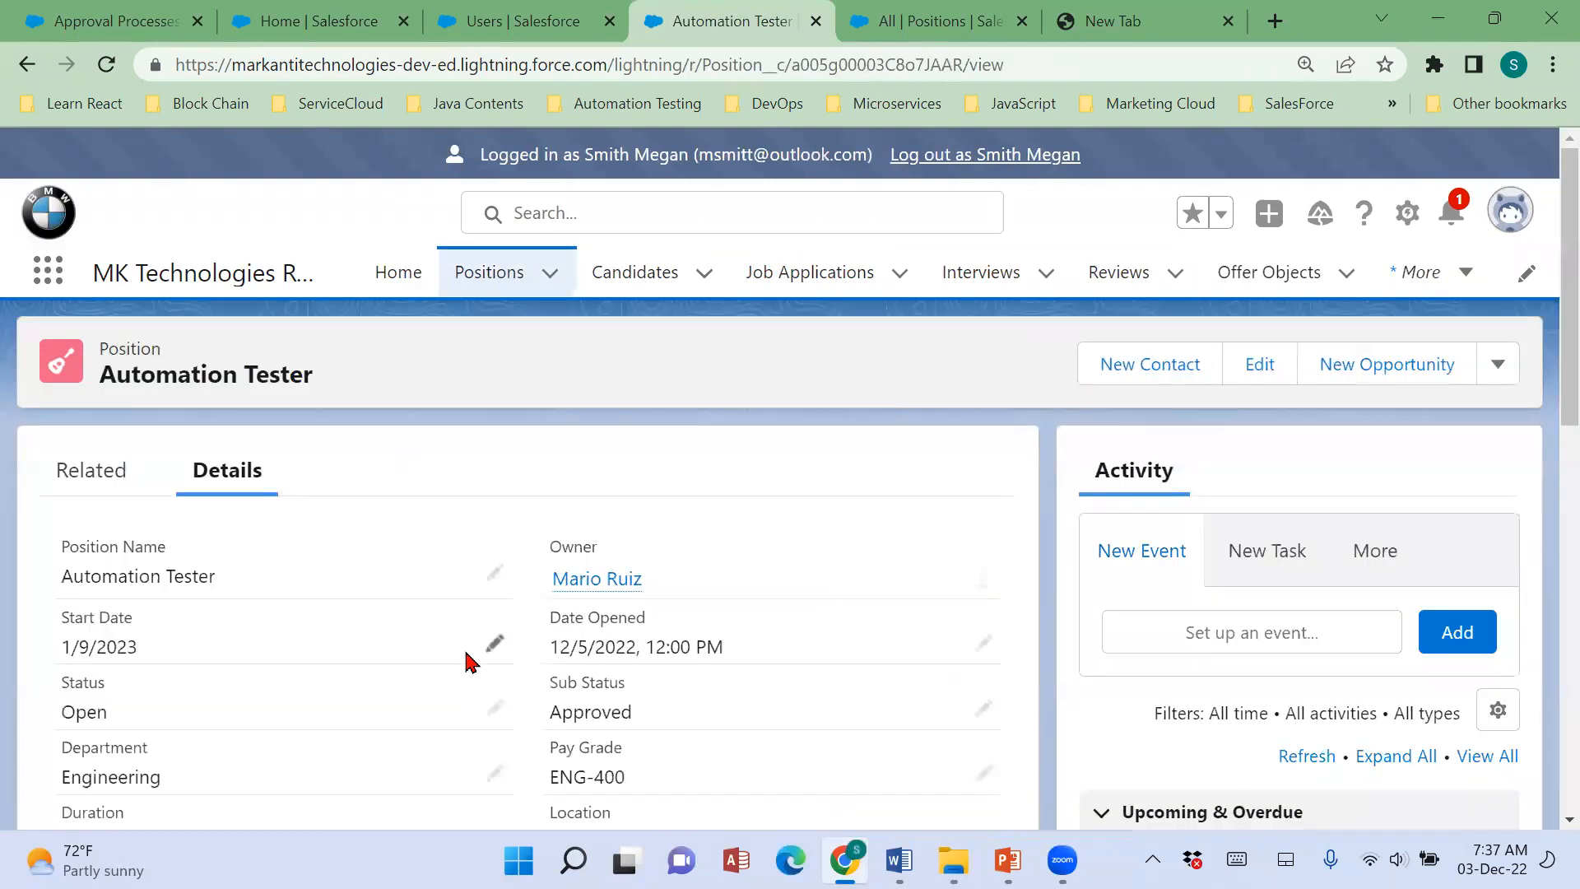
pyautogui.scroll(-2, 469, 656)
pyautogui.doubleClick(67, 591)
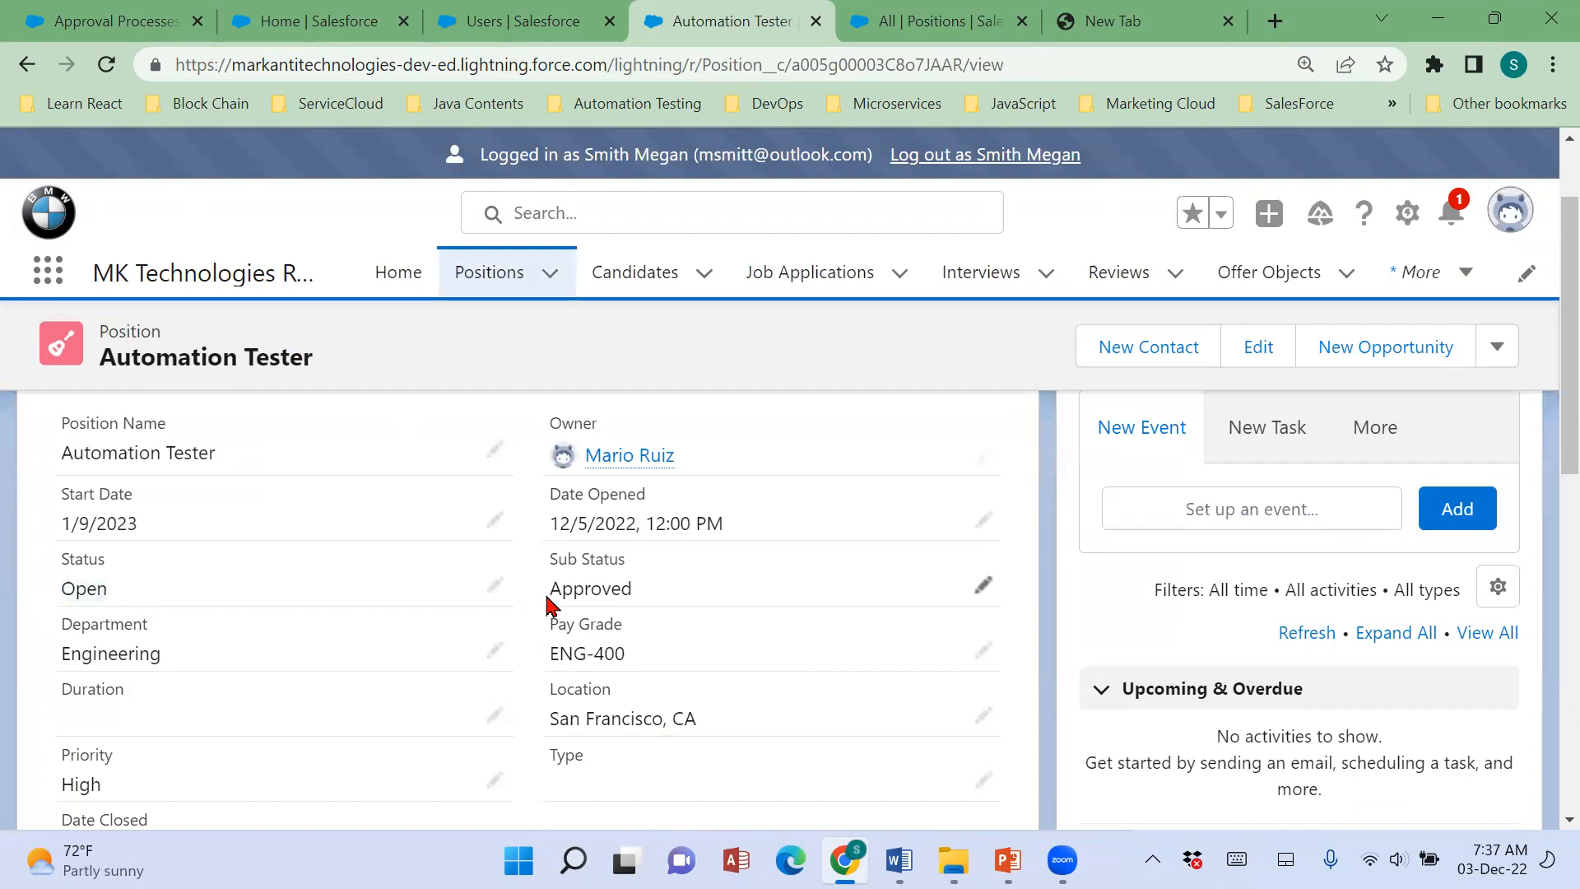
pyautogui.doubleClick(552, 600)
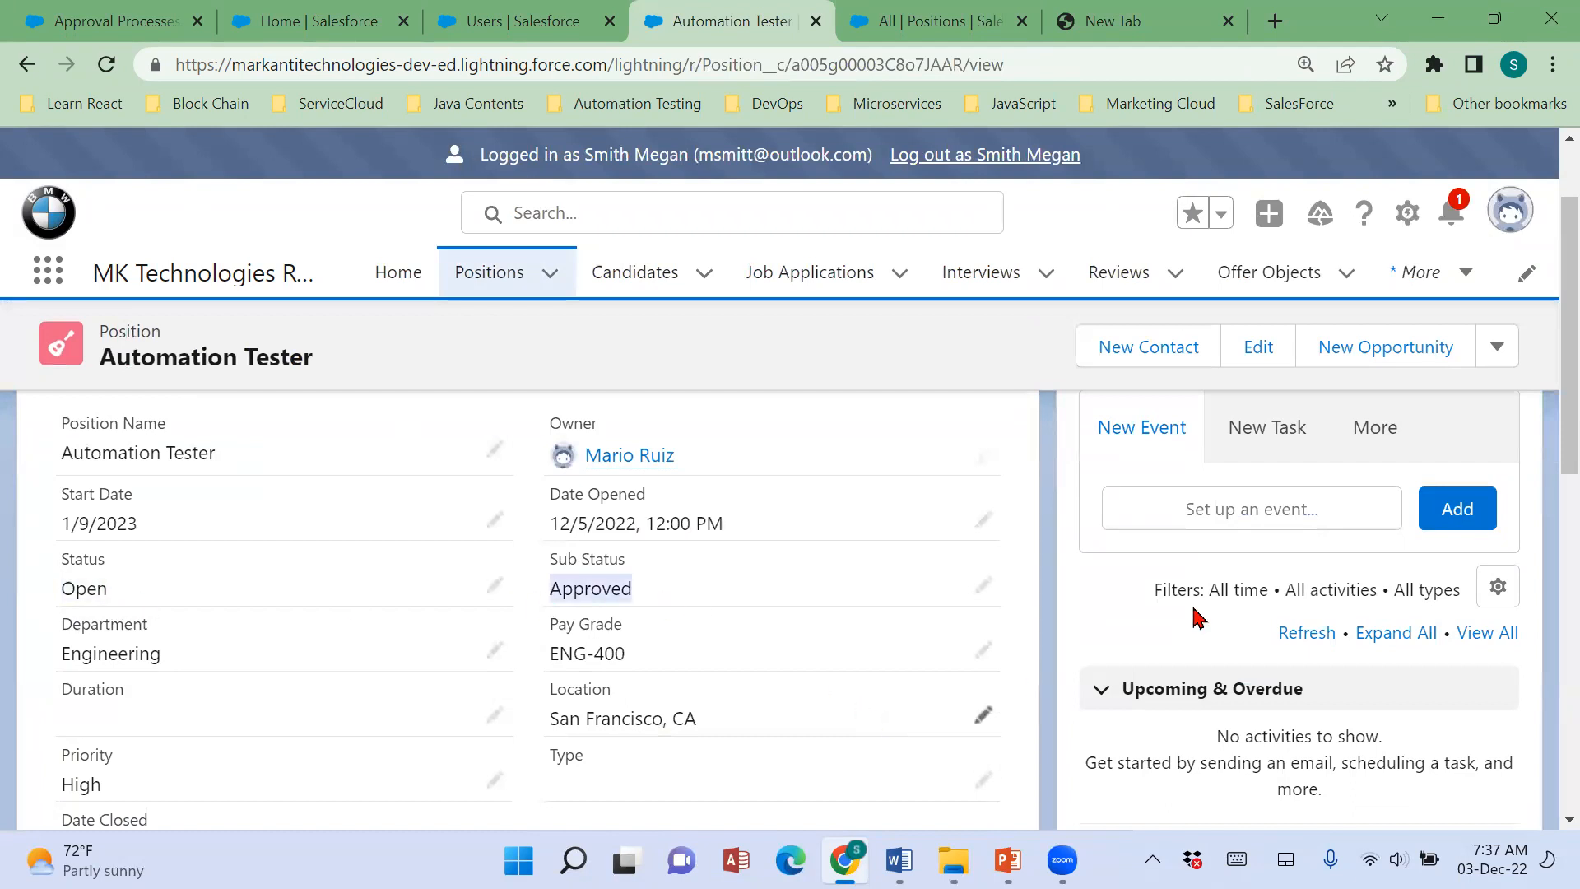
pyautogui.click(1451, 212)
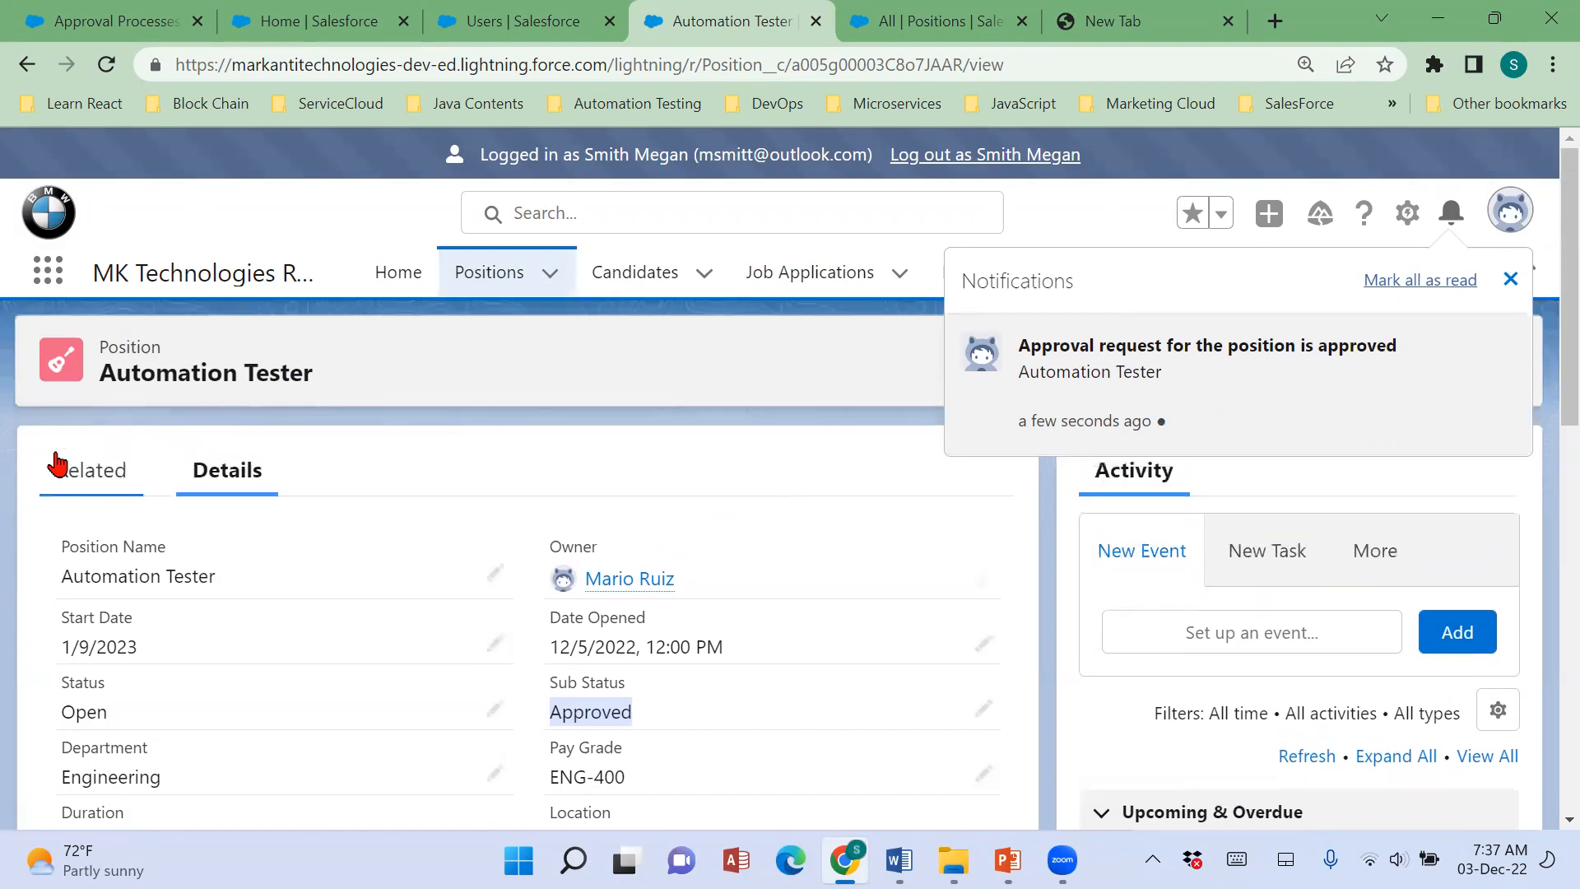
# Find the Approval History among the Automation Tester position's related lists and open its full list.
pyautogui.click(51, 459)
pyautogui.scroll(-5, 909, 557)
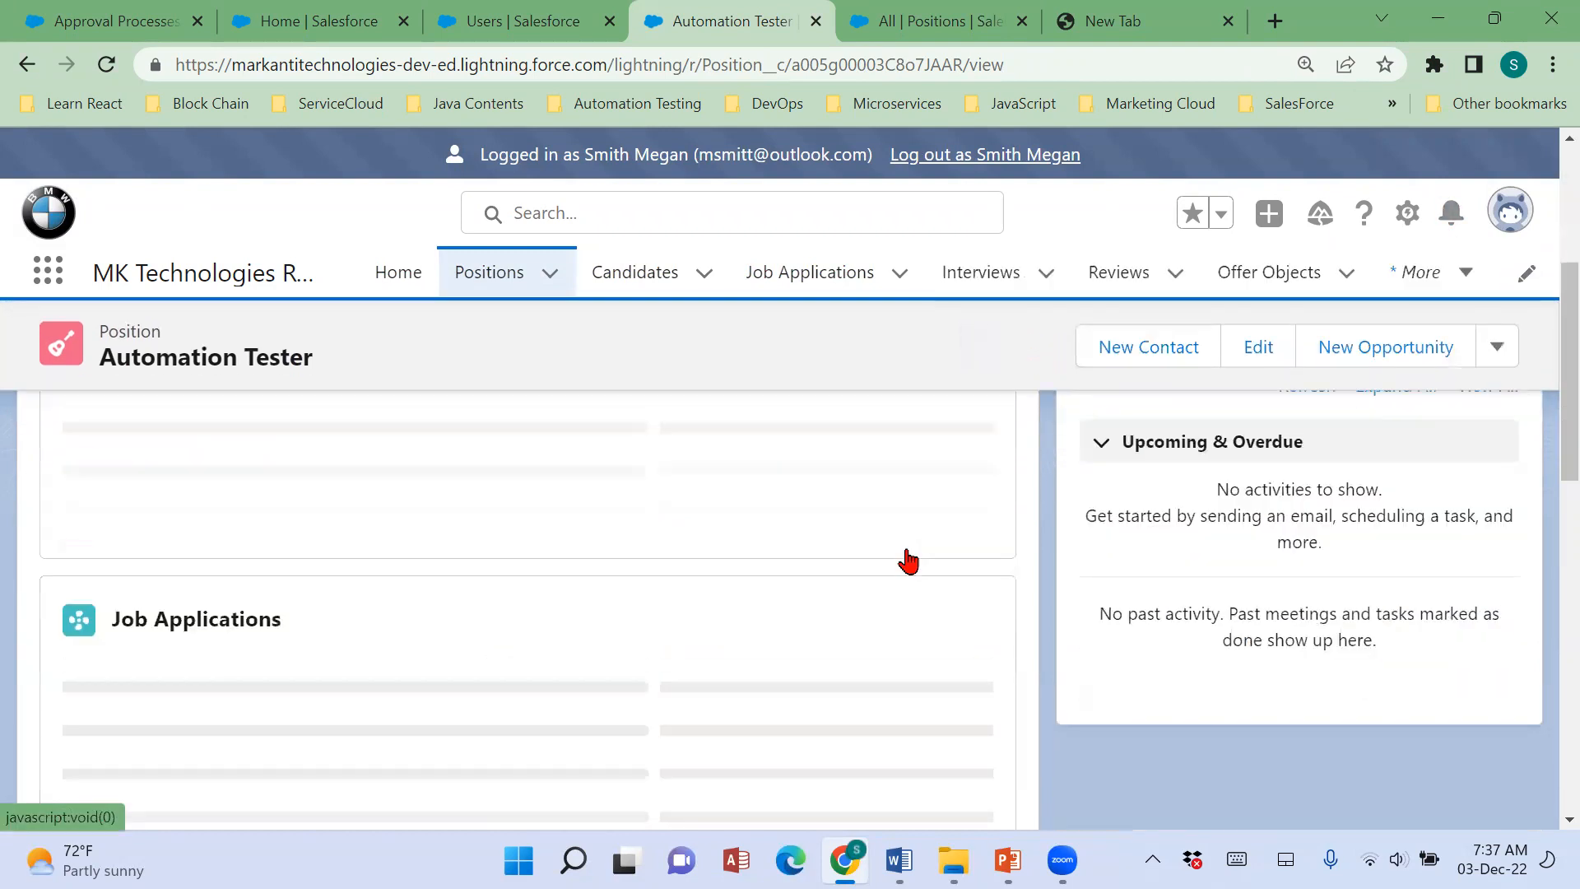
pyautogui.scroll(-3, 910, 557)
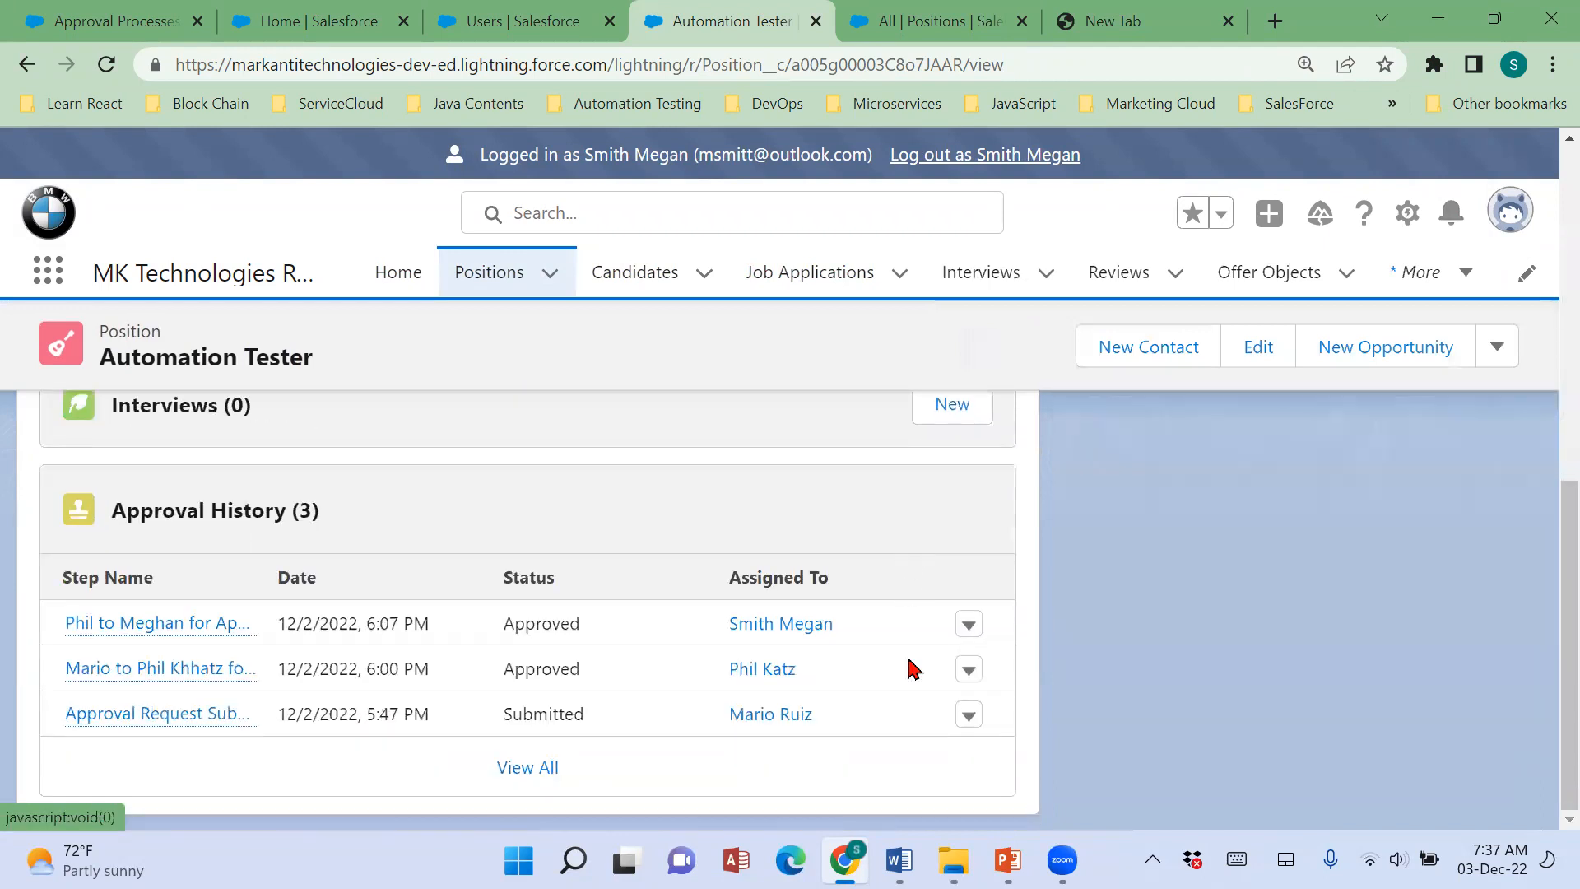
pyautogui.click(537, 767)
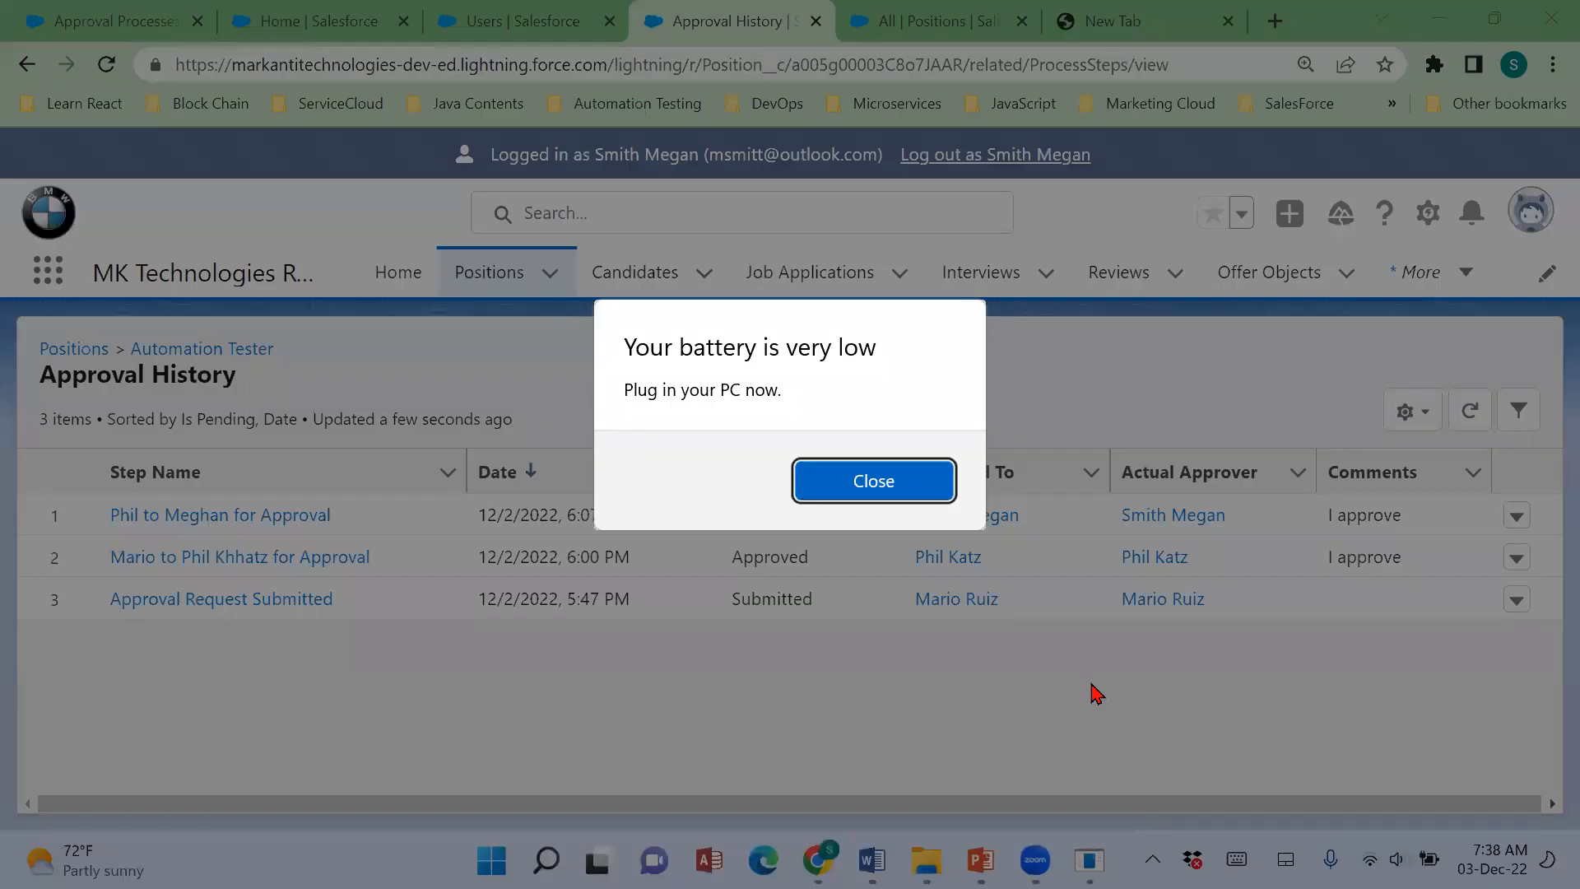
# Dismiss the low-battery notice and log out of the SVP, Human Resources user's session.
pyautogui.click(854, 485)
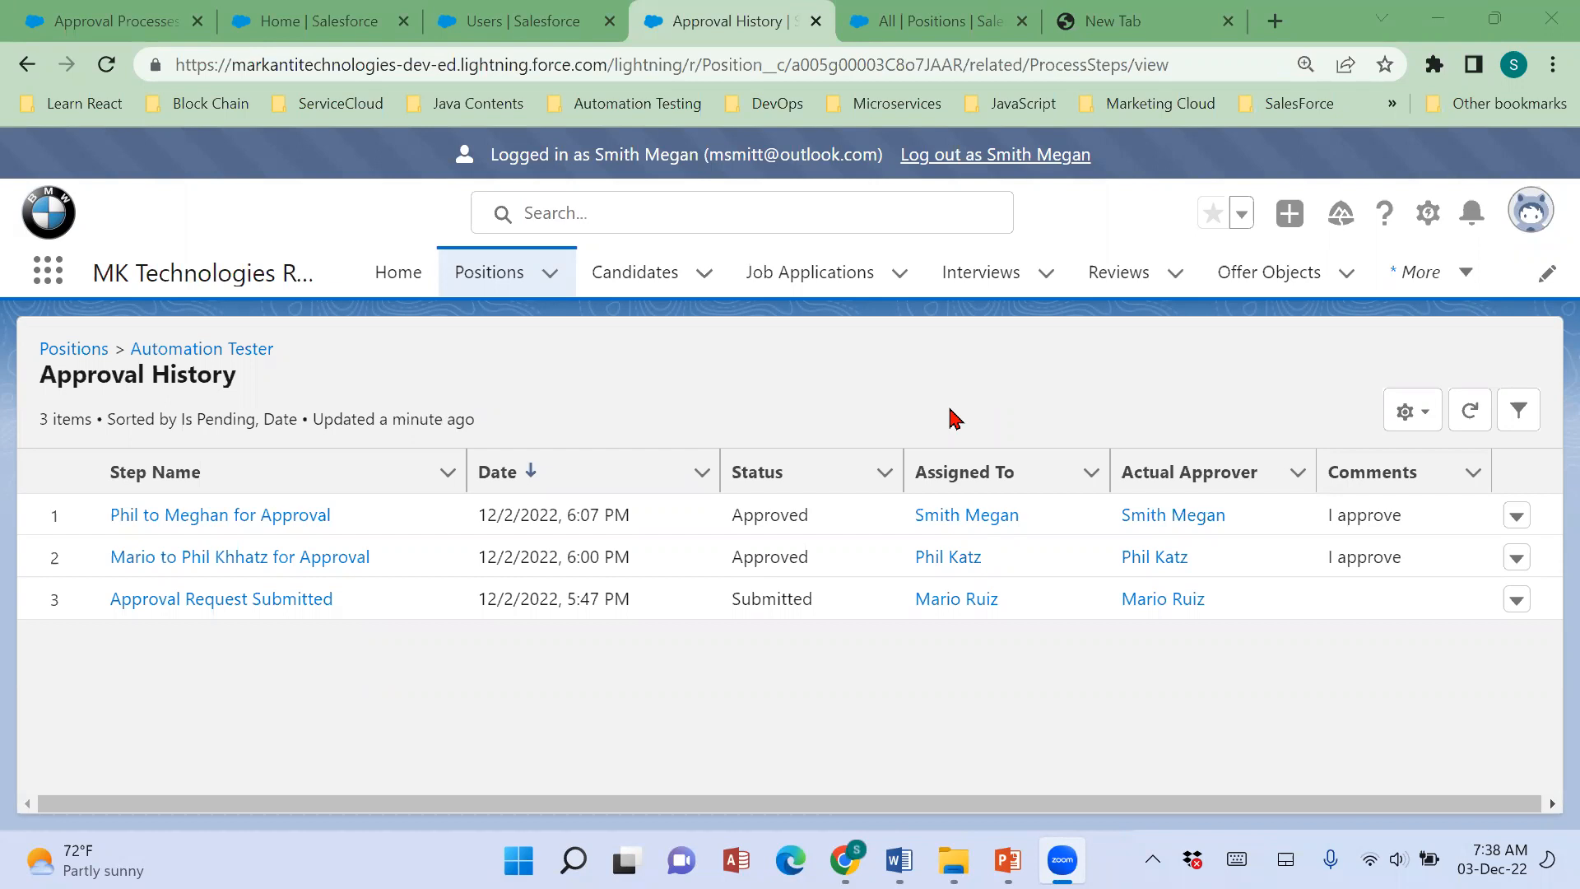
pyautogui.click(1020, 163)
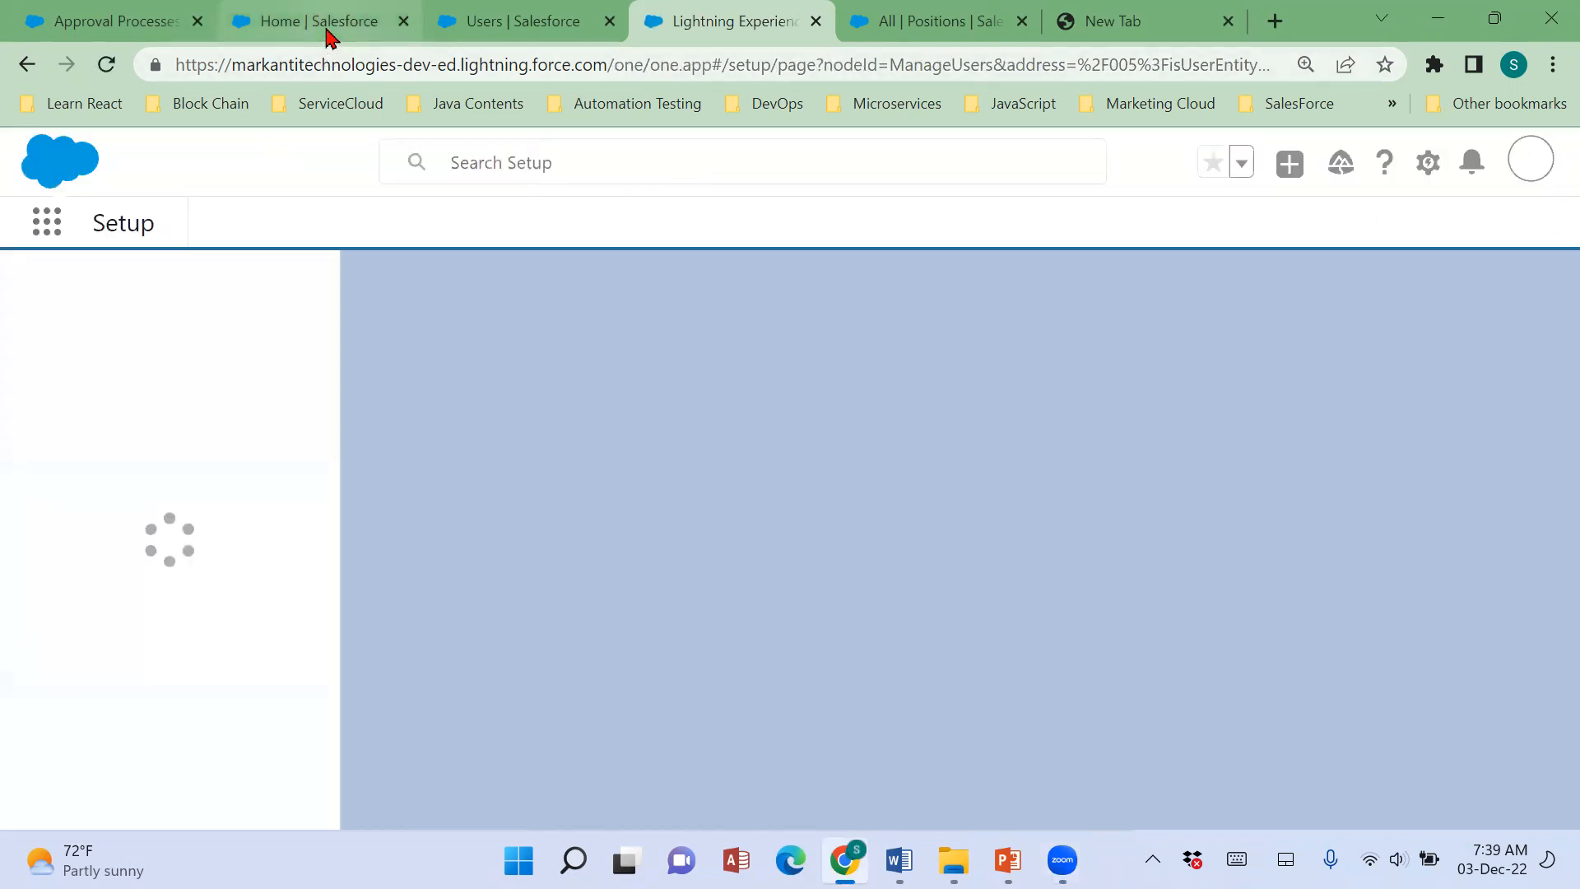
# Reload the Positions list in the administrator's session and check the Status of the Sales Executive position.
pyautogui.click(327, 37)
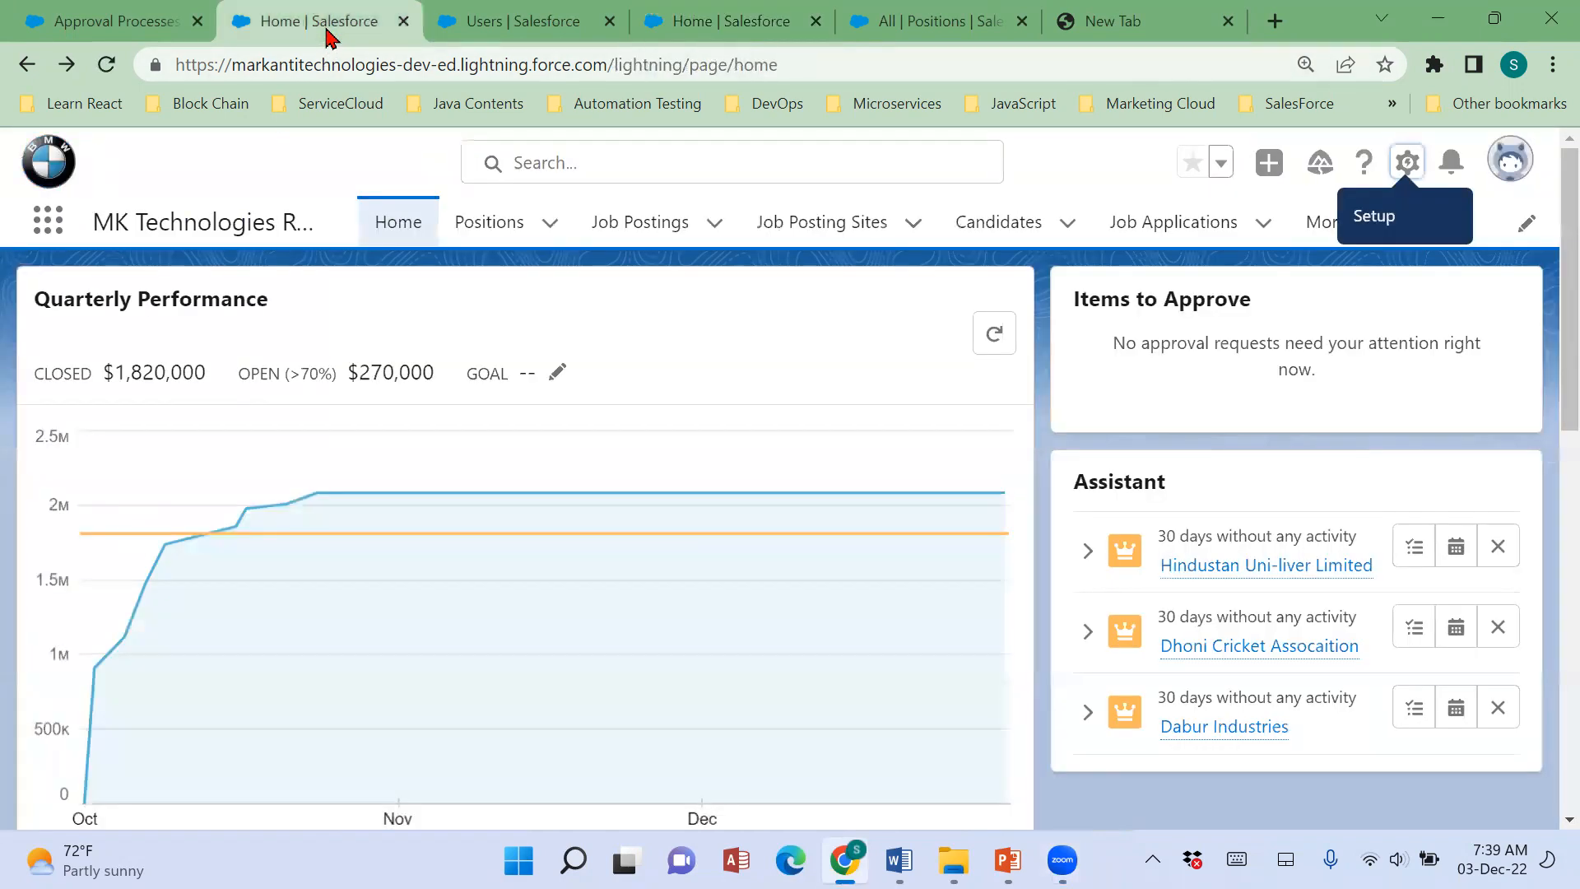
pyautogui.hotkey('ctrl', 'l')
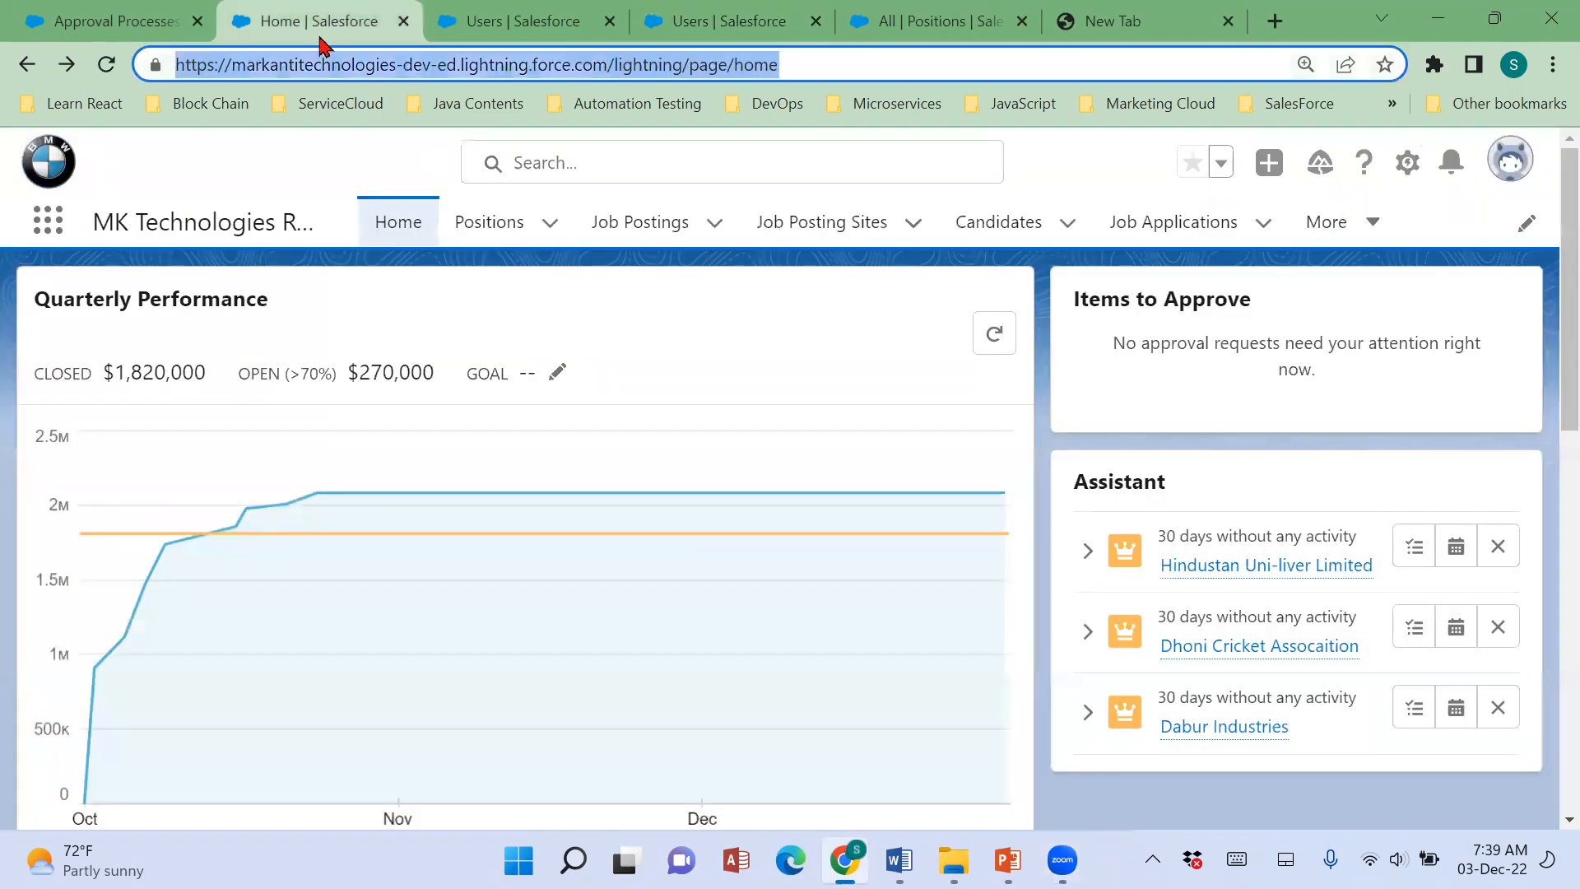
pyautogui.click(490, 230)
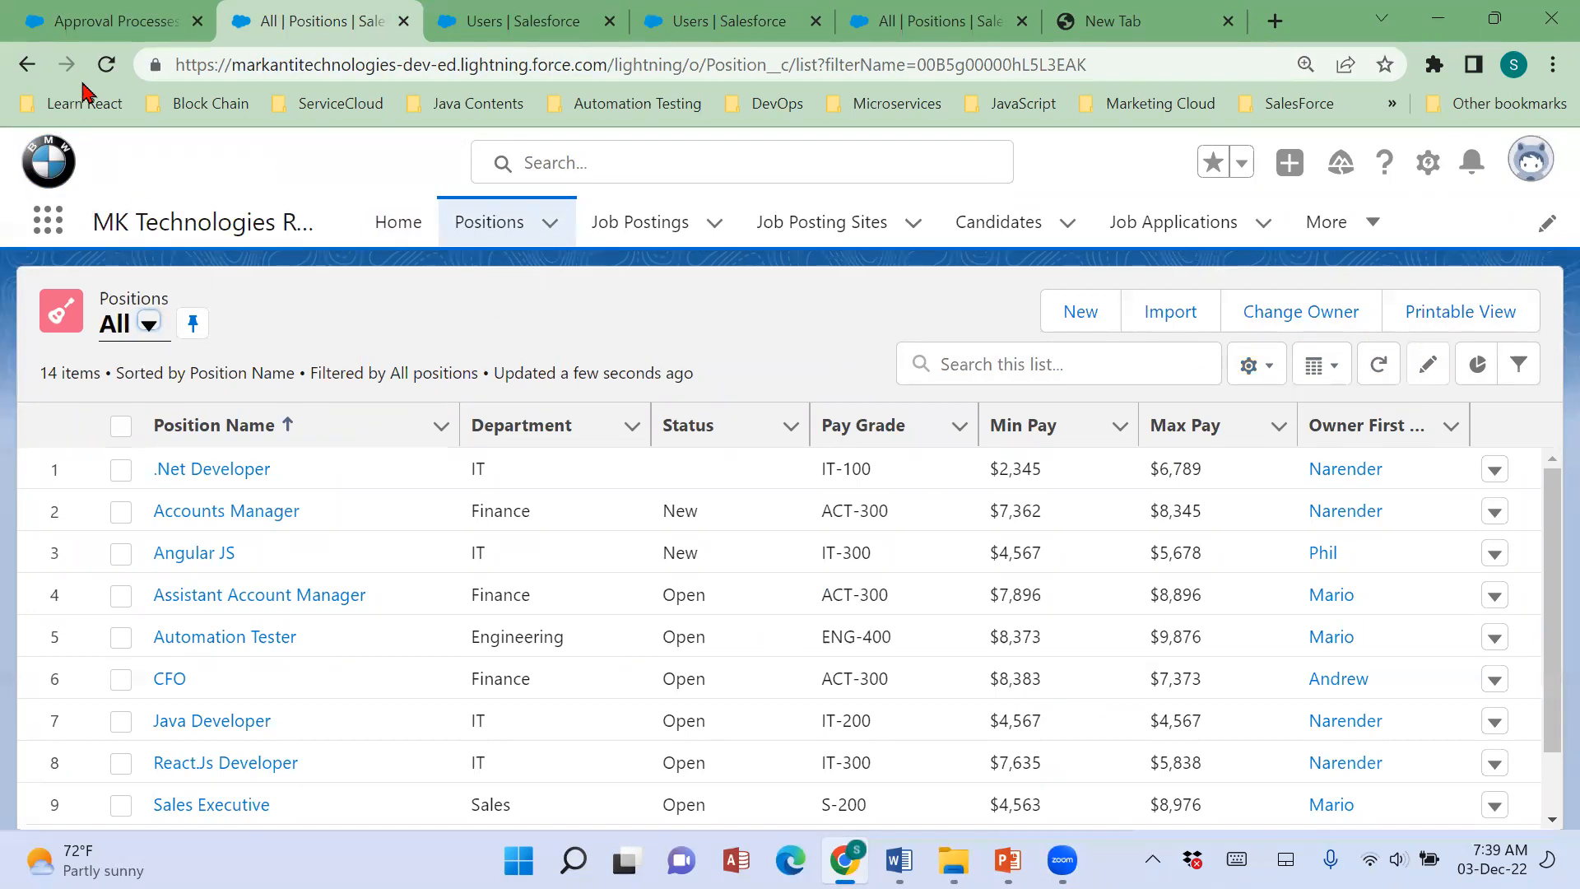
pyautogui.click(106, 64)
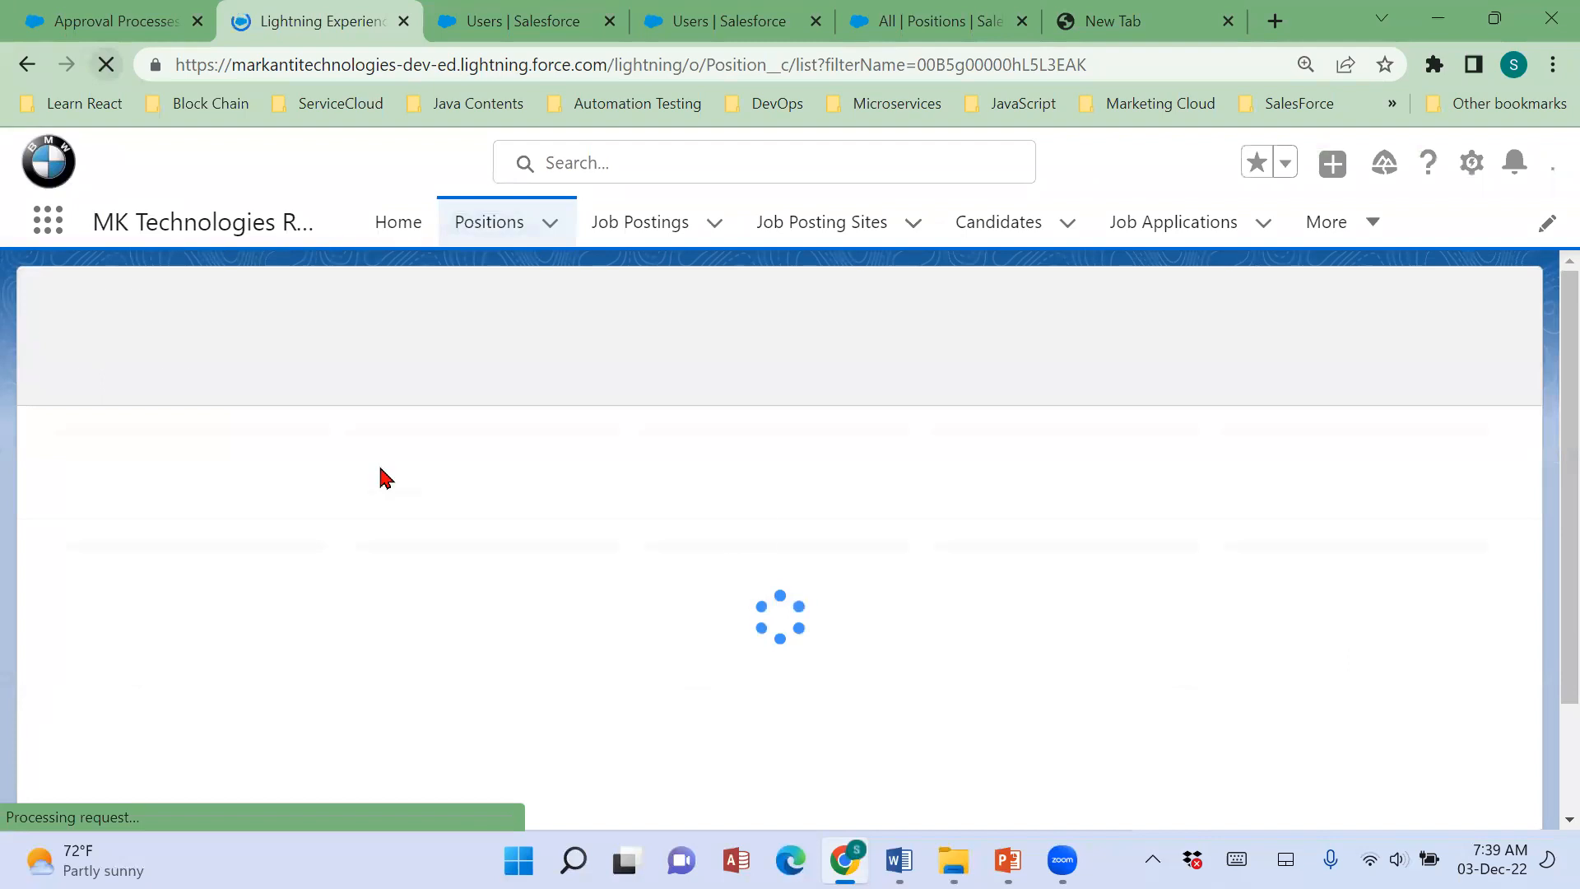
pyautogui.scroll(-3, 1337, 648)
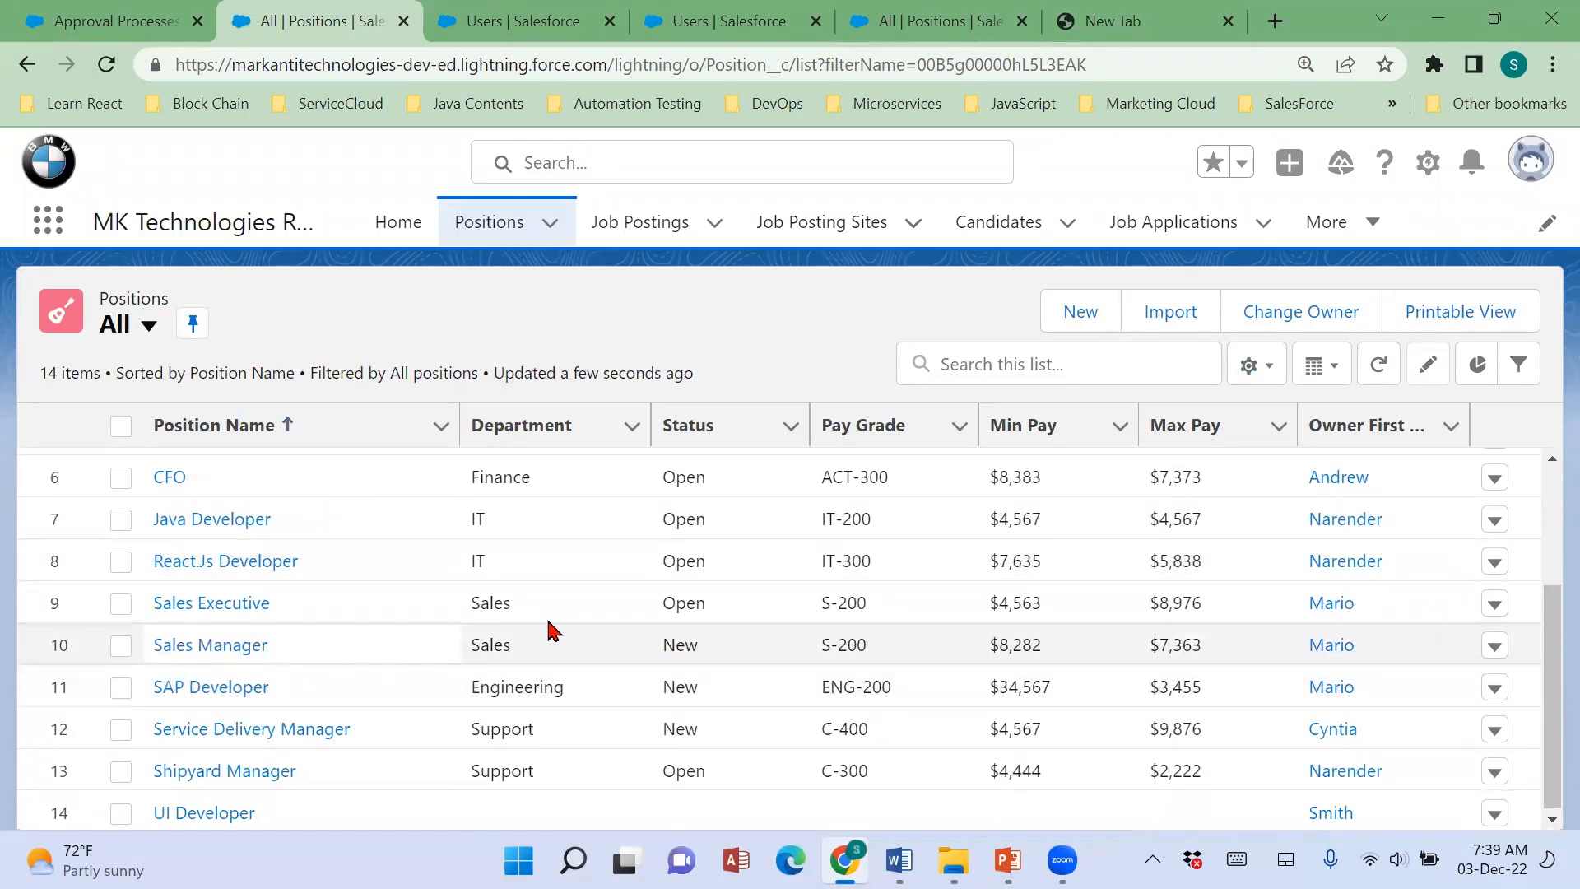
pyautogui.doubleClick(688, 609)
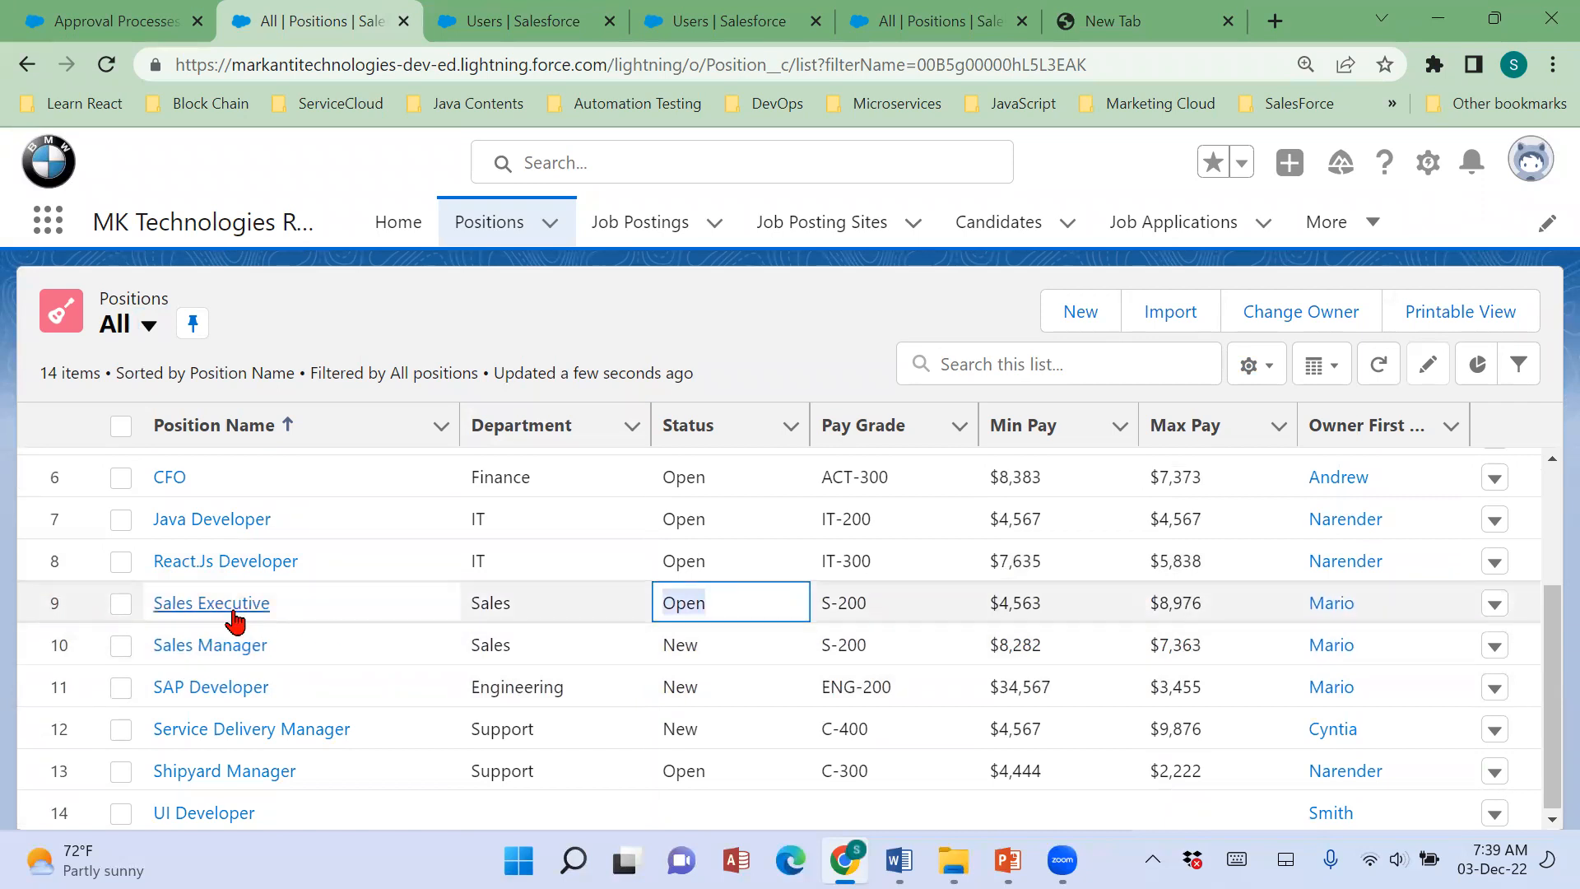
# Open the Sales Executive position and check its Status, Sub Status and Approval History.
pyautogui.click(231, 610)
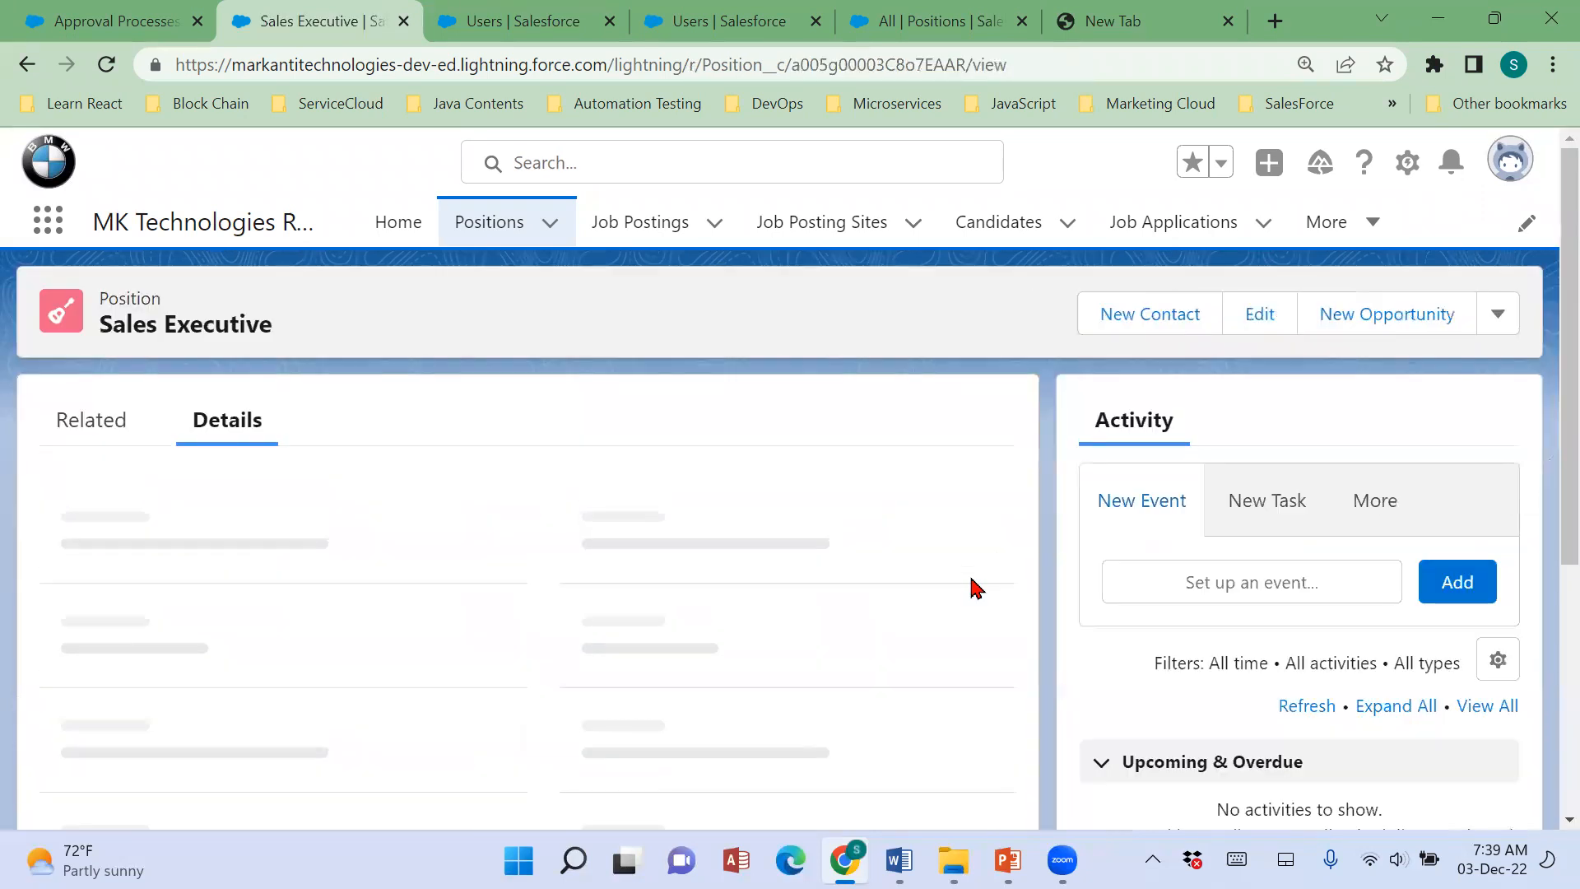
pyautogui.scroll(-7, 977, 587)
pyautogui.scroll(7, 377, 529)
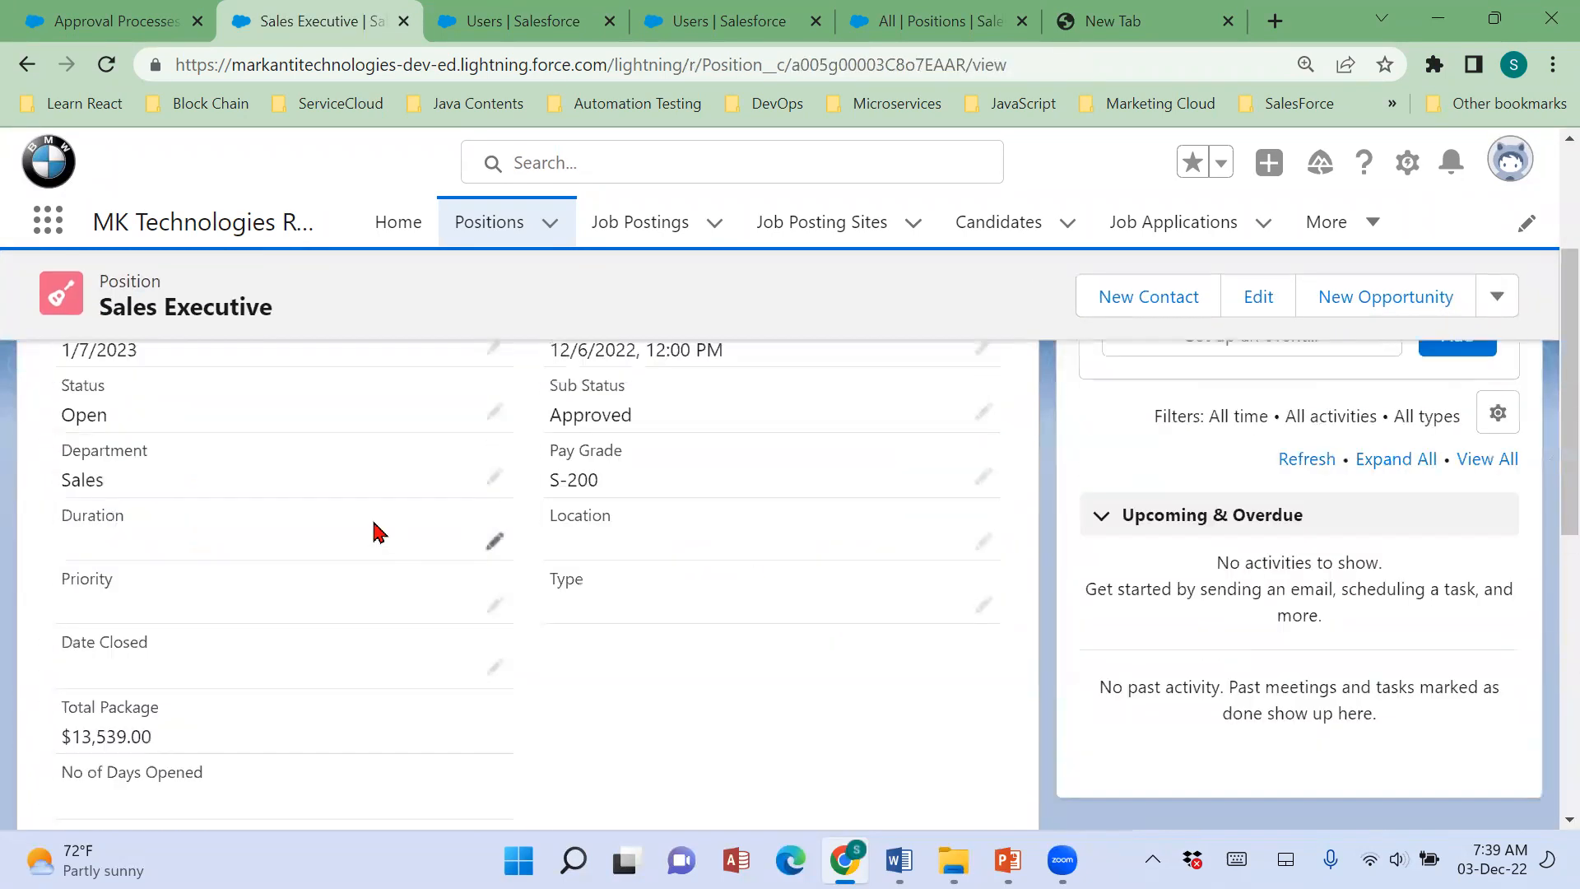
pyautogui.click(96, 441)
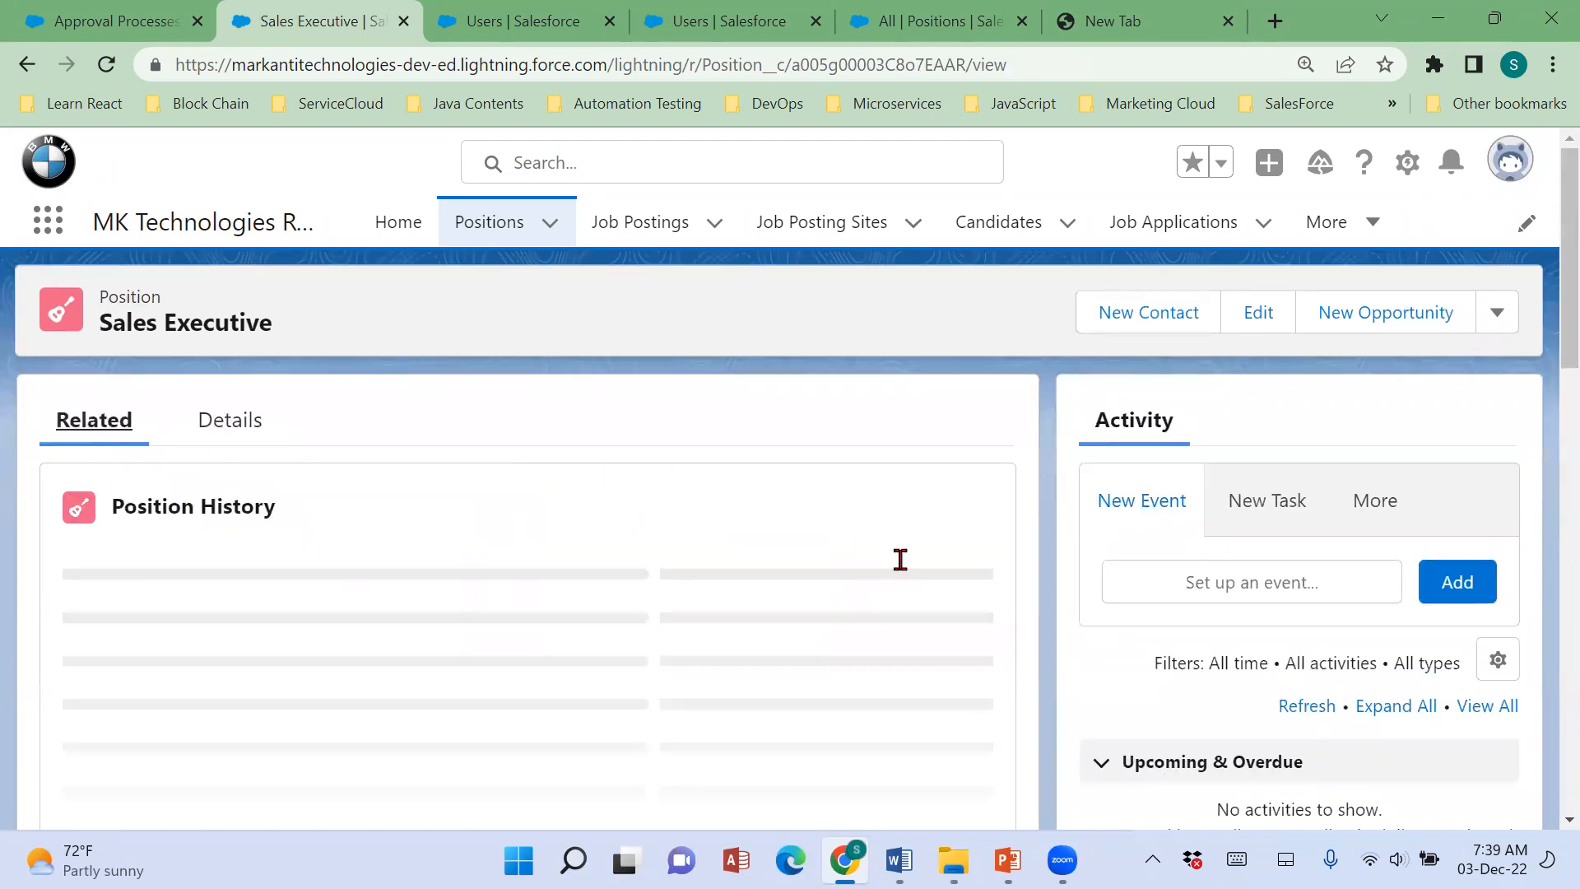
pyautogui.scroll(-5, 901, 568)
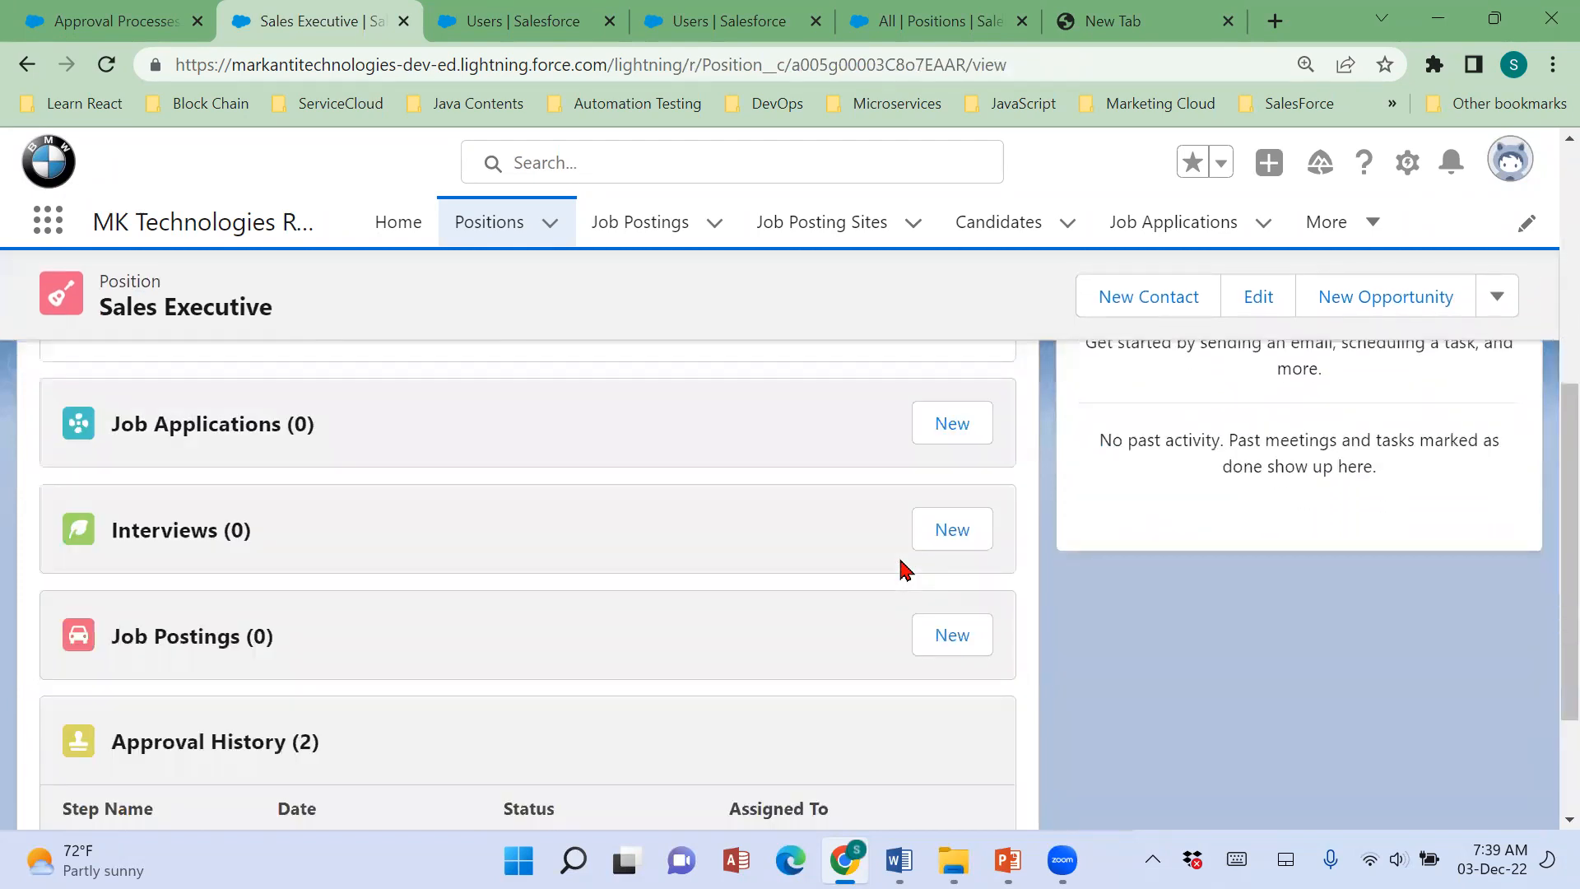
pyautogui.scroll(-3, 904, 566)
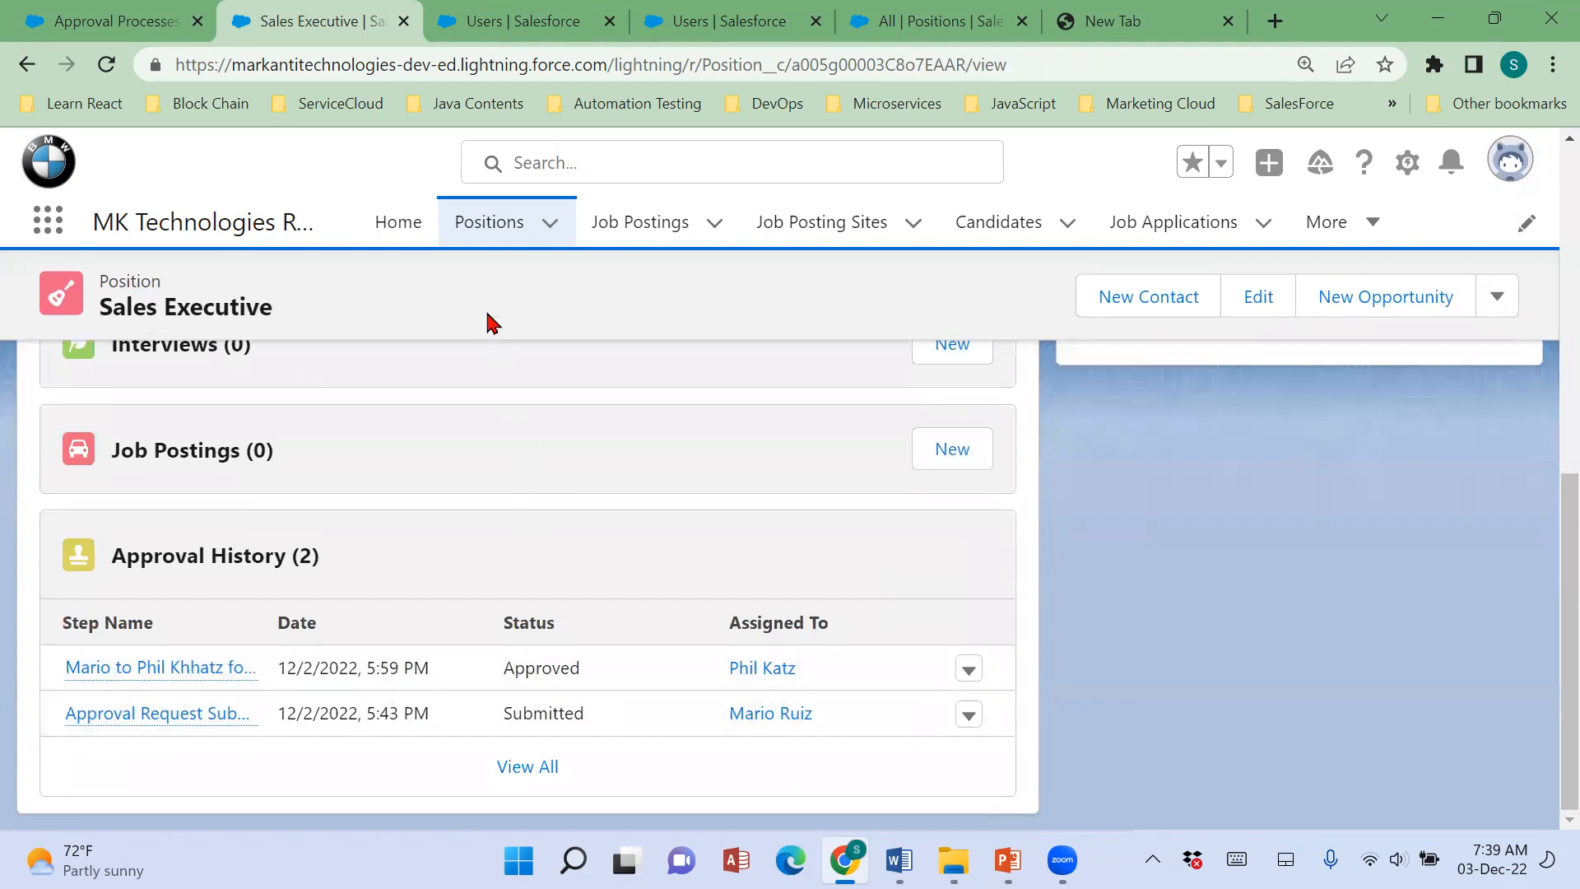
# Open the Automation Tester position, review its Position History and Approval History, and return to the Positions list.
pyautogui.click(472, 226)
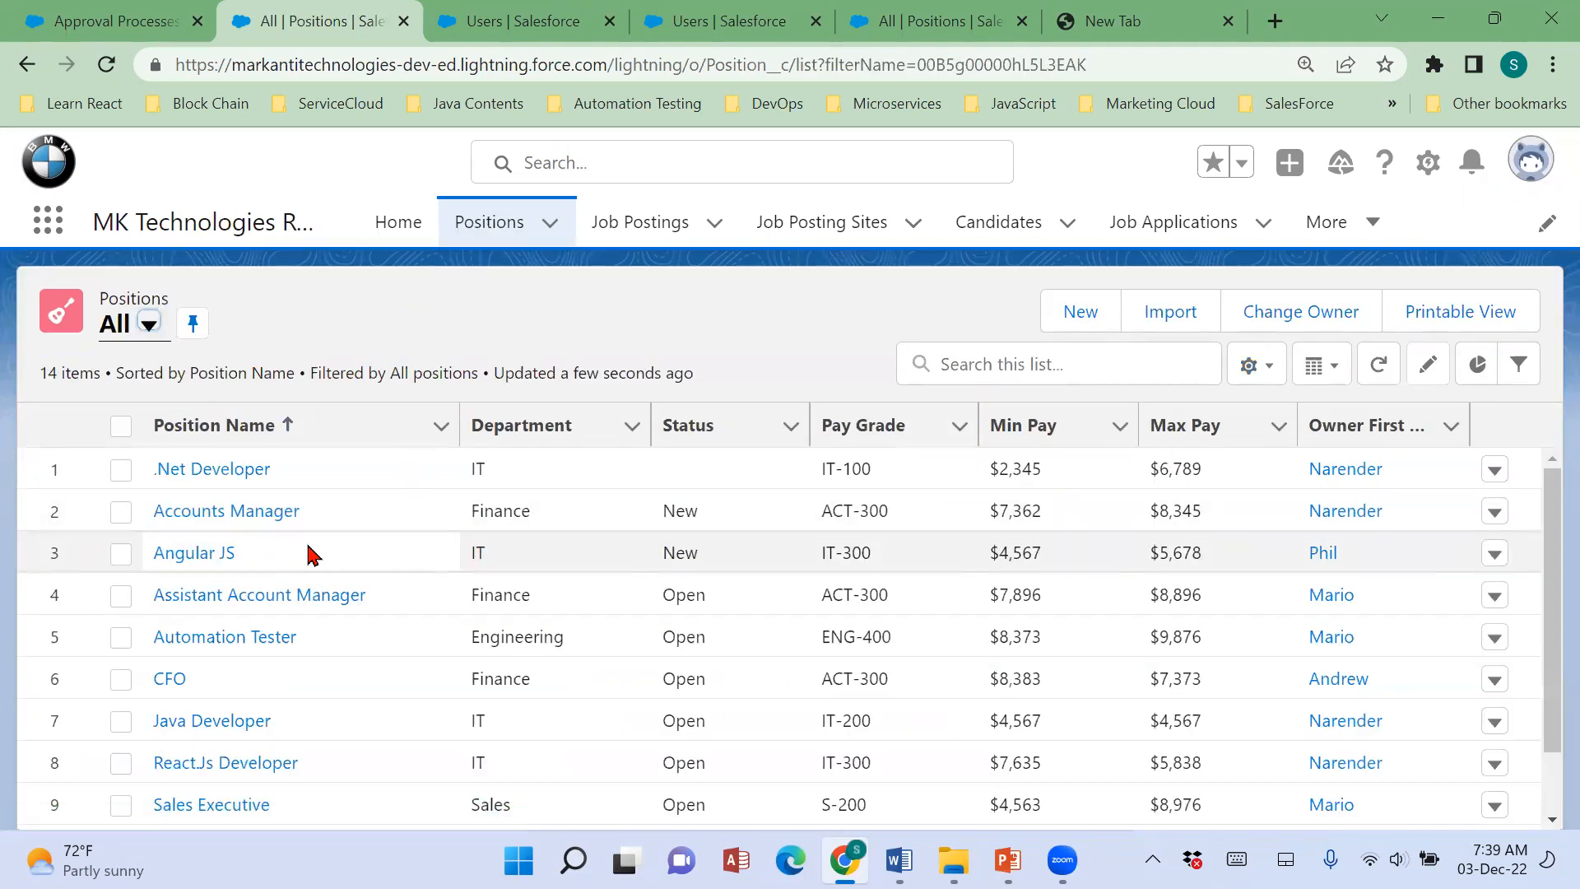
pyautogui.click(241, 639)
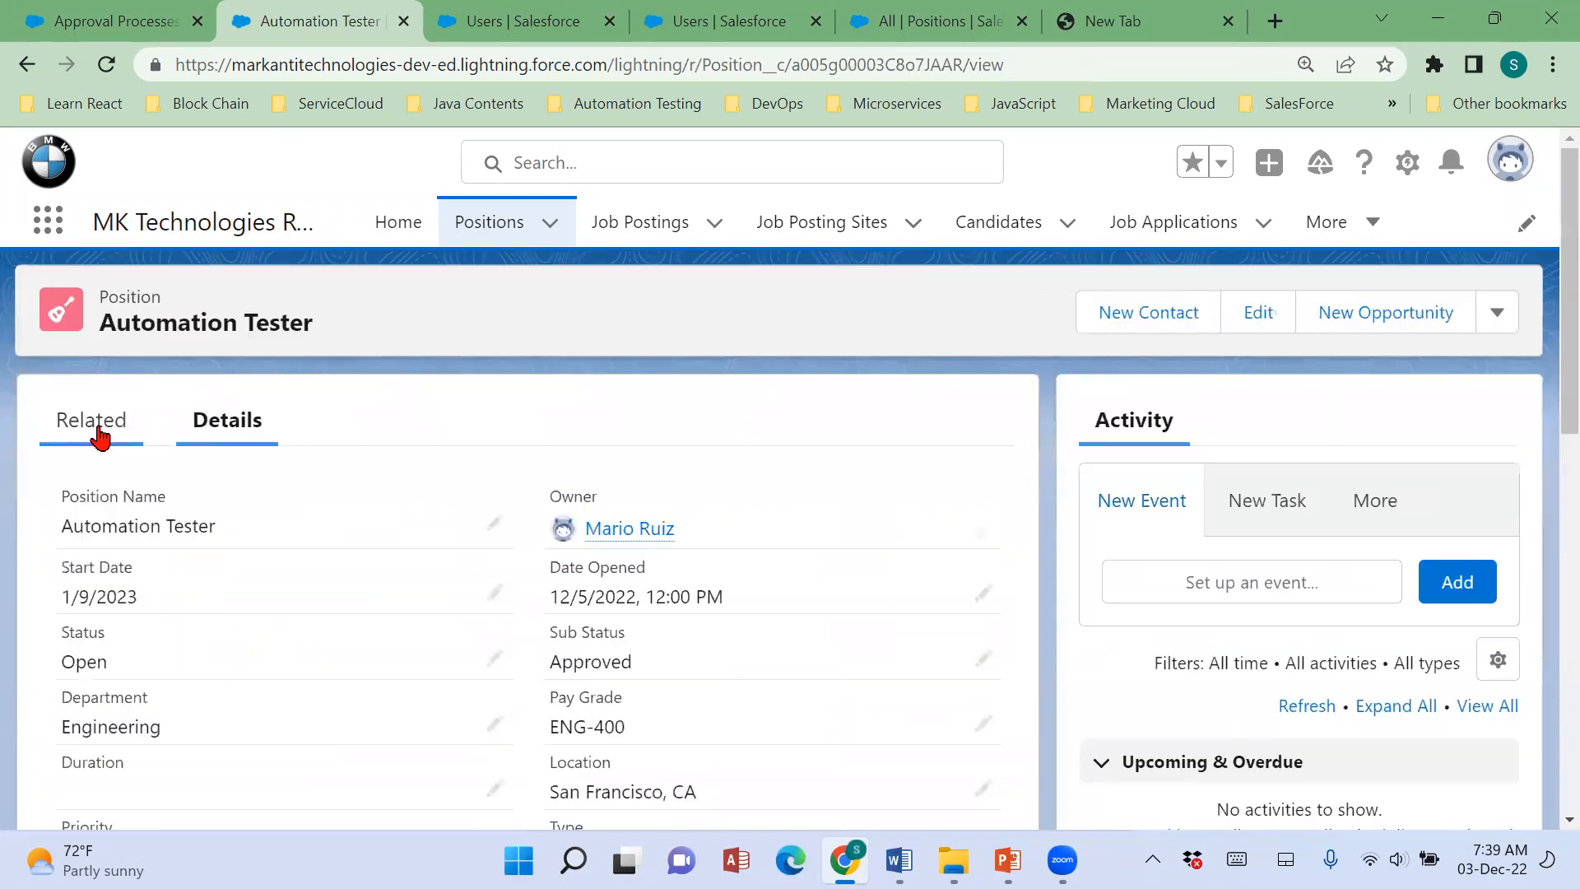
pyautogui.click(100, 437)
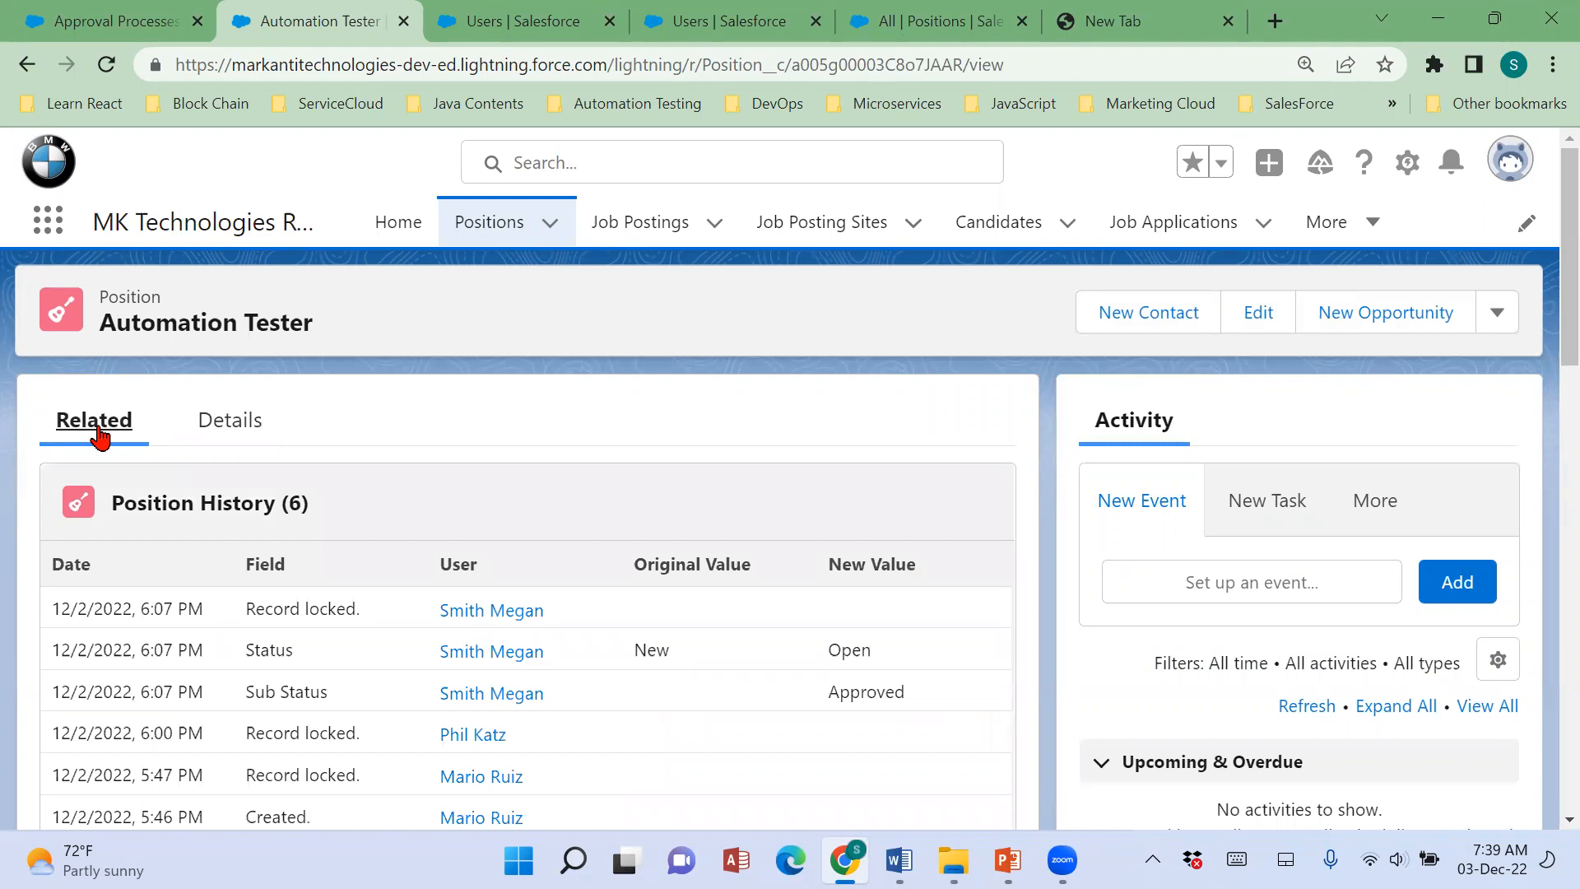
pyautogui.scroll(-5, 705, 493)
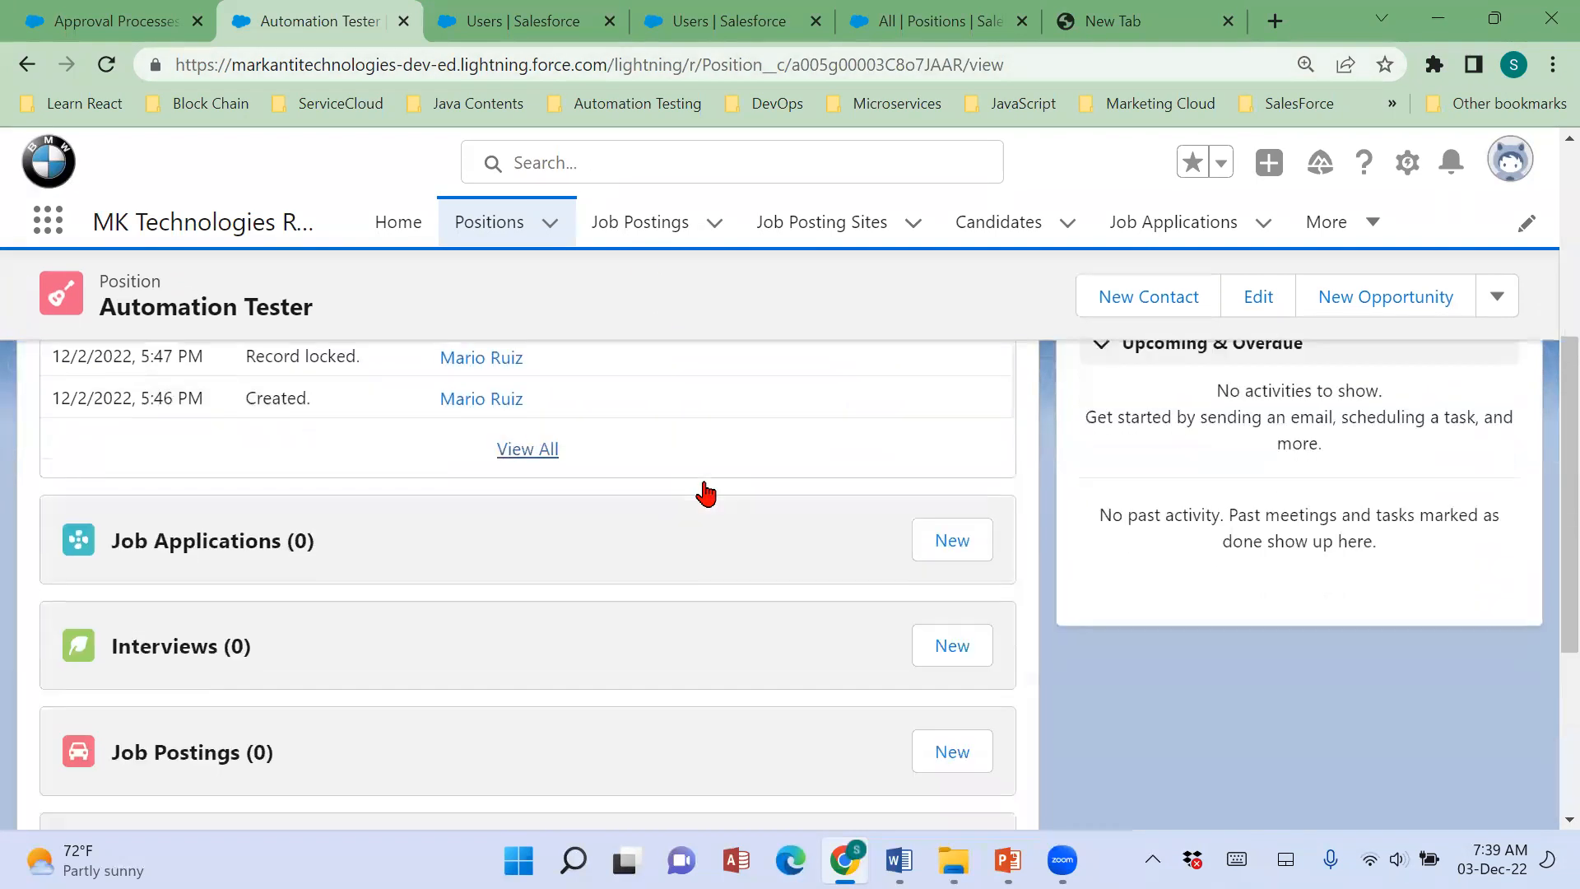
pyautogui.scroll(-4, 705, 494)
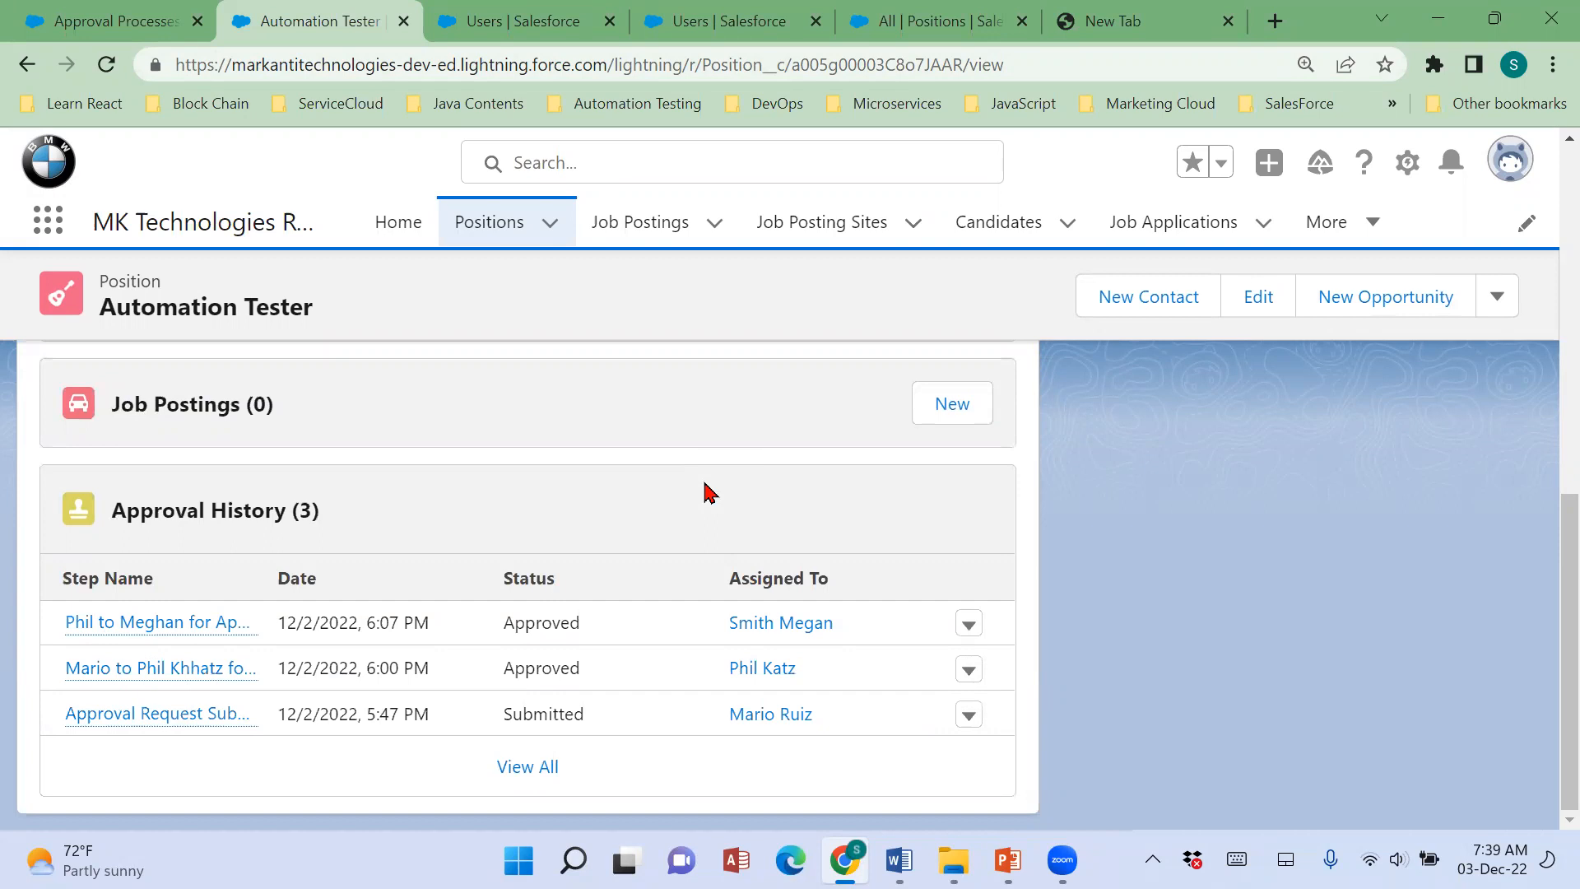
pyautogui.scroll(10, 709, 492)
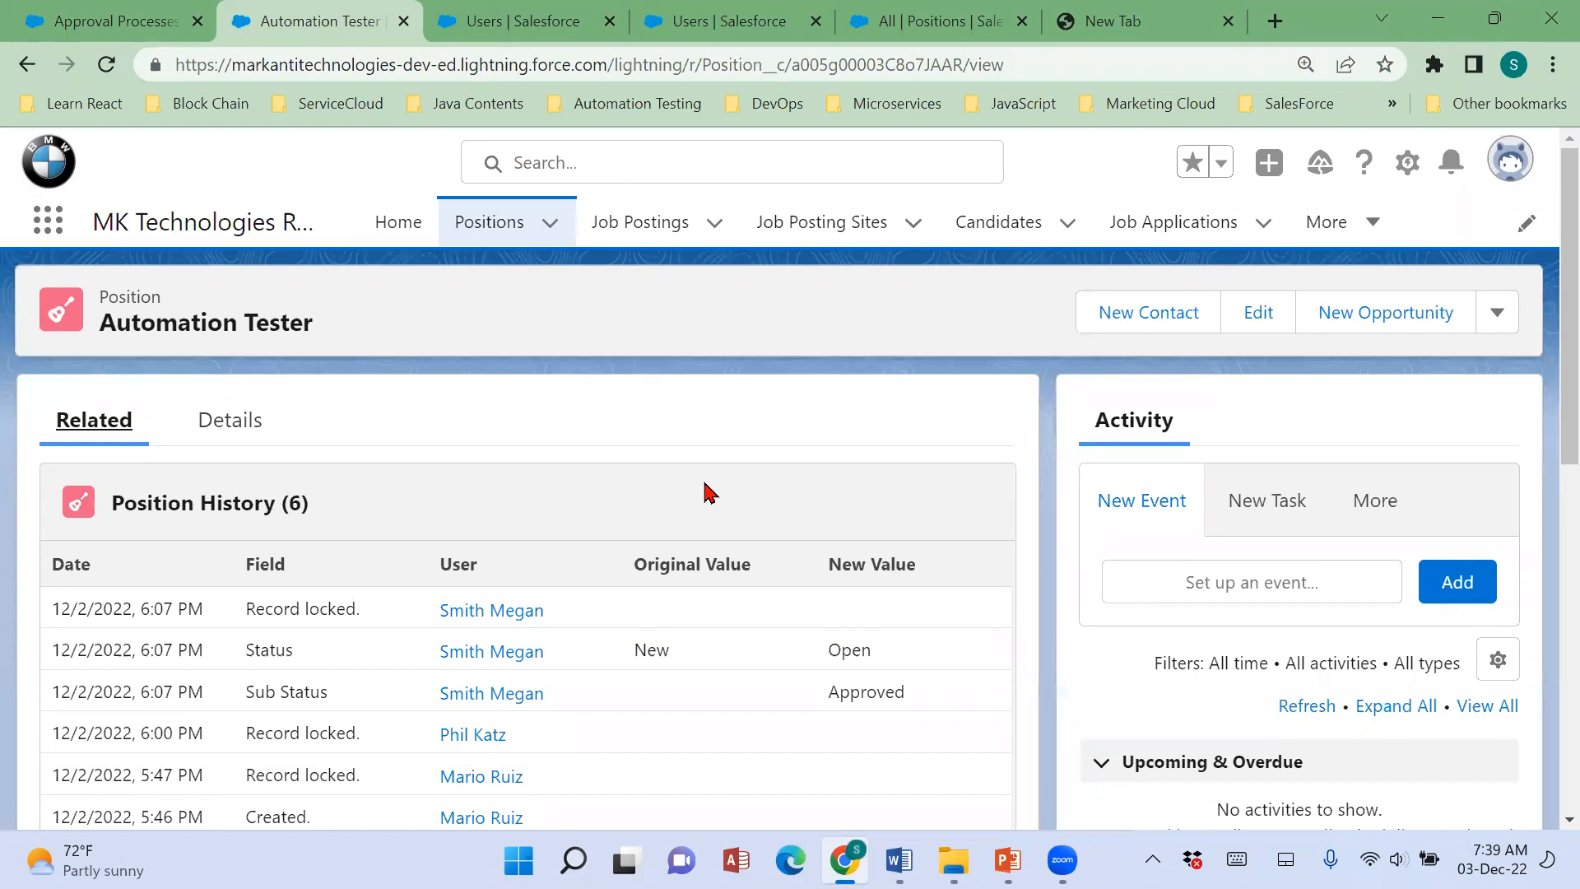
pyautogui.click(489, 229)
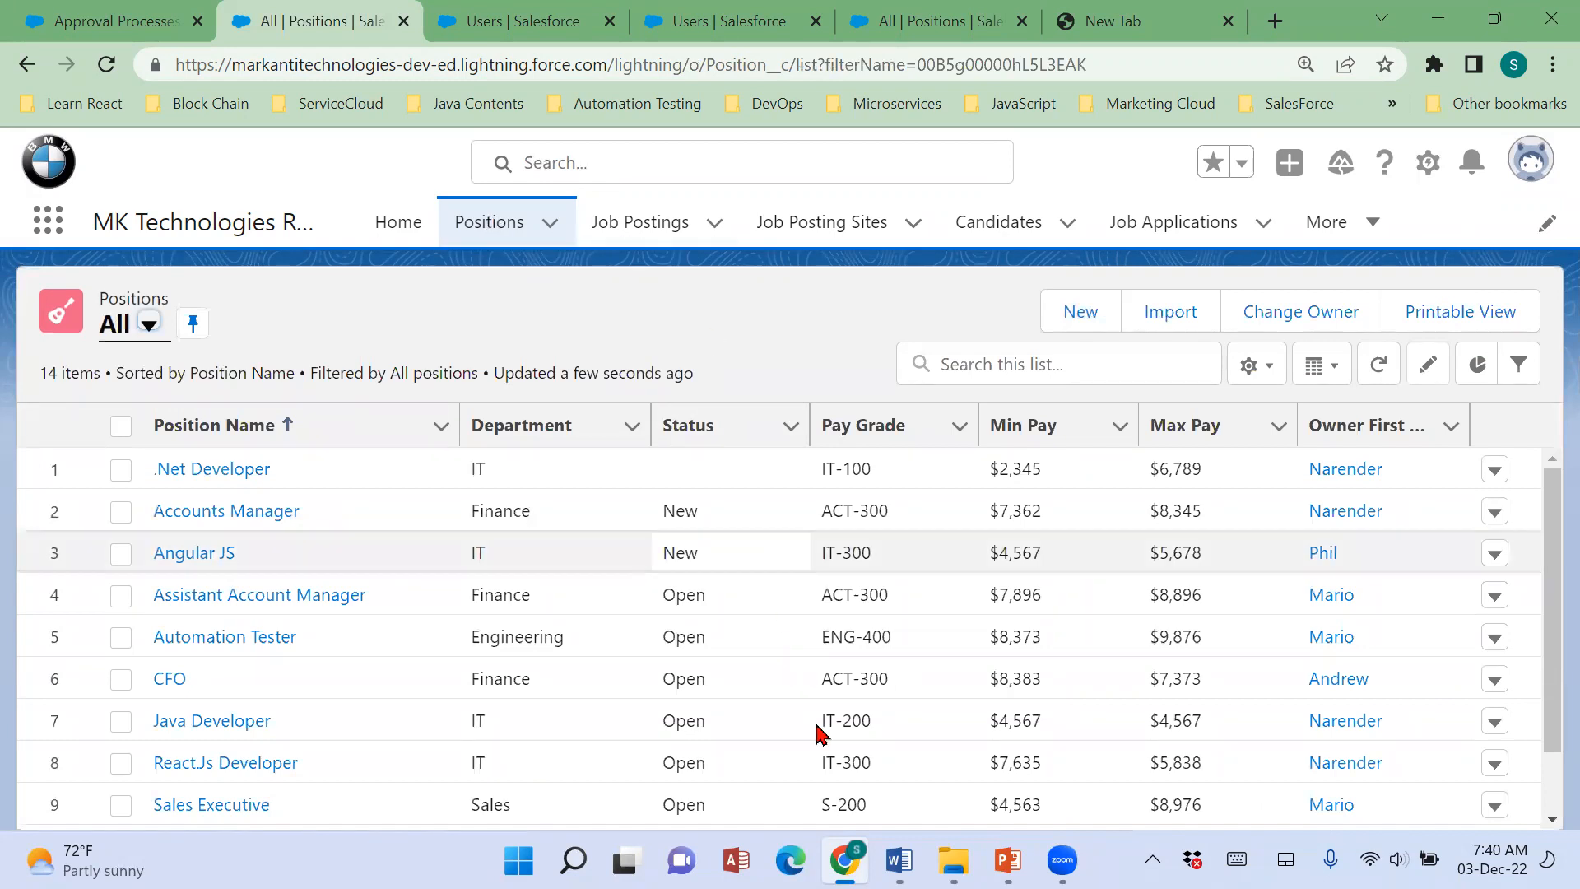
# Switch to the Oct-Admin-Intensive document in Word and find the Skip level Approval Process notes near its end.
pyautogui.click(900, 860)
pyautogui.scroll(-4, 1256, 712)
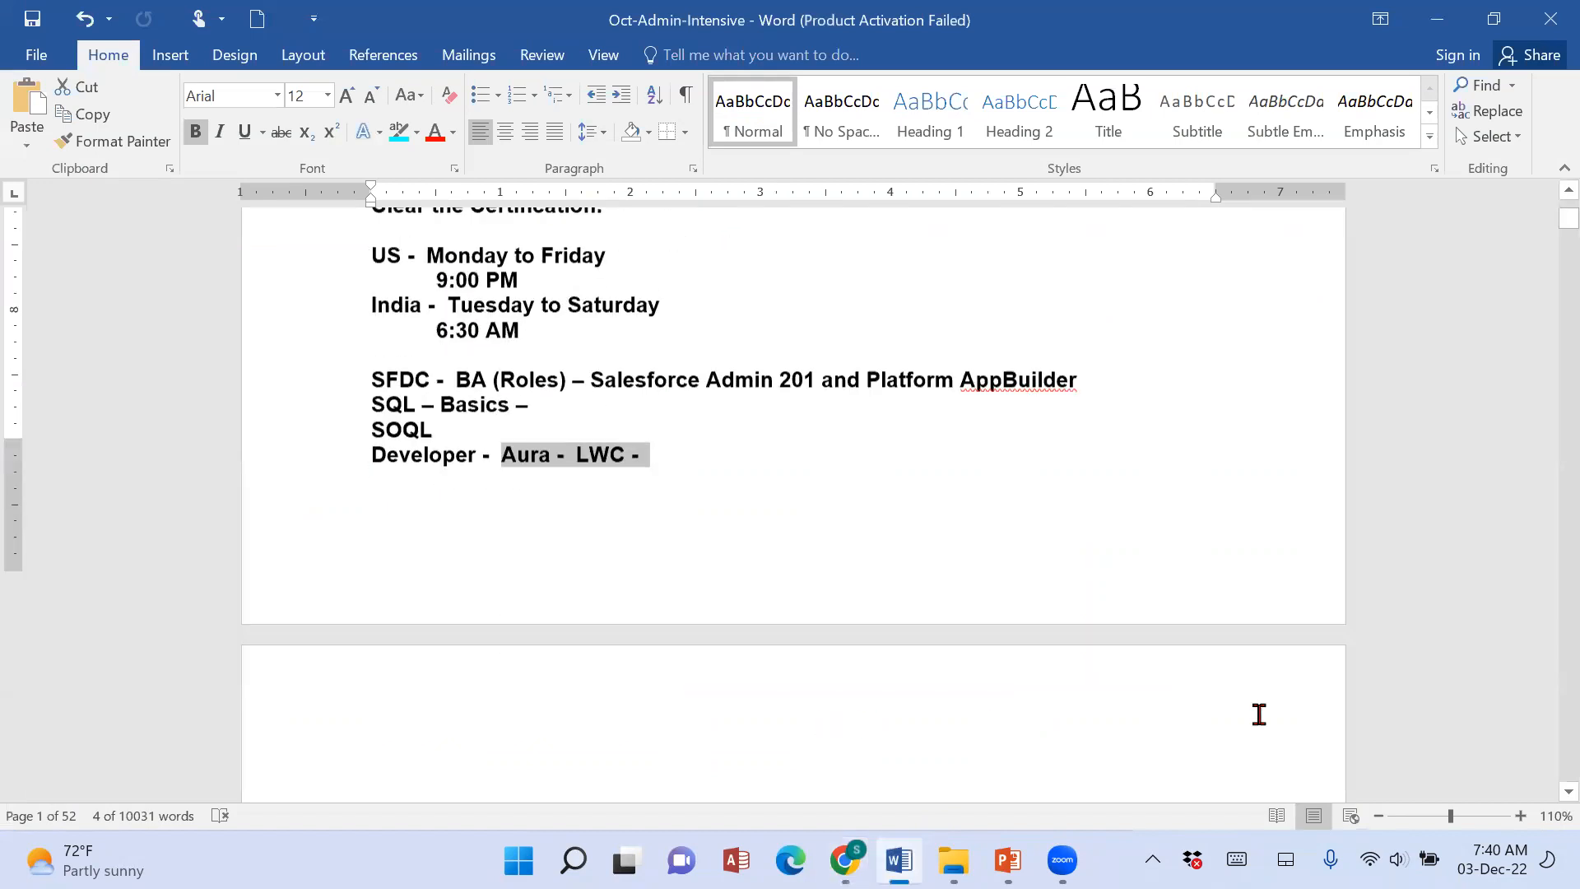
pyautogui.moveTo(1544, 233); pyautogui.dragTo(1546, 776)
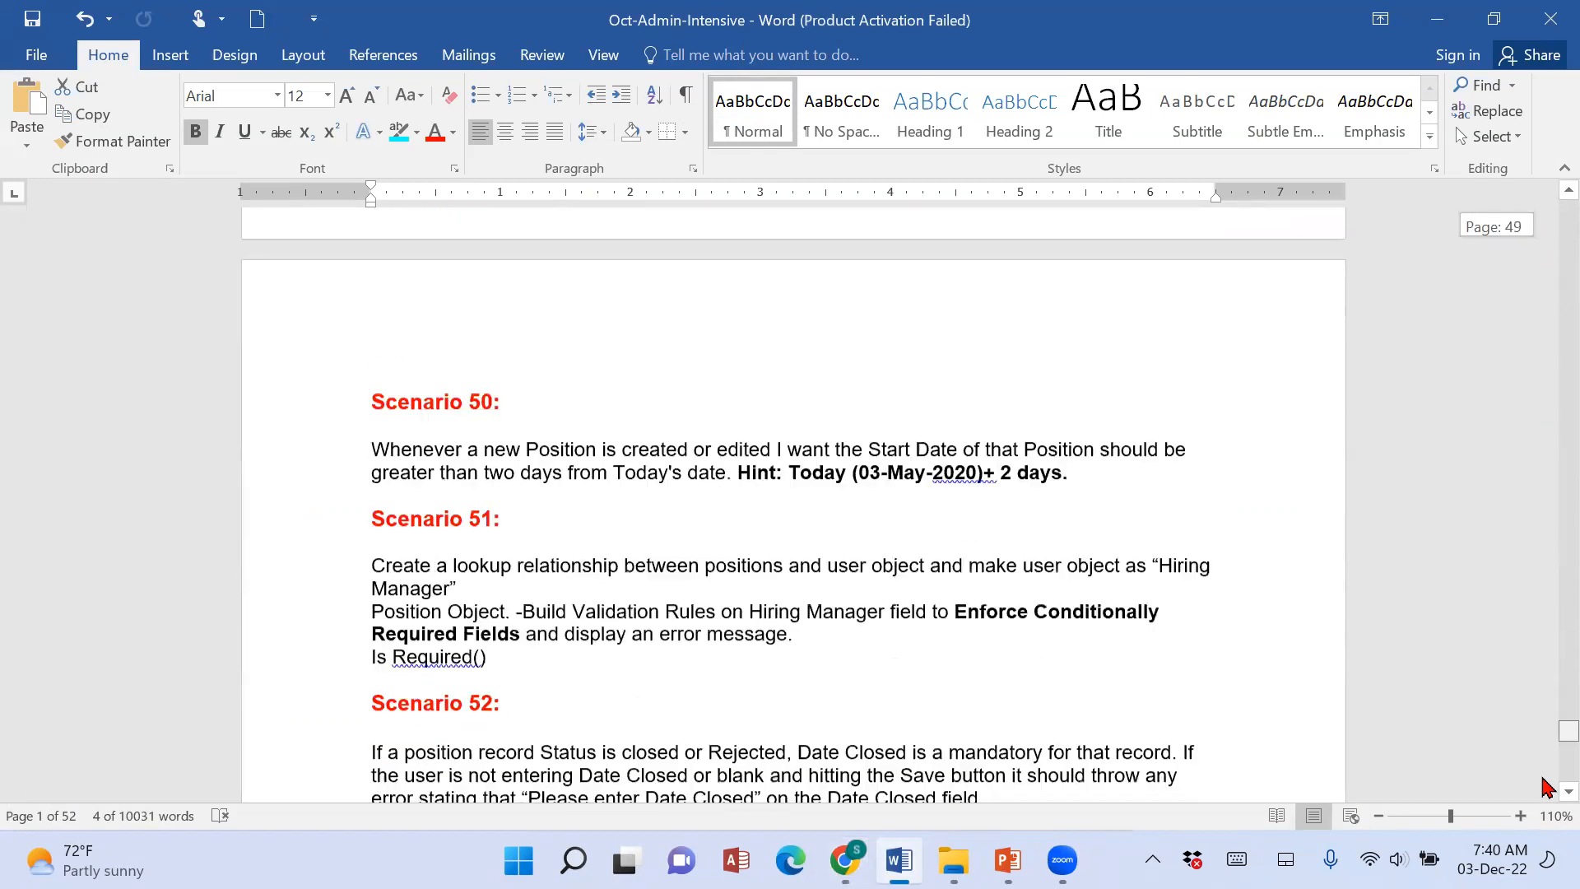
pyautogui.scroll(6, 613, 497)
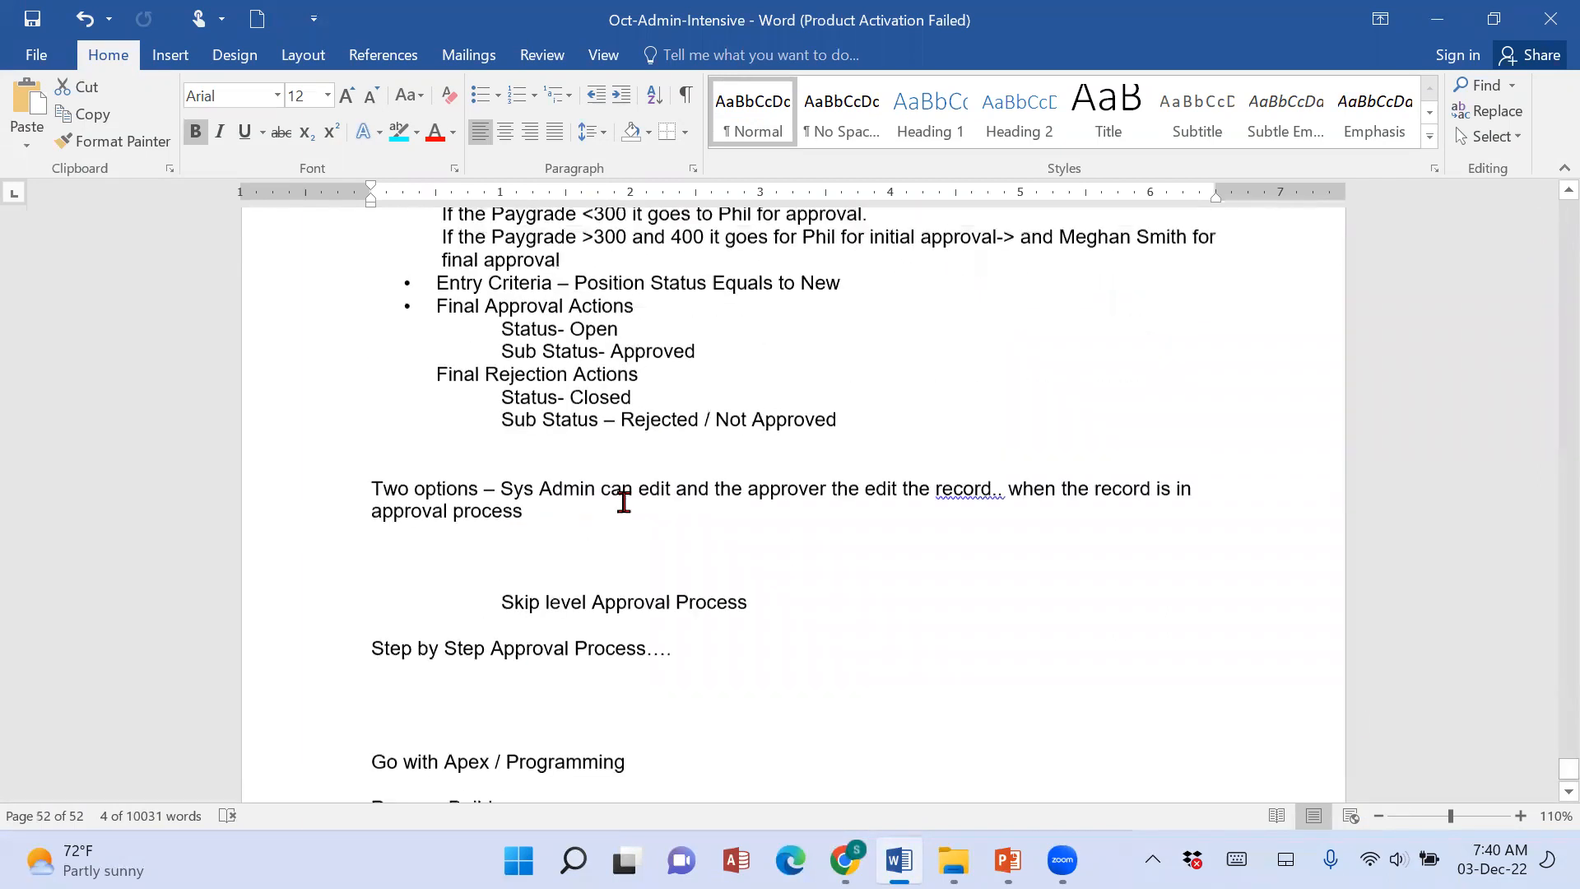
# Switch to the Relation Ships-Final presentation in PowerPoint and copy the whole Activity 3 Skip Level Approval Process text from slide 83.
pyautogui.click(1008, 860)
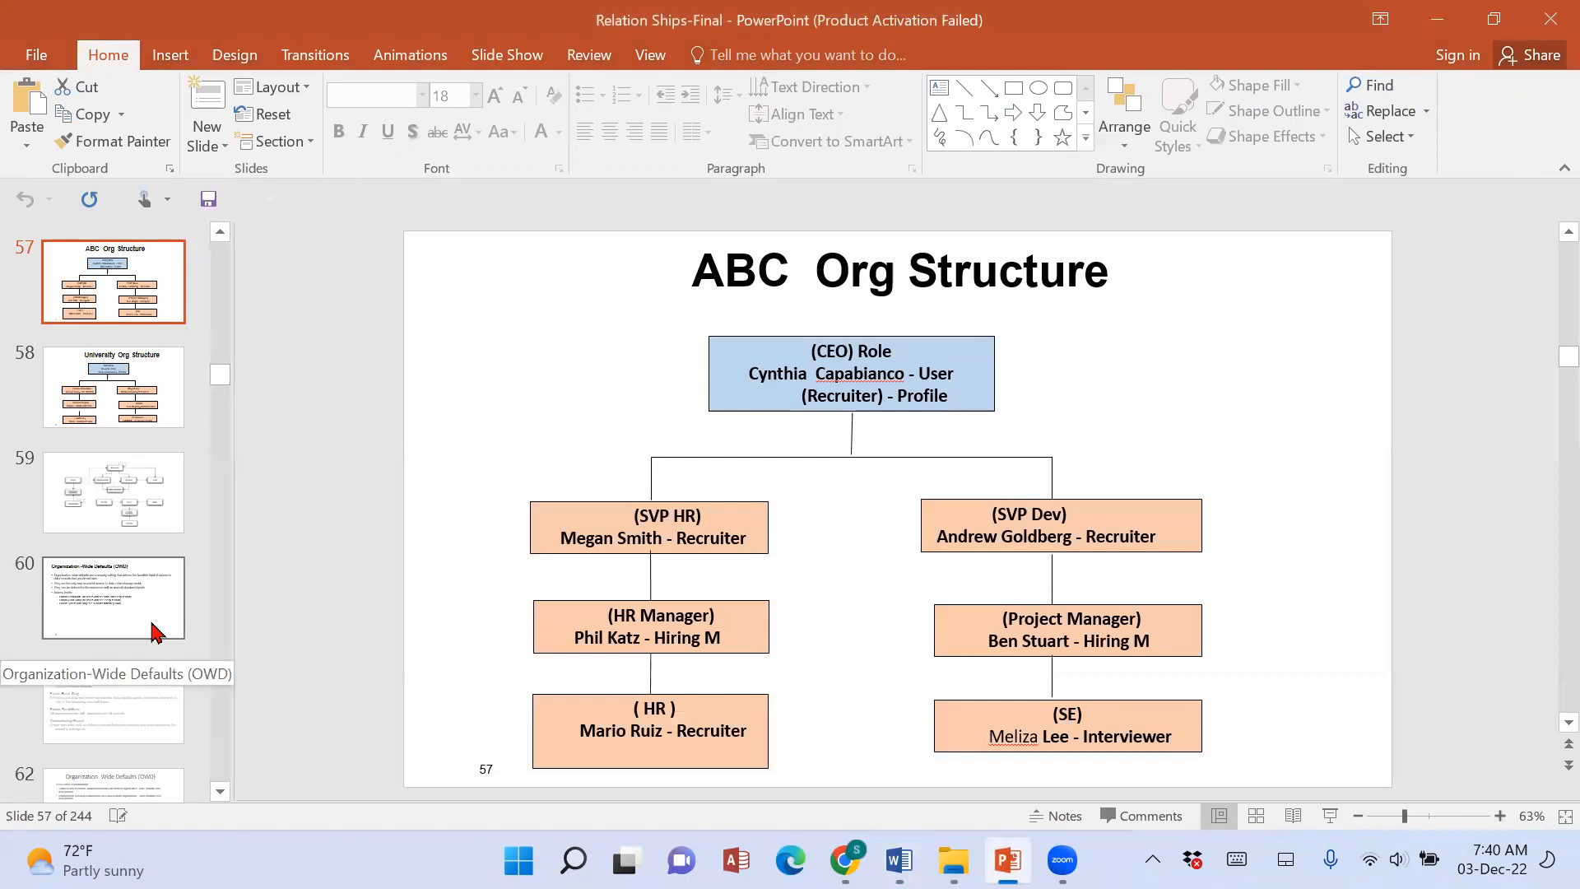
pyautogui.scroll(-5, 156, 633)
pyautogui.scroll(-10, 157, 634)
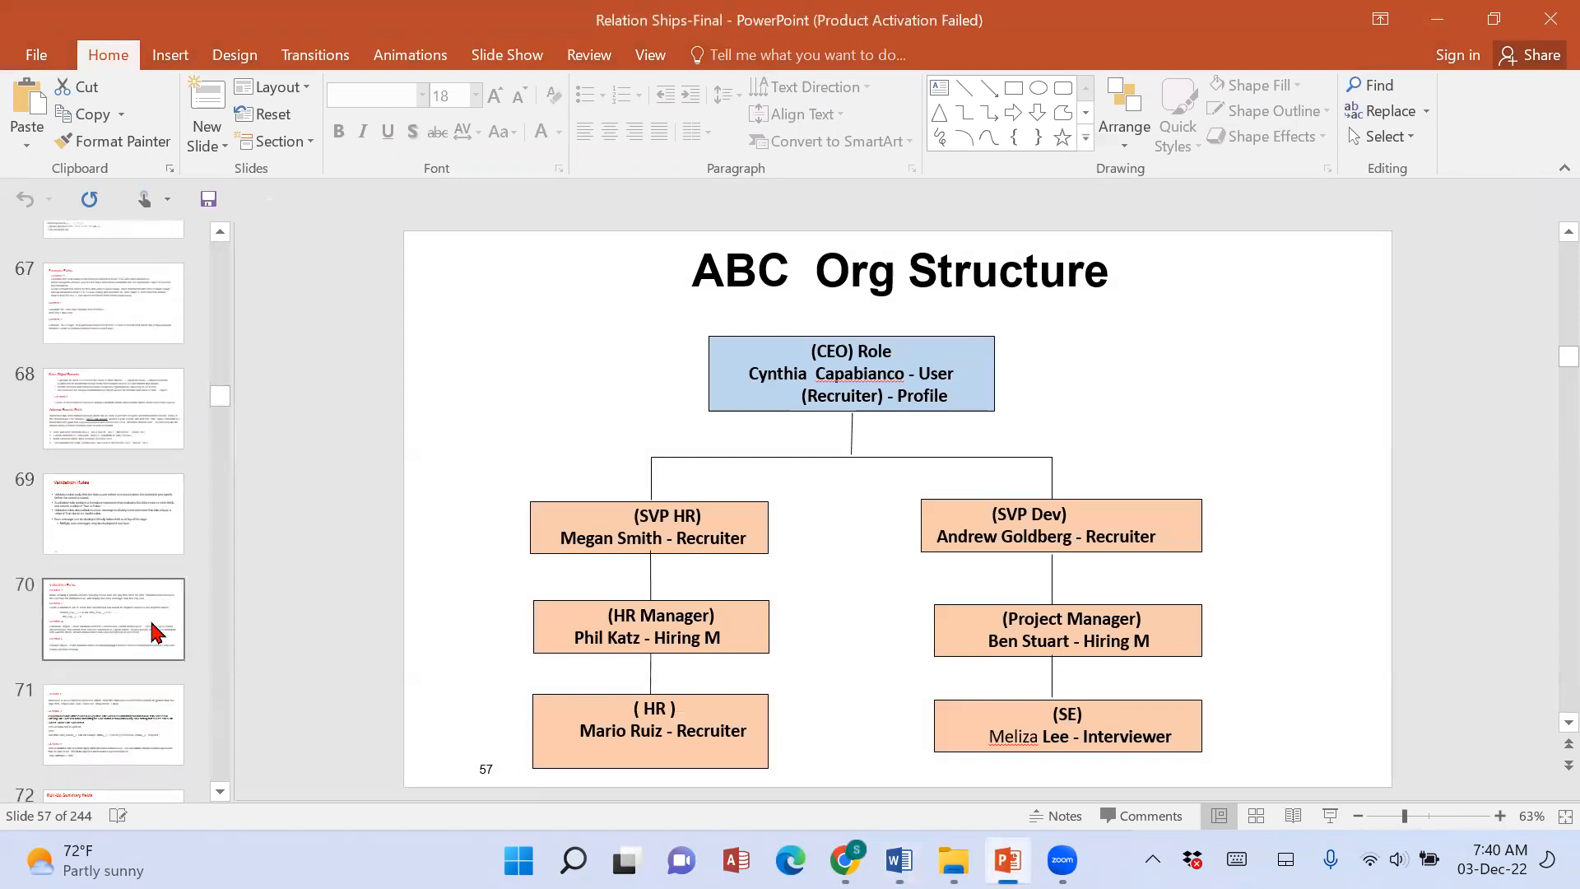
pyautogui.scroll(-5, 156, 634)
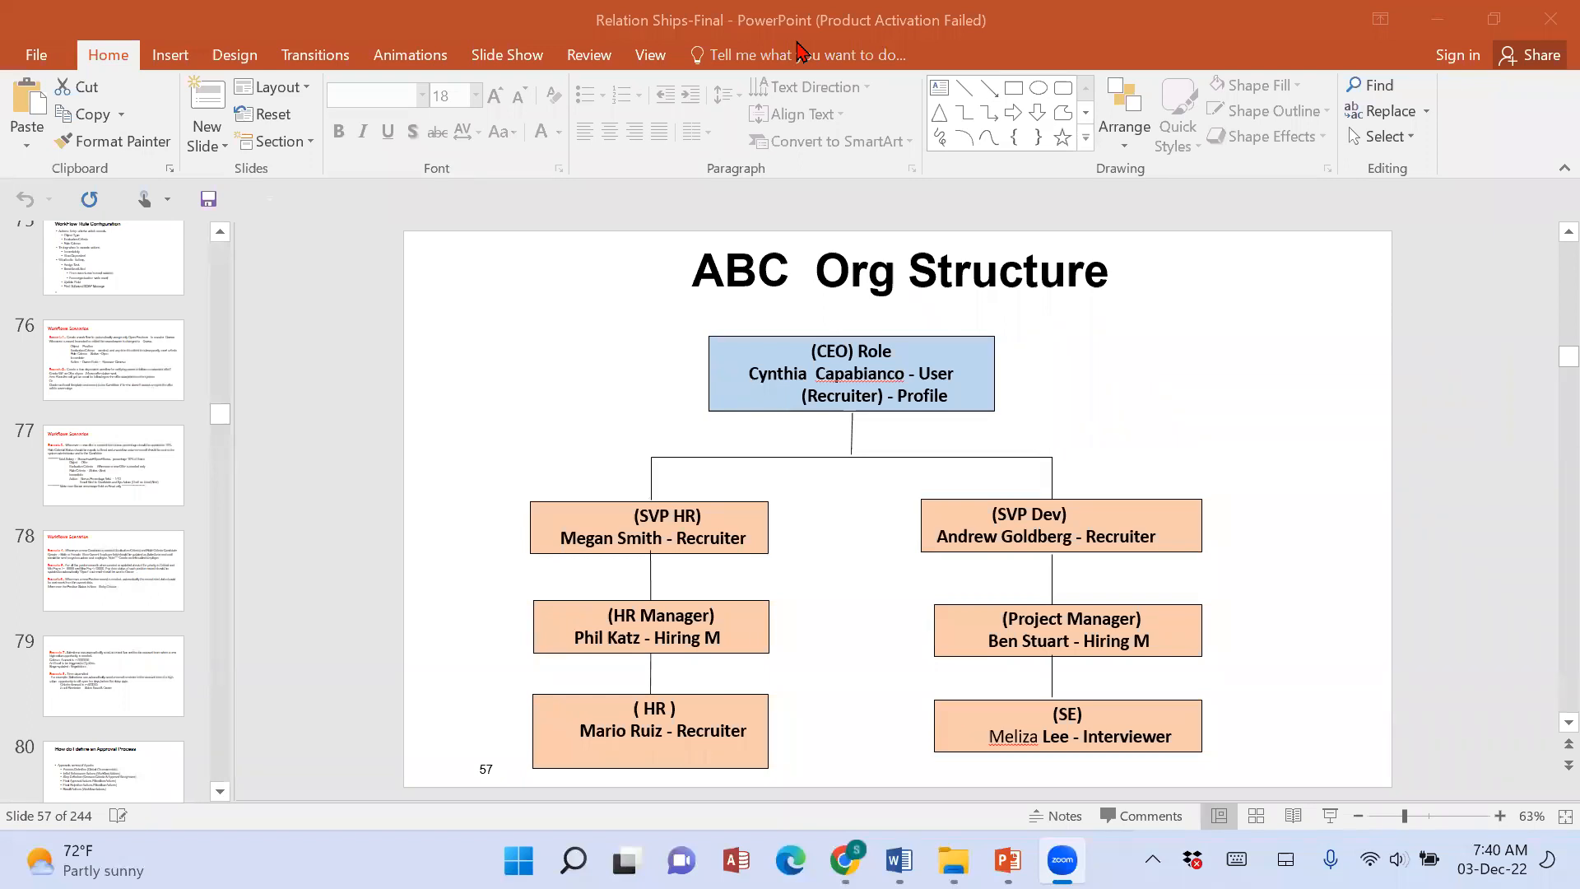
pyautogui.scroll(-4, 139, 633)
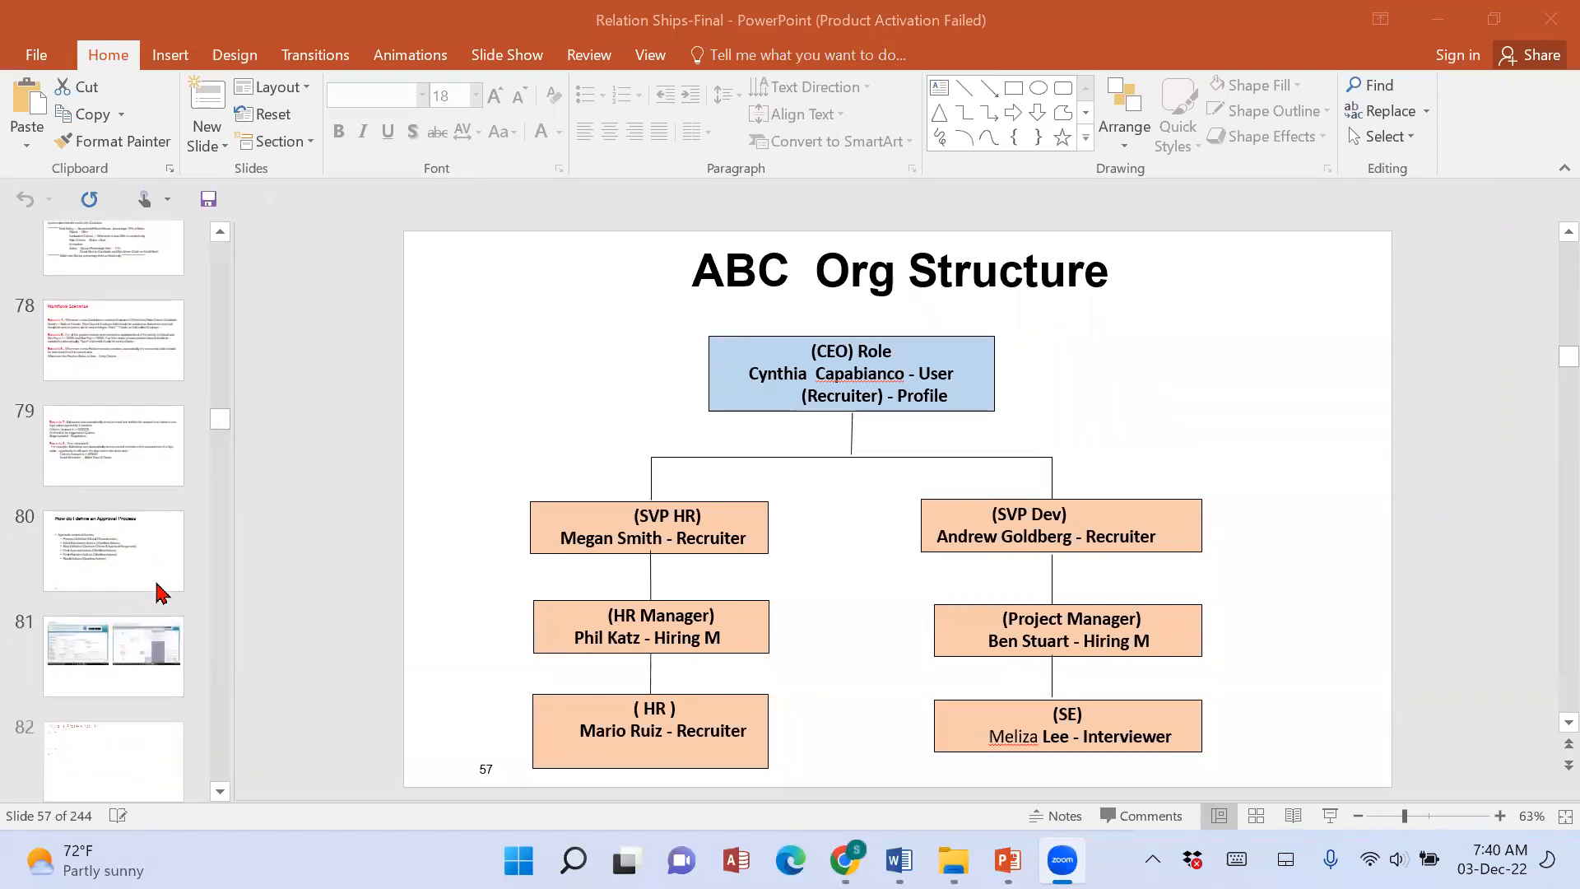
pyautogui.scroll(-1, 140, 634)
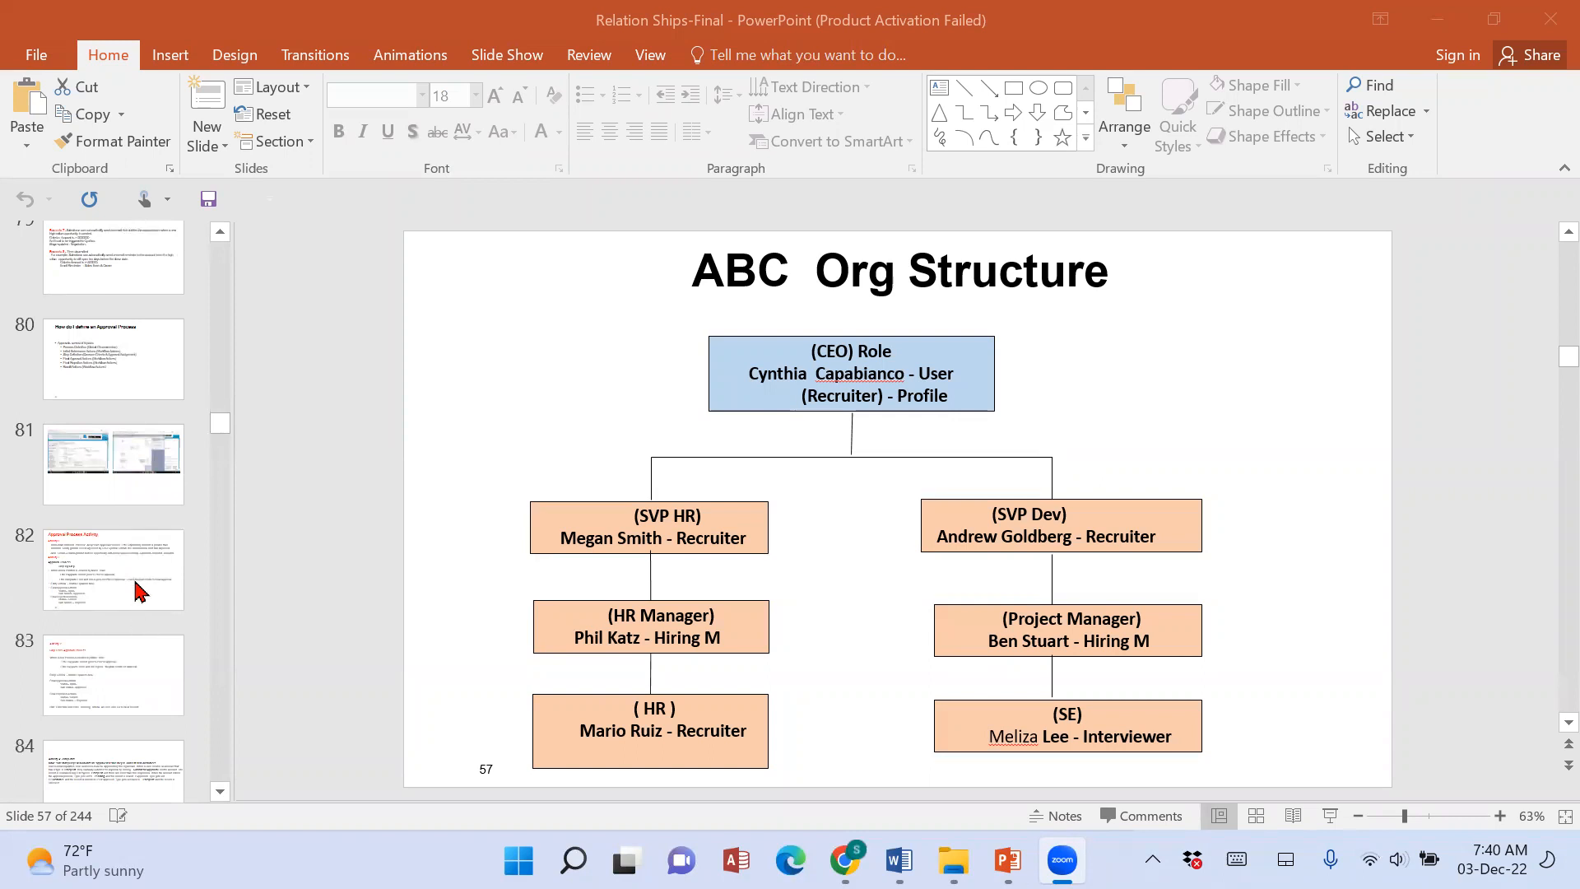
pyautogui.click(128, 691)
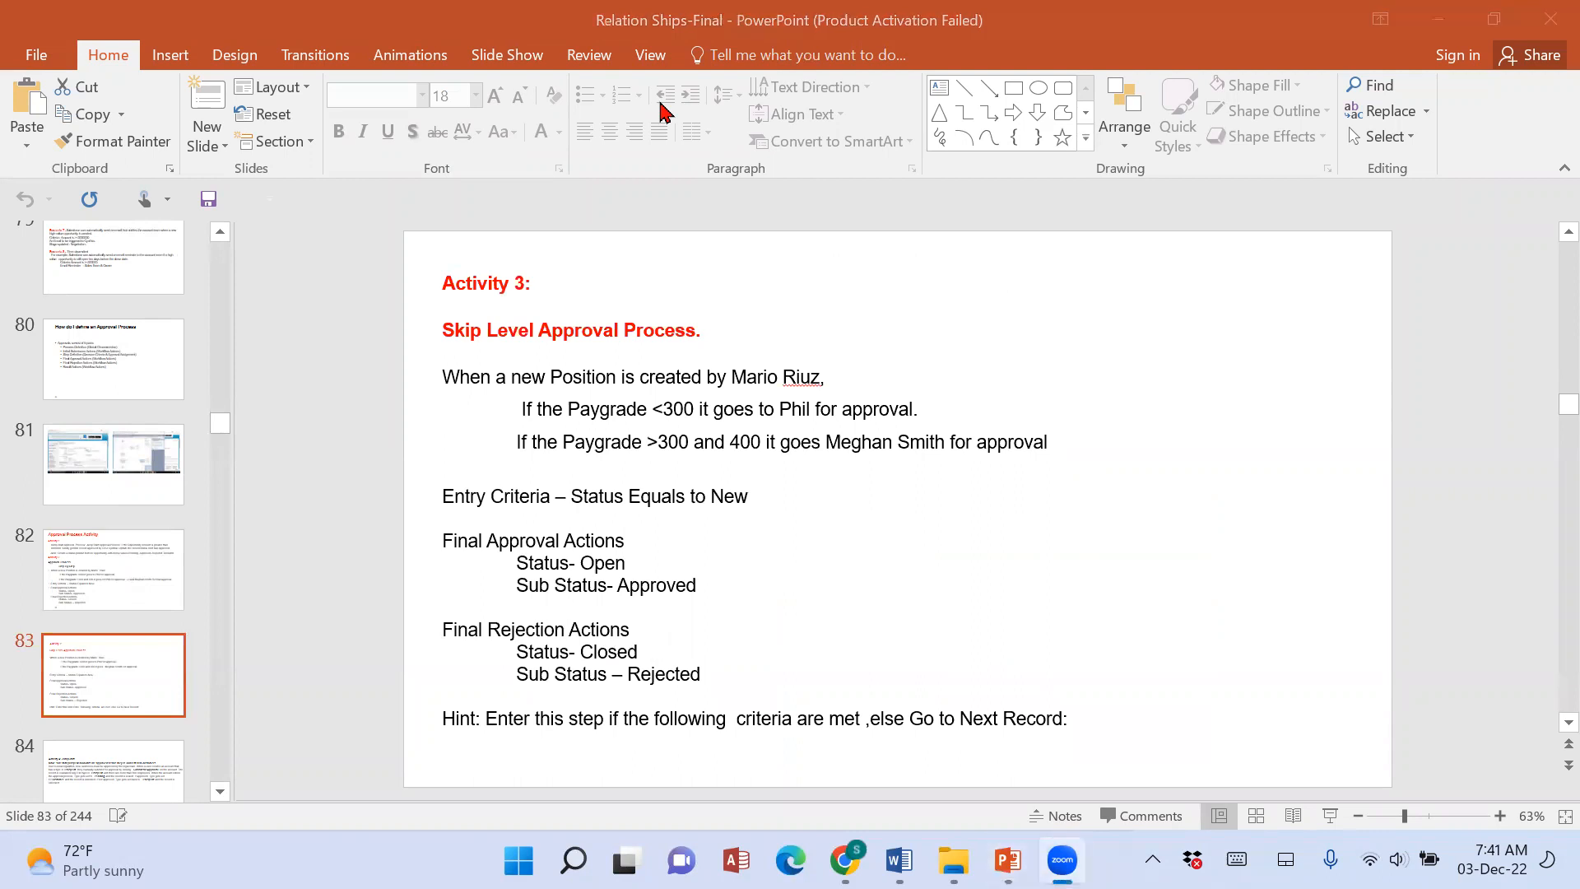
pyautogui.click(464, 309)
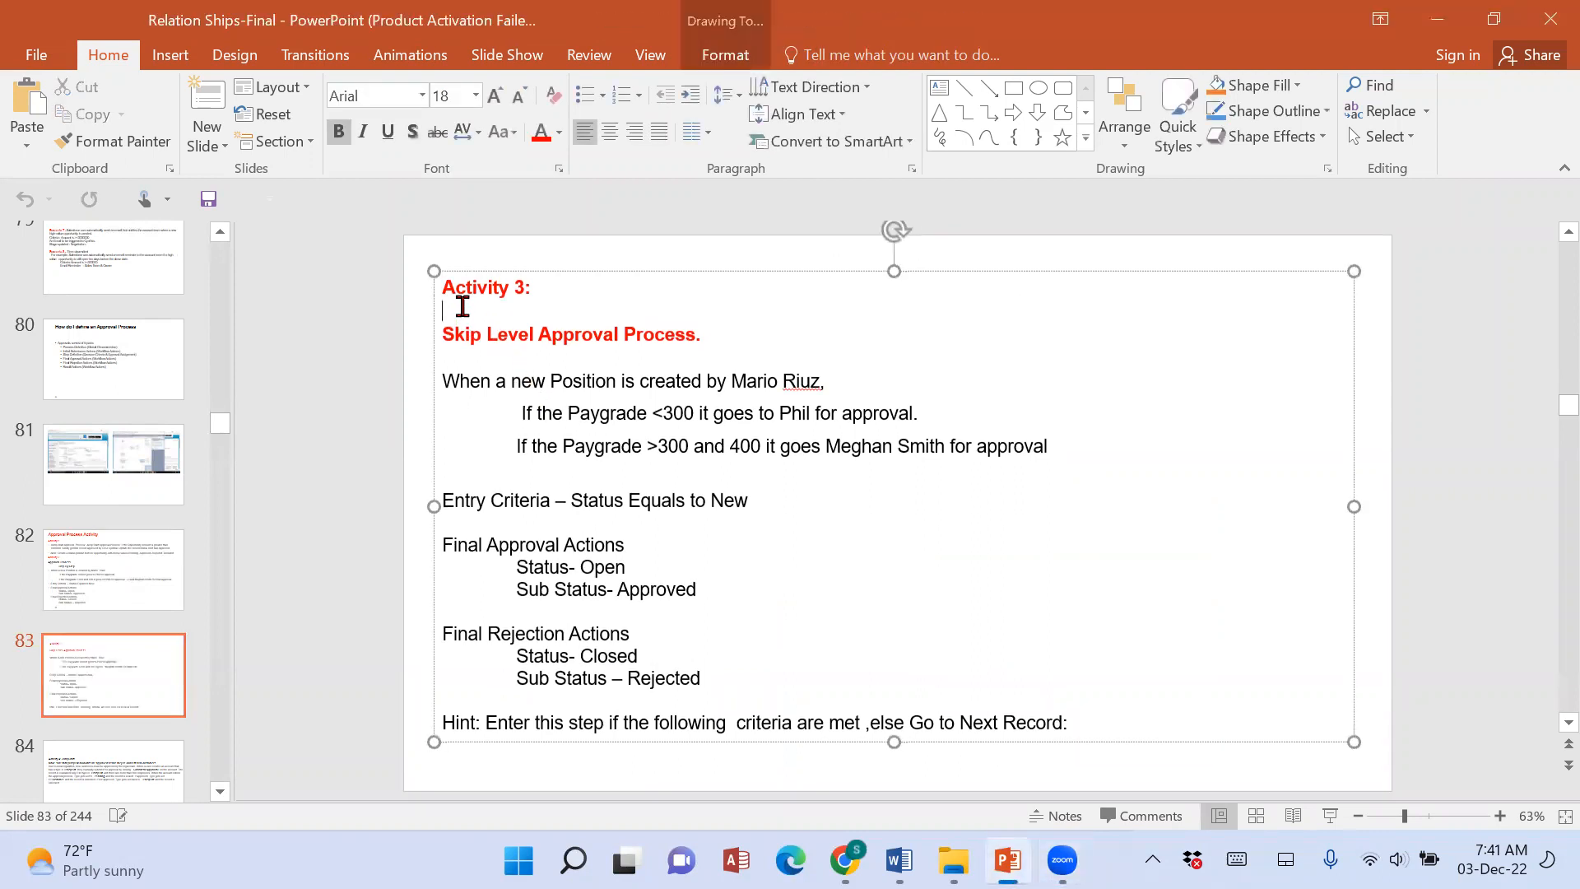
pyautogui.moveTo(444, 284); pyautogui.dragTo(1205, 729)
pyautogui.hotkey('ctrl', 'c')
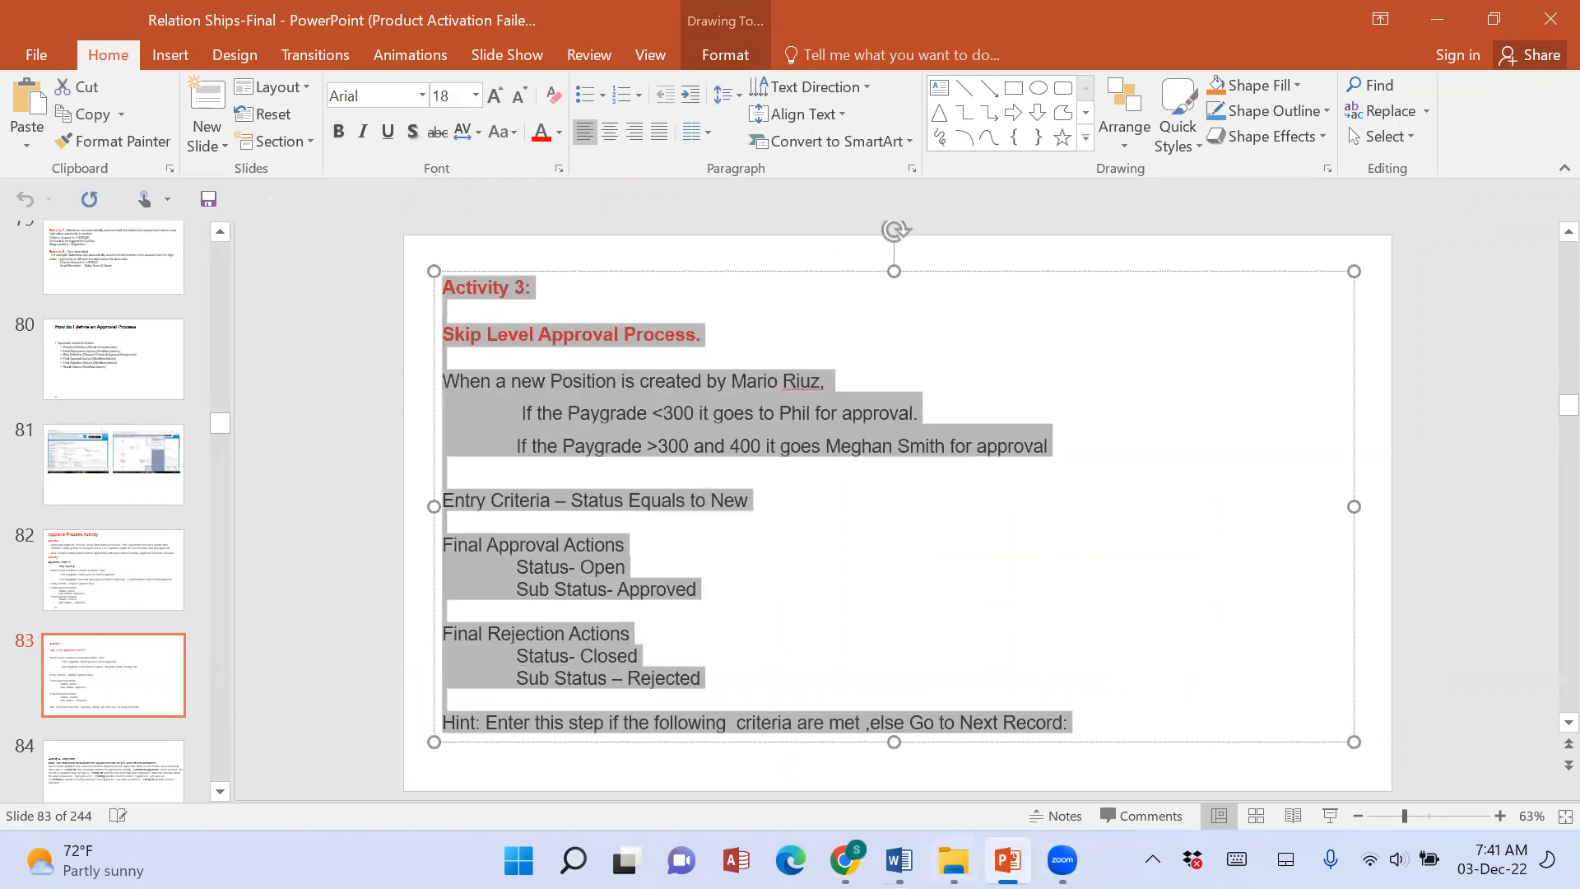
# Back in the Word document, remove the extra blank lines and the indent before "Skip level Approval Process".
pyautogui.click(900, 861)
pyautogui.scroll(-6, 800, 767)
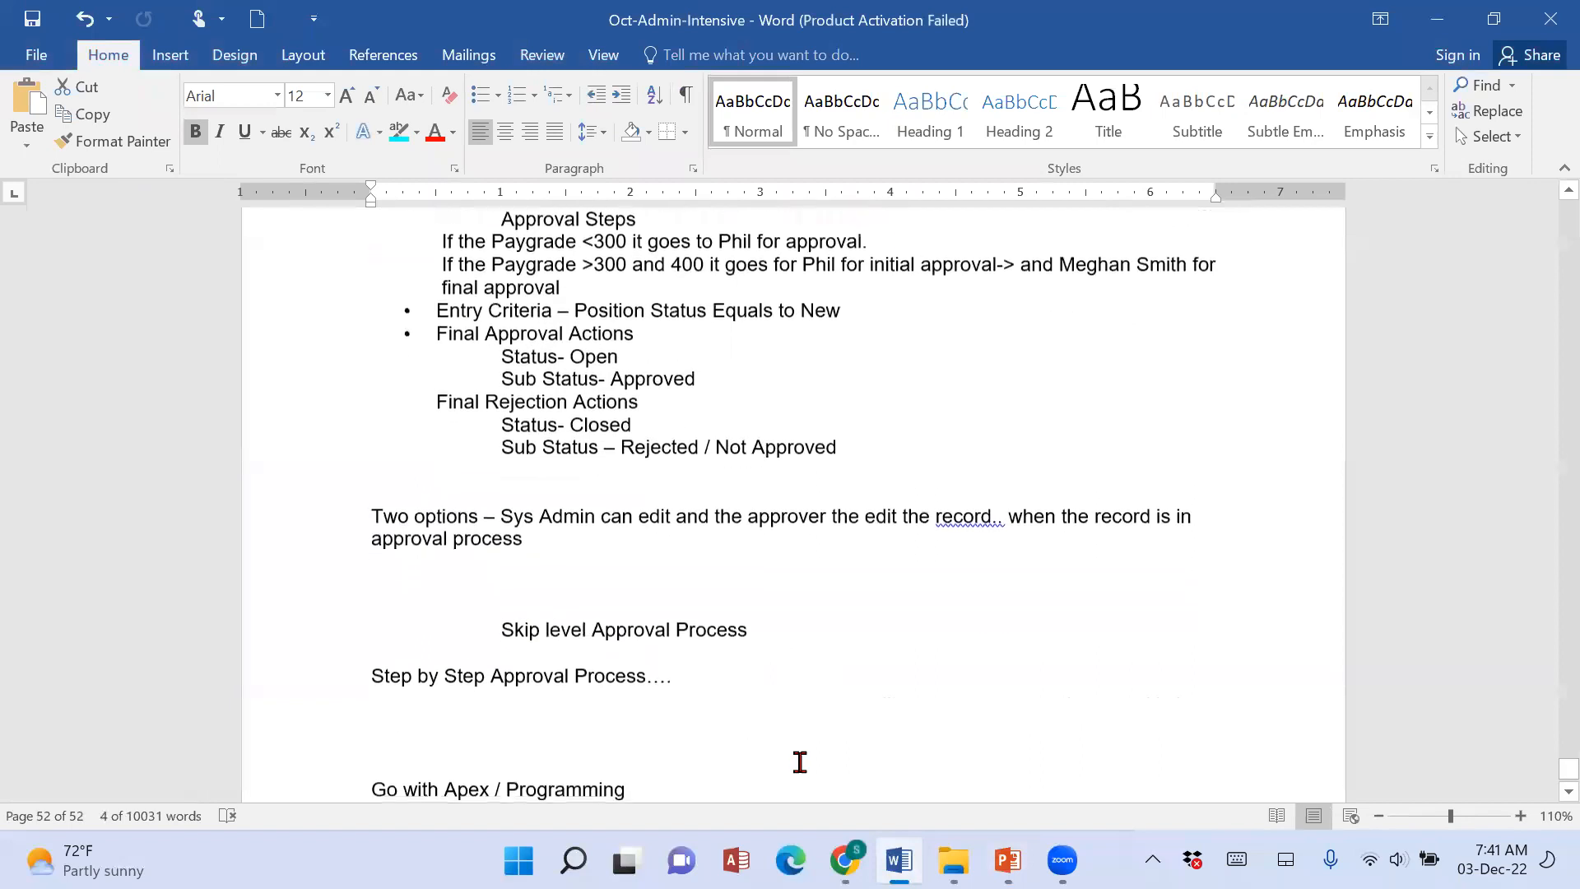
pyautogui.click(398, 385)
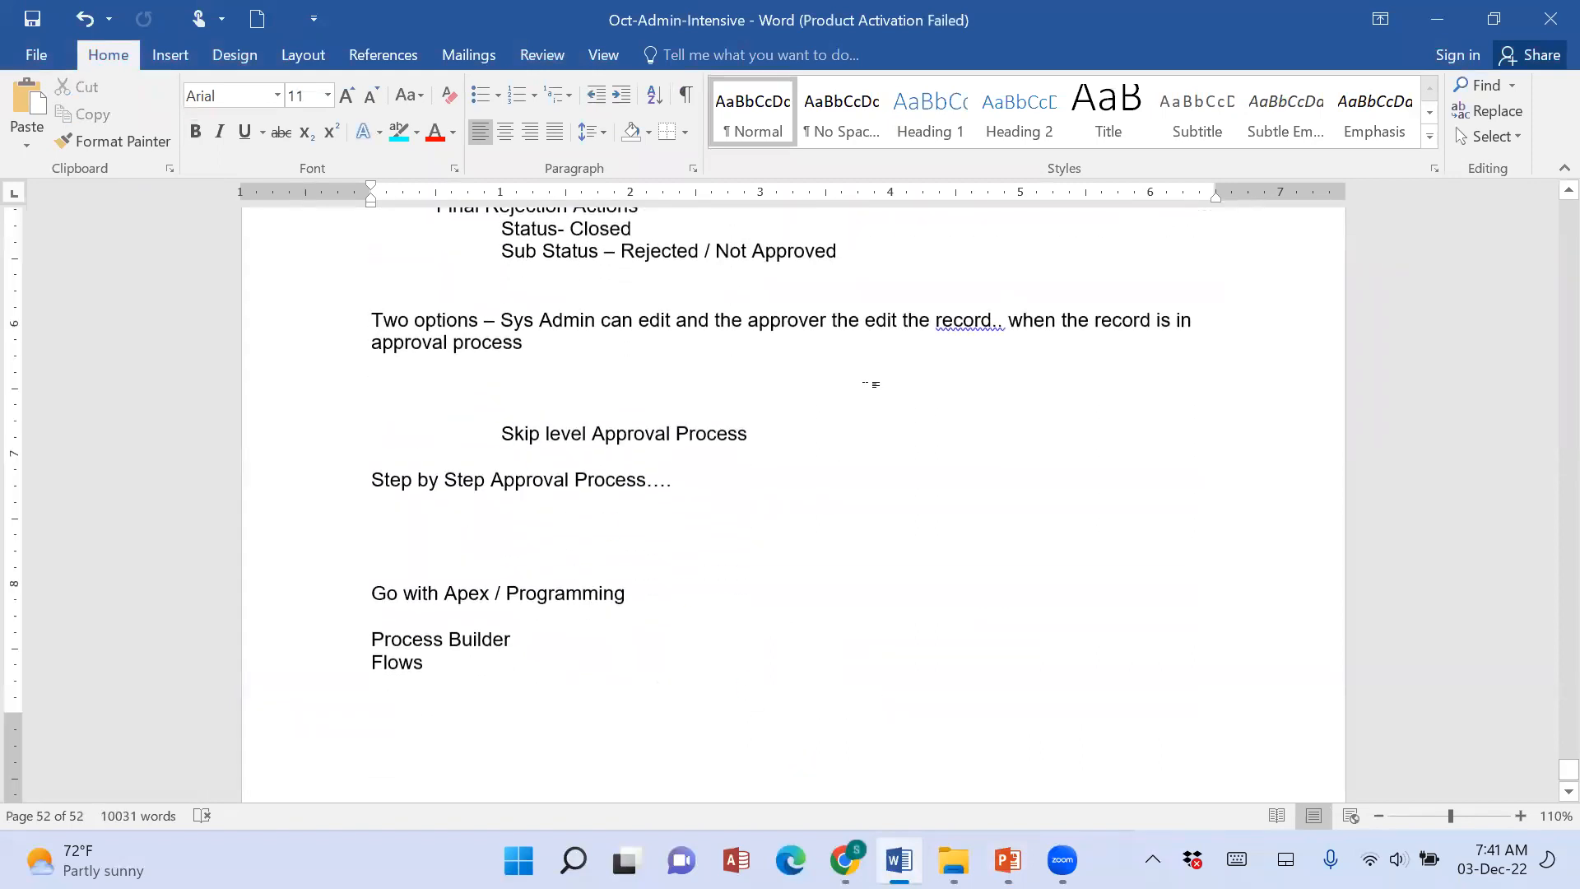
pyautogui.press('Delete')
pyautogui.press('Delete')
pyautogui.press('Delete')
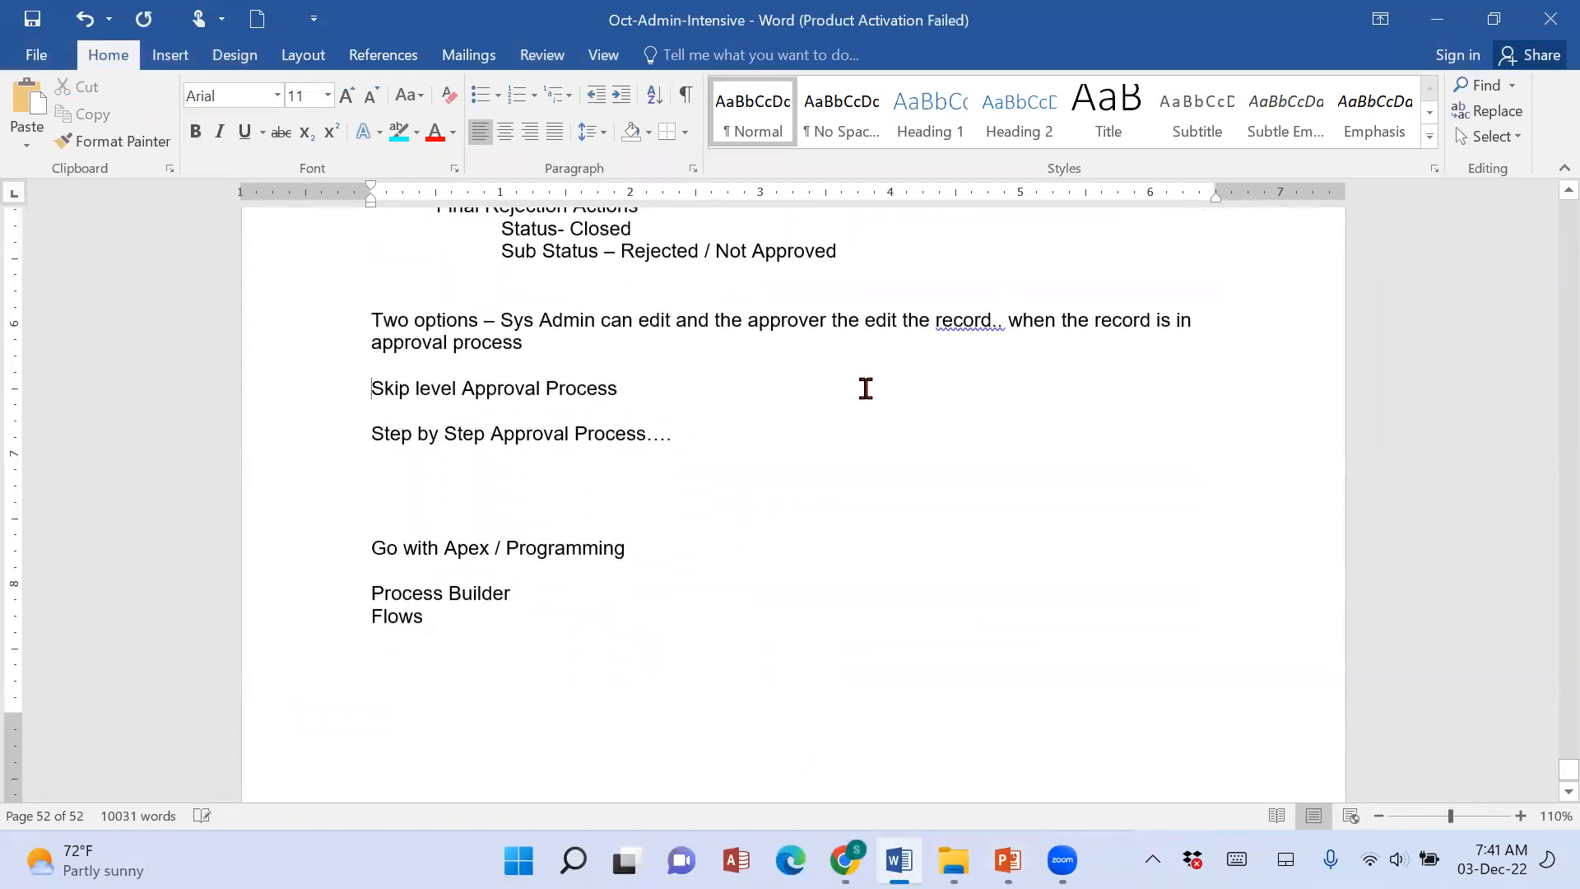
# Replace the "Step by Step Approval Process…." line with the copied Activity 3 text, below the "Skip level Approval Process" line.
pyautogui.hotkey('shift', 'Down')
pyautogui.hotkey('shift', 'Down')
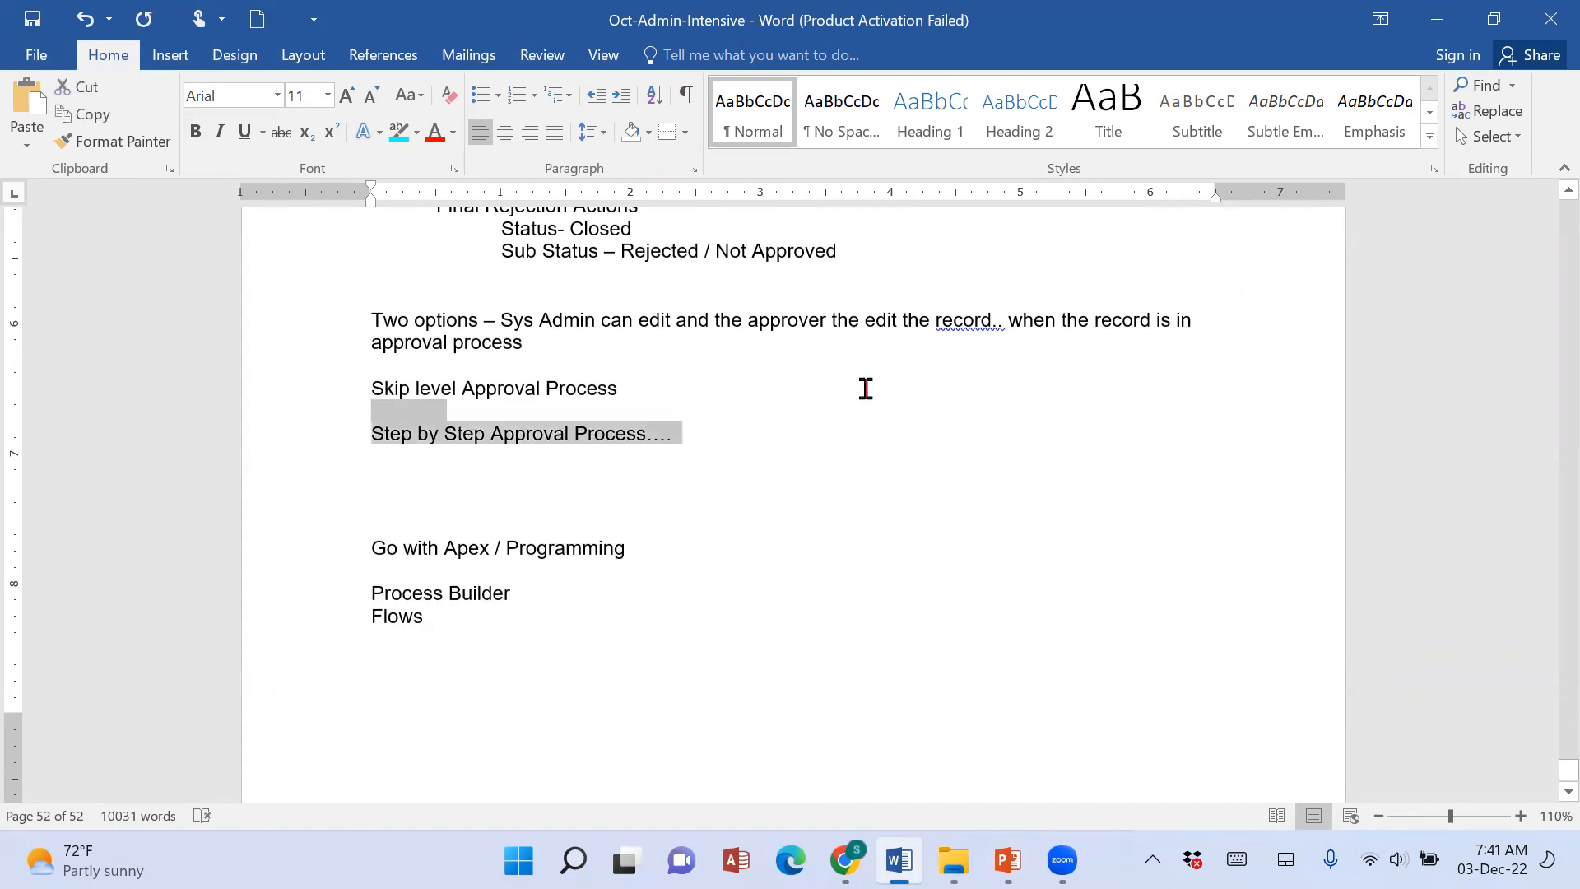
pyautogui.press('Delete')
pyautogui.press('Return')
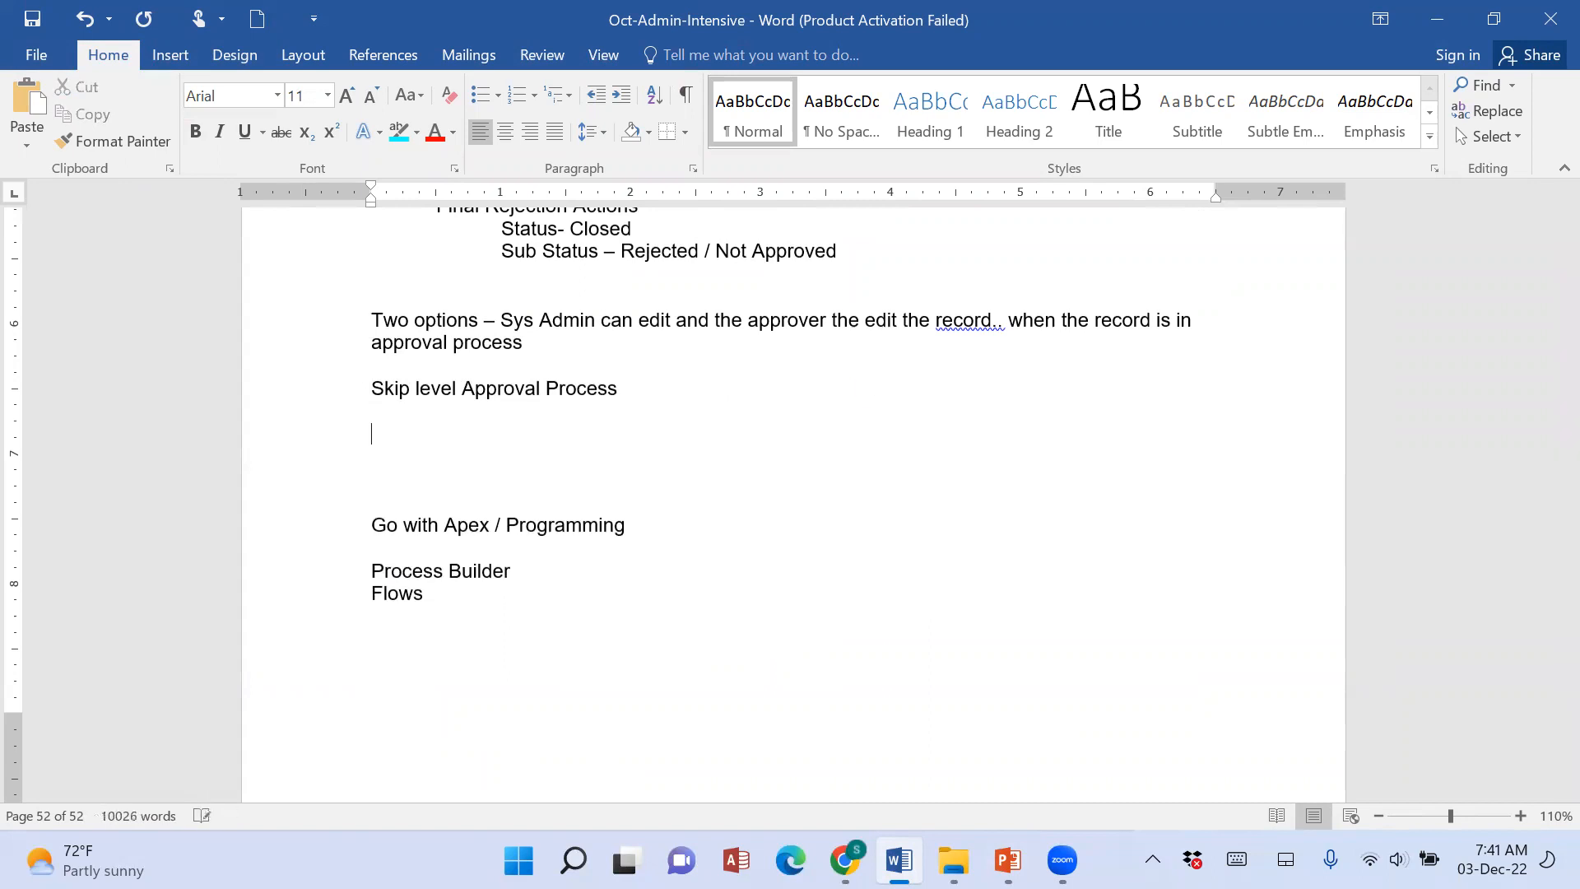
pyautogui.hotkey('ctrl', 'v')
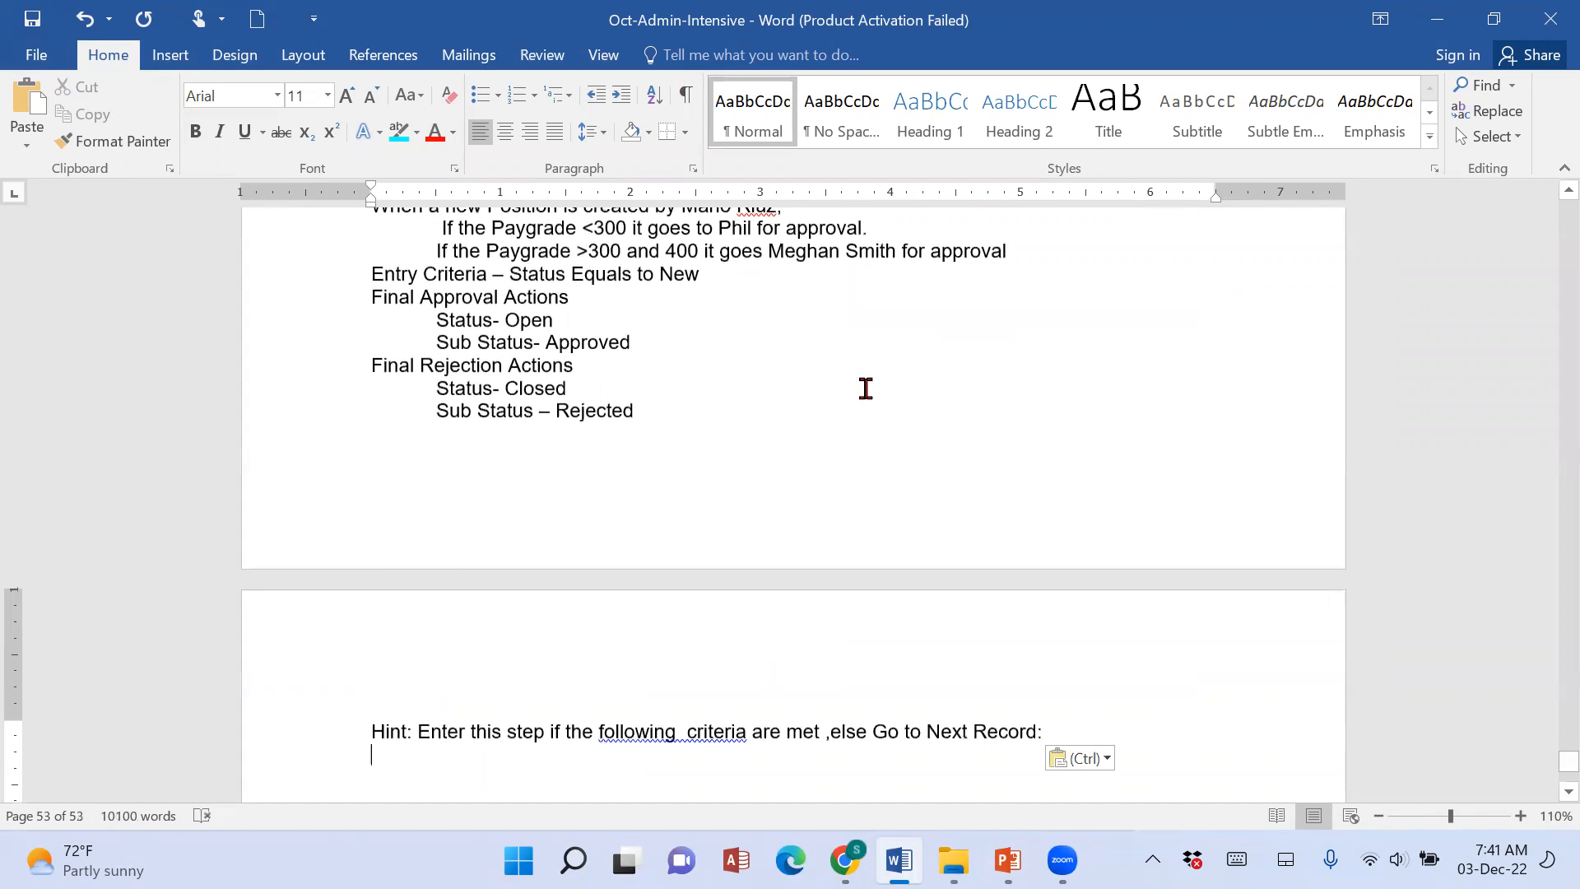
# Delete the redundant "Skip level Approval Process" line and the blank line below it, above the "Activity 3:" heading.
pyautogui.scroll(5, 712, 724)
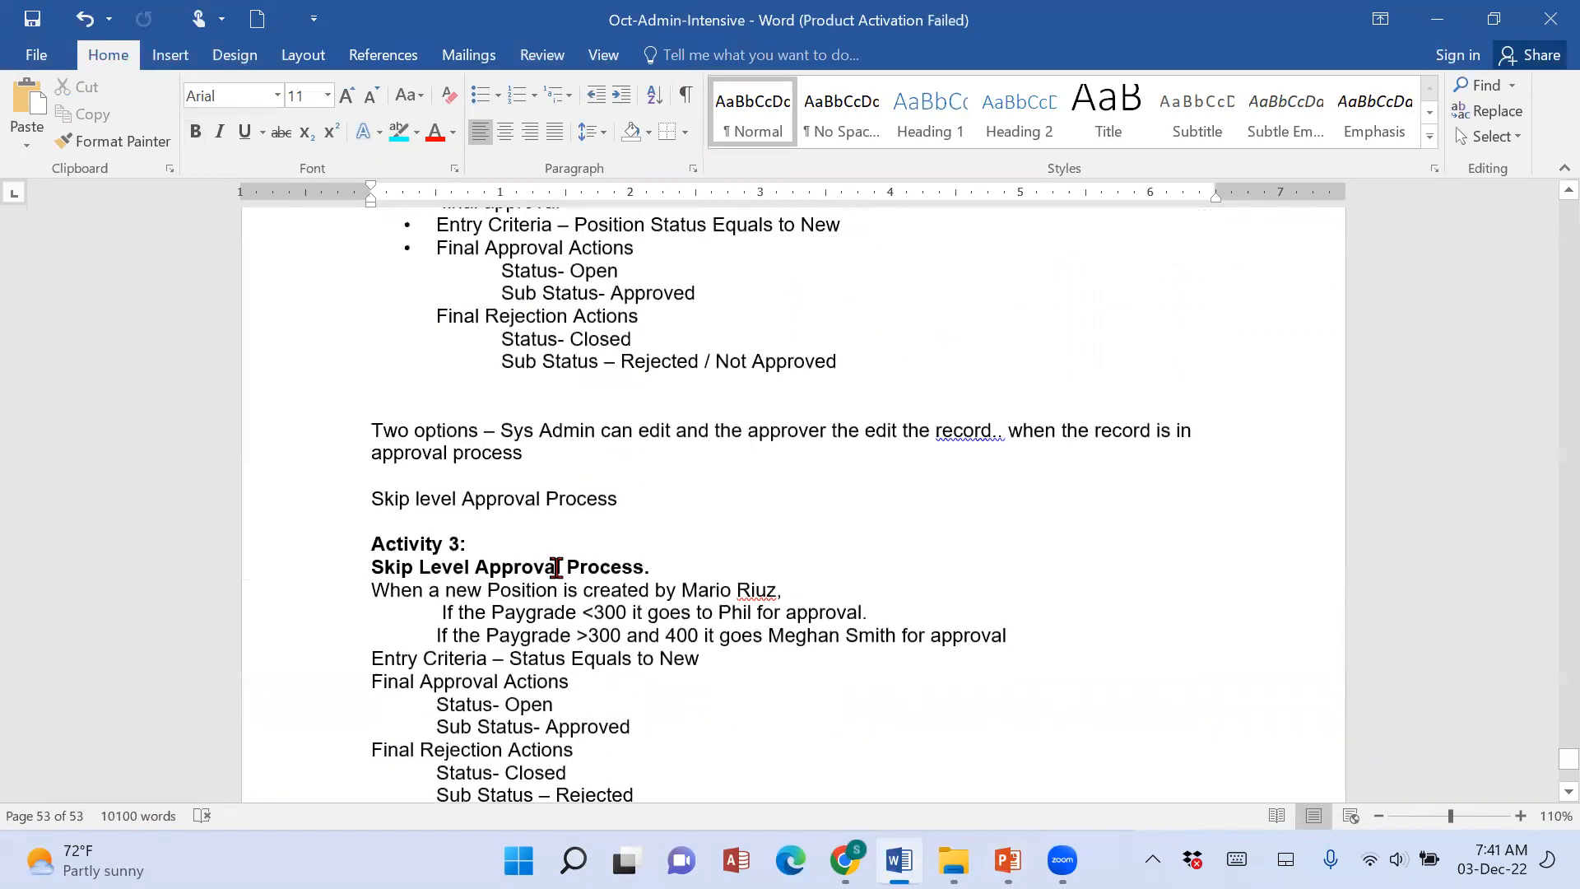
pyautogui.tripleClick(448, 504)
pyautogui.press('Delete')
pyautogui.press('Delete')
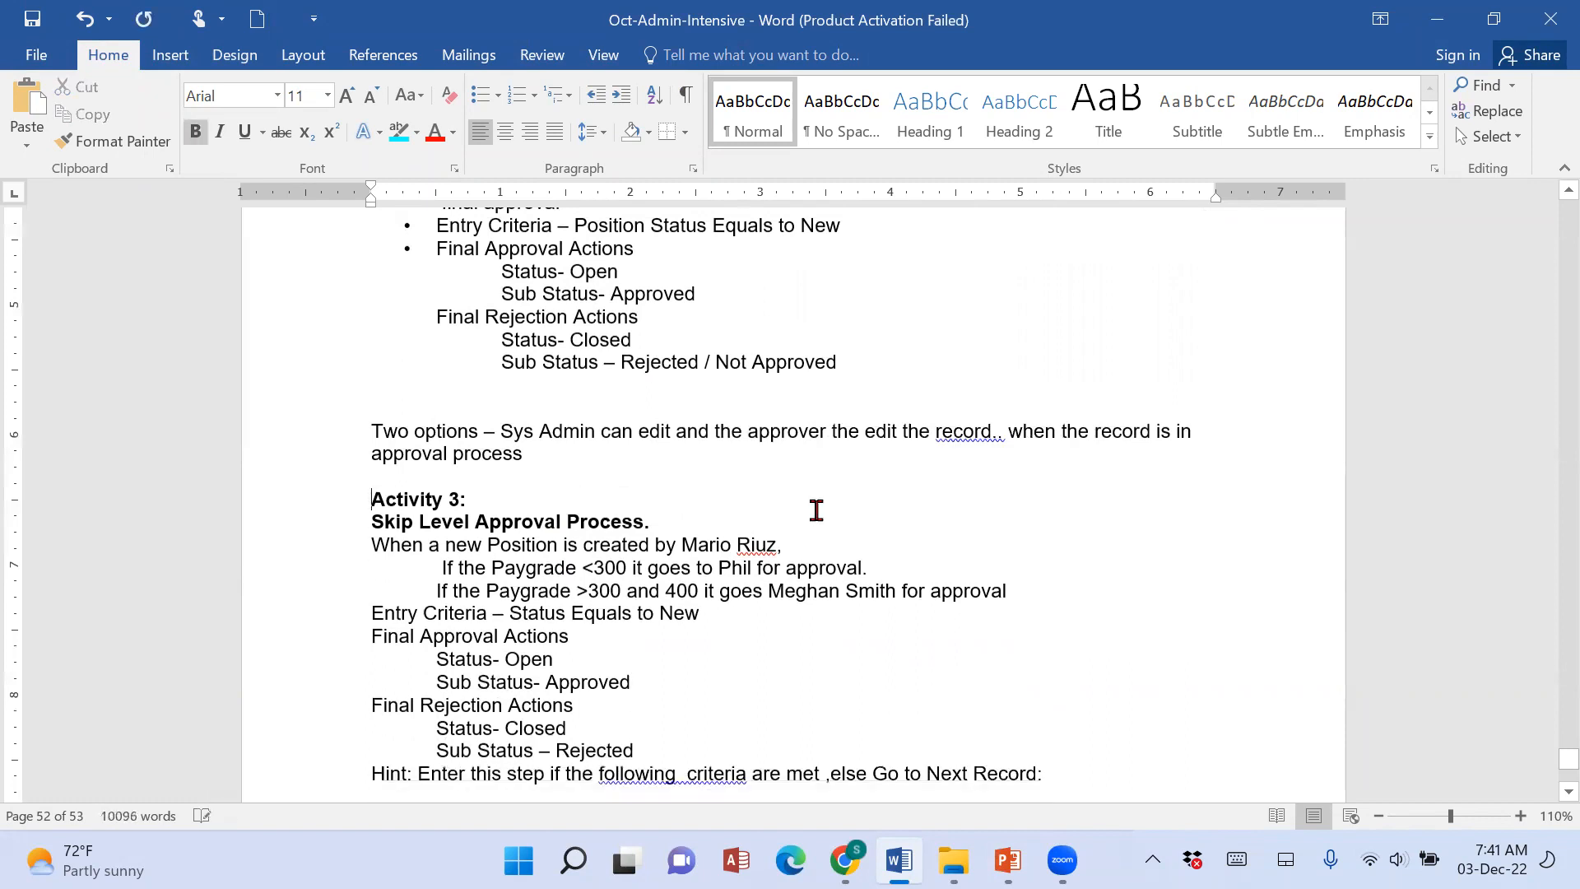
# Replace the "Activity 3:" heading with a copy of the red "Scenario 57:" heading and renumber it as Scenario 58.
pyautogui.scroll(6, 817, 510)
pyautogui.moveTo(337, 514); pyautogui.dragTo(501, 517)
pyautogui.hotkey('ctrl', 'c')
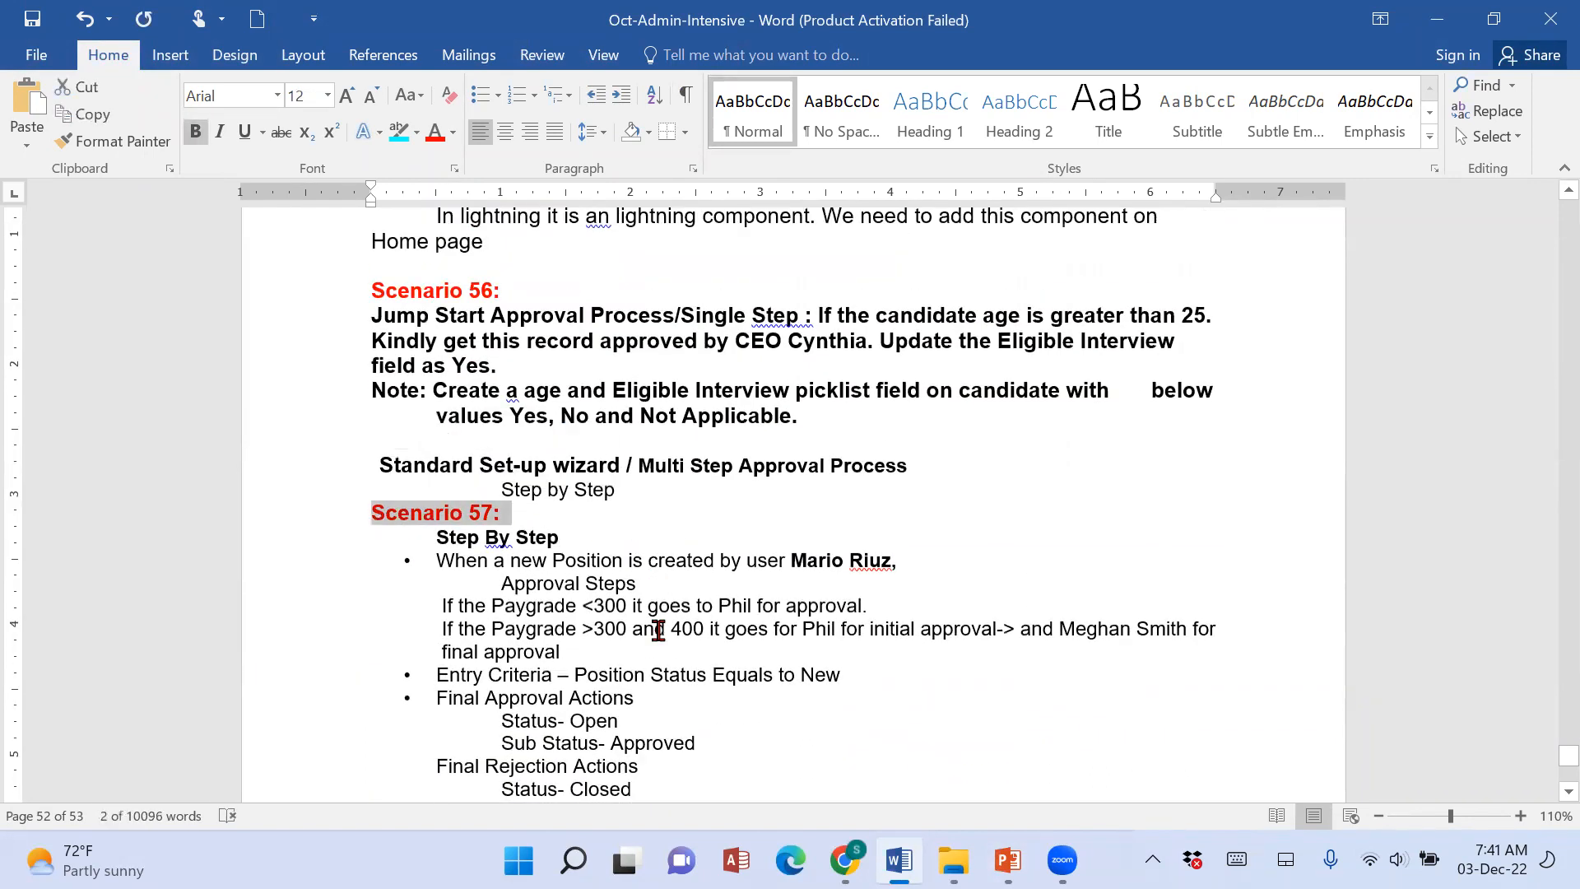
pyautogui.scroll(-4, 560, 630)
pyautogui.moveTo(362, 627); pyautogui.dragTo(616, 627)
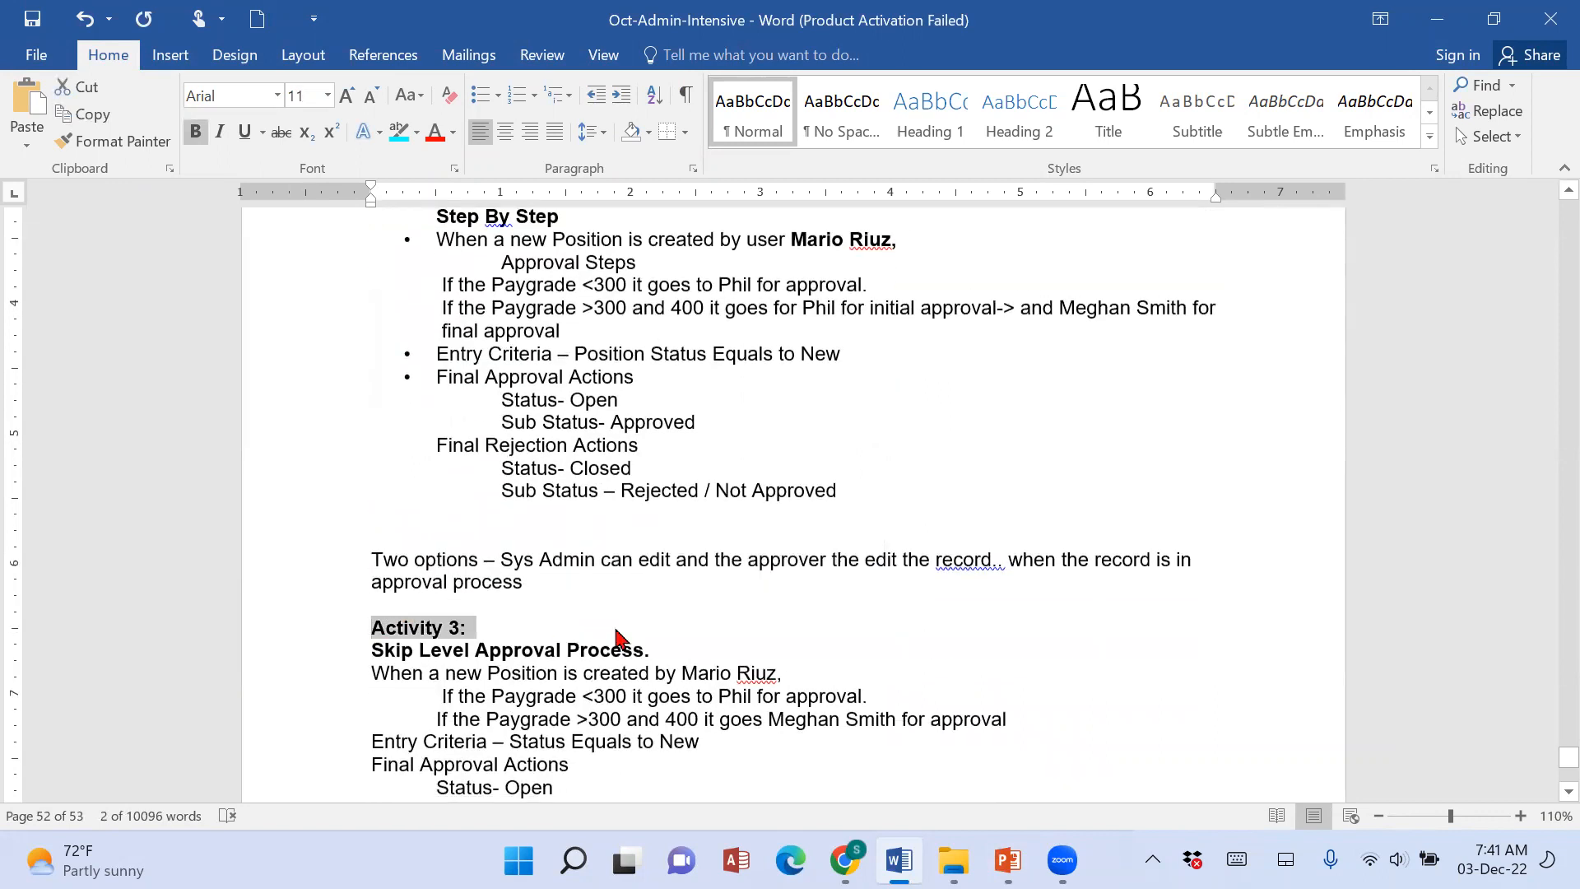
pyautogui.hotkey('ctrl', 'v')
pyautogui.click(492, 628)
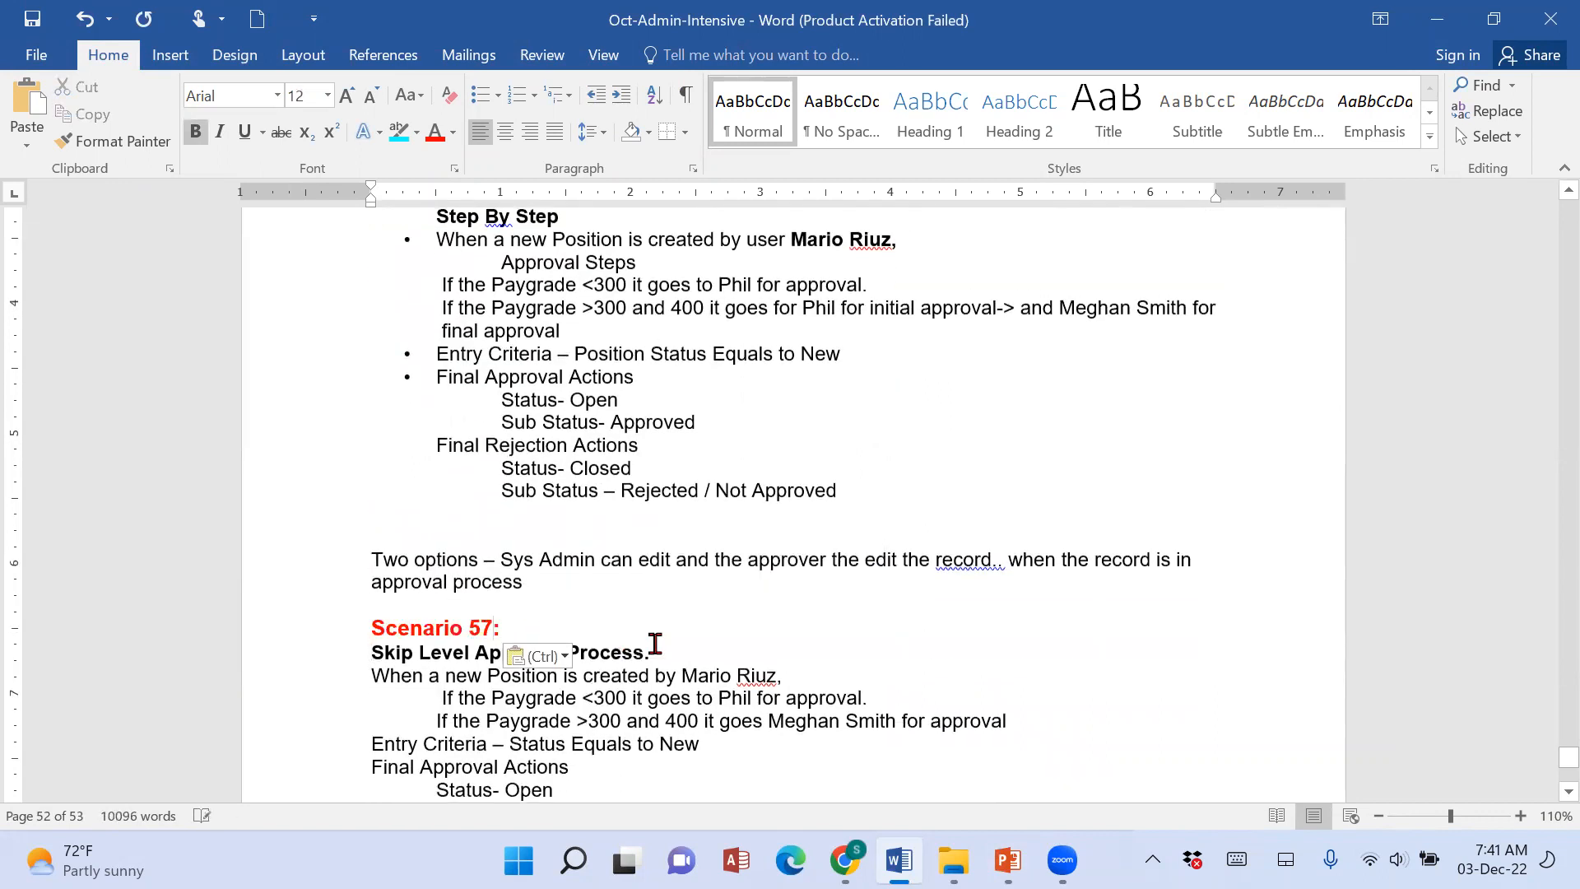
pyautogui.press('BackSpace')
pyautogui.write('8')
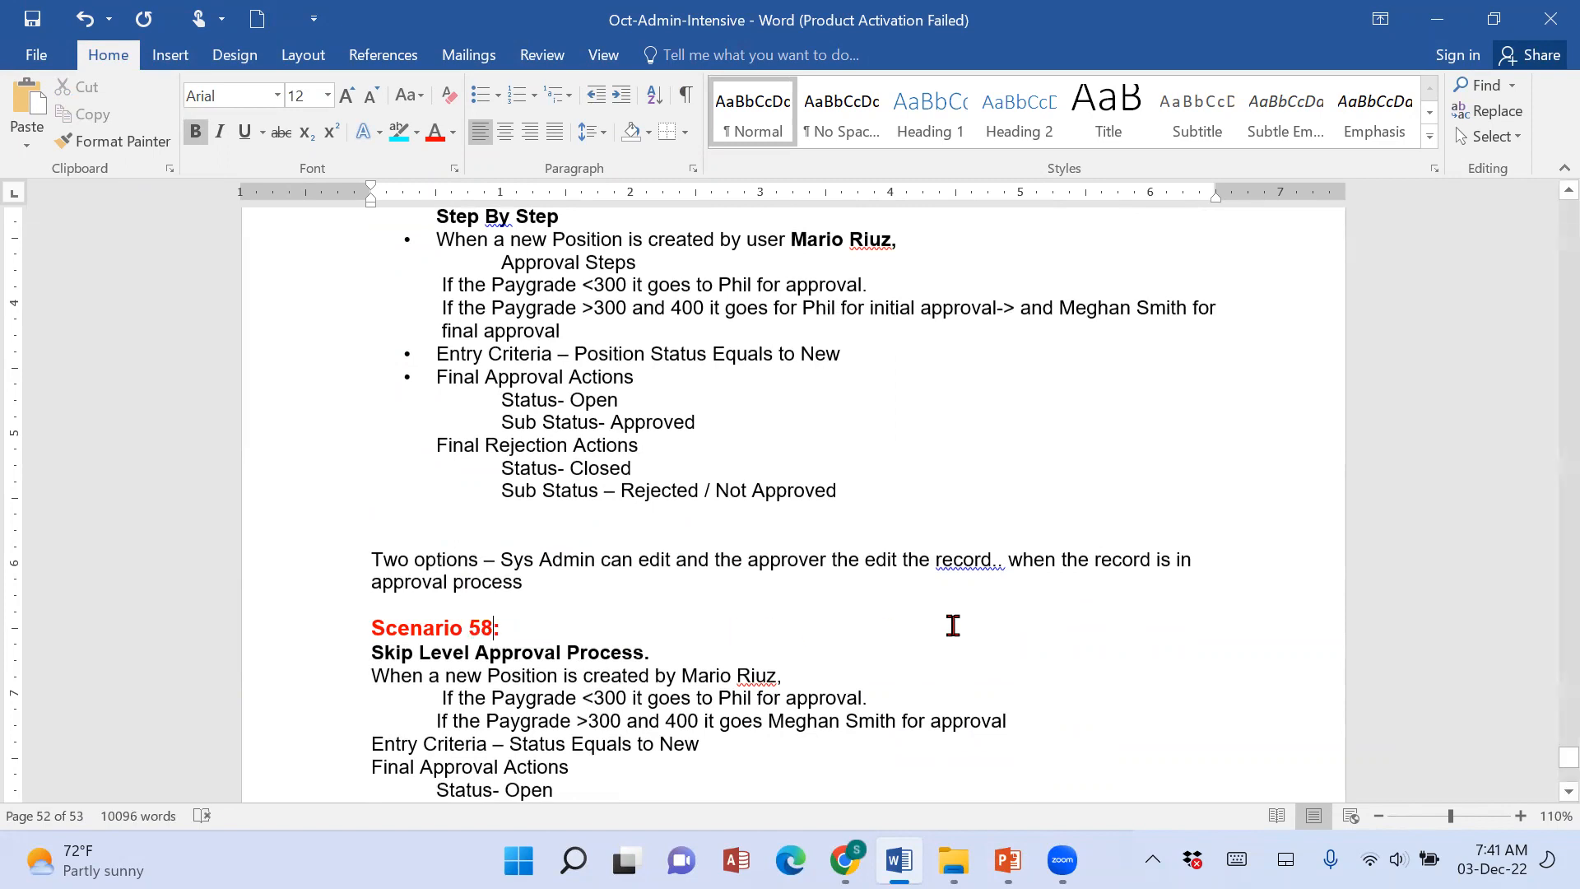
# Insert "final" before "approval" in the Paygrade <300 line of Scenario 58.
pyautogui.scroll(-3, 953, 626)
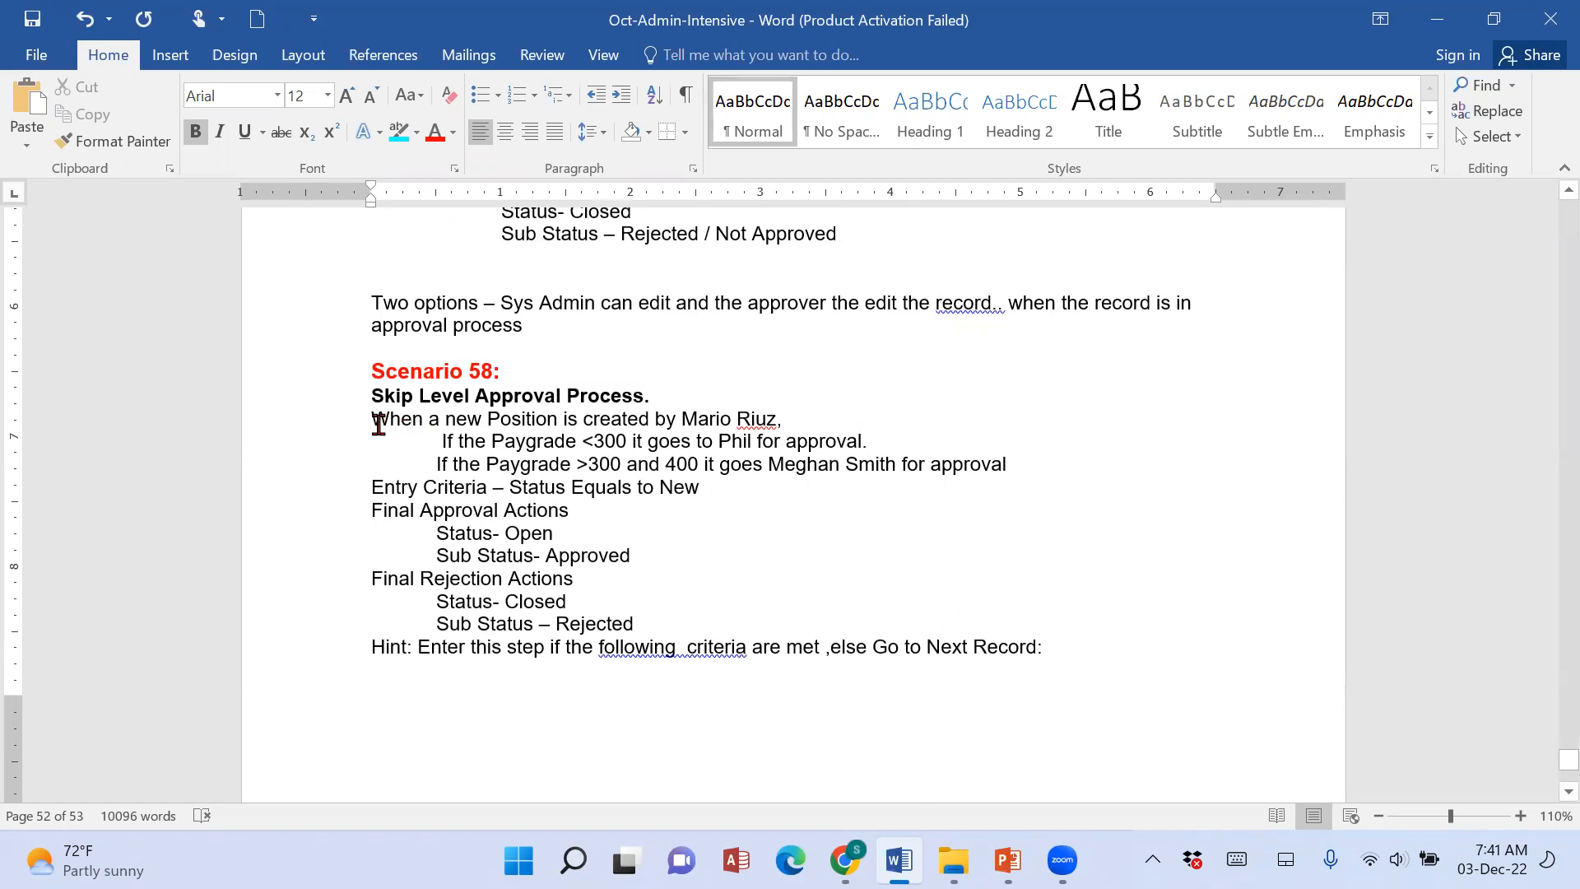
pyautogui.moveTo(373, 420); pyautogui.dragTo(828, 411)
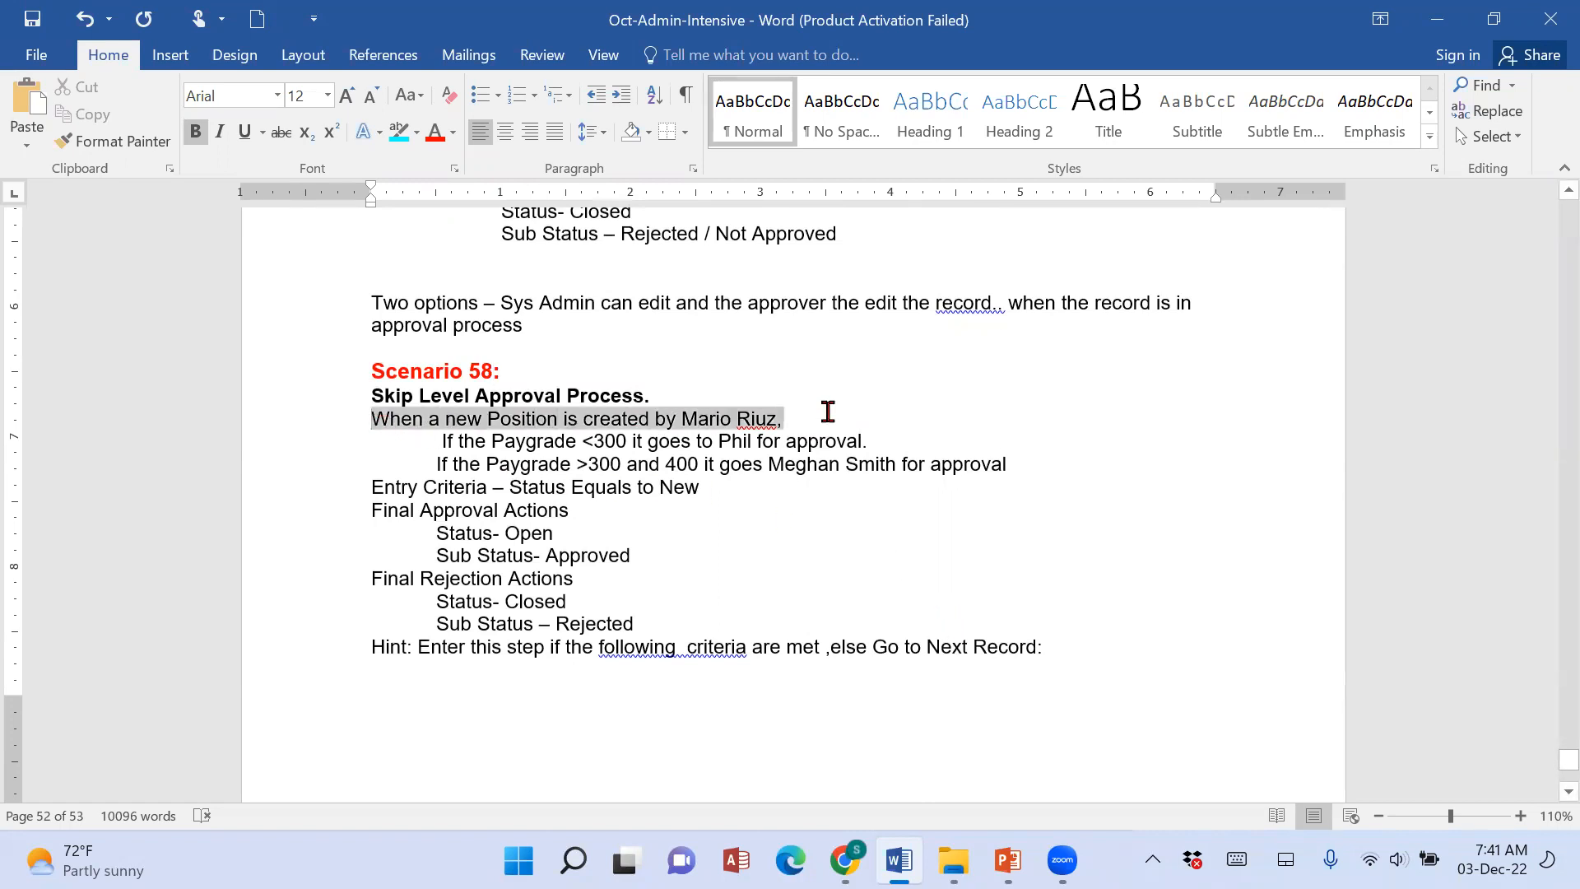
pyautogui.click(938, 513)
pyautogui.moveTo(434, 441); pyautogui.dragTo(609, 441)
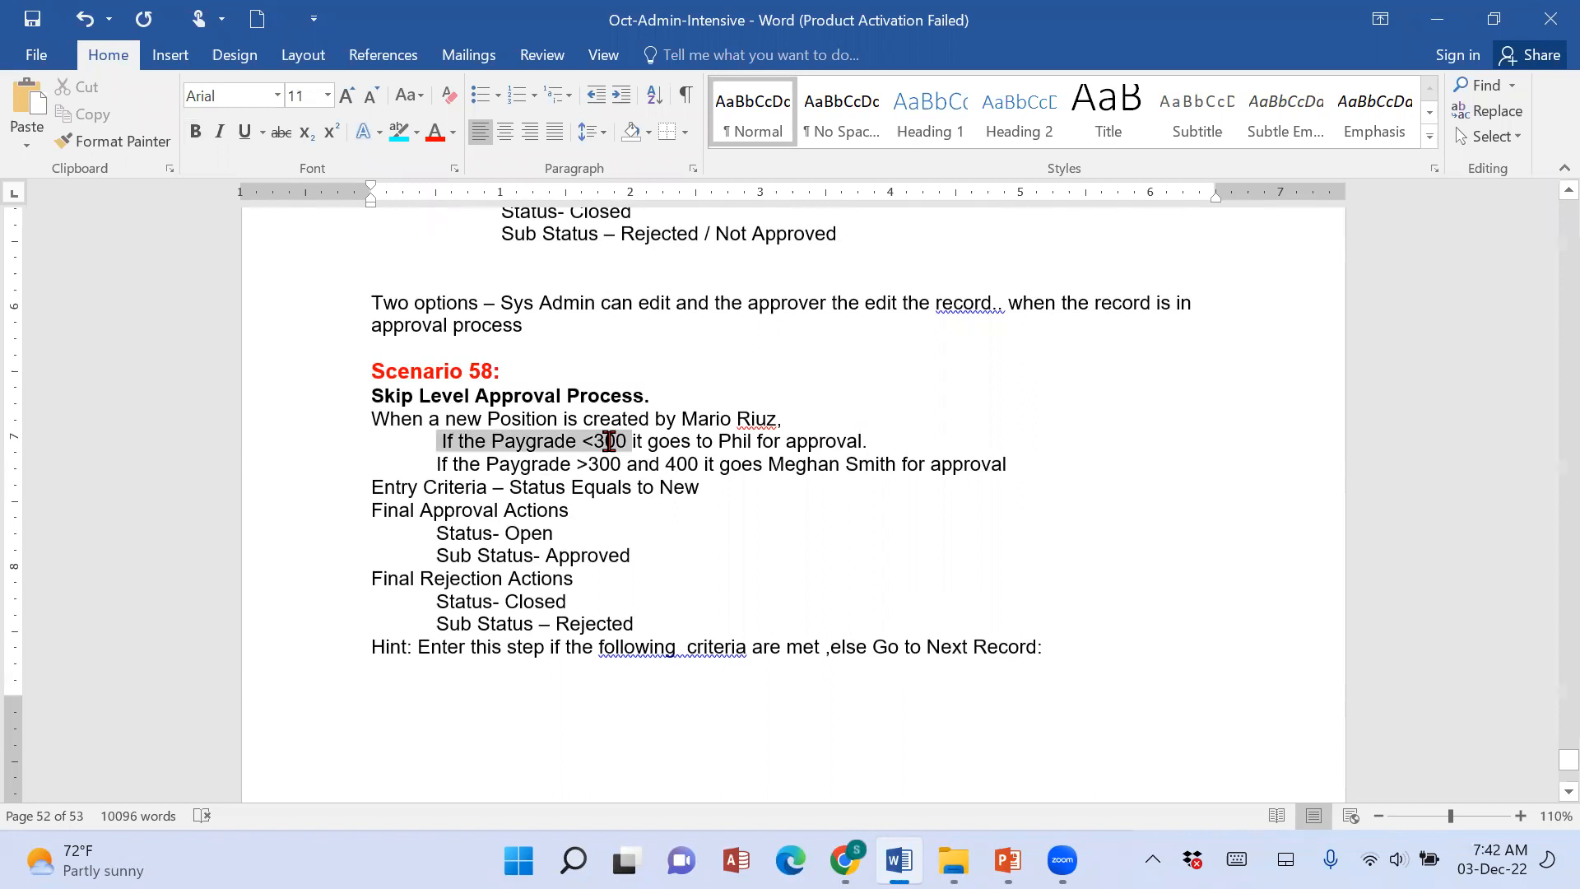
pyautogui.moveTo(681, 443); pyautogui.dragTo(902, 445)
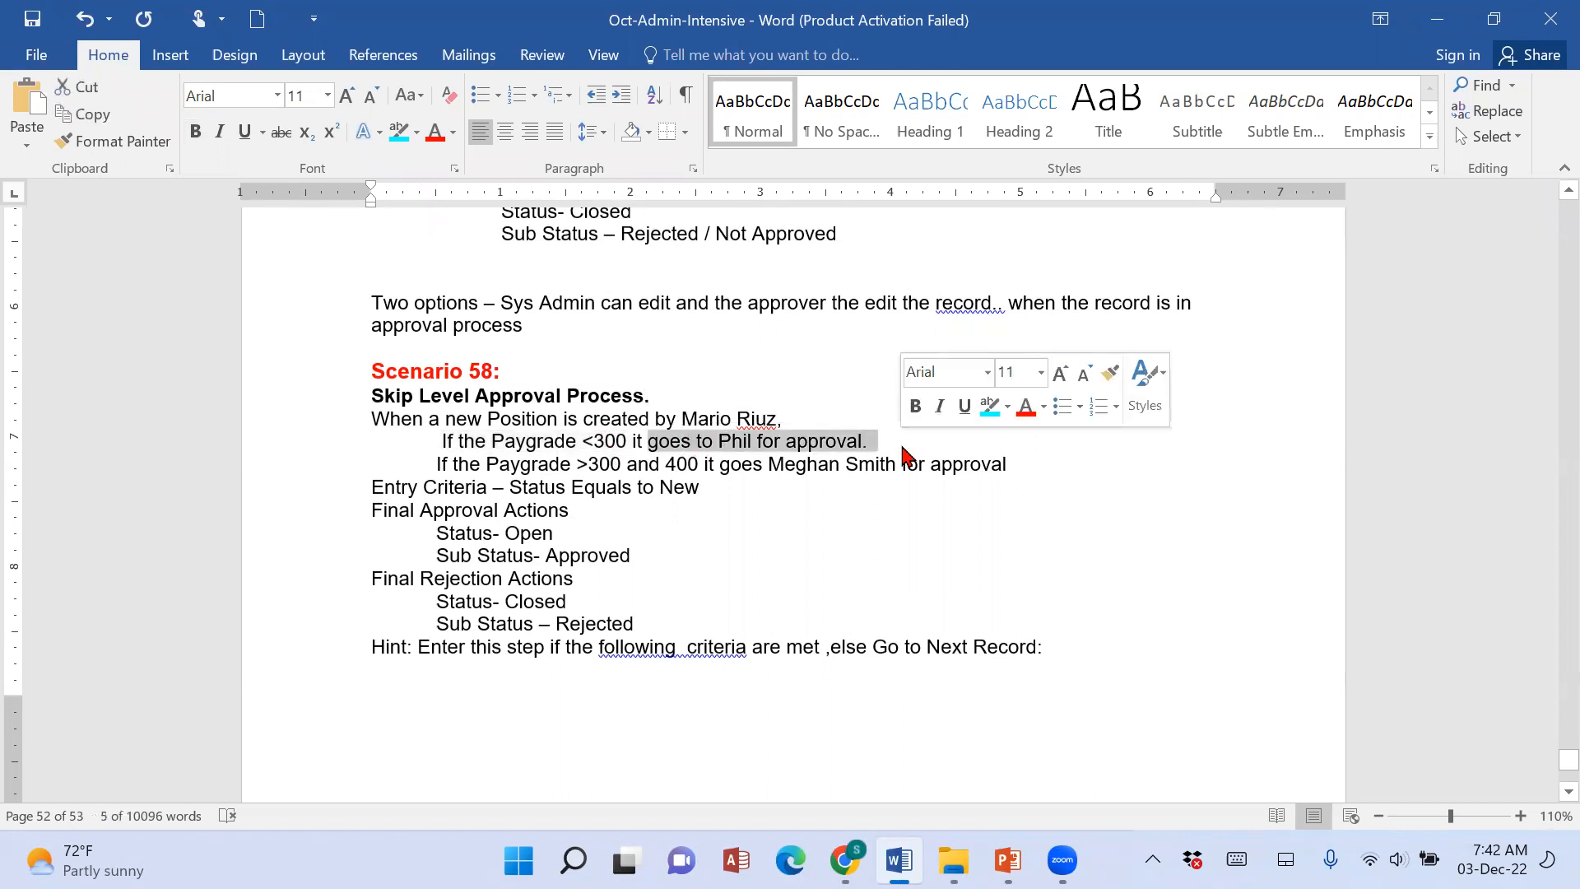
pyautogui.click(785, 443)
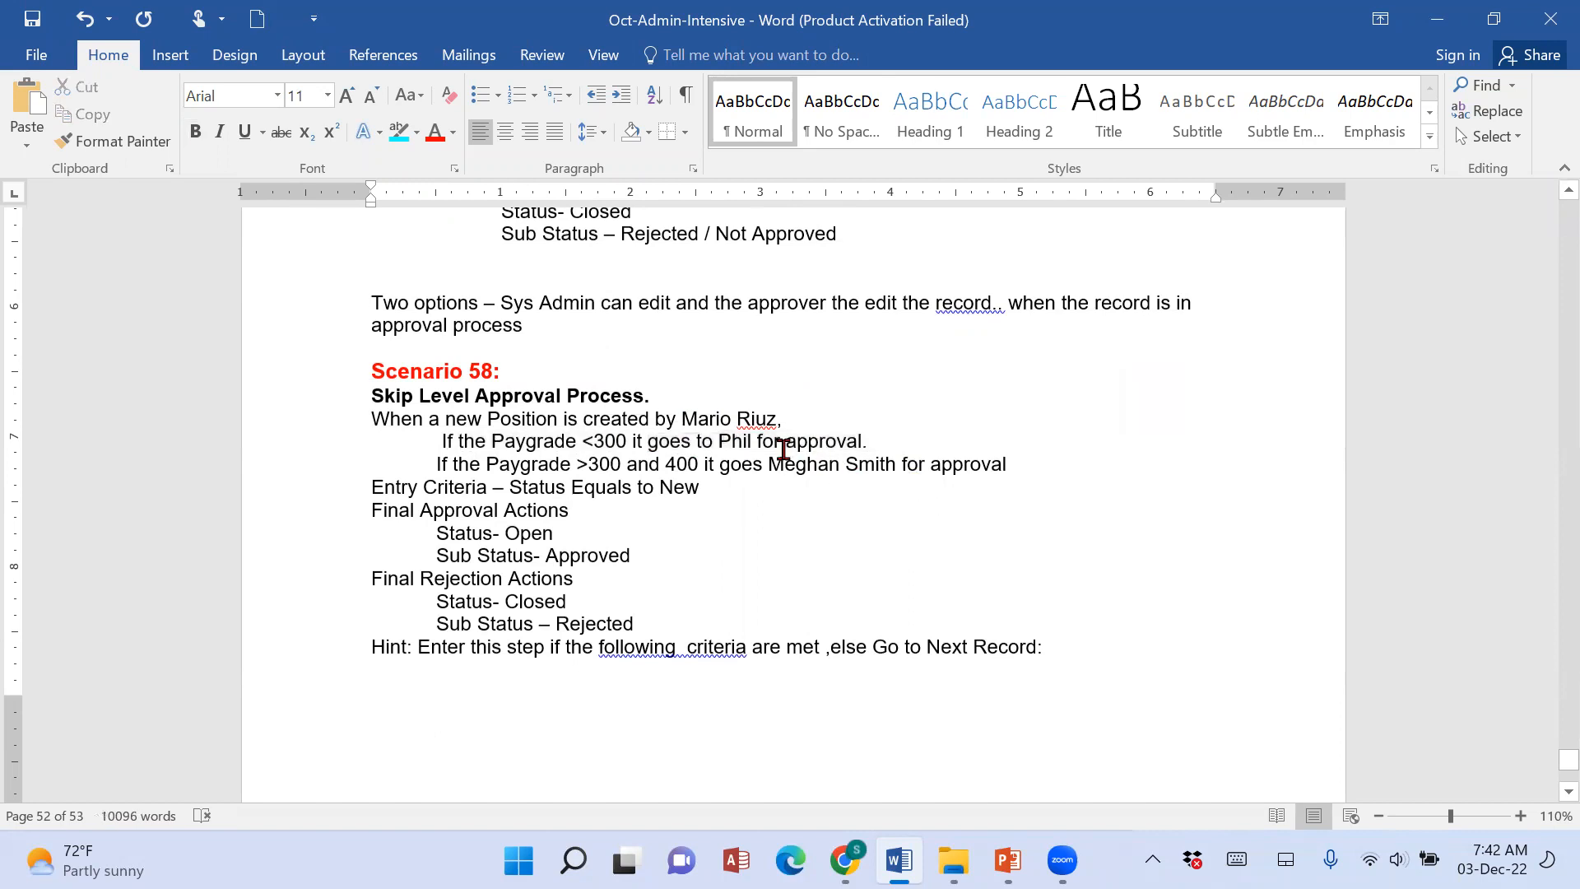
pyautogui.write('final')
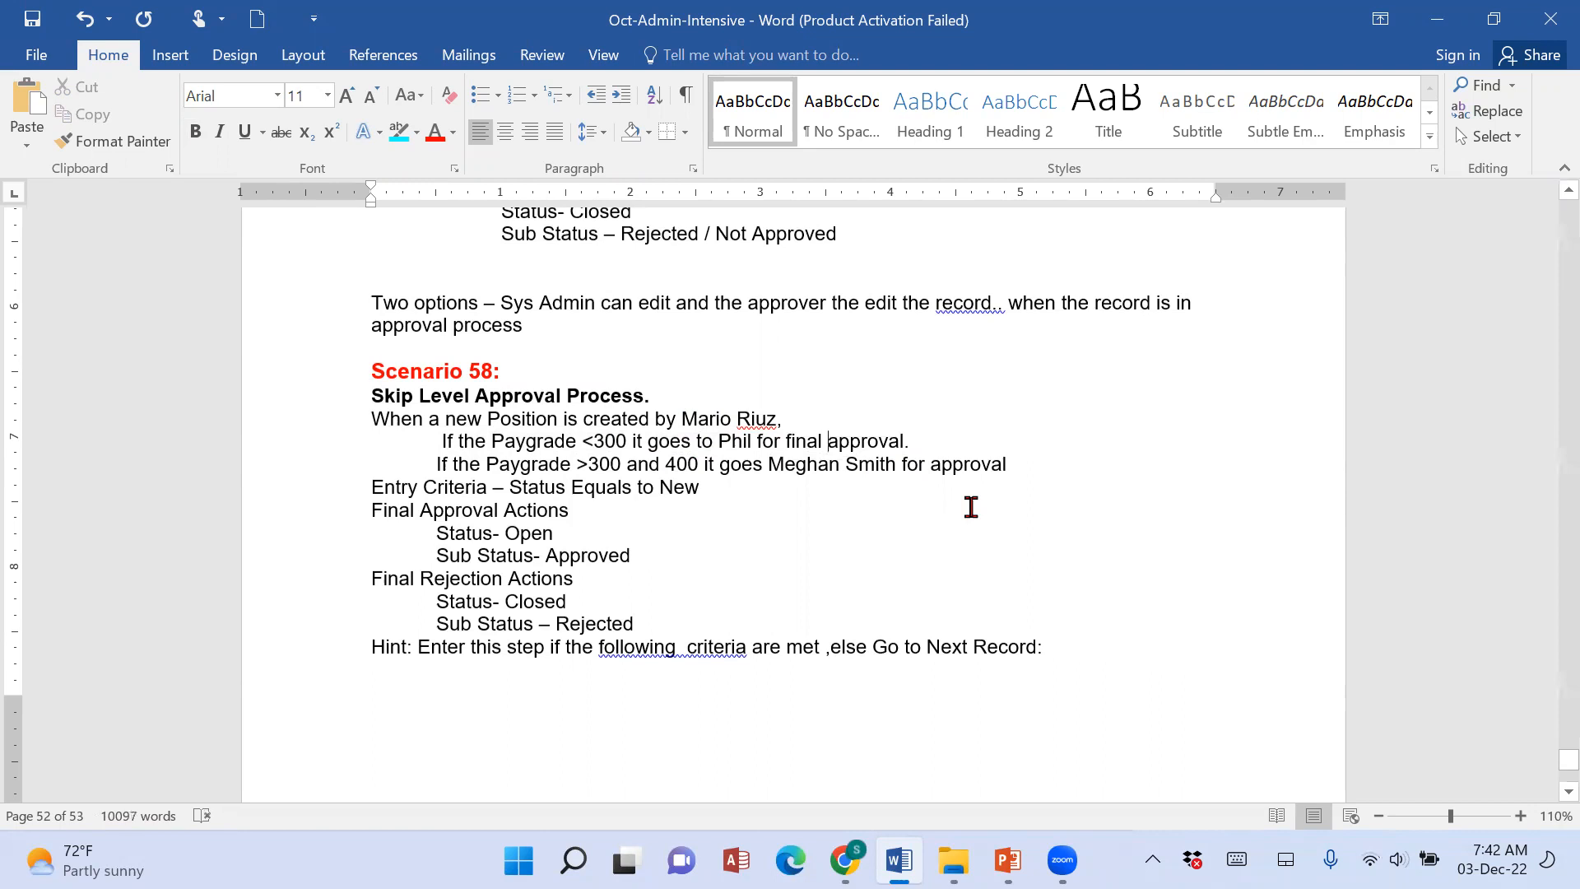
# Align the Paygrade >300 line of Scenario 58 with the line above and insert "final" before "approval".
pyautogui.click(434, 466)
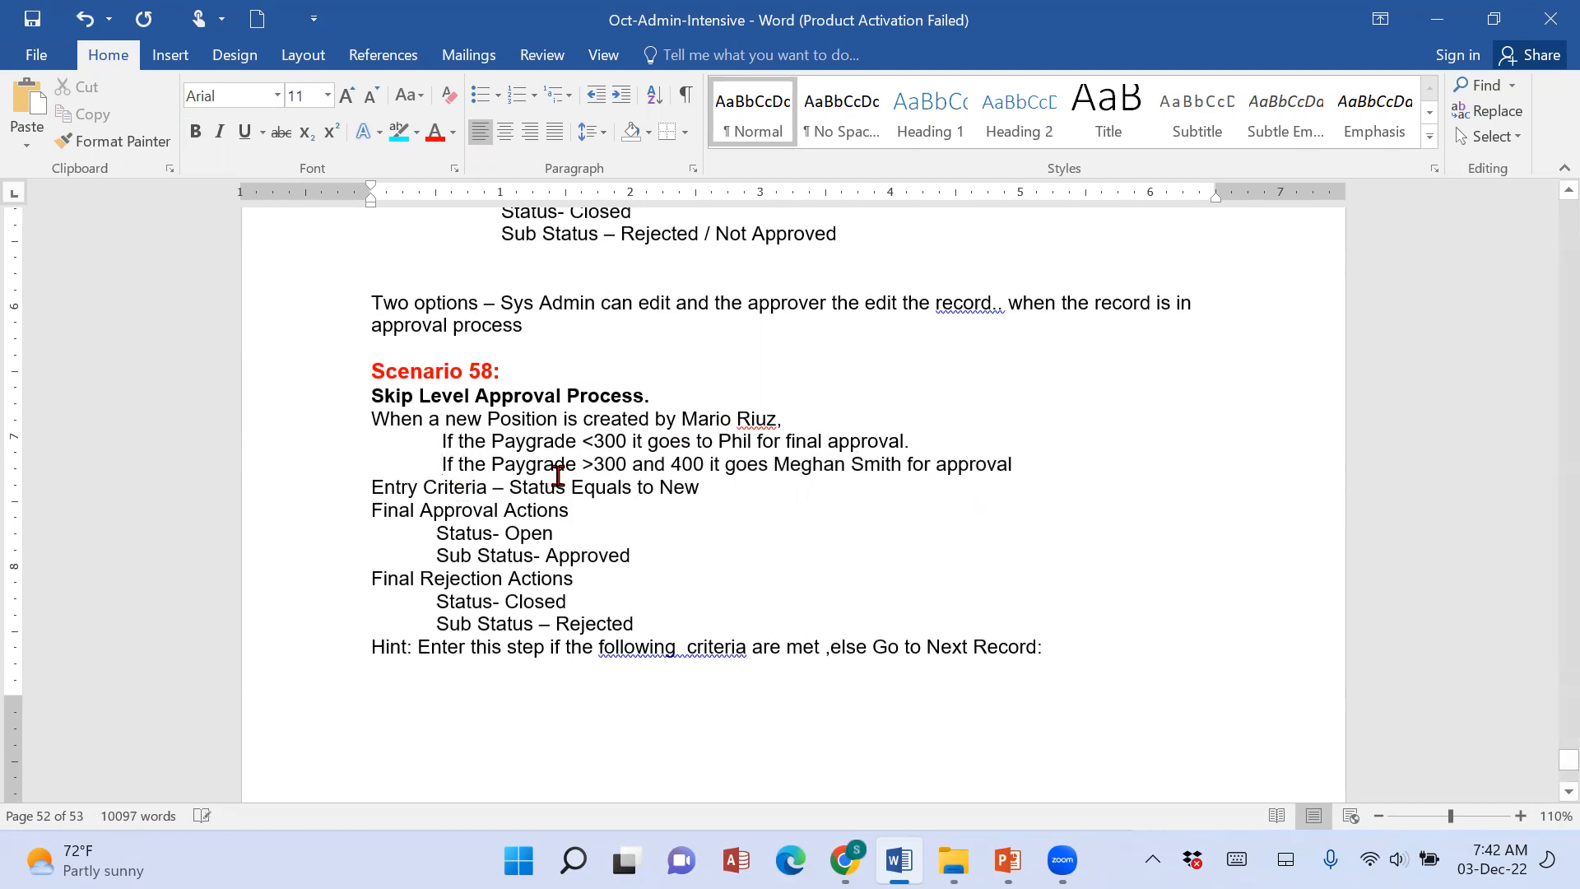
pyautogui.moveTo(575, 468); pyautogui.dragTo(1030, 464)
pyautogui.click(860, 486)
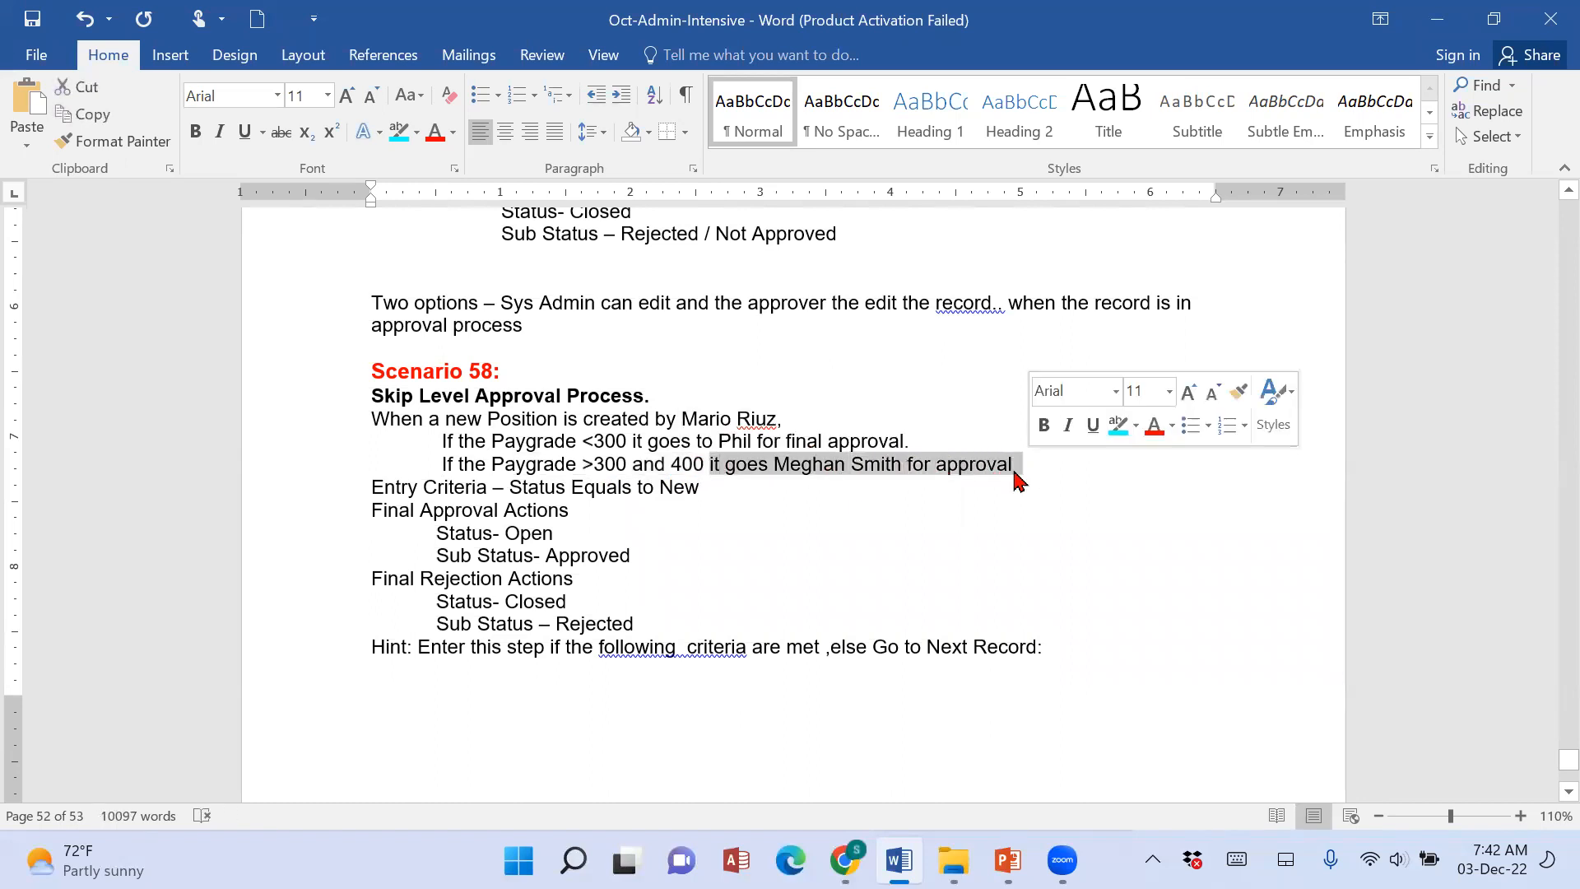
pyautogui.click(936, 471)
pyautogui.write('final')
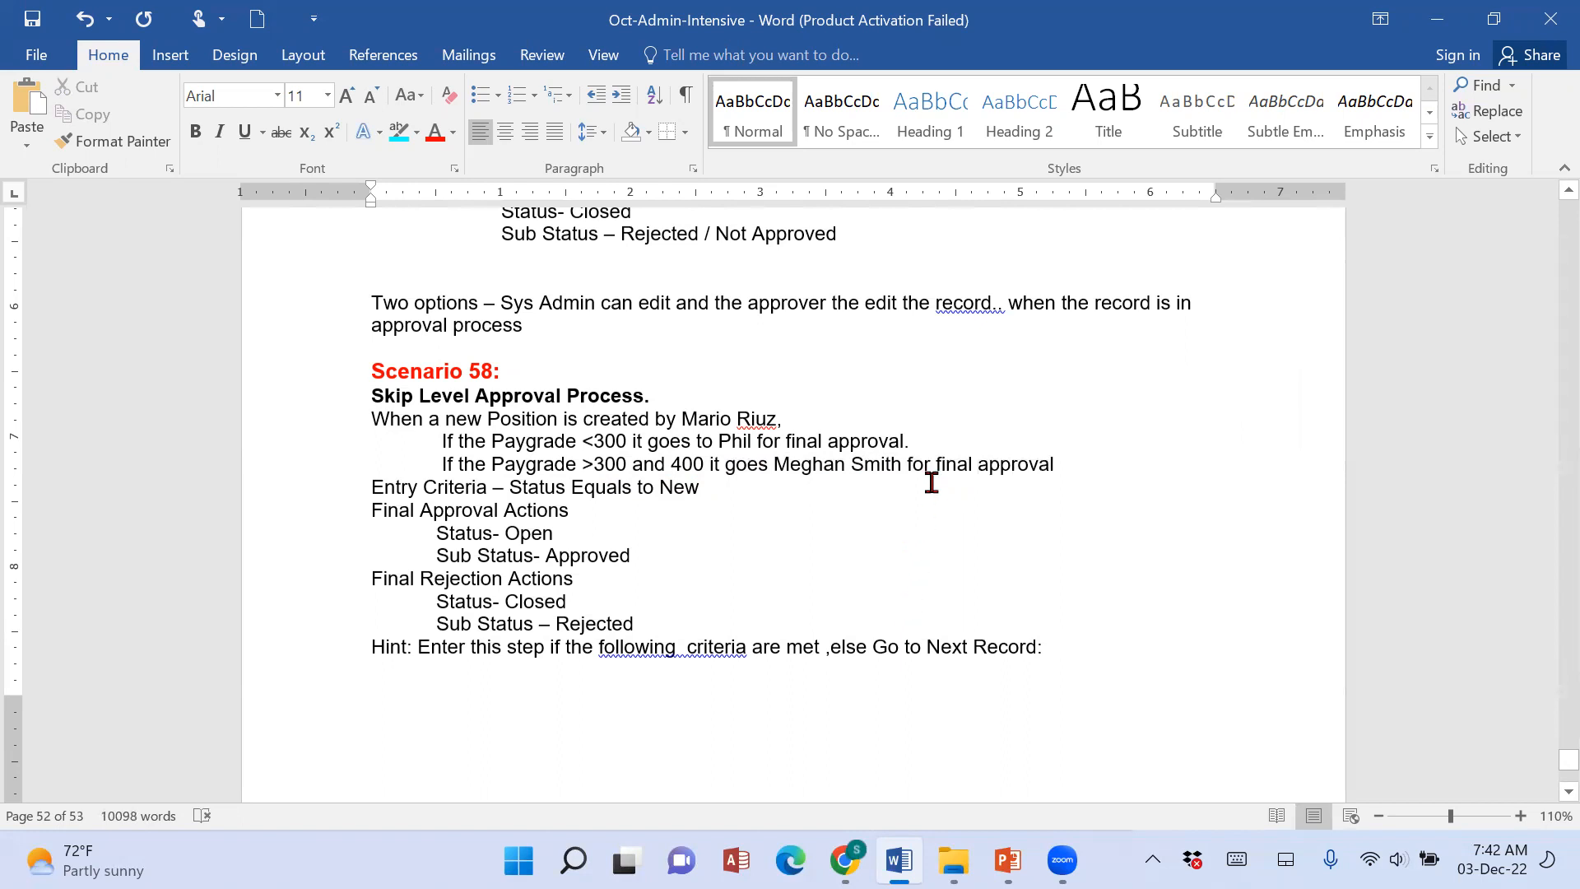
pyautogui.moveTo(929, 465); pyautogui.dragTo(1062, 476)
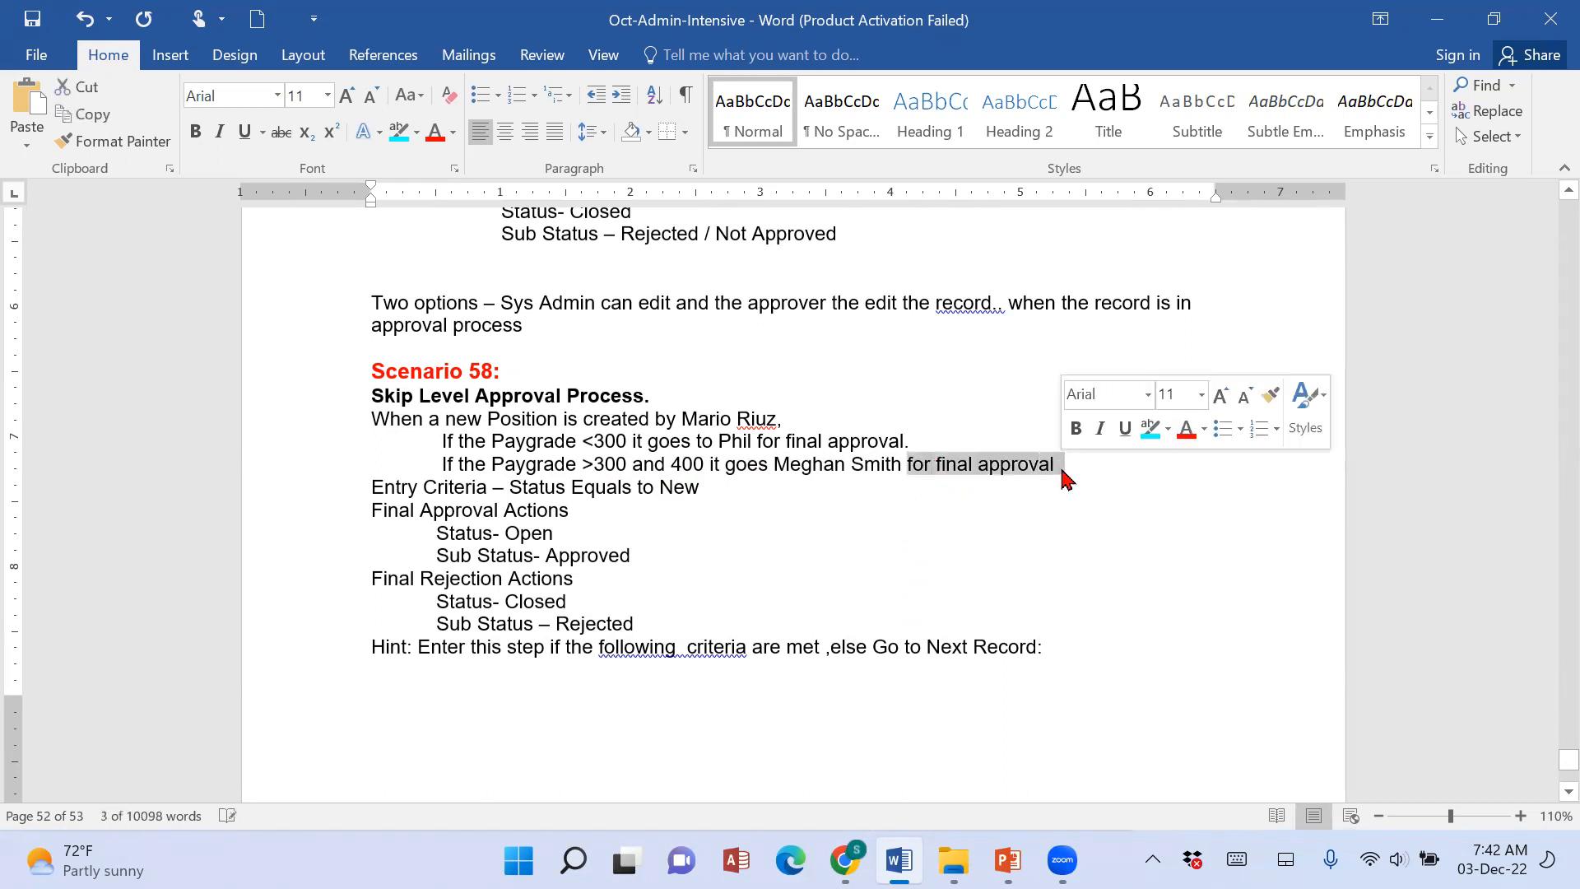
pyautogui.click(960, 758)
pyautogui.click(910, 483)
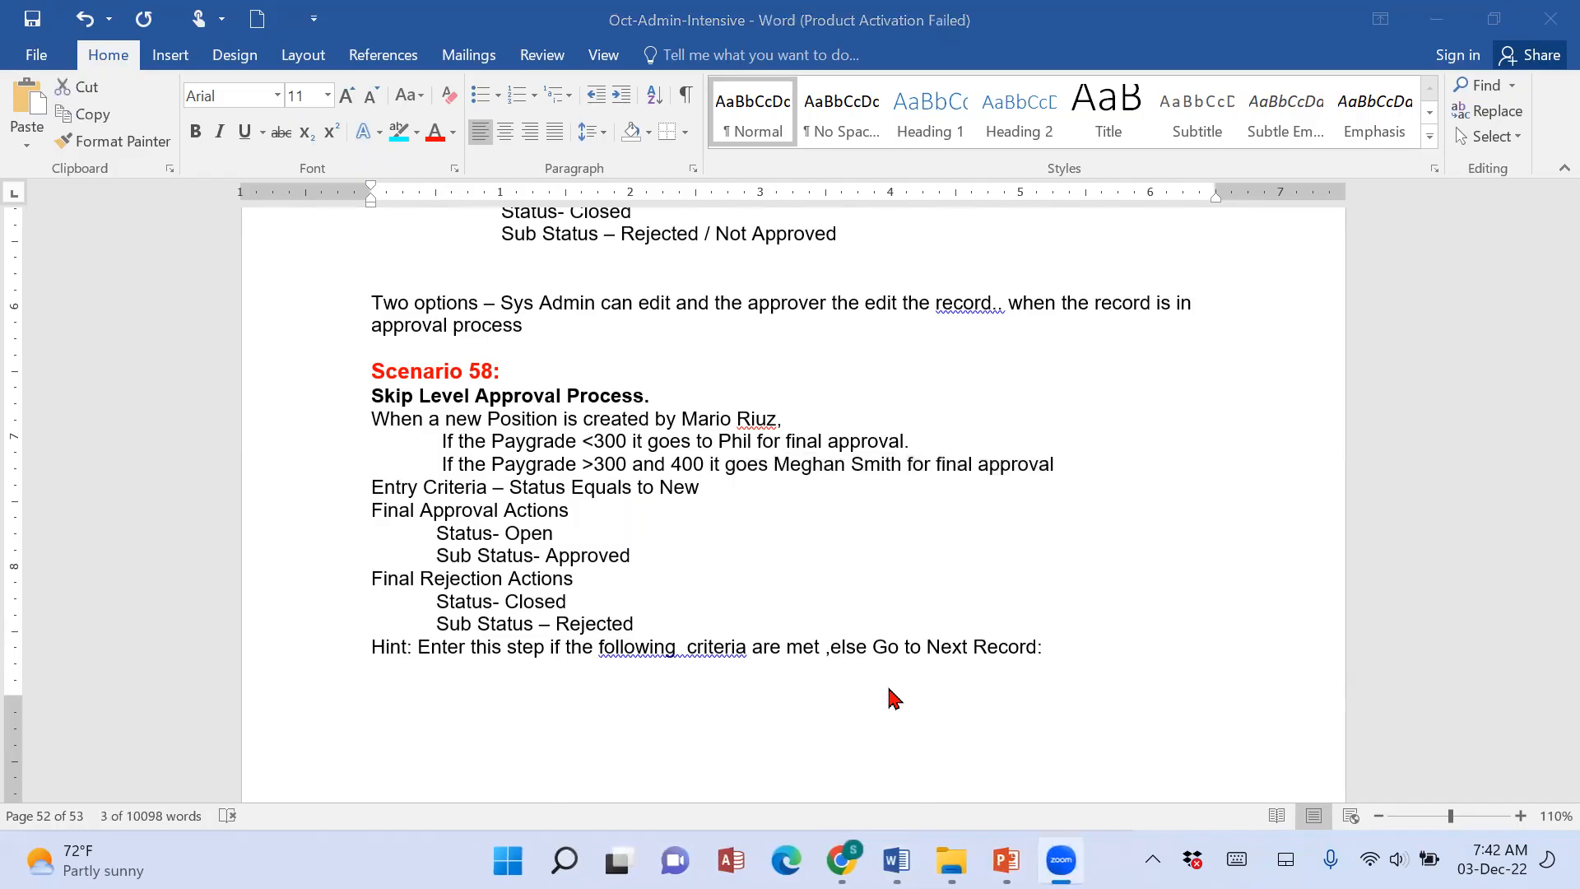
# Mark Scenario 58 as homework by adding "HW" after its heading.
pyautogui.scroll(3, 895, 698)
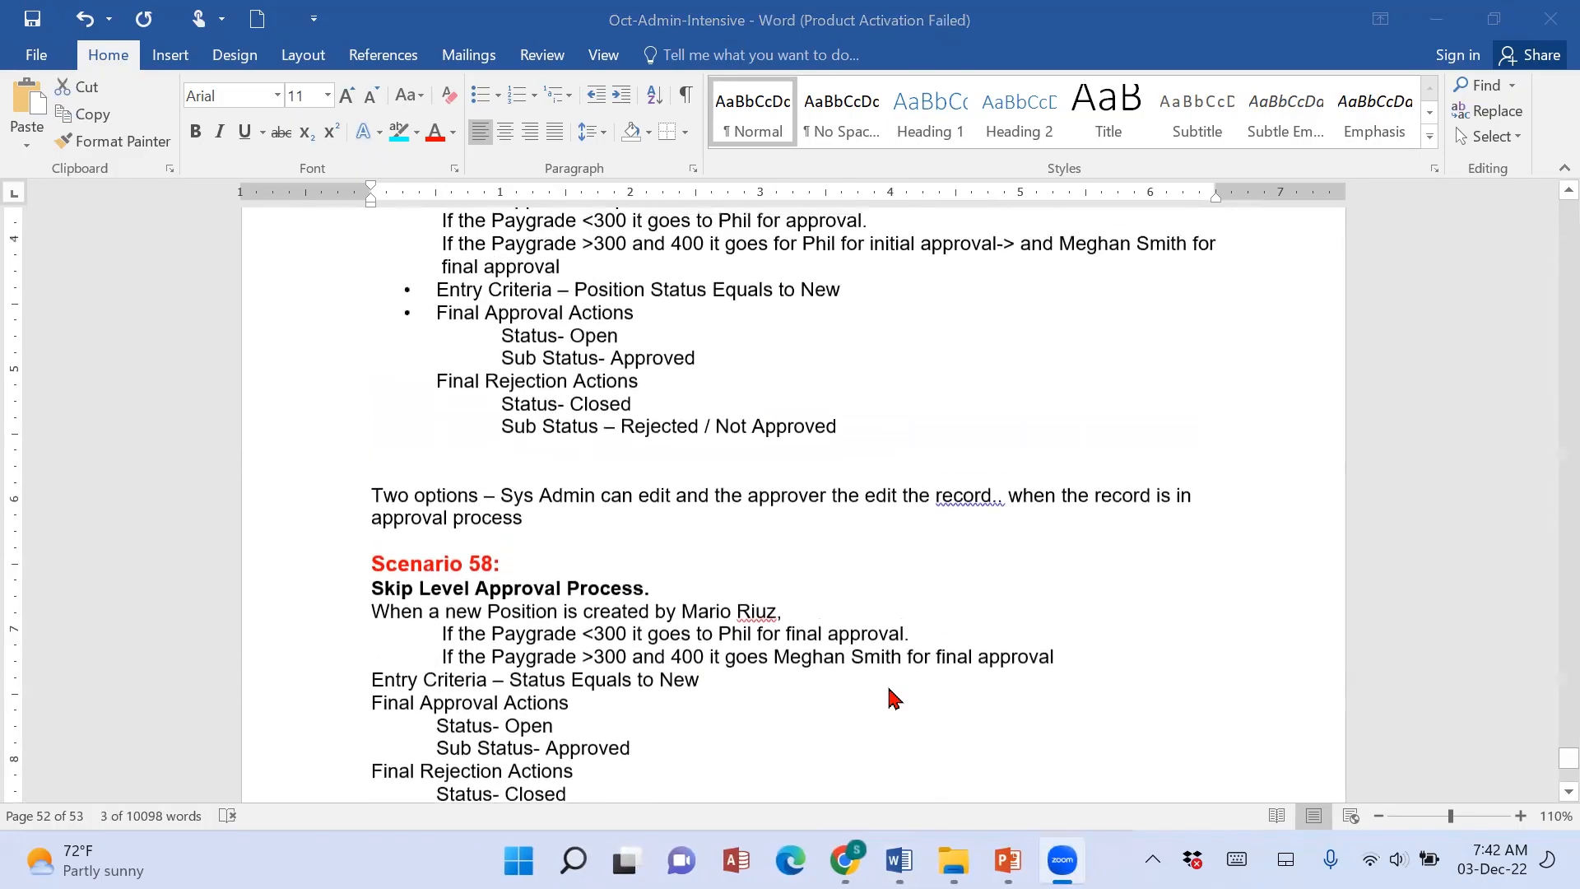
pyautogui.scroll(1, 897, 732)
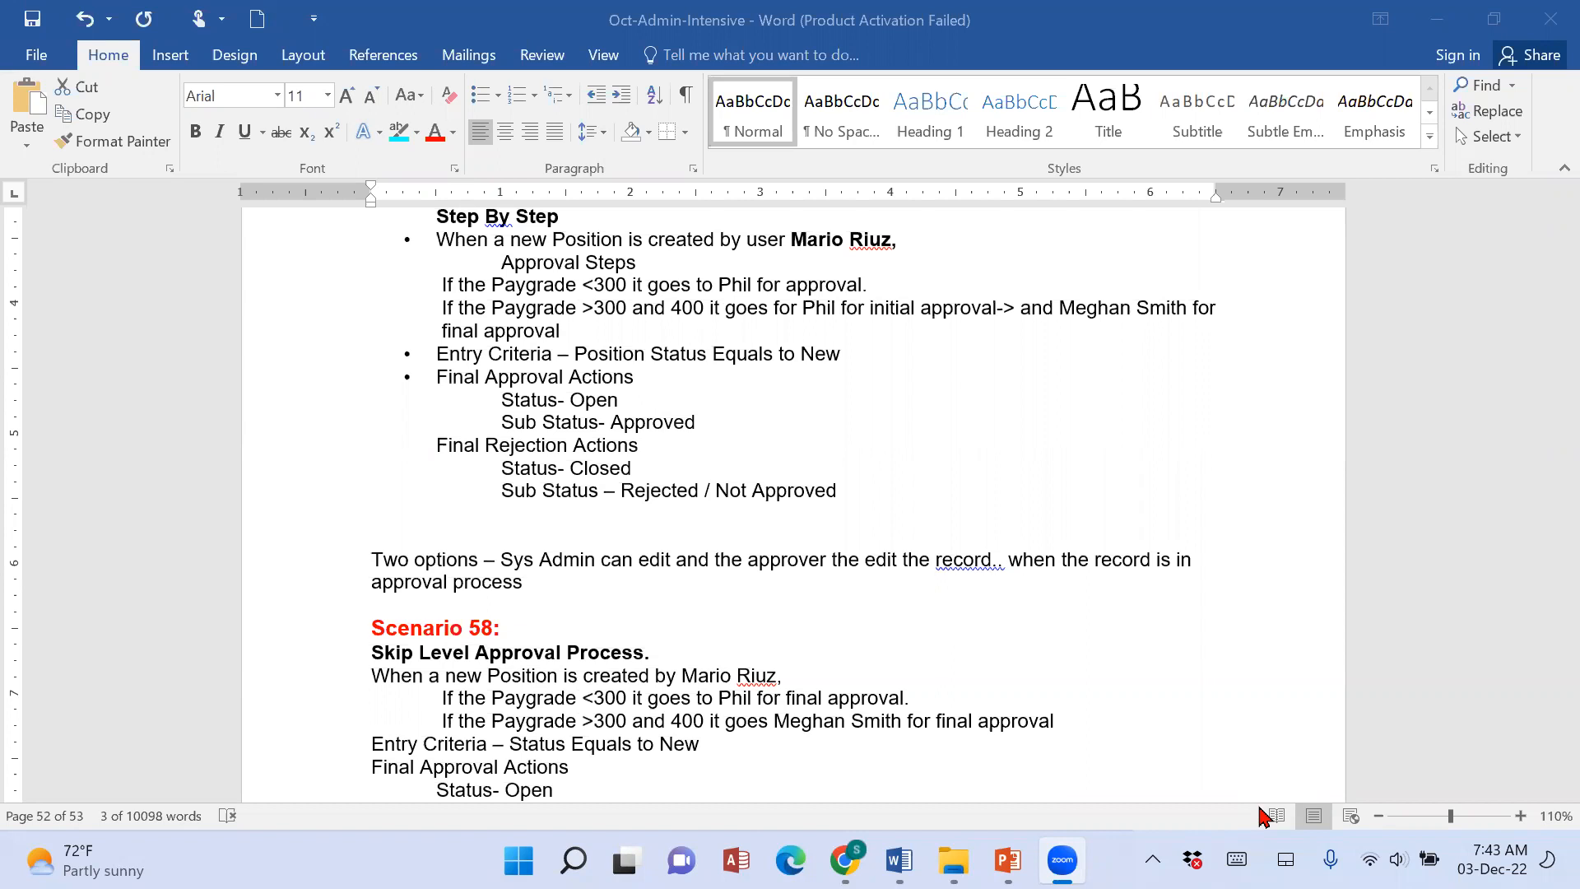
pyautogui.click(607, 627)
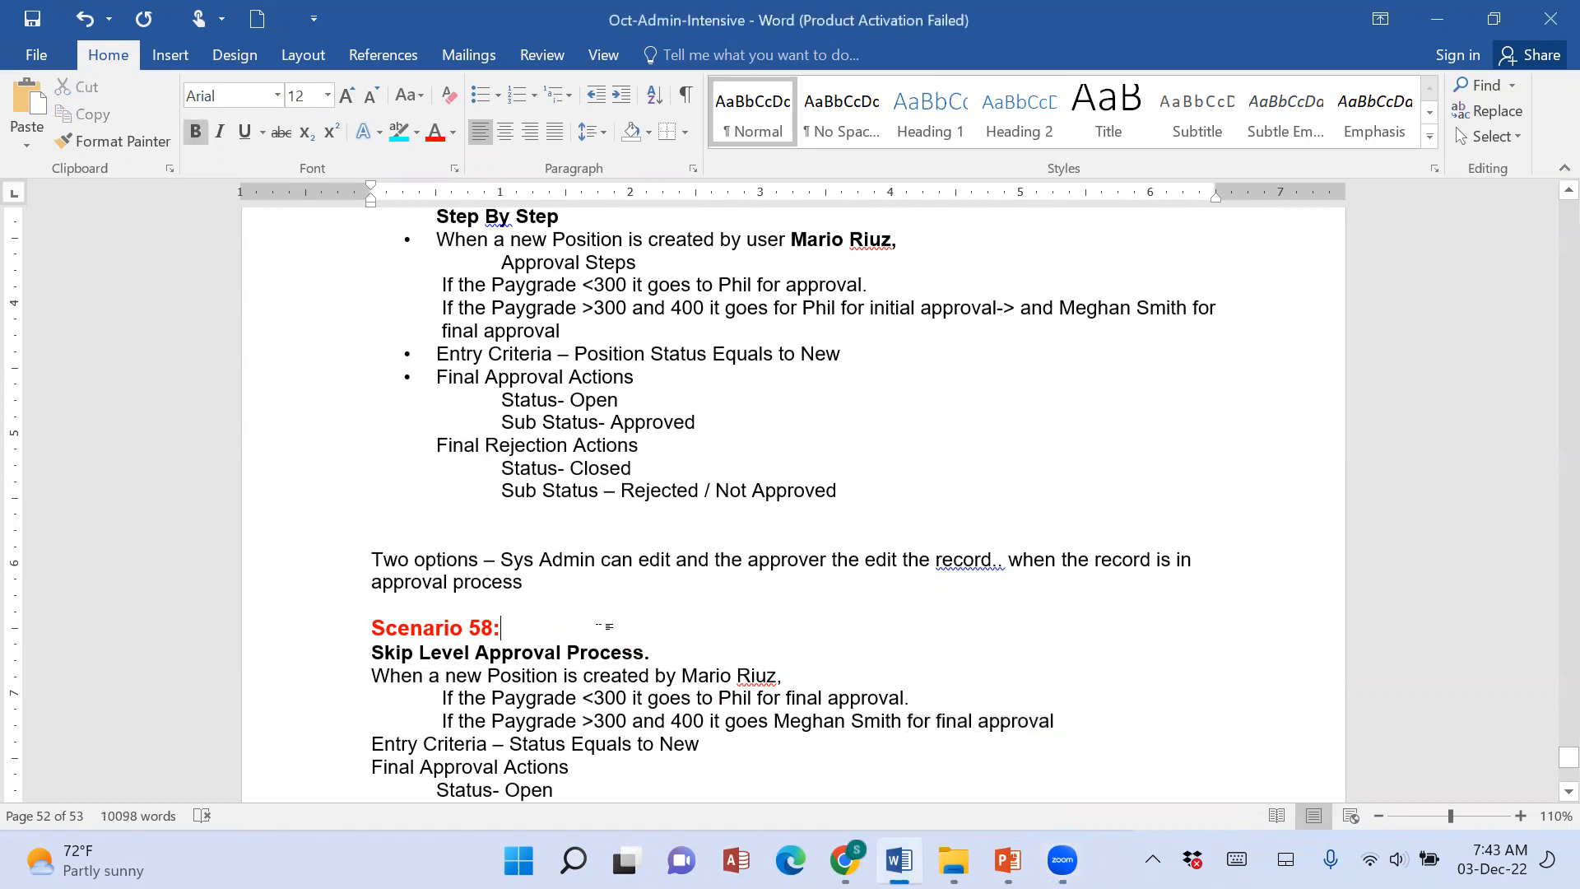
pyautogui.write('HW')
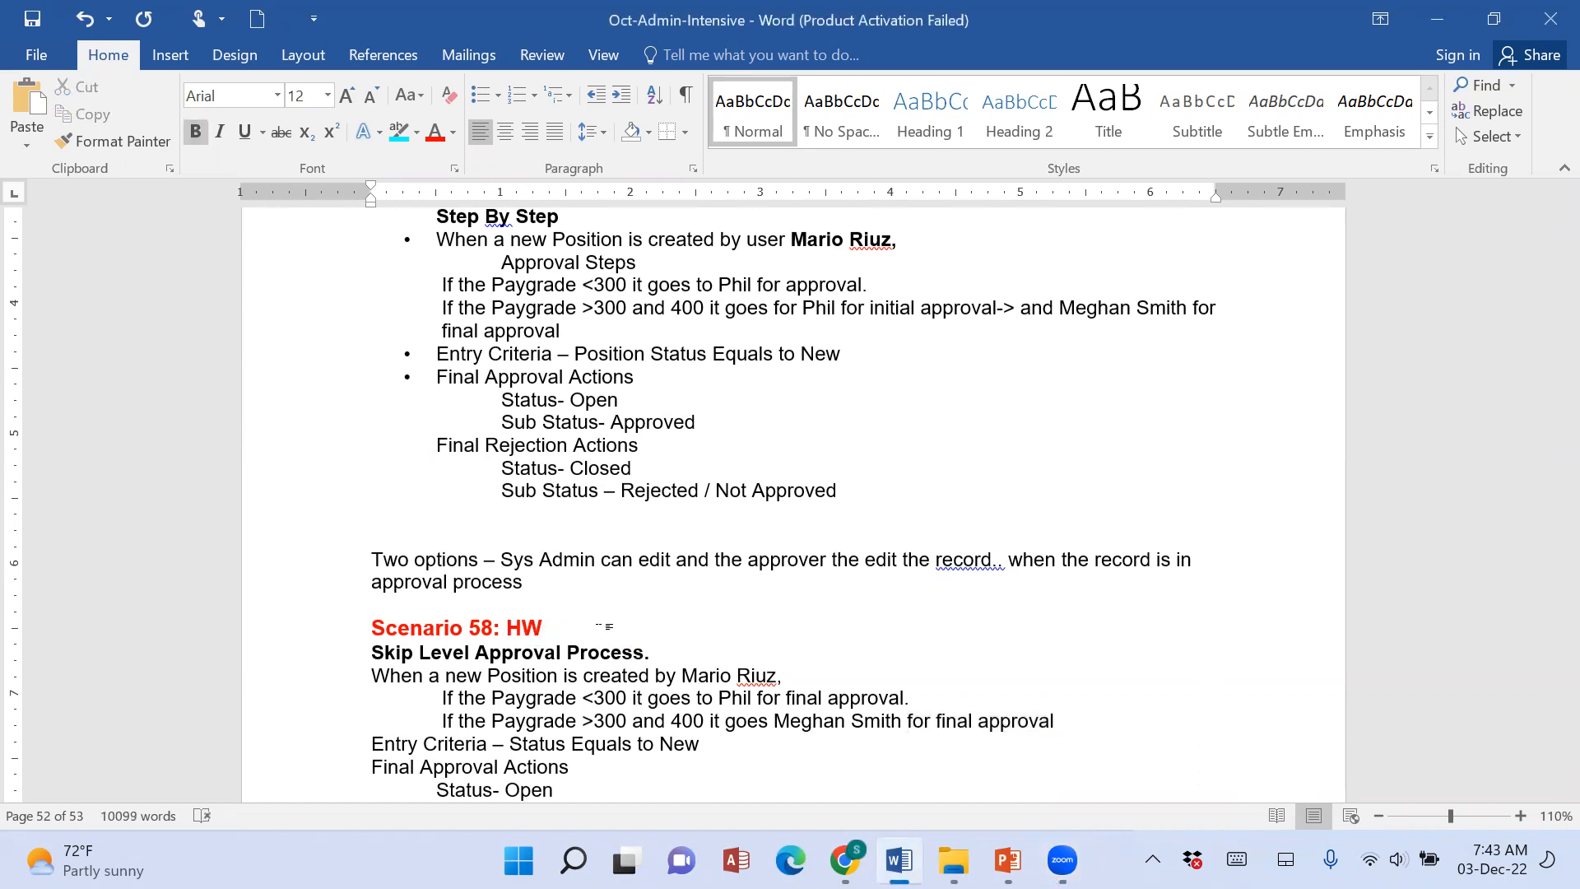
# Make the "Hint: Enter this step if the following criteria are met" line at the end of Scenario 58 bold.
pyautogui.scroll(-5, 609, 626)
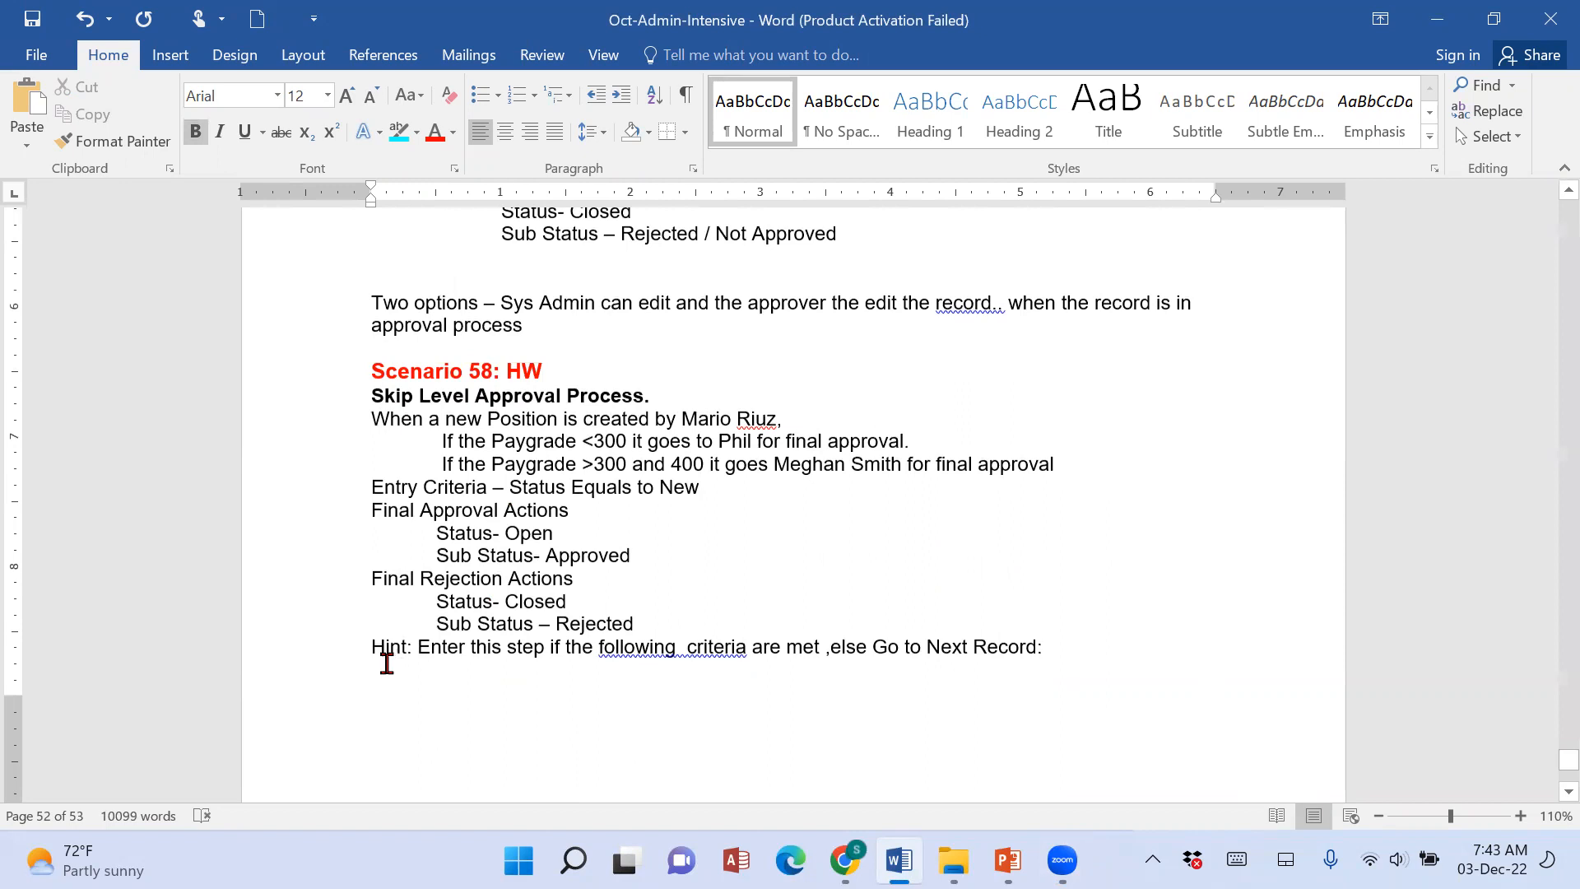
pyautogui.moveTo(363, 648); pyautogui.dragTo(1094, 649)
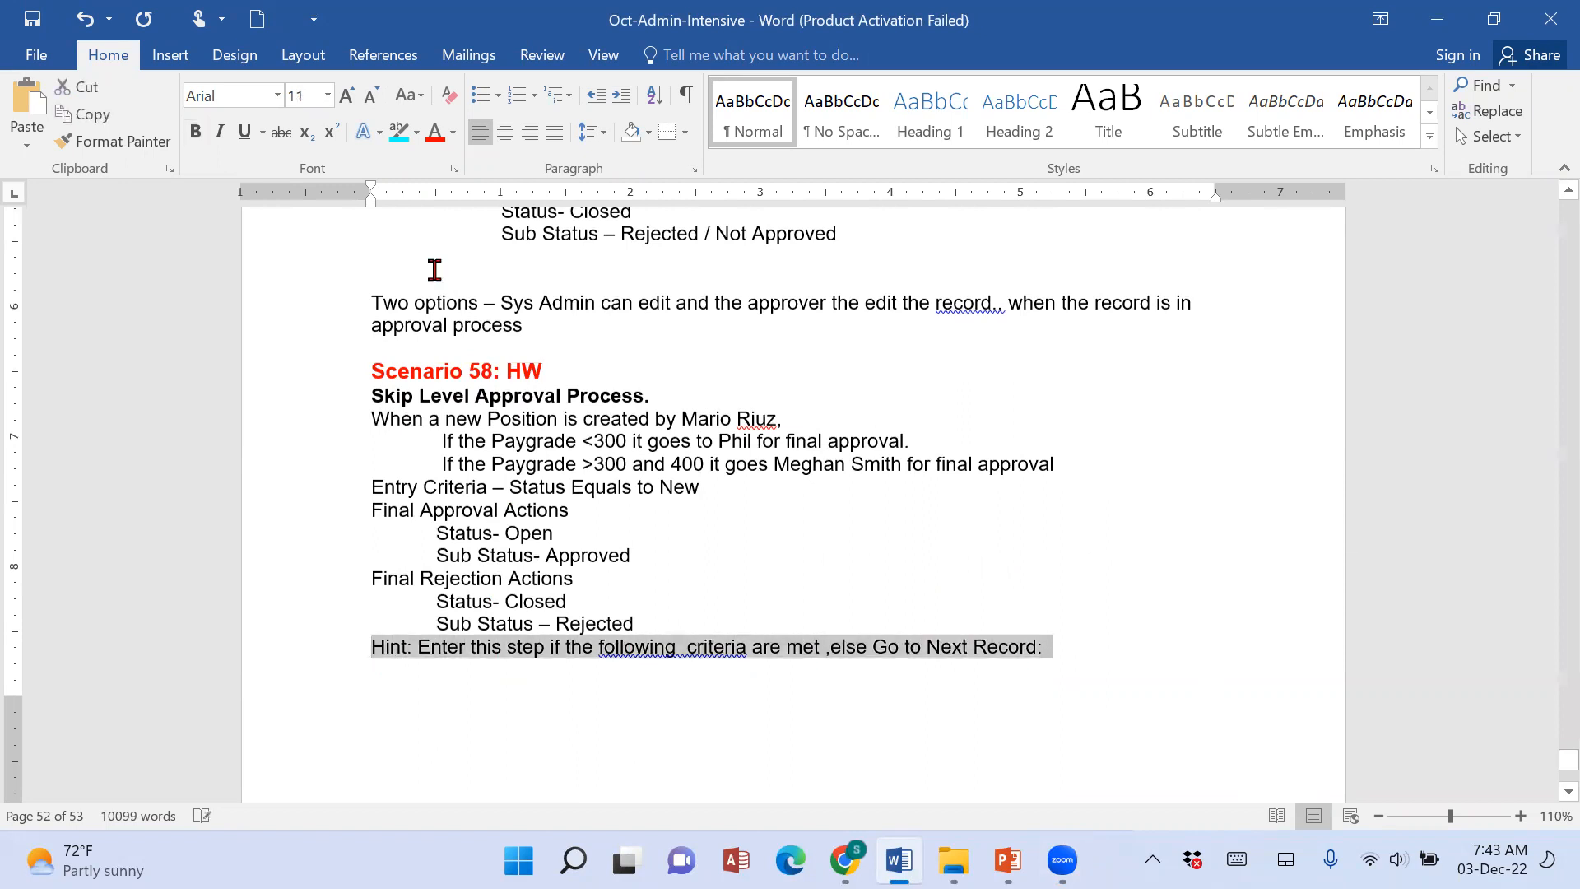
pyautogui.click(195, 132)
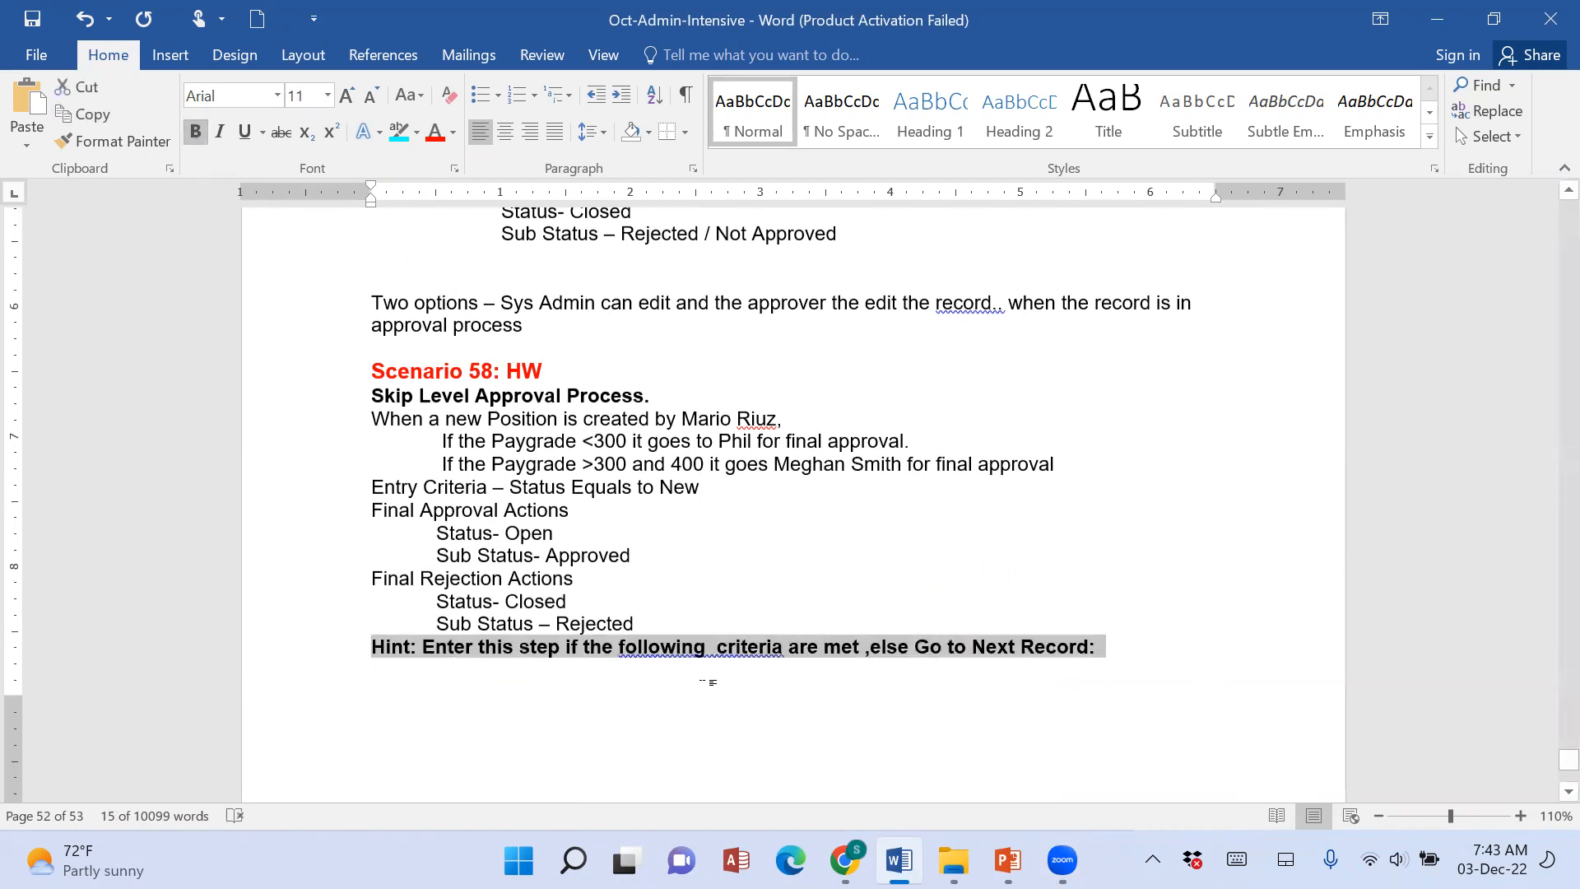
pyautogui.click(469, 650)
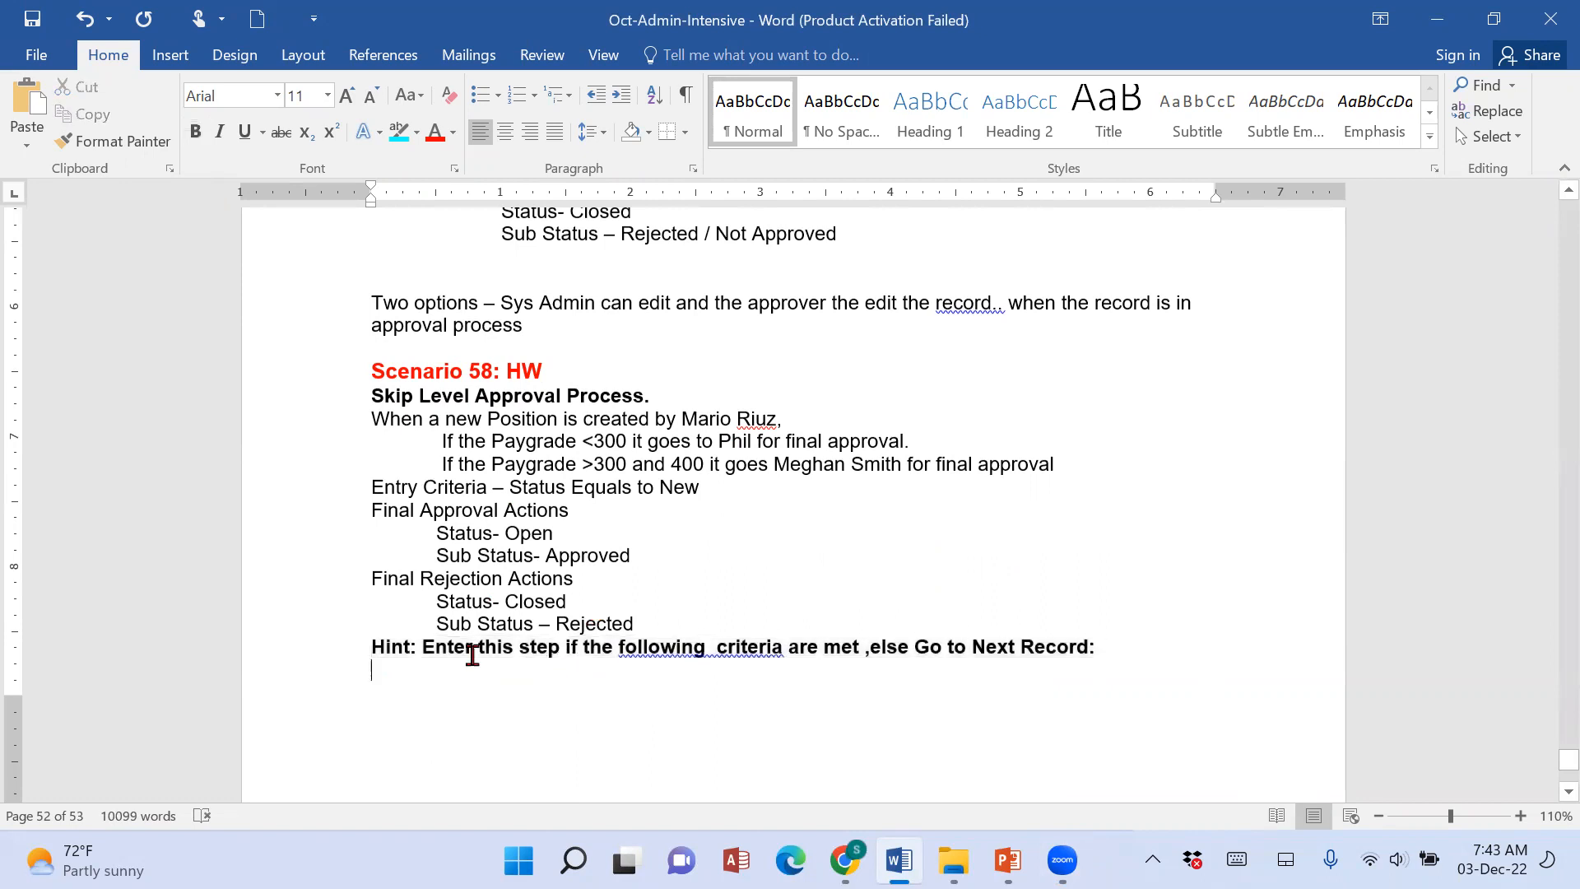
pyautogui.moveTo(423, 650); pyautogui.dragTo(713, 653)
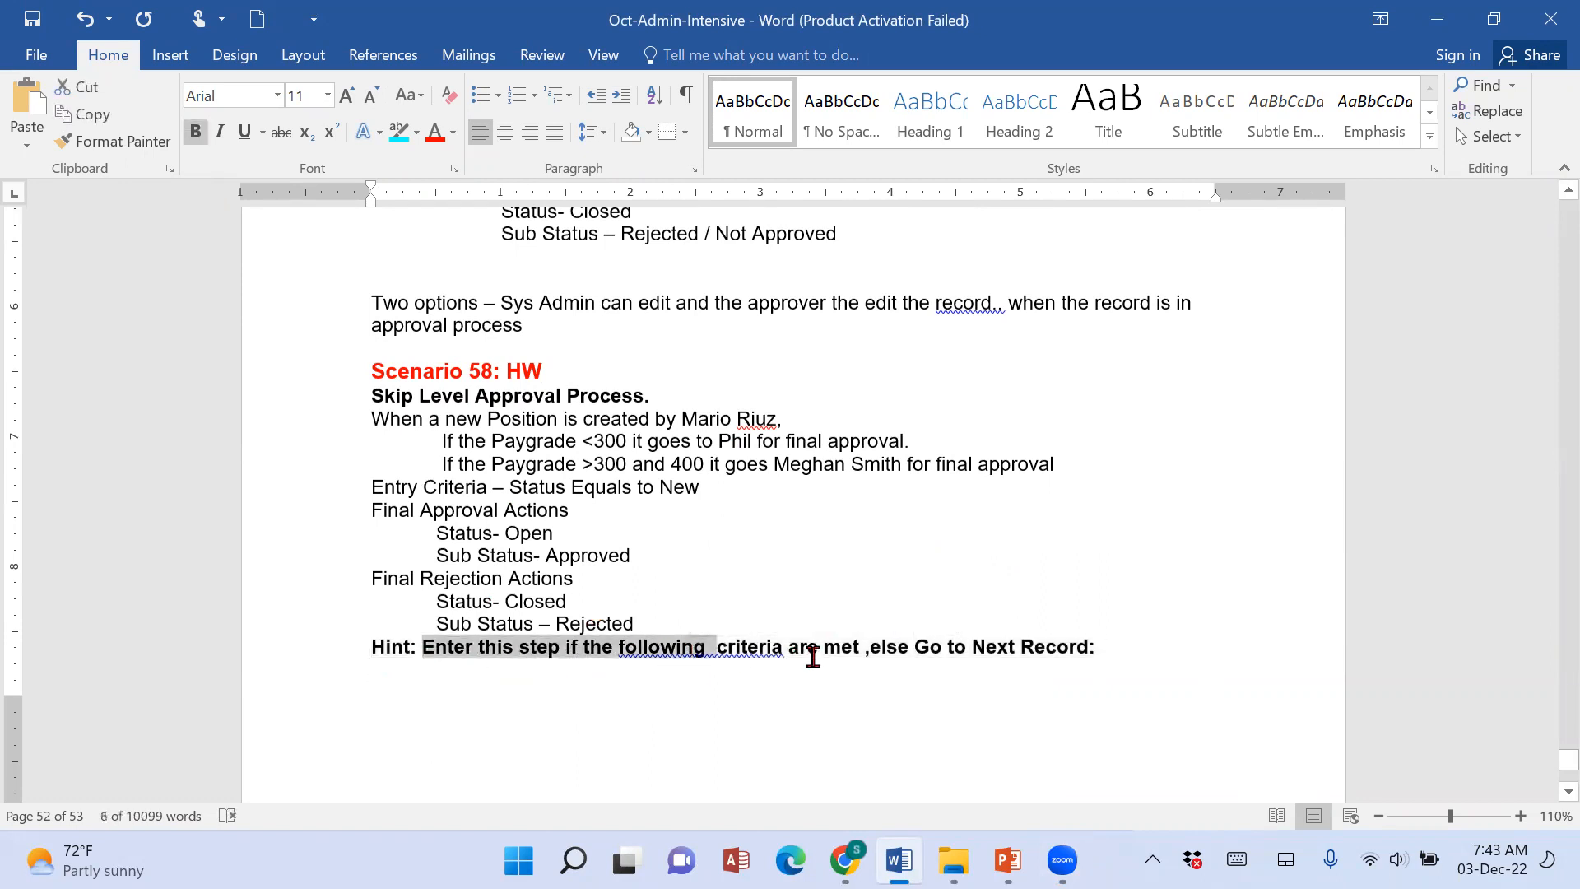
pyautogui.click(813, 648)
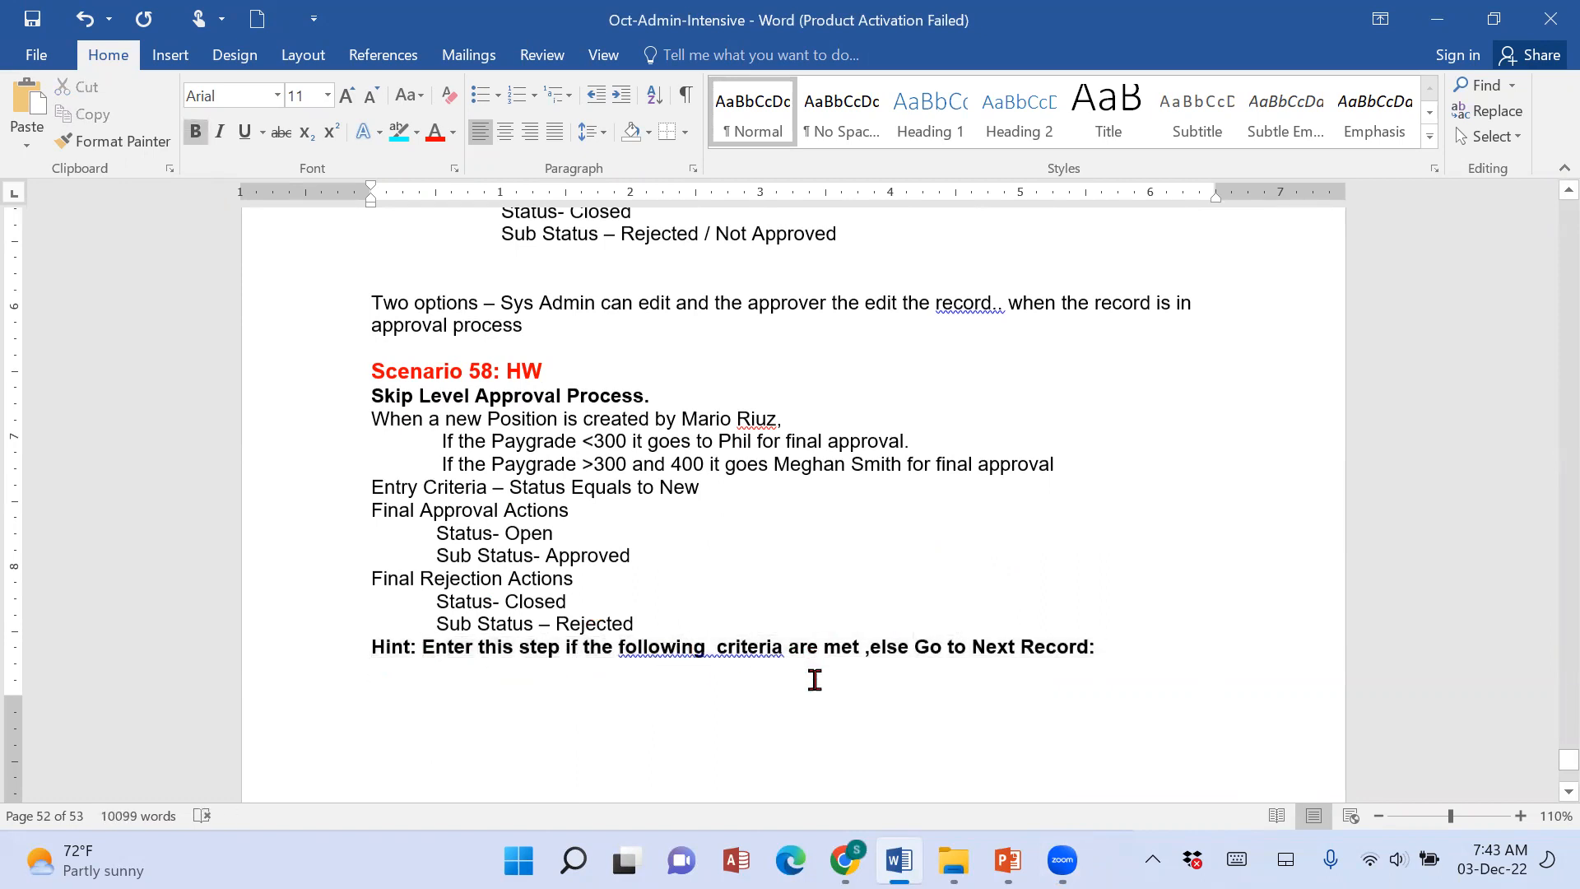
# Switch to Salesforce in Chrome and examine the entry criteria and approval steps of the existing Position approval process against Scenario 58.
pyautogui.moveTo(415, 491); pyautogui.dragTo(724, 492)
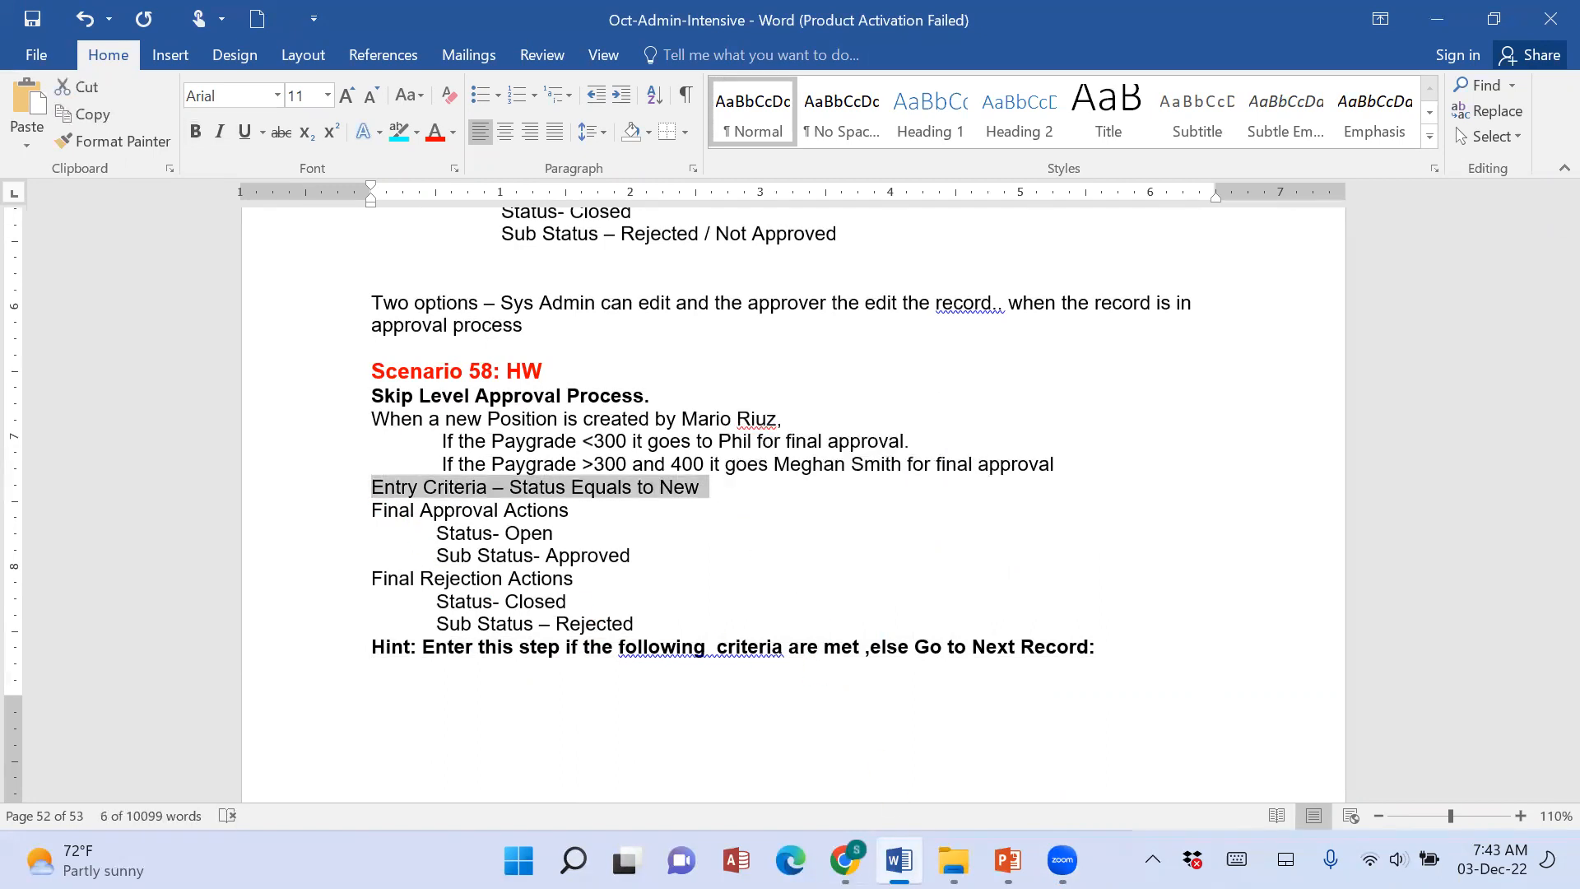
pyautogui.click(845, 860)
pyautogui.click(111, 21)
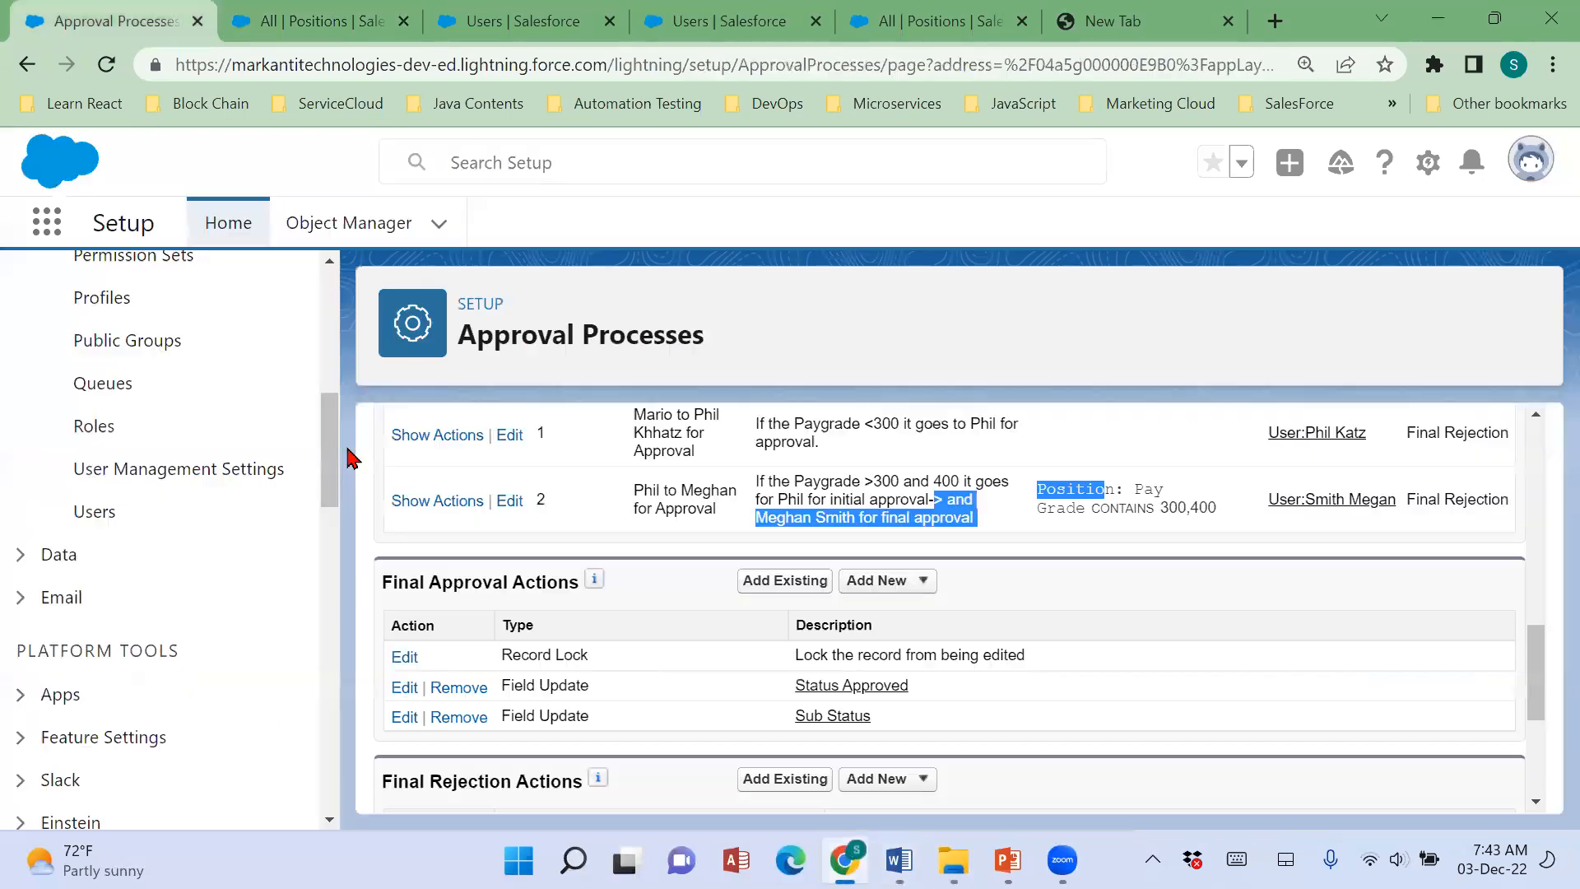
pyautogui.scroll(4, 832, 660)
pyautogui.scroll(3, 659, 667)
pyautogui.moveTo(597, 634); pyautogui.dragTo(852, 646)
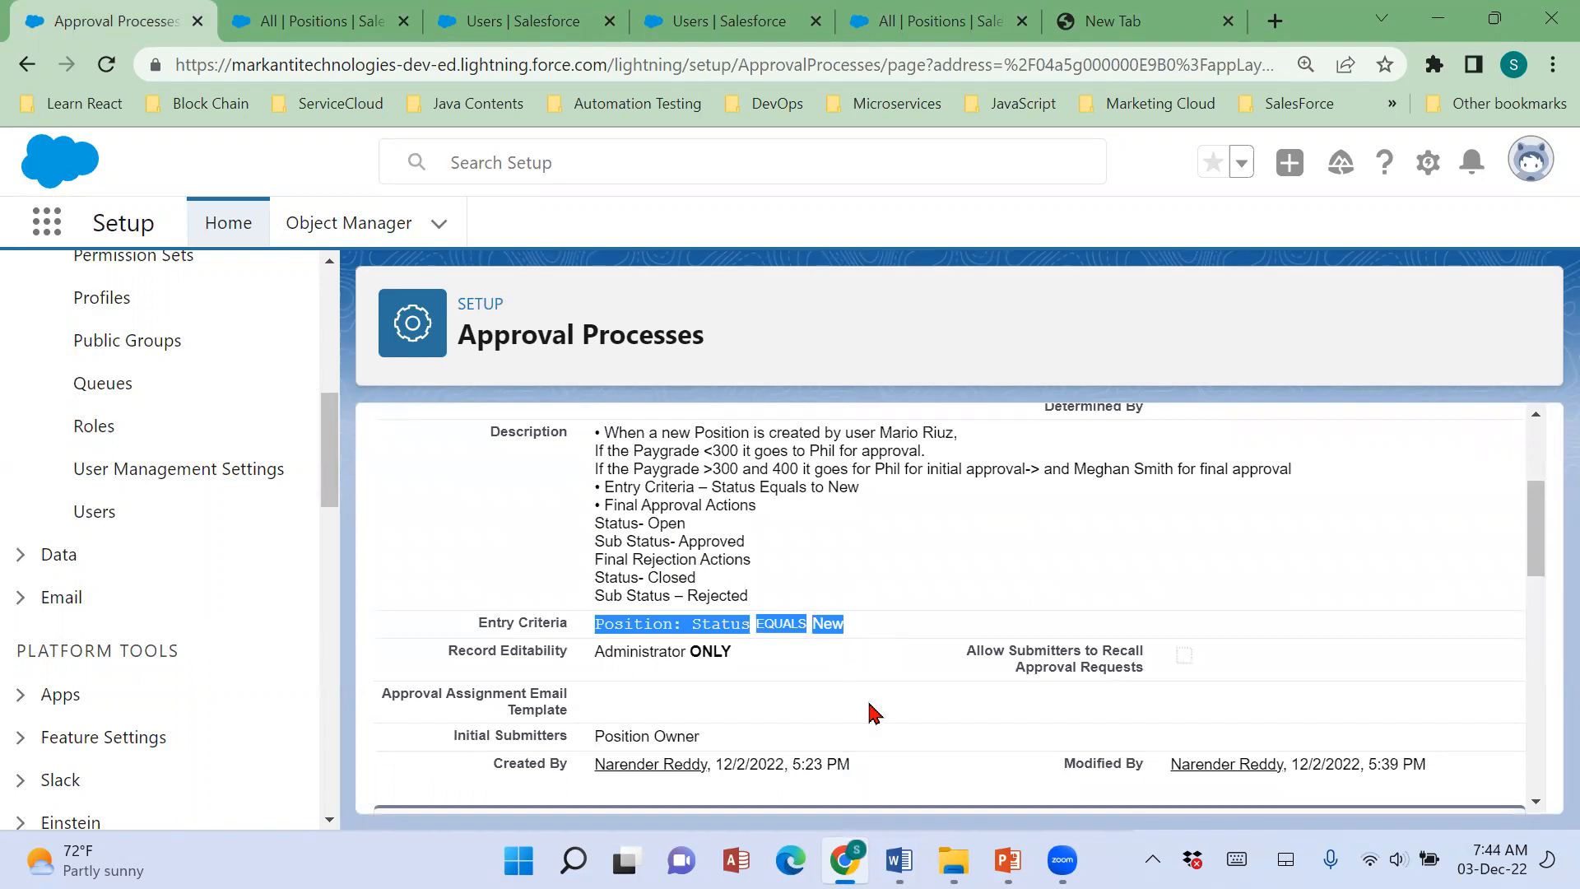
pyautogui.scroll(-3, 874, 712)
pyautogui.scroll(-2, 874, 713)
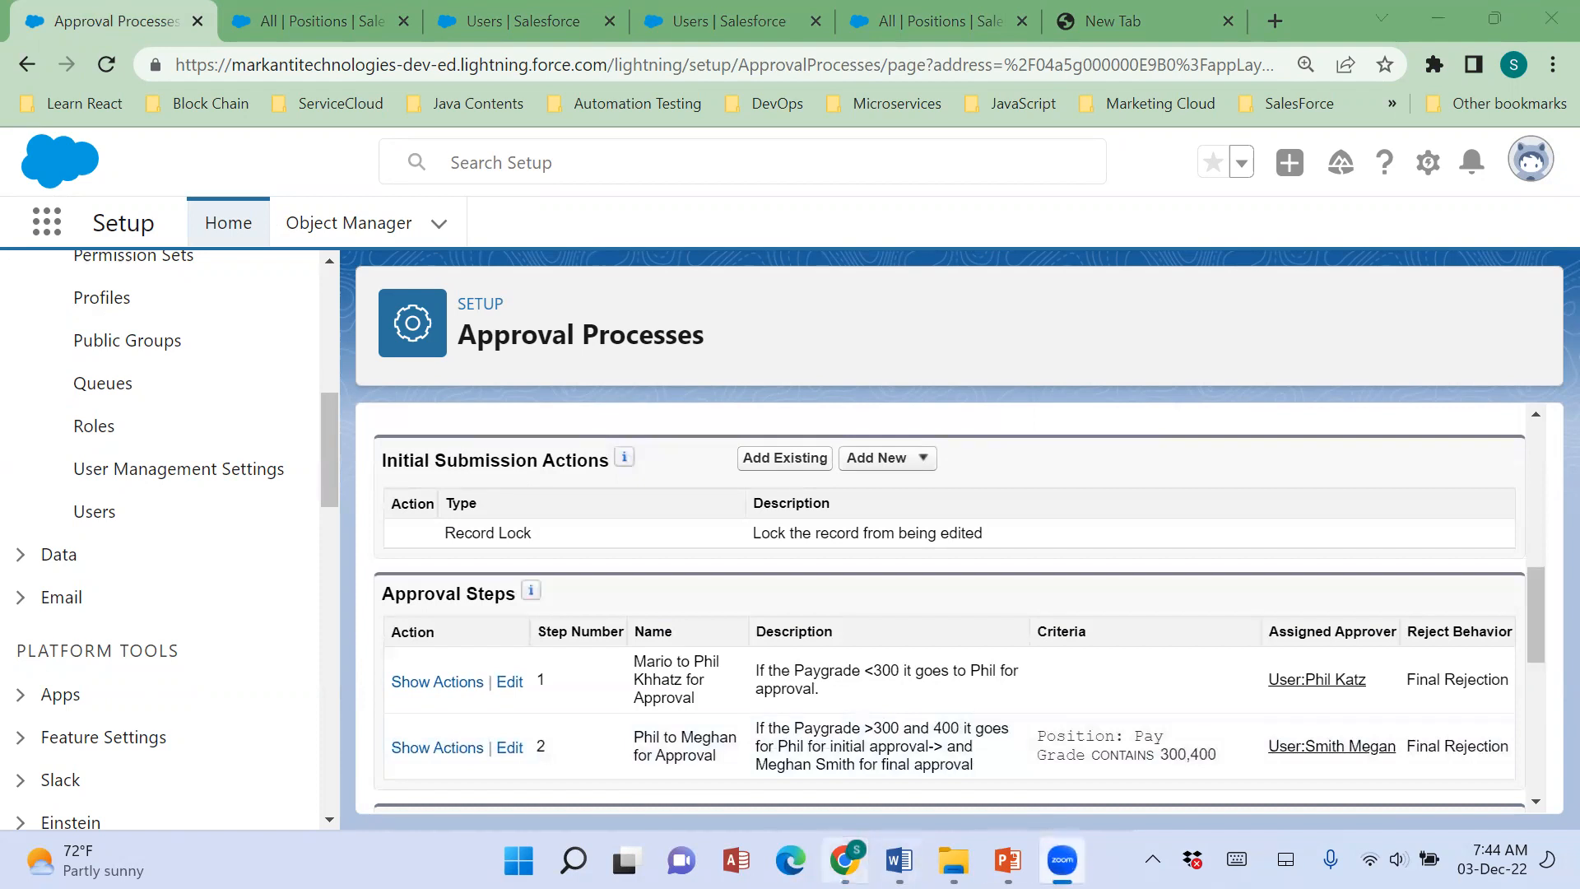
# Compare the Paygrade <300 rule in the Word notes with the Approval Steps list in Salesforce.
pyautogui.click(899, 860)
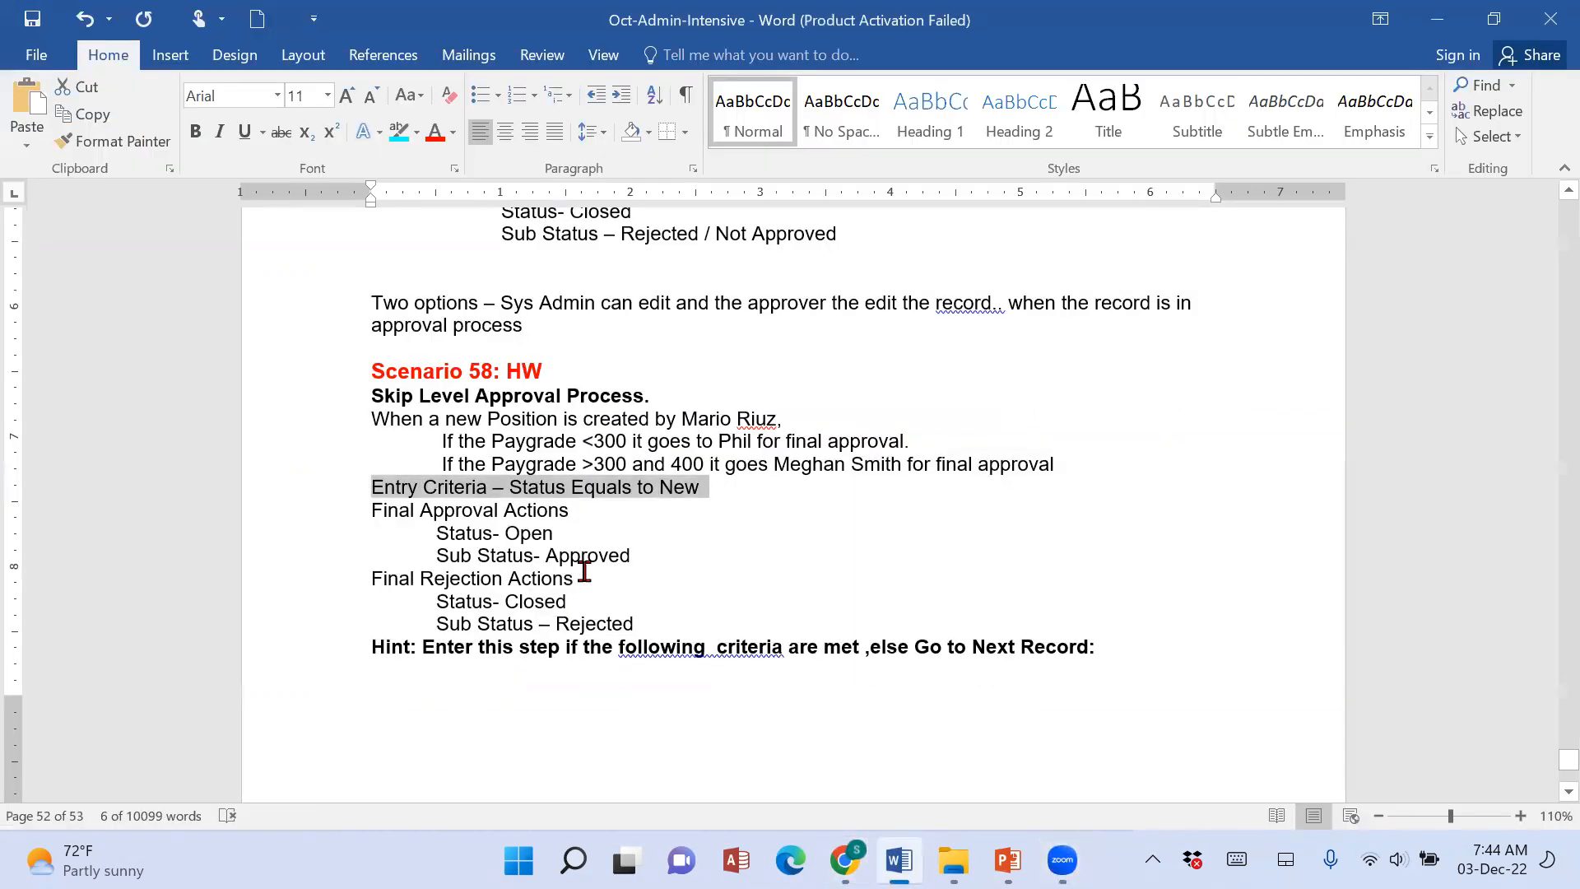
pyautogui.click(452, 465)
pyautogui.moveTo(445, 442); pyautogui.dragTo(955, 446)
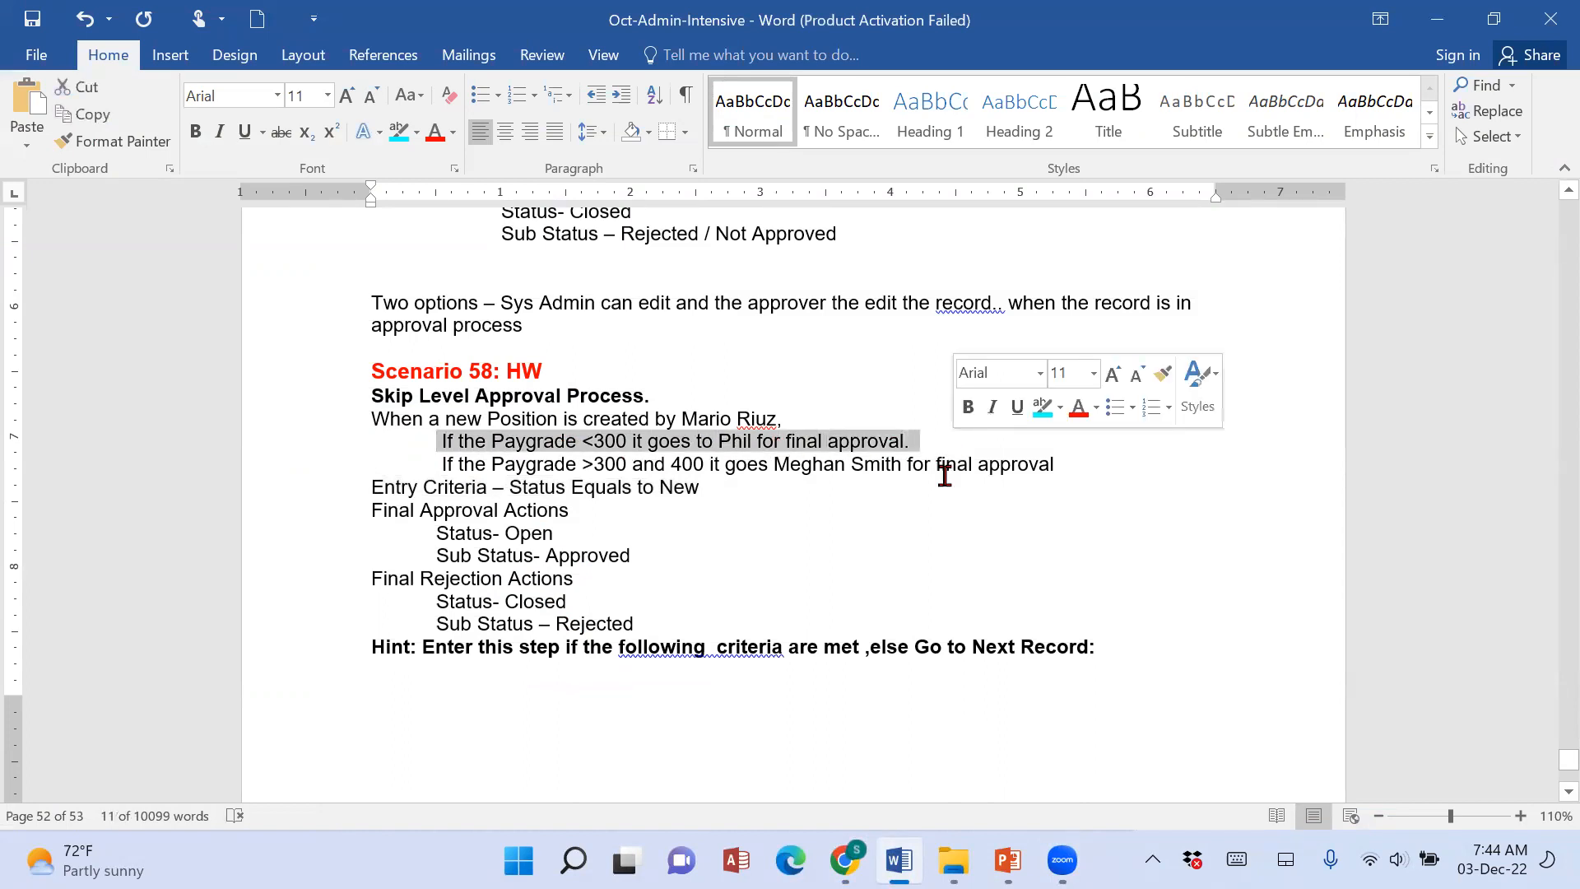
pyautogui.click(846, 860)
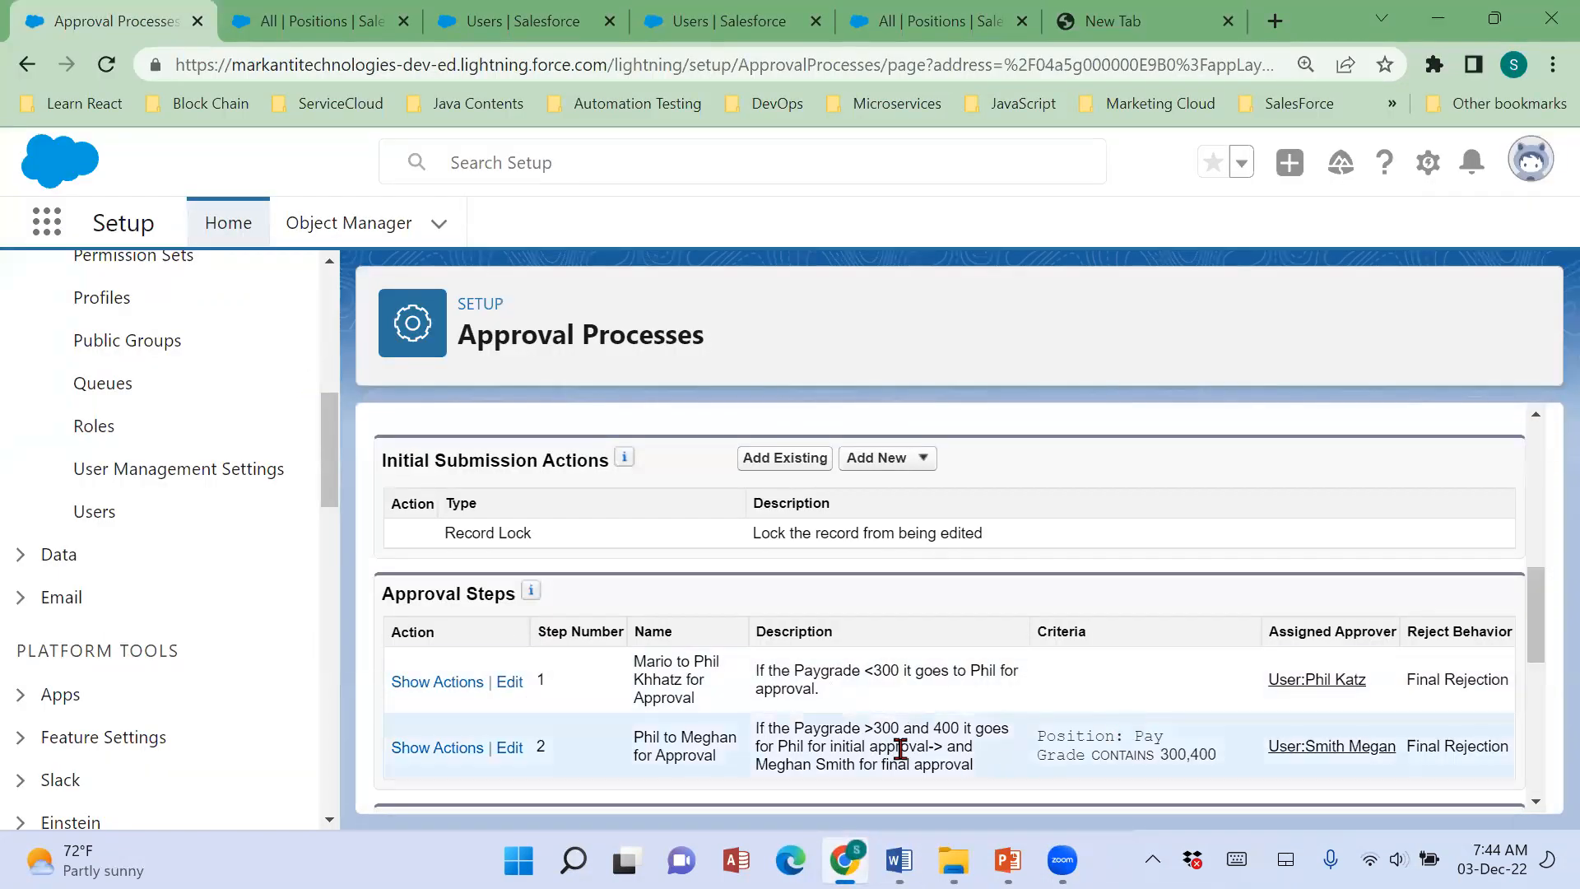
pyautogui.click(771, 108)
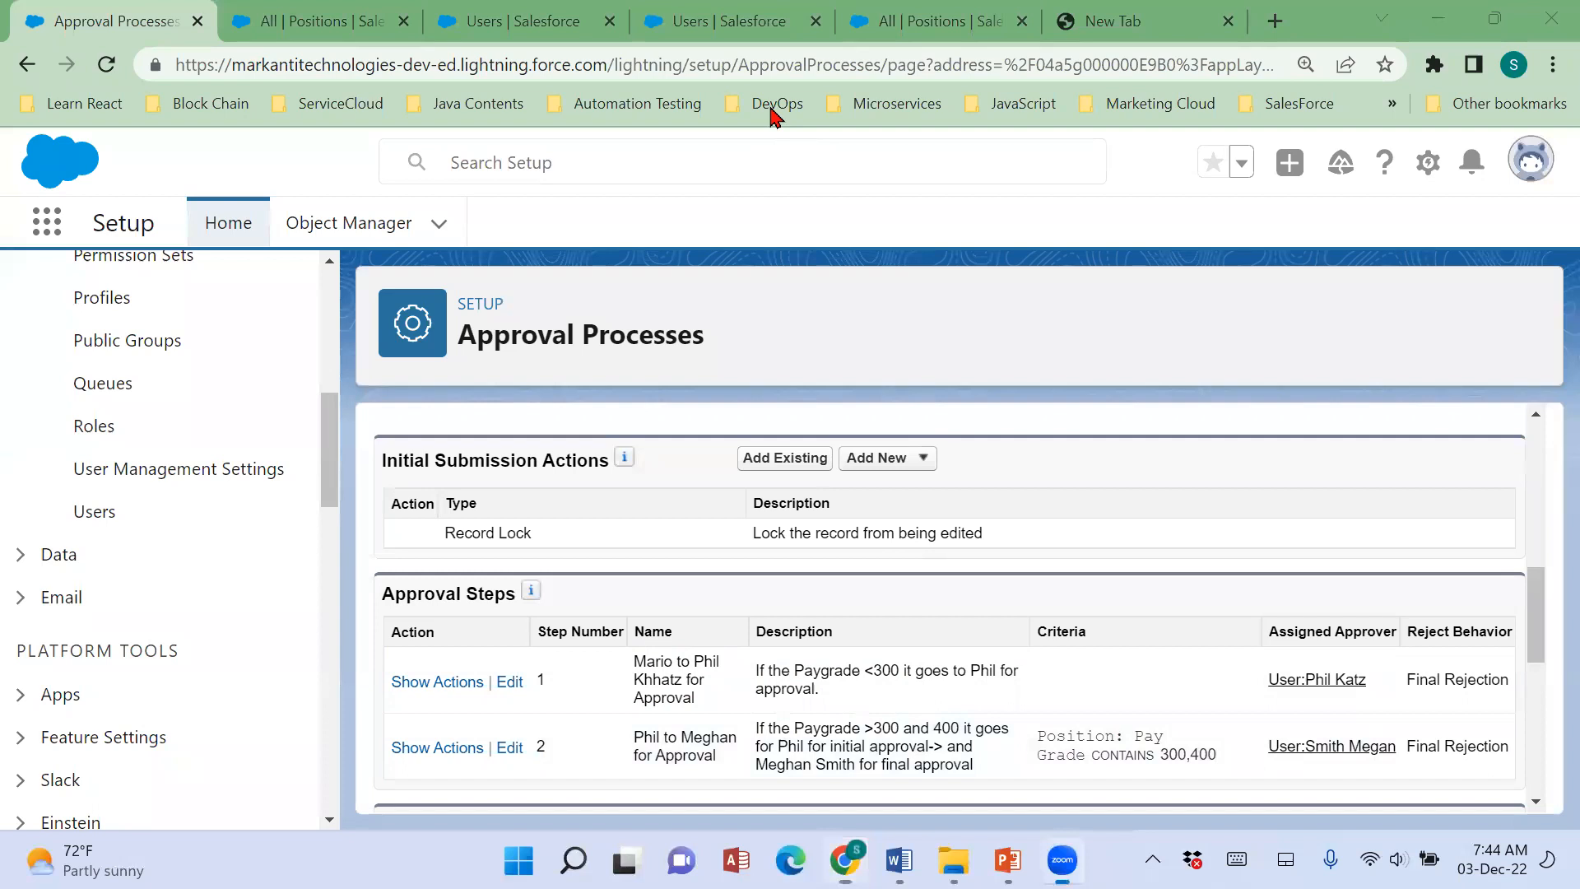
pyautogui.moveTo(1134, 594)
pyautogui.mouseDown()
pyautogui.moveTo(1039, 619)
pyautogui.moveTo(1060, 758)
pyautogui.moveTo(1268, 778)
pyautogui.moveTo(1400, 722)
pyautogui.mouseUp()
pyautogui.moveTo(1414, 658)
pyautogui.mouseDown()
pyautogui.moveTo(1281, 576)
pyautogui.moveTo(1085, 594)
pyautogui.mouseUp()
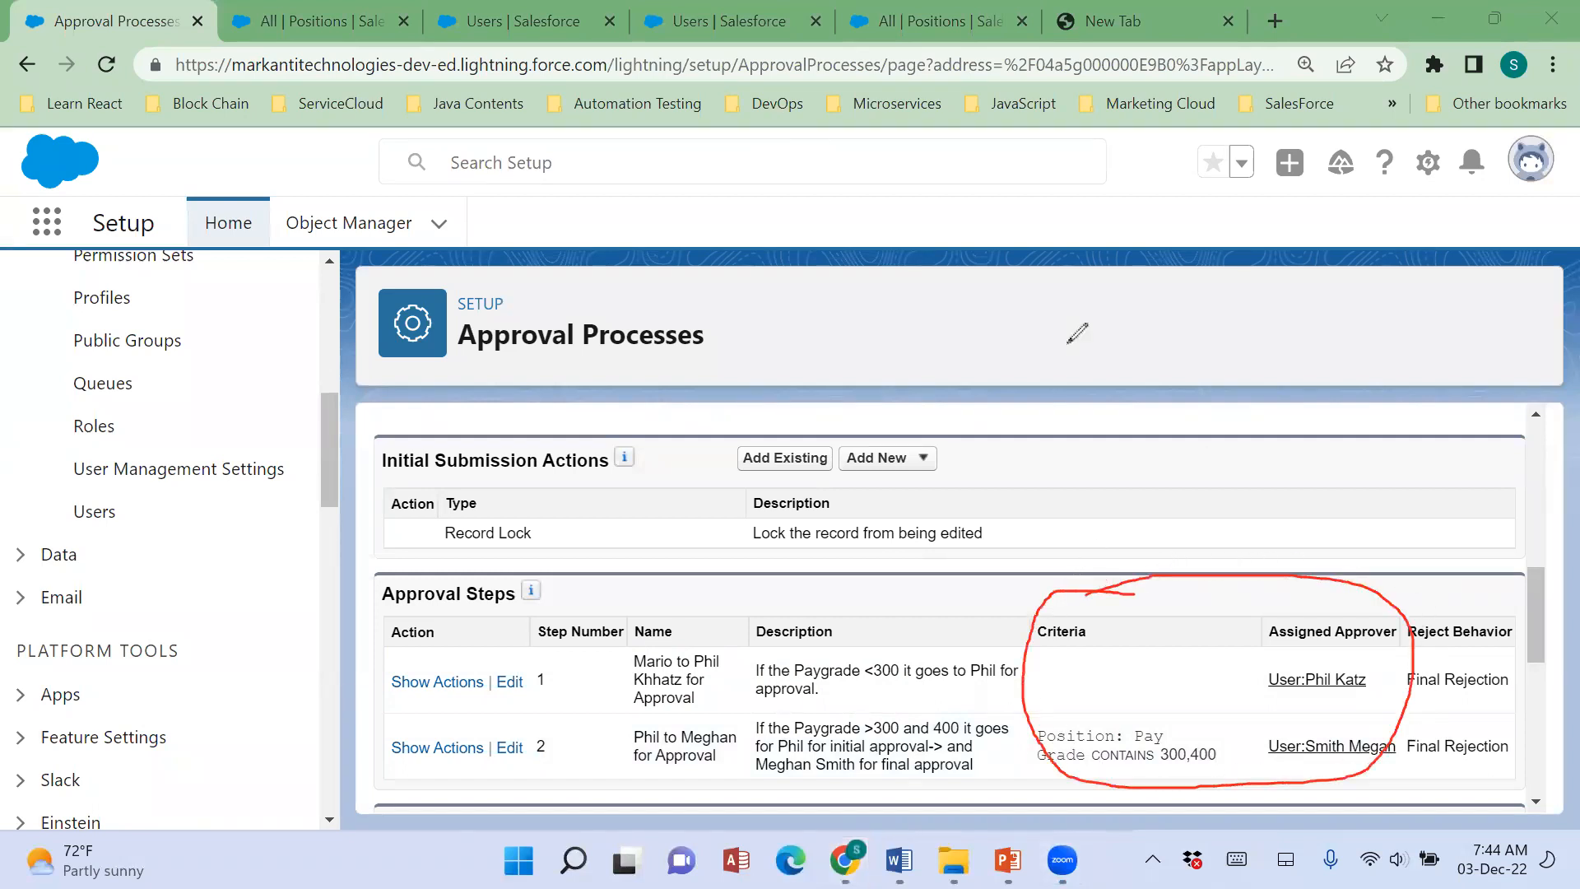
pyautogui.click(1060, 208)
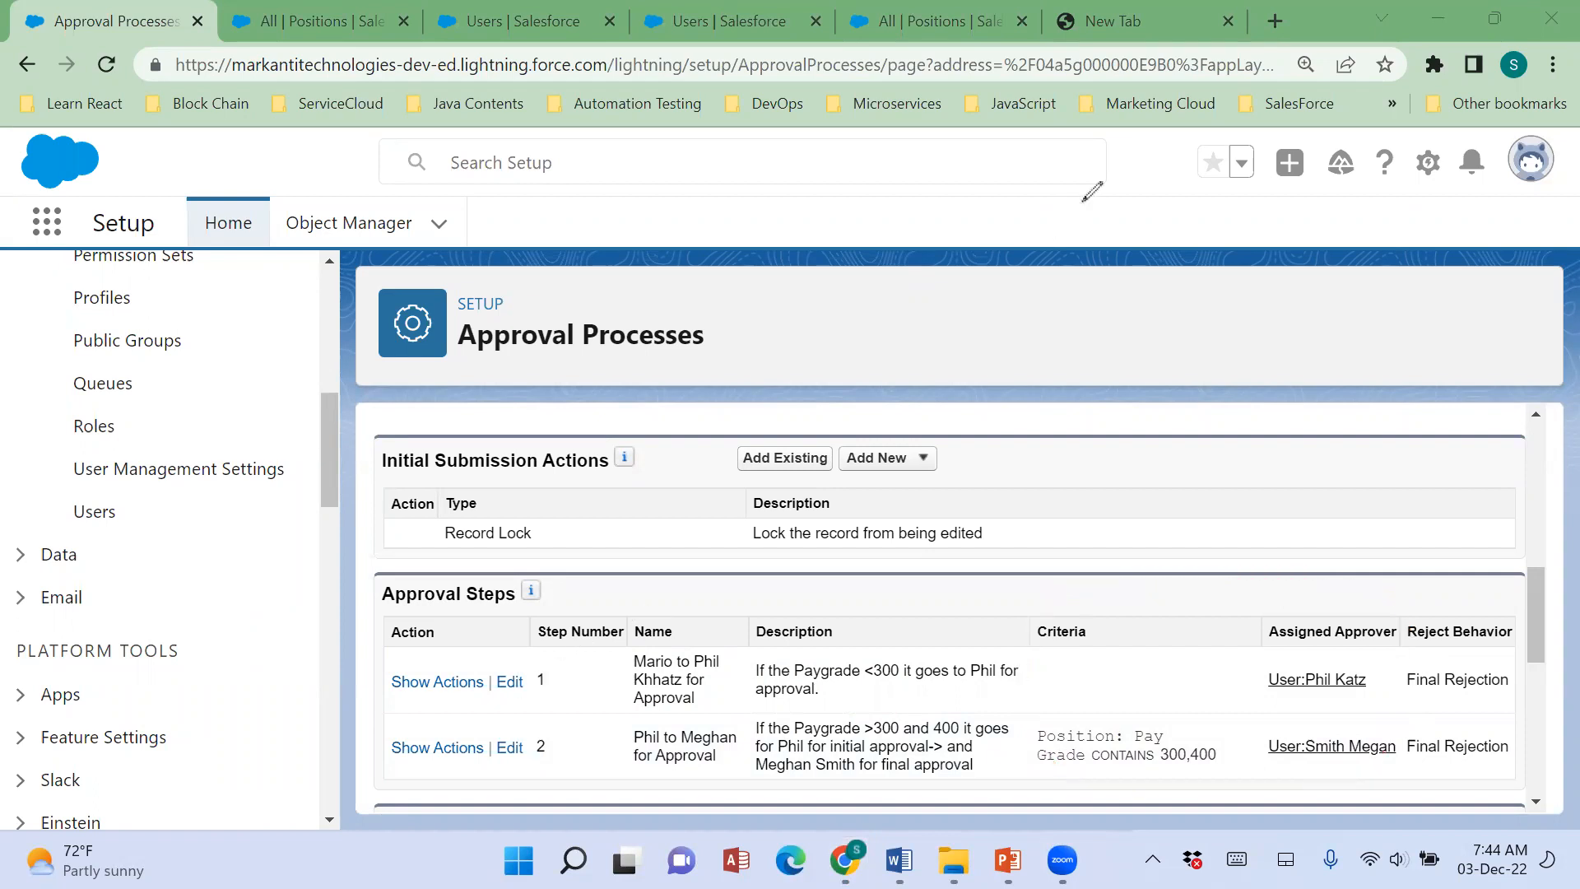
# Open the first approval step for editing and make its step criteria conditional on criteria being met.
pyautogui.click(508, 688)
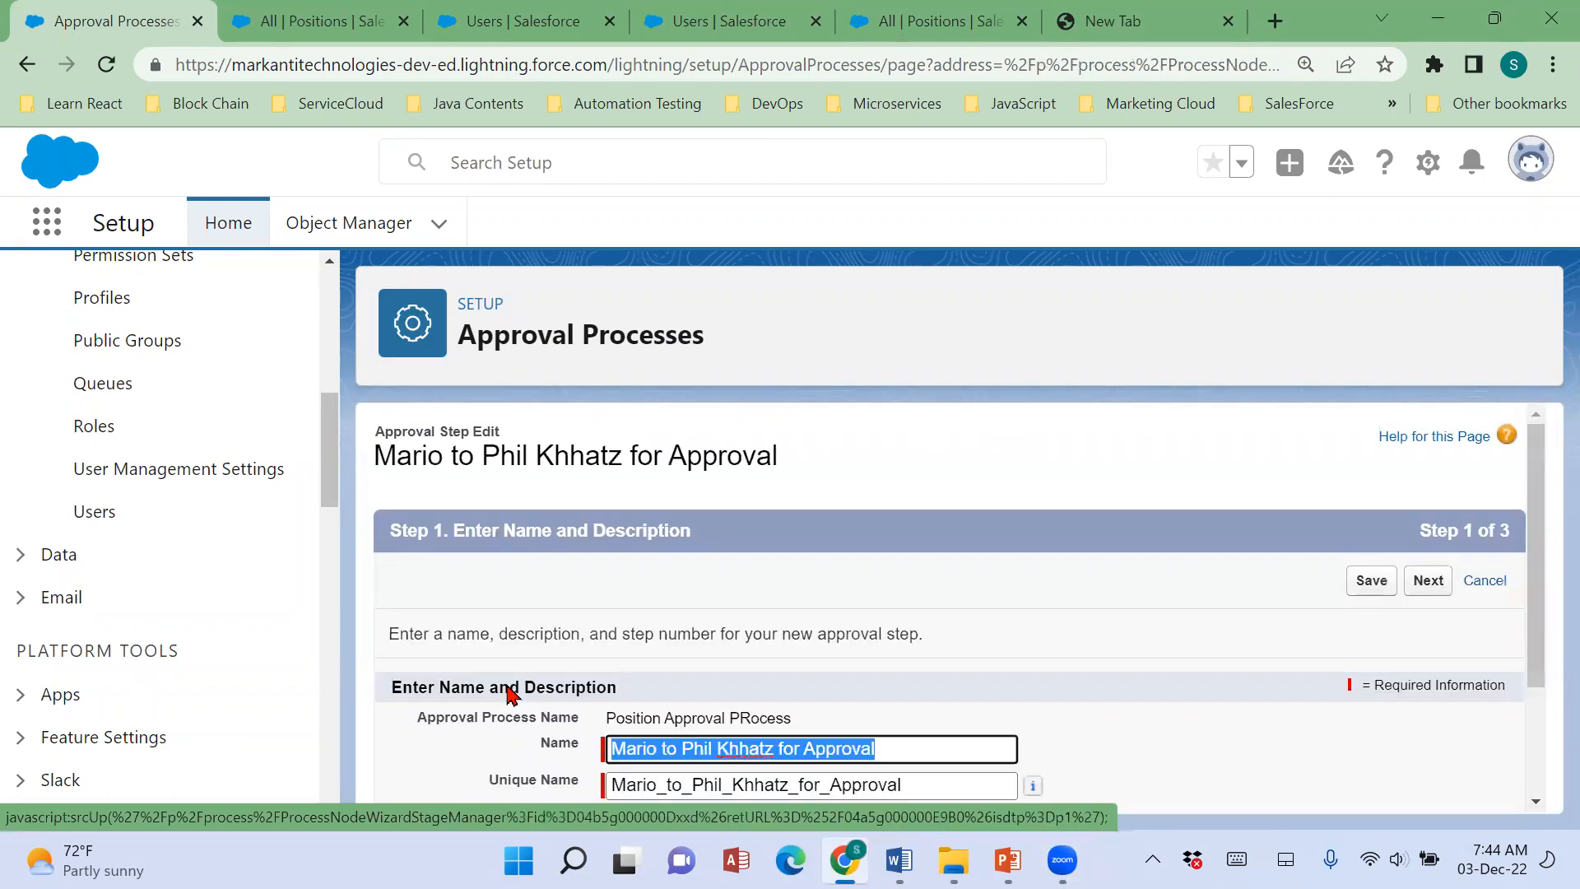
pyautogui.click(1432, 581)
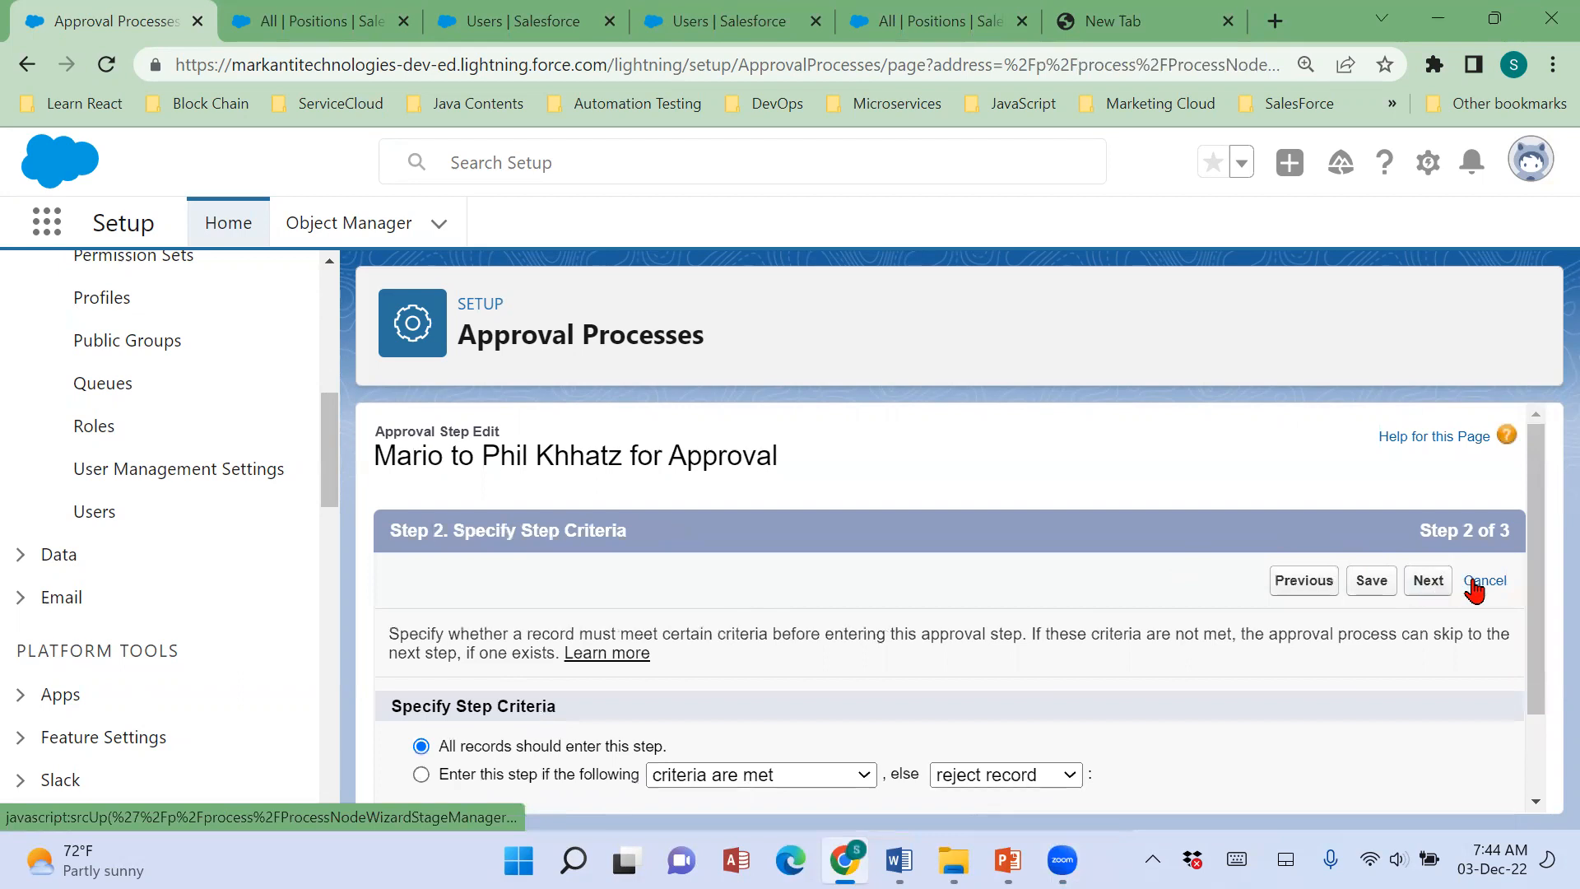
pyautogui.scroll(-1, 1104, 444)
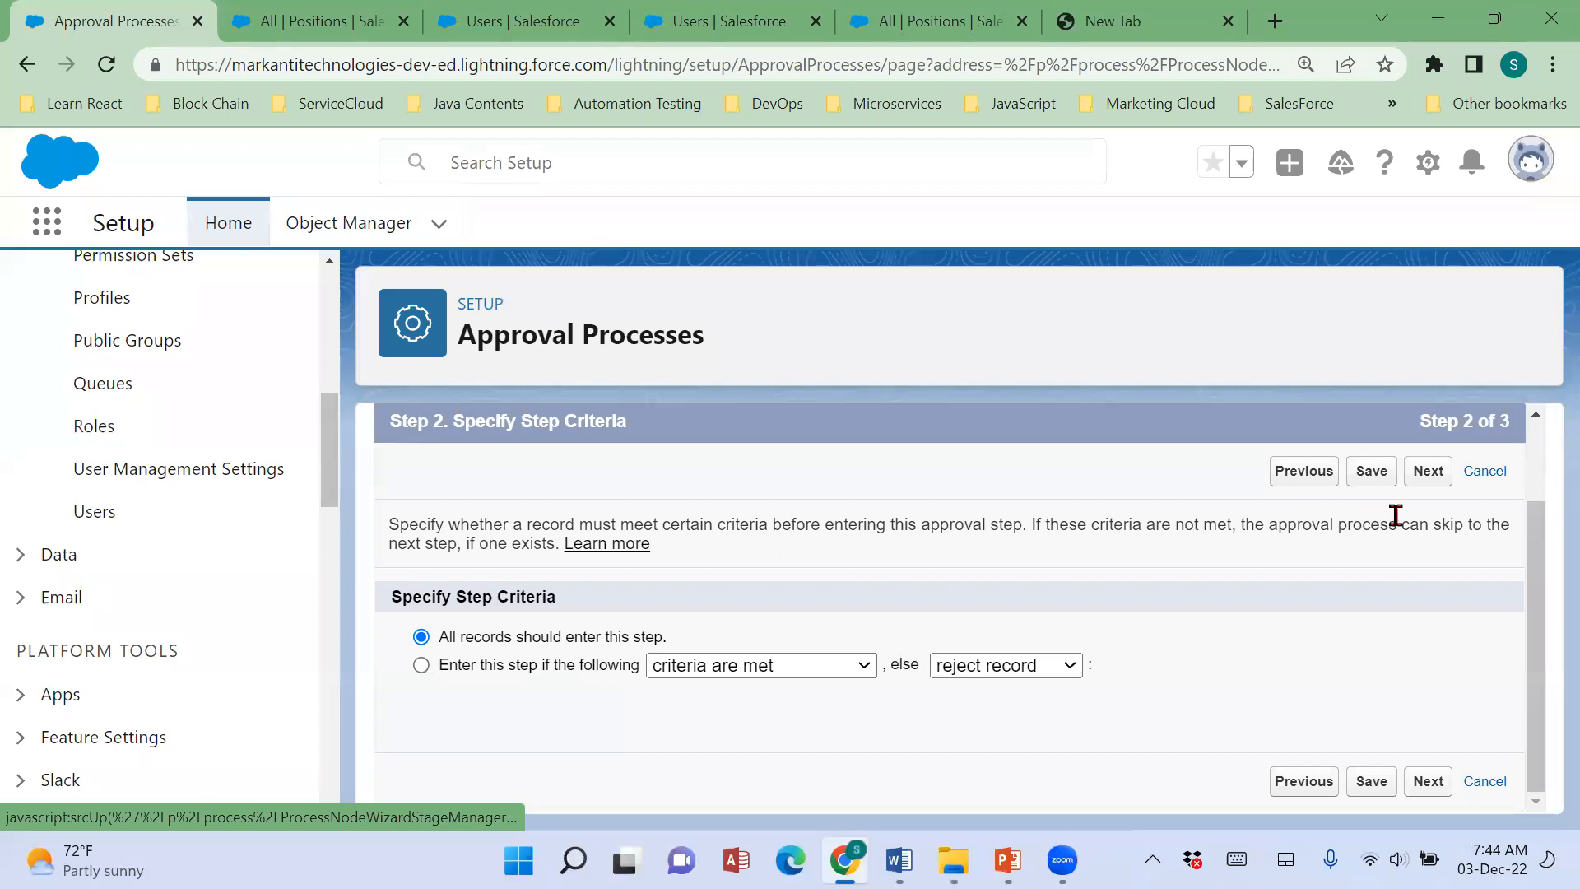
pyautogui.click(421, 665)
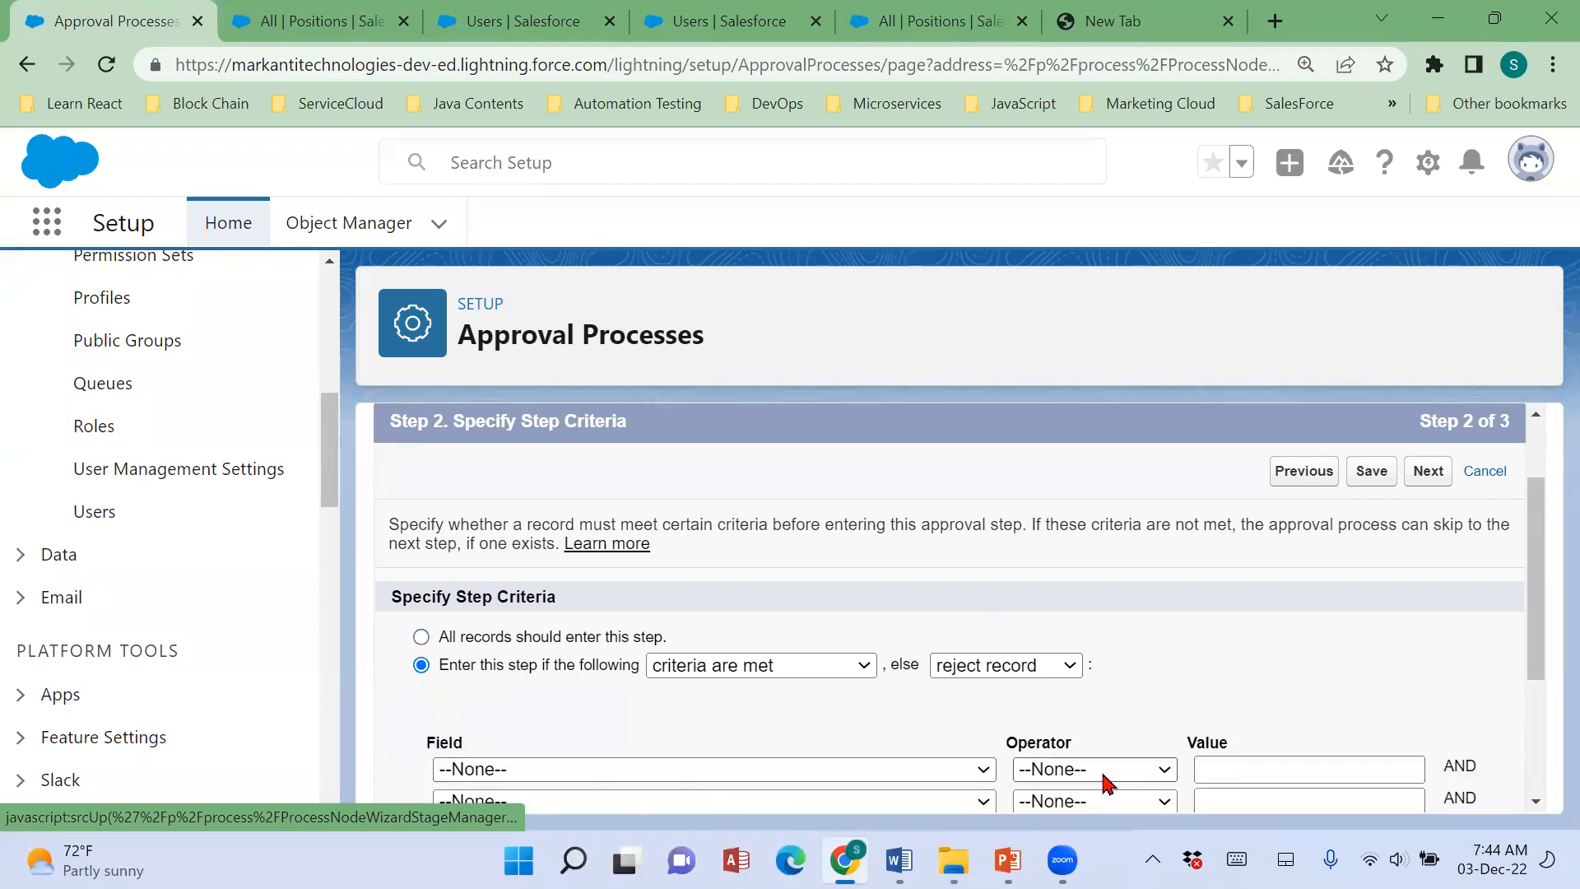
# Set the step criterion to Position: Status equals 100,200, with unmatched records set to go to next step.
pyautogui.click(942, 770)
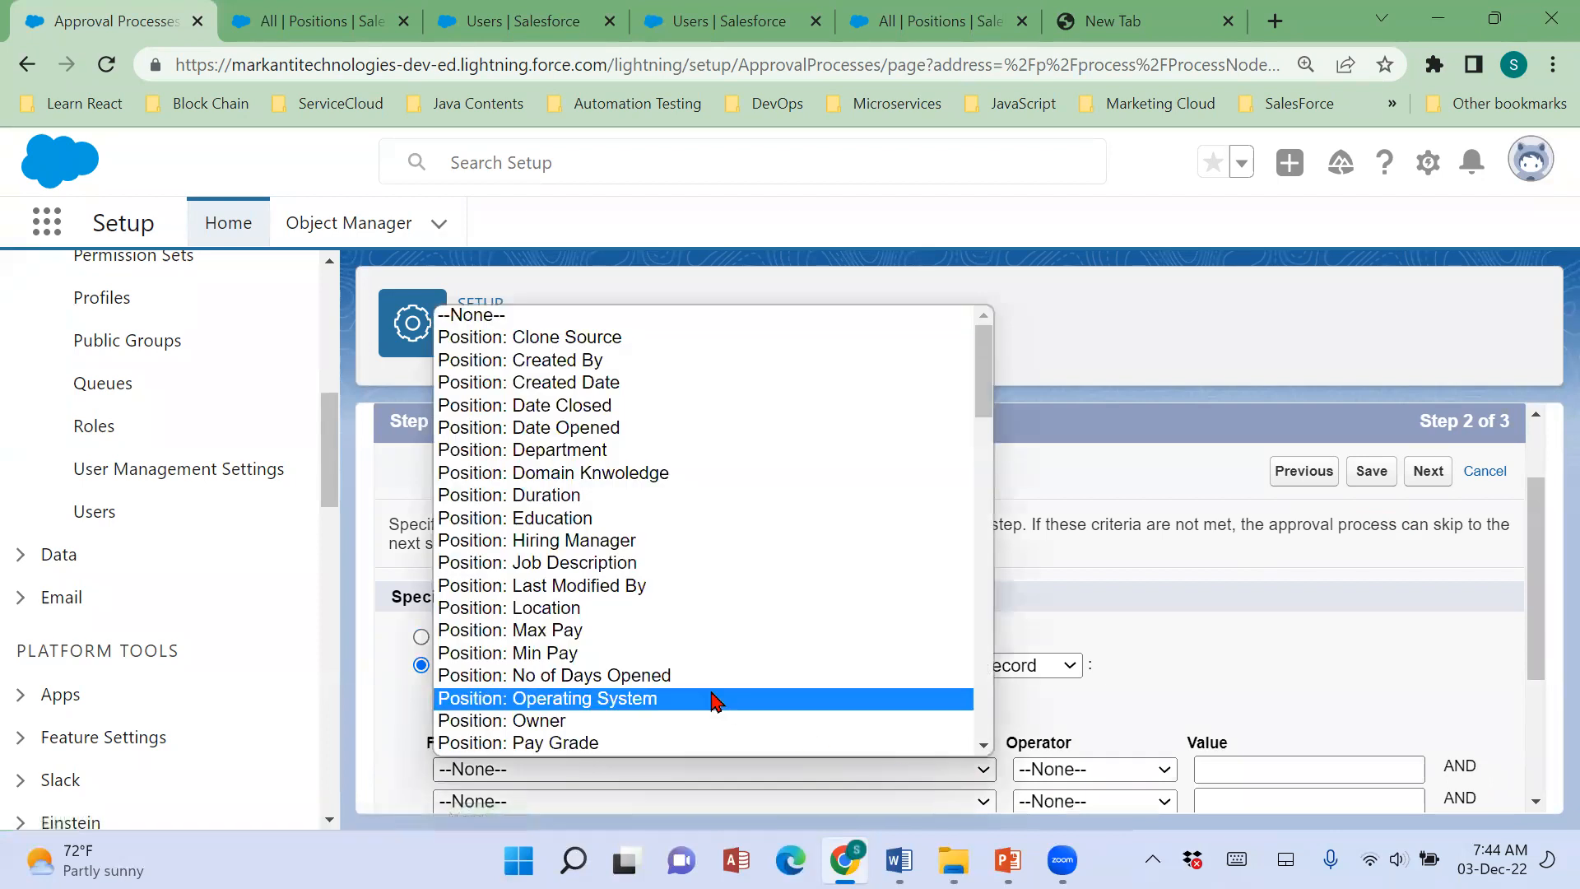
pyautogui.scroll(-3, 650, 609)
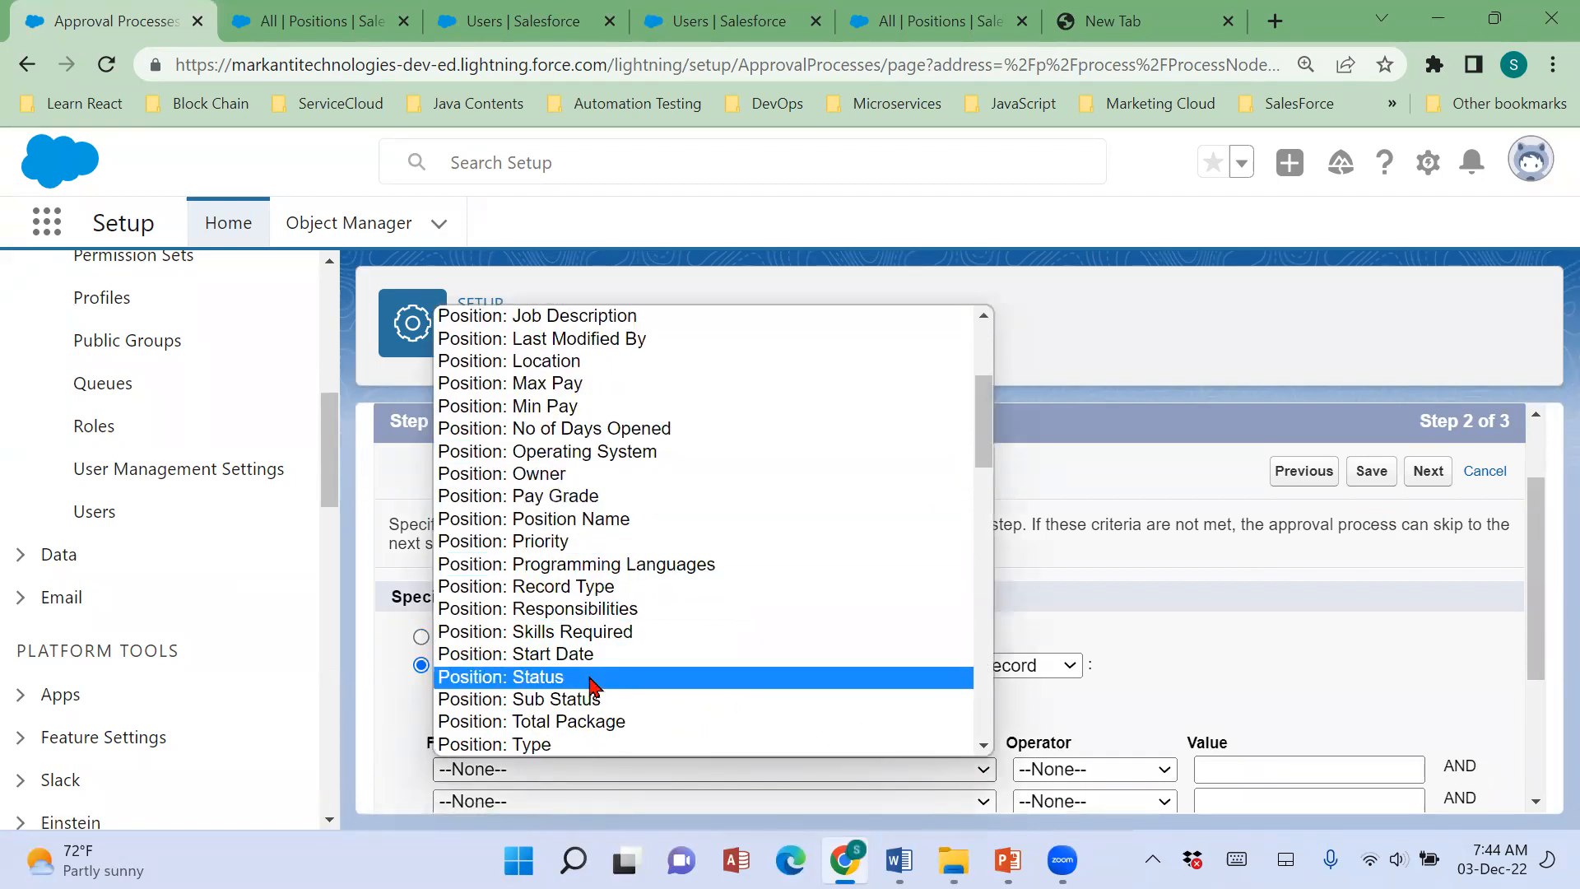
pyautogui.click(653, 679)
pyautogui.click(1076, 767)
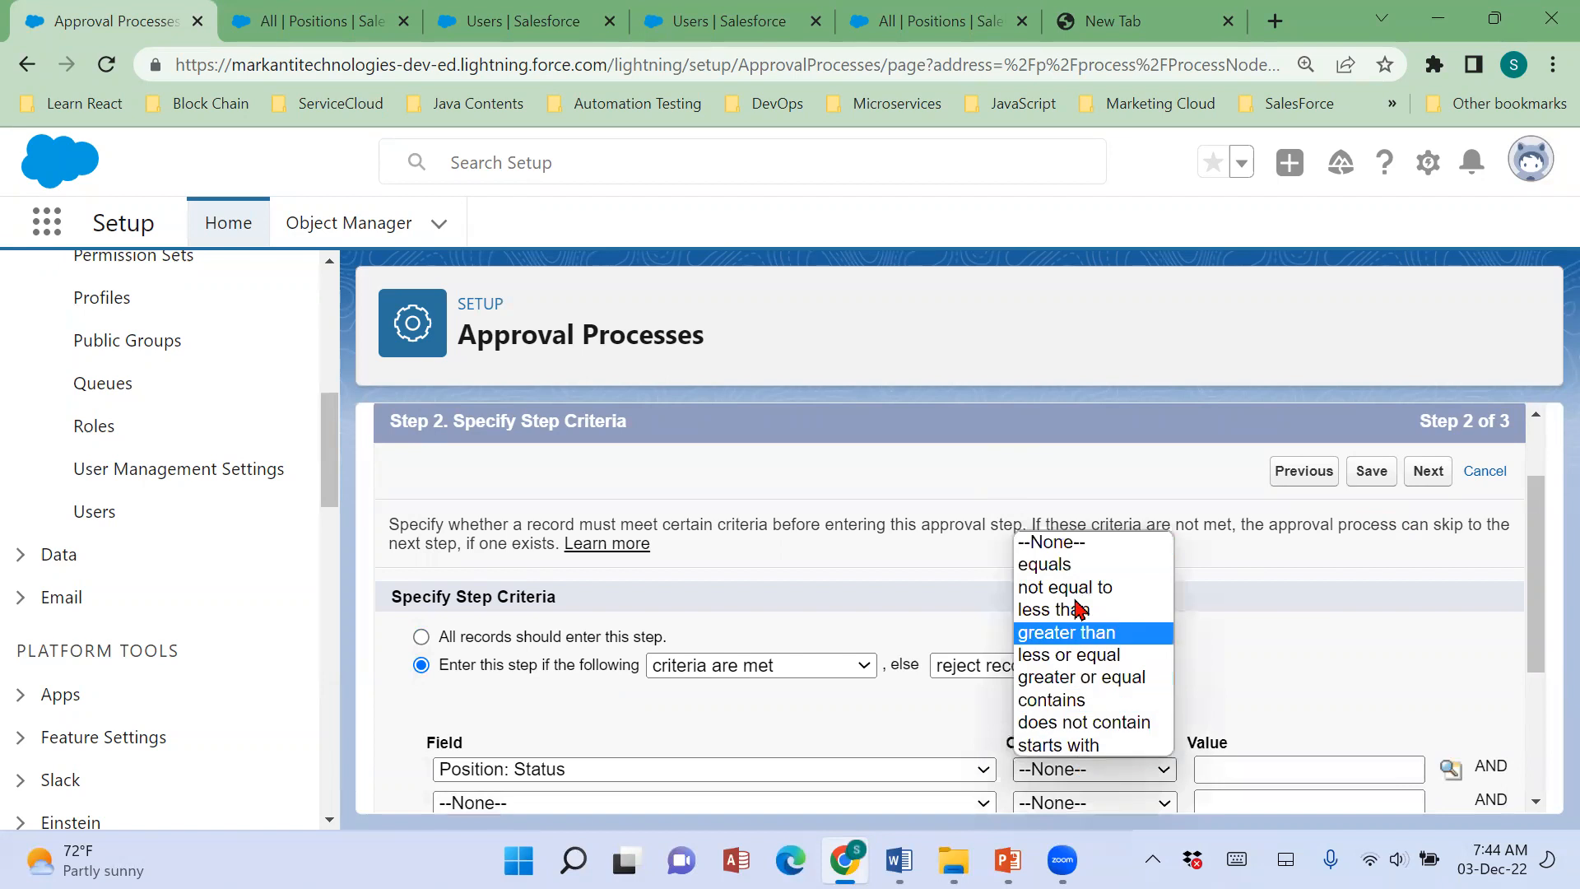
pyautogui.click(1074, 564)
pyautogui.click(1216, 769)
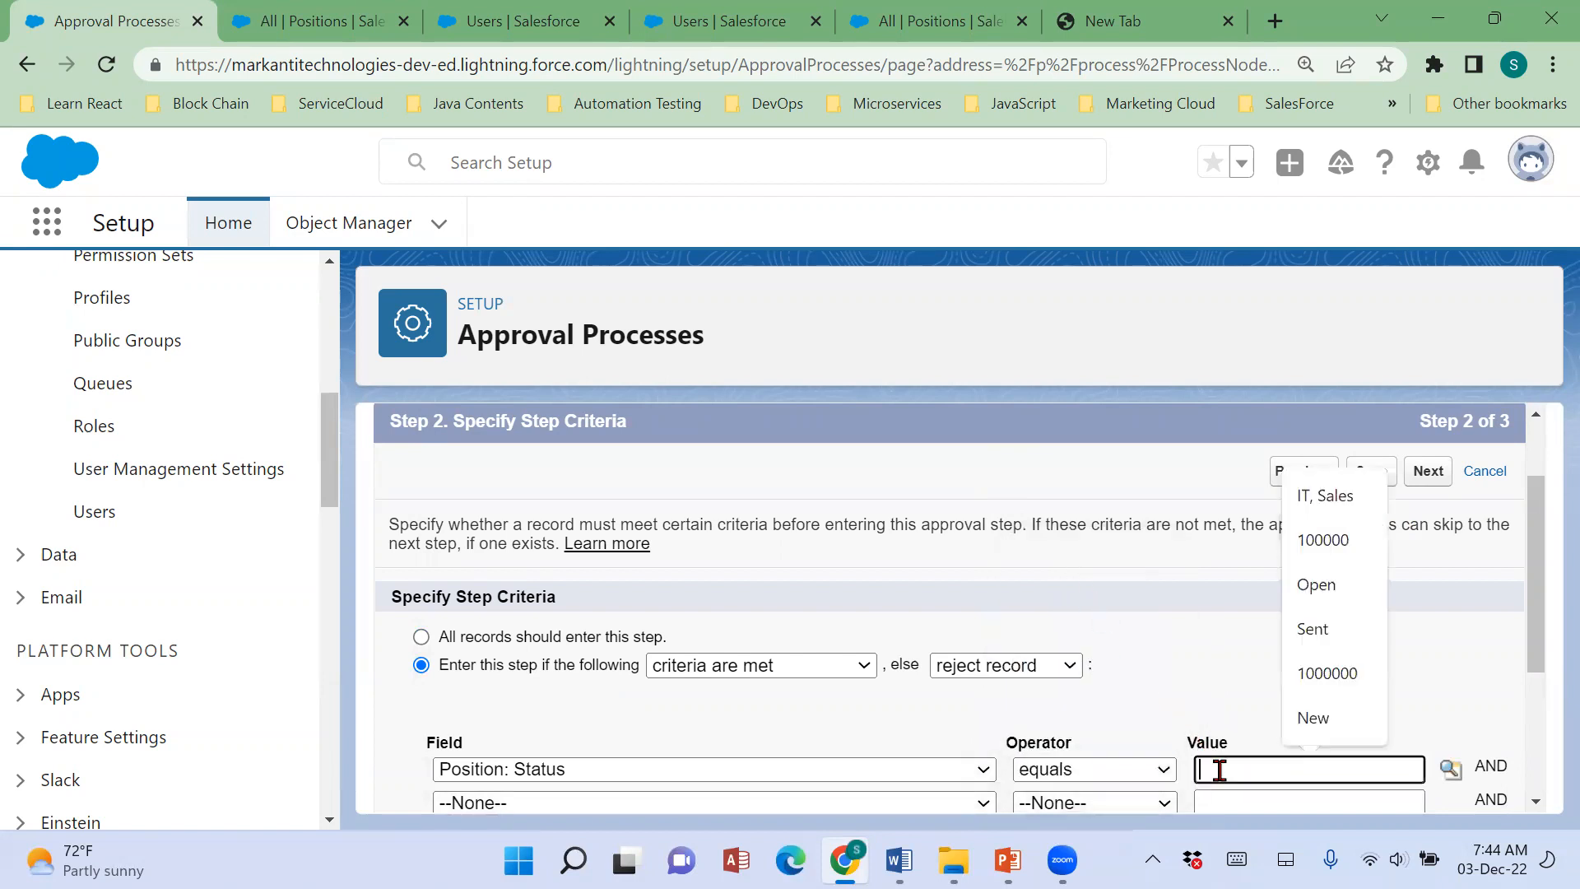
pyautogui.write('100')
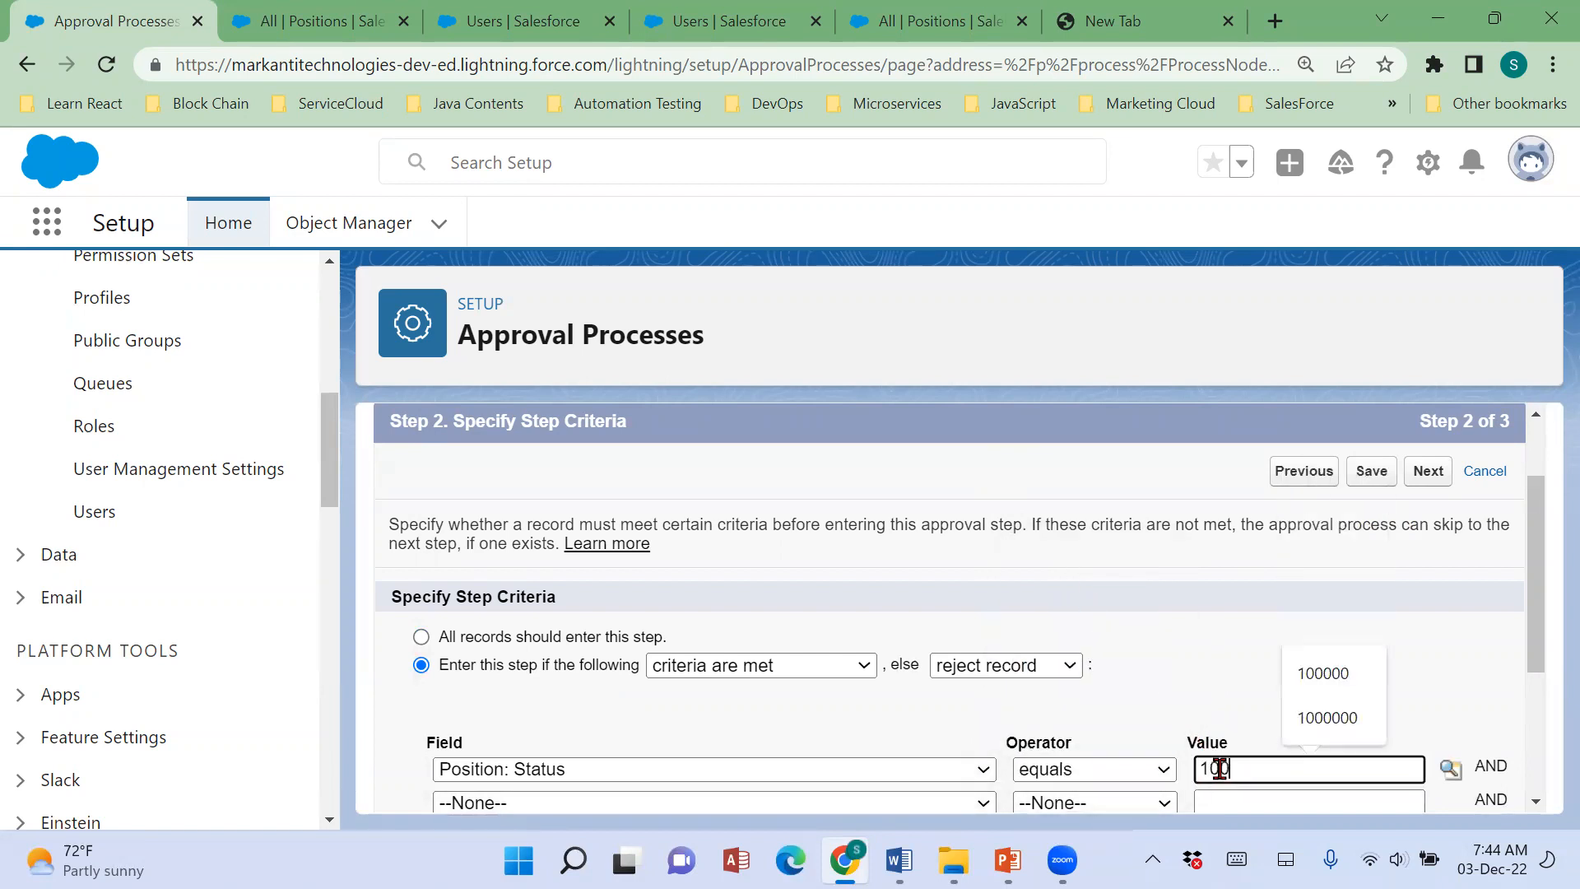
pyautogui.write(',2')
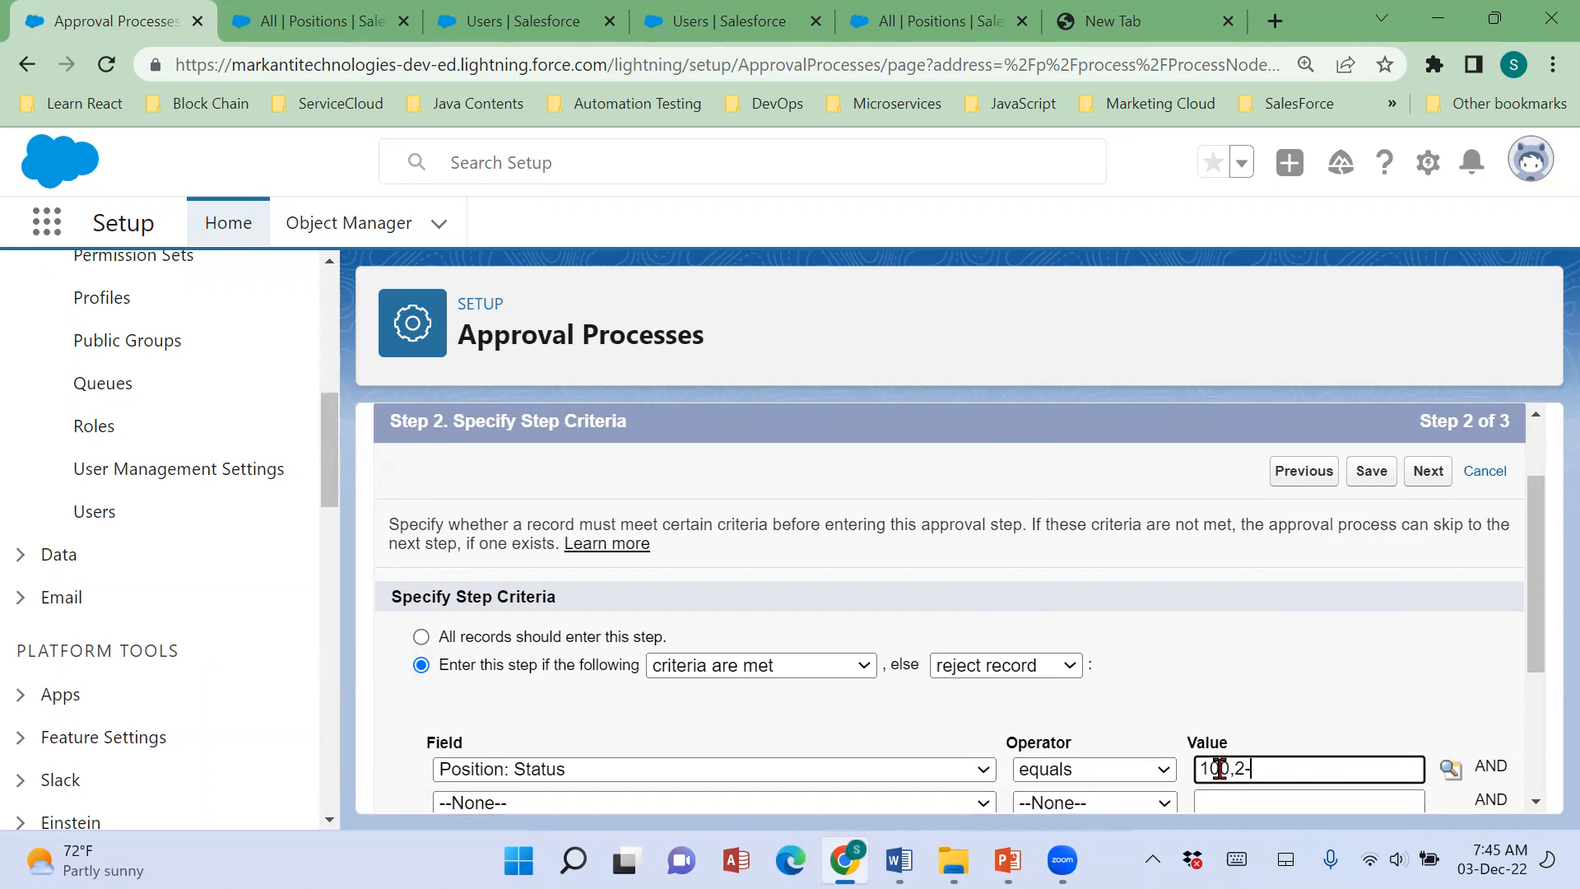
pyautogui.write('-00')
pyautogui.click(1289, 674)
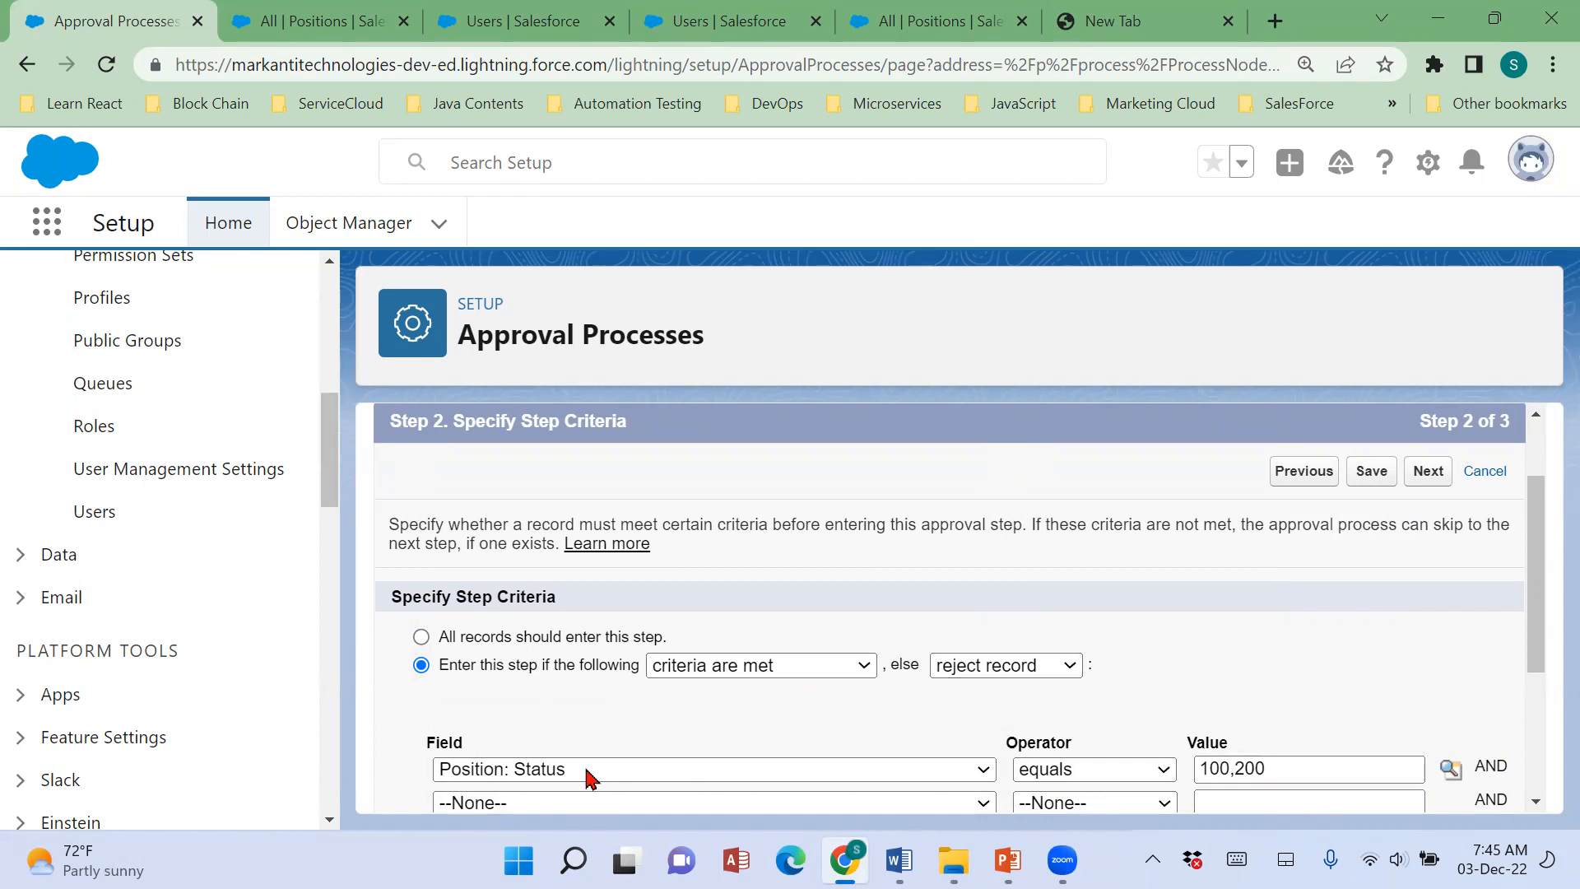
pyautogui.click(1066, 669)
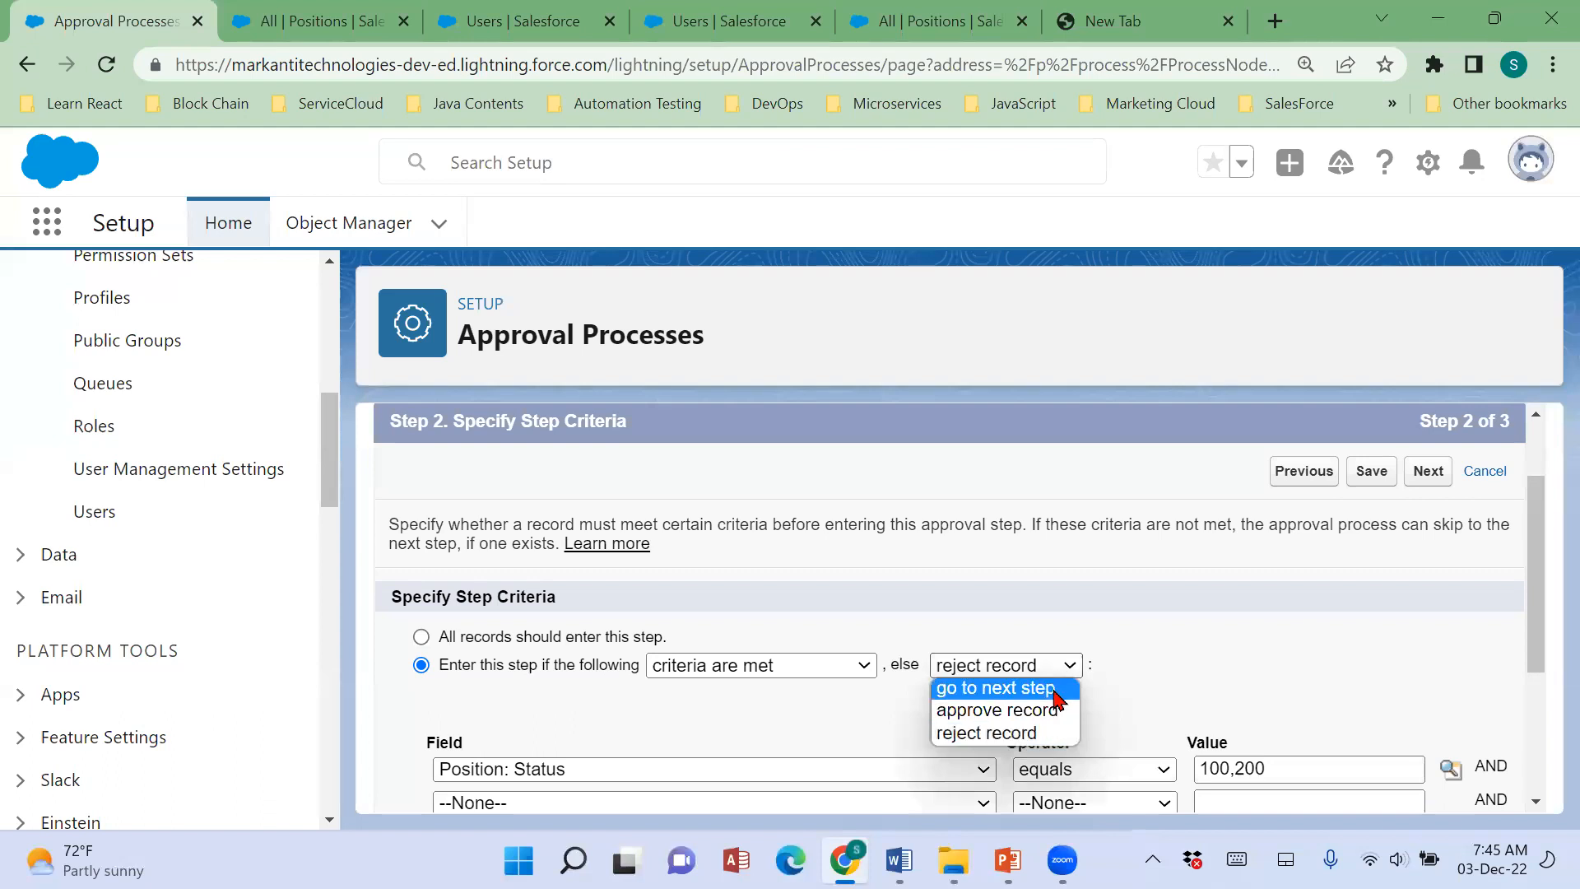
pyautogui.click(1057, 697)
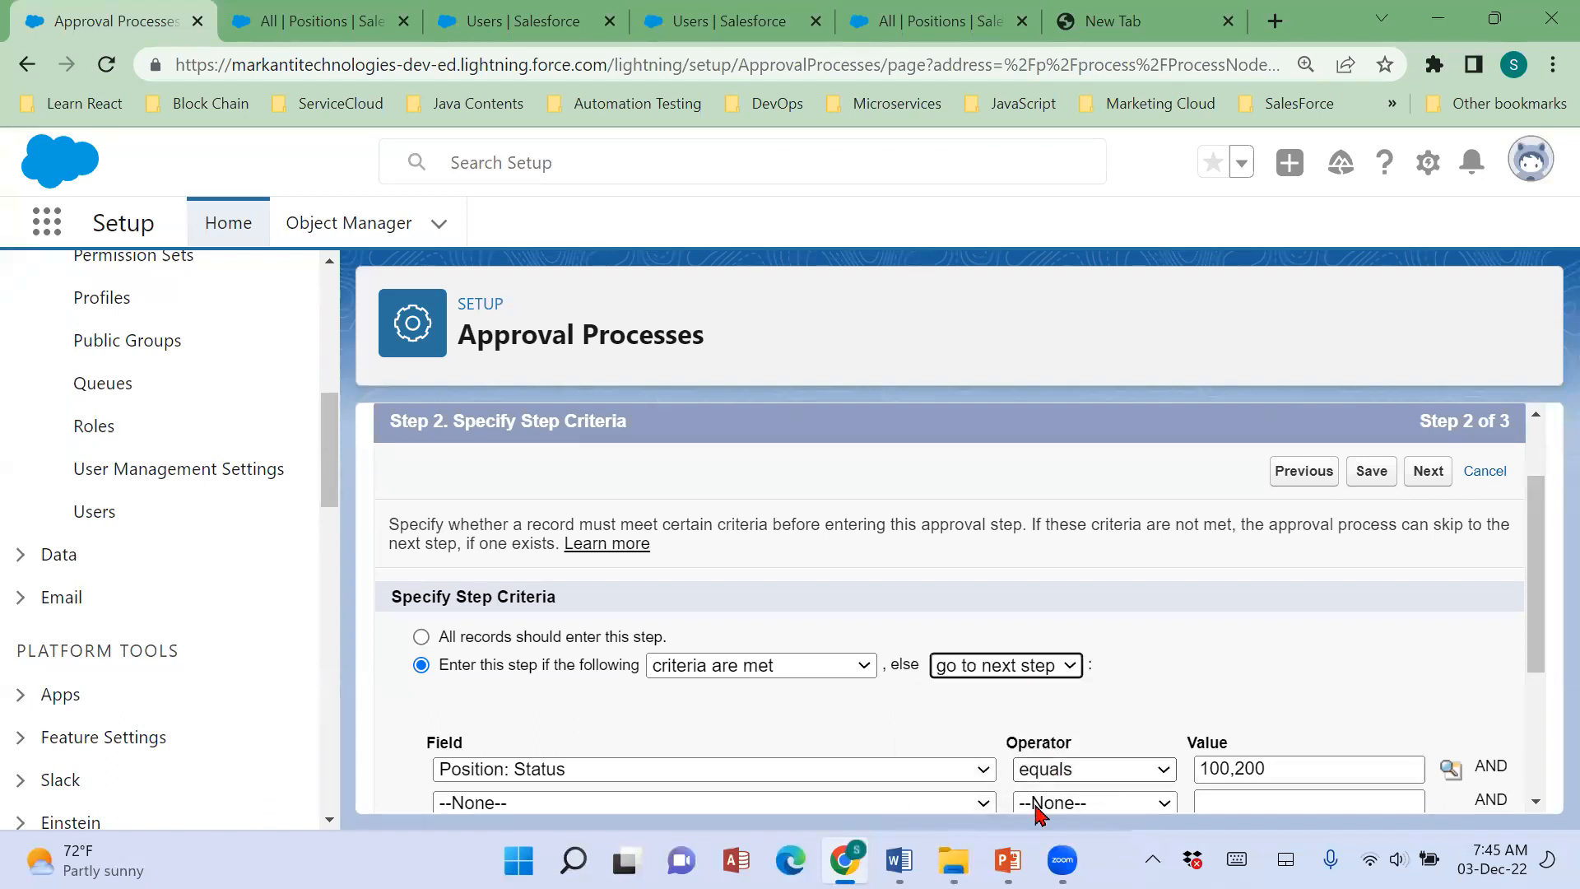
# Switch to the Word notes and highlight the "Go to Next" phrase ending Scenario 58's hint line in turquoise.
pyautogui.hotkey('alt', 'Tab')
pyautogui.moveTo(425, 647); pyautogui.dragTo(717, 647)
pyautogui.moveTo(915, 649); pyautogui.dragTo(1106, 649)
pyautogui.click(399, 132)
pyautogui.click(849, 669)
pyautogui.hotkey('alt', 'Tab')
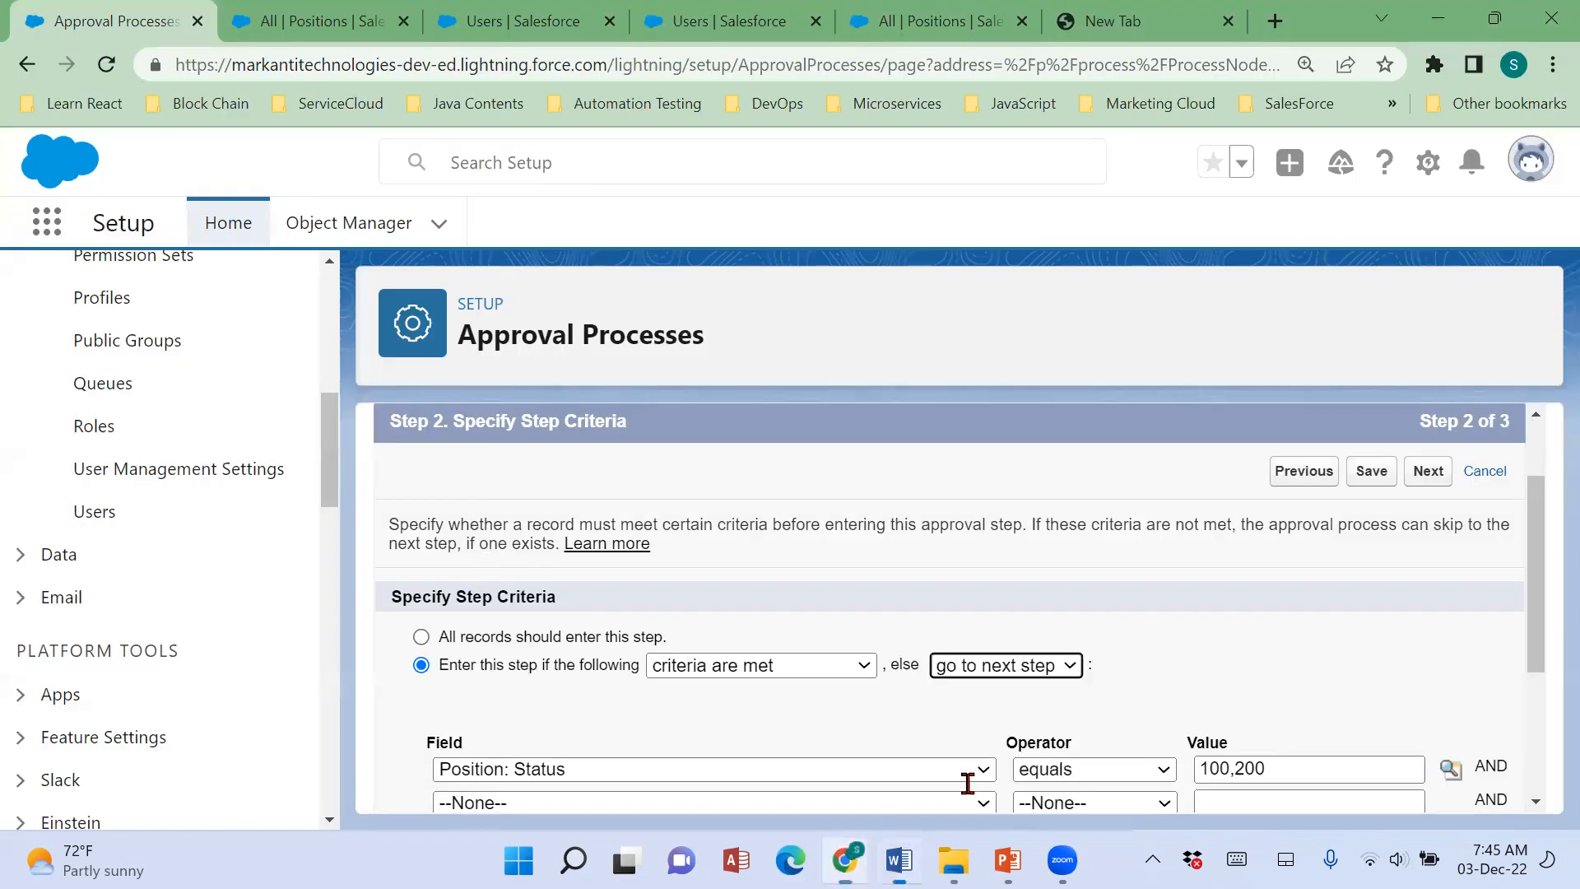
# Correct the ending of the highlighted phrase in Scenario 58's hint so it reads "Go to Next step:".
pyautogui.hotkey('alt', 'Tab')
pyautogui.click(1025, 643)
pyautogui.press('Delete')
pyautogui.press('Delete')
pyautogui.press('Delete')
pyautogui.press('Delete')
pyautogui.press('Delete')
pyautogui.press('Delete')
pyautogui.write('step')
pyautogui.press('Up')
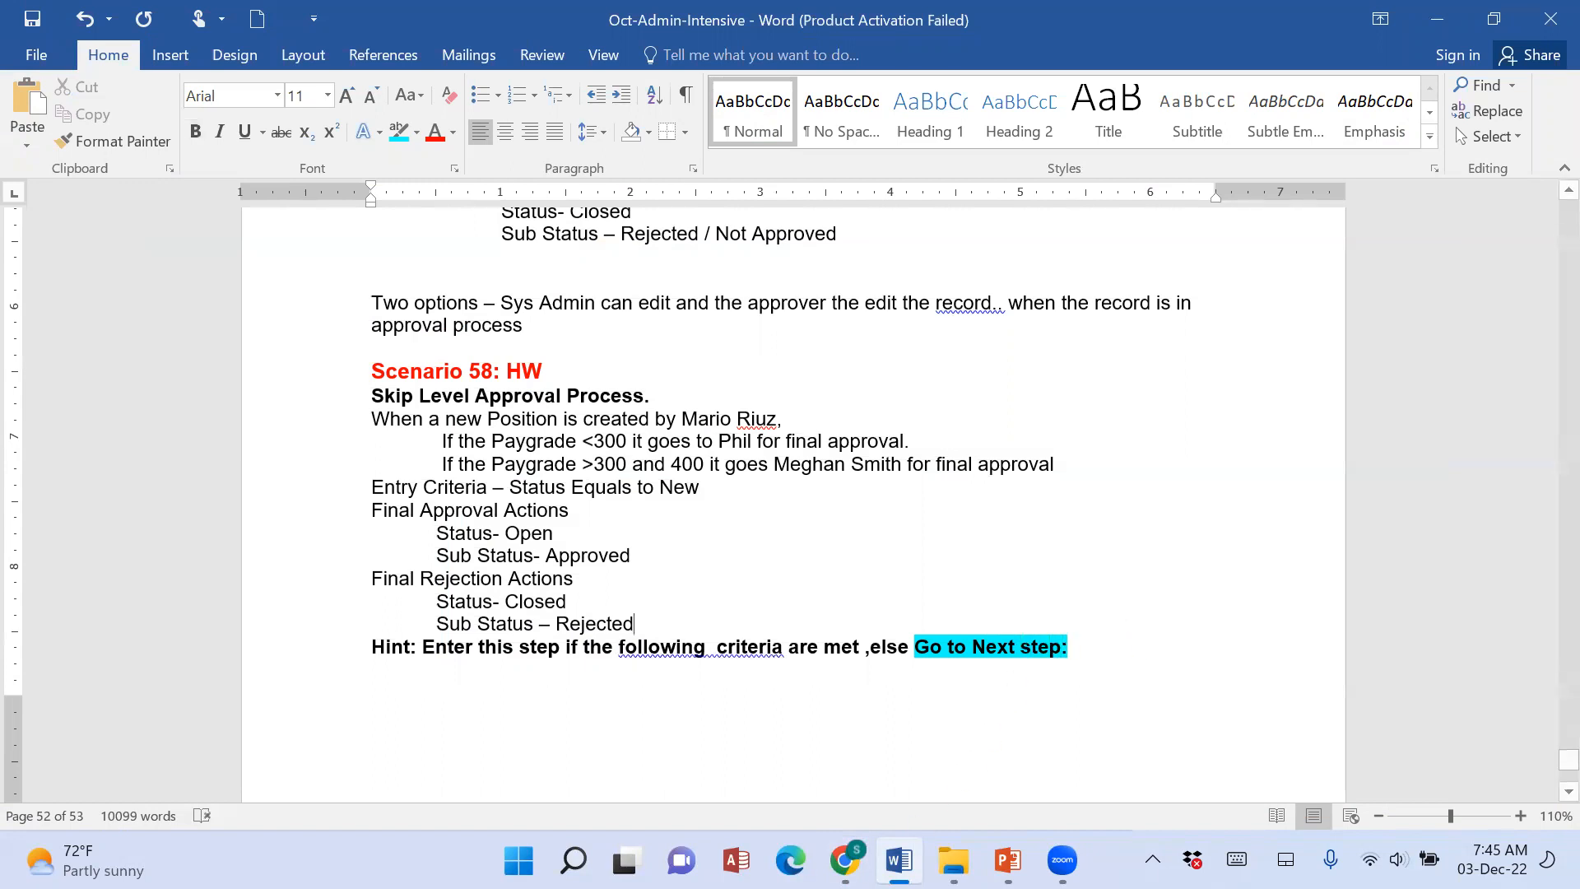
# Switch to Salesforce in Chrome, cancel the approval step edit and review the descriptions and criteria in the Approval Steps list.
pyautogui.hotkey('alt', 'Tab')
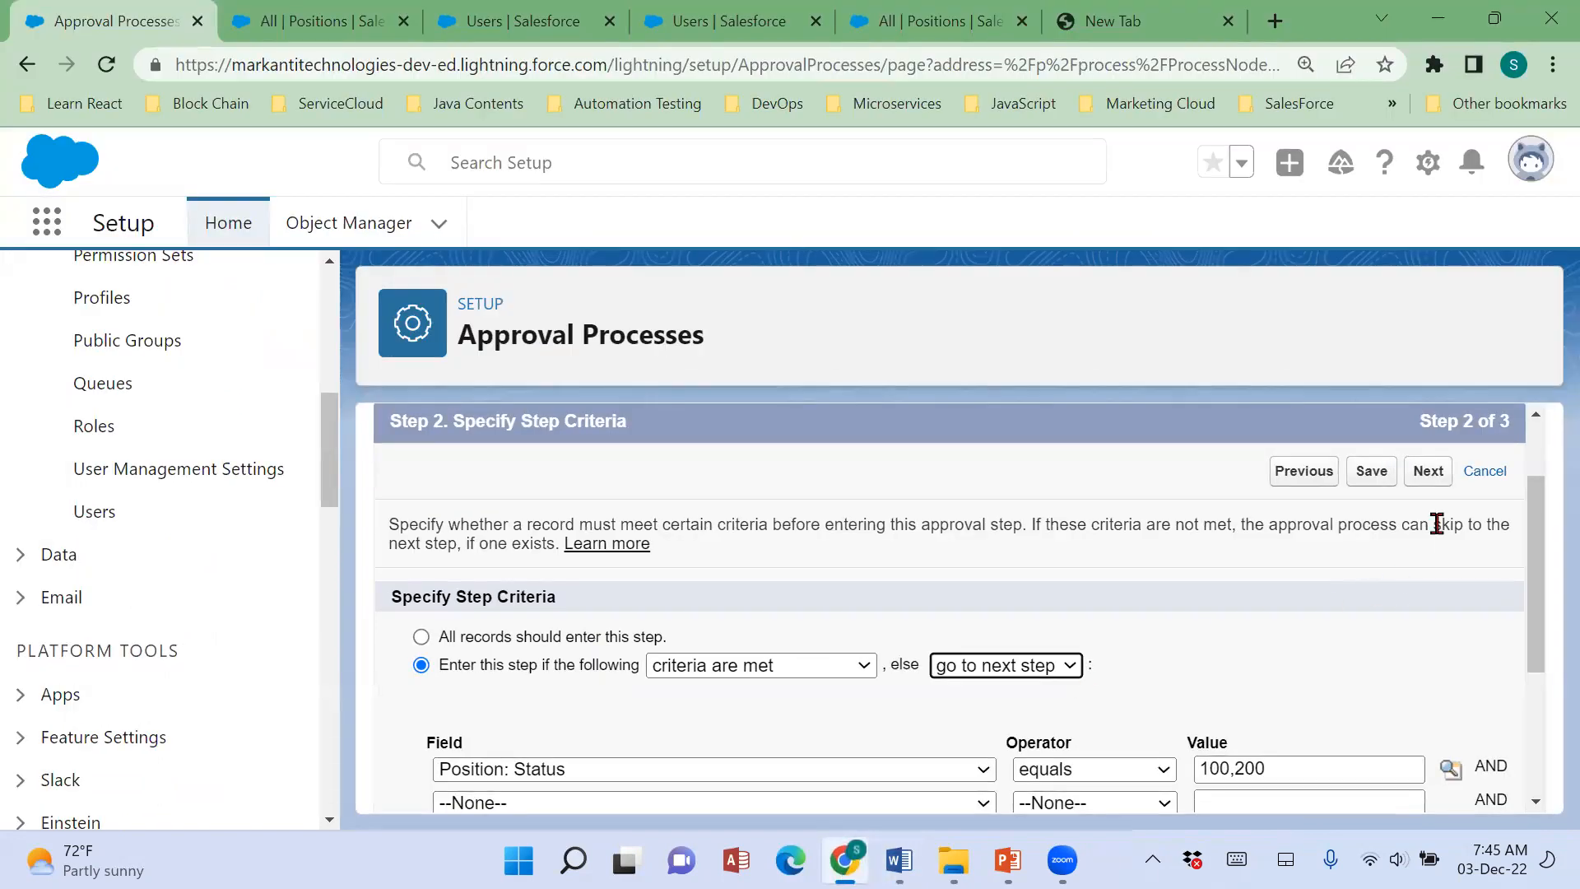
pyautogui.click(1485, 474)
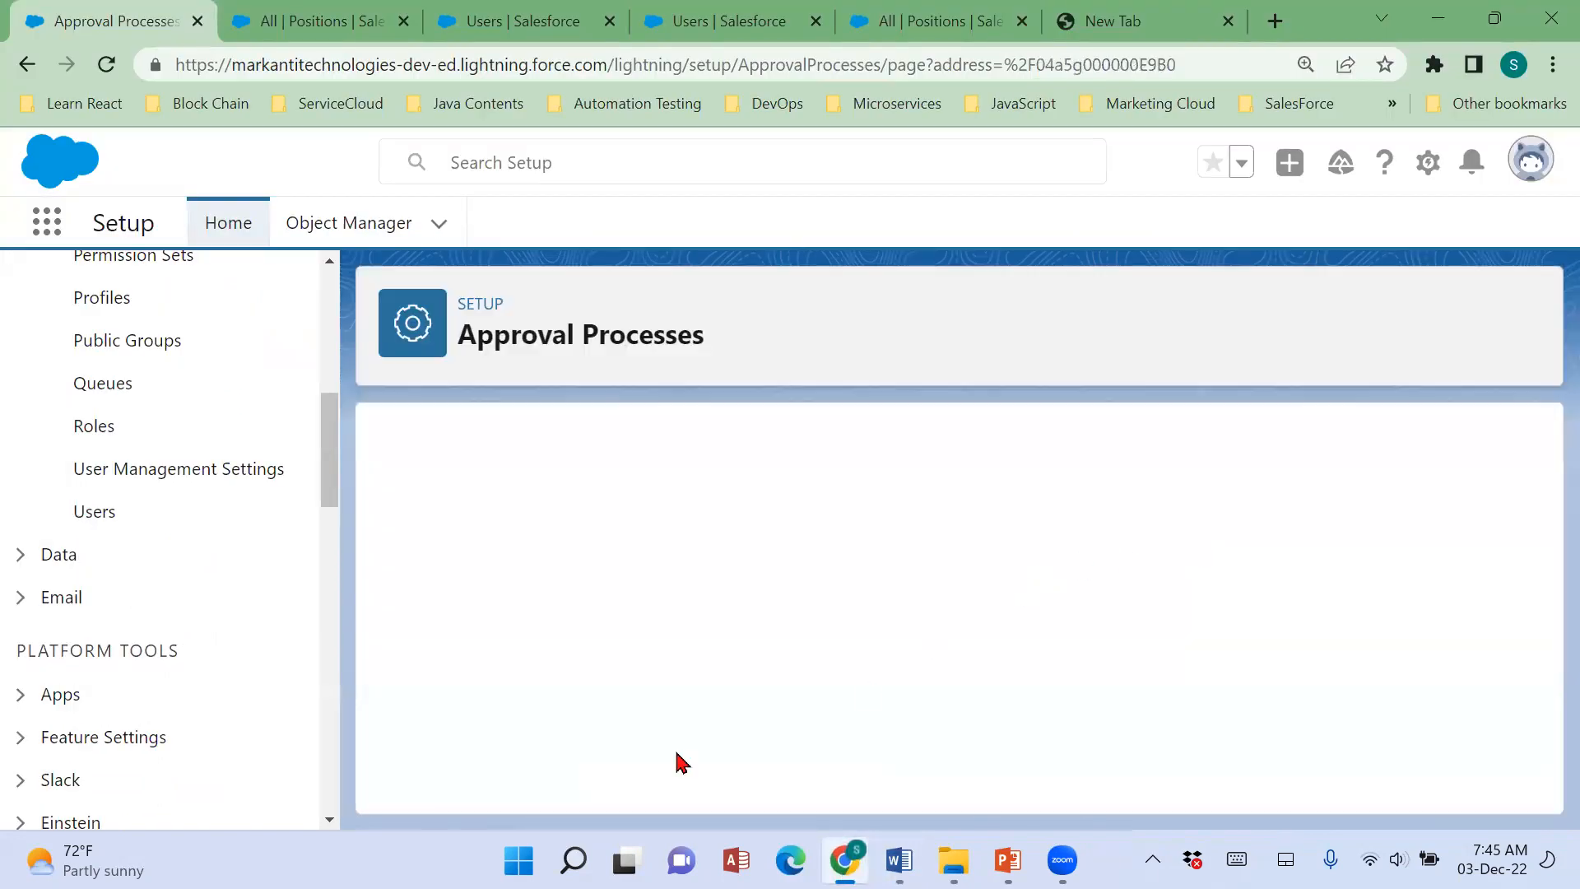
pyautogui.scroll(-5, 743, 675)
pyautogui.scroll(-3, 742, 675)
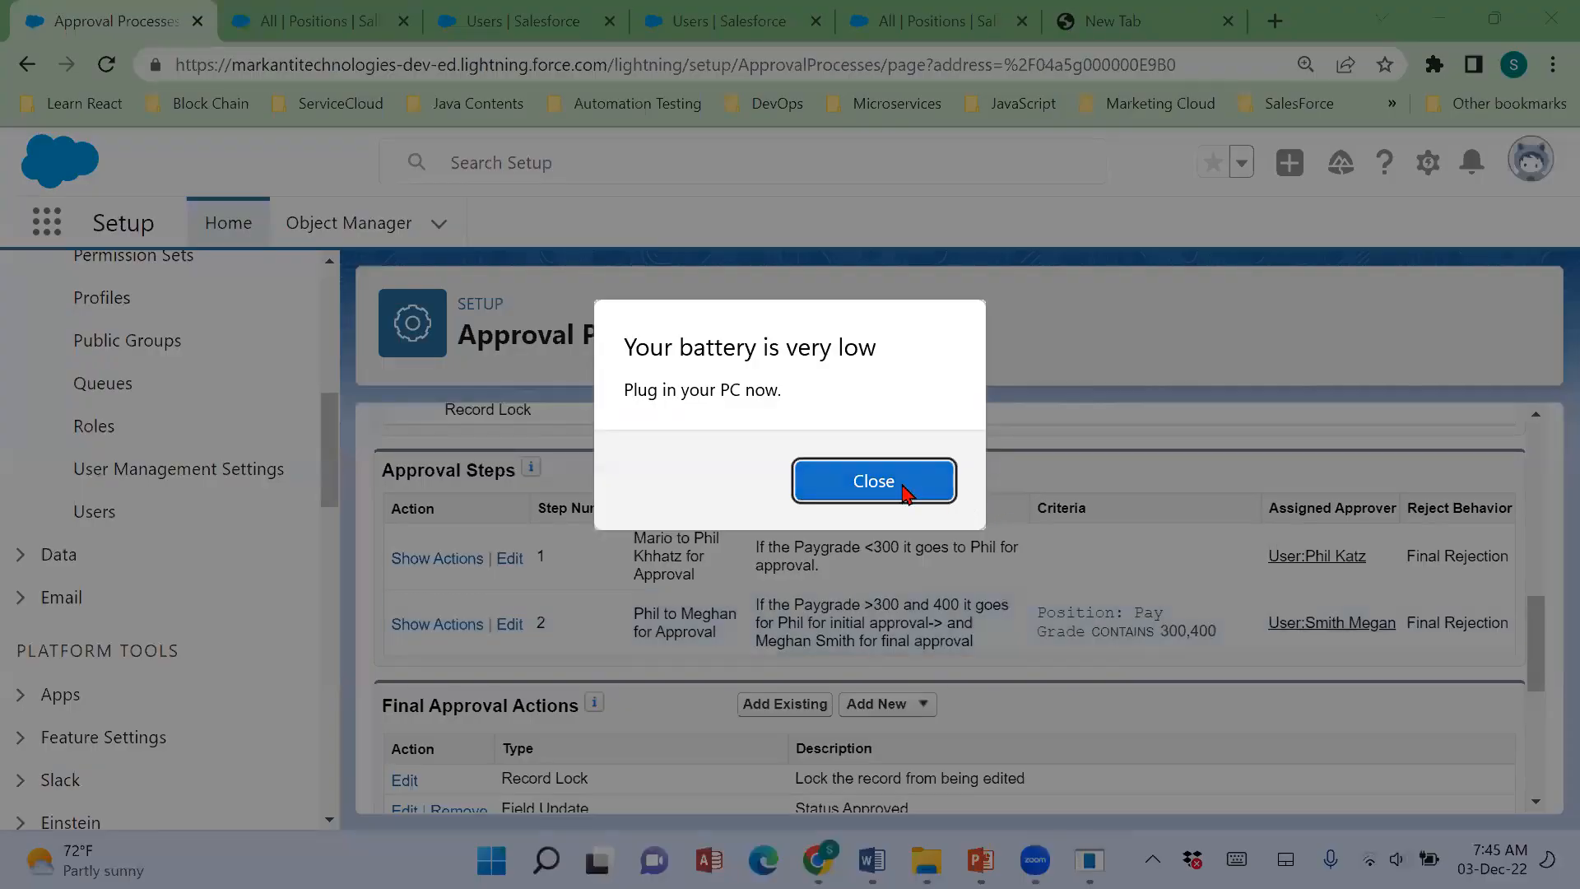
pyautogui.click(906, 494)
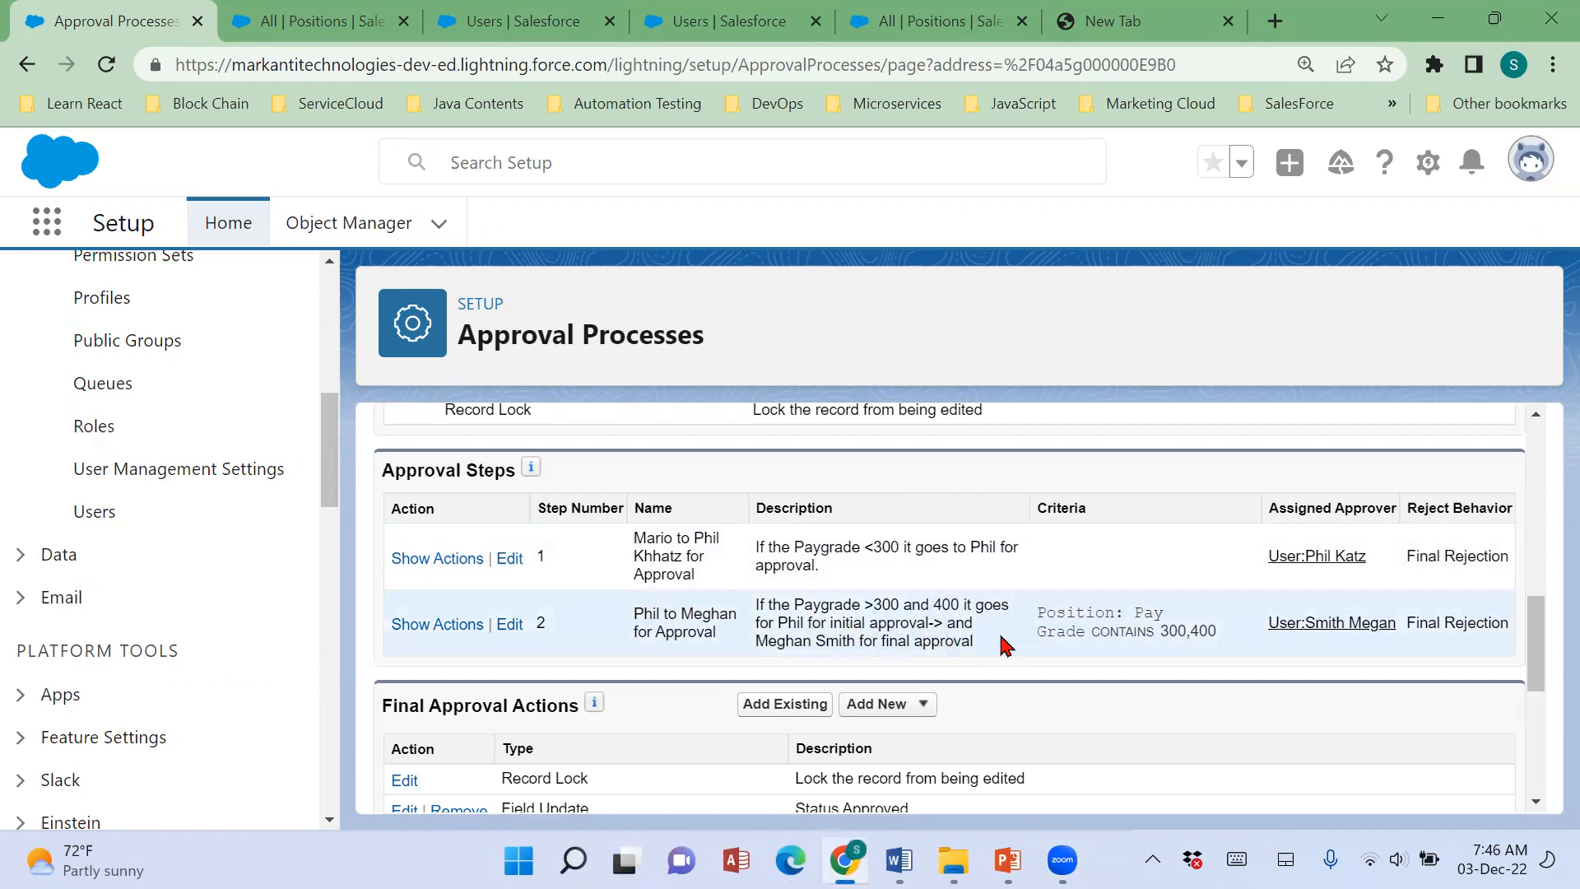
pyautogui.scroll(-4, 906, 705)
pyautogui.scroll(5, 907, 704)
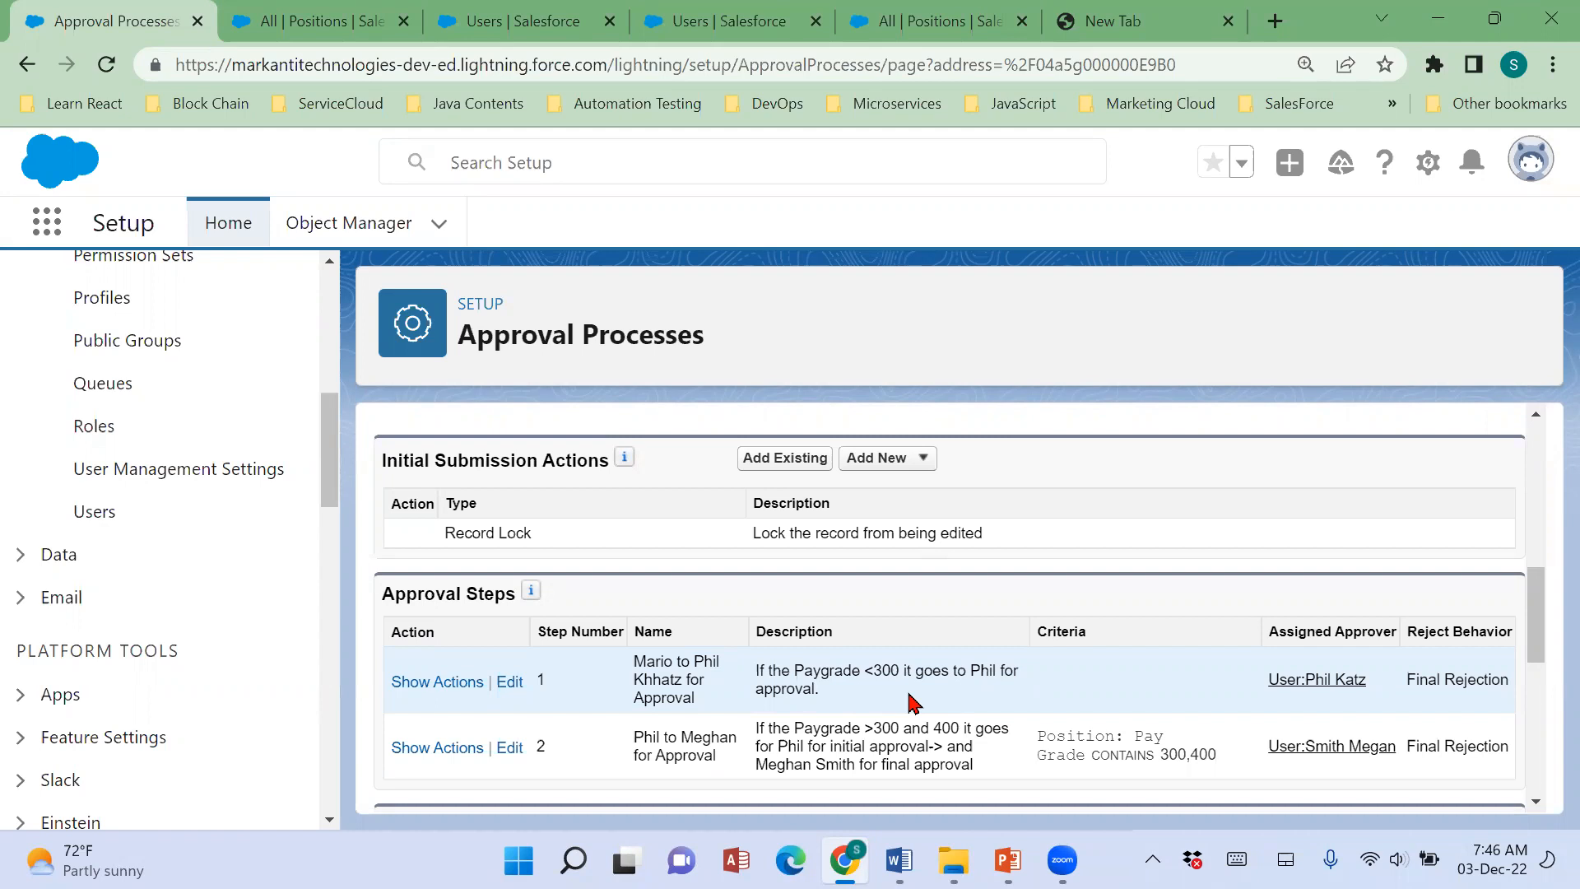
pyautogui.scroll(6, 209, 609)
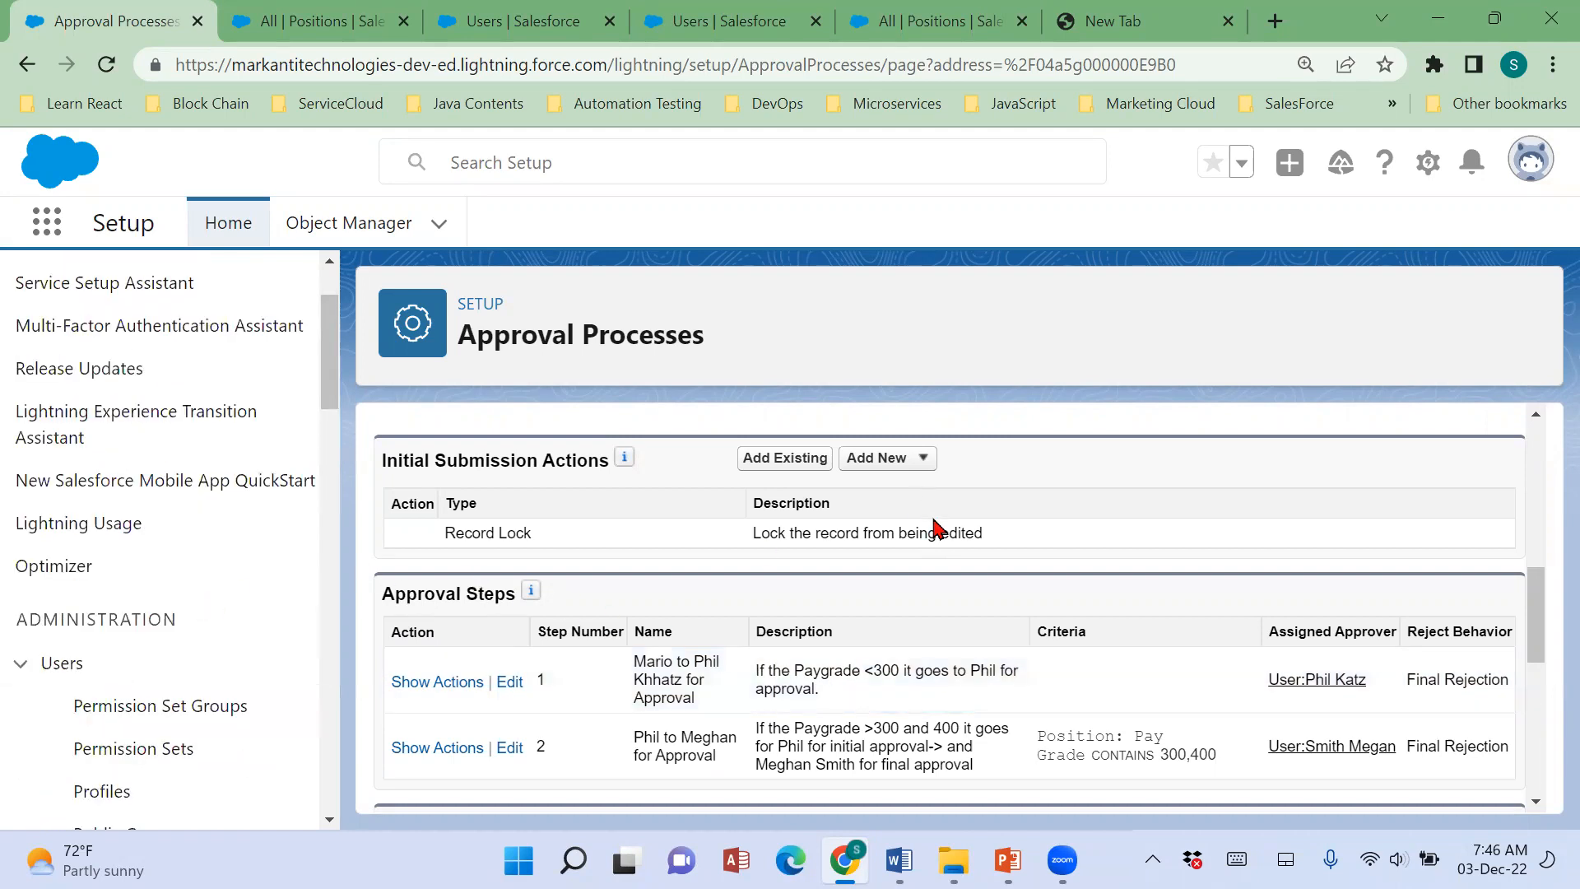
# Switch to the Word notes and delete the "Go with Apex / Programming" line with the blank lines above Process Builder.
pyautogui.click(898, 860)
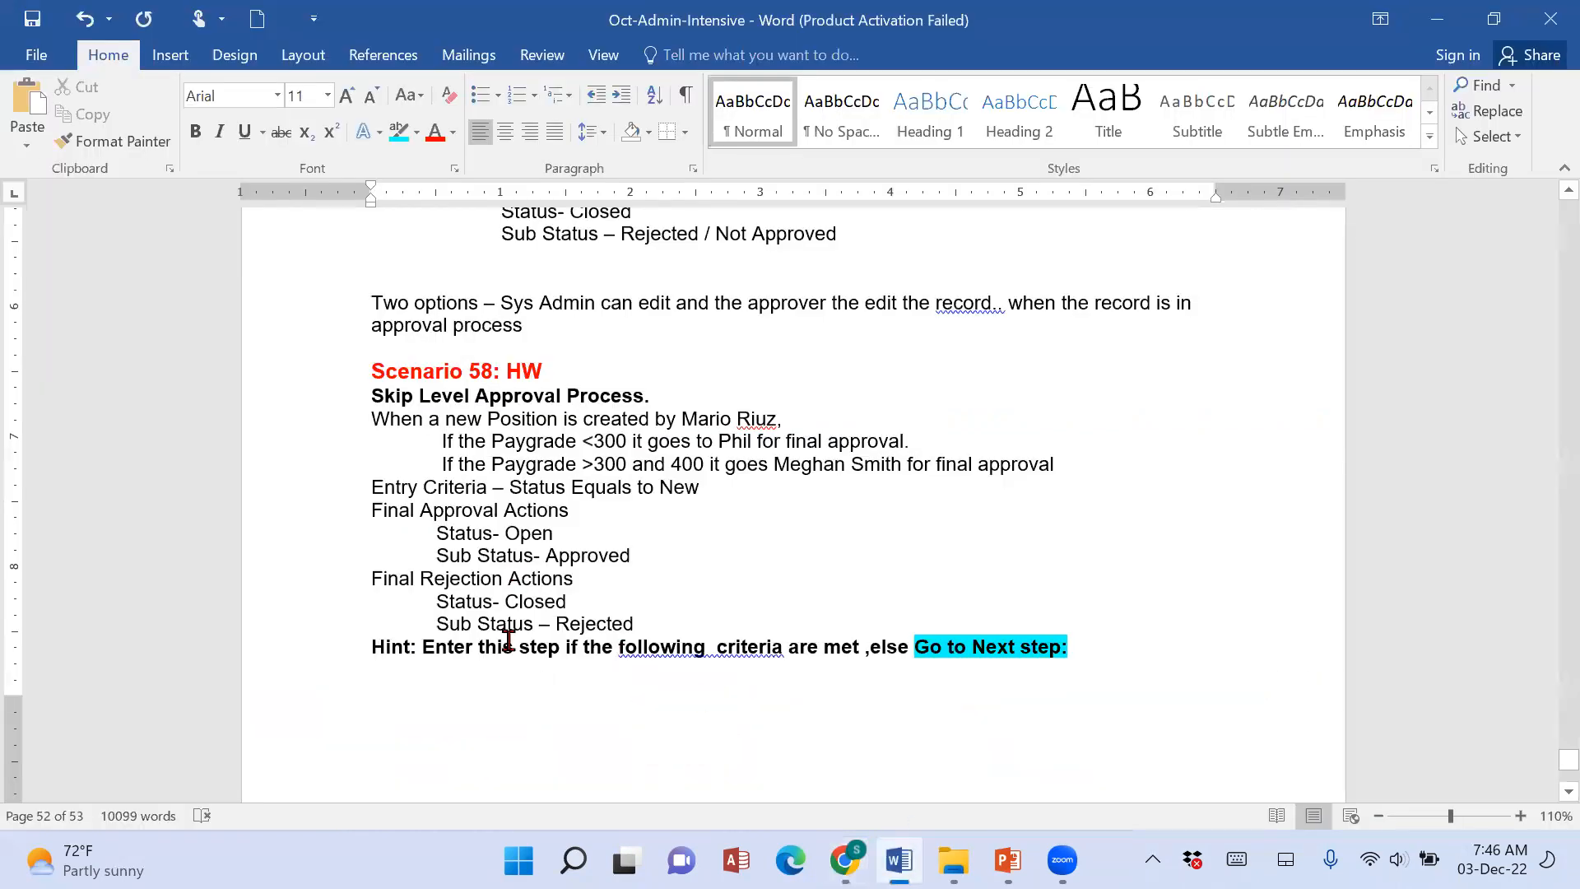
pyautogui.scroll(8, 509, 640)
pyautogui.scroll(-16, 509, 642)
pyautogui.click(363, 404)
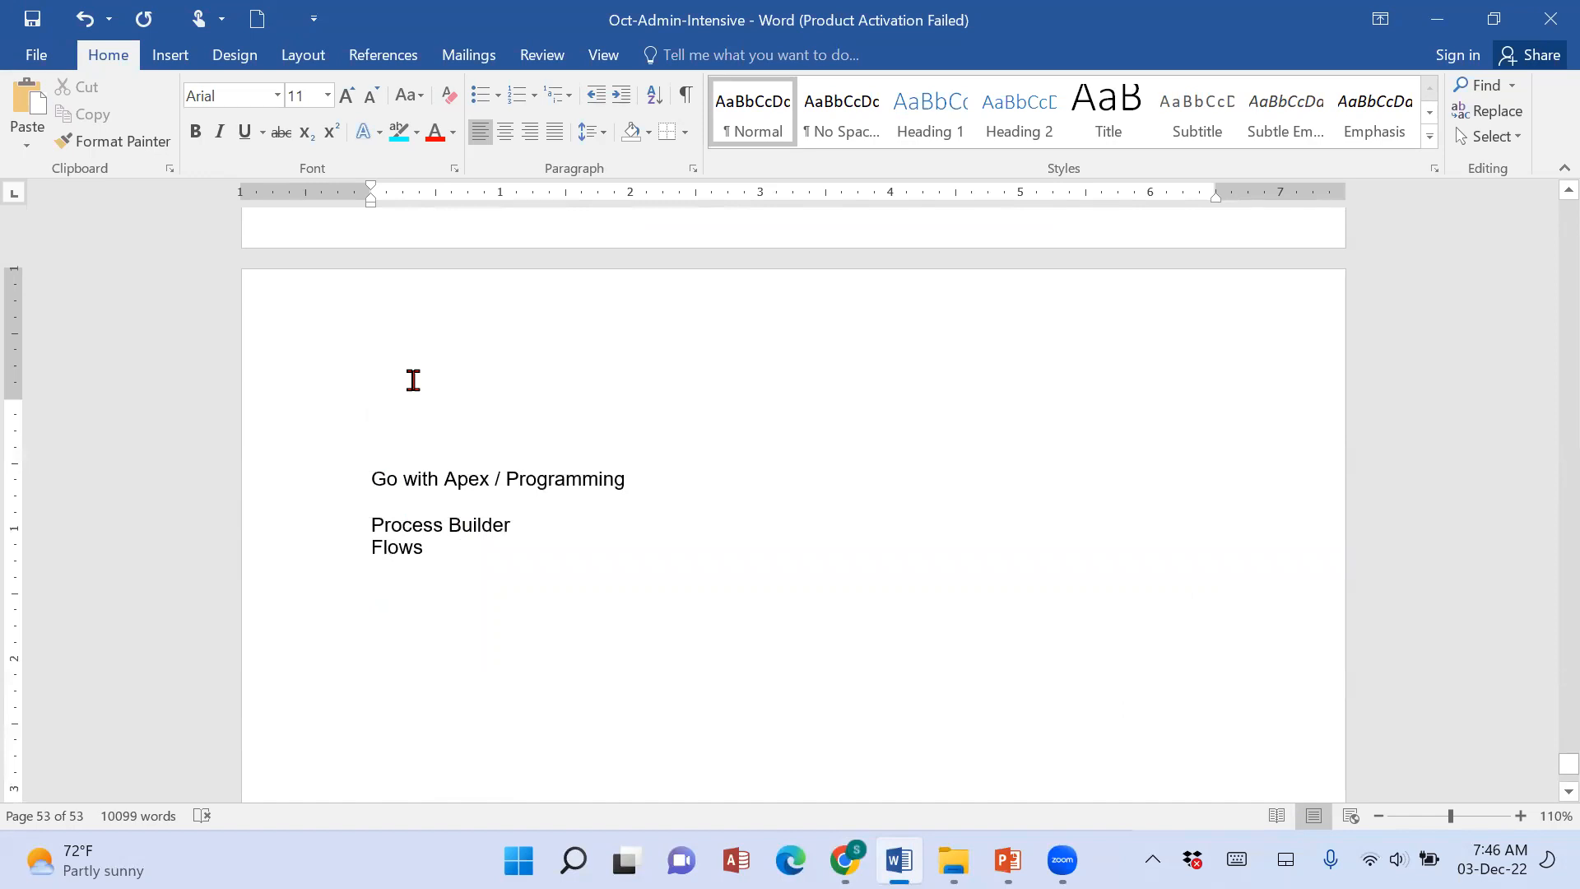
pyautogui.hotkey('shift', 'Down')
pyautogui.hotkey('shift', 'Down')
pyautogui.hotkey('shift', 'Down')
pyautogui.hotkey('shift', 'Down')
pyautogui.press('Delete')
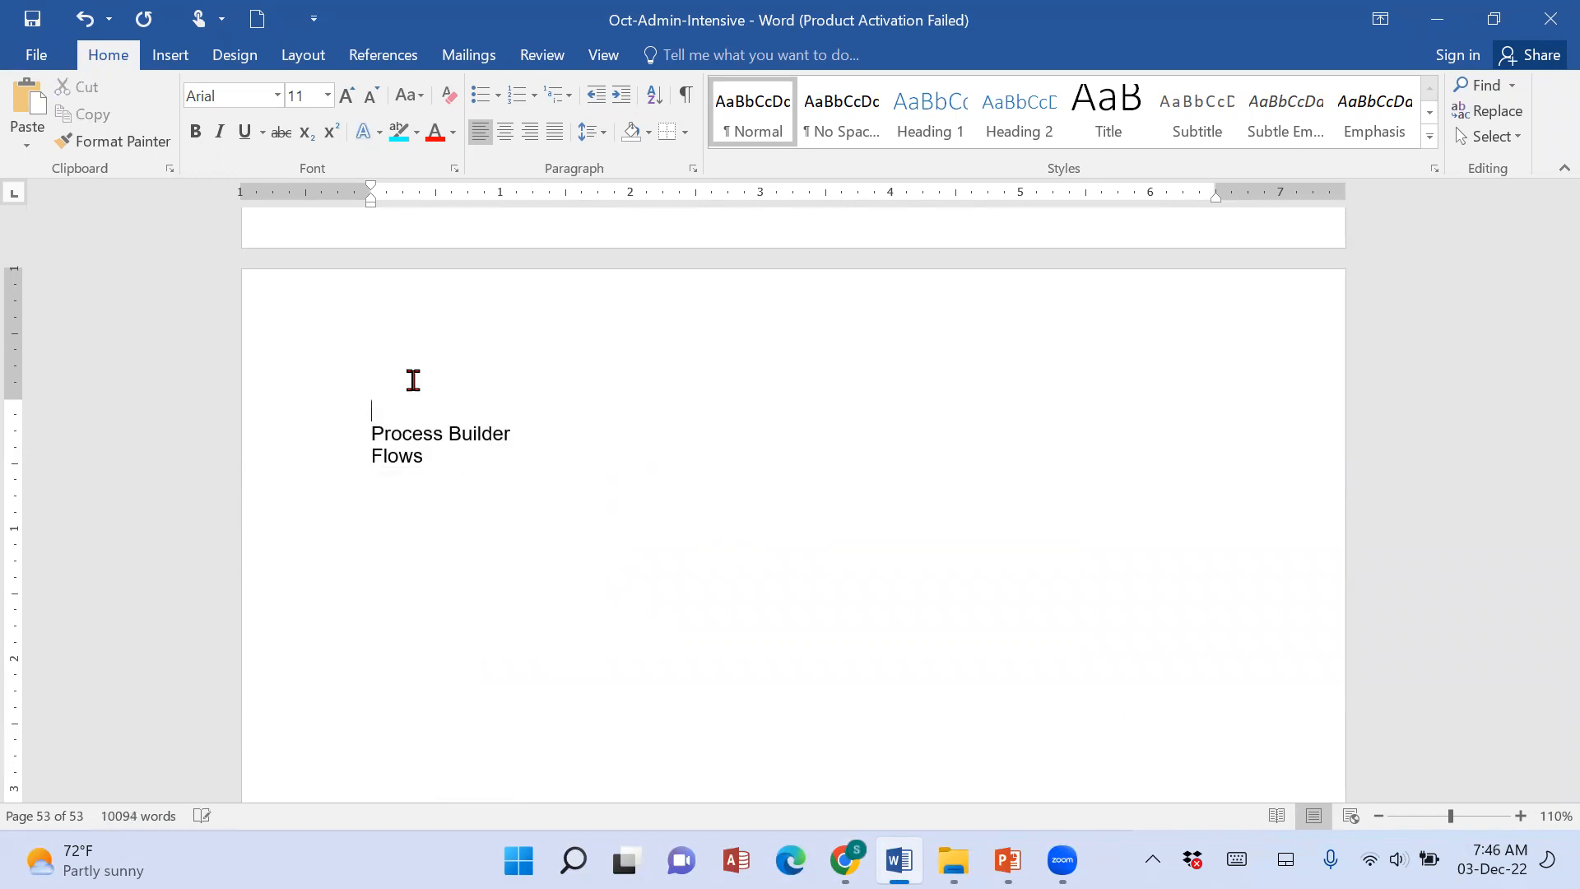
pyautogui.press('Down')
# Examine the Process Builder topic and the Trailhead modules 14 to 17 listed before the Approval Process section.
pyautogui.scroll(4, 610, 642)
pyautogui.moveTo(370, 757); pyautogui.dragTo(514, 765)
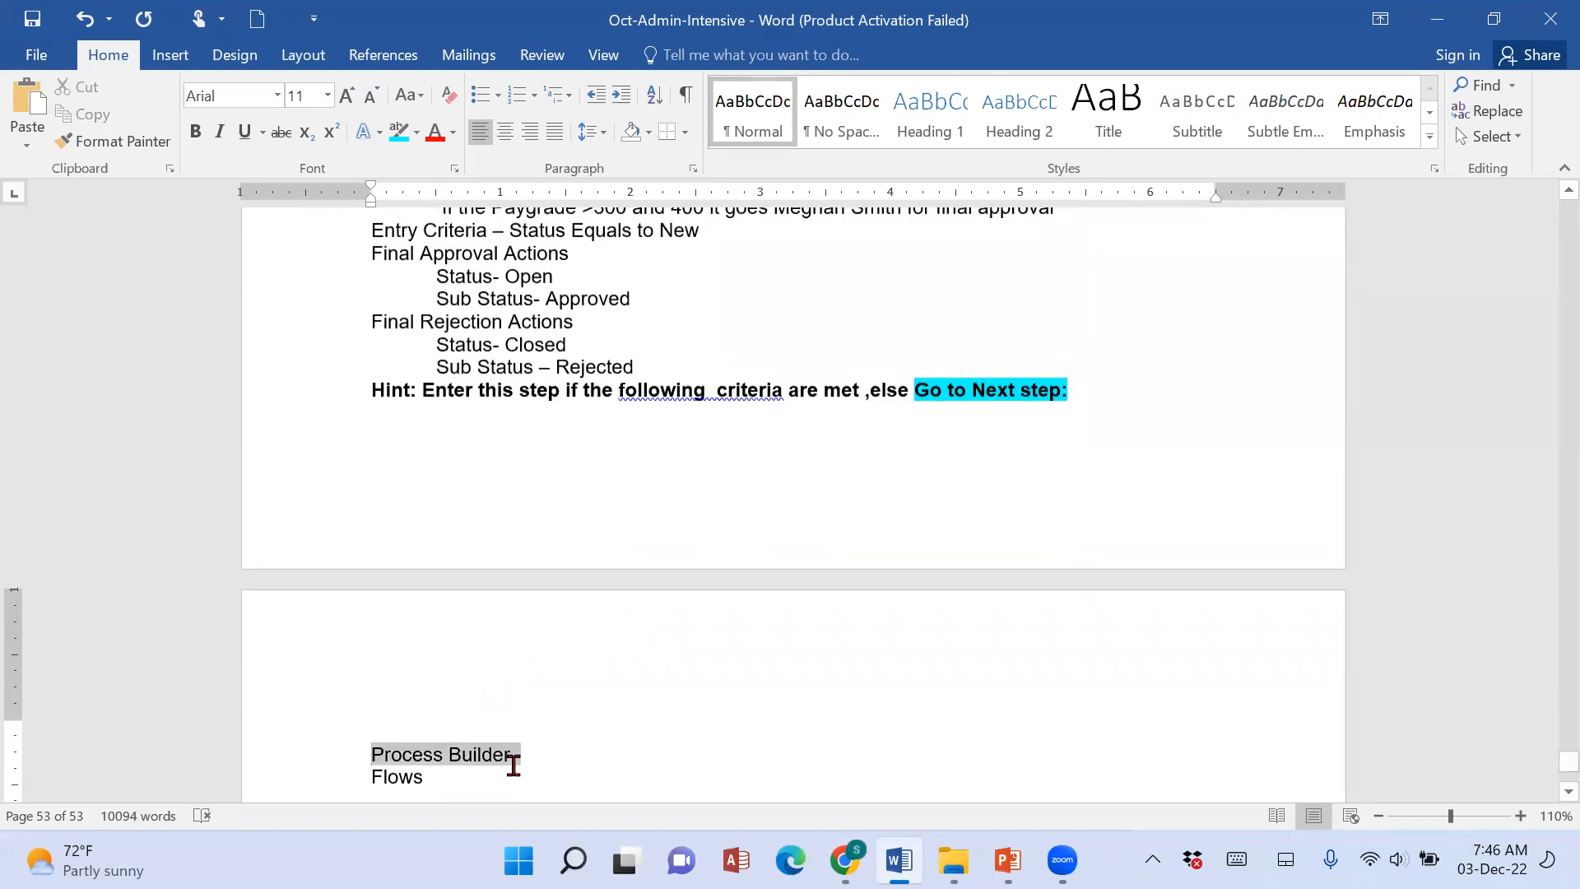
pyautogui.scroll(6, 960, 653)
pyautogui.scroll(10, 959, 654)
pyautogui.scroll(12, 959, 654)
pyautogui.scroll(15, 646, 626)
pyautogui.scroll(-2, 811, 596)
pyautogui.moveTo(395, 508); pyautogui.dragTo(1085, 780)
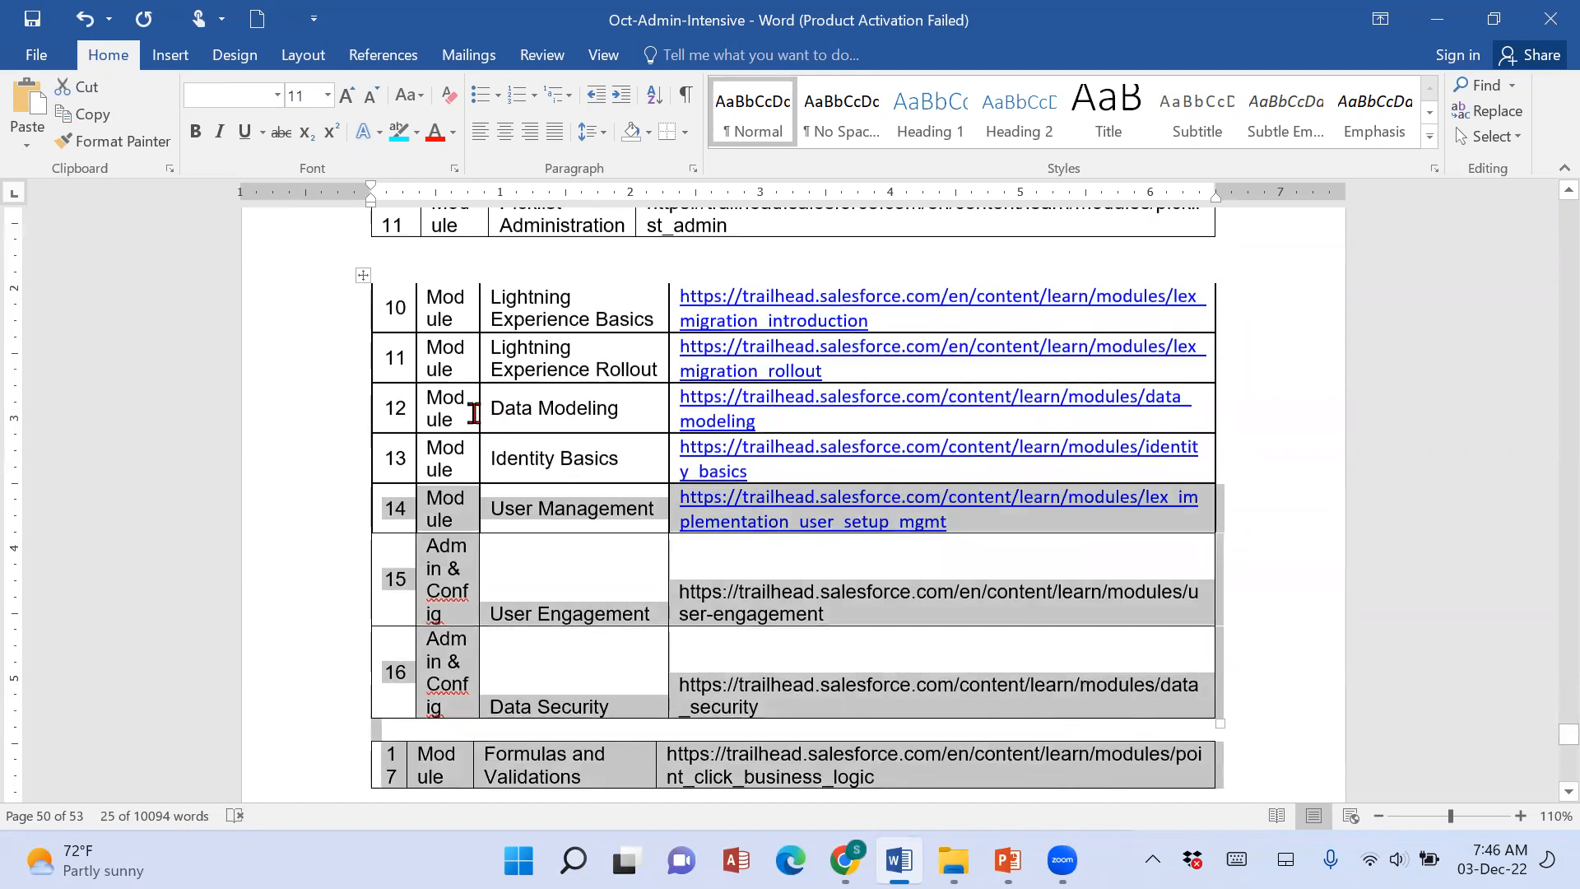
pyautogui.scroll(-2, 1004, 664)
pyautogui.scroll(-1, 1004, 663)
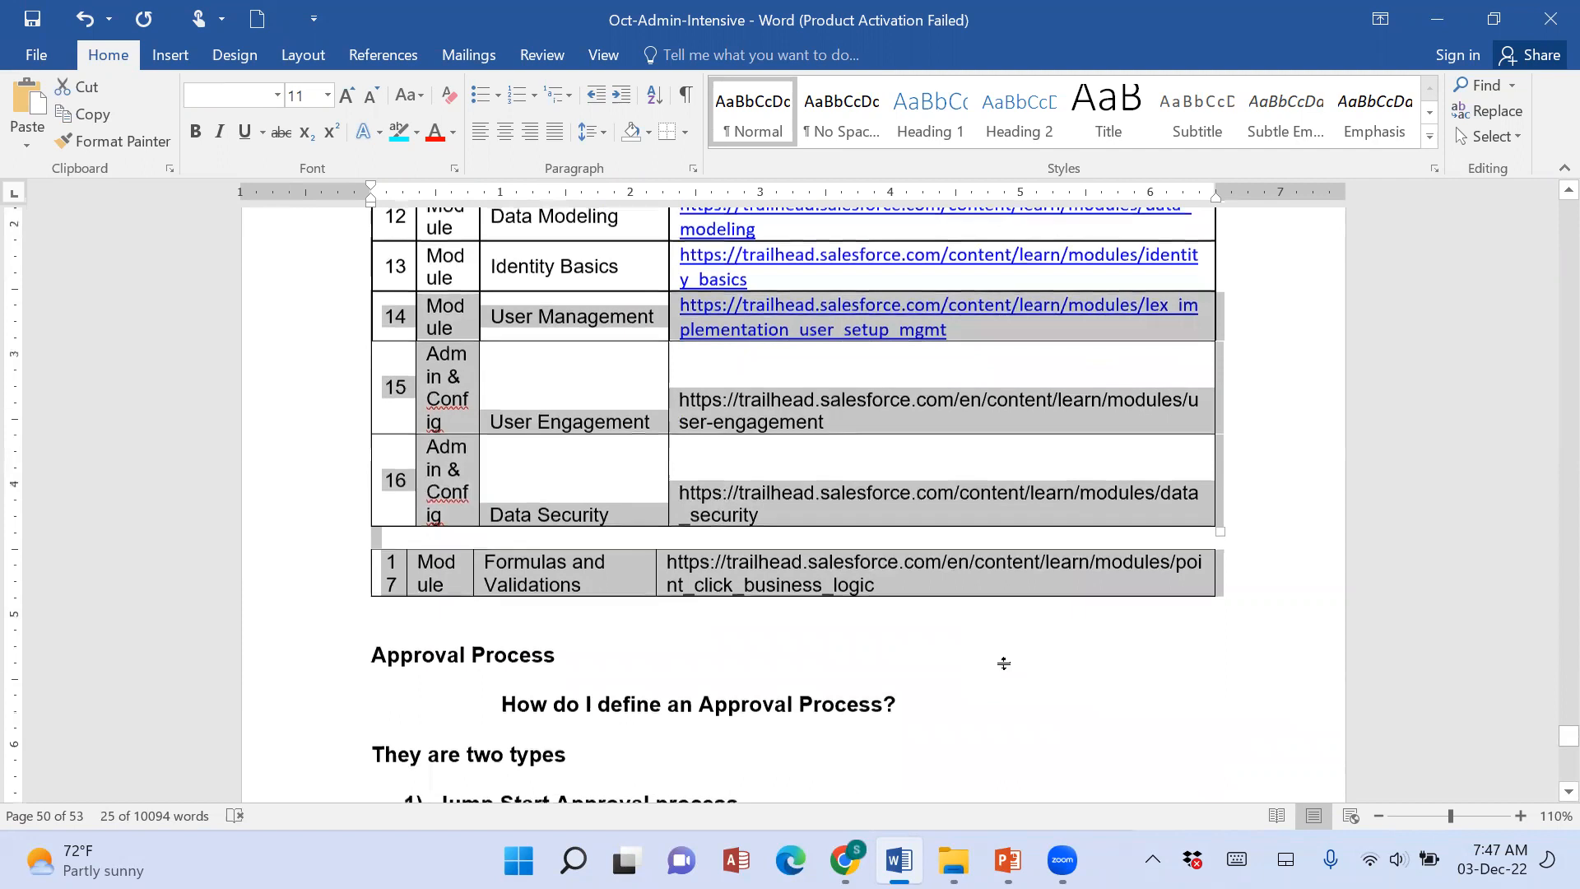
# Save the Oct-Admin-Intensive document and deselect the Trailhead module rows.
pyautogui.scroll(5, 1004, 663)
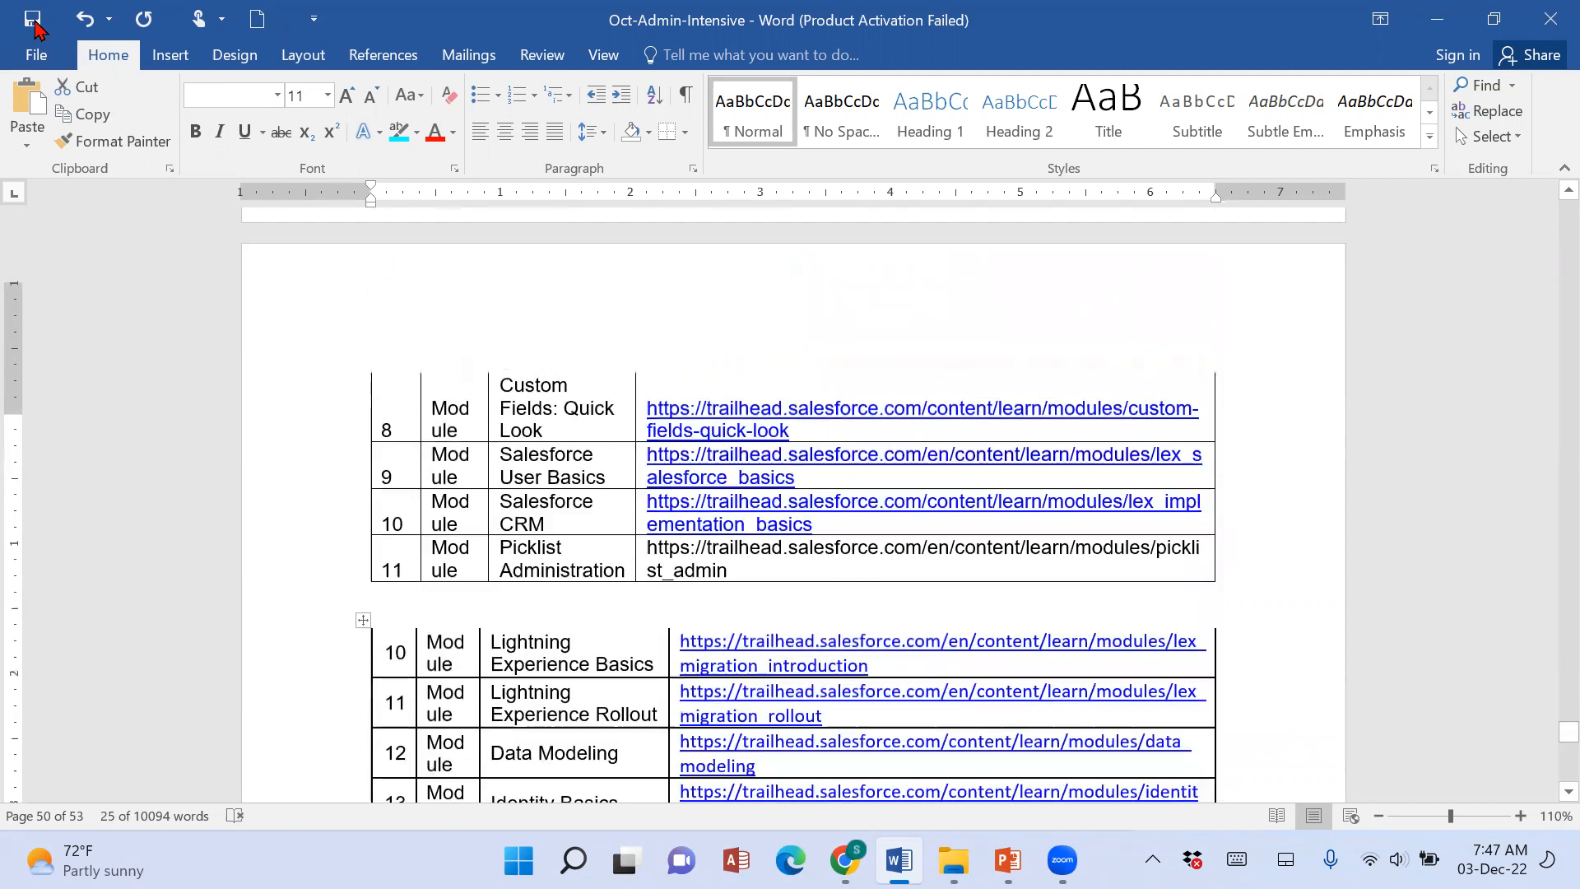
pyautogui.click(33, 19)
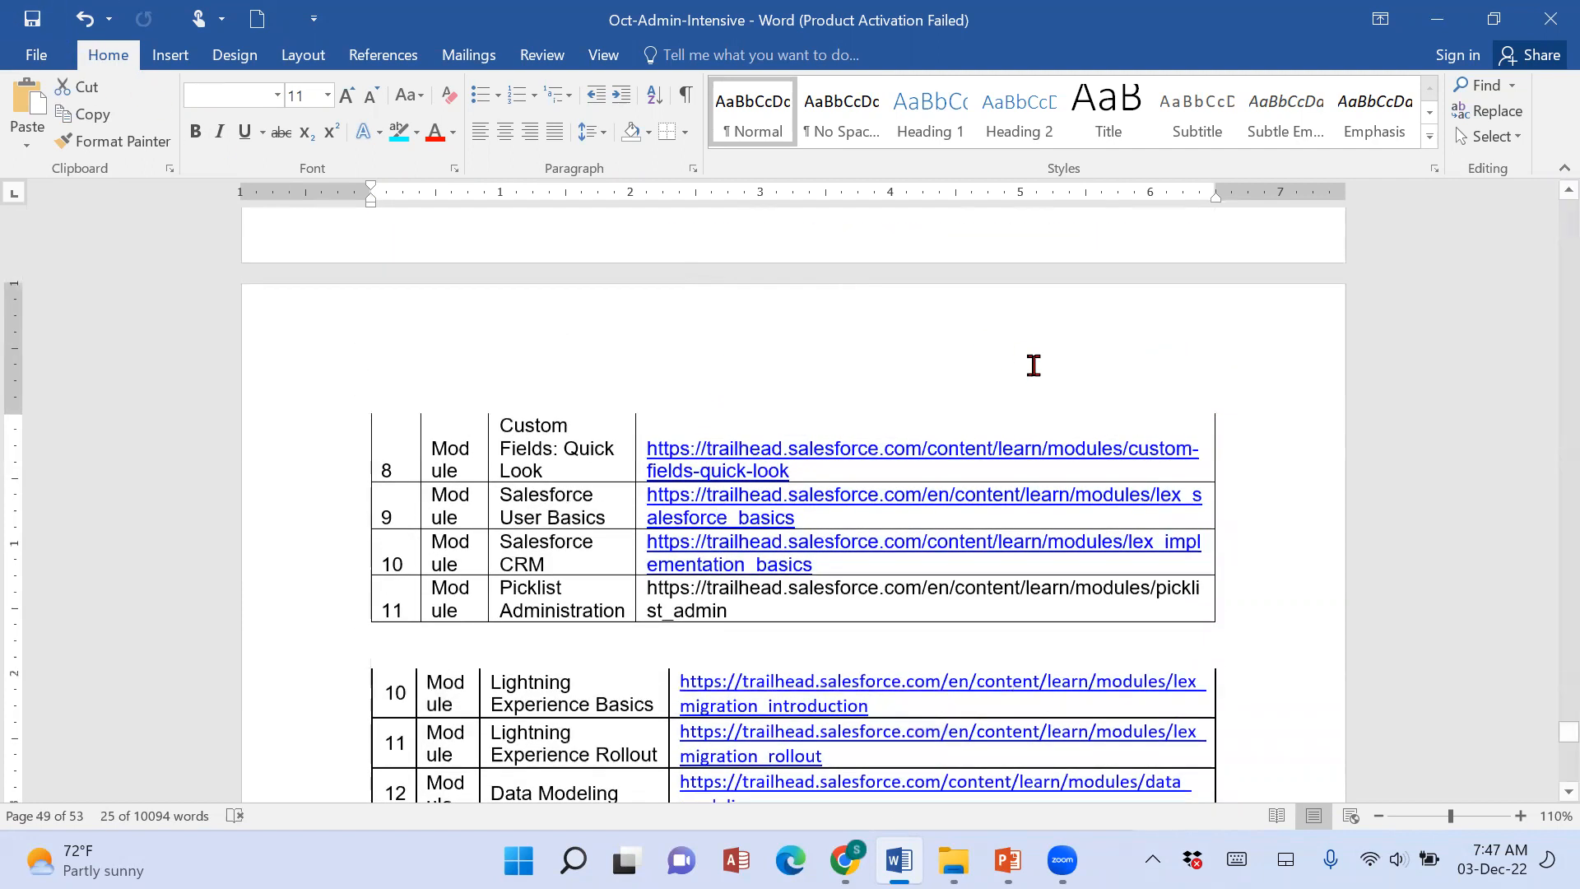
pyautogui.click(1175, 321)
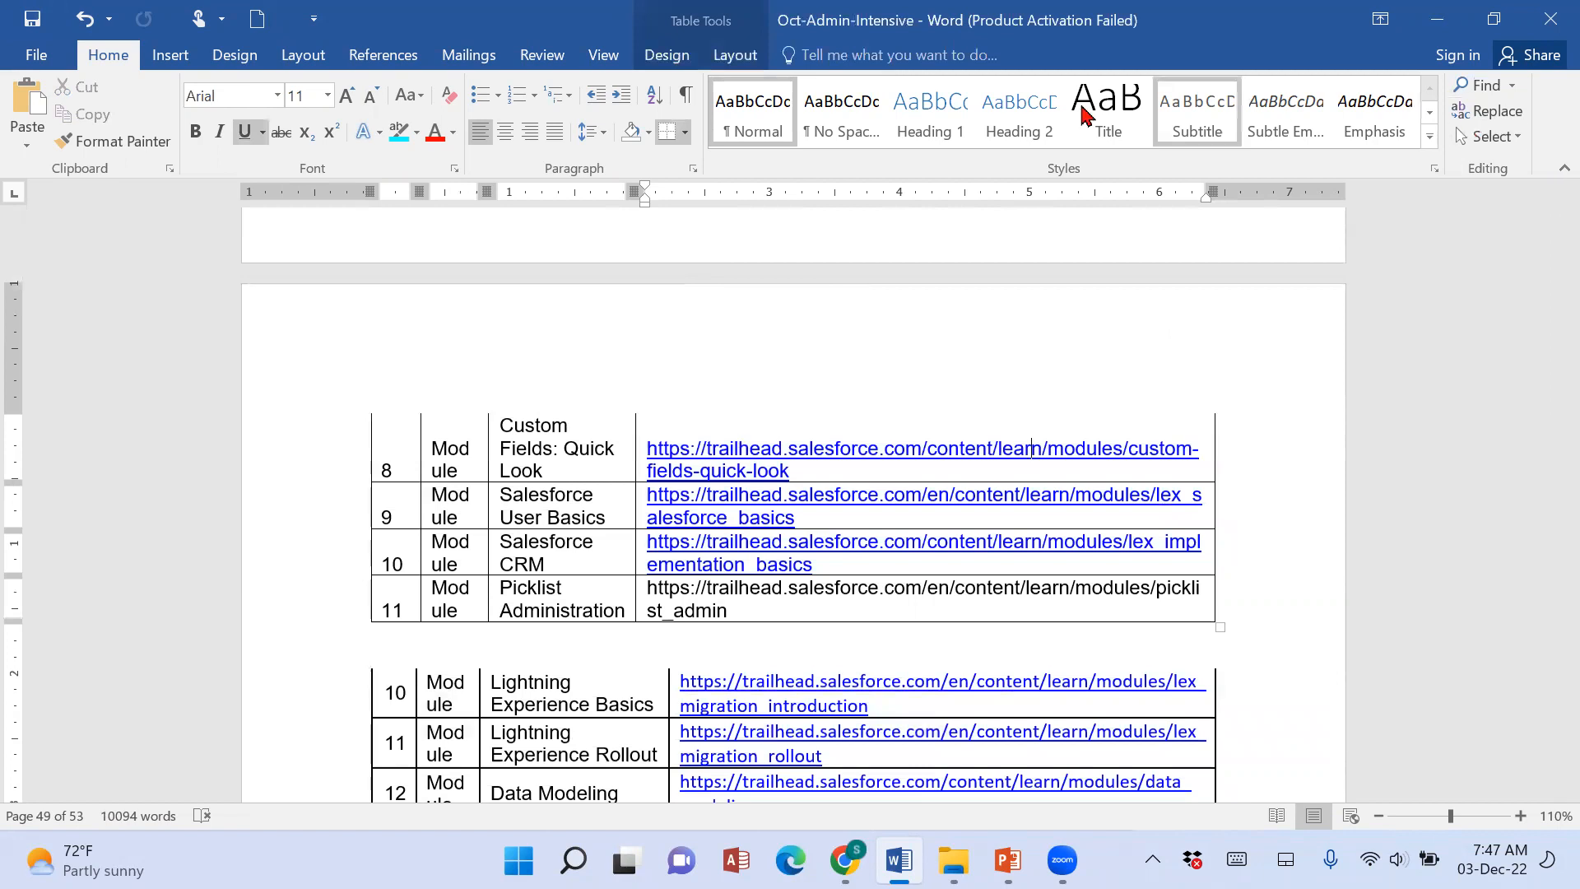